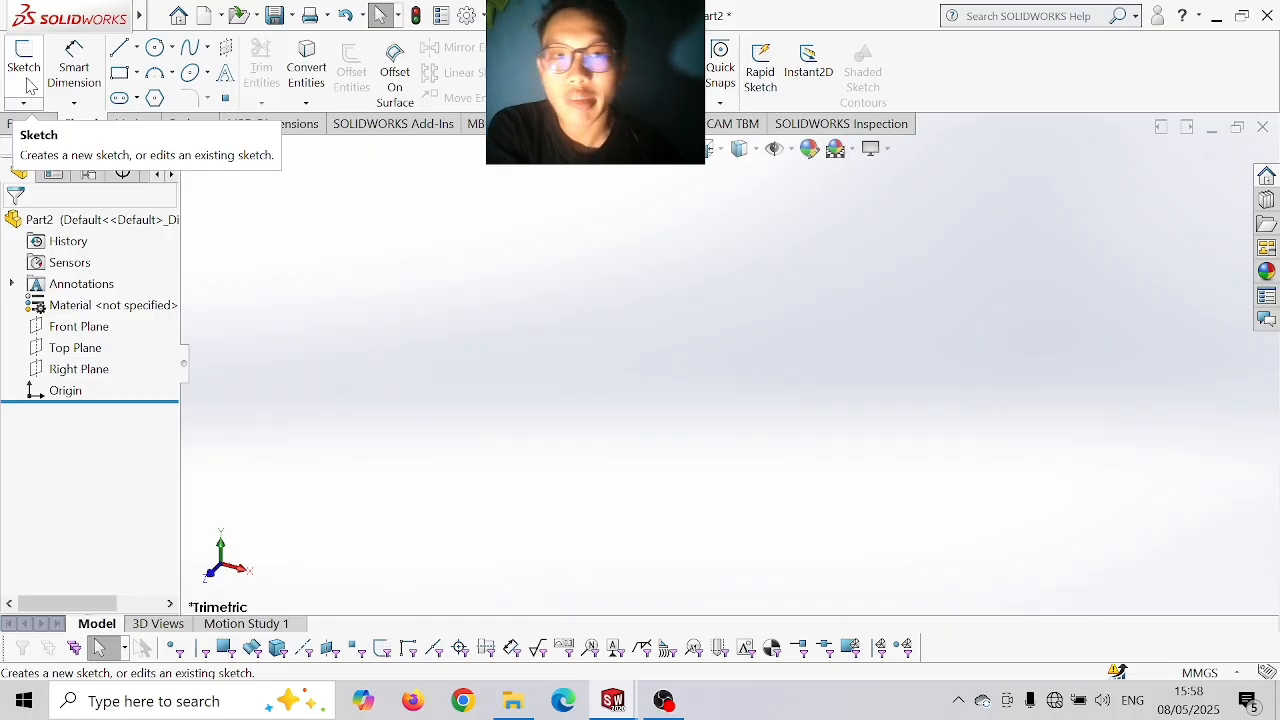
- Start a sketch on the Front Plane and draw a corner rectangle from the origin, 400 mm wide and 350 mm high
click(26, 66)
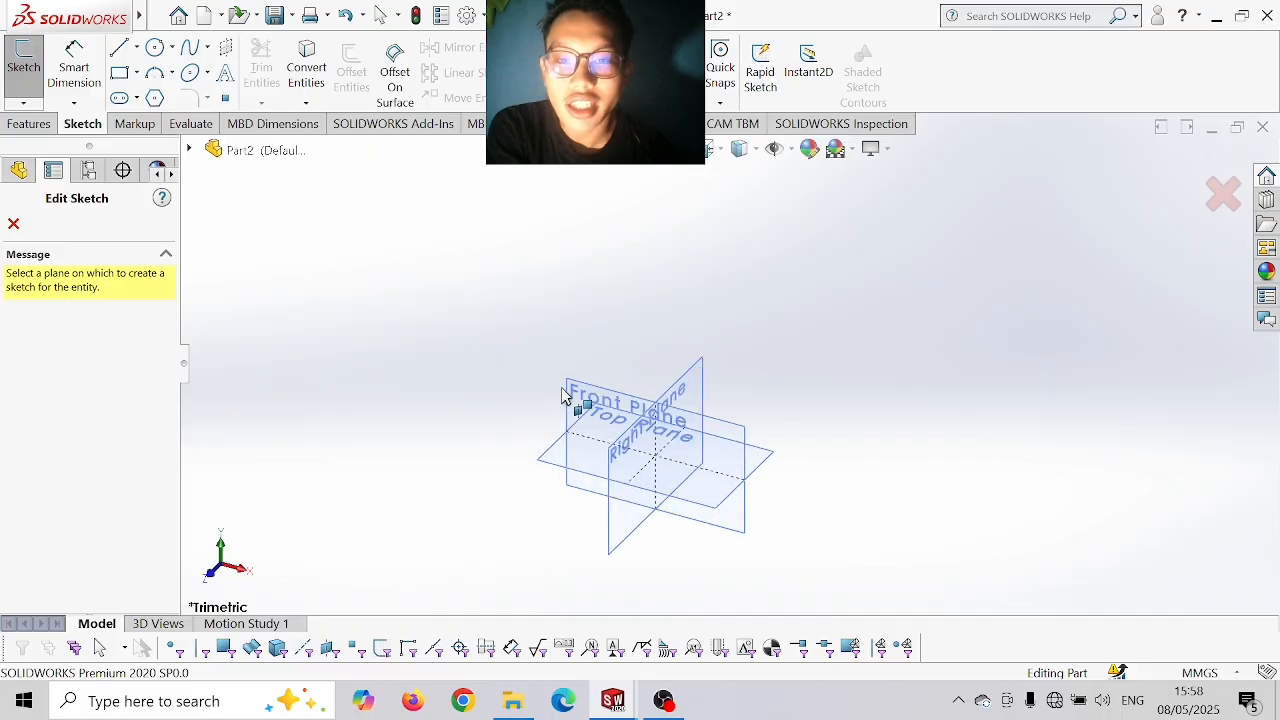
click(588, 404)
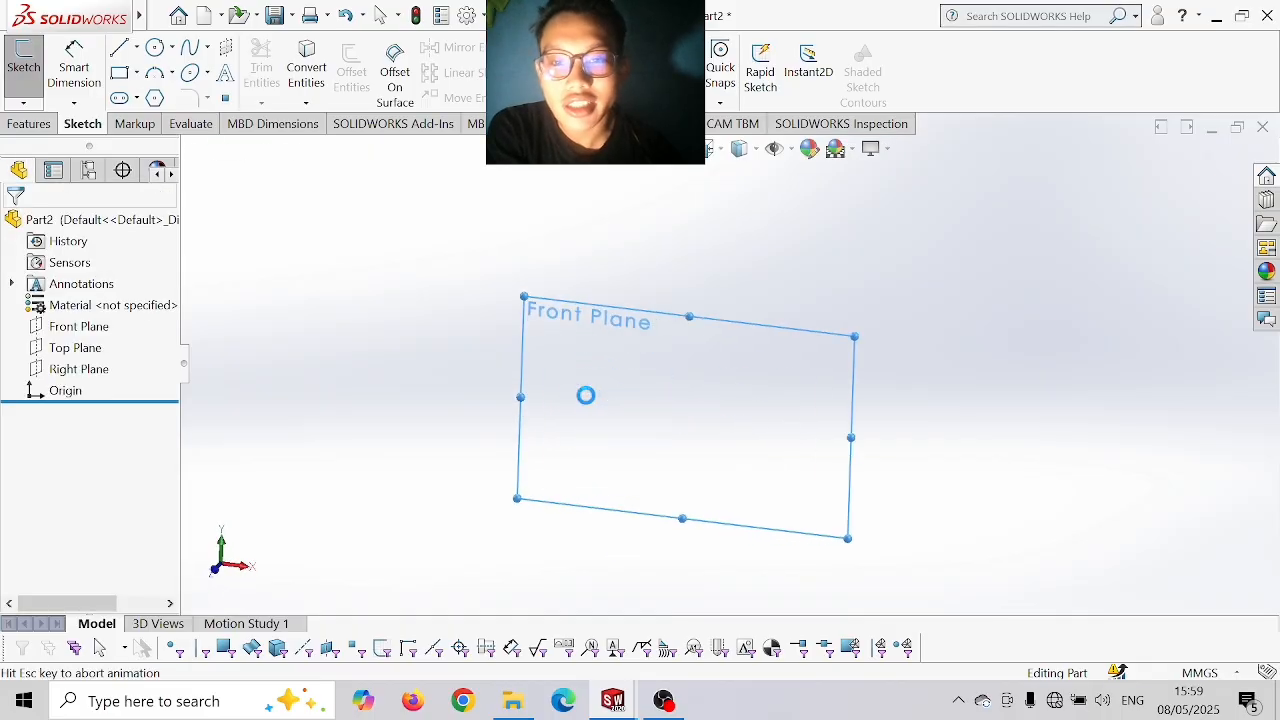
click(120, 73)
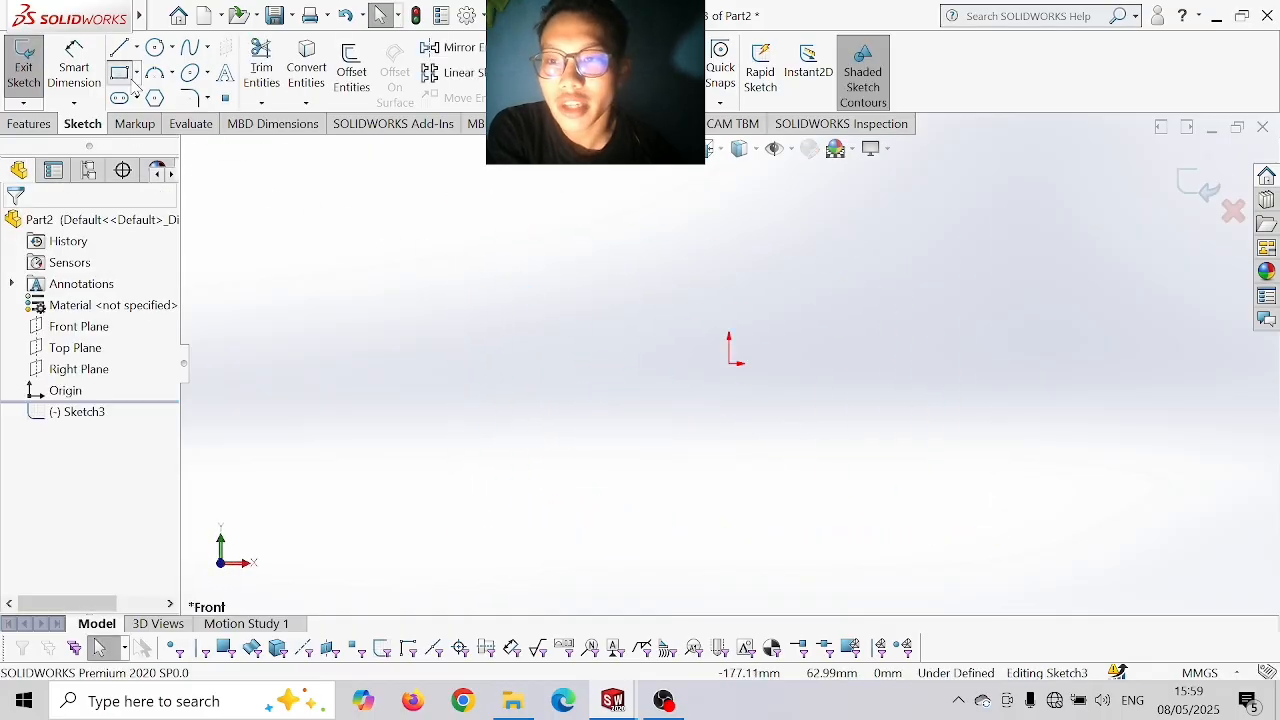
click(729, 362)
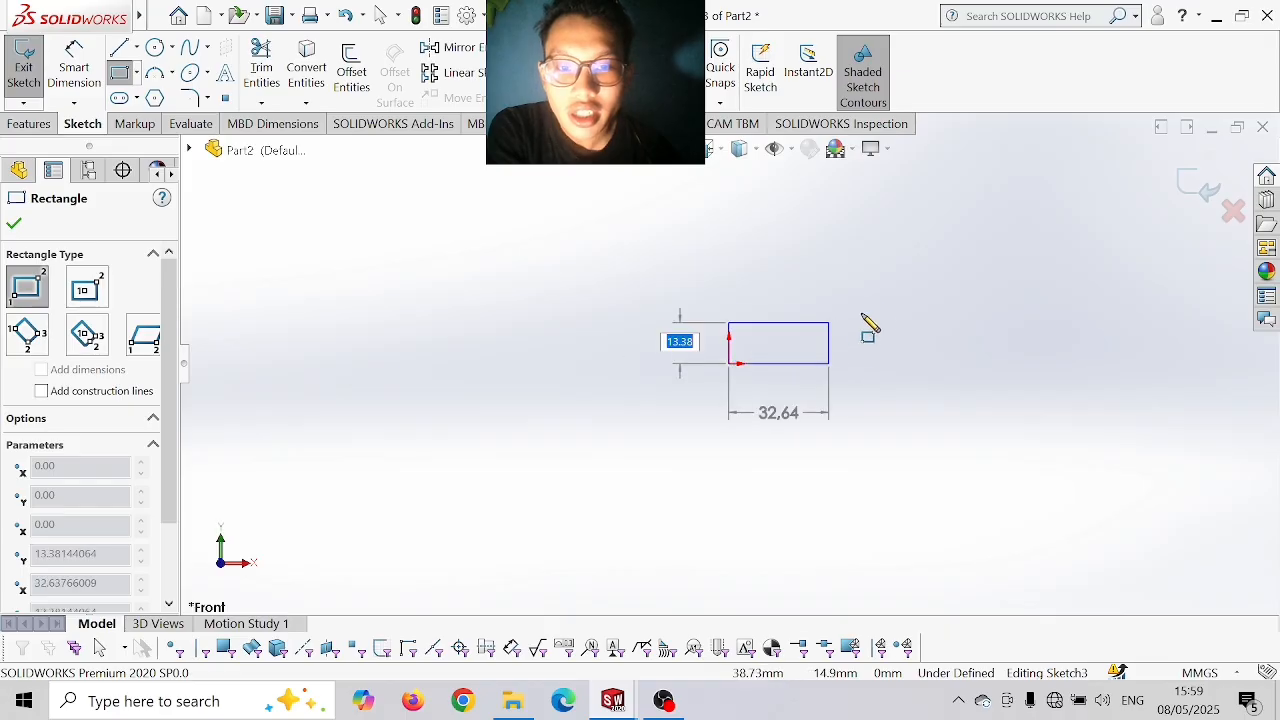
text(350)
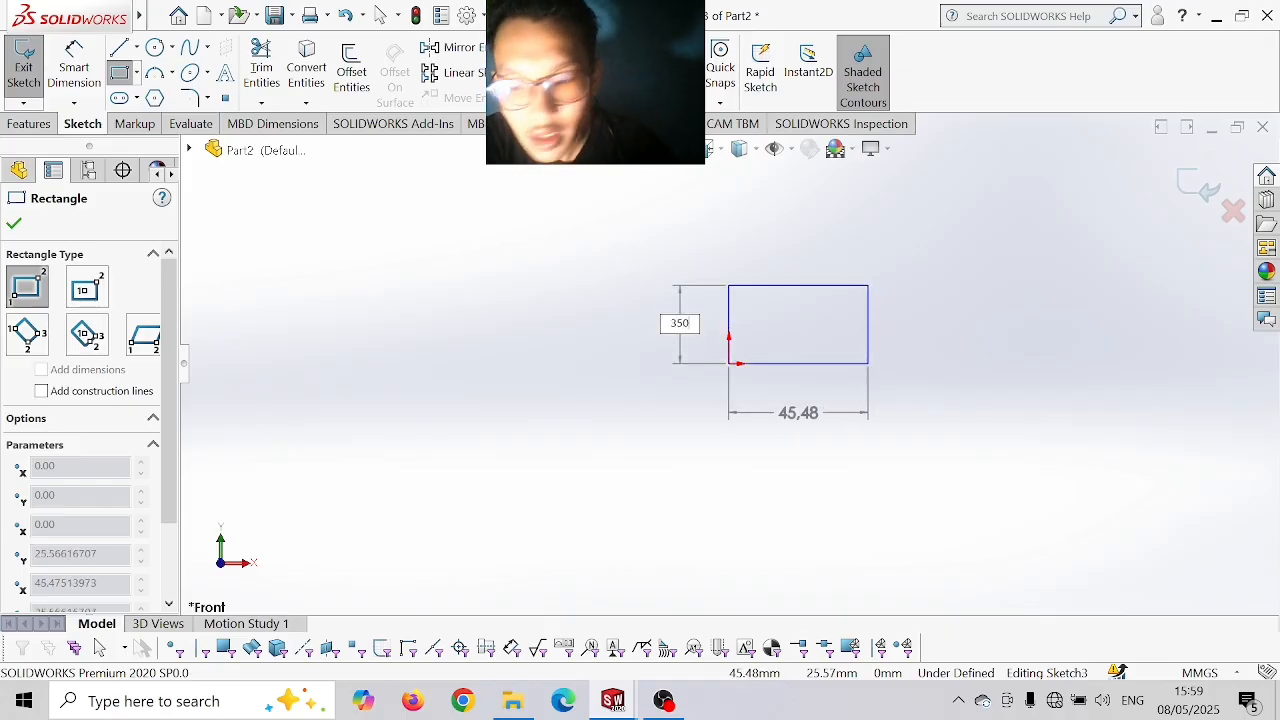
key(Tab)
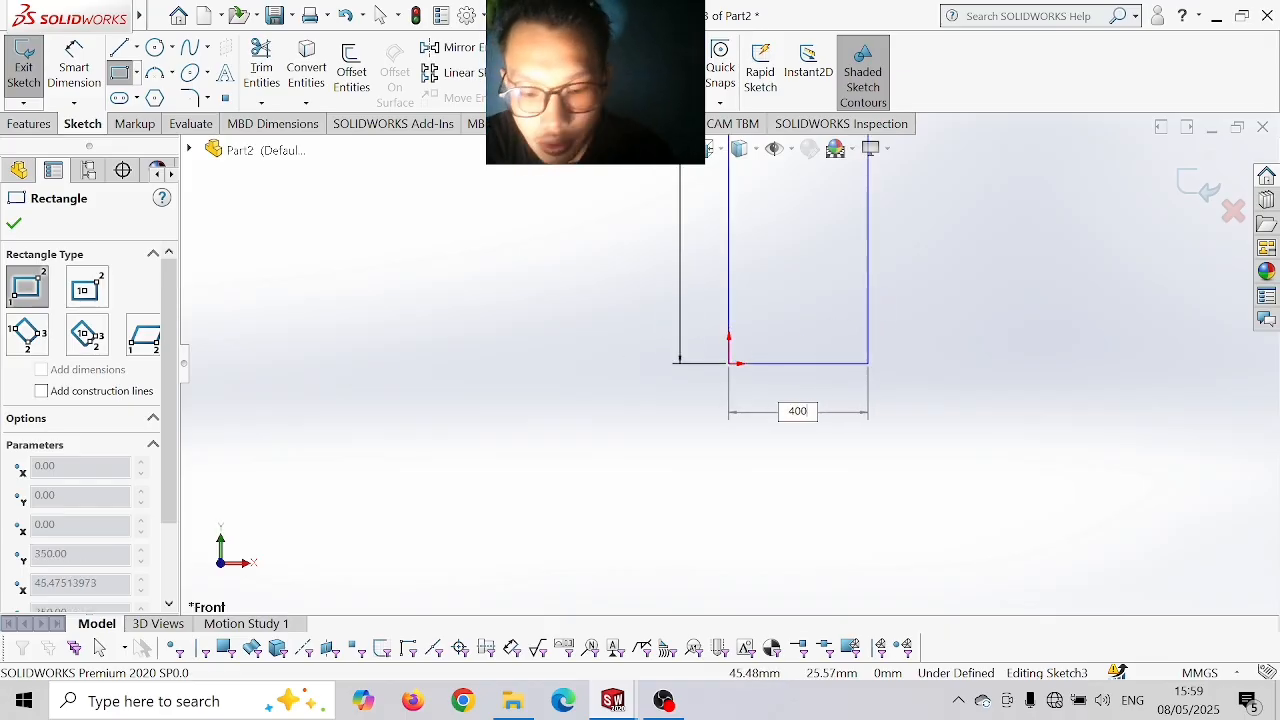
text(400)
key(Return)
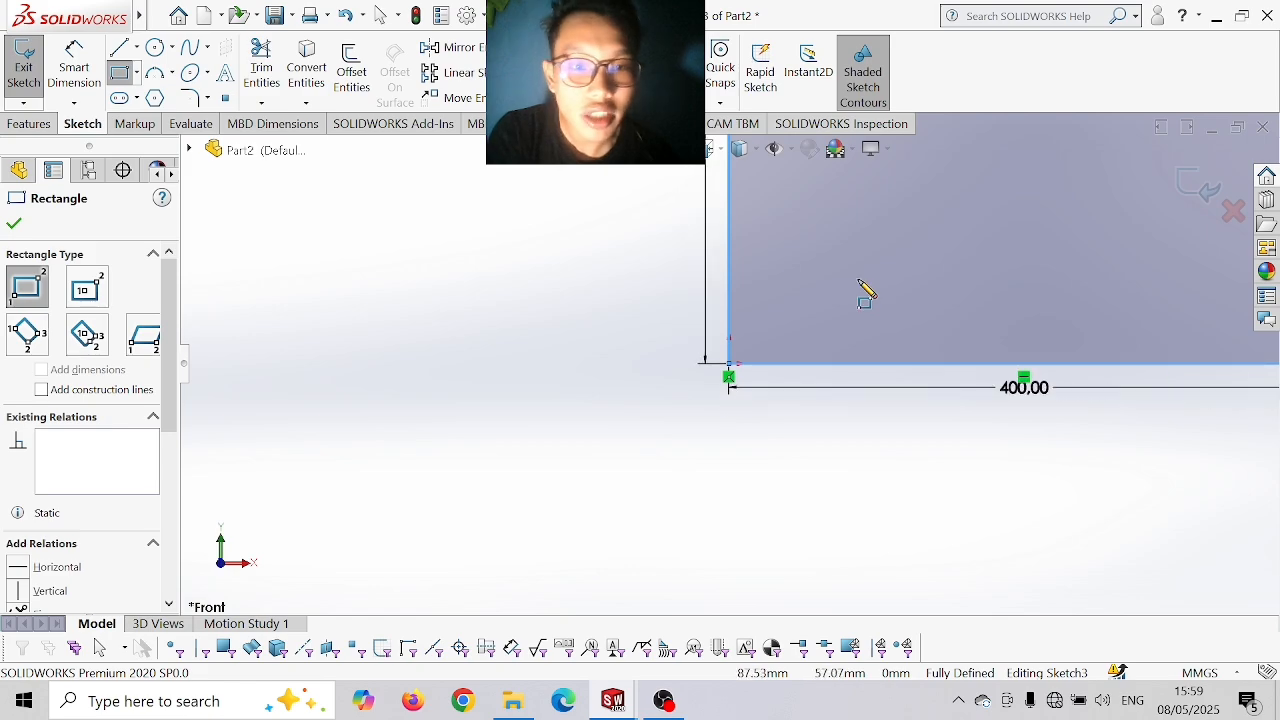
- Offset the rectangle inward by 20 mm to form the frame's inner outline
click(340, 68)
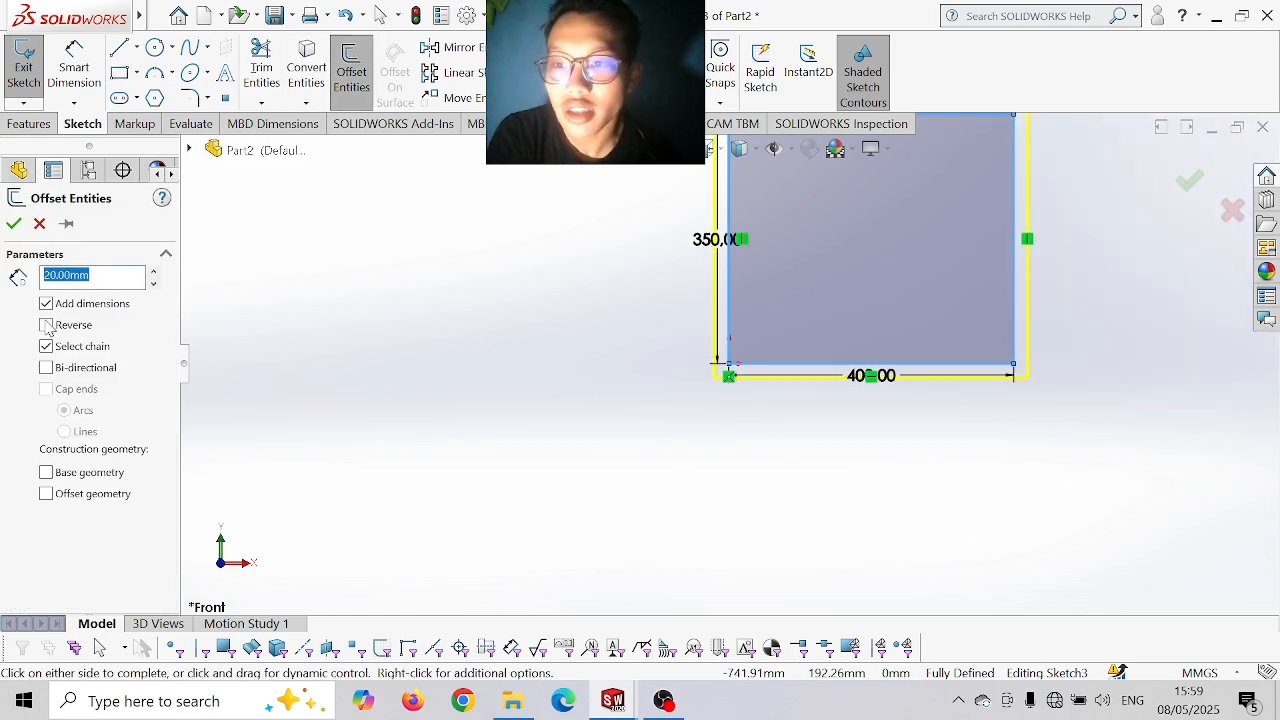
click(46, 325)
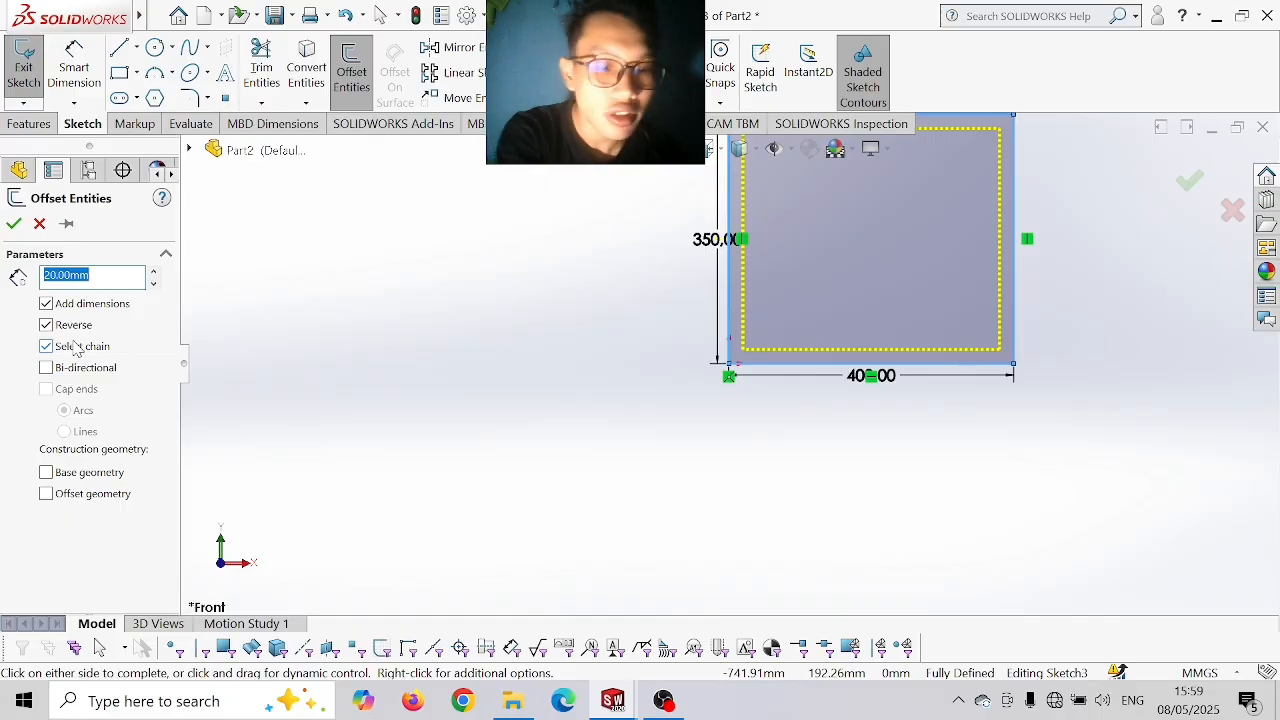
key(Return)
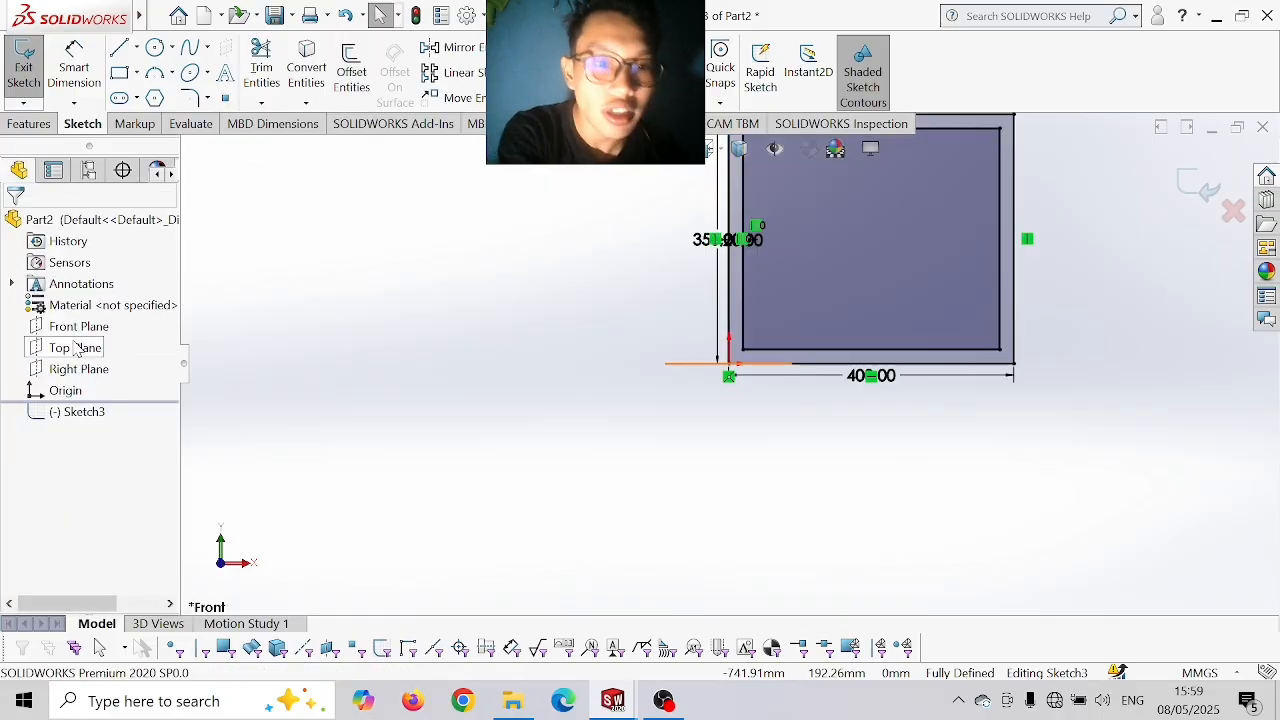
- Draw a rectangle 250 mm long and 20 mm high extending outward from the frame's lower-right corner
click(117, 78)
click(1013, 363)
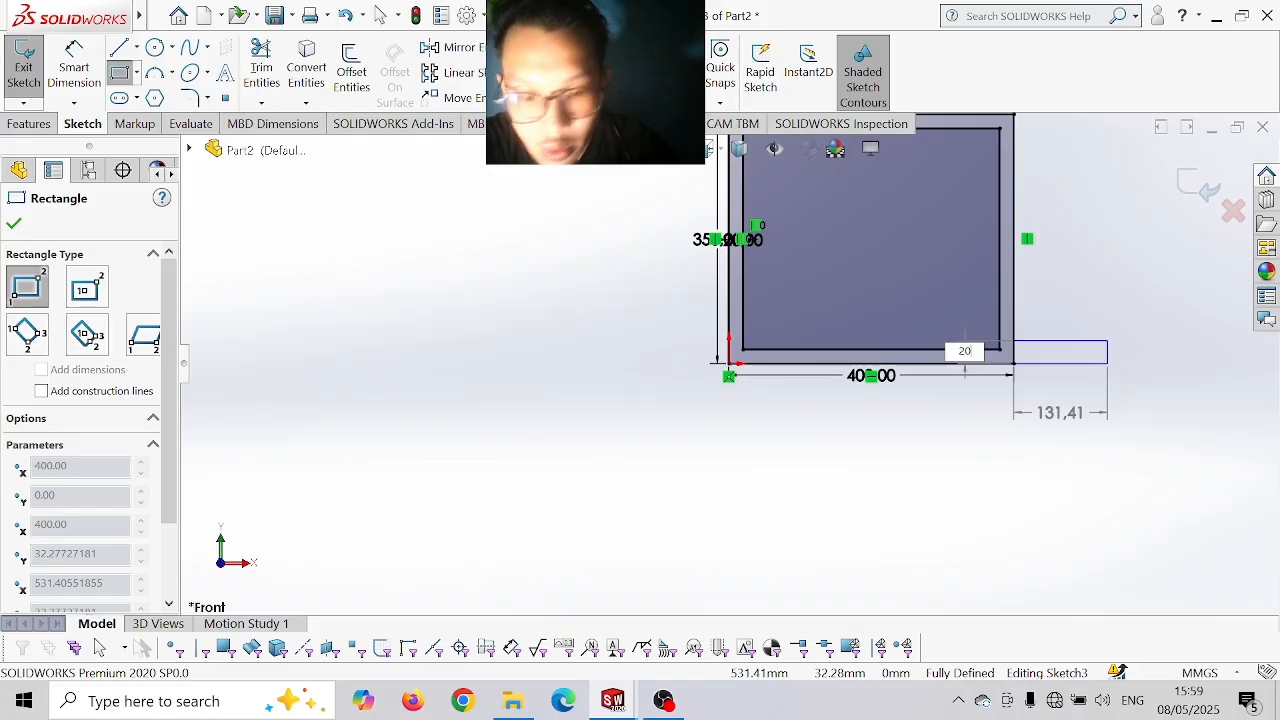
key(Tab)
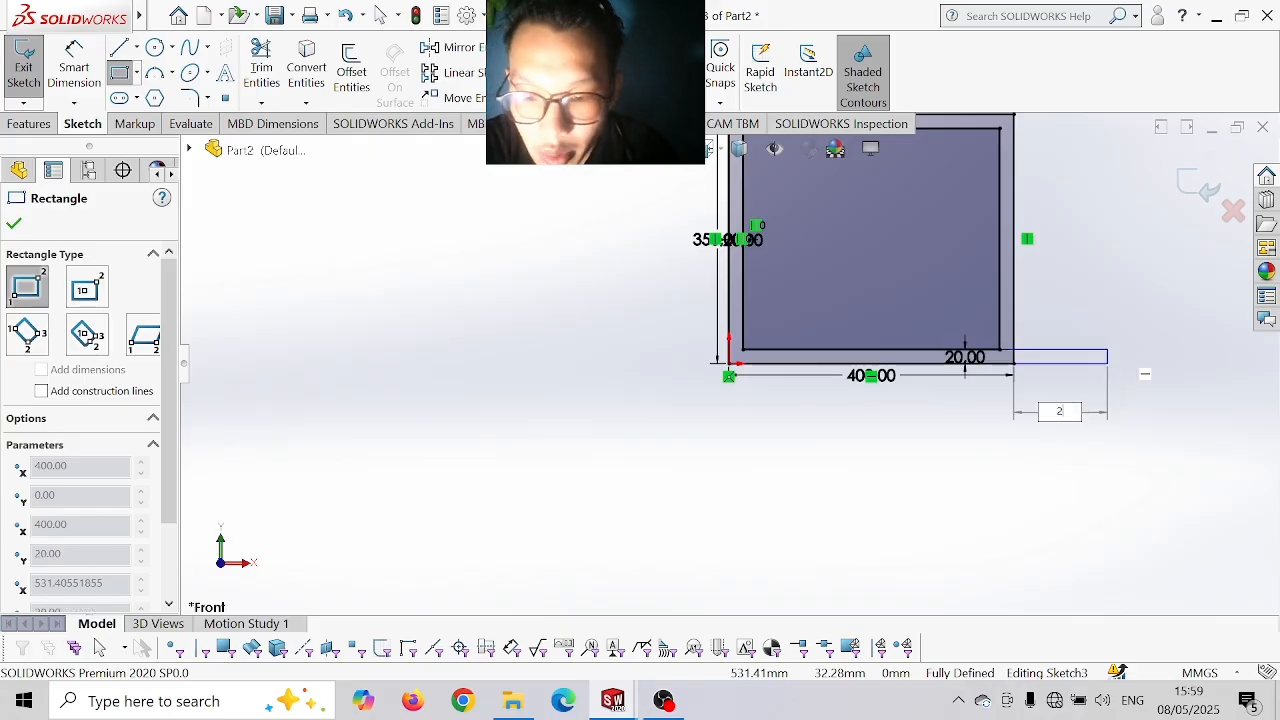
key(Return)
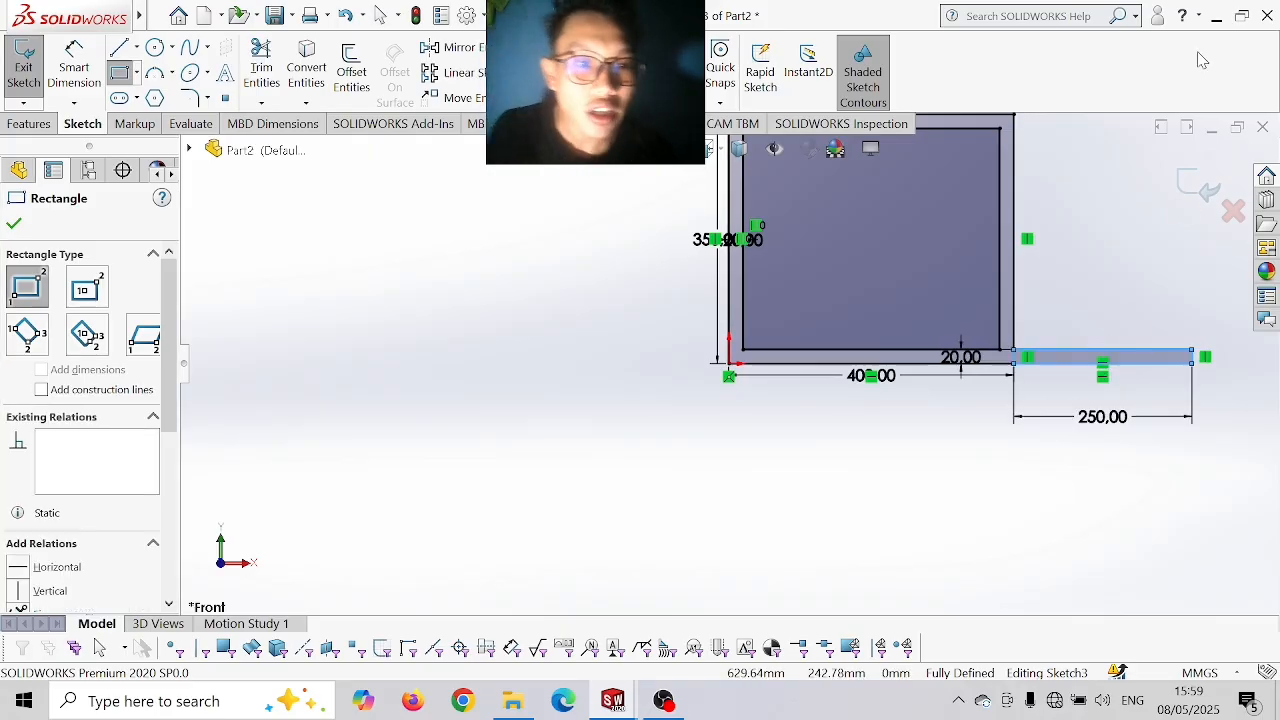
- Trim away the shared vertical line segment where the 250 mm bar meets the frame
click(261, 70)
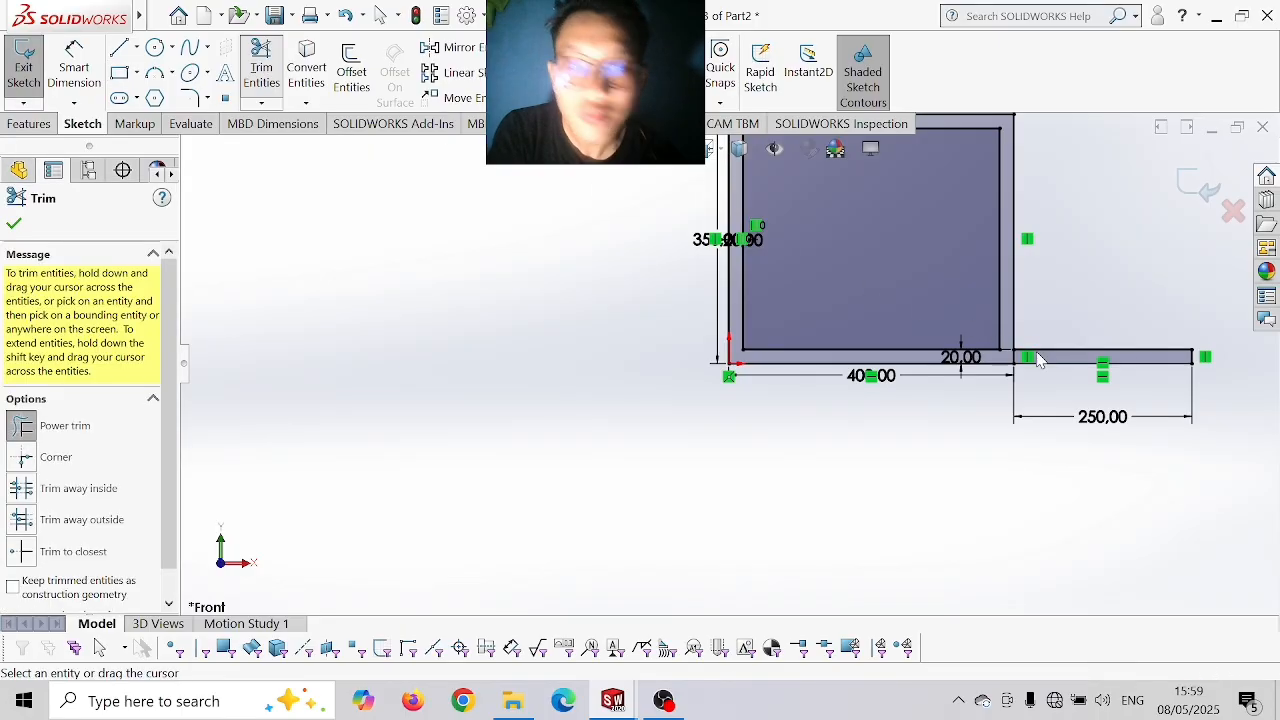
scroll(1016, 380, down, 3)
scroll(973, 368, up, 5)
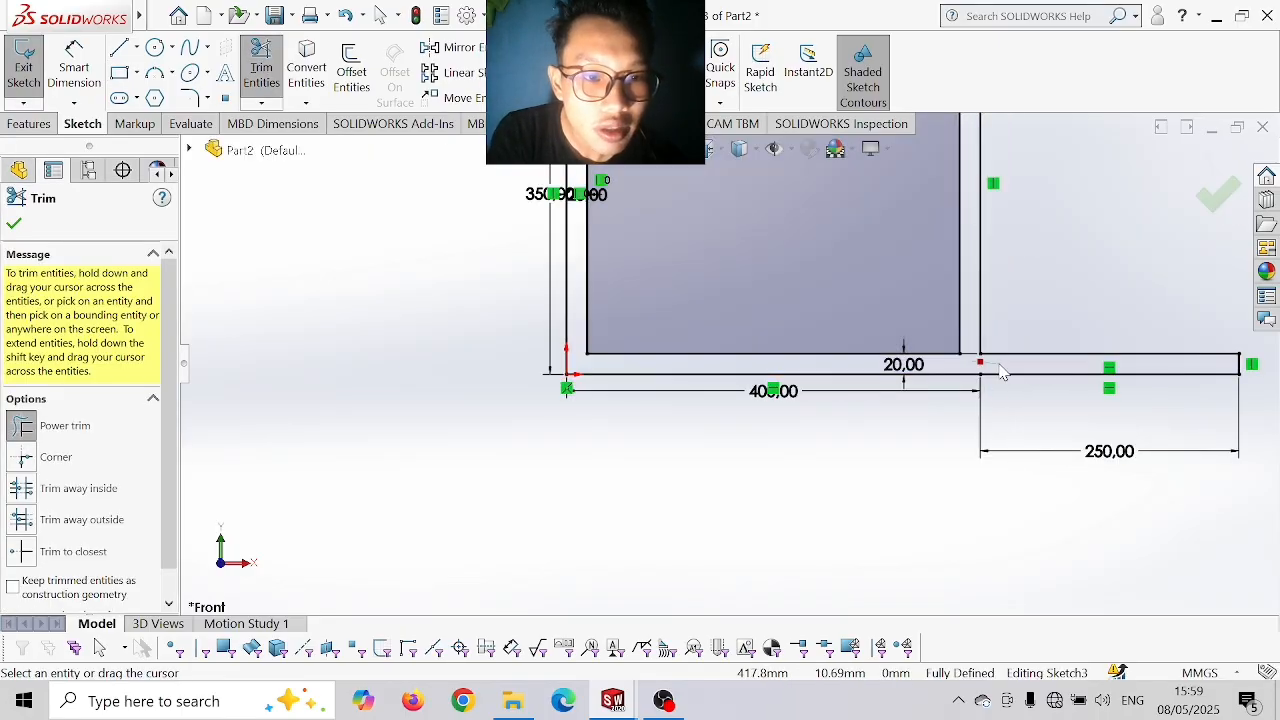
click(14, 224)
- Extrude the frame and bar profile as a boss with a blind depth of 20 mm
click(29, 124)
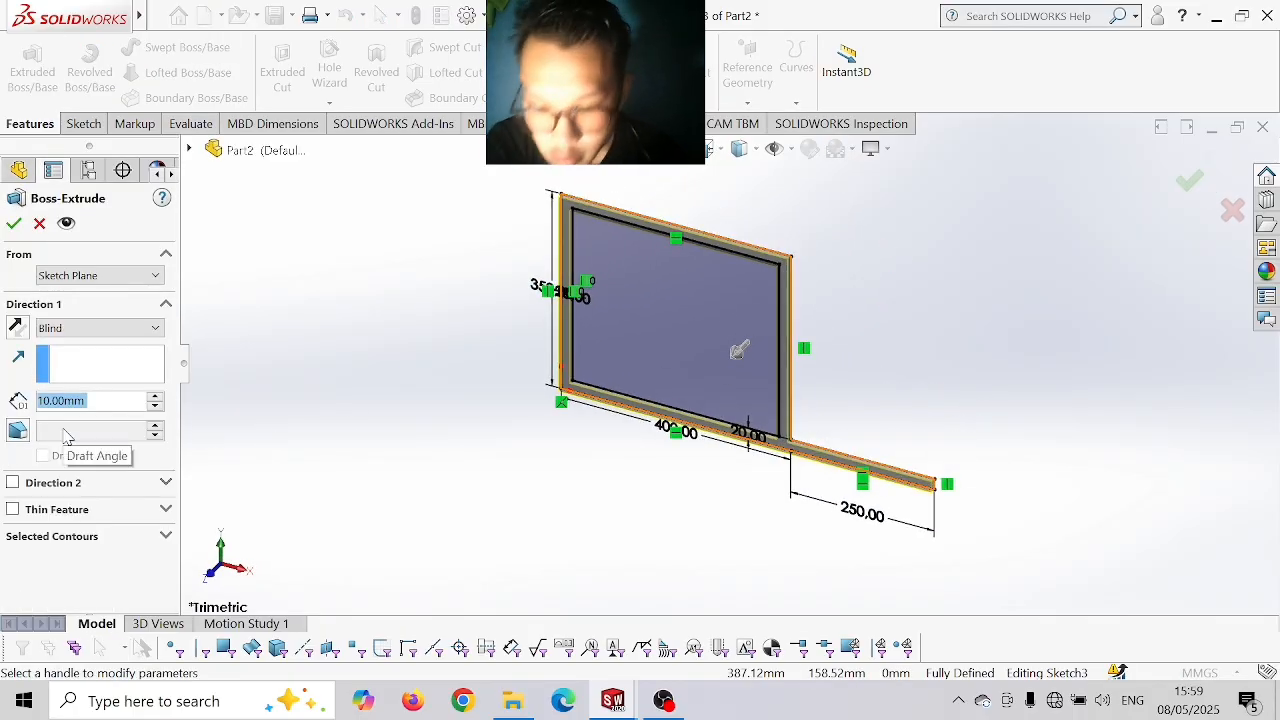
text(2)
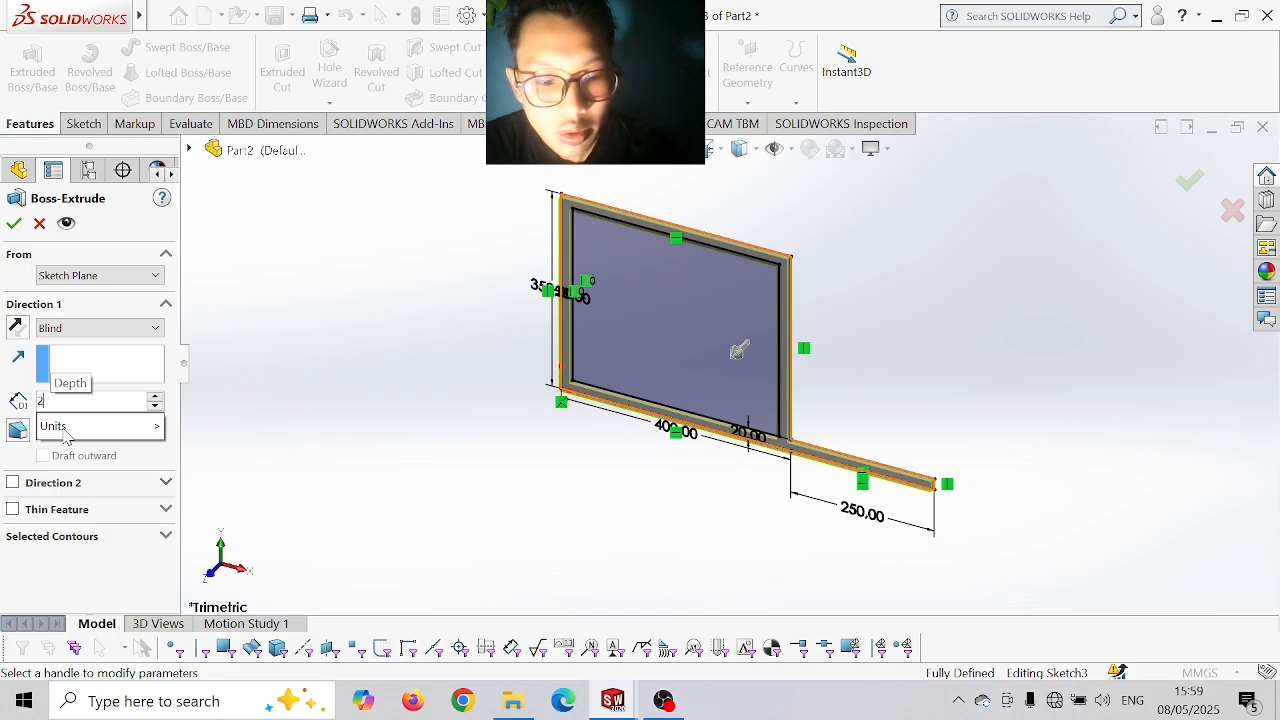
text(0)
key(Return)
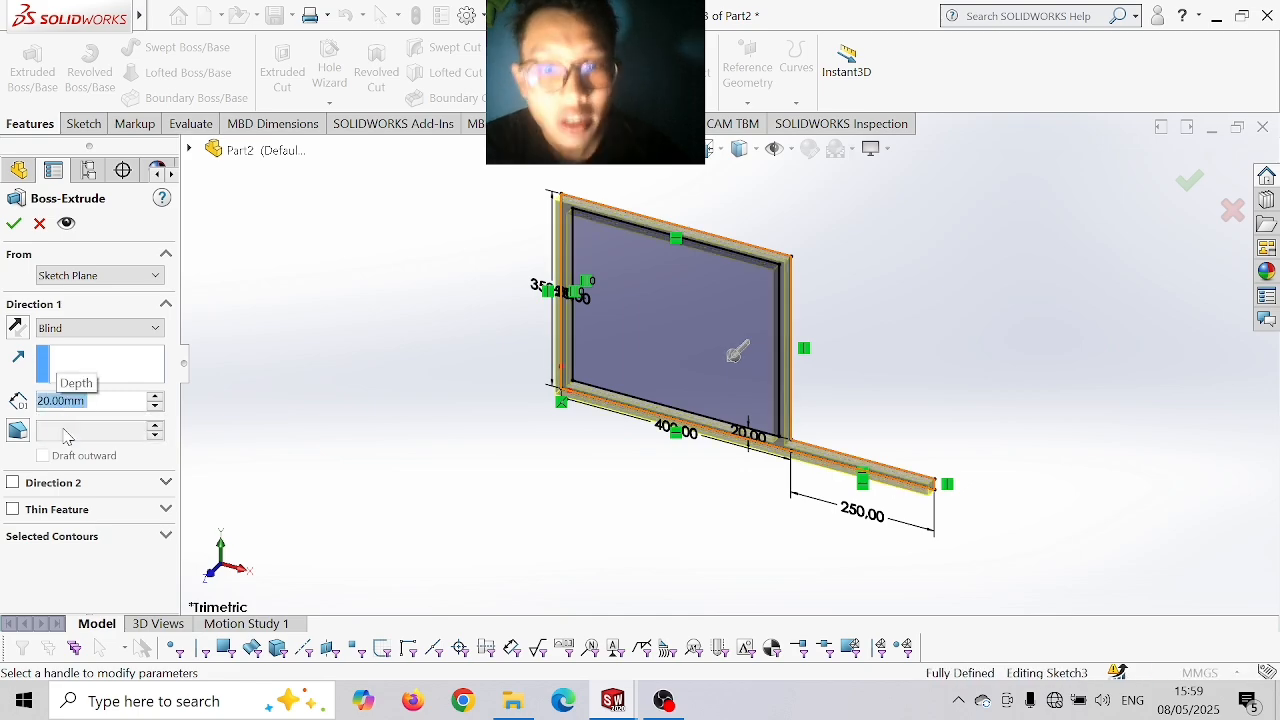
click(14, 224)
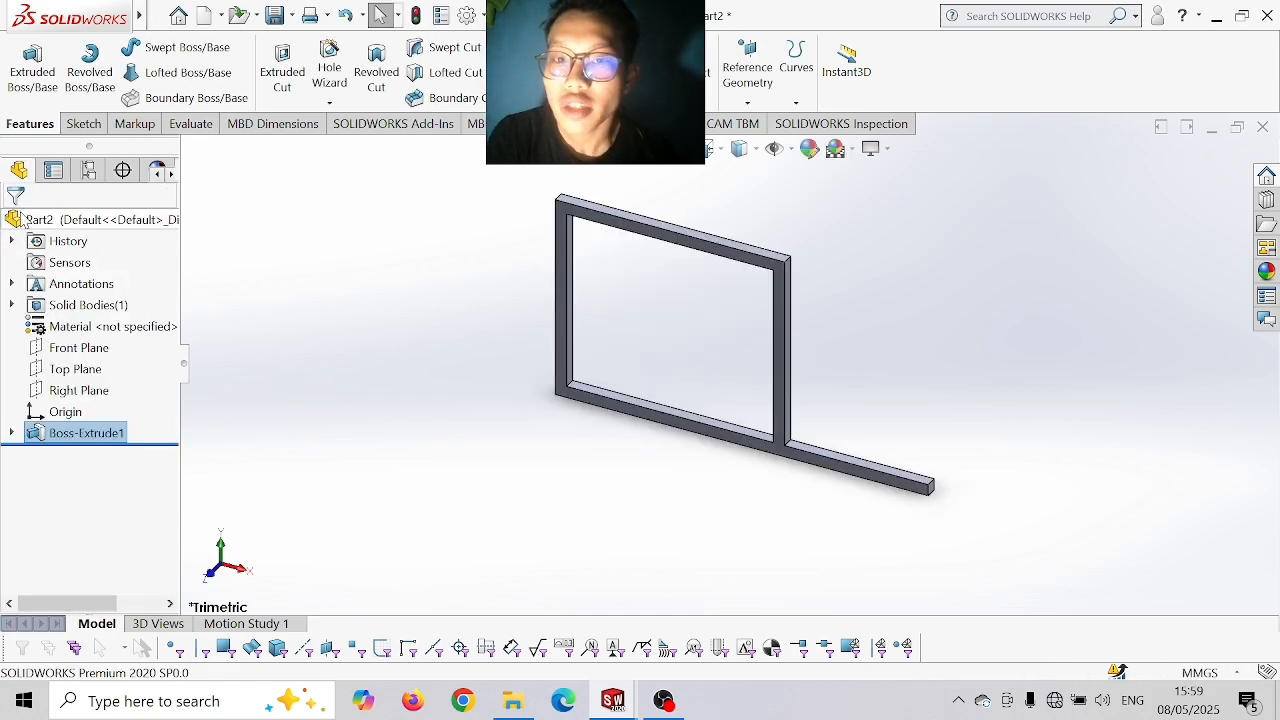
- Start a sketch on the frame's front face, viewed head-on, and draw a rectangle covering the frame's upper-left corner
click(565, 215)
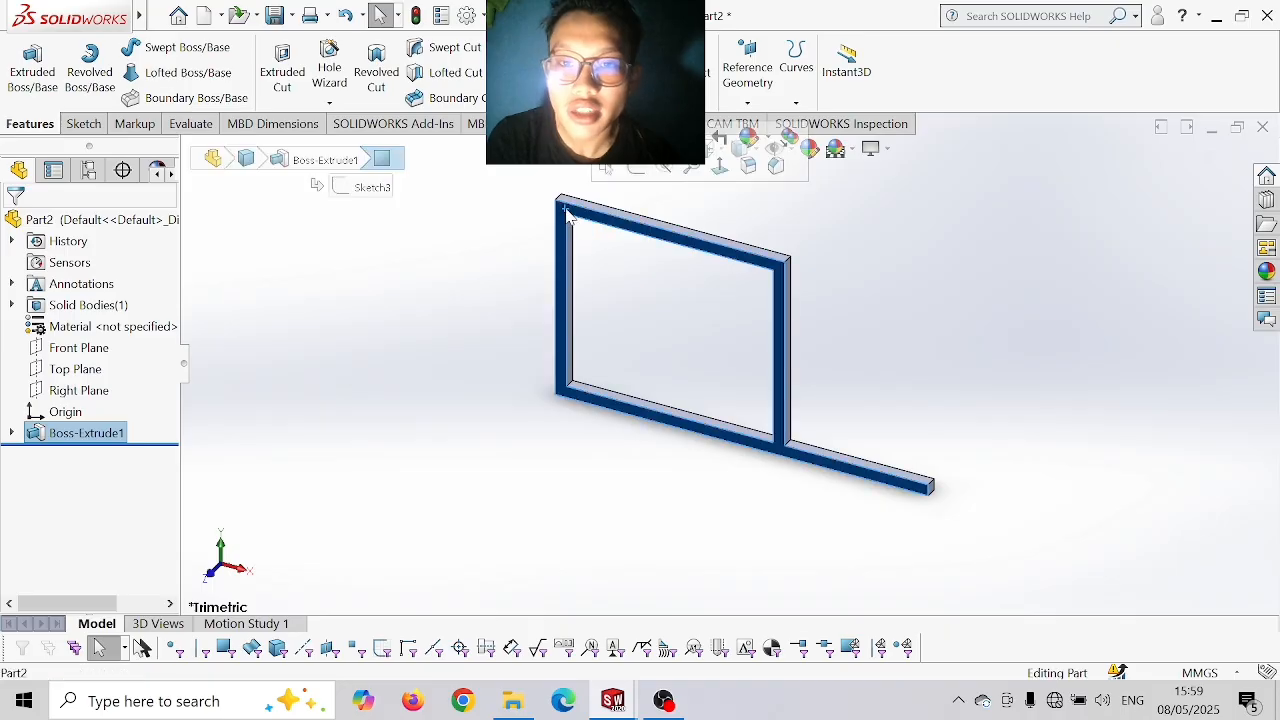
click(721, 172)
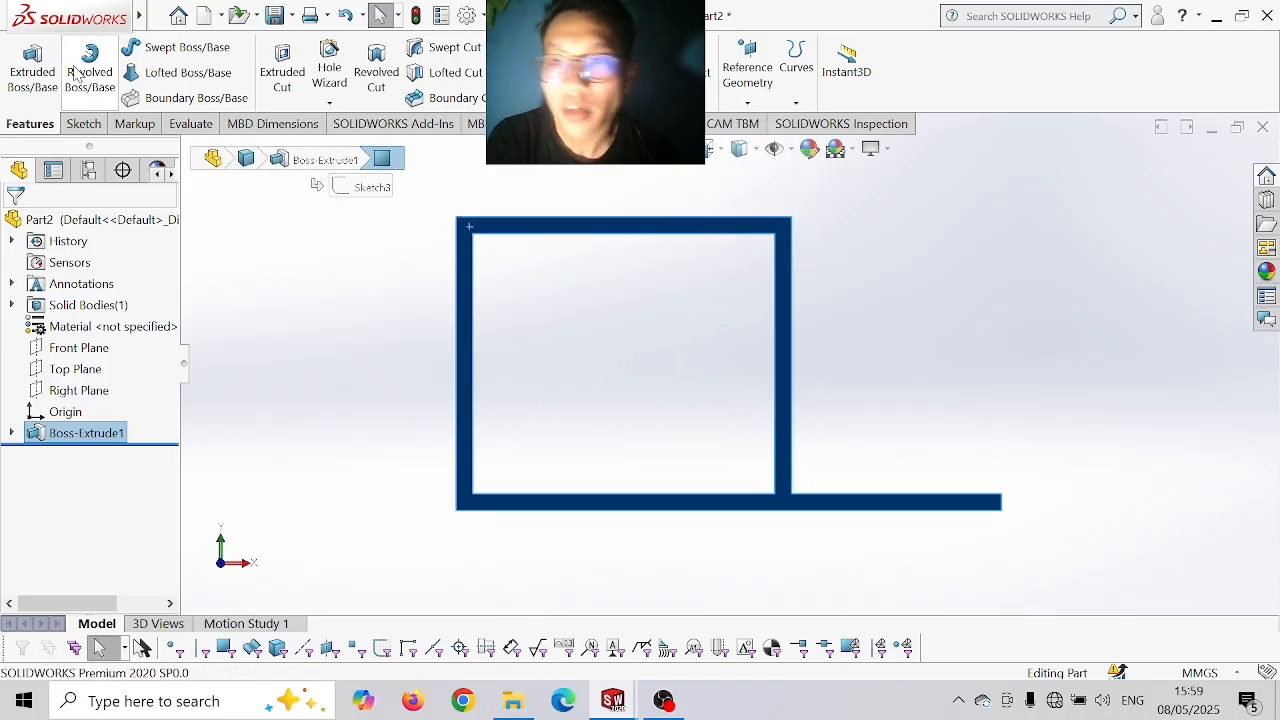
click(83, 124)
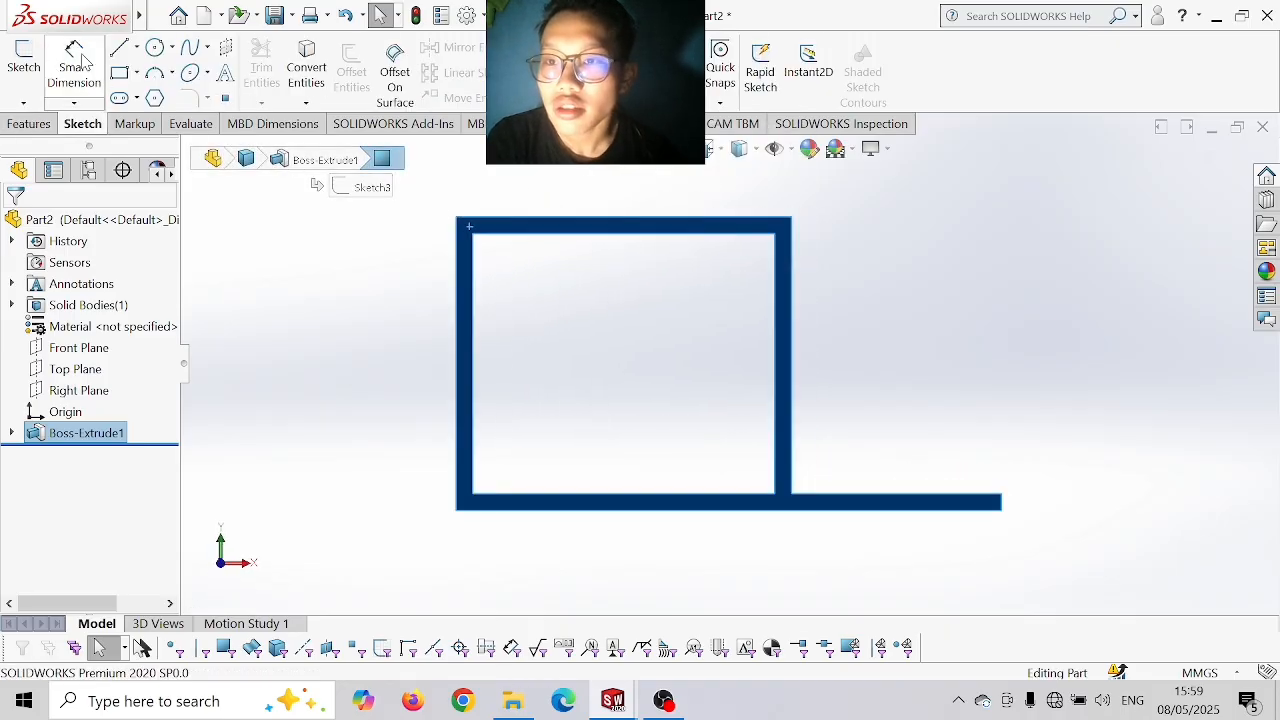
click(119, 72)
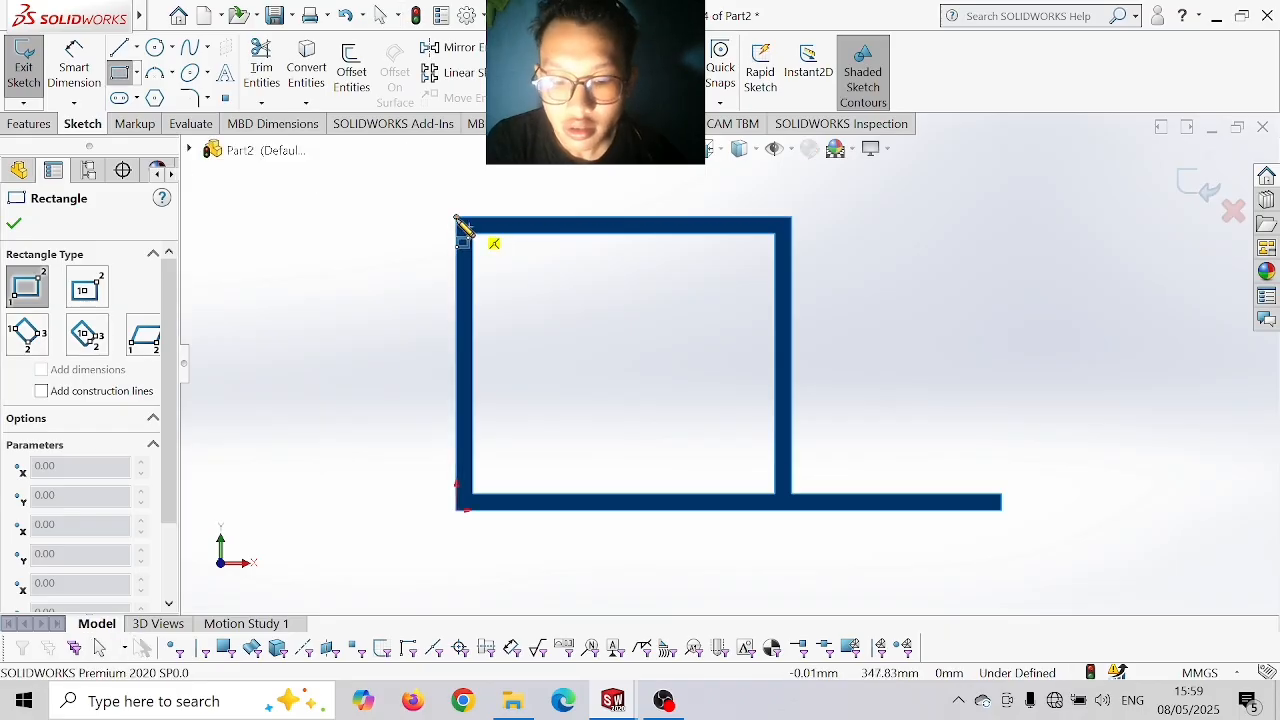
click(458, 218)
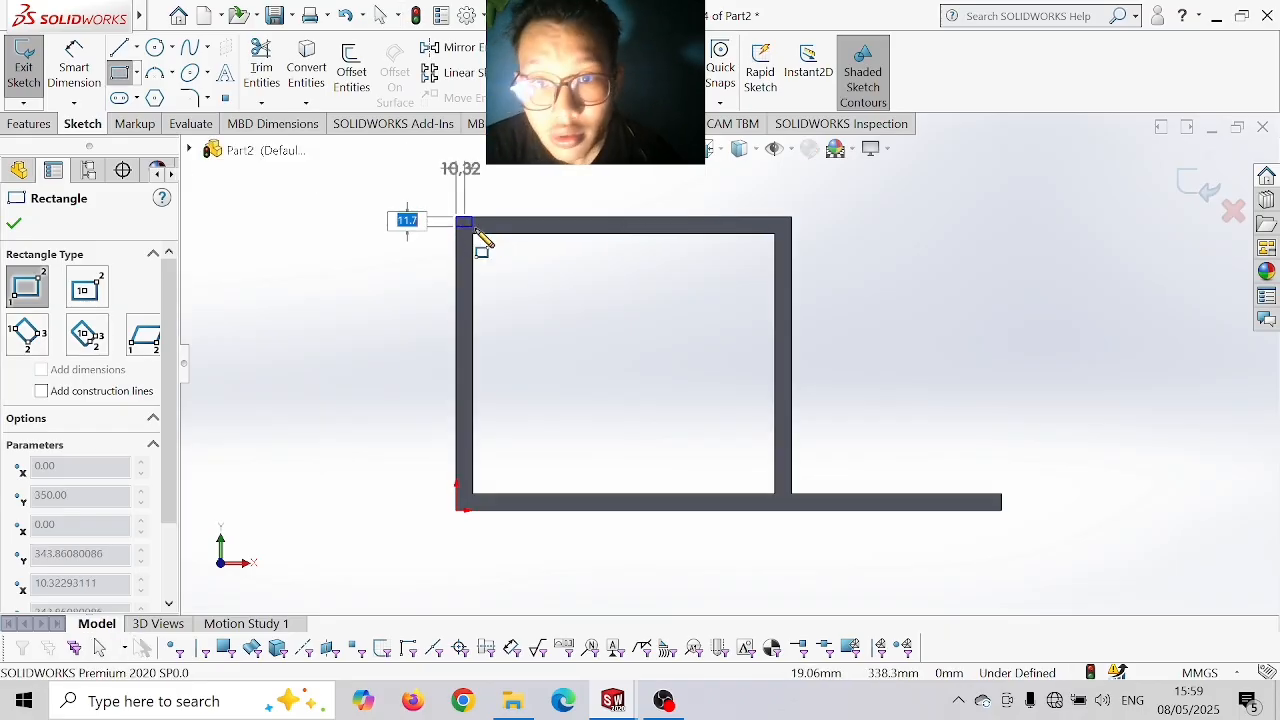
click(476, 238)
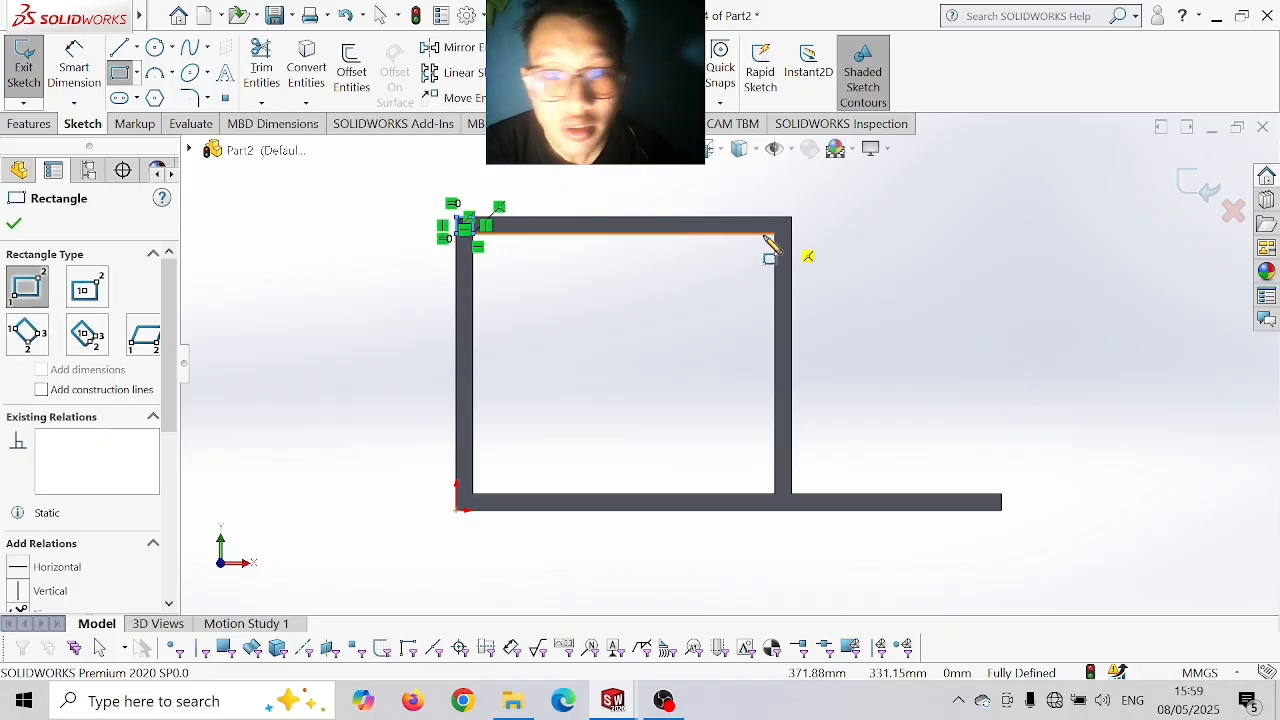
- Draw matching rectangles from outer to inner corner at the frame's upper-right, lower-left and lower-right corners
click(791, 218)
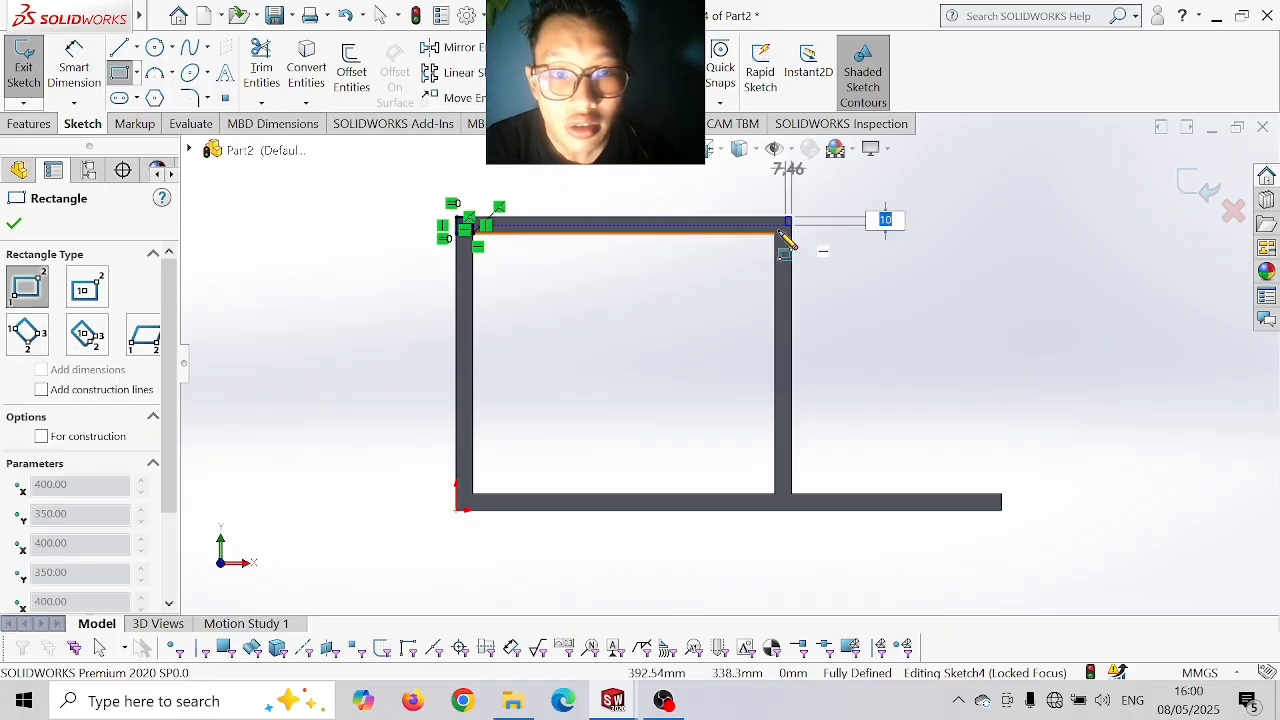
click(774, 238)
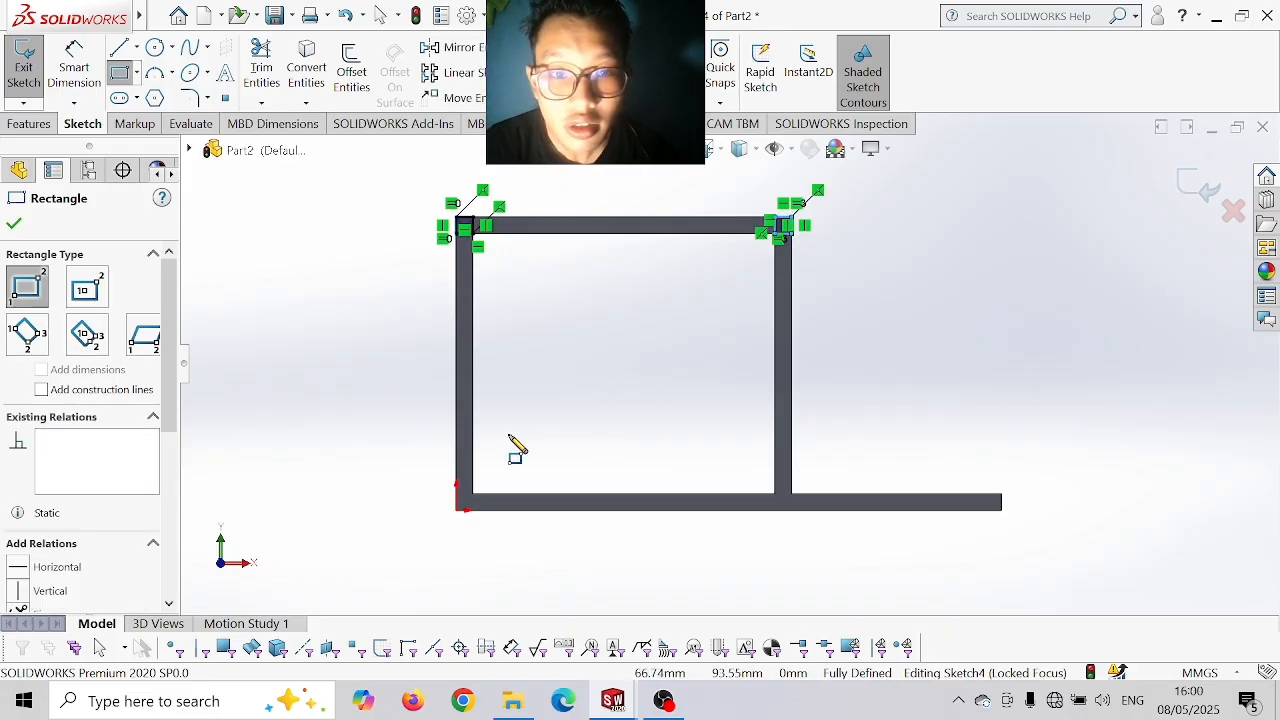
click(459, 507)
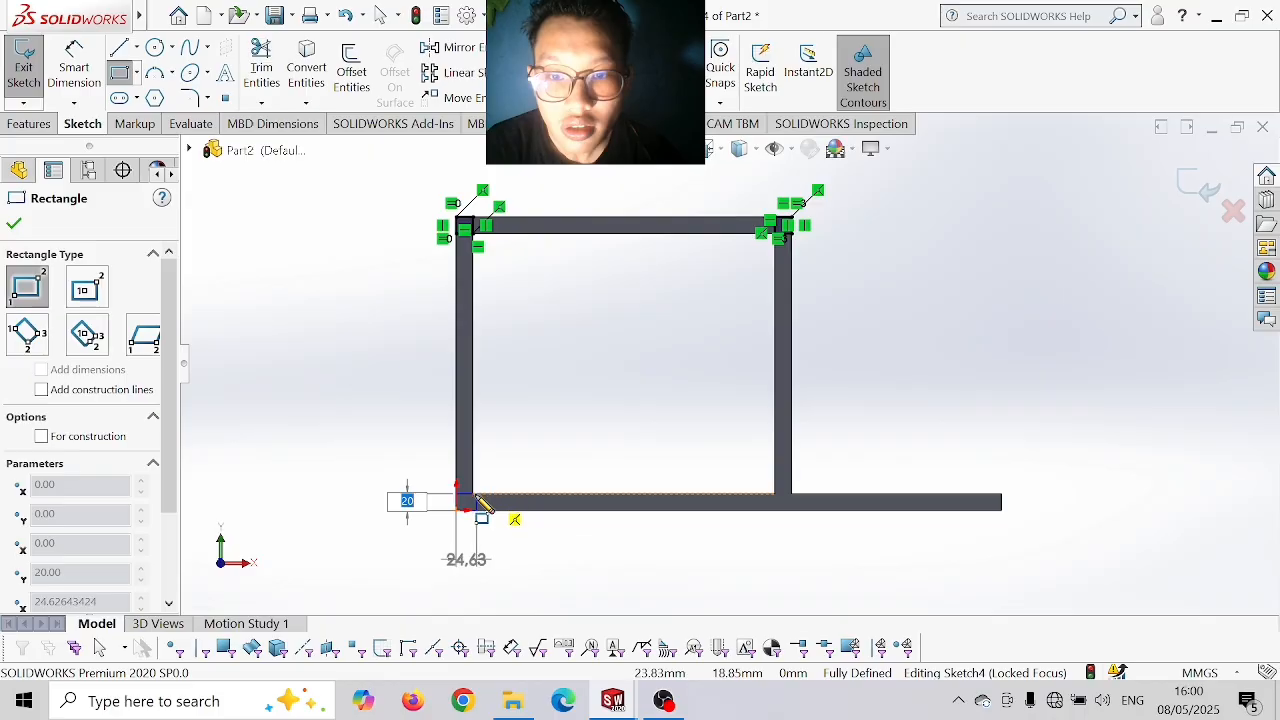
click(478, 502)
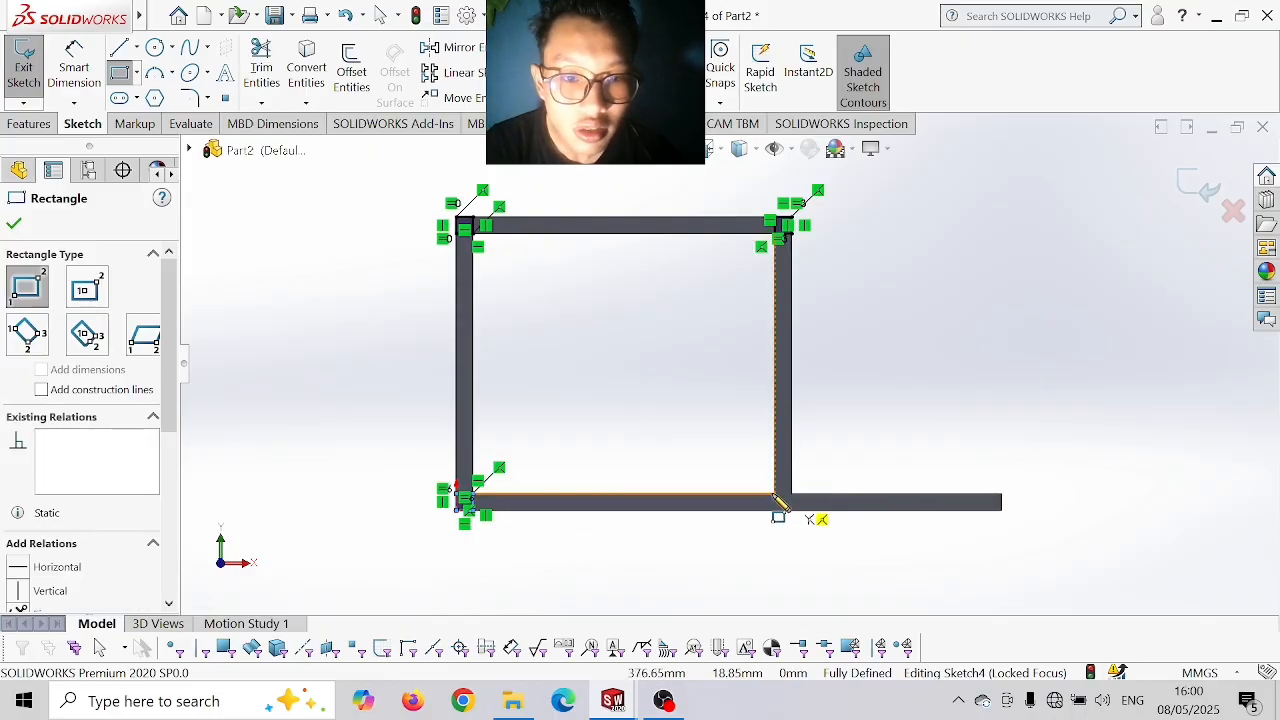
click(778, 497)
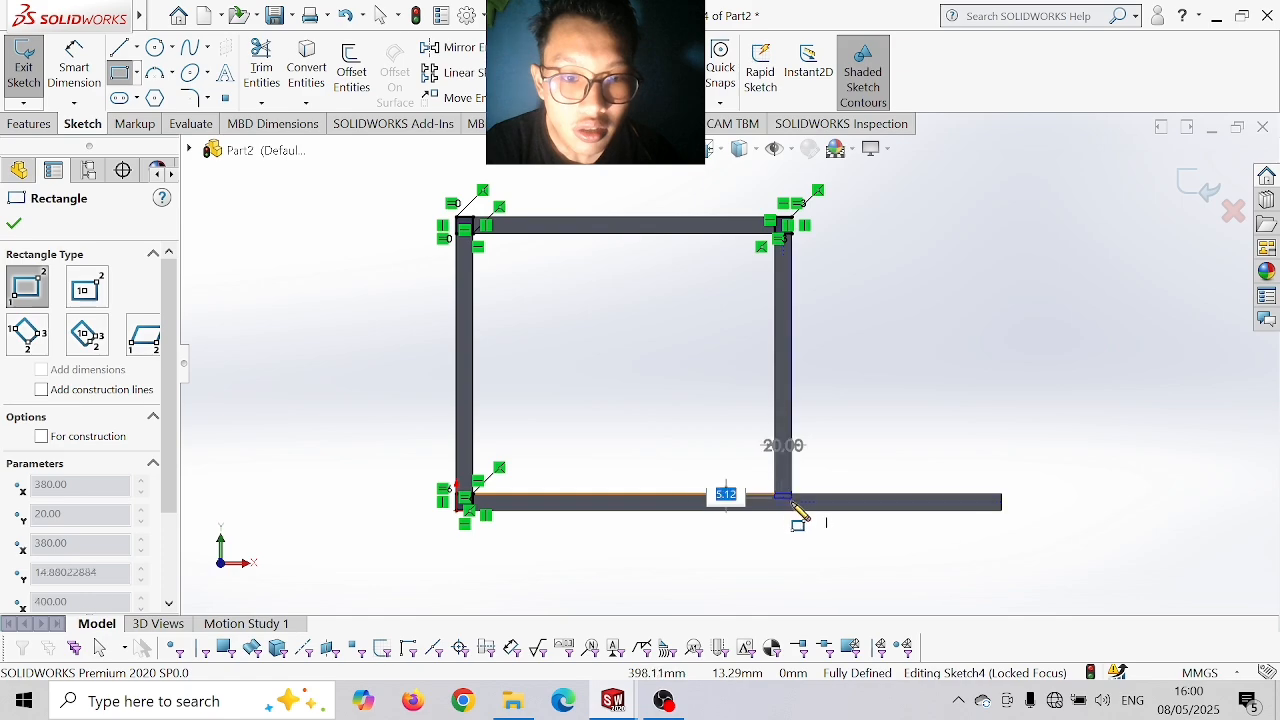
click(797, 517)
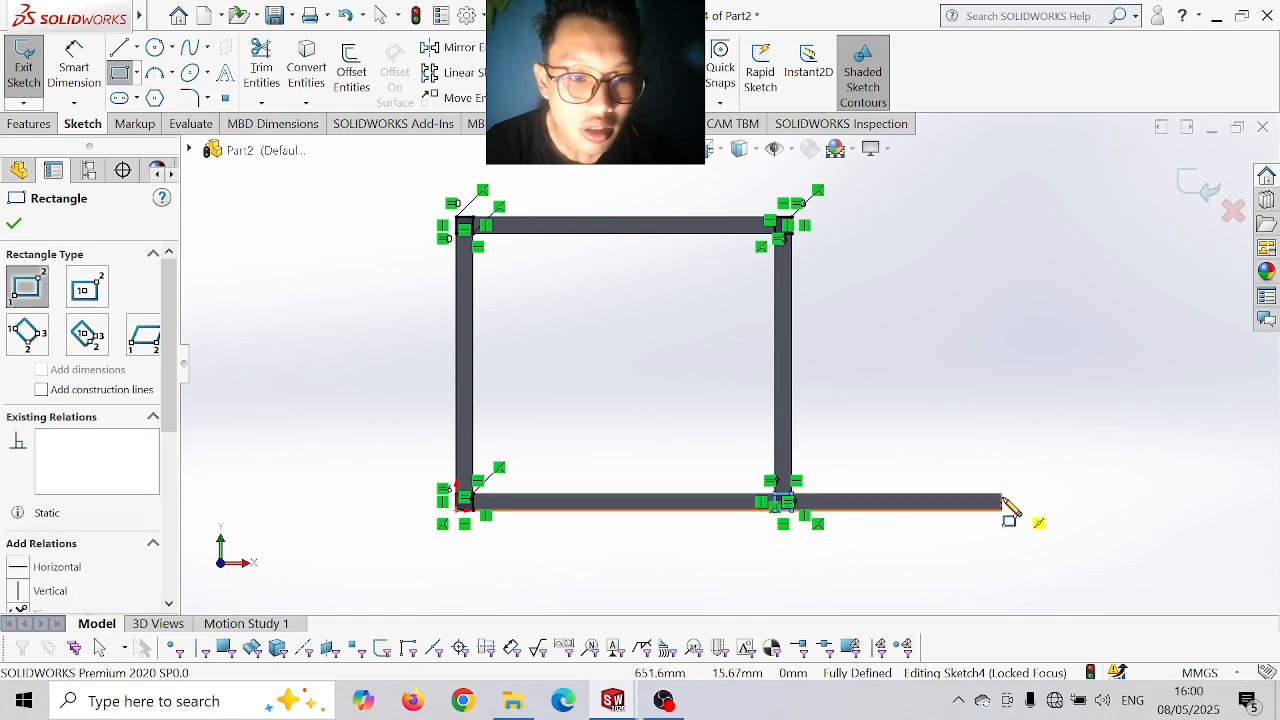
- Draw a 20 mm by 20 mm square at the free end of the bar extending from the frame
click(1001, 495)
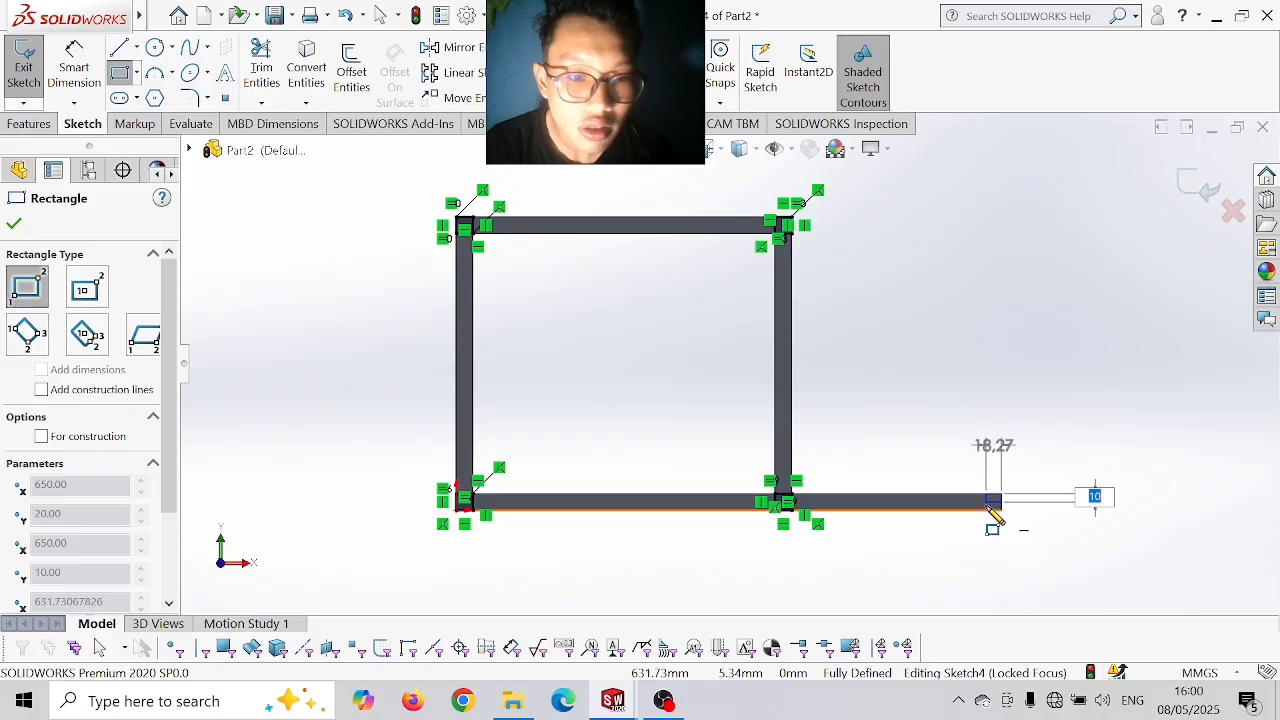
text(2)
key(Return)
text(2)
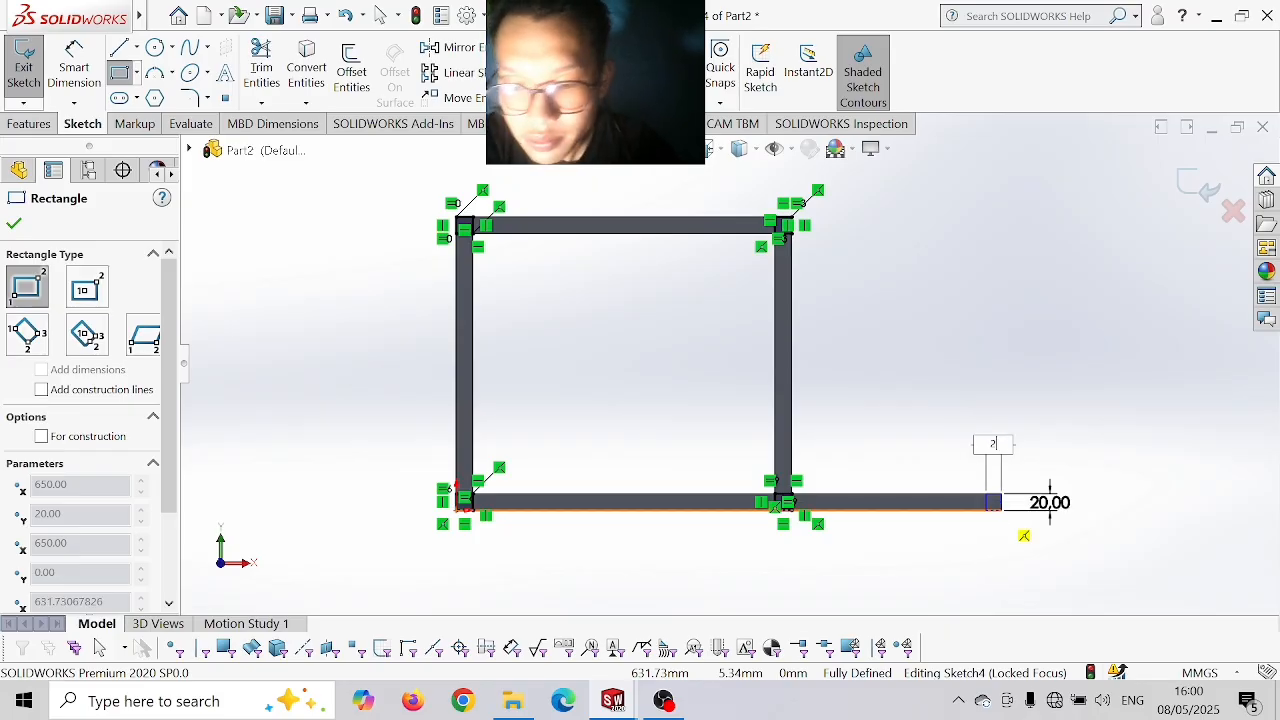
key(Return)
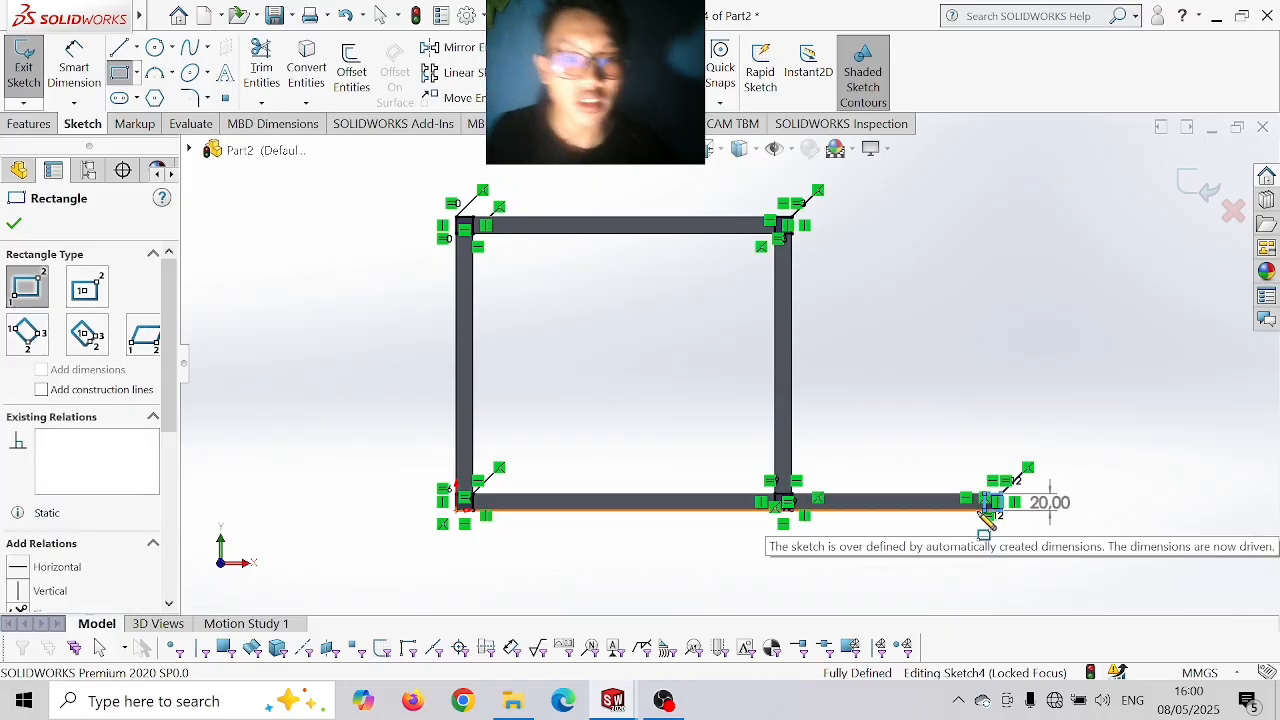
- Try to trim the right edge of the square at the frame's lower-right corner
click(261, 70)
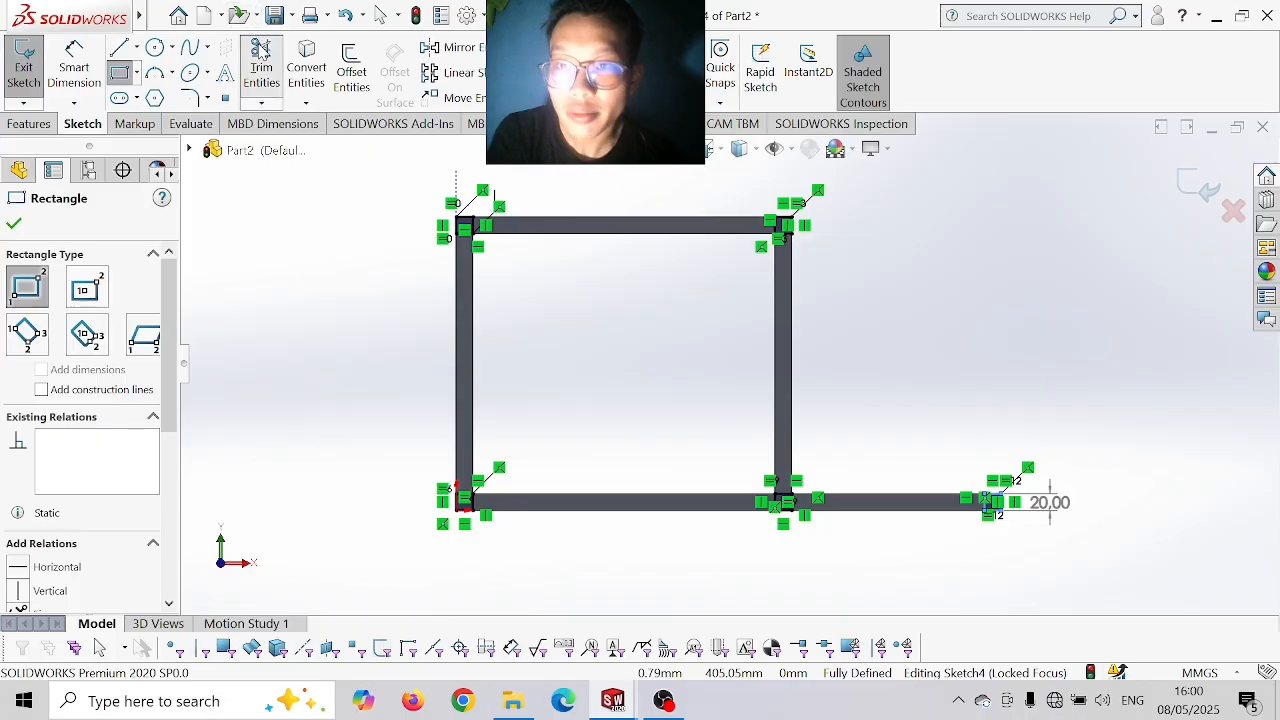
scroll(848, 545, down, 3)
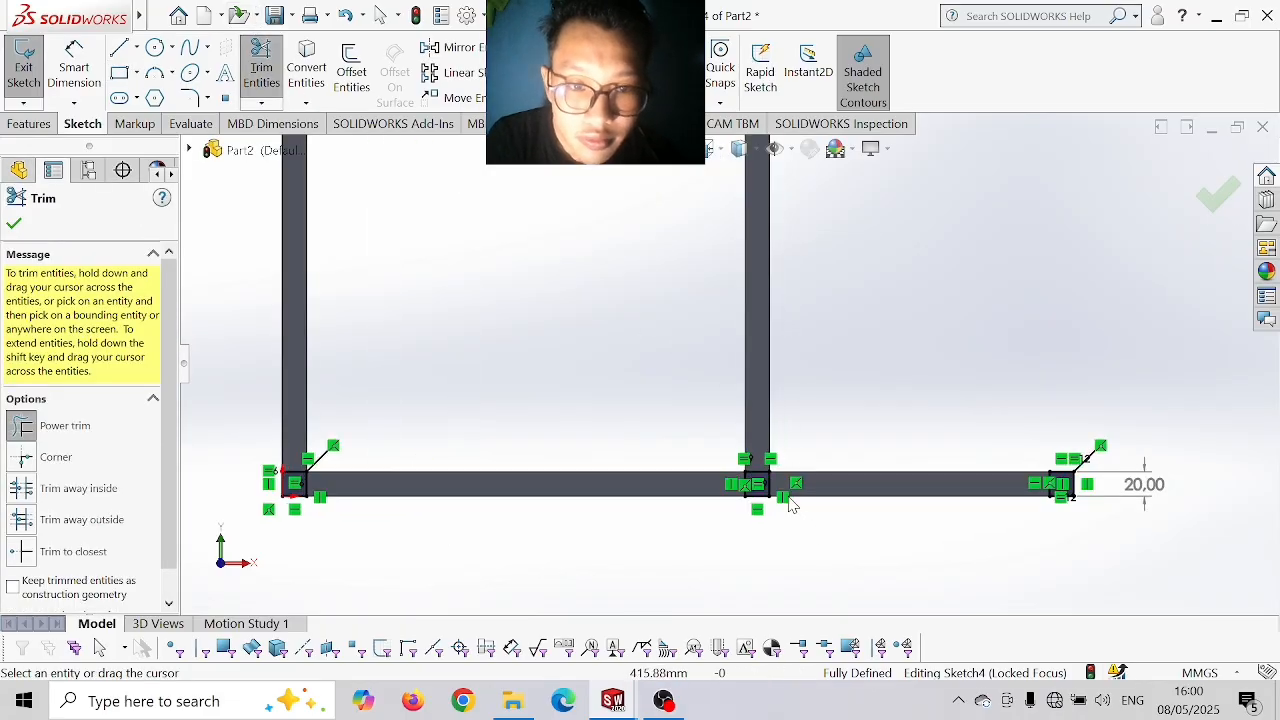
drag(778, 480, 765, 481)
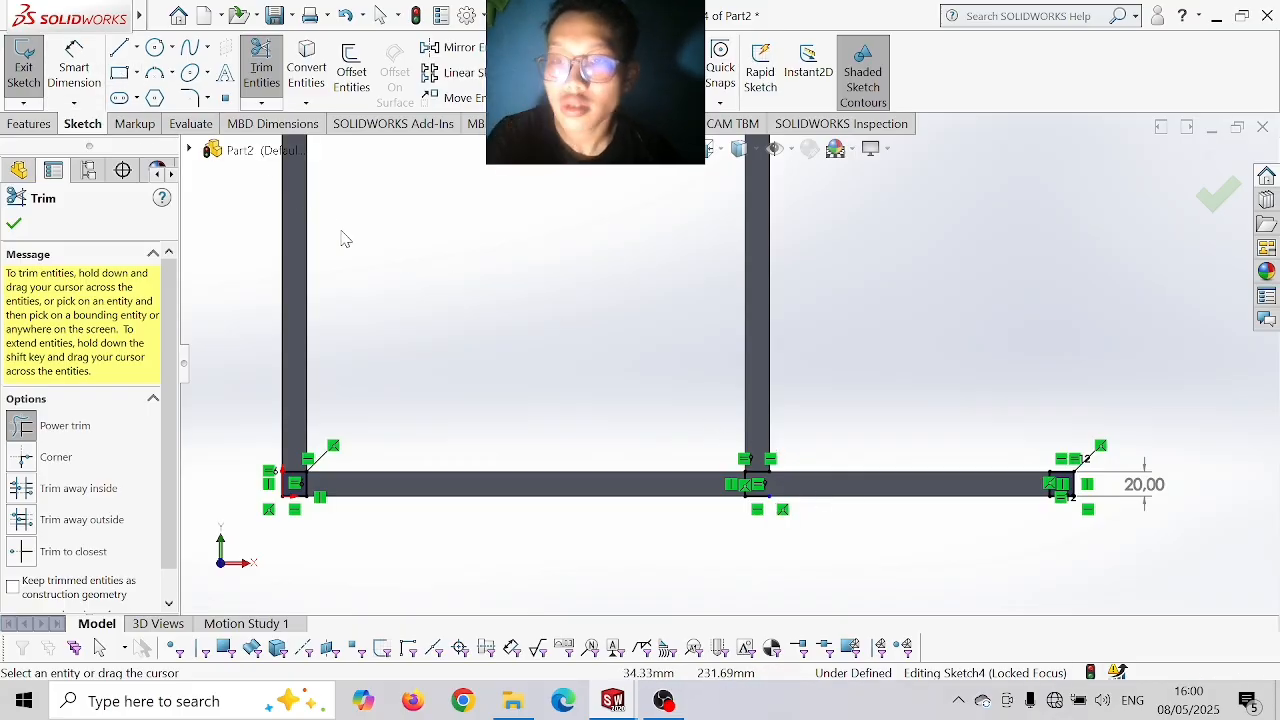
key(Escape)
scroll(698, 328, up, 4)
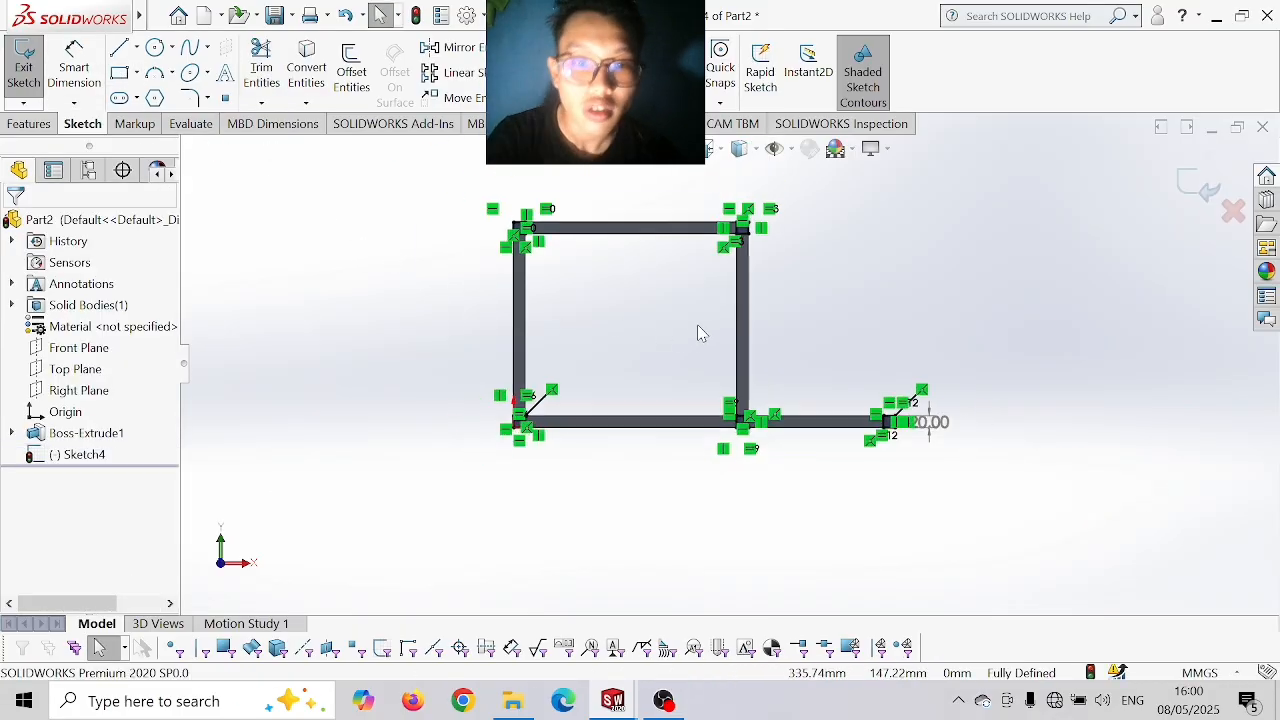
- Start a boss extrude and select the squares at the frame's lower-left corner, lower-right corner and the bar's free end as contours
click(29, 123)
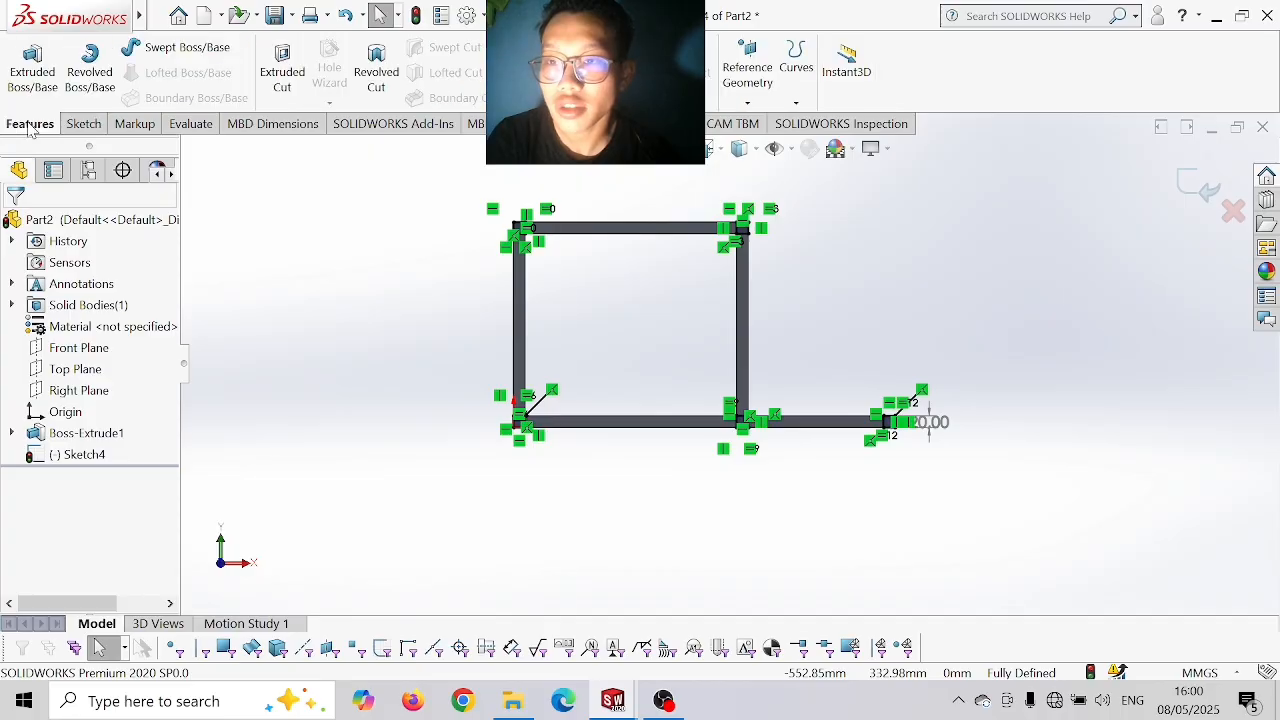
click(32, 70)
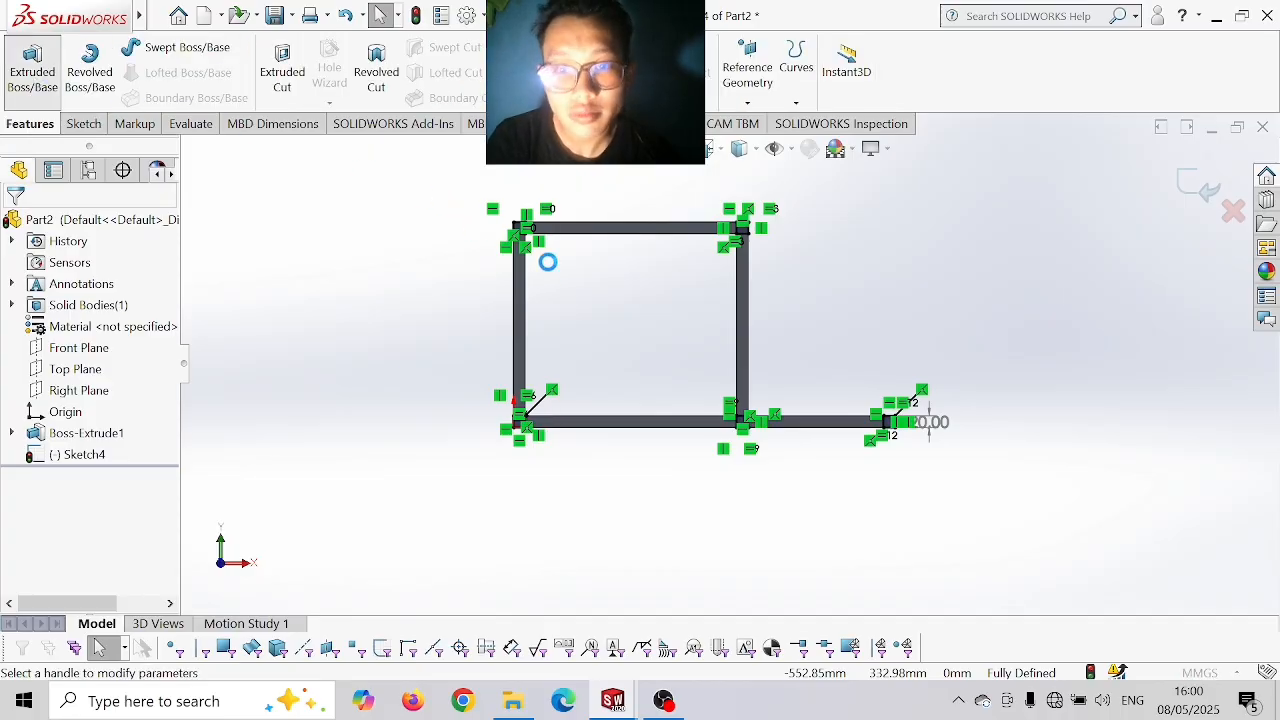
scroll(560, 282, down, 2)
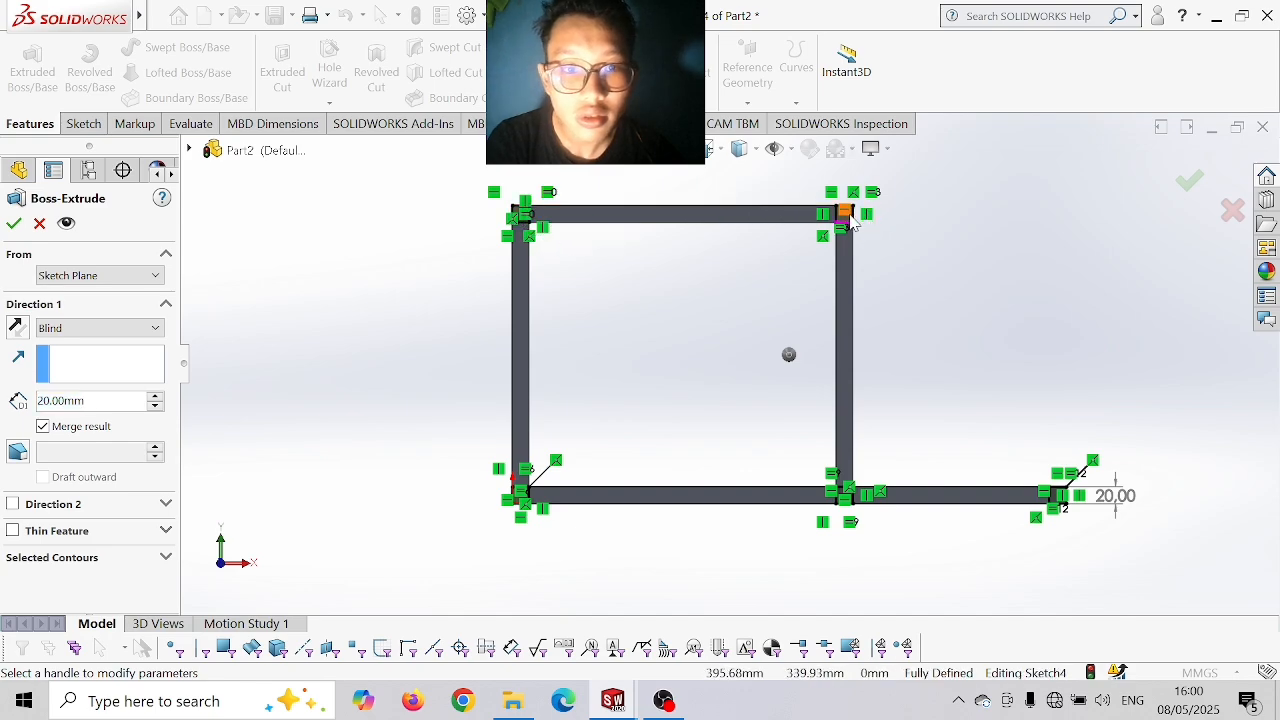
scroll(517, 495, down, 3)
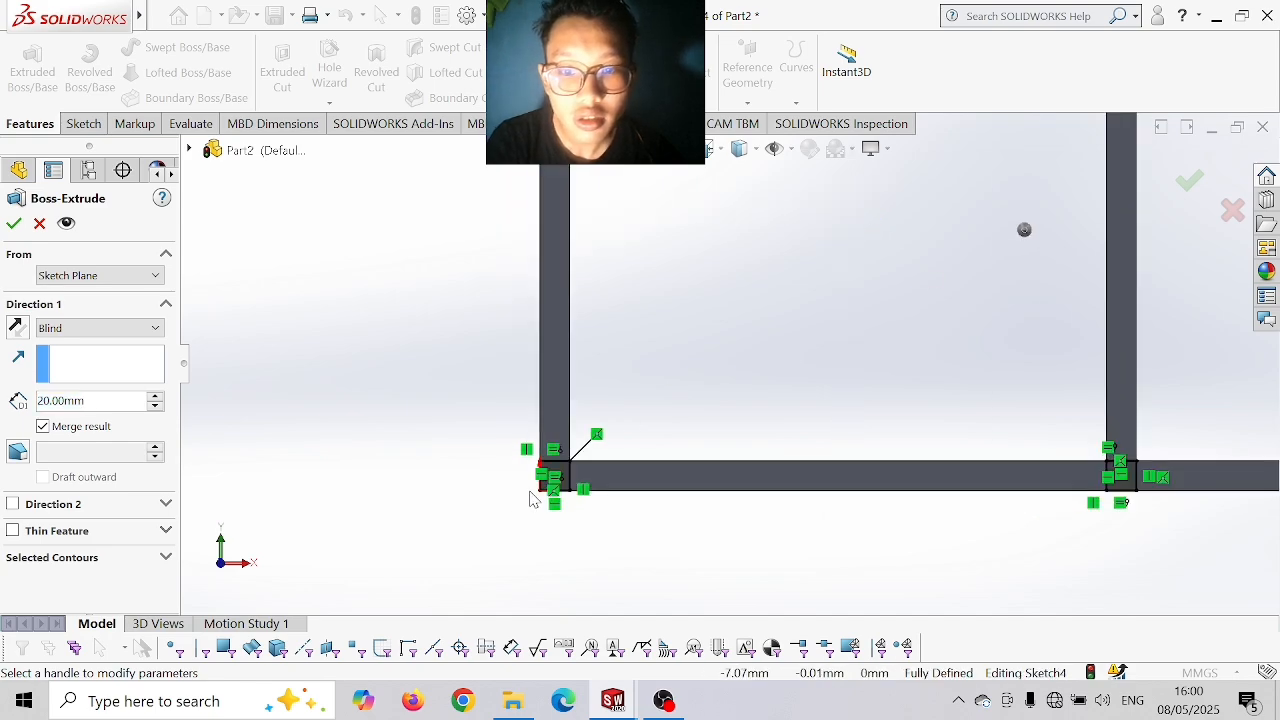
scroll(745, 463, up, 3)
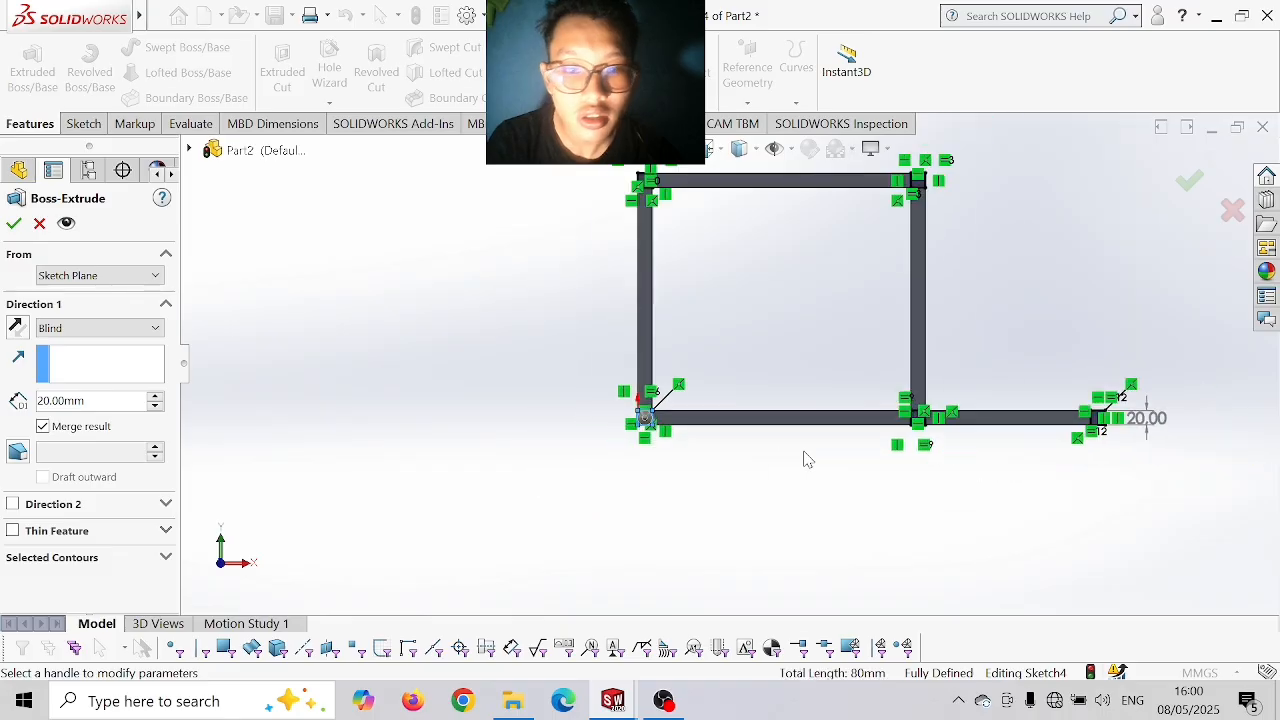
scroll(894, 460, down, 3)
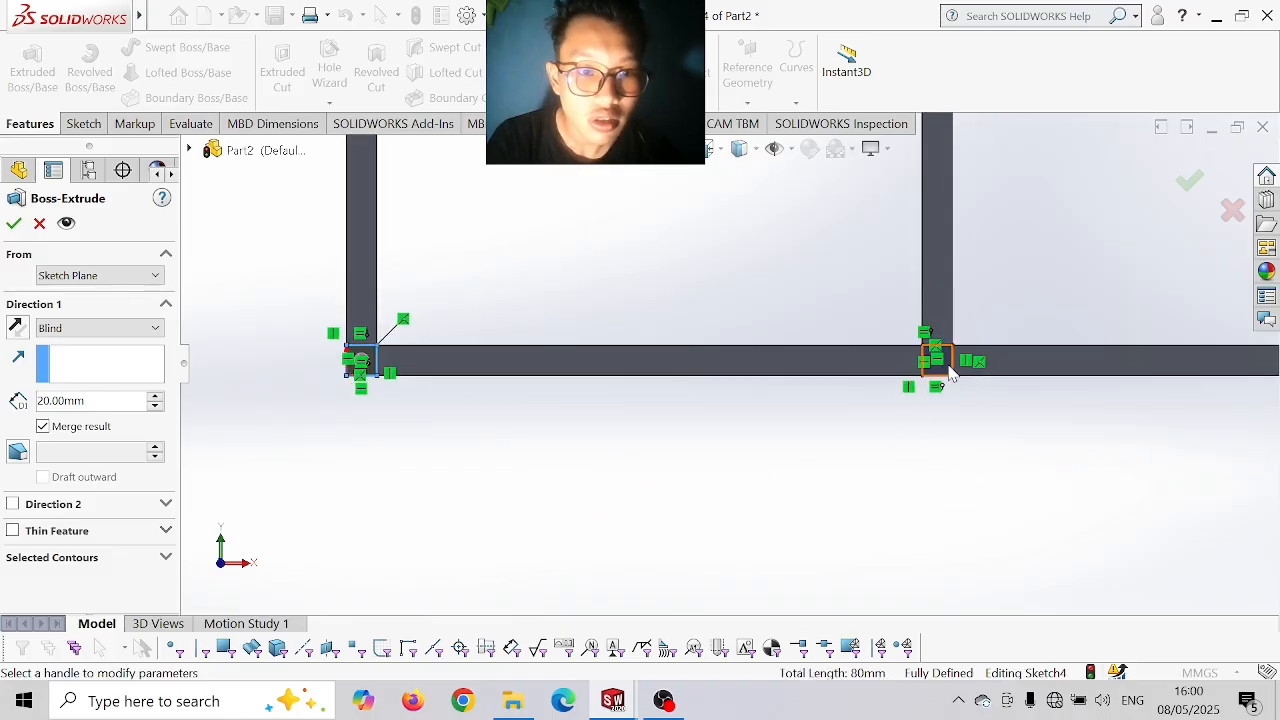
scroll(1000, 372, up, 3)
scroll(1043, 374, down, 3)
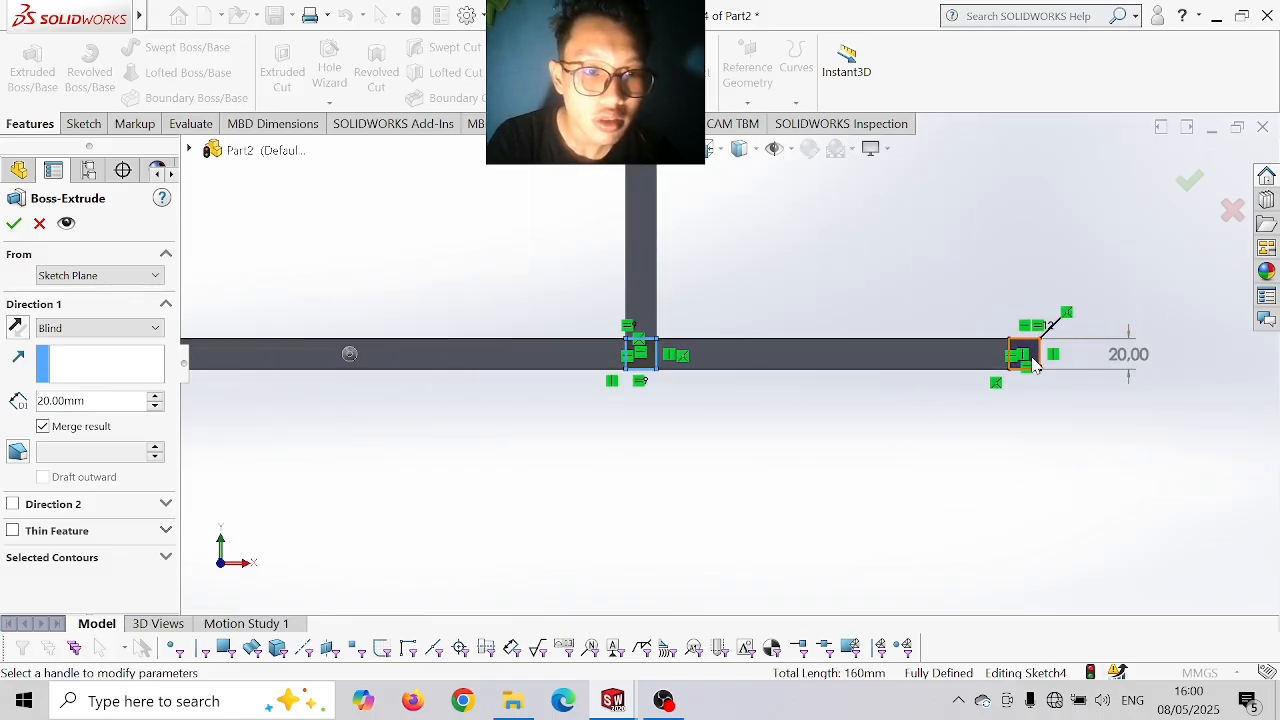
scroll(783, 286, up, 3)
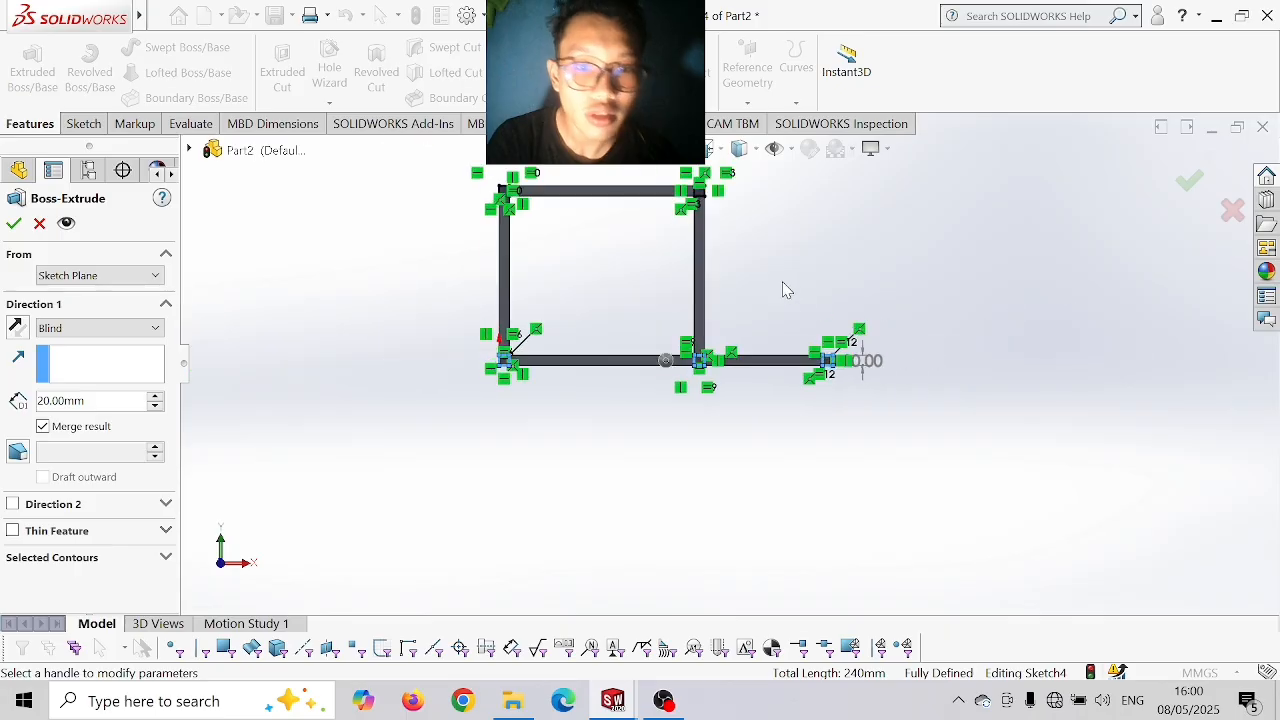
- Add the frame's upper-right and upper-left corner squares to the contours and extrude all selected squares to a blind depth of 260 mm
scroll(723, 263, down, 3)
scroll(698, 231, down, 2)
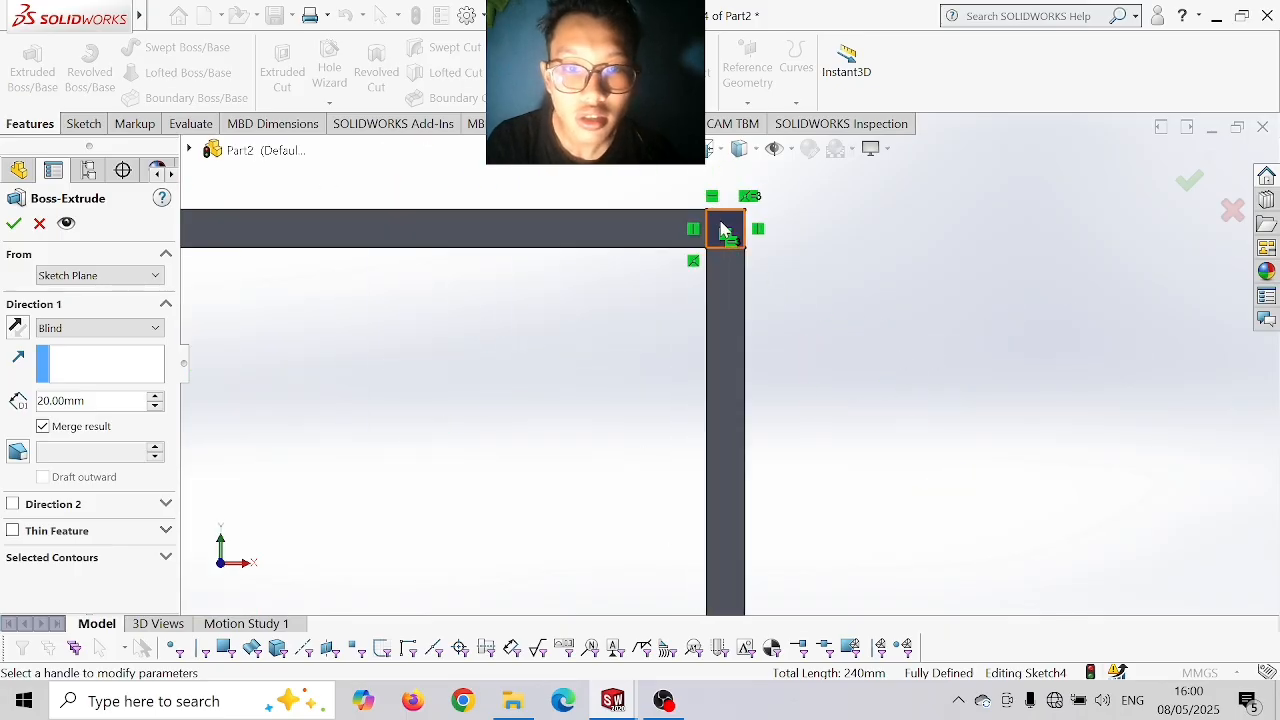
scroll(724, 230, up, 2)
scroll(334, 290, down, 2)
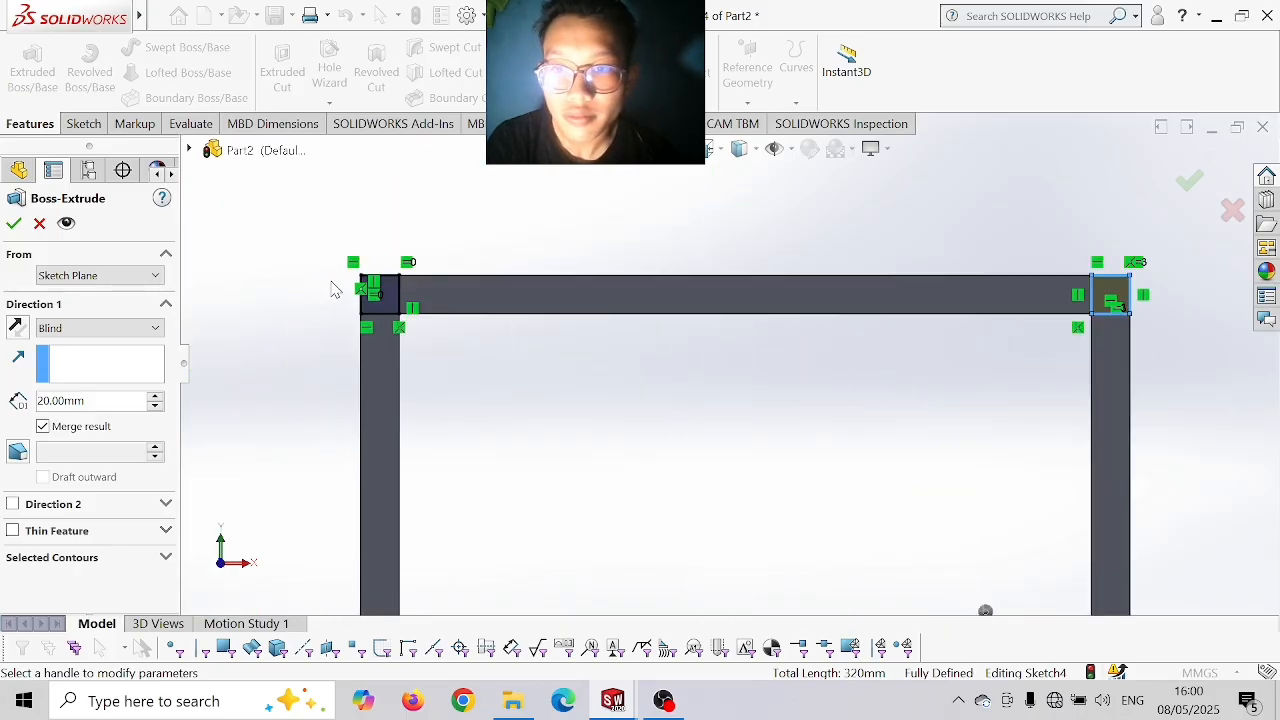
scroll(430, 296, up, 4)
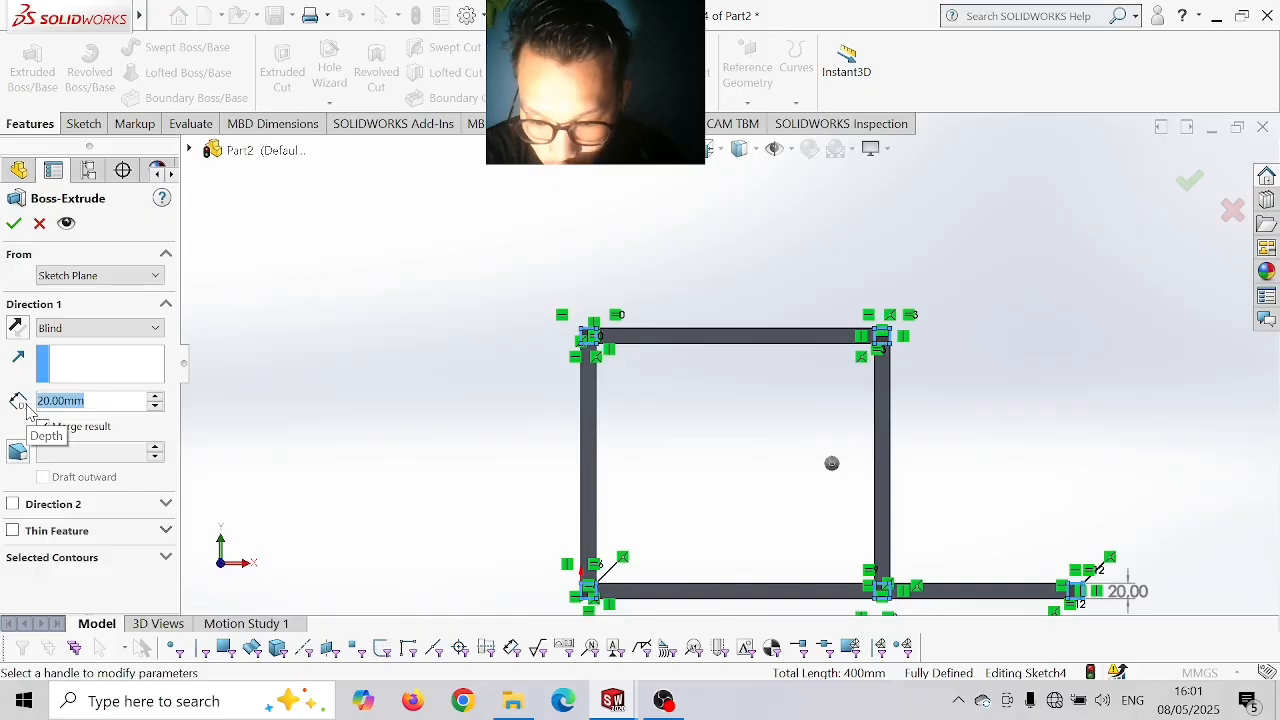
text(260)
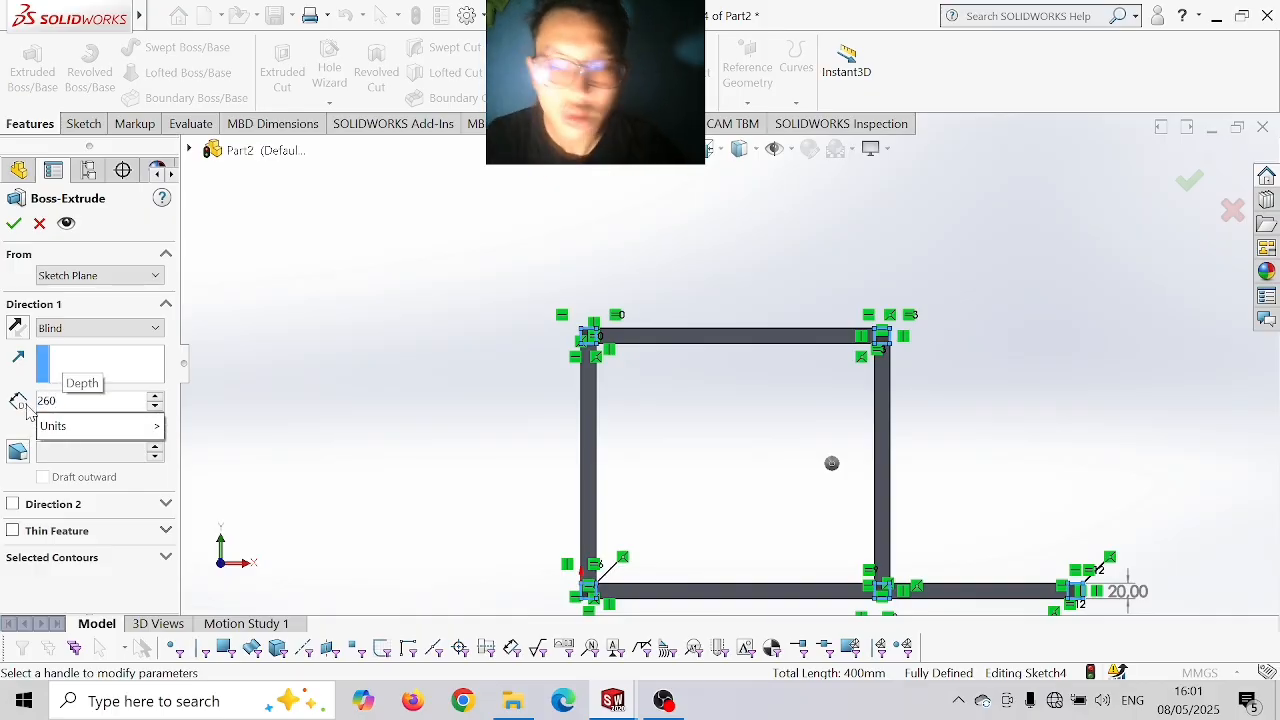
key(Return)
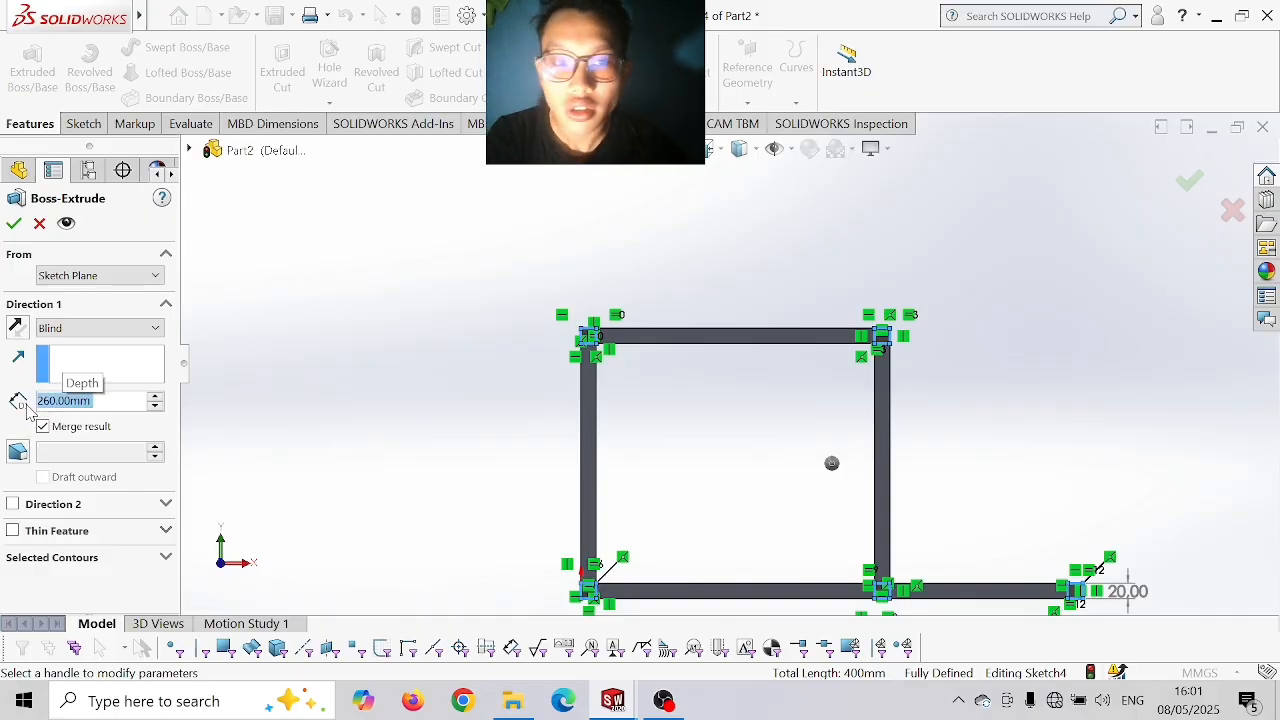
key(Return)
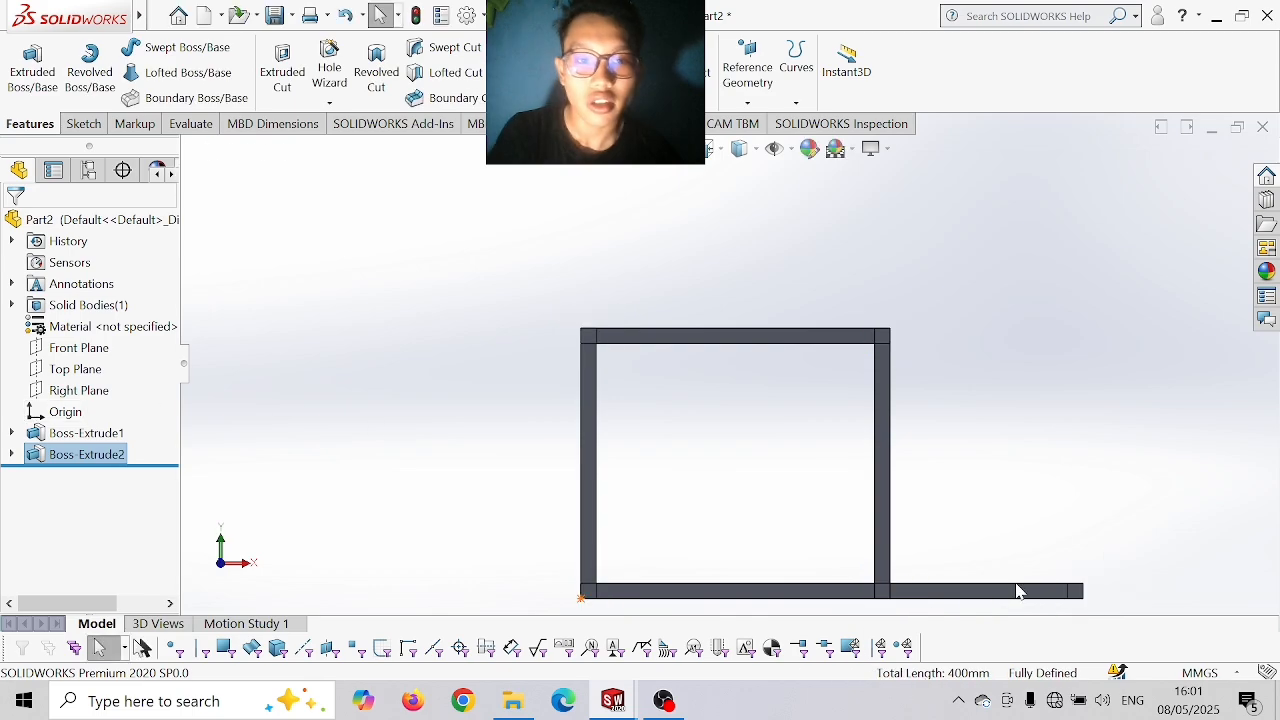
- Start a sketch on the upper-left bar's end face, viewed head-on, and draw a rectangle around the frame's outer outline
middle_drag(1090, 558, 1021, 557)
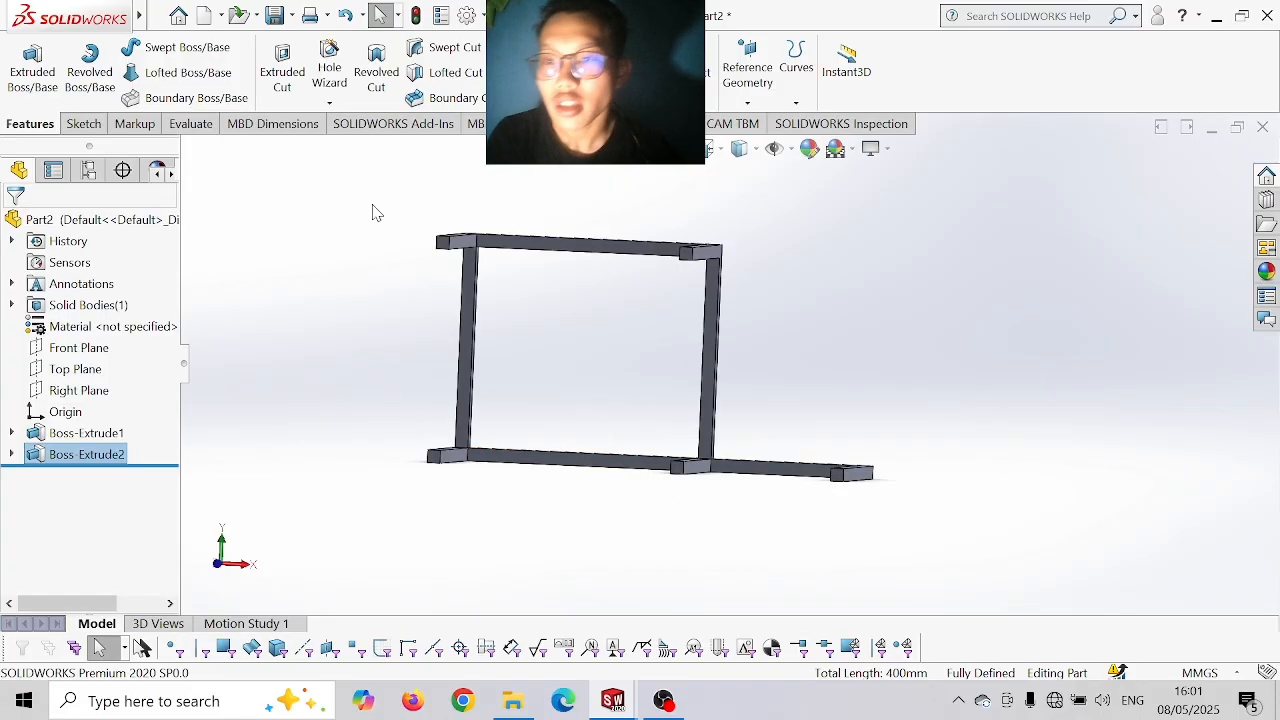
click(446, 243)
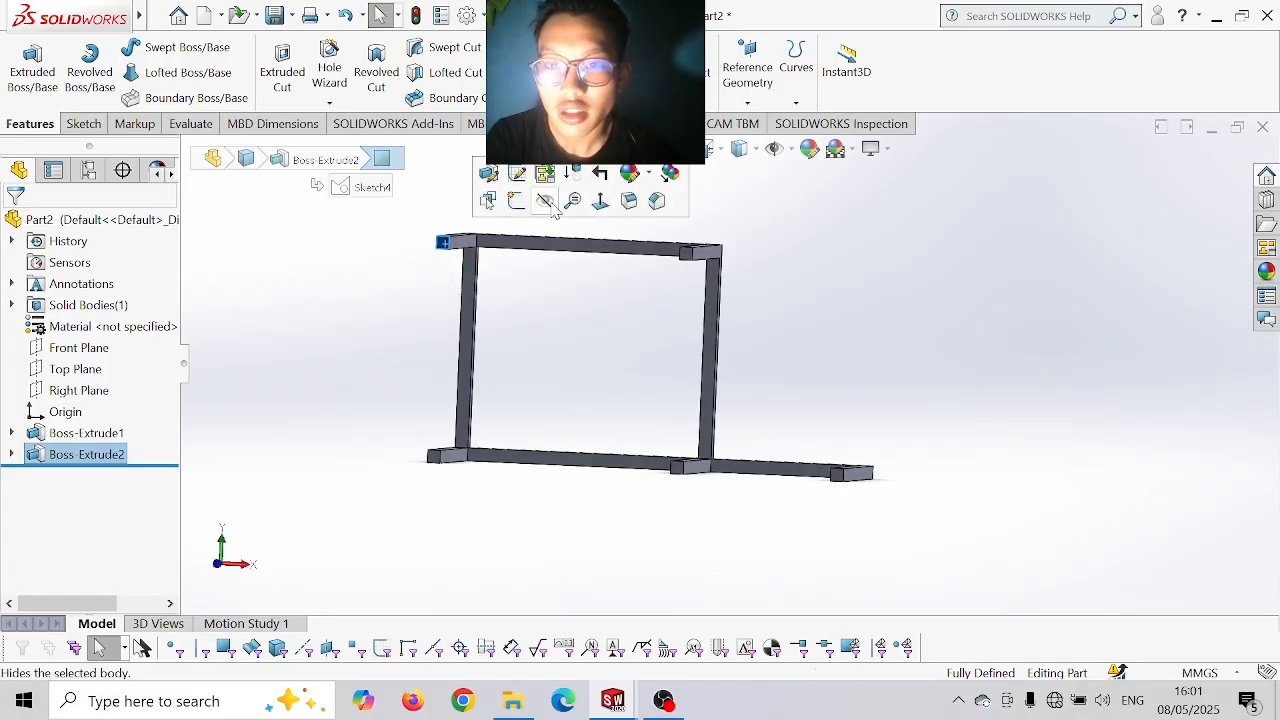
click(600, 203)
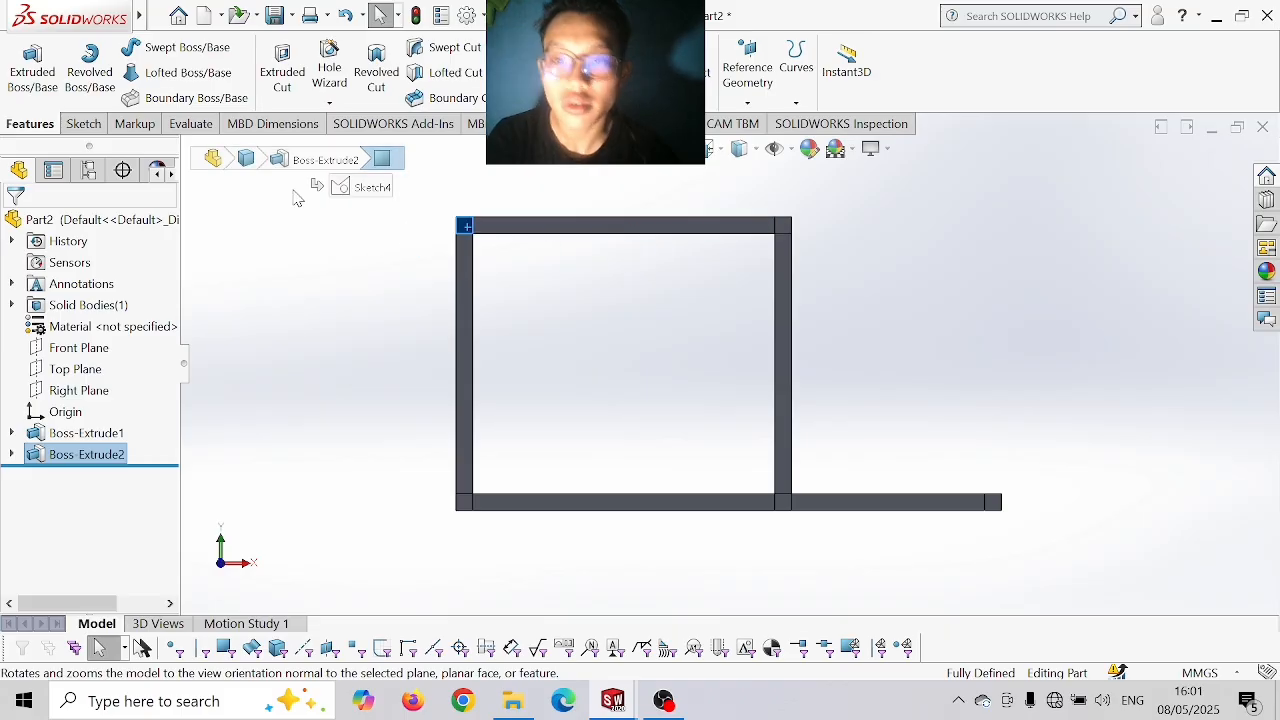
click(83, 123)
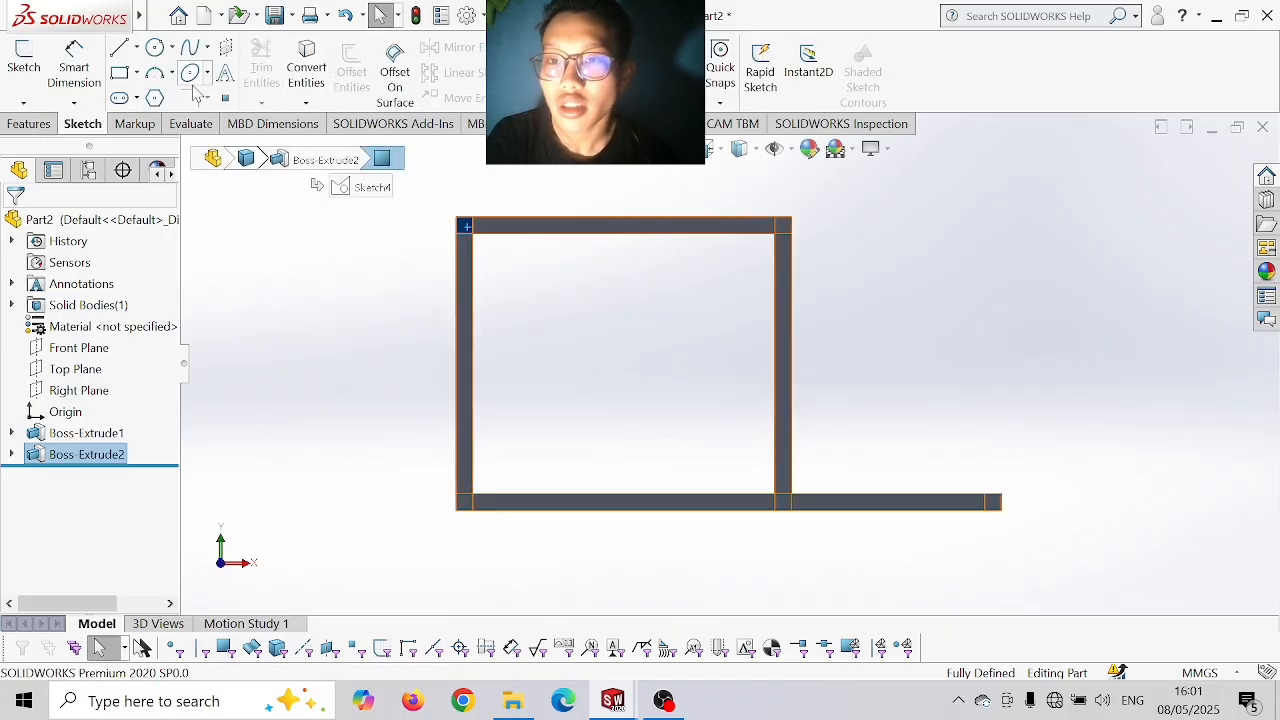
click(121, 74)
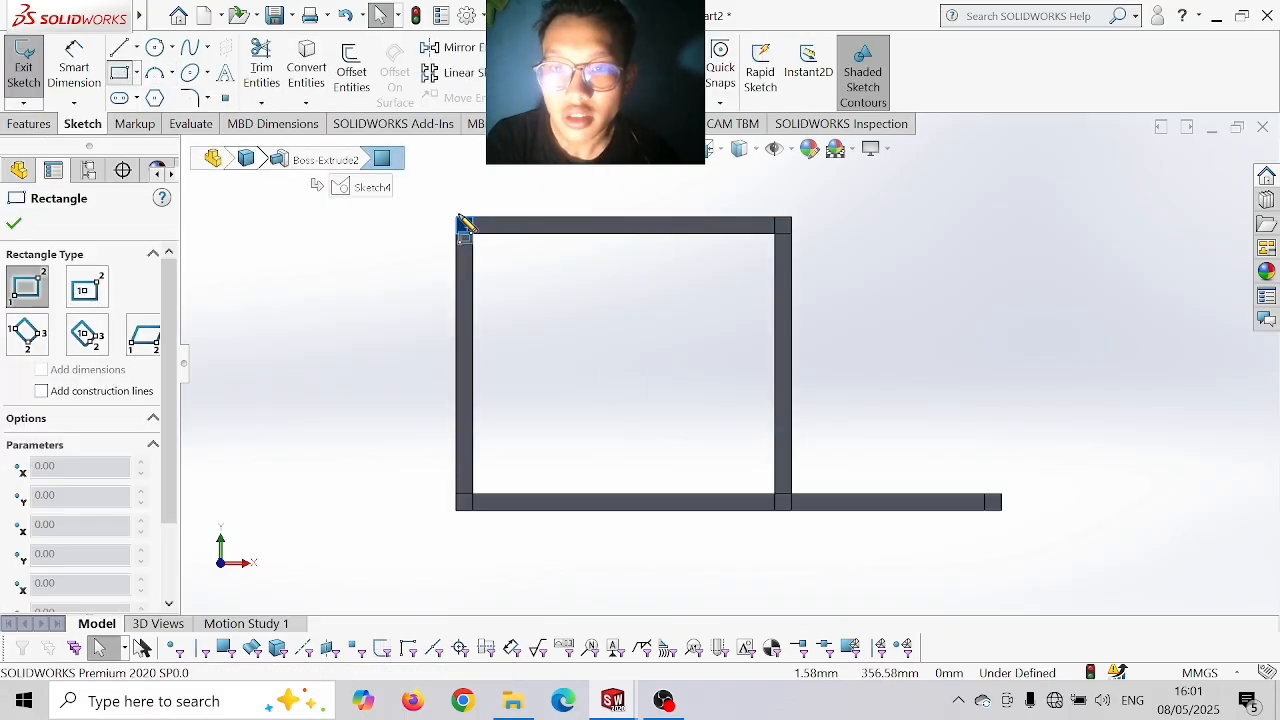
drag(457, 217, 487, 225)
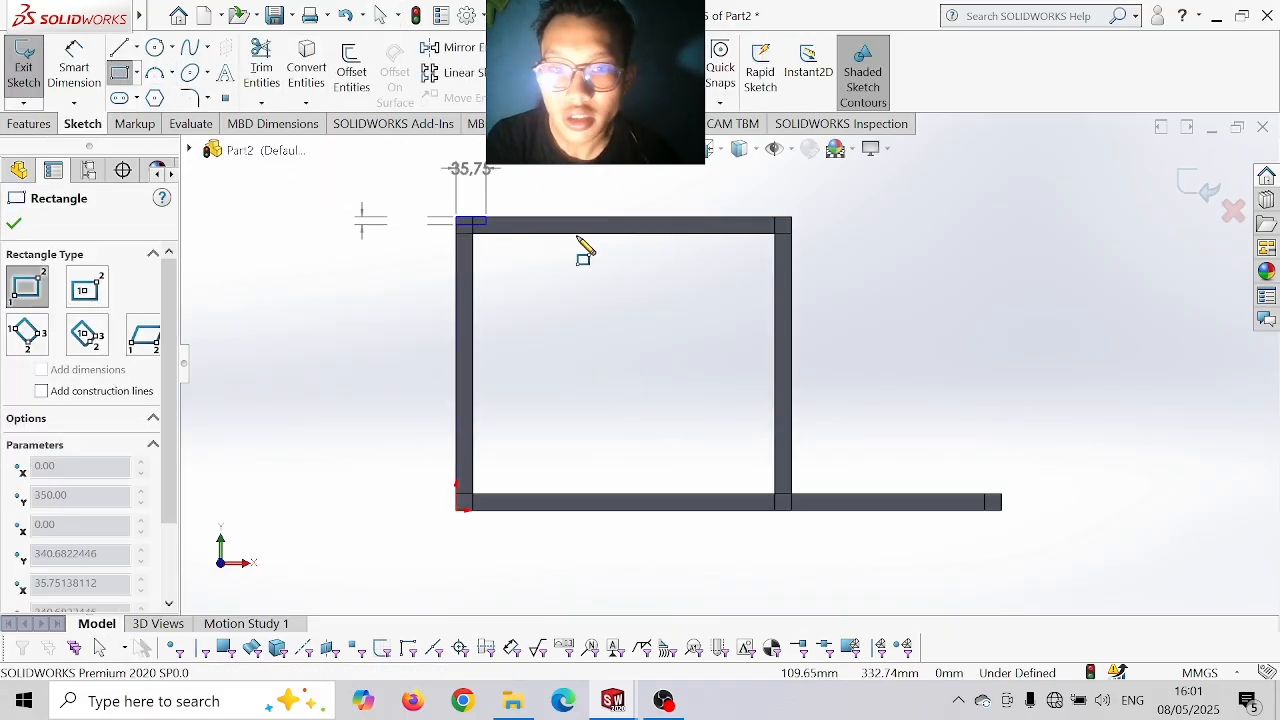
click(797, 516)
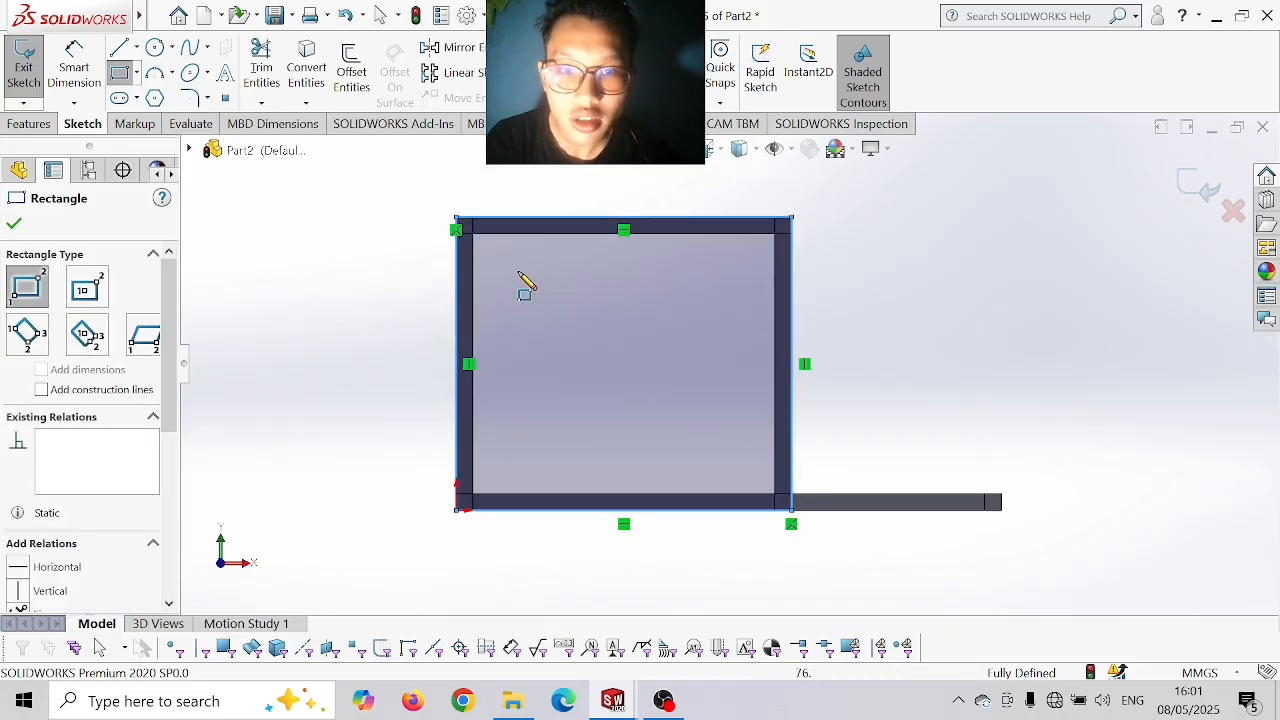
- Draw a rectangle along the frame's inner edges and another covering the bar that extends from its lower-right corner
click(474, 235)
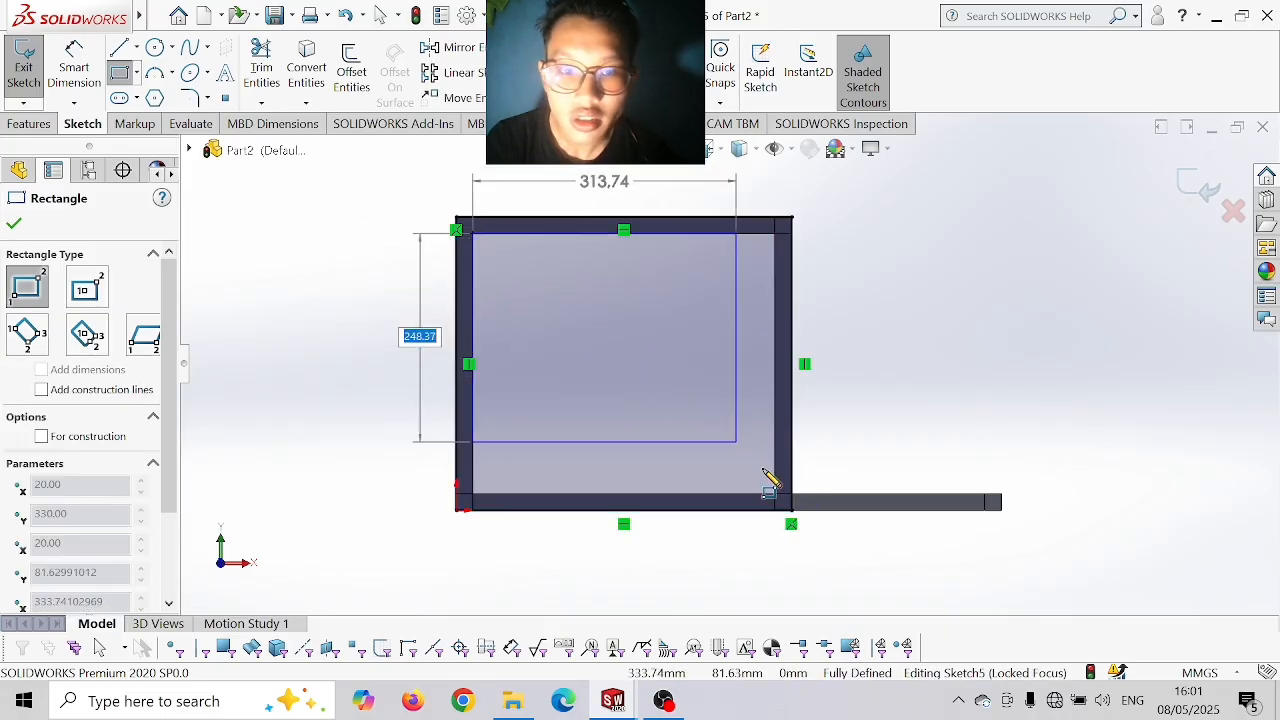
click(775, 495)
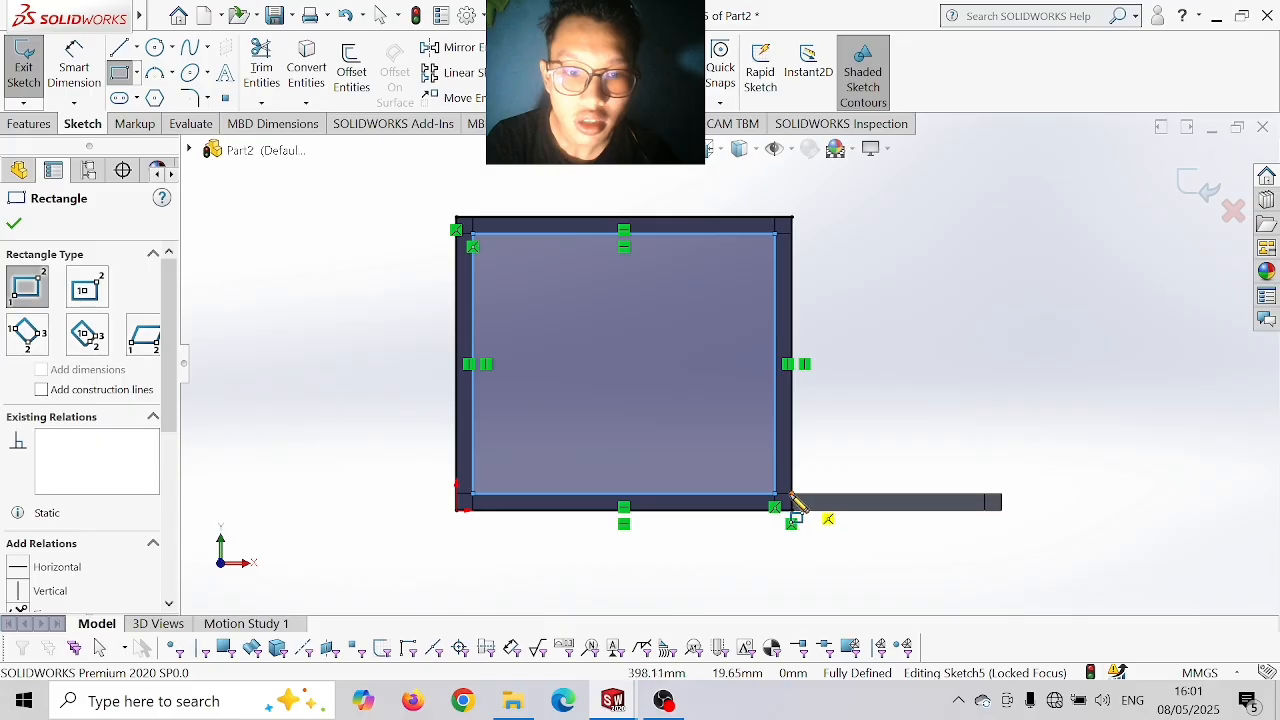
click(791, 494)
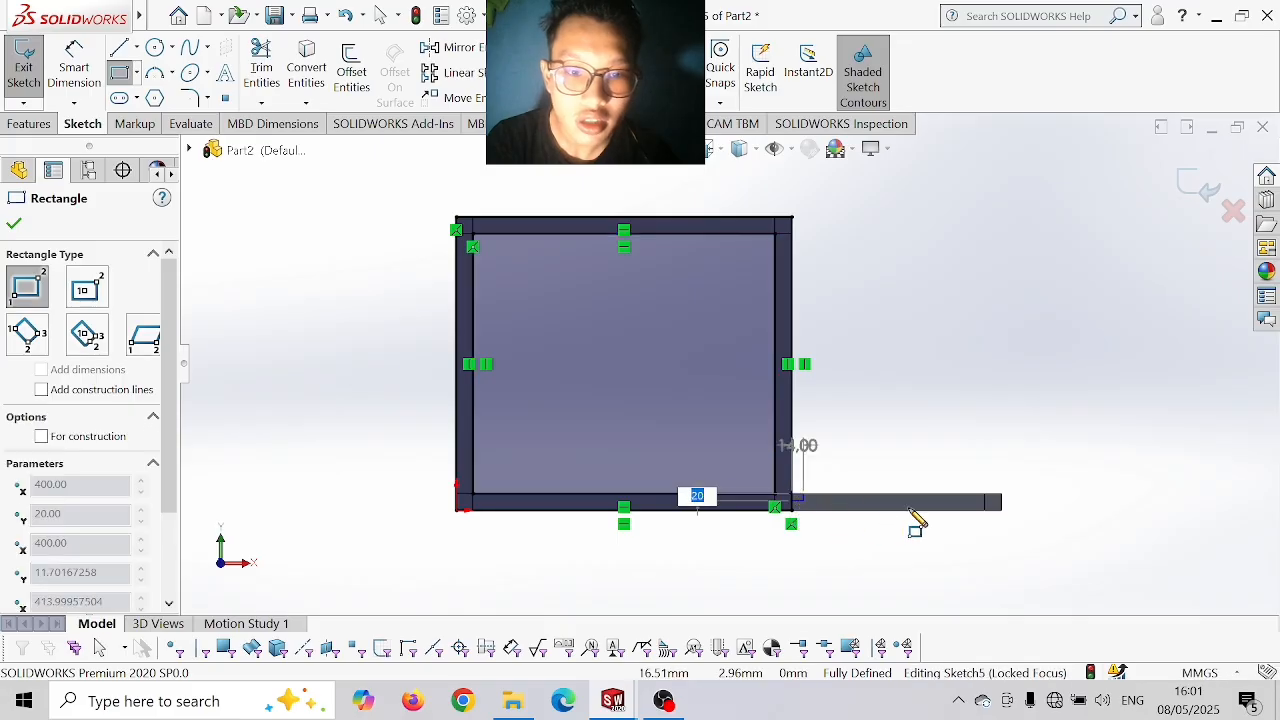
click(1001, 510)
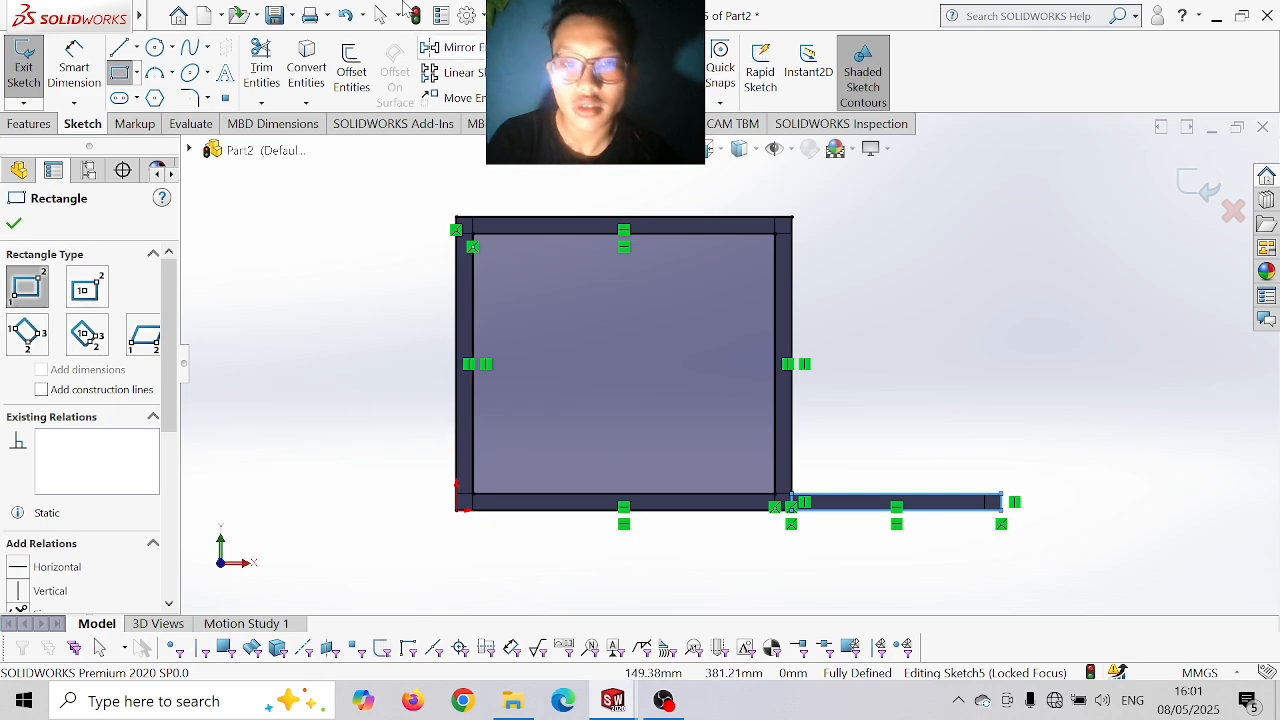
- Trim the short dividing edge where the bar rectangle meets the frame's lower-right corner
click(261, 65)
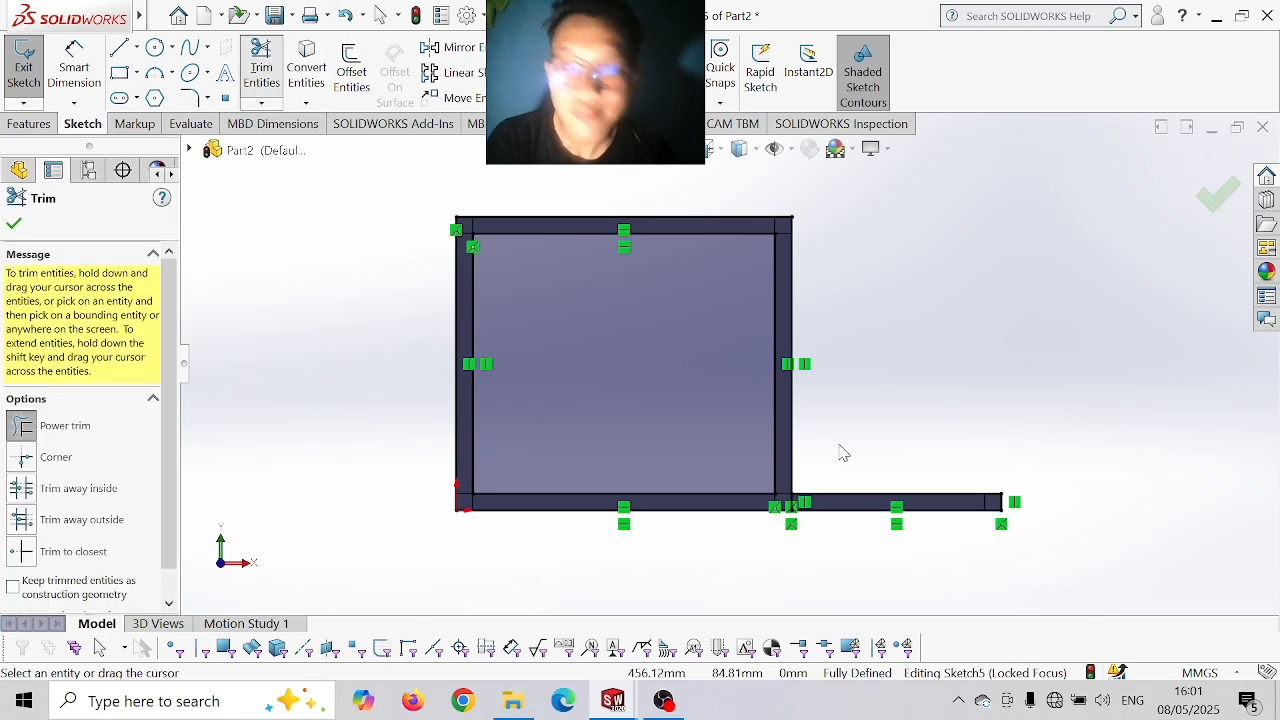
scroll(815, 533, down, 3)
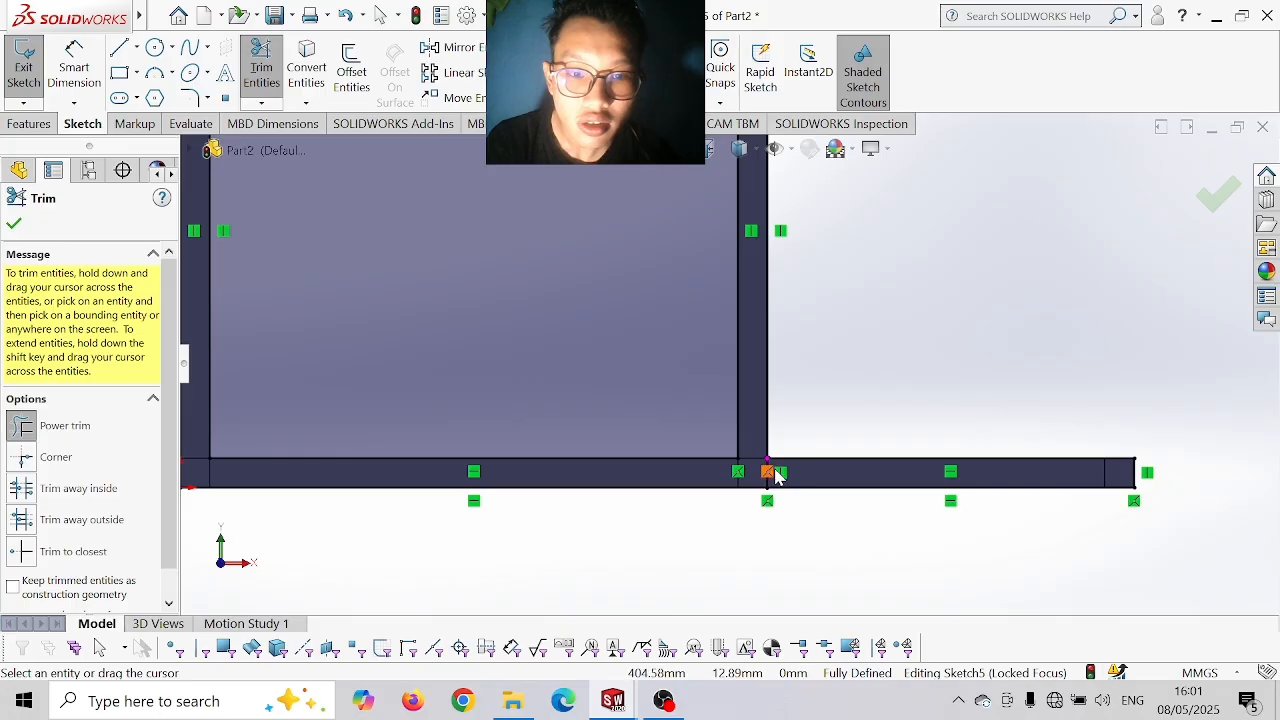
scroll(780, 465, up, 3)
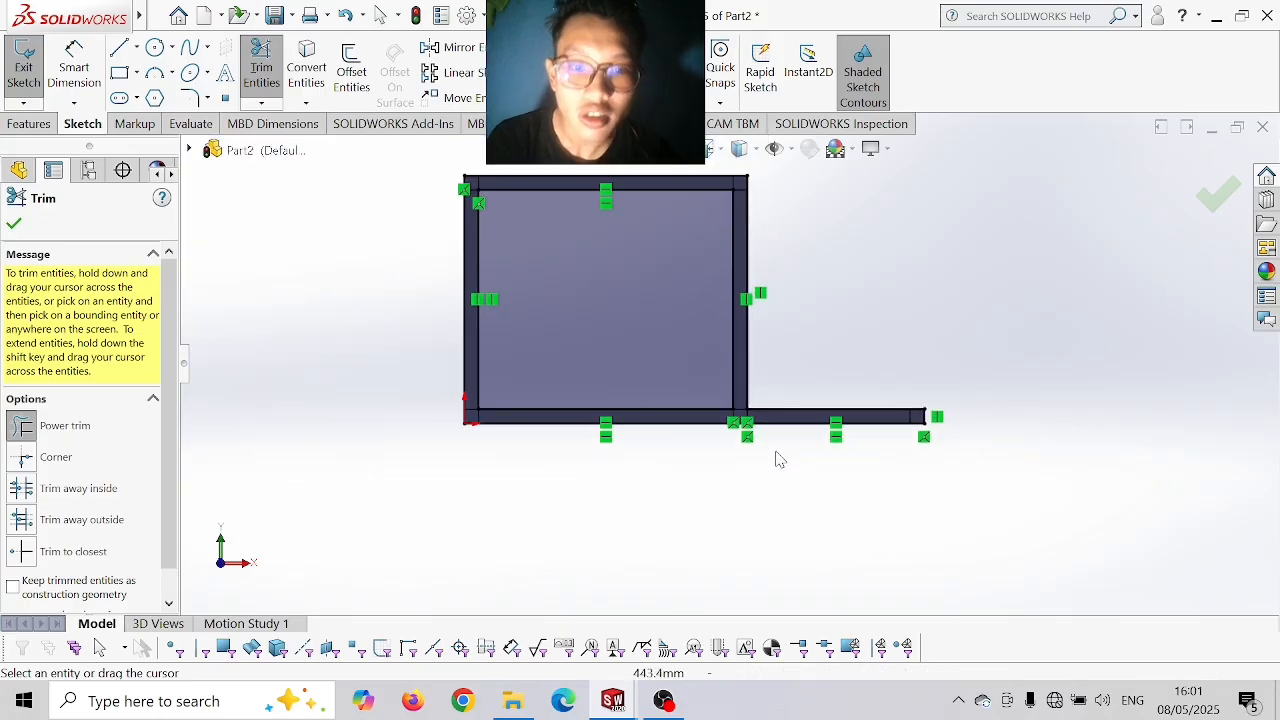
scroll(778, 458, up, 1)
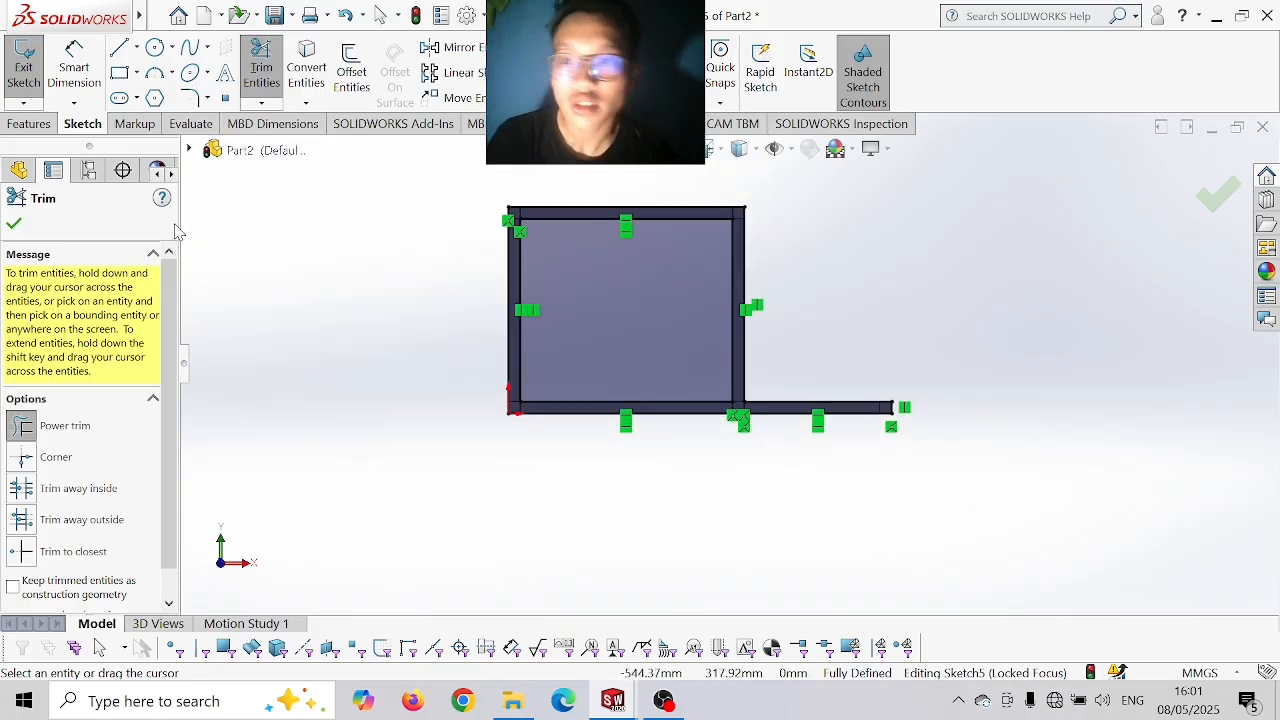
click(14, 224)
- Extrude the side frame profile with its extending bar to a blind depth of 20 mm
click(29, 123)
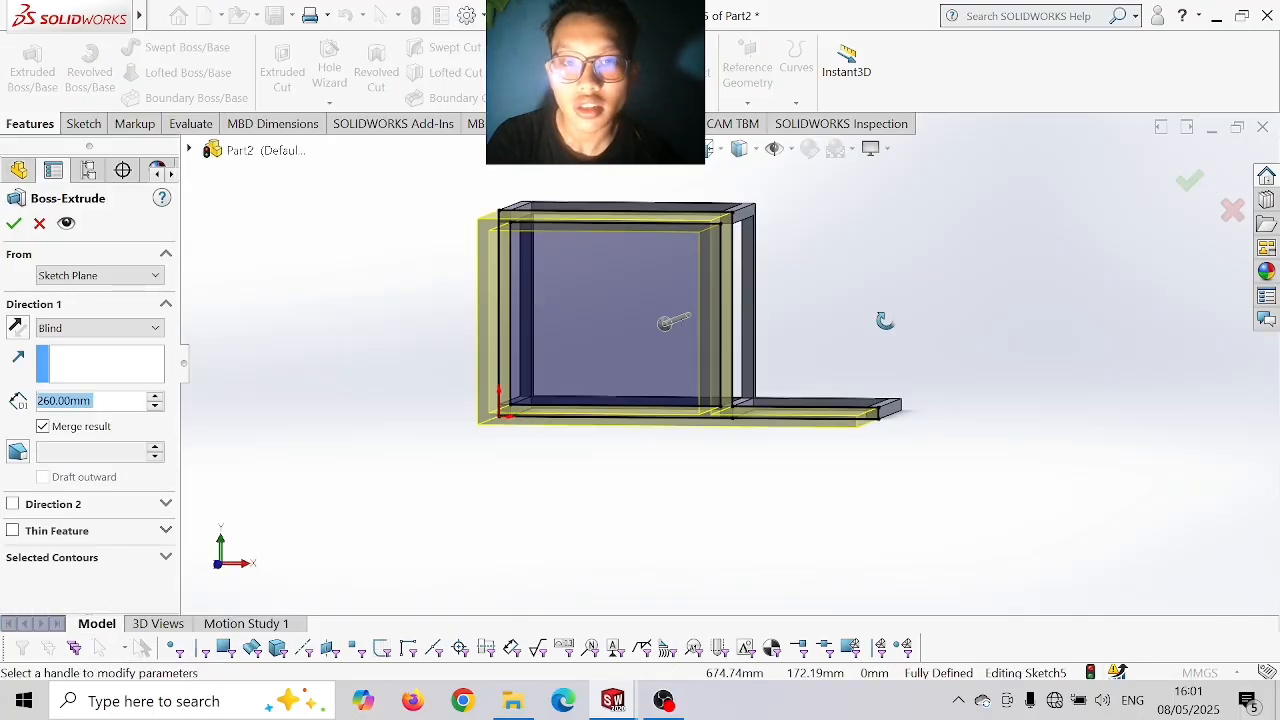
click(99, 400)
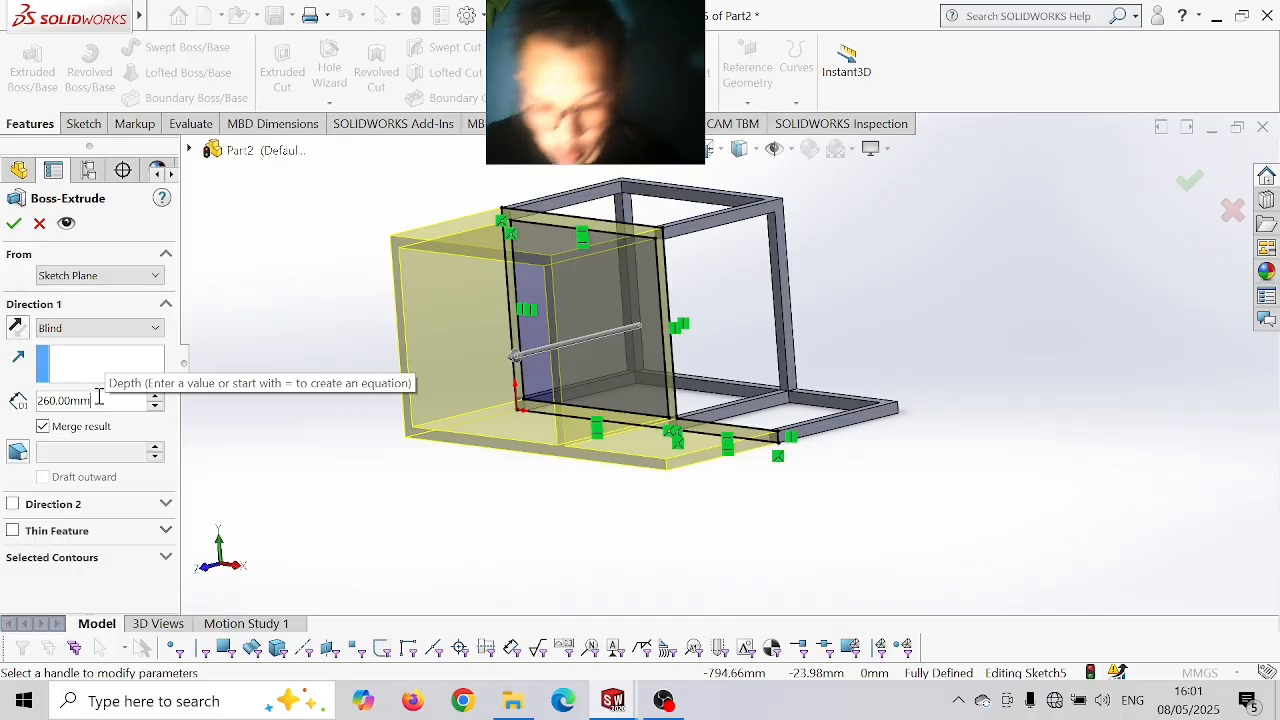
text(+20)
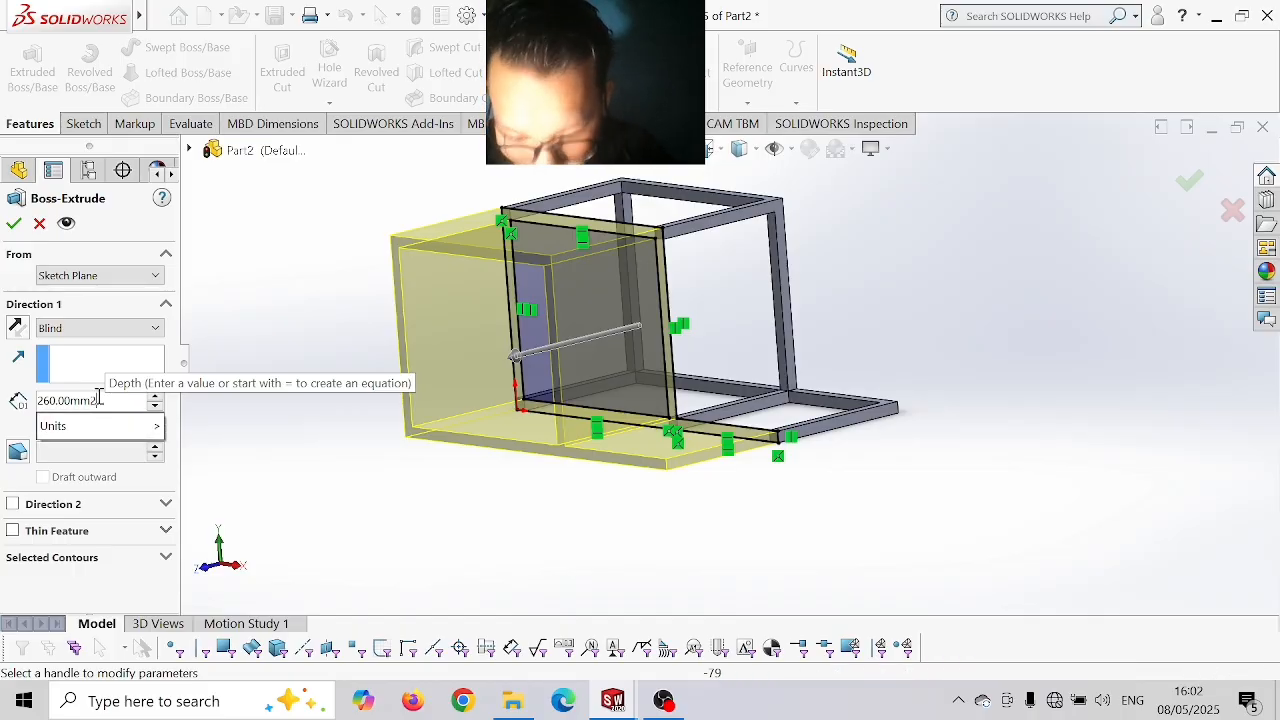
key(Return)
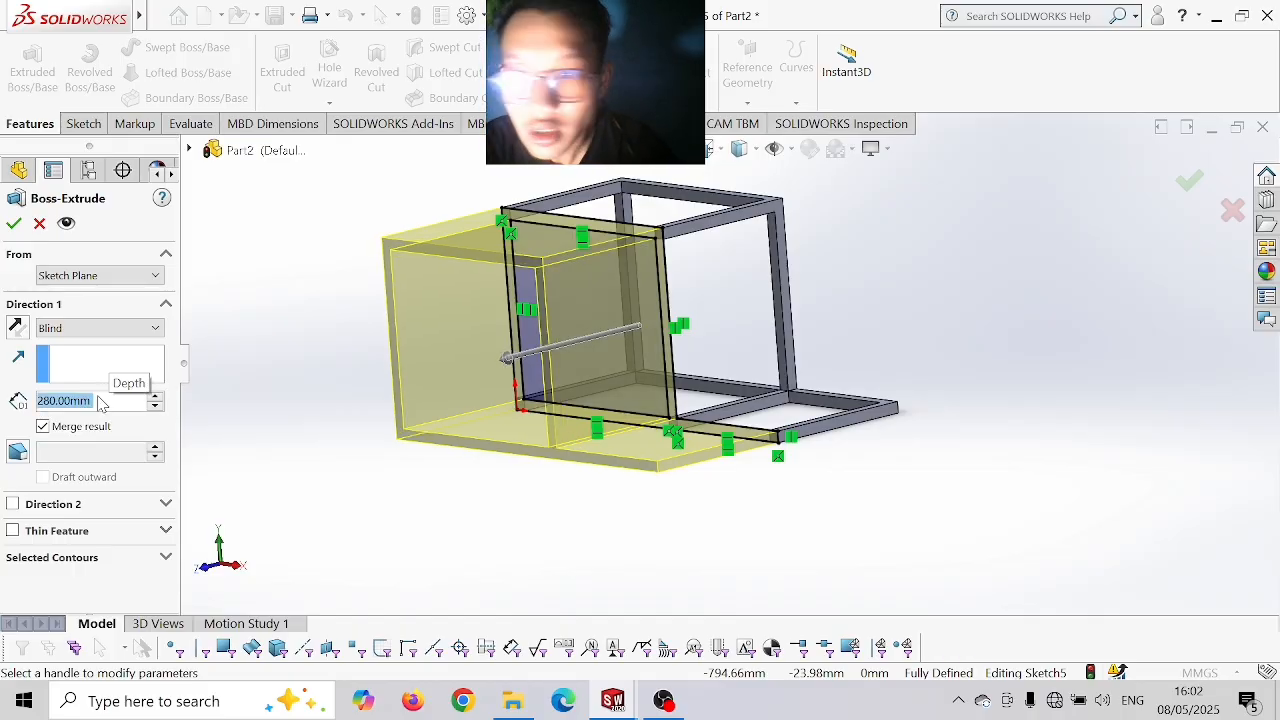
text(2)
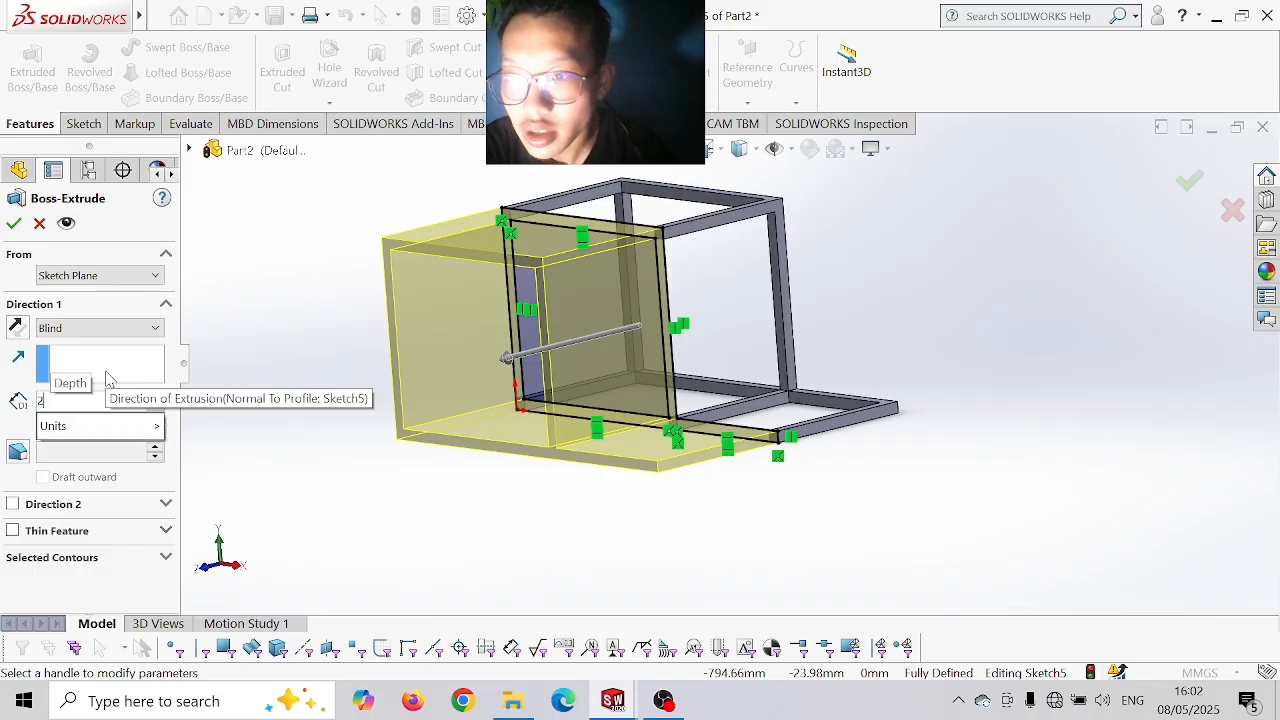
text(9)
key(BackSpace)
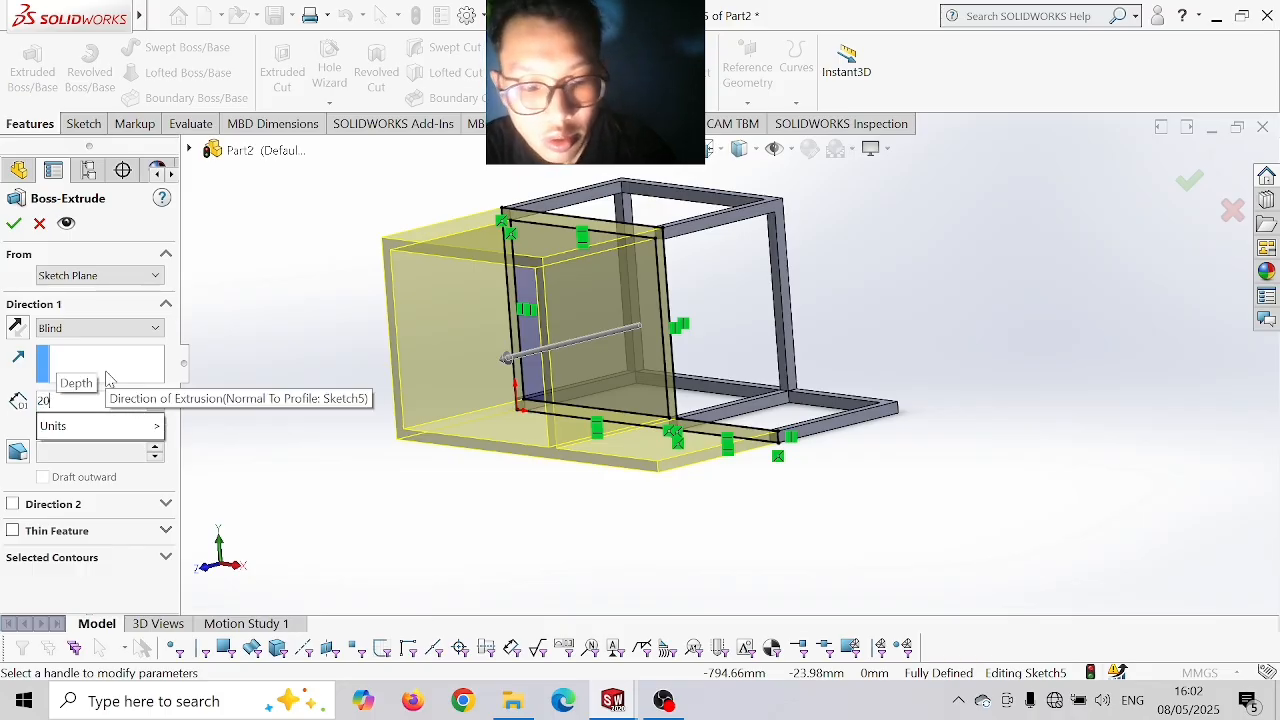
text(0)
key(Return)
key(Return)
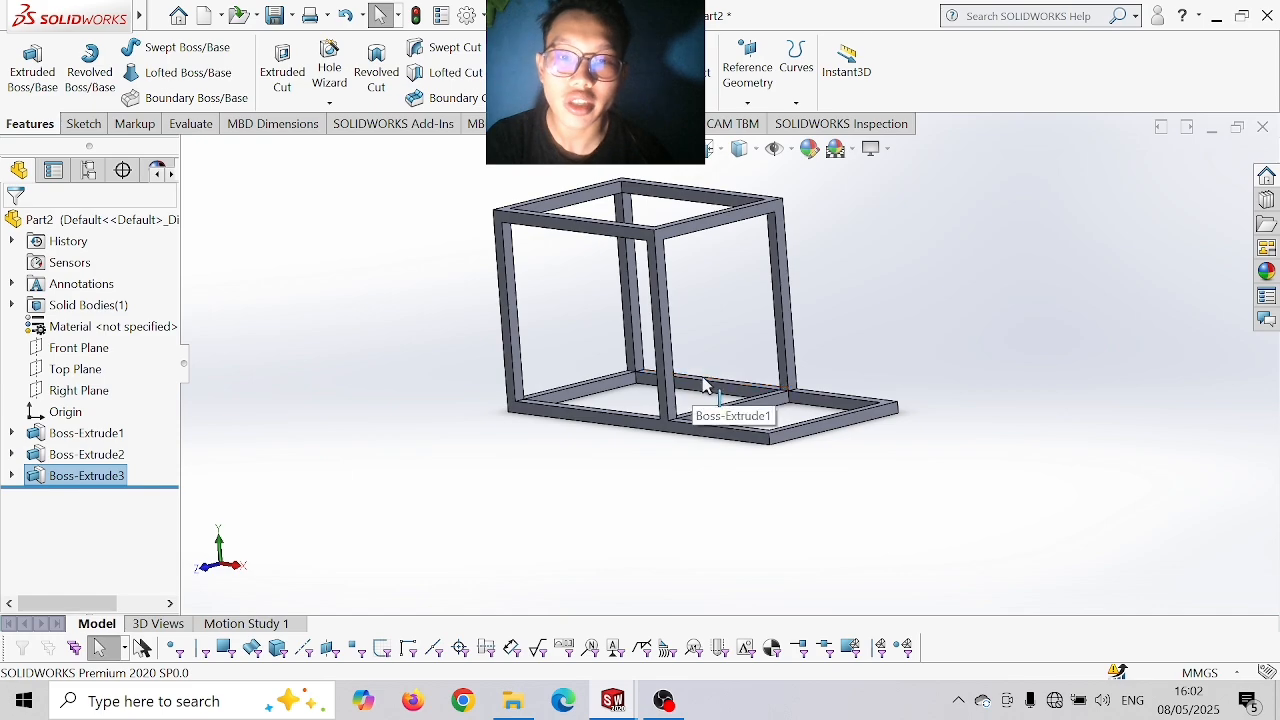
- Start a sketch on the frame's top face, viewed head-on, and draw a 380 by 280 mm center rectangle centred on the opening
middle_drag(714, 472, 736, 492)
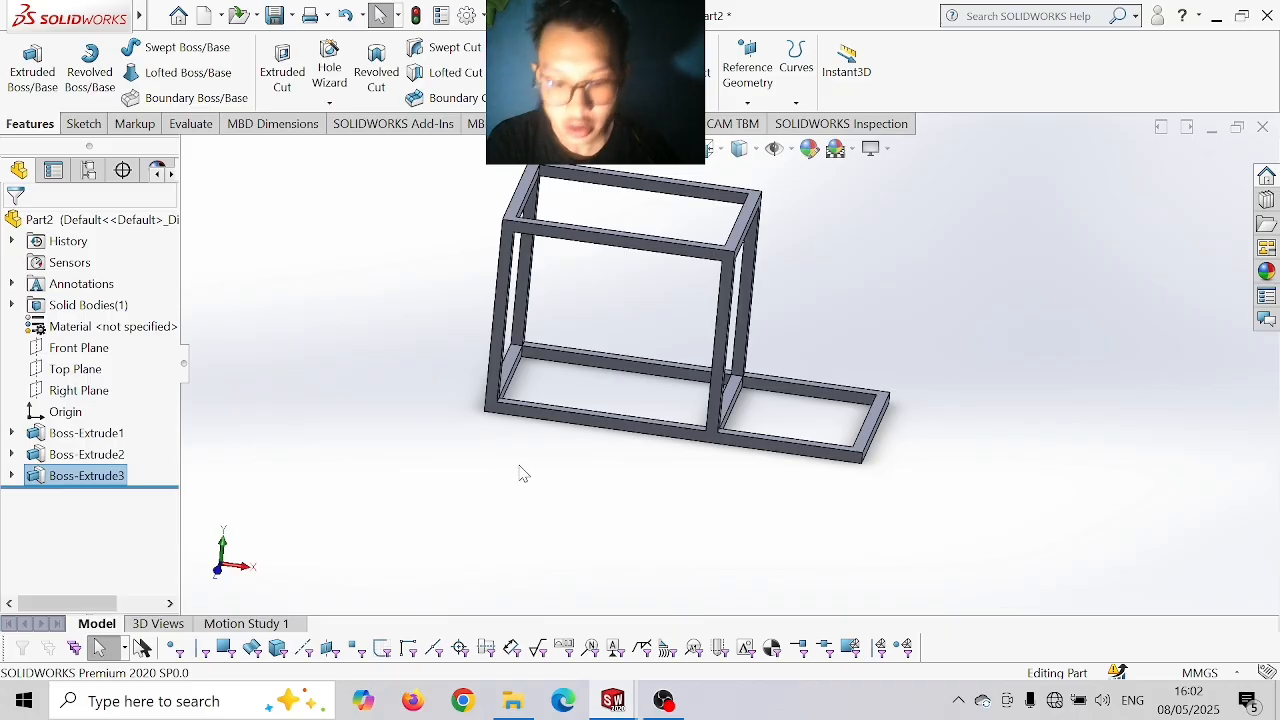
click(540, 178)
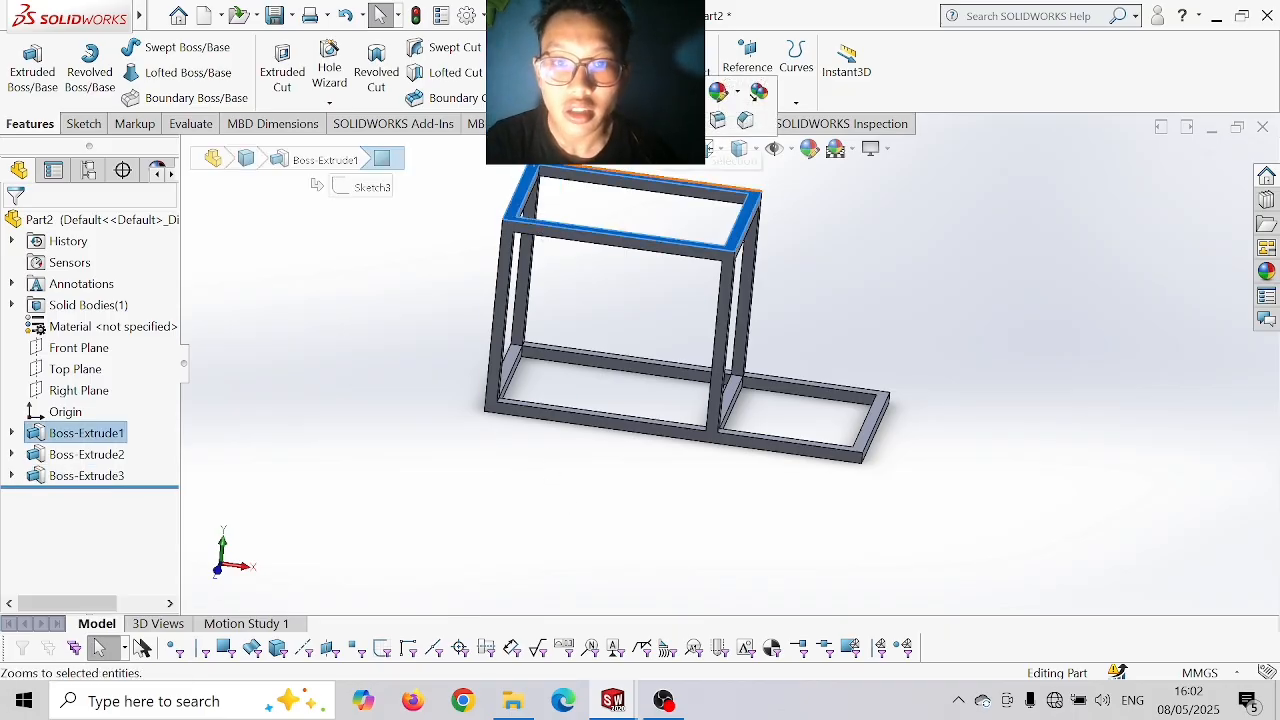
click(717, 120)
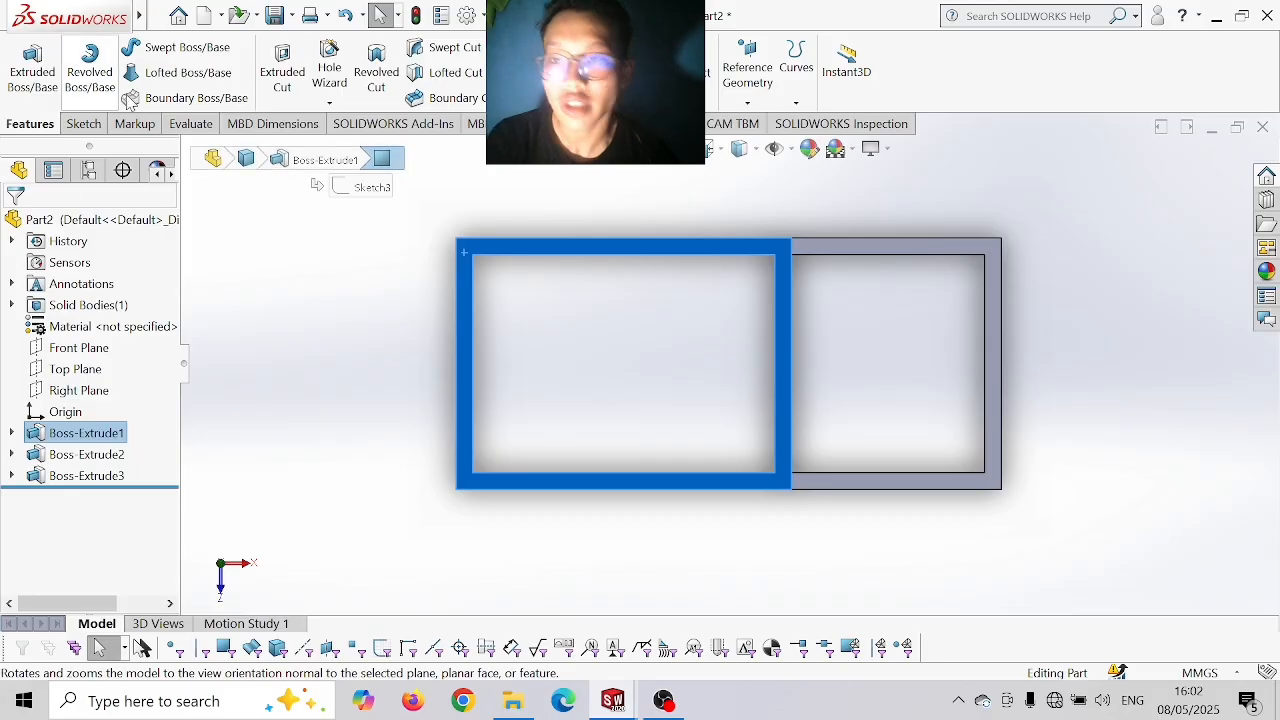
click(84, 124)
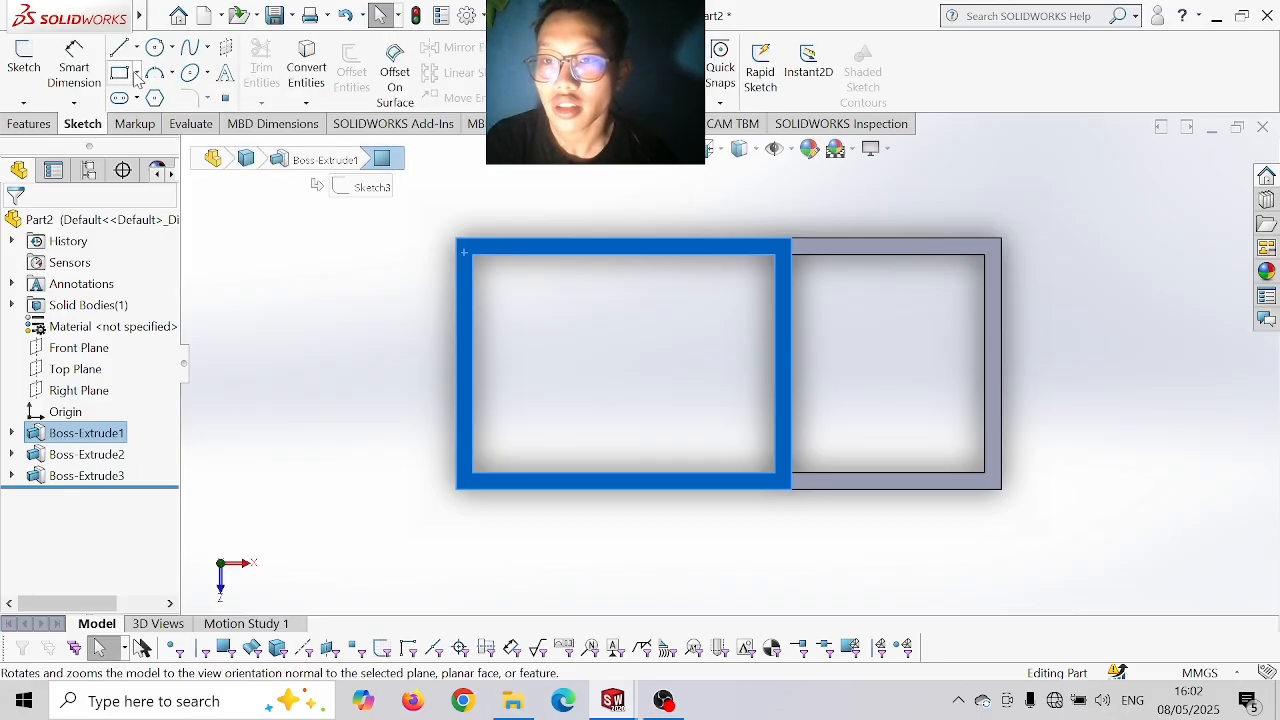
click(137, 80)
click(150, 124)
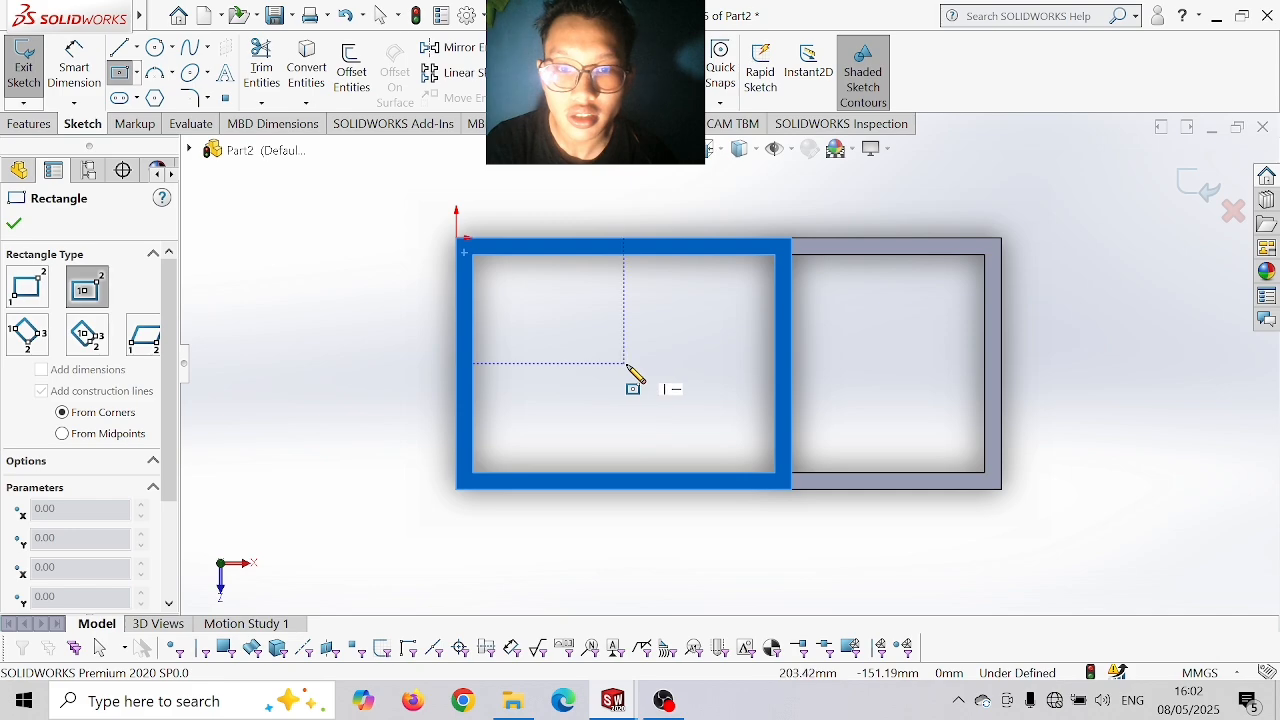
click(587, 325)
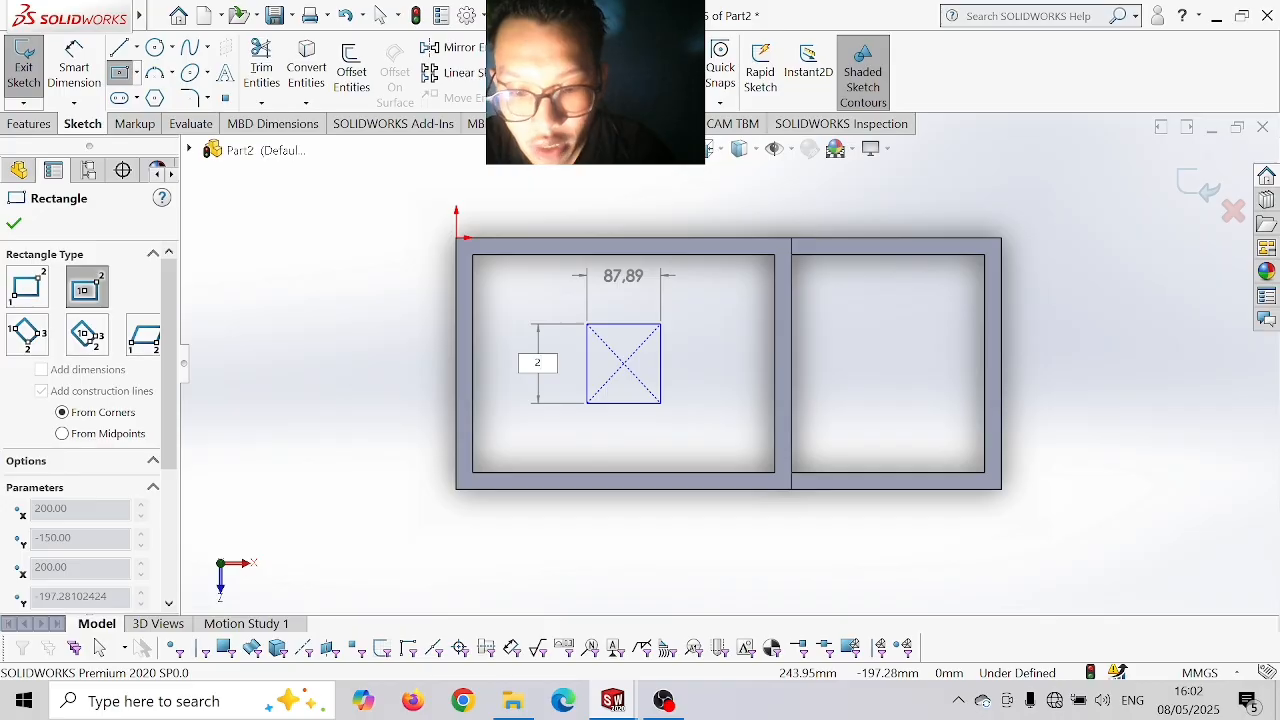
key(Tab)
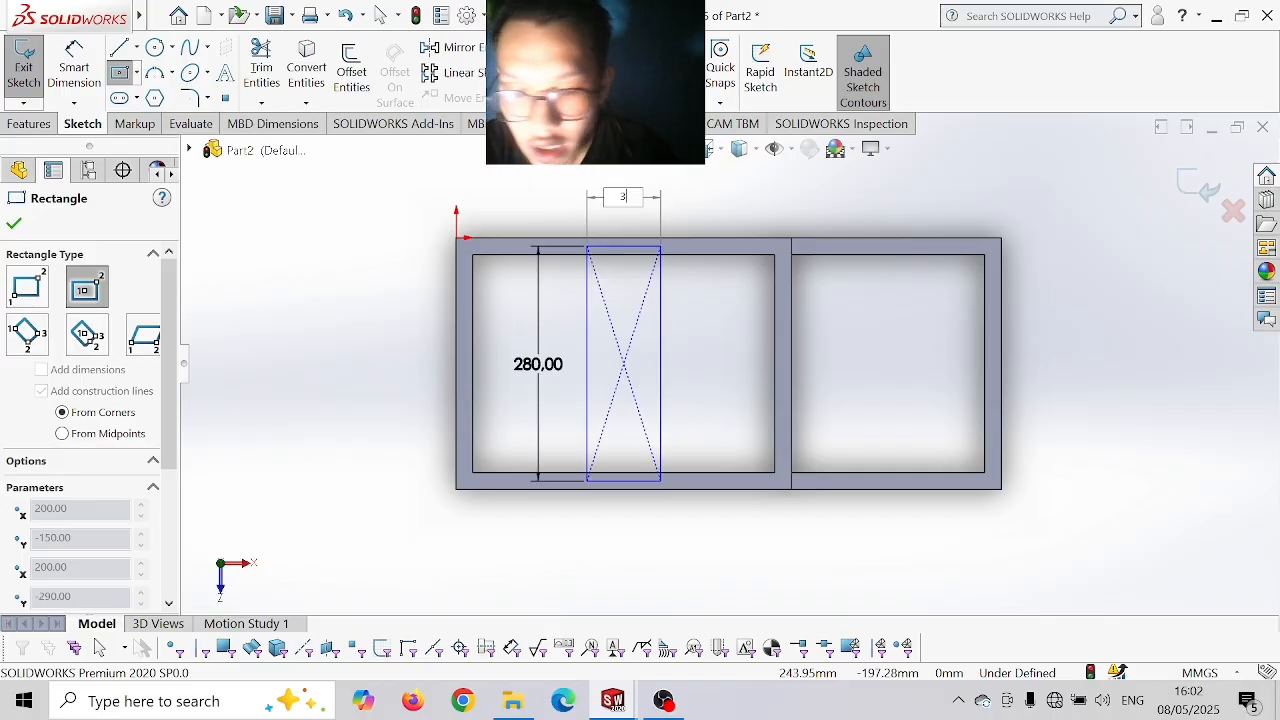
key(Return)
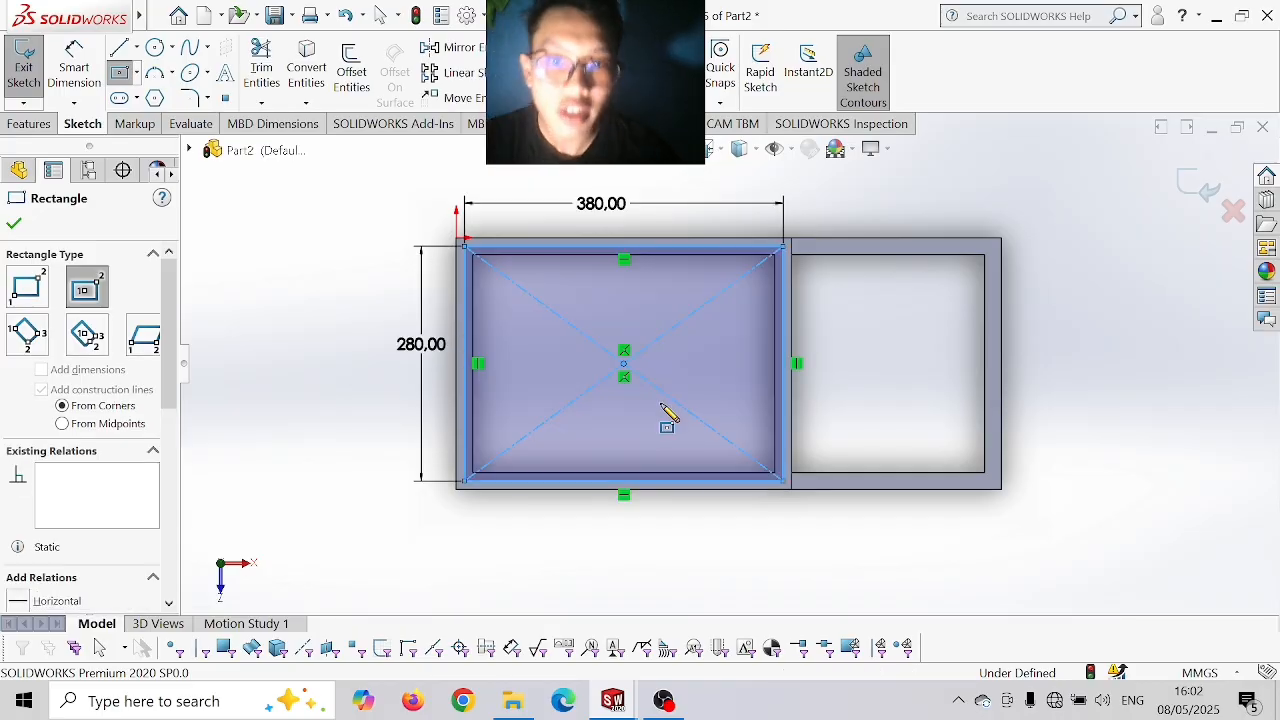
click(15, 225)
- Cut the rectangle 5 mm deep into the top face to form a recessed ledge around the opening
click(36, 124)
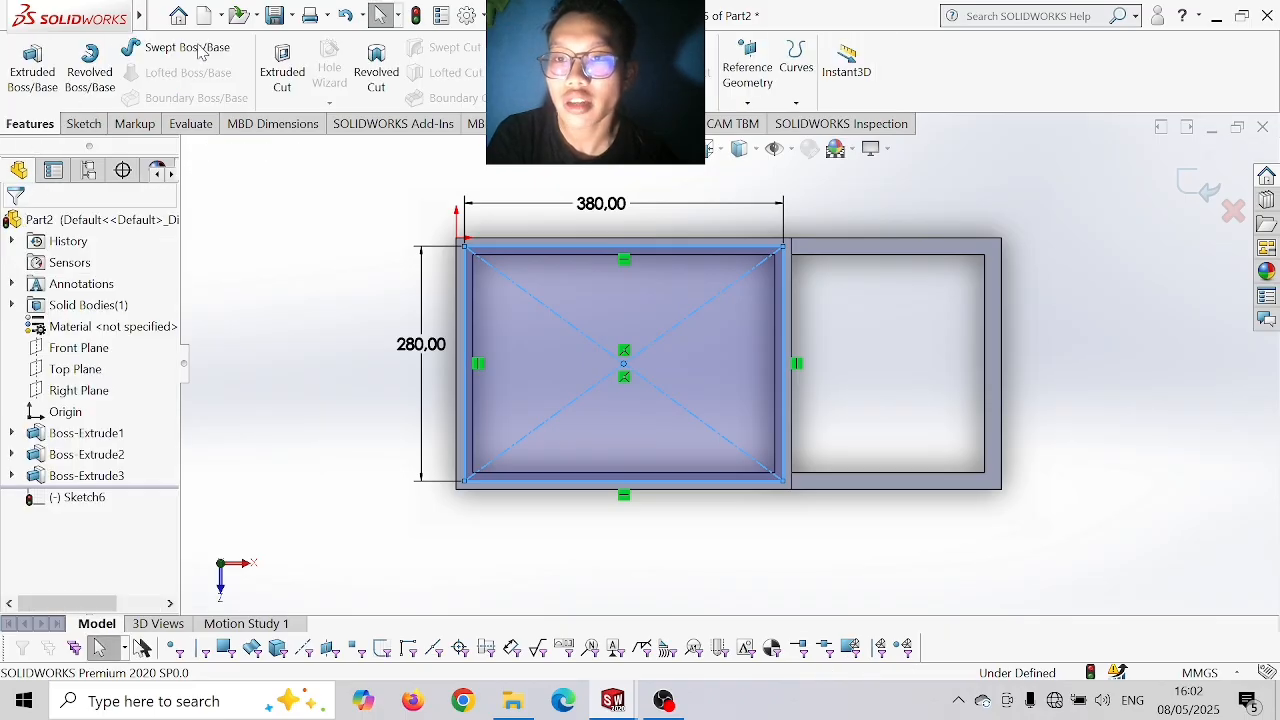
click(282, 68)
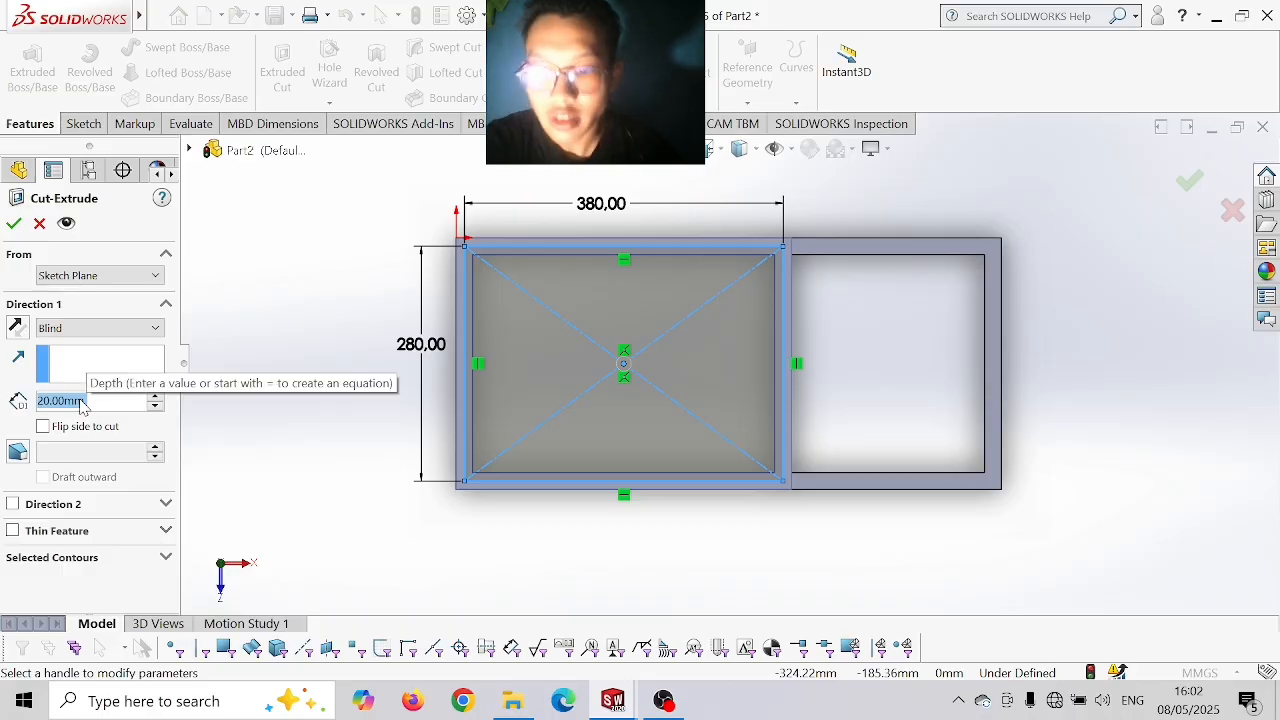
text(5)
key(Return)
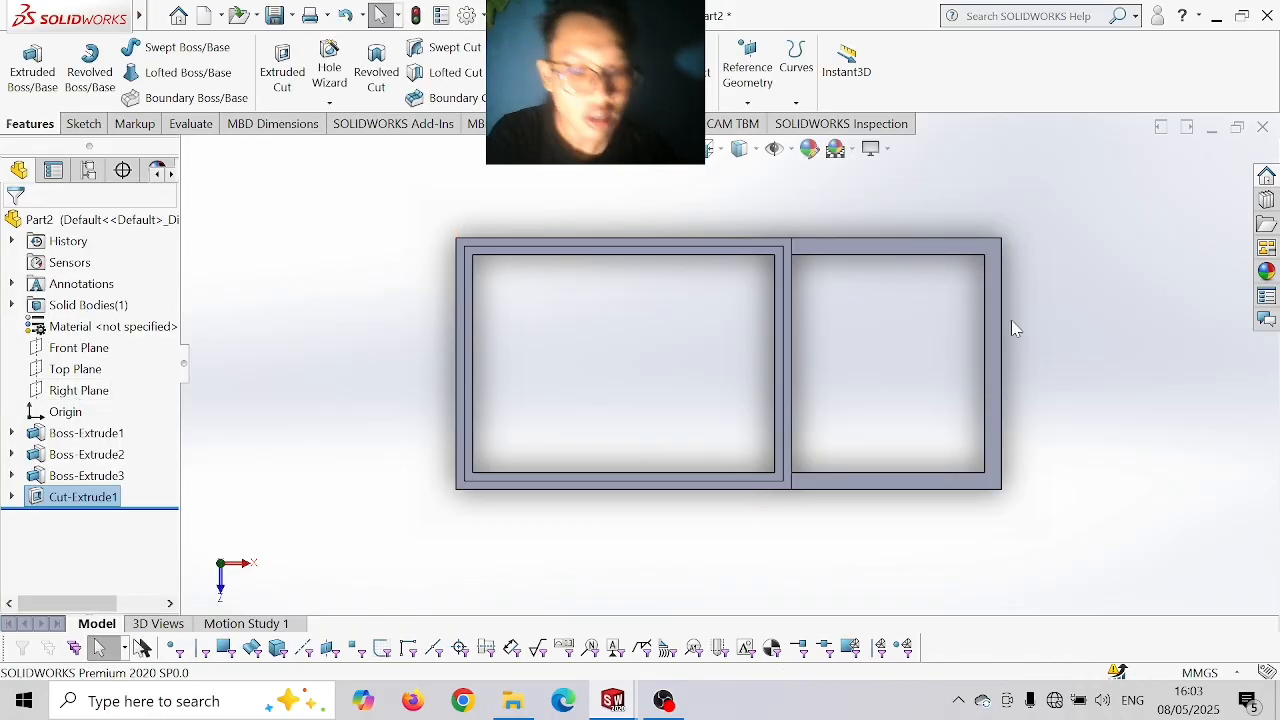
- Start a sketch on the frame's bottom face, viewed head-on, and draw a 20 mm corner-rectangle square in its upper-left corner
key(ctrl+7)
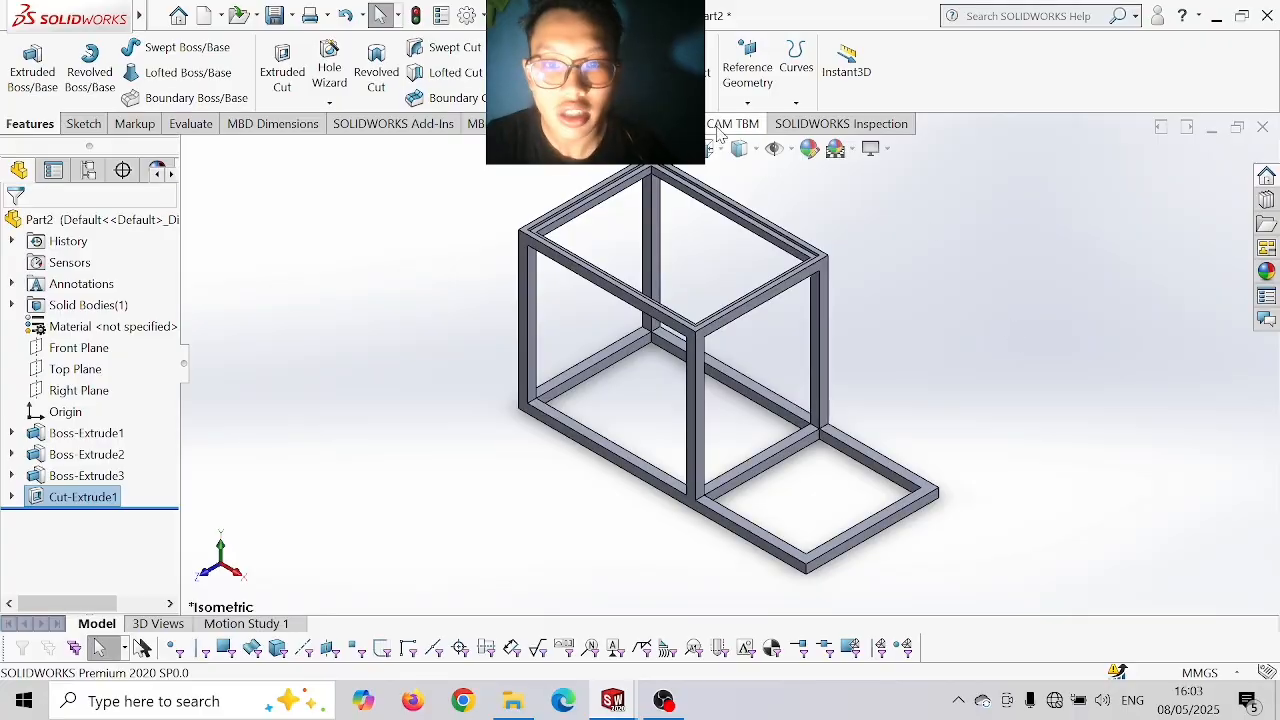
middle_drag(502, 476, 612, 364)
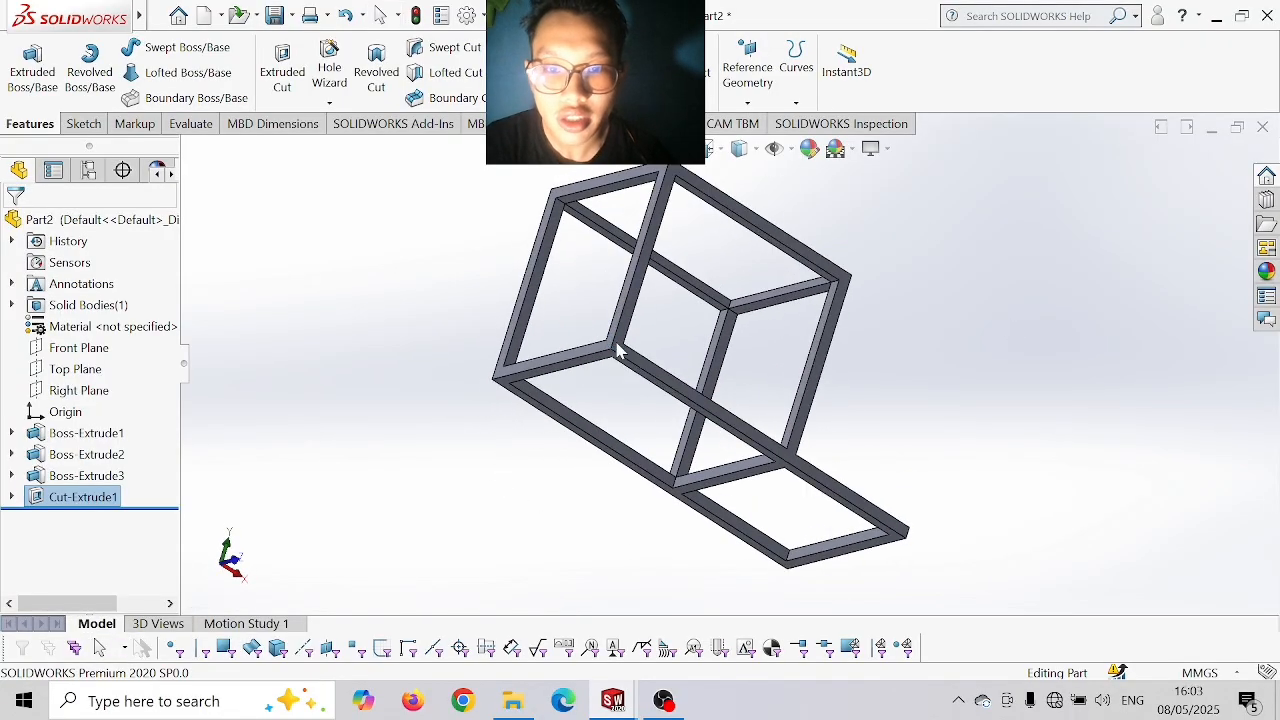
click(620, 368)
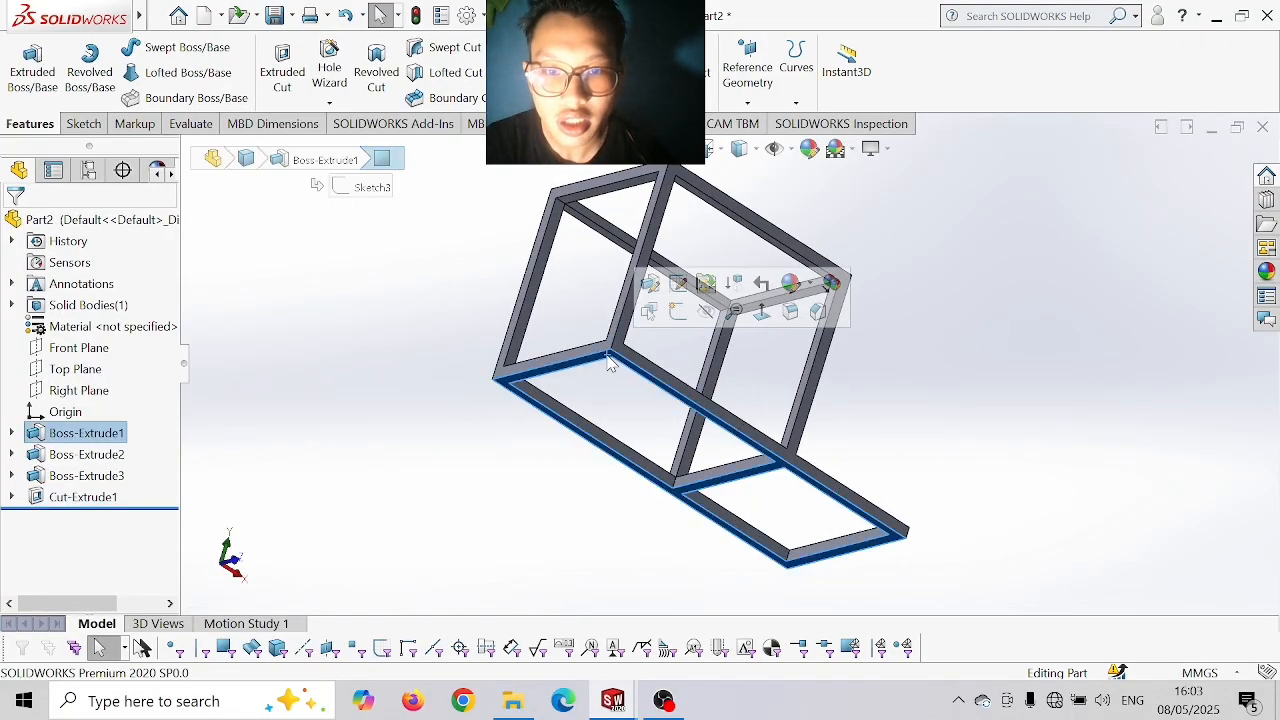
click(760, 314)
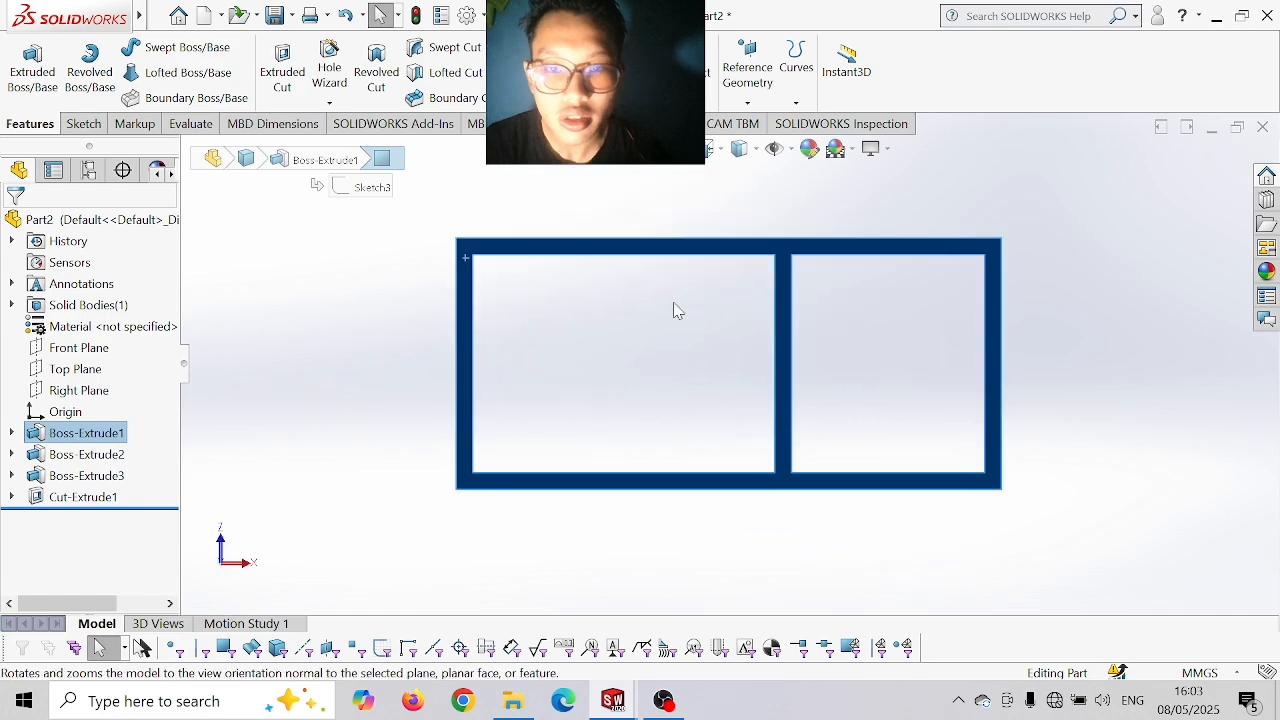
click(84, 124)
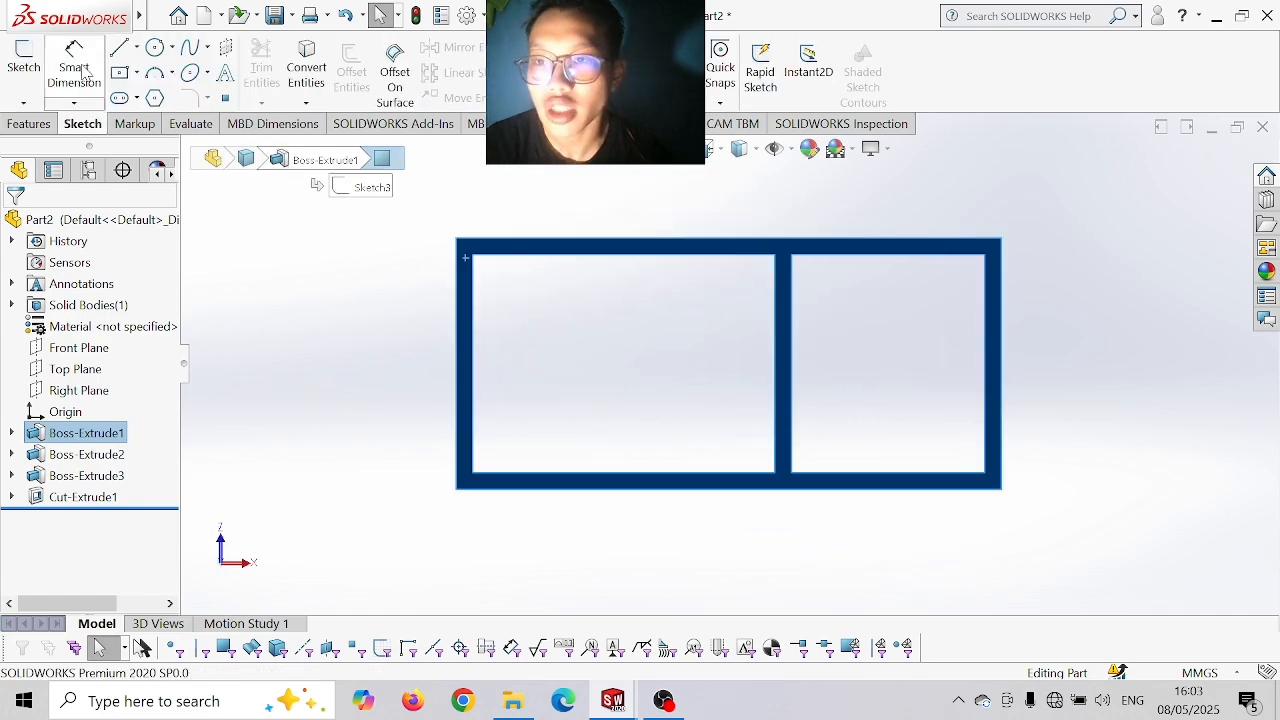
click(119, 72)
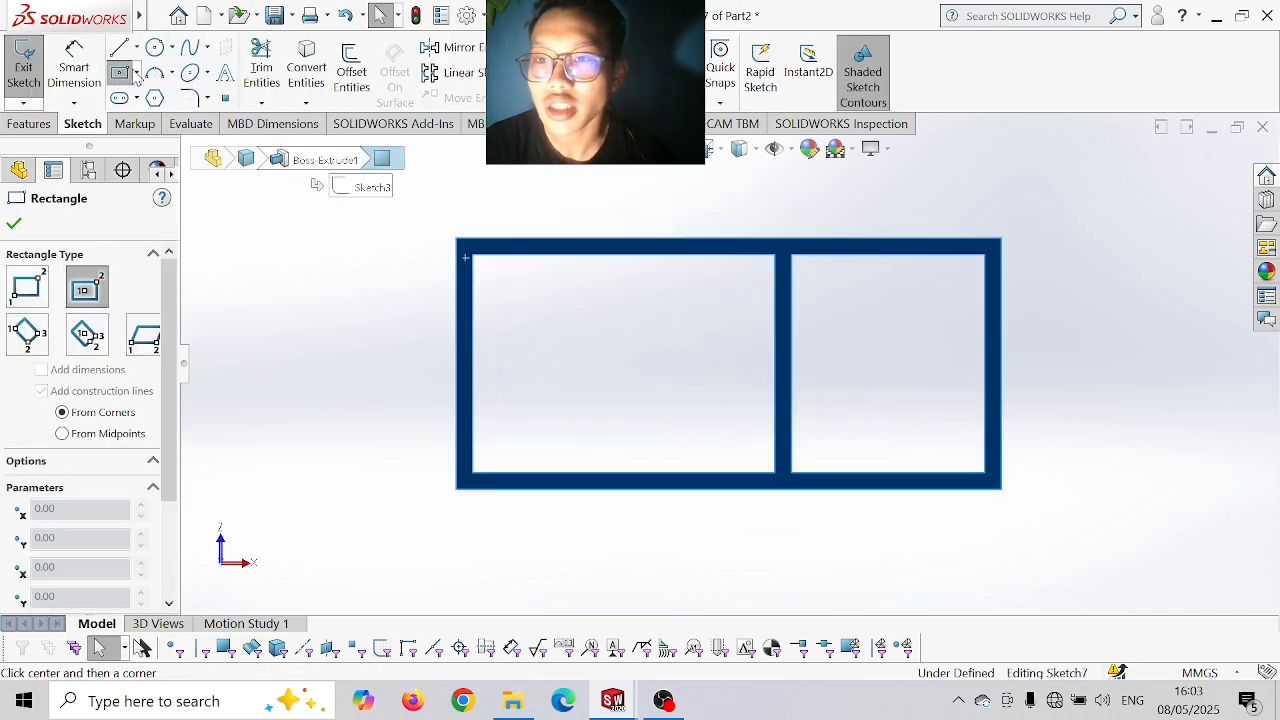
click(137, 73)
click(147, 100)
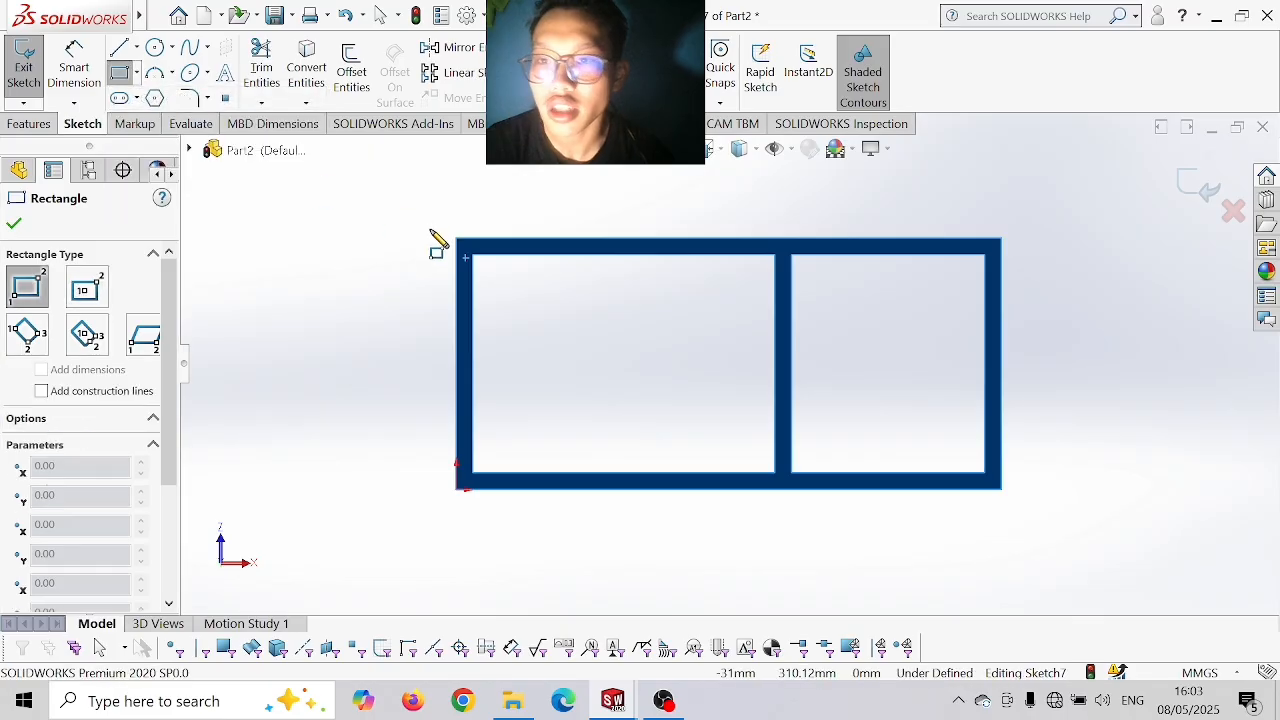
click(456, 239)
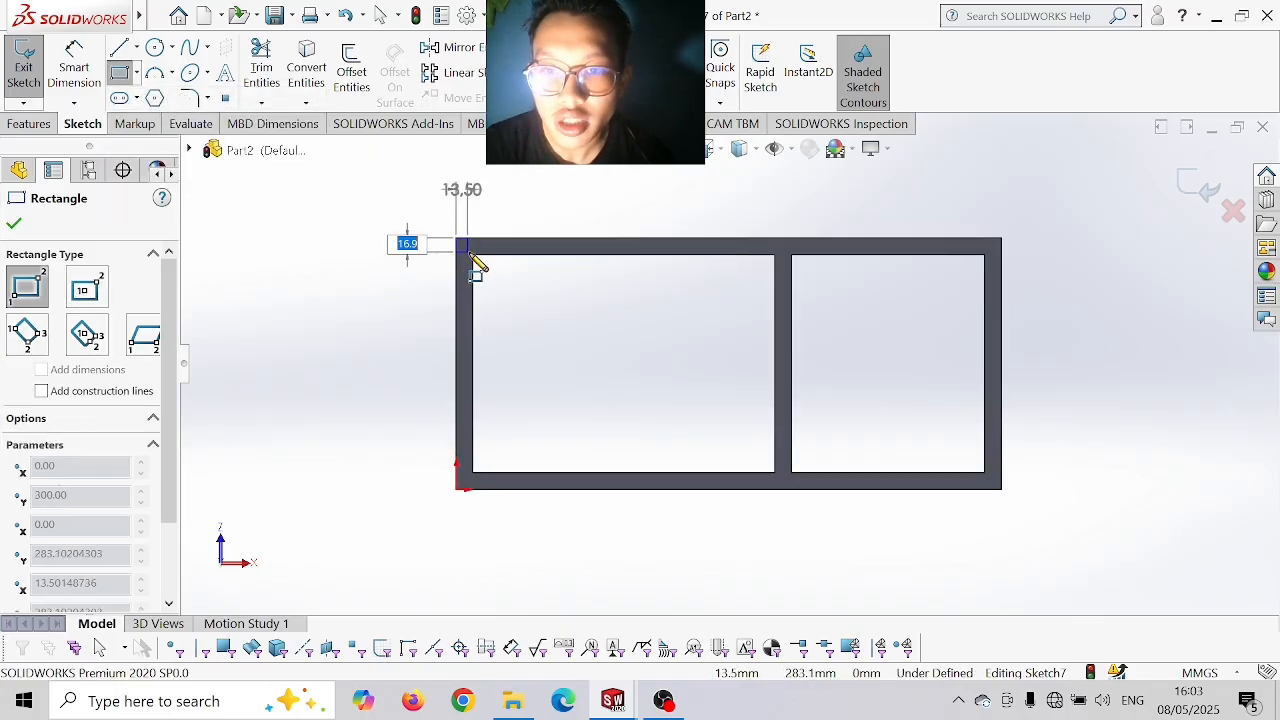
click(472, 255)
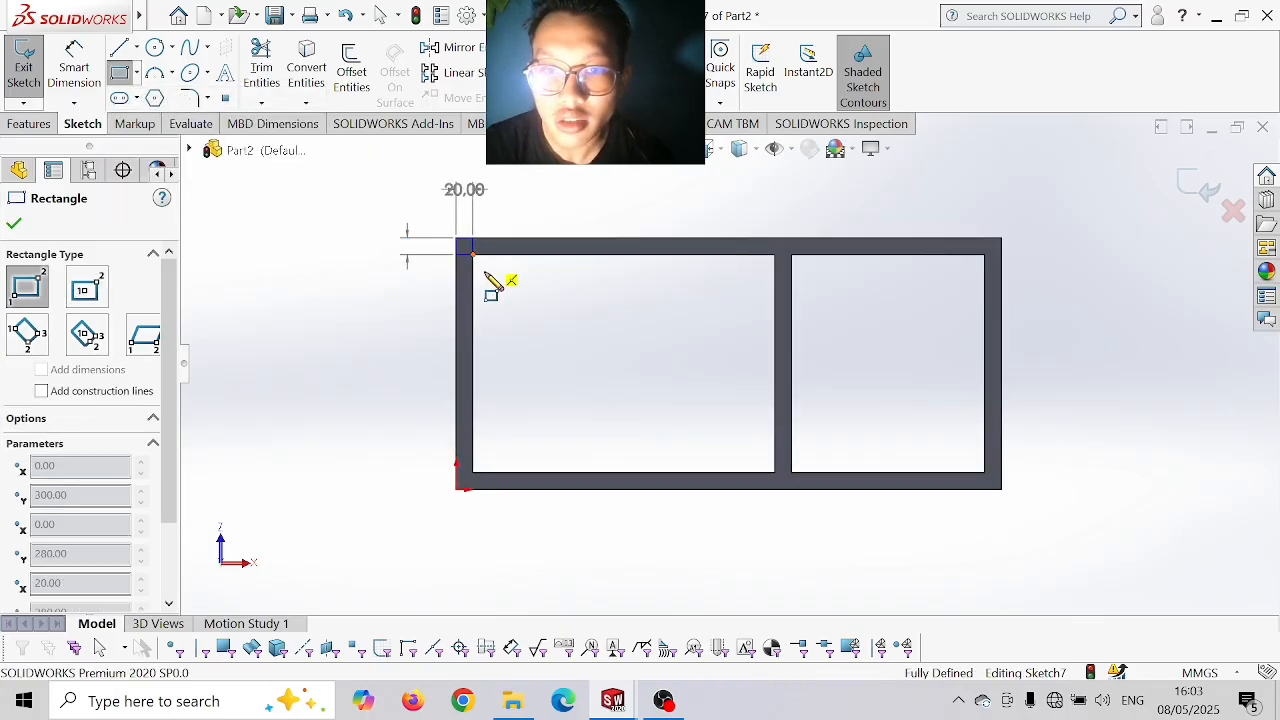
- Draw 20 mm squares in the bottom face's lower-left, upper-right and lower-right corners
click(457, 489)
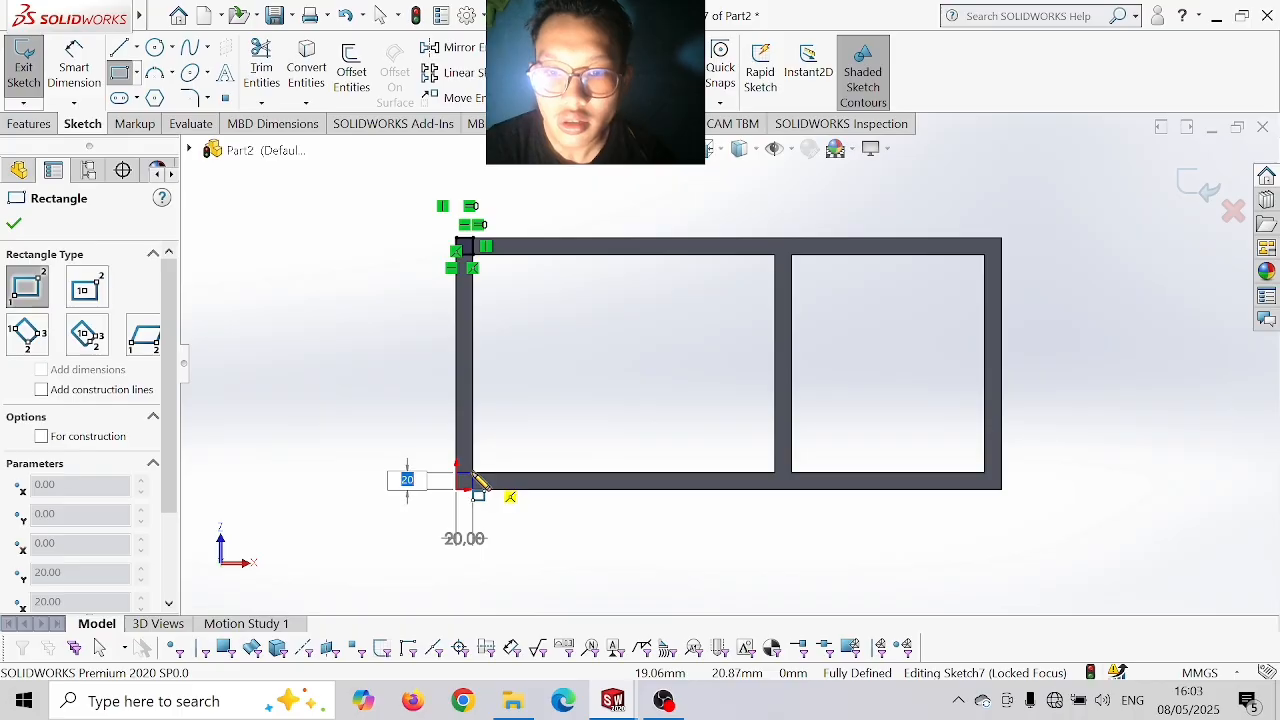
click(476, 478)
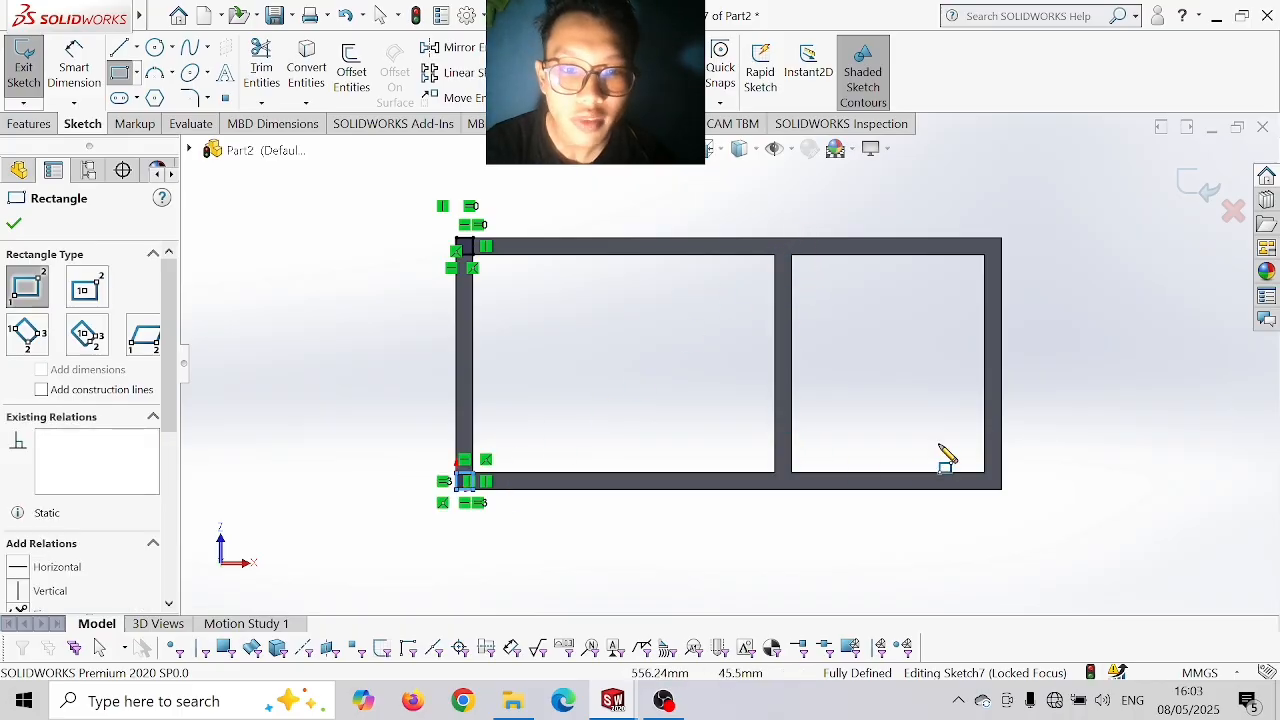
click(1003, 243)
click(1012, 274)
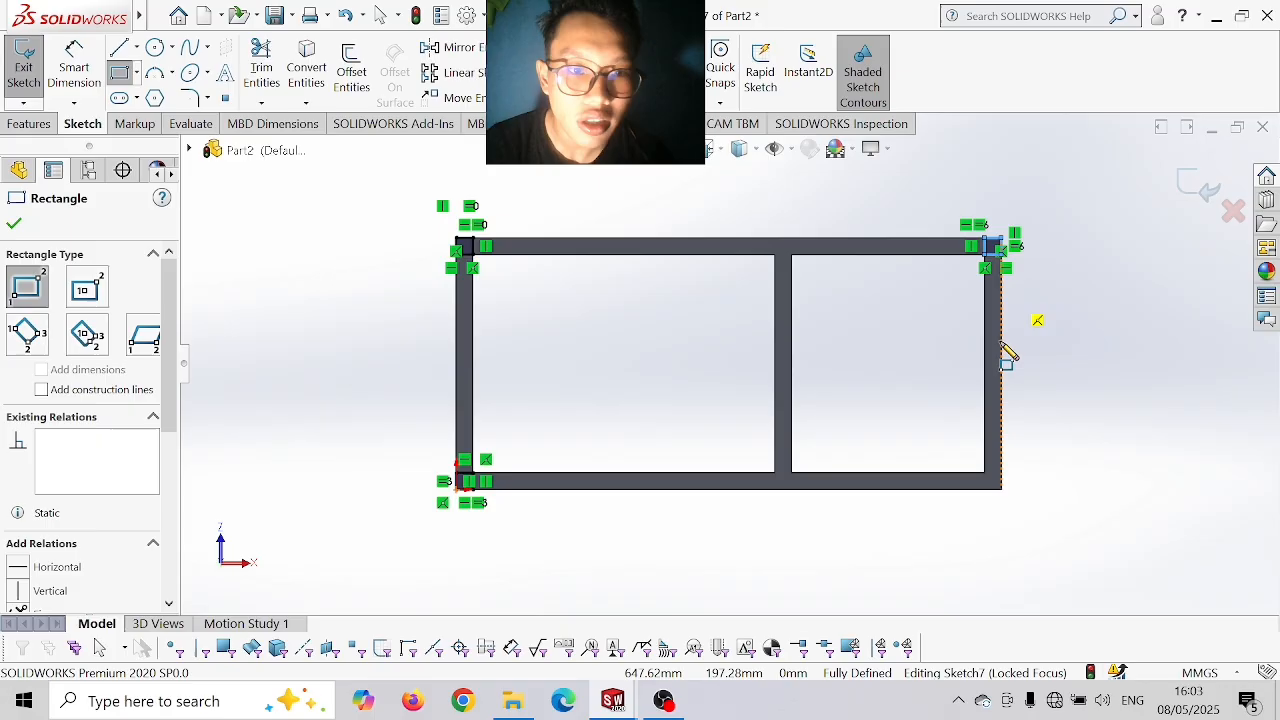
click(1001, 489)
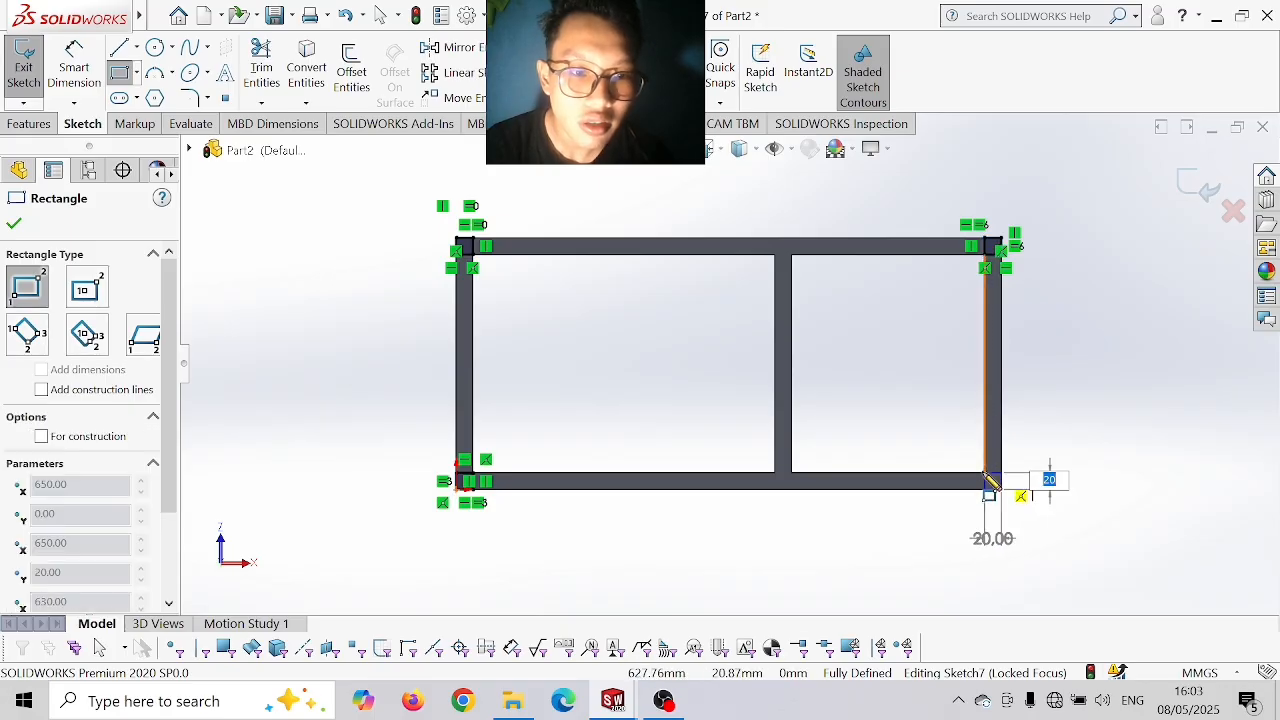
click(985, 476)
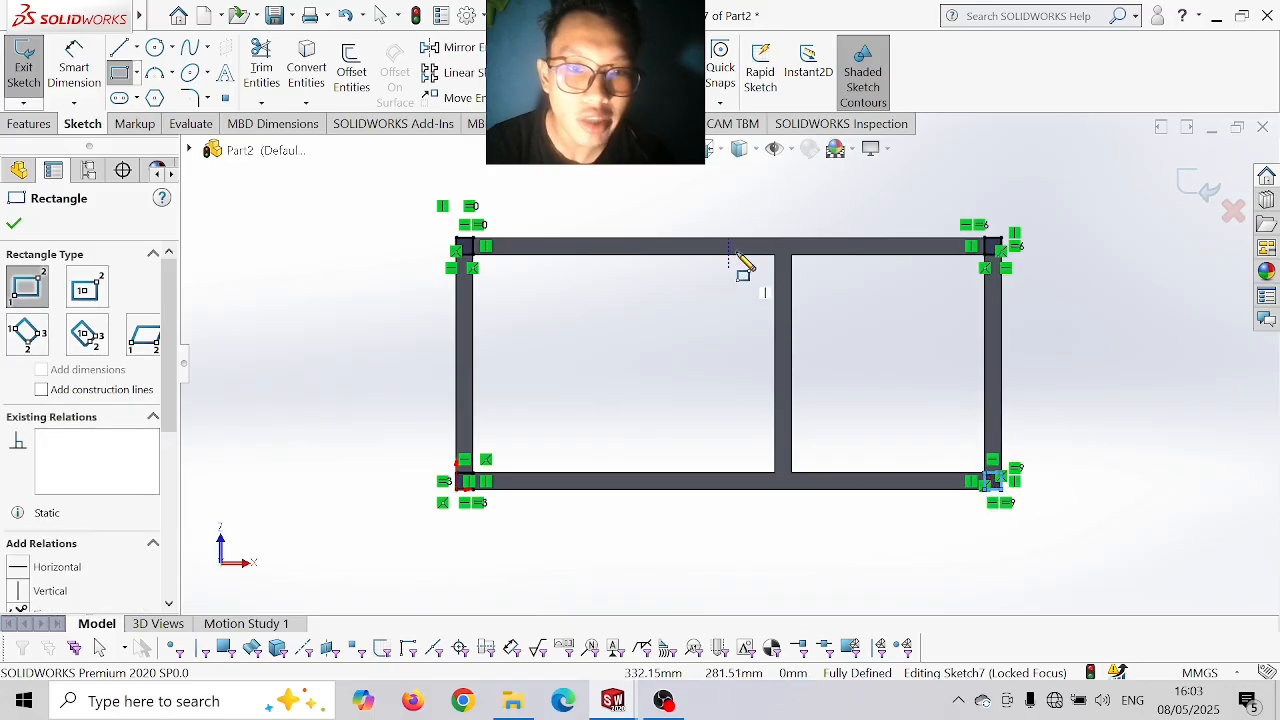
- Draw a 20 mm square where the middle crossbar meets the bottom face's upper long bar
click(782, 260)
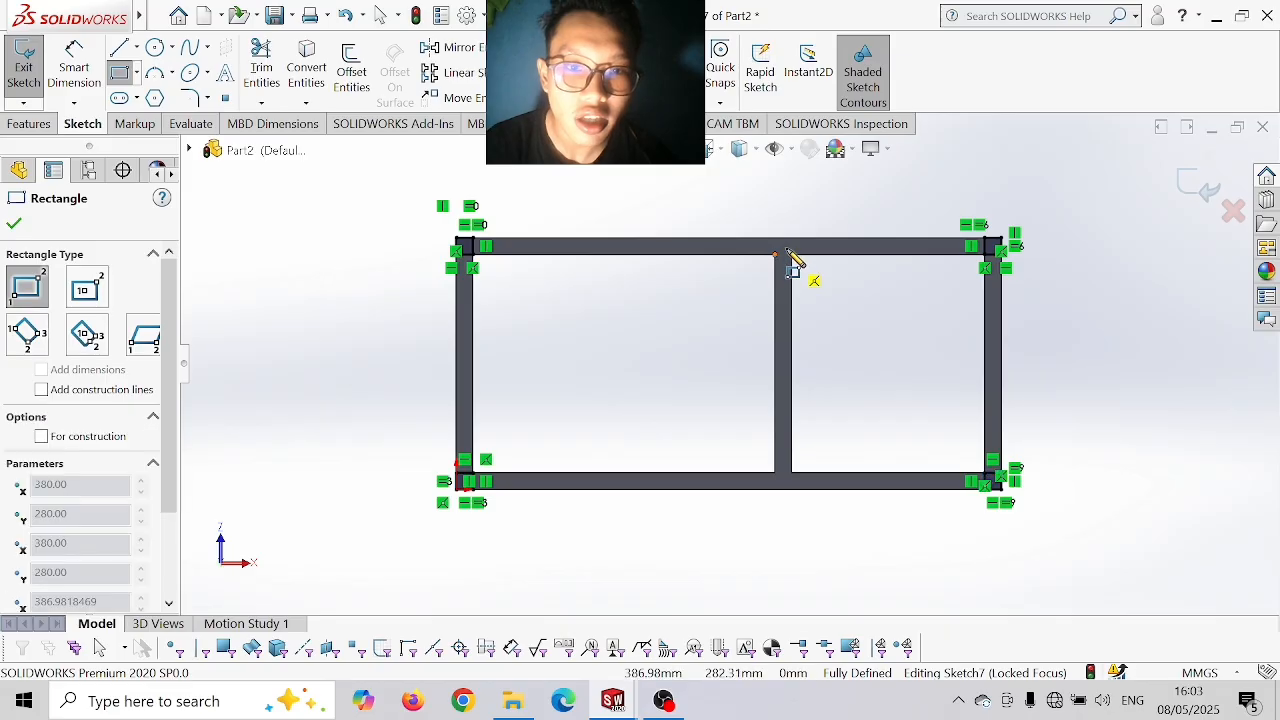
text(20)
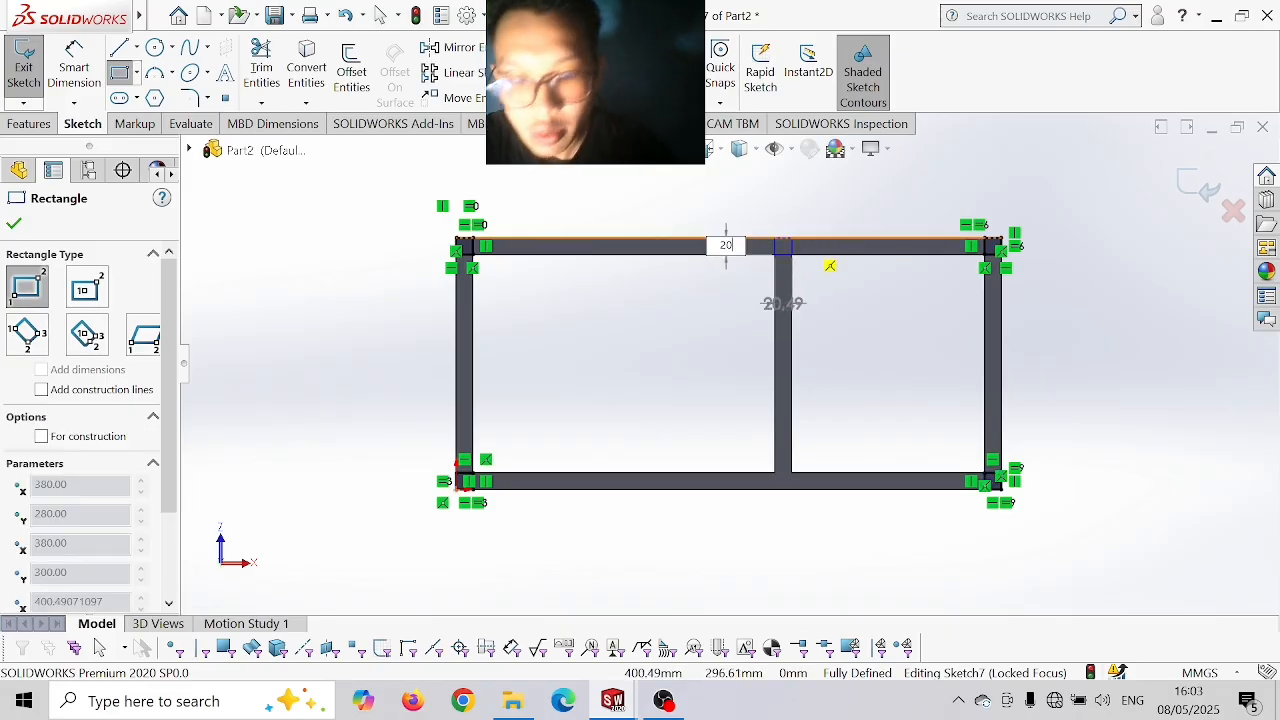
key(Tab)
key(Return)
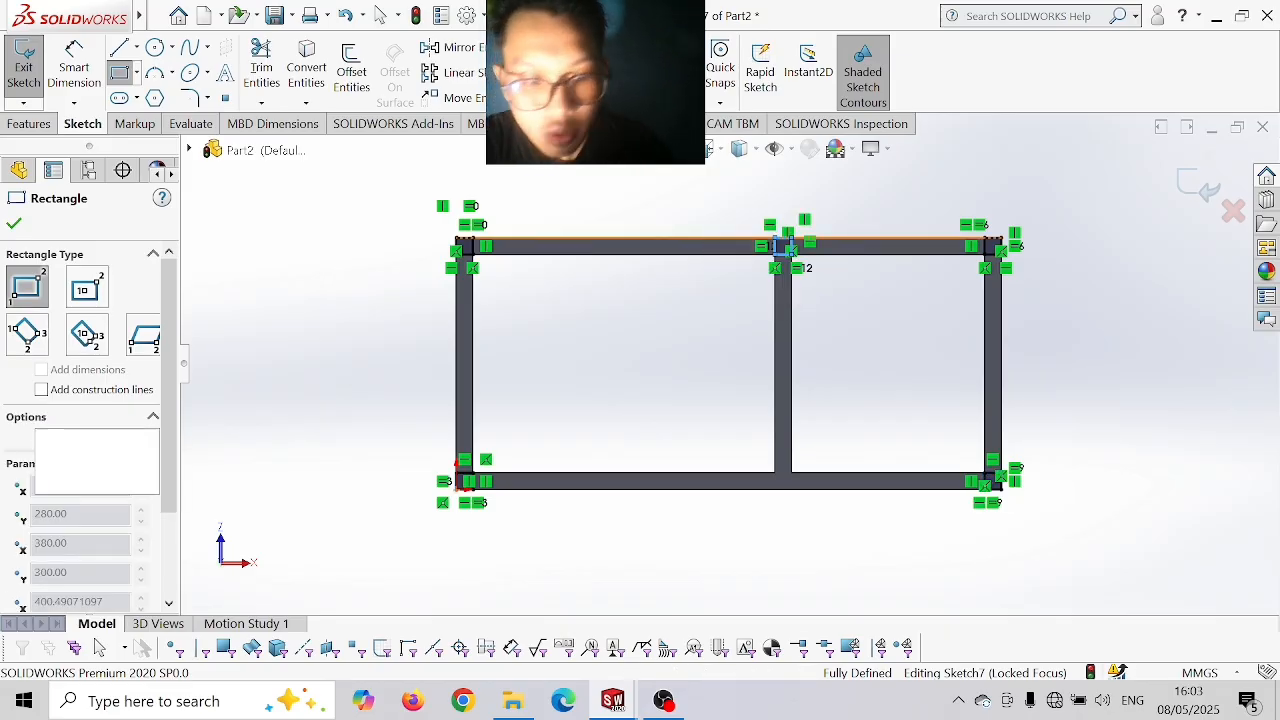
- Draw a 20 mm square where the middle crossbar meets the bottom face's lower long bar and finish the rectangle command
click(775, 475)
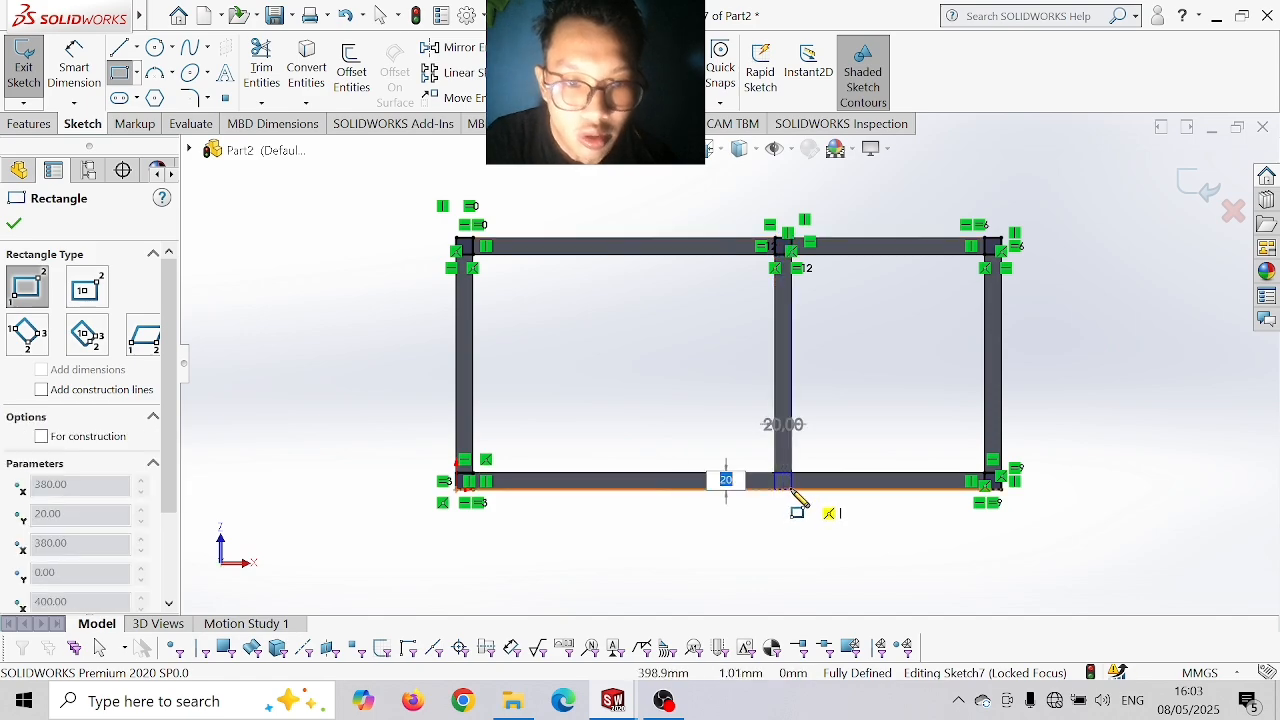
text(20)
key(Tab)
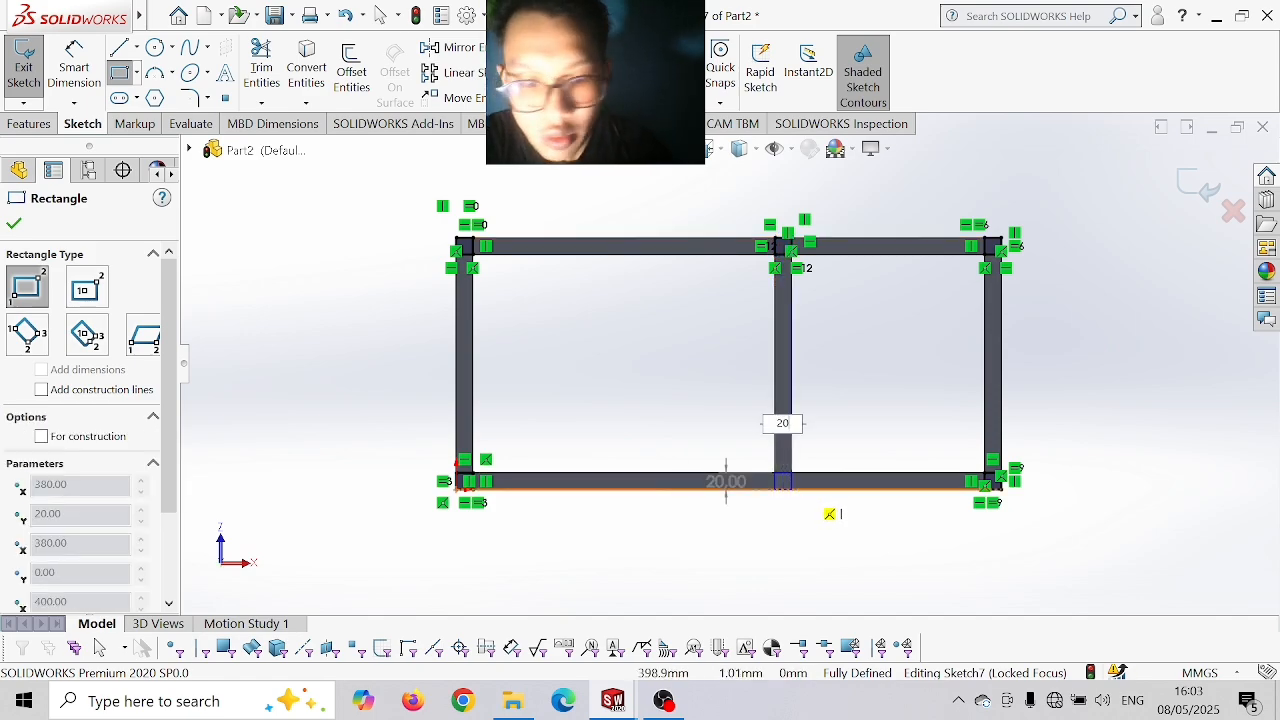
key(Return)
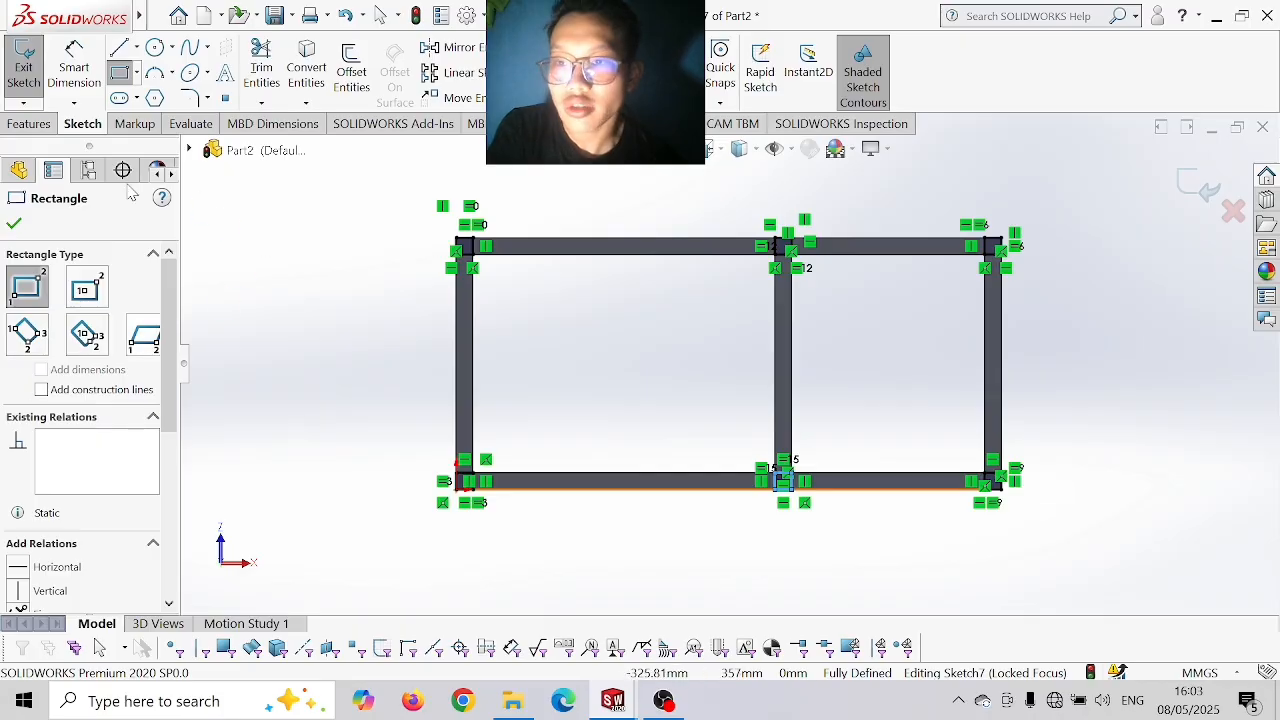
click(14, 224)
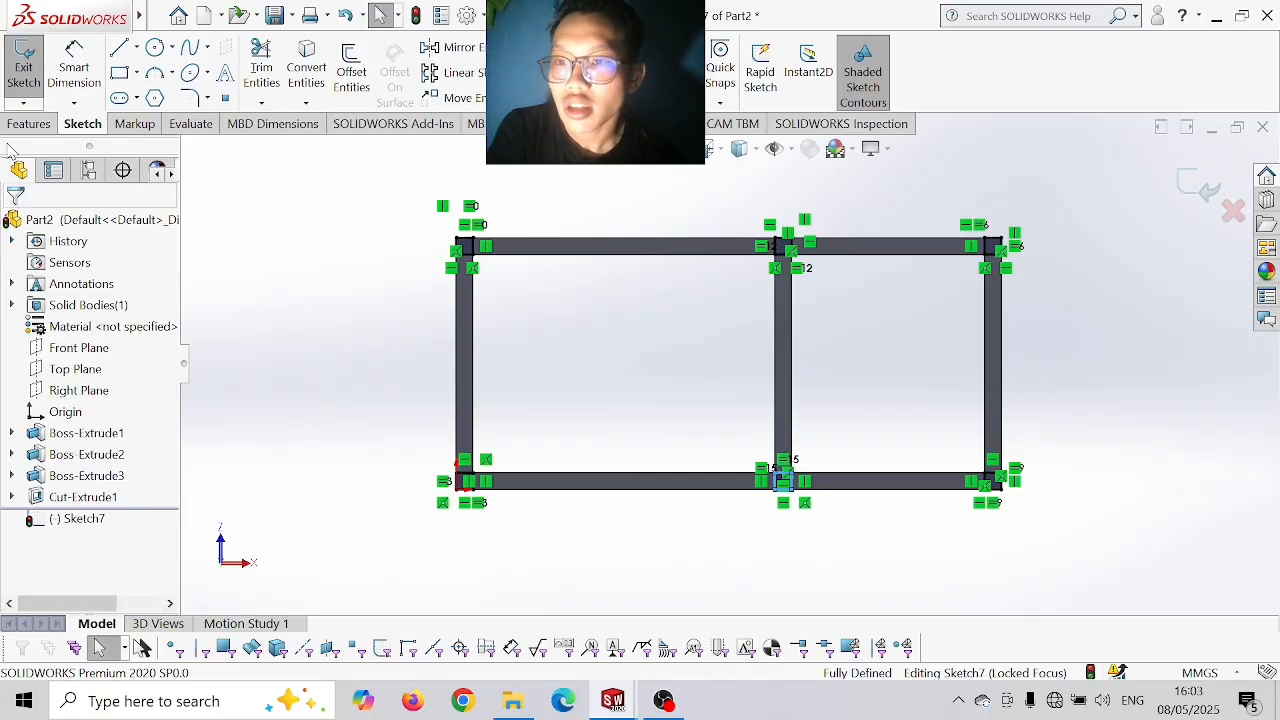
- Extrude all six 20 mm squares on the frame's underside by 40 mm to form the feet
click(30, 124)
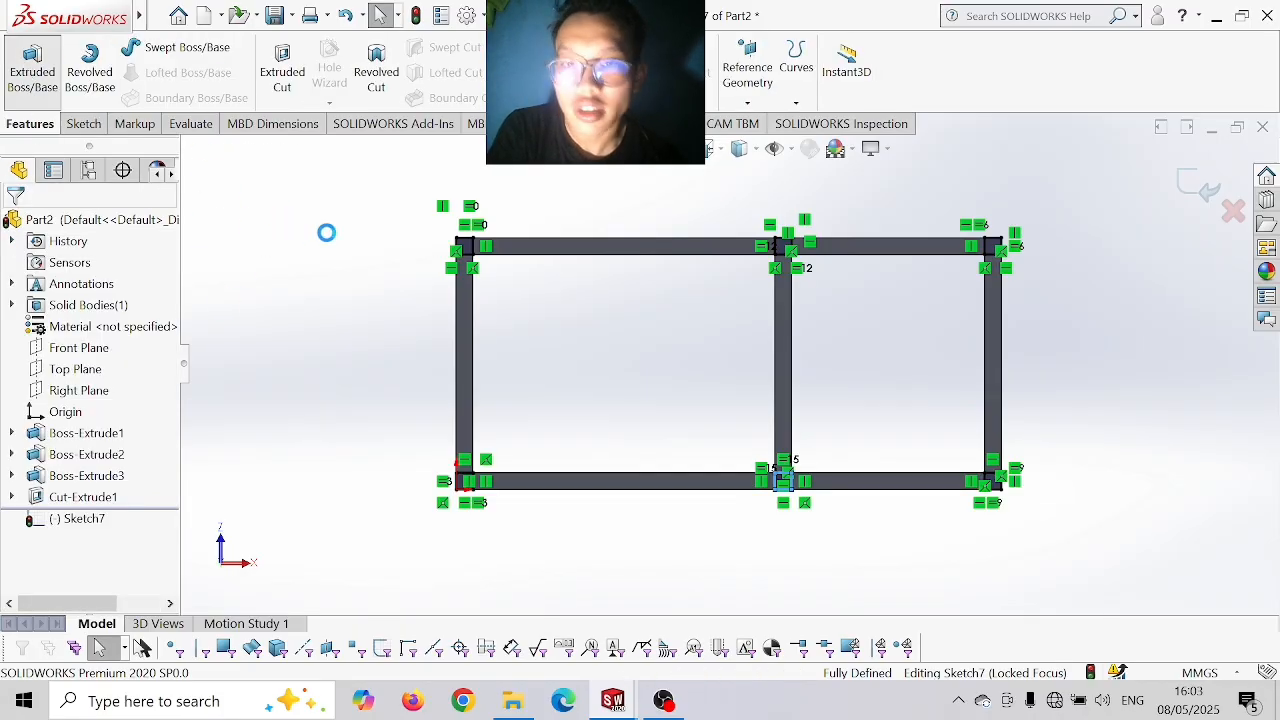
scroll(476, 250, down, 3)
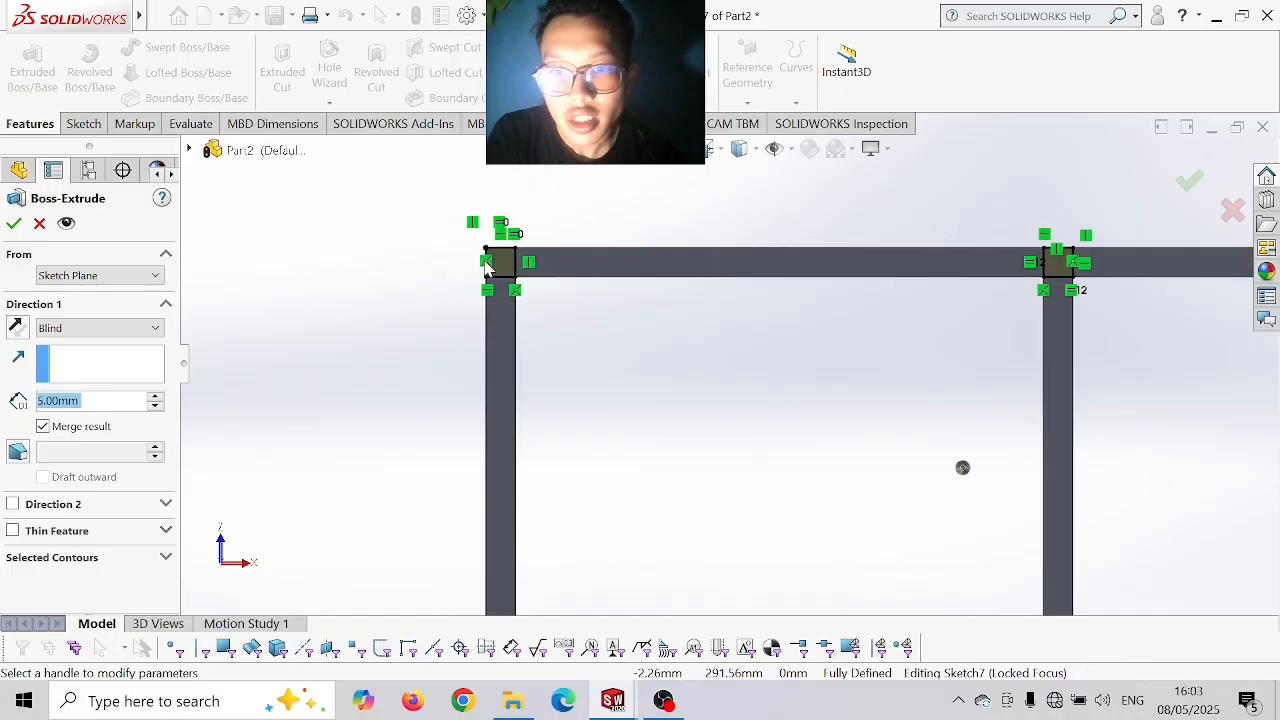
scroll(727, 340, up, 2)
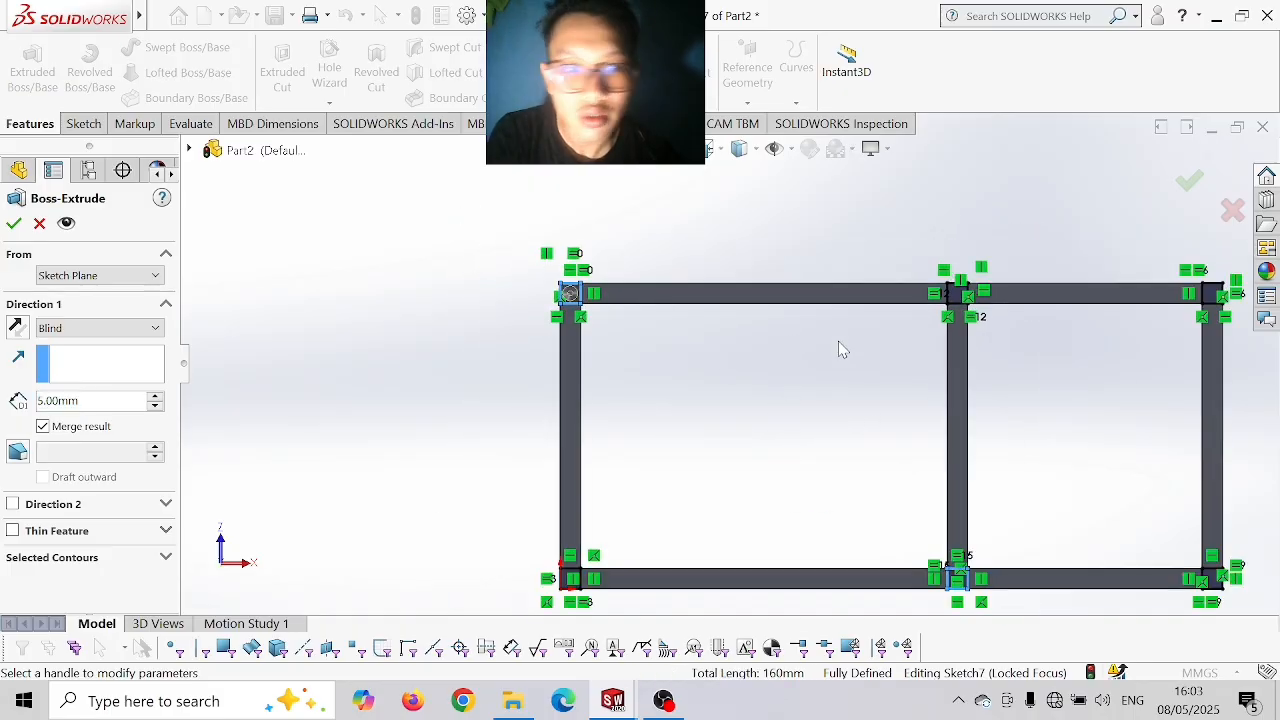
scroll(913, 332, down, 3)
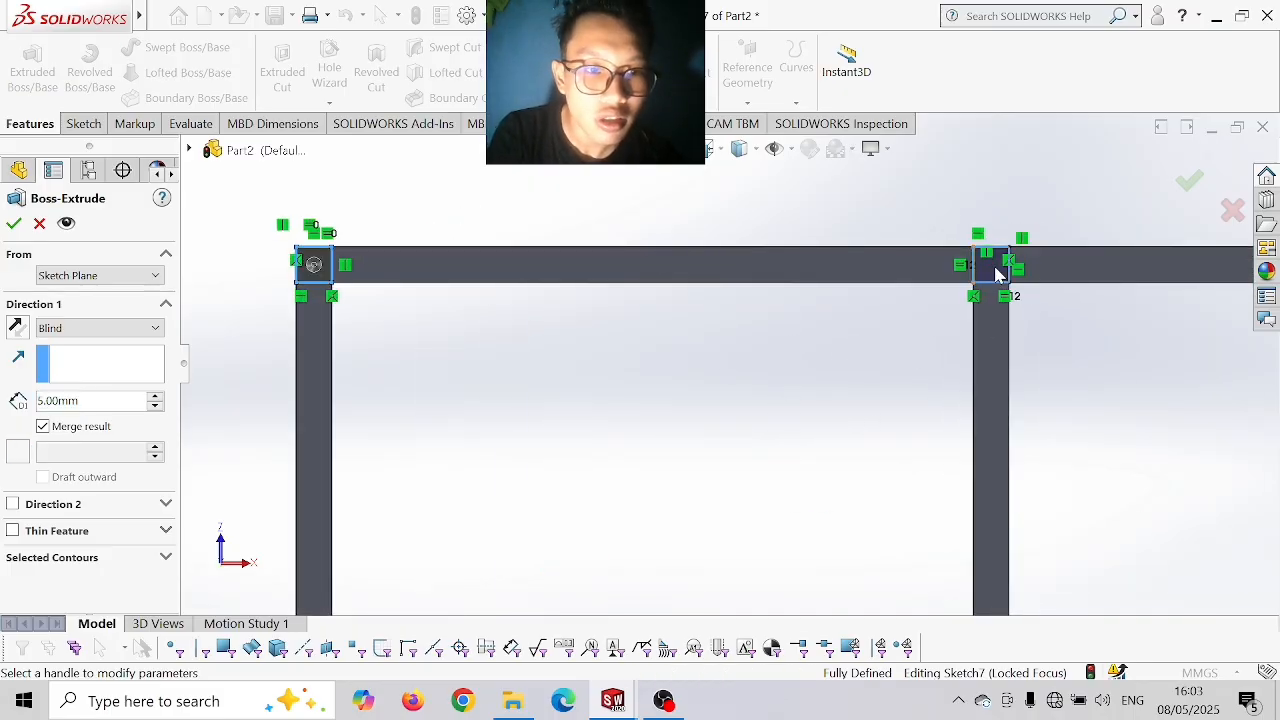
scroll(1028, 277, down, 2)
scroll(1025, 277, up, 3)
scroll(1130, 330, down, 2)
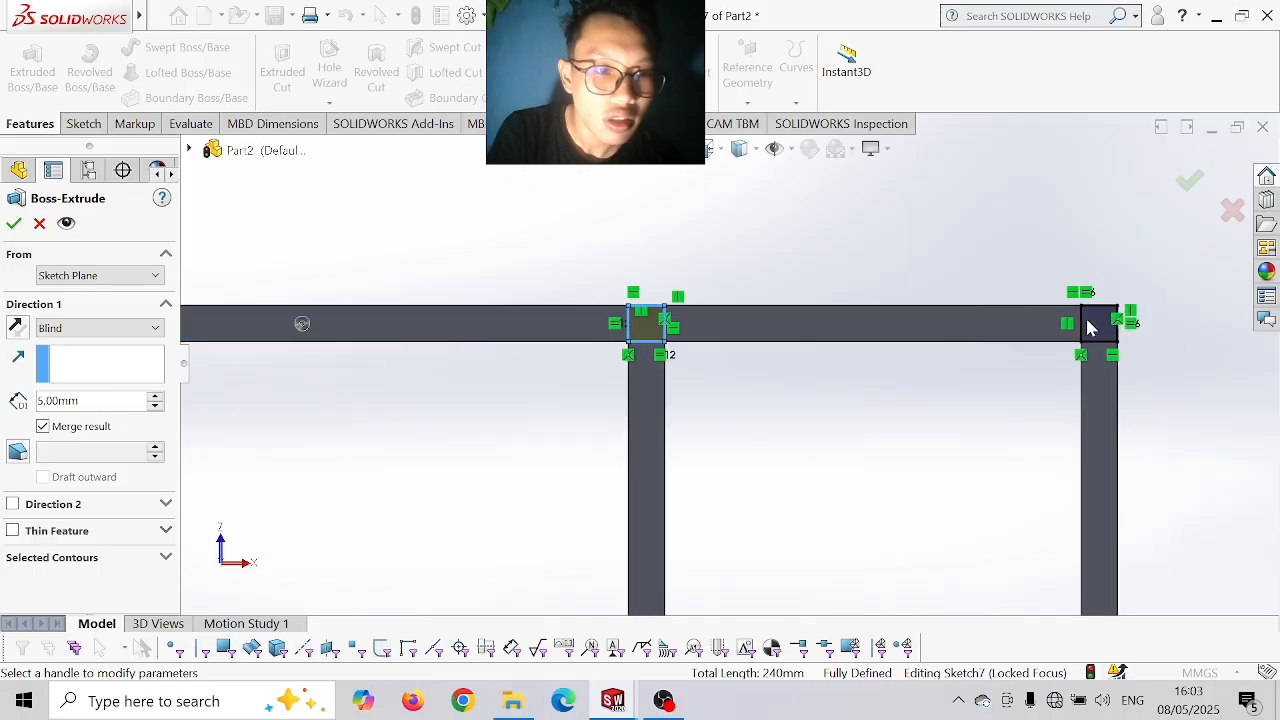
scroll(1100, 330, down, 3)
scroll(1000, 340, up, 3)
scroll(731, 494, up, 3)
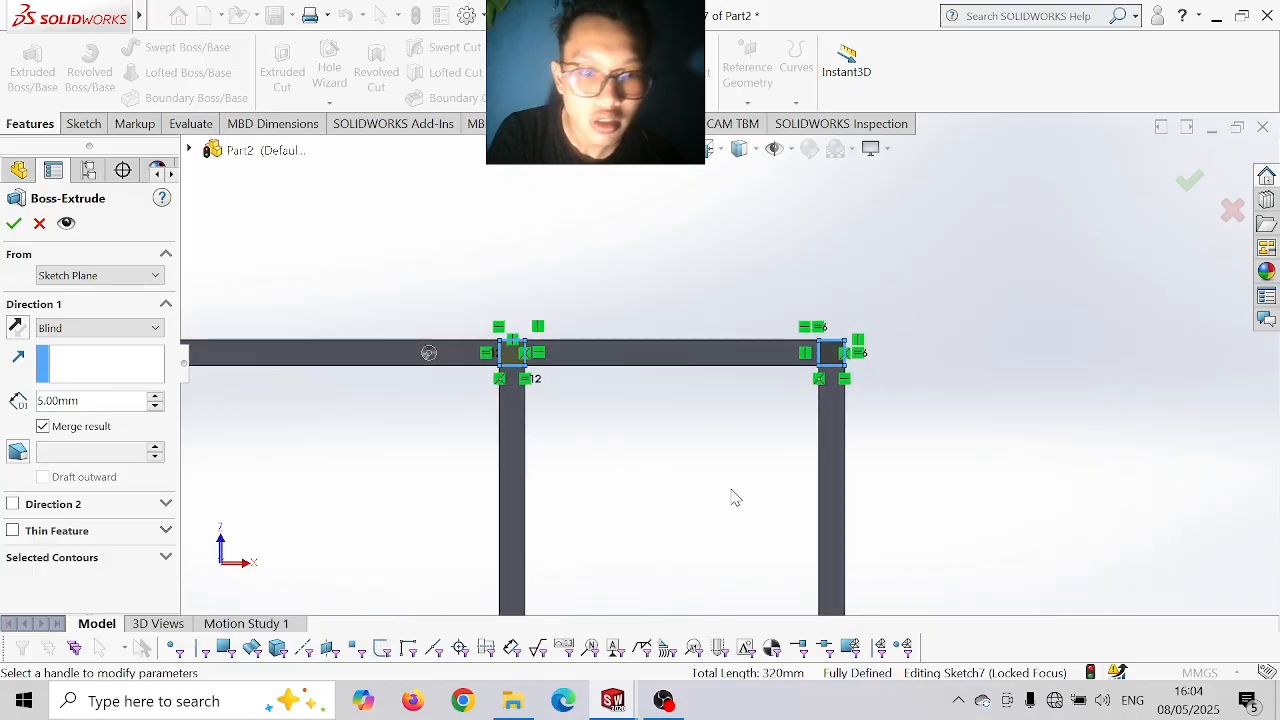
scroll(600, 594, down, 3)
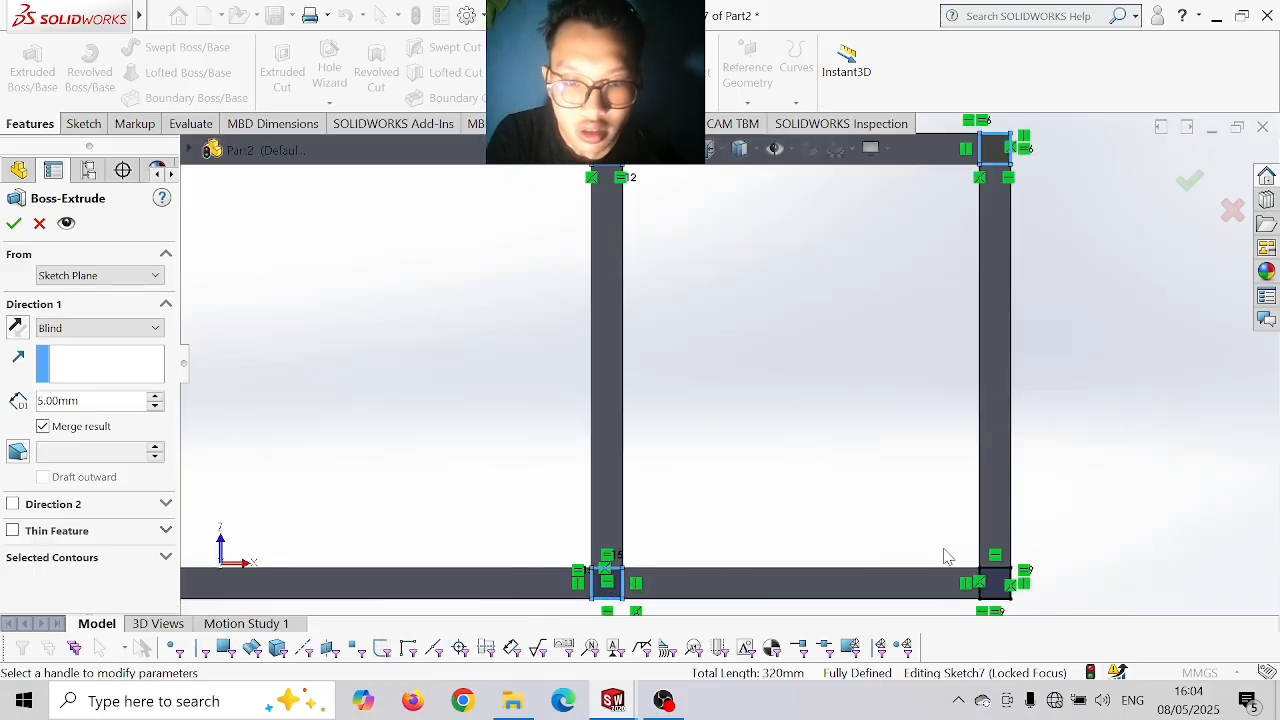
scroll(697, 590, up, 3)
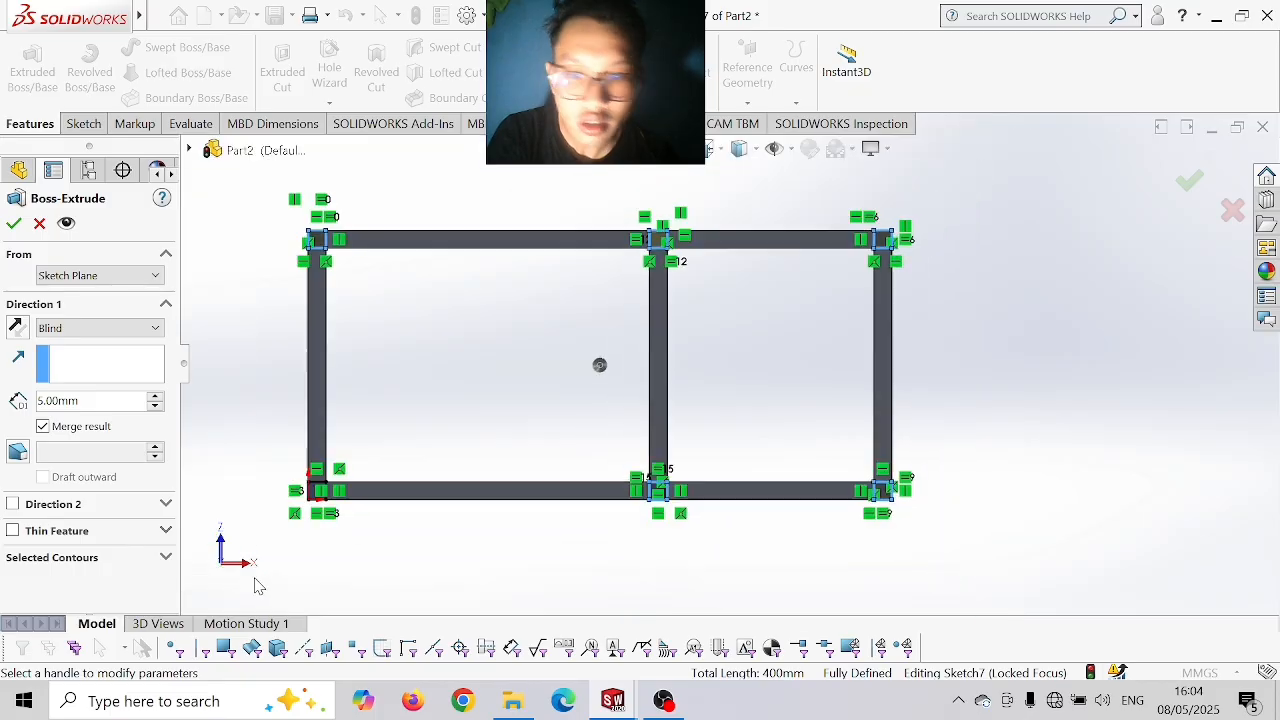
scroll(280, 545, down, 2)
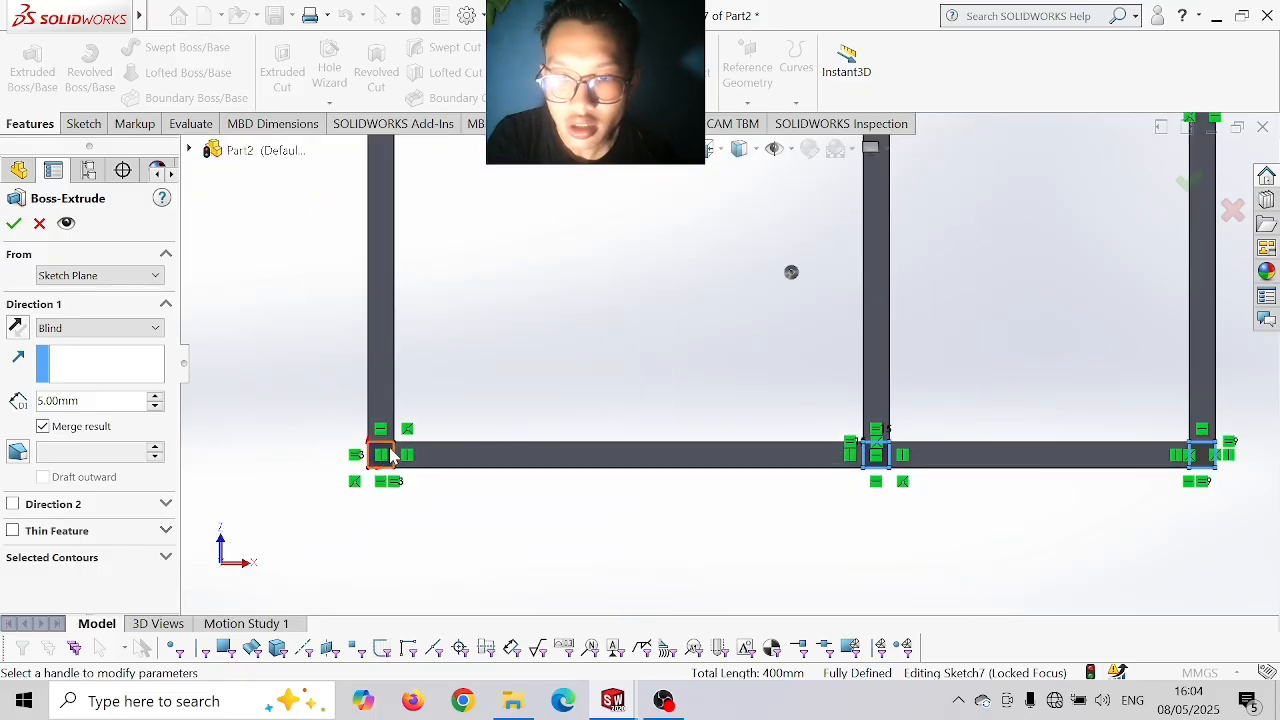
scroll(395, 458, up, 4)
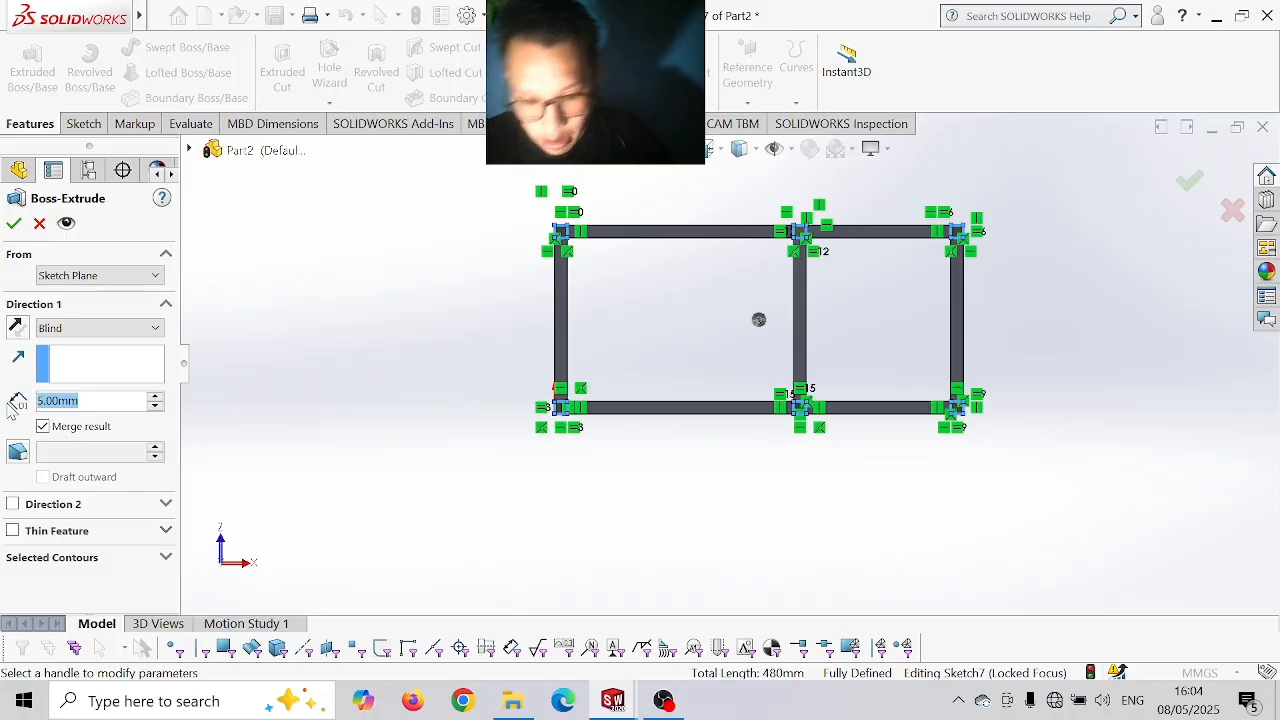
text(40)
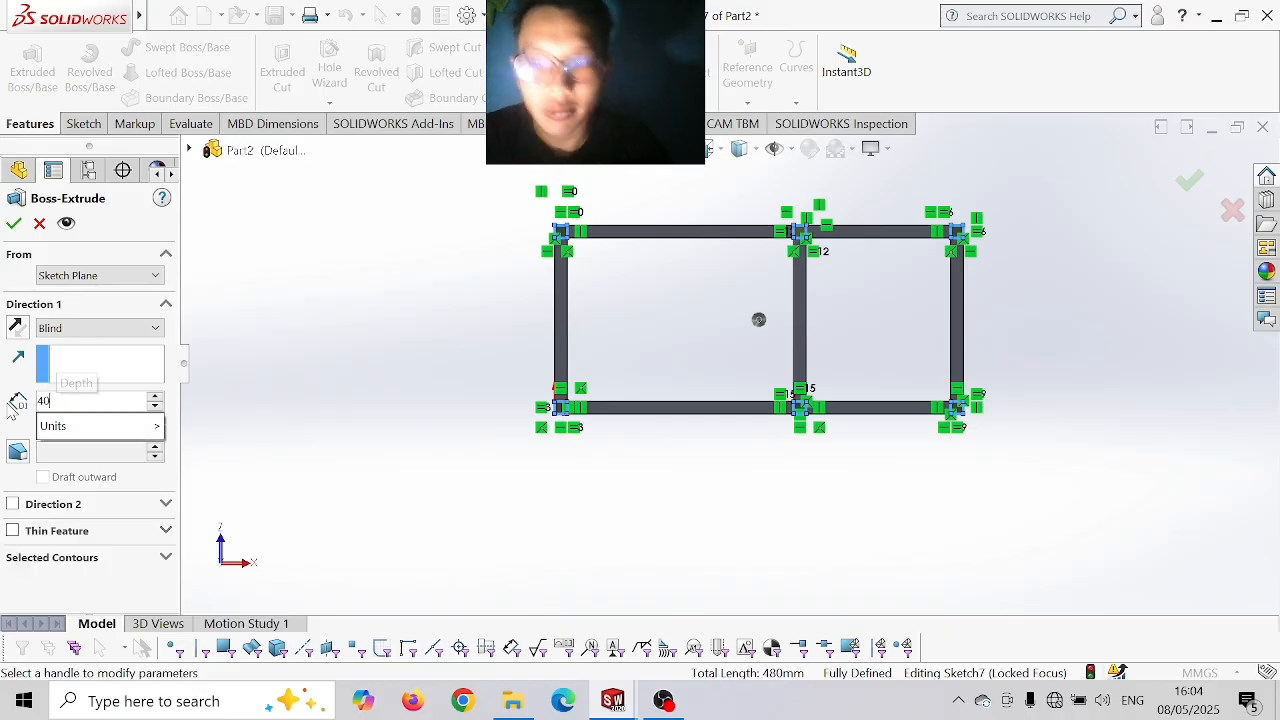
key(Return)
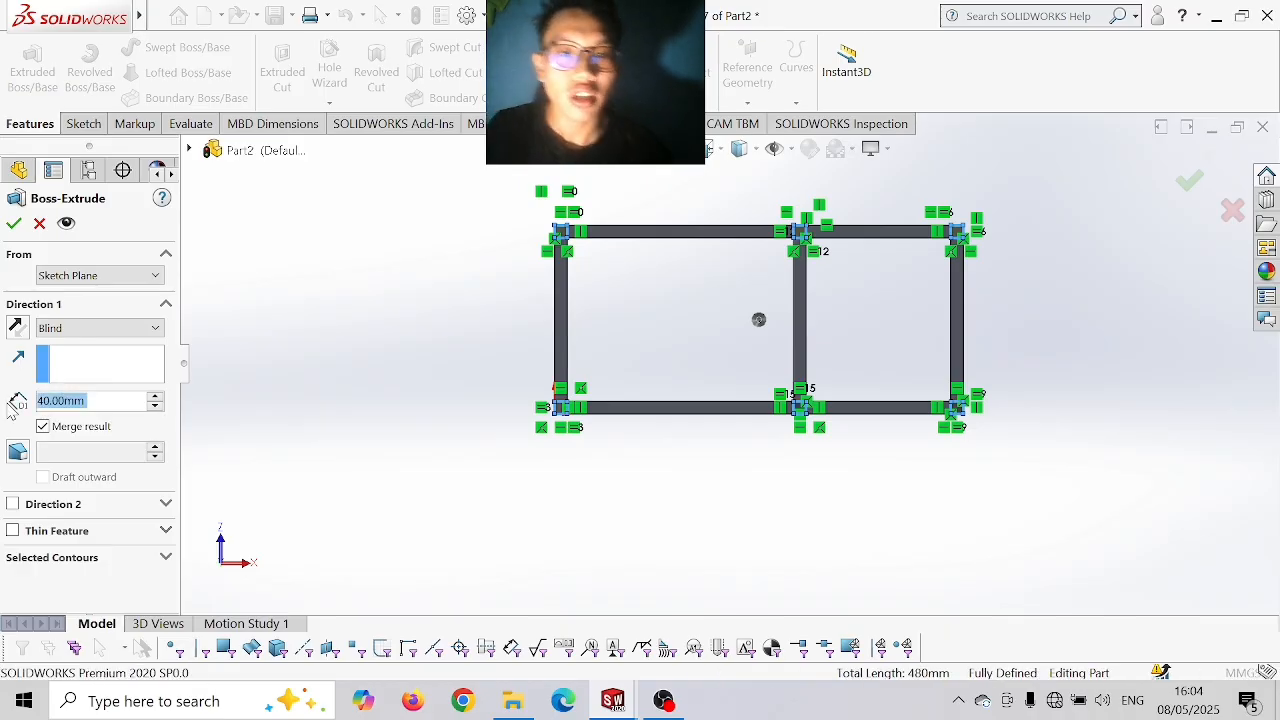
- Start a sketch on the low extension's front side face and draw a midpoint line centred on its upper edge, with a 15 mm half-length
middle_drag(886, 486, 769, 604)
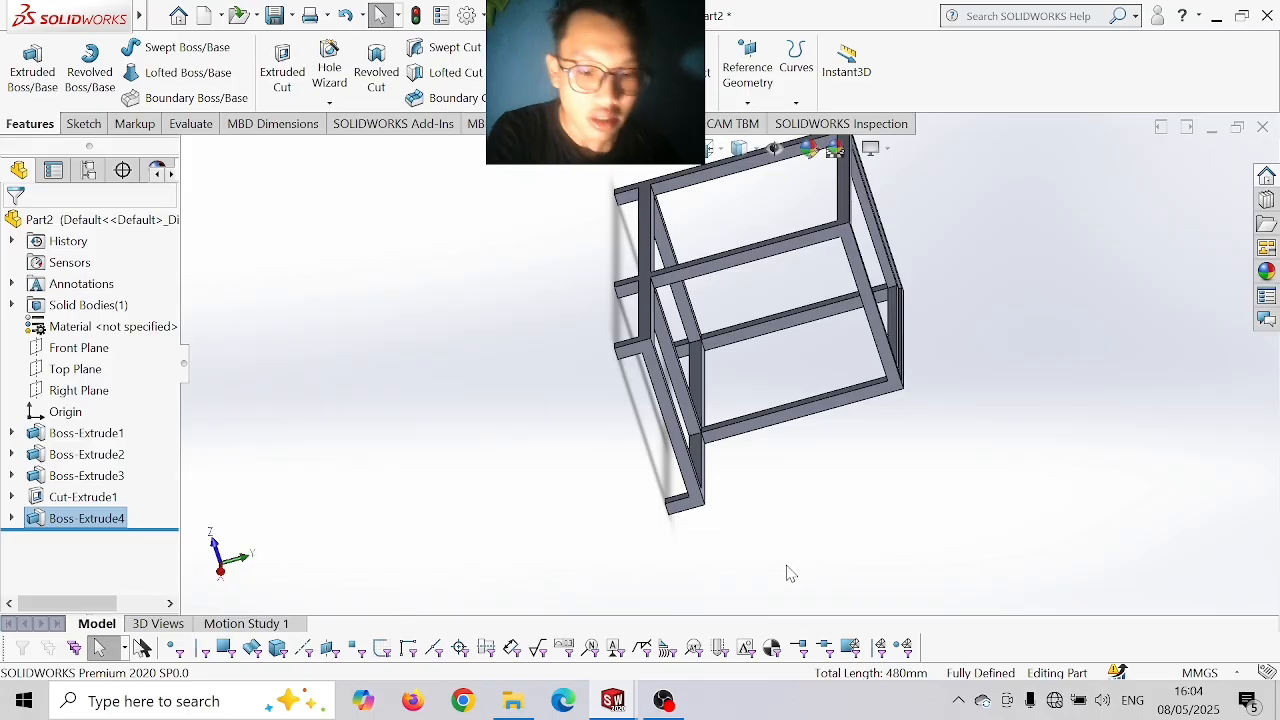
key(ctrl+7)
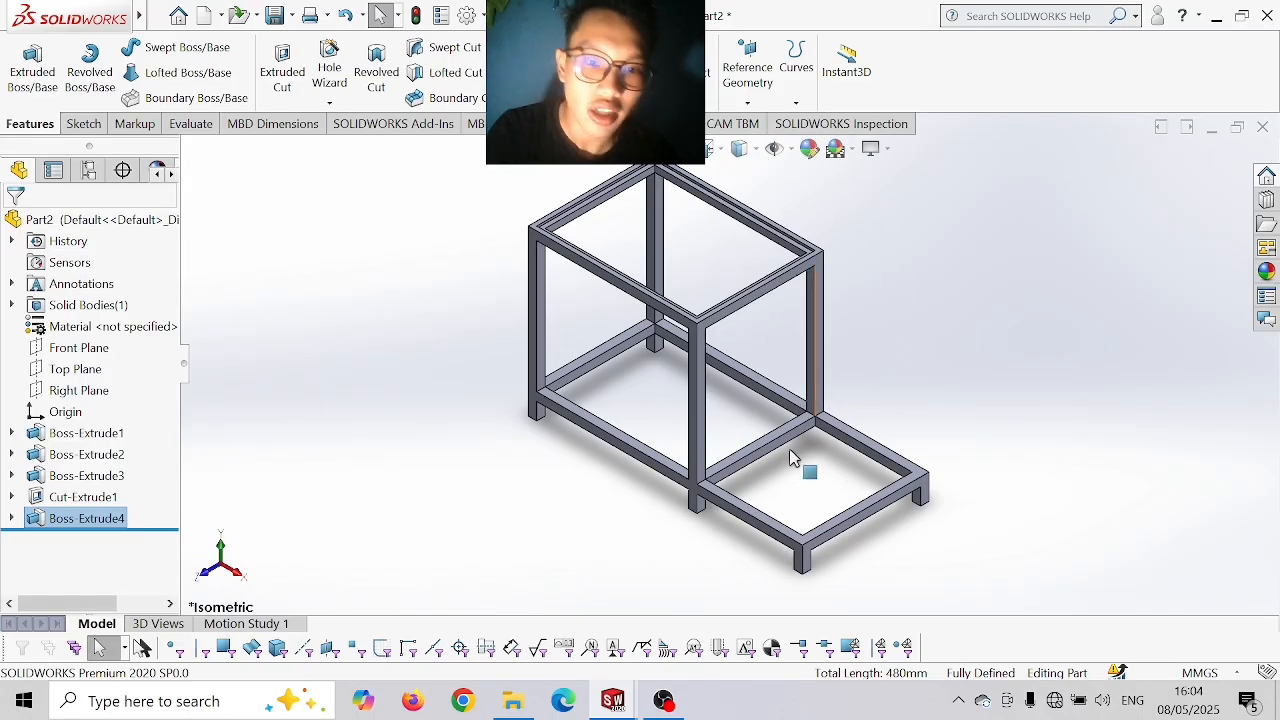
click(865, 455)
click(1010, 405)
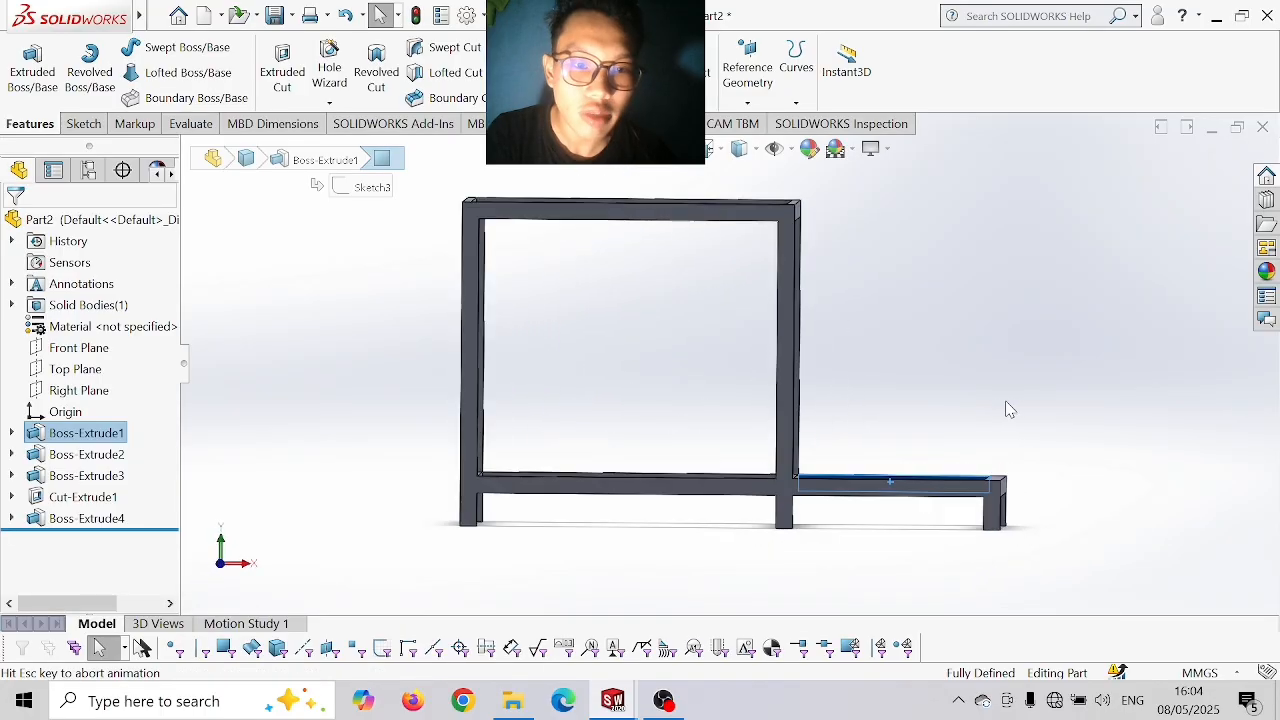
click(84, 123)
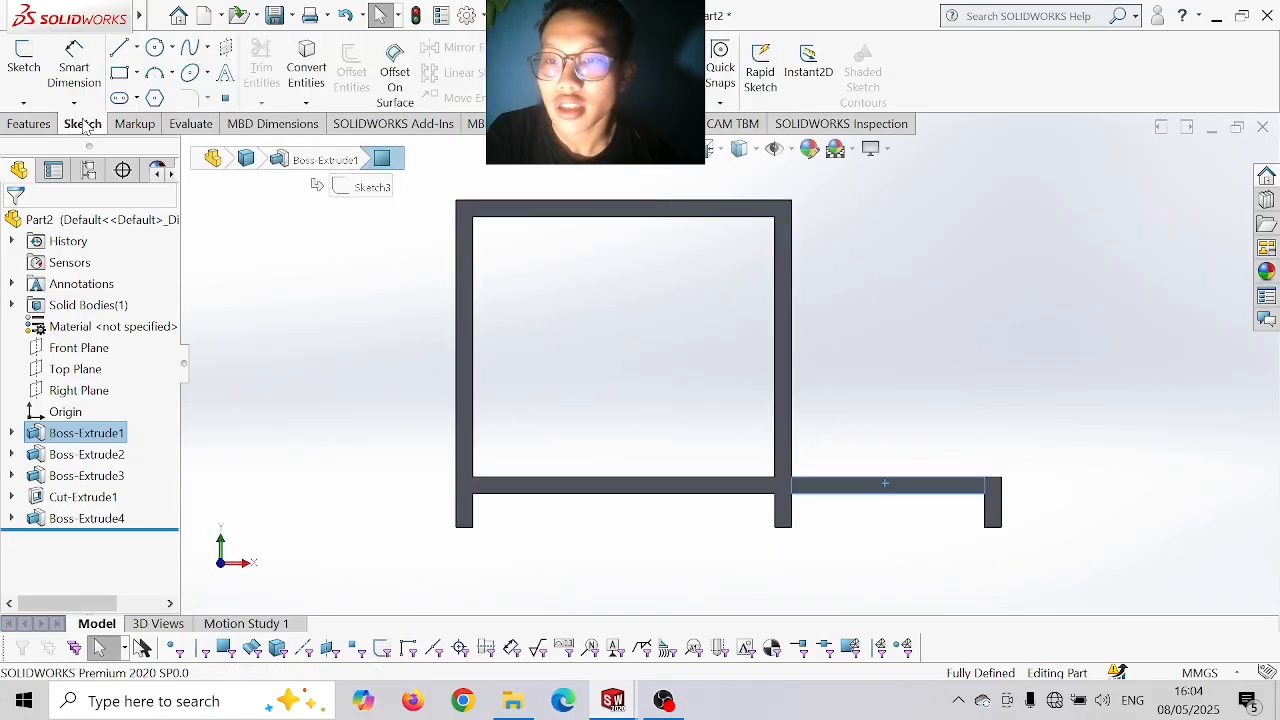
click(137, 47)
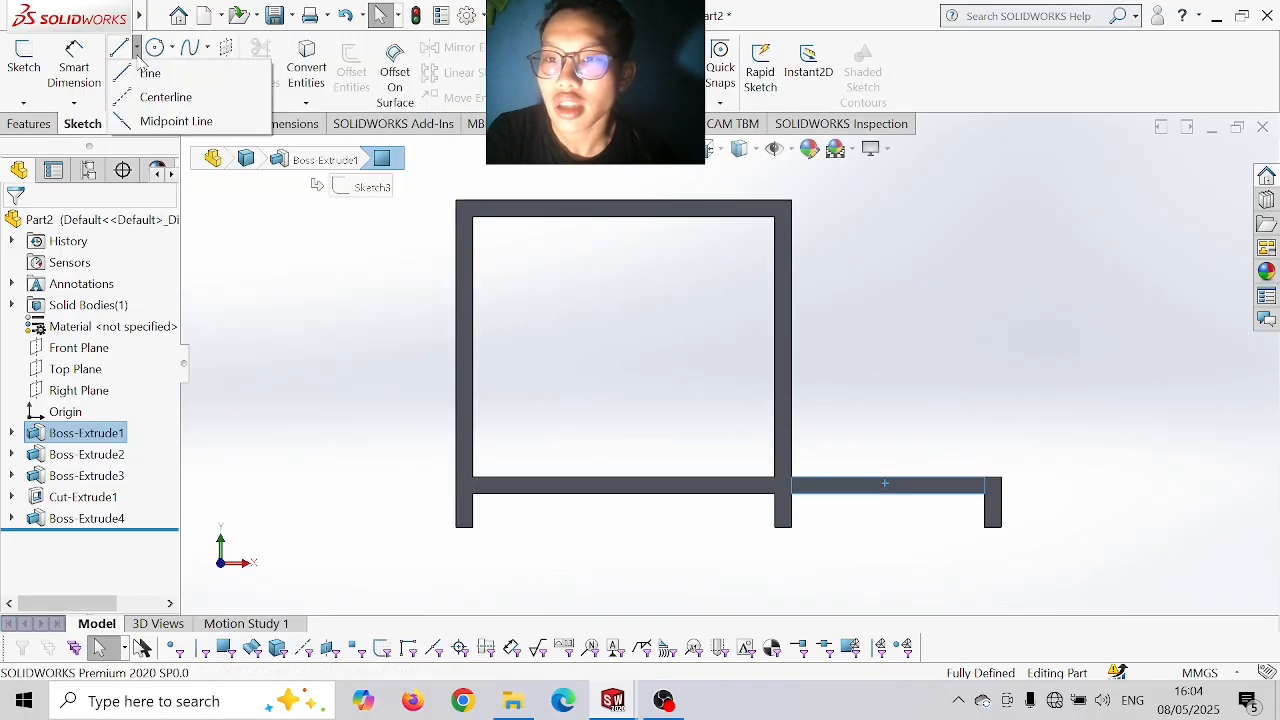
click(165, 121)
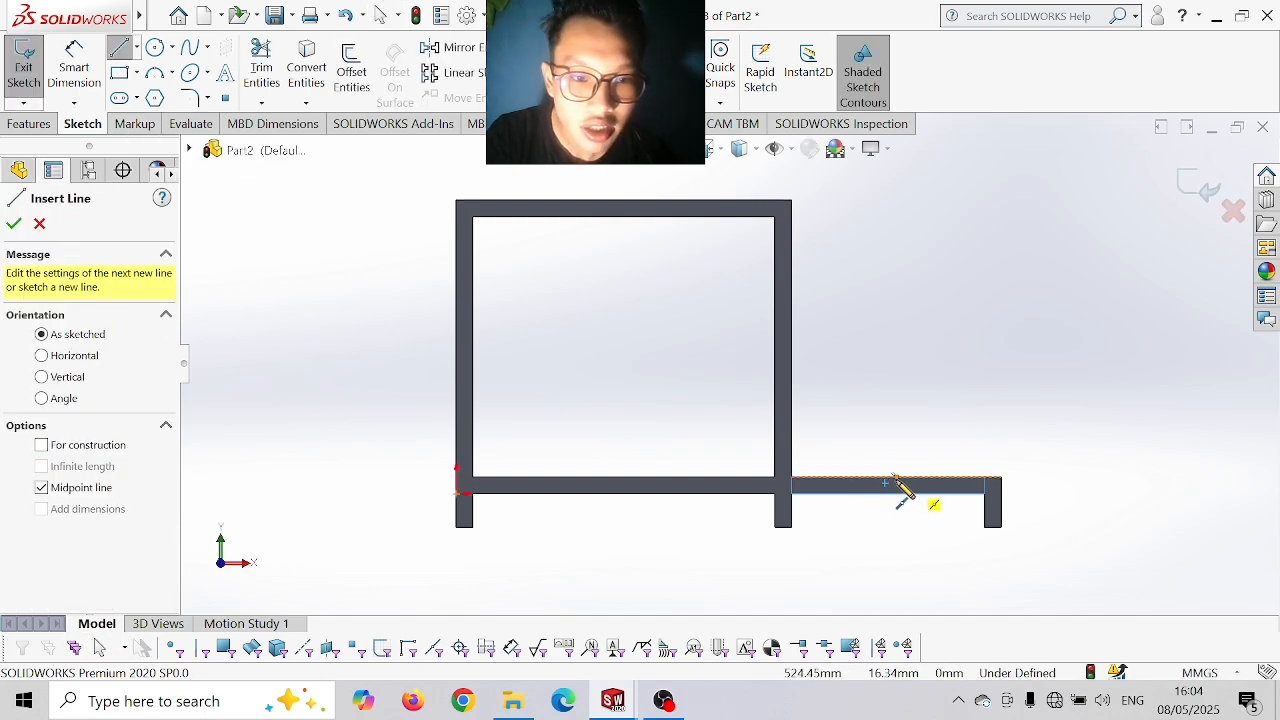
click(897, 479)
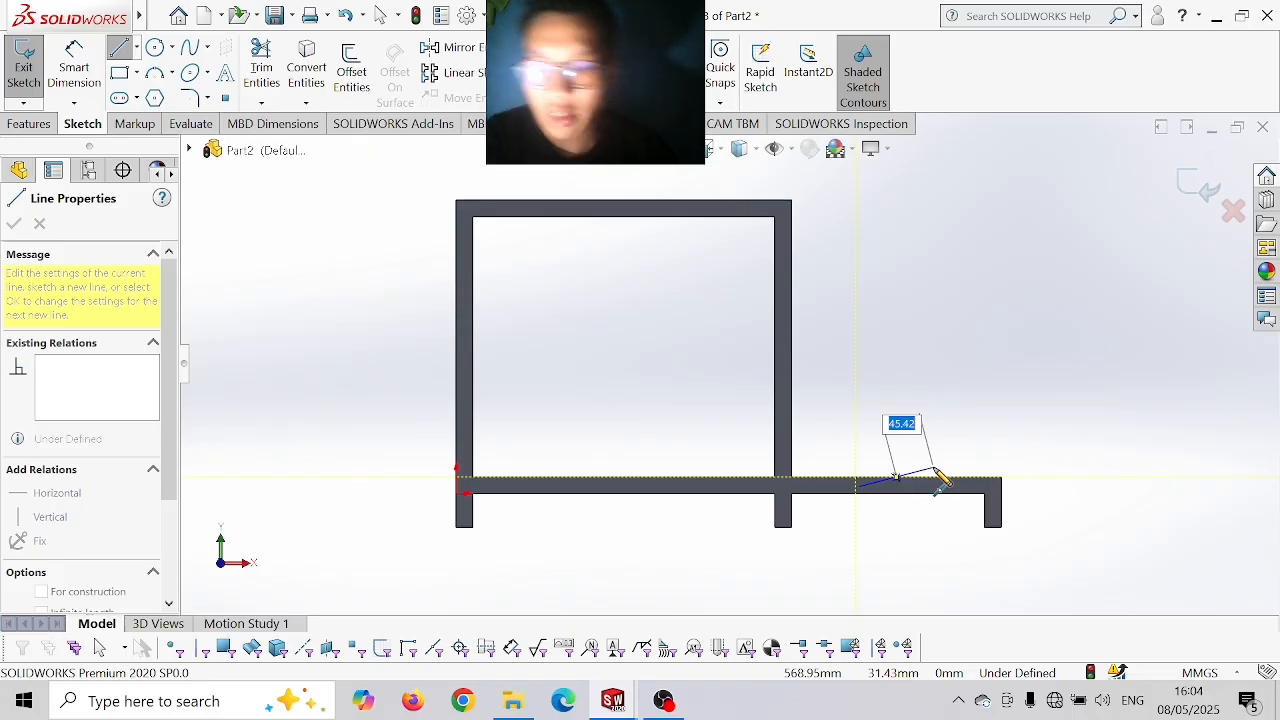
text(1.1)
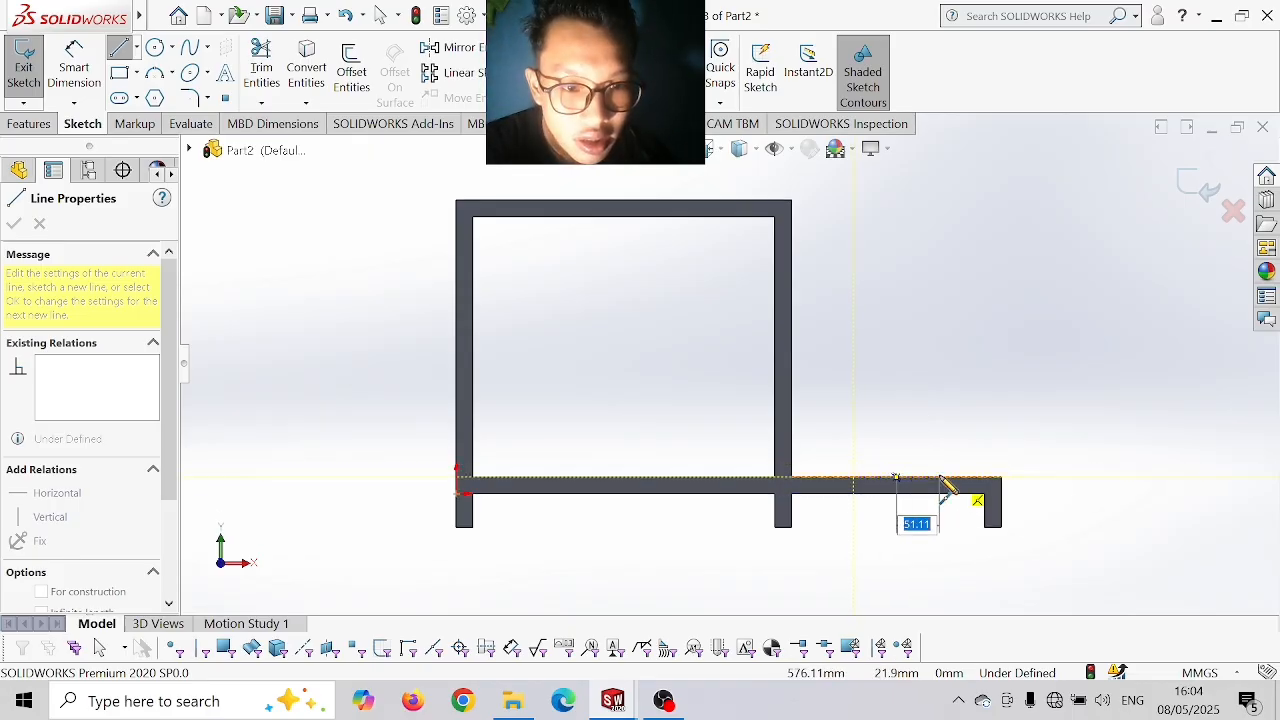
text(15)
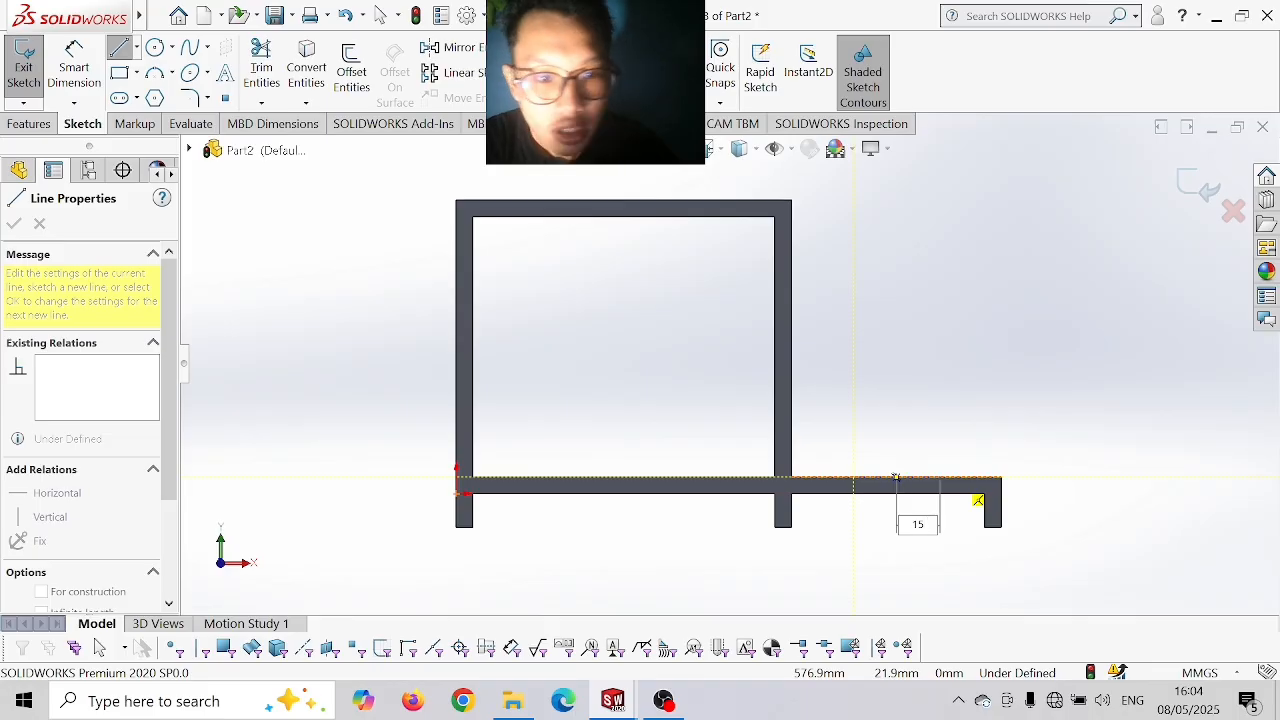
key(Return)
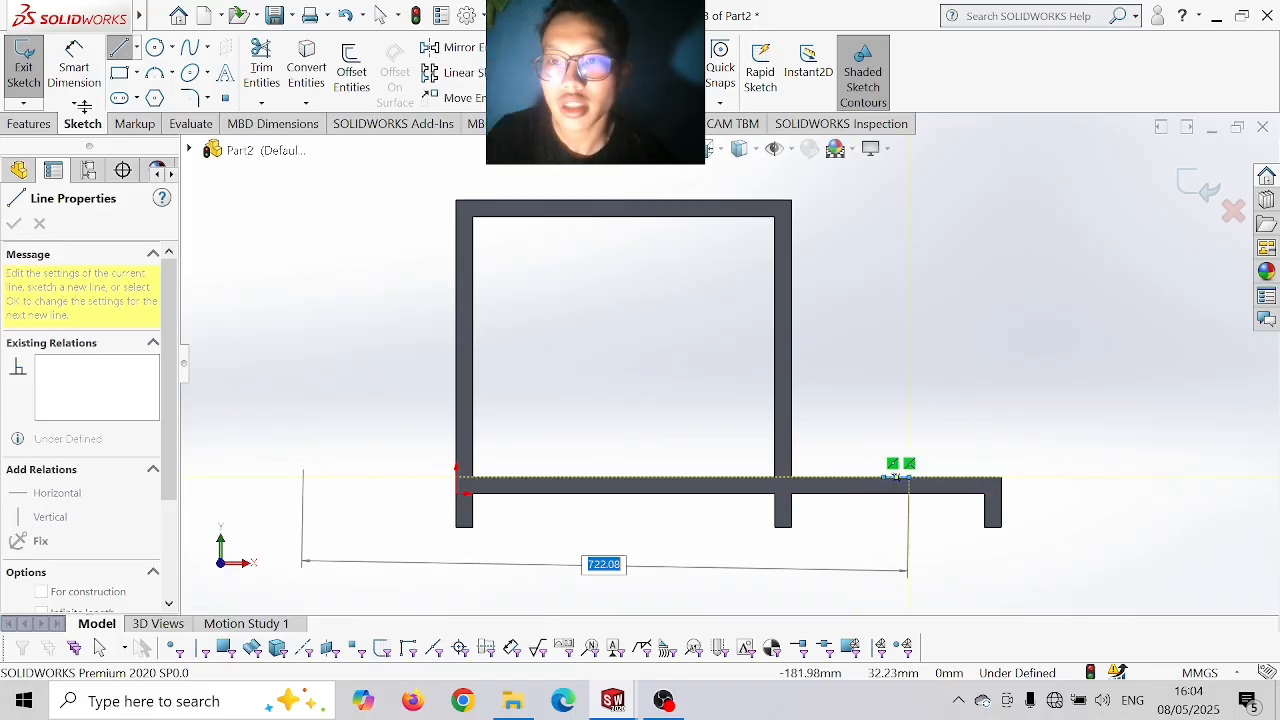
key(Escape)
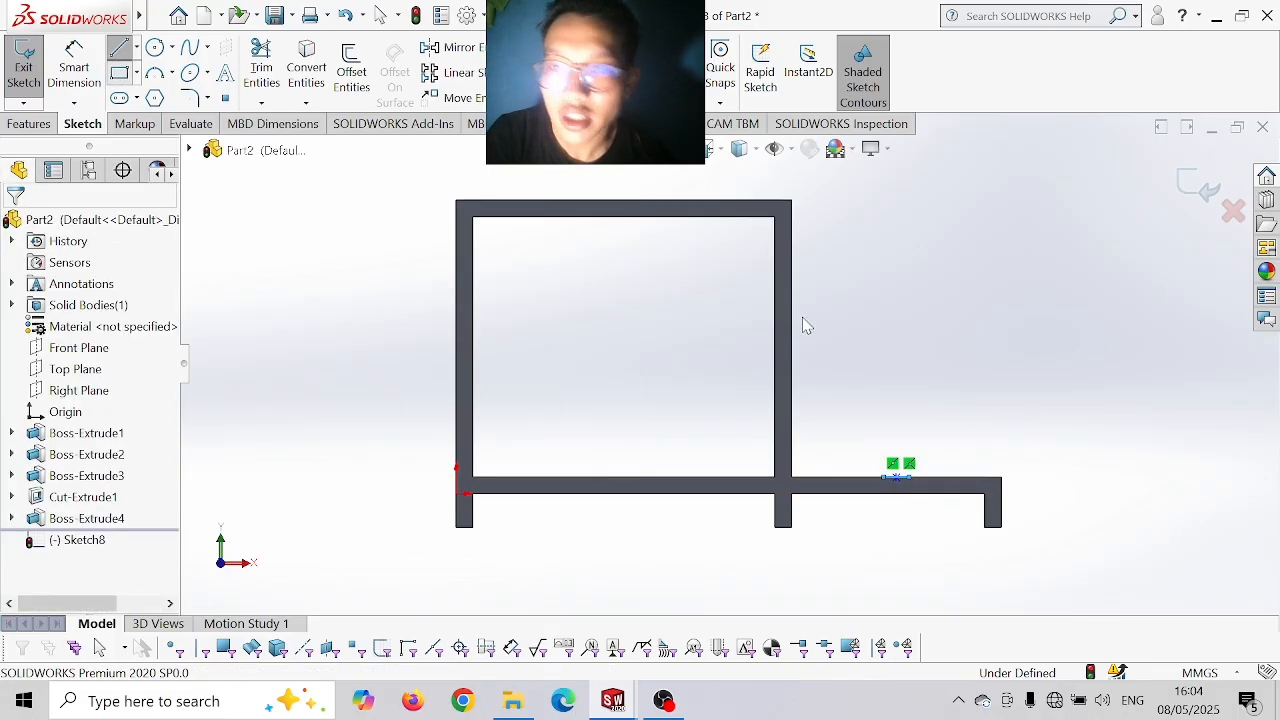
- Draw a corner rectangle 30 mm wide and 20 mm high, extending outward from the midpoint line's right end
click(907, 477)
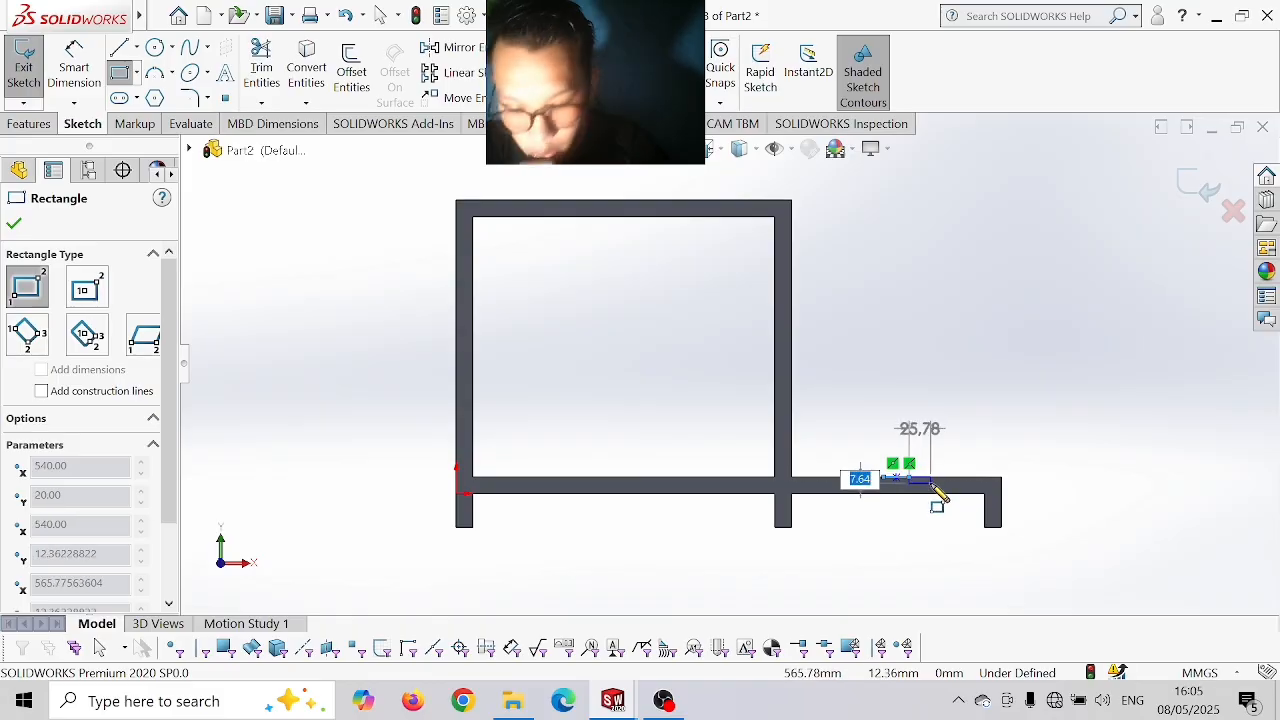
text(20)
key(Tab)
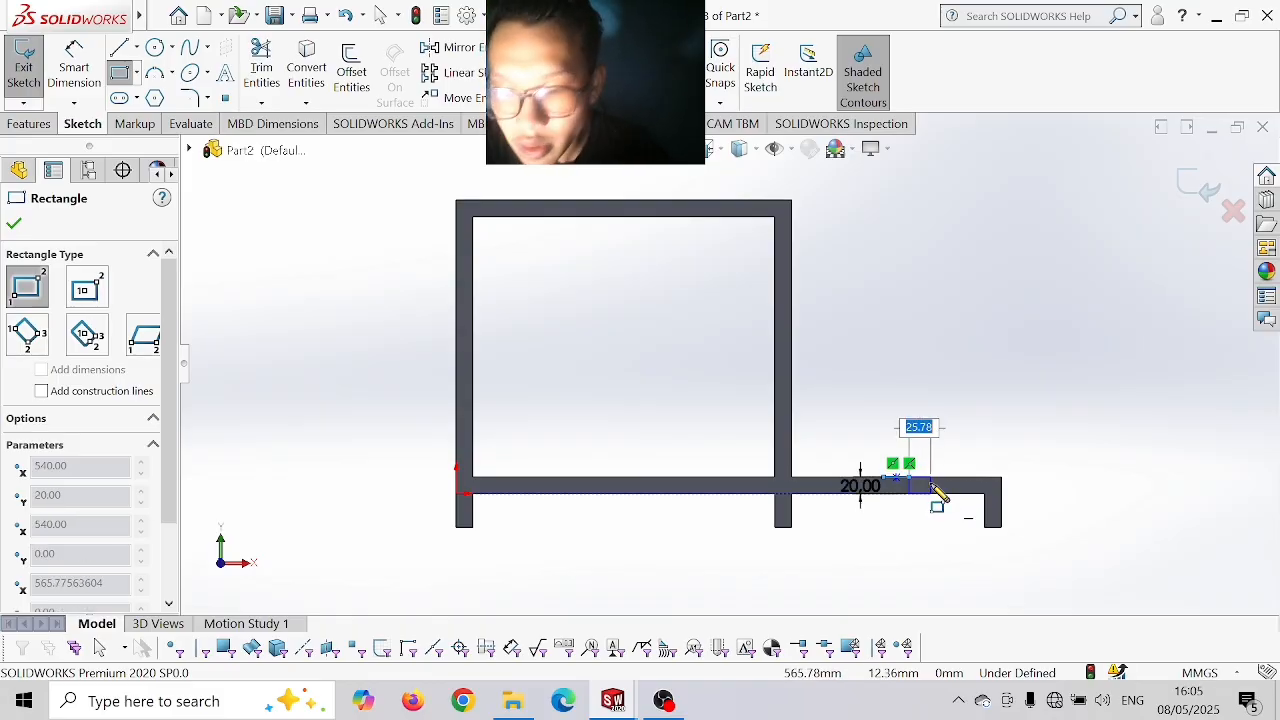
text(30)
key(Return)
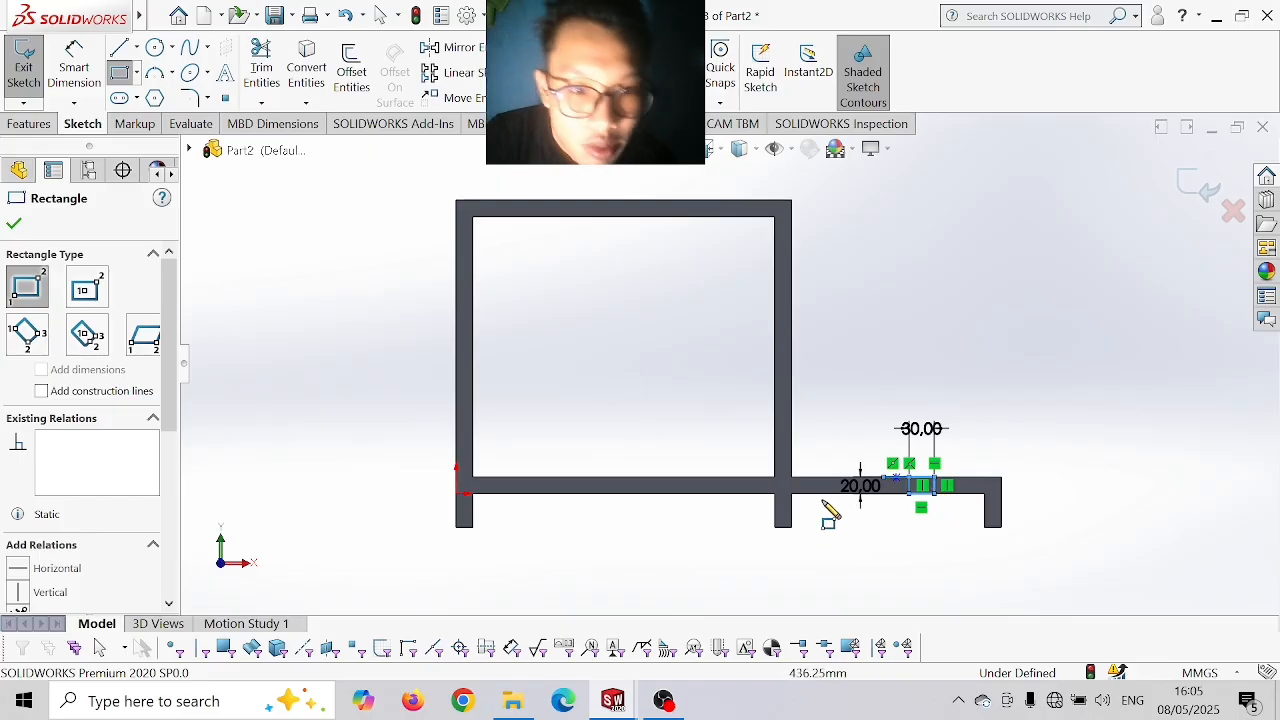
- Draw a matching rectangle 30 mm wide and 20 mm high, extending outward from the midpoint line's left end
click(888, 478)
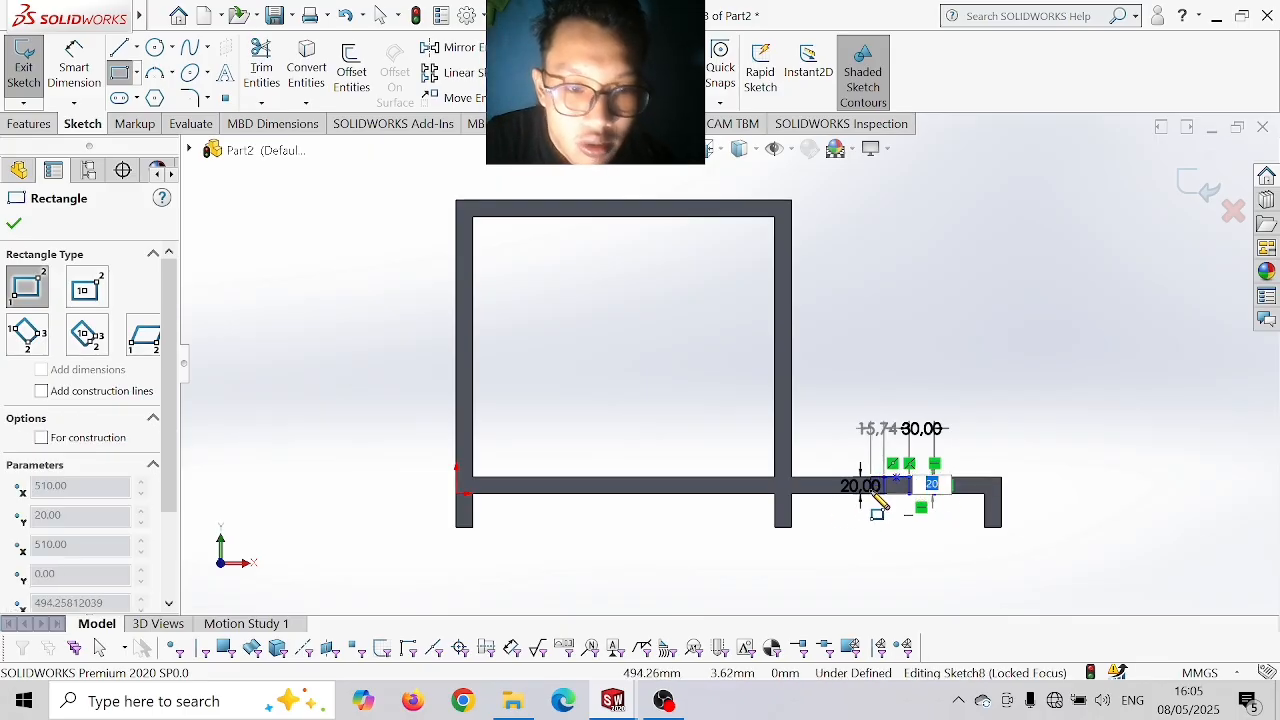
key(Return)
text(30)
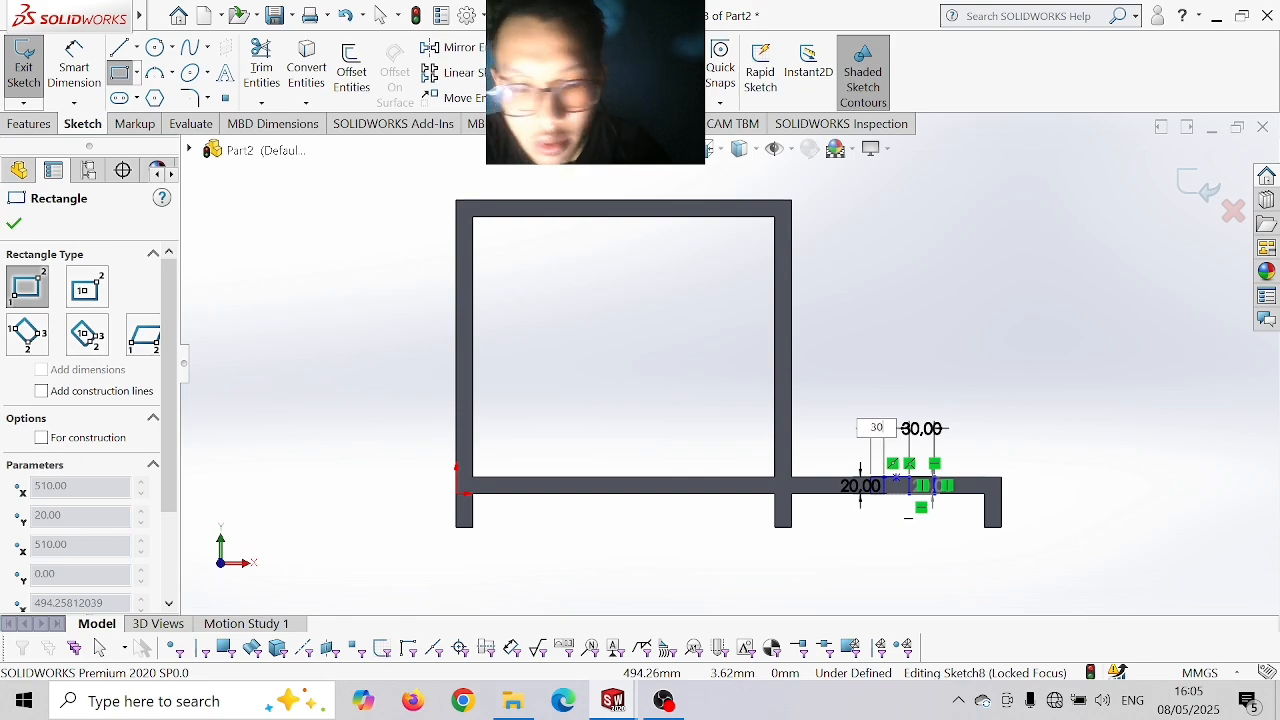
key(Return)
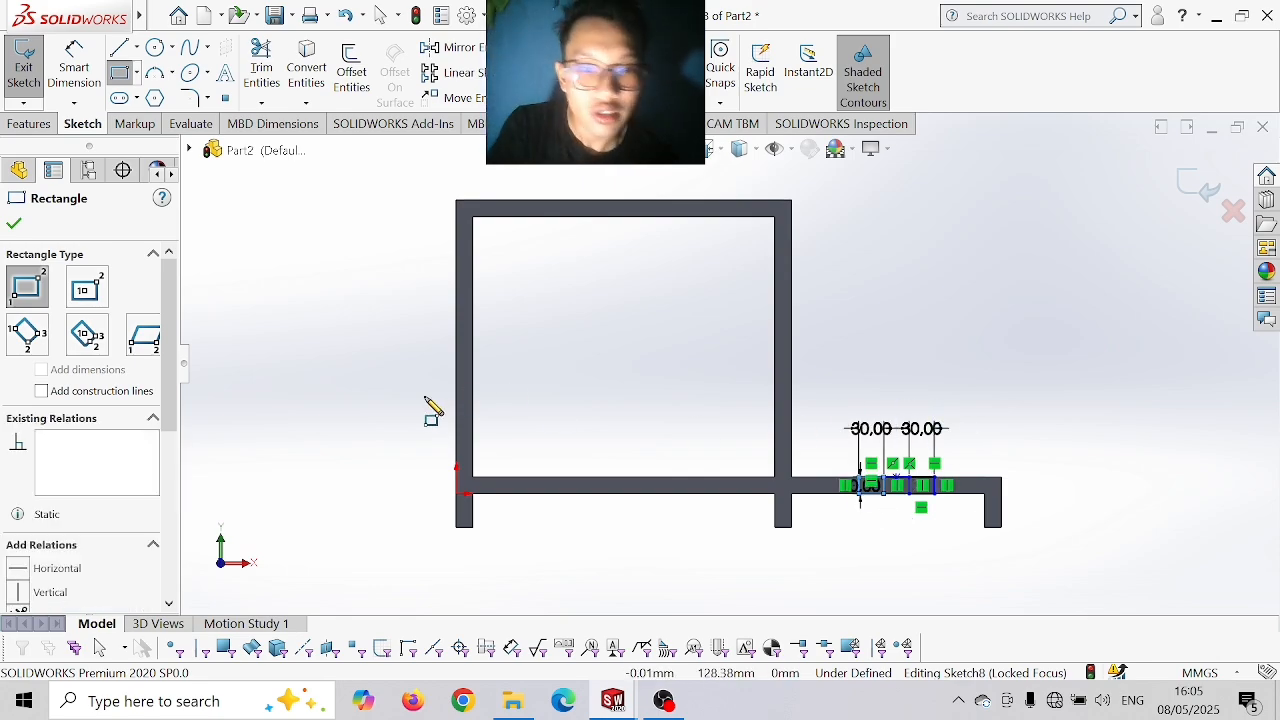
click(14, 224)
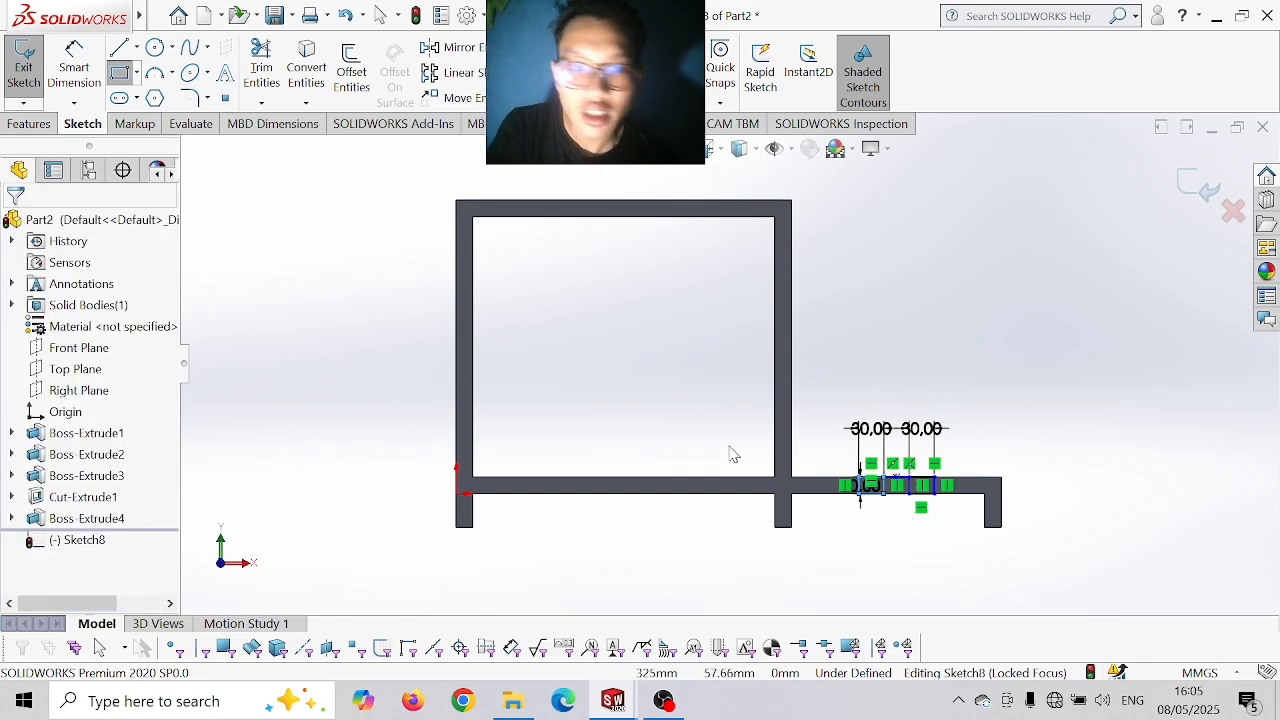
- Extrude both 30 by 20 mm rectangles 271 mm across the low extension to form two crossbars
click(29, 123)
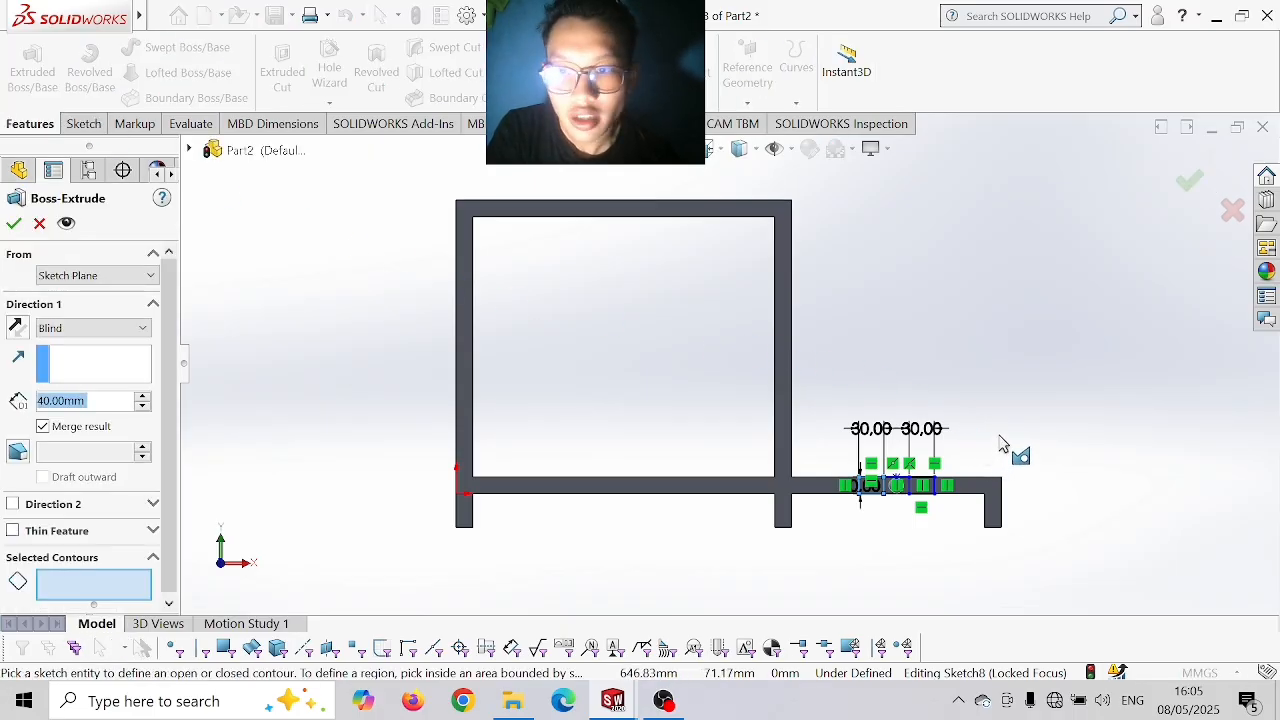
scroll(945, 478, down, 5)
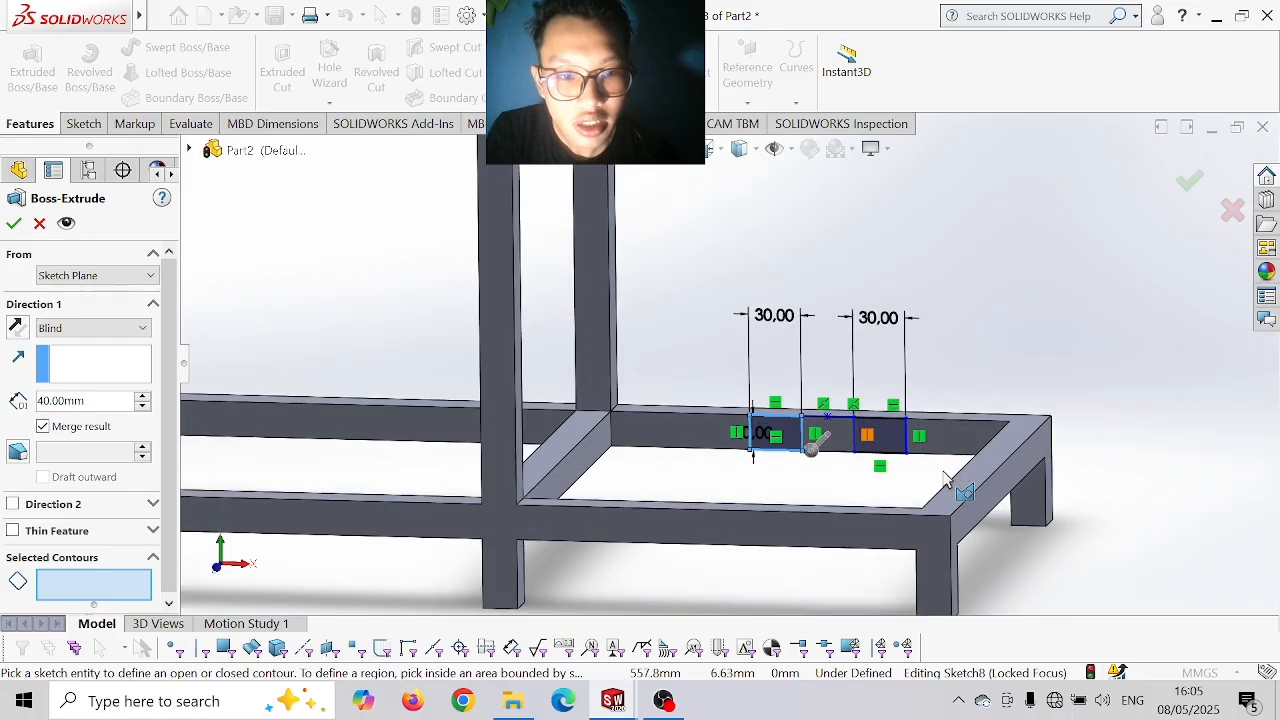
scroll(945, 478, down, 2)
click(858, 418)
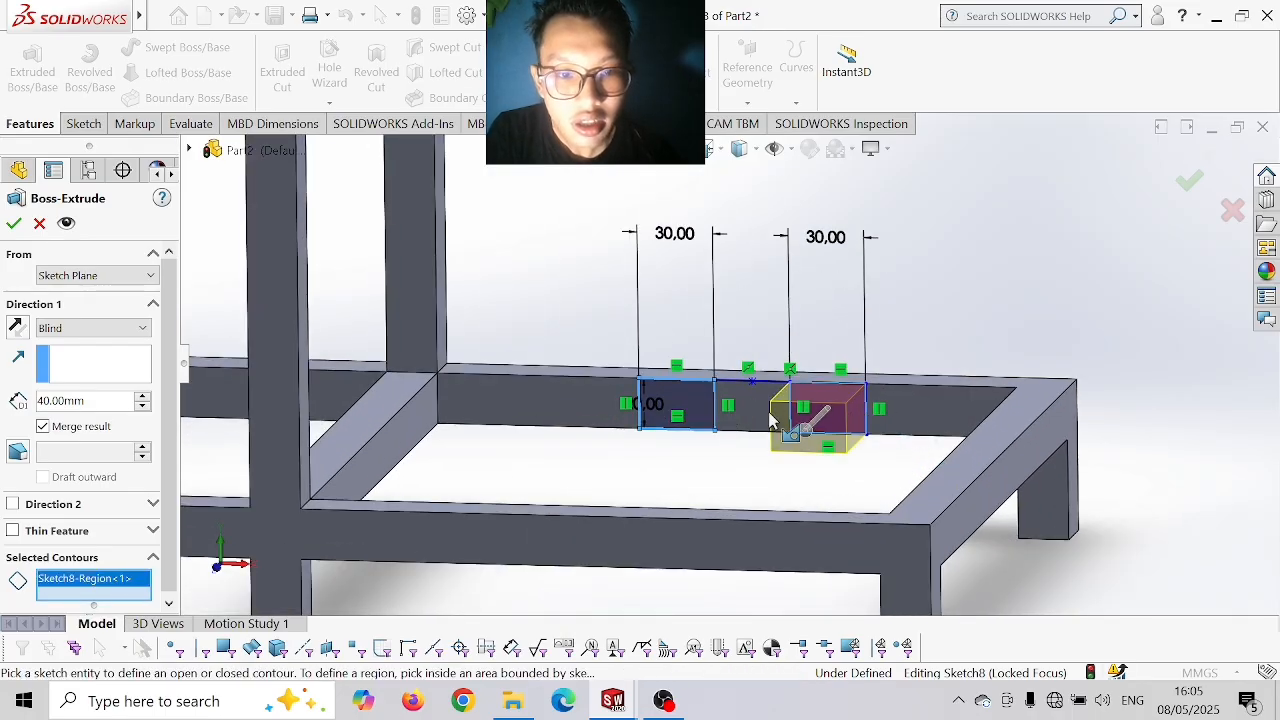
click(700, 410)
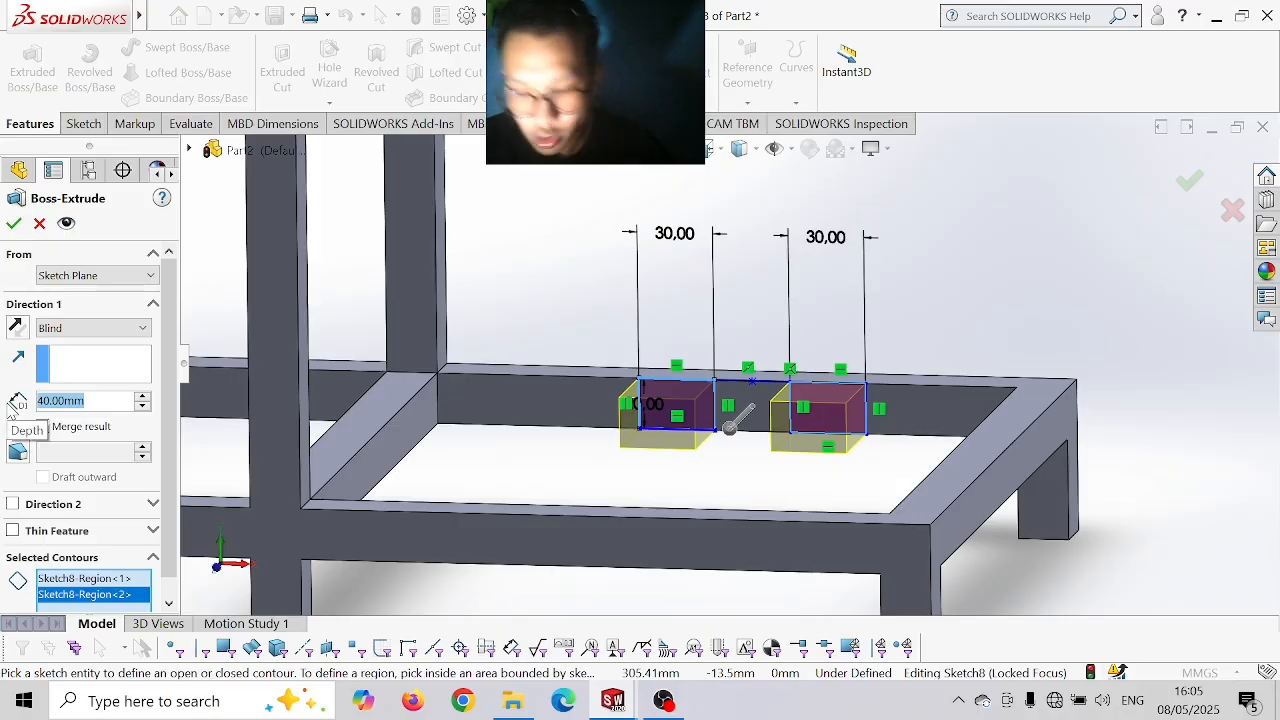
text(271)
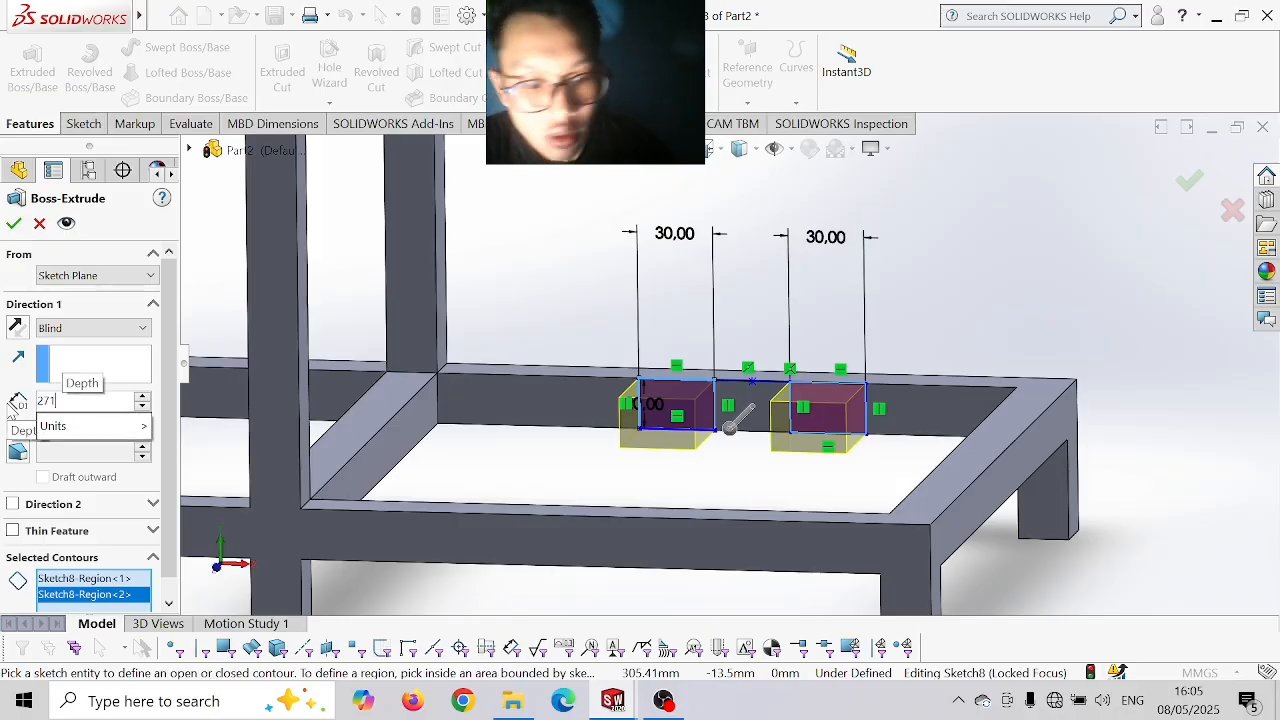
key(Return)
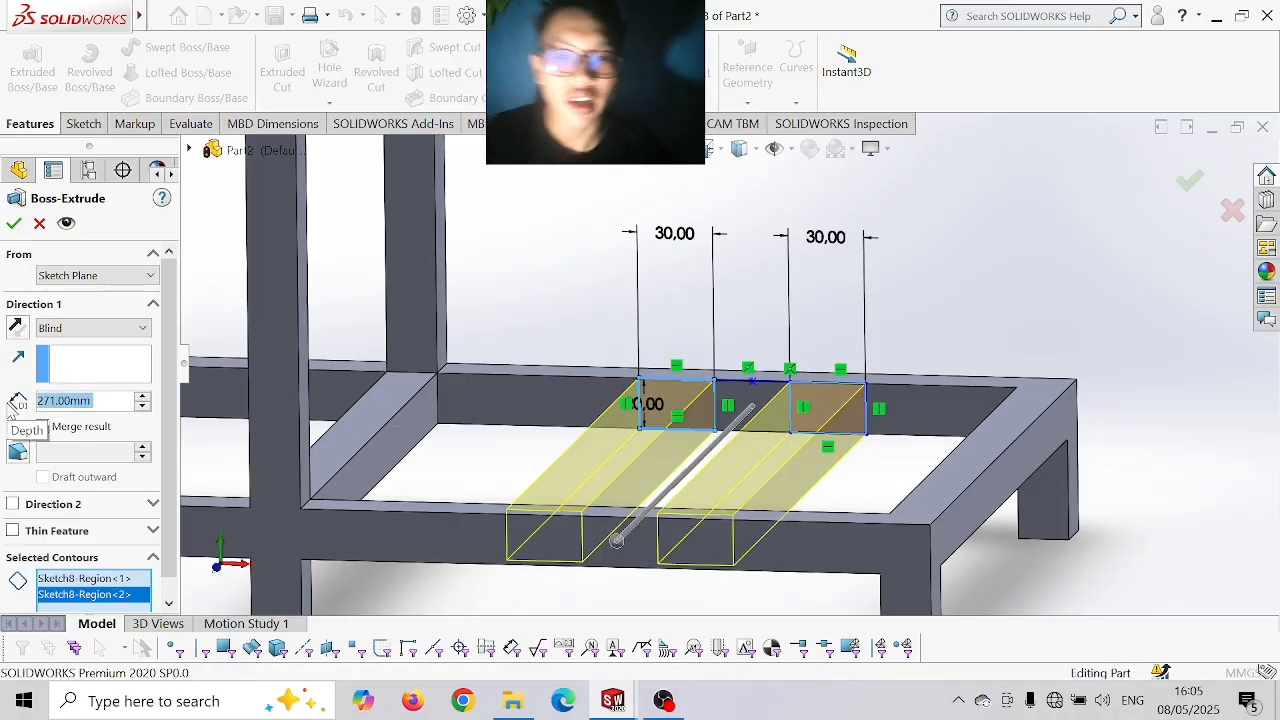
key(Return)
scroll(940, 450, up, 5)
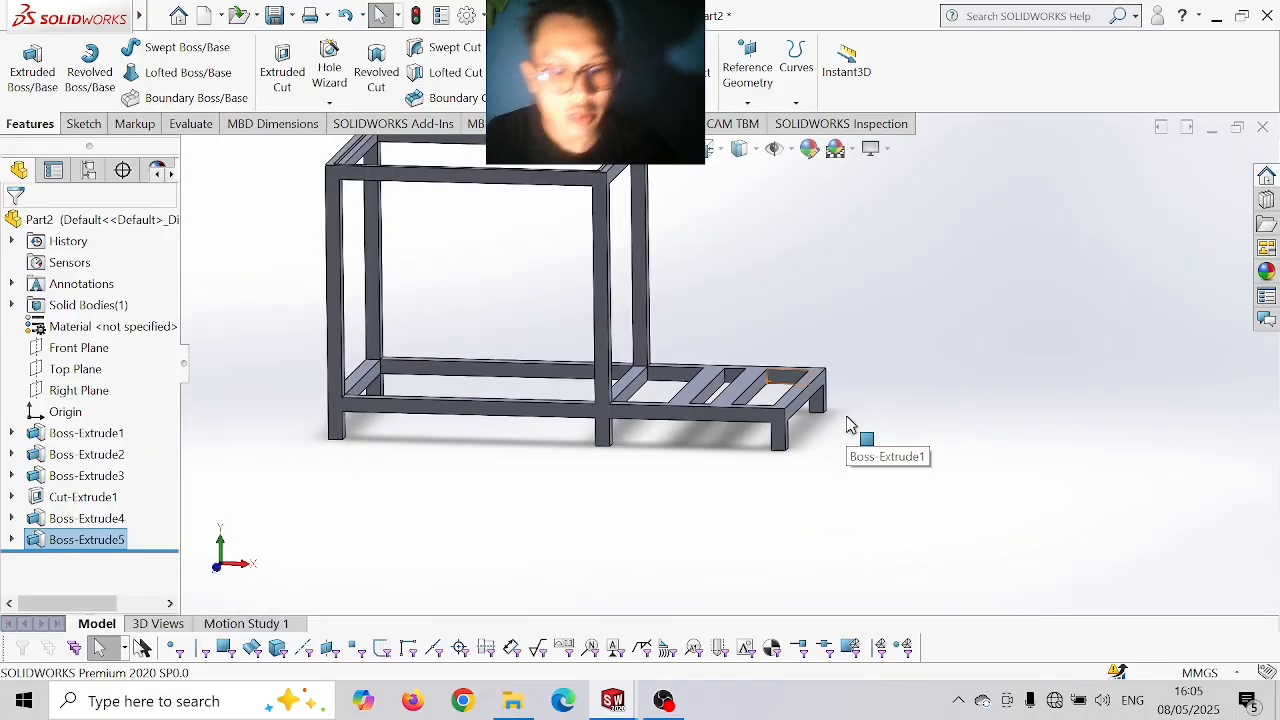
key(ctrl+7)
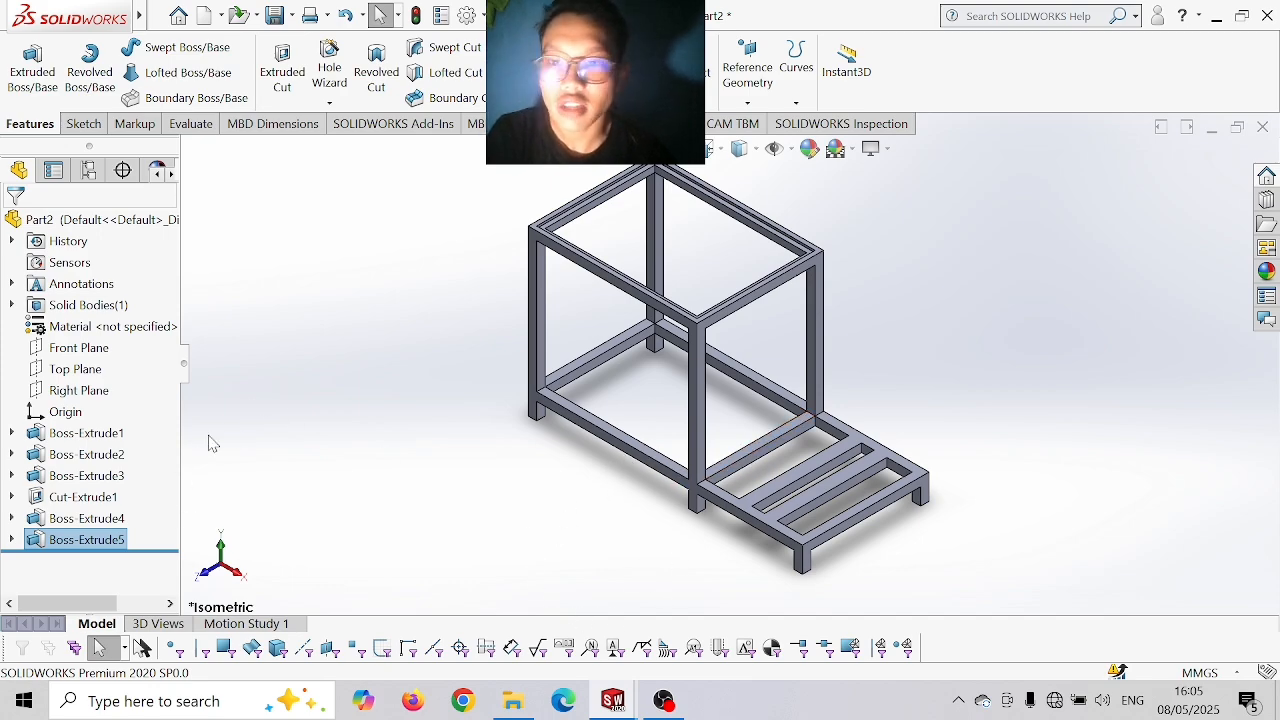
click(152, 17)
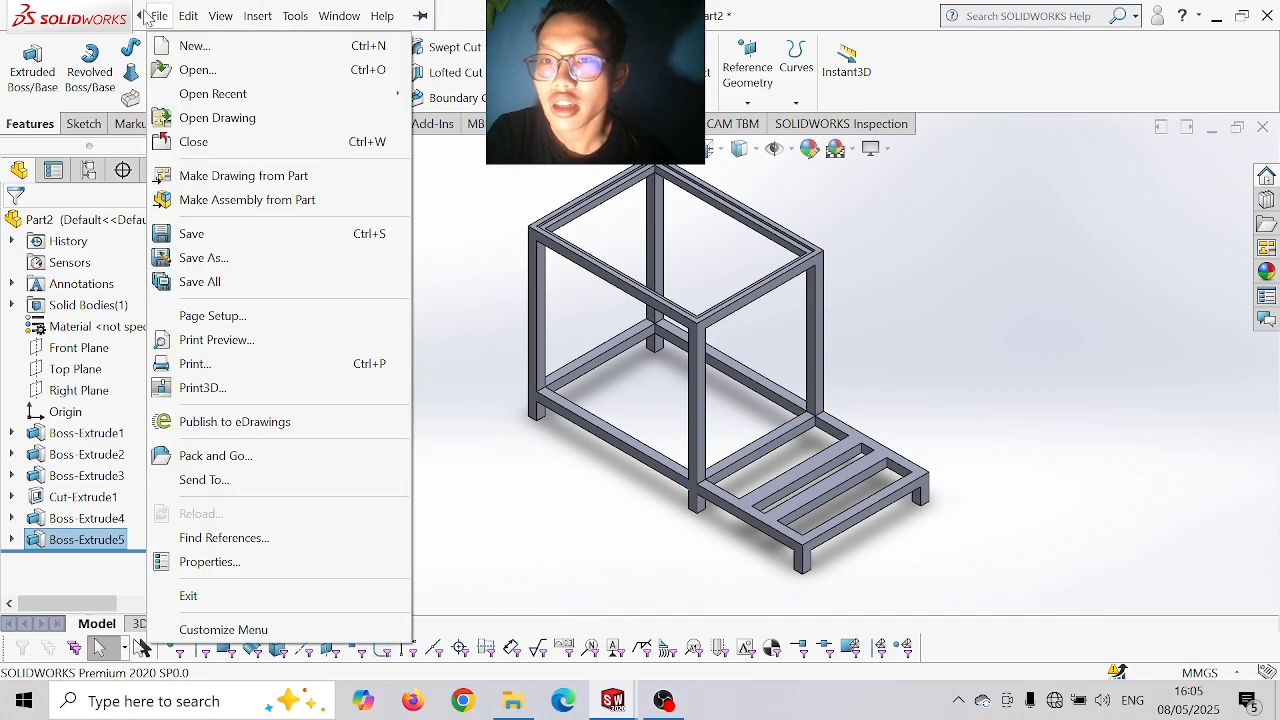
click(146, 17)
click(159, 17)
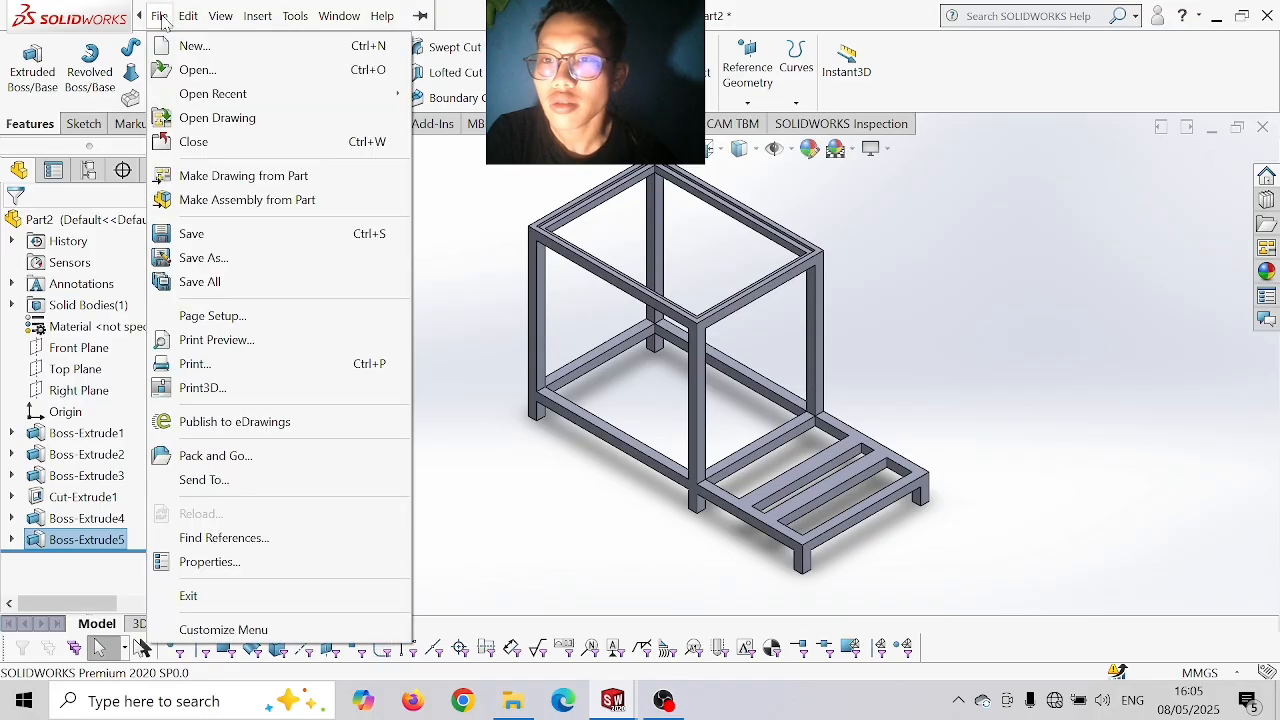
click(490, 308)
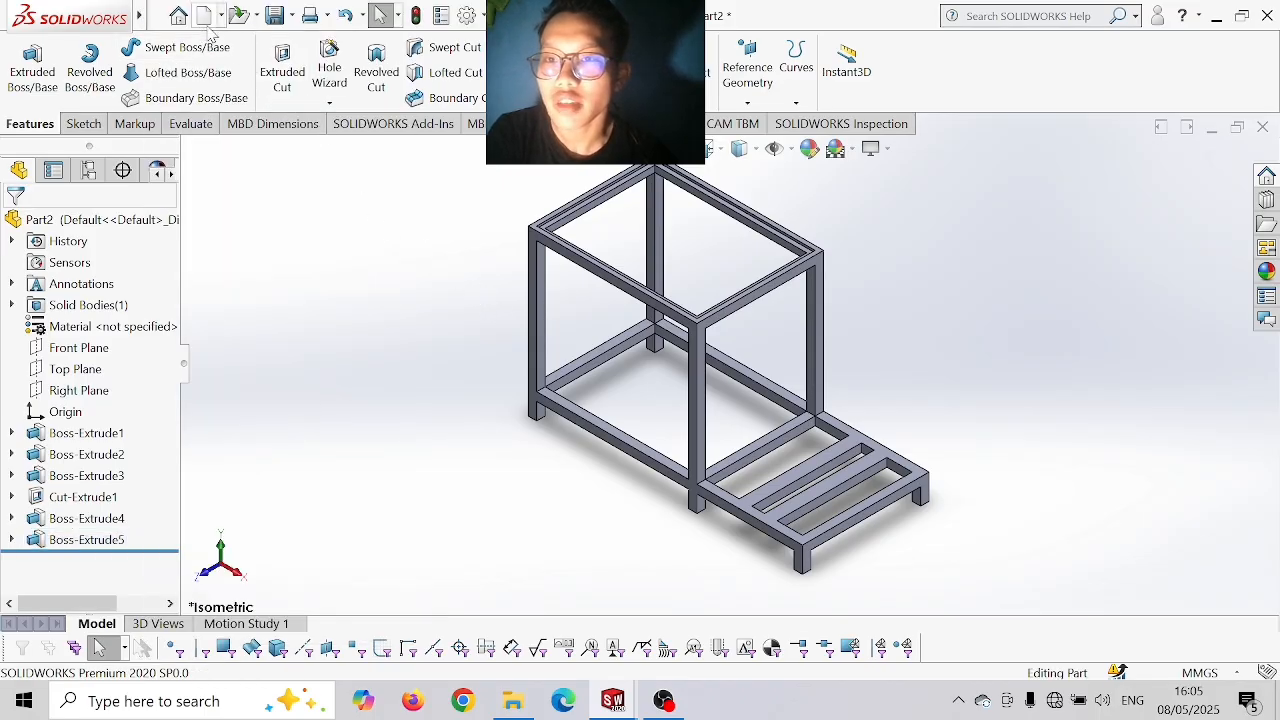
- Start saving the frame part as a new file
click(291, 16)
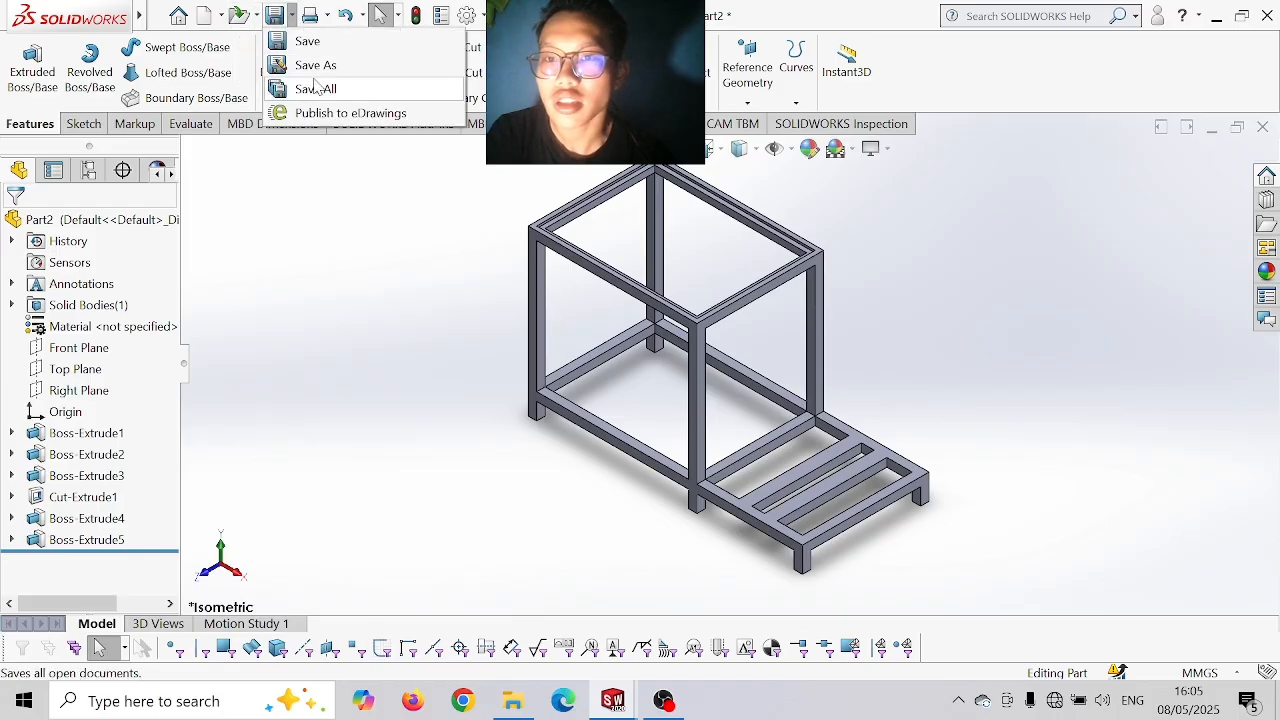
click(318, 66)
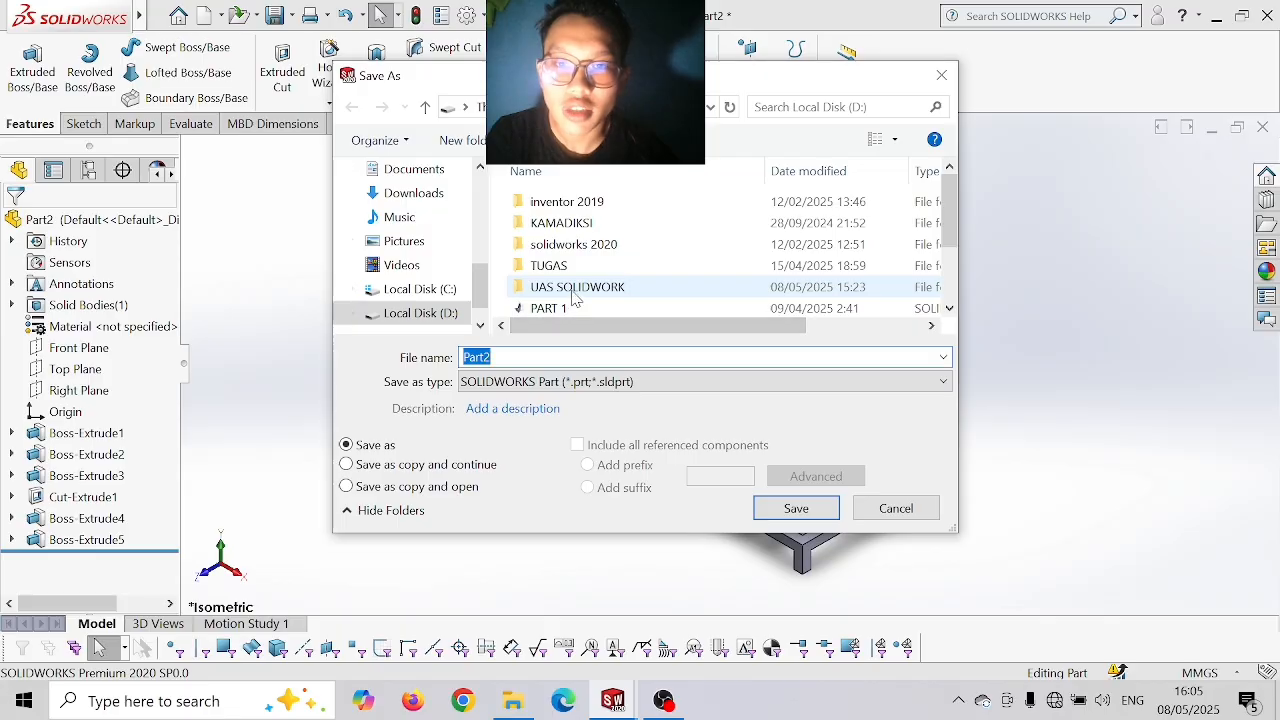
click(573, 290)
click(514, 356)
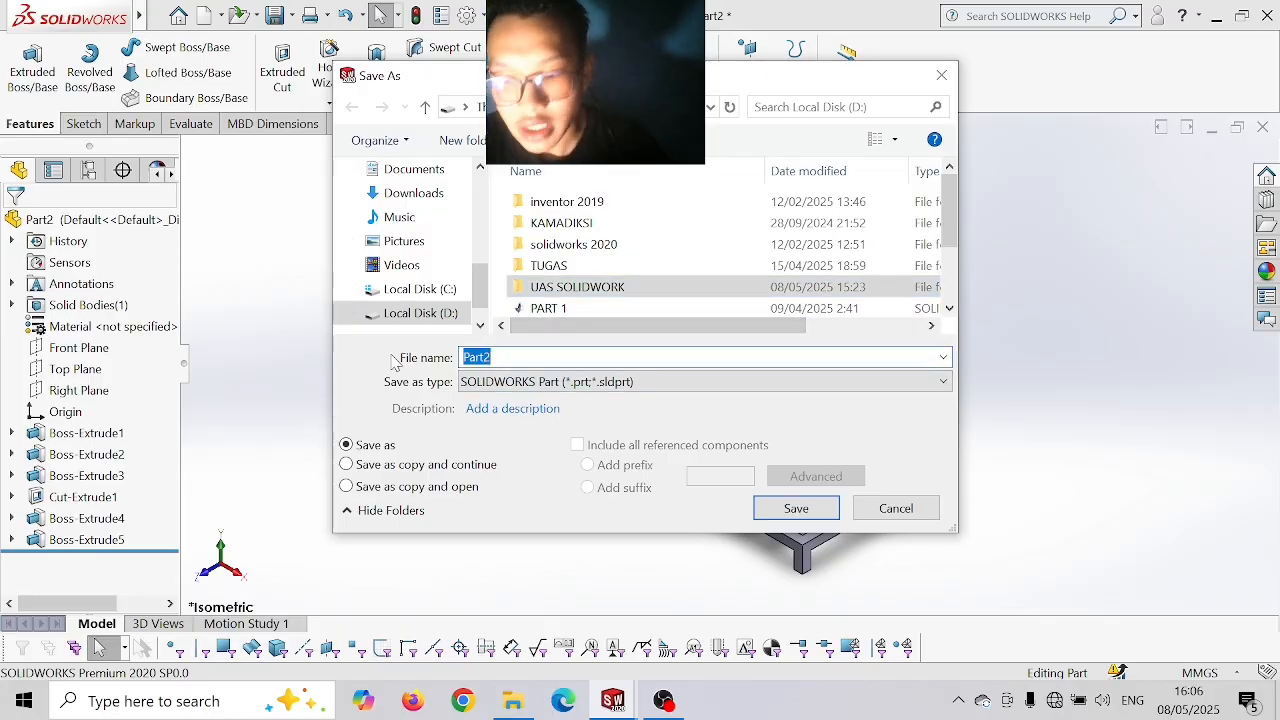
text(part)
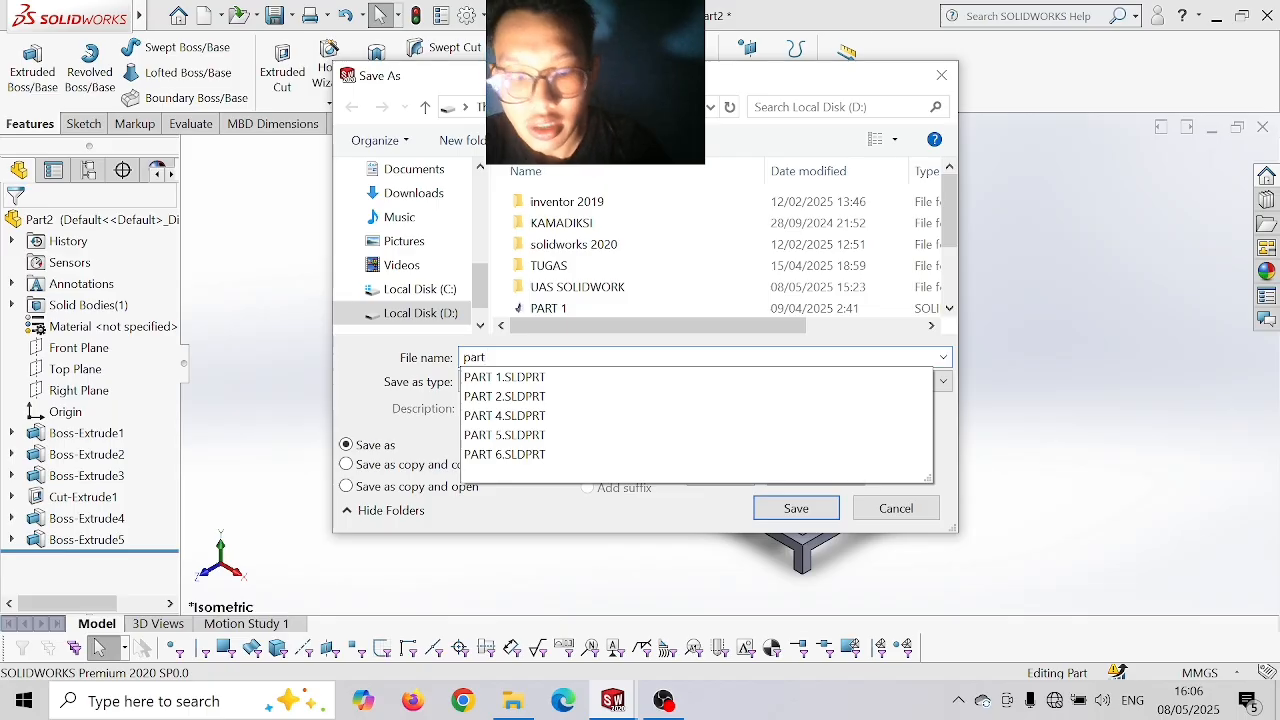
text( 1 ua)
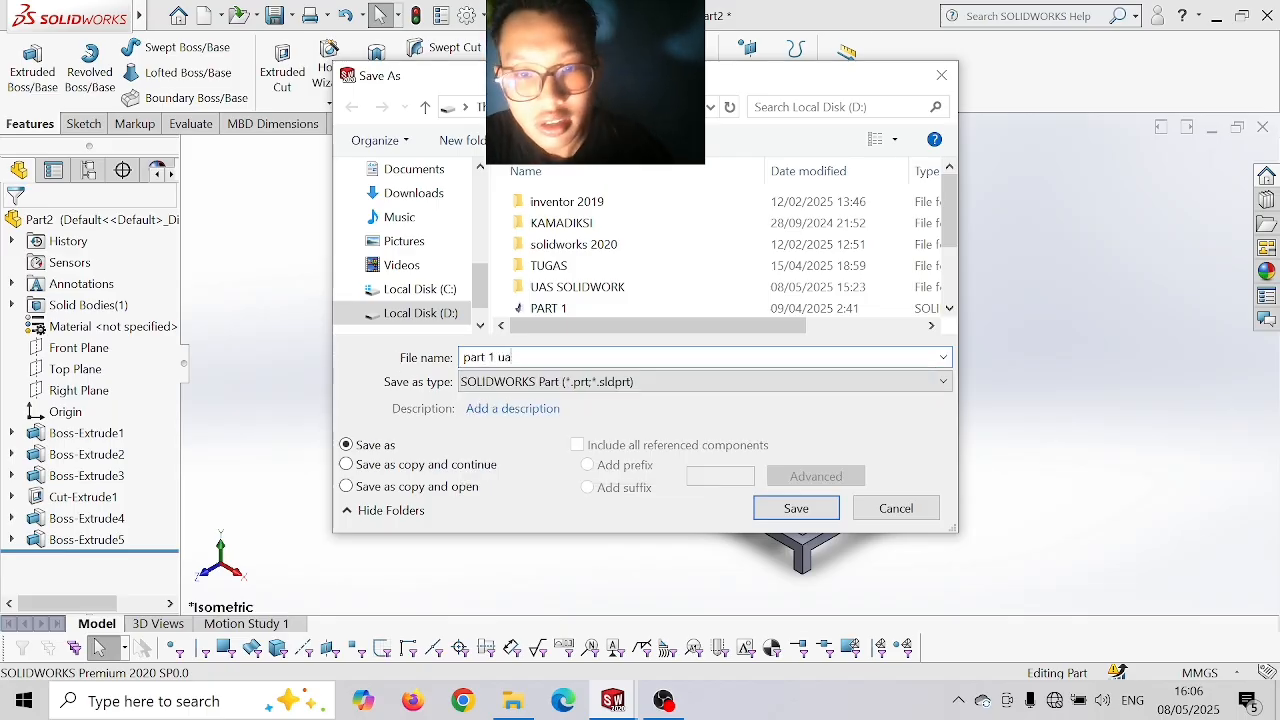
key(BackSpace)
key(BackSpace)
key(BackSpace)
key(BackSpace)
key(BackSpace)
key(BackSpace)
key(BackSpace)
key(BackSpace)
key(BackSpace)
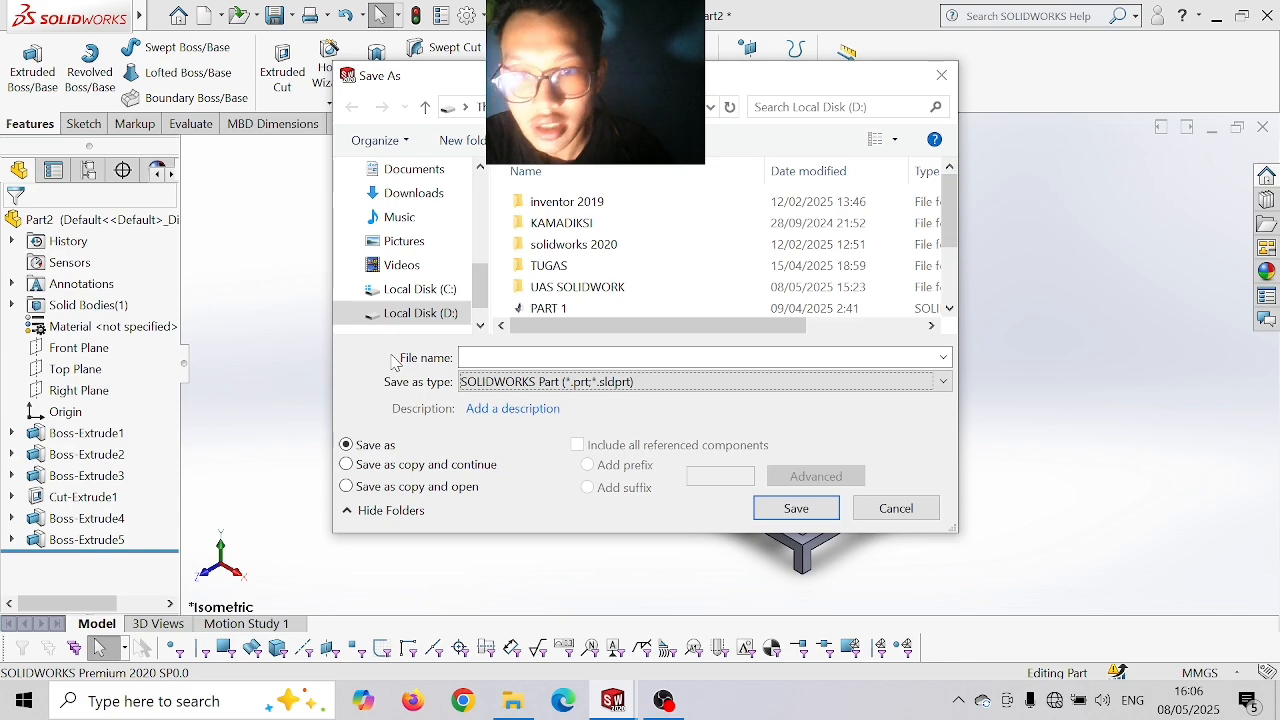
- Name the part PART 1 UAS and save it in the UAS SOLIDWORK folder on drive D
click(490, 360)
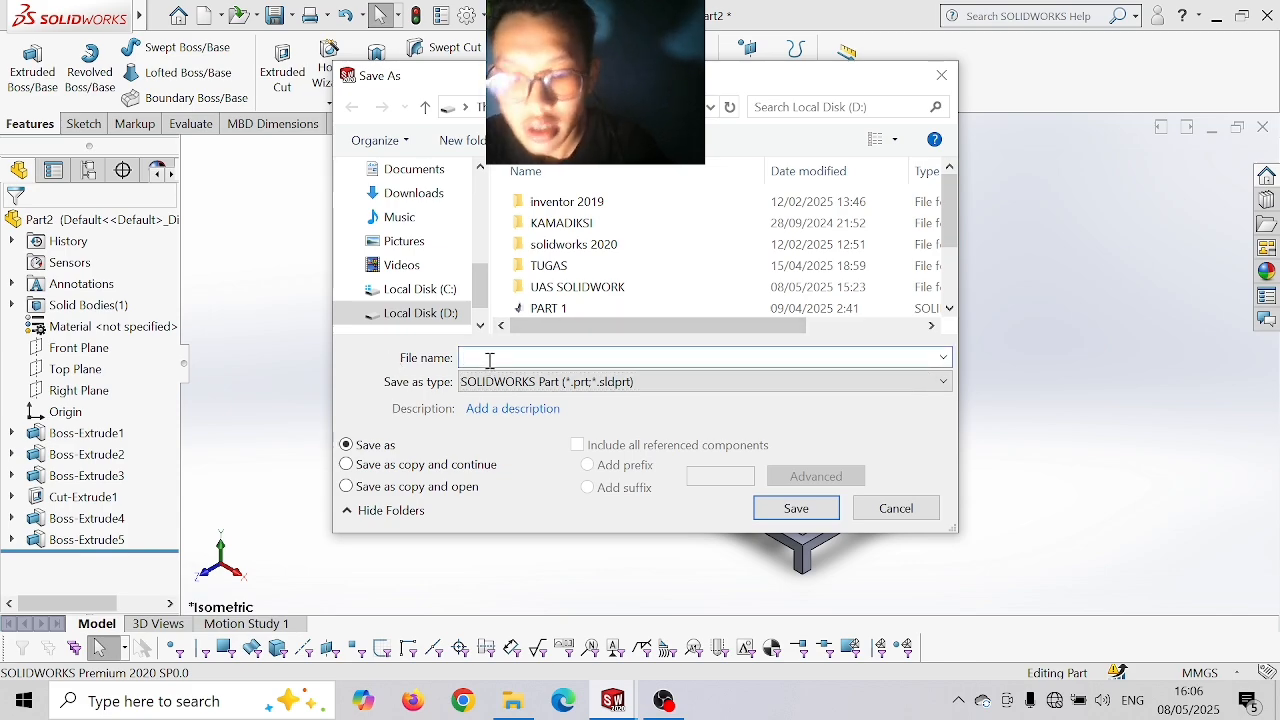
text(PART 1 UAS)
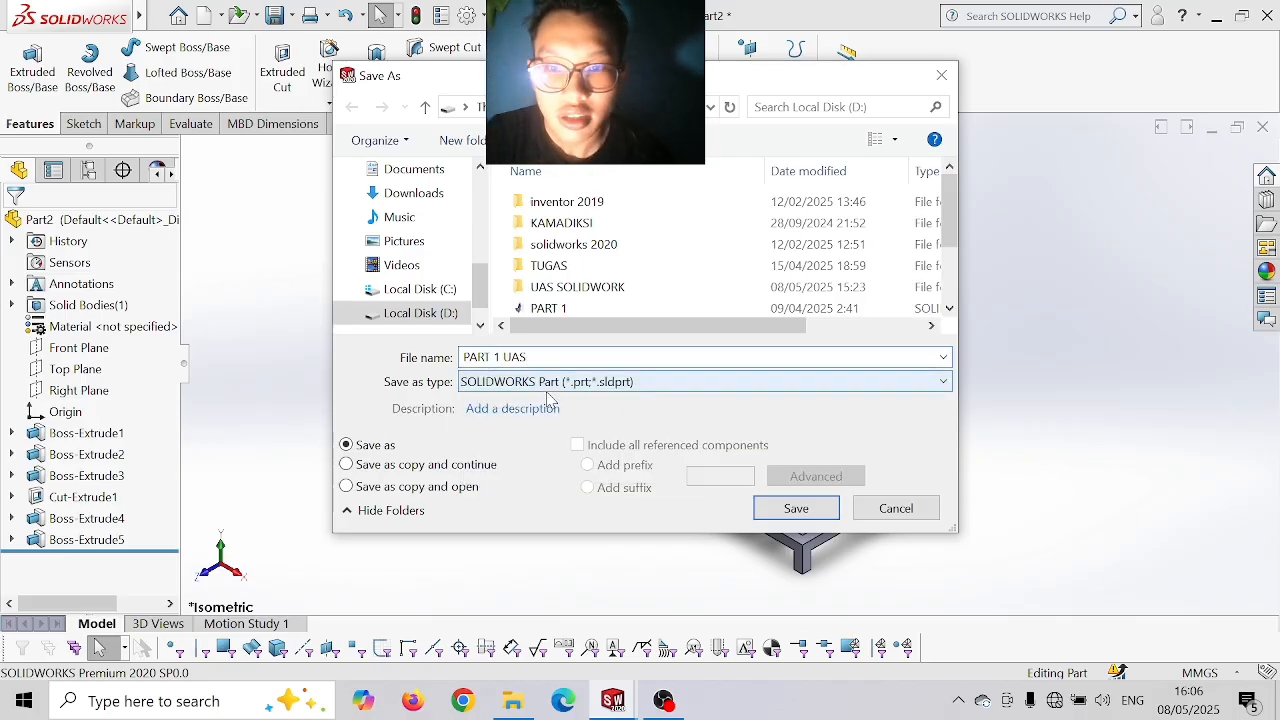
click(577, 289)
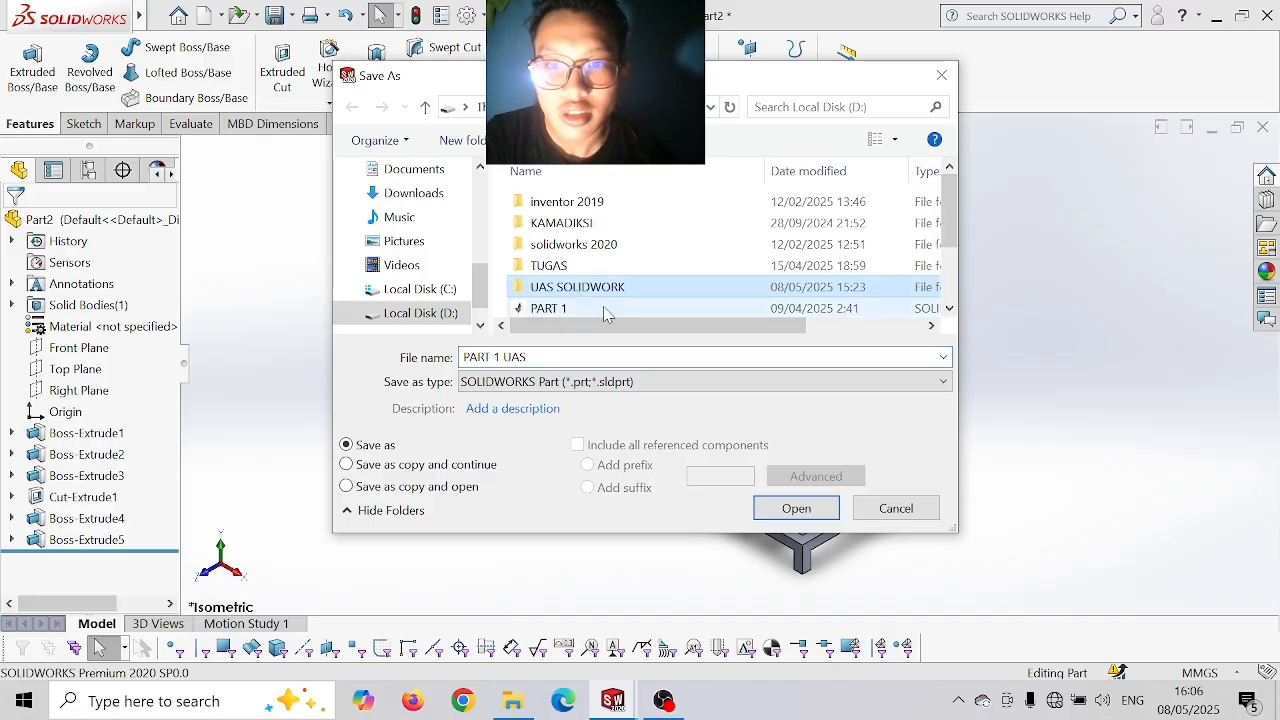
click(770, 506)
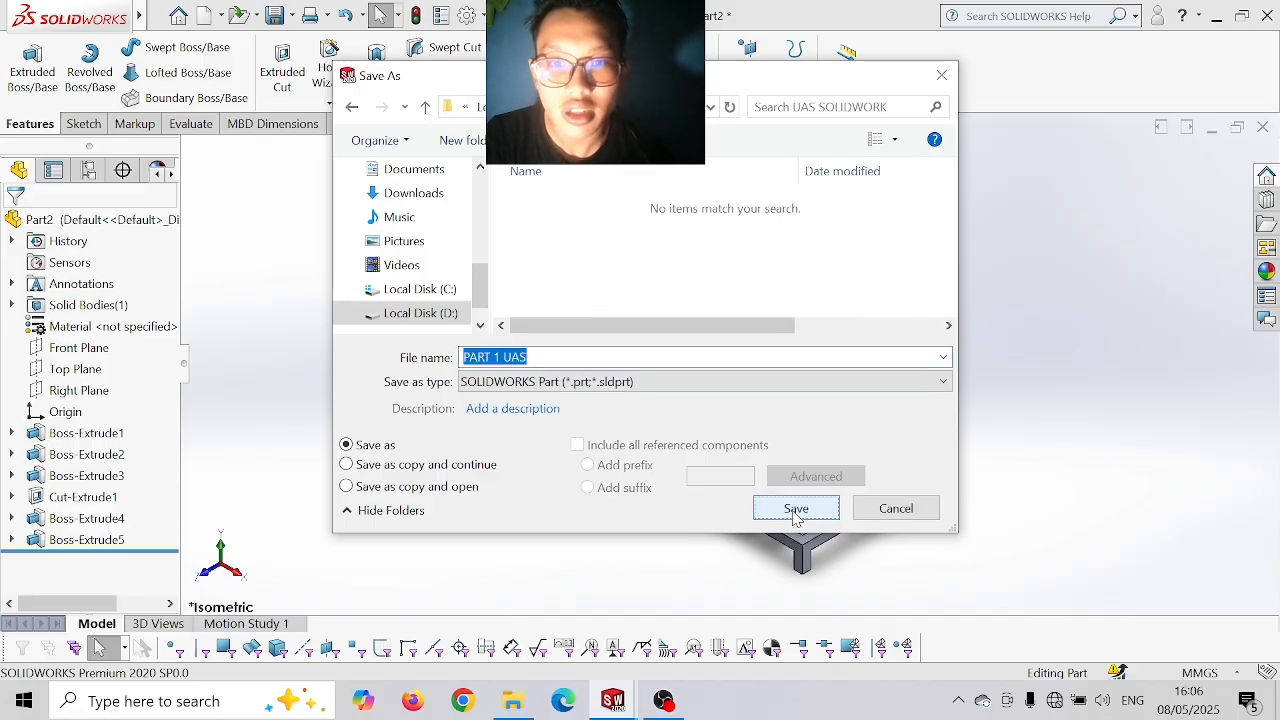
click(795, 510)
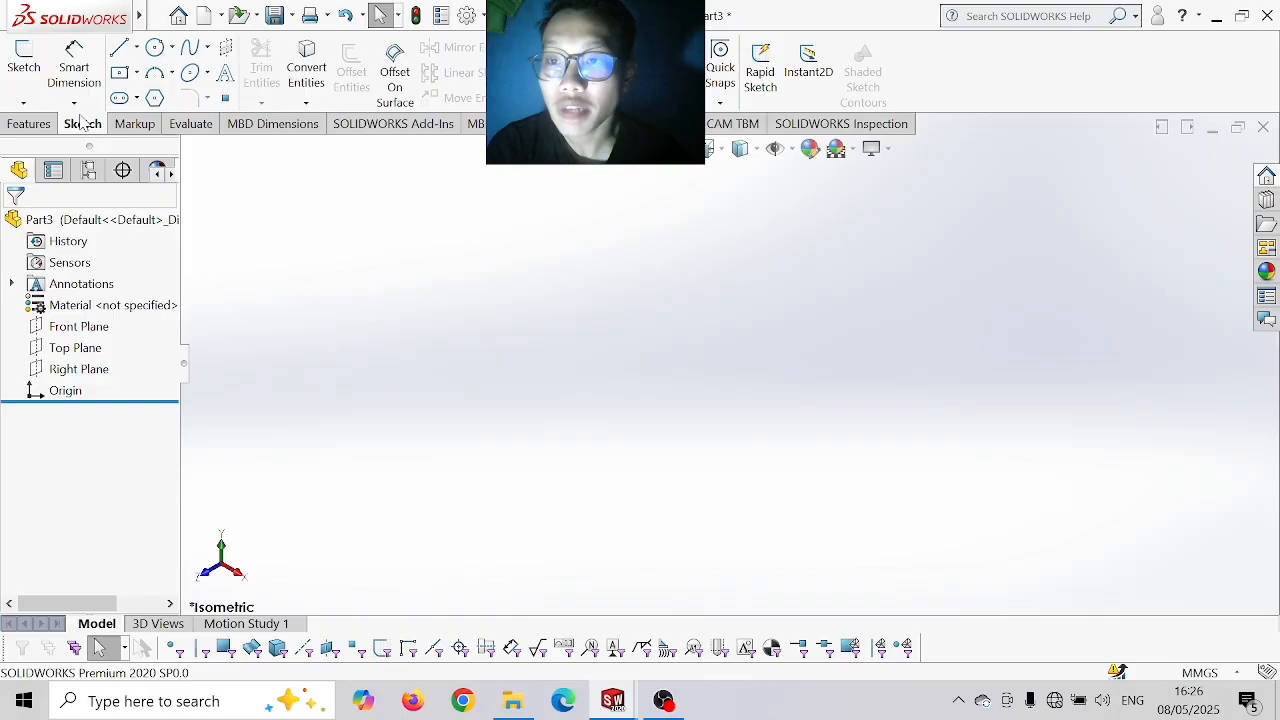
- Sketch a center rectangle at the origin on the Top Plane, 380 mm wide and 280 mm high
click(23, 60)
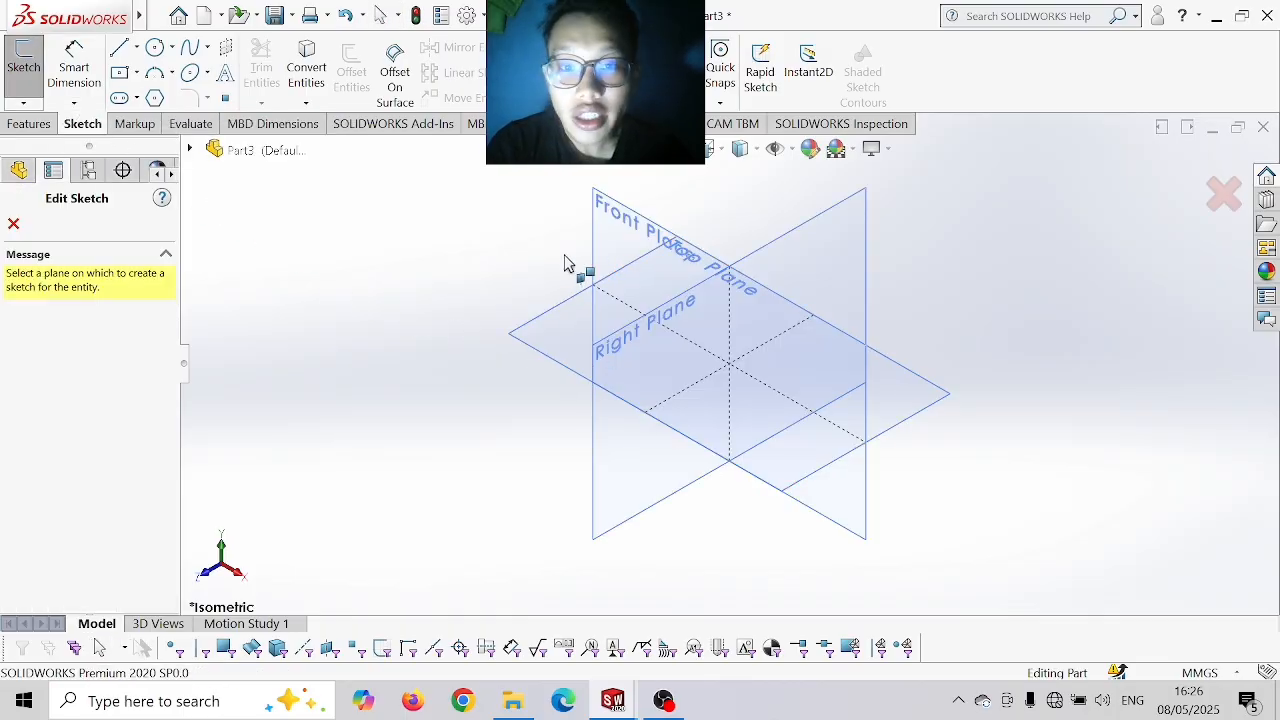
click(553, 349)
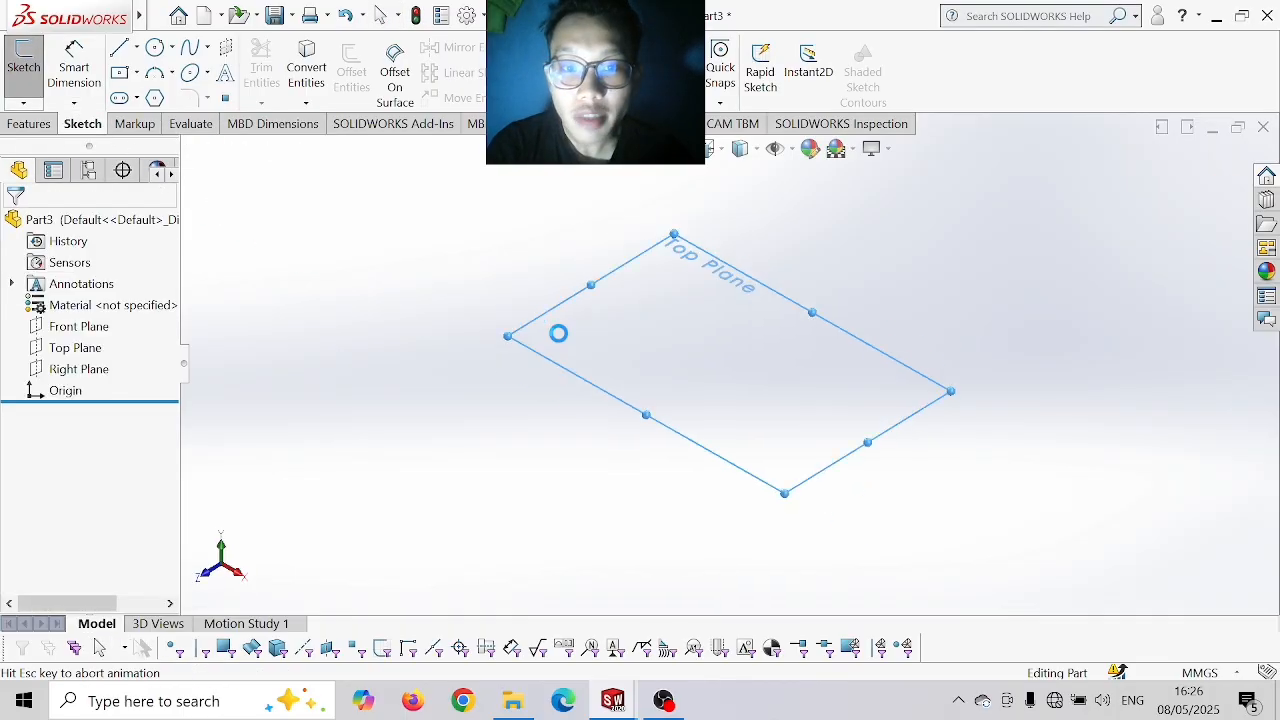
click(119, 74)
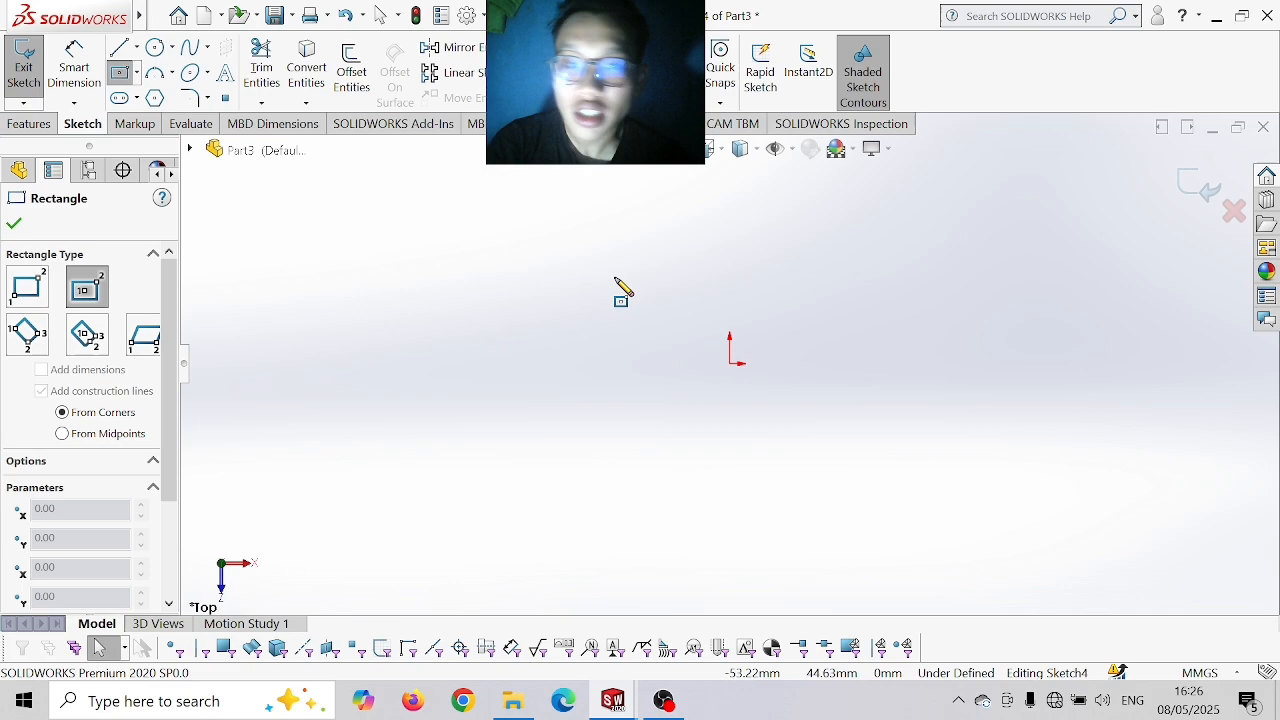
click(729, 363)
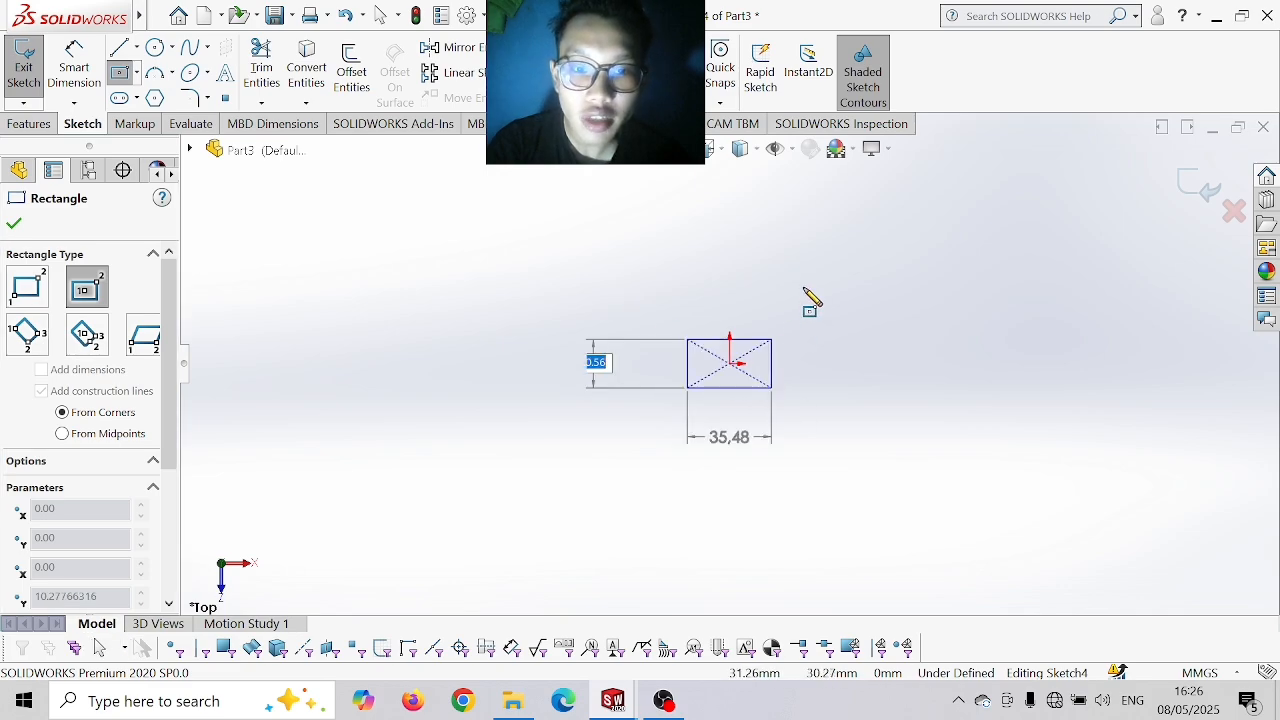
text(280)
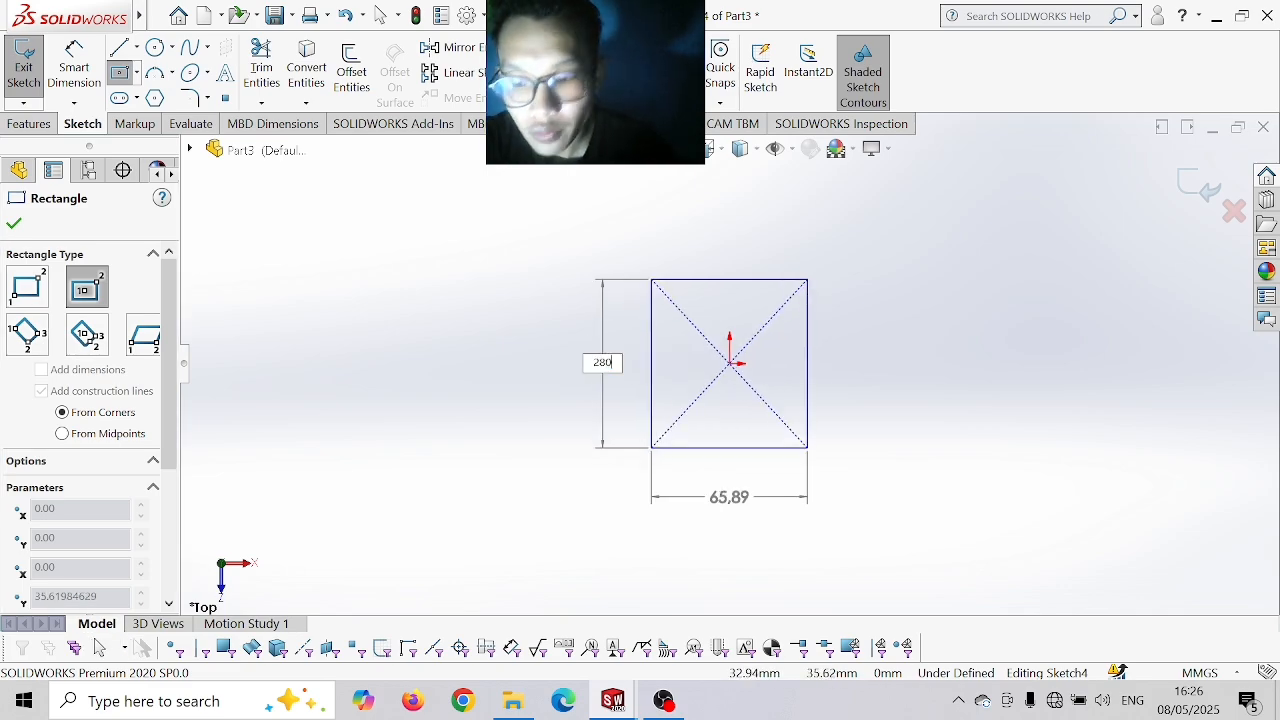
key(Return)
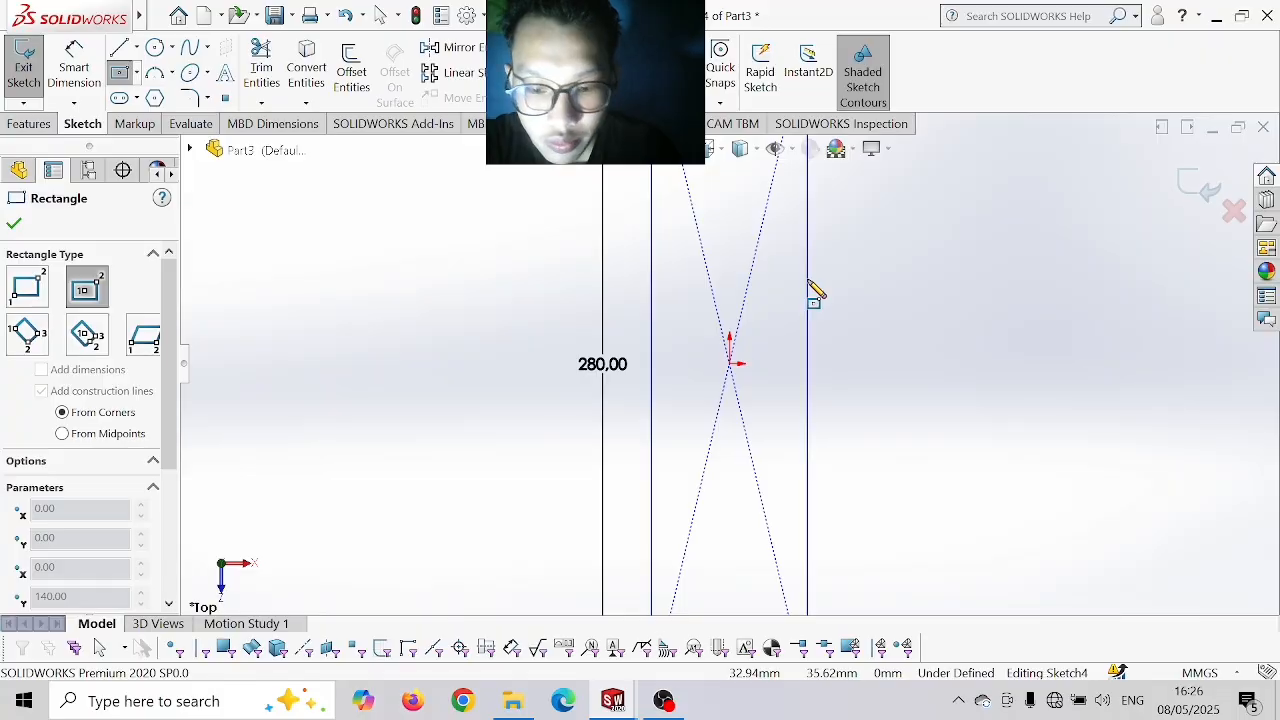
key(Return)
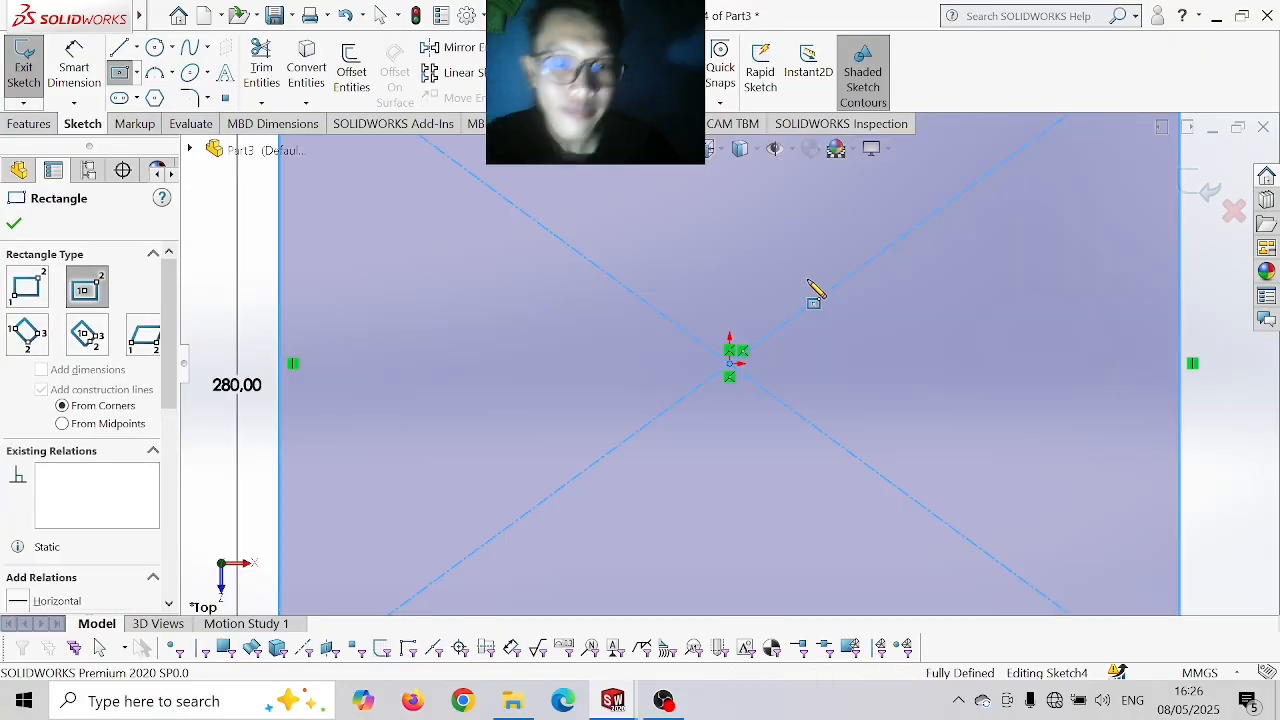
- Extrude the 380 by 280 mm rectangle upward by 15 mm to form a flat plate
scroll(806, 280, up, 4)
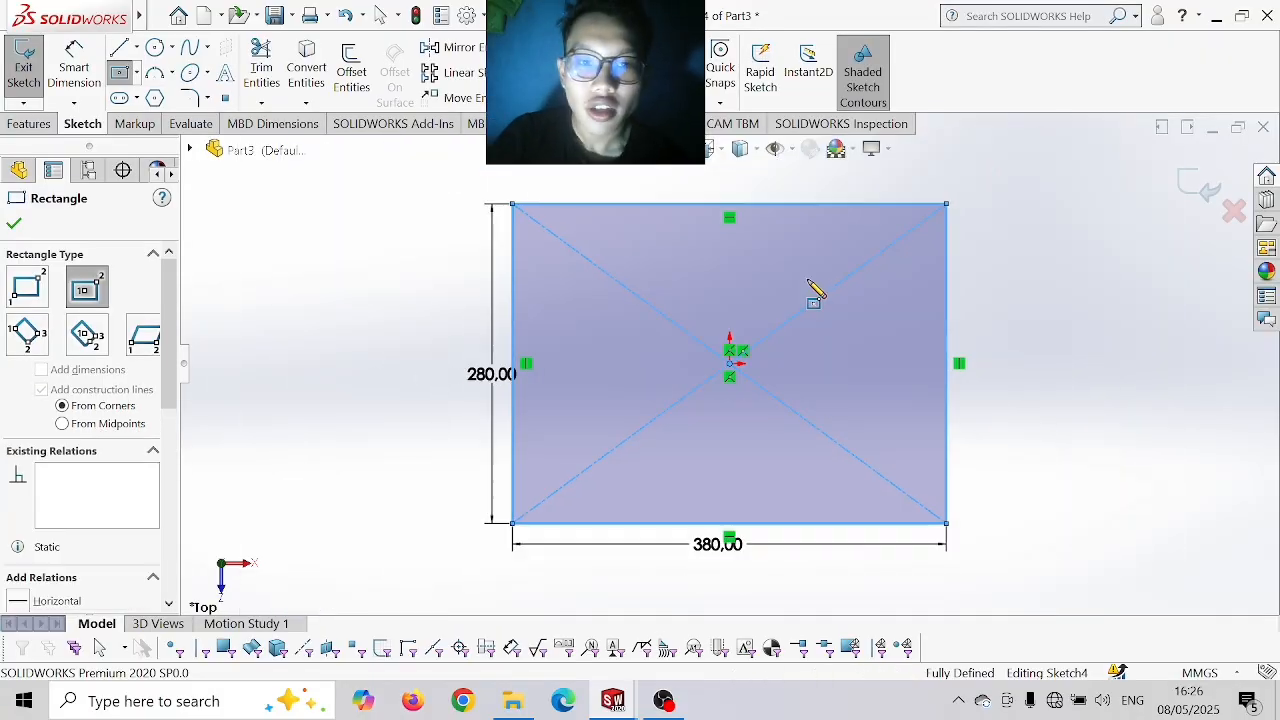
click(30, 123)
click(45, 80)
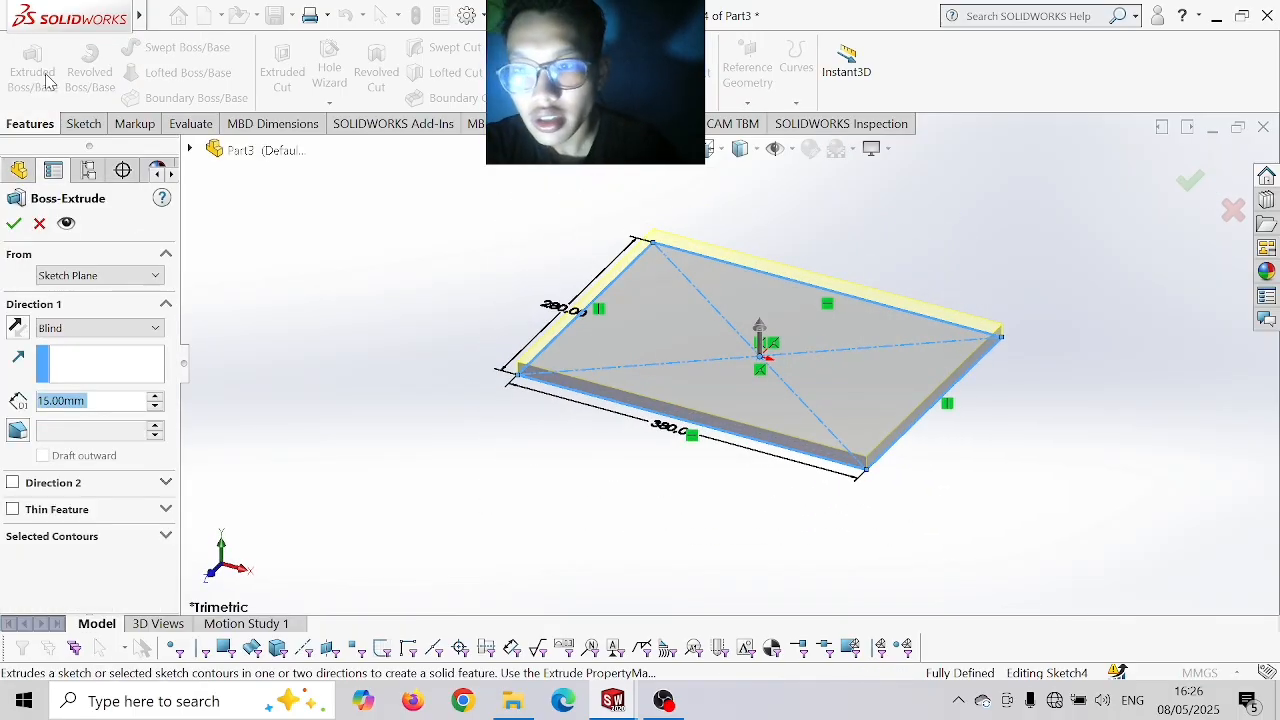
key(Return)
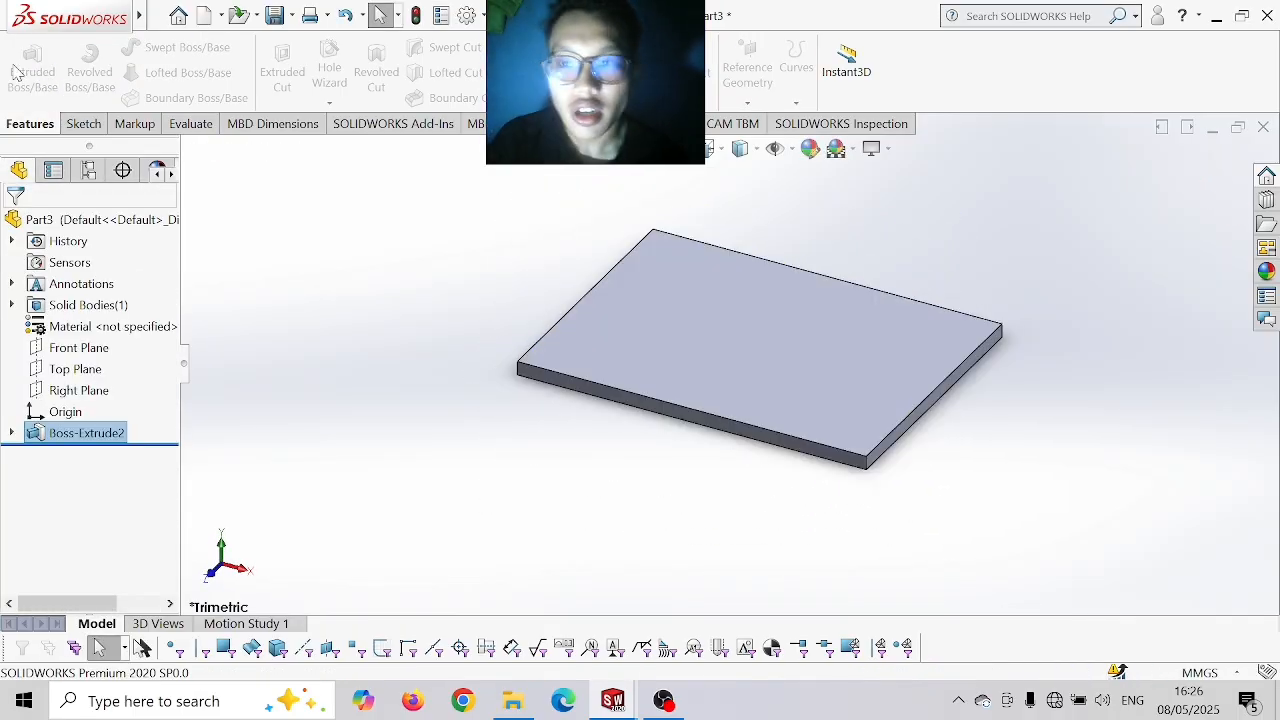
- Sketch a corner rectangle on the plate's top face from its back-left corner, 280 mm high and 220 mm wide
click(845, 372)
click(991, 330)
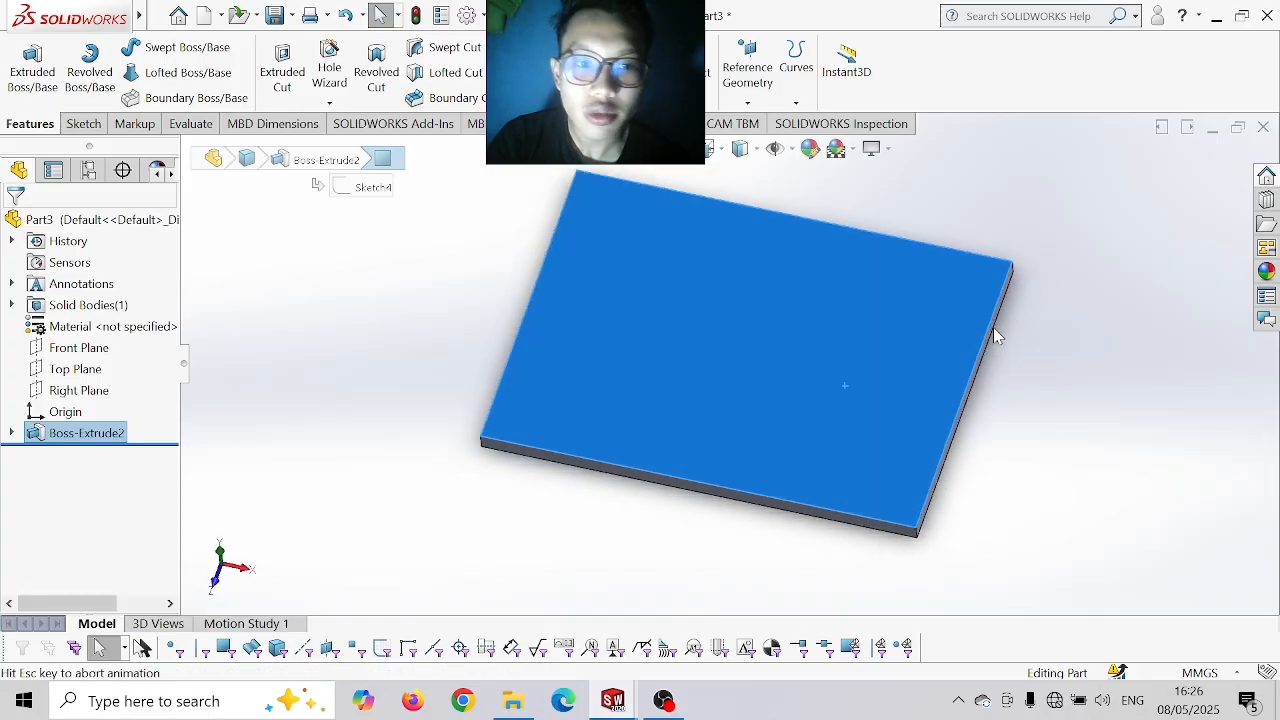
click(85, 124)
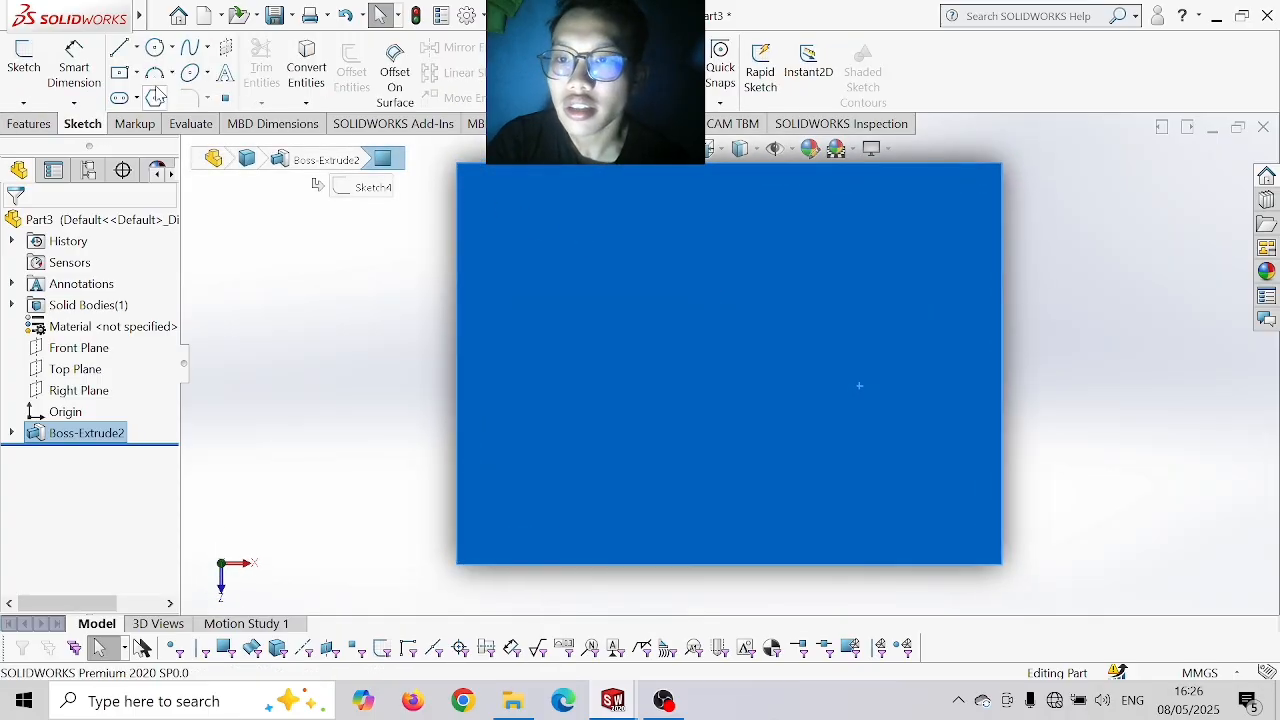
click(137, 74)
click(150, 101)
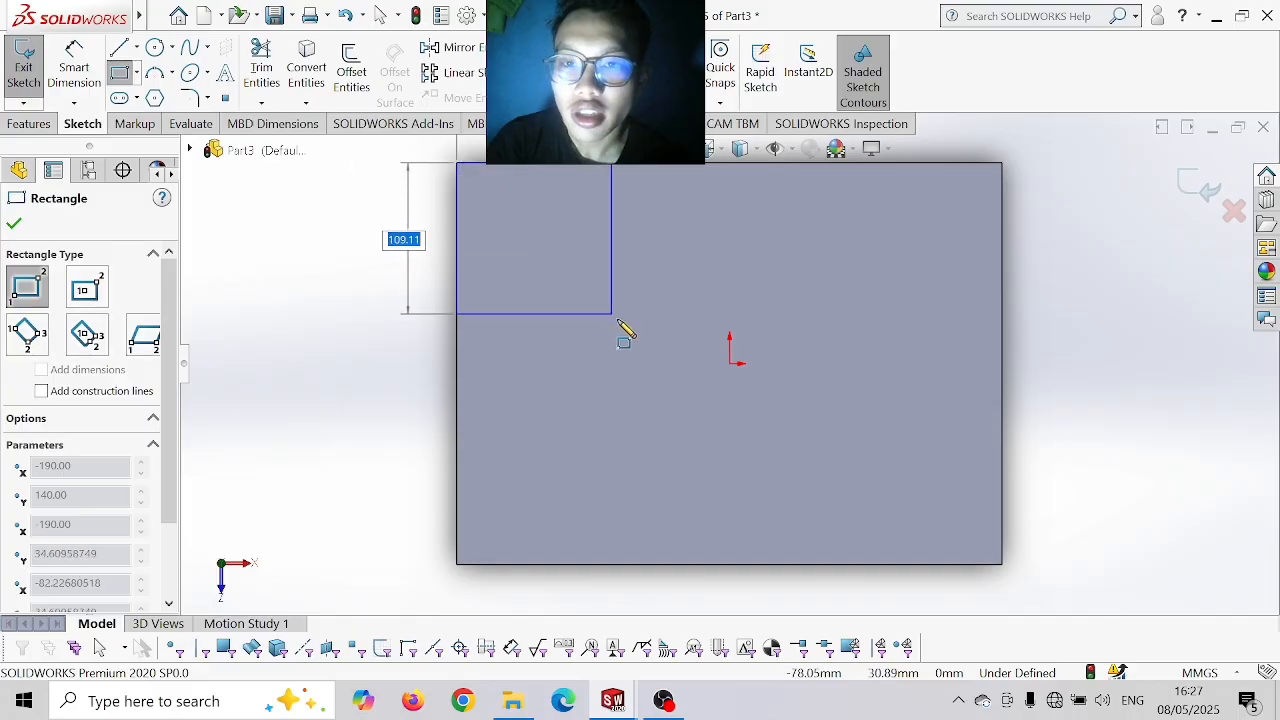
text(280)
key(Return)
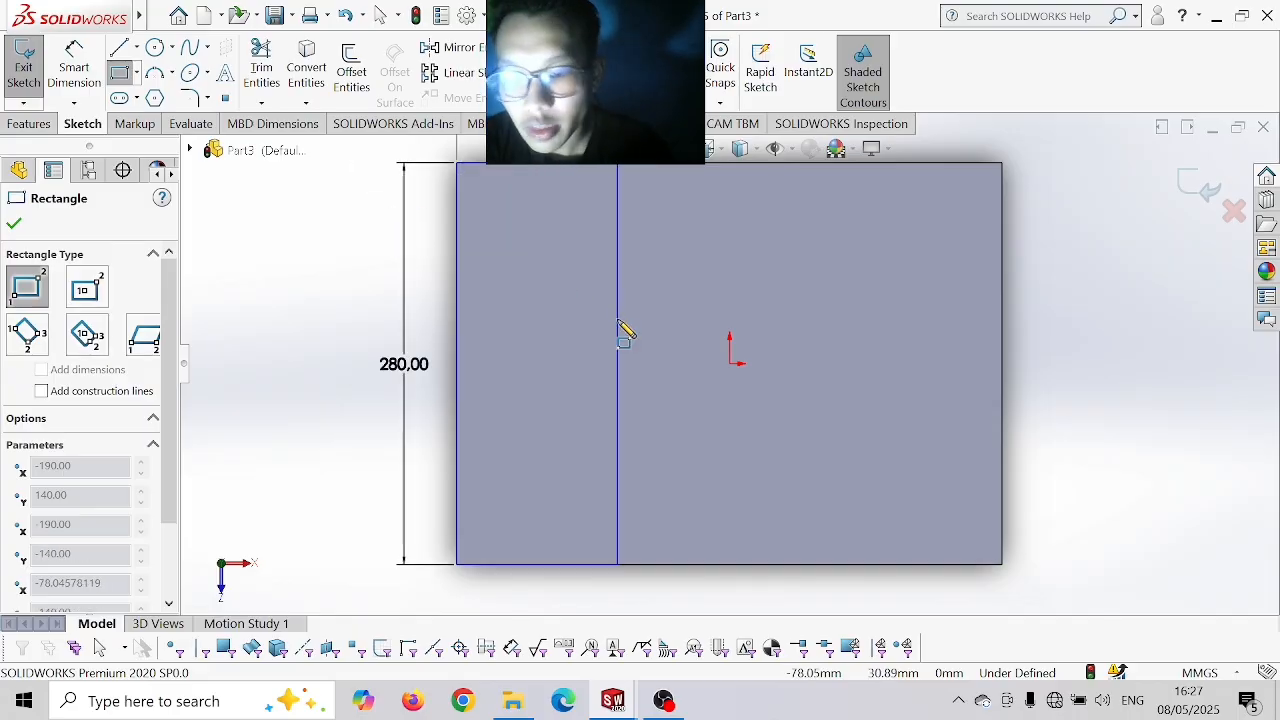
text(220)
key(Return)
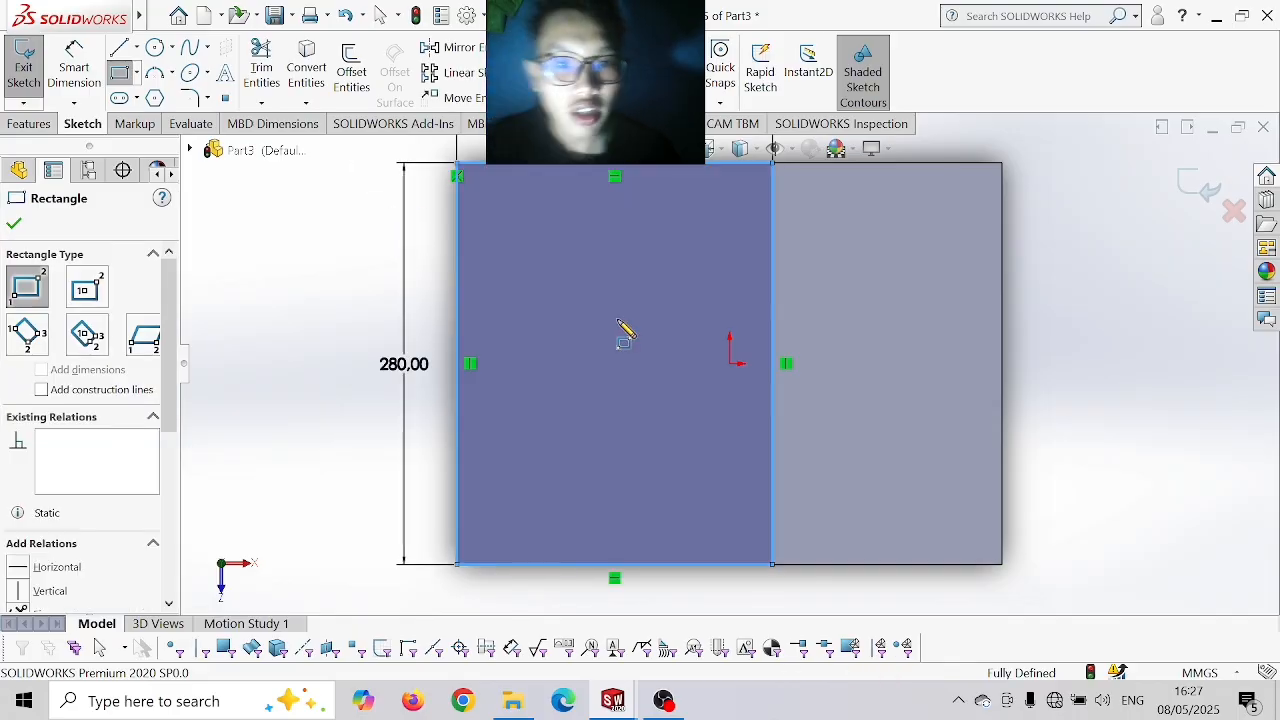
click(14, 224)
- Extrude the 280 by 220 mm rectangle upward by 55 mm with a 45-degree inward draft
click(26, 124)
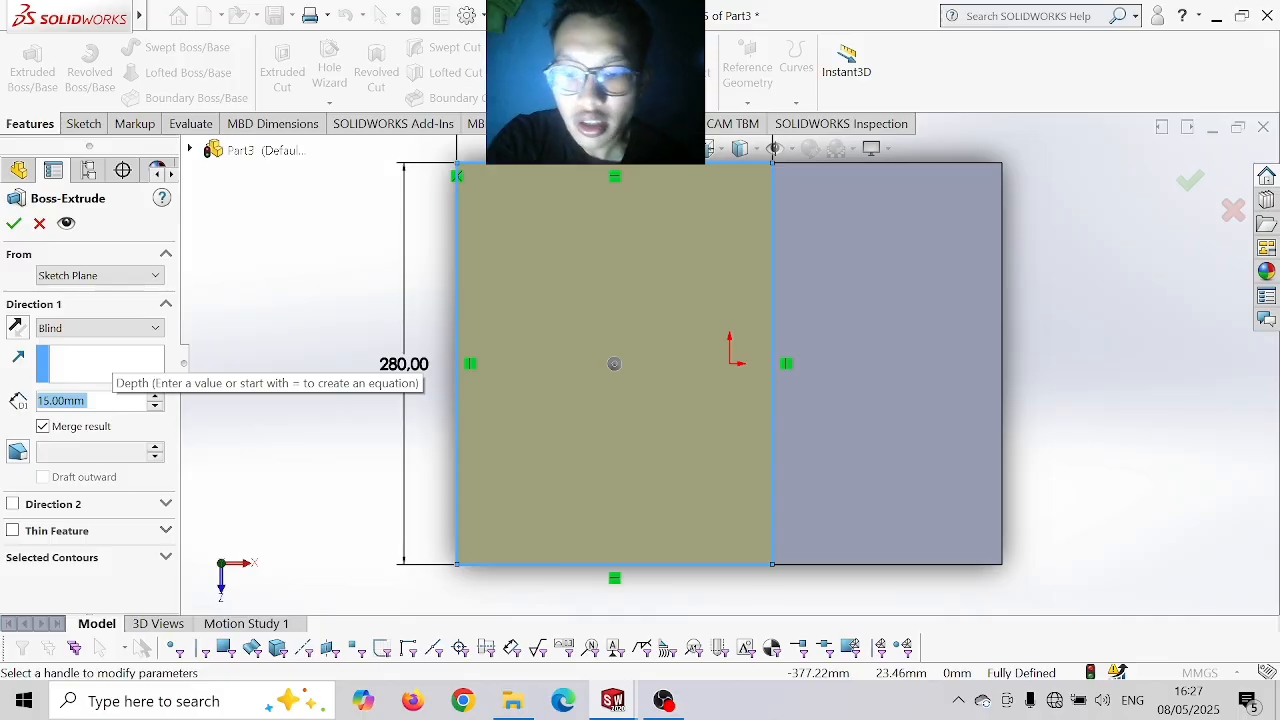
text(55)
key(Return)
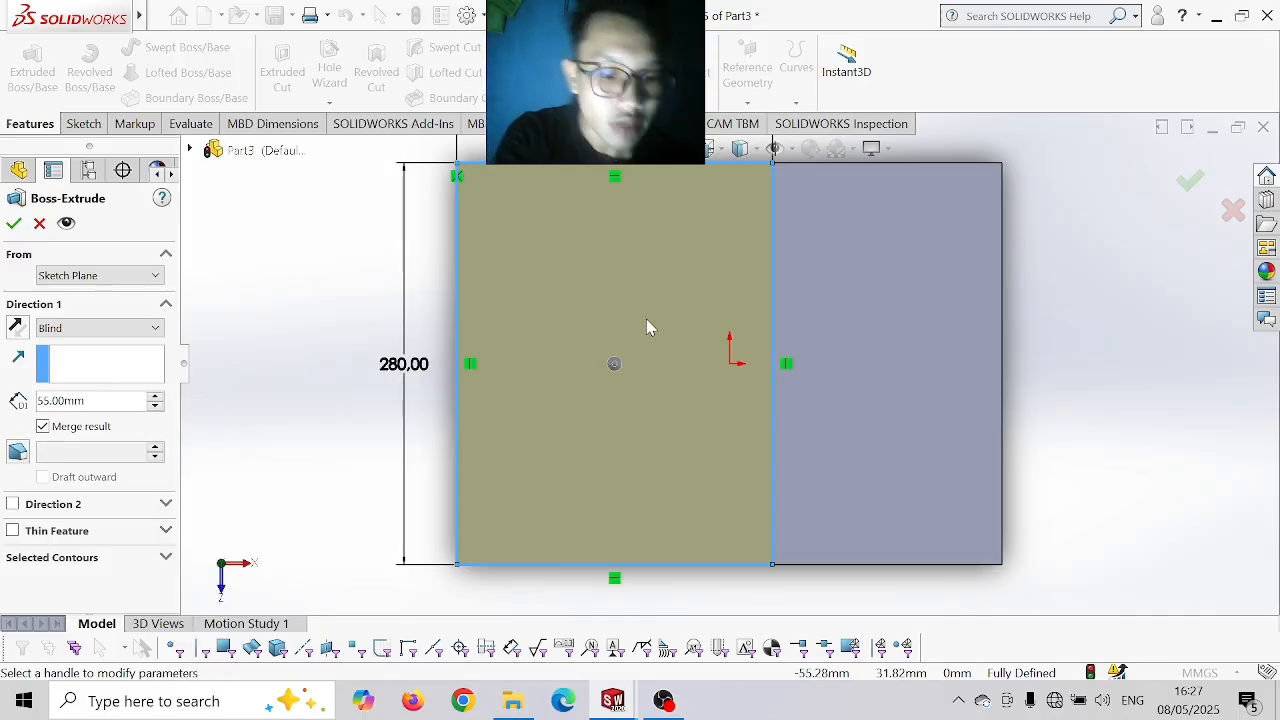
key(ctrl+7)
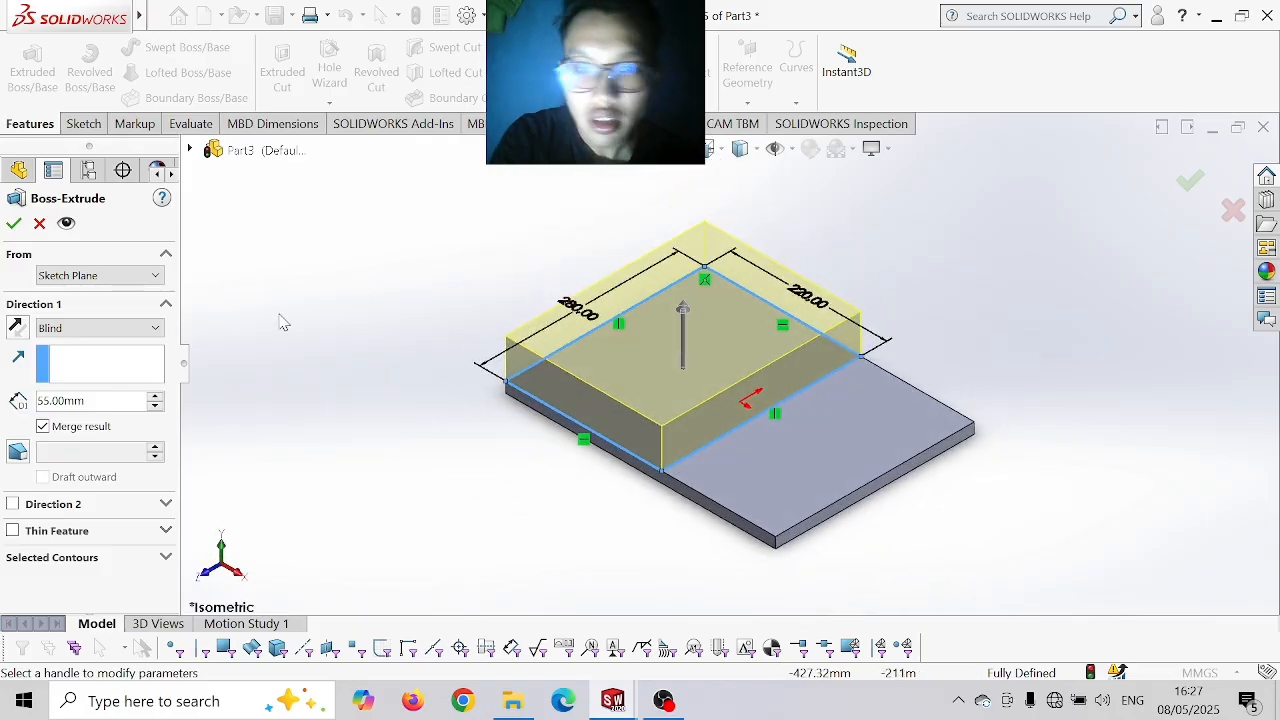
click(18, 453)
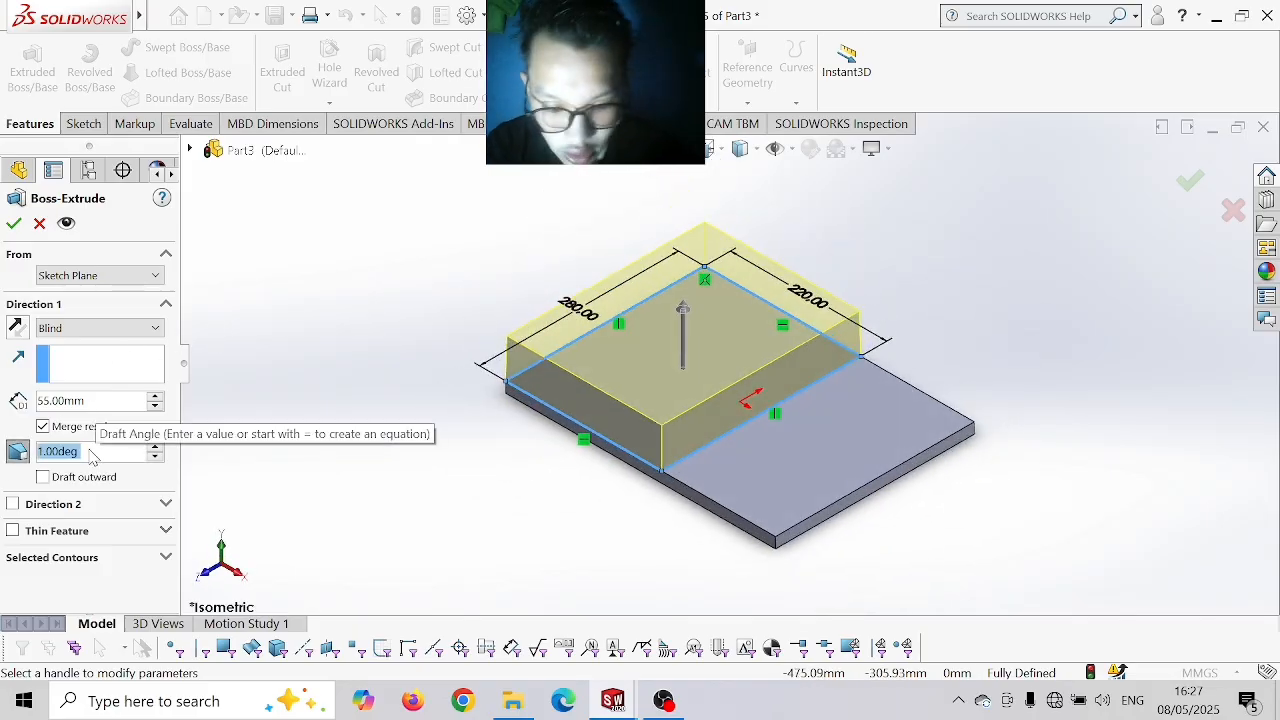
text(45)
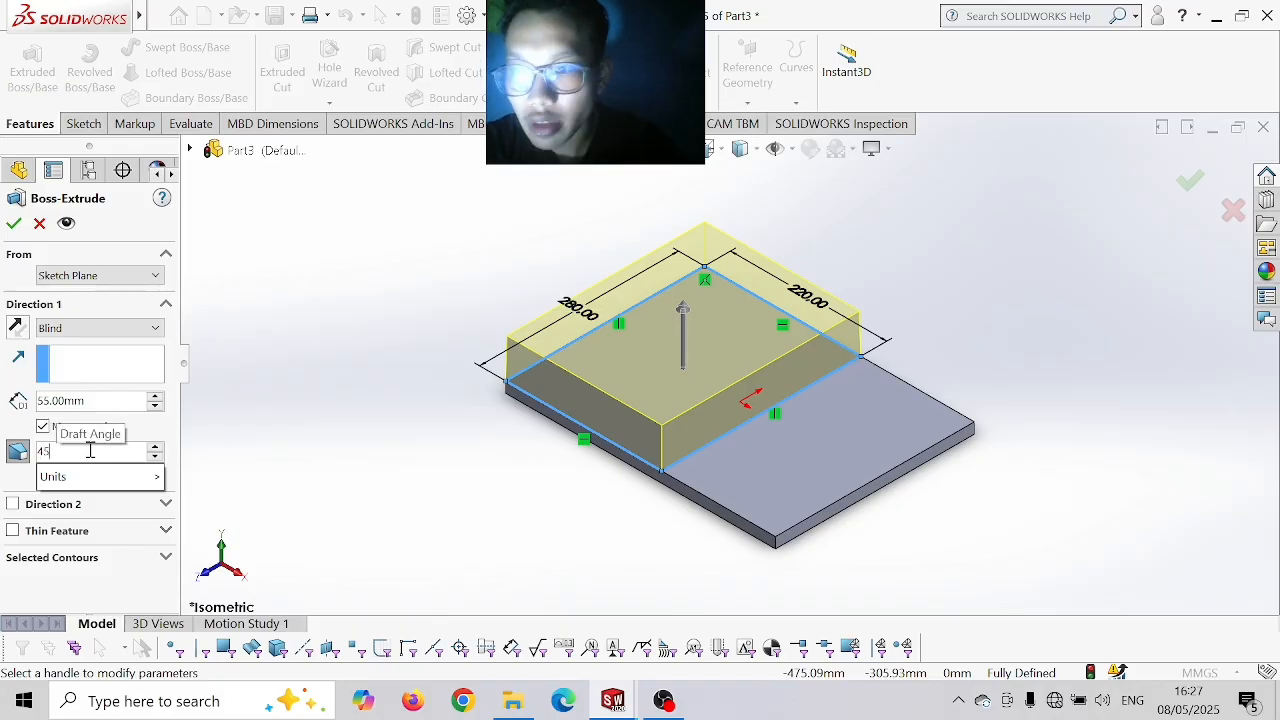
key(Return)
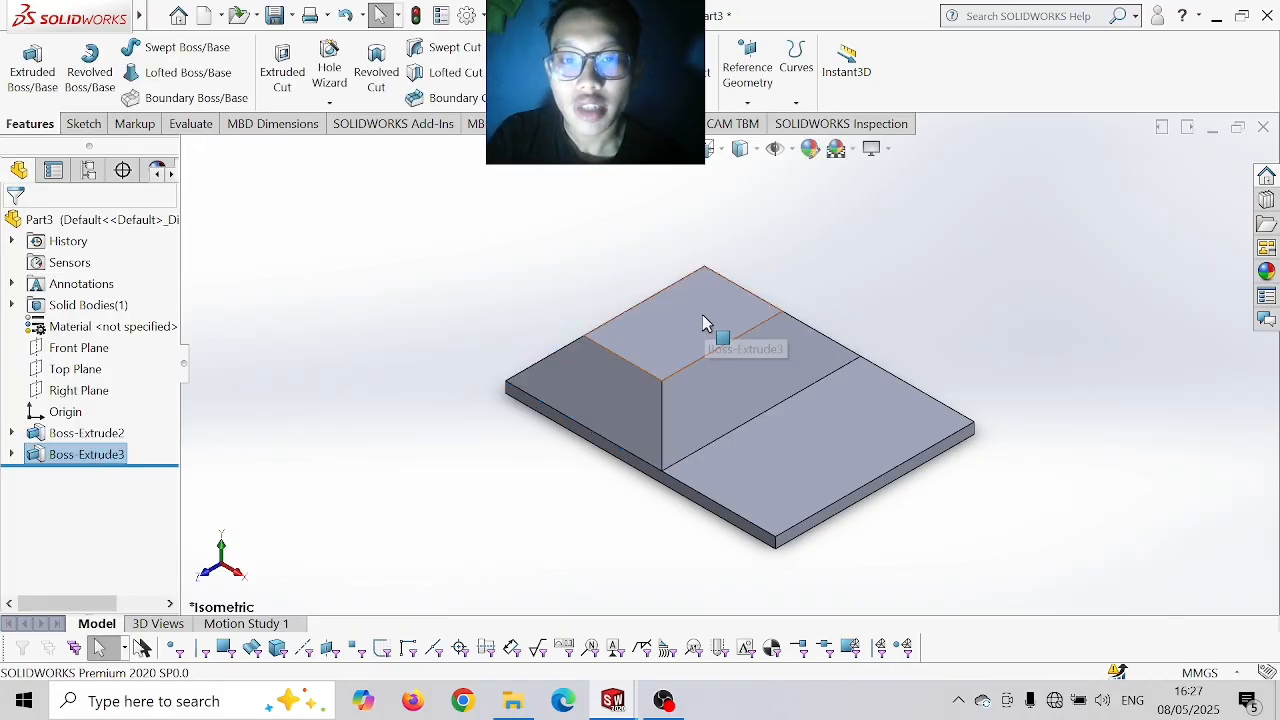
click(702, 316)
click(855, 271)
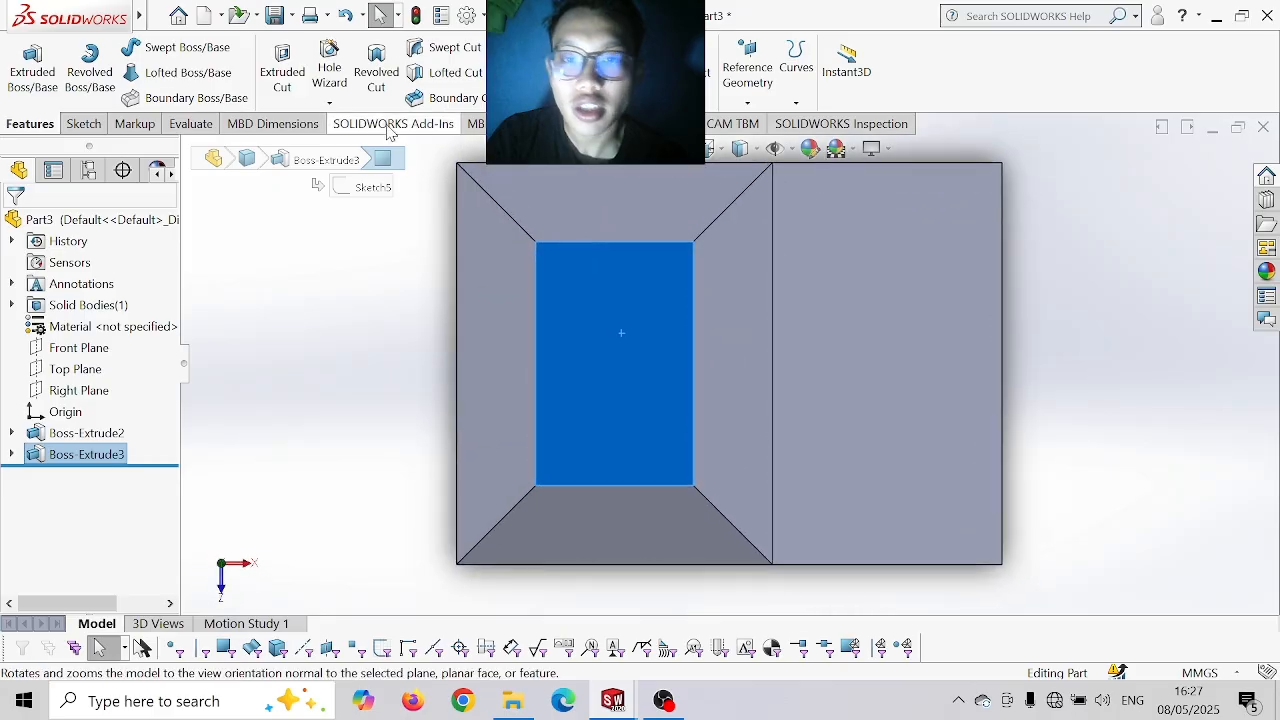
click(86, 124)
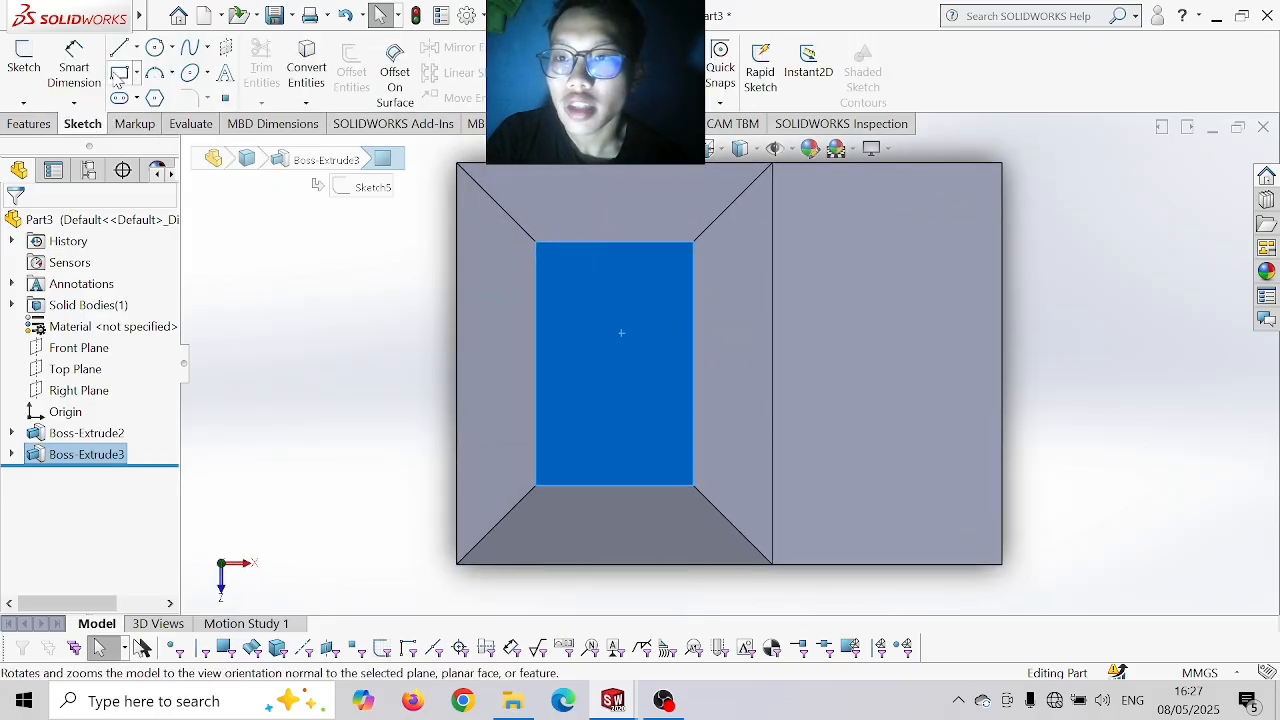
click(119, 73)
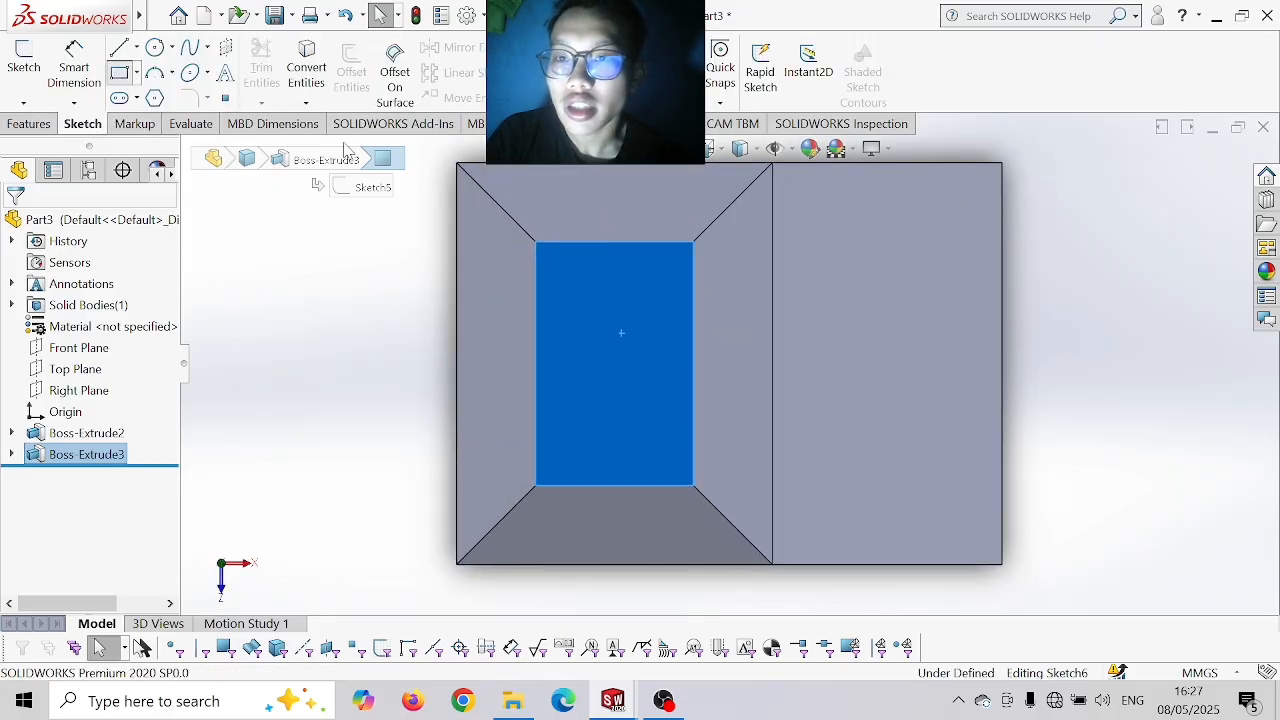
click(535, 243)
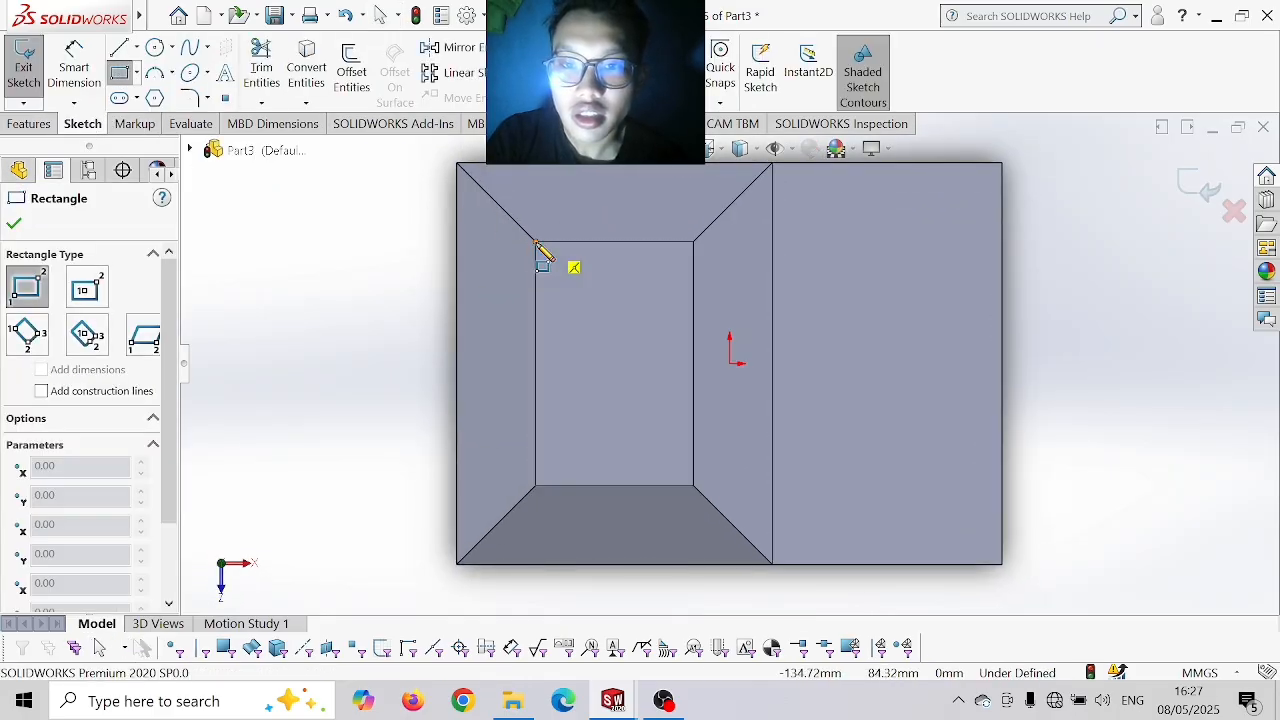
click(694, 486)
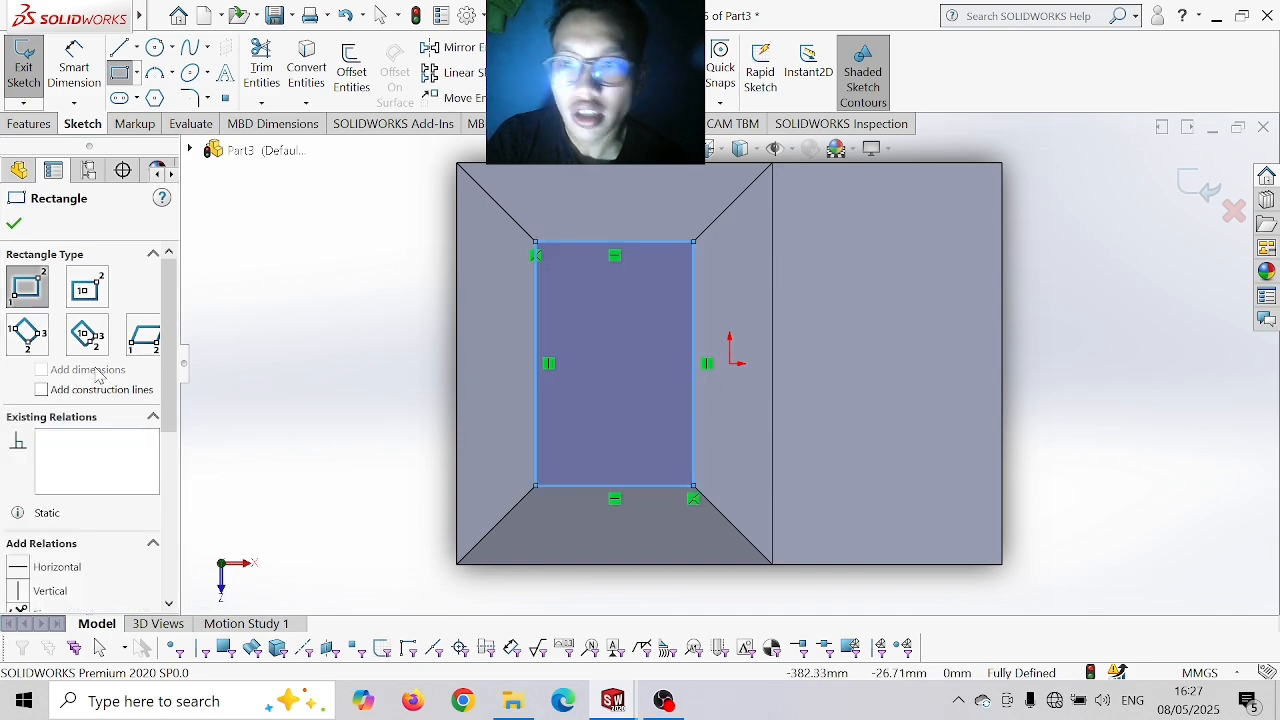
click(14, 226)
click(22, 124)
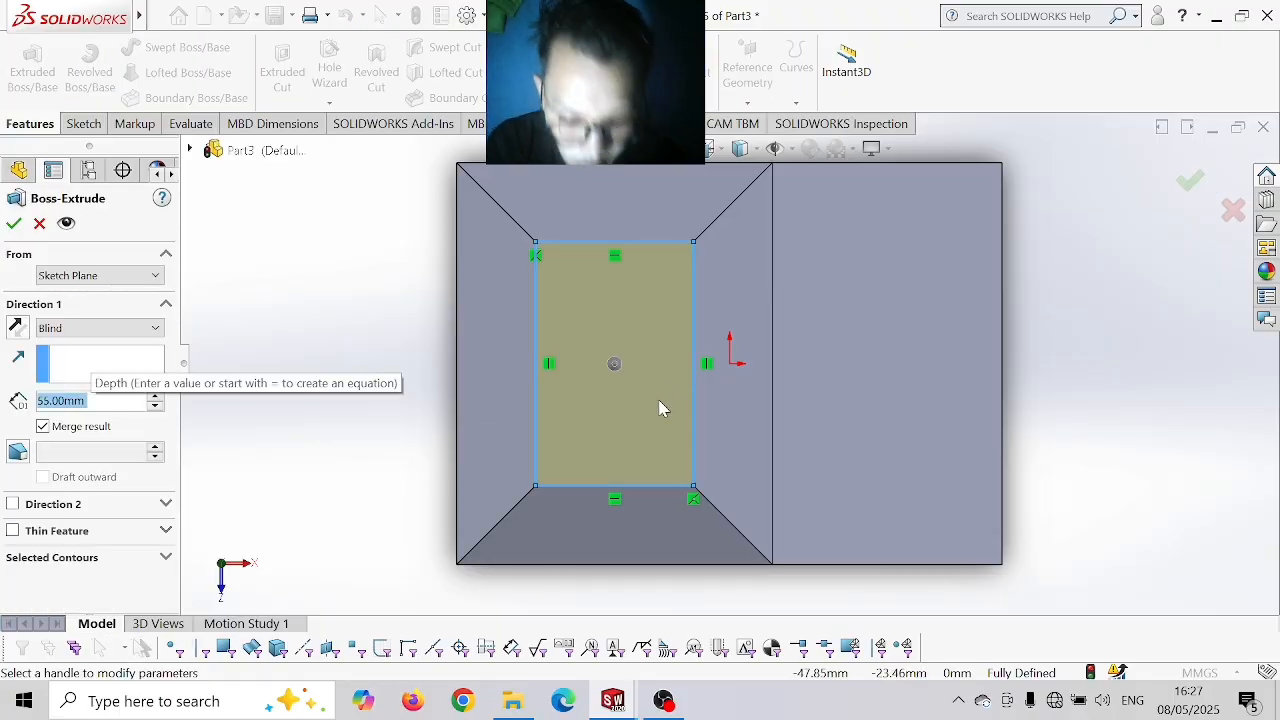
click(491, 565)
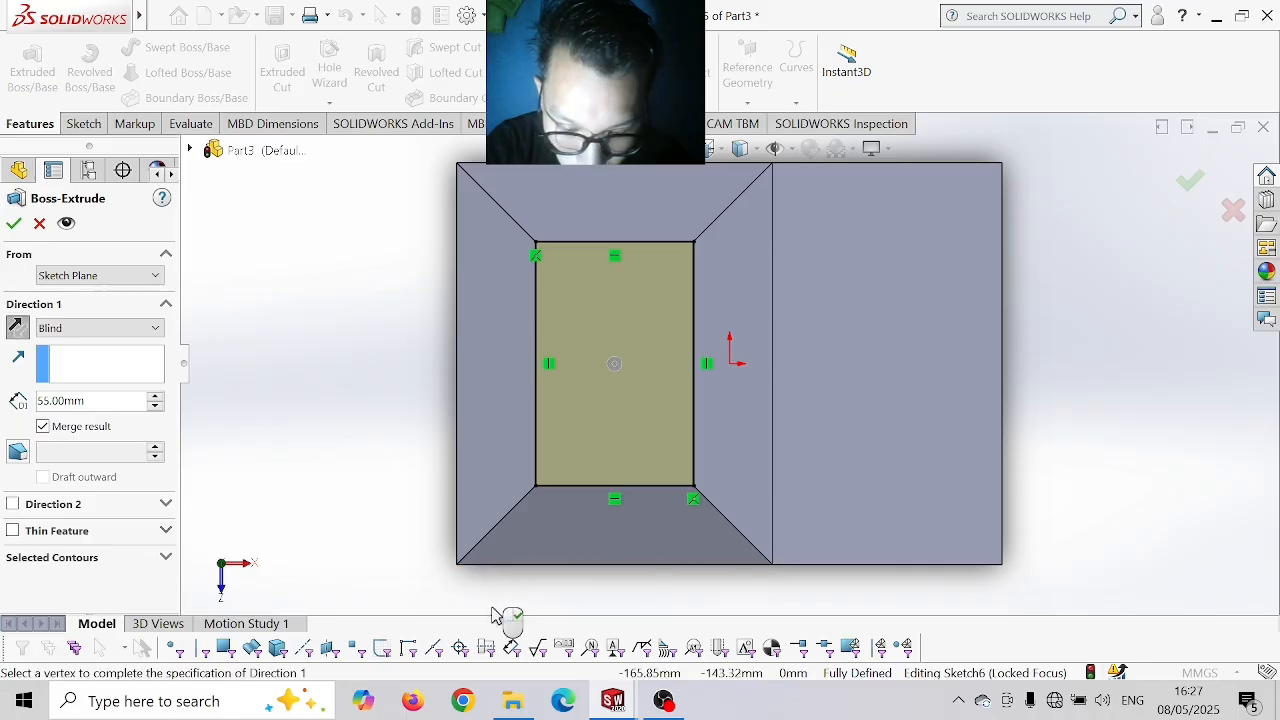
right_click(491, 606)
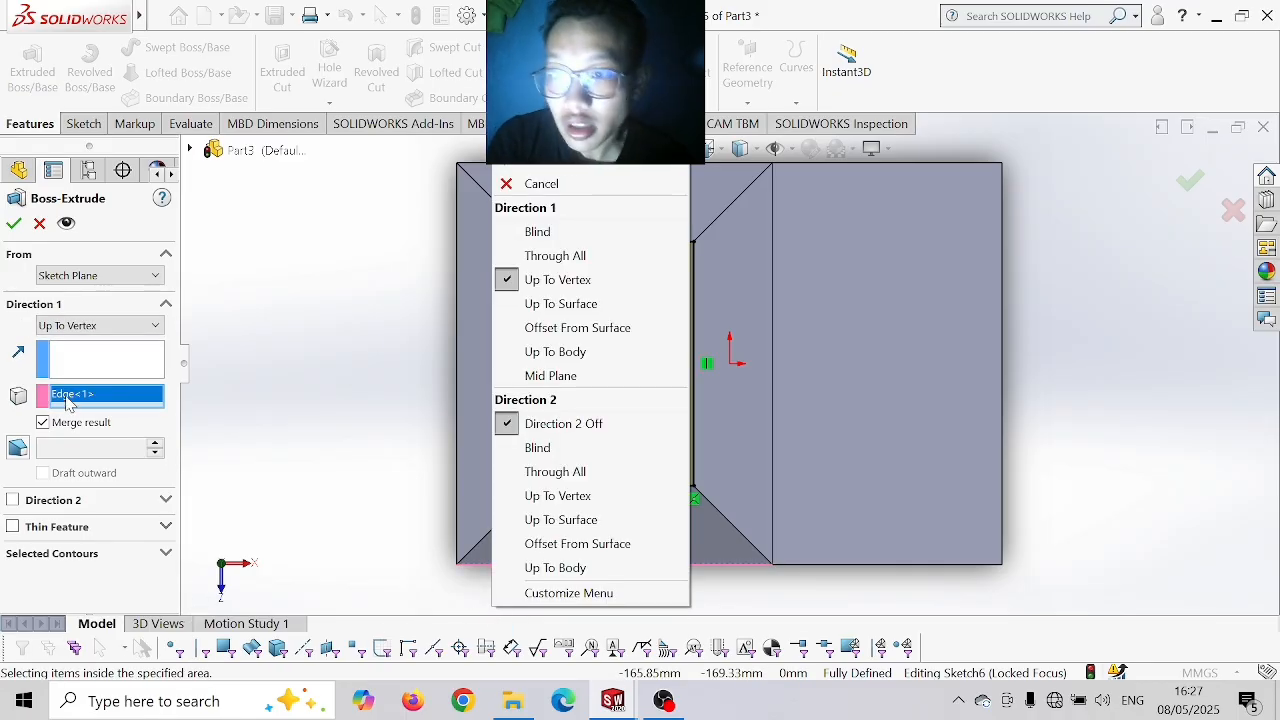
click(201, 433)
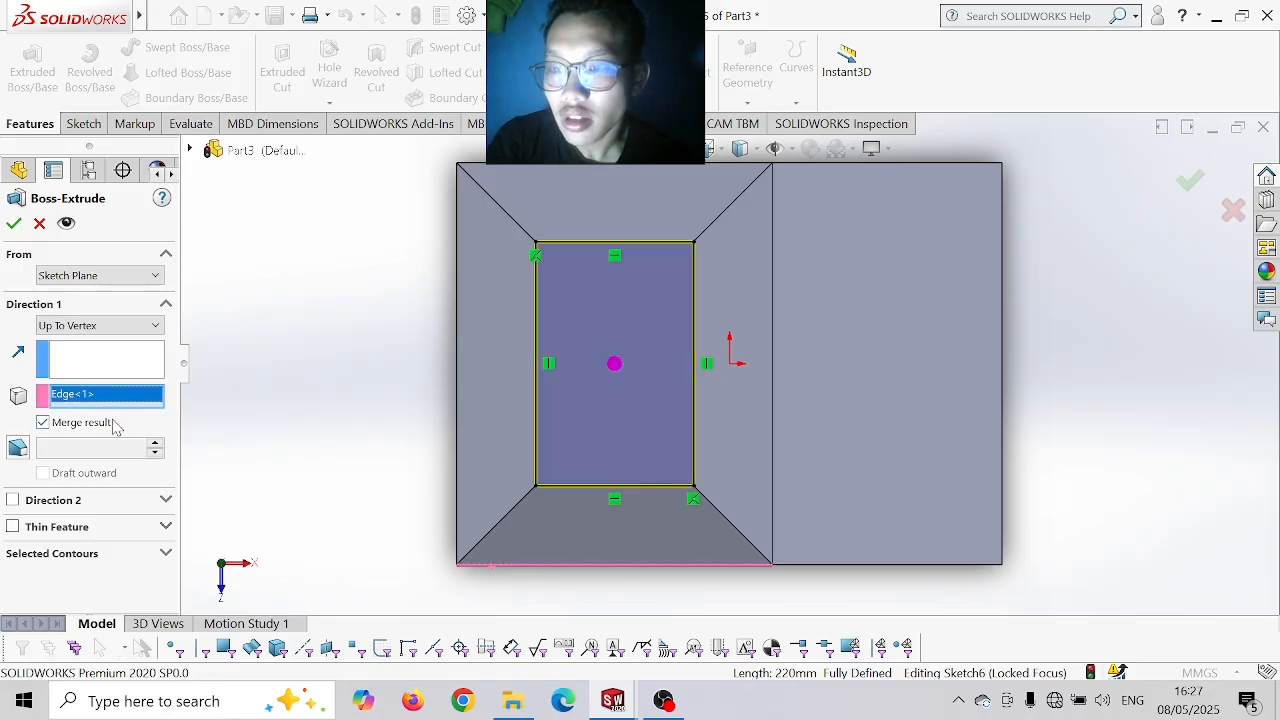
key(Return)
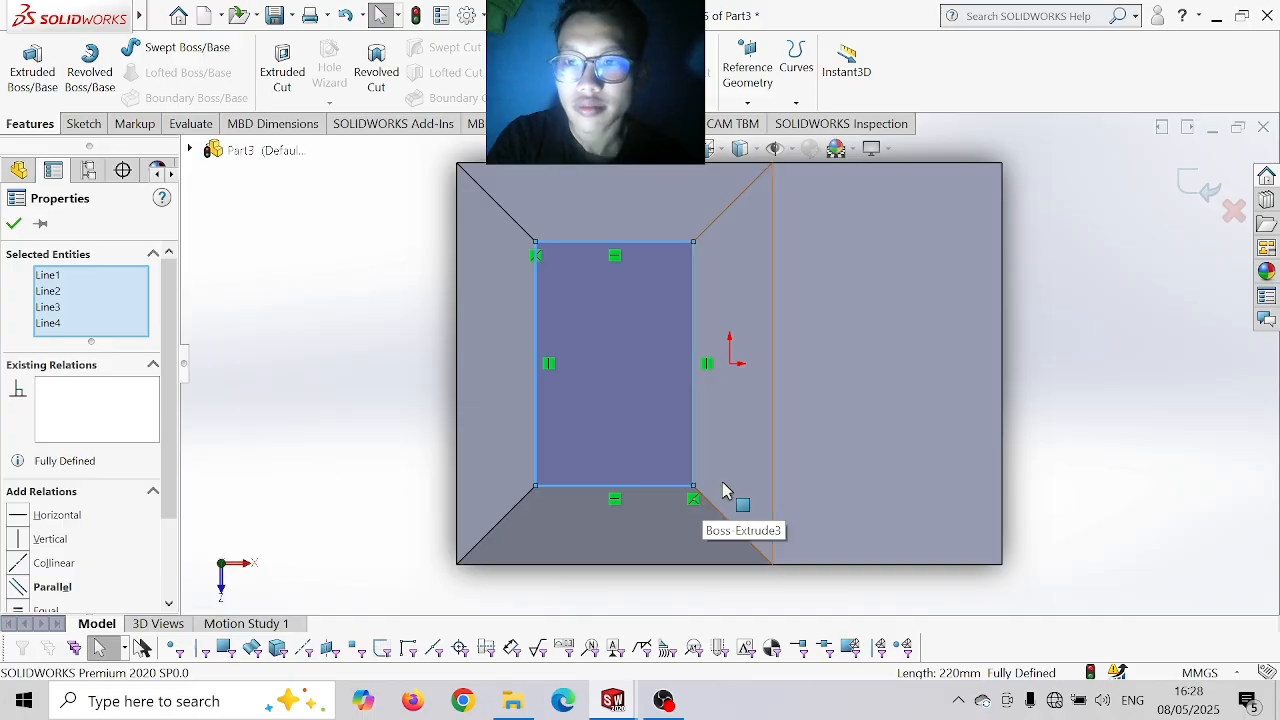
click(543, 372)
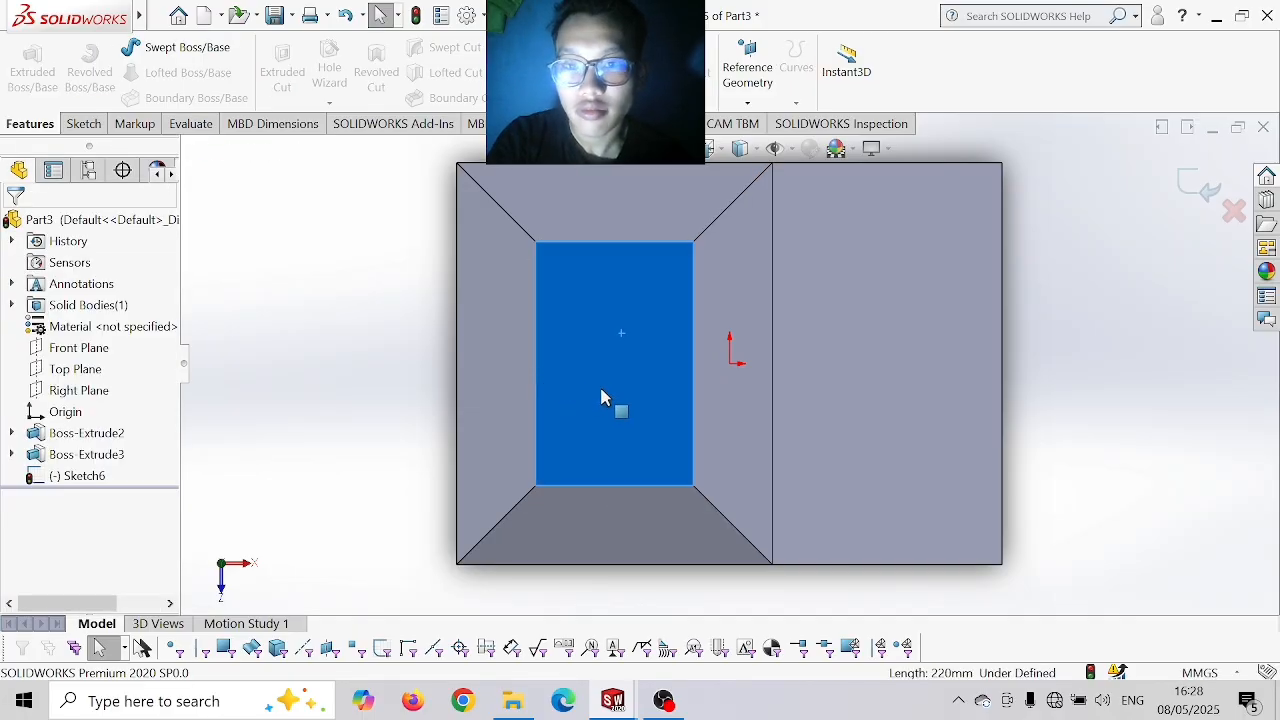
double_click(1017, 543)
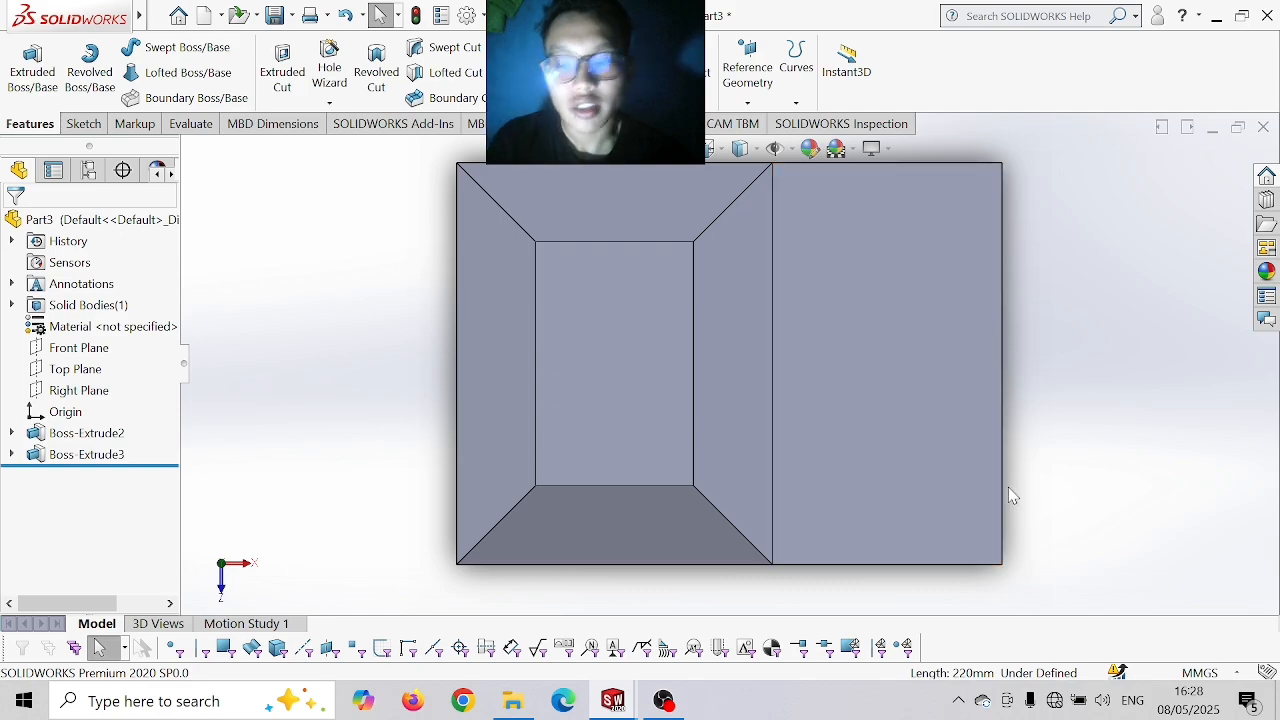
- Sketch a corner rectangle on the tapered block's top face, spanning it between two opposite corners
key(ctrl+7)
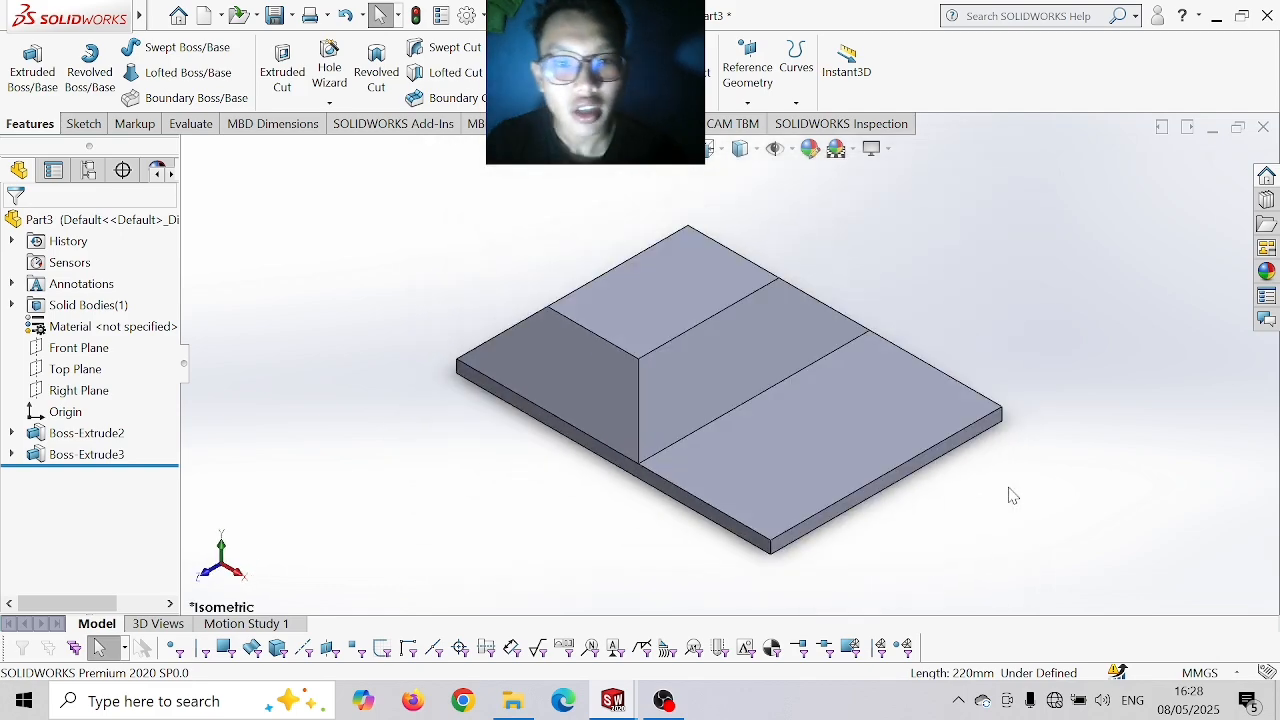
click(666, 270)
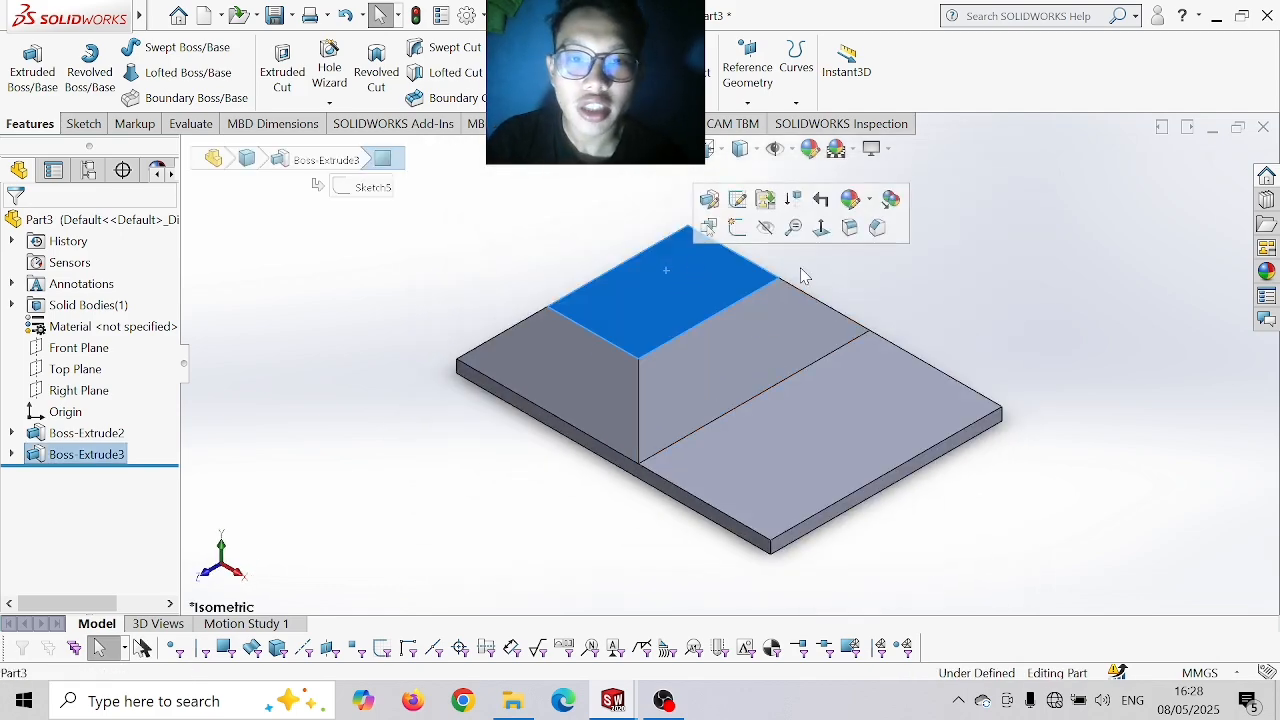
click(821, 229)
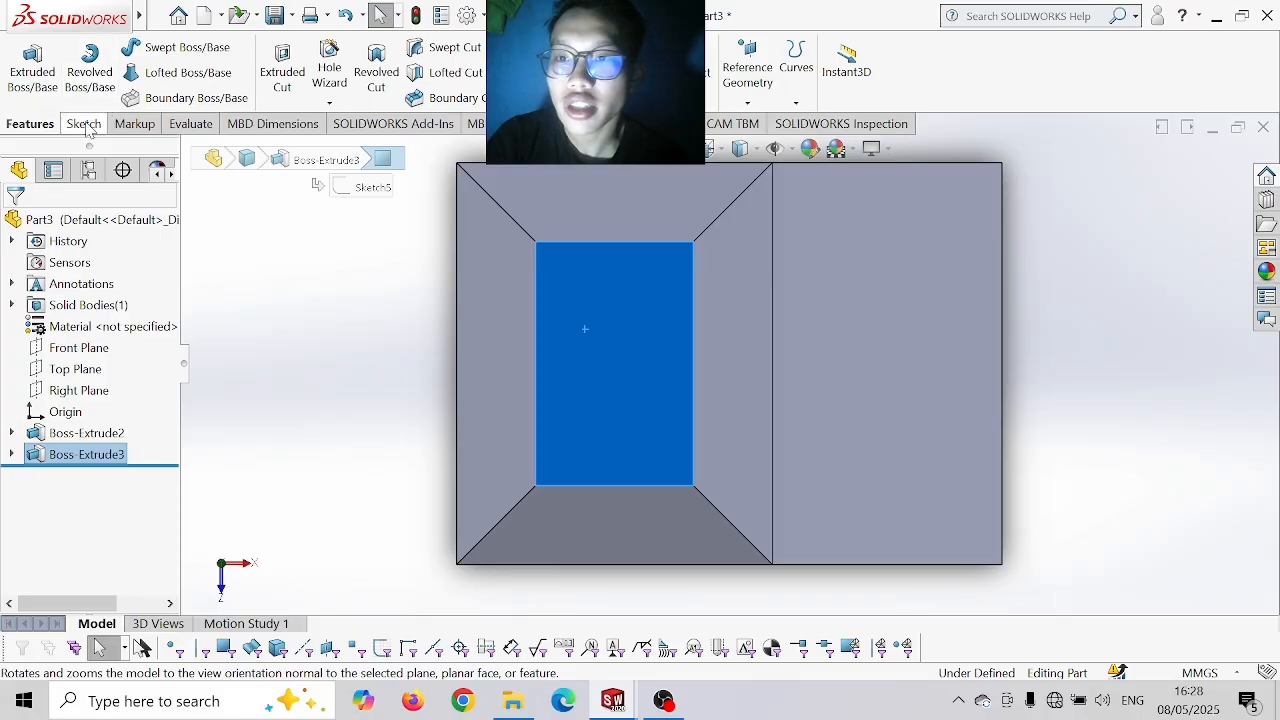
click(86, 125)
click(120, 72)
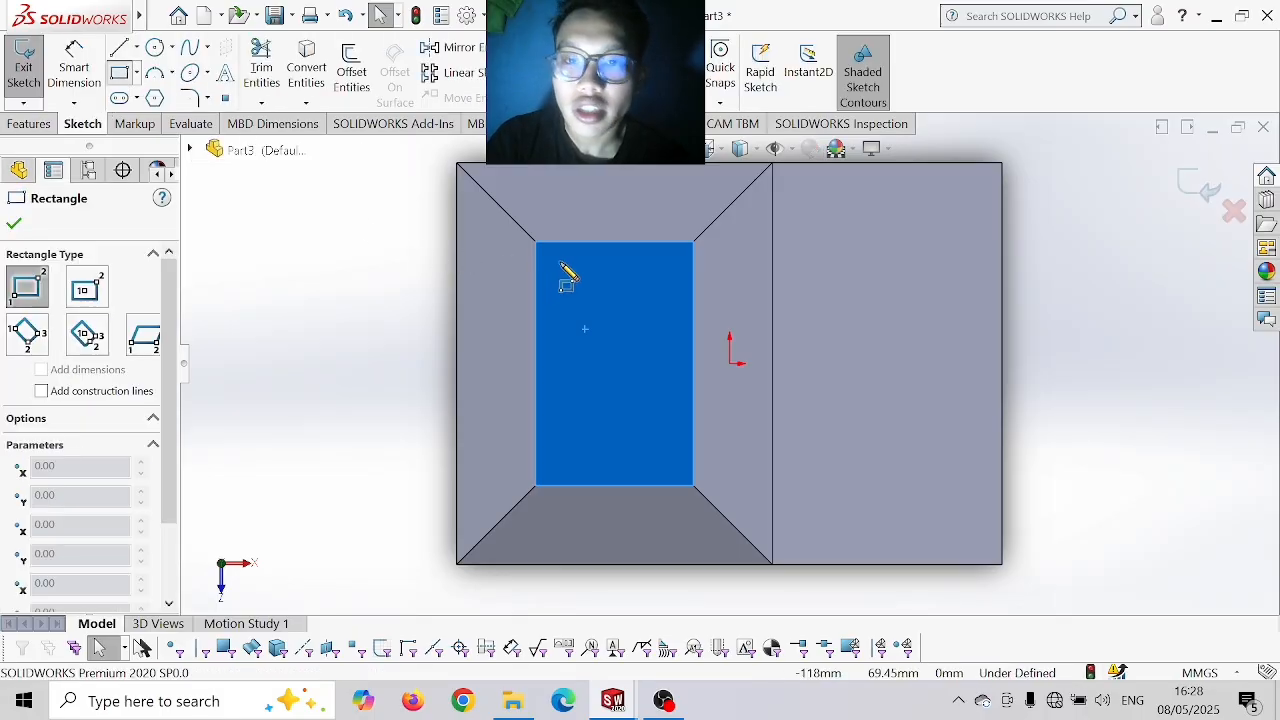
click(537, 244)
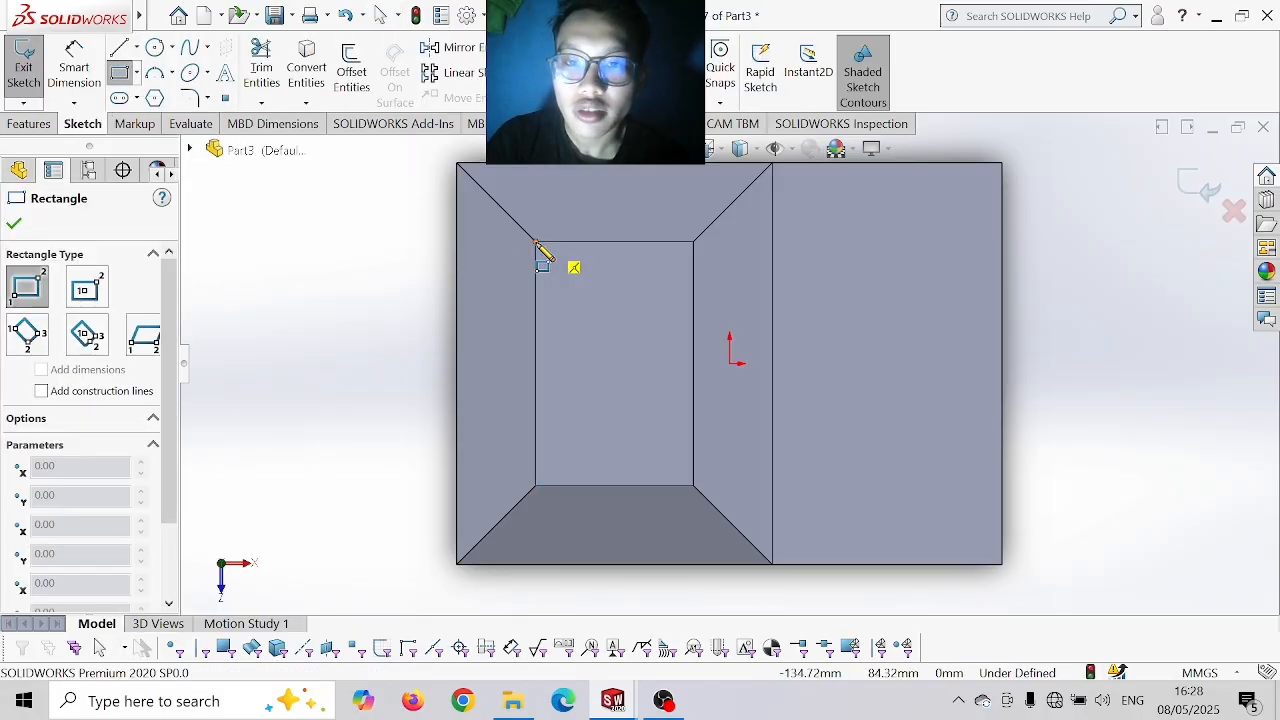
click(693, 486)
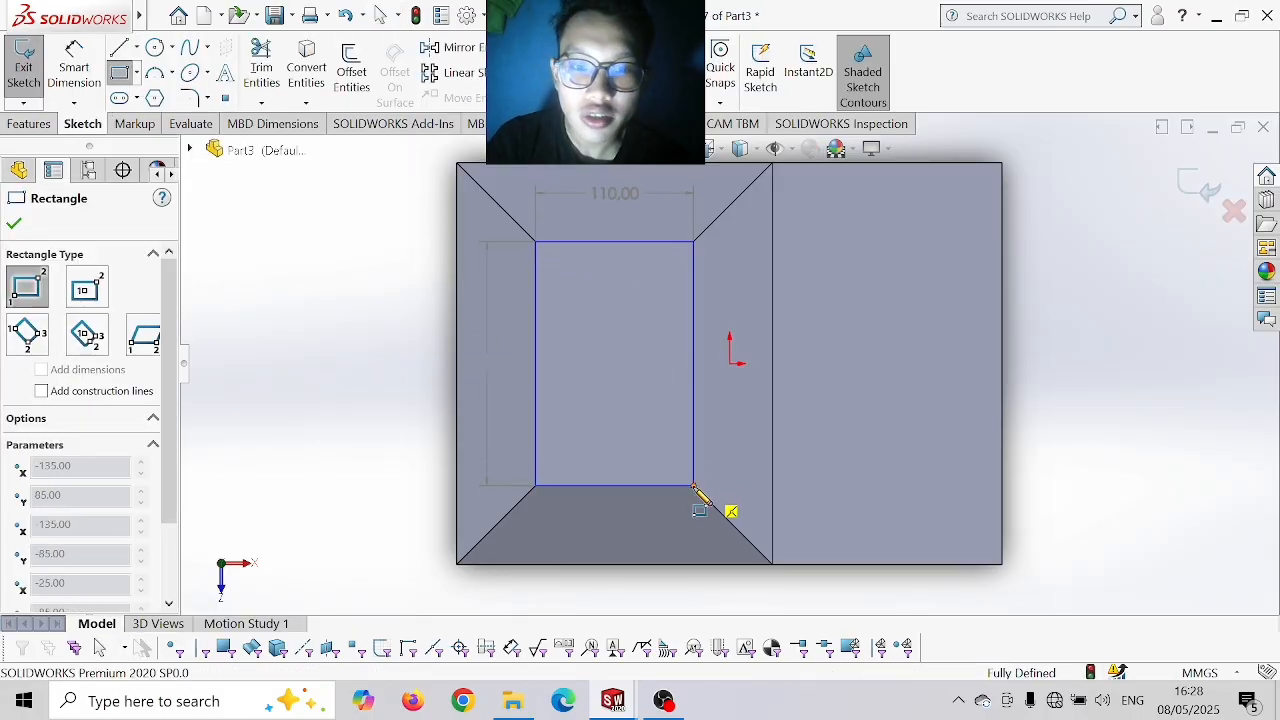
click(14, 227)
- Extrude the rectangle on the tapered block's top face upward by 125 mm with a 7-degree inward draft
click(29, 123)
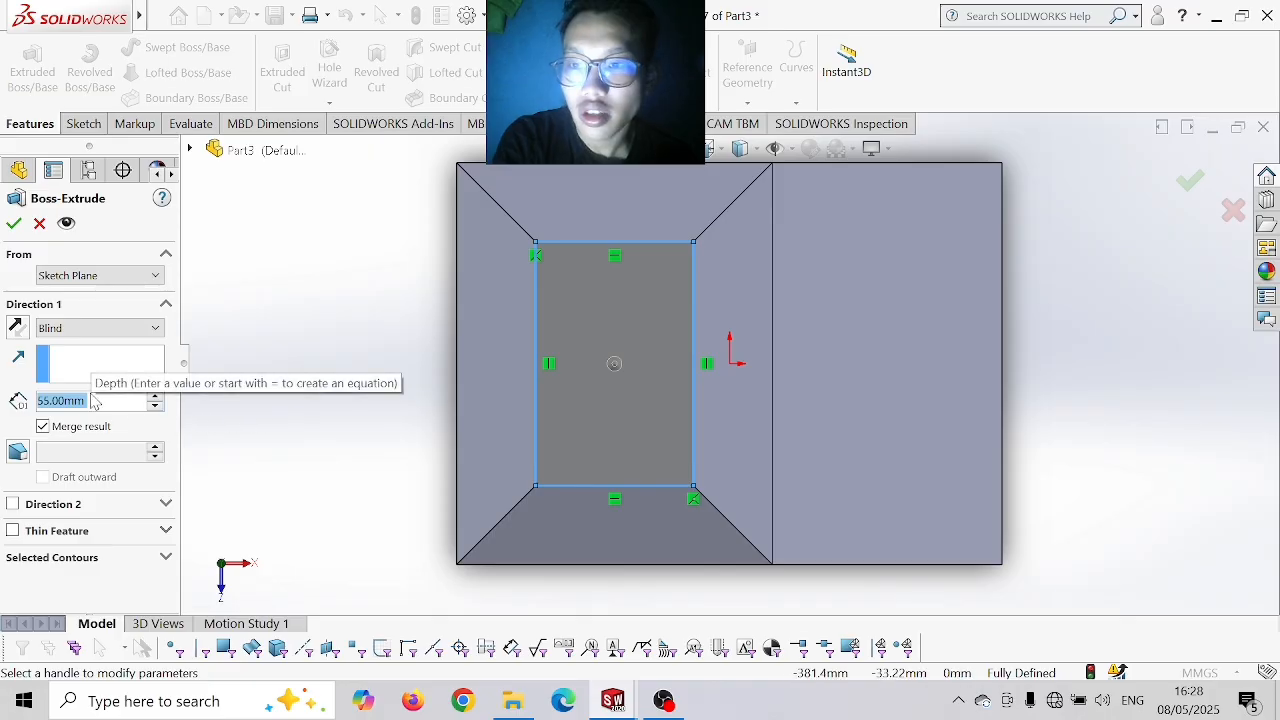
text(126)
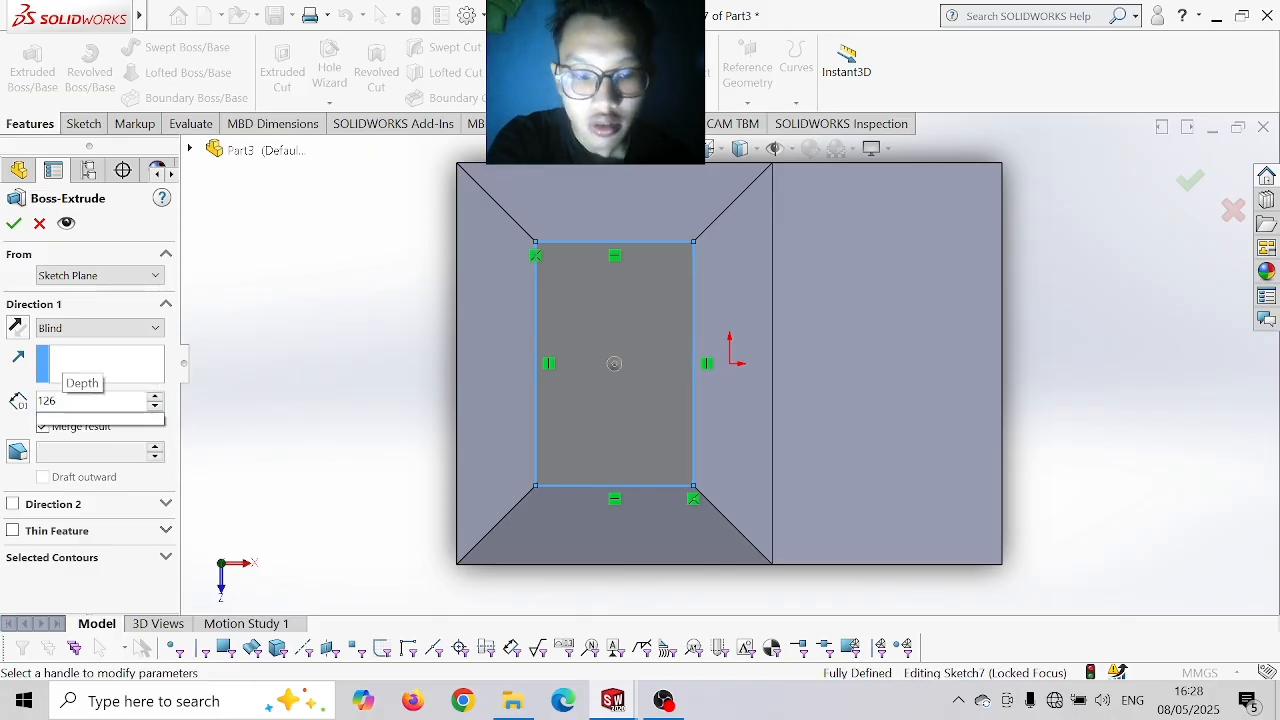
key(BackSpace)
text(5)
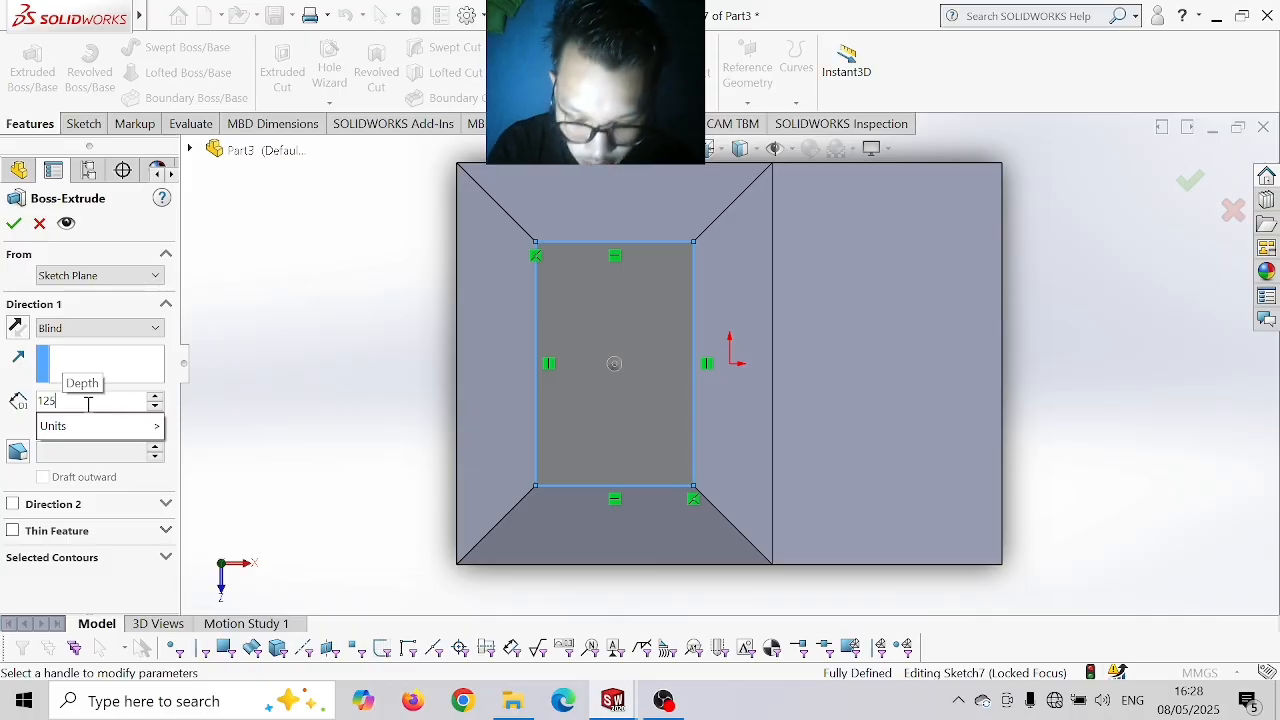
mouse_move(100, 426)
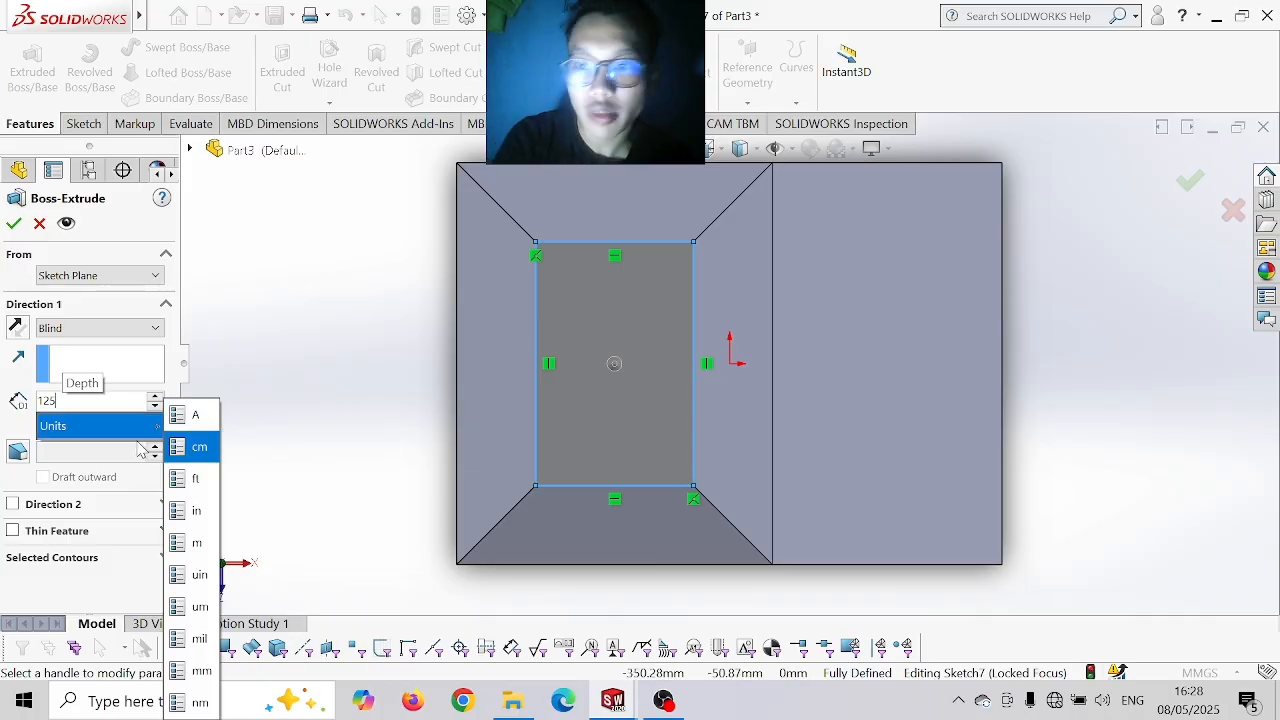
key(Return)
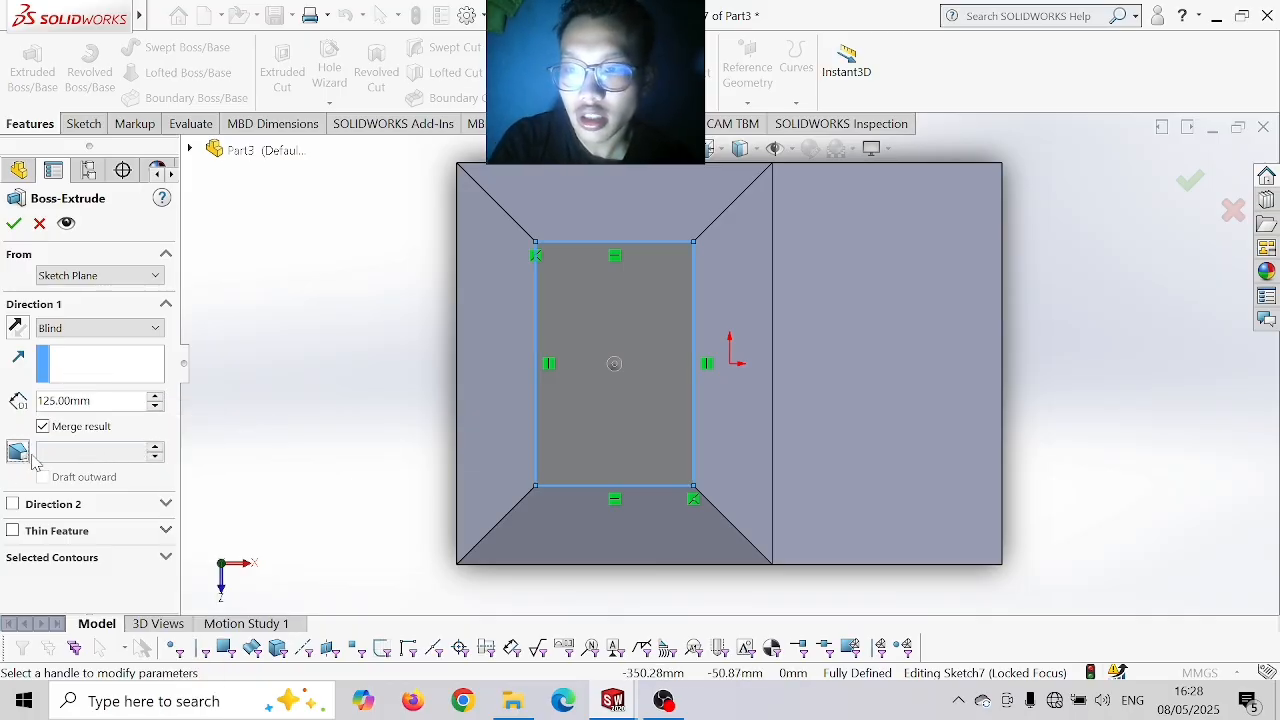
click(18, 452)
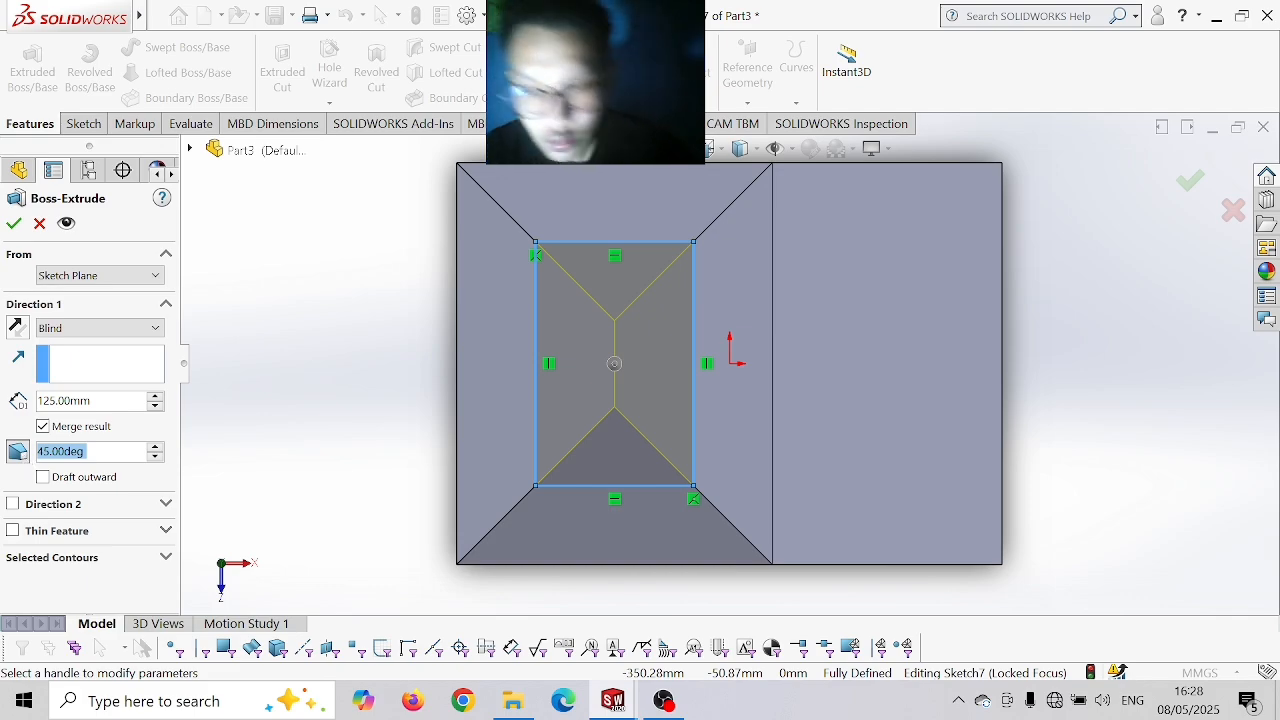
text(7)
key(Return)
key(Return)
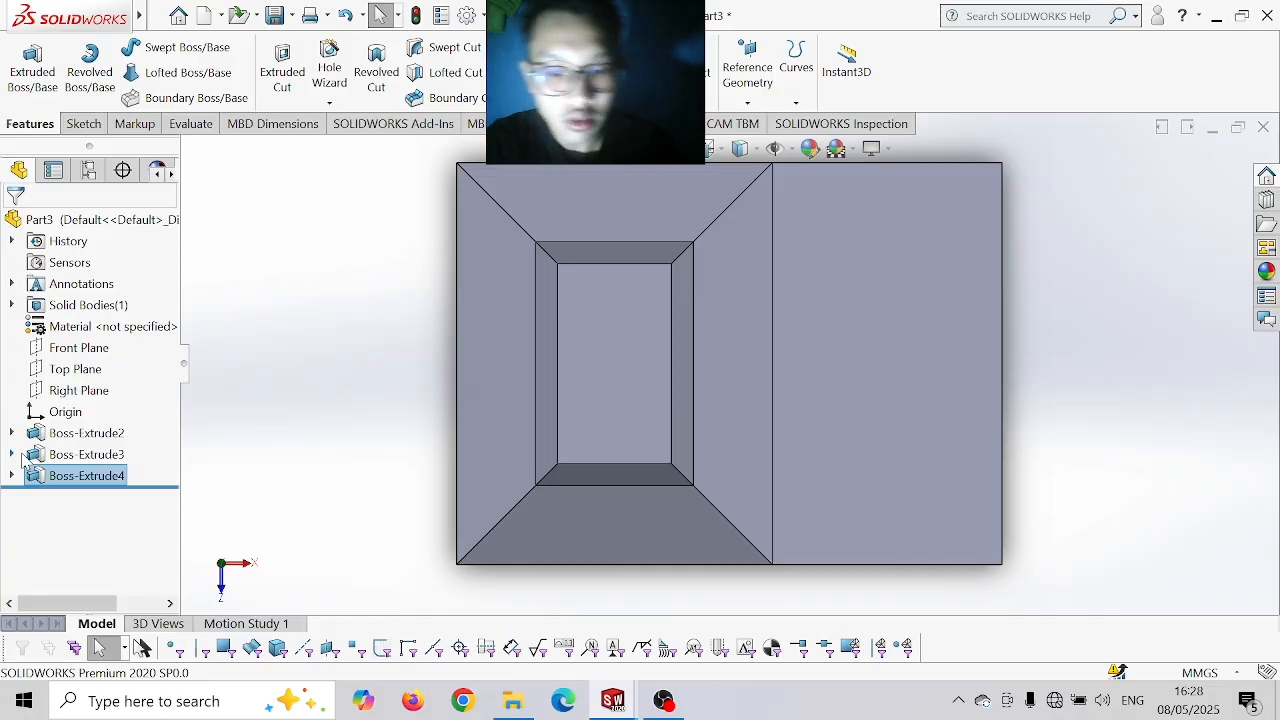
- Fillet the four sloping corner edges of the lower tapered block with a 30 mm radius
key(ctrl+7)
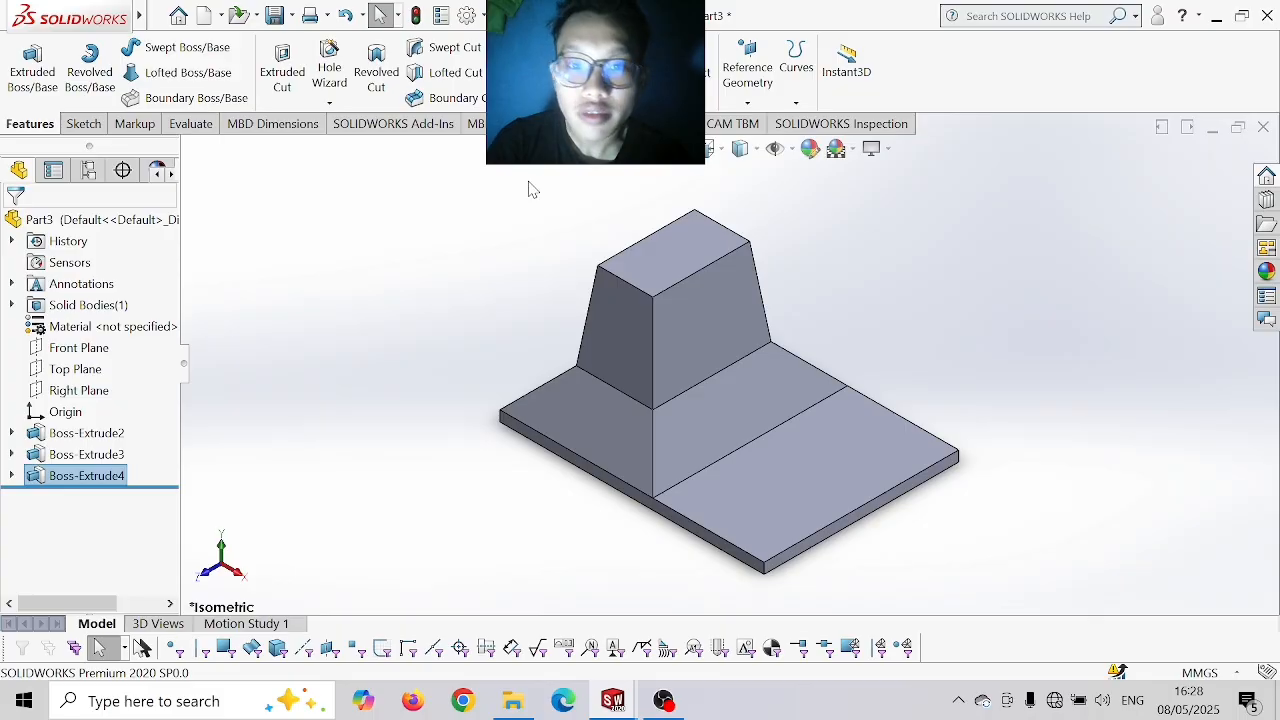
click(652, 450)
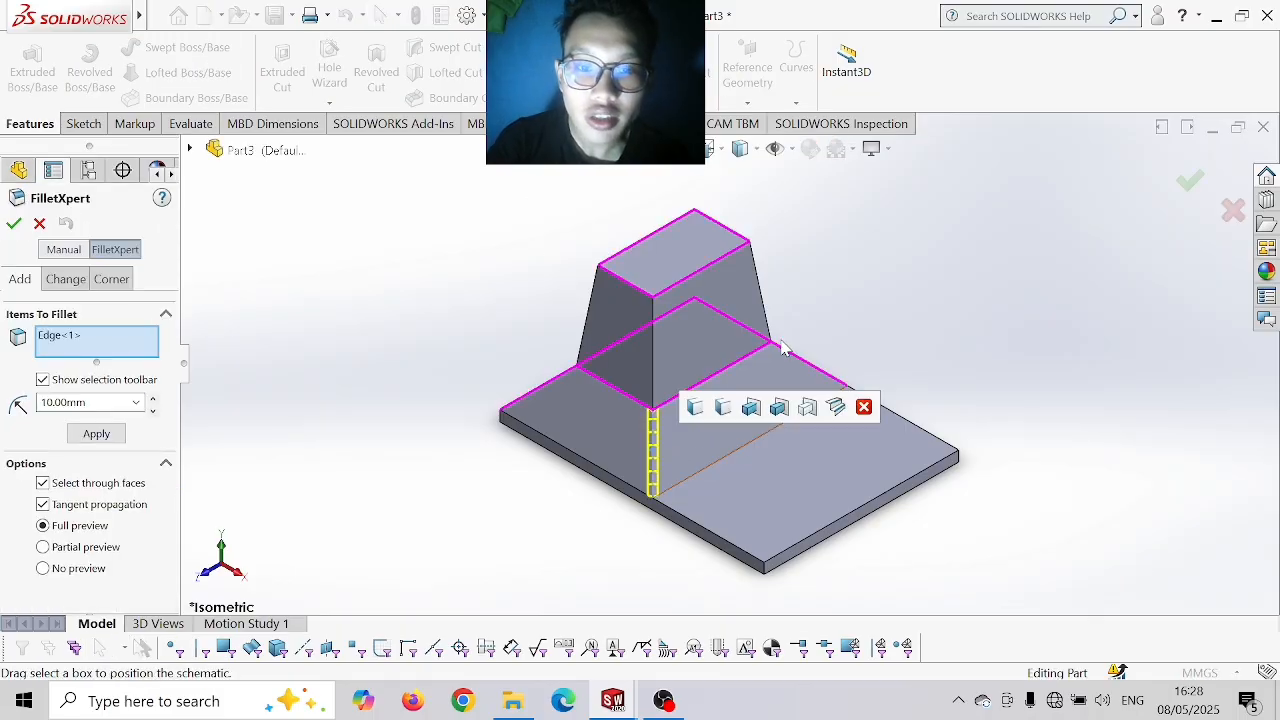
click(812, 372)
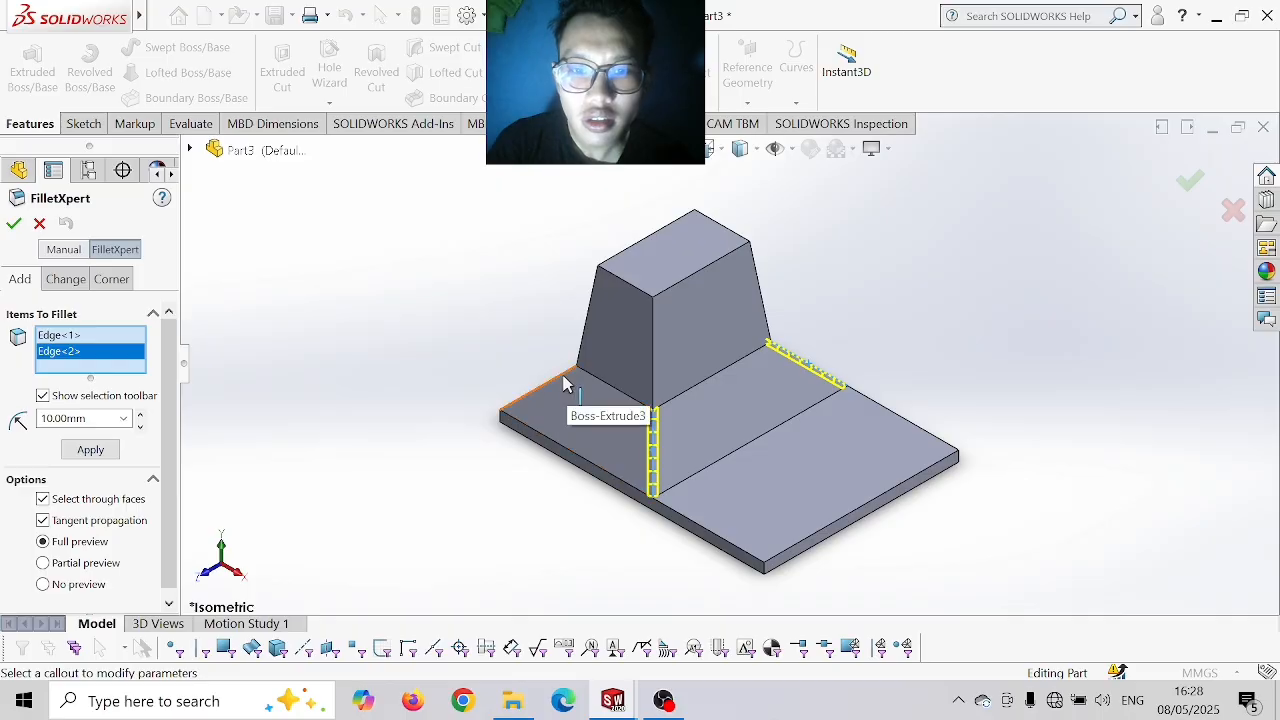
click(565, 383)
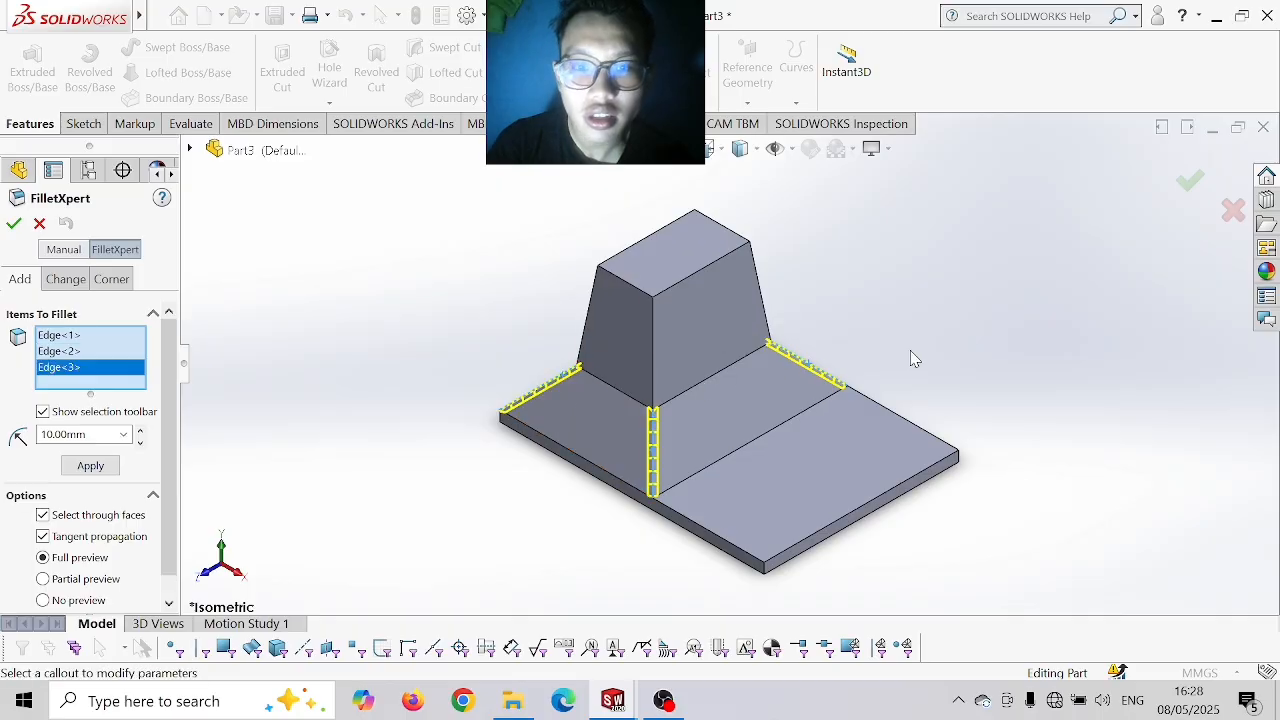
middle_drag(914, 357, 830, 457)
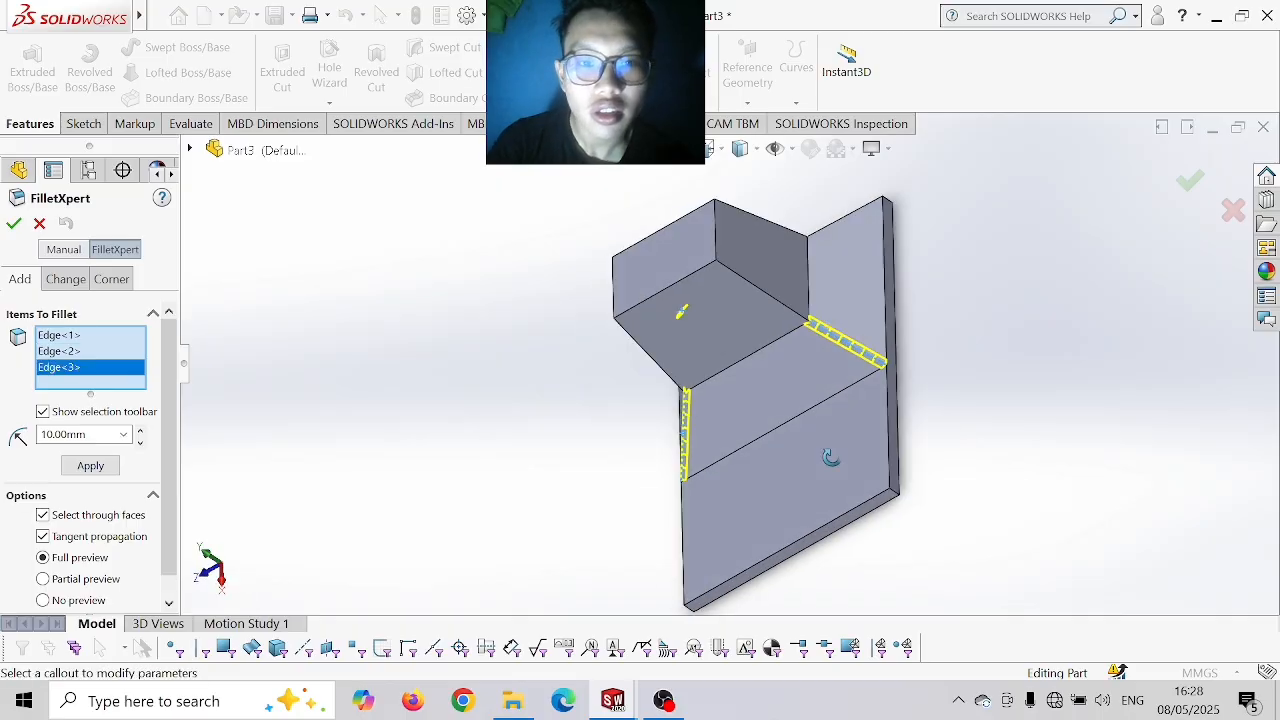
click(835, 226)
middle_drag(844, 294, 929, 358)
click(91, 452)
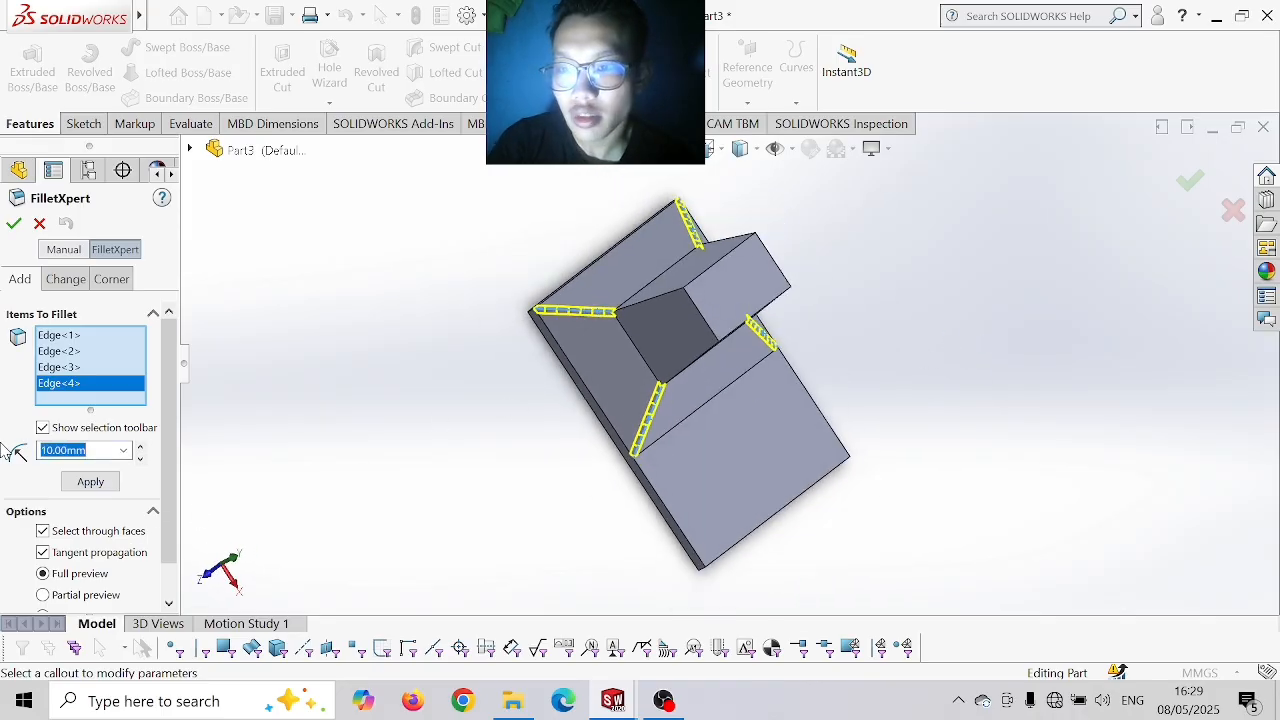
text(30)
key(Return)
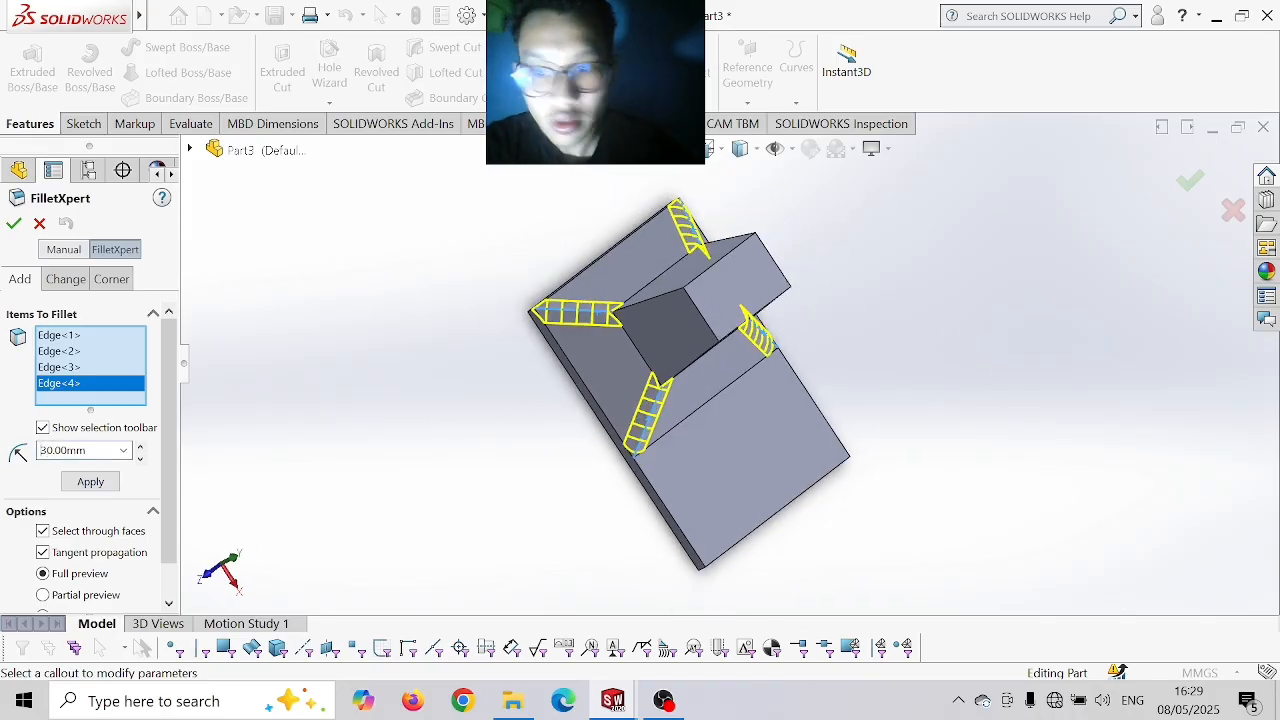
key(Return)
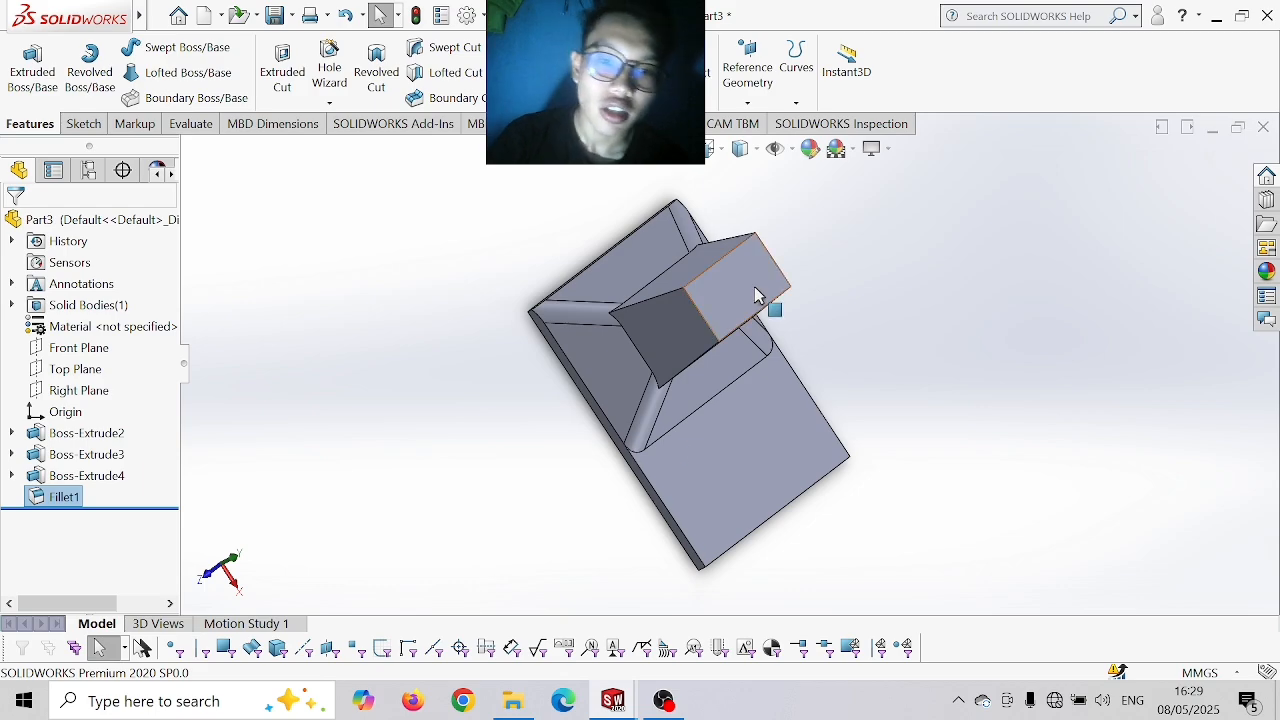
- Fillet the four edges where the upper block meets the lower tapered block with a 30 mm radius
middle_drag(757, 300, 743, 191)
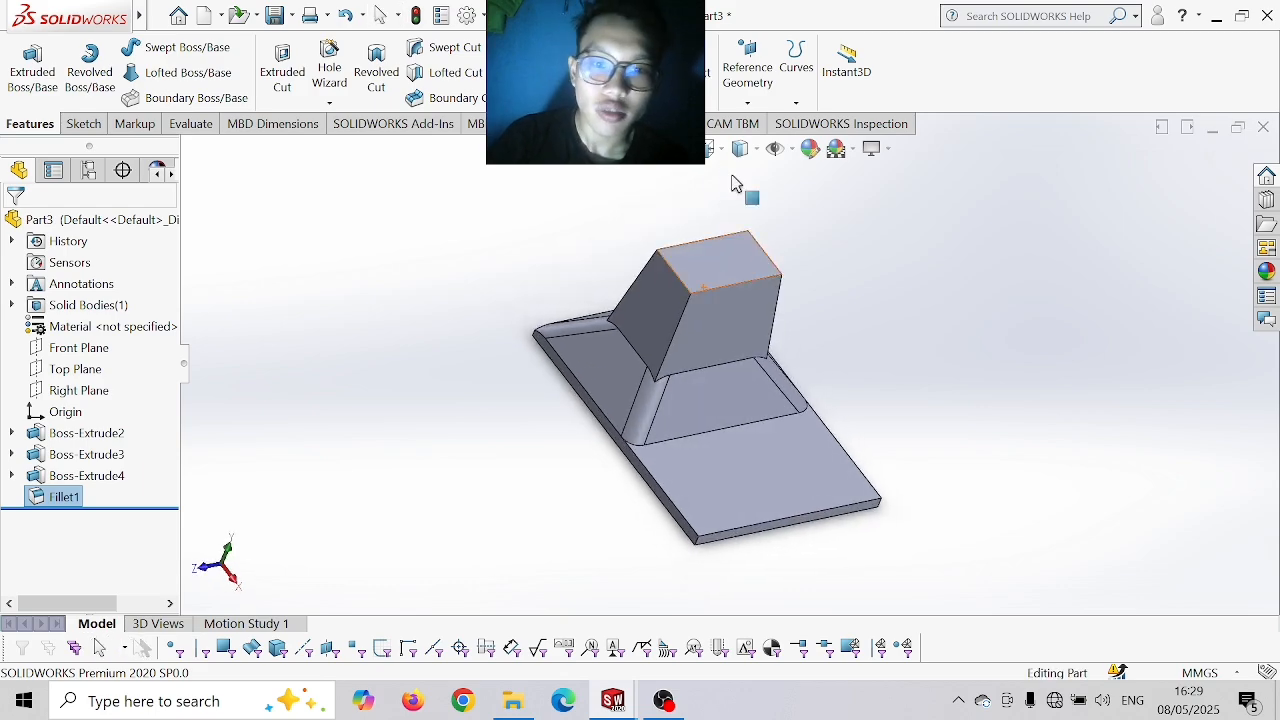
click(714, 365)
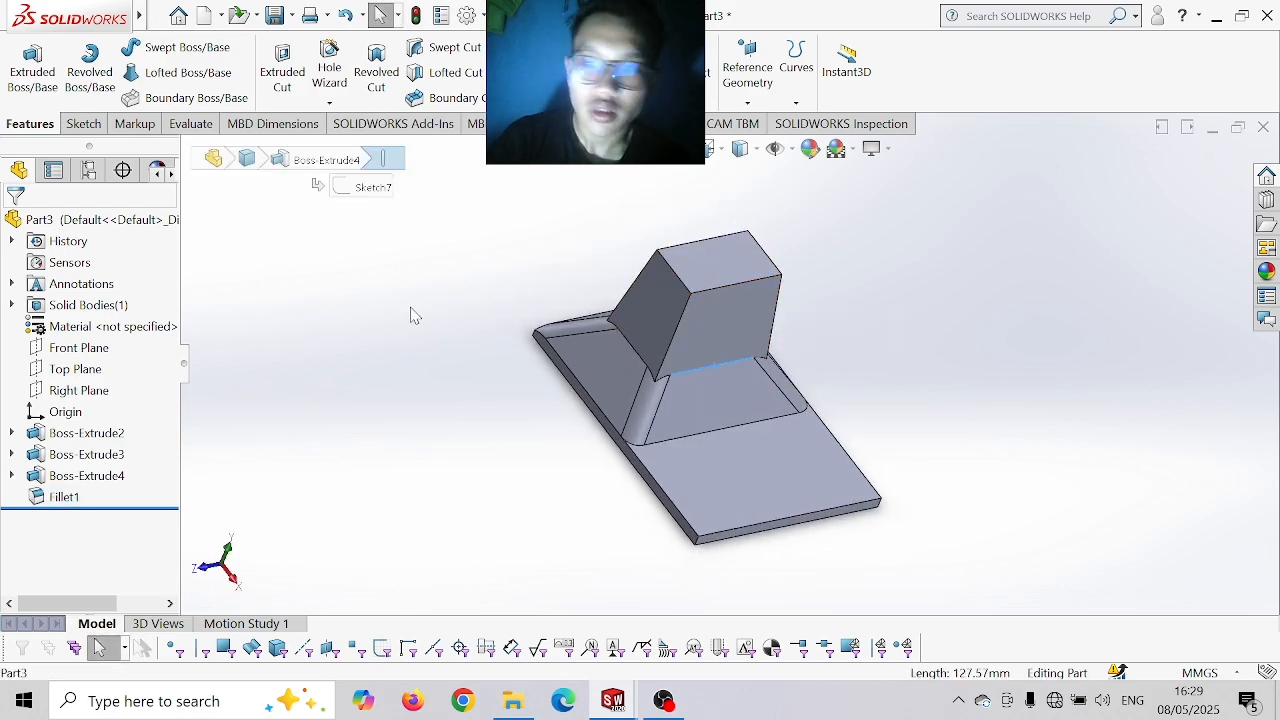
click(521, 60)
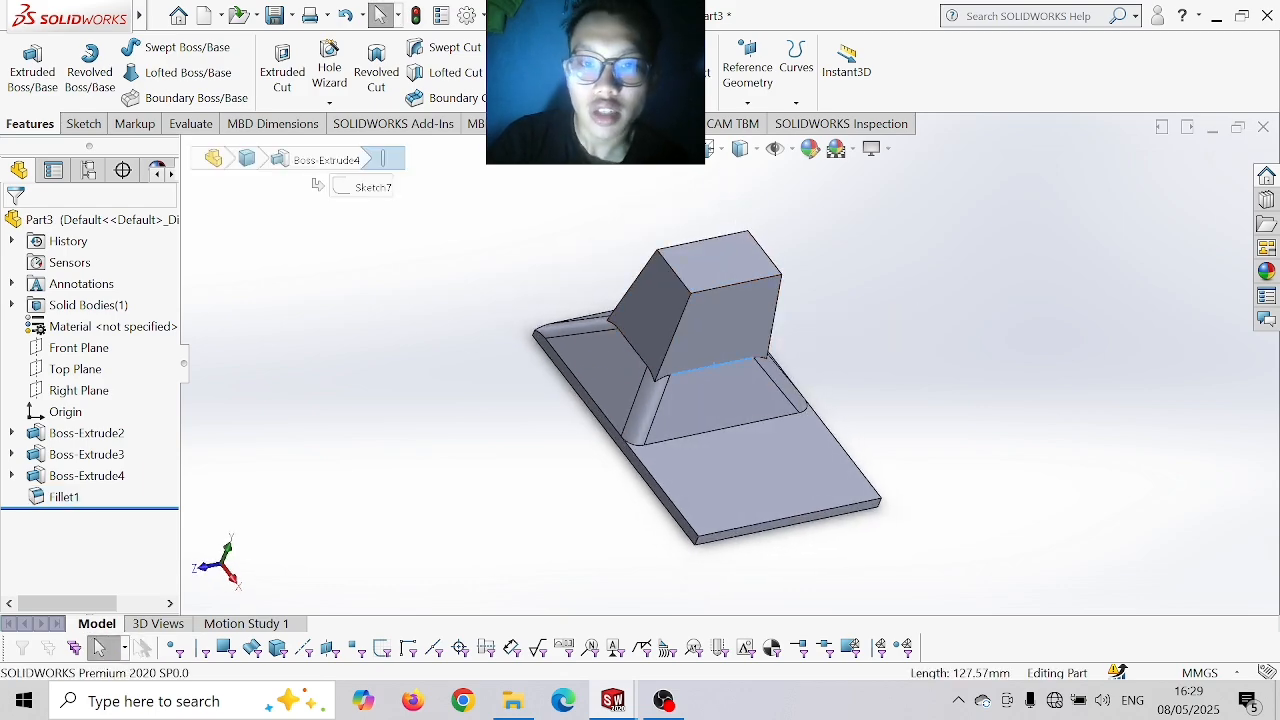
click(640, 360)
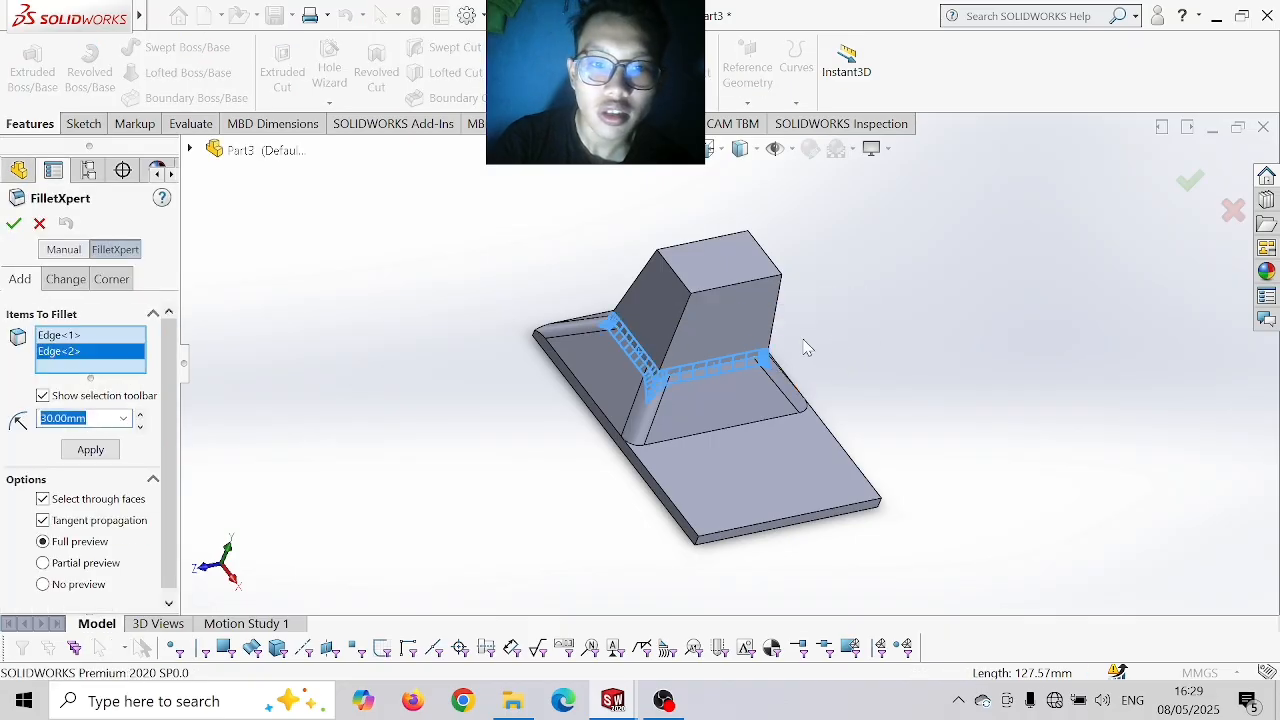
middle_drag(806, 346, 801, 306)
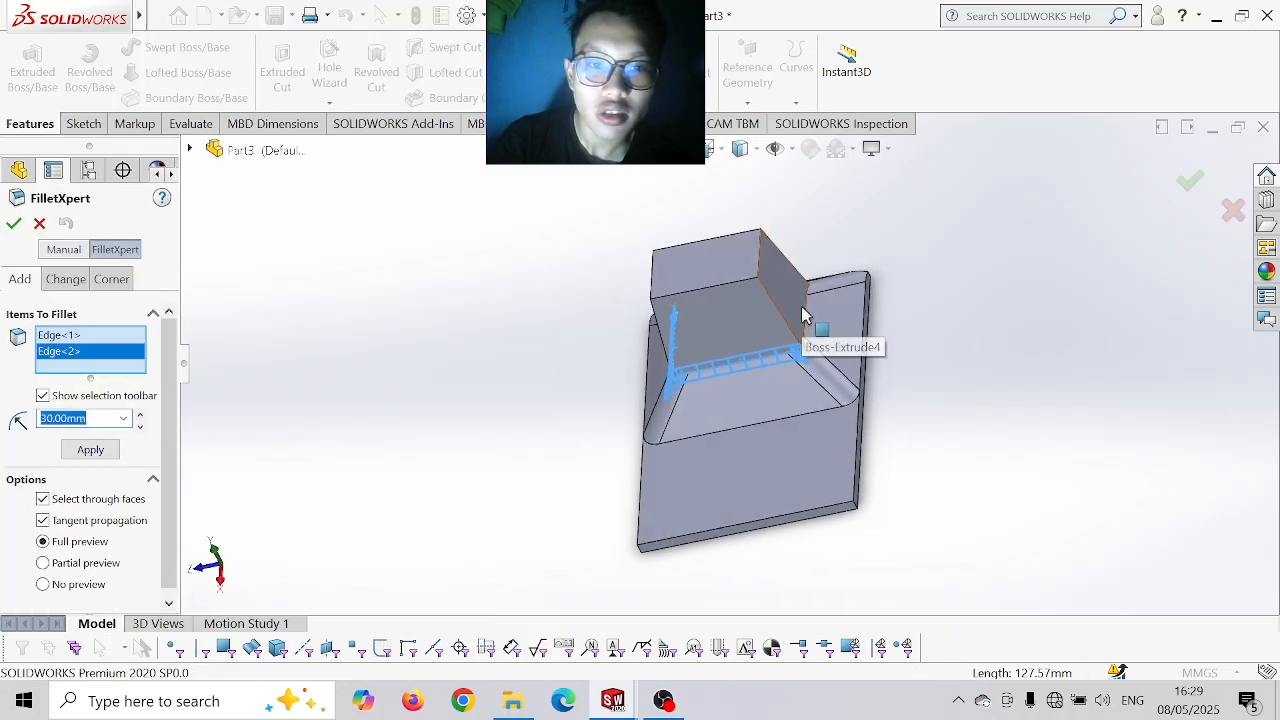
click(808, 318)
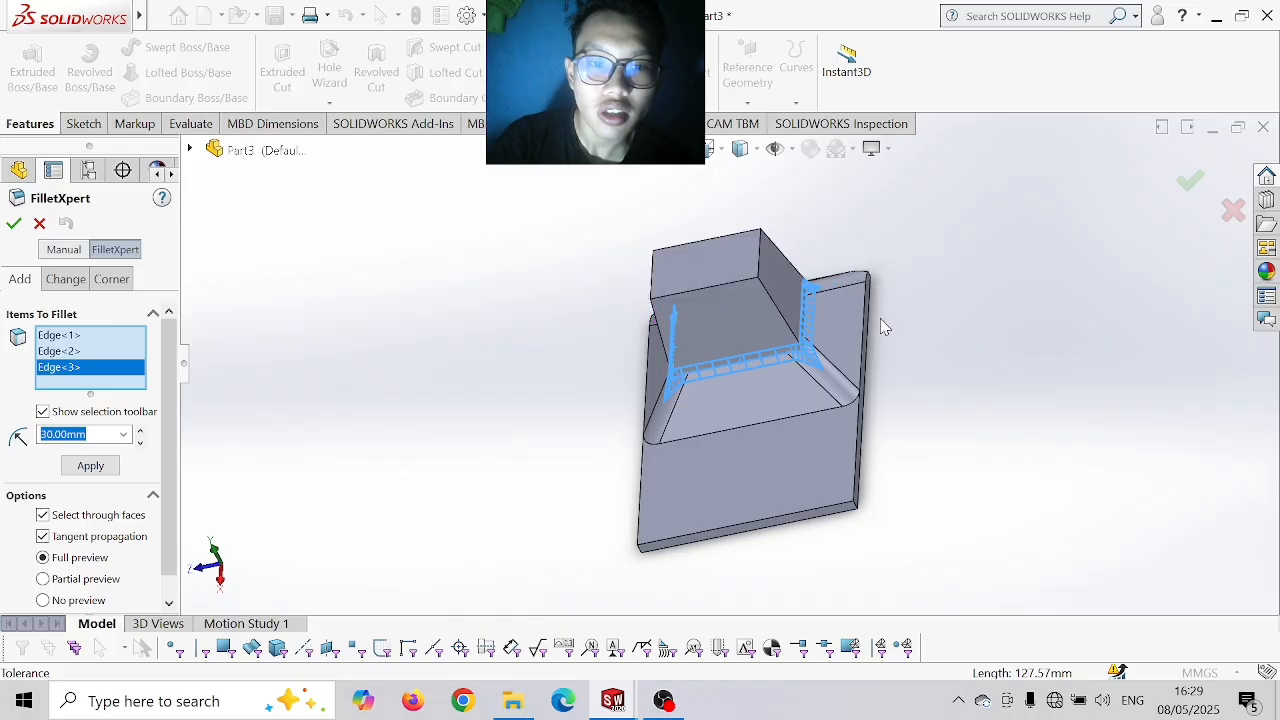
middle_drag(880, 320, 808, 234)
middle_drag(896, 277, 786, 289)
click(786, 289)
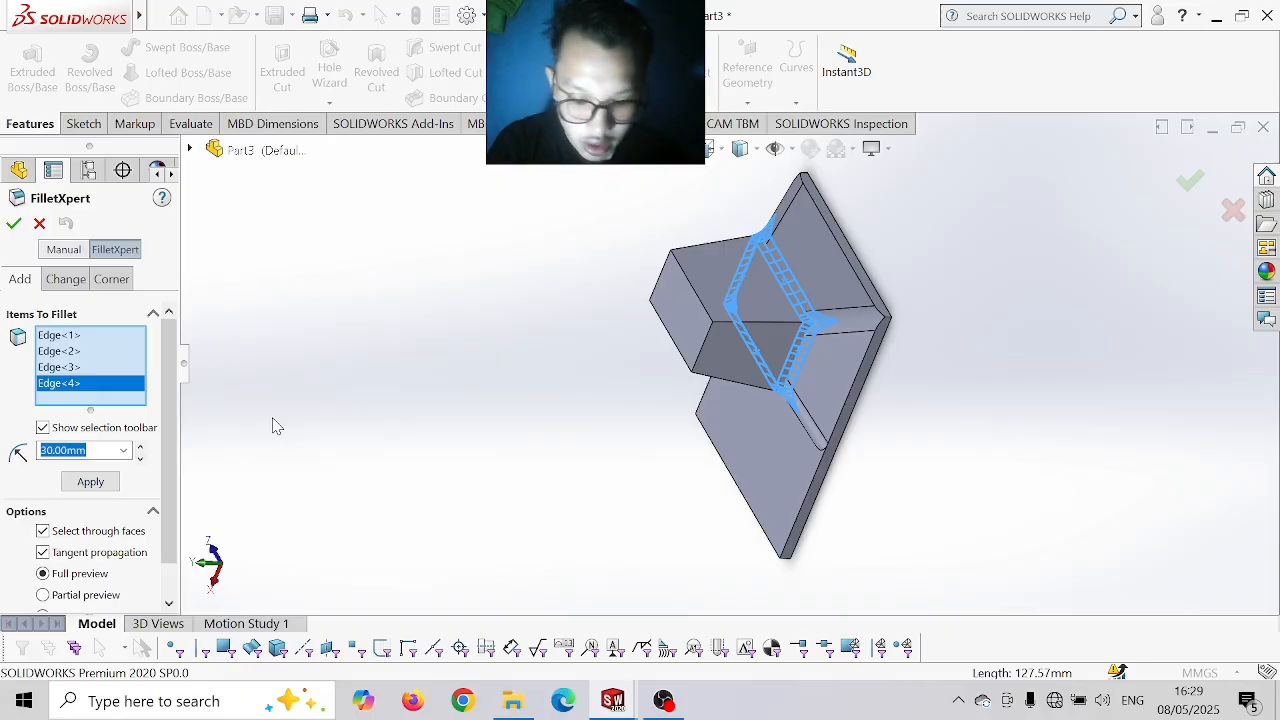
key(Return)
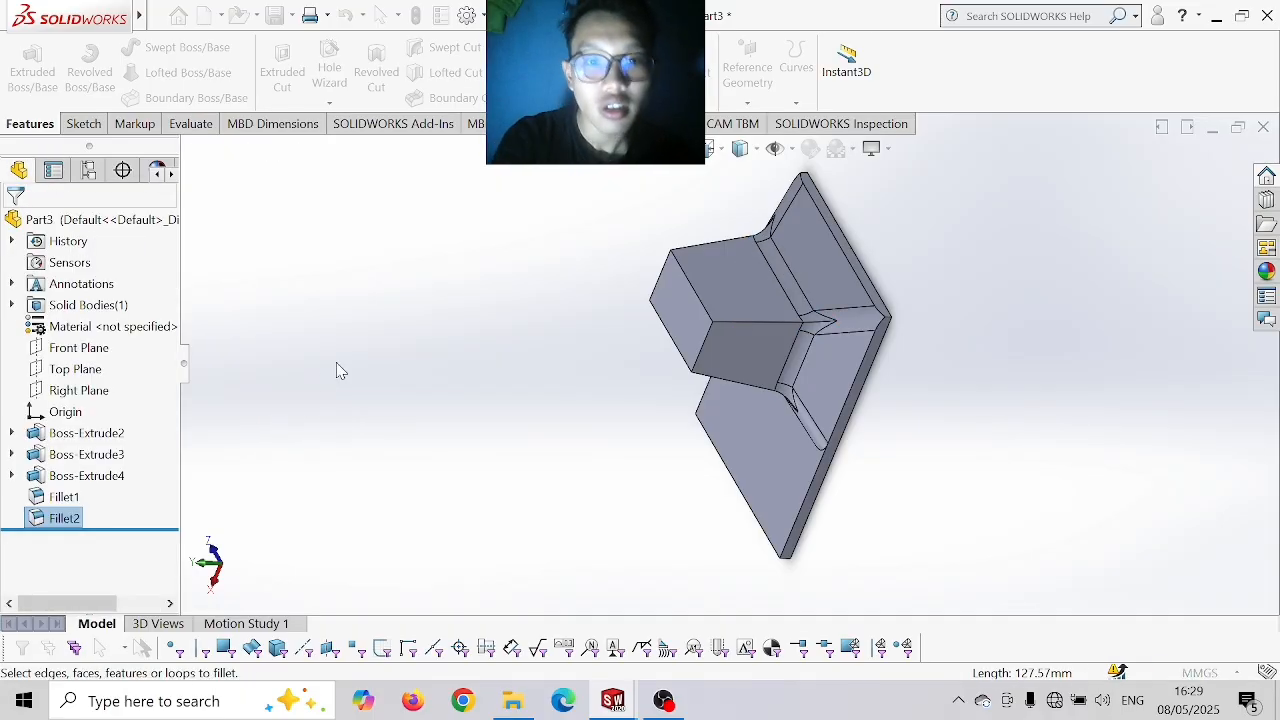
key(ctrl+7)
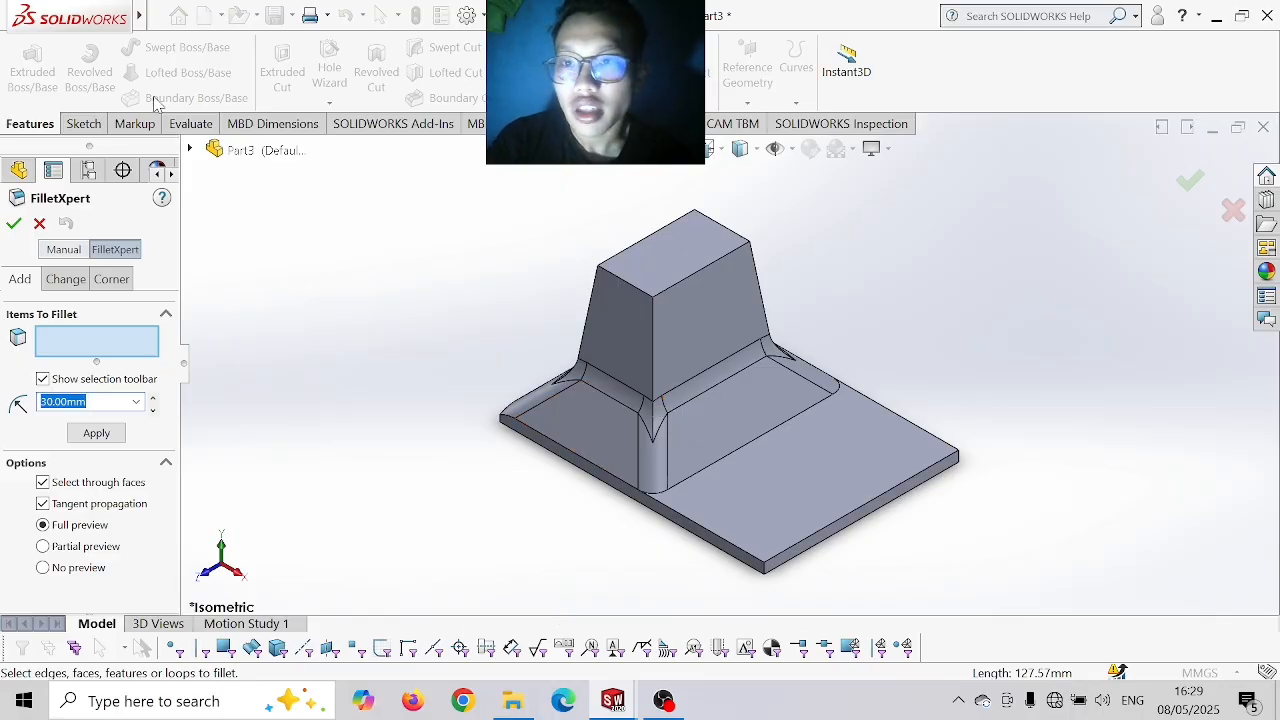
click(15, 225)
click(163, 12)
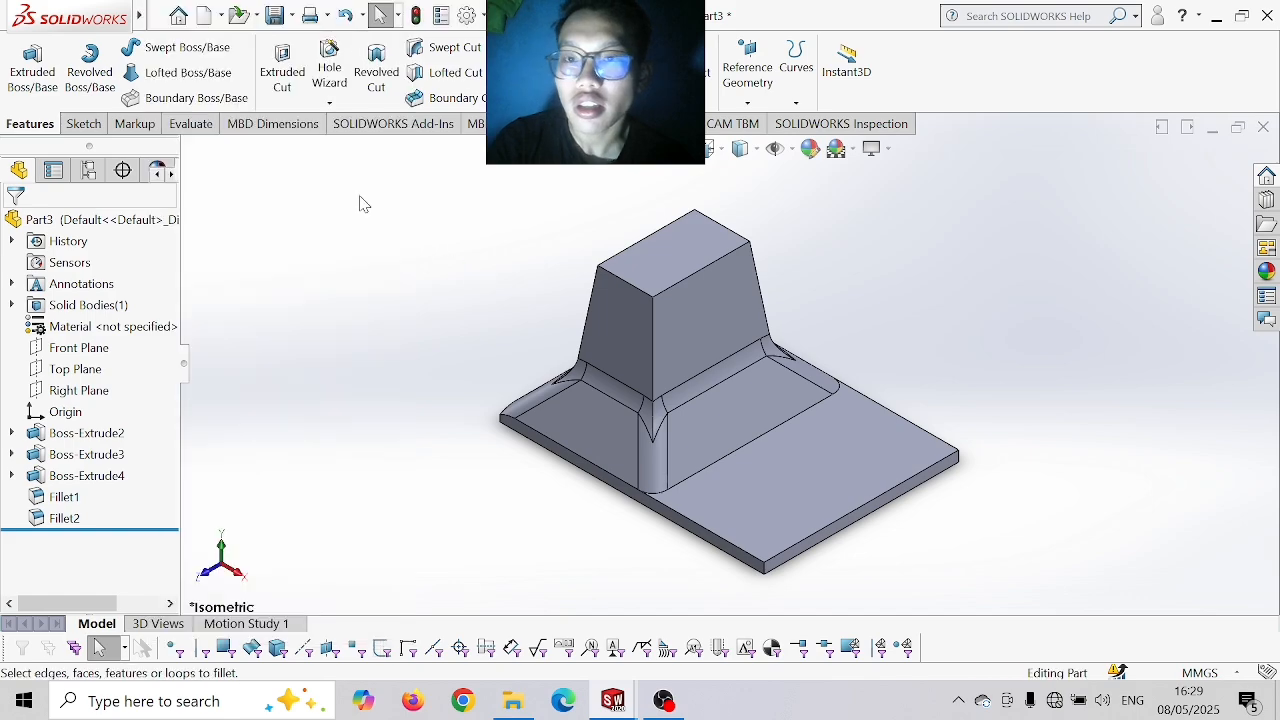
- Save the part in the UAS SOLIDWORK folder as PART 2 DUDUKAN GRINDING
click(293, 15)
click(322, 65)
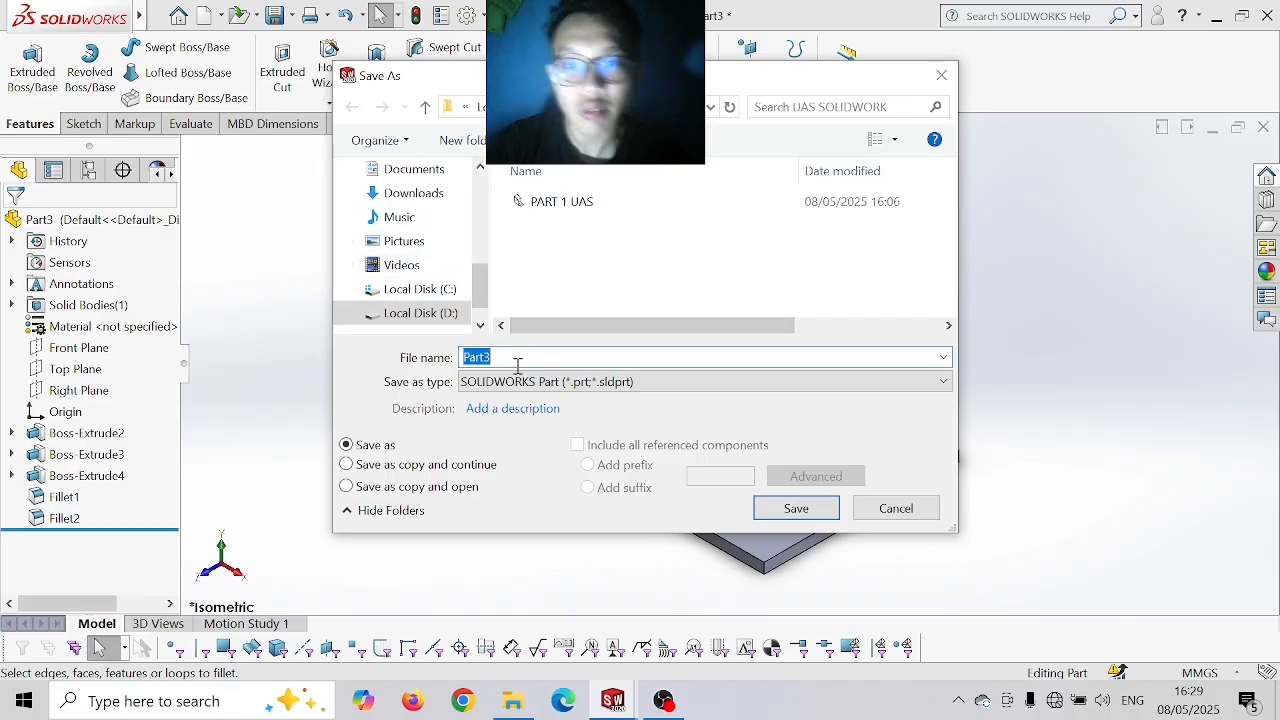
key(BackSpace)
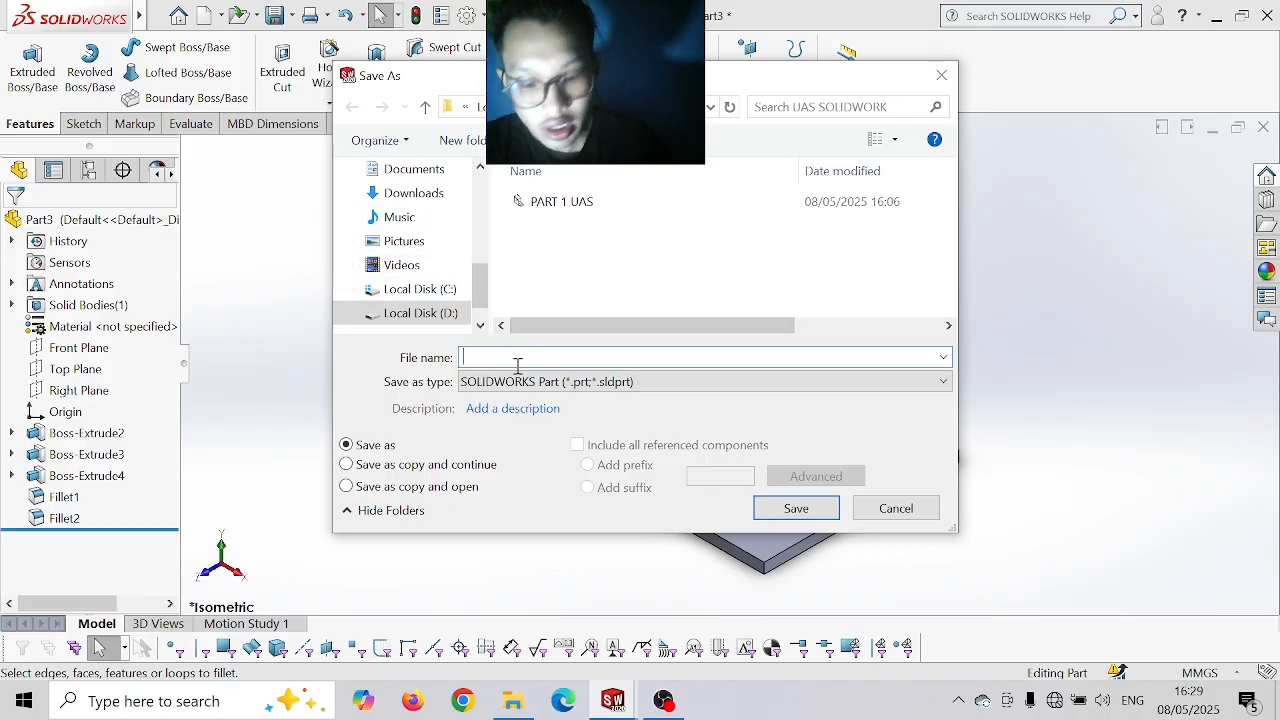
text(D)
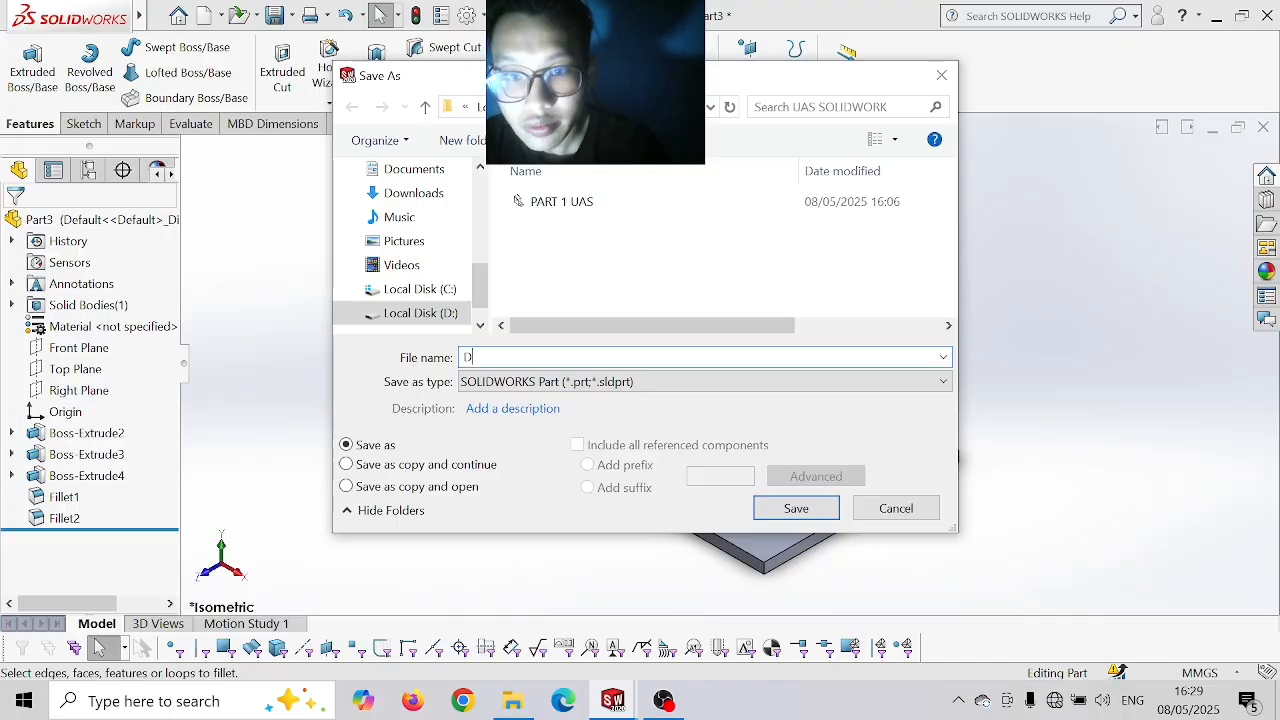
text(PA)
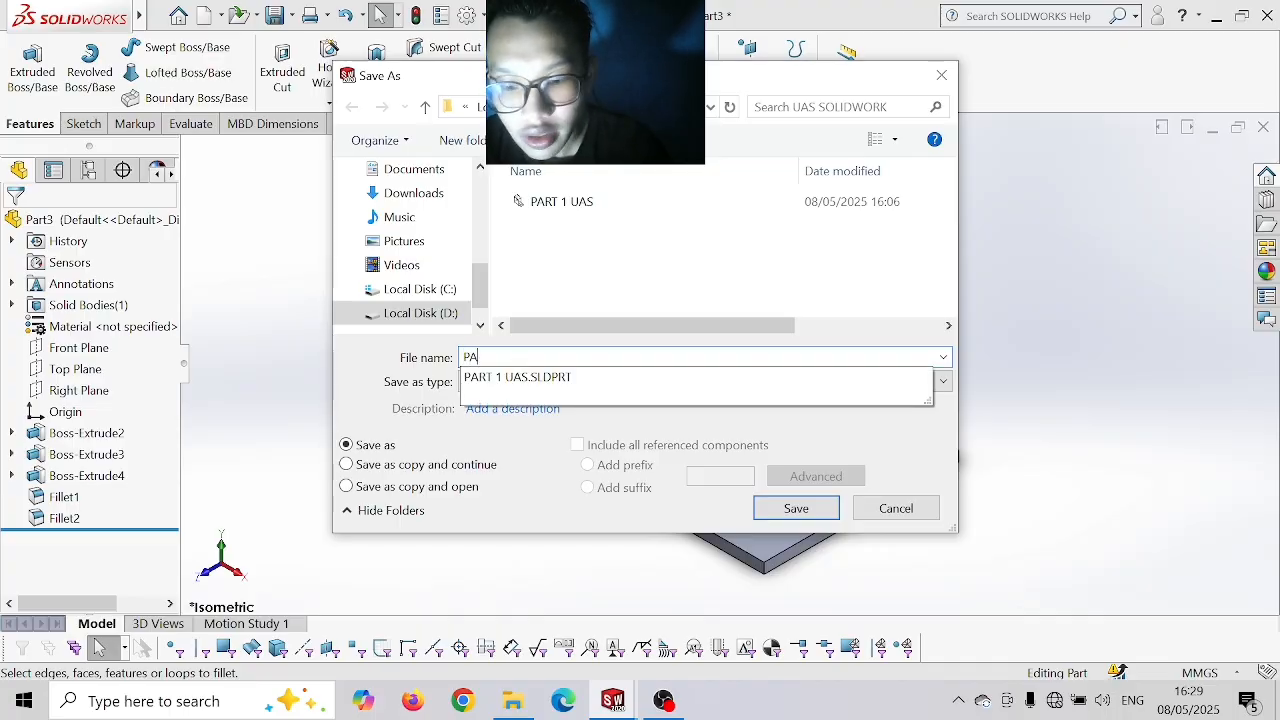
text(RT 2 DUDUKAN GRINDING)
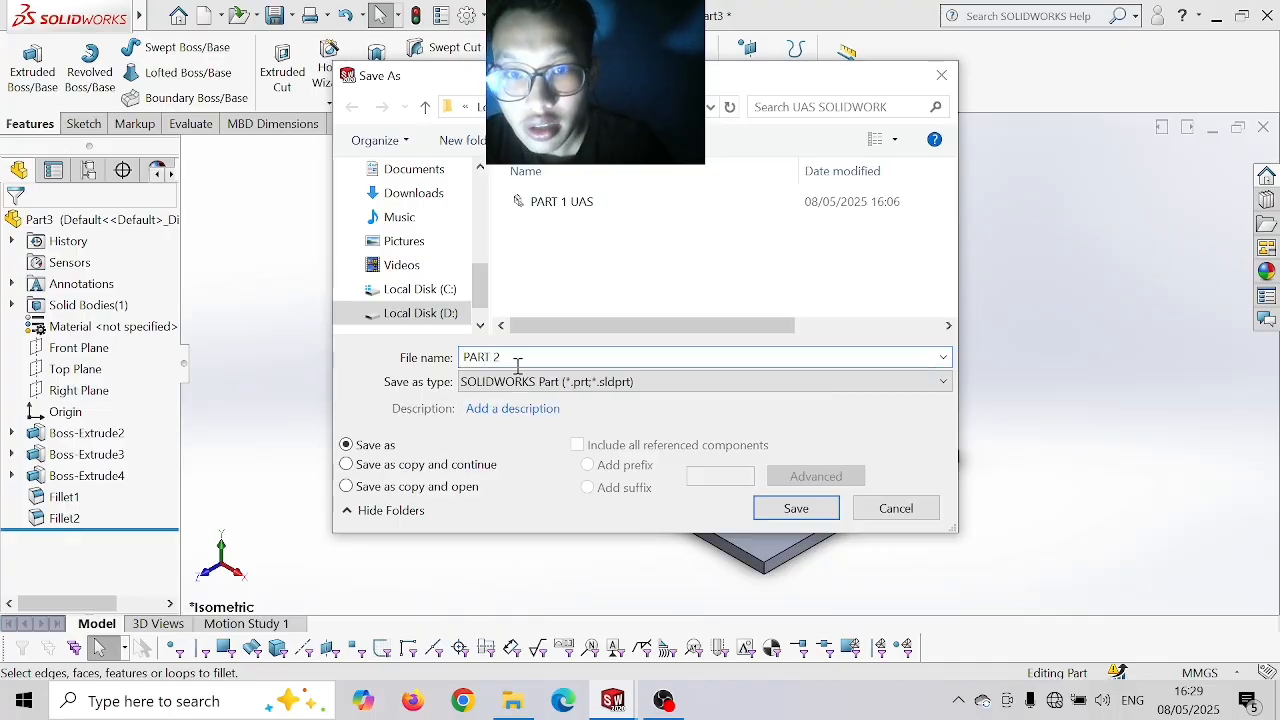
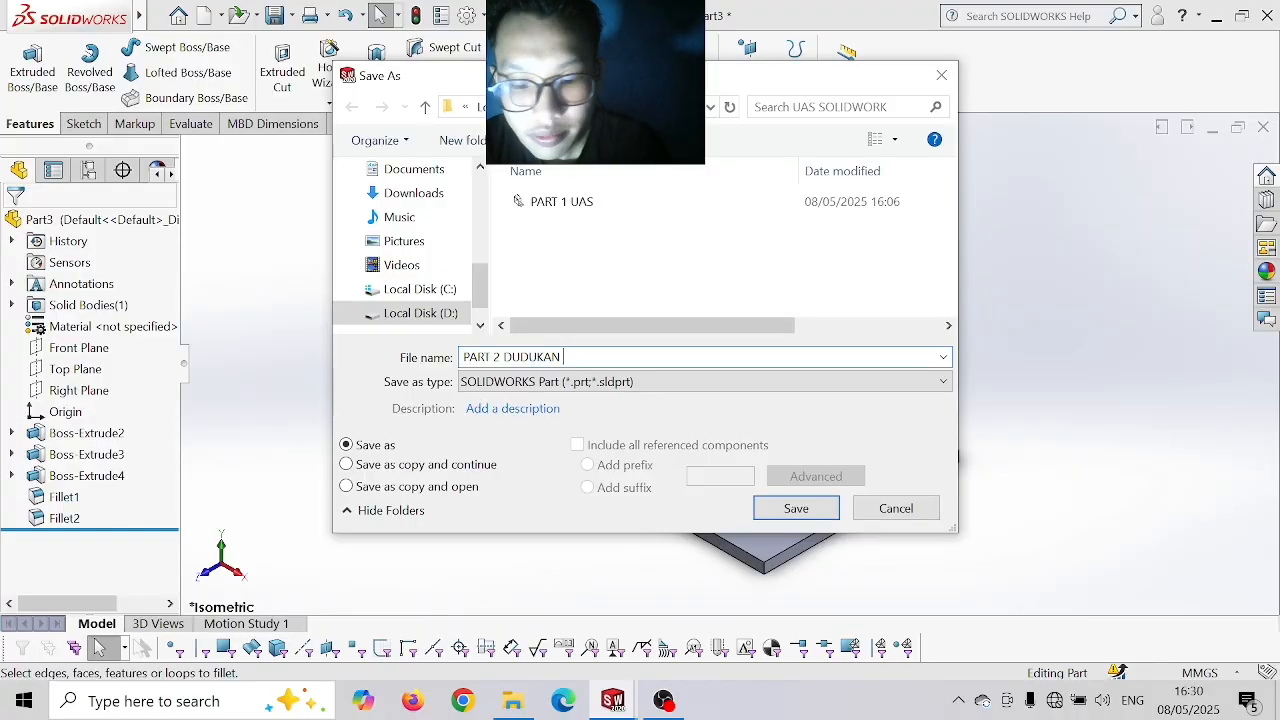
text(DUDUKAN GRINDING)
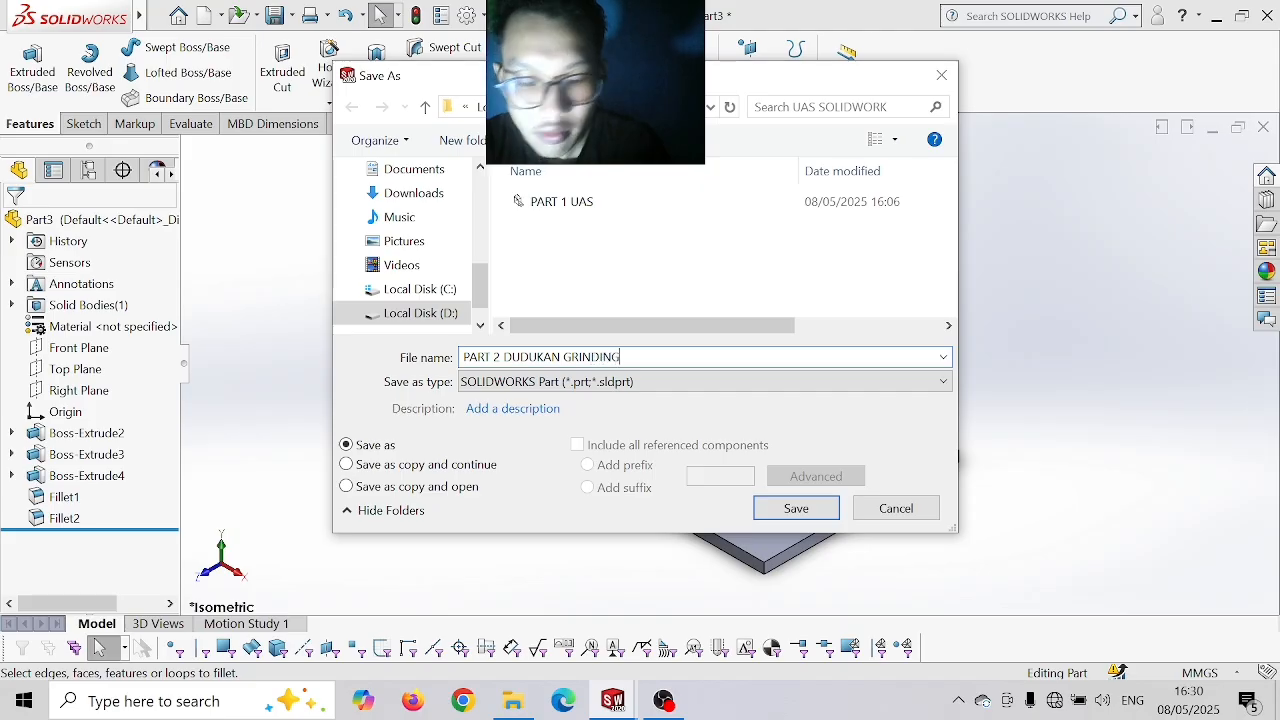
key(Return)
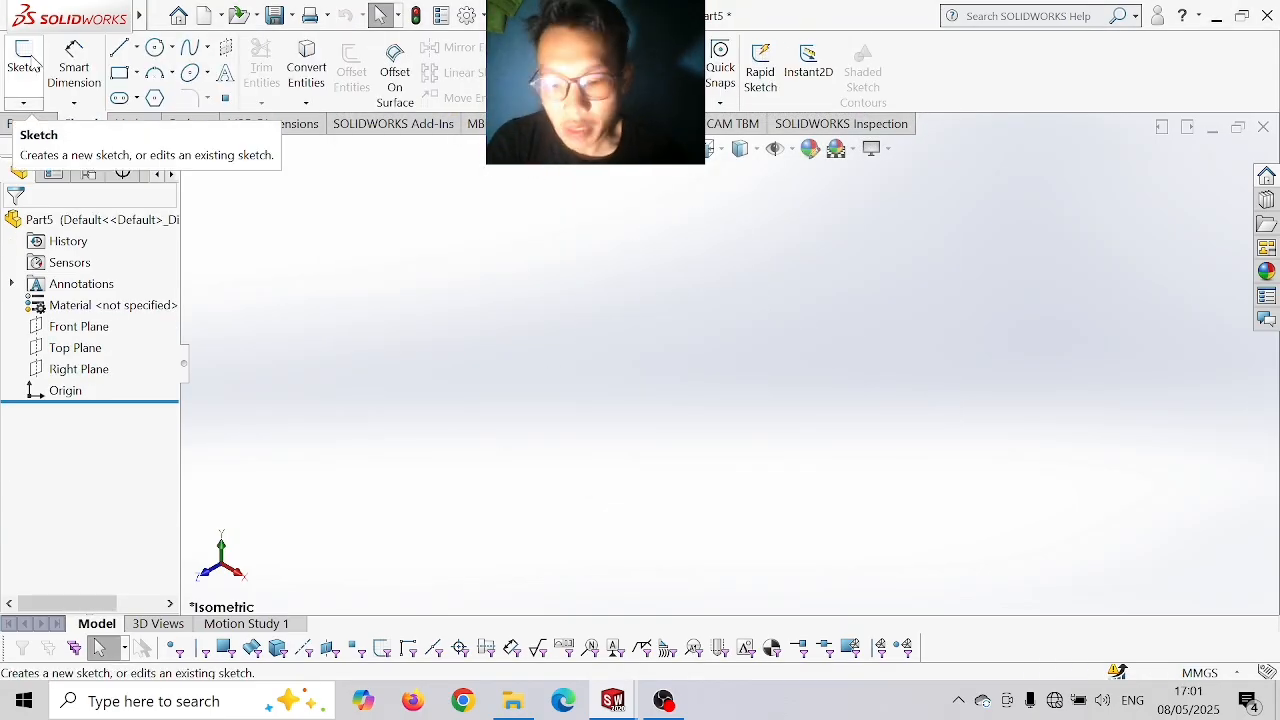
- Sketch two concentric circles centred on the origin of the Right Plane, with diameters of 125 mm and 100 mm
click(28, 62)
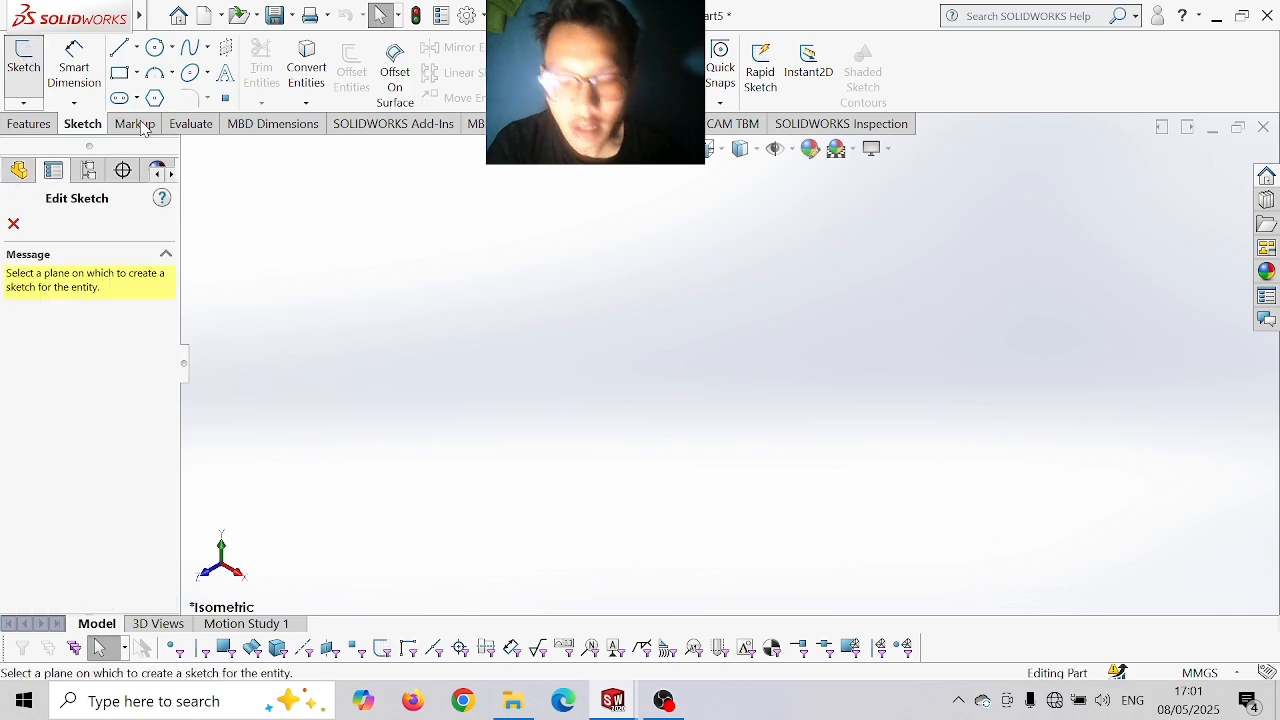
click(630, 352)
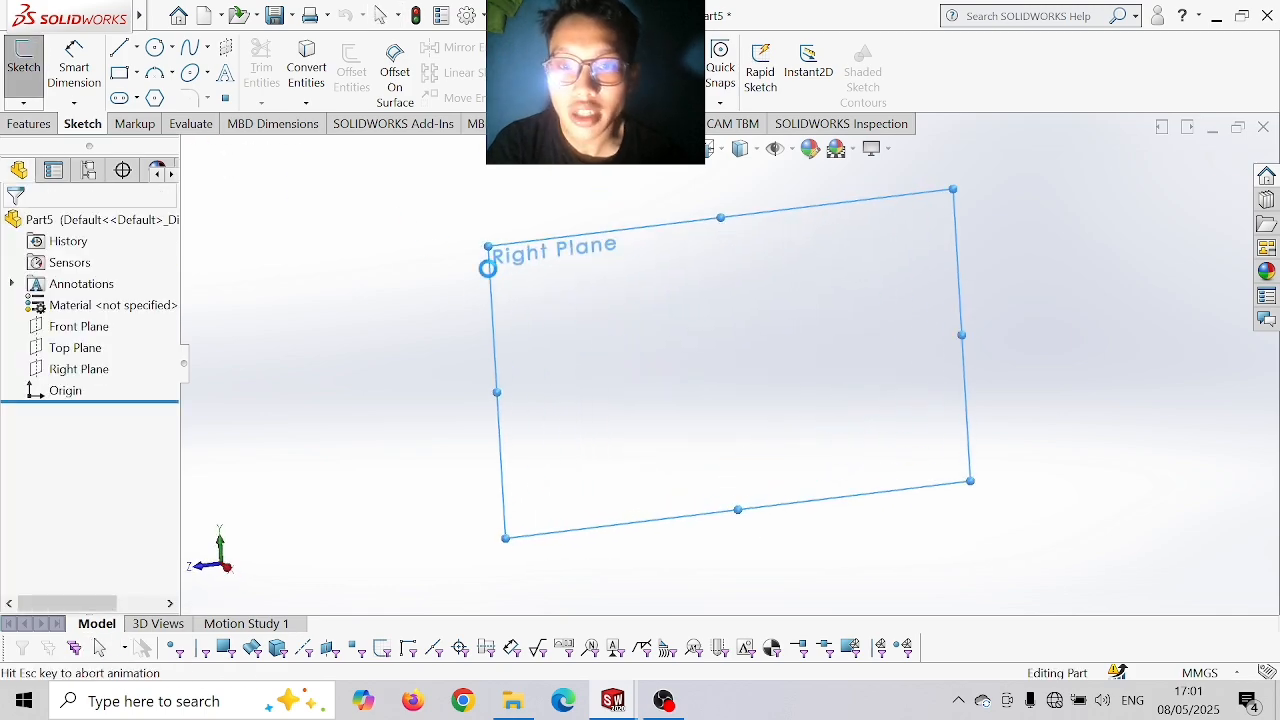
click(155, 48)
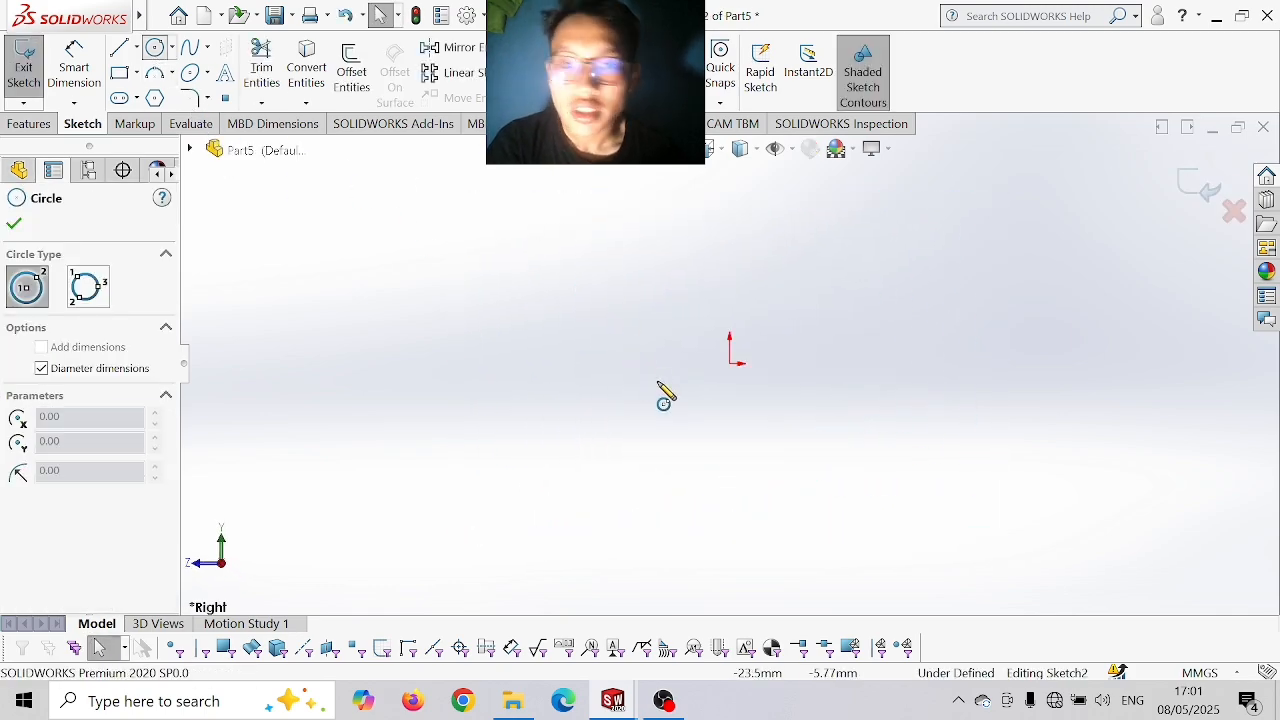
click(730, 363)
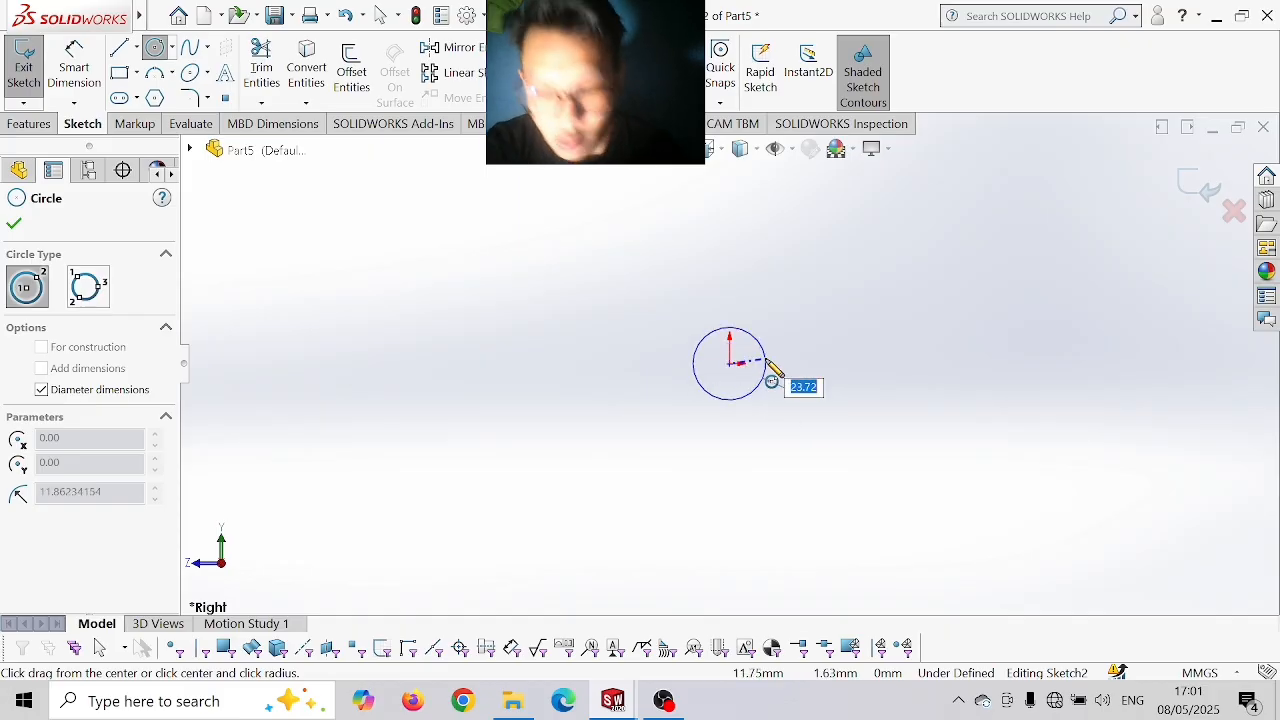
text(1)
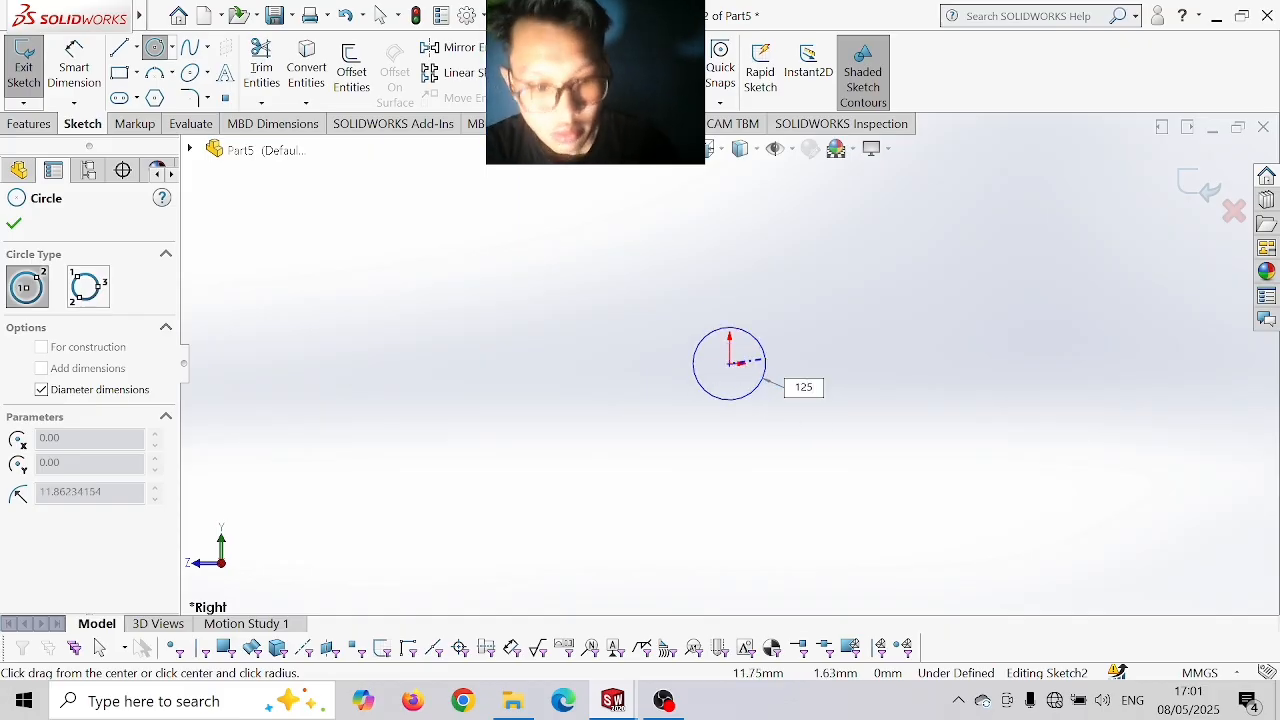
text(25)
key(Return)
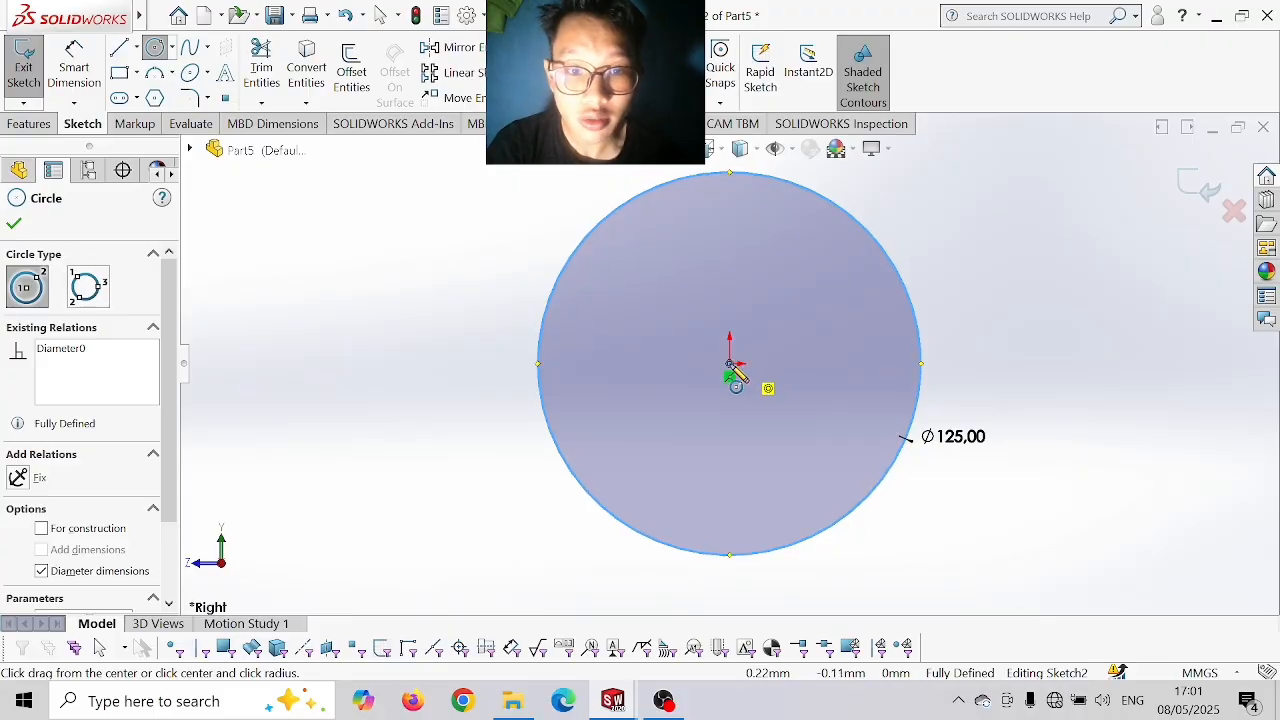
click(730, 363)
text(1)
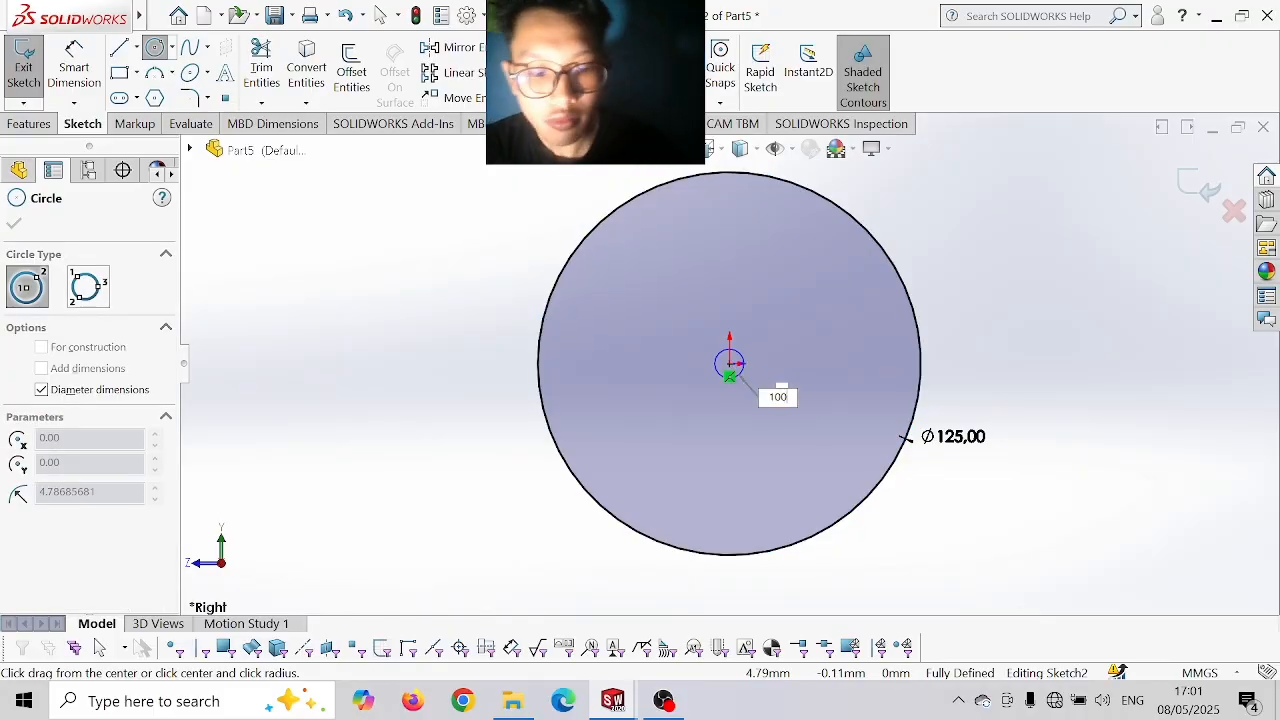
text(00)
key(Return)
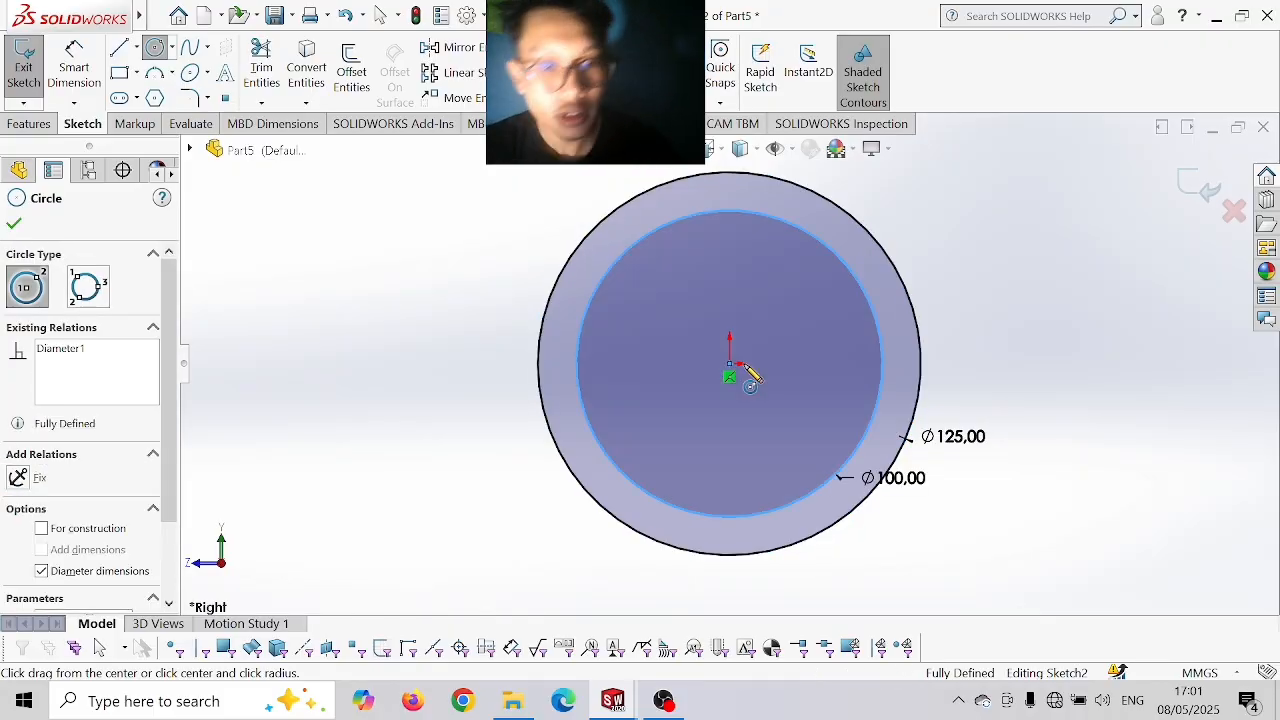
- Extrude the ring between the two circles to a blind depth of 25 mm
click(32, 124)
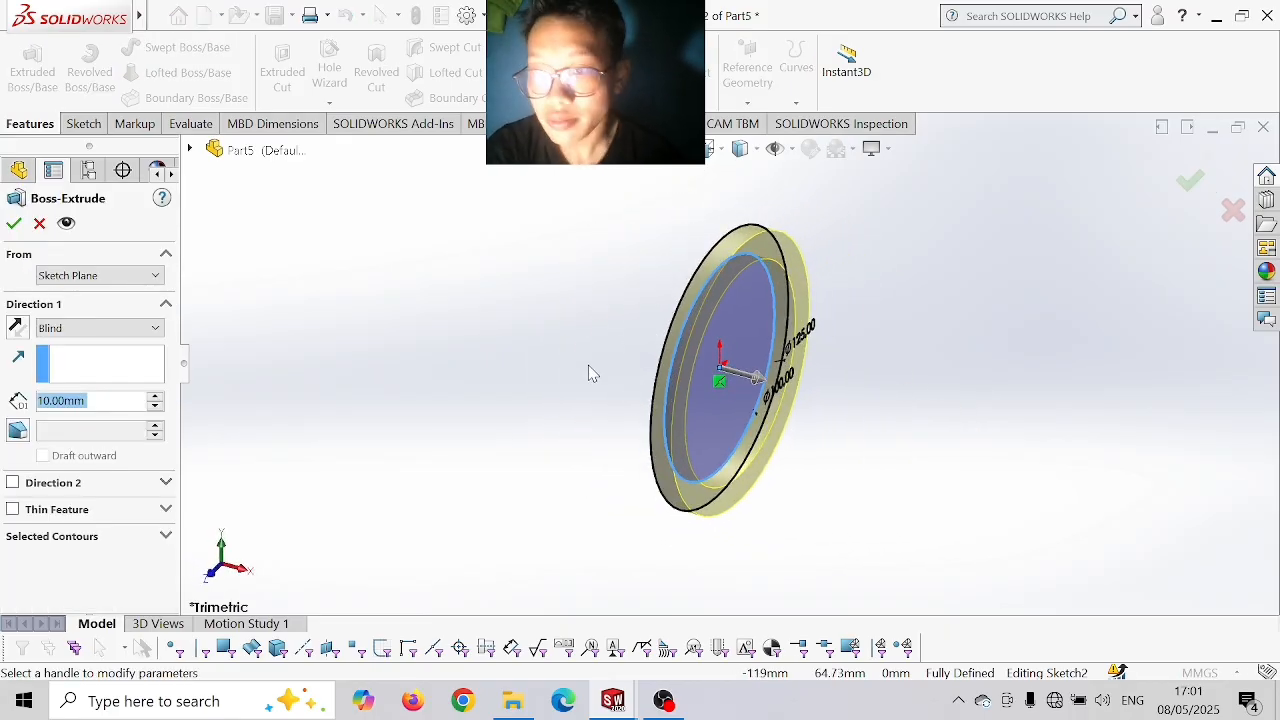
text(3)
key(BackSpace)
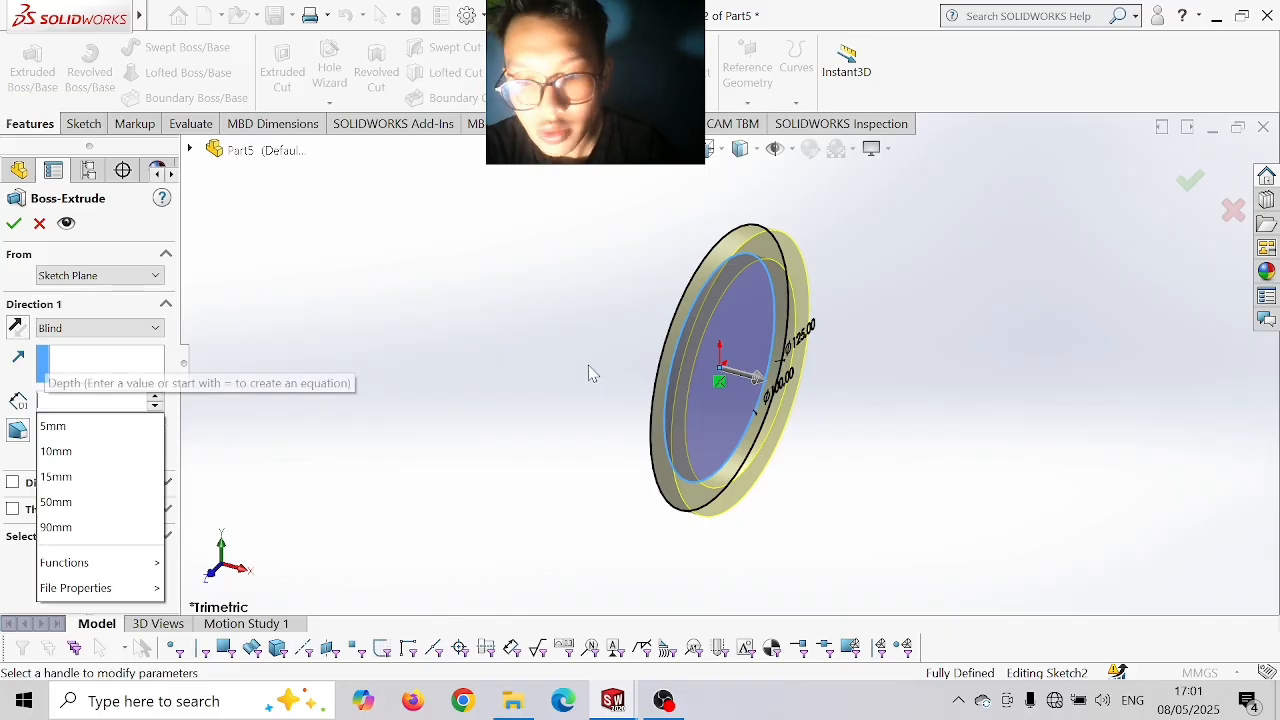
text(25)
key(Return)
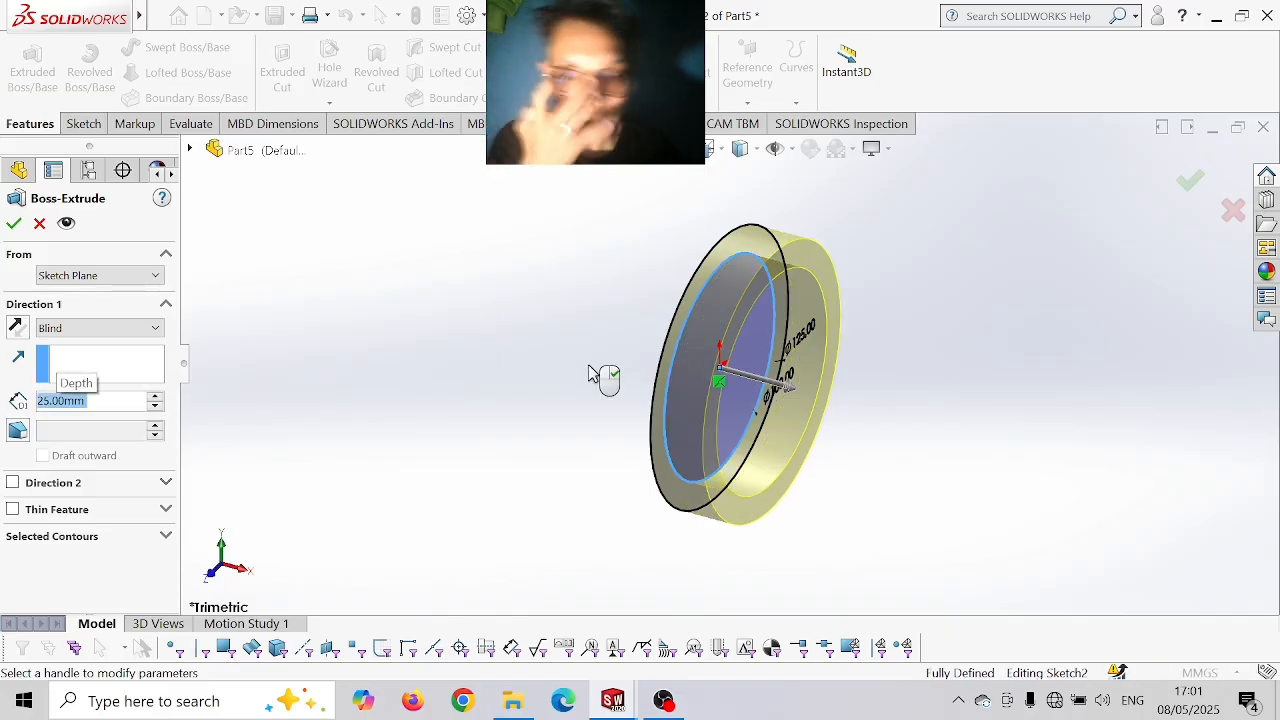
right_click(590, 374)
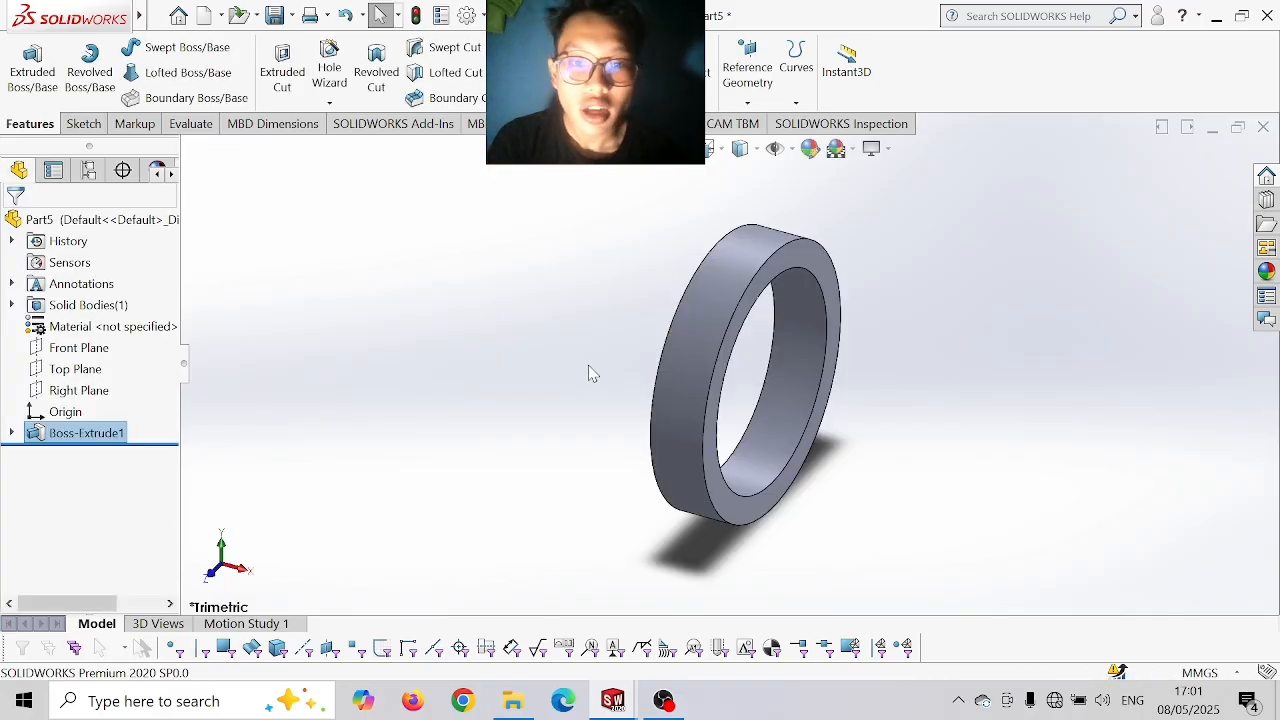
- Sketch two concentric circles of 100 mm and 105 mm diameter on the ring's front face, centred on the origin
click(718, 372)
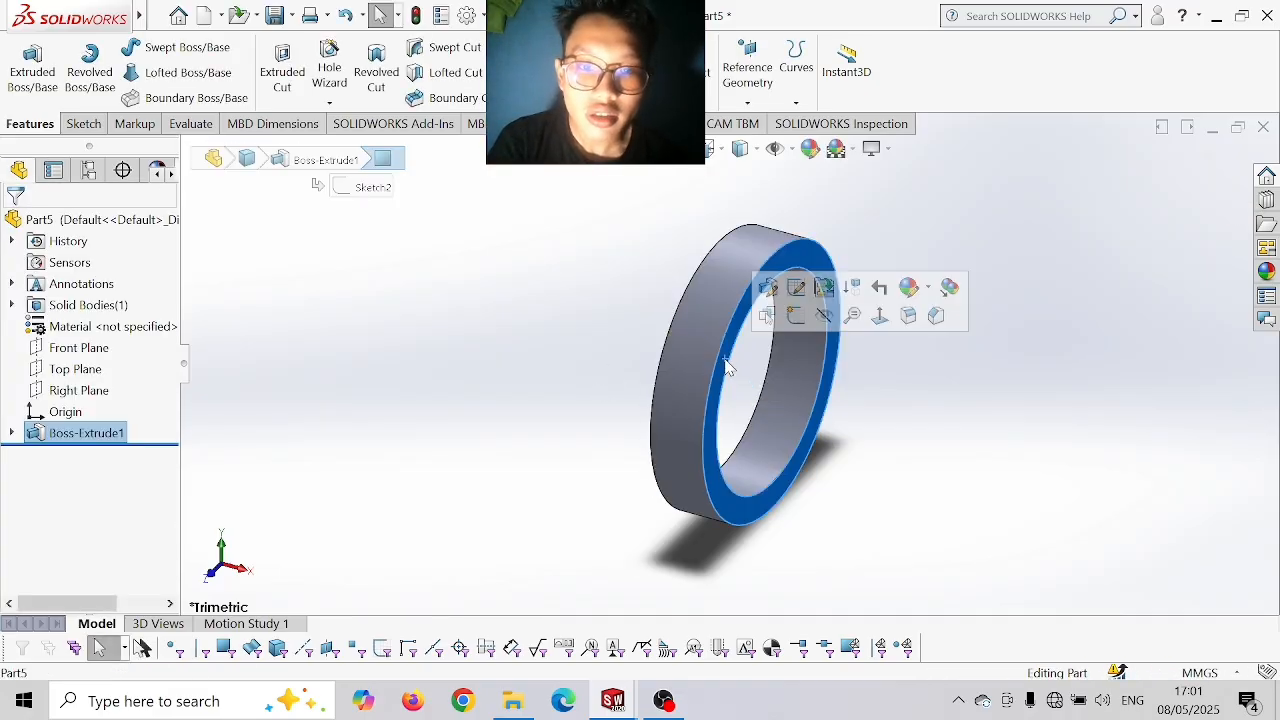
click(880, 316)
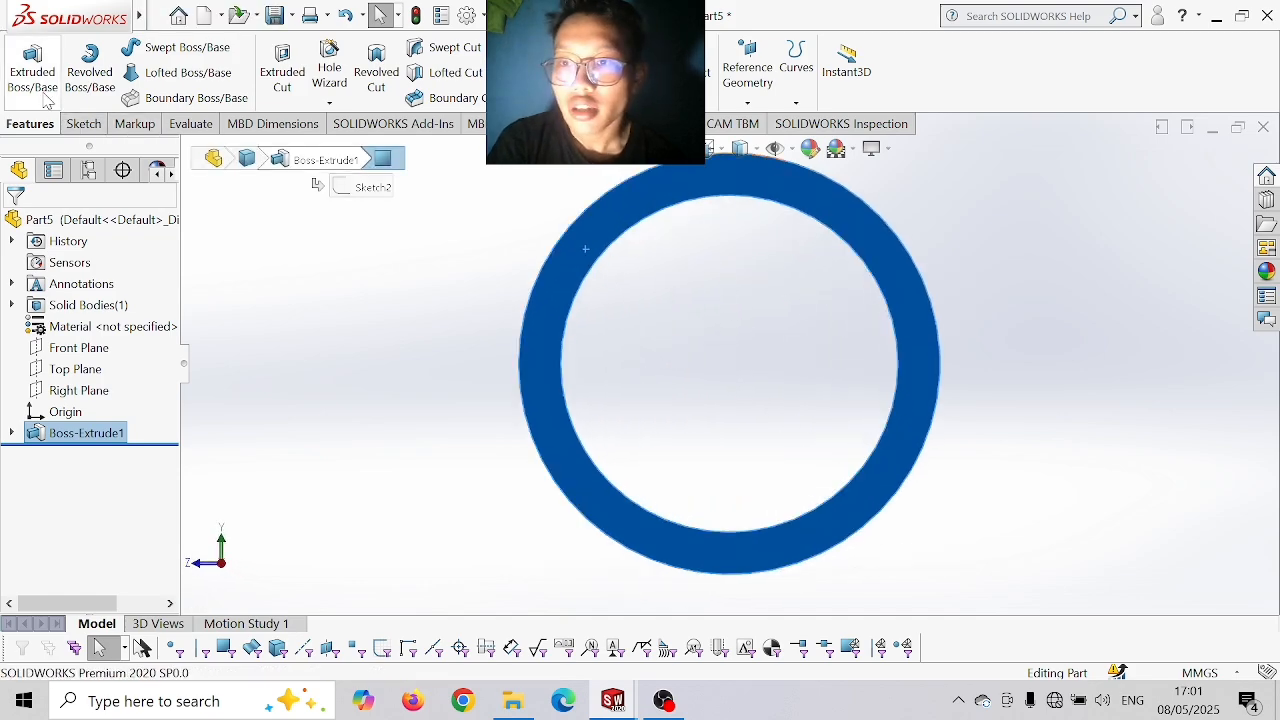
click(83, 123)
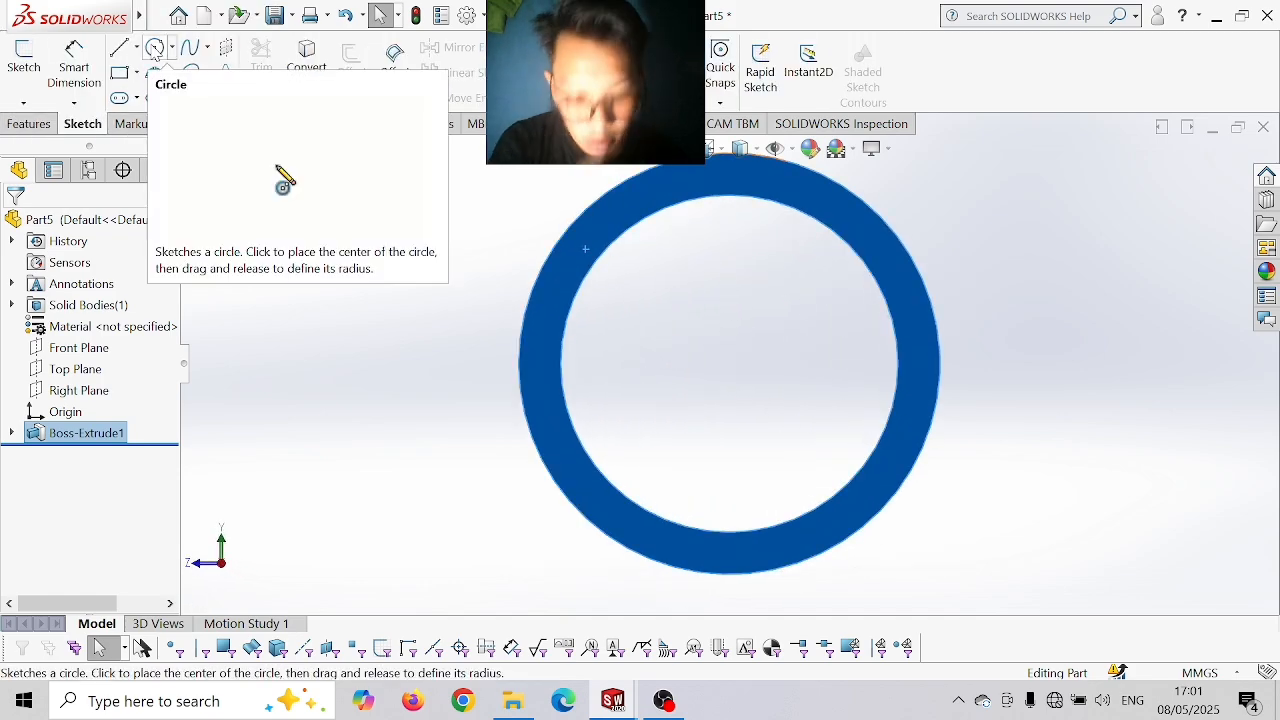
click(155, 50)
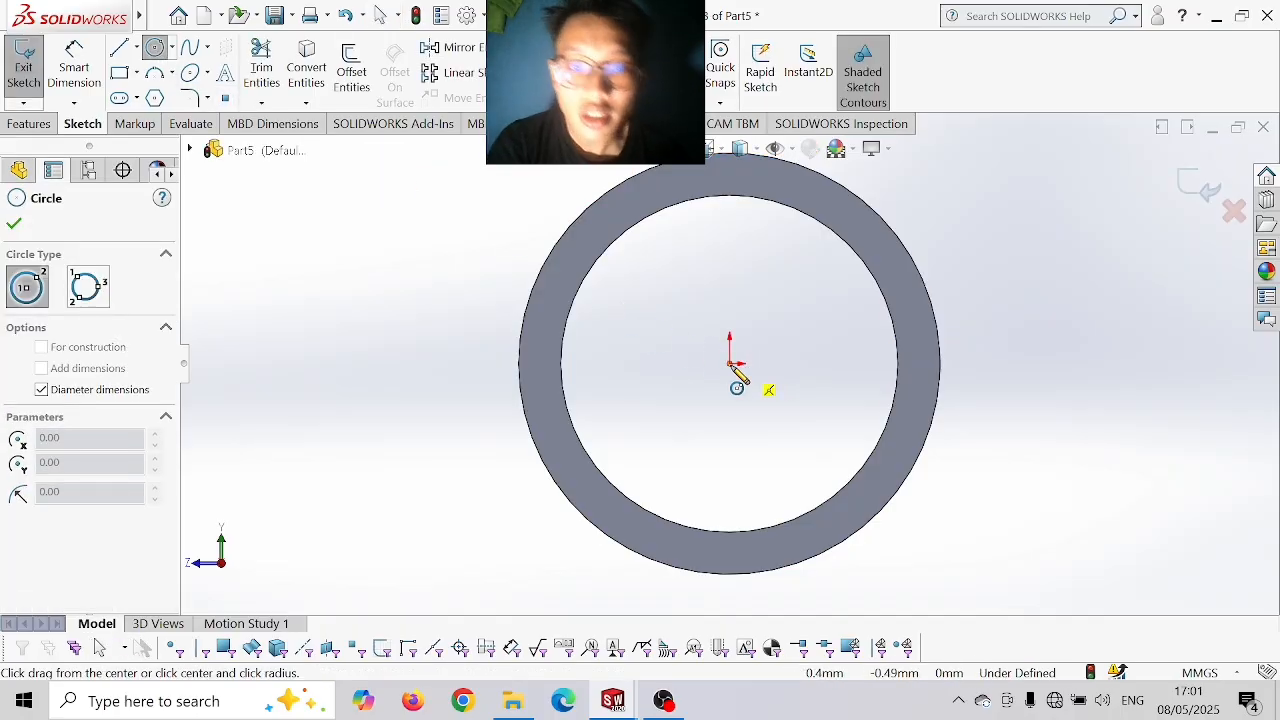
click(730, 364)
text(1)
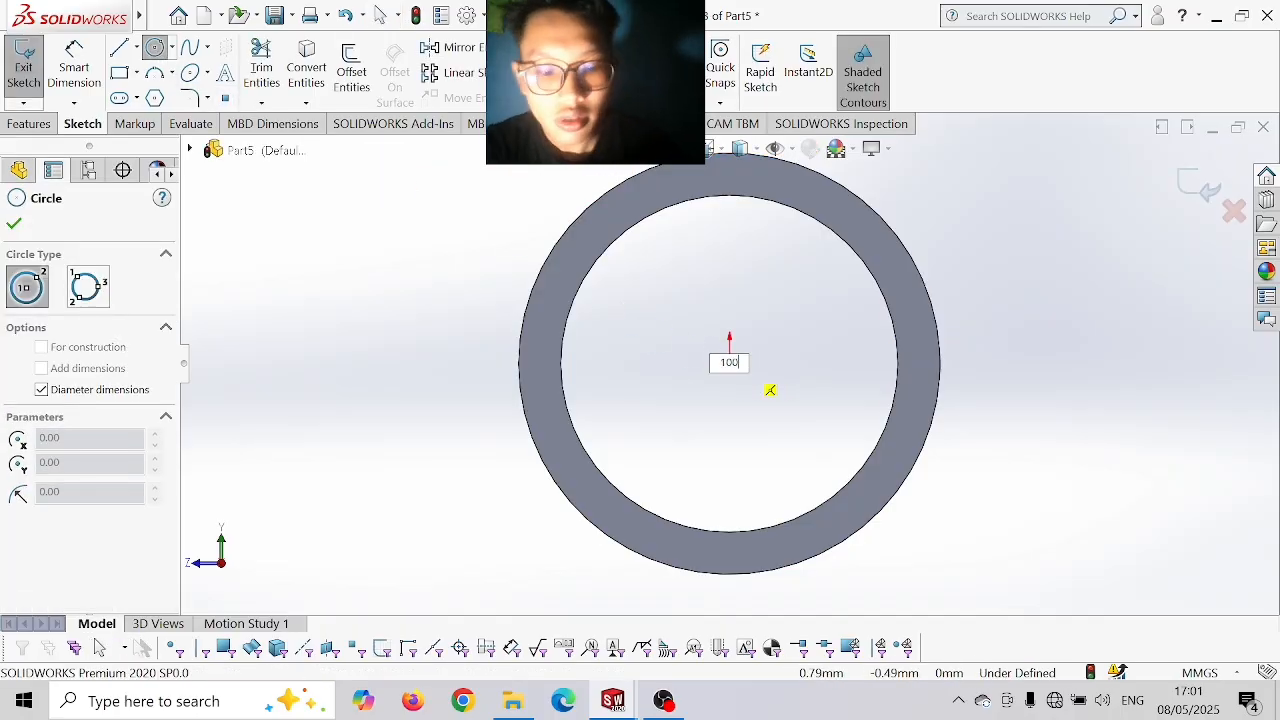
text(00)
key(Return)
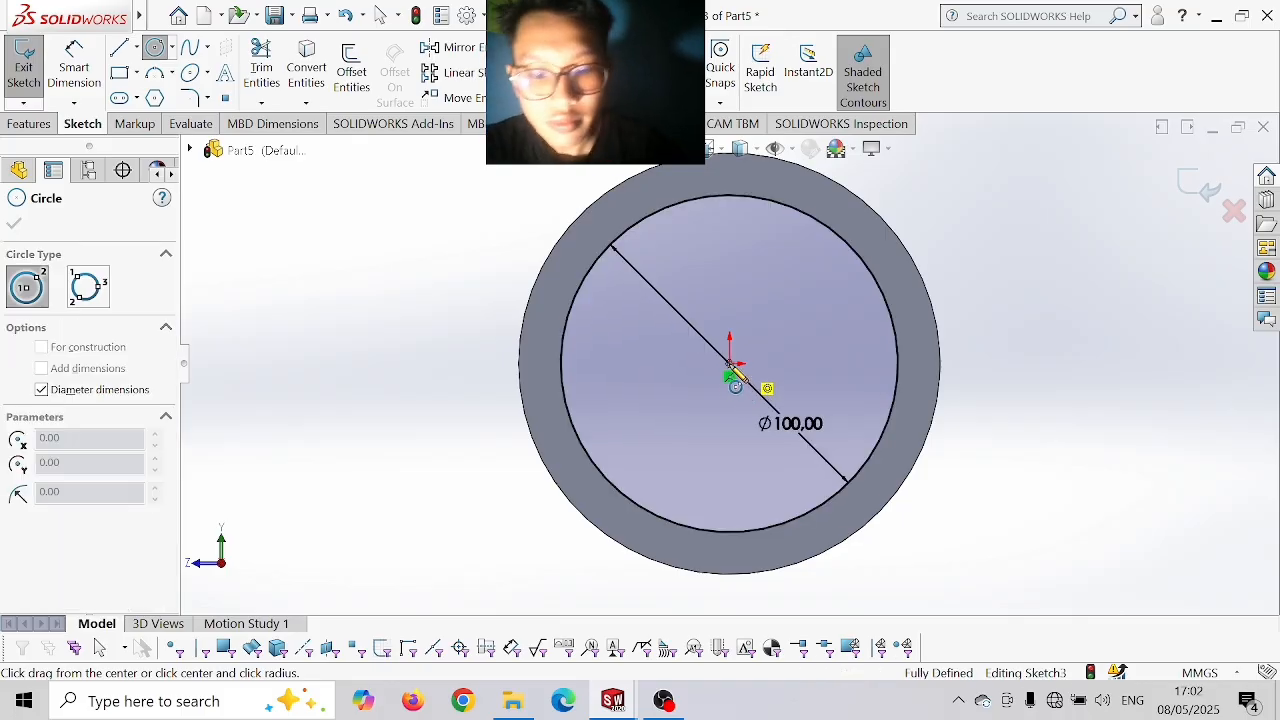
click(730, 372)
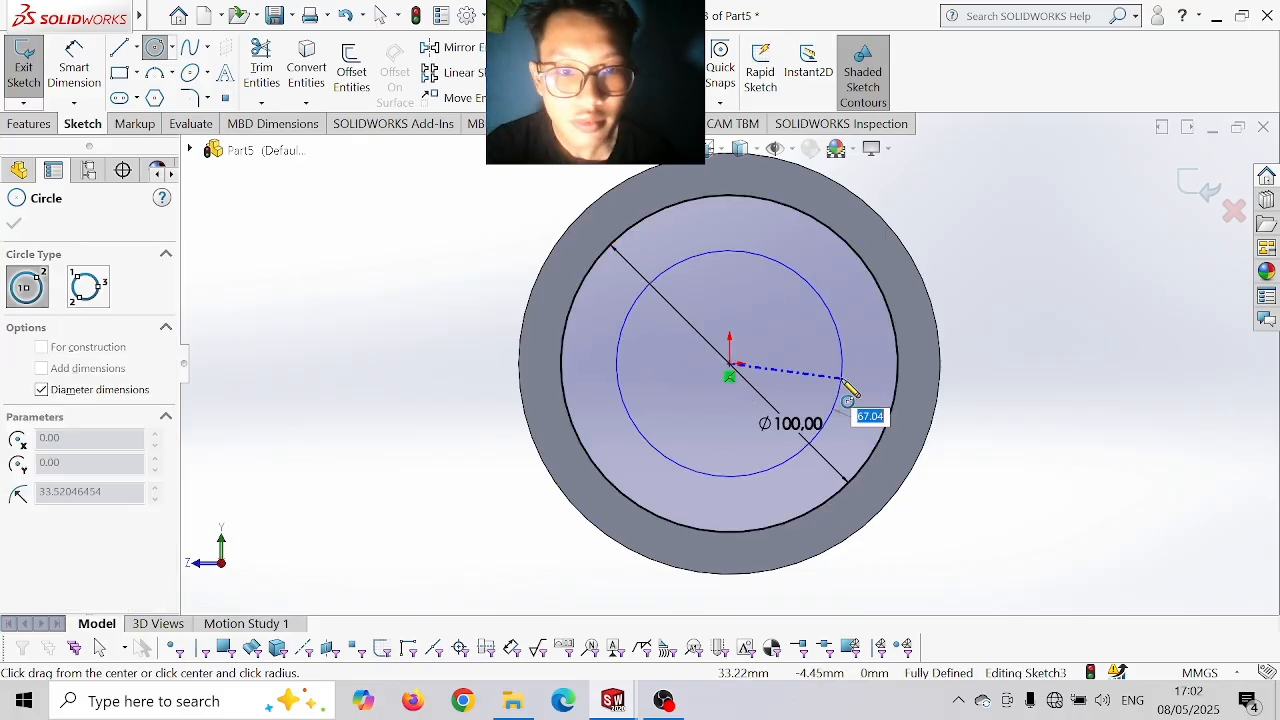
text(105)
key(Return)
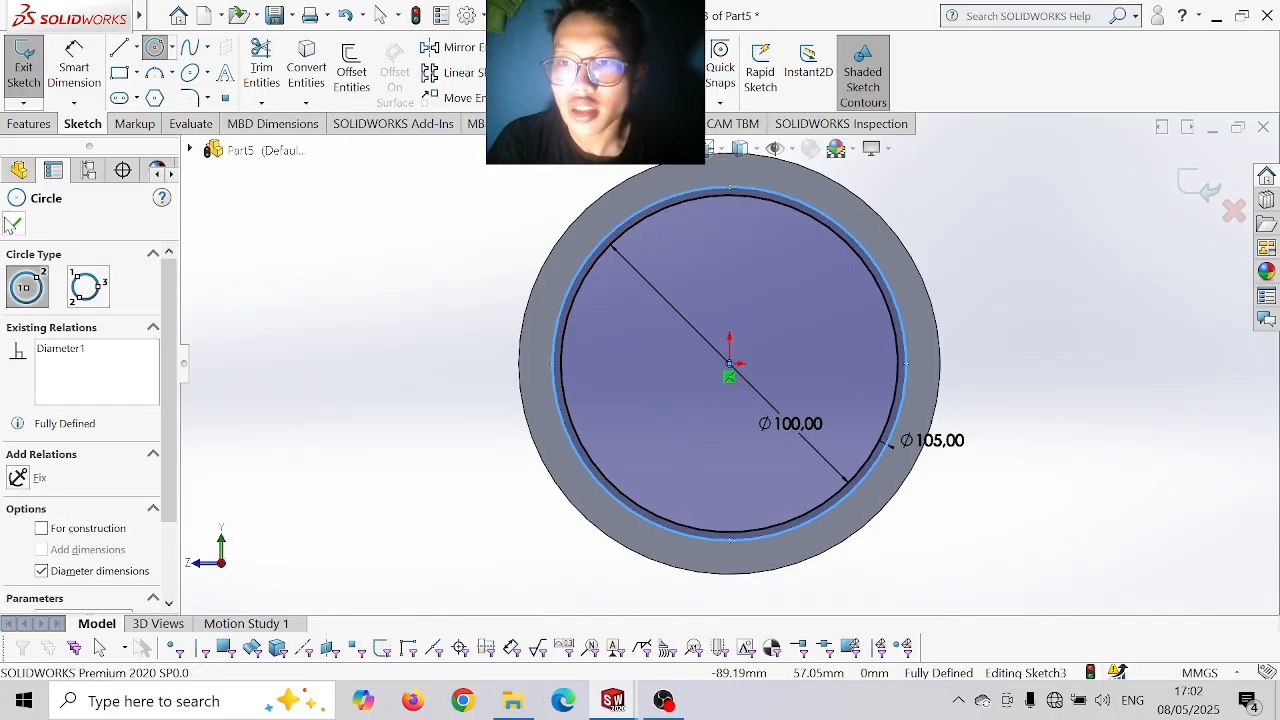
click(13, 224)
- Extrude the thin ring between the 100 mm and 105 mm circles outward by 125 mm, merged with the existing ring
click(29, 123)
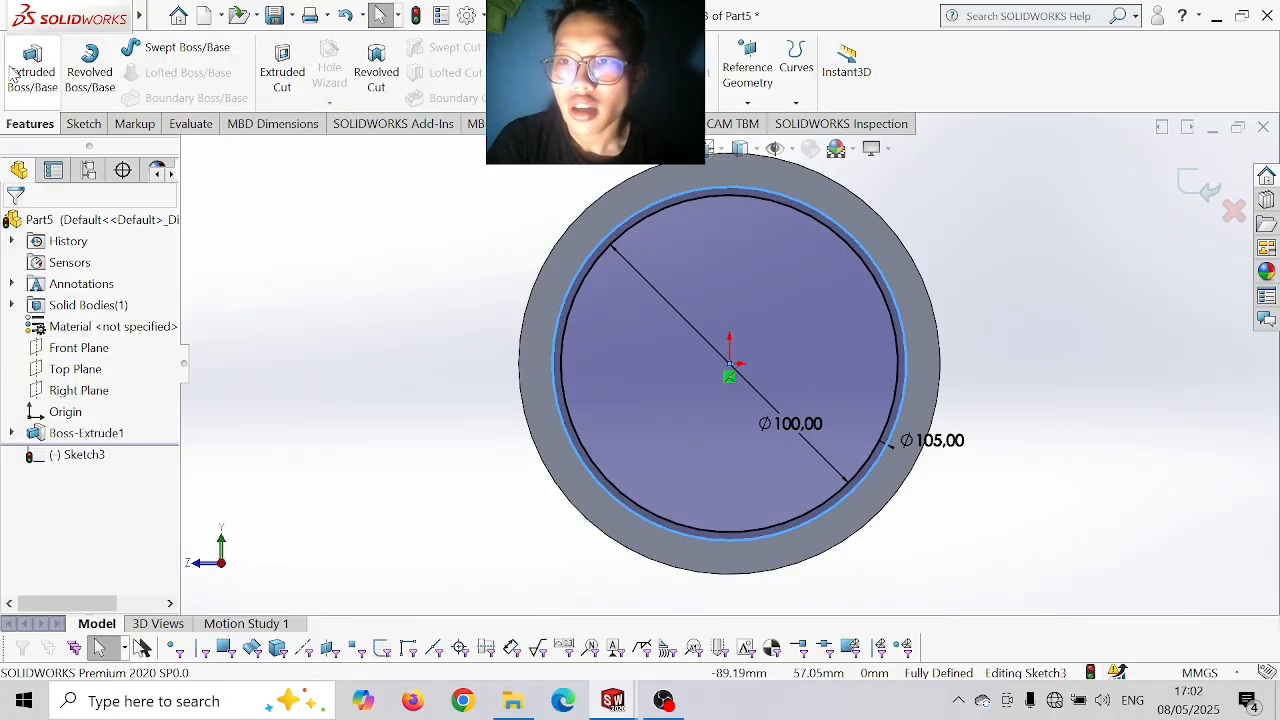
click(12, 72)
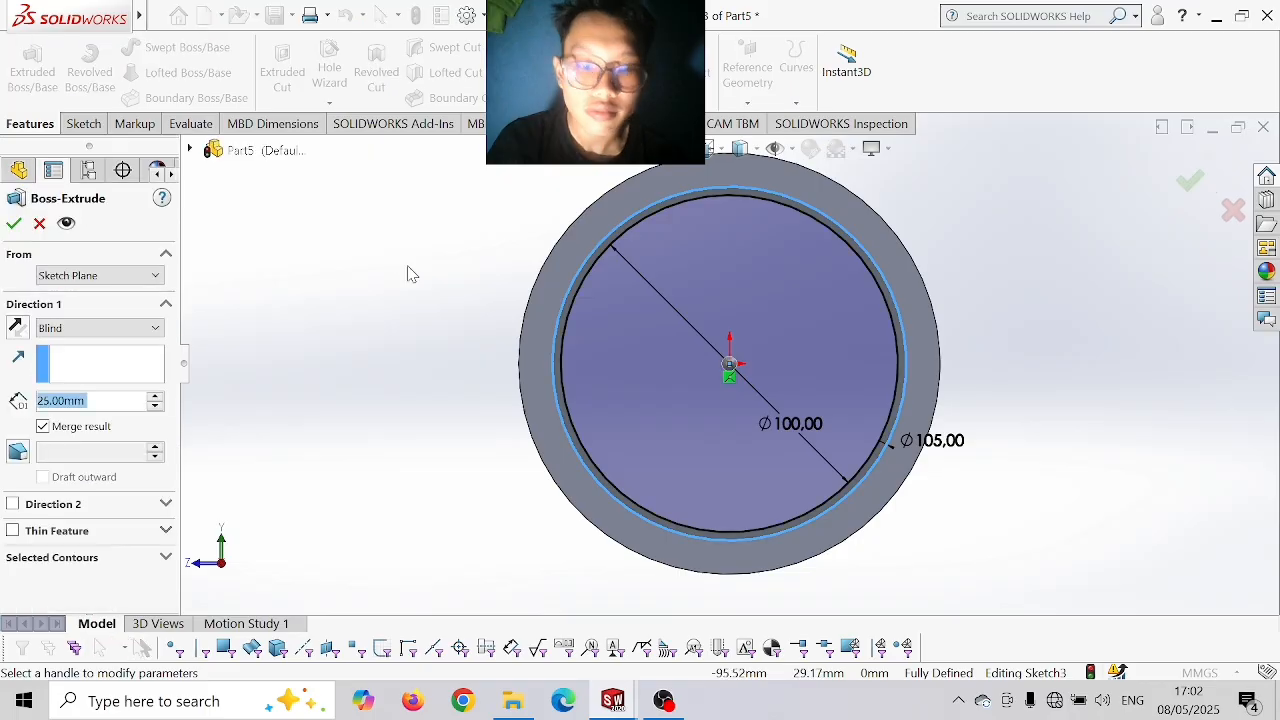
click(110, 400)
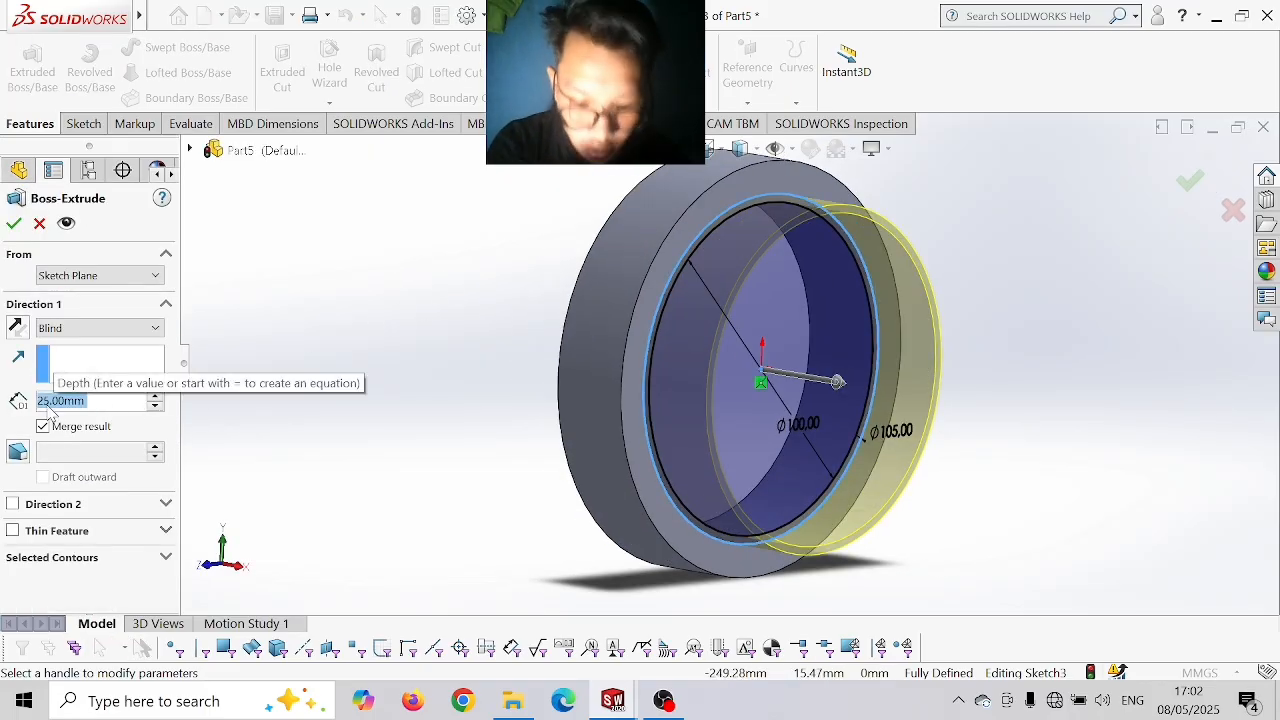
text(120)
key(Return)
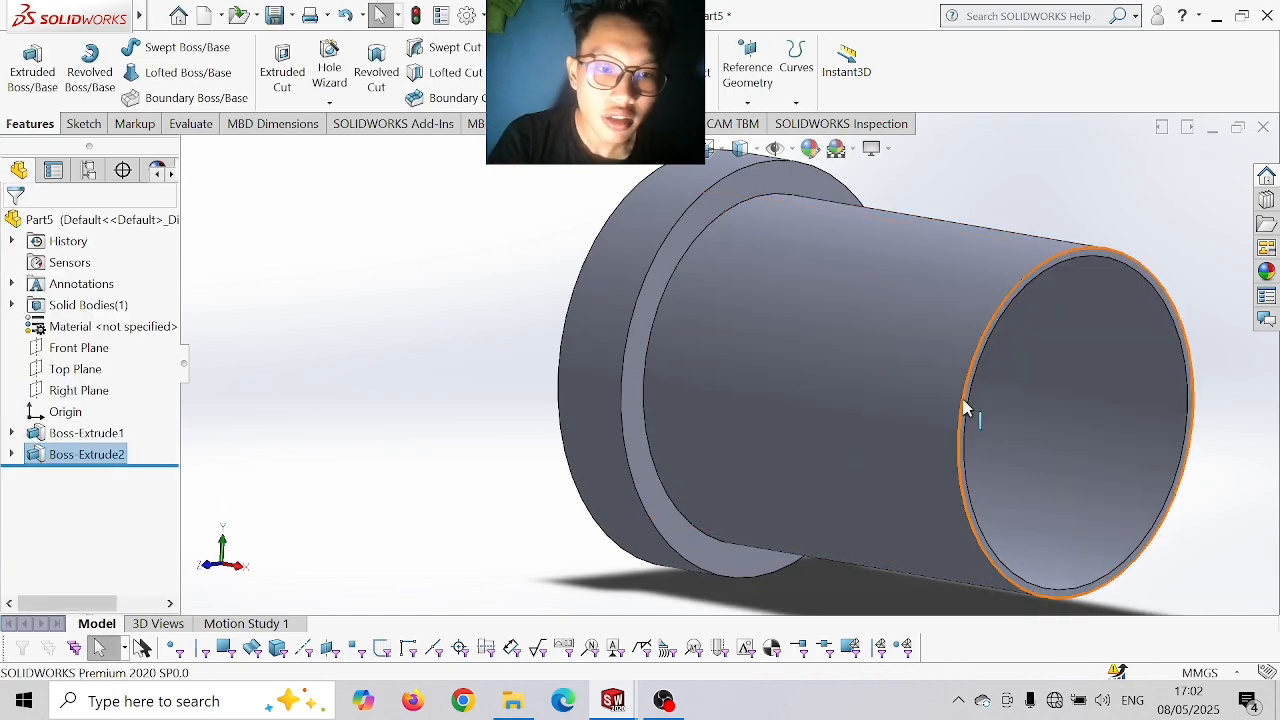
- Sketch two concentric circles of 100 mm and 190 mm diameter on the thin tube's end face, centred on the origin
scroll(971, 400, down, 3)
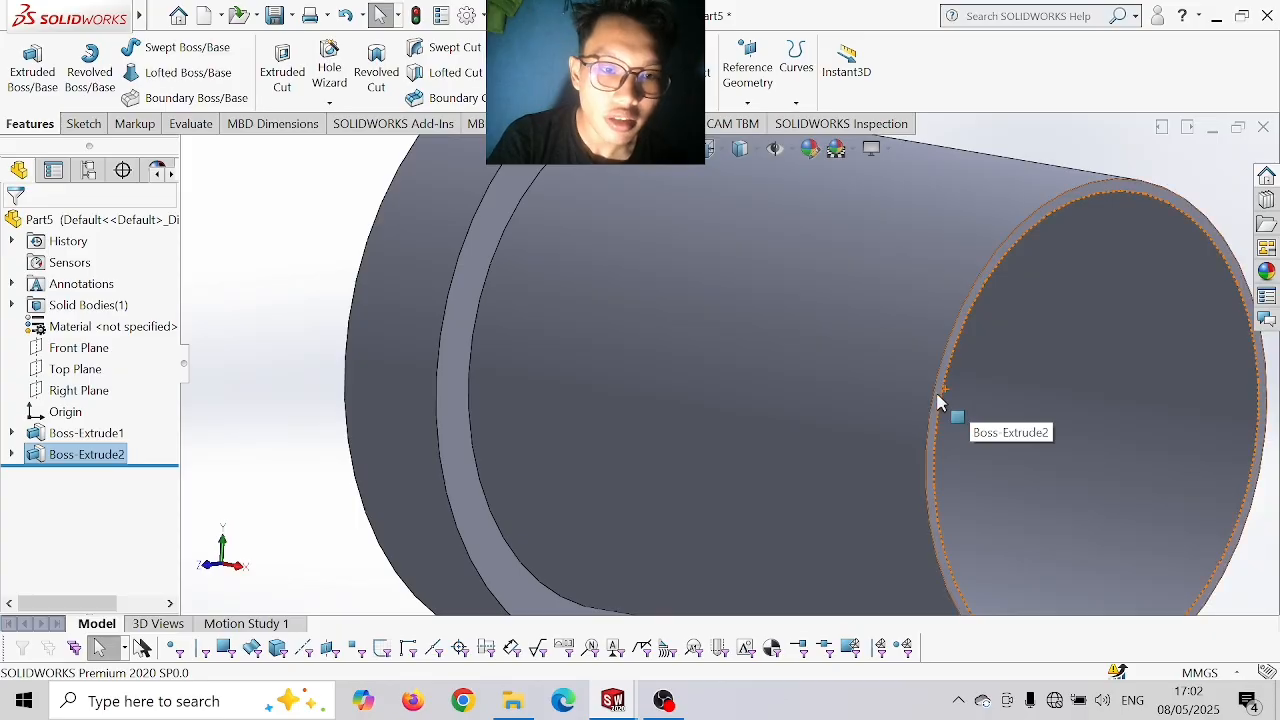
click(945, 400)
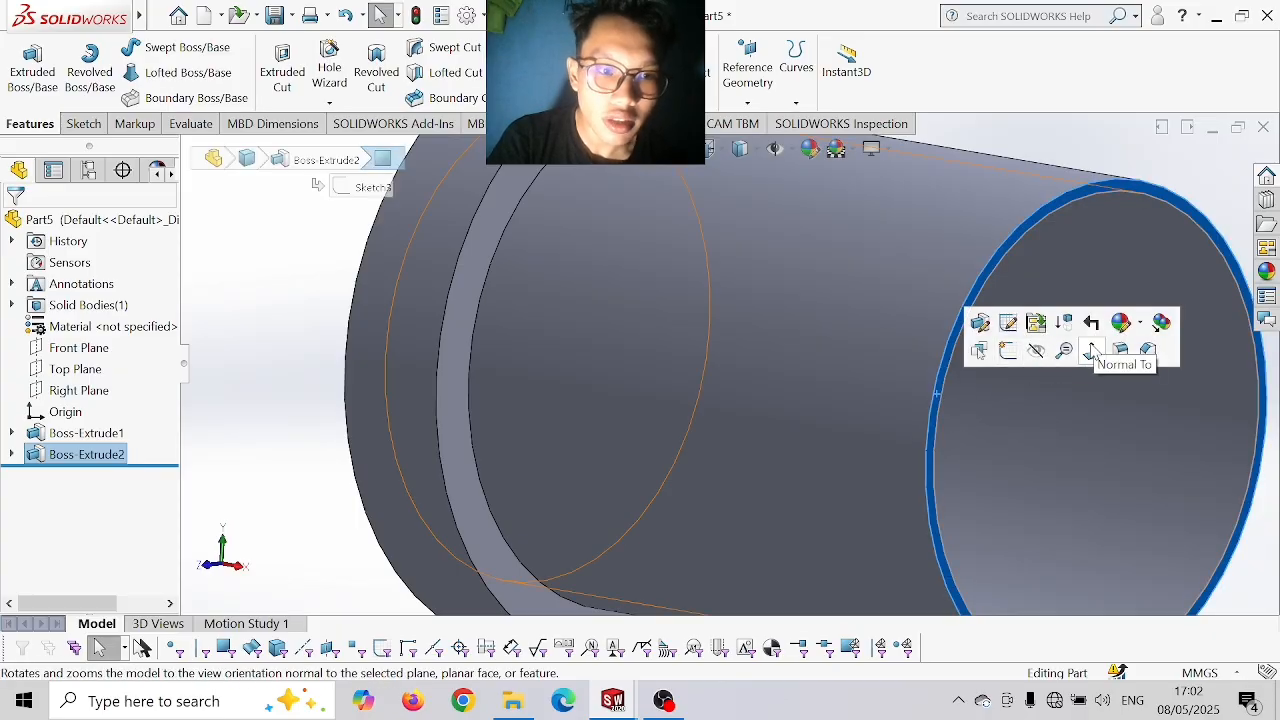
click(1091, 350)
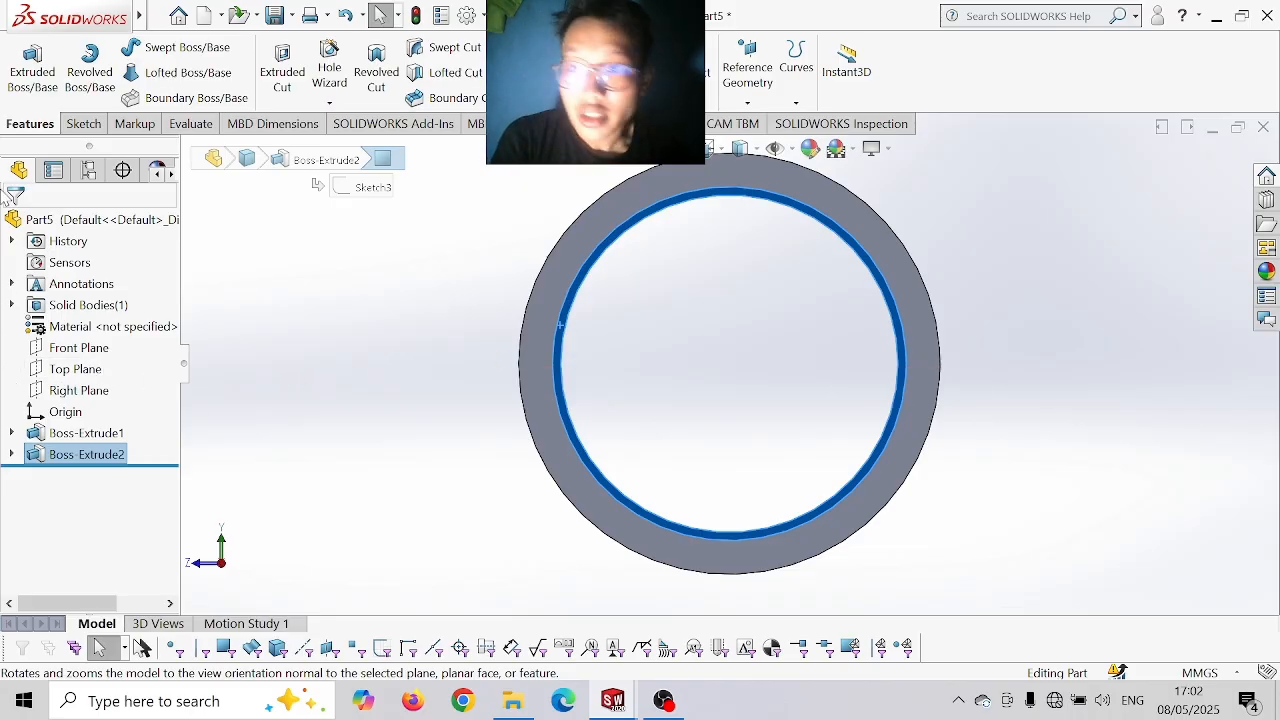
click(83, 124)
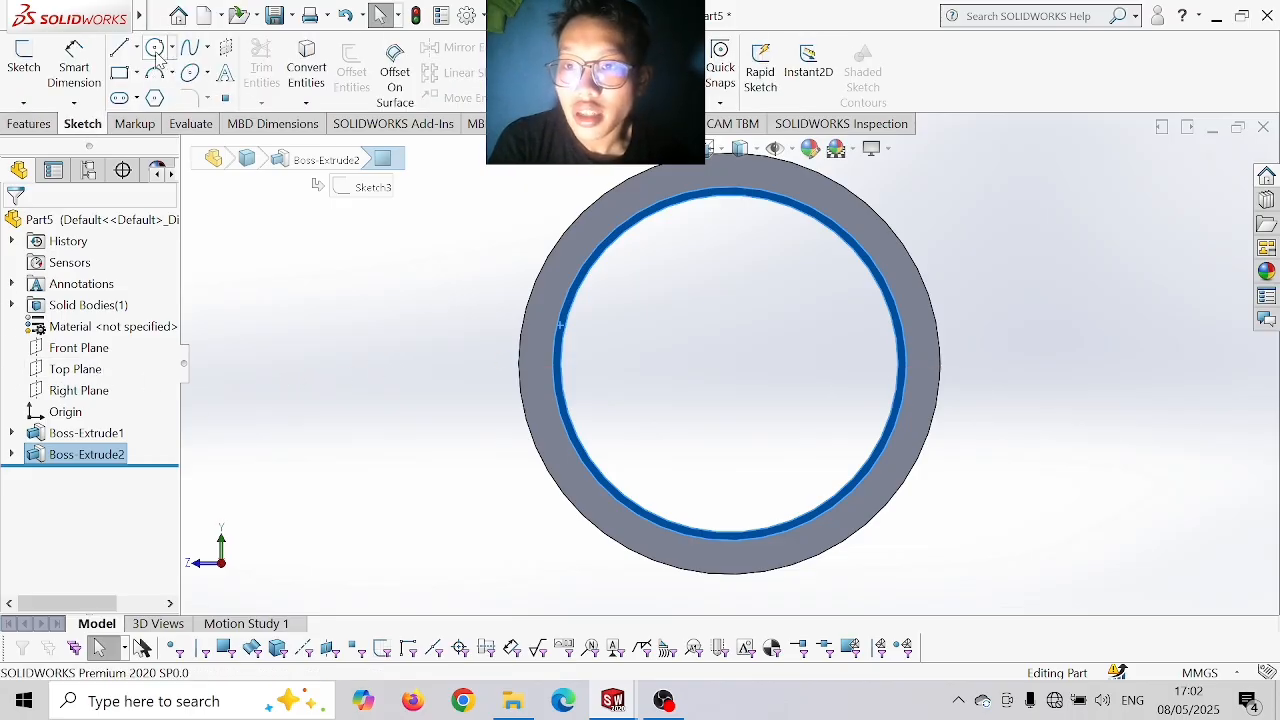
click(156, 50)
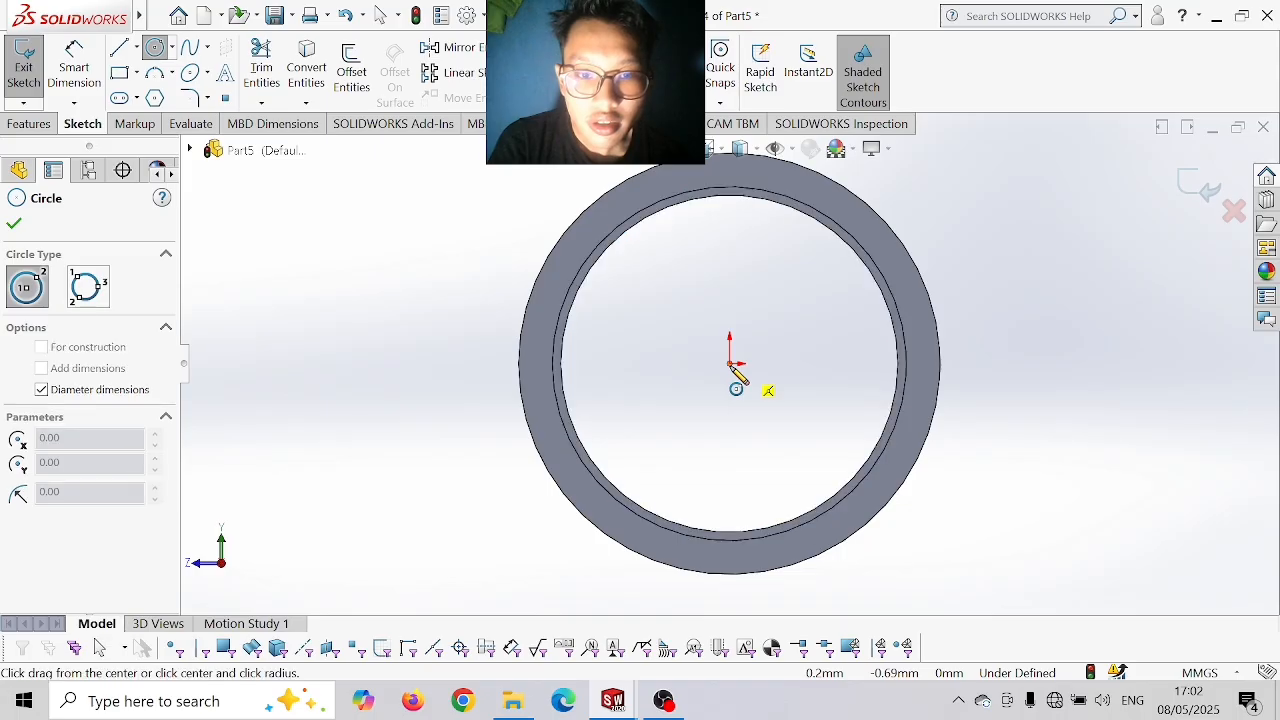
drag(730, 364, 755, 372)
text(100)
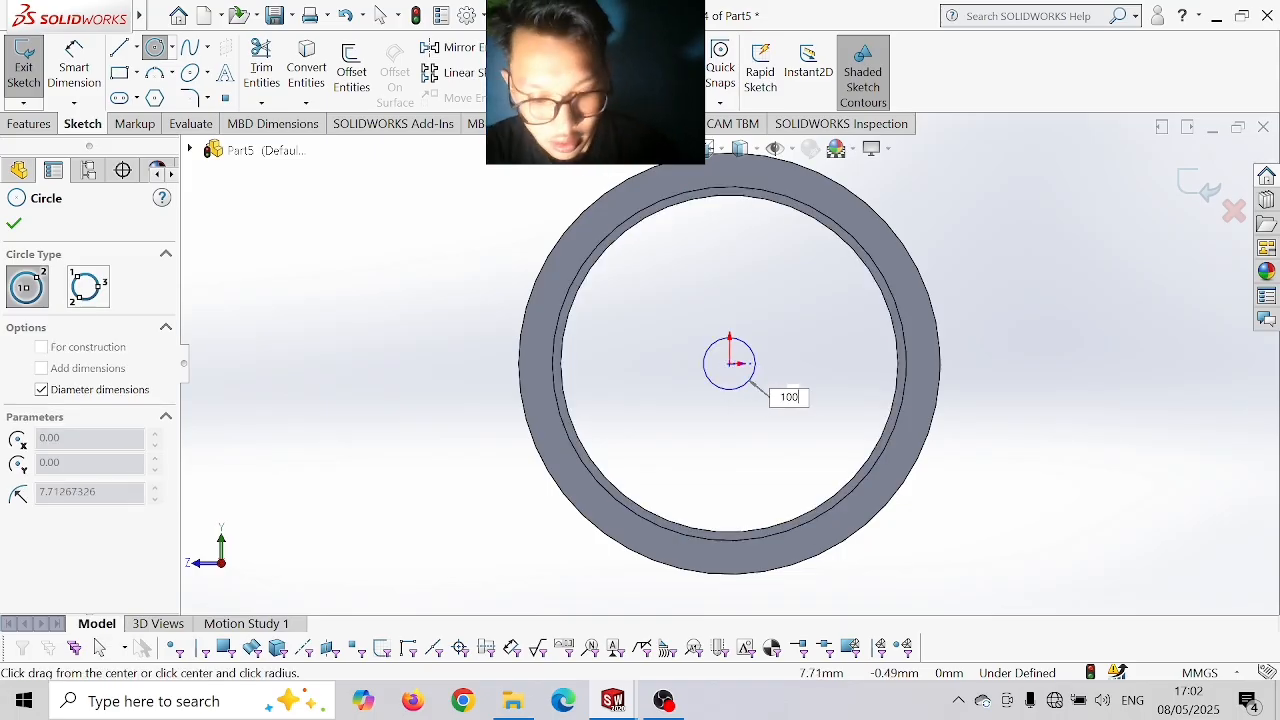
key(Return)
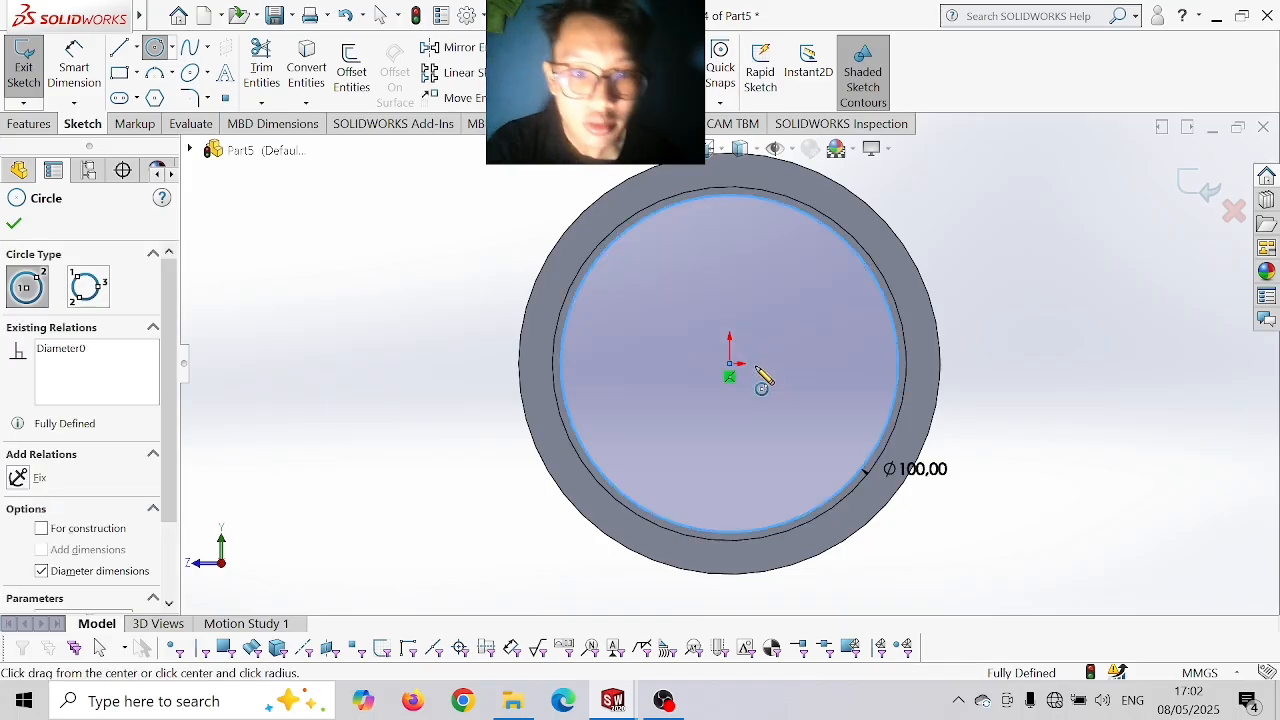
click(730, 364)
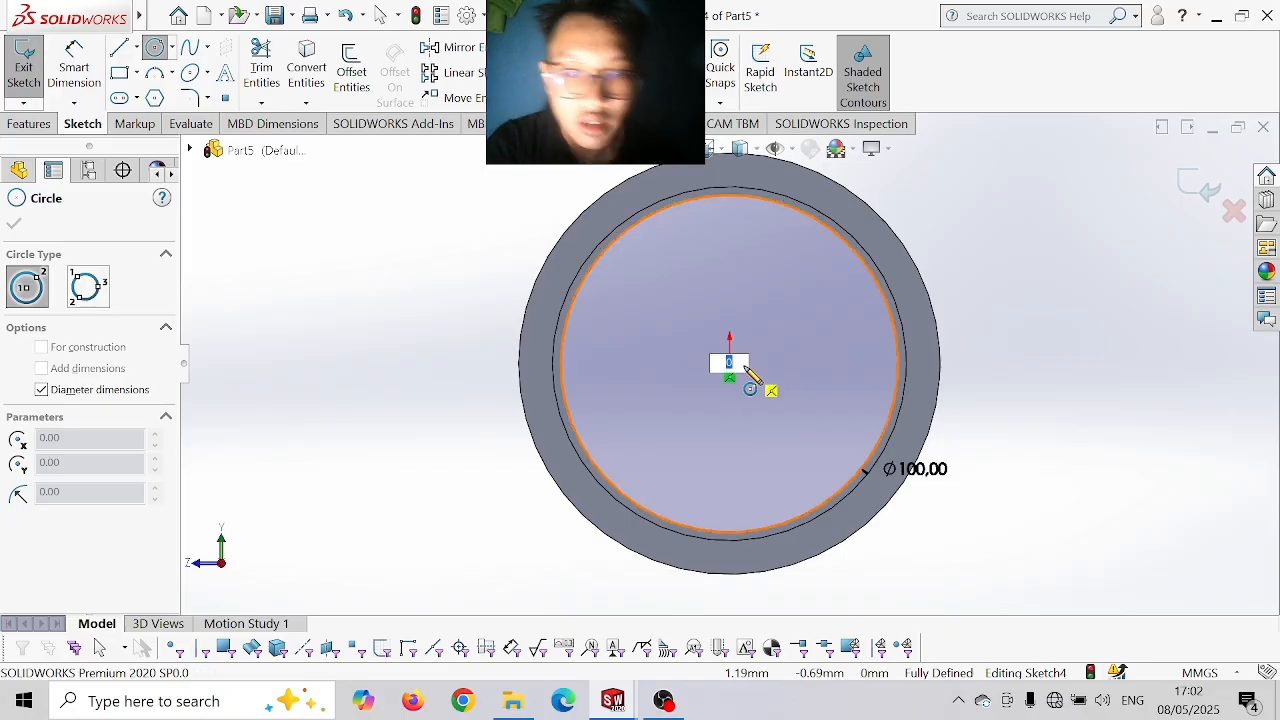
text(190)
key(Return)
key(Escape)
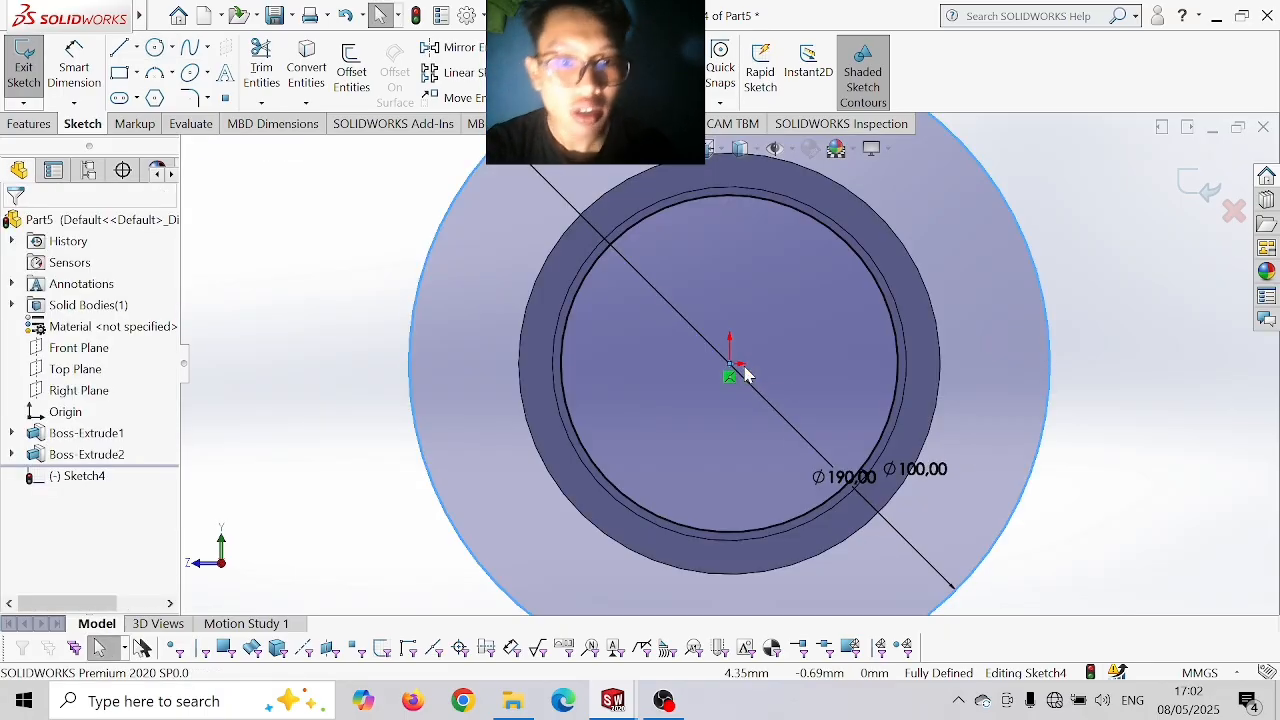
click(29, 123)
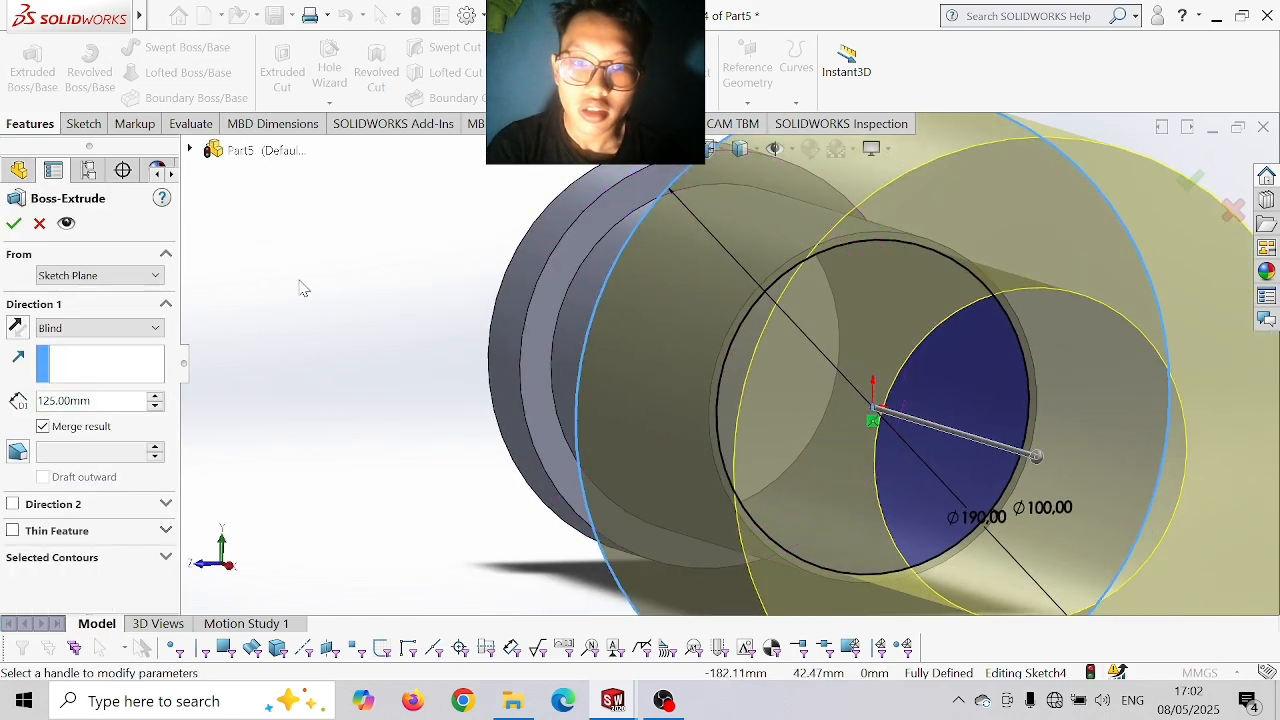
double_click(88, 402)
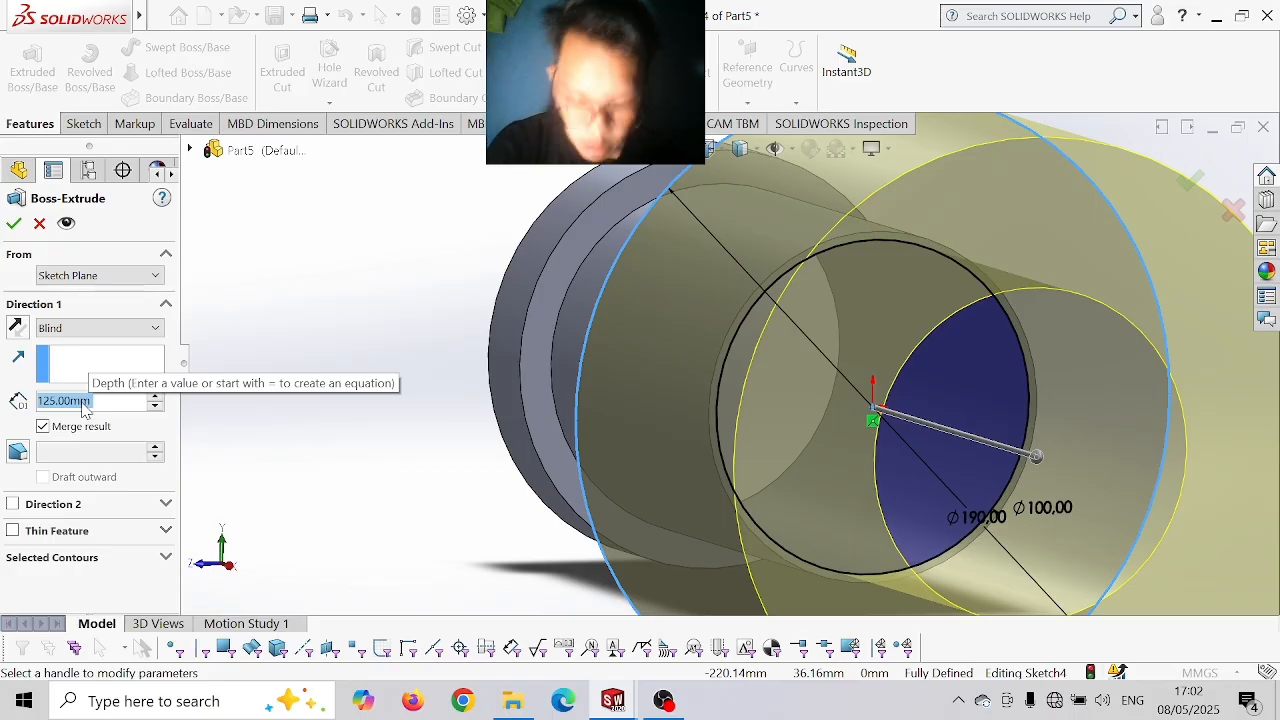
key(Return)
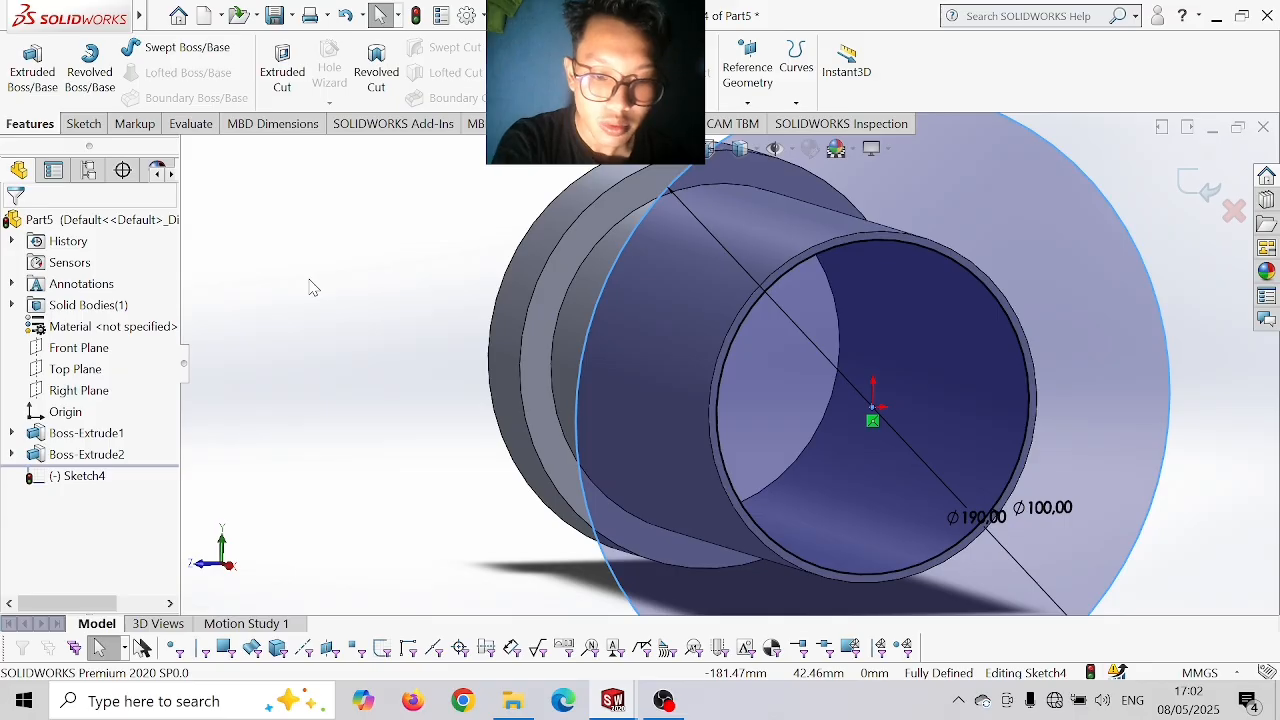
key(ctrl+7)
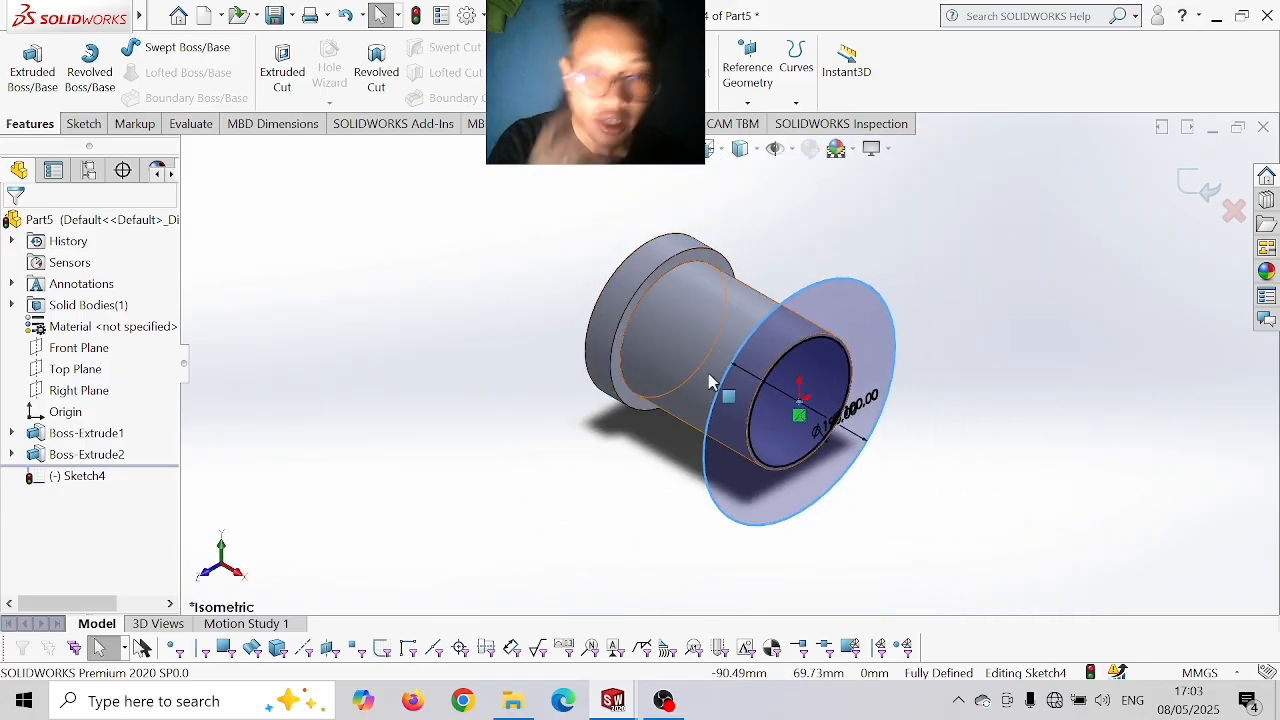
- Undo the 190 mm circle, the 100 mm circle and the sketch started on the tube's end face
key(ctrl+z)
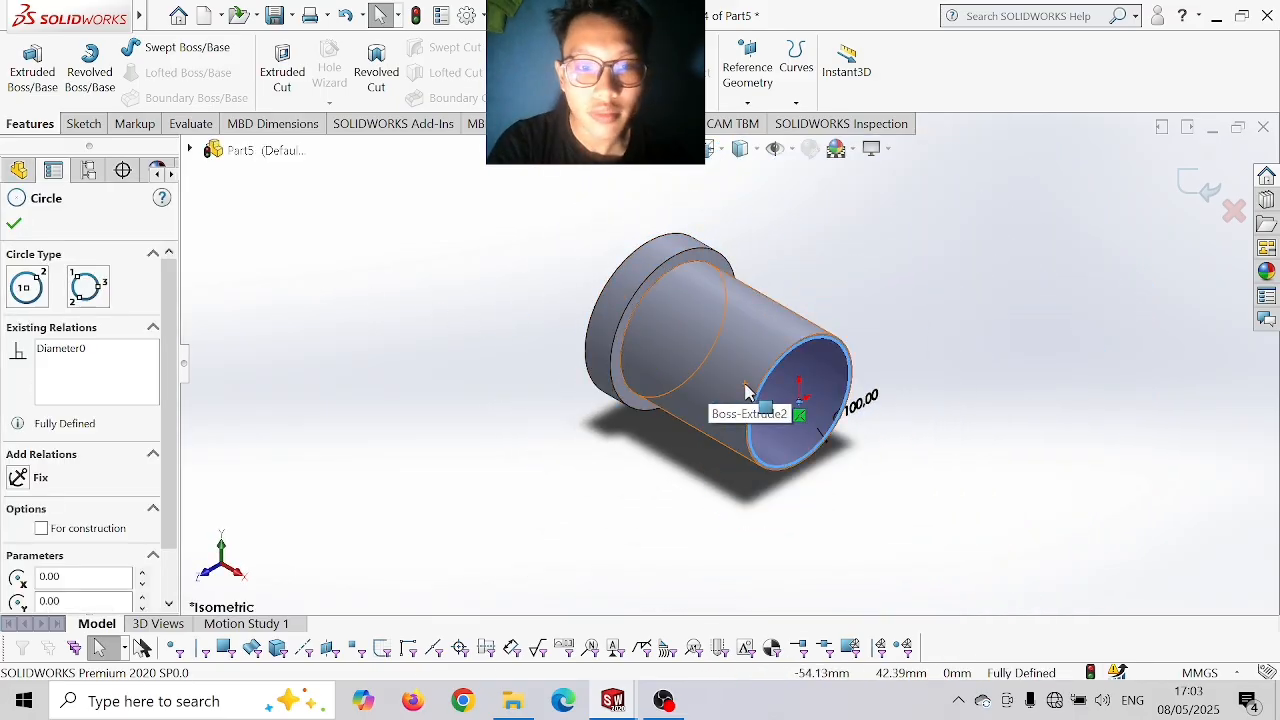
key(Escape)
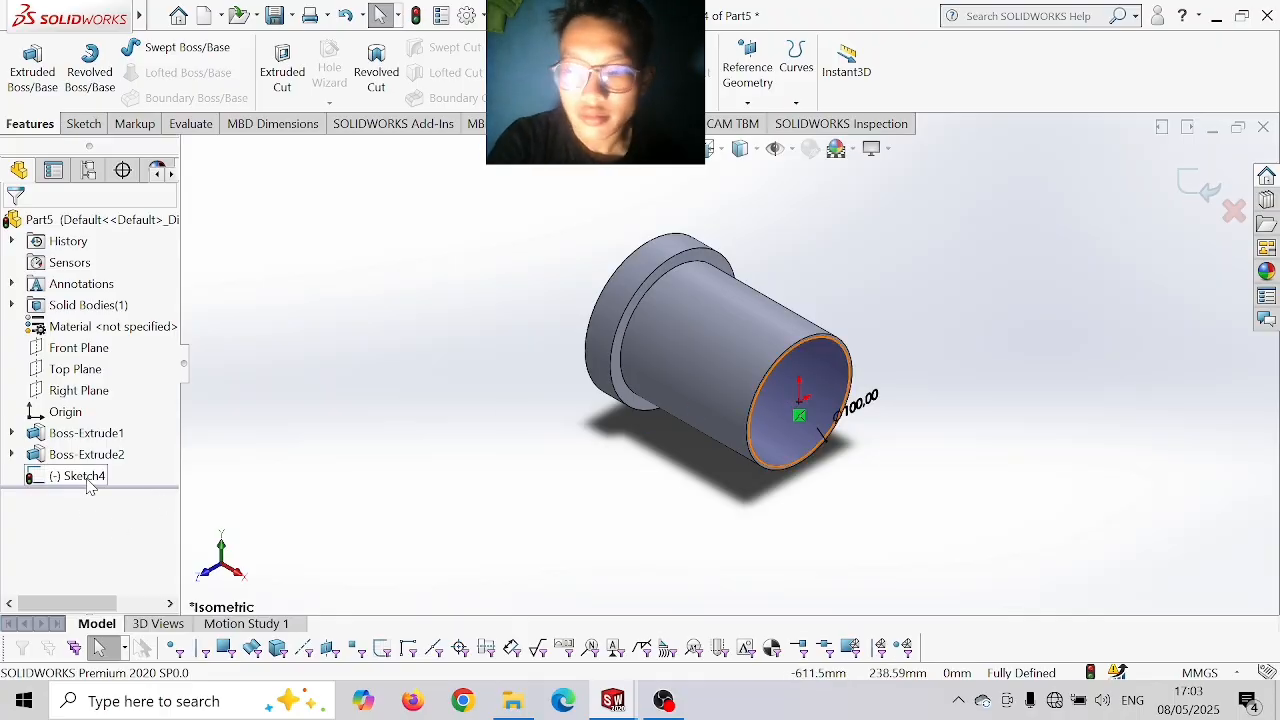
key(ctrl+z)
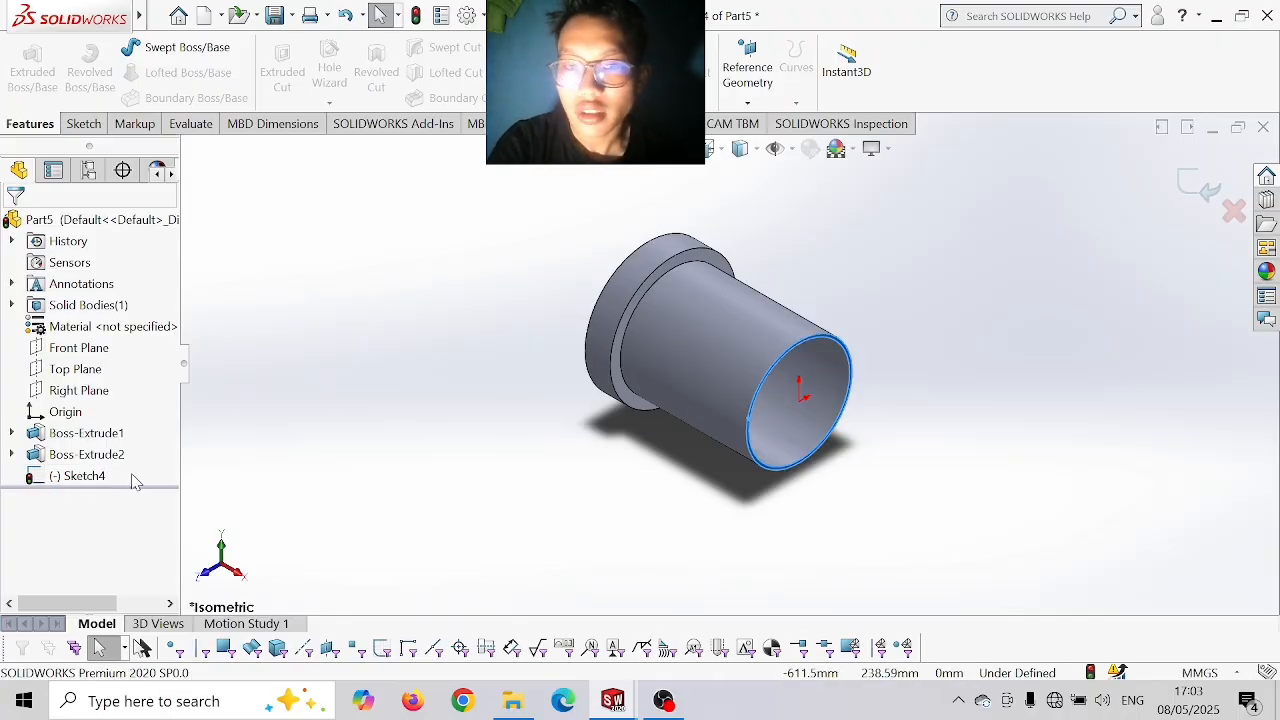
key(ctrl+z)
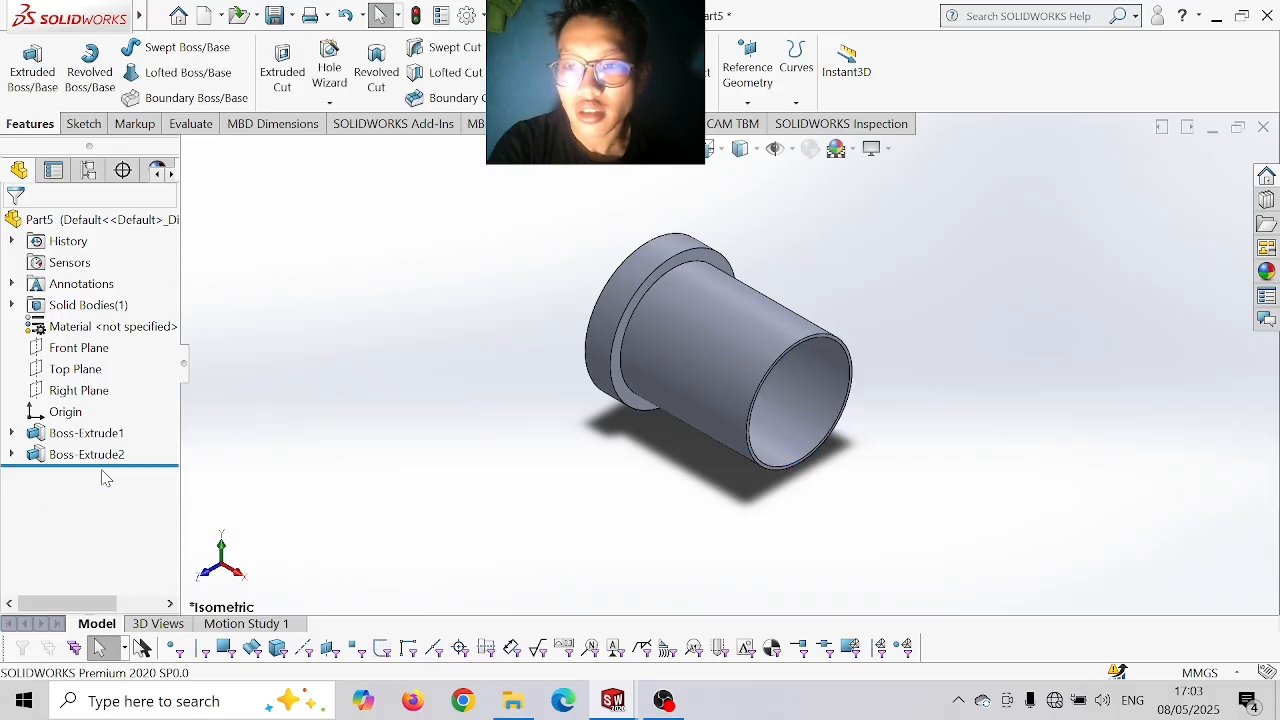
- Sketch two concentric circles of 100 mm and 190 mm diameter on the thin tube's end face, centred on the origin
scroll(752, 457, down, 5)
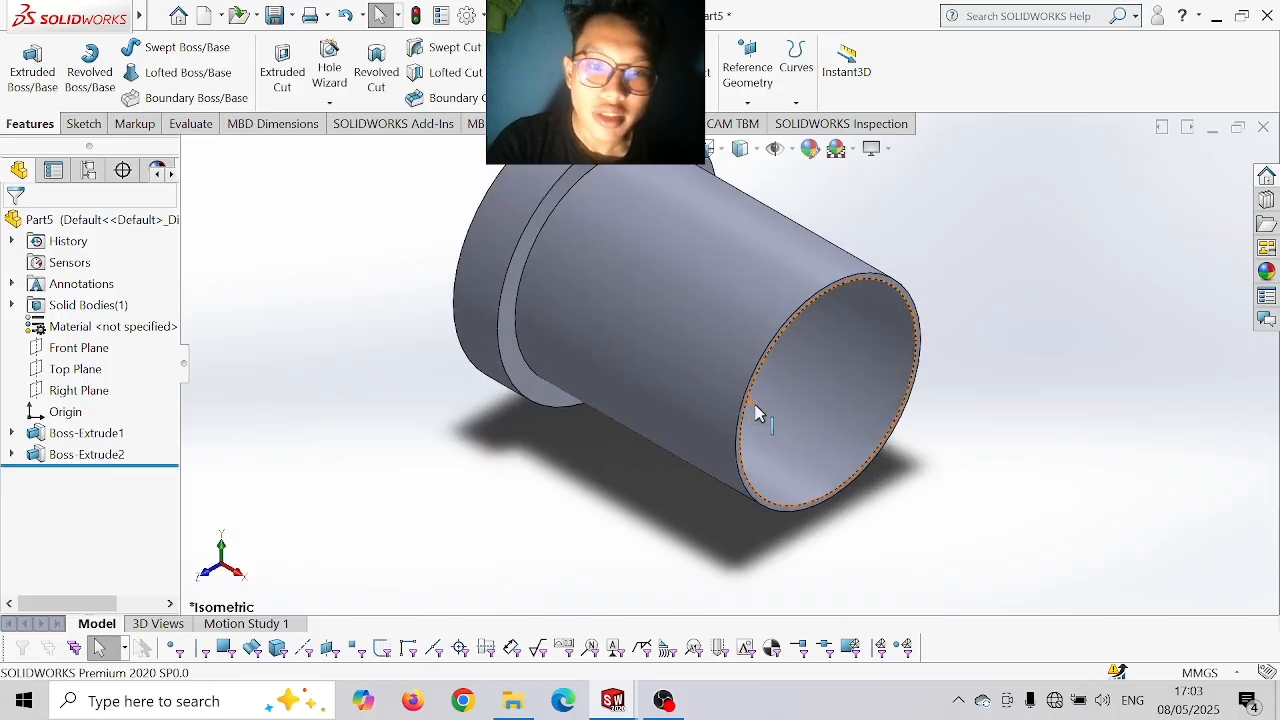
scroll(749, 357, down, 3)
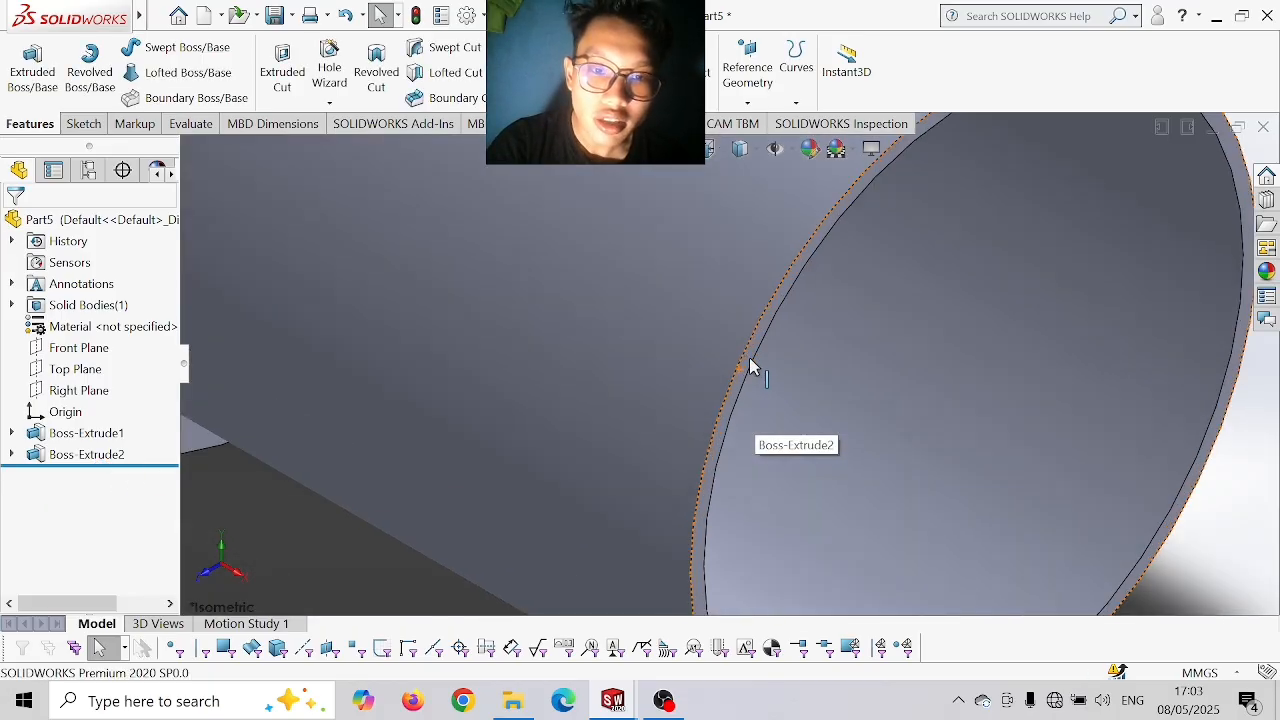
click(749, 357)
click(904, 314)
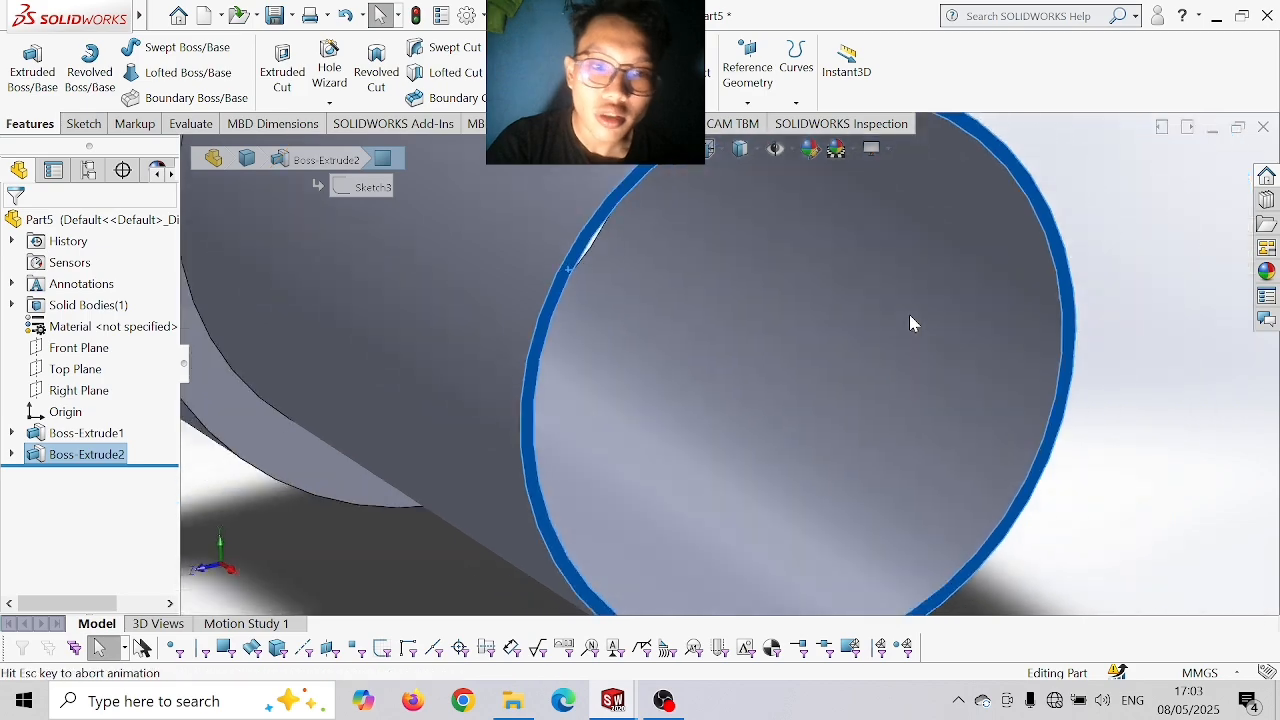
click(84, 124)
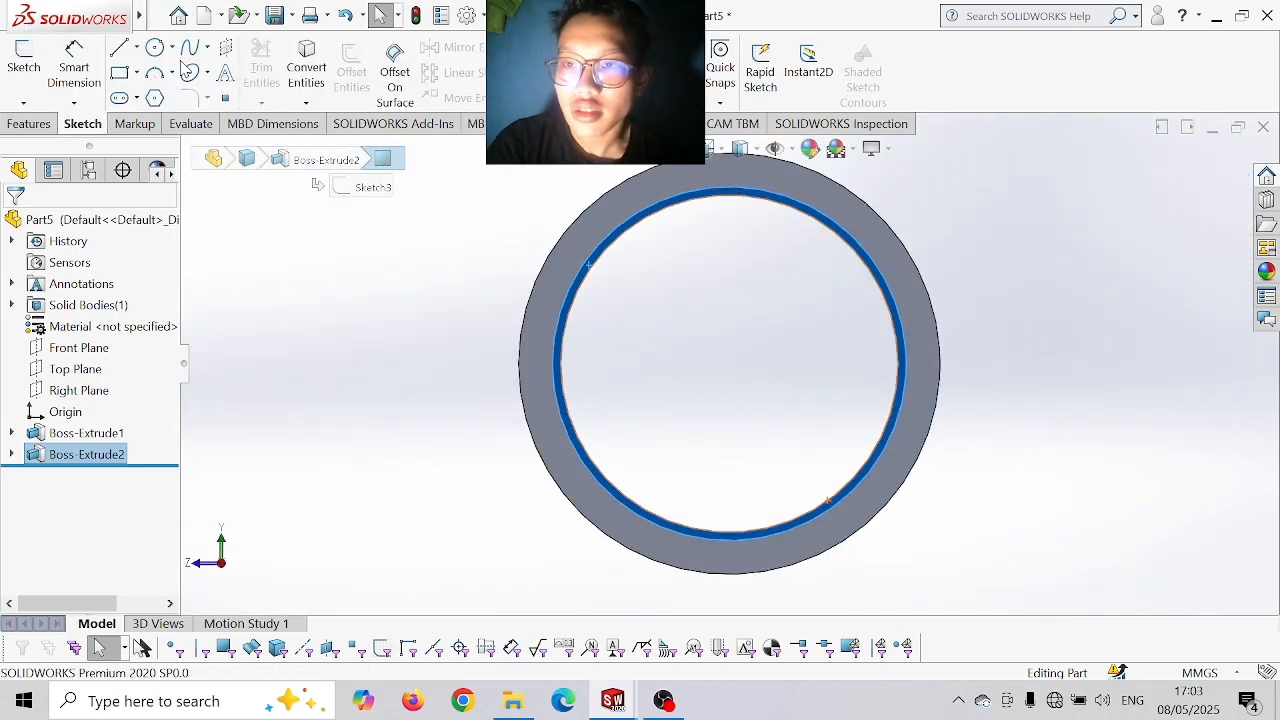
click(154, 47)
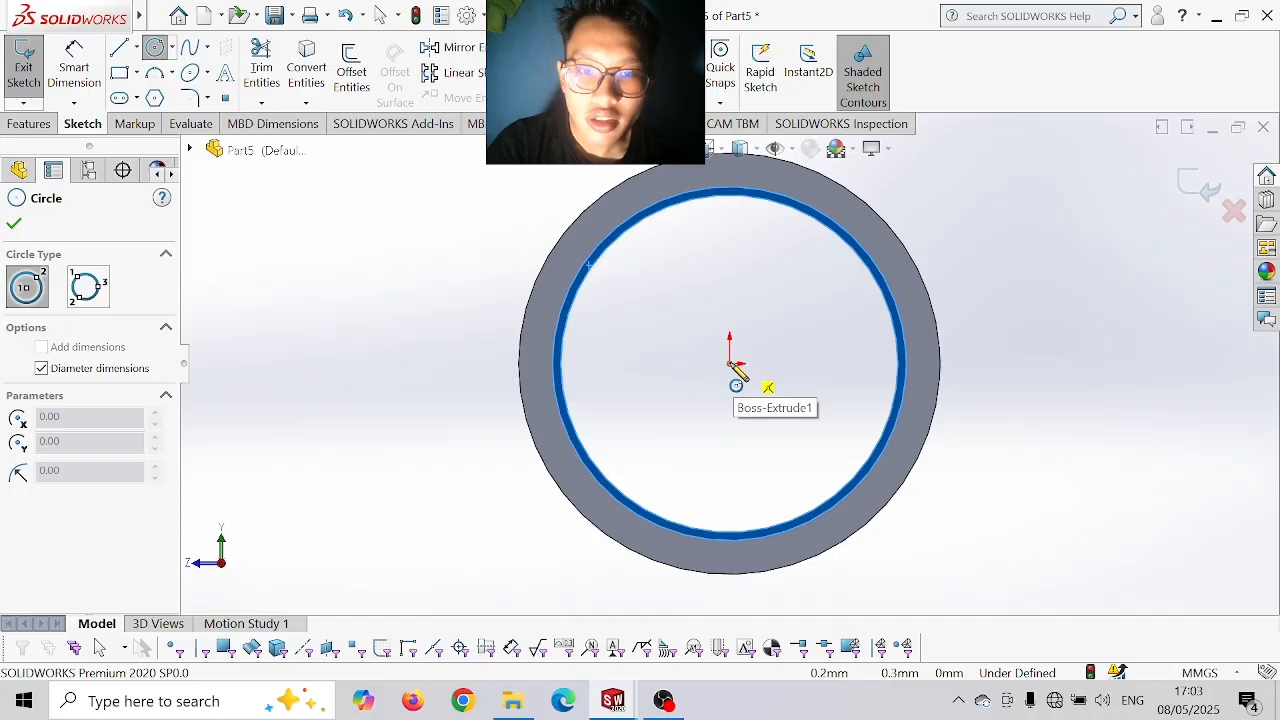
click(730, 362)
text(100)
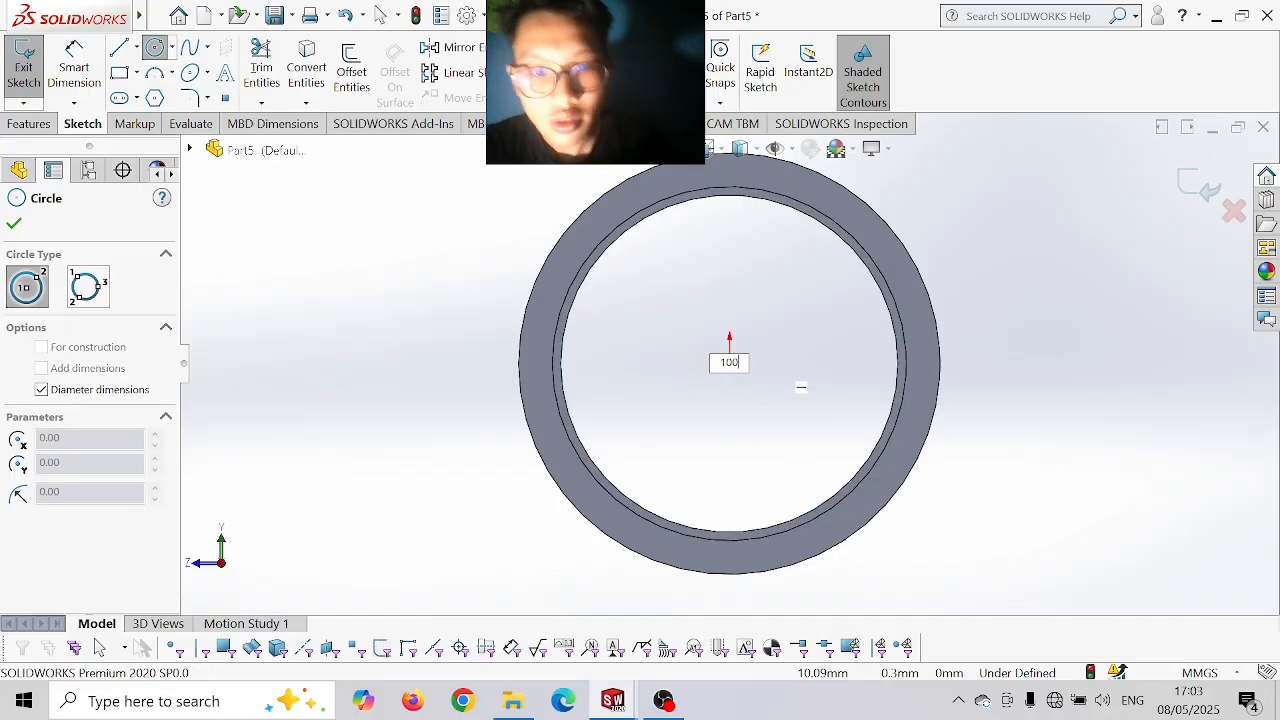
key(Return)
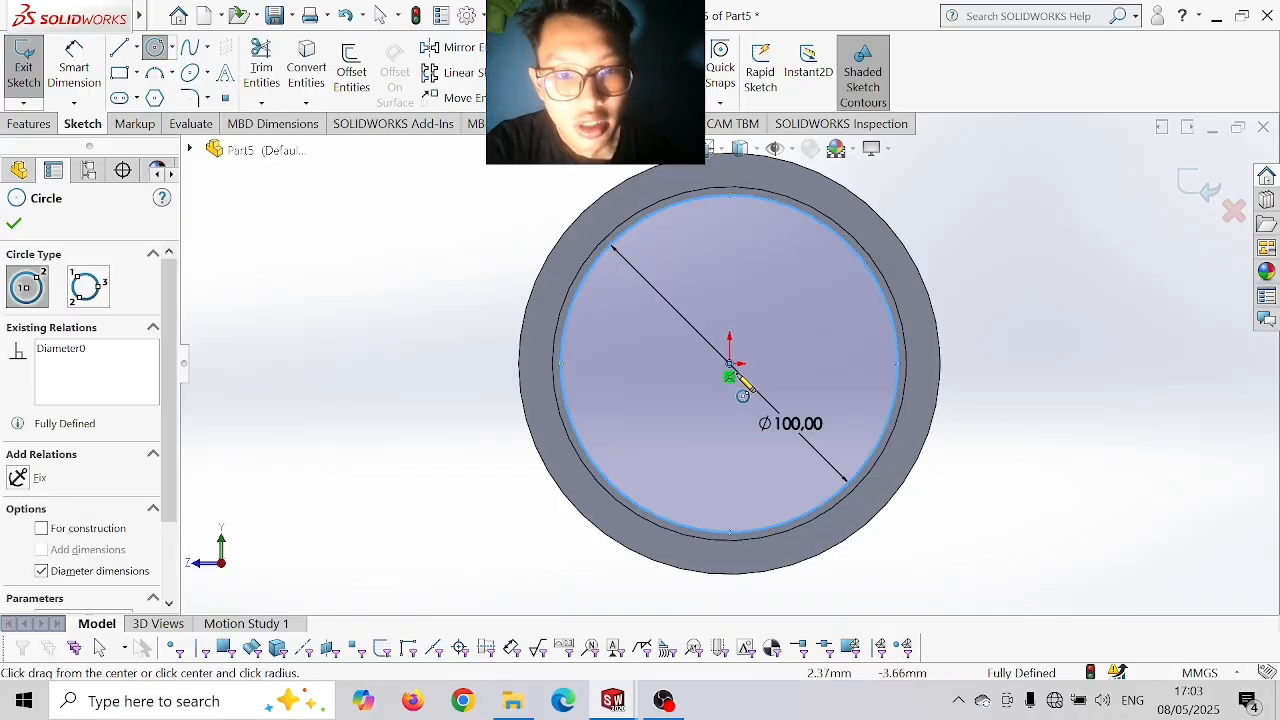
click(731, 367)
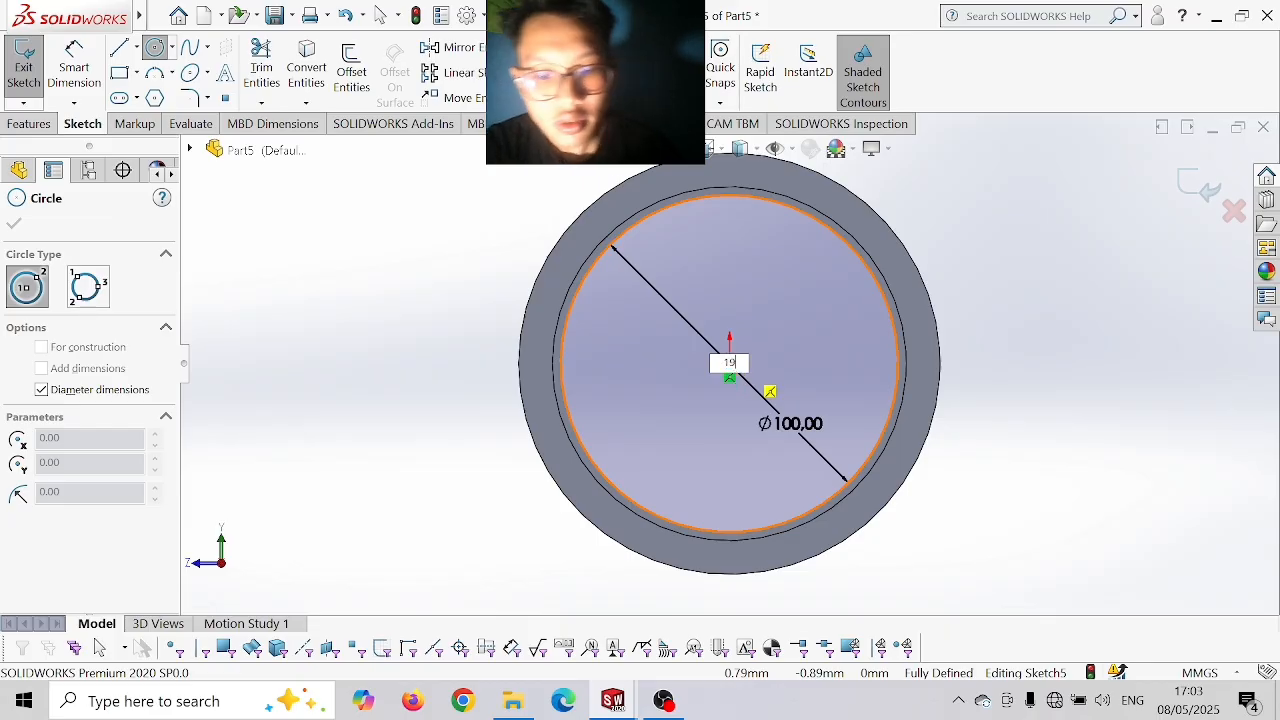
key(Return)
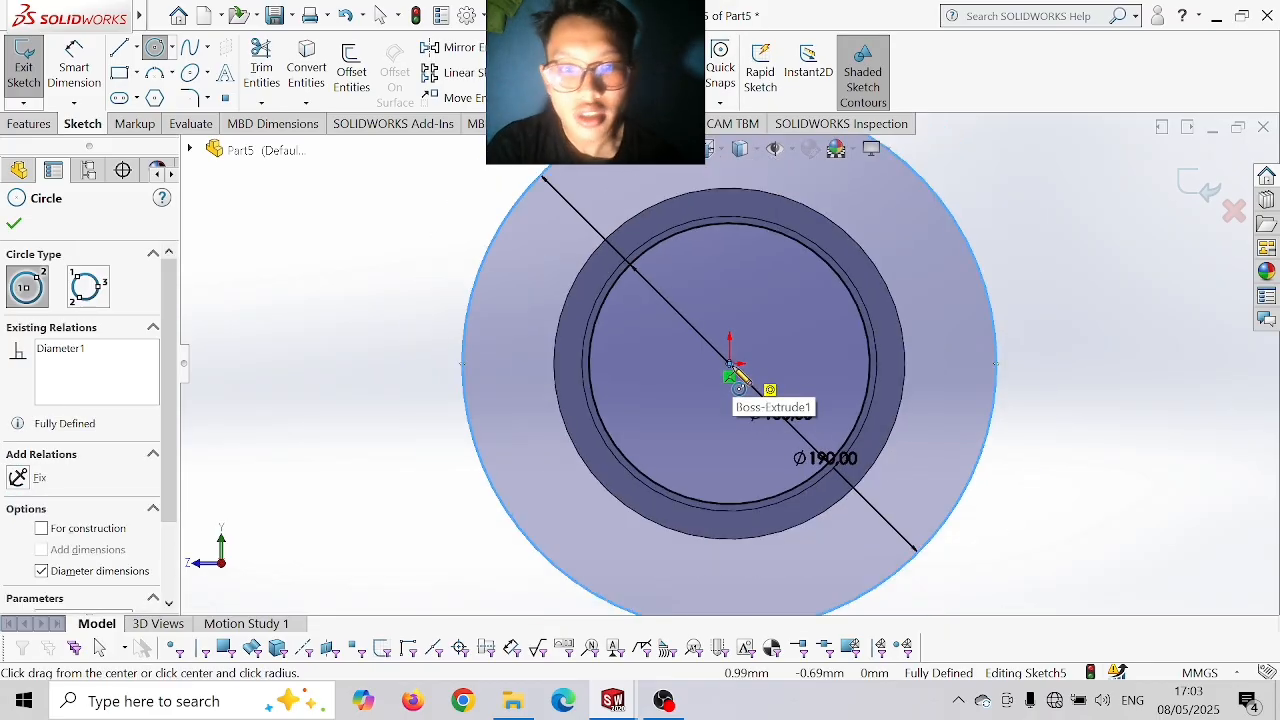
- Draw a 35 mm vertical line straight down from the lowest point of the 190 mm circle
key(l)
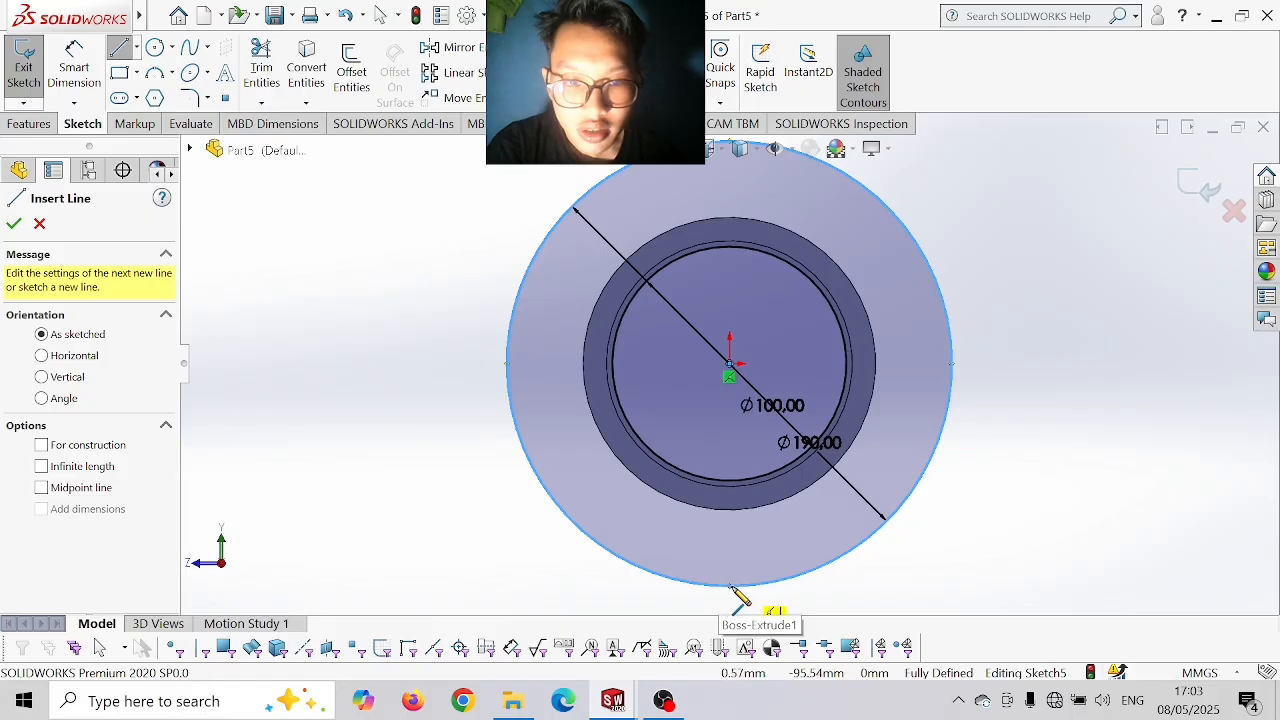
scroll(749, 555, down, 2)
scroll(751, 551, up, 3)
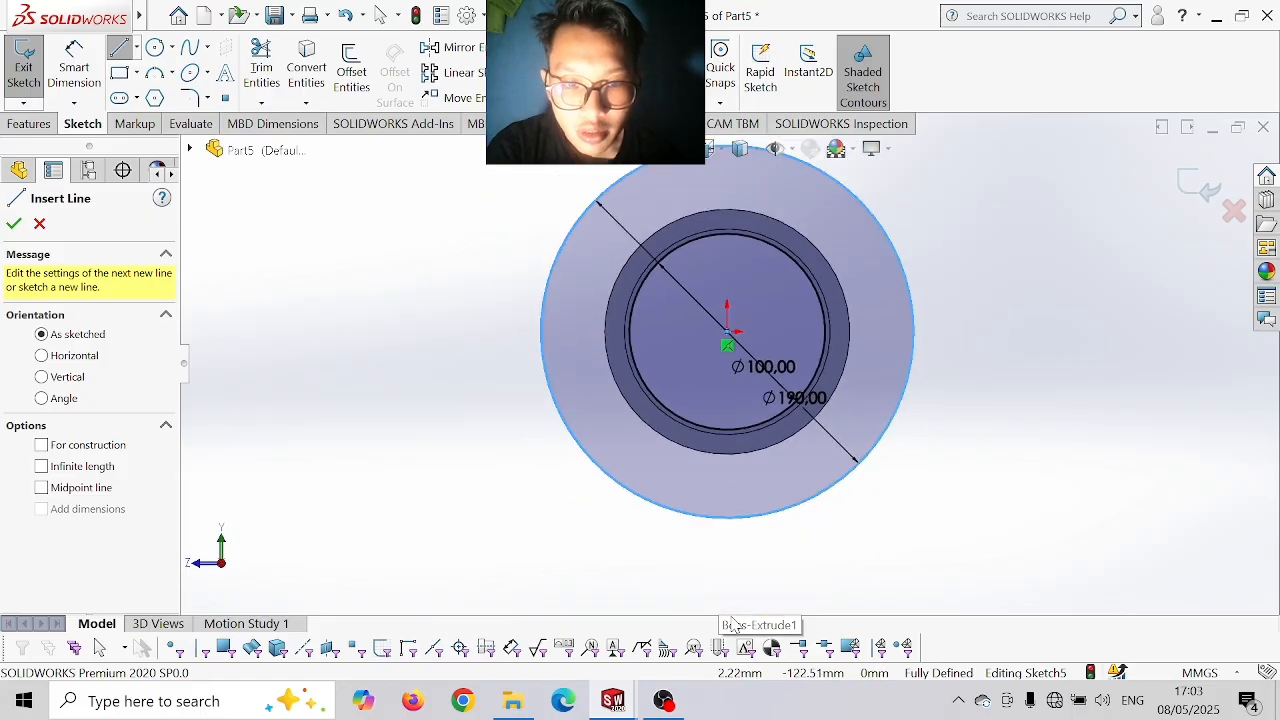
click(727, 518)
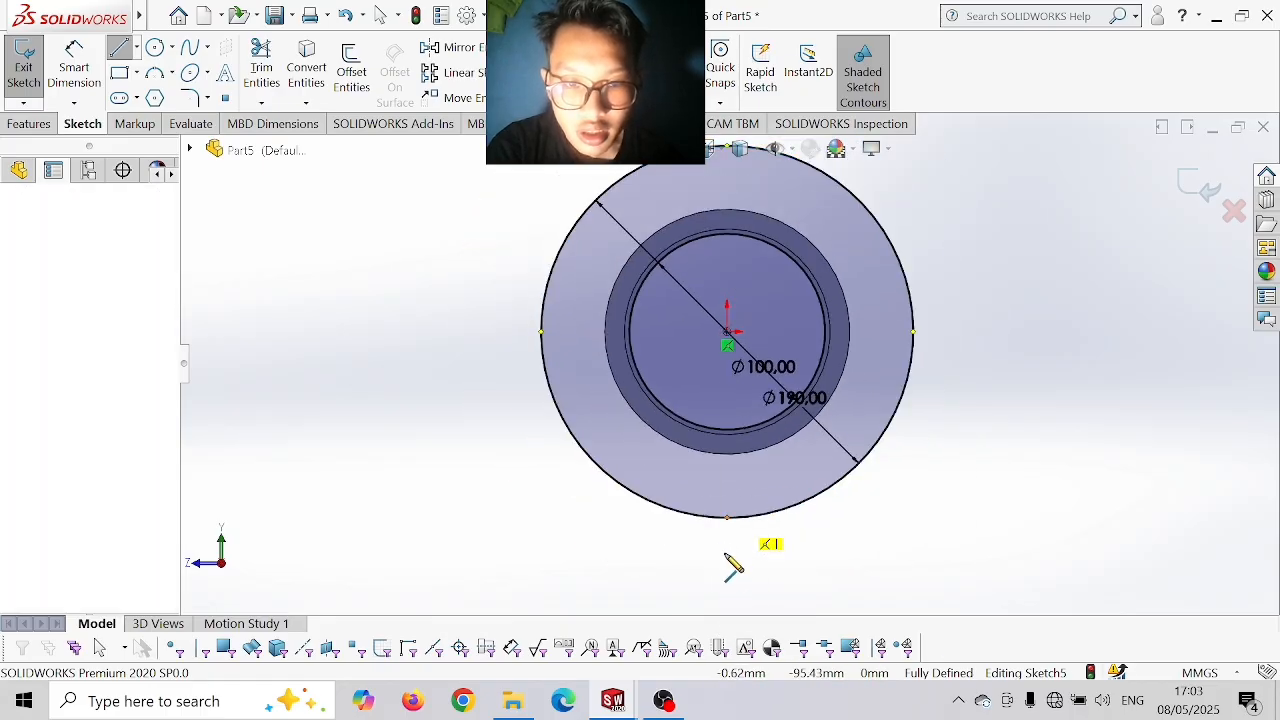
text(3)
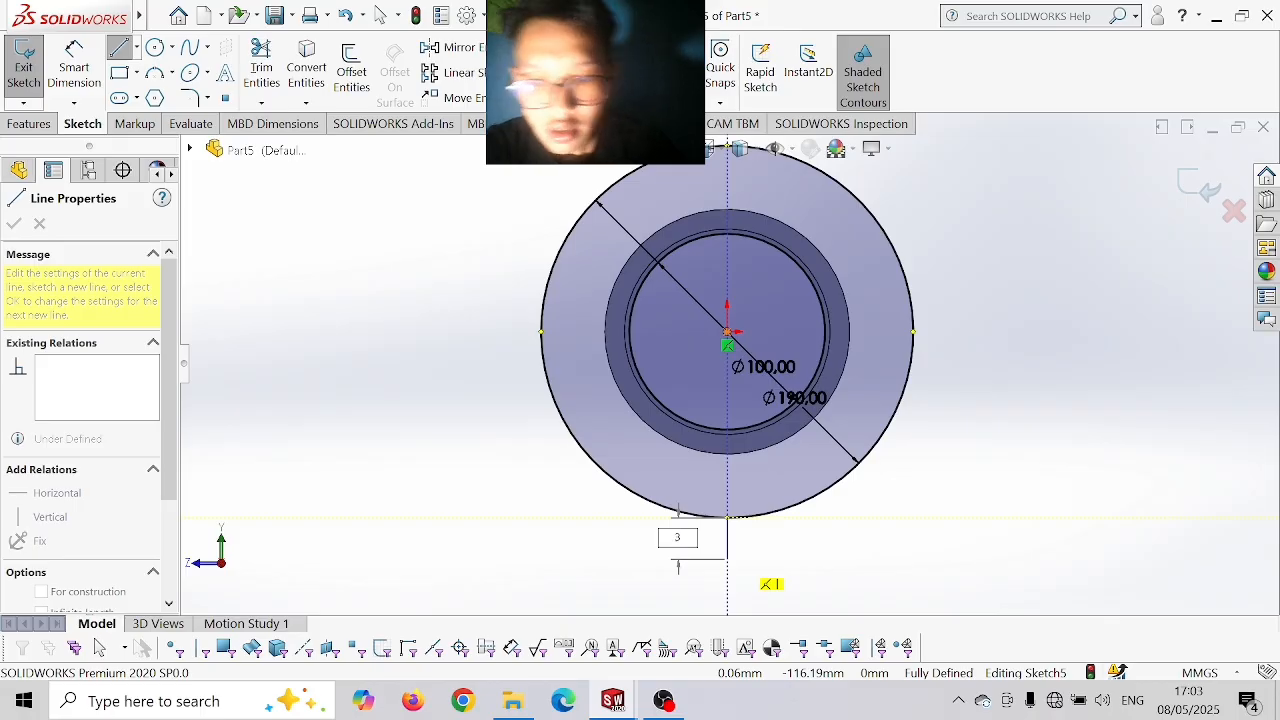
text(5)
key(Return)
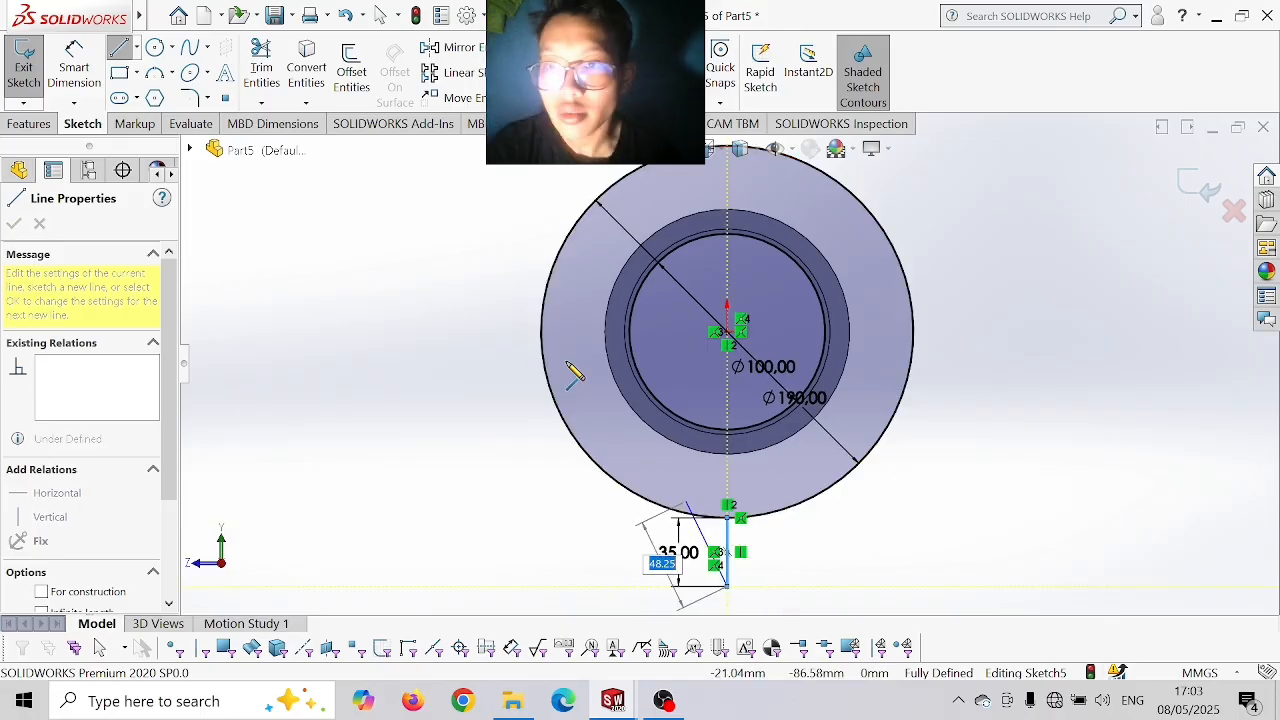
- Draw a horizontal midpoint line about 70 mm long, centred on the lower end of the 35 mm vertical line
click(136, 50)
click(135, 119)
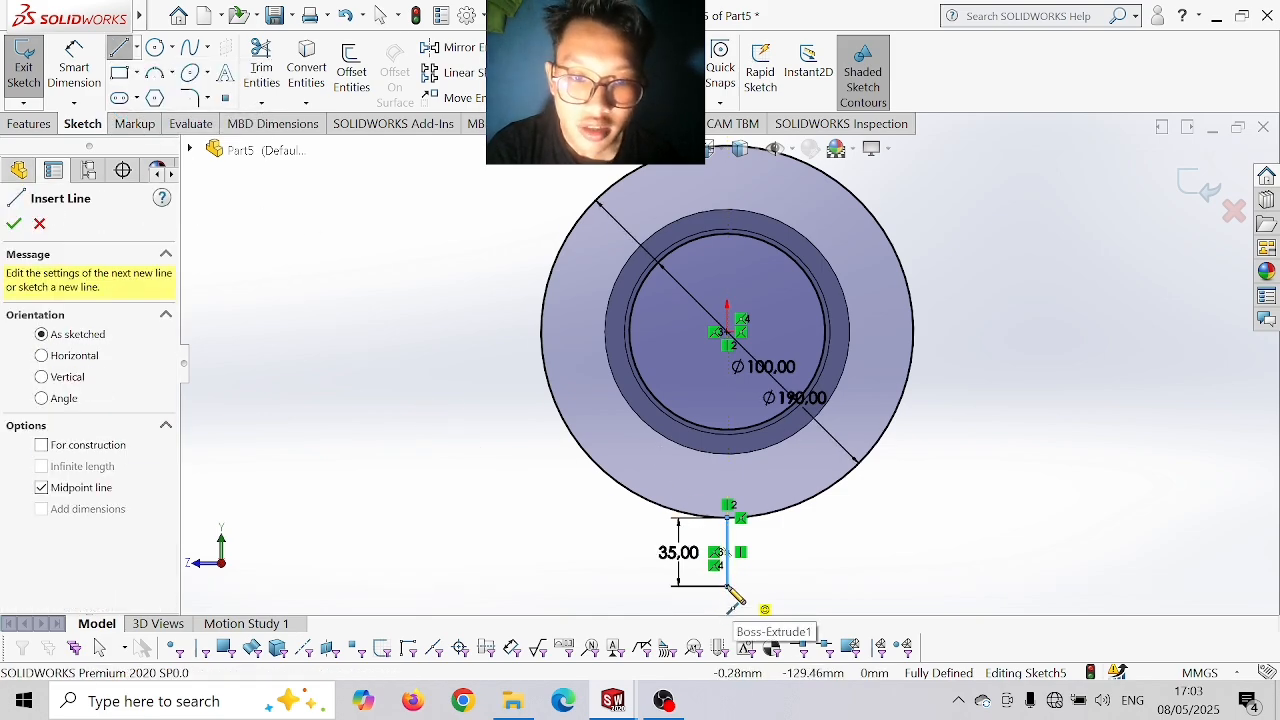
click(728, 586)
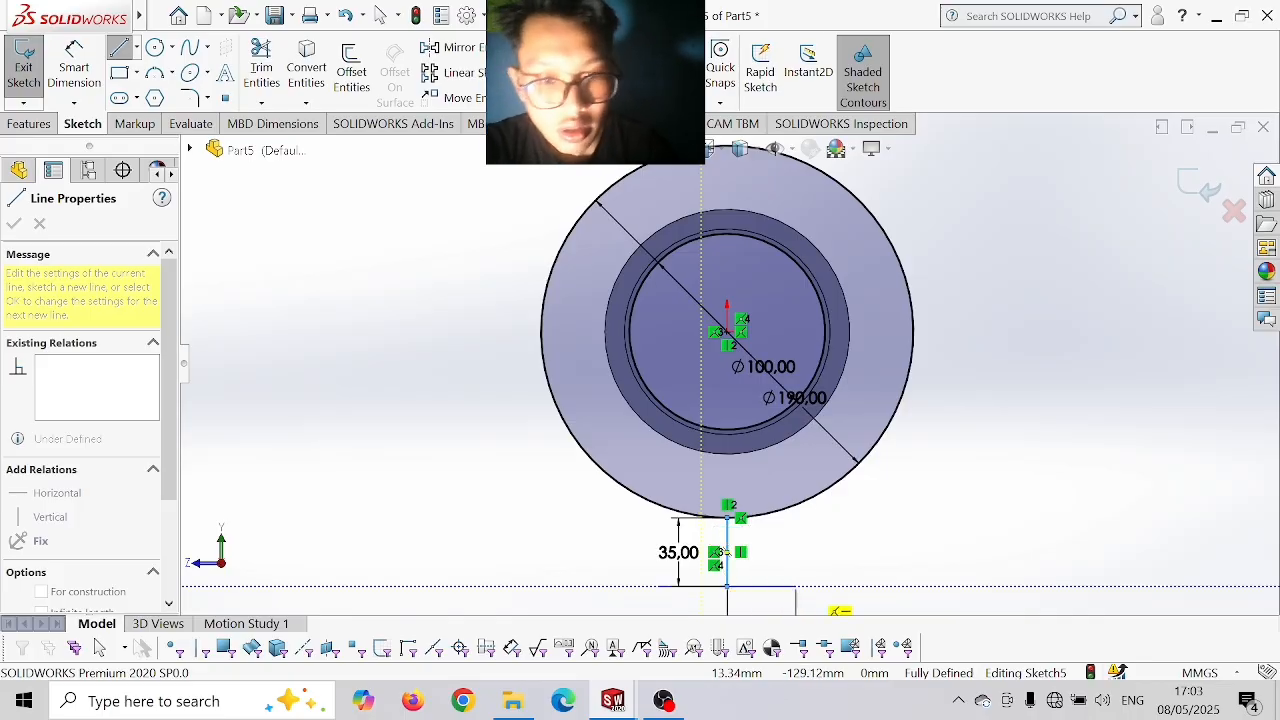
click(795, 587)
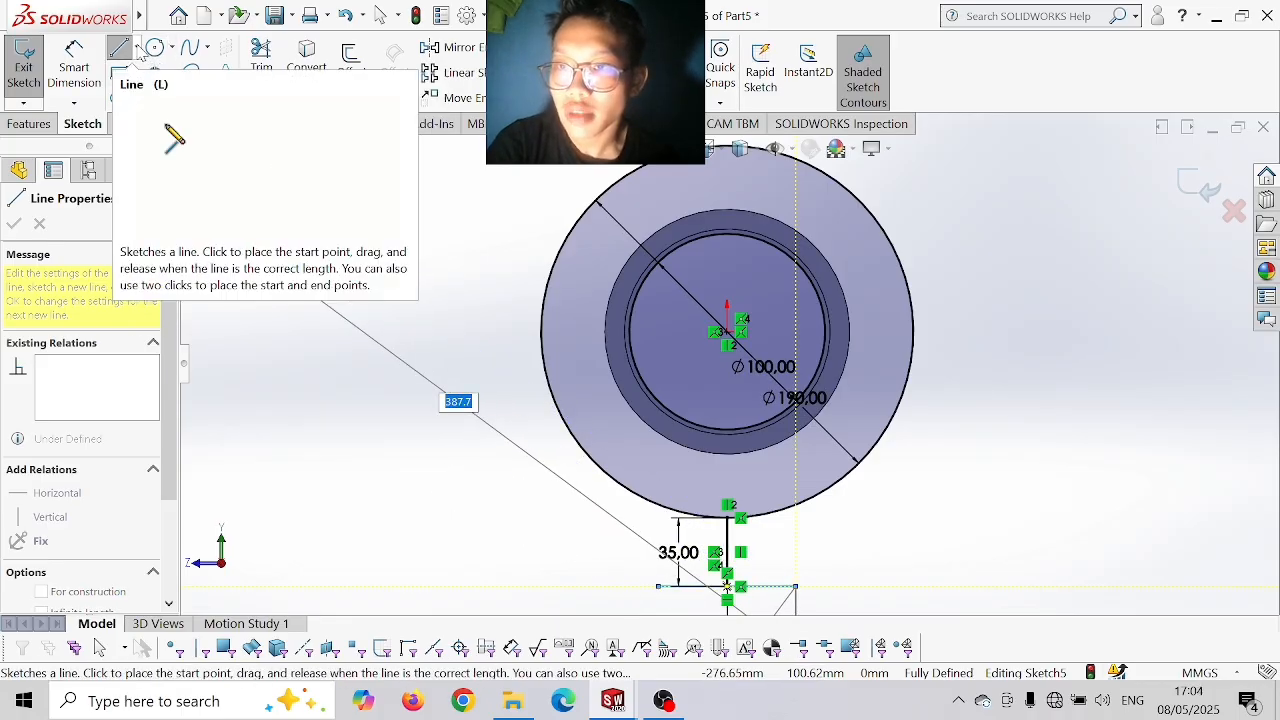
- Connect the base line's two ends to the 190 mm circle's side quadrant points with slanted lines, joined by a horizontal line through the centre
click(136, 48)
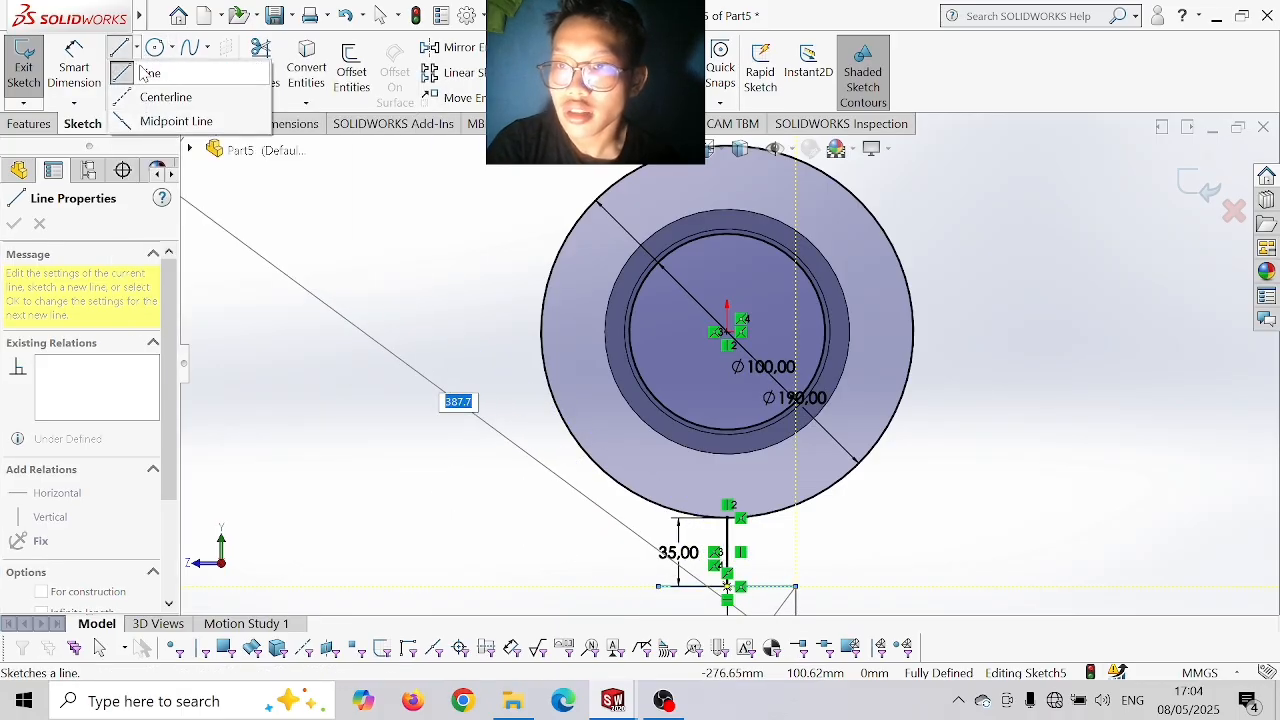
click(145, 74)
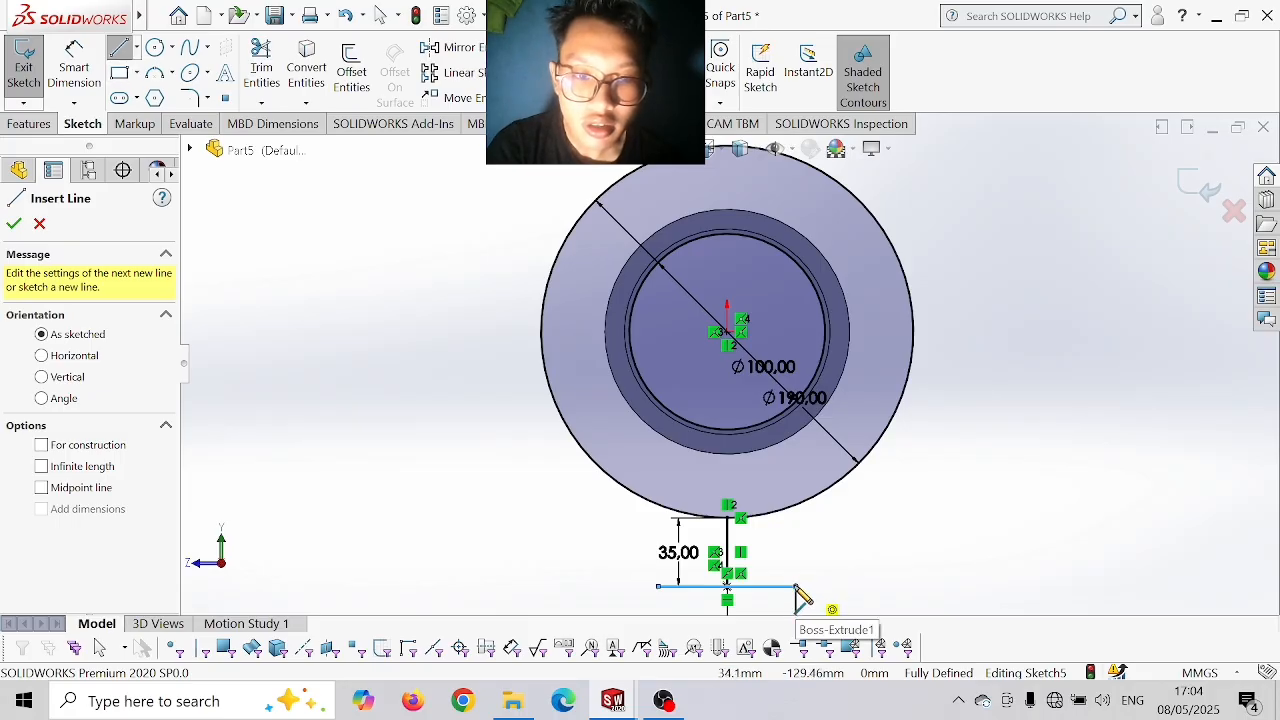
click(796, 587)
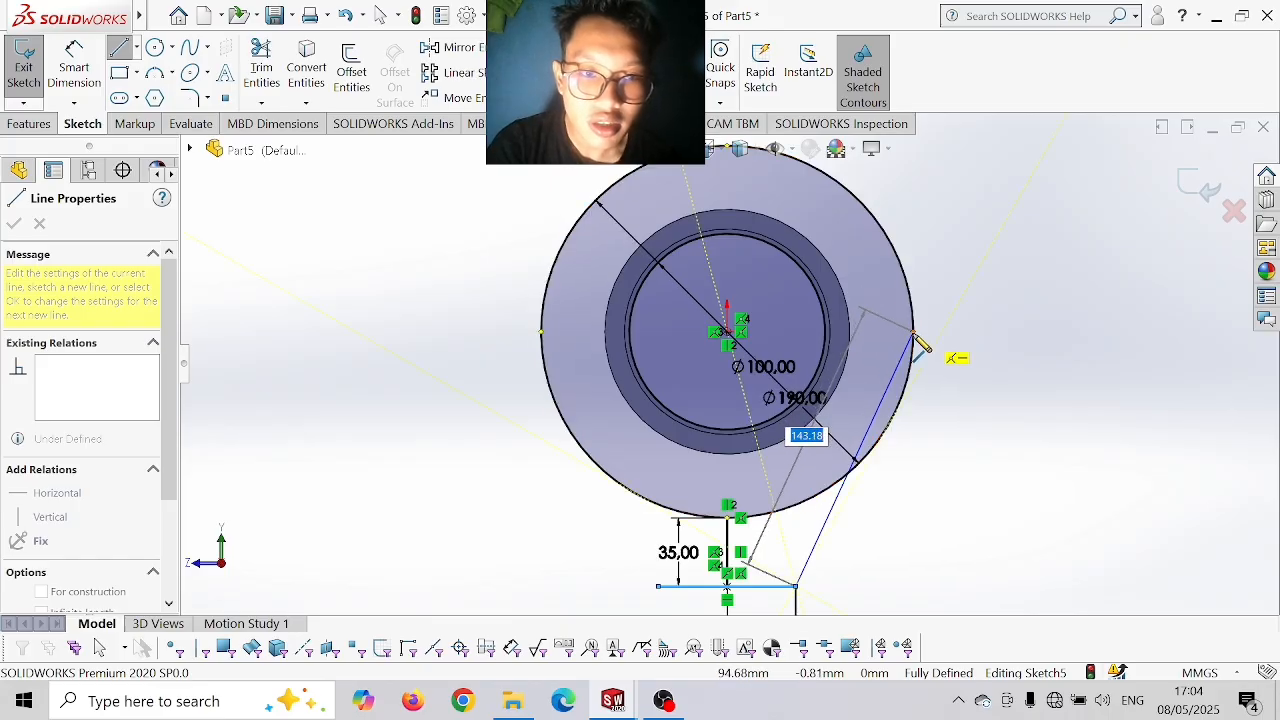
click(913, 332)
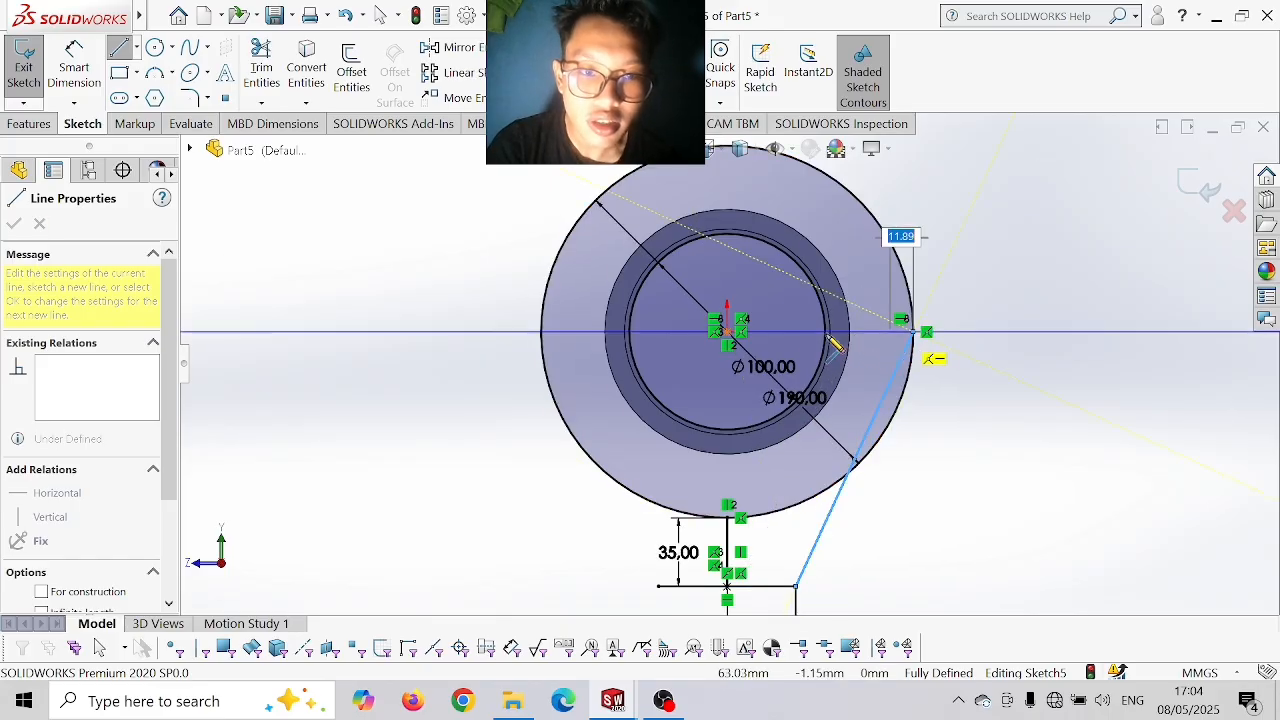
click(542, 331)
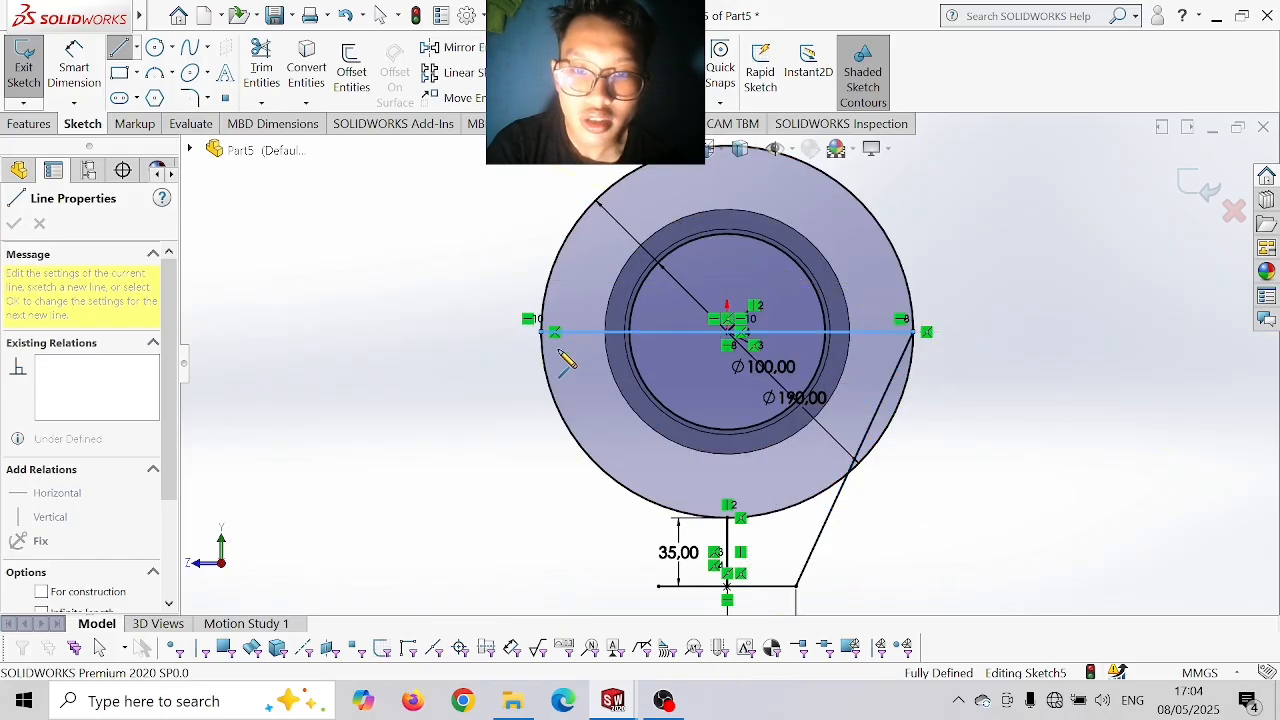
click(658, 587)
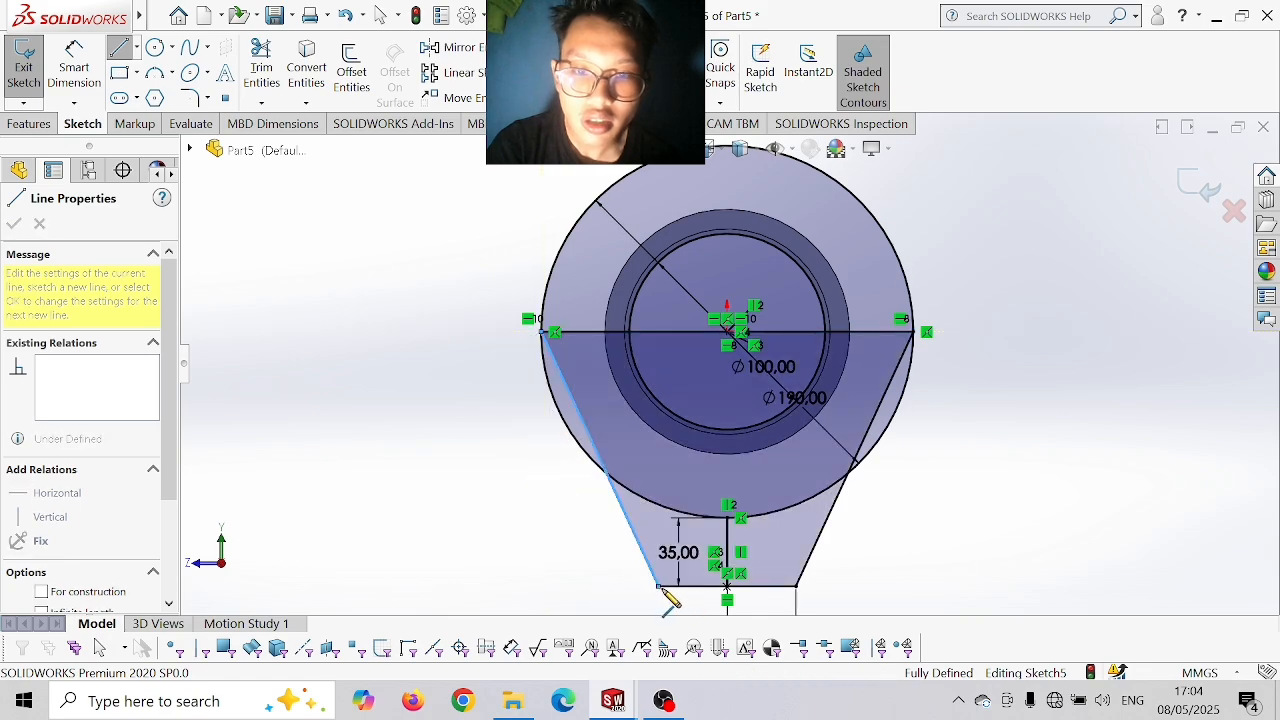
- Trim away the horizontal line across the circles and the parts of both slanted lines inside the 190 mm circle
click(270, 56)
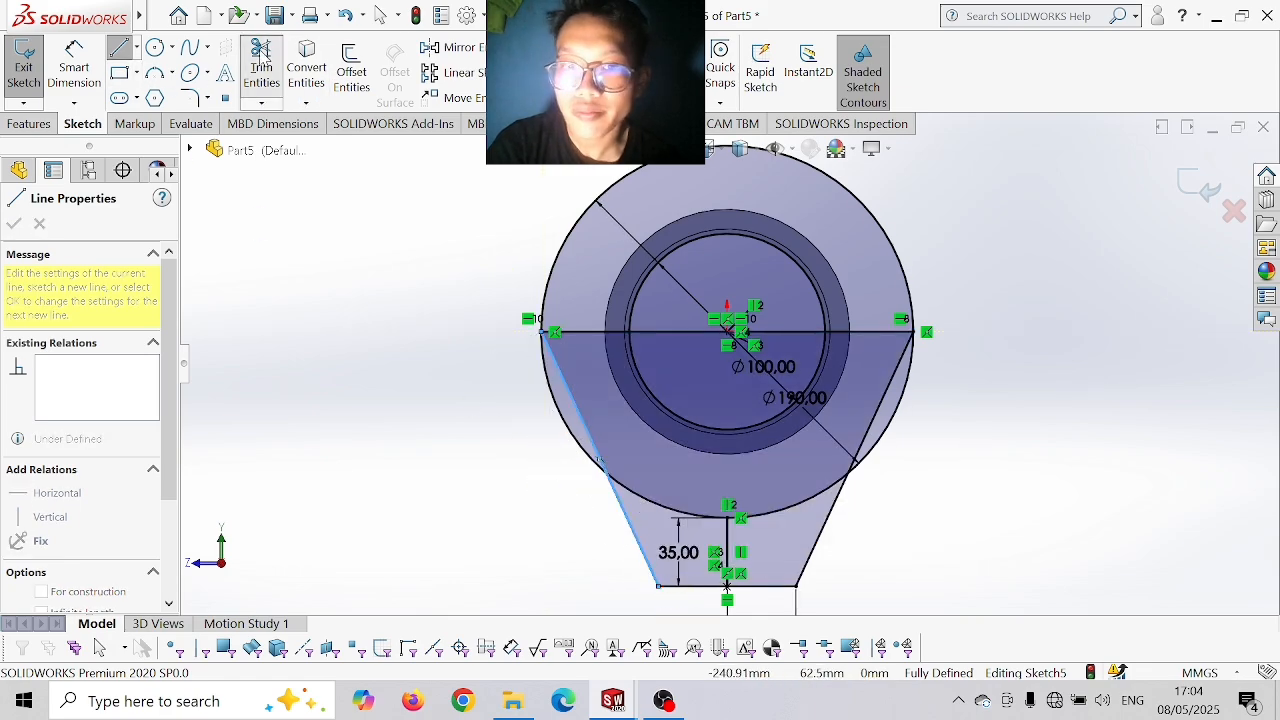
mouse_move(597, 320)
mouse_down()
mouse_move(598, 355)
mouse_move(657, 325)
mouse_move(698, 358)
mouse_up()
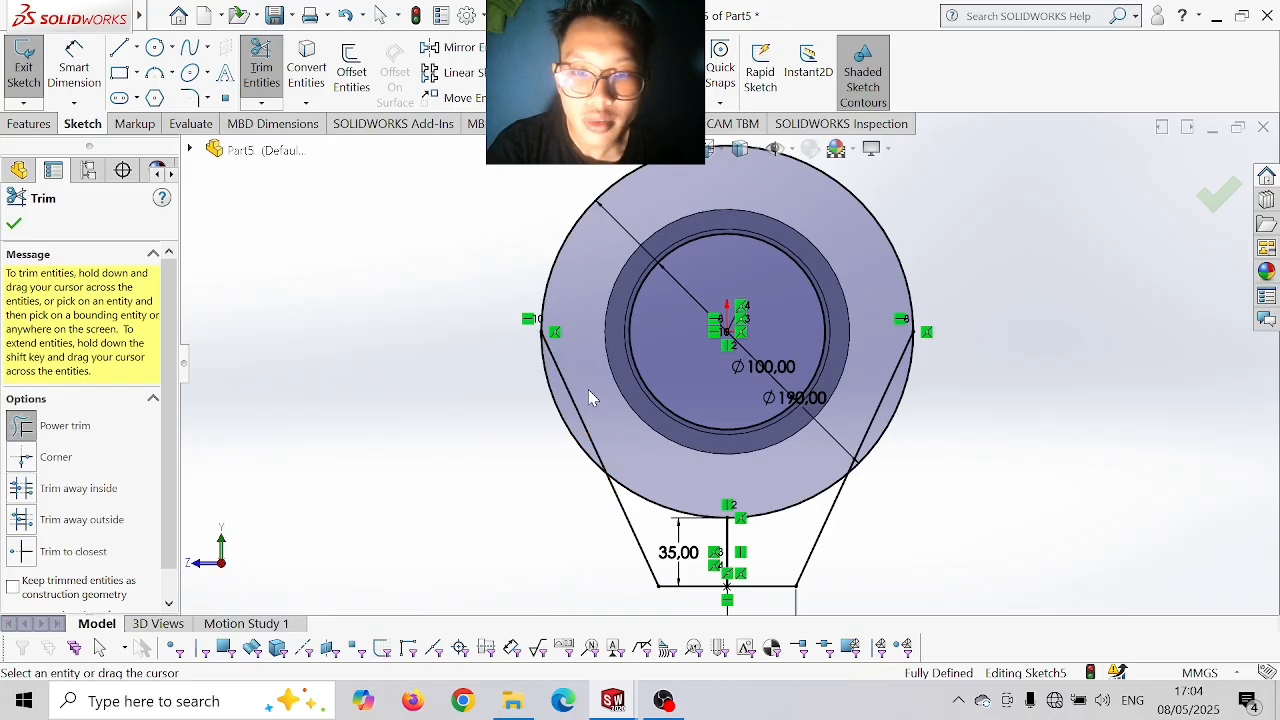
drag(578, 400, 572, 406)
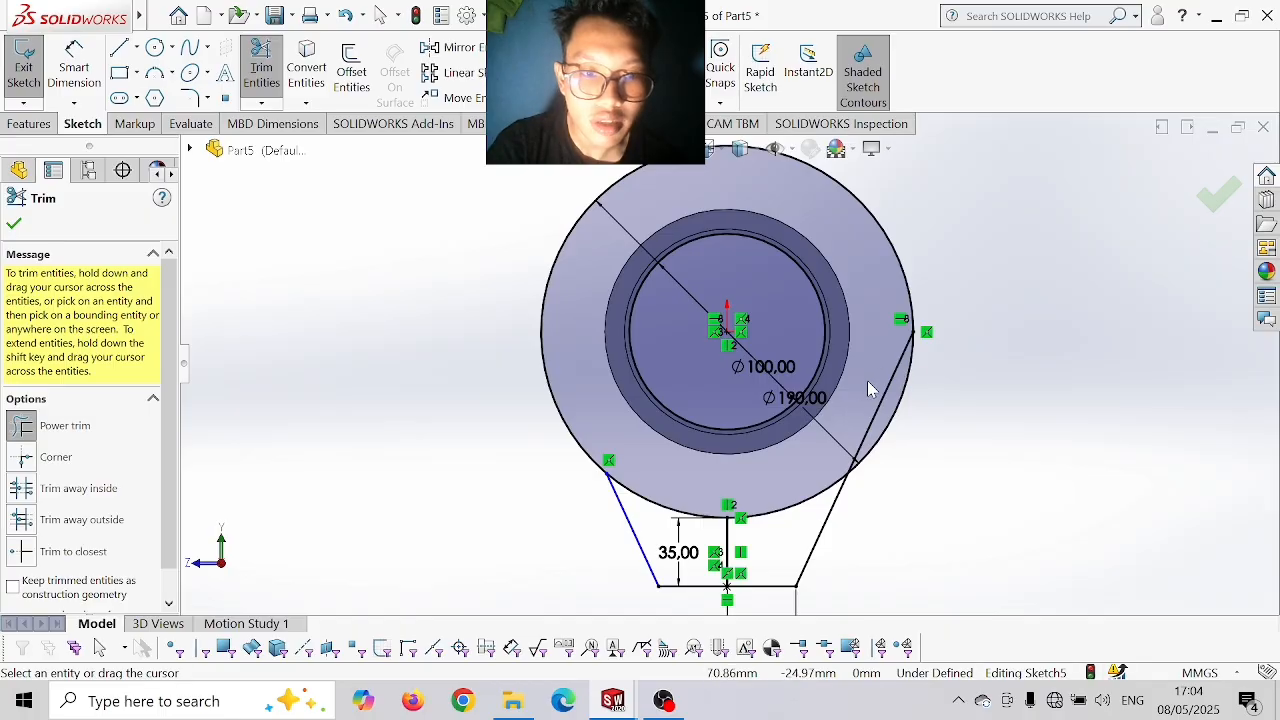
drag(876, 393, 884, 405)
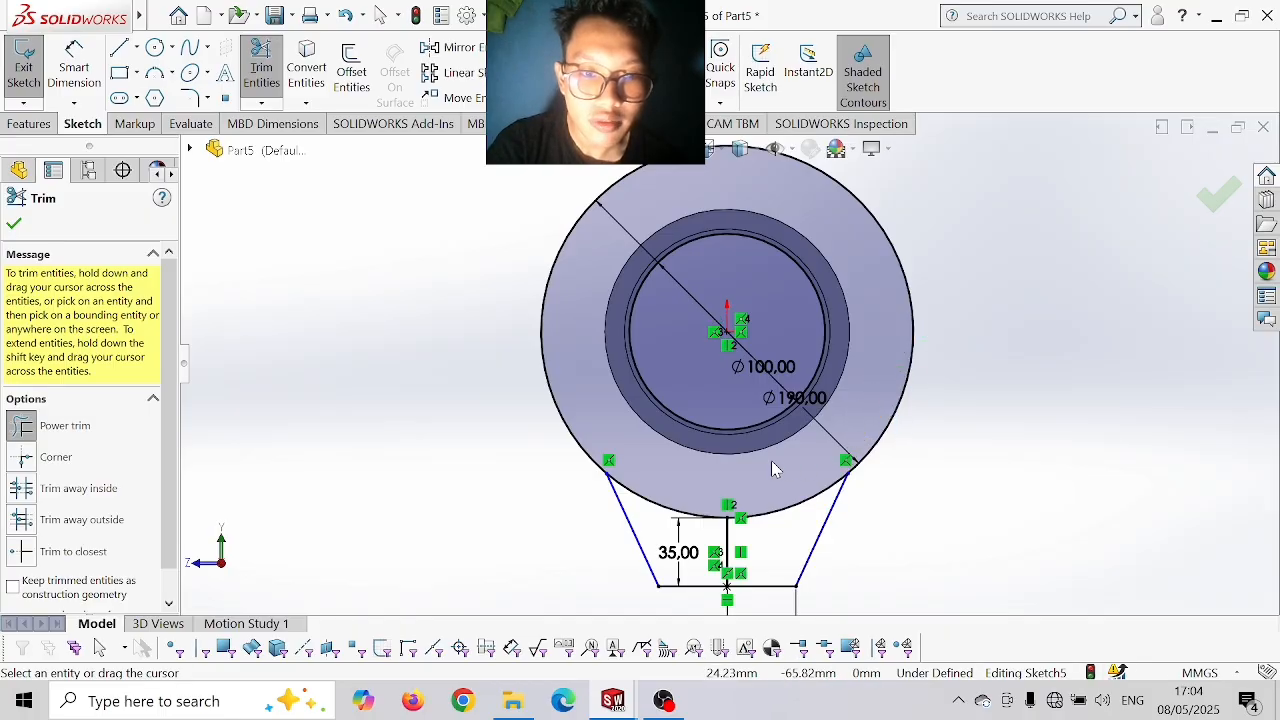
- Trim away the 190 mm circle's lower arc between the two slanted lines and the upper part of the vertical centre line
drag(781, 480, 785, 521)
drag(679, 506, 729, 558)
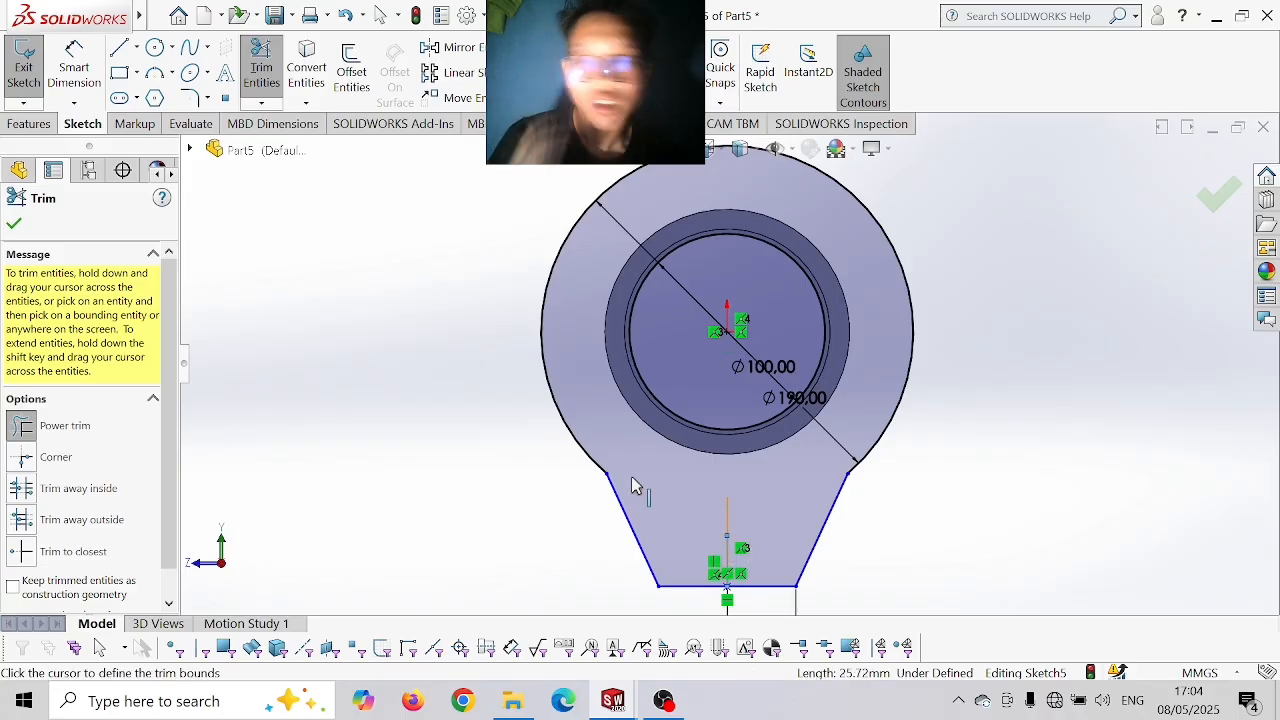
click(13, 224)
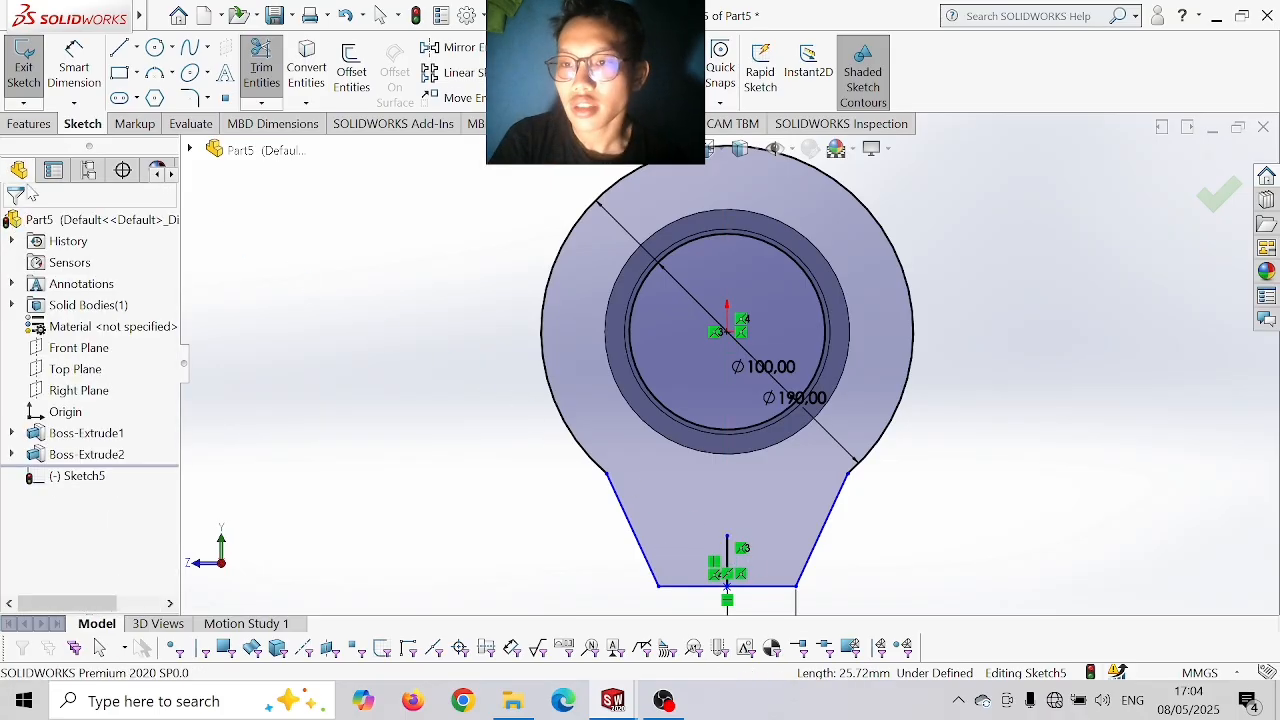
- Try a 5 mm extrusion of the outer flange region only, and return to editing its sketch
click(29, 123)
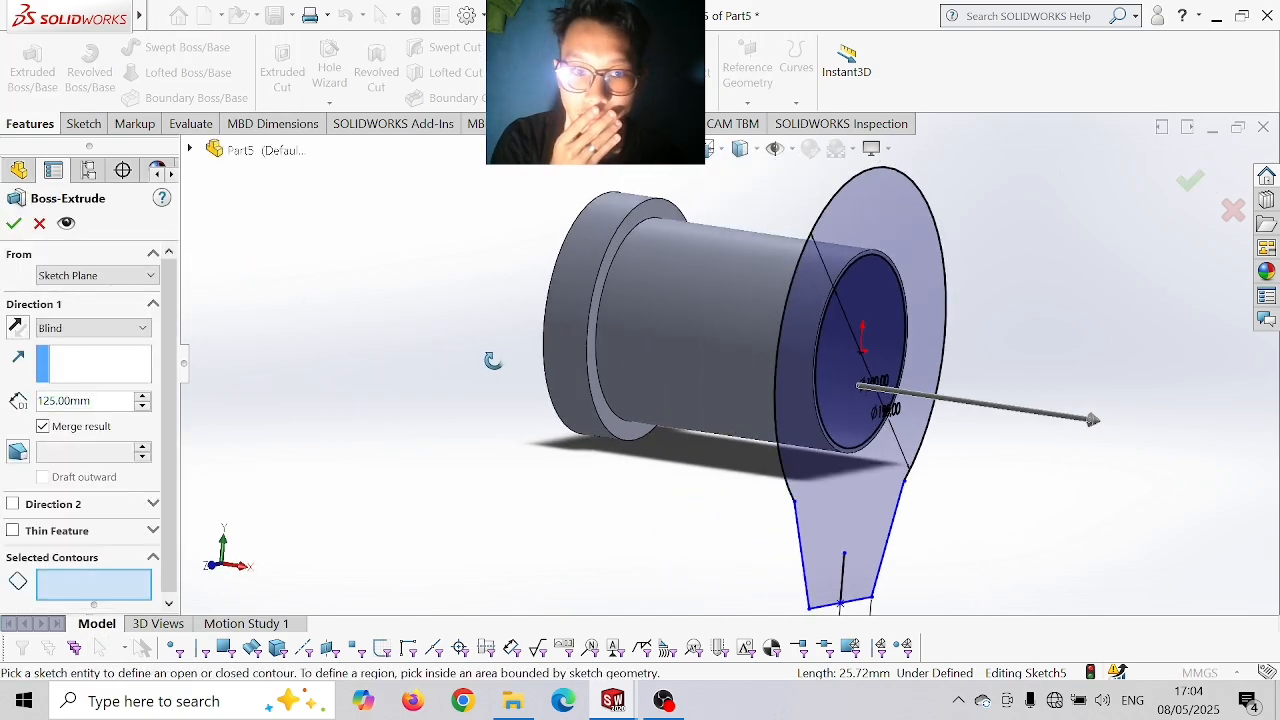
click(818, 365)
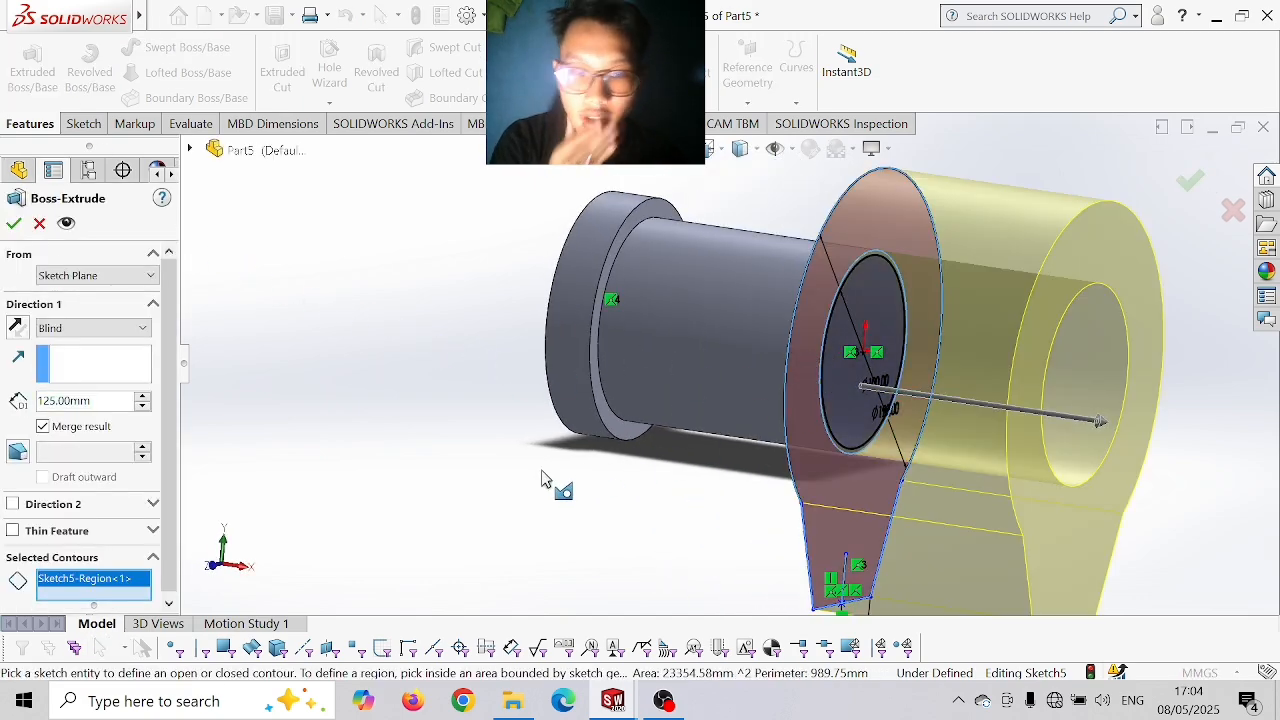
drag(104, 405, 25, 415)
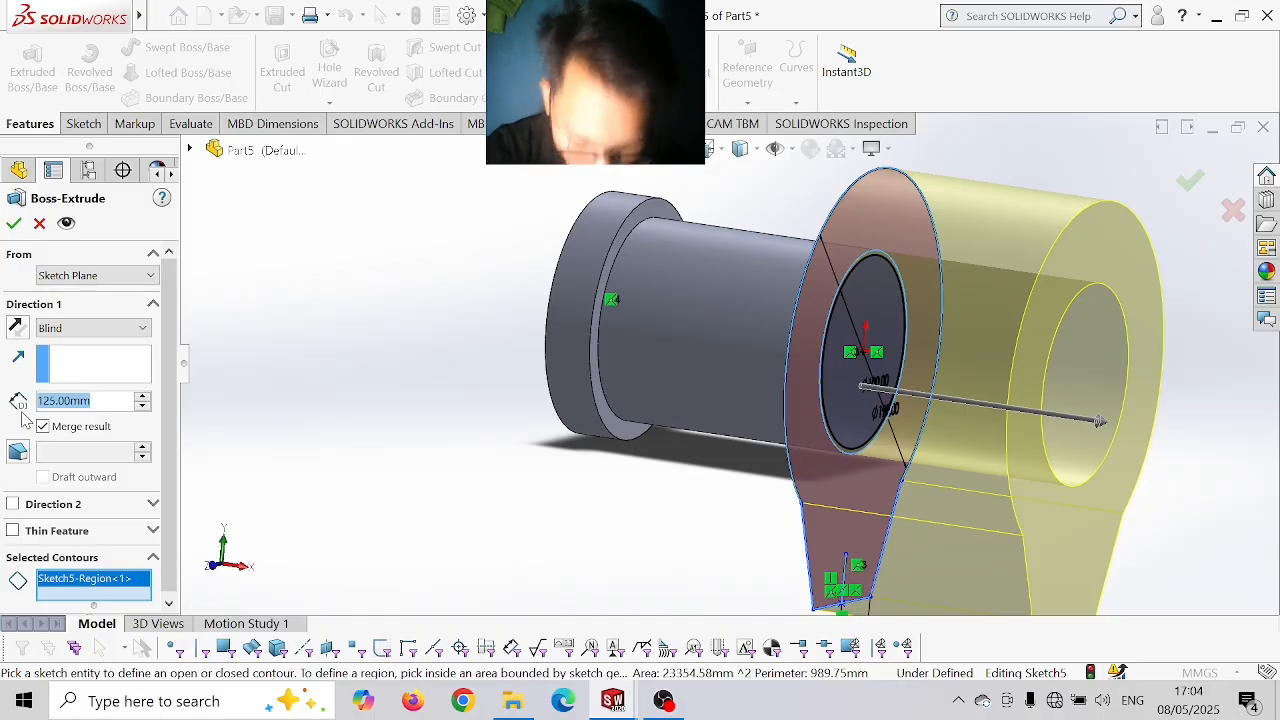
text(5)
key(Return)
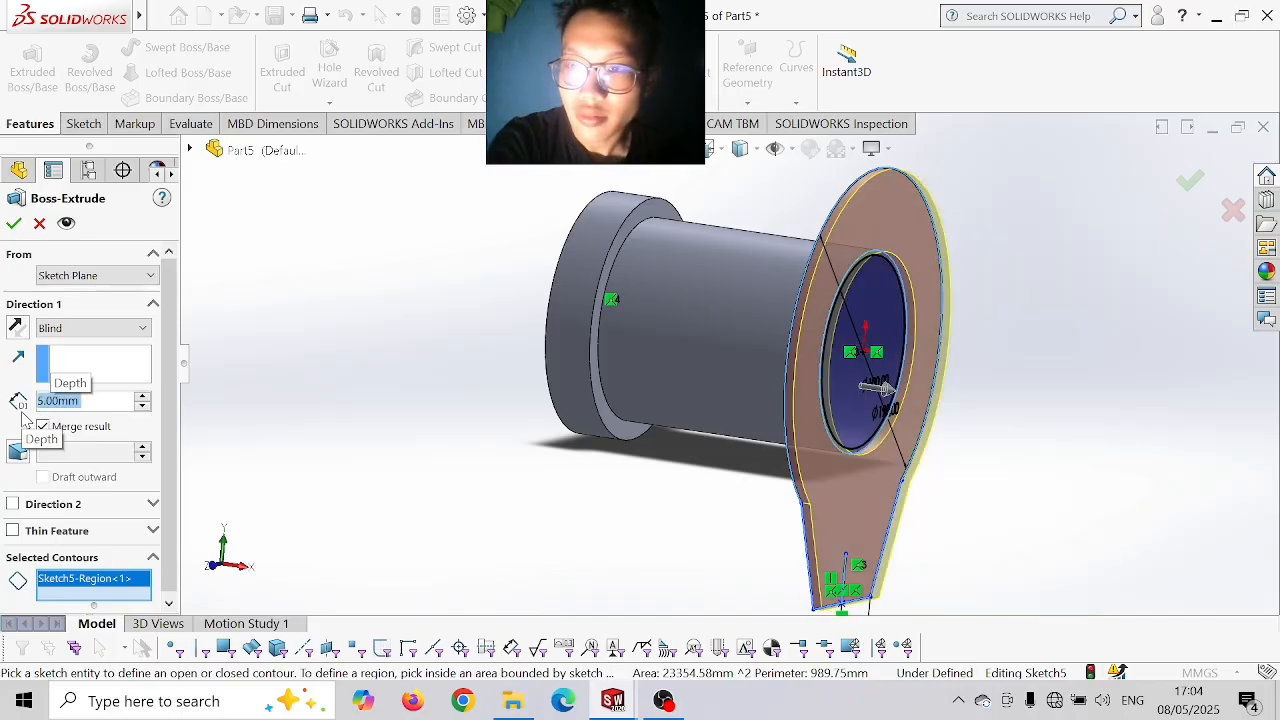
key(Return)
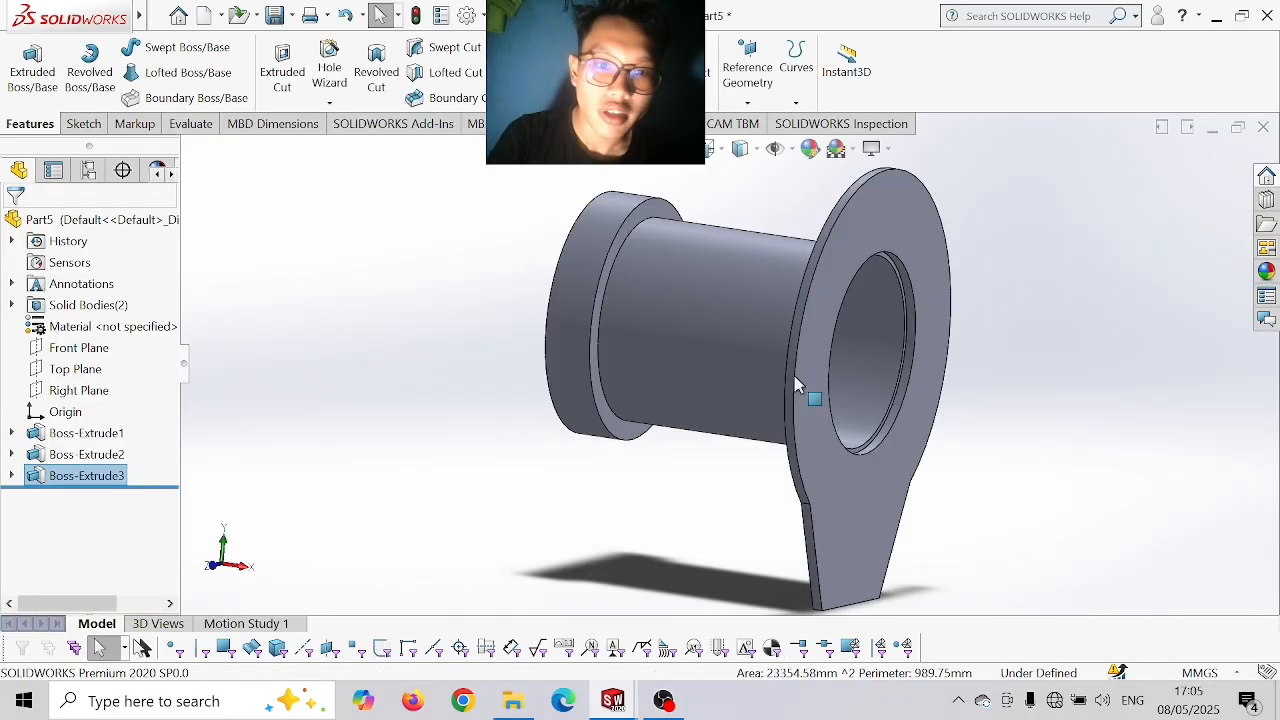
click(11, 476)
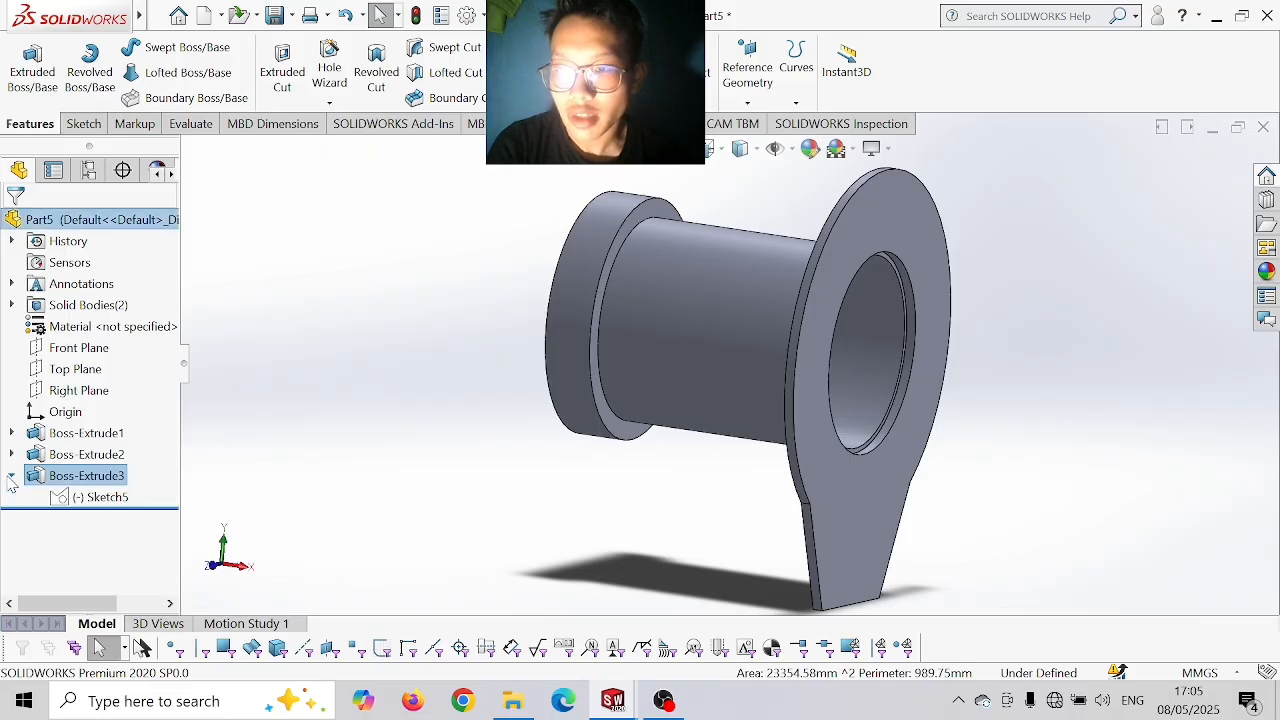
double_click(97, 499)
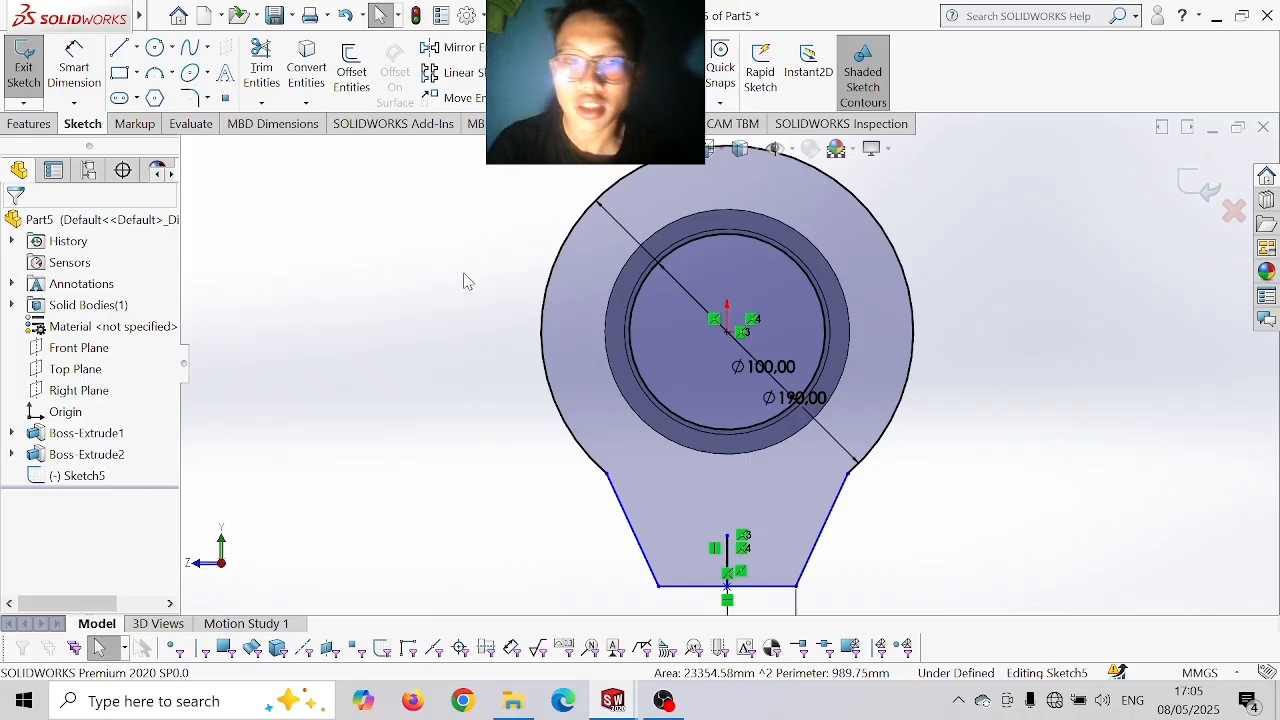
- Extrude the flange region together with the thin ring around the 100 mm circle to a depth of 5 mm
click(22, 124)
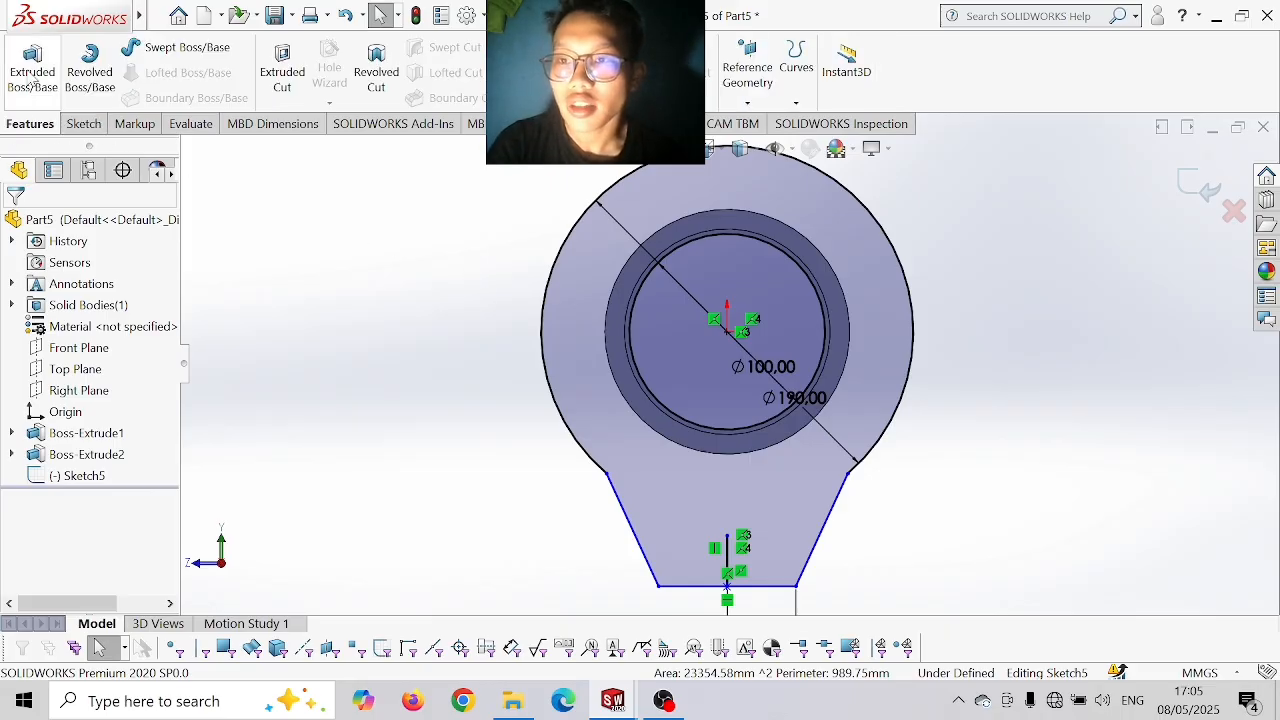
click(32, 80)
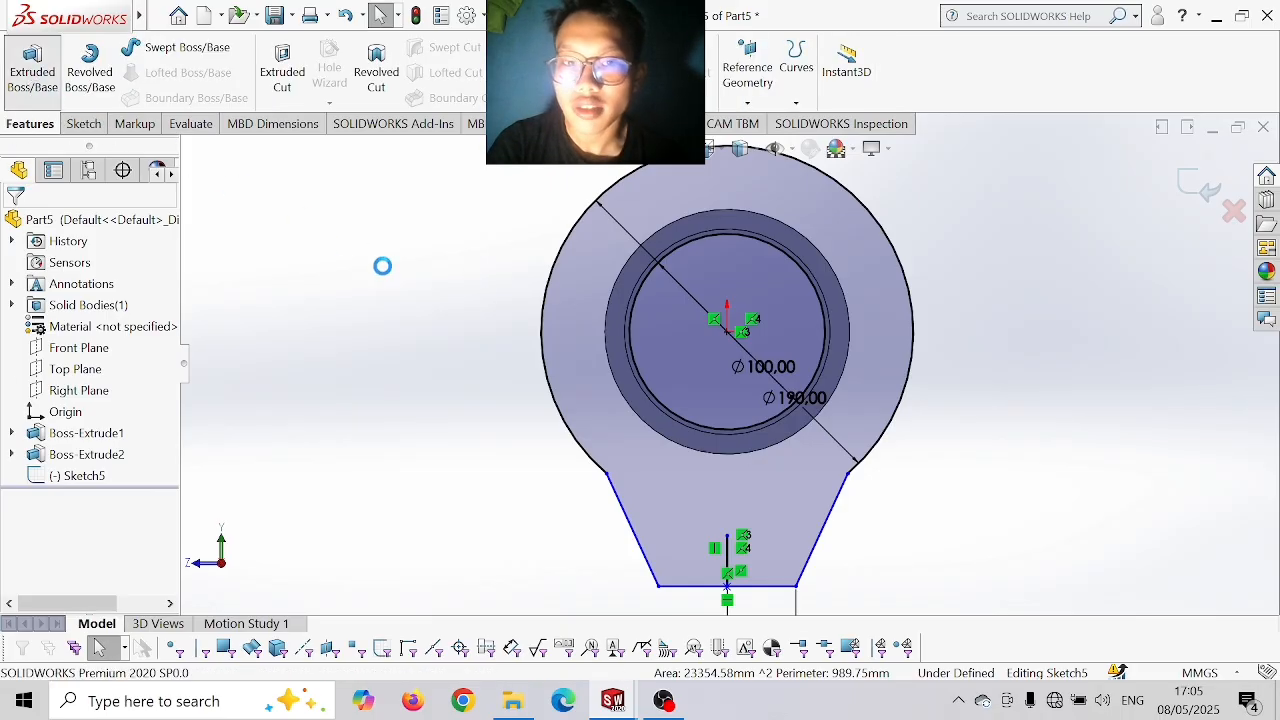
click(572, 330)
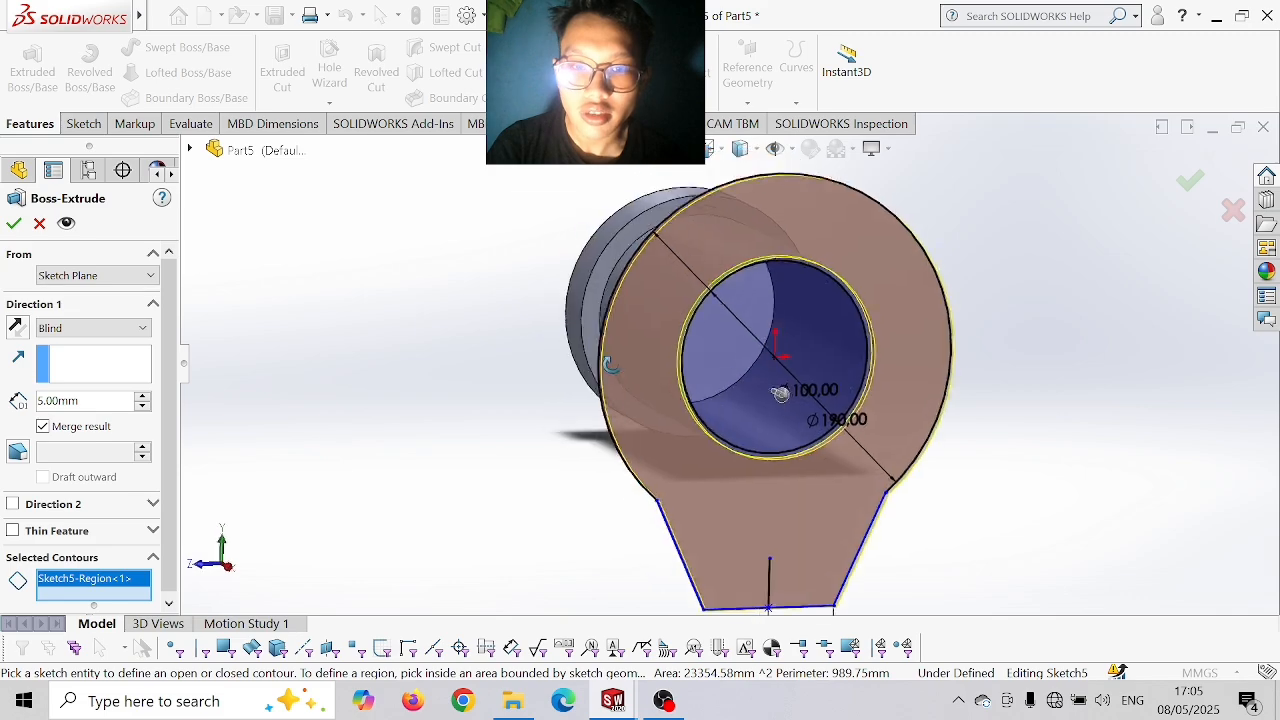
scroll(697, 407, down, 5)
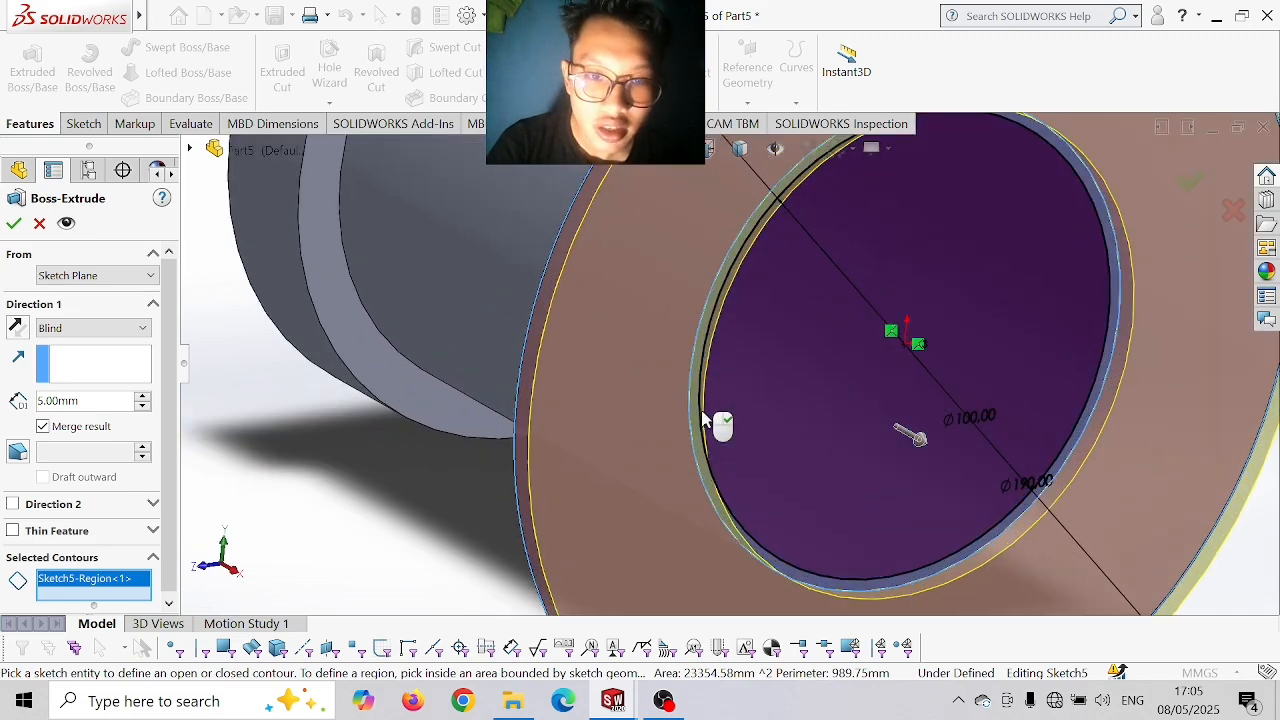
scroll(697, 407, down, 2)
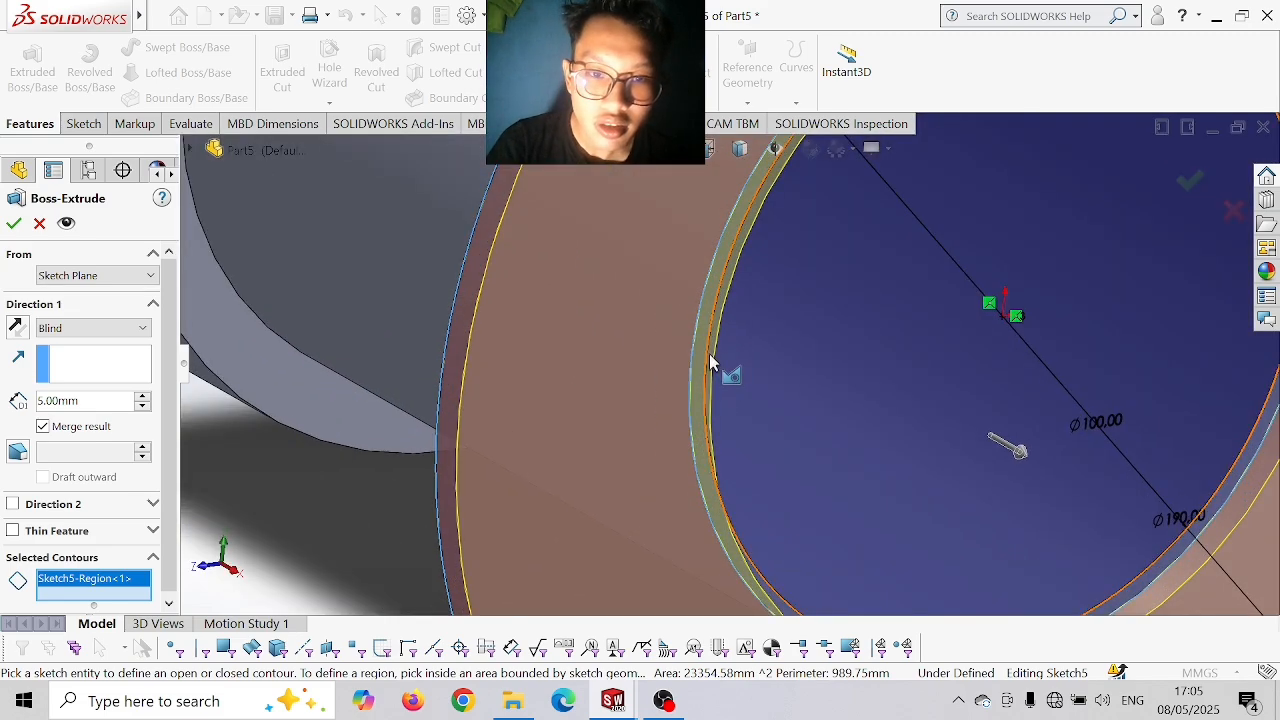
click(710, 360)
scroll(712, 360, down, 2)
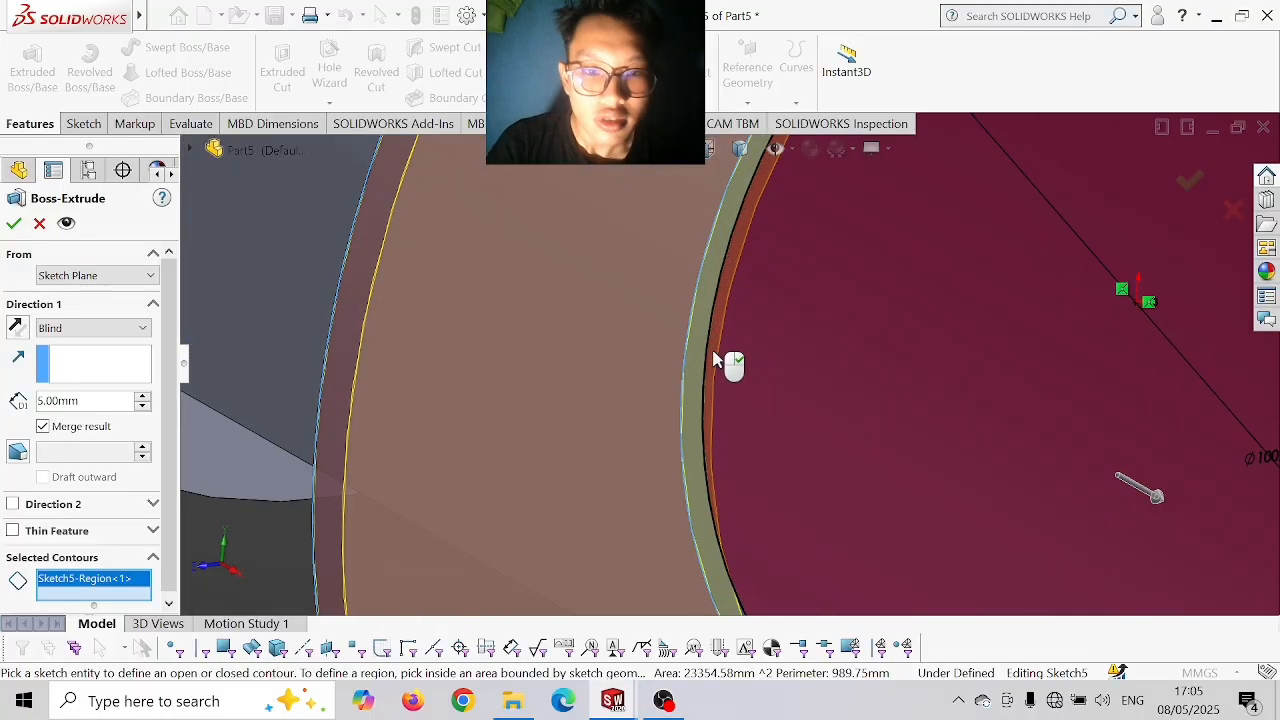
scroll(733, 292, down, 3)
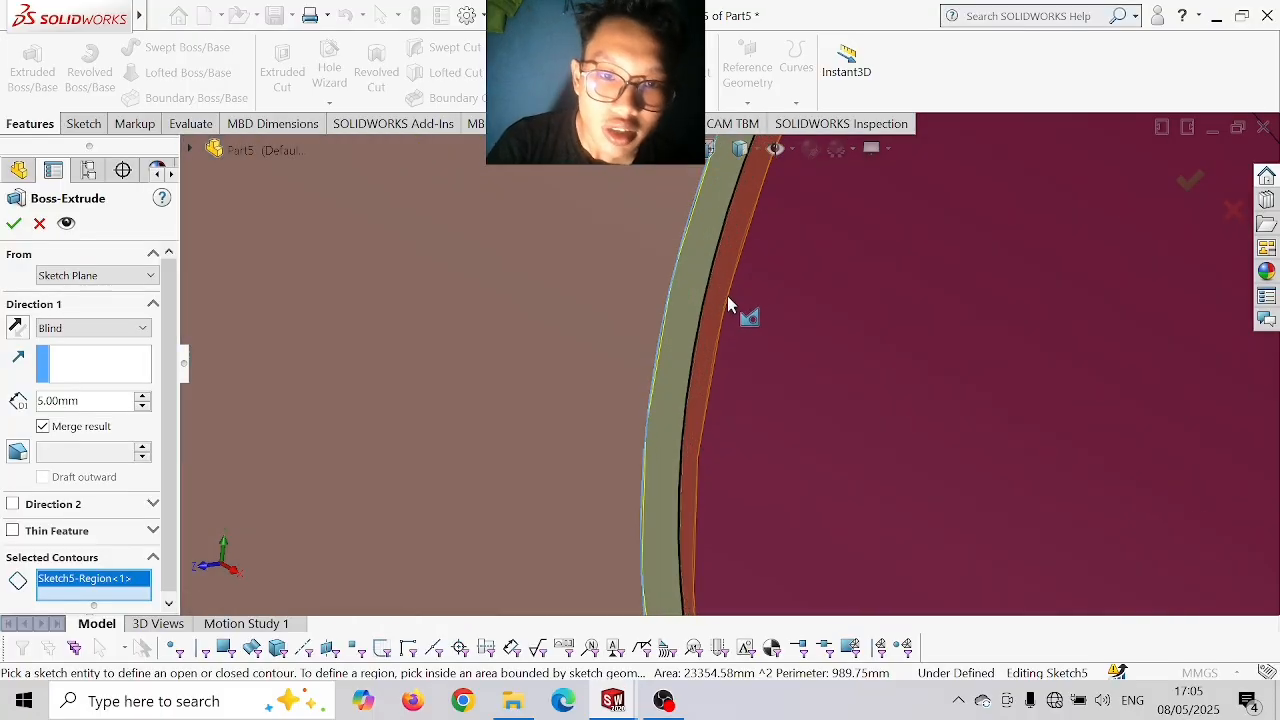
scroll(870, 450, up, 6)
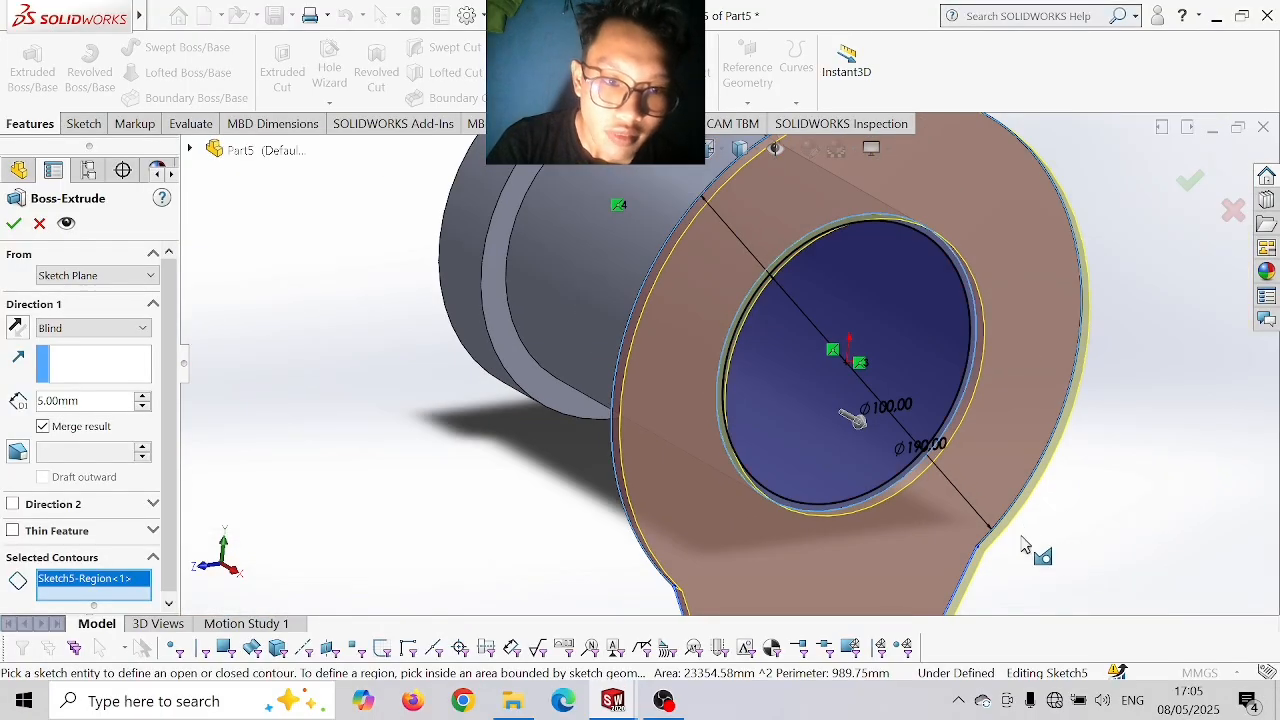
click(865, 499)
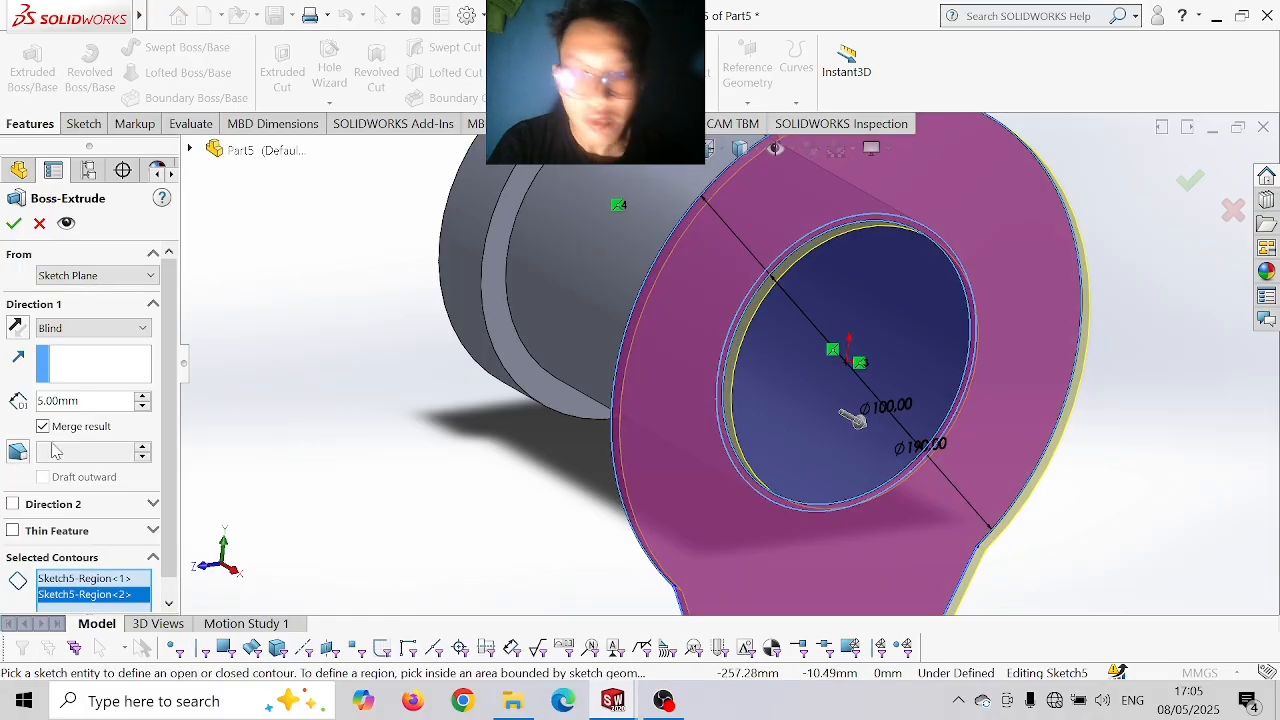
key(Return)
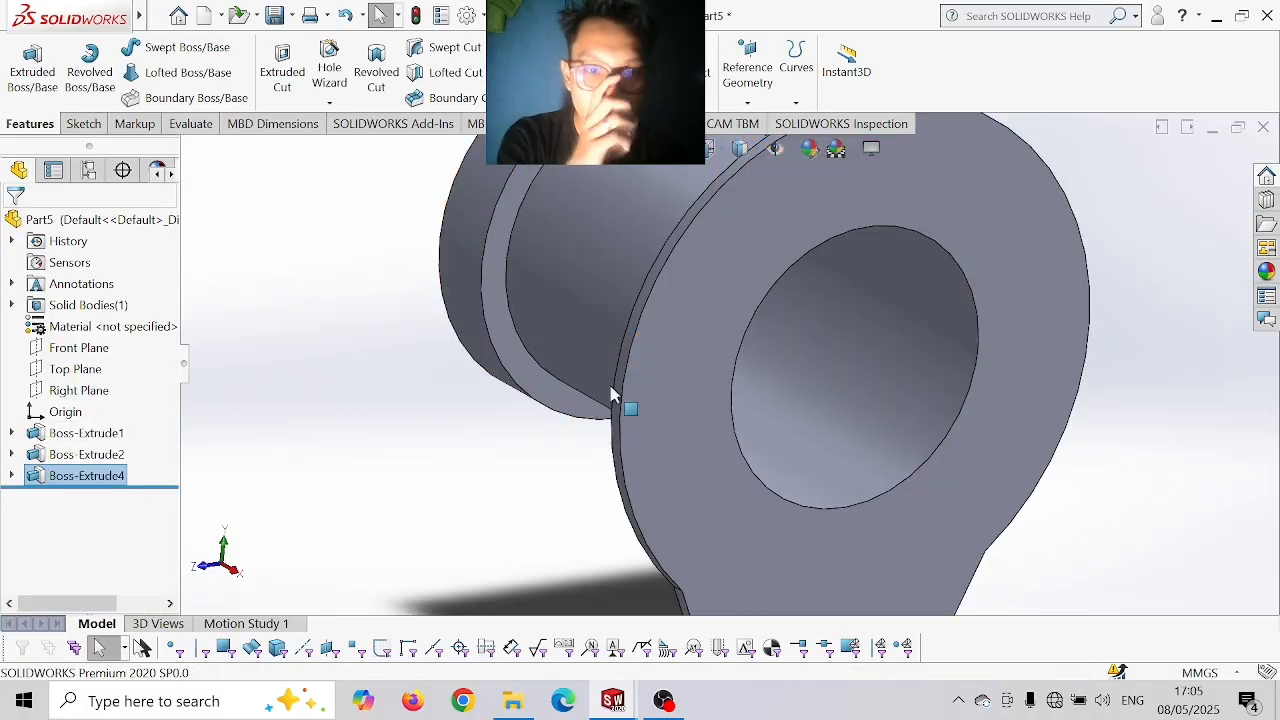
- Start a sketch on the flange's front face and convert its outer outline into sketch entities
scroll(737, 357, up, 3)
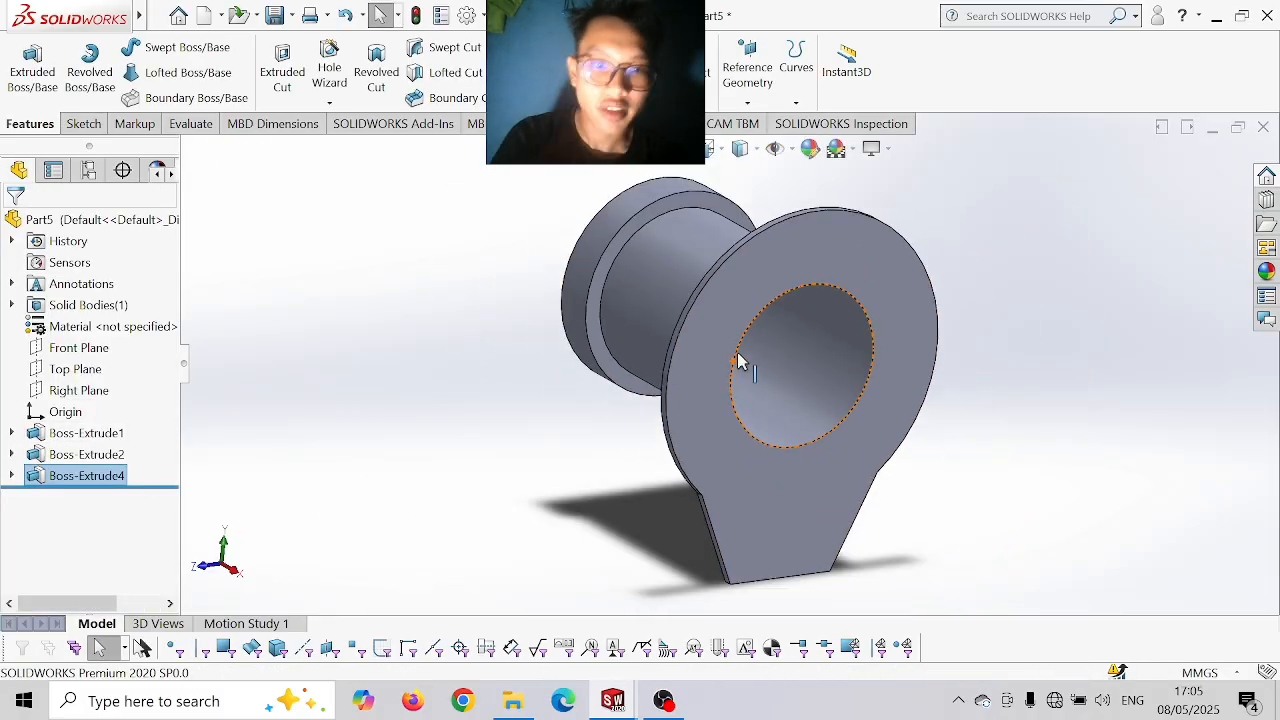
click(770, 527)
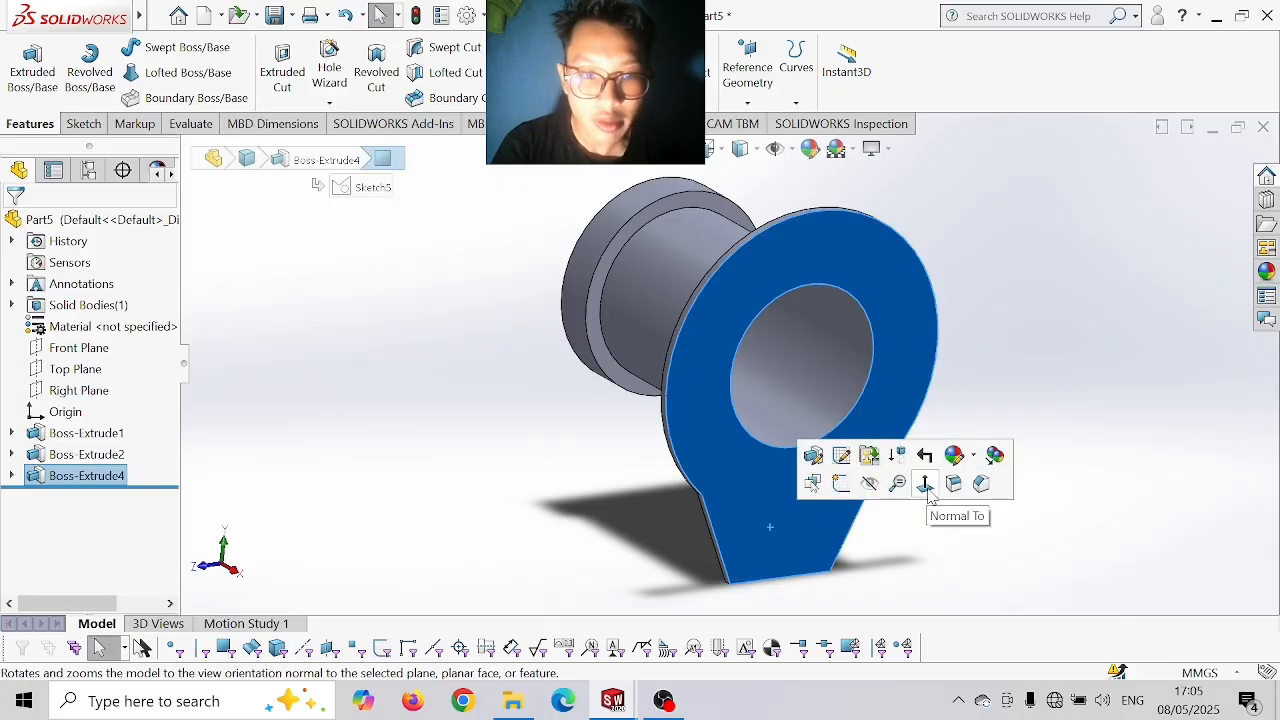
click(931, 489)
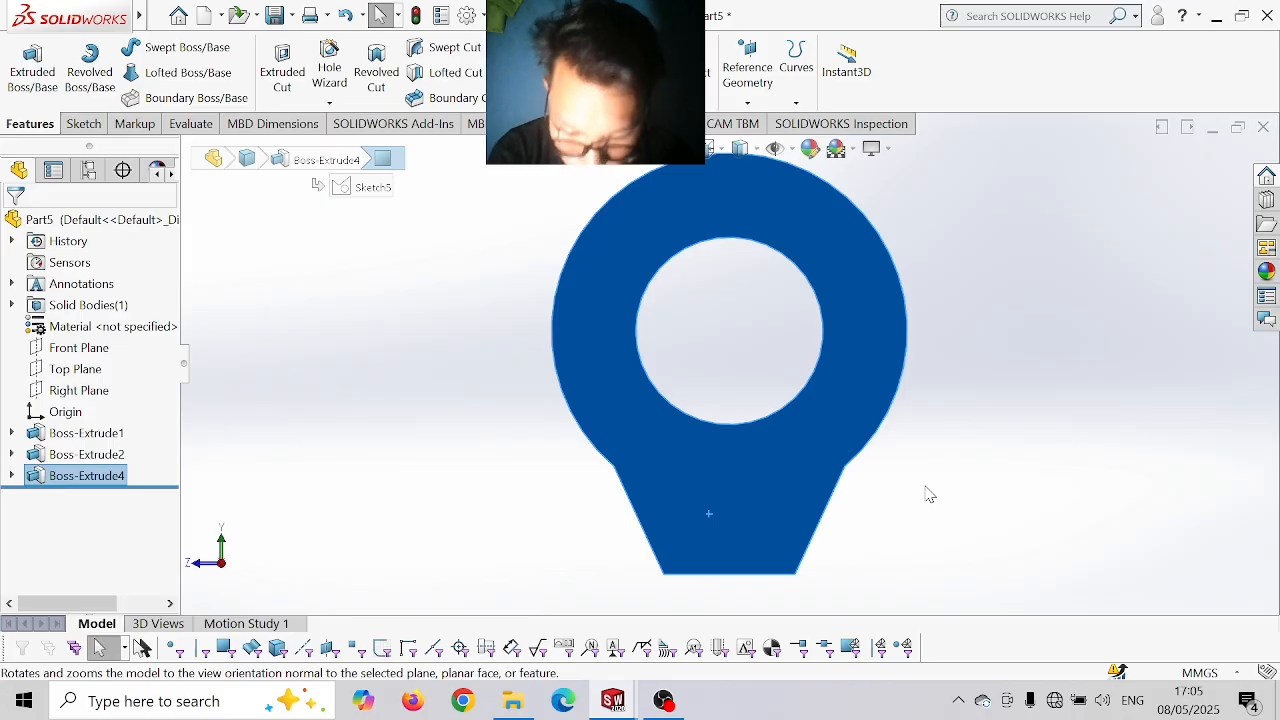
click(84, 124)
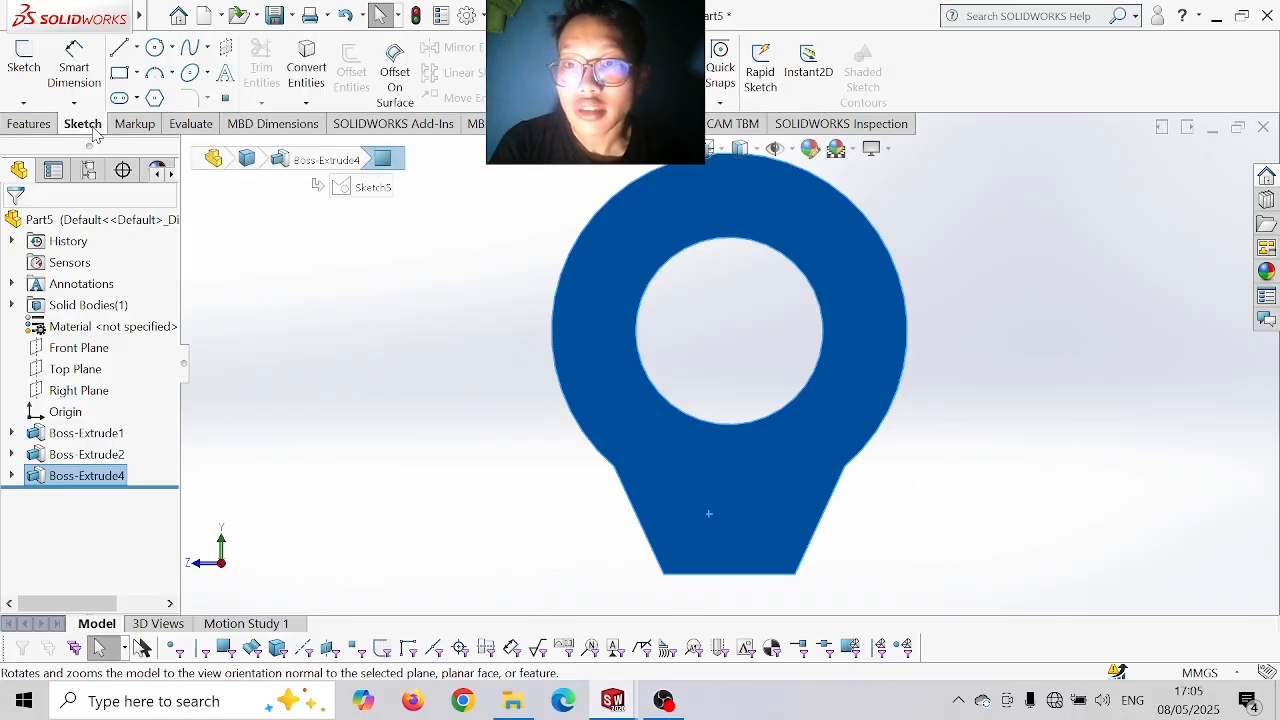
right_click(605, 302)
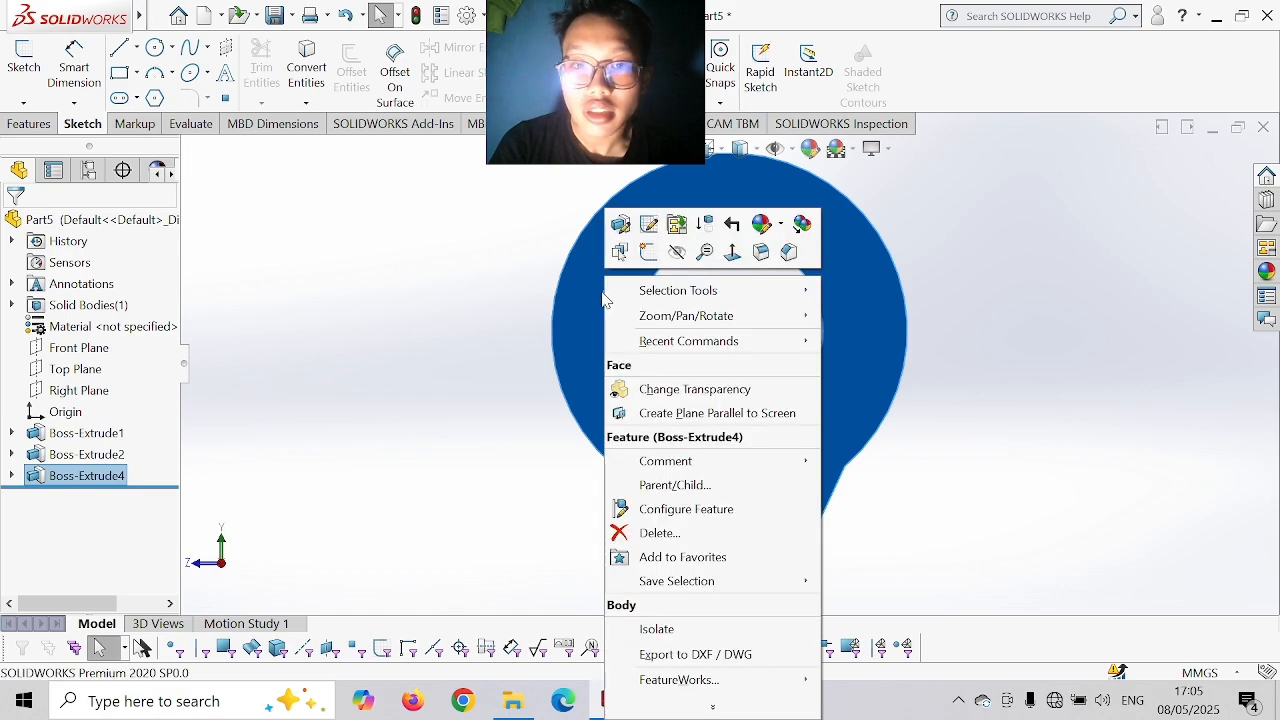
click(648, 252)
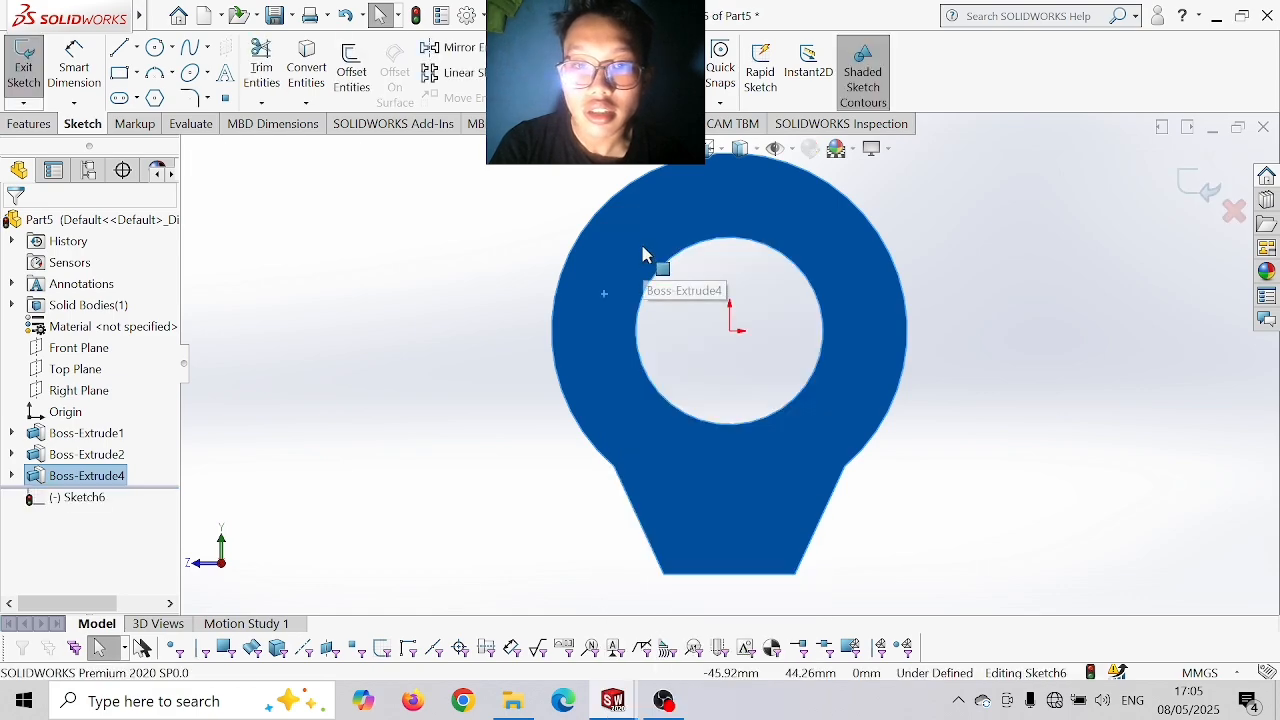
click(309, 80)
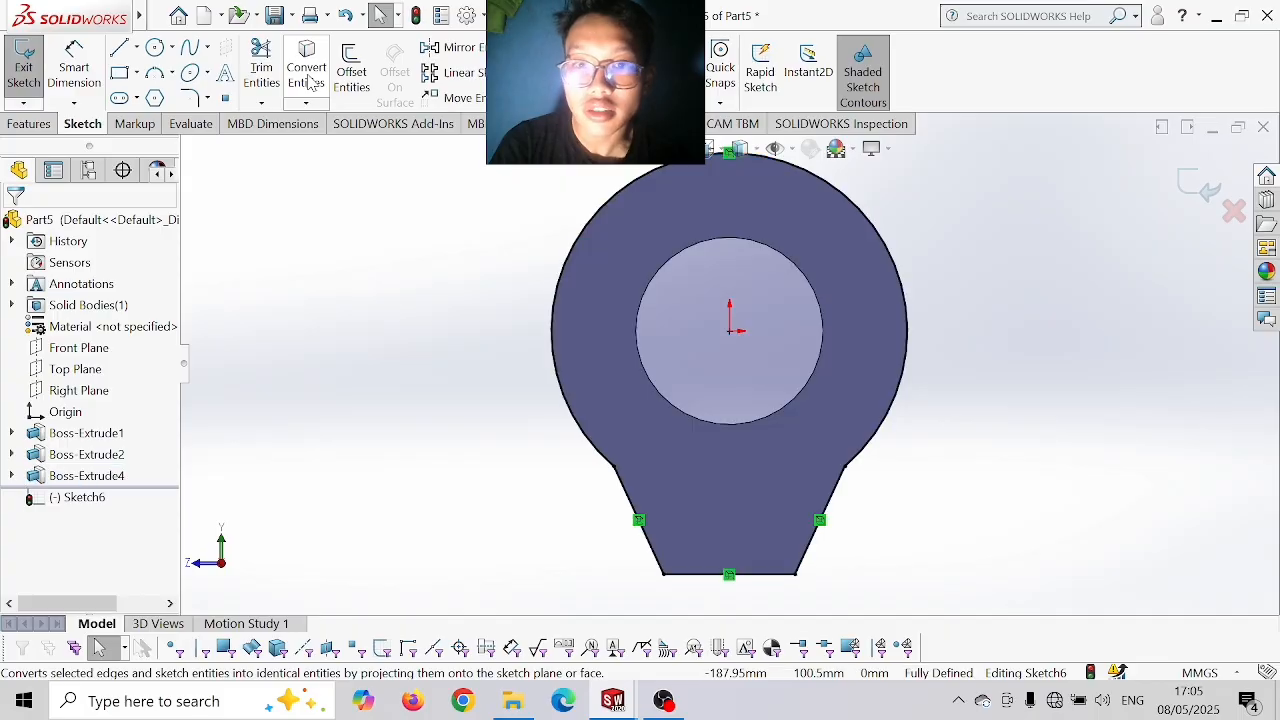
- Offset the whole converted outline inward by 4 mm
click(351, 72)
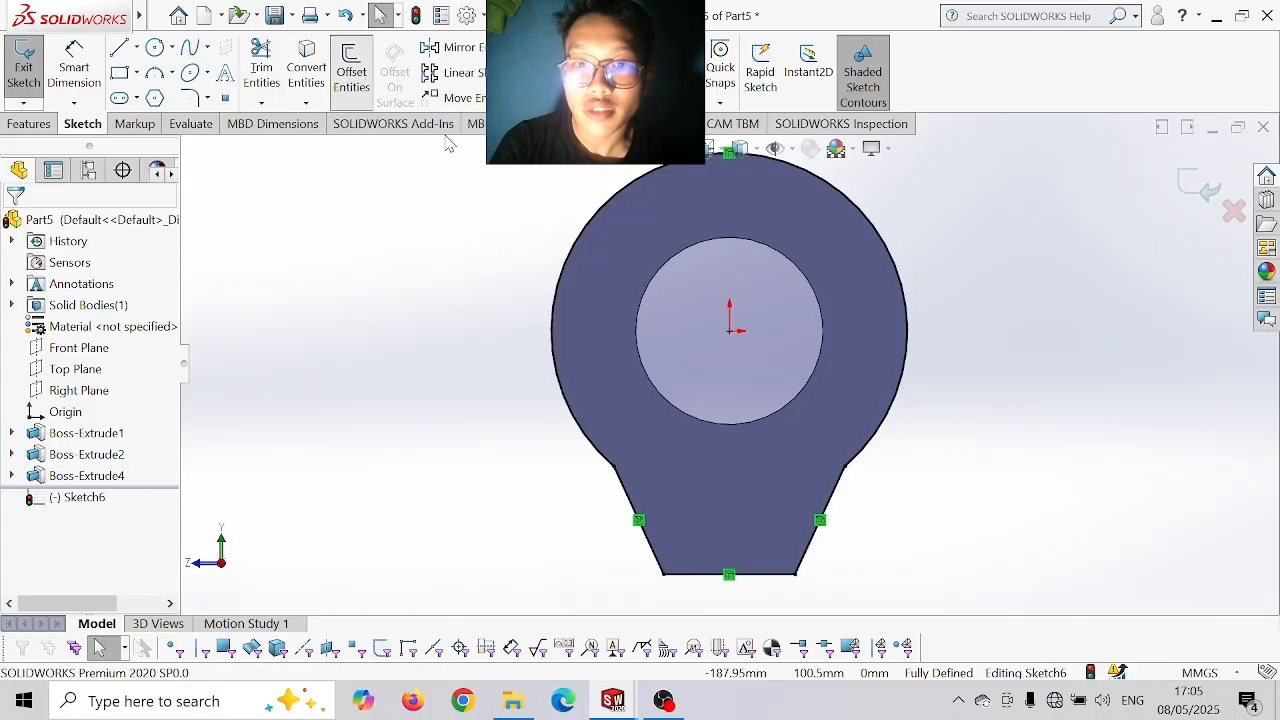
click(590, 228)
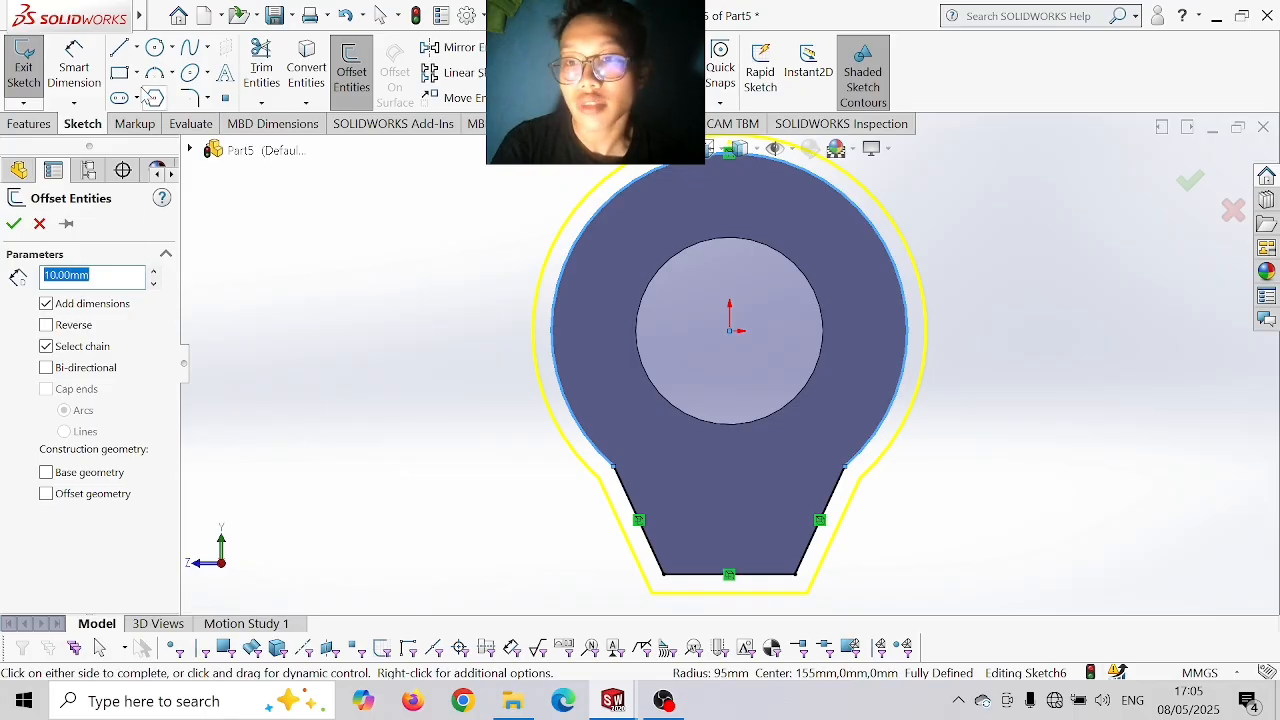
click(46, 325)
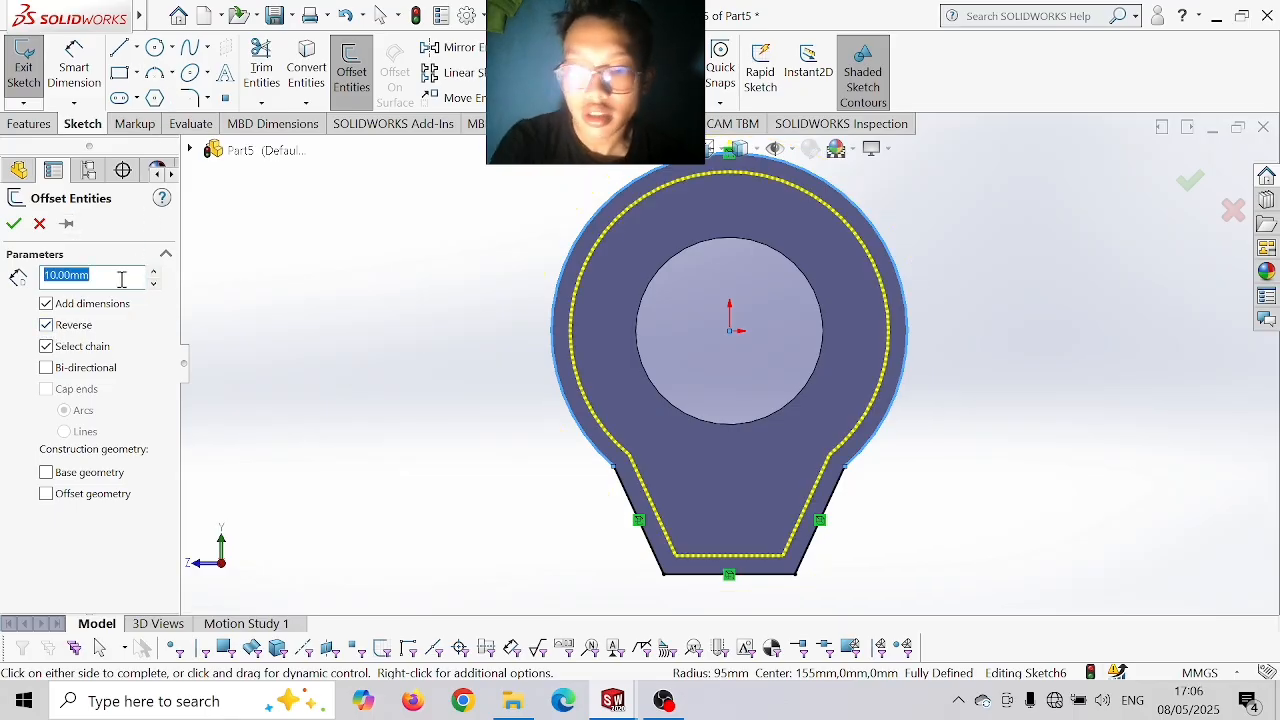
text(4)
key(Return)
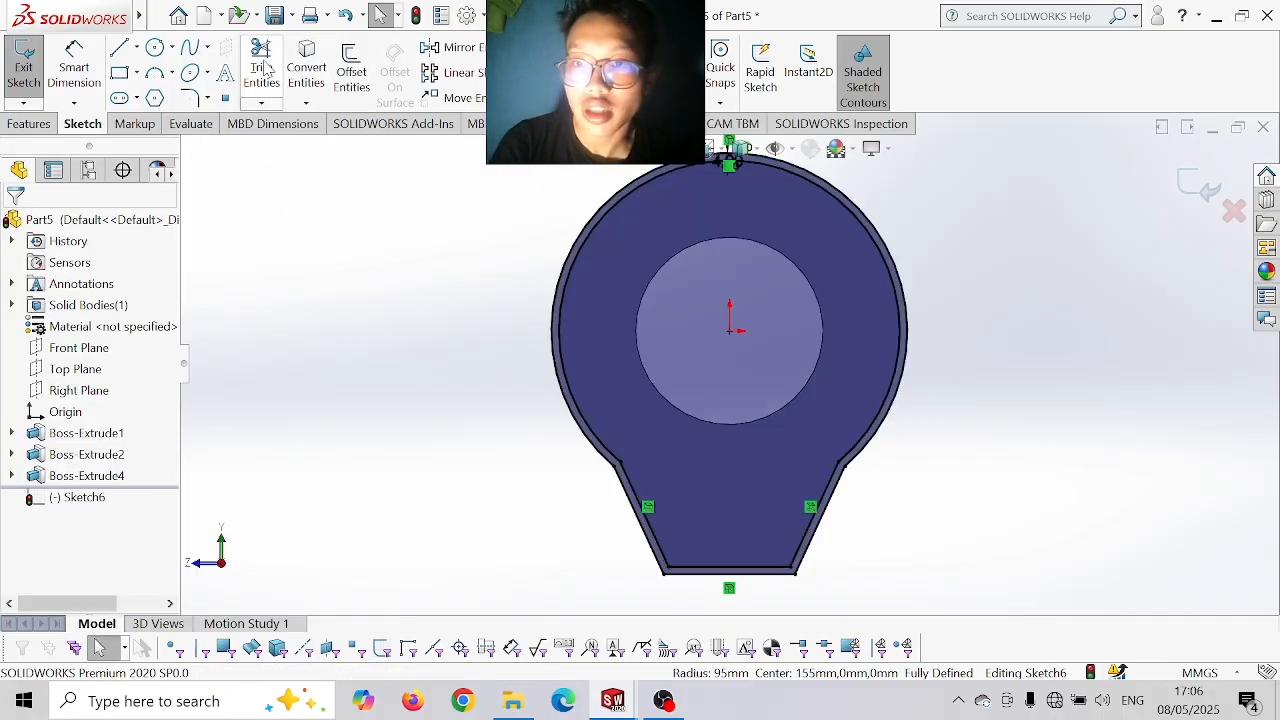
- Delete the inner and outer horizontal lines at the lower end of the tapered foot
click(725, 567)
key(Escape)
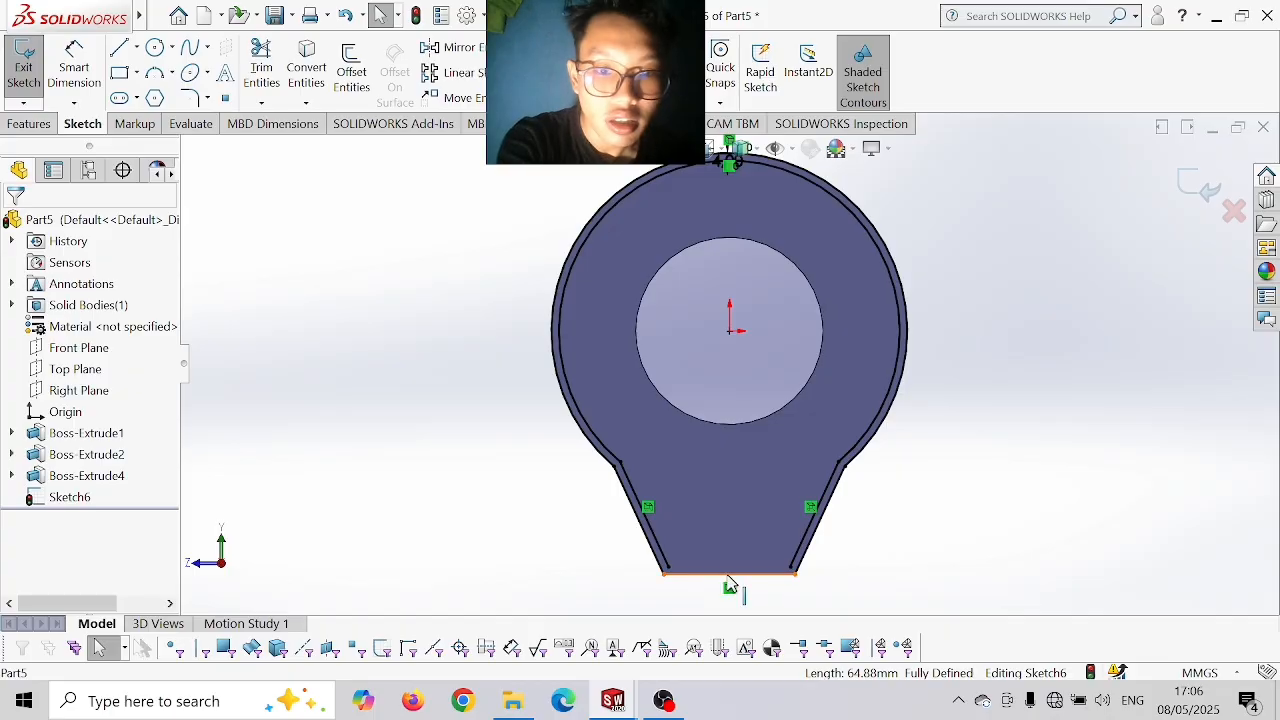
click(730, 573)
key(Escape)
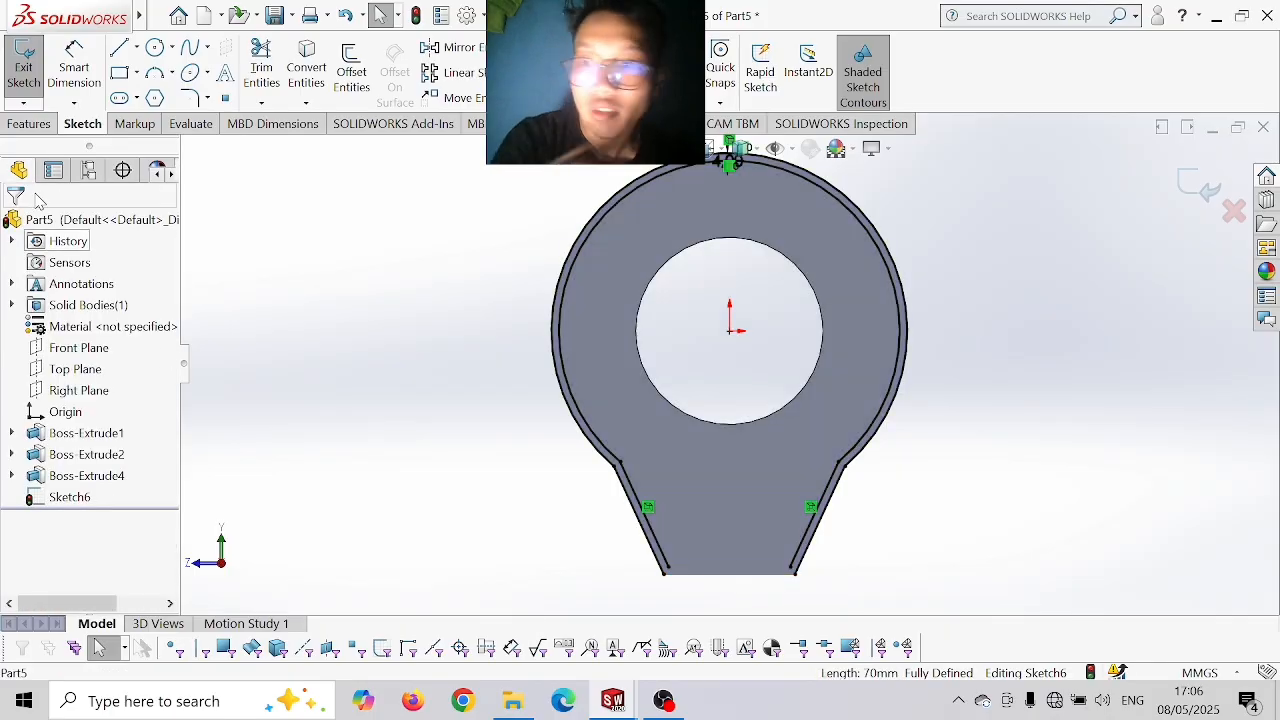
- Close both open lower ends of the rim profile with short lines joining the outer and inner foot edges
click(119, 47)
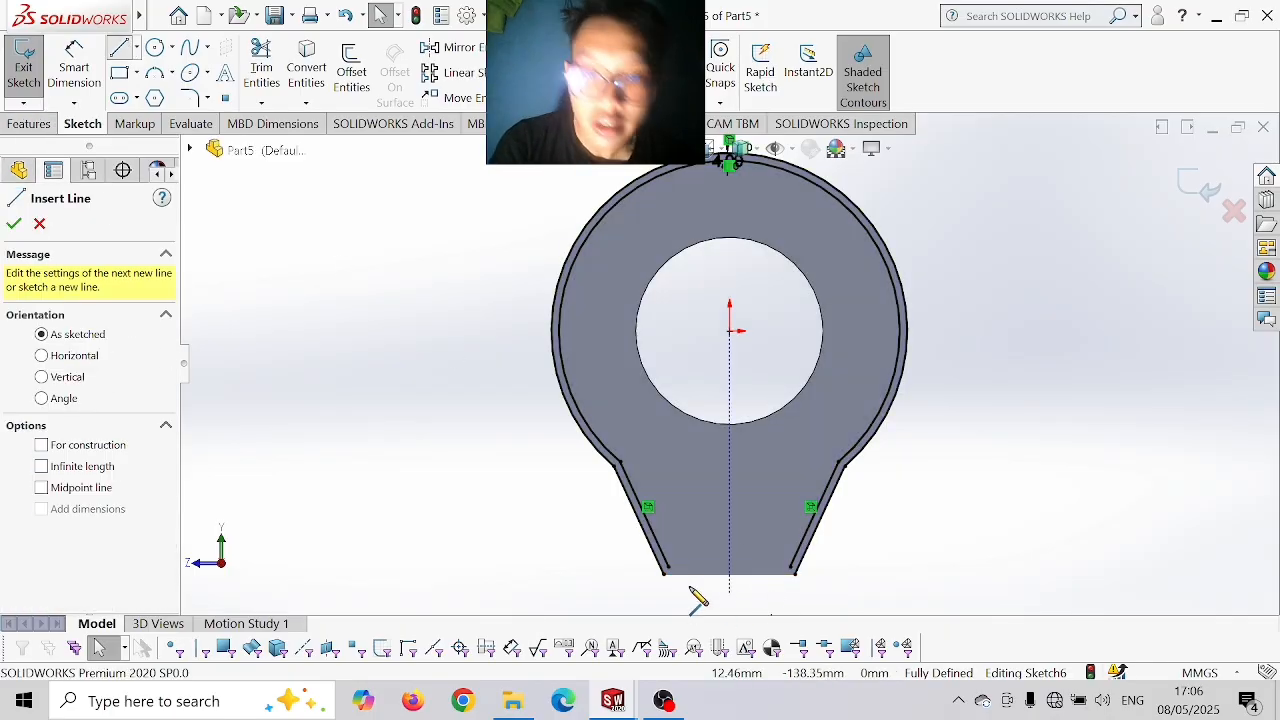
click(665, 572)
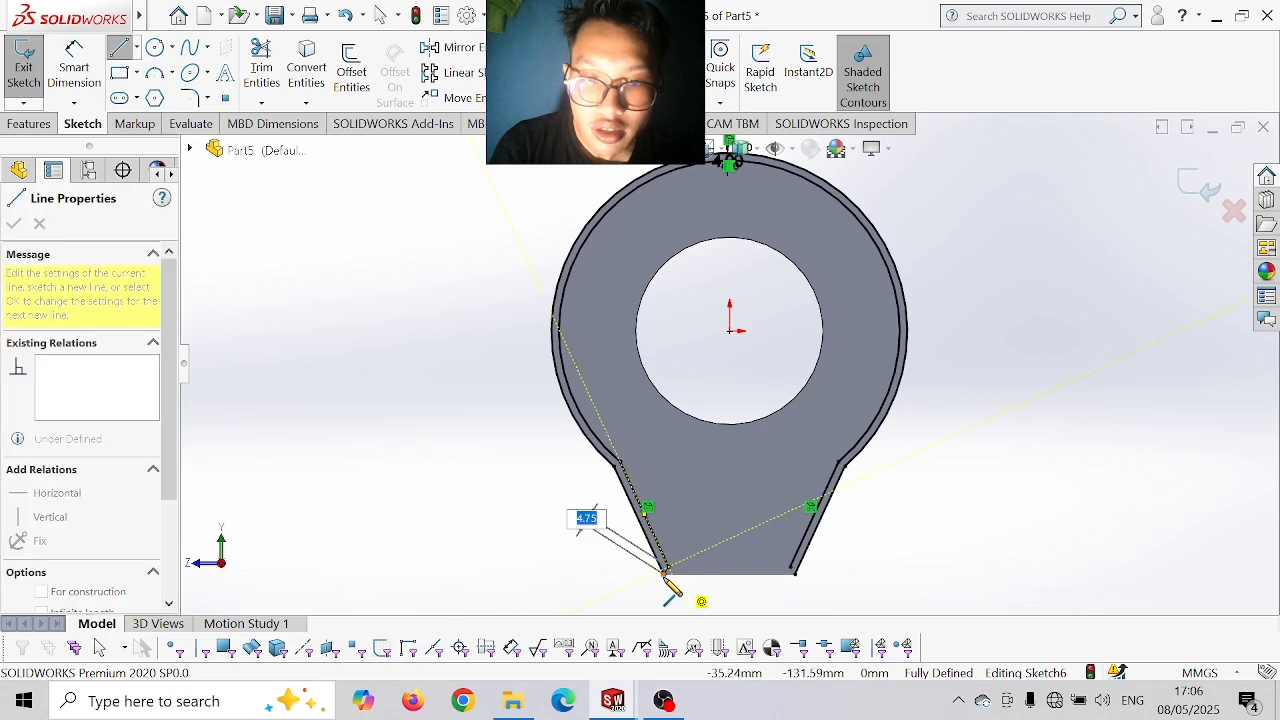
click(664, 575)
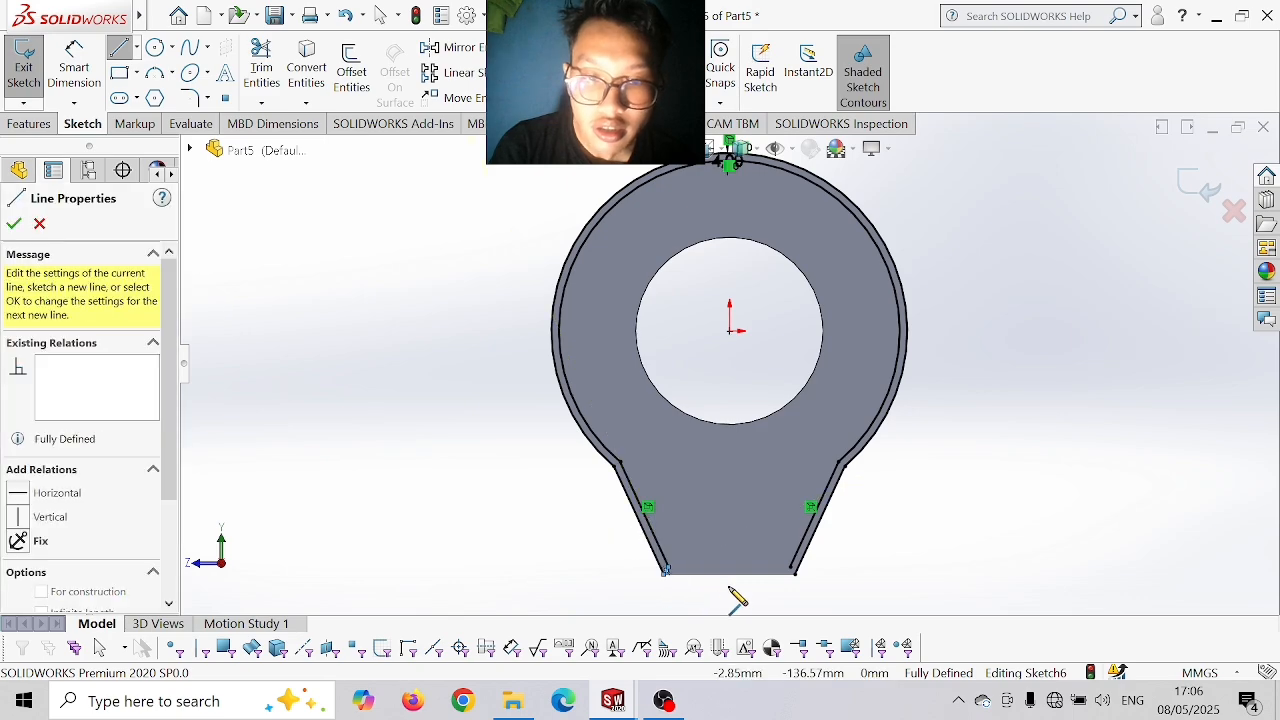
click(795, 574)
click(791, 568)
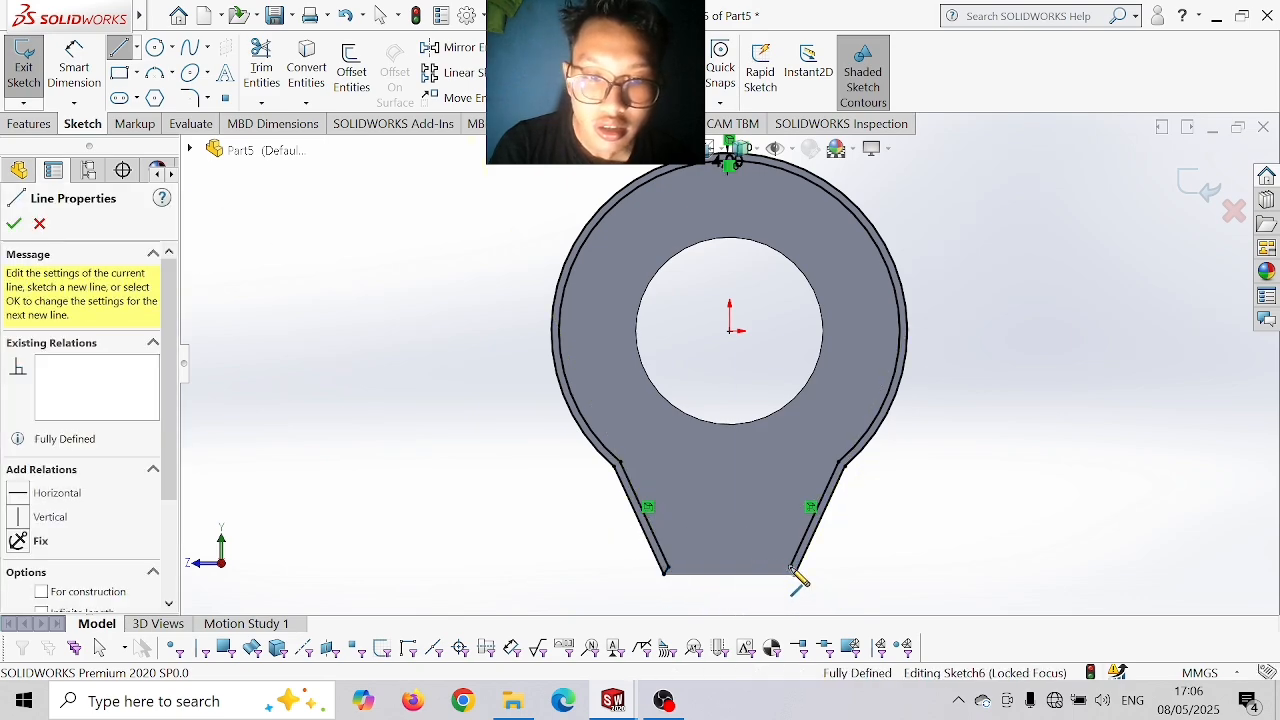
click(791, 568)
key(Escape)
key(Escape)
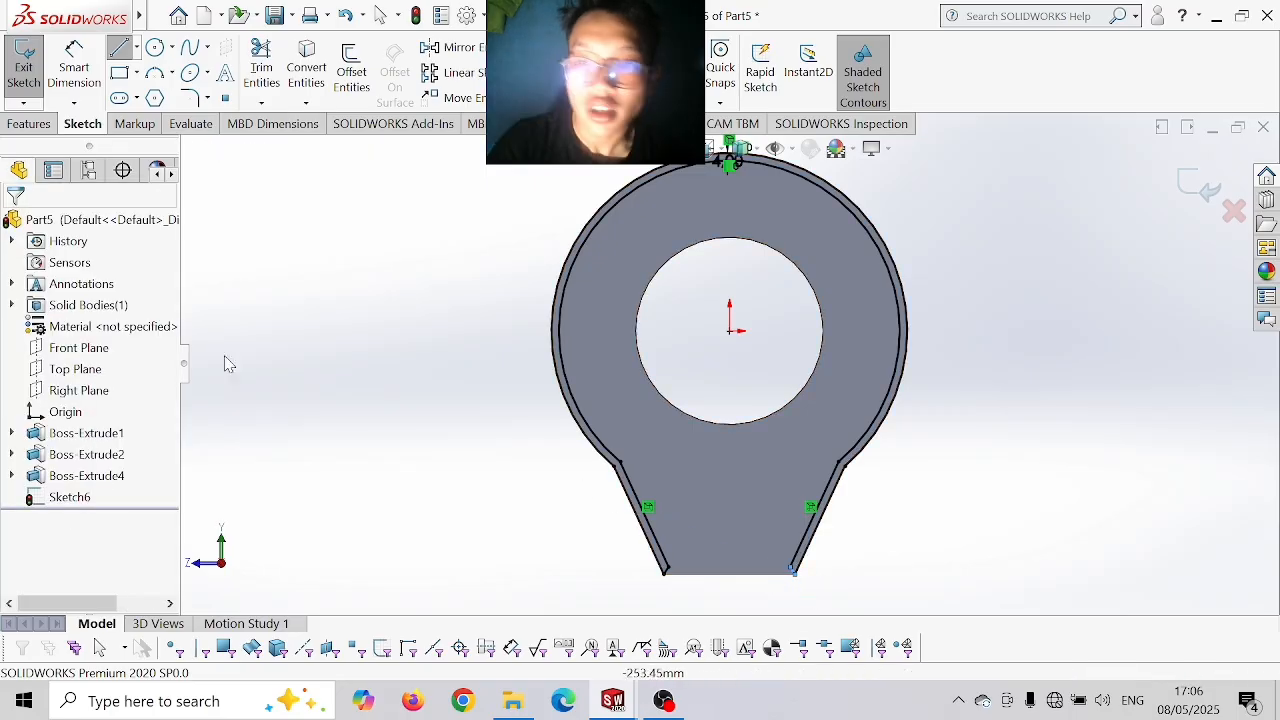
- Extrude the closed rim profile outward from the flange face to a depth of 65 mm
click(27, 123)
click(28, 76)
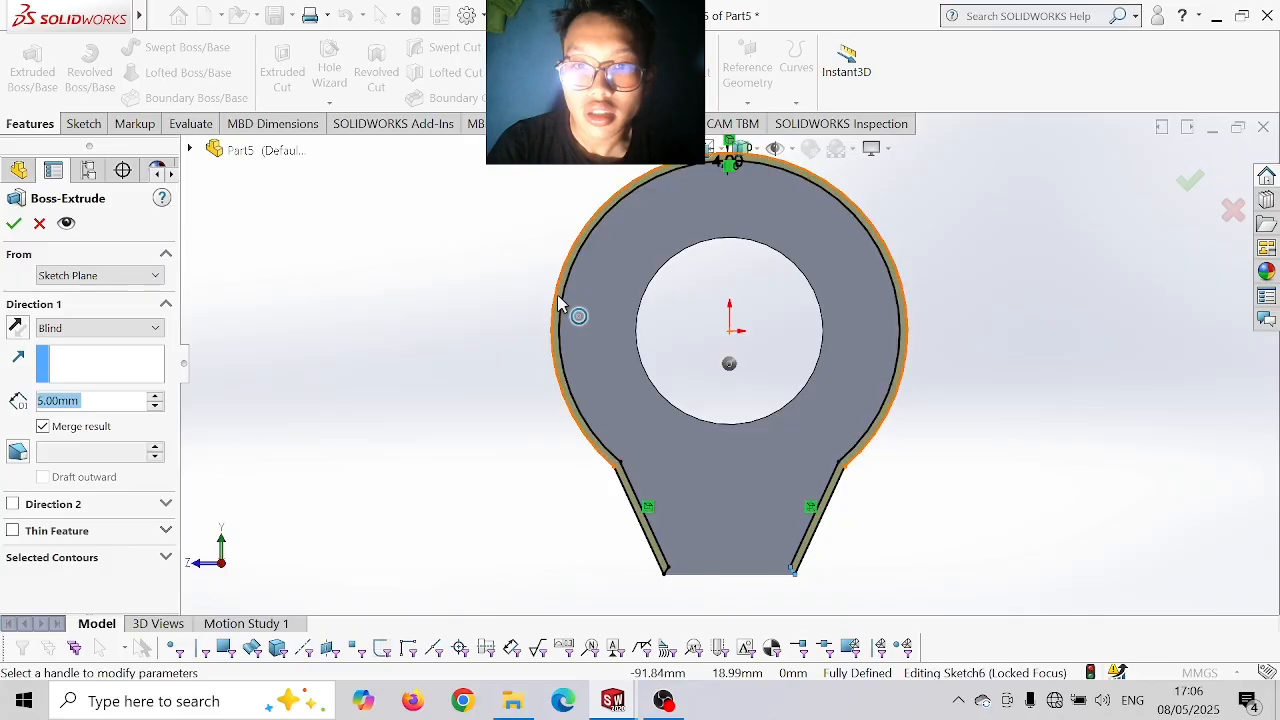
scroll(560, 300, down, 3)
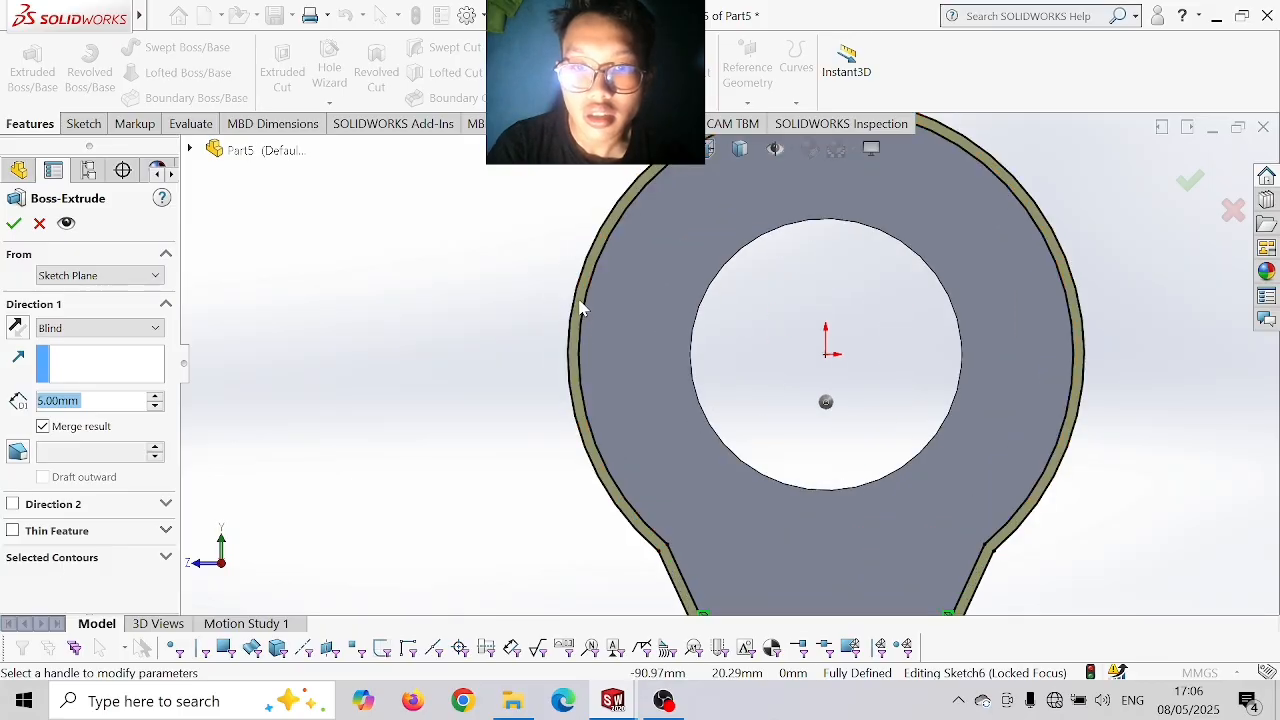
scroll(581, 308, up, 2)
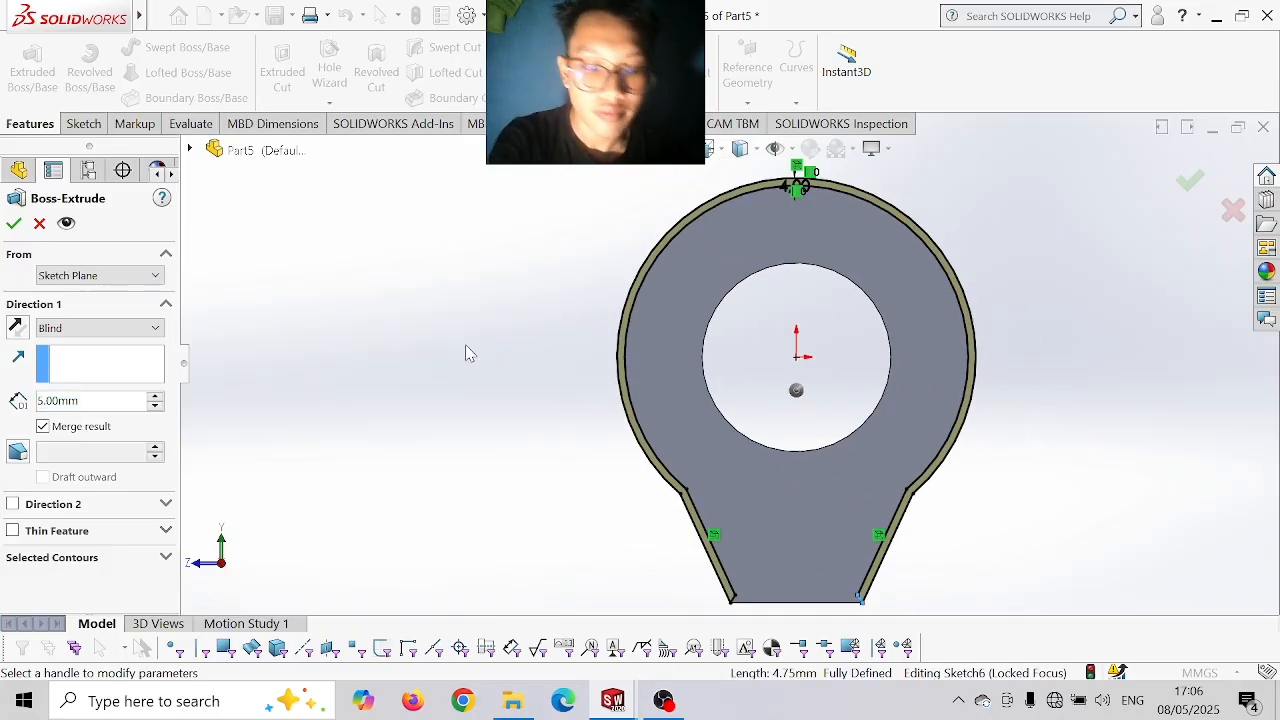
middle_drag(460, 357, 551, 380)
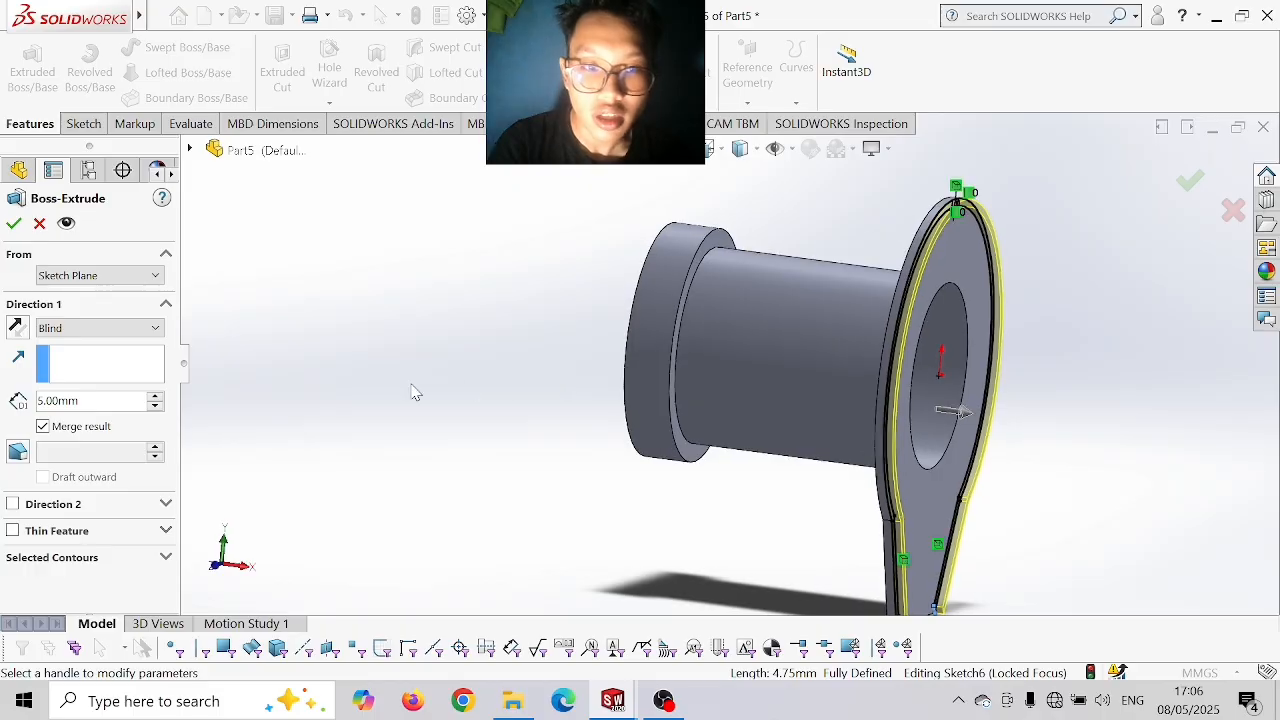
double_click(101, 406)
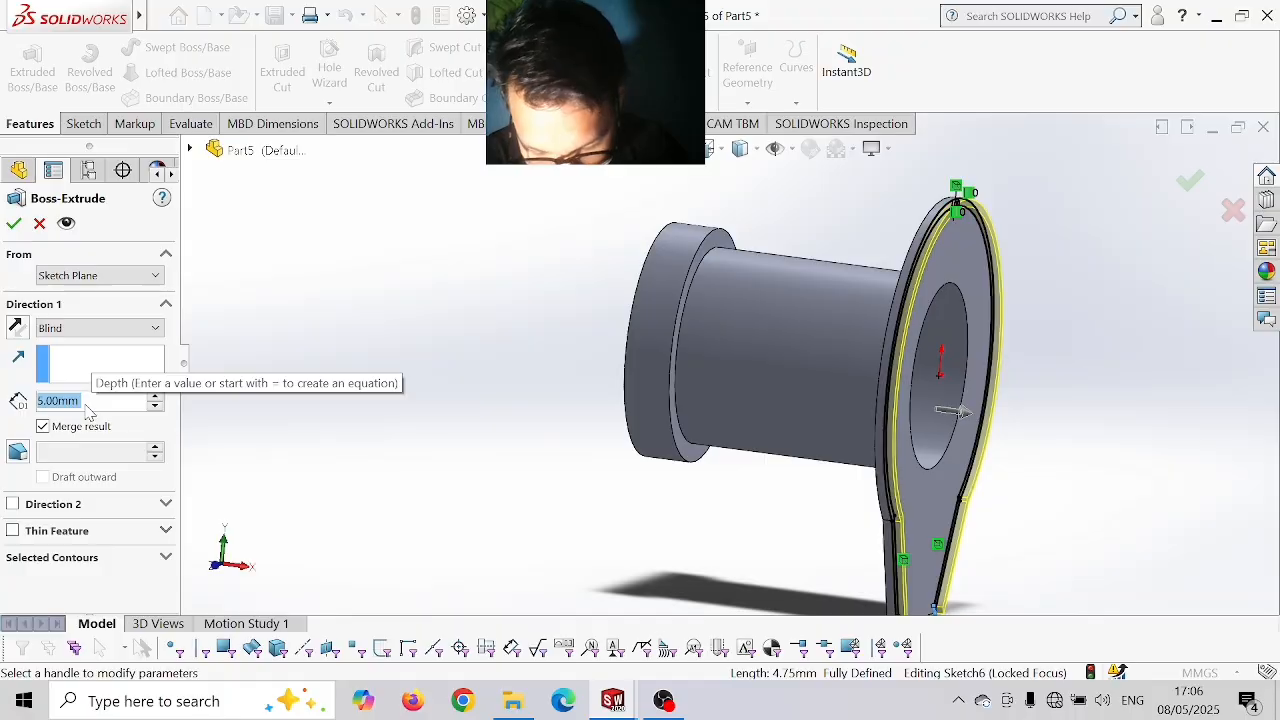
text(65)
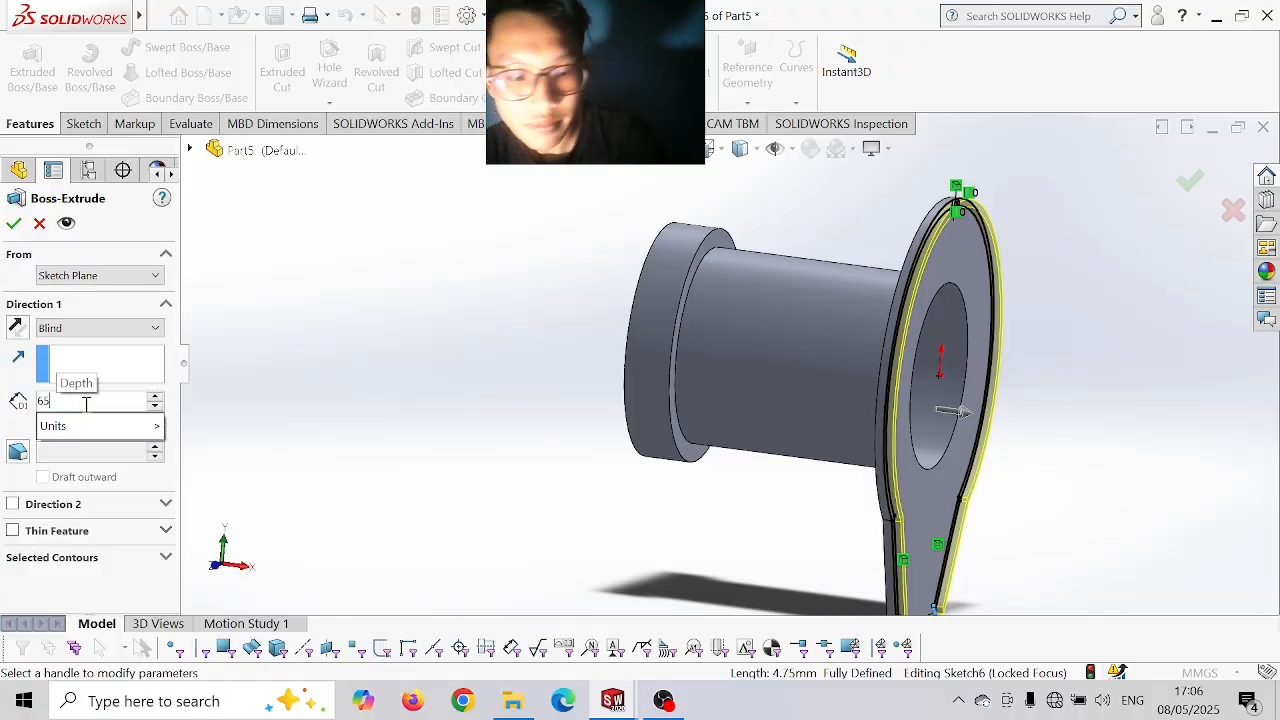
key(Return)
key(Return)
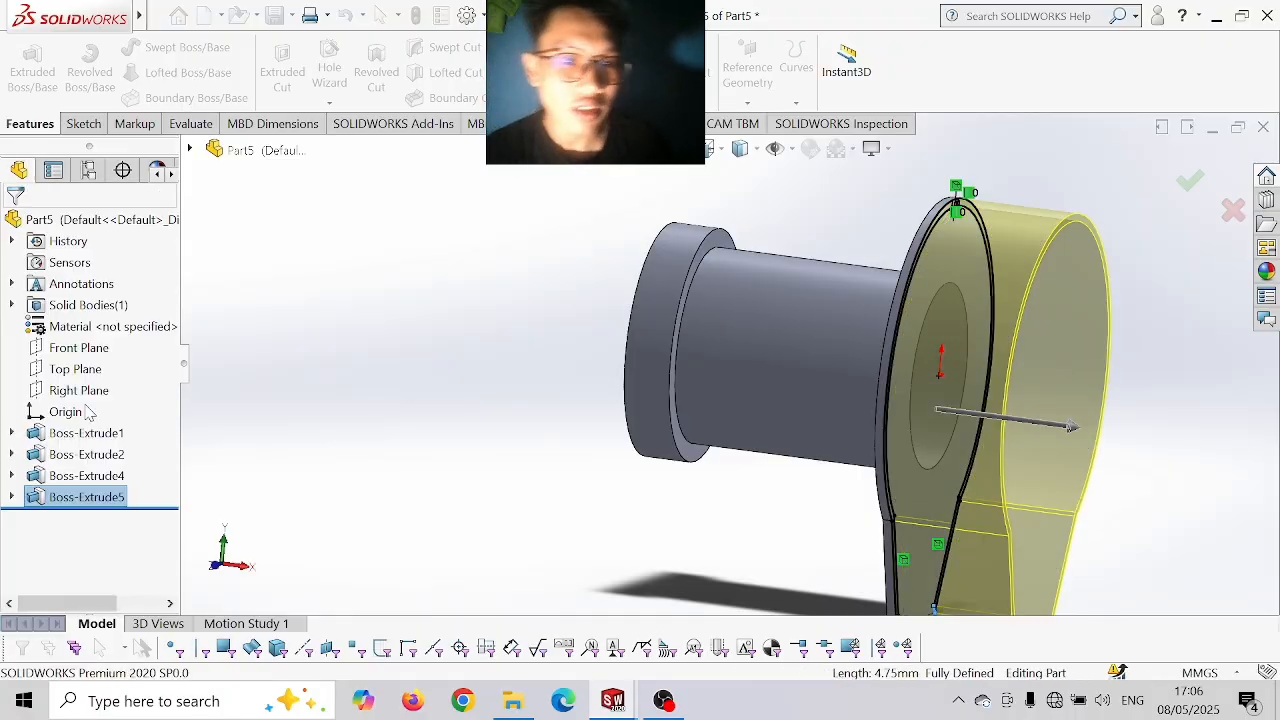
- Start a sketch on the rim's front face and draw a closed four-line trapezoid over the tapered foot's outer corners
middle_drag(1245, 480, 1160, 444)
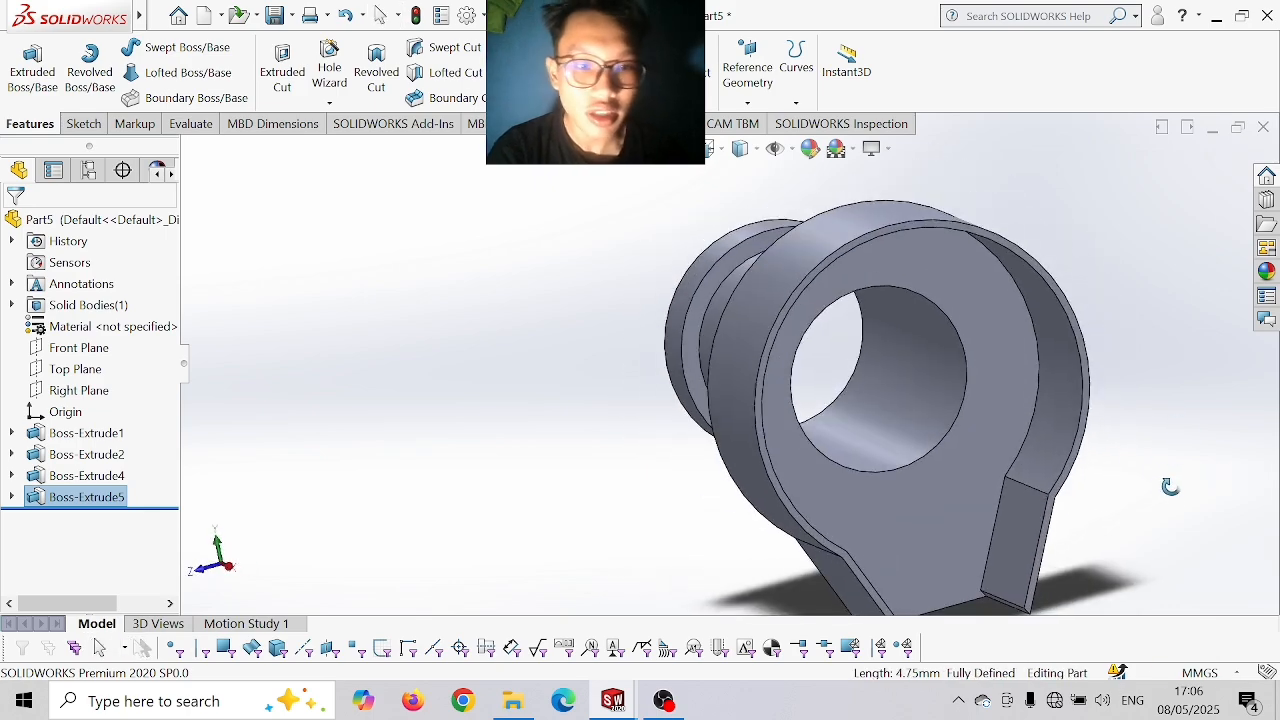
click(790, 517)
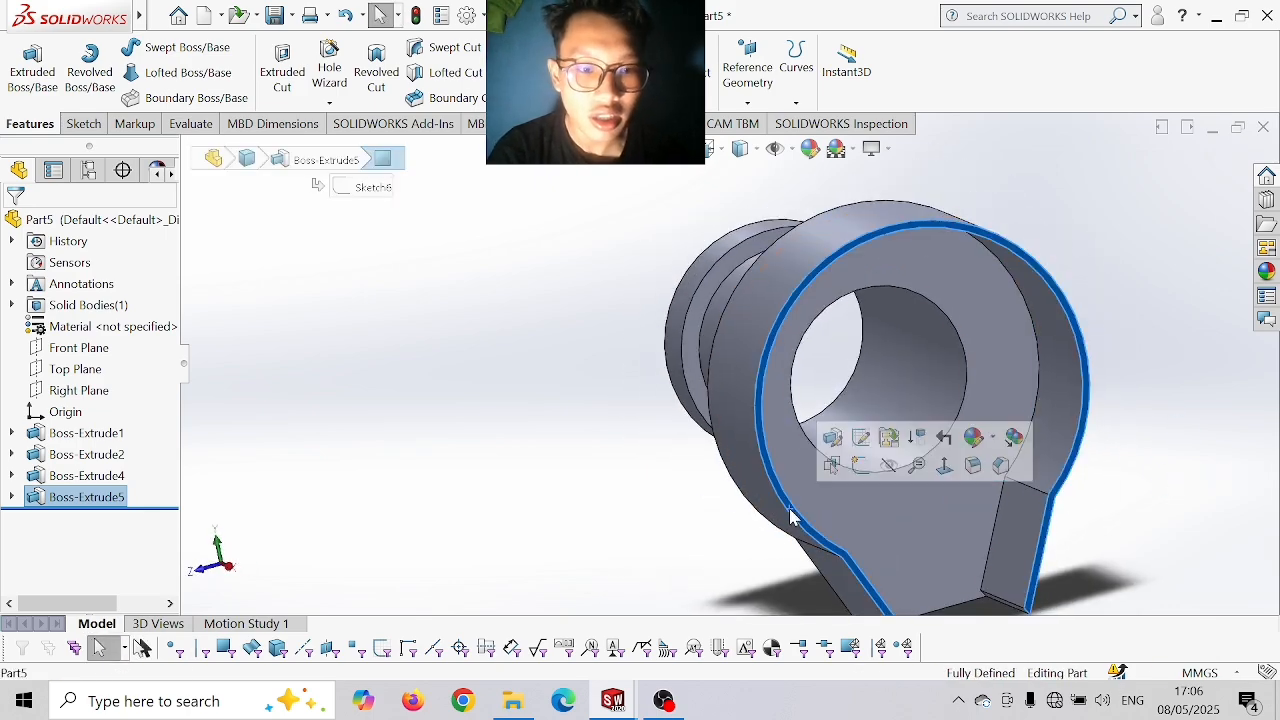
click(943, 466)
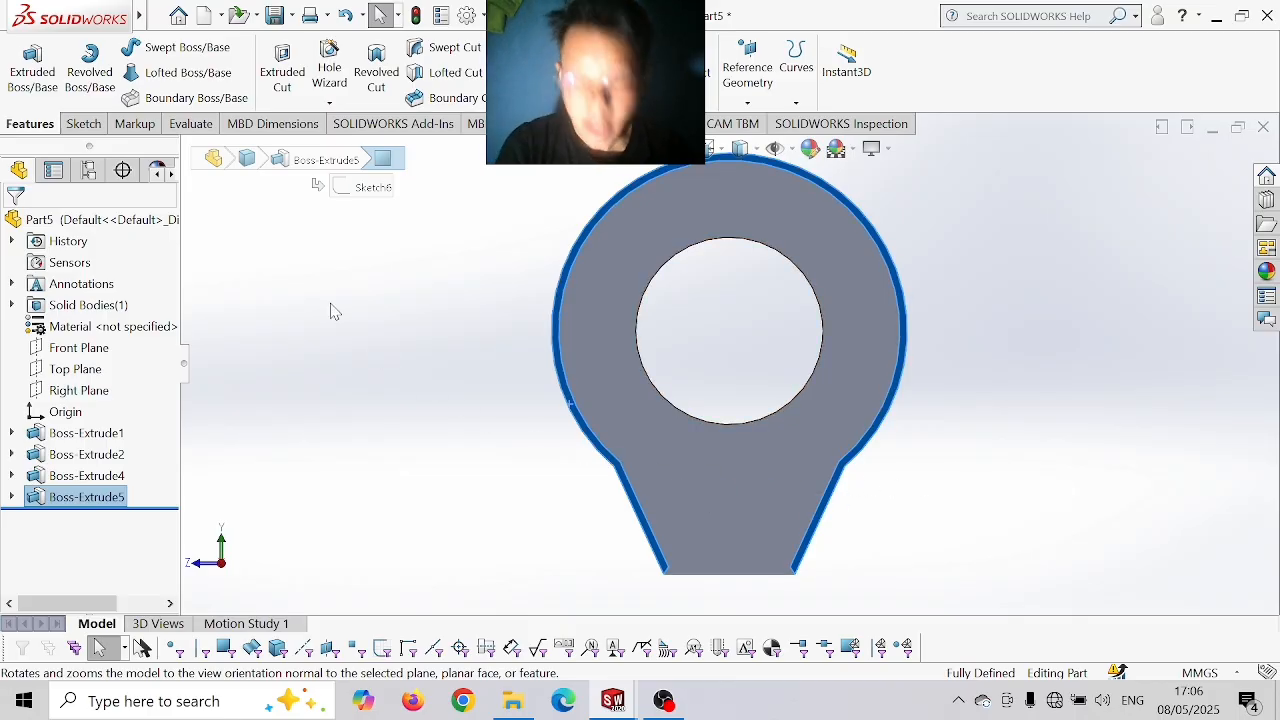
click(83, 123)
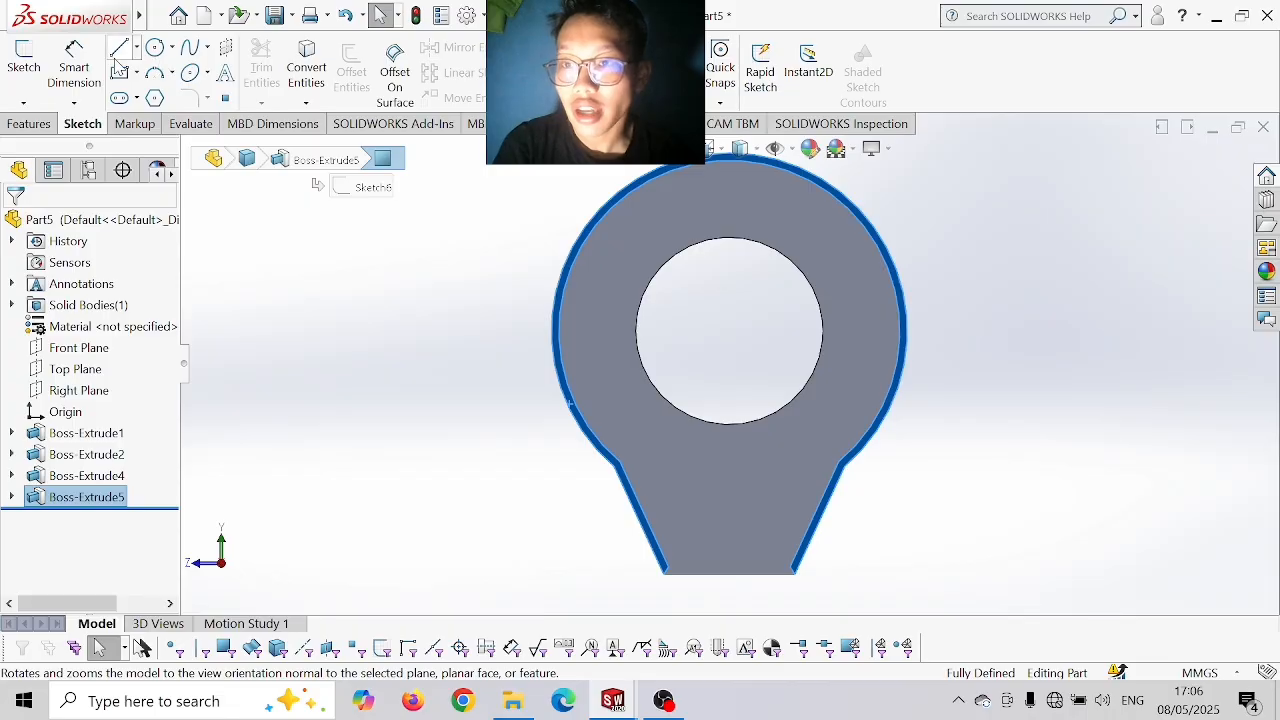
click(119, 49)
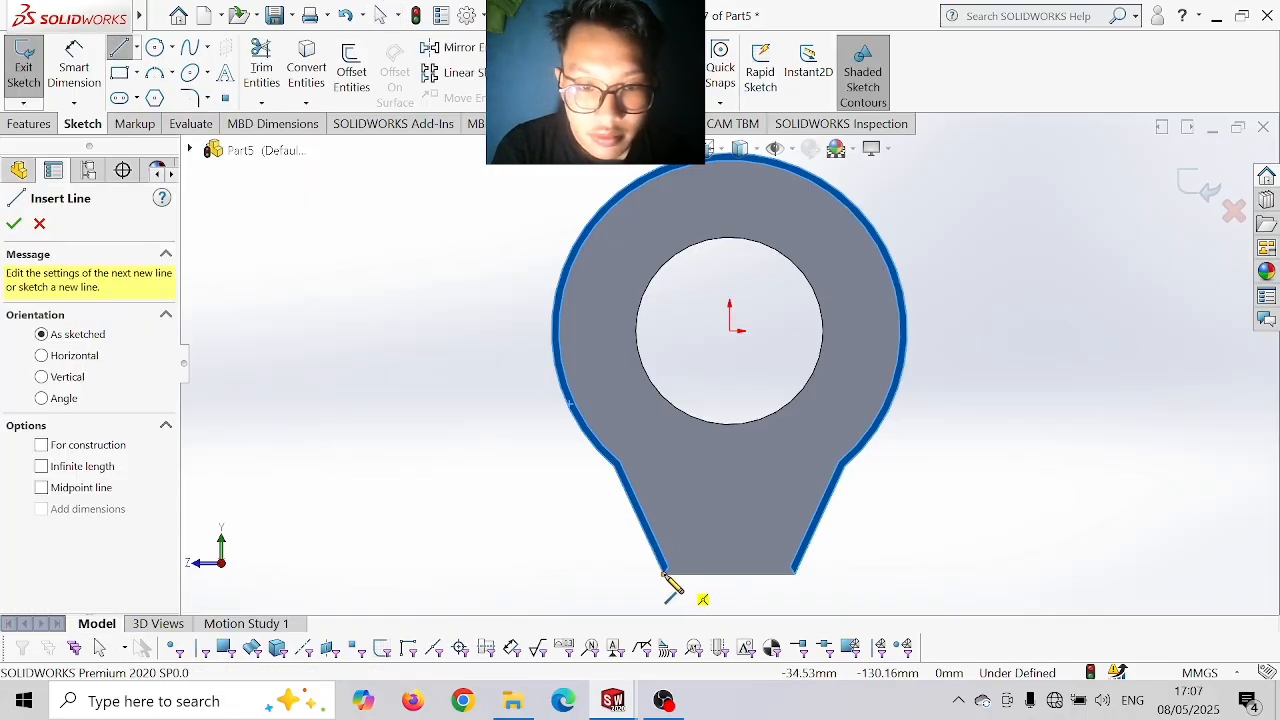
click(664, 575)
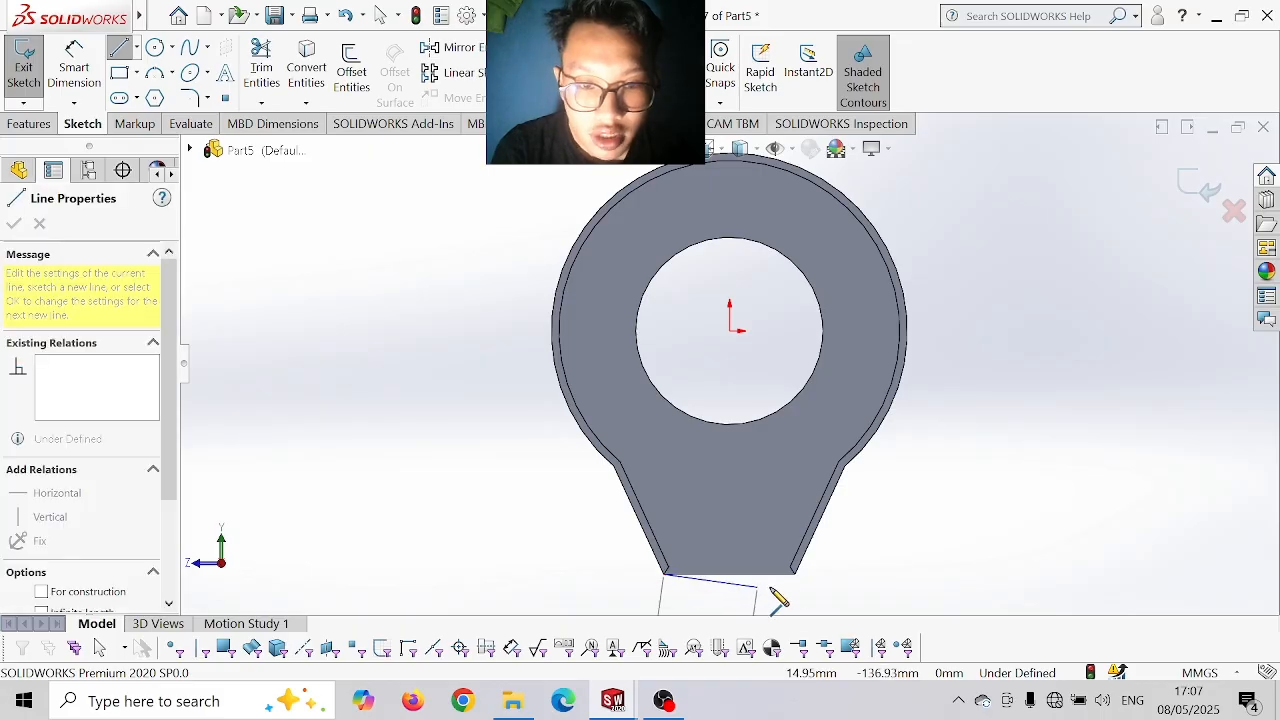
click(795, 575)
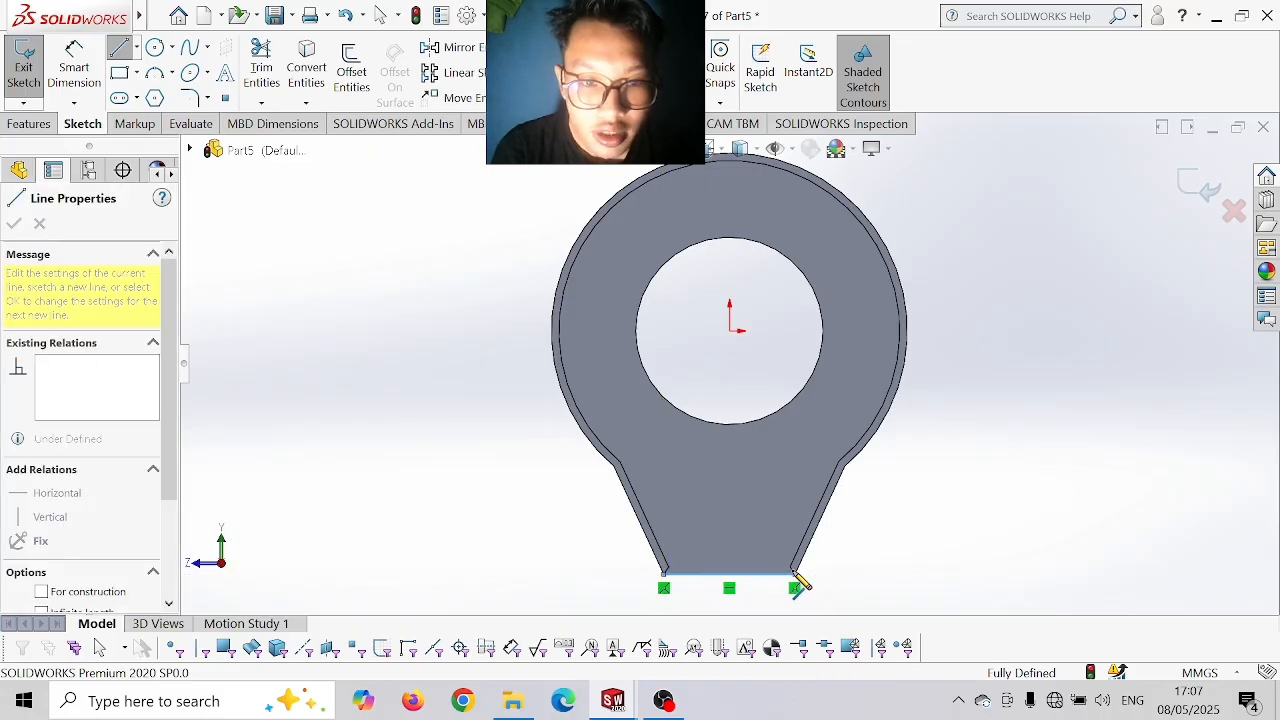
click(845, 467)
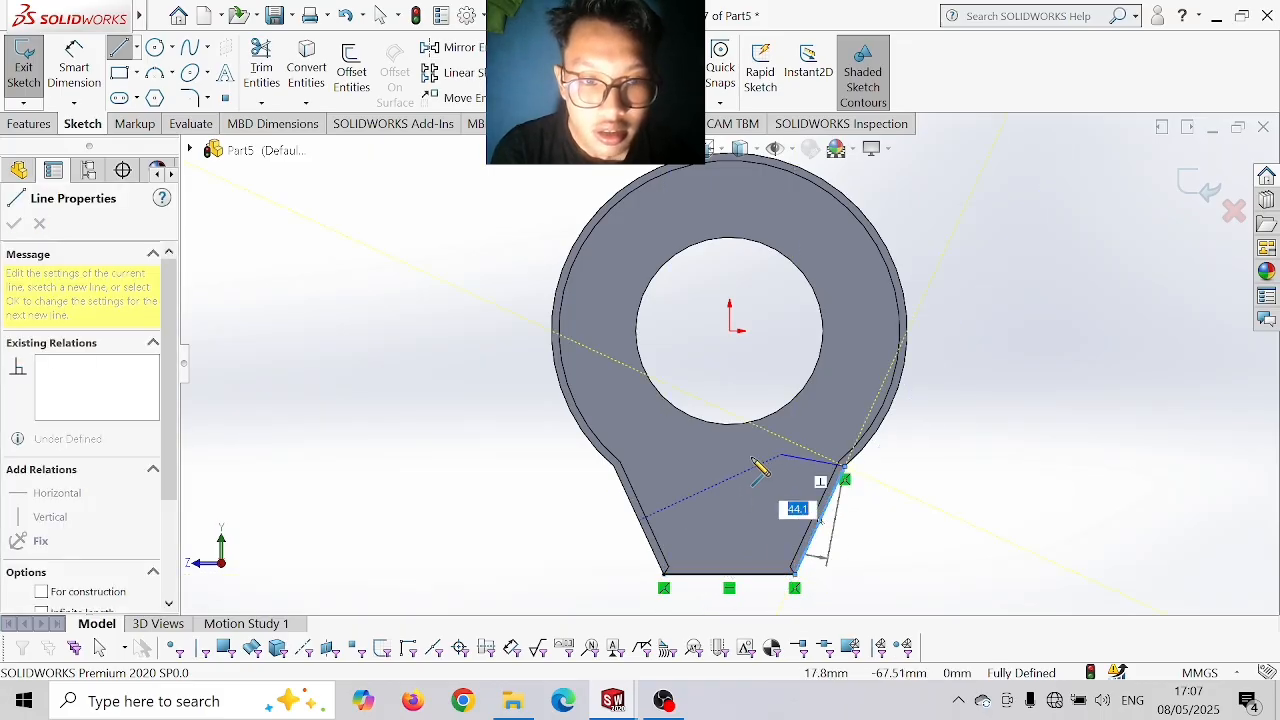
click(615, 468)
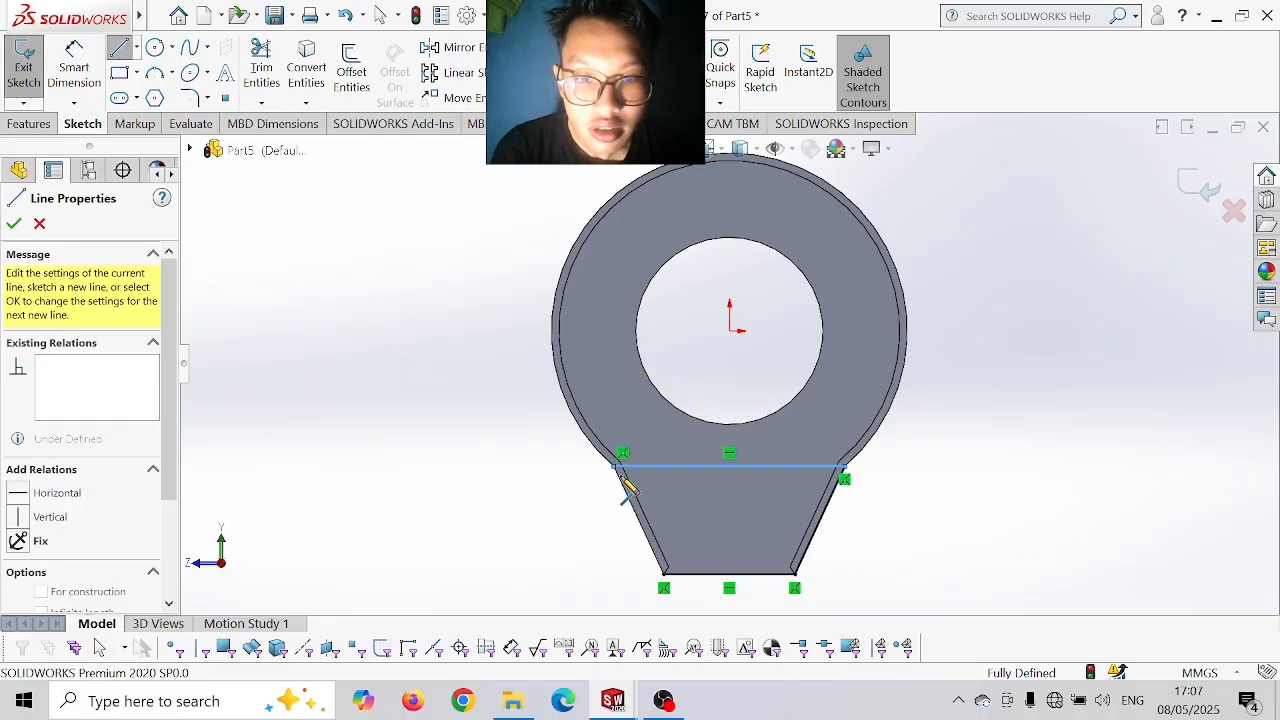
click(665, 583)
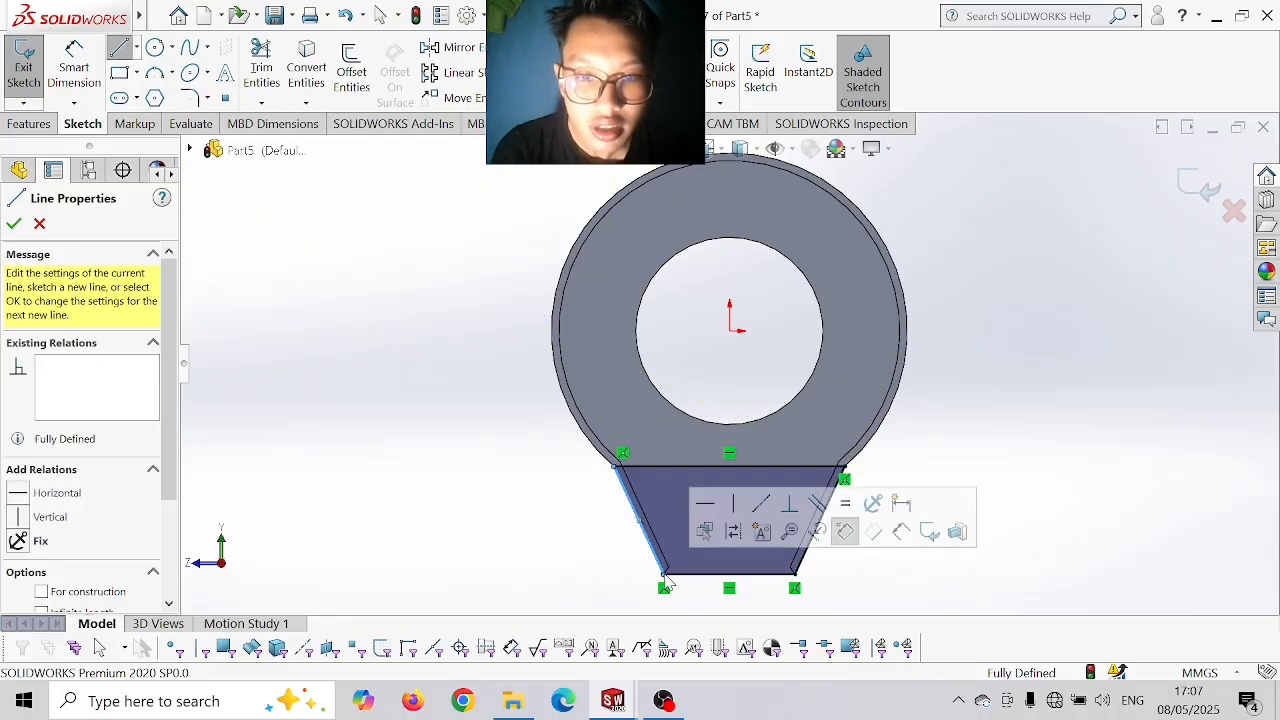
- Extrude the trapezoid over the foot outward to a depth of 5 mm
click(30, 125)
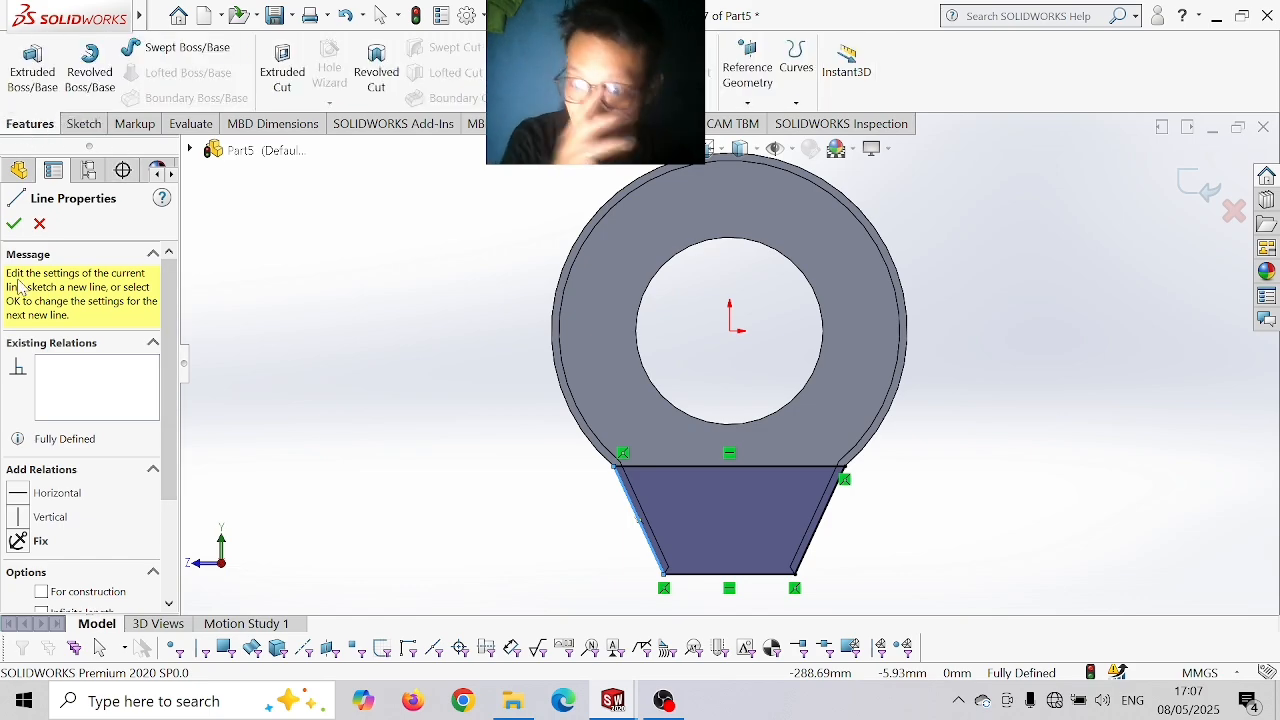
click(32, 68)
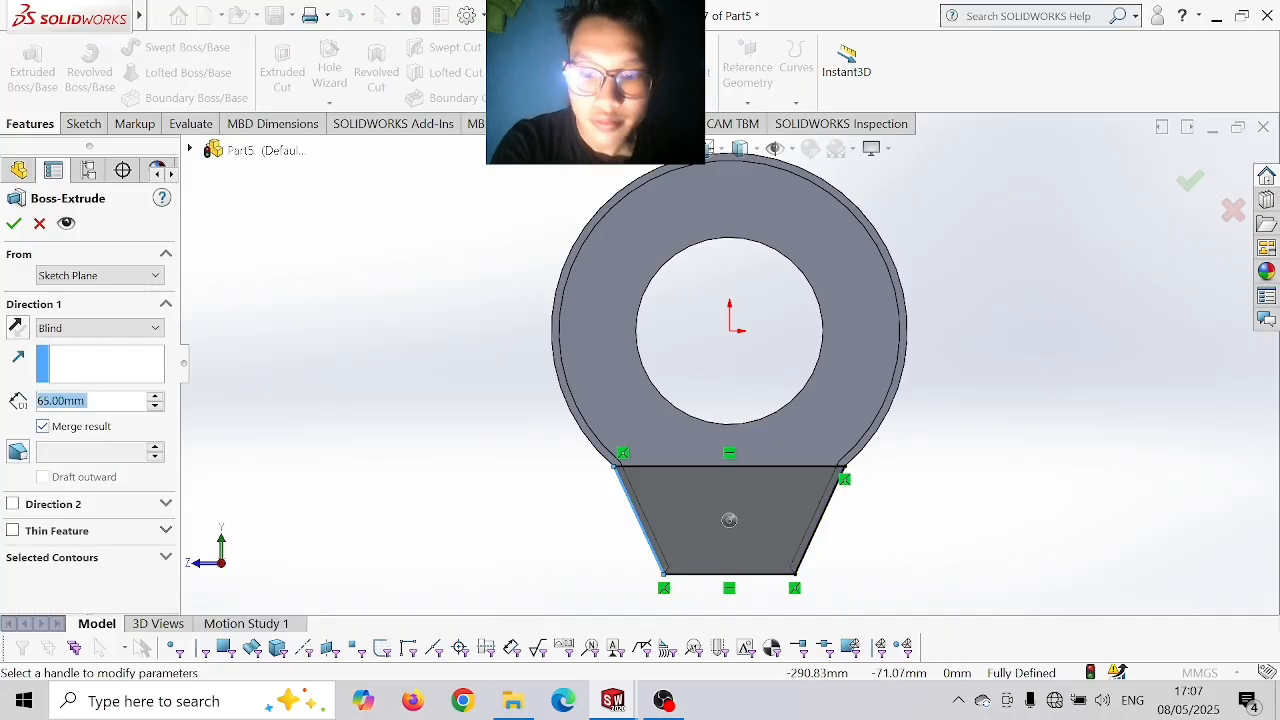
text(5)
key(Return)
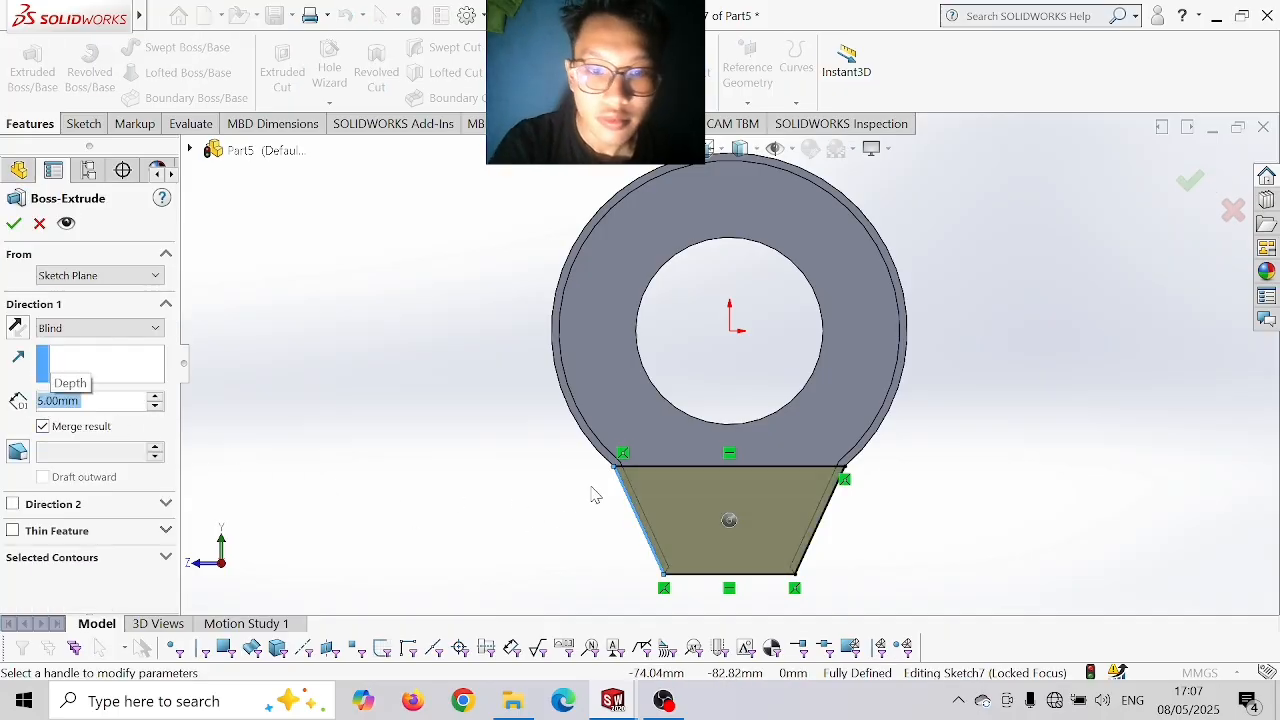
middle_drag(593, 494, 677, 543)
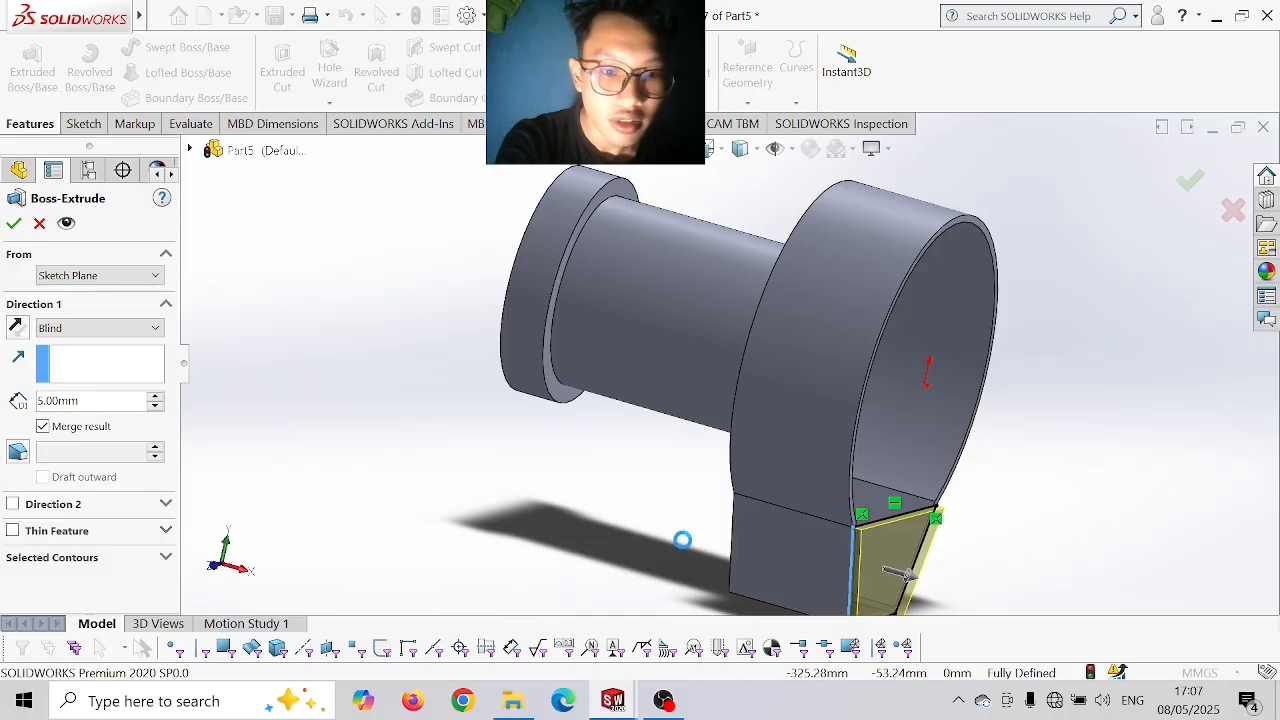
key(Return)
- Sketch two origin-centred circles on the foot plate's front face: one on the rim's inner edge, the other 190 mm in diameter
middle_drag(1034, 554, 931, 508)
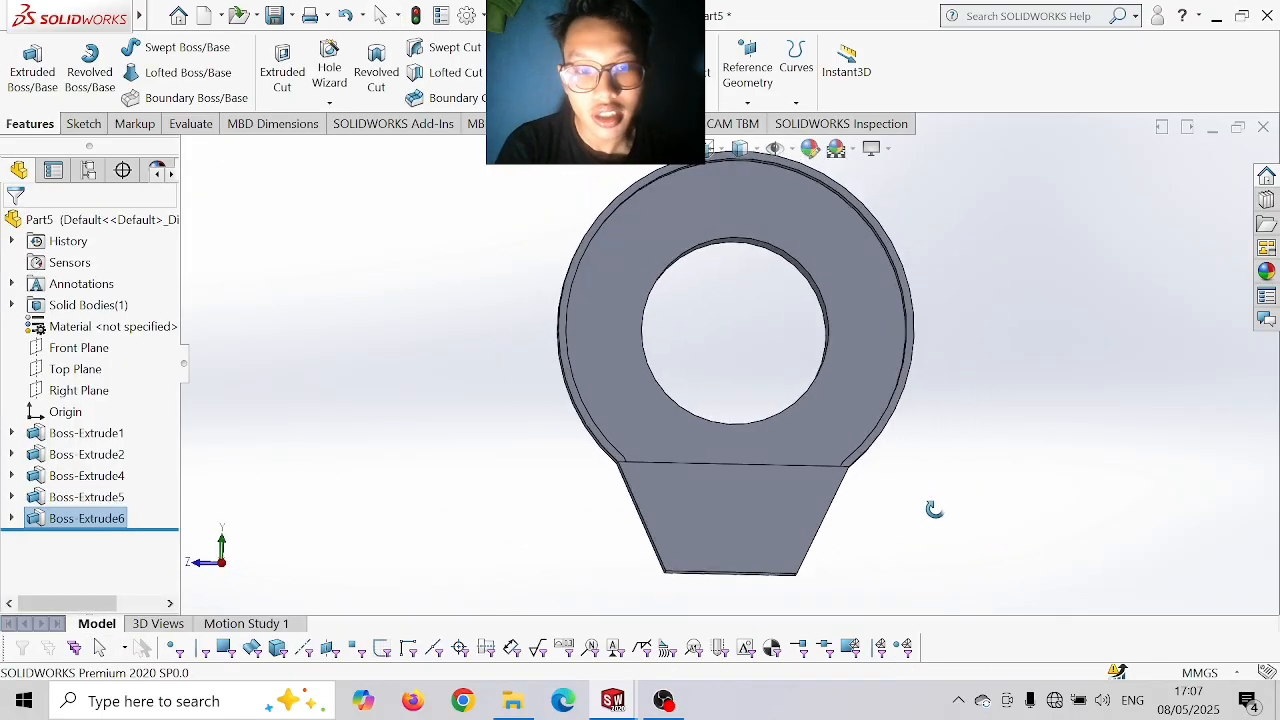
click(691, 516)
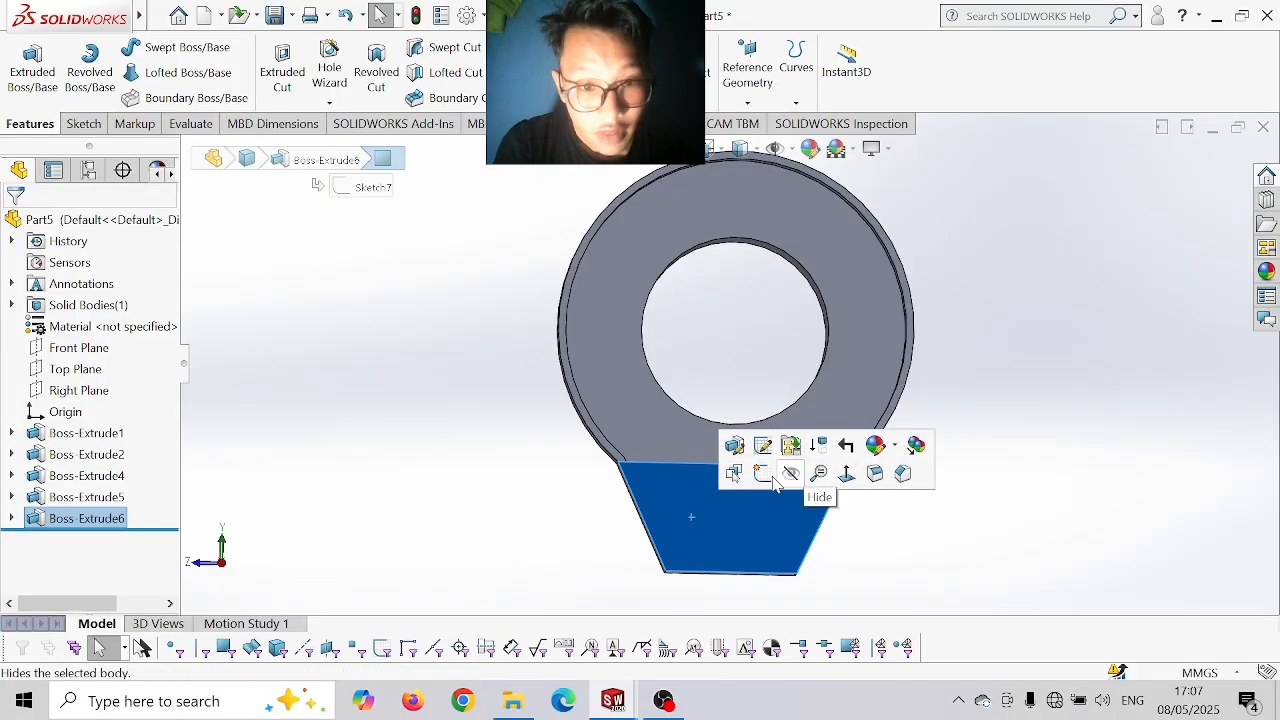
click(846, 477)
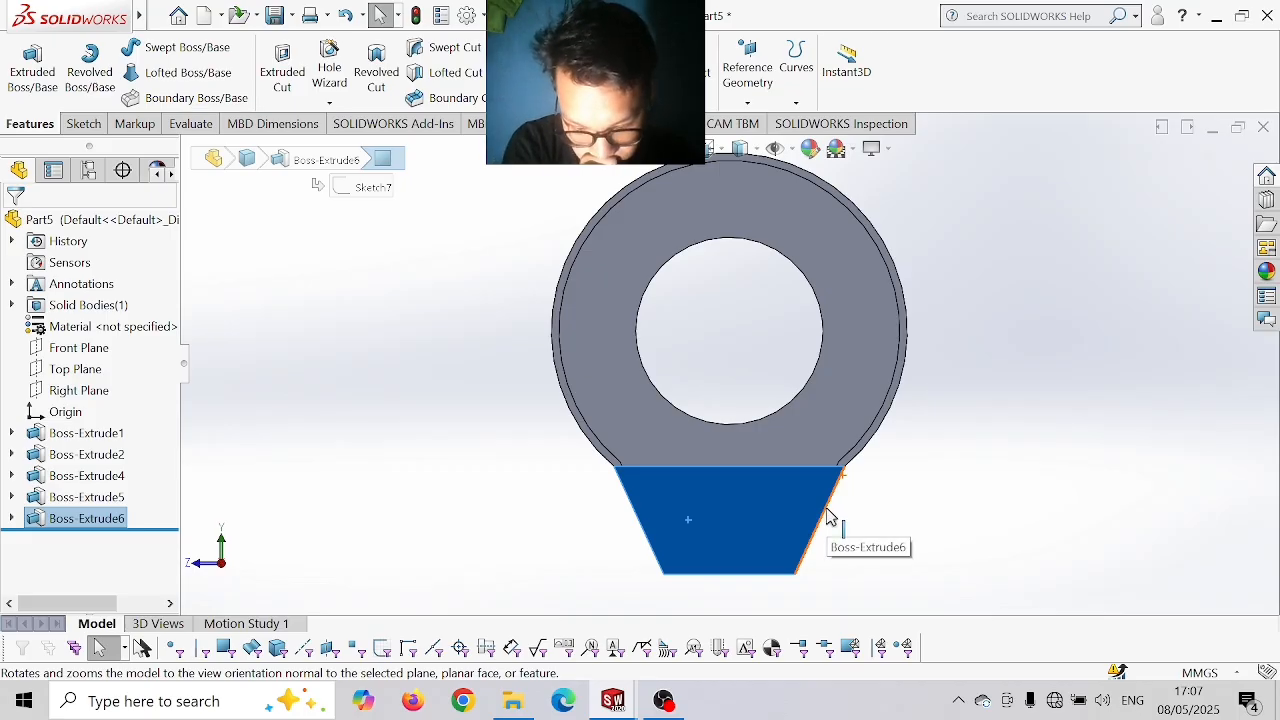
click(84, 124)
click(156, 49)
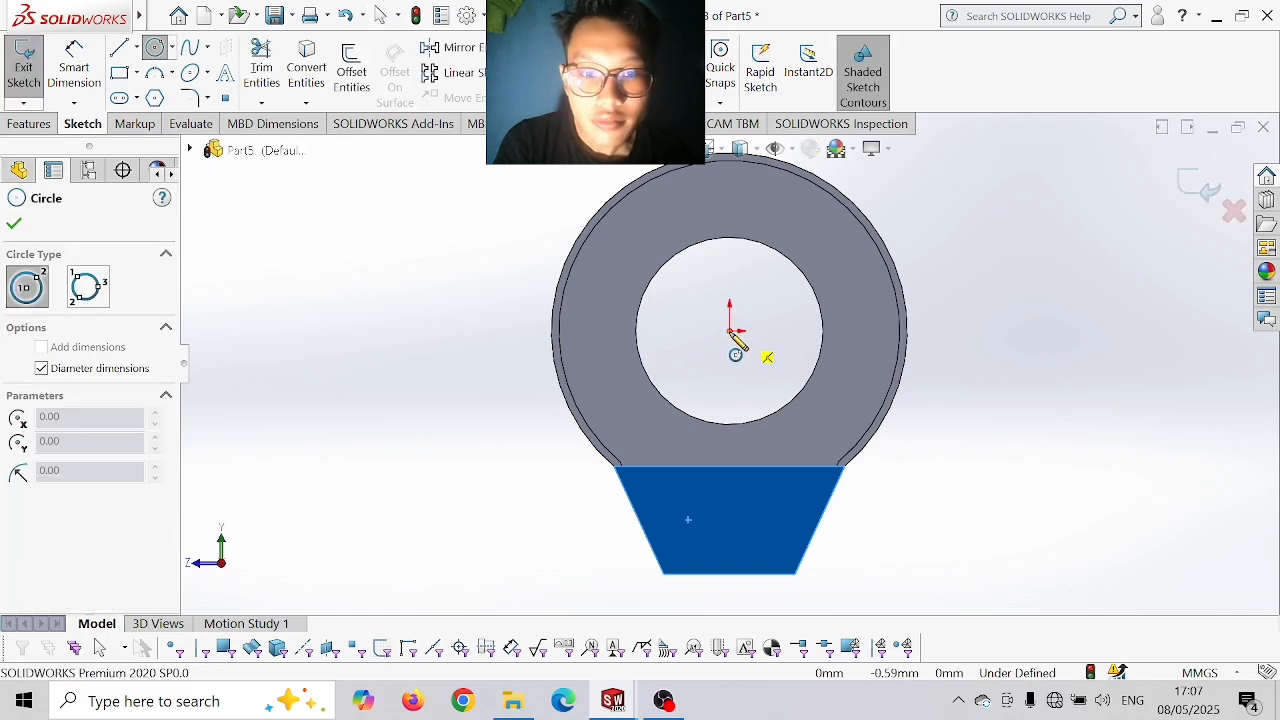
click(729, 331)
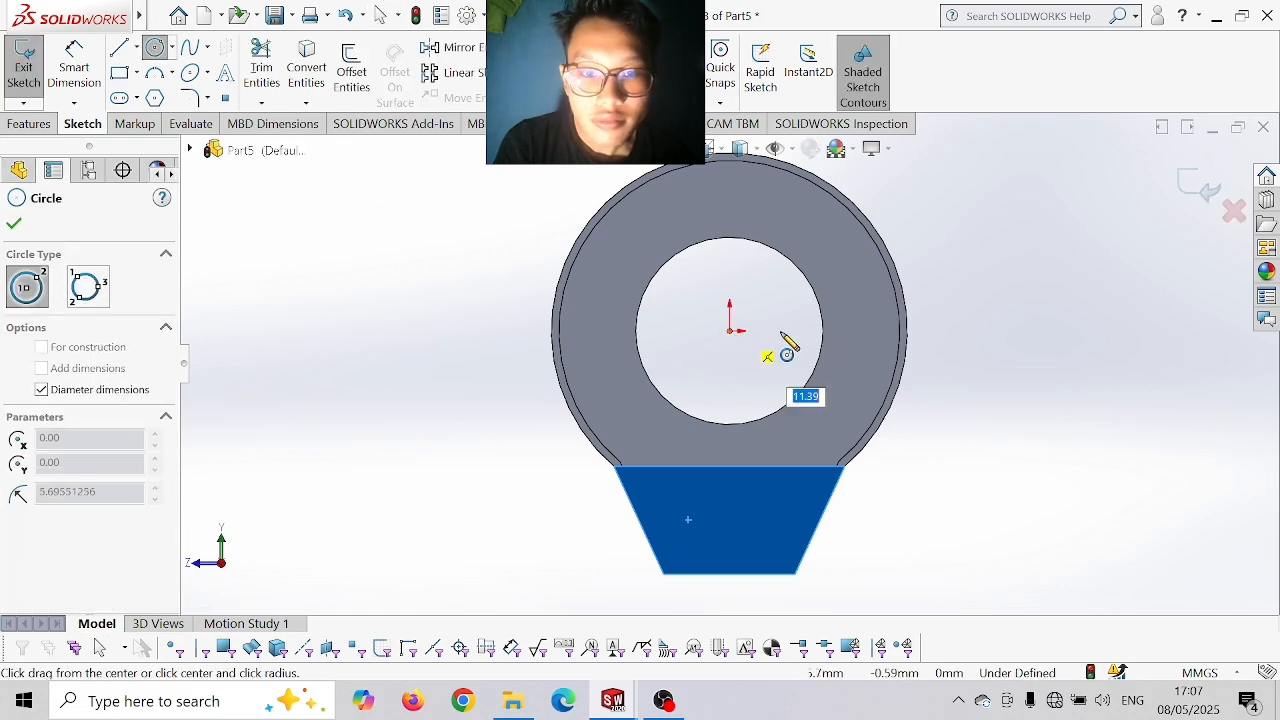
click(903, 305)
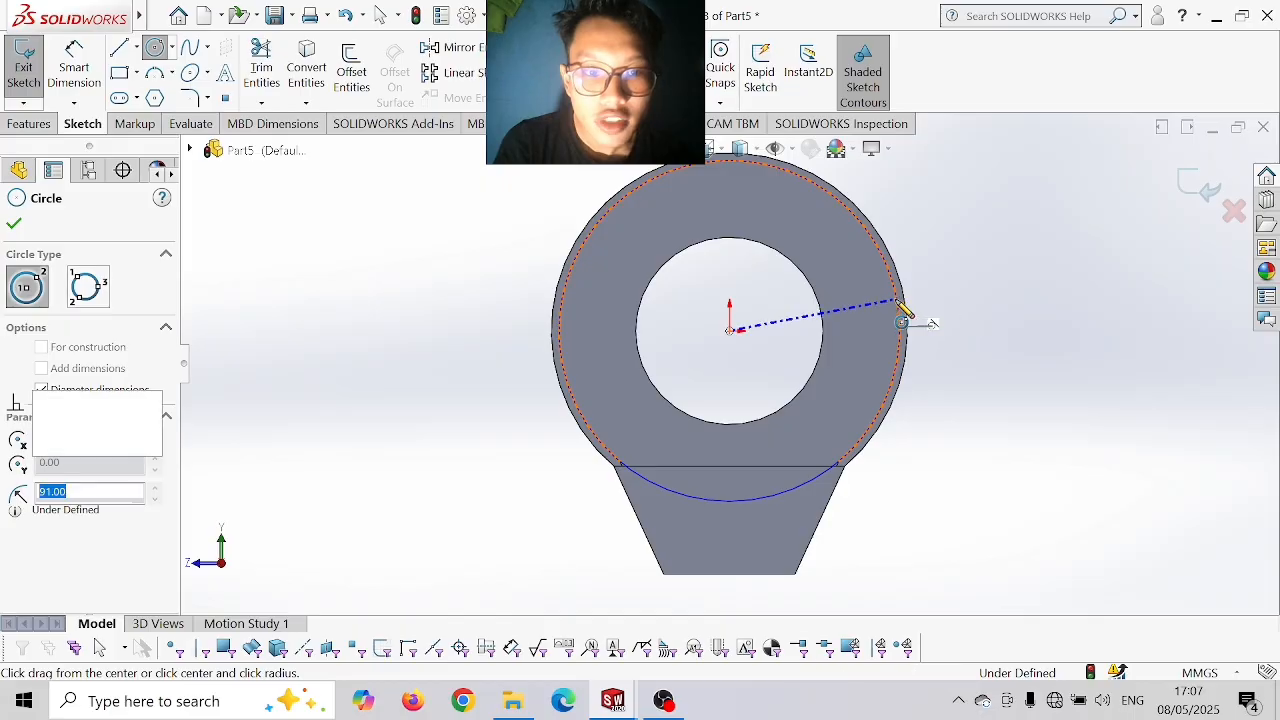
click(729, 331)
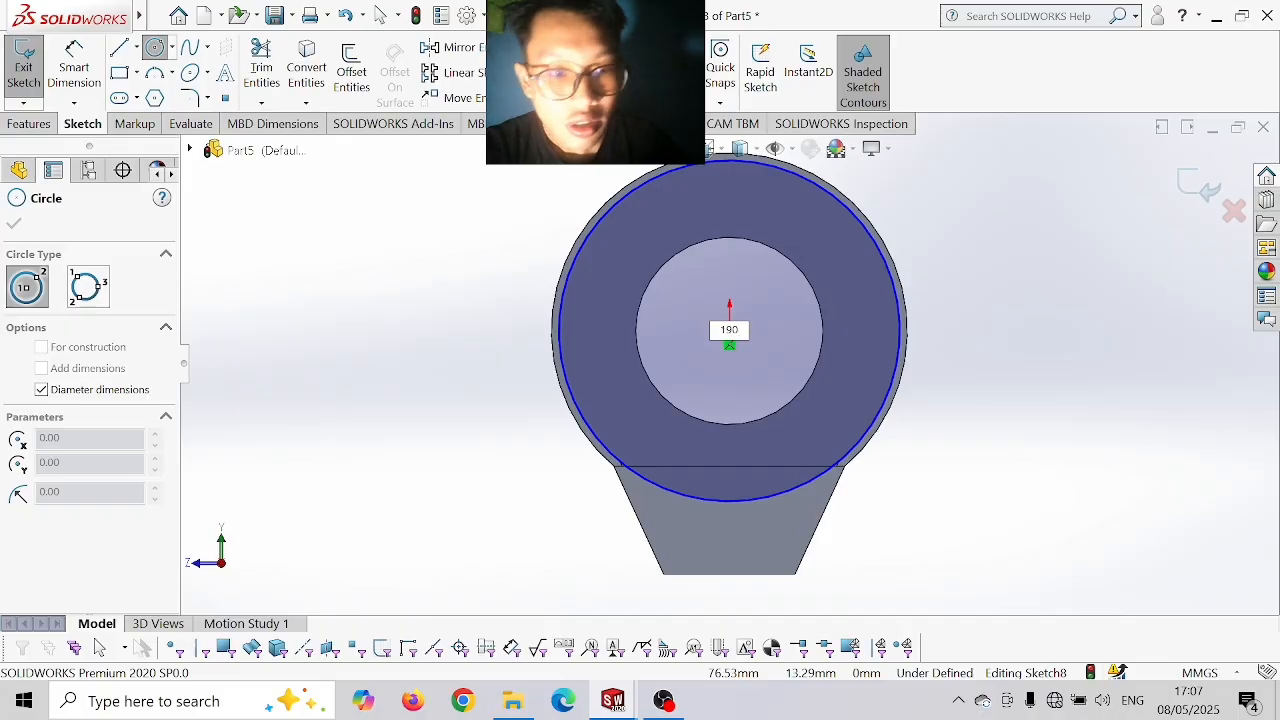
key(Return)
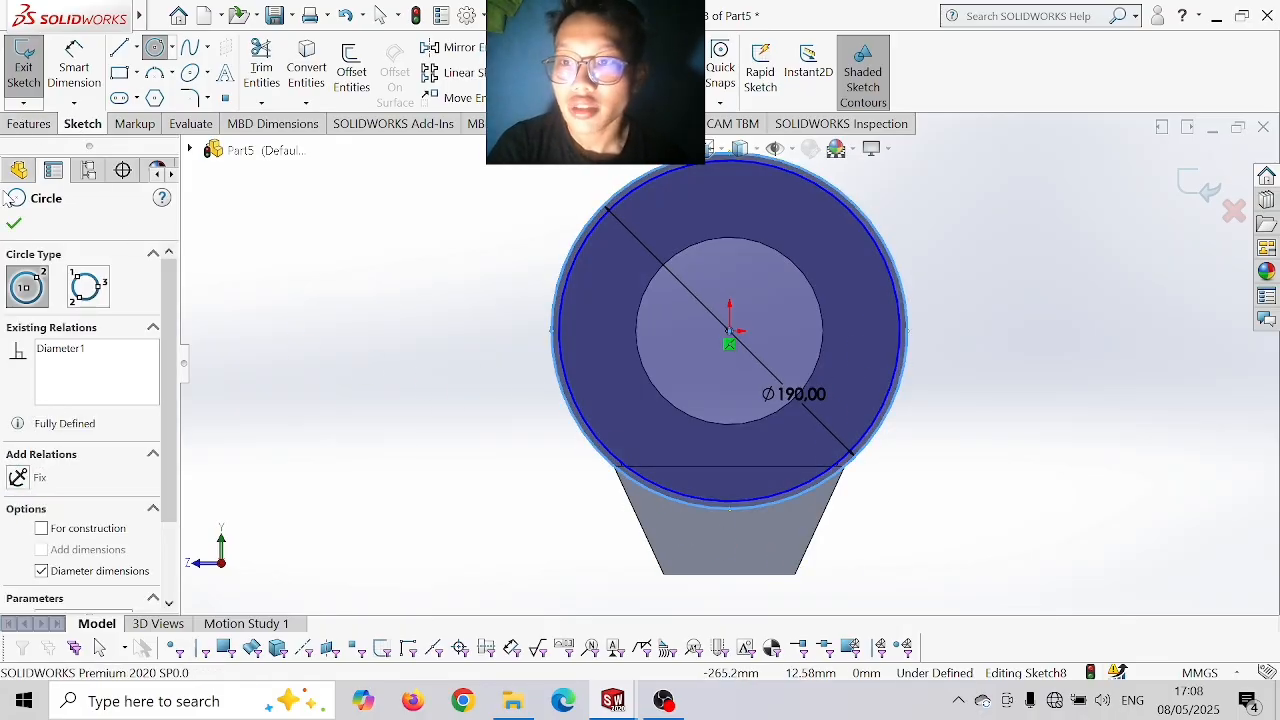
click(15, 225)
- Extrude the ring between the two circles outward from the foot plate's front face to a depth of 25 mm
click(27, 126)
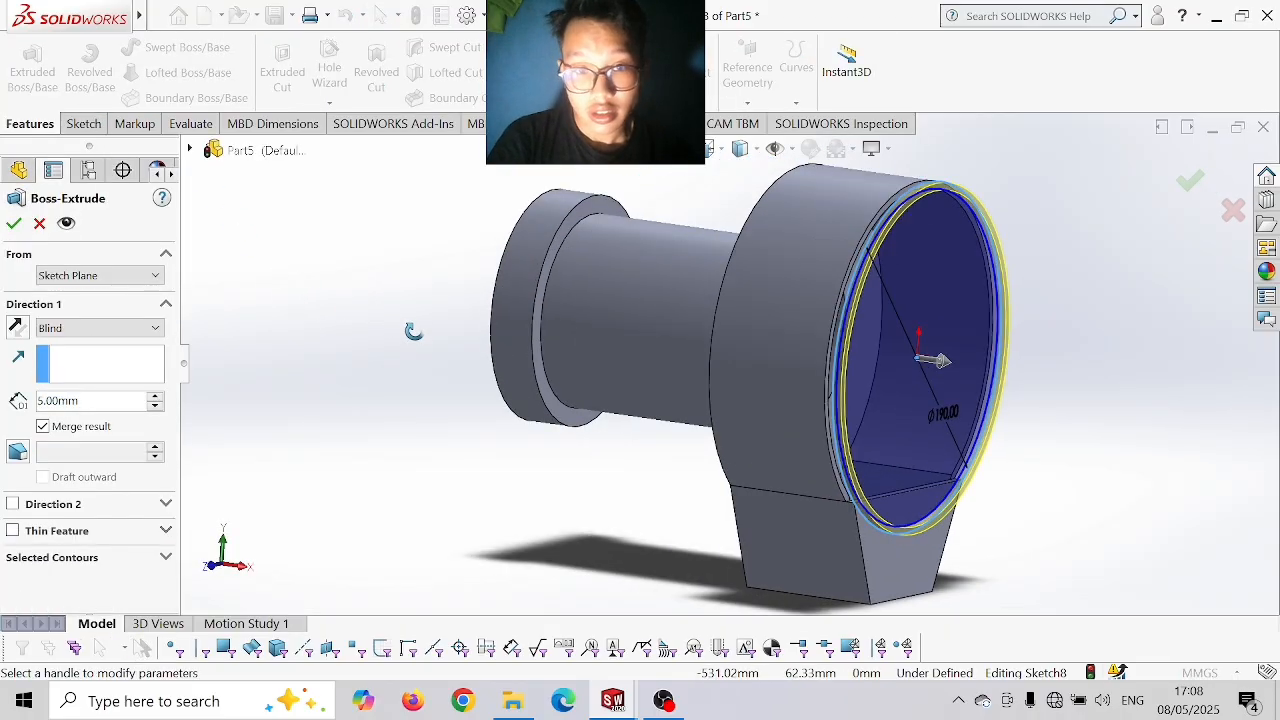
click(107, 402)
click(108, 399)
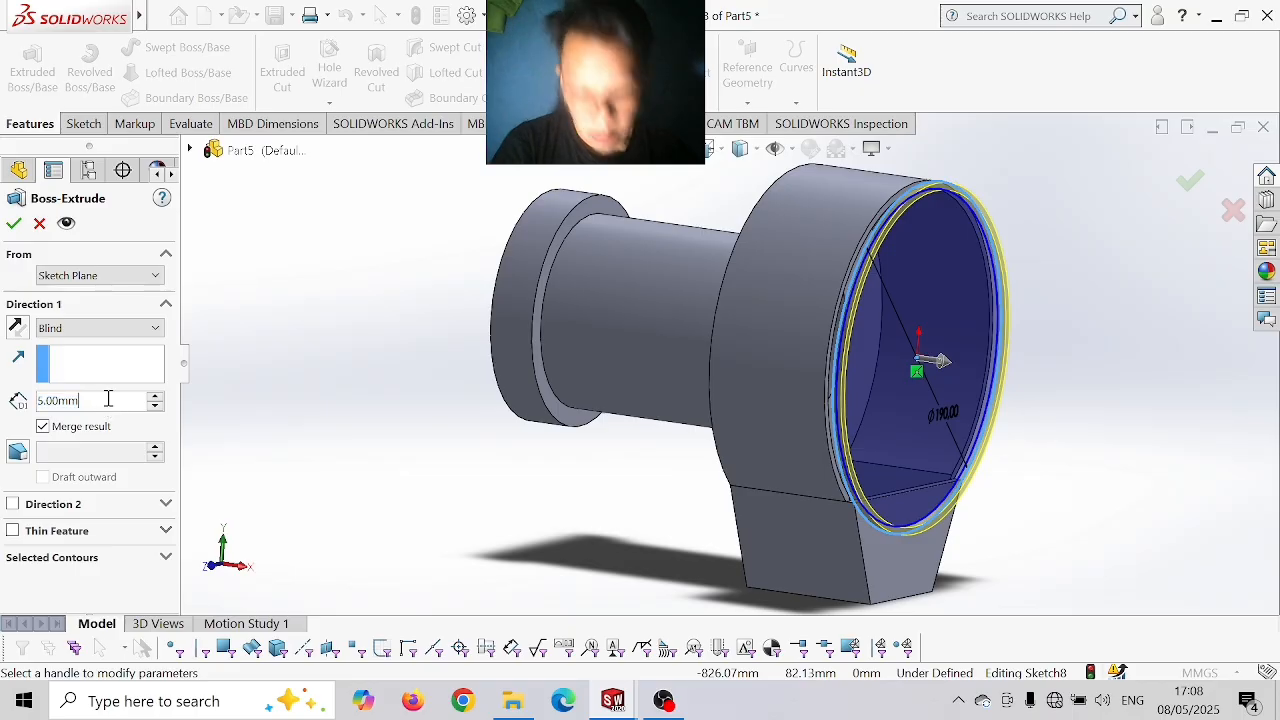
text(25)
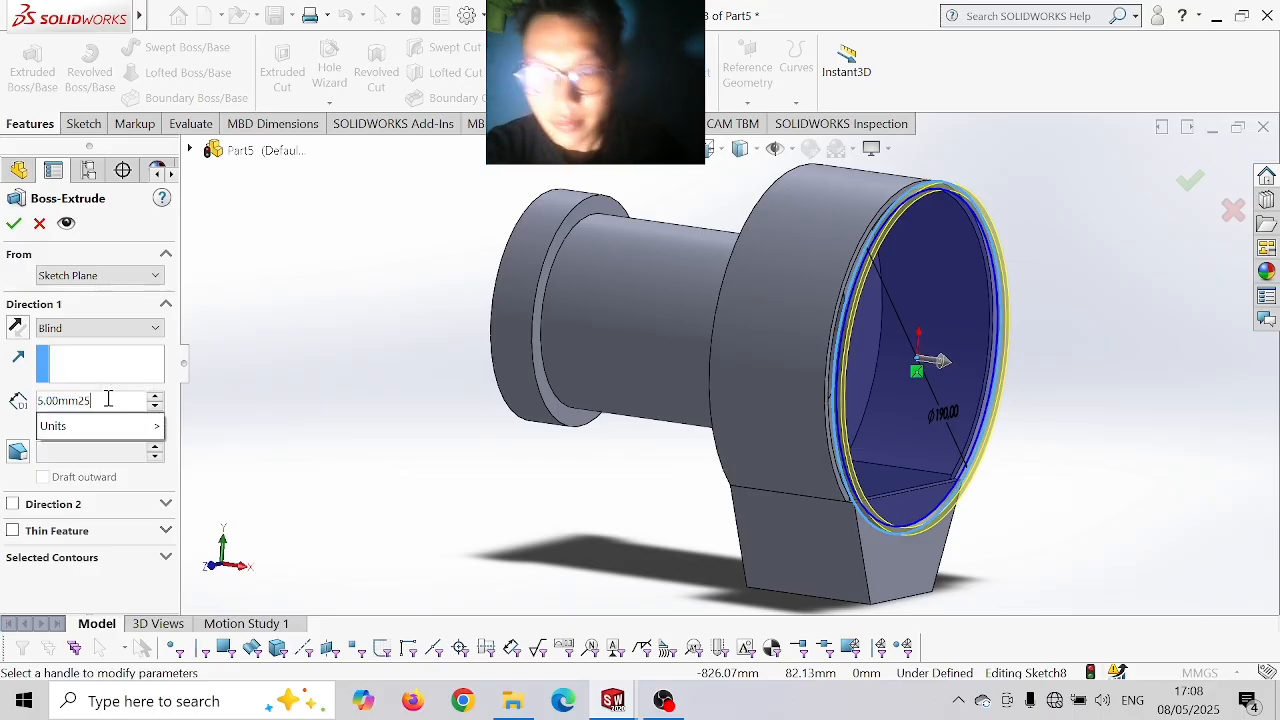
key(BackSpace)
key(BackSpace)
key(BackSpace)
key(BackSpace)
key(BackSpace)
key(BackSpace)
key(BackSpace)
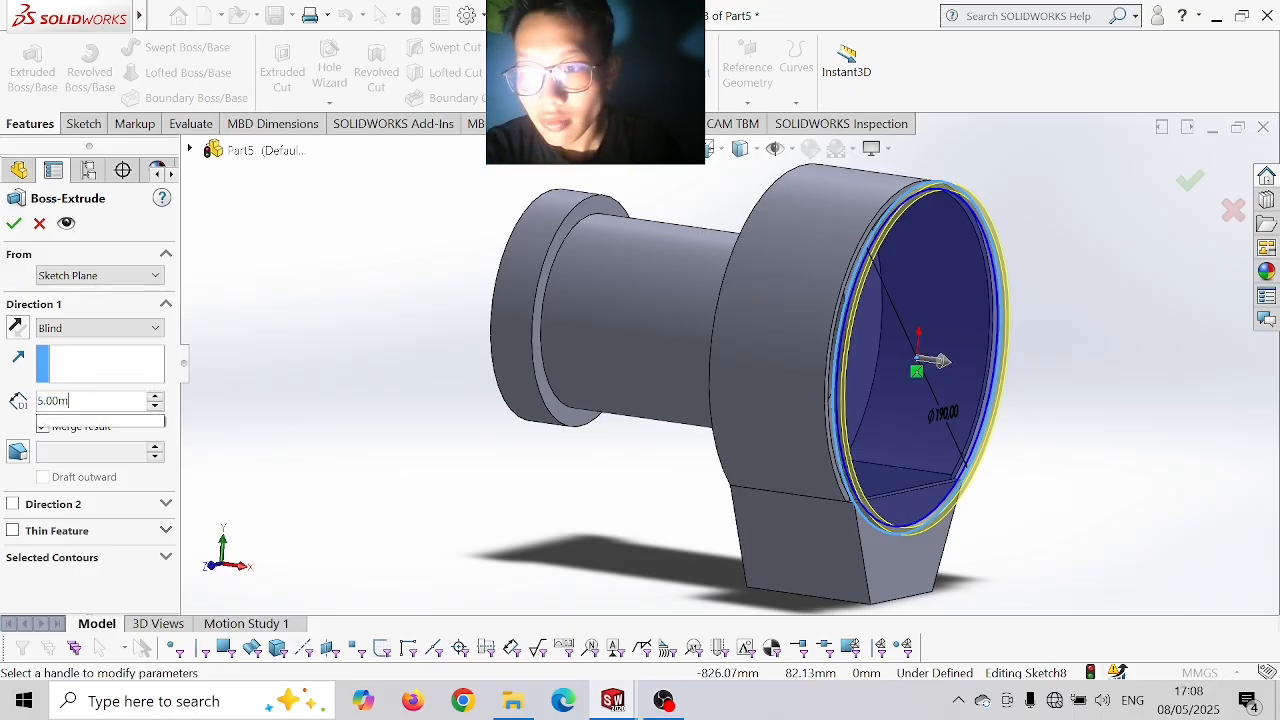
text(2)
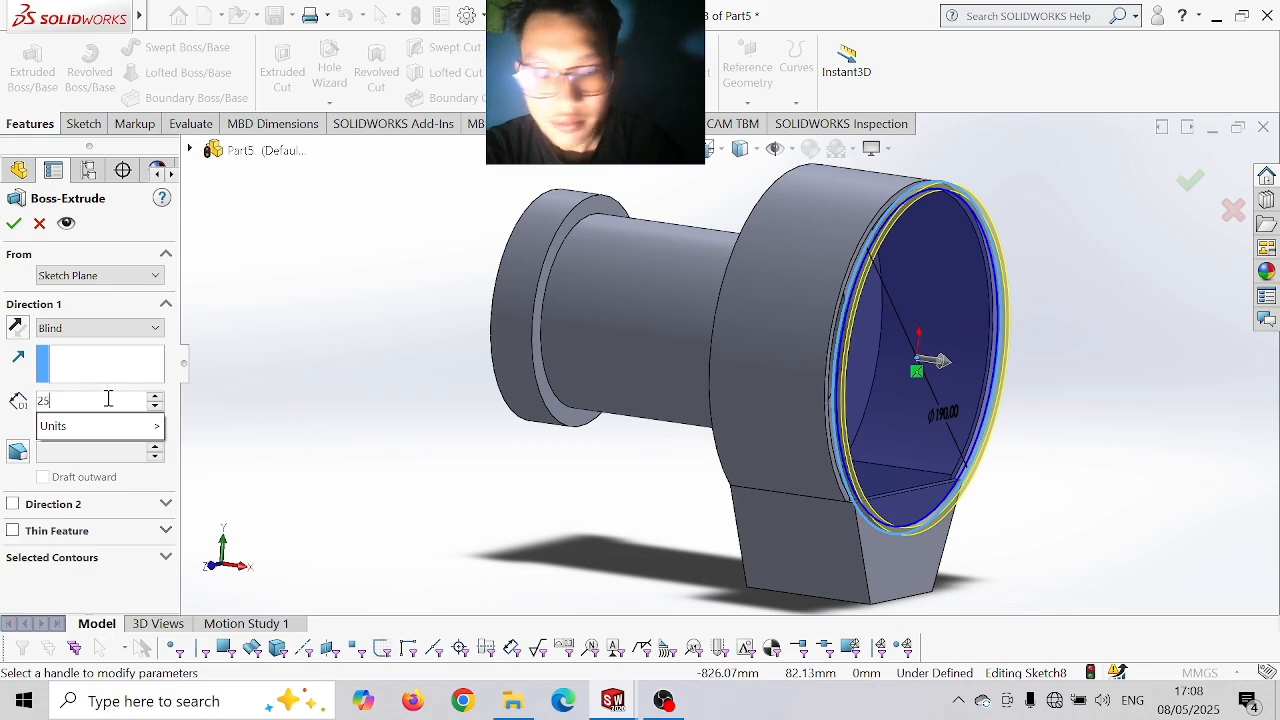
text(5)
key(Return)
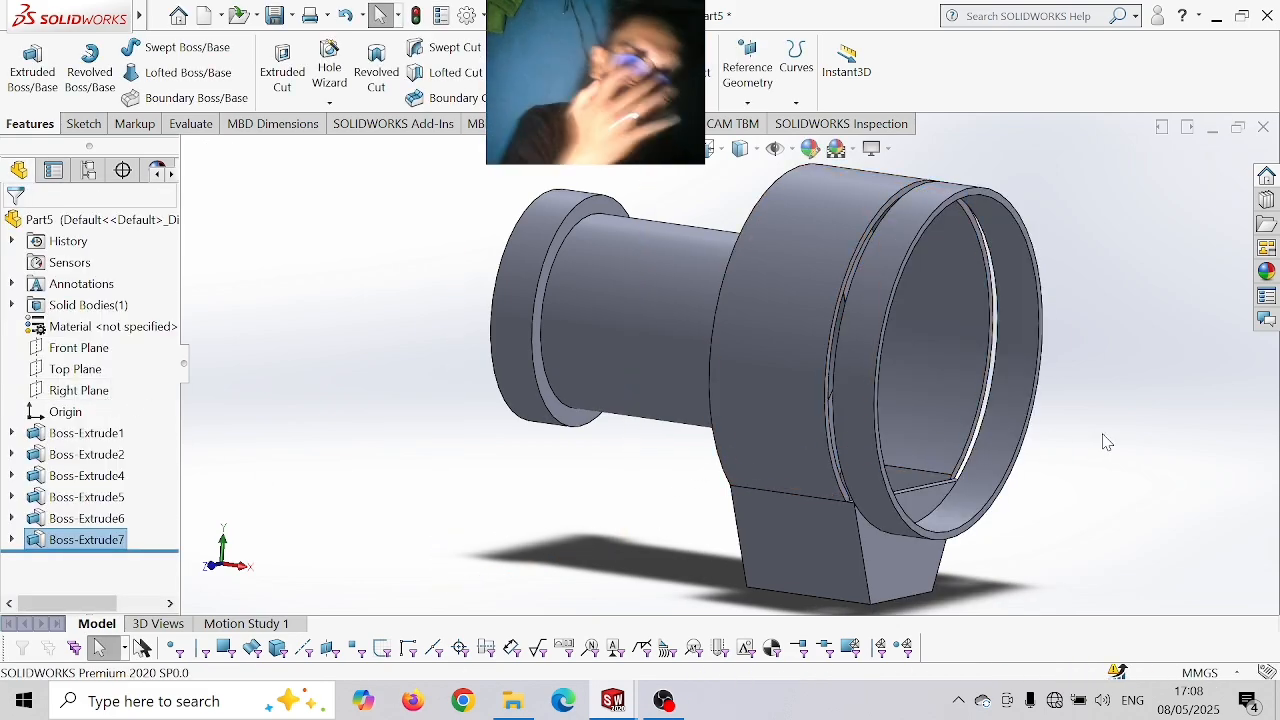
middle_drag(1163, 449, 1113, 471)
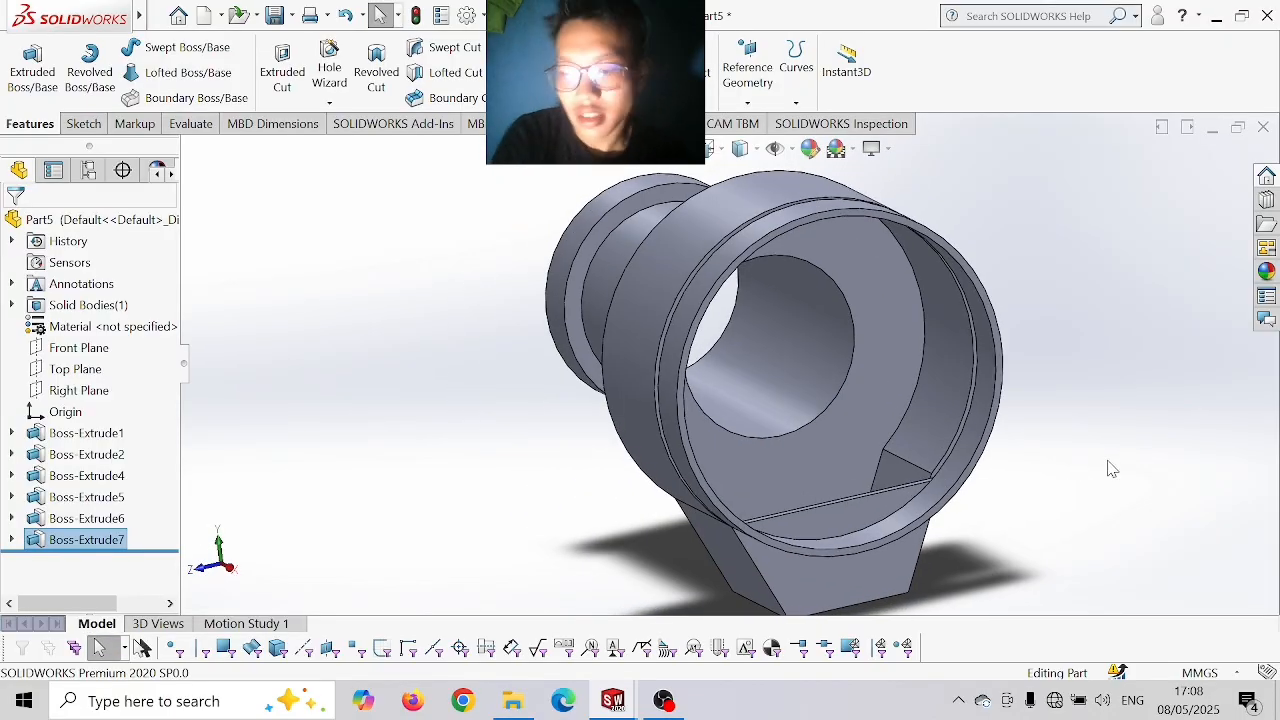
- Undo the ring extrusion and its two sketched circles on the foot plate's front face
key(ctrl+z)
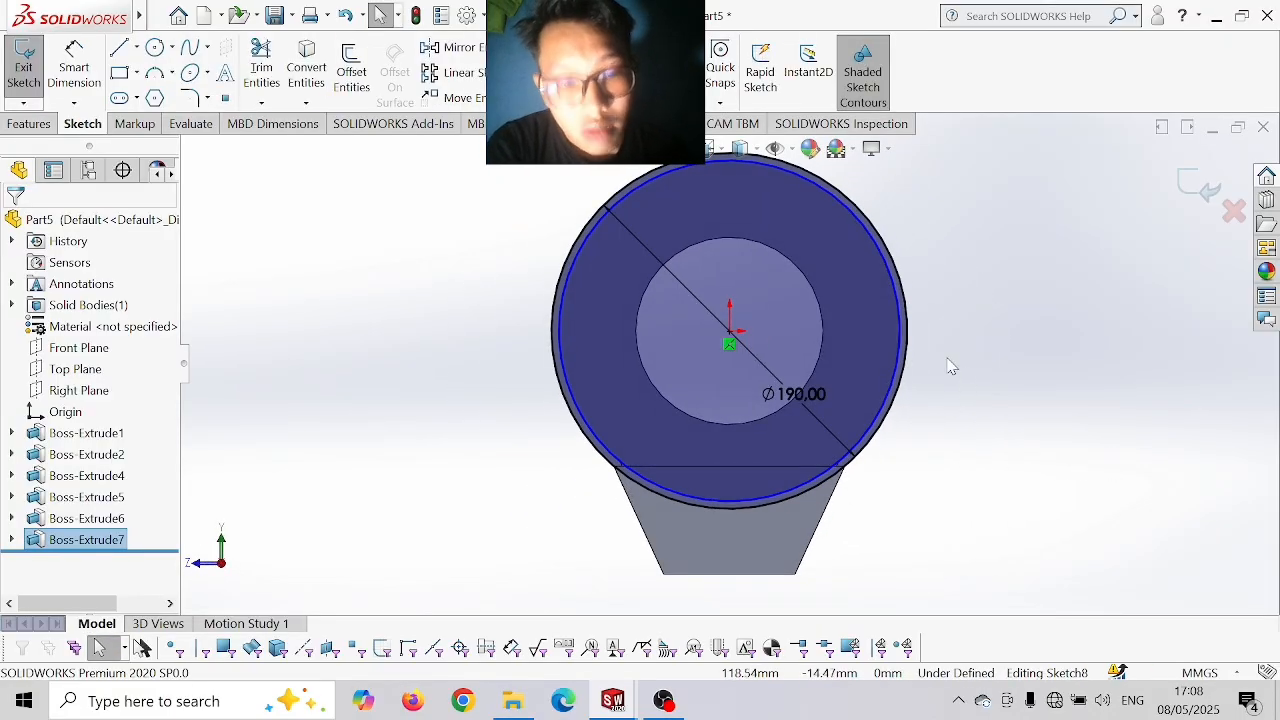
middle_drag(1003, 450, 1040, 486)
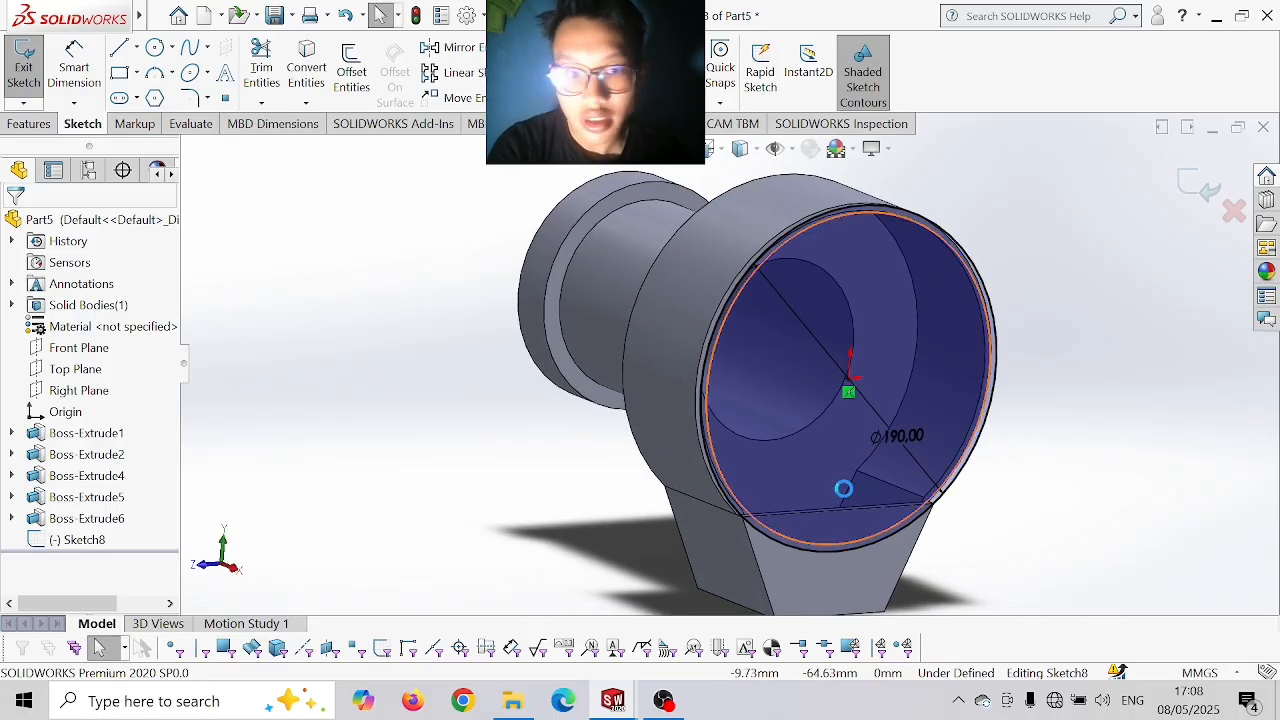
key(ctrl+z)
key(ctrl+z)
key(ctrl+z)
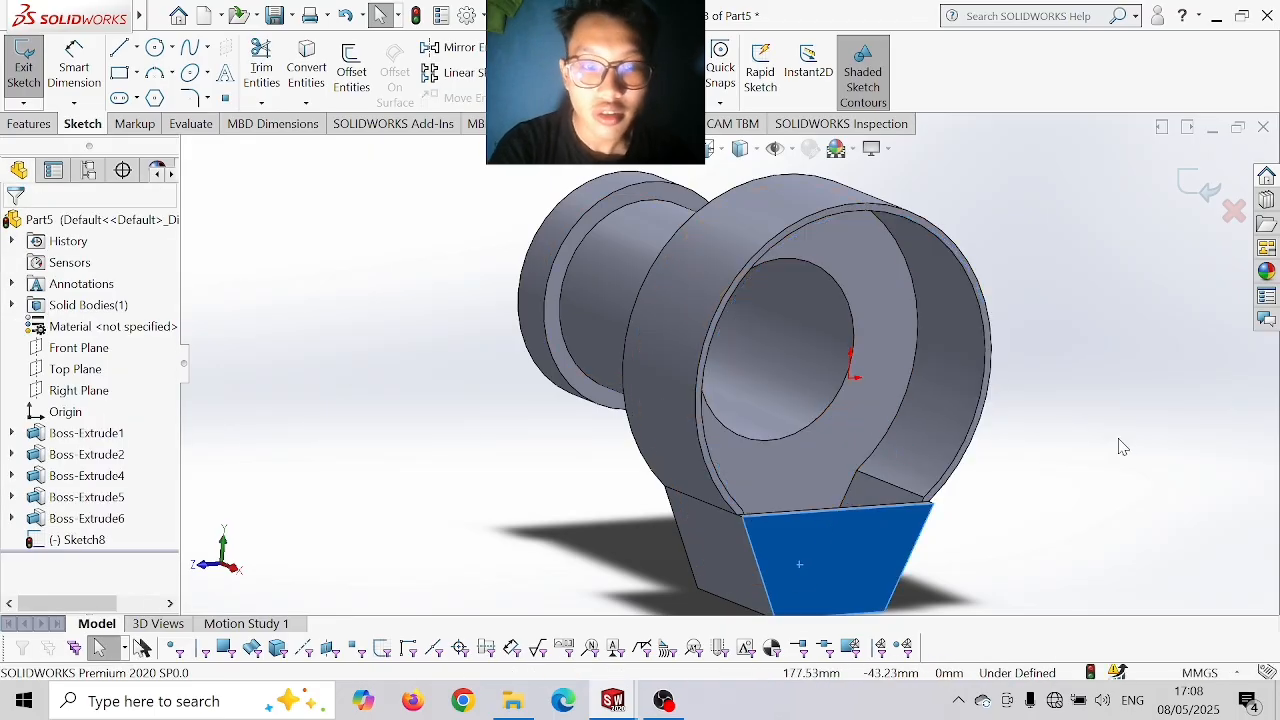
click(1121, 447)
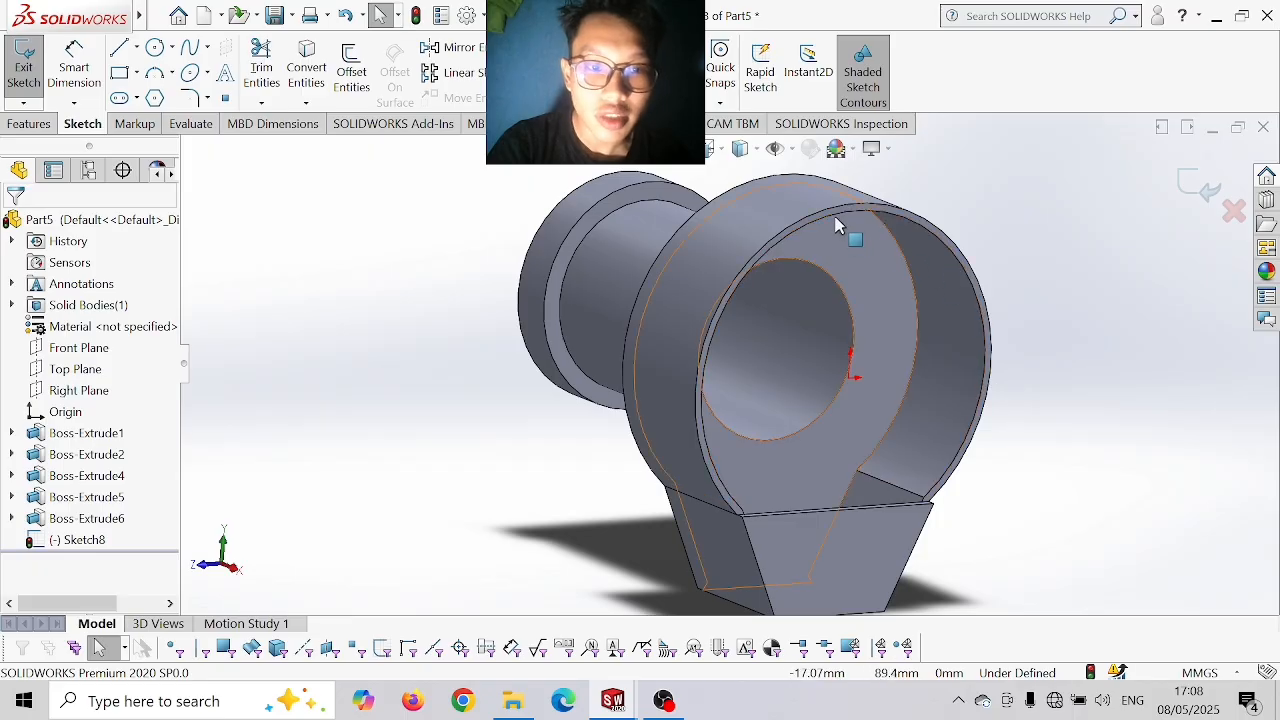
- Start a sketch on the rim's front face and draw an origin-centred circle 190 mm in diameter
scroll(836, 220, down, 2)
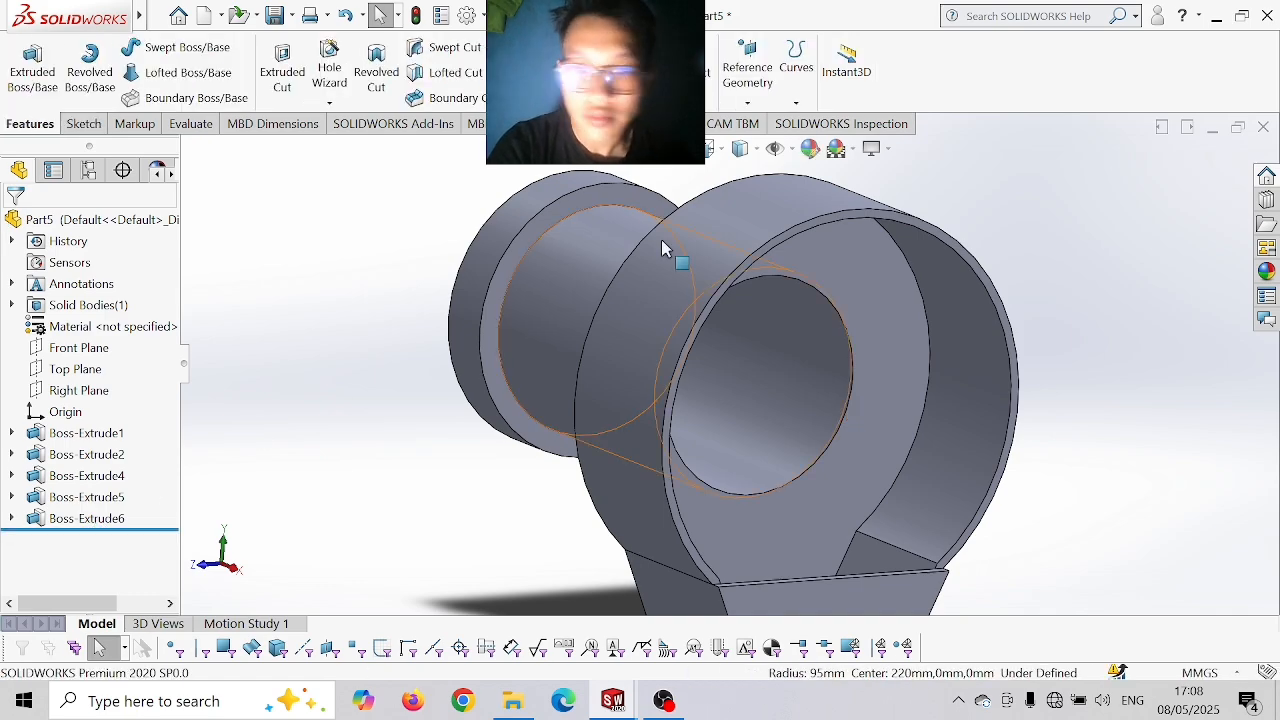
click(801, 227)
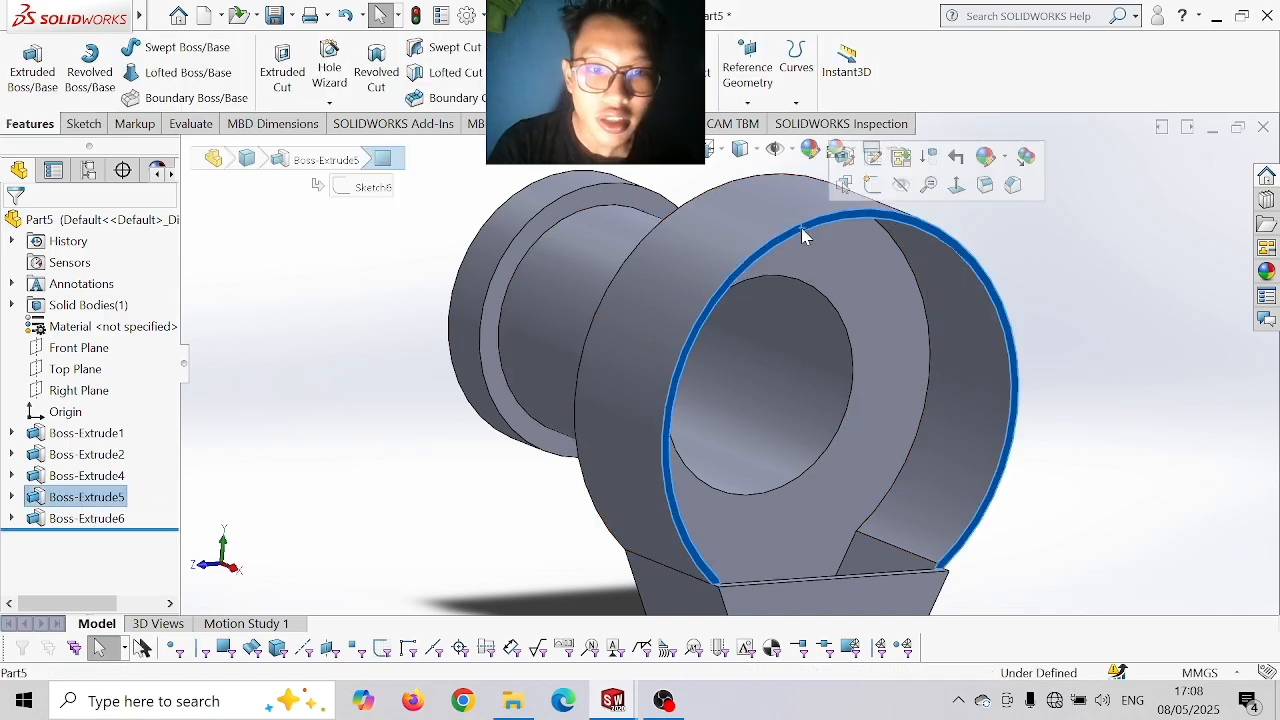
click(957, 185)
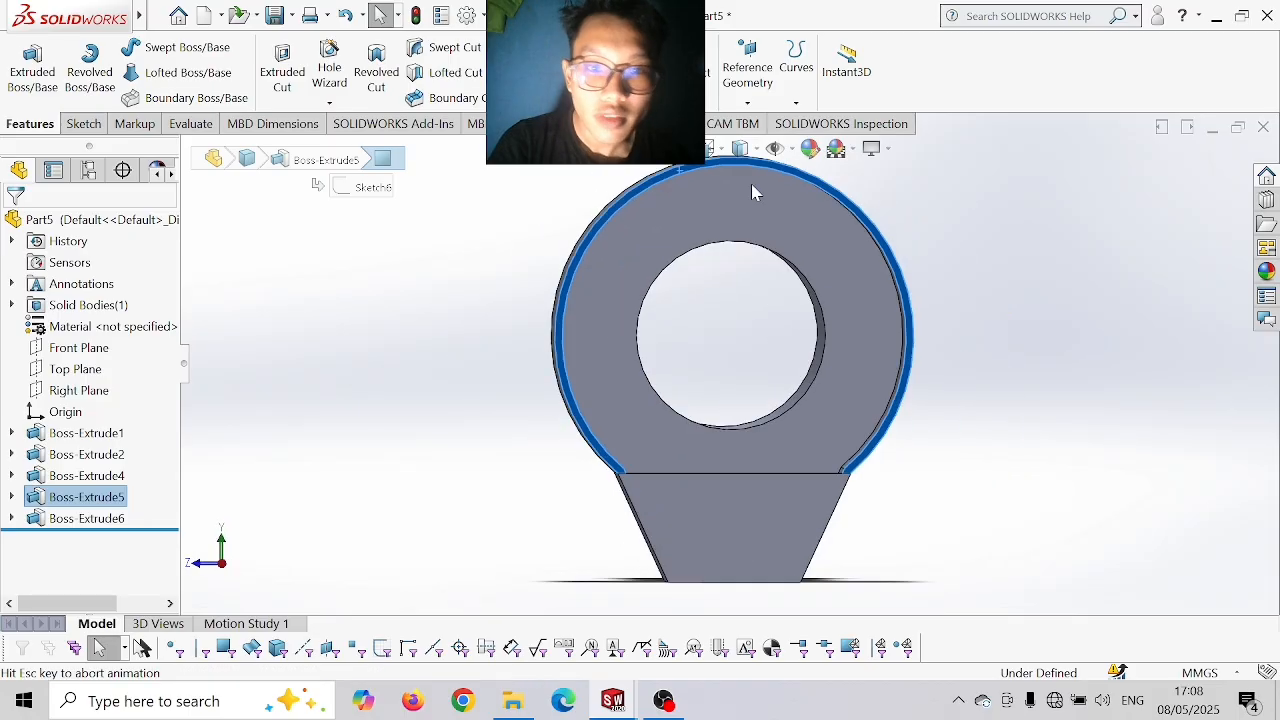
click(87, 124)
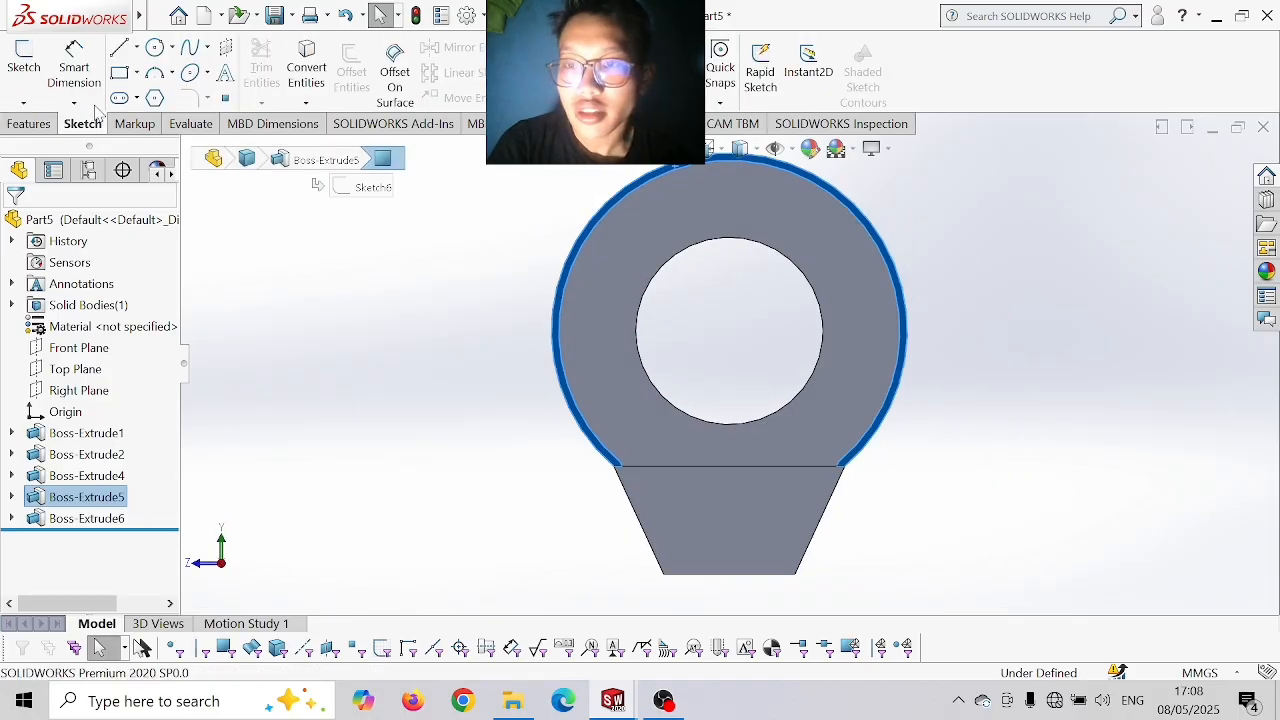
click(163, 47)
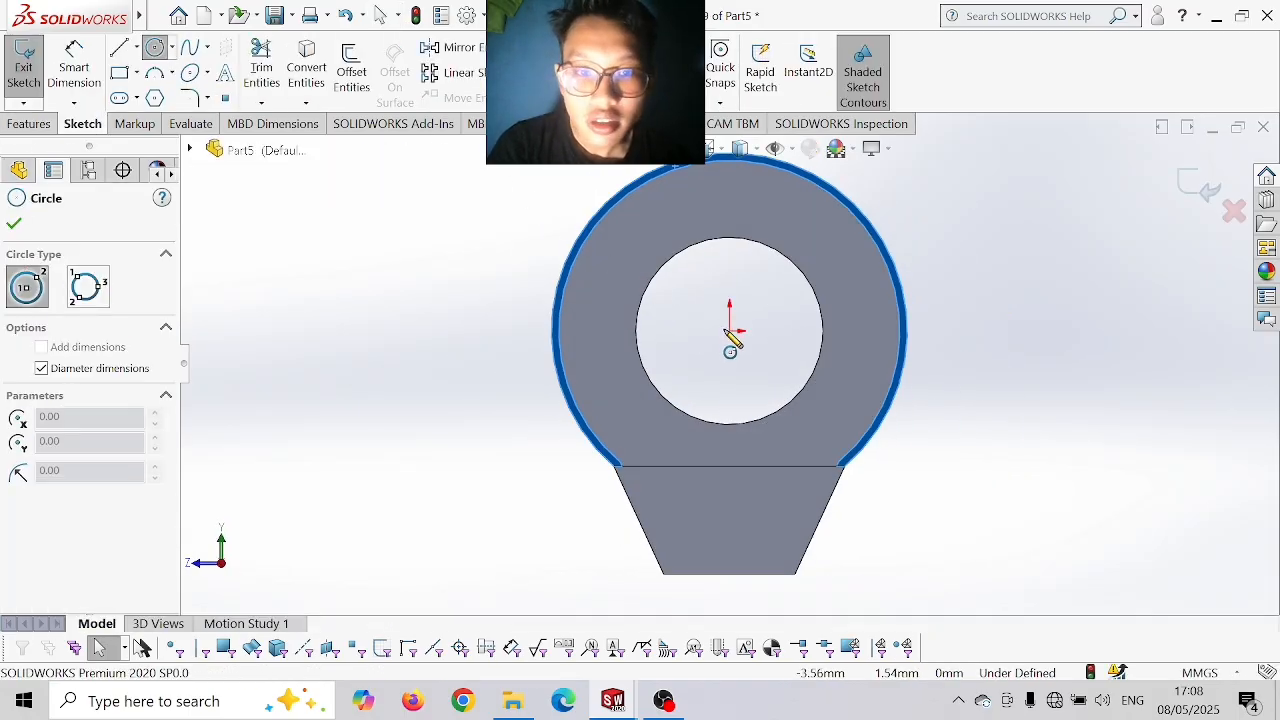
click(729, 331)
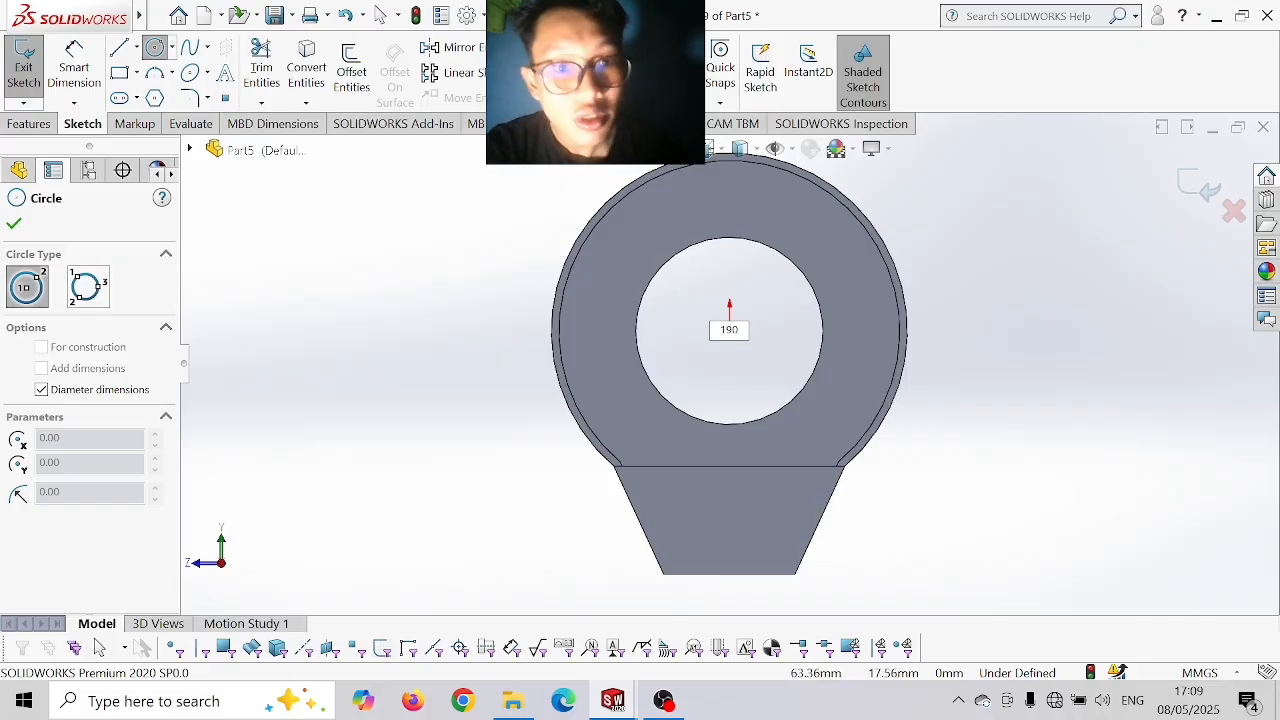
text(190)
key(Return)
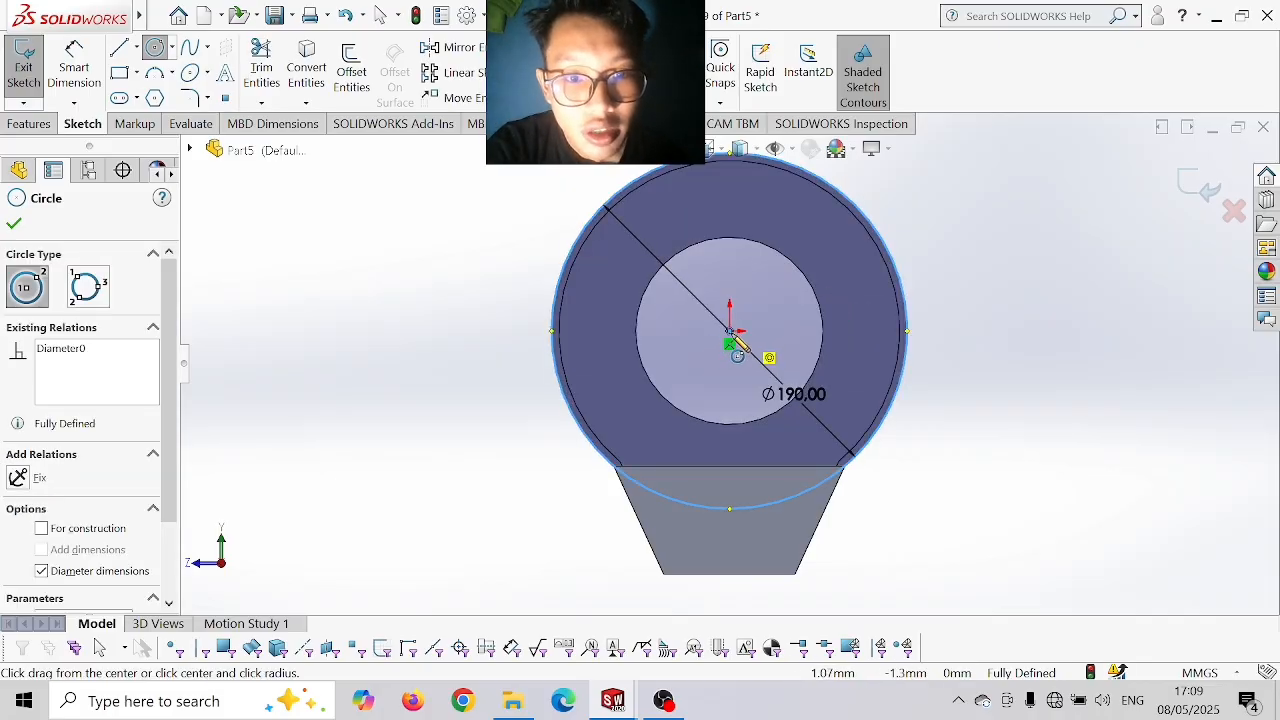
- Add a second origin-centred circle 182 mm in diameter inside the first one
click(729, 331)
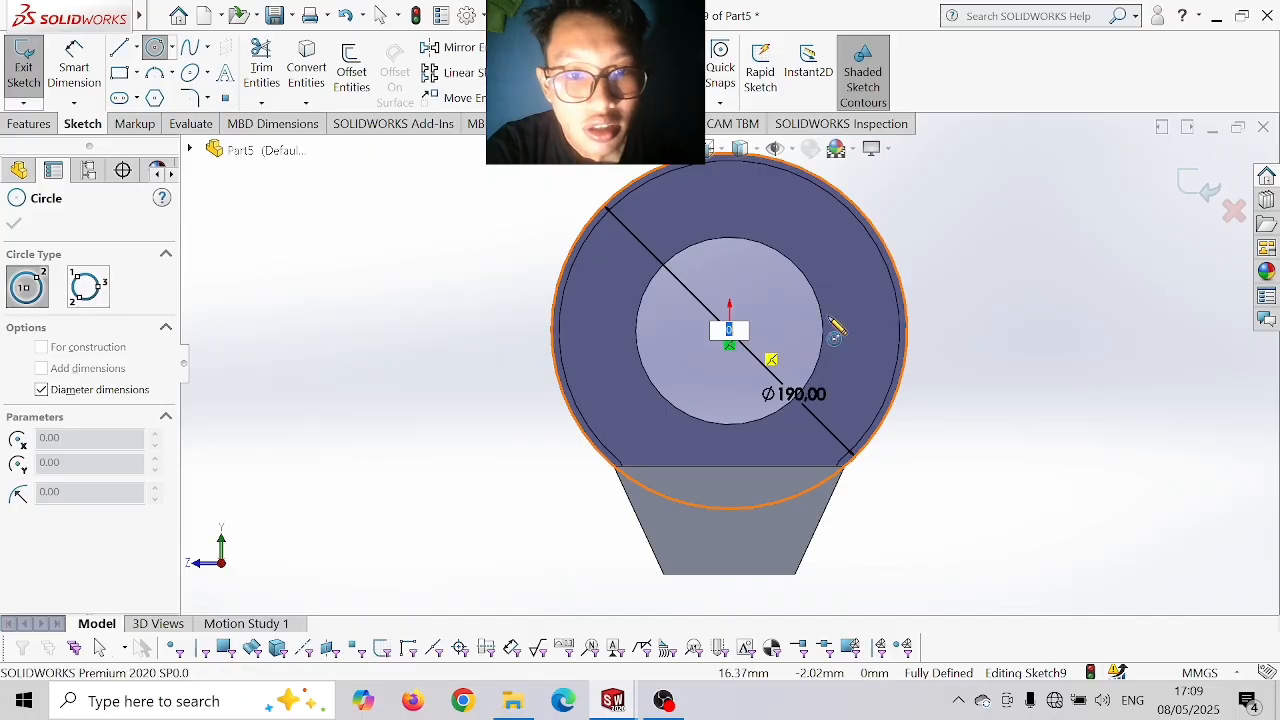
text(18)
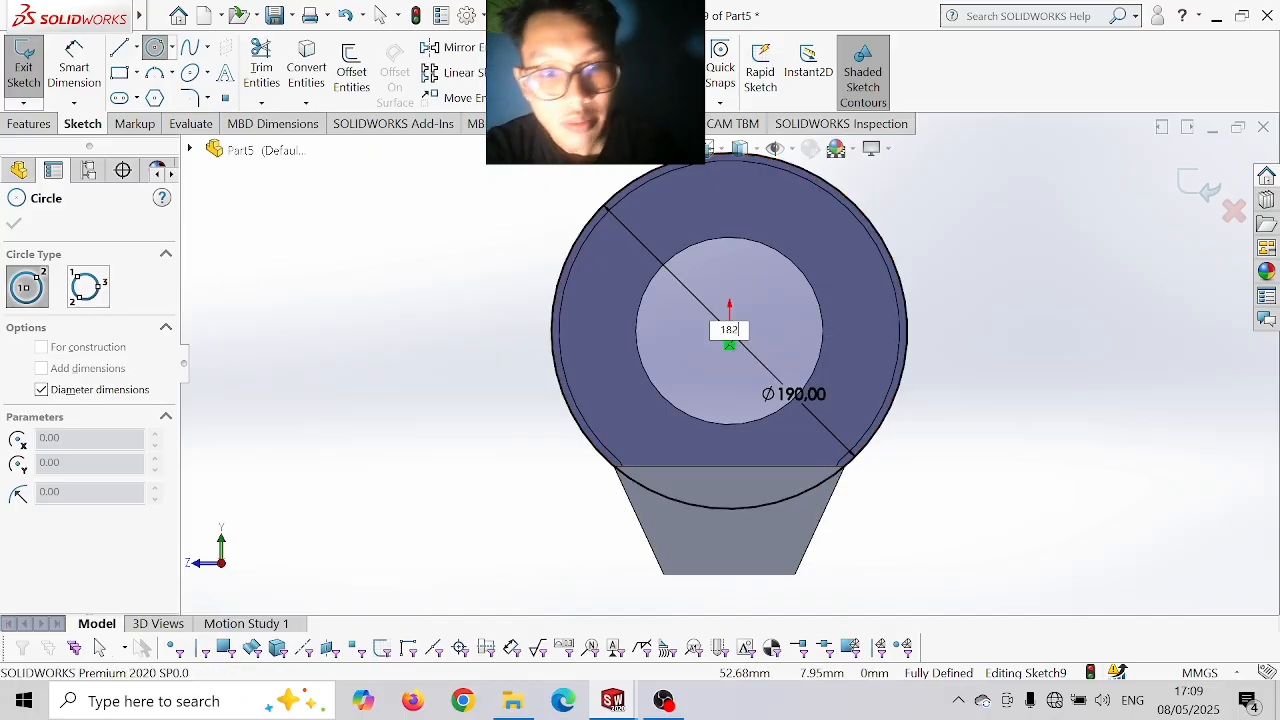
text(2)
key(Return)
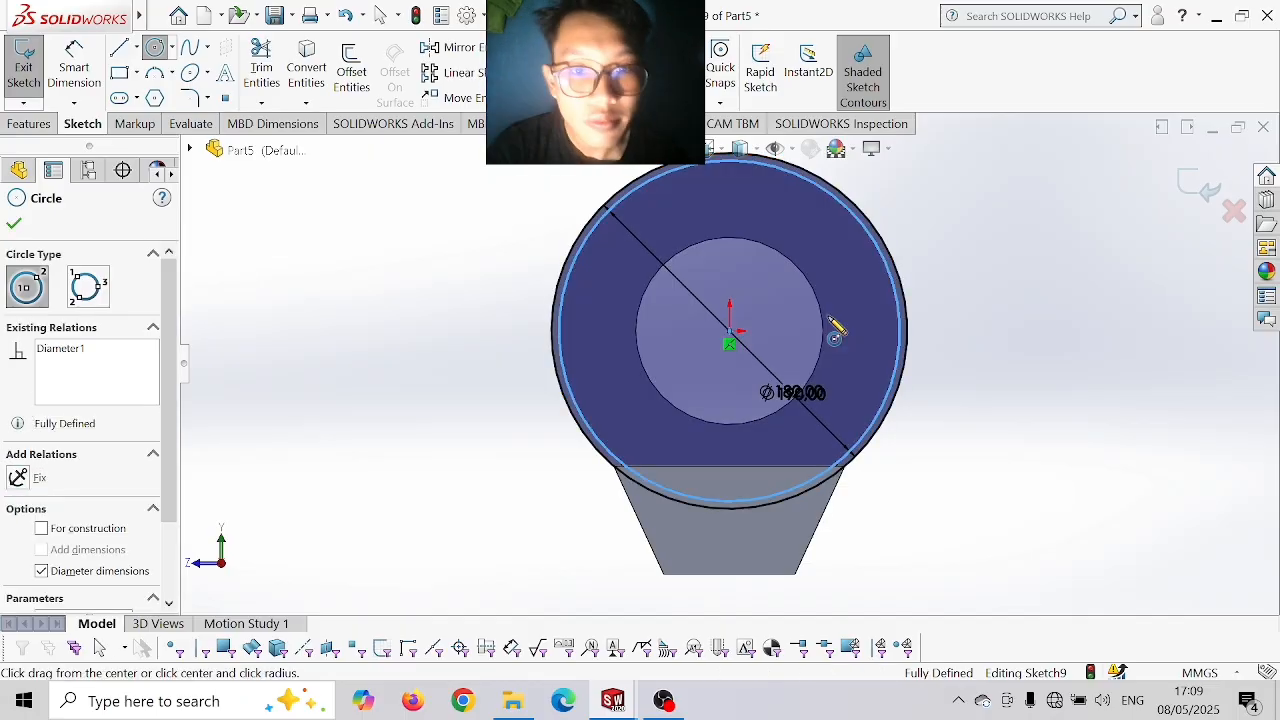
click(12, 226)
- Extrude the ring between the 190 mm and 182 mm circles from the rim's front face
click(29, 124)
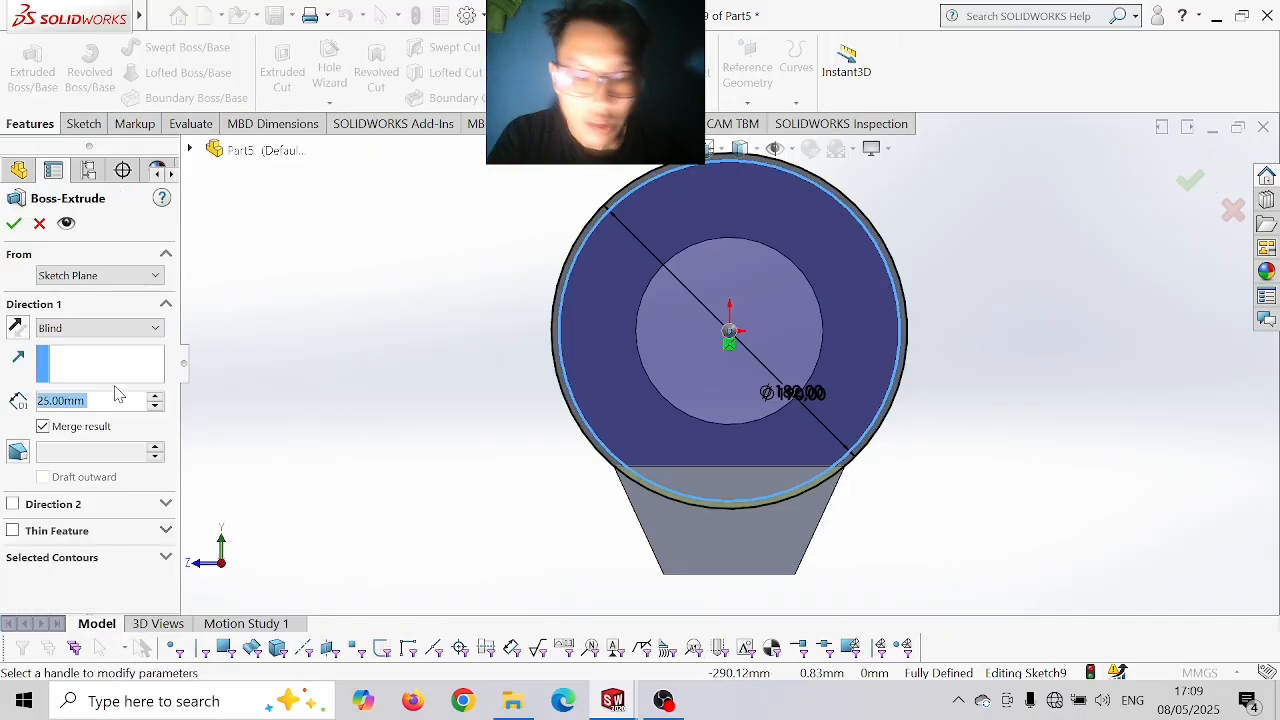
- Extrude the ring profile of the concentric circles 25 mm as a boss merged with the existing body
key(Return)
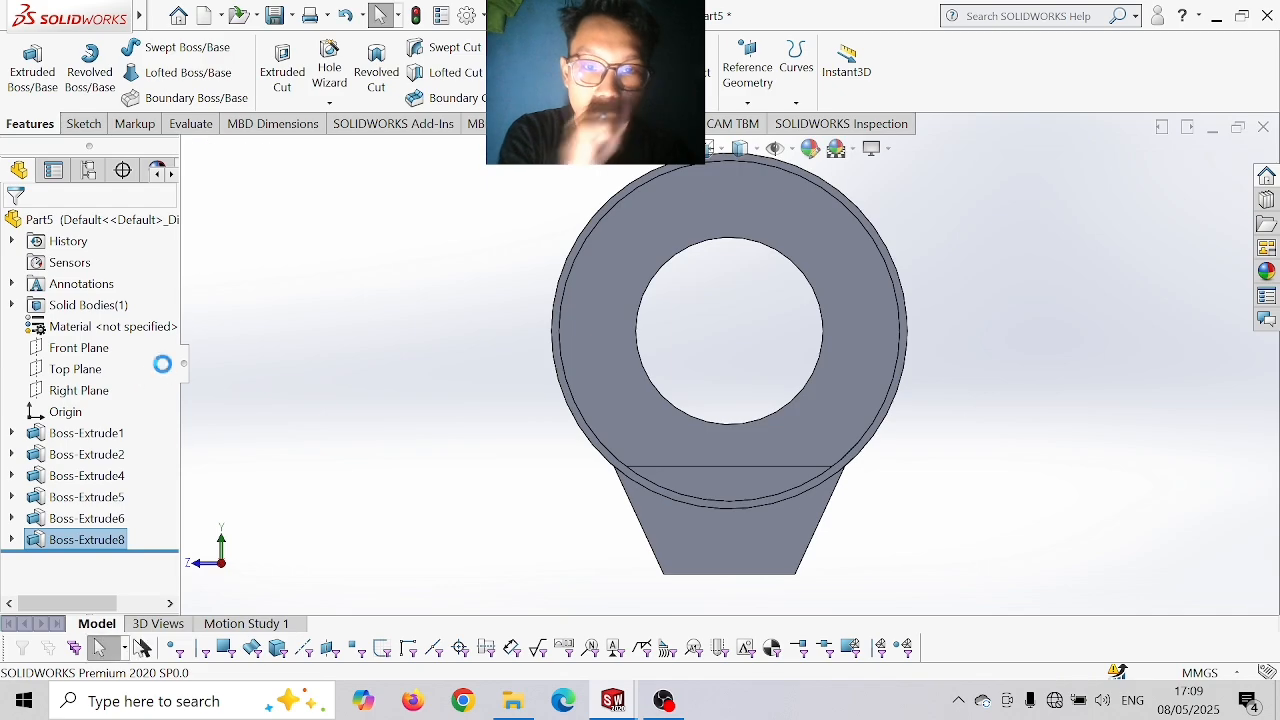
middle_drag(433, 353, 457, 371)
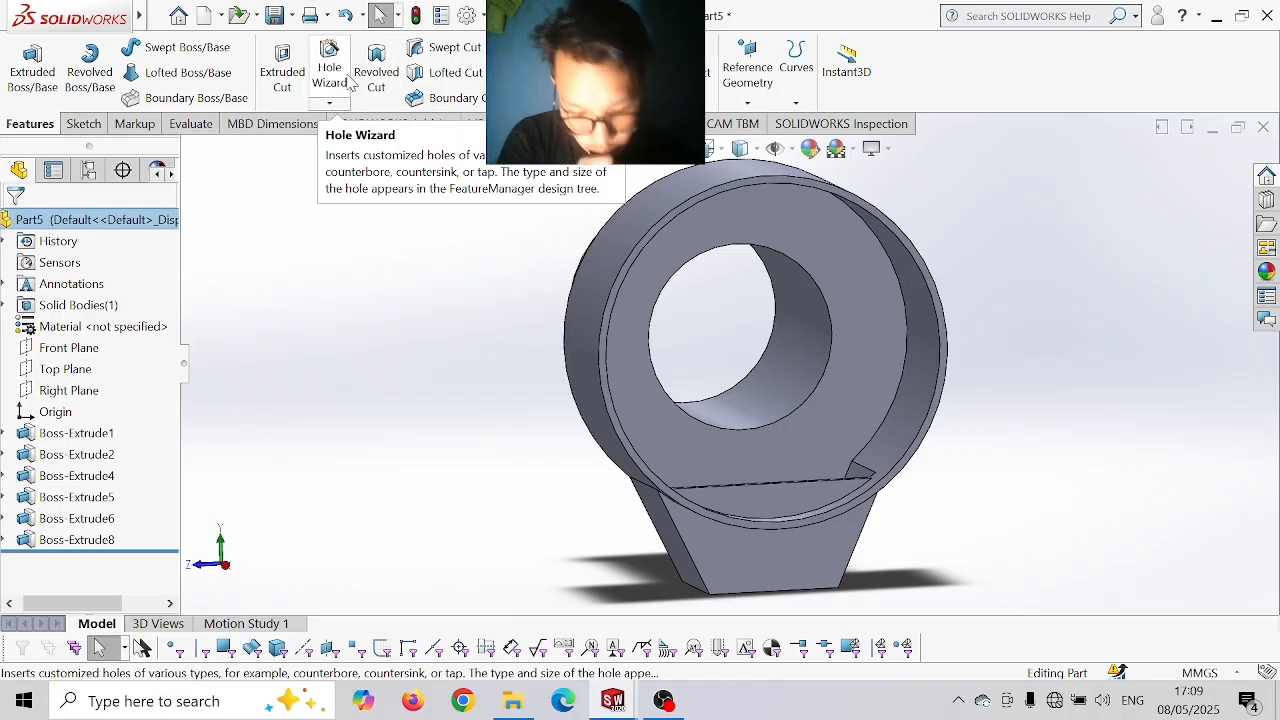
- Try to cut 25 mm deep from the last boss's sketch, using only the region inside its inner circle as the contour
click(285, 86)
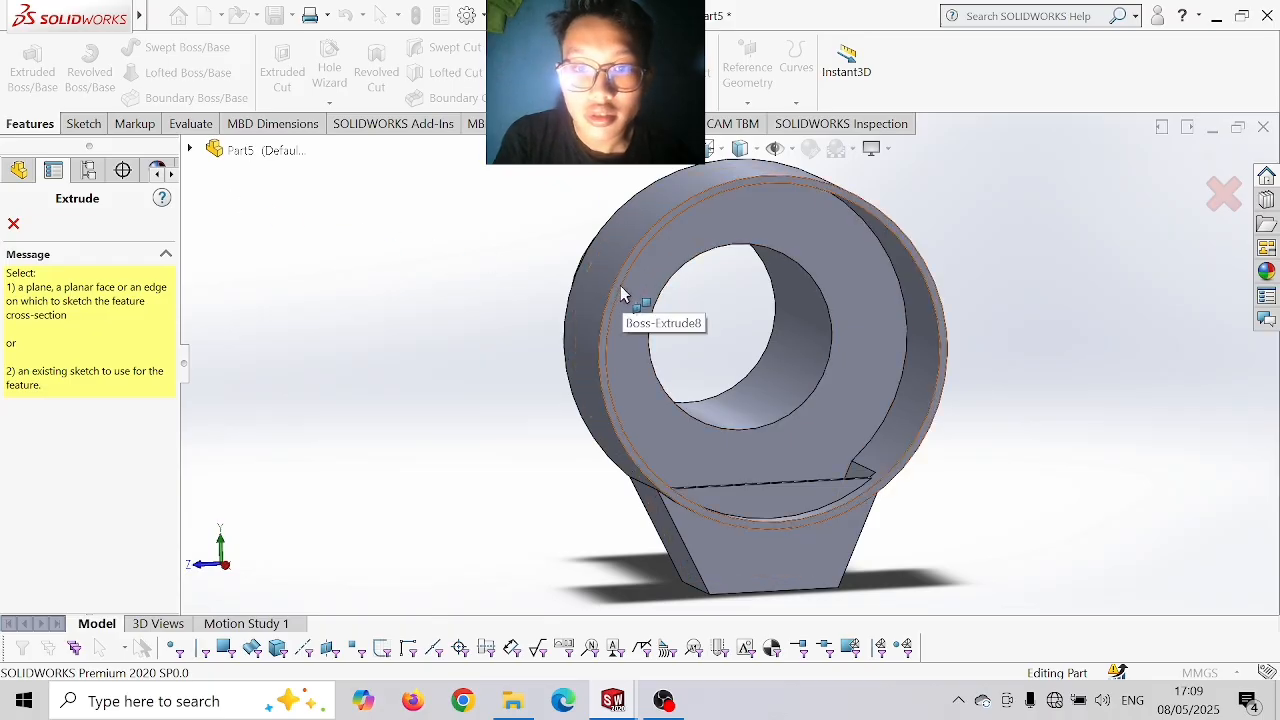
key(Escape)
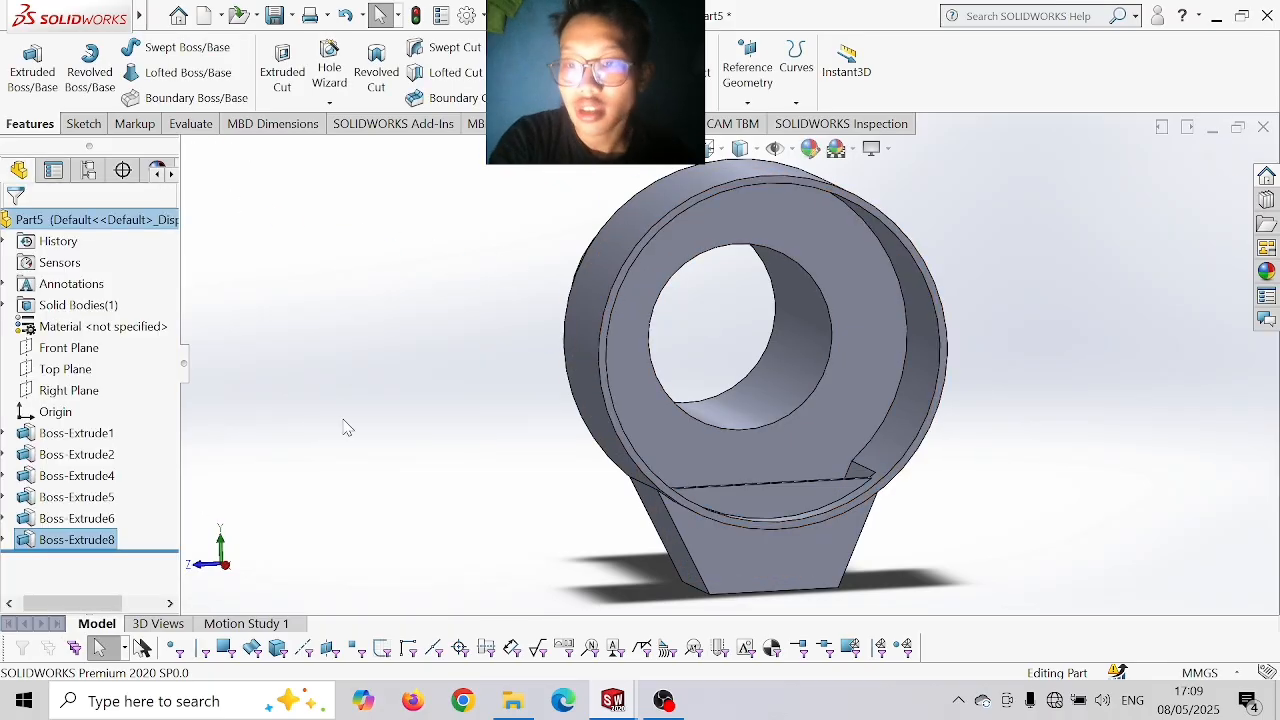
click(8, 541)
click(57, 563)
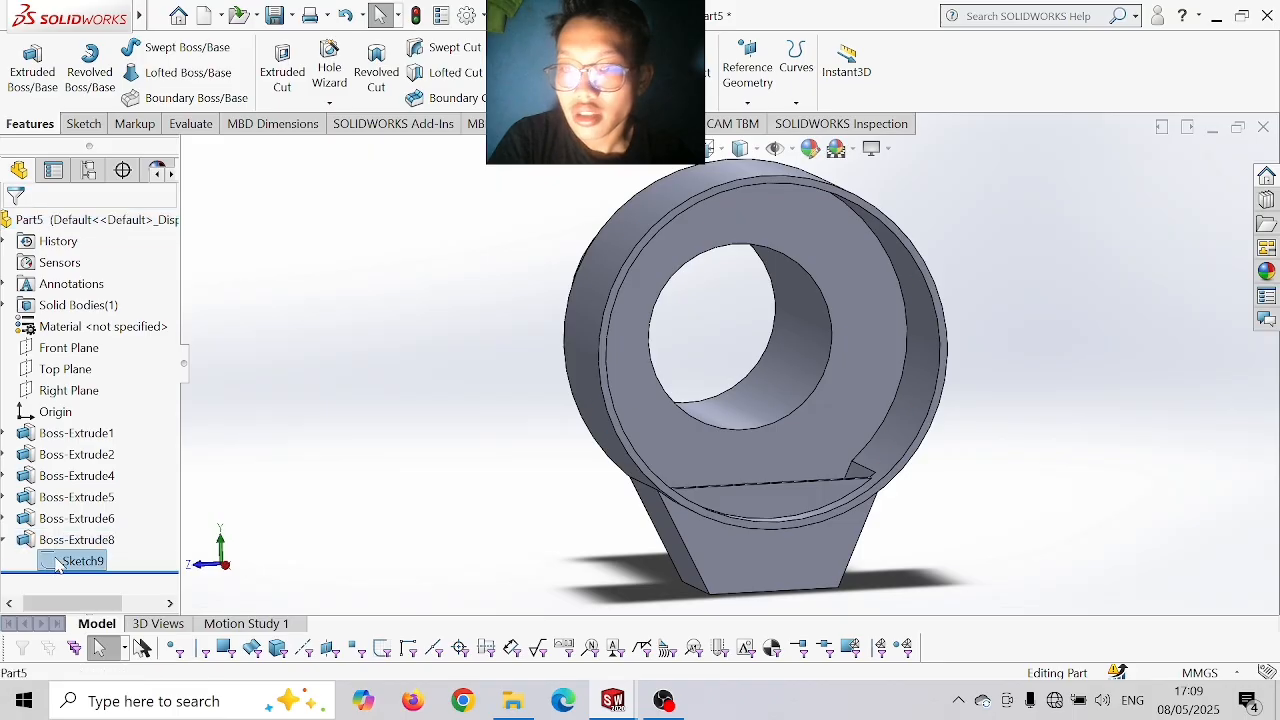
click(282, 80)
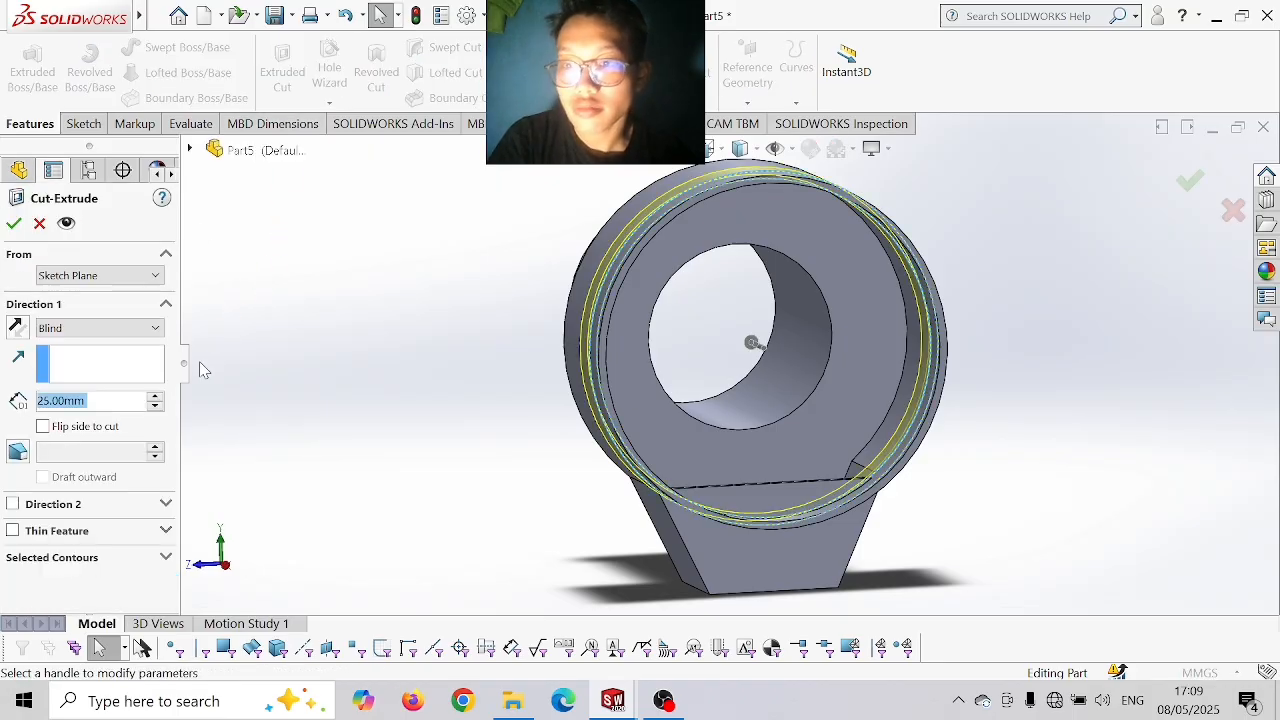
click(166, 558)
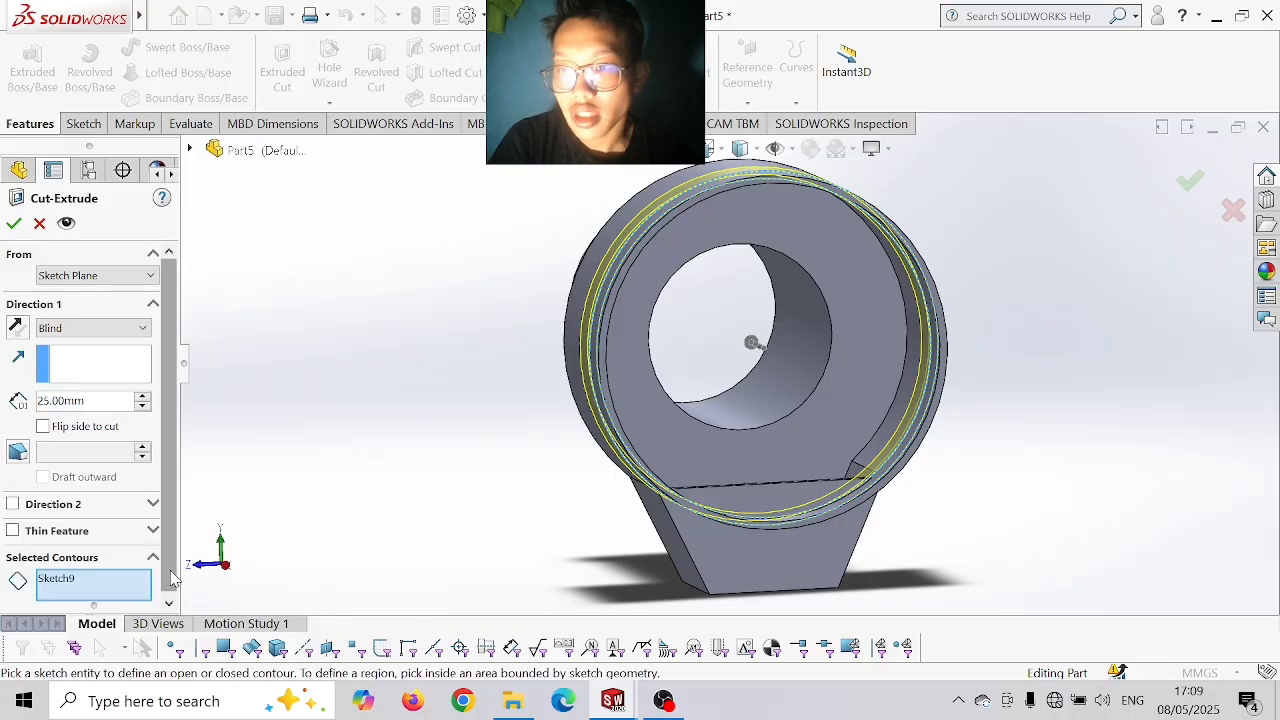
click(82, 588)
key(Delete)
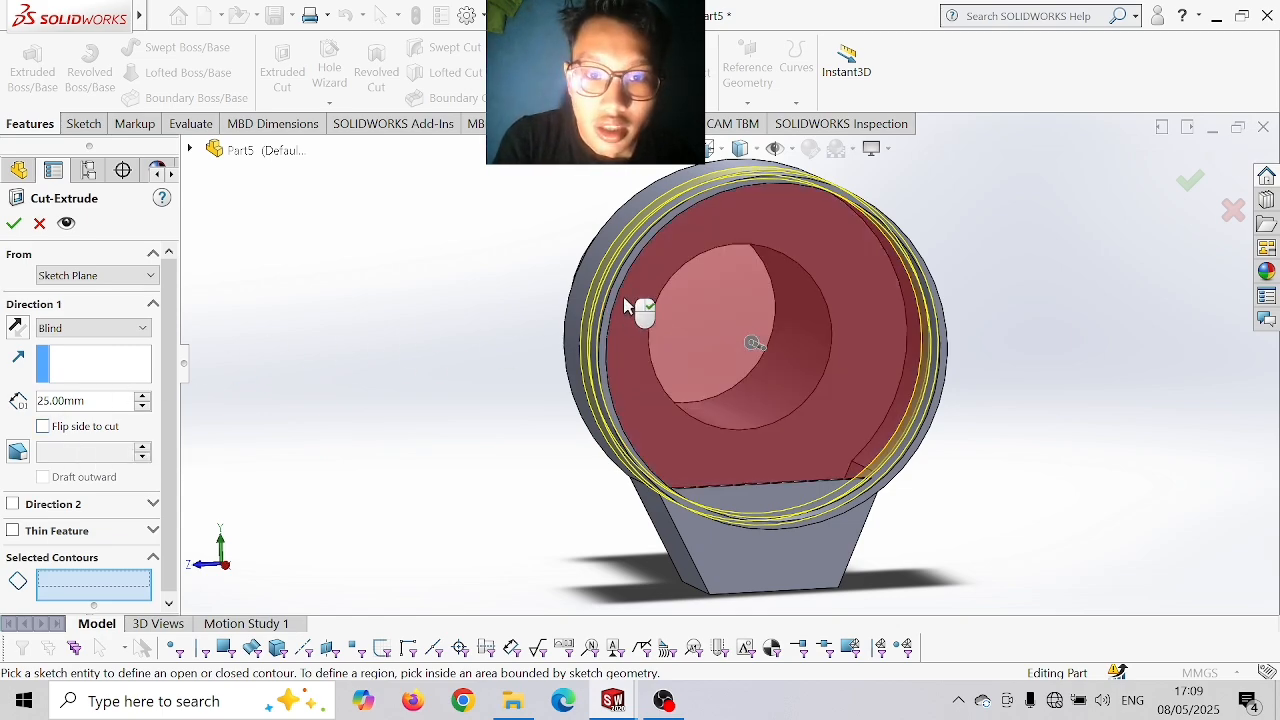
click(626, 303)
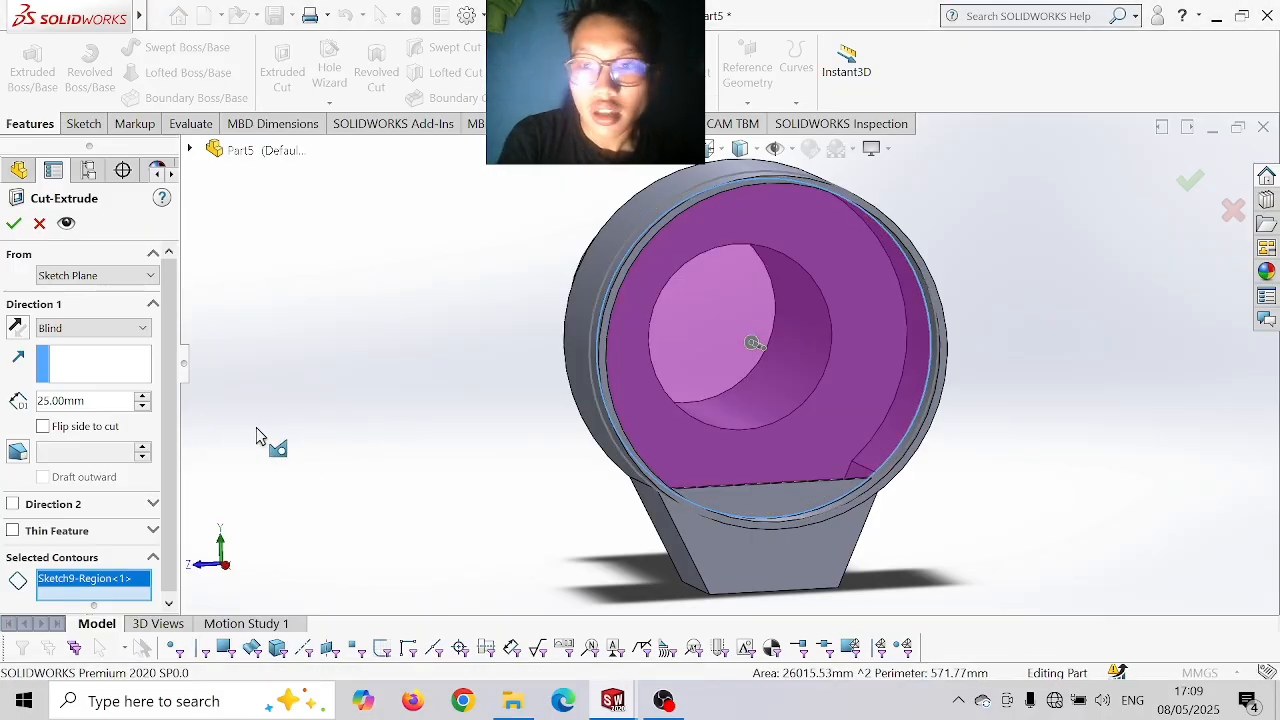
click(13, 224)
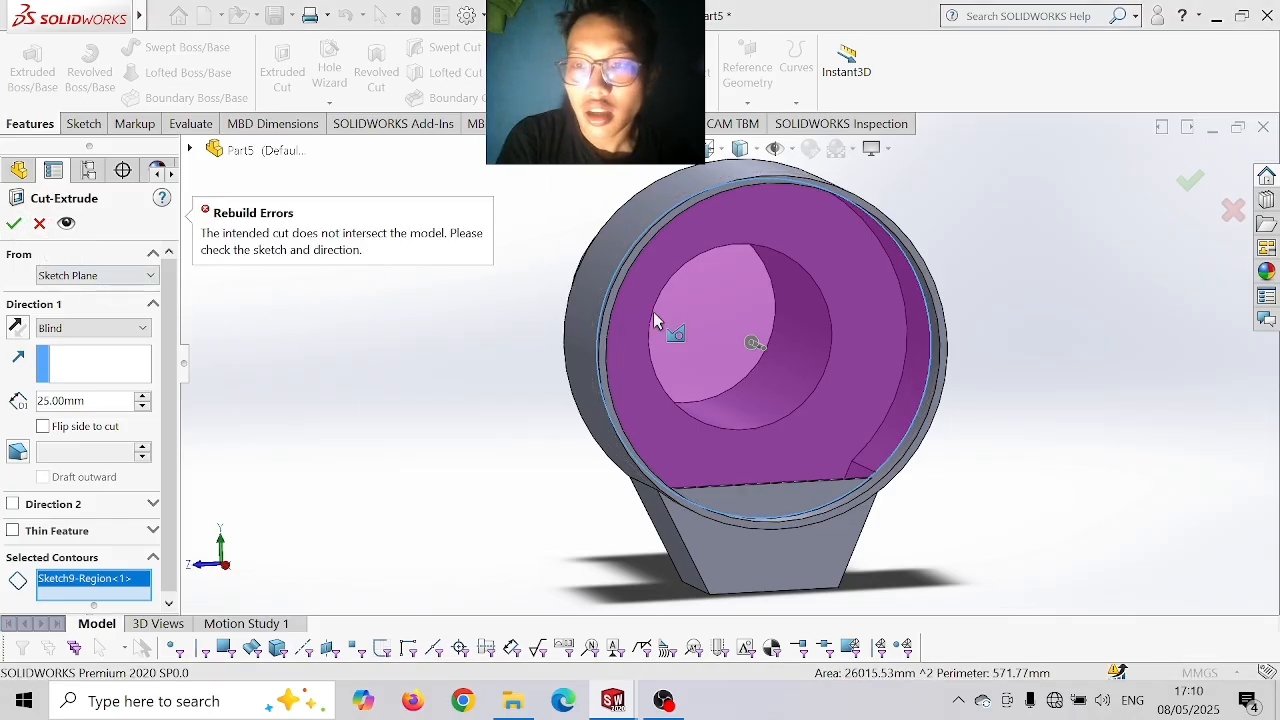
- Reselect the inner circular region, reverse the cut direction and cut it 25 mm deep
click(885, 344)
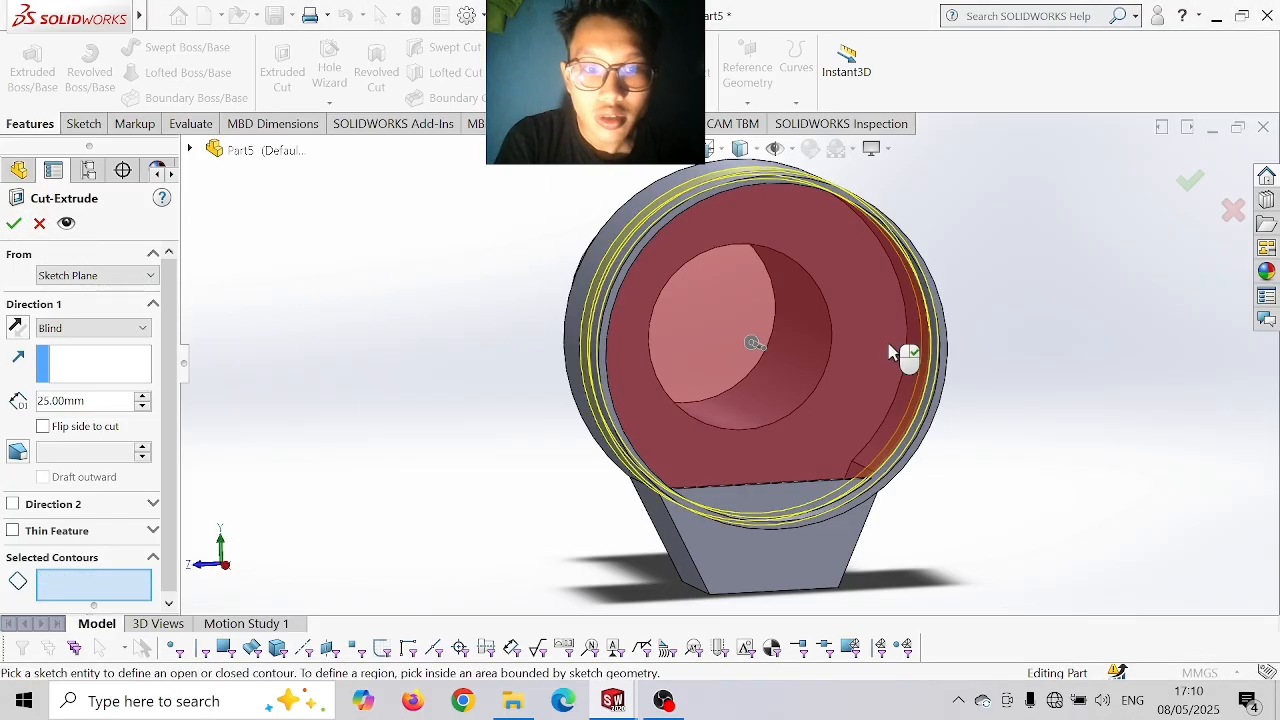
click(886, 351)
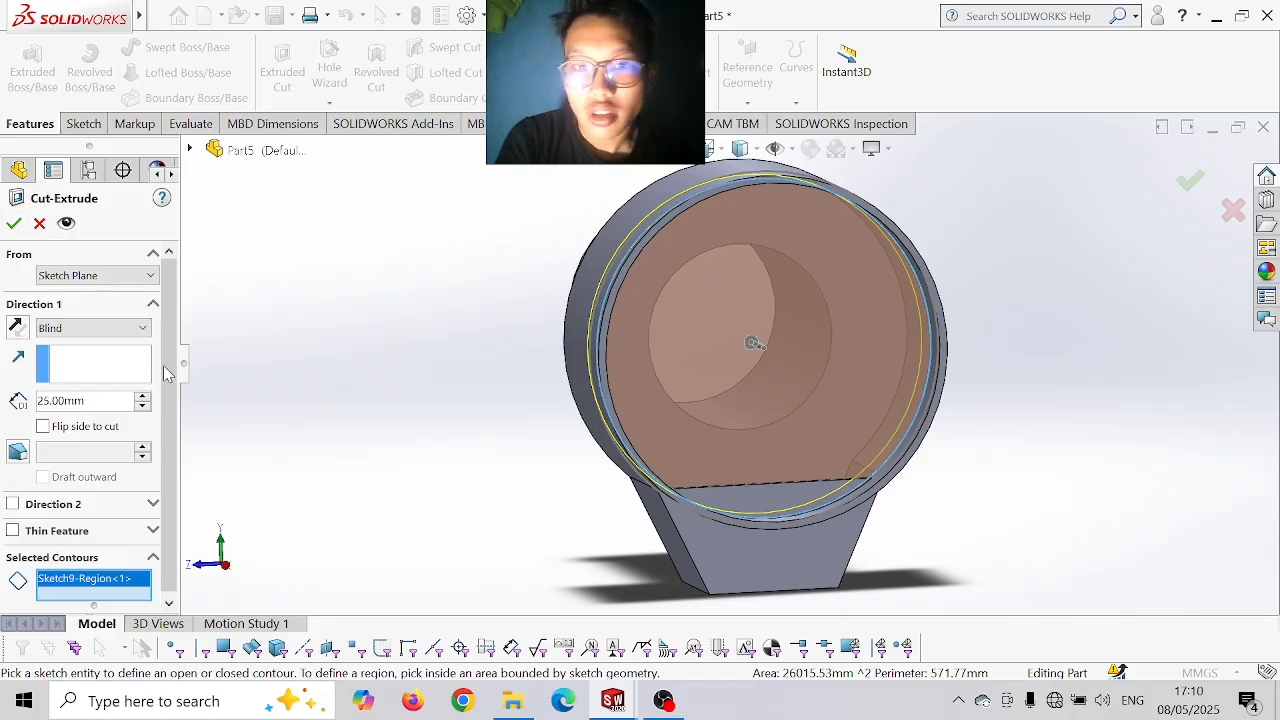
click(16, 328)
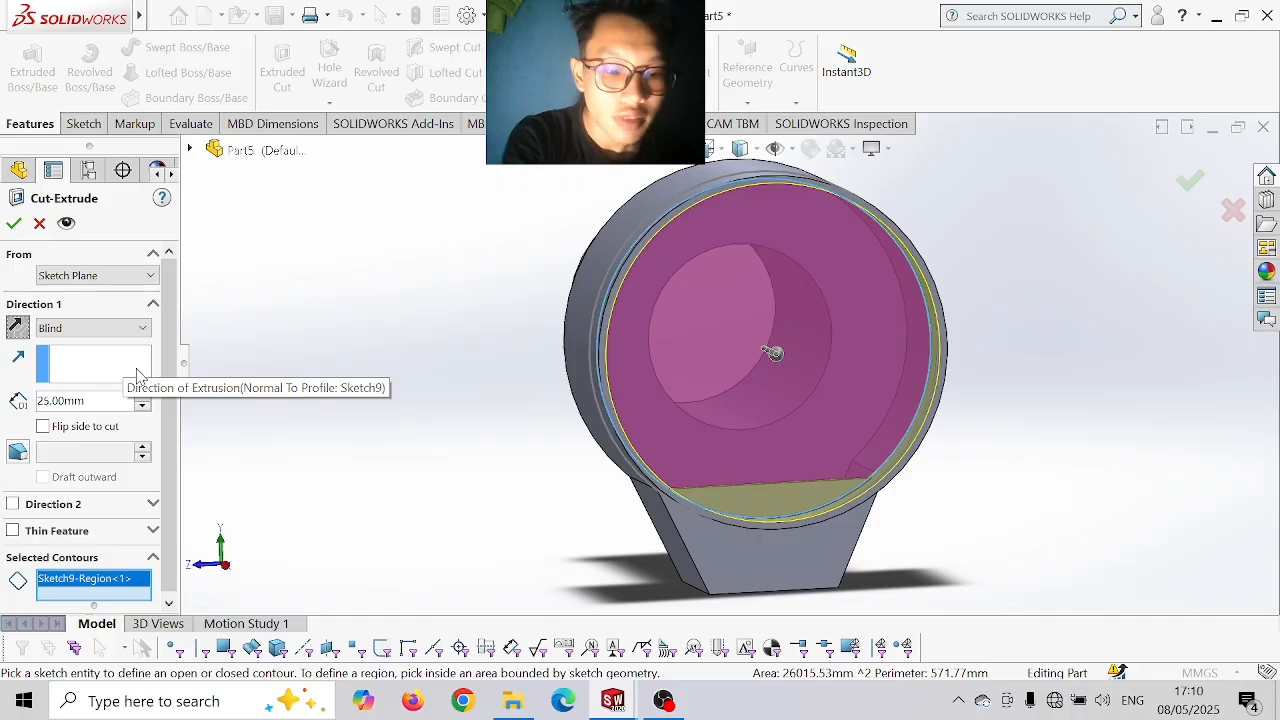
key(Return)
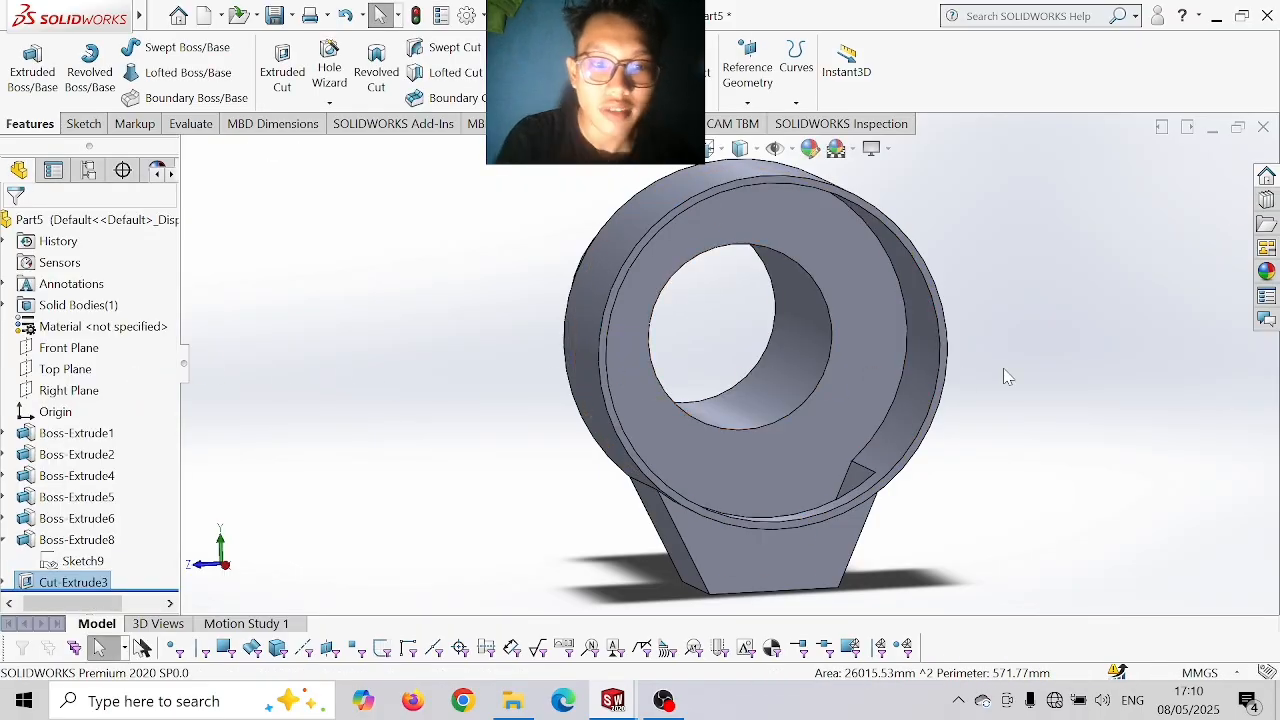
- Examine the hollowed large end of the part and the outer edge of its rim
middle_drag(1007, 376, 1069, 414)
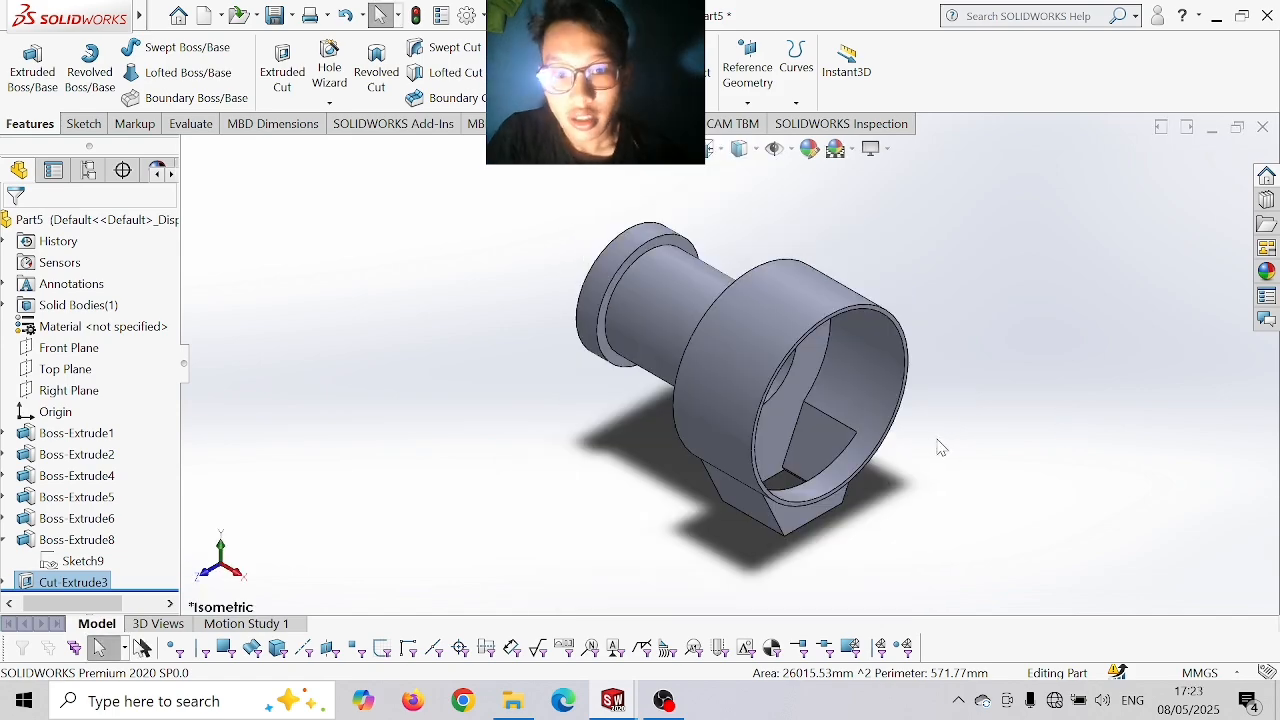
scroll(755, 459, down, 2)
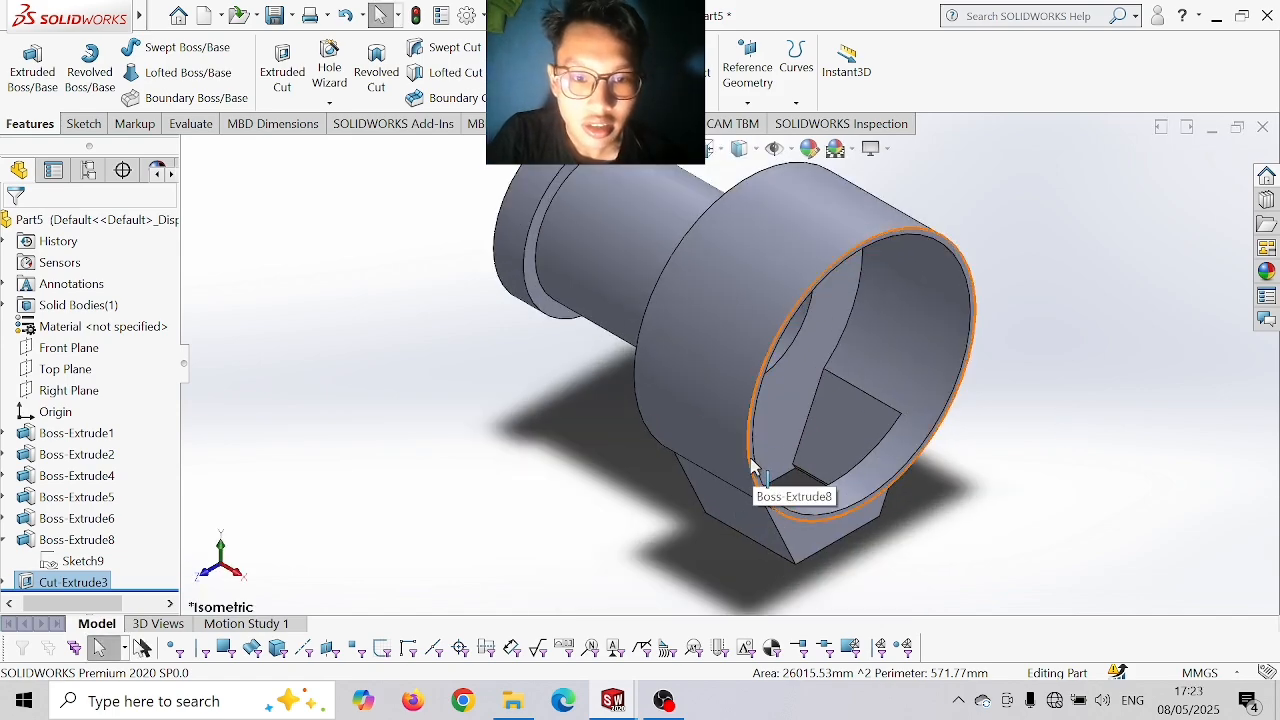
click(756, 464)
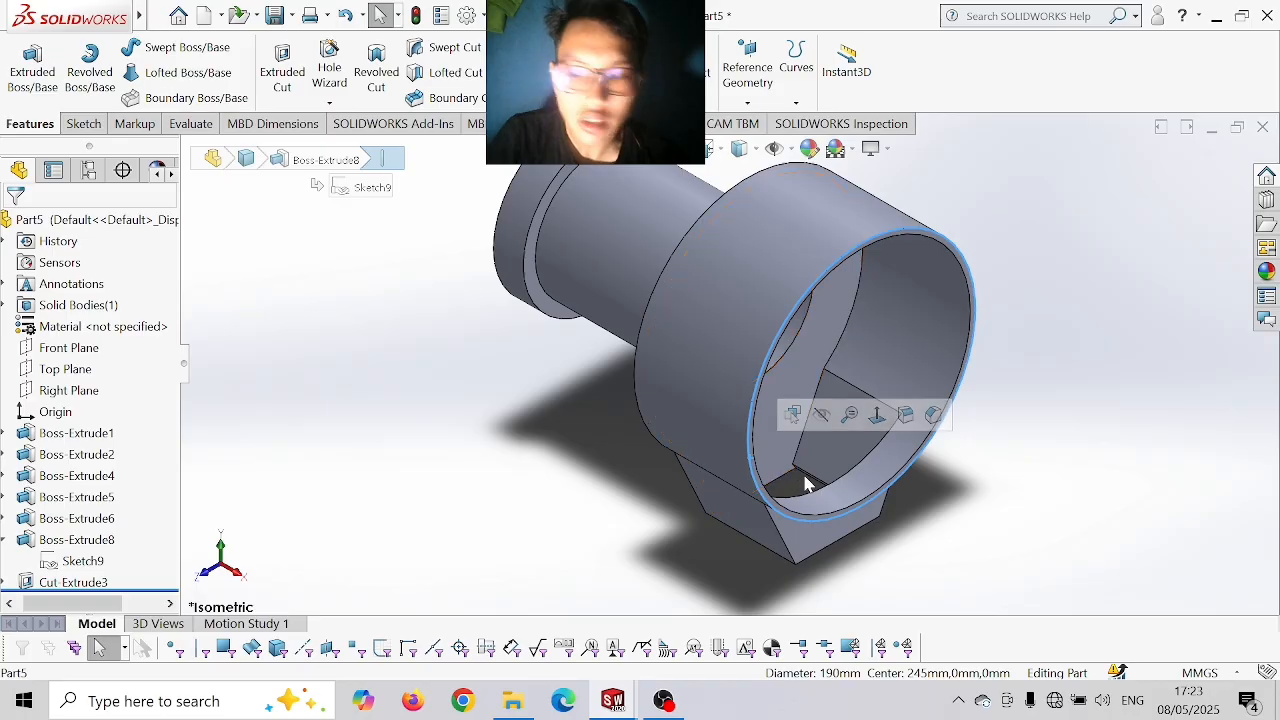
scroll(698, 502, down, 2)
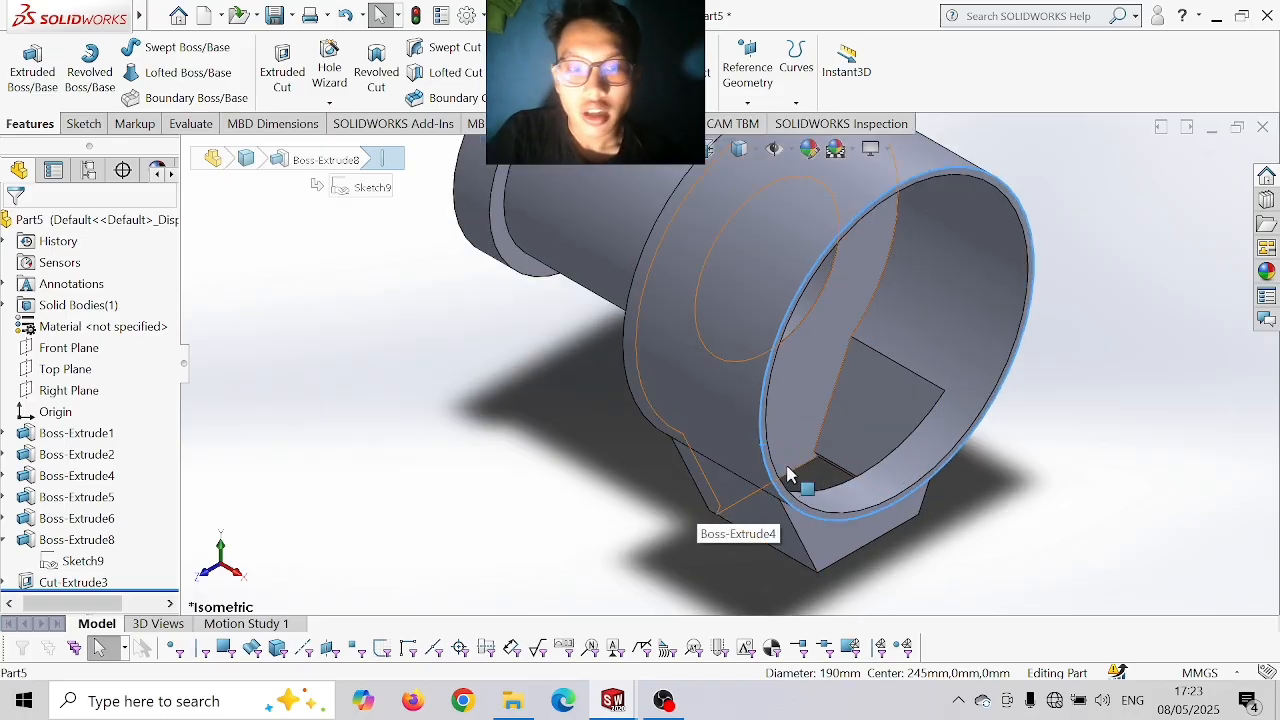
key(Escape)
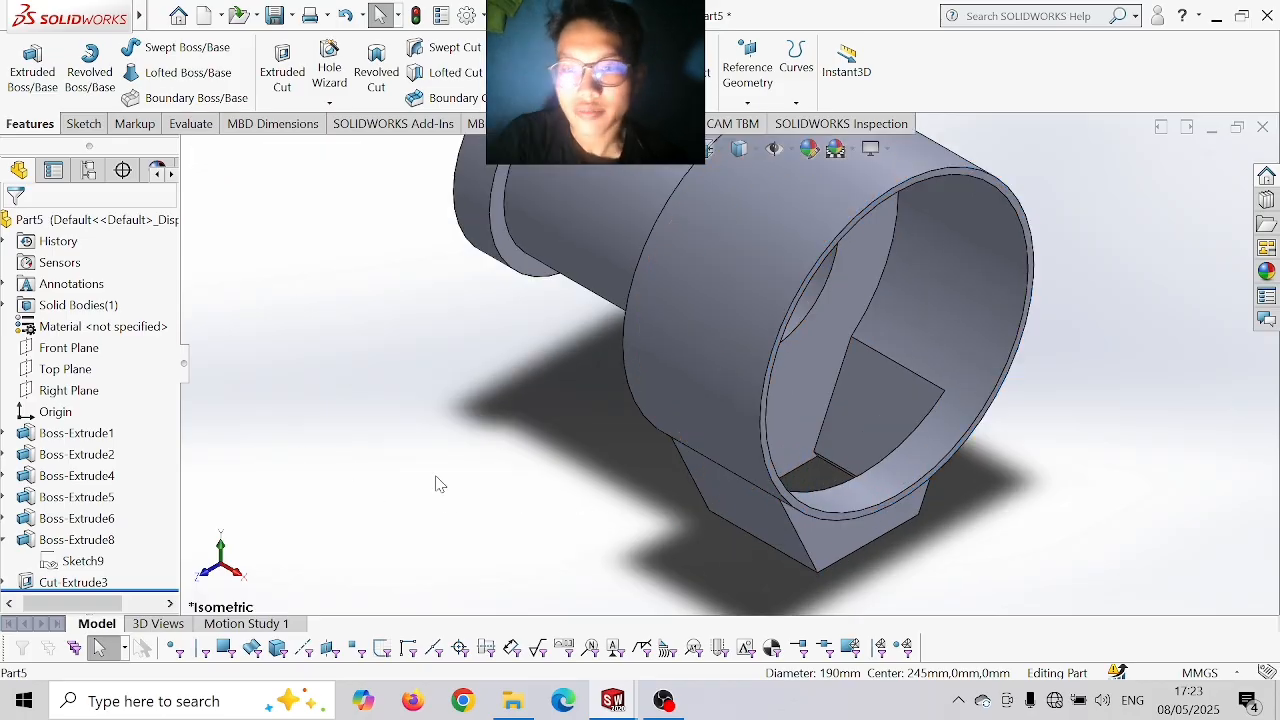
scroll(952, 530, up, 1)
scroll(920, 414, down, 3)
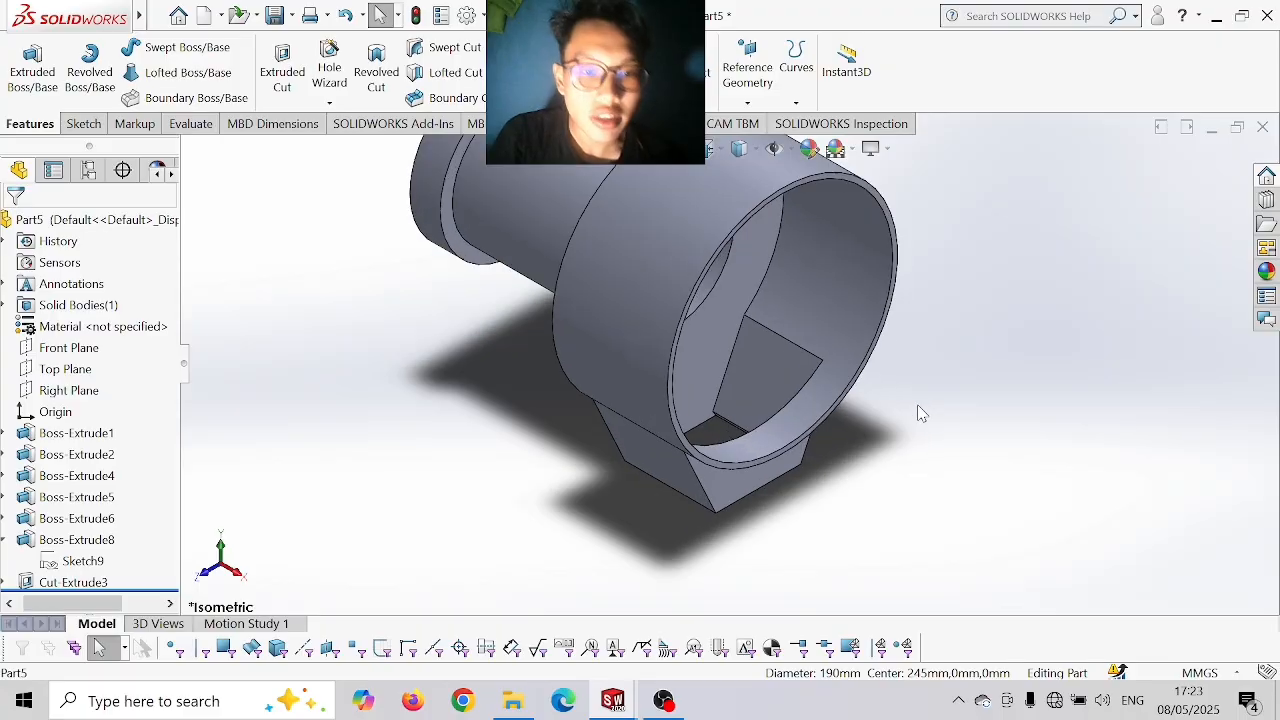
scroll(870, 316, down, 2)
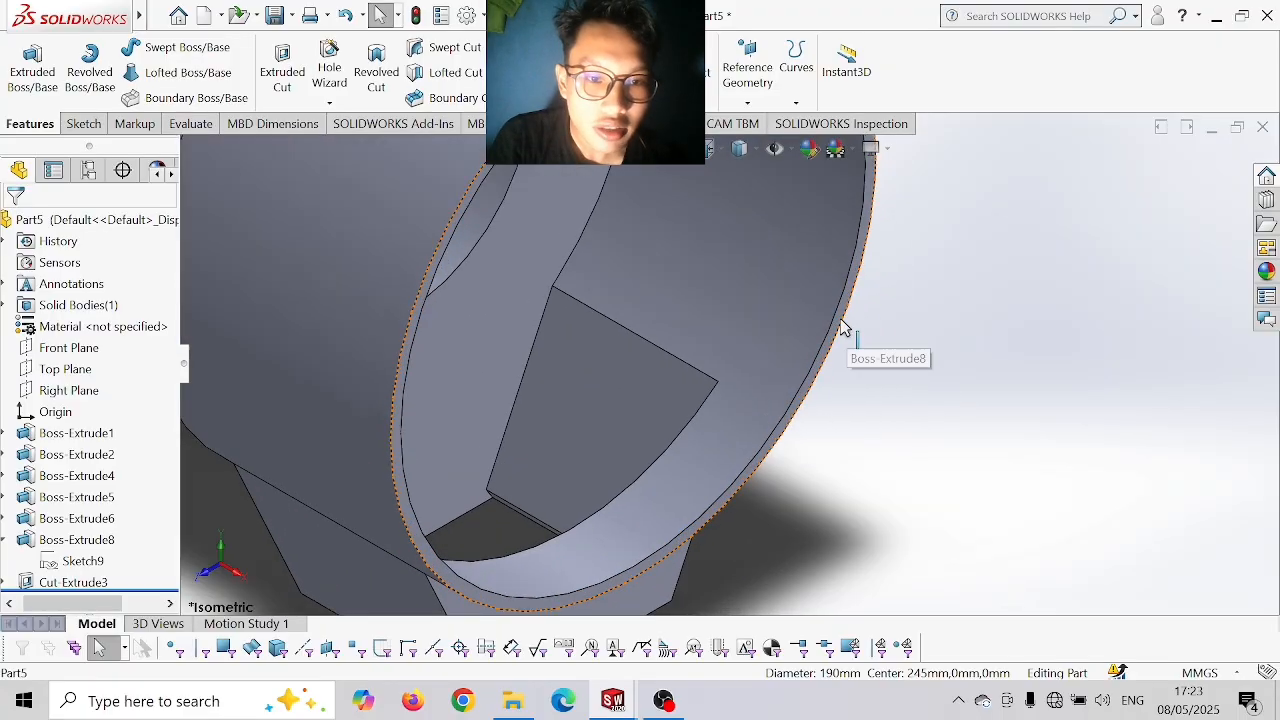
- Start a sketch on the rim's end face and draw a 10 mm horizontal line outward from the inner edge's right side, level with the origin
click(840, 325)
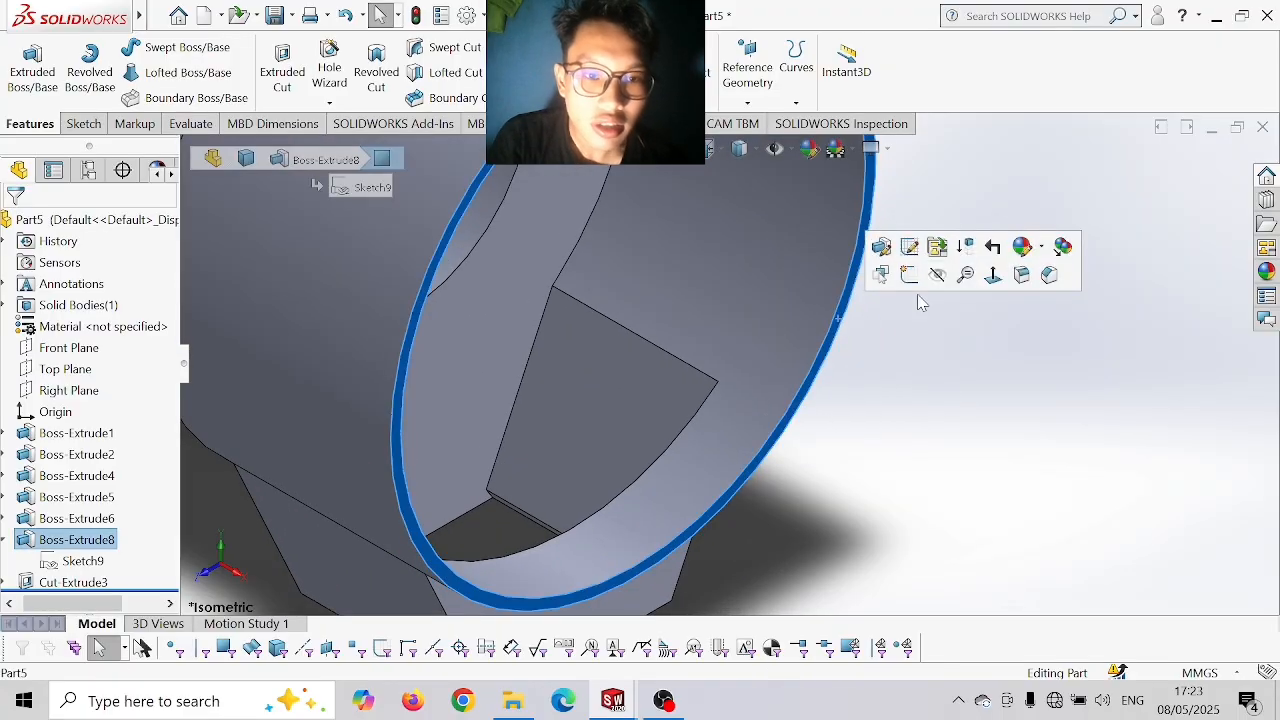
click(991, 277)
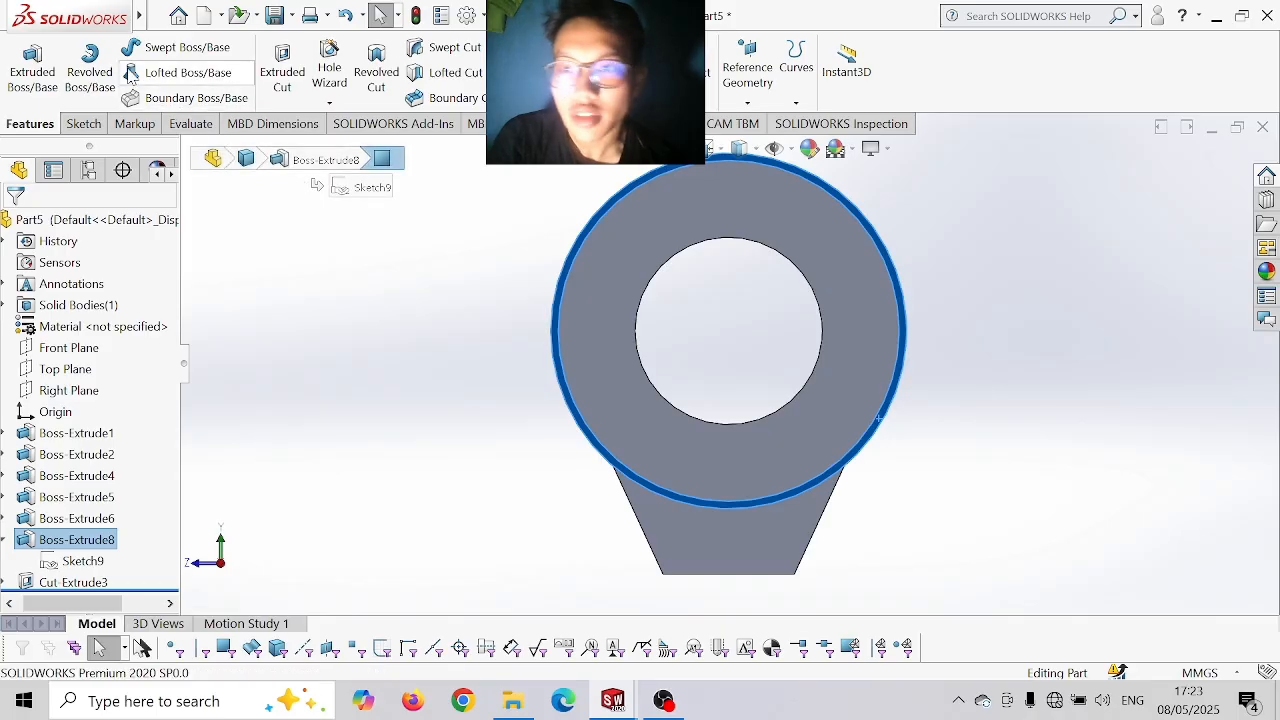
click(92, 126)
click(121, 52)
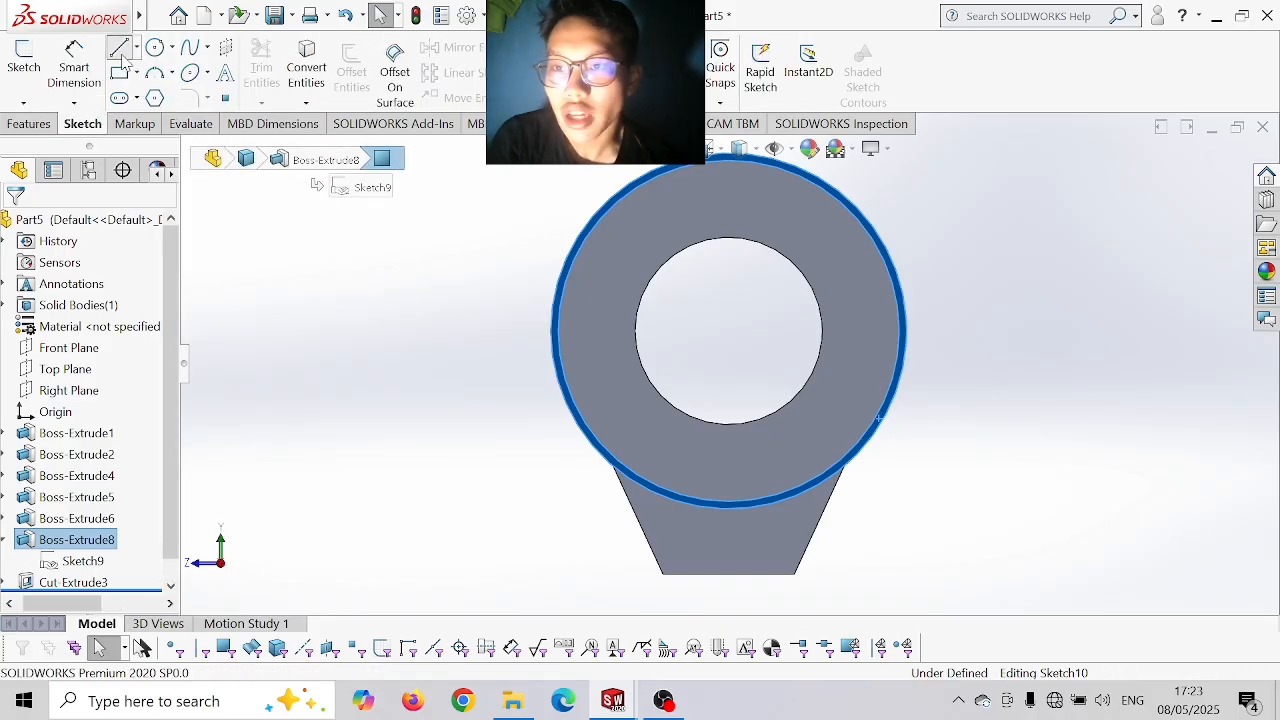
click(900, 331)
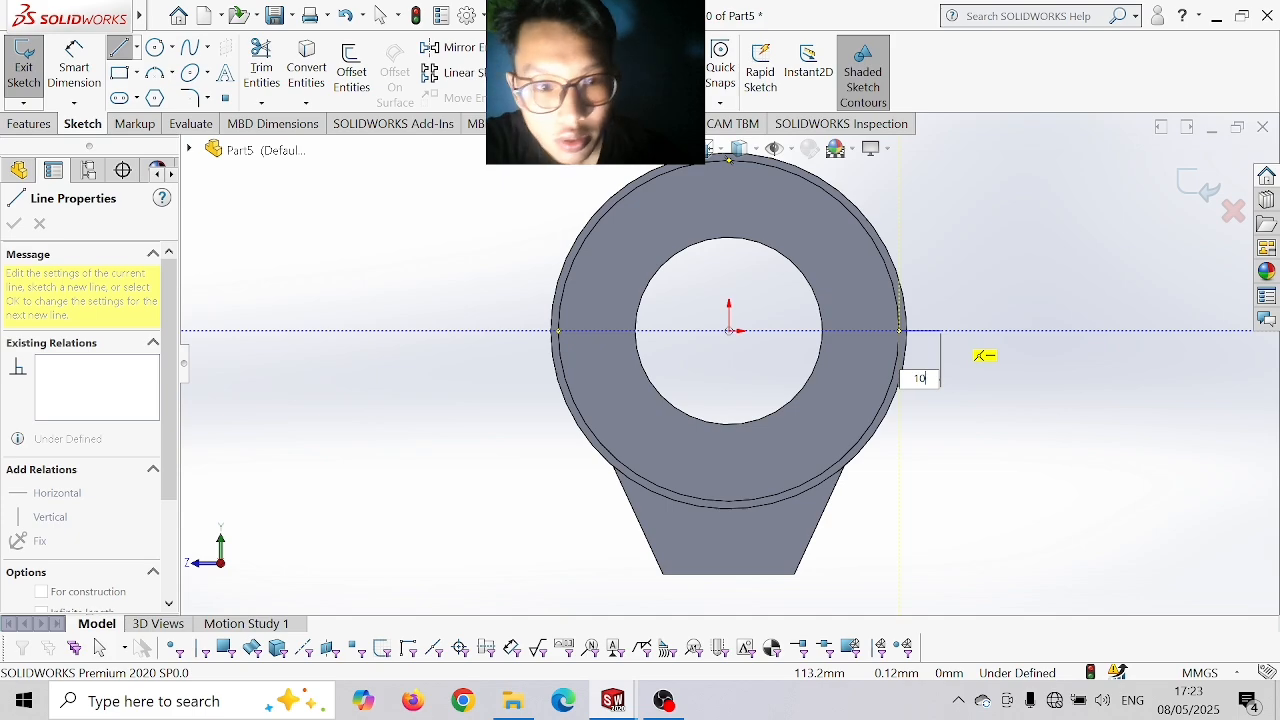
text(10)
key(Return)
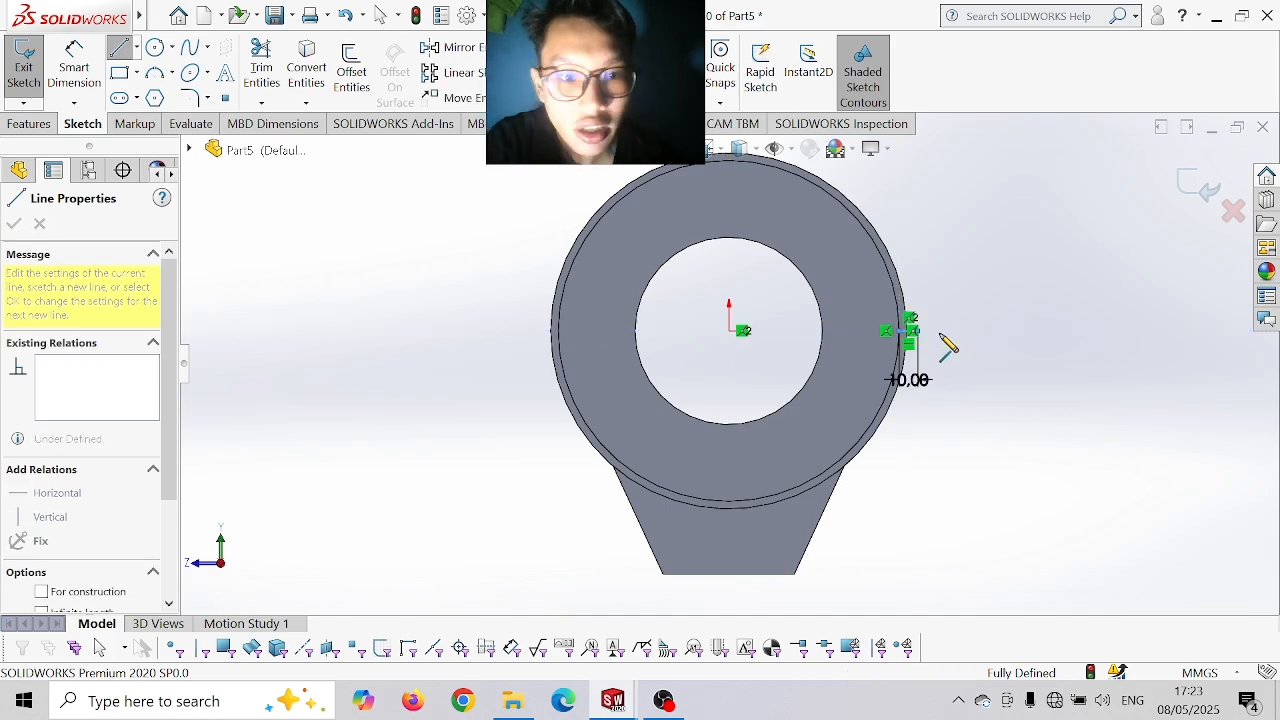
key(Escape)
key(Escape)
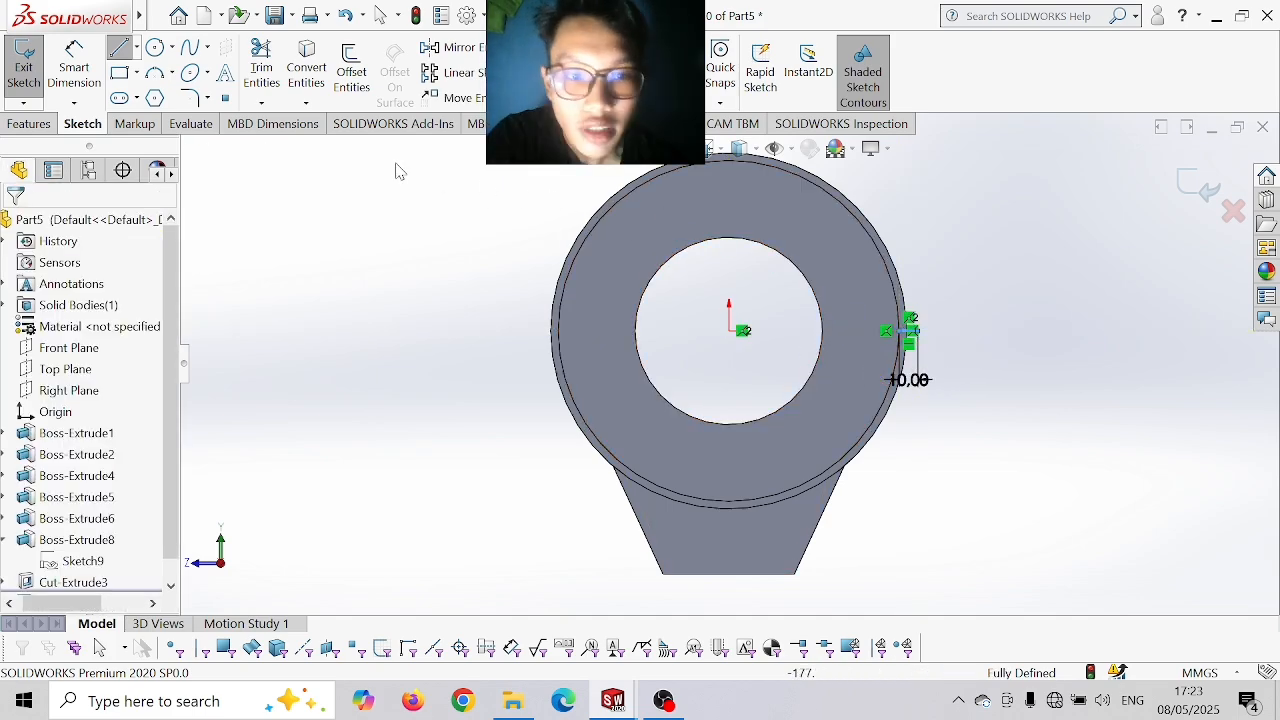
- Draw a 20 mm diameter circle centred on the outer end of the 10 mm line
click(156, 52)
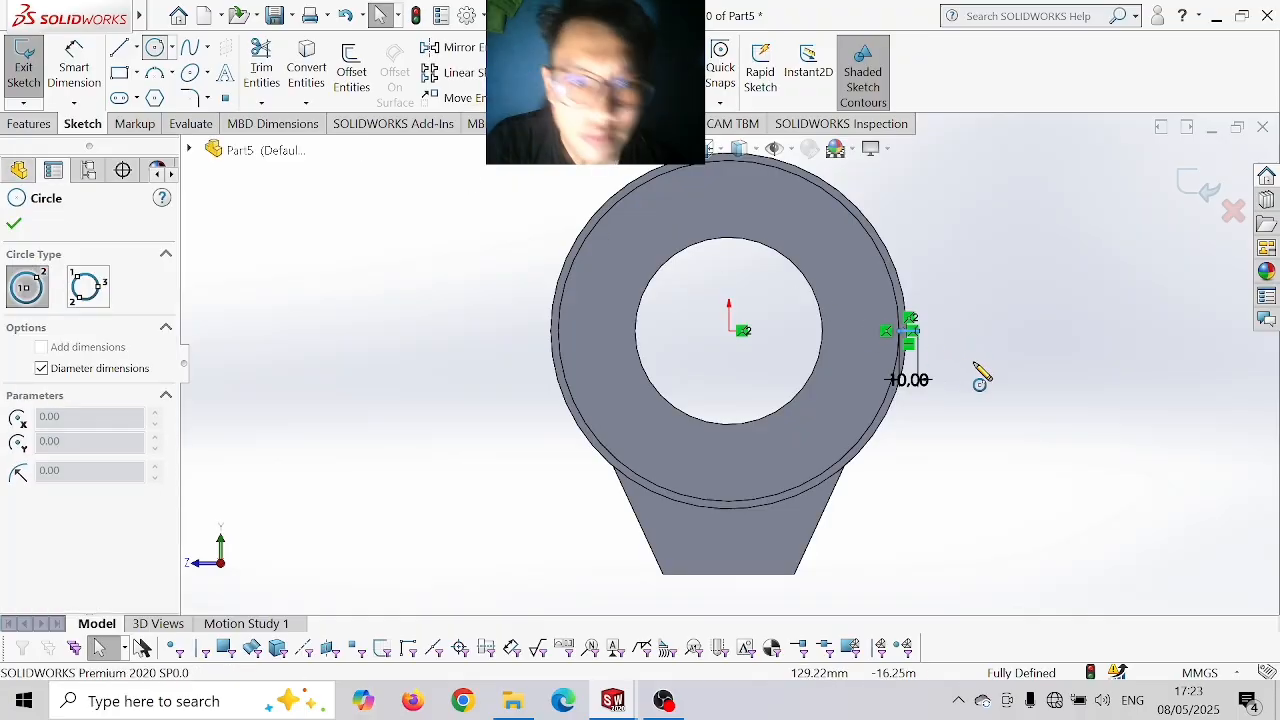
scroll(977, 371, down, 2)
click(886, 325)
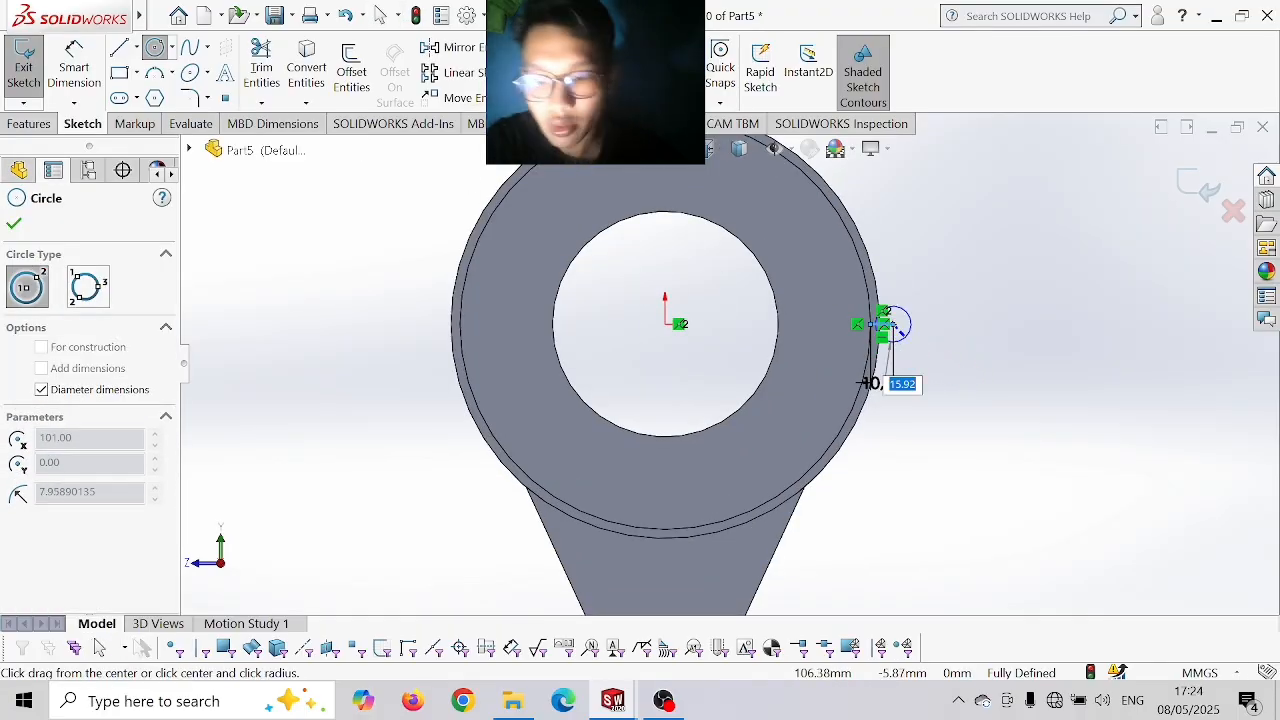
text(20)
key(Return)
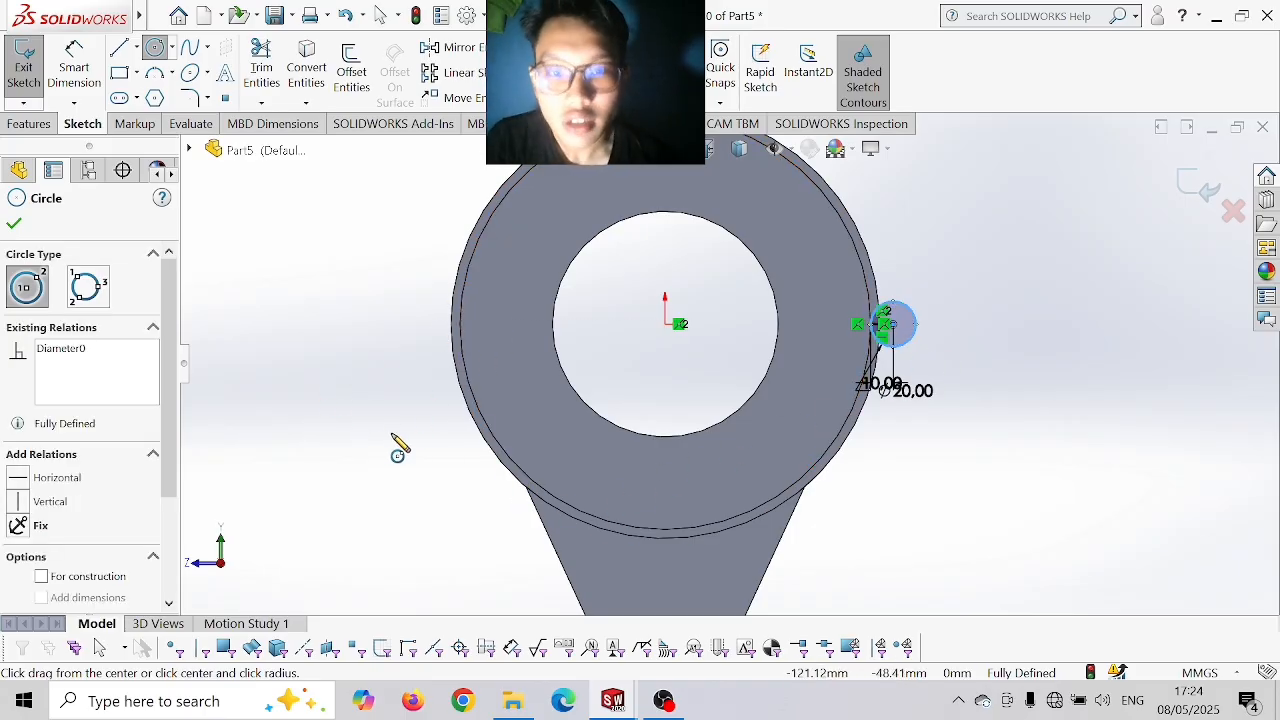
- Draw a matching 10 mm horizontal line outward from the left side of the rim's inner edge, level with the origin
click(121, 48)
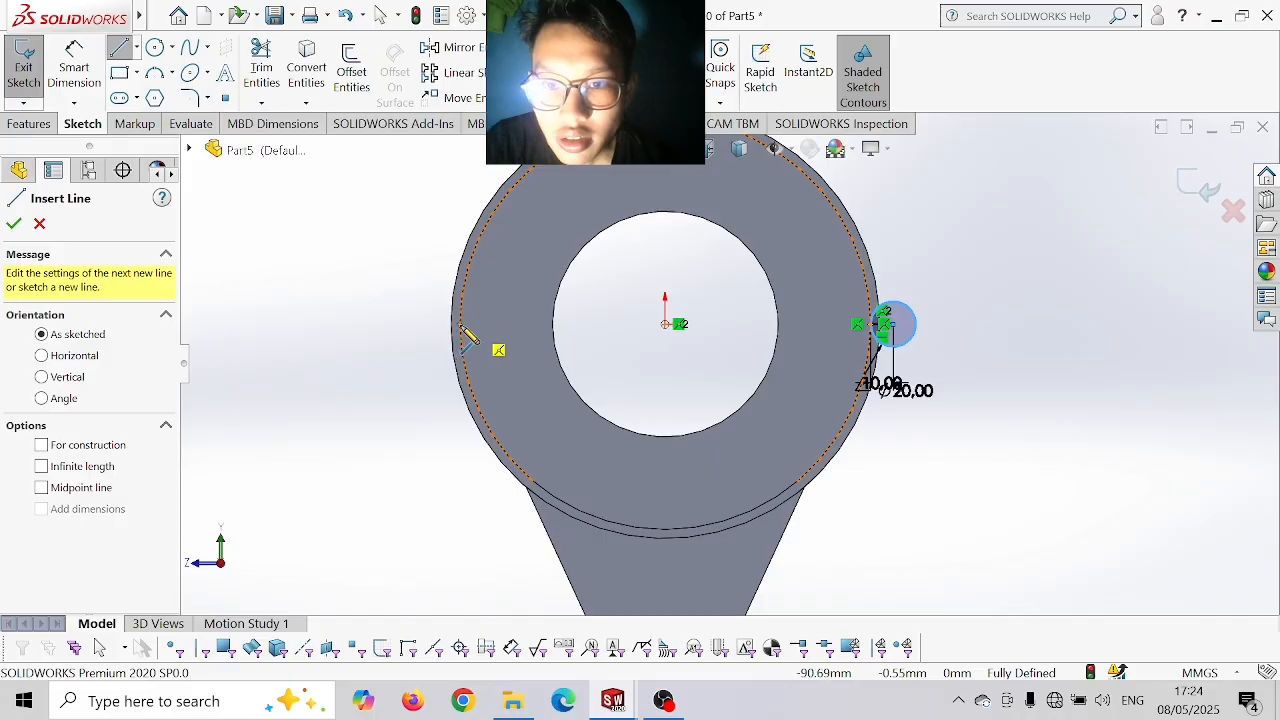
click(461, 326)
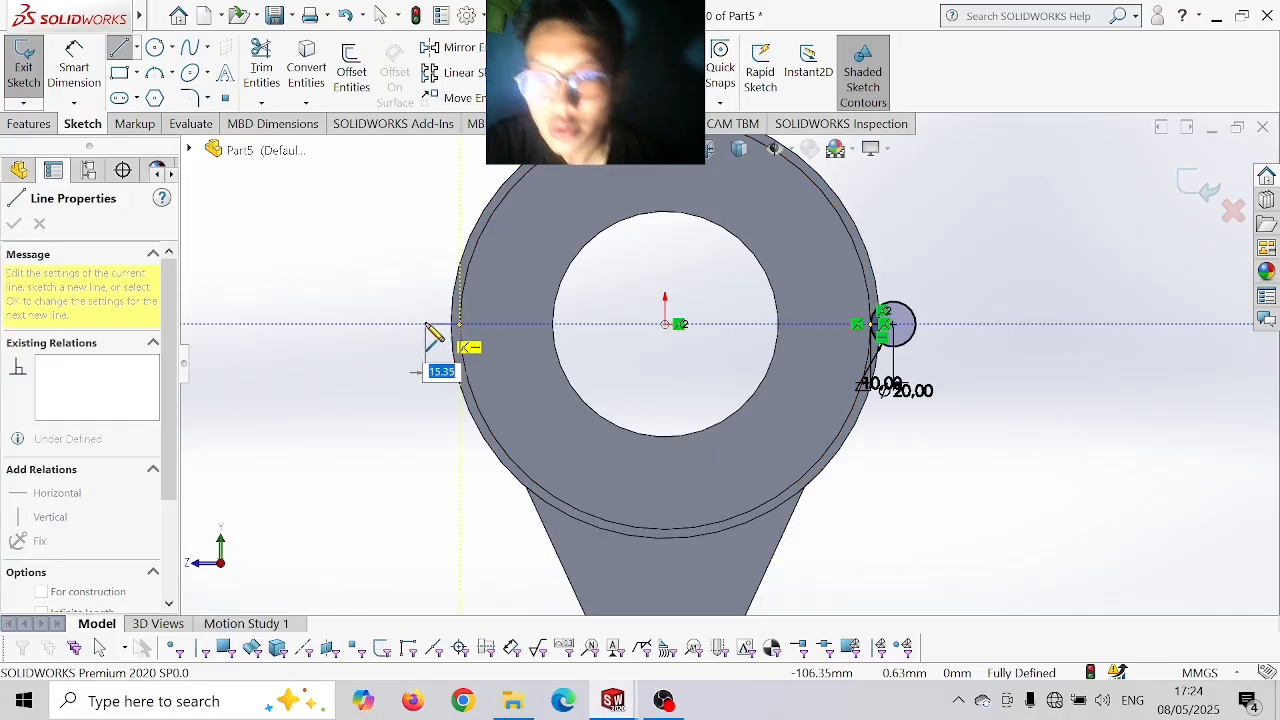
text(10)
key(Return)
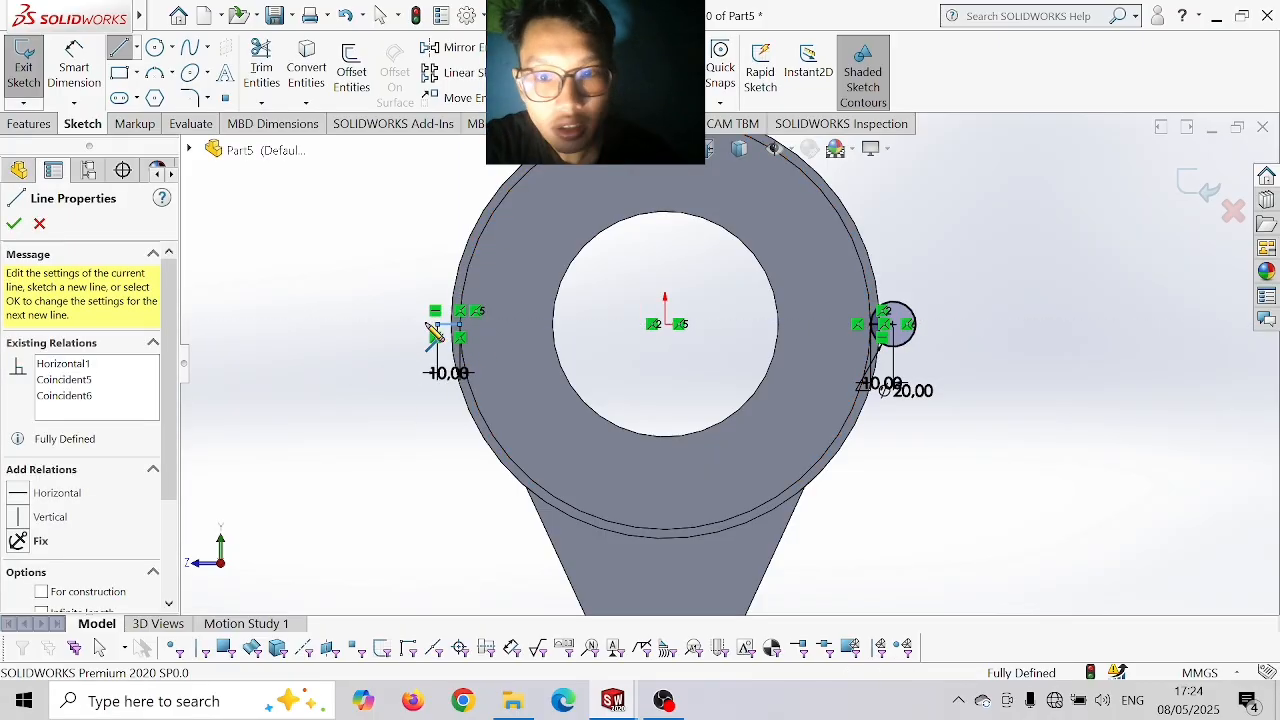
key(Escape)
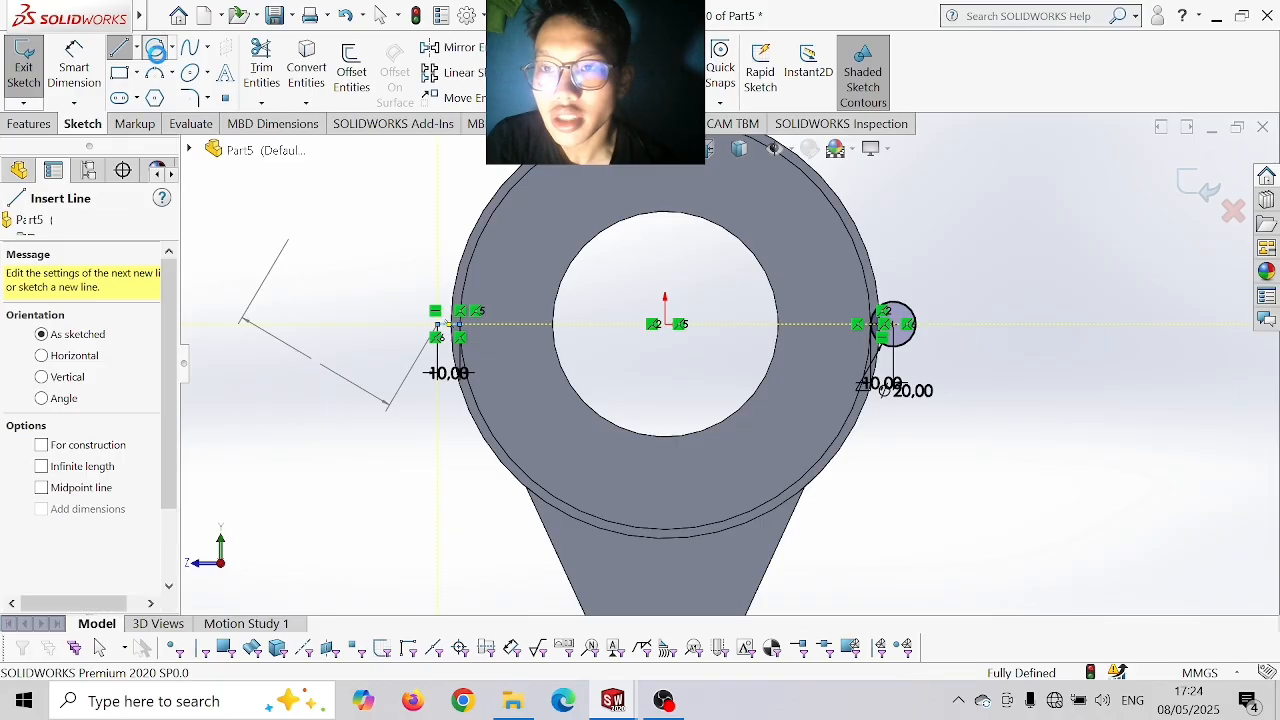
key(Escape)
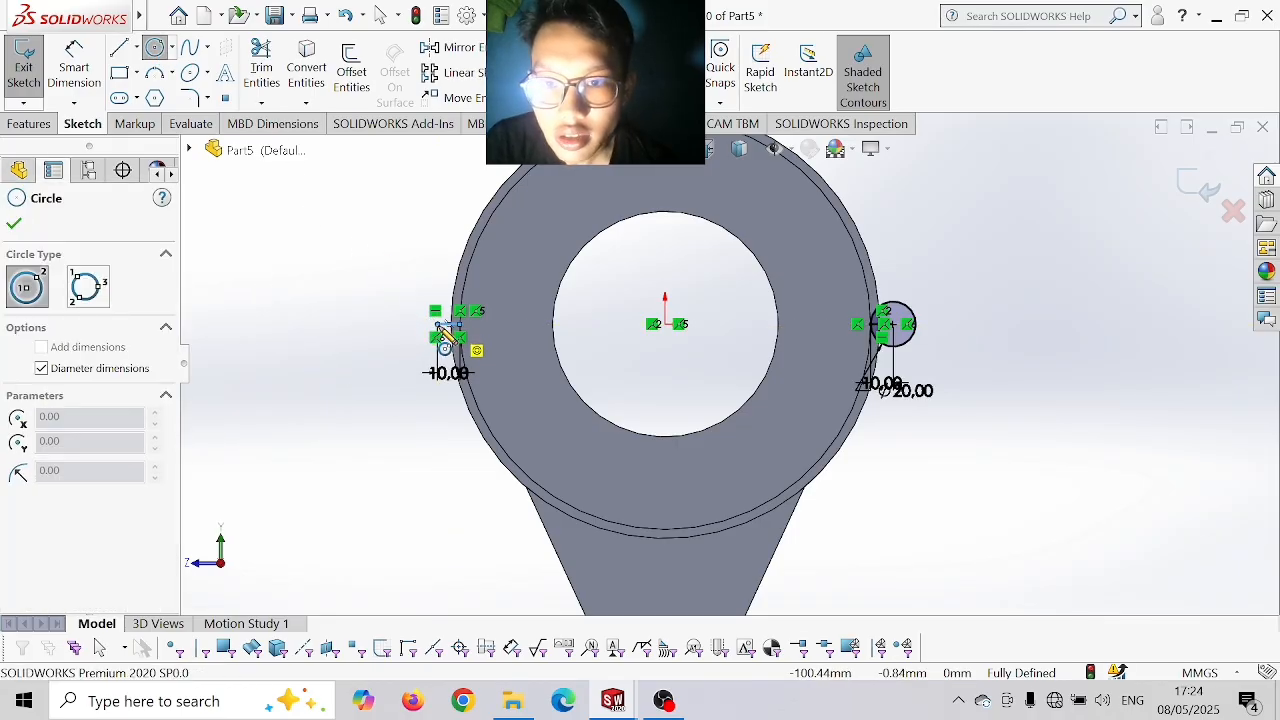
- Draw a 20 mm diameter circle centred on the outer end of the left 10 mm line
click(443, 336)
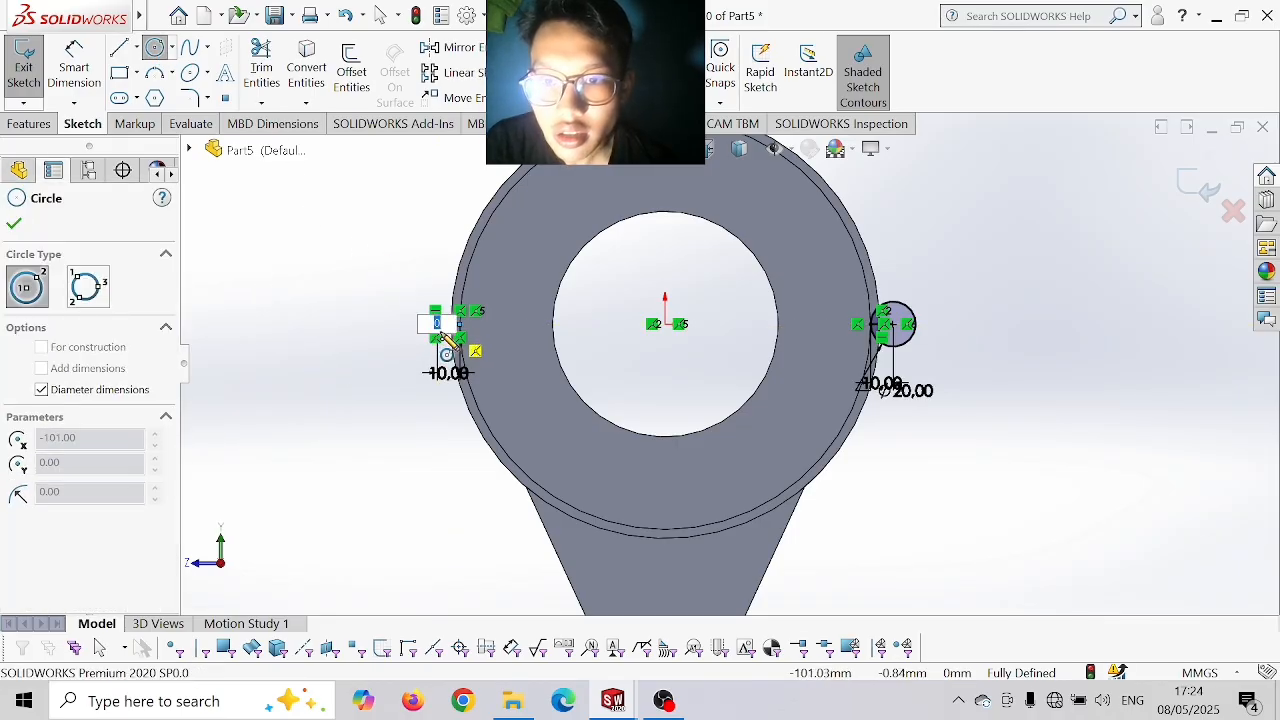
text(20)
key(Return)
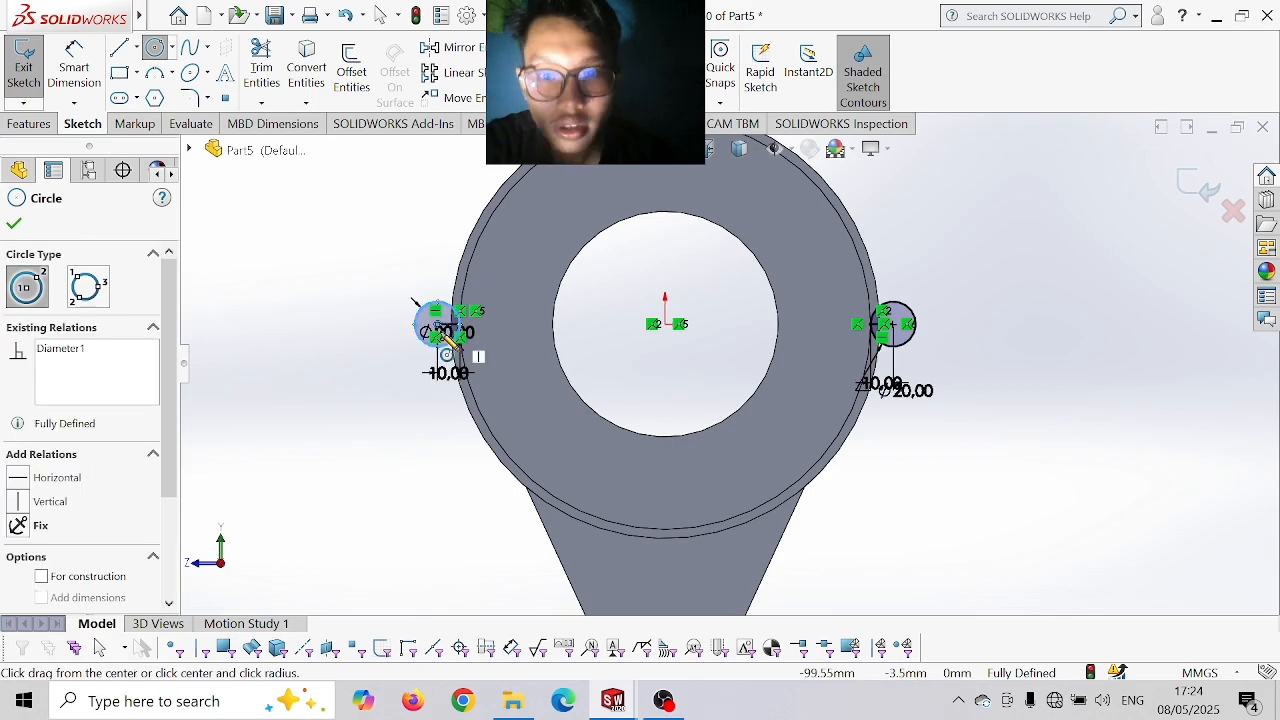
key(Escape)
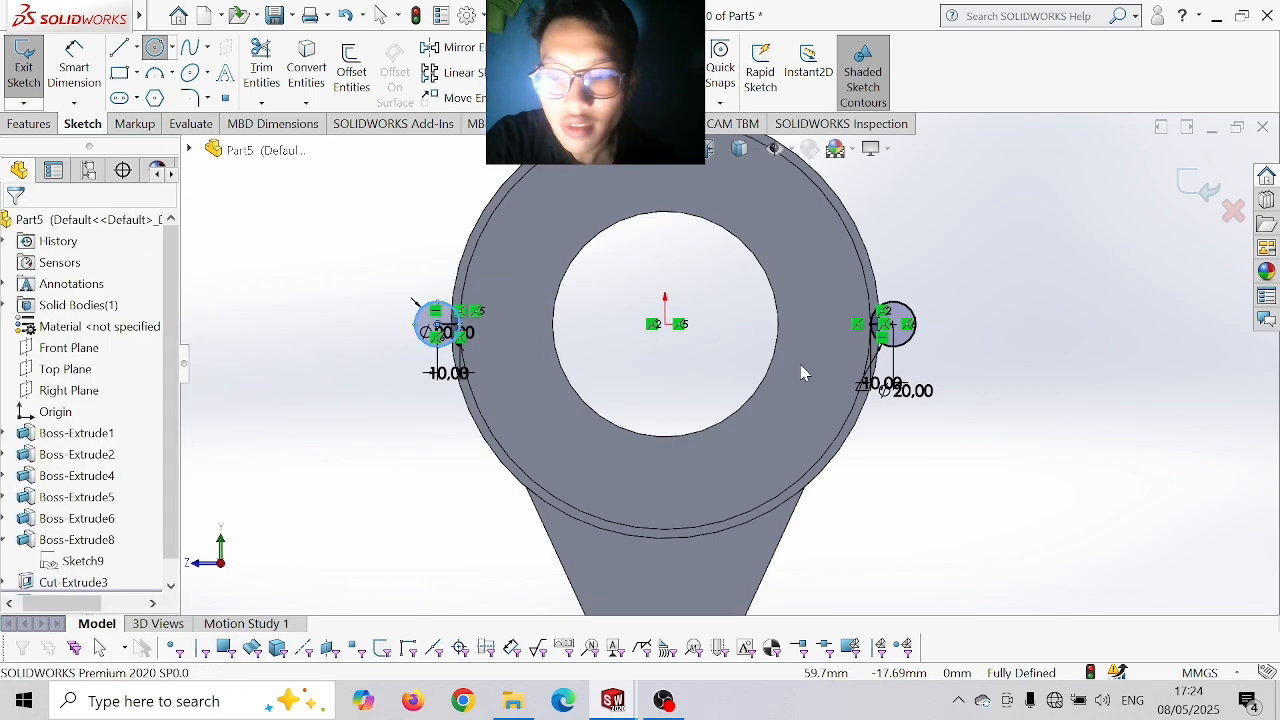
- Delete the two 10 mm horizontal lines inside the left and right lug circles
scroll(895, 325, down, 3)
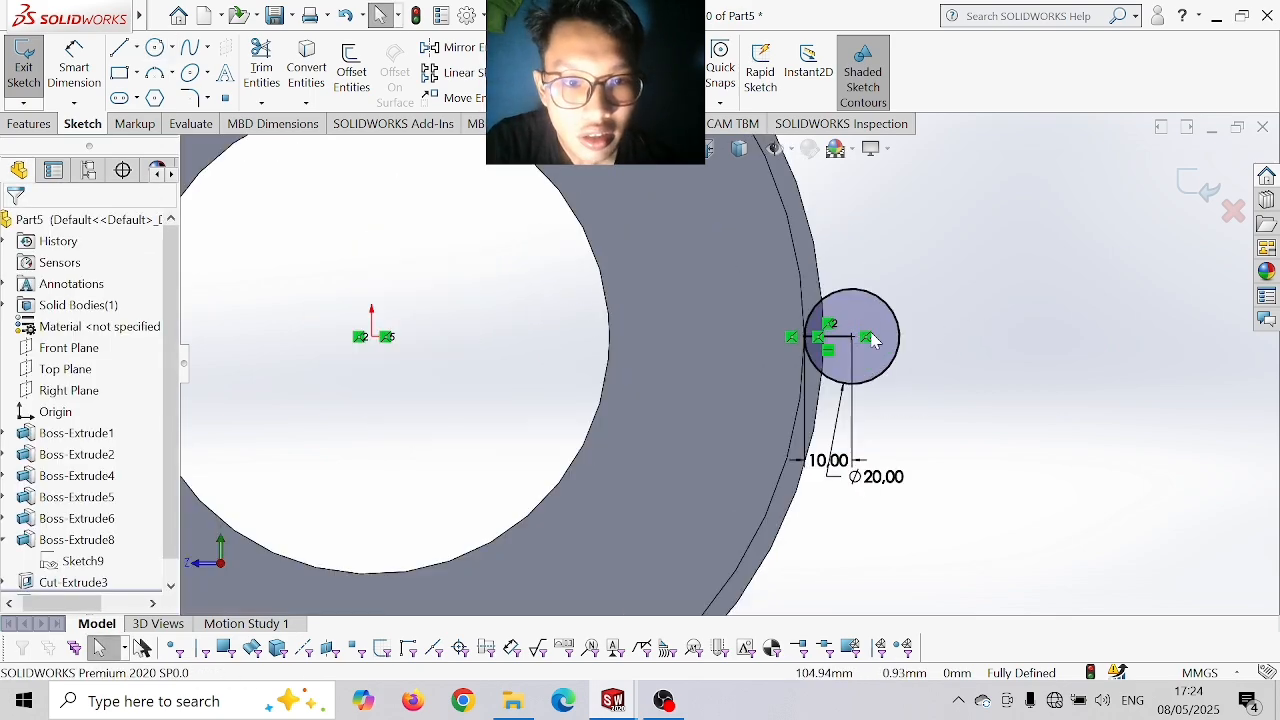
click(847, 345)
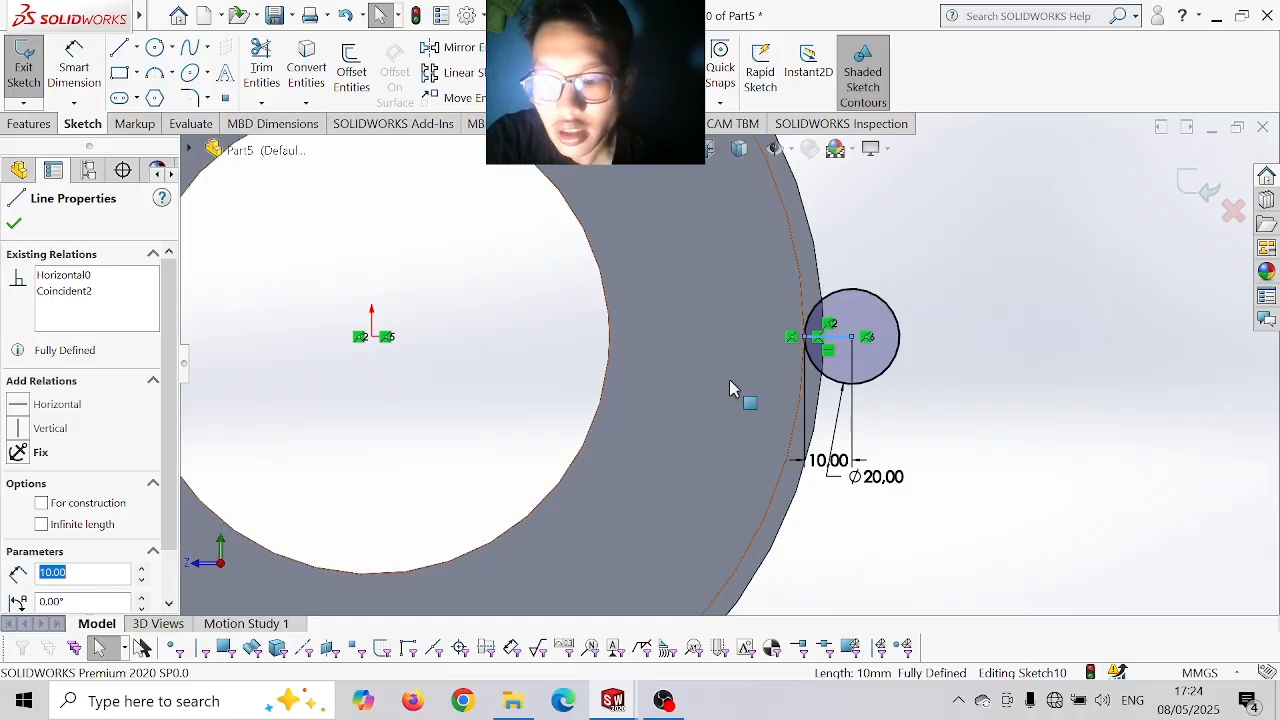
scroll(335, 352, up, 2)
scroll(246, 374, down, 1)
scroll(246, 374, up, 3)
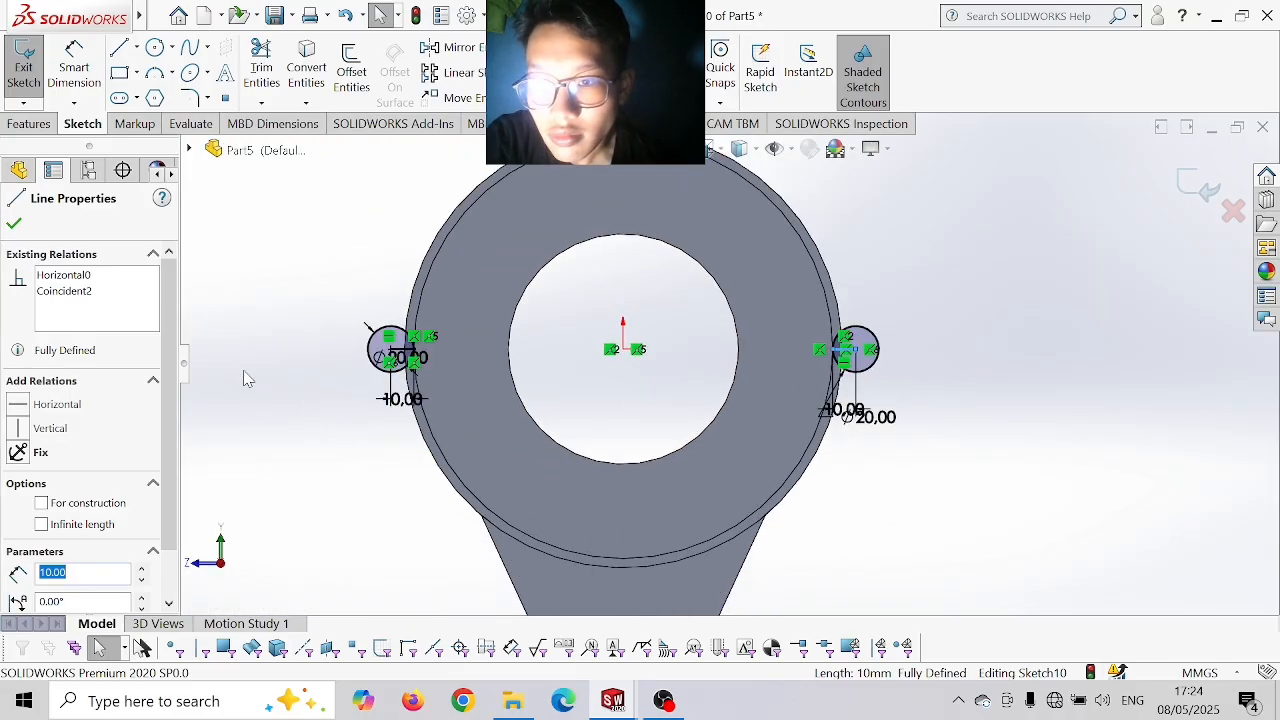
scroll(340, 385, down, 3)
ctrl+click(450, 296)
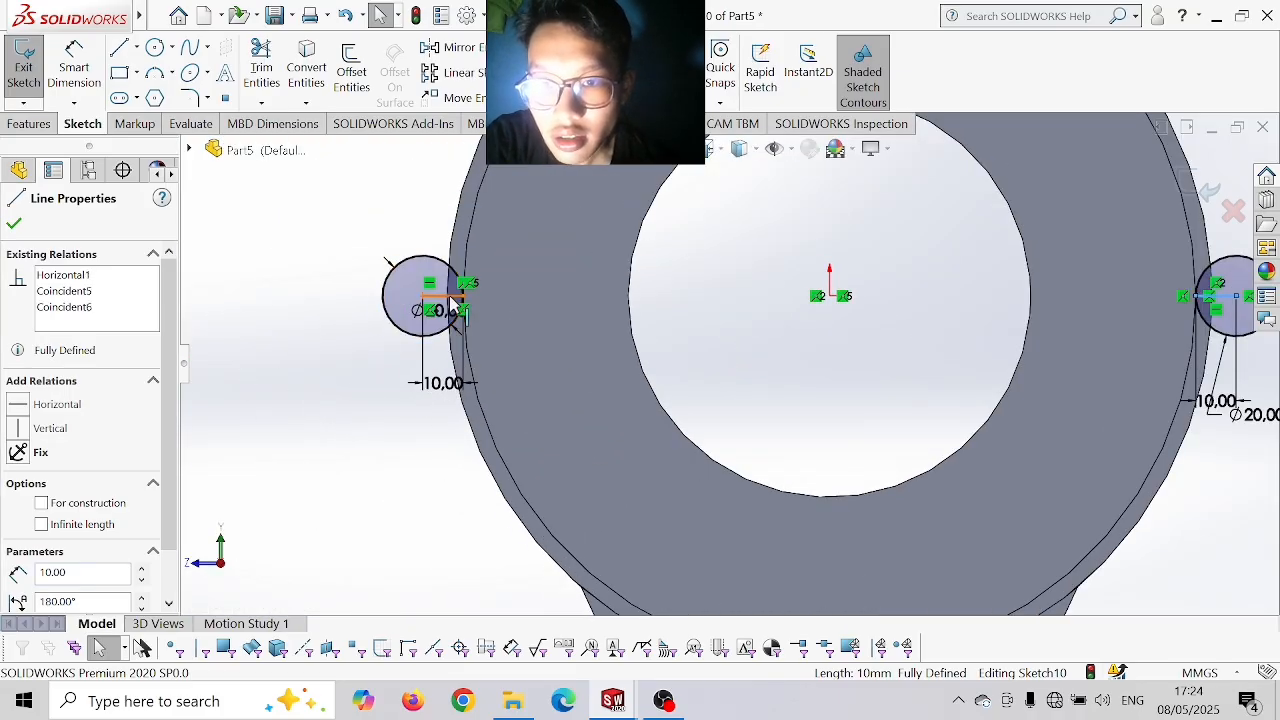
key(Delete)
scroll(430, 290, up, 3)
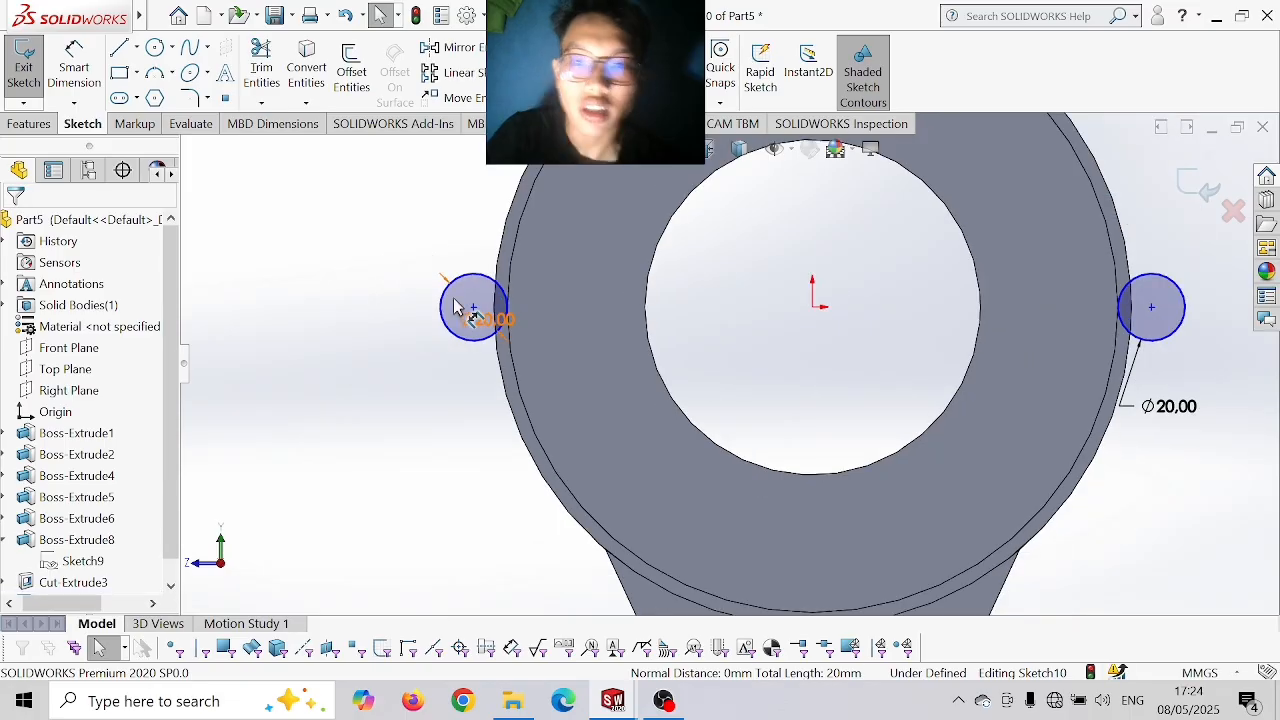
- Extrude both 20 mm circles 50 mm in the reversed direction, back along the outside of the large cylinder
click(32, 124)
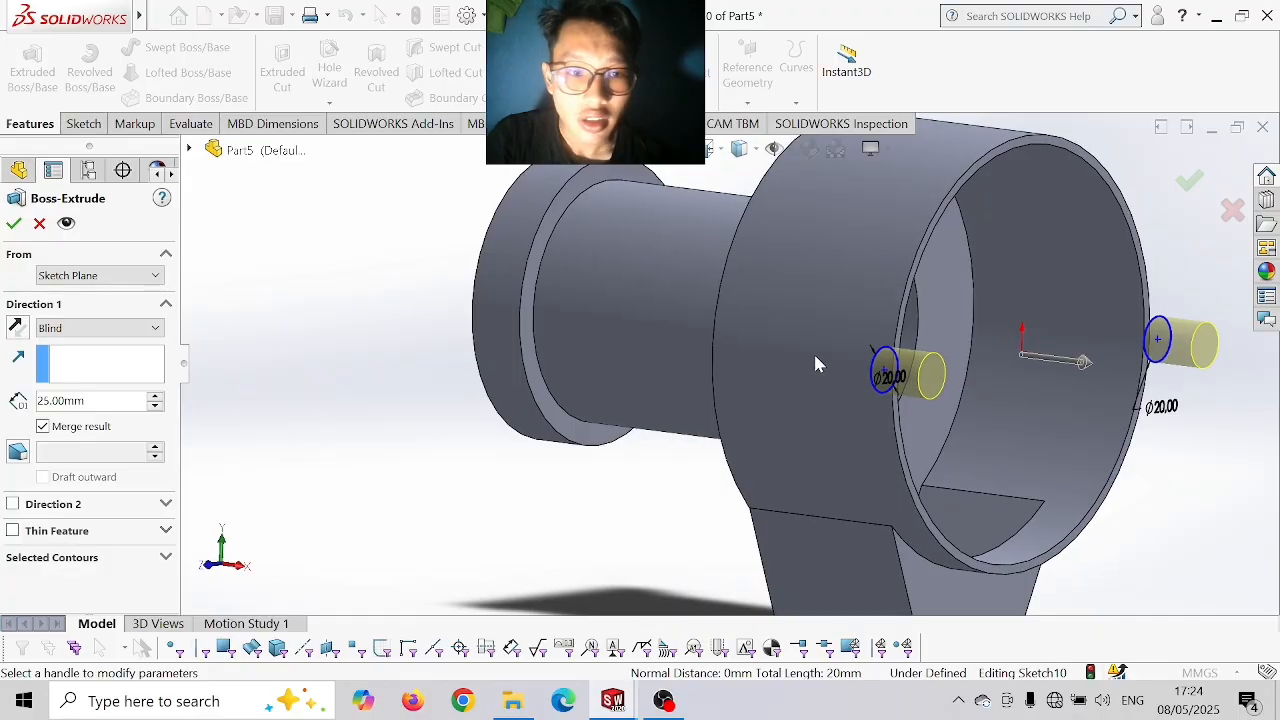
click(17, 328)
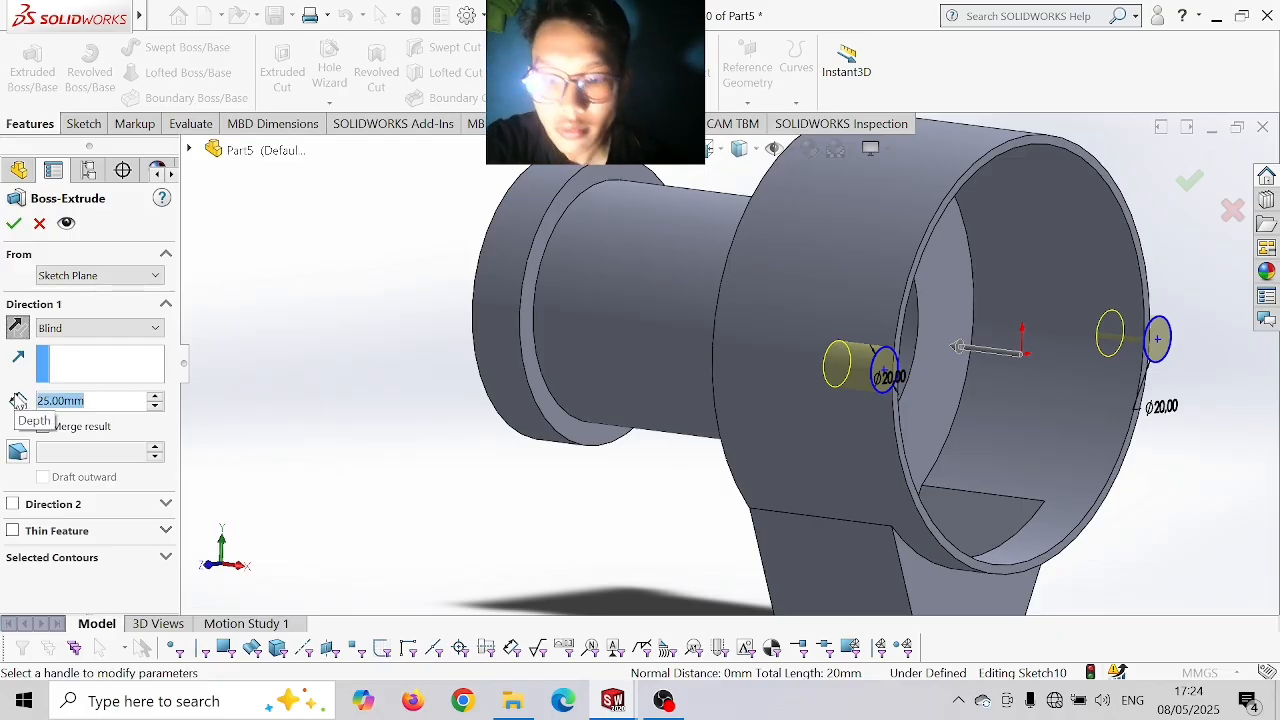
text(50)
key(Return)
key(Return)
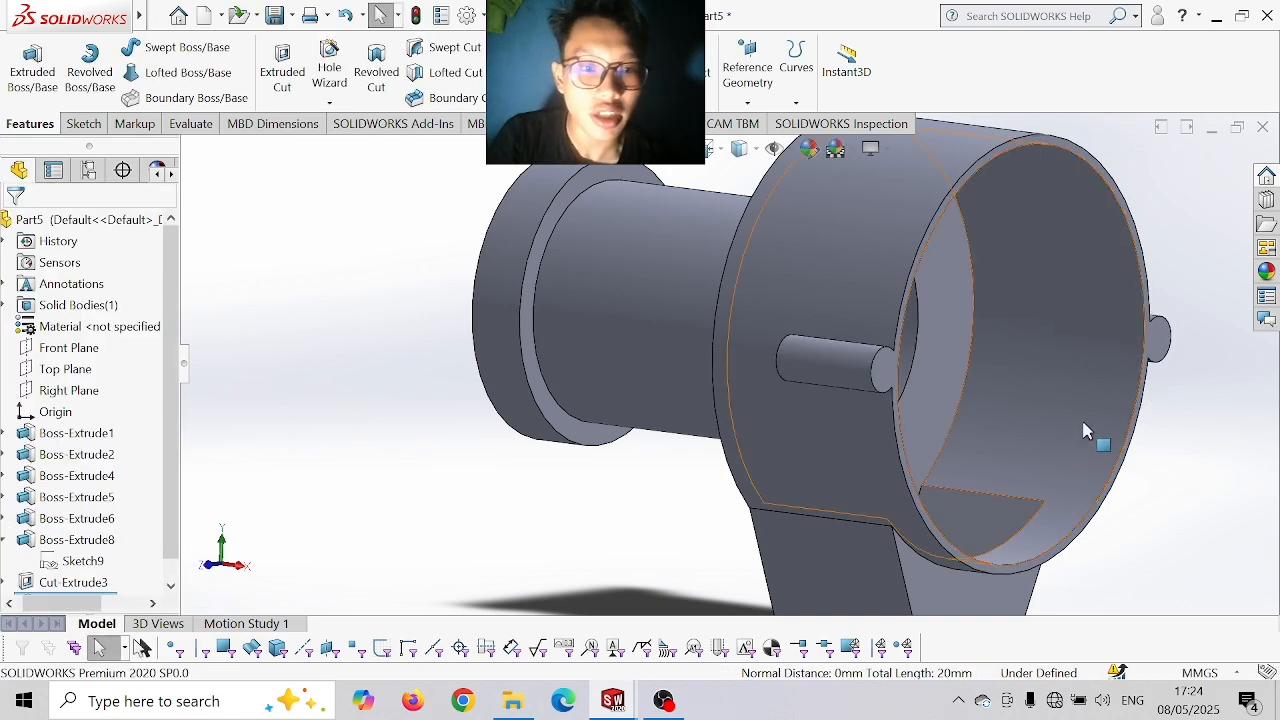
- Start a sketch on the rim's end face and draw a 10 mm diameter circle concentric with the left lug
click(880, 375)
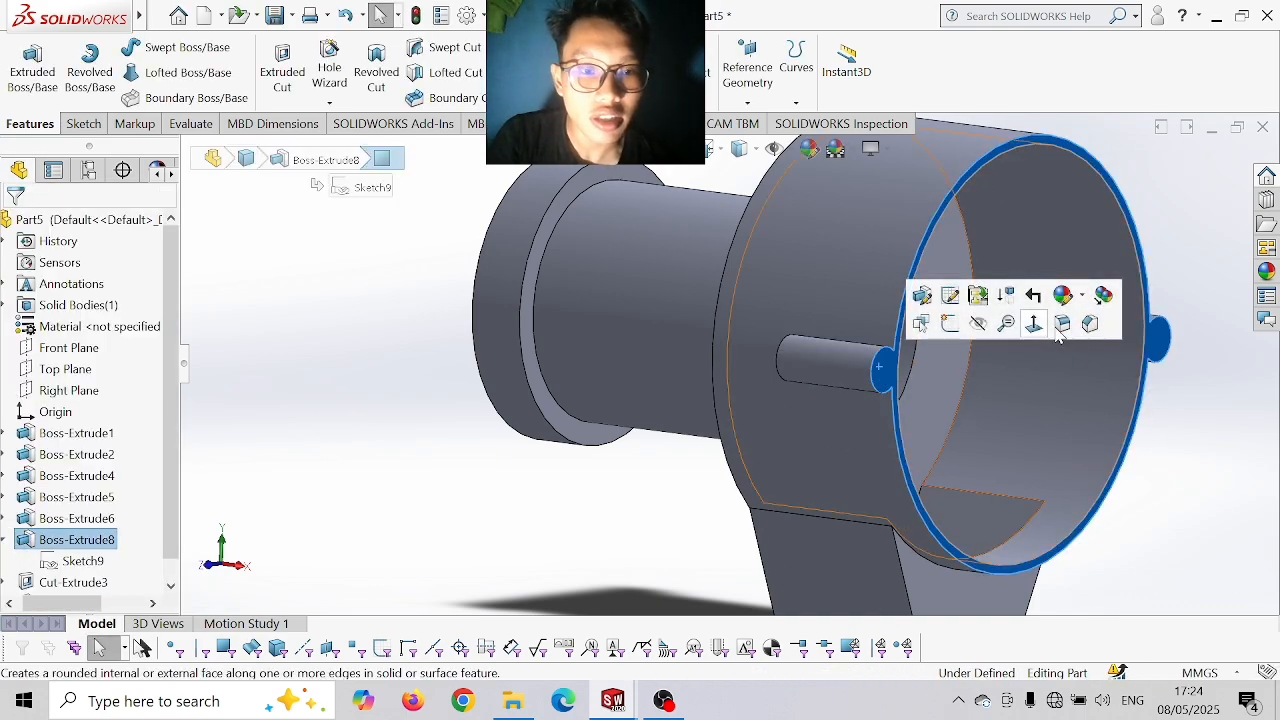
click(1037, 330)
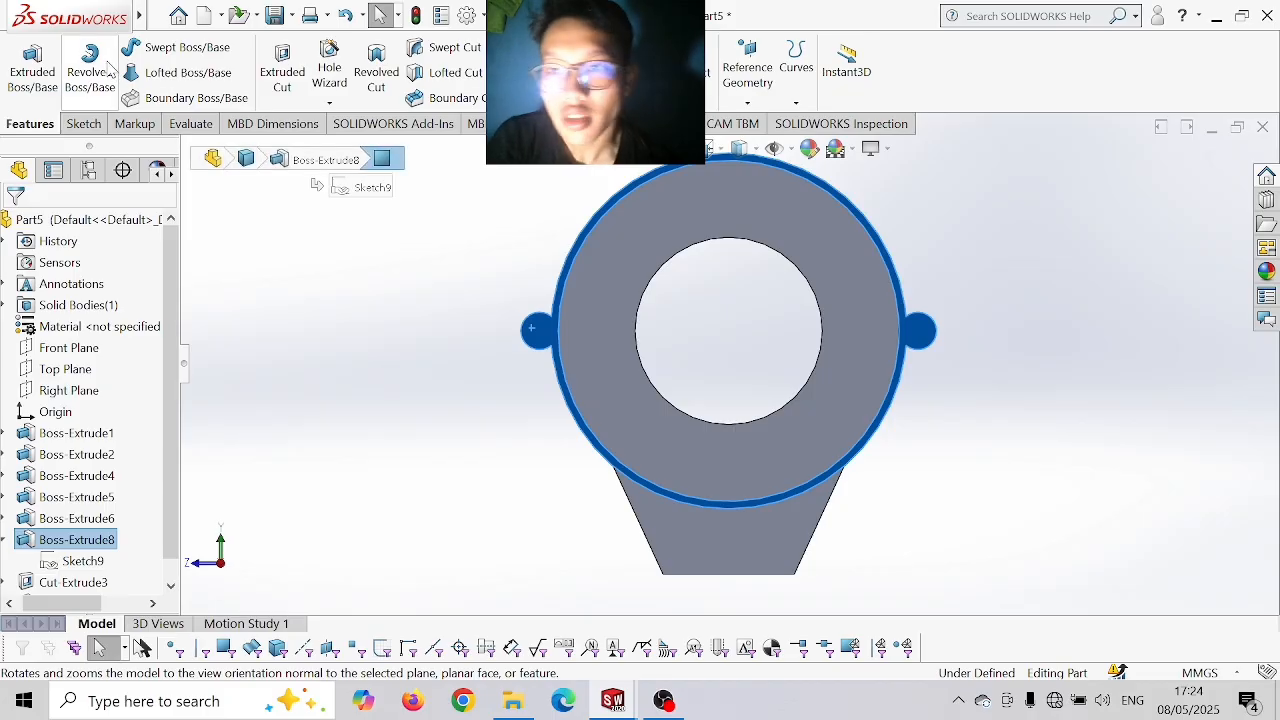
click(84, 123)
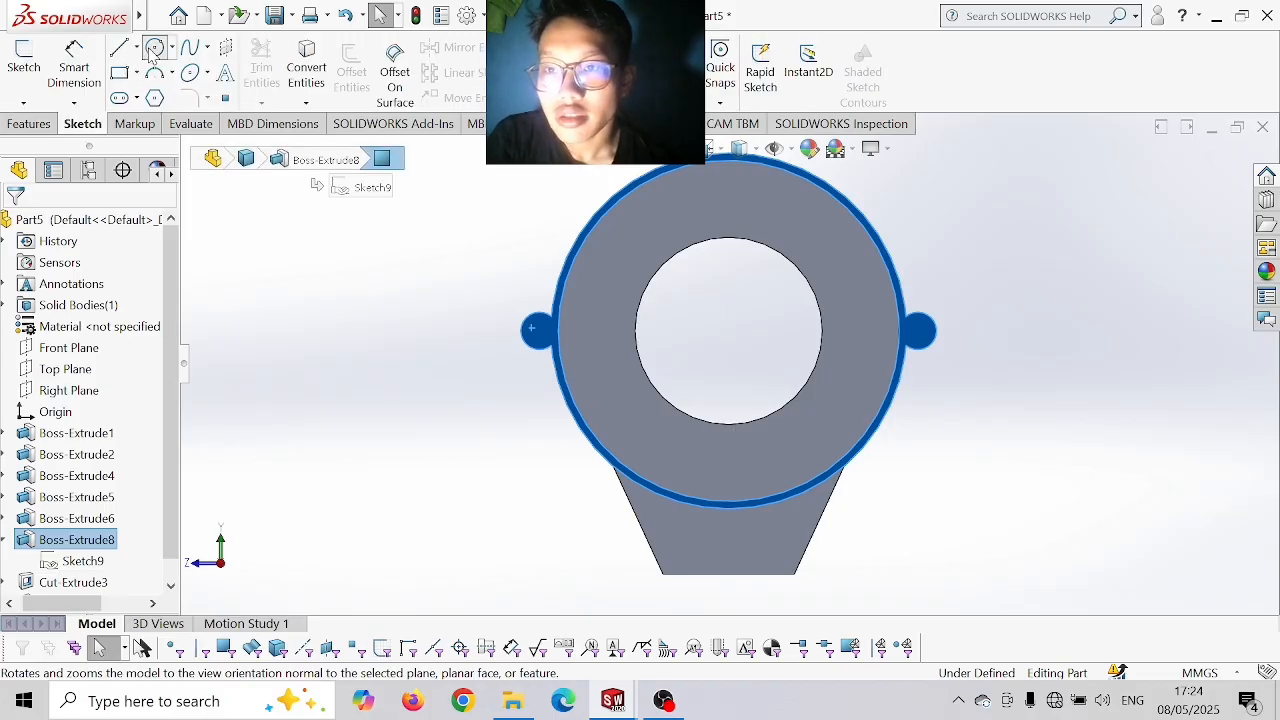
click(154, 48)
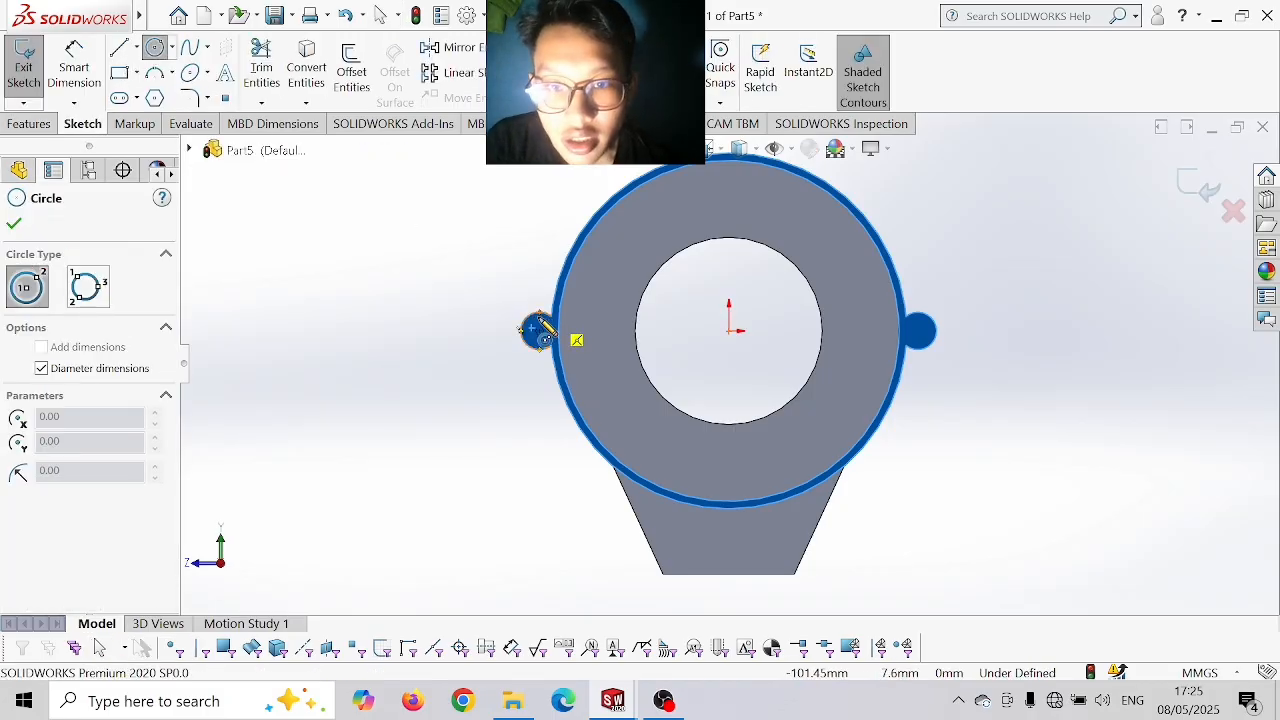
click(538, 330)
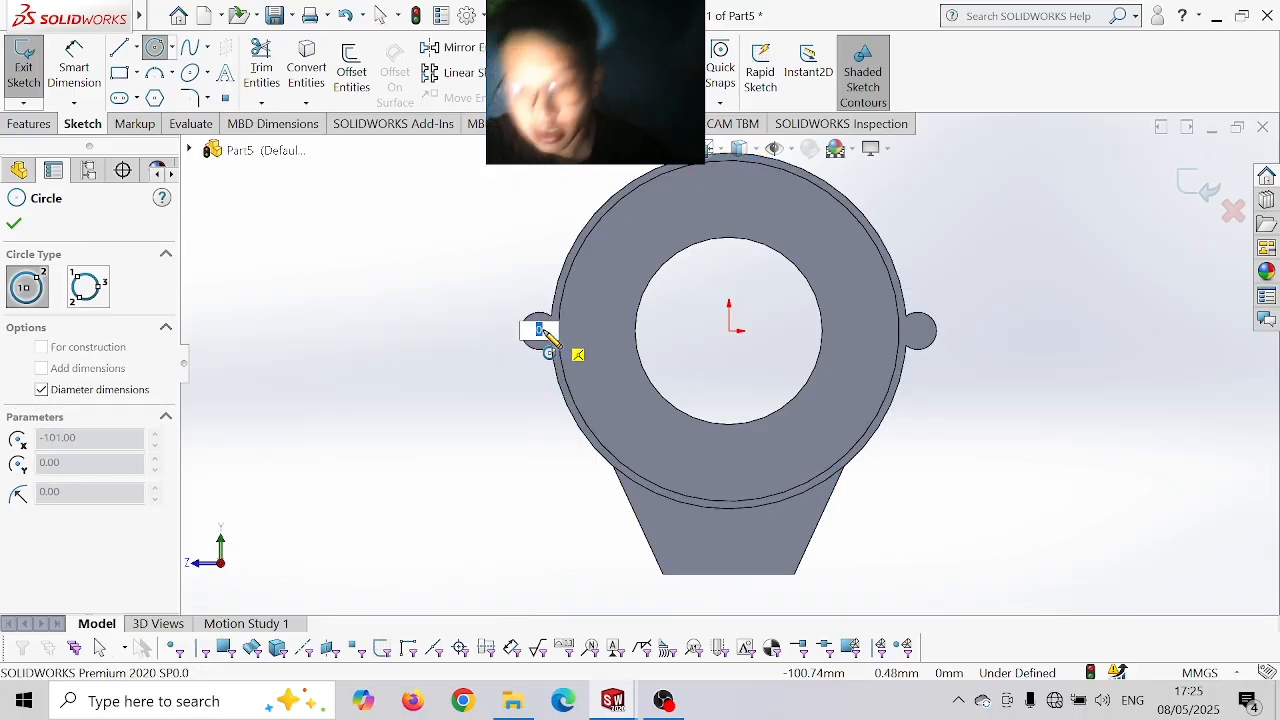
text(10)
key(Return)
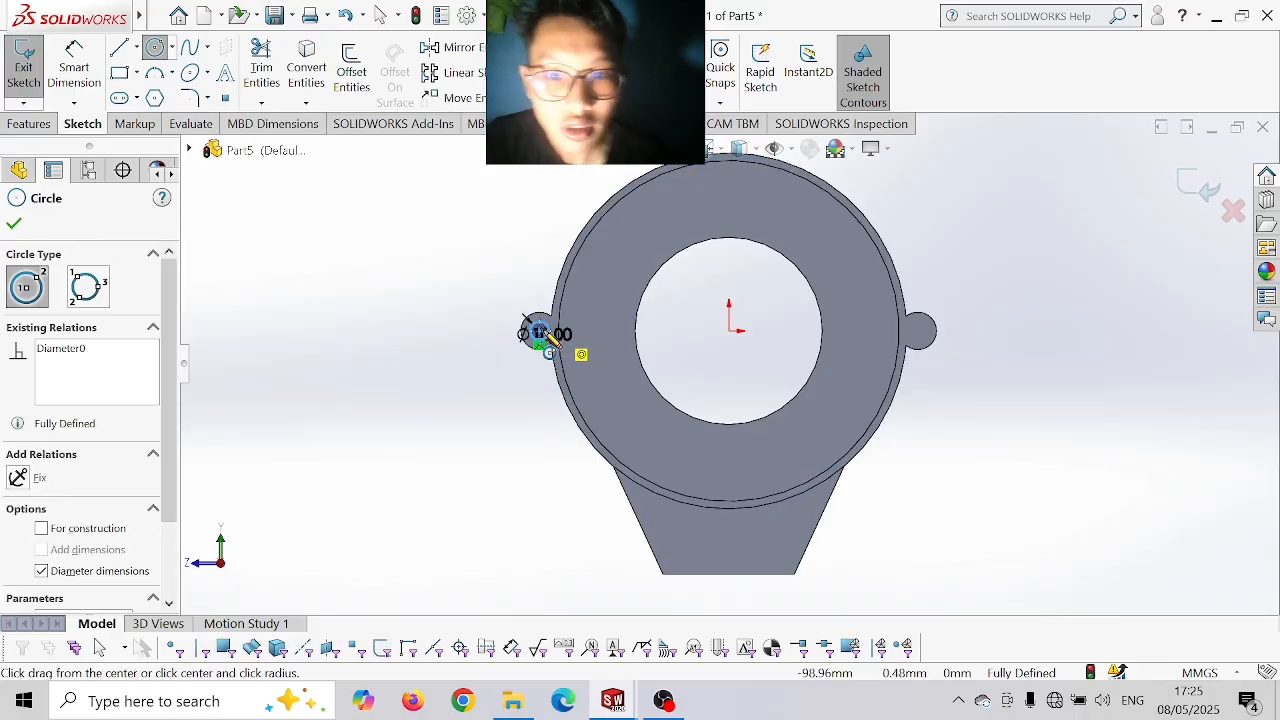
- Draw a 10 mm diameter circle concentric with the right lug
click(918, 333)
click(922, 344)
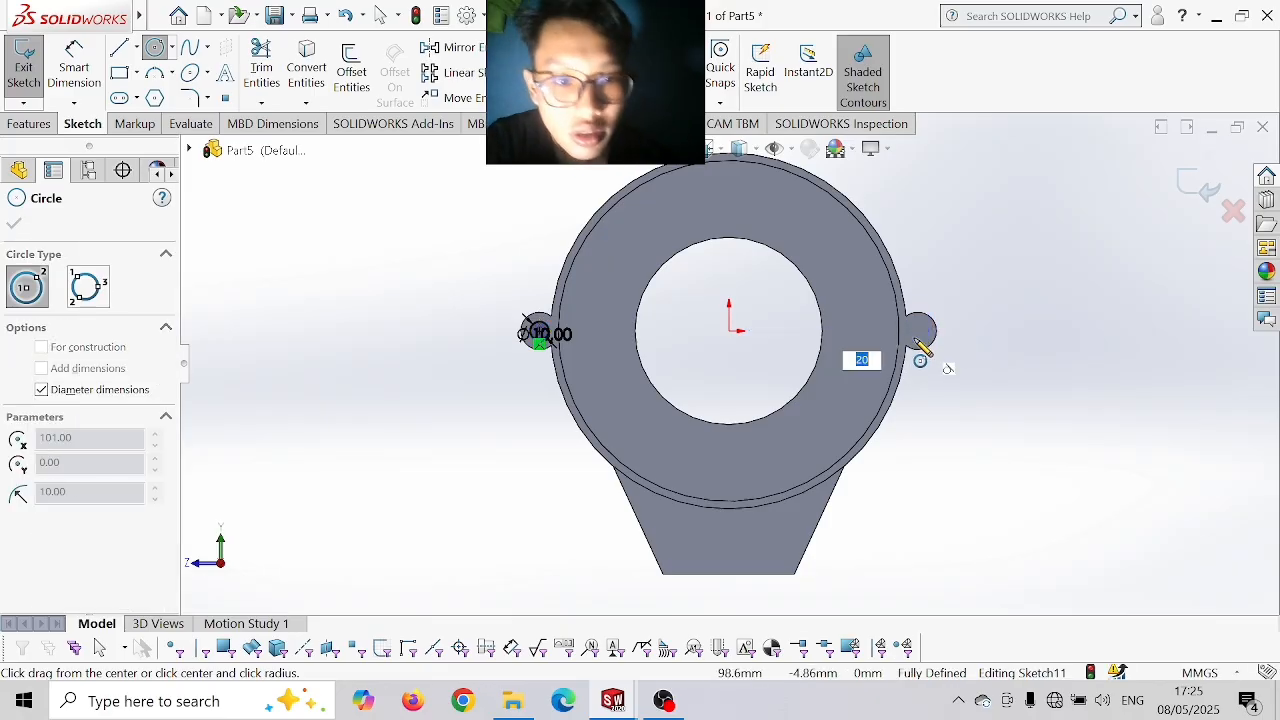
text(10)
key(Return)
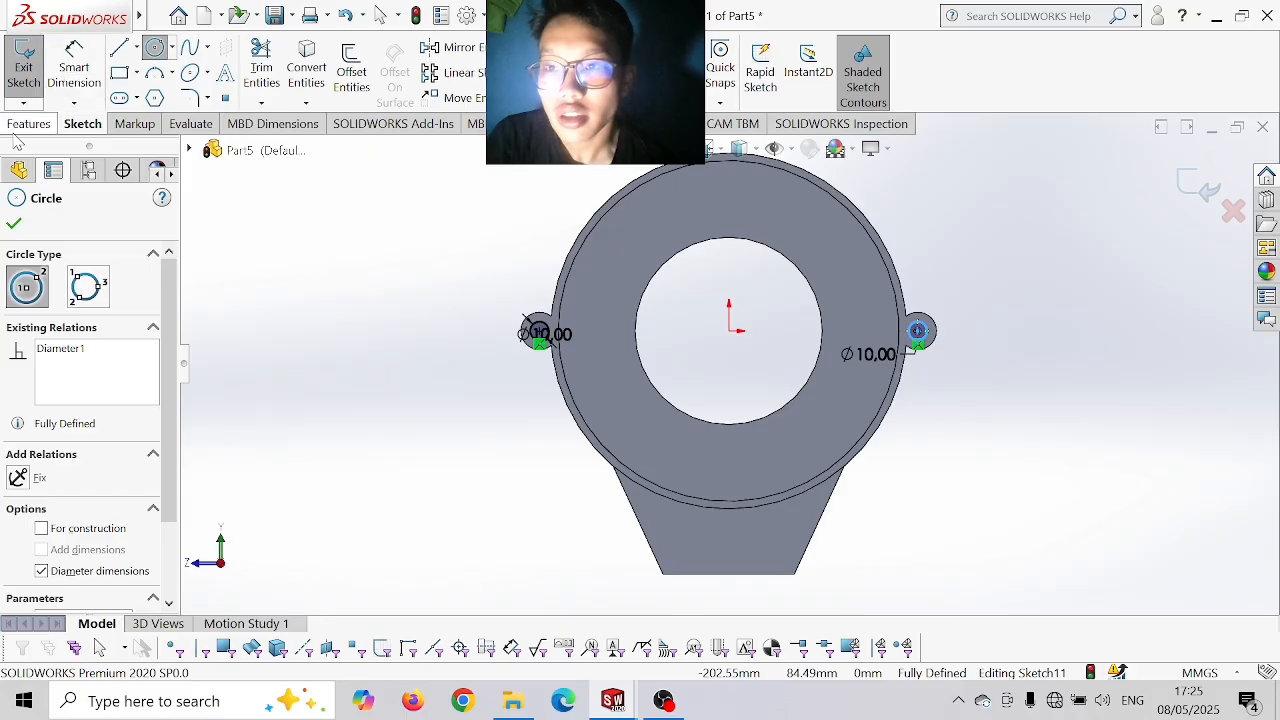
- Cut-extrude the two 10 mm circles 40 mm deep into the lugs
click(48, 127)
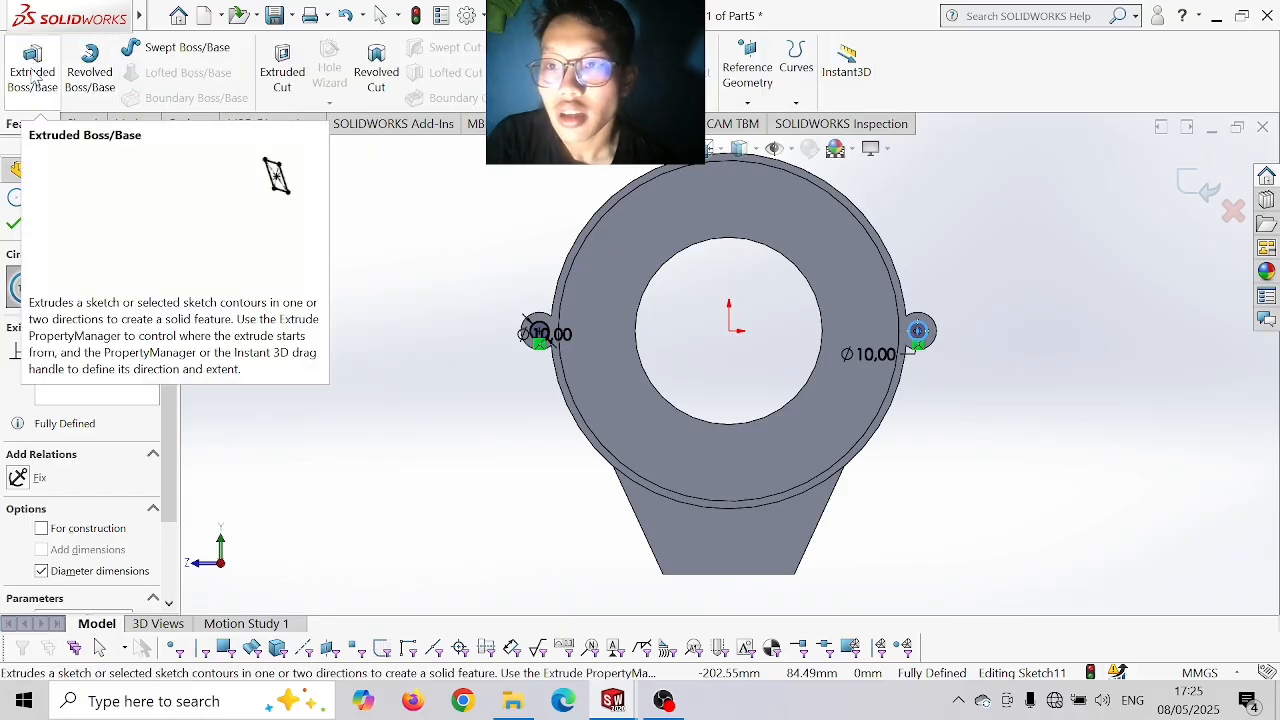
click(281, 62)
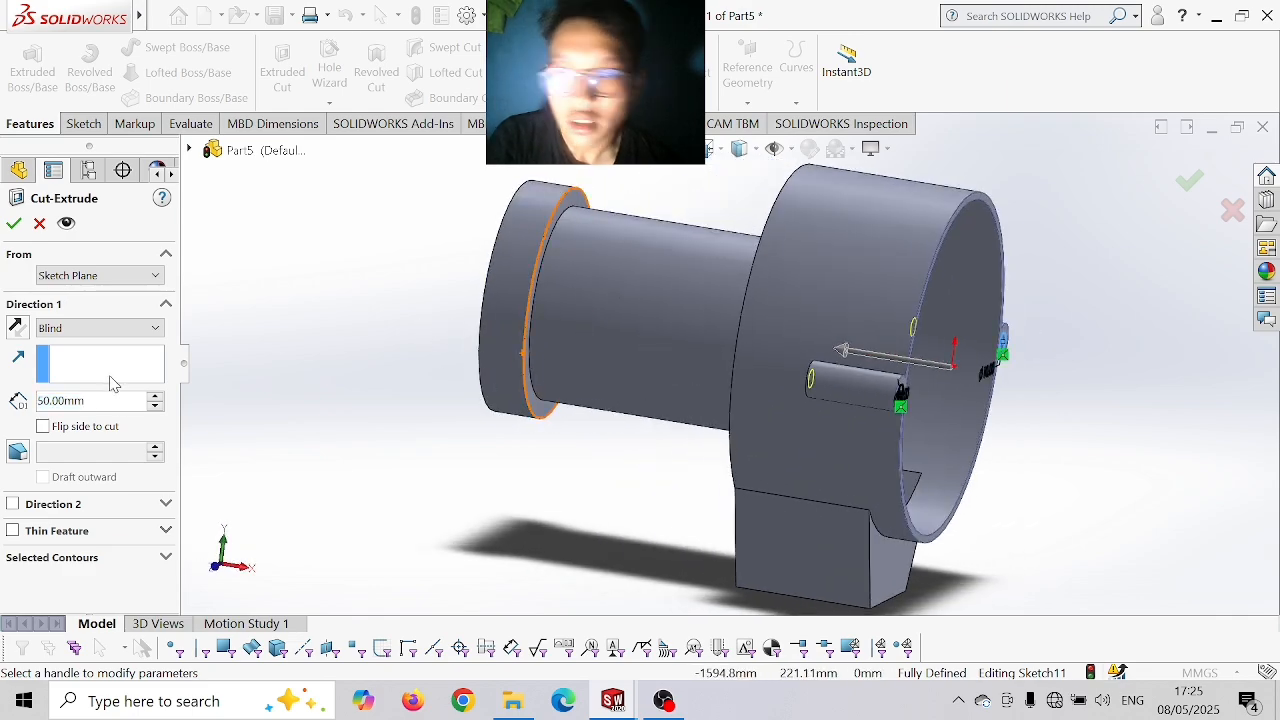
double_click(106, 400)
text(40)
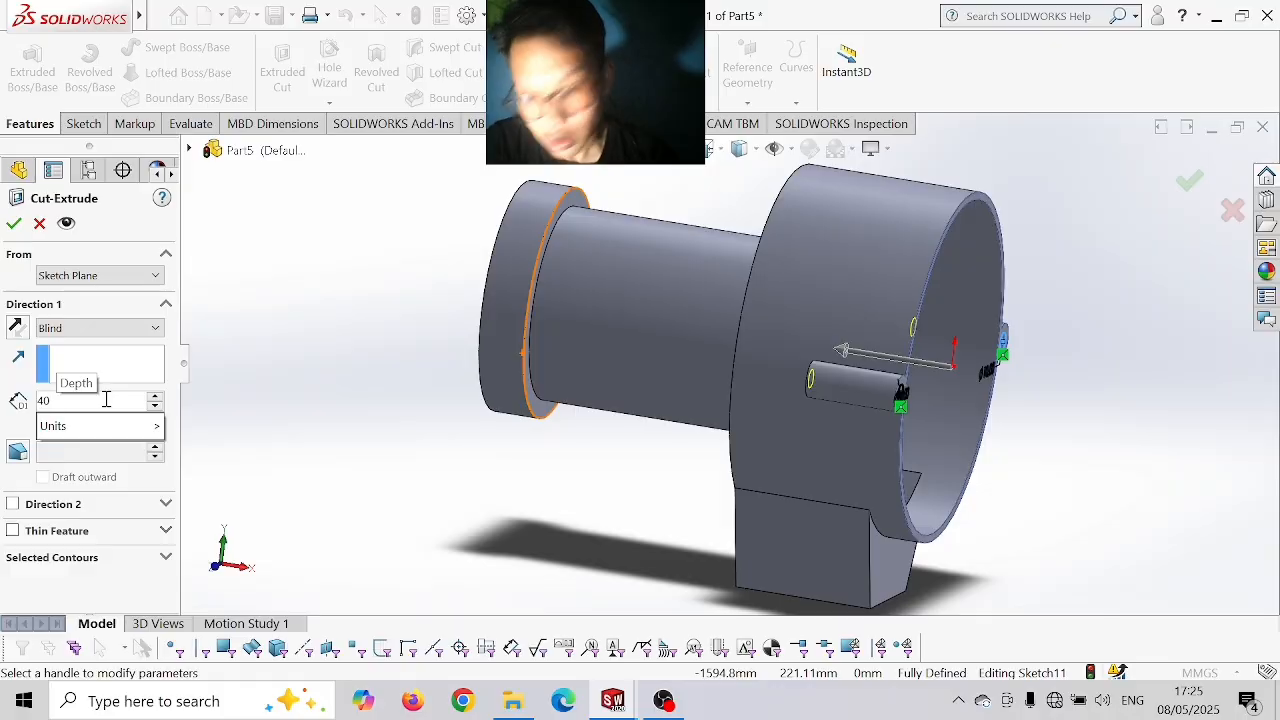
key(Return)
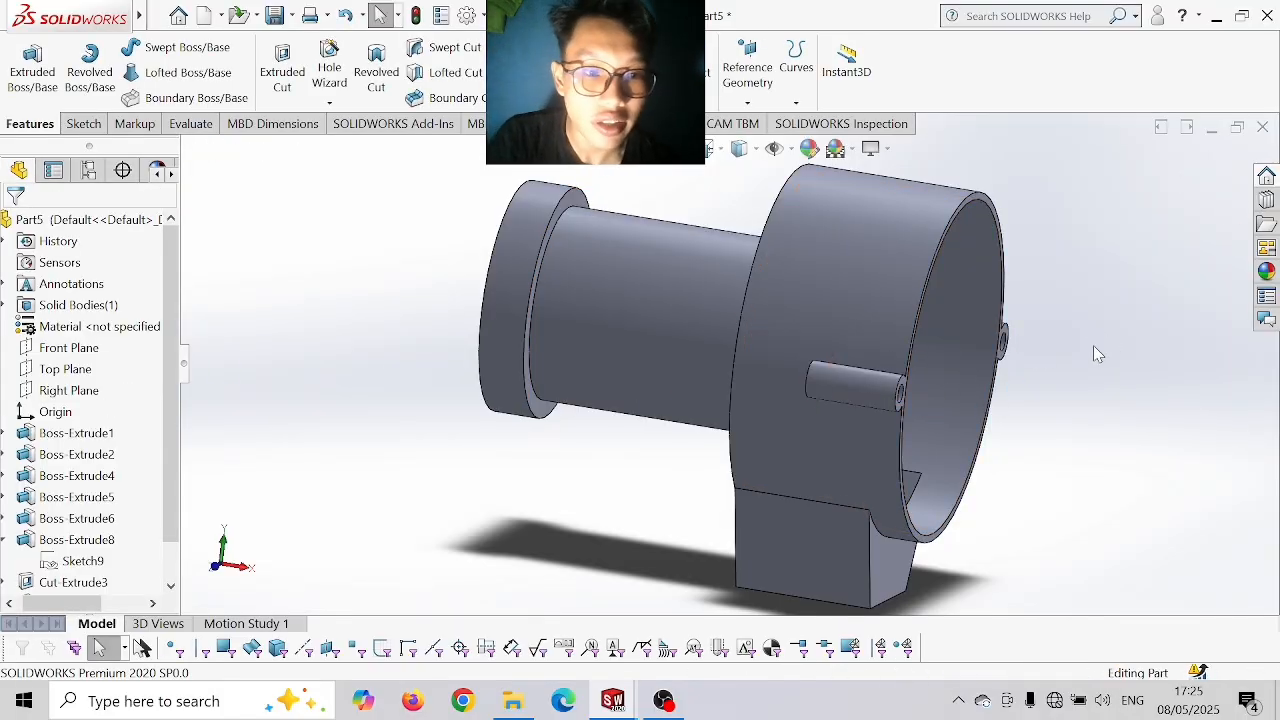
- Start a sketch on the small flange's annular end face and draw a 100 mm diameter circle centred on the origin
middle_drag(1093, 345, 690, 318)
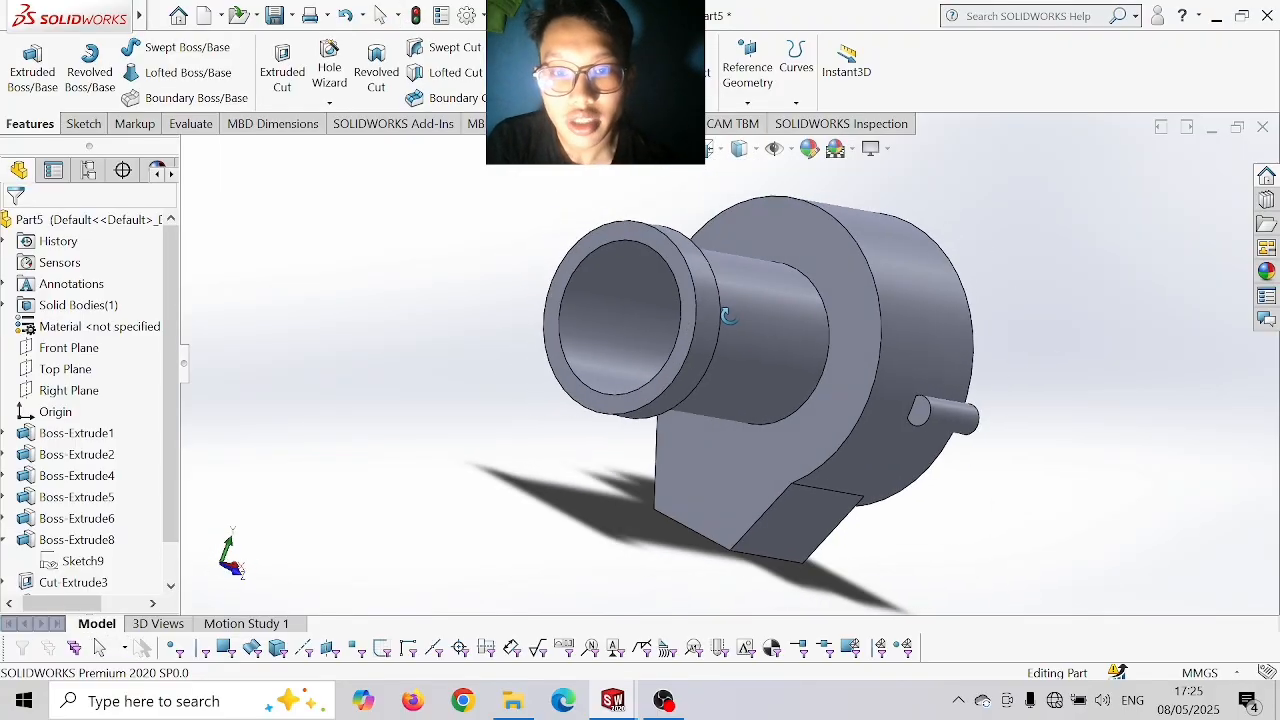
click(690, 302)
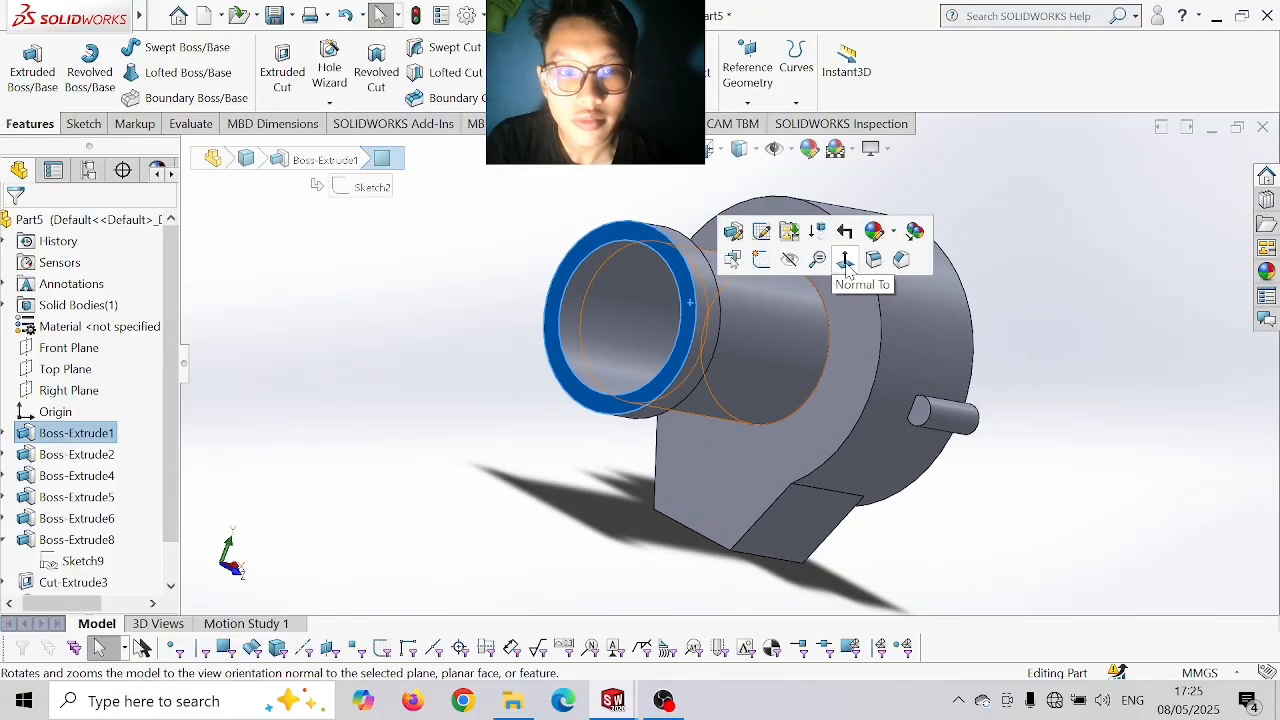
click(846, 260)
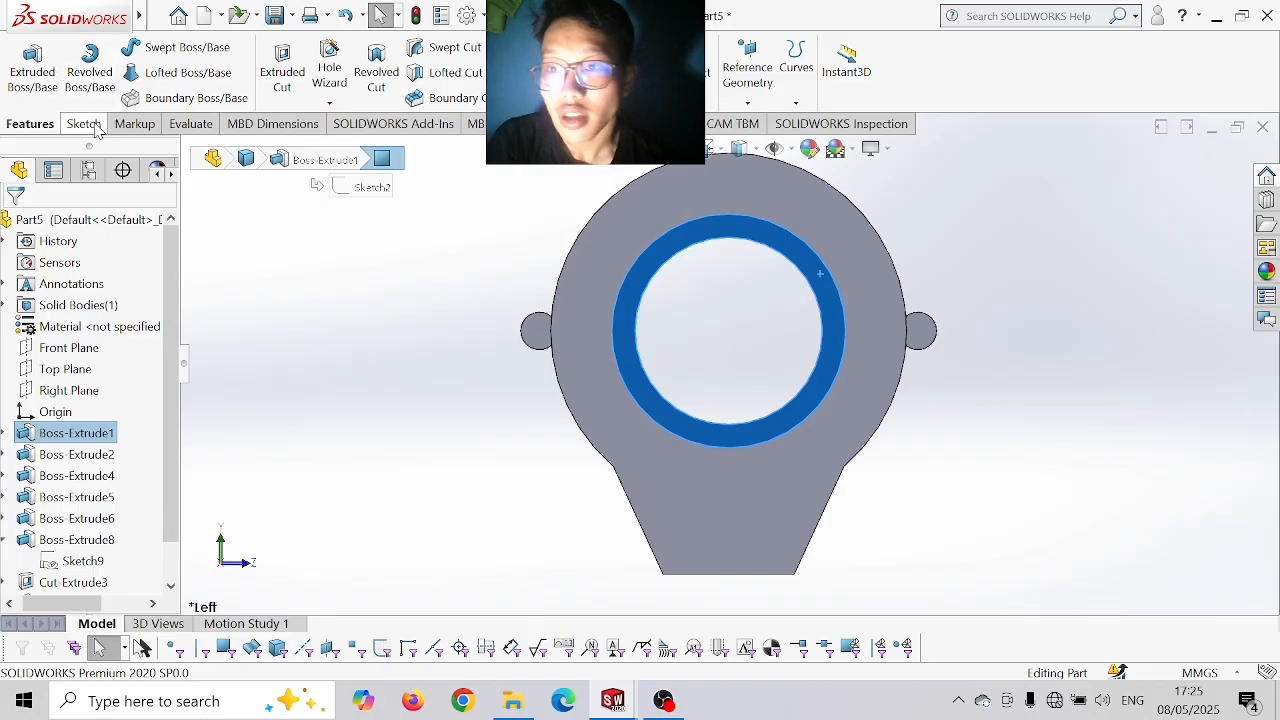
click(92, 126)
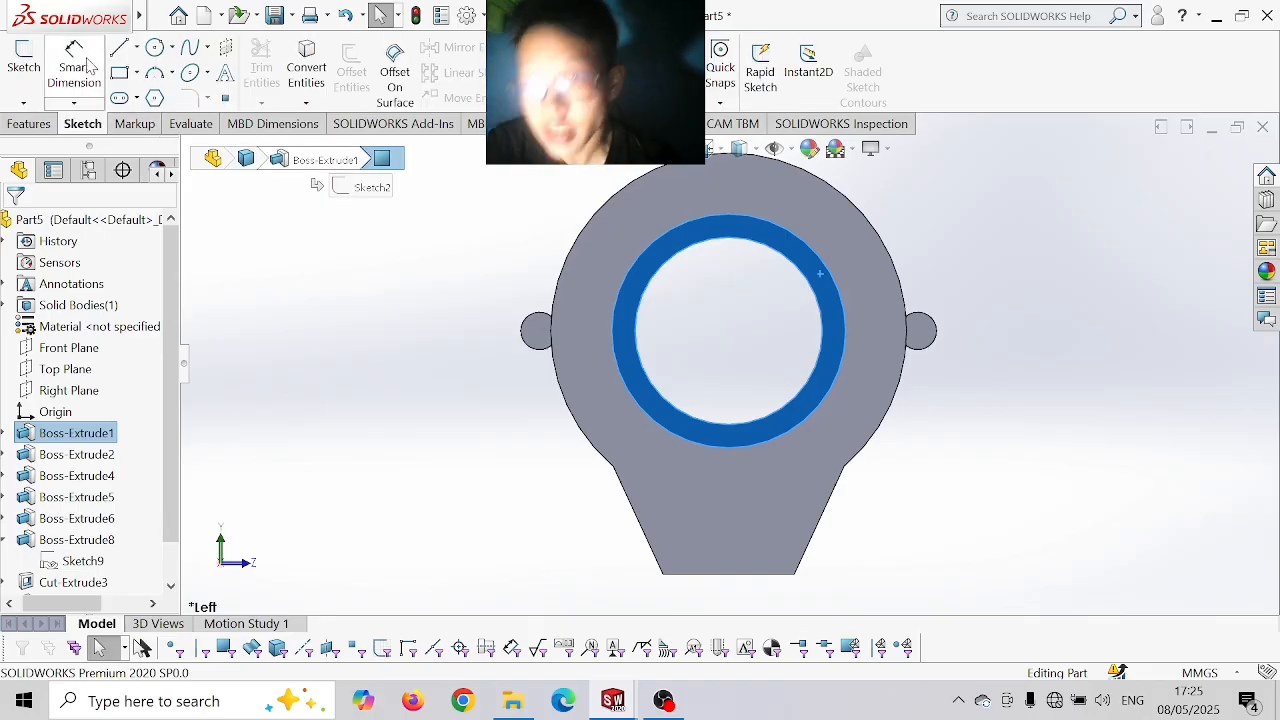
click(154, 47)
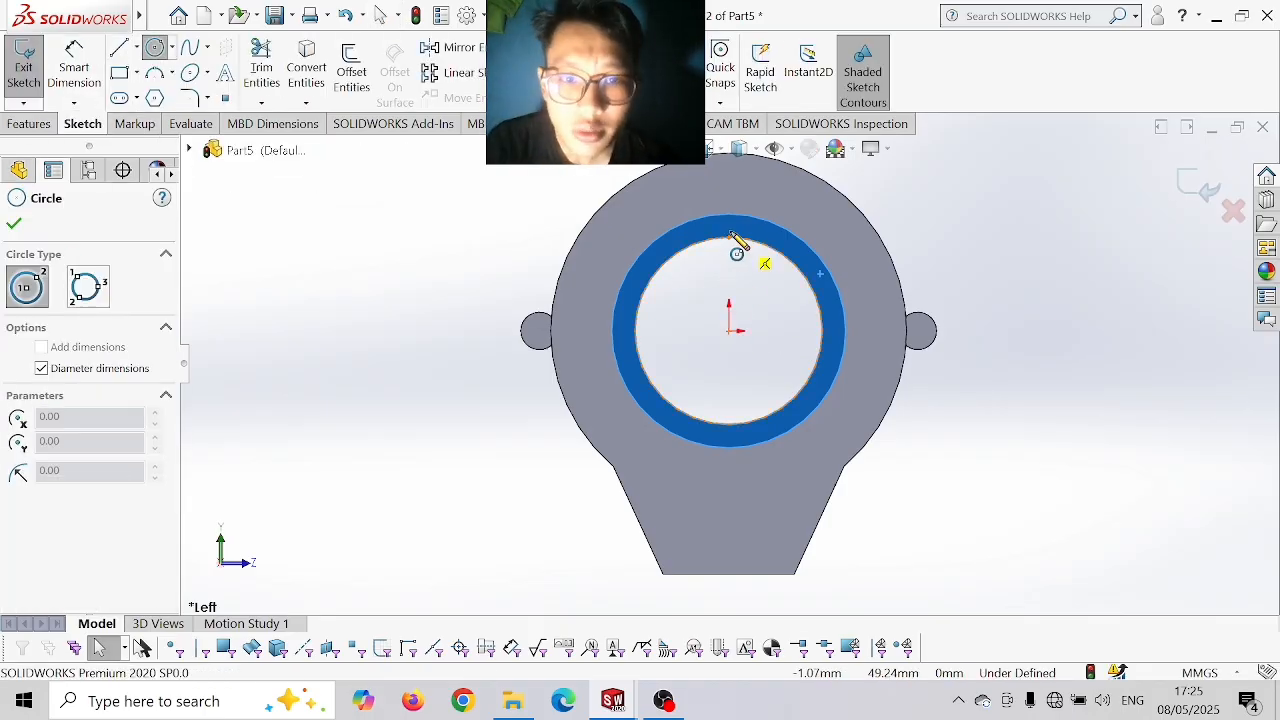
click(729, 331)
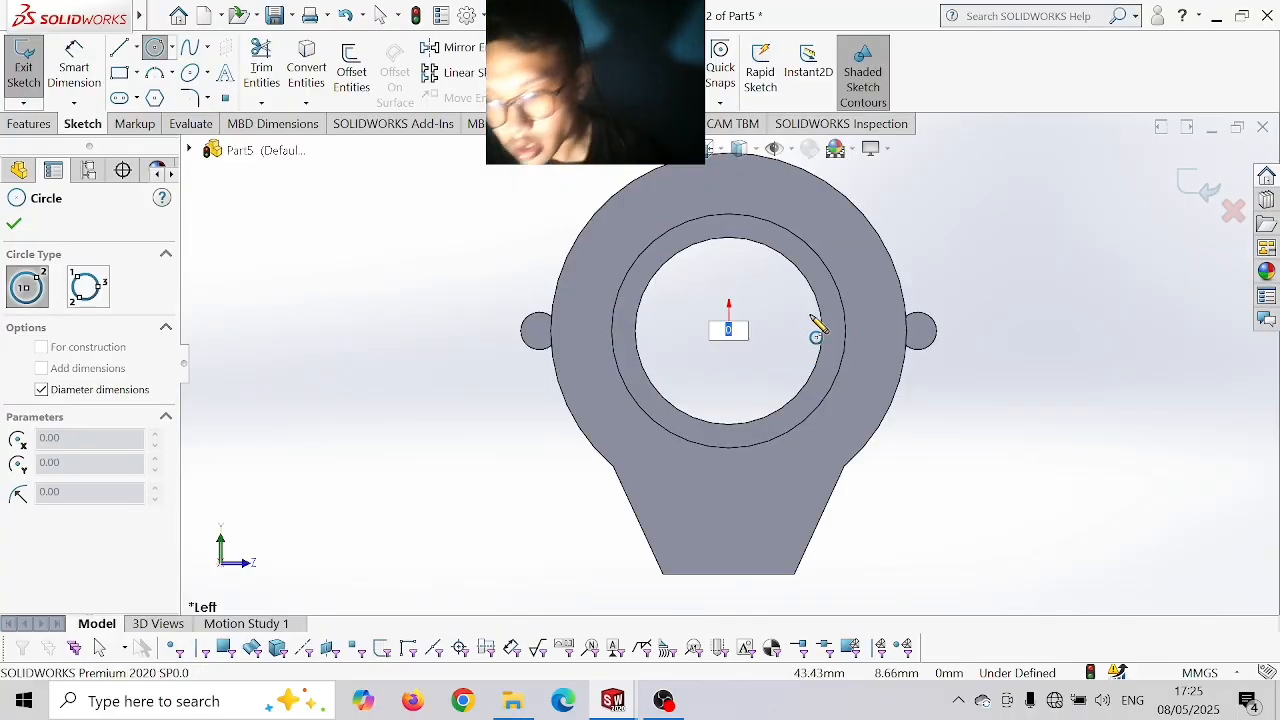
text(1)
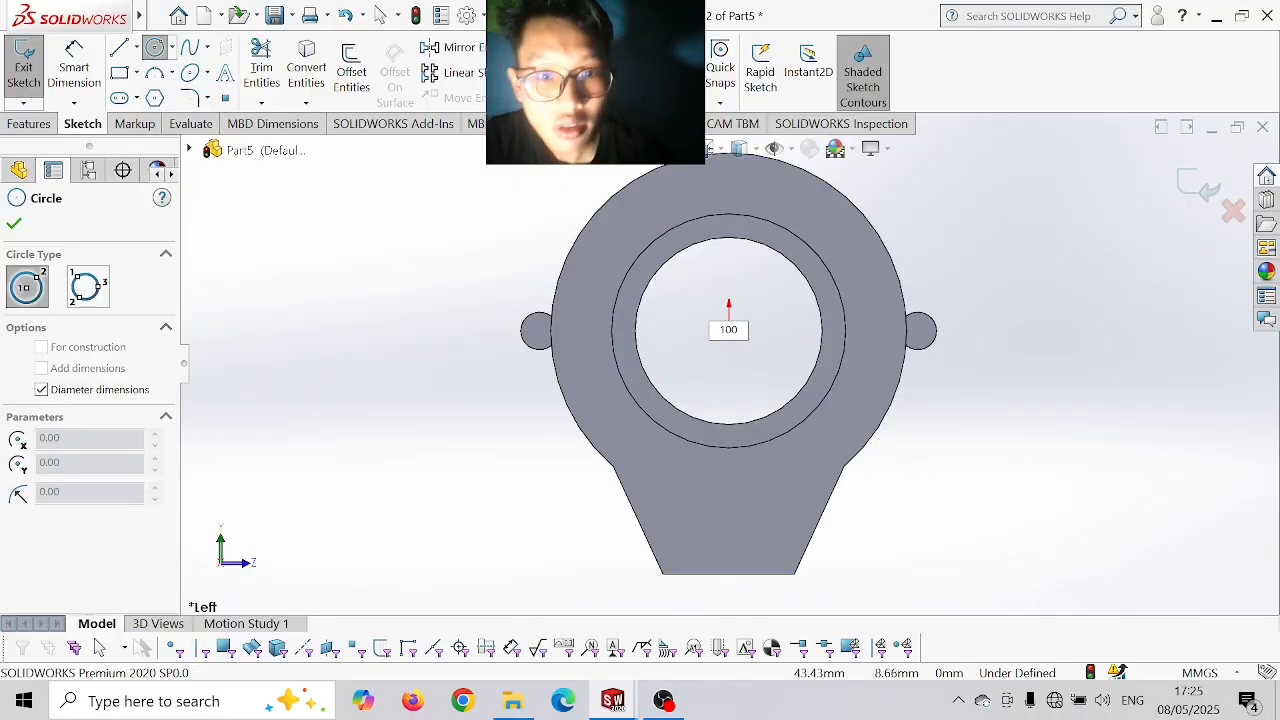
text(00)
key(Return)
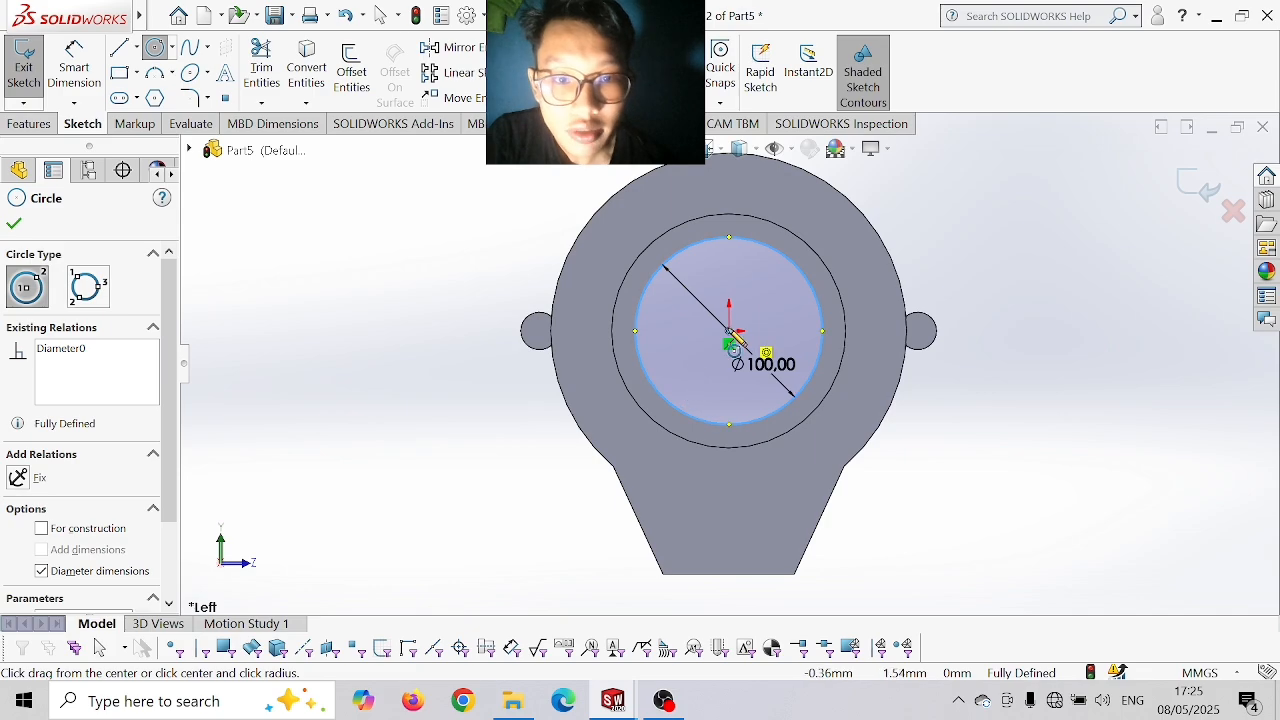
- Draw a concentric 95 mm diameter circle centred on the origin inside the 100 mm circle
click(729, 331)
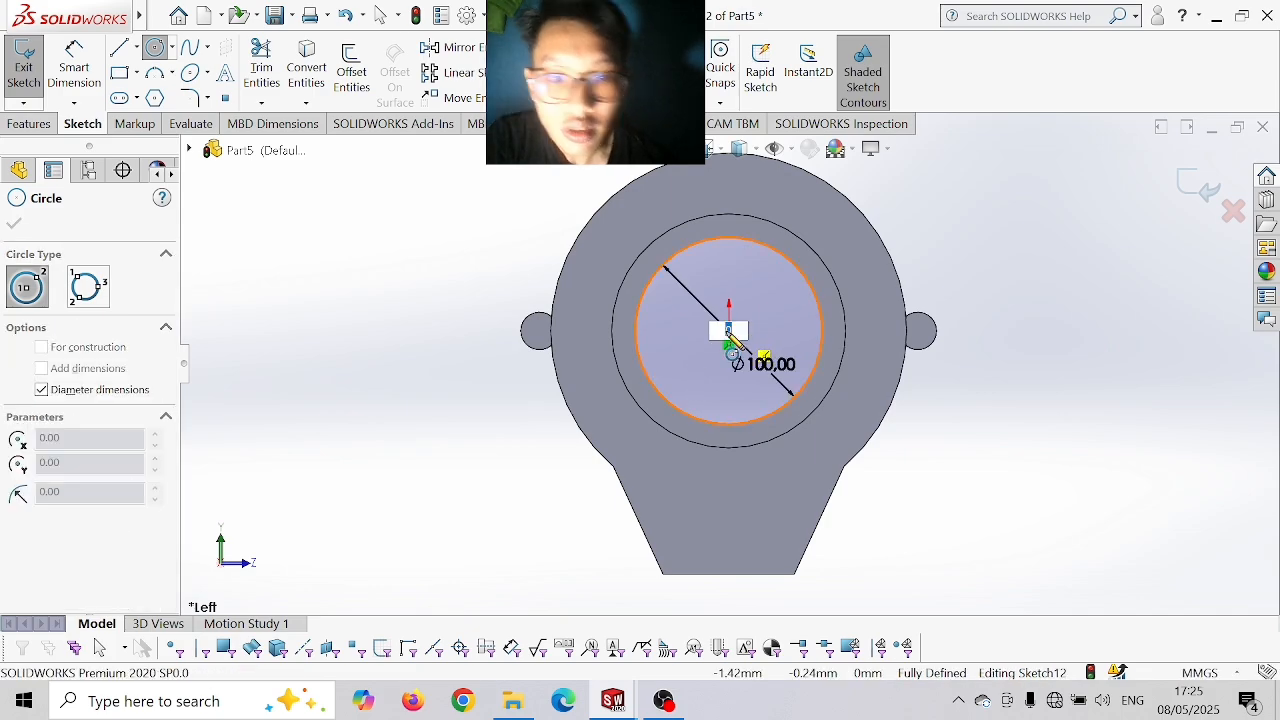
text(95)
key(Return)
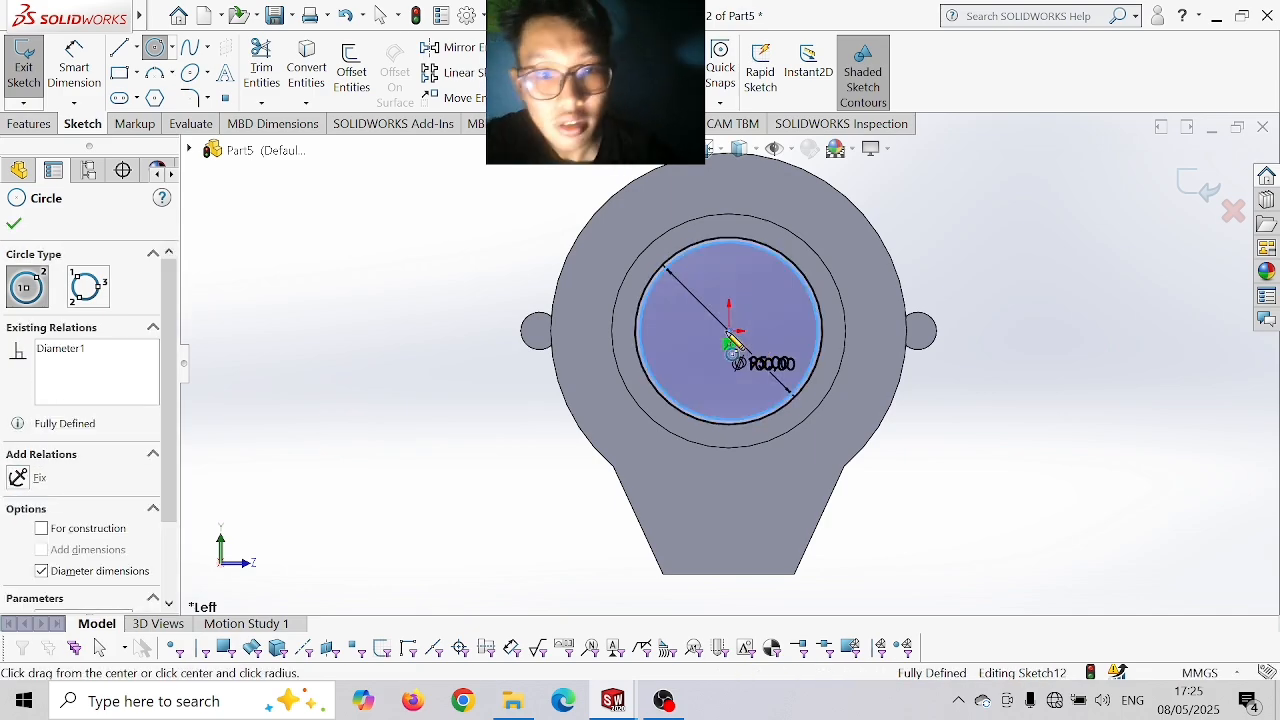
click(14, 224)
- Extrude the 100 mm and 95 mm ring profile 30 mm outward from the small flange's end face
click(12, 125)
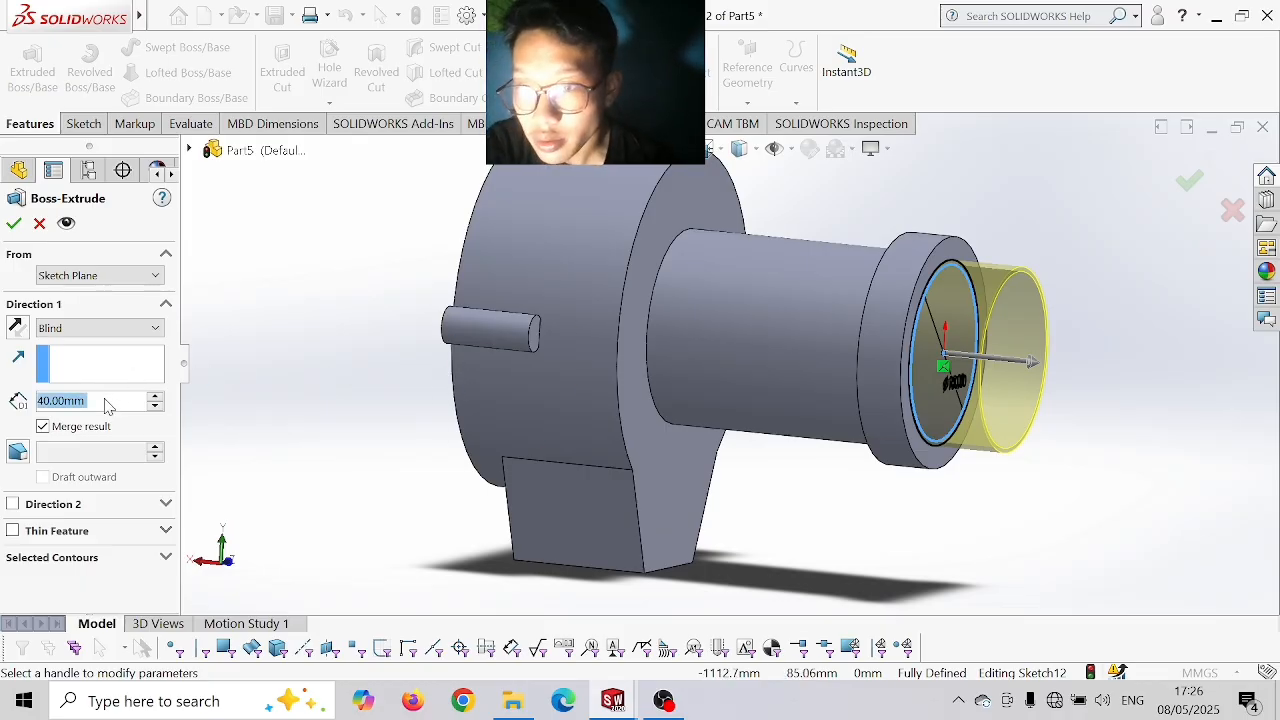
drag(96, 403, 18, 402)
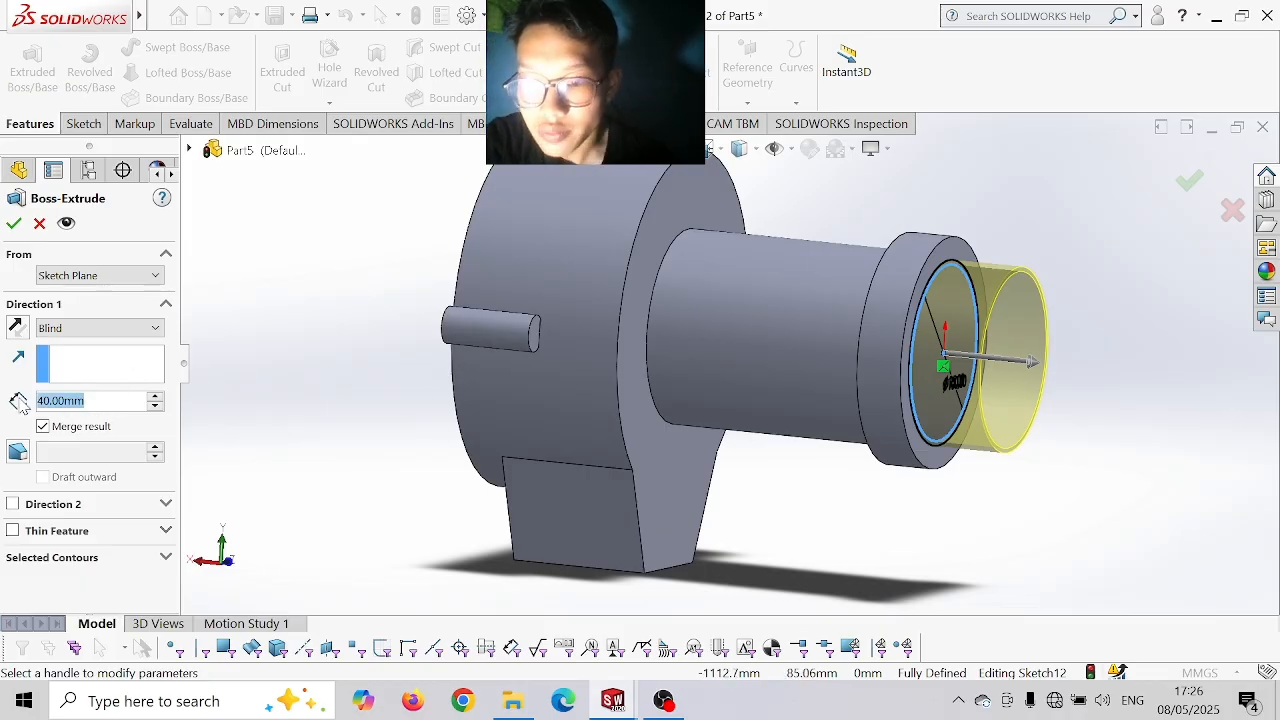
text(30)
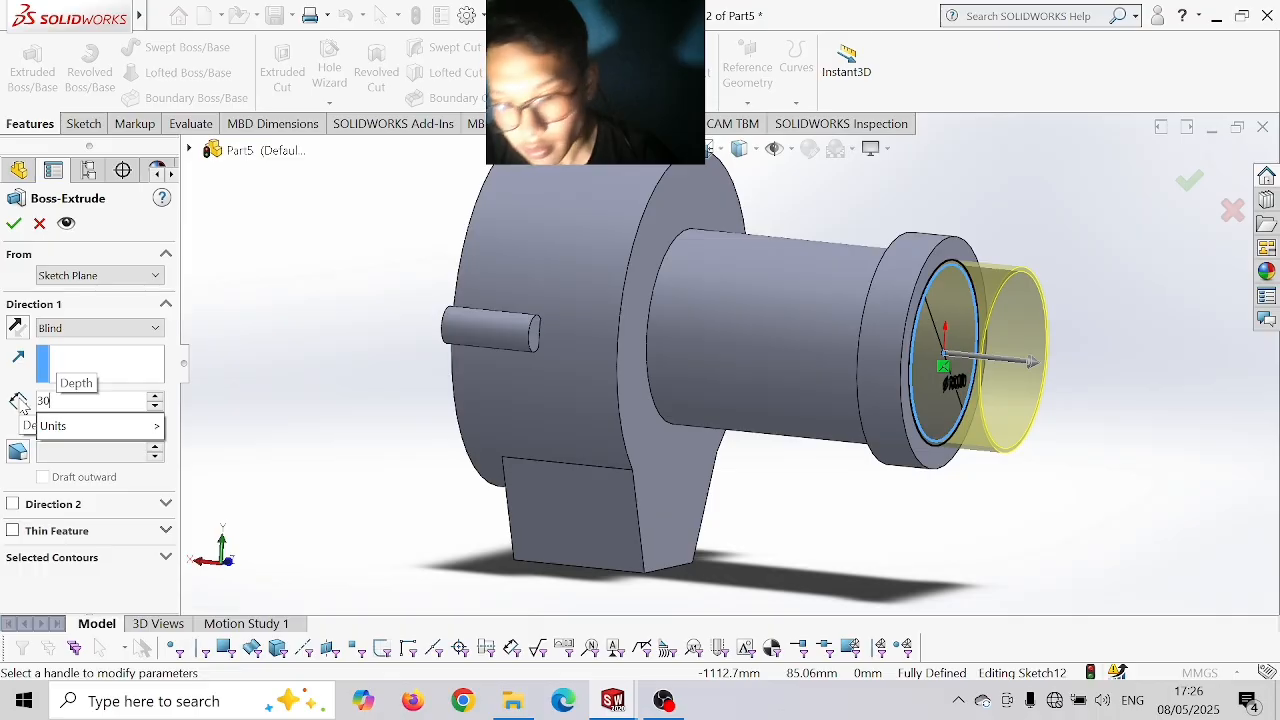
key(Return)
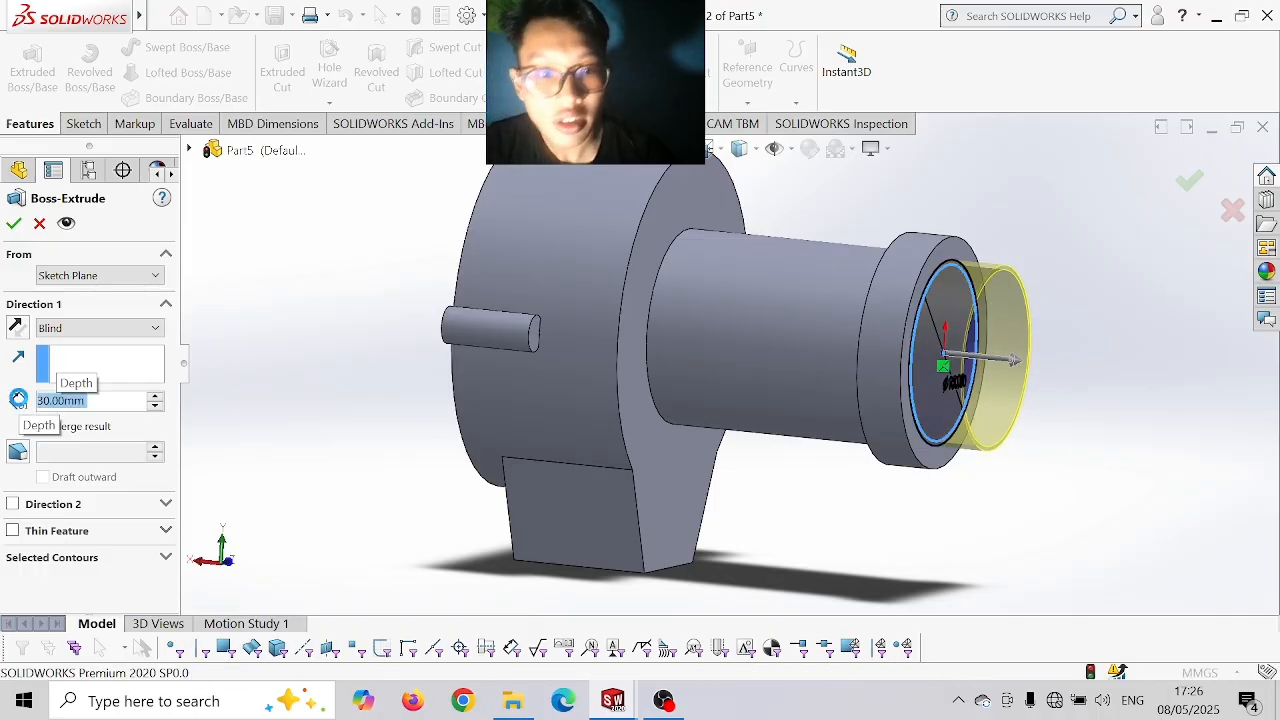
key(Return)
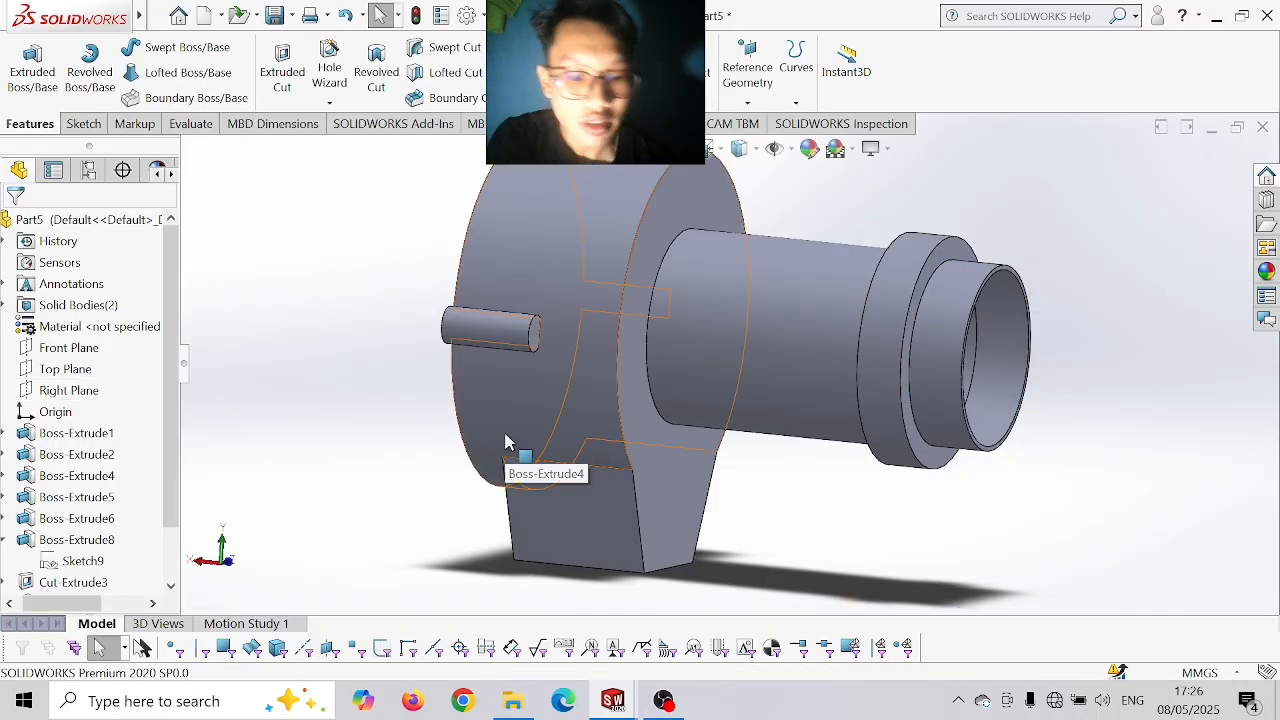
- Start a sketch on the Top Plane and draw a 35 mm horizontal line from the large cylinder's inner edge along the axis towards the small flange
key(ctrl+7)
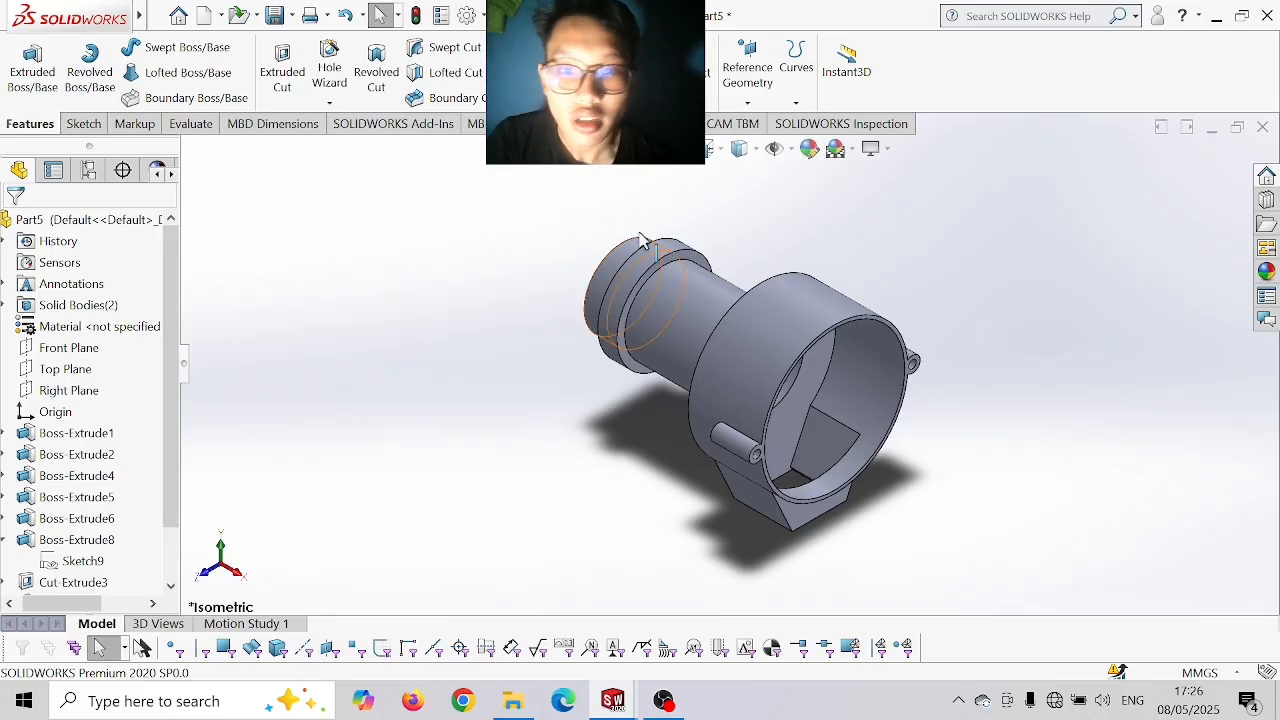
click(85, 128)
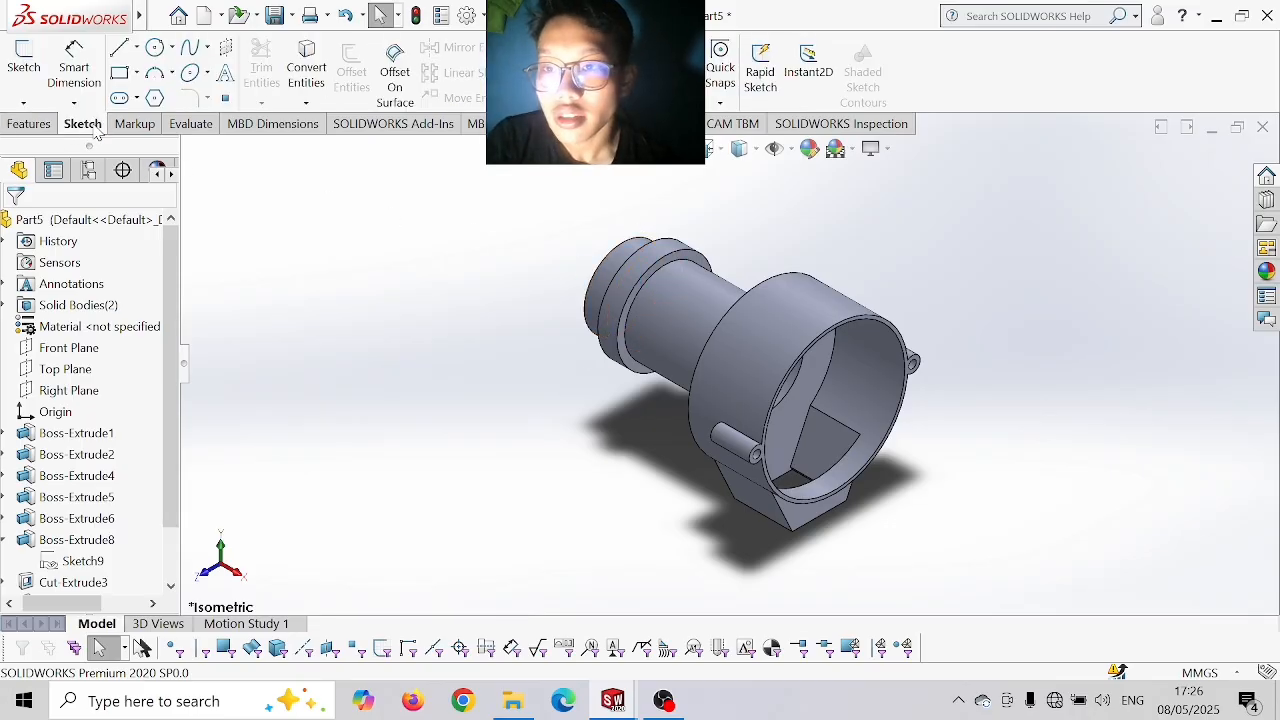
click(23, 62)
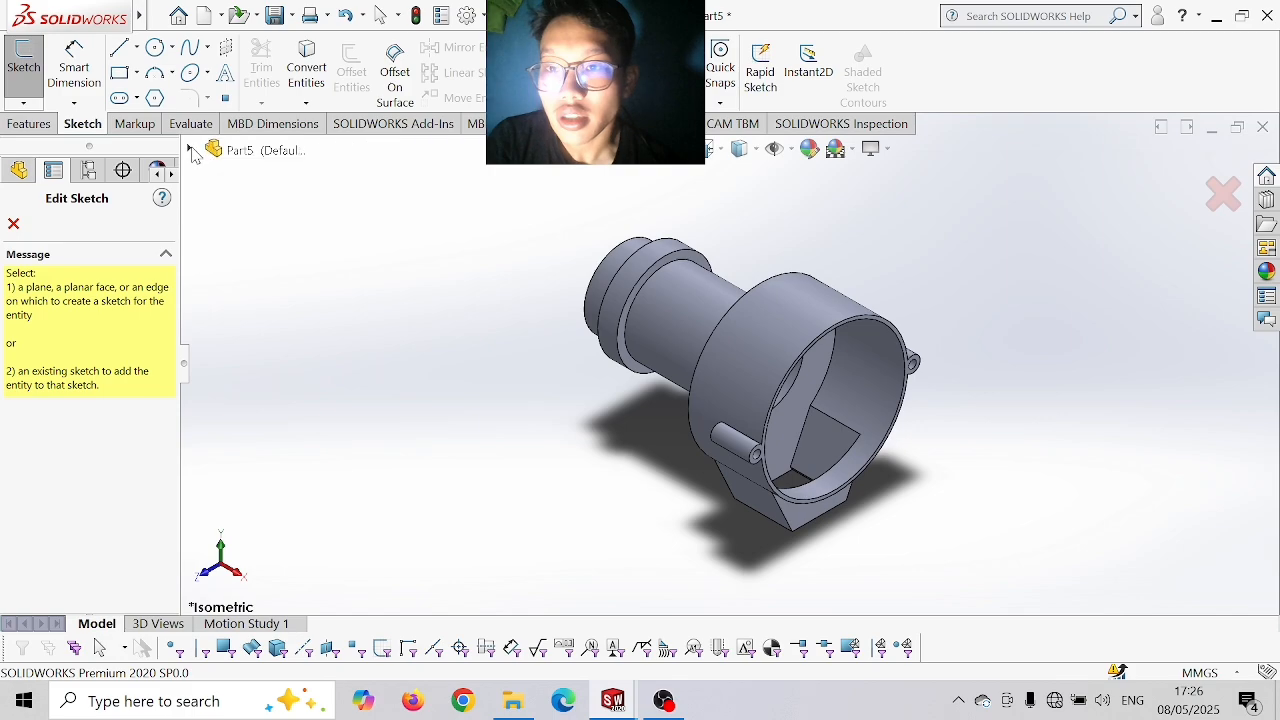
click(190, 150)
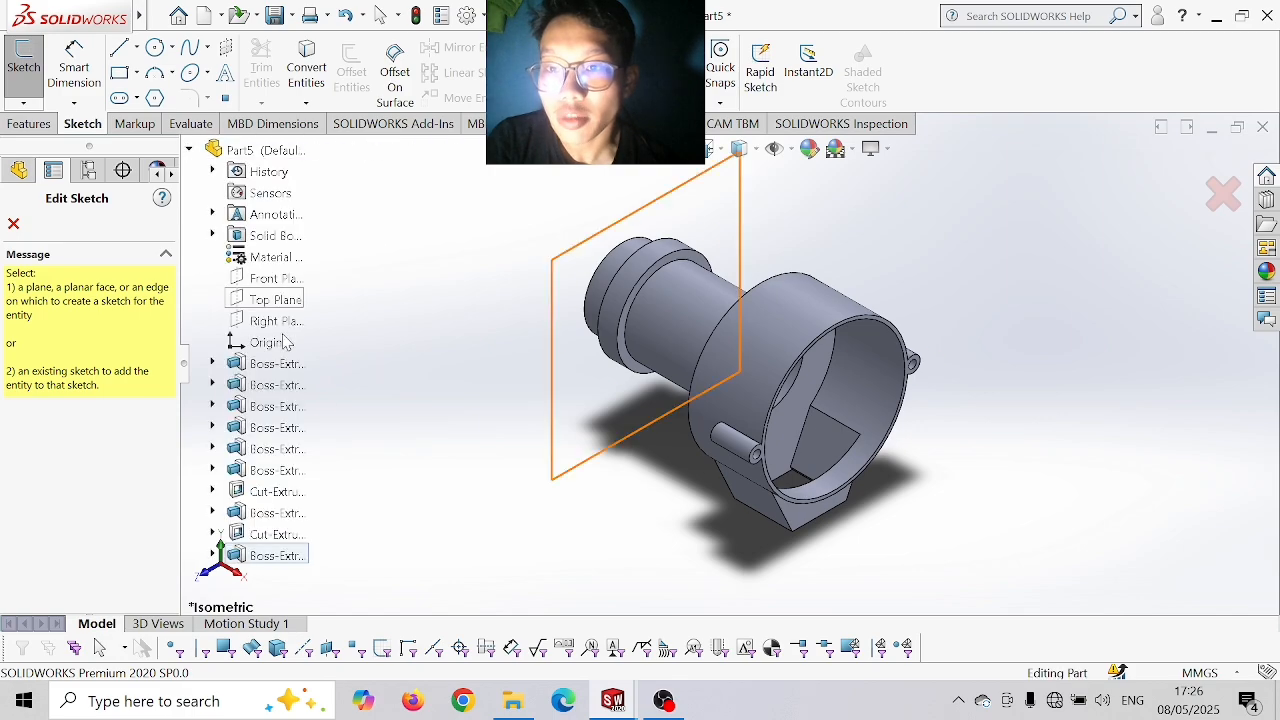
click(272, 298)
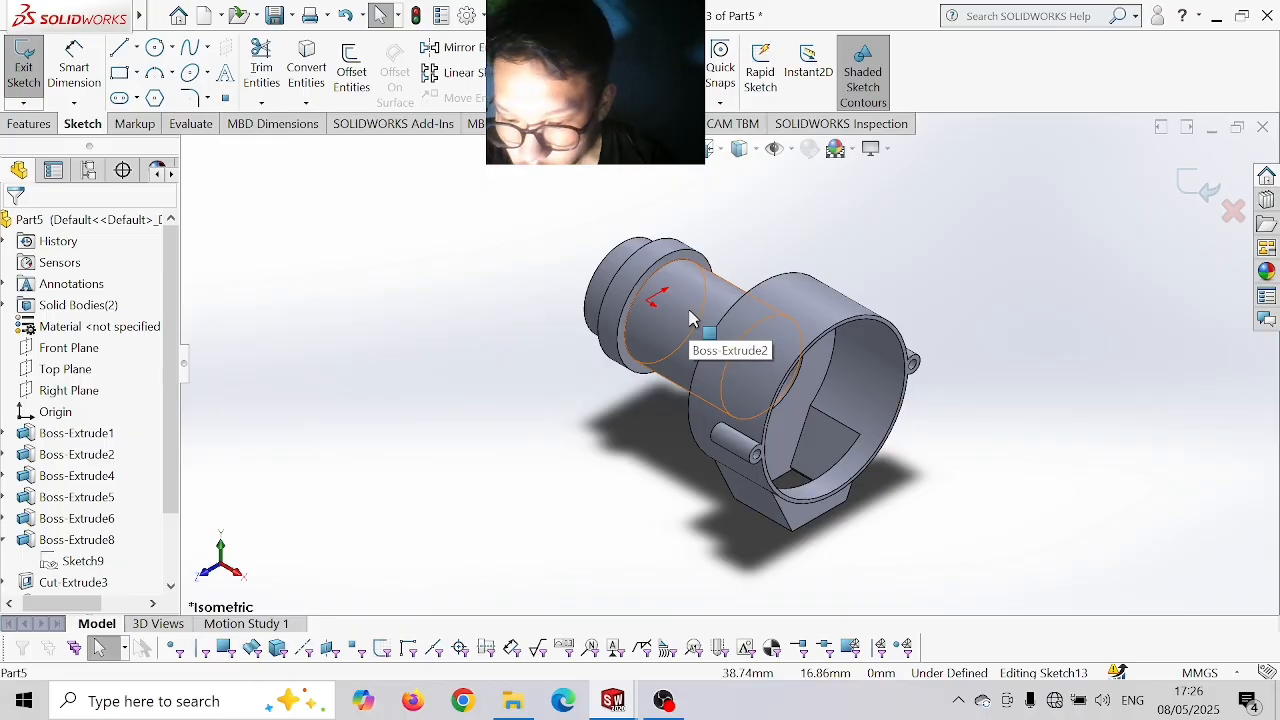
key(ctrl+5)
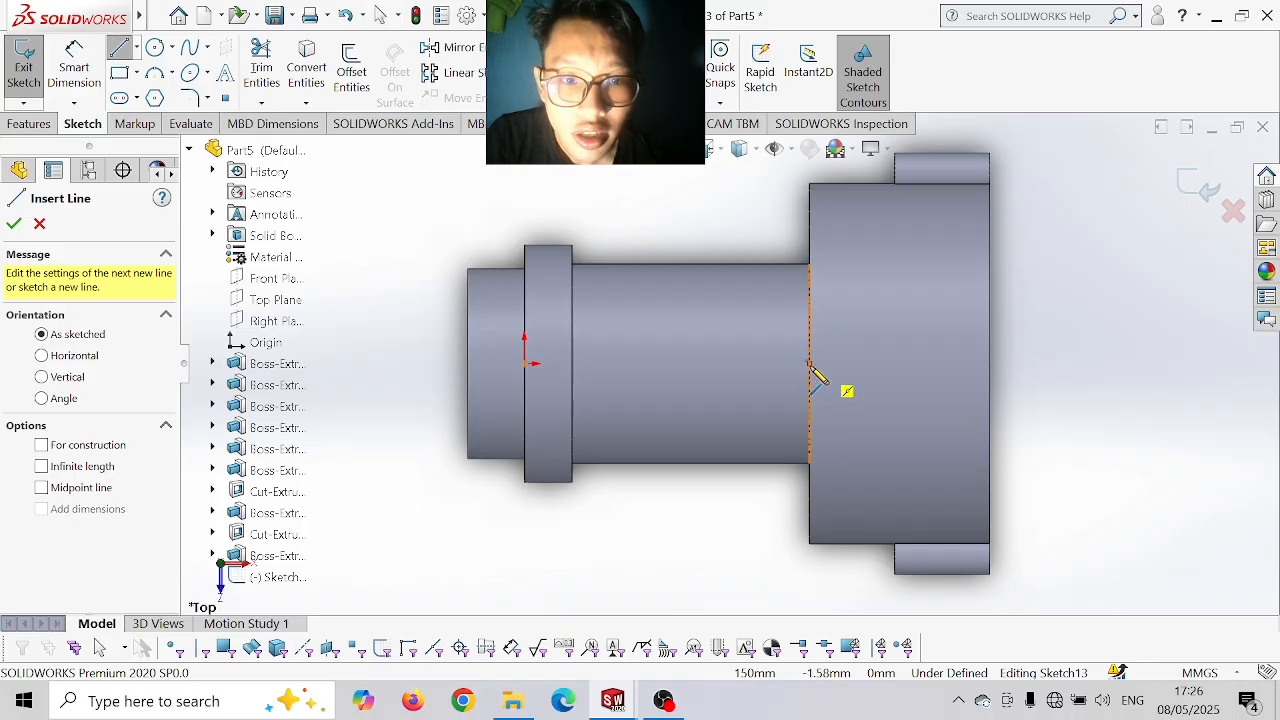
click(809, 364)
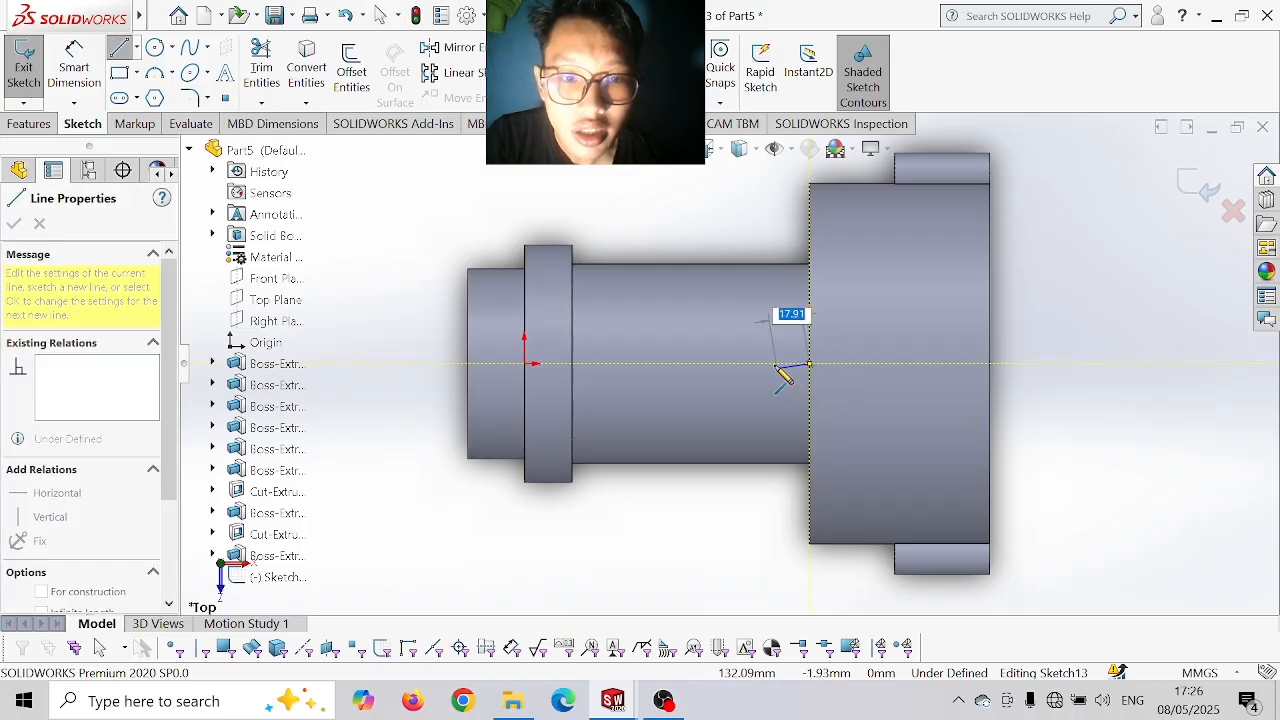
text(35)
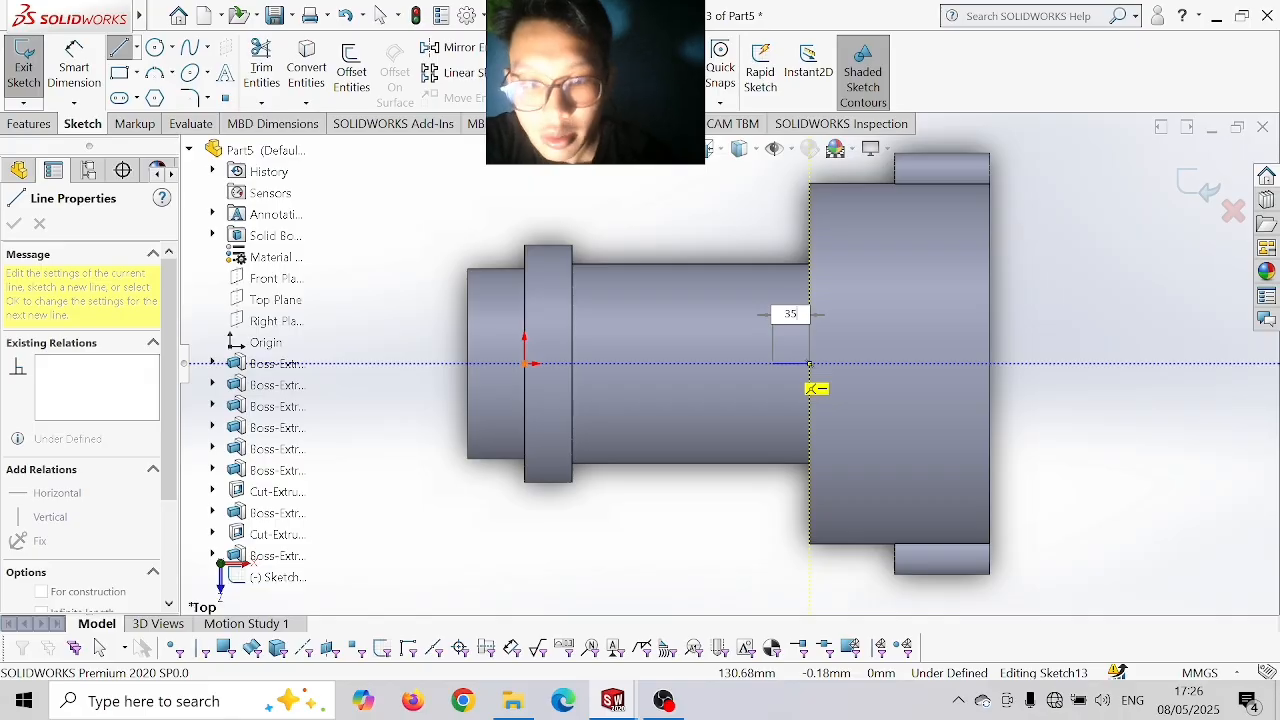
key(Return)
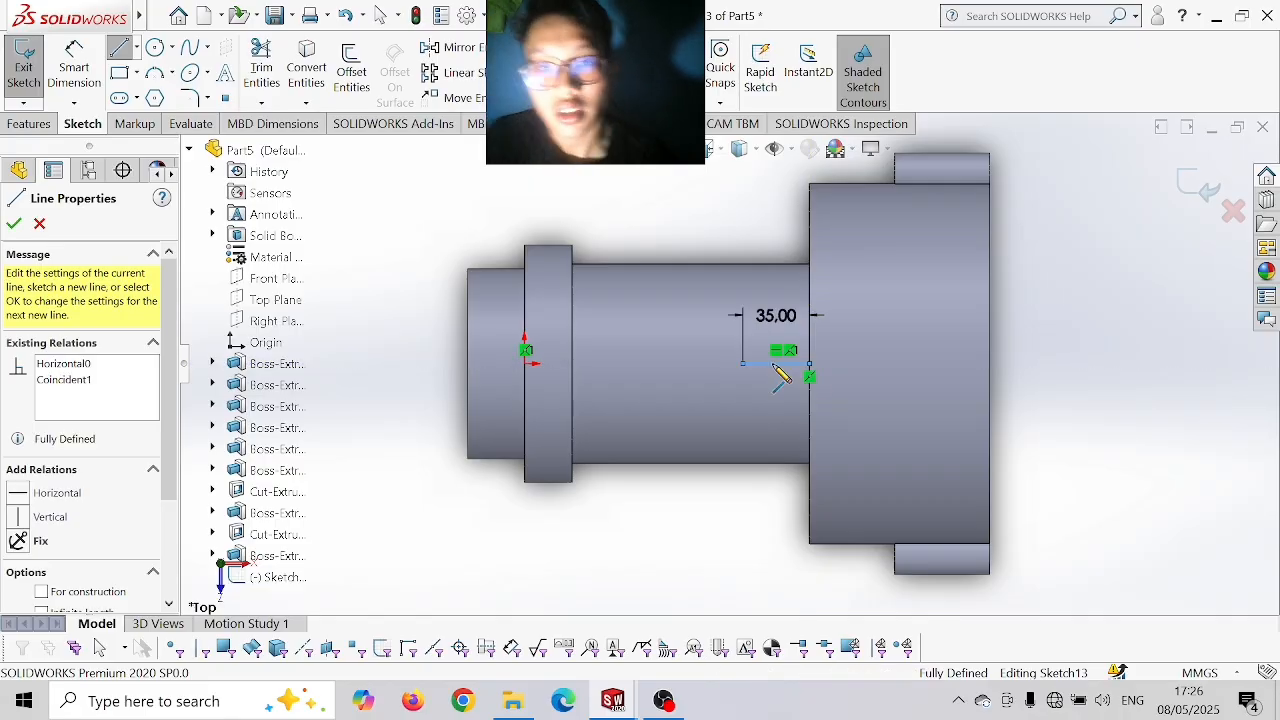
- Draw a 95 mm diameter circle centred on the free end of the 35 mm line and delete that line
click(154, 48)
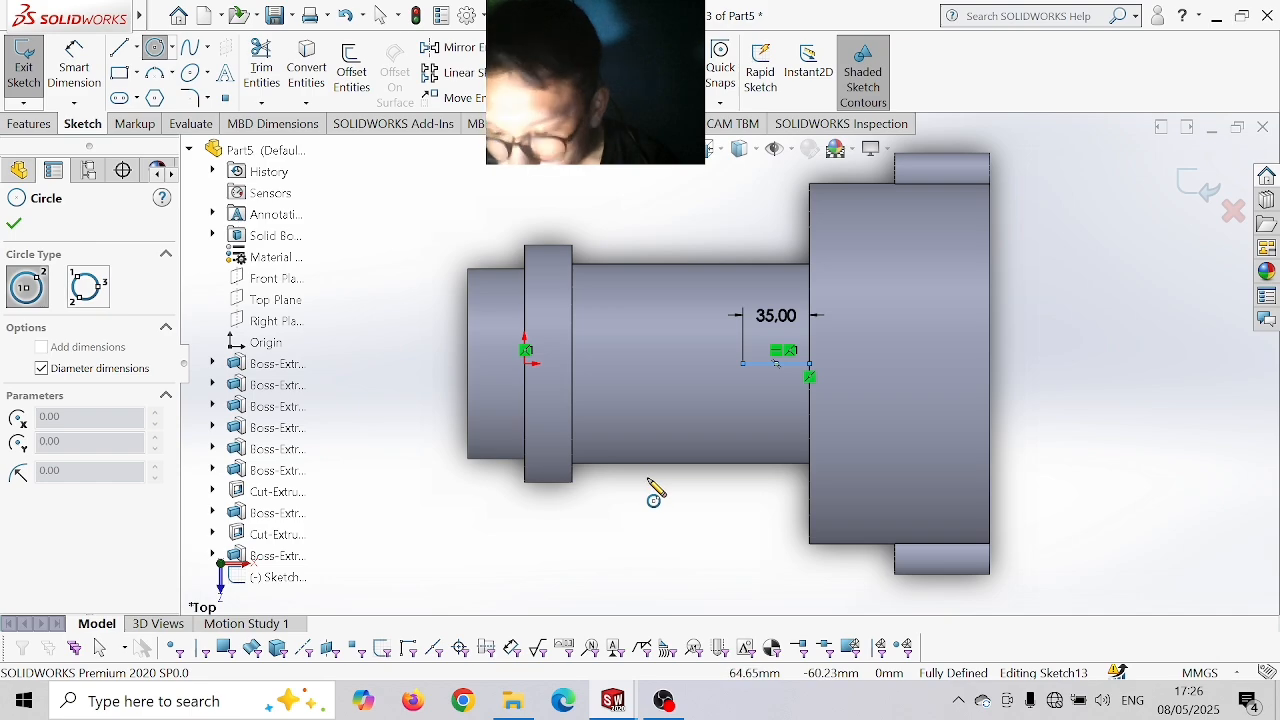
click(743, 364)
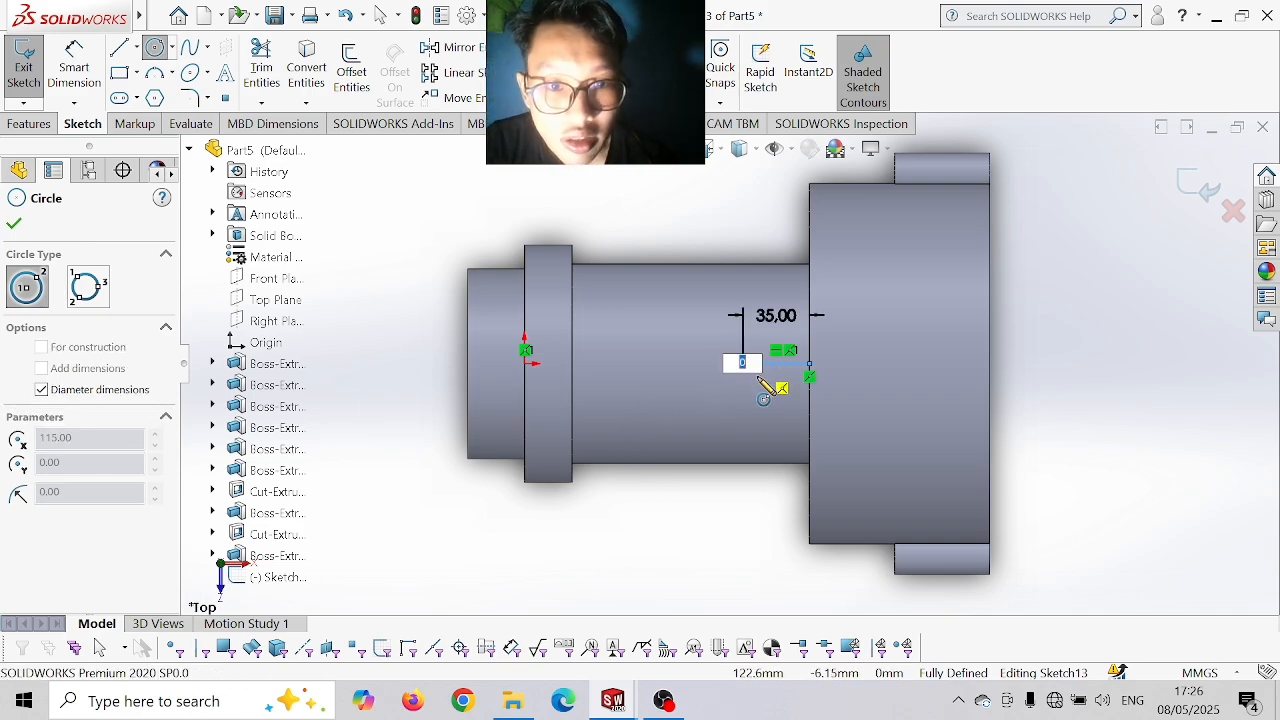
text(9)
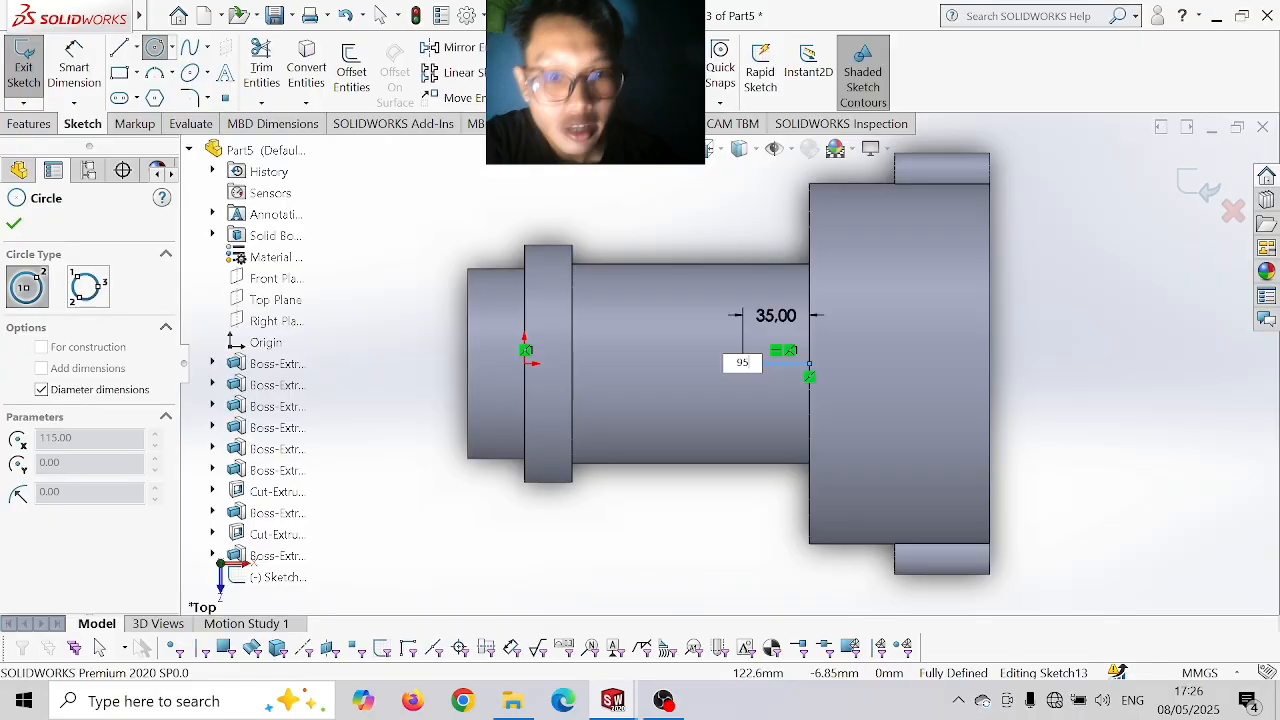
text(5)
key(Return)
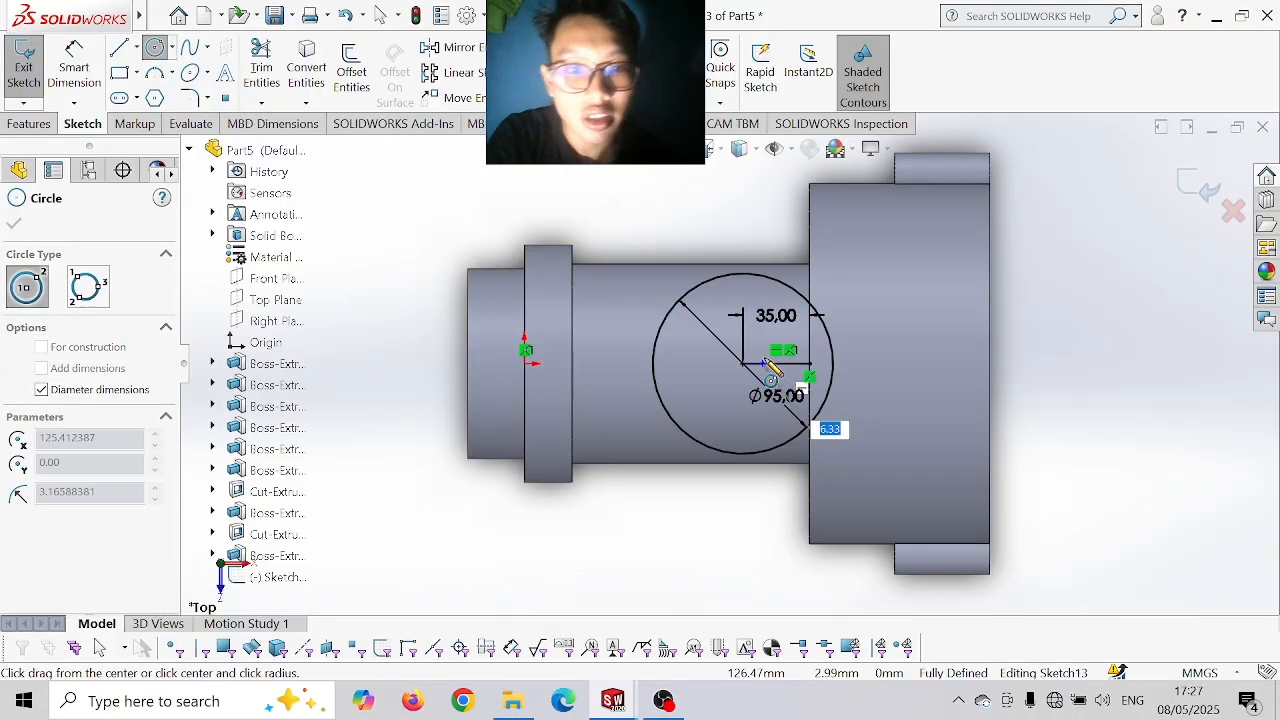
key(Escape)
click(765, 365)
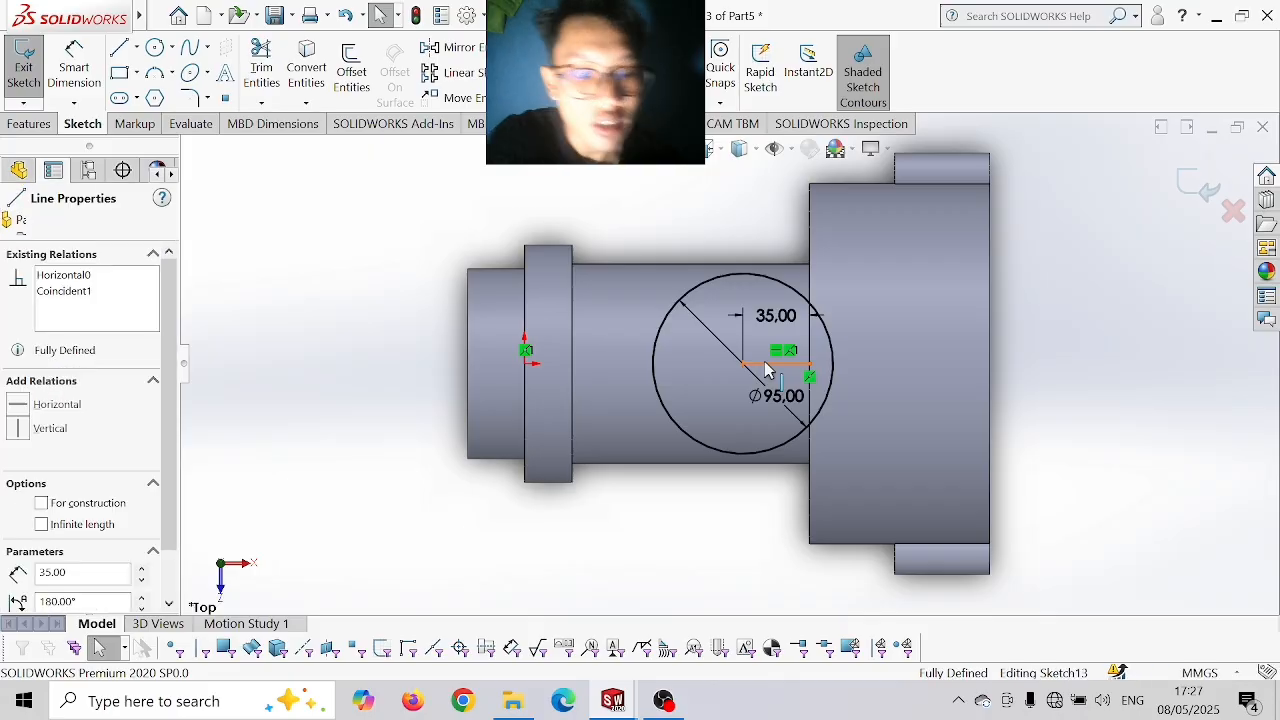
key(Delete)
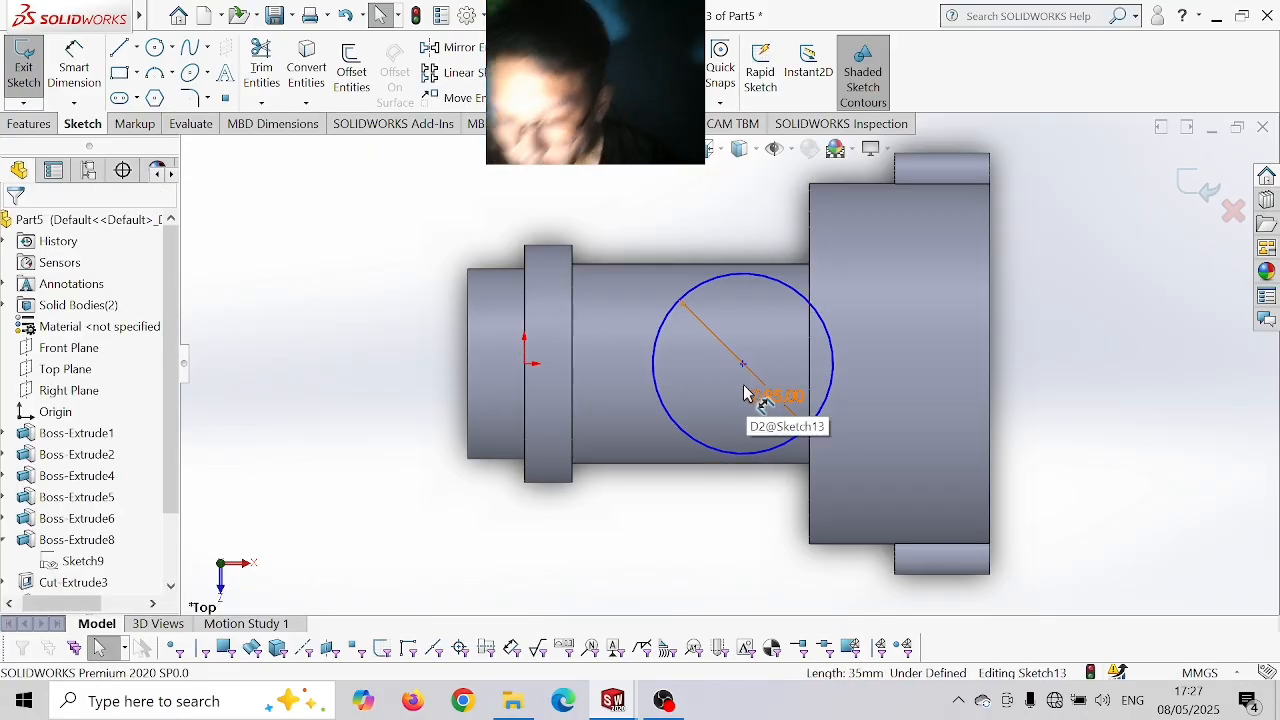
- Extrude the 95 mm circle 120 mm upward as a vertical boss on the narrow cylinder
click(29, 123)
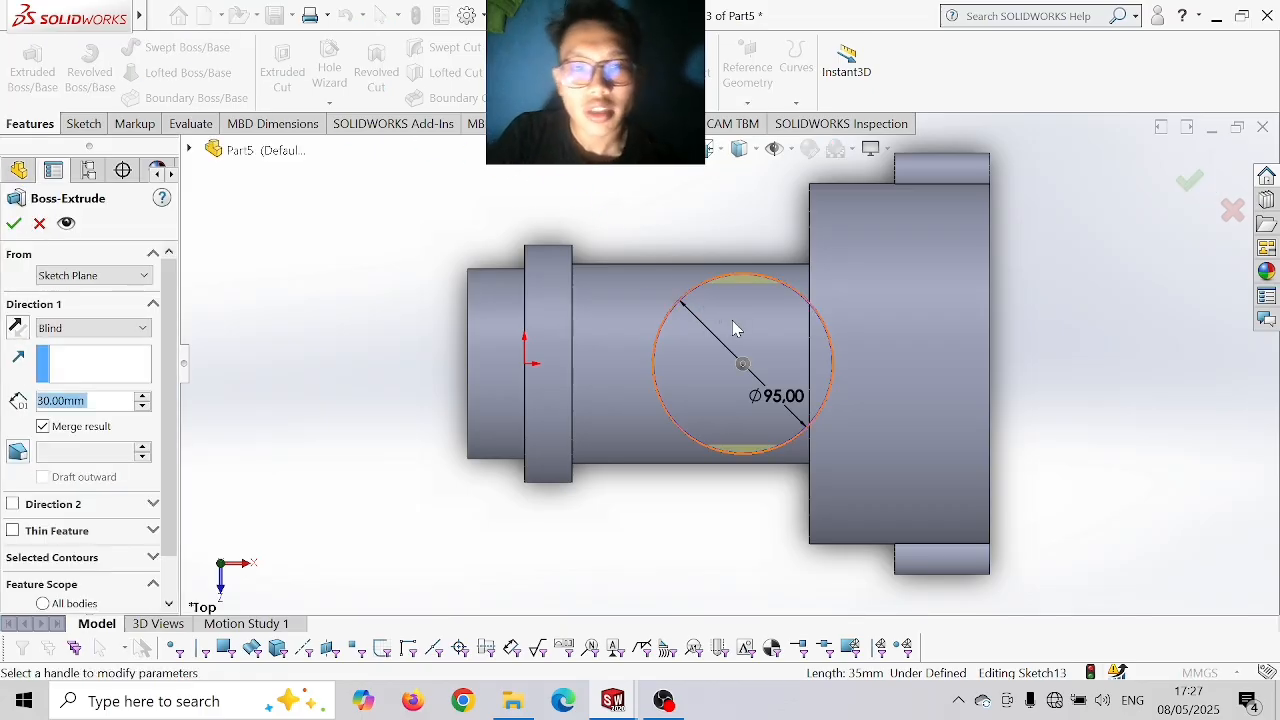
middle_drag(1100, 364, 1094, 216)
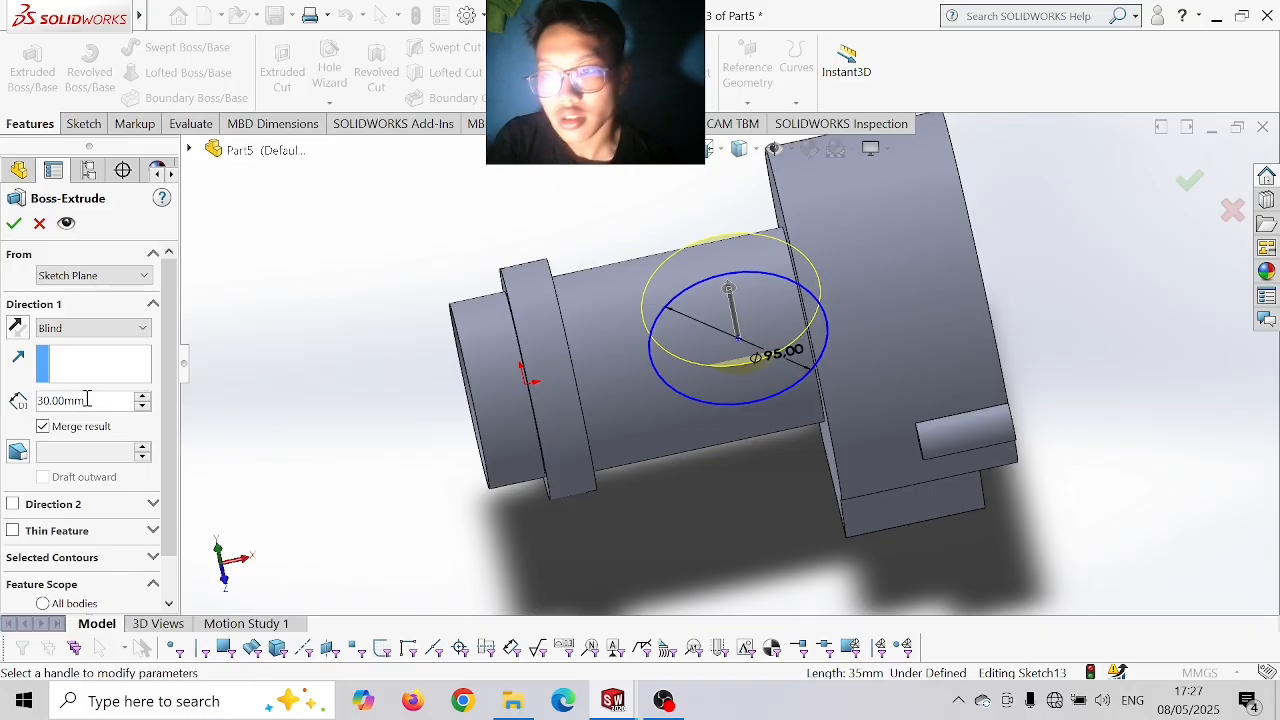
drag(87, 400, 50, 391)
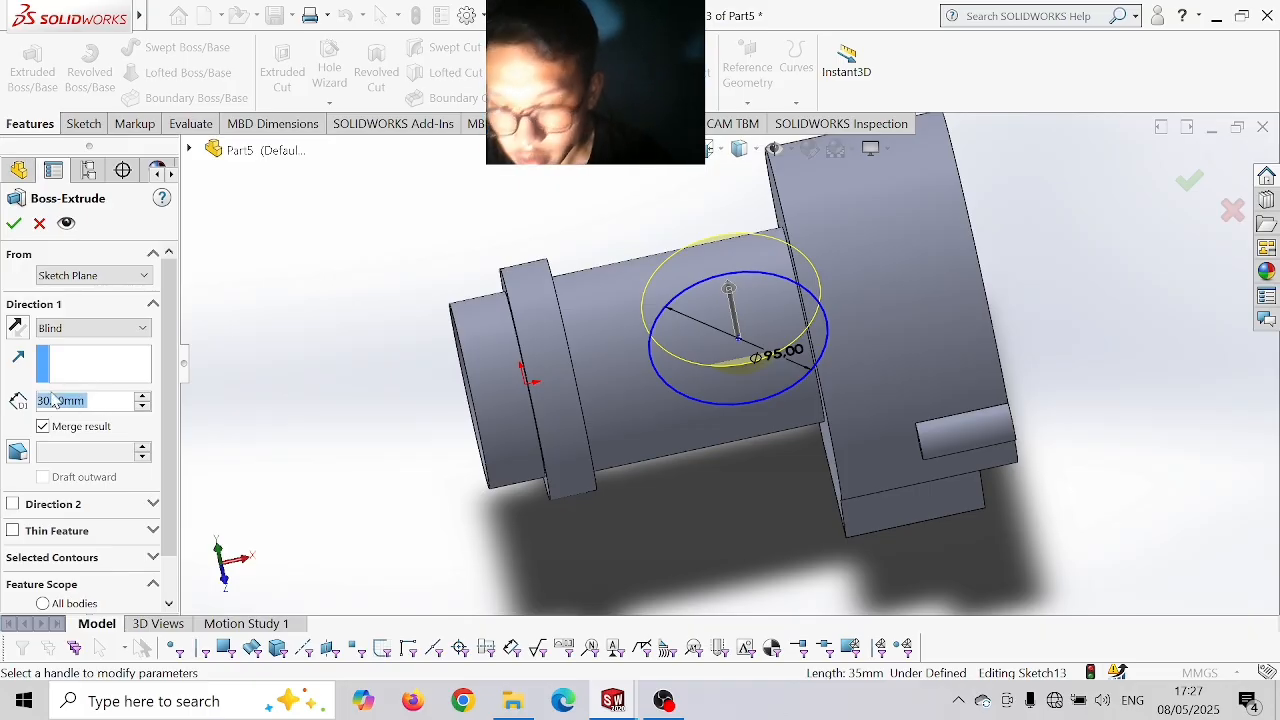
text(12)
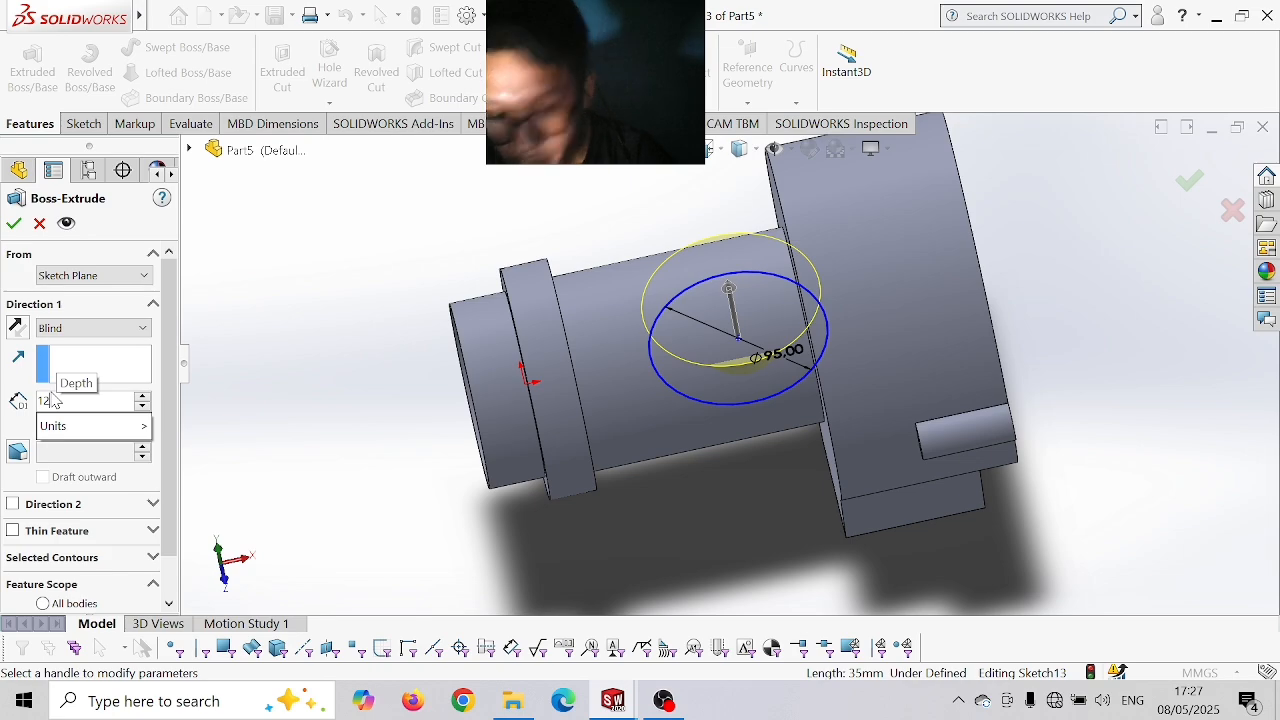
text(0)
key(Return)
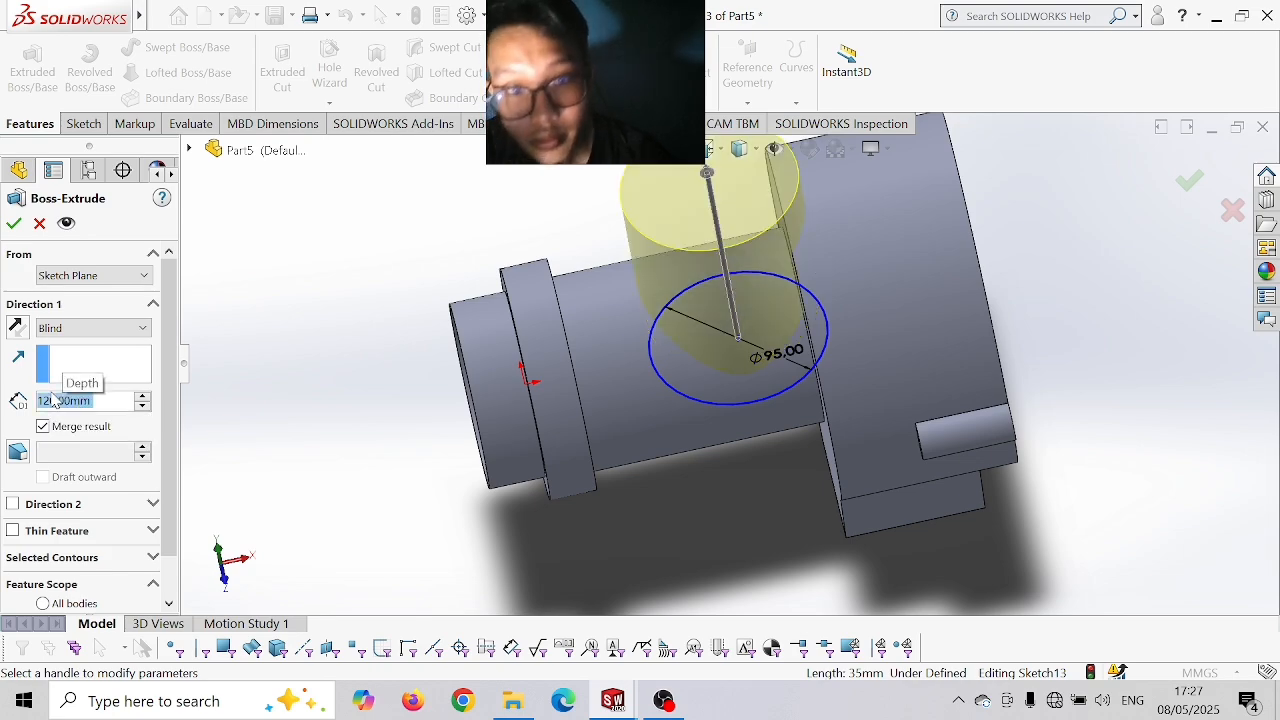
key(Return)
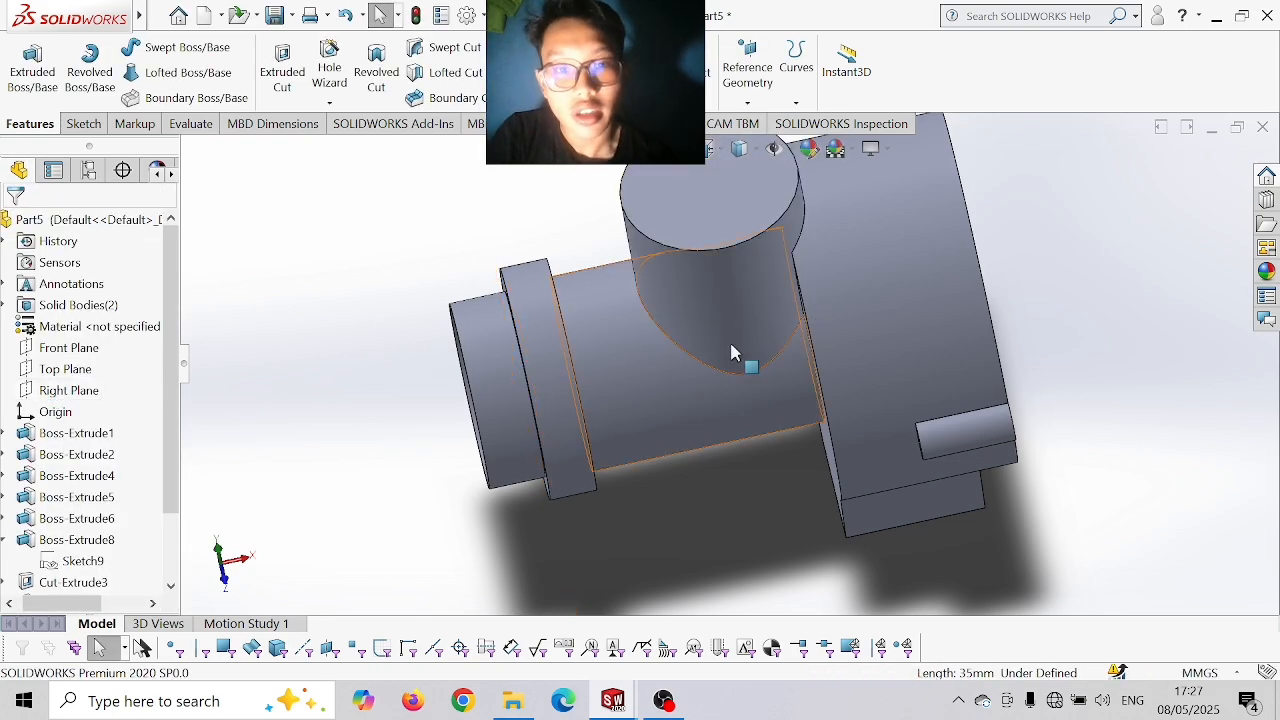
- Sketch a 90 mm diameter circle on the vertical boss's top face, concentric with its edge
click(755, 193)
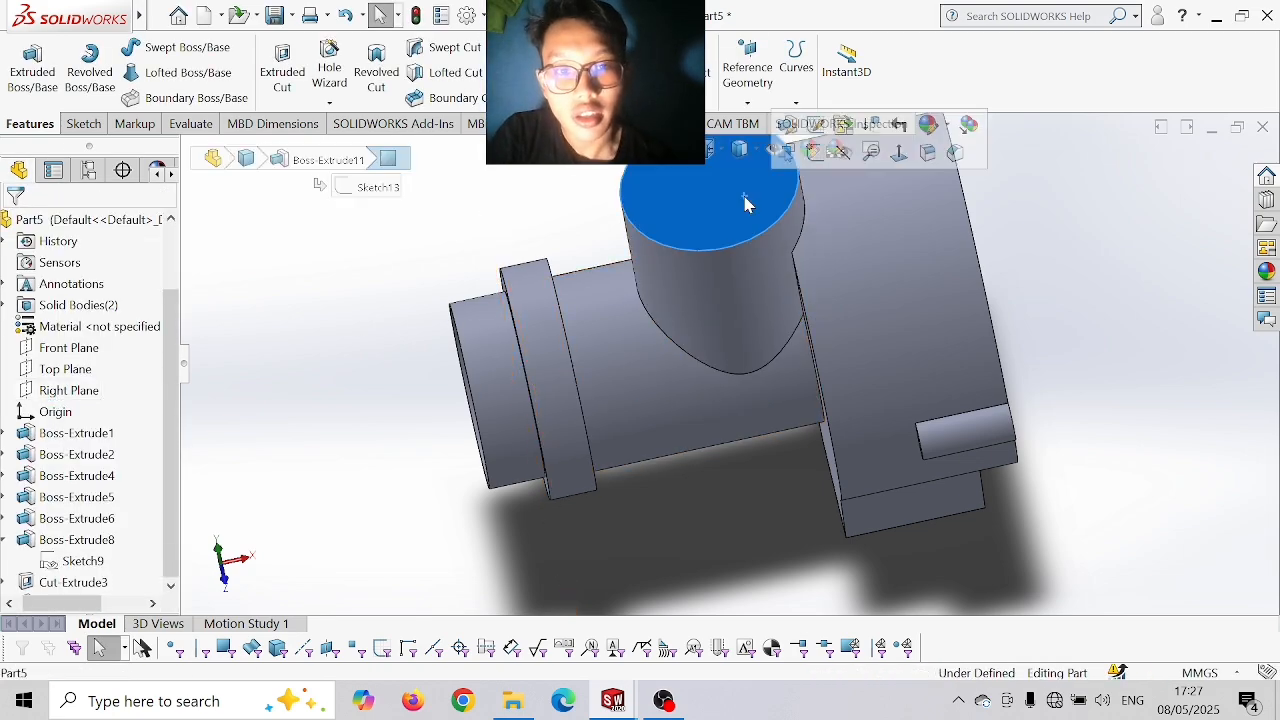
click(905, 158)
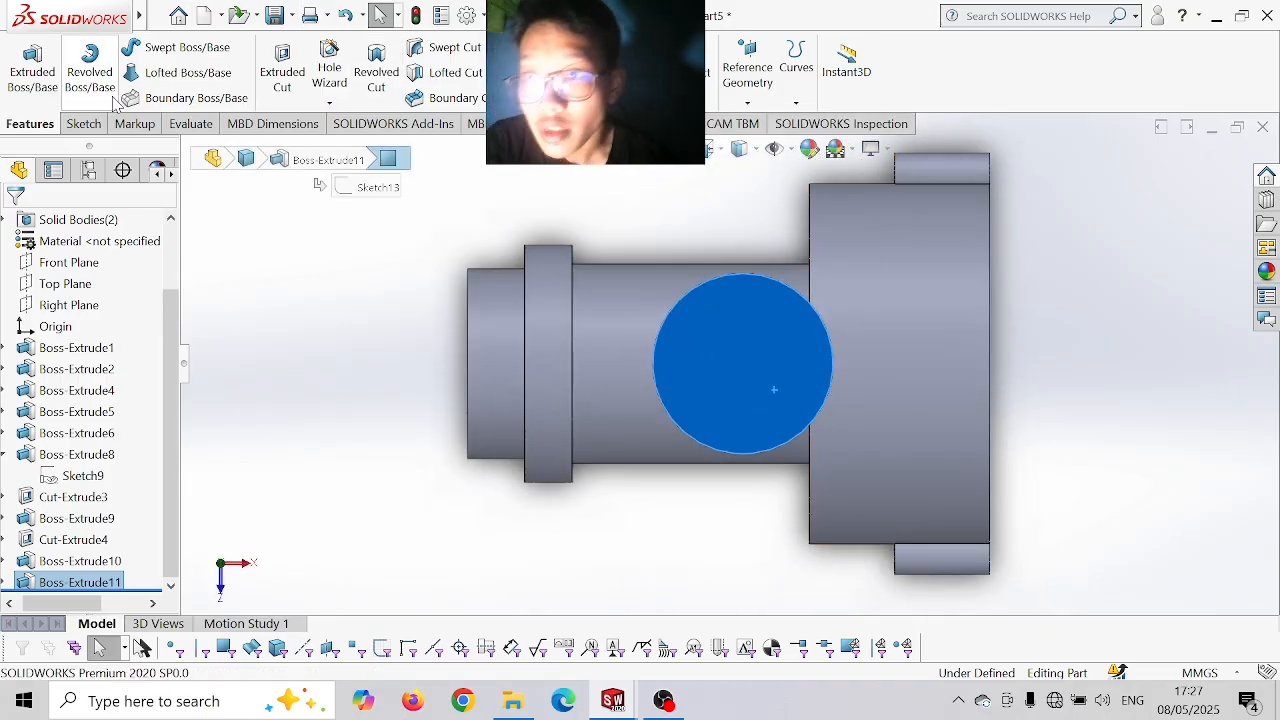
click(86, 124)
click(152, 55)
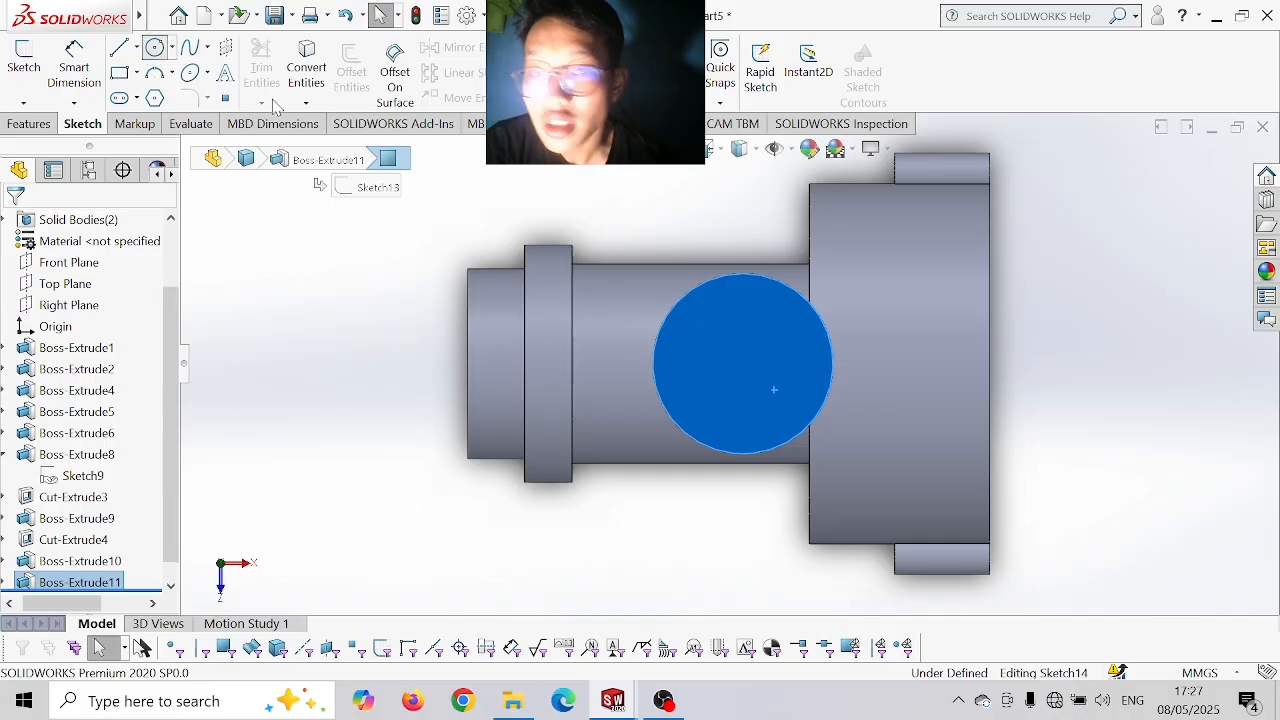
click(753, 370)
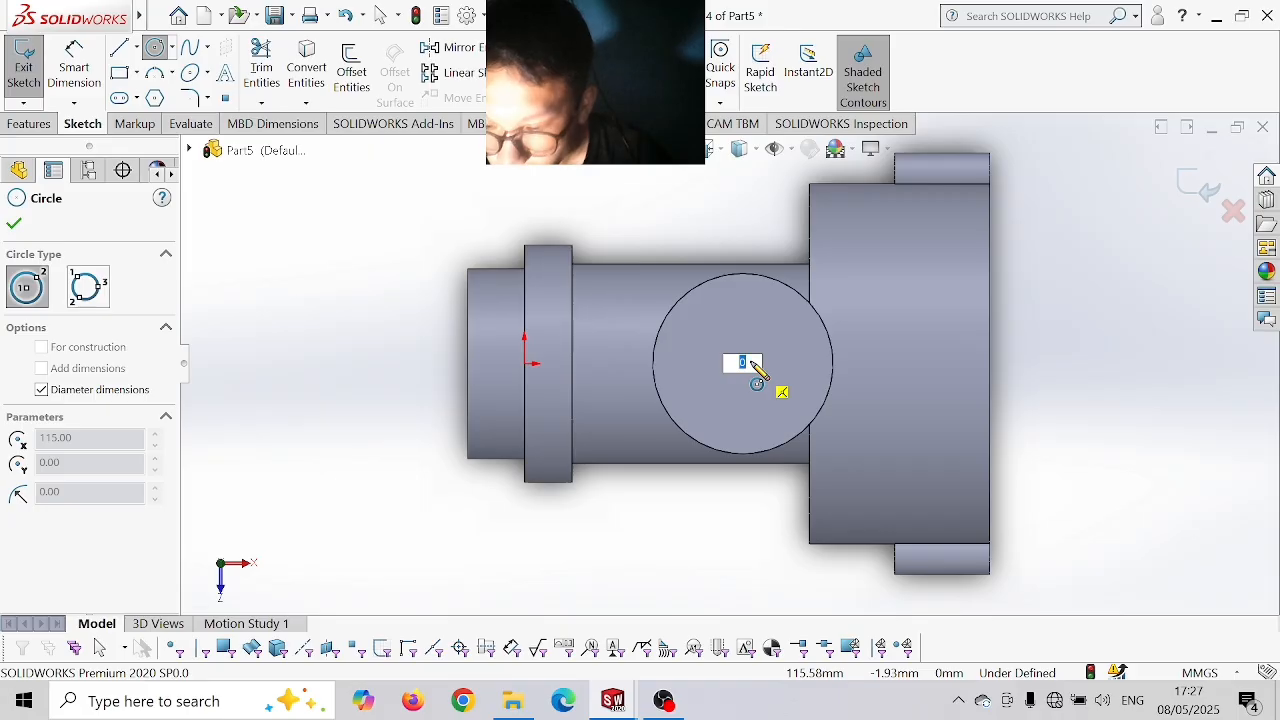
text(90)
key(Return)
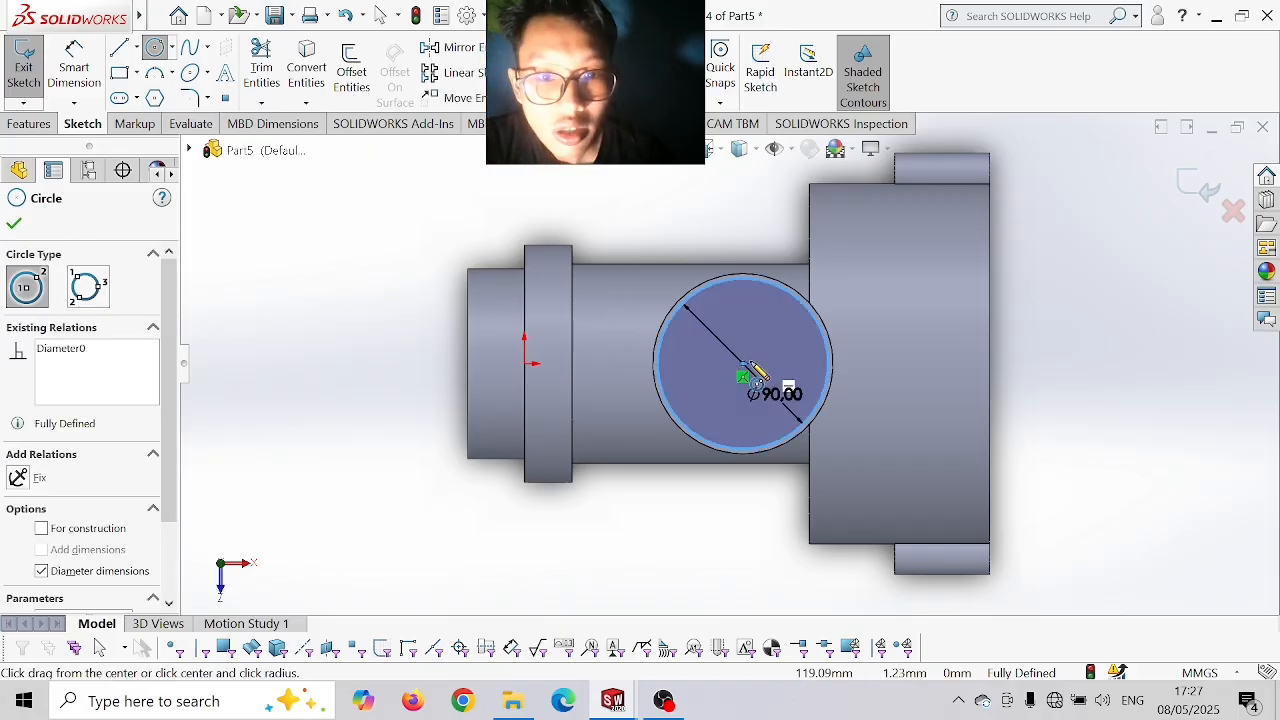
click(16, 225)
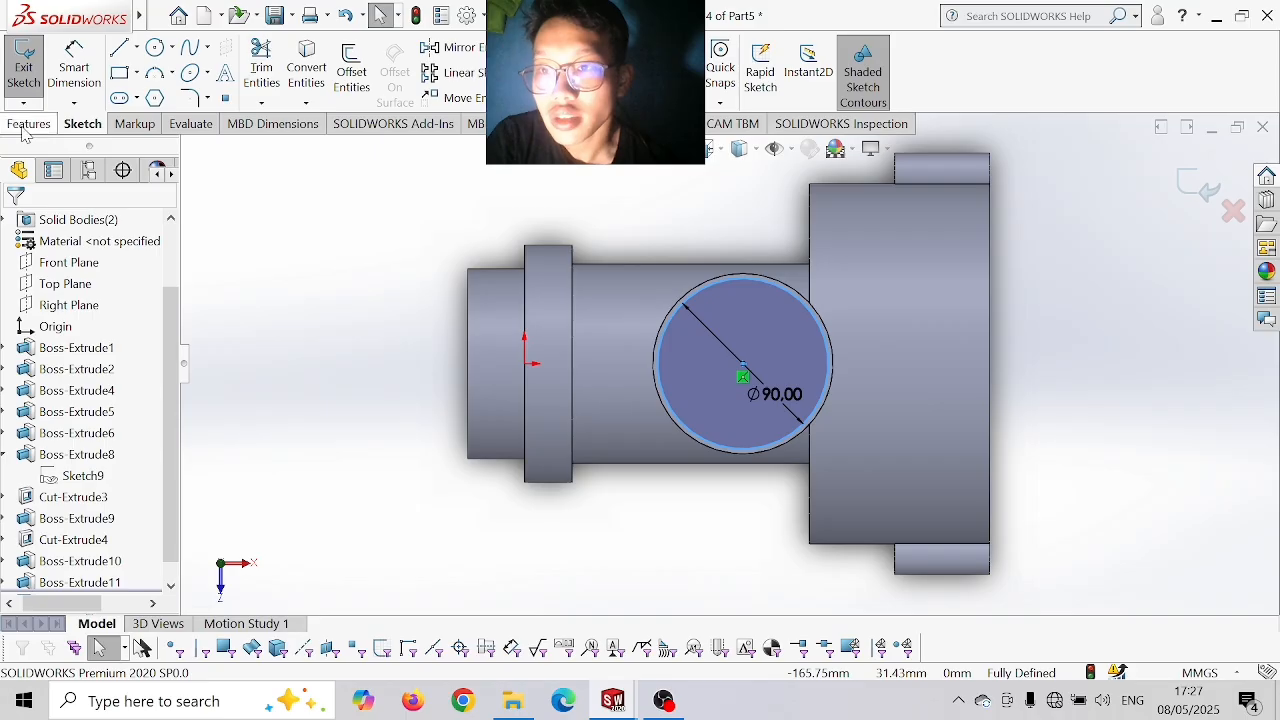
- Cut the 90 mm circle 120 mm deep down through the vertical boss to hollow it out
click(24, 66)
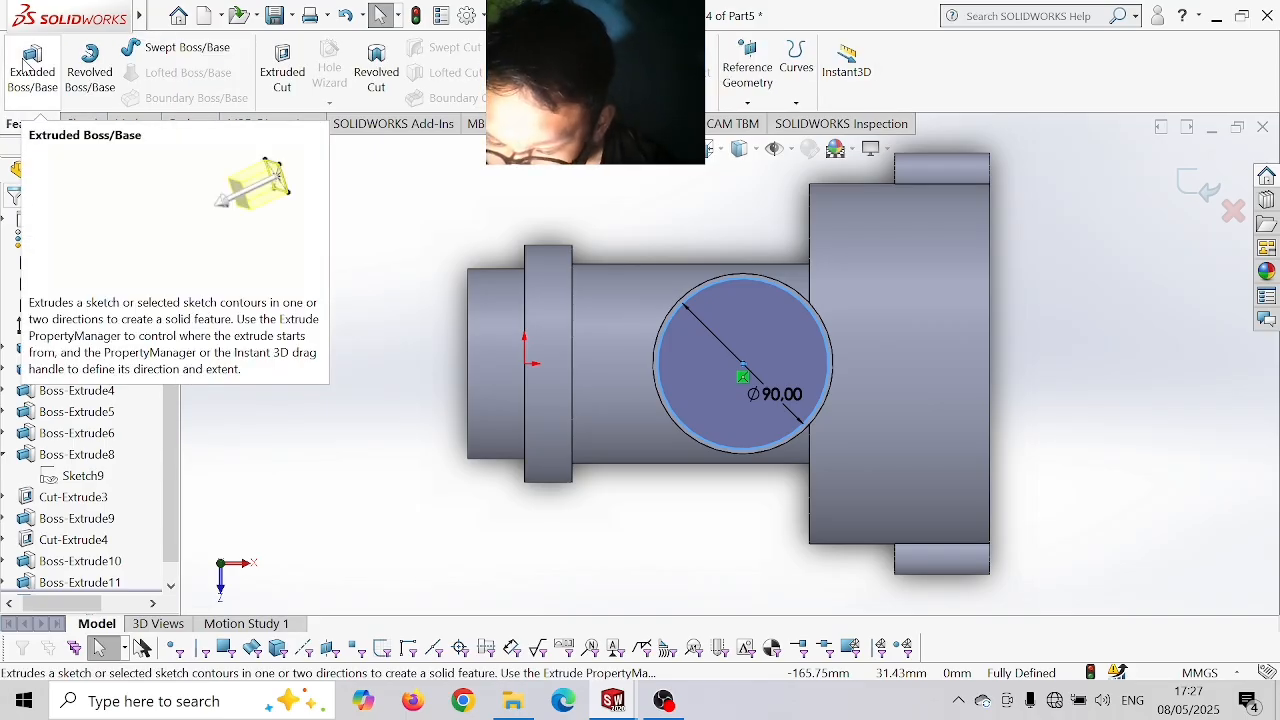
click(159, 16)
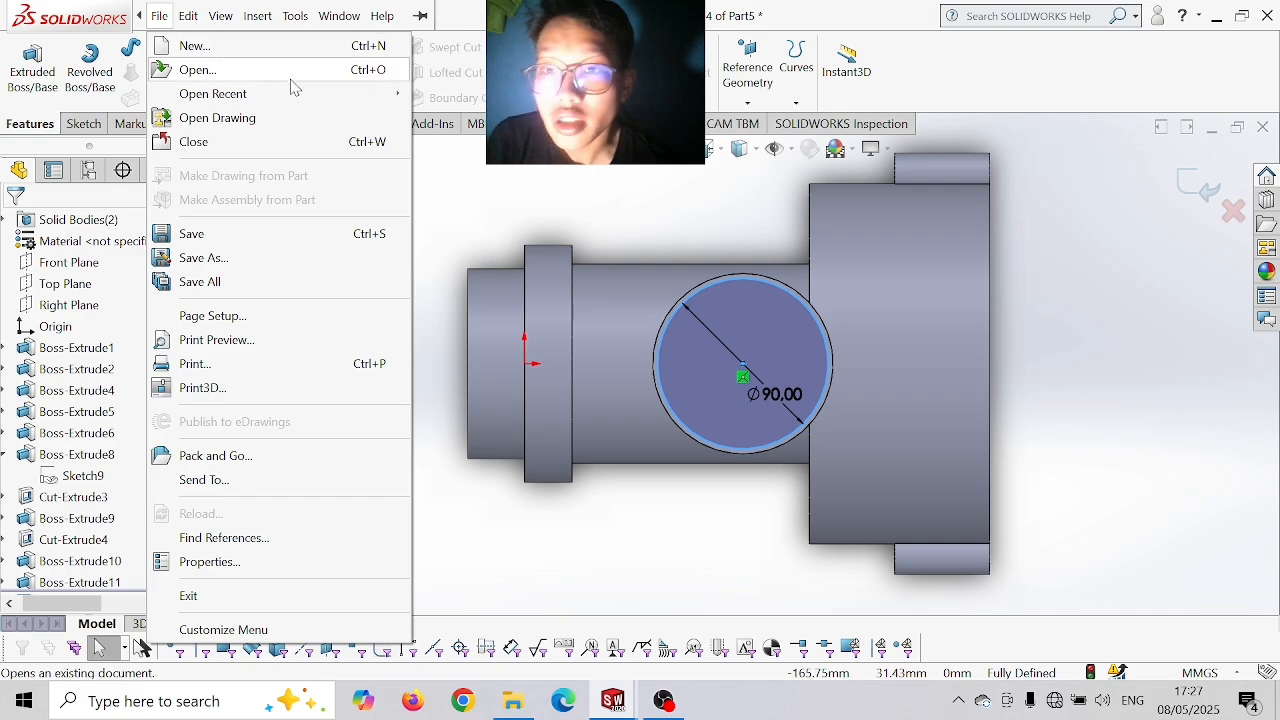
click(462, 190)
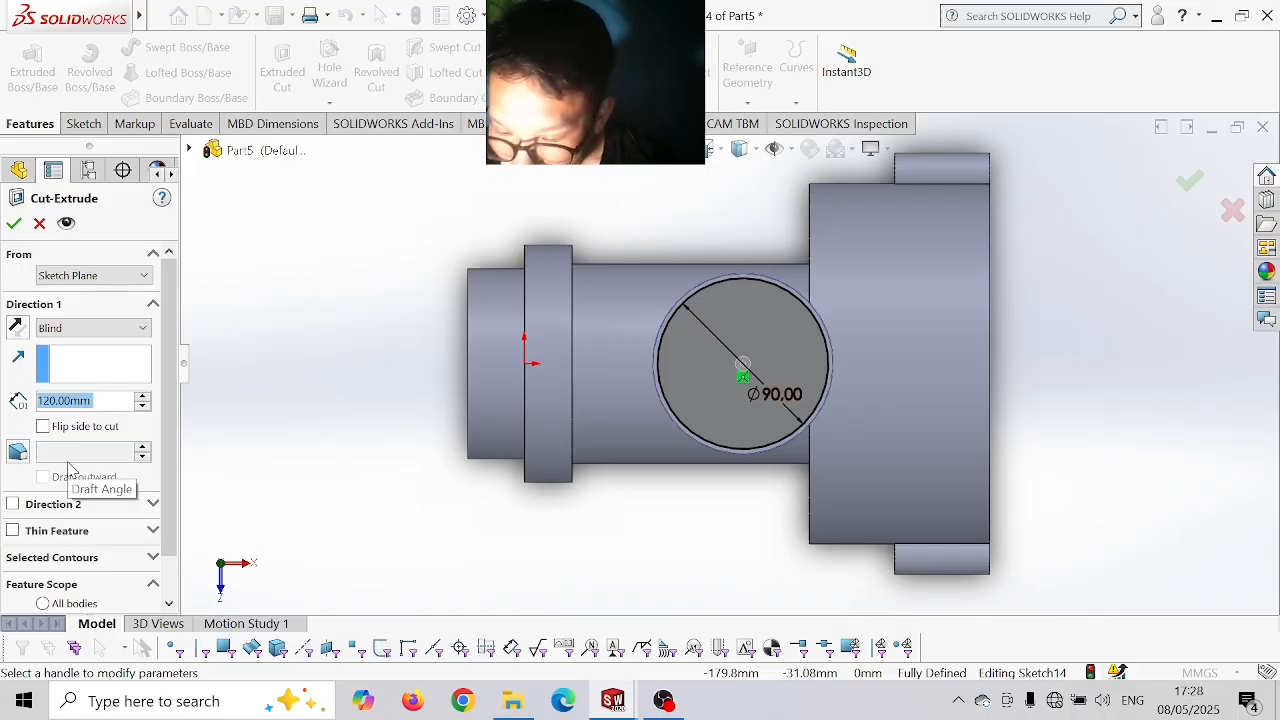
key(Return)
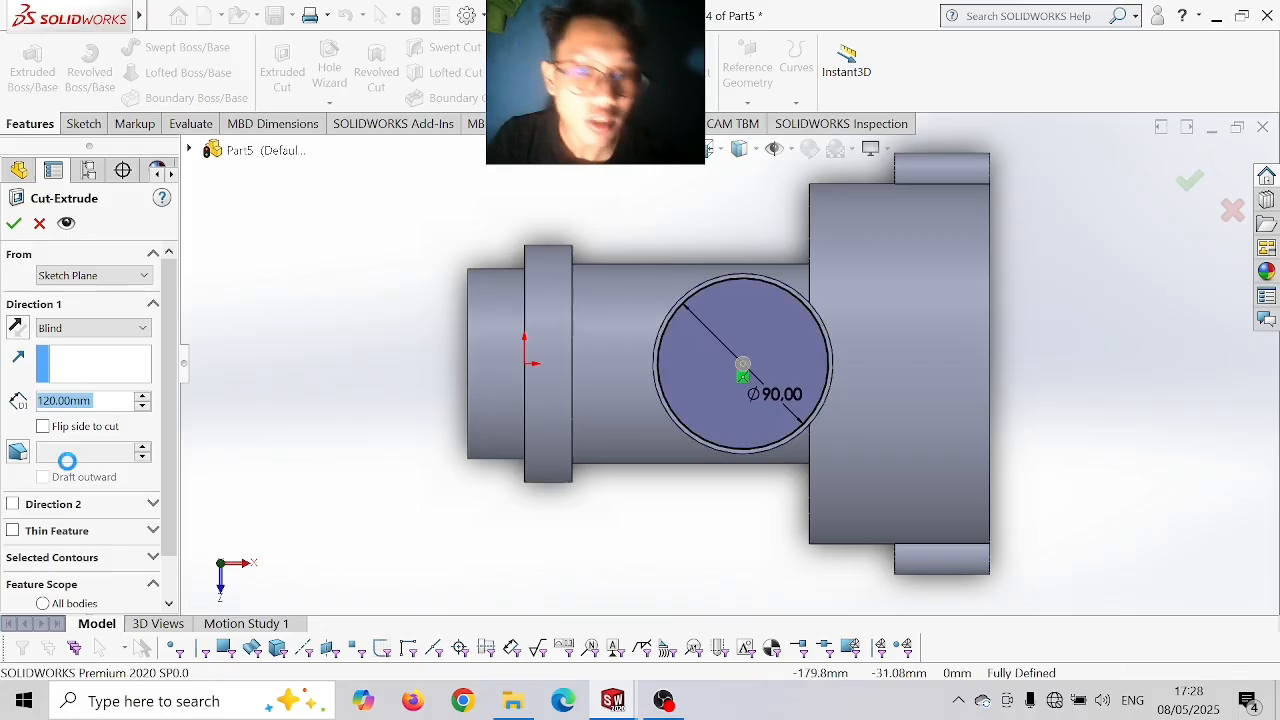
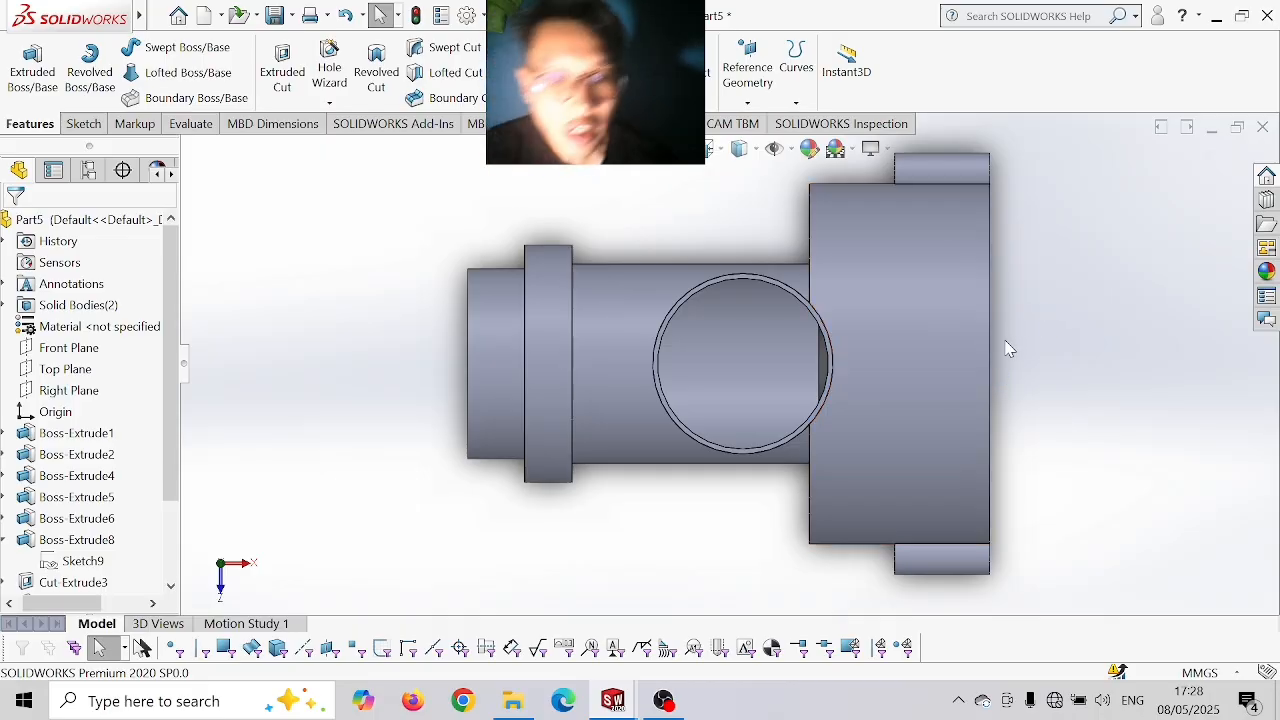
- Sketch a 100 mm diameter circle centred on the origin on the ring-shaped face inside the large cylinder
middle_drag(1010, 352, 870, 306)
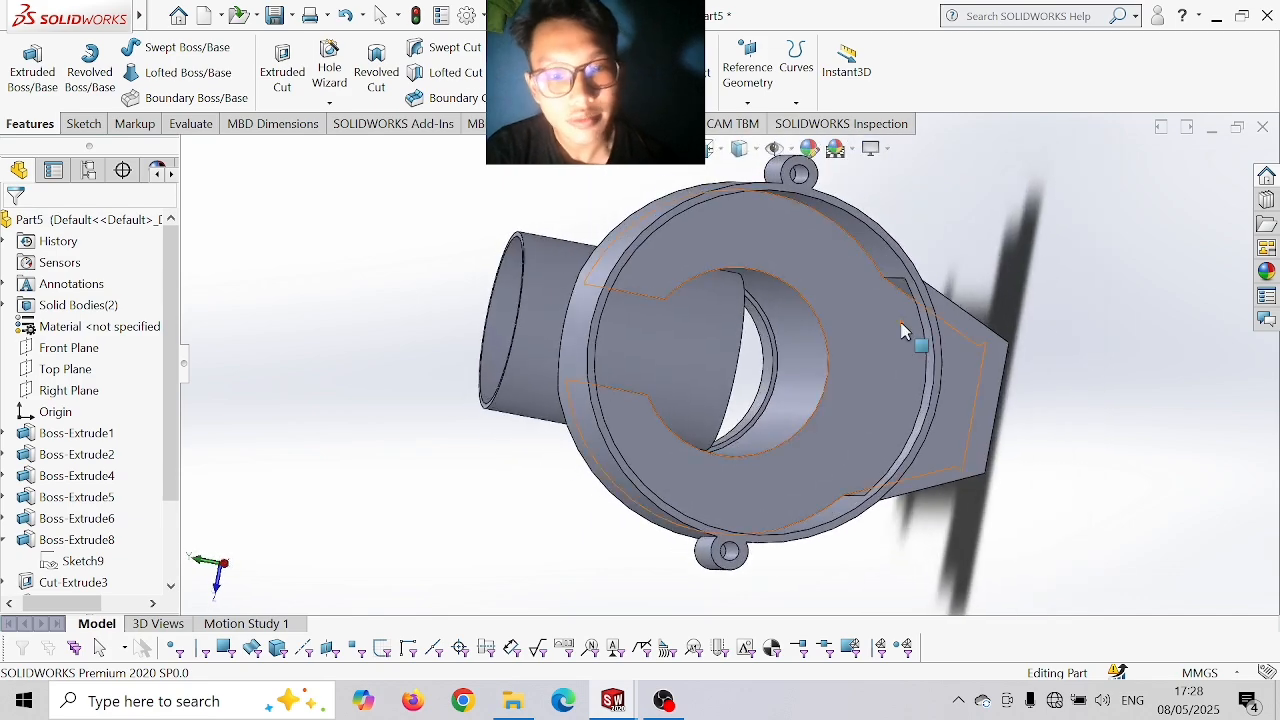
click(810, 278)
click(964, 231)
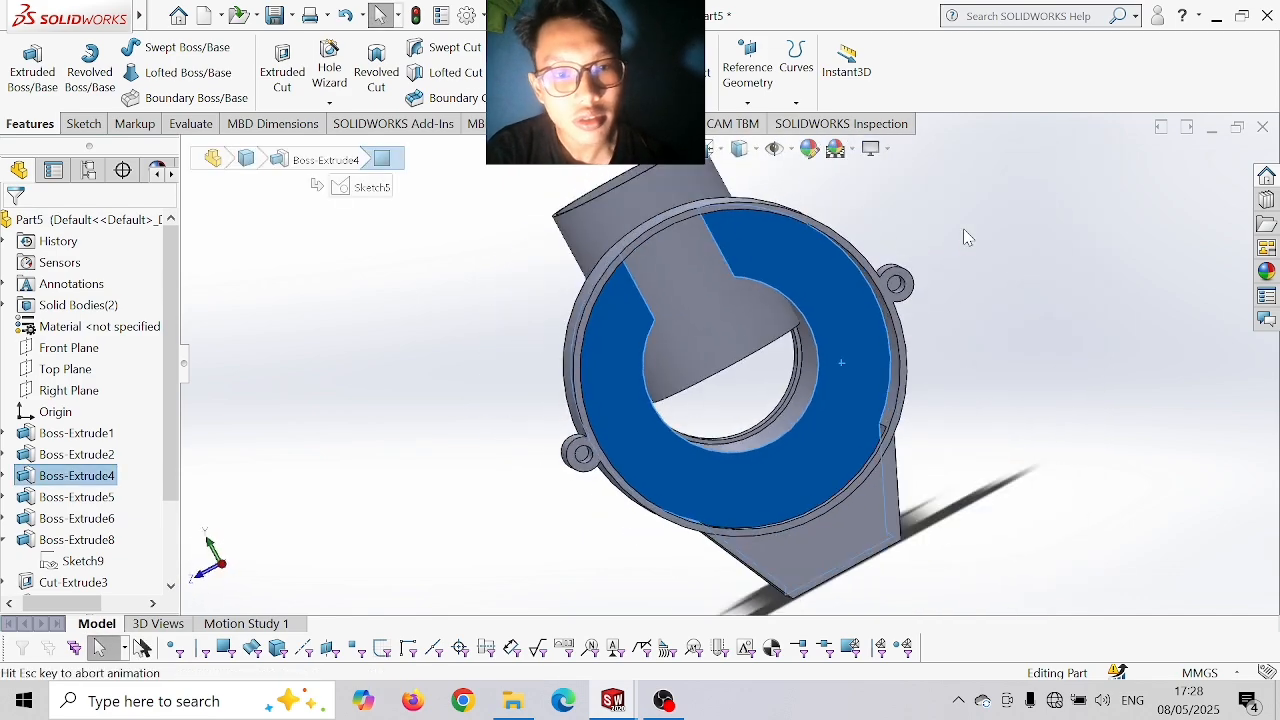
click(88, 126)
click(155, 48)
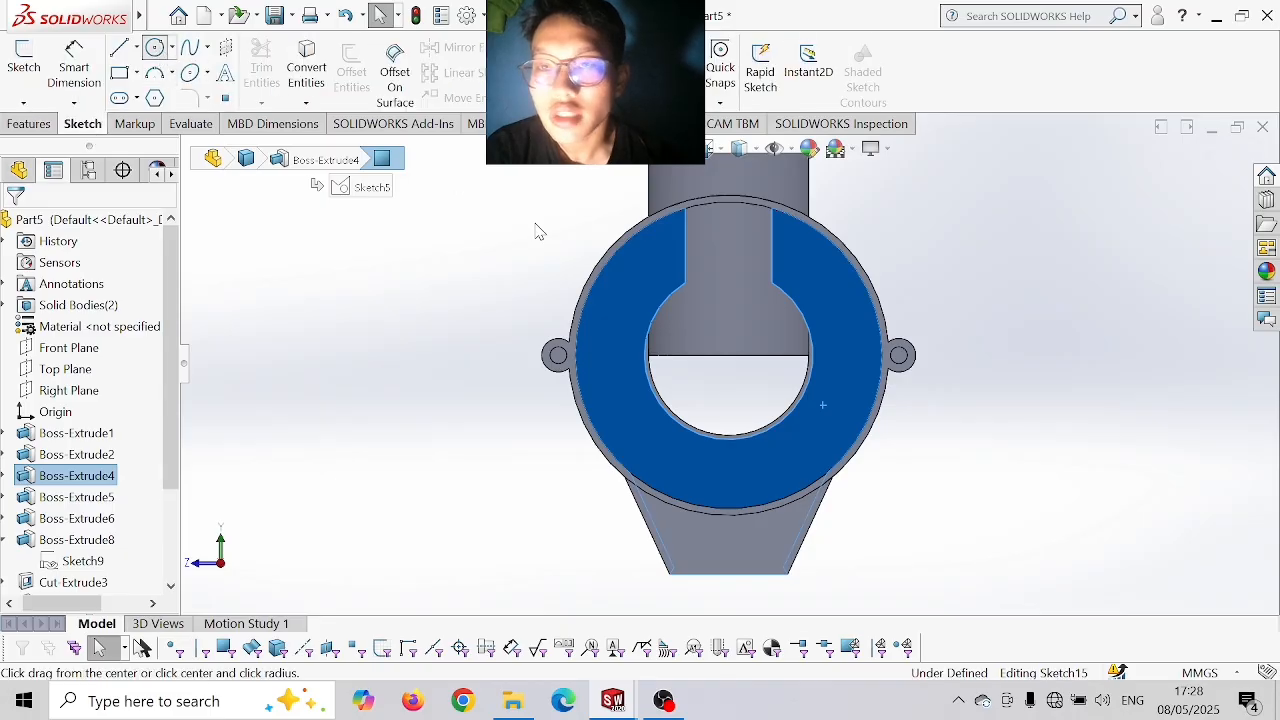
click(729, 355)
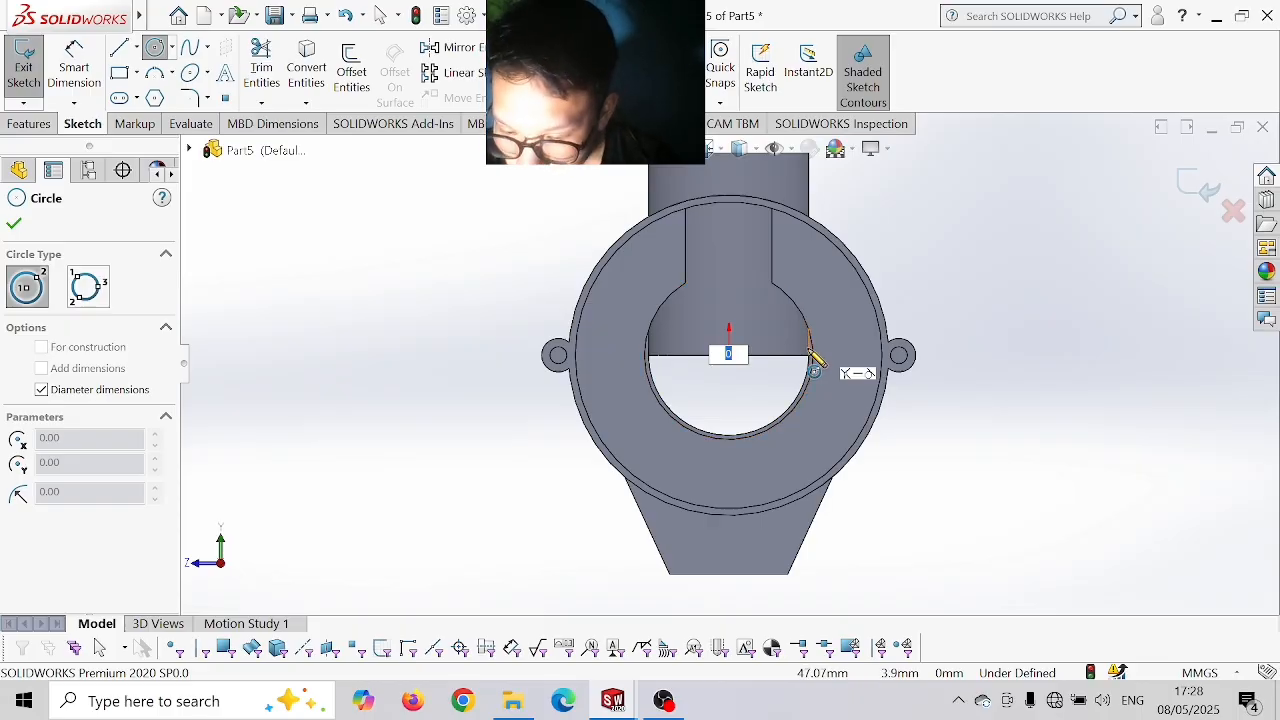
text(100)
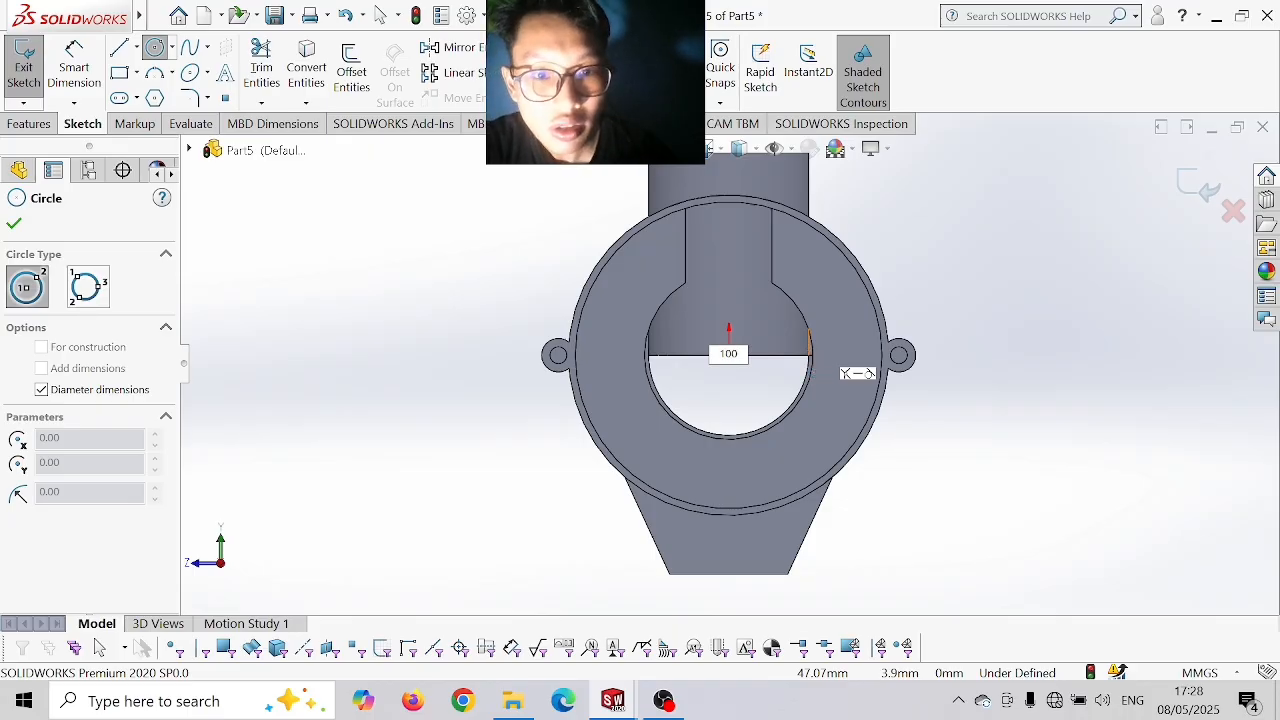
key(Return)
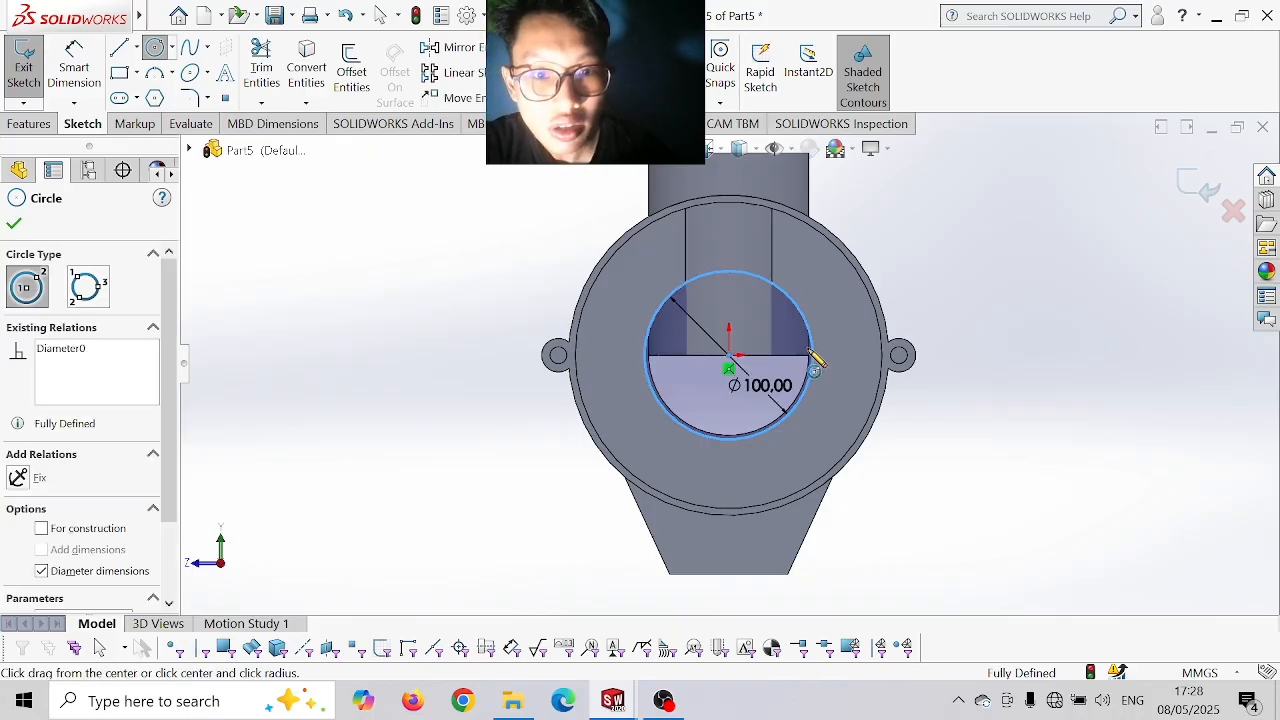
- Extrude-cut the 100 mm circle with a Mid Plane end condition and a depth of 200 mm
click(28, 123)
click(20, 78)
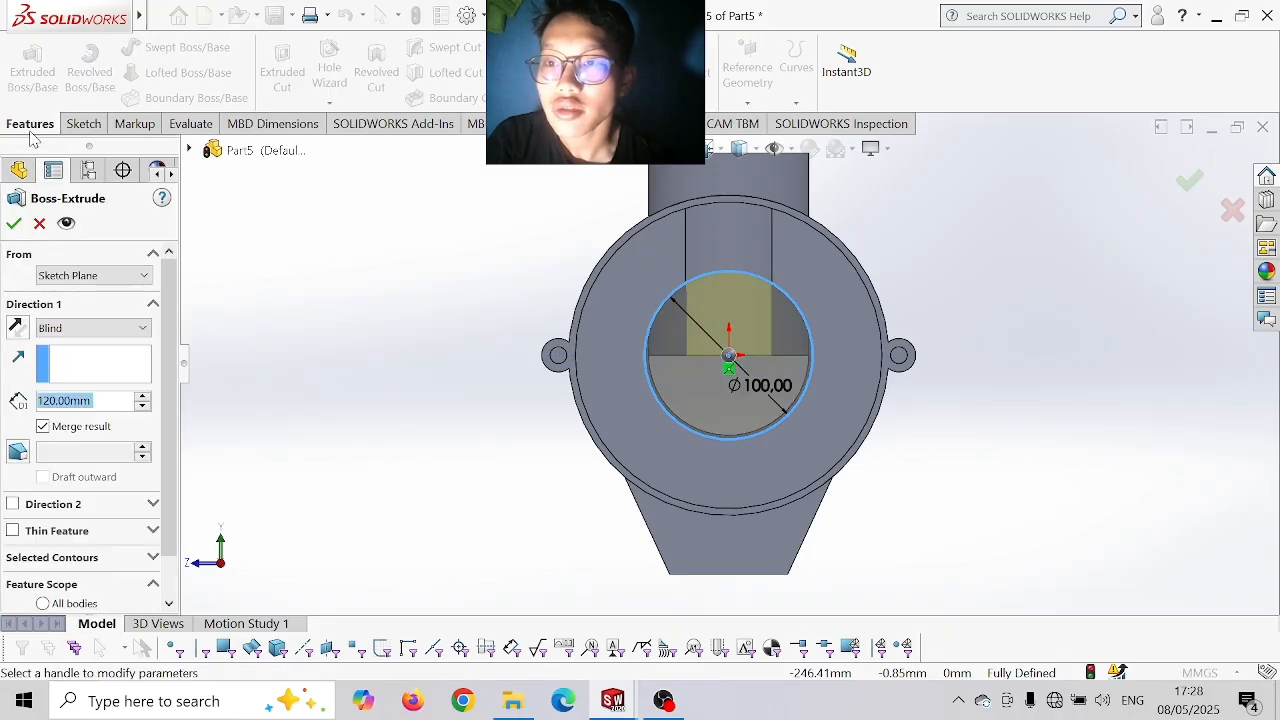
click(39, 226)
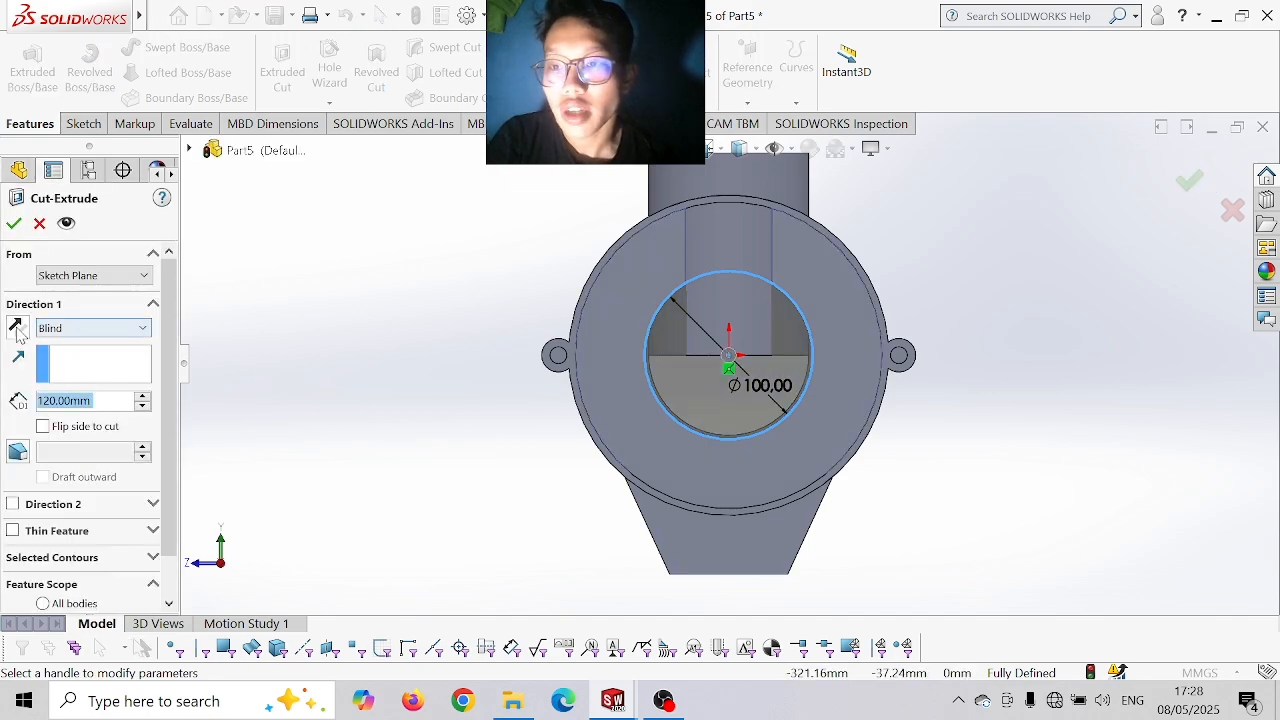
click(100, 332)
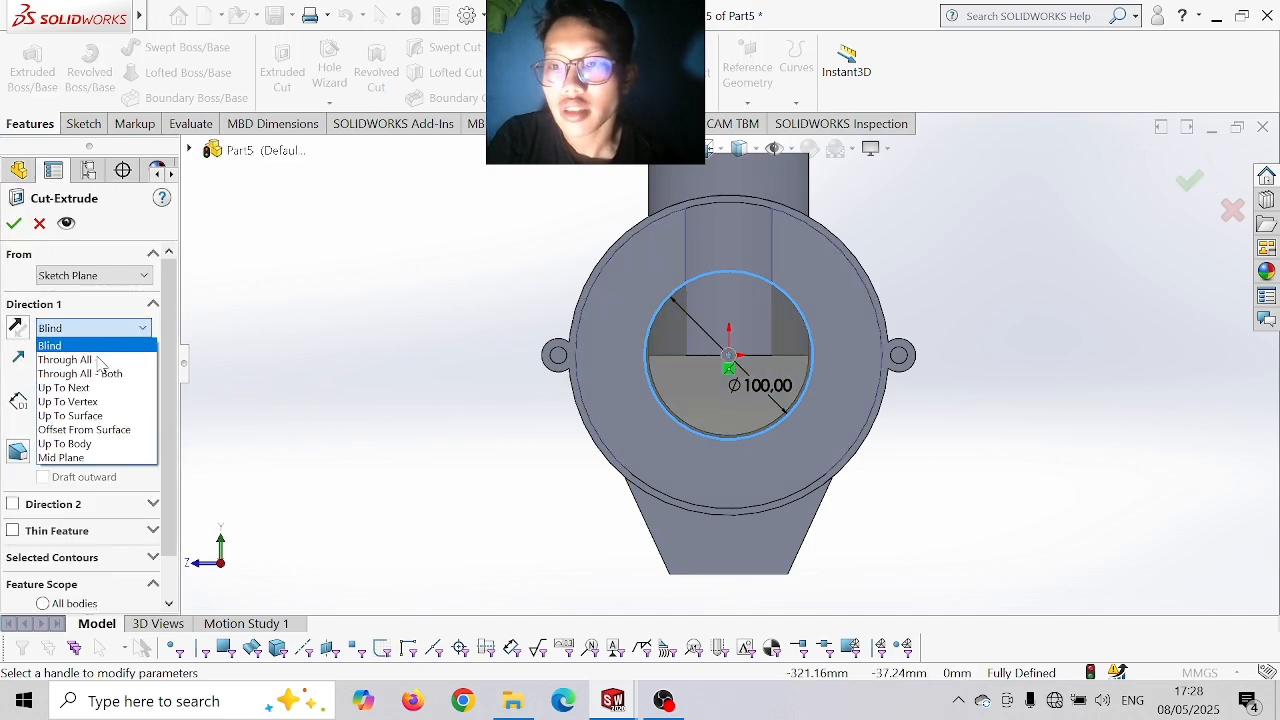
click(76, 452)
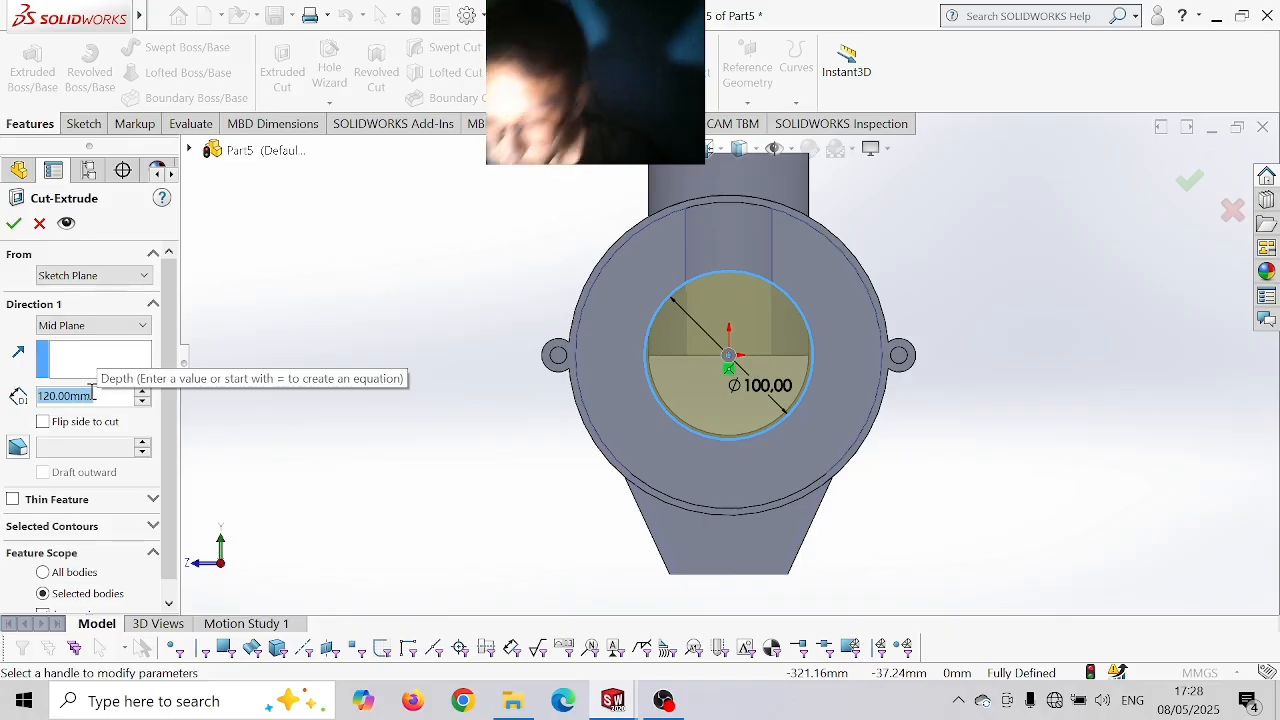
text(2)
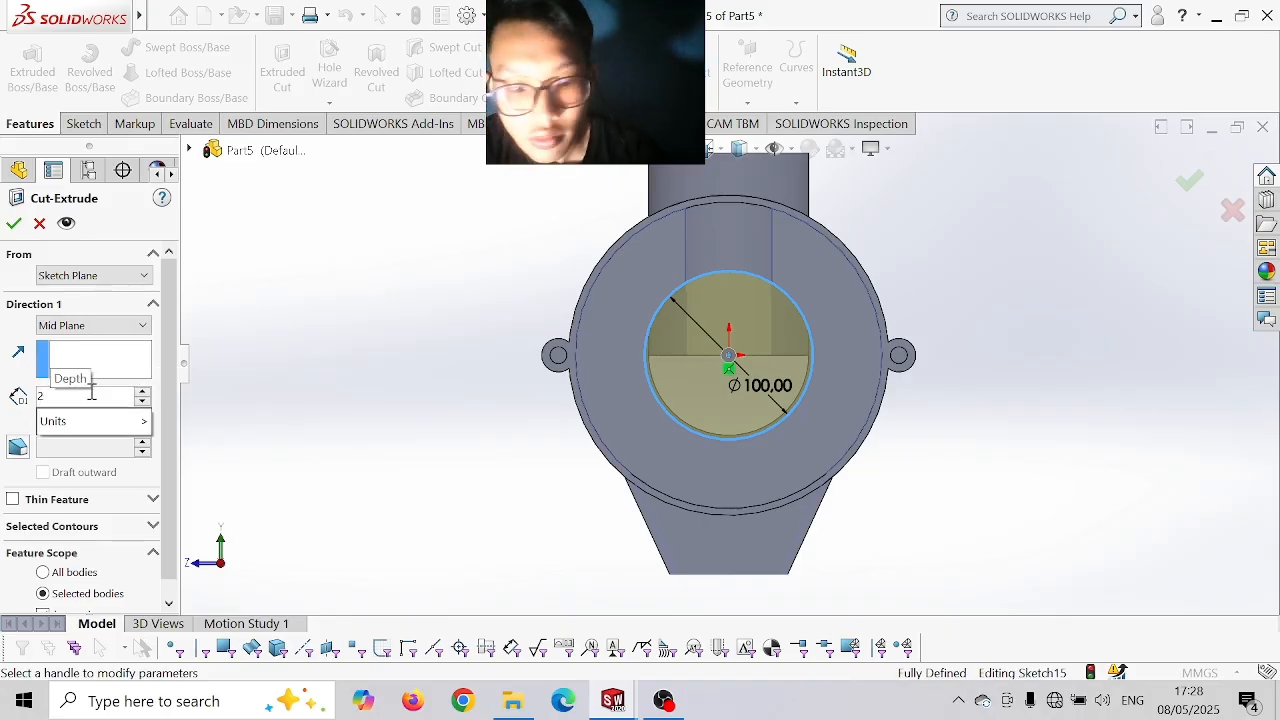
text(00)
key(Return)
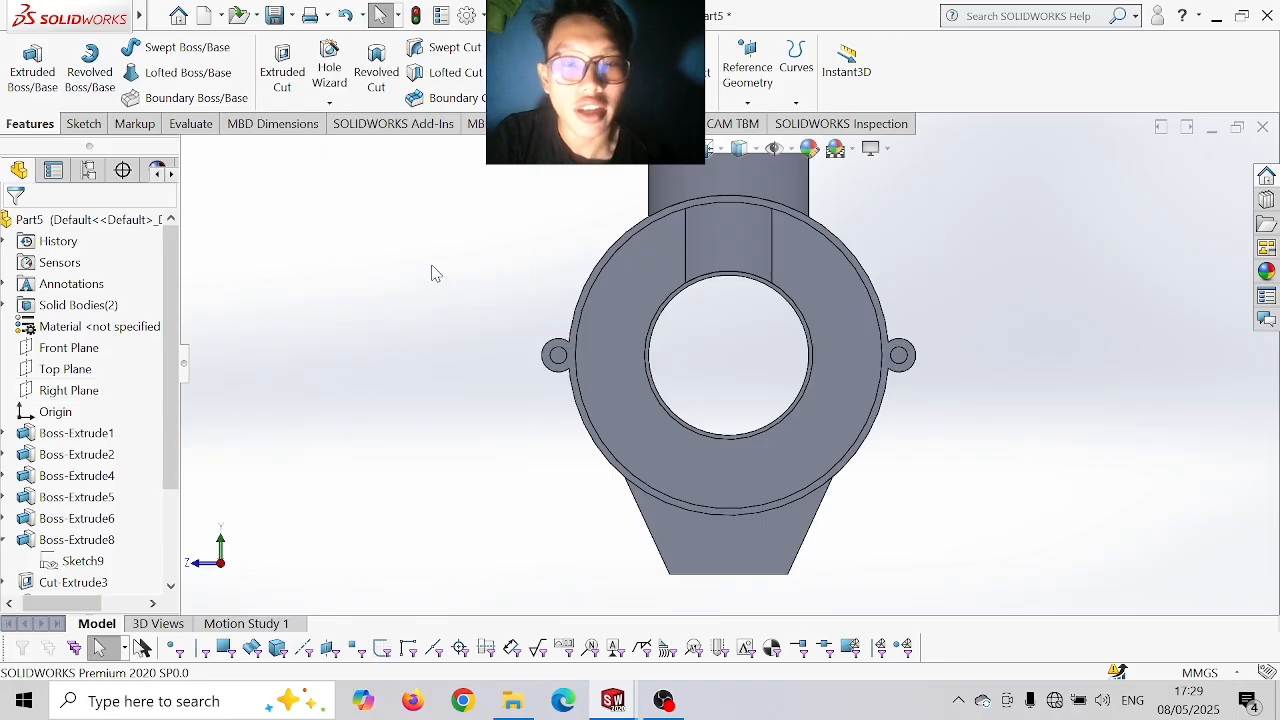
- Sketch a 95 mm diameter circle on the vertical branch pipe's top rim, concentric with the pipe
middle_drag(432, 273, 534, 469)
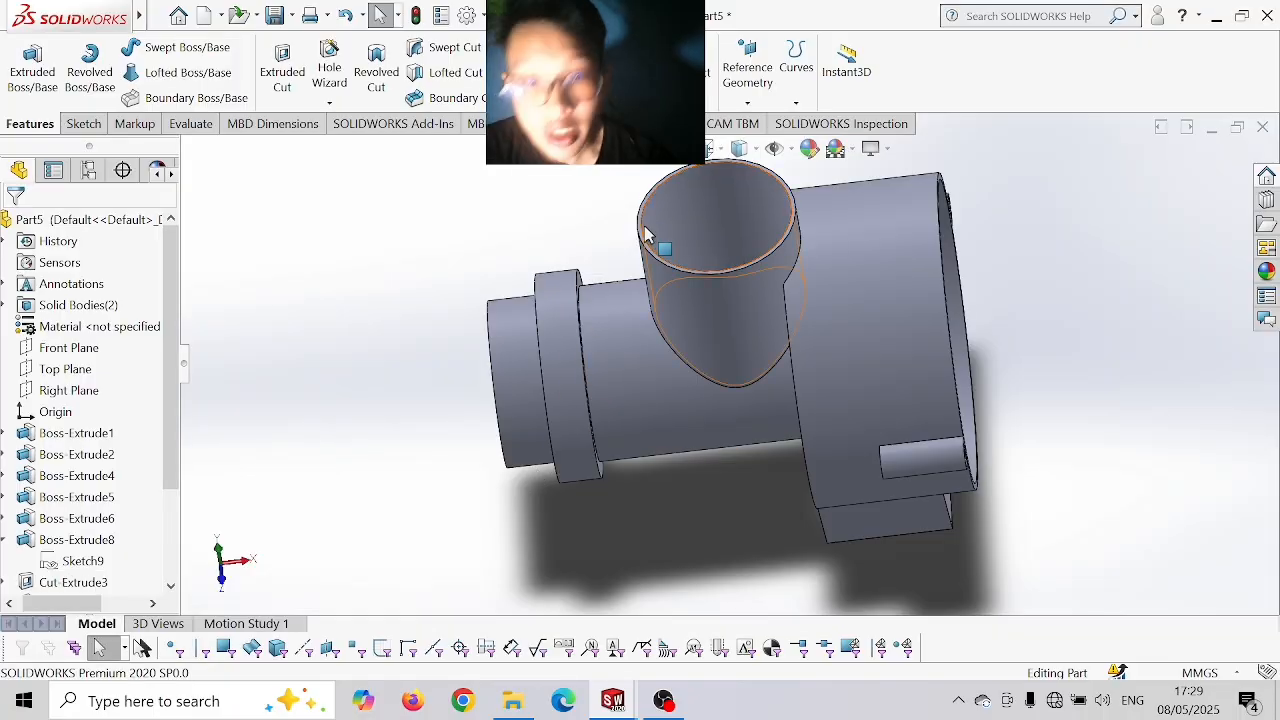
scroll(641, 228, down, 2)
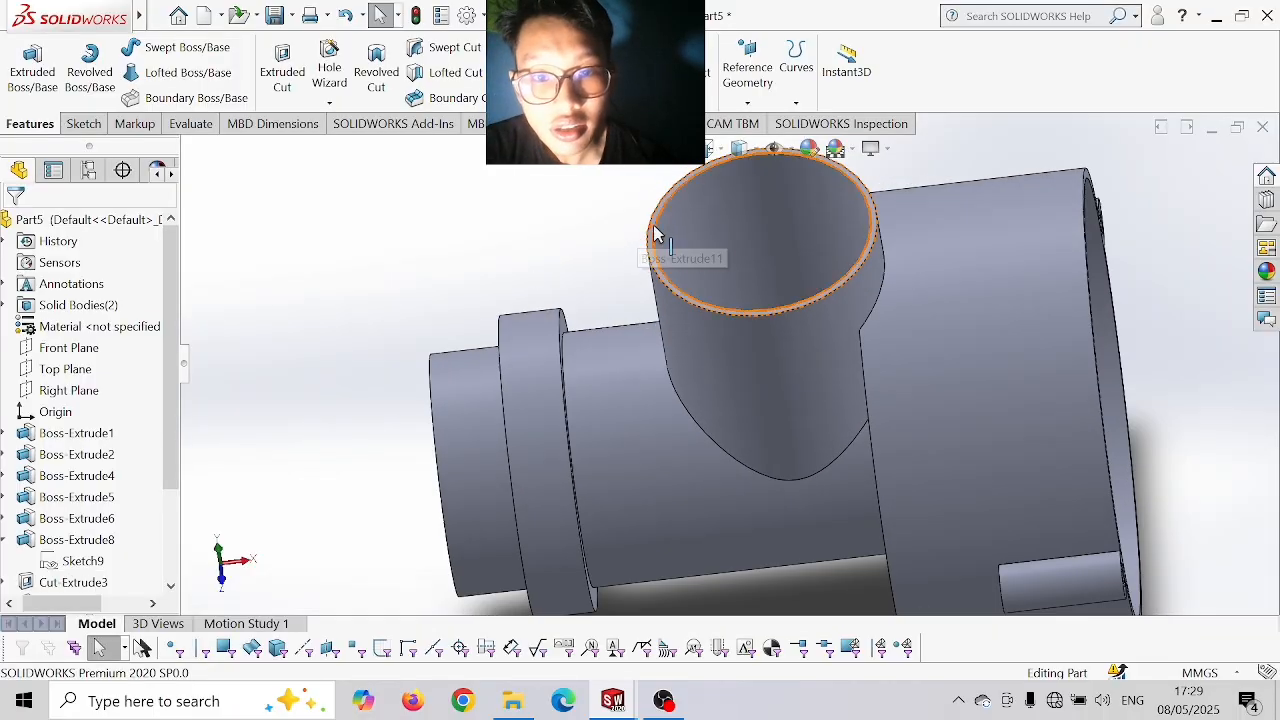
click(650, 244)
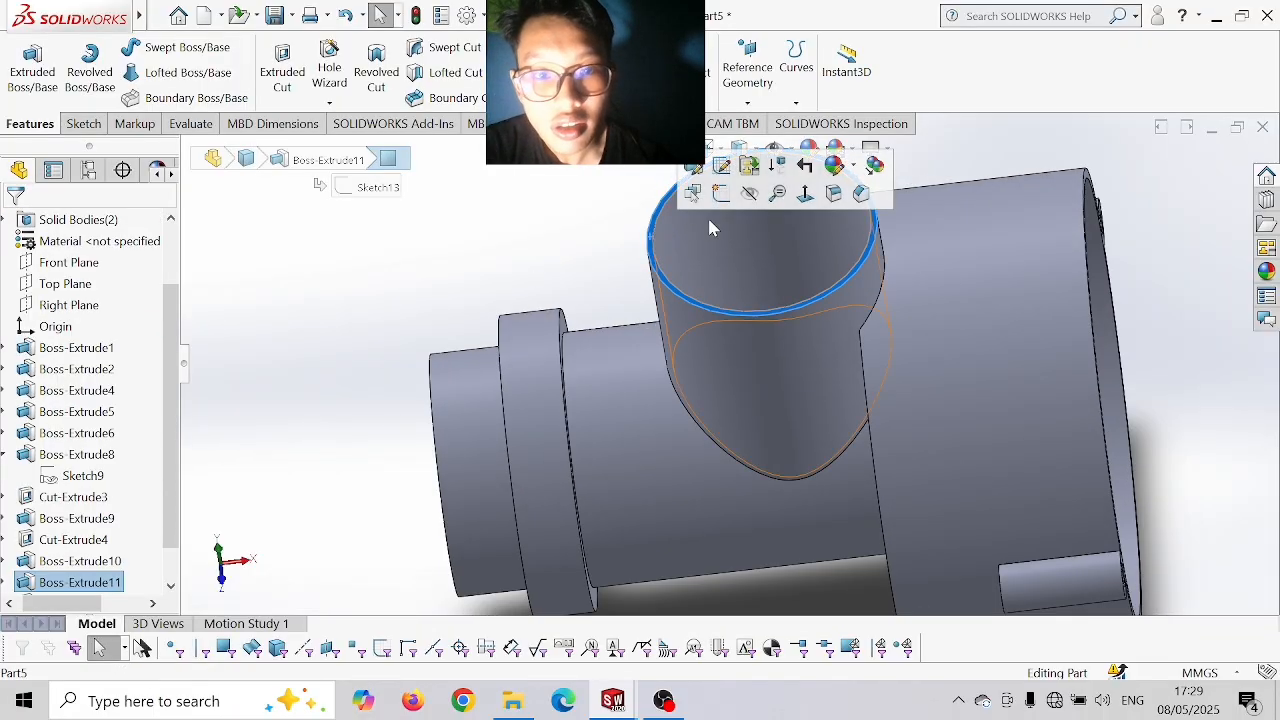
click(807, 195)
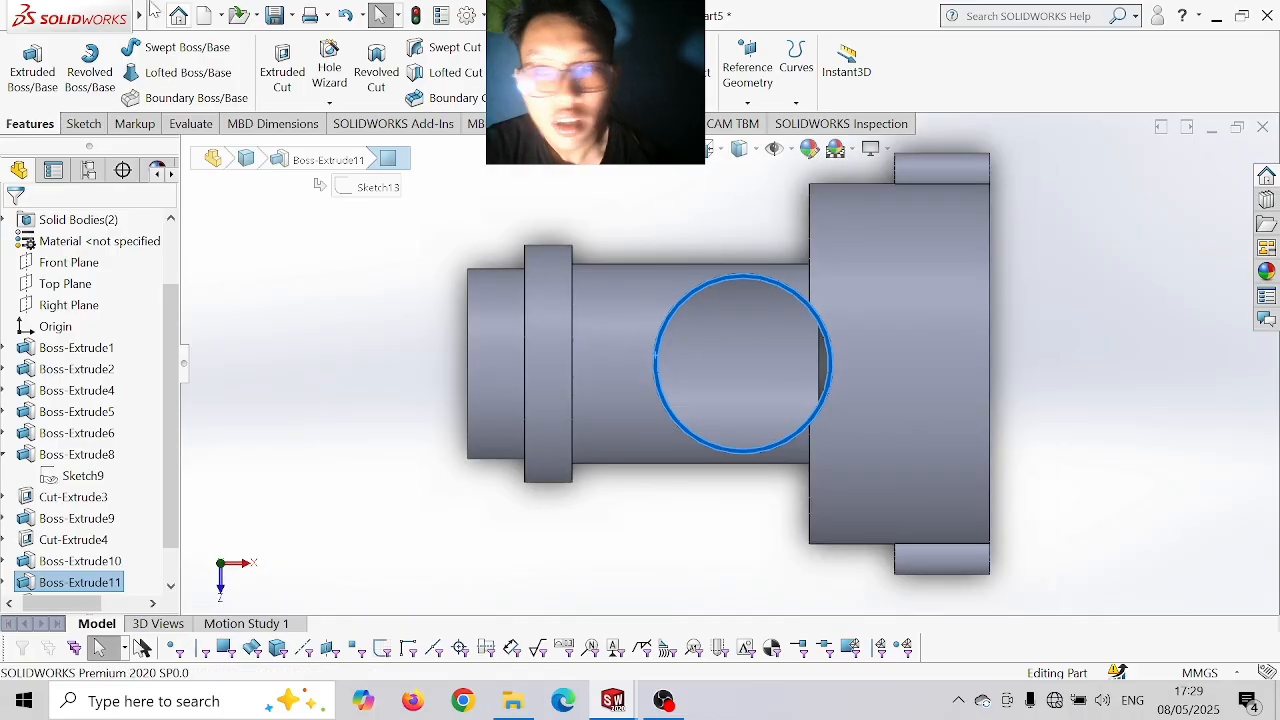
click(86, 124)
click(163, 47)
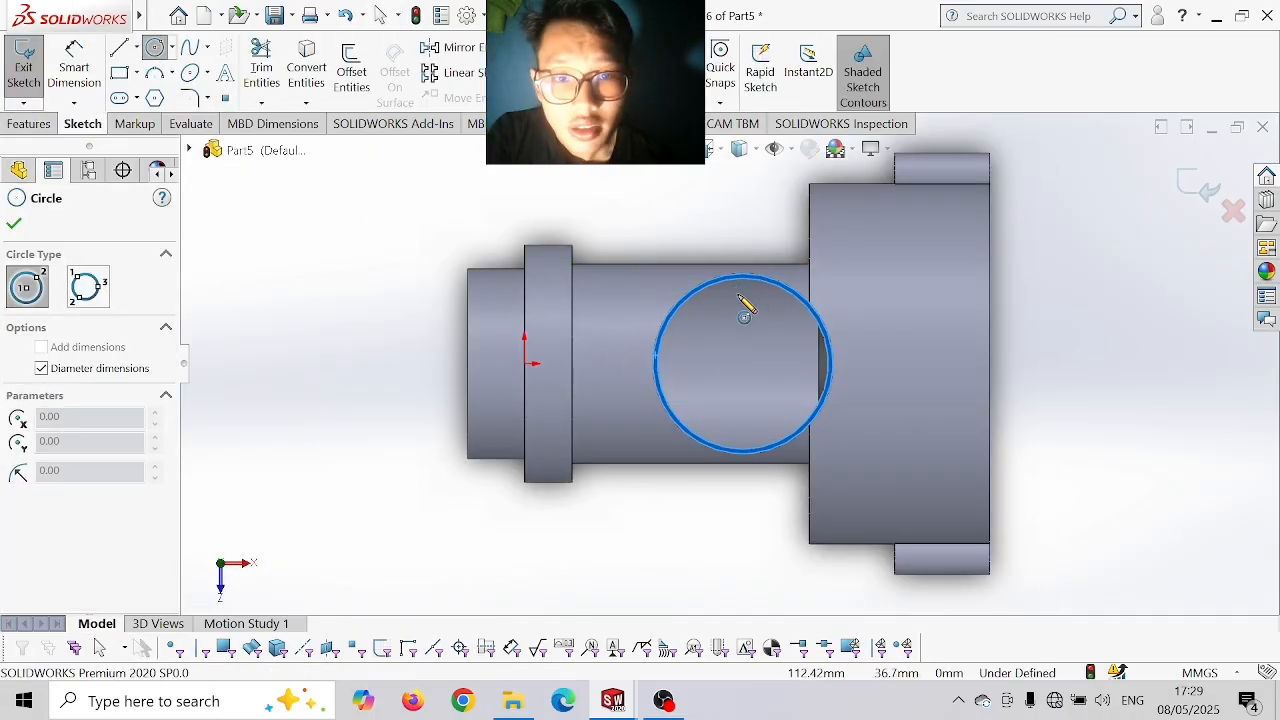
click(742, 364)
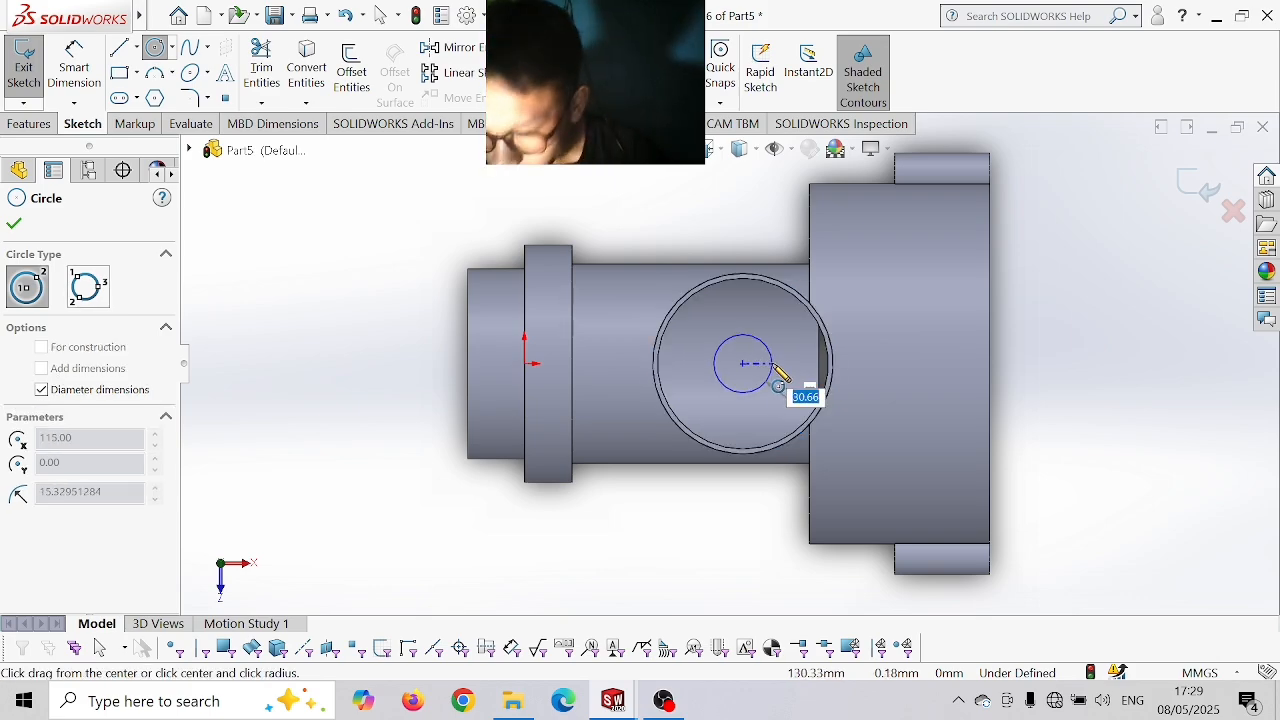
text(9)
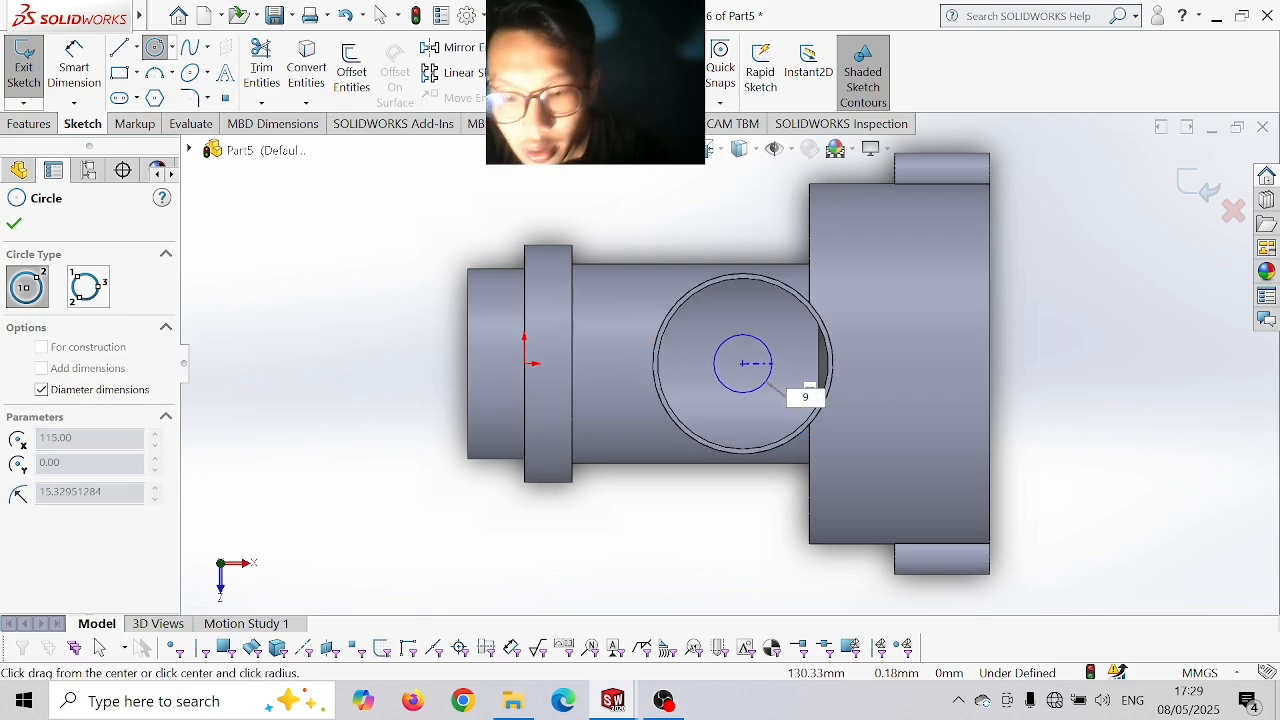
text(5)
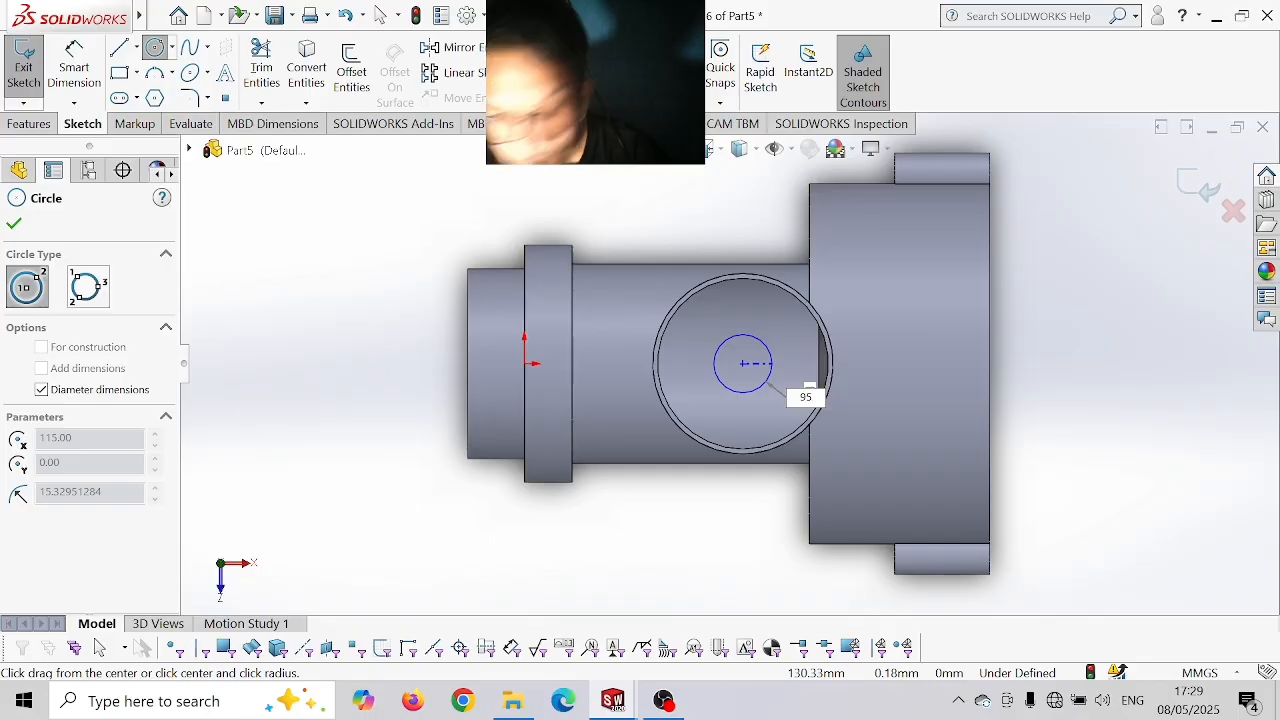
key(Return)
key(Escape)
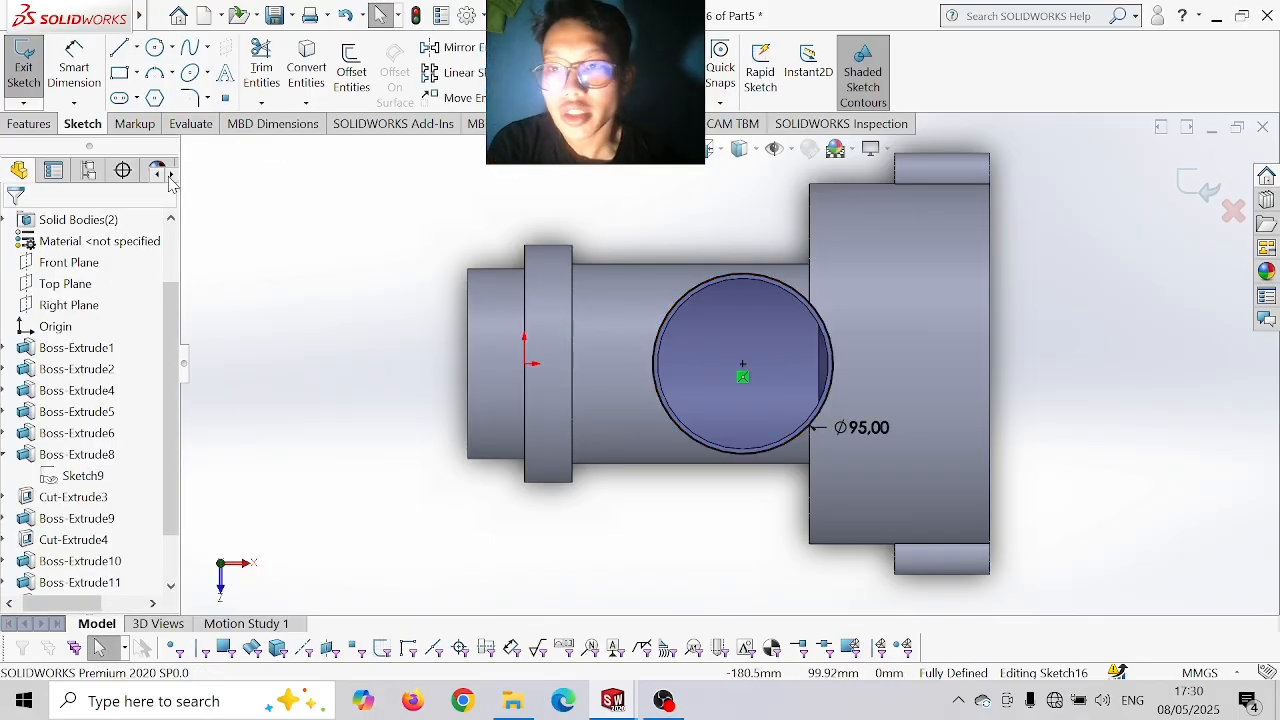
- Extrude the 95 mm circle 150 mm upward with a 35° outward draft to form a funnel-shaped boss
click(29, 124)
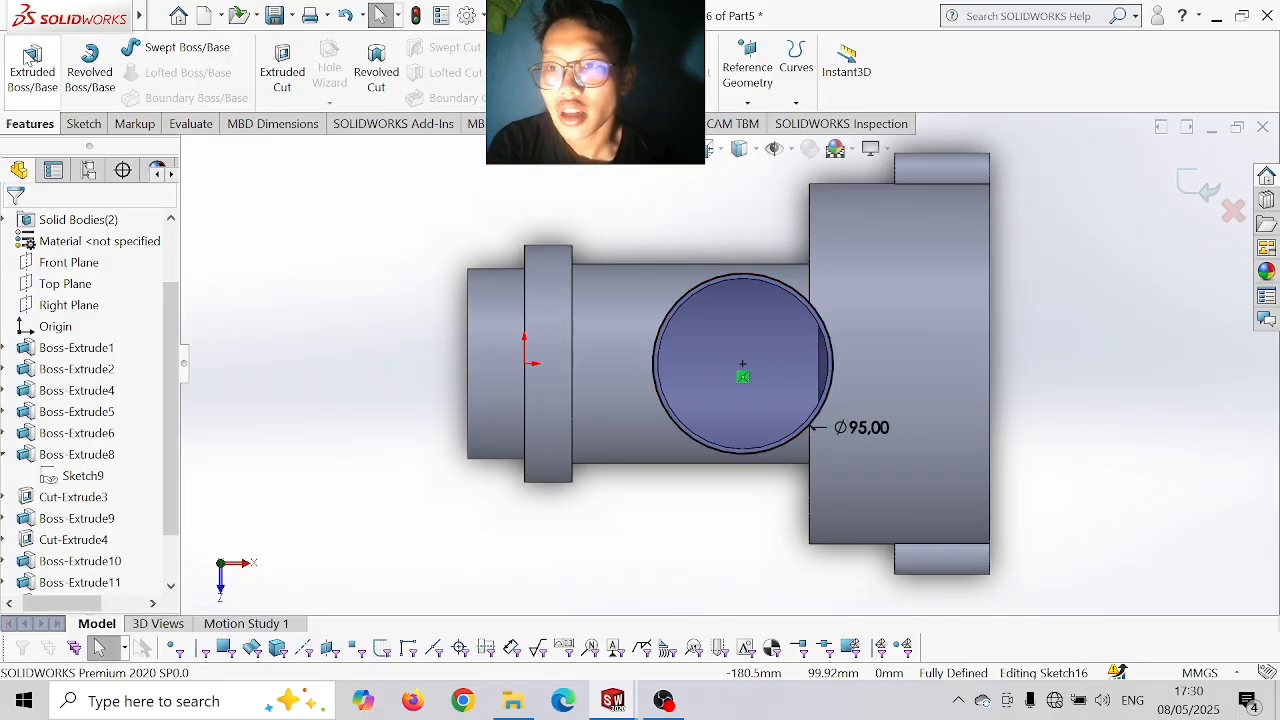
click(32, 68)
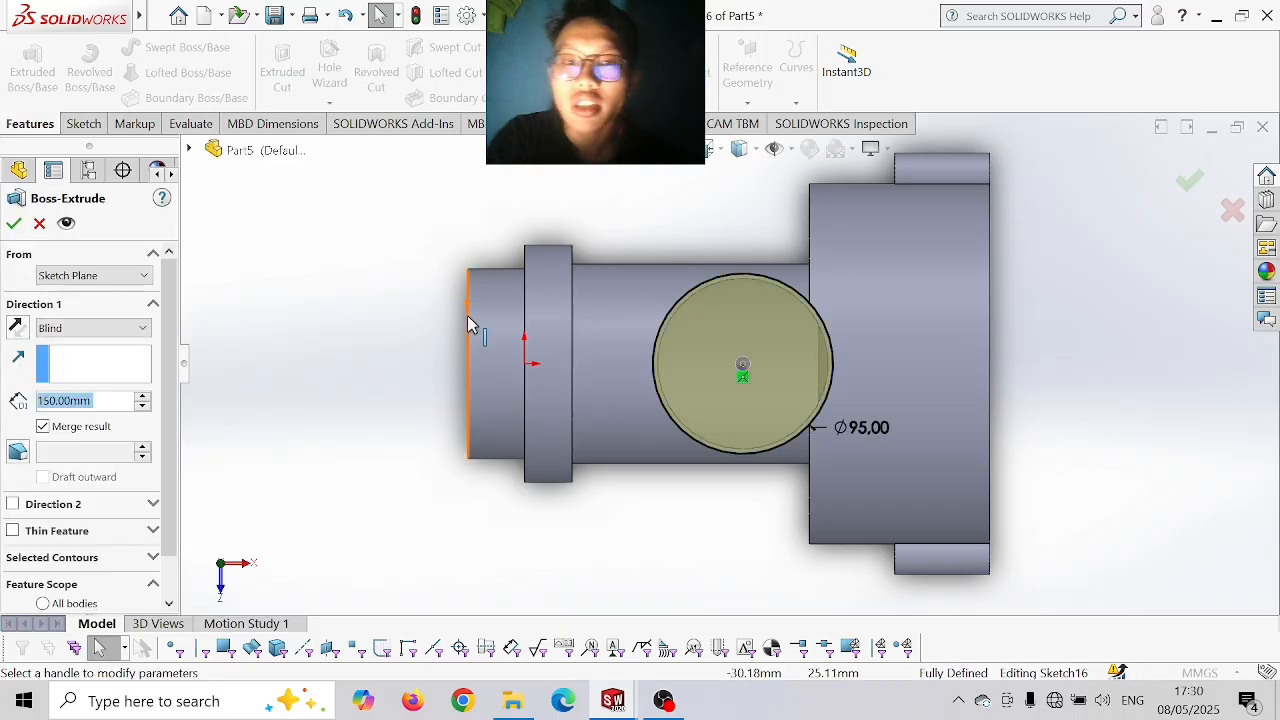
click(18, 453)
click(44, 479)
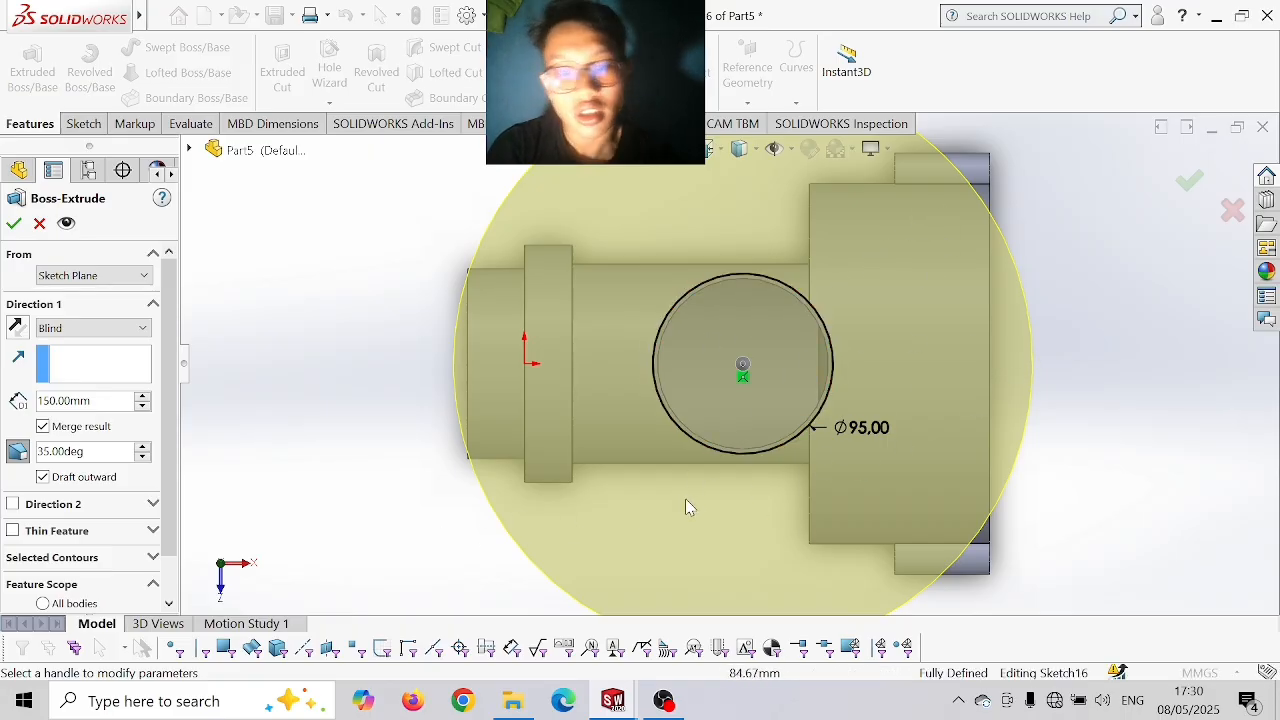
key(Return)
key(Return)
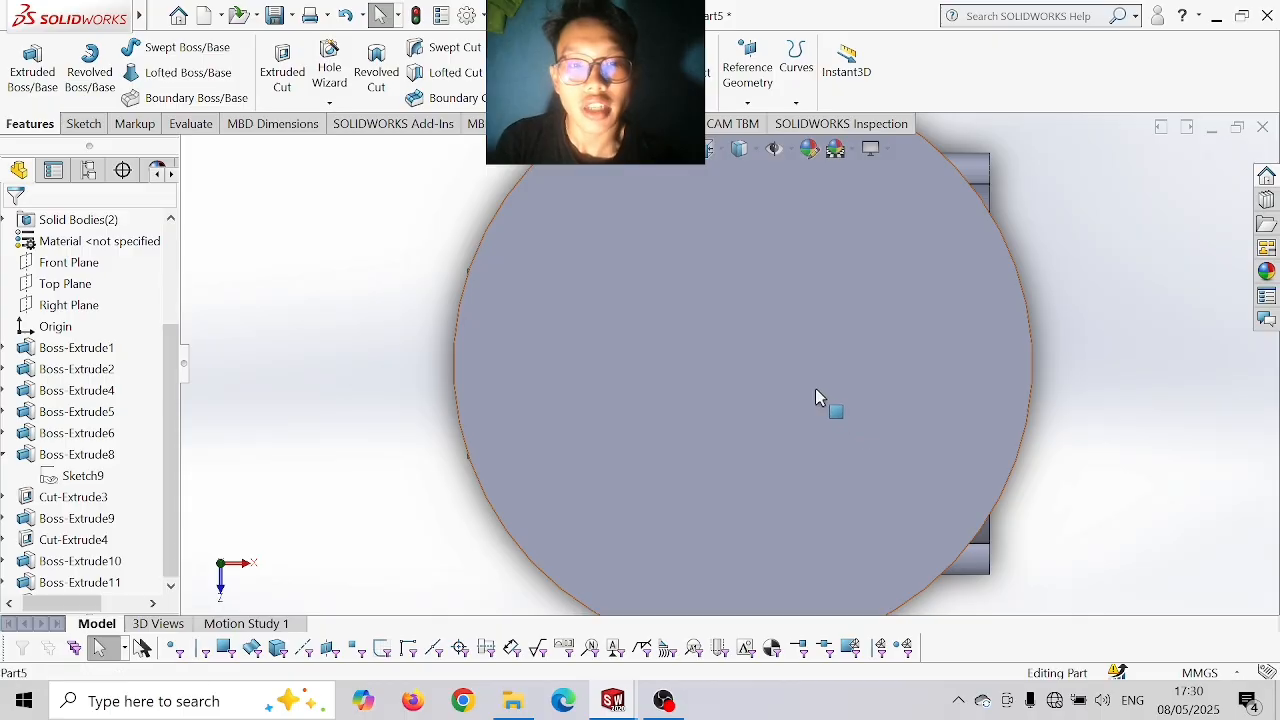
- Sketch a 300 mm diameter circle on the conical boss's top face, concentric with its edge
click(815, 388)
click(958, 352)
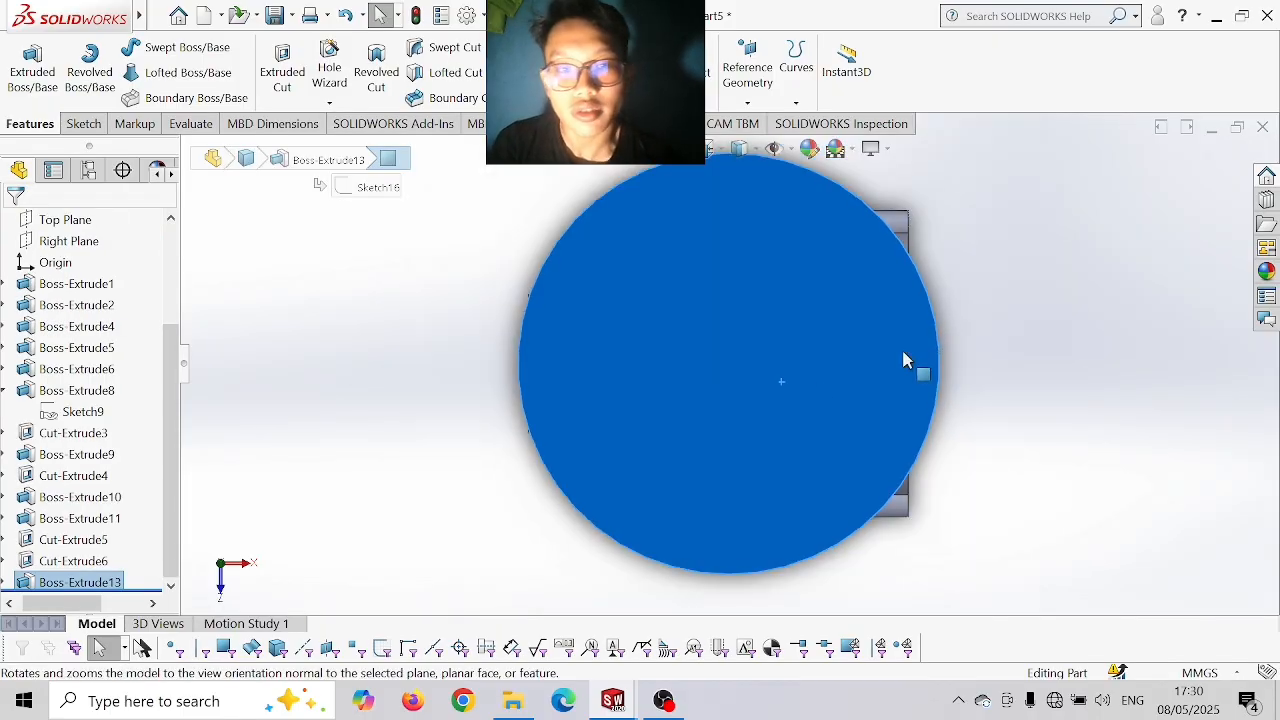
click(100, 123)
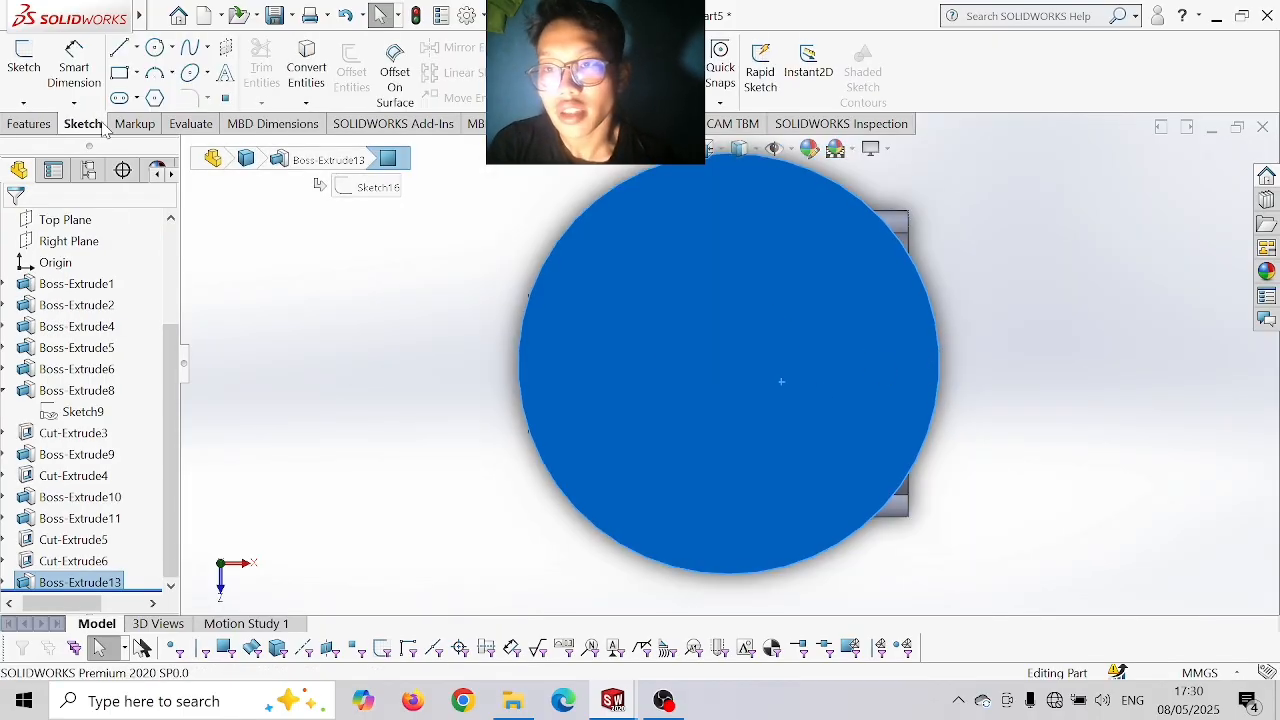
click(155, 47)
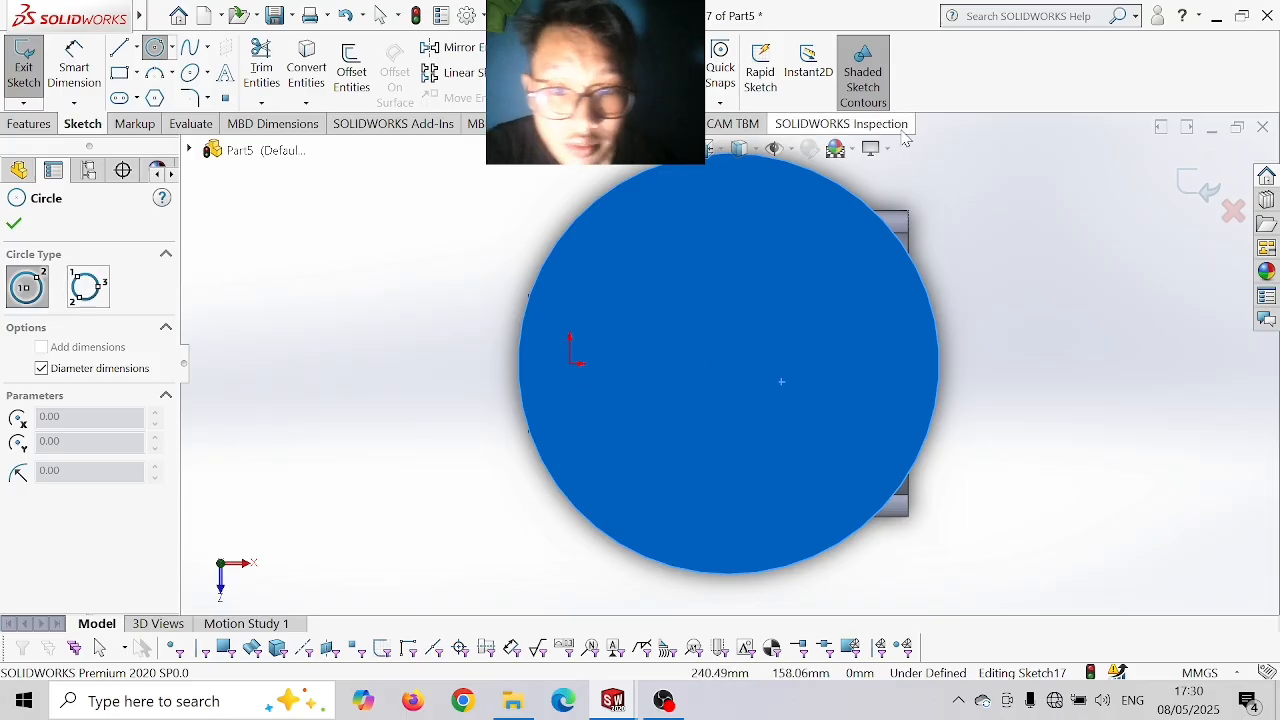
click(729, 363)
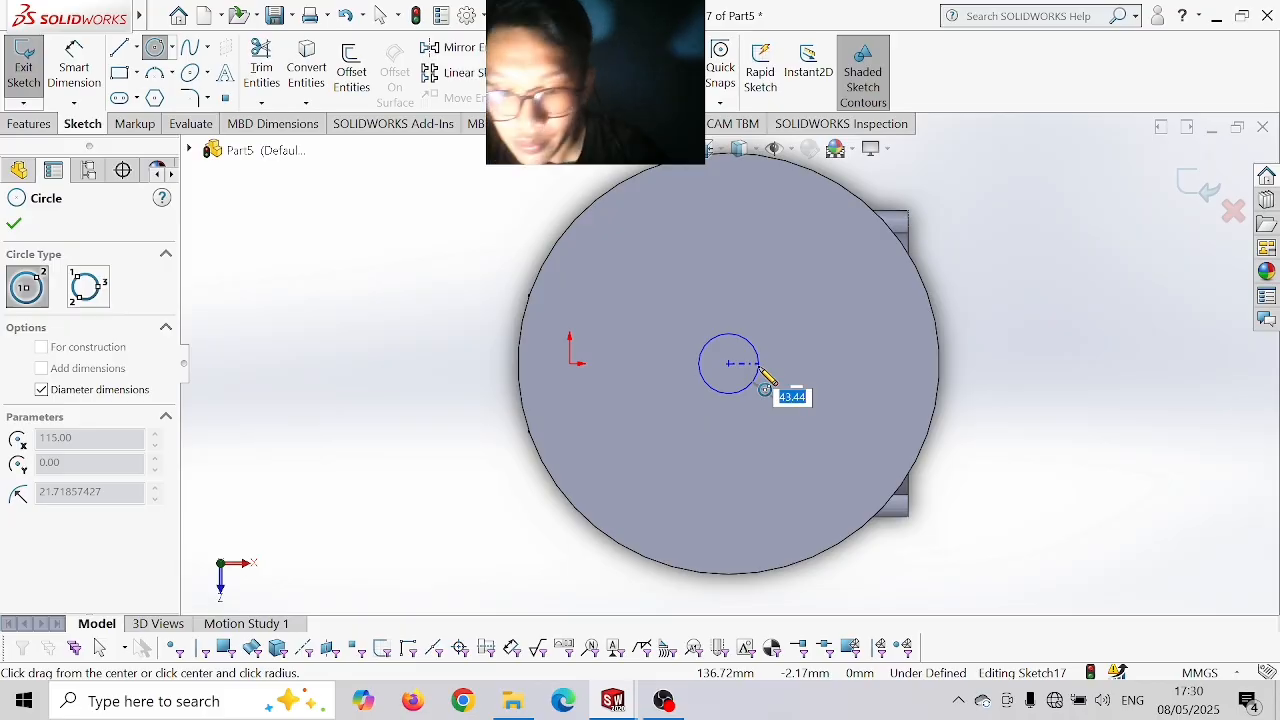
text(300)
key(Return)
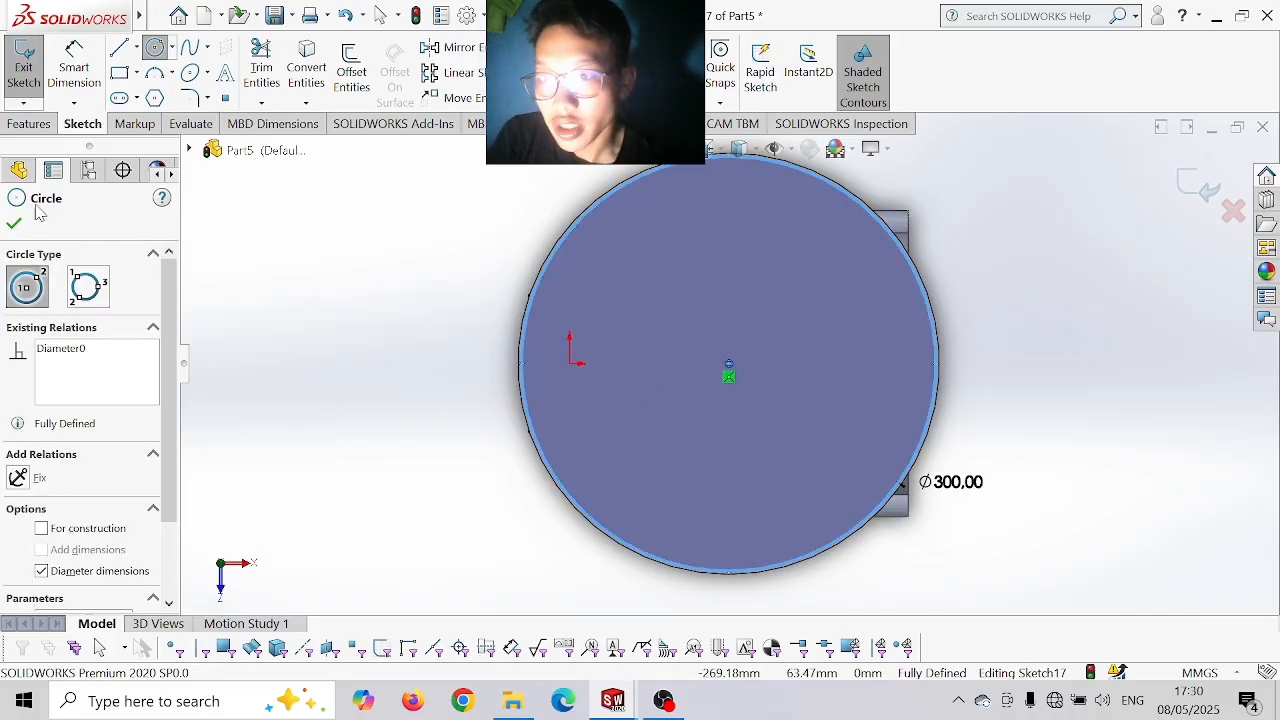
- Extrude-cut the 300 mm circle 150 mm deep with a 35° inward draft to hollow out the conical funnel
click(13, 228)
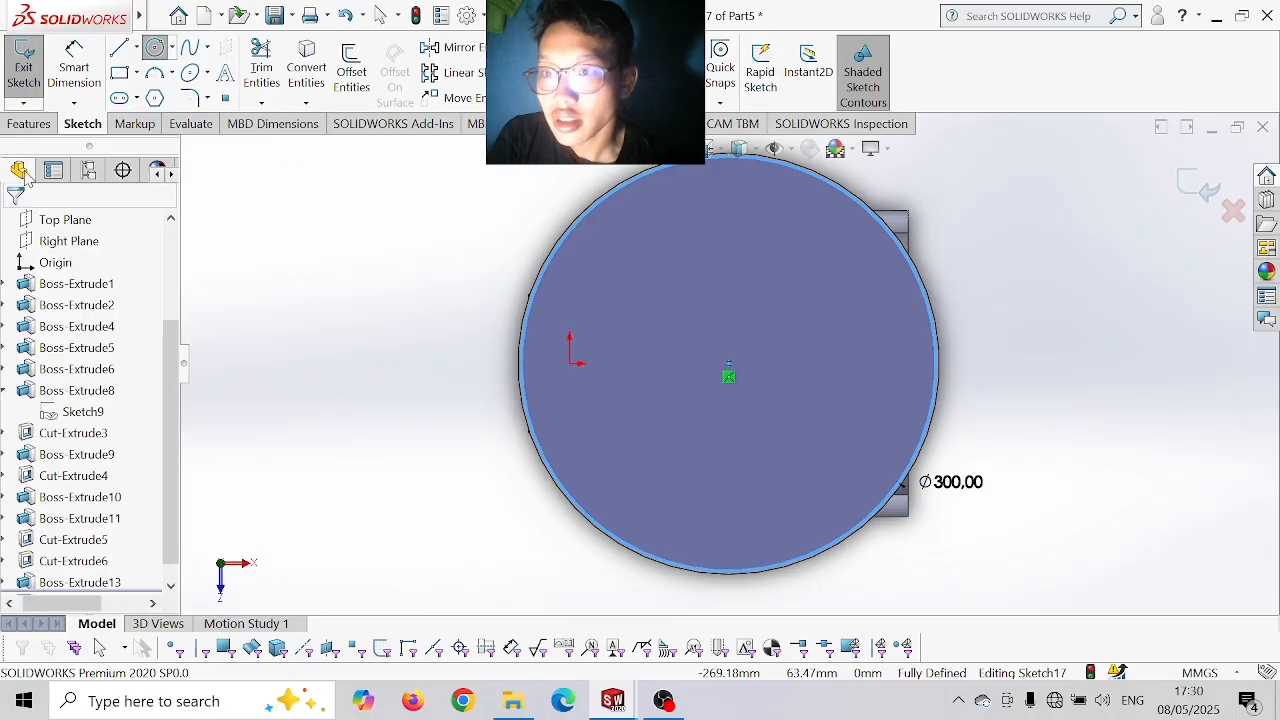
click(33, 124)
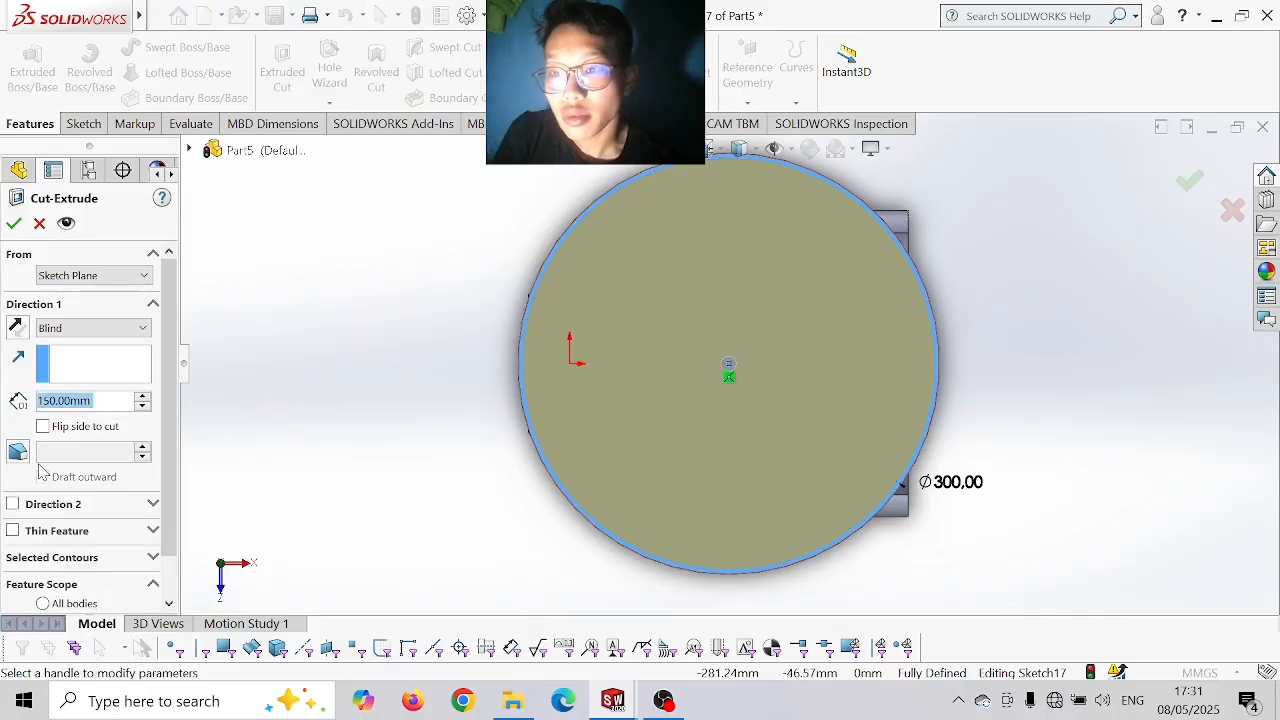
click(18, 455)
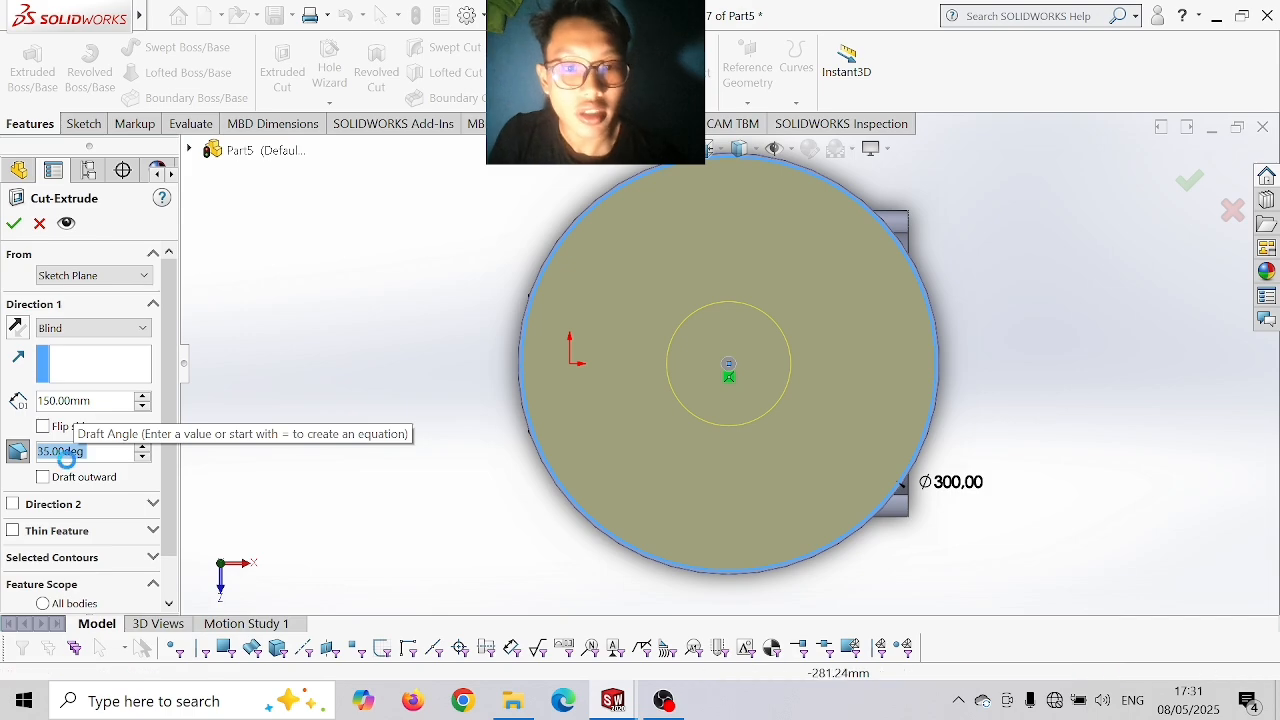
key(Return)
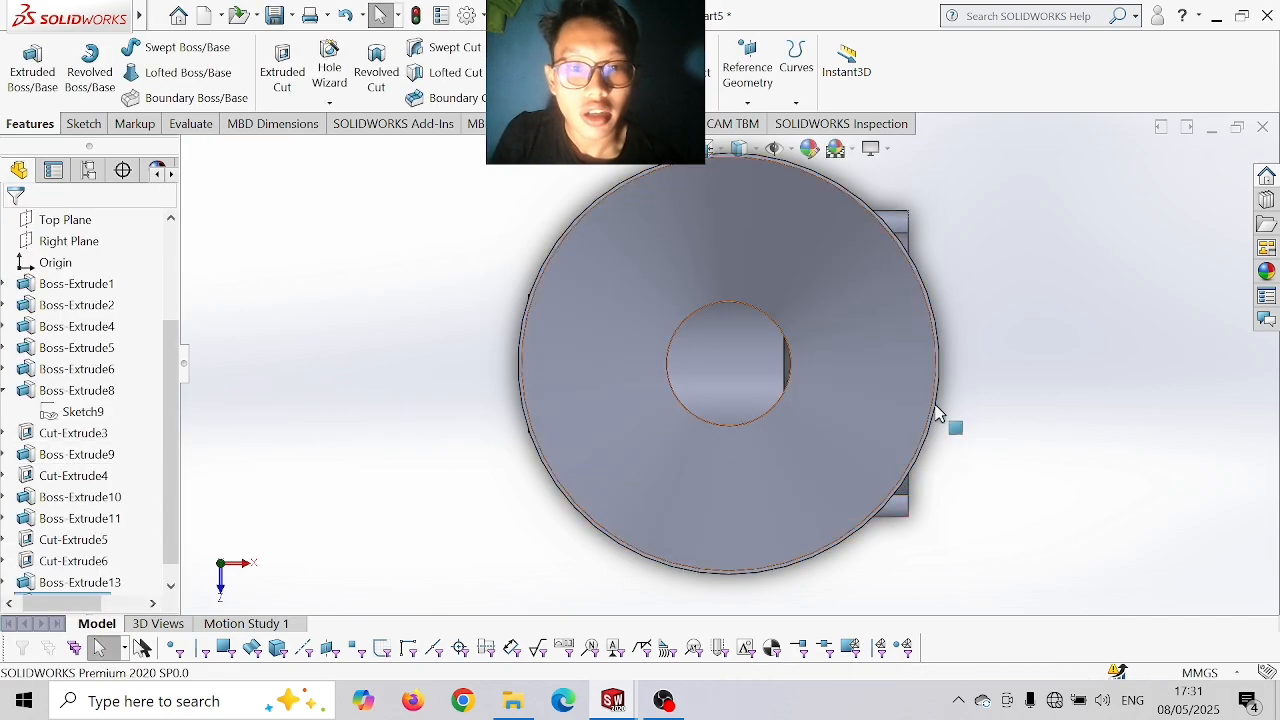
- Sketch a circle on the funnel's narrow top rim, concentric with the funnel and reaching out to the rim
mouse_move(1031, 334)
middle_down()
mouse_move(970, 345)
mouse_move(1022, 322)
middle_up()
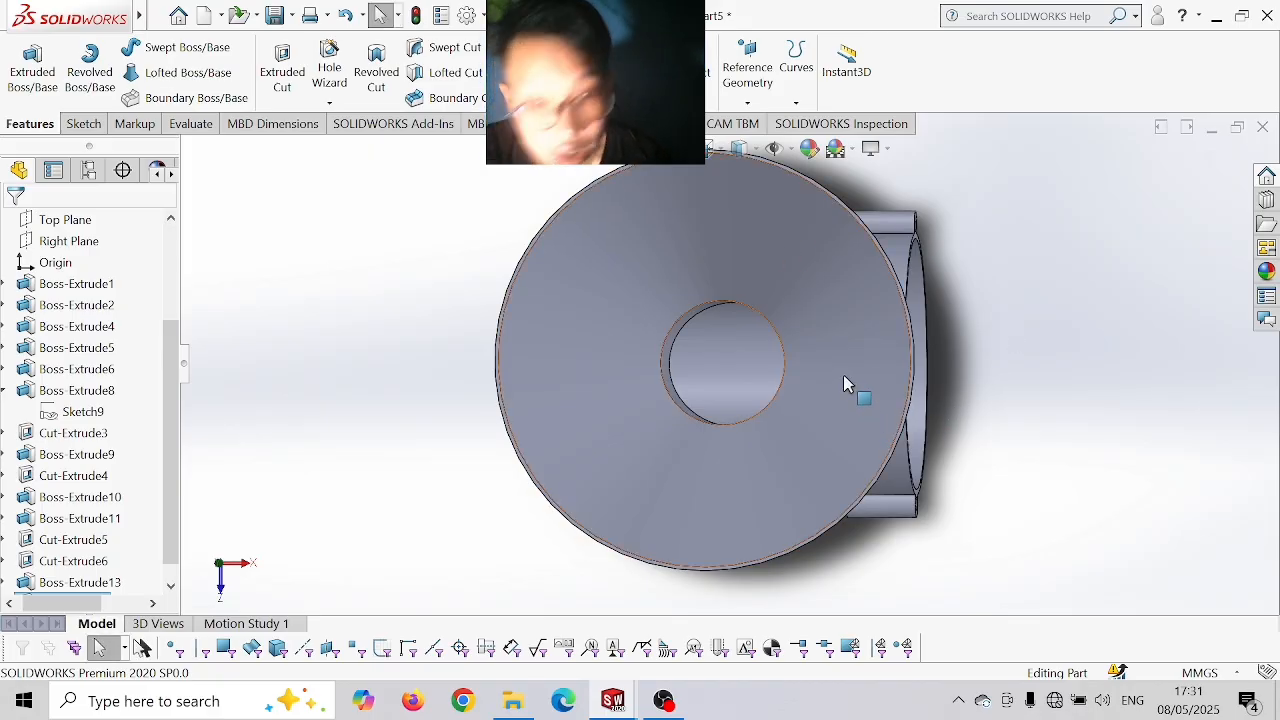
scroll(908, 366, down, 3)
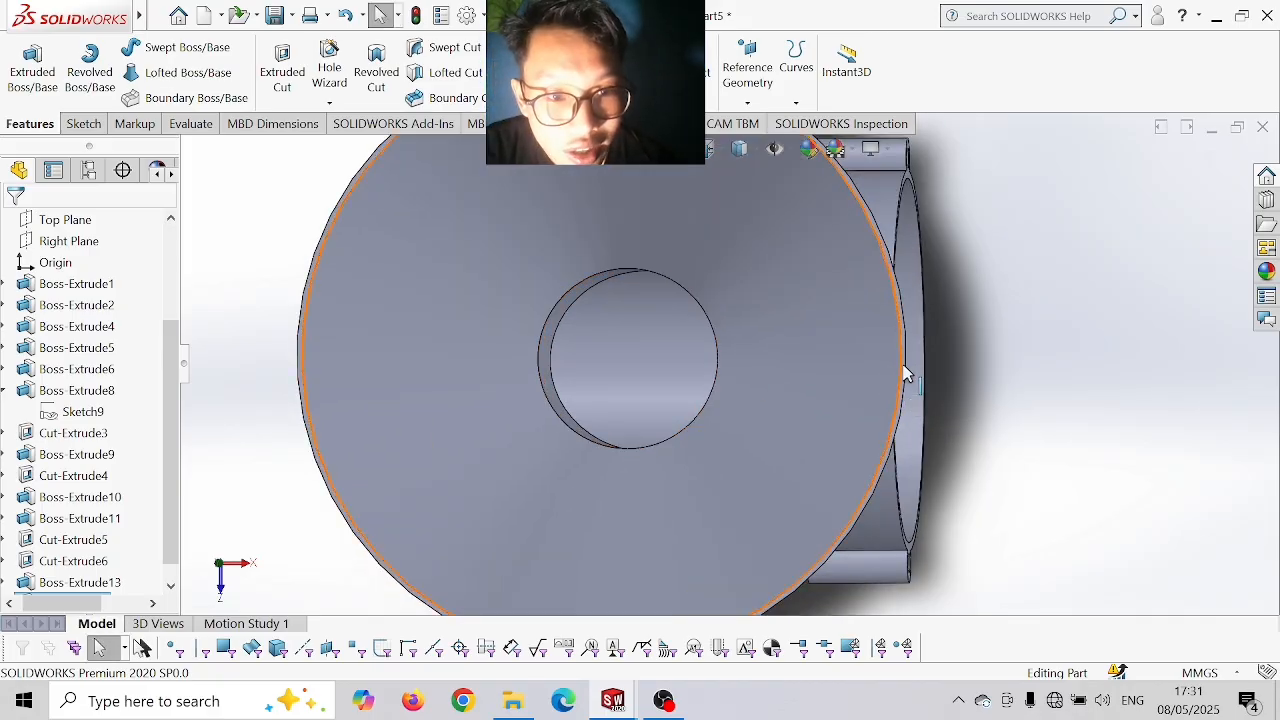
scroll(904, 372, down, 2)
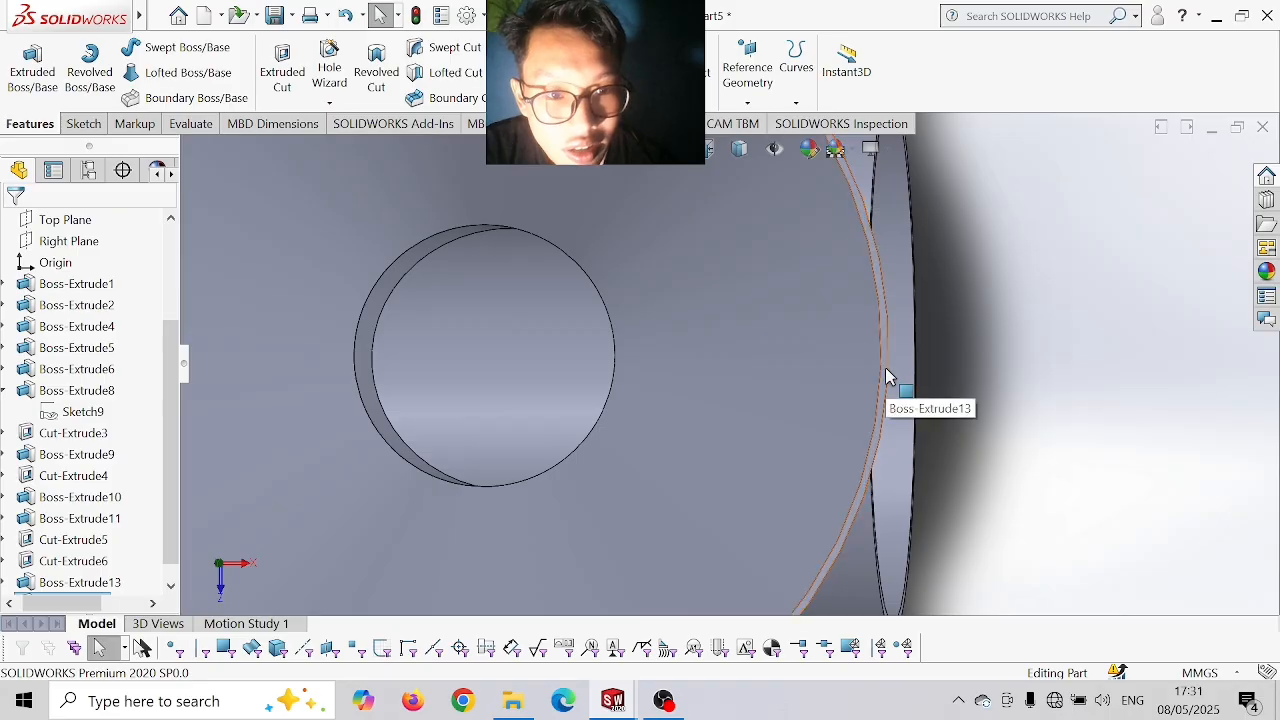
click(887, 371)
click(1047, 335)
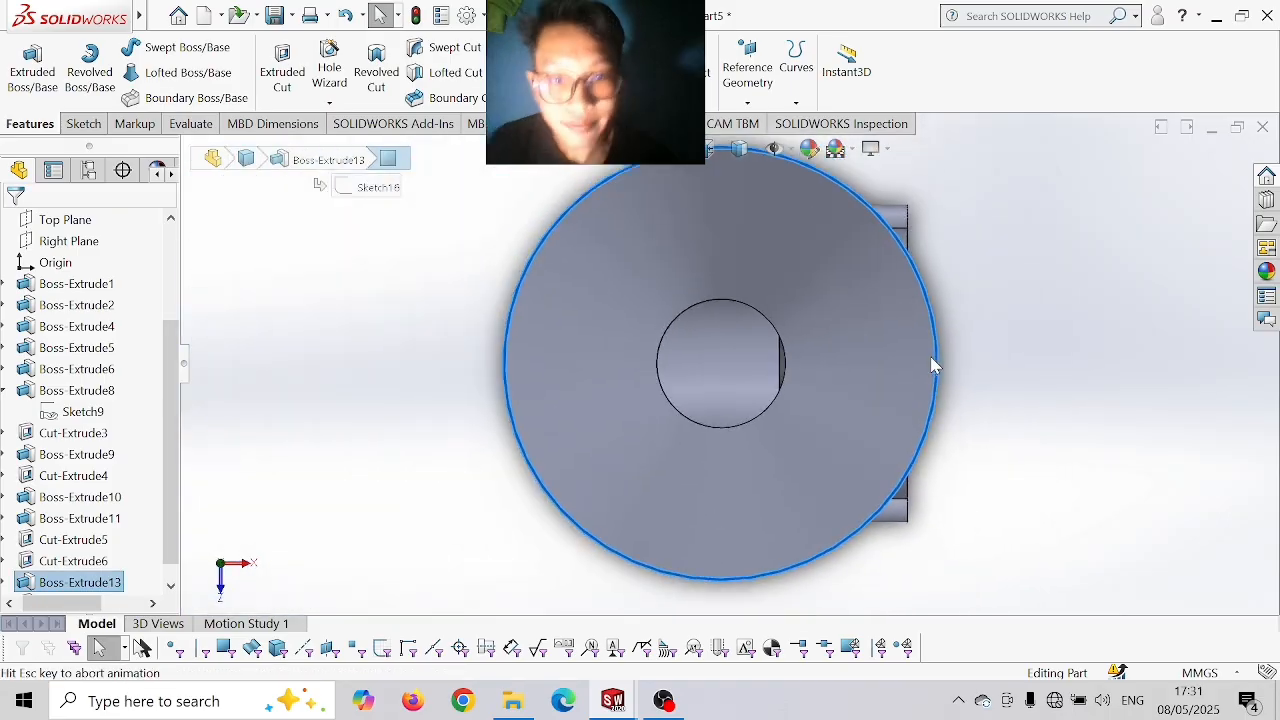
click(83, 123)
click(157, 50)
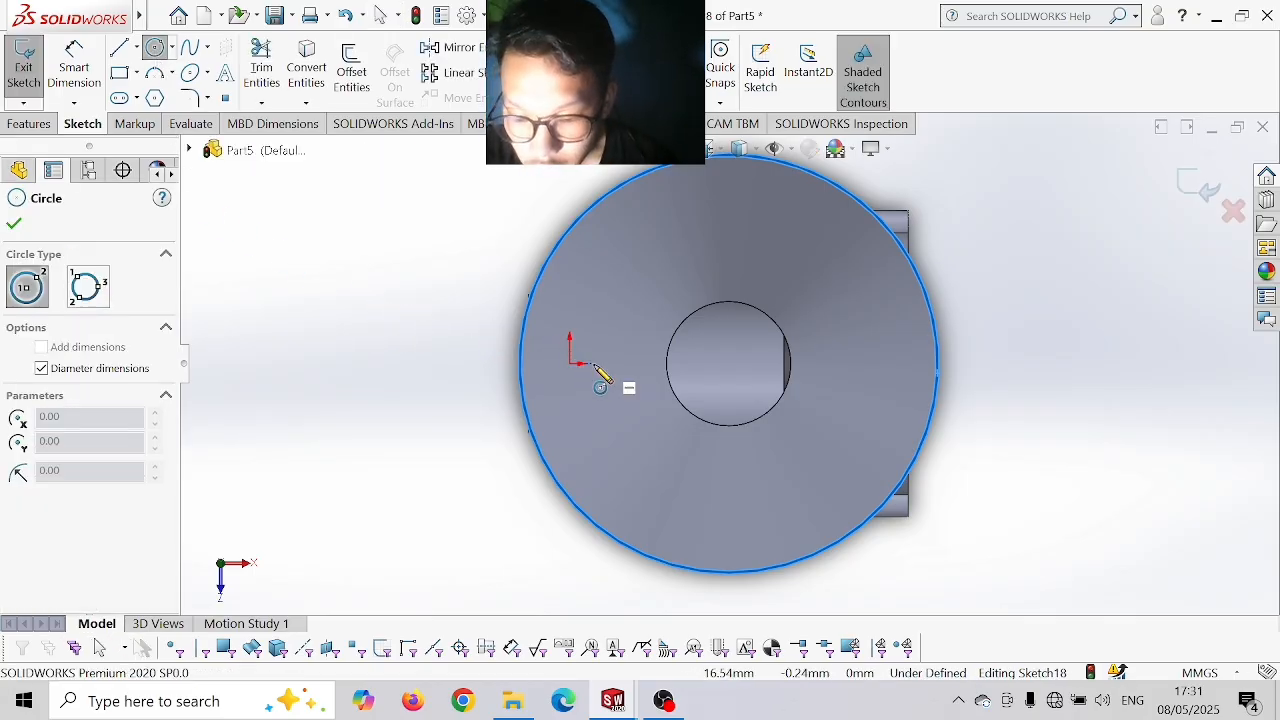
click(736, 376)
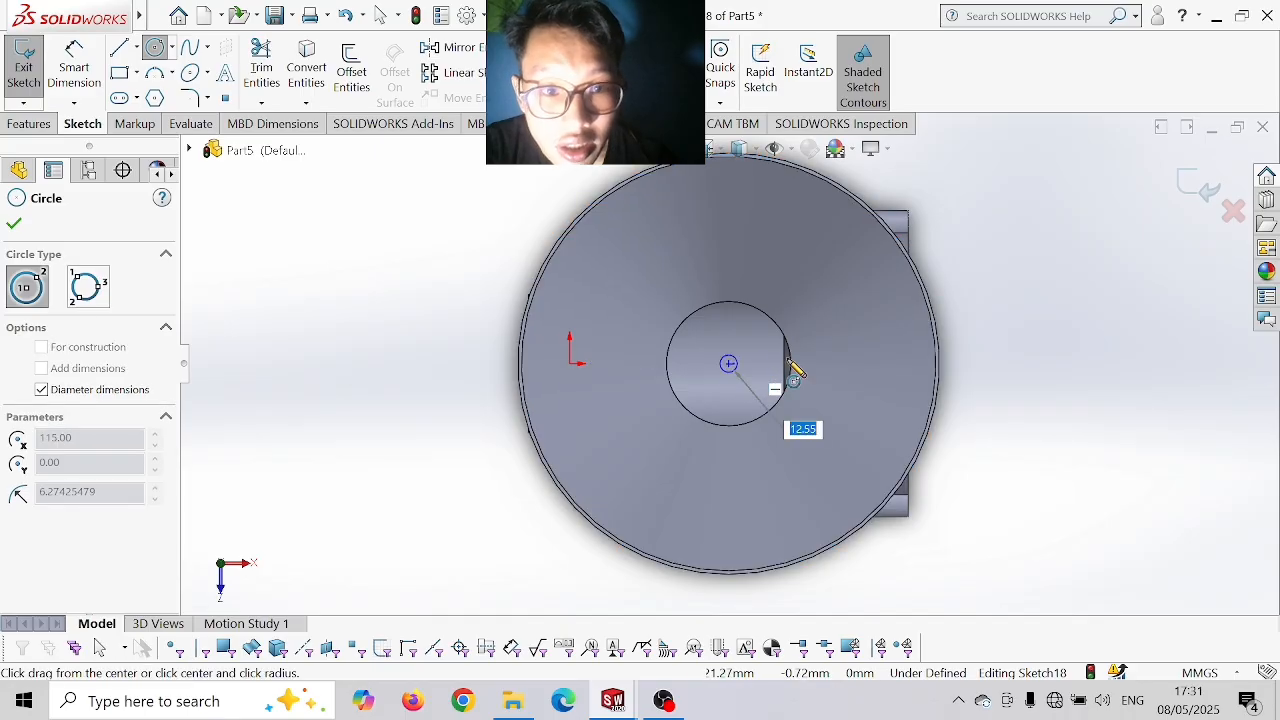
click(938, 333)
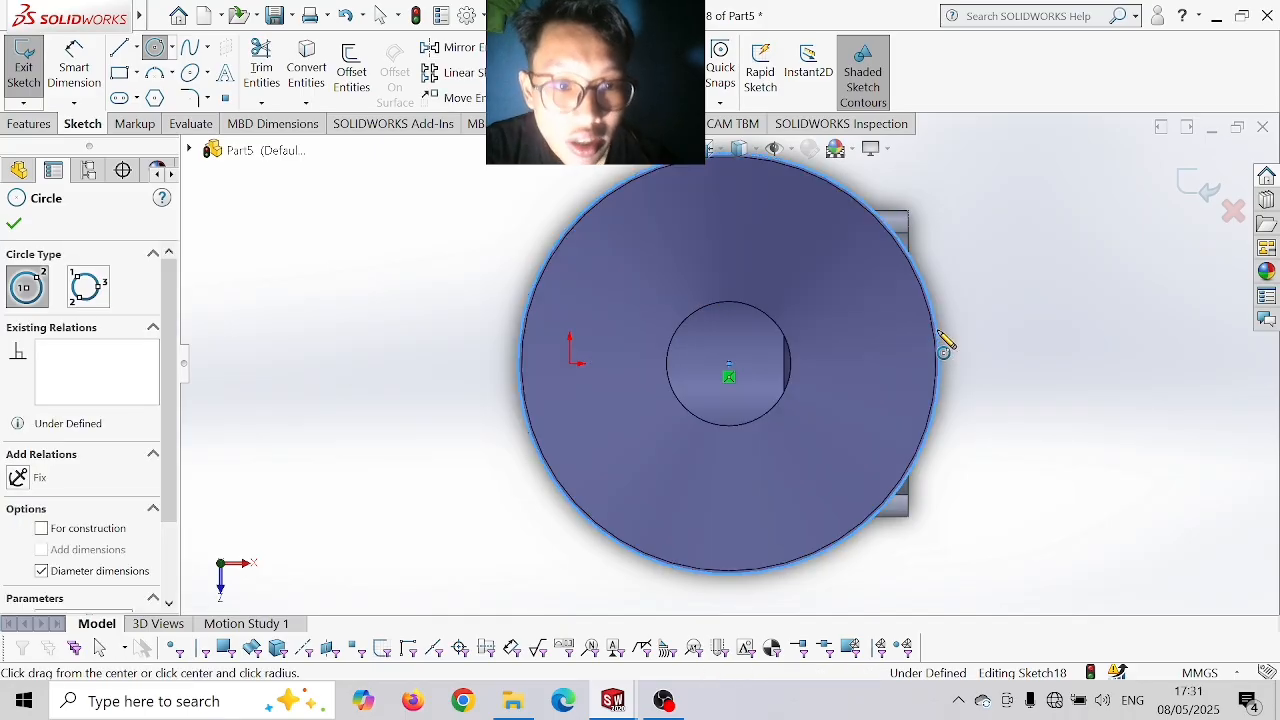
click(16, 225)
- Extrude the rim circle 250 mm upward with a 12° outward draft to form the funnel's wider upper section
click(22, 123)
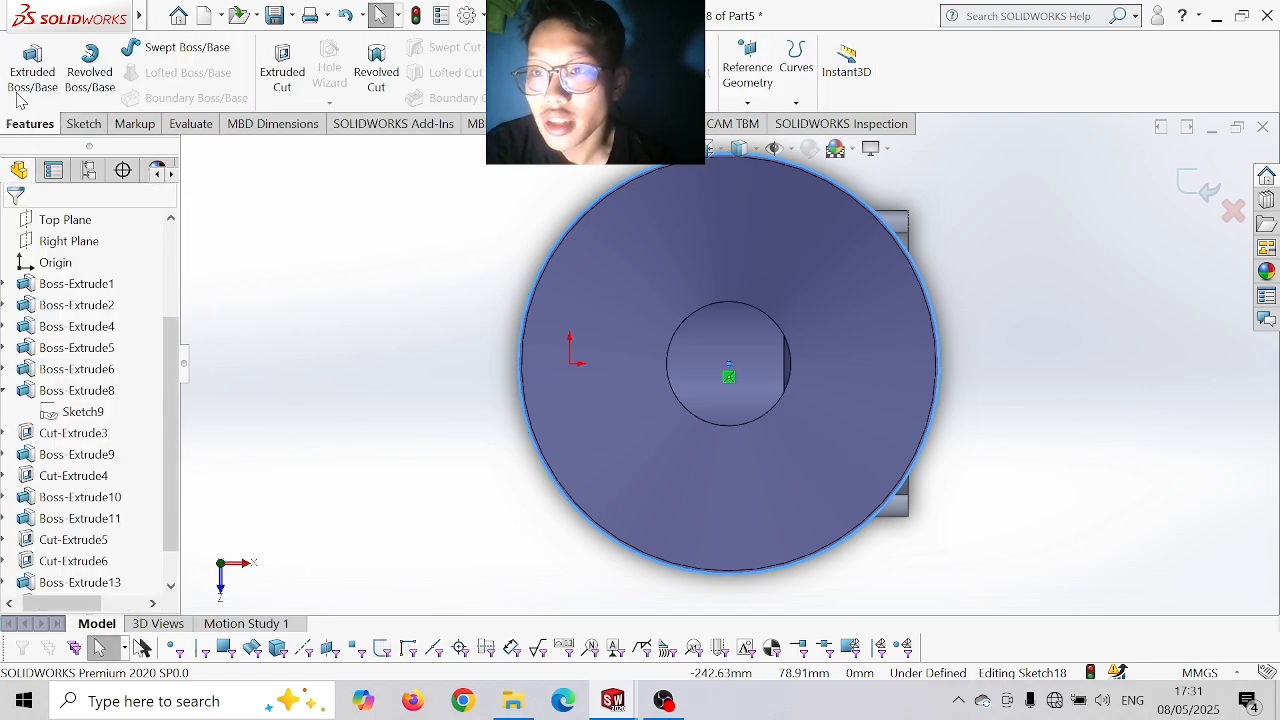
click(27, 72)
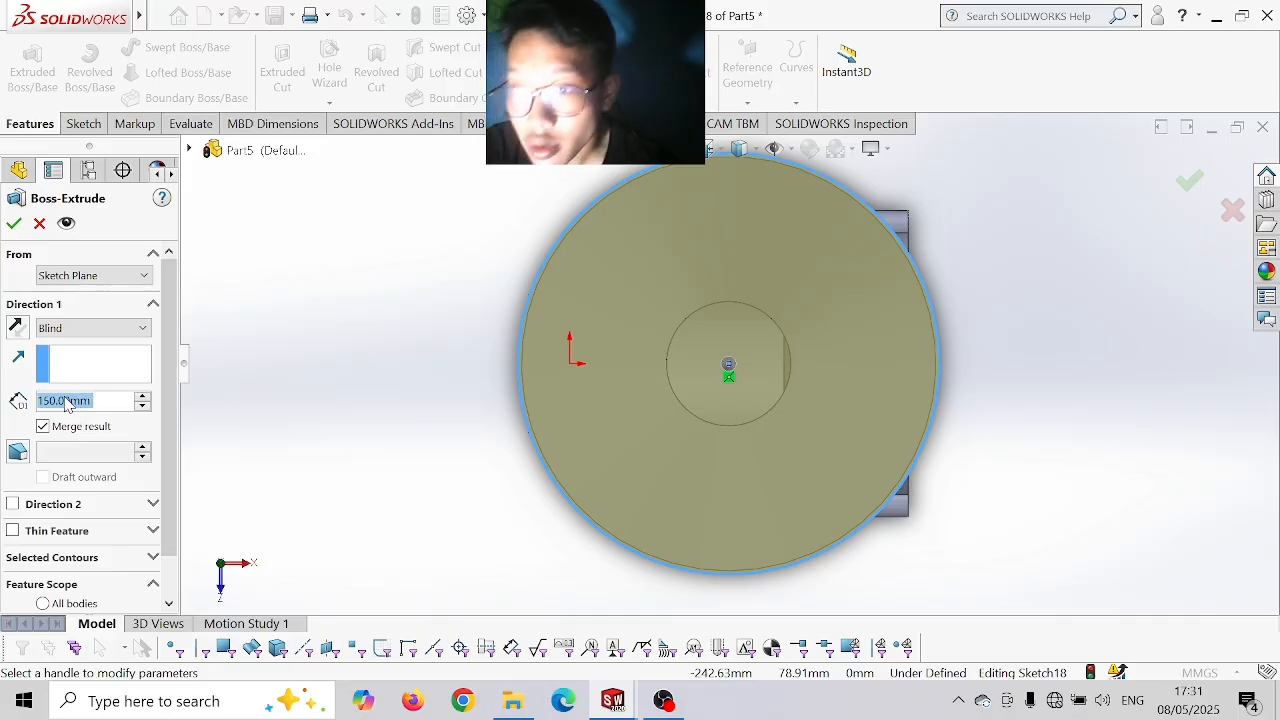
text(250)
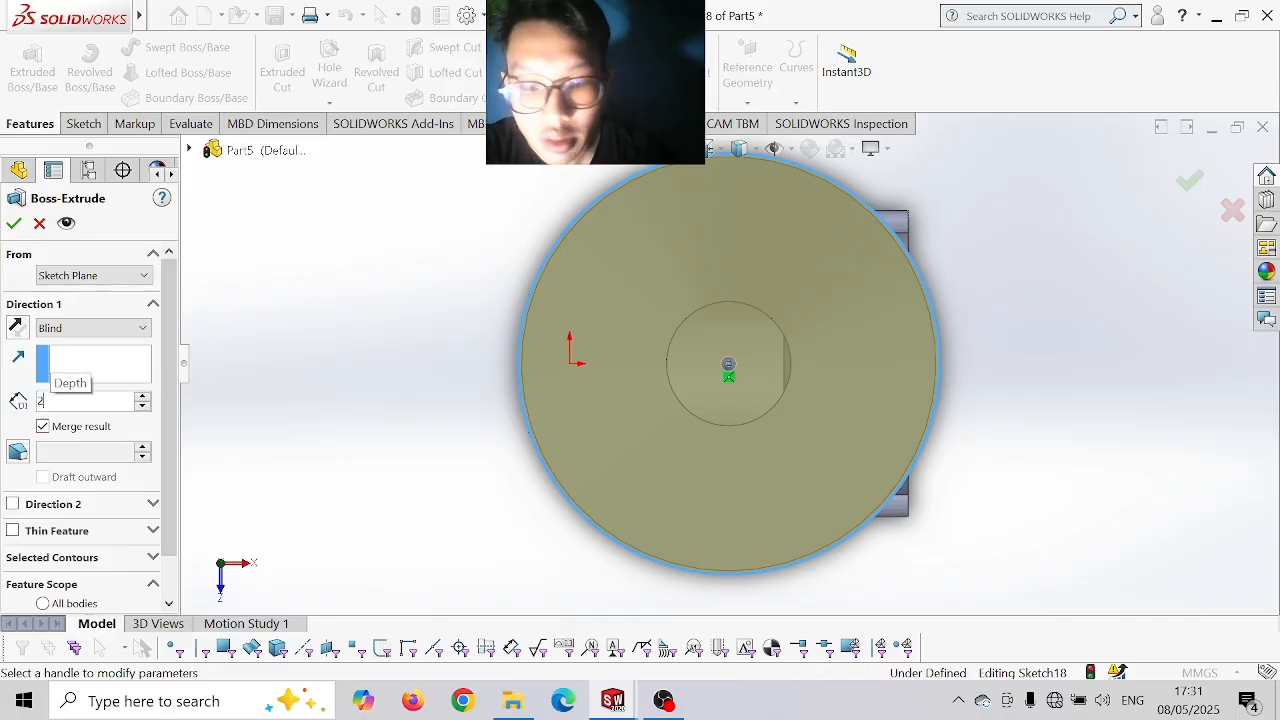
mouse_move(50, 432)
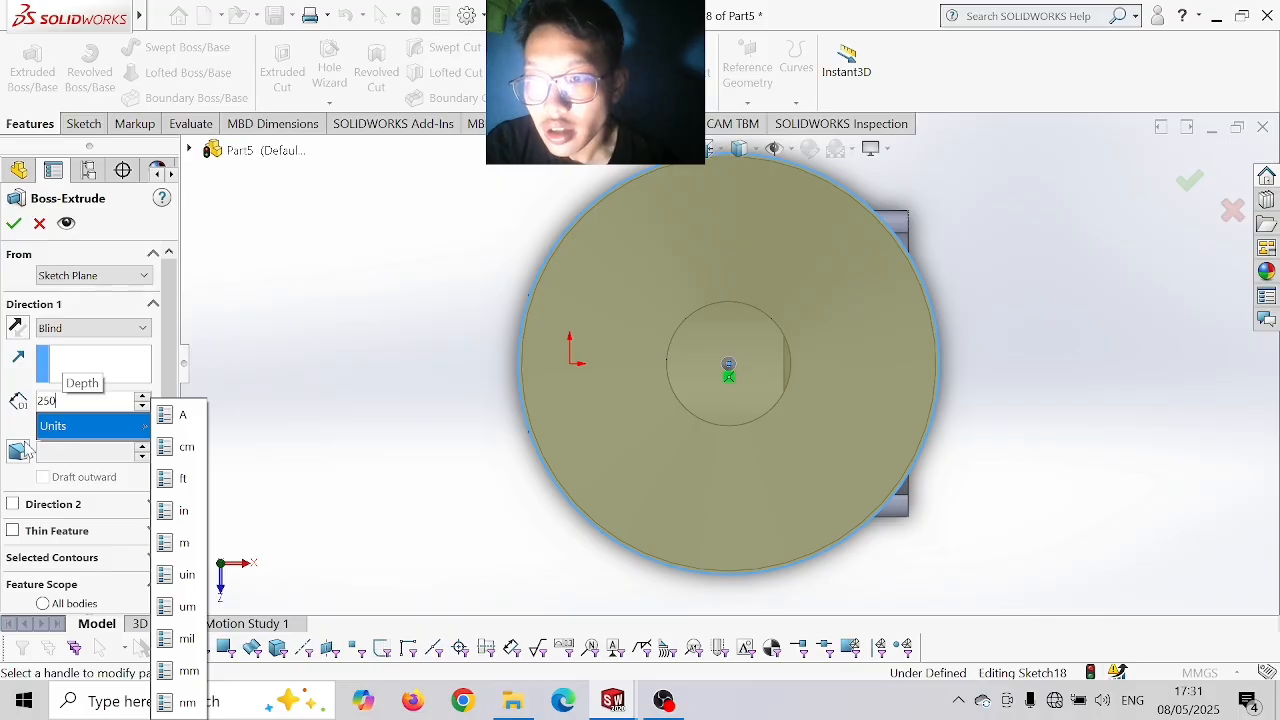
click(22, 448)
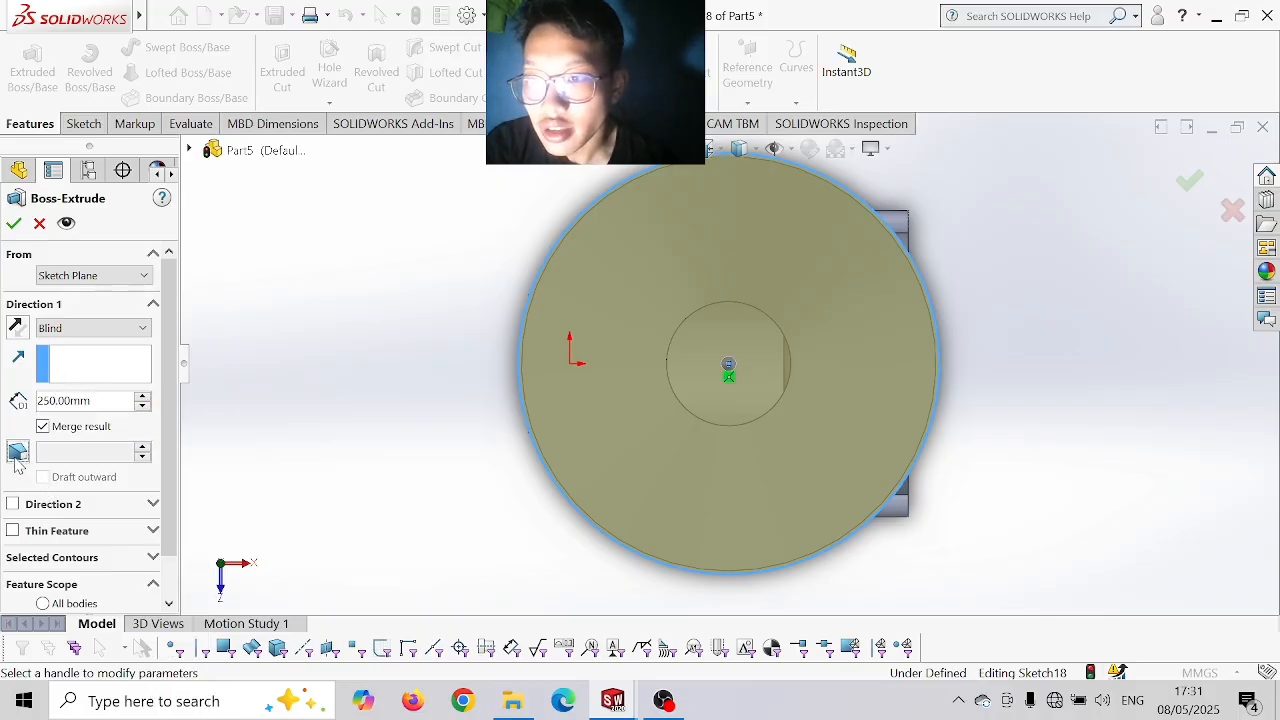
click(16, 455)
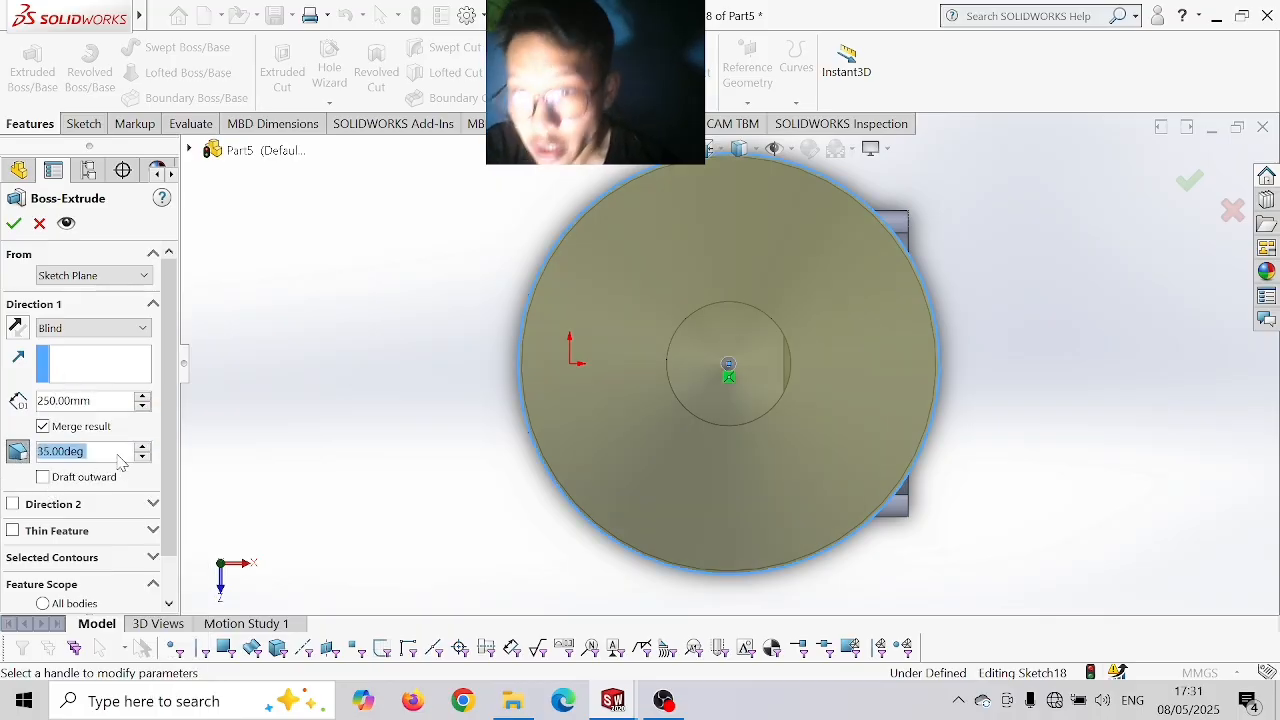
text(7)
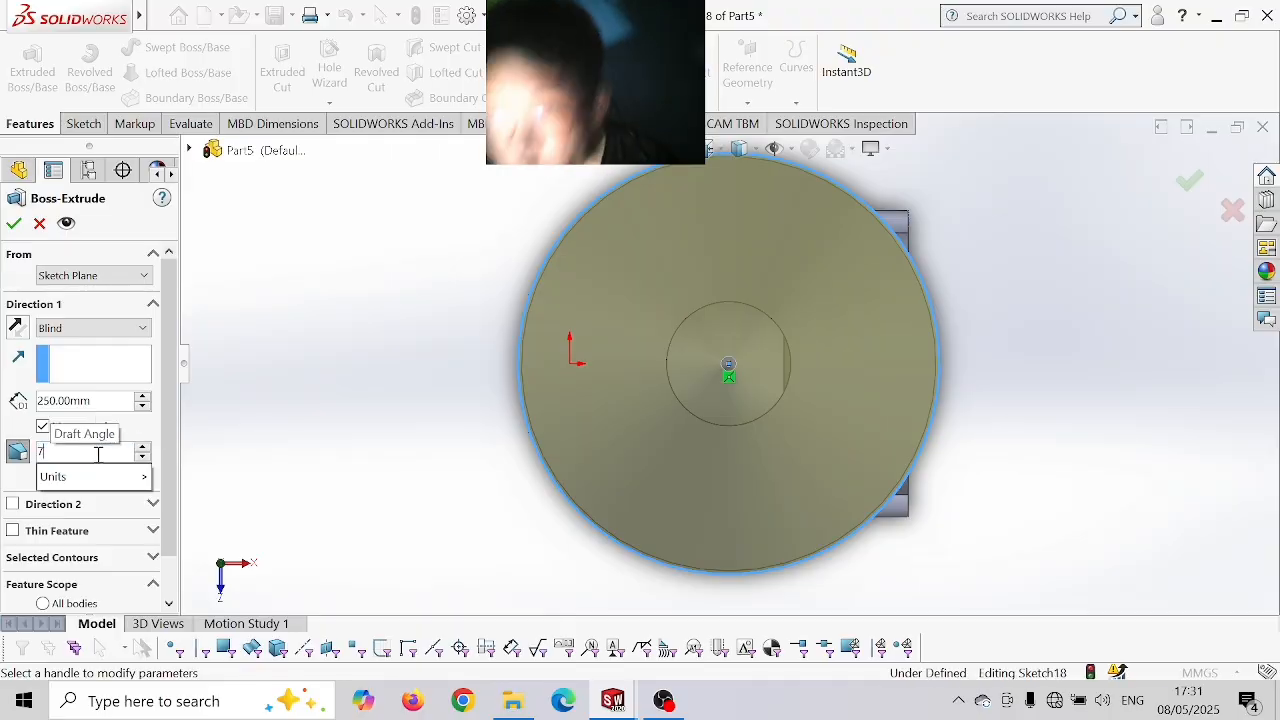
key(BackSpace)
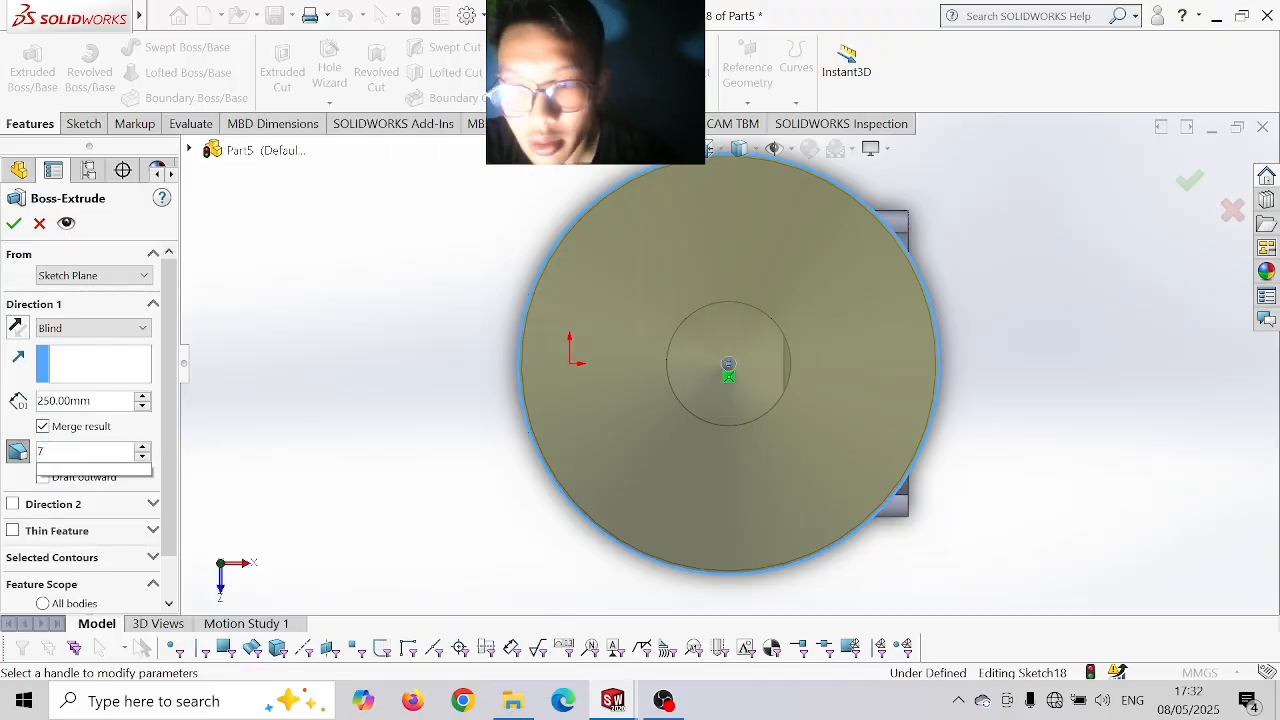
text(12)
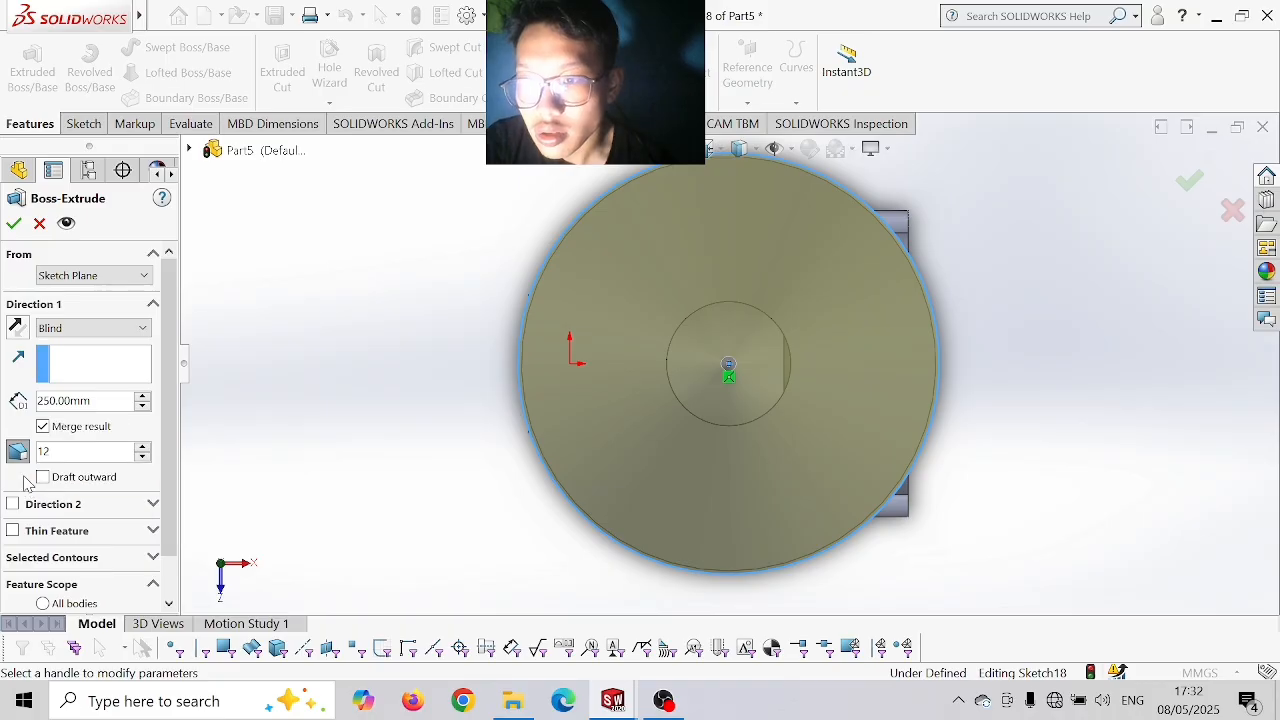
key(Return)
click(44, 478)
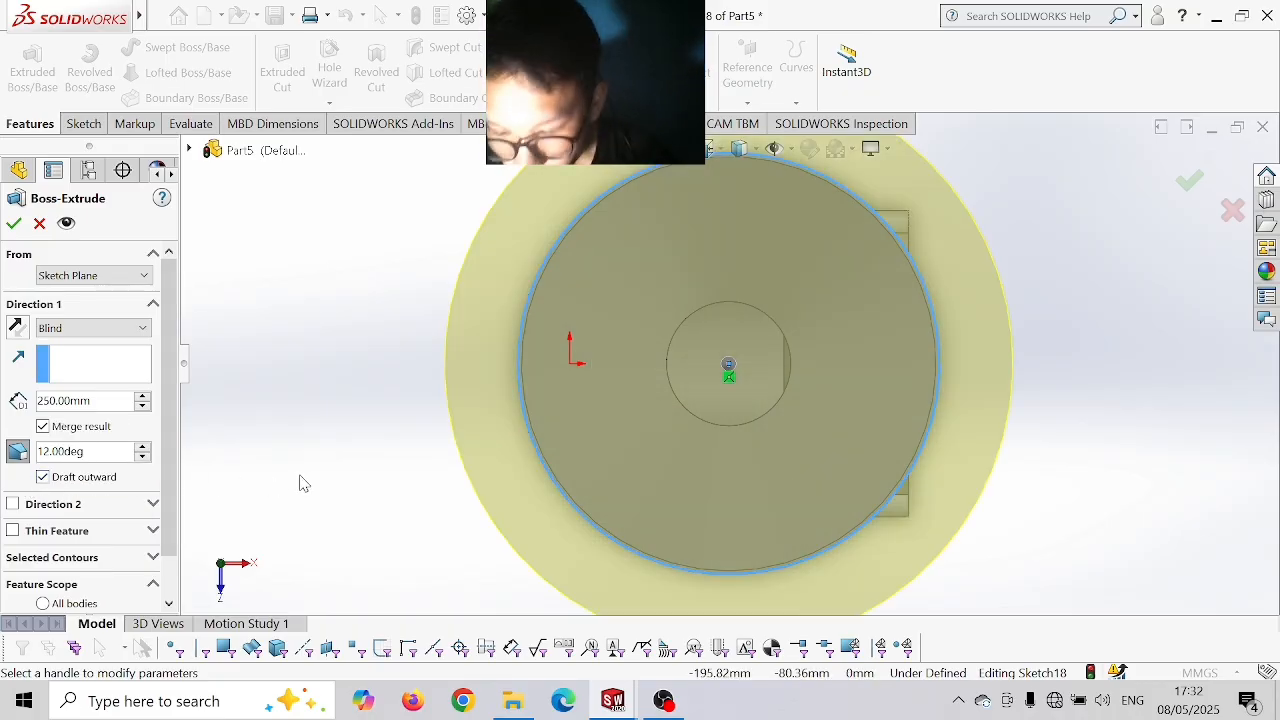
key(Return)
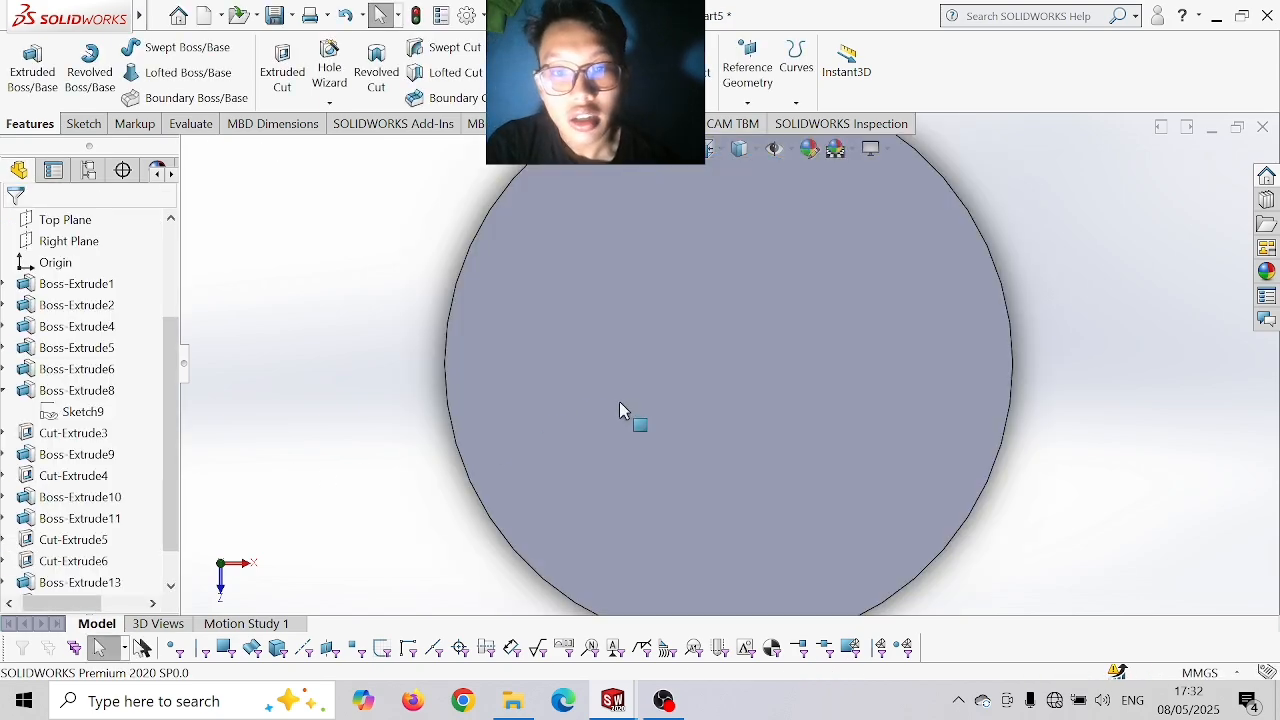
- Sketch a 405 mm diameter circle on the upper funnel section's top face, concentric with its edge
click(592, 357)
click(747, 314)
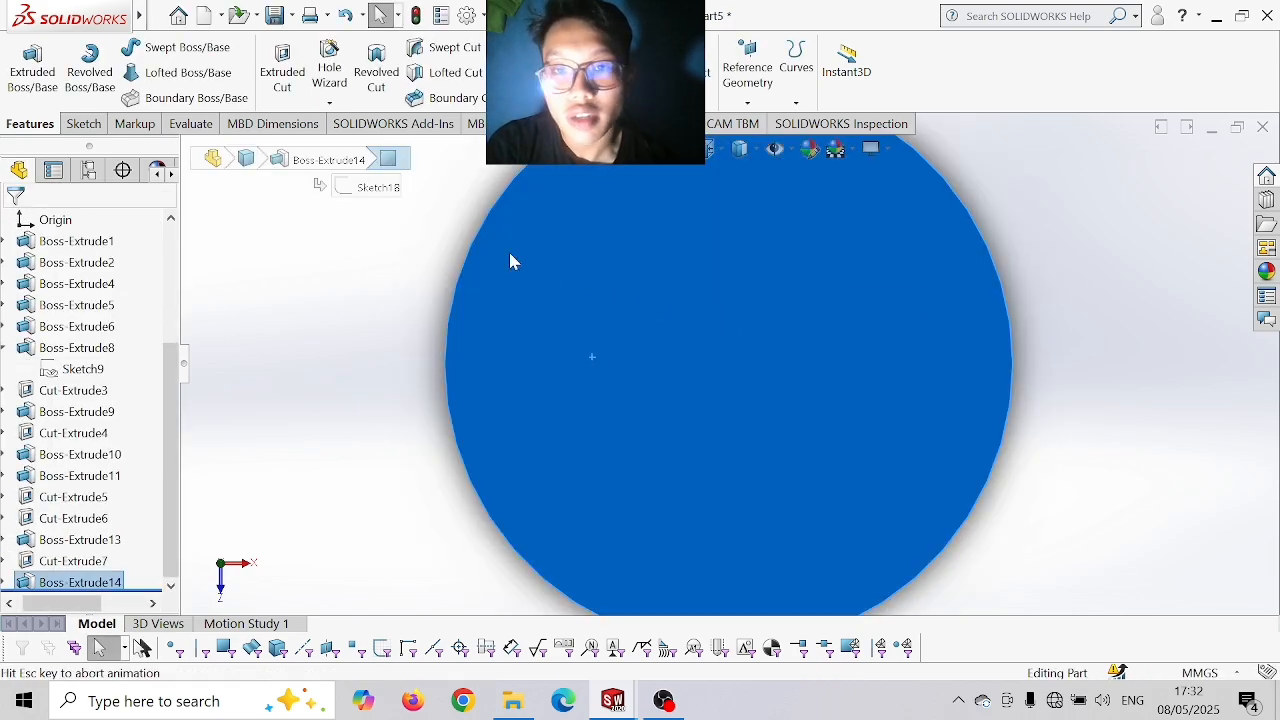
click(84, 123)
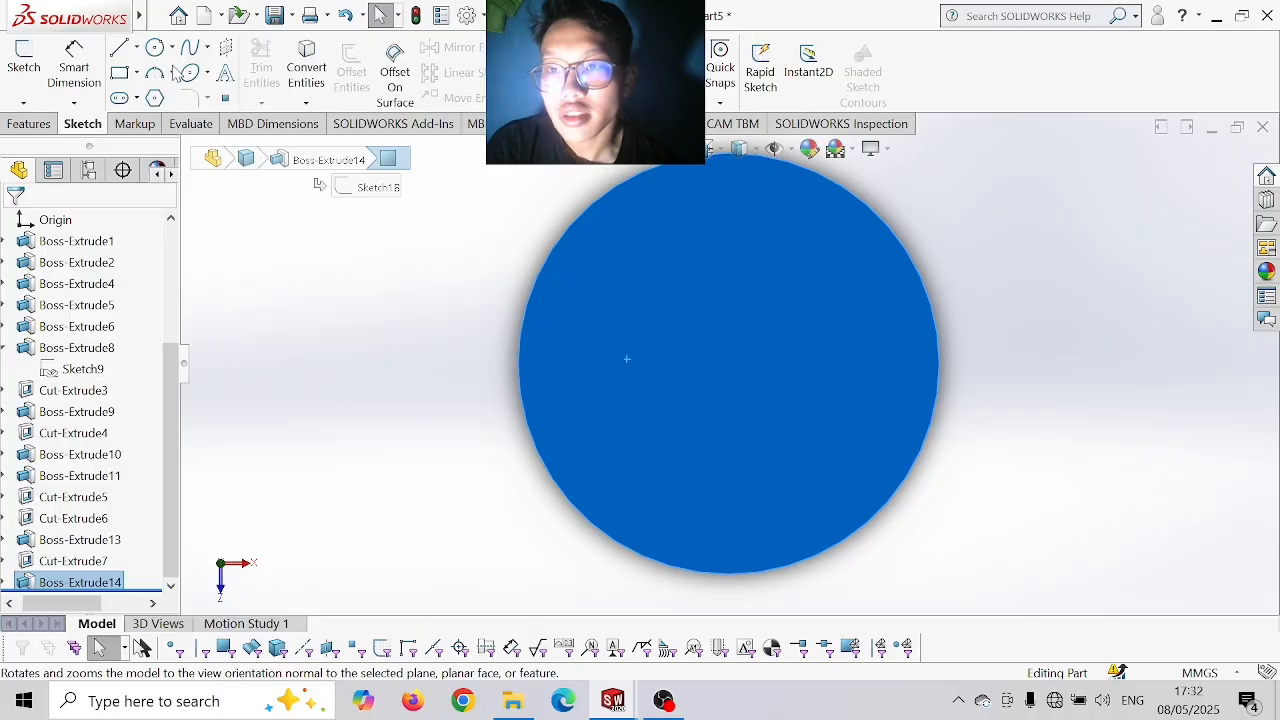
click(156, 50)
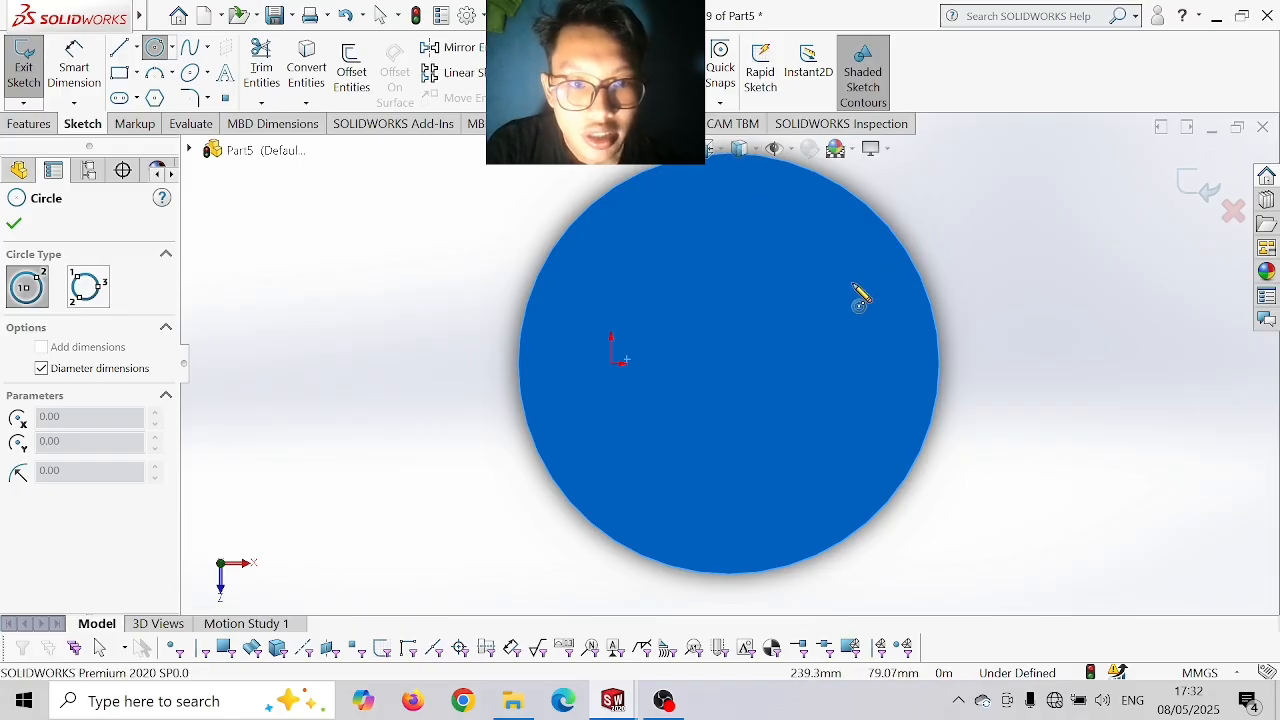
click(728, 366)
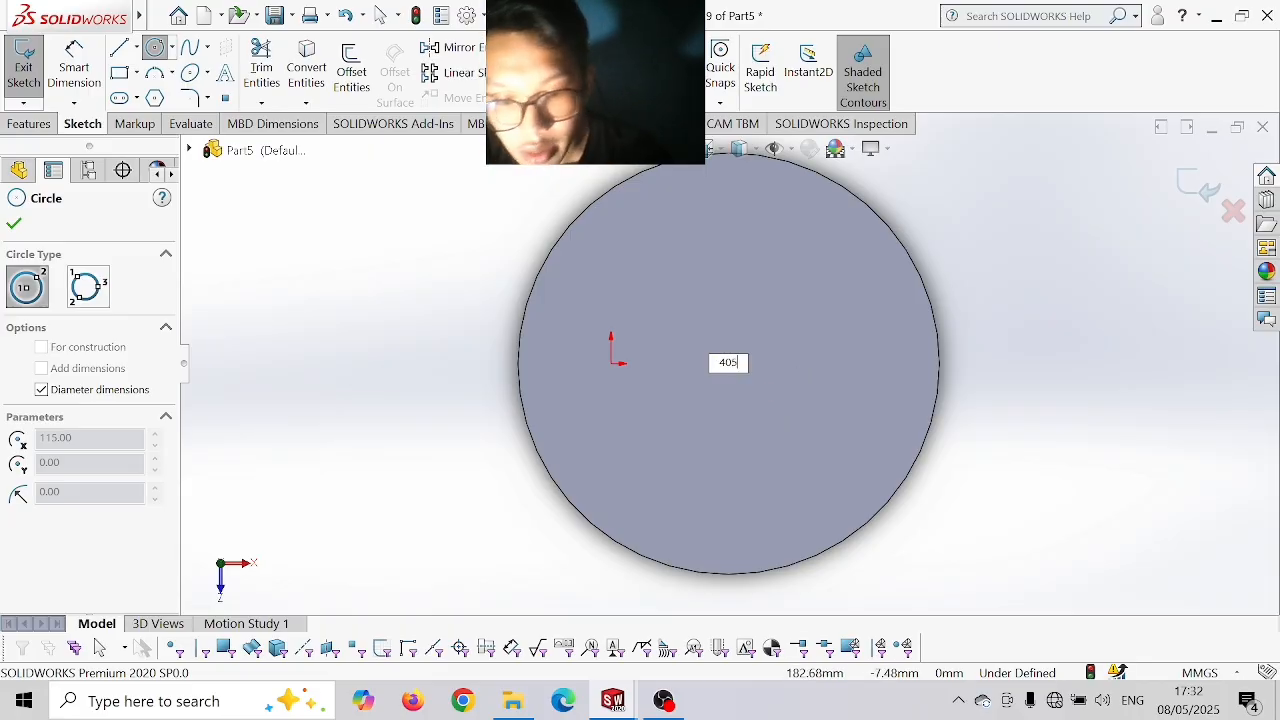
text(405)
key(Return)
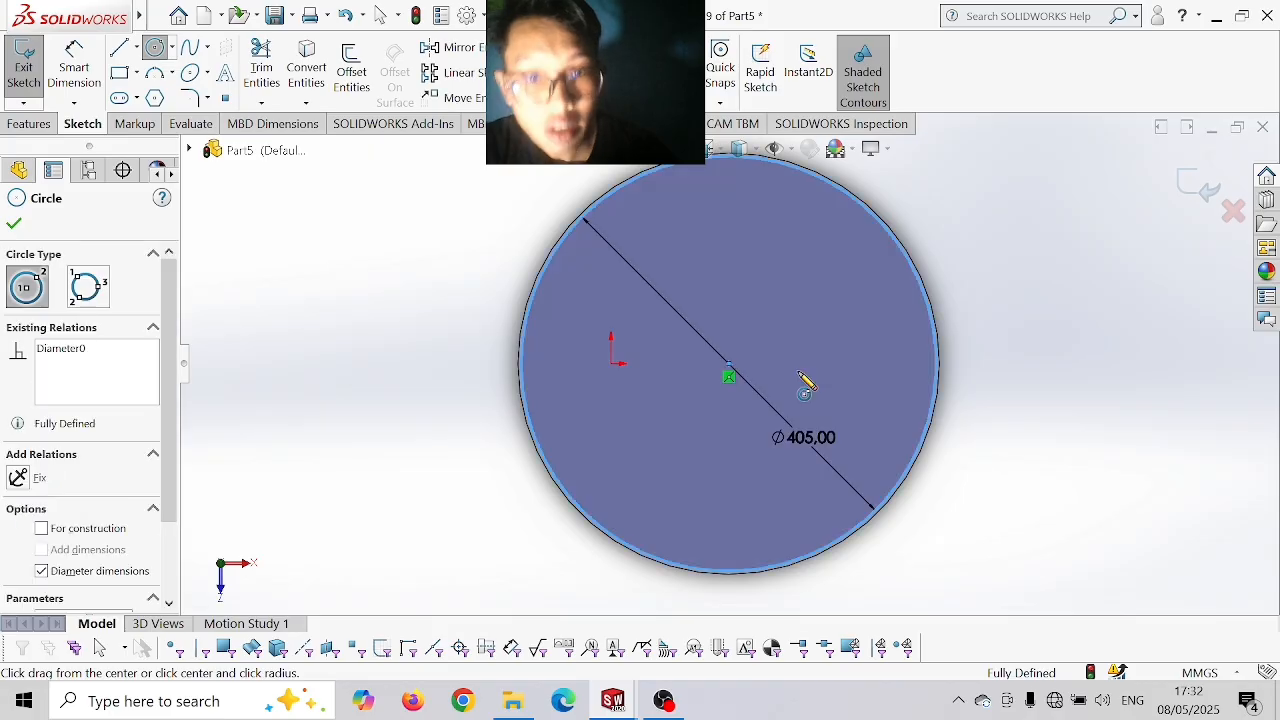
click(13, 225)
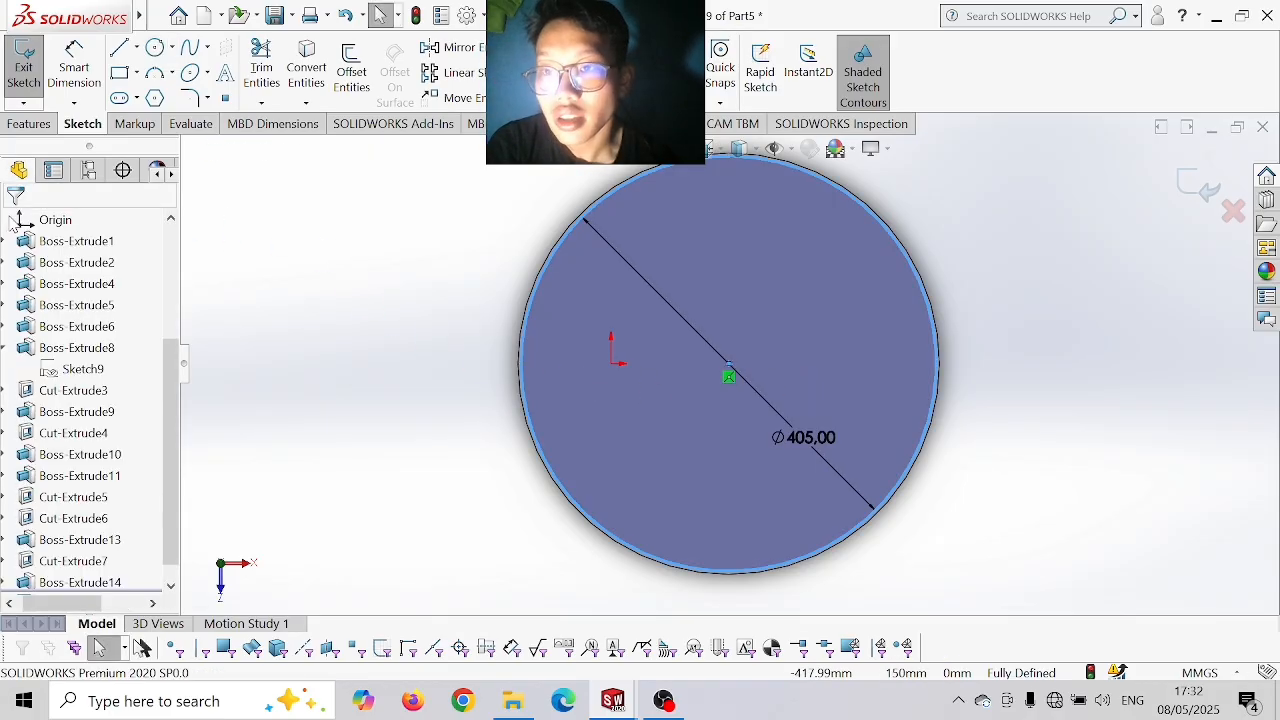
- Extrude-cut the 405 mm circle 250 mm deep with a 12° inward draft to hollow the upper funnel section
click(28, 124)
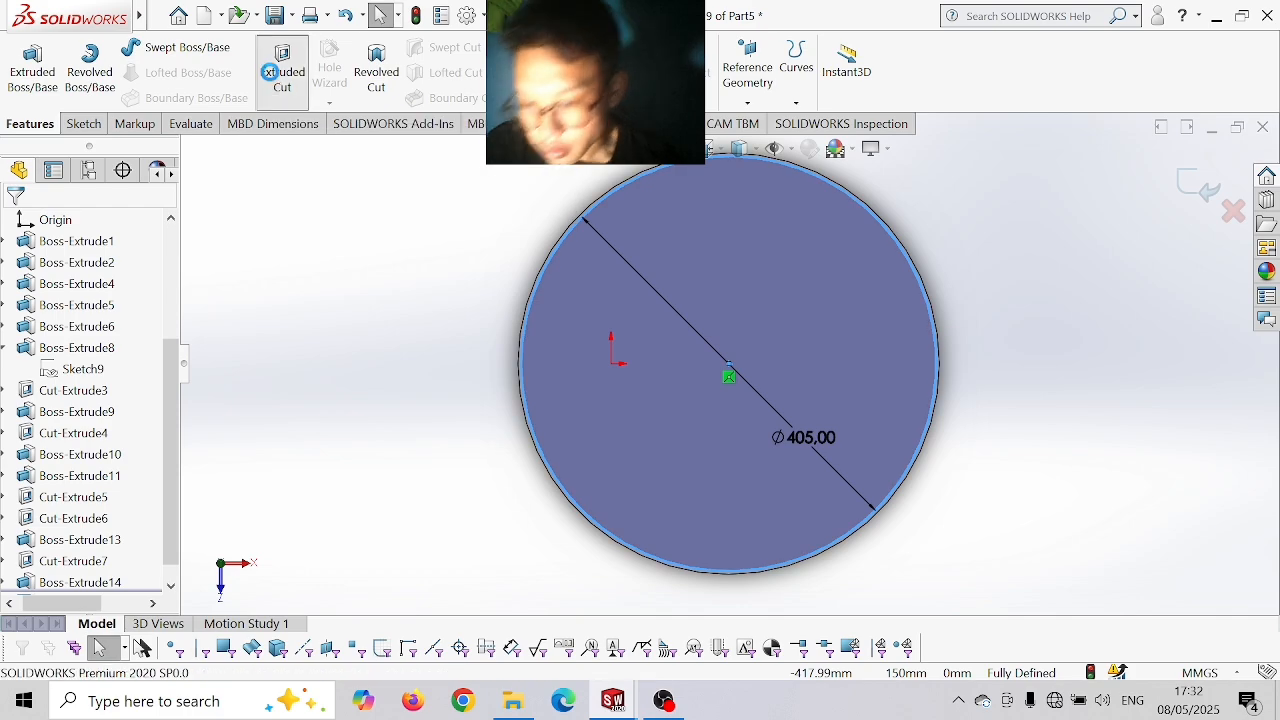
click(269, 72)
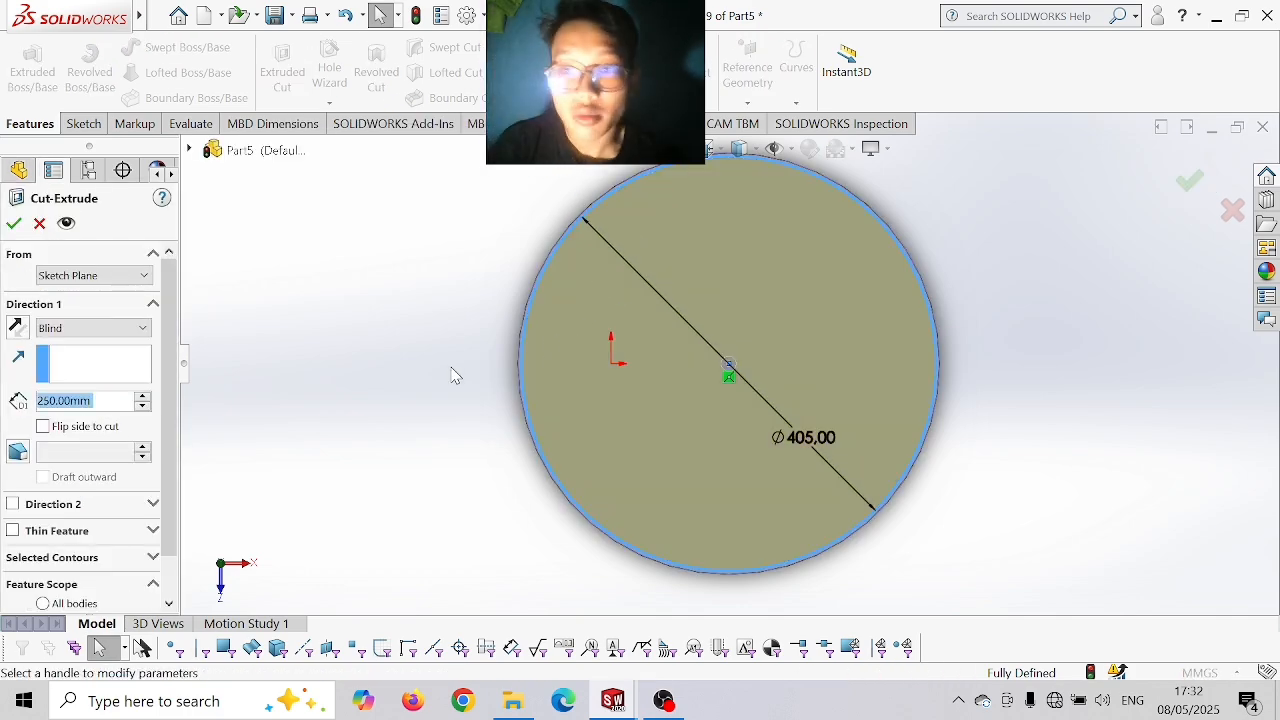
click(18, 453)
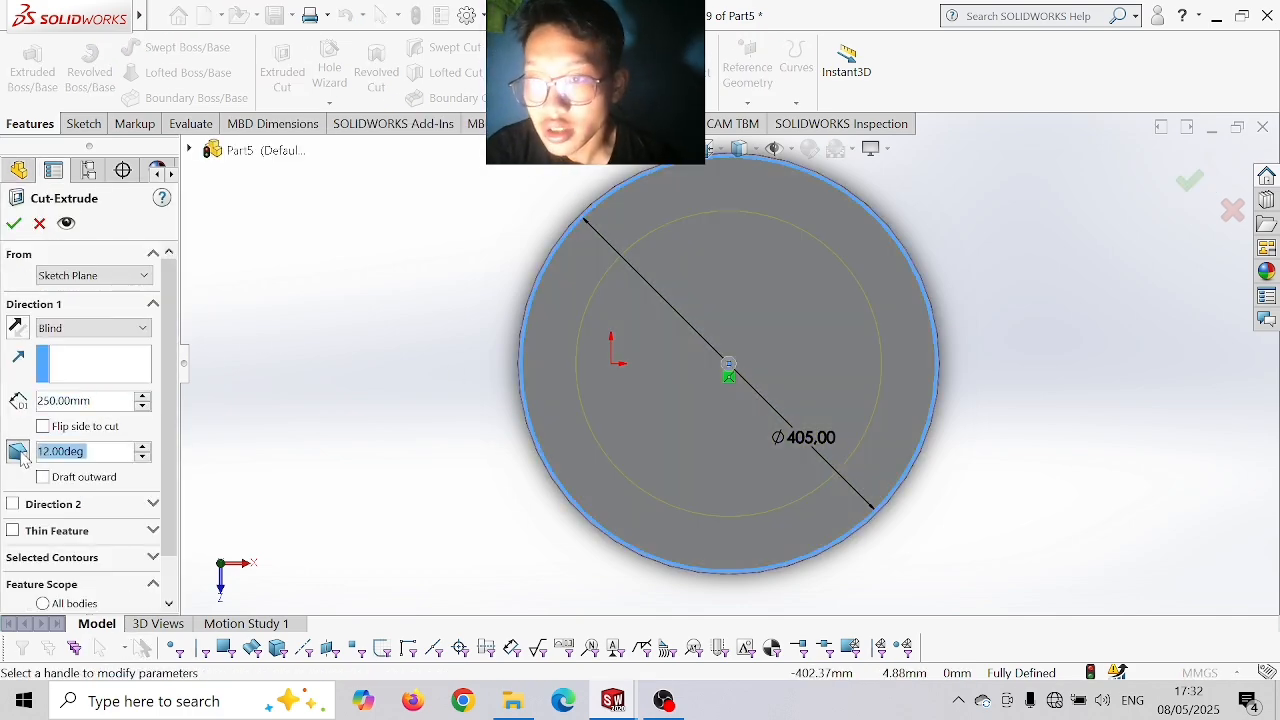
click(14, 228)
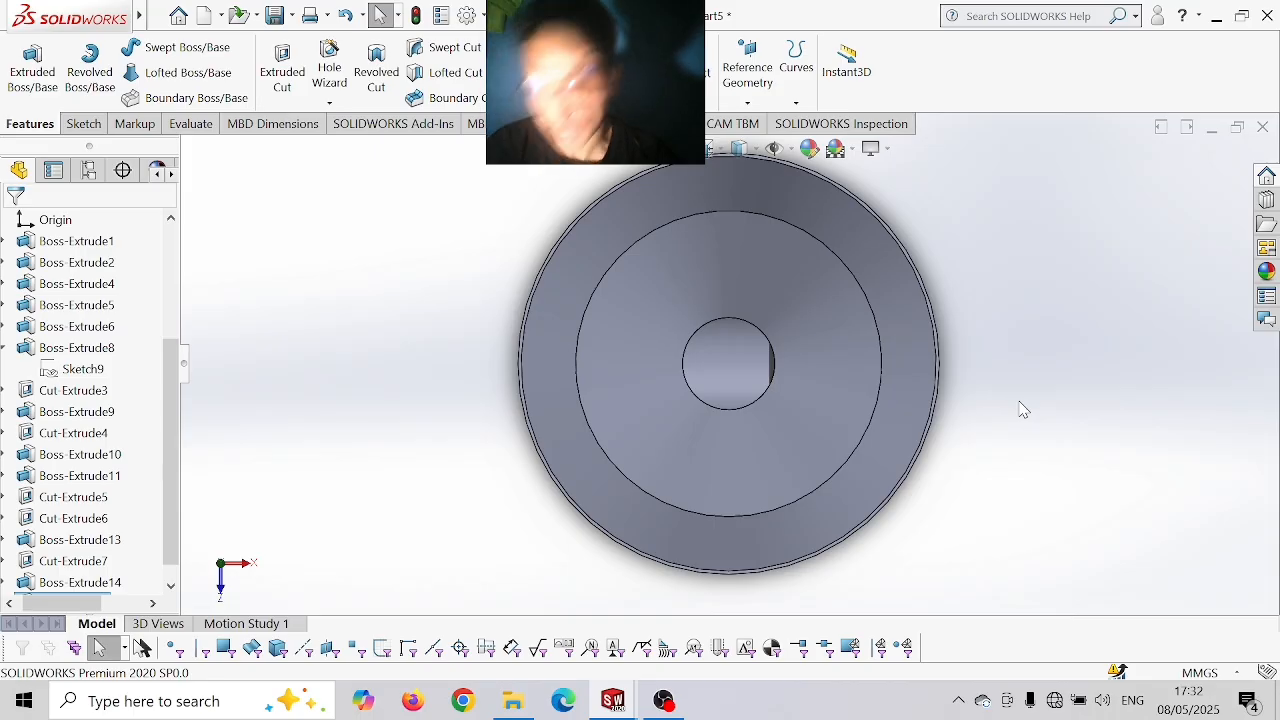
- Examine the whole housing with its hollow two-stage funnel from an angled view
key(ctrl+7)
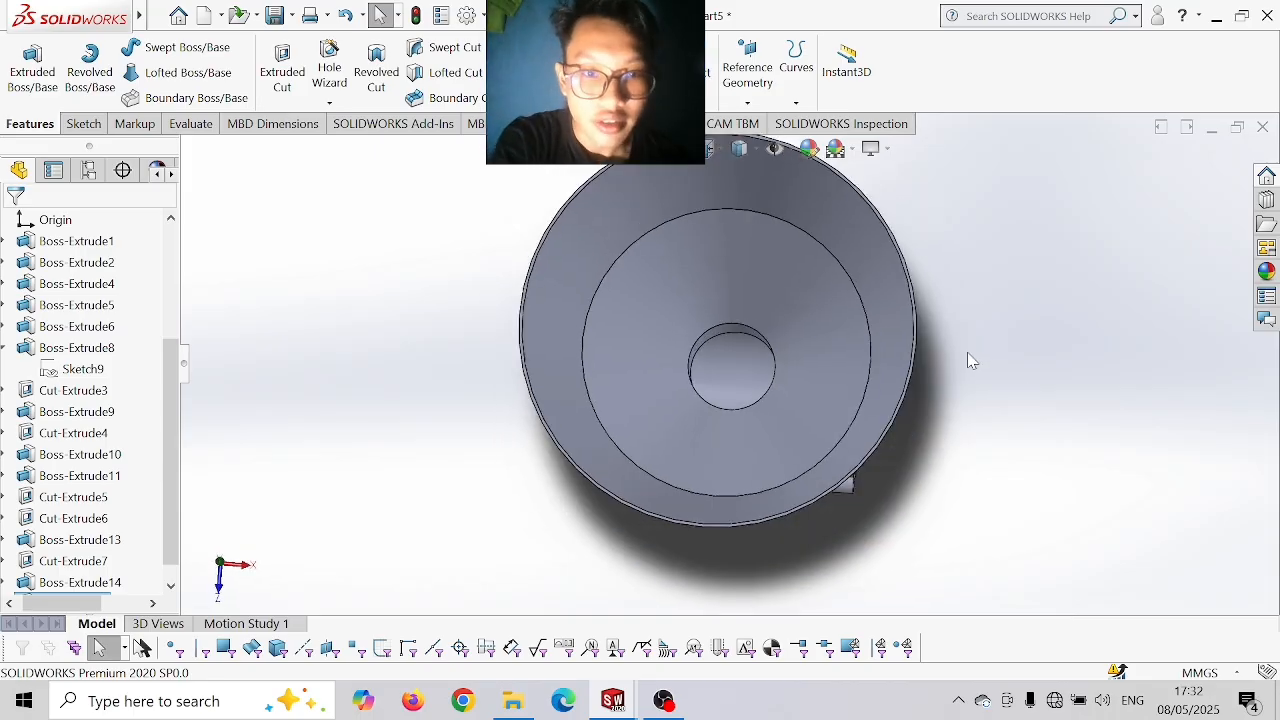
middle_drag(808, 418, 836, 418)
scroll(836, 420, down, 2)
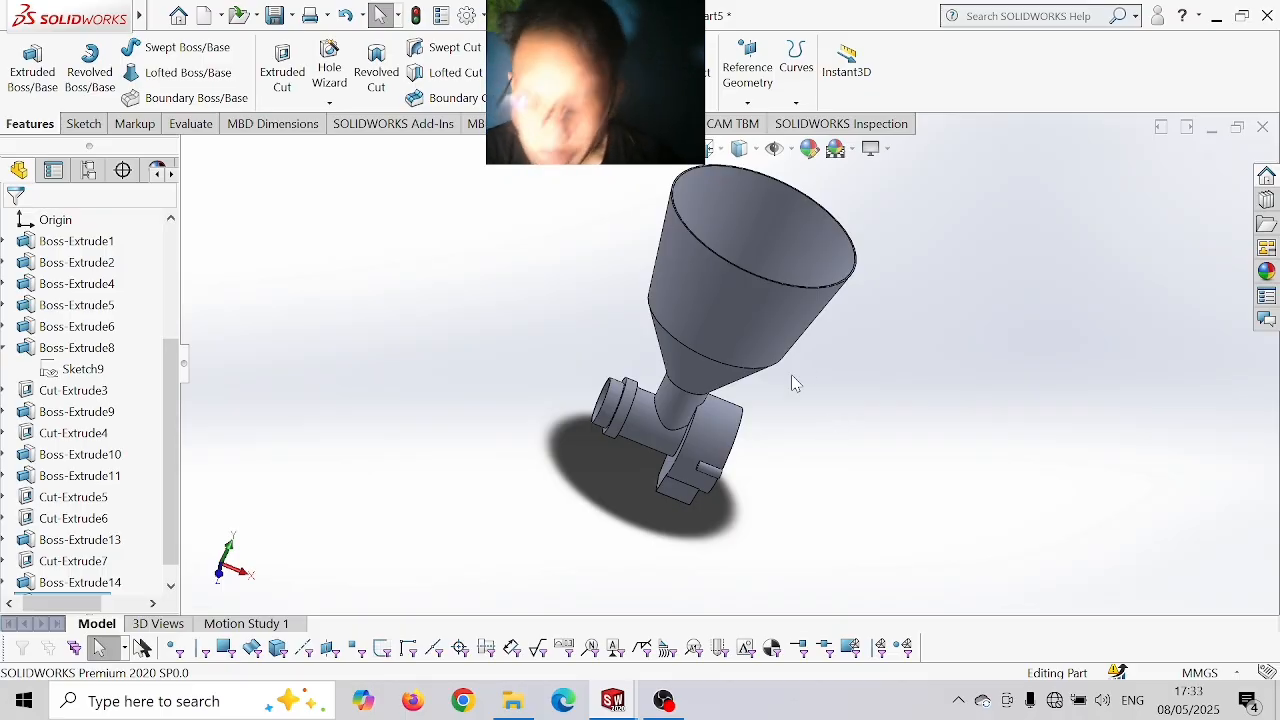
scroll(788, 388, up, 1)
scroll(787, 389, down, 1)
scroll(786, 392, up, 1)
mouse_move(786, 392)
middle_down()
mouse_move(755, 402)
mouse_move(776, 394)
middle_up()
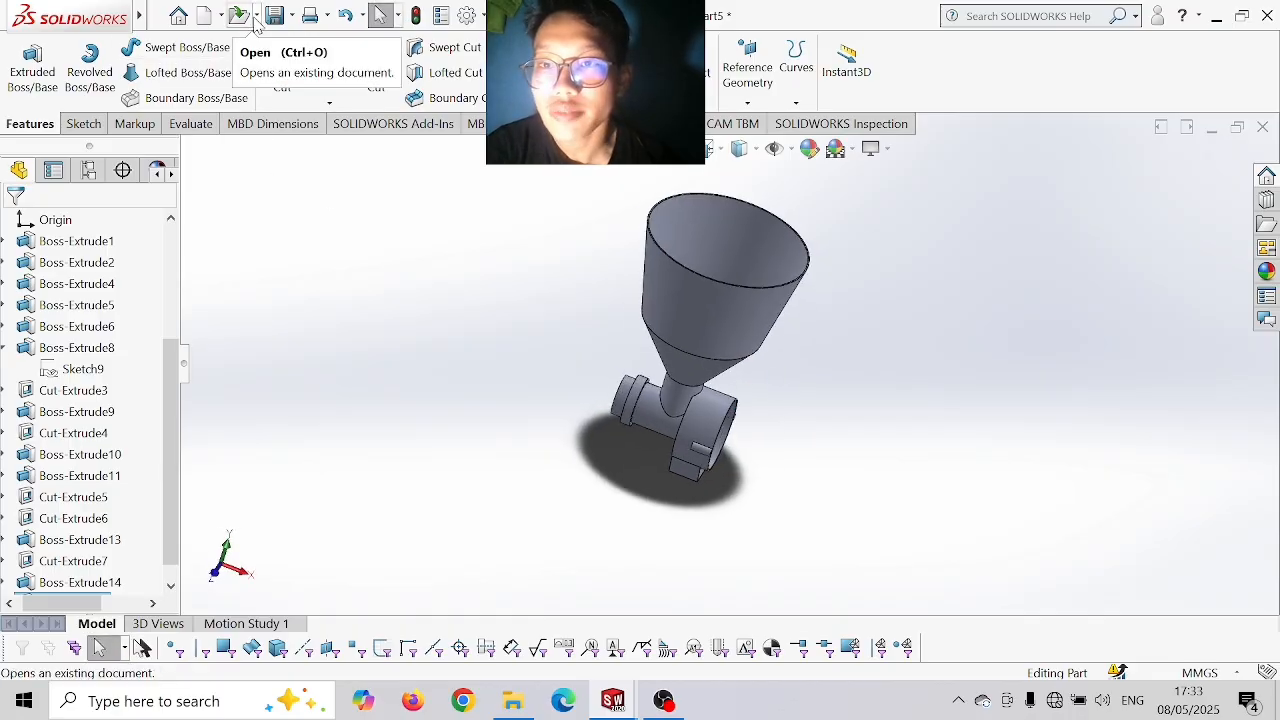
- Save the finished housing as a SOLIDWORKS part named PART 3 CASICH in the UAS SOLIDWORK folder
click(291, 17)
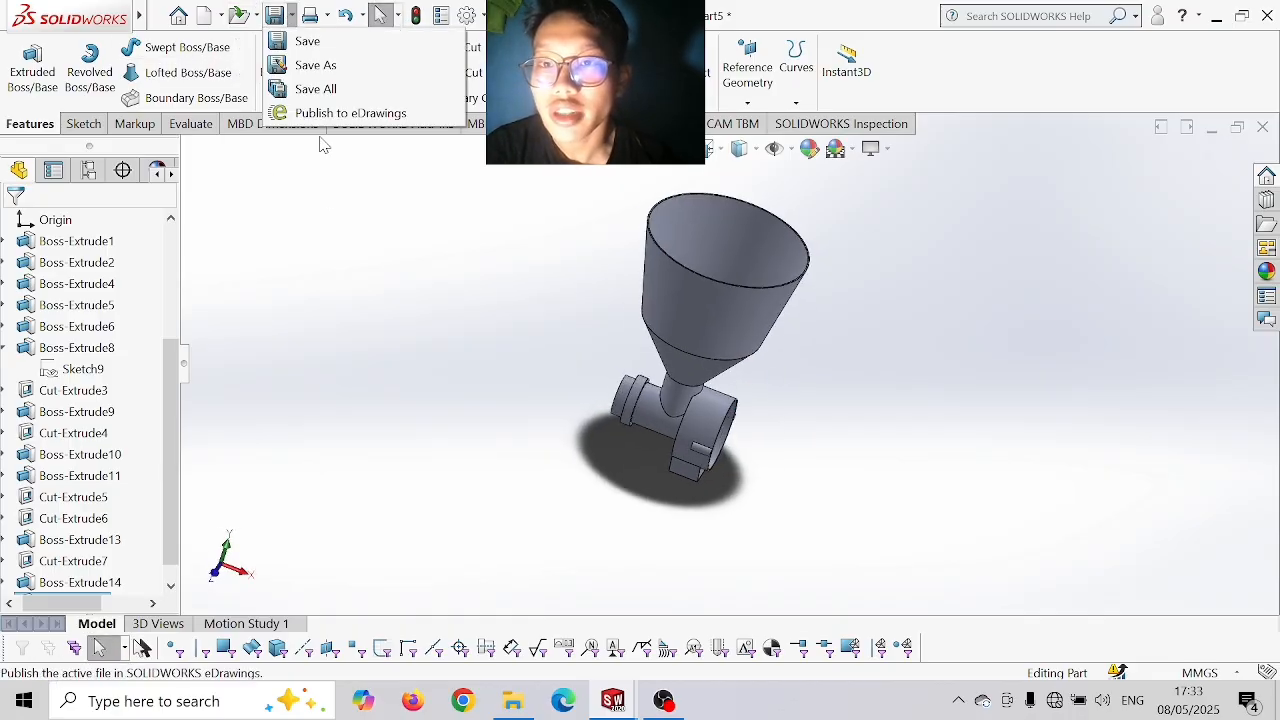
click(335, 66)
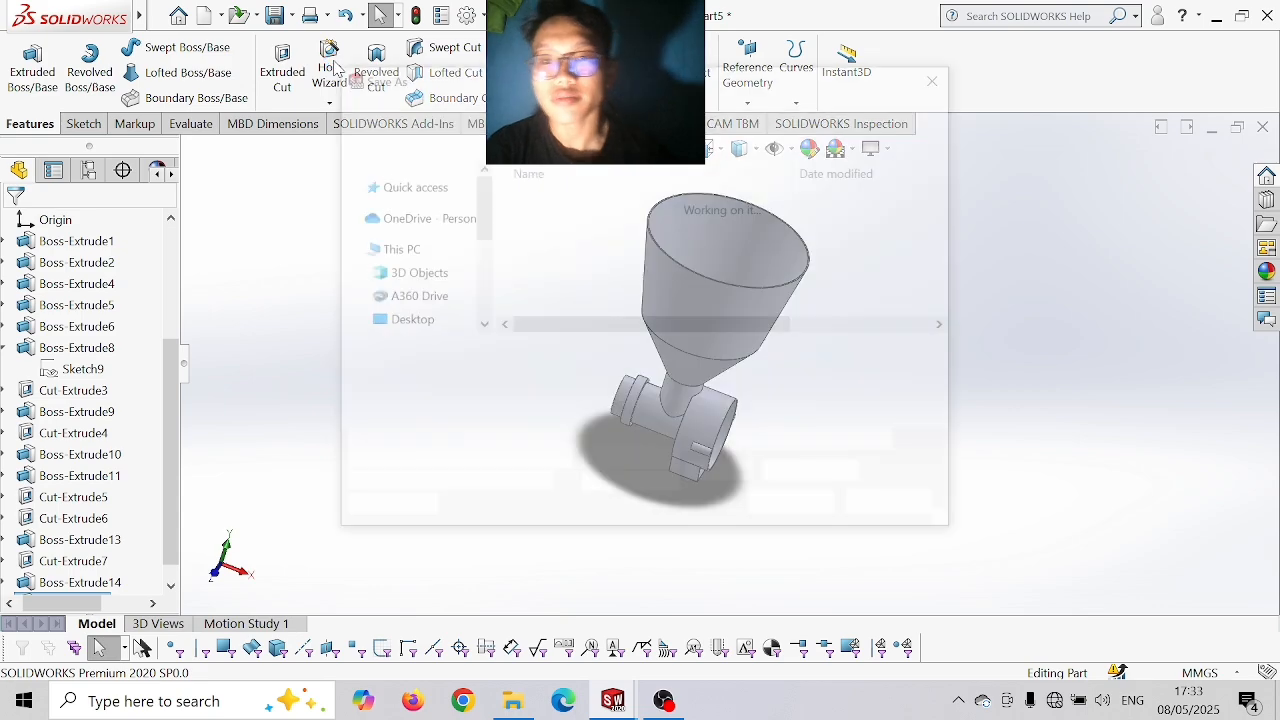
text(P)
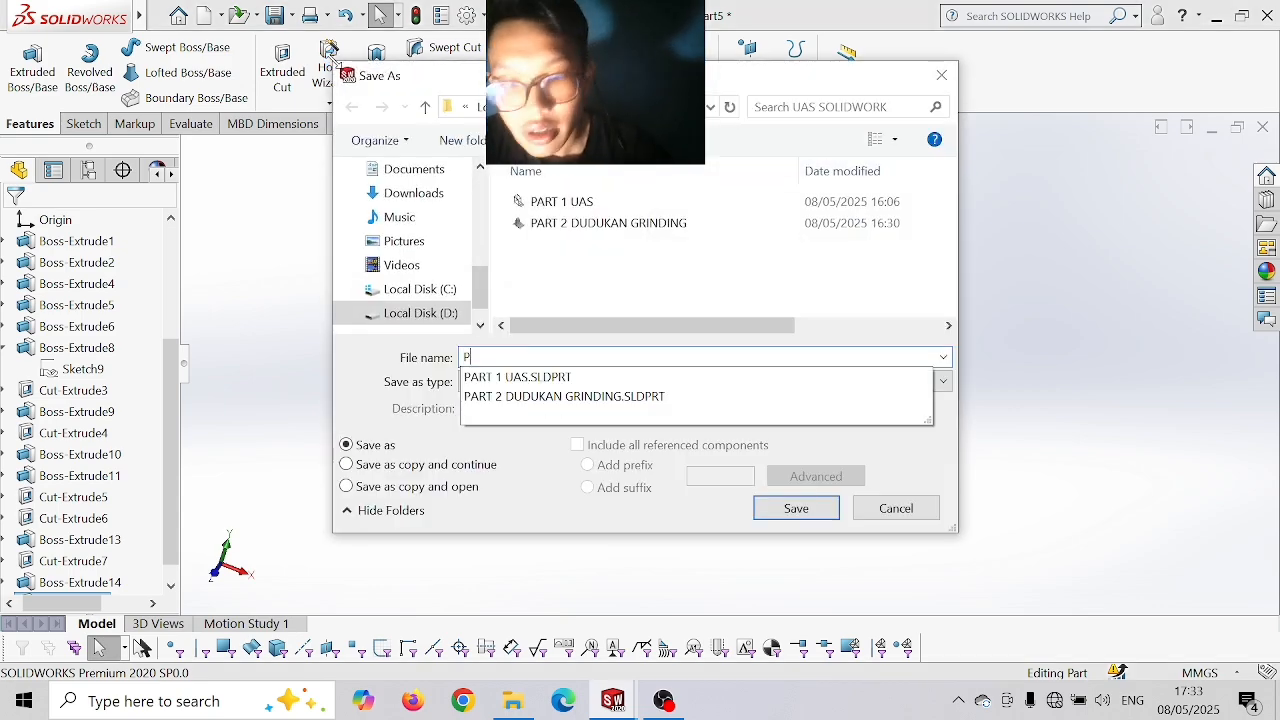
text(AI)
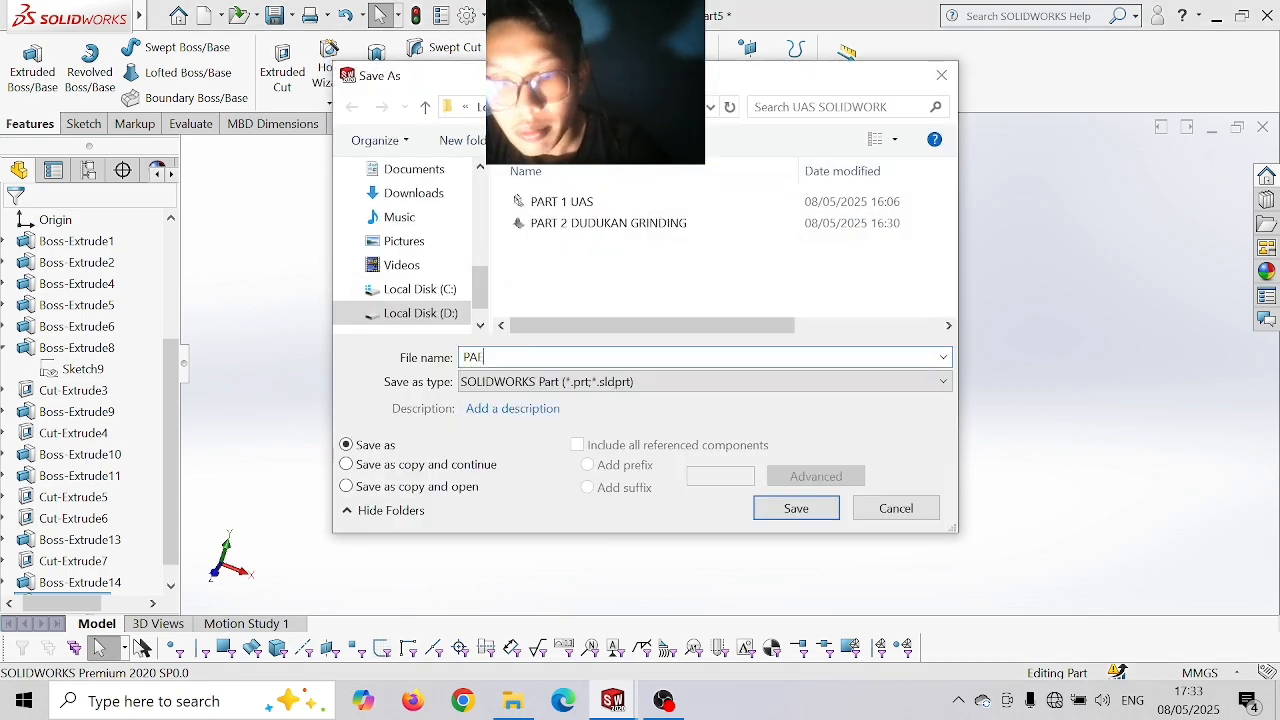
key(BackSpace)
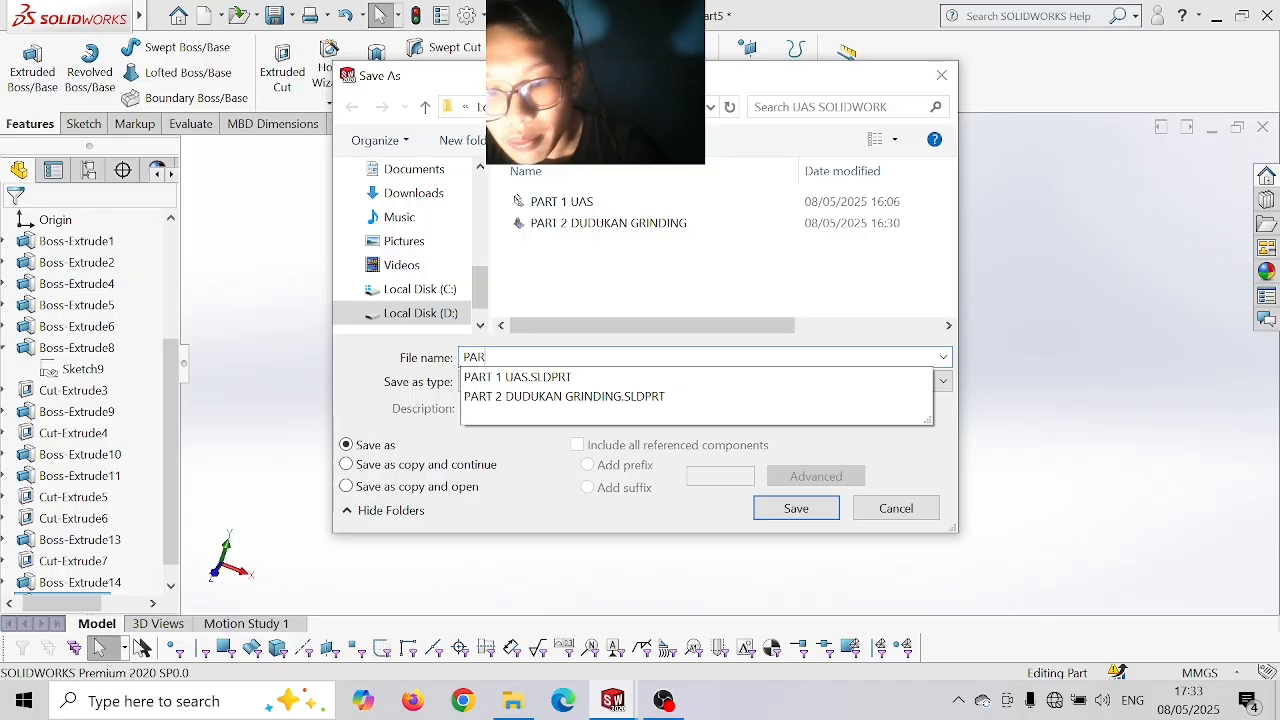
text(RT 3 CASICH)
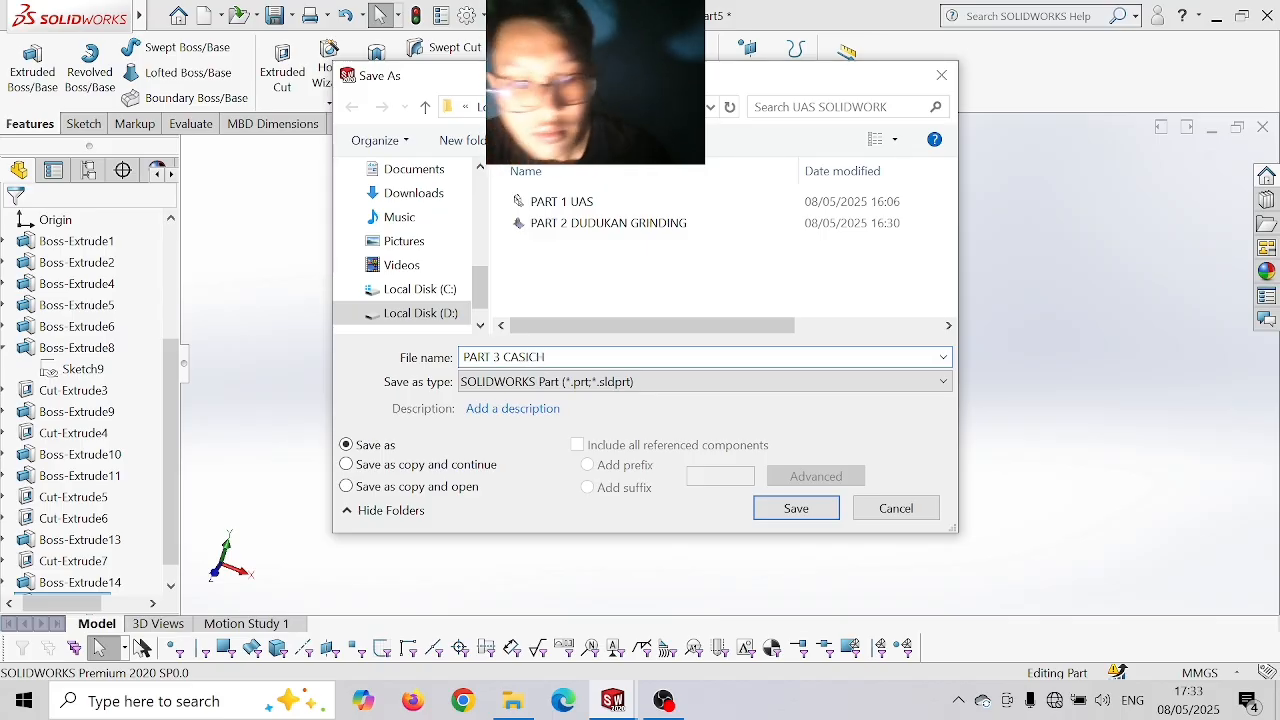
key(Return)
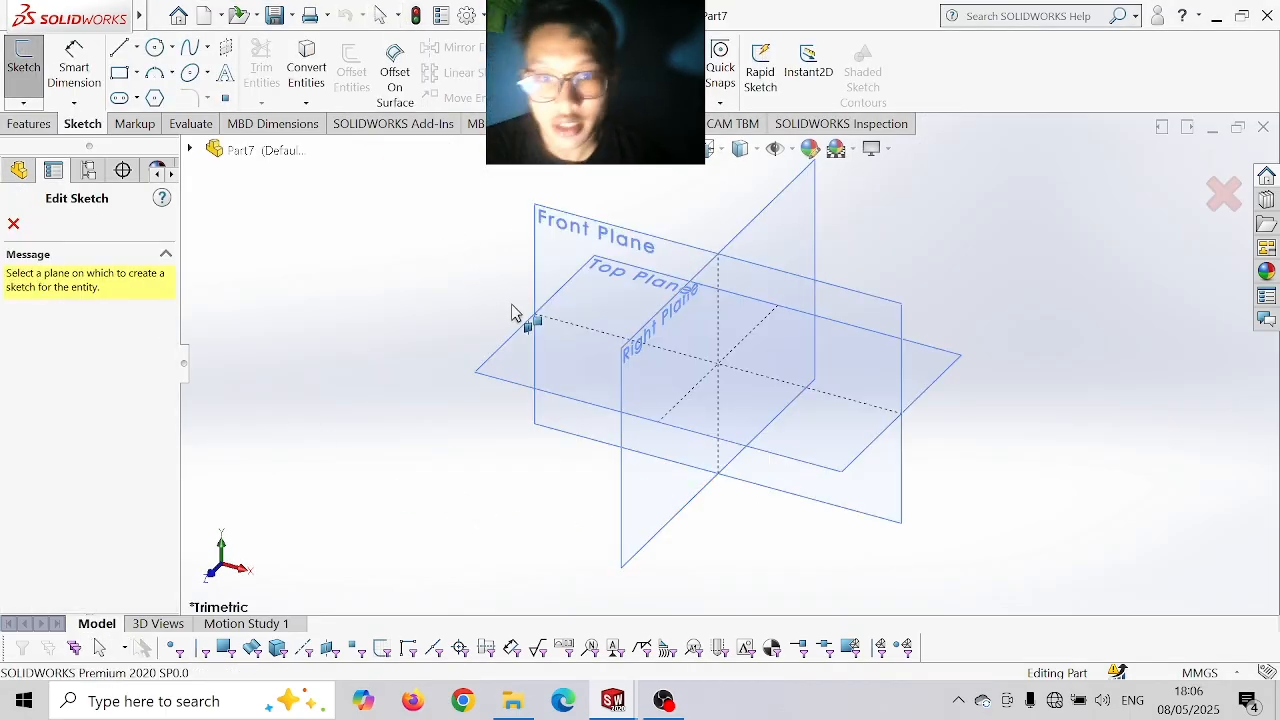
- Sketch a center rectangle on the Top Plane of the new part, centred on the origin, 65 mm wide and 125 mm long
click(521, 372)
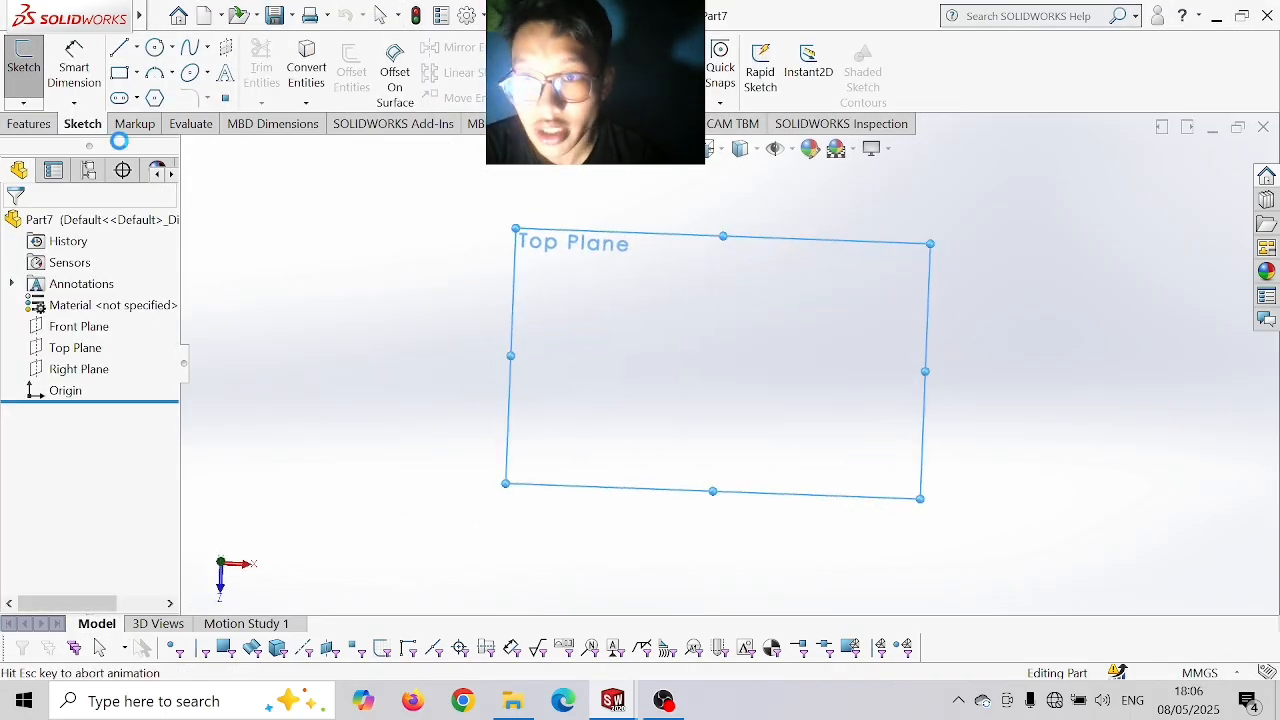
click(136, 73)
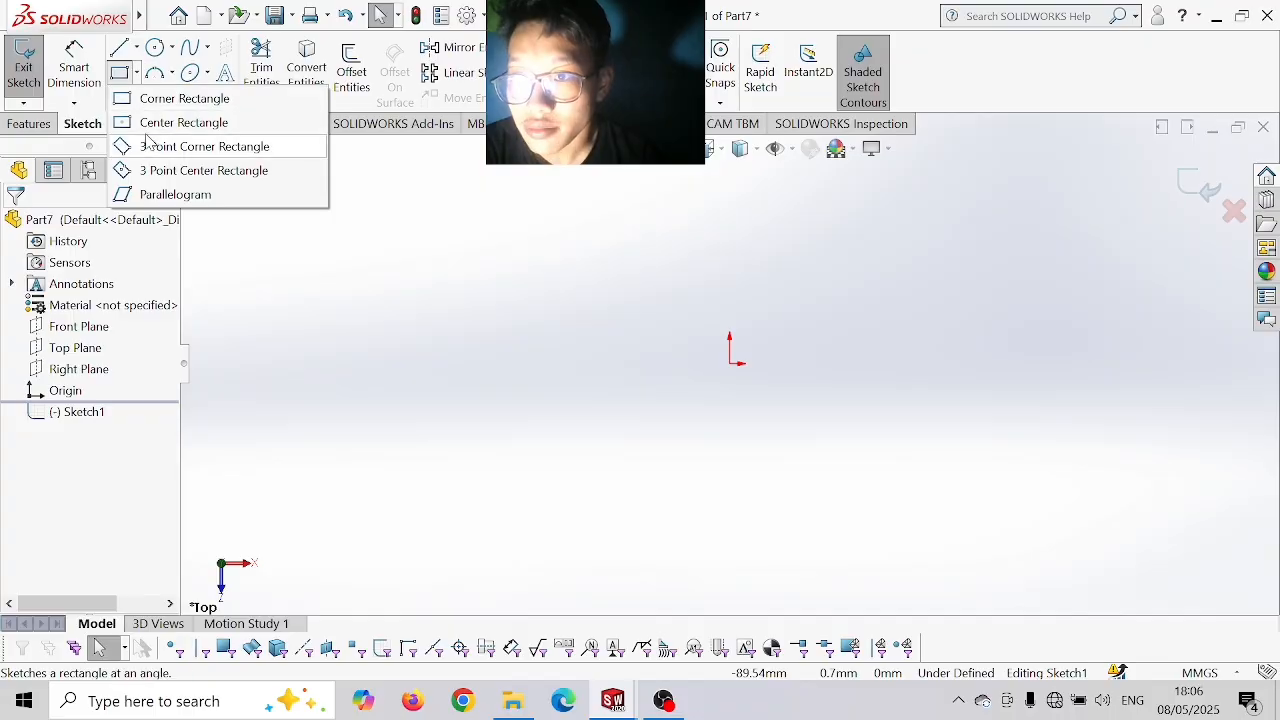
click(730, 364)
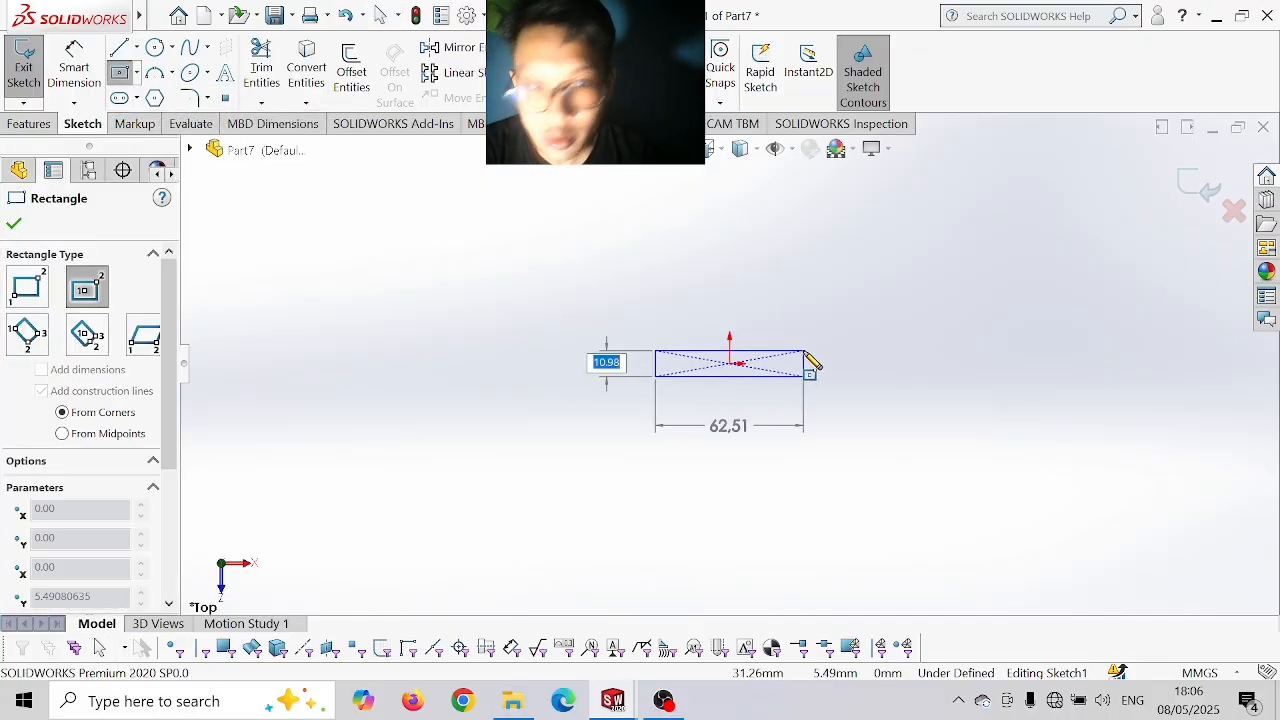
text(125)
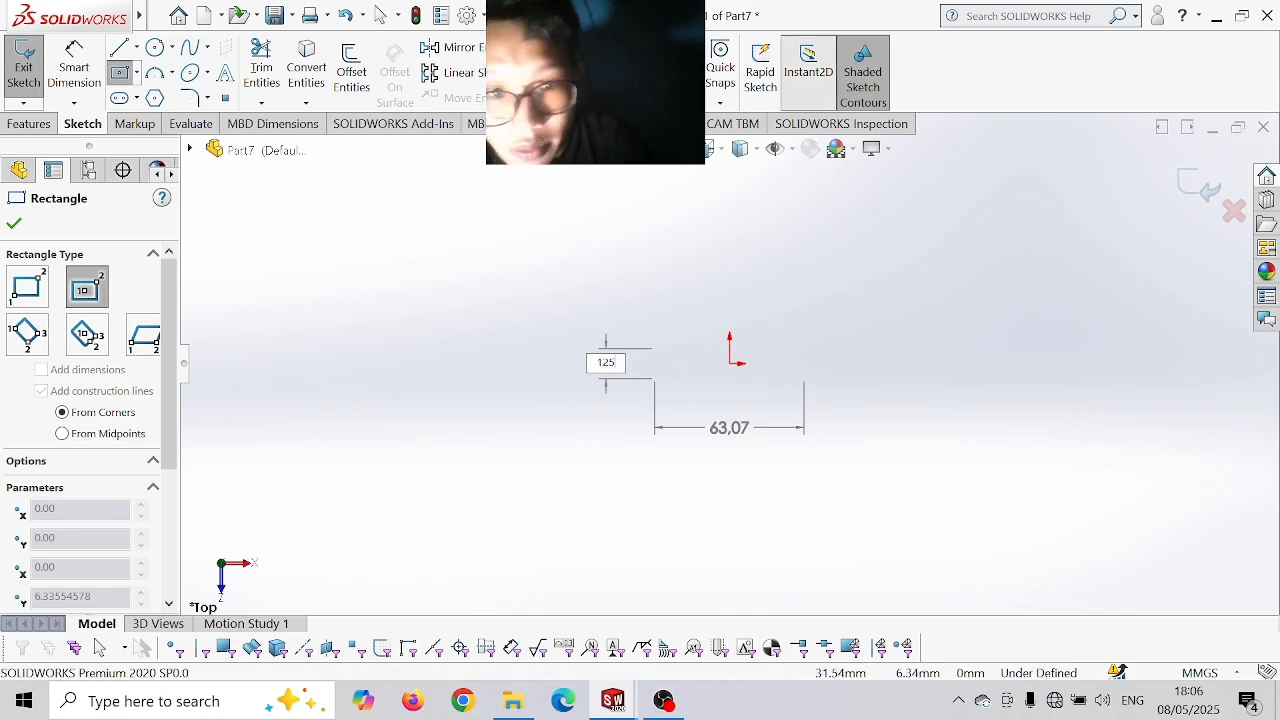
key(Return)
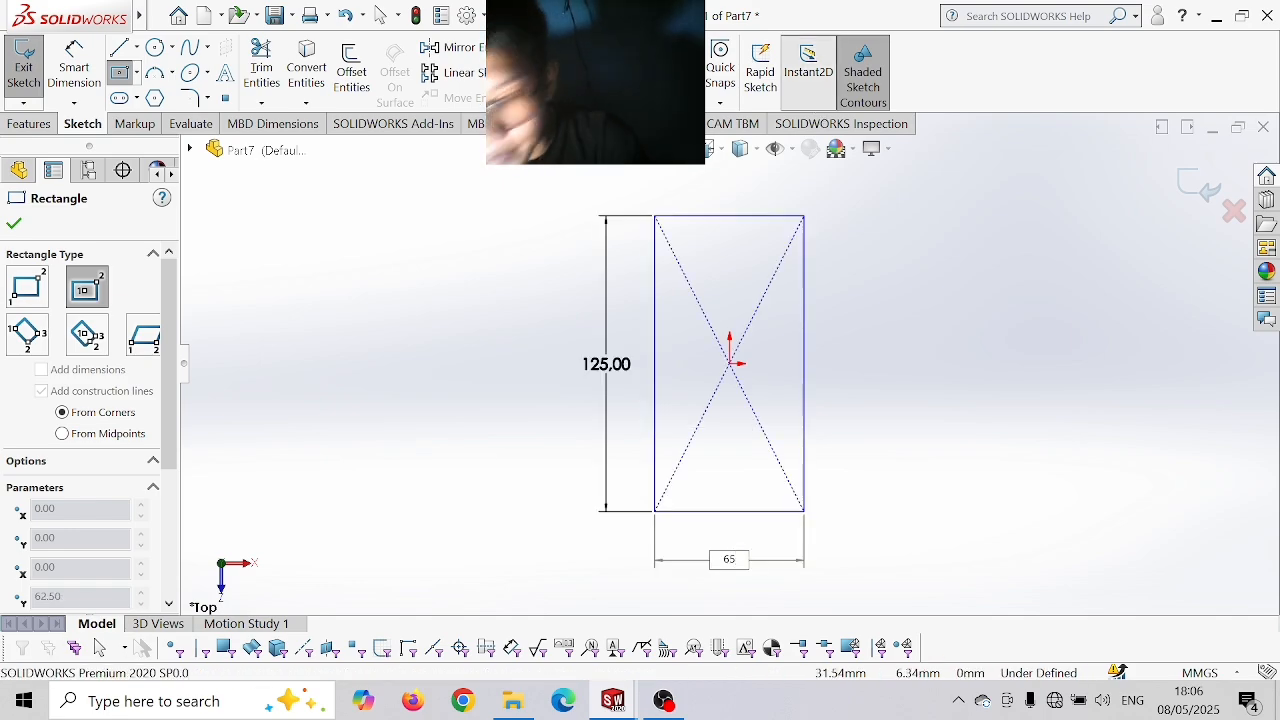
key(Return)
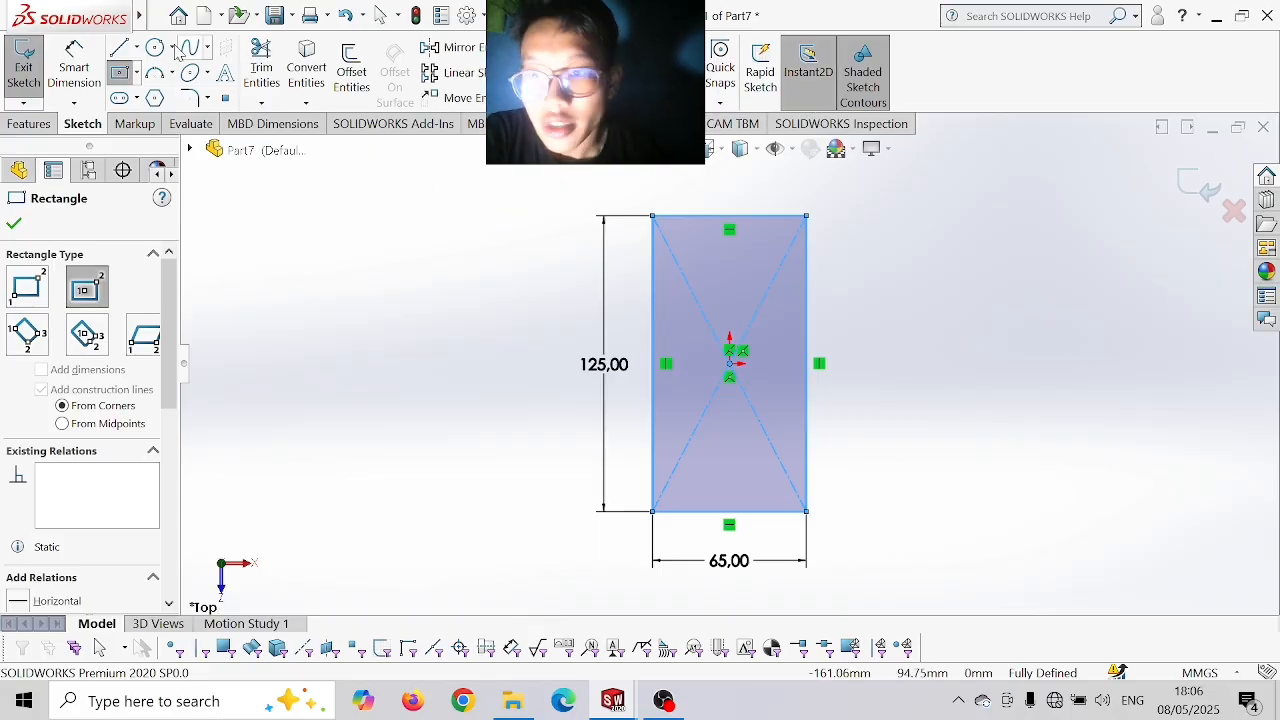
- Extrude the 65 × 125 mm rectangle 20 mm upward to form the base block
click(30, 123)
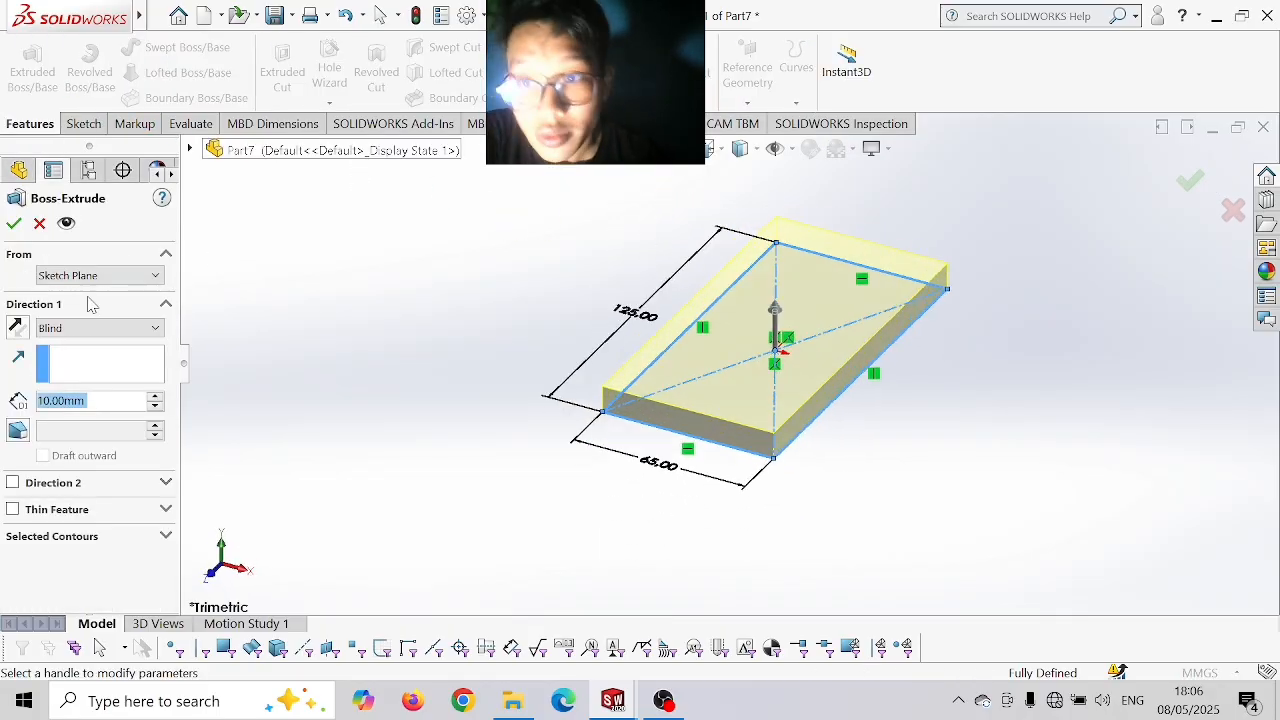
text(0)
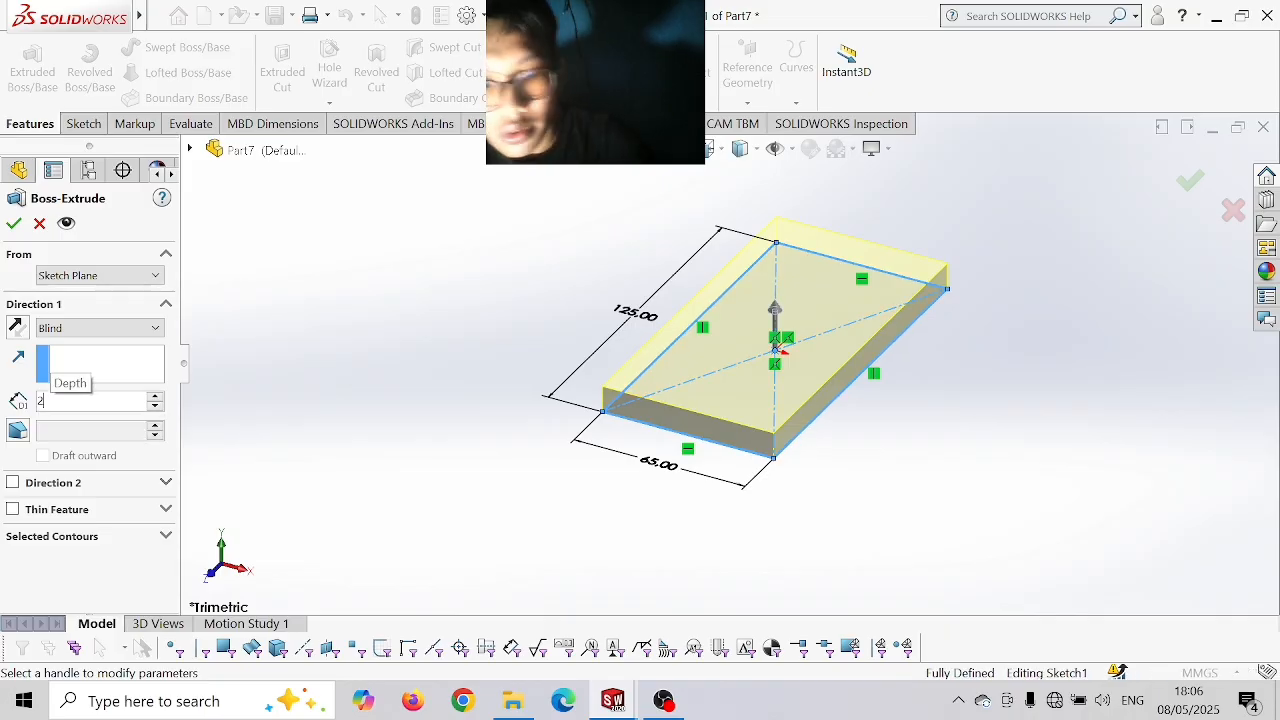
key(Return)
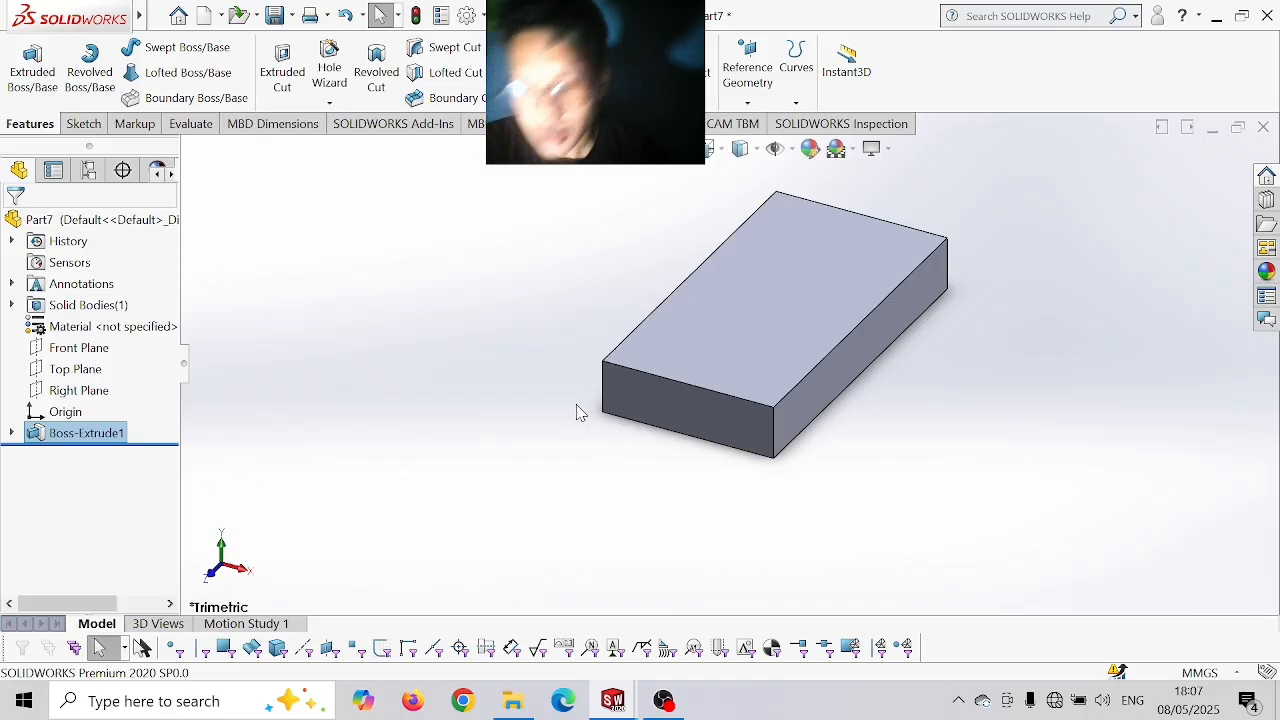
- Start a line sketch on the base block's long side face, viewed normal to the face
click(860, 355)
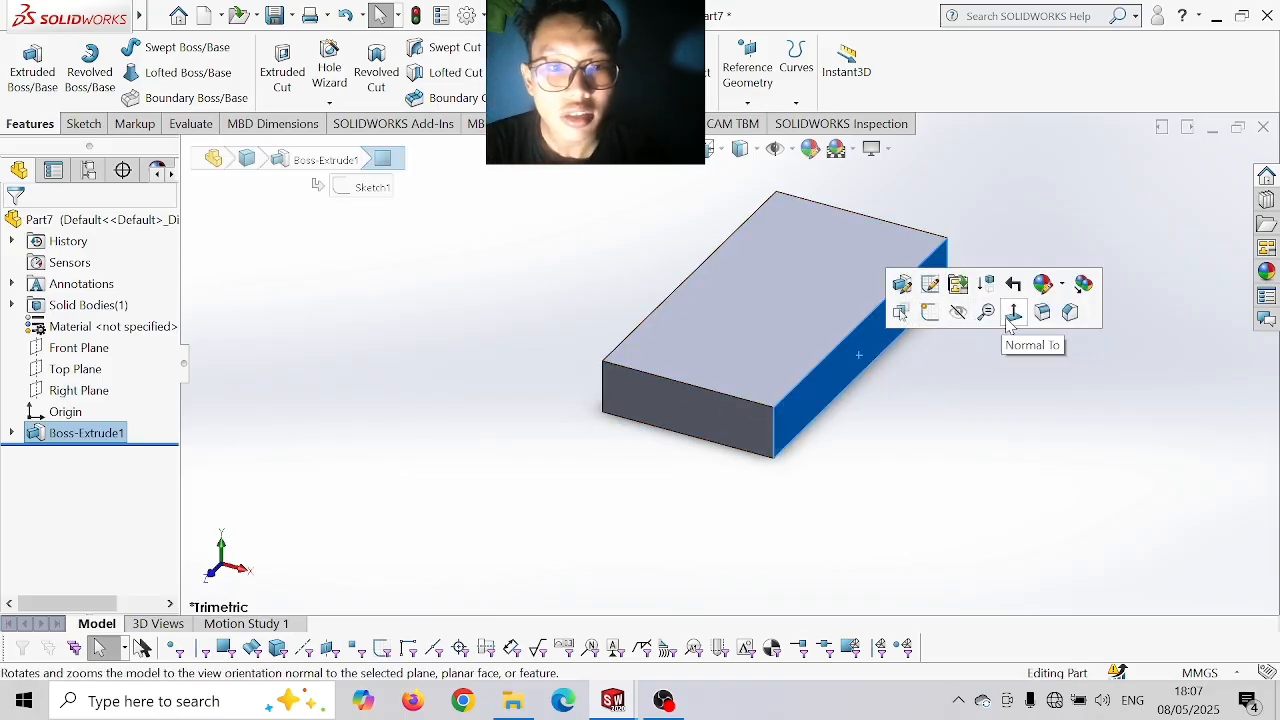
click(1014, 313)
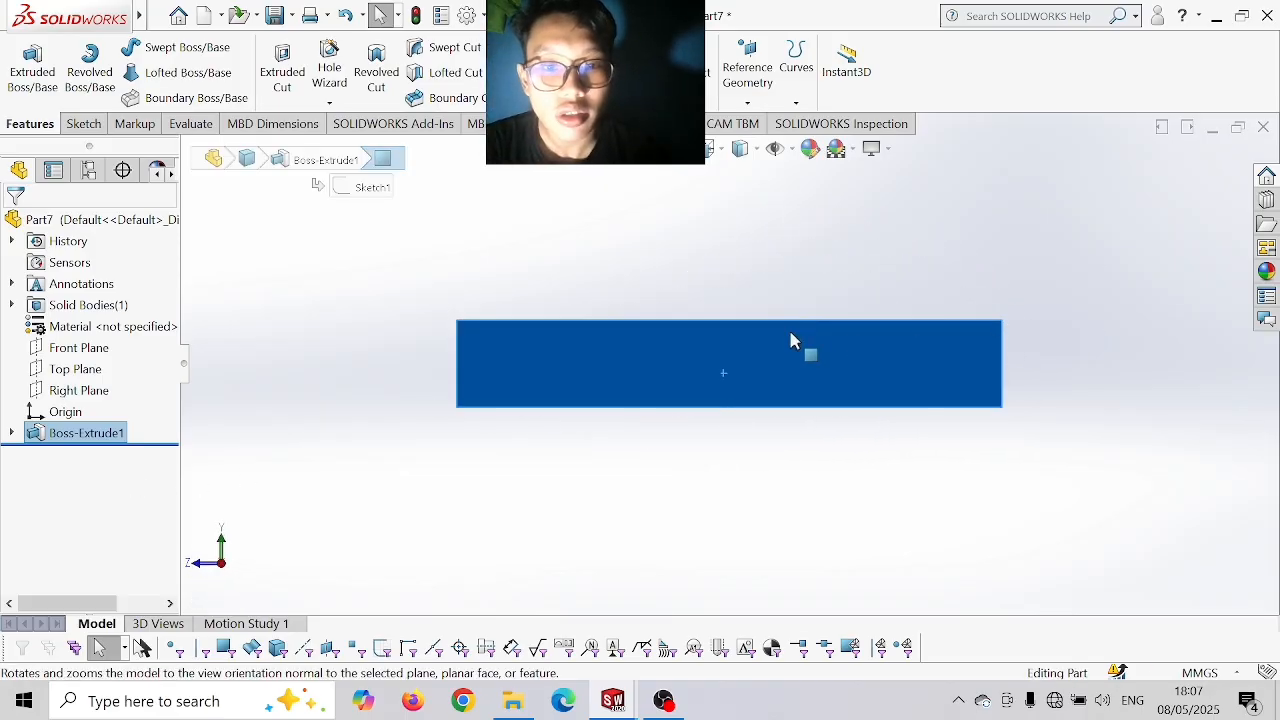
click(83, 123)
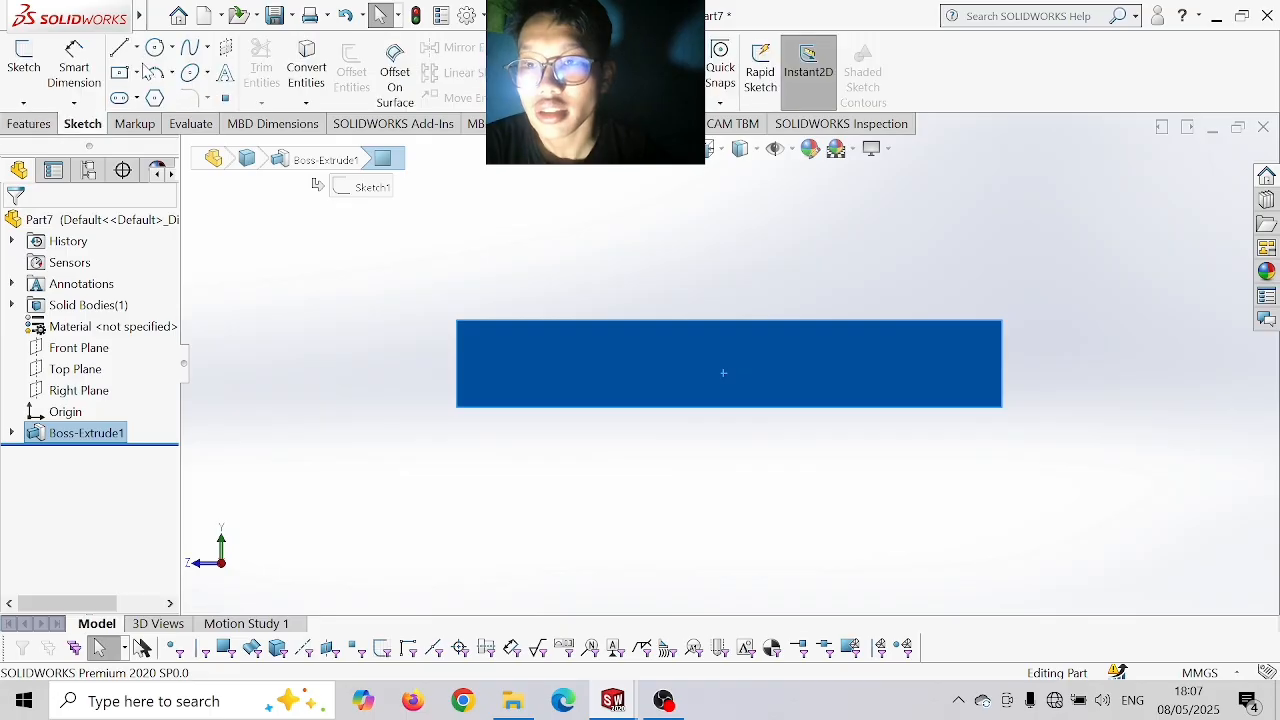
click(121, 50)
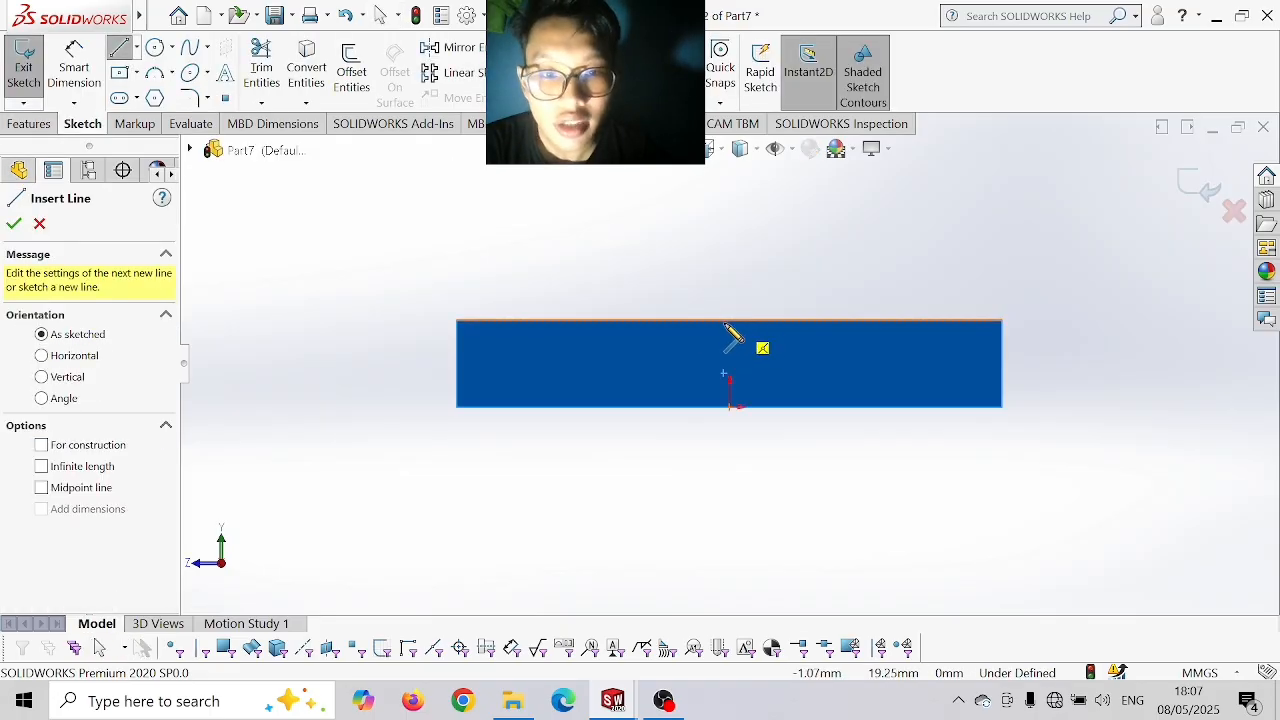
click(729, 321)
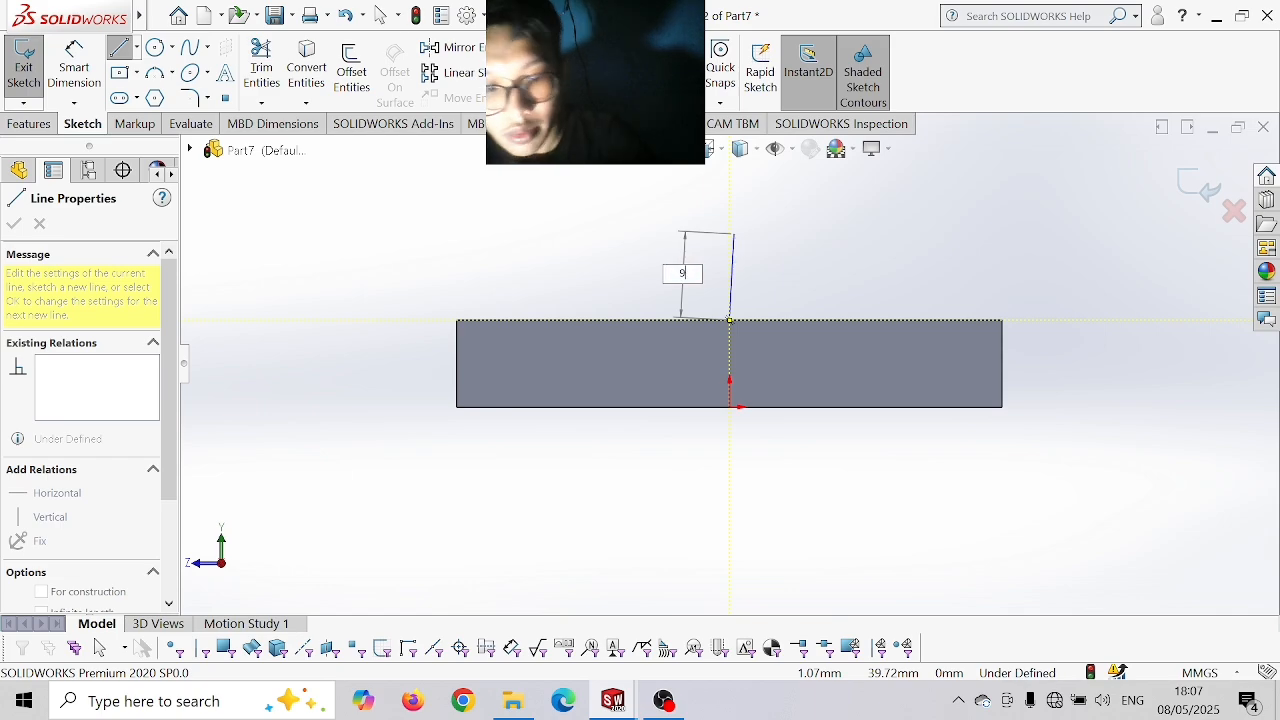
key(Return)
scroll(740, 245, up, 5)
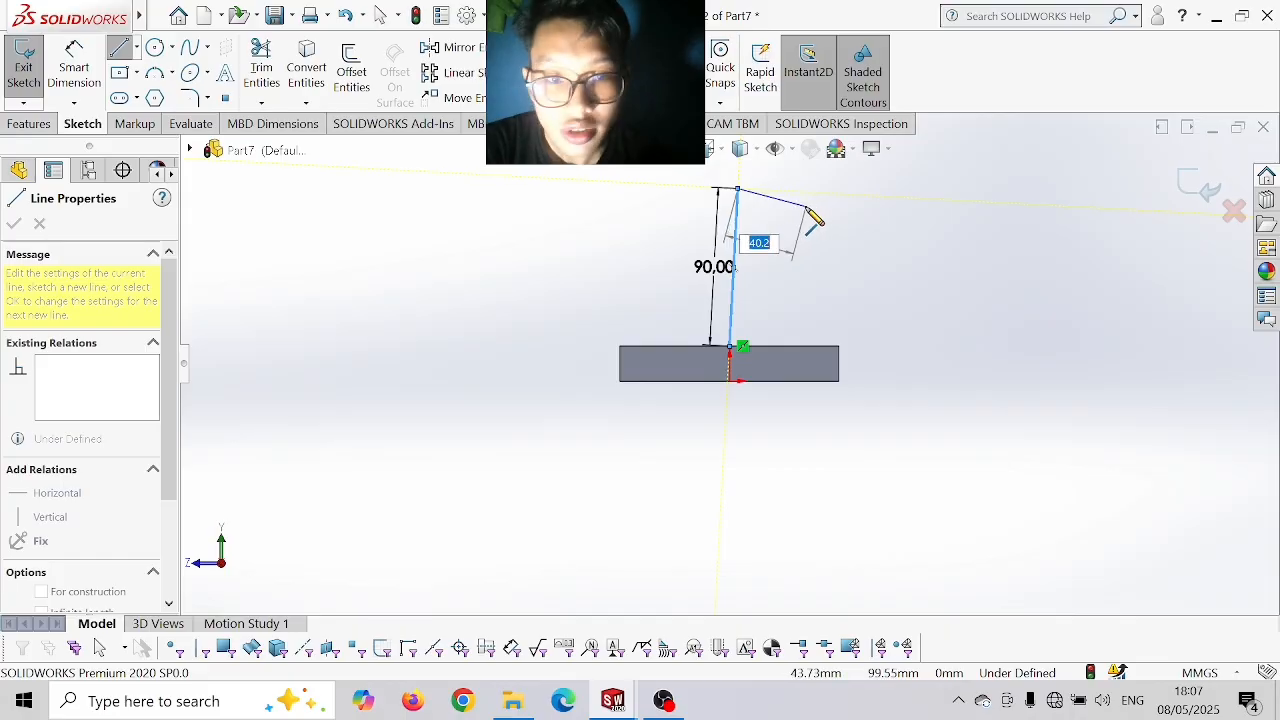
key(Escape)
key(Escape)
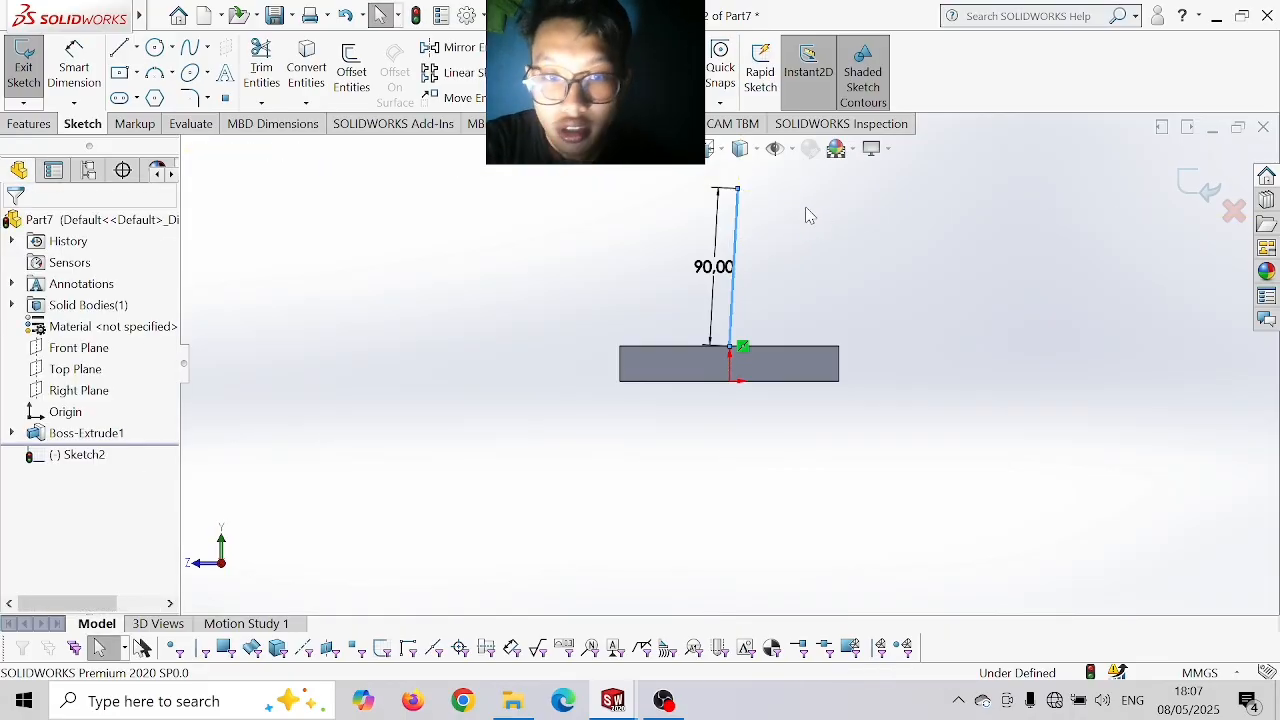
key(ctrl+z)
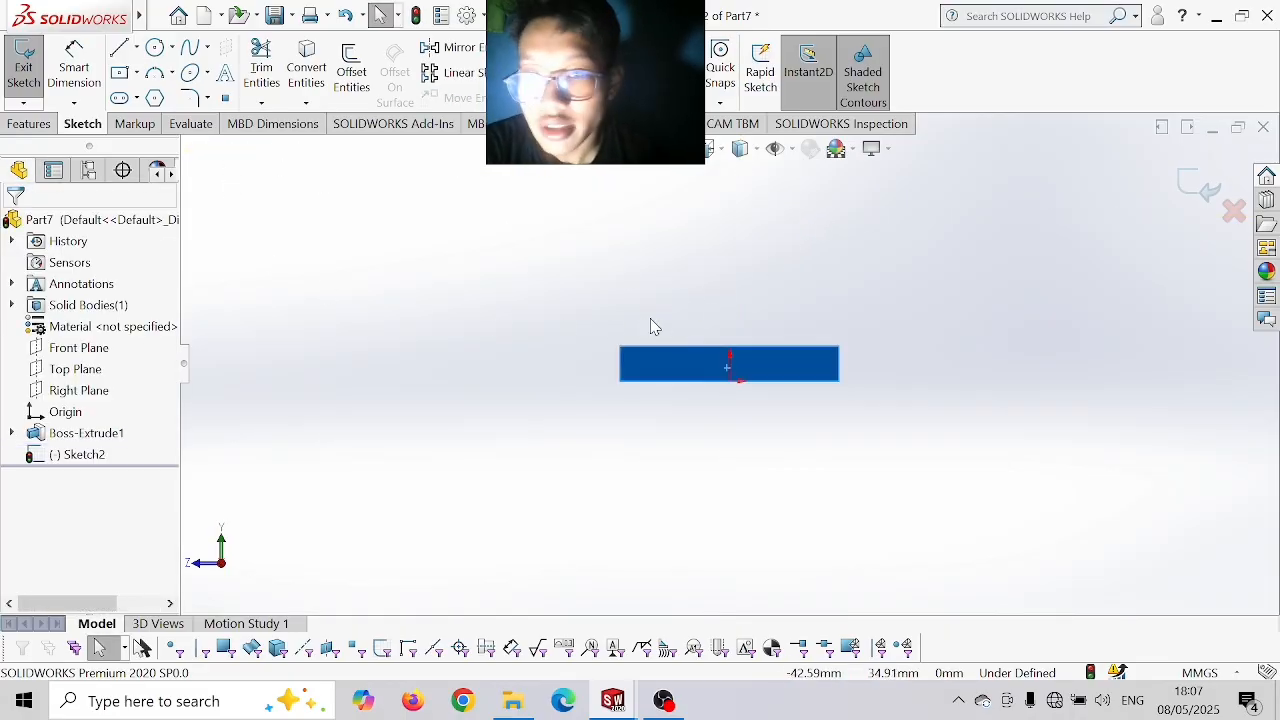
- Draw a 90 mm vertical line upward from the midpoint of the side face's top edge
key(alt+f)
click(122, 49)
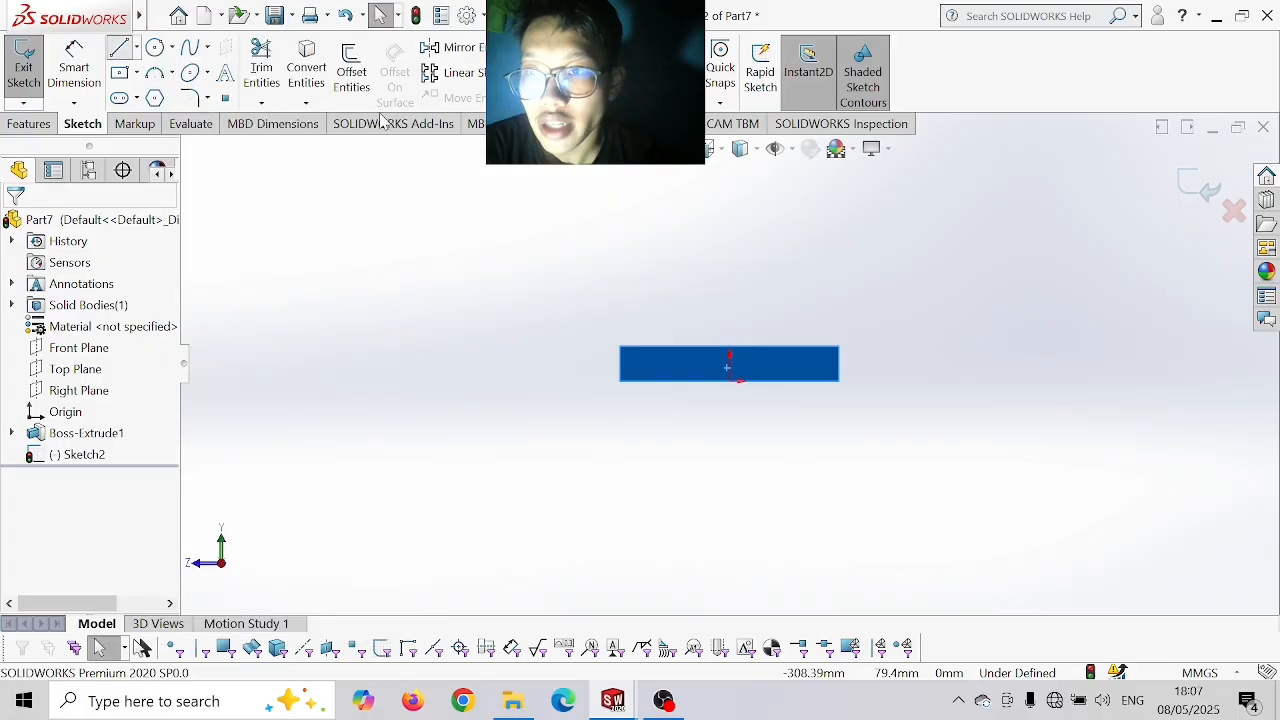
click(729, 348)
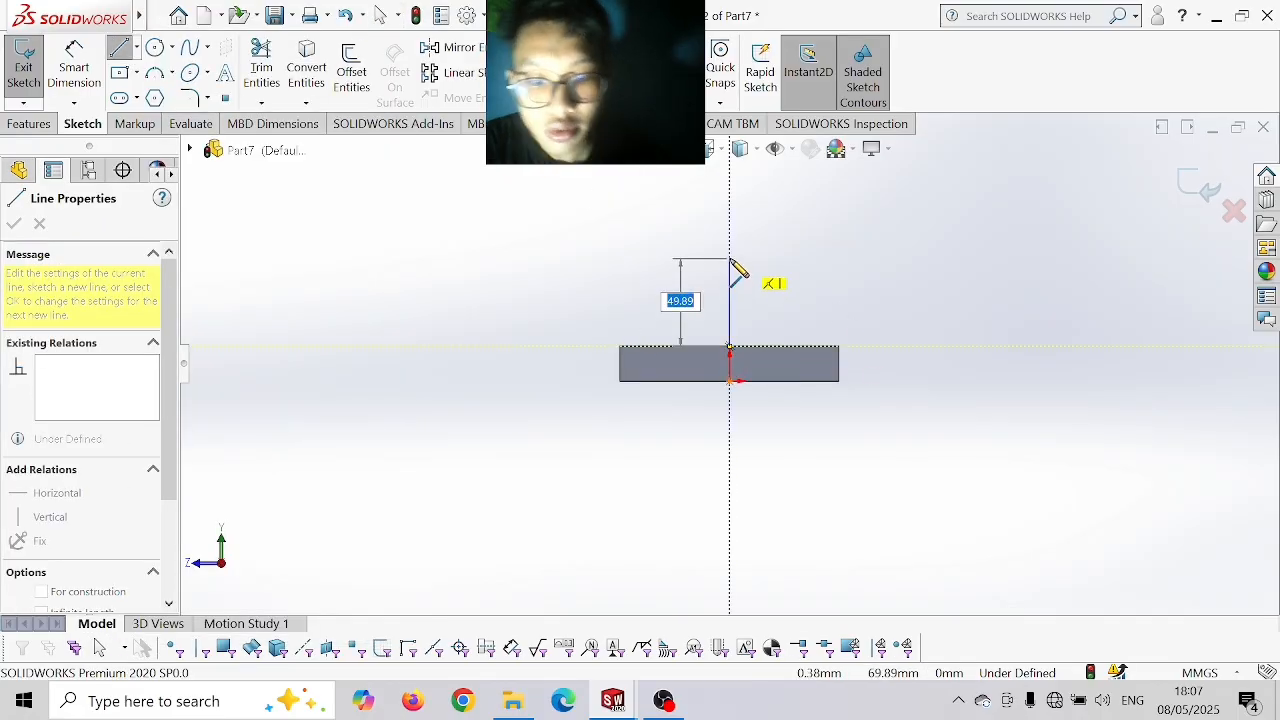
text(90)
key(Return)
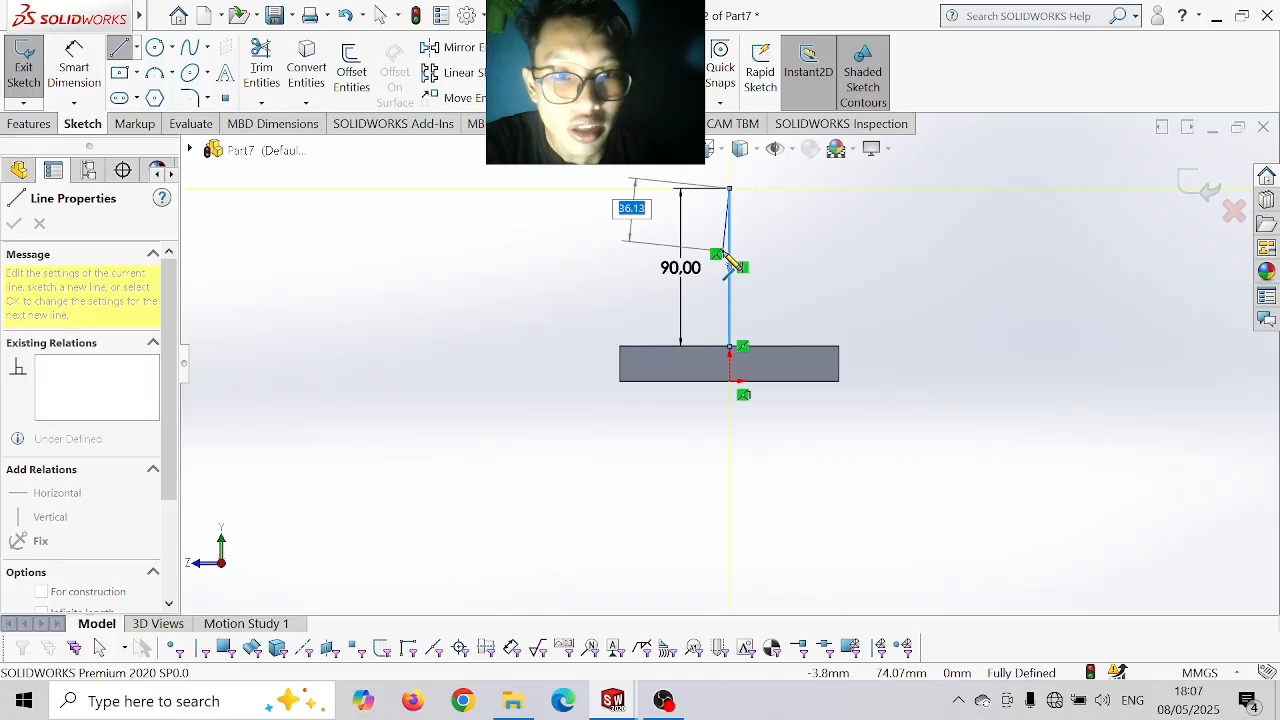
- Sketch a 200 mm diameter circle centred on the upper end of the 90 mm vertical line
click(154, 48)
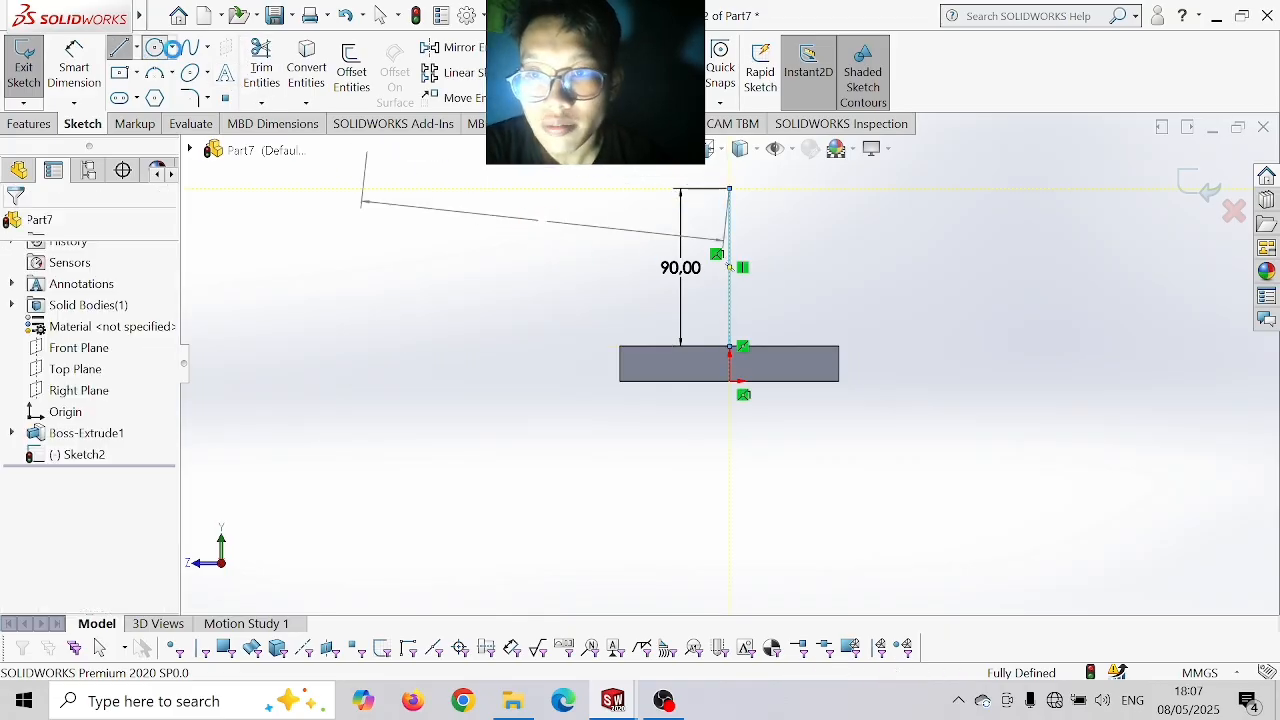
click(730, 188)
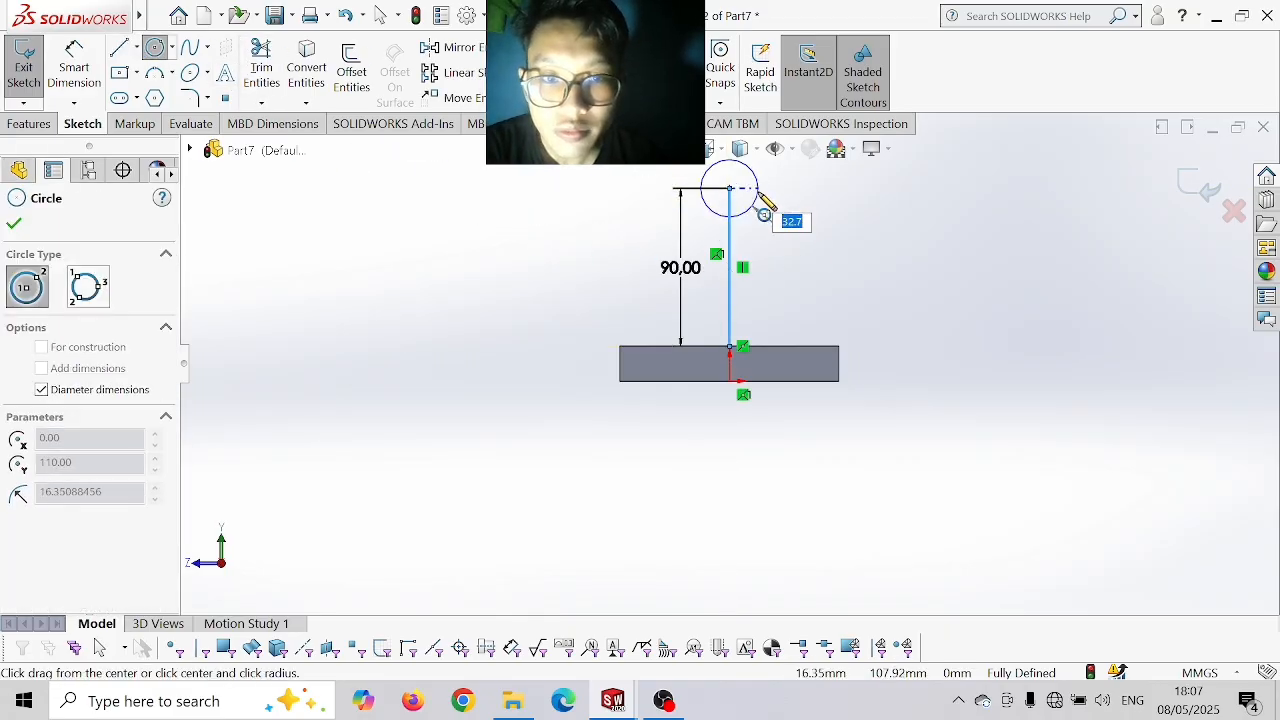
key(BackSpace)
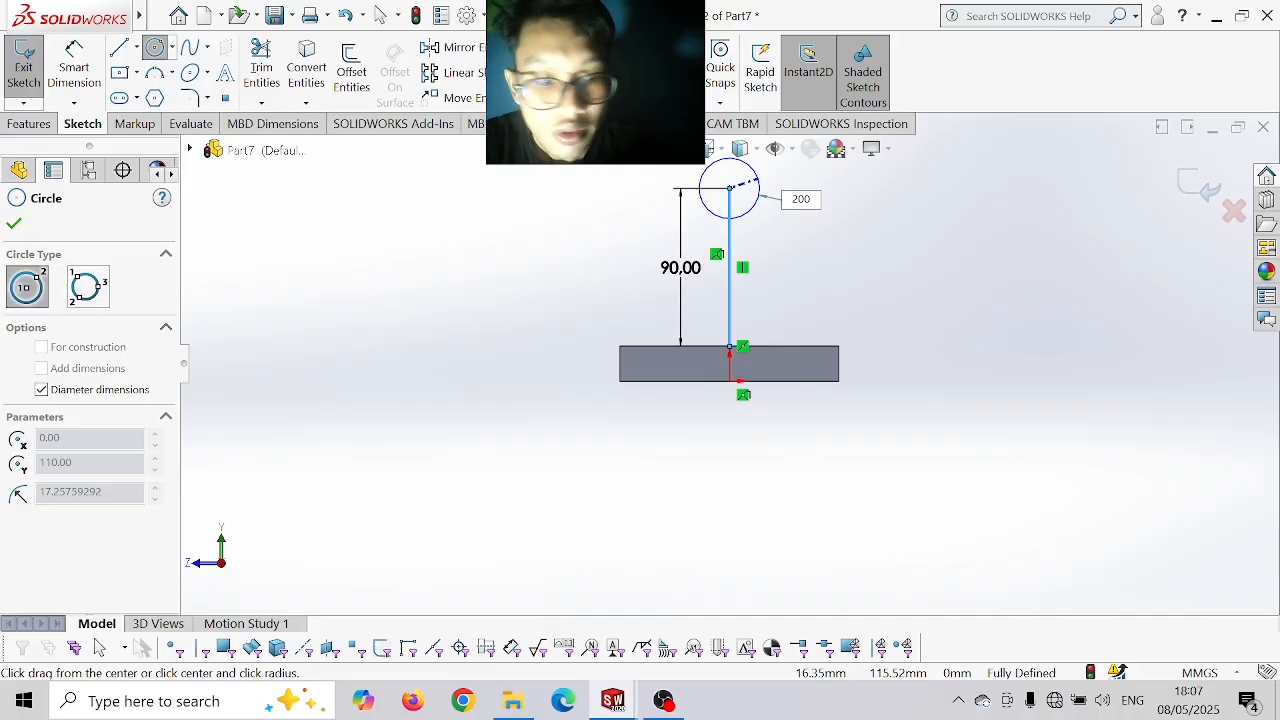
key(Return)
scroll(758, 180, up, 3)
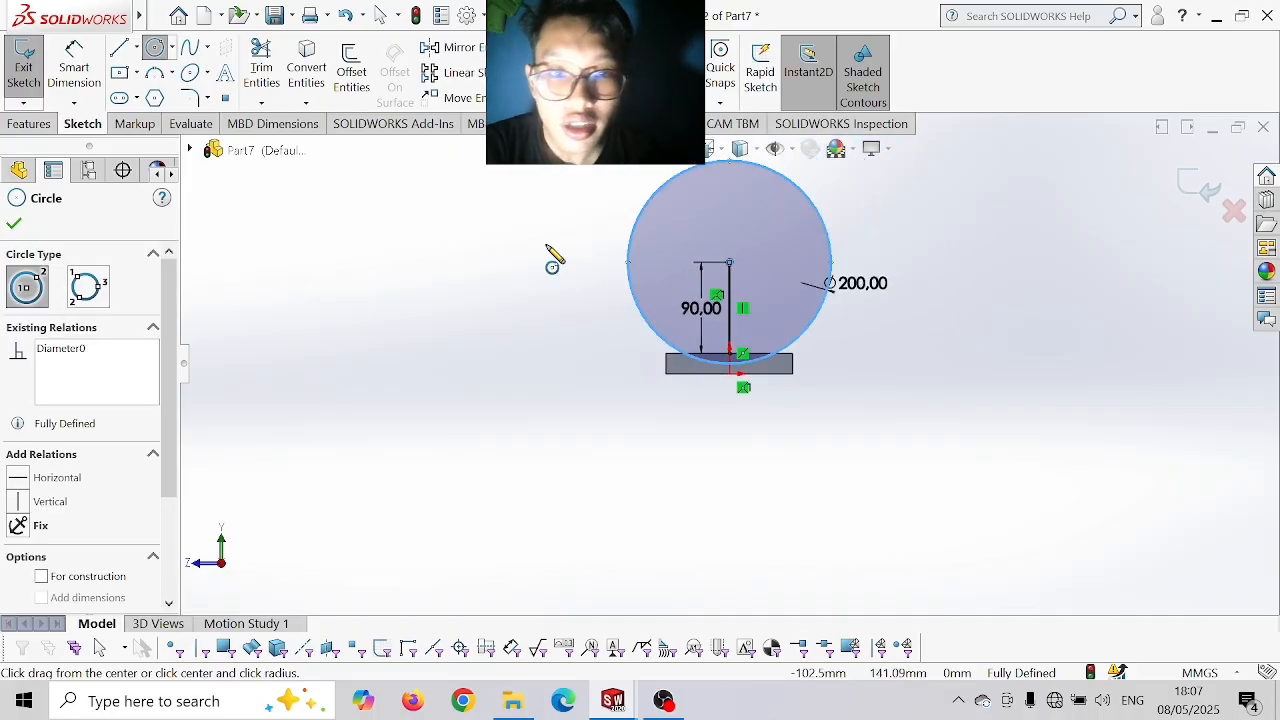
click(11, 227)
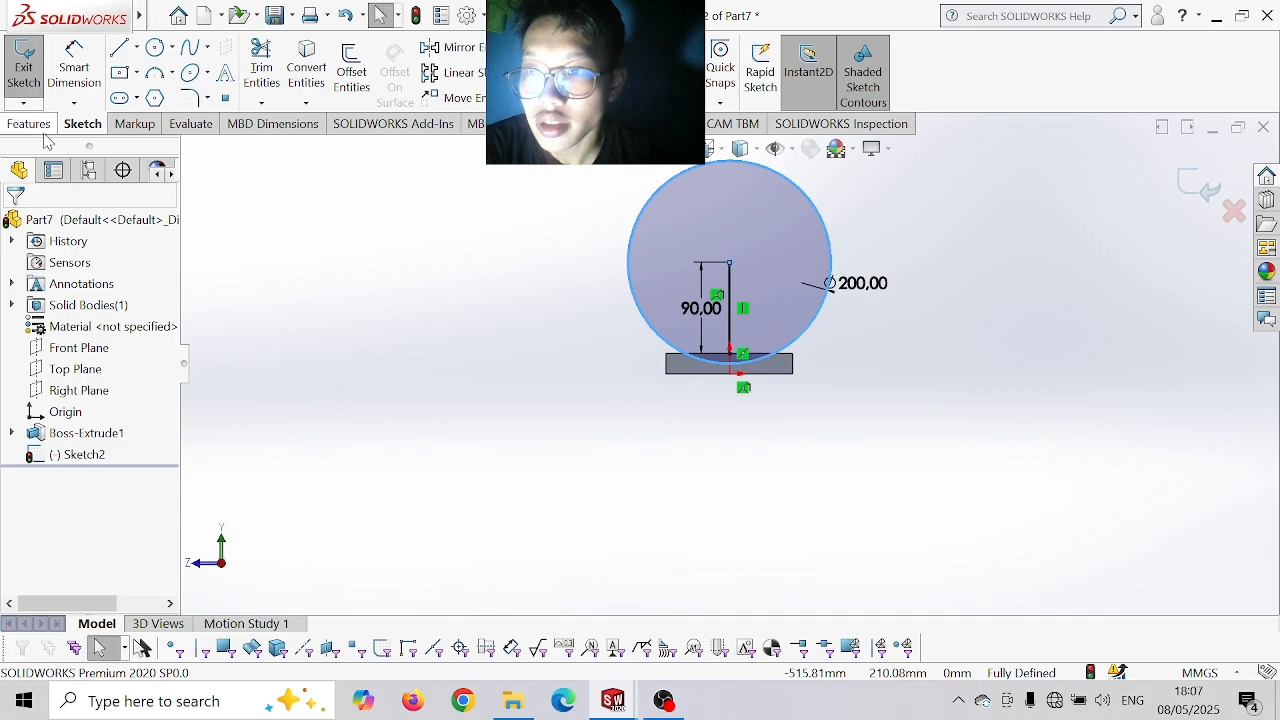
- Try to extrude the circle's upper region 30 mm in the first direction and 180 mm in the second
click(42, 128)
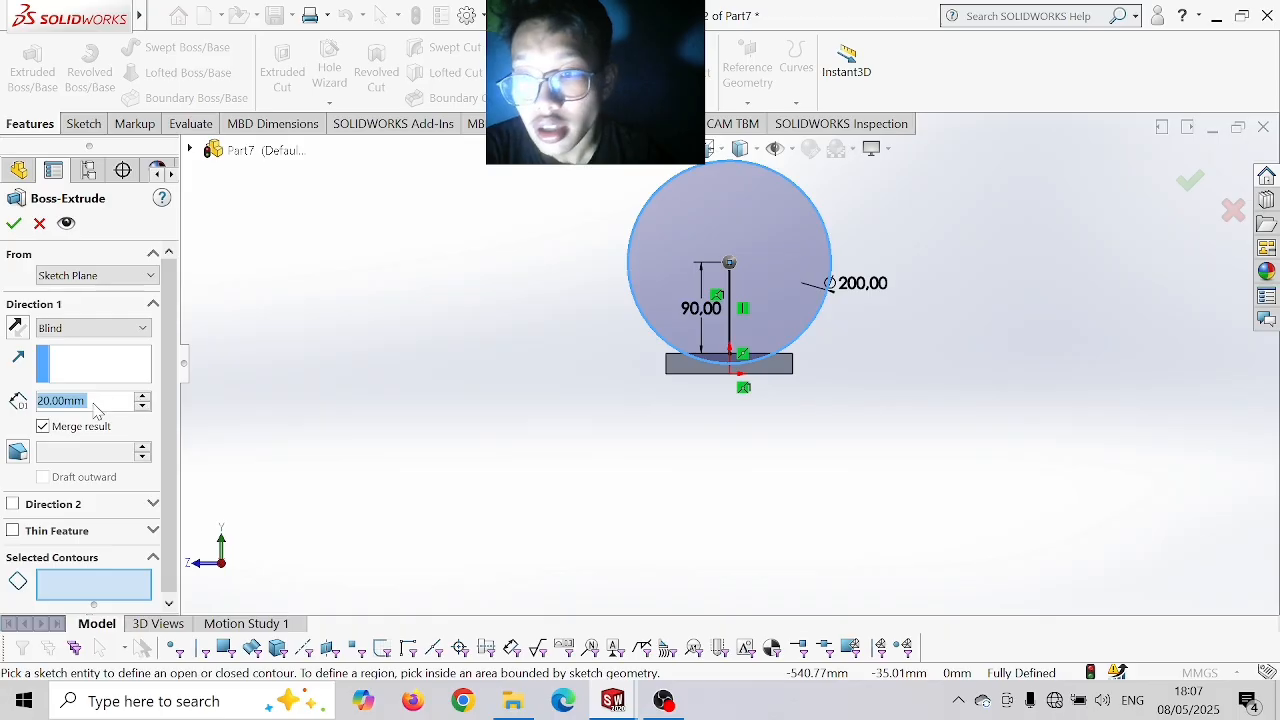
text(3)
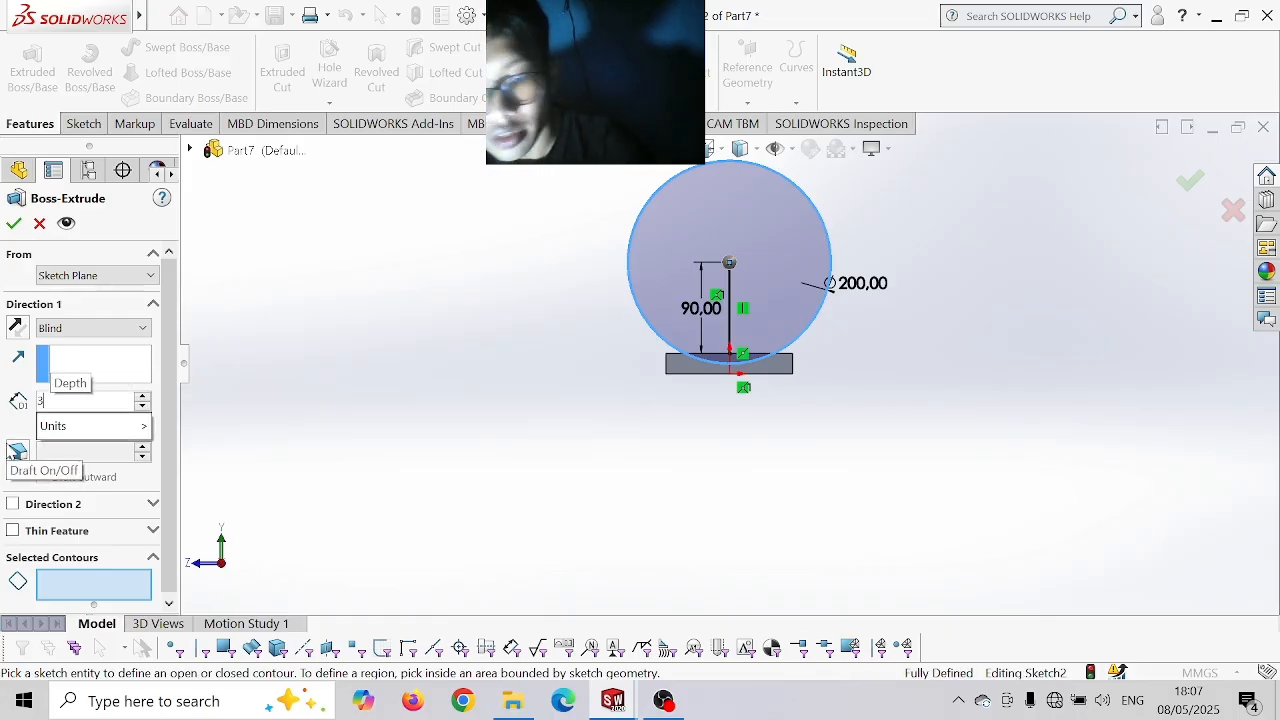
text(0)
click(14, 506)
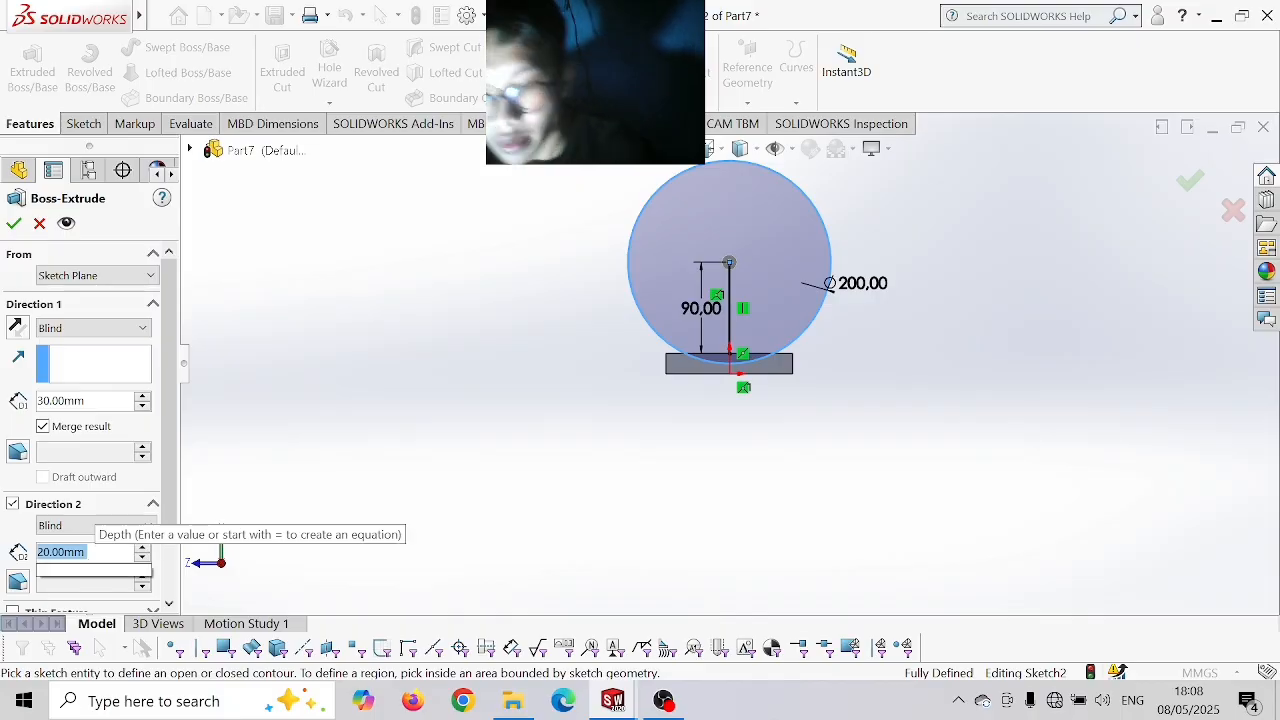
text(16)
key(BackSpace)
text(80)
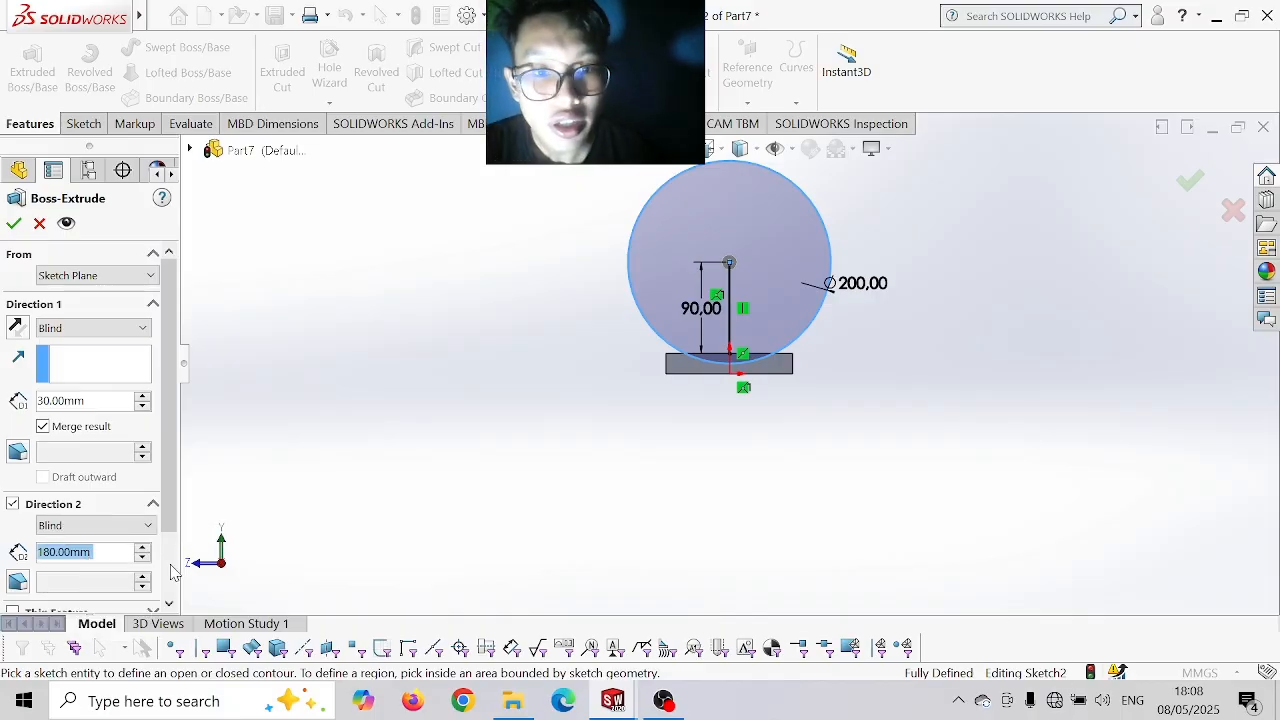
click(14, 224)
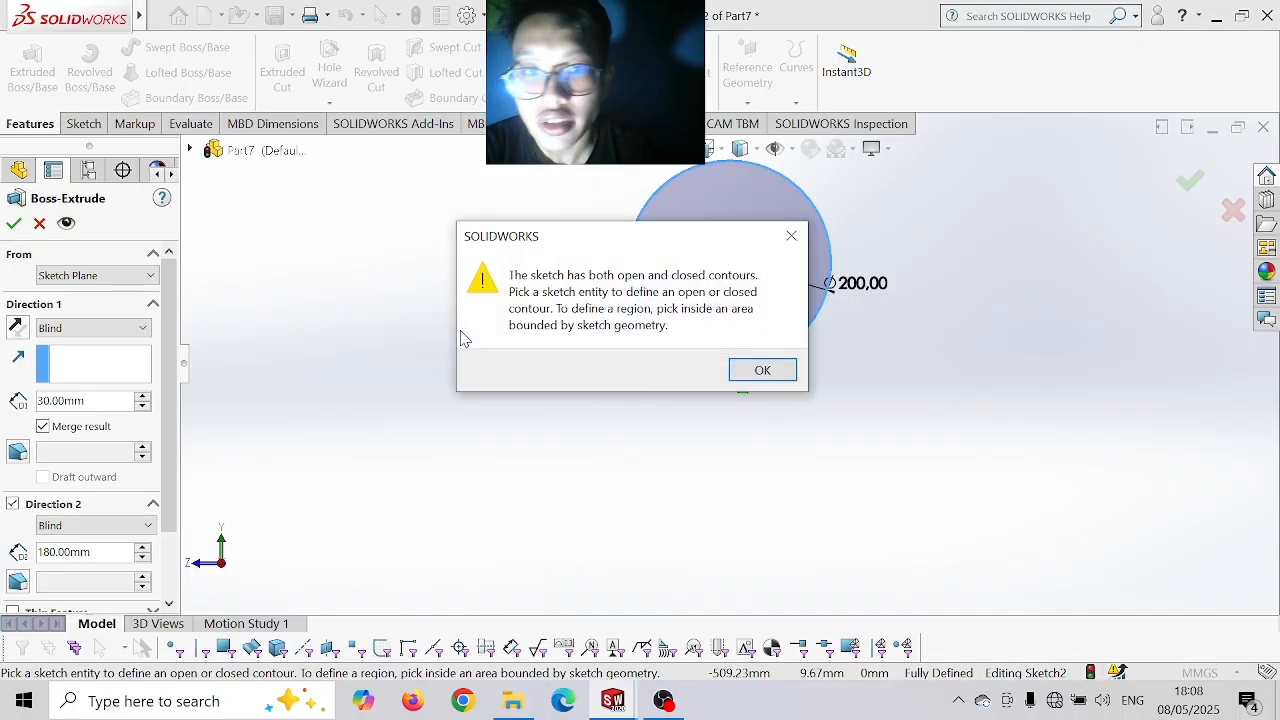
click(751, 371)
middle_drag(623, 380, 745, 350)
click(745, 322)
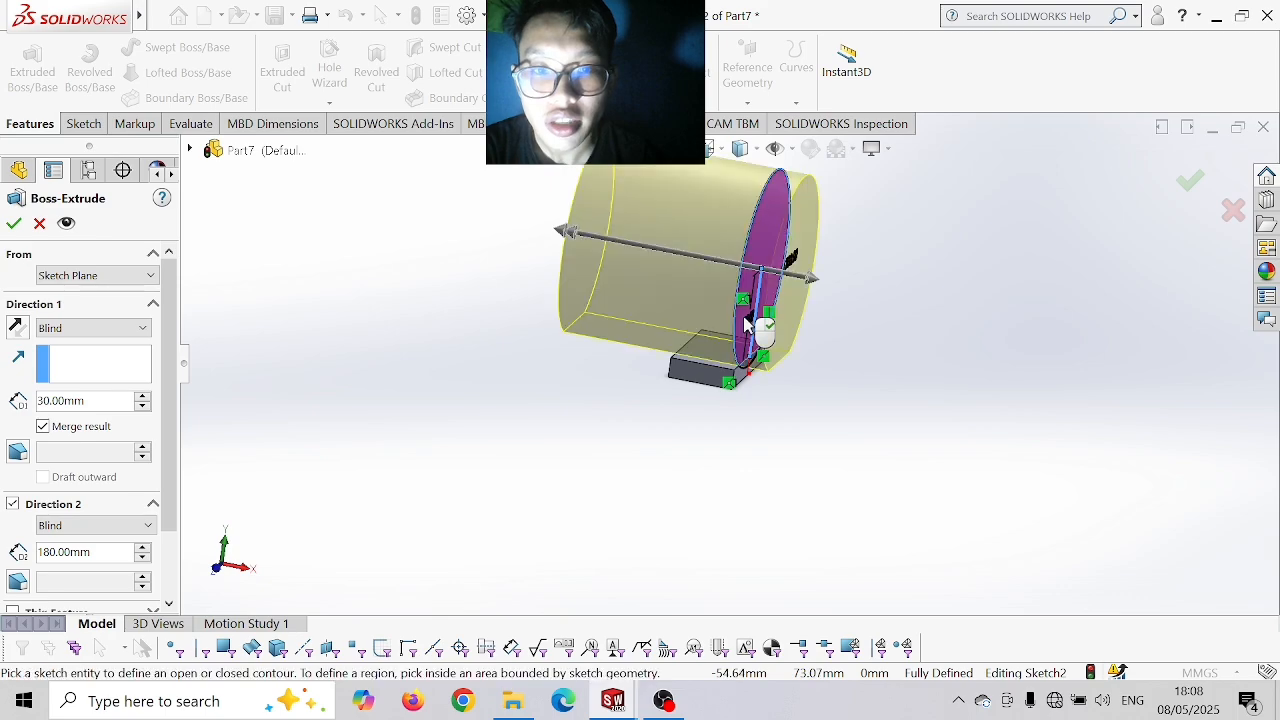
key(Return)
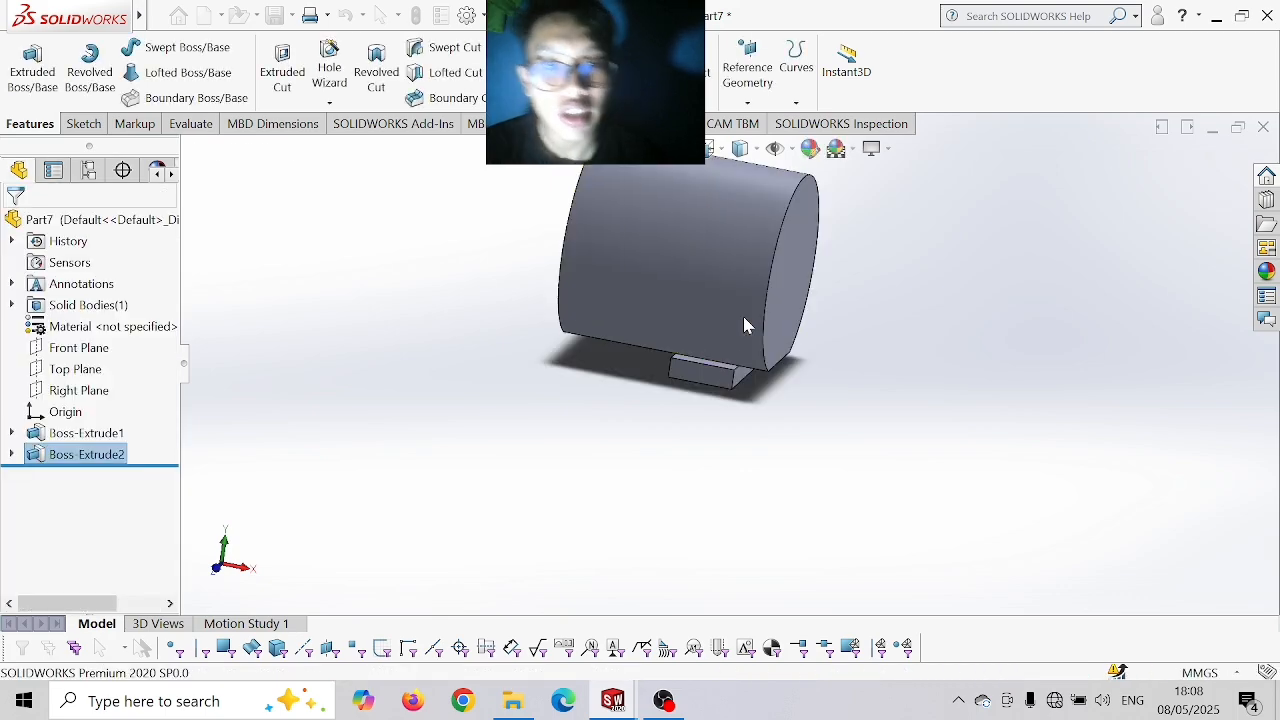
click(800, 280)
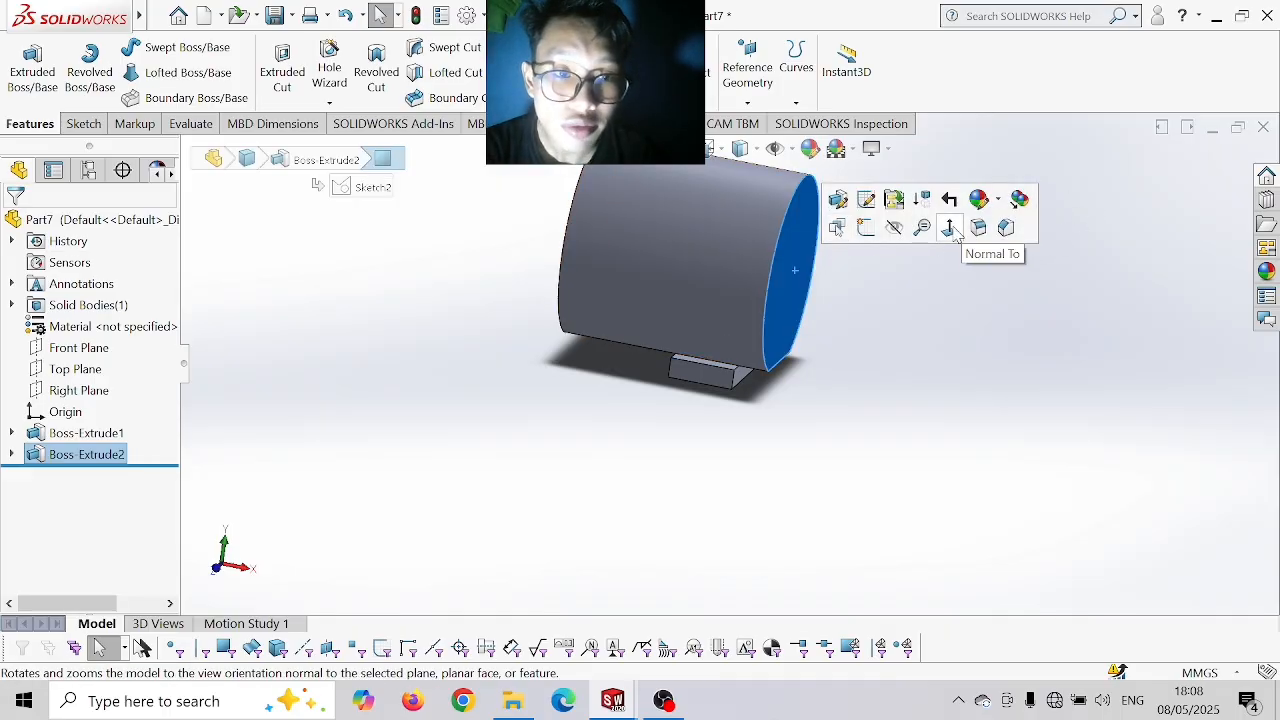
click(951, 228)
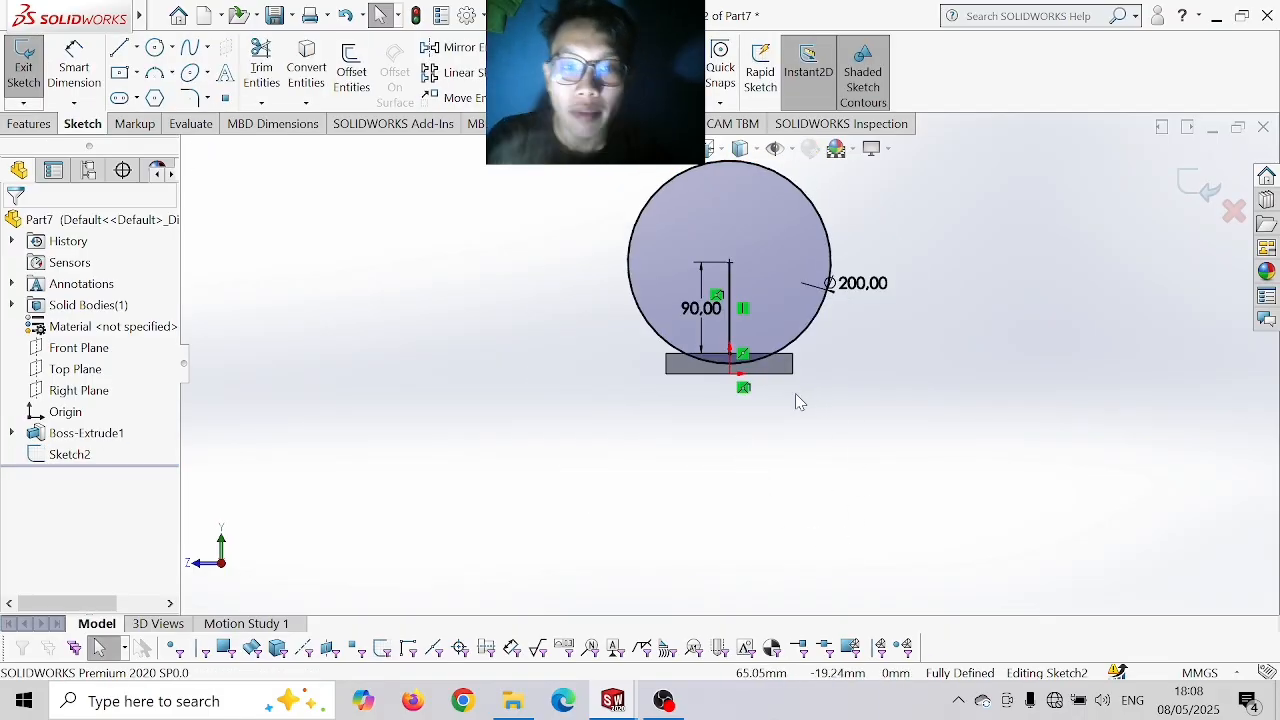
- Extrude both regions of the 200 mm circle 30 mm in the first direction and 180 mm in the second
click(29, 123)
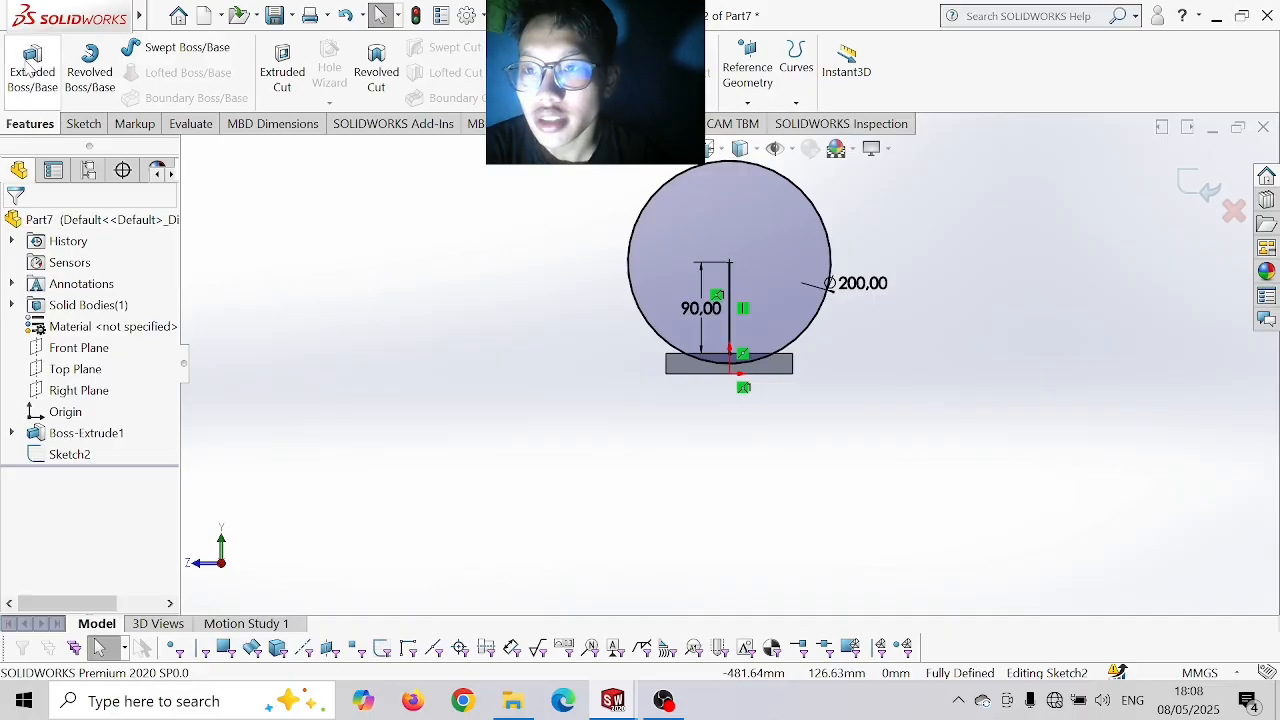
click(662, 247)
click(718, 362)
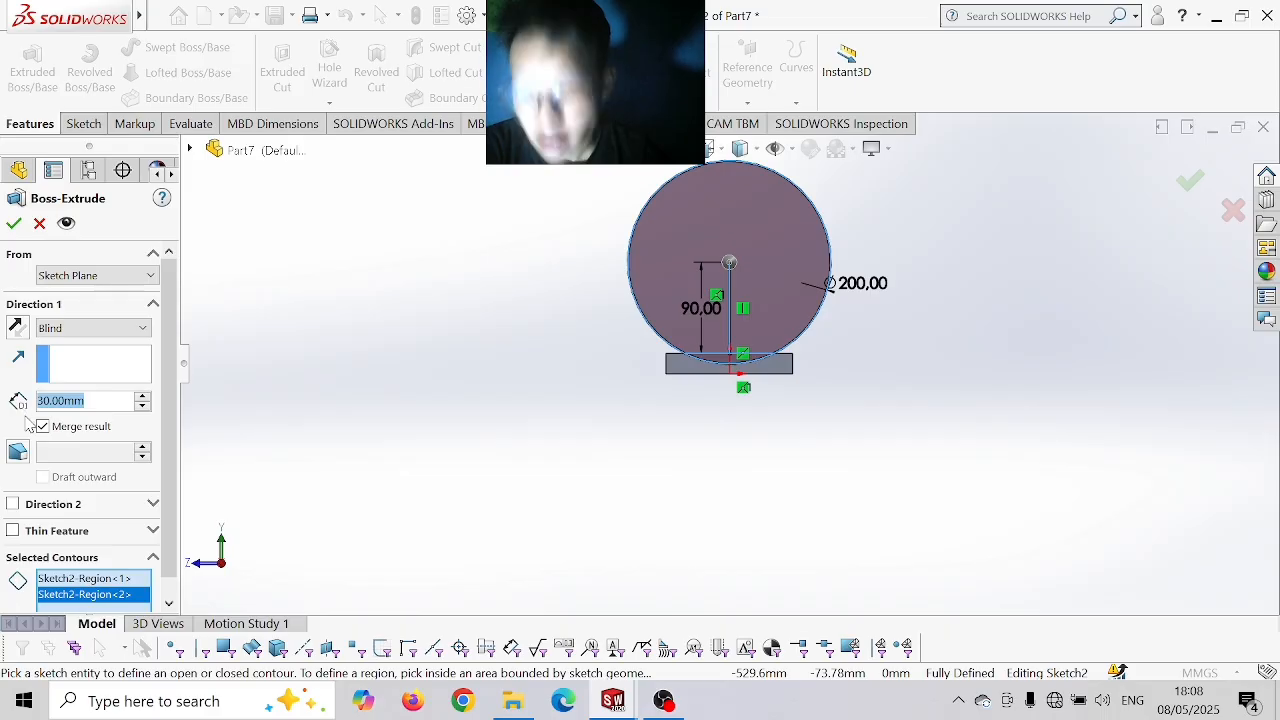
click(12, 506)
click(66, 552)
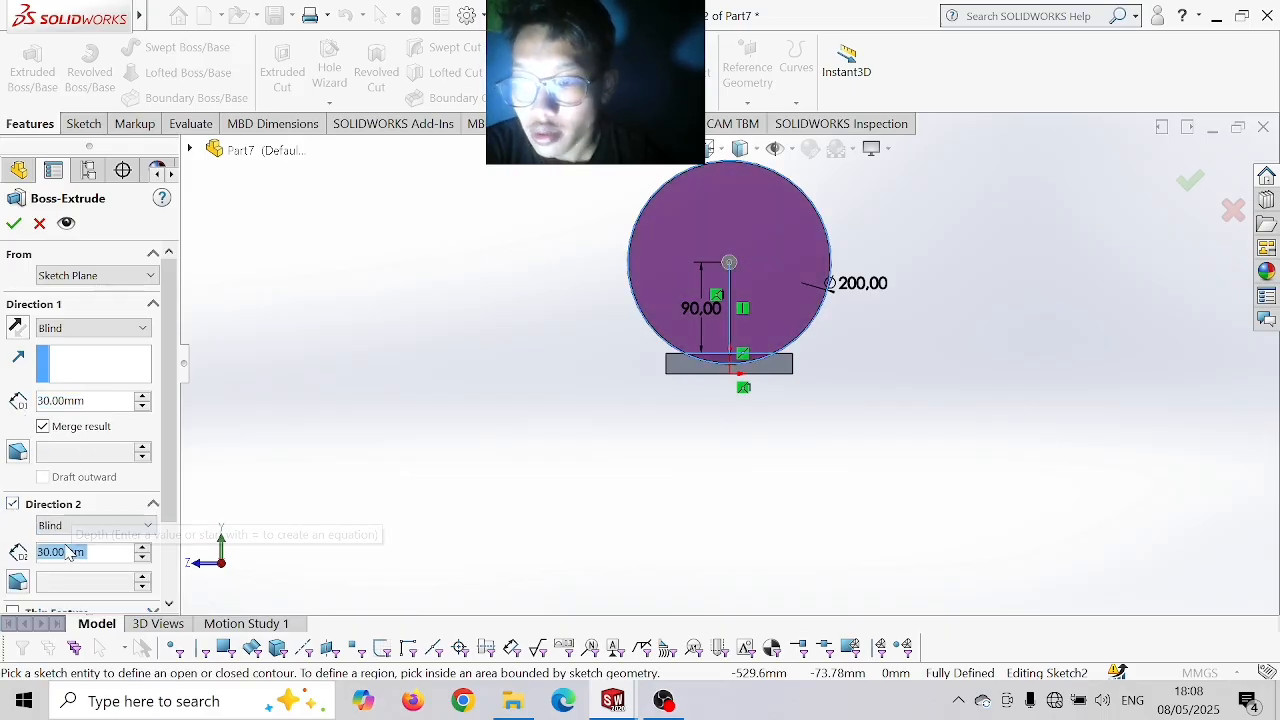
text(180)
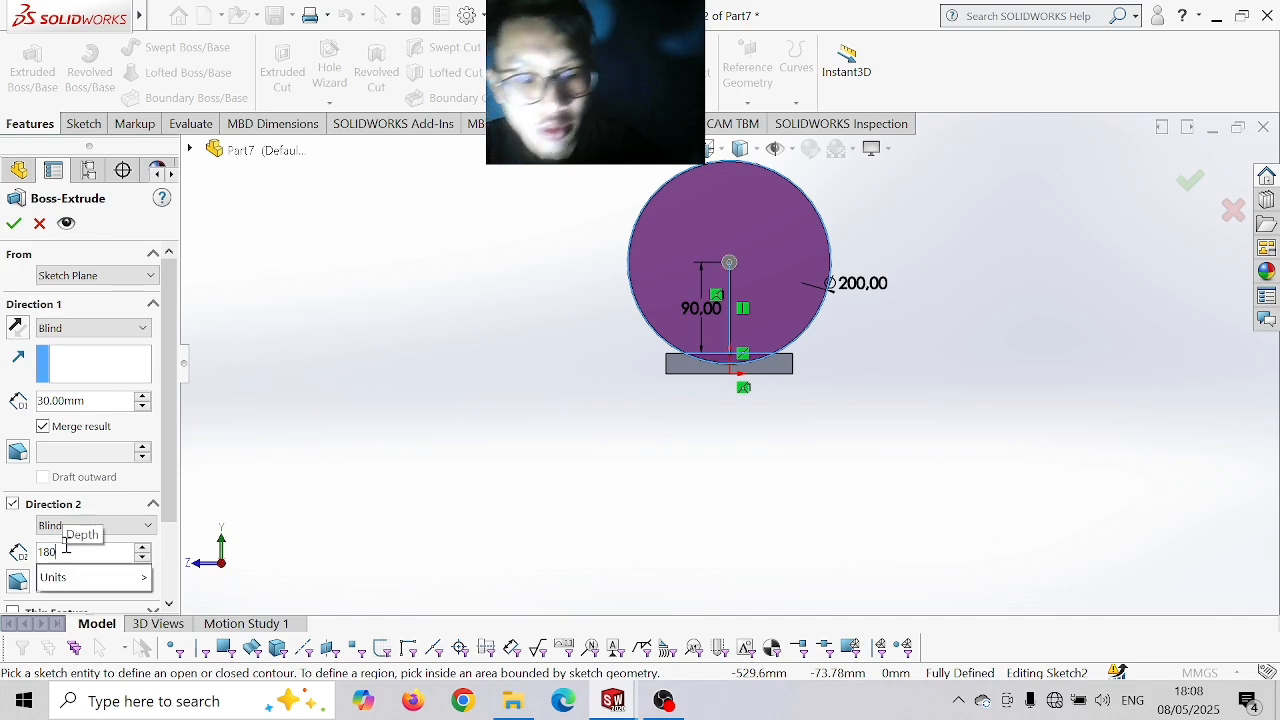
key(Return)
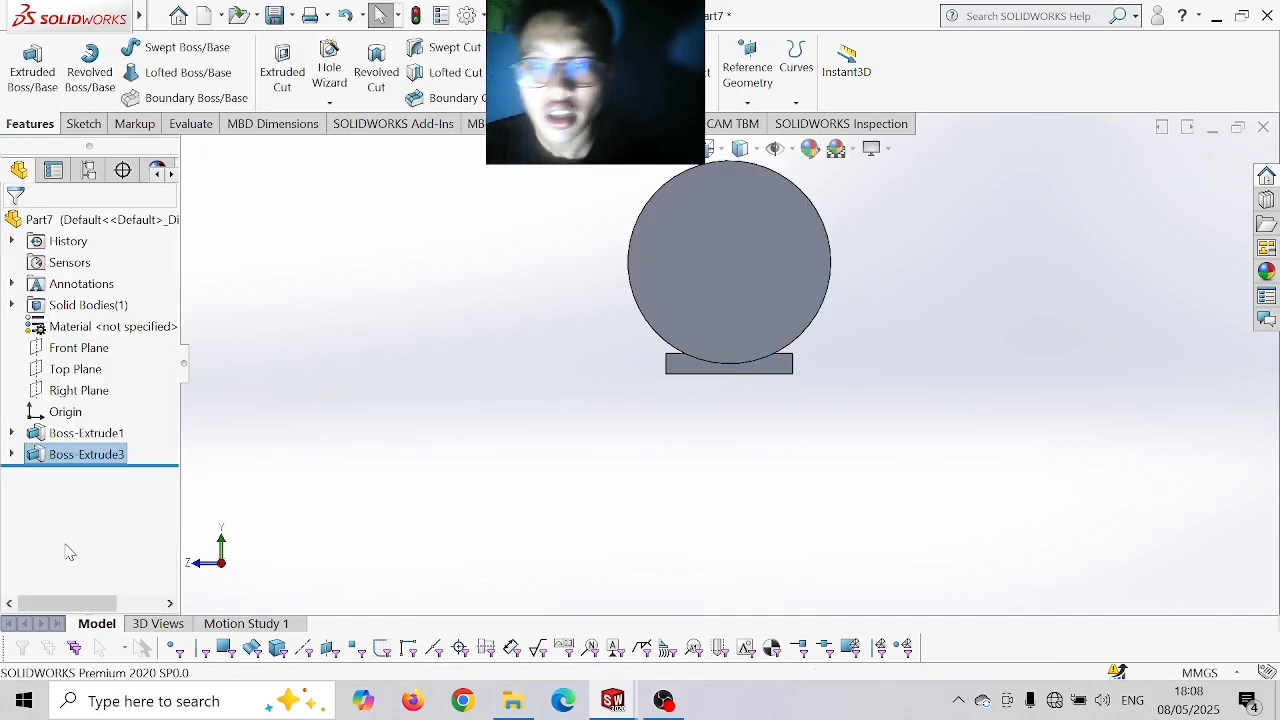
- Sketch a 100 mm diameter circle on the large cylinder's near end face, concentric with the cylinder
click(717, 283)
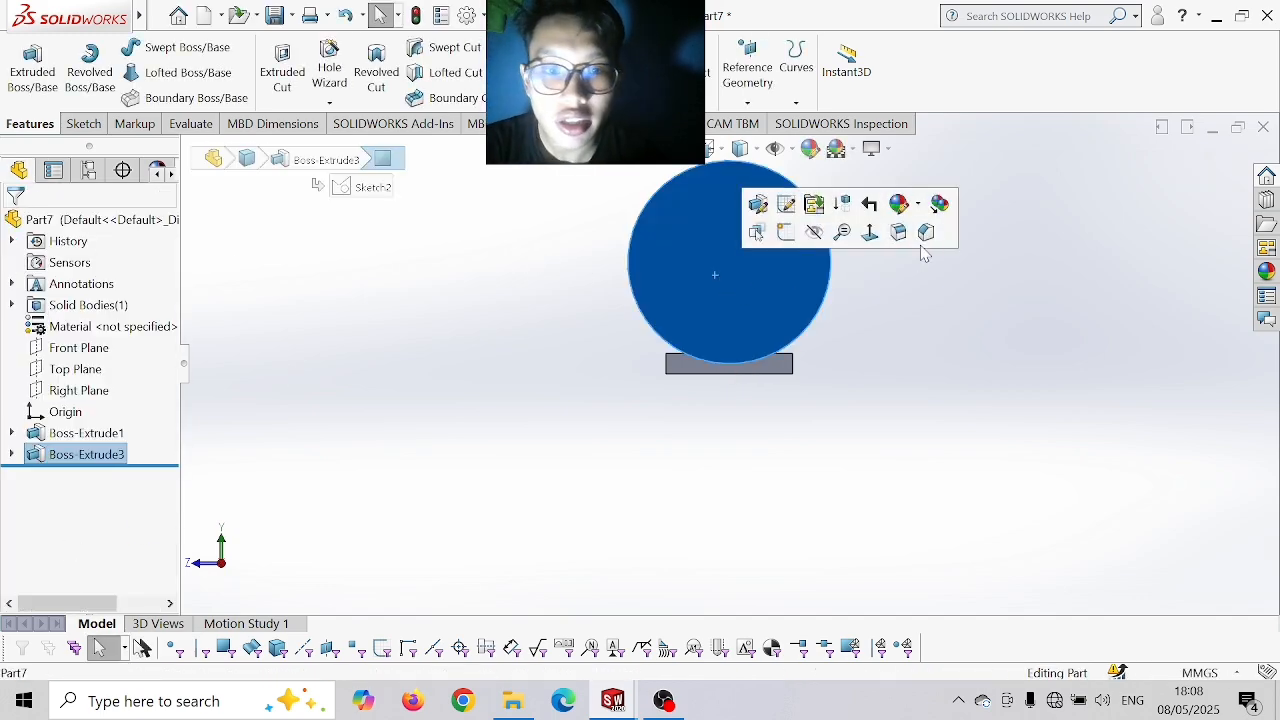
click(872, 240)
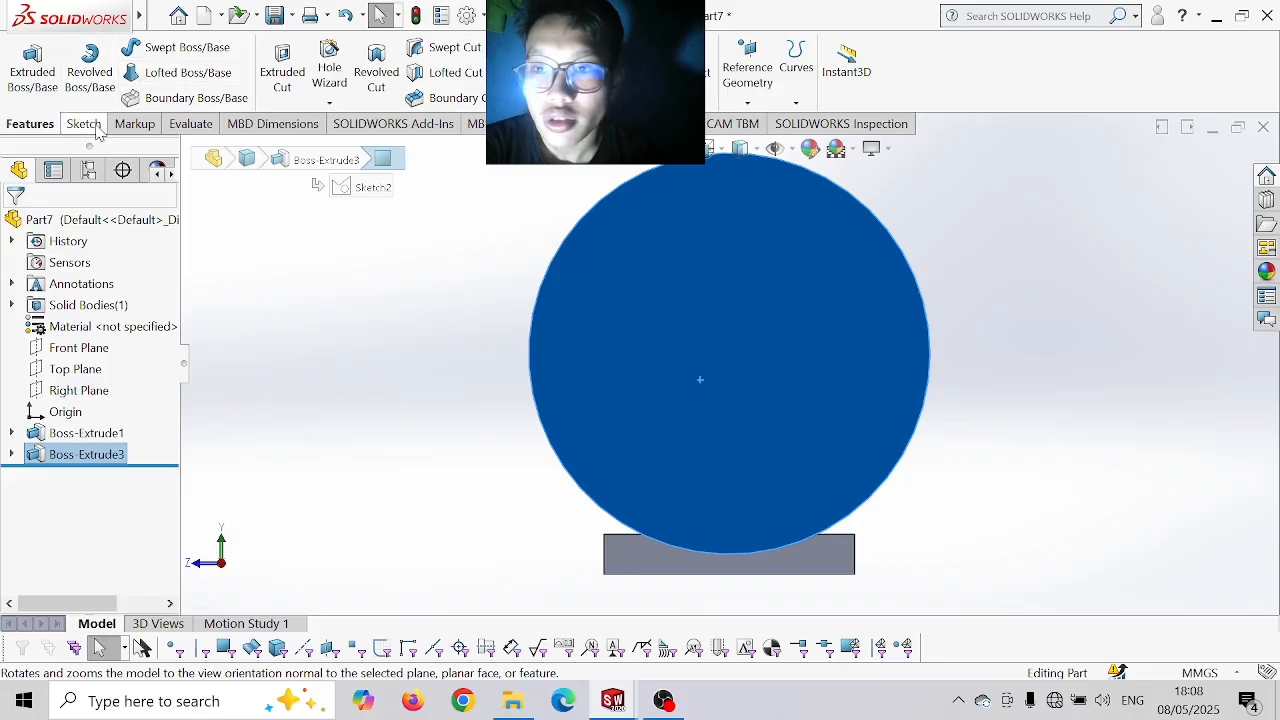
click(83, 123)
click(155, 49)
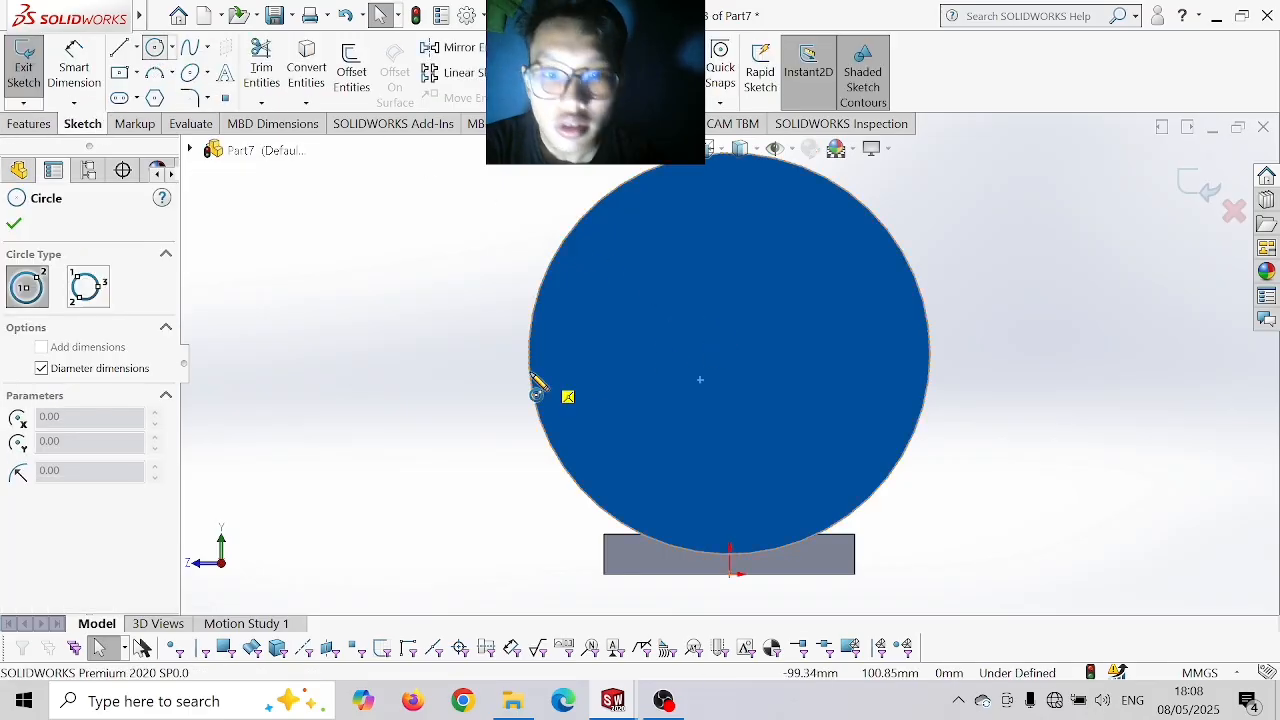
click(729, 356)
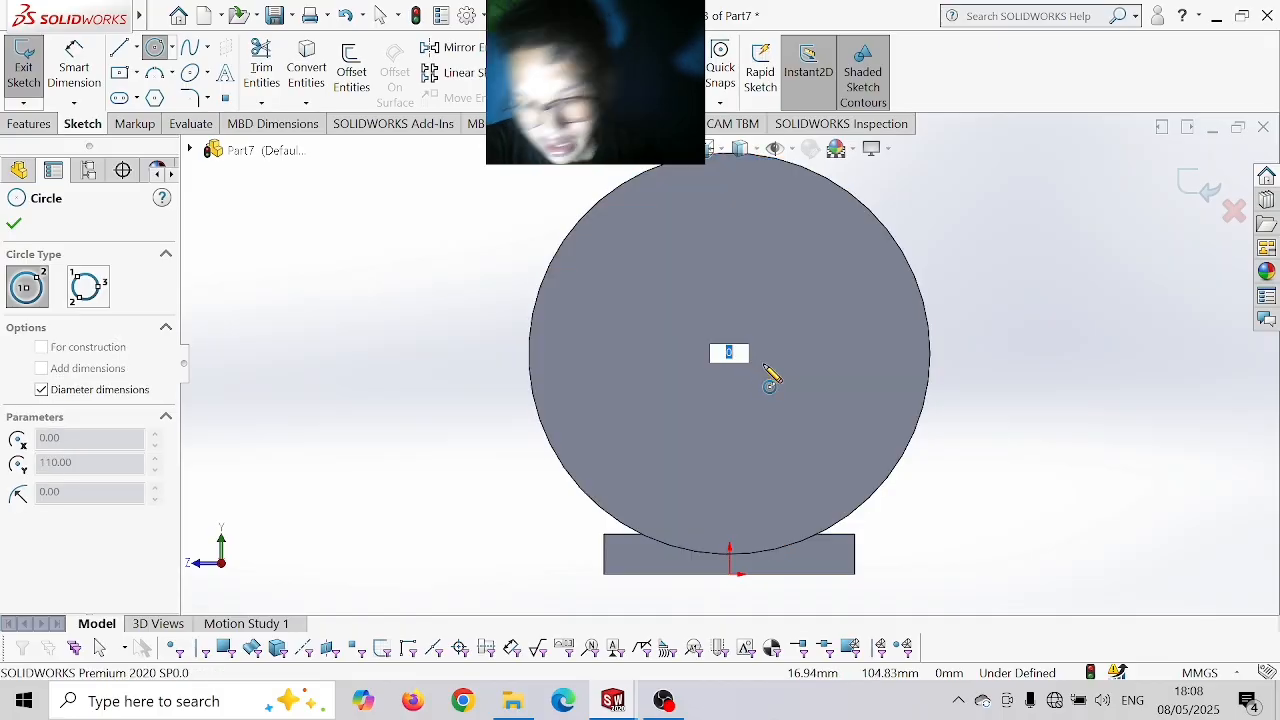
key(Escape)
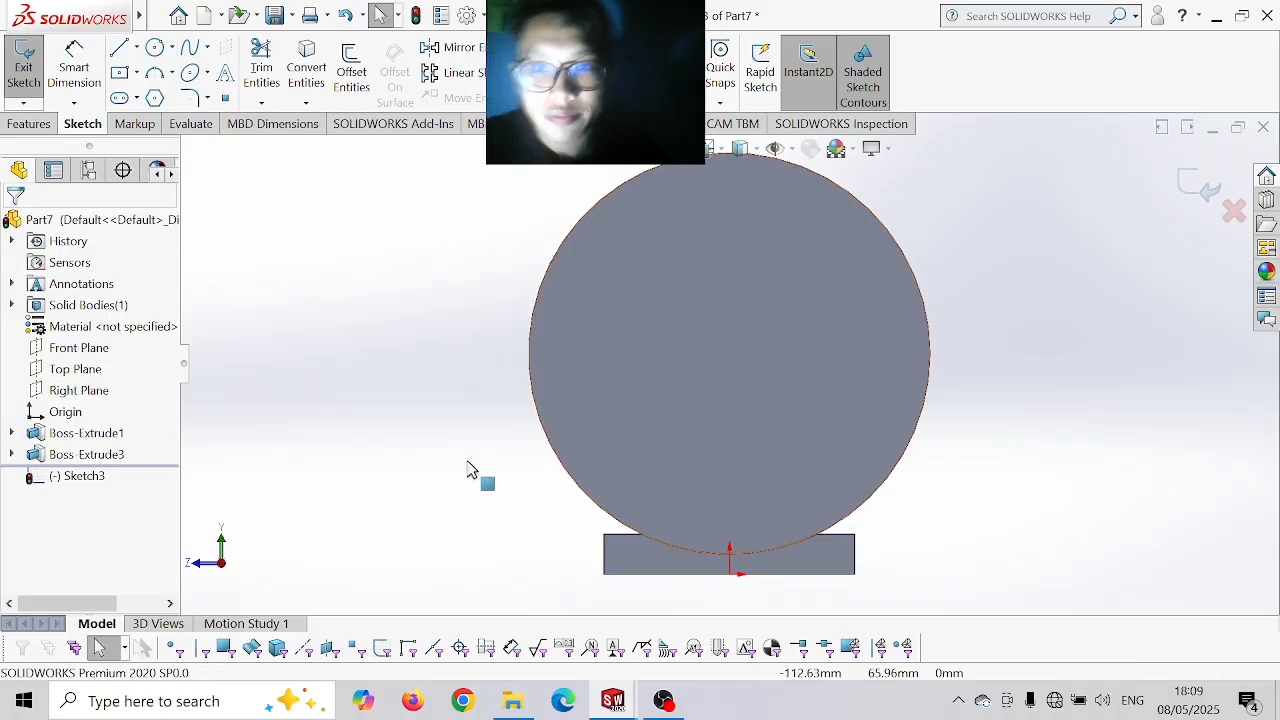
click(155, 48)
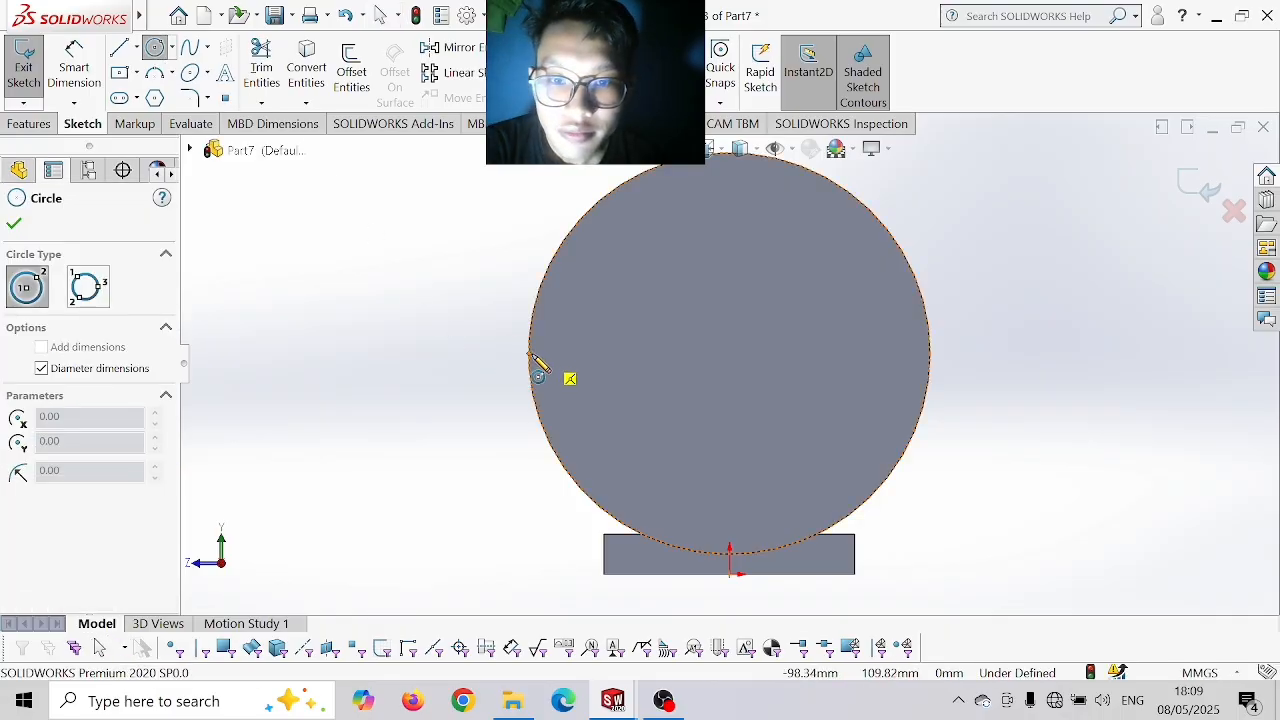
click(730, 355)
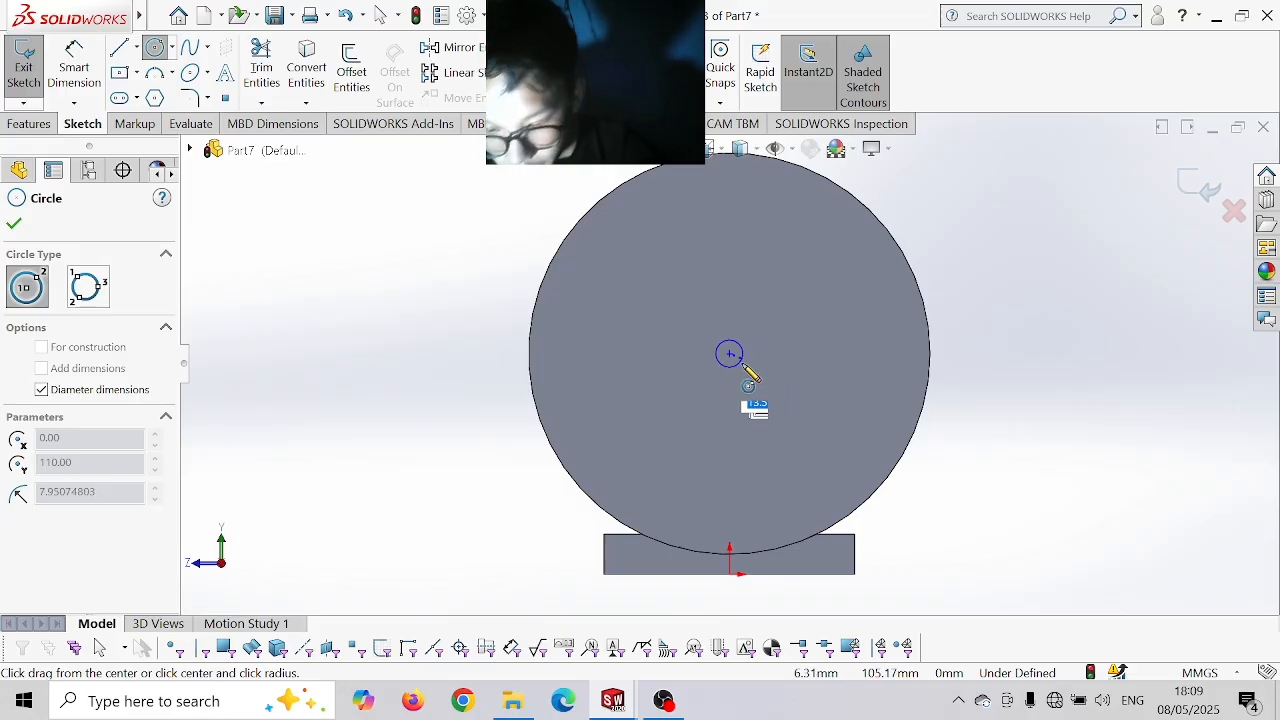
click(744, 368)
text(100)
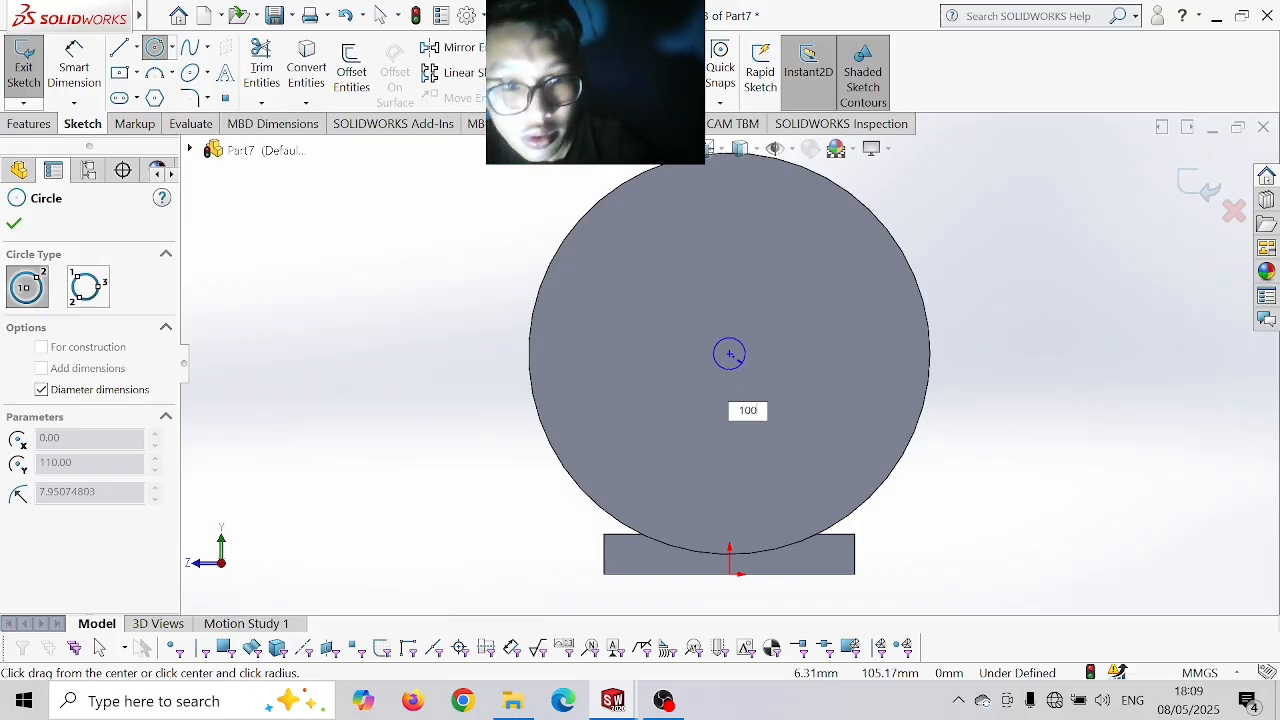
key(Return)
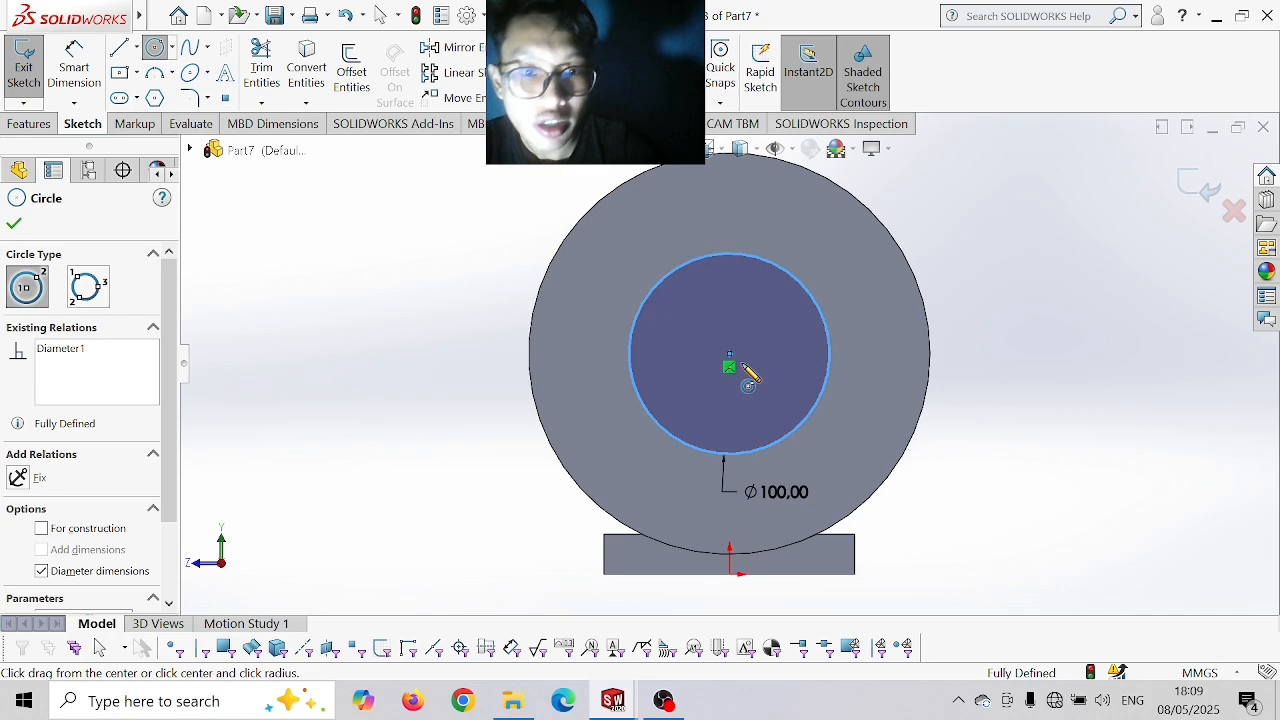
- Cut the 100 mm circle 100 mm deep into the cylinder as a blind pocket
click(30, 123)
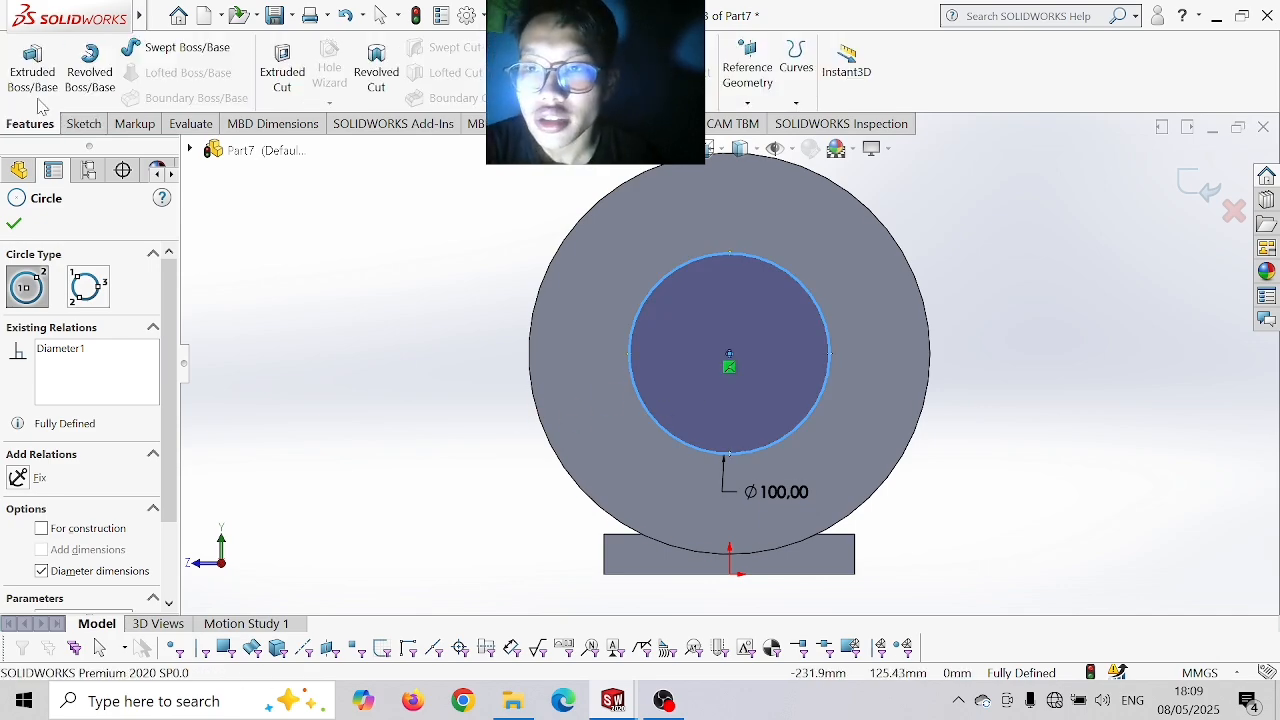
click(281, 68)
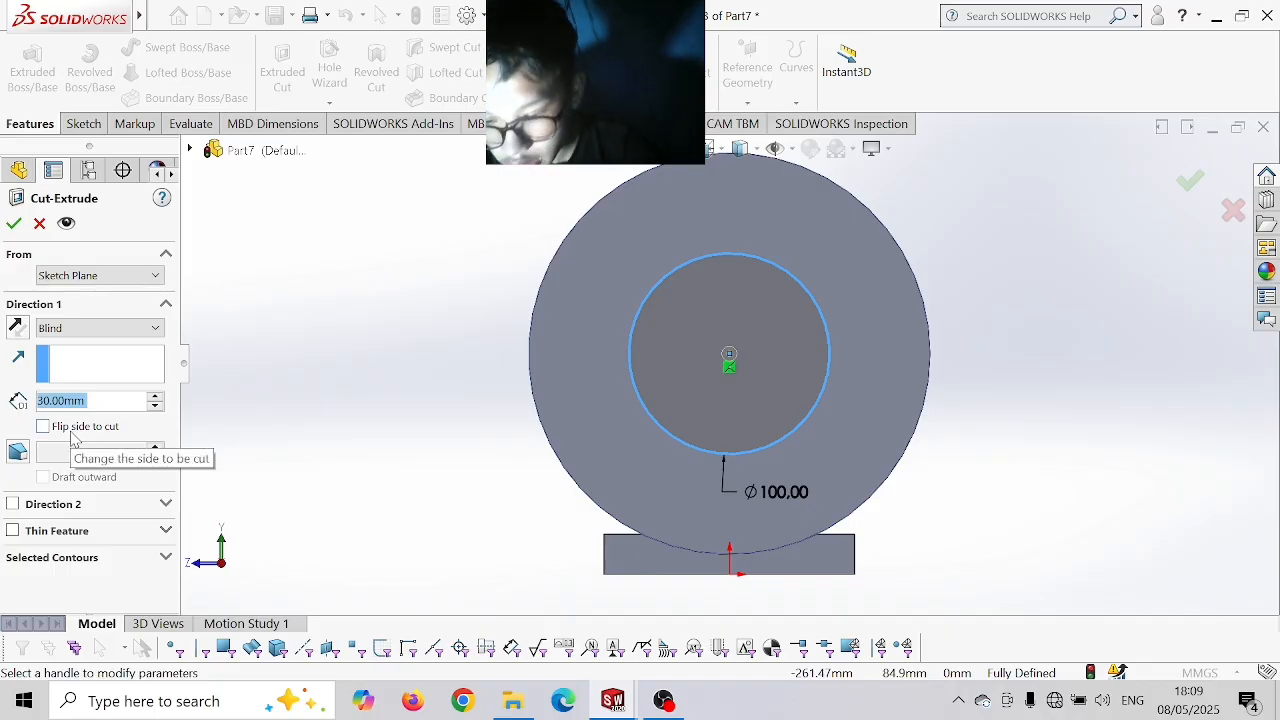
text(100)
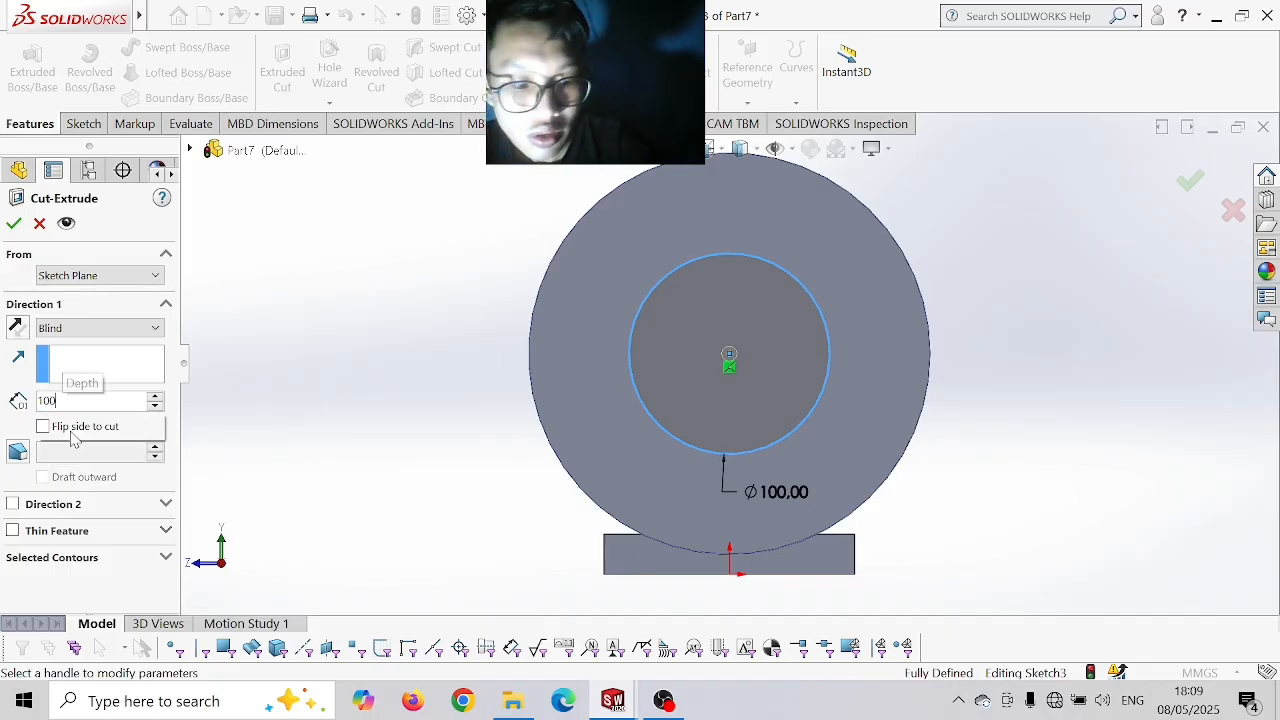
key(Return)
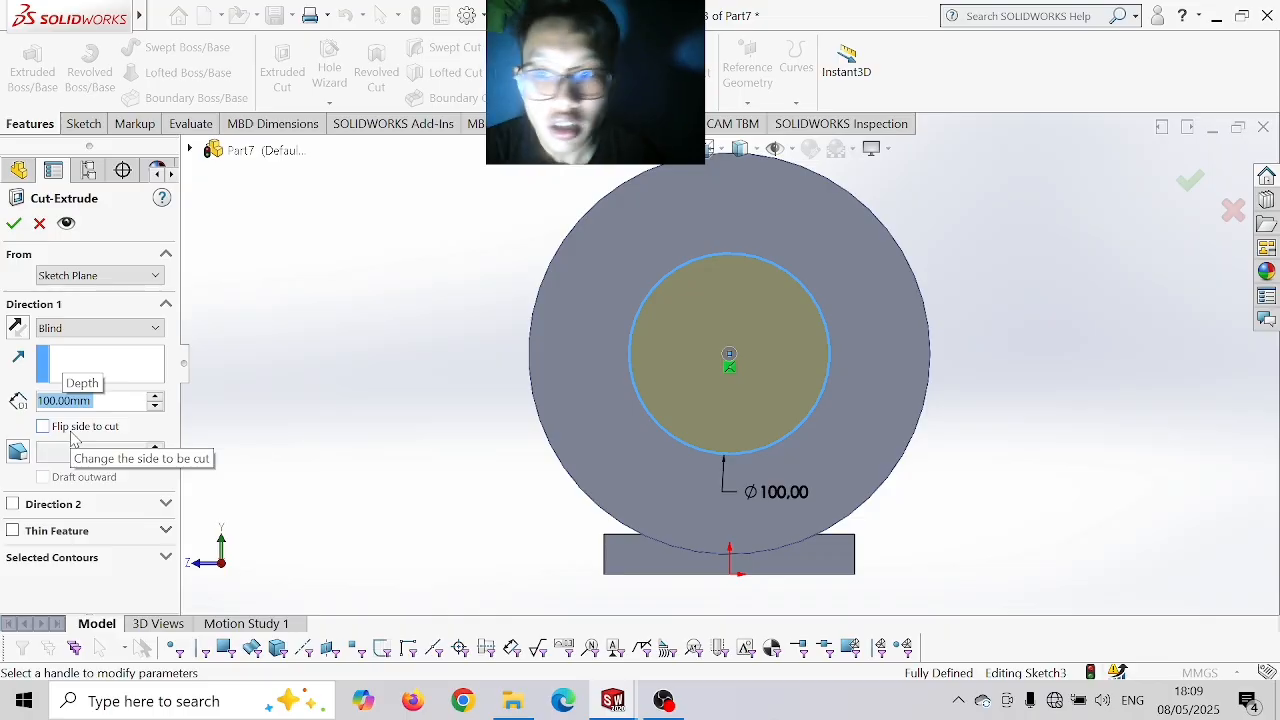
key(Return)
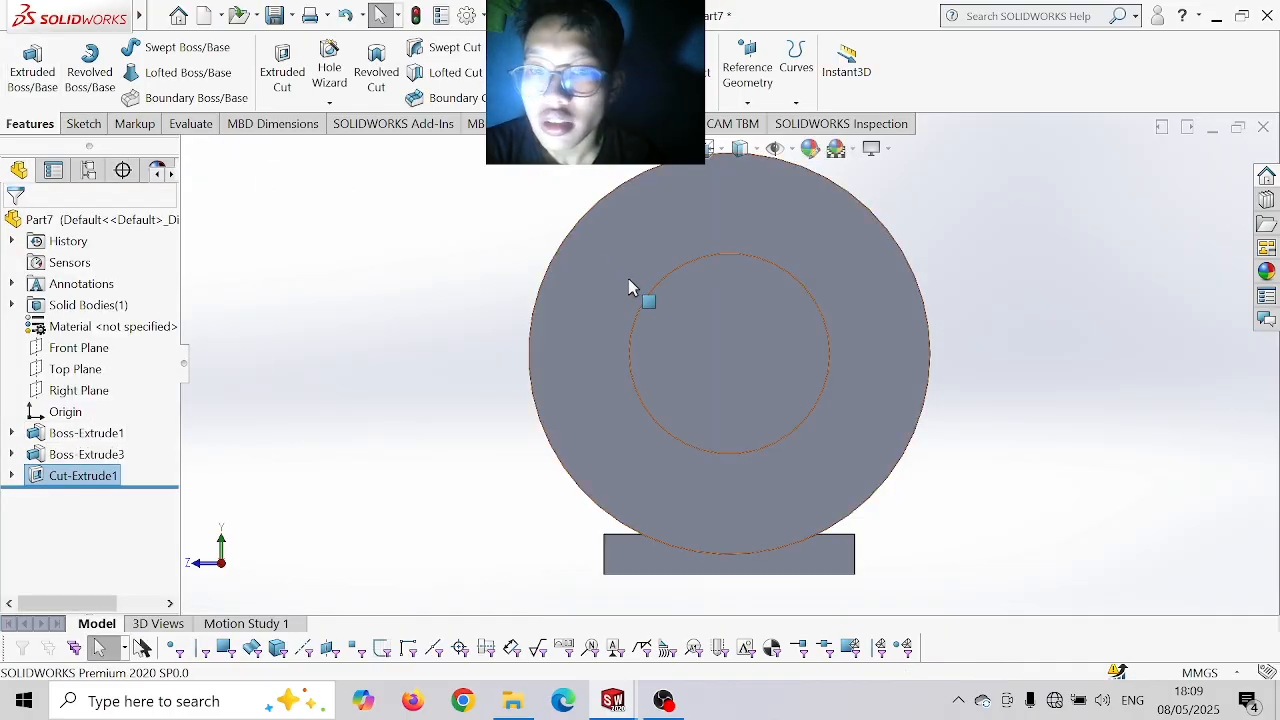
- Sketch a 40 mm diameter circle on the pocket's floor, centred on the cylinder's axis
click(743, 330)
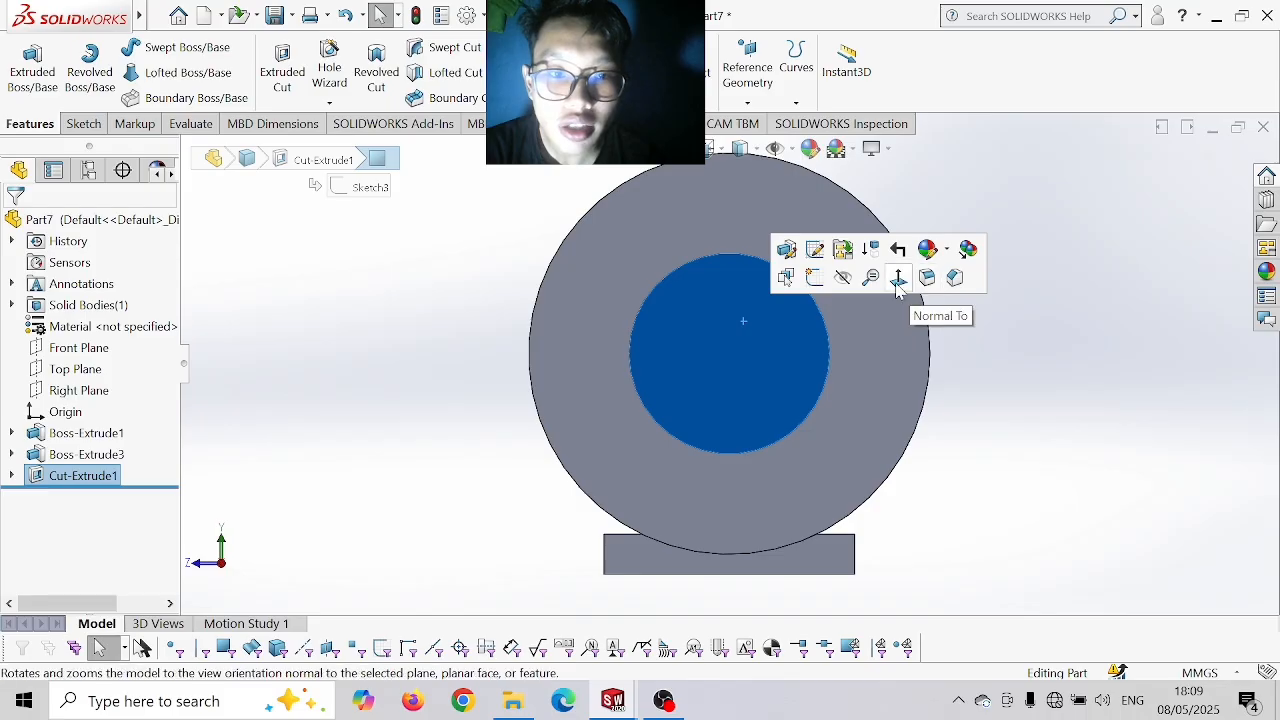
click(896, 278)
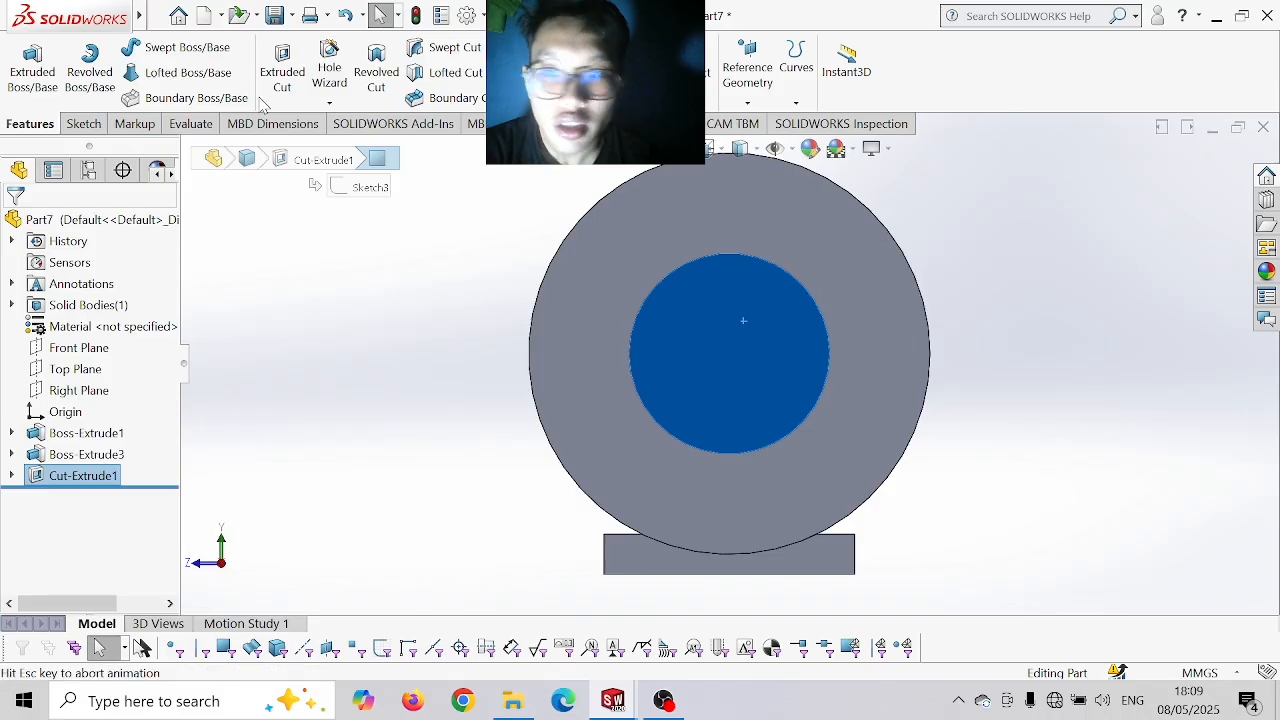
click(88, 125)
click(155, 47)
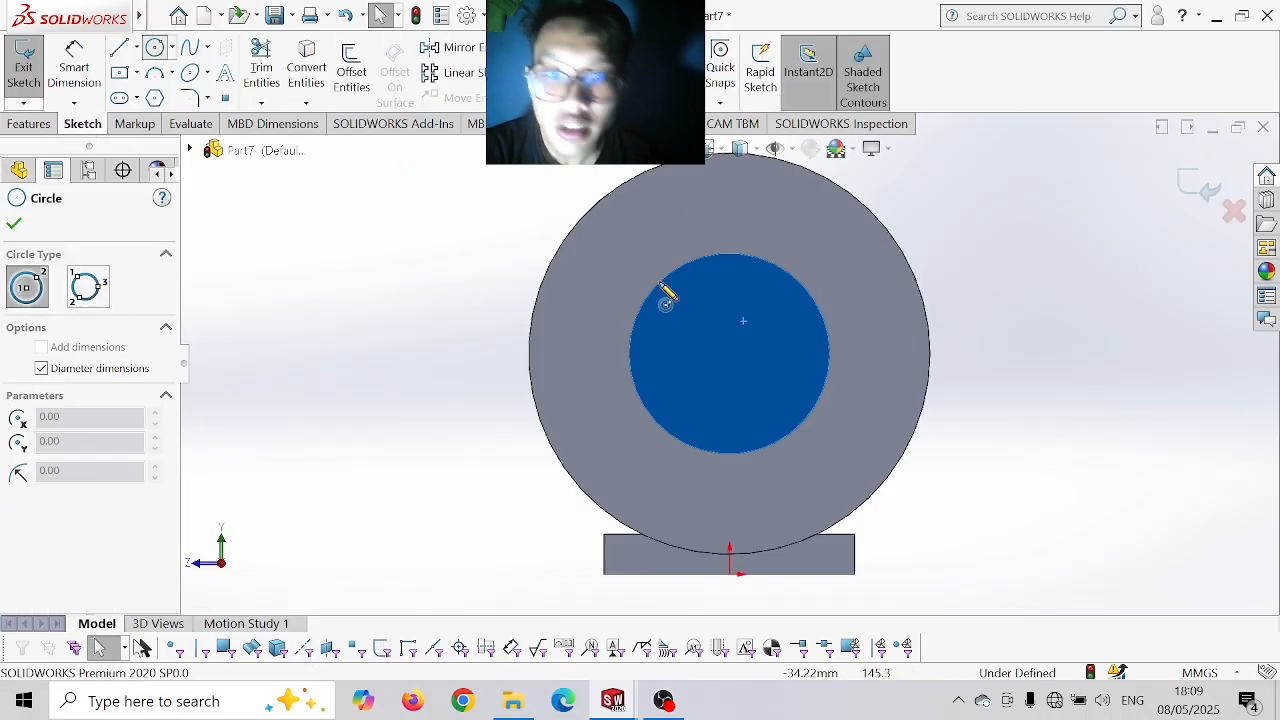
click(730, 354)
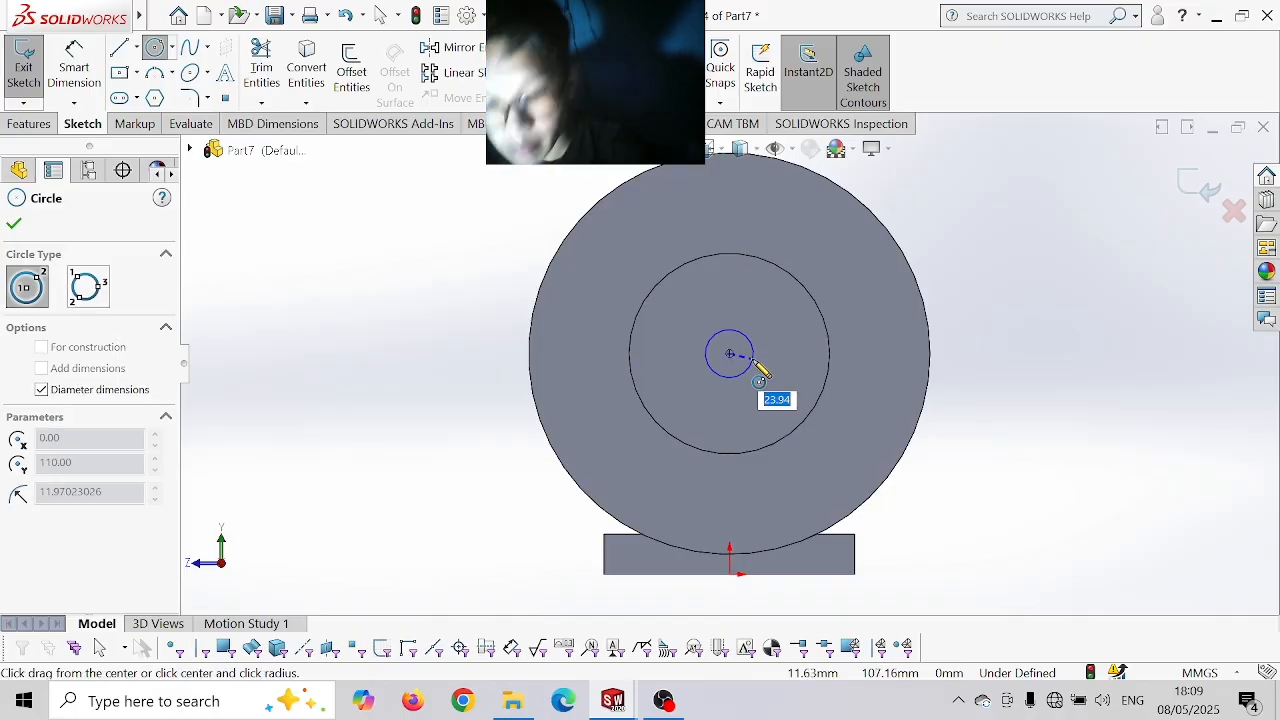
key(Return)
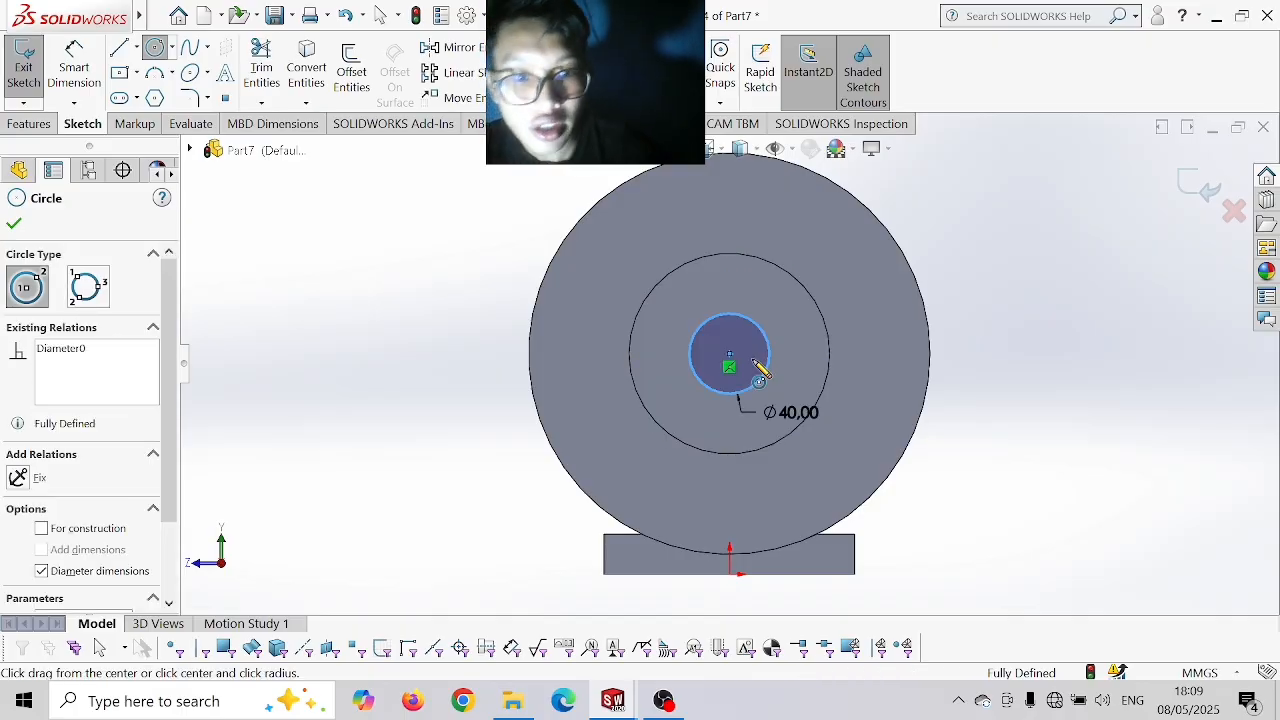
- Cut the 40 mm circle as a blind extruded cut 172 mm deep, out through the cylinder's far end
click(29, 123)
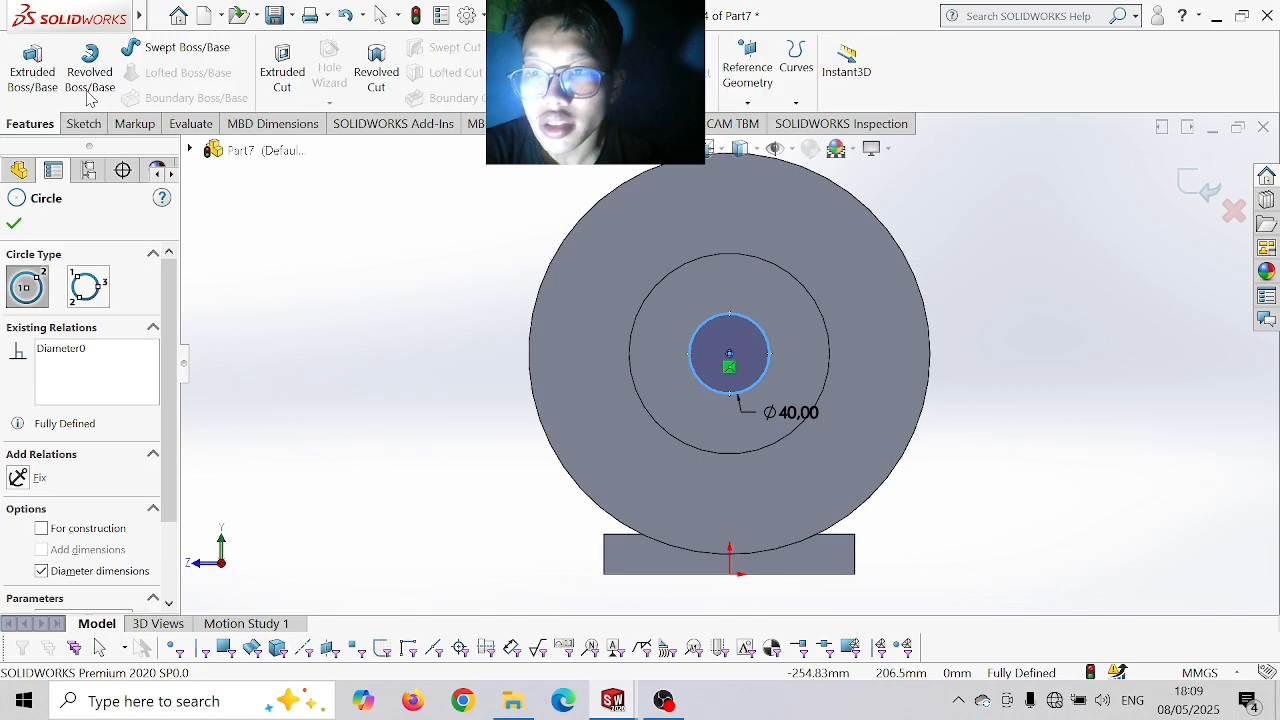
click(282, 70)
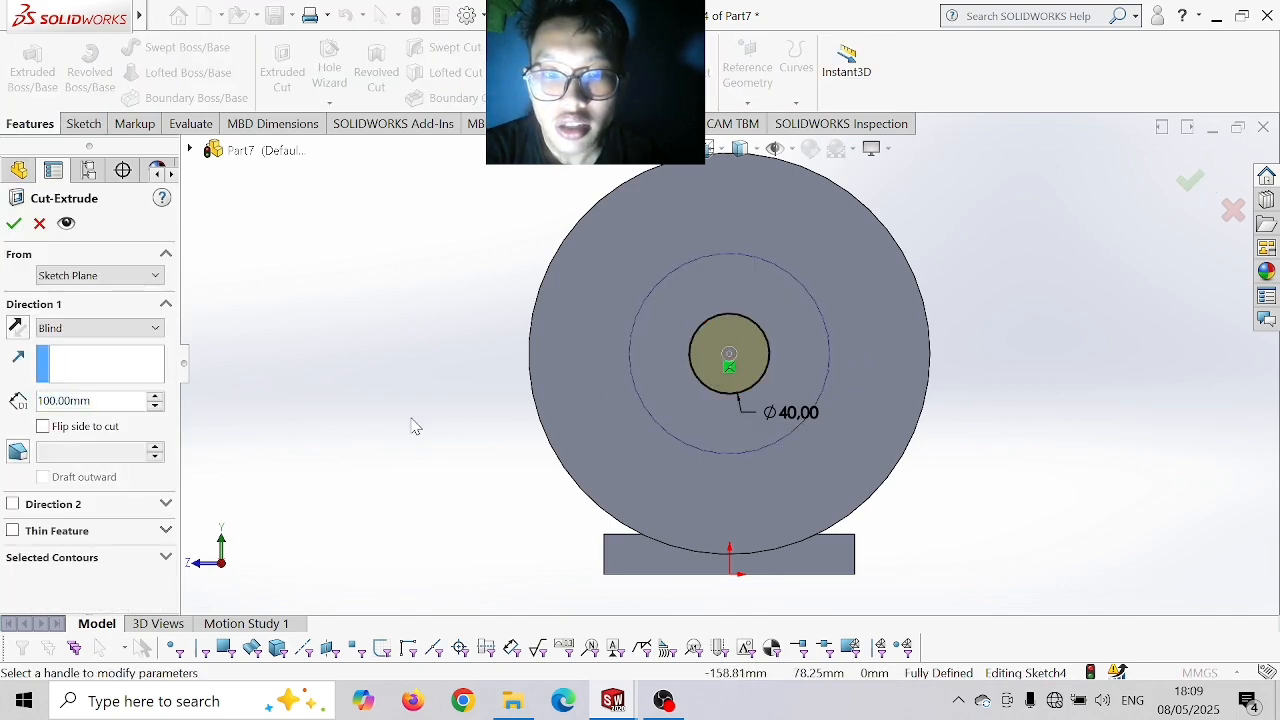
middle_drag(413, 424, 523, 480)
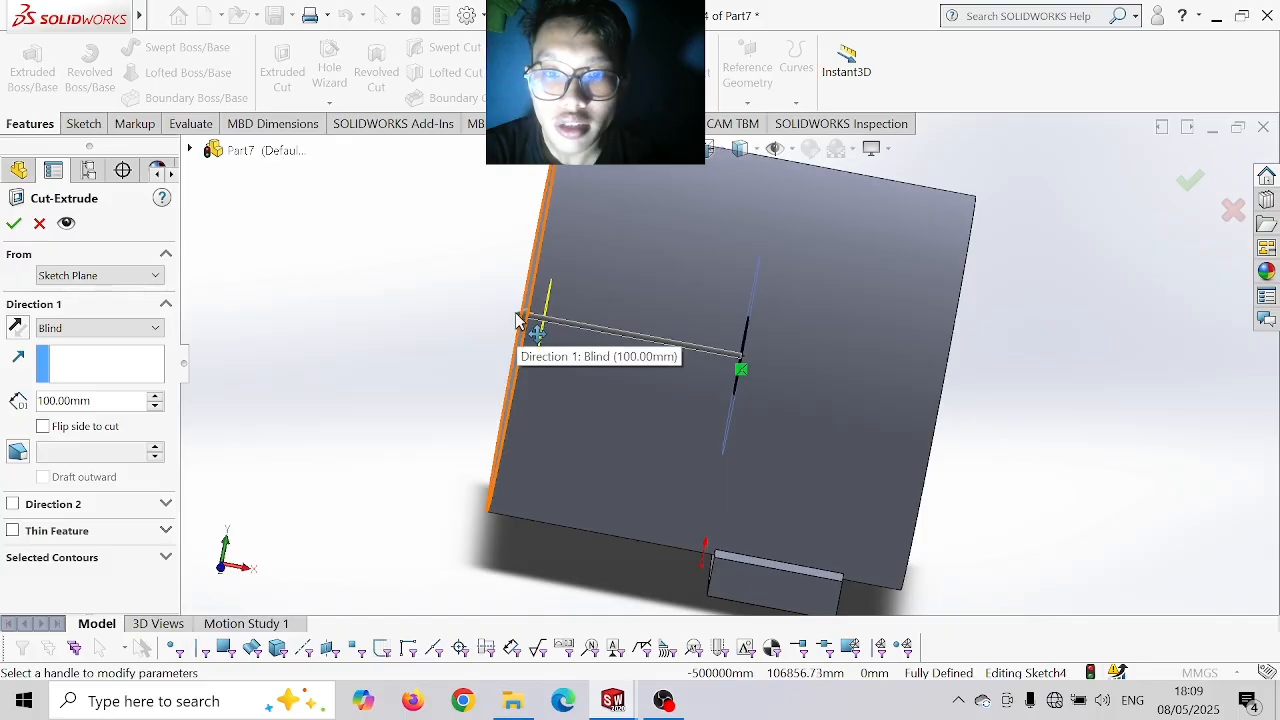
drag(525, 322, 414, 314)
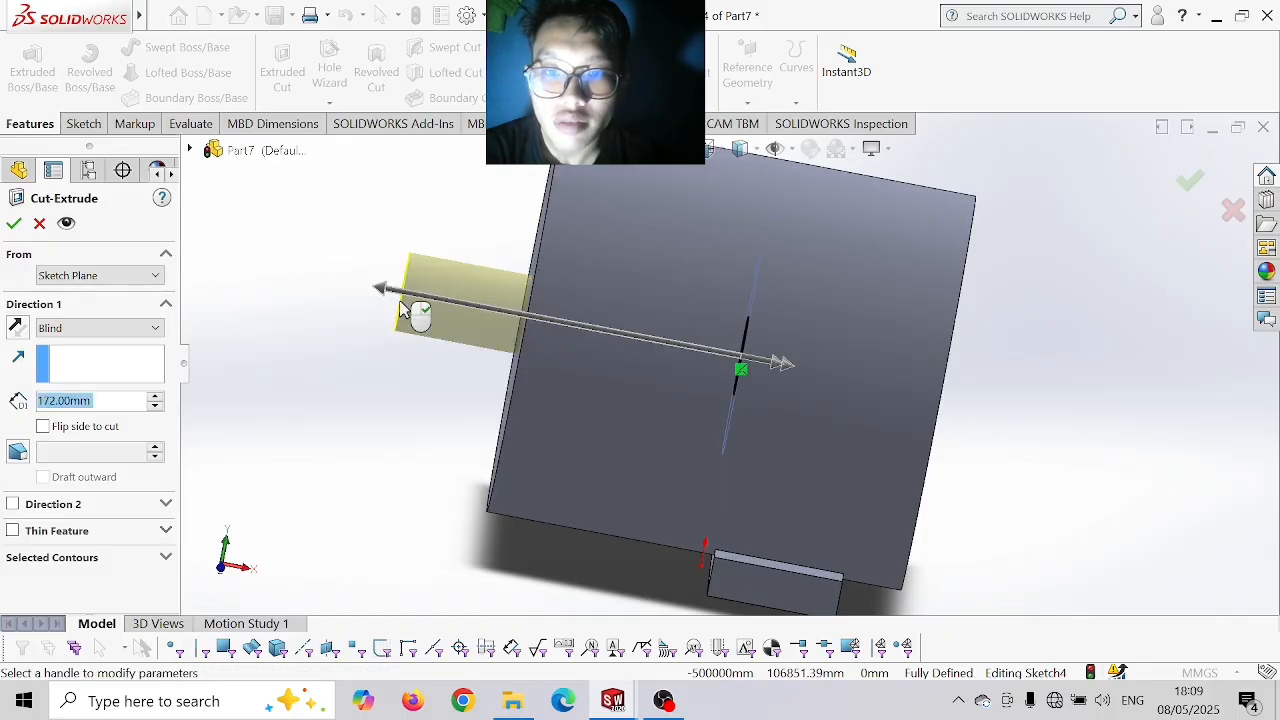
right_click(400, 310)
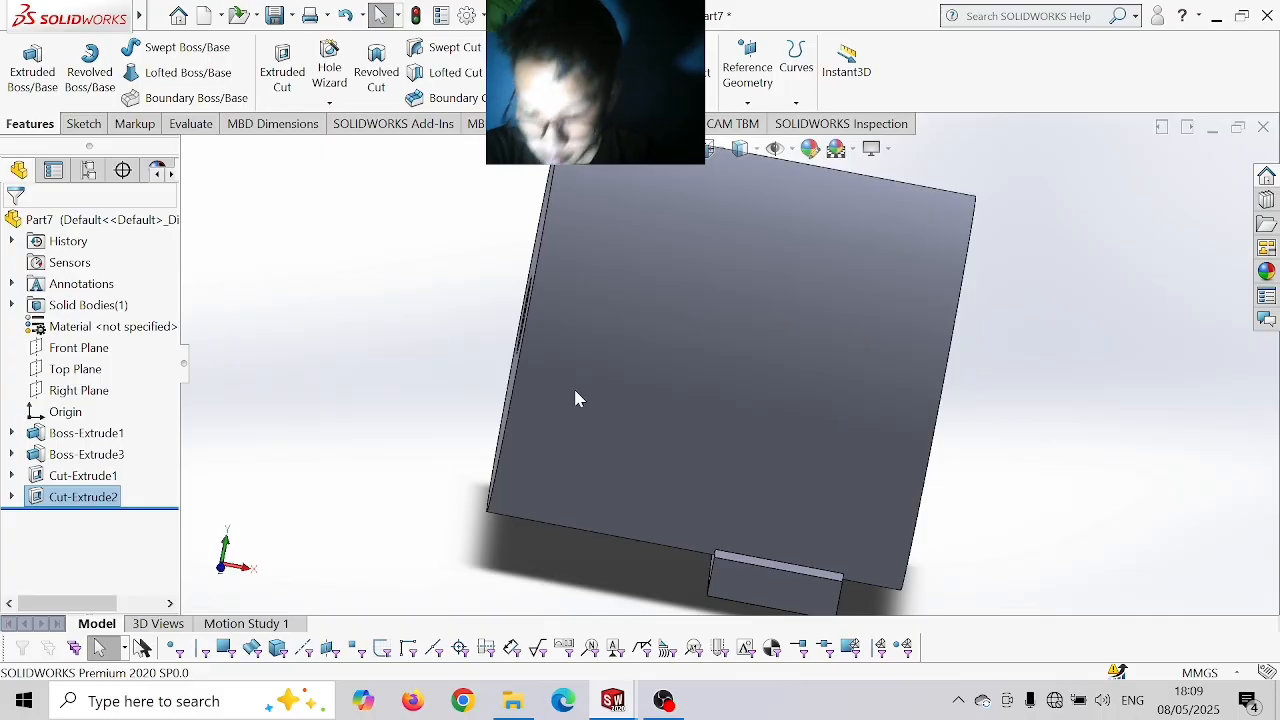
- Sketch a 3-point corner rectangle on the base block's underside, 169.3/2 mm long and 79.3 mm wide, starting level with the origin
middle_drag(757, 526, 820, 370)
click(778, 556)
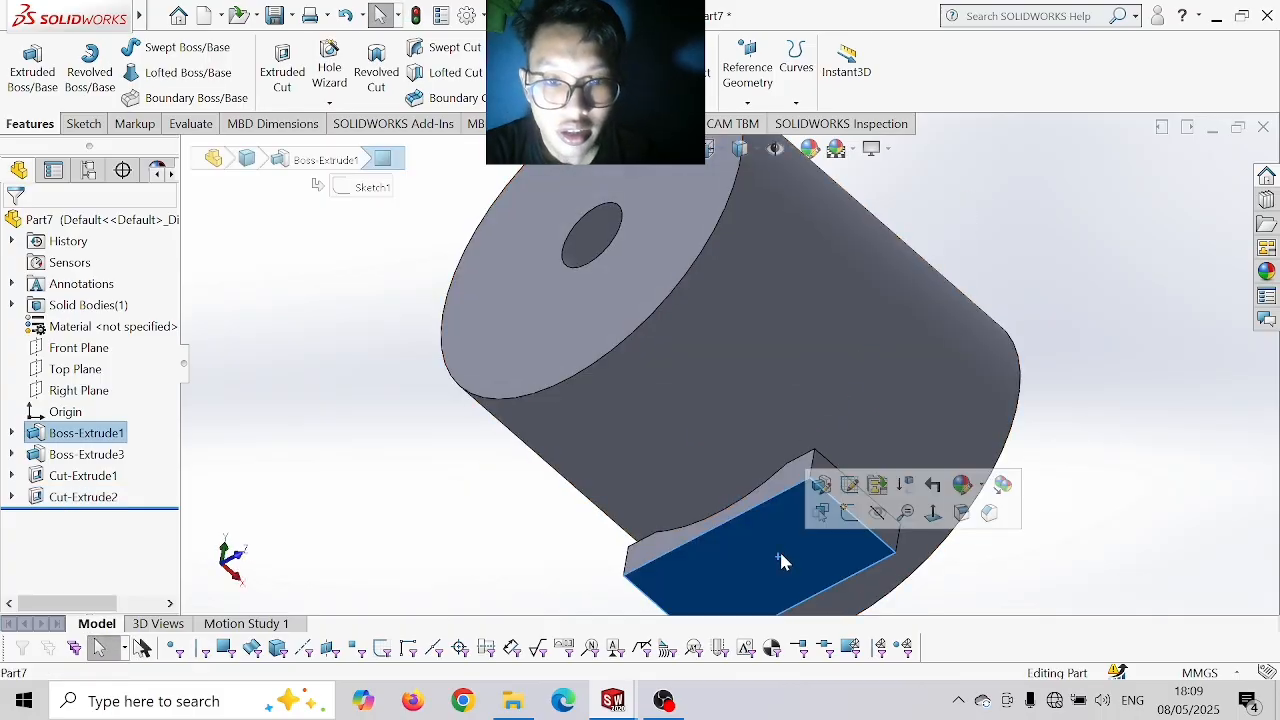
click(933, 512)
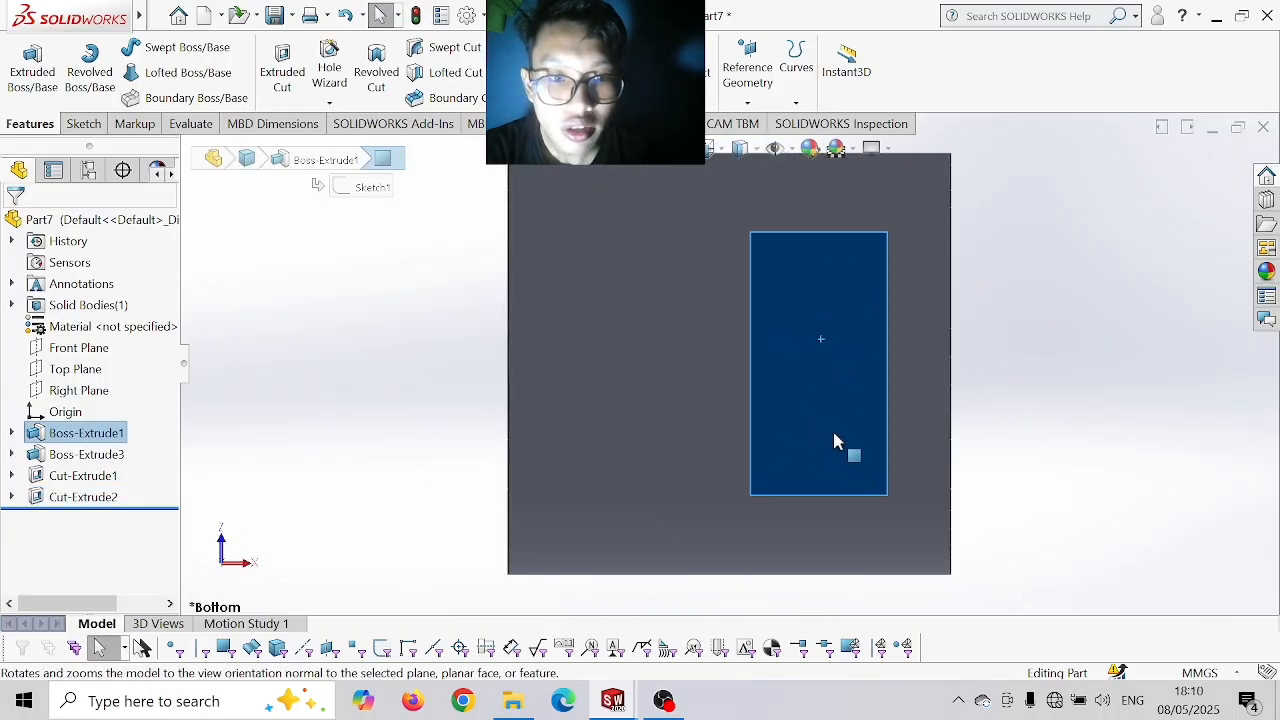
click(83, 123)
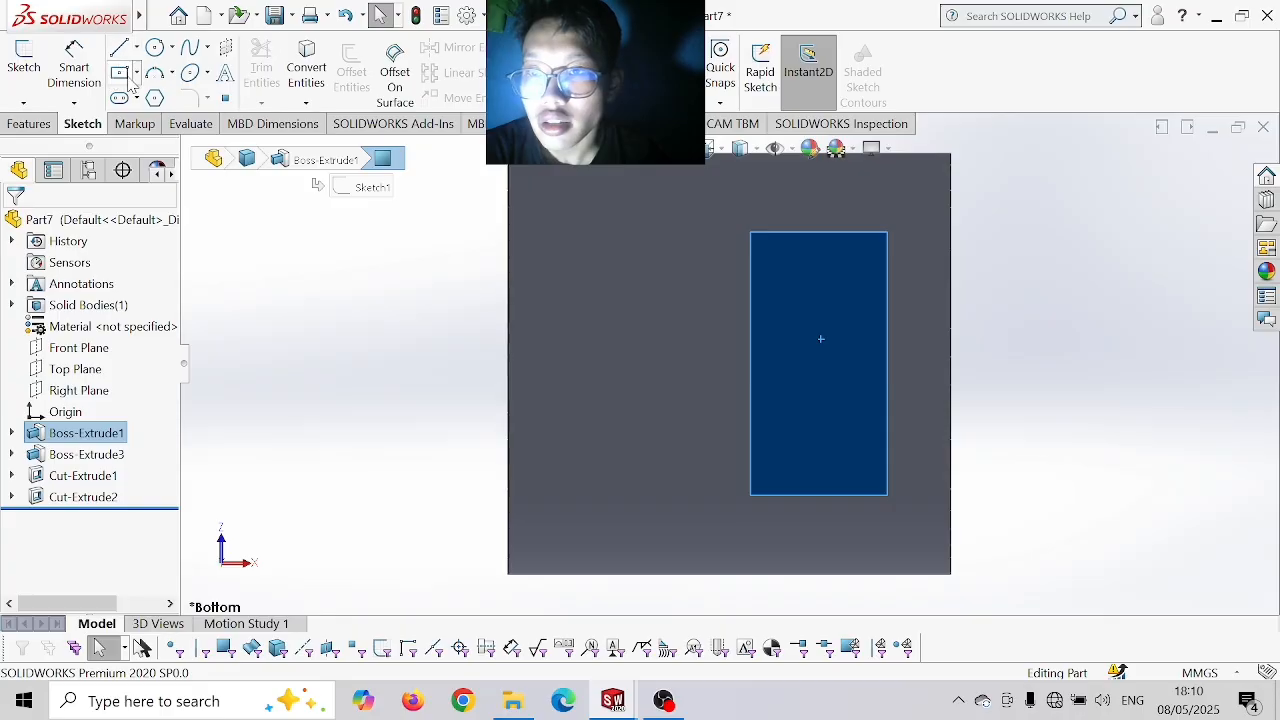
click(119, 73)
click(136, 73)
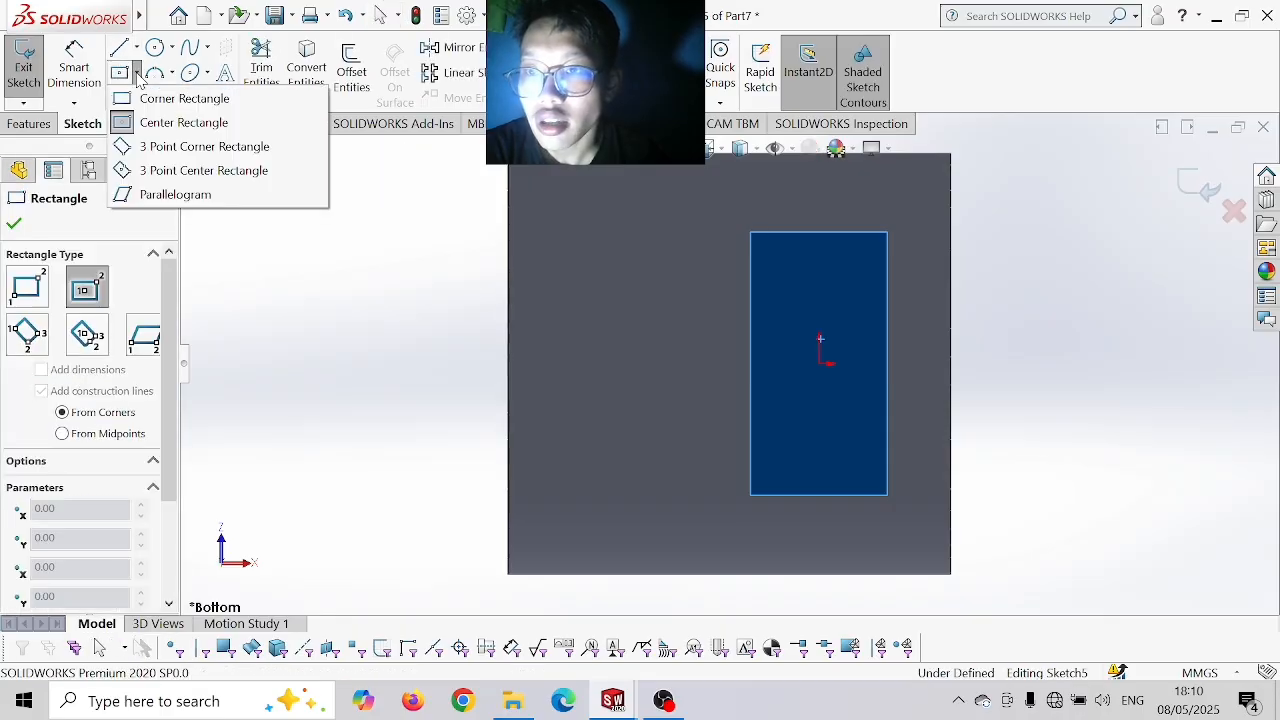
click(204, 146)
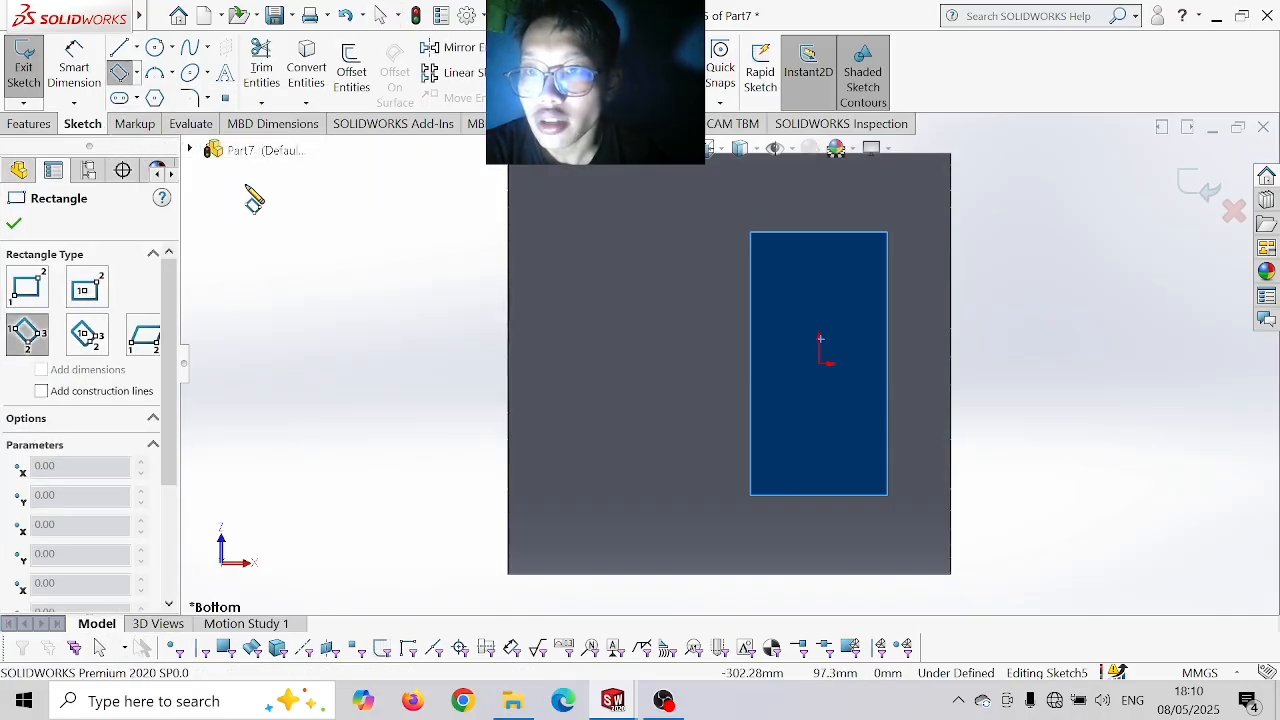
click(907, 365)
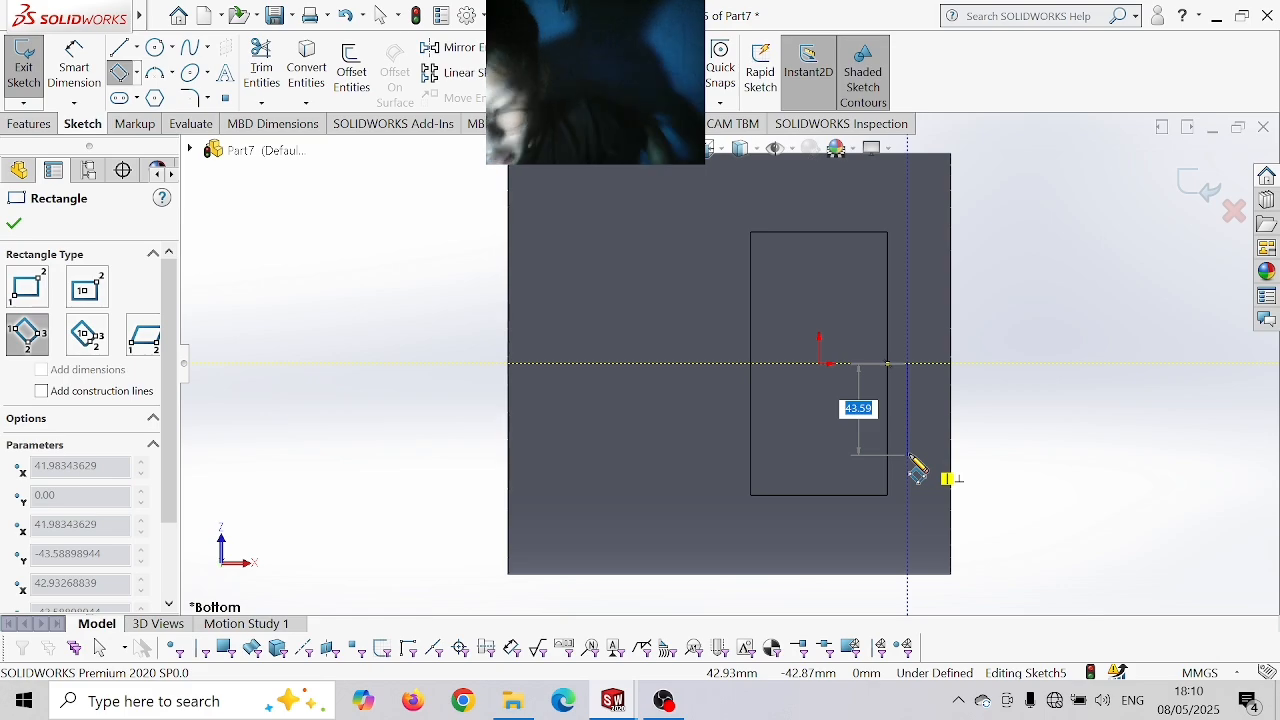
text(169.3/2)
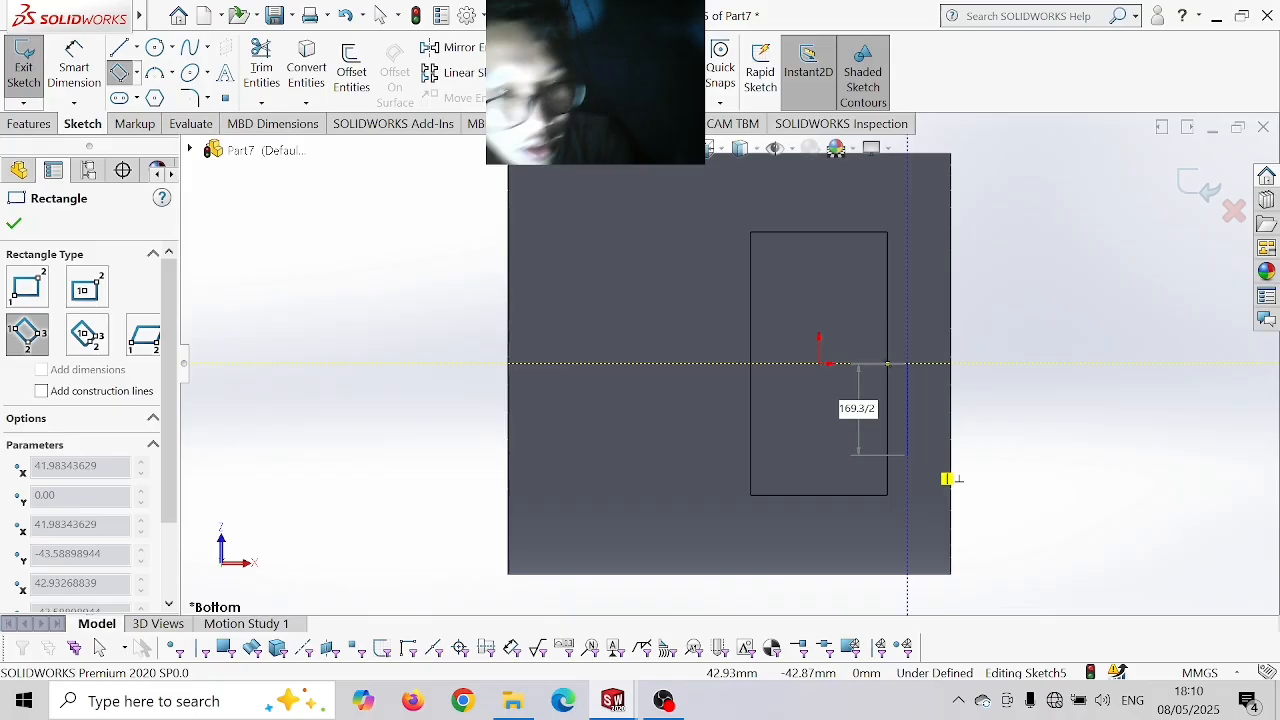
key(Return)
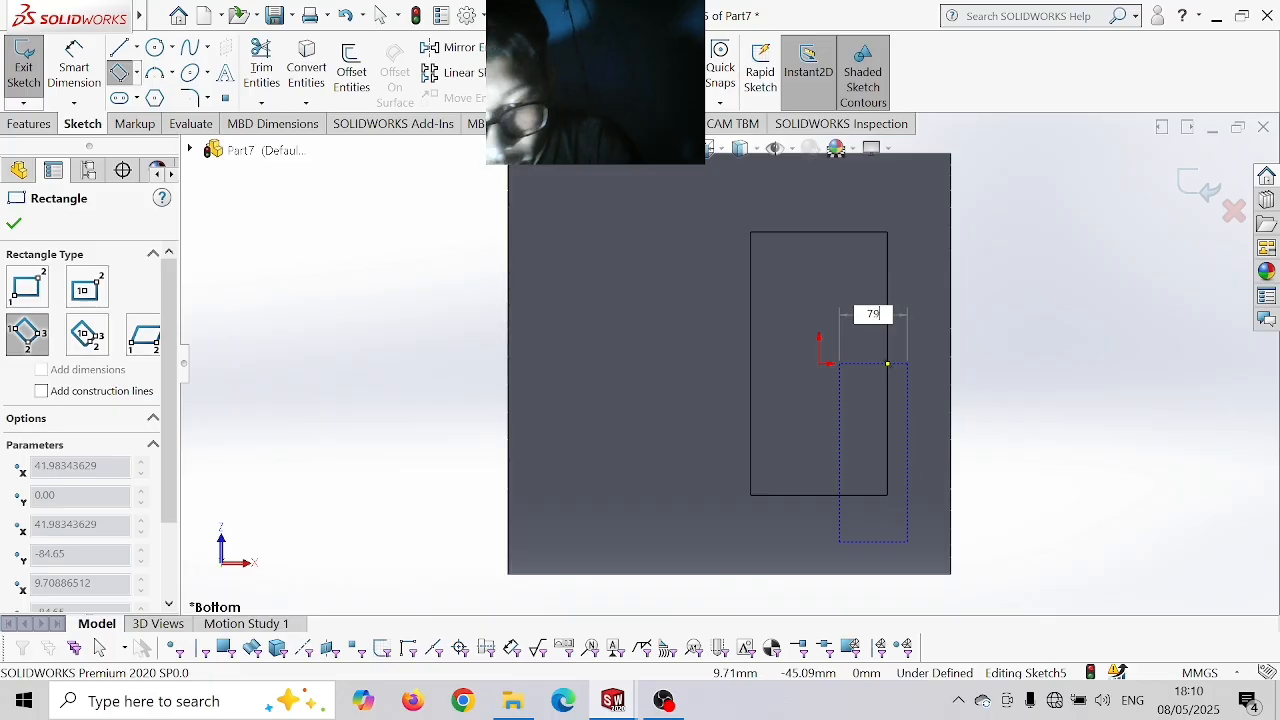
key(Return)
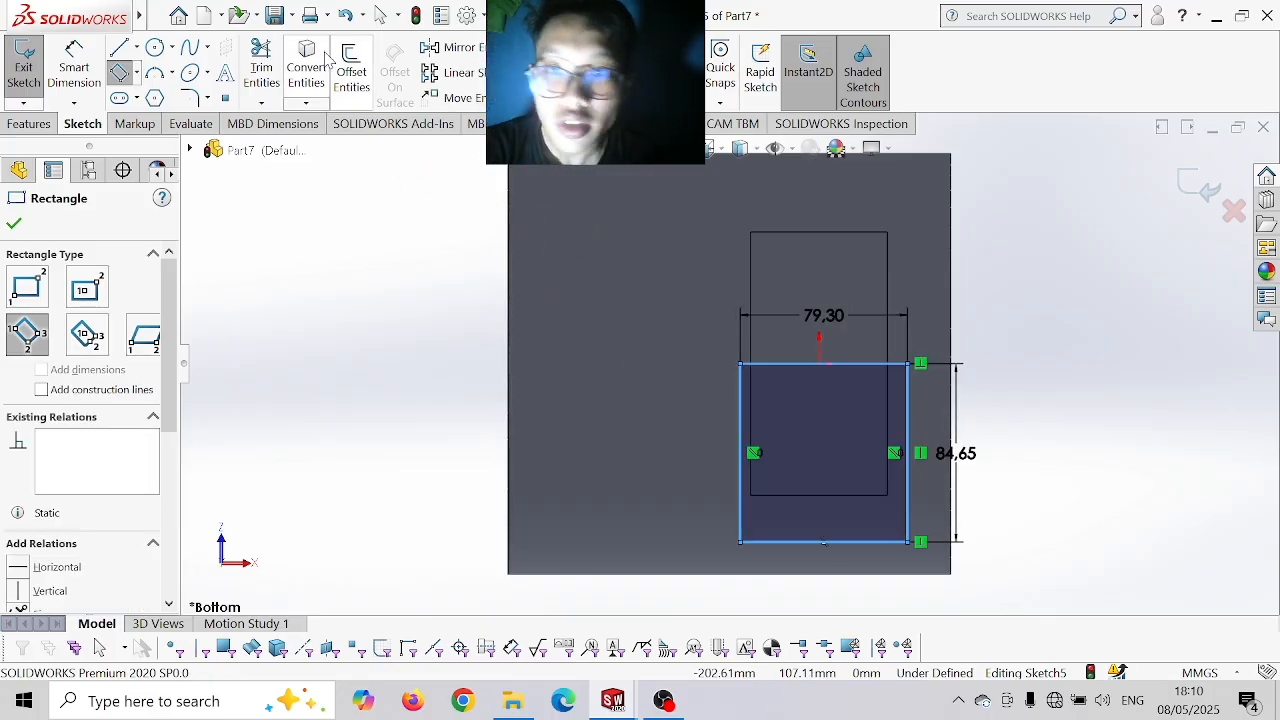
- Mirror the rectangle's three outer sides about its edge through the origin and delete that shared edge
click(443, 57)
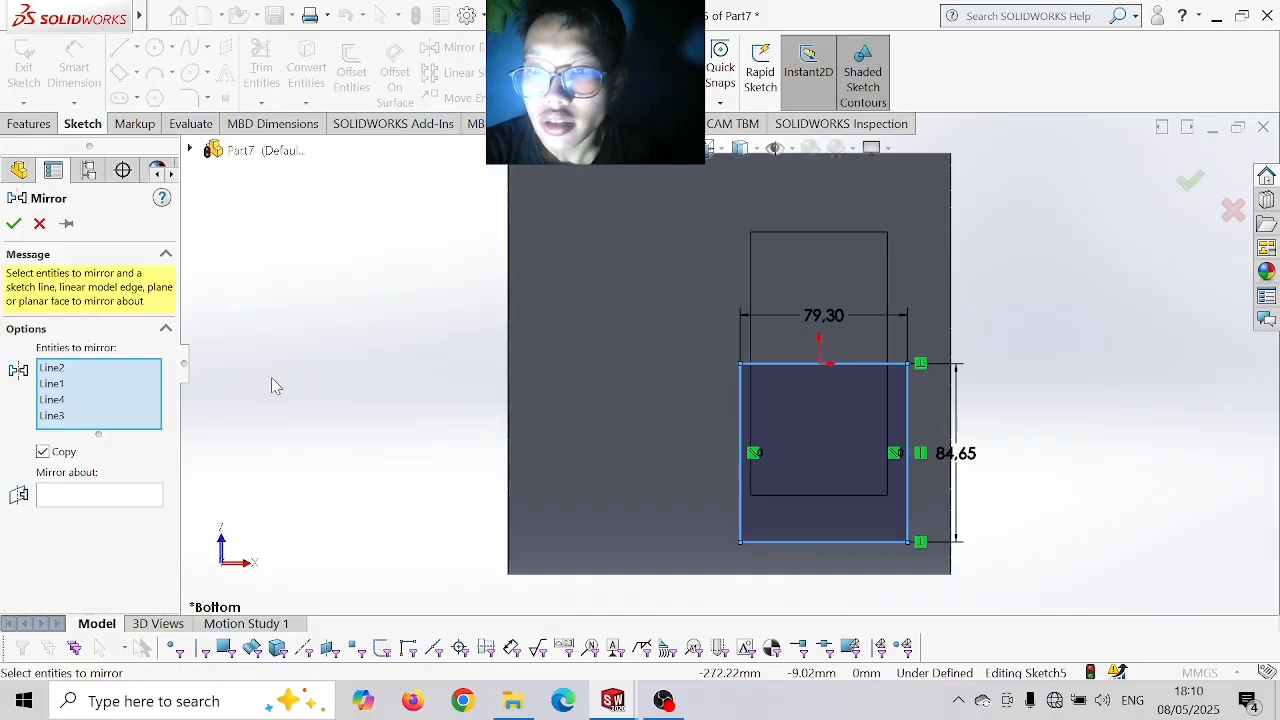
click(810, 365)
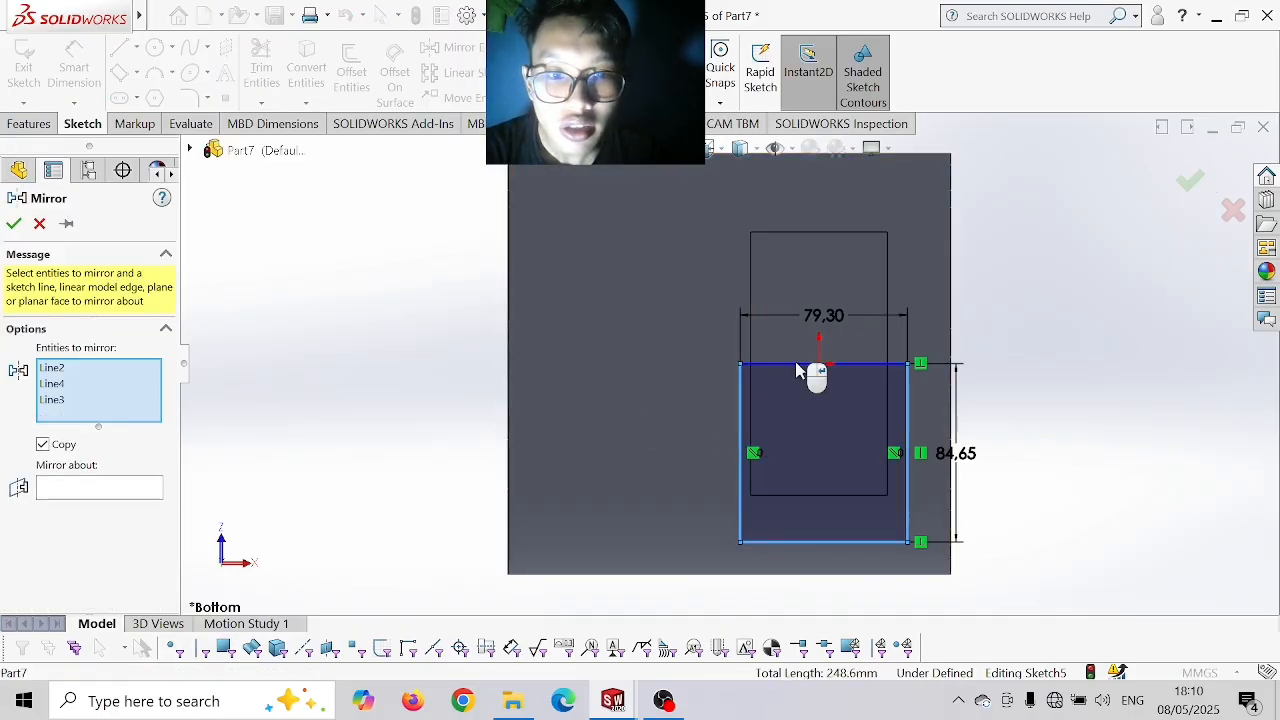
click(97, 489)
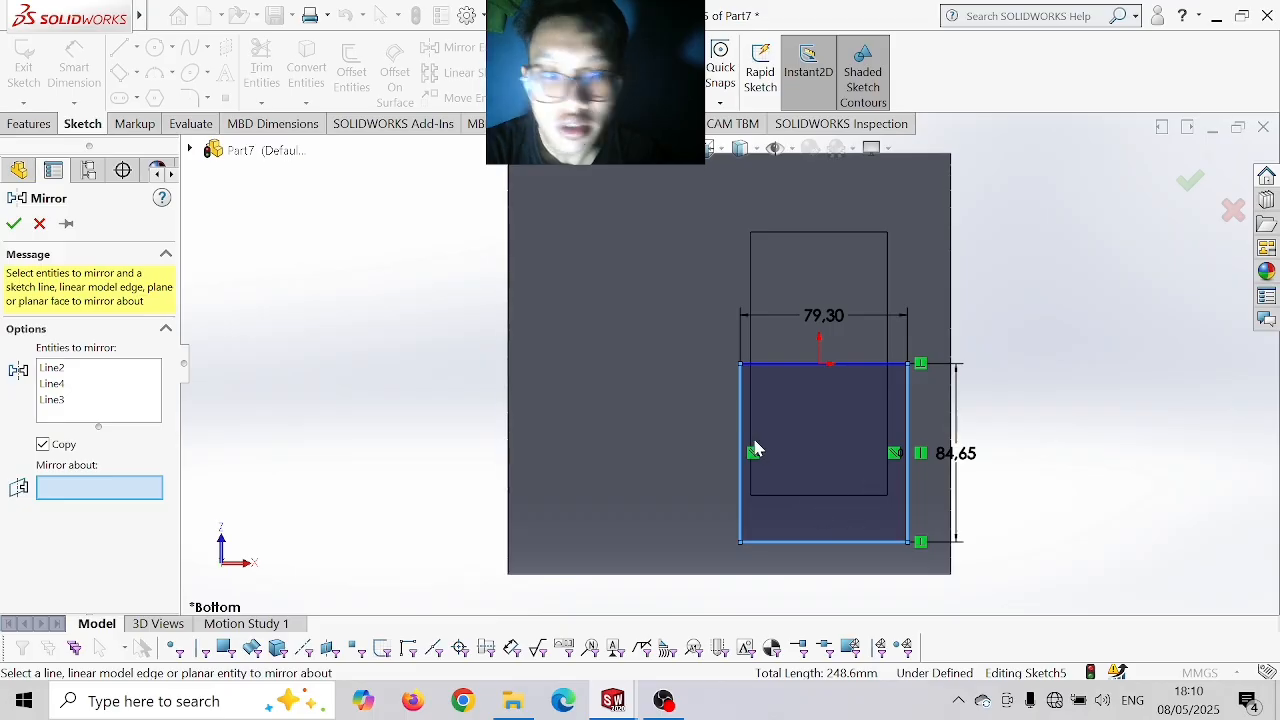
click(795, 365)
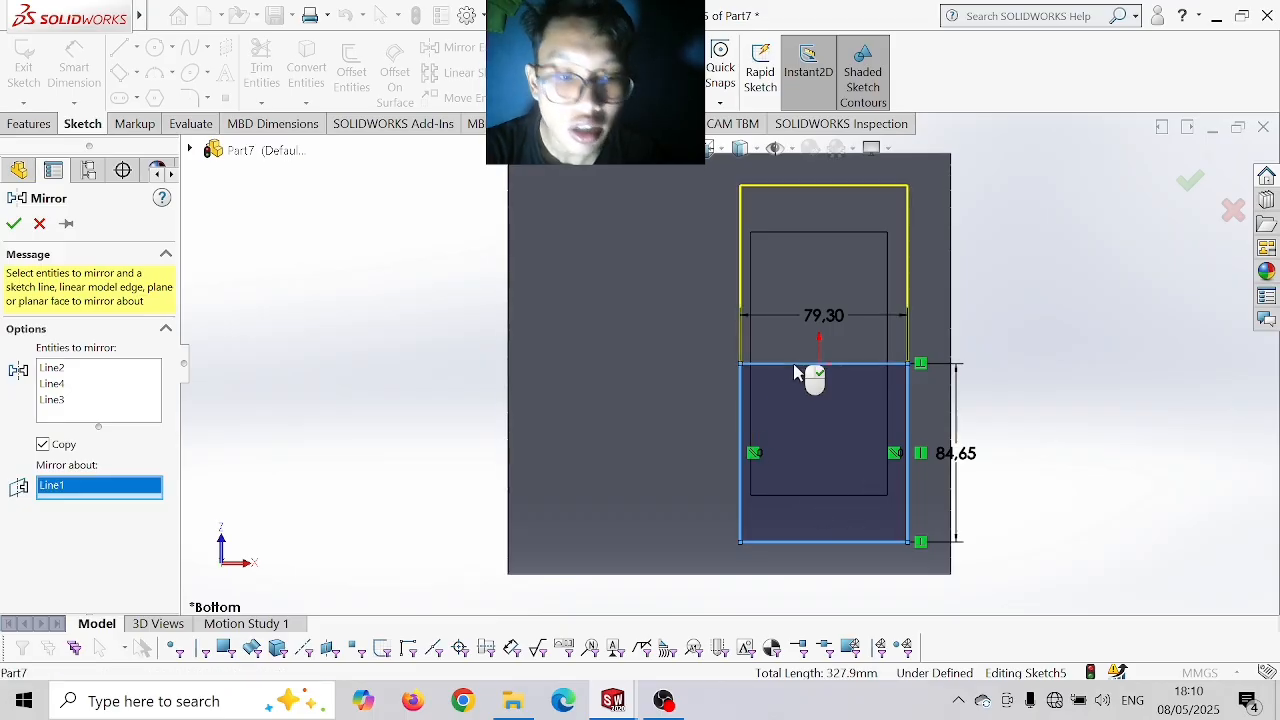
right_click(782, 376)
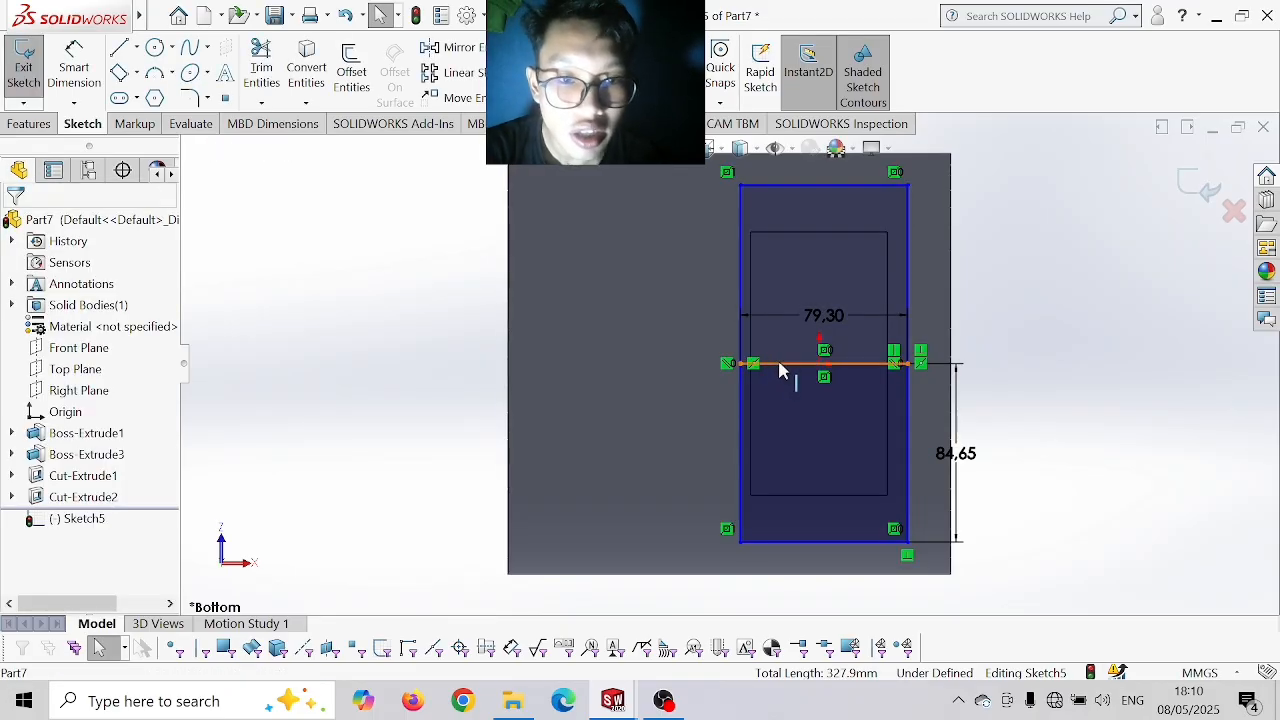
click(781, 363)
key(Delete)
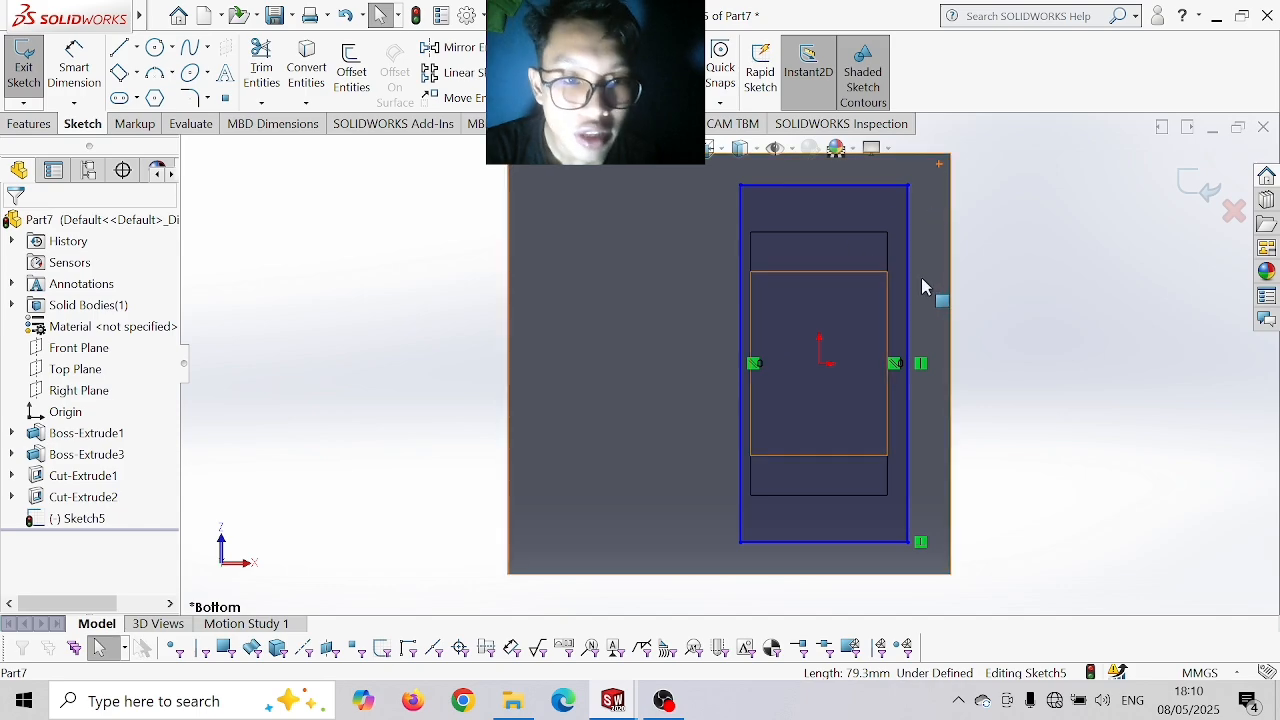
- Set the distance between the block's +X long edge and the rectangle's adjacent long side to 0 mm
click(74, 65)
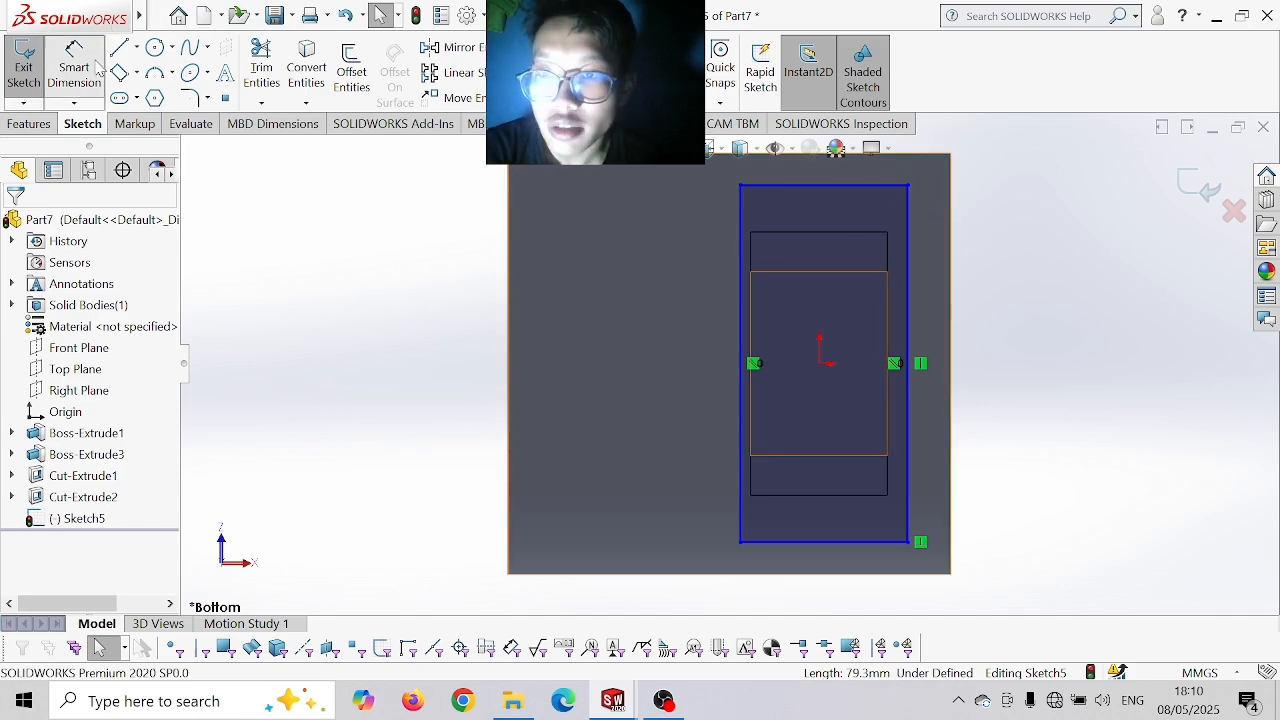
click(889, 297)
click(908, 300)
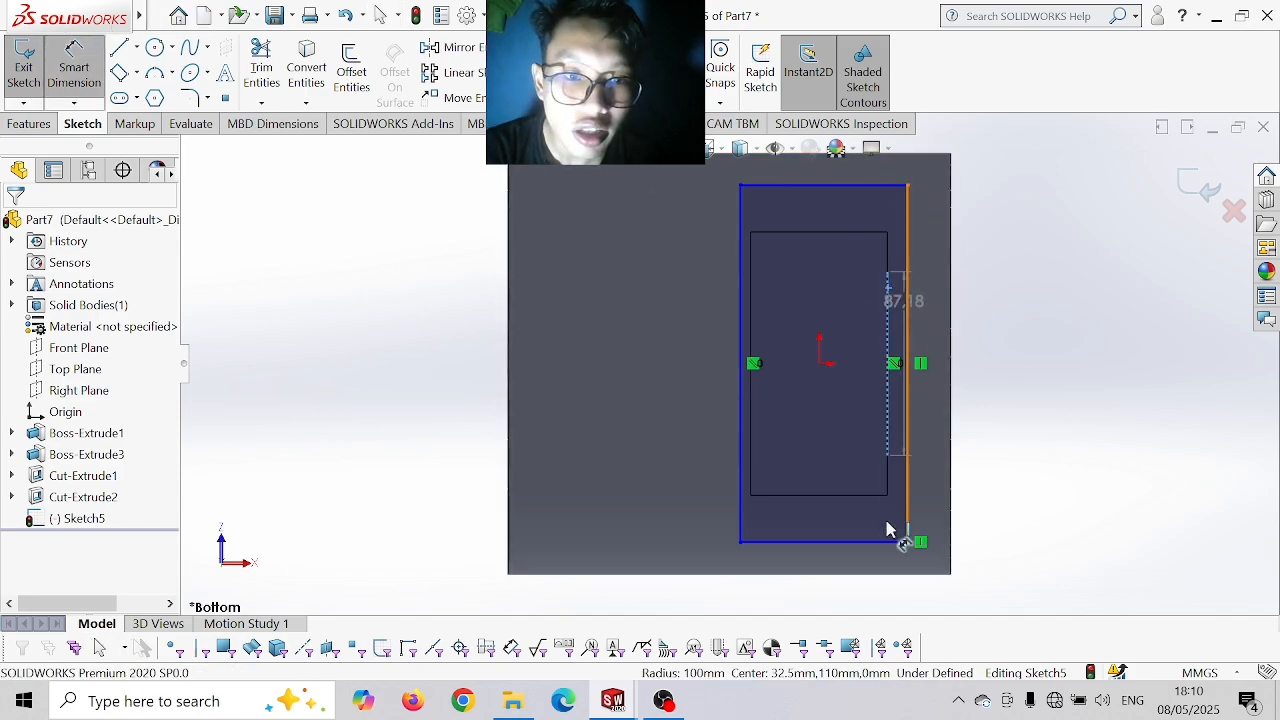
click(903, 609)
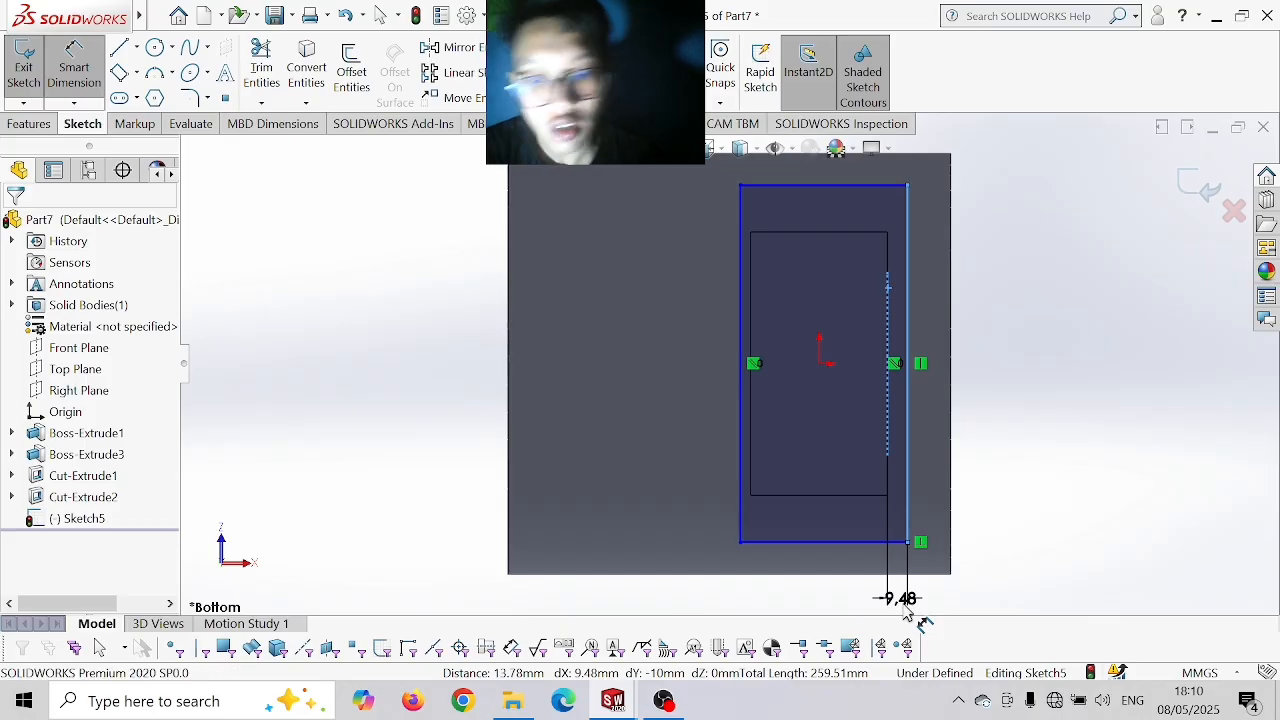
text(8)
key(Return)
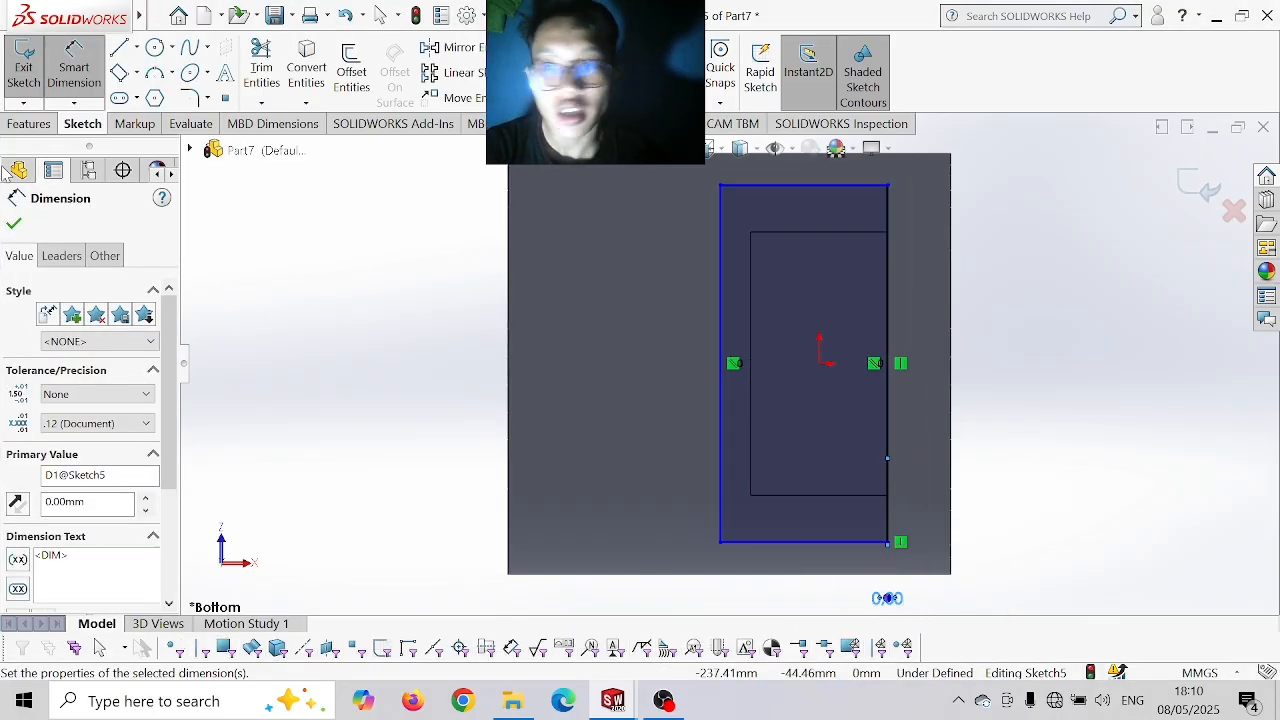
- Sketch a 15 mm deep corner rectangle across the full width of the outline's +Z end
click(136, 73)
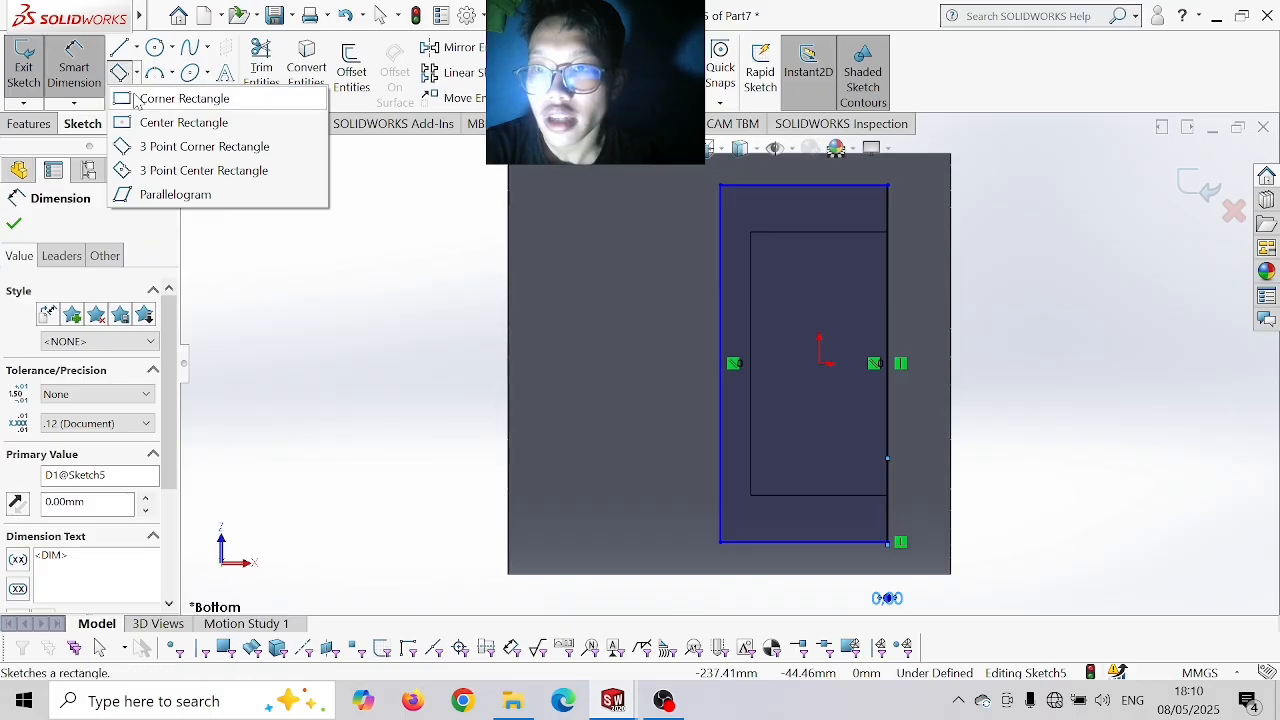
click(720, 186)
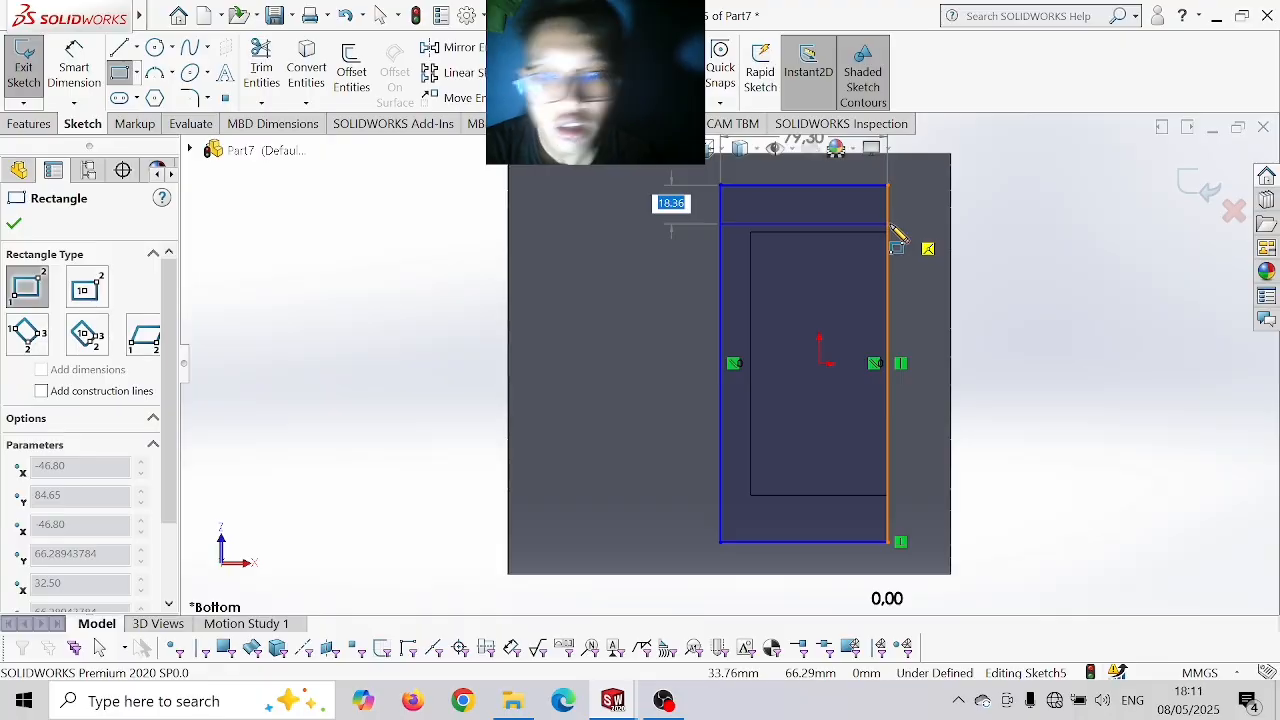
text(15)
key(Return)
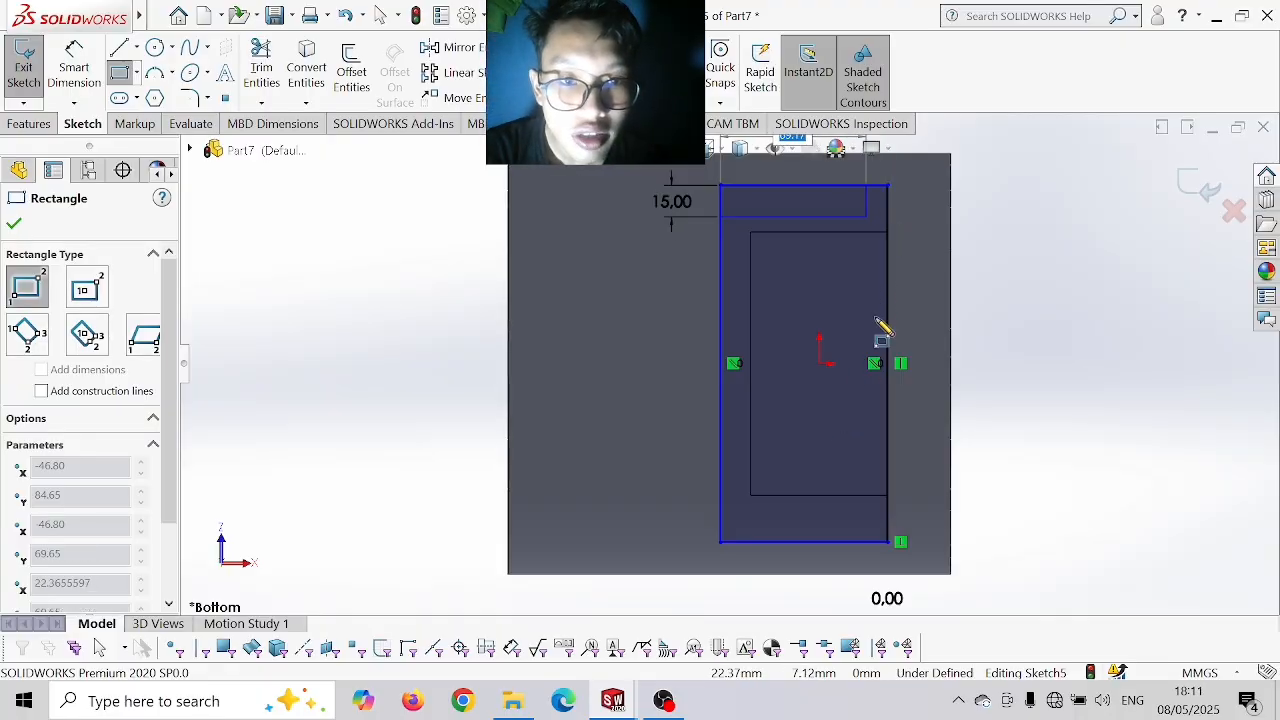
click(892, 229)
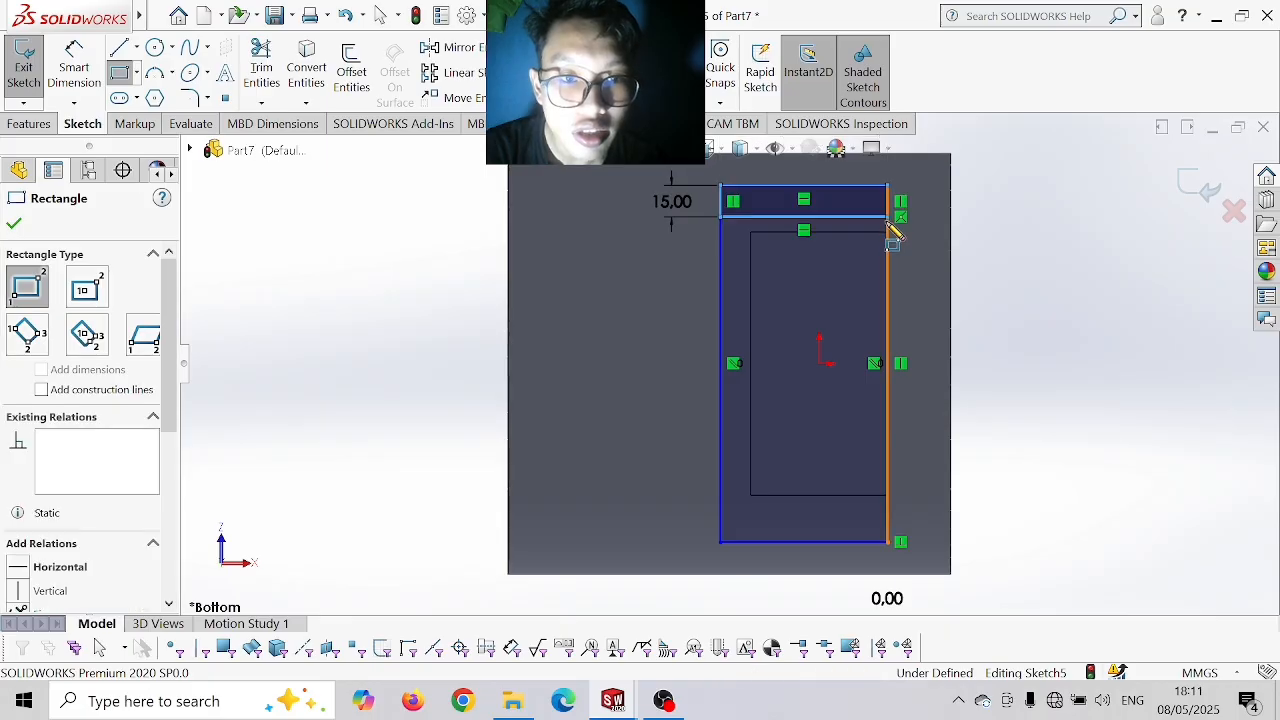
- Sketch a matching 15 mm deep corner rectangle across the full width of the outline's opposite end
click(721, 543)
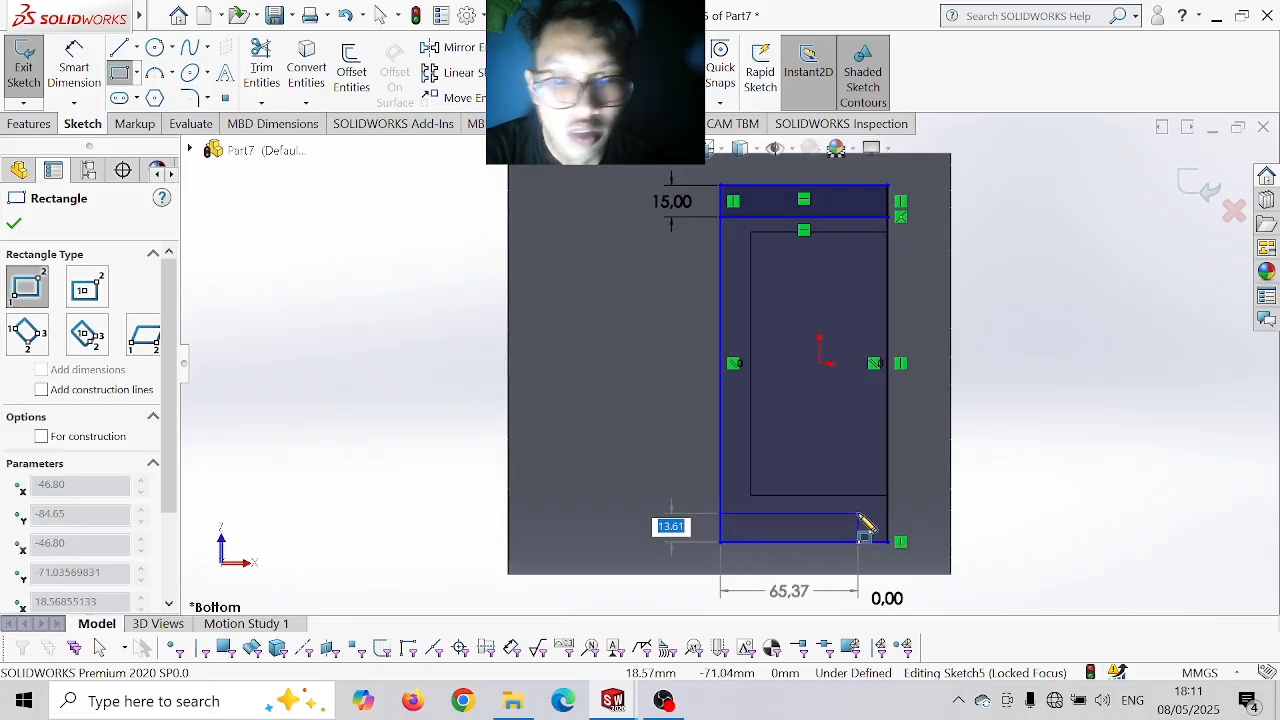
text(15)
key(Return)
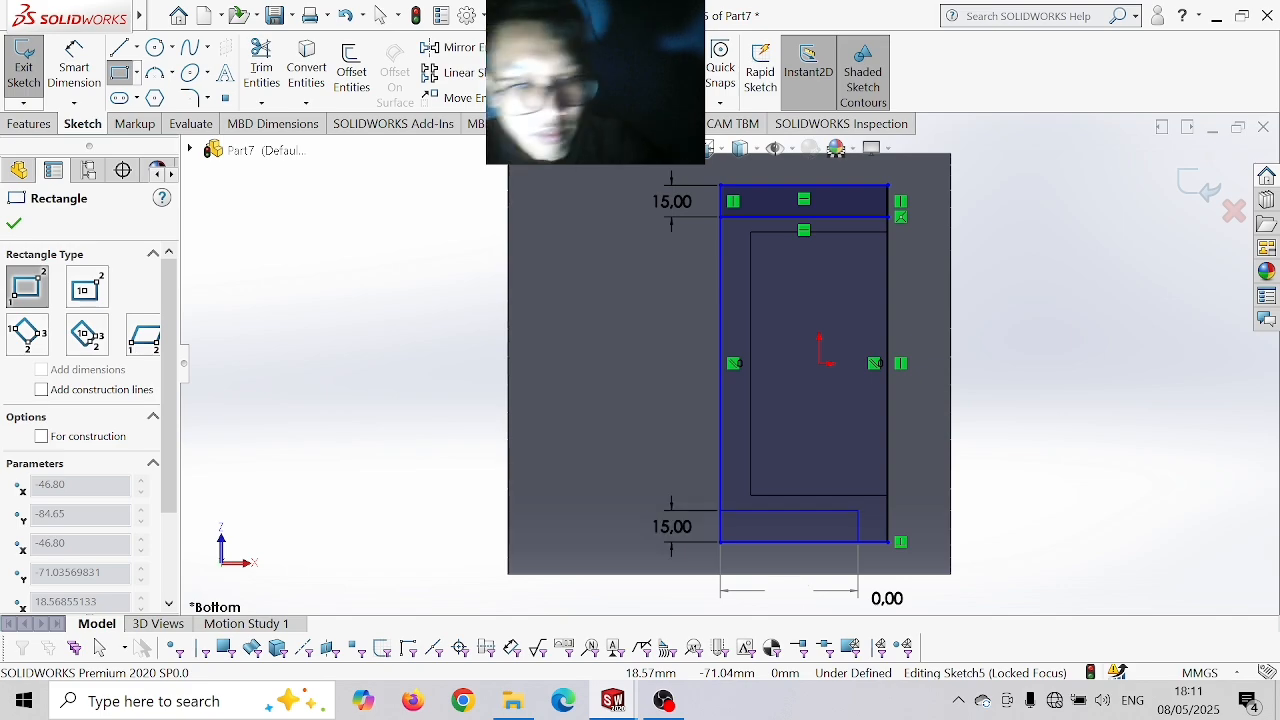
click(889, 528)
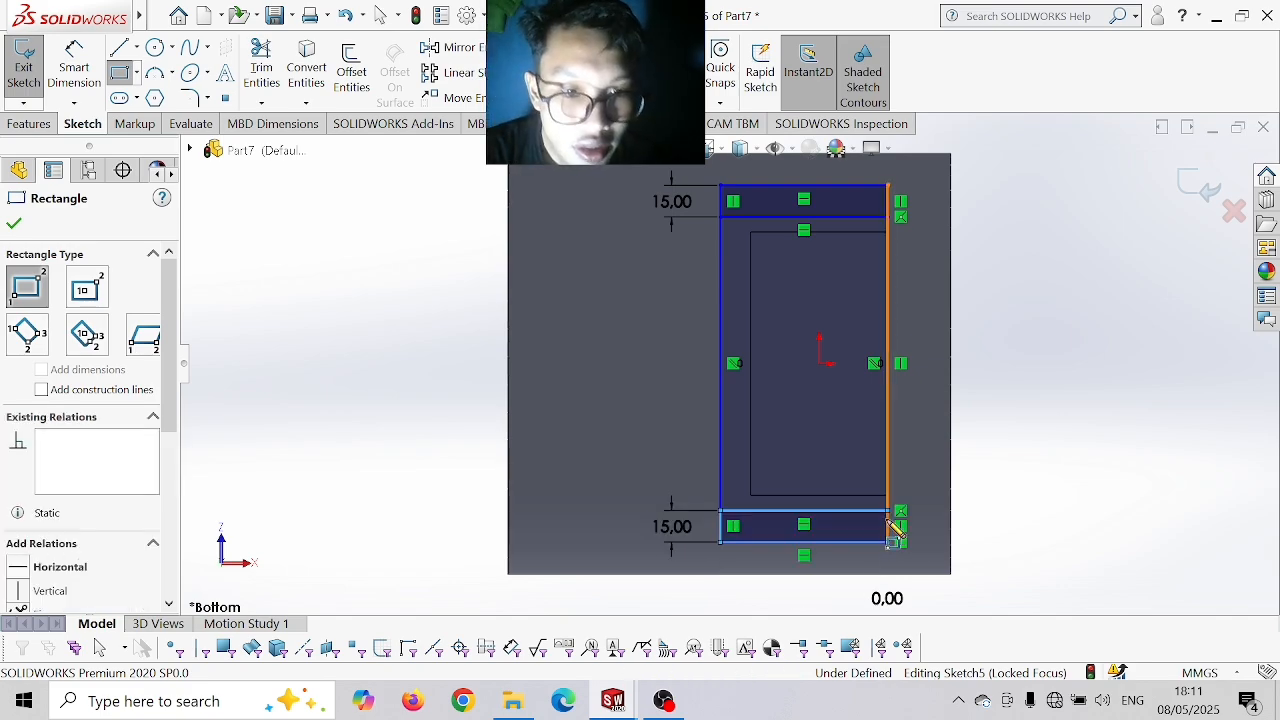
- Extrude all three regions of the foot sketch, the middle area and both end strips, to a depth of 40 mm
click(27, 122)
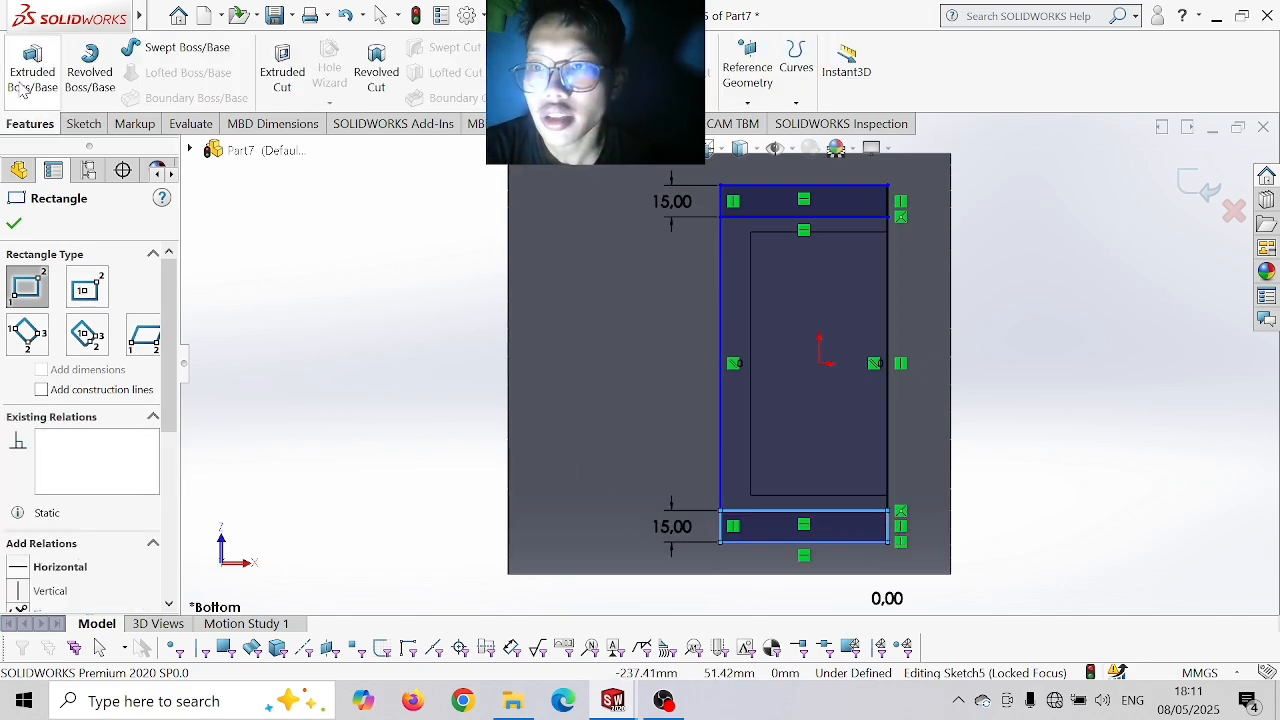
click(871, 206)
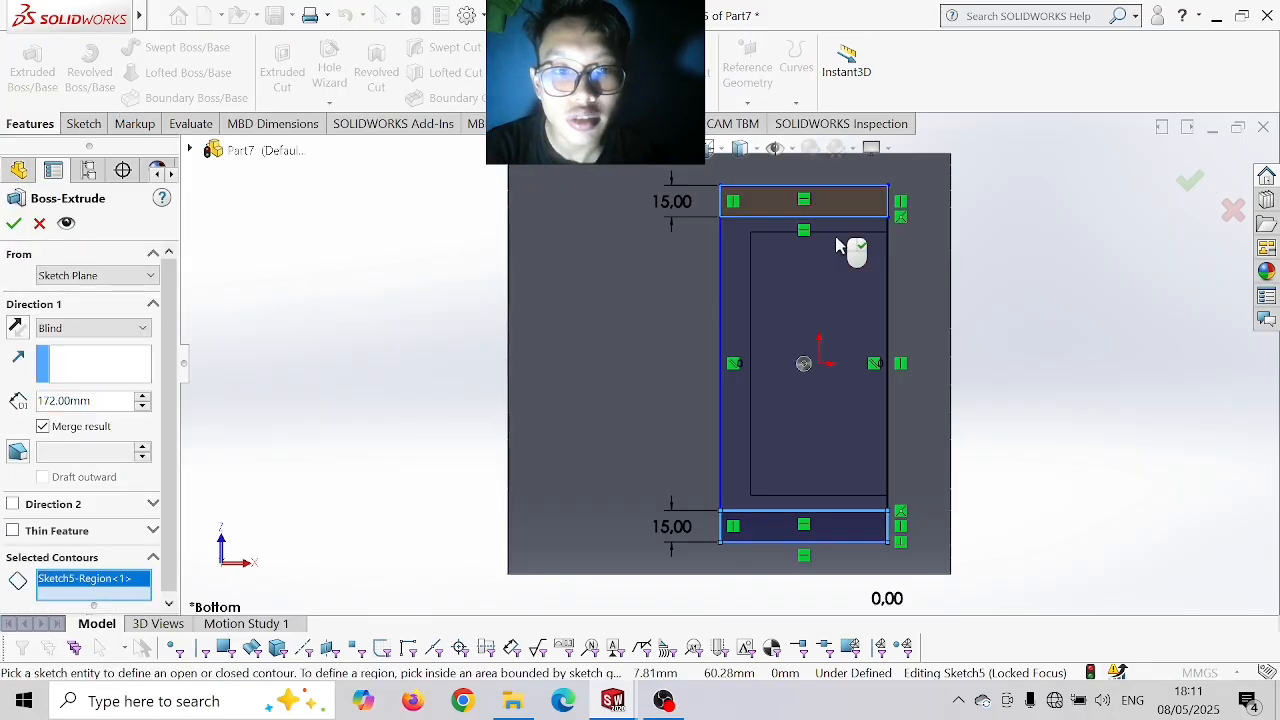
click(840, 246)
click(771, 529)
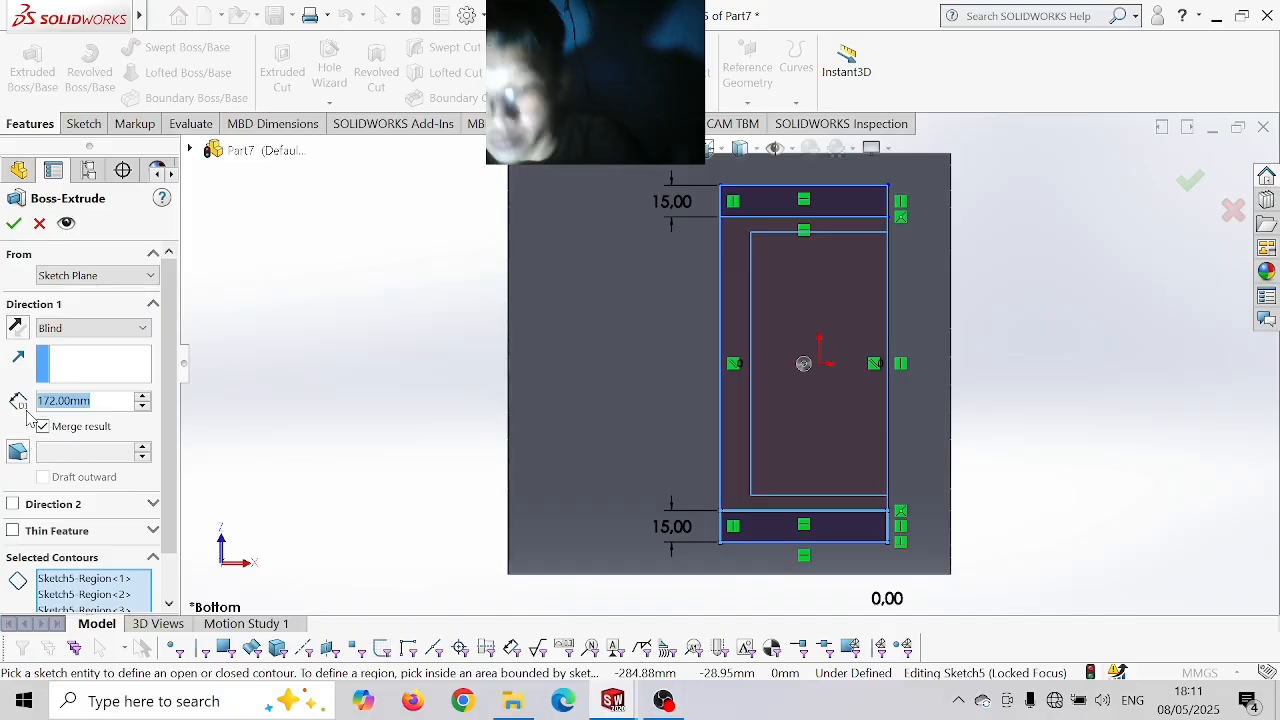
text(4)
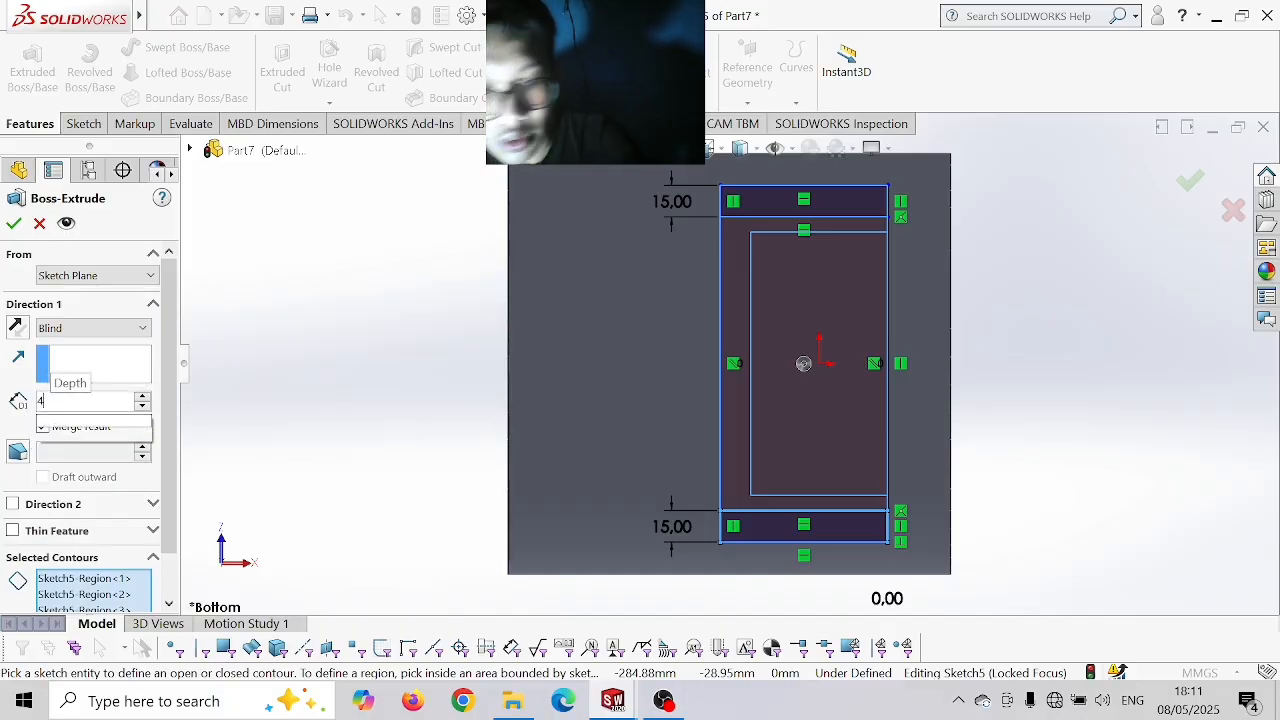
text(0)
key(Return)
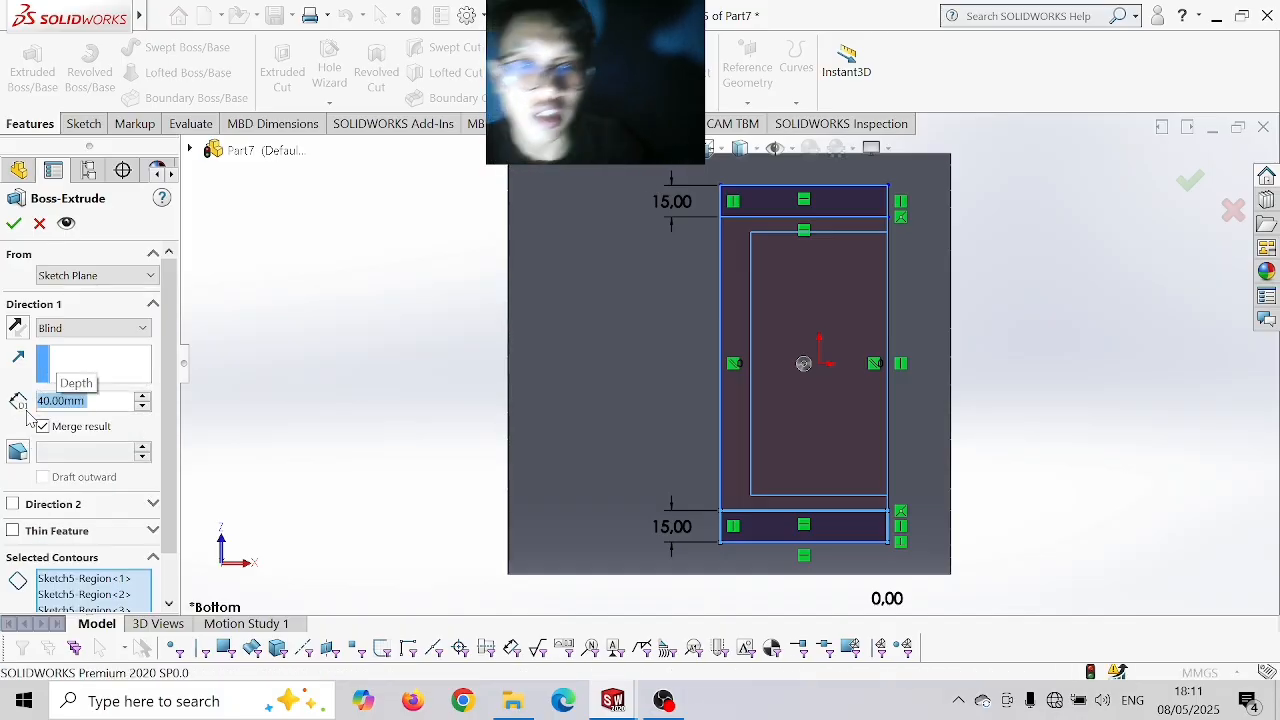
key(Return)
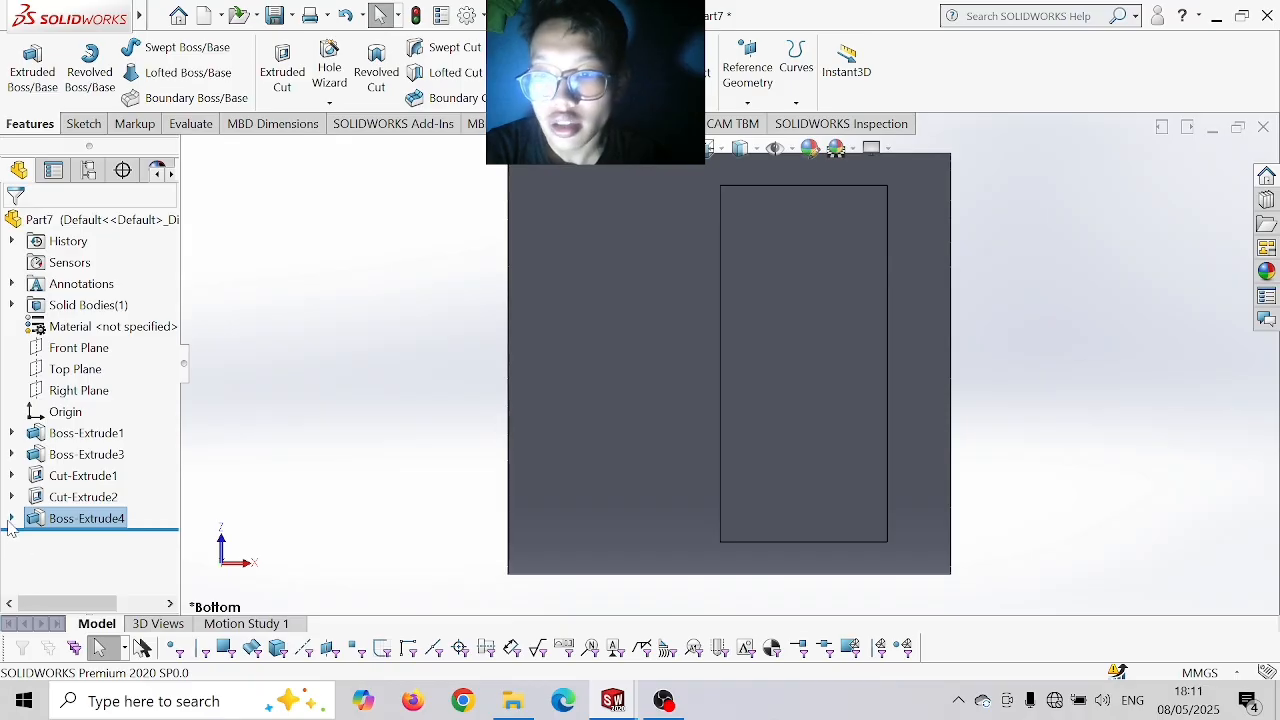
- Reuse the foot sketch to extrude only its two 15 mm end strips to a depth of 70 mm as legs
click(11, 519)
click(81, 542)
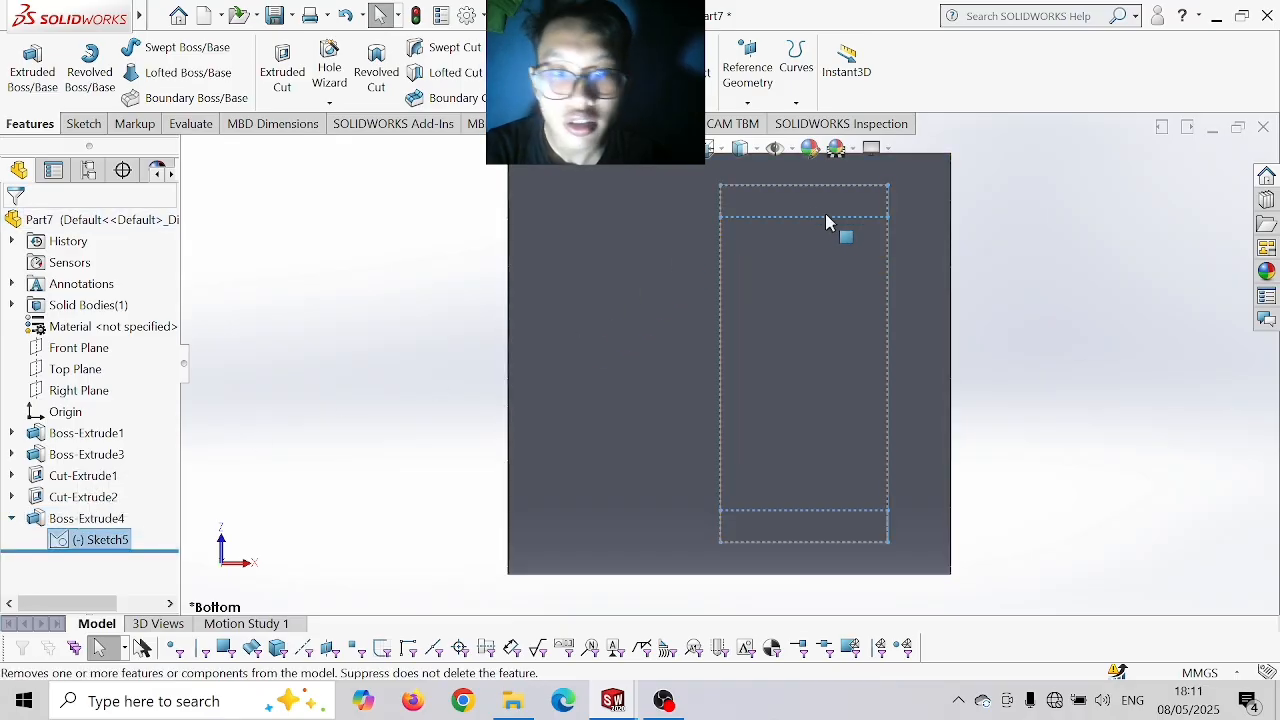
click(32, 65)
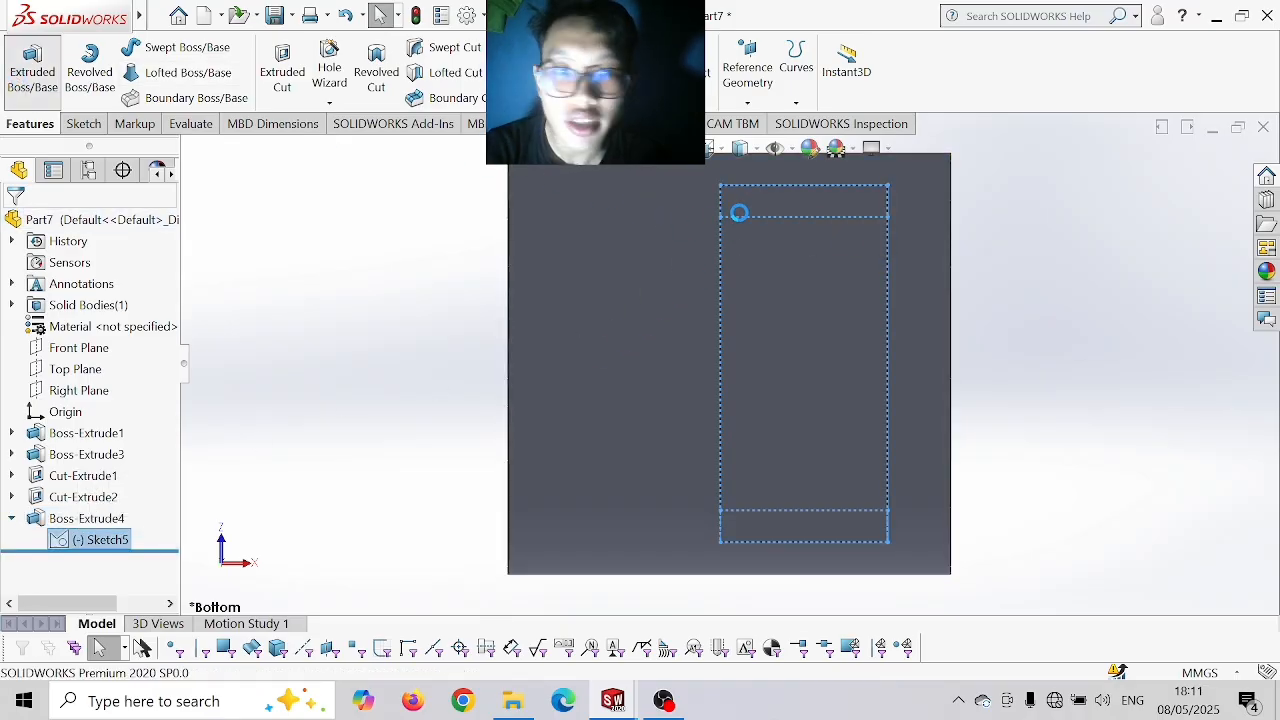
click(758, 203)
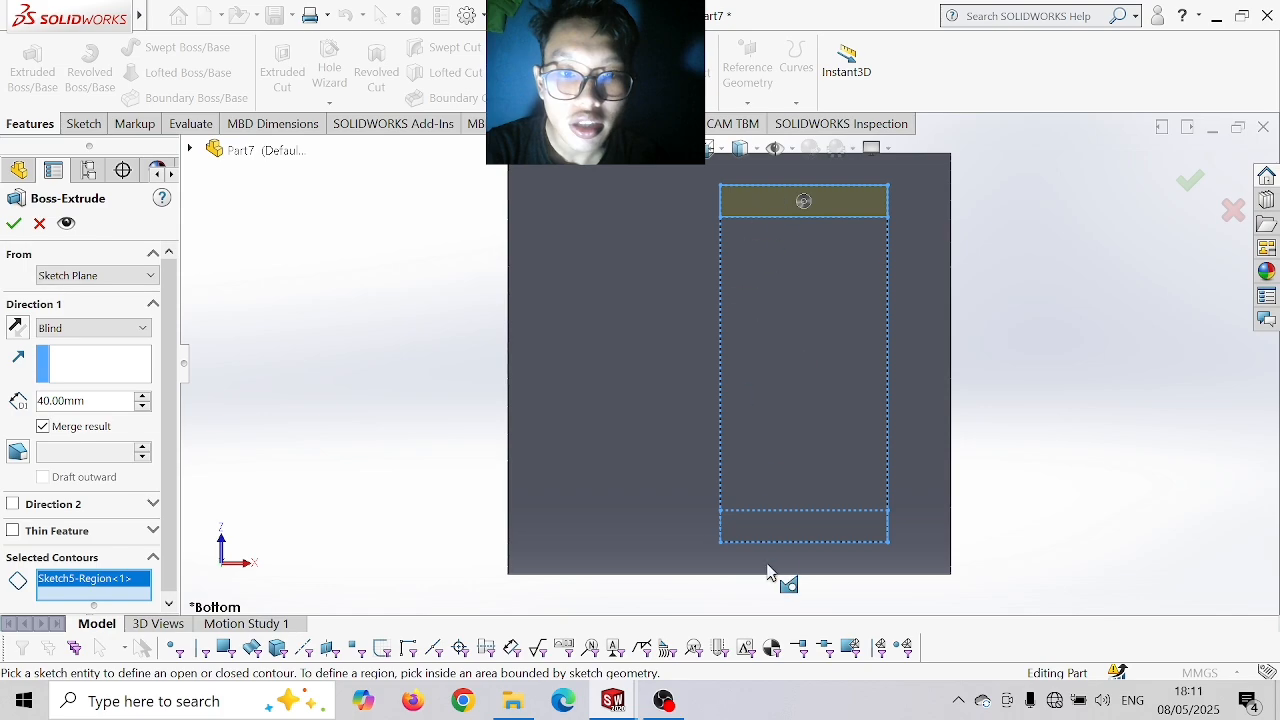
click(781, 533)
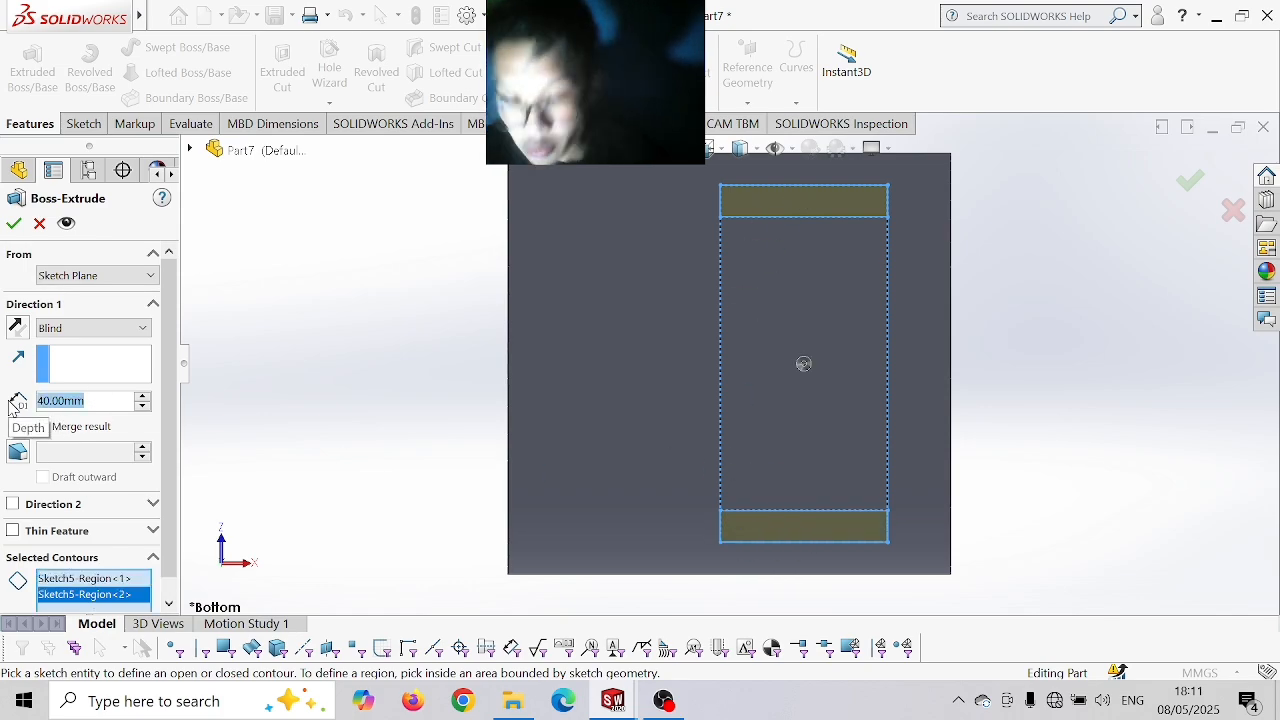
text(70)
key(Return)
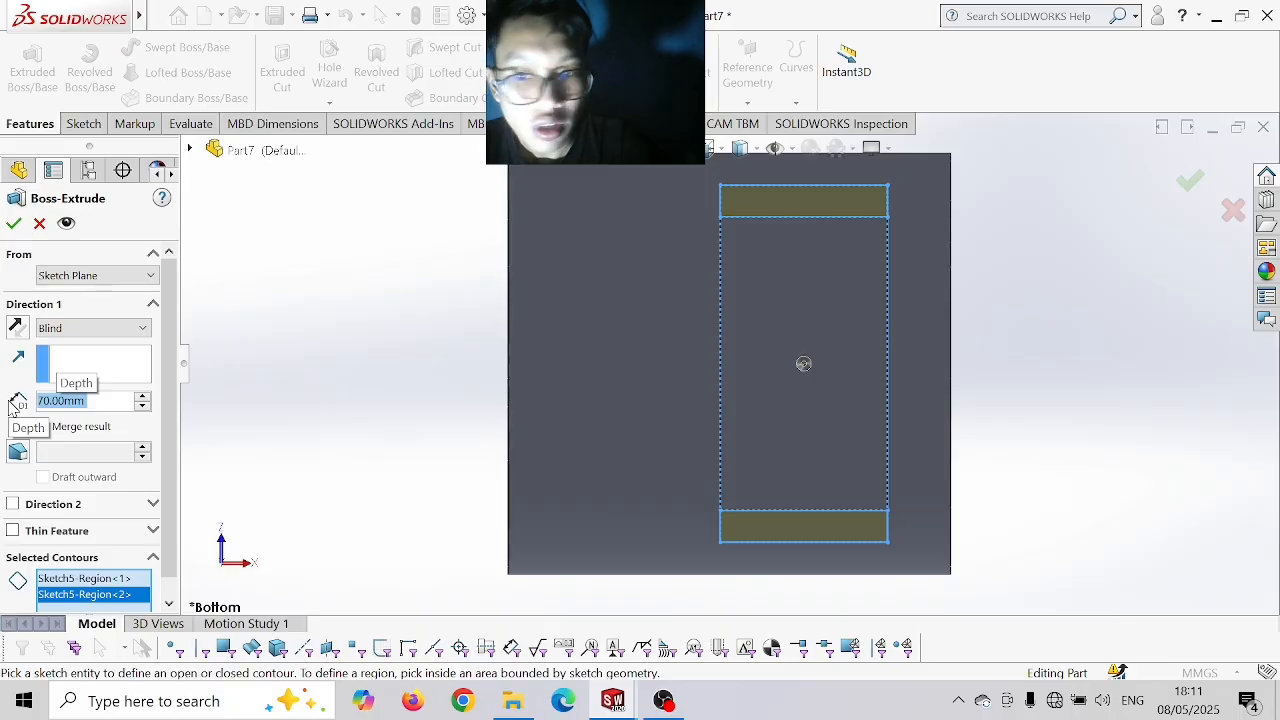
key(Return)
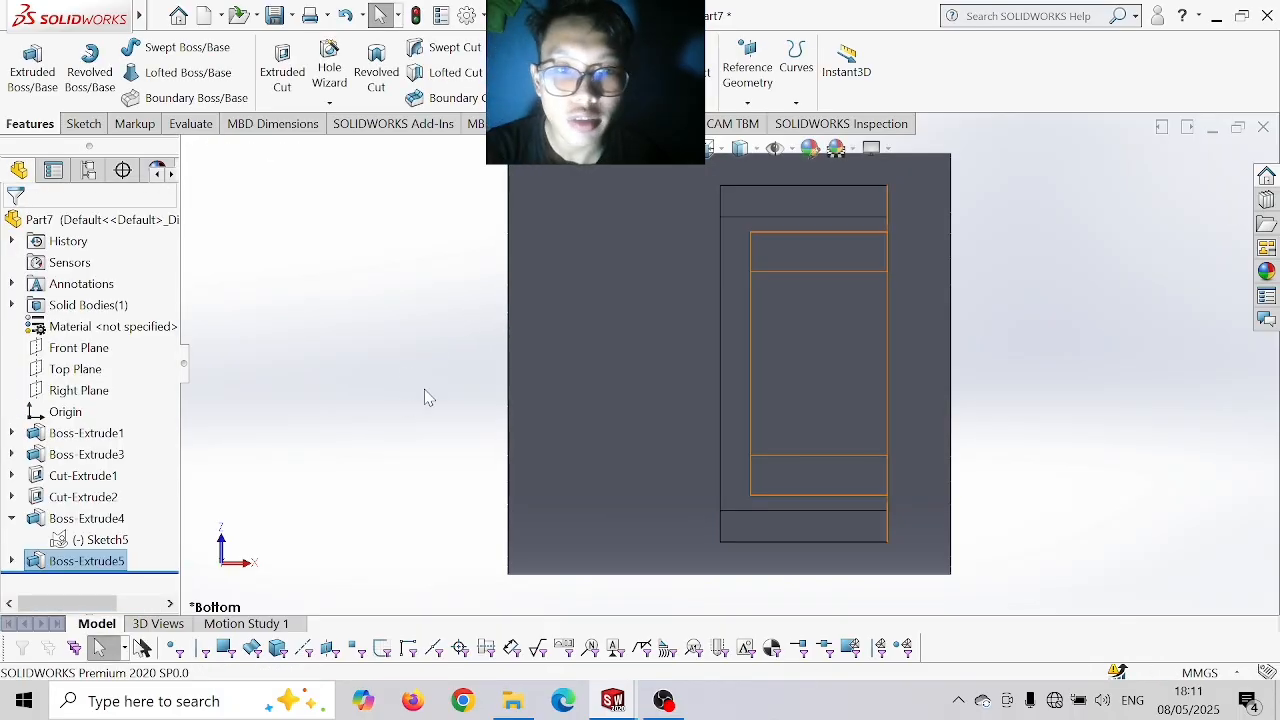
- Start a sketch on the foot's +X face and draw a slanted line upward from the +Z leg's inner lower corner
key(ctrl+7)
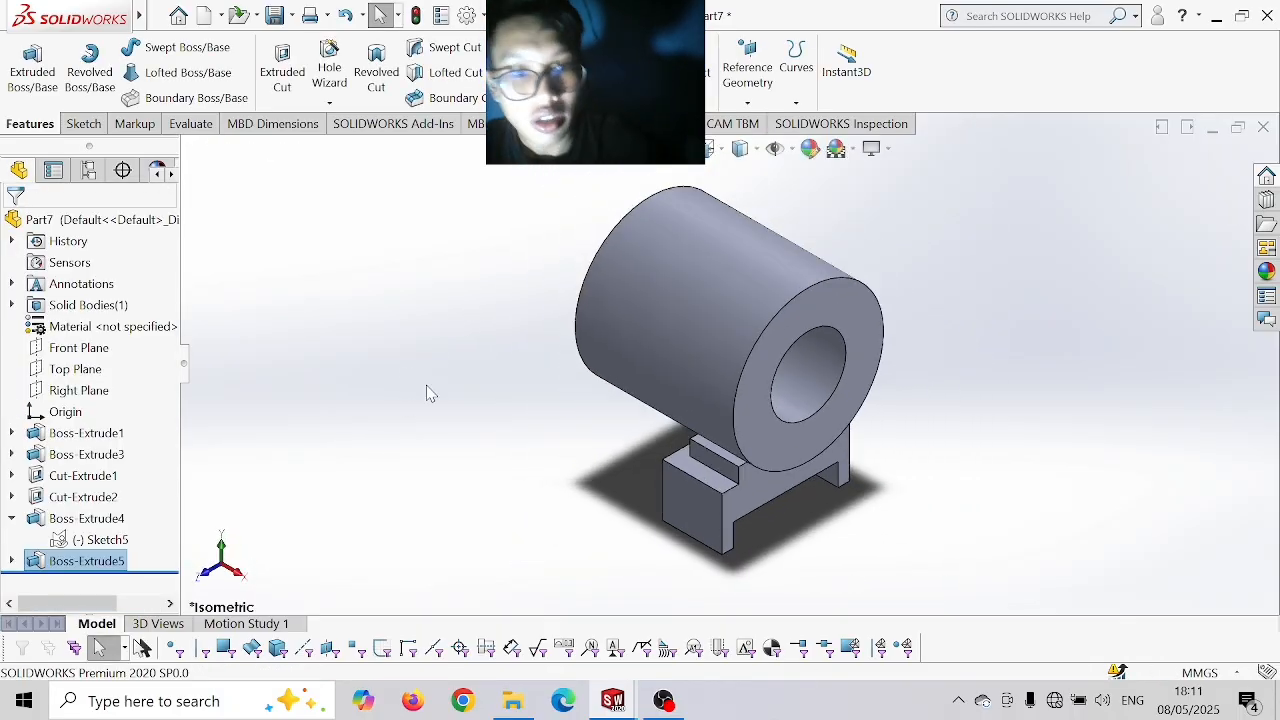
click(745, 516)
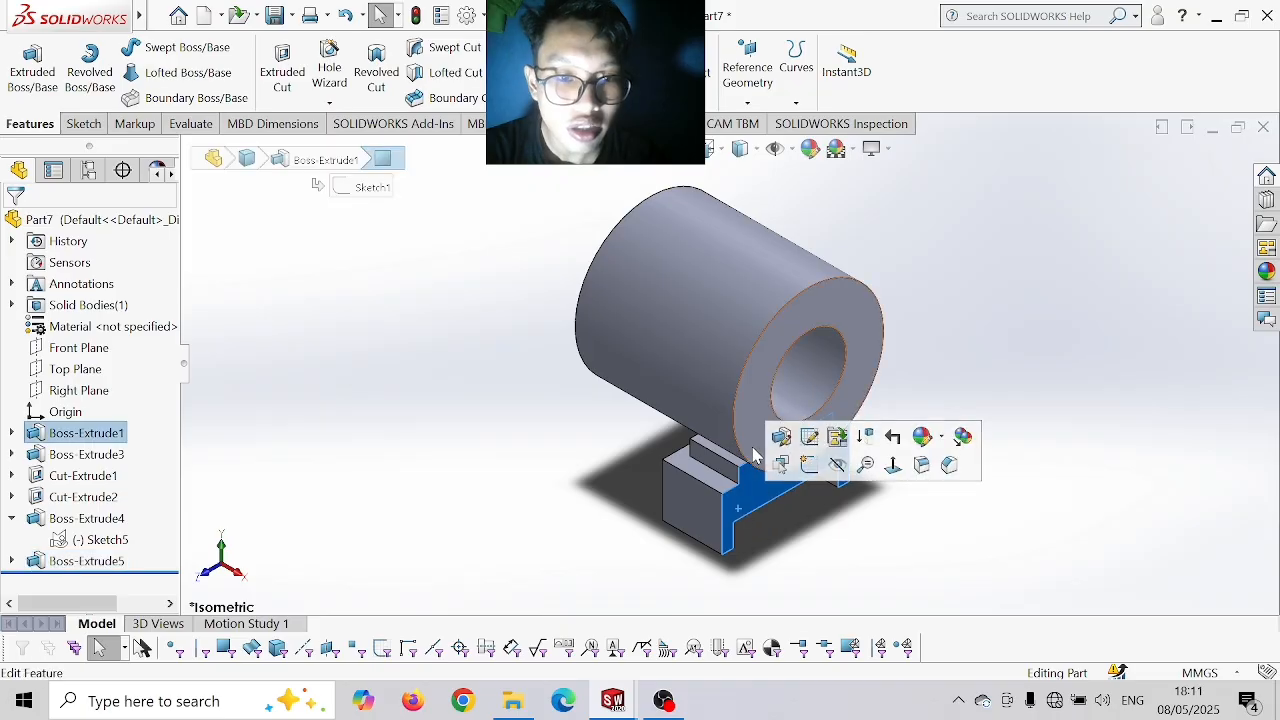
click(894, 465)
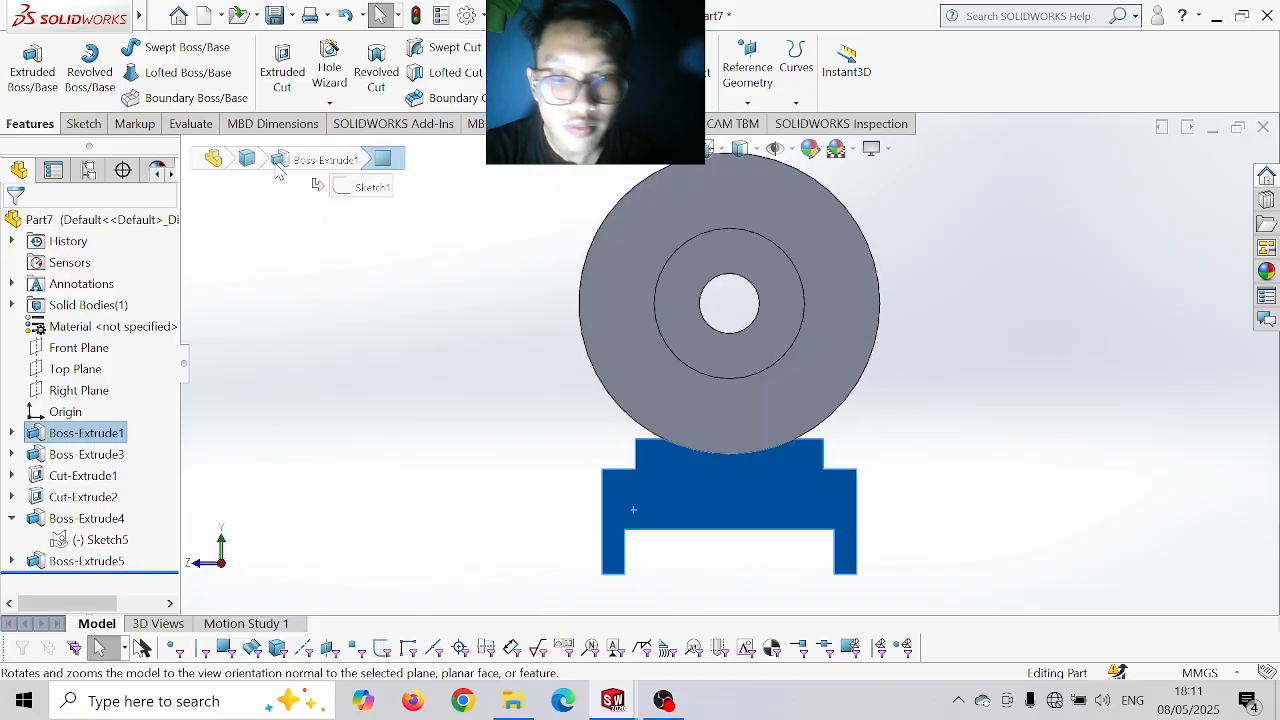
click(83, 123)
click(120, 47)
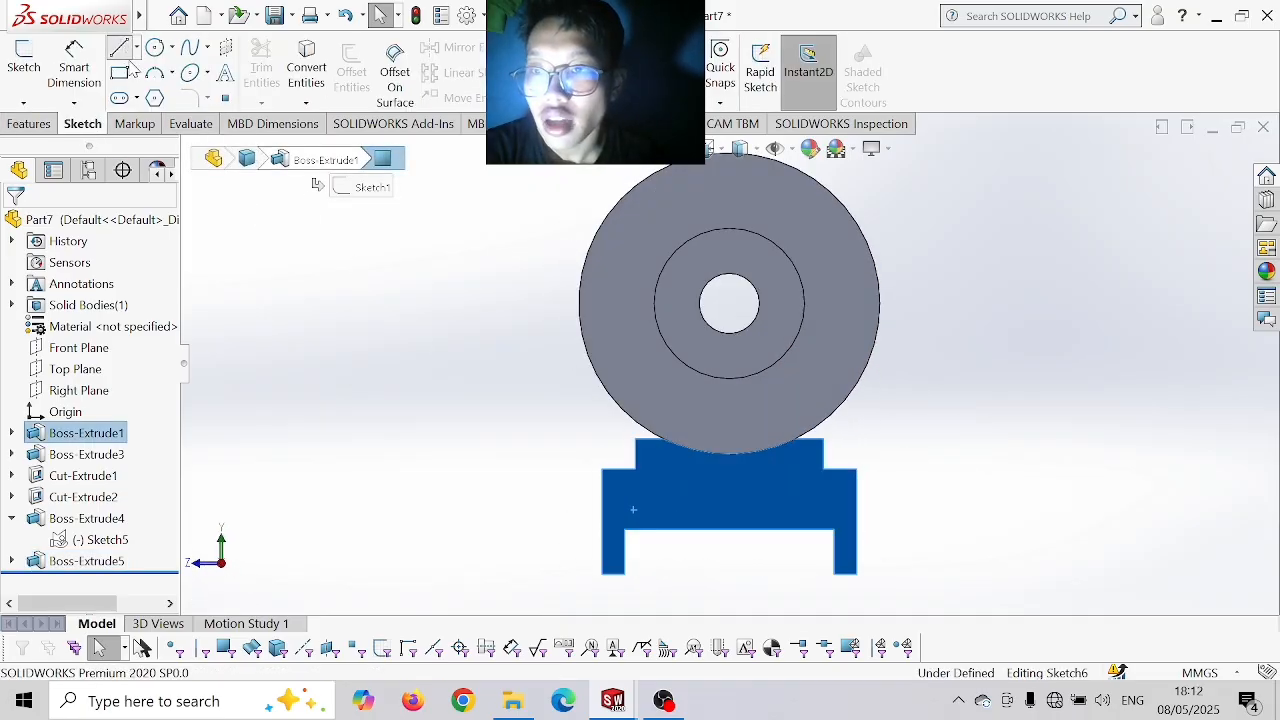
click(625, 574)
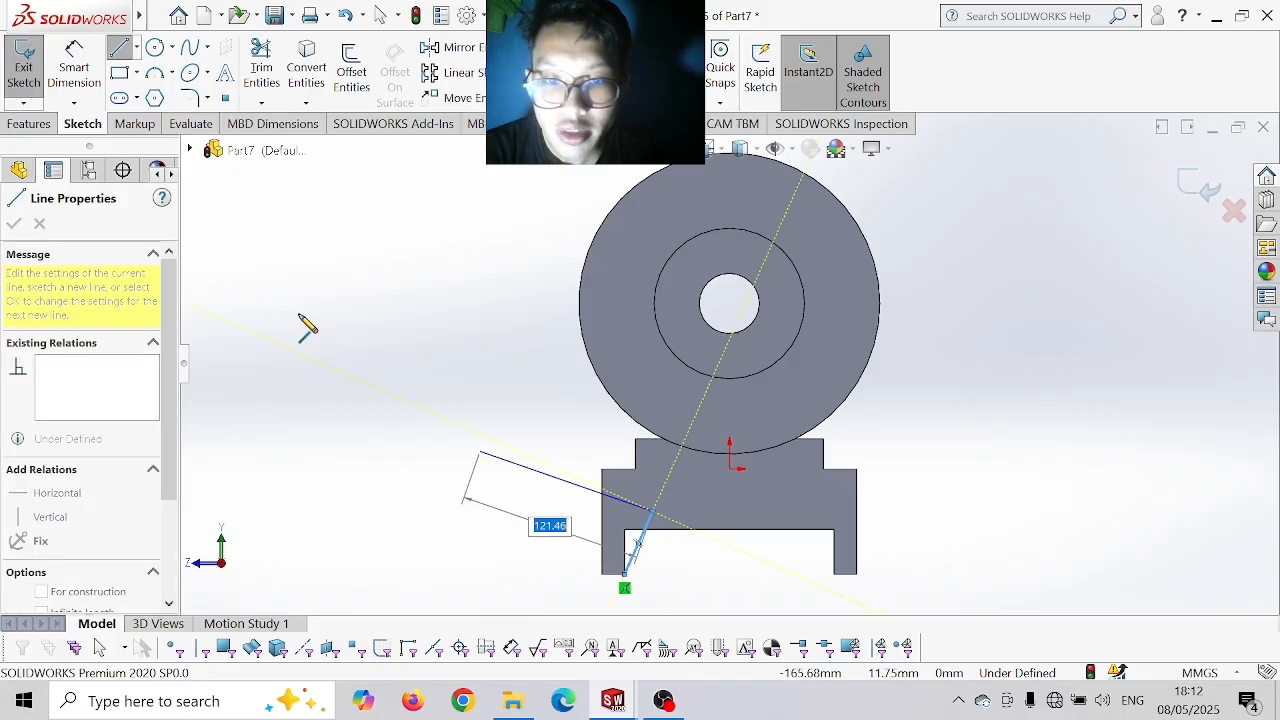
- Set the angle between the slanted line and the +Z leg's inner edge to 7°
click(74, 67)
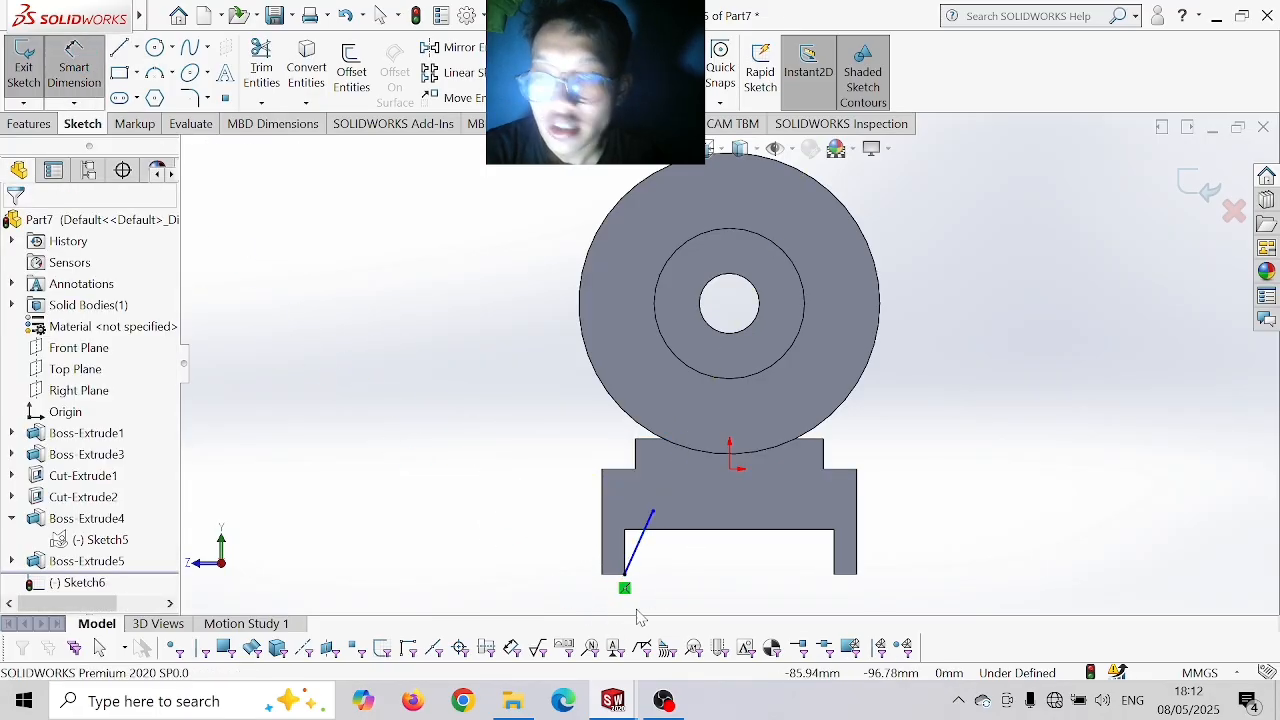
click(630, 550)
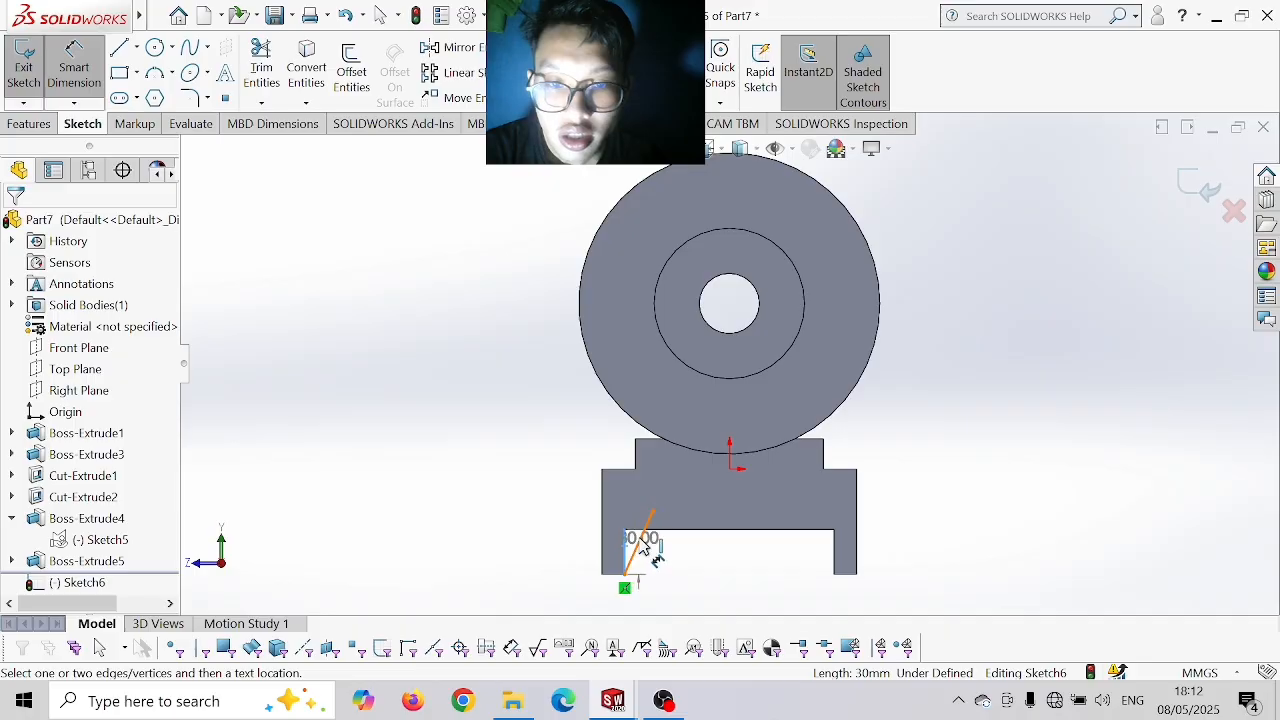
click(640, 539)
click(630, 492)
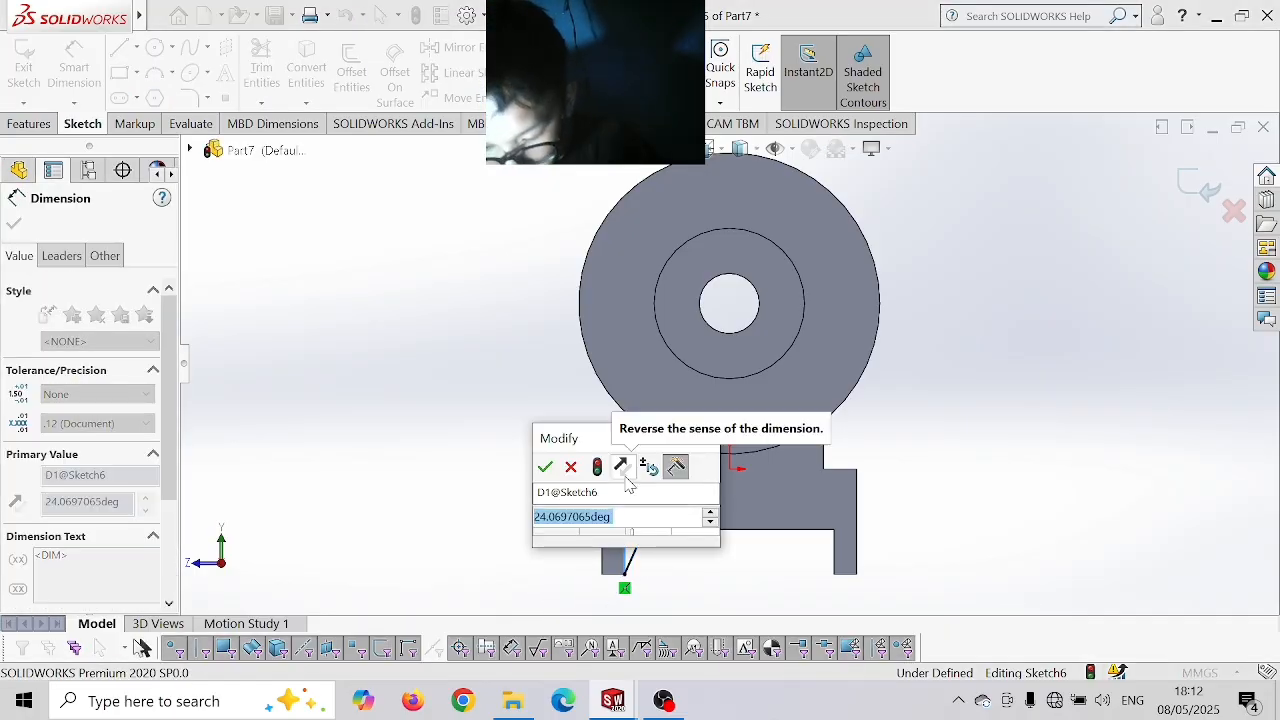
text(7)
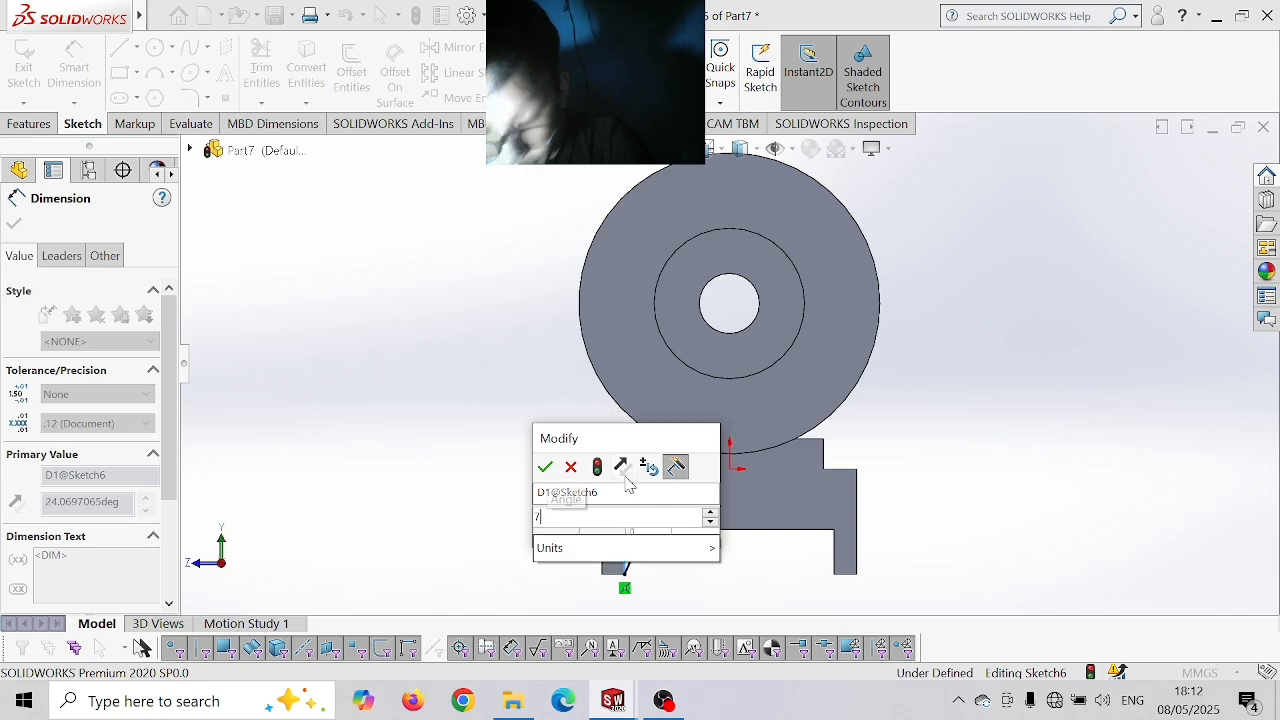
key(Return)
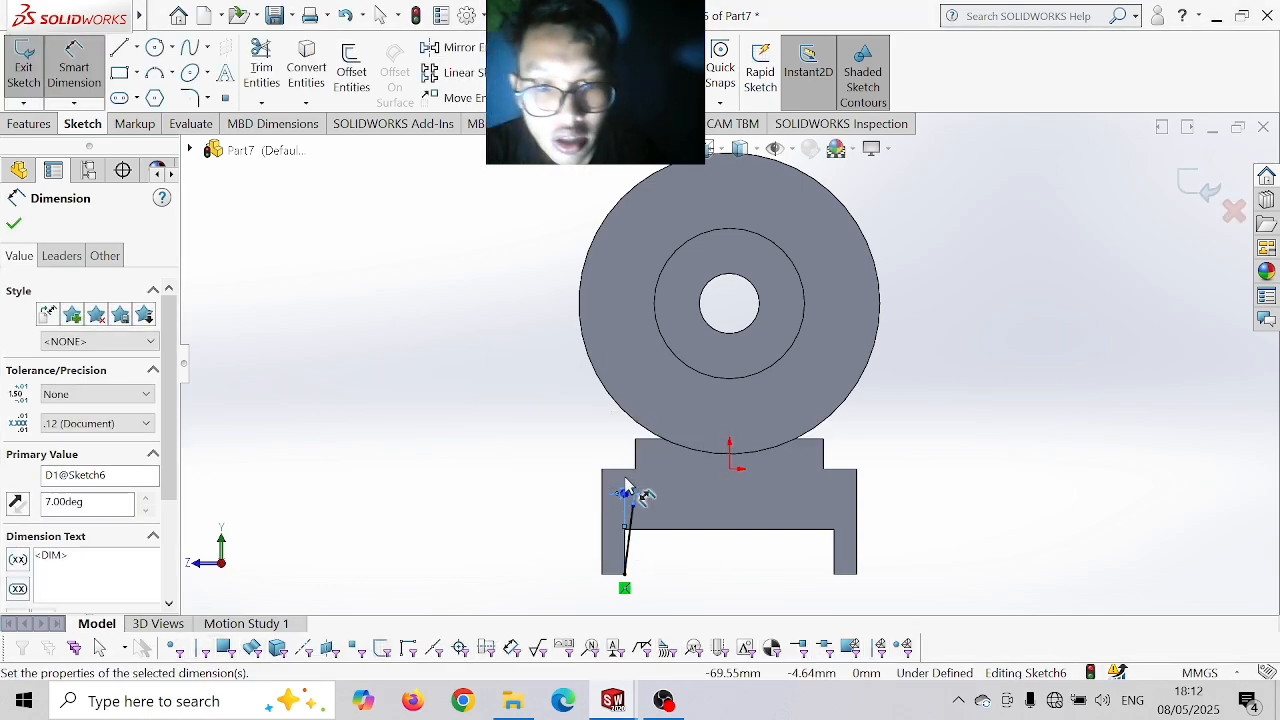
- Close a triangle along the leg's inner edge and the recess's upper edge, and trim the slanted line's excess above it
scroll(700, 557, down, 3)
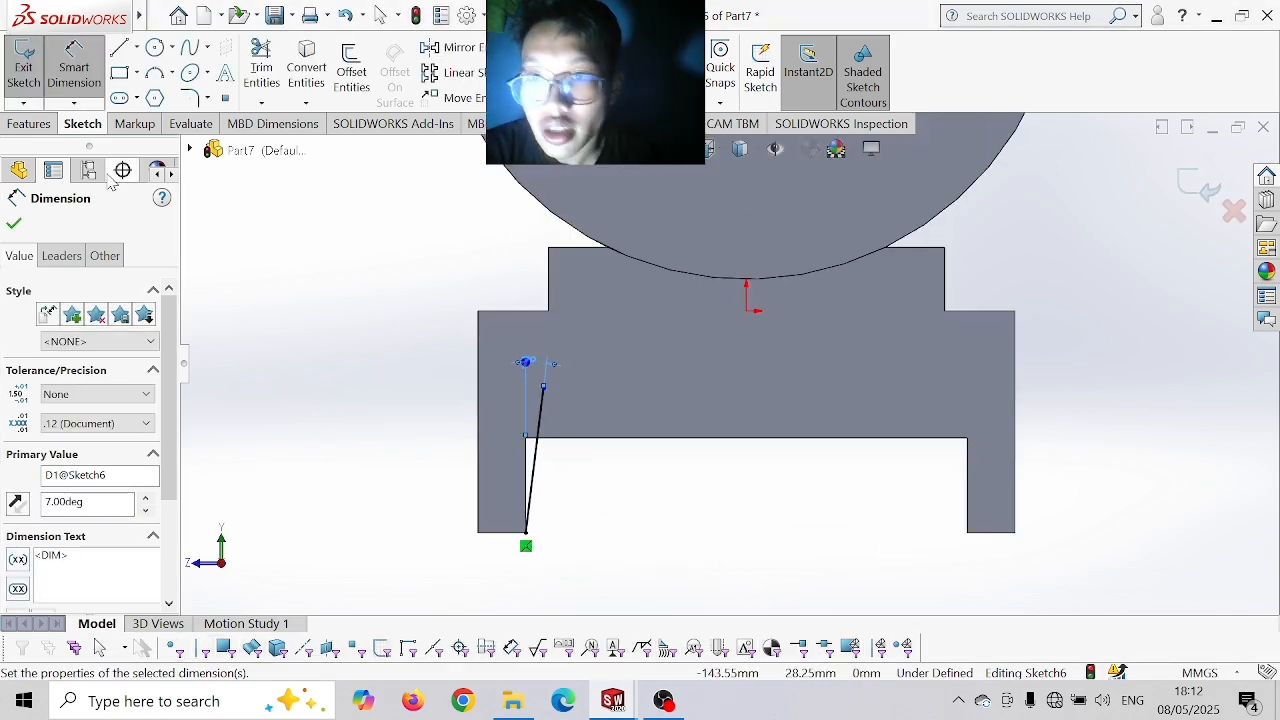
click(122, 47)
scroll(525, 480, down, 2)
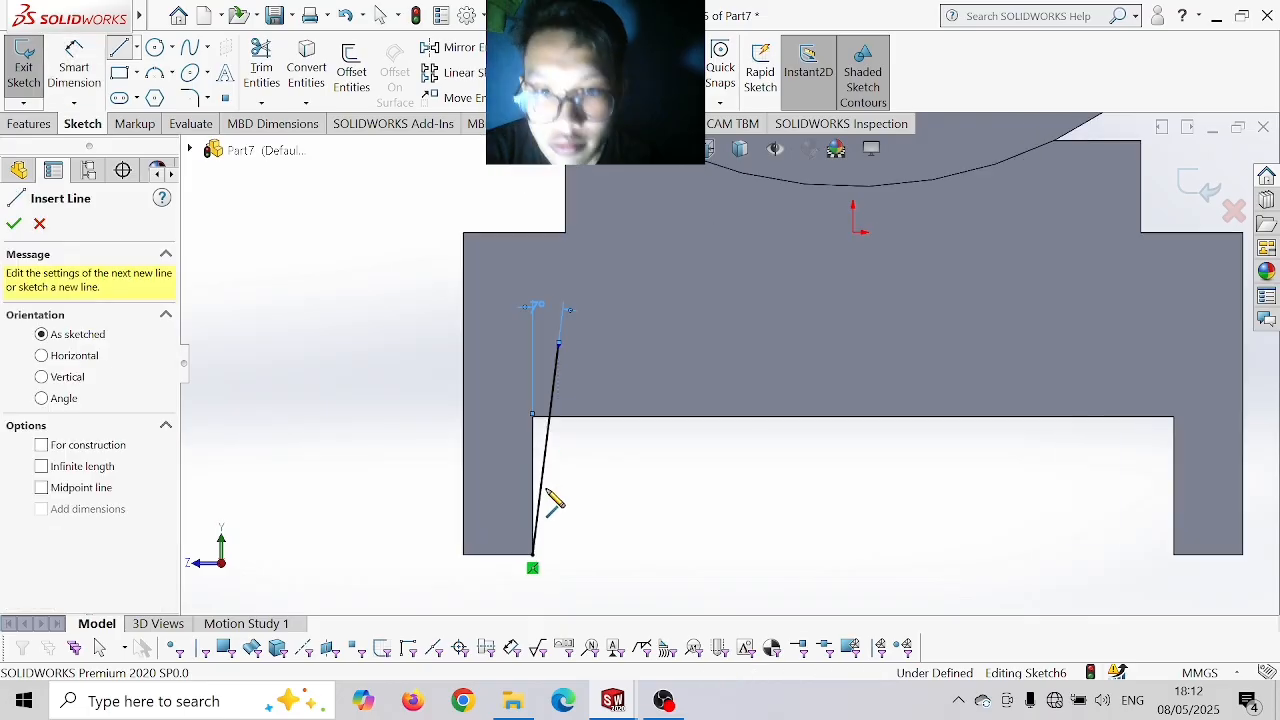
click(532, 557)
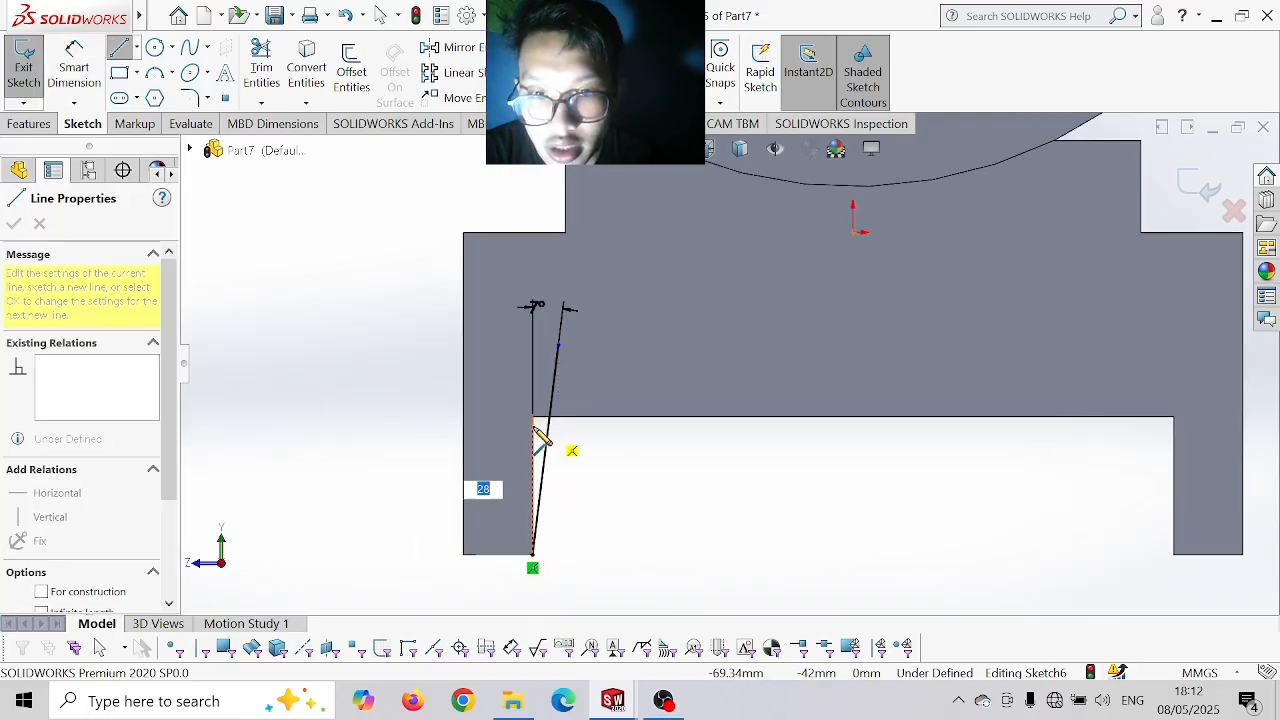
click(532, 417)
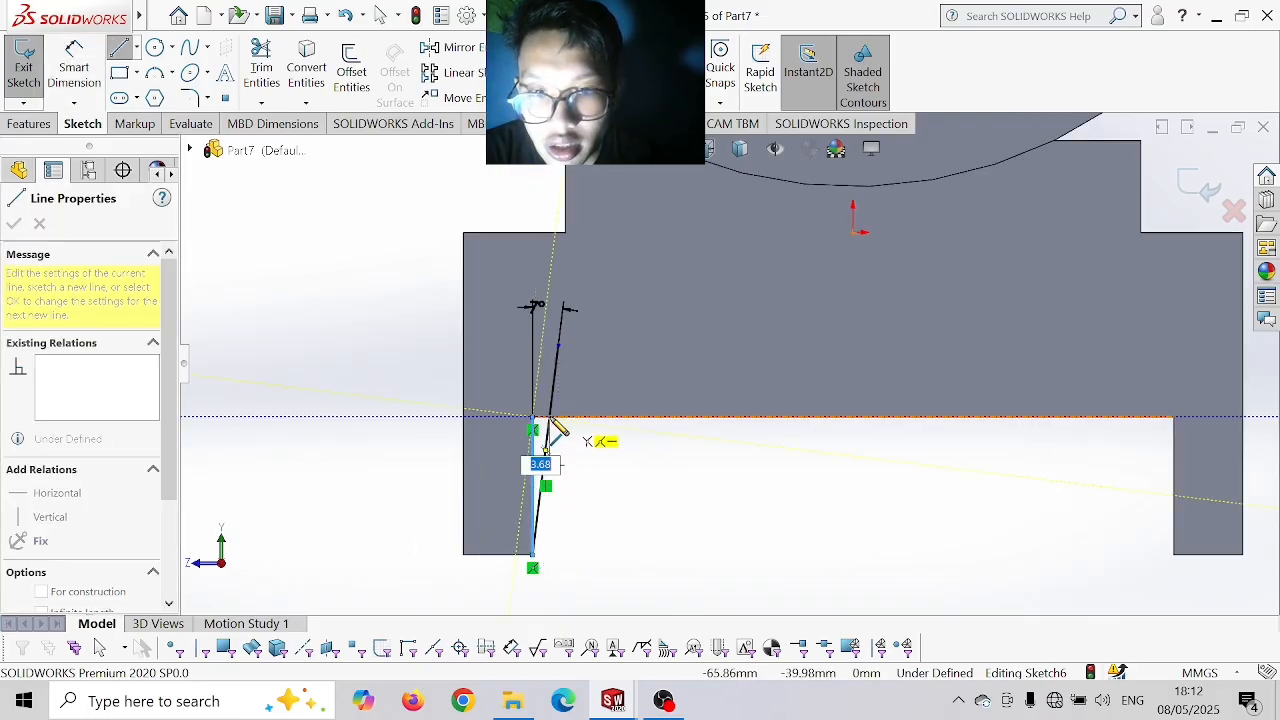
click(549, 417)
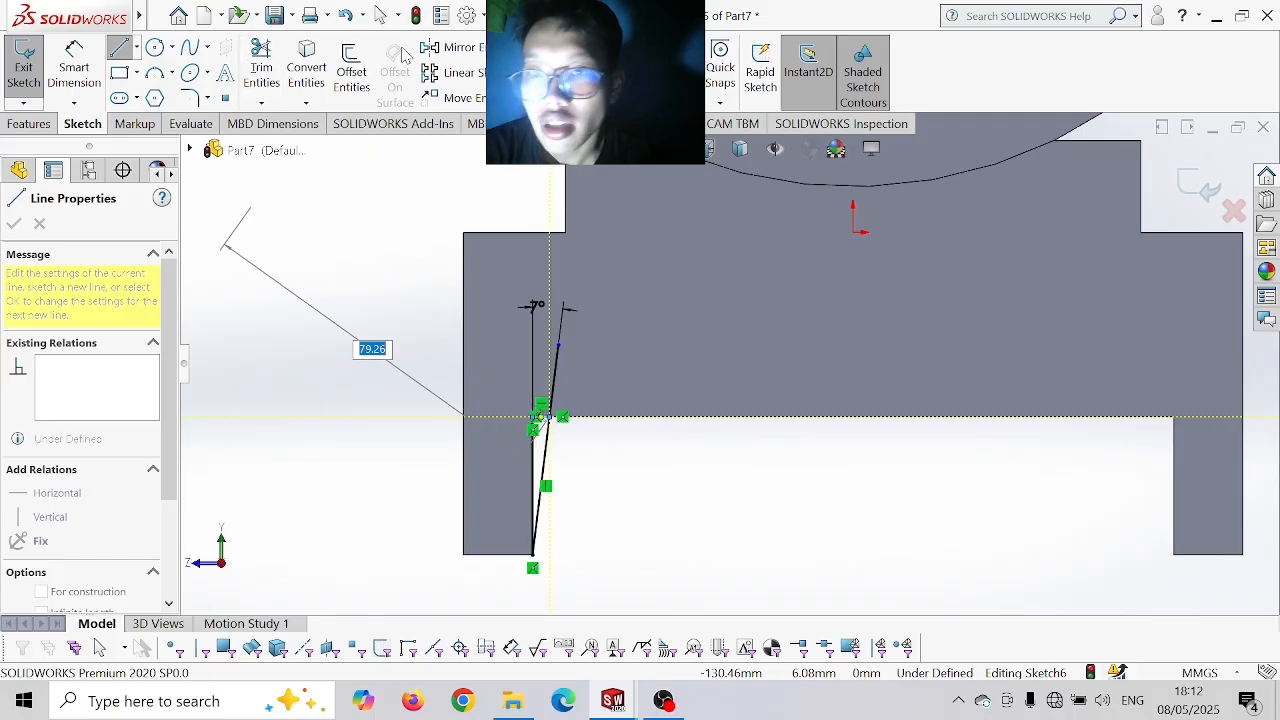
click(259, 57)
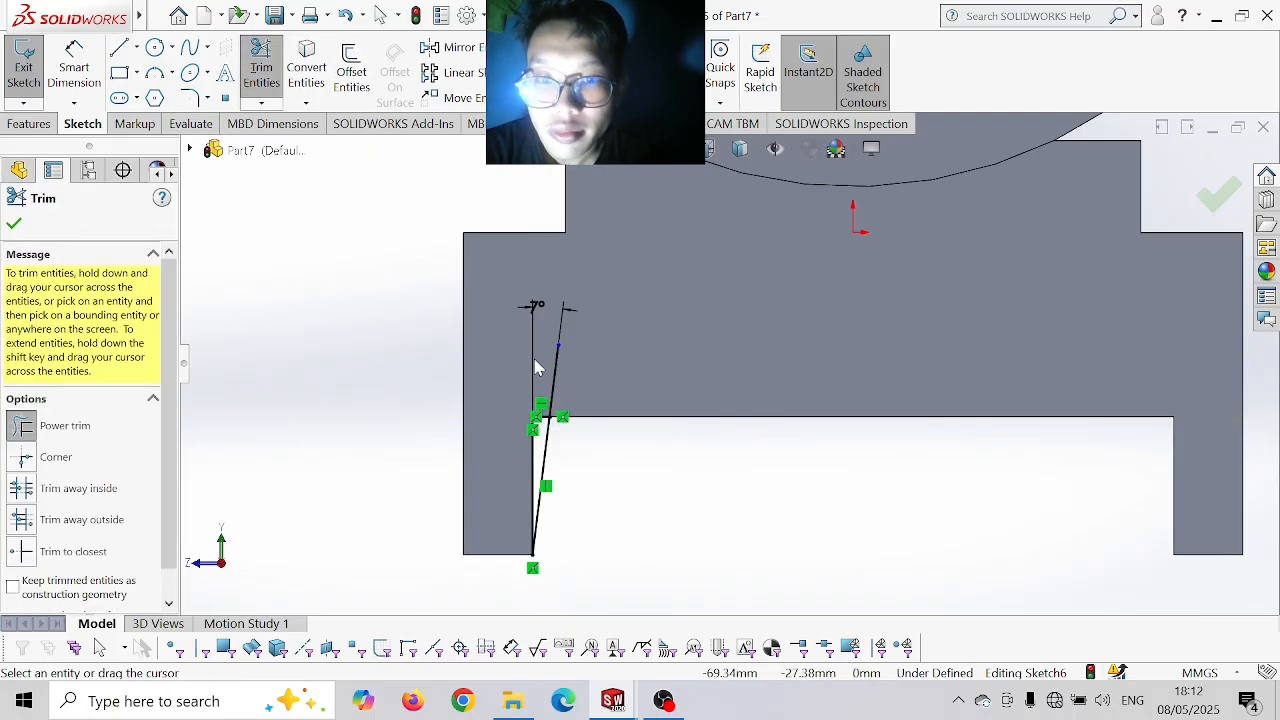
drag(569, 370, 571, 371)
- Sketch a short vertical line downward from the midpoint of the recess's upper edge
click(121, 49)
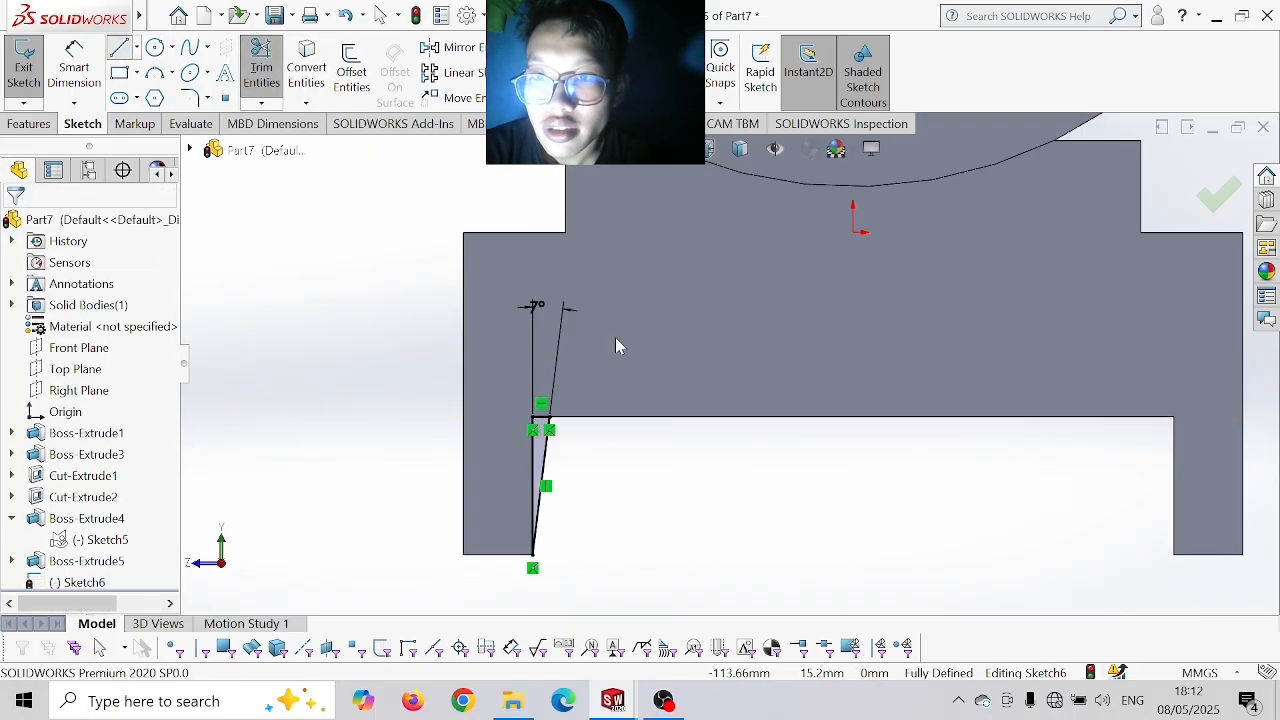
click(853, 418)
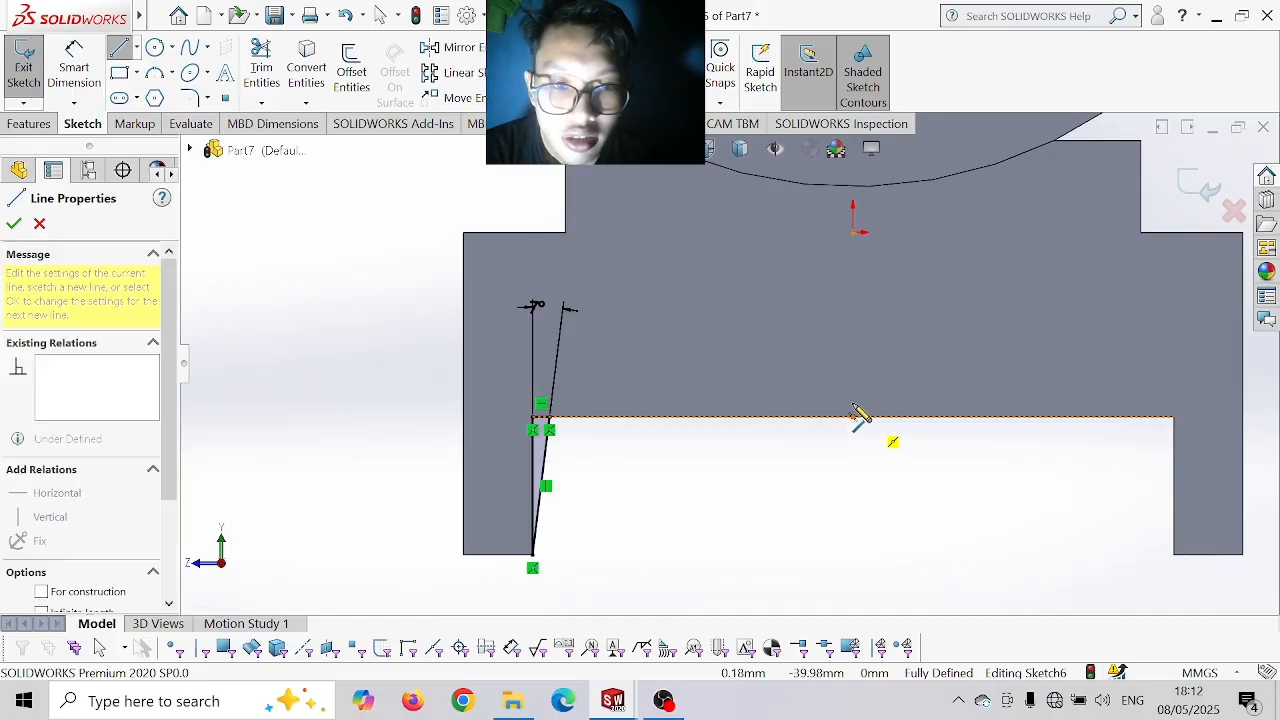
click(853, 452)
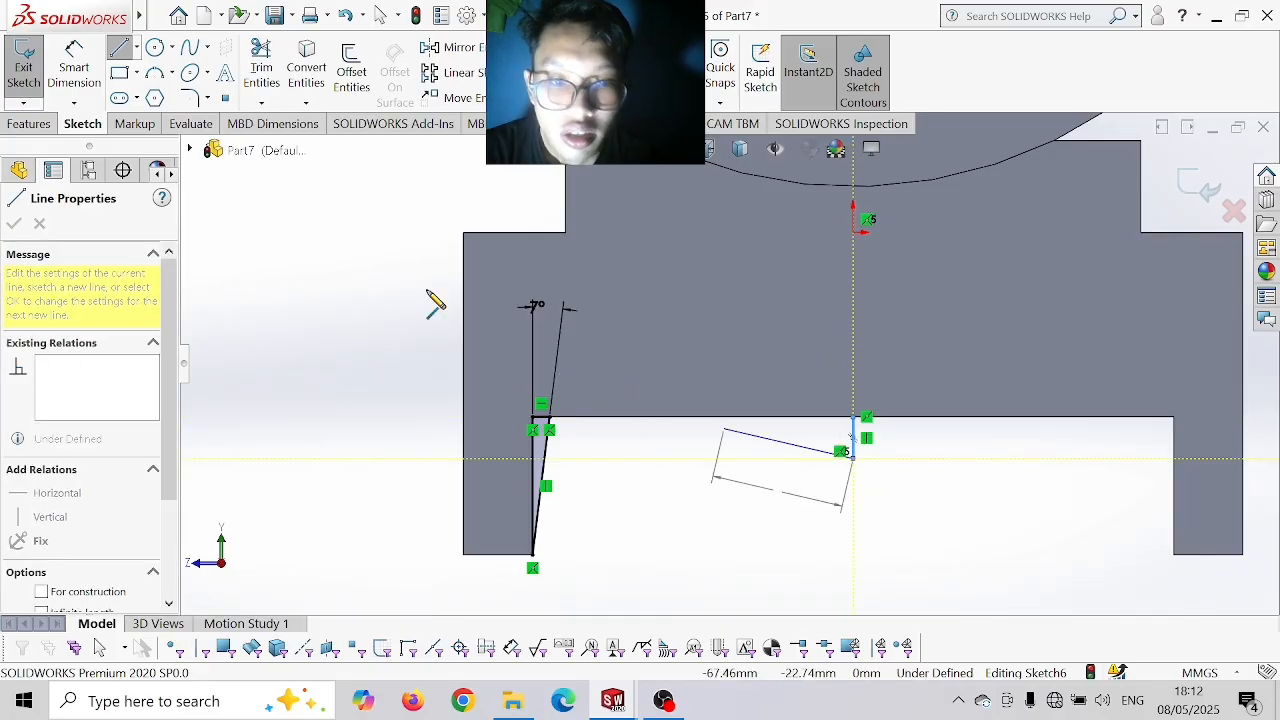
- Mirror the tapered triangle's three lines about the short vertical centre line onto the opposite leg
click(29, 124)
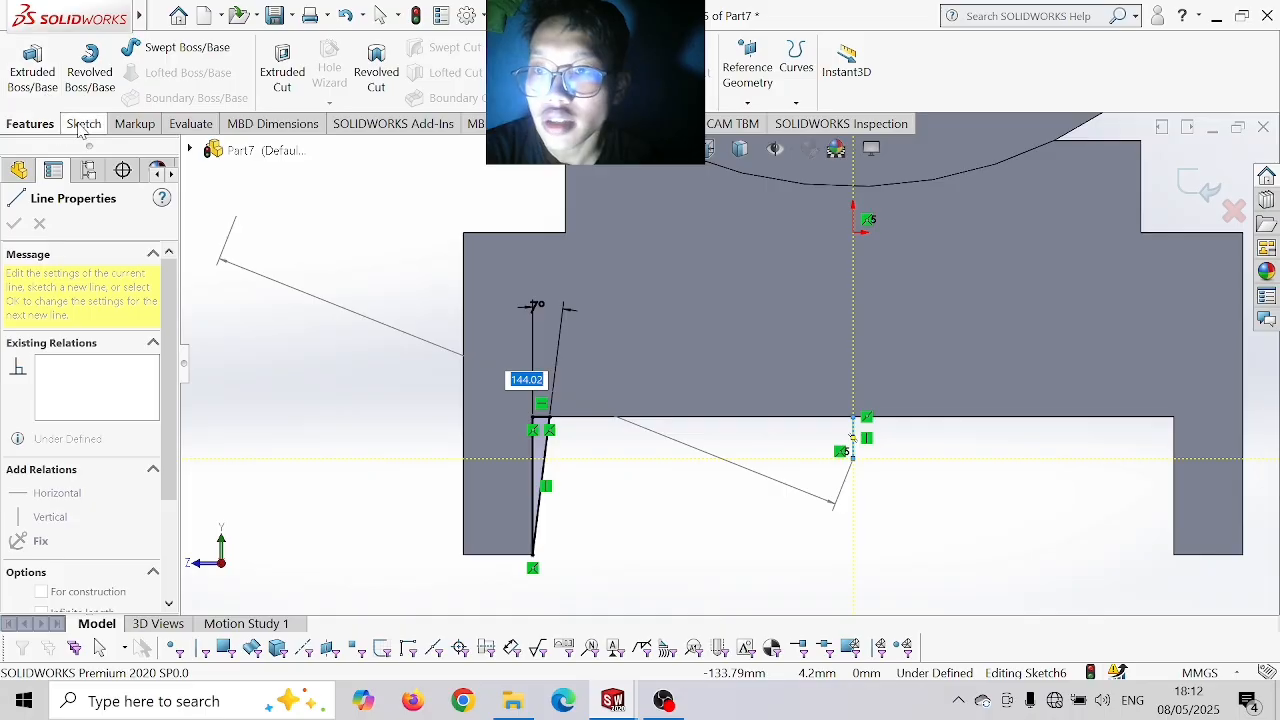
click(83, 124)
click(425, 50)
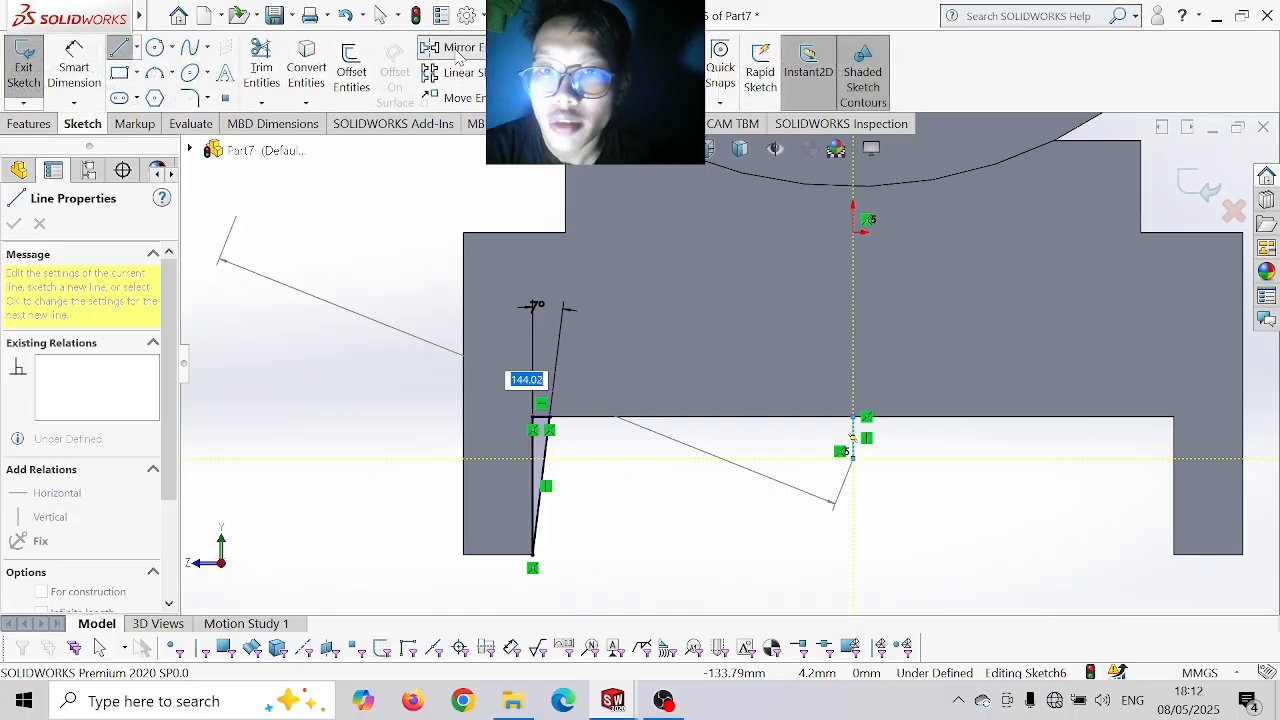
click(543, 418)
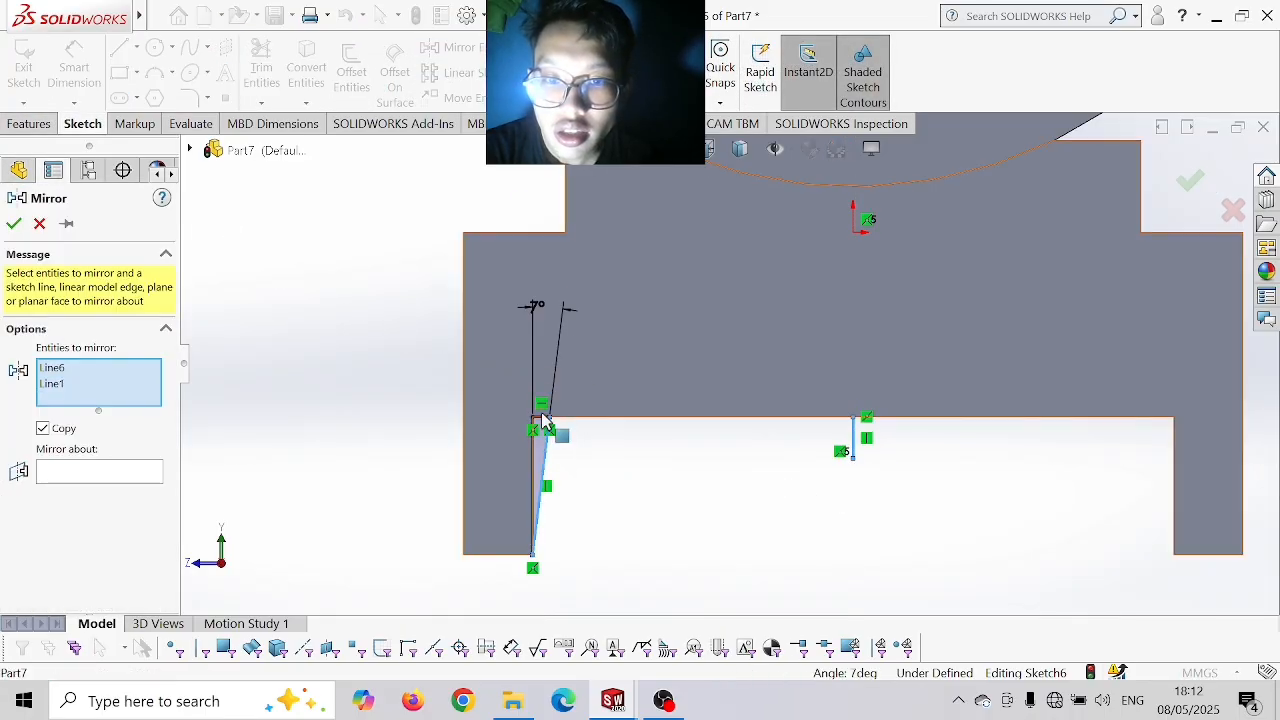
click(541, 424)
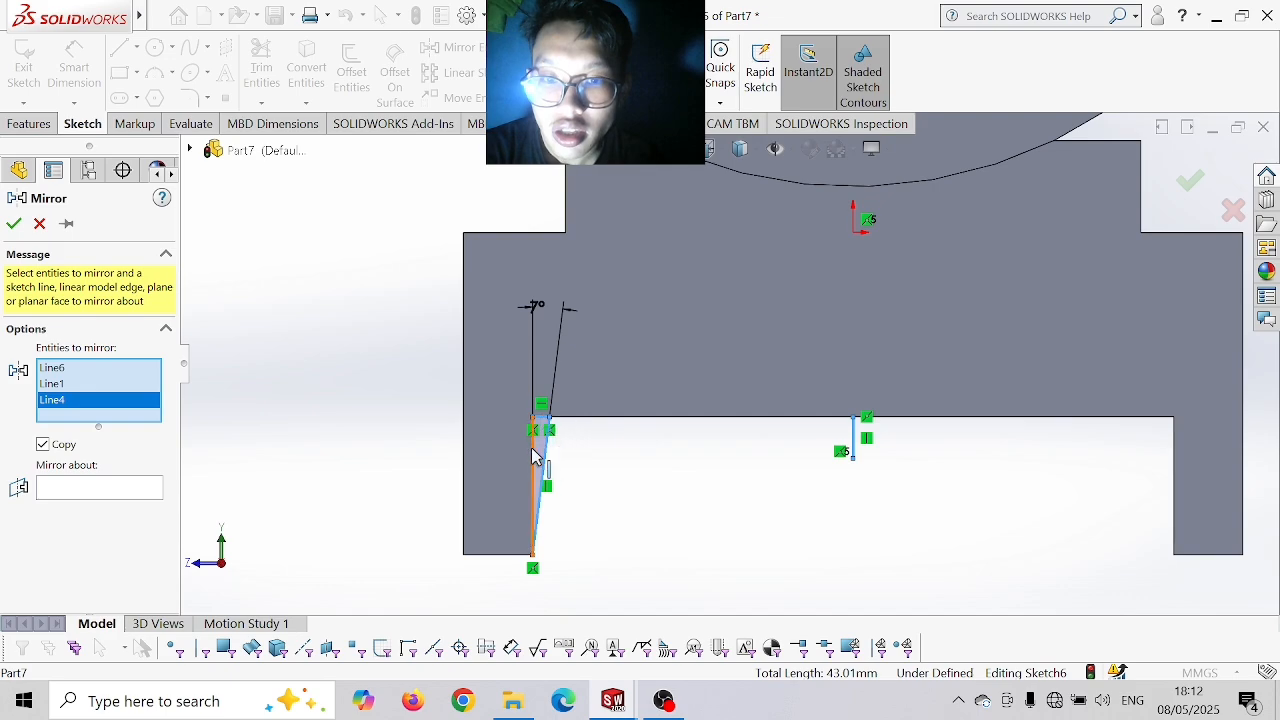
click(535, 461)
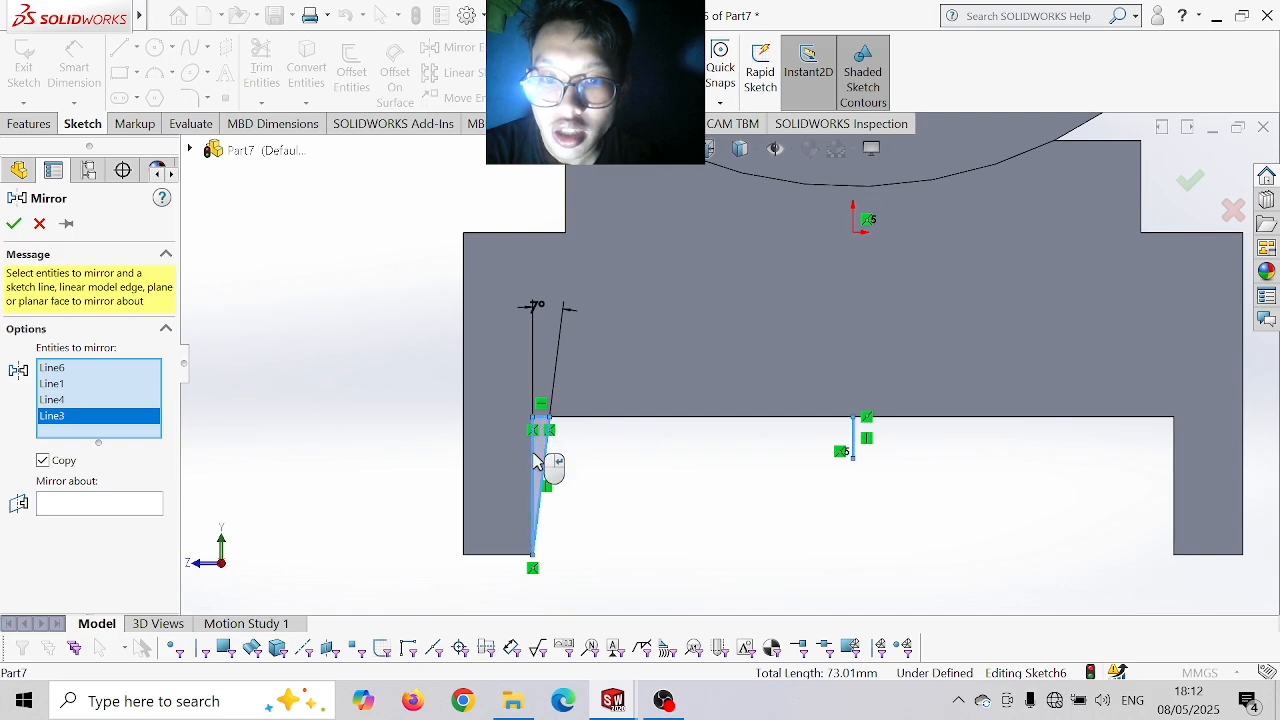
click(118, 505)
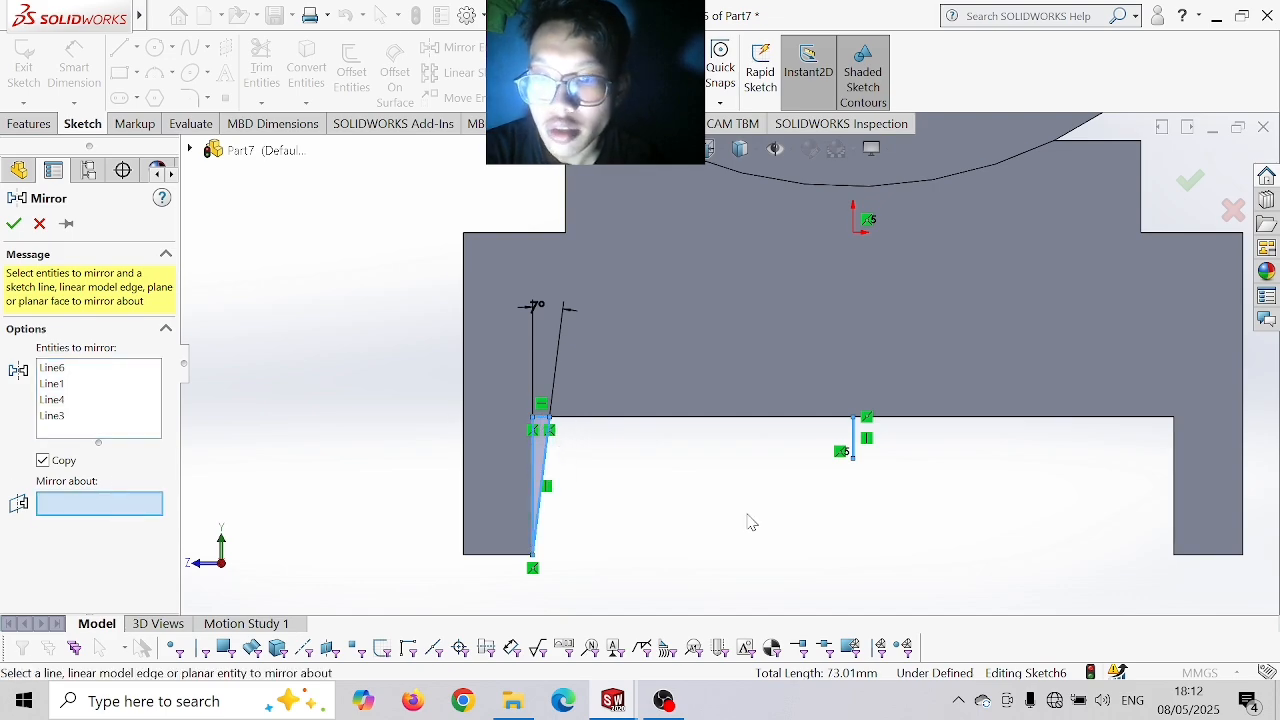
click(858, 443)
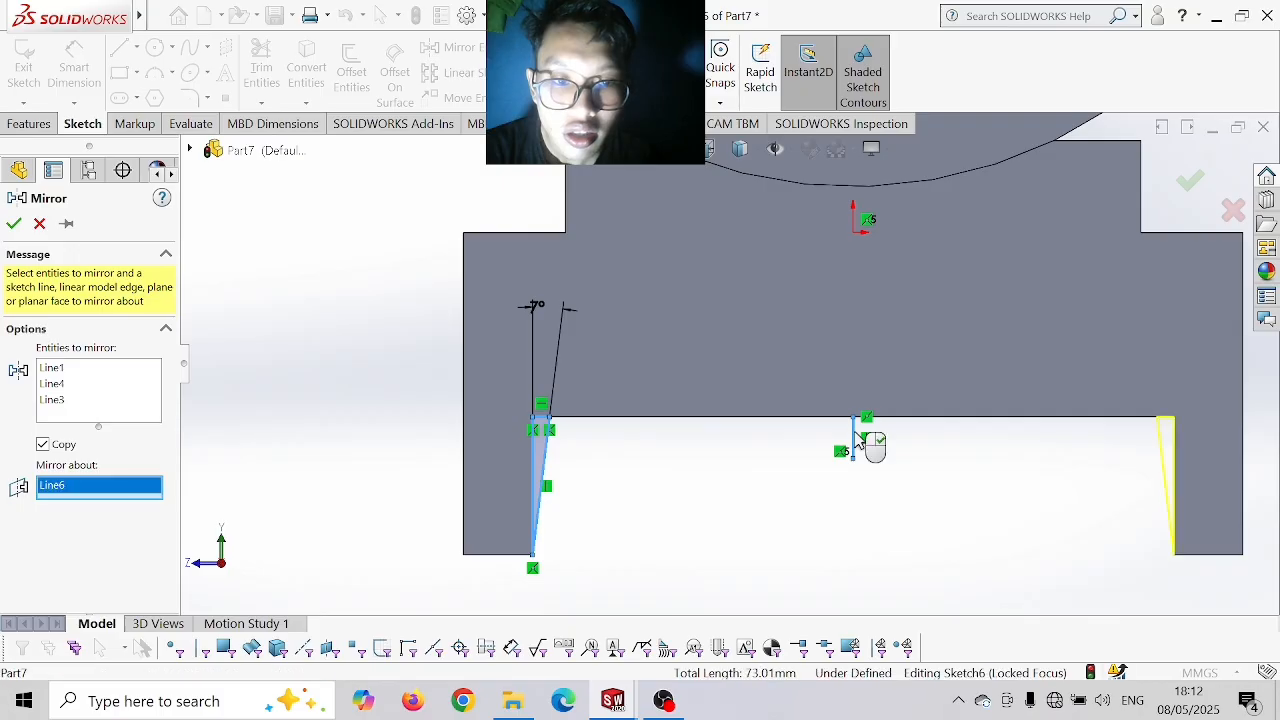
click(14, 224)
- Extrude both triangular regions 79.3 mm in the reversed direction, along the foot's legs, merged with the body
click(29, 123)
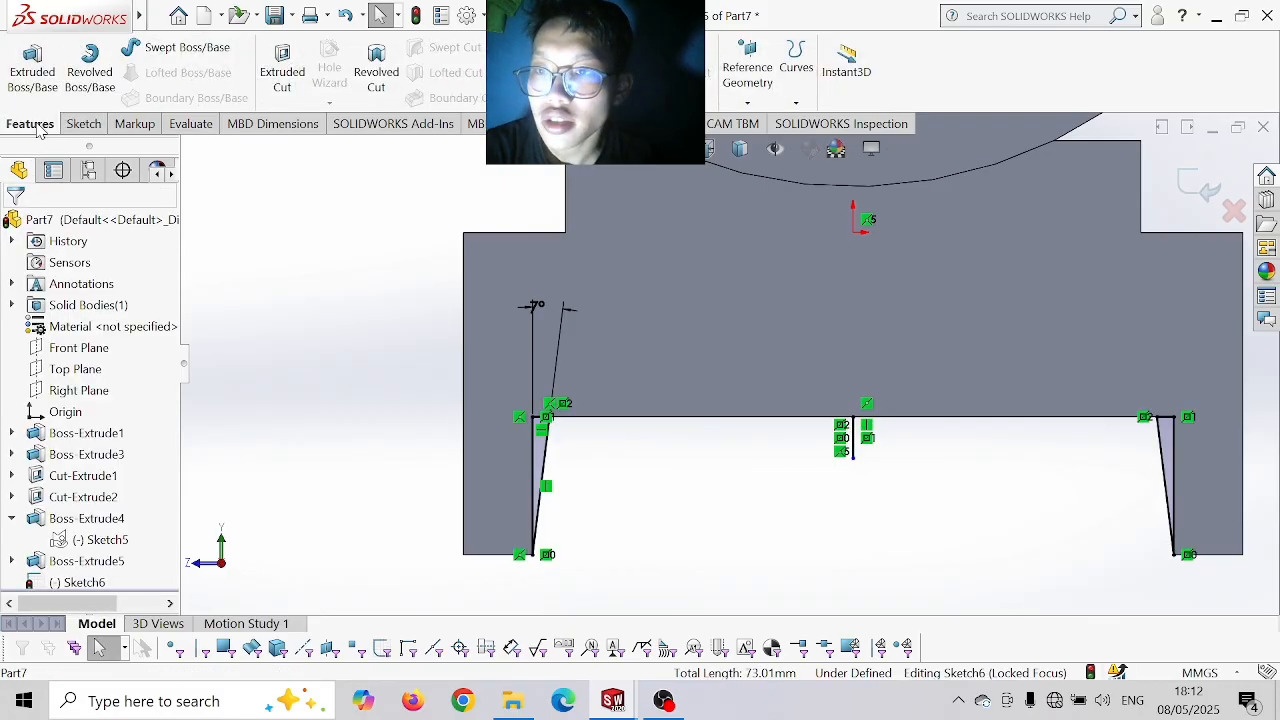
click(33, 72)
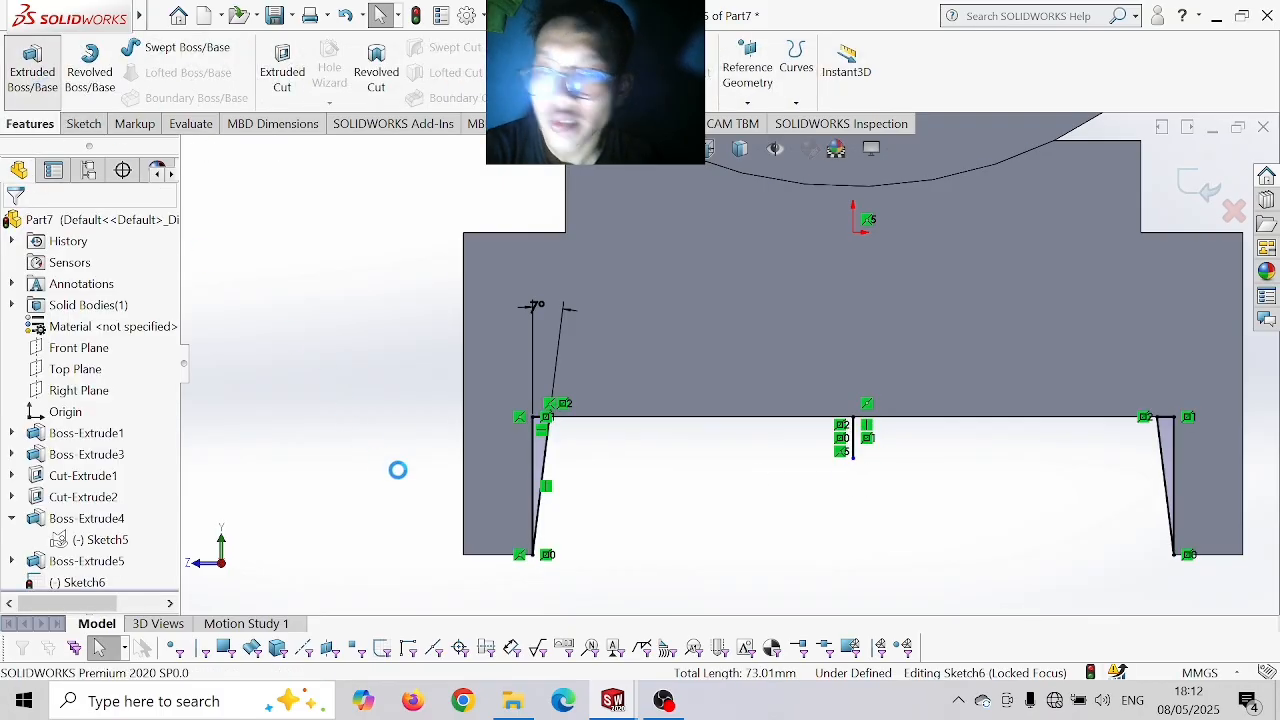
click(545, 466)
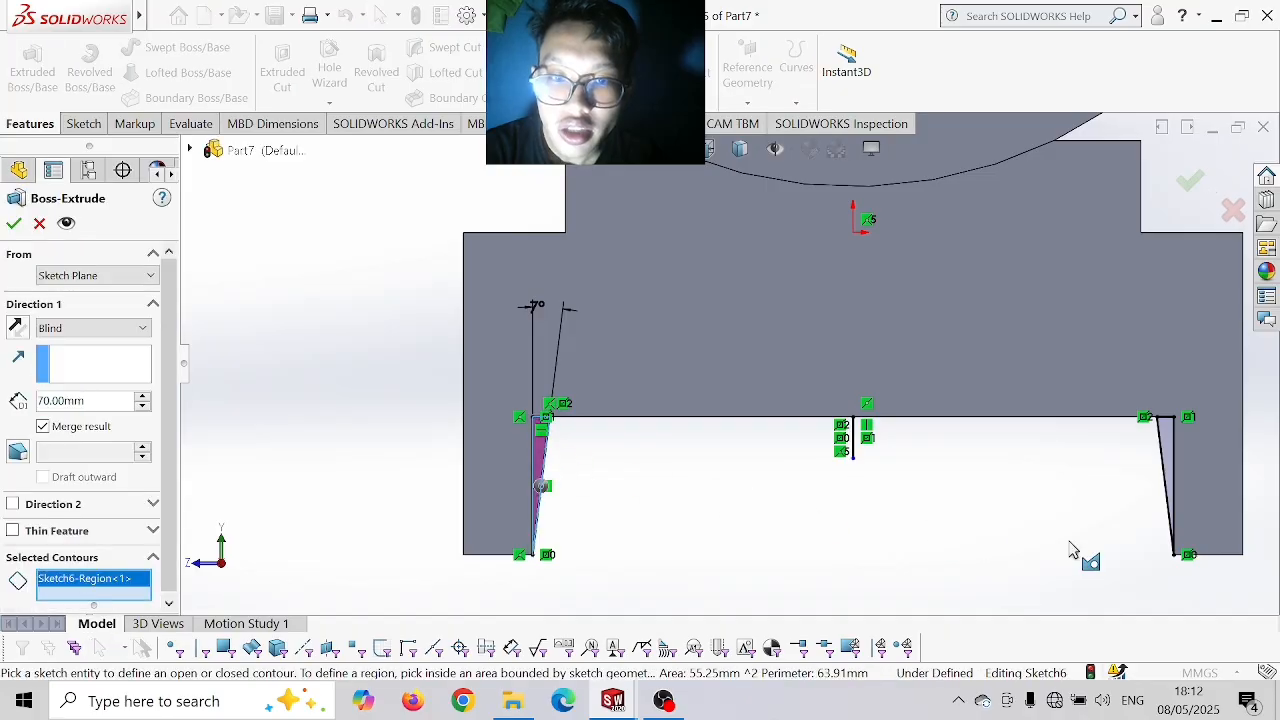
click(1184, 468)
middle_drag(1034, 523, 1095, 535)
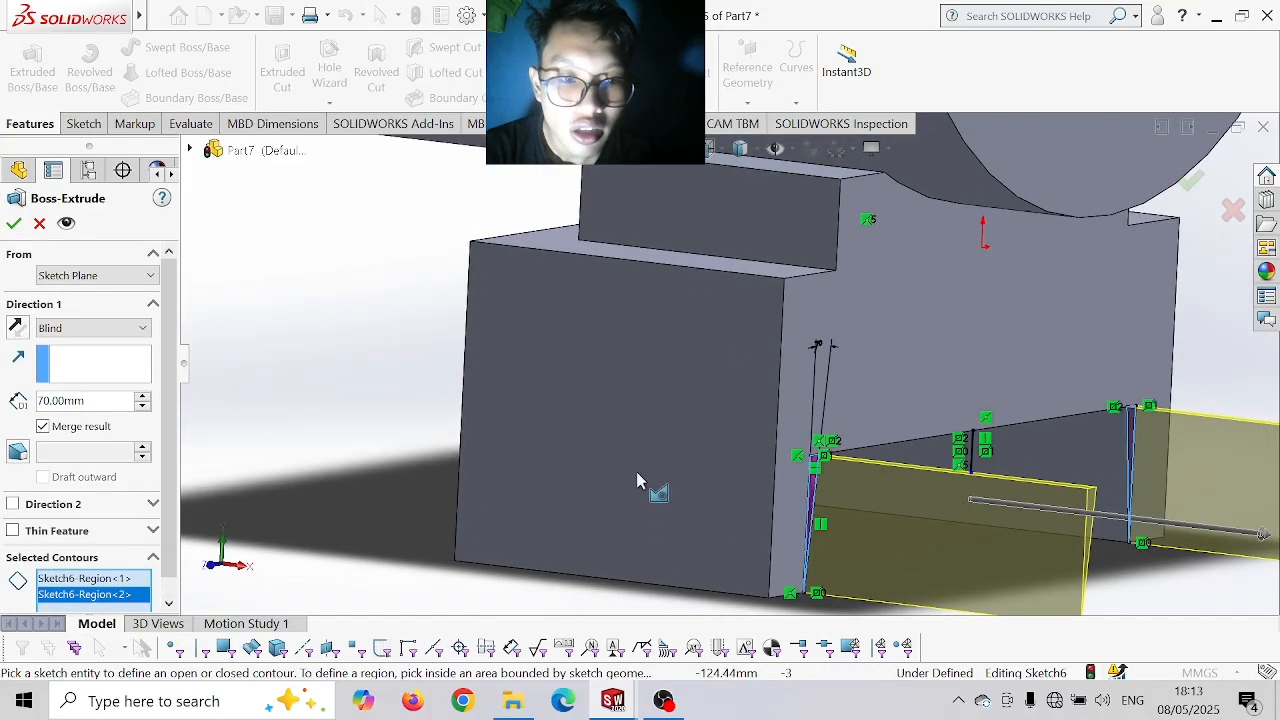
click(17, 329)
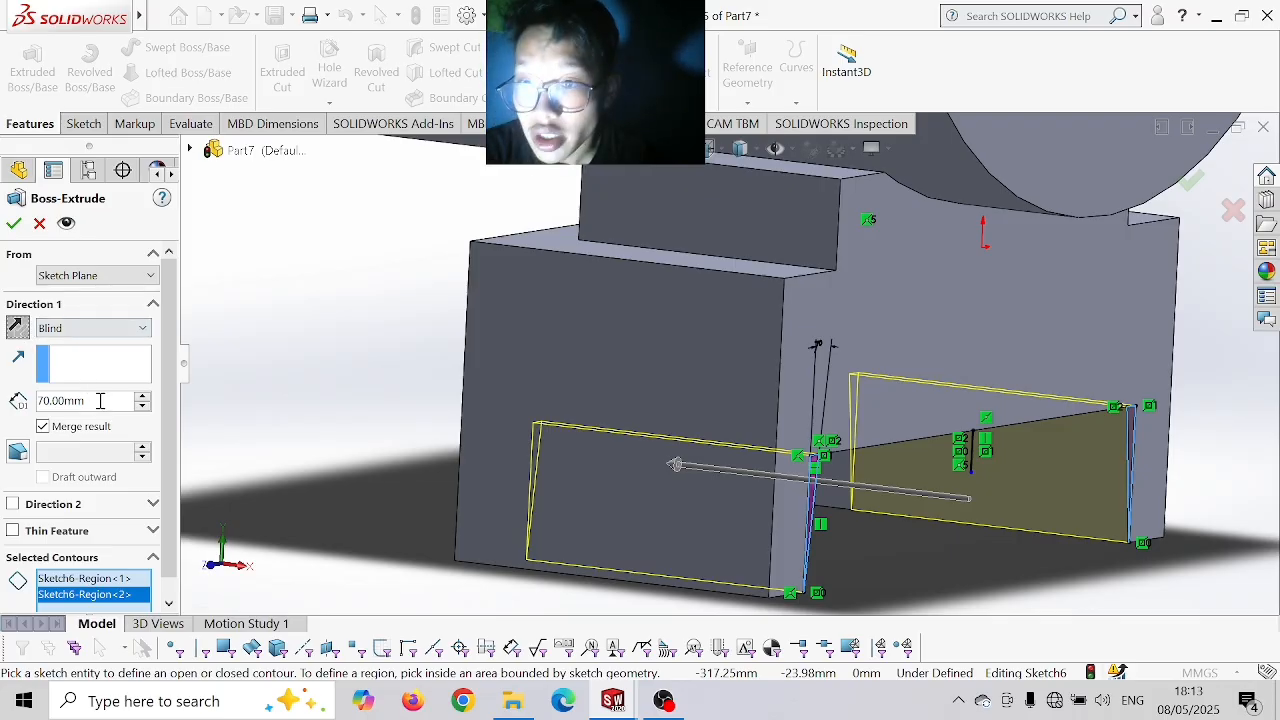
text(7)
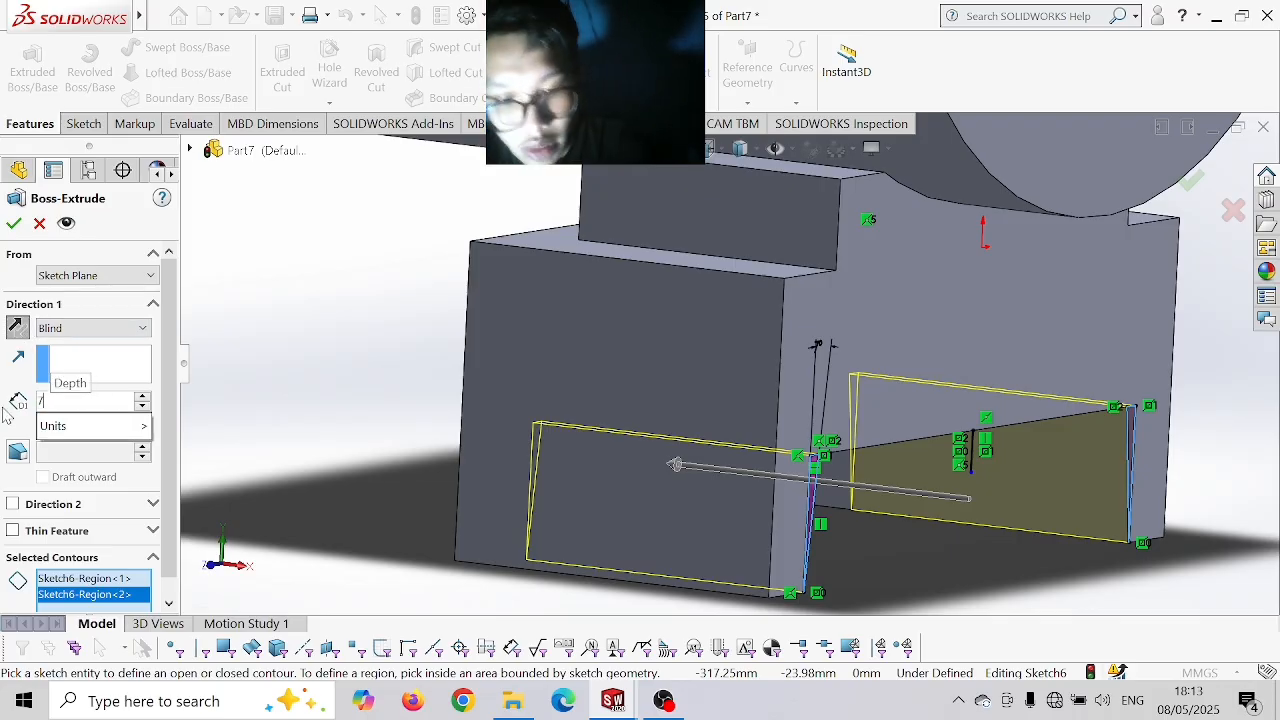
text(9.)
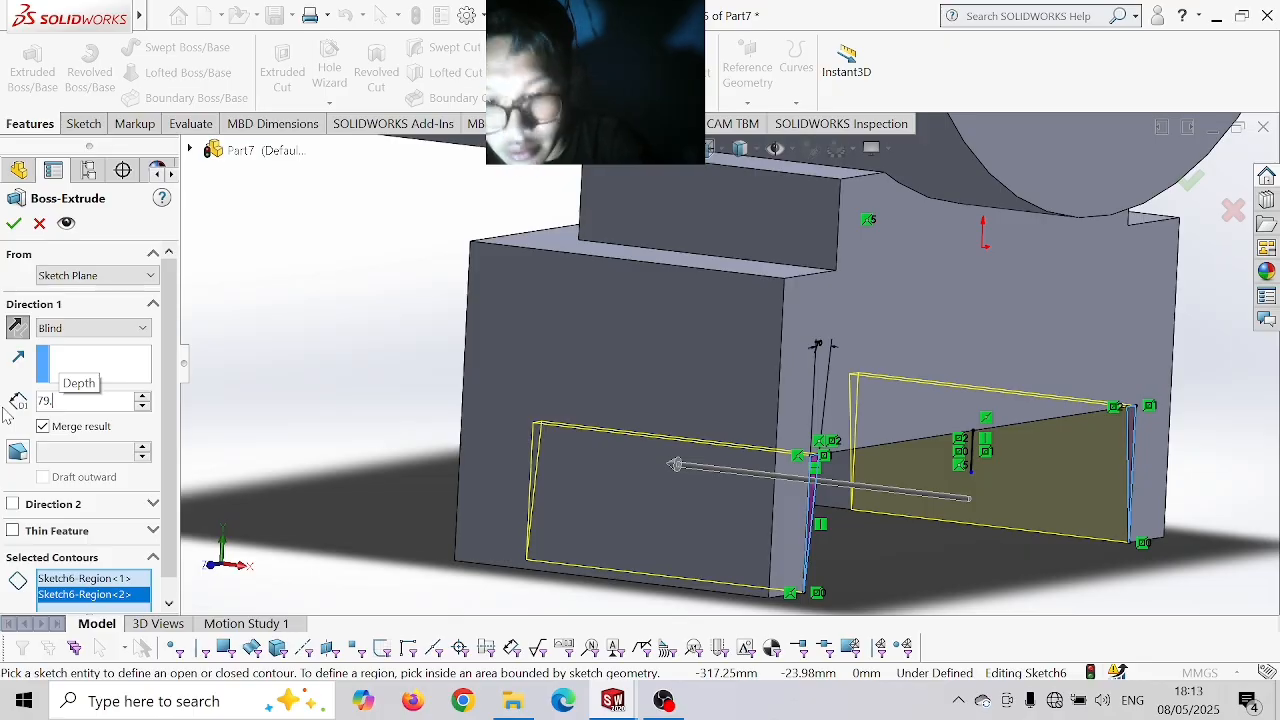
text(3)
key(Return)
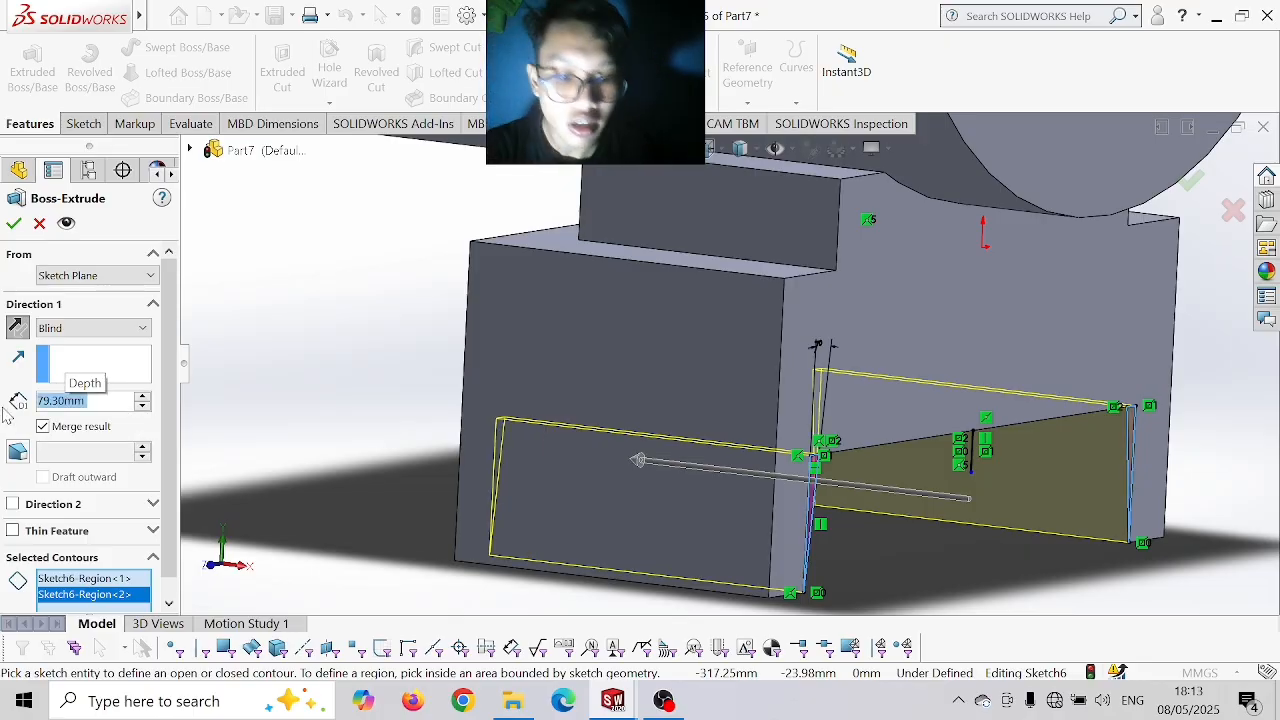
key(Return)
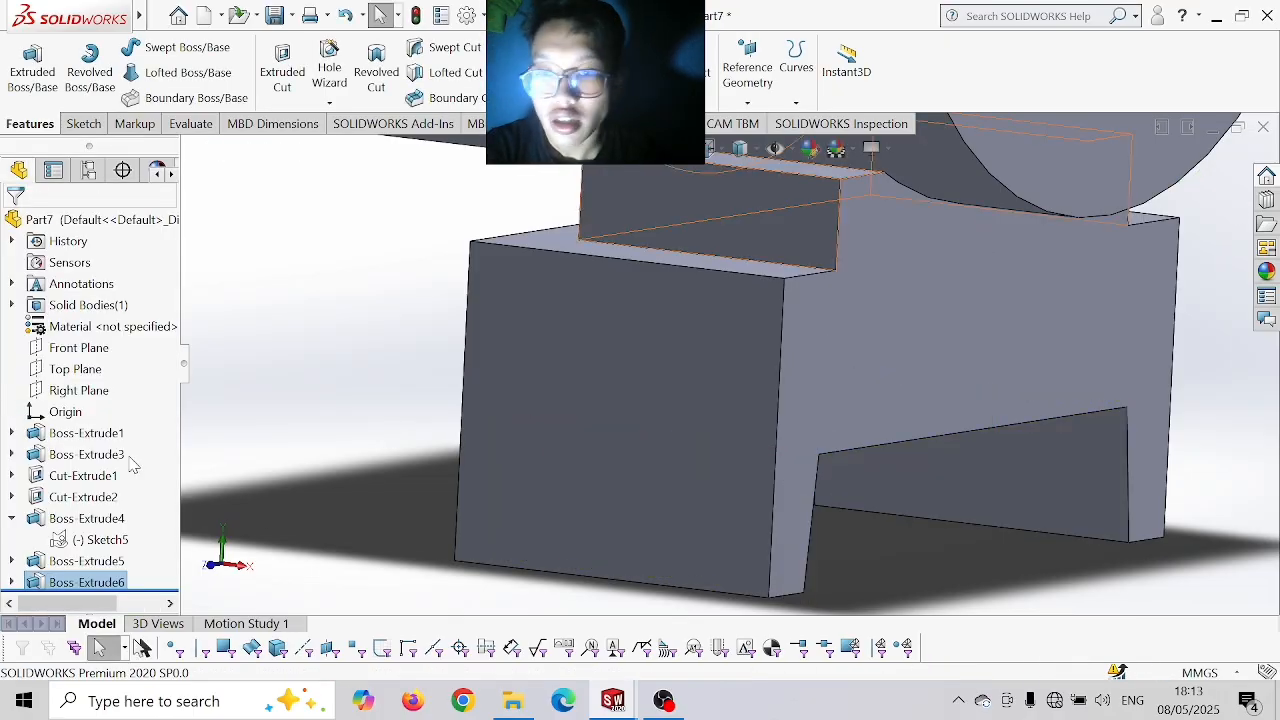
- Start a sketch on the cylinder's -X end face and draw a 315 mm diameter circle centred on the bore
scroll(955, 594, up, 10)
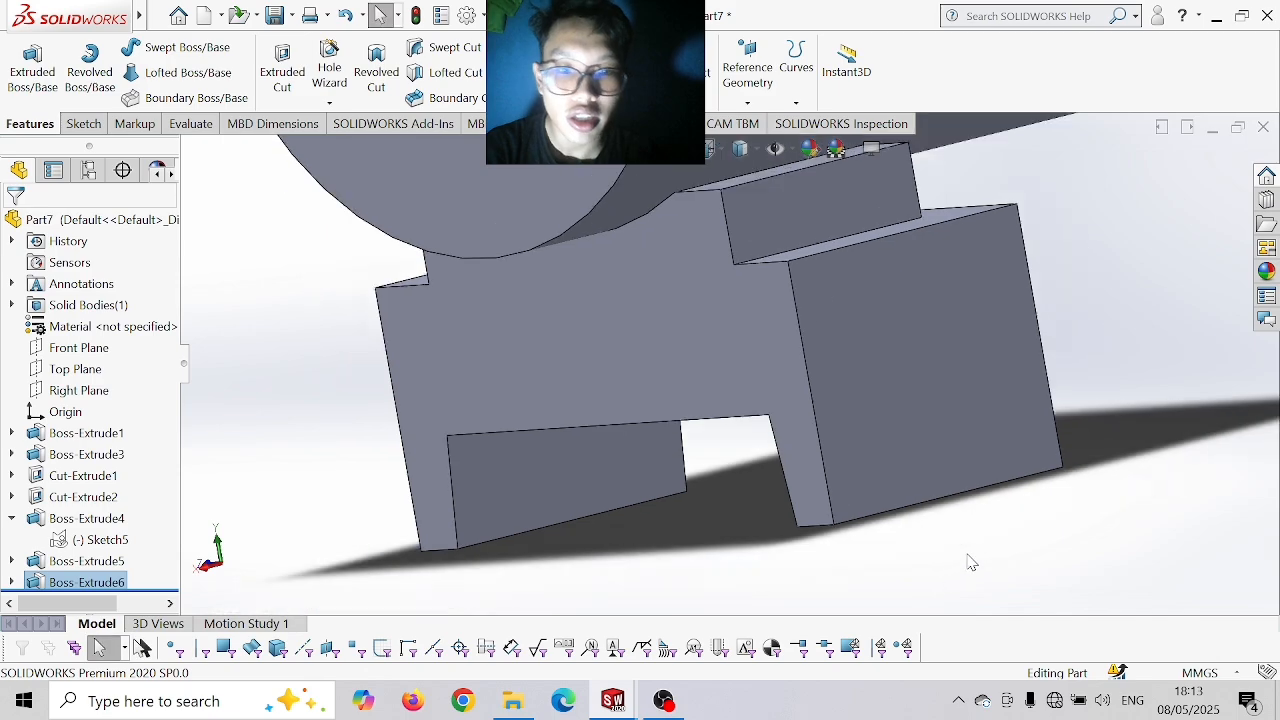
key(ctrl+7)
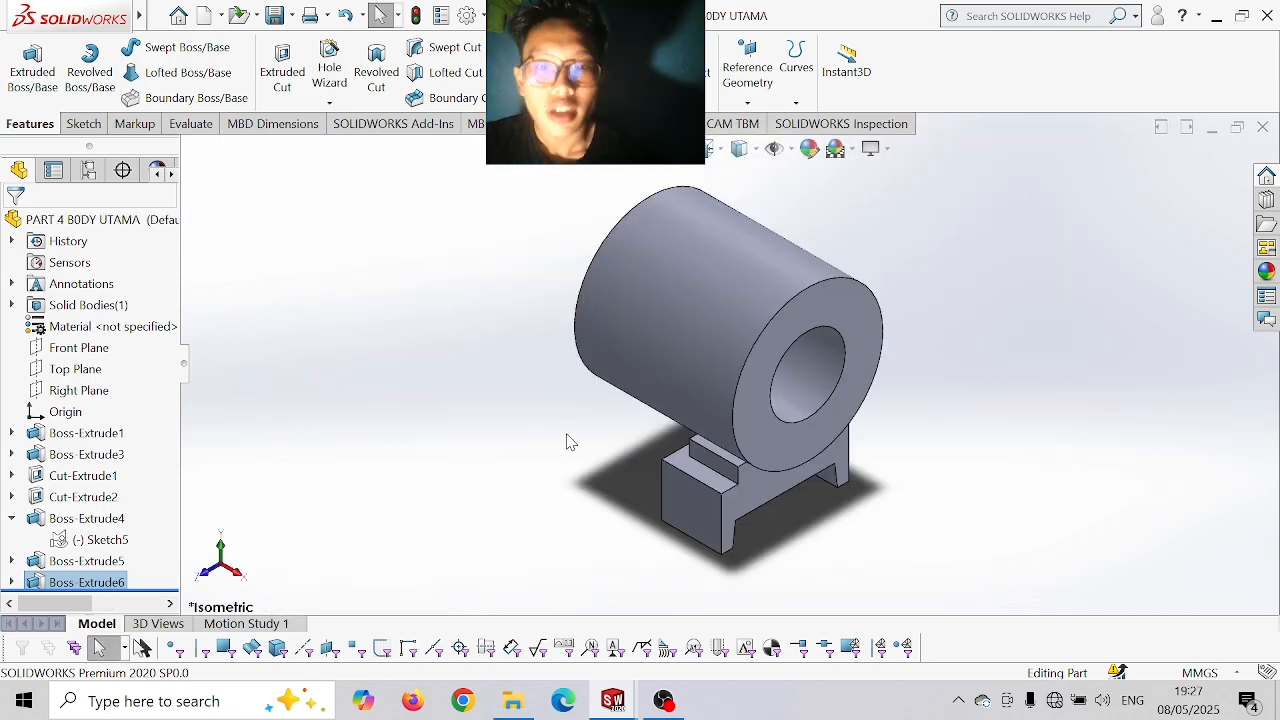
middle_drag(519, 266, 668, 343)
click(667, 343)
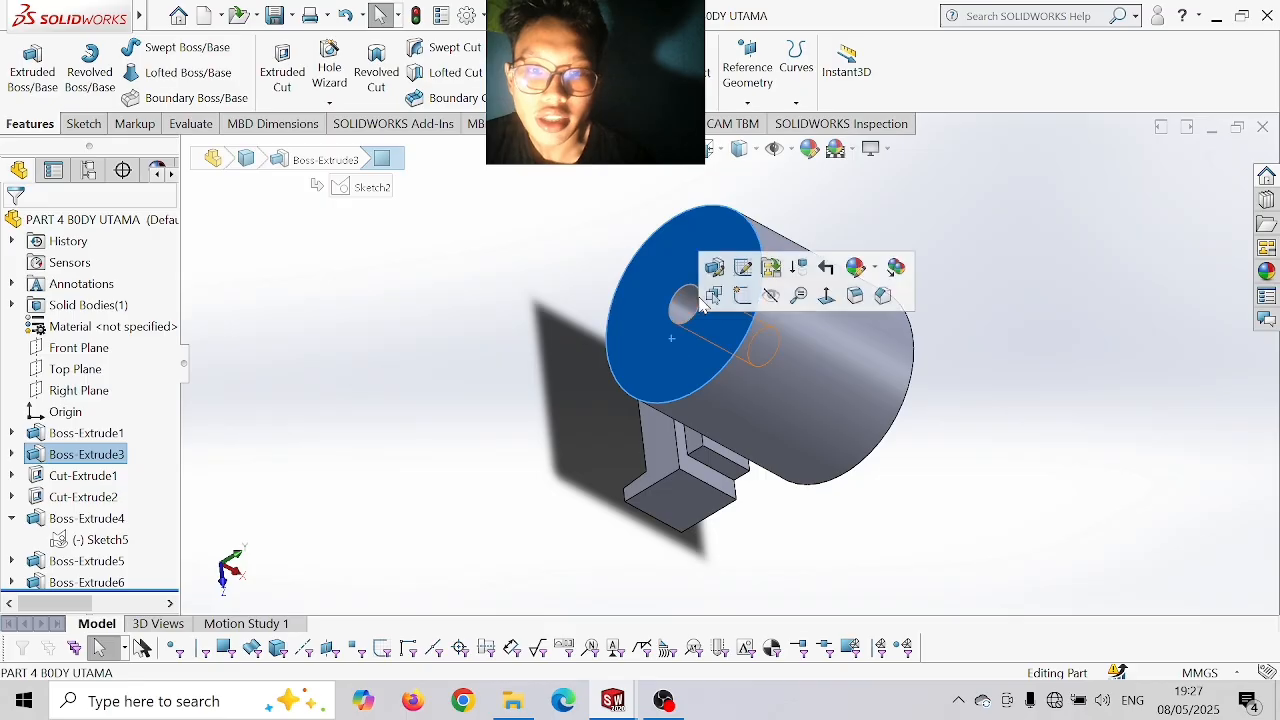
click(827, 296)
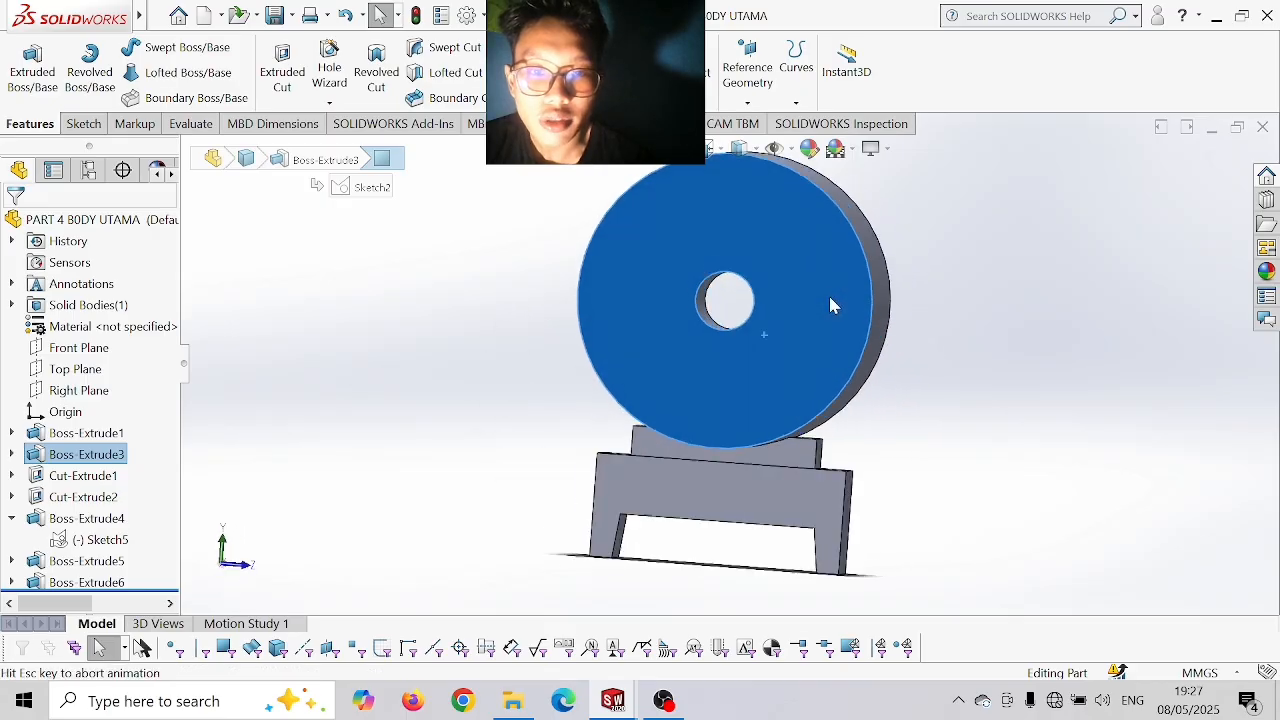
click(84, 124)
click(157, 51)
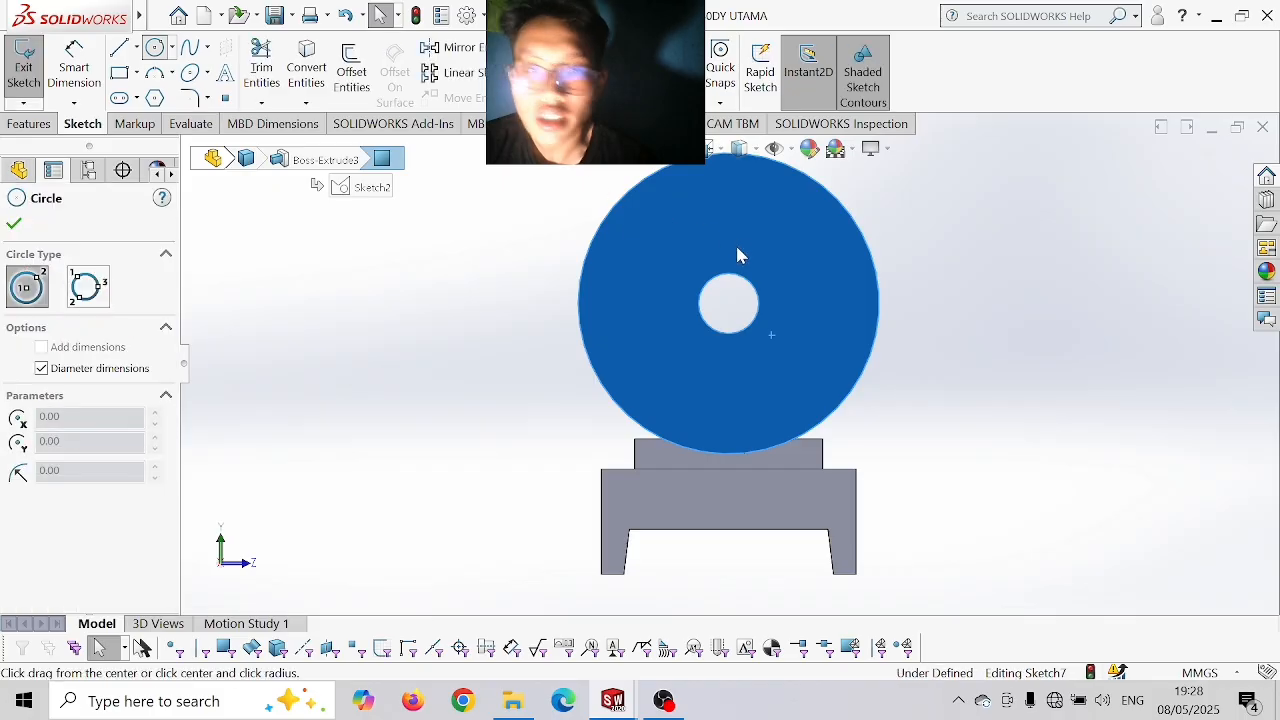
click(729, 304)
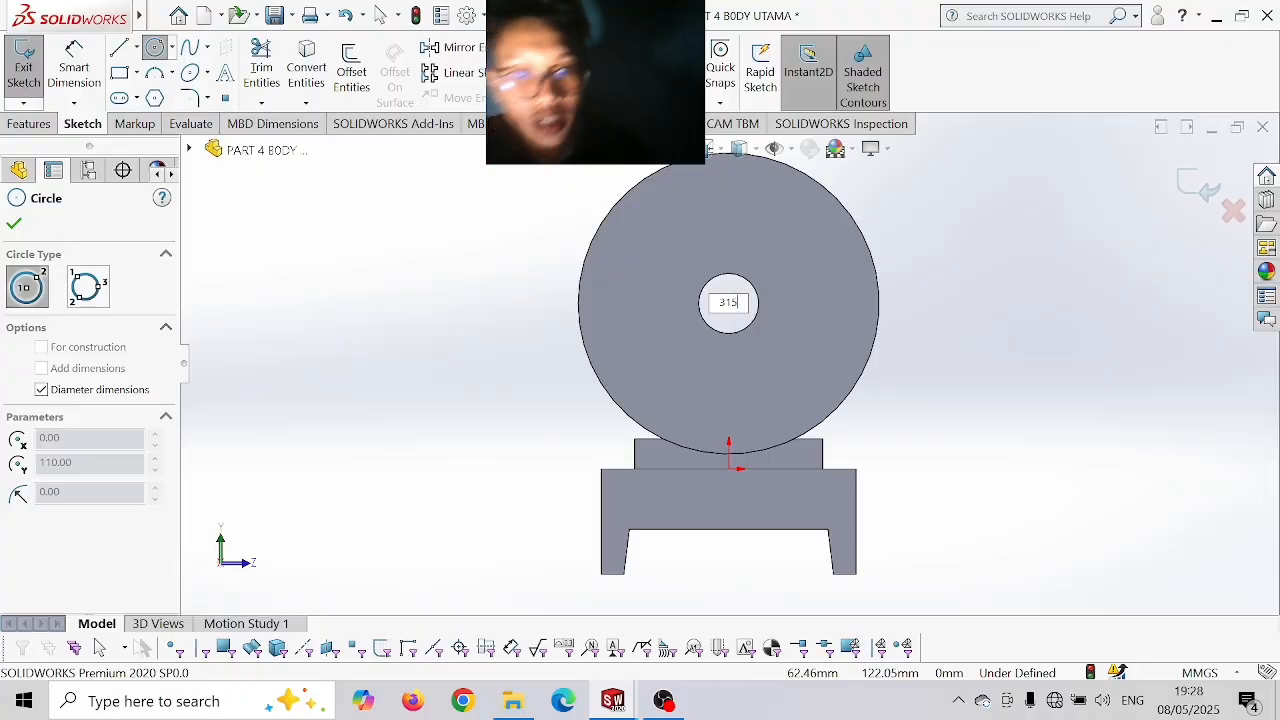
key(Return)
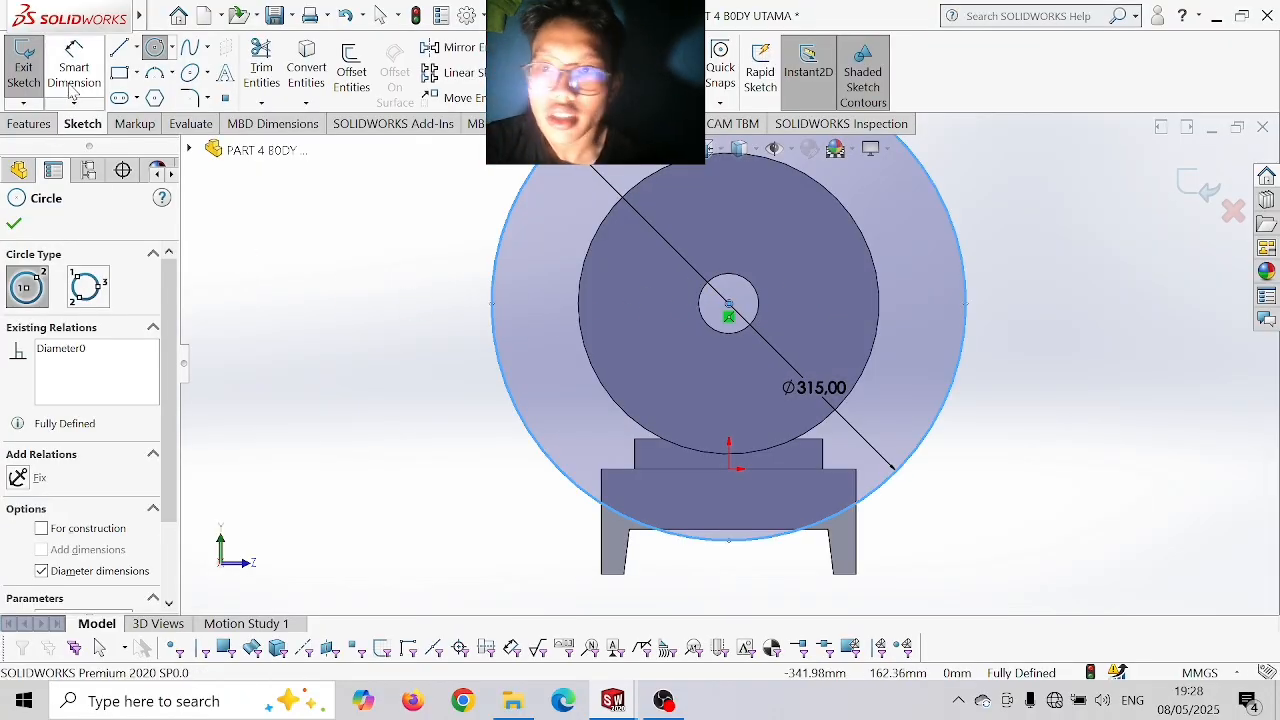
- Draw a 250 mm vertical line downward from the circle's -Z quadrant point
click(119, 47)
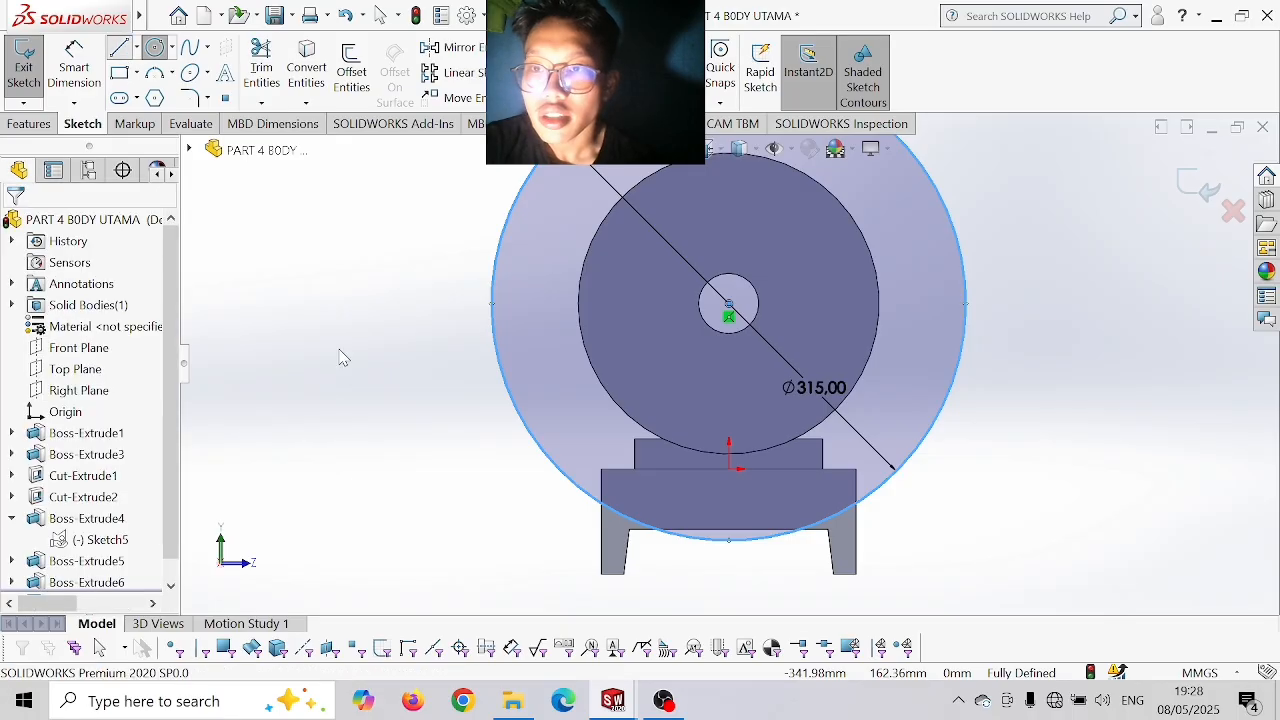
click(491, 305)
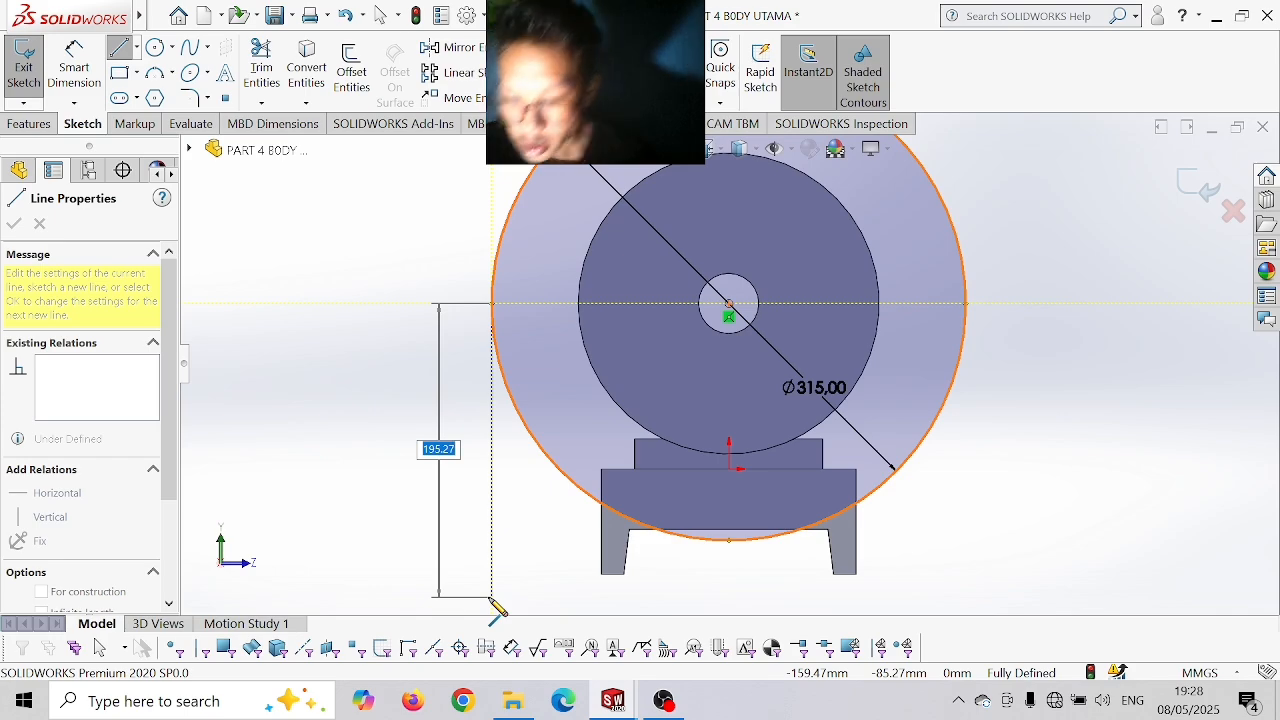
text(25)
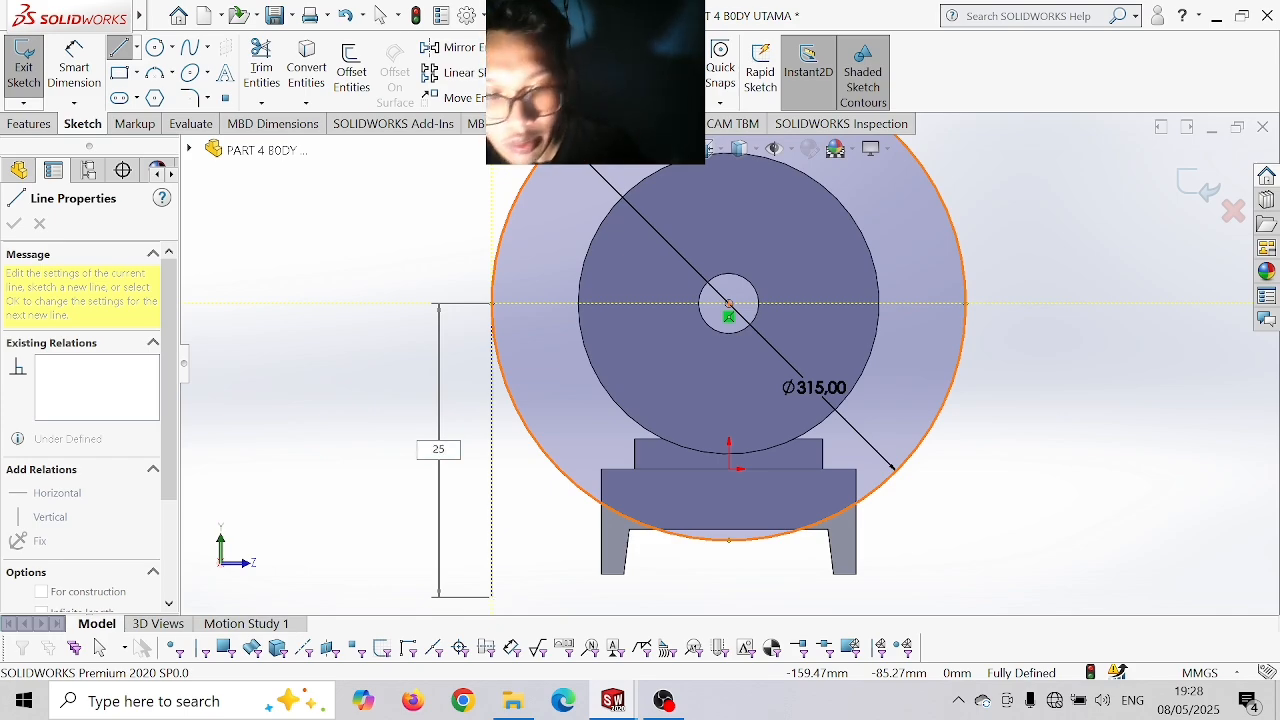
text(0)
key(Return)
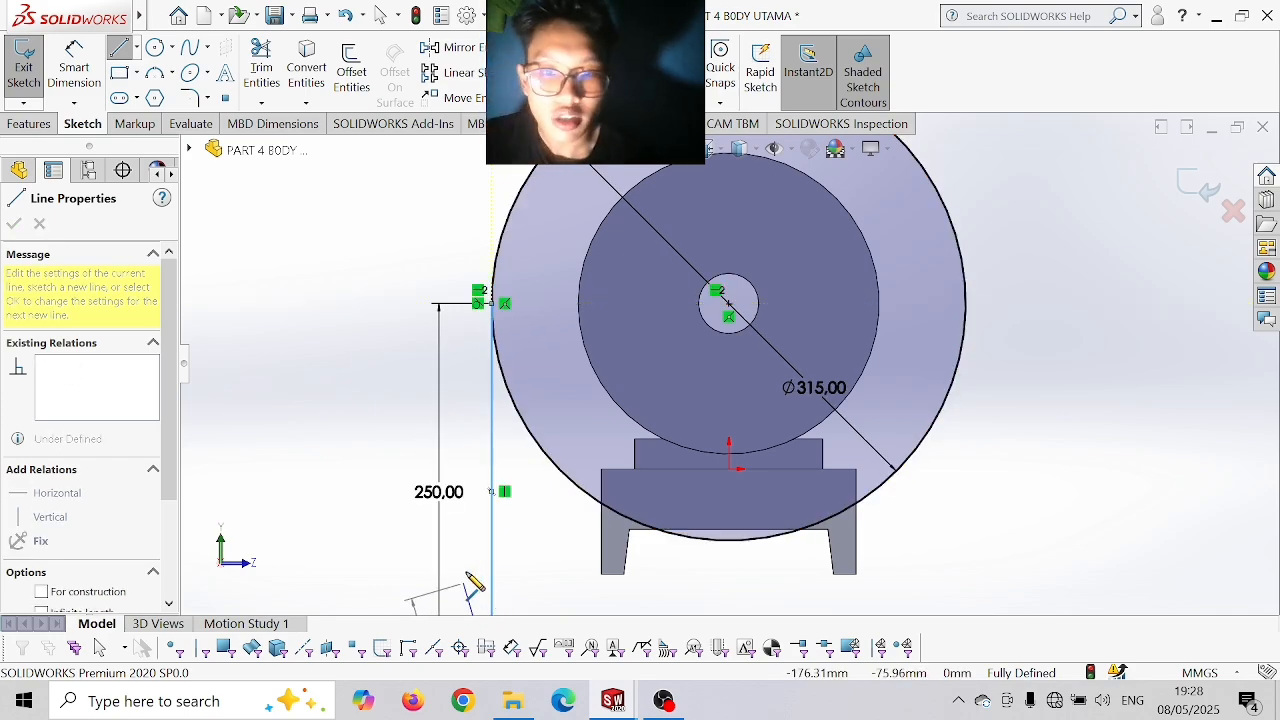
- Continue with a line across beneath the foot and a vertical line up to the circle's +Z quadrant point
scroll(529, 557, up, 5)
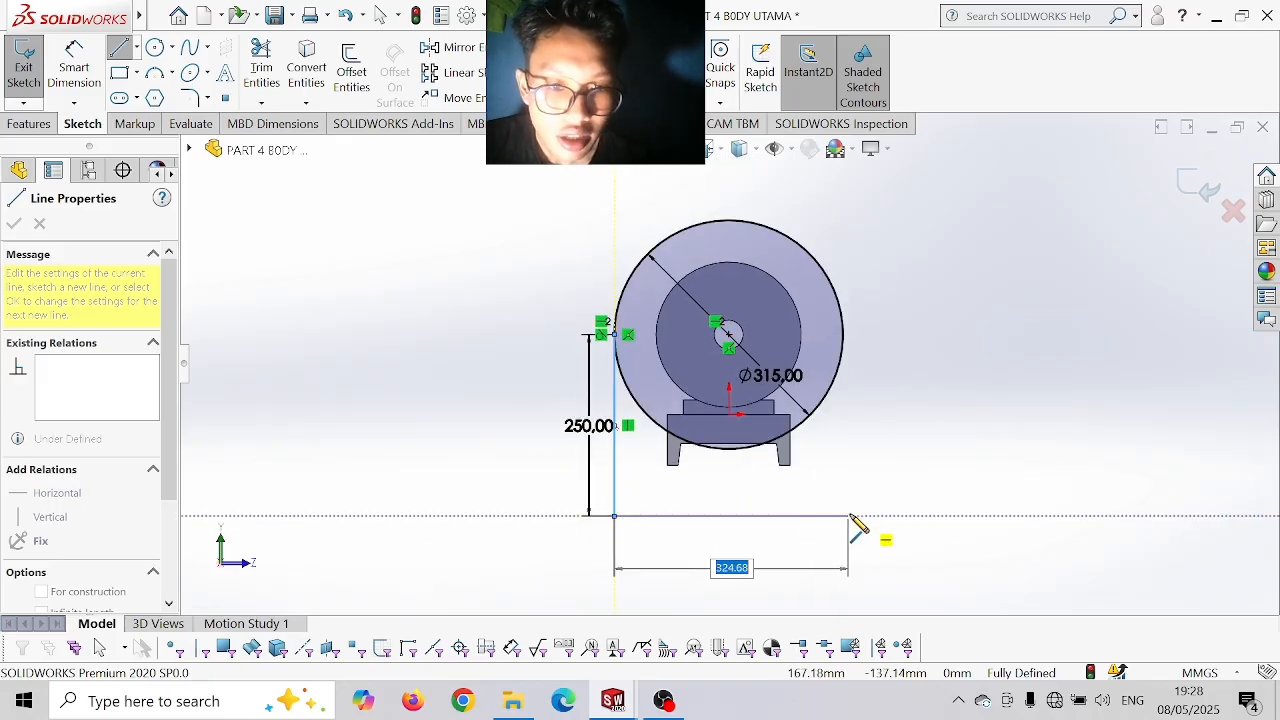
click(843, 520)
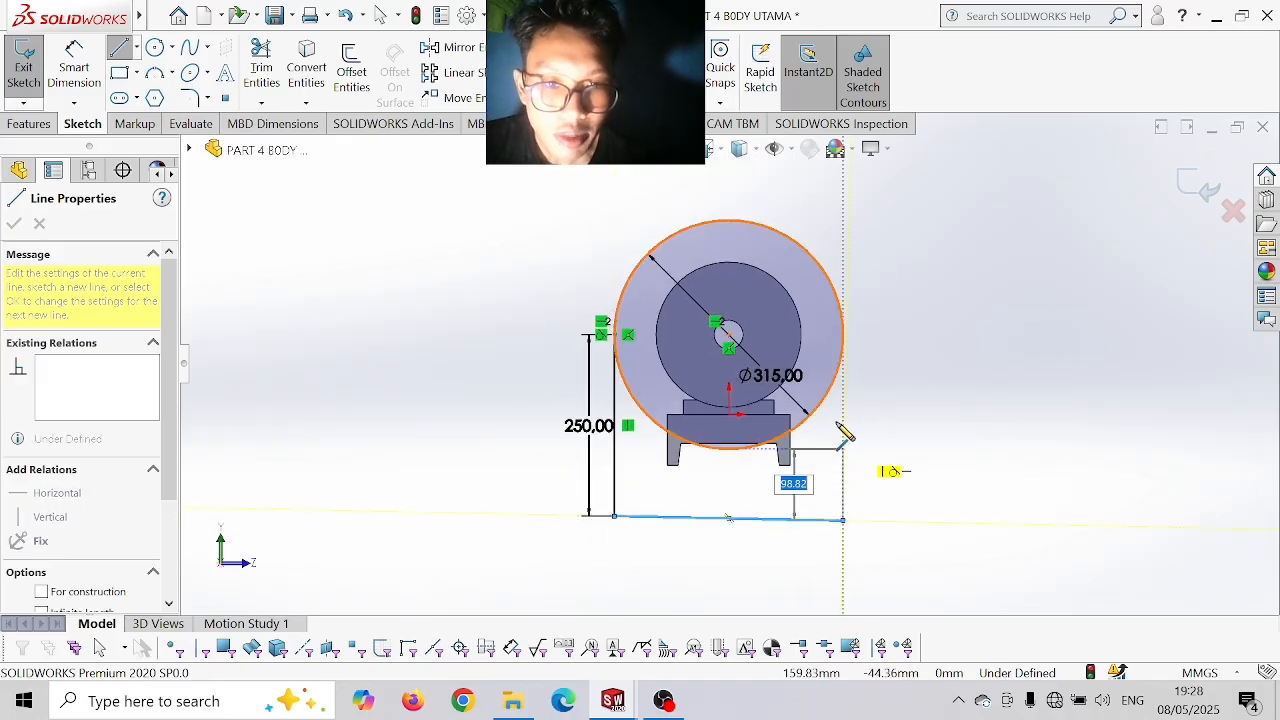
click(843, 335)
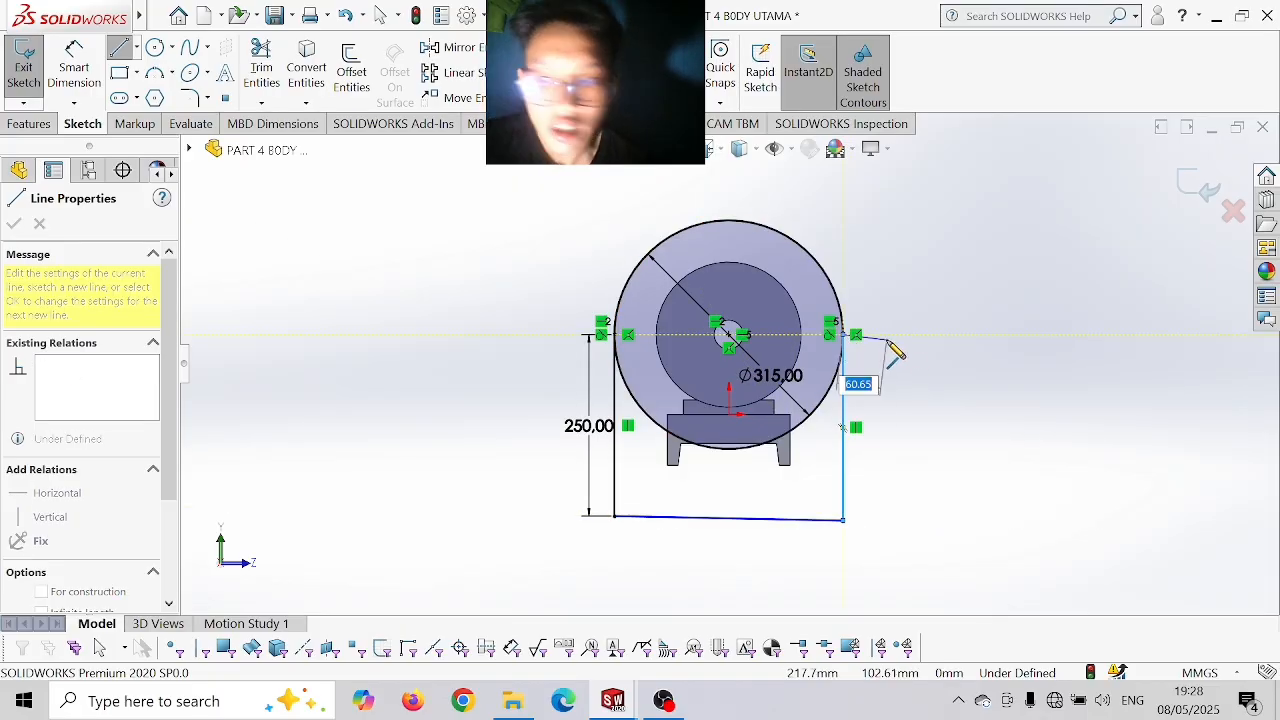
key(Escape)
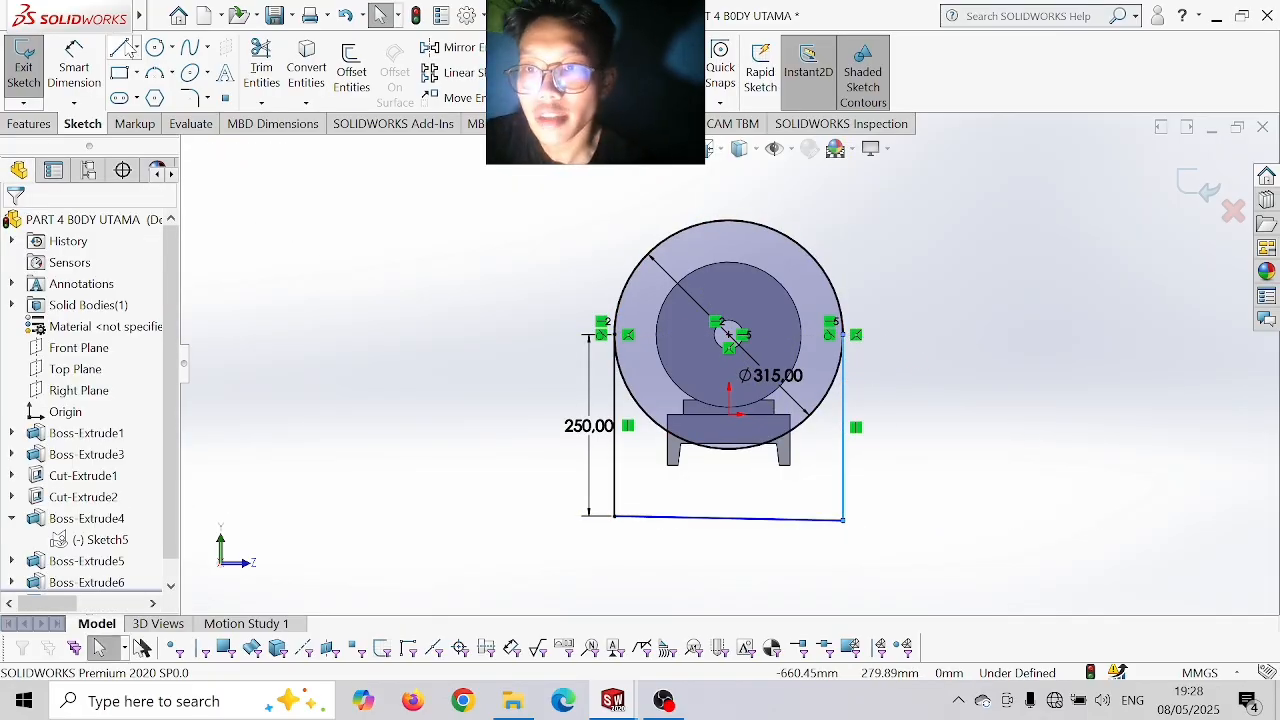
- Trim away the line across the bottom and draw a 50 mm horizontal line inward from the -Z vertical line's lower end
click(264, 55)
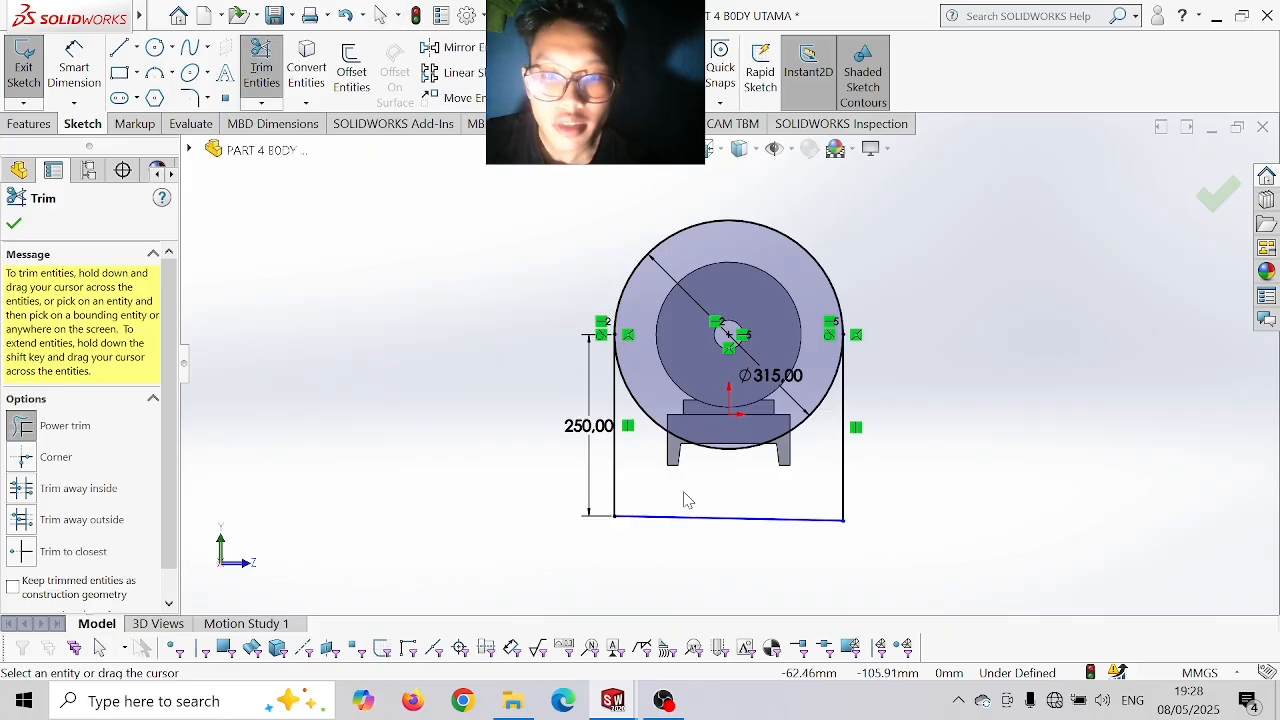
click(119, 47)
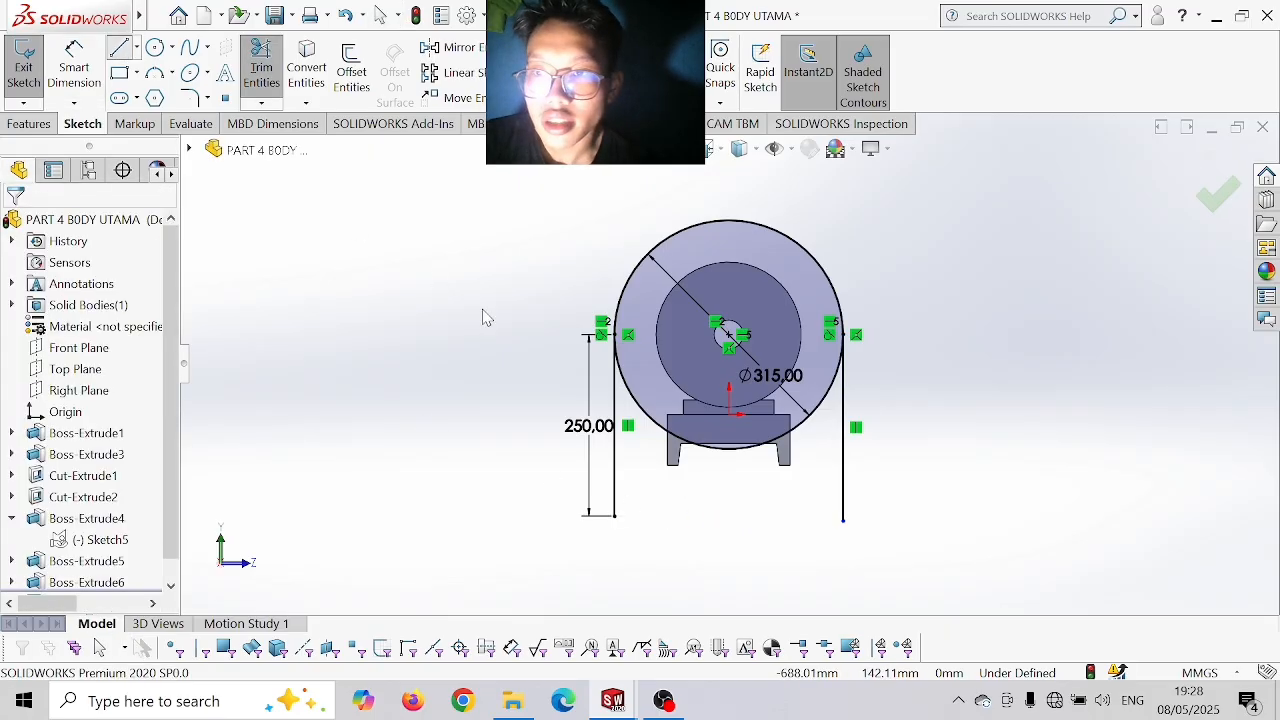
click(614, 516)
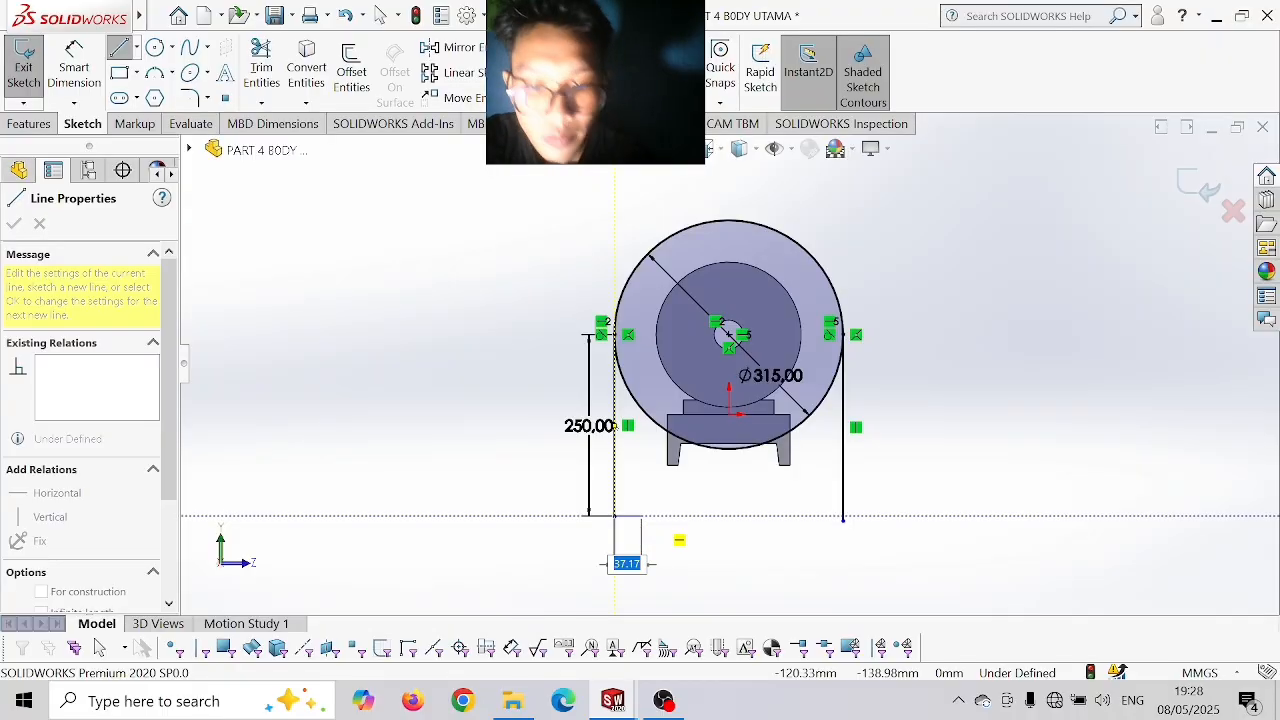
key(Return)
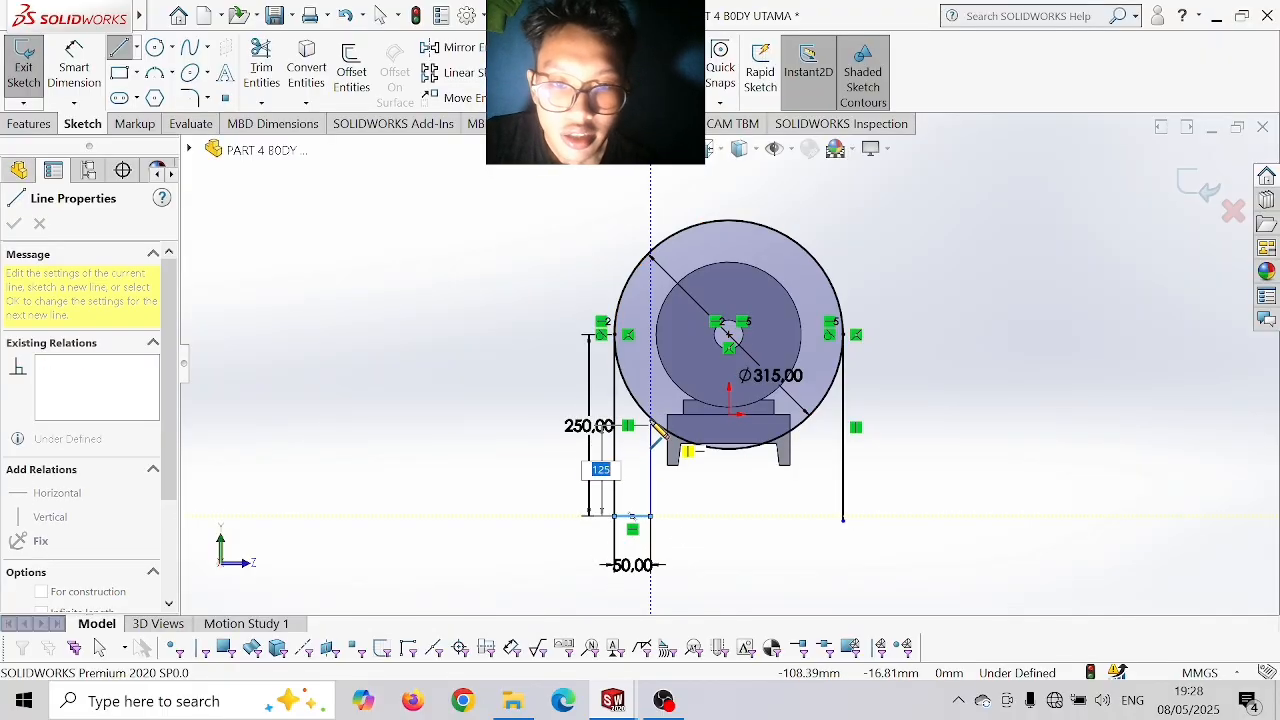
- Close the -Z leg with a vertical line up to the circle, and draw the +Z leg's 50 mm bottom line and inner vertical line up to the circle
click(651, 418)
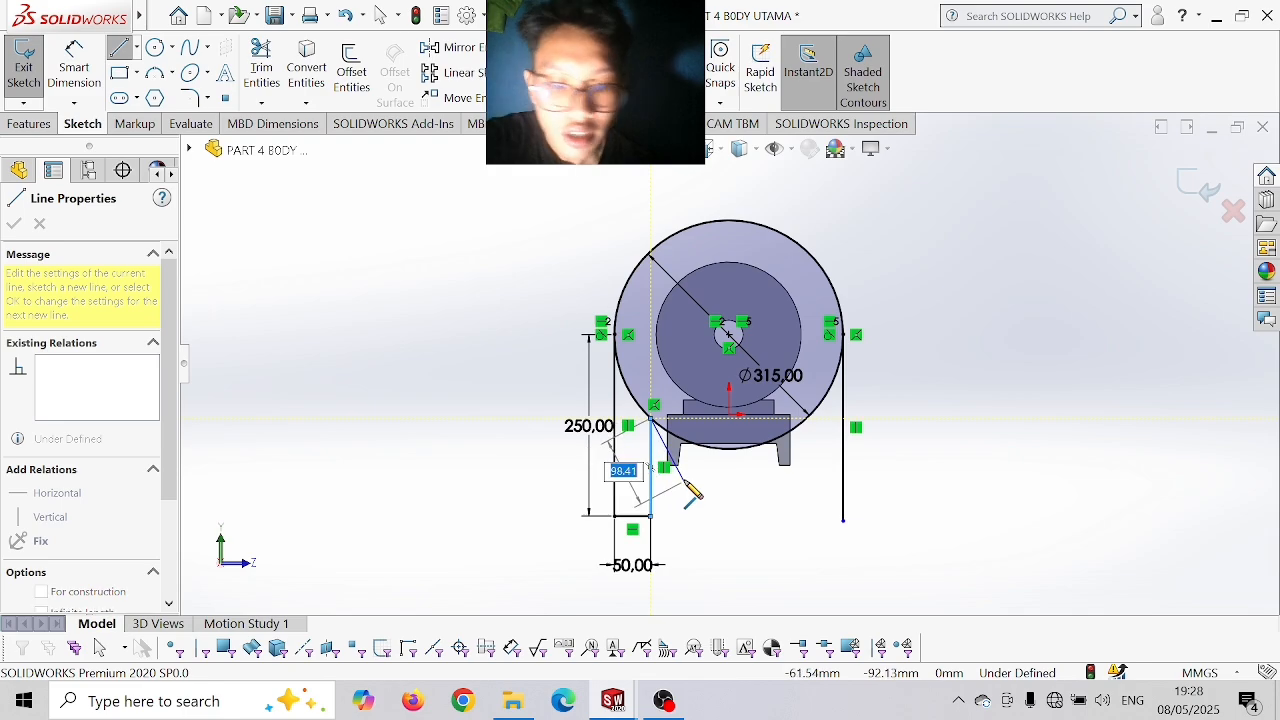
key(Escape)
key(l)
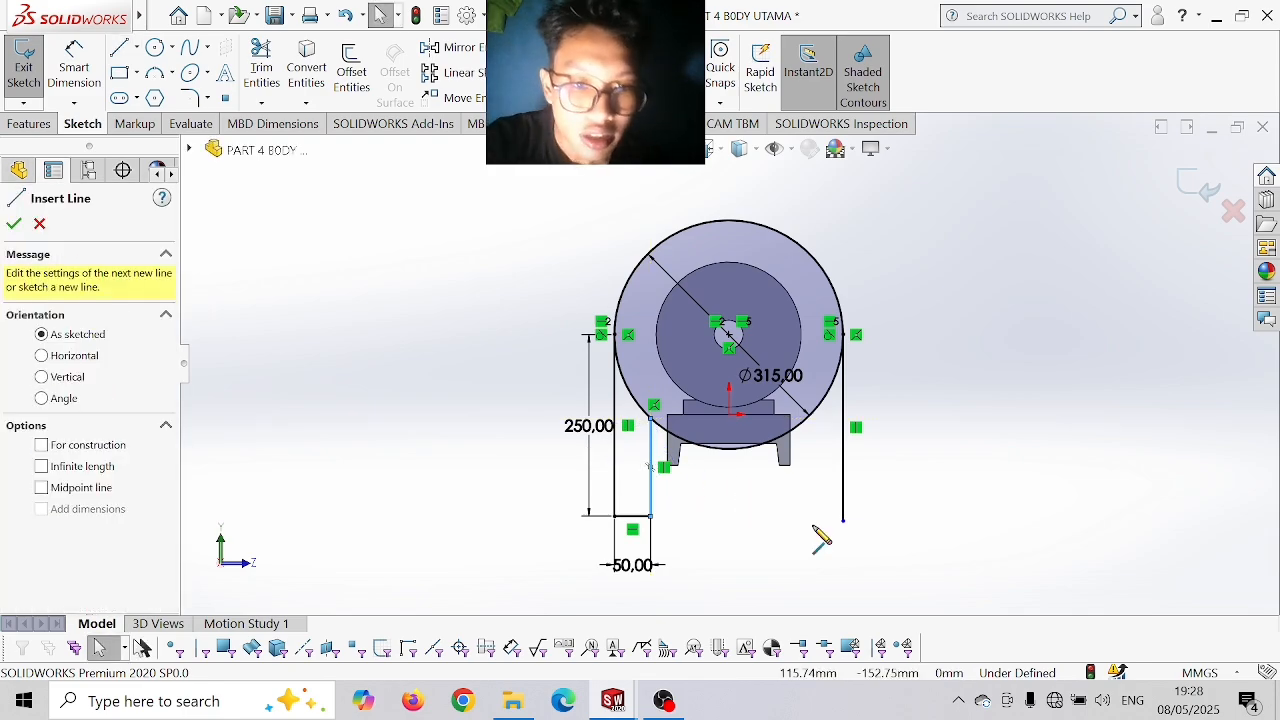
click(842, 520)
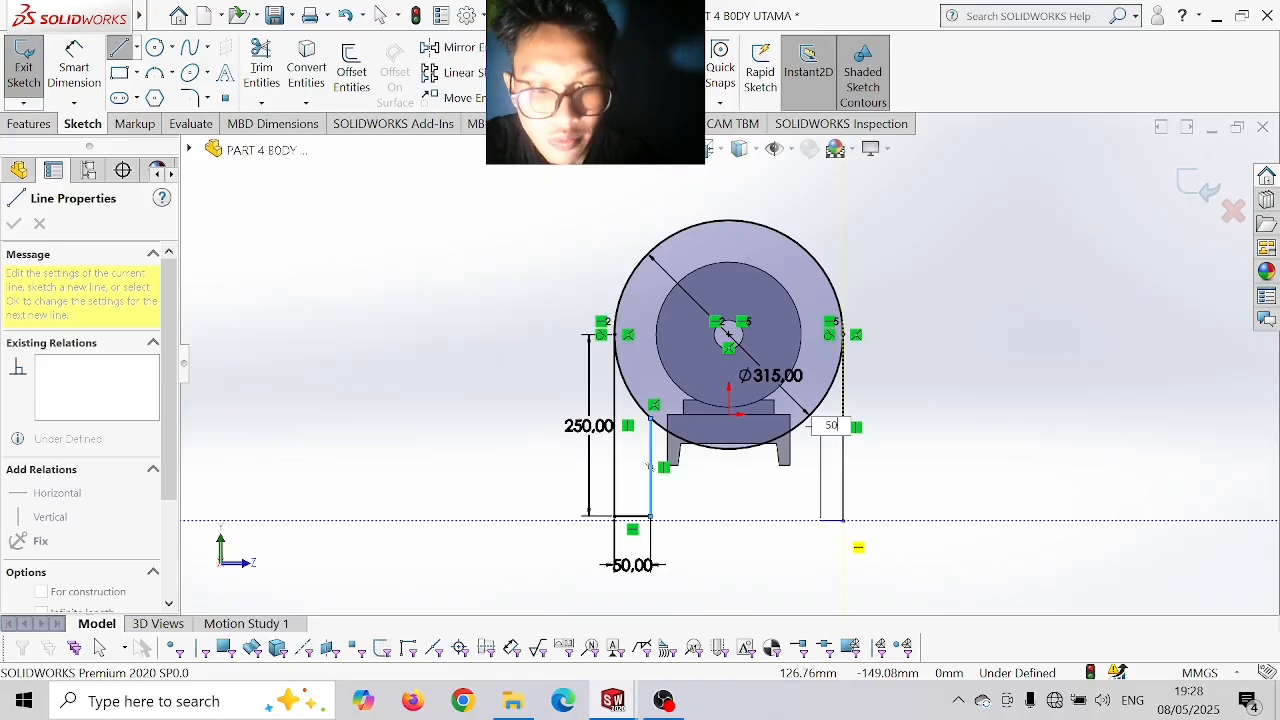
key(Return)
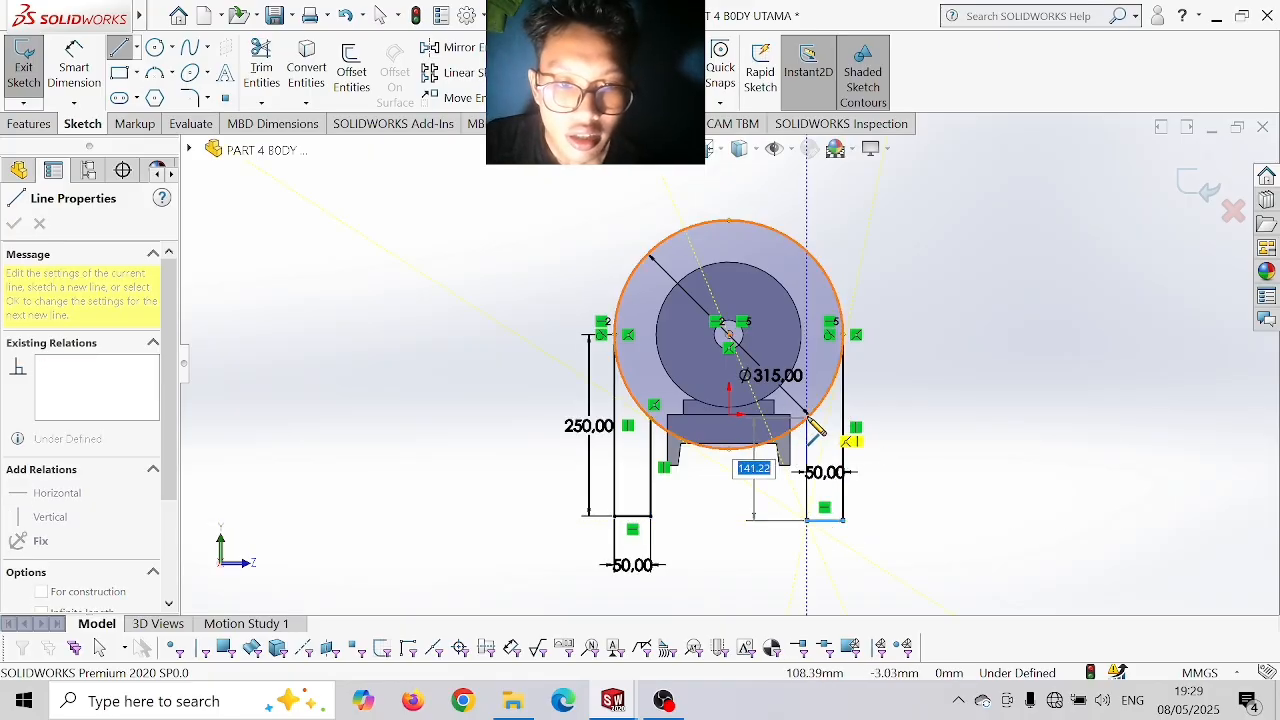
click(808, 417)
- Trim away the two circle arc segments that cross the tops of the -Z and +Z legs
click(274, 65)
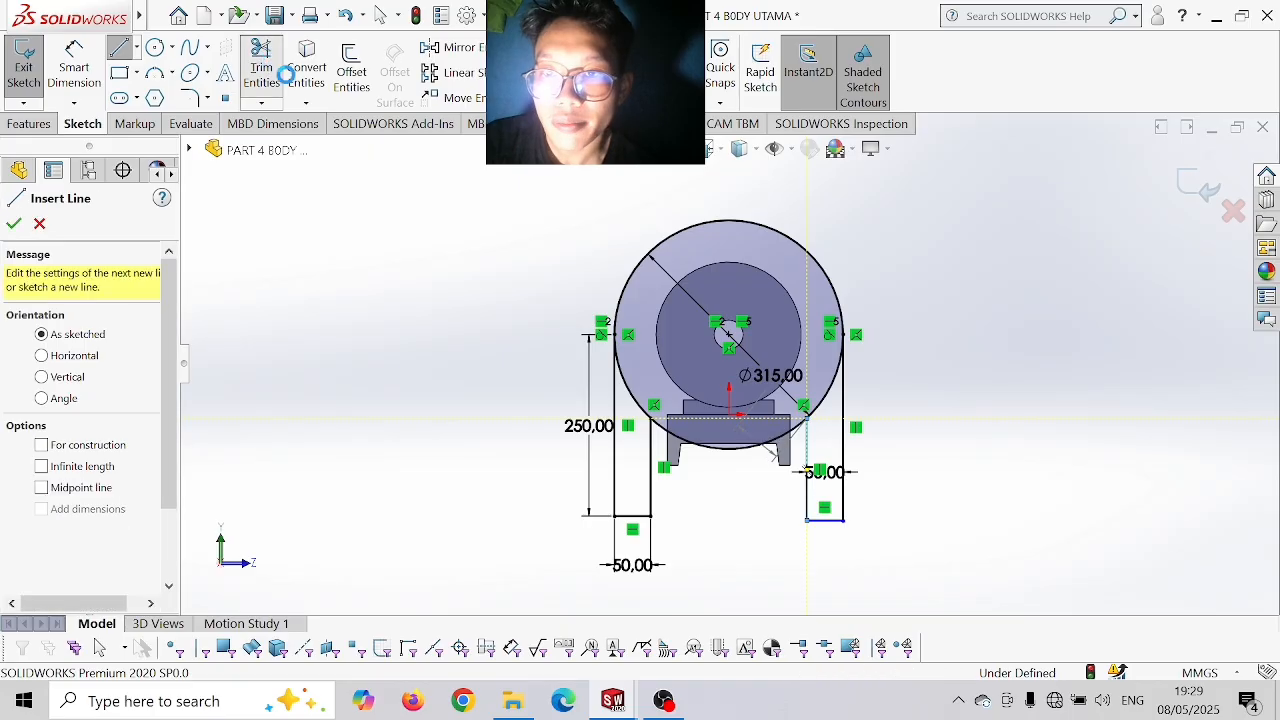
drag(815, 390, 823, 404)
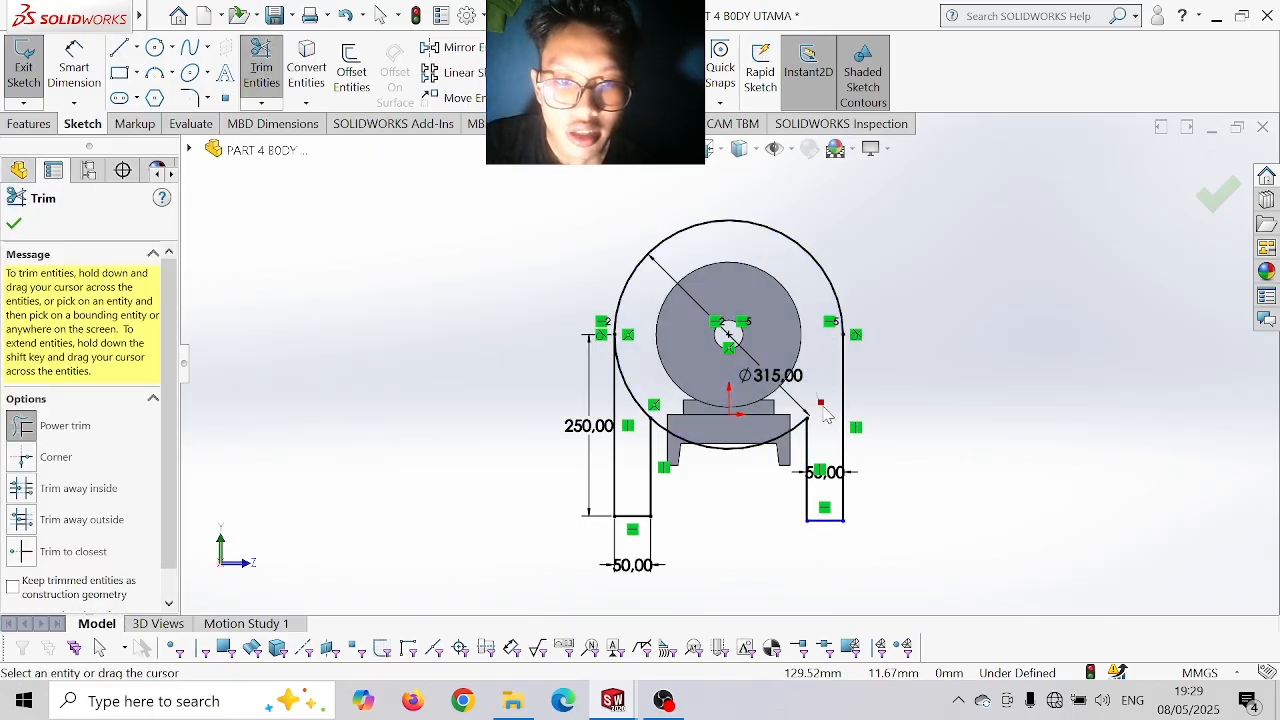
drag(645, 400, 638, 392)
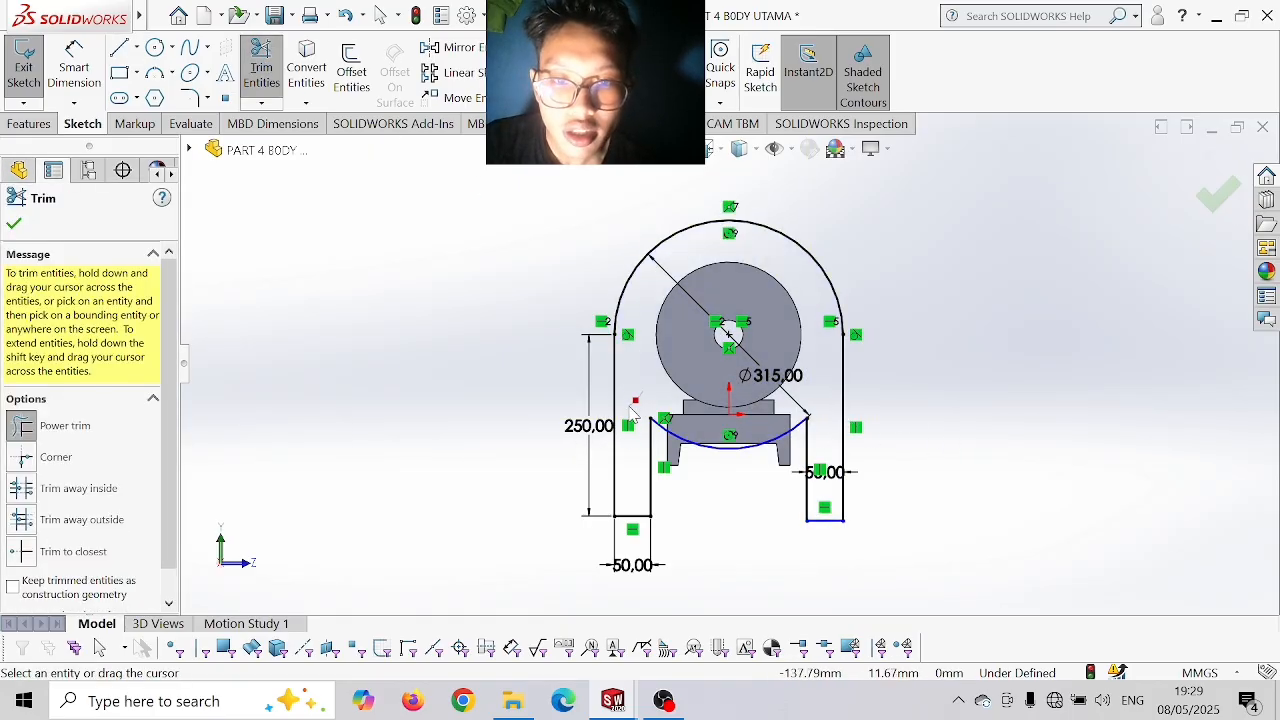
key(Escape)
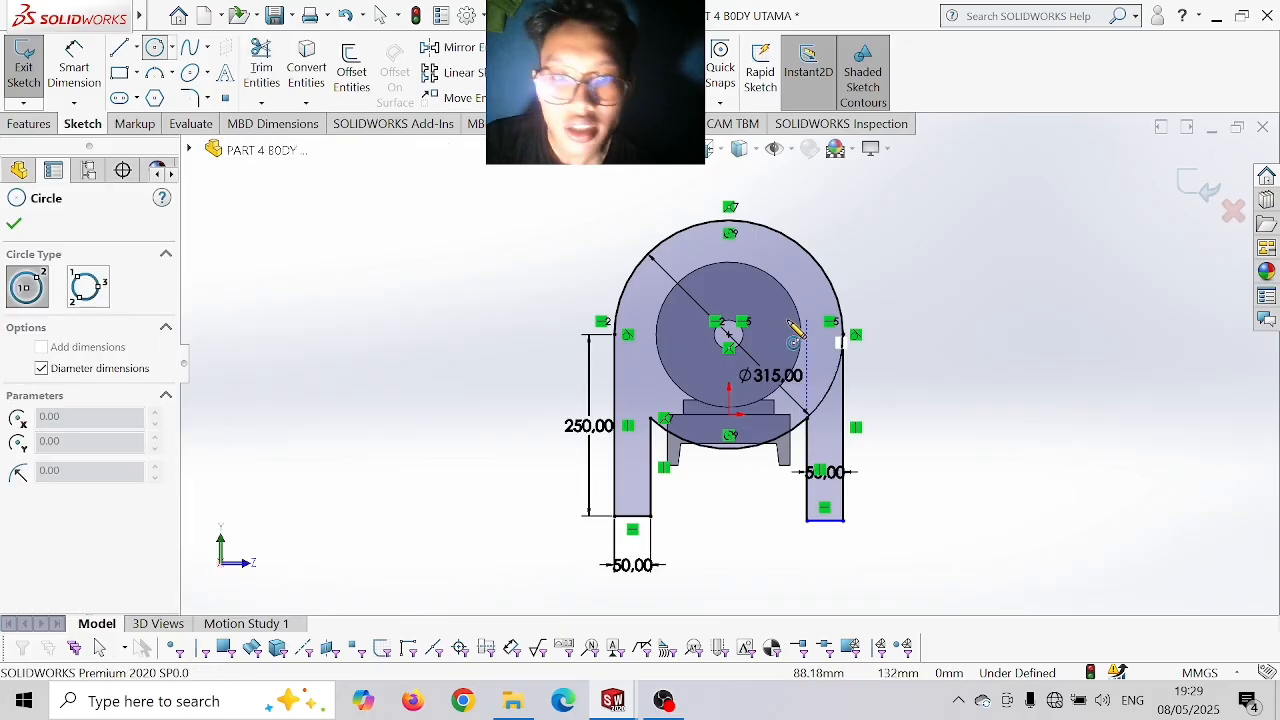
- Draw a 100 mm diameter circle centred on the bore inside the legged end profile
click(730, 336)
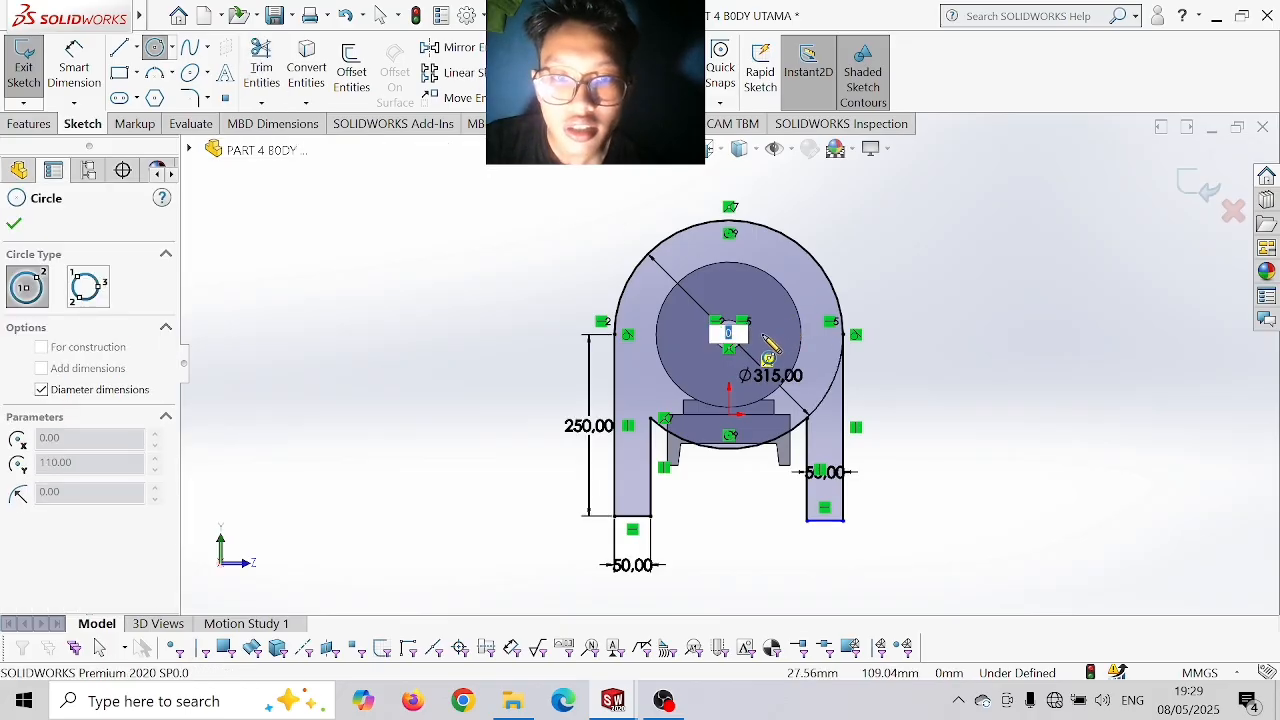
text(100)
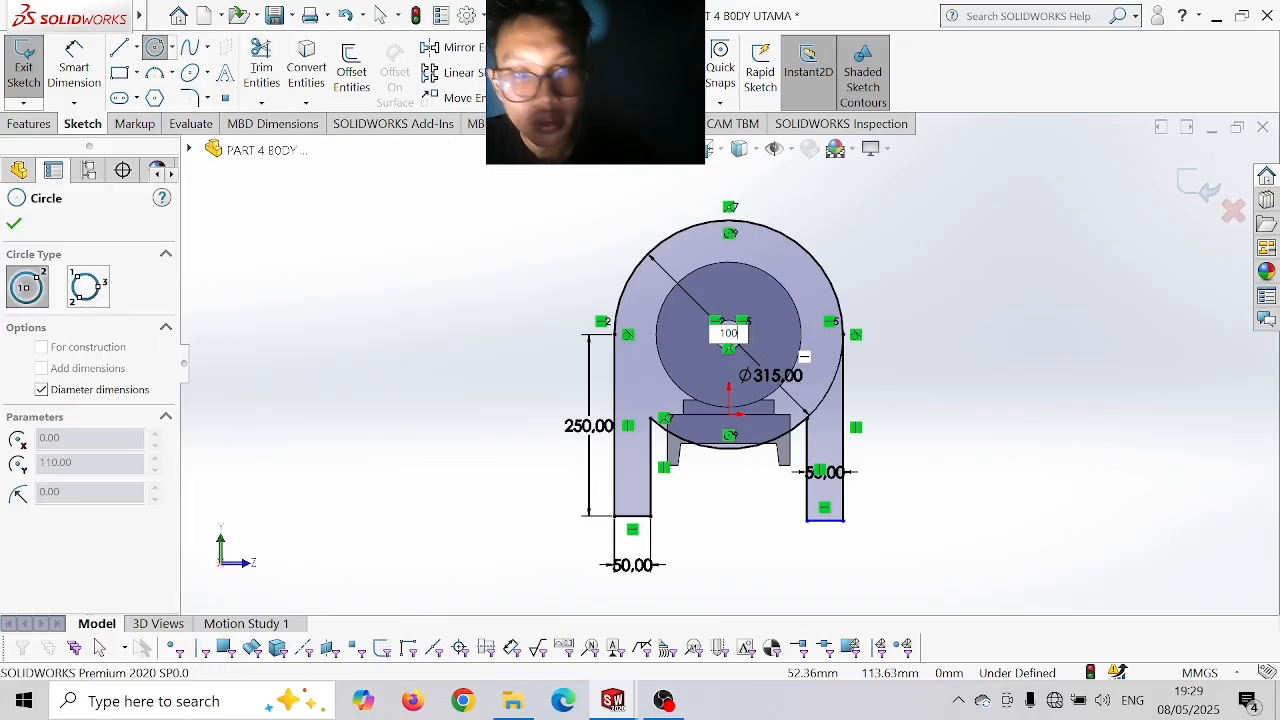
key(Return)
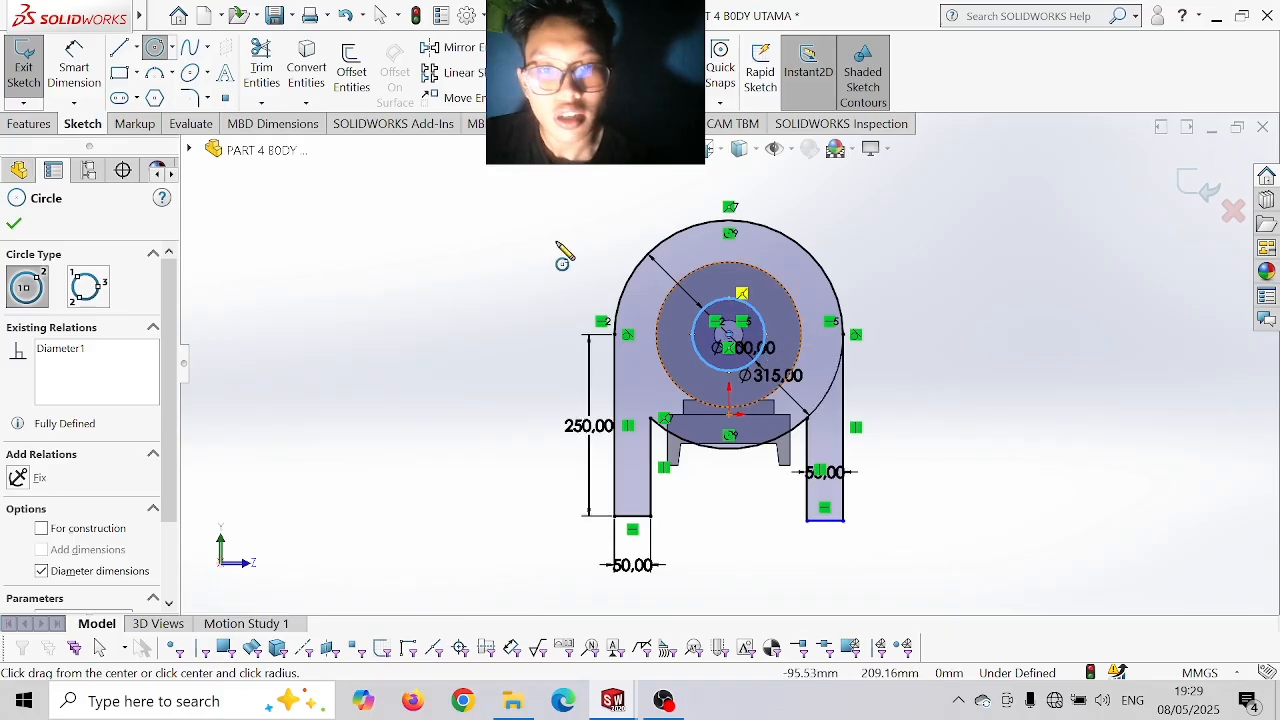
click(14, 223)
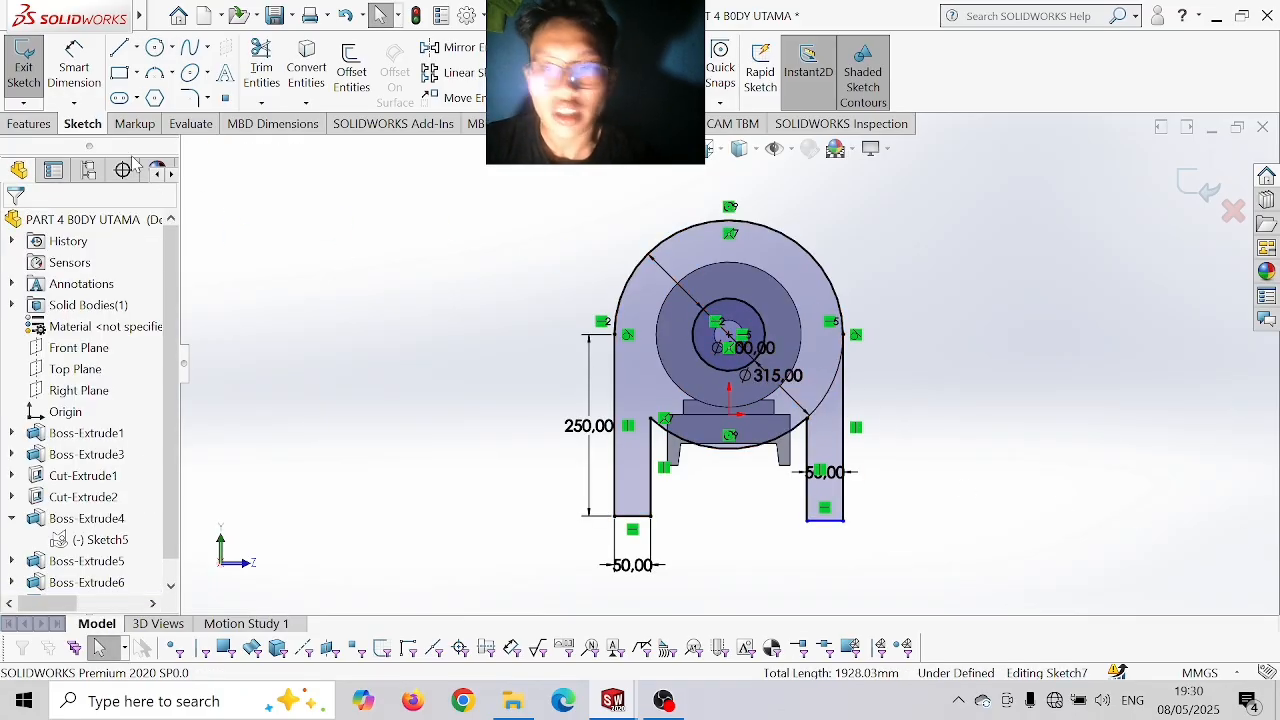
- Extrude the legged end profile 5 mm outward from the cylinder's end face, merged with the body, and inspect it
click(27, 125)
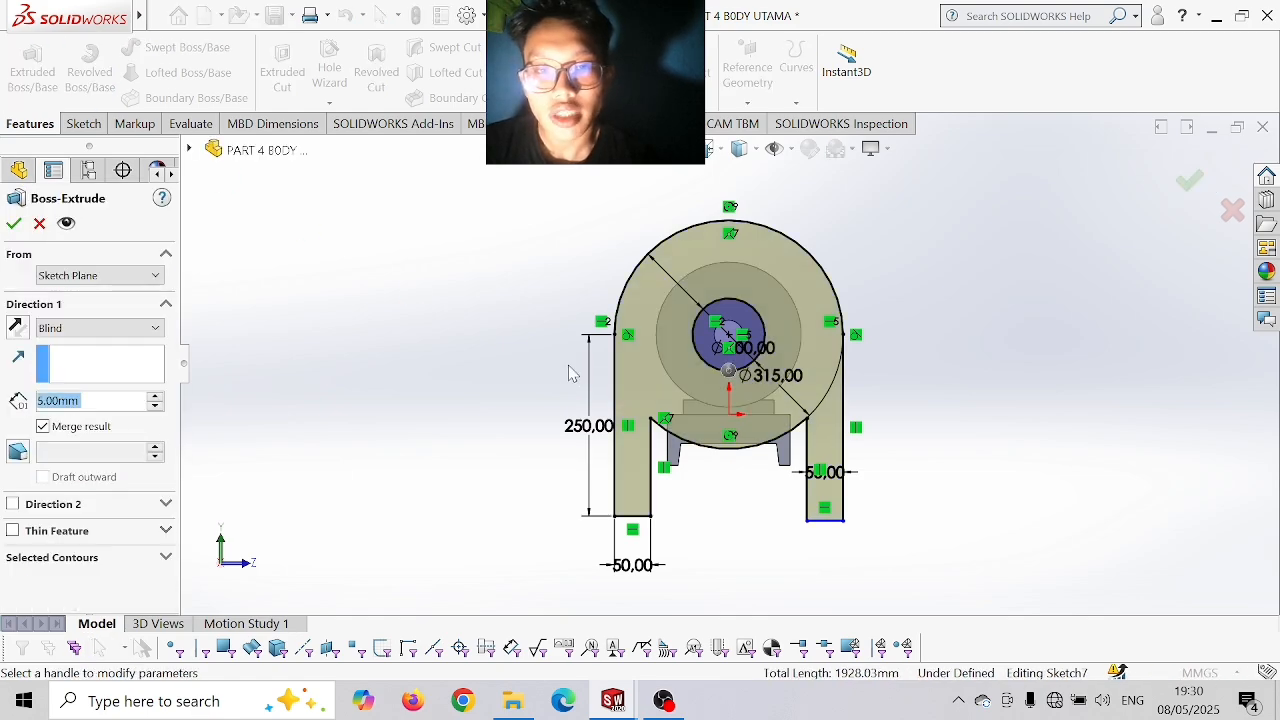
middle_drag(366, 371, 476, 409)
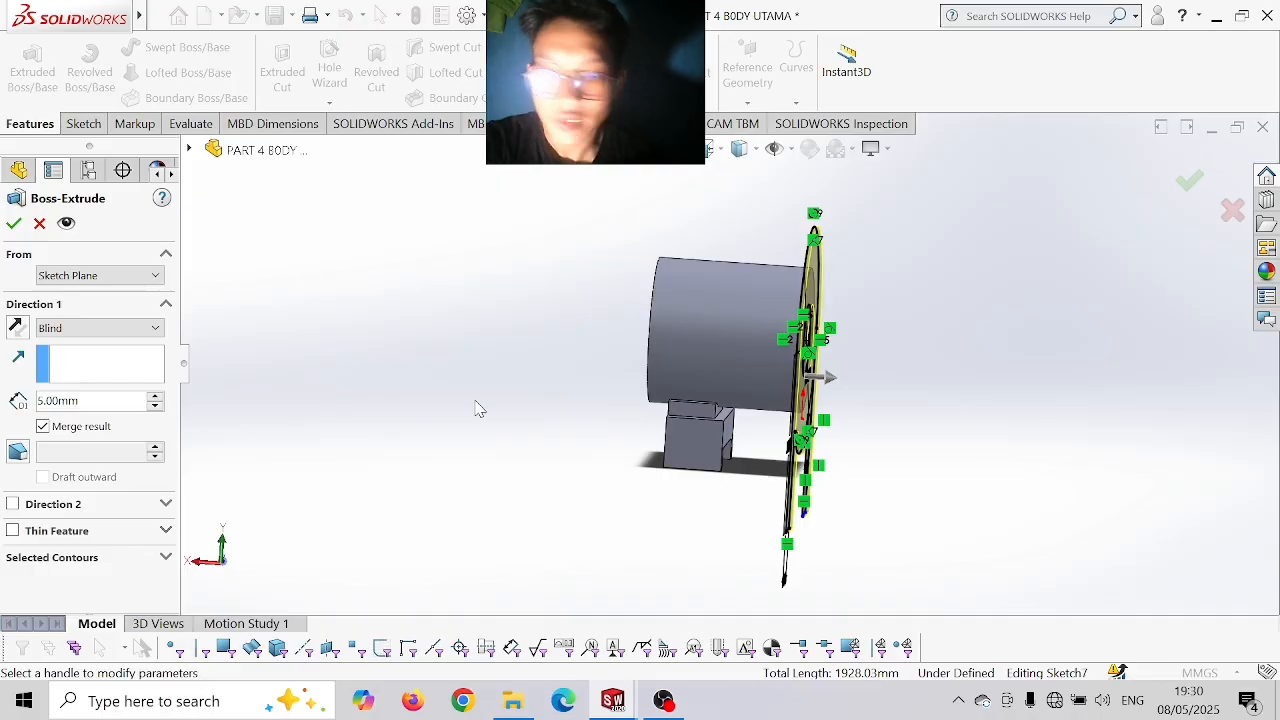
key(Return)
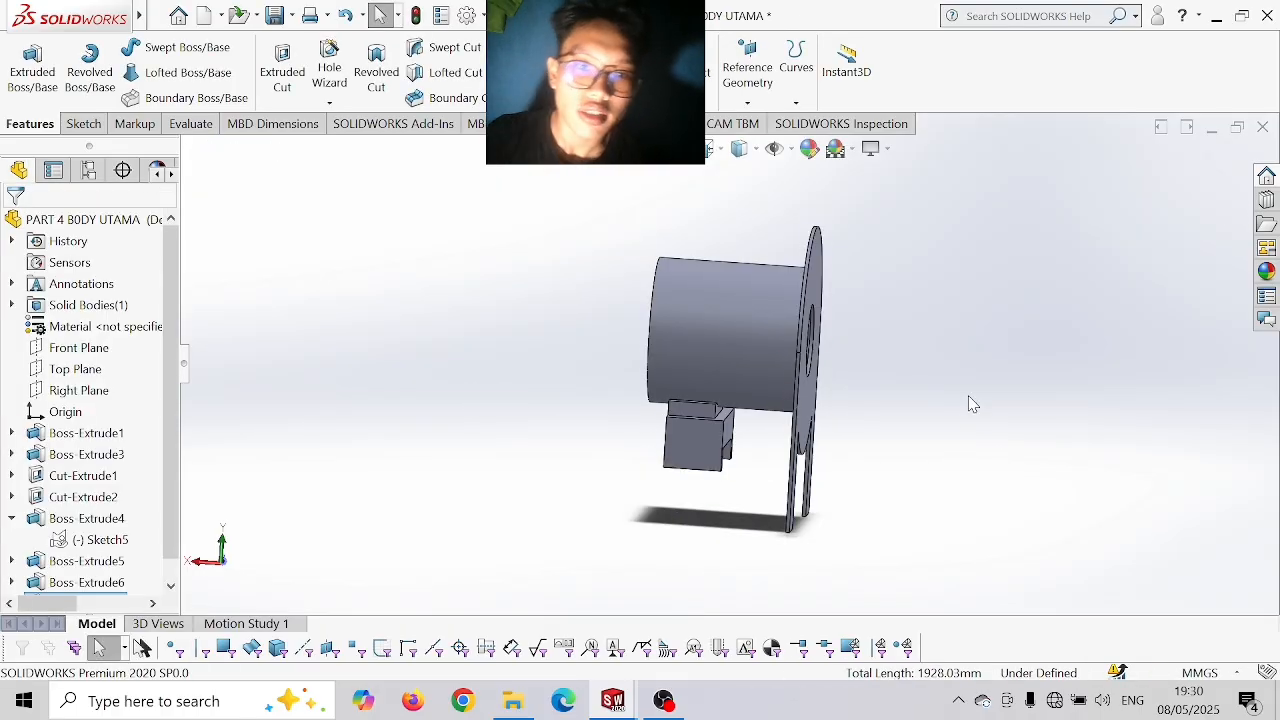
middle_drag(970, 403, 935, 393)
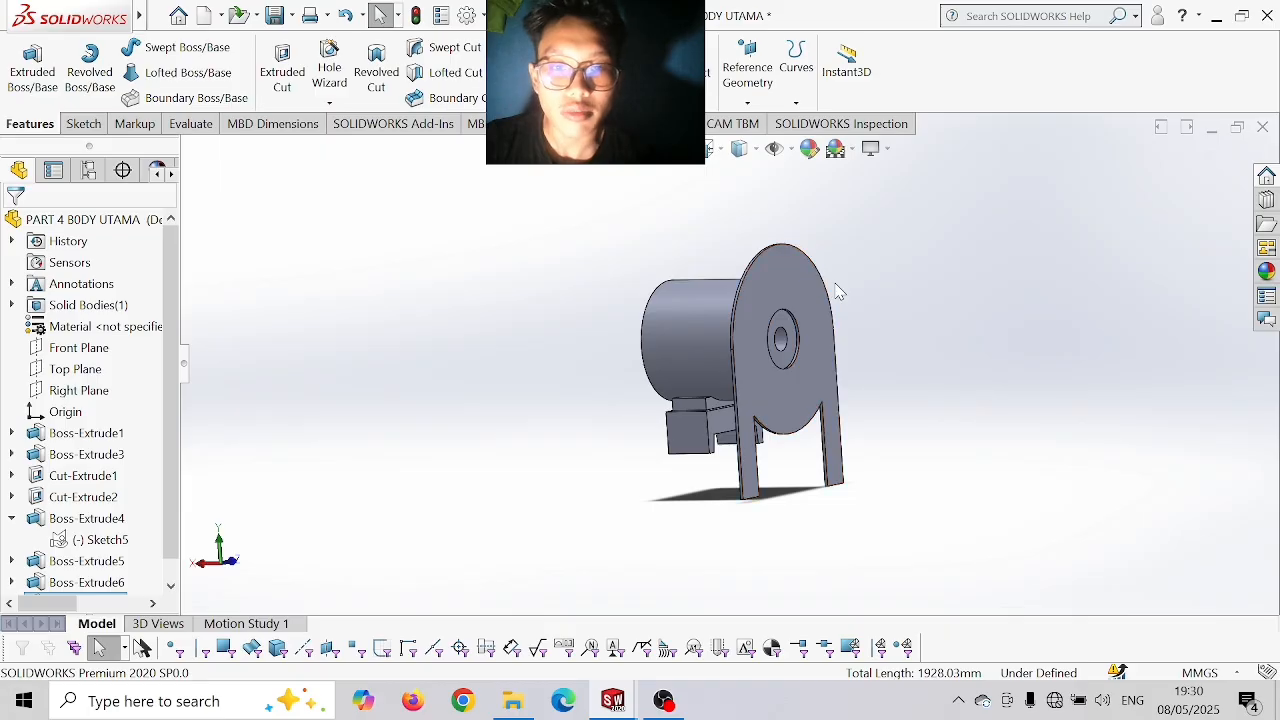
middle_drag(838, 290, 870, 335)
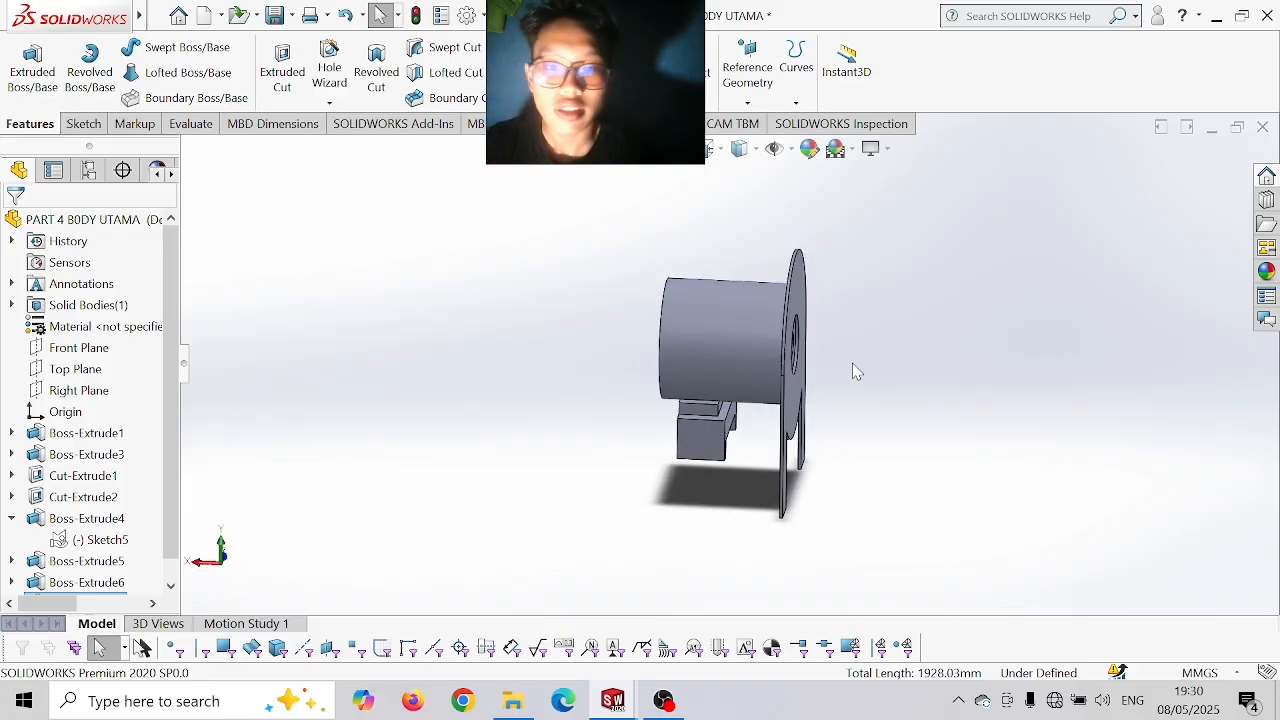
middle_drag(852, 363, 790, 382)
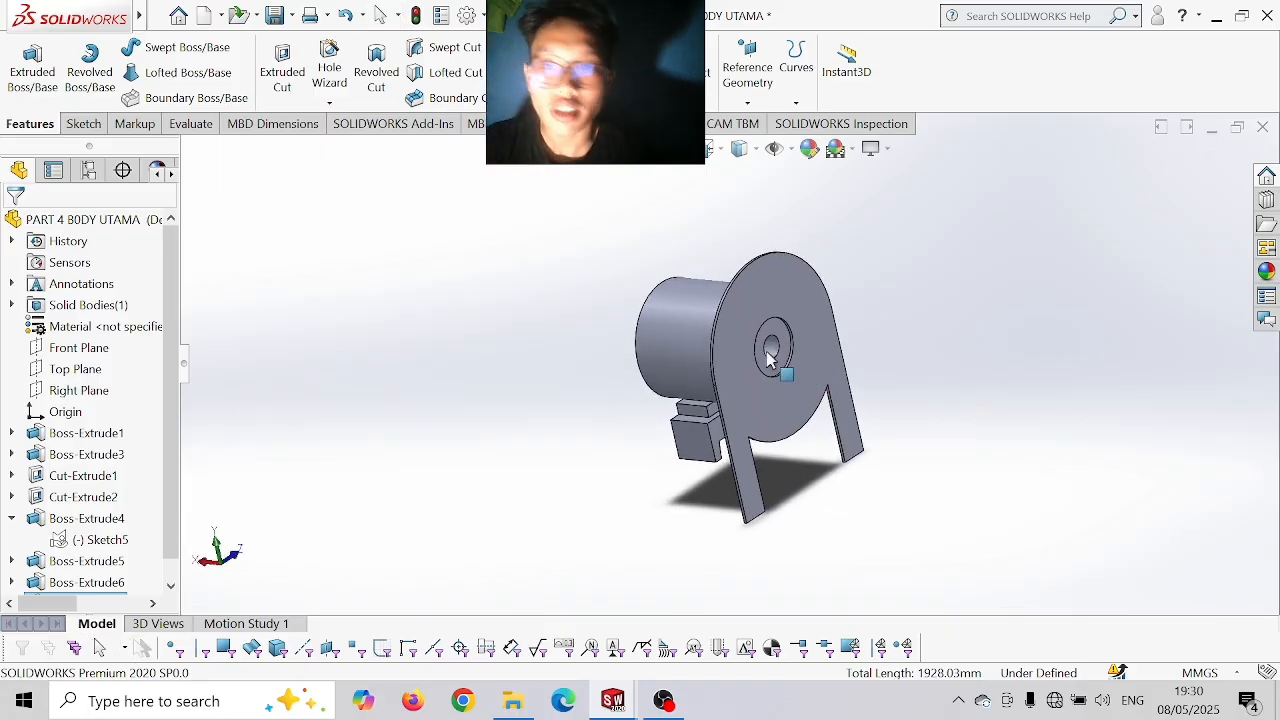
- Save the part under the new file name PART 4 B0DY UTAMA FIKS
click(291, 15)
click(300, 40)
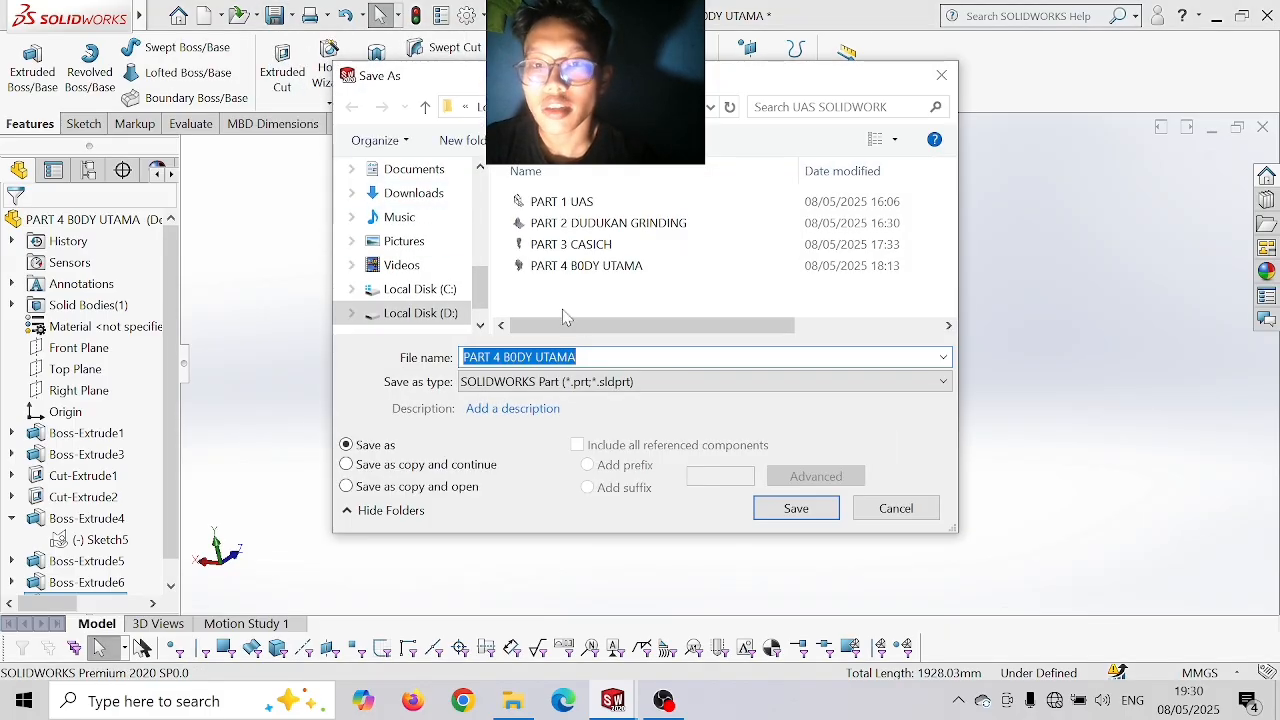
click(587, 361)
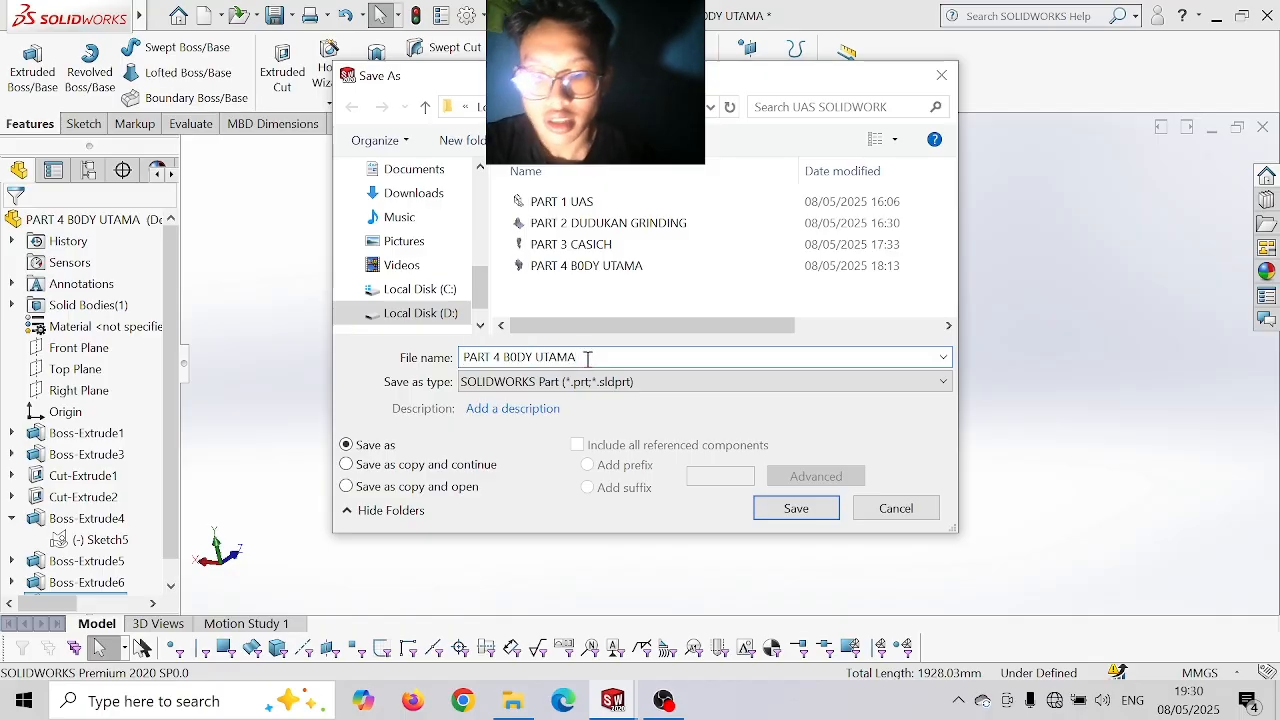
text(FIKS)
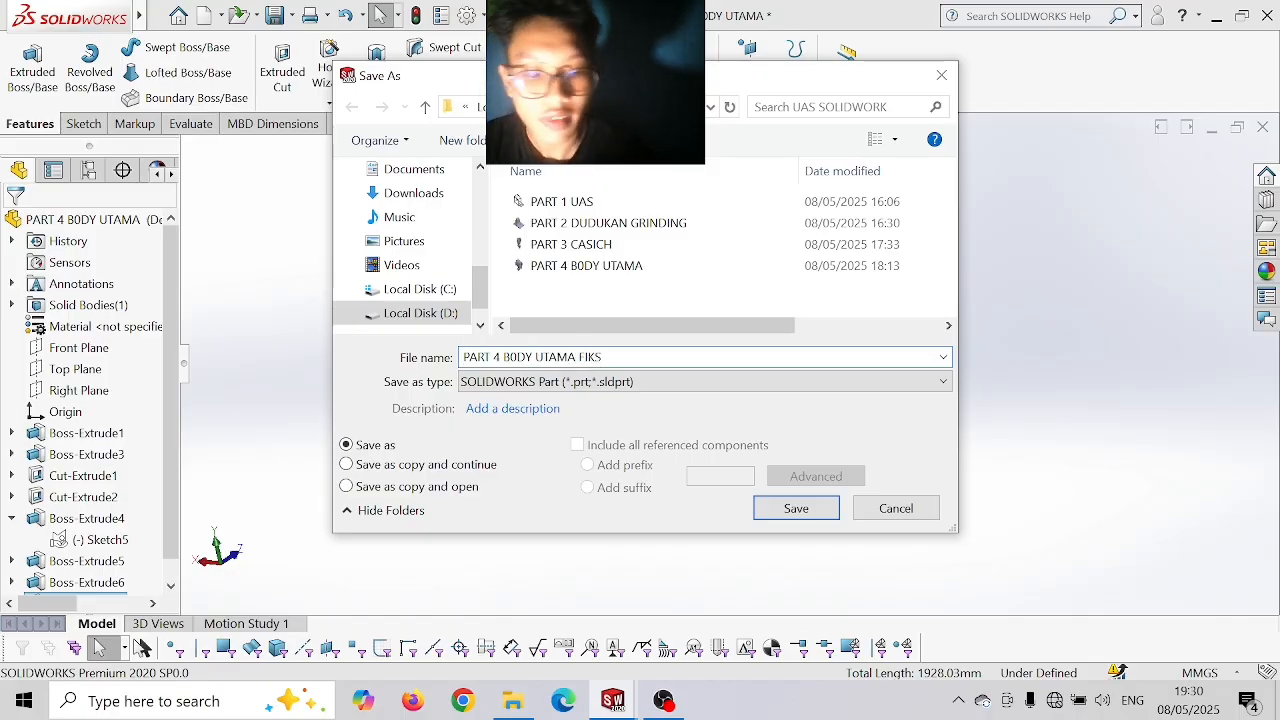
key(Return)
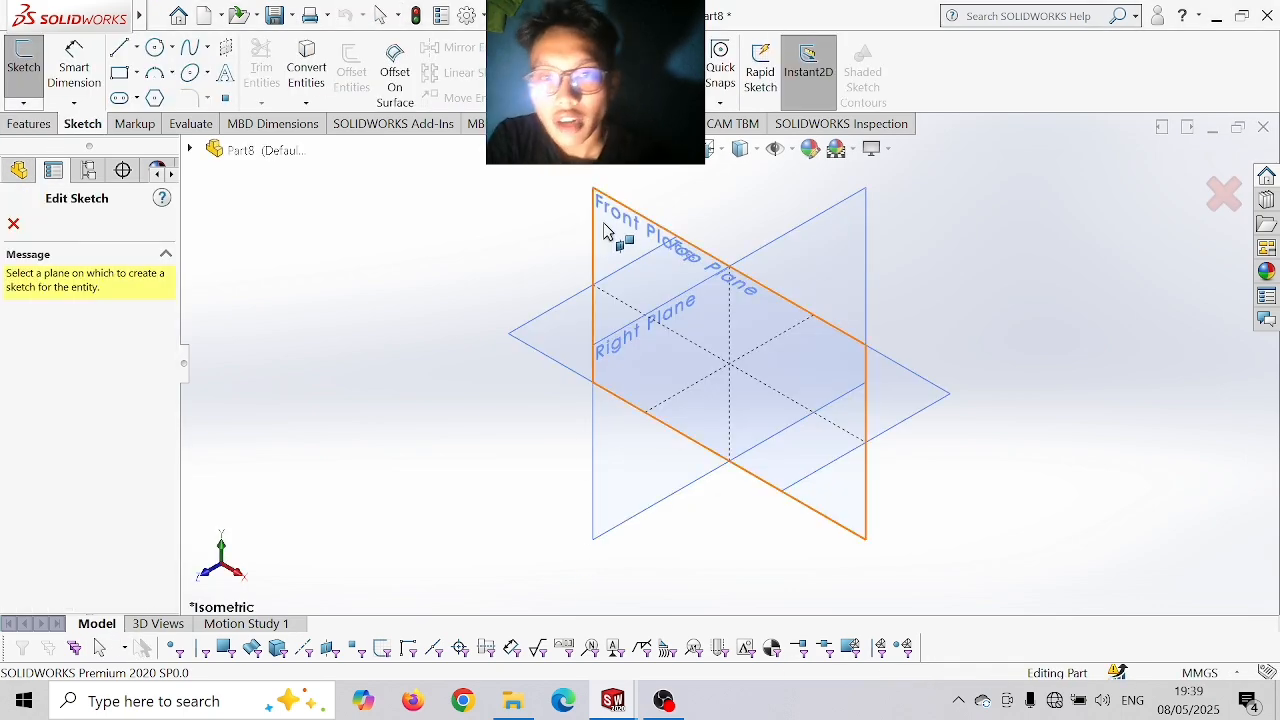
- In the new part, start a sketch on the Front Plane and draw a 315 mm diameter circle centred on the origin
click(605, 233)
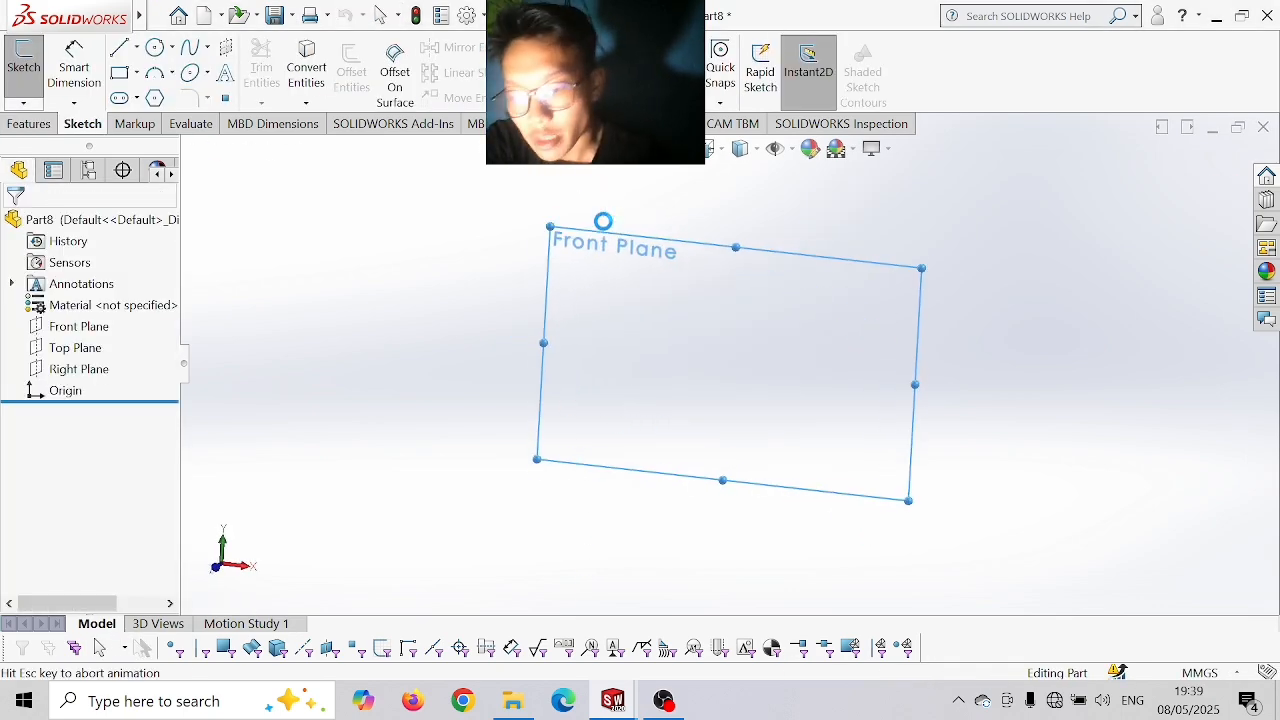
click(157, 50)
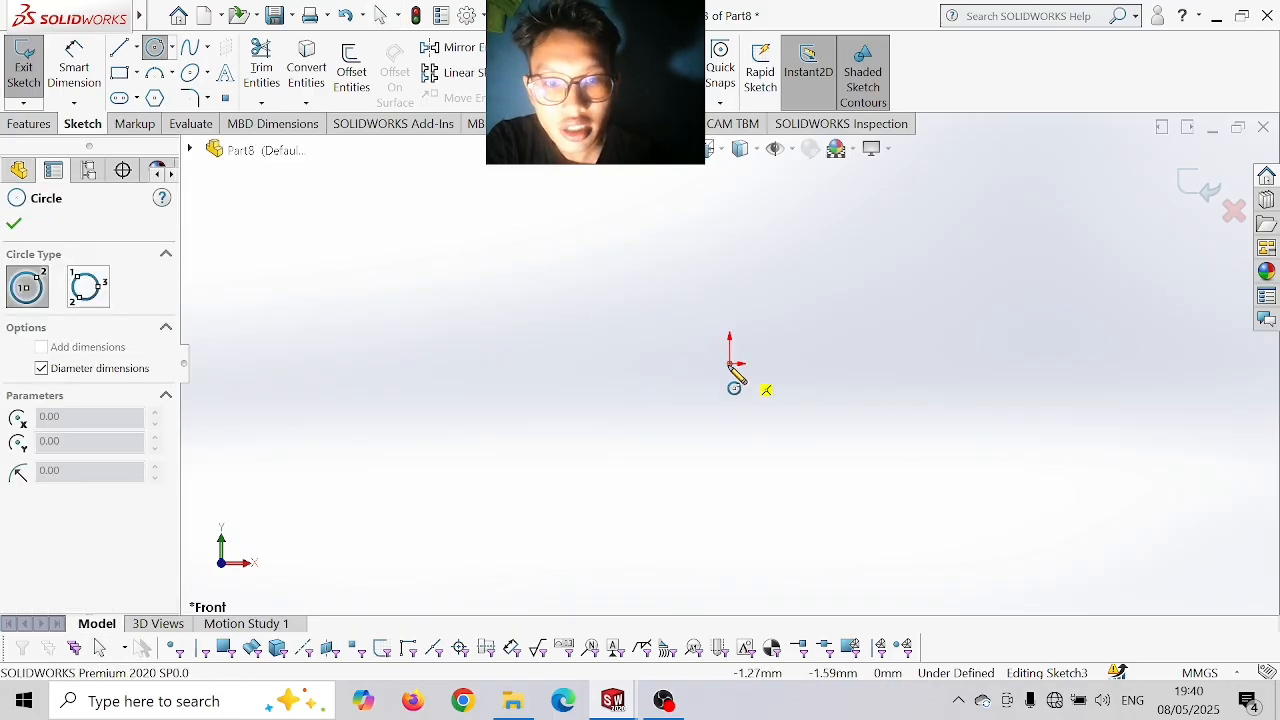
click(730, 364)
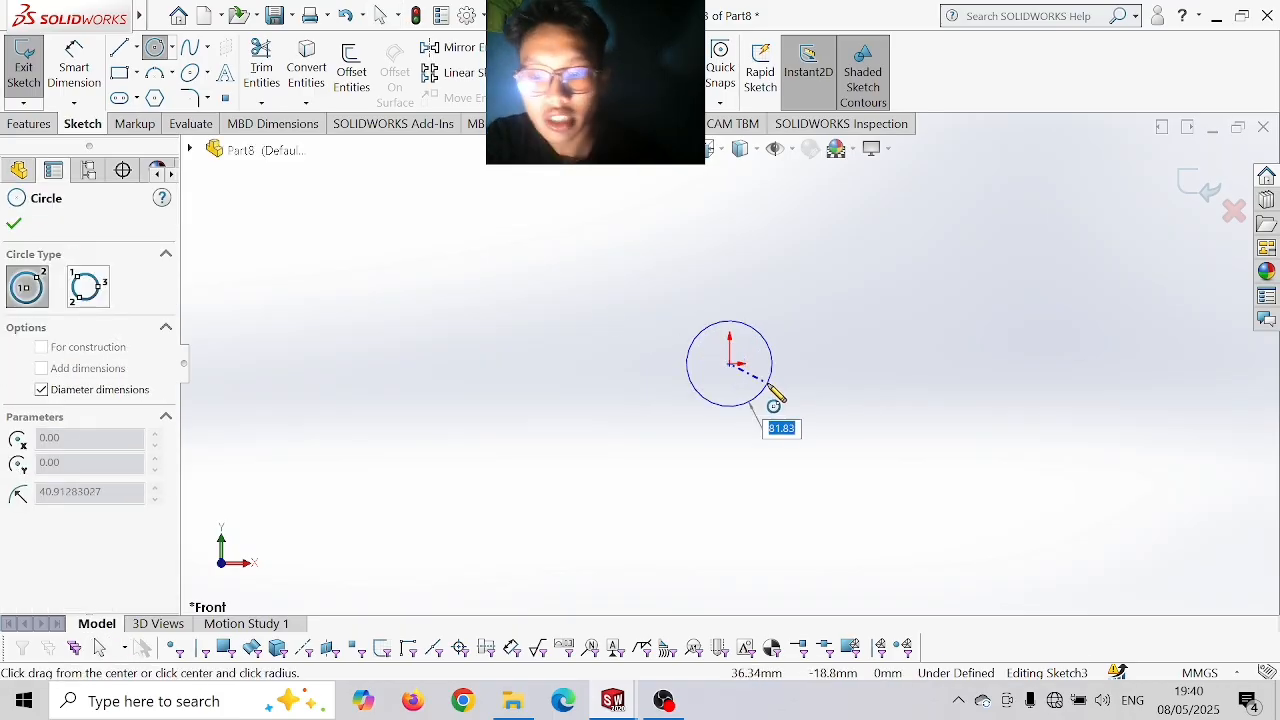
text(315)
key(Return)
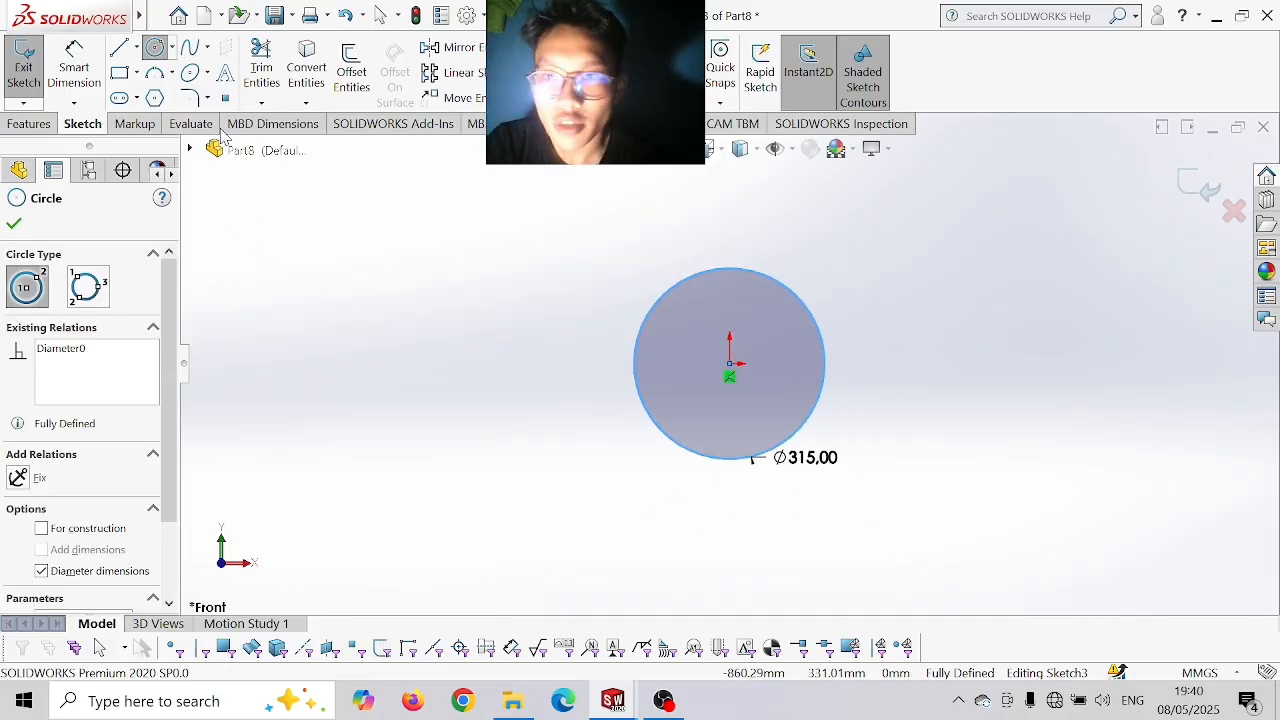
- Draw a 250 mm line down from the circle's -X quadrant, a 315 mm horizontal line across, and a vertical line up to the +X quadrant
click(119, 47)
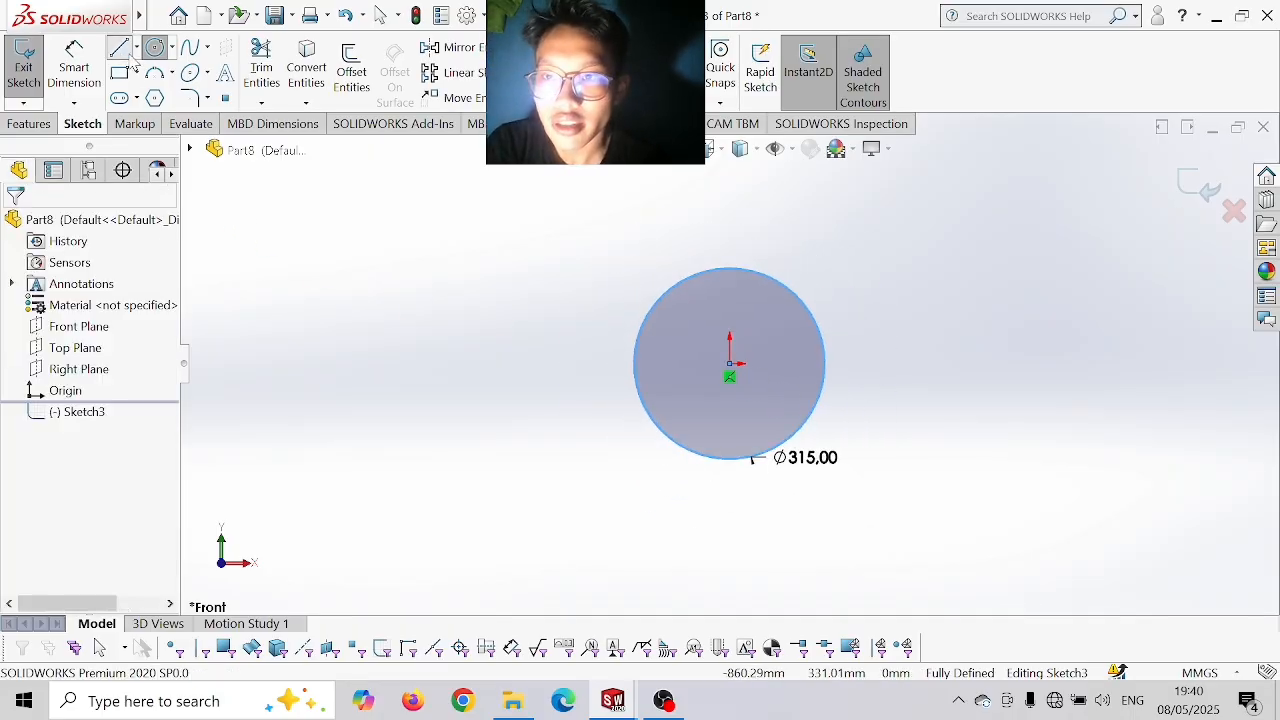
click(633, 364)
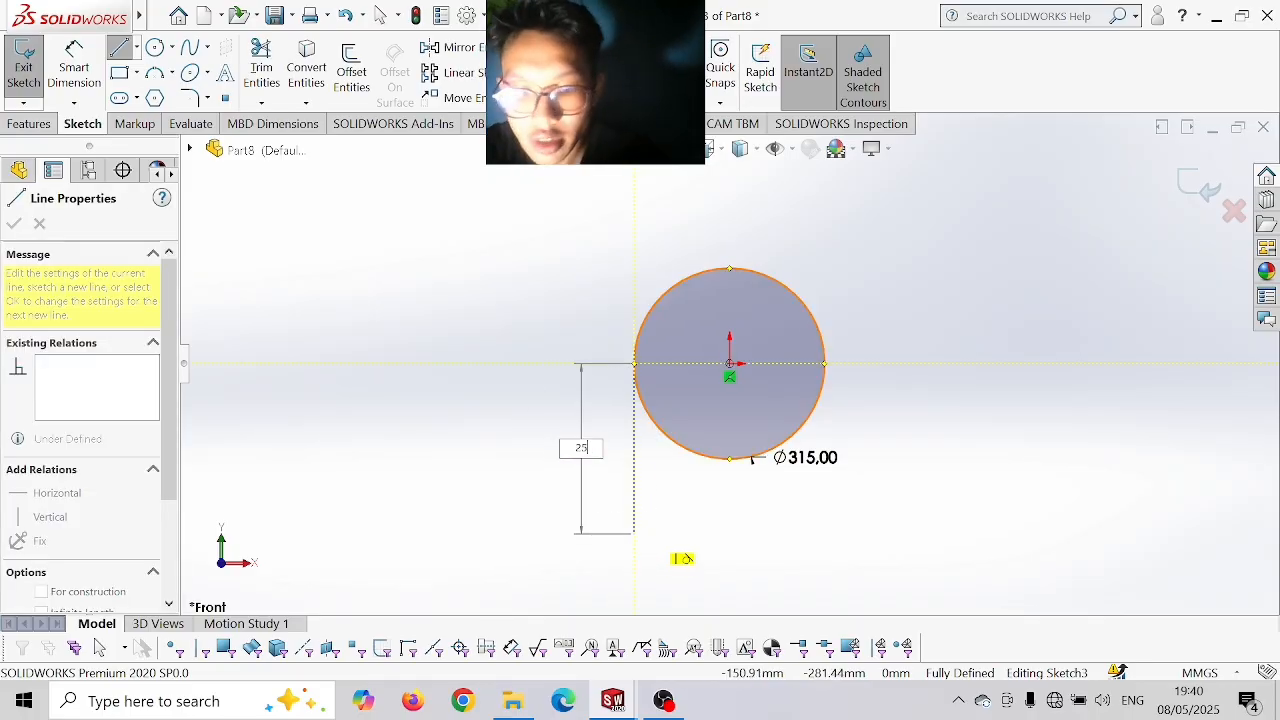
key(Return)
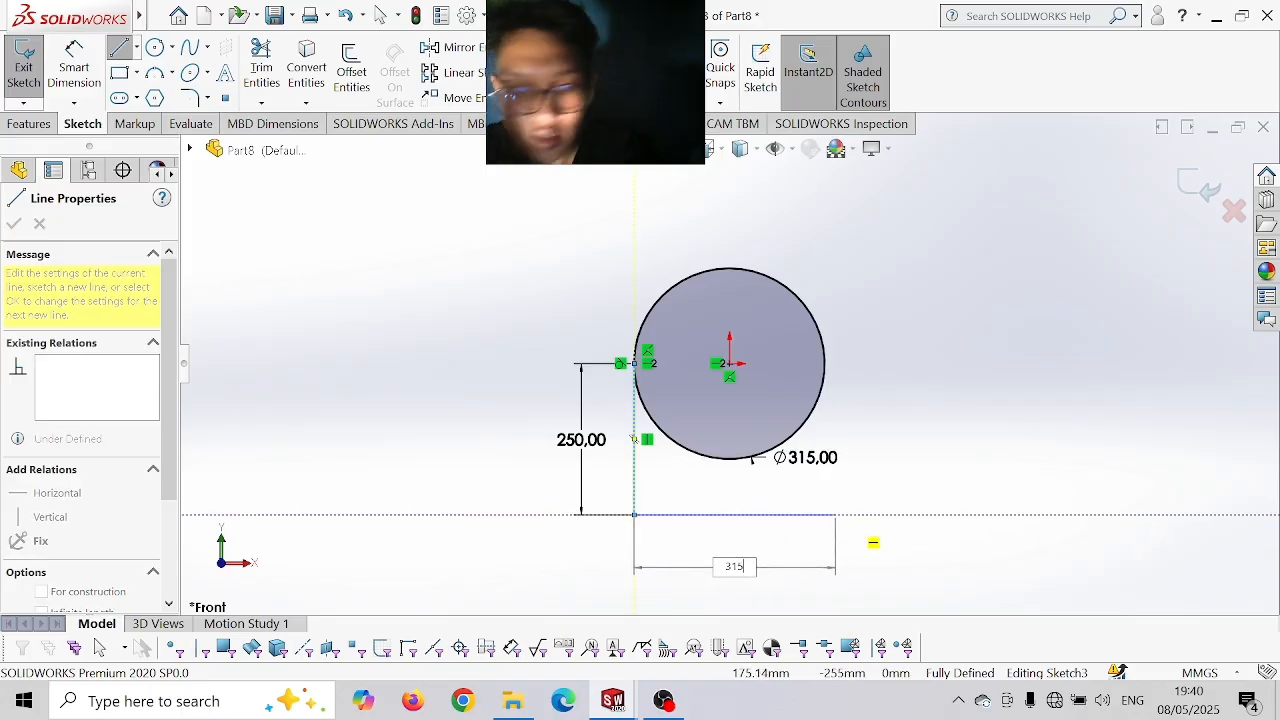
key(Return)
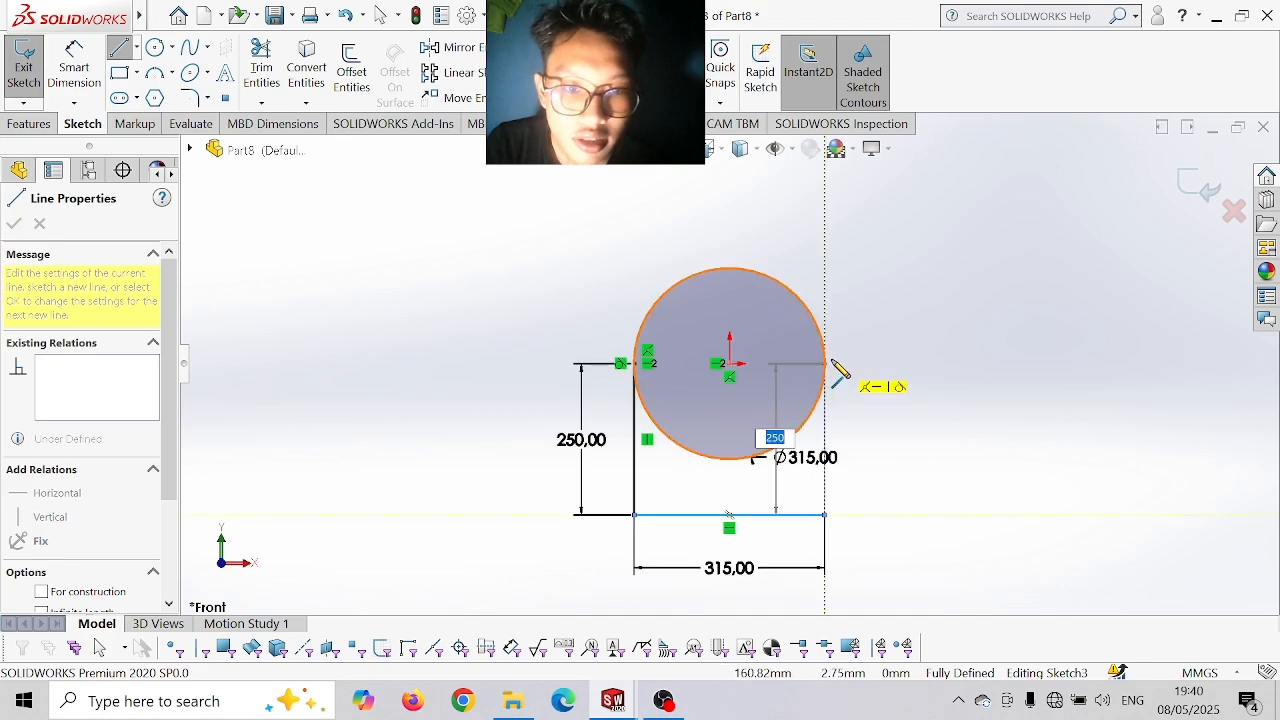
click(825, 365)
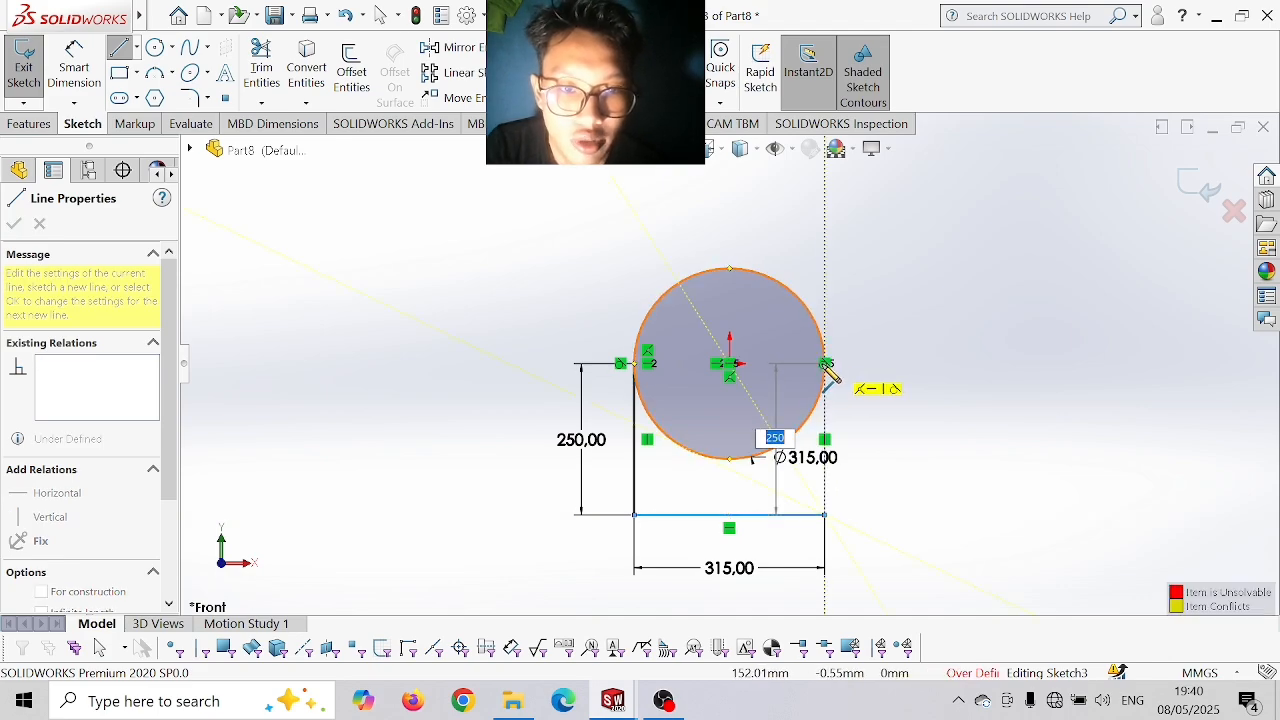
click(760, 355)
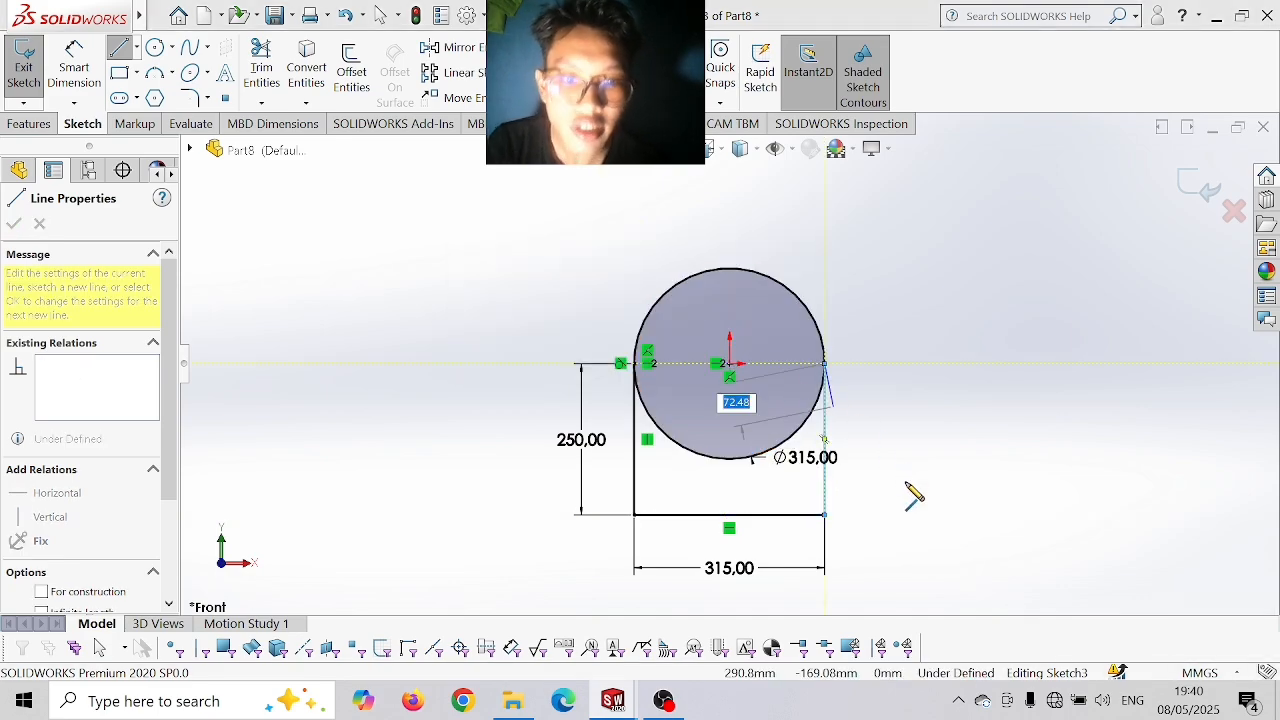
- Trim away the circle's lower half and the horizontal bottom line to leave an open arch
click(260, 70)
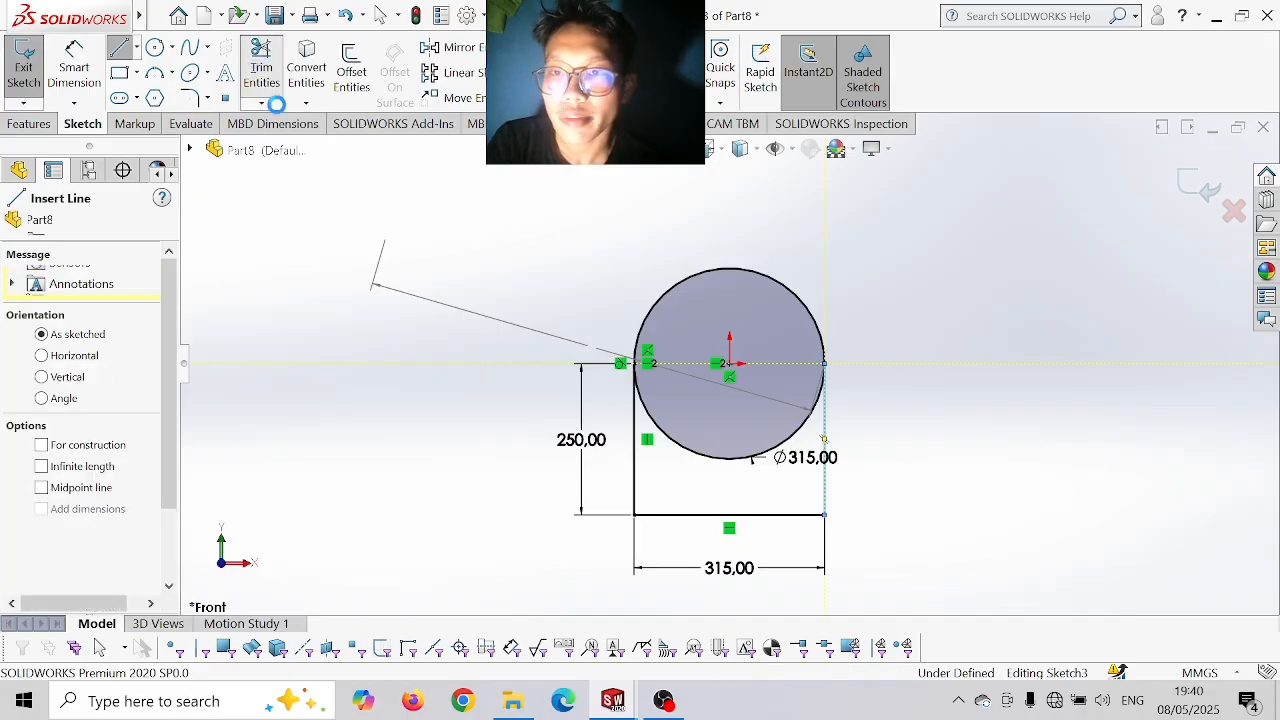
mouse_move(690, 430)
mouse_down()
mouse_move(695, 527)
mouse_move(714, 503)
mouse_up()
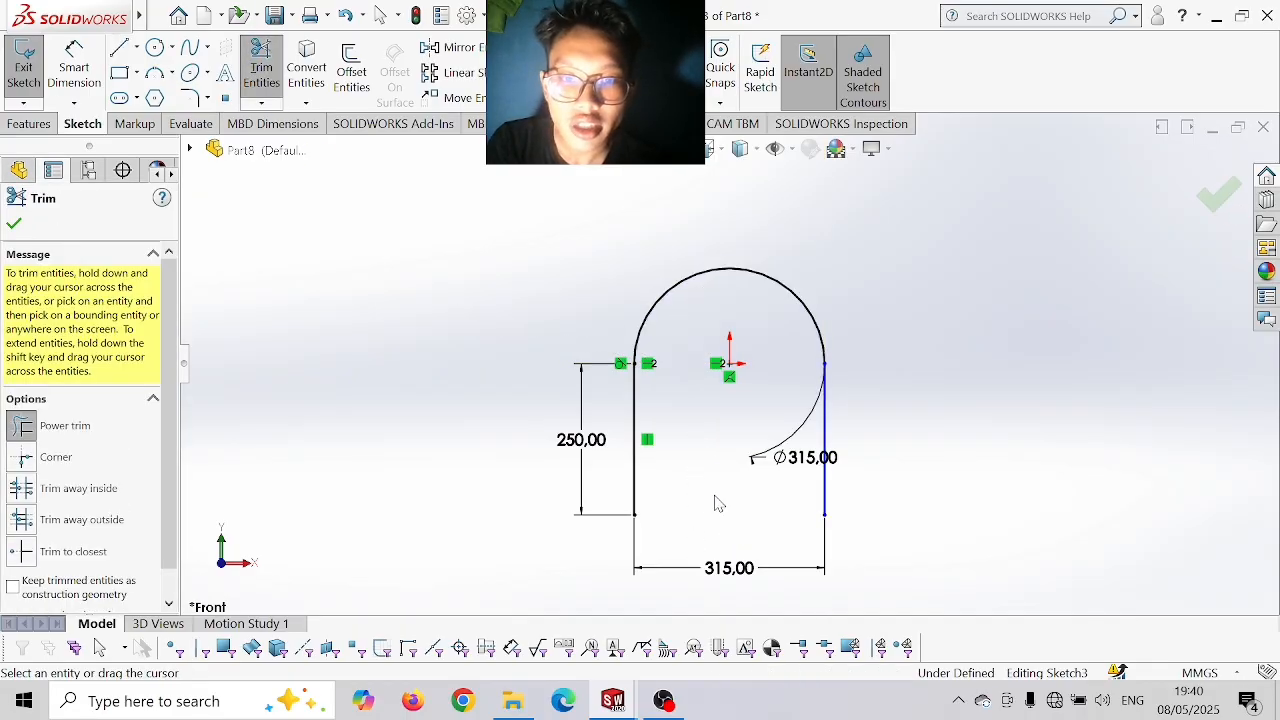
- Offset the whole arch chain 5 mm to the inside, keeping the offset dimension
click(360, 76)
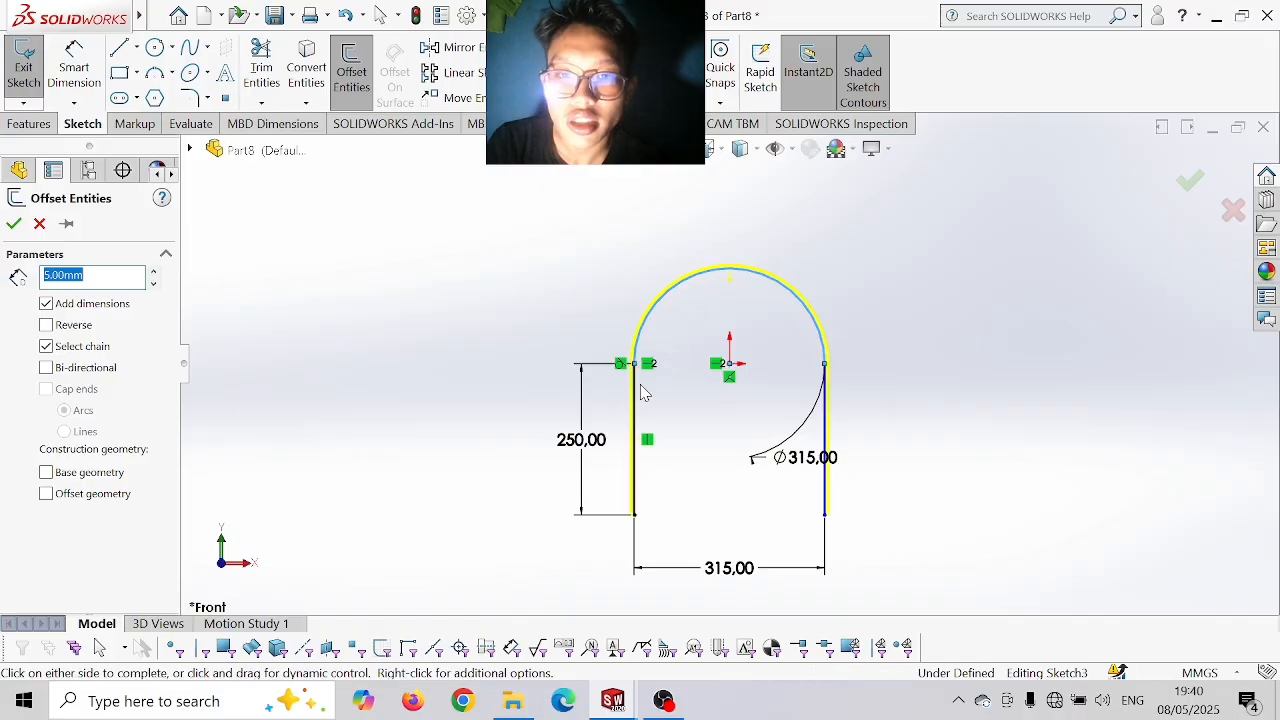
click(60, 333)
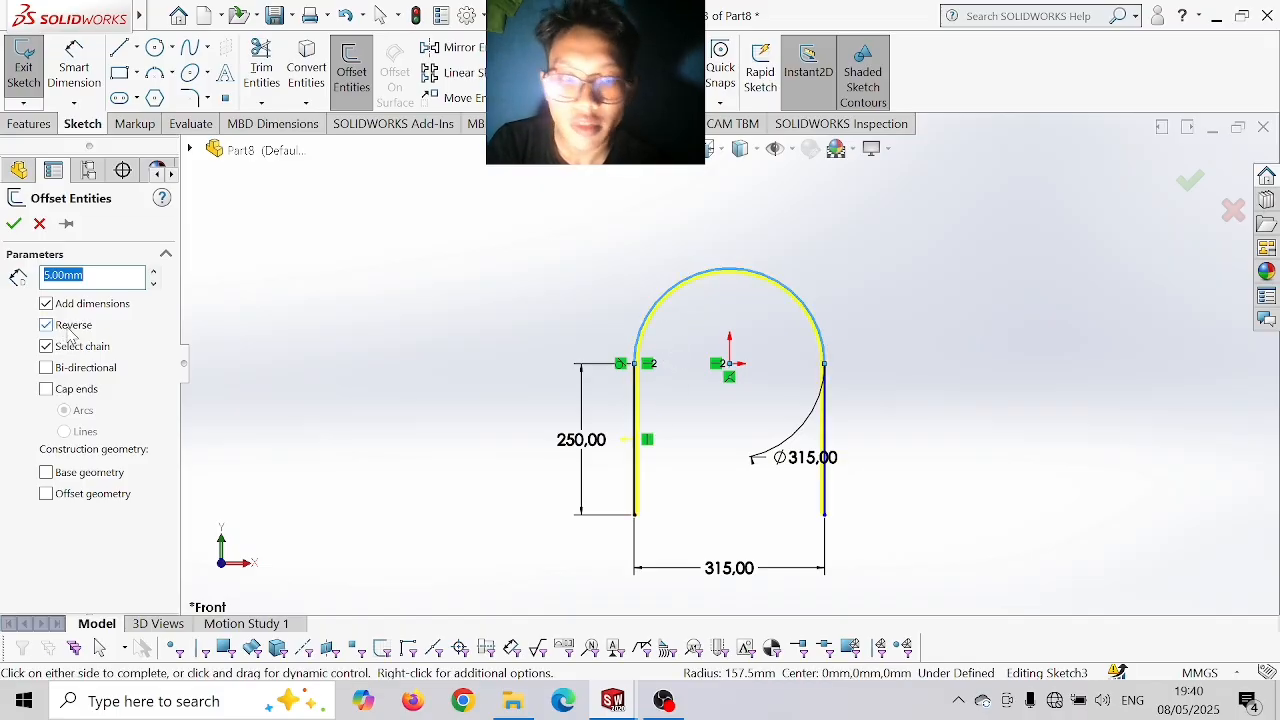
key(Return)
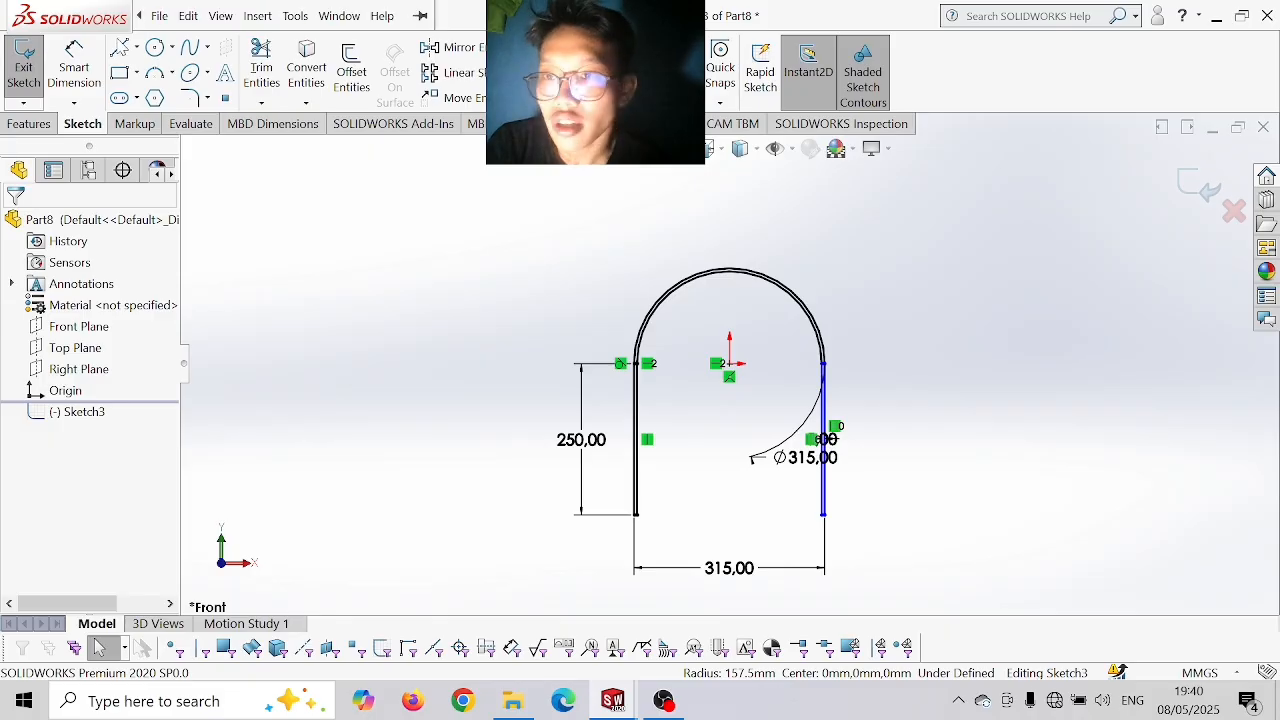
- Close the lower ends of both arch legs with short horizontal lines between the outer and inner profiles
click(120, 47)
scroll(610, 500, down, 4)
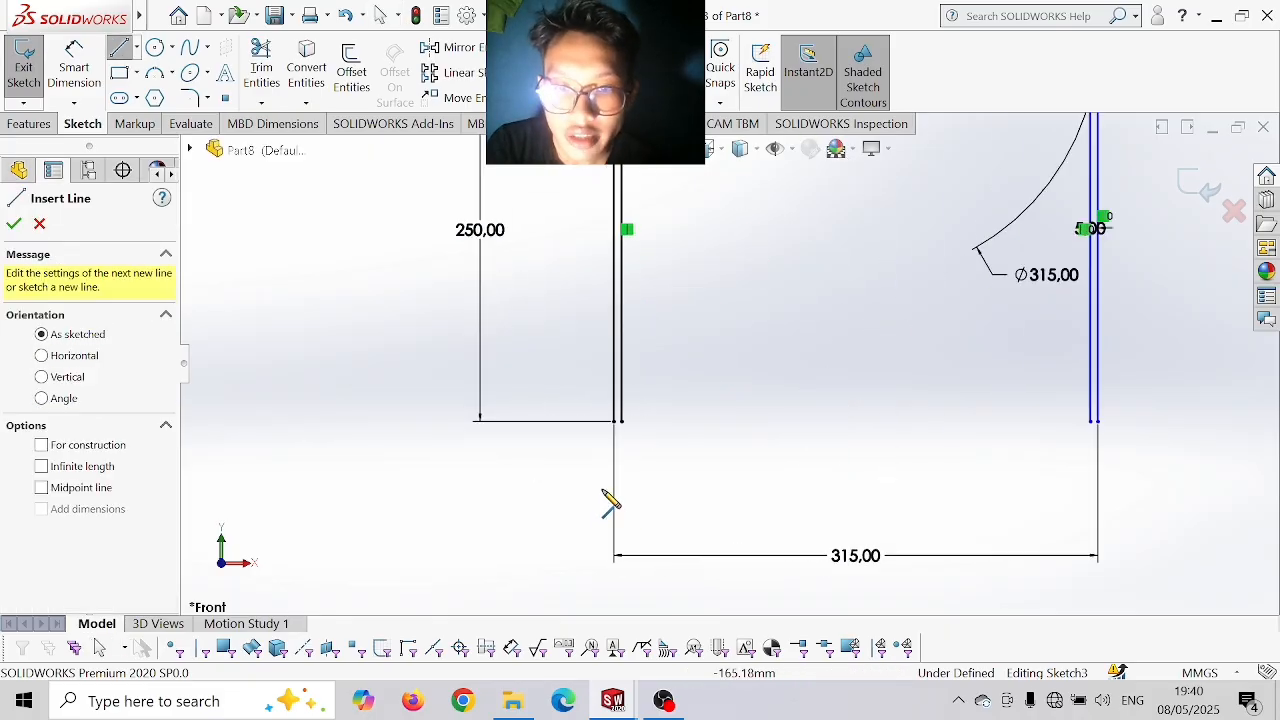
click(614, 422)
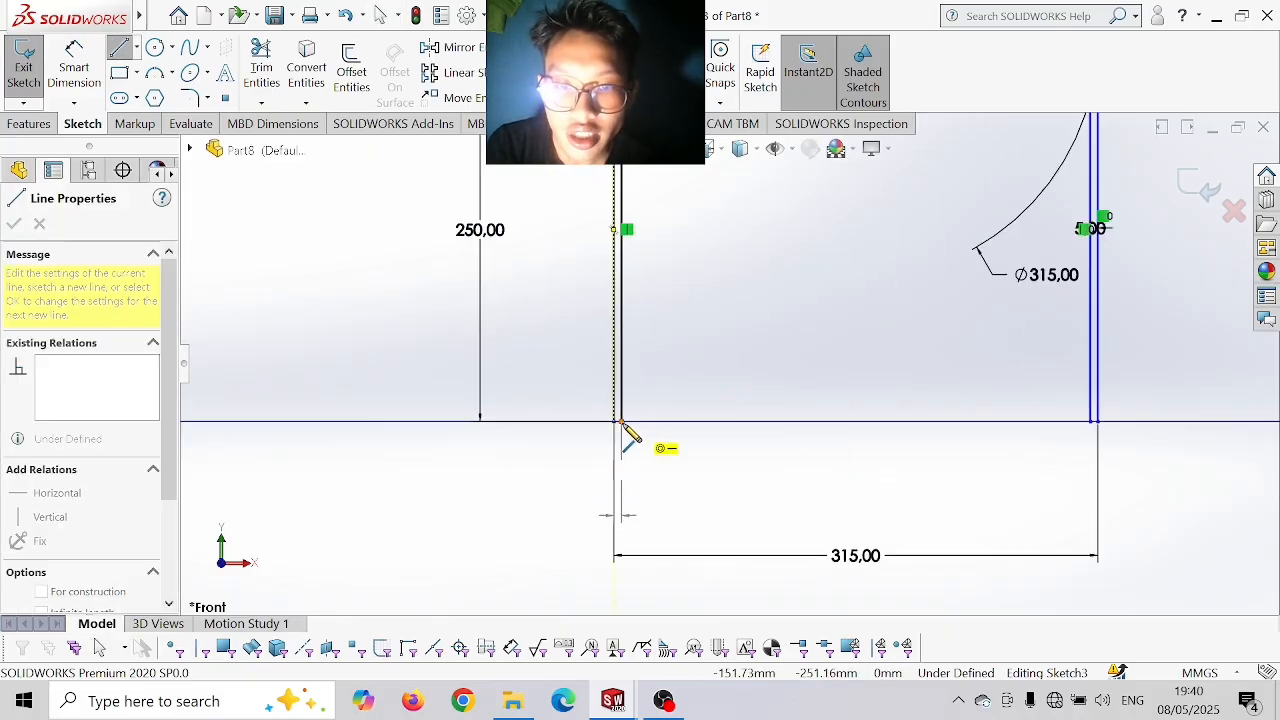
click(622, 422)
key(Escape)
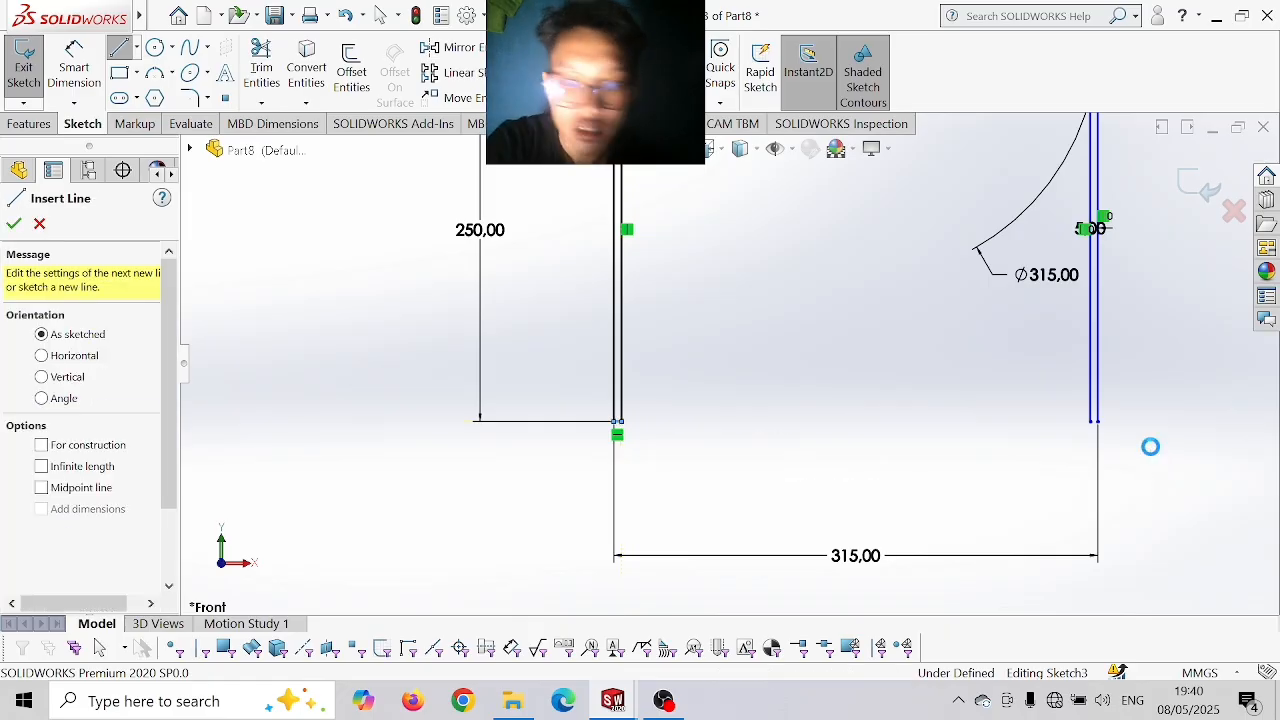
key(Escape)
key(l)
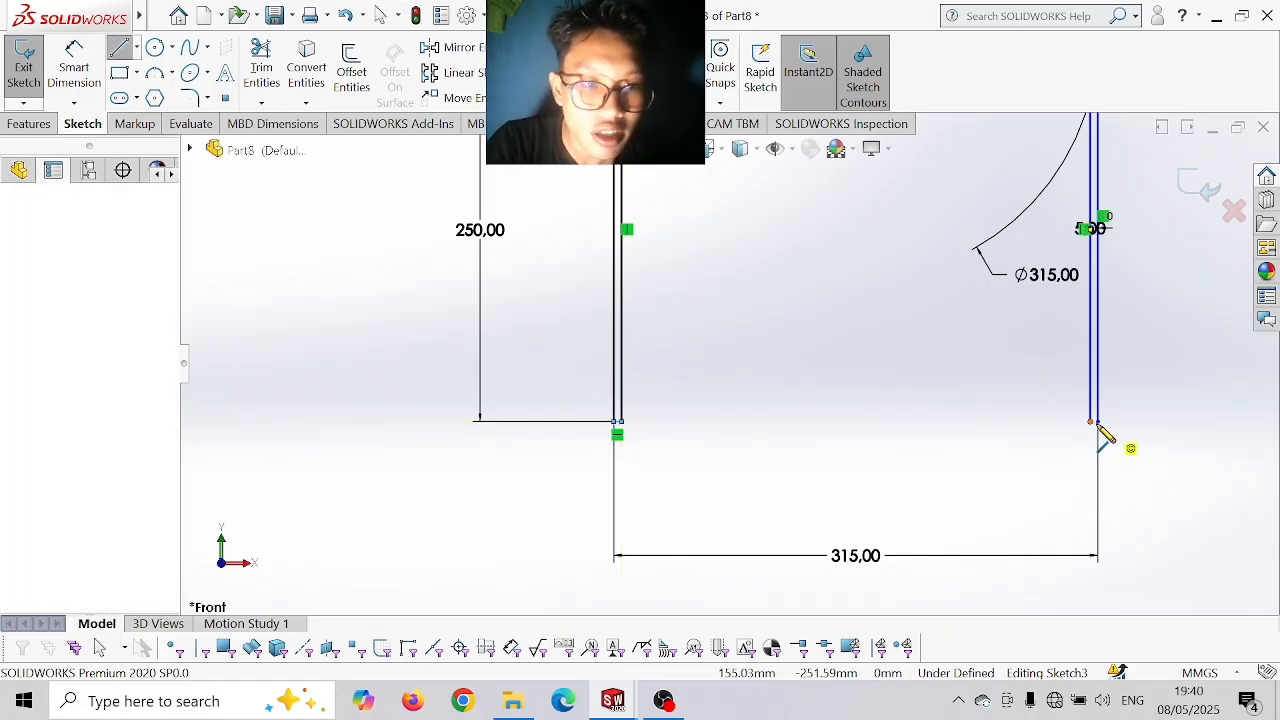
click(1097, 422)
click(1097, 422)
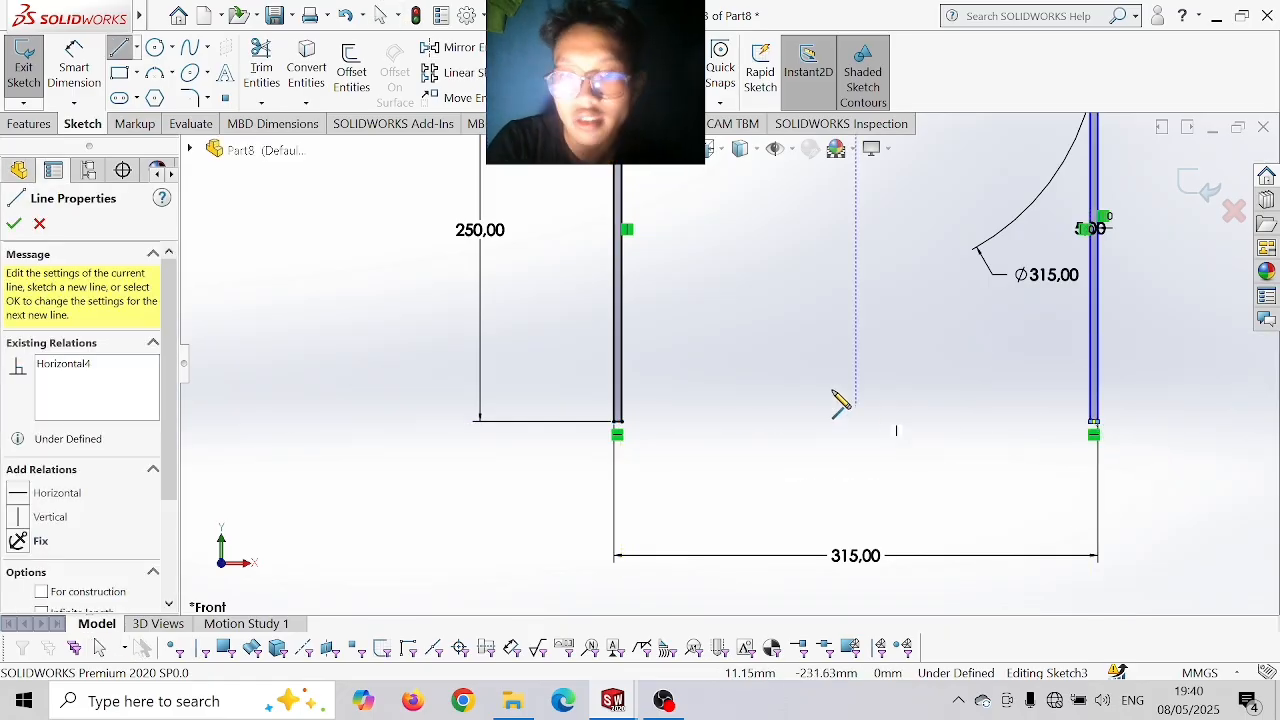
key(Escape)
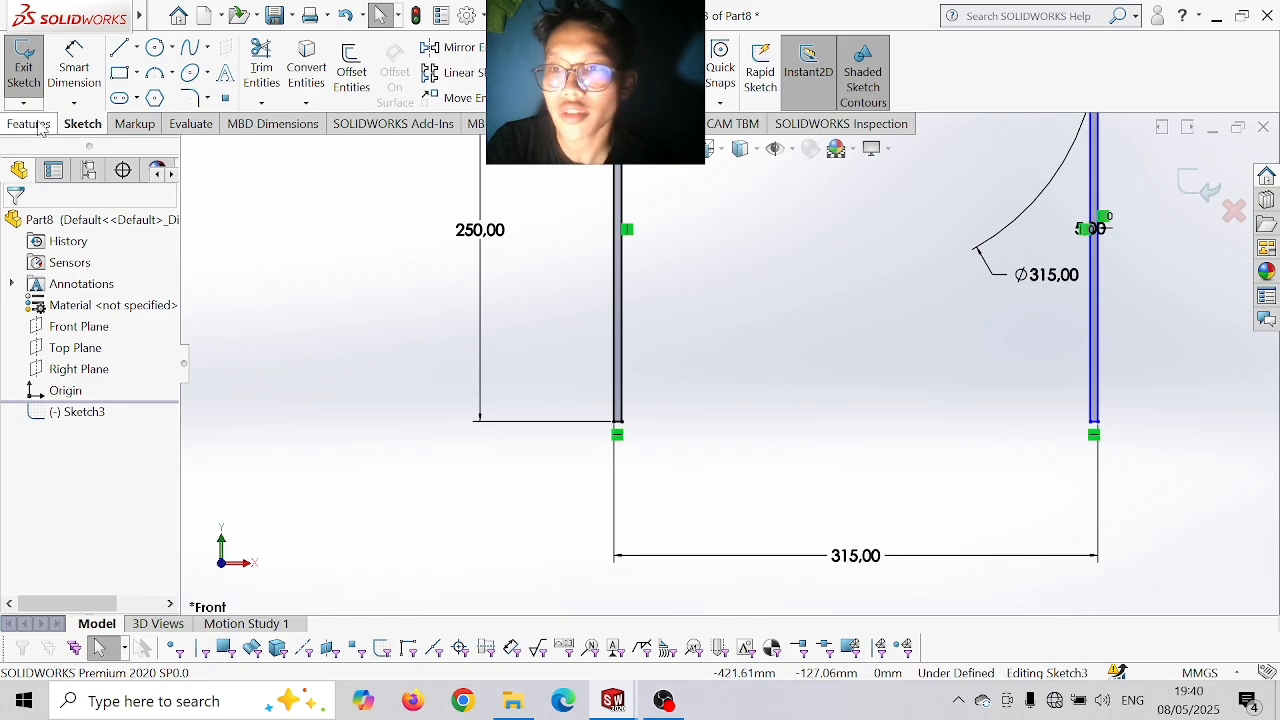
- Extrude the closed arch profile 40 mm as a blind boss from the sketch plane
click(40, 126)
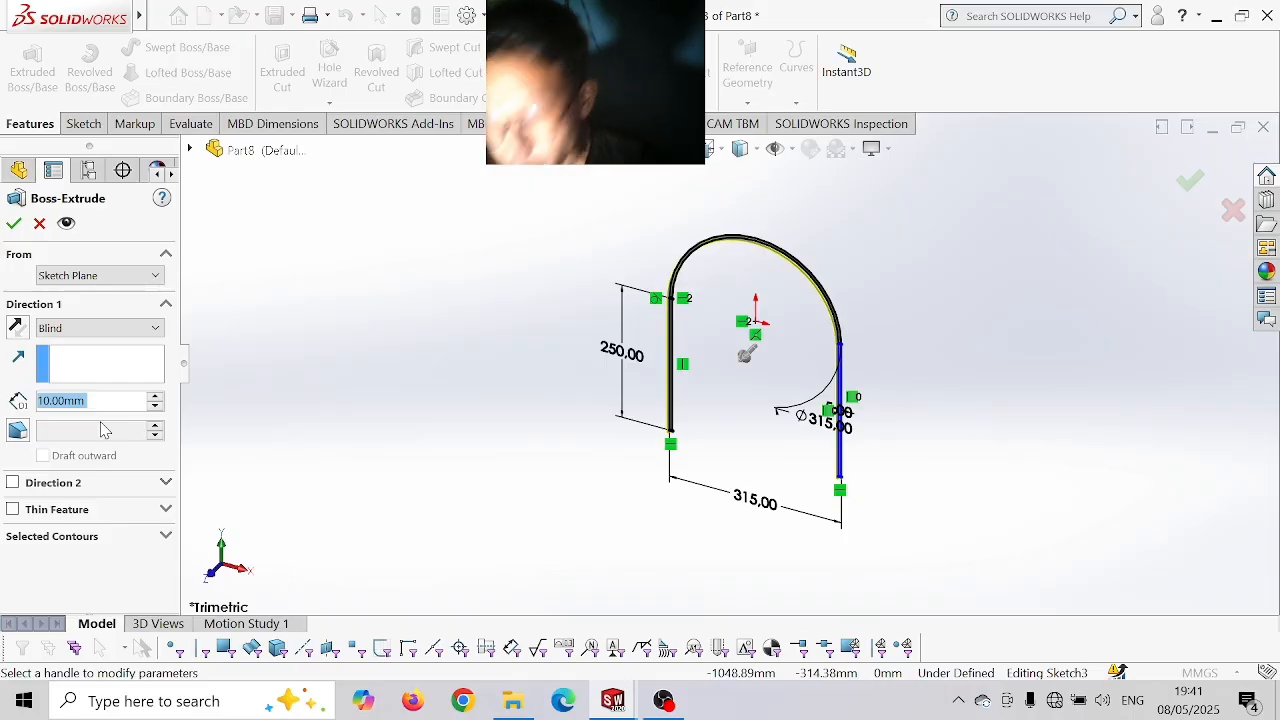
text(40)
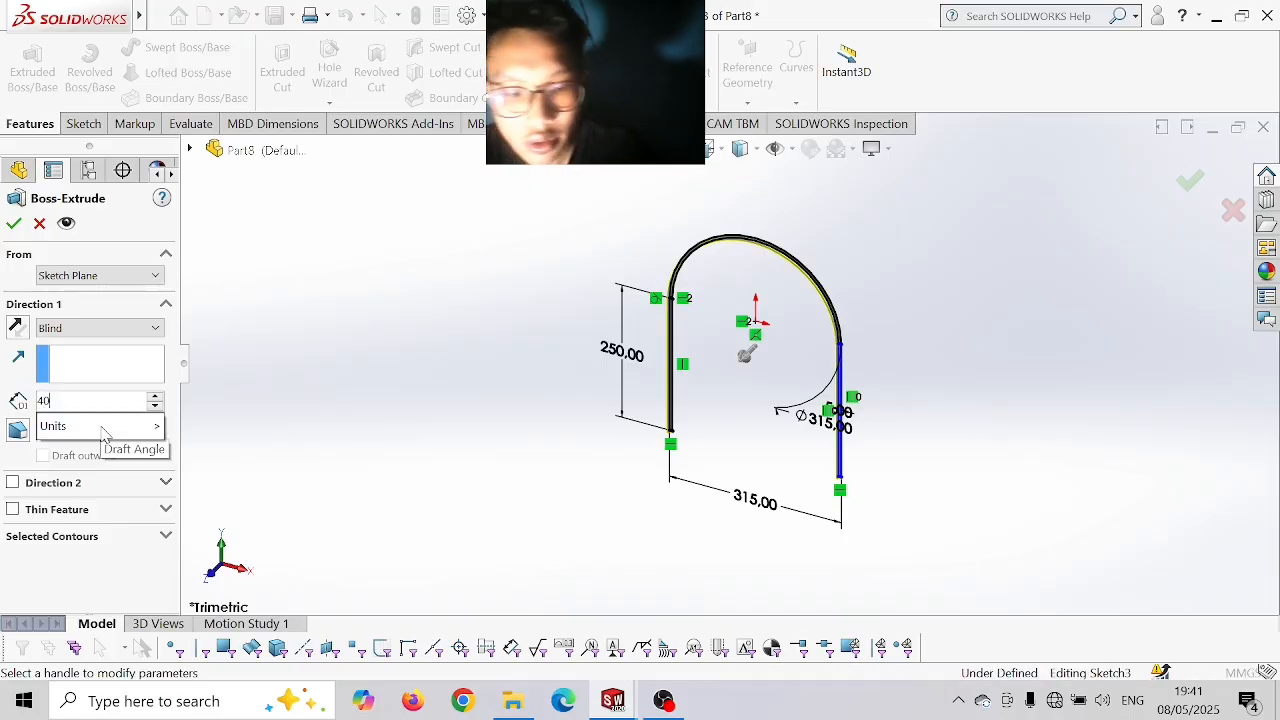
key(Return)
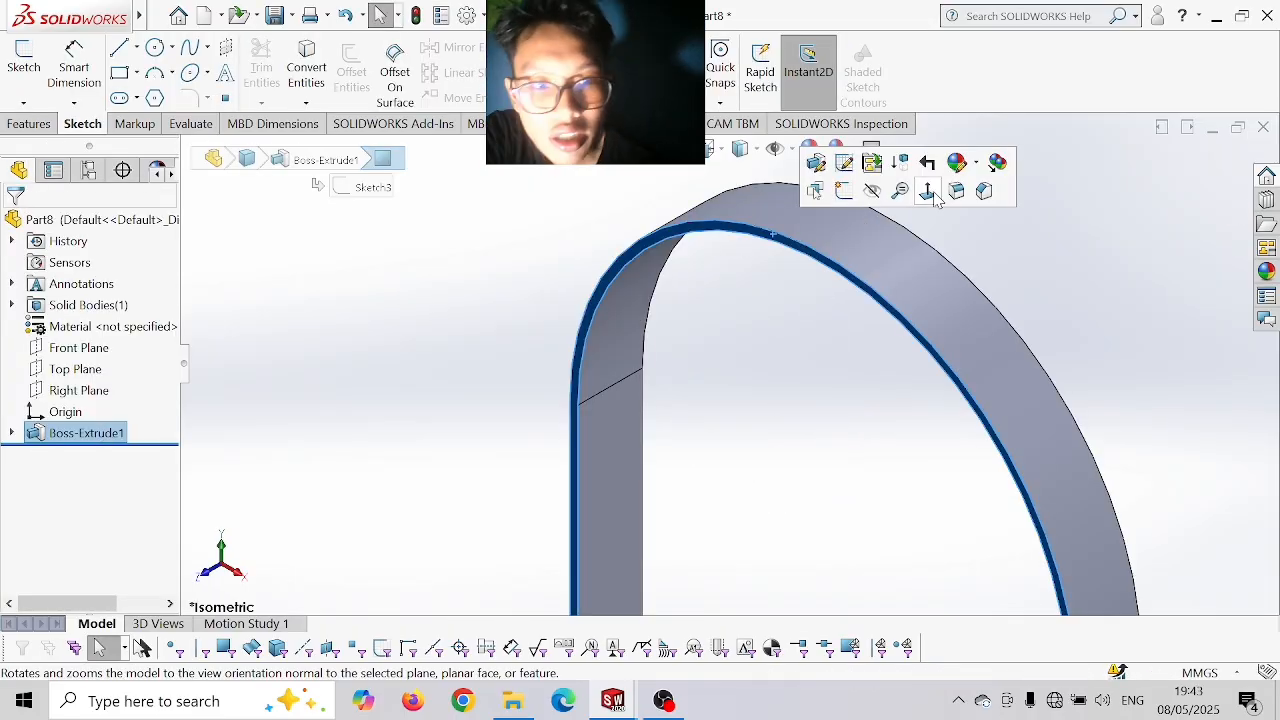
- View the arch's front face straight on, start a sketch on it and draw a 315 mm diameter circle centred on the origin
click(929, 194)
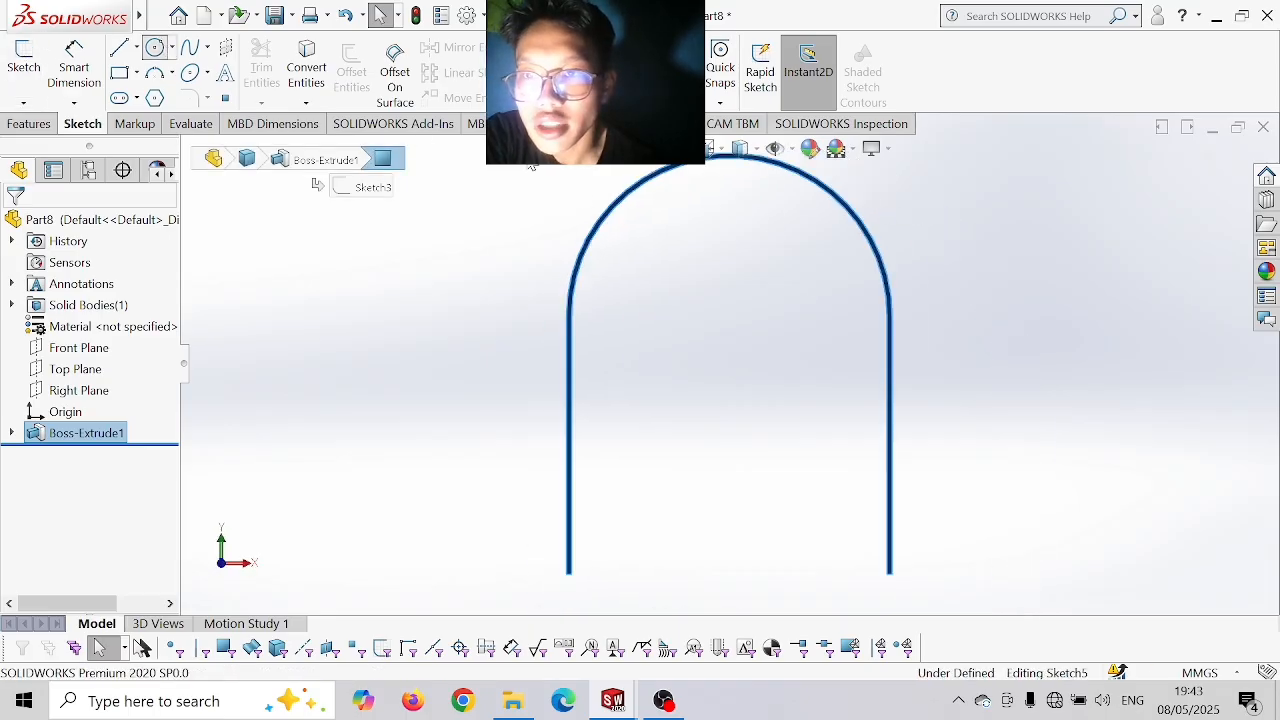
scroll(728, 173, up, 1)
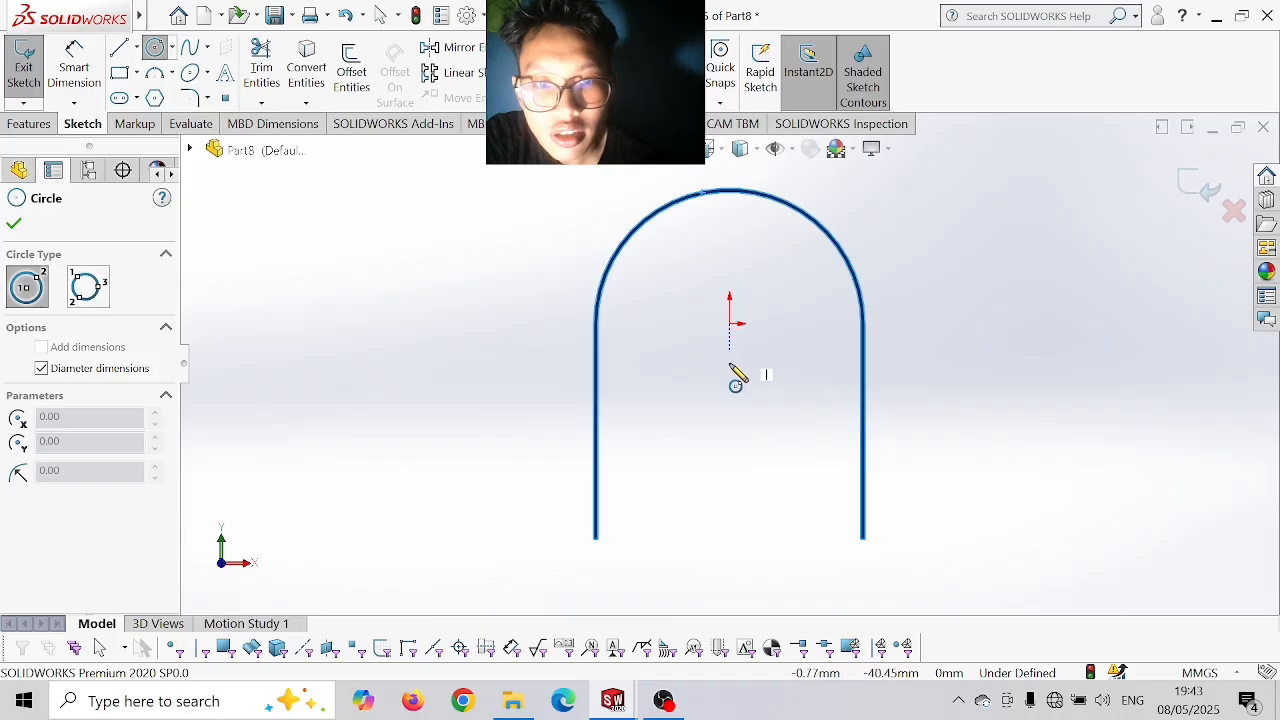
click(729, 322)
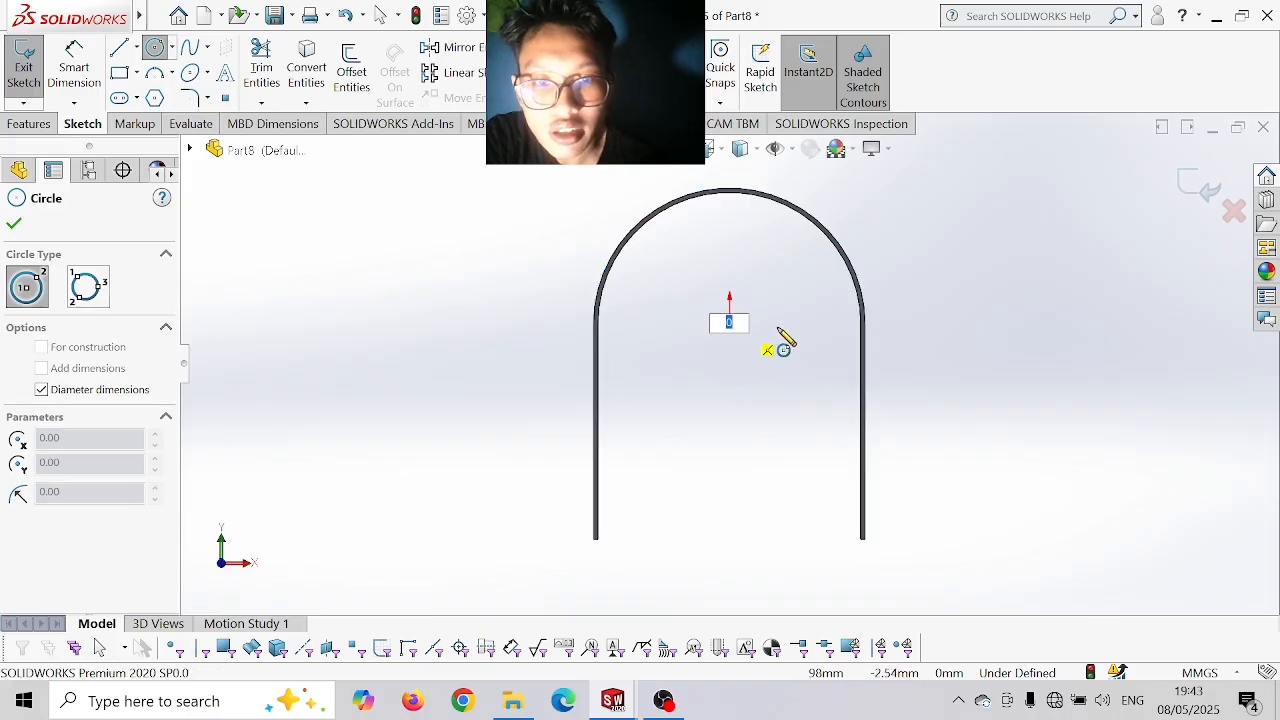
text(315)
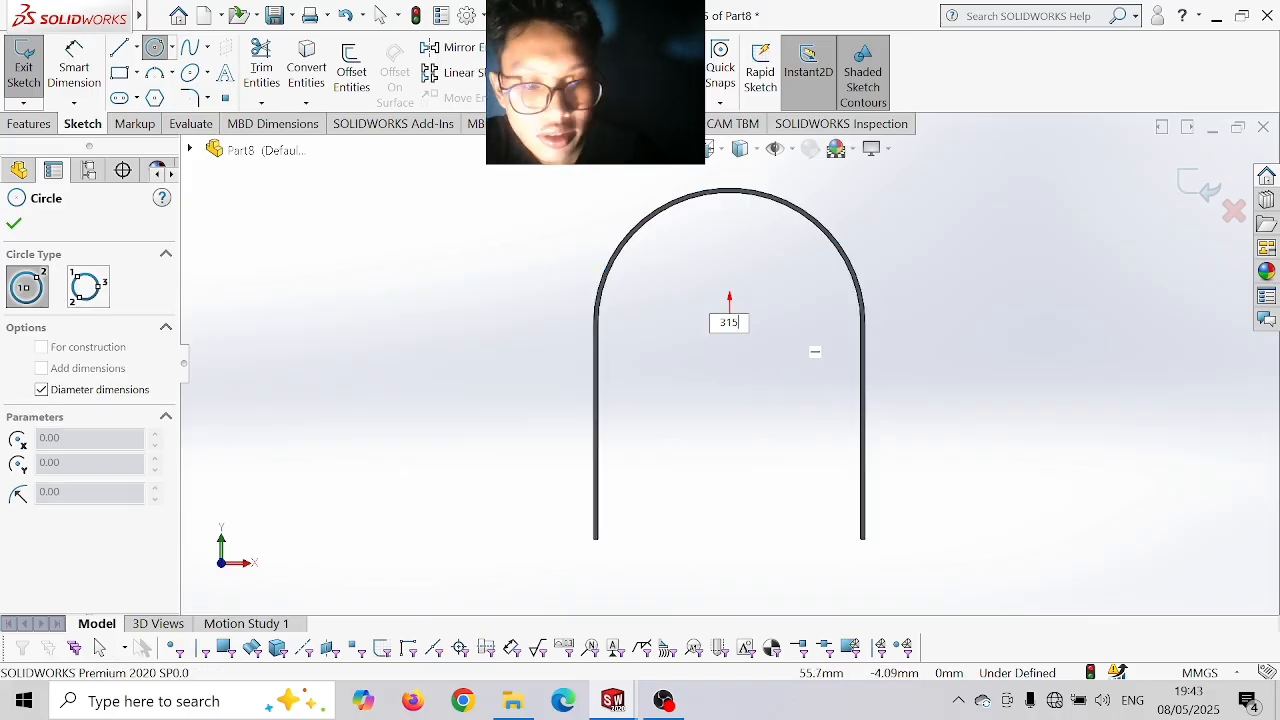
key(Return)
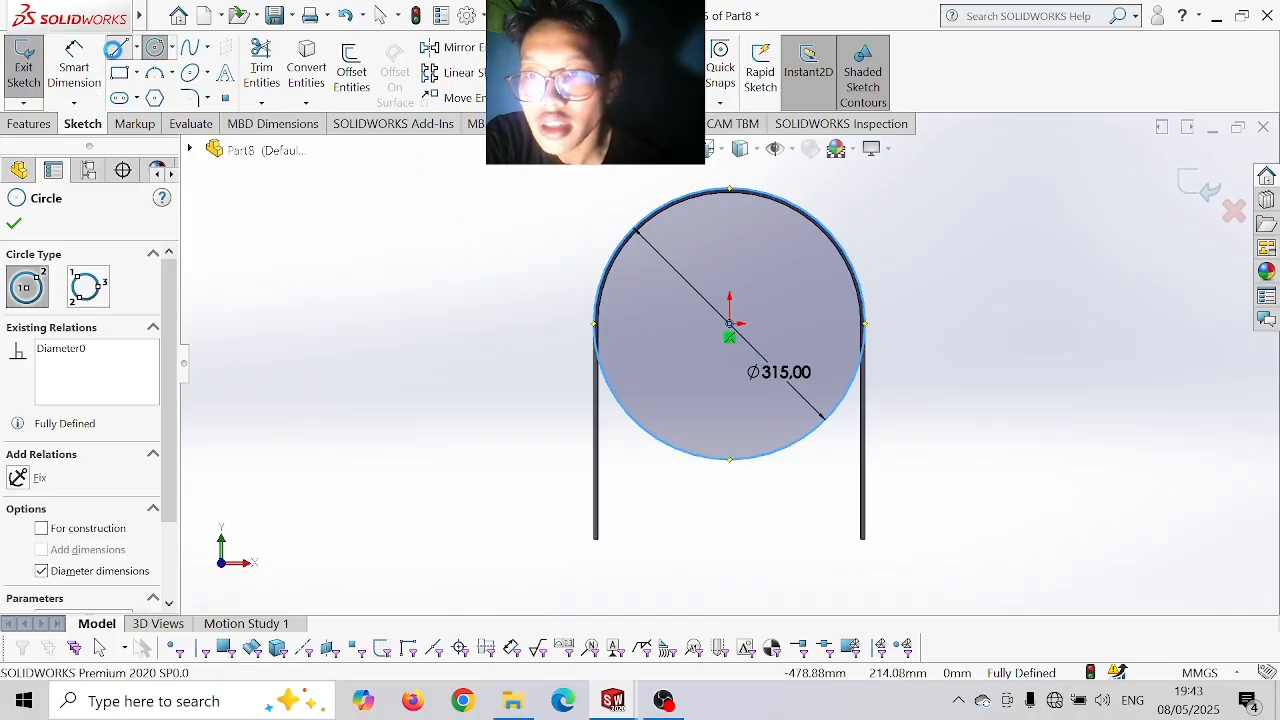
- Cancel the line command and undo the 315 mm circle
click(118, 48)
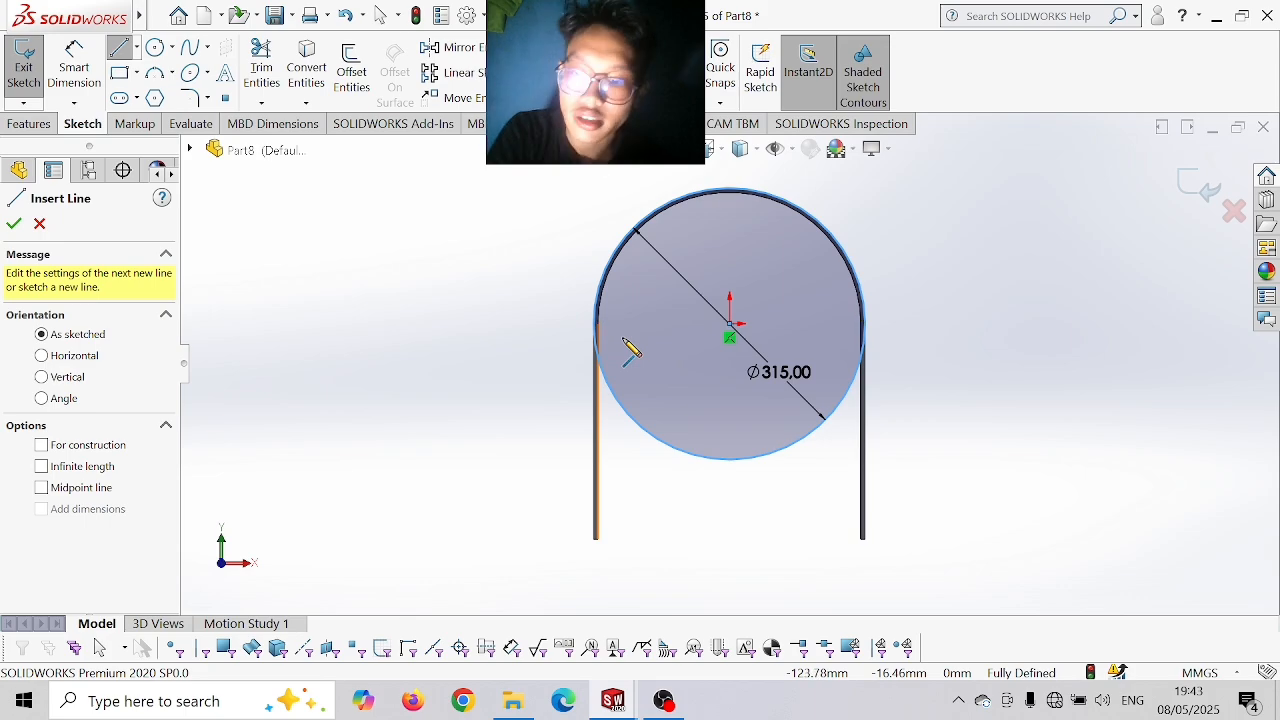
key(Escape)
key(ctrl+z)
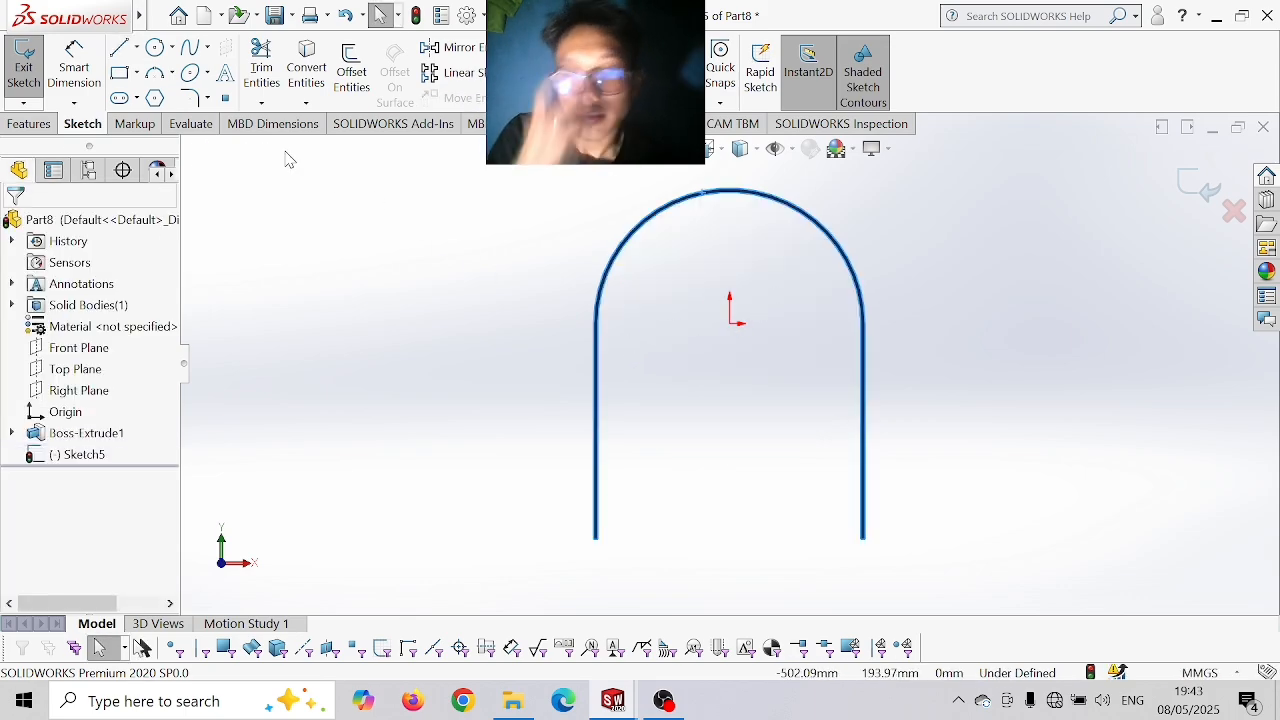
- Start a new centre-point circle in the sketch on the arch's front face
click(155, 48)
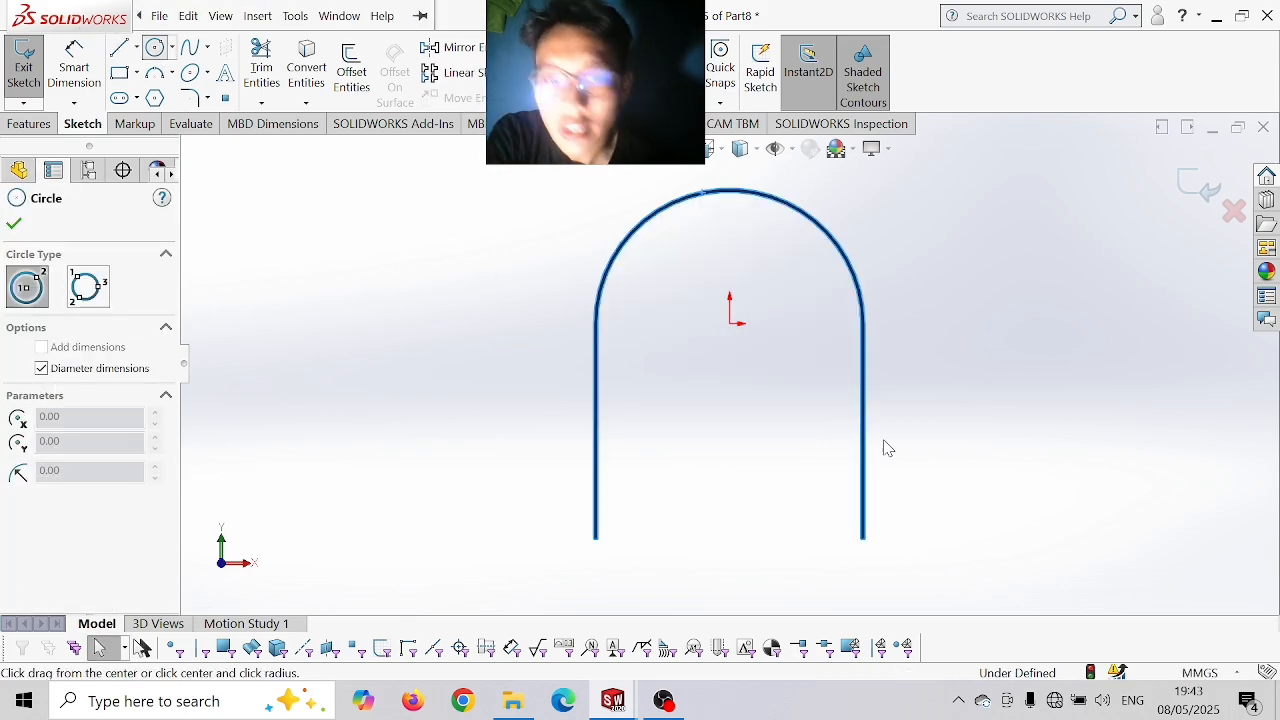
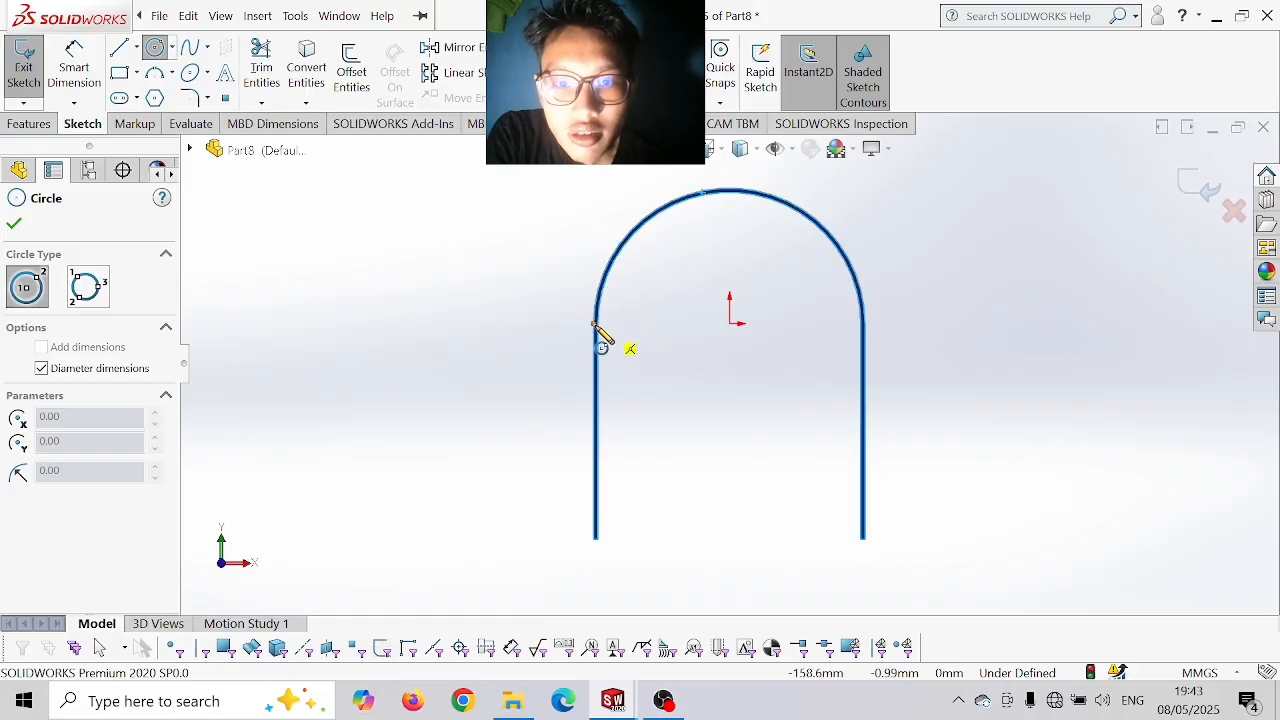
- Sketch a 315 mm diameter circle centred on the origin
click(729, 323)
text(34)
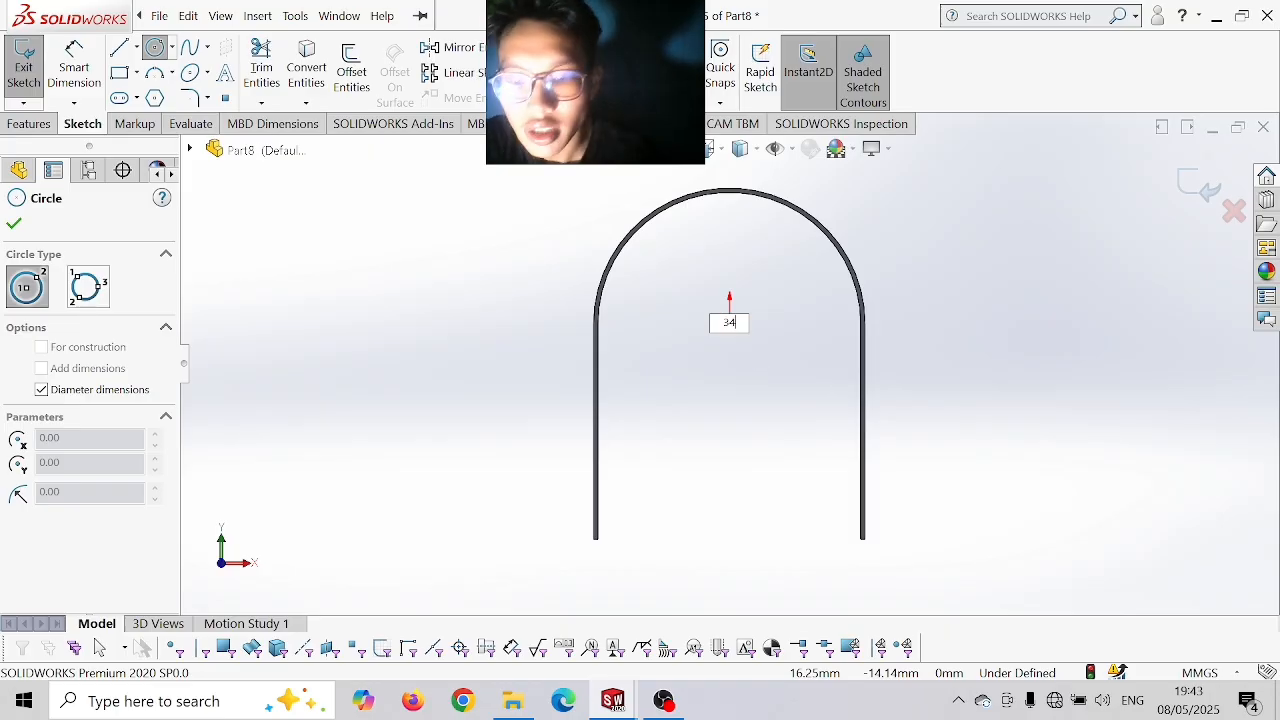
text(5)
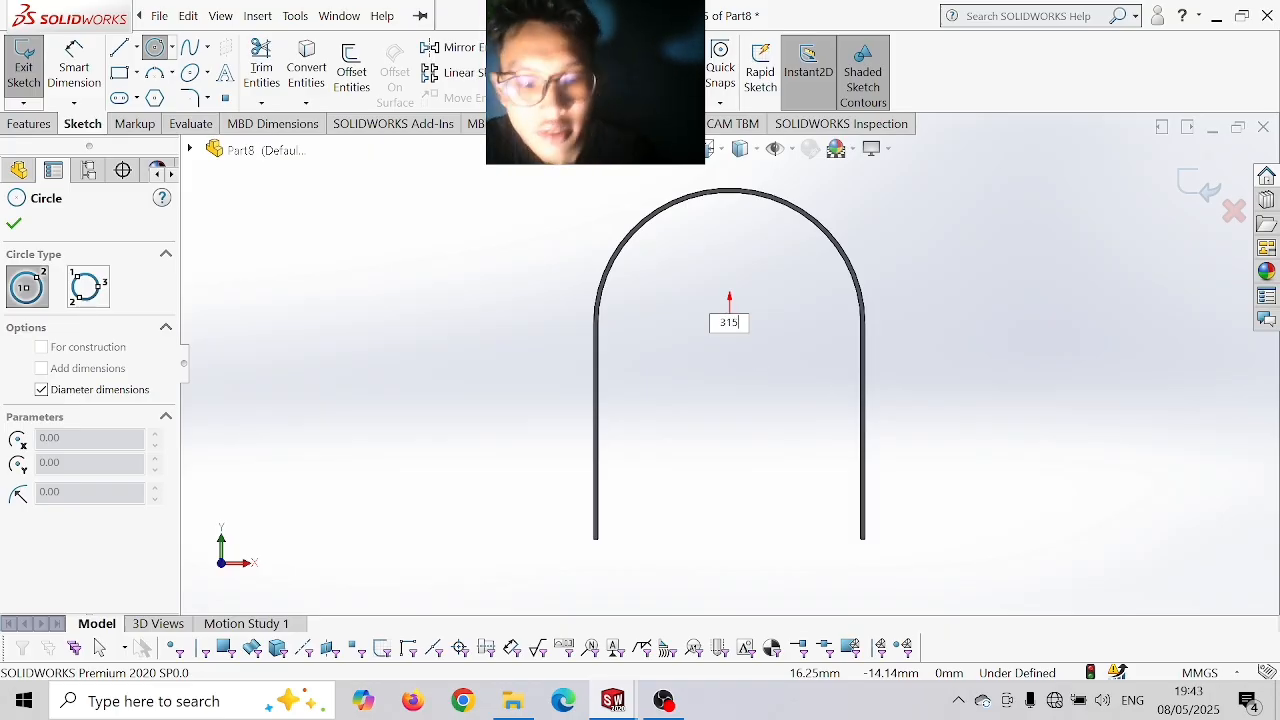
key(Return)
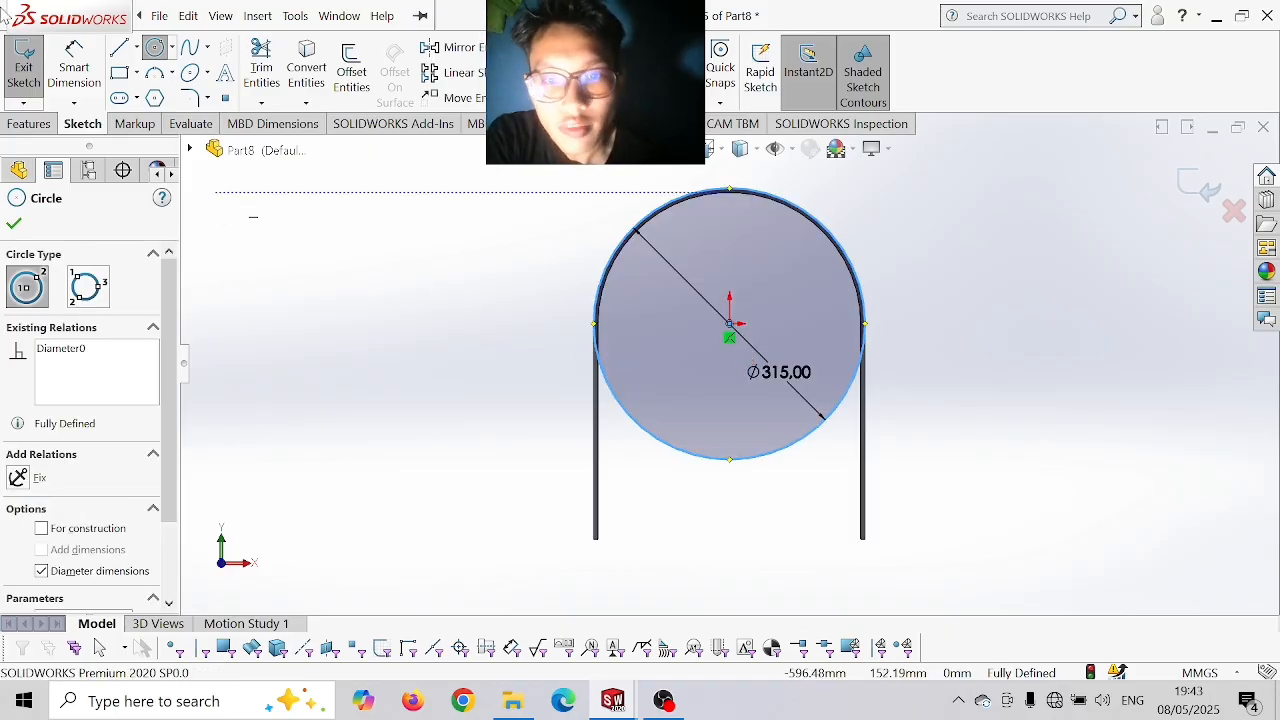
key(Escape)
- Sketch a 75 mm line down from the circle's left quadrant, a horizontal line across, and a 75 mm line up to the right quadrant
key(l)
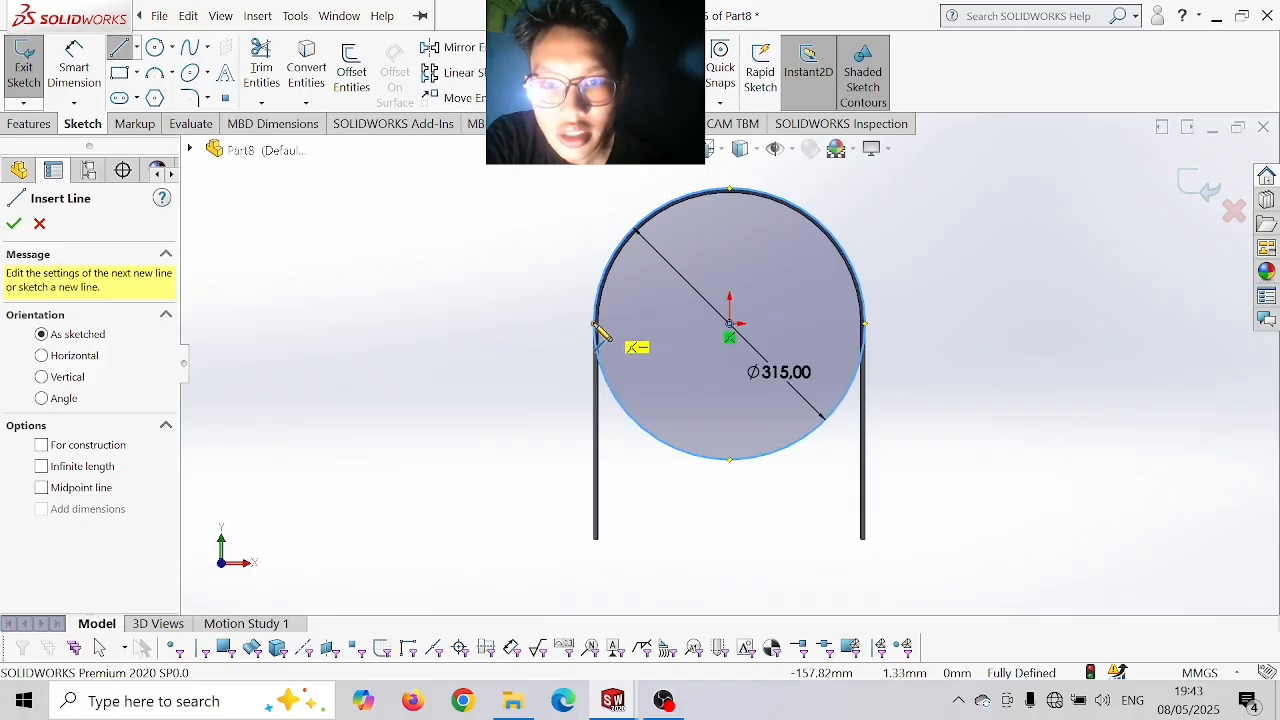
click(595, 323)
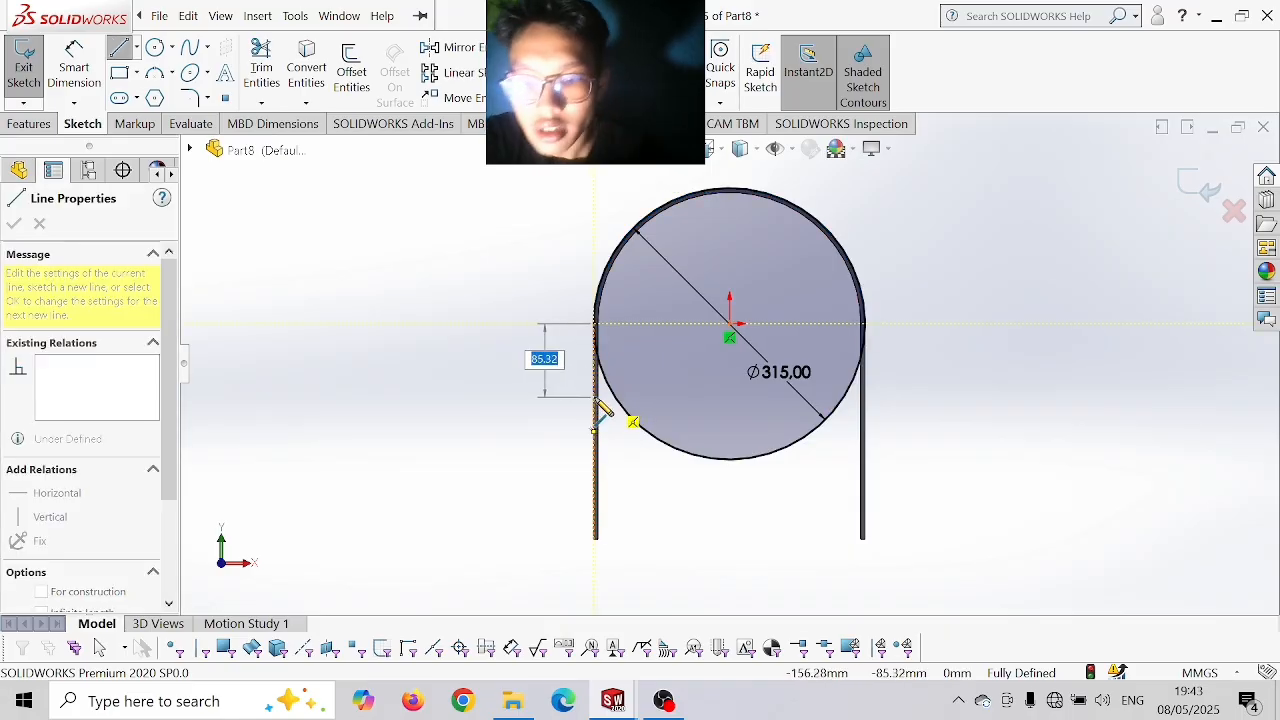
key(Return)
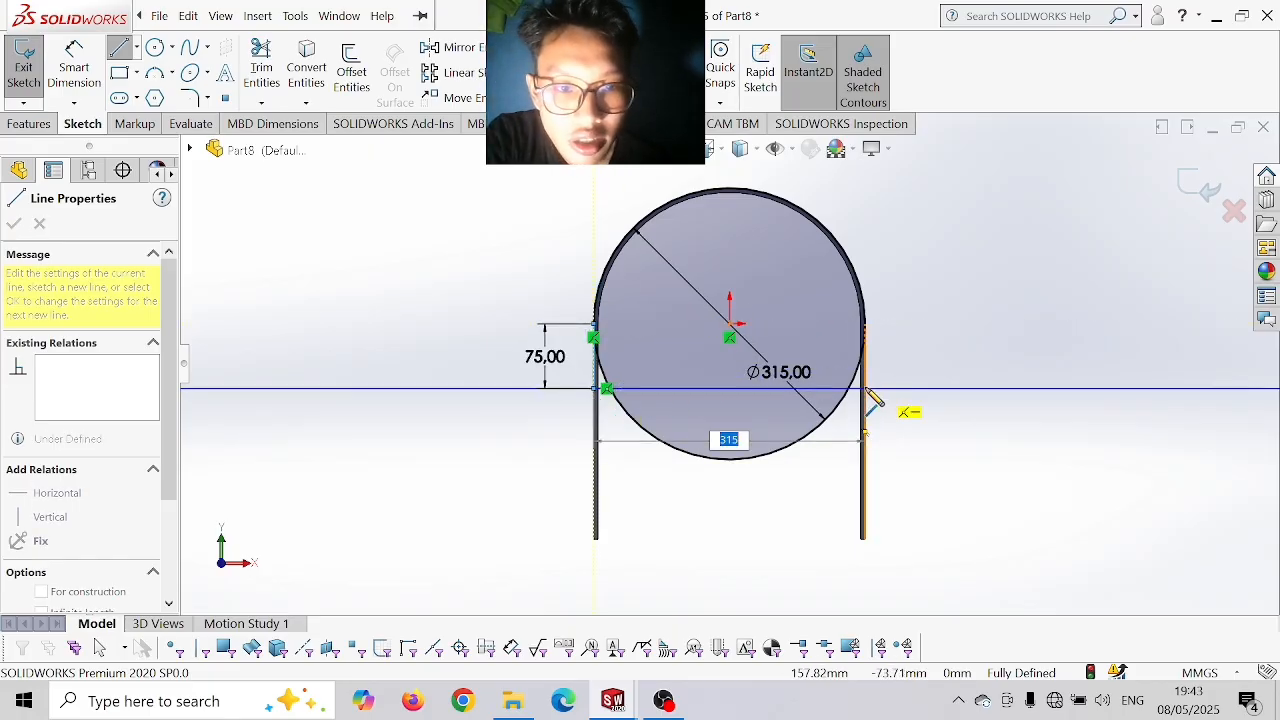
click(878, 388)
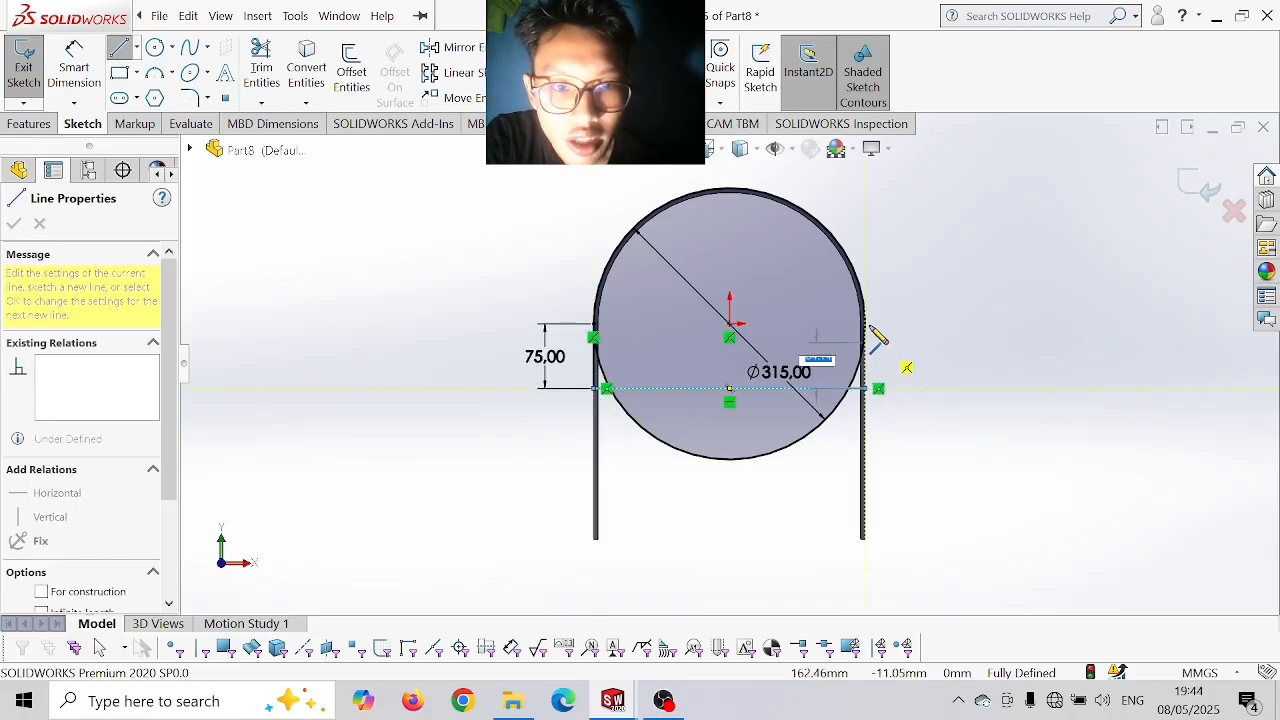
text(75)
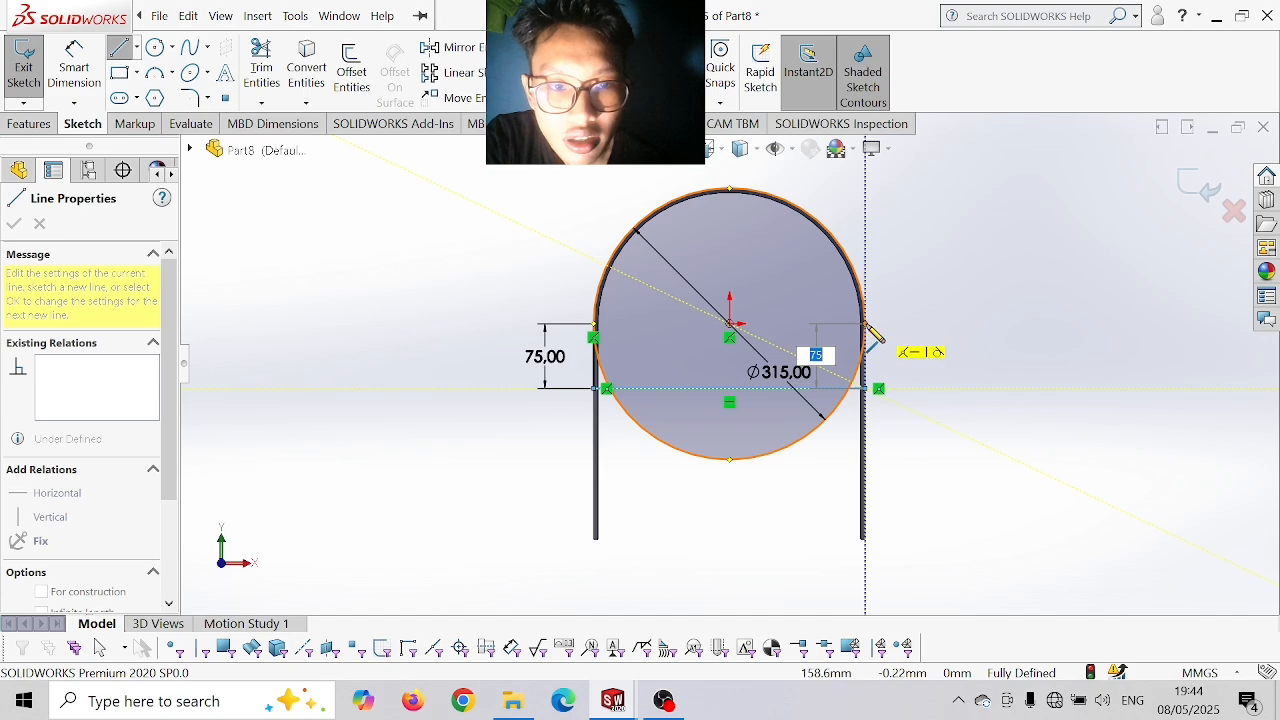
key(Return)
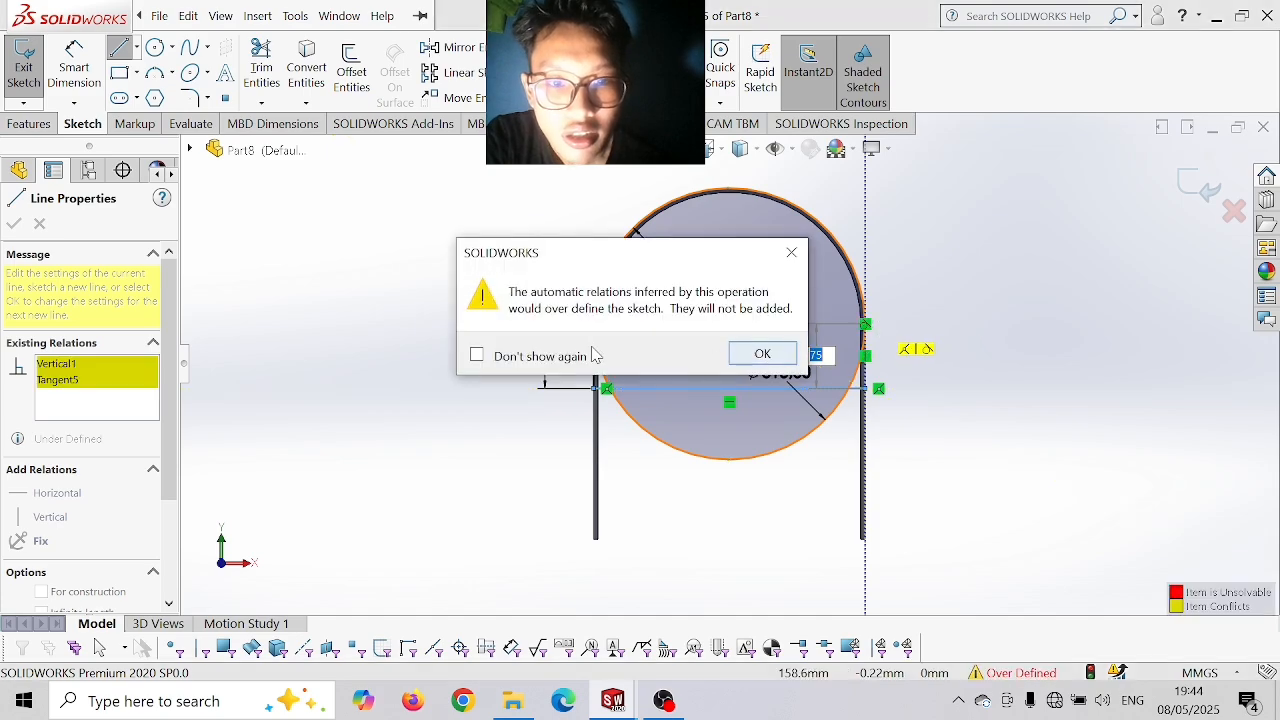
click(762, 354)
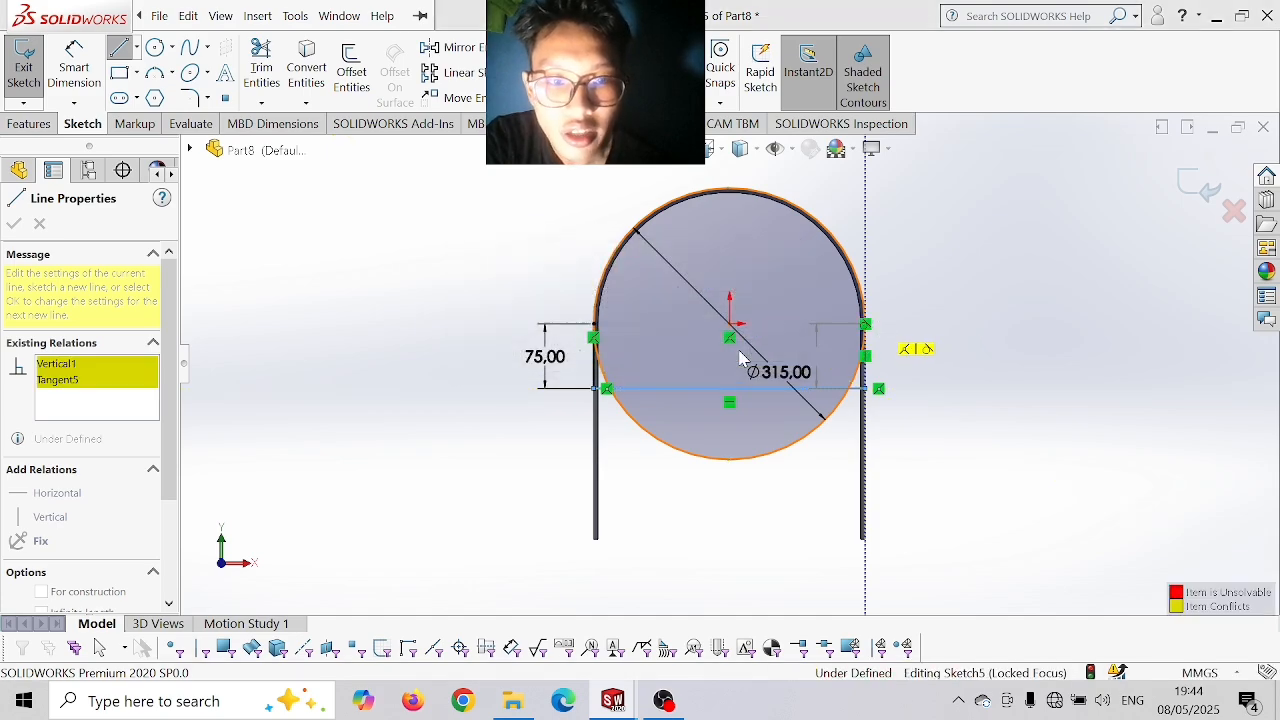
key(Escape)
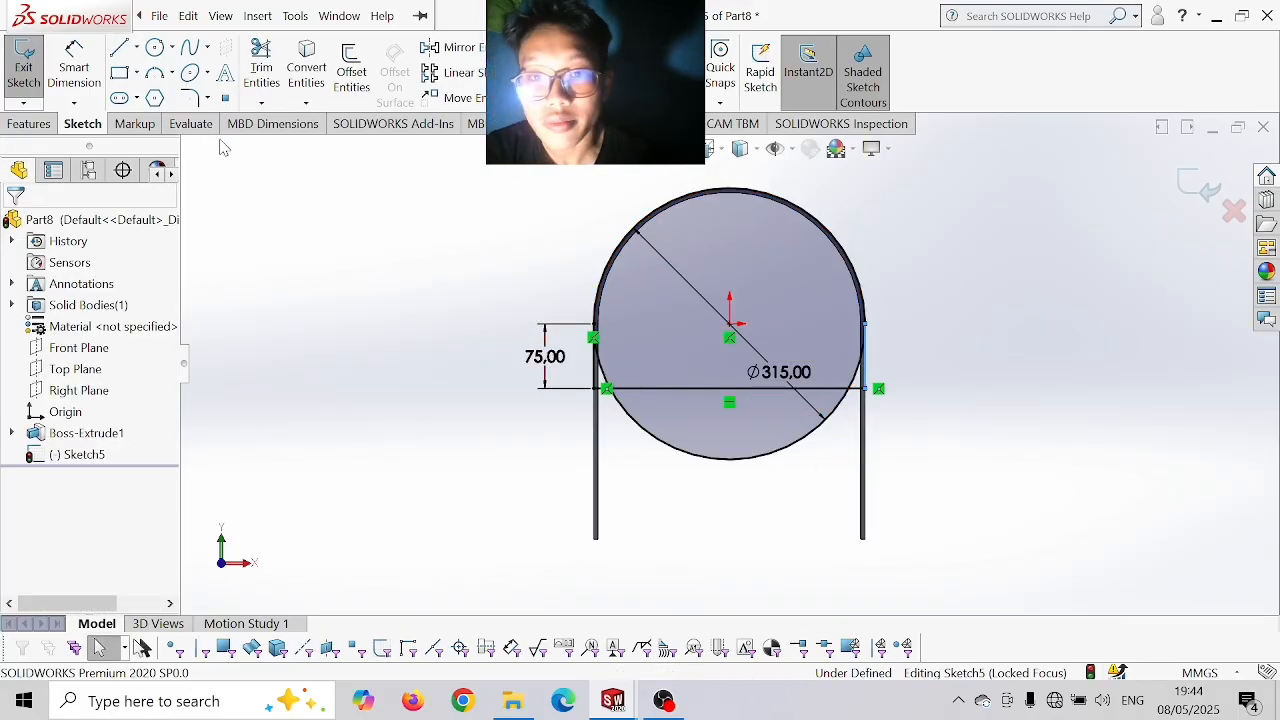
- Trim away the circle's lower arc and its two leftover side segments, leaving a closed arch-shaped profile
click(261, 68)
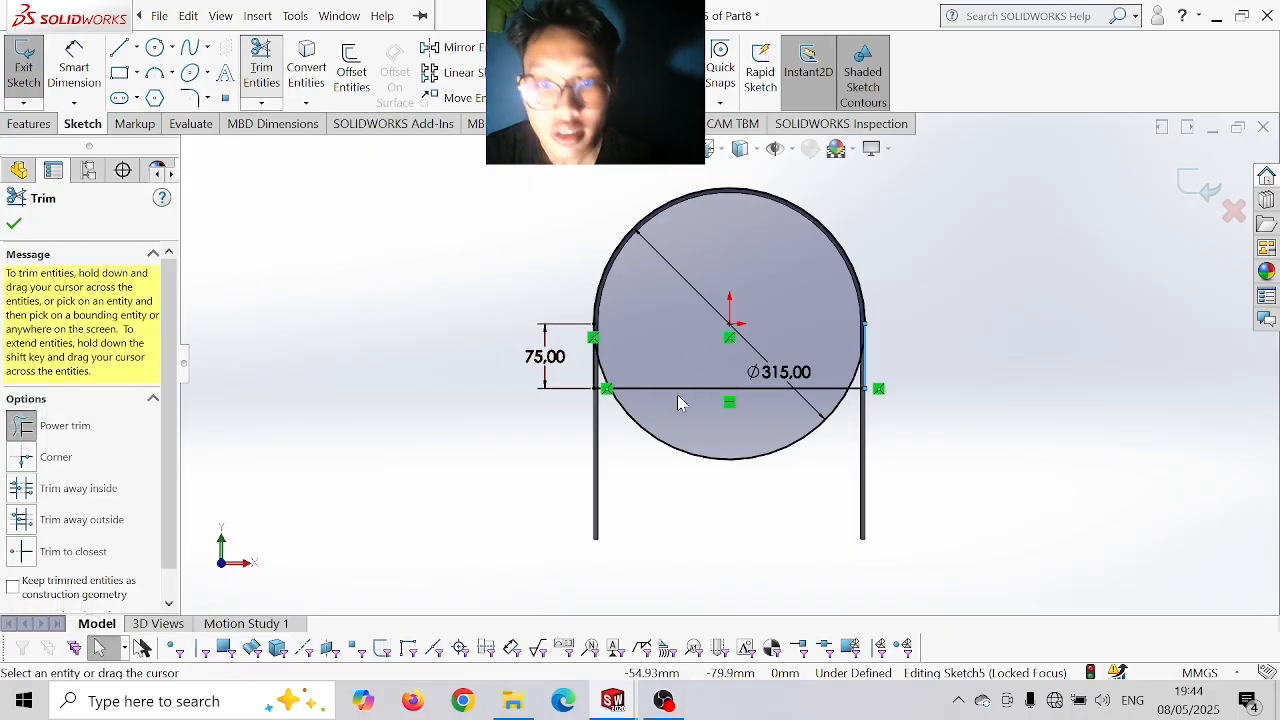
scroll(606, 368, down, 1)
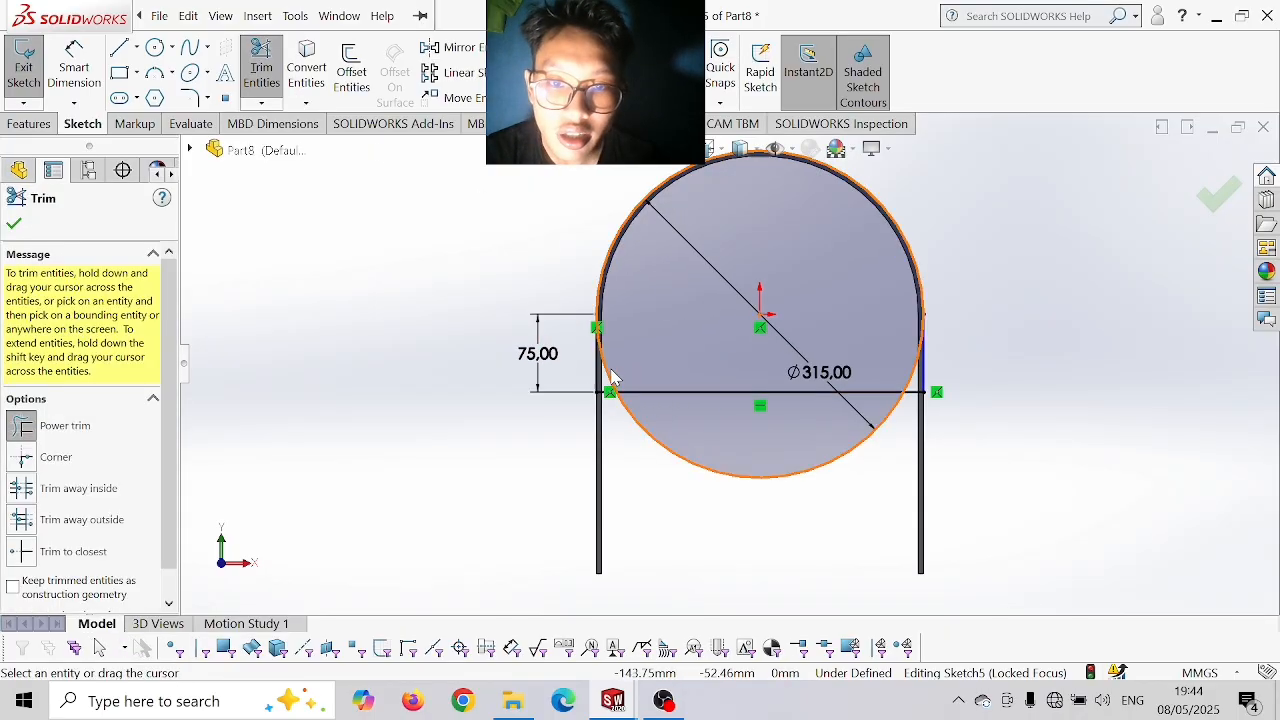
scroll(611, 369, up, 2)
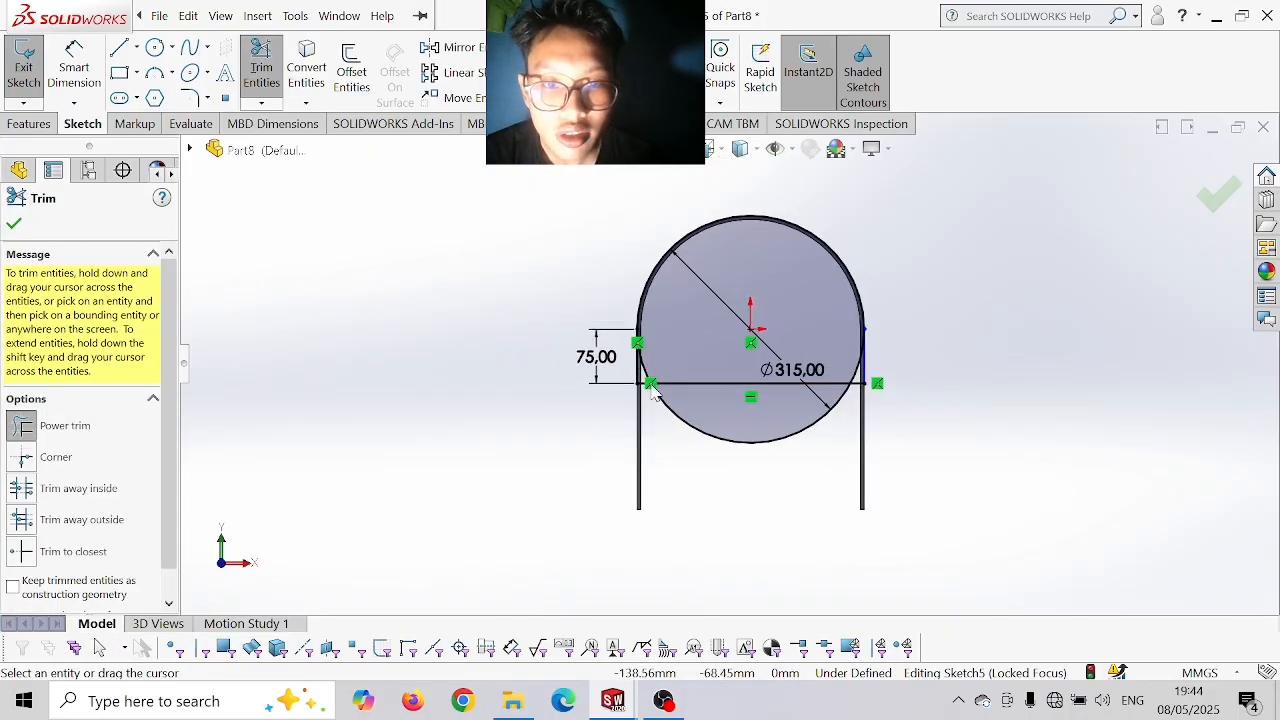
click(703, 434)
scroll(657, 368, down, 1)
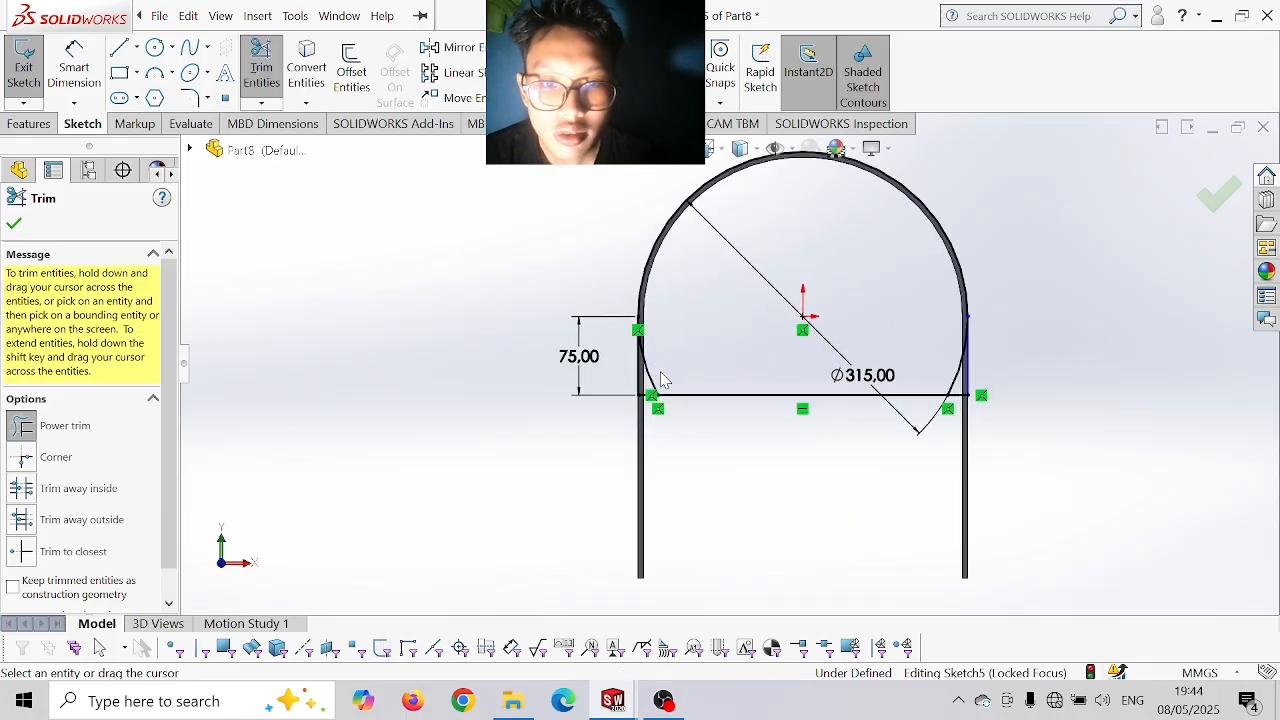
click(656, 382)
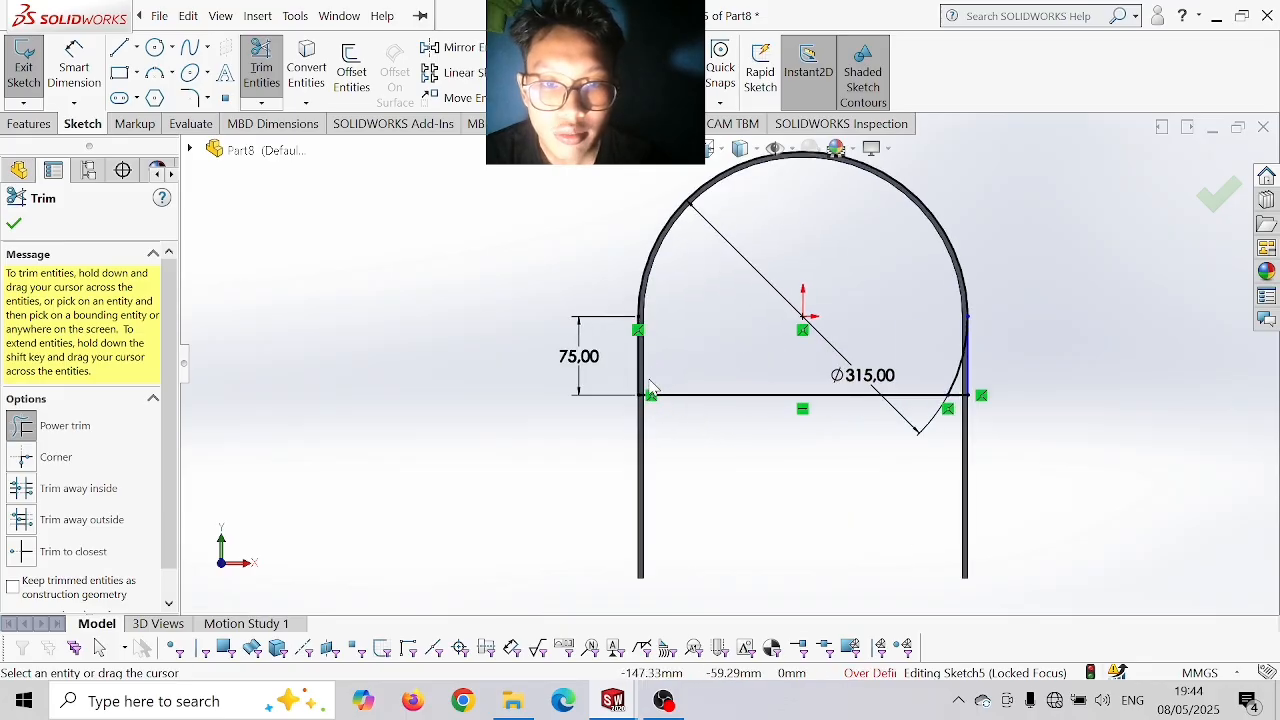
click(955, 383)
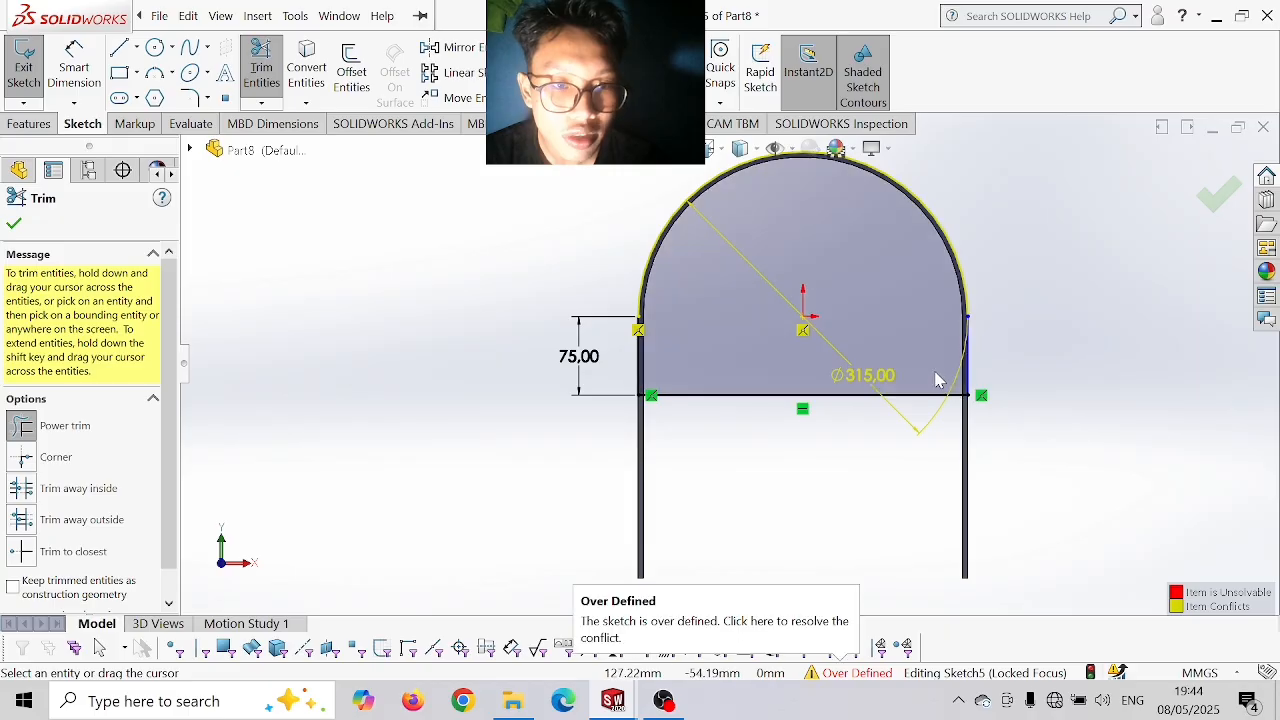
scroll(730, 362, up, 2)
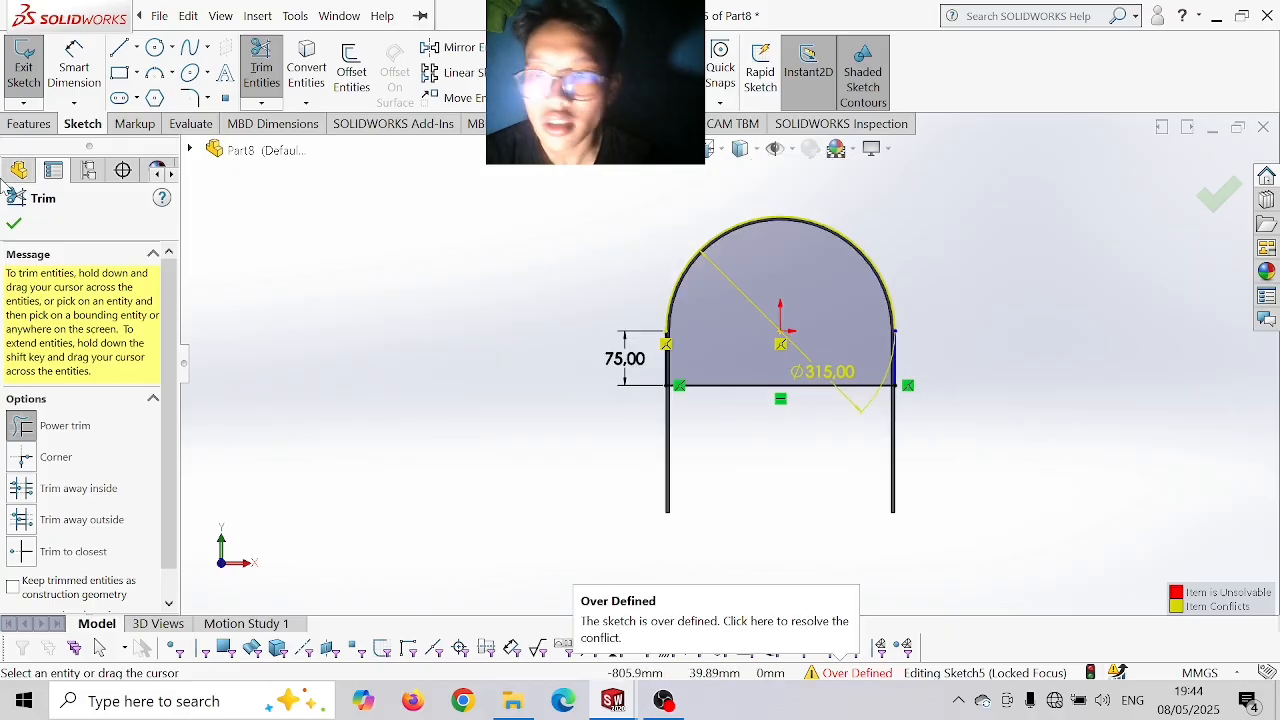
click(13, 225)
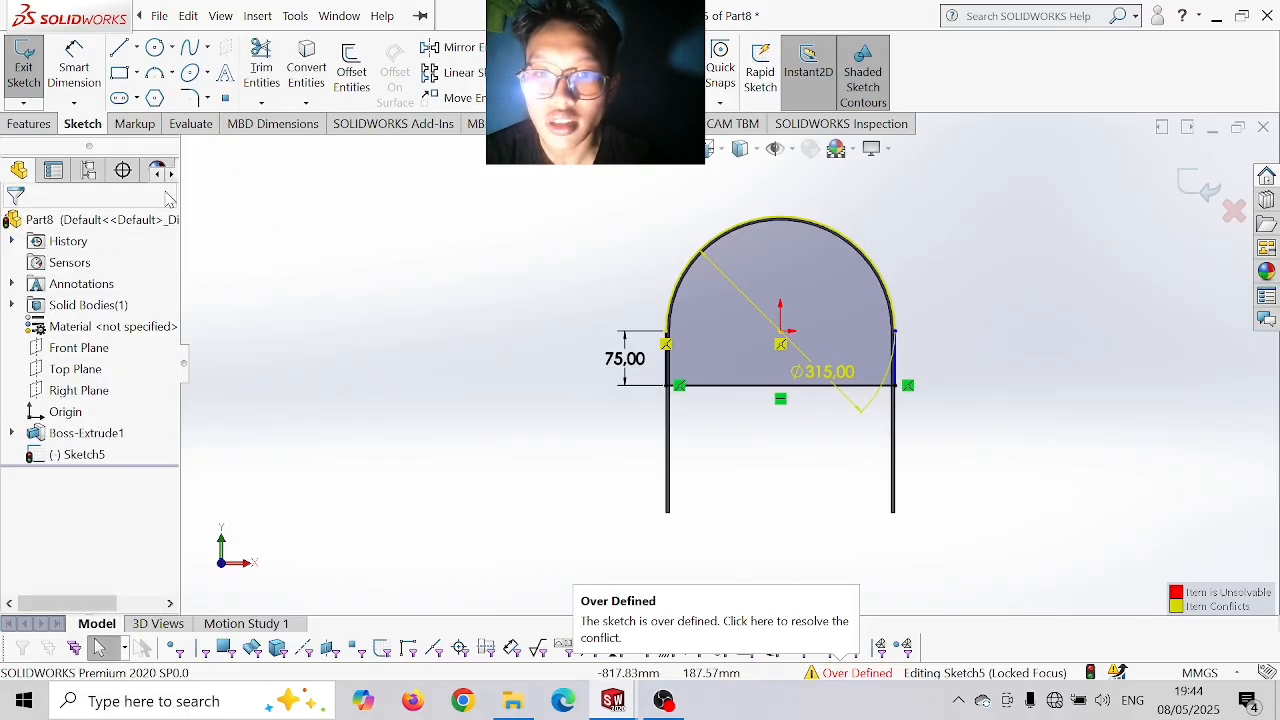
- Extrude the closed arch profile as a boss with a blind depth of 5 mm
click(29, 123)
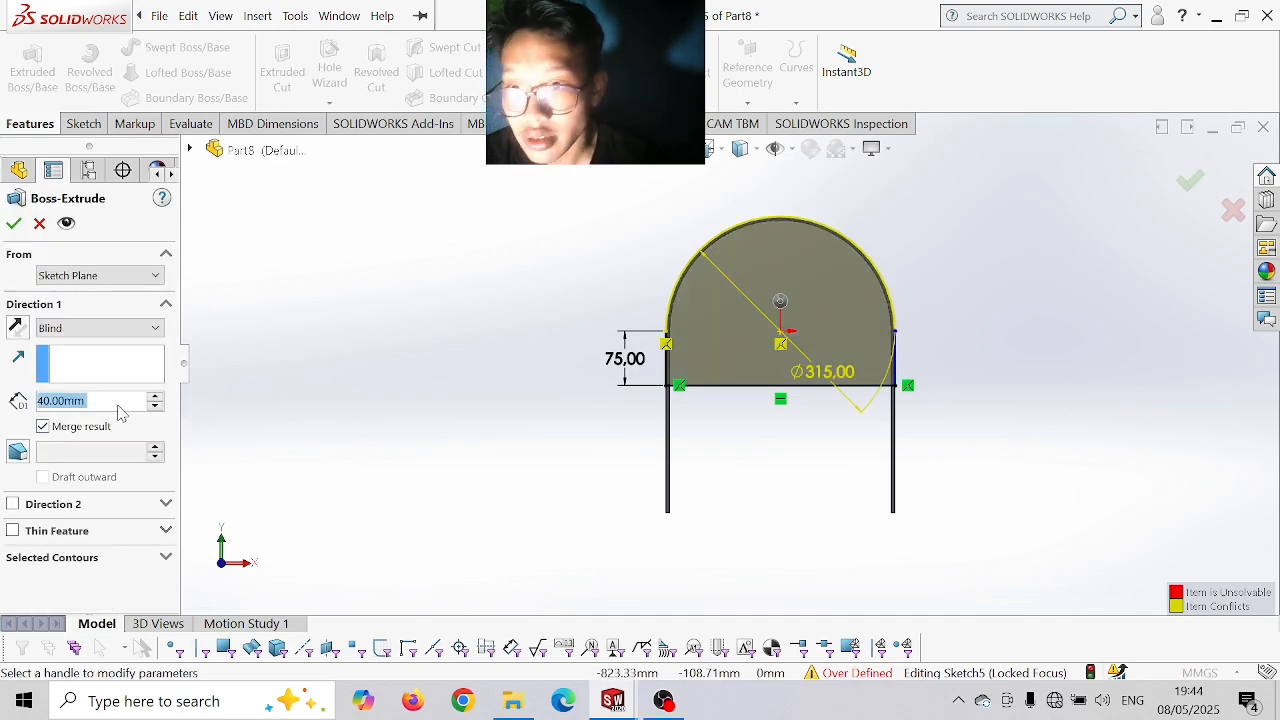
text(5)
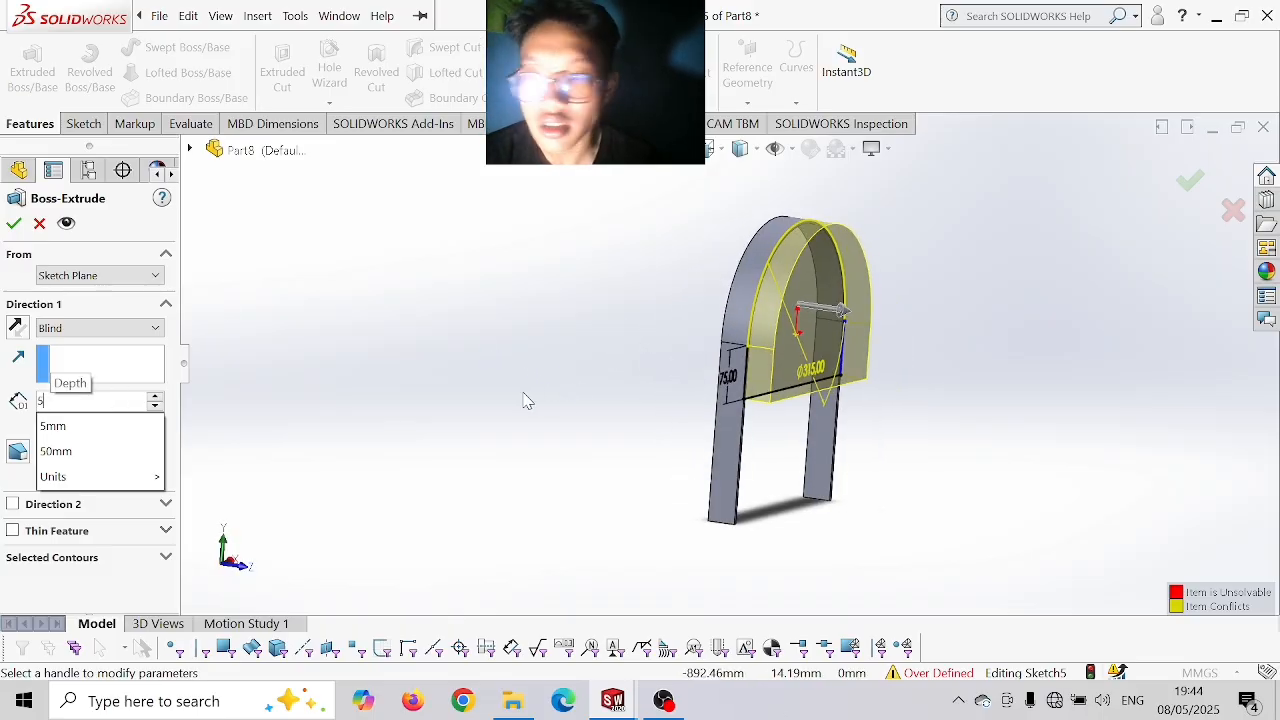
key(Return)
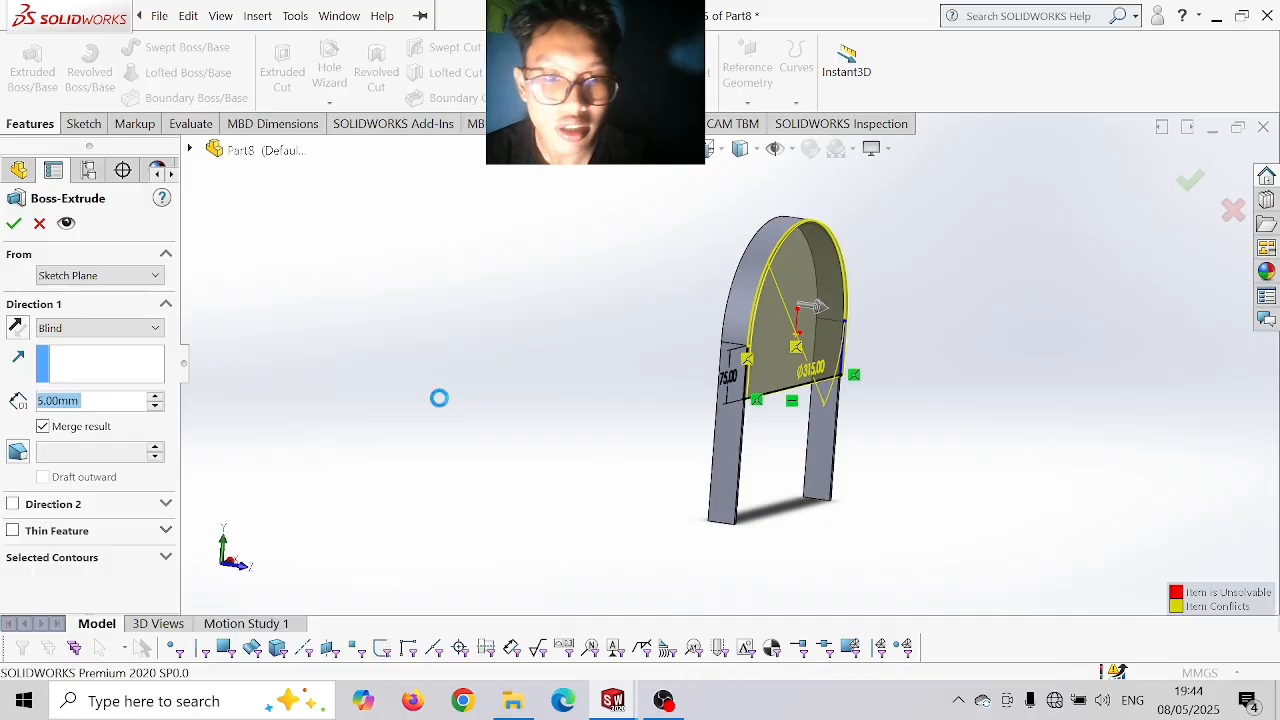
right_click(441, 406)
middle_drag(949, 351, 891, 450)
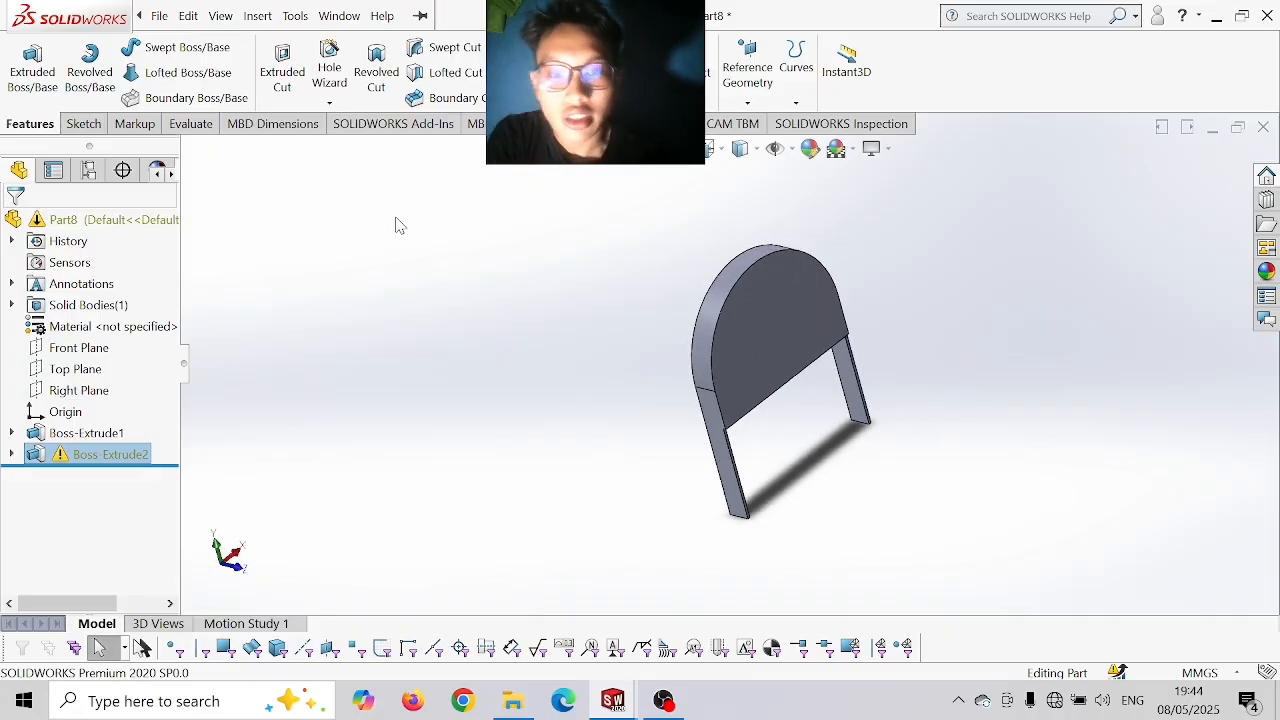
click(295, 16)
click(160, 16)
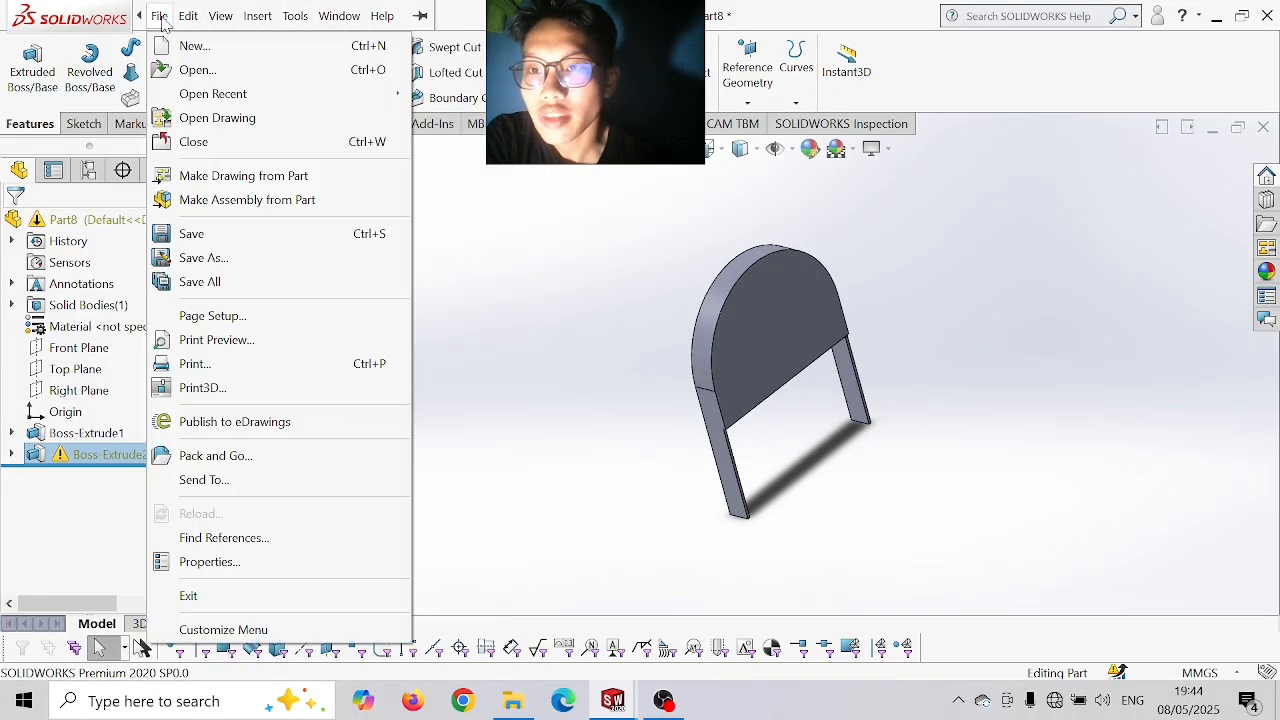
click(147, 20)
click(148, 22)
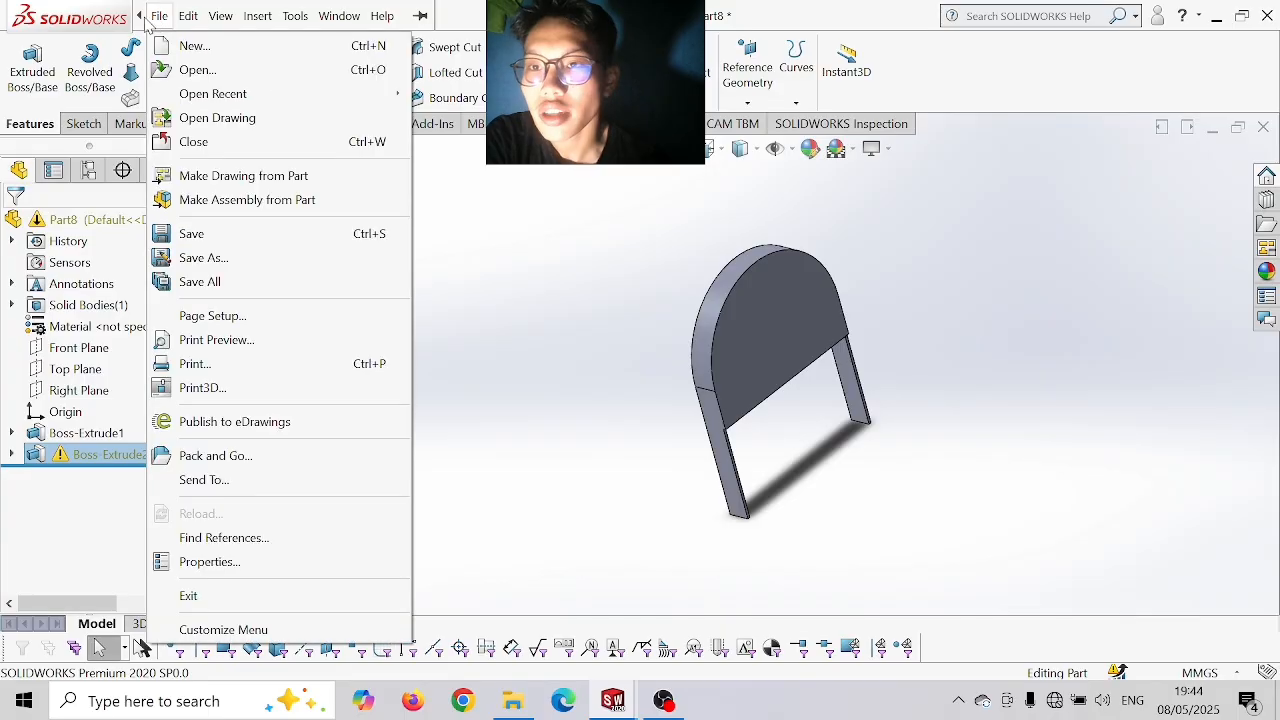
click(585, 350)
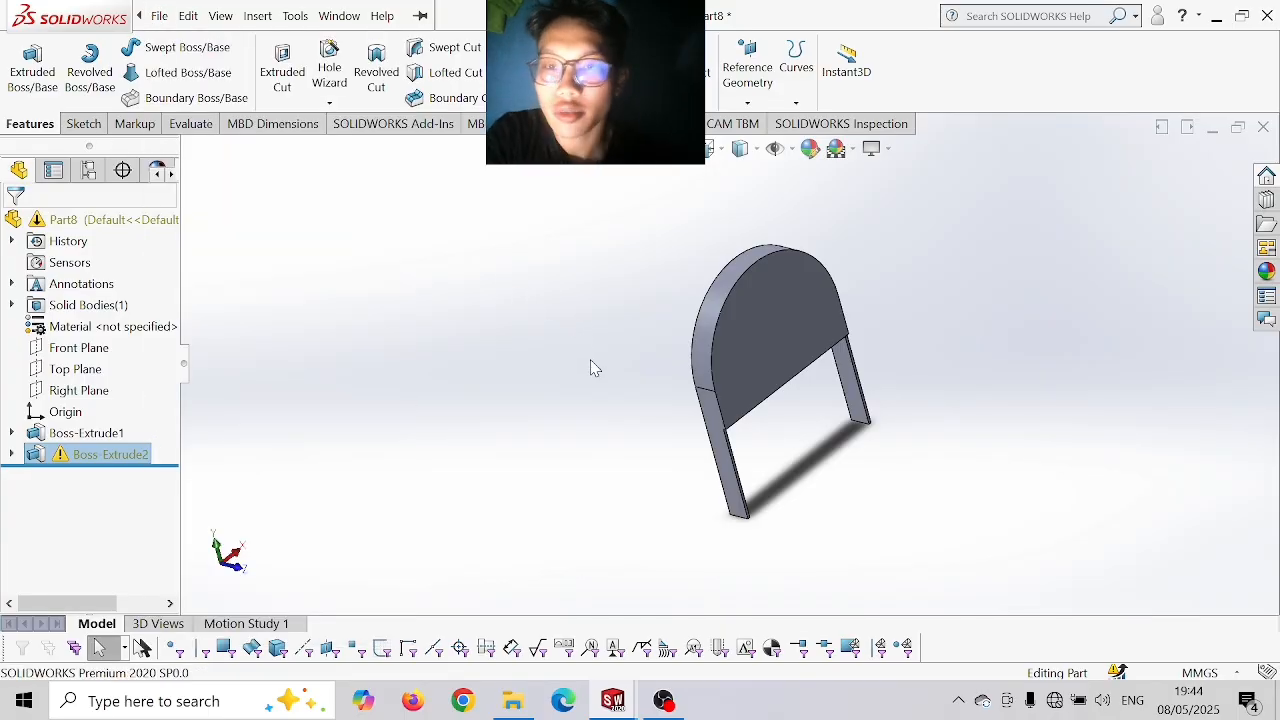
- Save the part under the file name PART 5 COVER PULLEY in the UAS SOLIDWORK folder
click(157, 17)
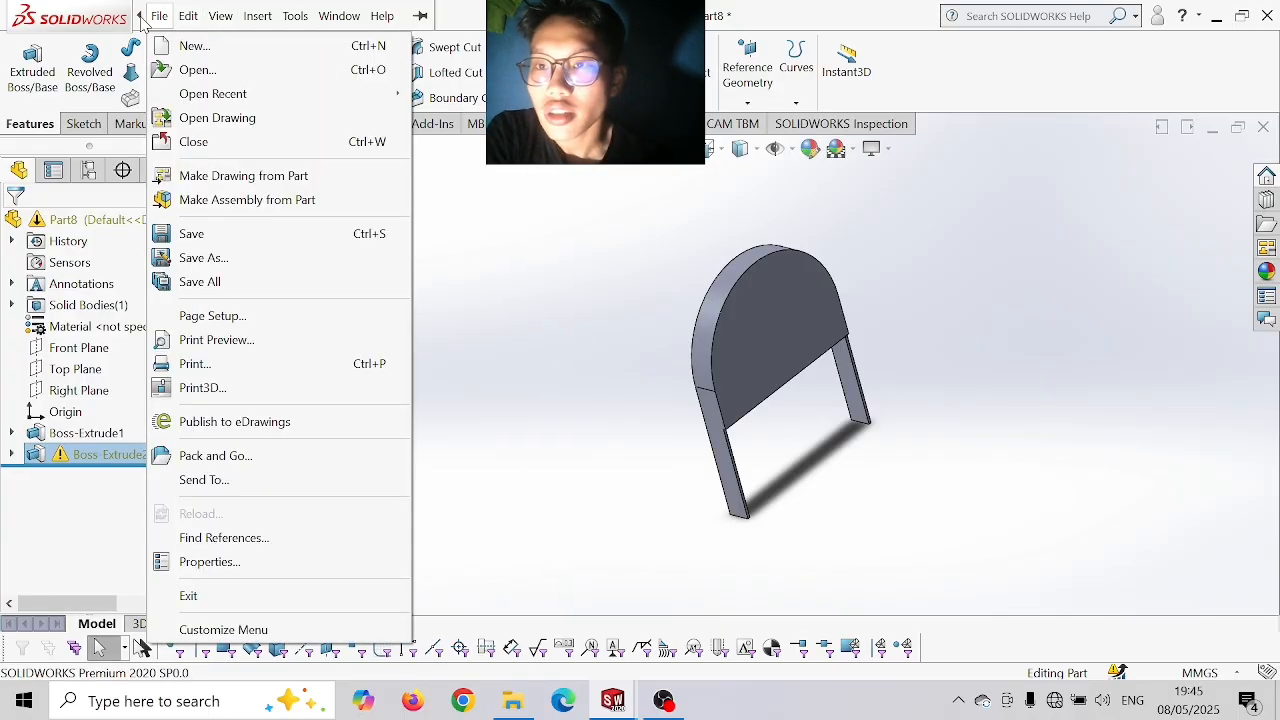
click(207, 261)
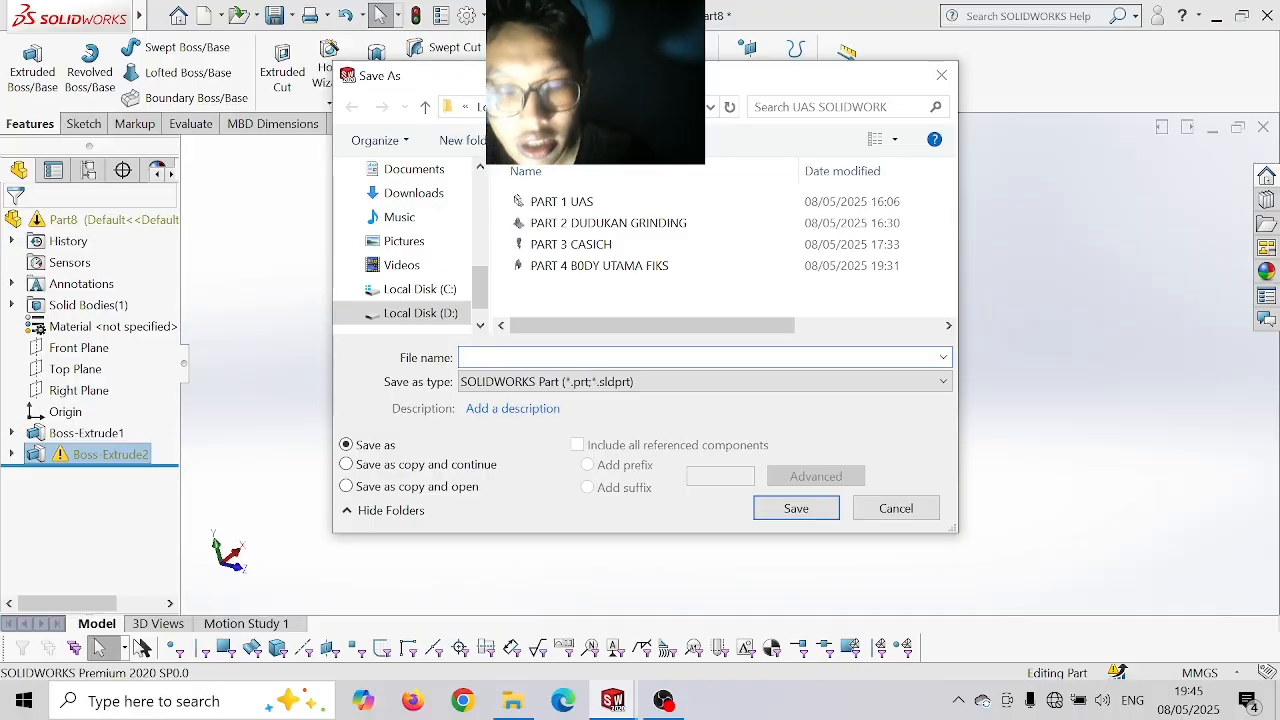
text(PART )
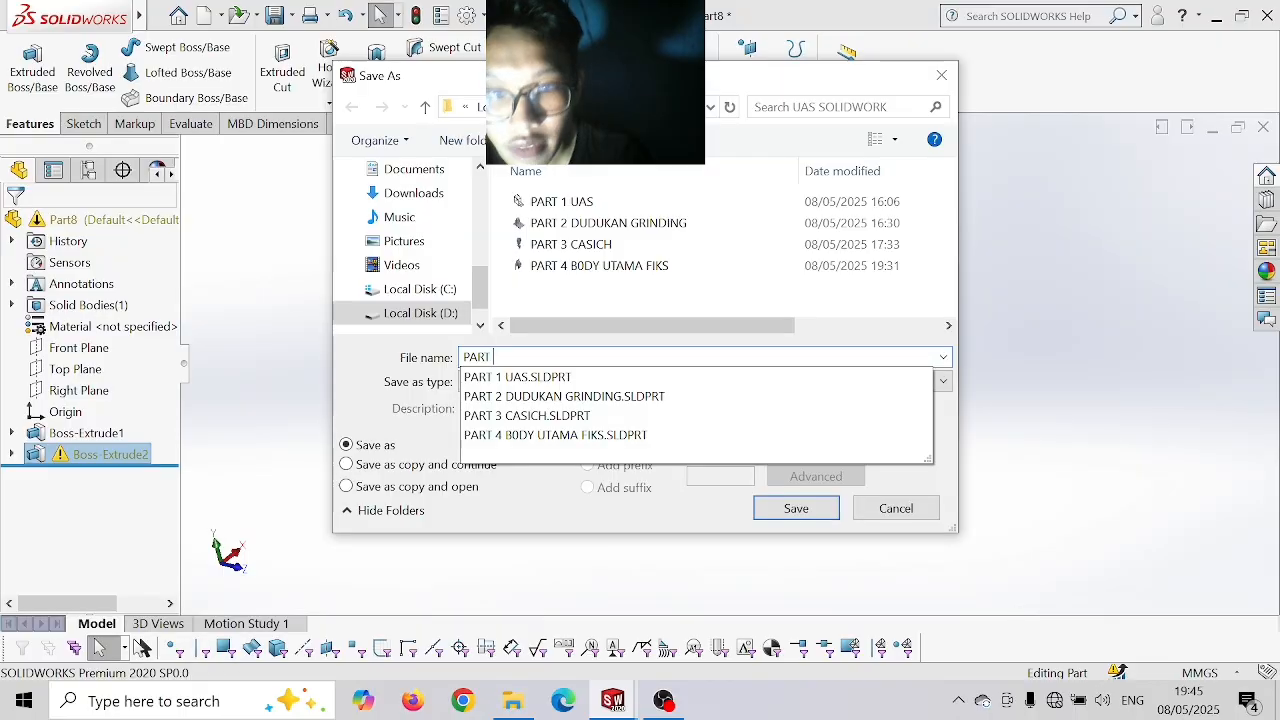
text(5 C)
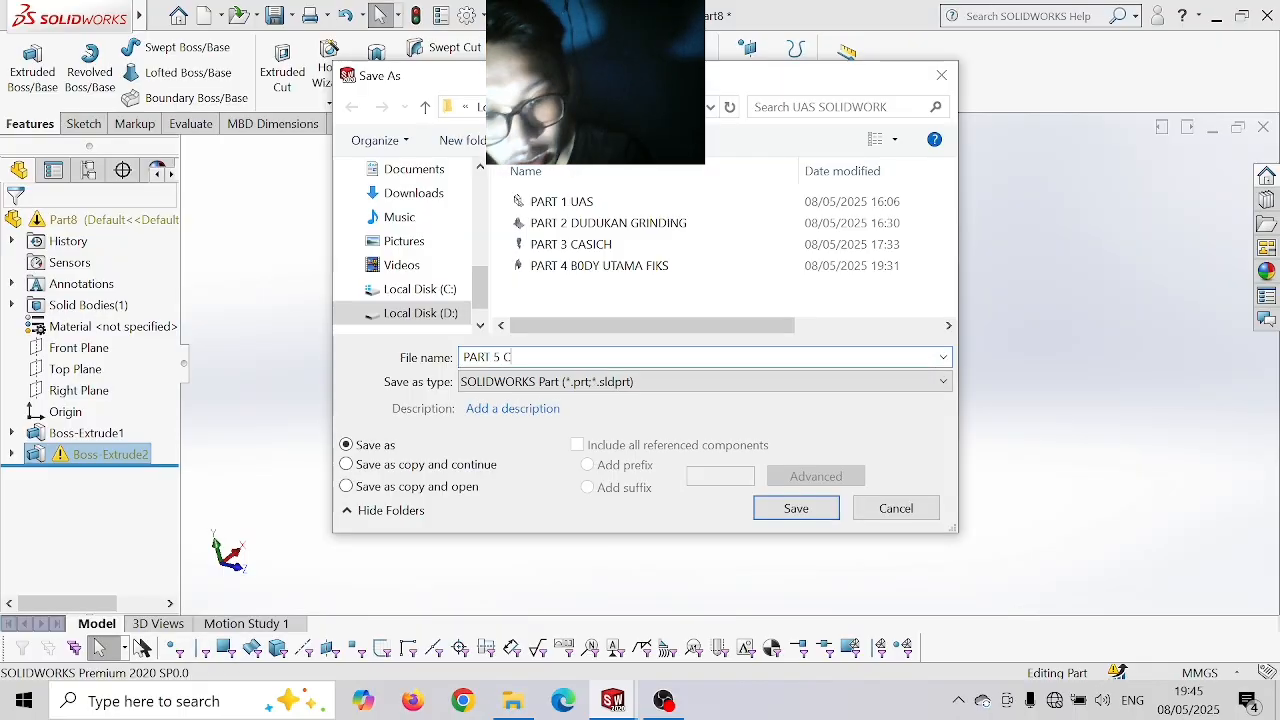
text(OVER)
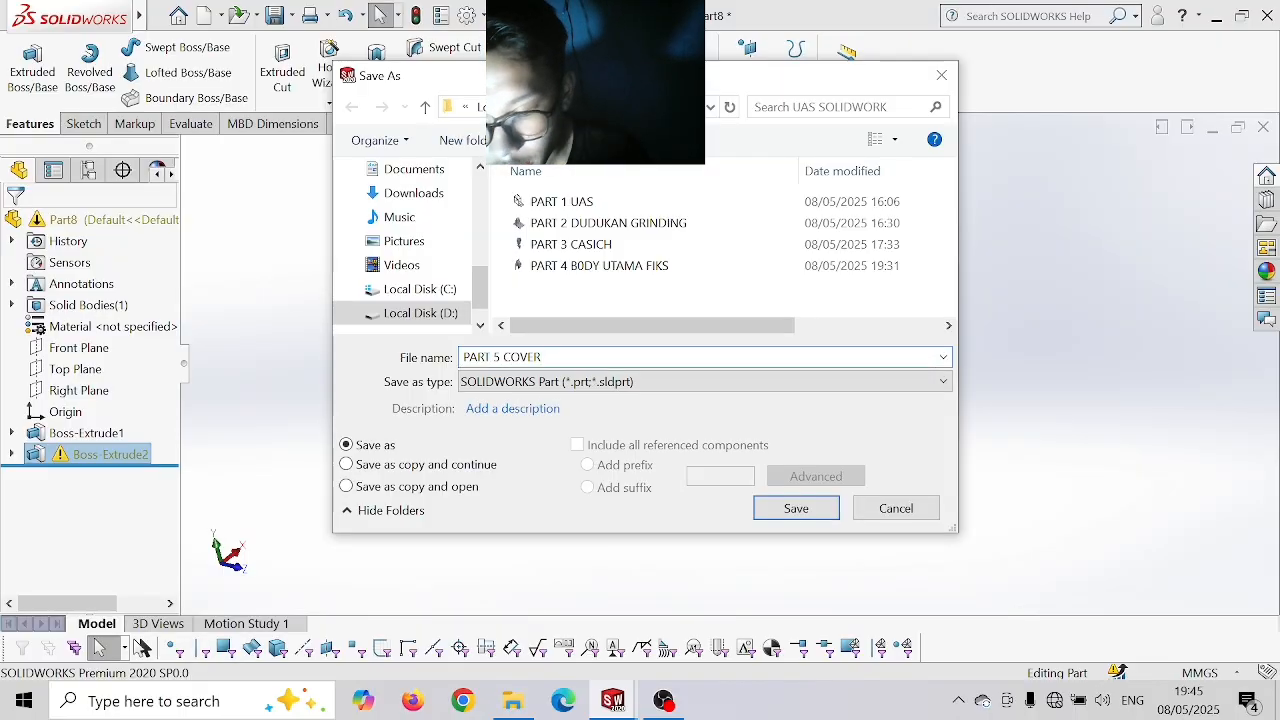
text( PUL)
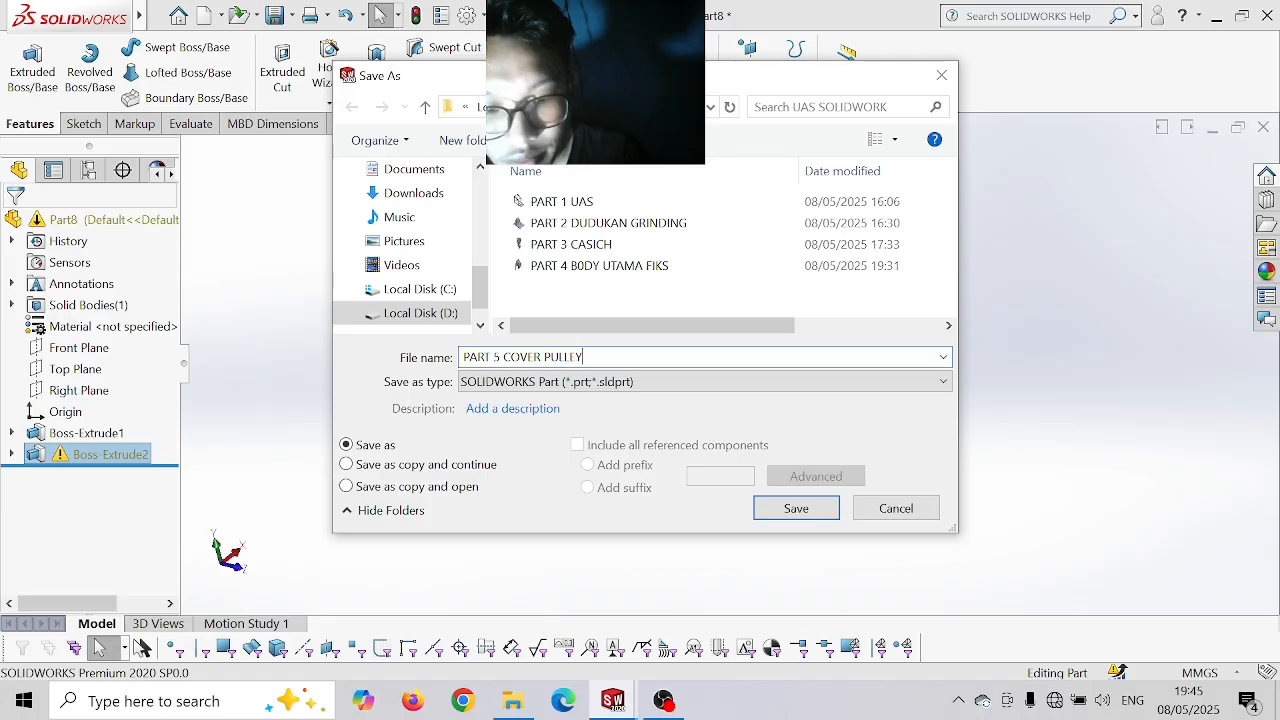
text(LEY)
key(Return)
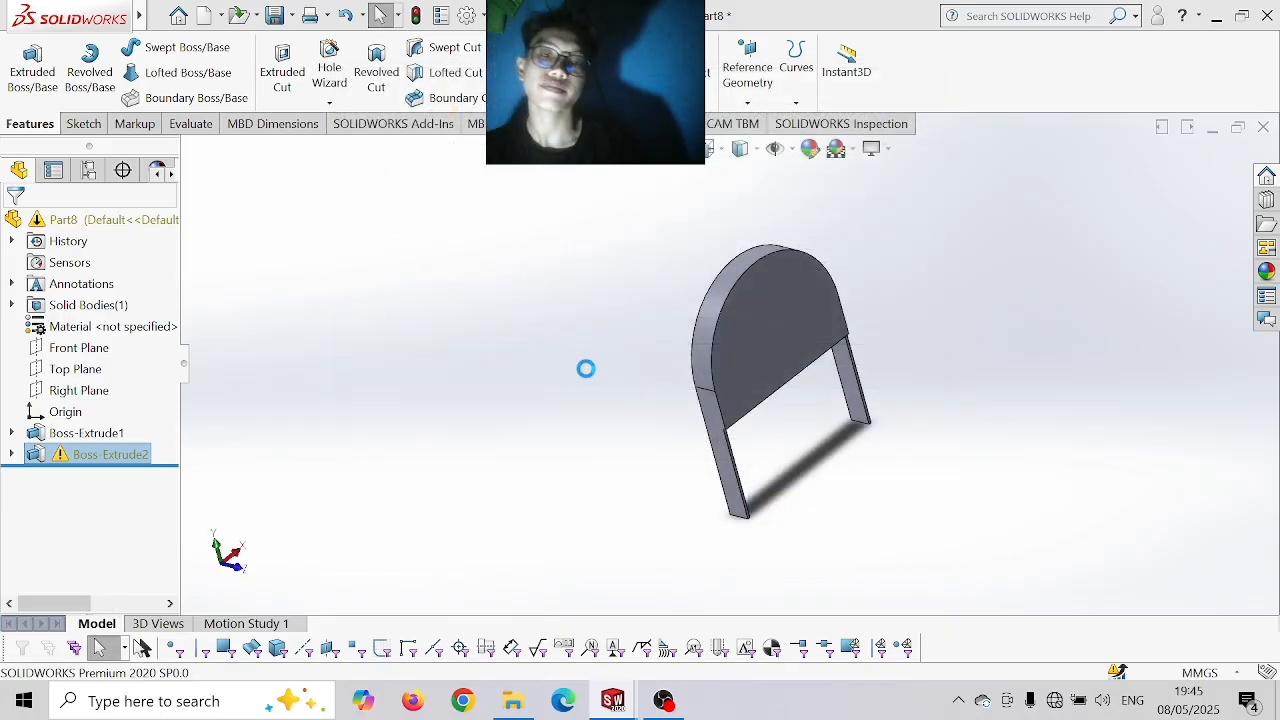
middle_drag(831, 460, 883, 377)
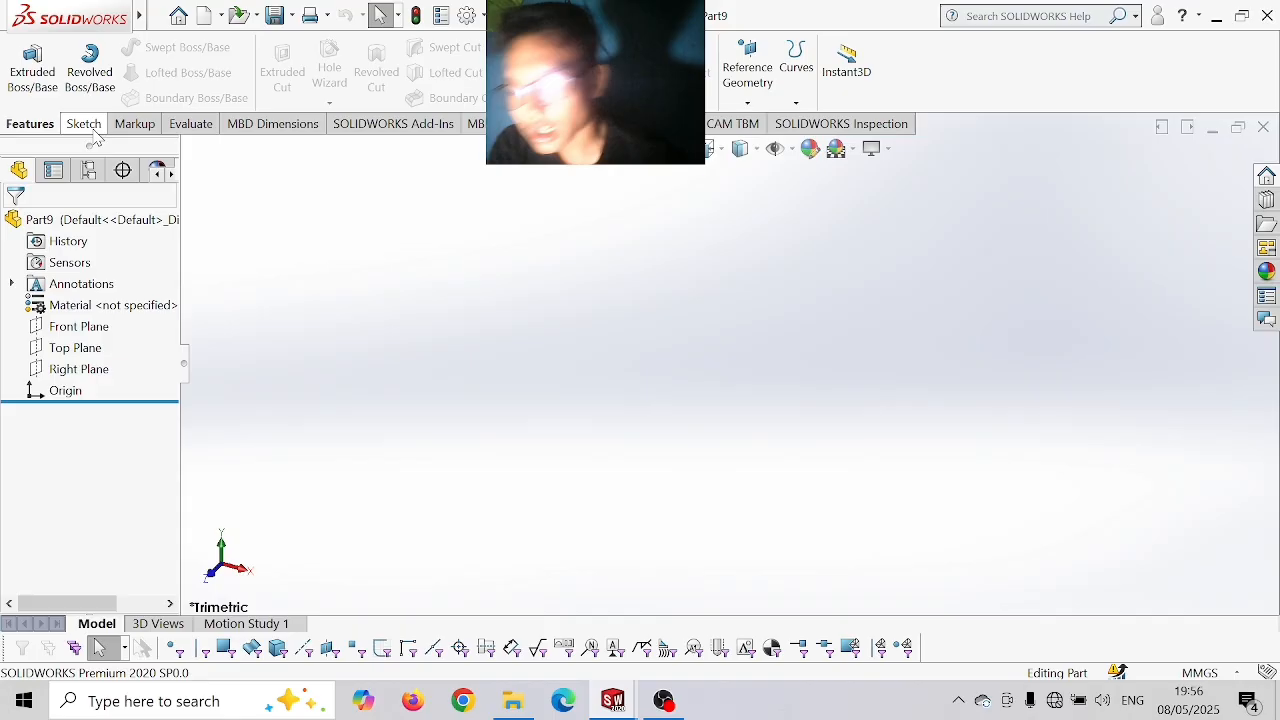
- Start a sketch on the Front Plane and draw a 190 mm diameter circle centred on the origin
click(86, 125)
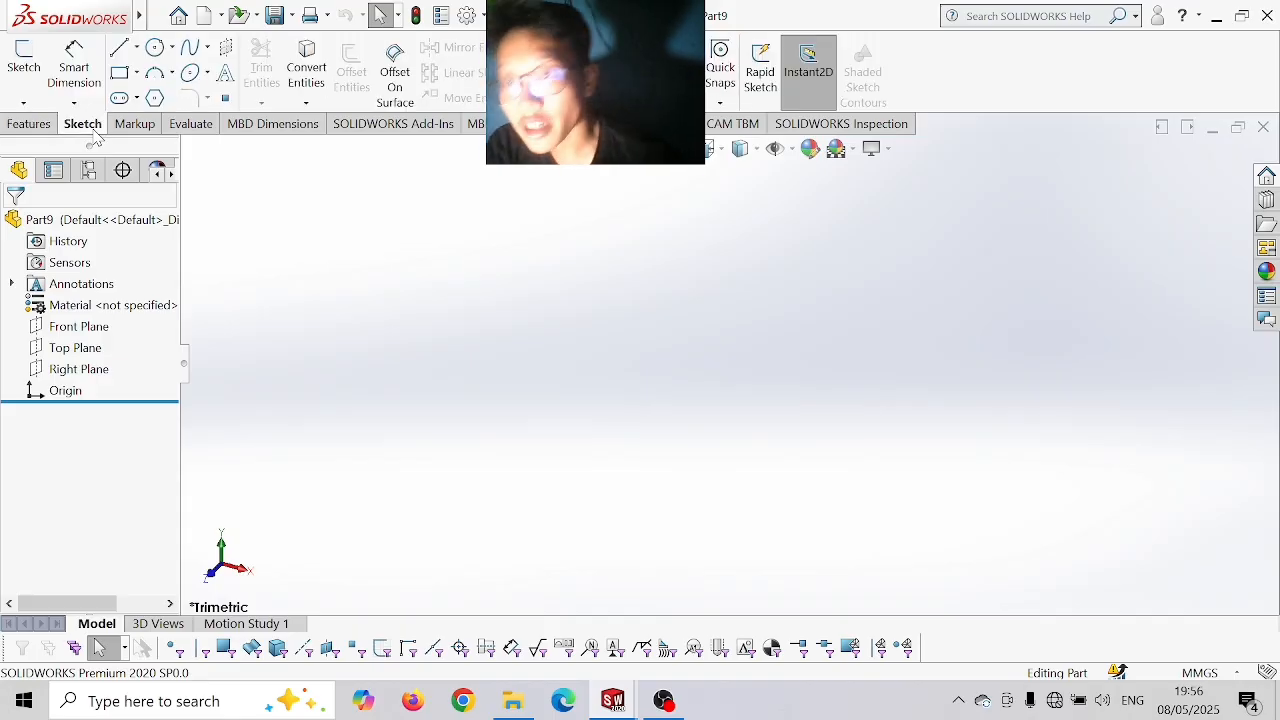
click(24, 62)
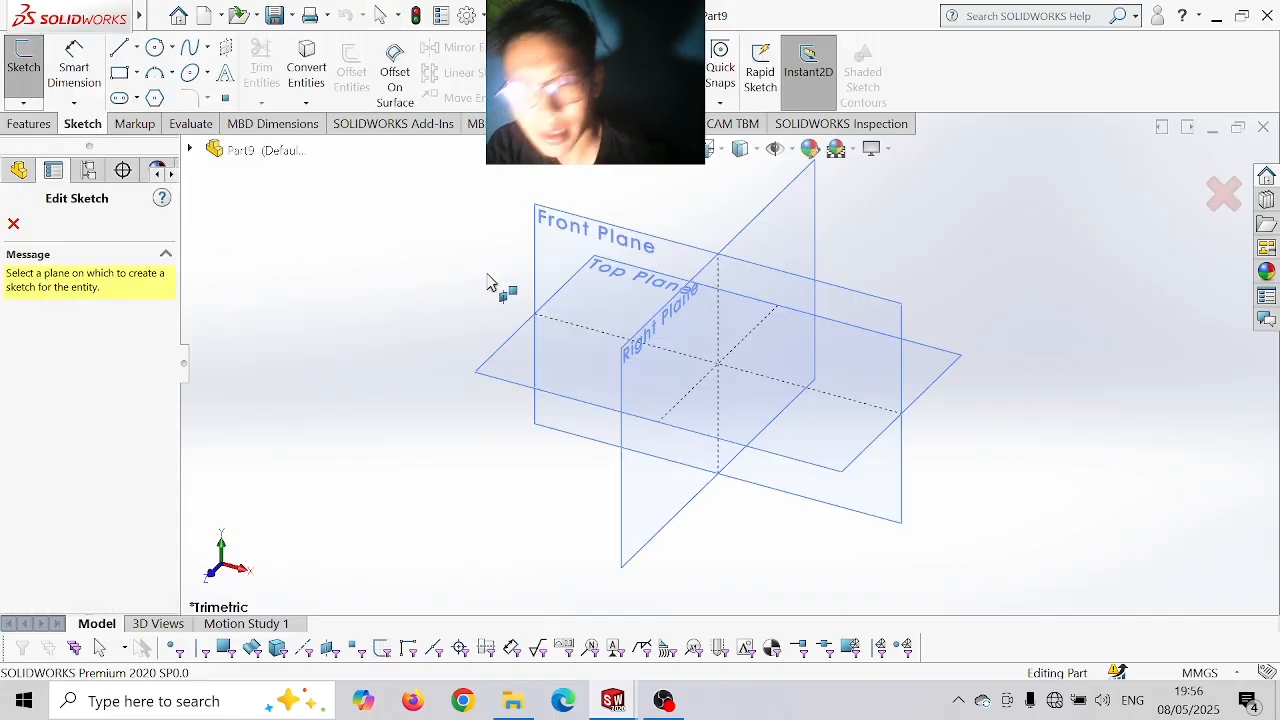
click(566, 249)
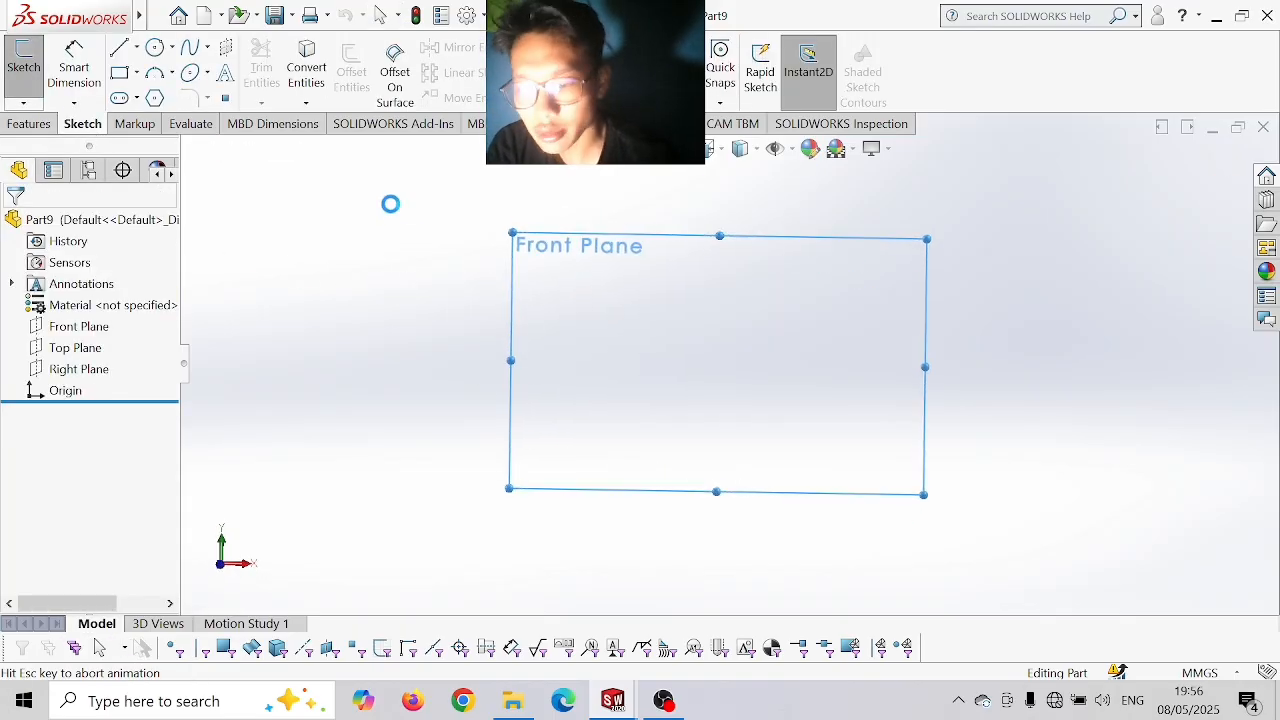
click(155, 47)
click(730, 362)
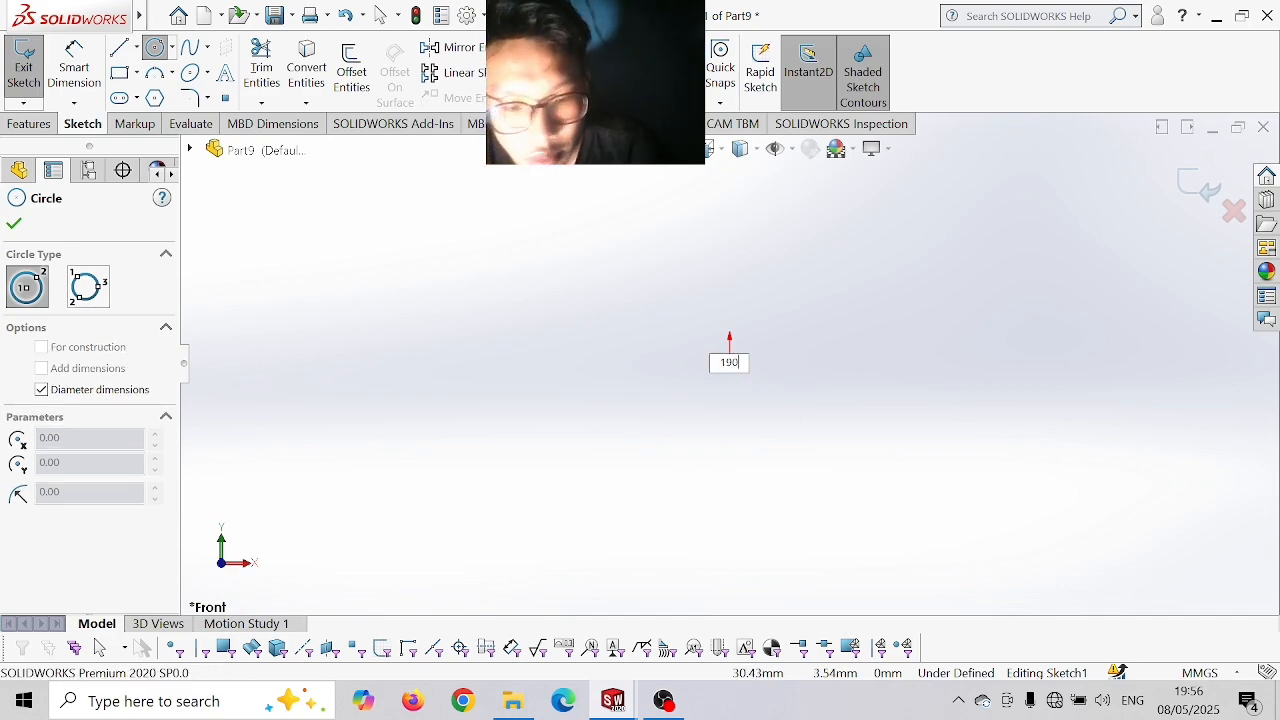
key(Return)
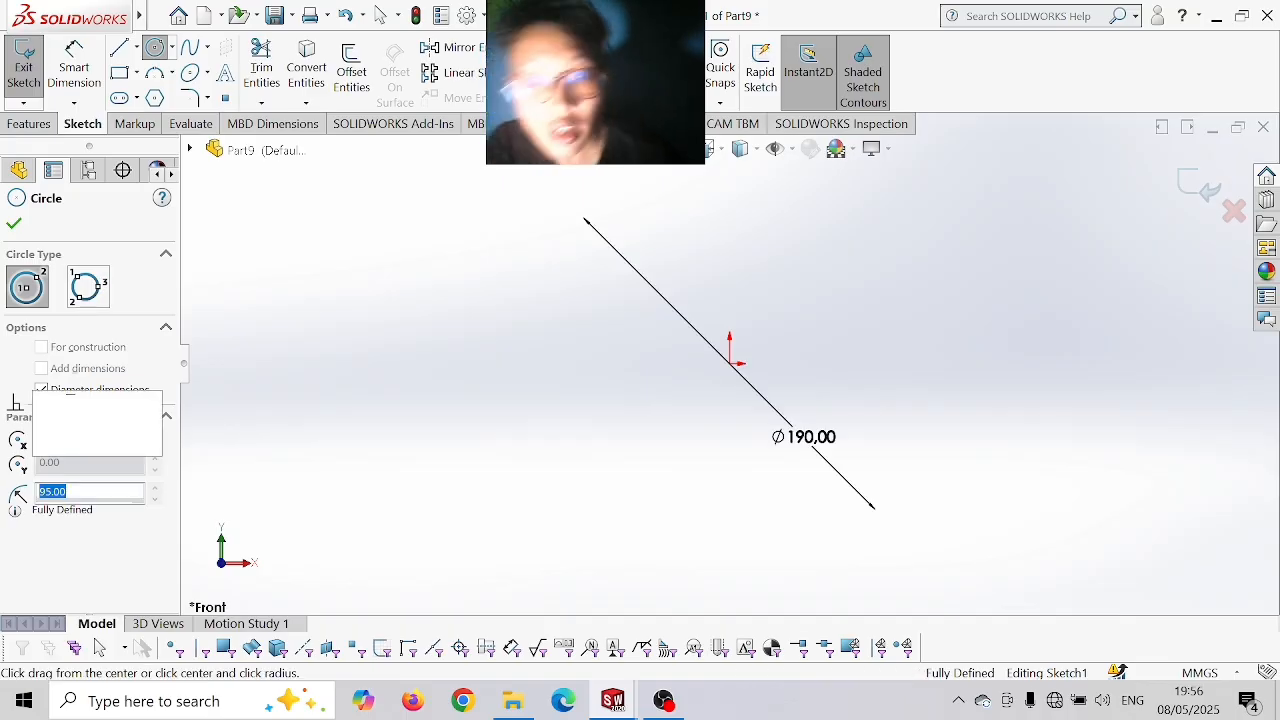
- Draw a 6 mm horizontal line outward from the circle's left quadrant point
click(121, 49)
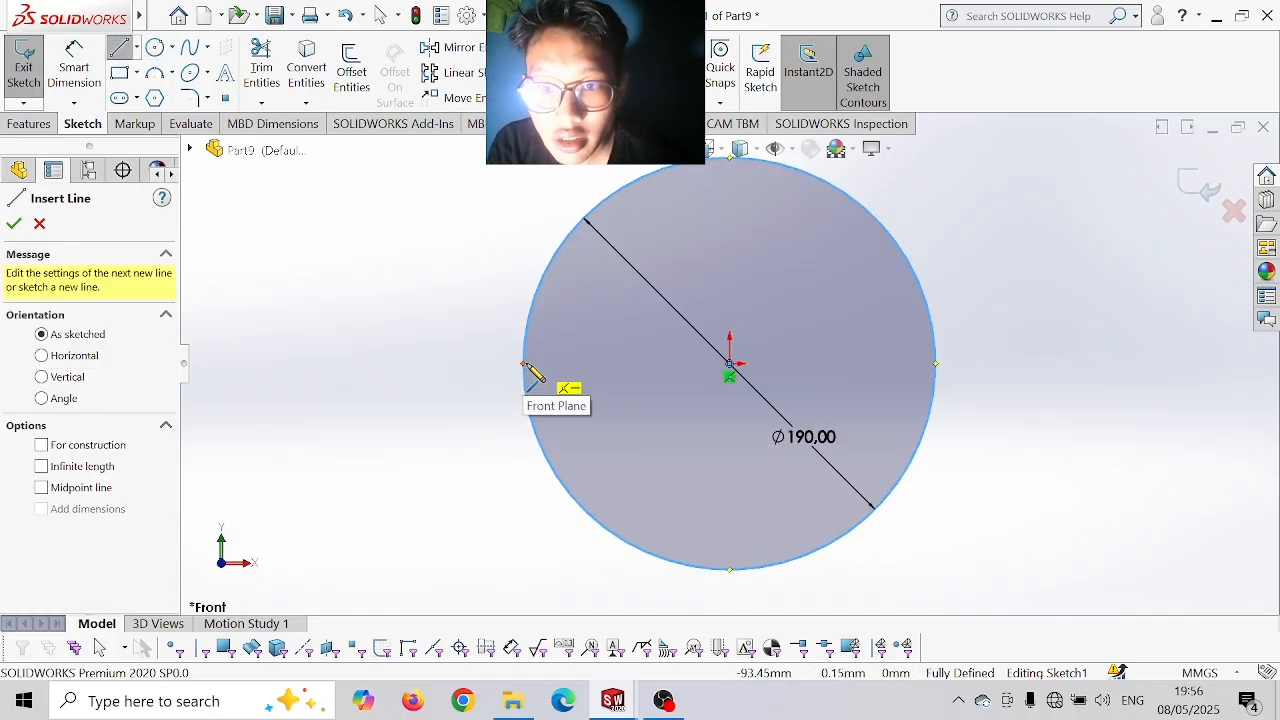
scroll(523, 365, down, 3)
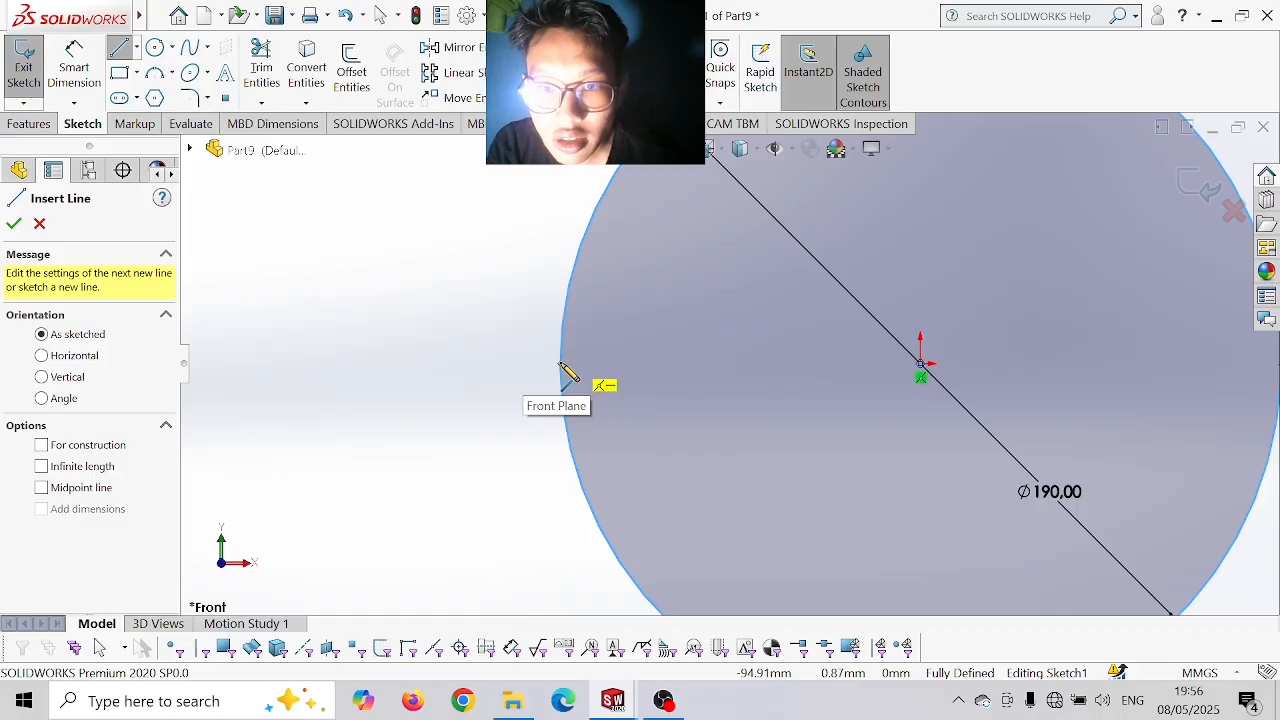
click(561, 364)
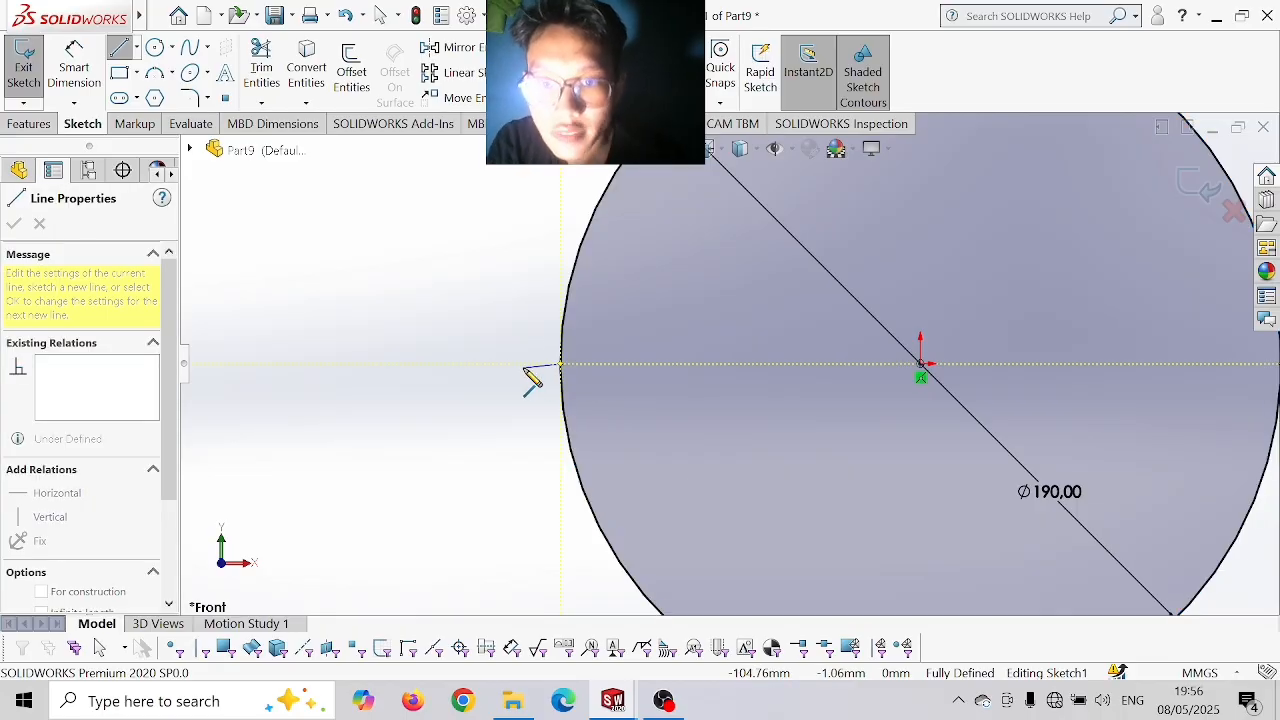
text(6)
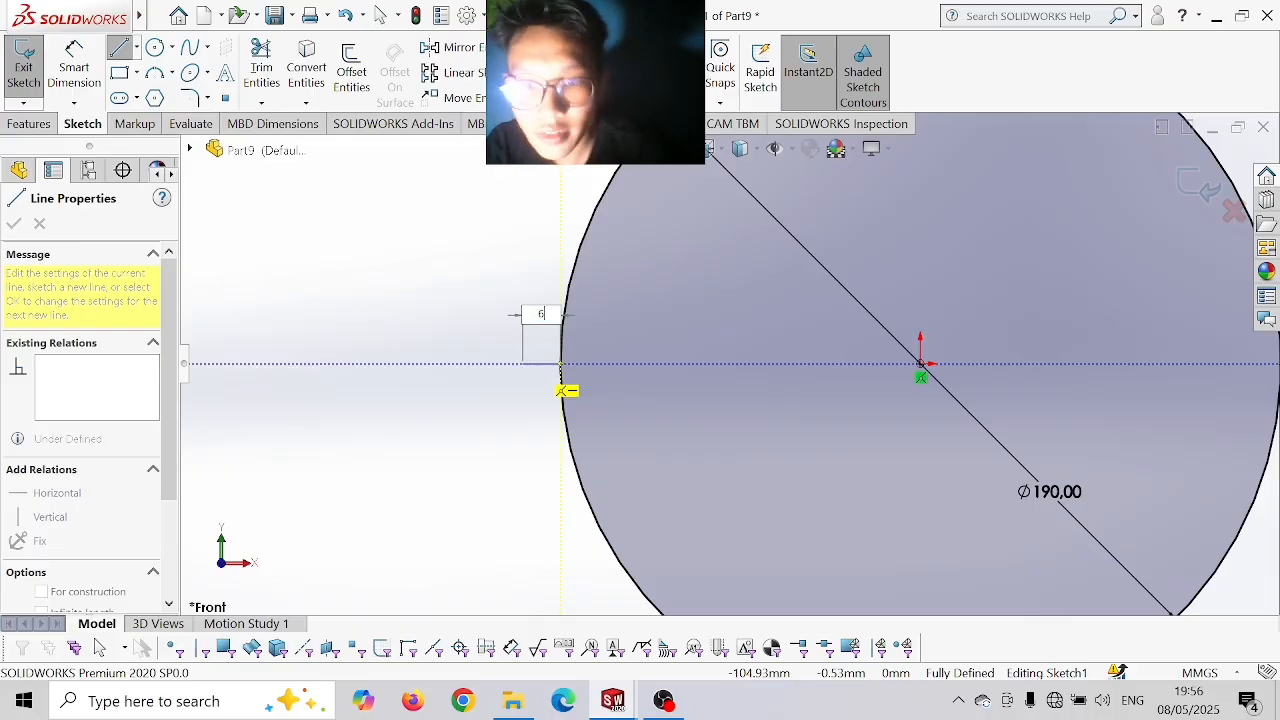
key(Return)
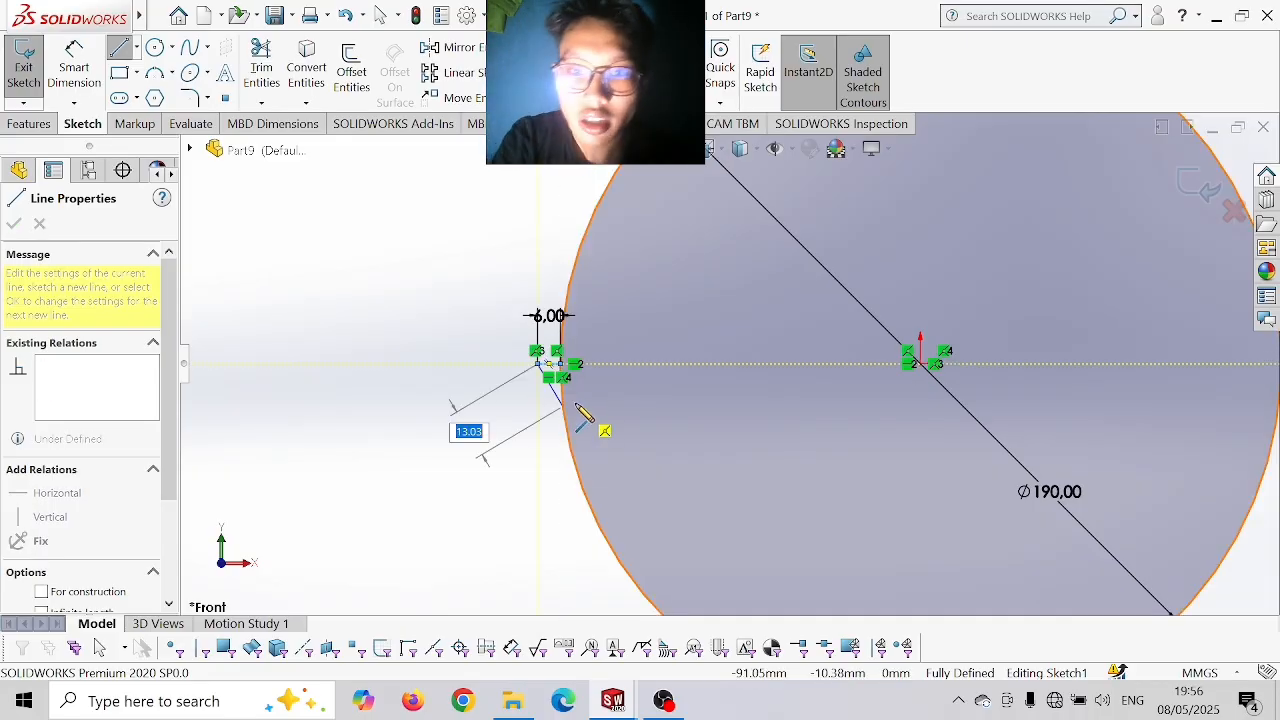
key(Escape)
scroll(671, 386, up, 2)
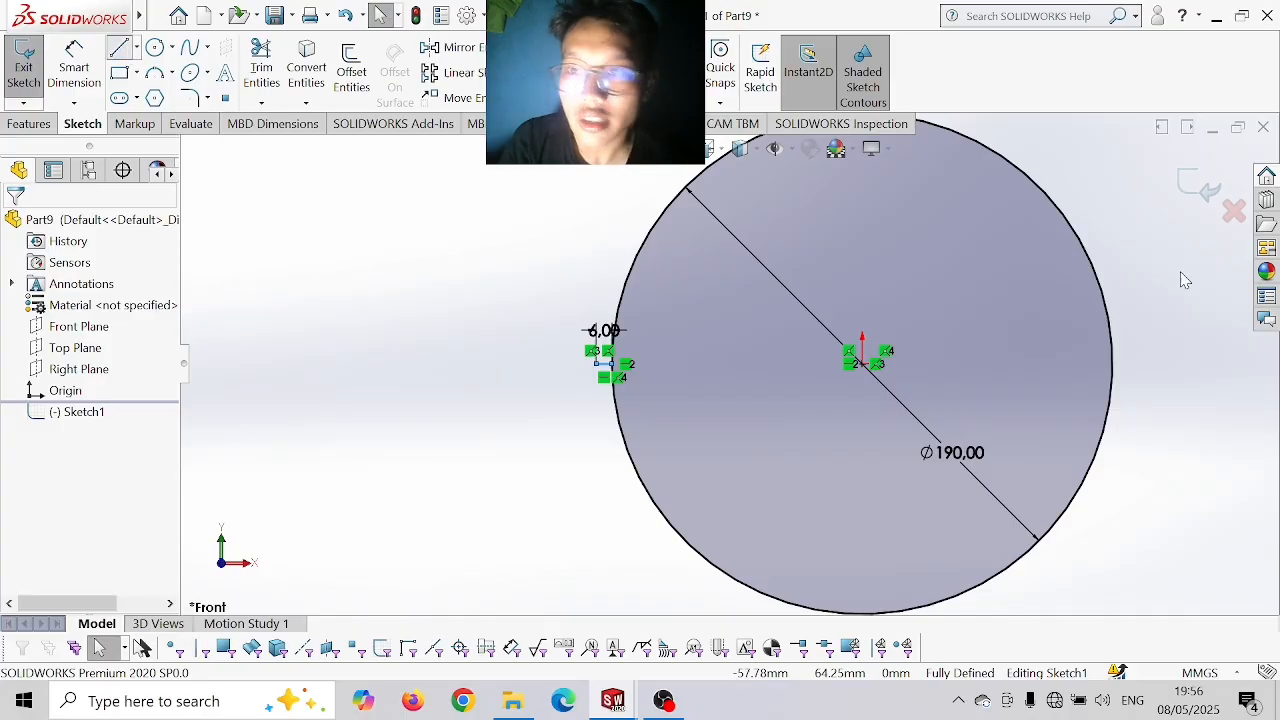
- Draw a 6 mm horizontal line outward from the circle's right quadrant point
key(l)
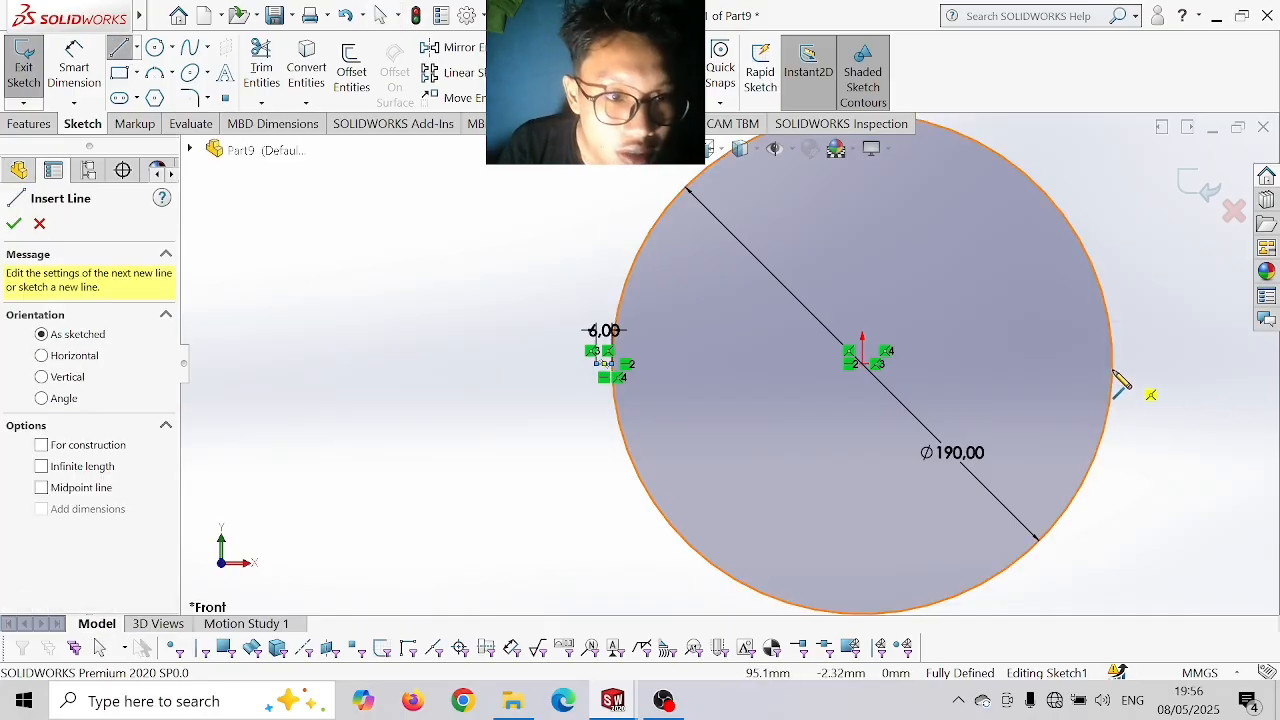
click(1114, 368)
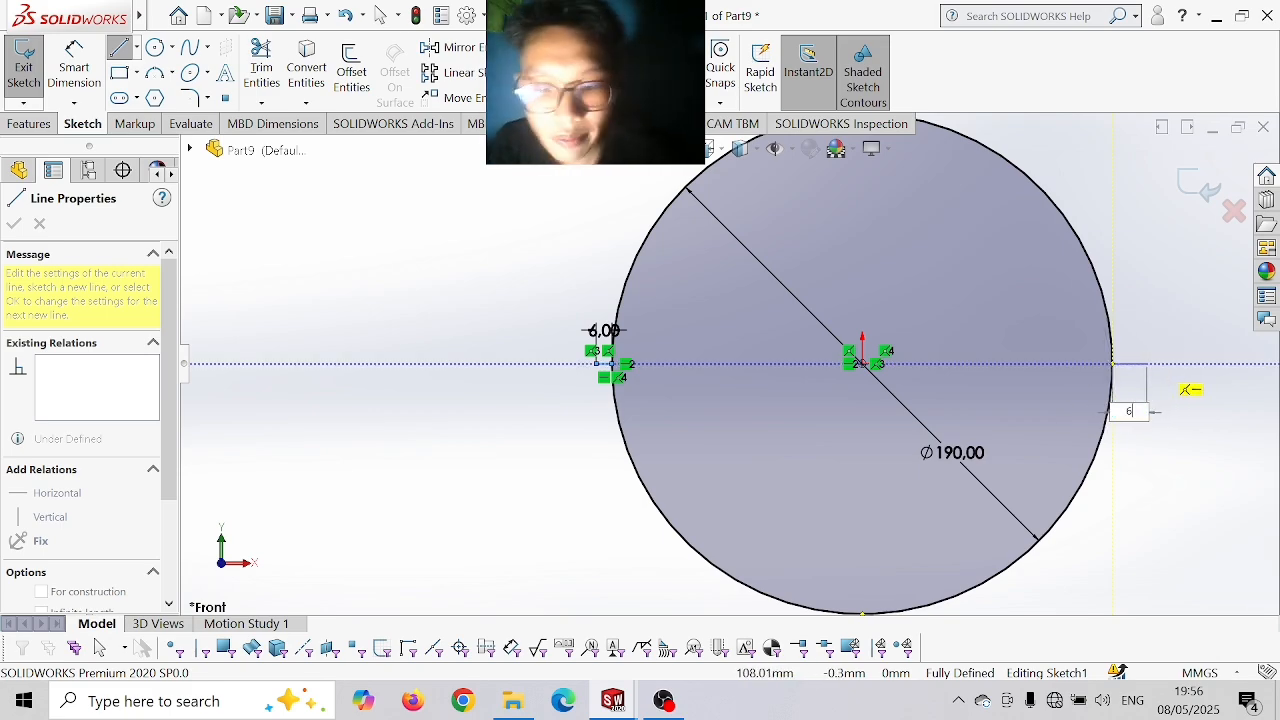
text(6)
key(Return)
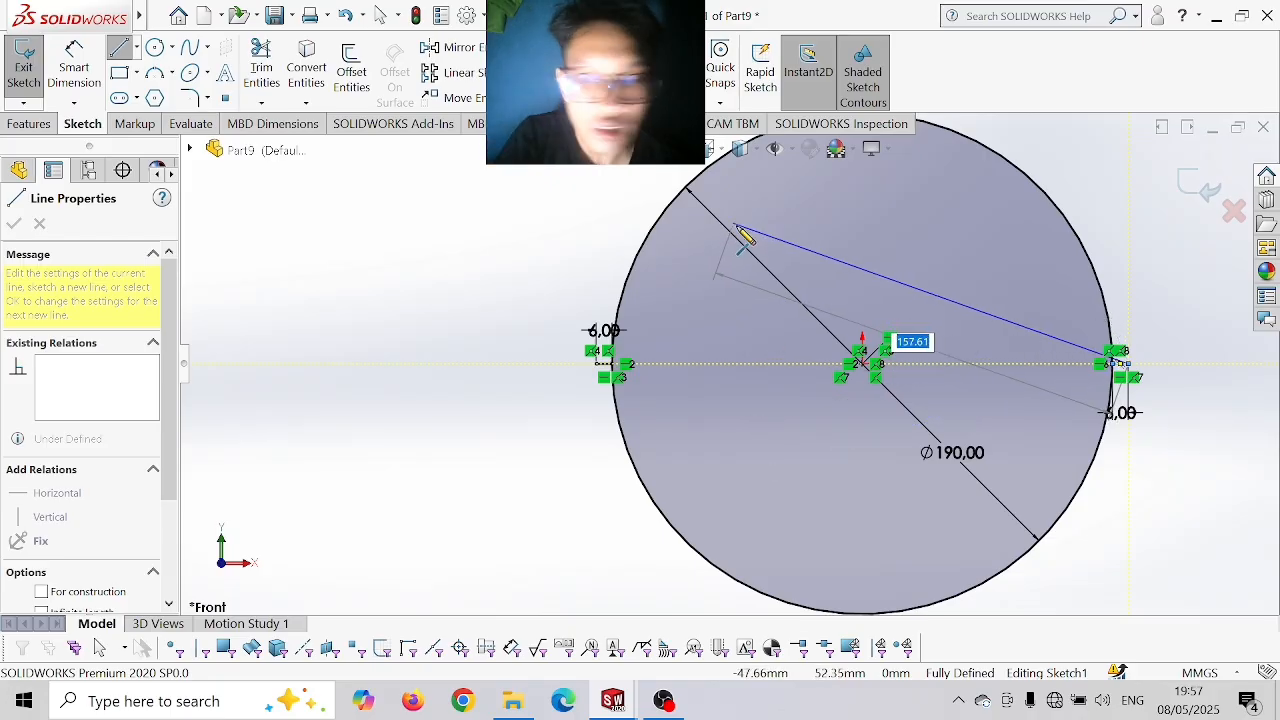
key(Escape)
key(Escape)
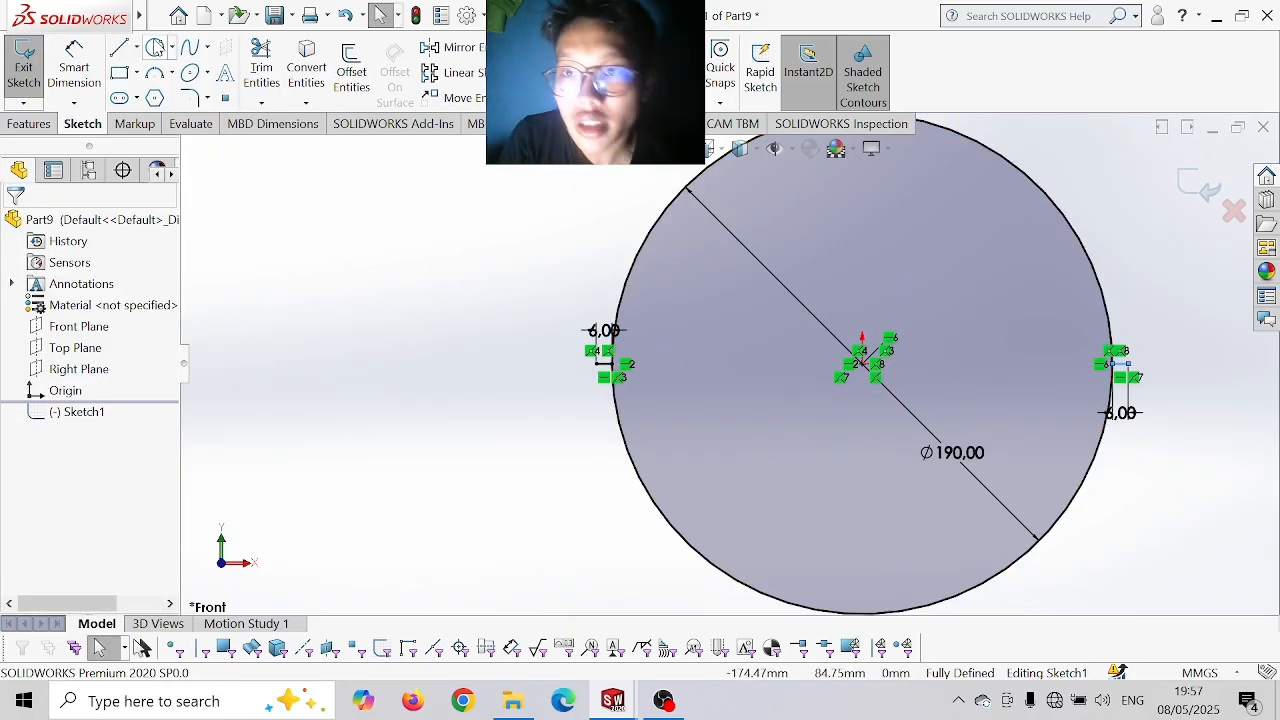
- Draw two concentric circles of 10 mm and 20 mm diameter centred on the left line's outer end
click(155, 48)
scroll(617, 350, down, 2)
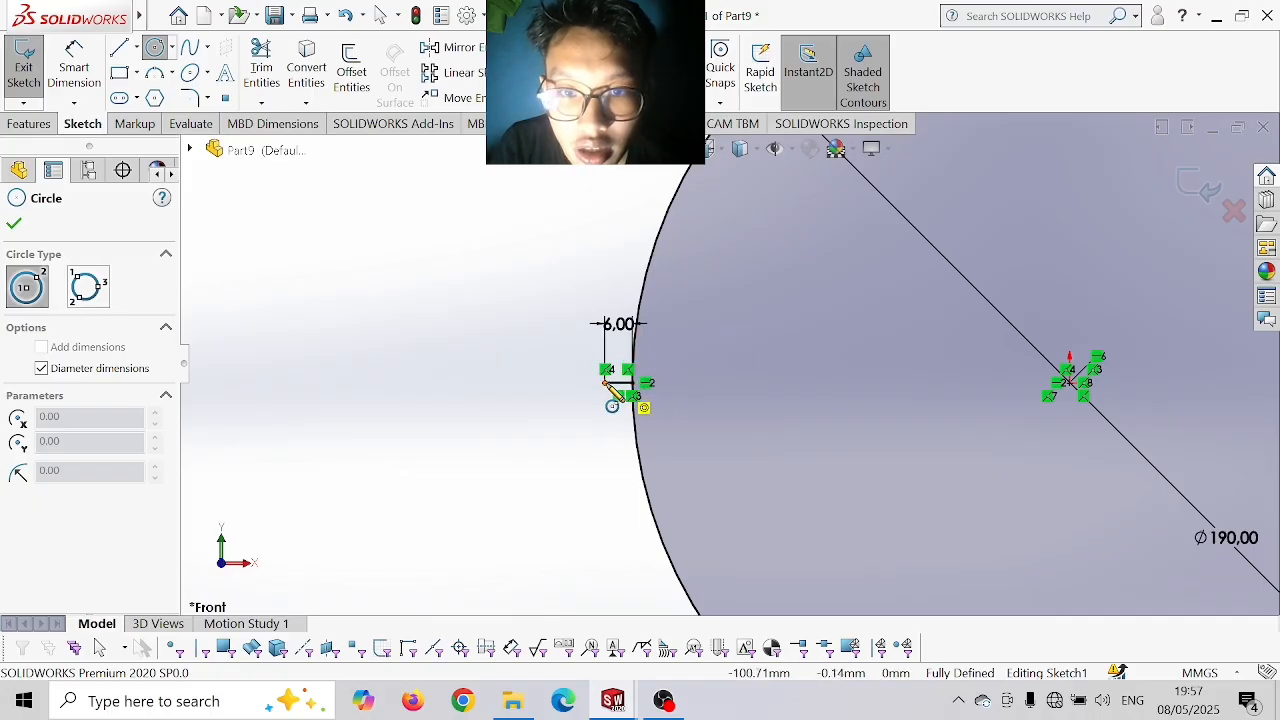
click(606, 383)
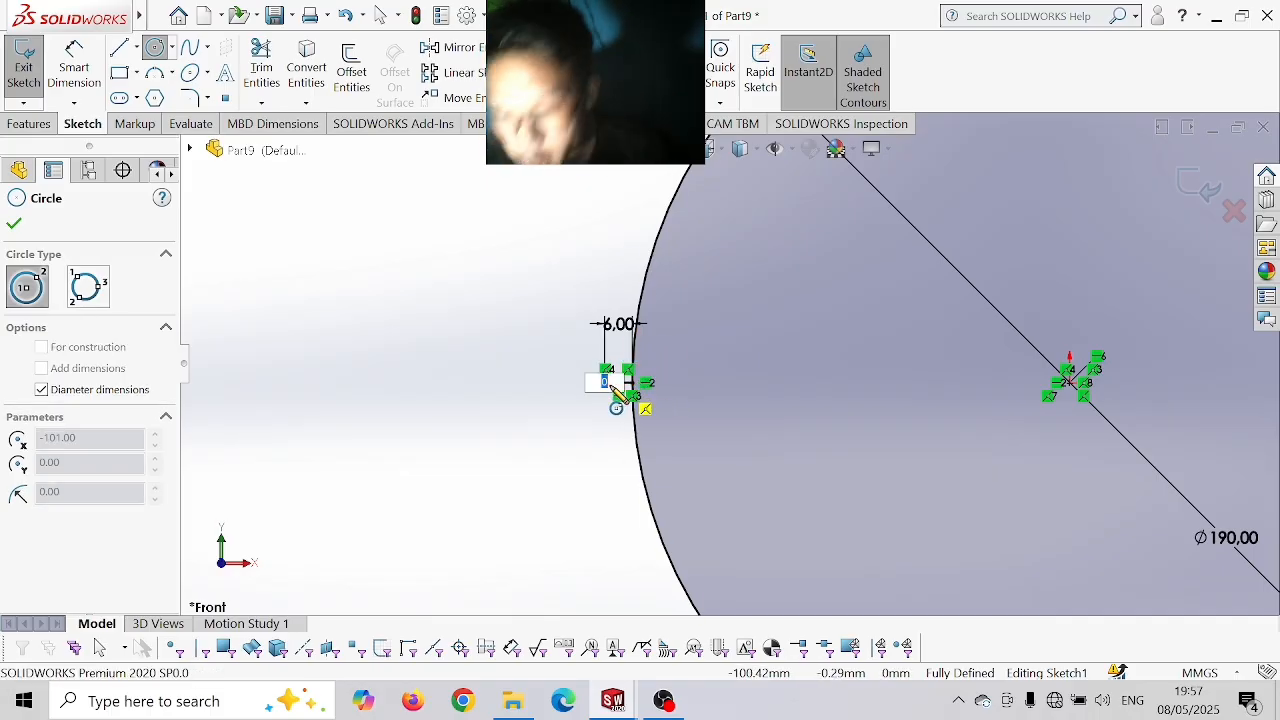
key(Return)
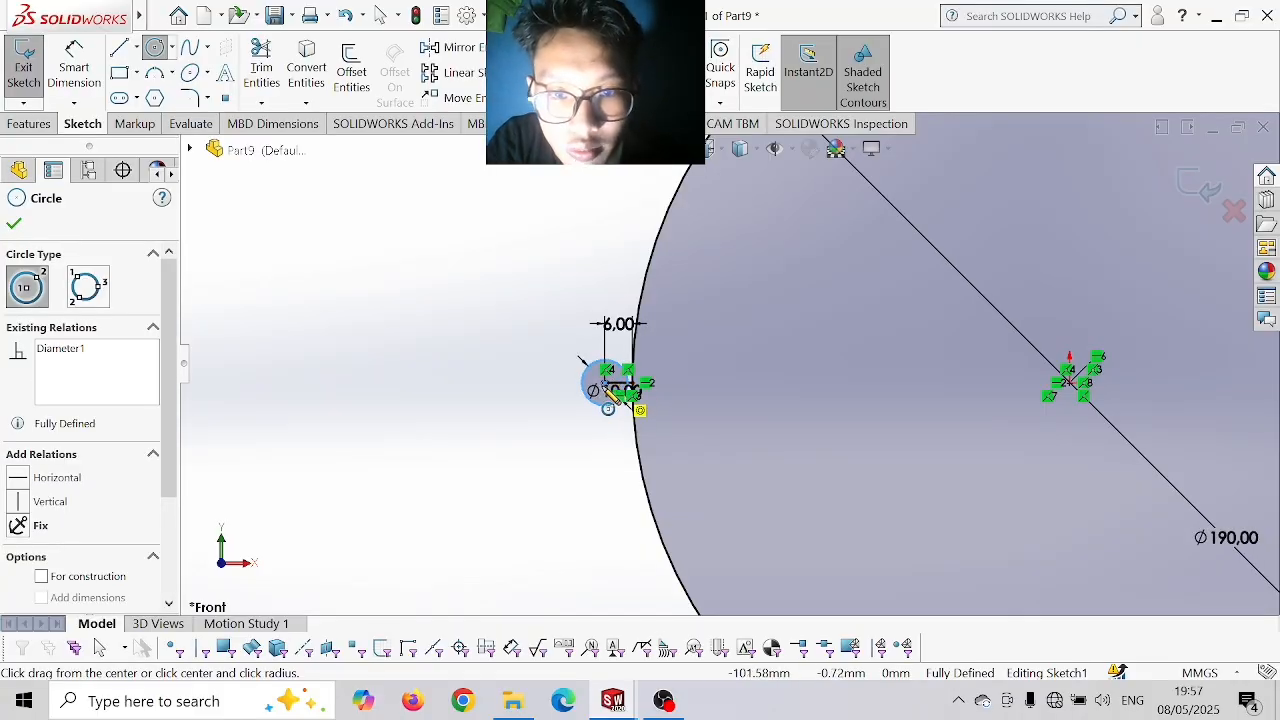
click(606, 383)
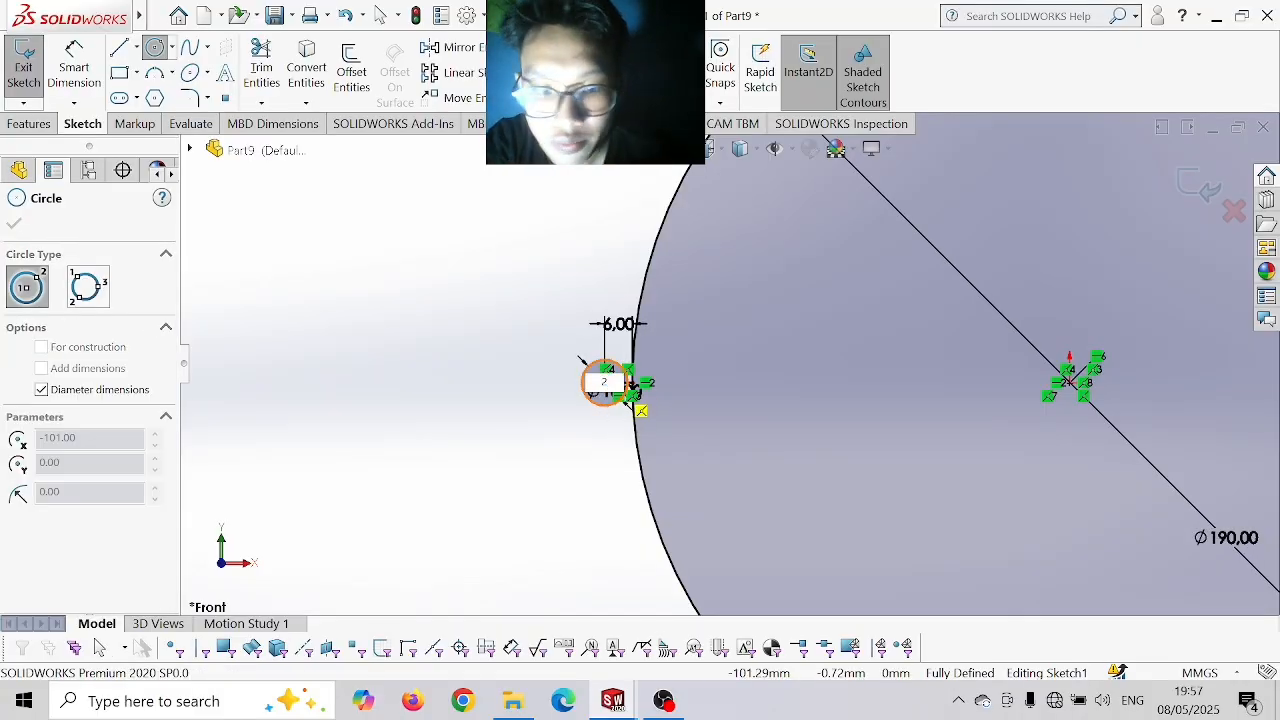
text(20)
key(Return)
- Draw two concentric circles of 10 mm and 20 mm diameter centred on the right line's outer end
key(f)
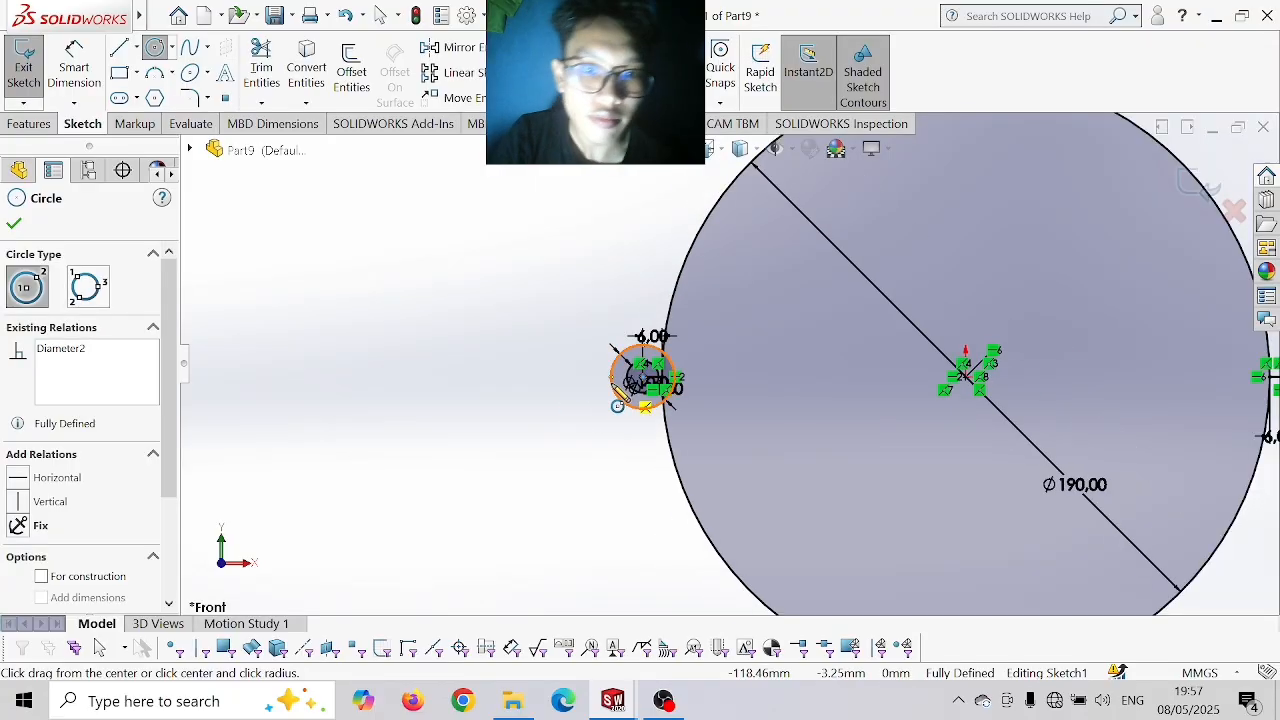
scroll(1140, 400, down, 2)
scroll(1120, 380, down, 2)
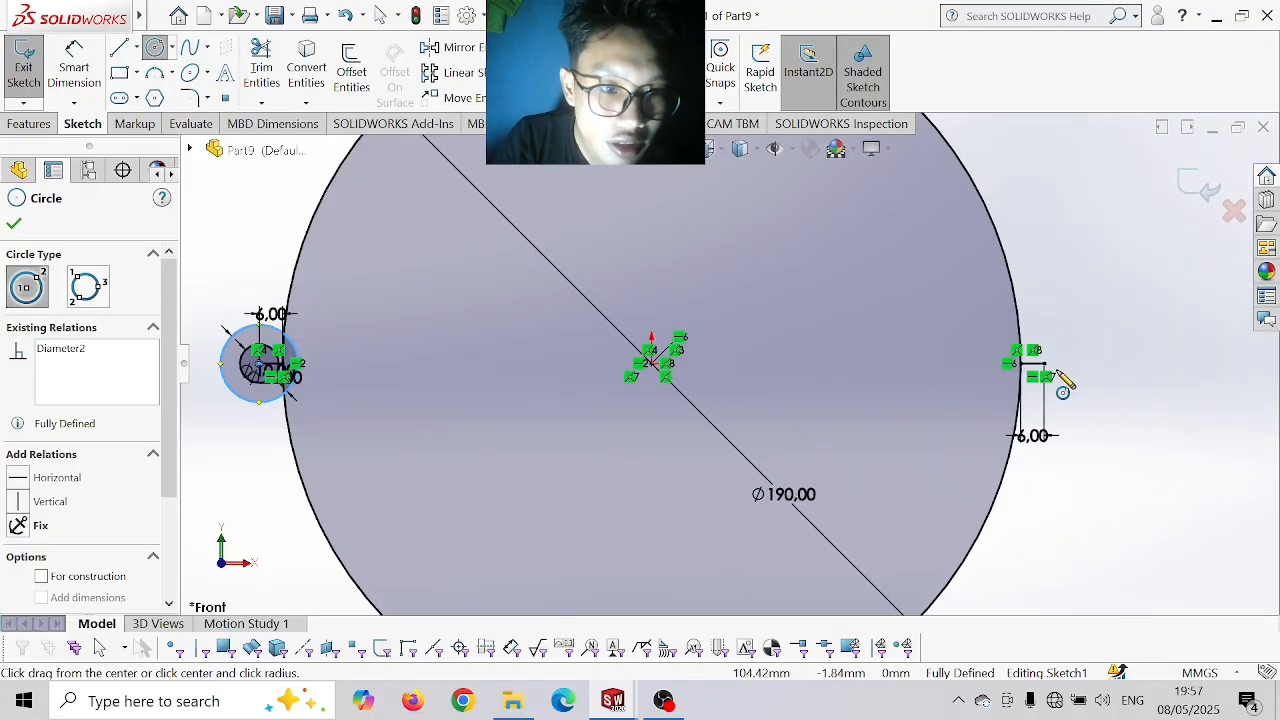
click(1047, 366)
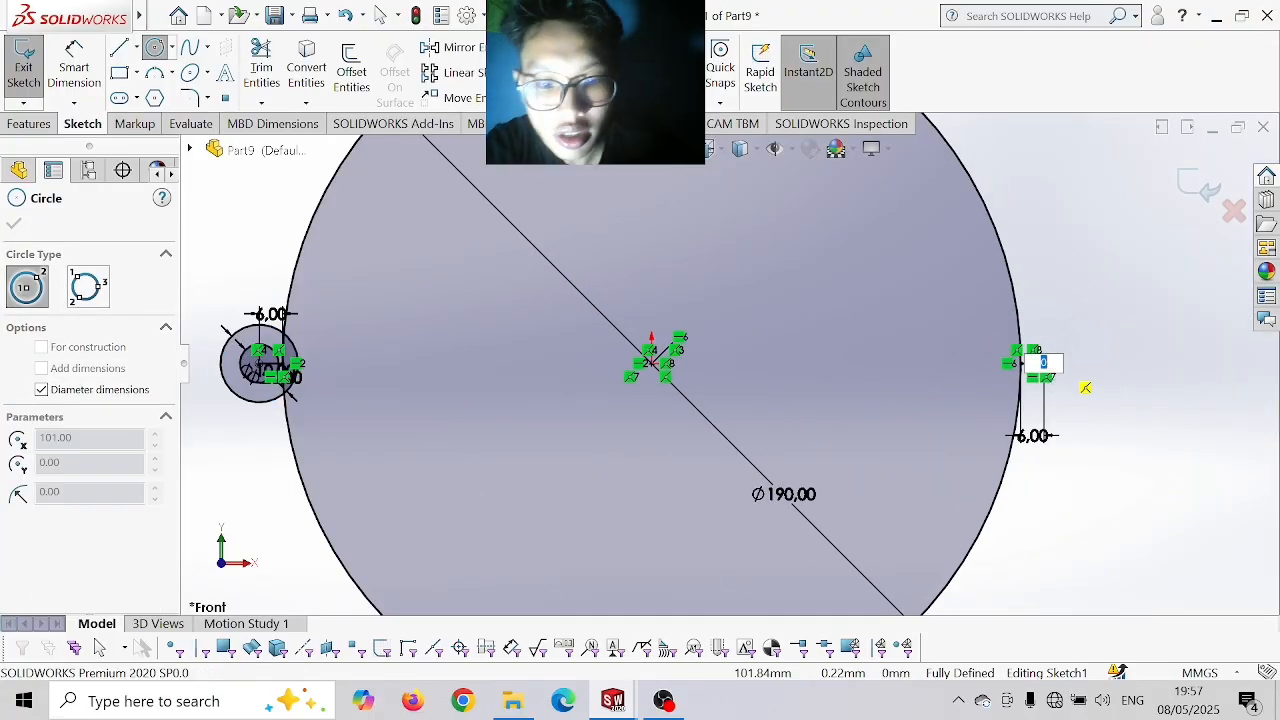
key(Return)
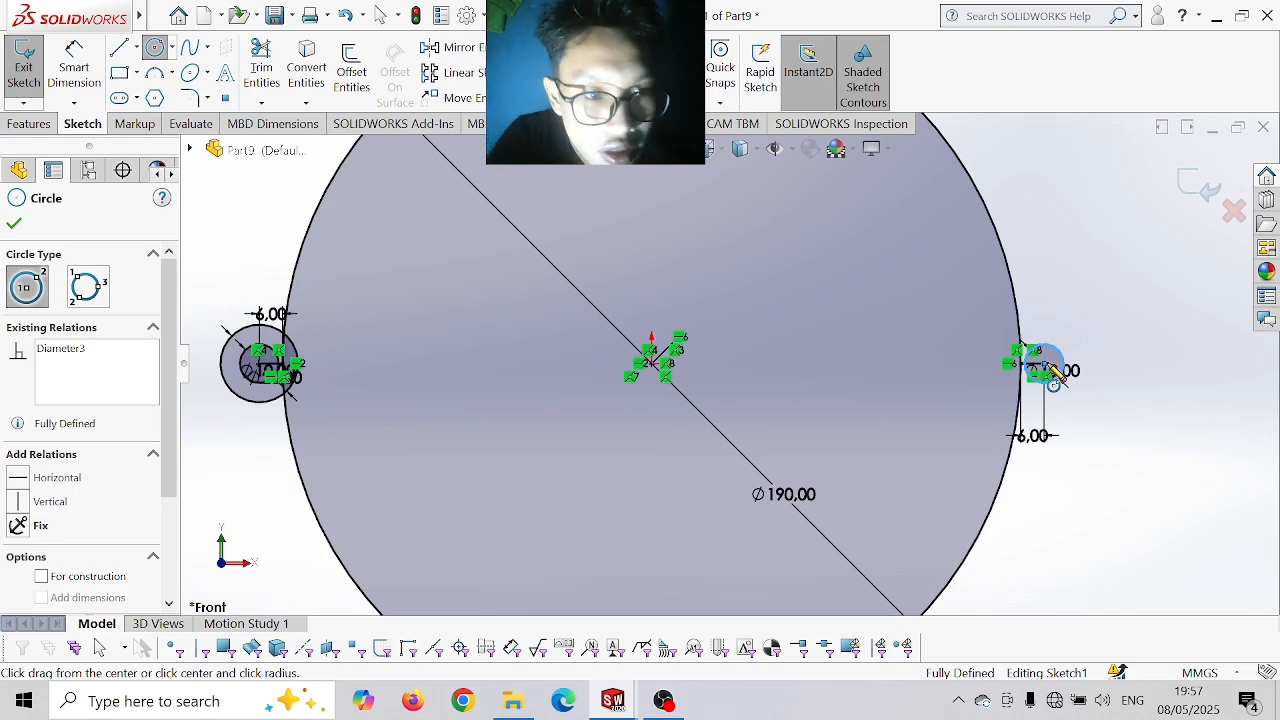
click(1047, 366)
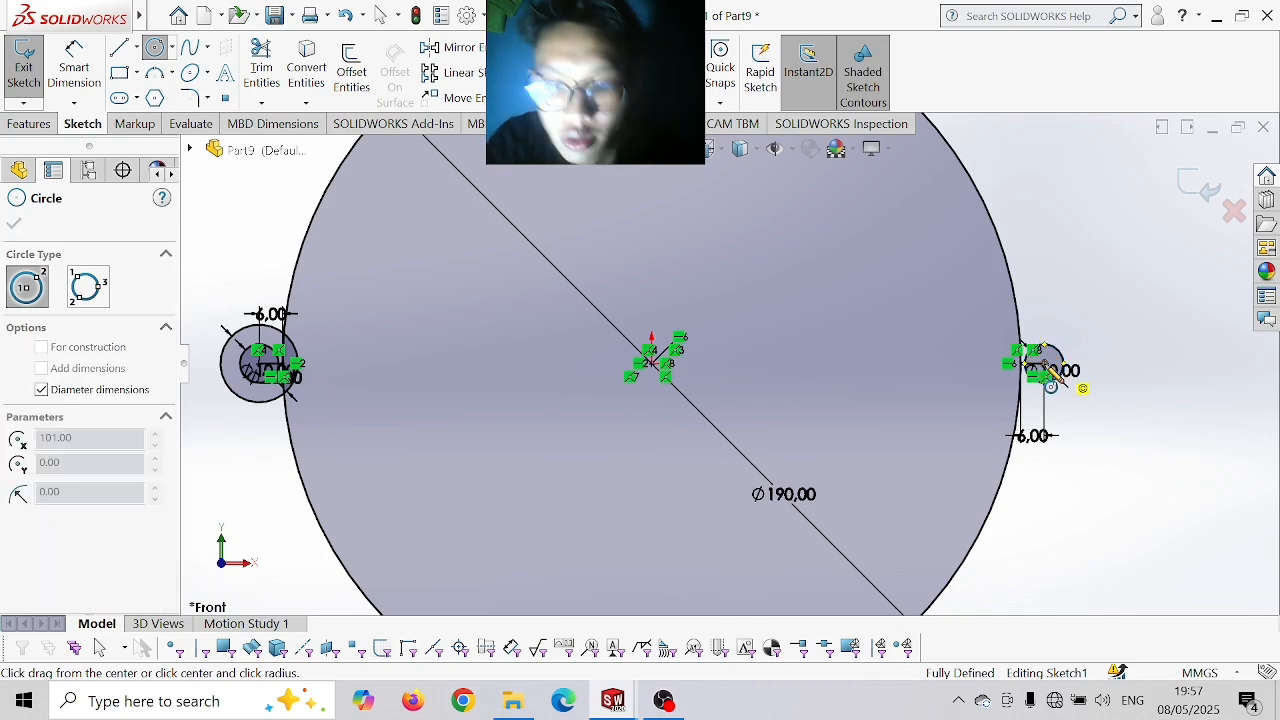
click(1060, 388)
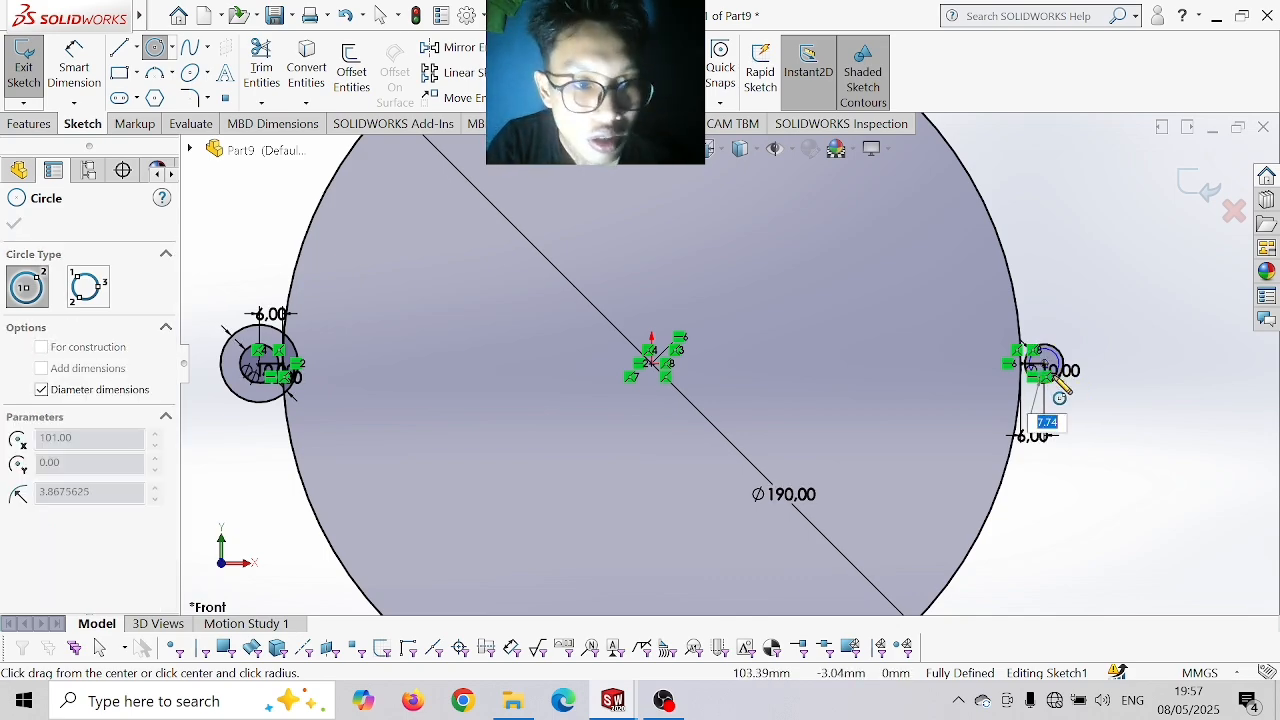
key(Return)
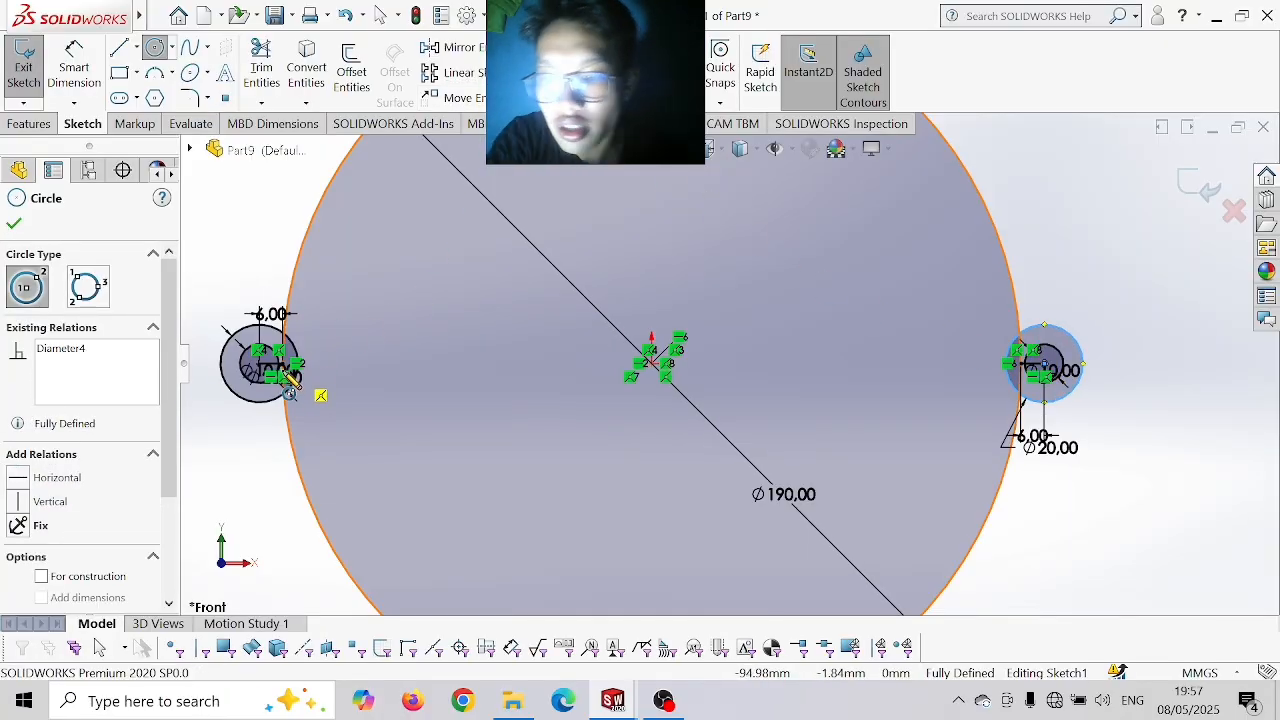
key(Escape)
- Delete both short 6 mm horizontal lines at the sides of the large circle
scroll(280, 375, down, 2)
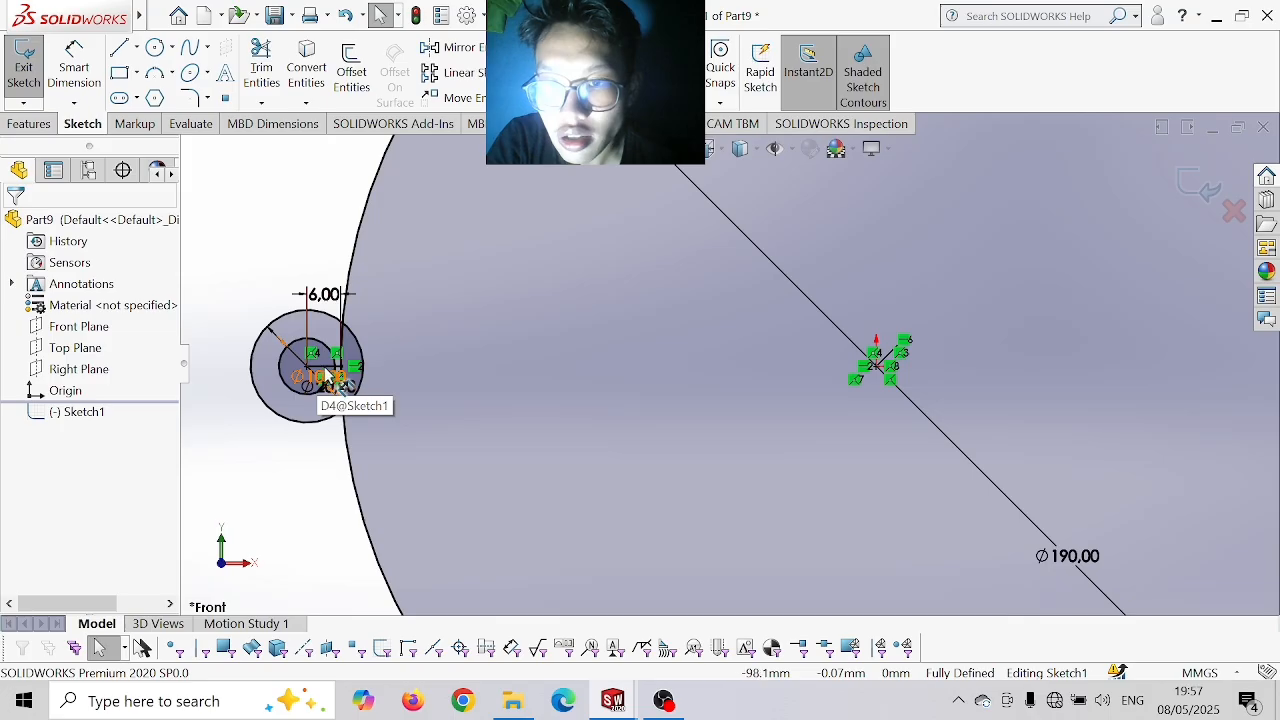
double_click(327, 373)
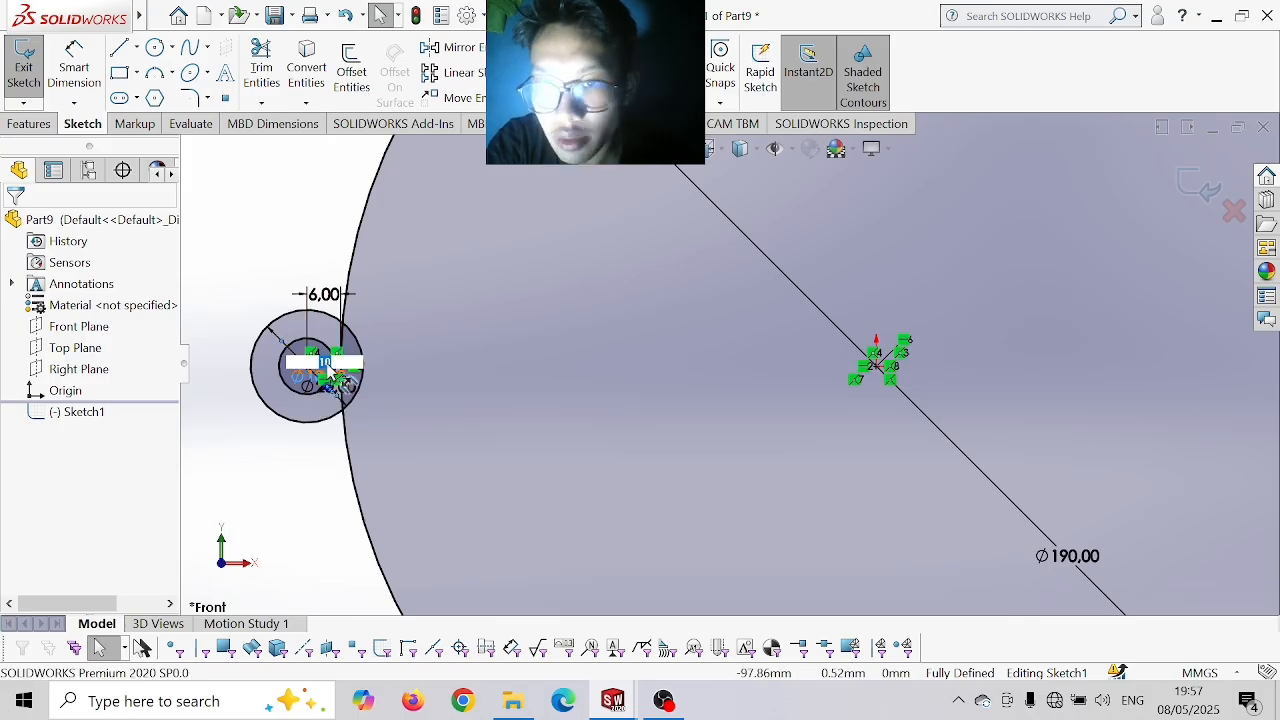
key(Return)
scroll(370, 370, down, 4)
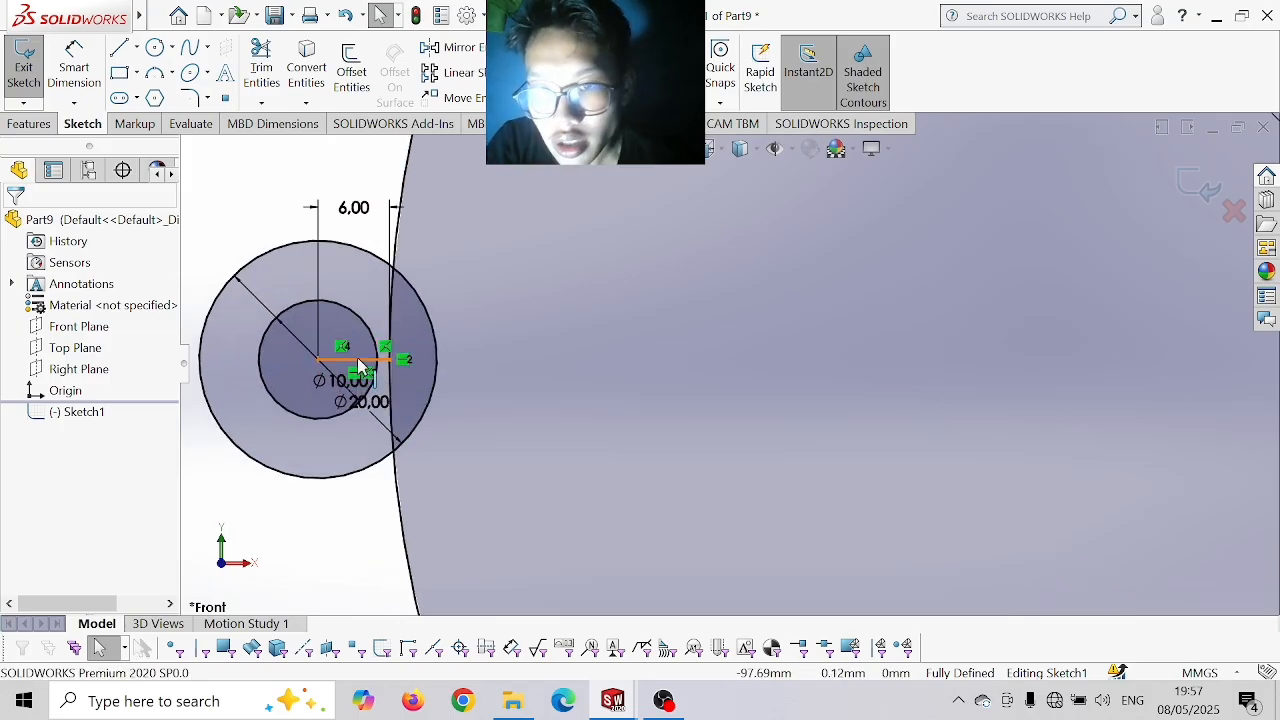
click(360, 362)
scroll(730, 425, up, 2)
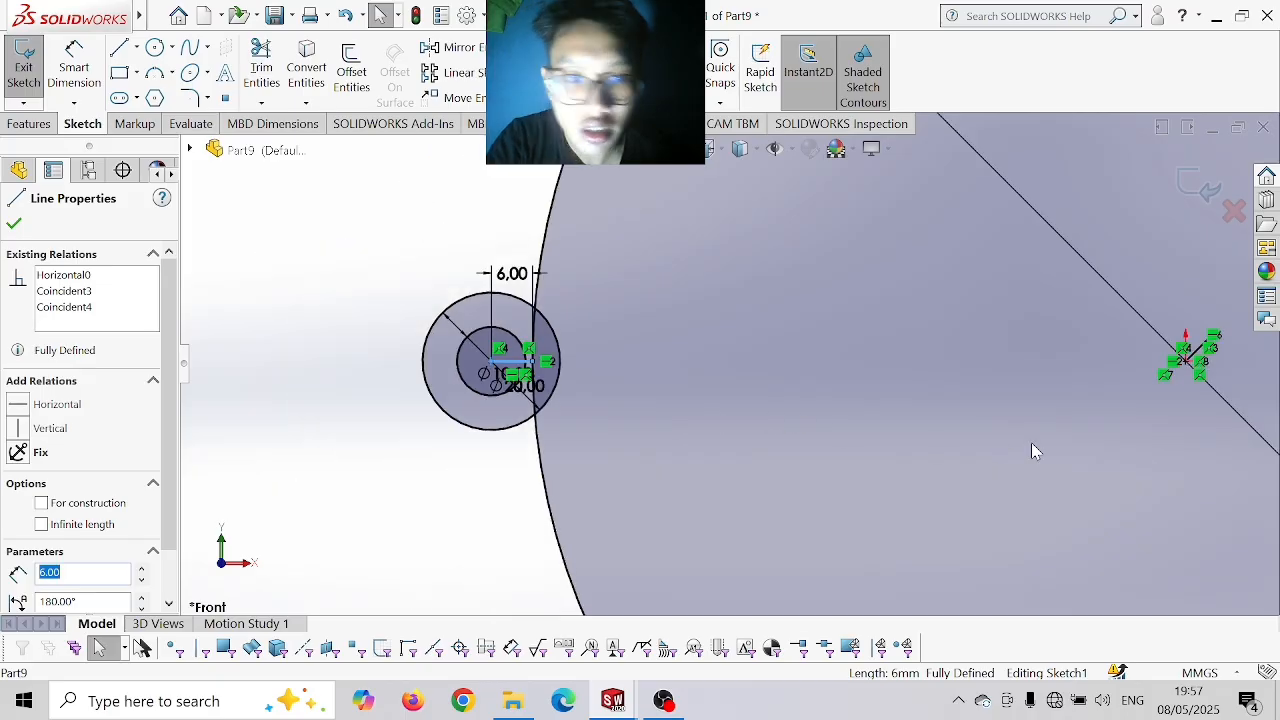
scroll(1174, 449, up, 4)
scroll(1066, 389, down, 5)
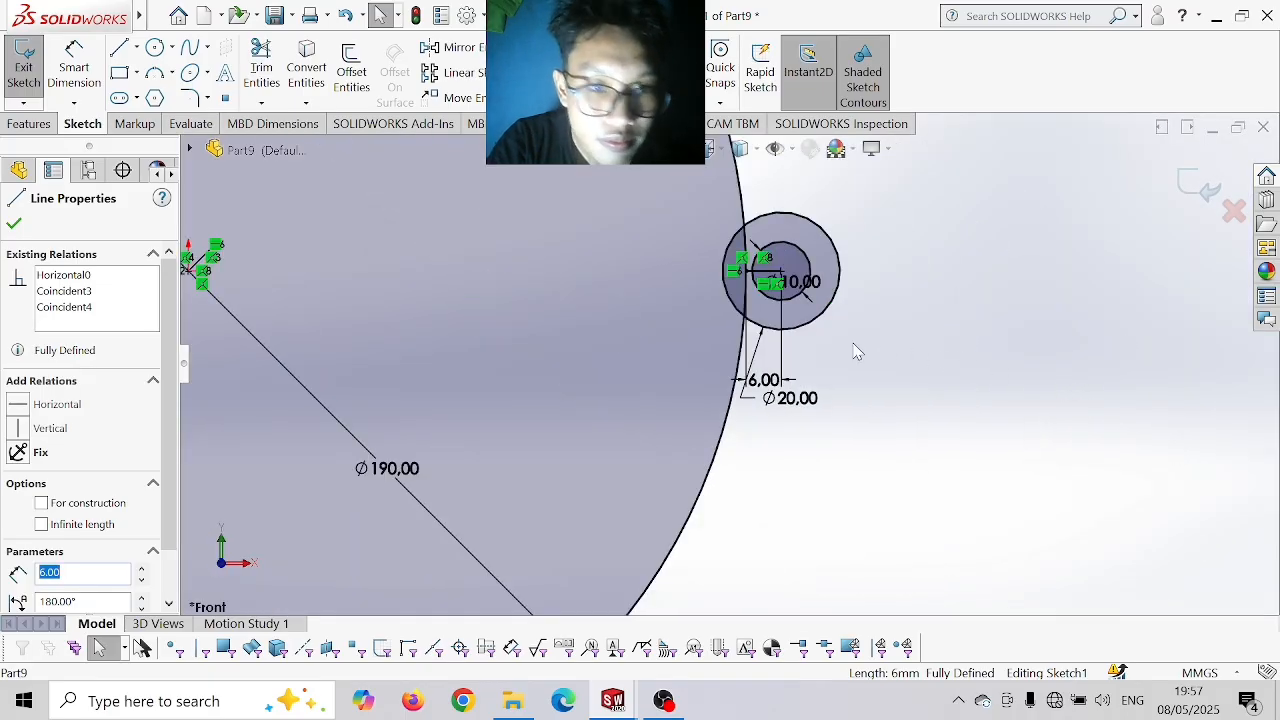
scroll(860, 330, down, 3)
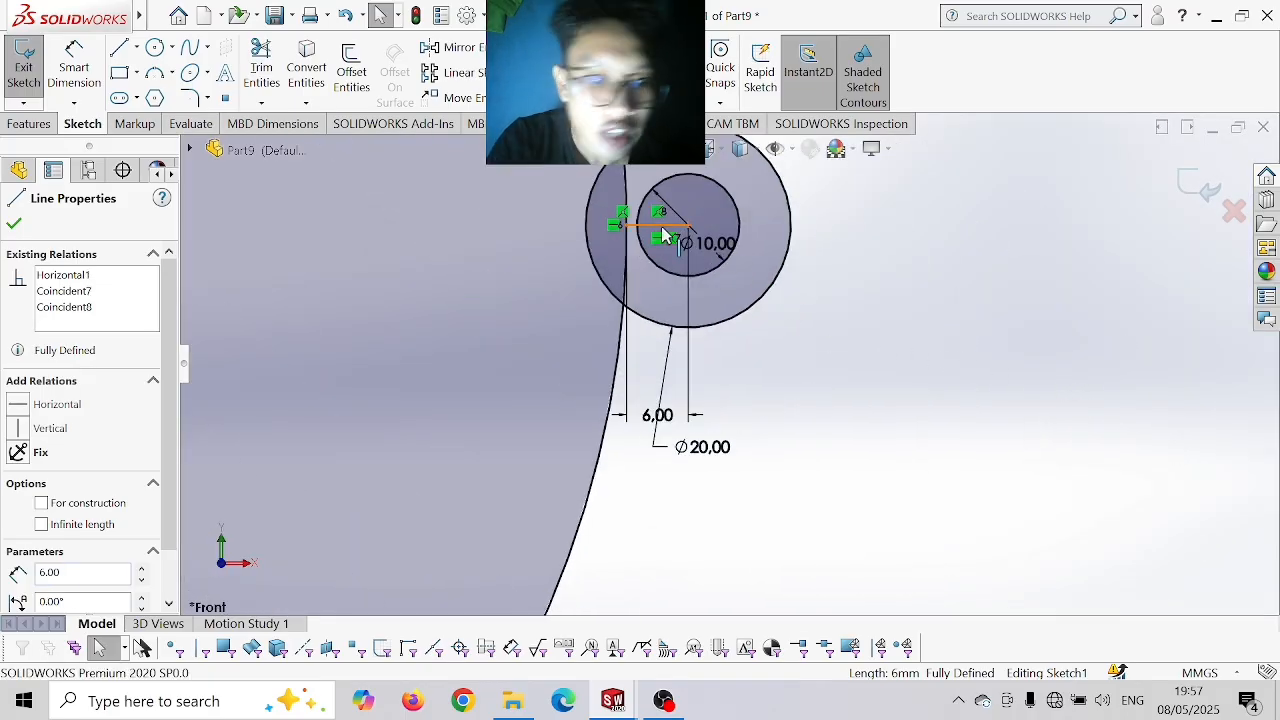
ctrl+click(660, 226)
key(Delete)
scroll(660, 226, up, 5)
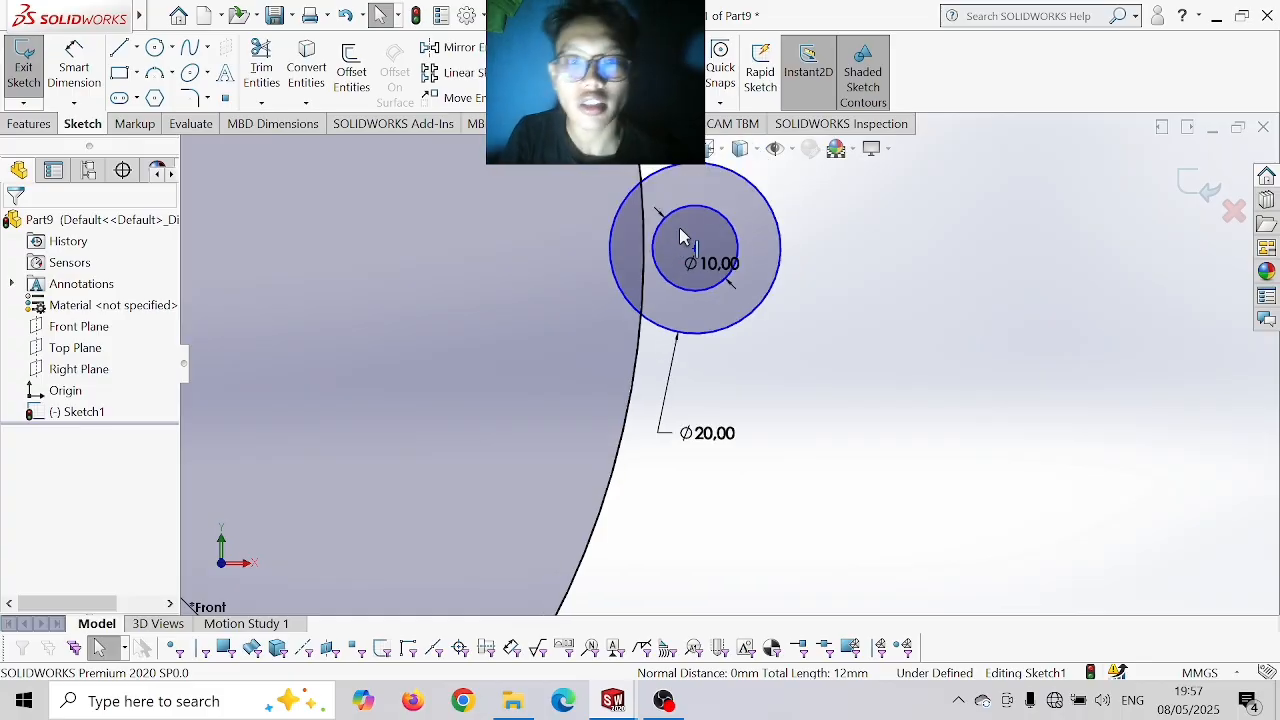
scroll(740, 380, up, 2)
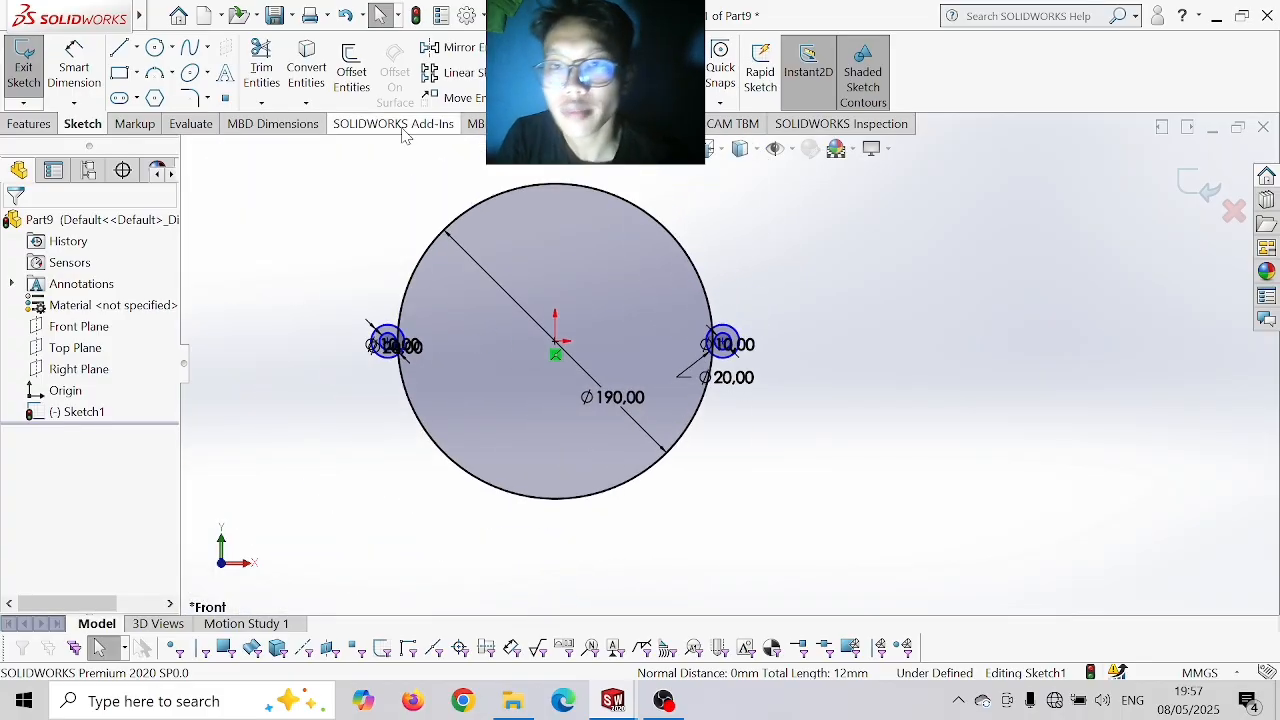
- Trim the overlapping arcs where the 20 mm lug circles cross the 190 mm circle on both sides
click(261, 70)
scroll(425, 346, down, 5)
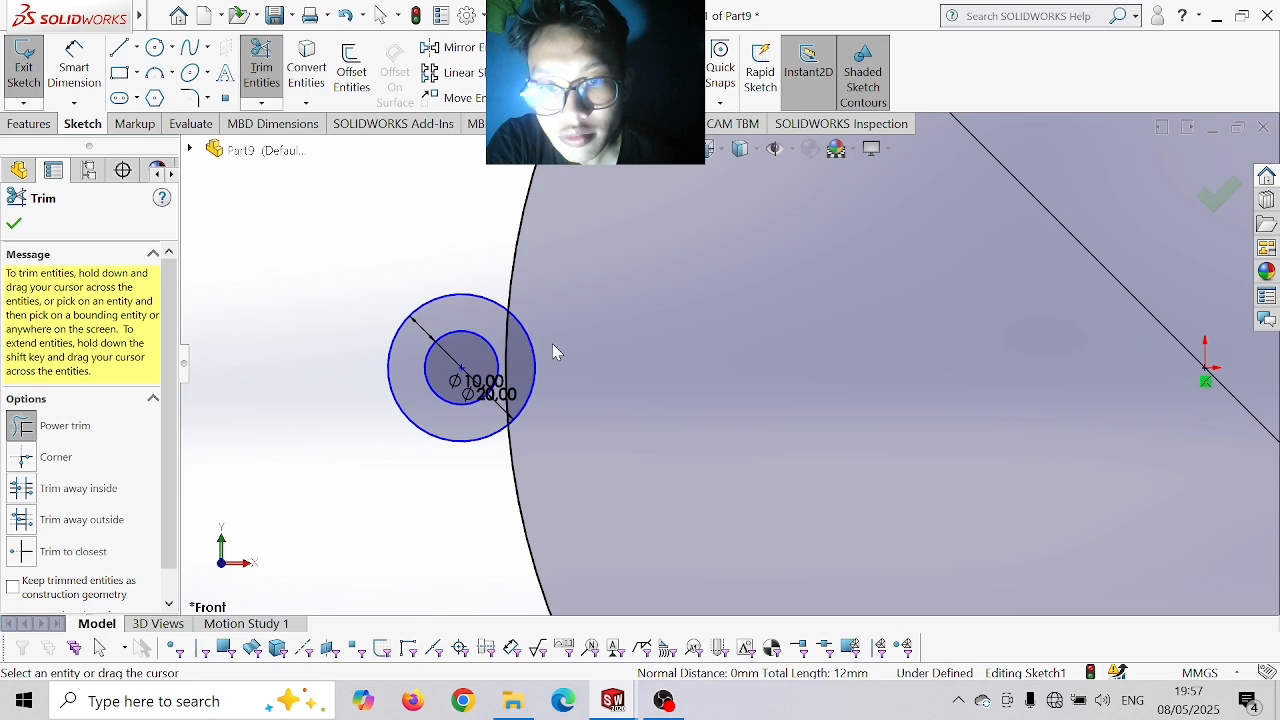
drag(552, 344, 528, 358)
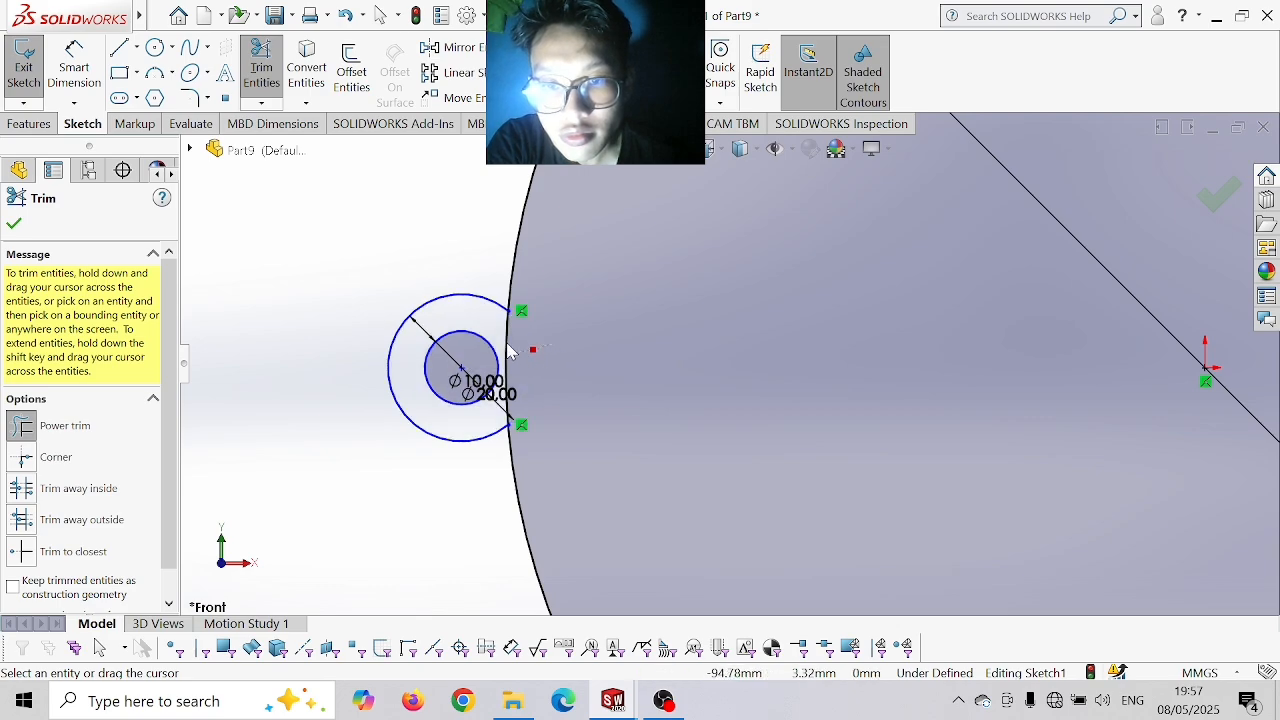
drag(508, 345, 505, 344)
scroll(800, 392, up, 6)
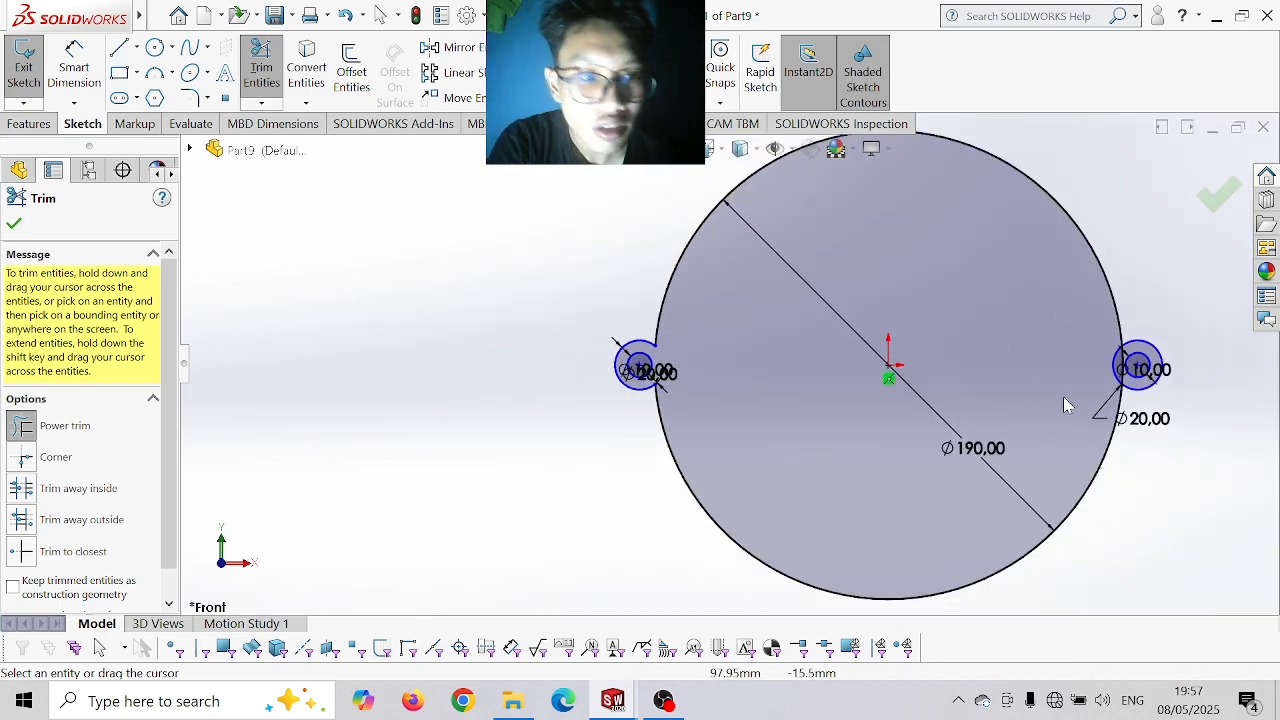
scroll(1064, 398, up, 2)
scroll(1074, 390, down, 7)
drag(852, 295, 890, 323)
scroll(868, 307, up, 6)
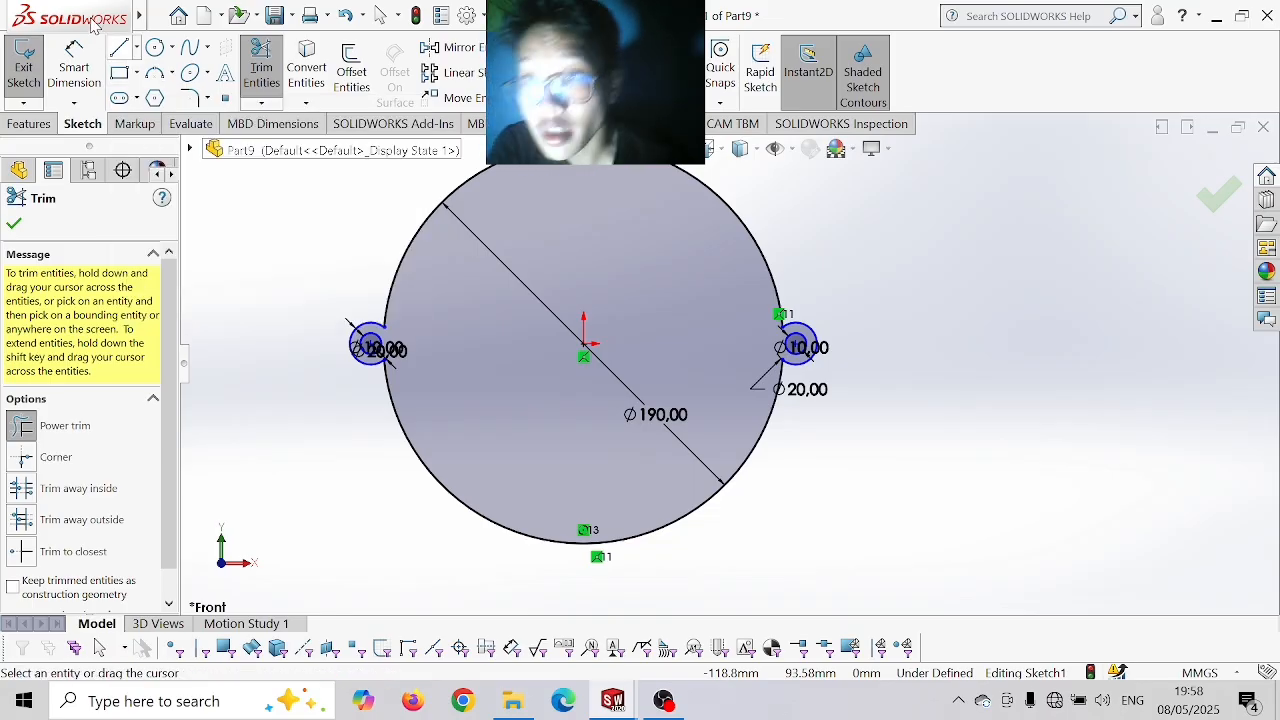
- Draw a 100 mm diameter circle centred on the origin inside the 190 mm circle
click(155, 49)
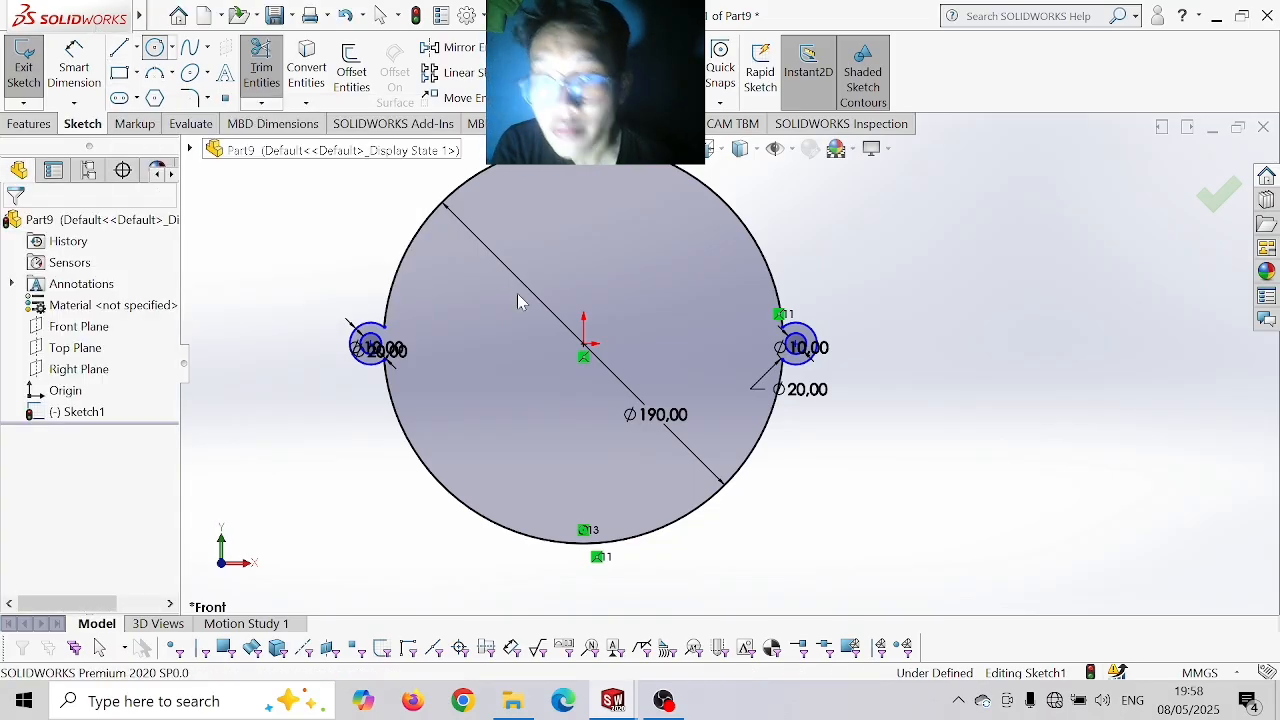
click(584, 348)
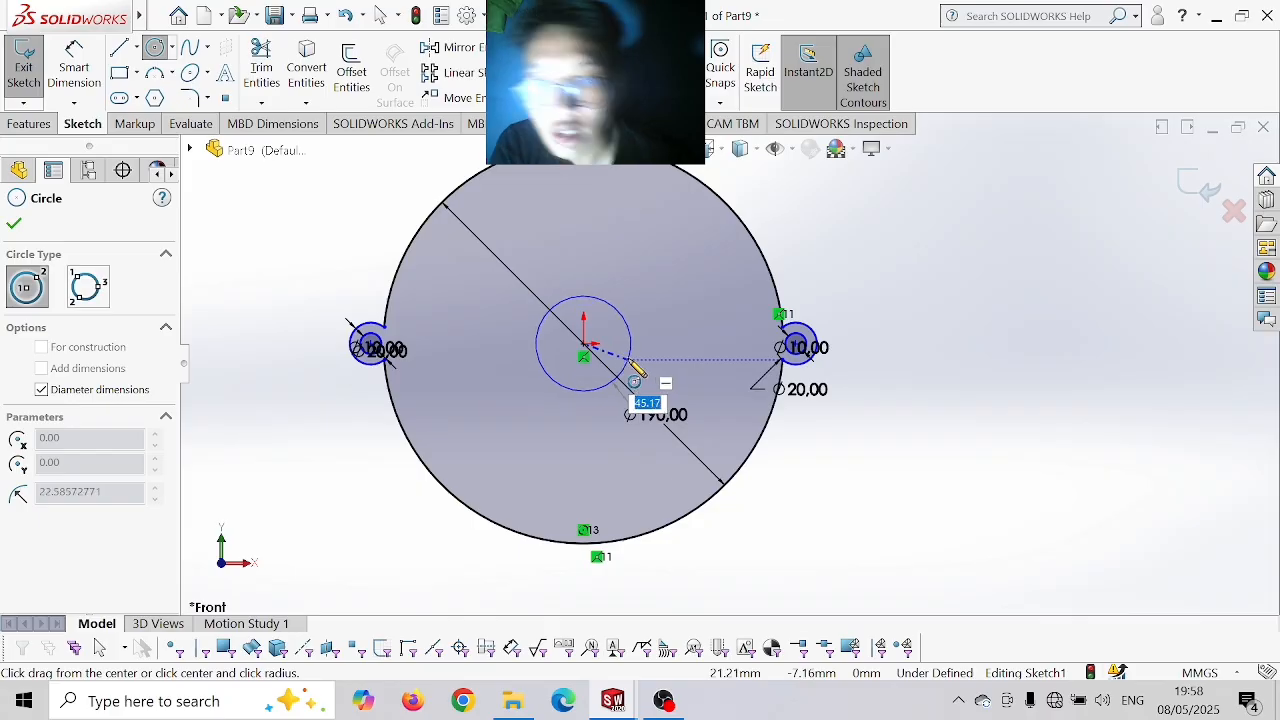
text(100)
key(Return)
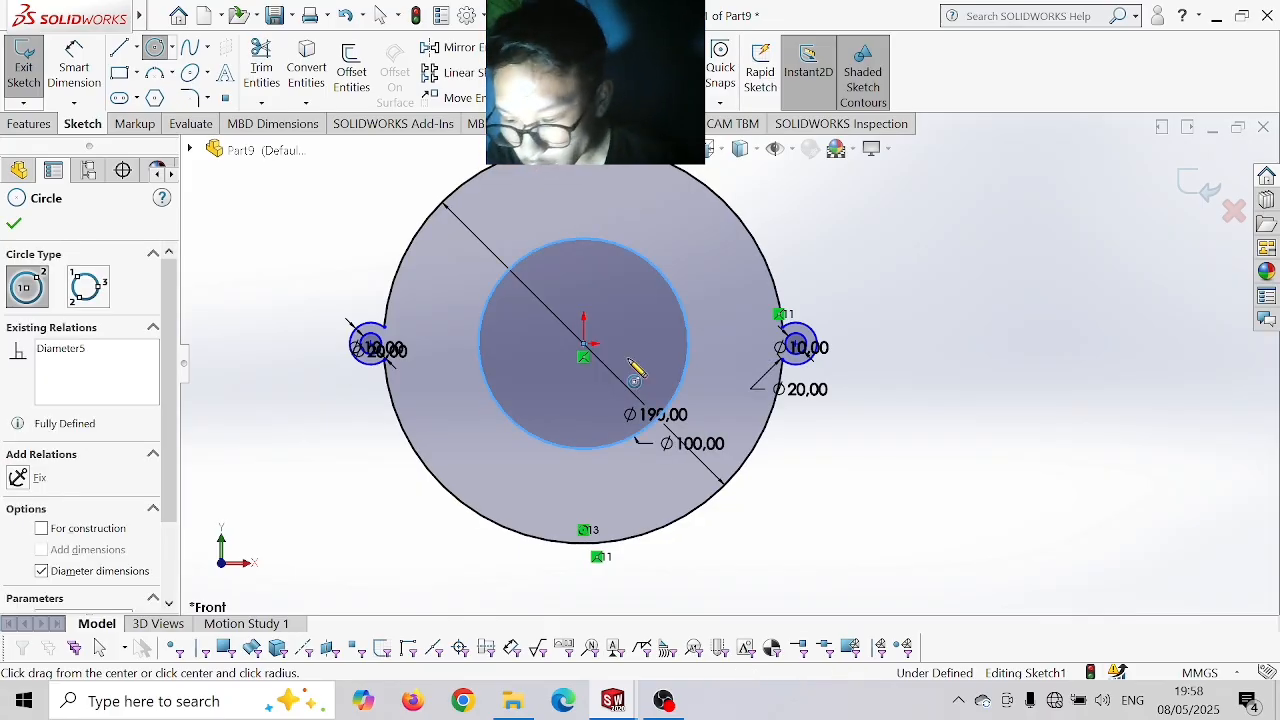
- Extrude the flange sketch with its two lugs as a blind boss 10 mm deep
click(29, 123)
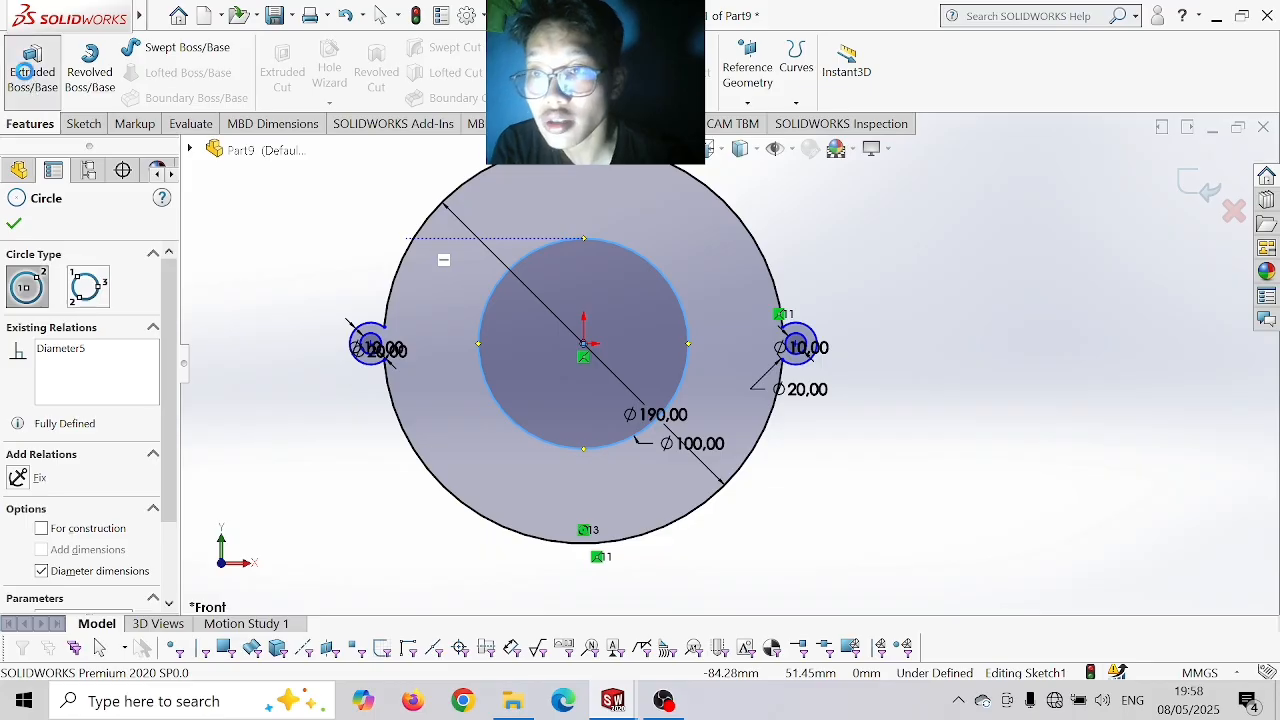
click(25, 67)
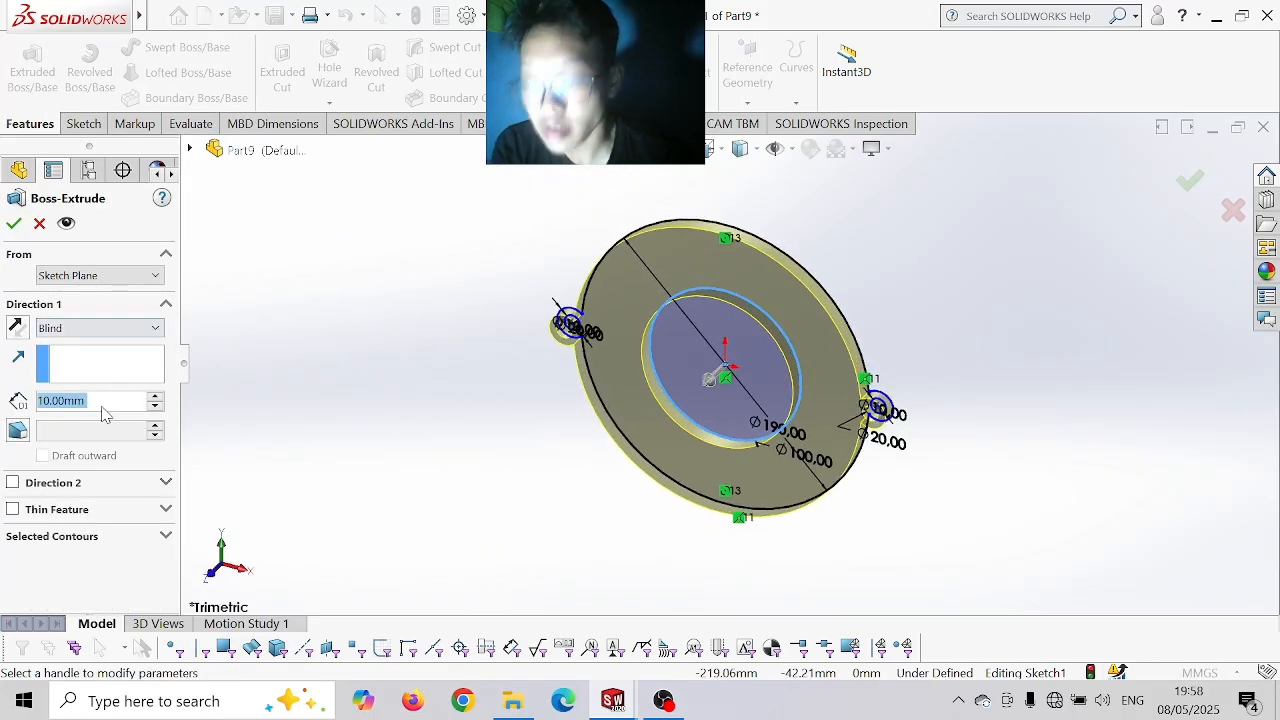
text(1)
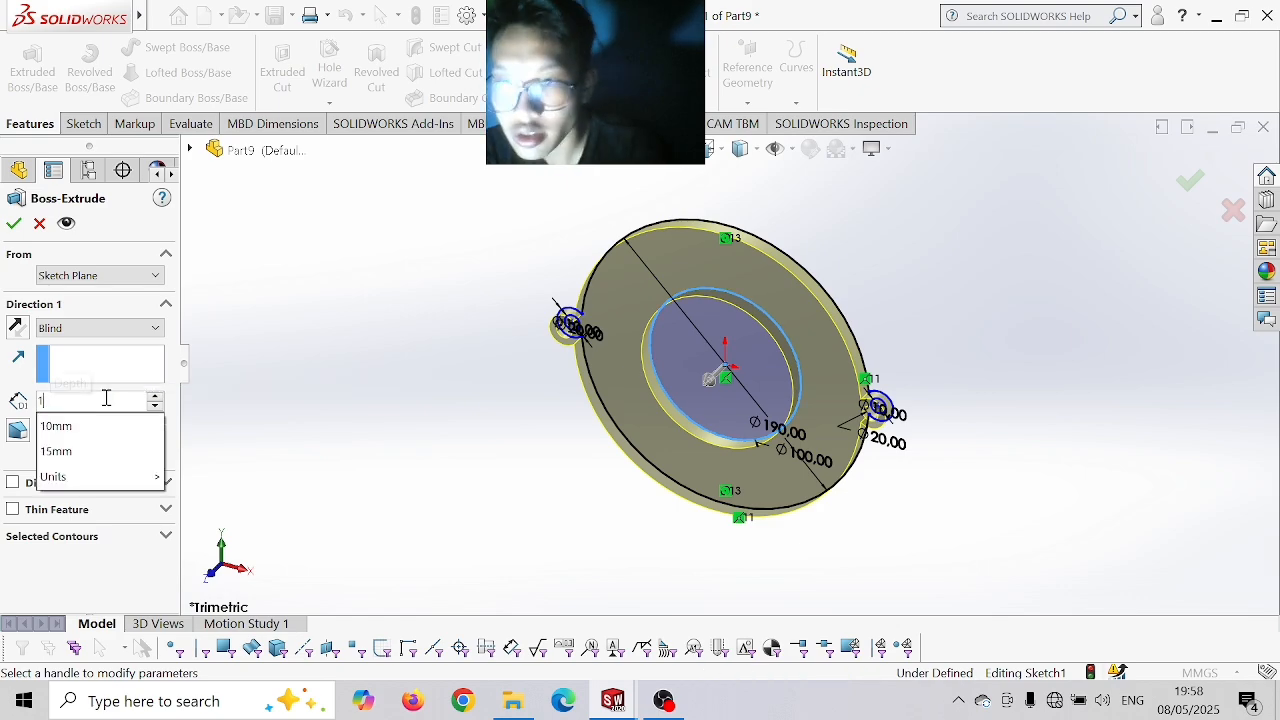
text(0)
key(Return)
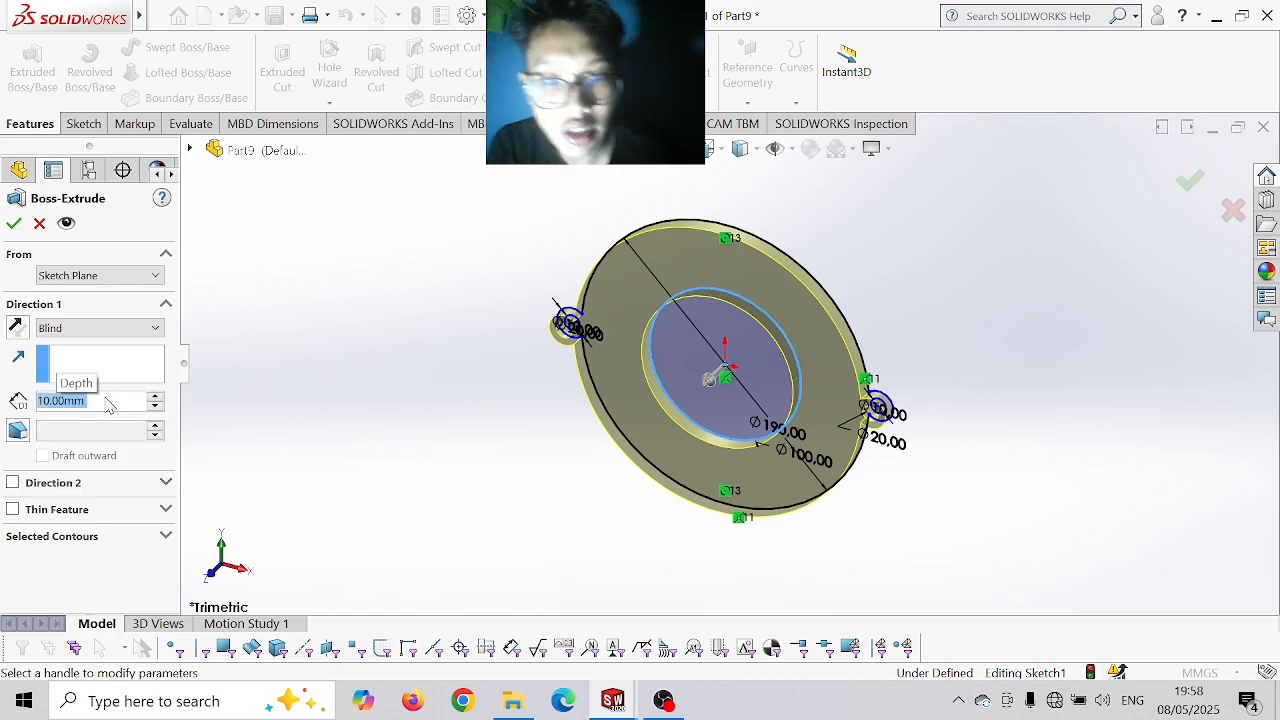
click(12, 225)
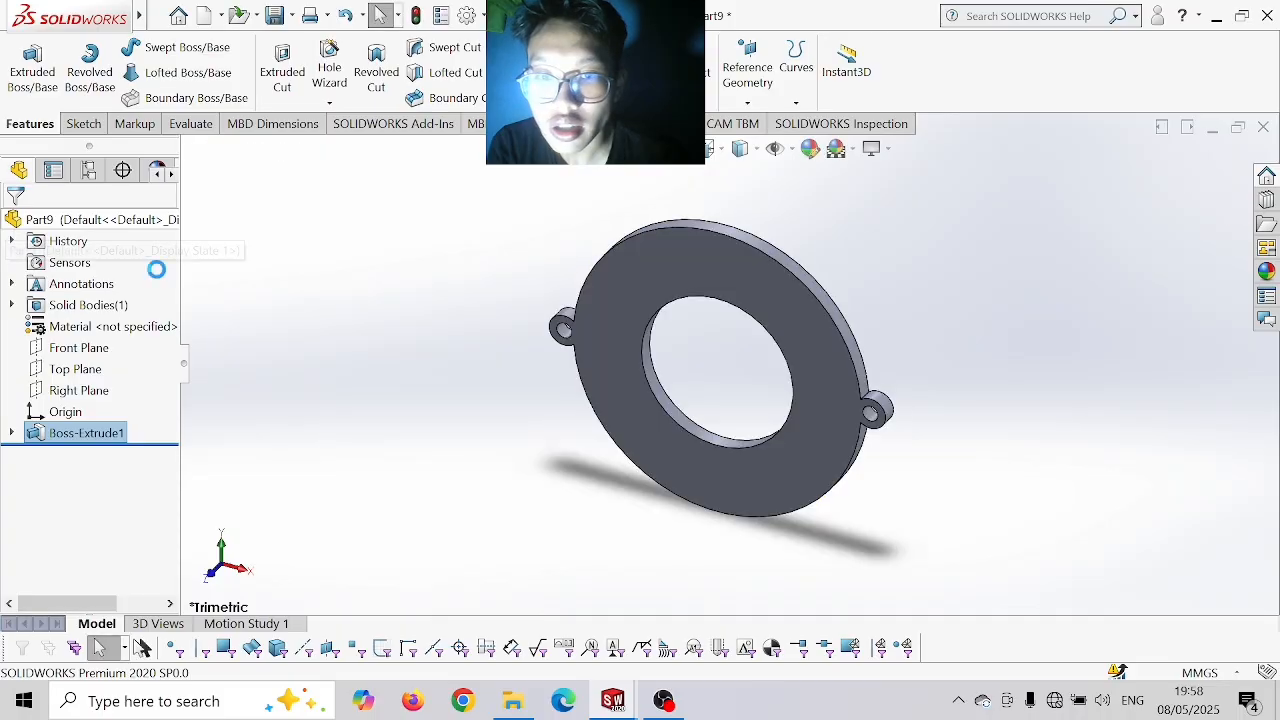
- Sketch two concentric circles of 100 mm and 105 mm diameter centred on the origin on the flange's front face
click(625, 305)
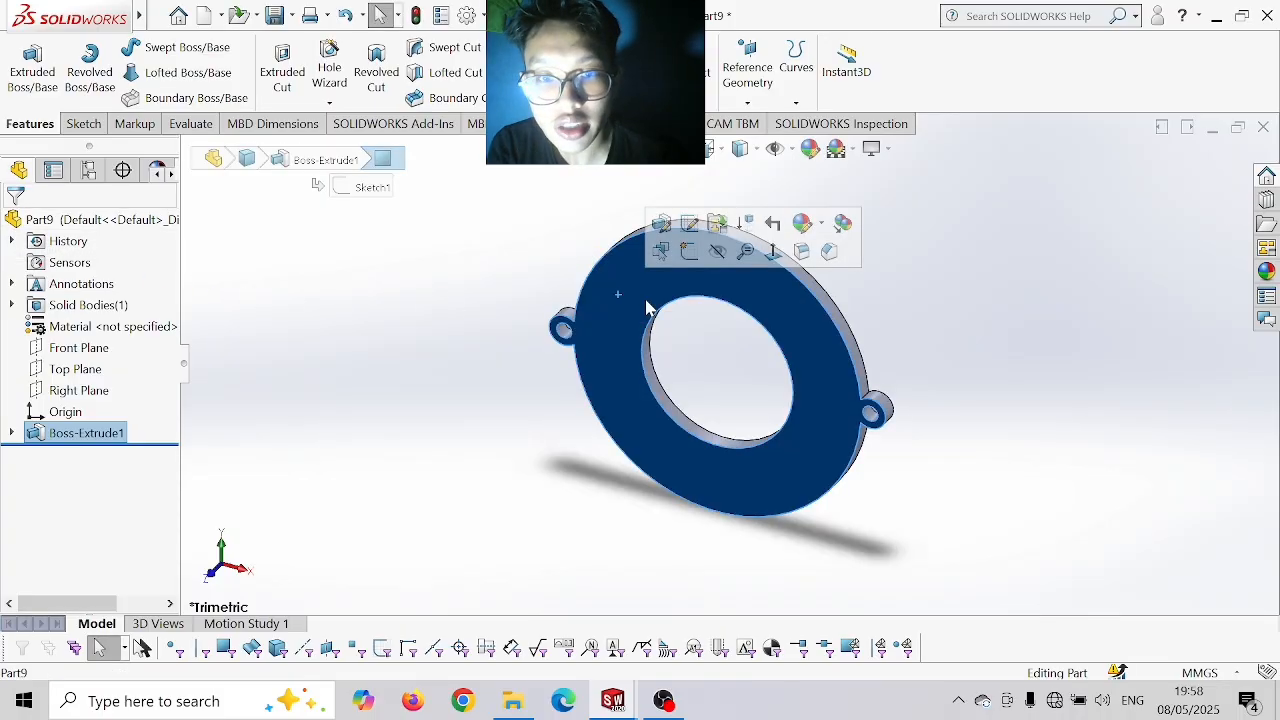
click(773, 253)
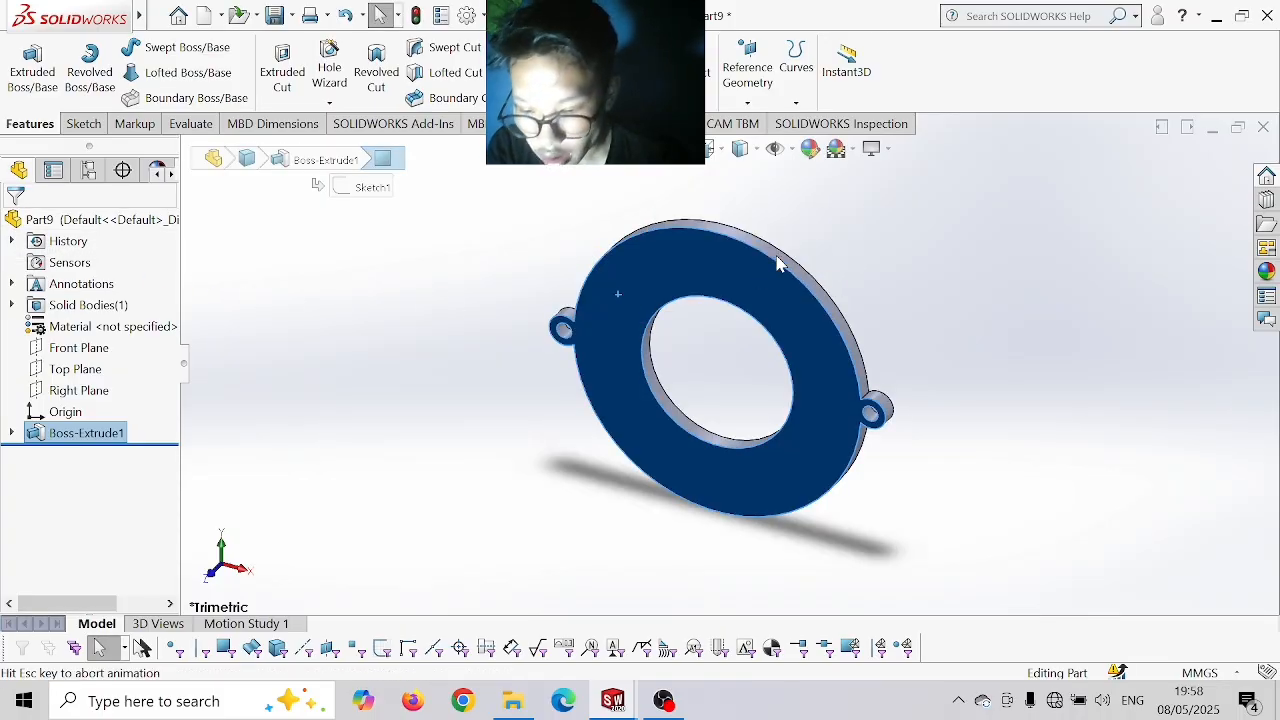
click(84, 124)
click(157, 50)
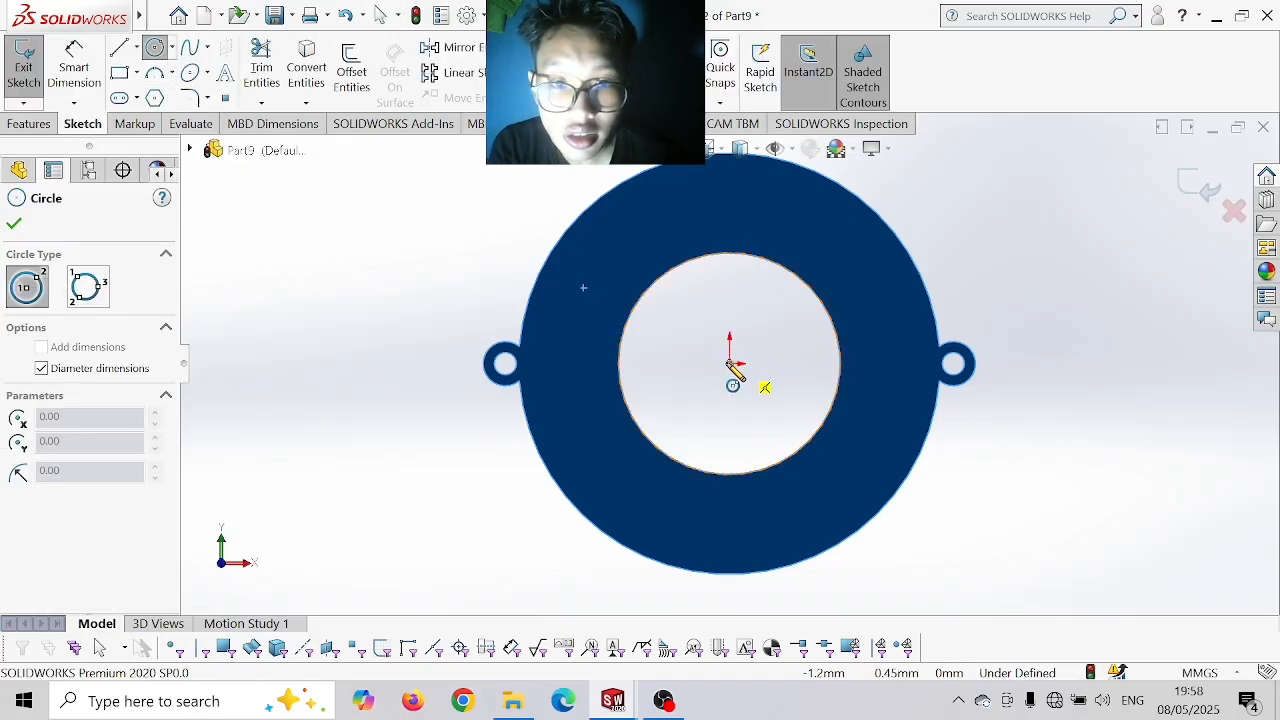
click(729, 362)
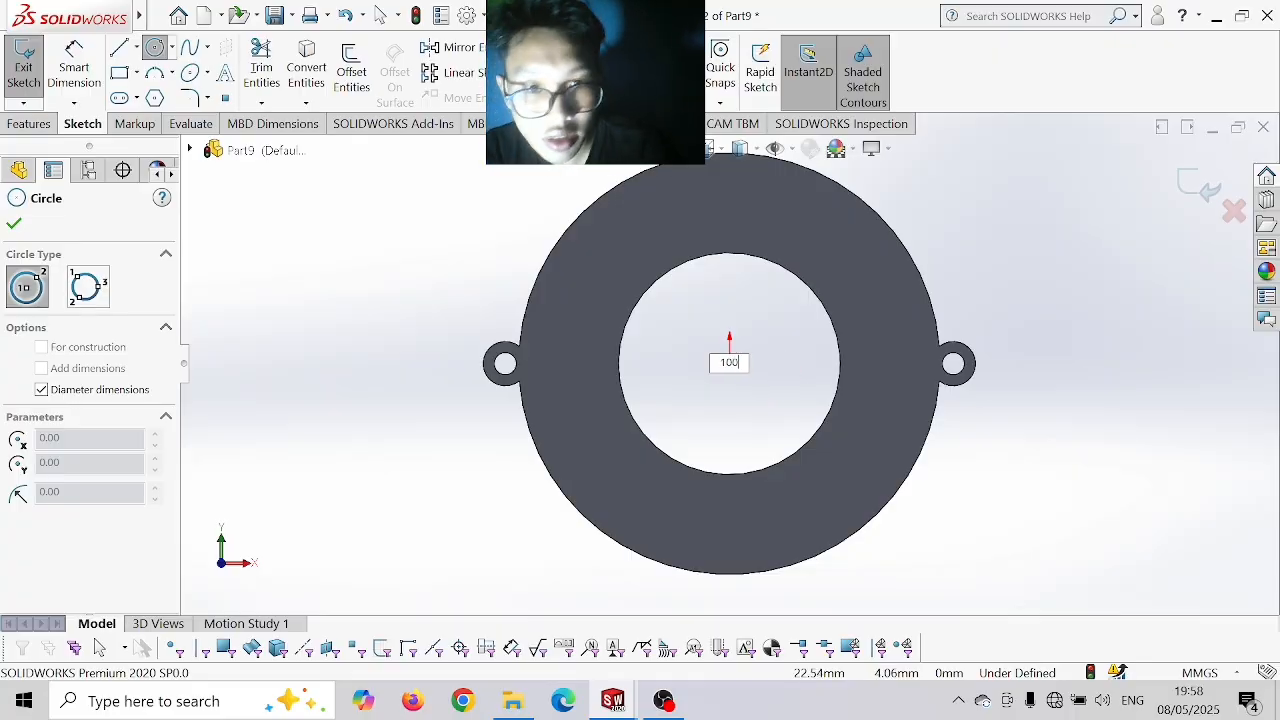
key(Return)
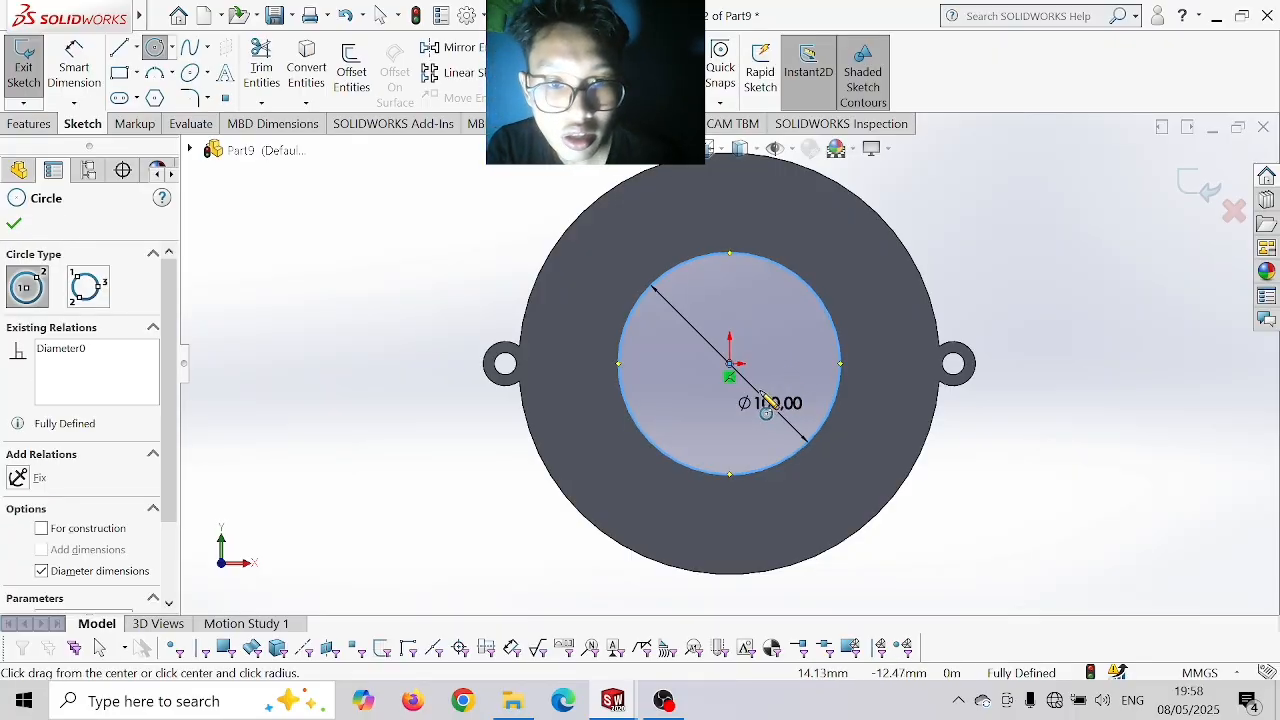
click(730, 364)
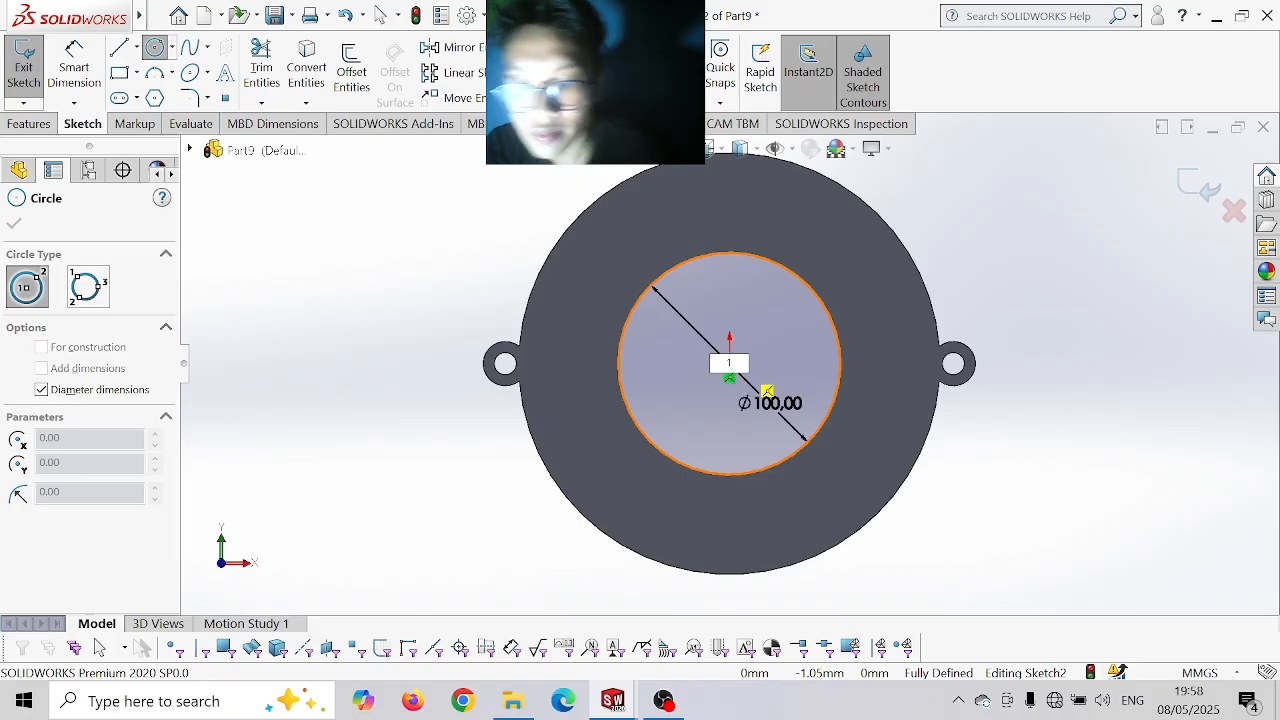
text(103)
key(Return)
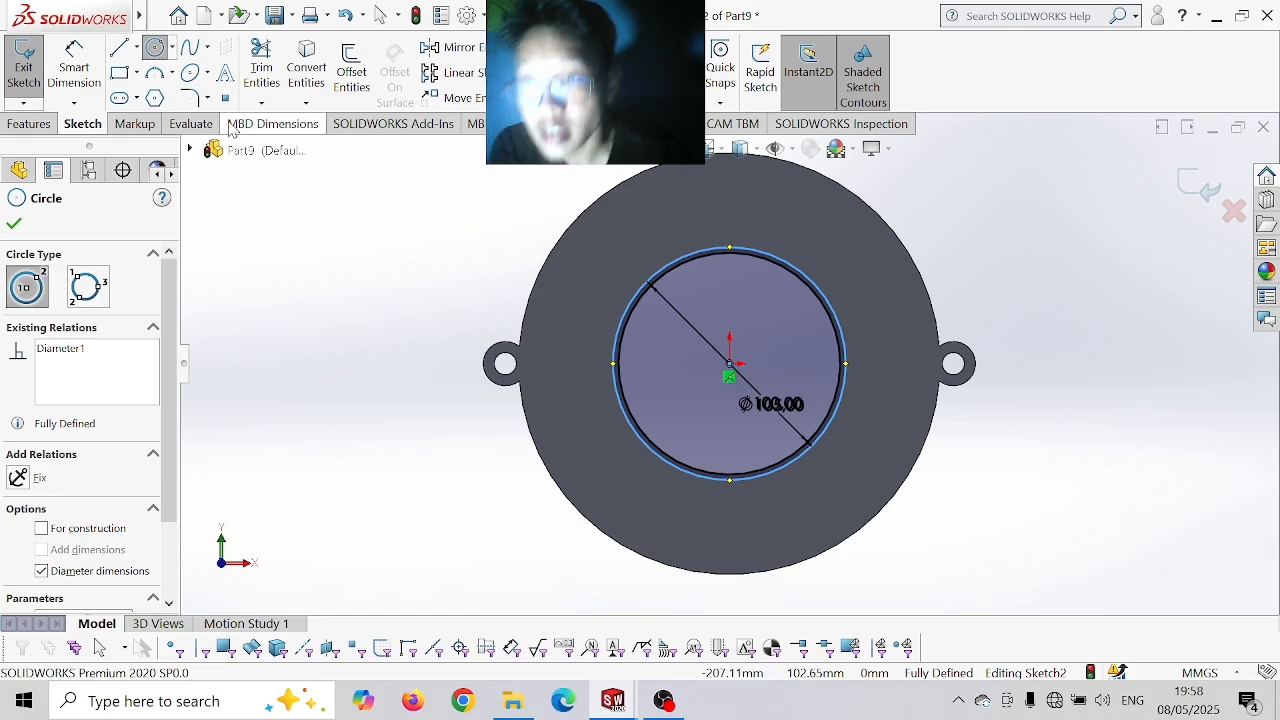
- Extrude the thin ring between the two circles 80 mm outward from the flange, merged with the body
click(14, 123)
click(31, 62)
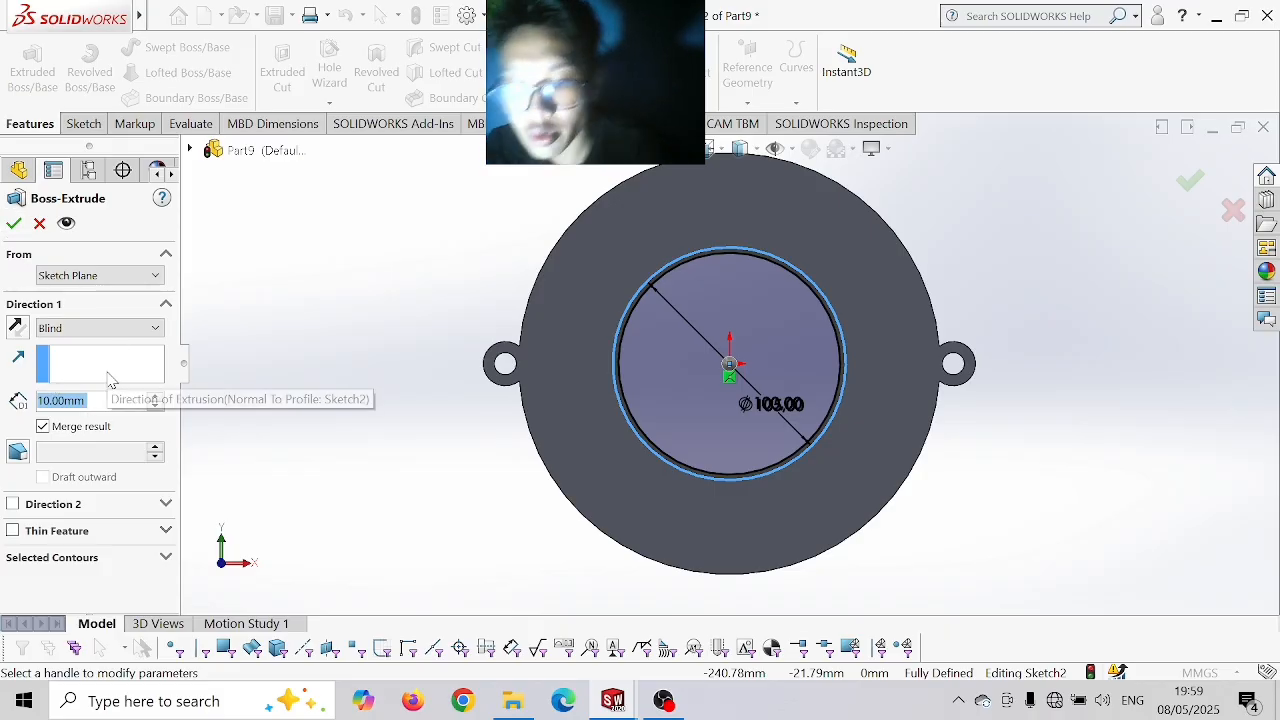
text(80)
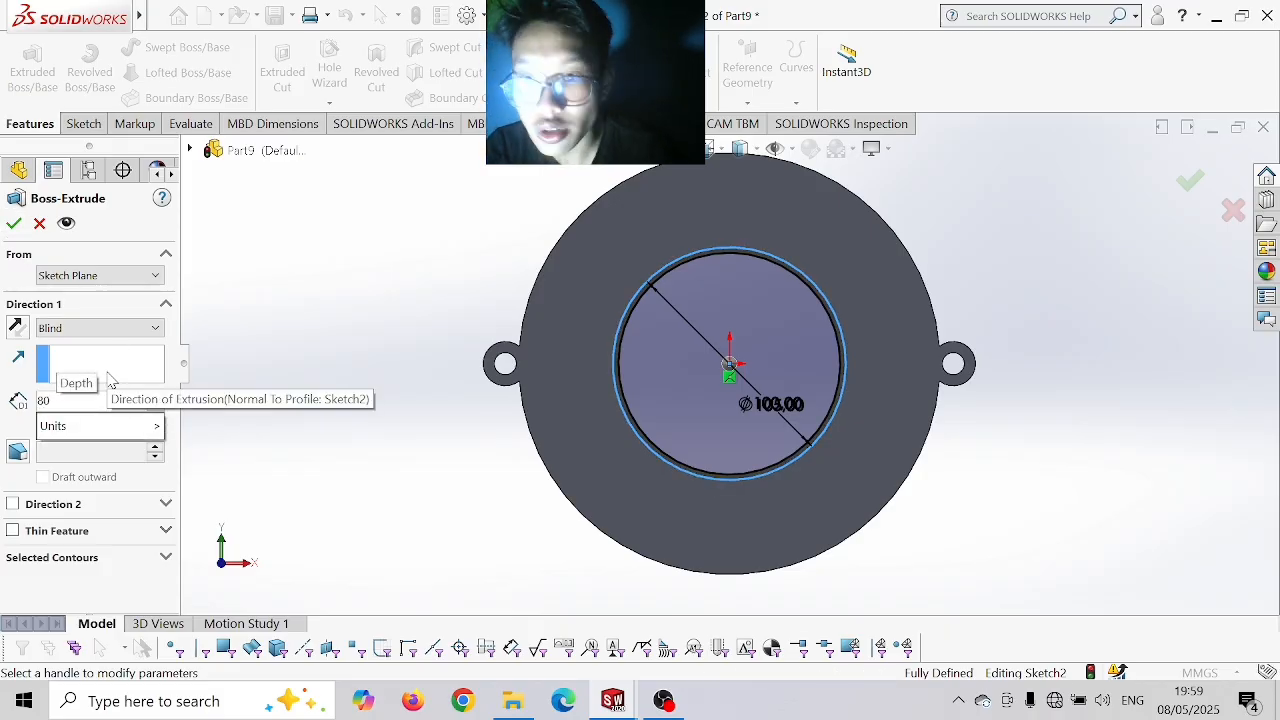
key(Return)
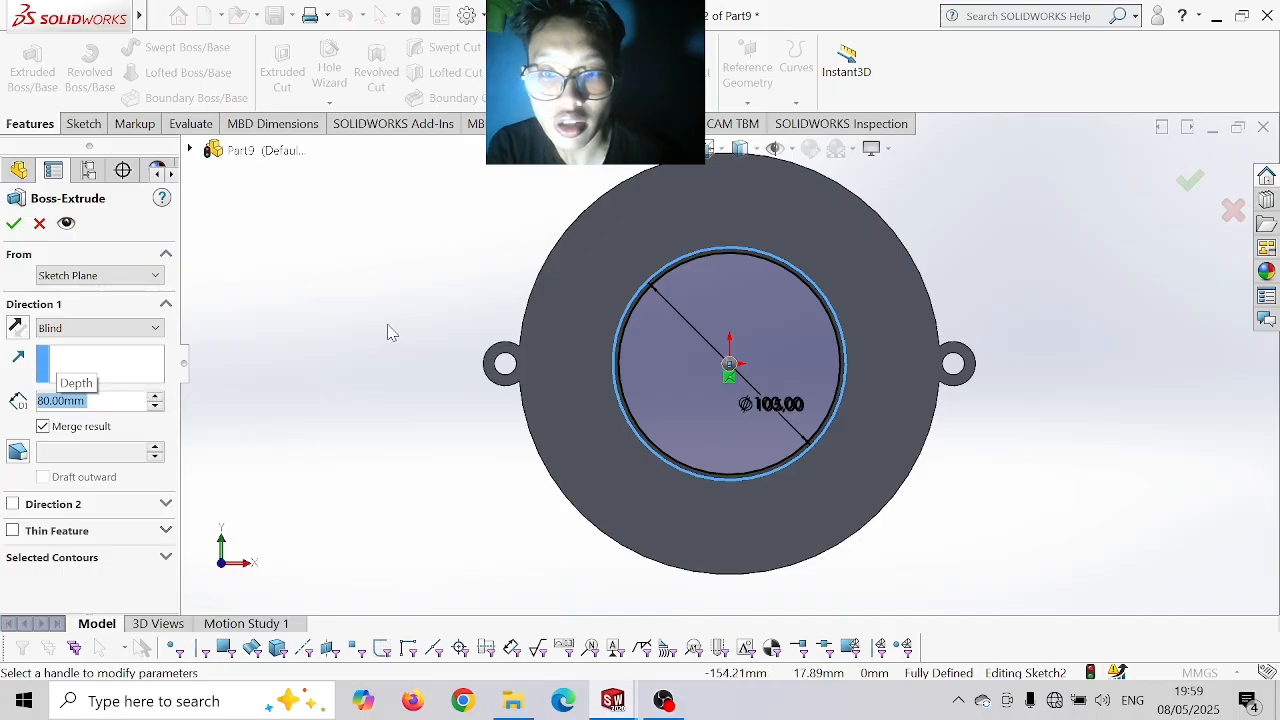
middle_drag(389, 331, 488, 375)
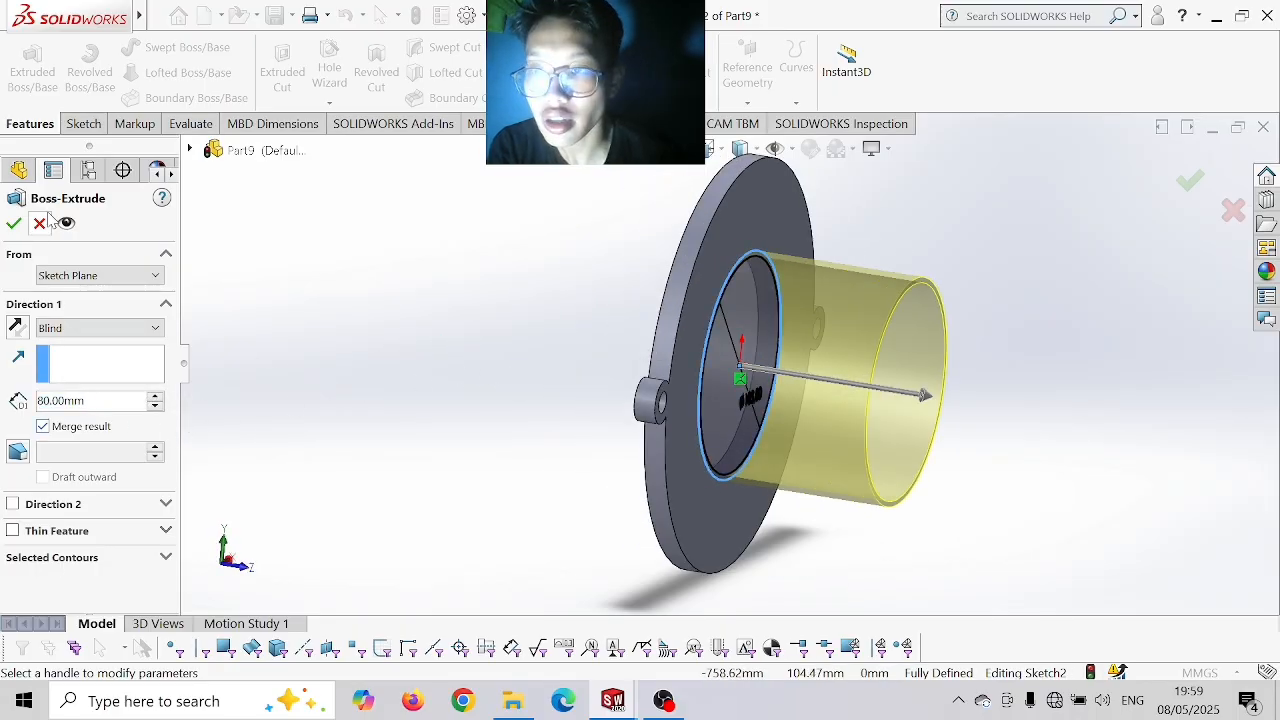
click(14, 224)
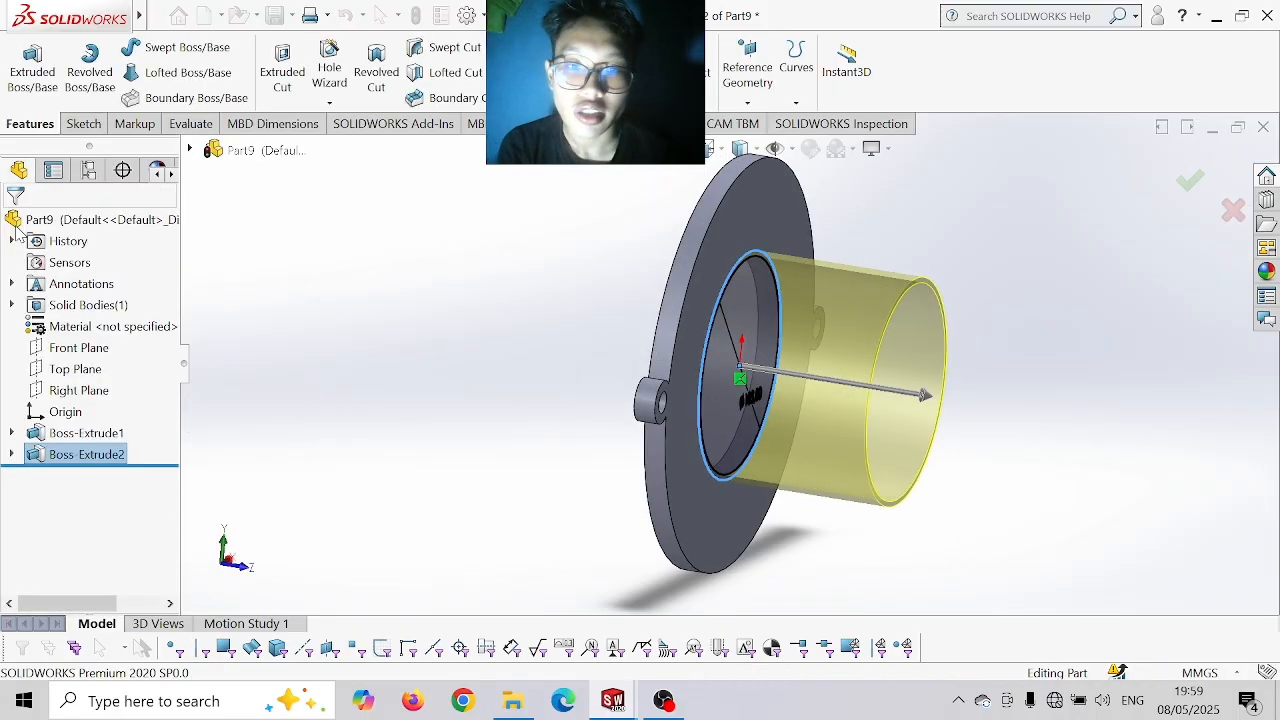
- Sketch a 105 mm diameter circle centred on the origin on the tube's ring-shaped end face
scroll(888, 378, down, 4)
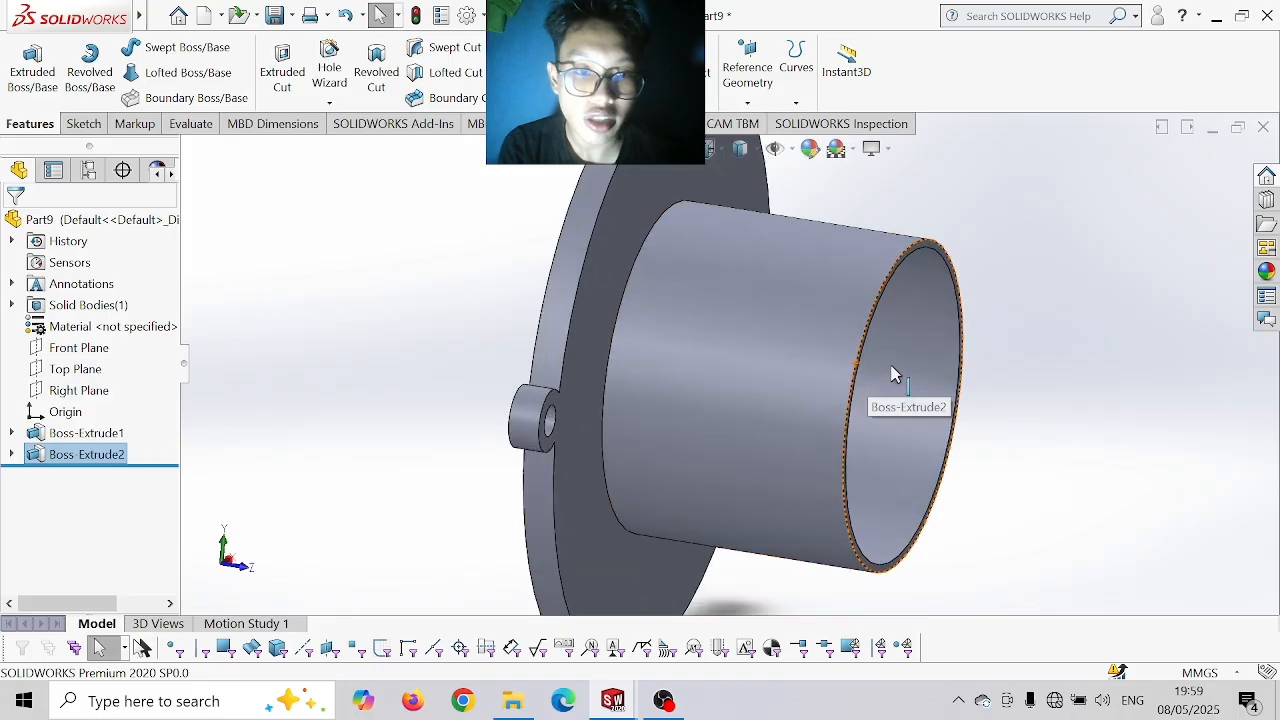
middle_drag(1037, 357, 732, 240)
click(749, 221)
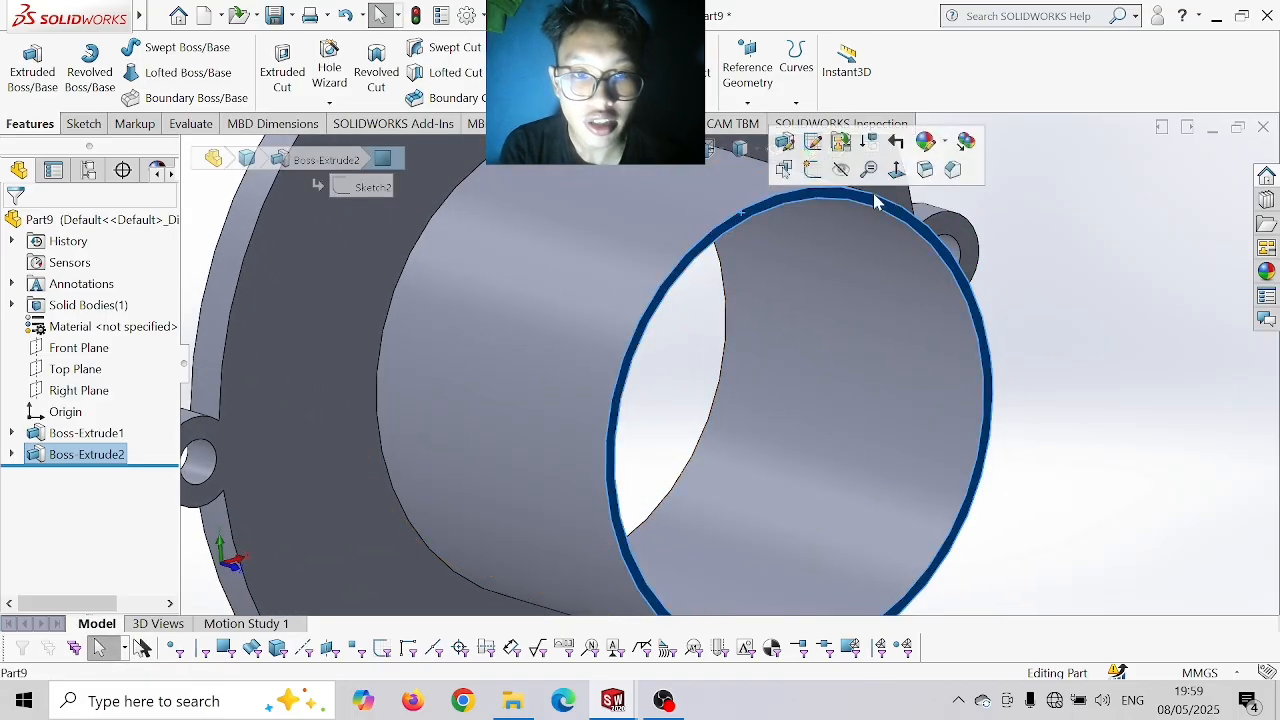
click(897, 170)
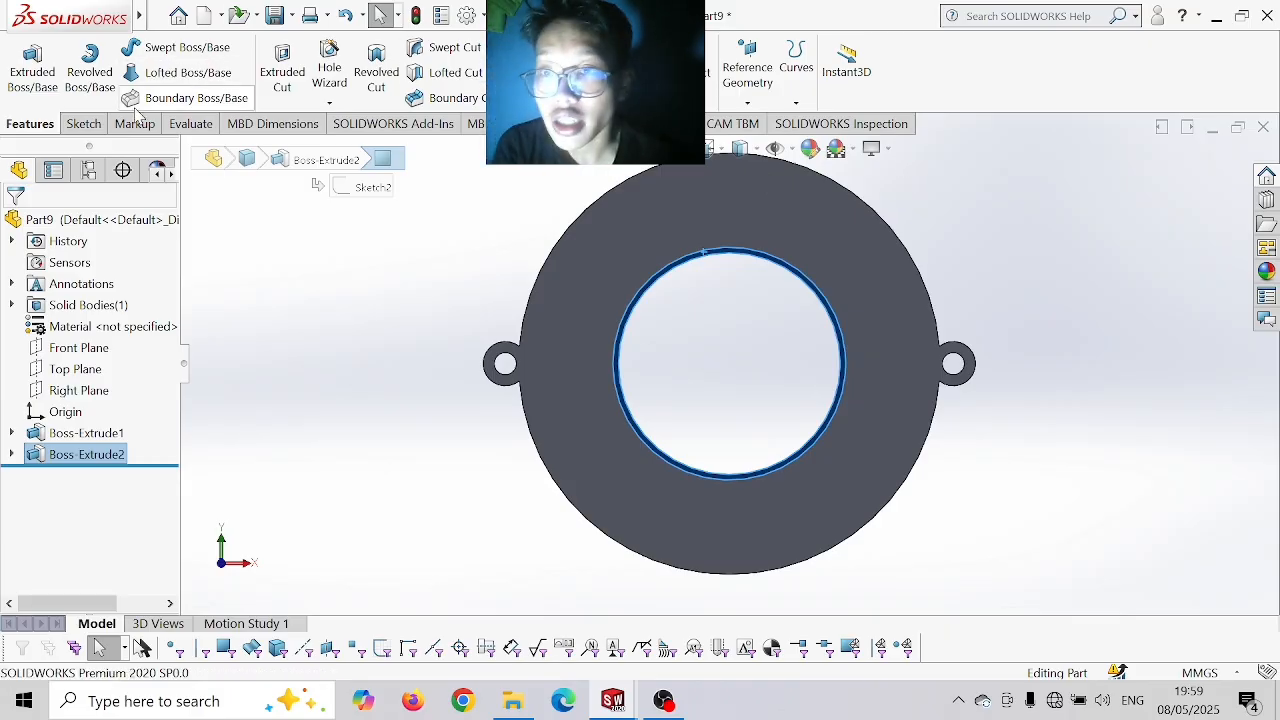
click(83, 123)
click(160, 49)
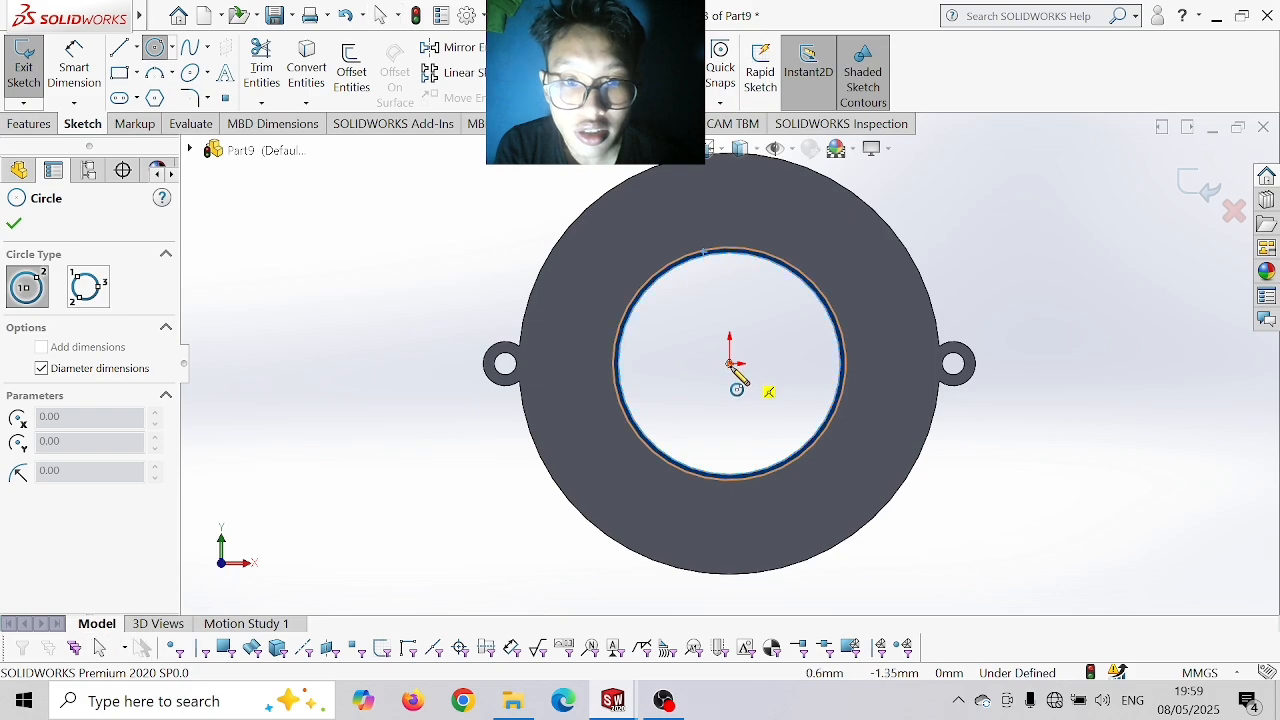
click(729, 363)
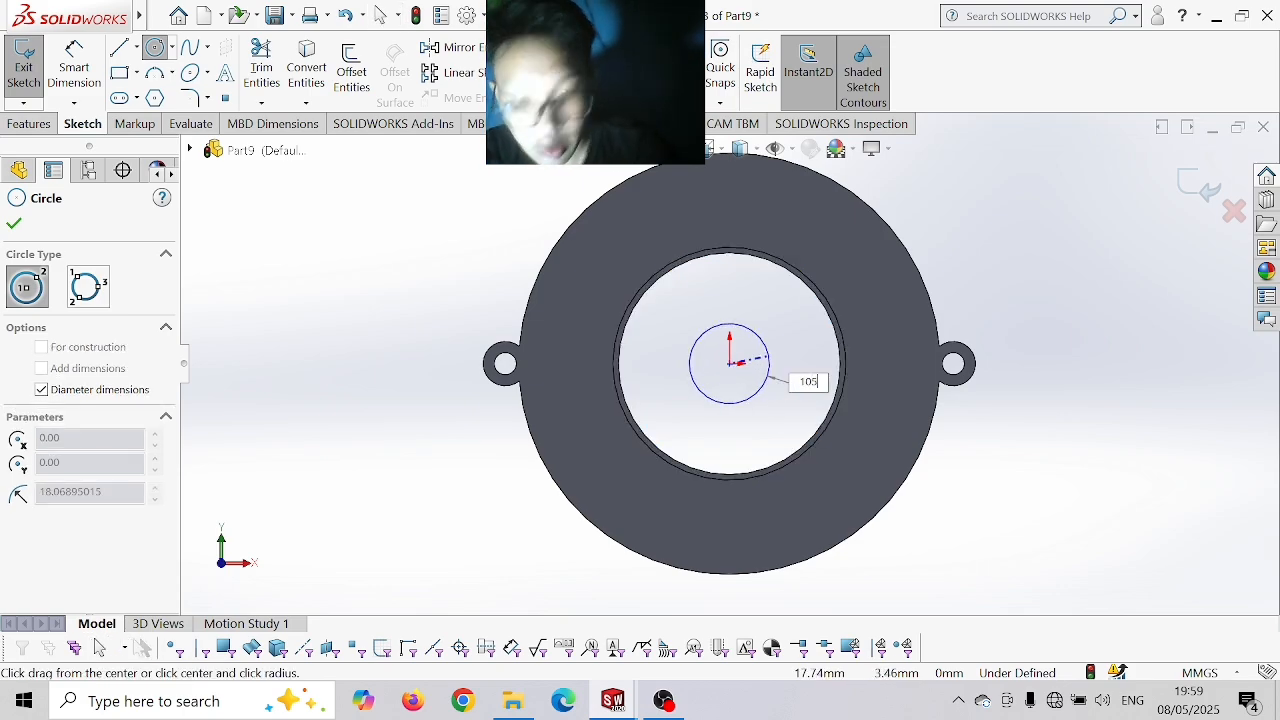
key(Return)
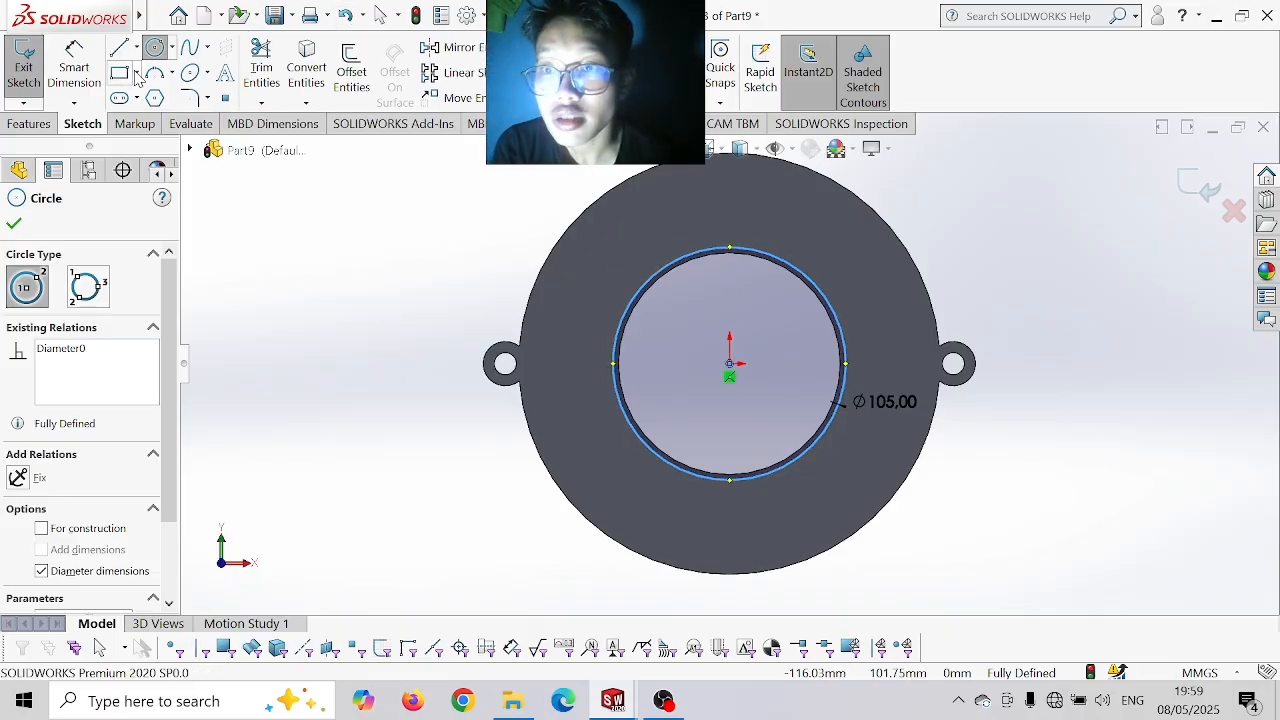
- Sketch a center rectangle 30 mm high and 8 mm wide, centred on the top point of the 105 mm circle
click(136, 74)
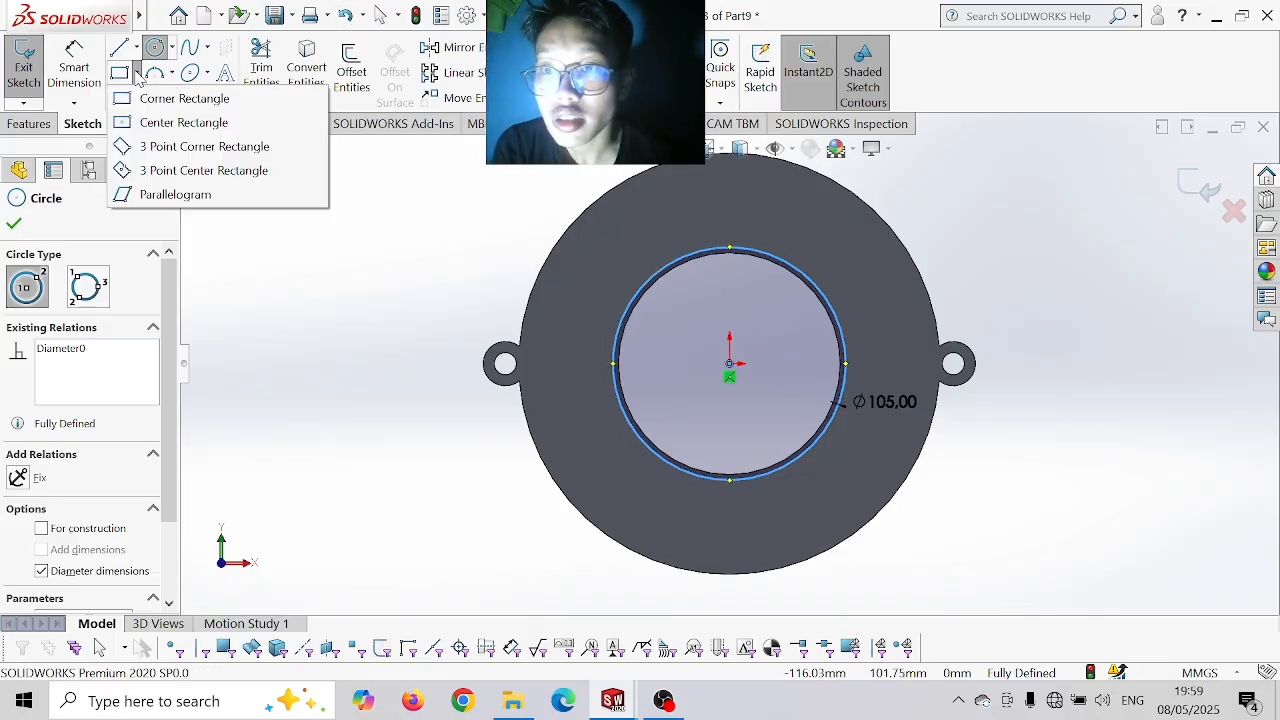
click(134, 124)
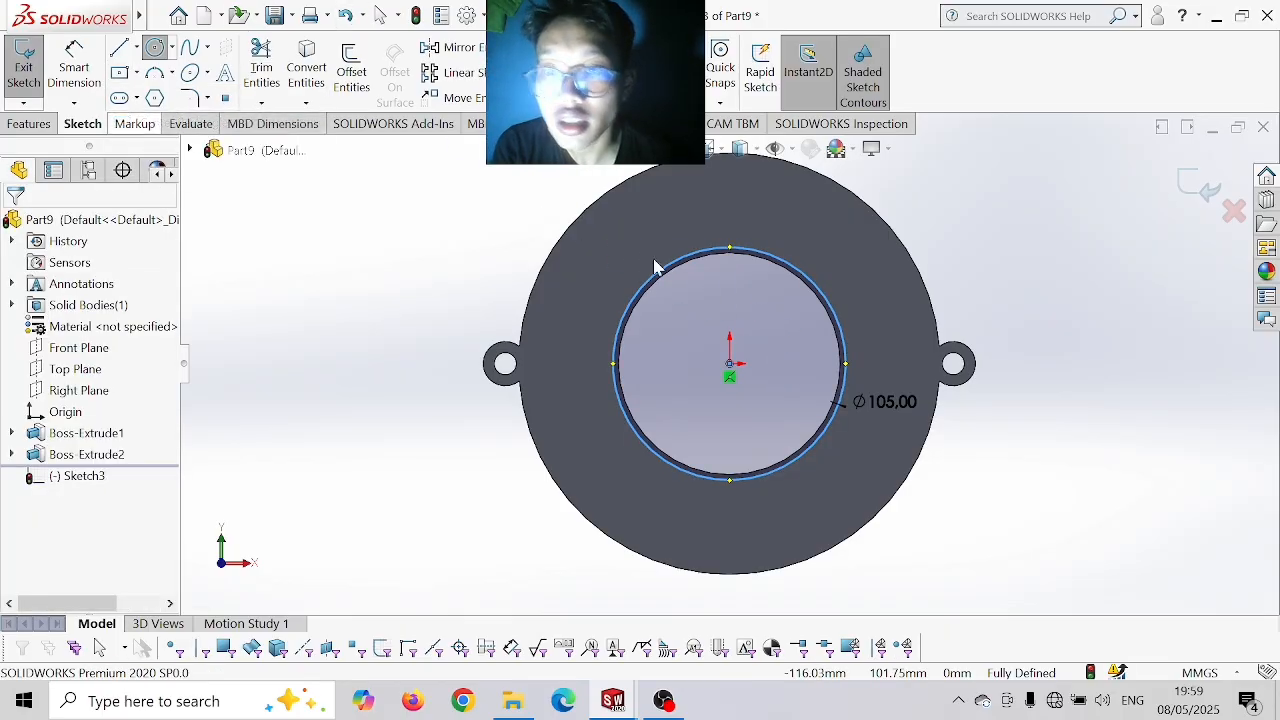
click(730, 248)
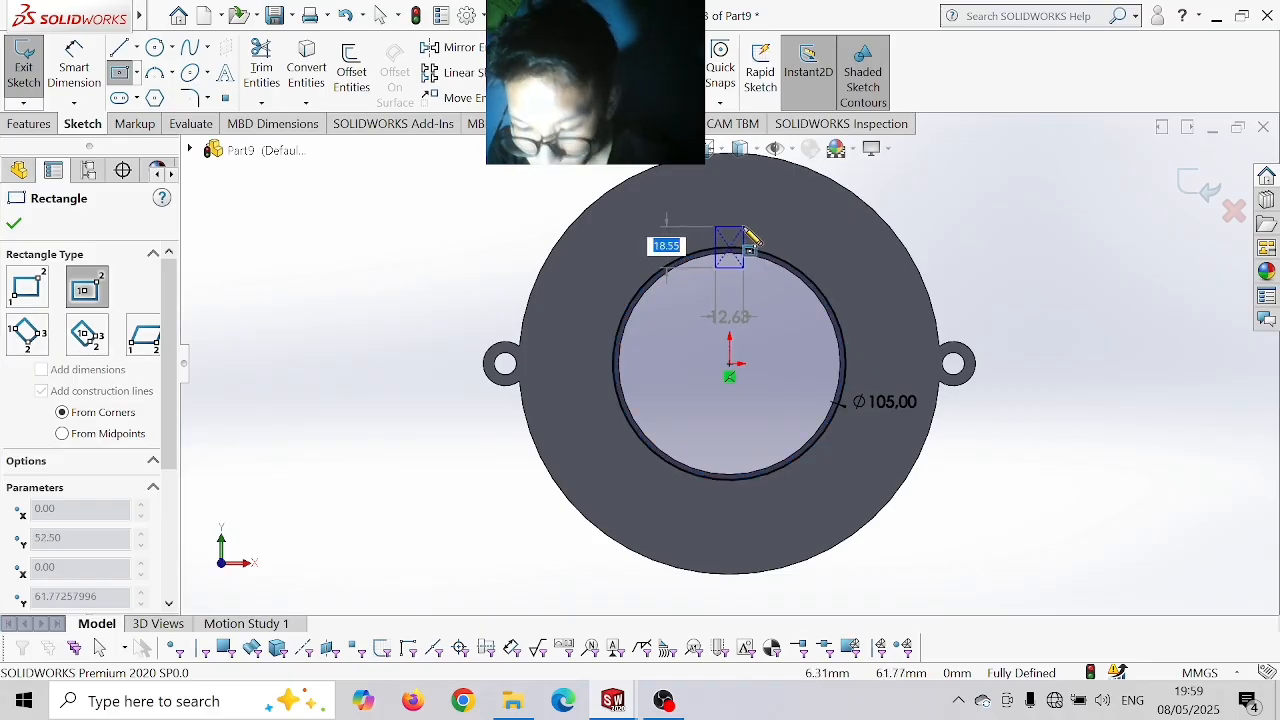
text(30)
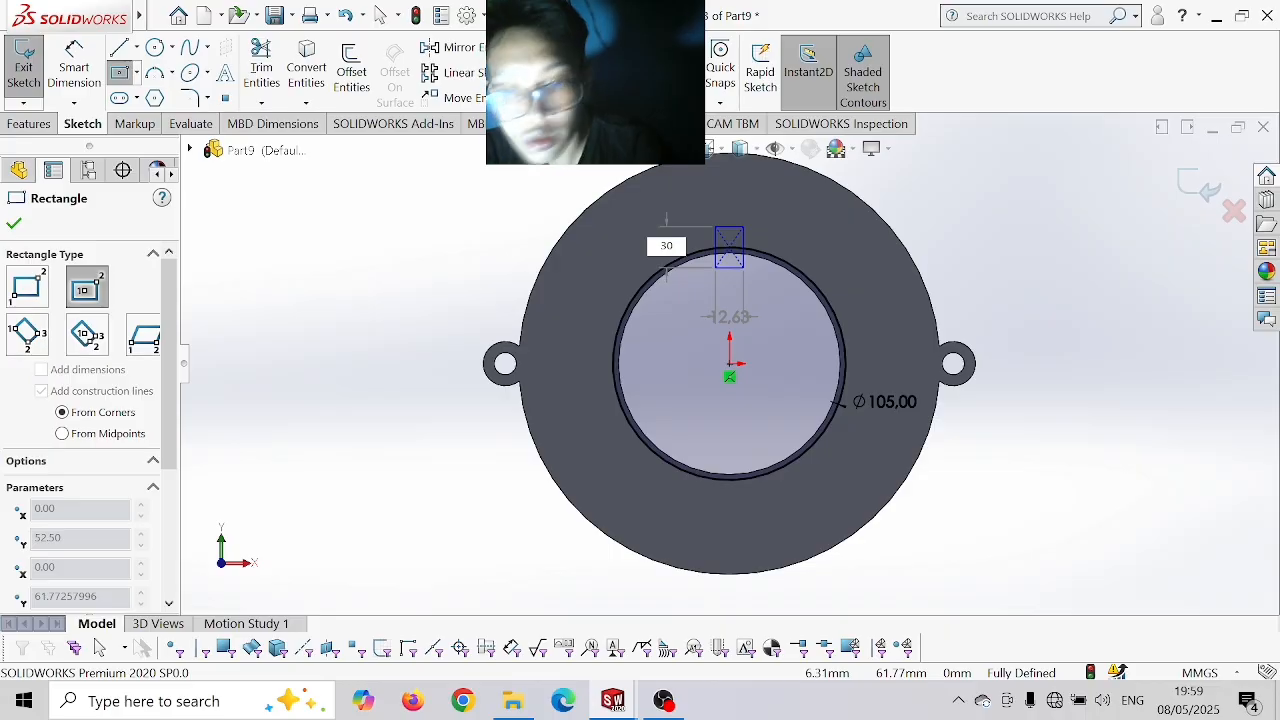
key(Tab)
text(8)
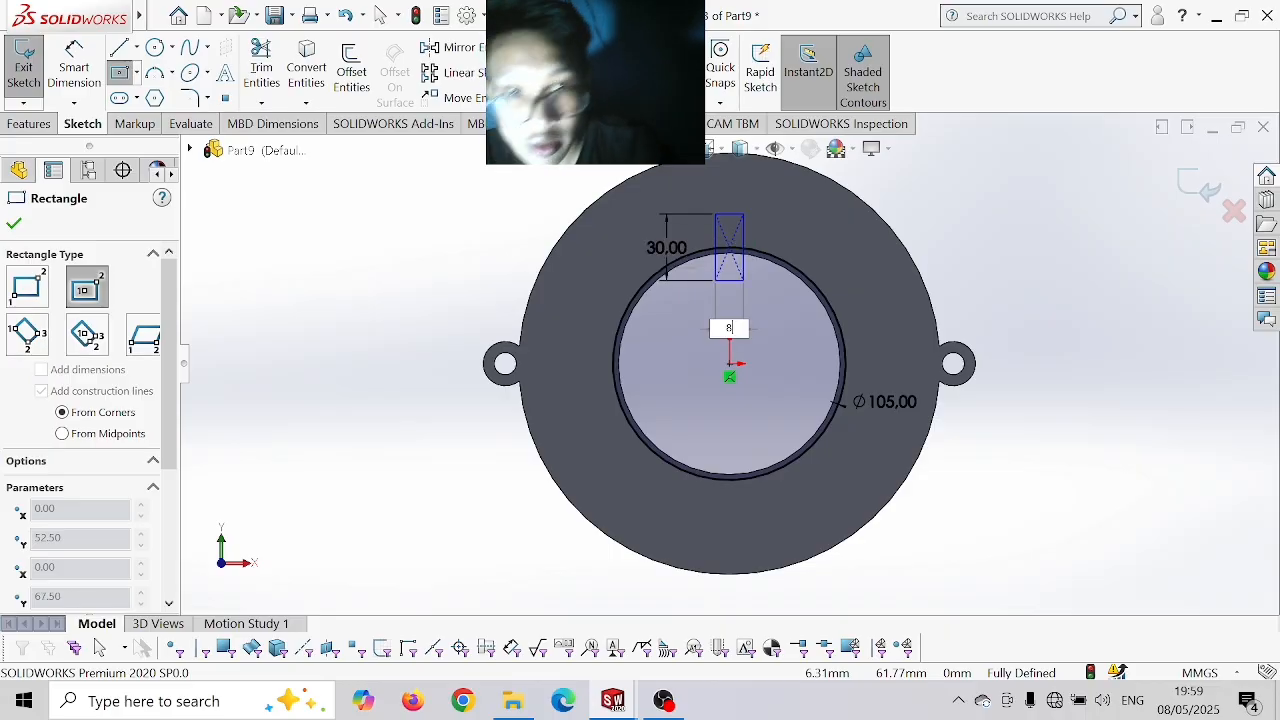
key(Return)
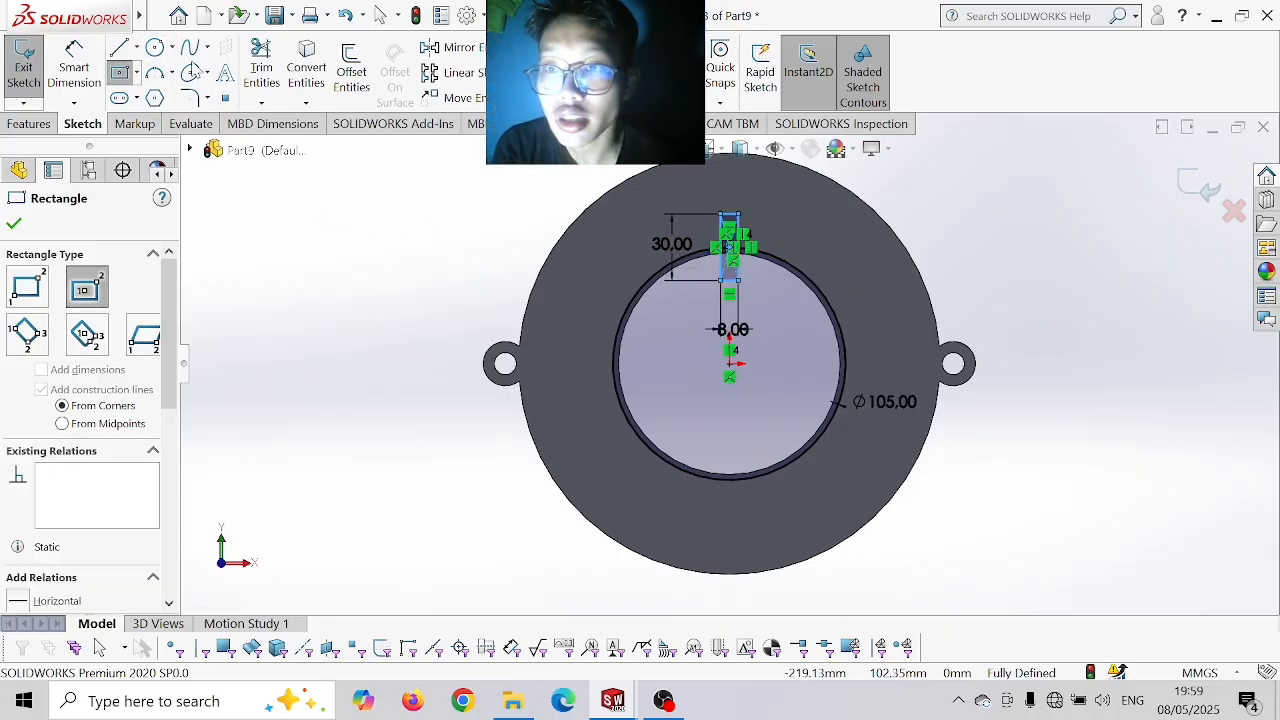
- Power-trim the rectangle's side lines and diagonals that lie inside the 105 mm circle
click(261, 70)
scroll(589, 221, up, 3)
scroll(864, 320, down, 3)
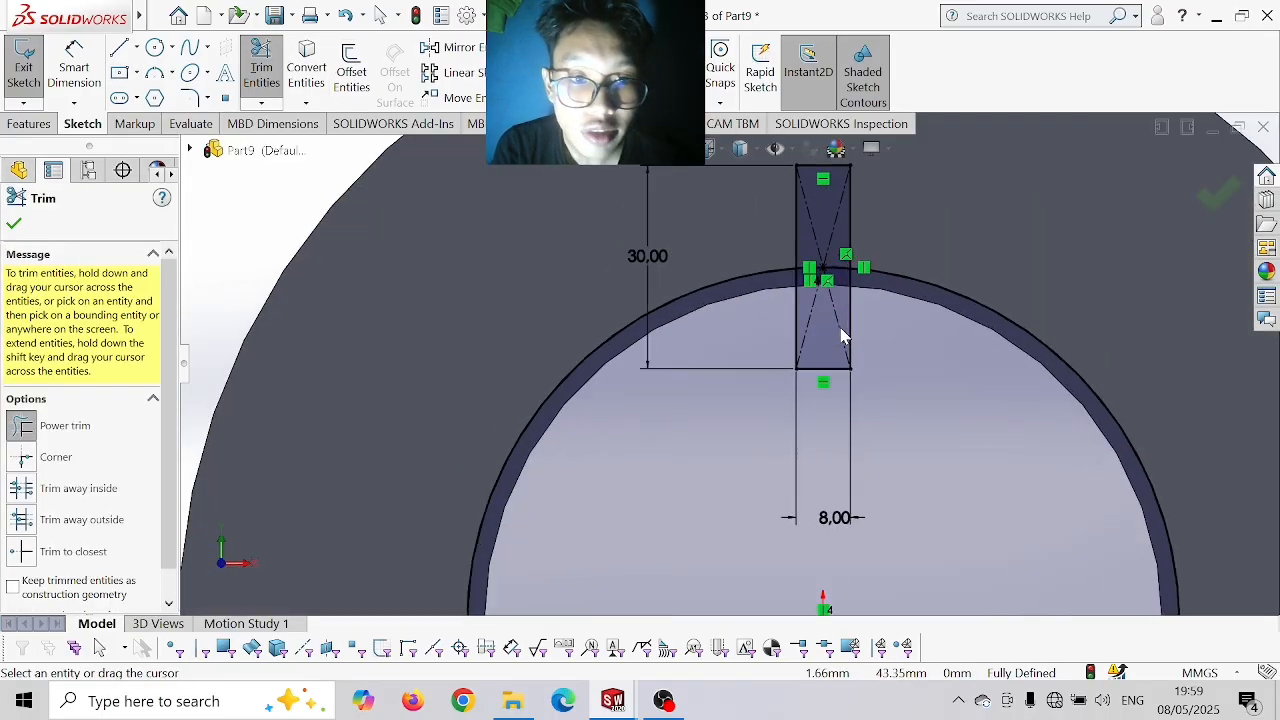
mouse_move(775, 331)
mouse_down()
mouse_move(854, 340)
mouse_move(840, 293)
mouse_up()
scroll(838, 278, up, 2)
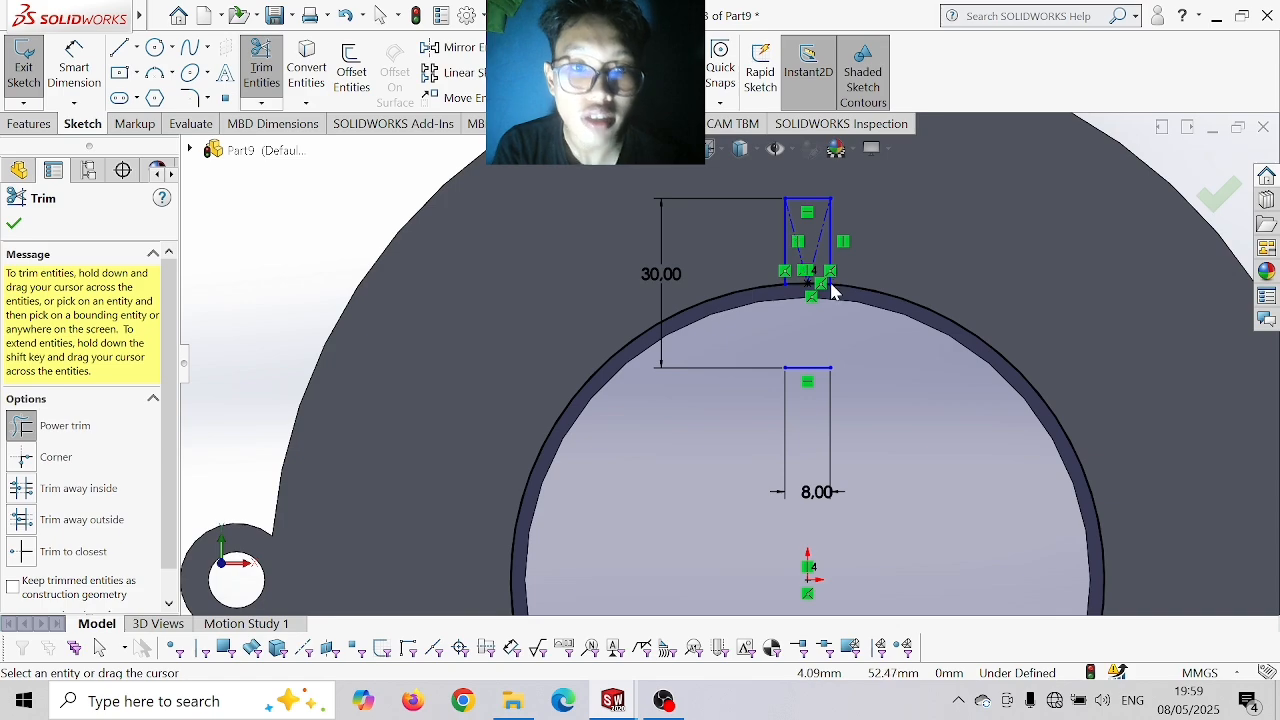
scroll(830, 290, up, 4)
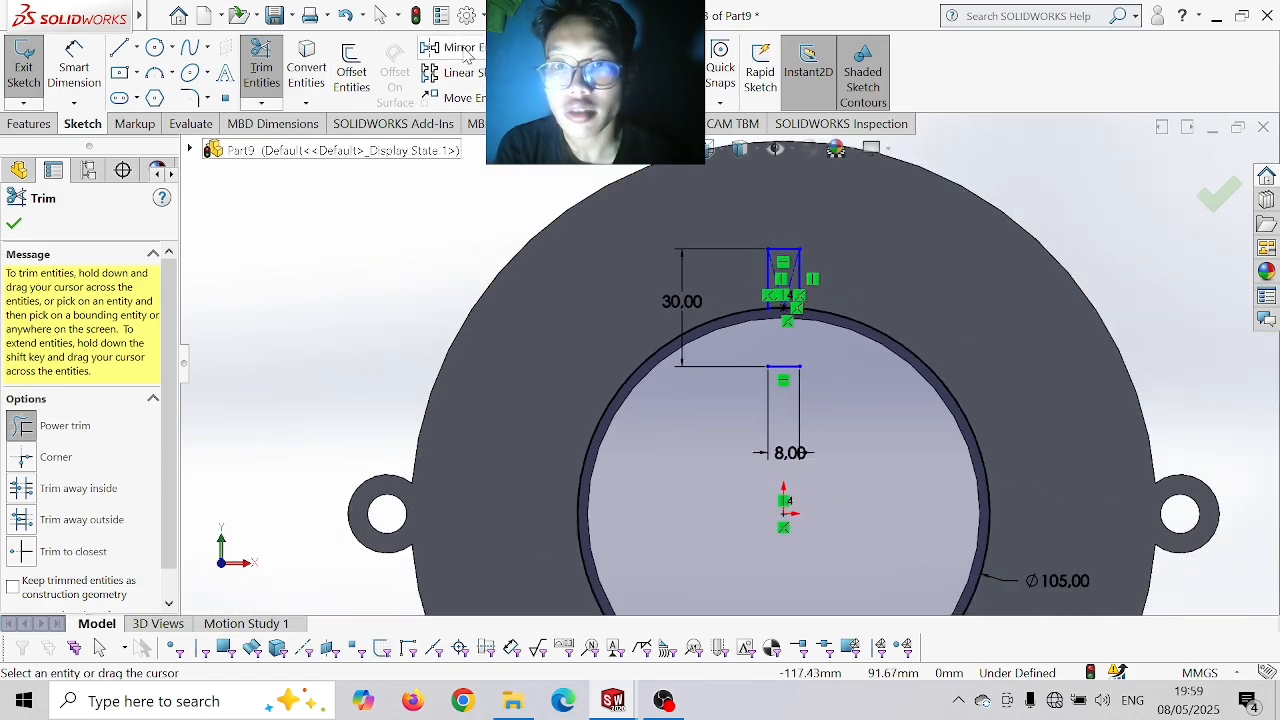
- Create a circular sketch pattern of the tab's top and side lines about the origin with 6 equally spaced instances over 360 degrees
click(465, 73)
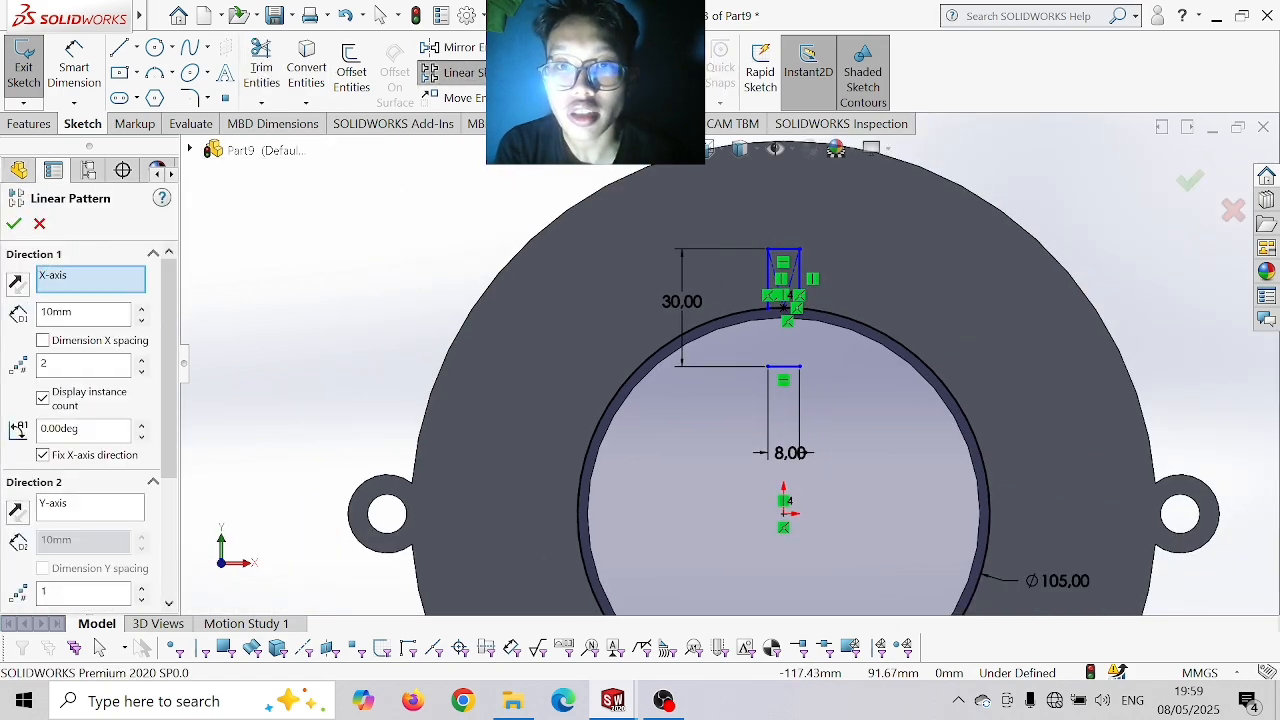
key(Escape)
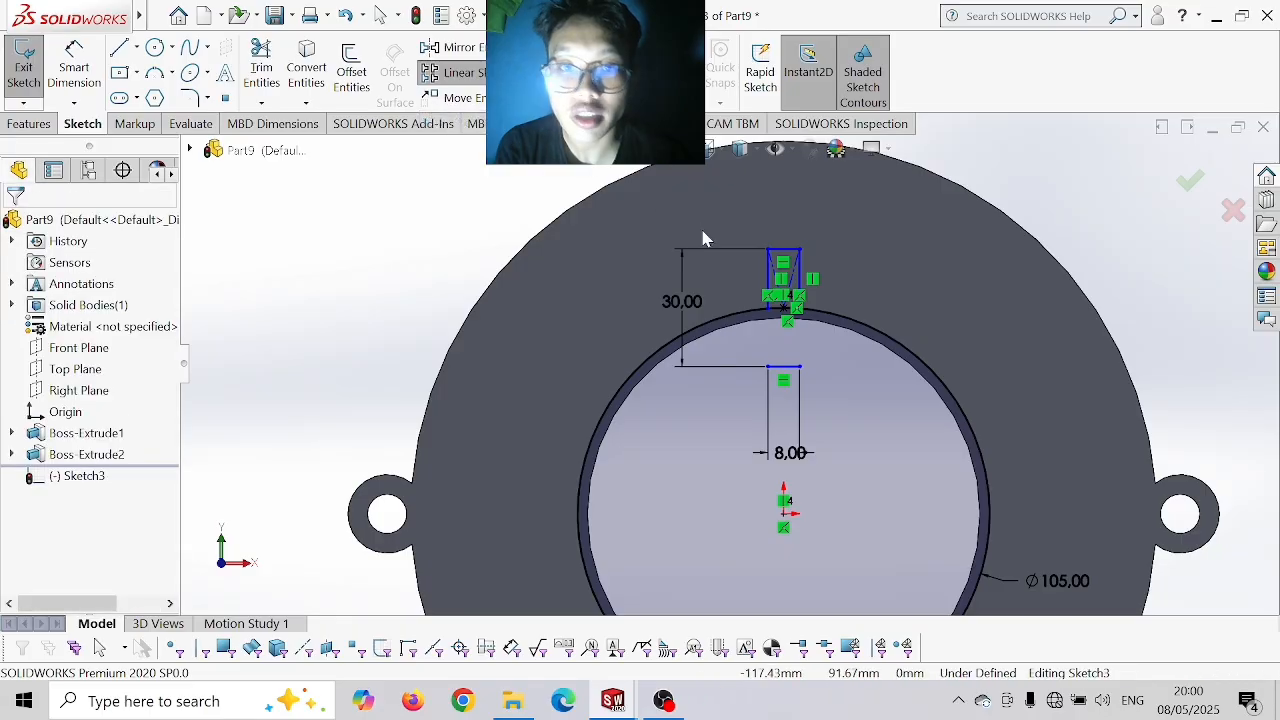
click(779, 253)
click(781, 250)
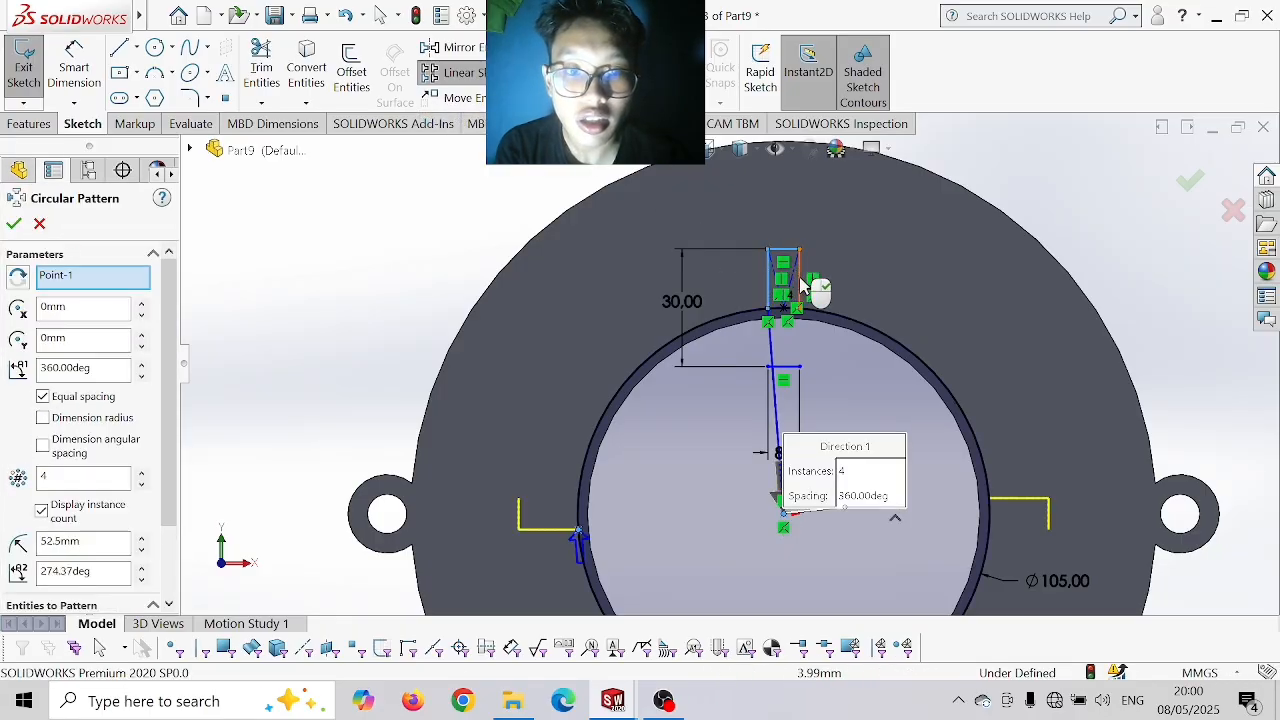
click(800, 279)
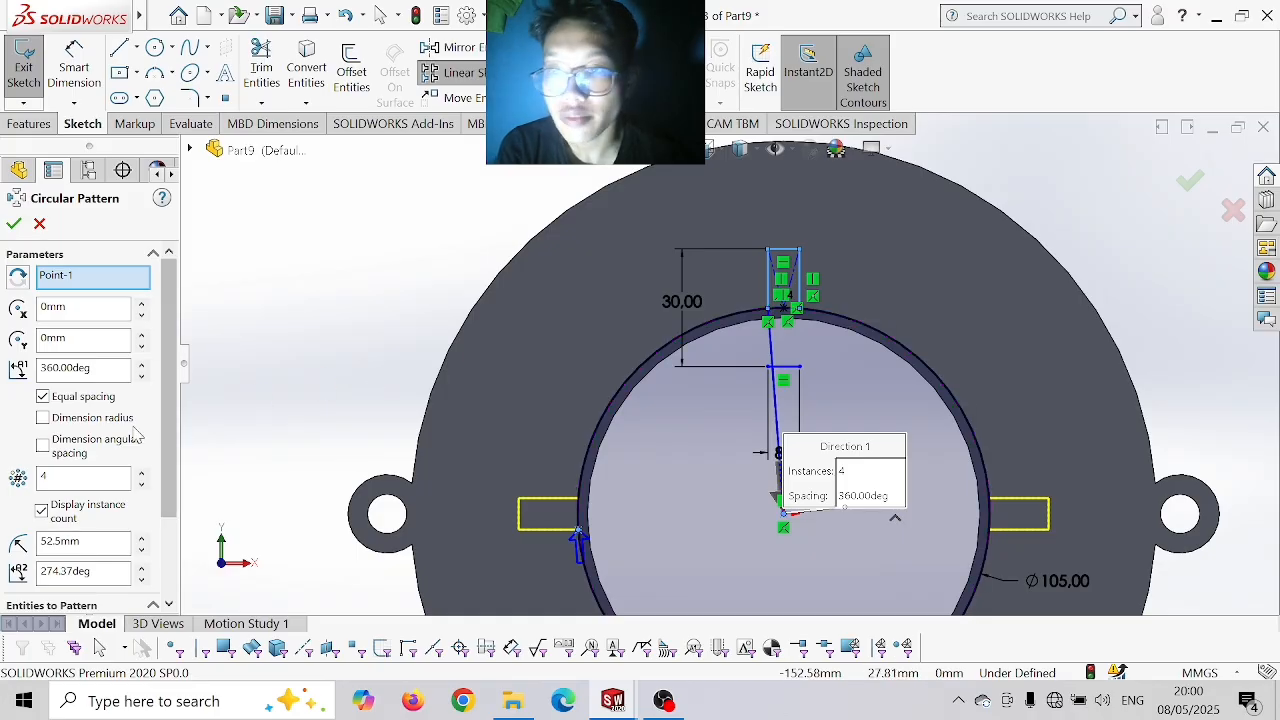
scroll(480, 491, up, 2)
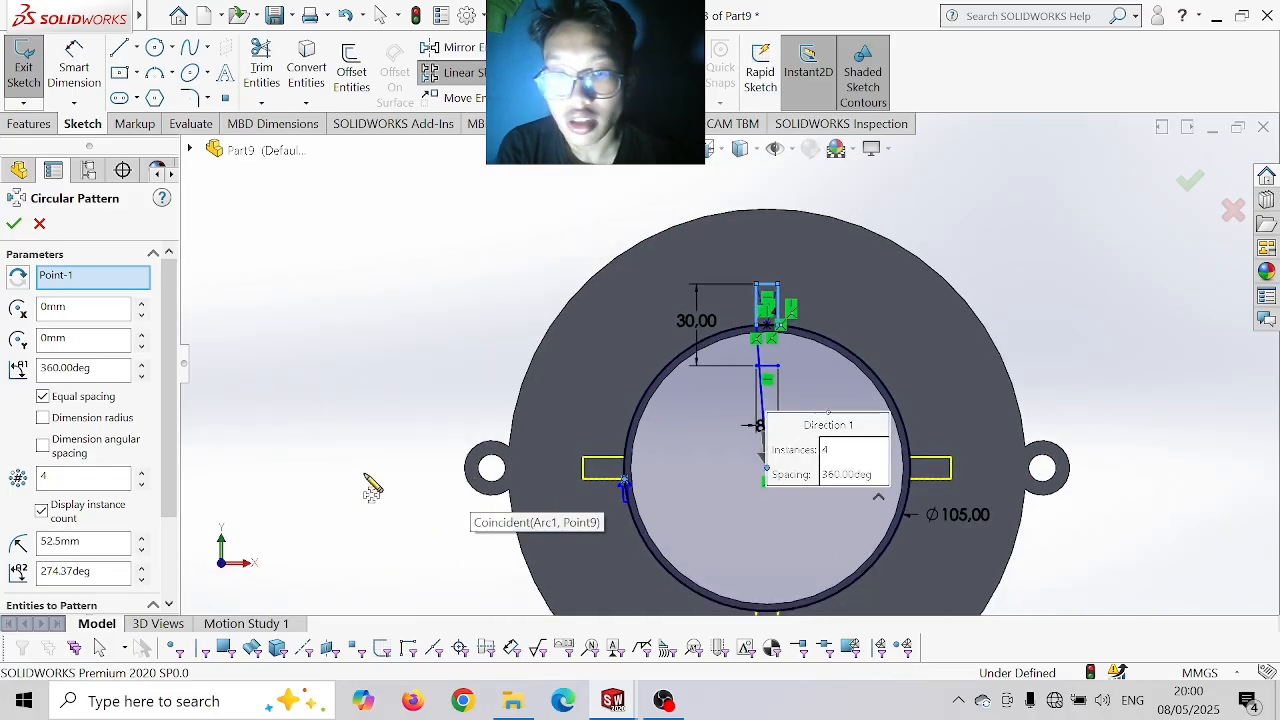
click(100, 475)
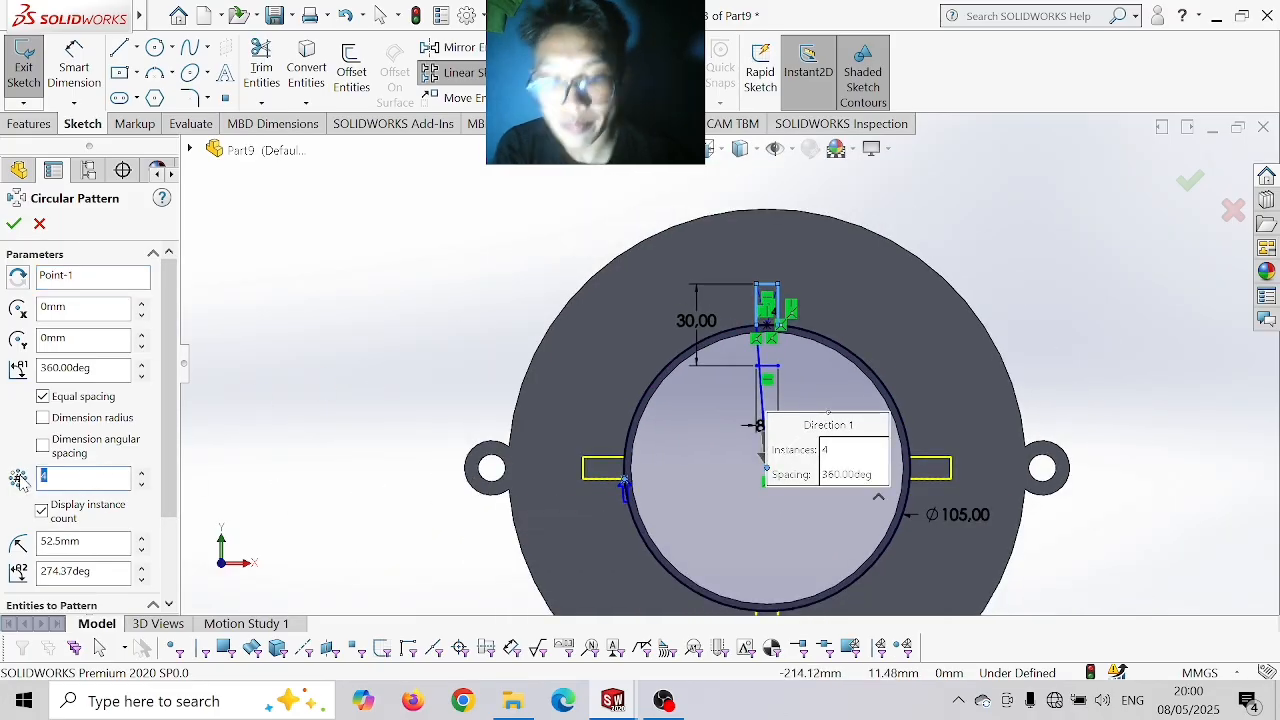
text(6)
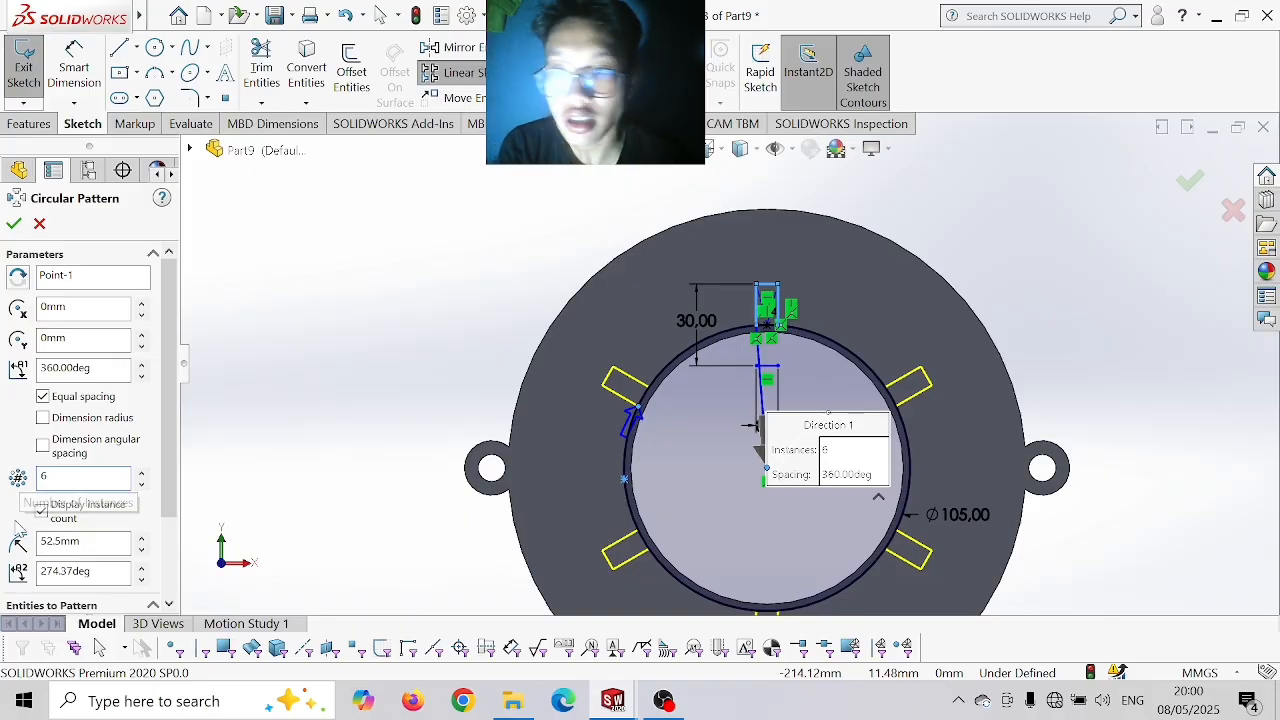
click(13, 224)
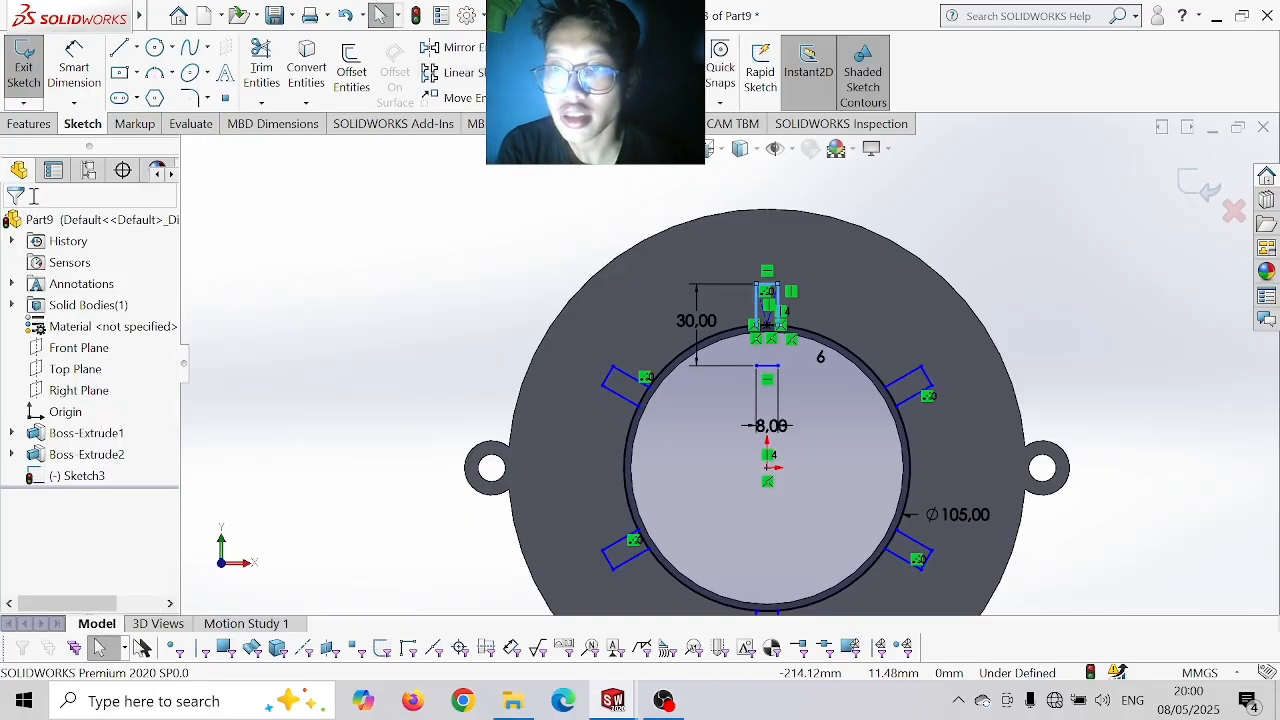
- Delete the leftover diagonal construction lines inside the top tab
click(762, 318)
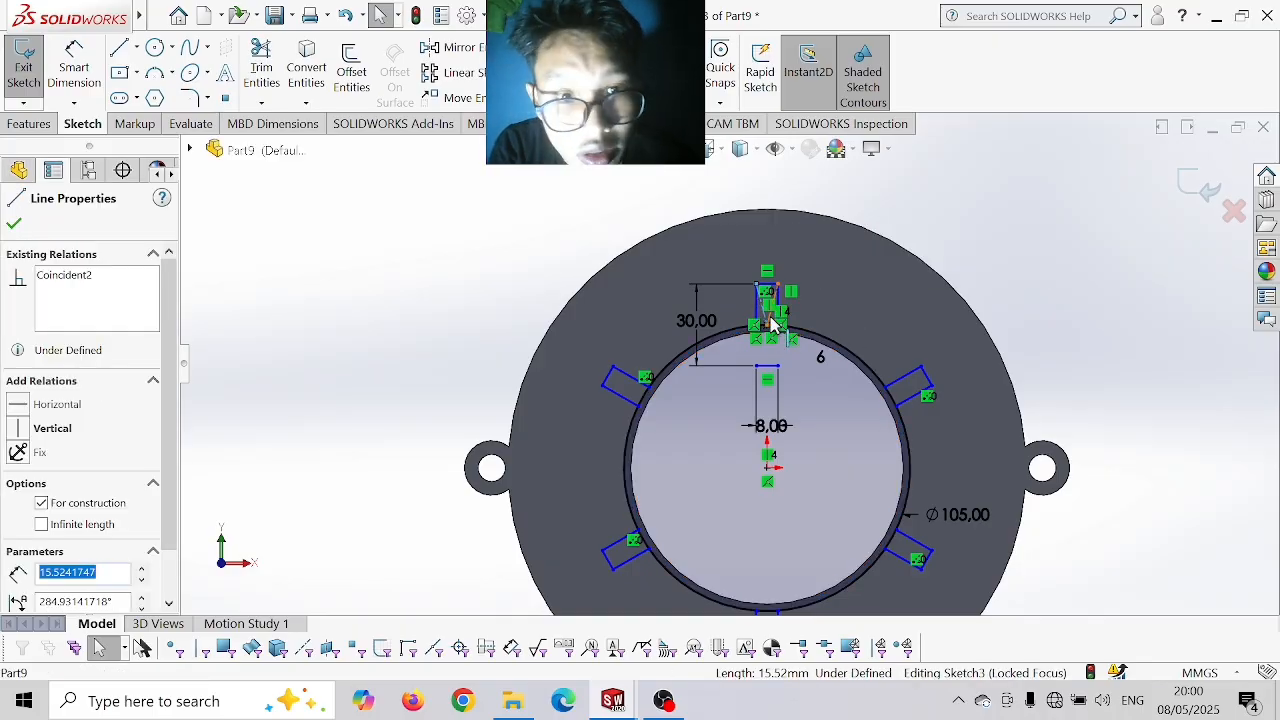
click(771, 311)
ctrl+click(765, 316)
key(Delete)
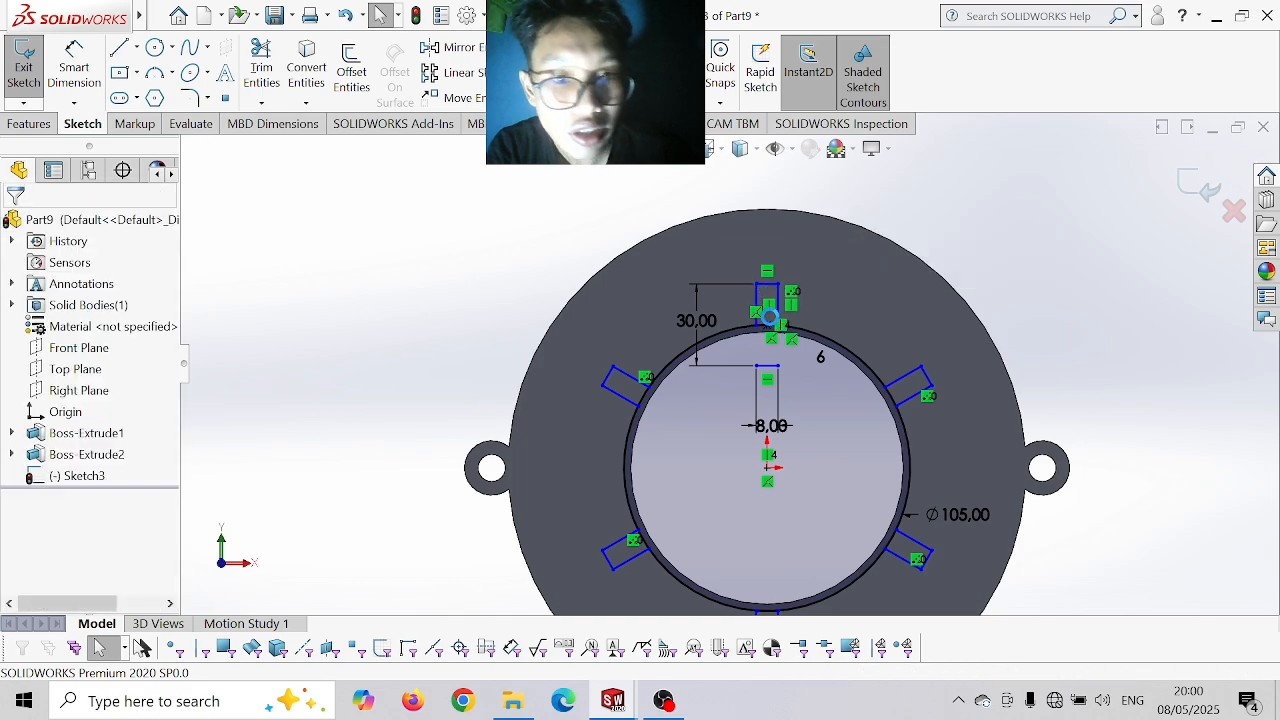
- Sketch a 110 mm diameter circle centred on the origin
click(156, 48)
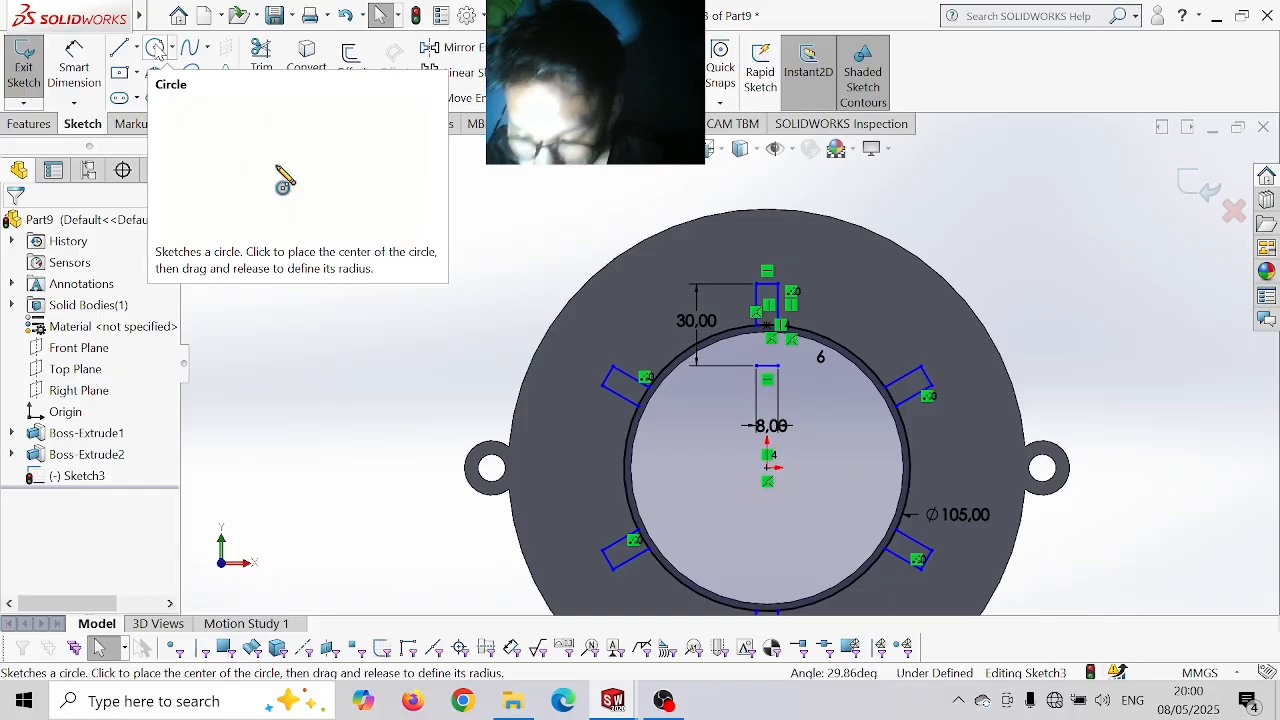
click(156, 48)
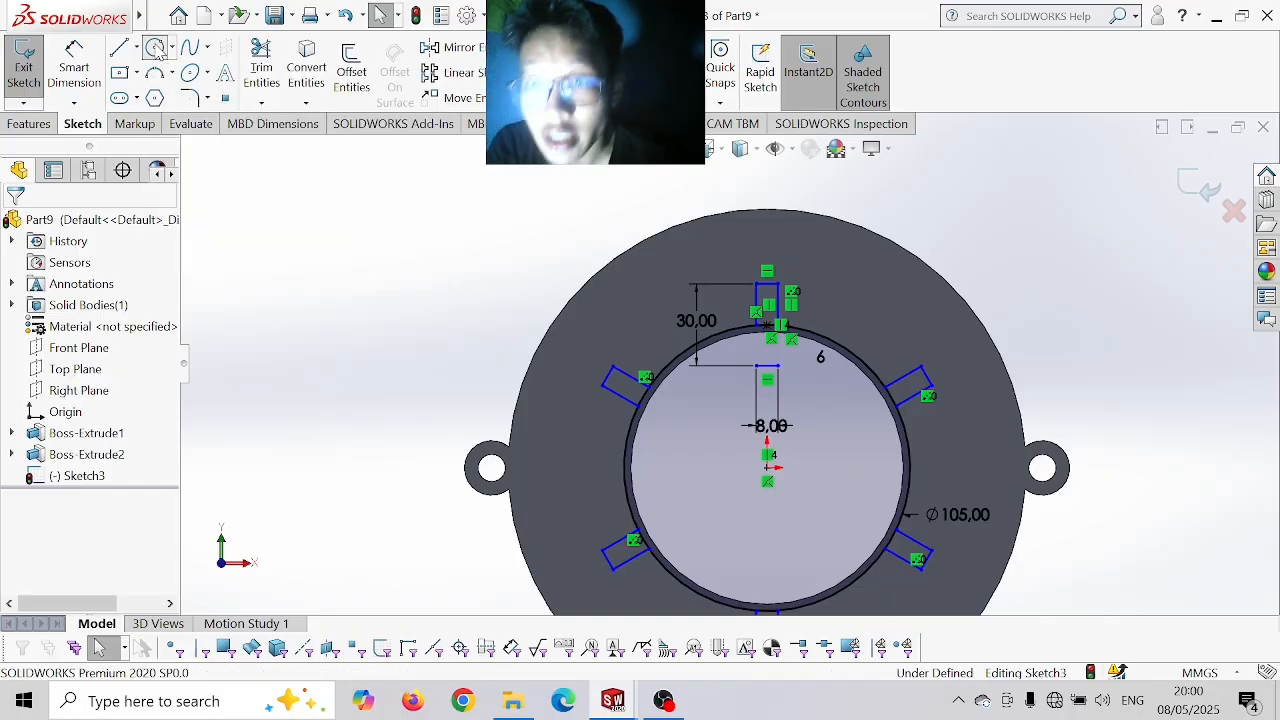
click(768, 468)
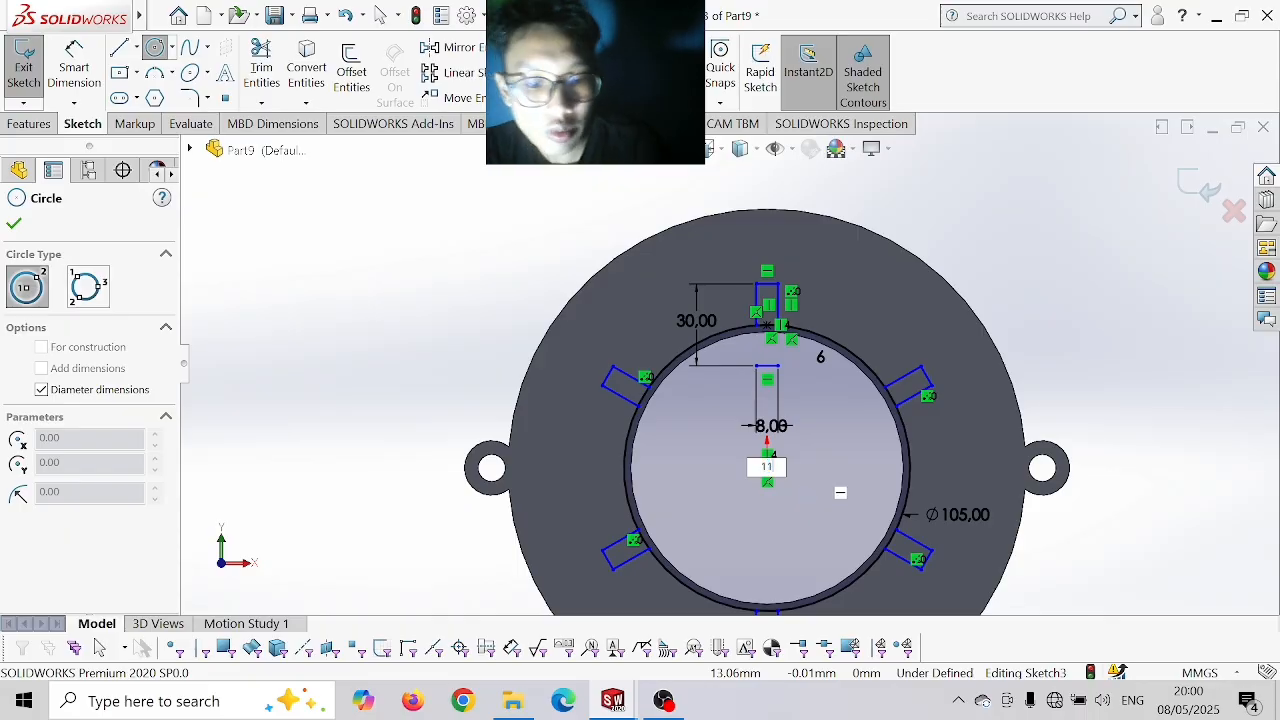
key(Return)
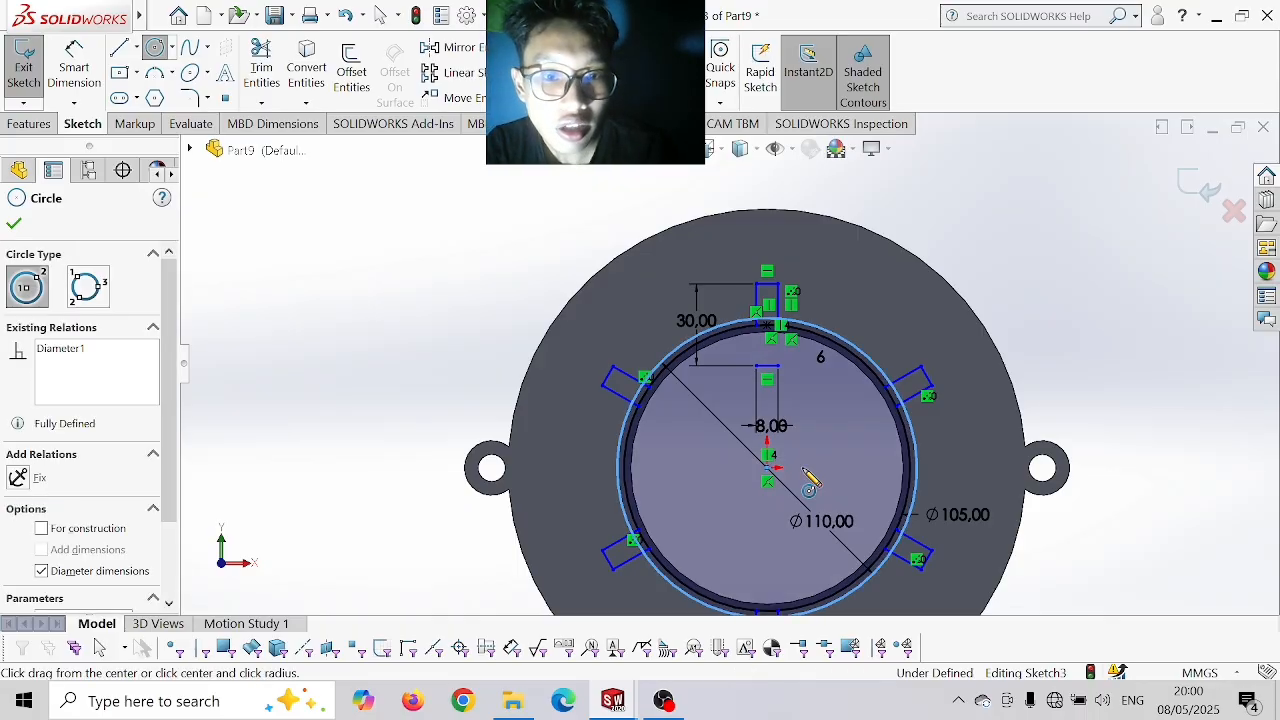
key(Escape)
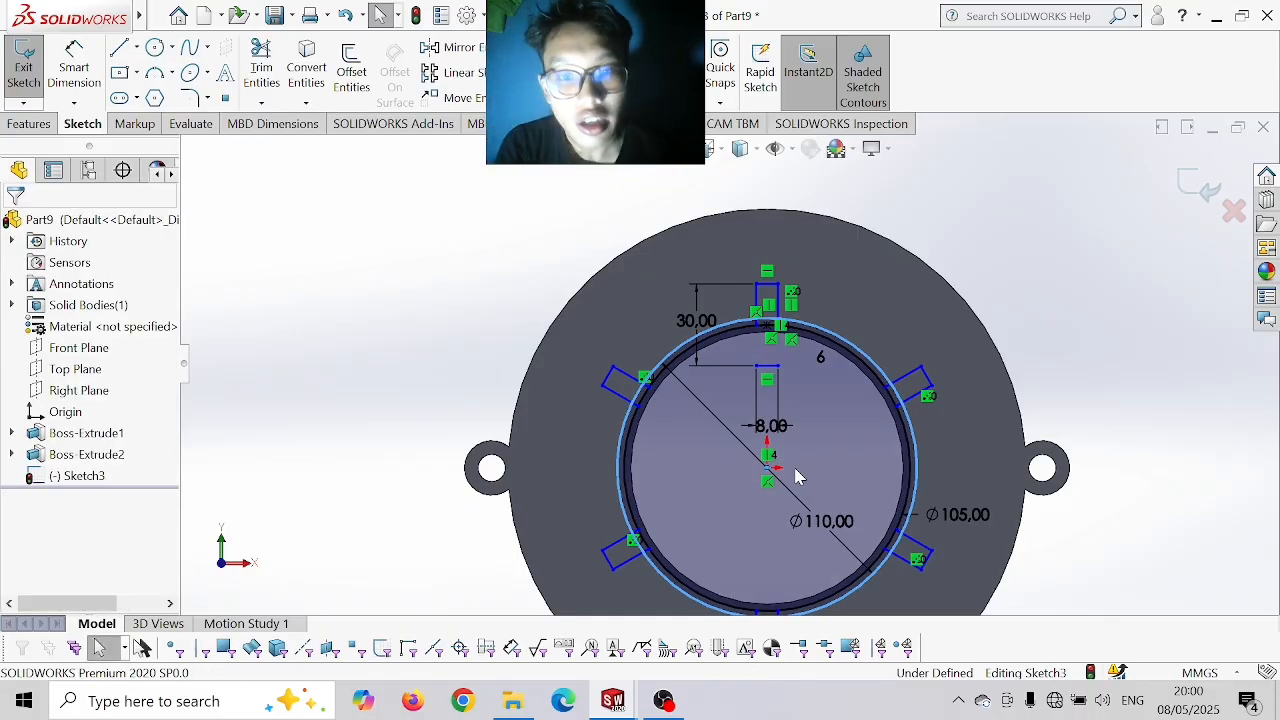
- Trim the top tab's side lines between the two circles and the 110 mm arc across the tab
click(262, 68)
scroll(762, 322, down, 3)
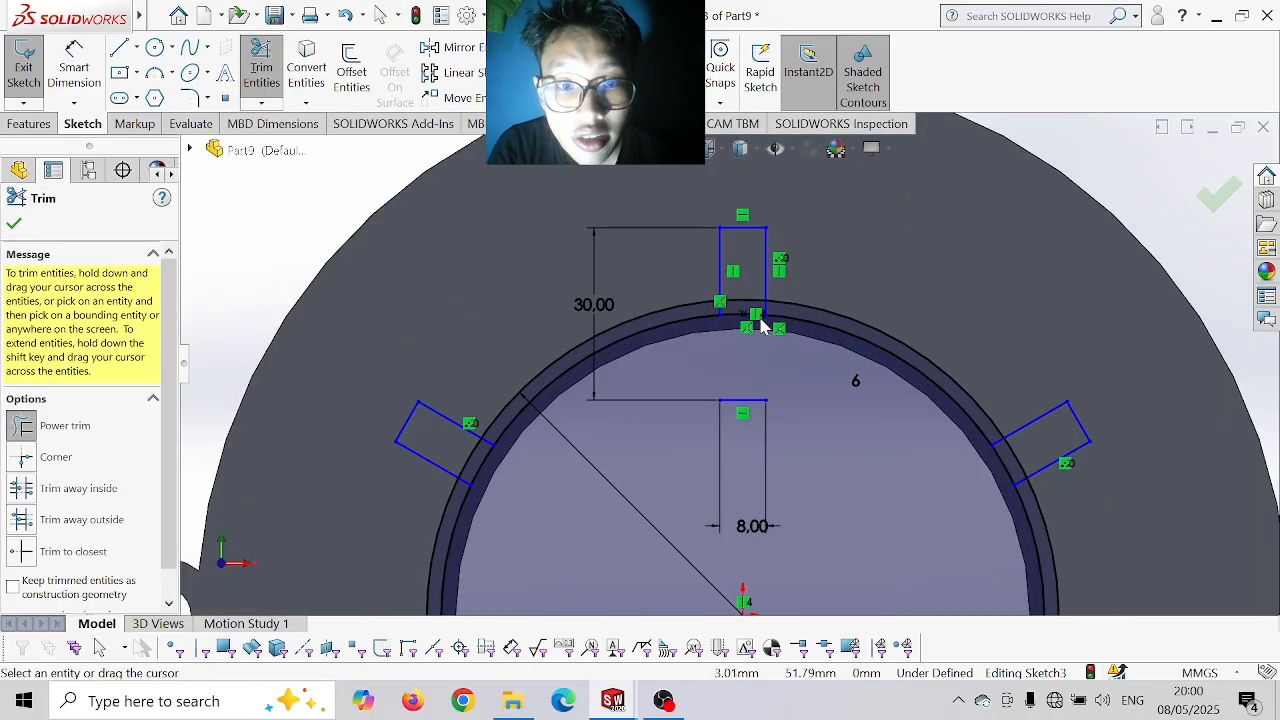
scroll(762, 322, down, 5)
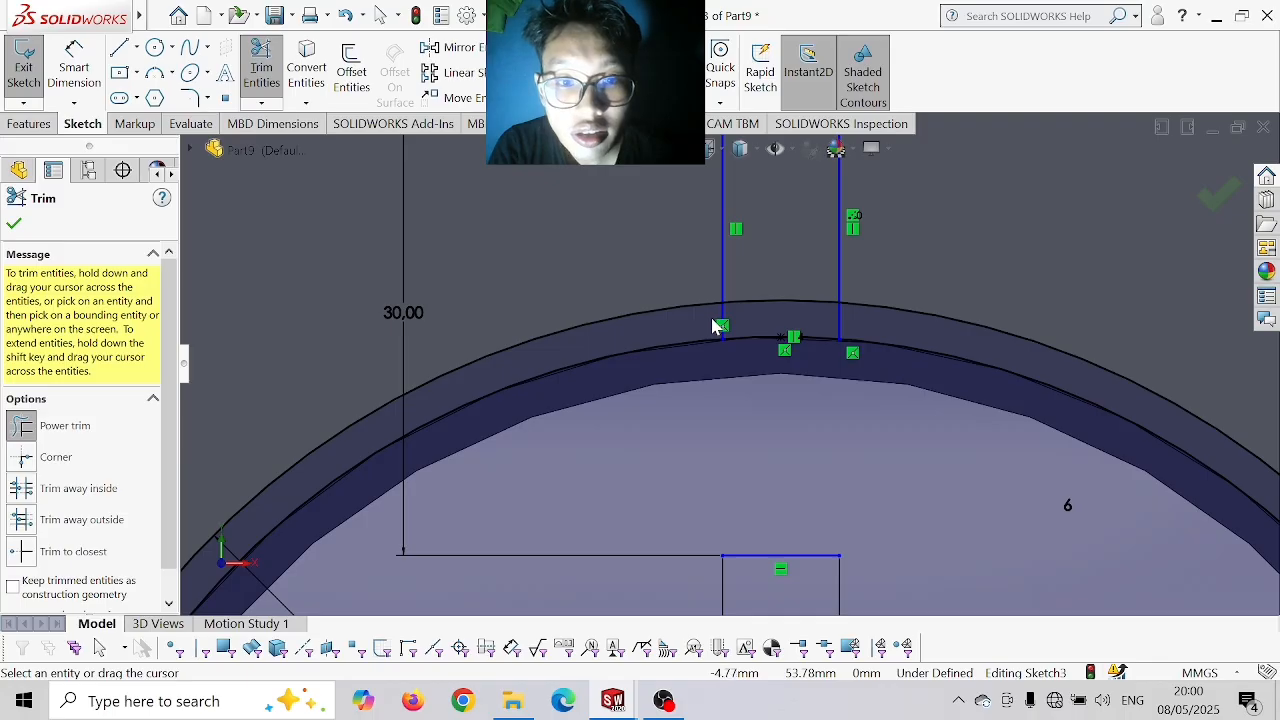
drag(722, 318, 762, 326)
drag(842, 326, 803, 317)
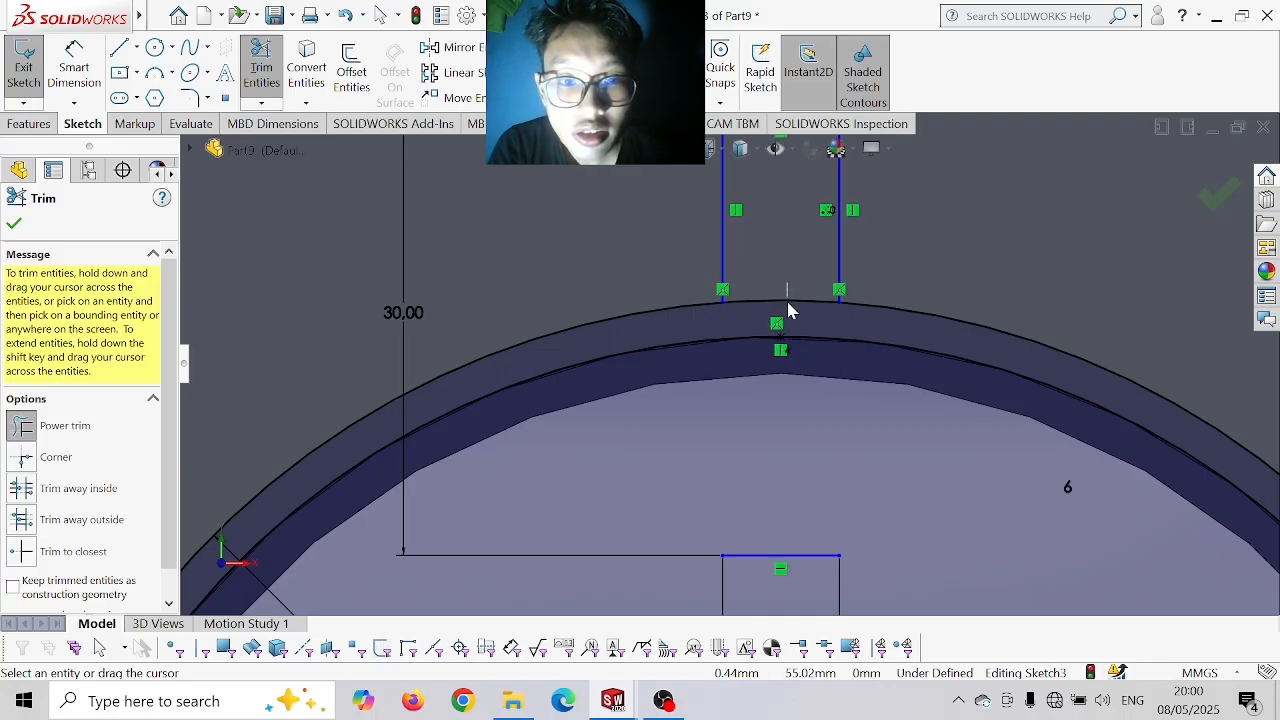
scroll(790, 312, up, 3)
key(z)
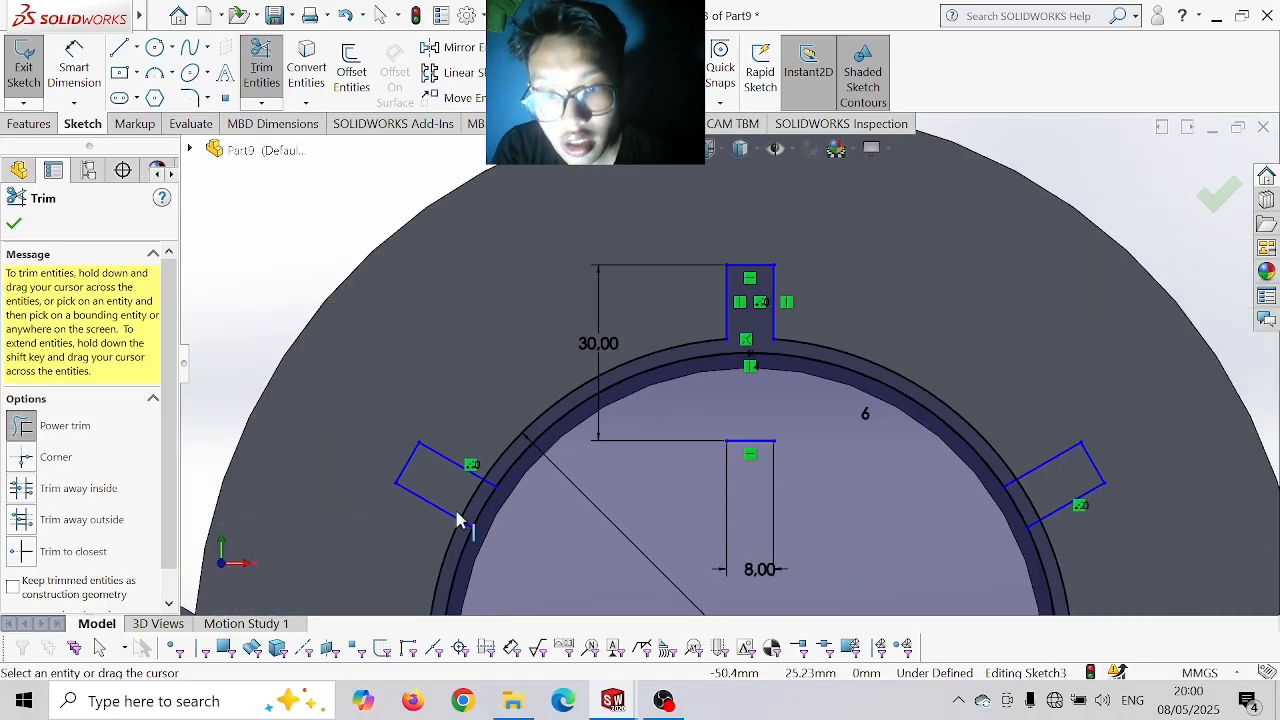
- Trim the upper-left and lower-left tabs' side lines between the circles and the 110 mm arcs crossing both tabs
scroll(458, 520, down, 4)
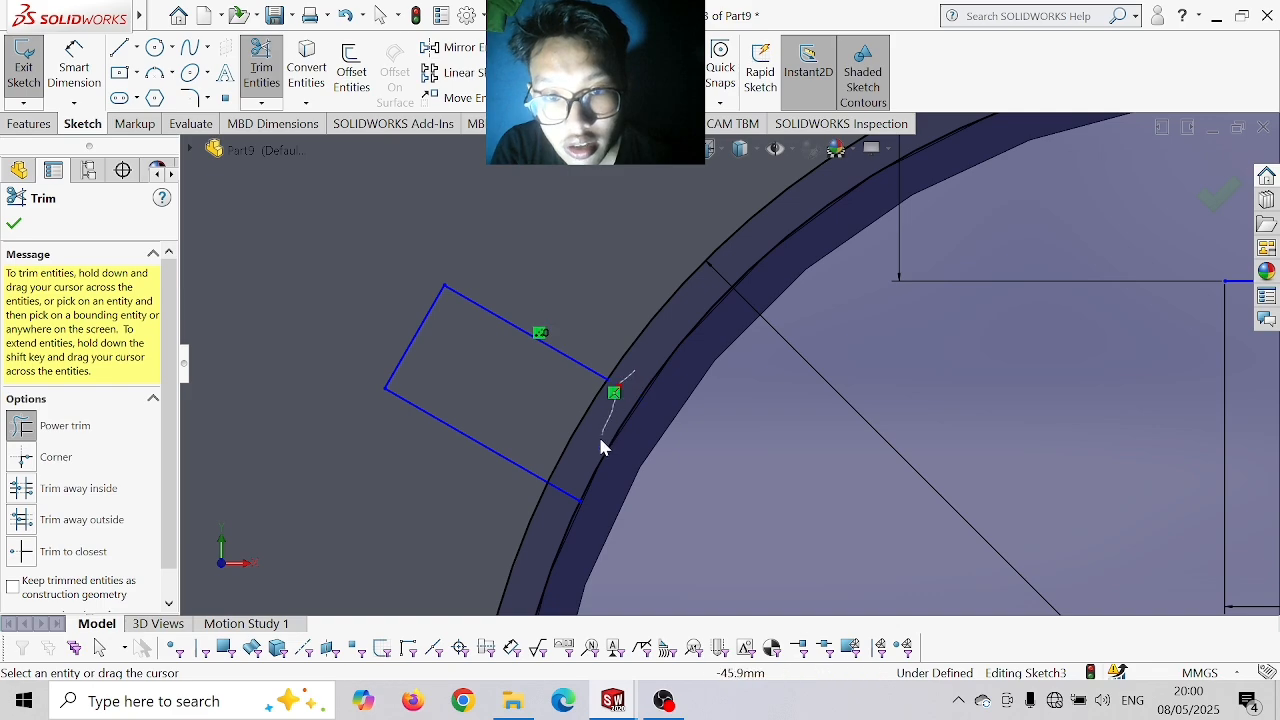
scroll(565, 468, up, 6)
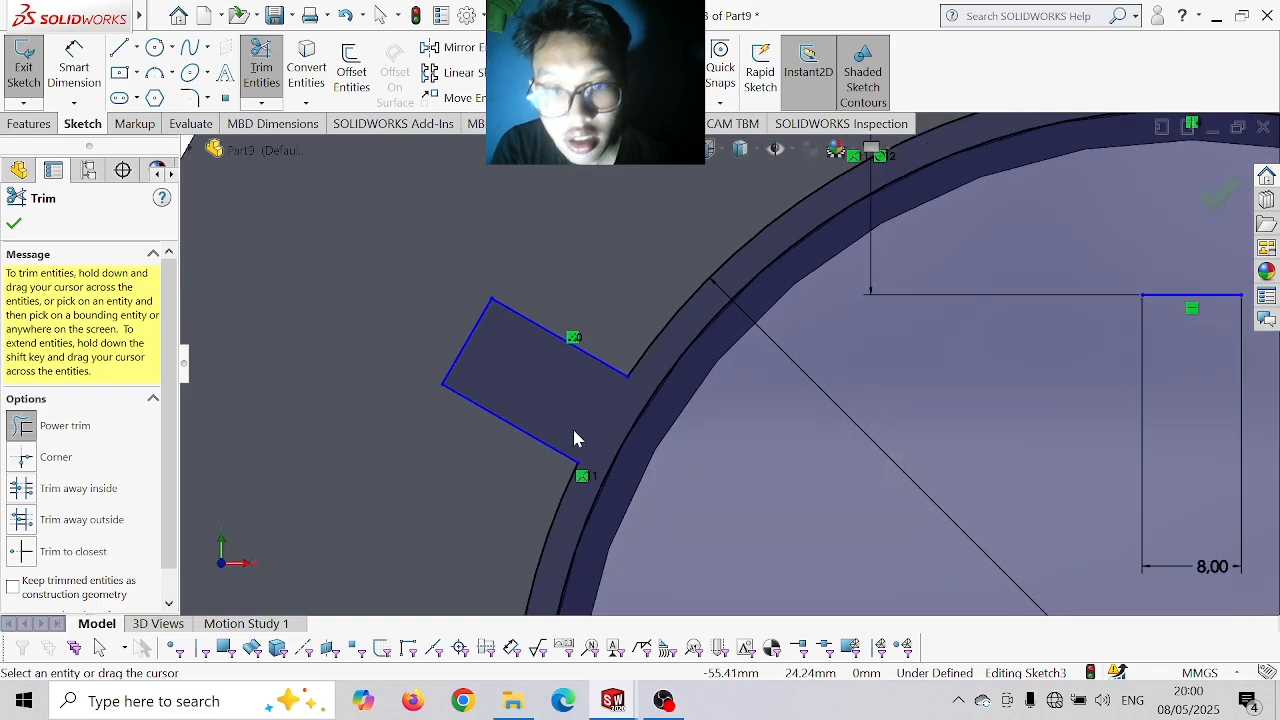
scroll(725, 541, down, 3)
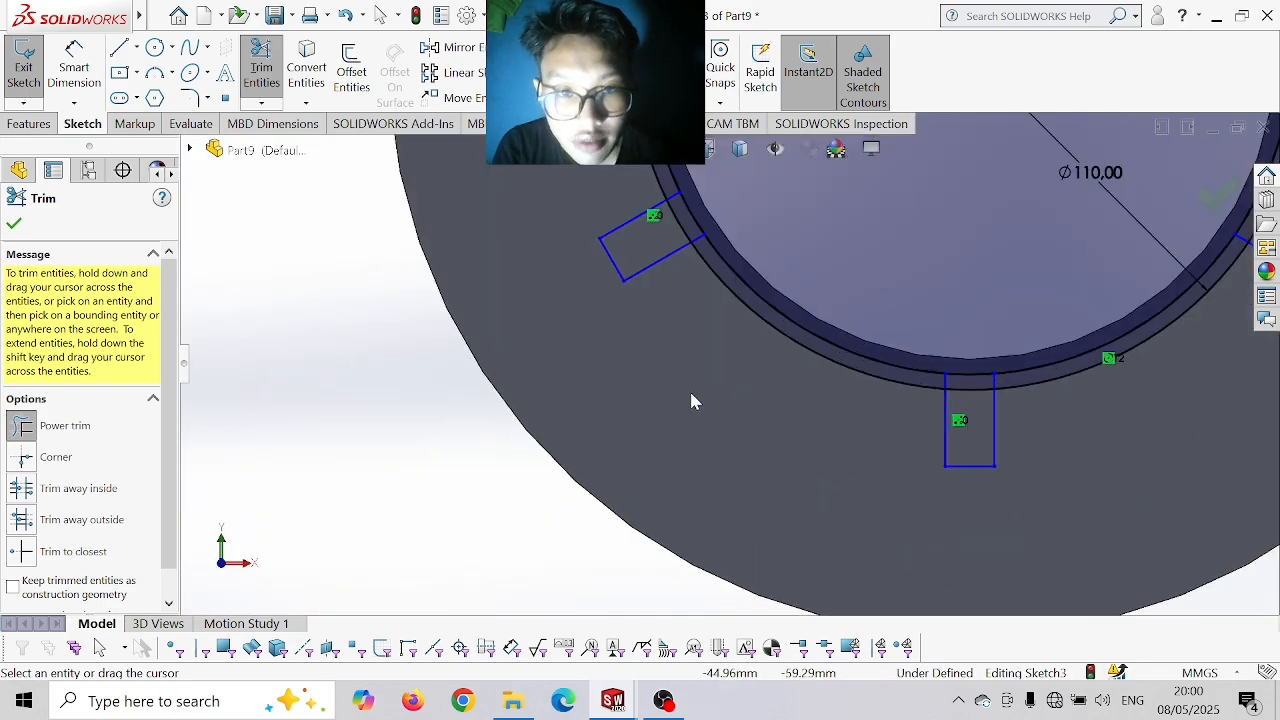
scroll(688, 266, down, 1)
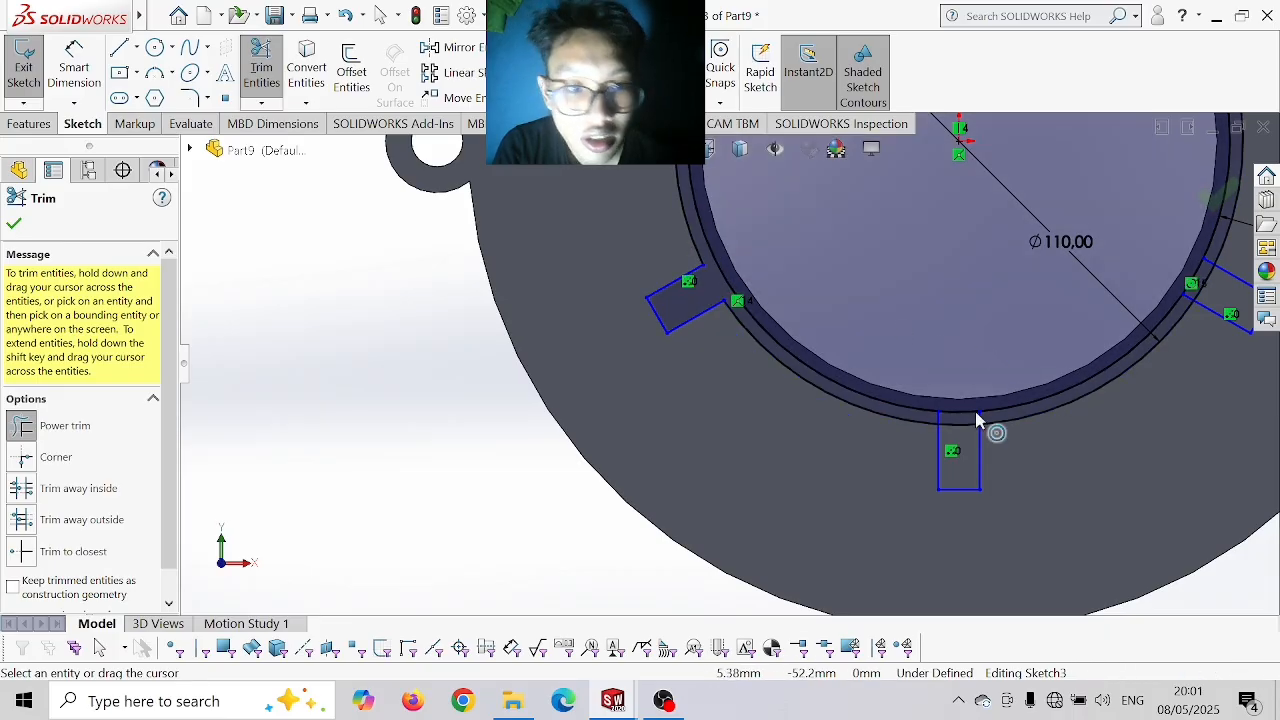
- Trim the bottom tab's side lines between the circles and the 110 mm arc across it
scroll(965, 428, down, 3)
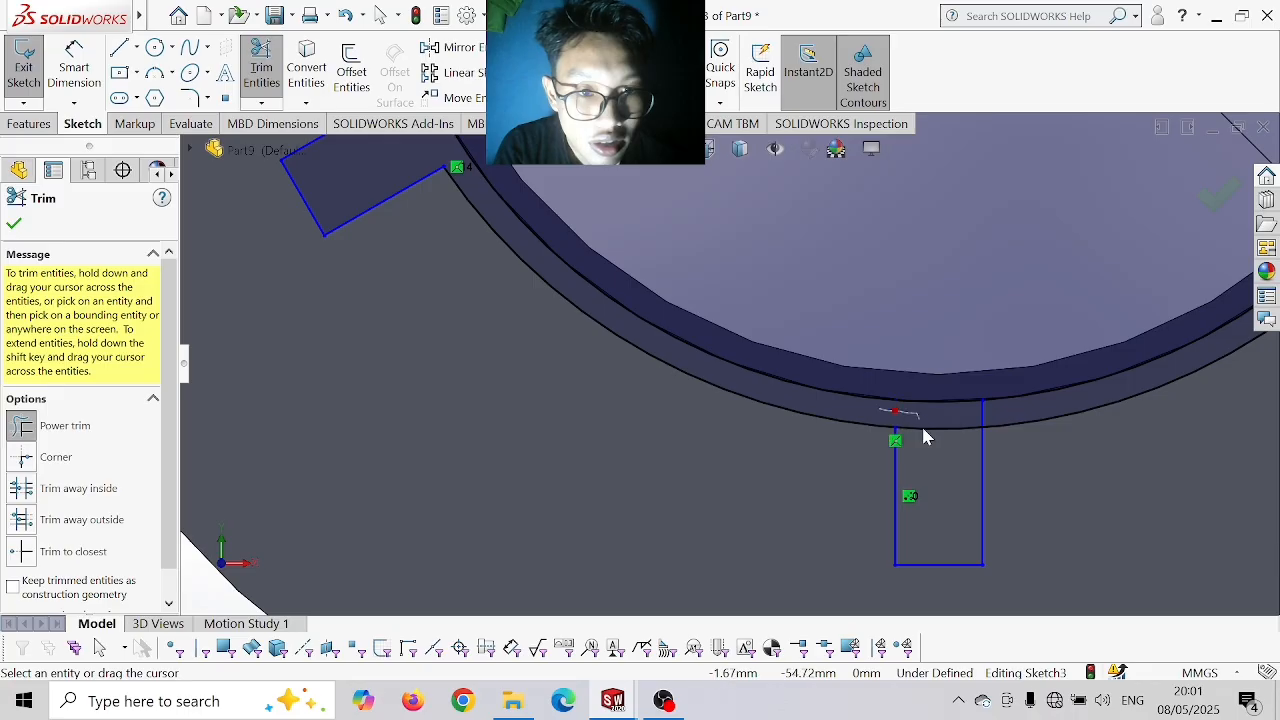
drag(923, 431, 979, 402)
scroll(979, 402, up, 5)
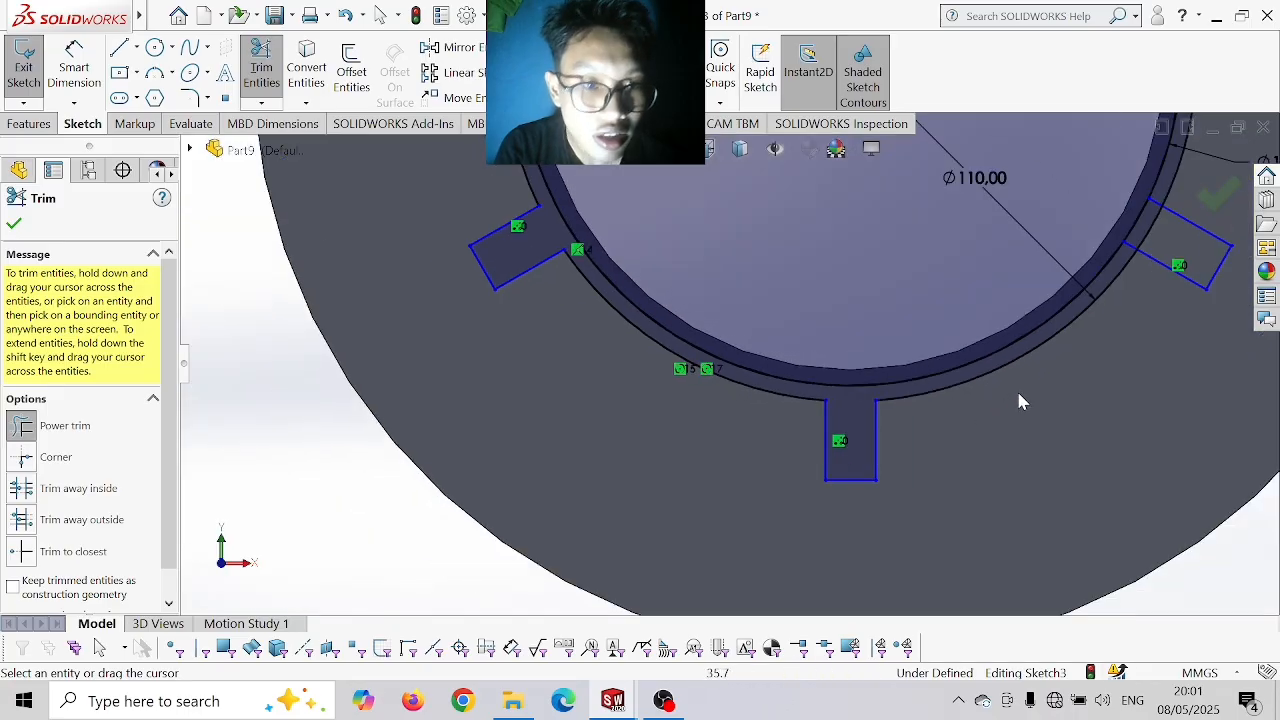
- Trim the lower-right tab's side lines between the two circles and the 110 mm arc crossing the tab
scroll(1010, 333, down, 2)
scroll(823, 294, down, 1)
scroll(760, 230, down, 2)
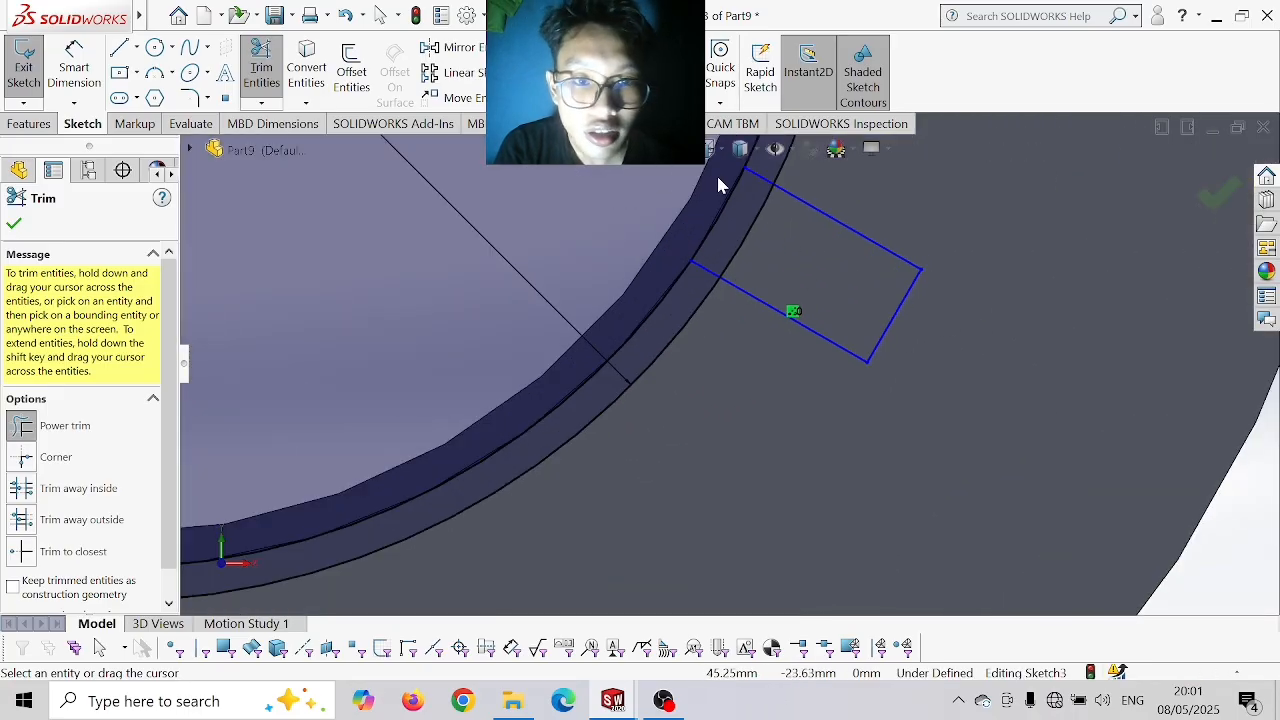
scroll(755, 178, up, 3)
scroll(760, 212, down, 2)
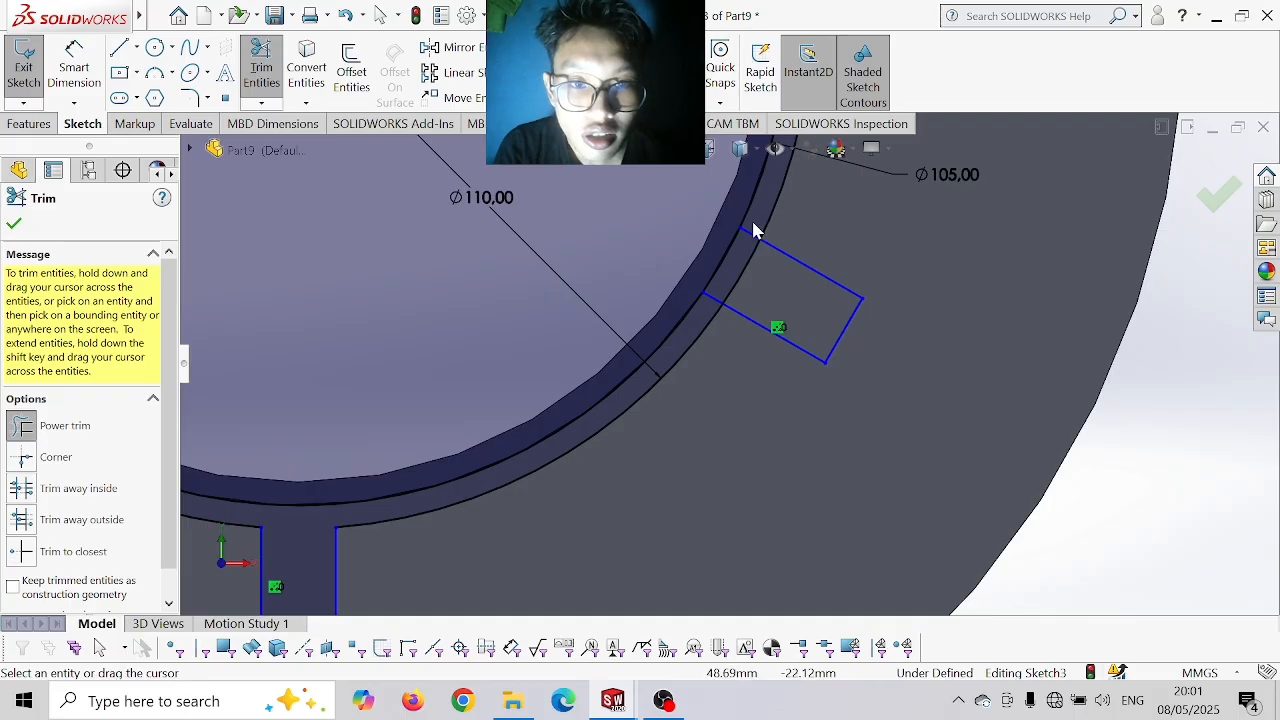
drag(743, 226, 759, 277)
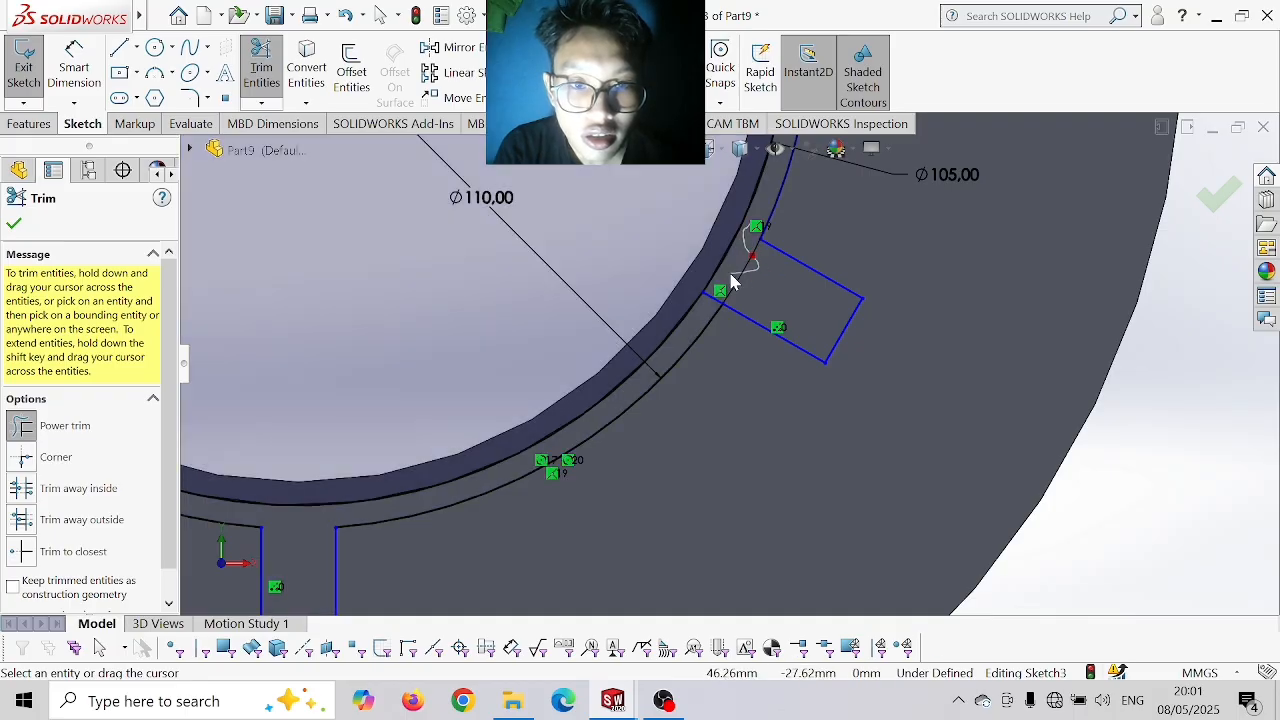
scroll(761, 238, up, 3)
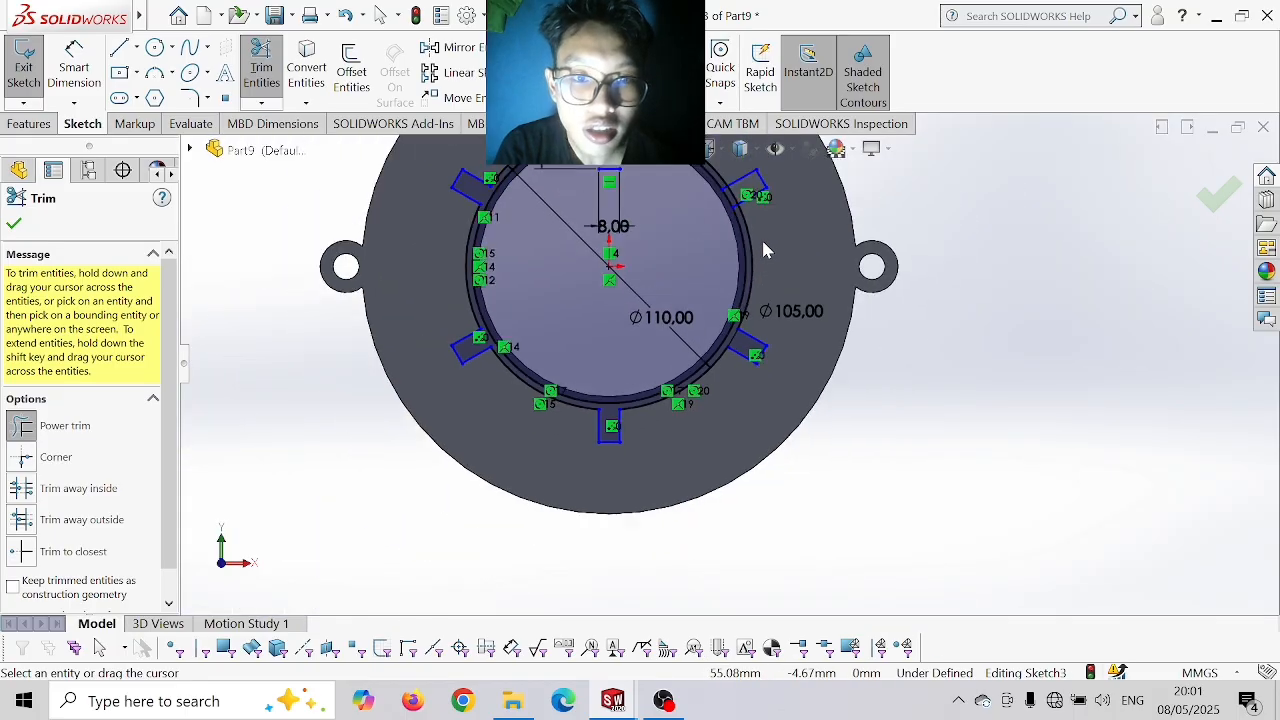
- Trim the upper-right tab's side lines between the circles and the 110 mm arc across it, and finish trimming
scroll(763, 247, down, 4)
scroll(750, 256, up, 3)
scroll(745, 265, down, 2)
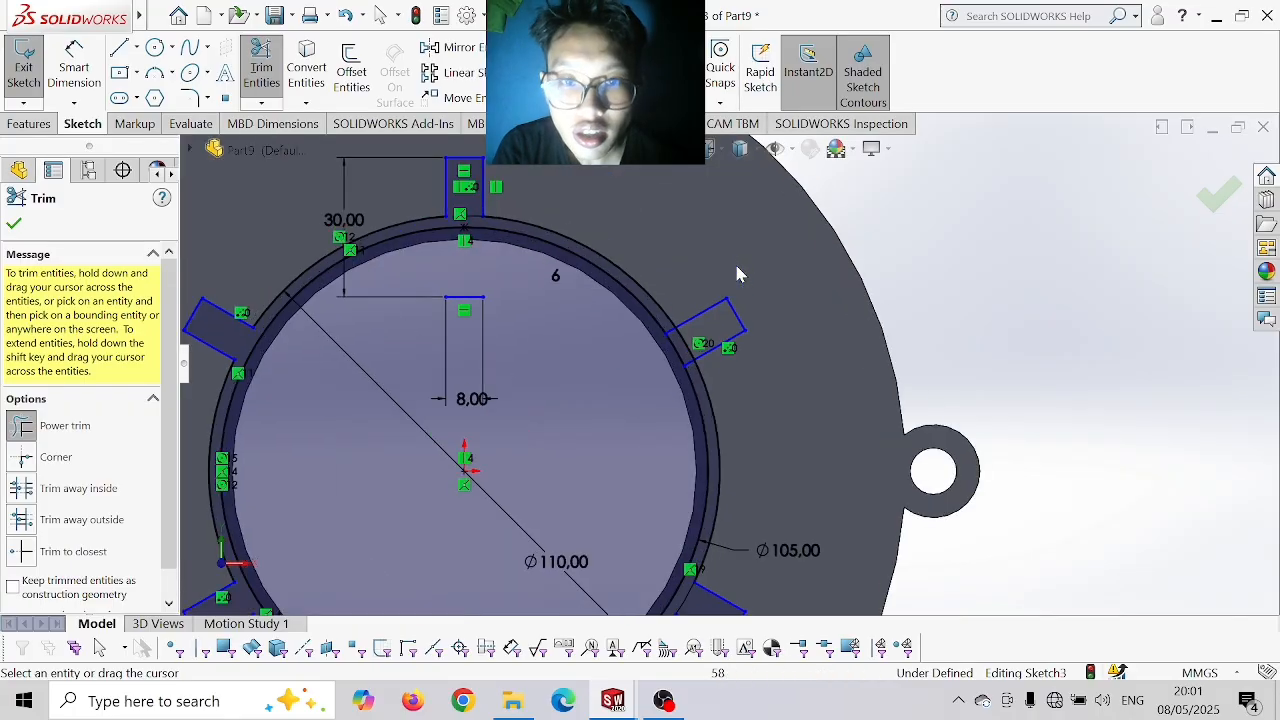
scroll(670, 335, down, 5)
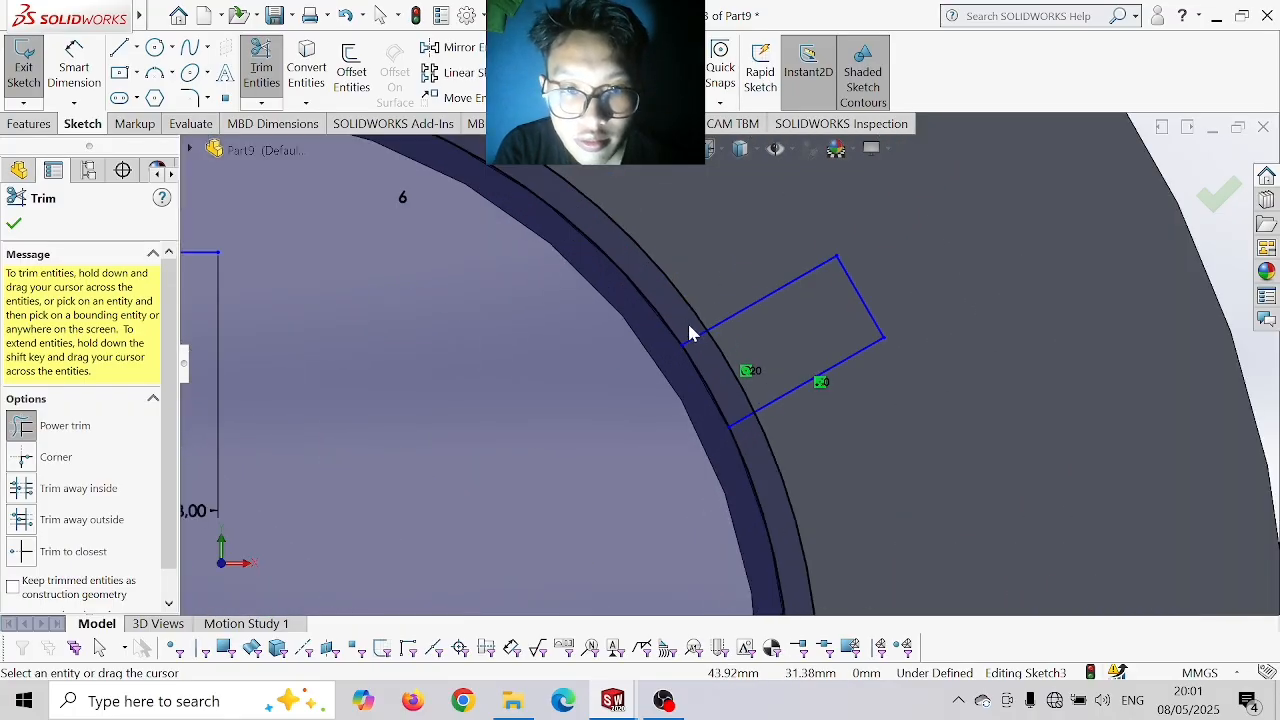
drag(688, 323, 735, 360)
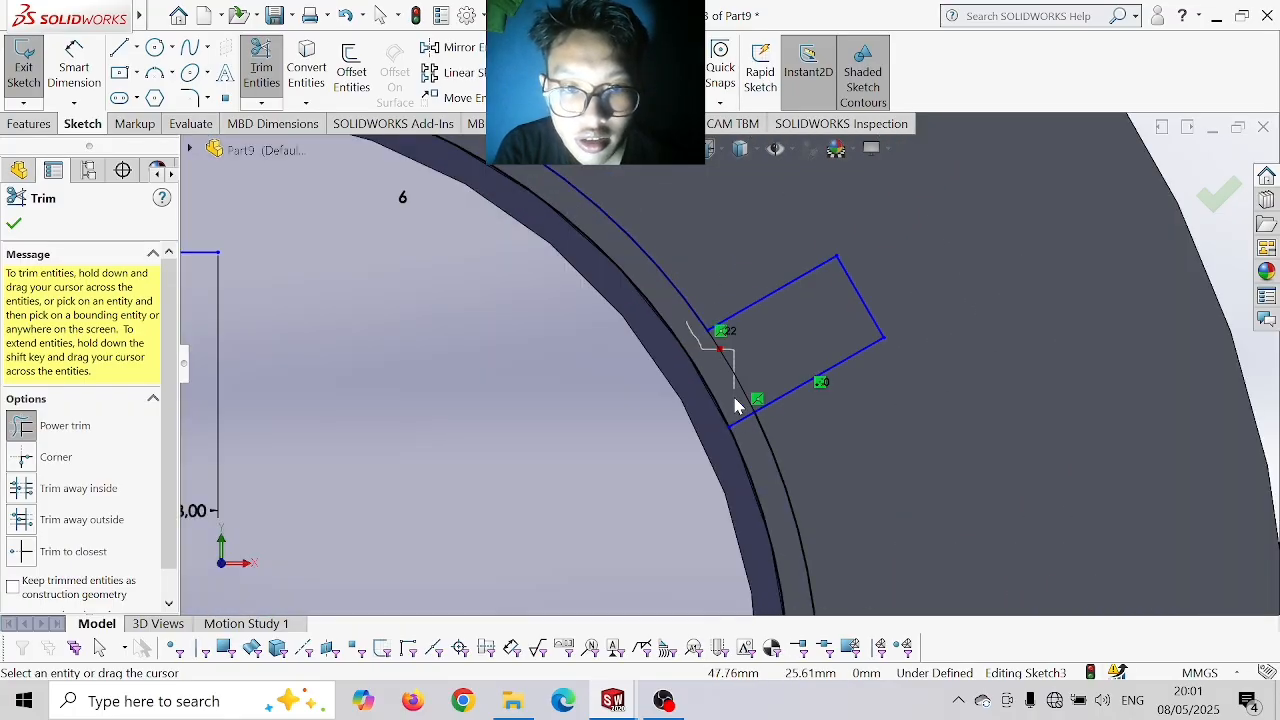
drag(745, 420, 727, 397)
scroll(727, 397, up, 7)
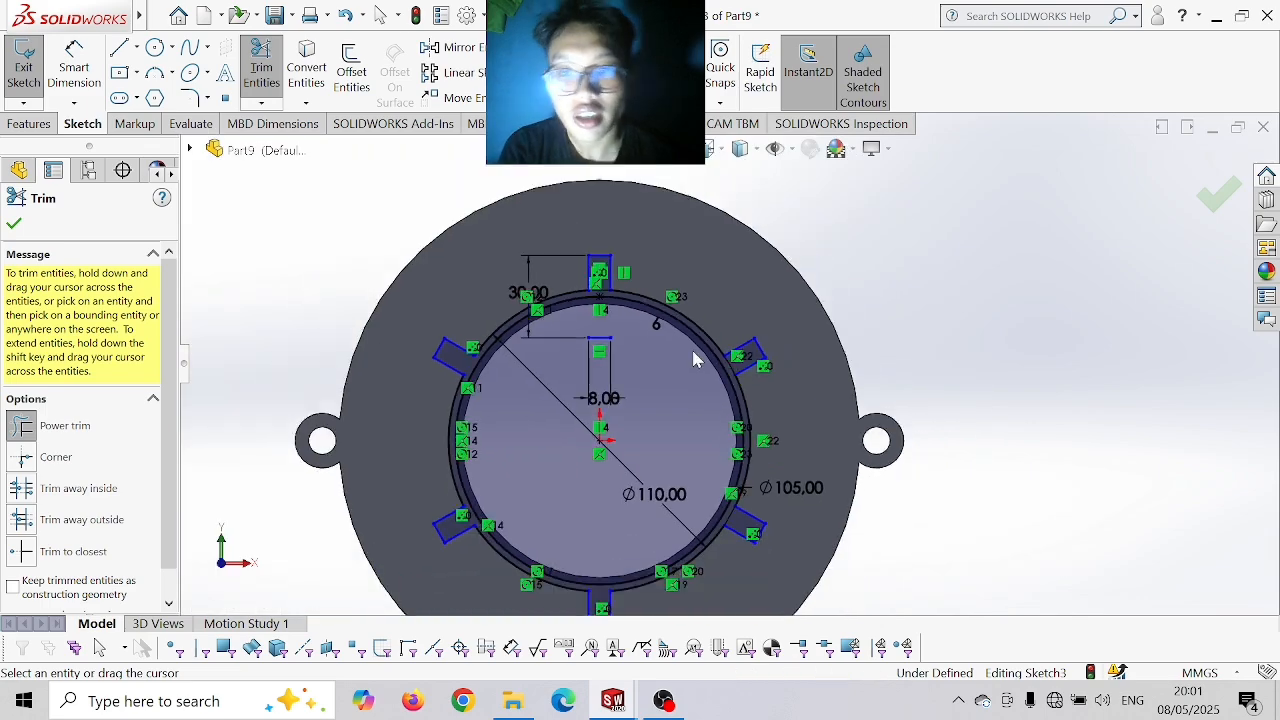
click(13, 224)
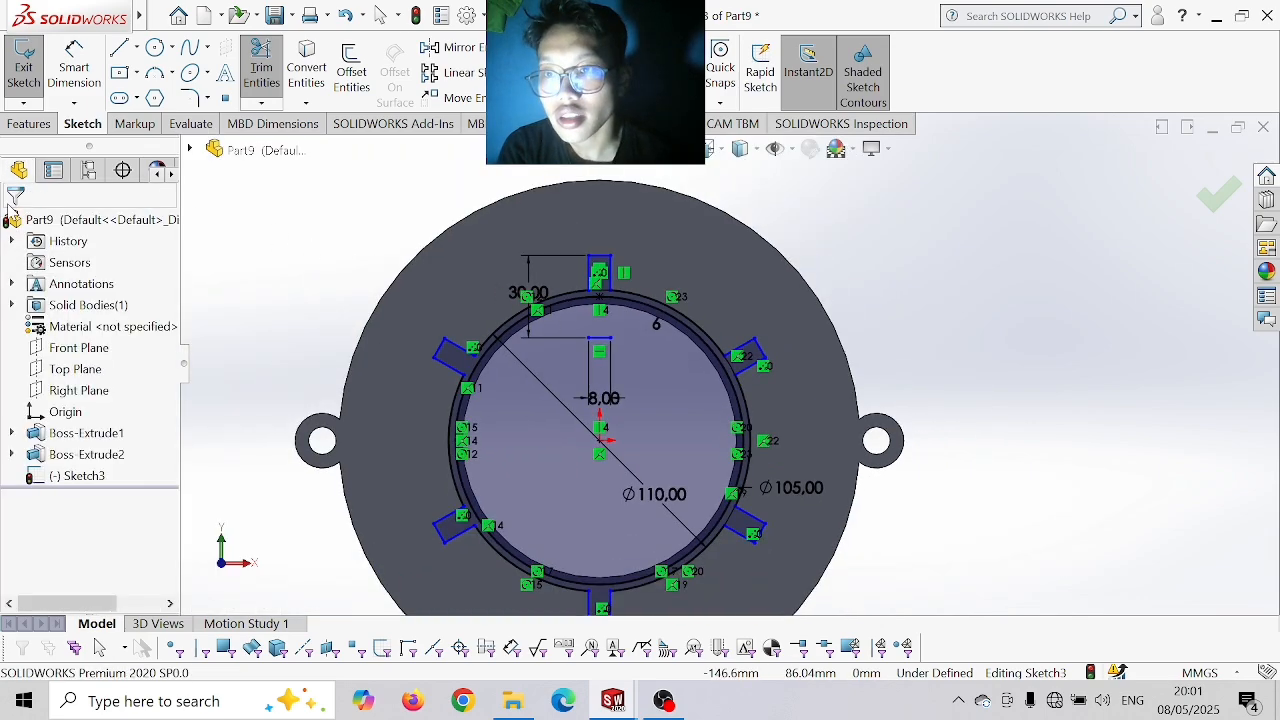
- Extrude the six-tabbed ring region 25 mm blind in the reversed direction, back over the tube towards the flange
click(22, 124)
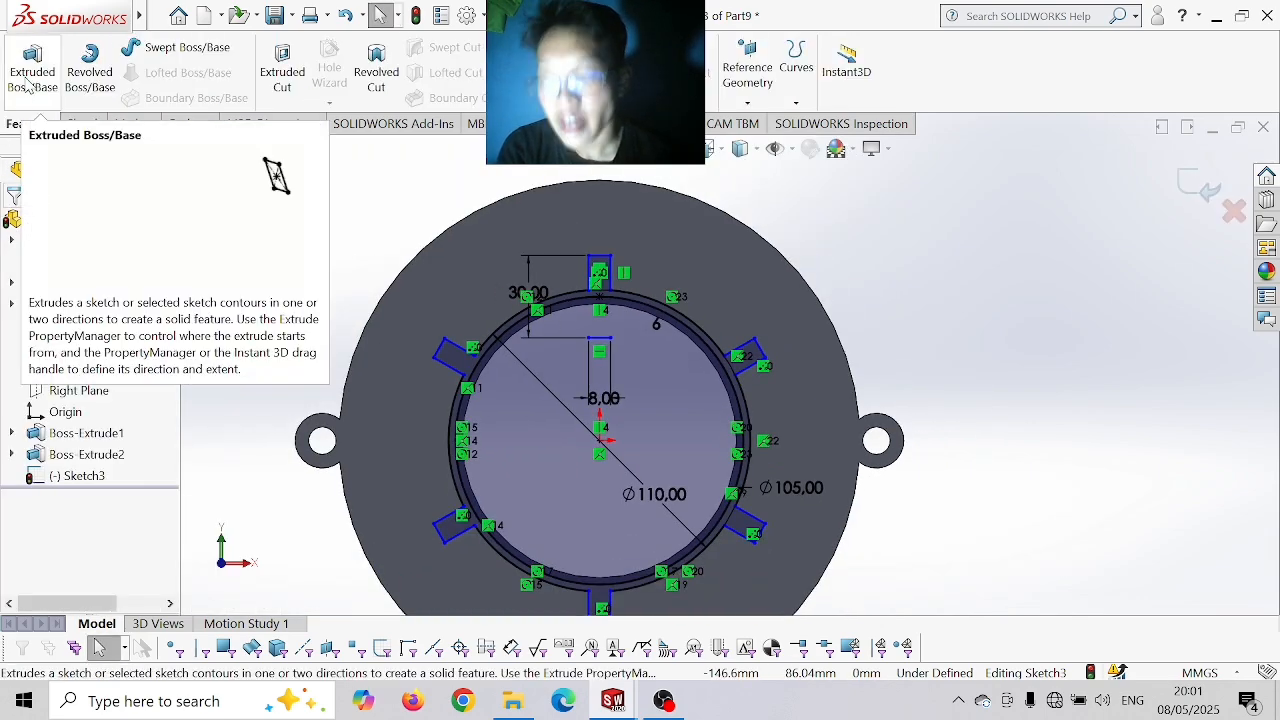
click(28, 74)
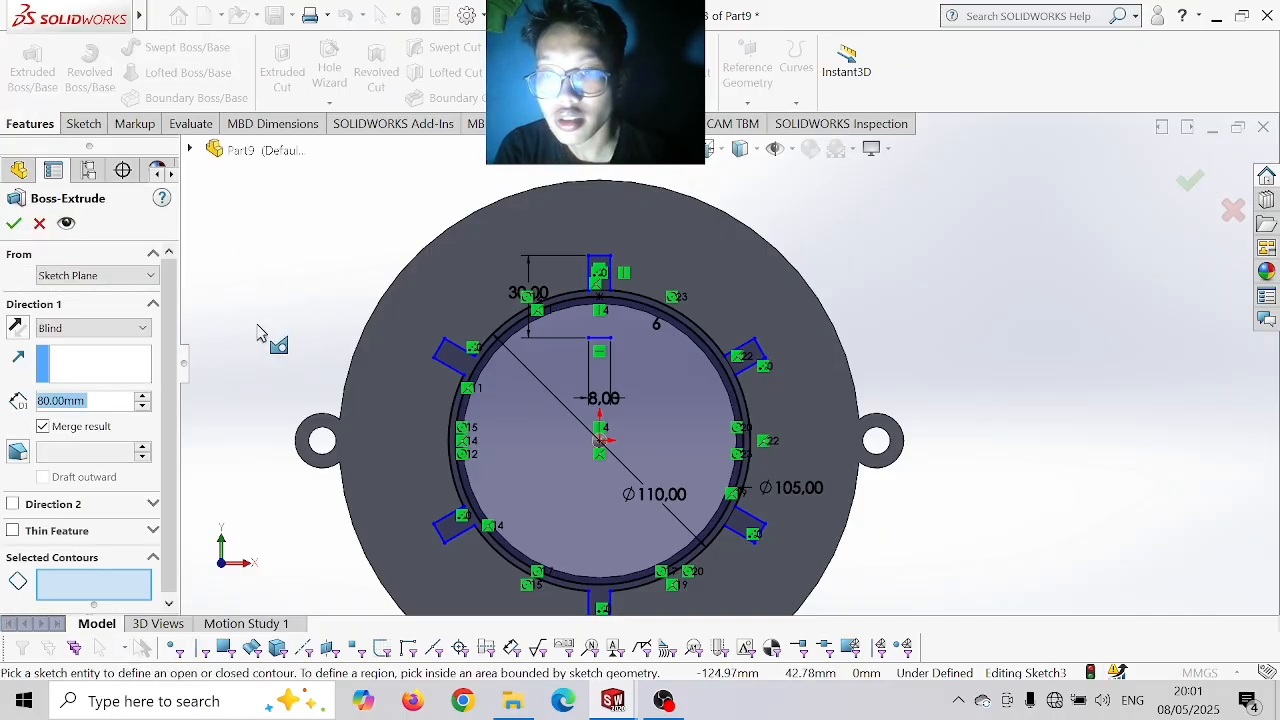
click(16, 328)
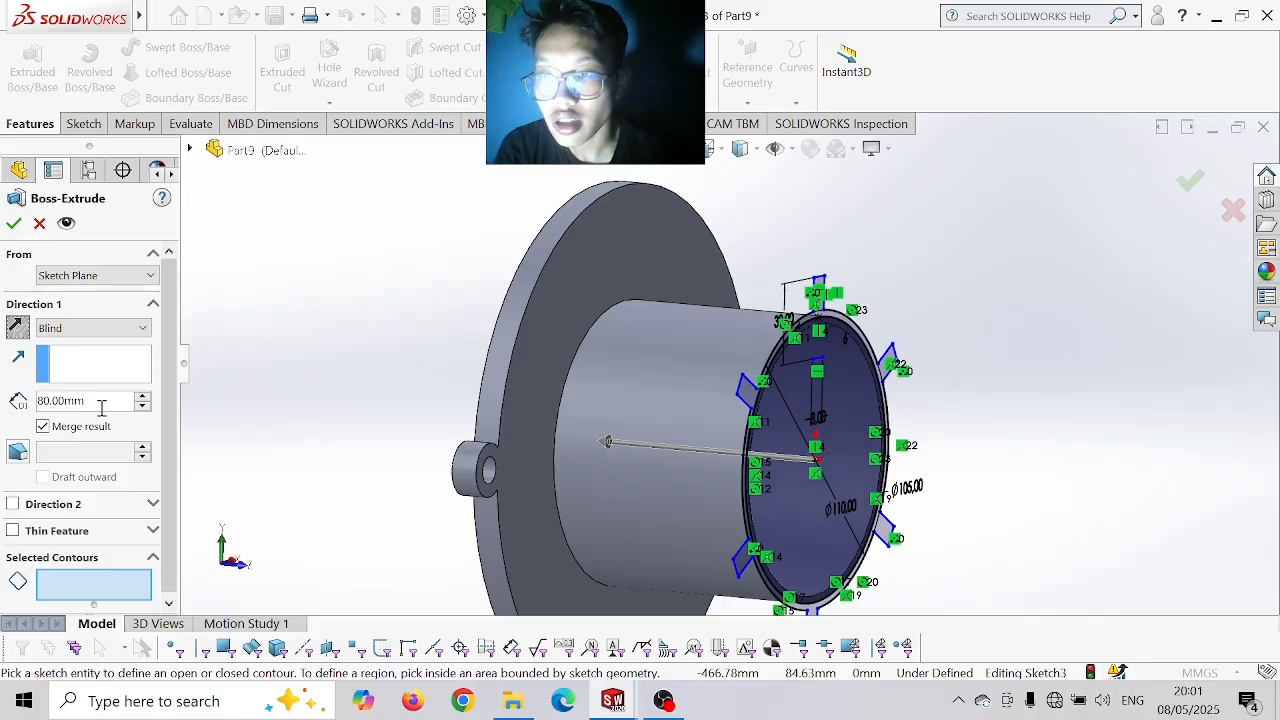
drag(101, 408, 4, 394)
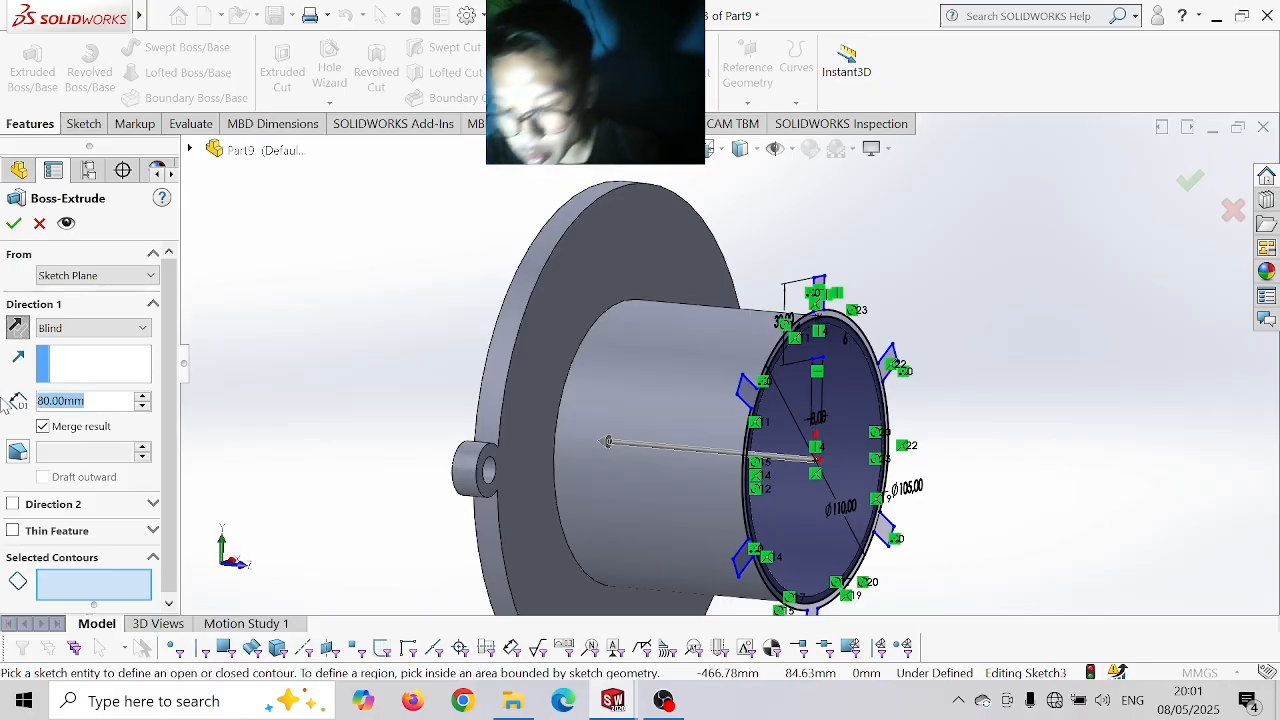
text(1)
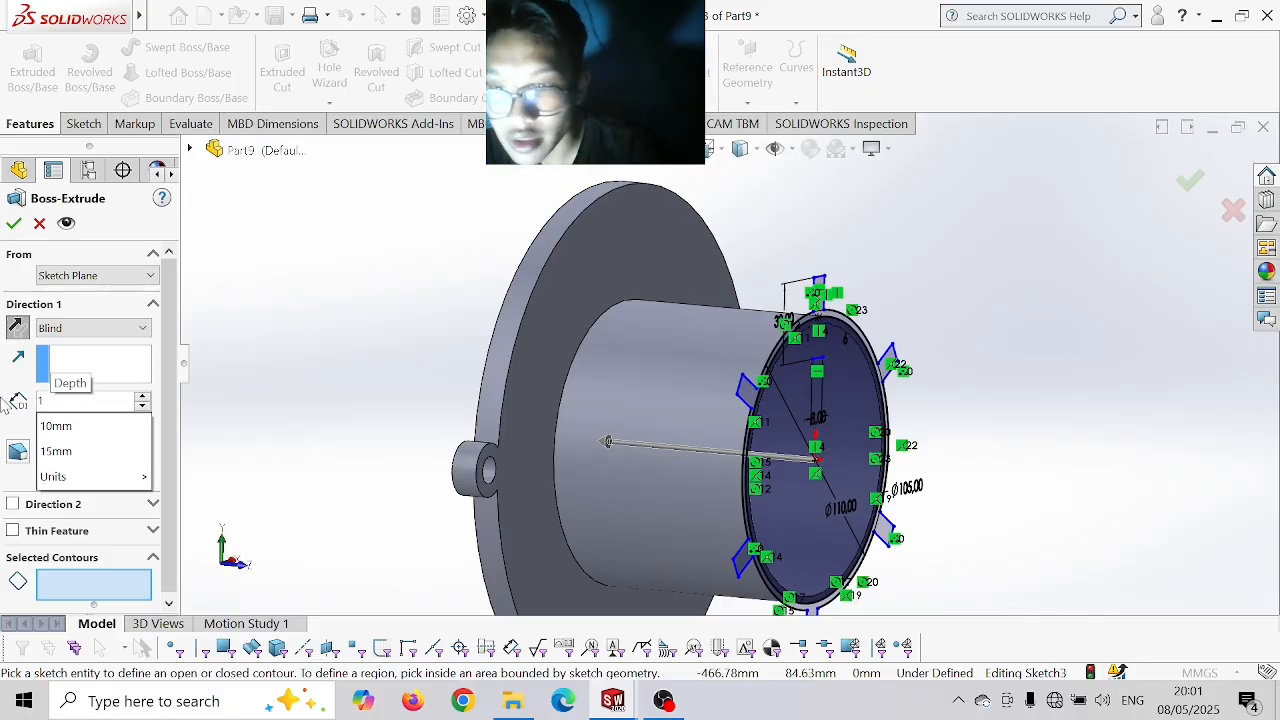
key(BackSpace)
text(25)
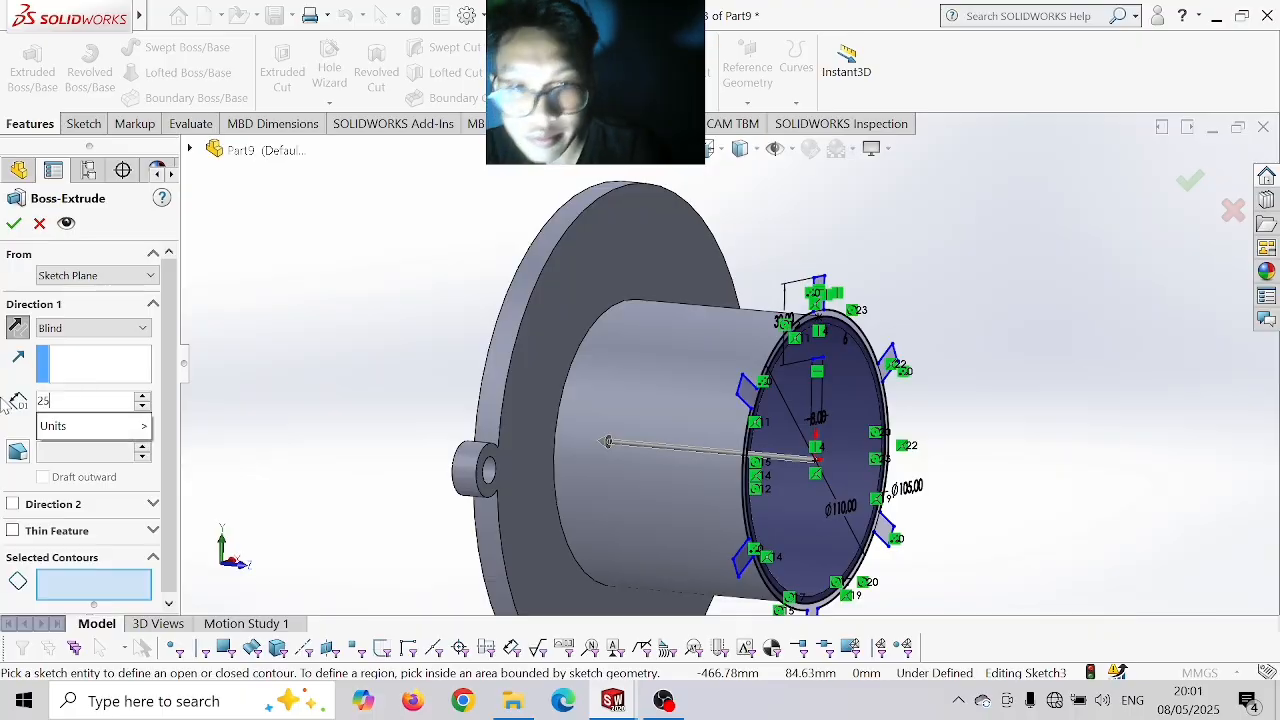
key(Return)
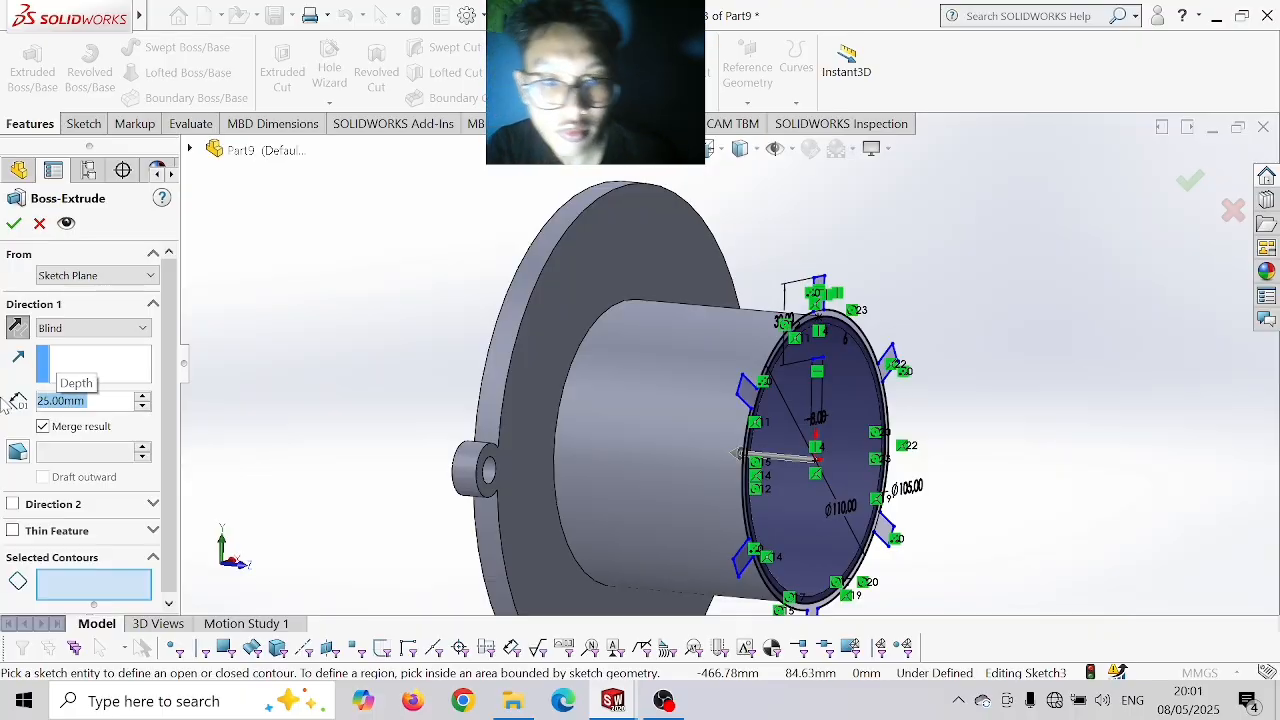
click(752, 396)
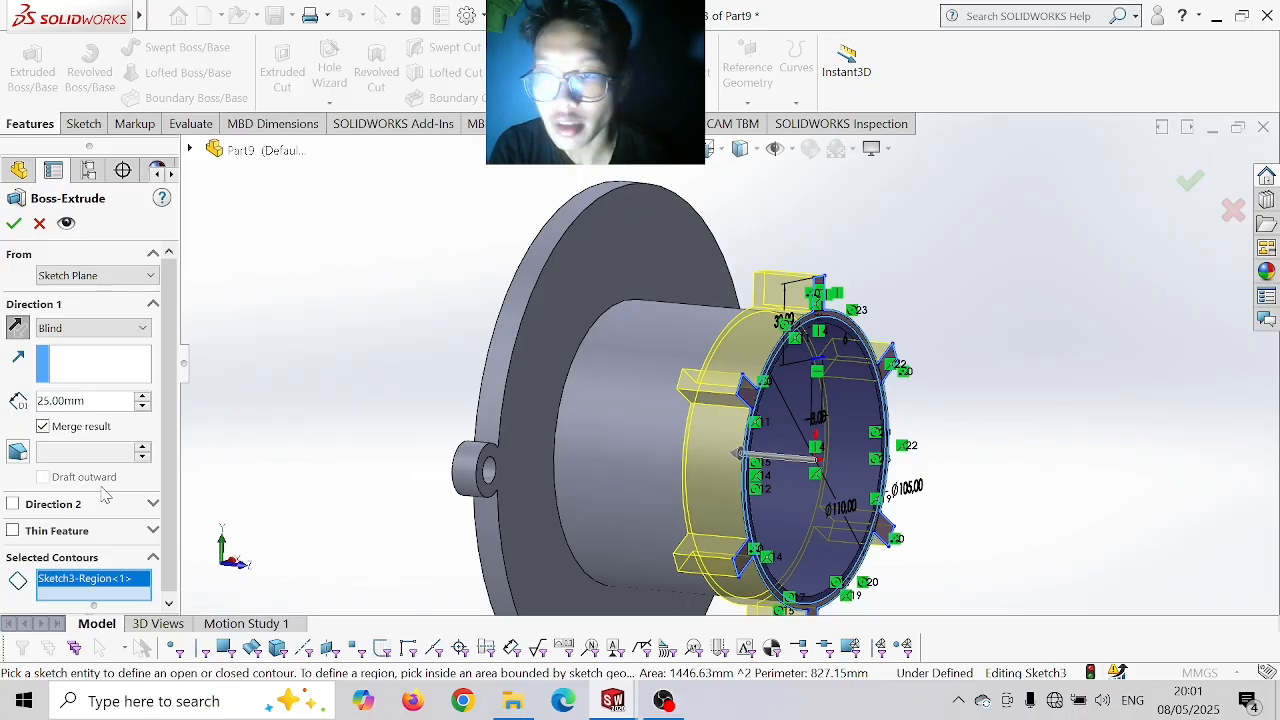
click(14, 224)
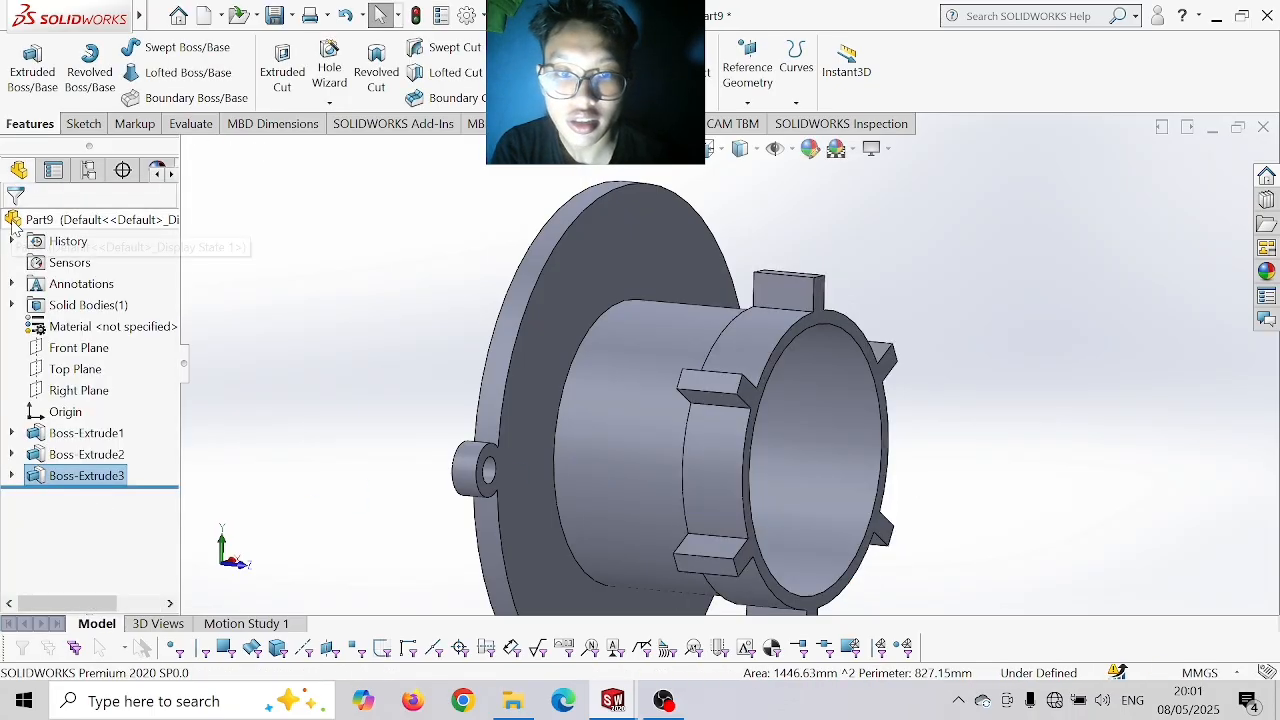
- Sketch two concentric circles, 100 mm and 50 mm in diameter, centred on the origin on the tabbed ring's end face
middle_drag(1049, 398, 982, 403)
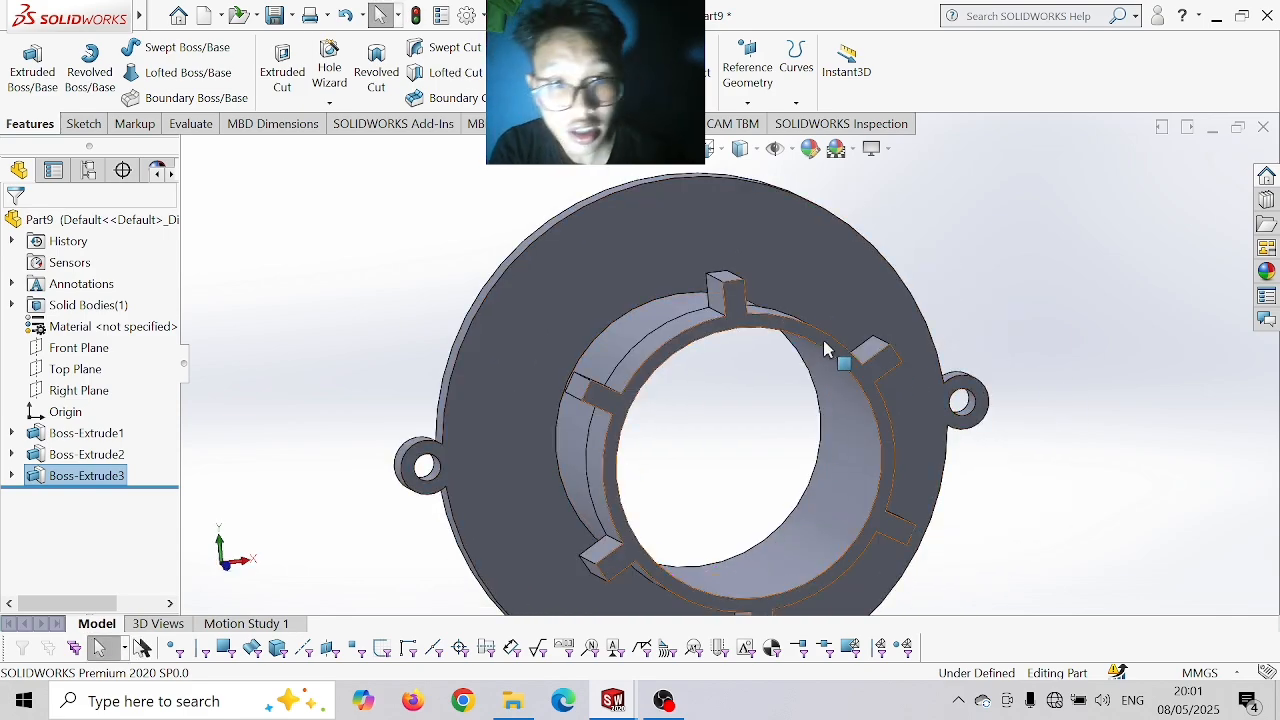
click(868, 345)
click(980, 297)
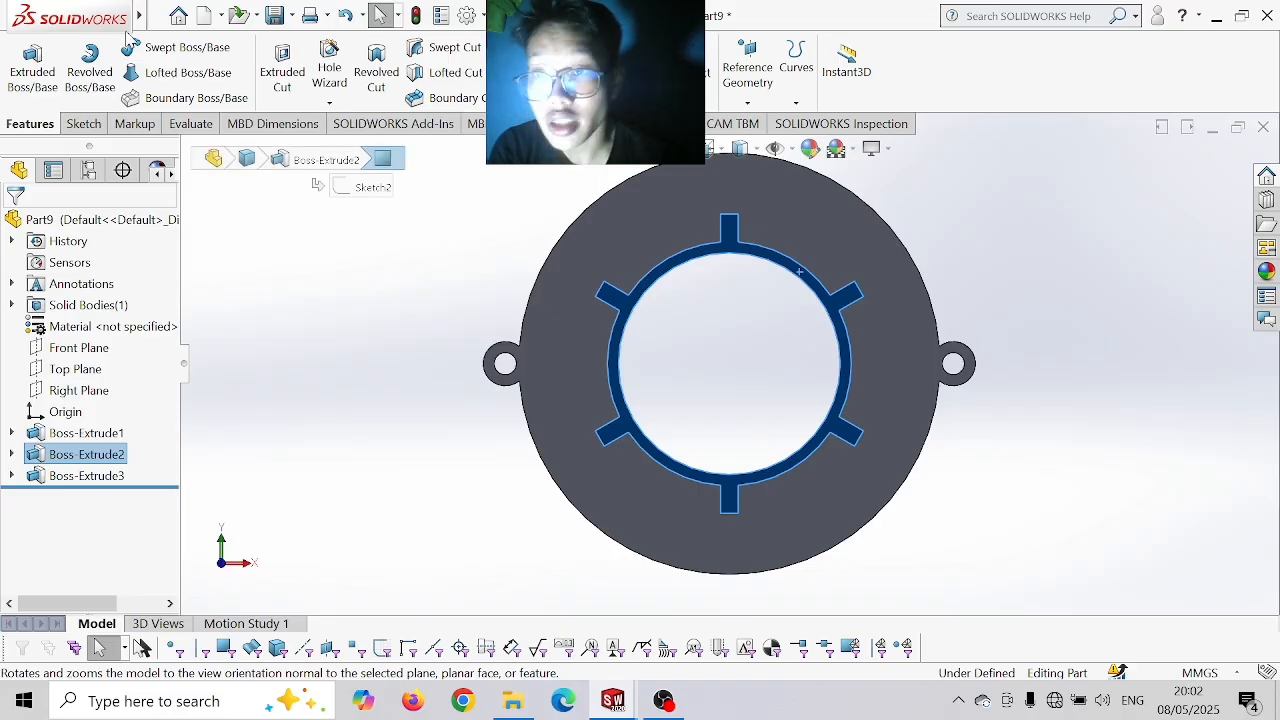
click(85, 124)
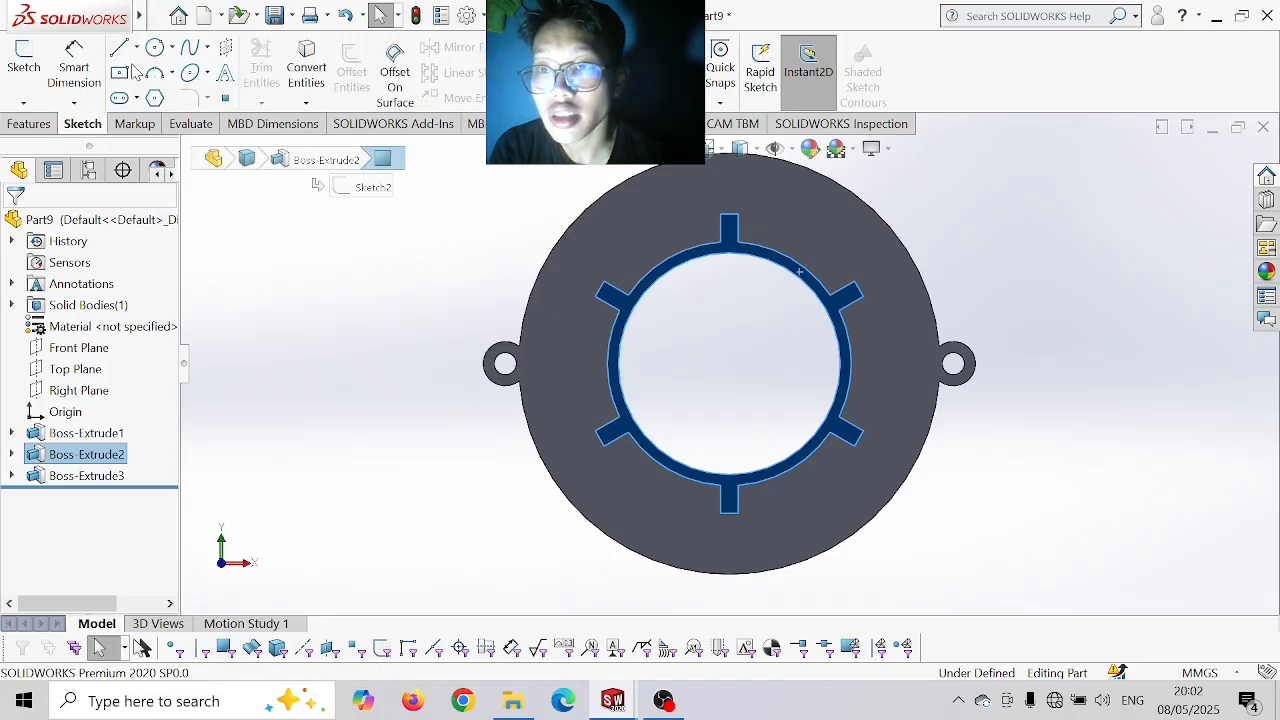
click(155, 50)
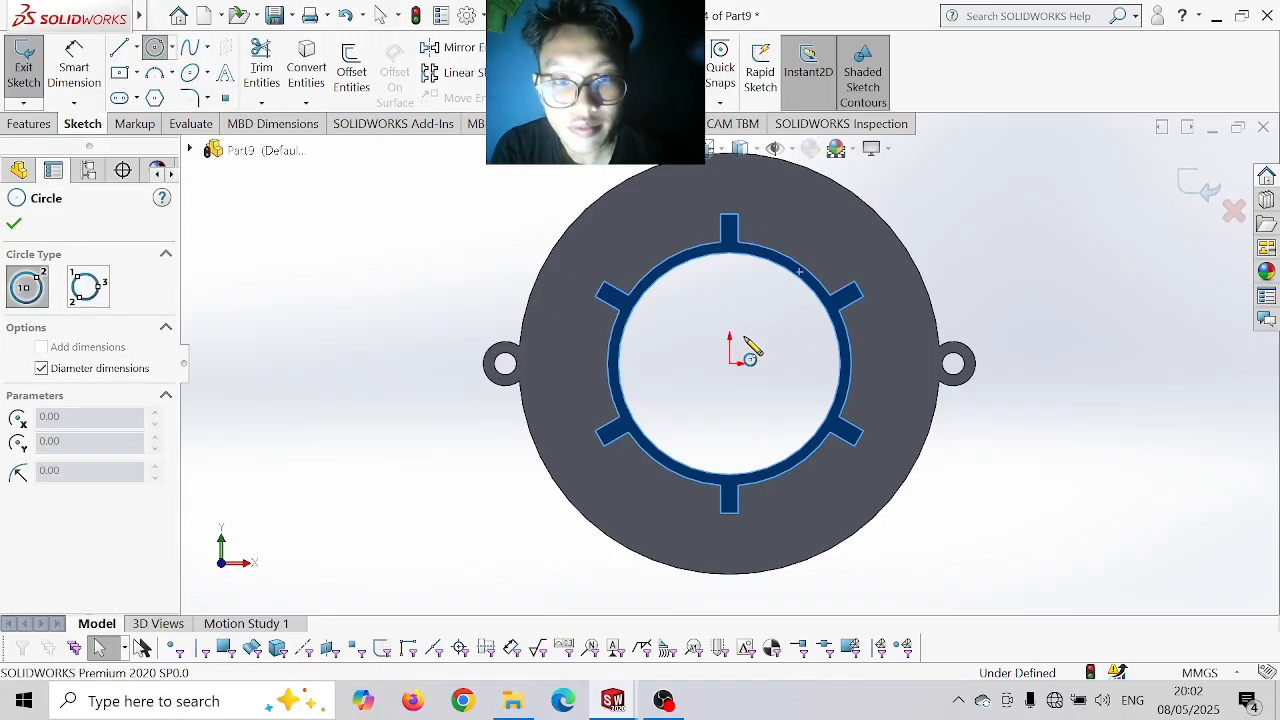
click(729, 362)
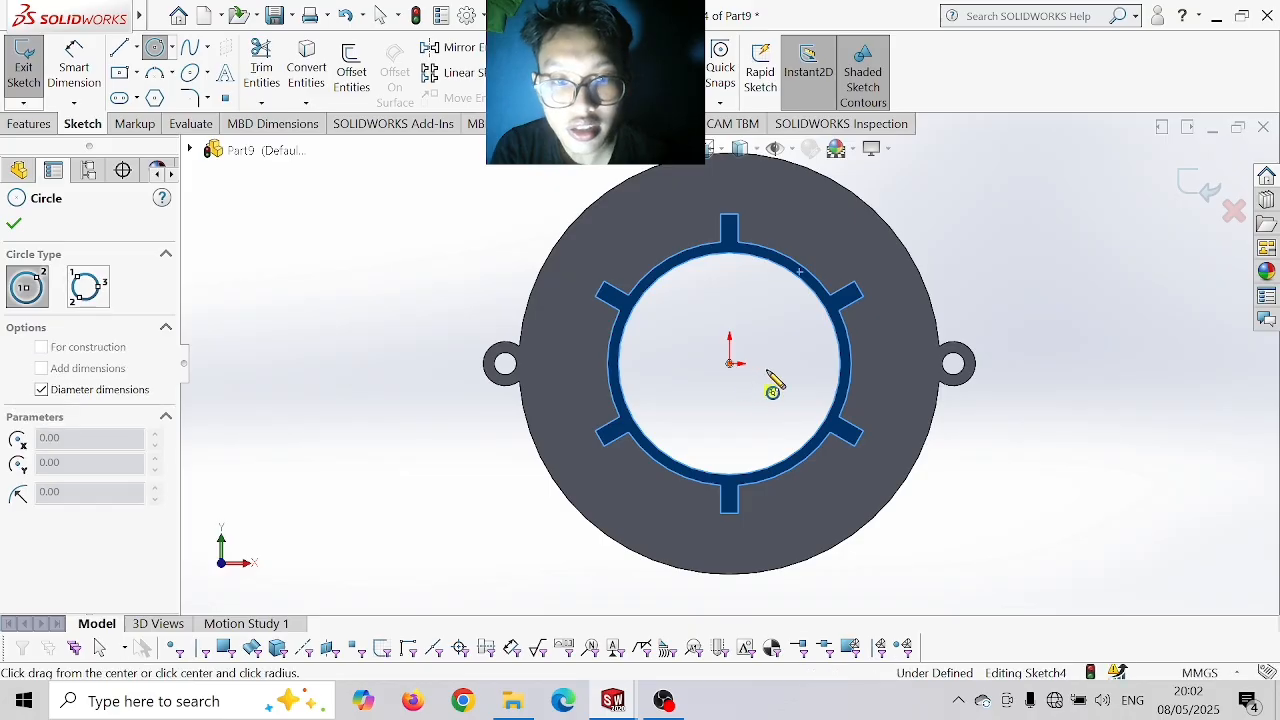
text(100)
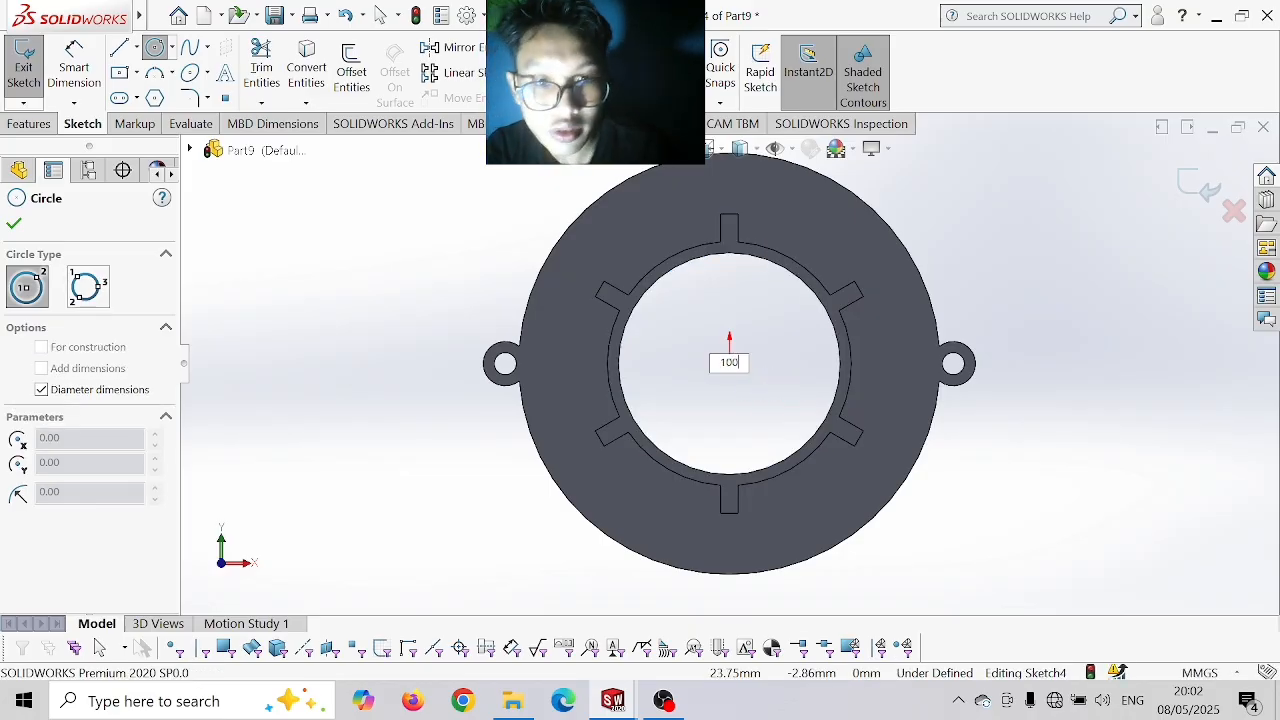
key(Return)
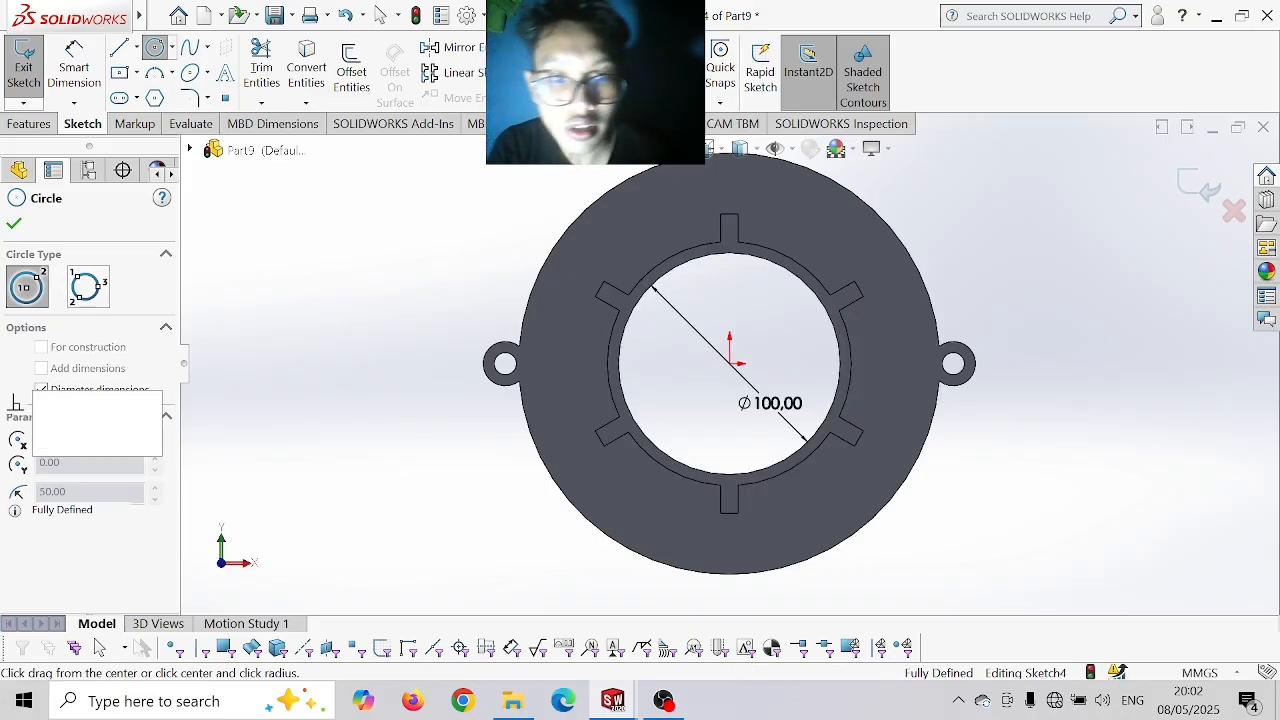
key(Escape)
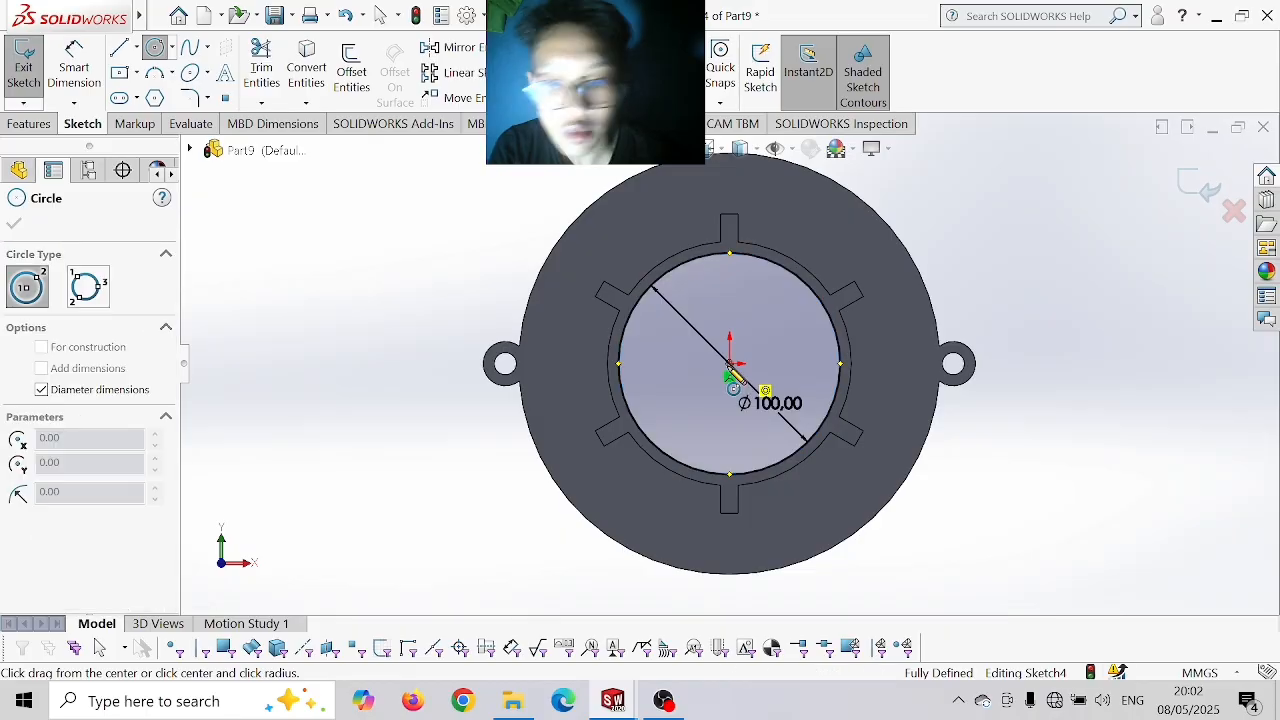
click(729, 366)
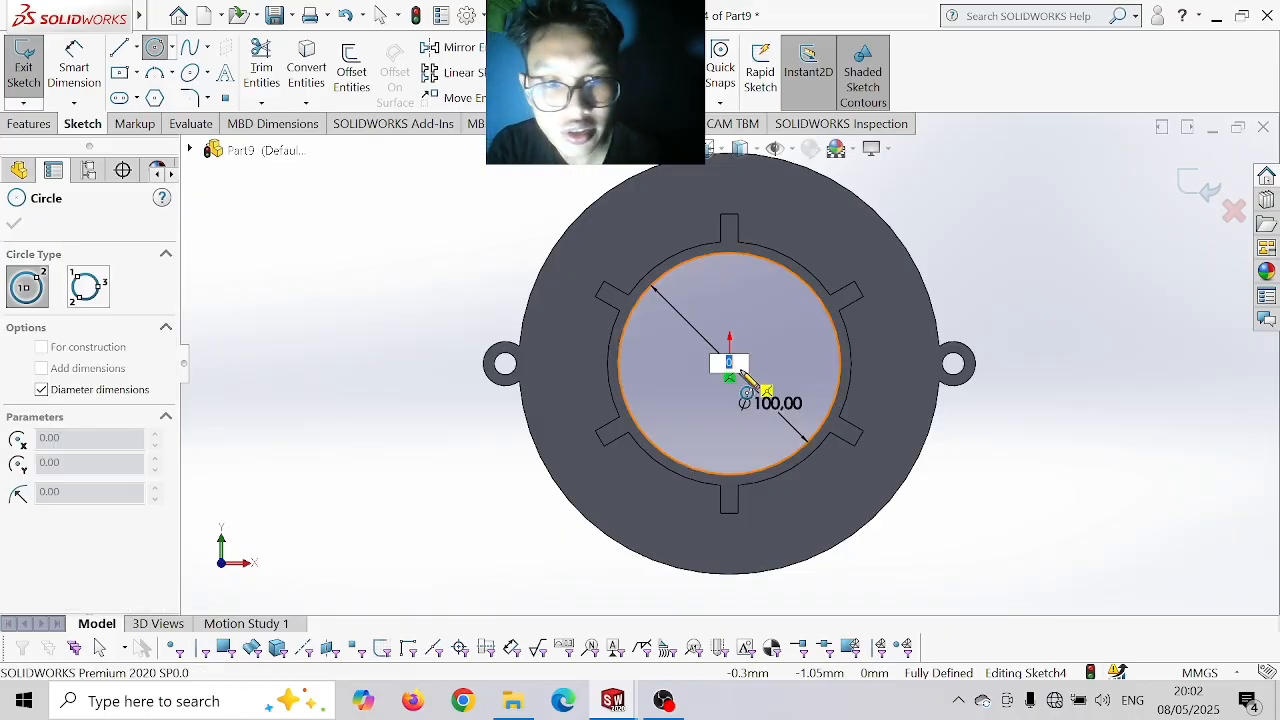
key(Return)
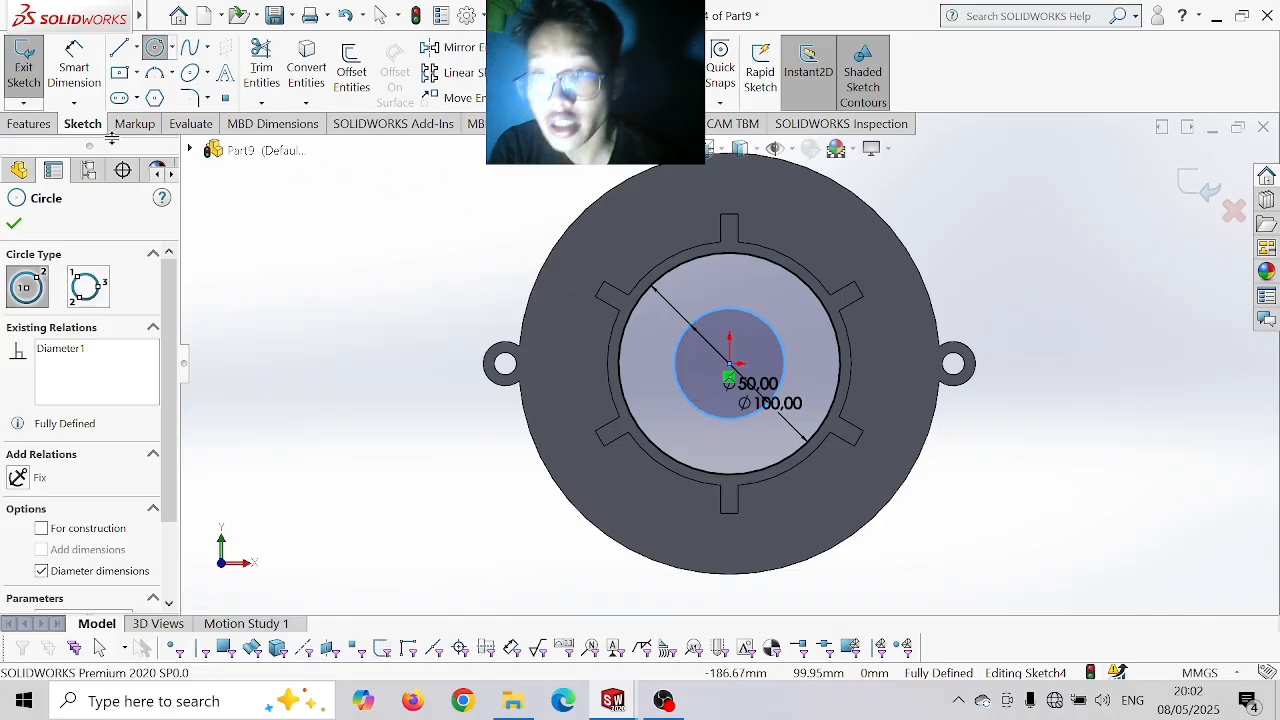
- Extrude the area between the 100 mm and 50 mm circles 70 mm blind in the reversed direction, into the tube
click(29, 123)
click(55, 85)
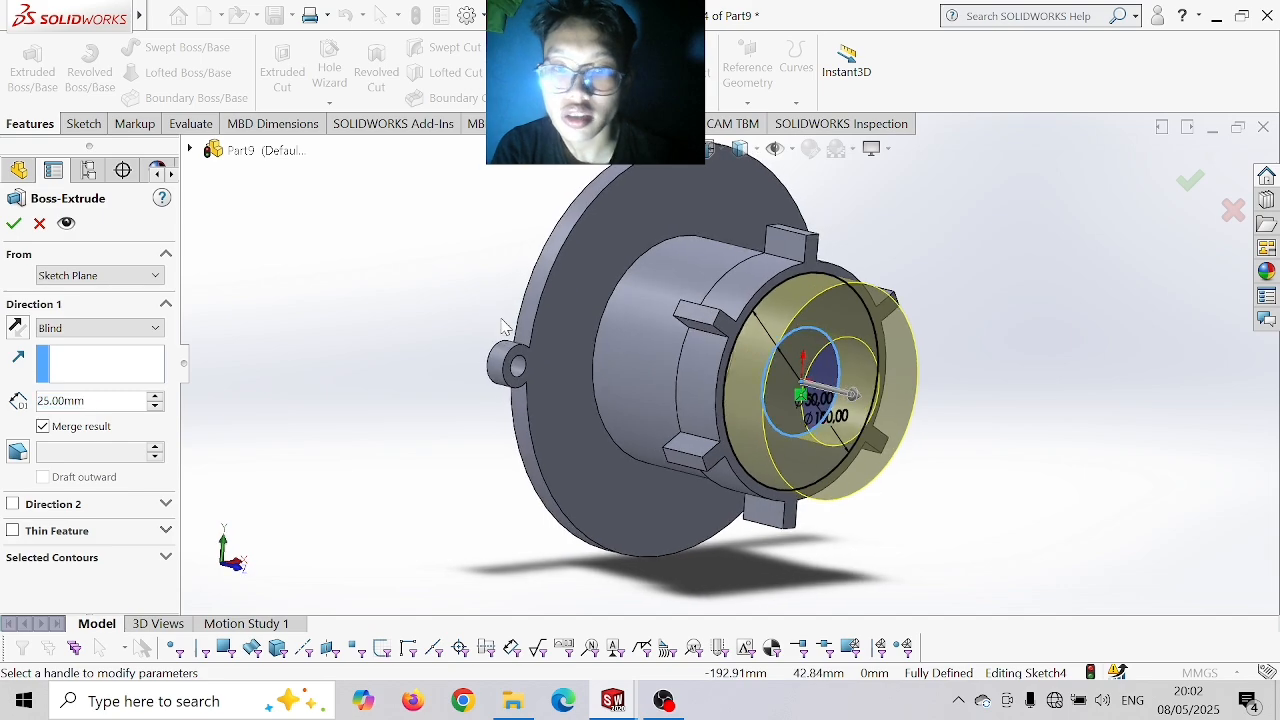
click(16, 328)
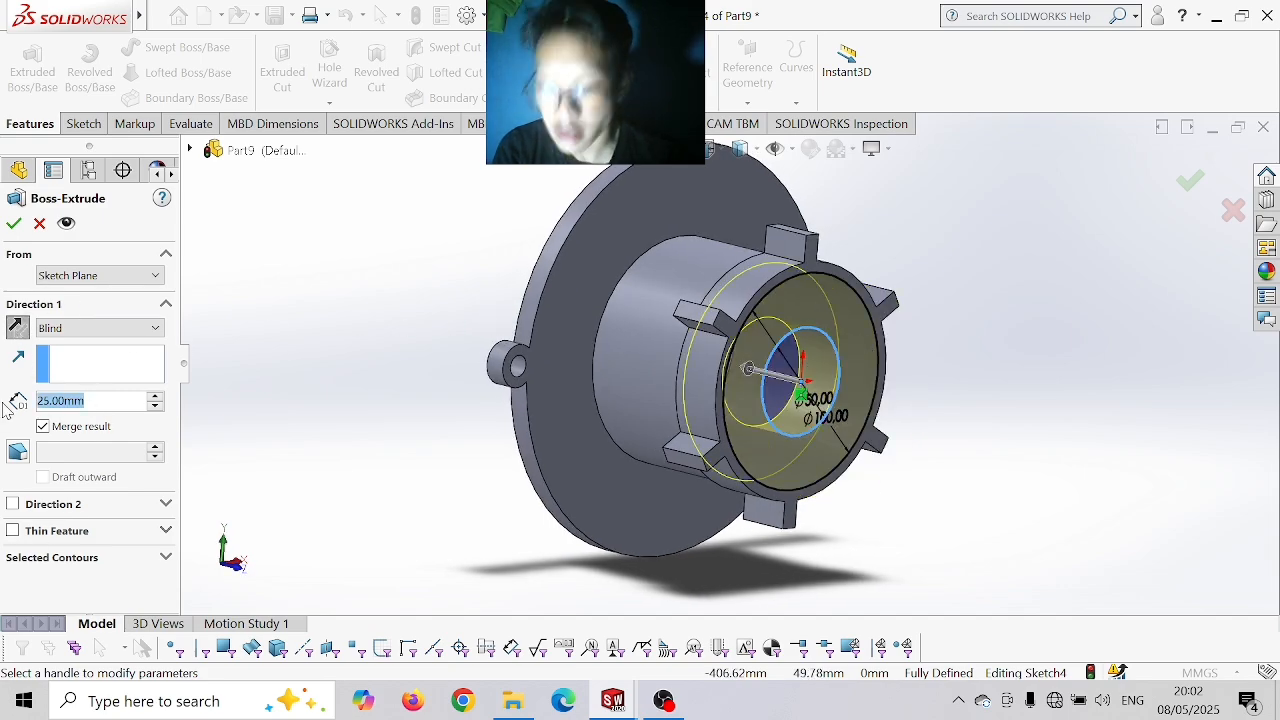
text(70)
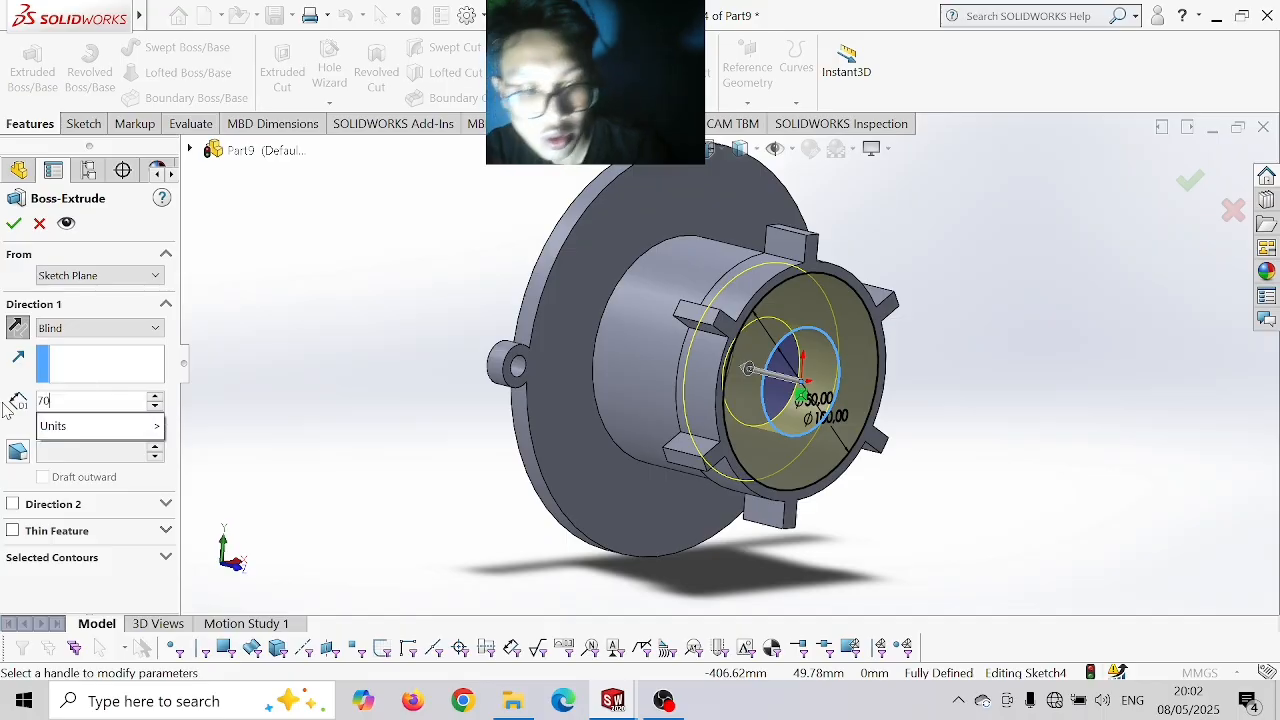
key(Return)
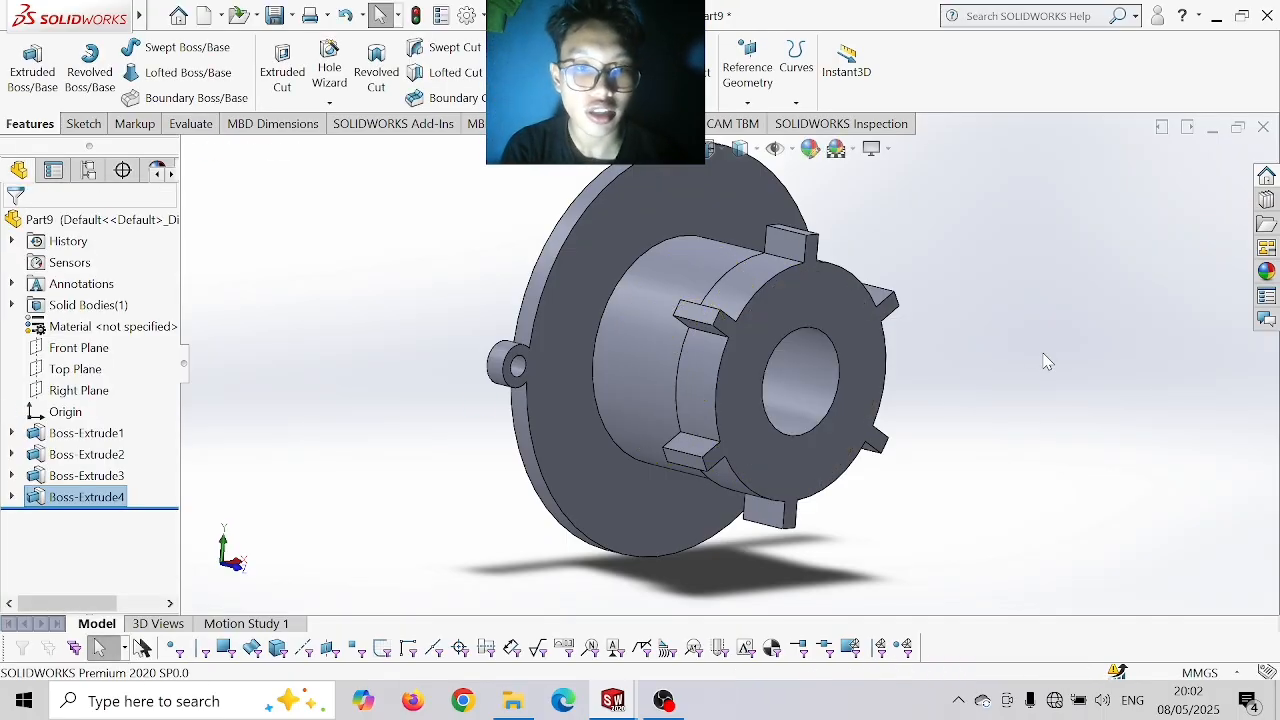
- Save the finished part as PSRT 6 COVER DEPAN in the UAS SOLIDWORK folder
middle_drag(1046, 361, 997, 432)
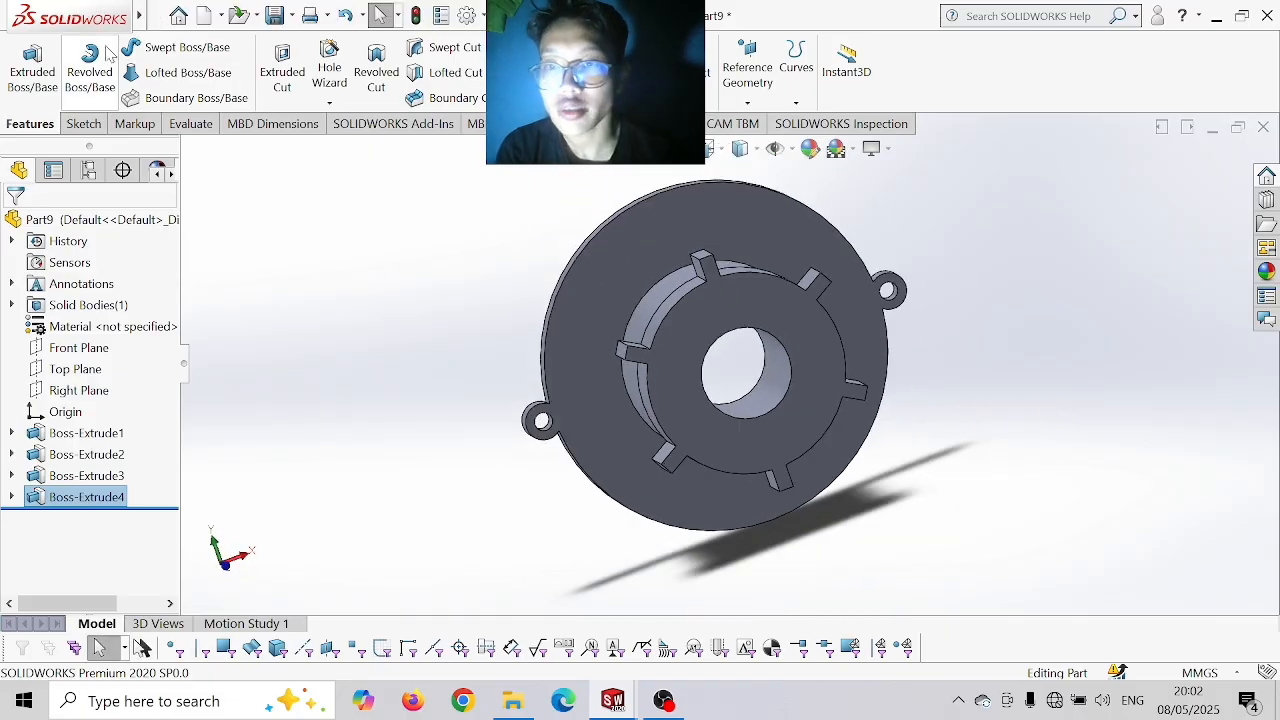
click(290, 16)
click(303, 72)
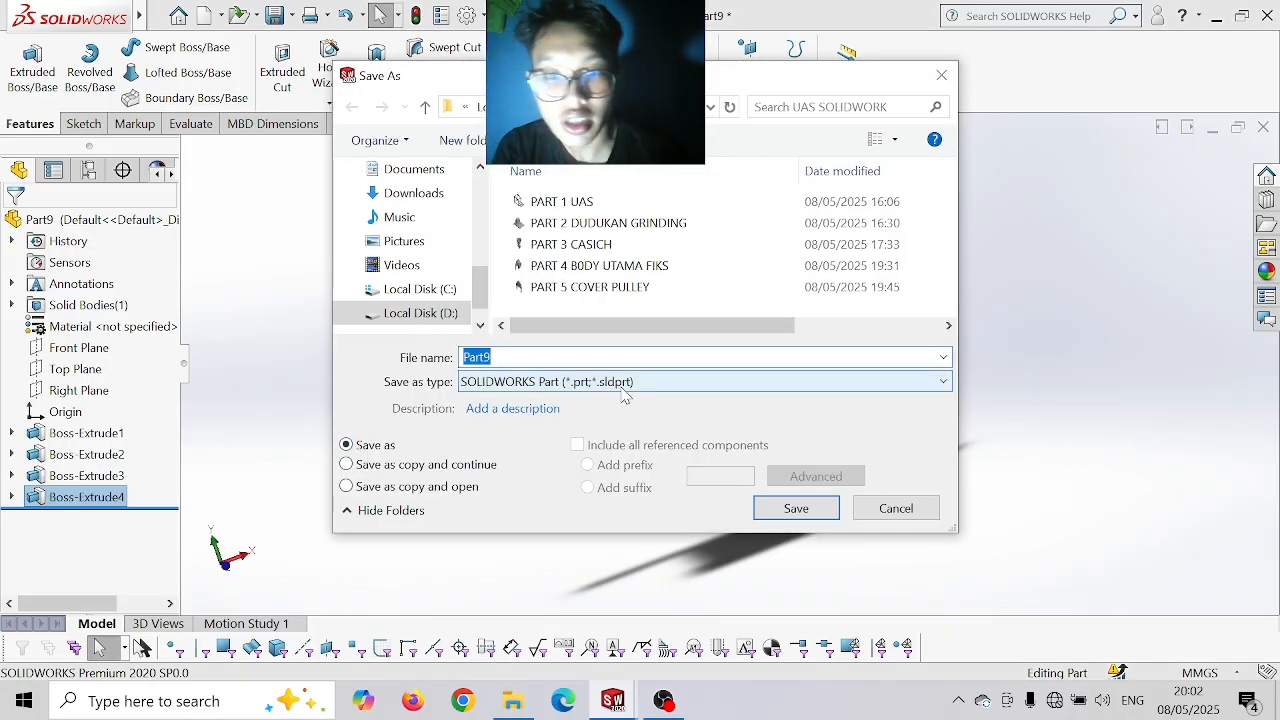
text(PSRT 6 COVER DEPAN)
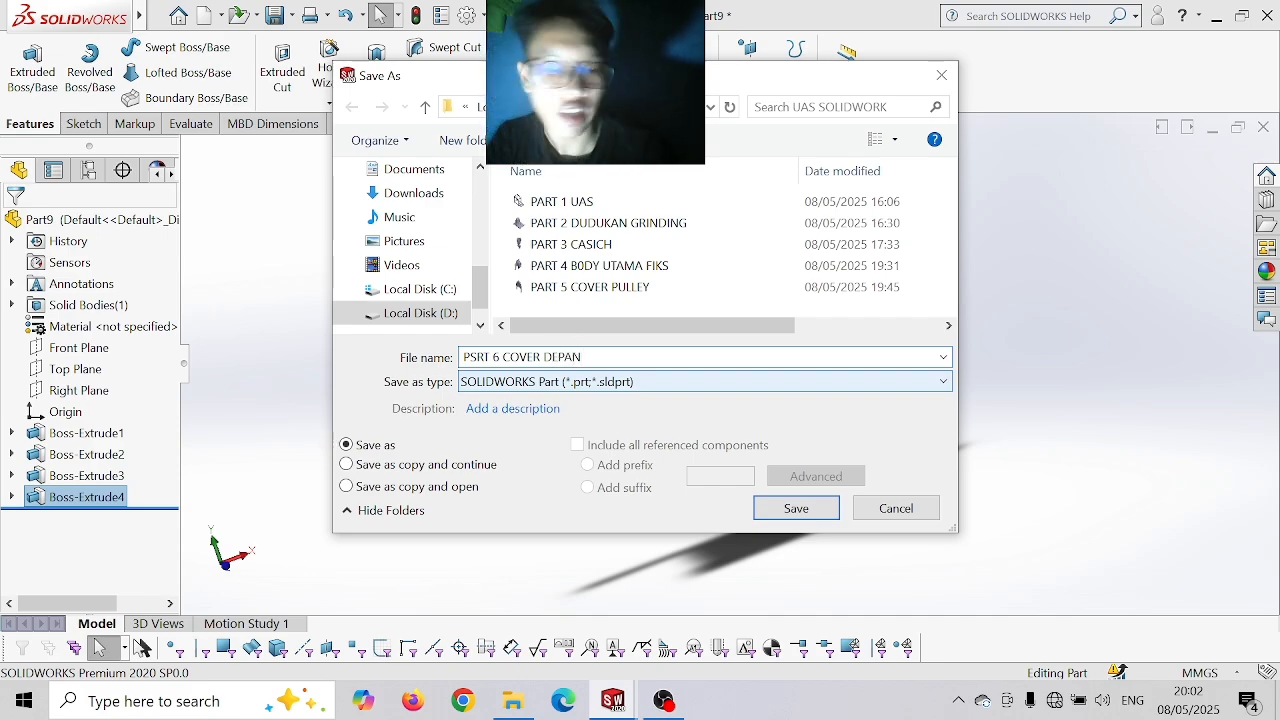
key(Return)
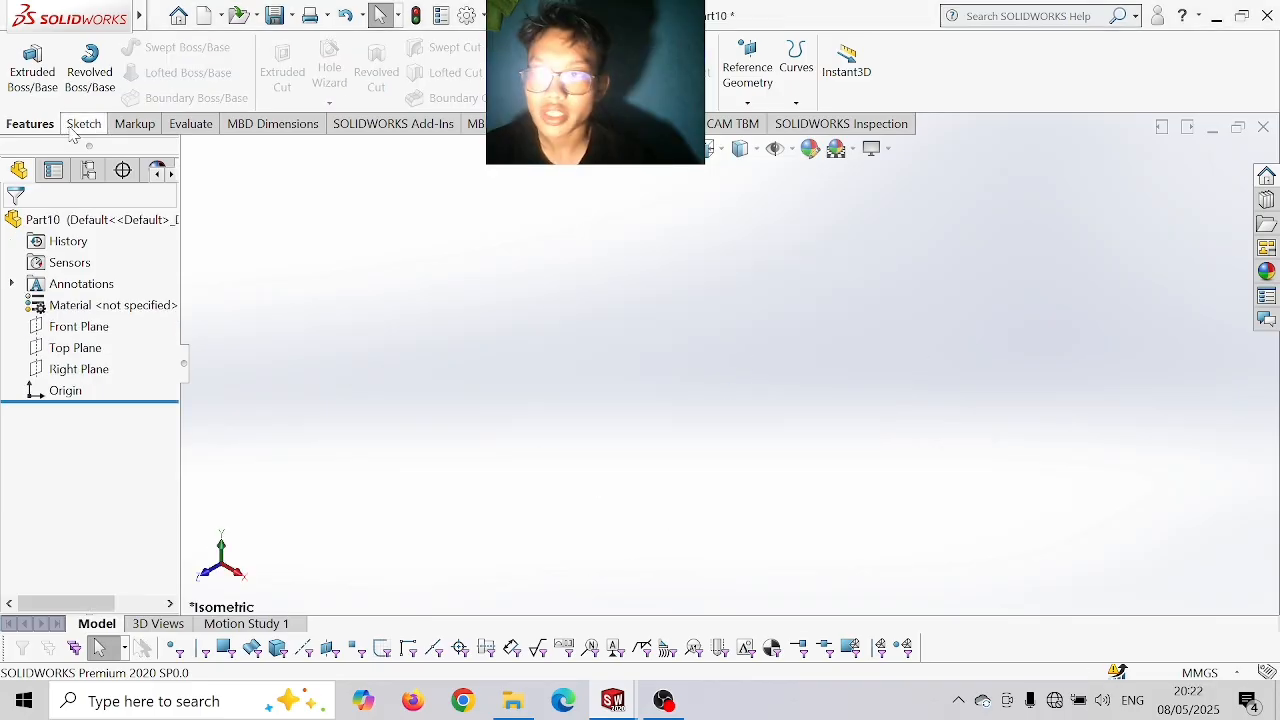
- Sketch a circle 40 mm in diameter centred on the origin on the Front Plane of the new part
click(83, 124)
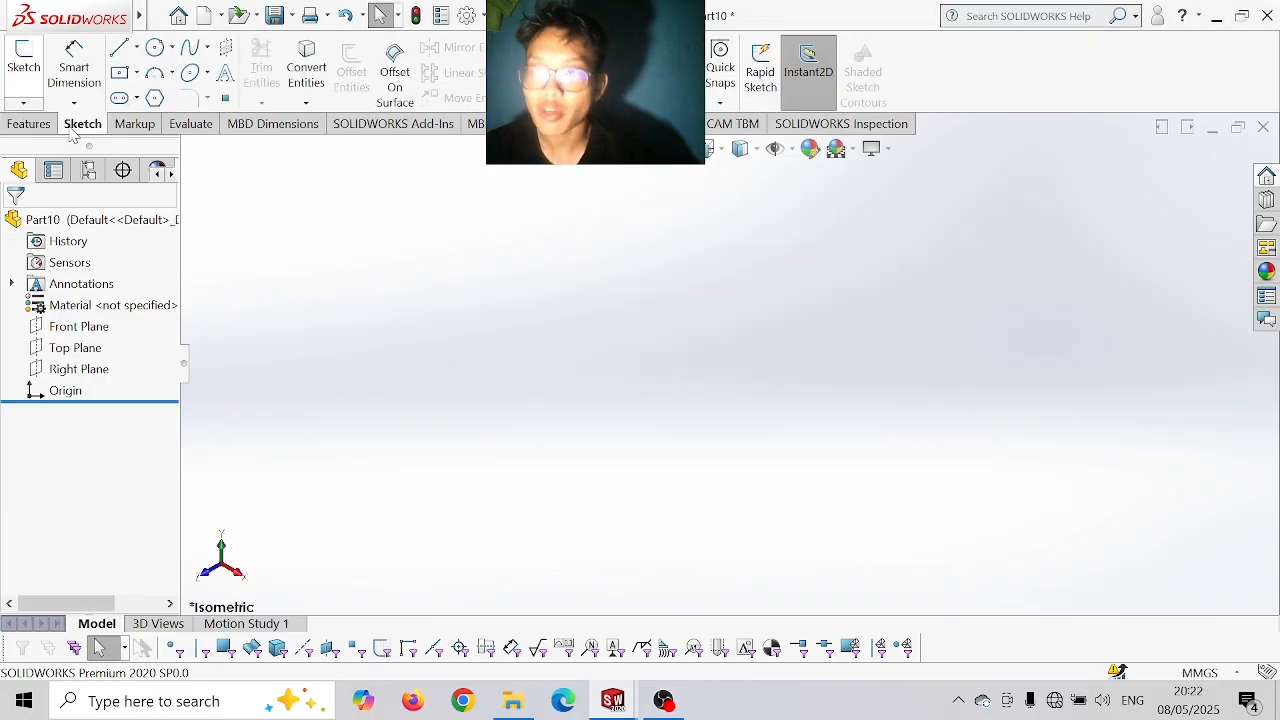
click(28, 87)
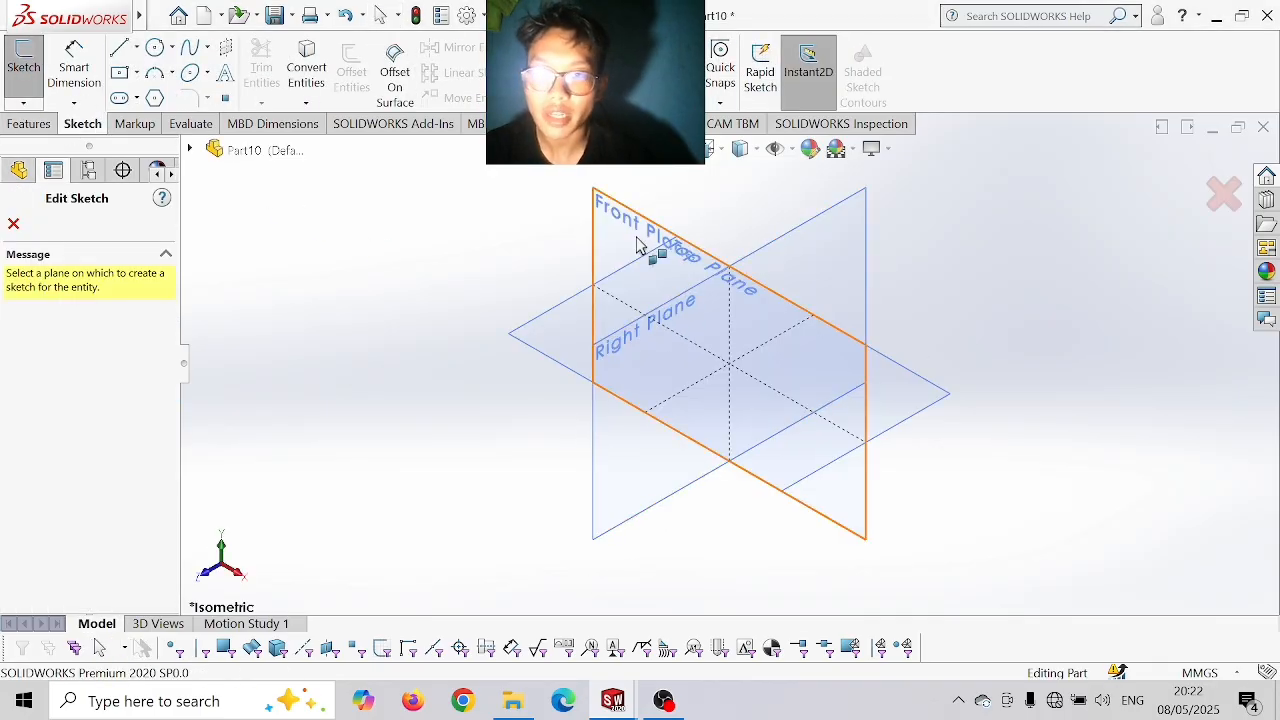
click(636, 238)
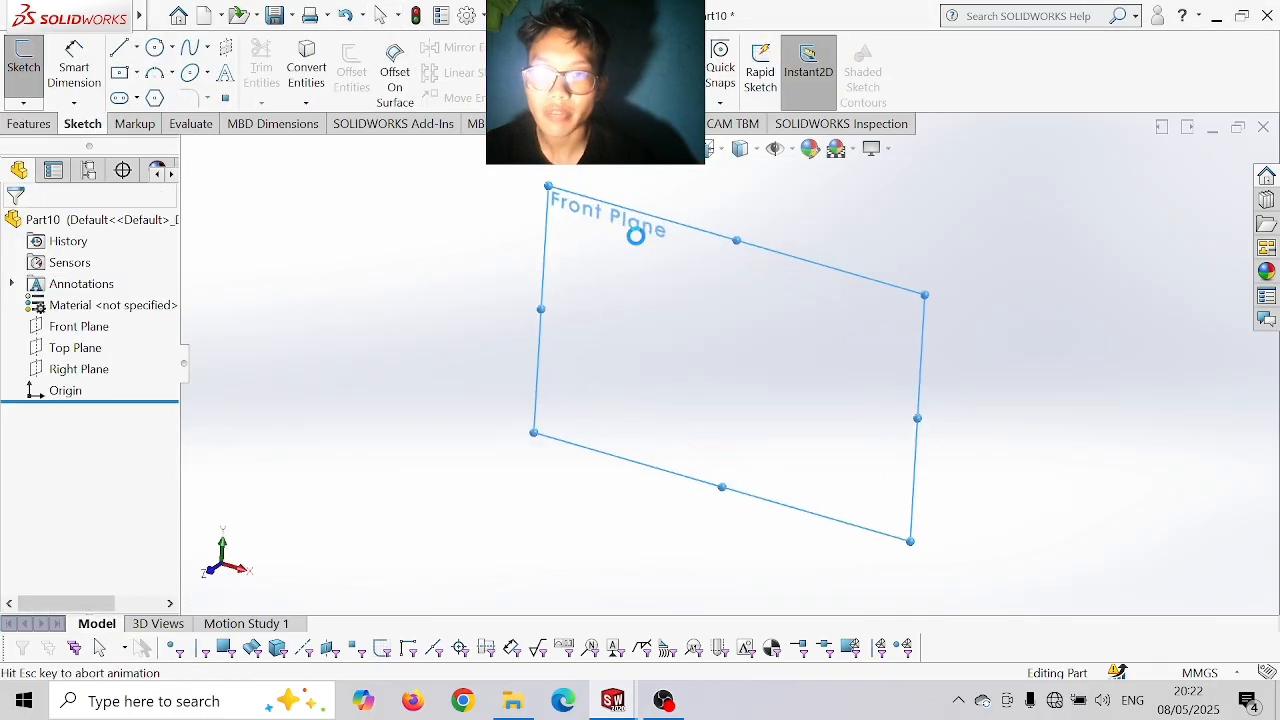
click(157, 48)
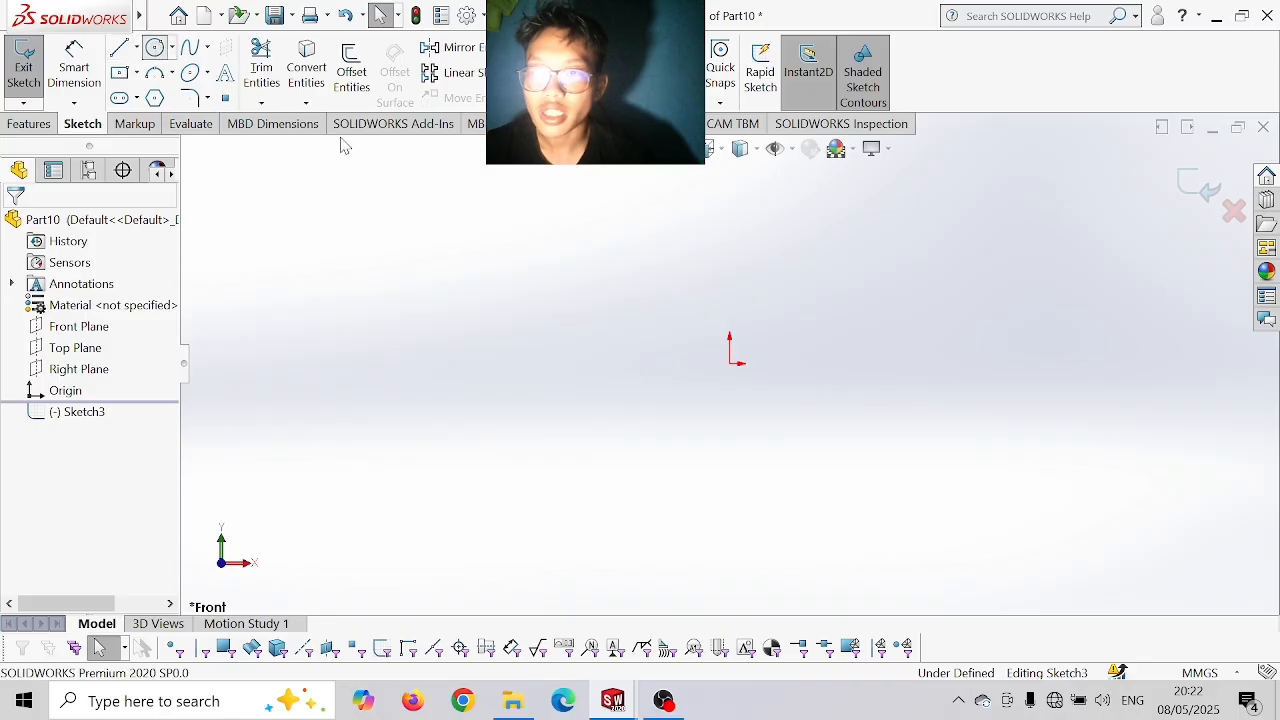
click(731, 366)
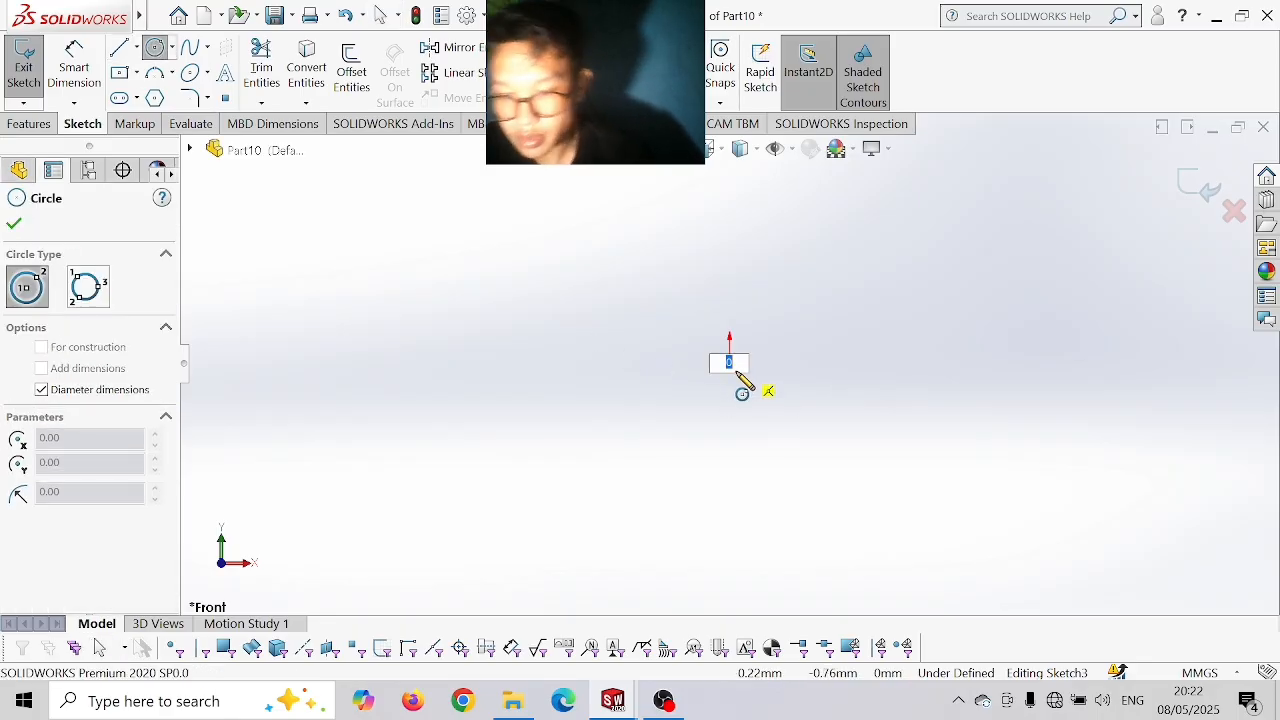
key(Return)
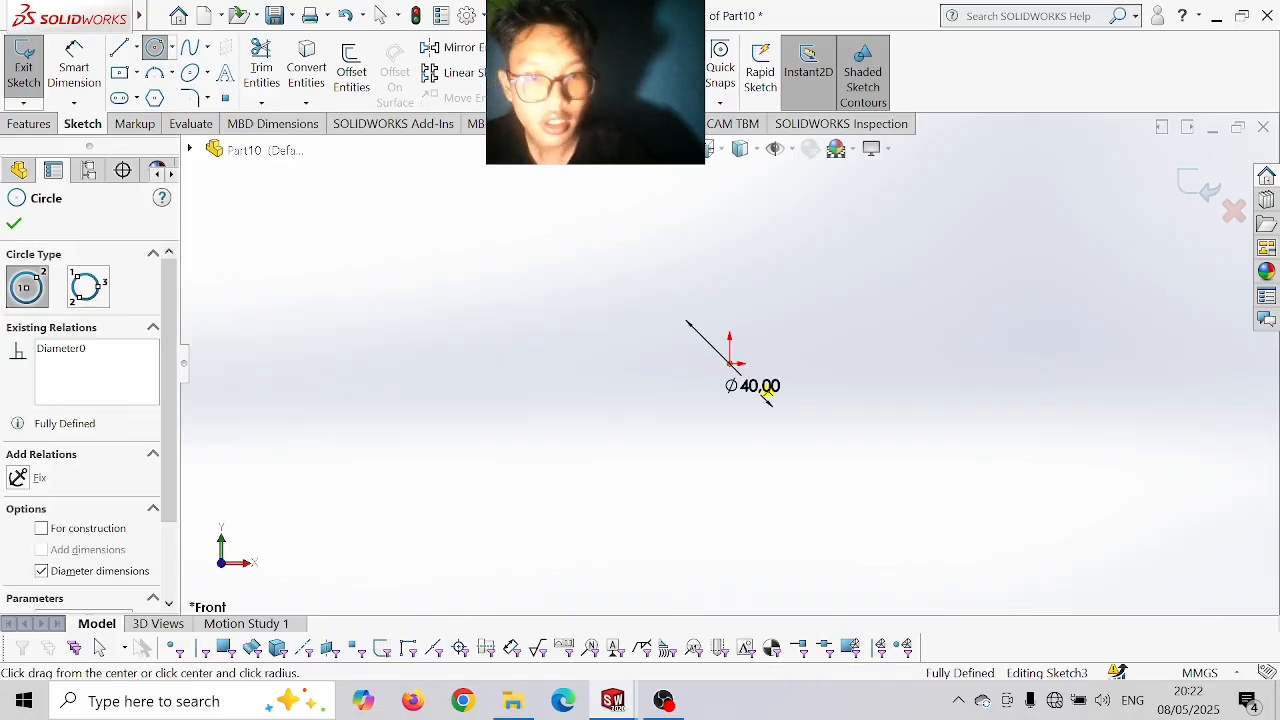
- Extrude the 40 mm circle 40 mm blind into a solid cylinder
click(45, 120)
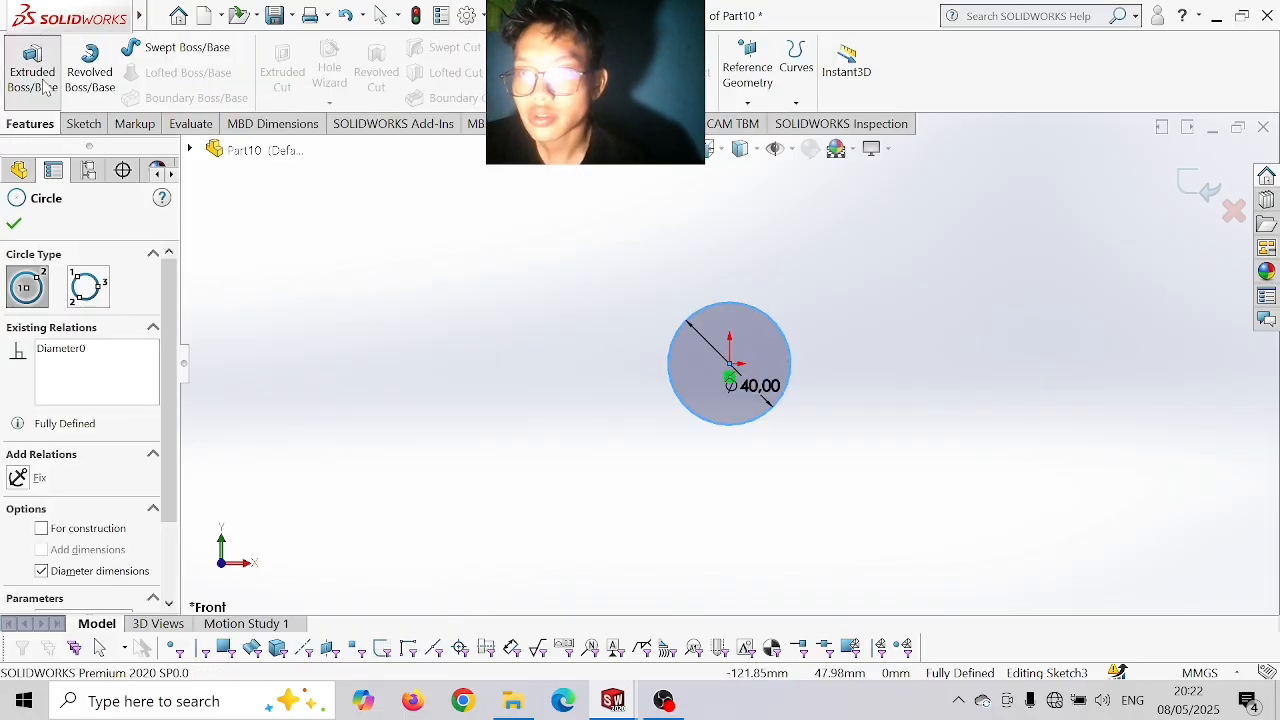
click(45, 80)
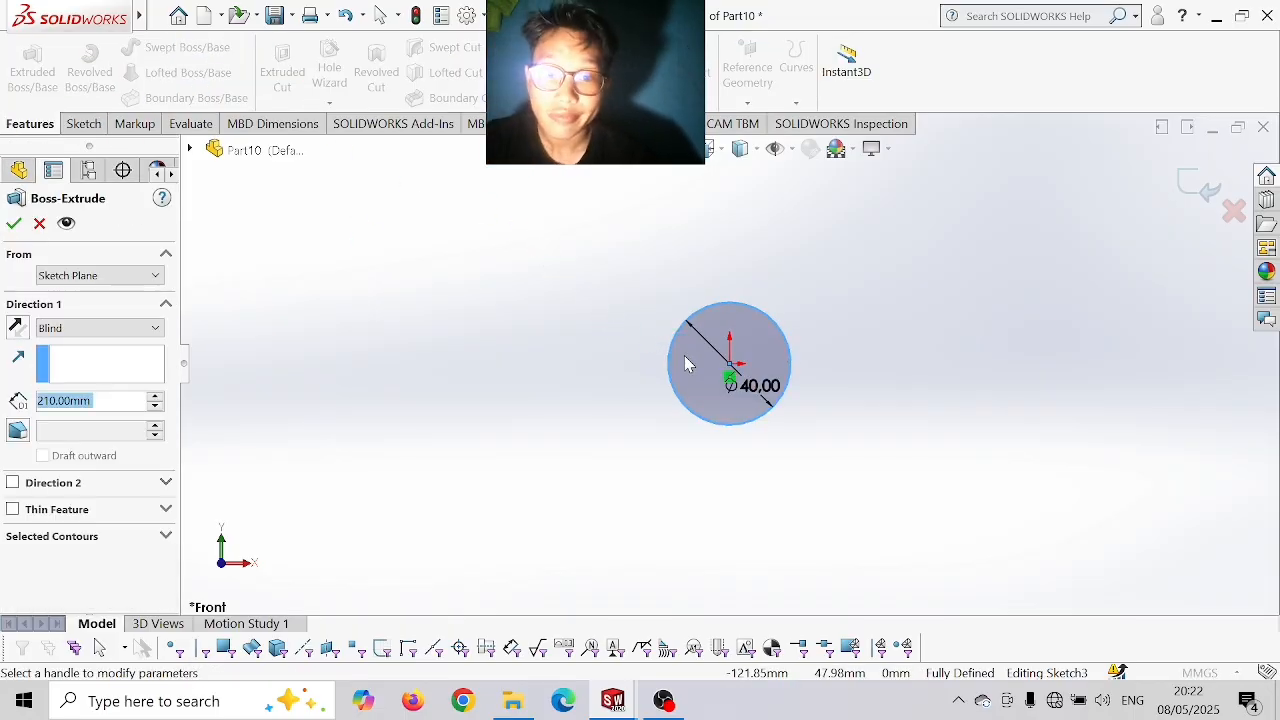
text(4)
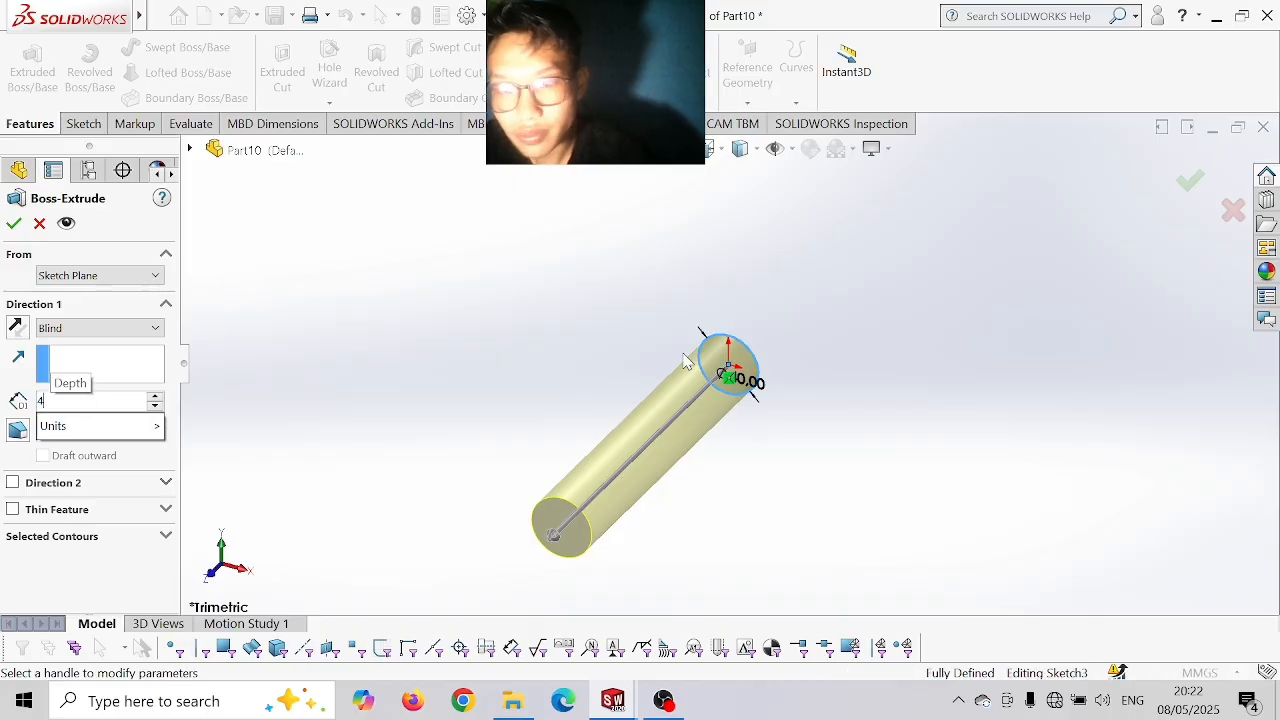
text(0)
key(Return)
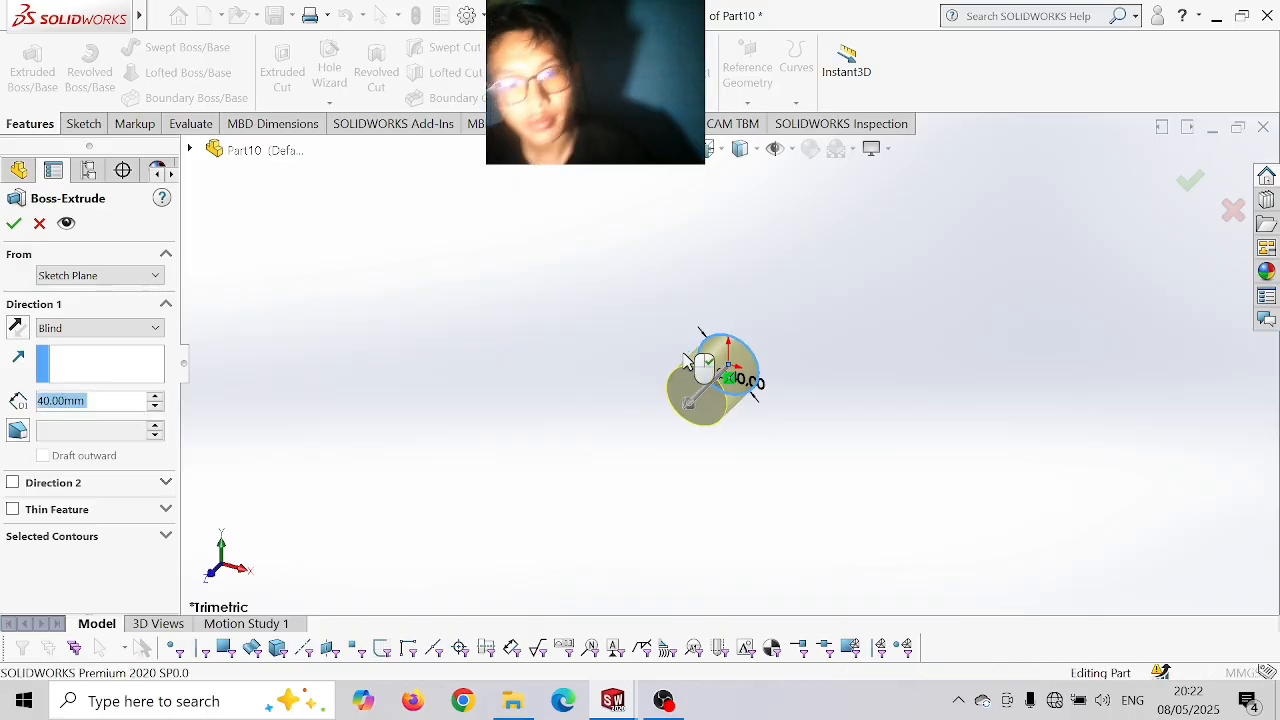
- Sketch a circle 50 mm in diameter centred on the origin on the cylinder's front end face
click(688, 386)
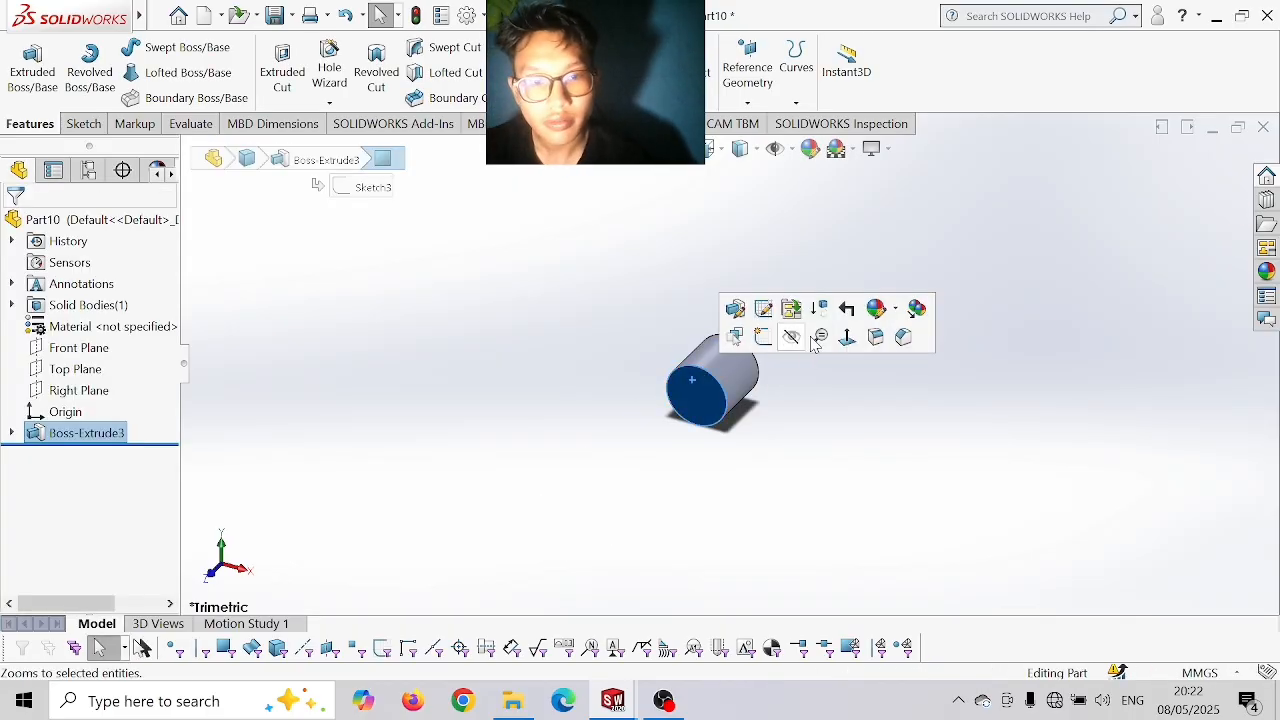
click(846, 340)
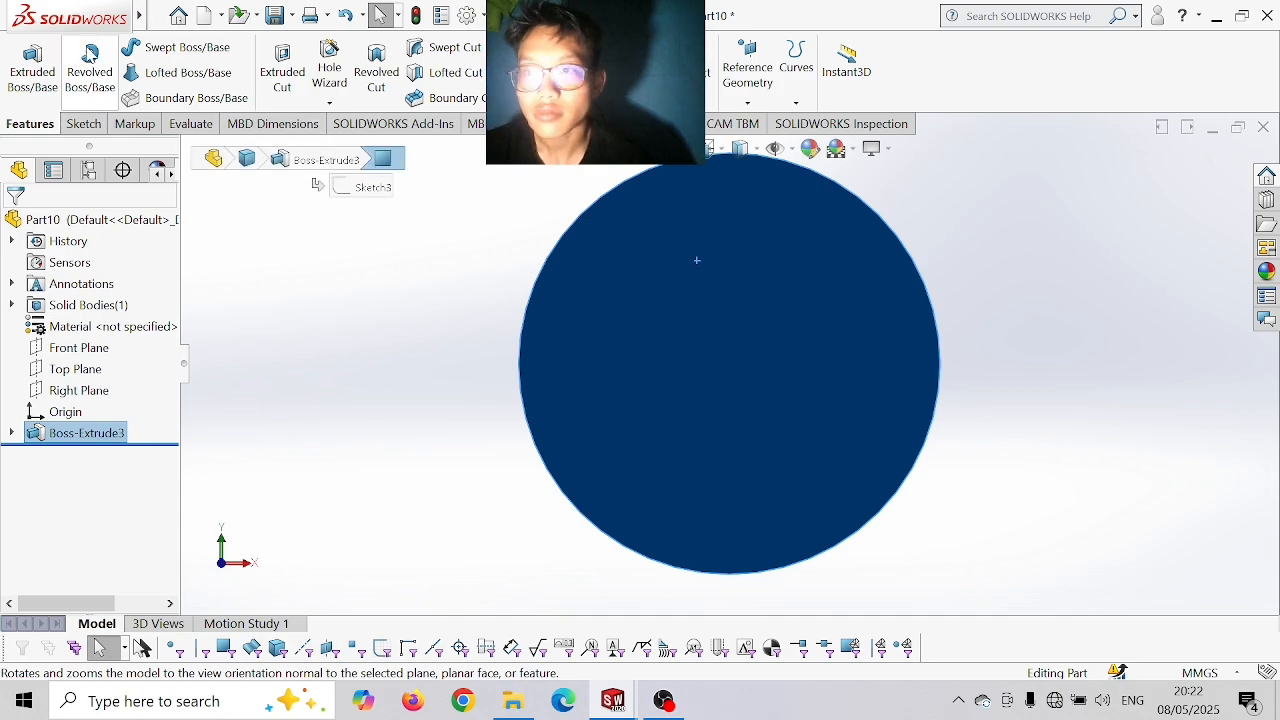
click(86, 121)
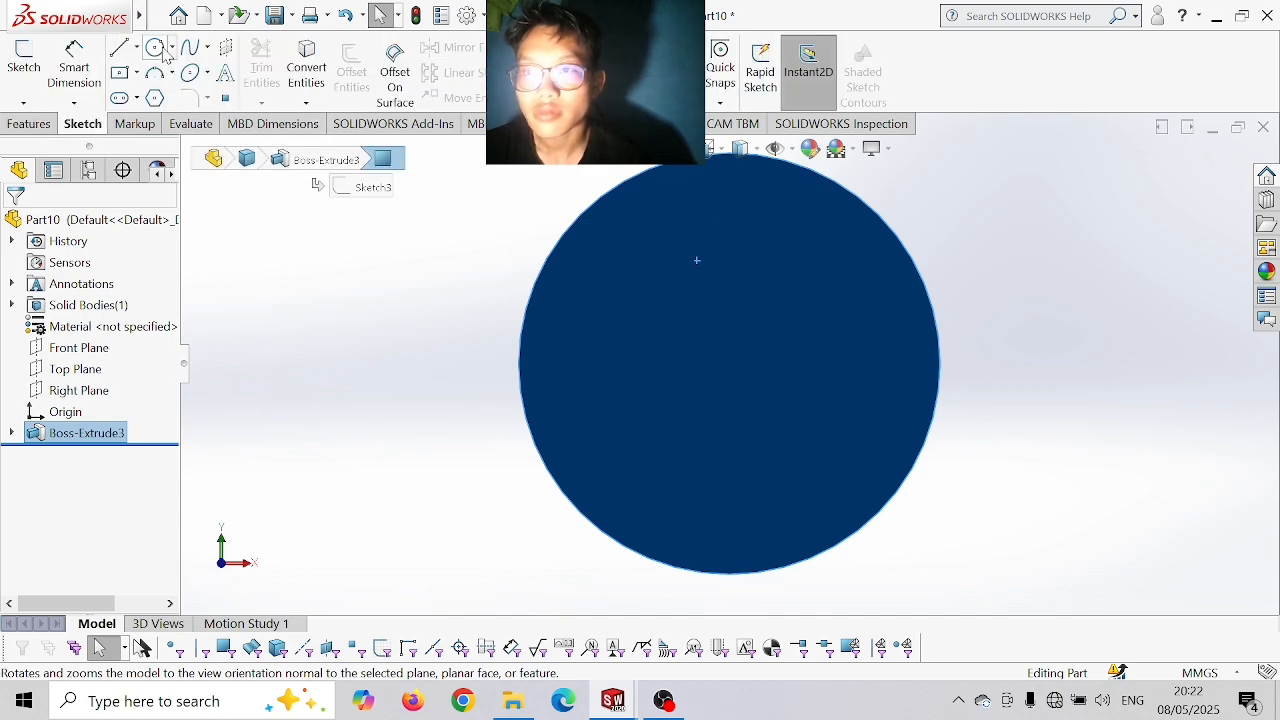
click(160, 48)
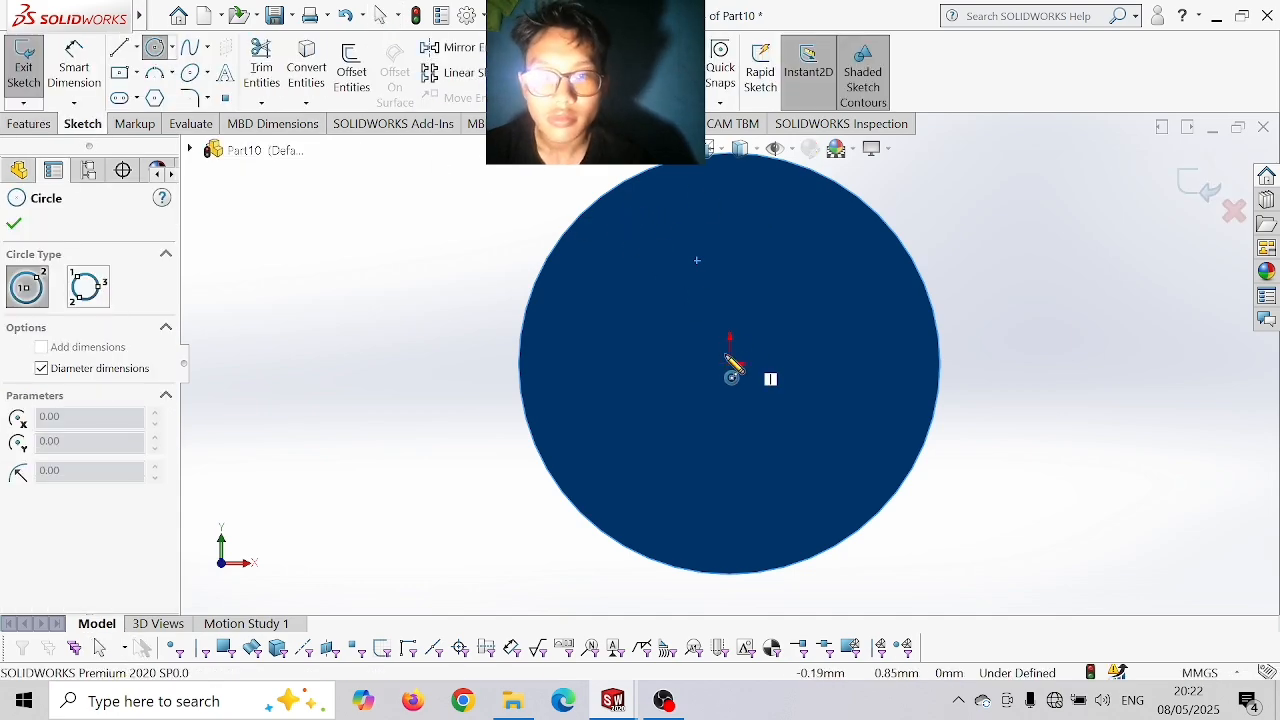
click(729, 362)
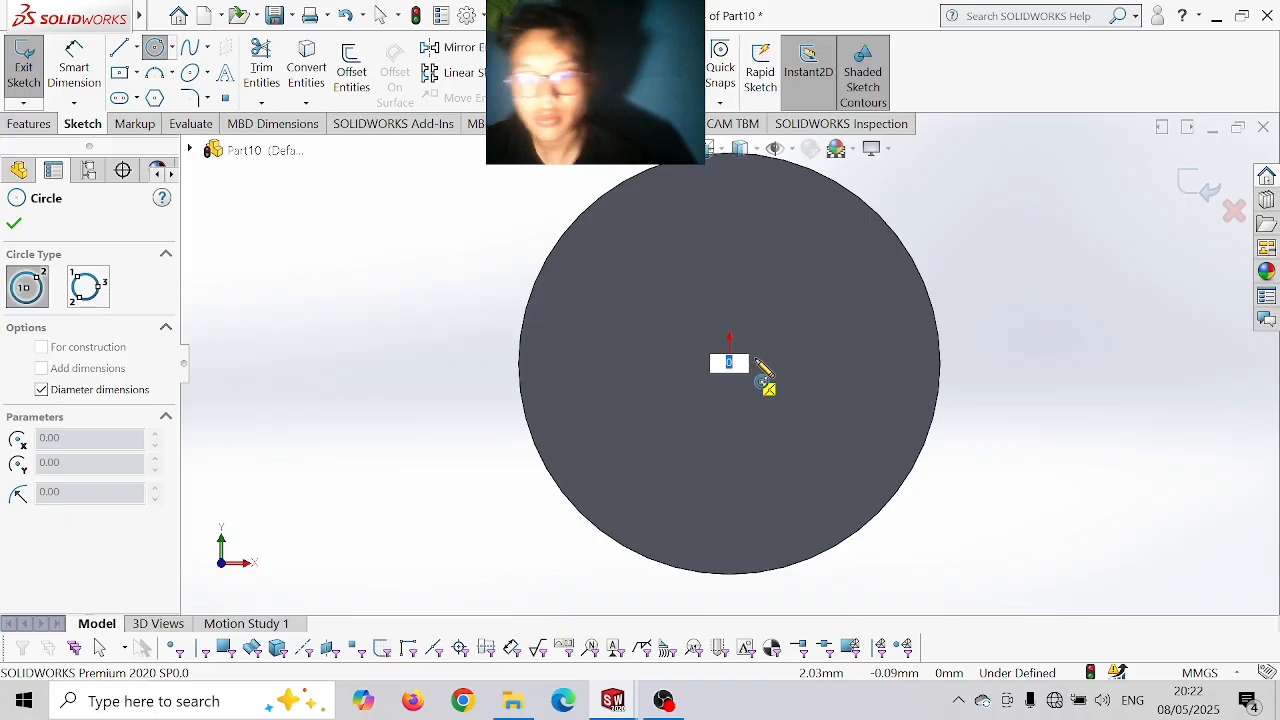
text(50)
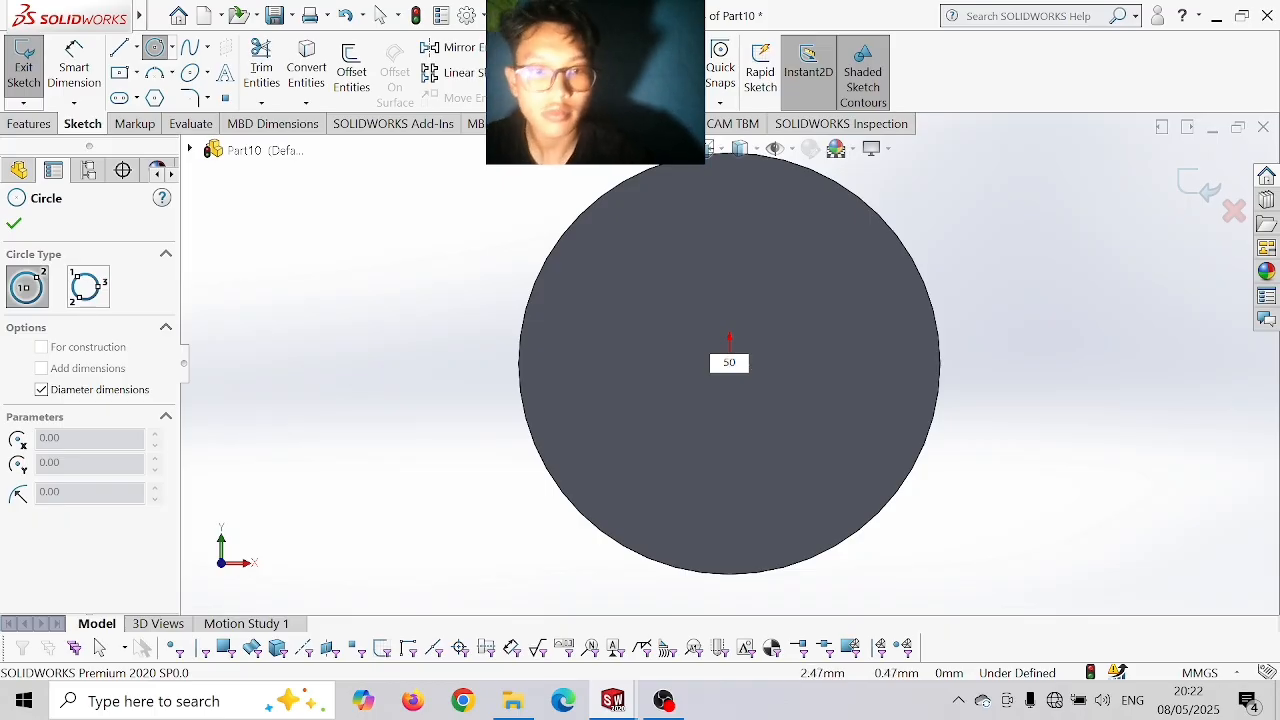
key(Return)
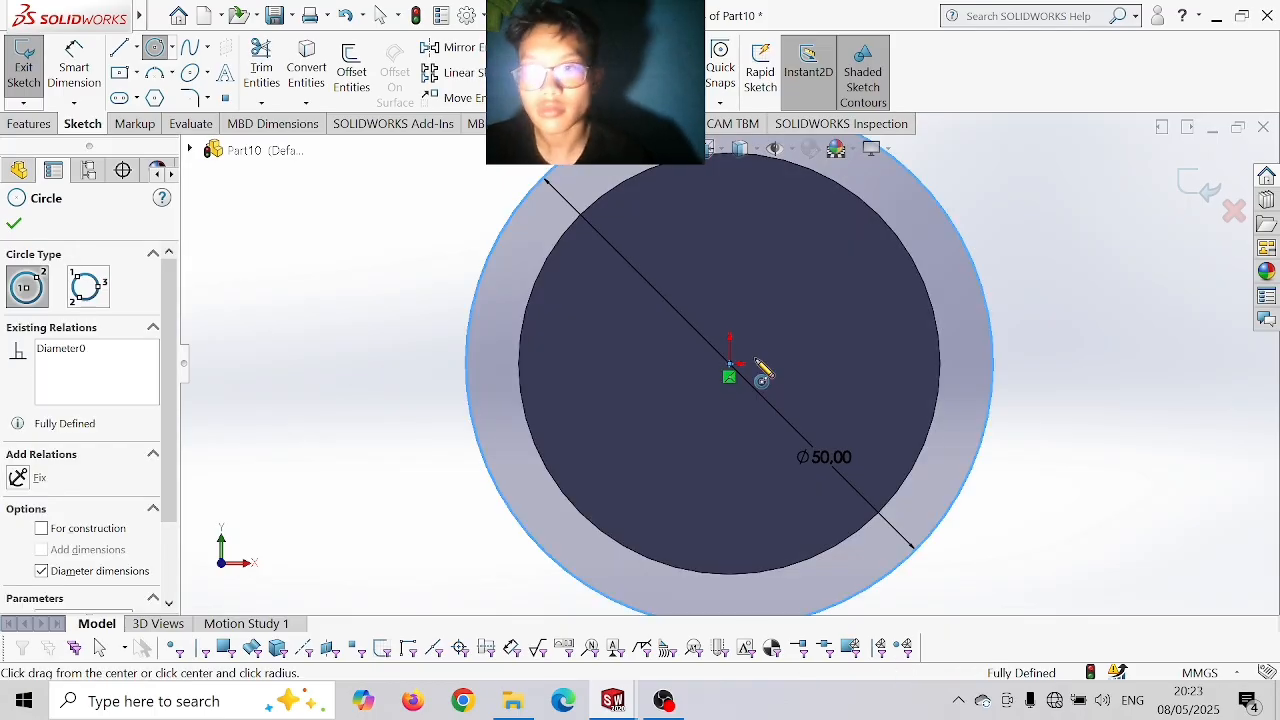
- Extrude the 50 mm circle 20 mm blind outward from the cylinder's end face, merged with the body
click(29, 124)
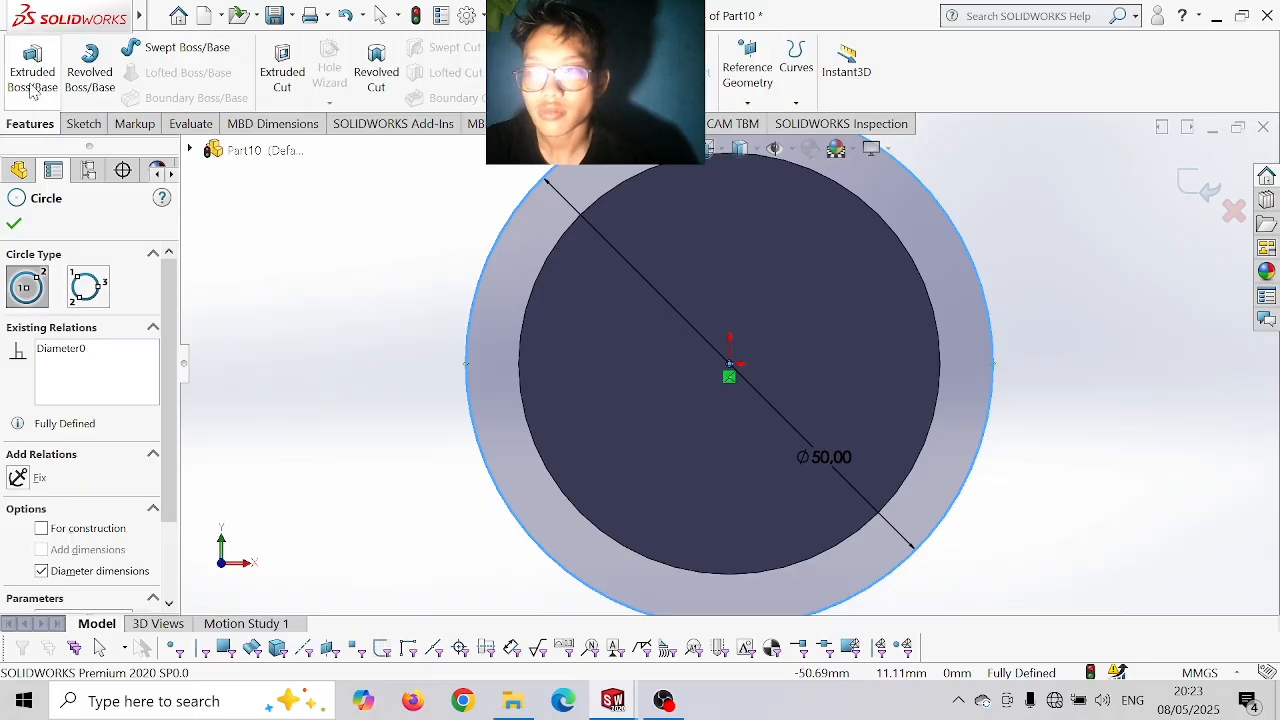
click(32, 70)
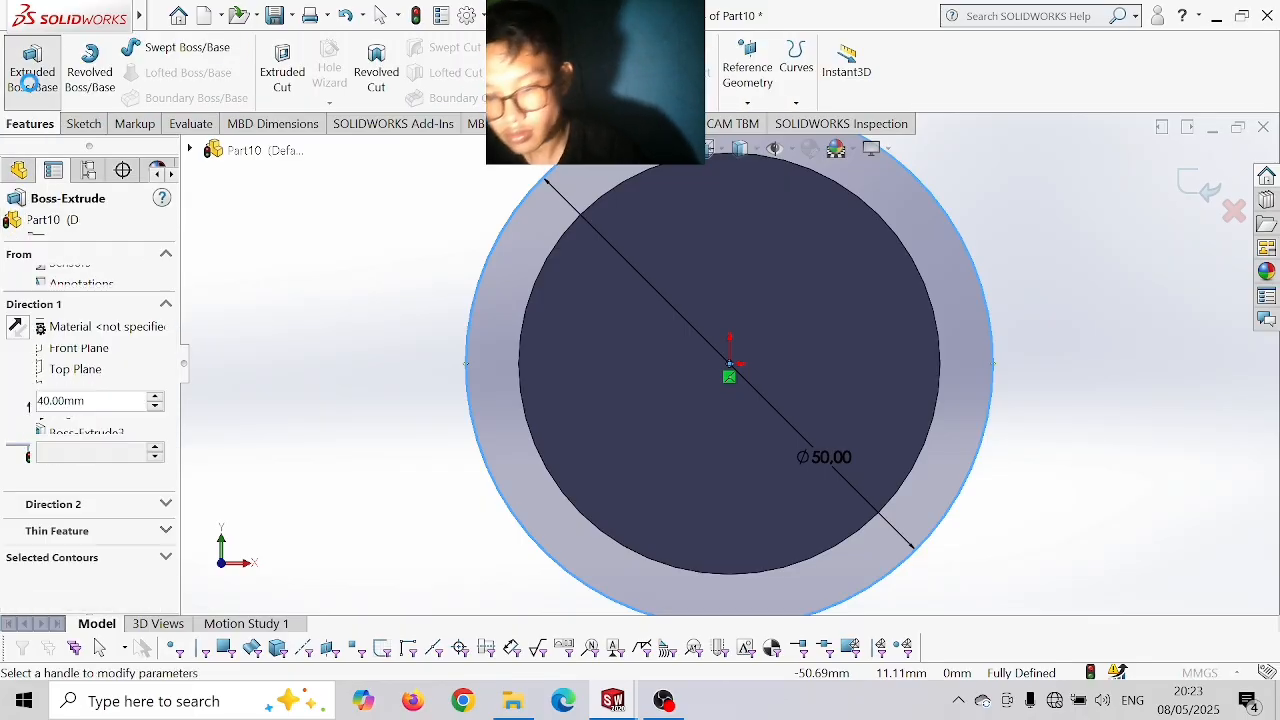
text(20)
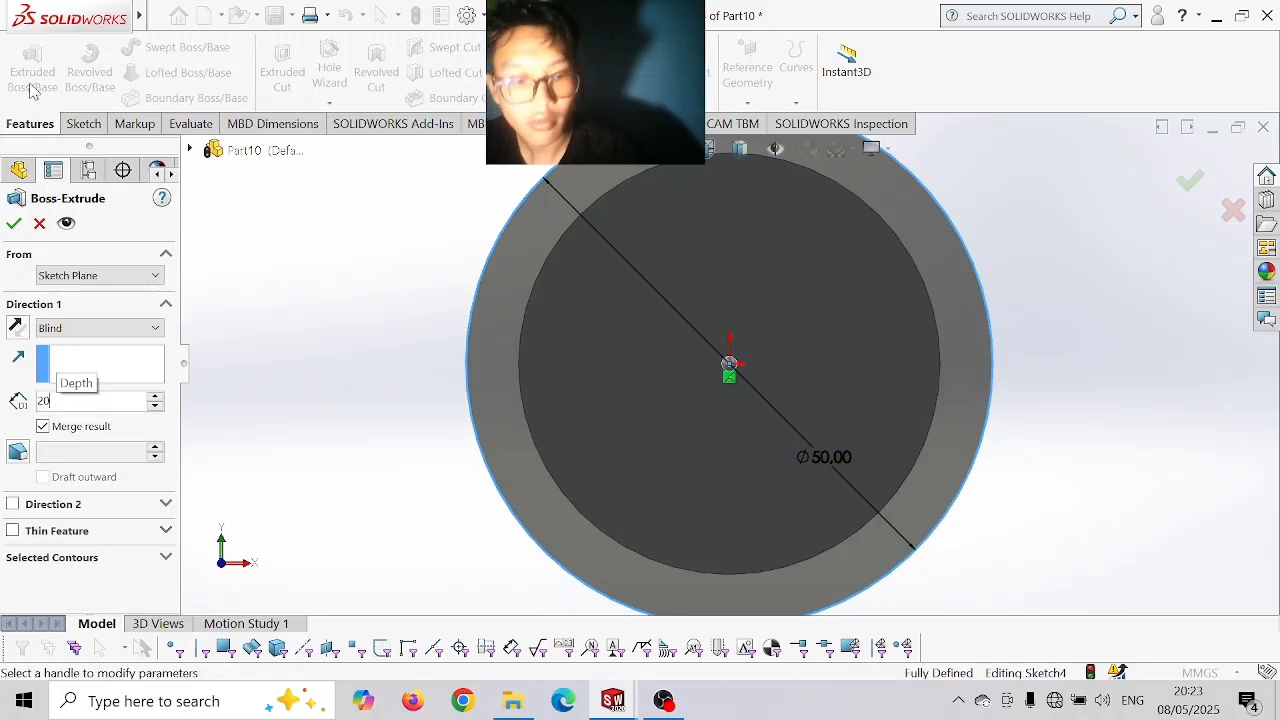
key(Return)
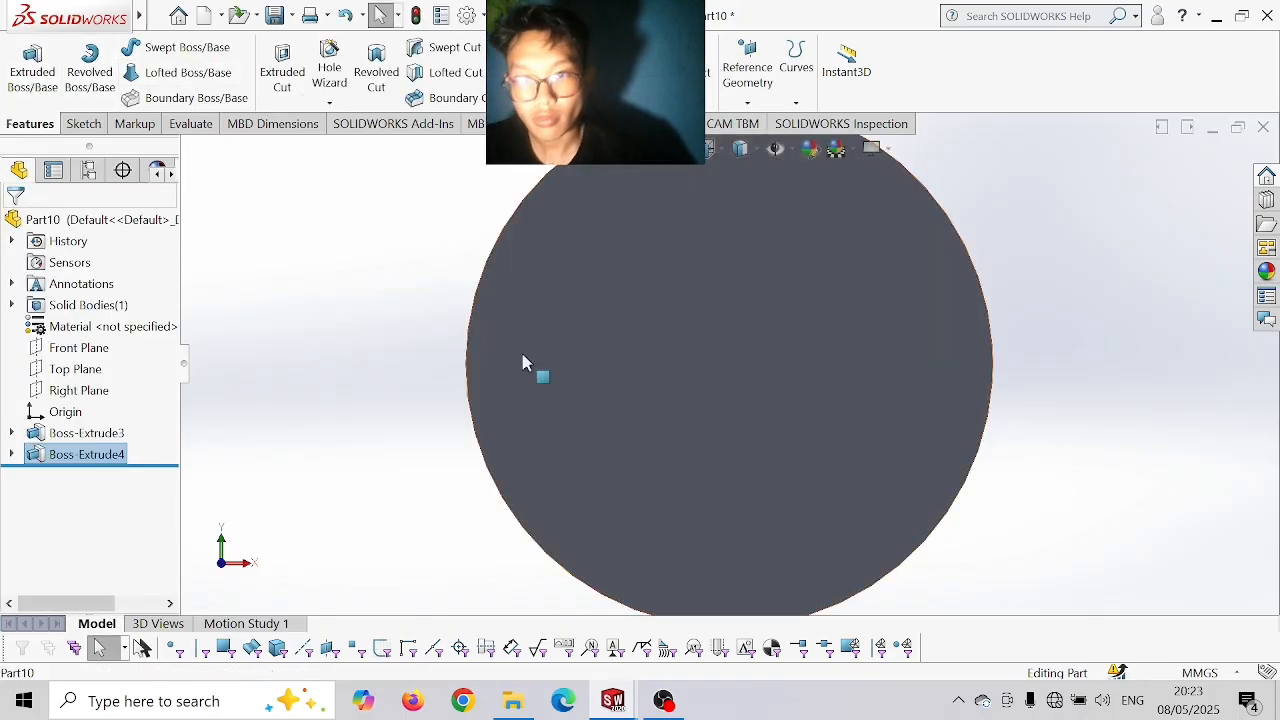
click(523, 363)
scroll(677, 371, up, 2)
scroll(655, 363, down, 2)
scroll(655, 363, down, 1)
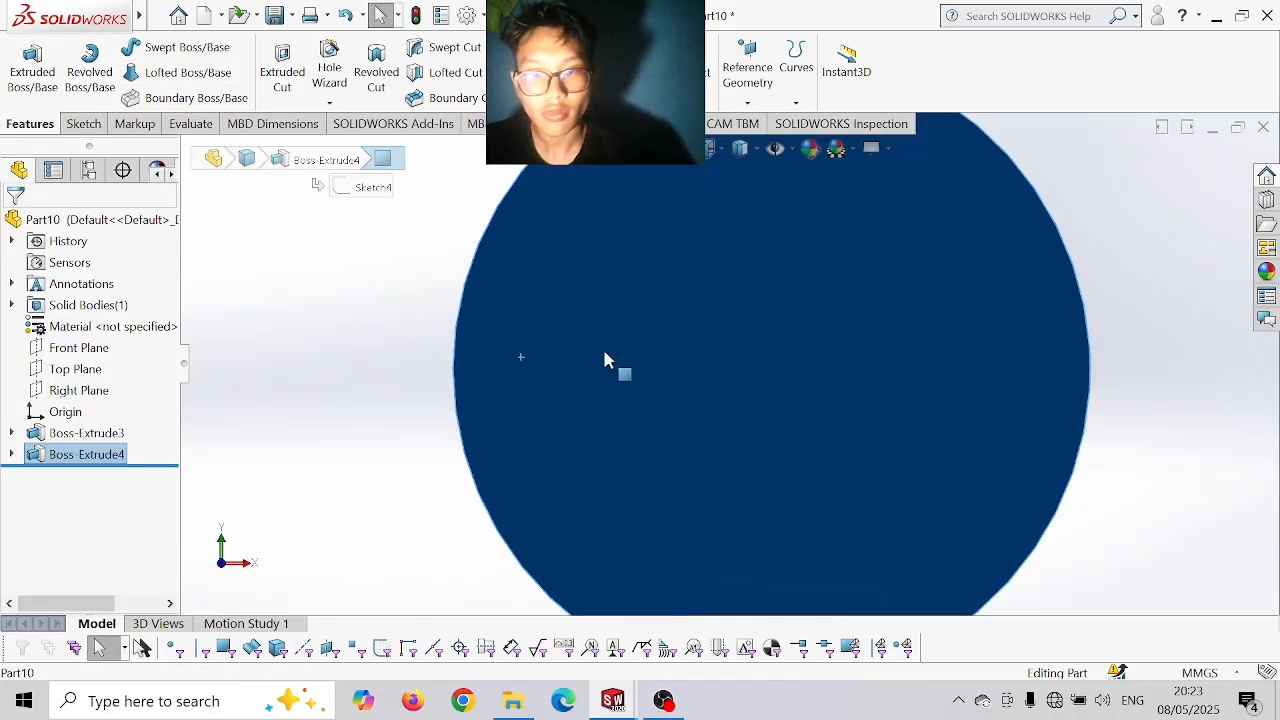
click(597, 357)
click(666, 309)
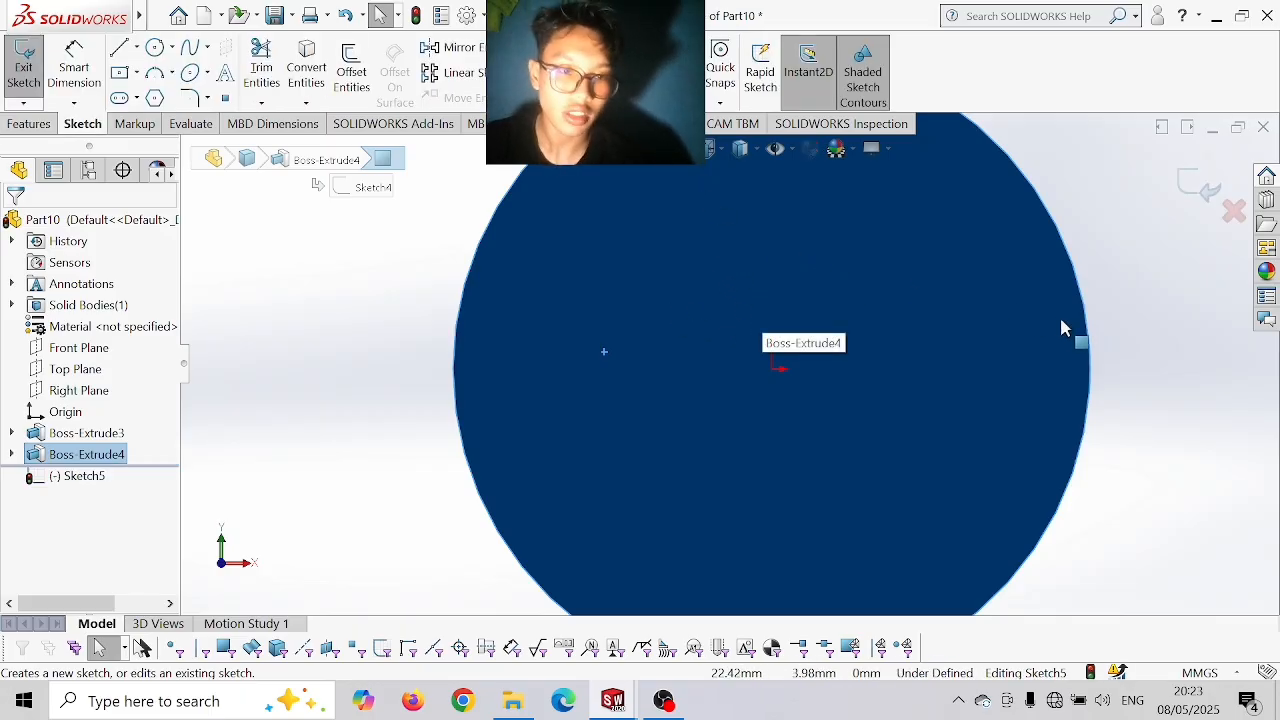
middle_drag(1131, 331, 1050, 372)
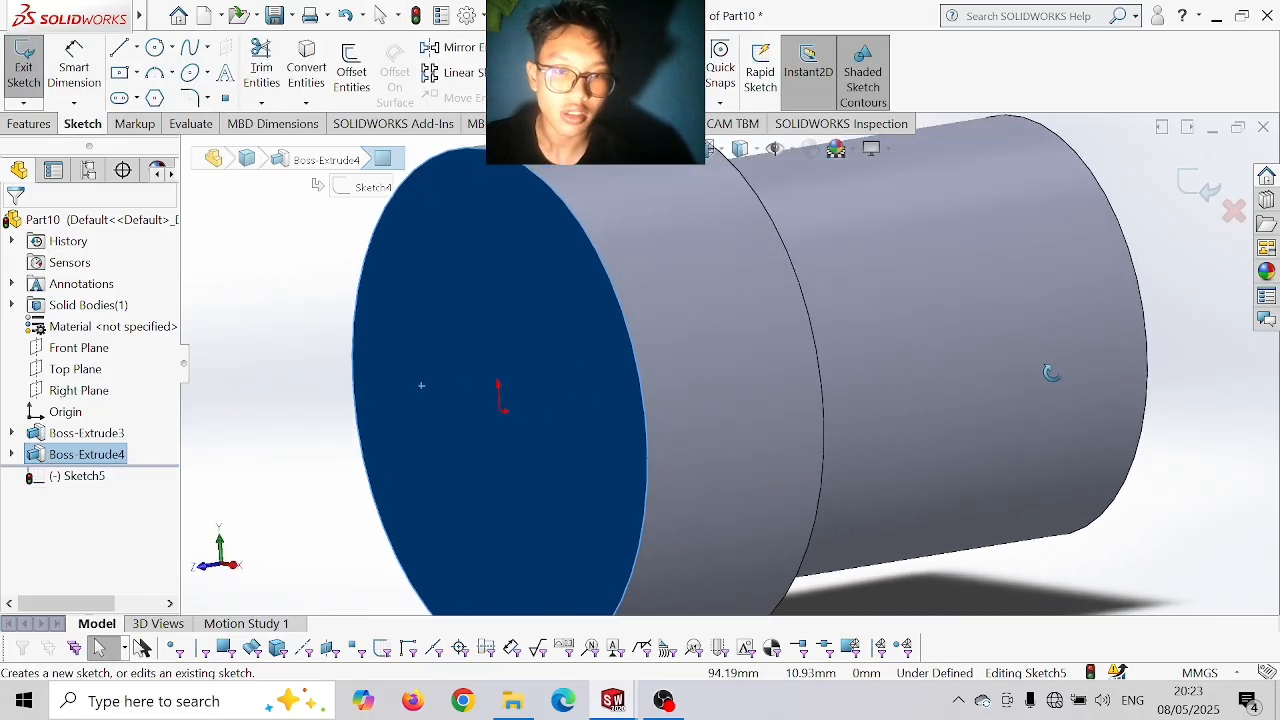
click(1141, 308)
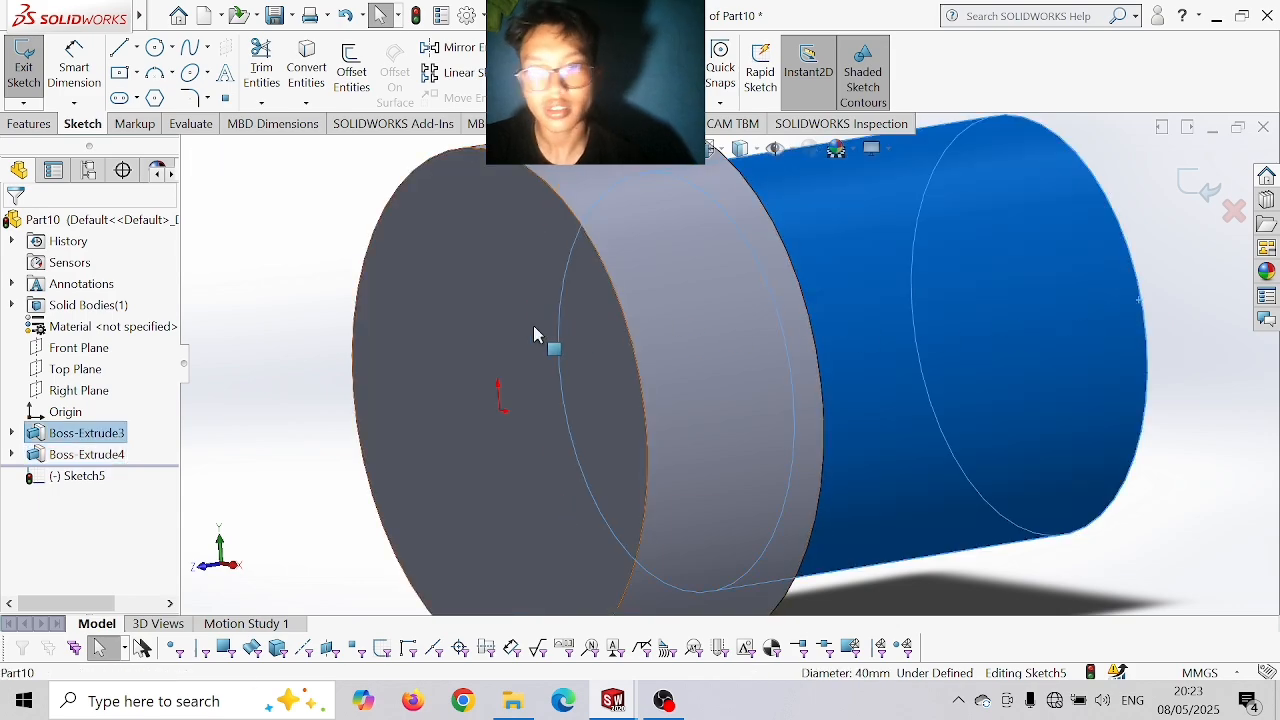
key(Escape)
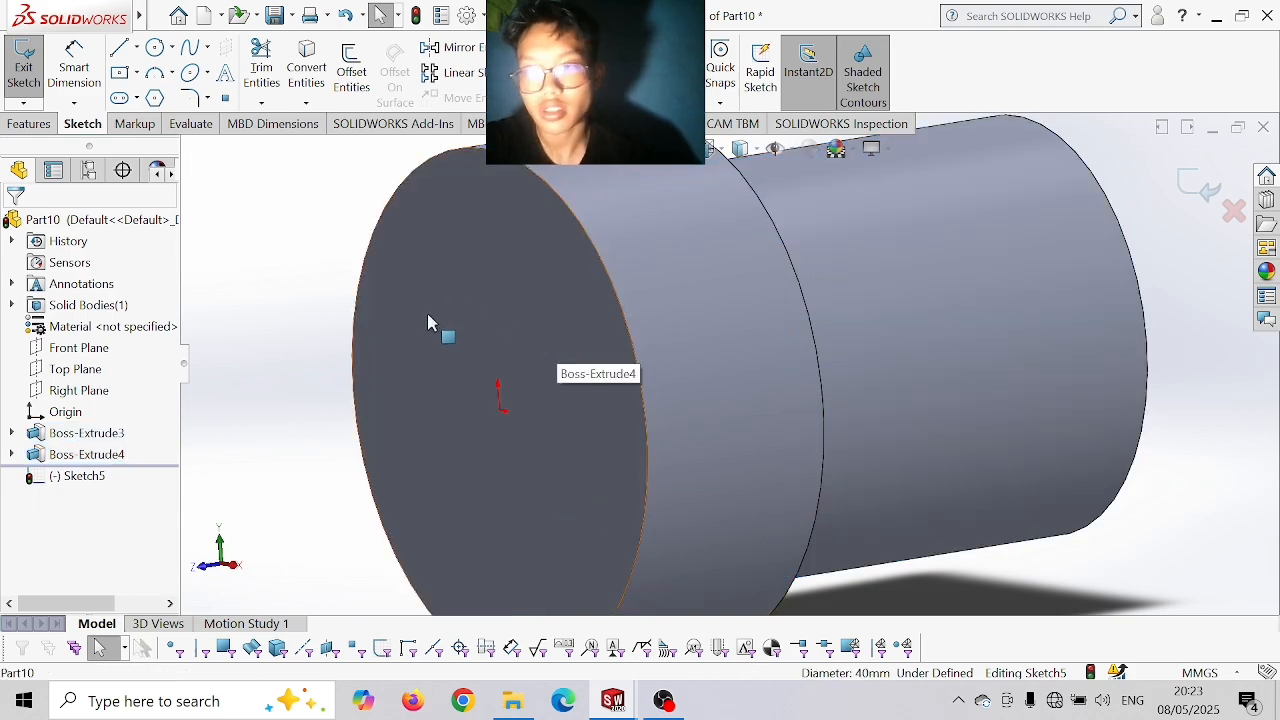
double_click(235, 393)
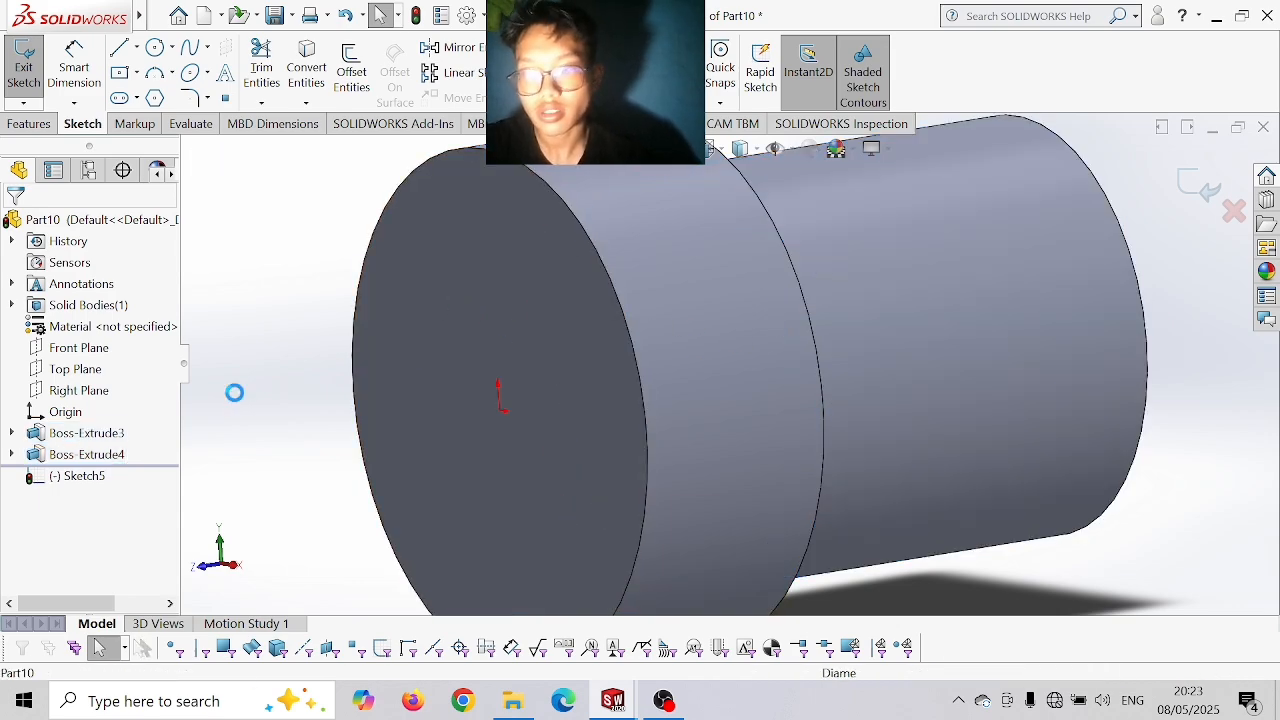
click(507, 320)
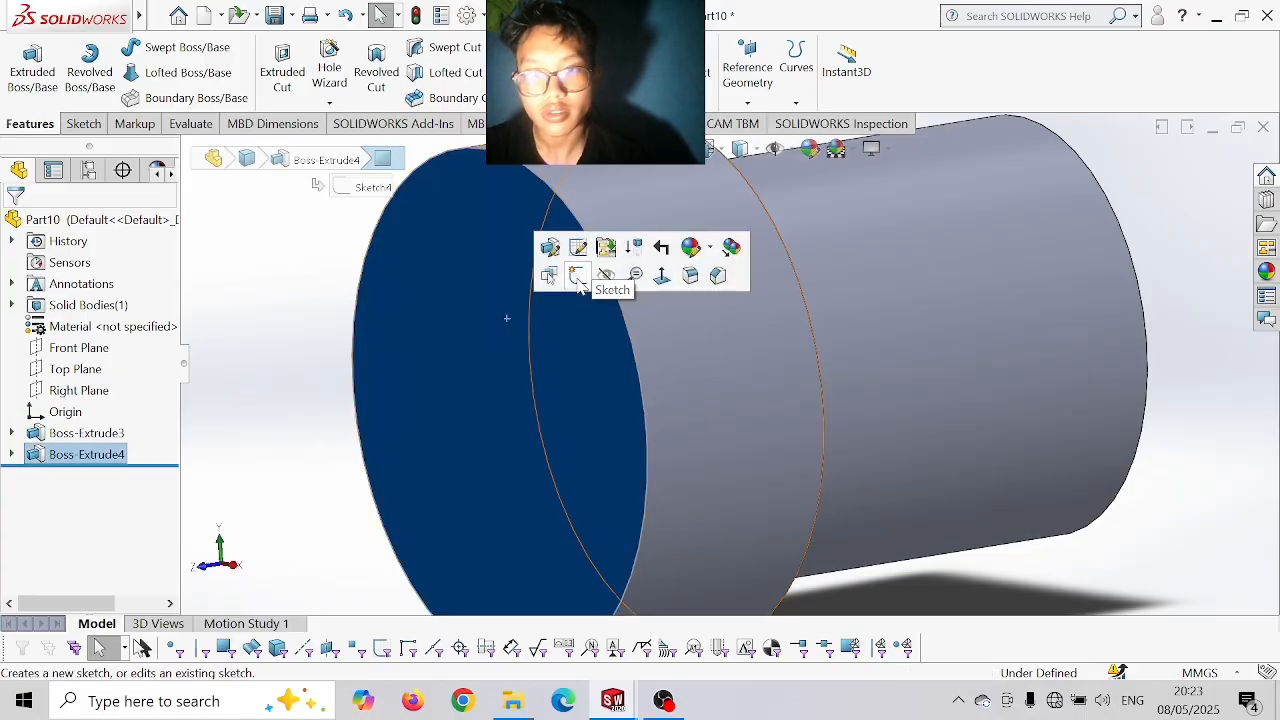
click(583, 278)
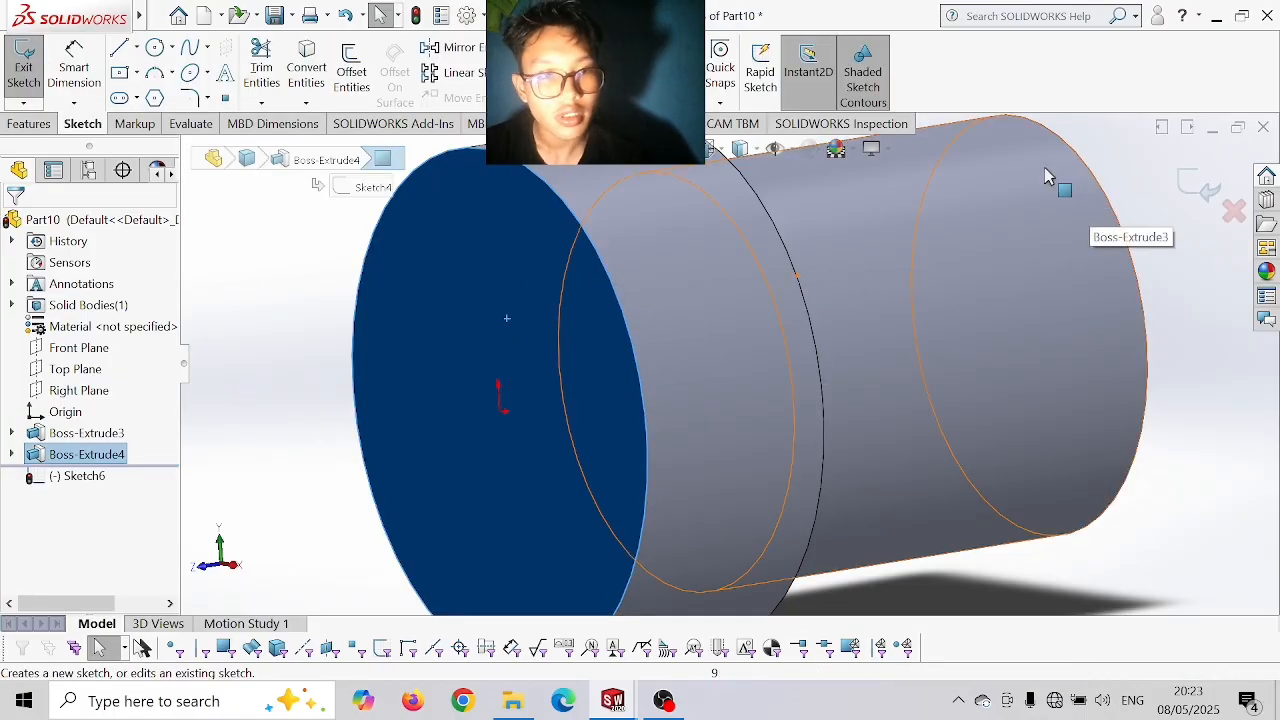
click(947, 165)
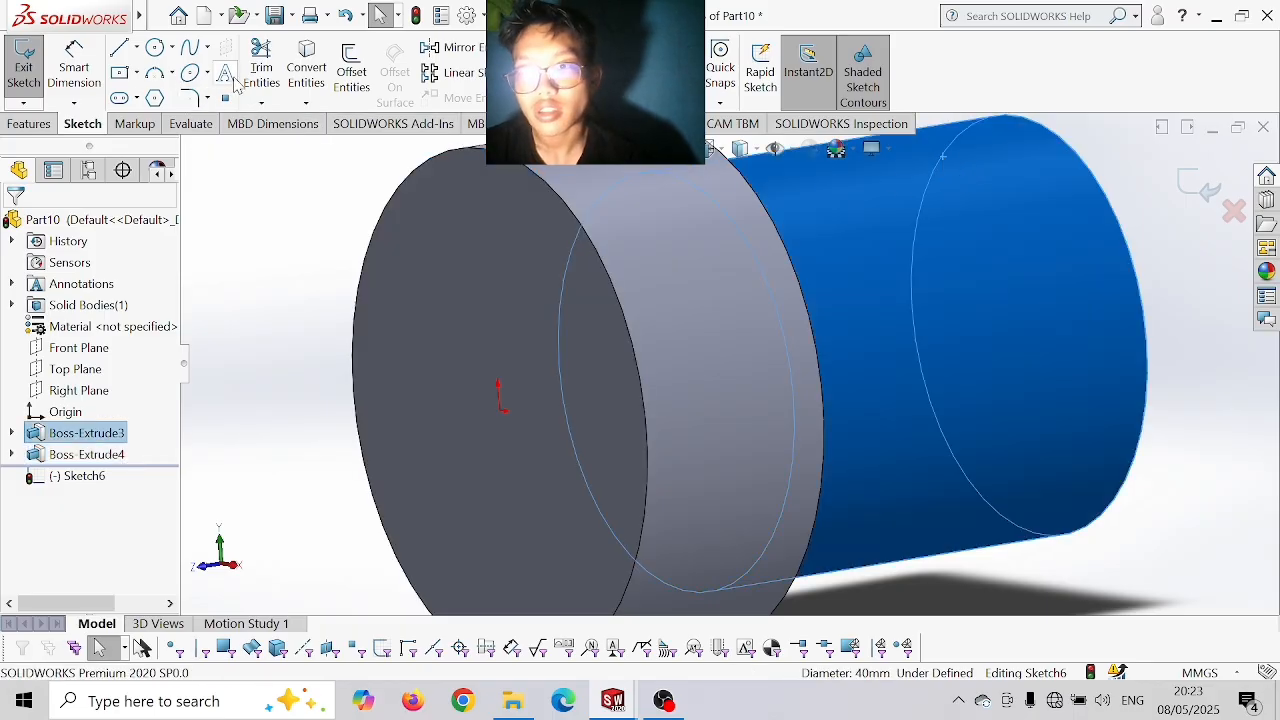
click(313, 62)
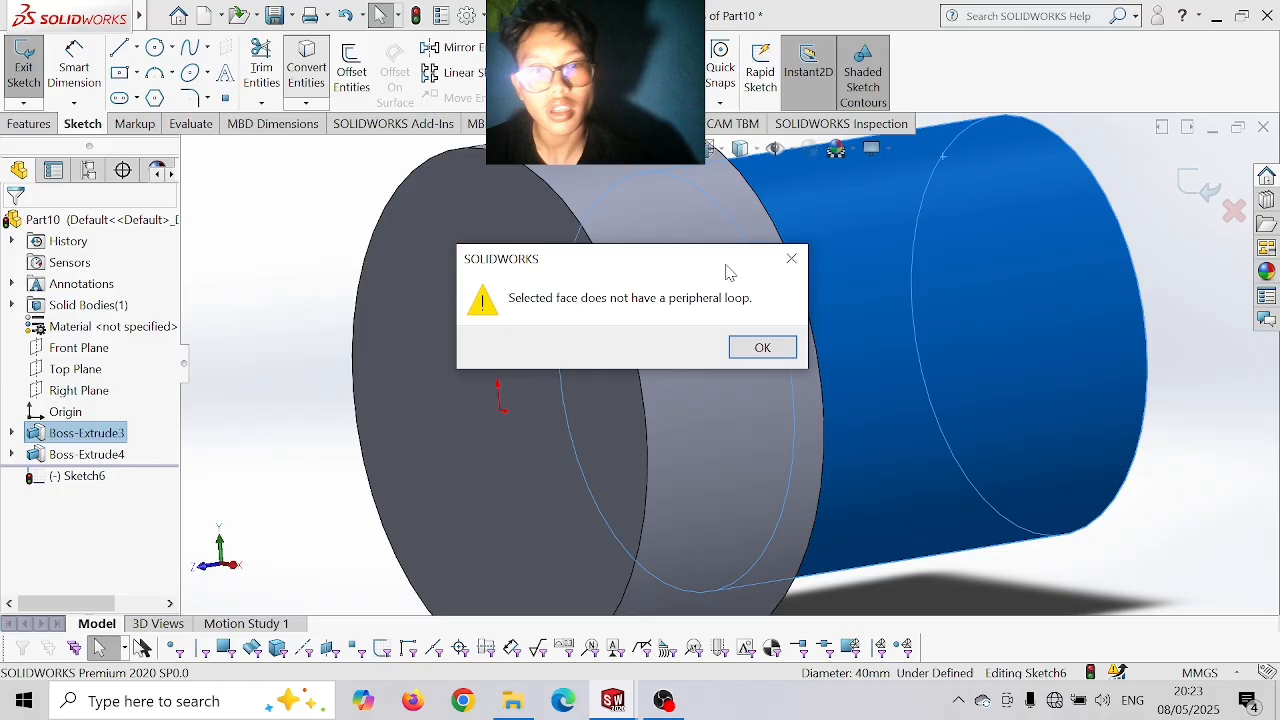
click(763, 347)
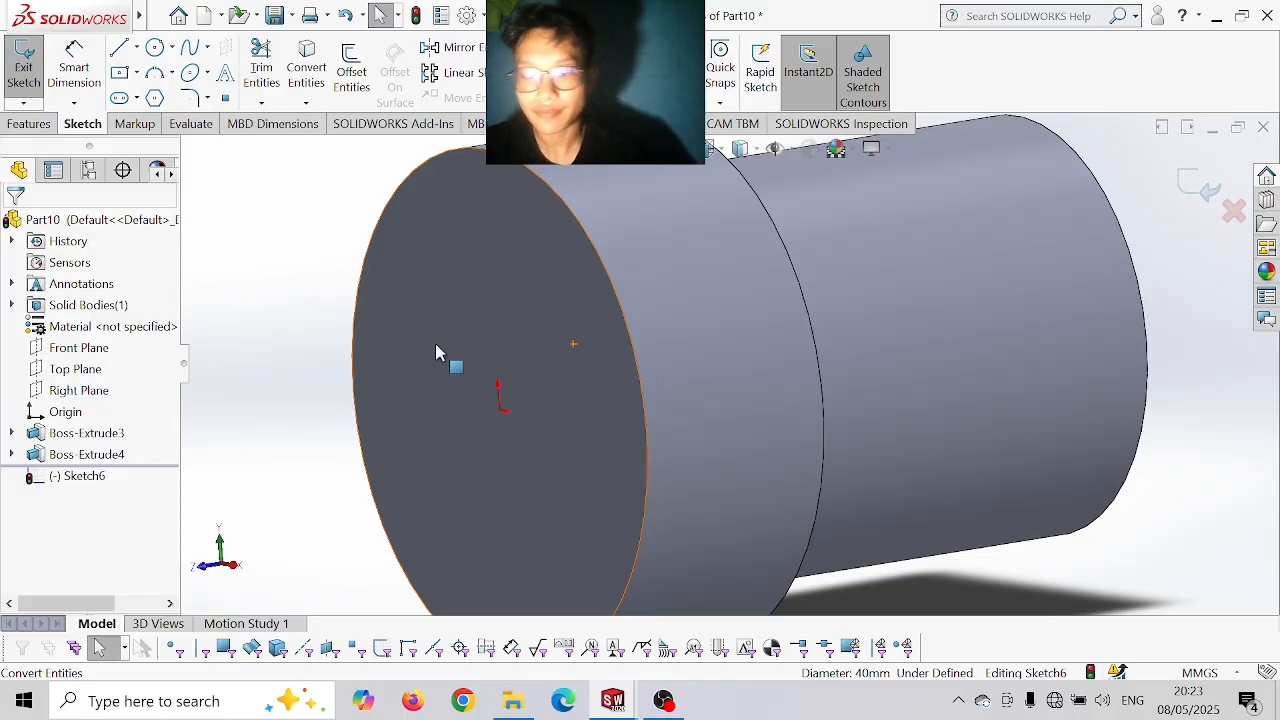
key(ctrl+z)
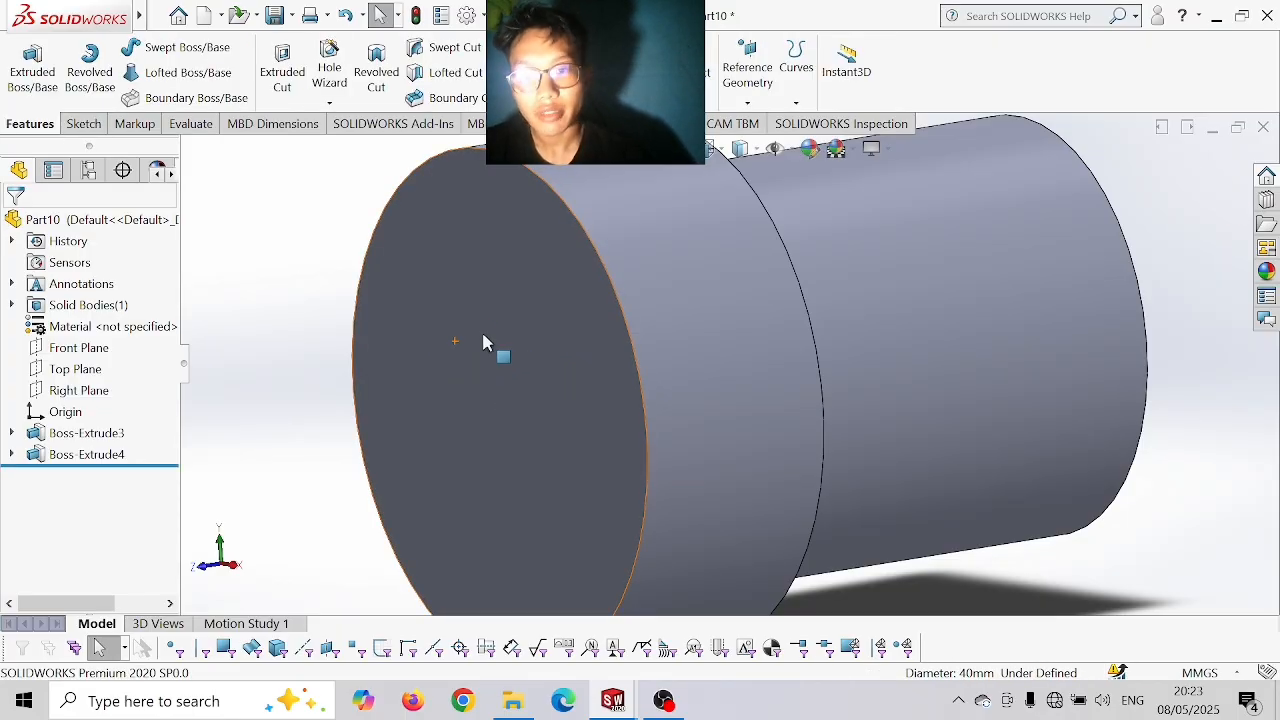
- Start a sketch on the 50 mm head's front face and convert the 40 mm shaft's far circular edge into it
key(ctrl+7)
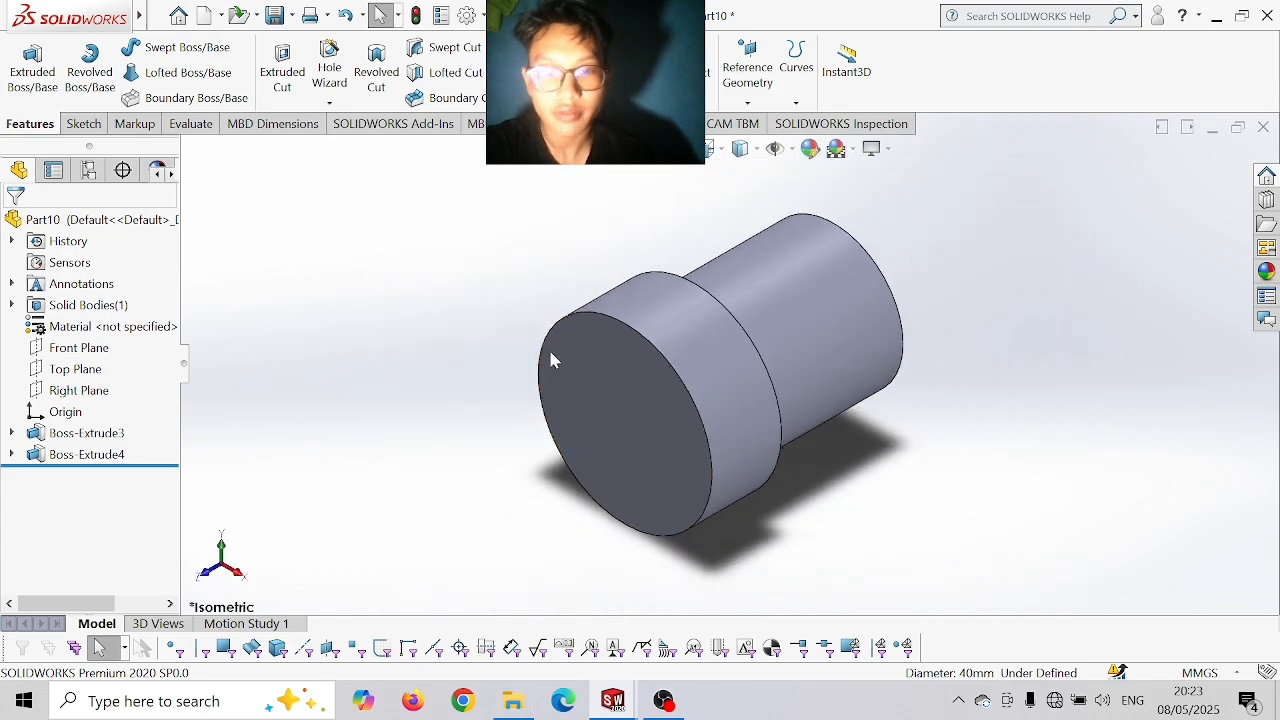
click(628, 388)
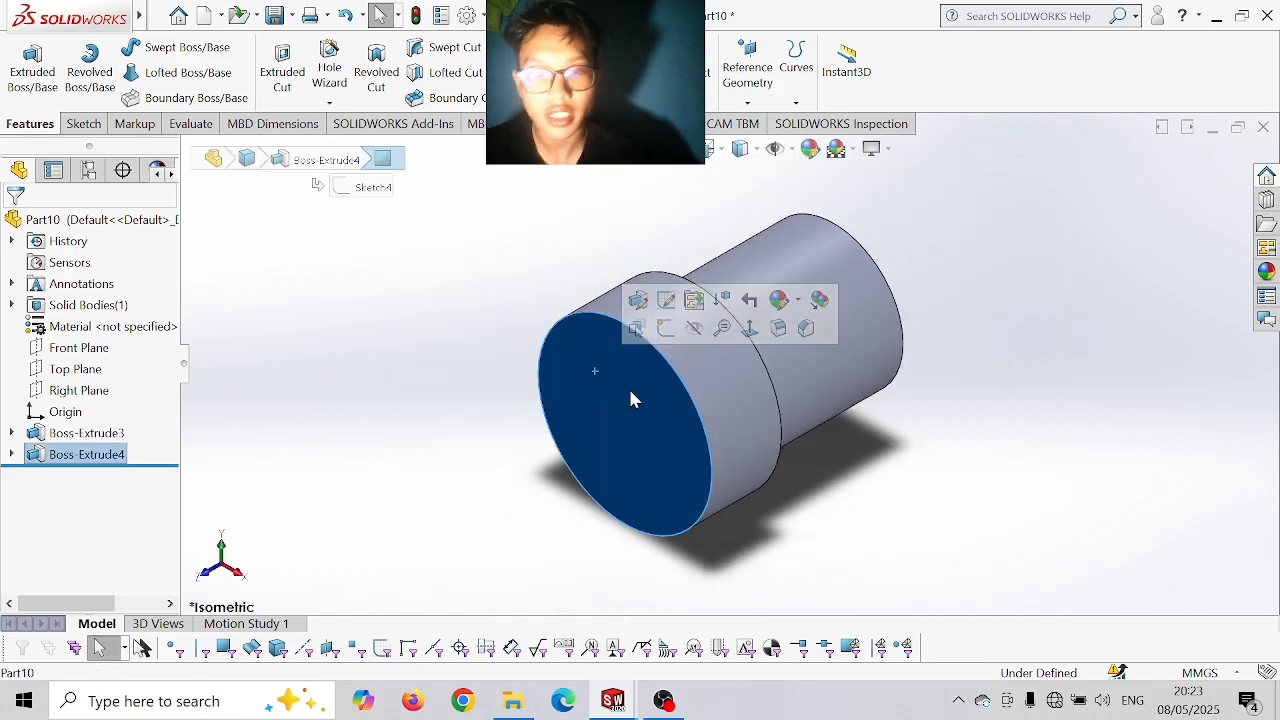
click(667, 336)
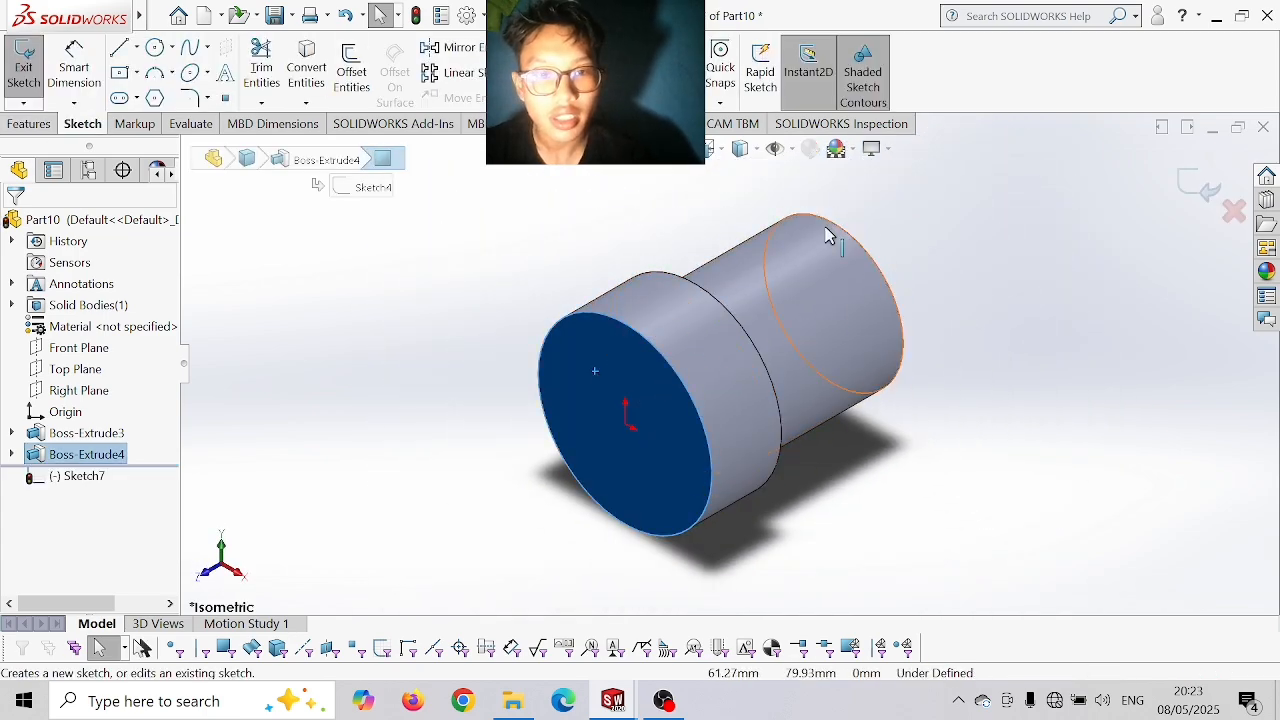
click(903, 373)
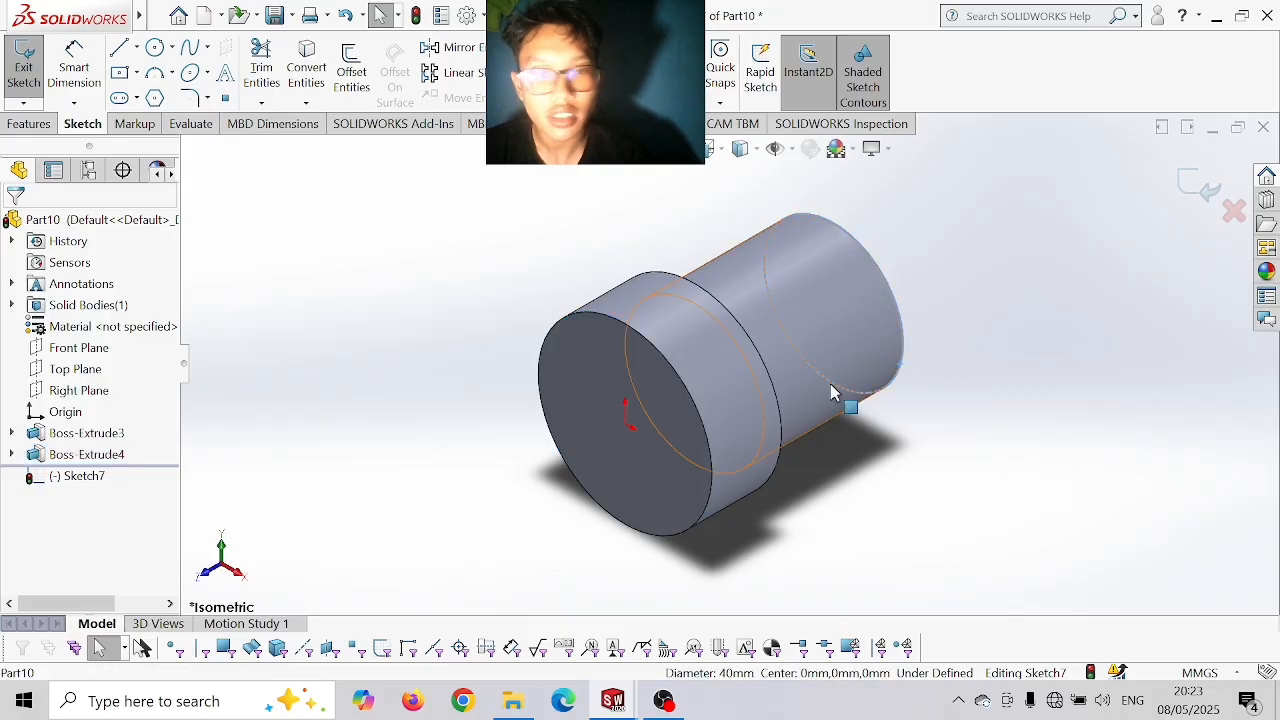
click(306, 68)
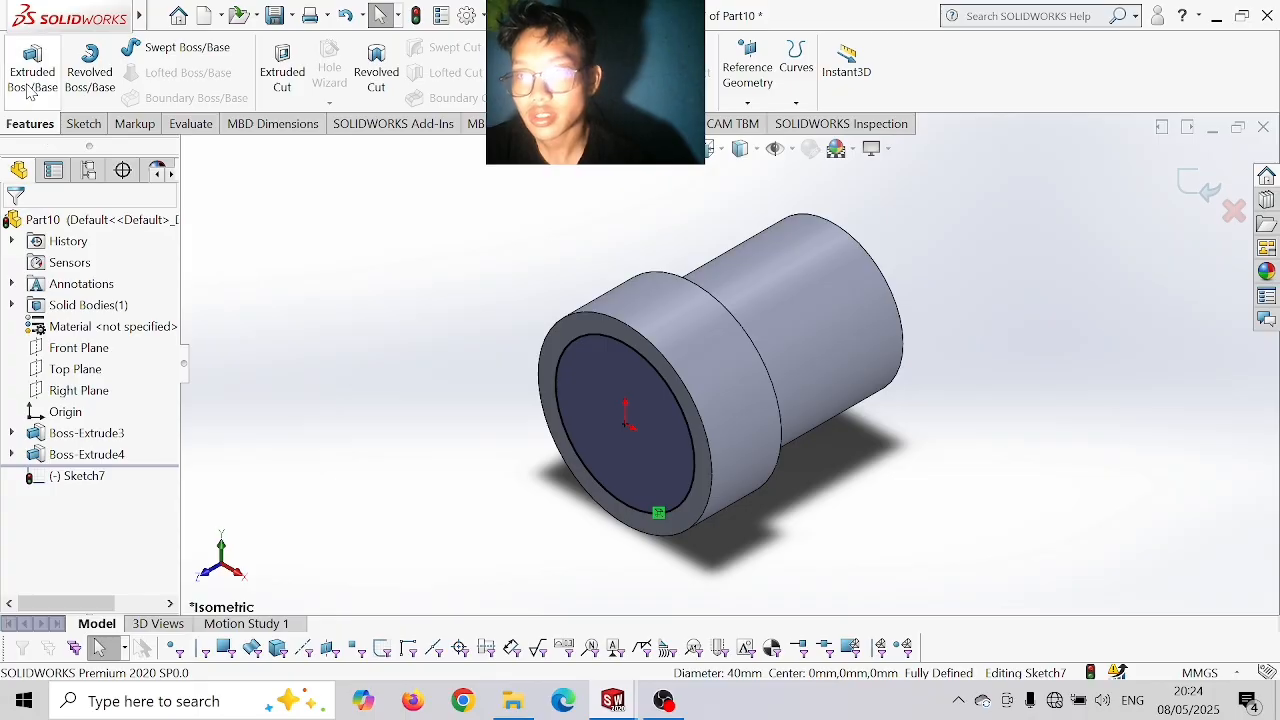
- Extrude the converted 40 mm circle 210 mm blind outward from the head's front face, merged with the body
click(31, 84)
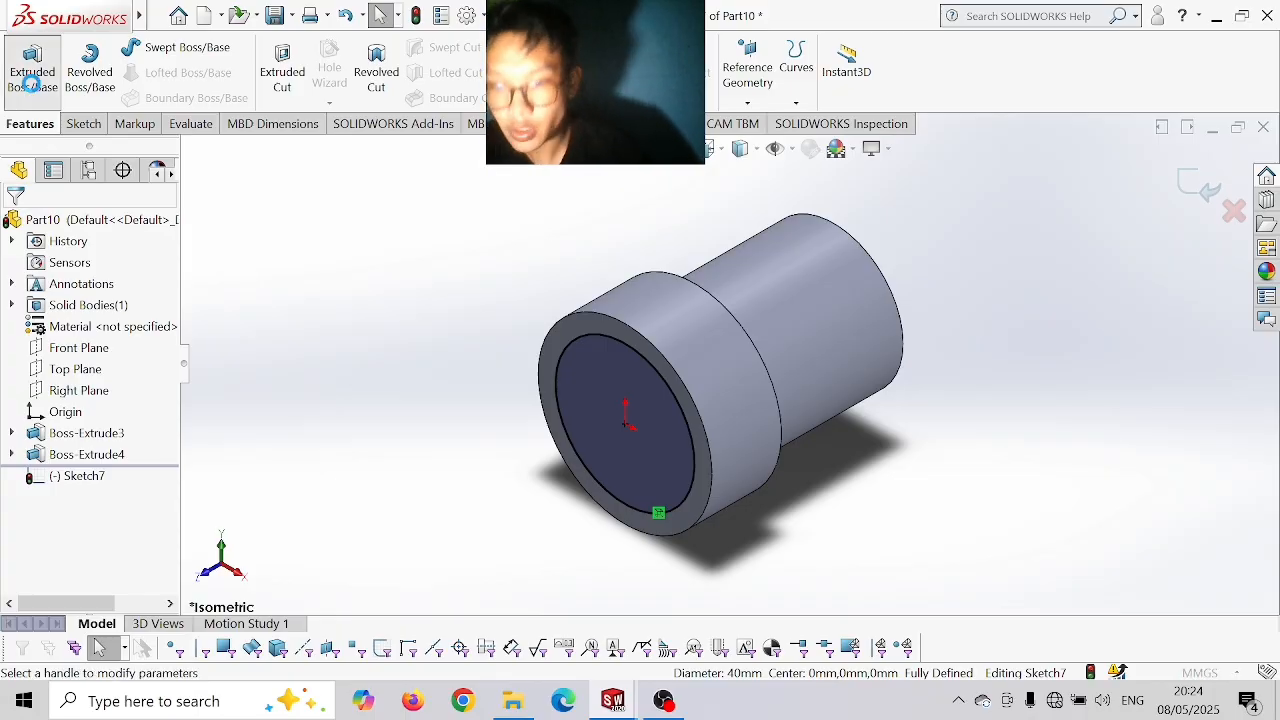
text(210)
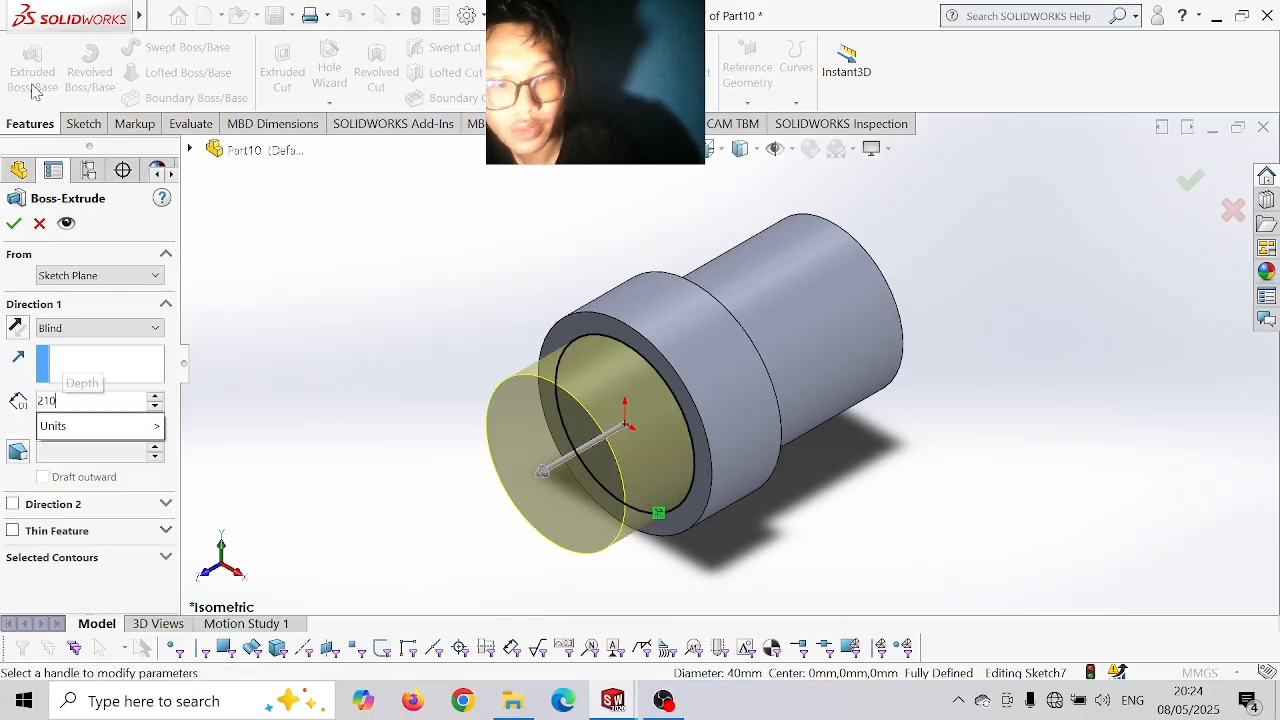
key(Return)
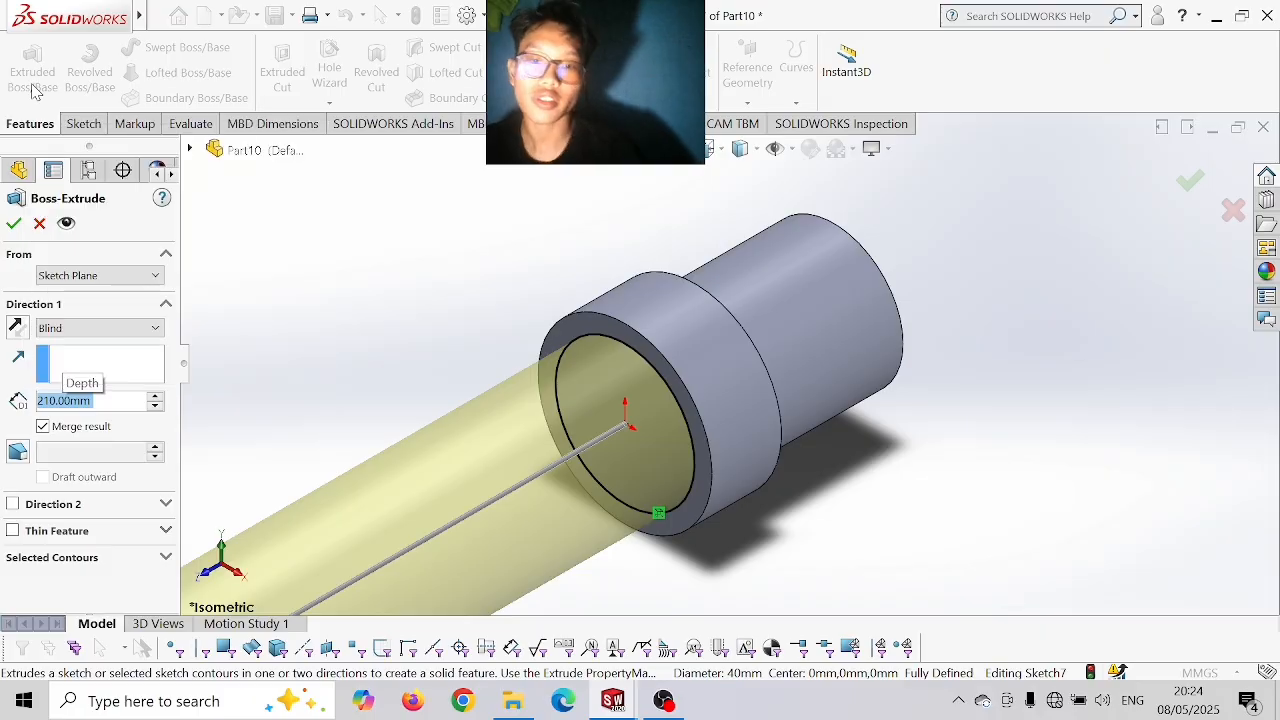
click(14, 224)
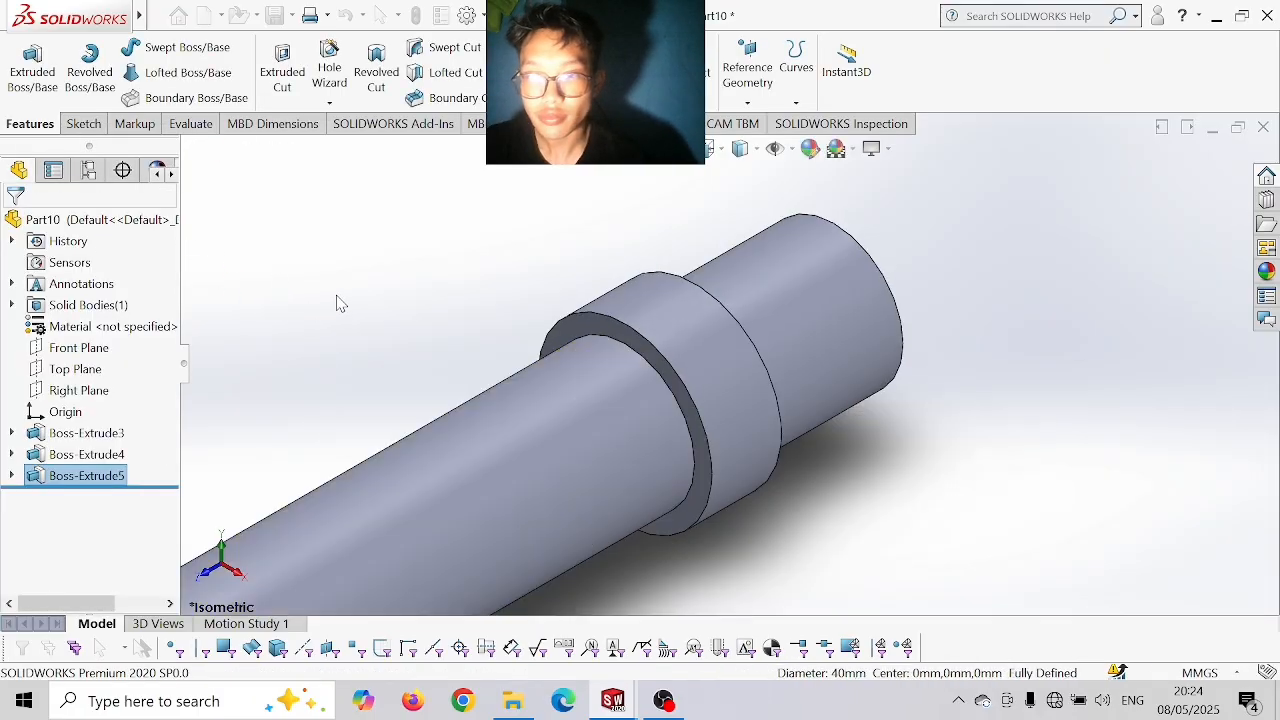
- Sketch a circle 45 mm in diameter centred on the origin on the free end face of the 210 mm shaft section
scroll(336, 294, up, 2)
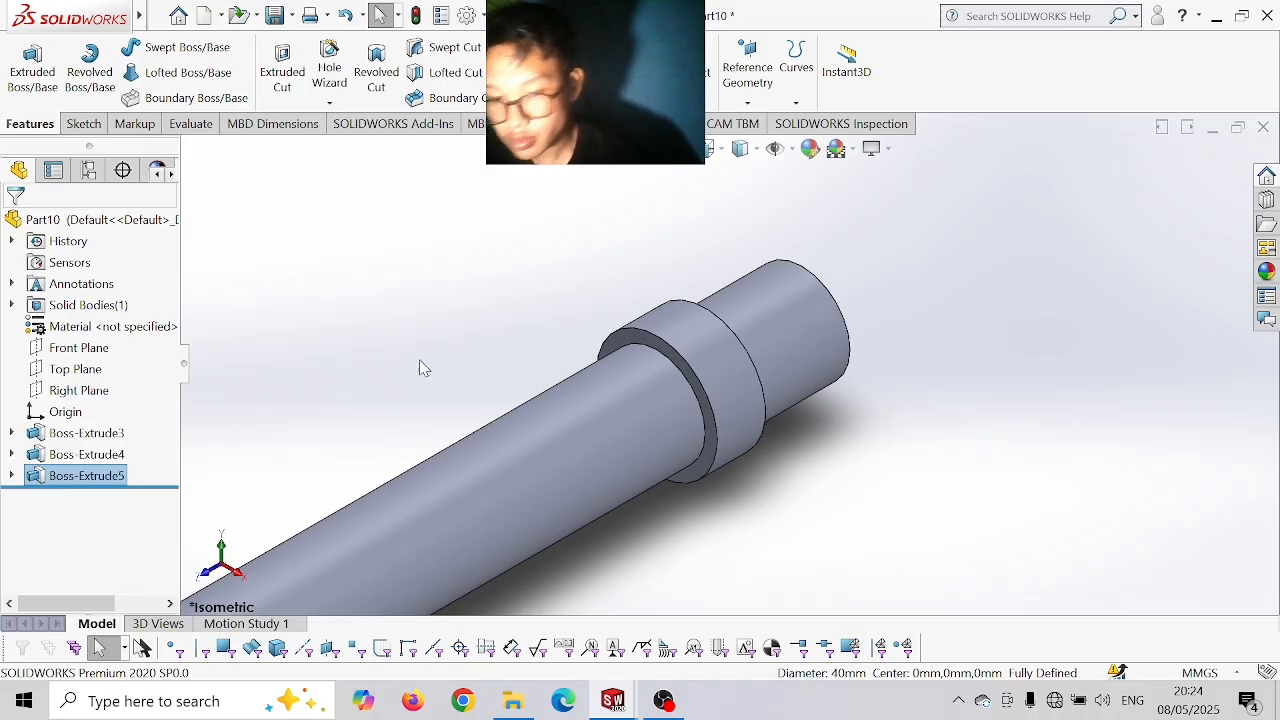
scroll(343, 430, up, 3)
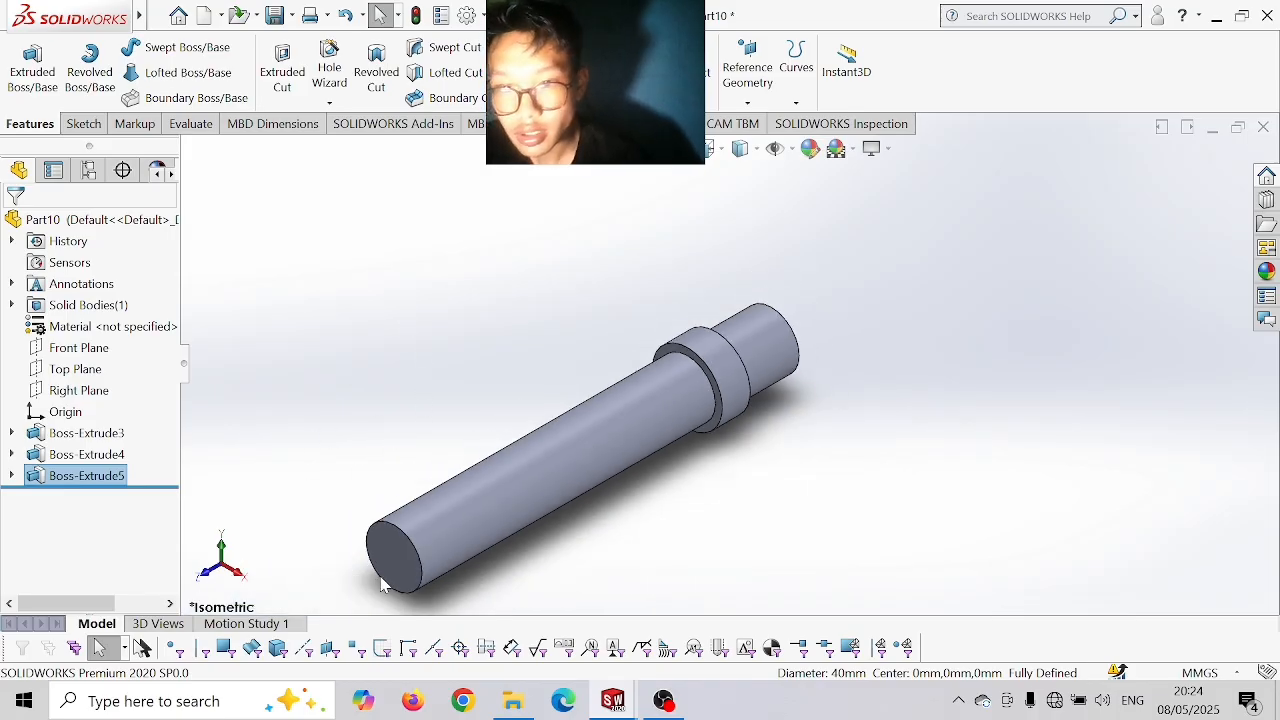
click(398, 565)
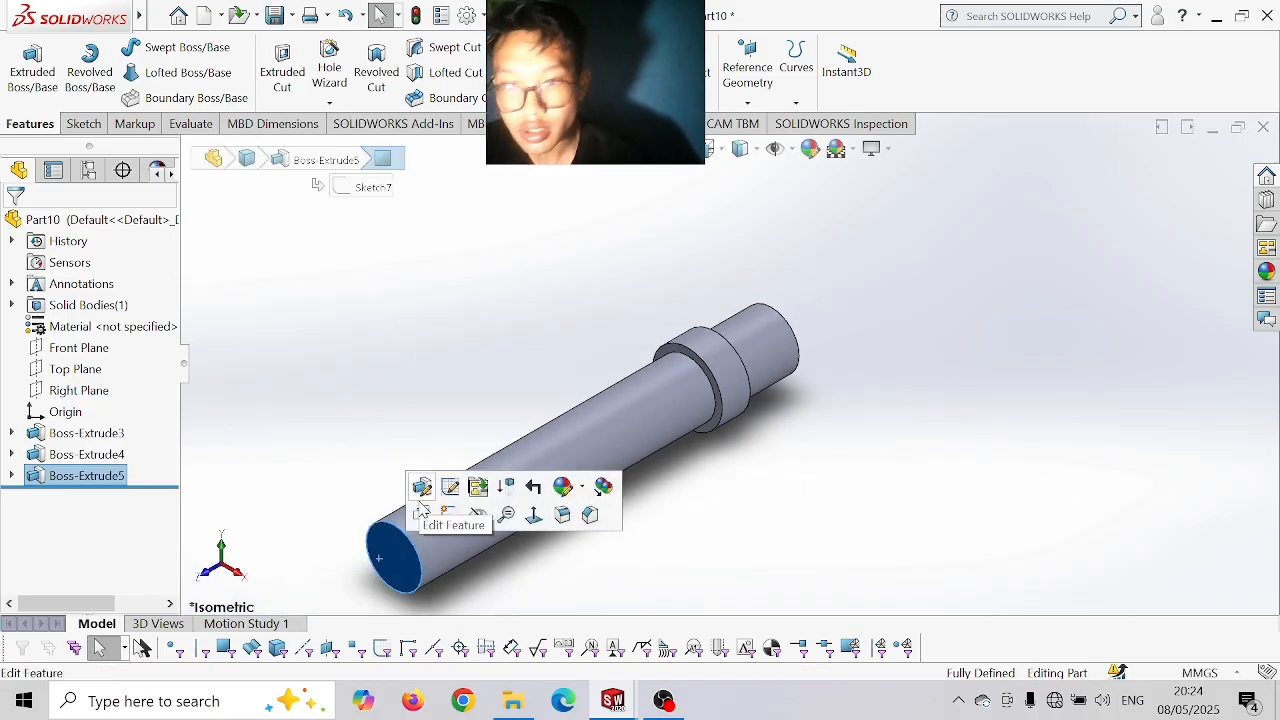
click(534, 515)
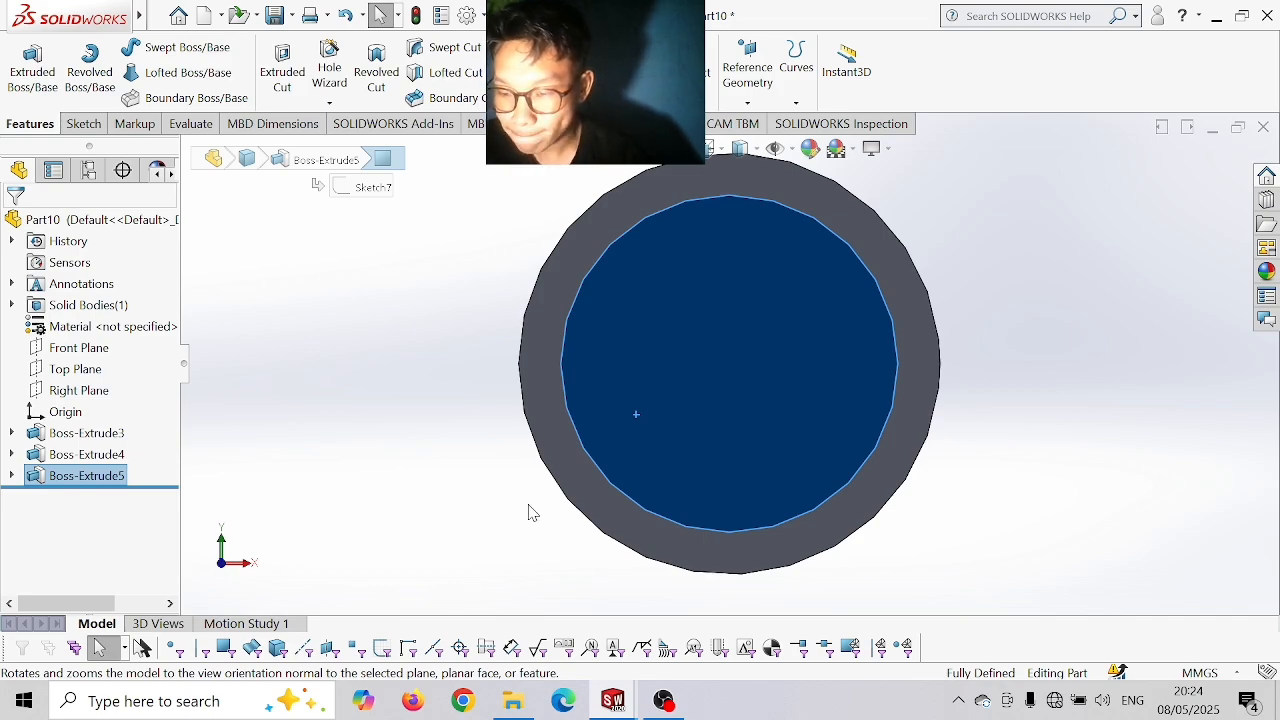
click(84, 123)
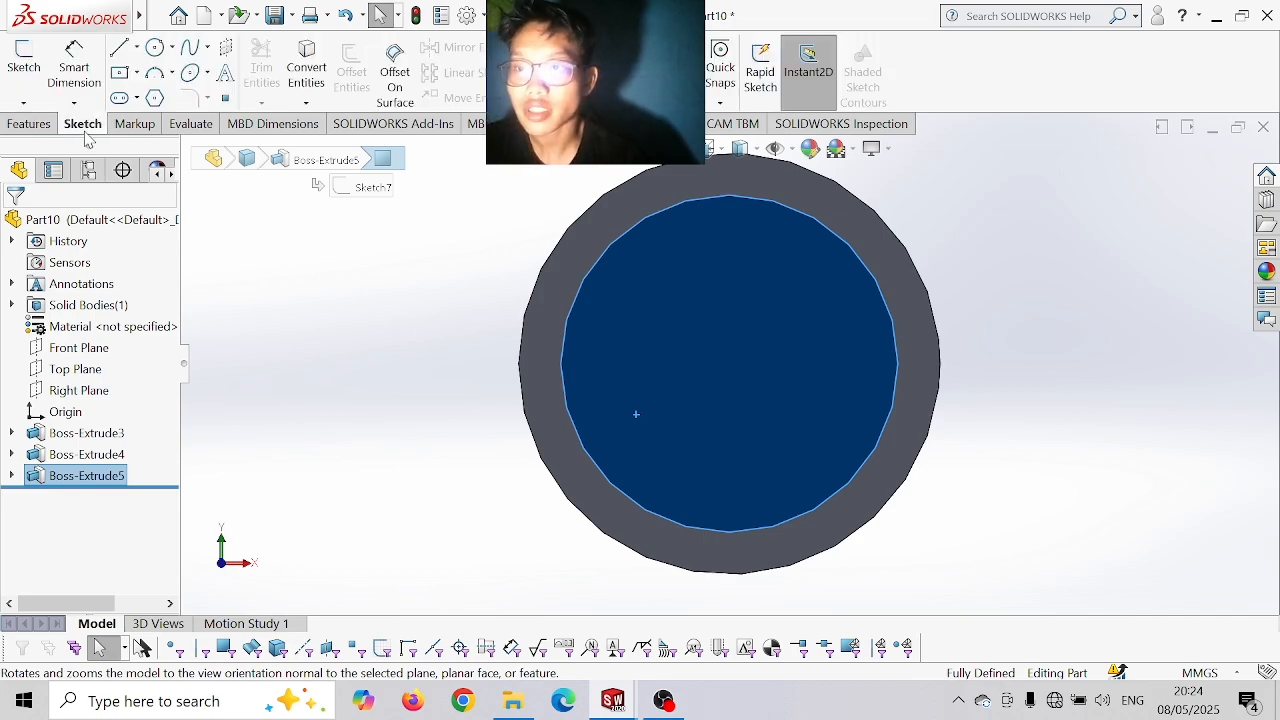
click(155, 49)
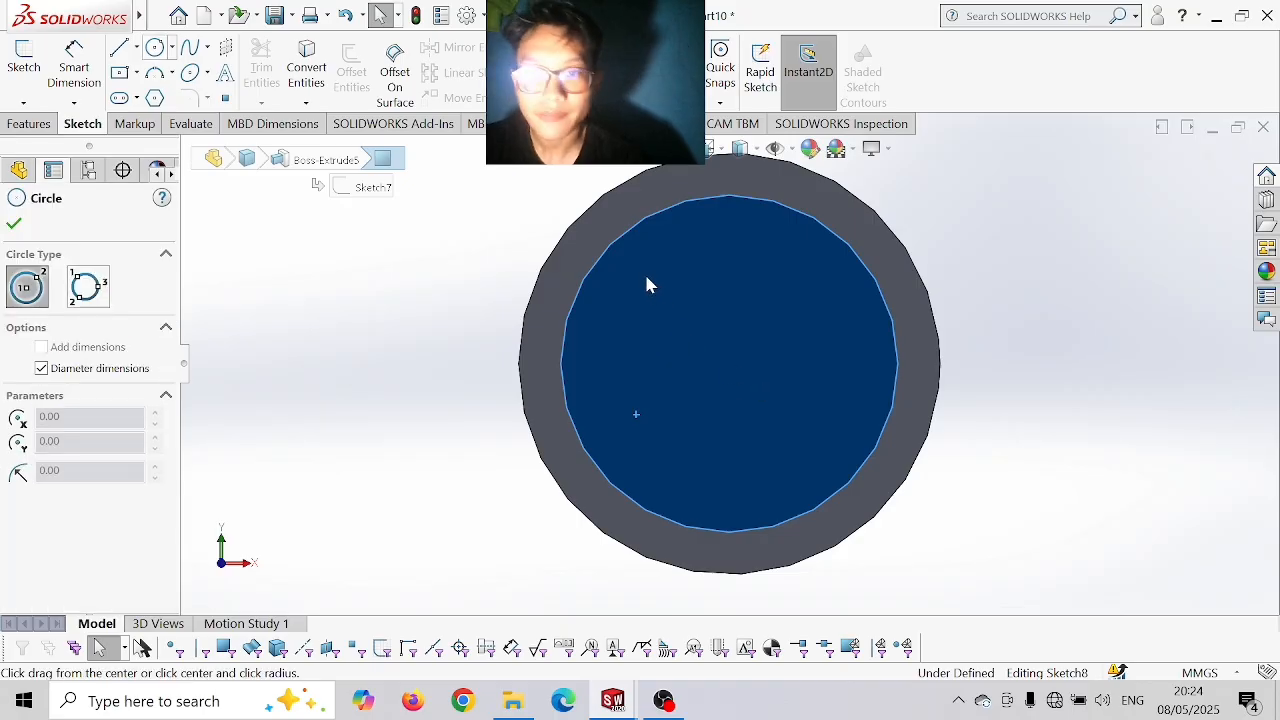
click(731, 362)
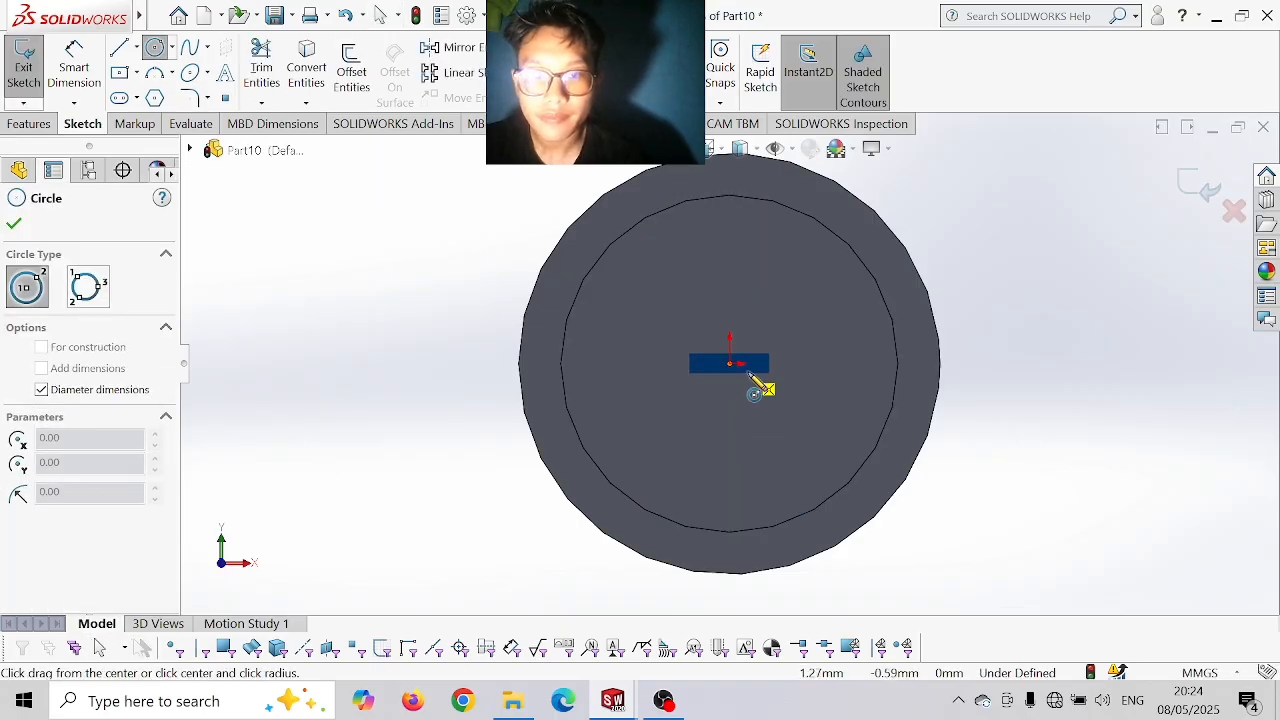
text(45)
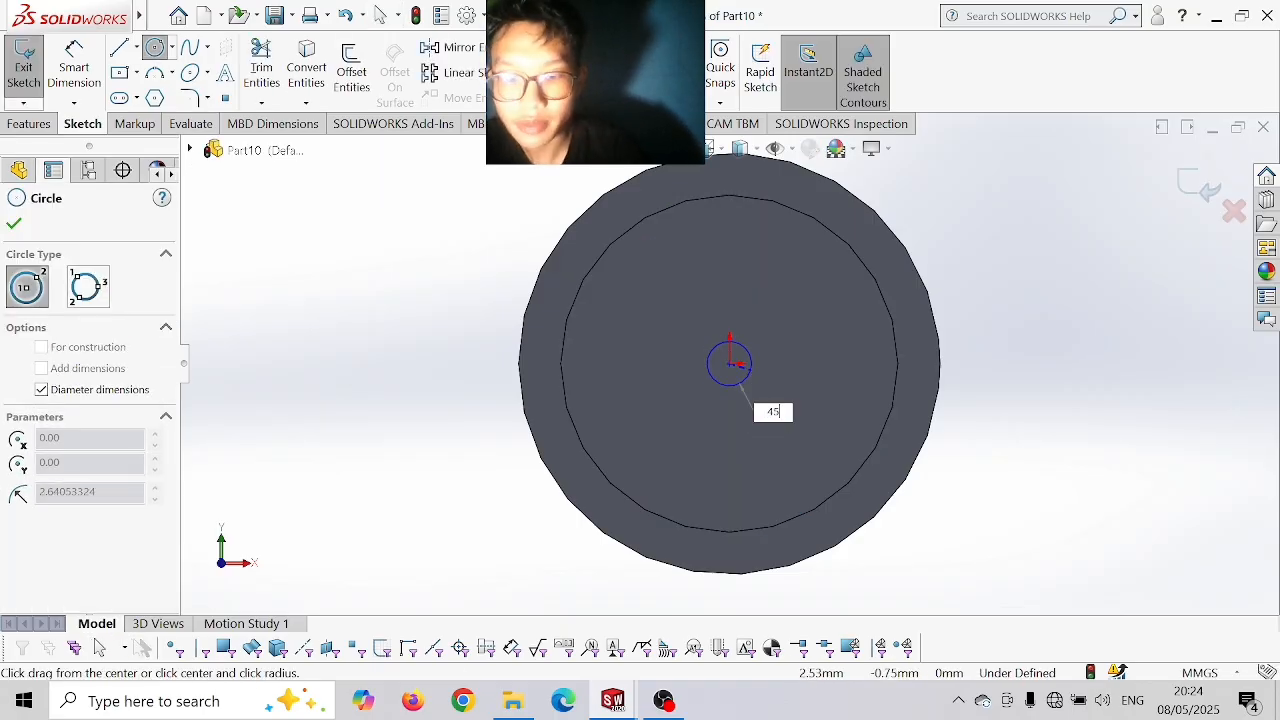
key(Return)
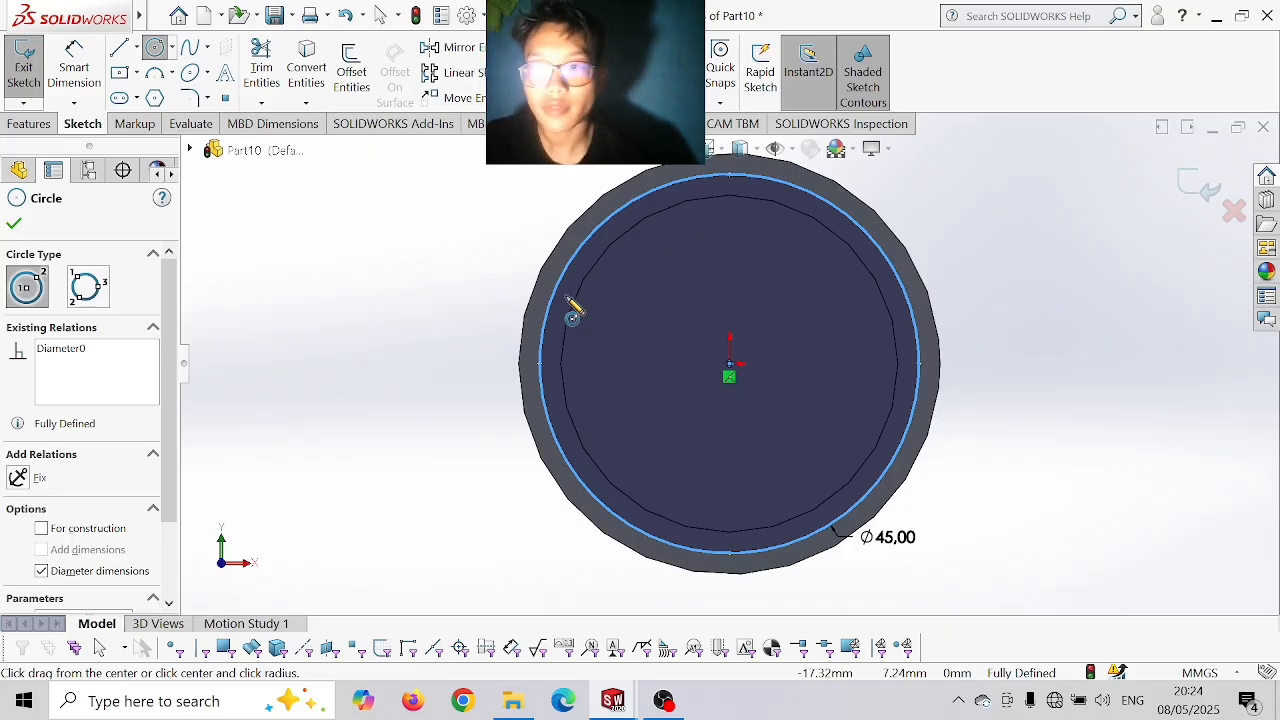
- Extrude the 45 mm circle 180 mm blind outward from the shaft's end face, merged with the body
click(28, 72)
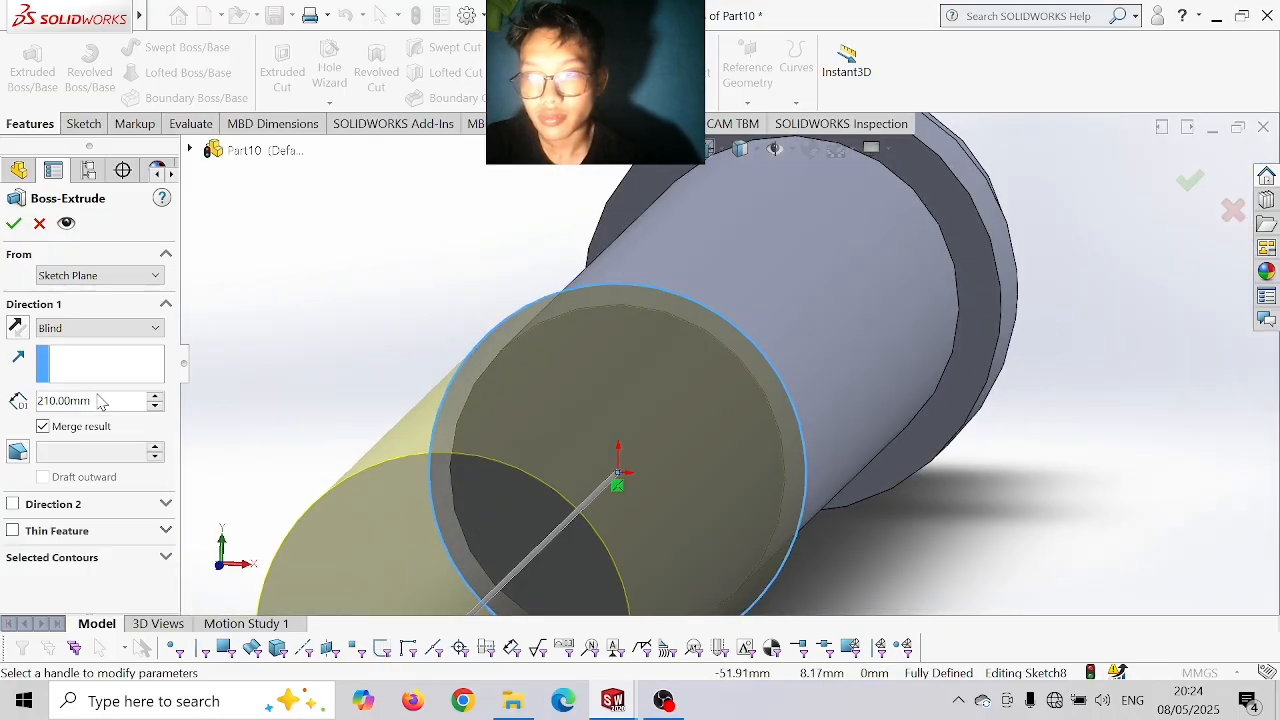
double_click(85, 401)
text(18)
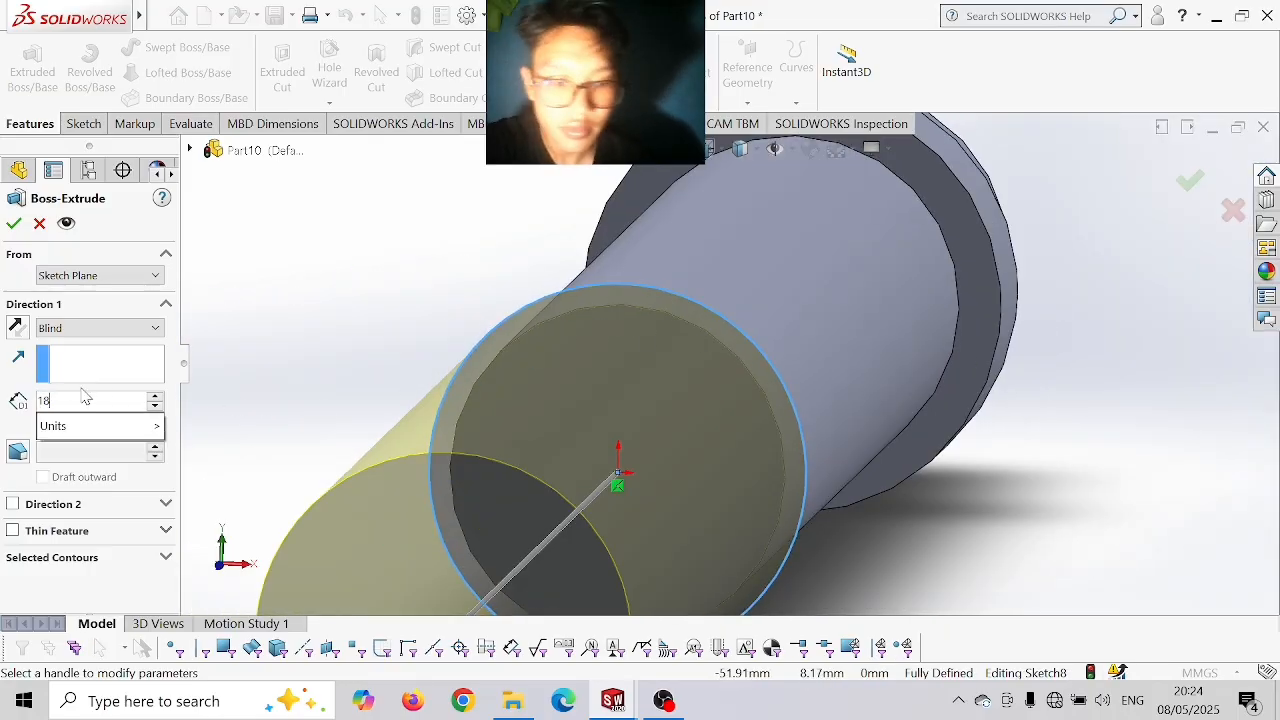
key(Return)
text(18-)
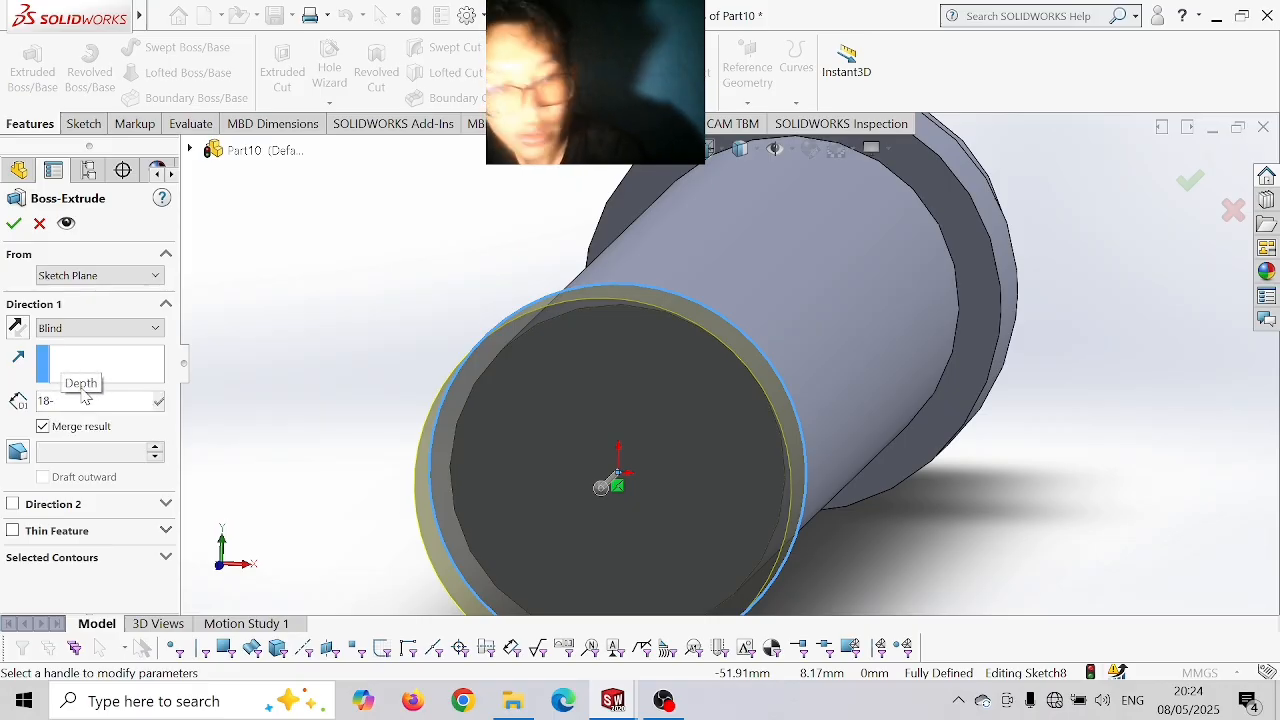
key(BackSpace)
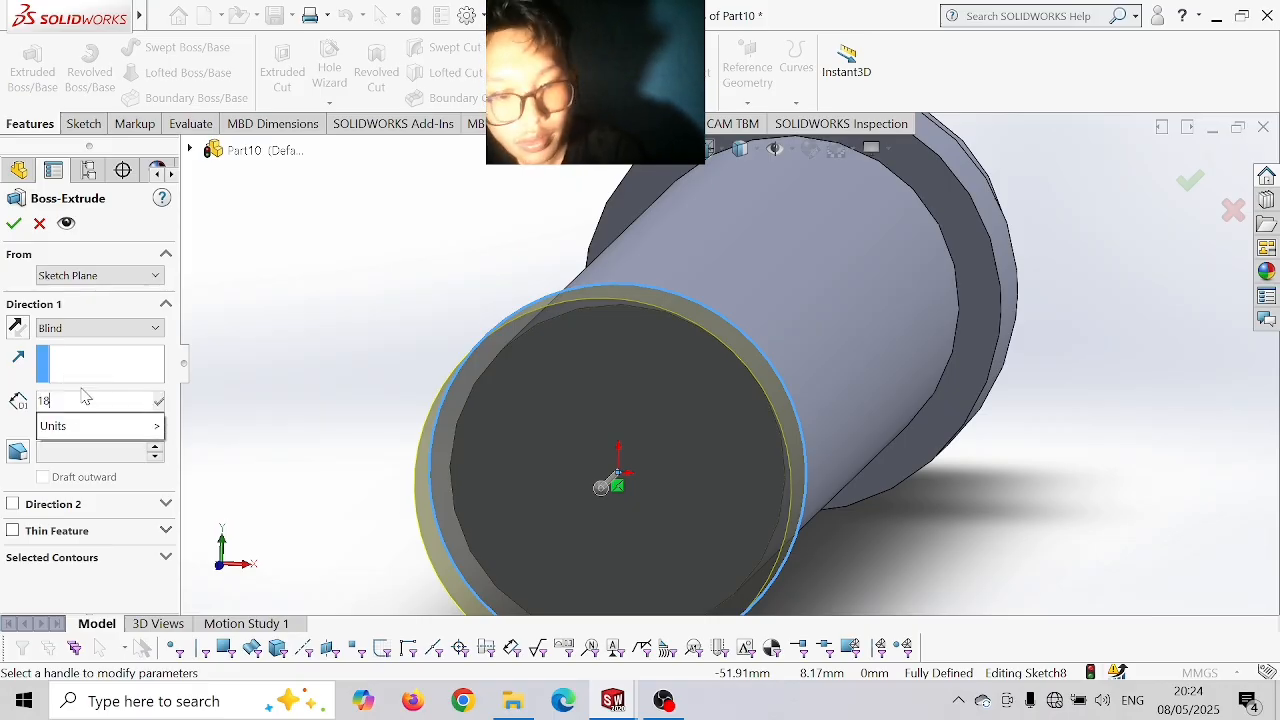
text(0)
key(Return)
key(Return)
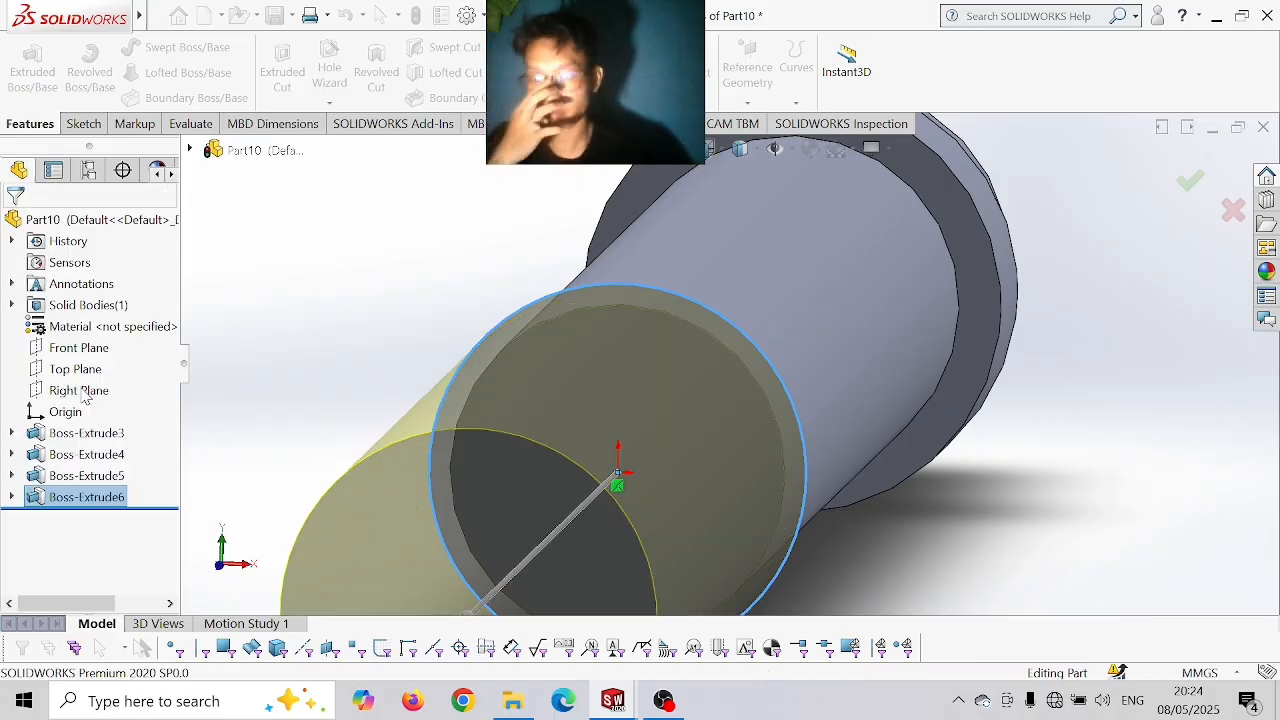
- Start a sketch on the free end face of the 45 mm section and convert its circular edge into the sketch
scroll(850, 312, up, 2)
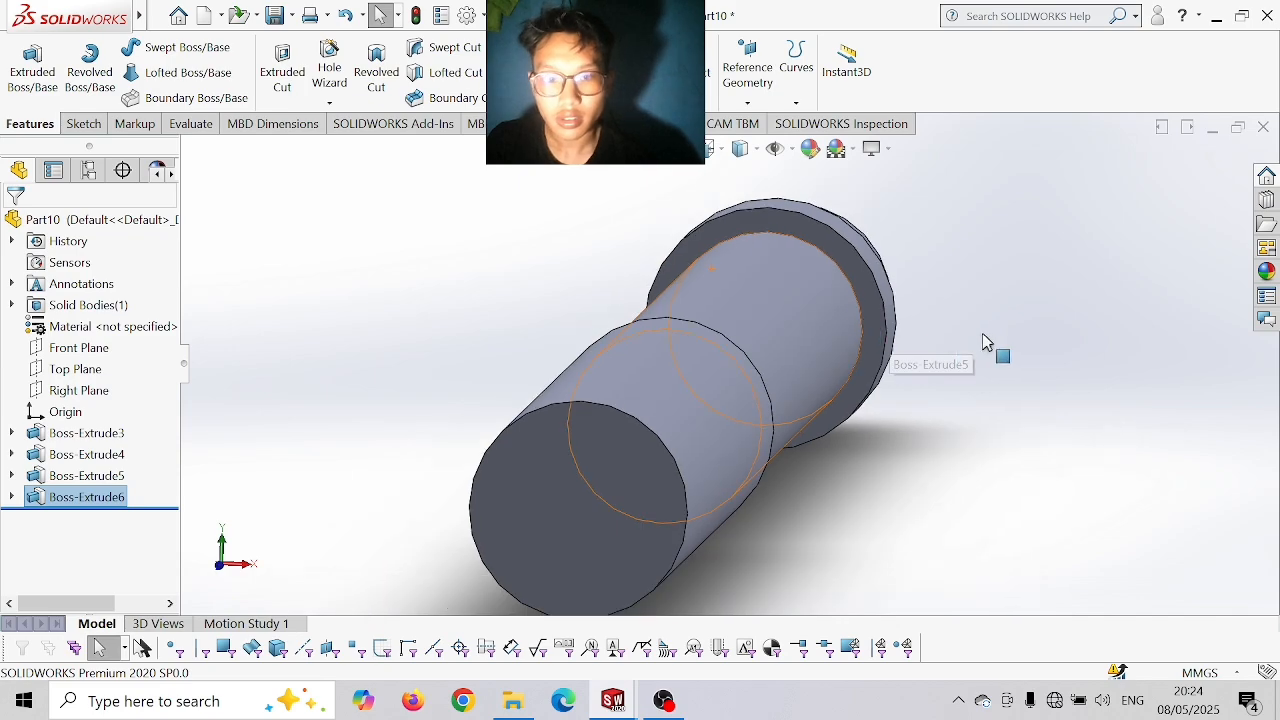
middle_drag(984, 338, 933, 367)
key(f)
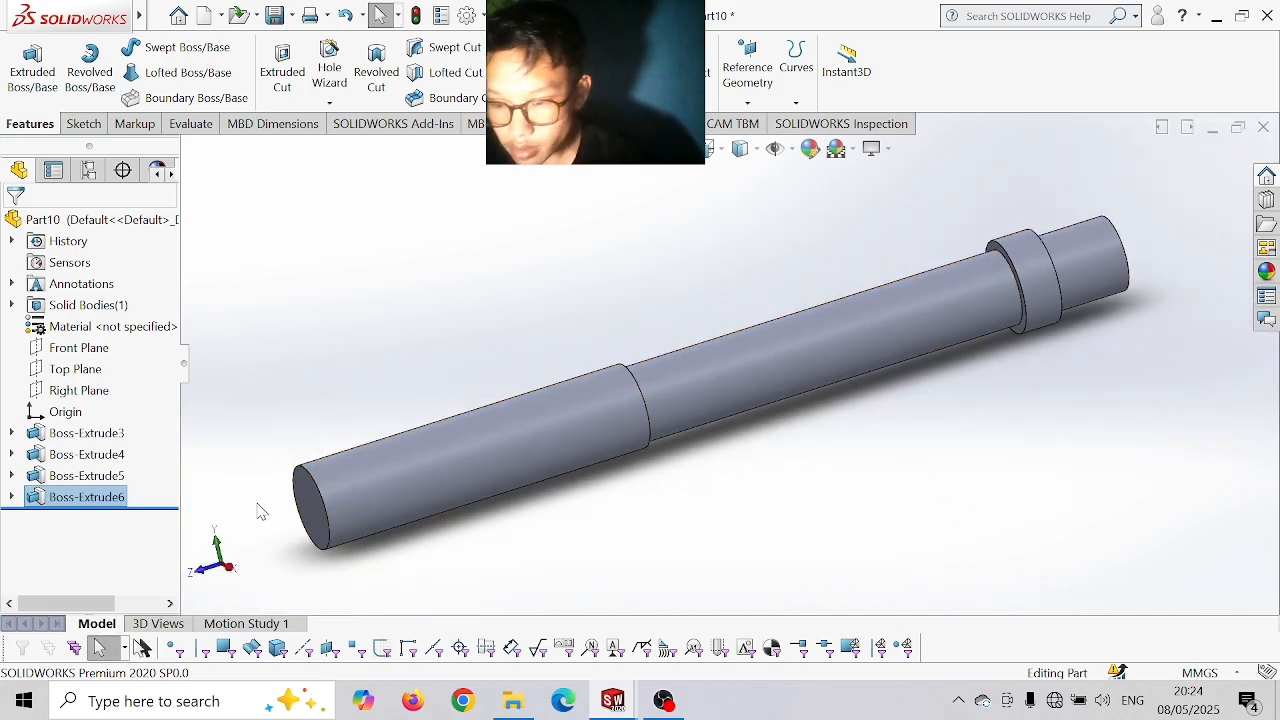
click(322, 522)
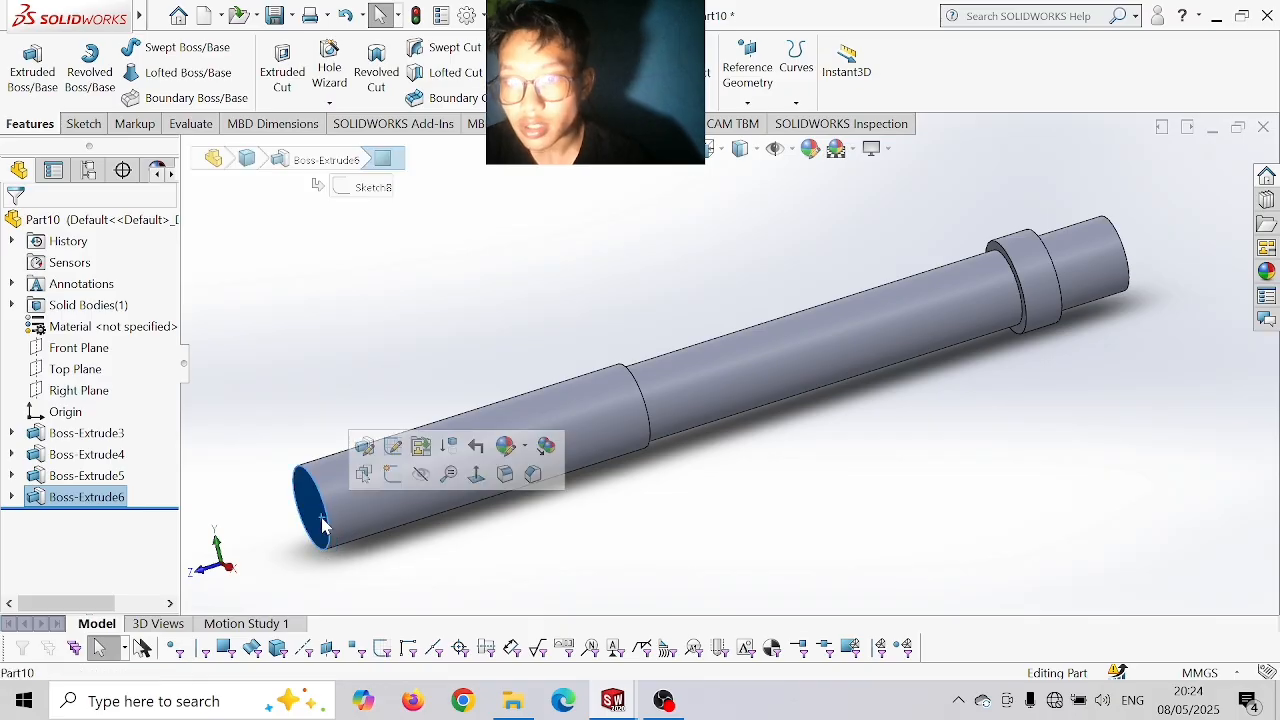
click(390, 475)
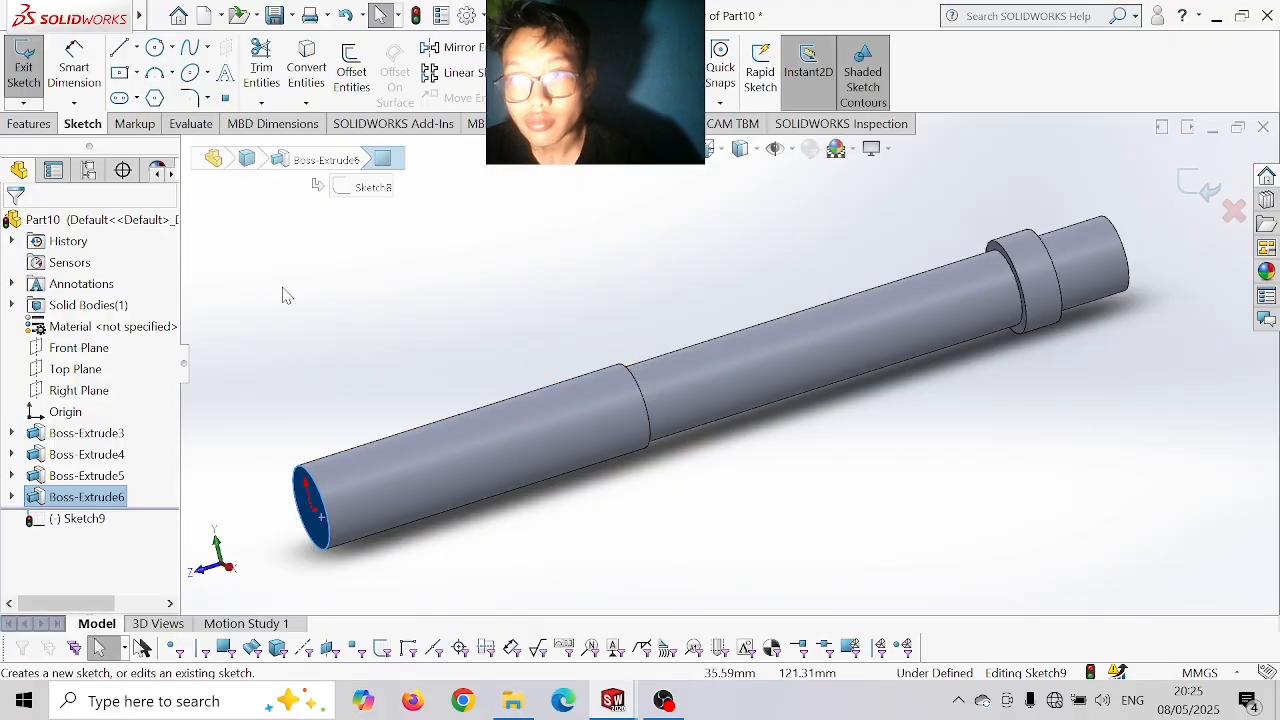
click(305, 469)
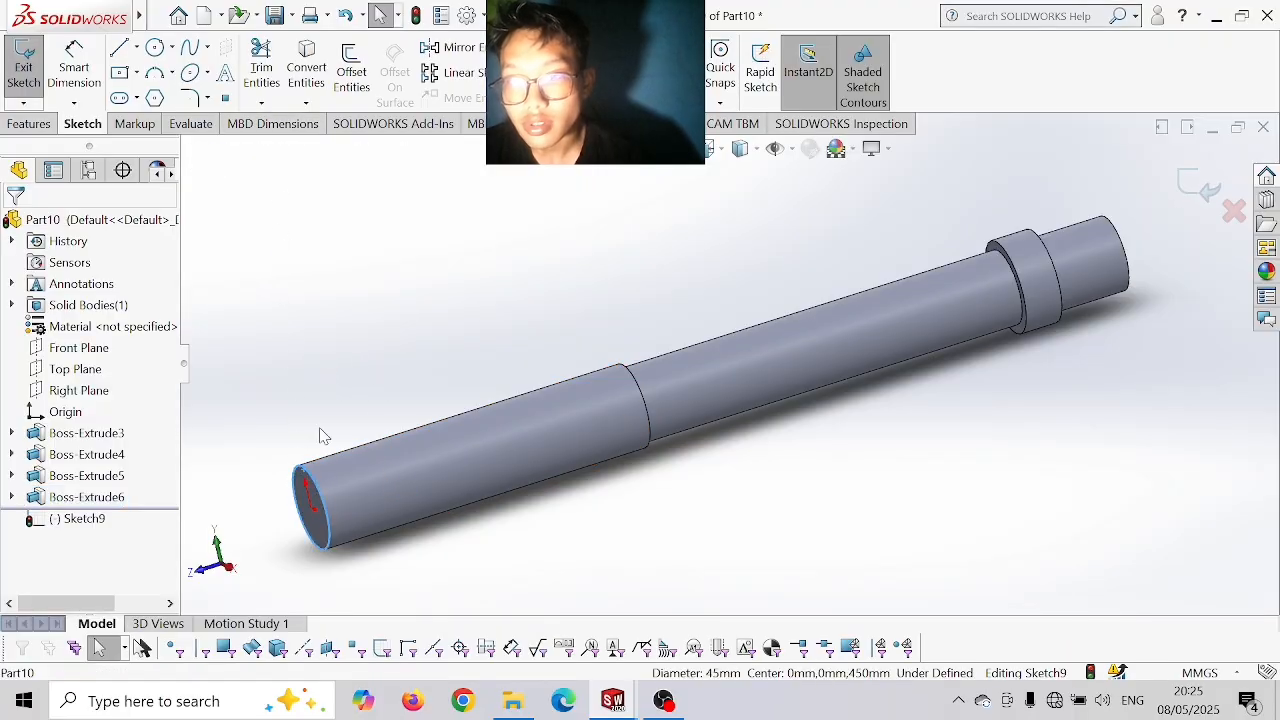
click(306, 68)
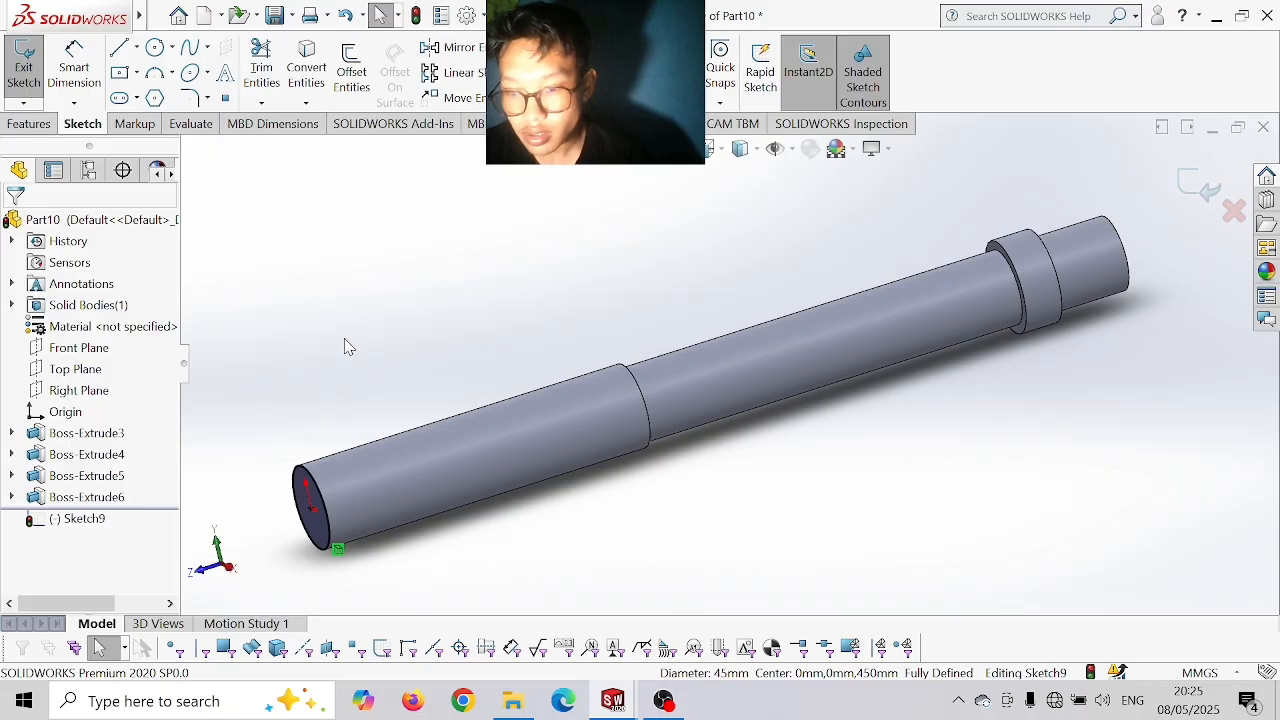
- Create a clockwise constant-pitch helix from the converted 45 mm circle, with 4 revolutions and 44.375 mm pitch, reversed back along the 45 mm section
click(38, 127)
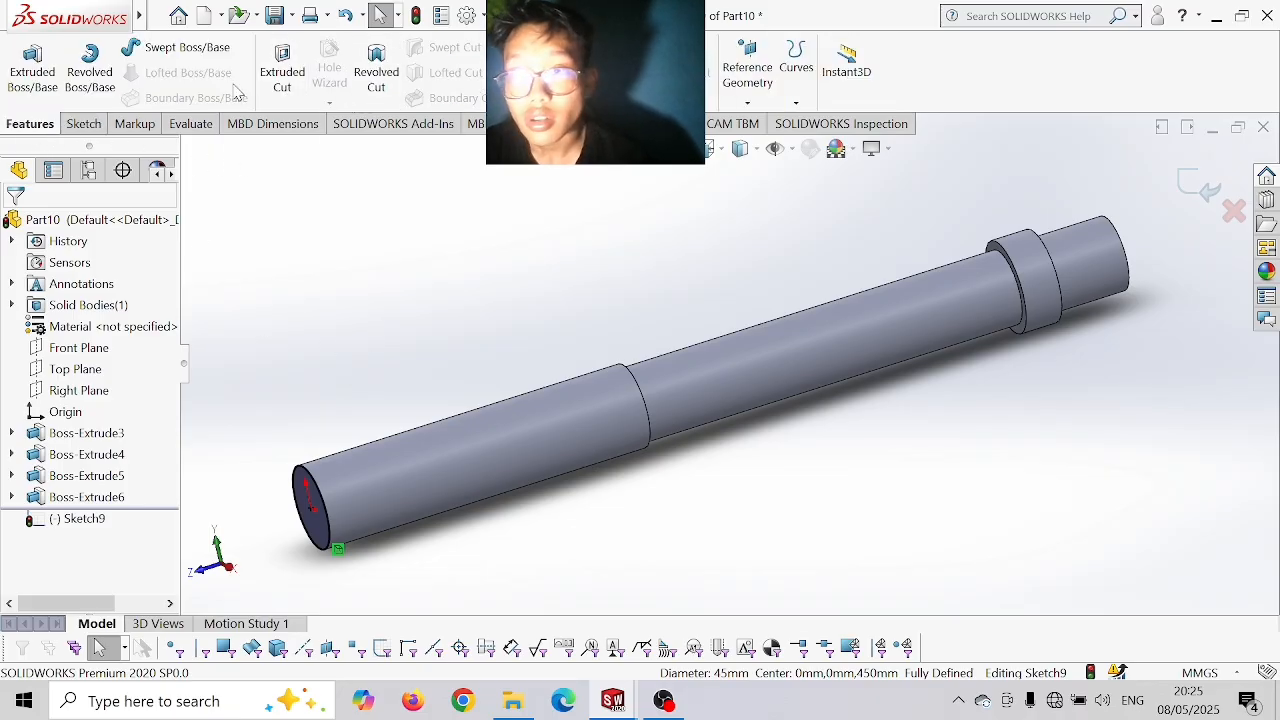
click(795, 60)
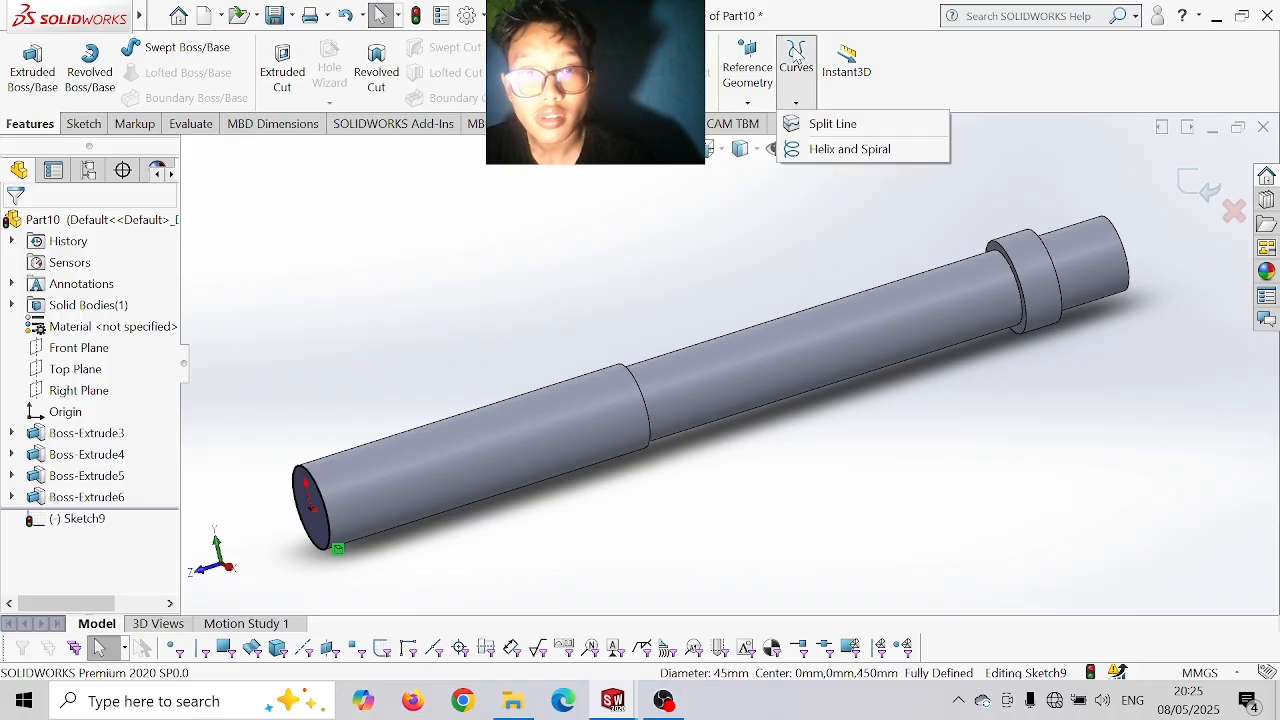
click(840, 149)
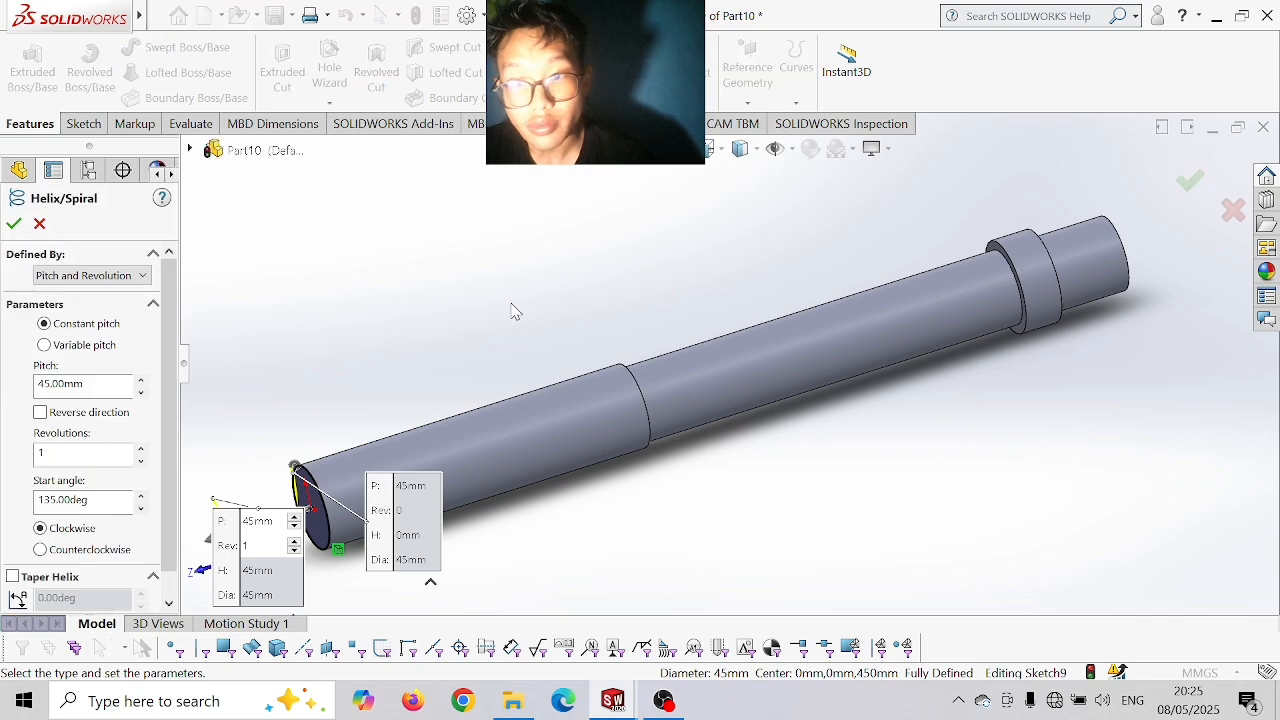
middle_drag(511, 310, 706, 286)
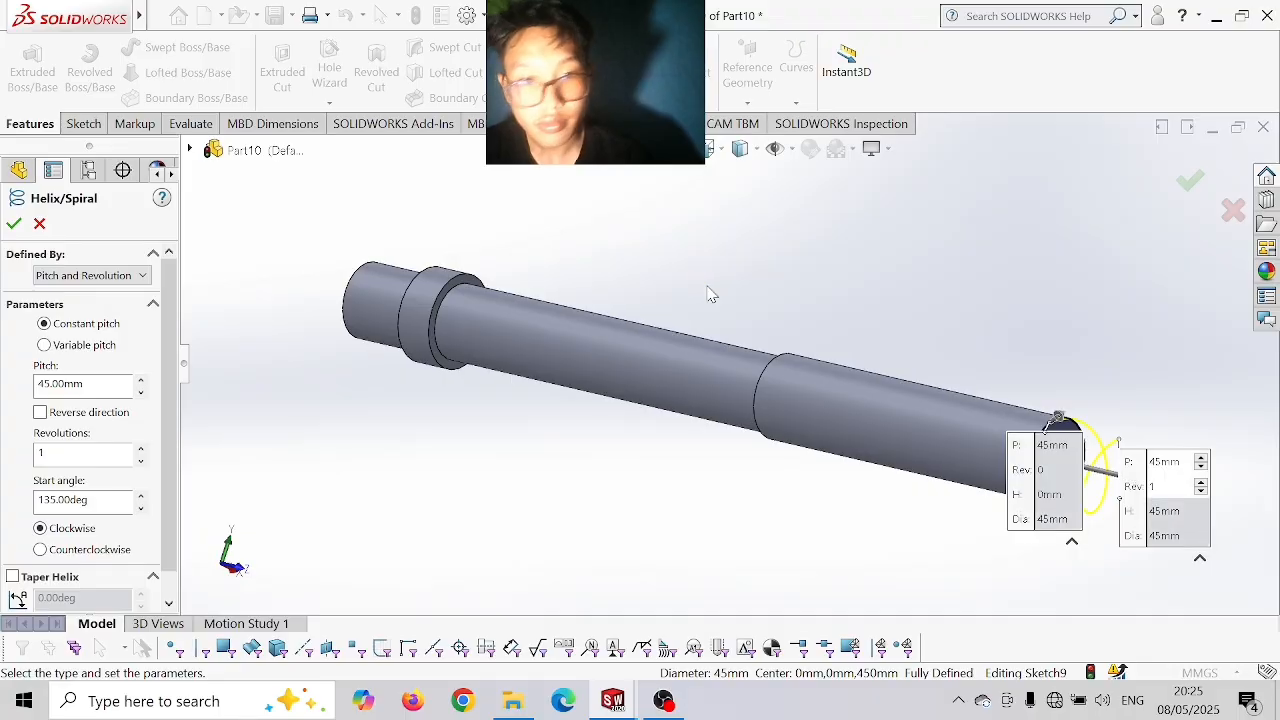
scroll(836, 325, up, 2)
scroll(840, 225, up, 1)
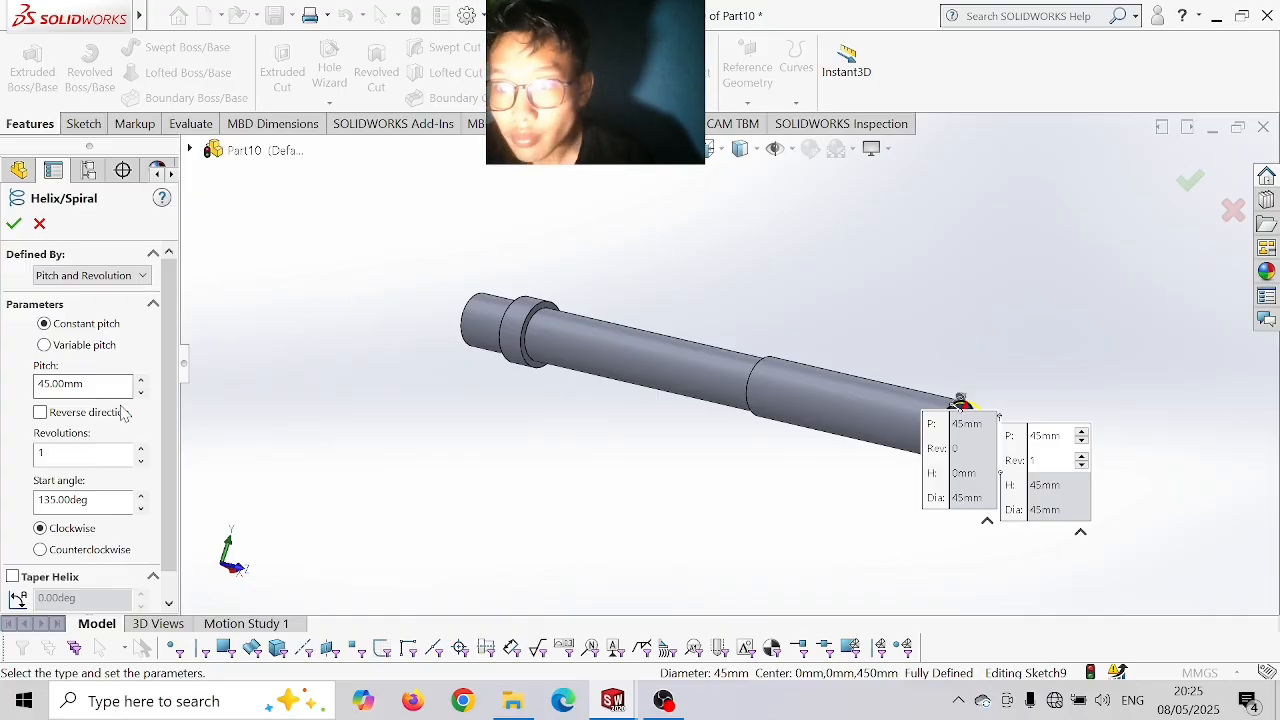
scroll(869, 382, down, 3)
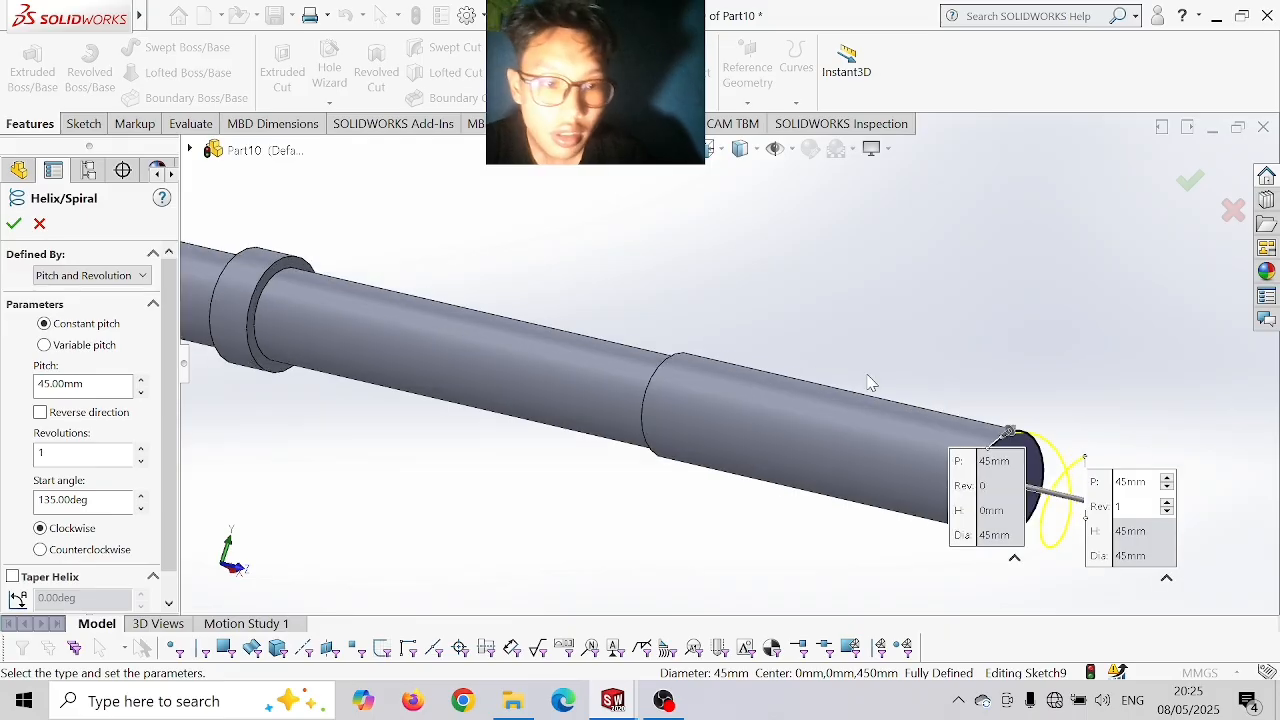
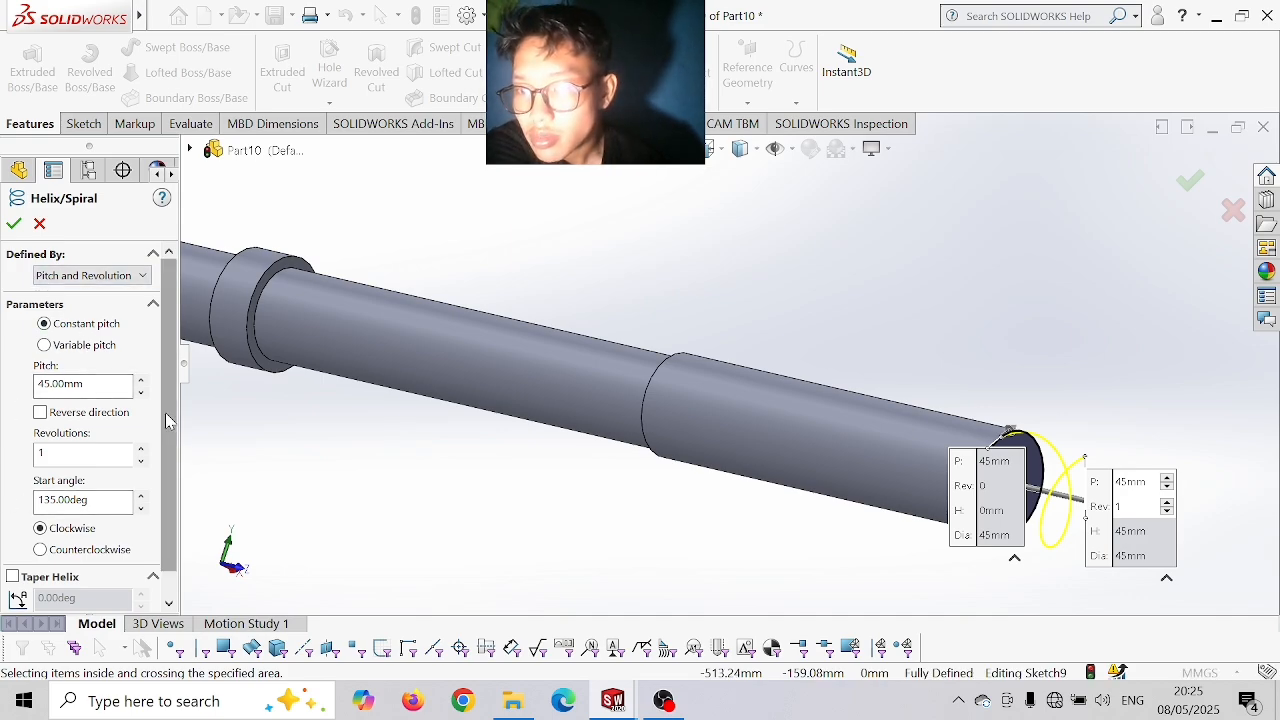
scroll(171, 430, down, 1)
click(58, 428)
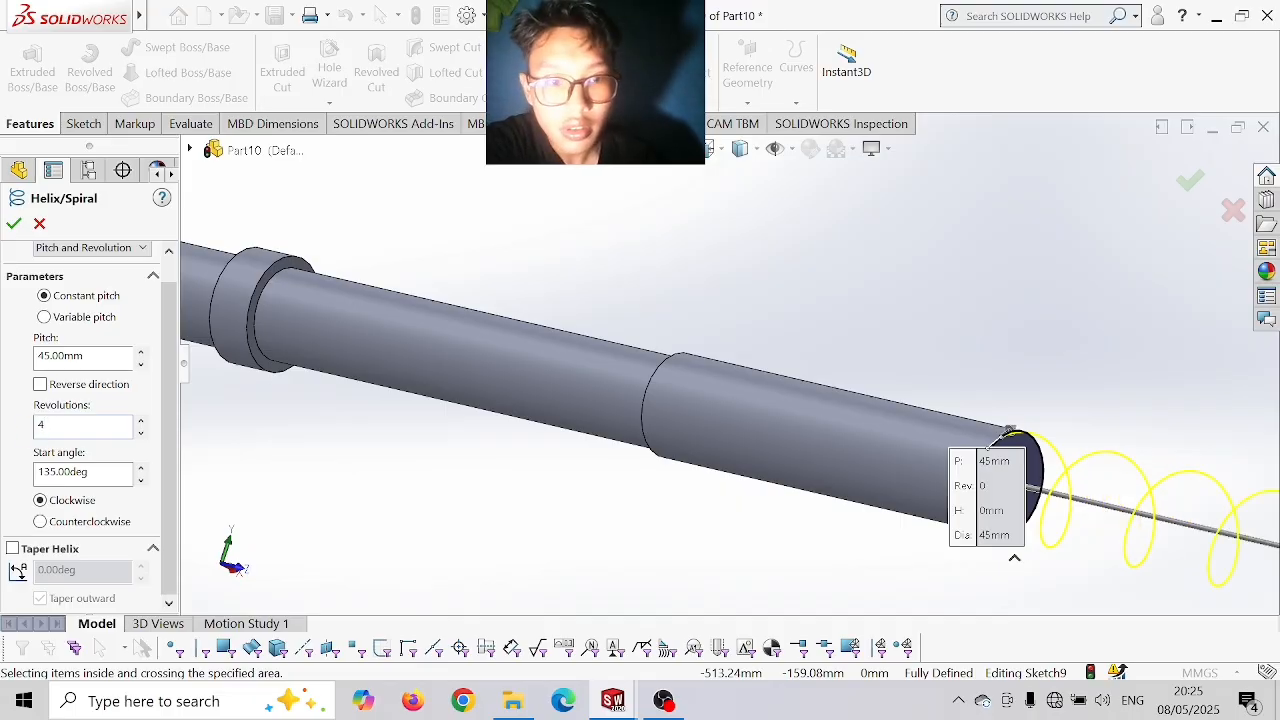
scroll(1005, 521, up, 1)
scroll(1005, 521, up, 1)
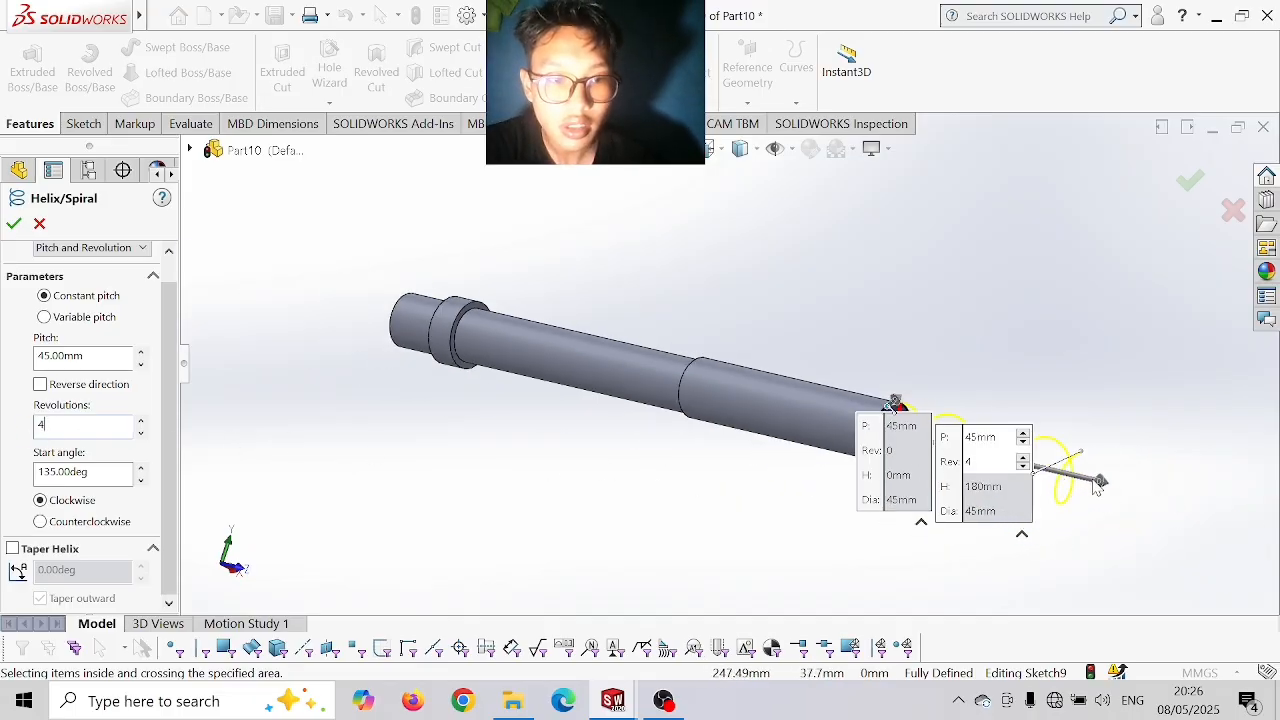
drag(1100, 486, 700, 425)
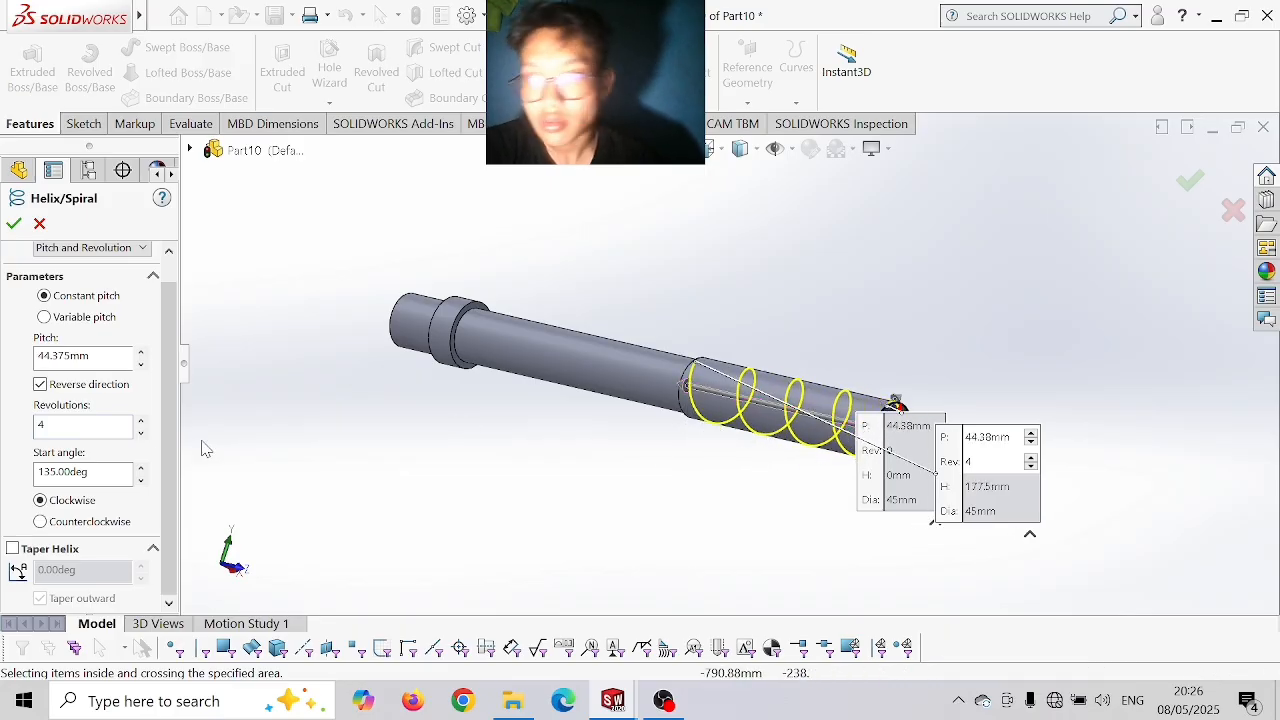
click(14, 225)
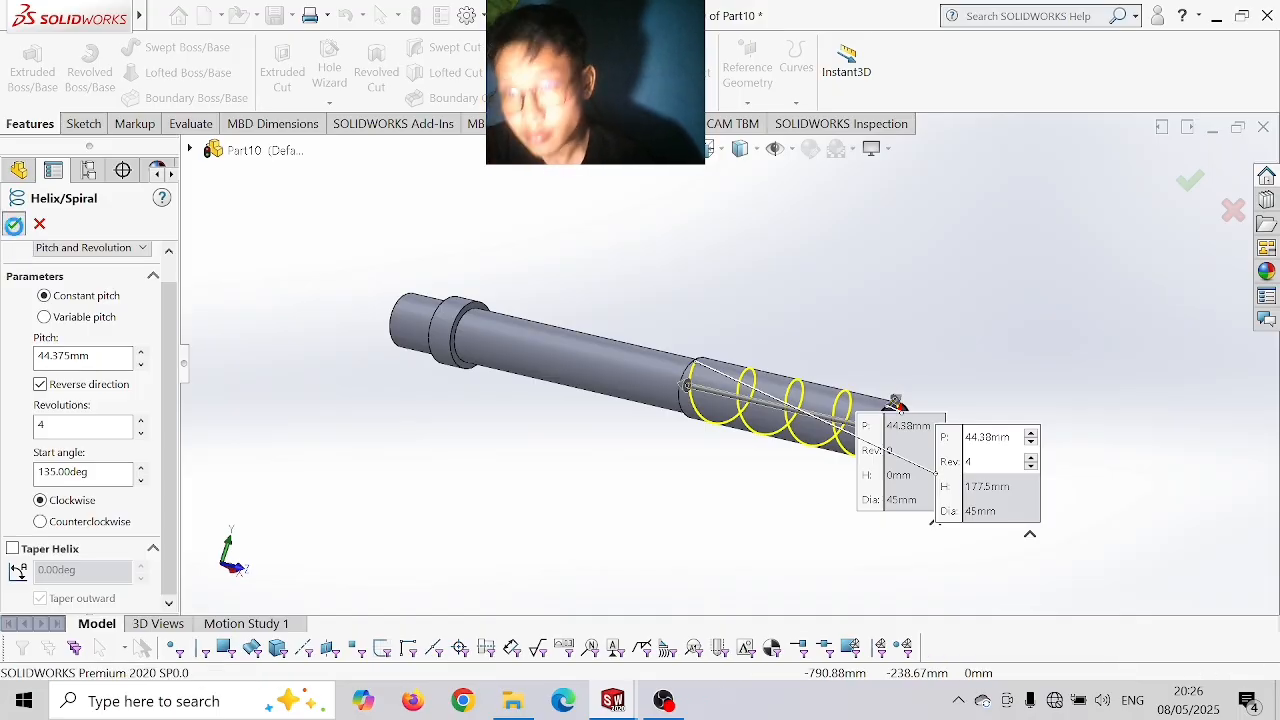
click(433, 361)
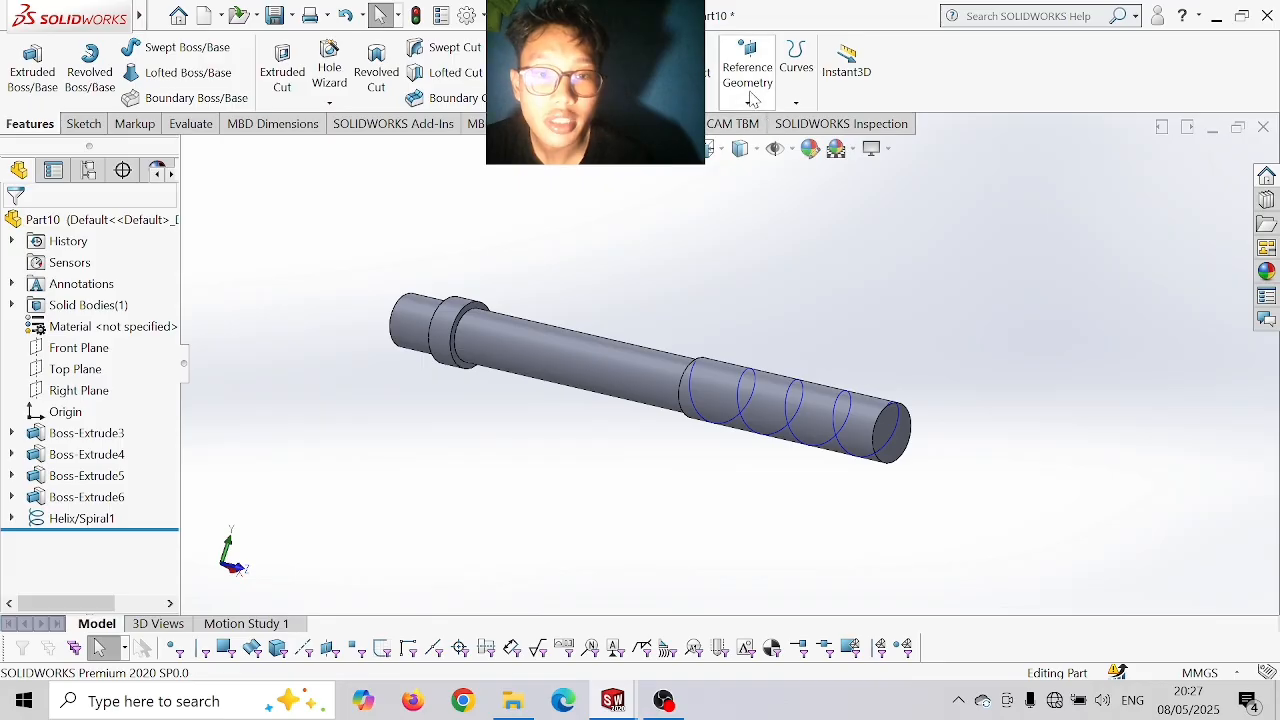
- Create a reference plane through the helix's start point on the end face and perpendicular to the helix curve
click(748, 103)
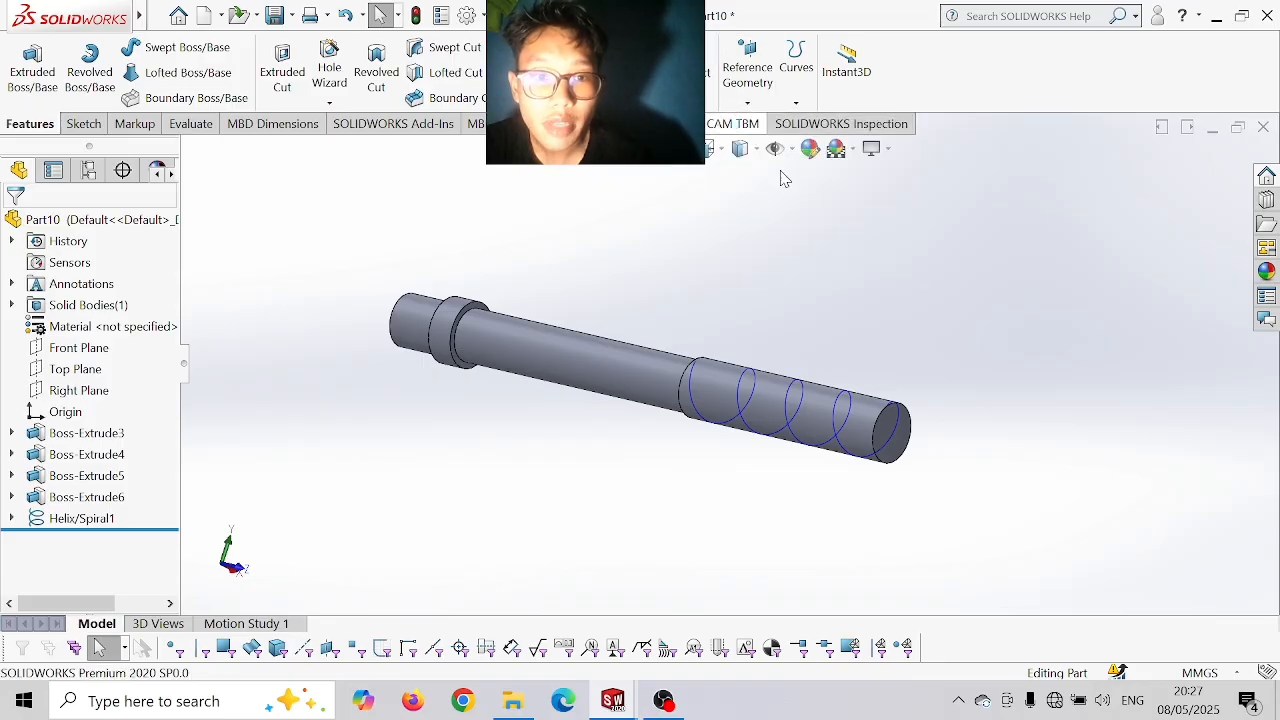
scroll(884, 410, down, 5)
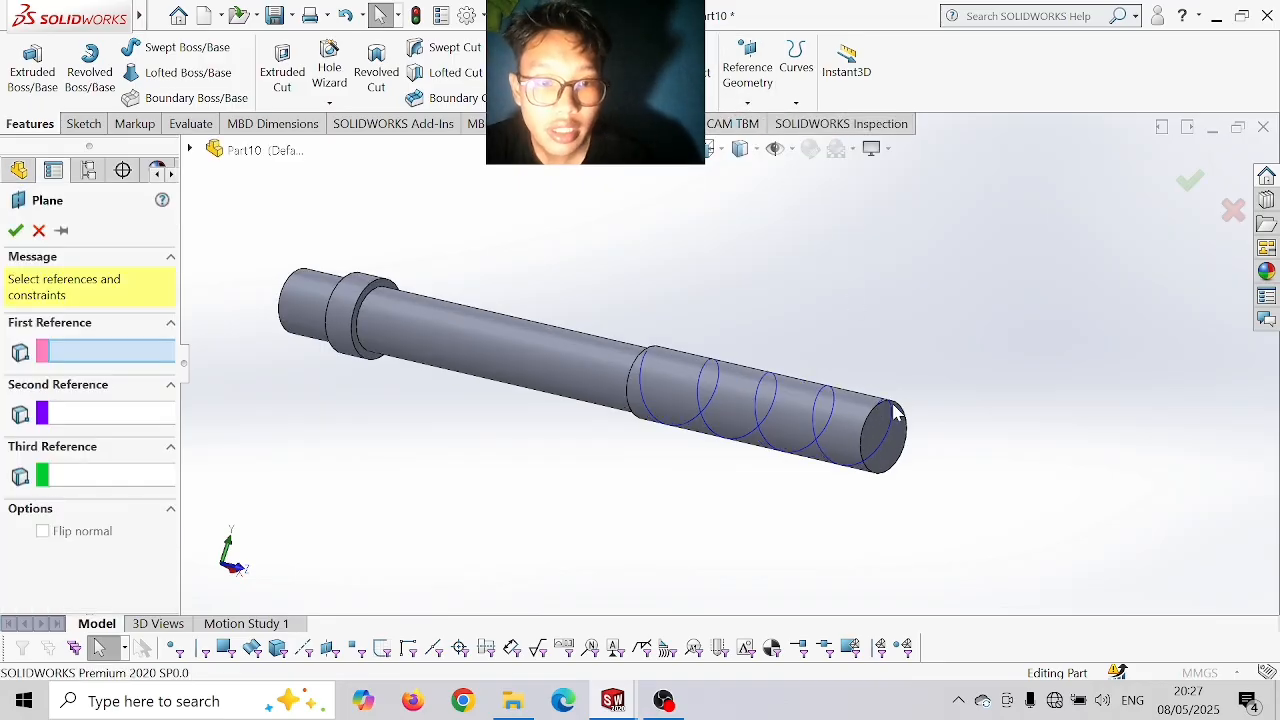
scroll(860, 403, down, 3)
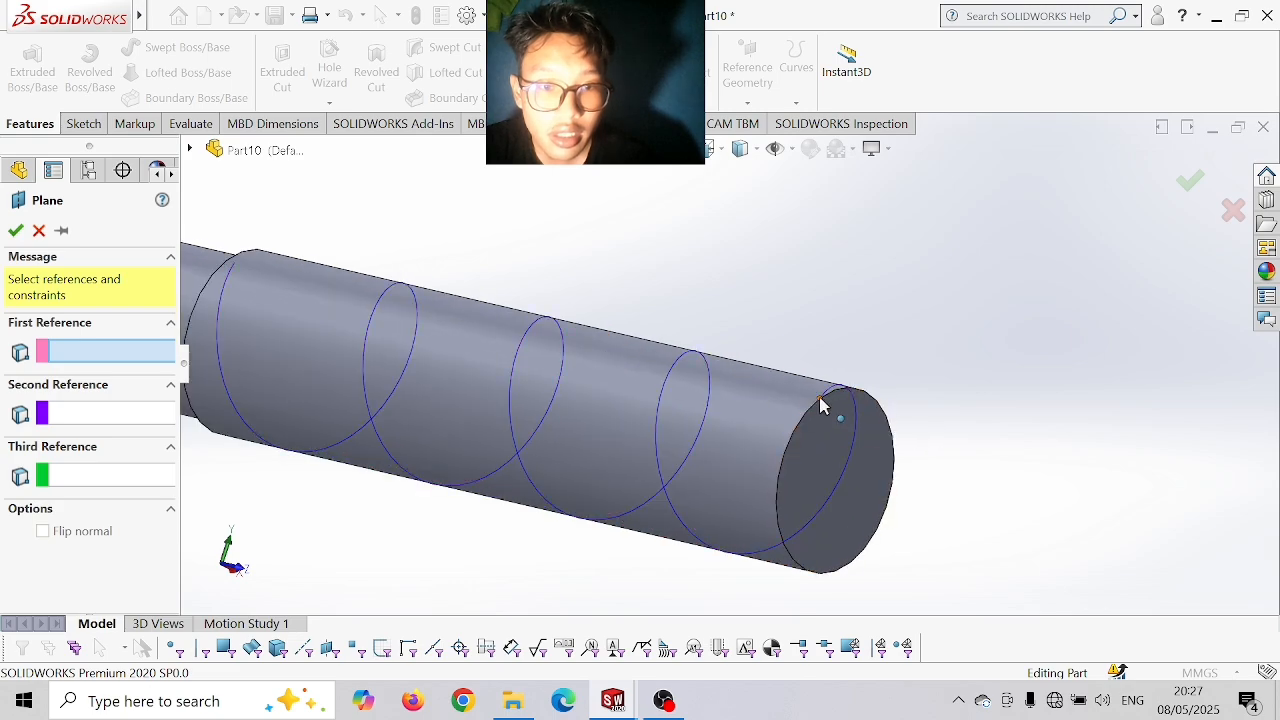
click(838, 414)
scroll(880, 393, up, 3)
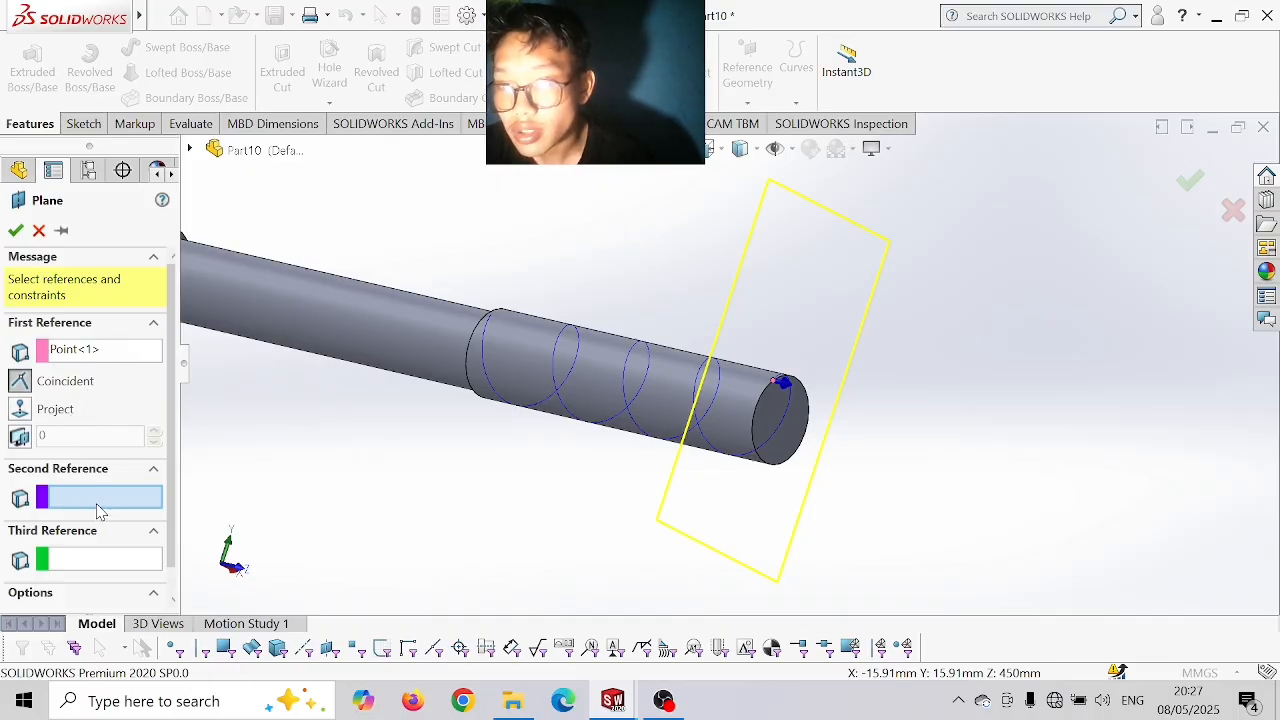
click(627, 368)
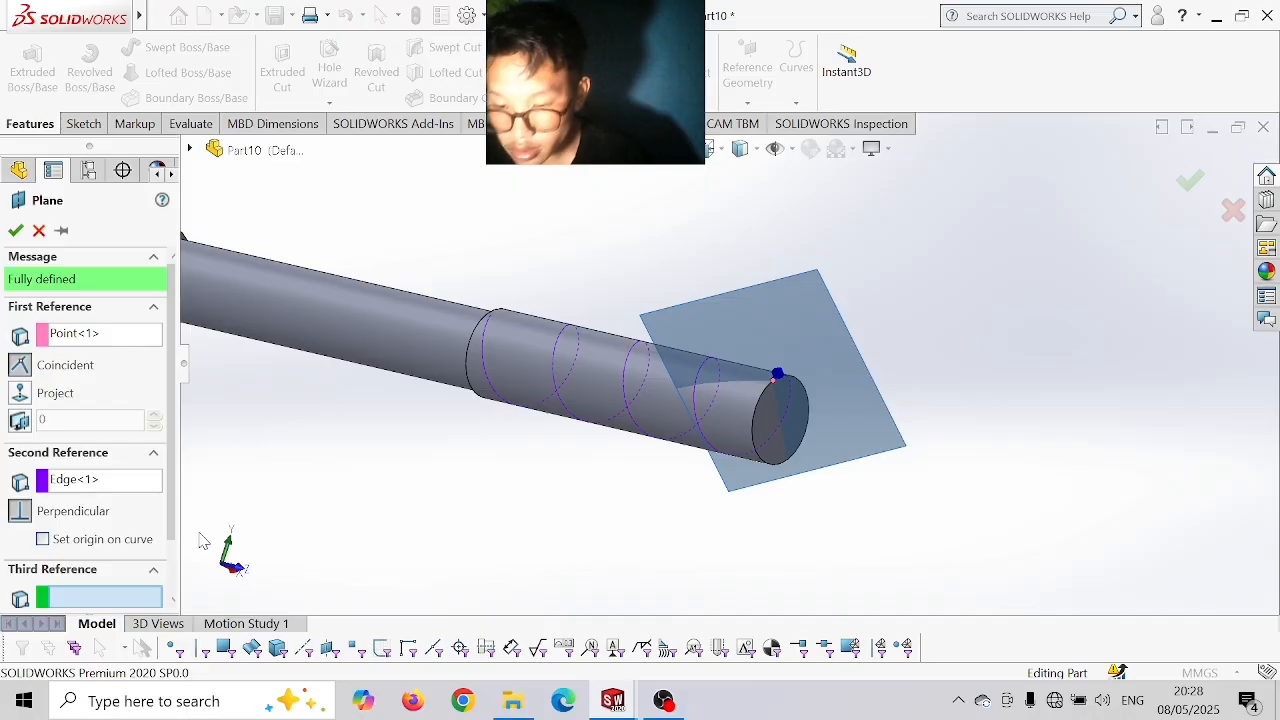
click(15, 231)
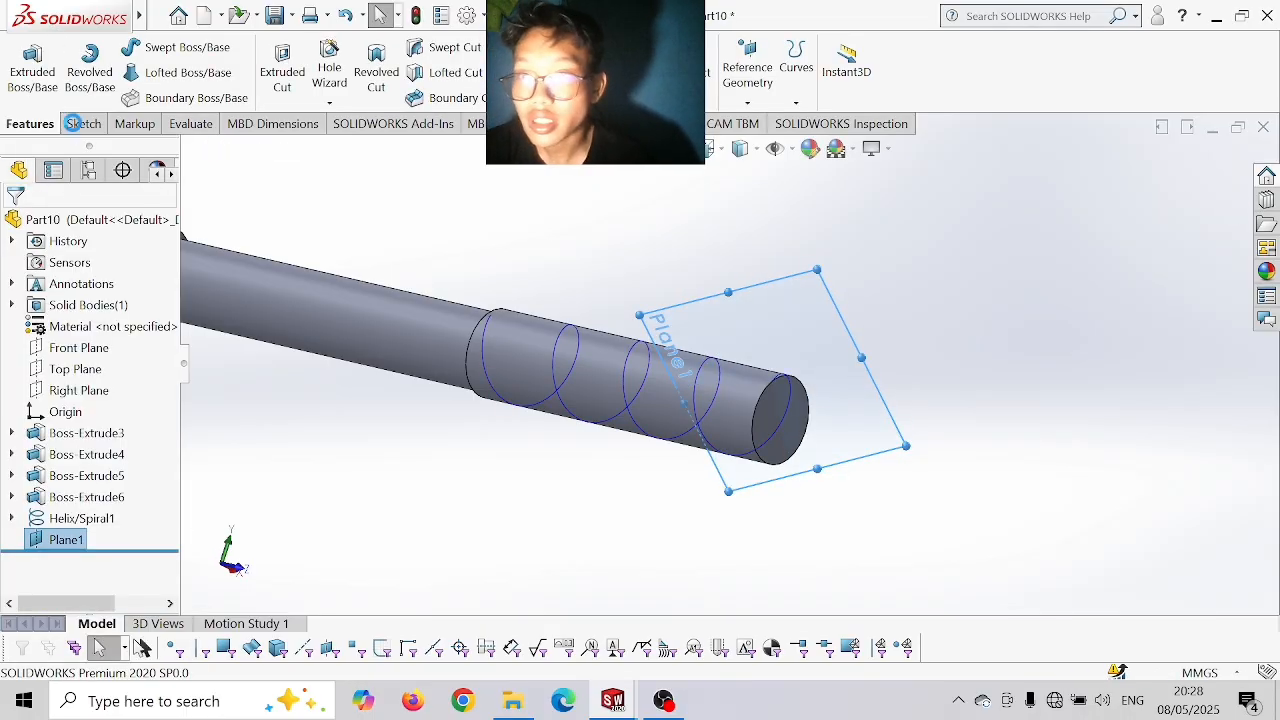
- Start a sketch on the new plane and draw a 17 mm line from the sketch origin outward, away from the shaft
click(72, 123)
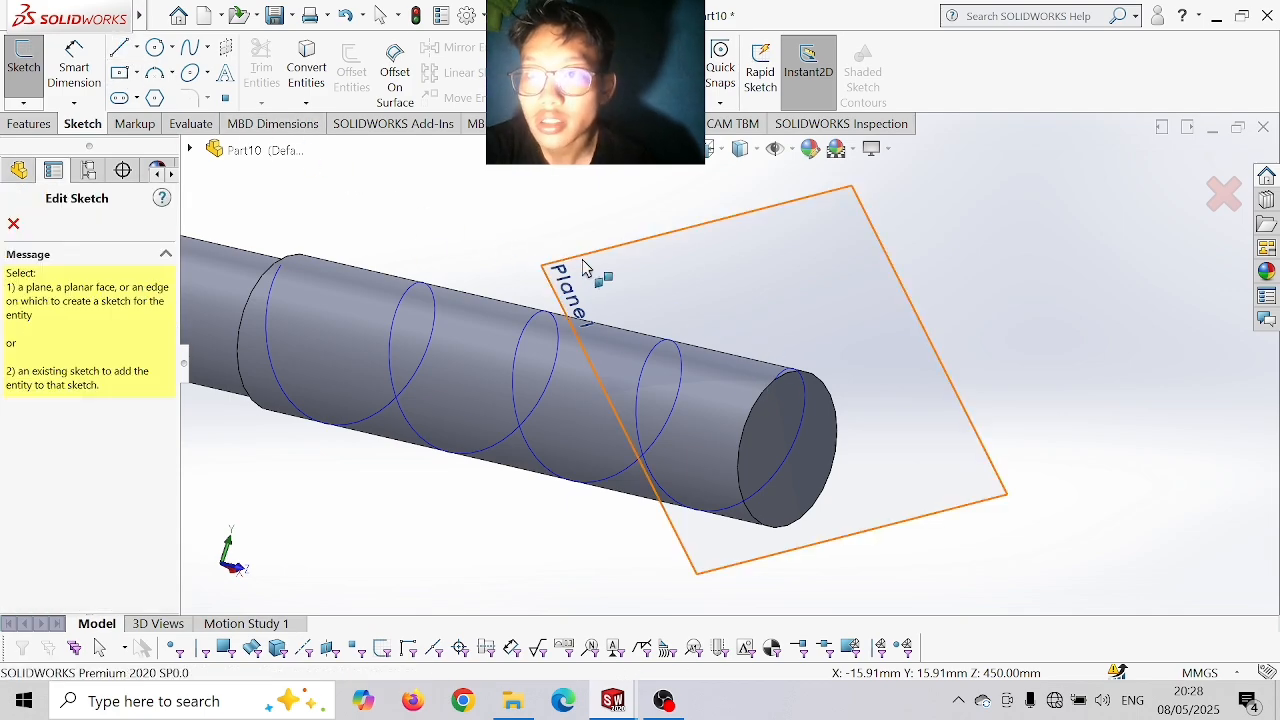
click(628, 268)
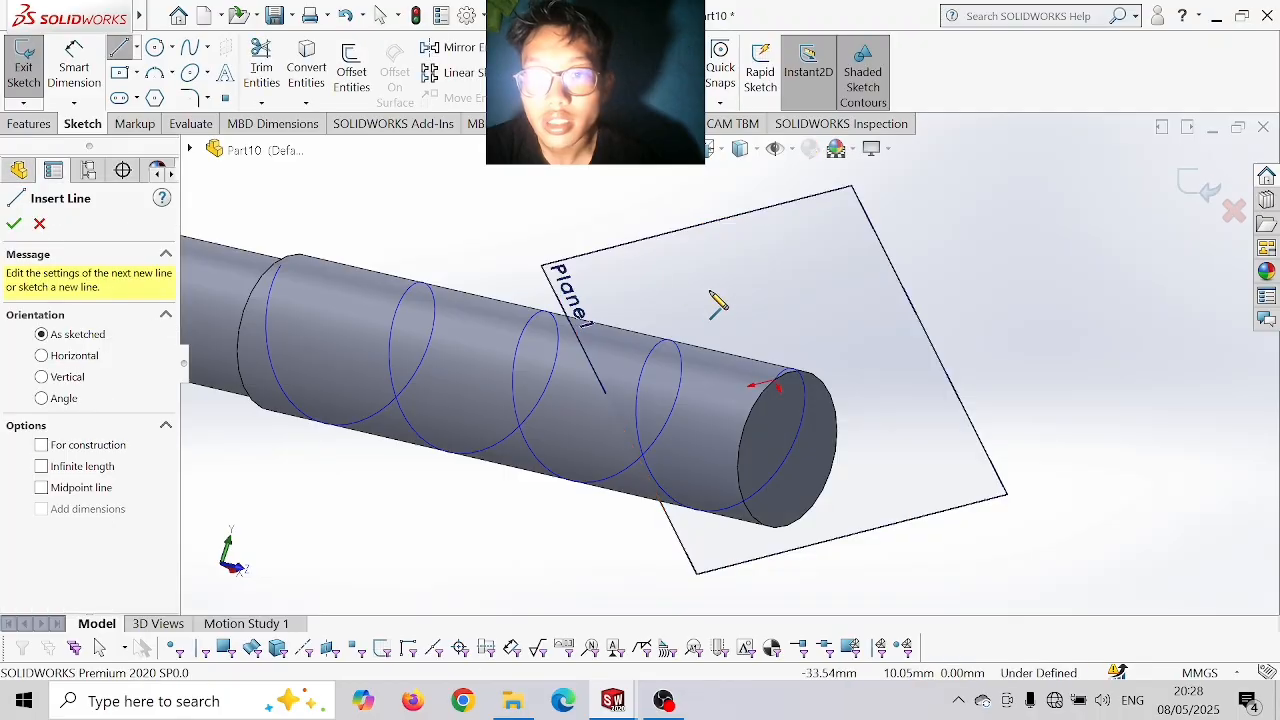
click(780, 380)
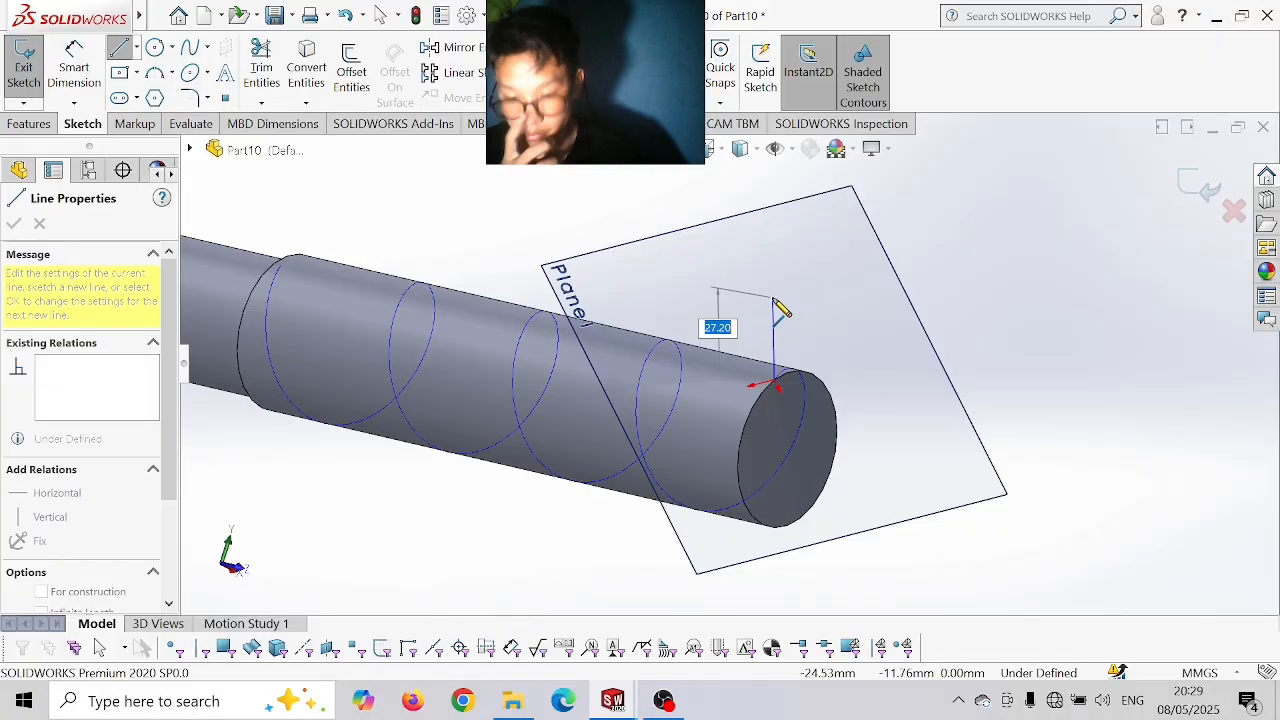
text(1)
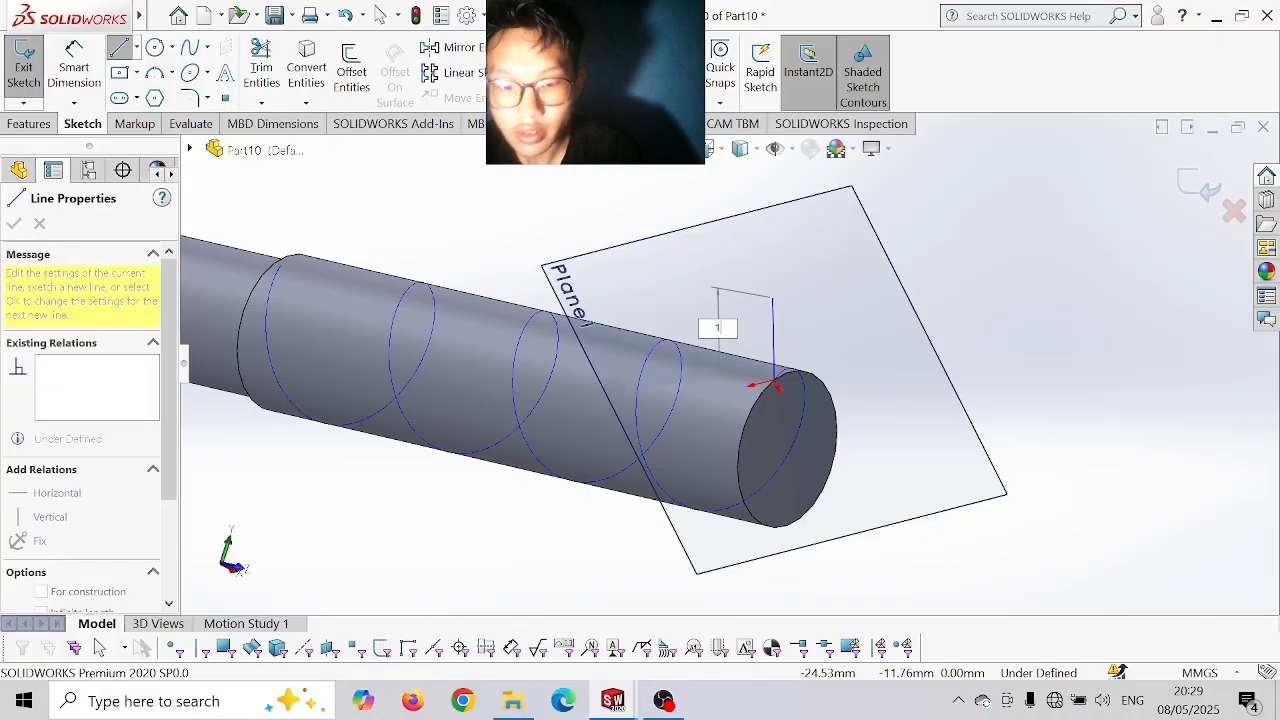
text(7)
key(Return)
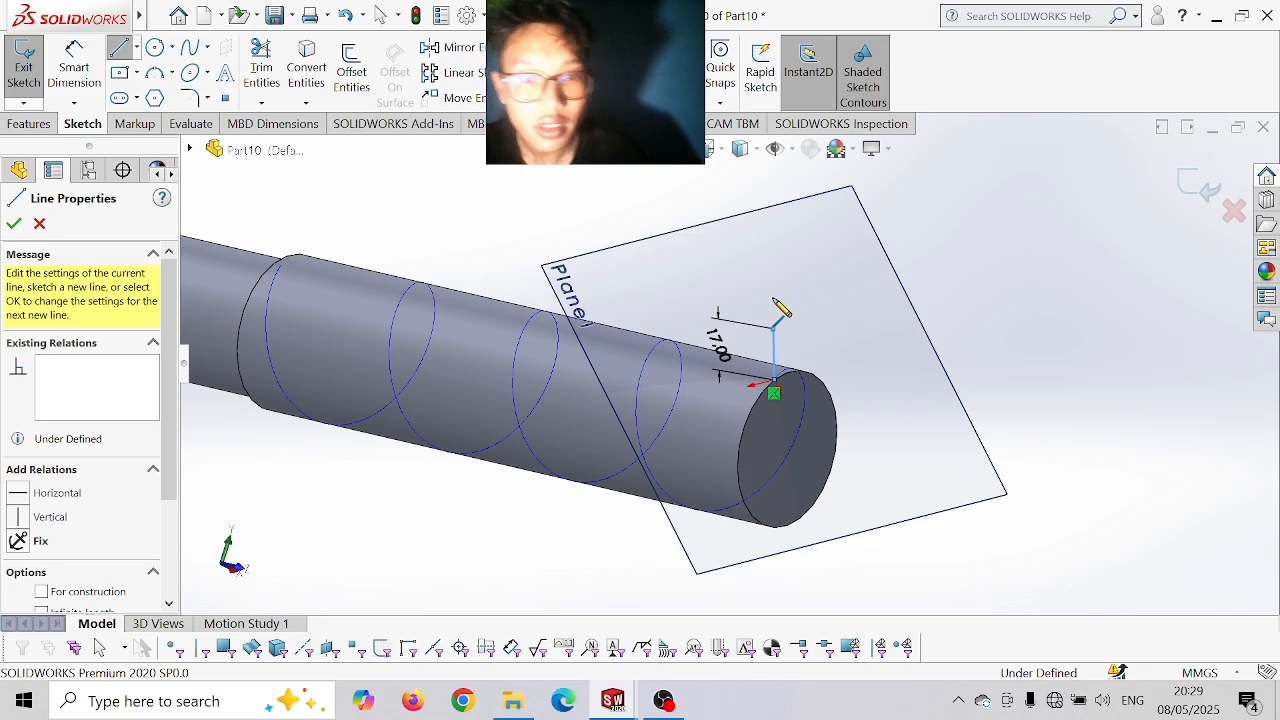
key(Escape)
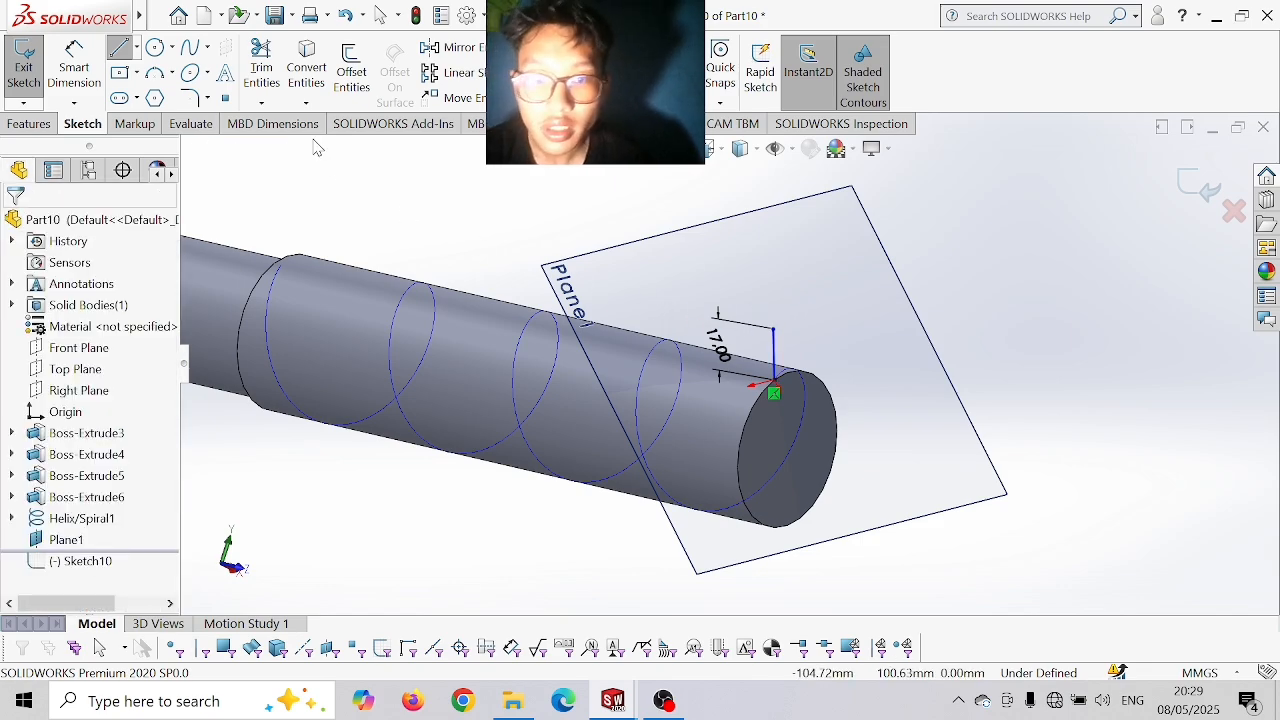
- Draw a 17 mm line from the origin into the shaft, collinear with the first, and an 11 mm line perpendicular to its inner end
click(120, 48)
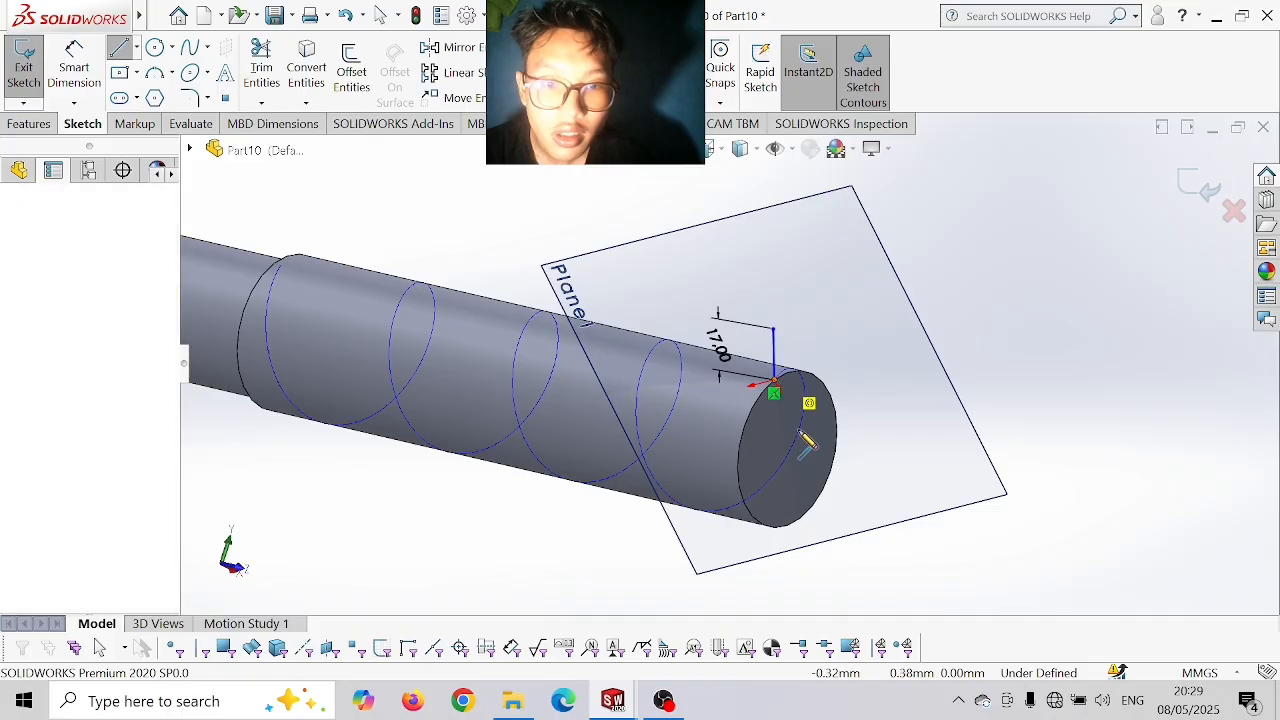
click(775, 389)
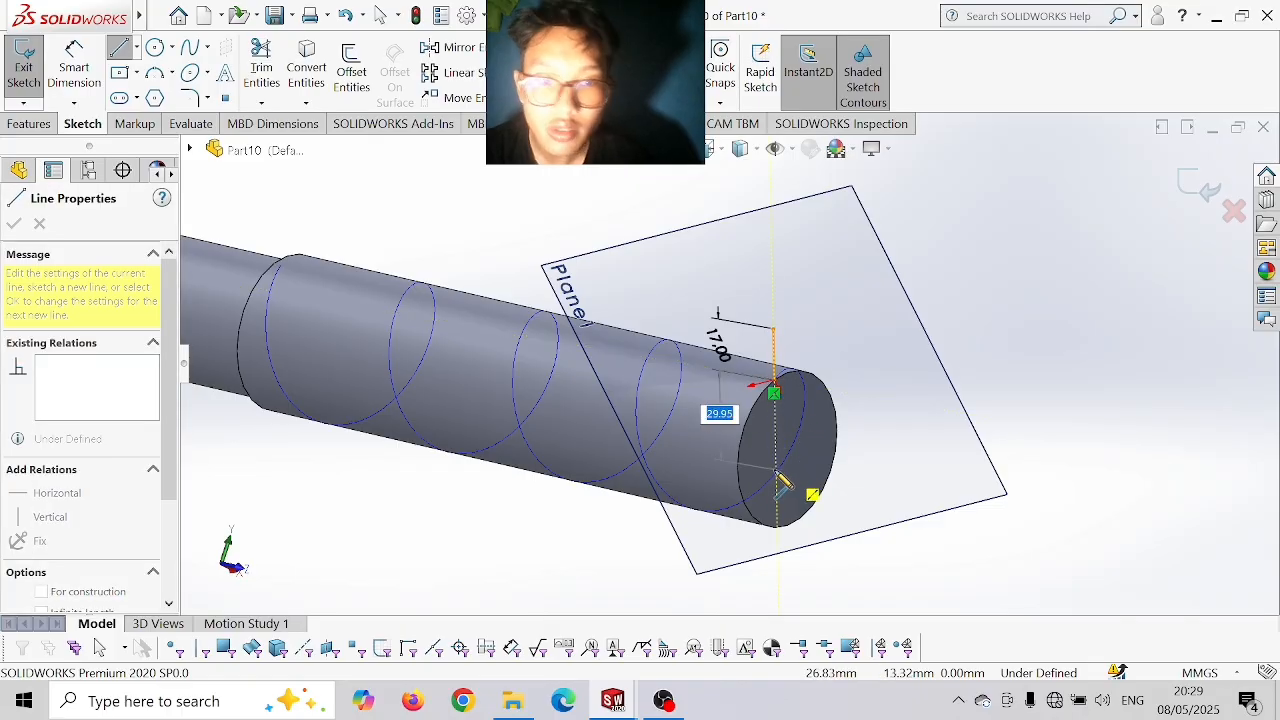
text(1)
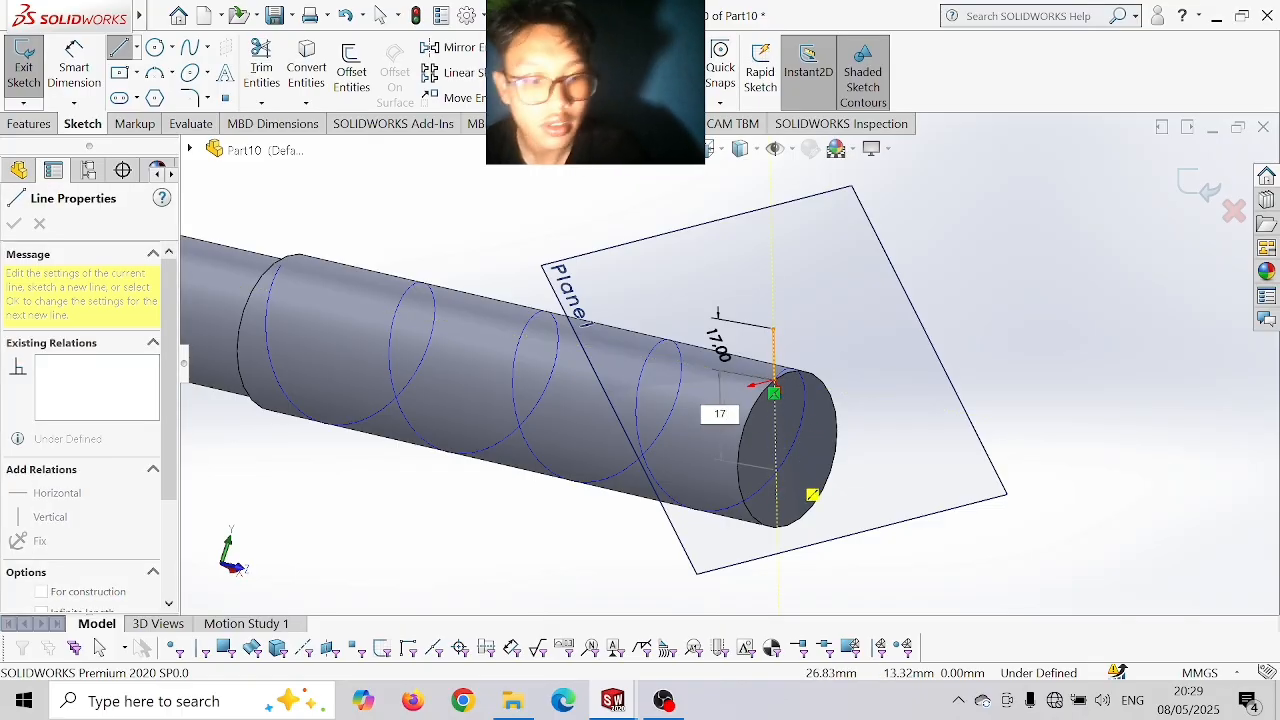
text(7)
key(Return)
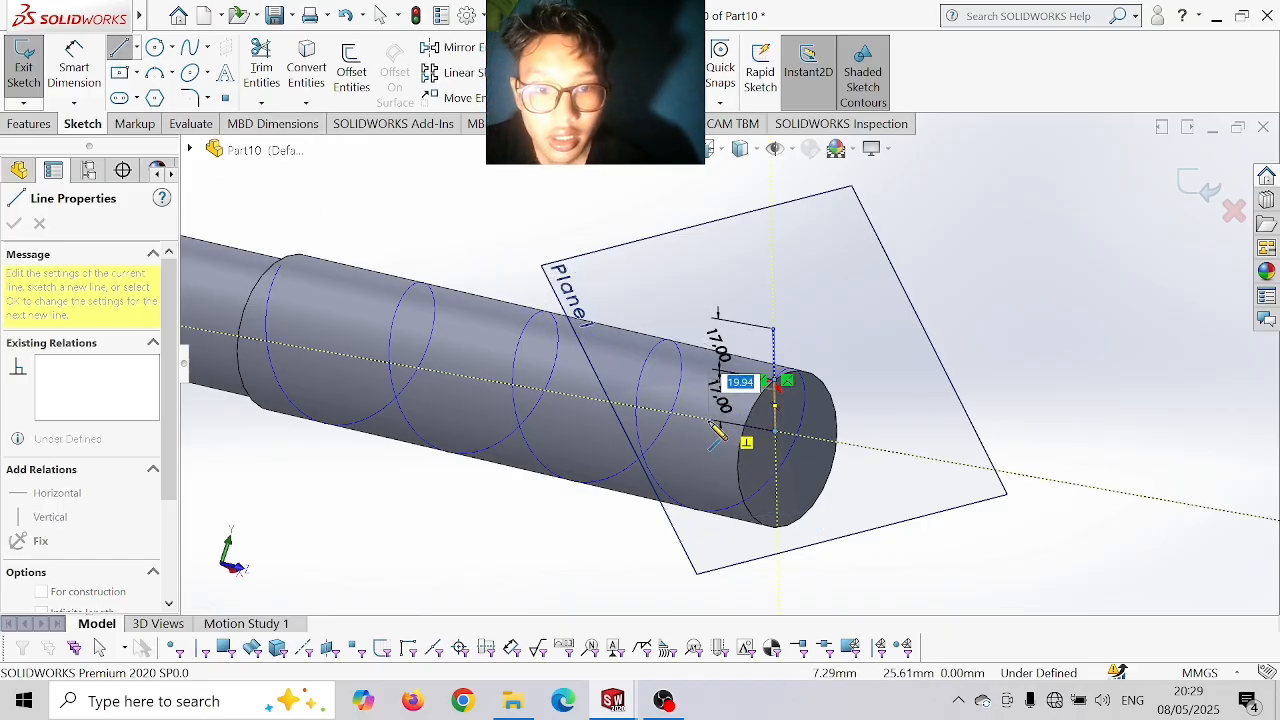
text(11)
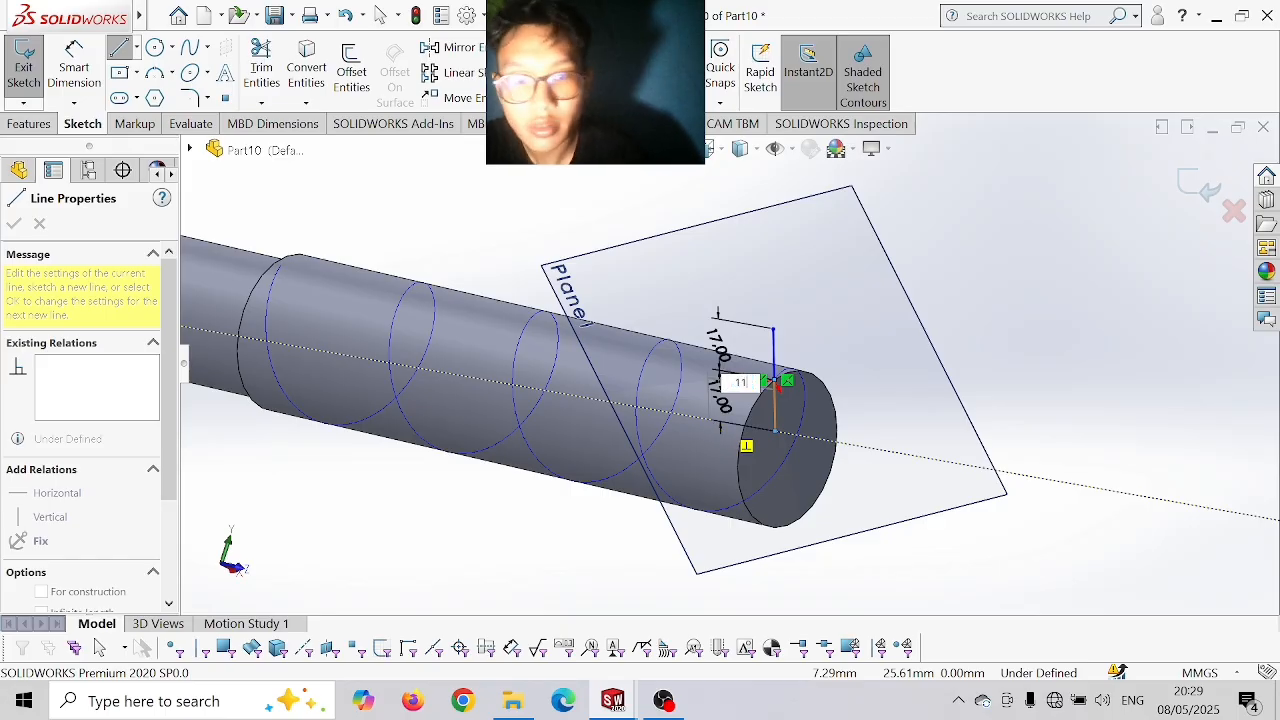
key(Return)
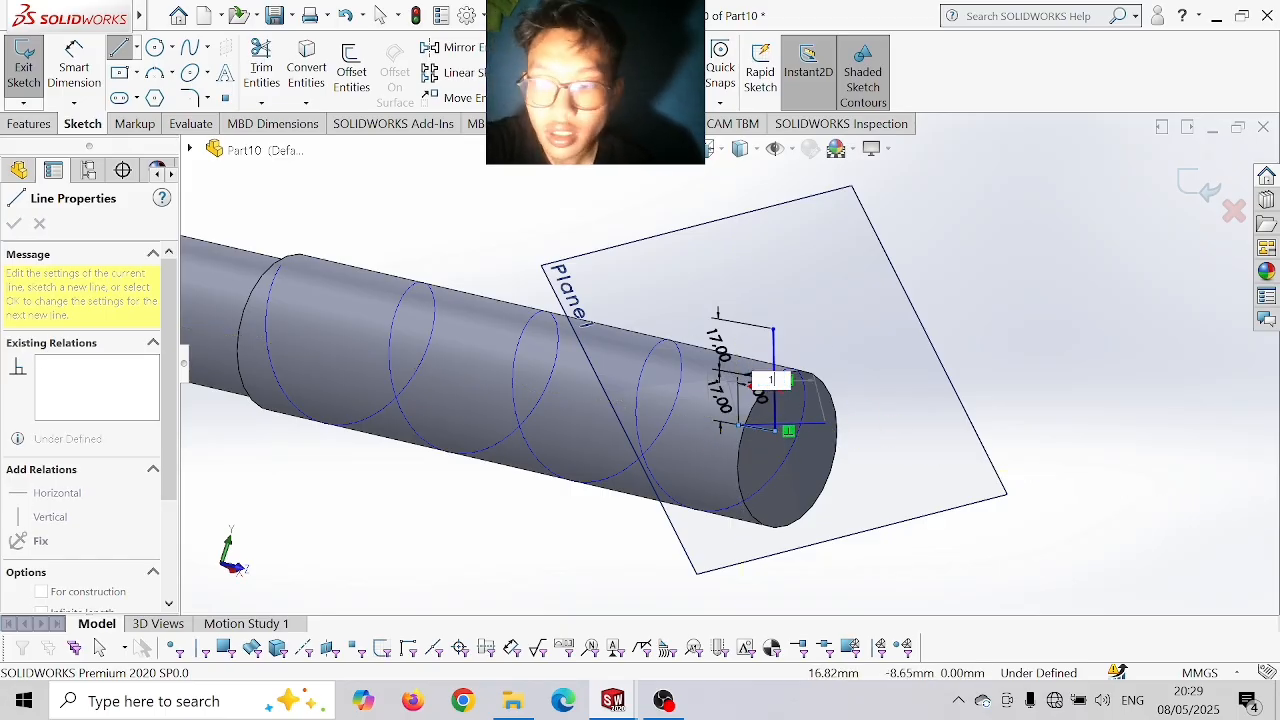
key(Escape)
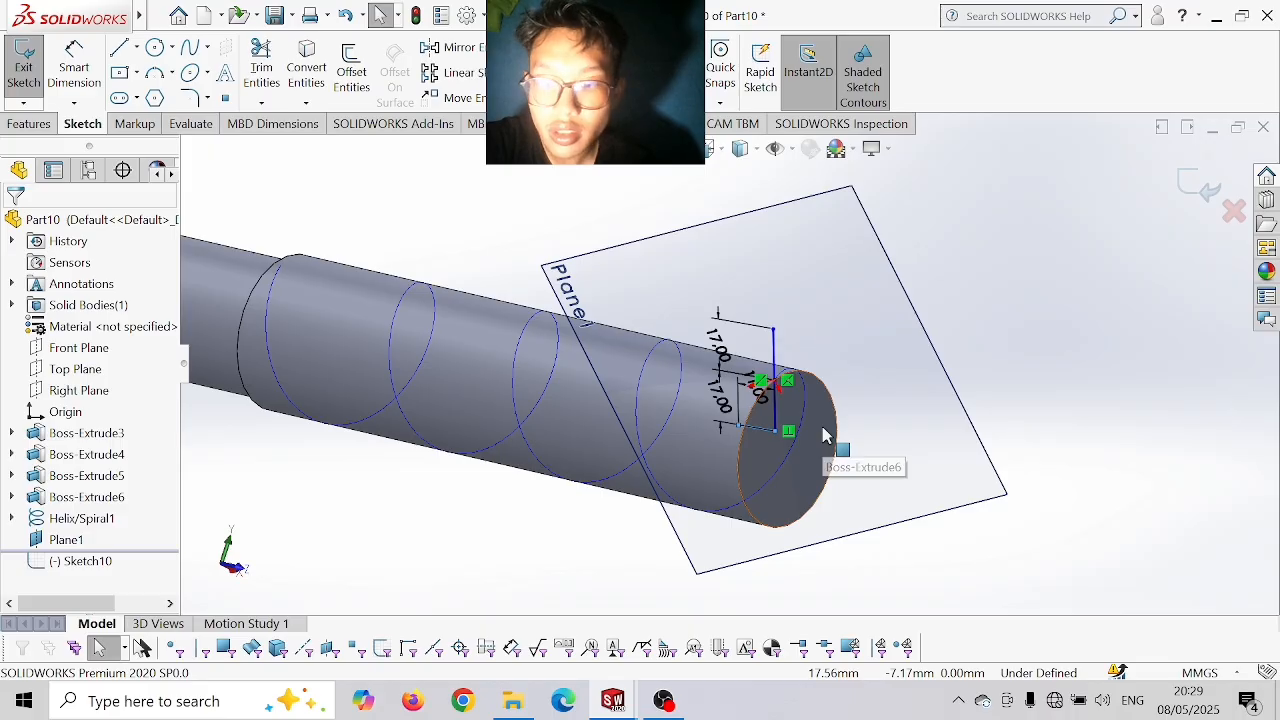
- Draw an 11 mm line continuing the first 11 mm base line to the other side, and join its outer end to the outer 17 mm line's tip
key(l)
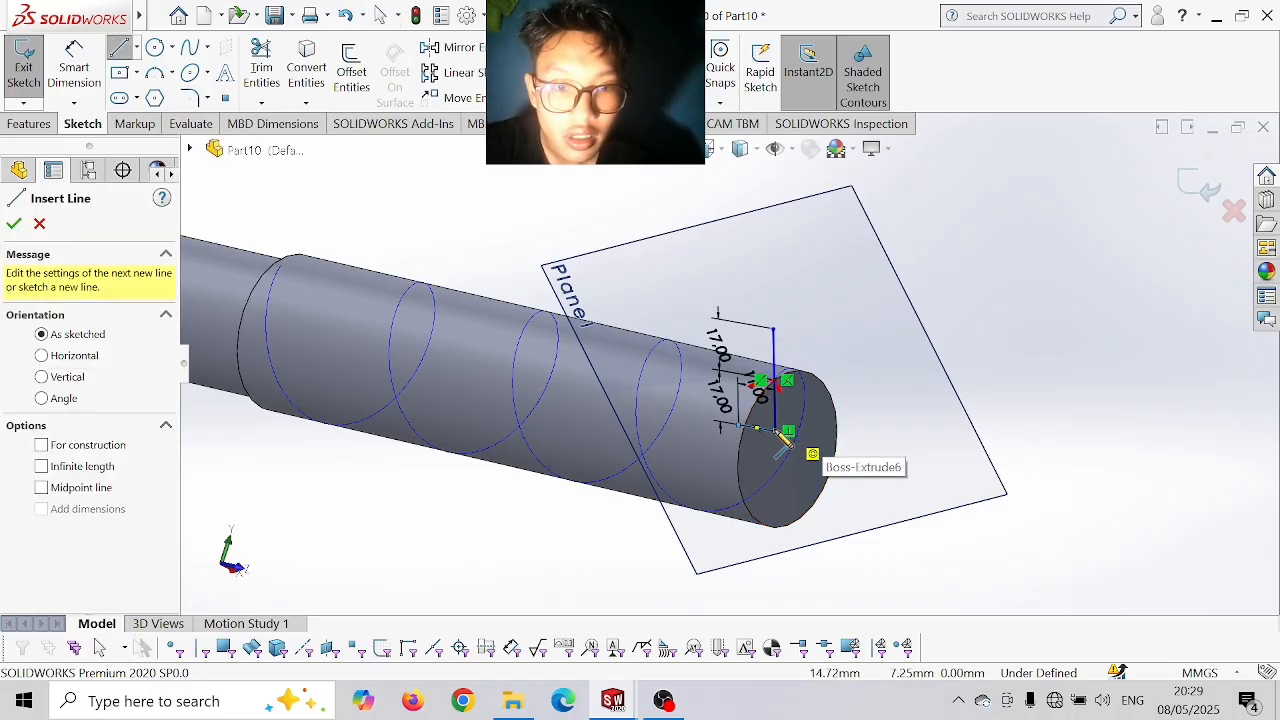
click(786, 434)
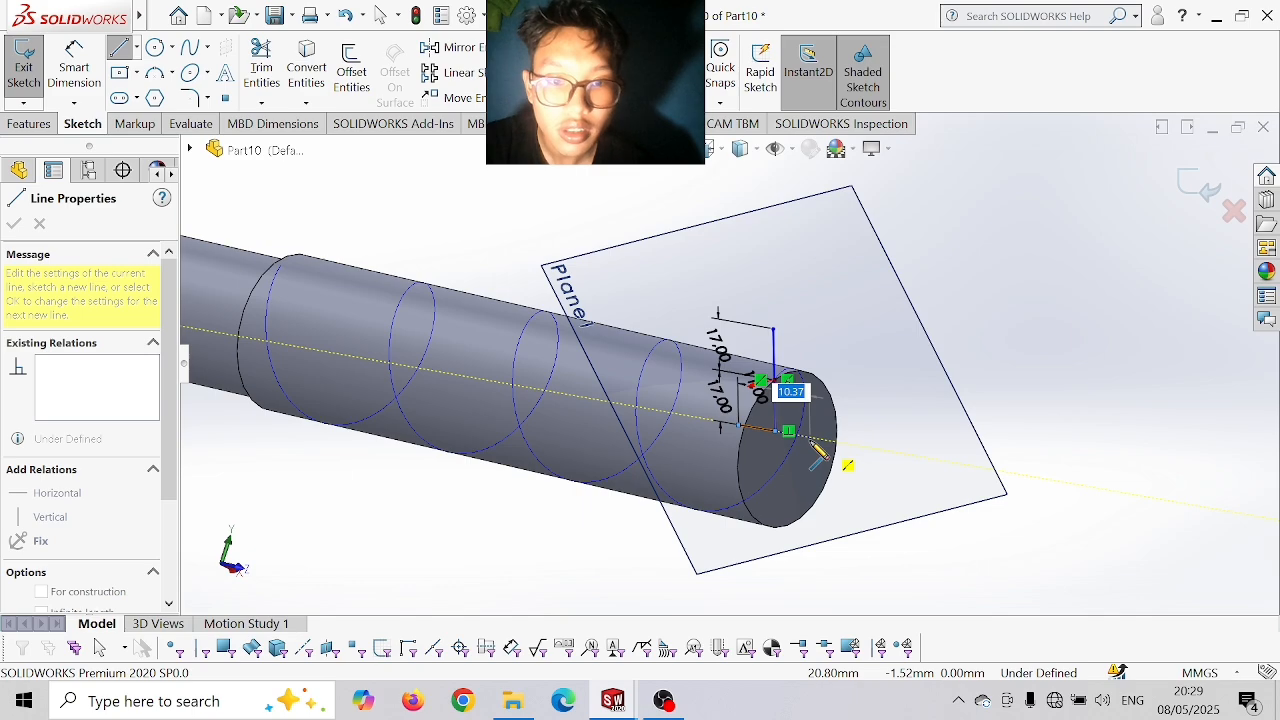
key(Return)
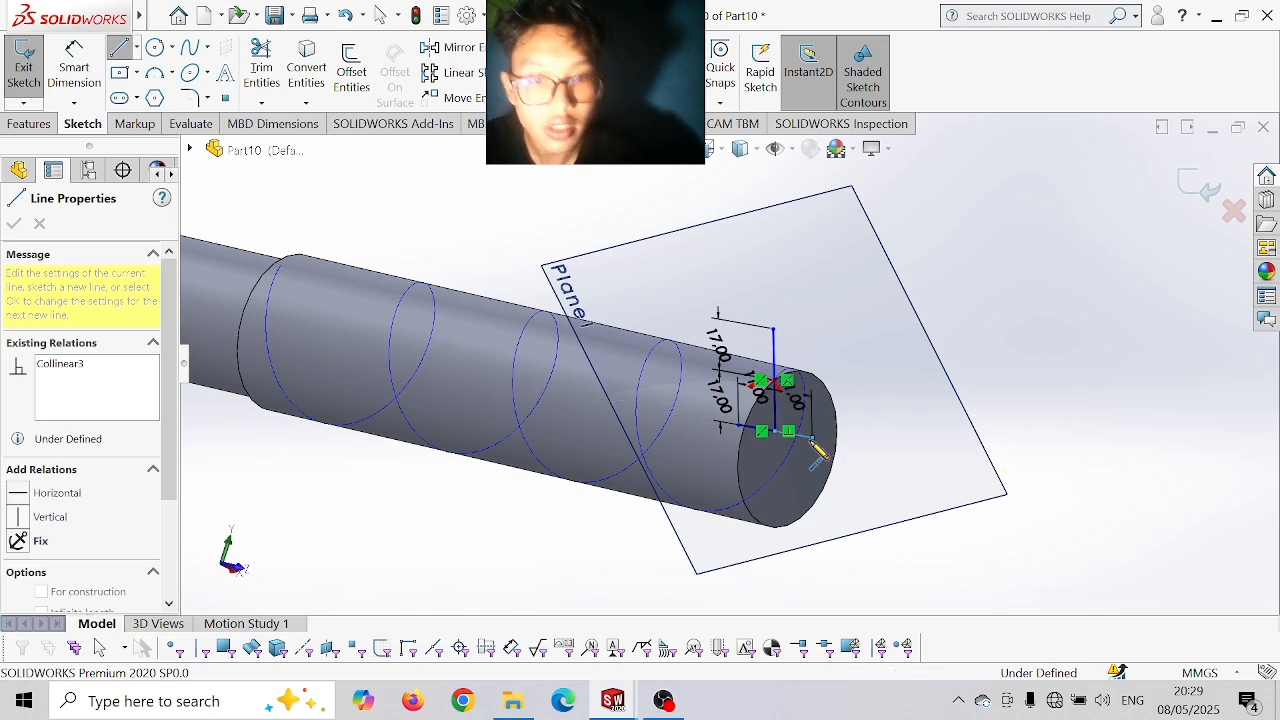
click(812, 438)
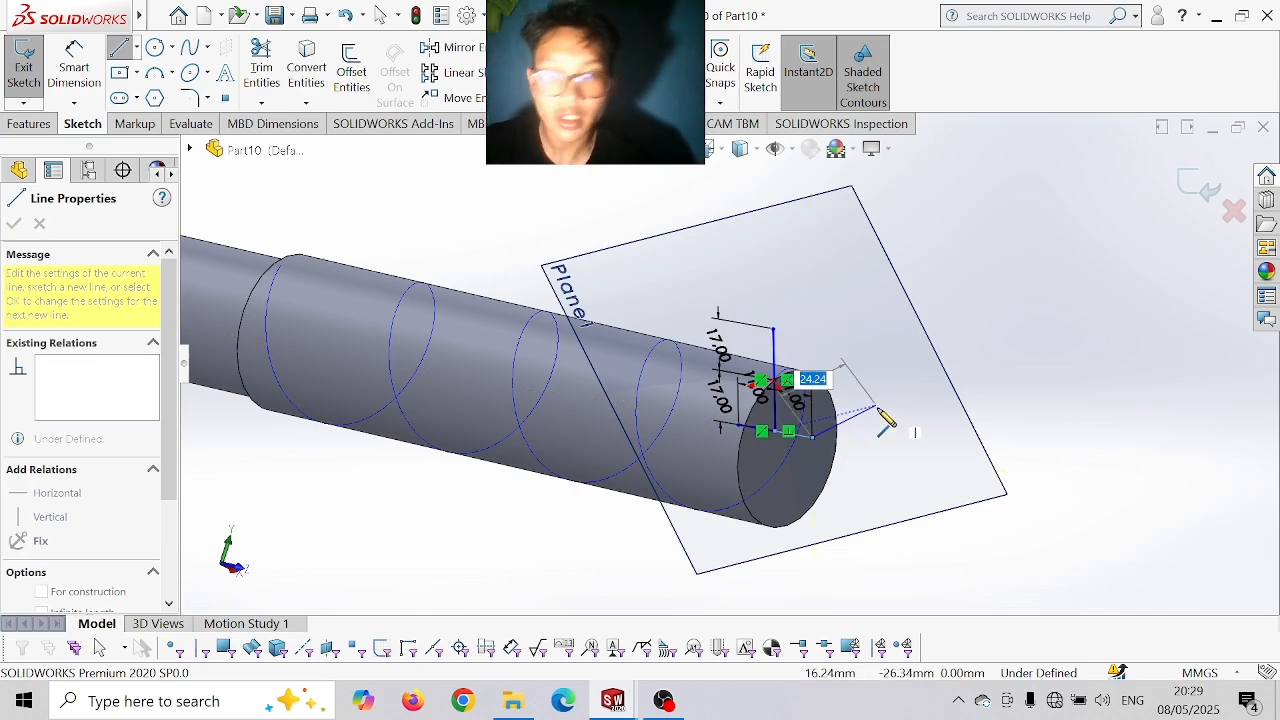
key(Return)
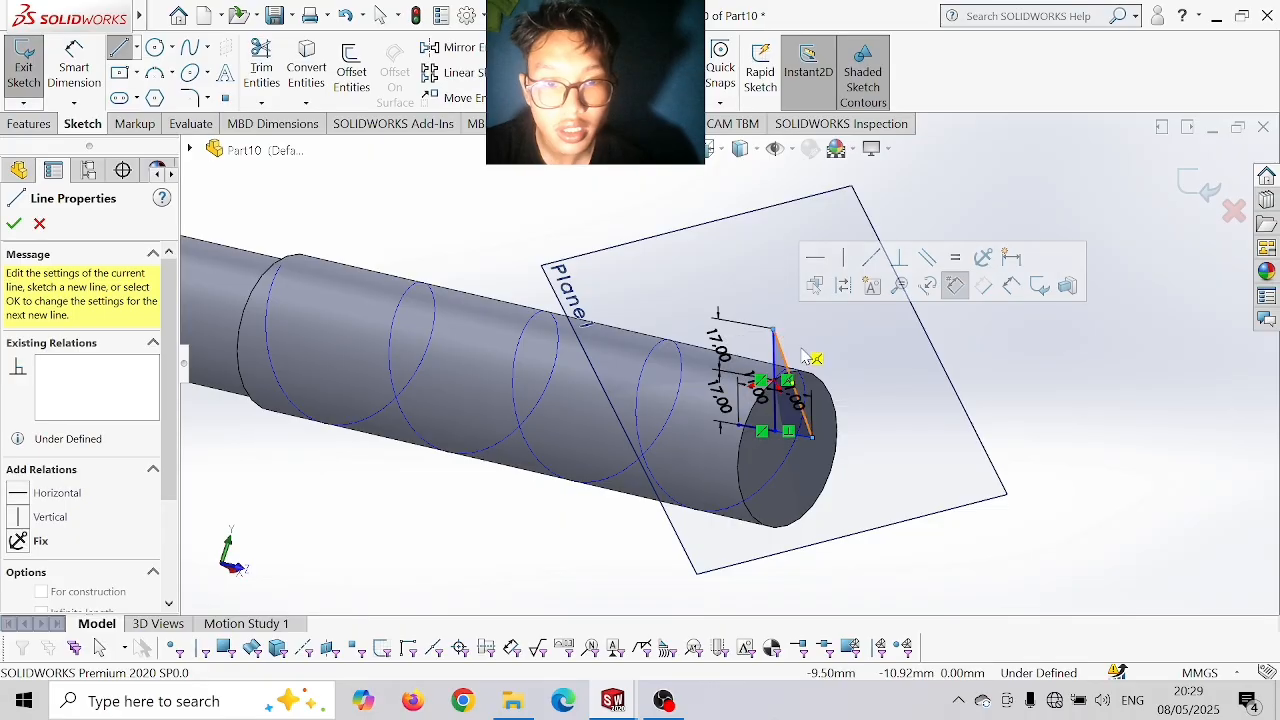
key(Escape)
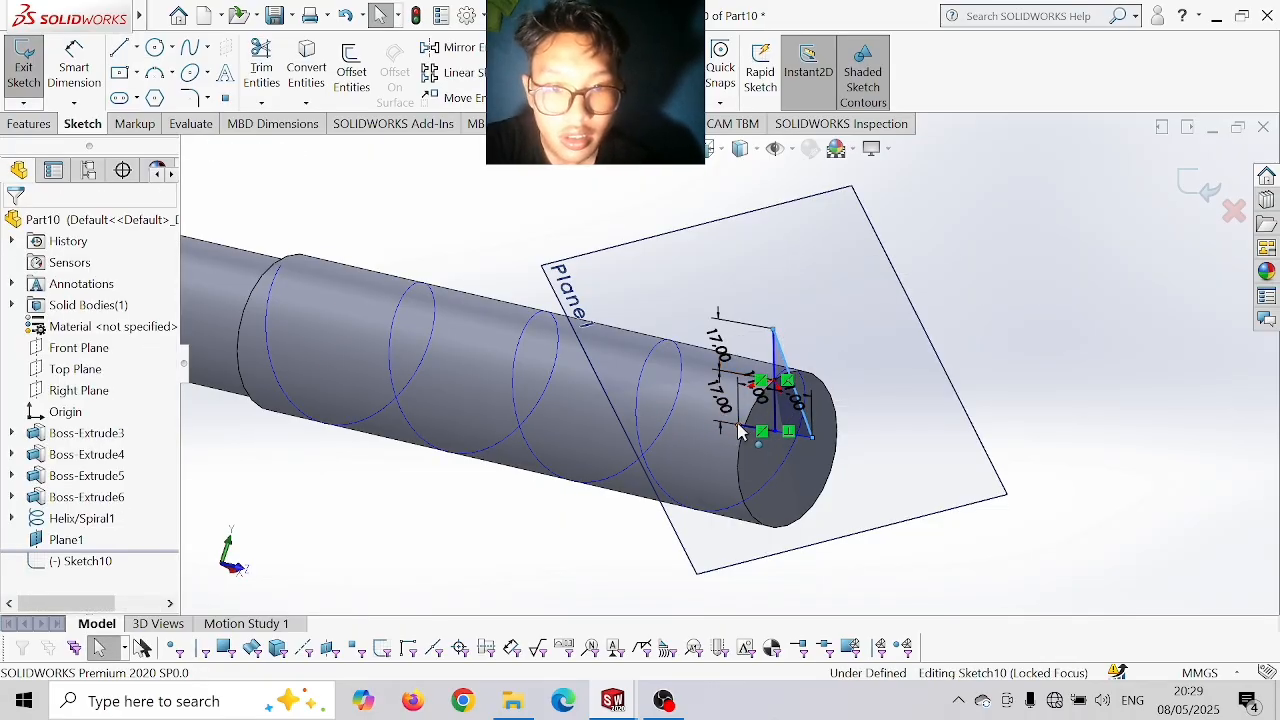
- Close the triangular profile with a line from the first 11 mm base line's free end to the apex
click(768, 345)
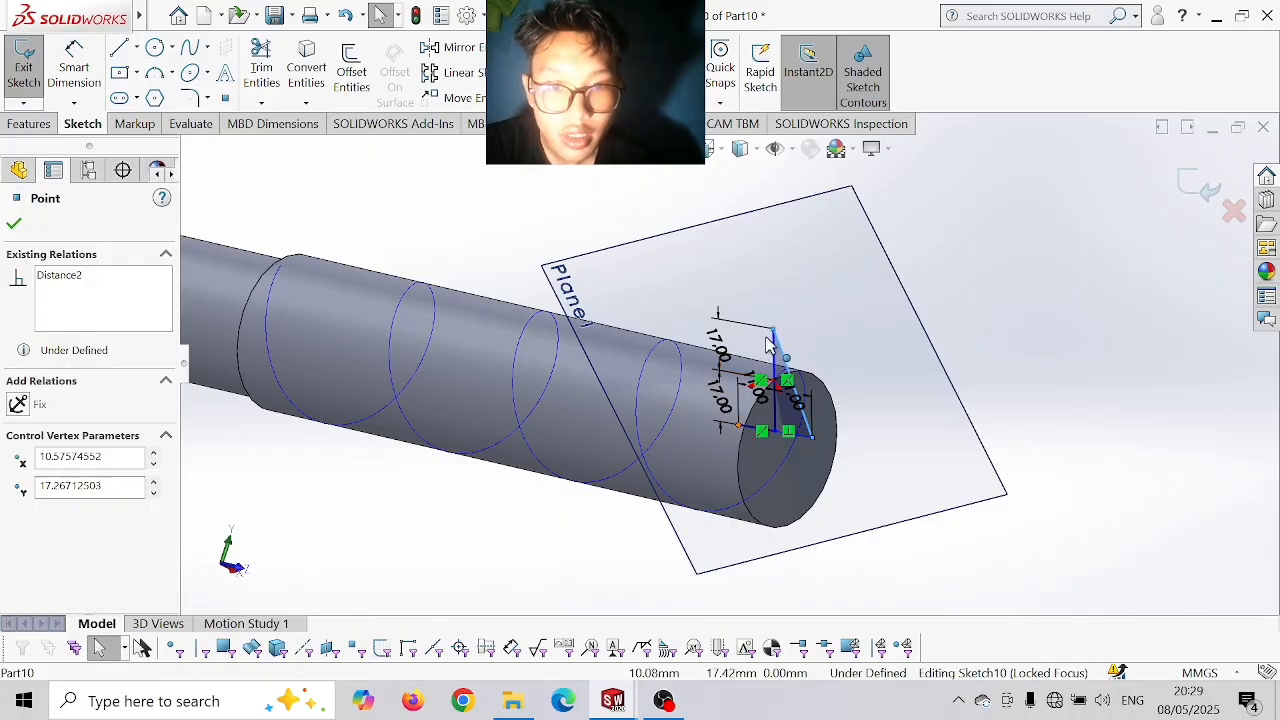
click(136, 48)
click(152, 70)
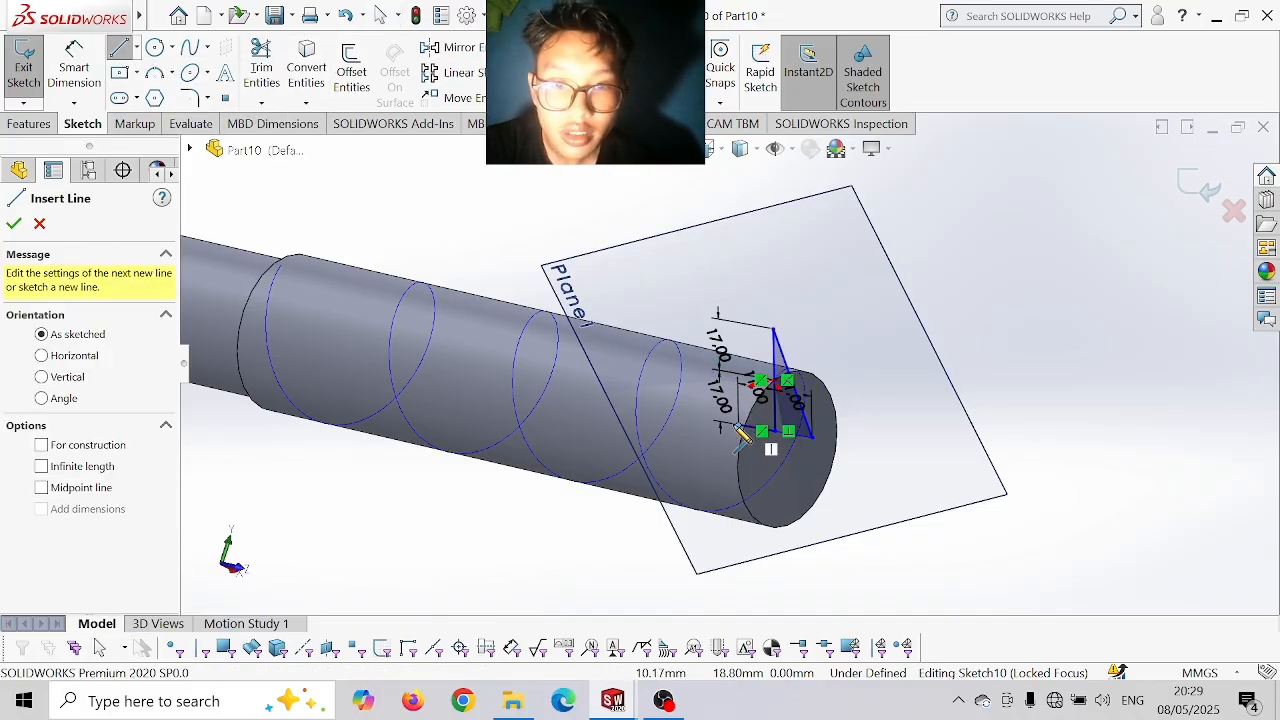
click(760, 432)
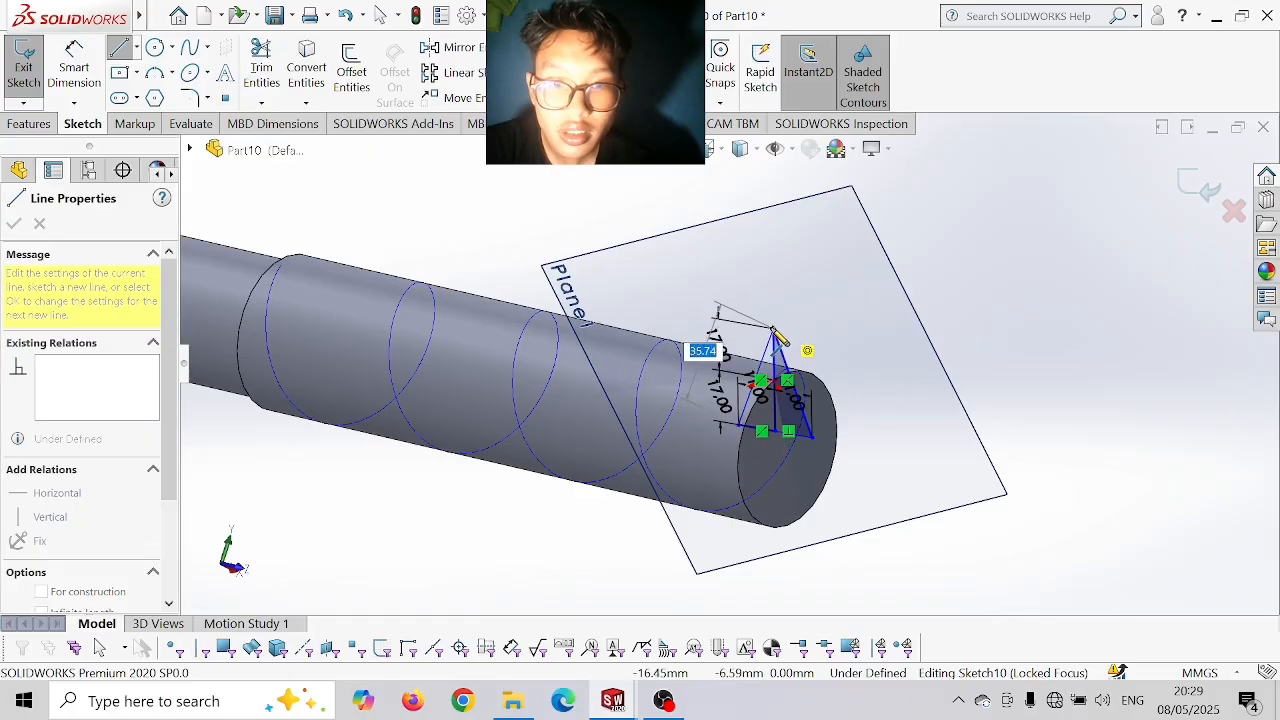
click(772, 330)
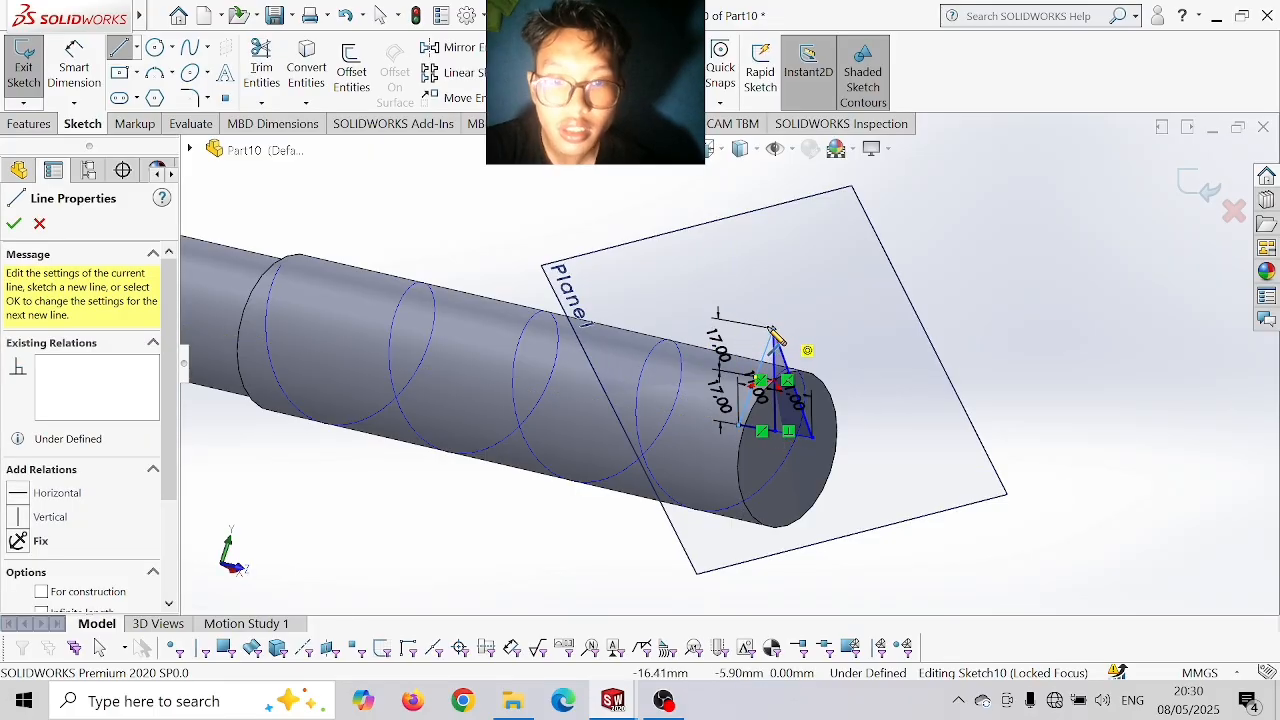
key(Escape)
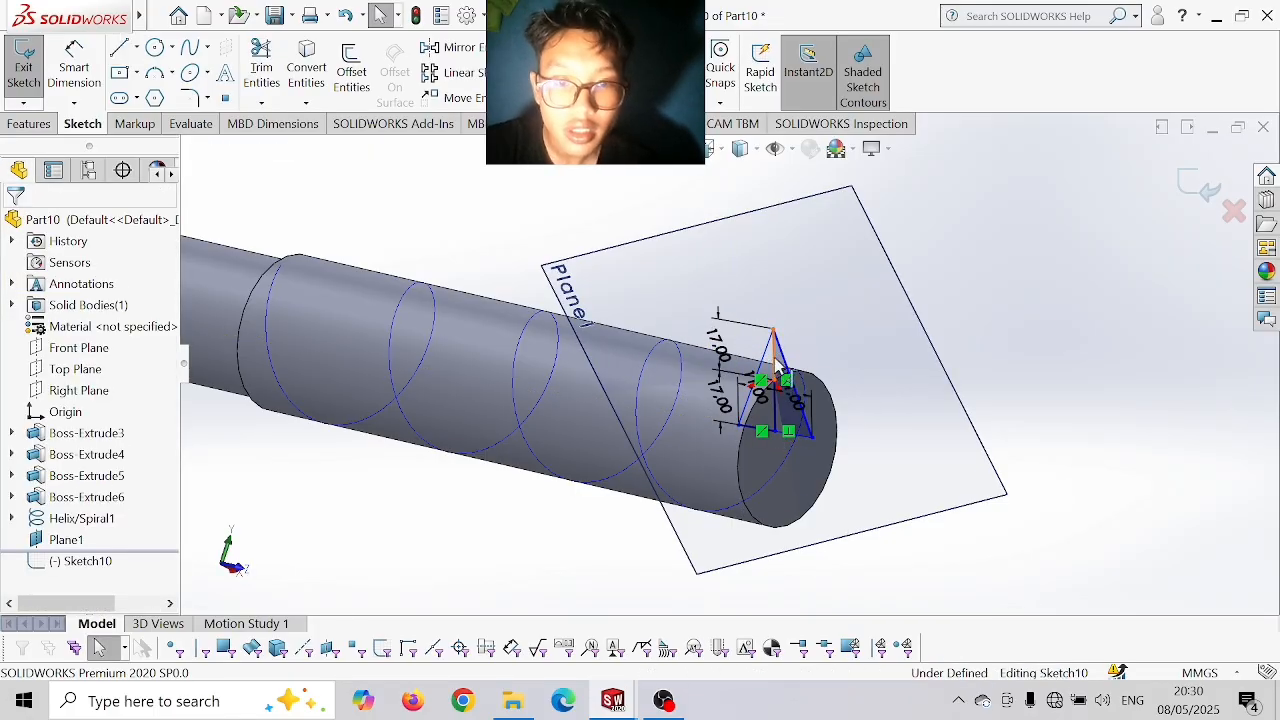
- Delete the two collinear 17 mm lines inside the triangular profile
click(777, 382)
click(776, 396)
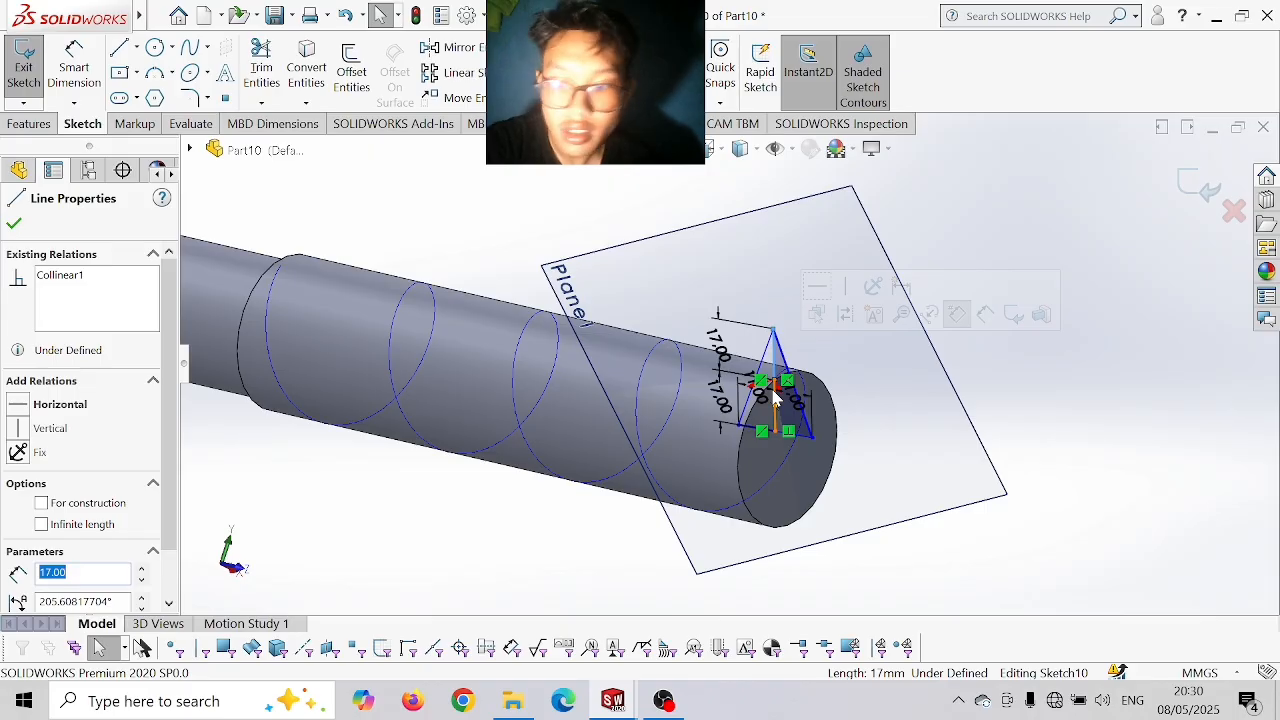
ctrl+click(775, 393)
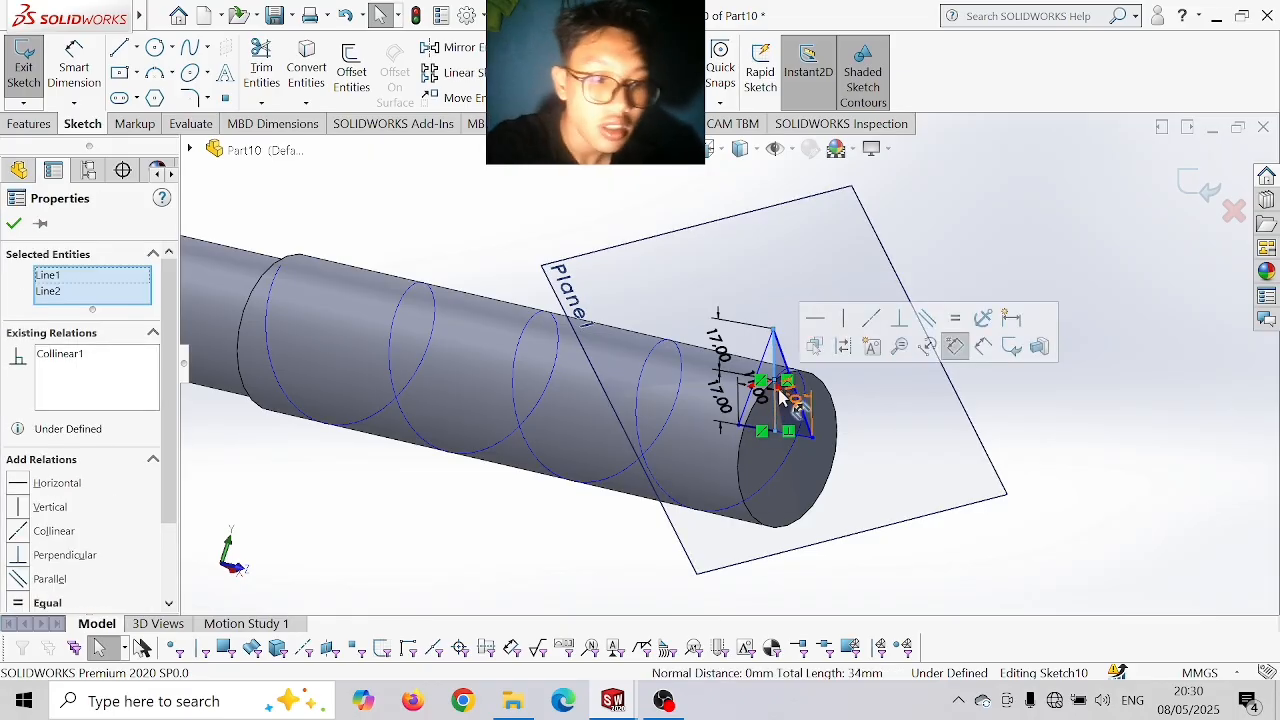
key(Delete)
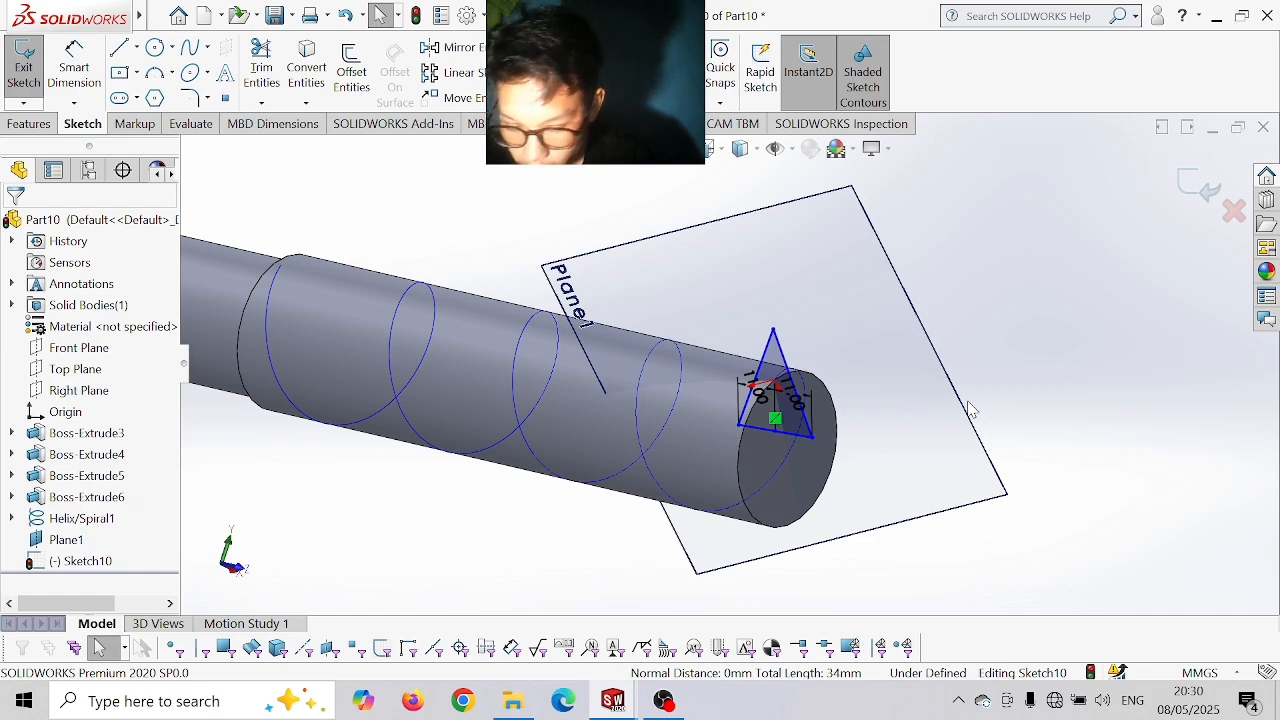
- Create a swept boss of the triangular profile along the helix
click(29, 124)
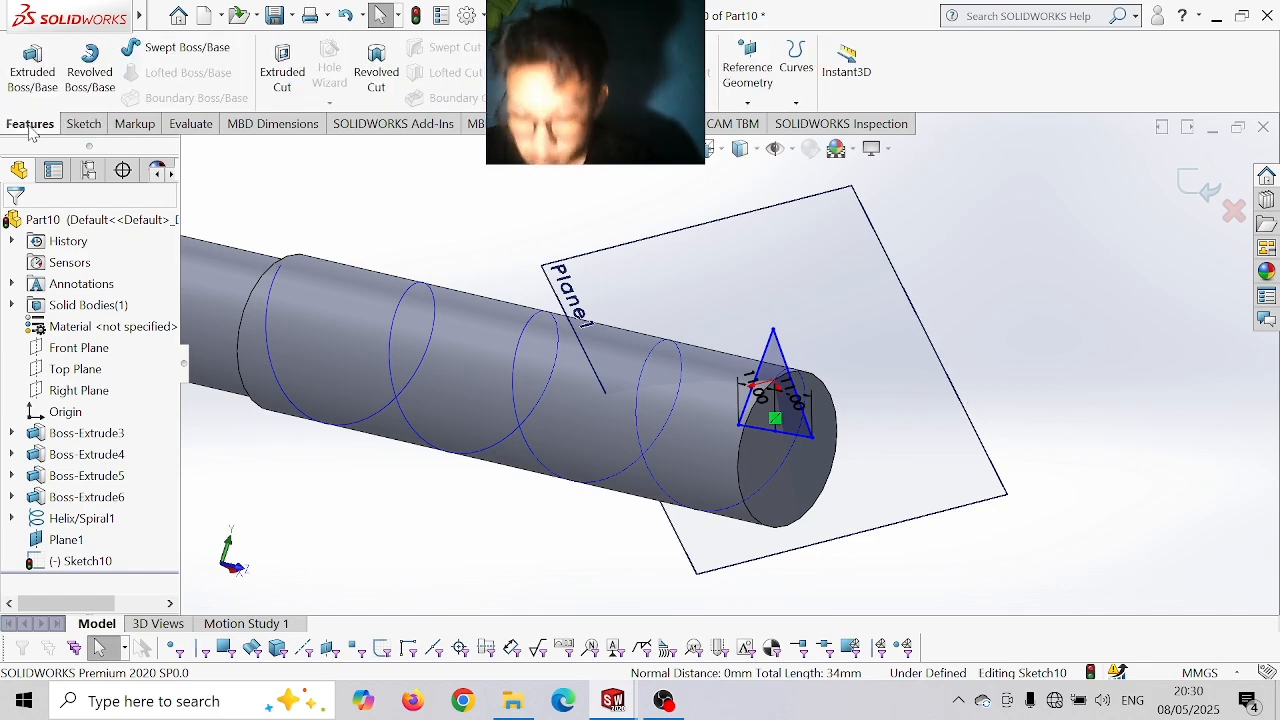
click(195, 48)
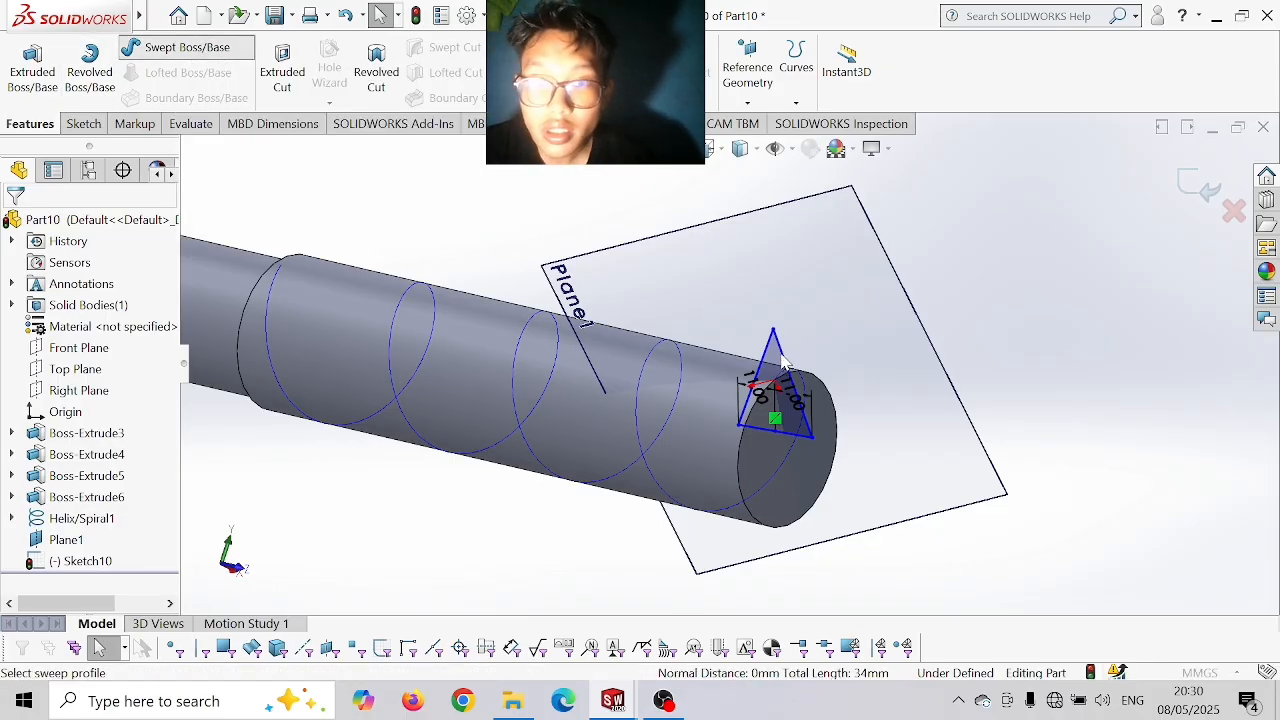
click(783, 361)
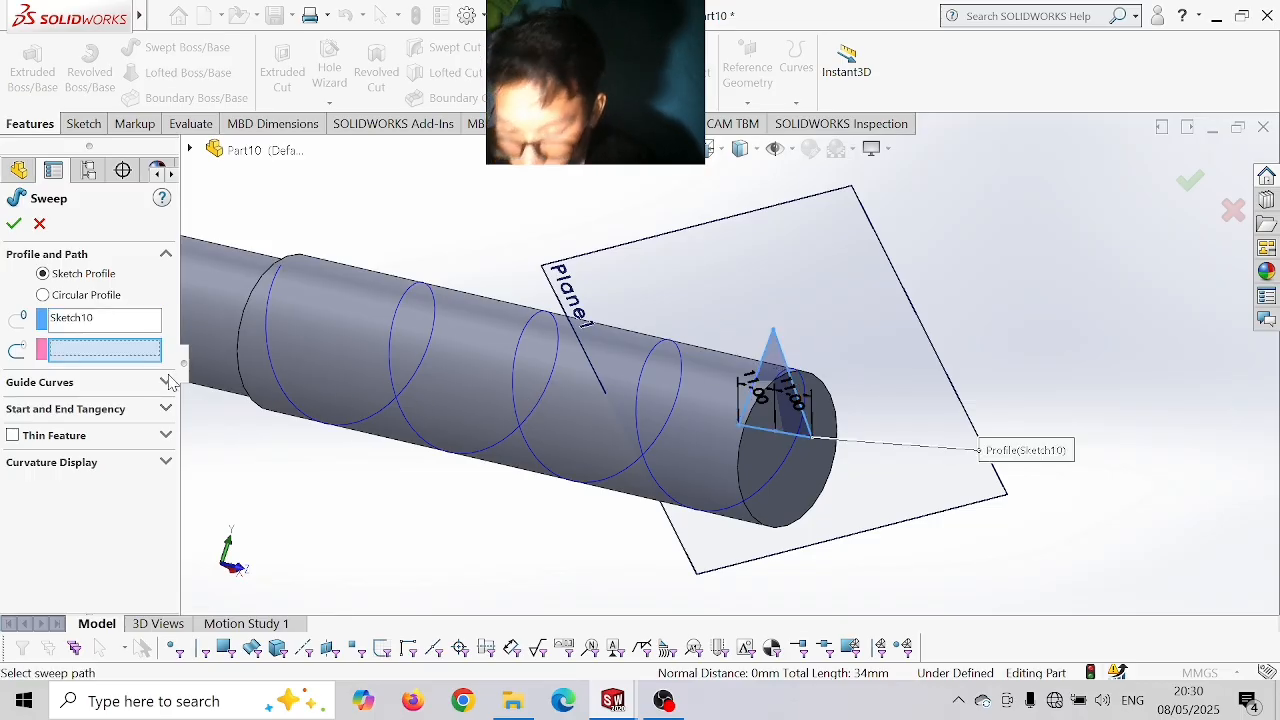
click(651, 357)
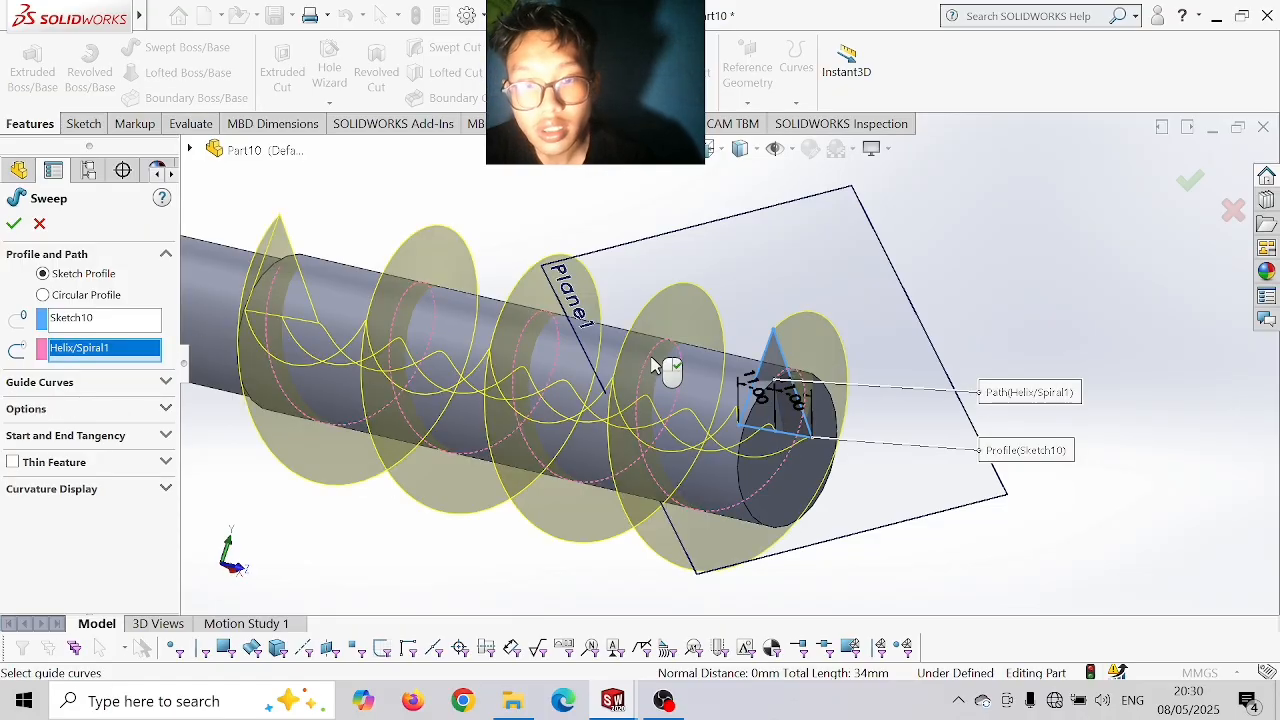
click(14, 228)
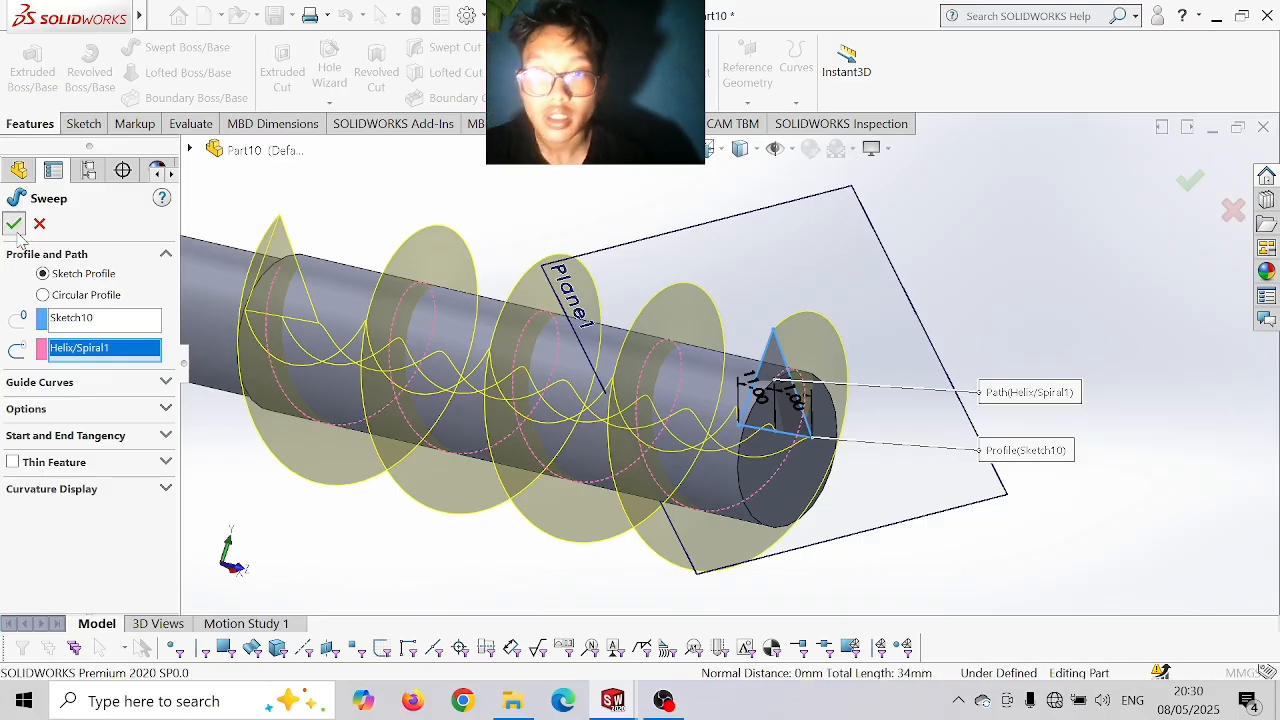
- Hide the profile's reference plane and the helix curve
click(640, 284)
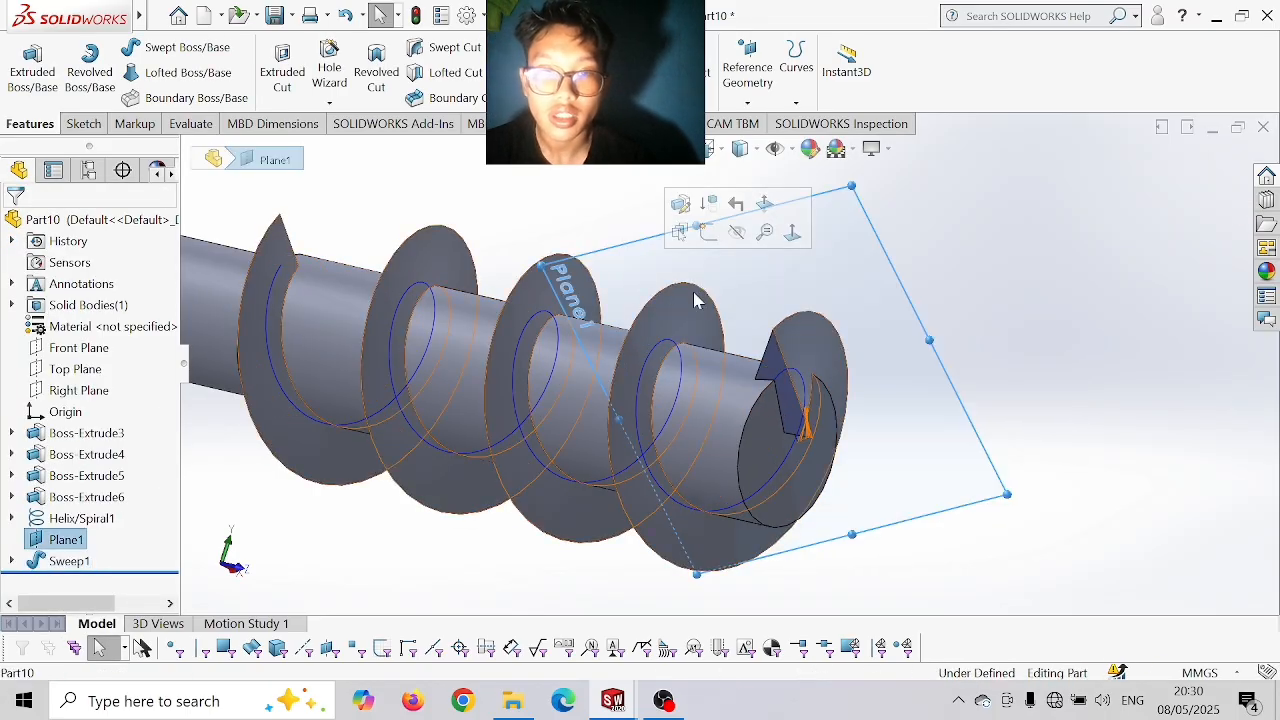
click(736, 233)
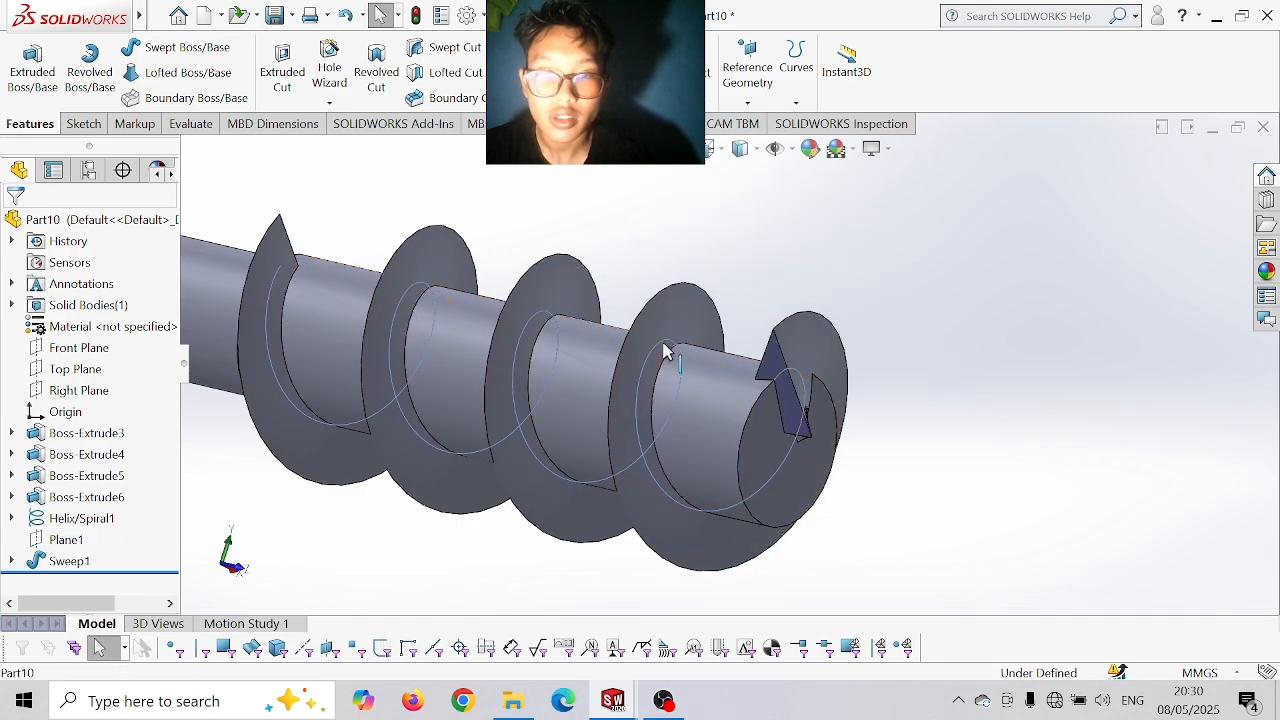
click(667, 352)
click(735, 297)
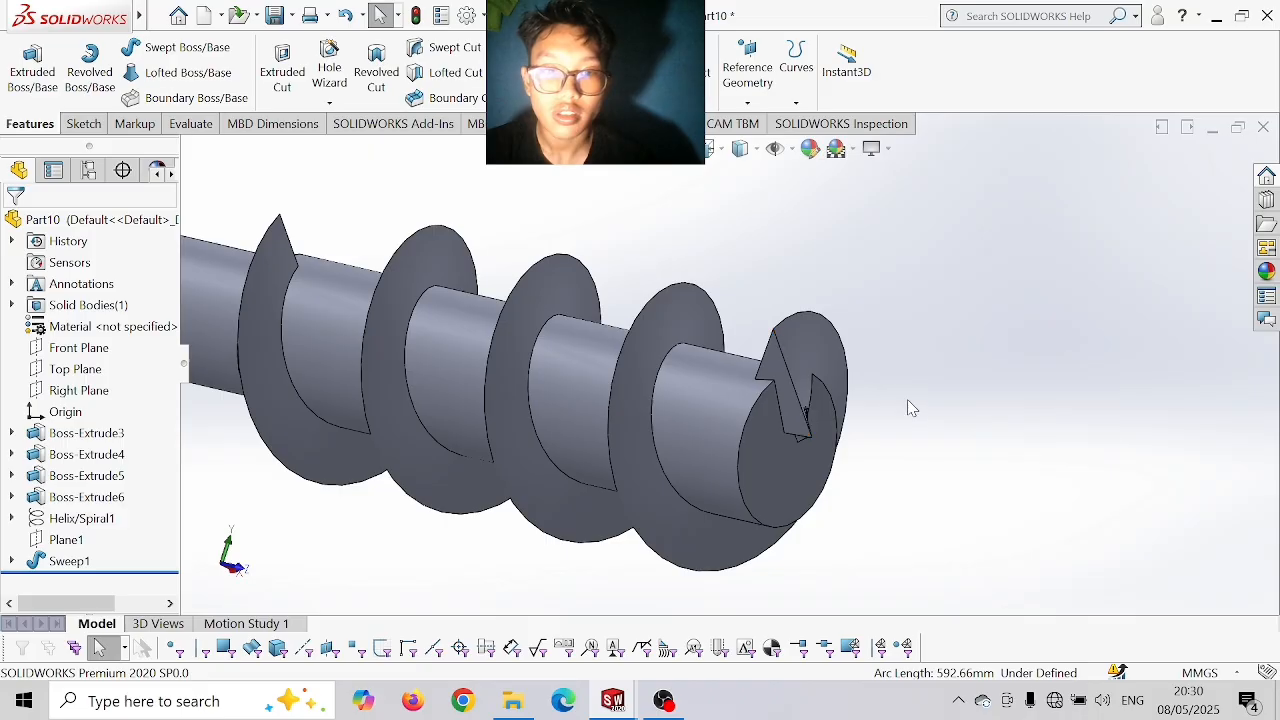
- Start a sketch on the flat end face of the 45 mm section and draw a 170 mm diameter circle centred on the origin
scroll(911, 407, up, 1)
scroll(911, 407, up, 3)
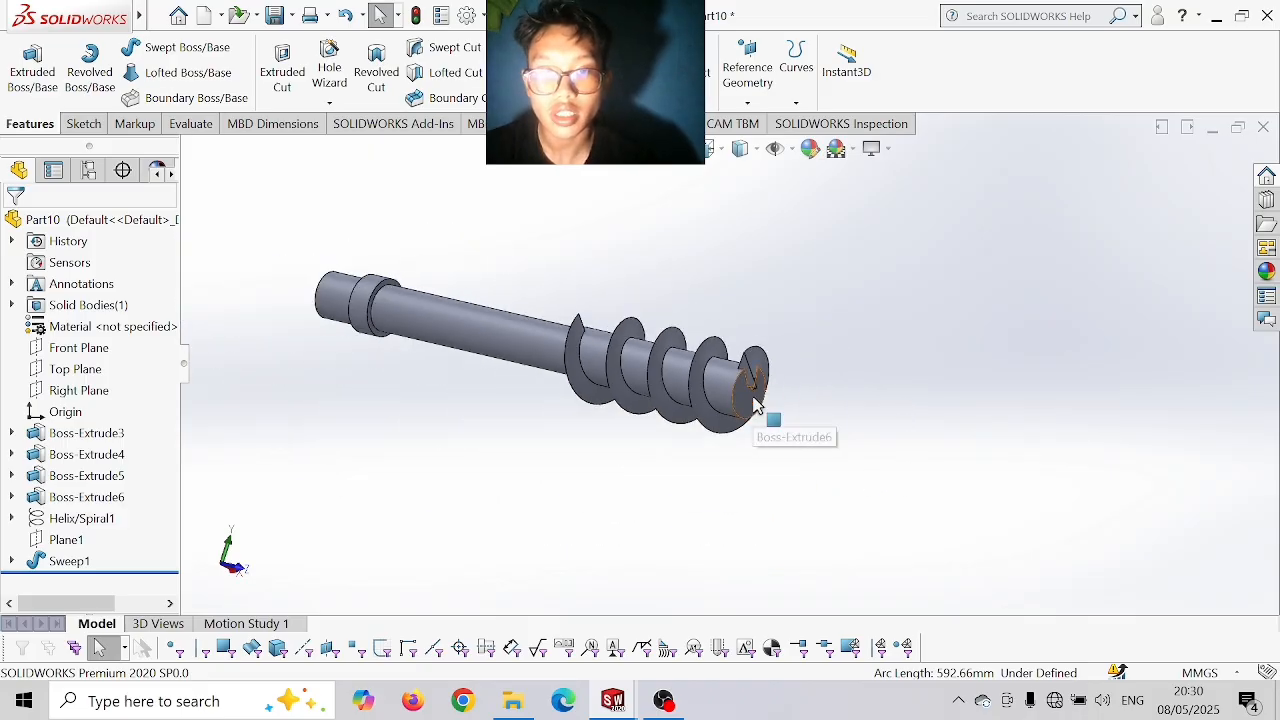
click(757, 405)
click(913, 361)
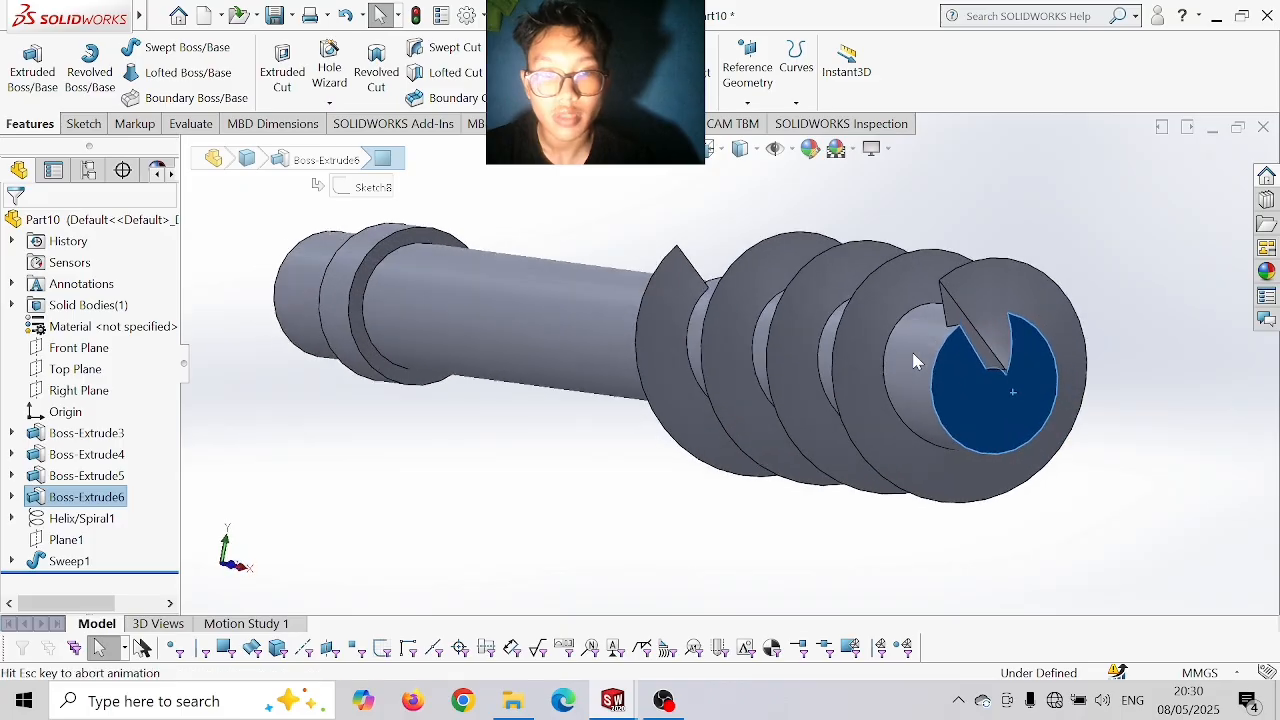
click(85, 124)
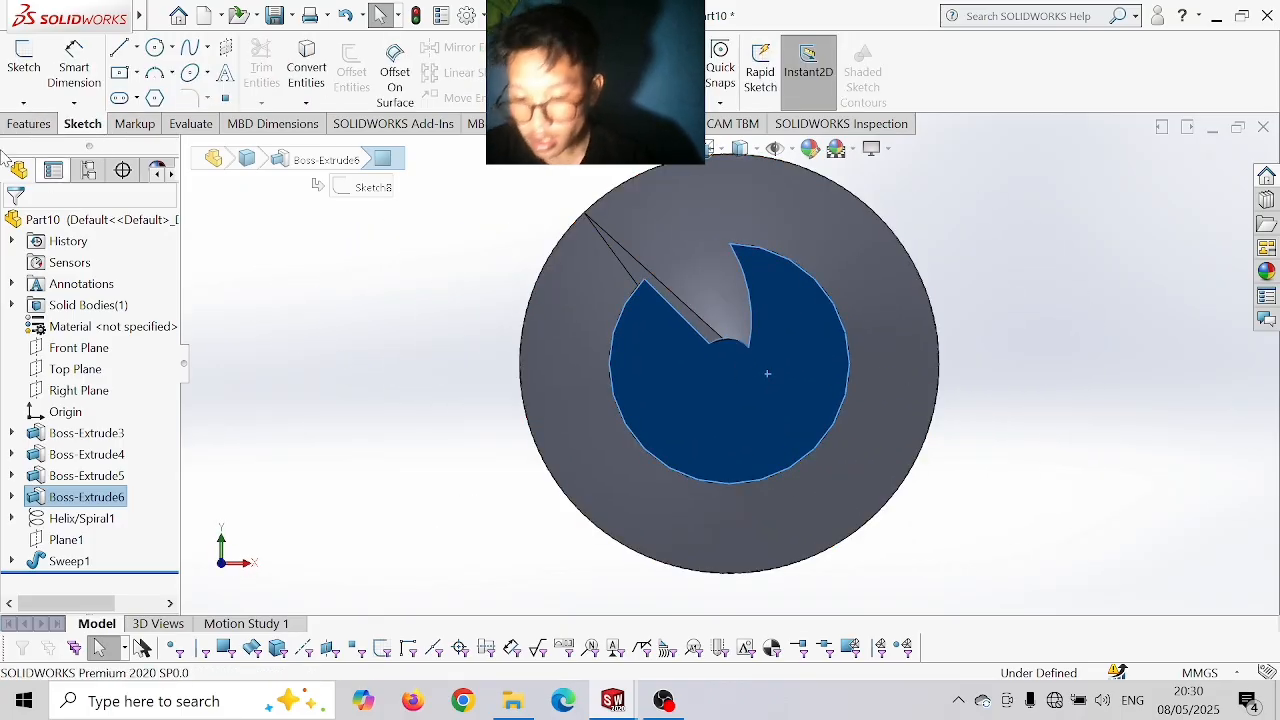
click(154, 50)
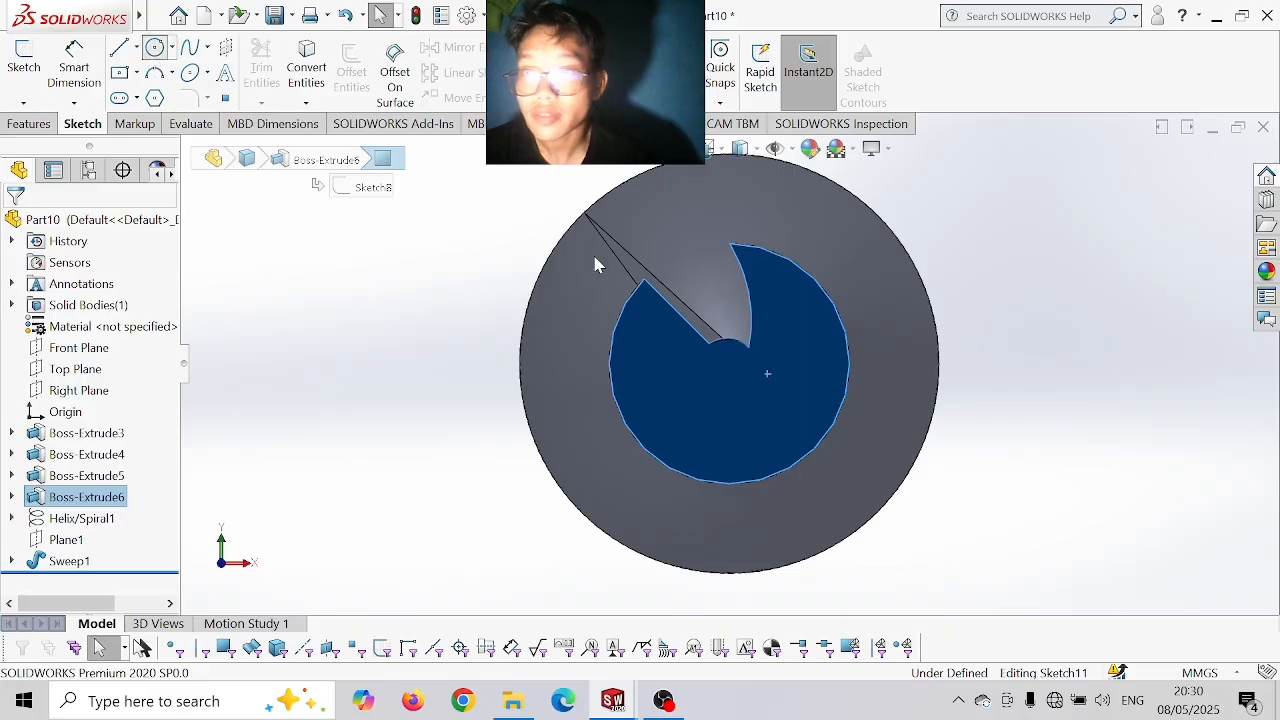
click(730, 362)
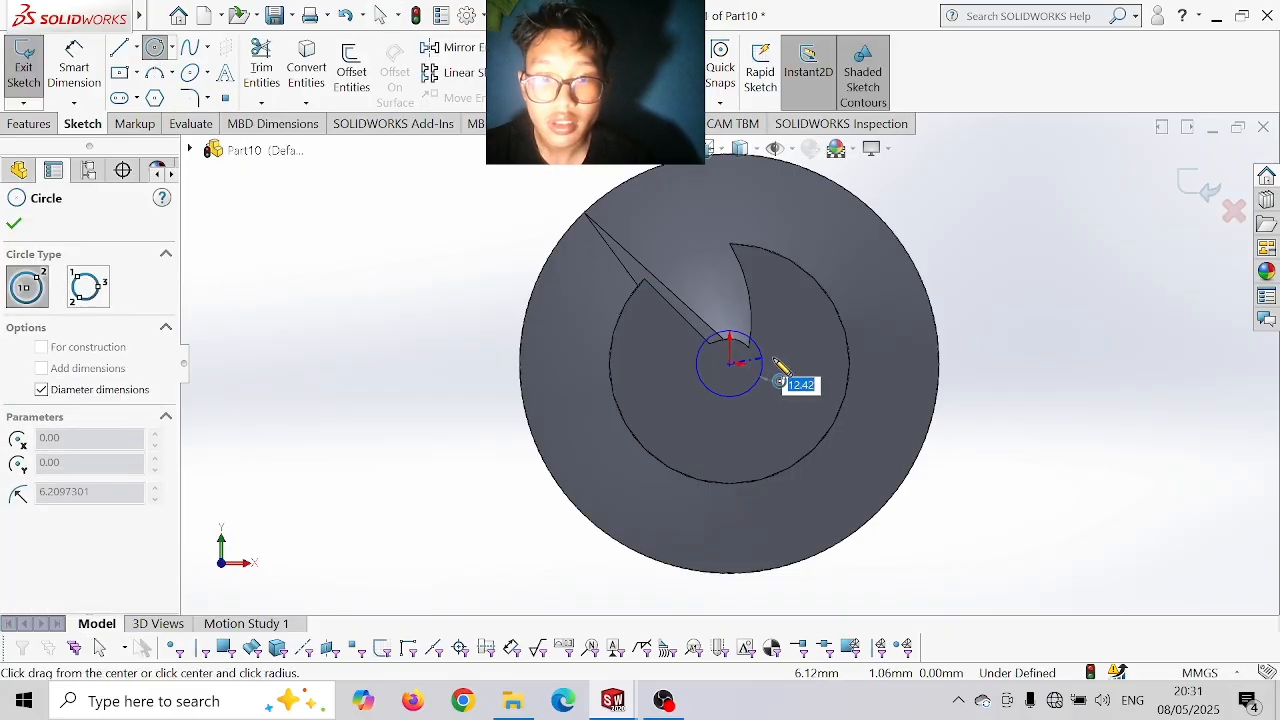
key(Escape)
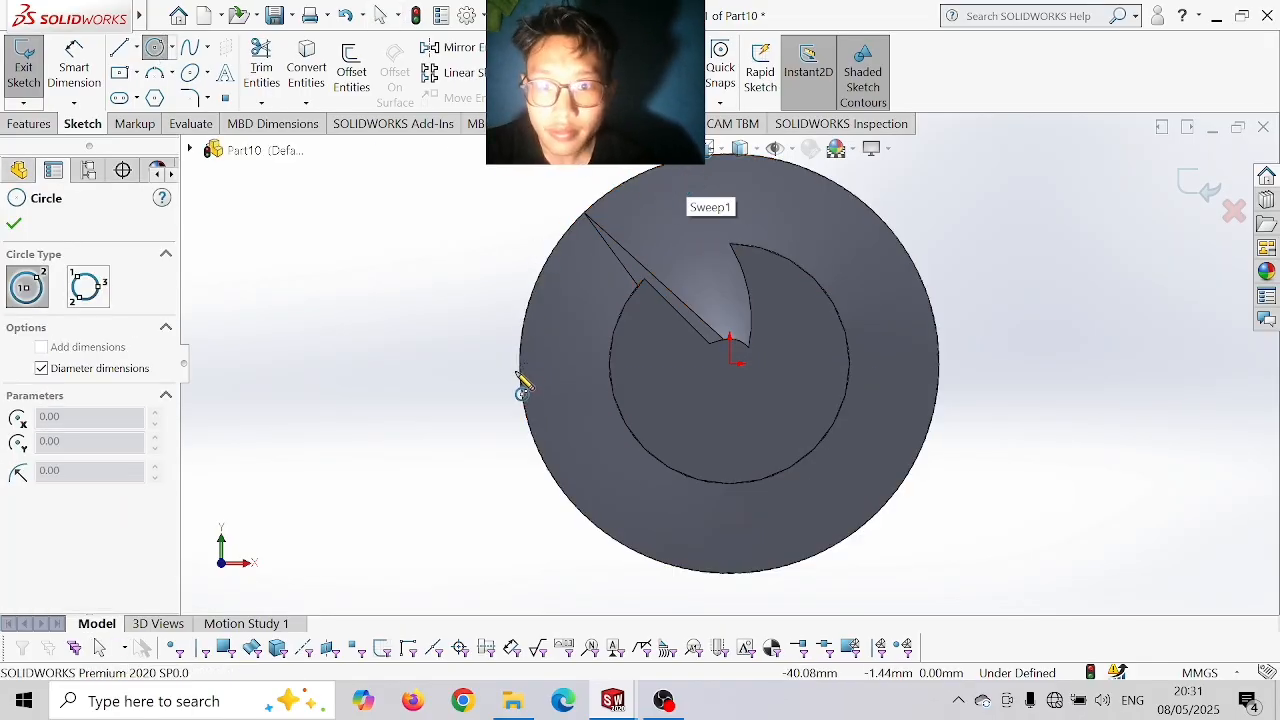
click(730, 362)
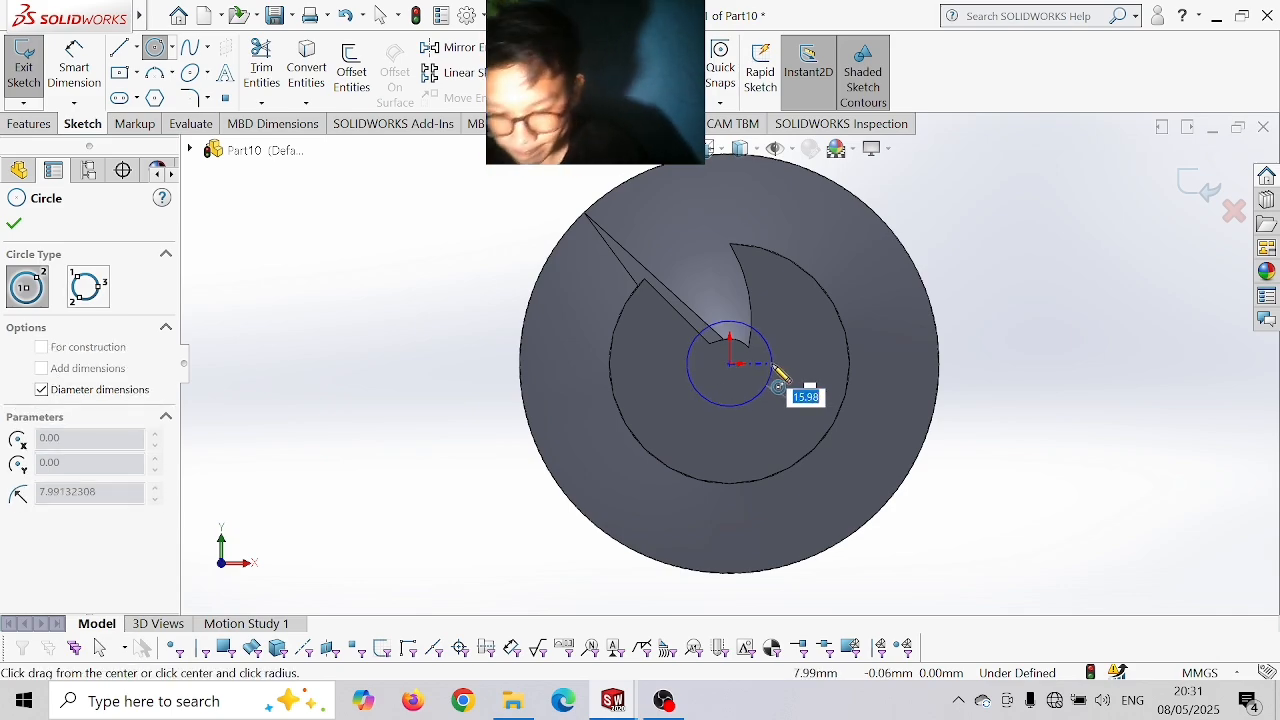
text(170)
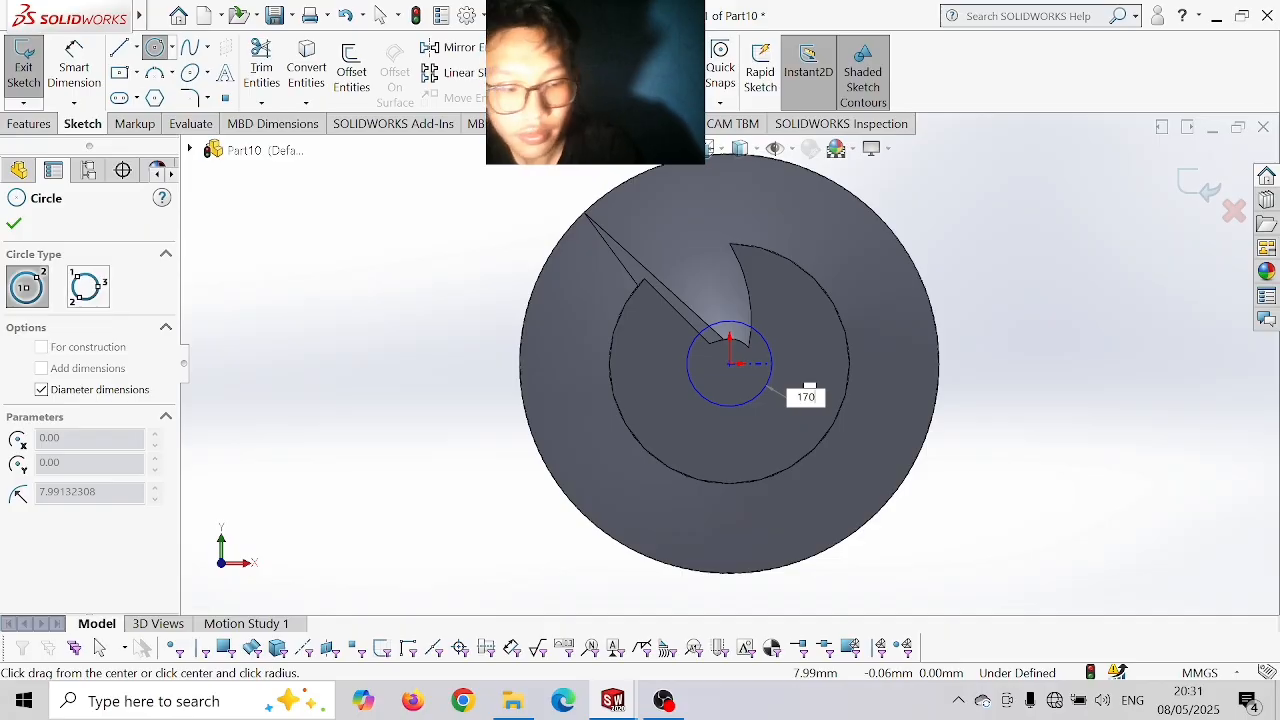
key(Return)
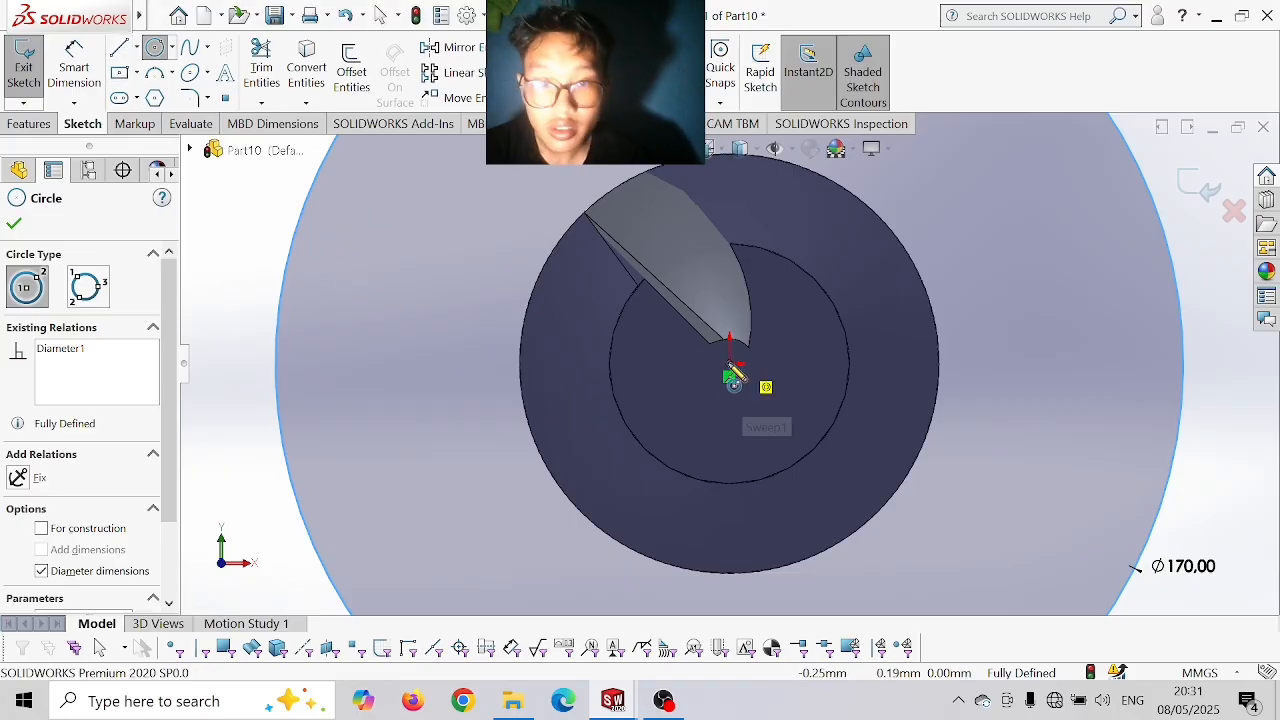
- Draw a 60 mm diameter circle concentric with the 170 mm circle
click(731, 366)
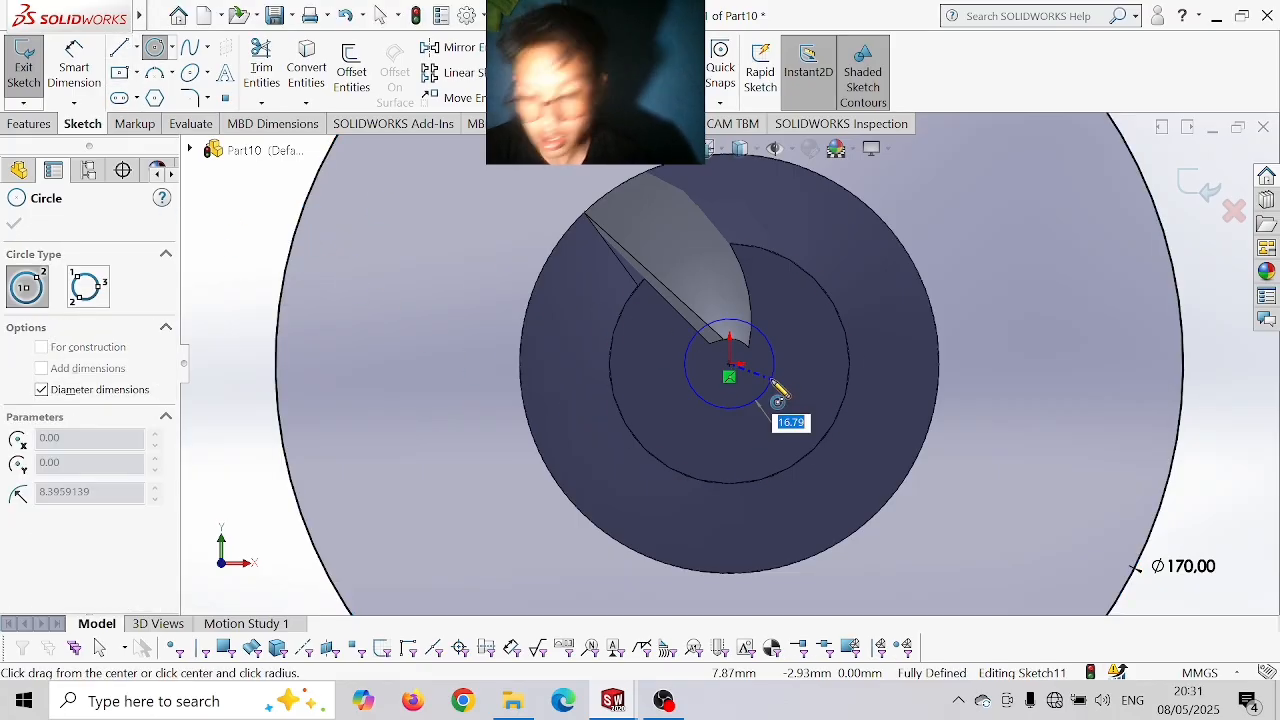
text(60)
key(Return)
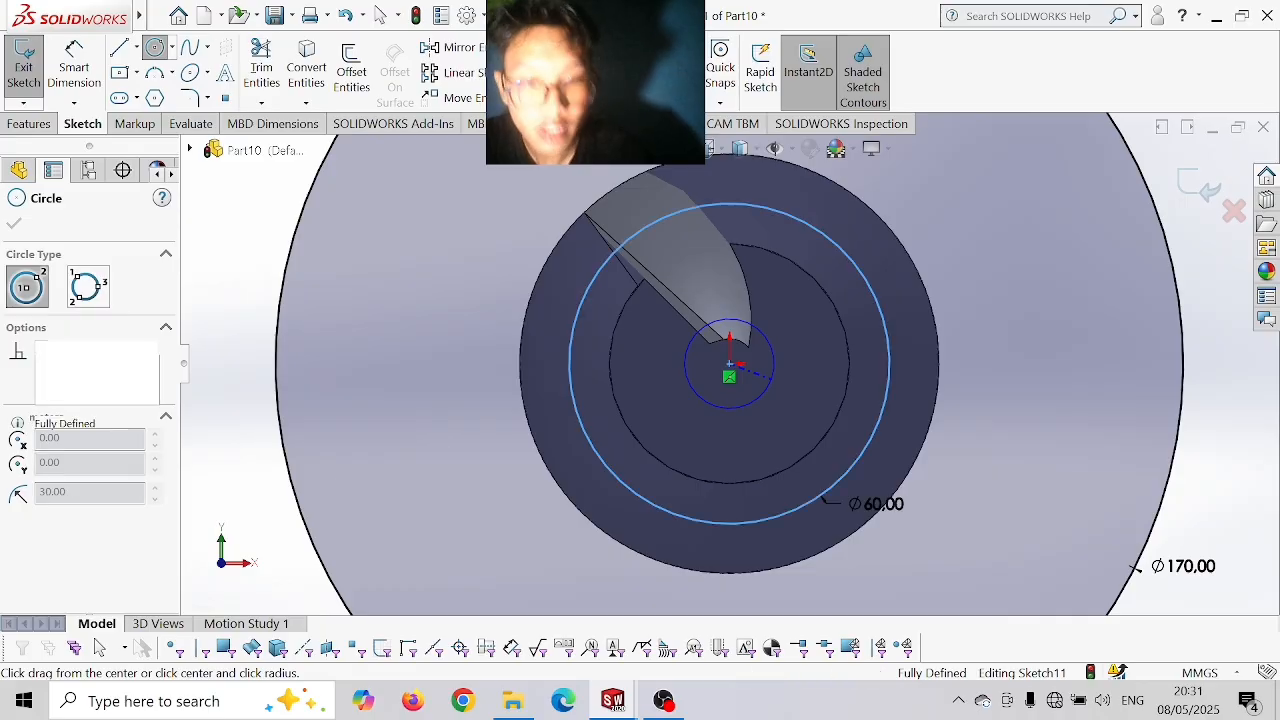
- Draw a horizontal line across the full diameter of the 170 mm circle, passing through the origin
click(122, 50)
scroll(278, 380, up, 3)
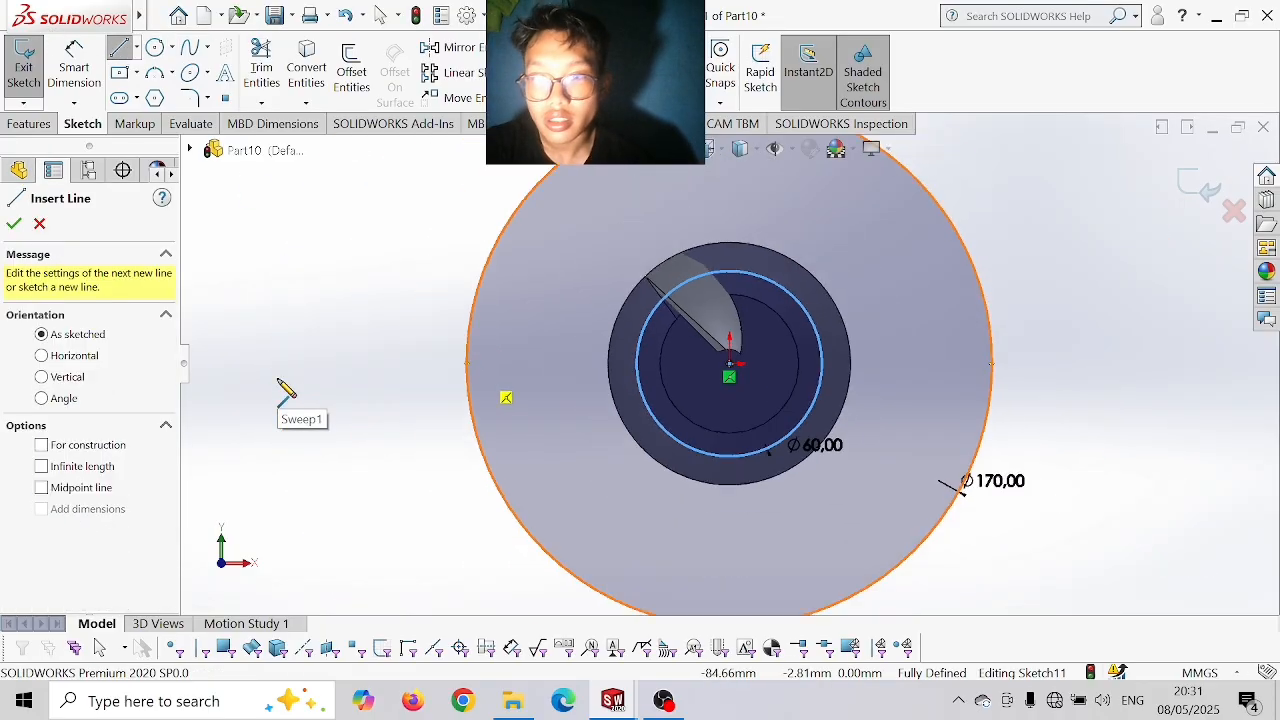
click(468, 363)
click(990, 362)
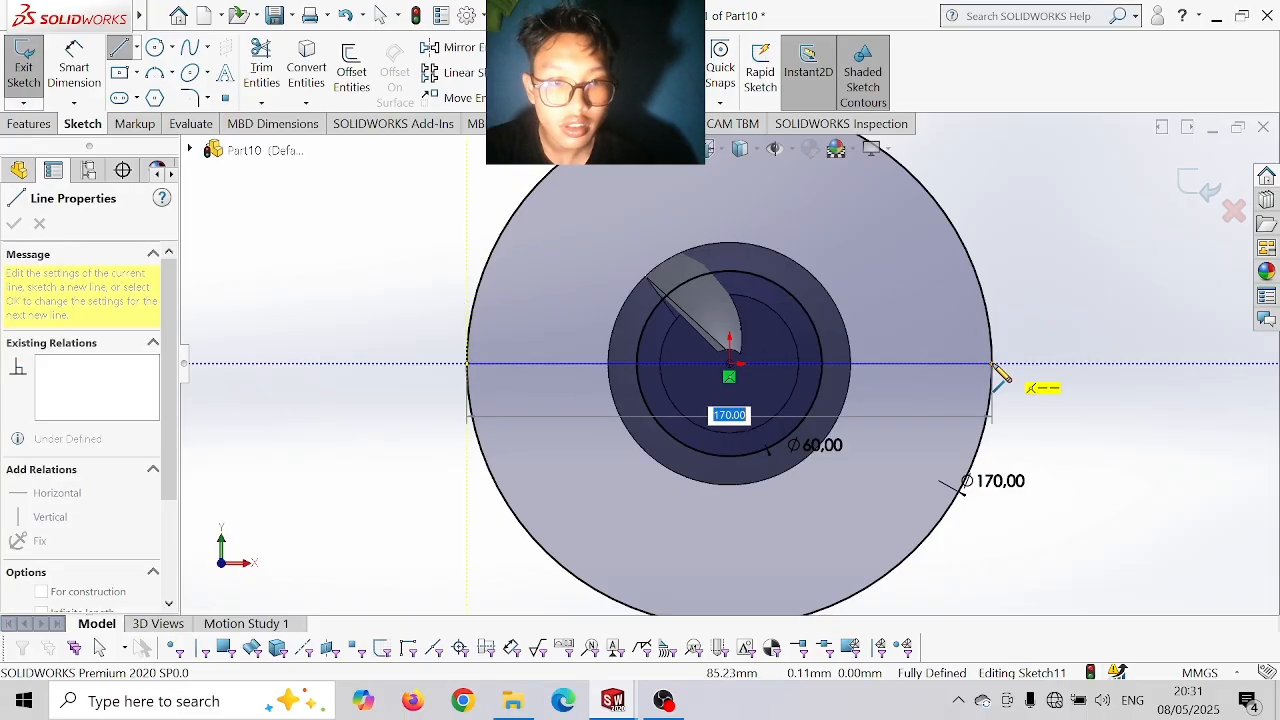
- Draw a vertical line across the full diameter of the 170 mm circle, passing through the origin
key(Escape)
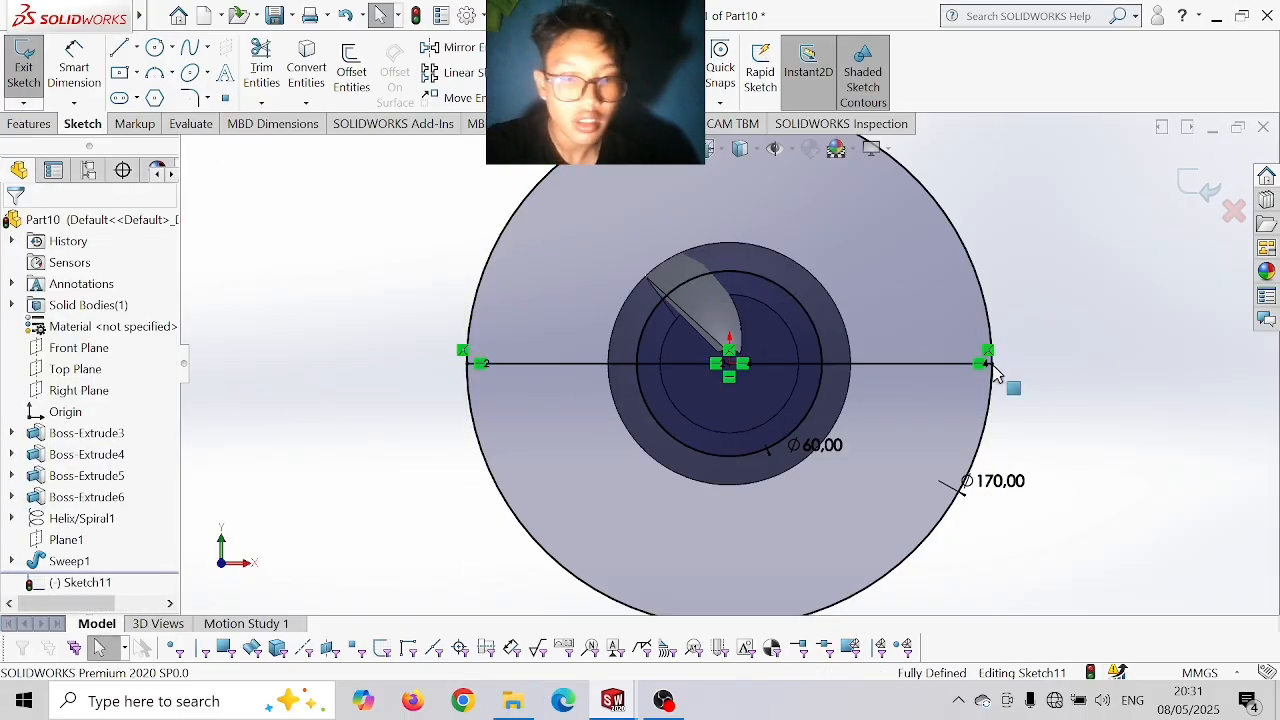
key(l)
key(f)
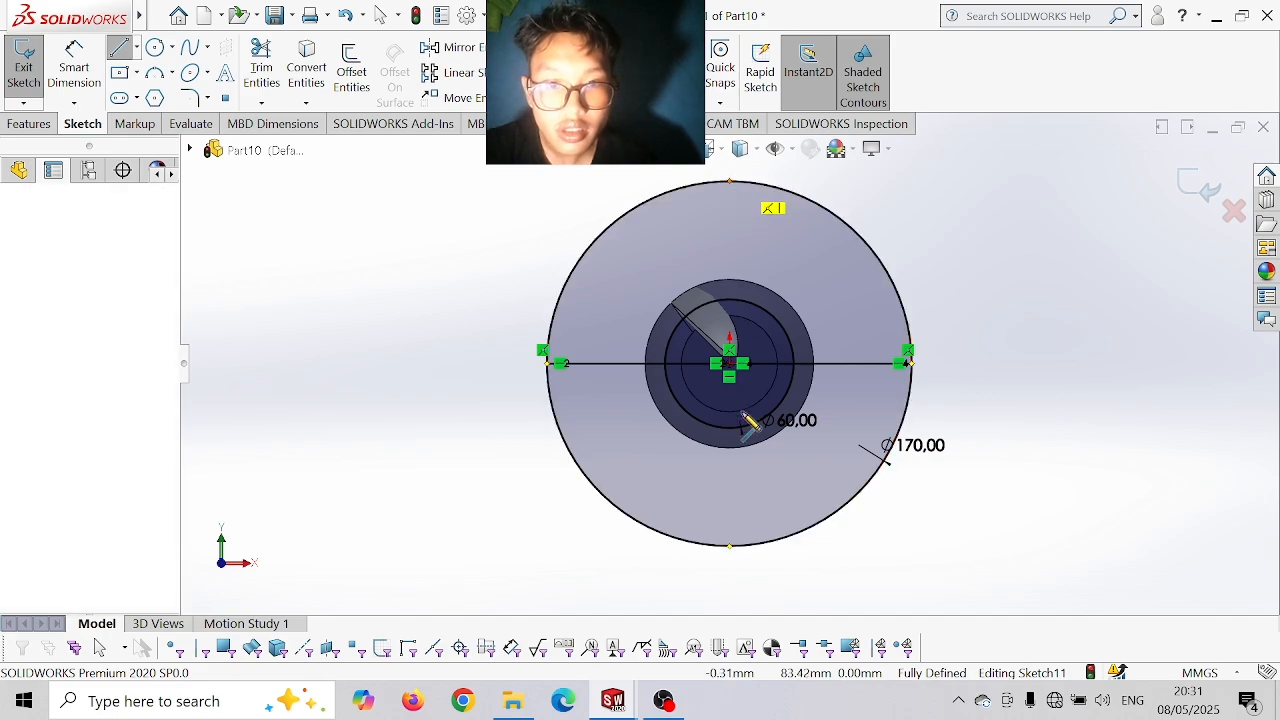
click(729, 182)
click(730, 546)
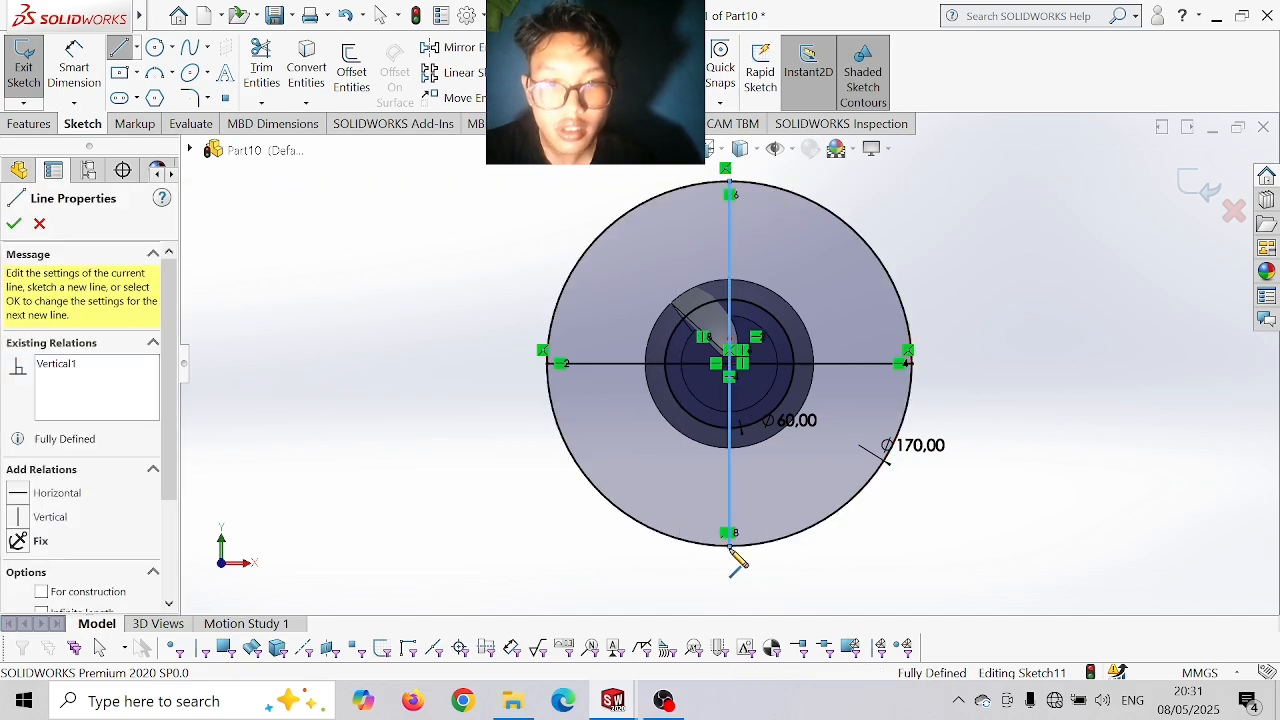
key(Escape)
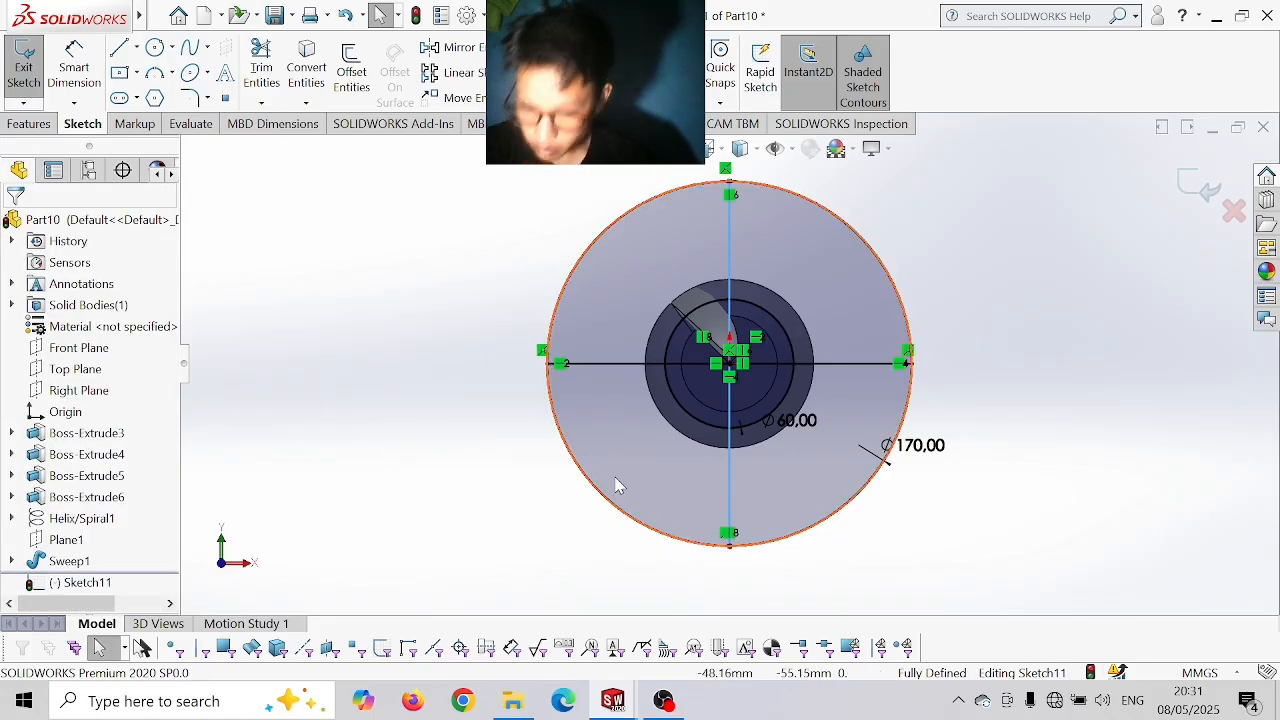
- Trim away the portions of the horizontal and vertical lines that lie inside the 60 mm circle
click(261, 60)
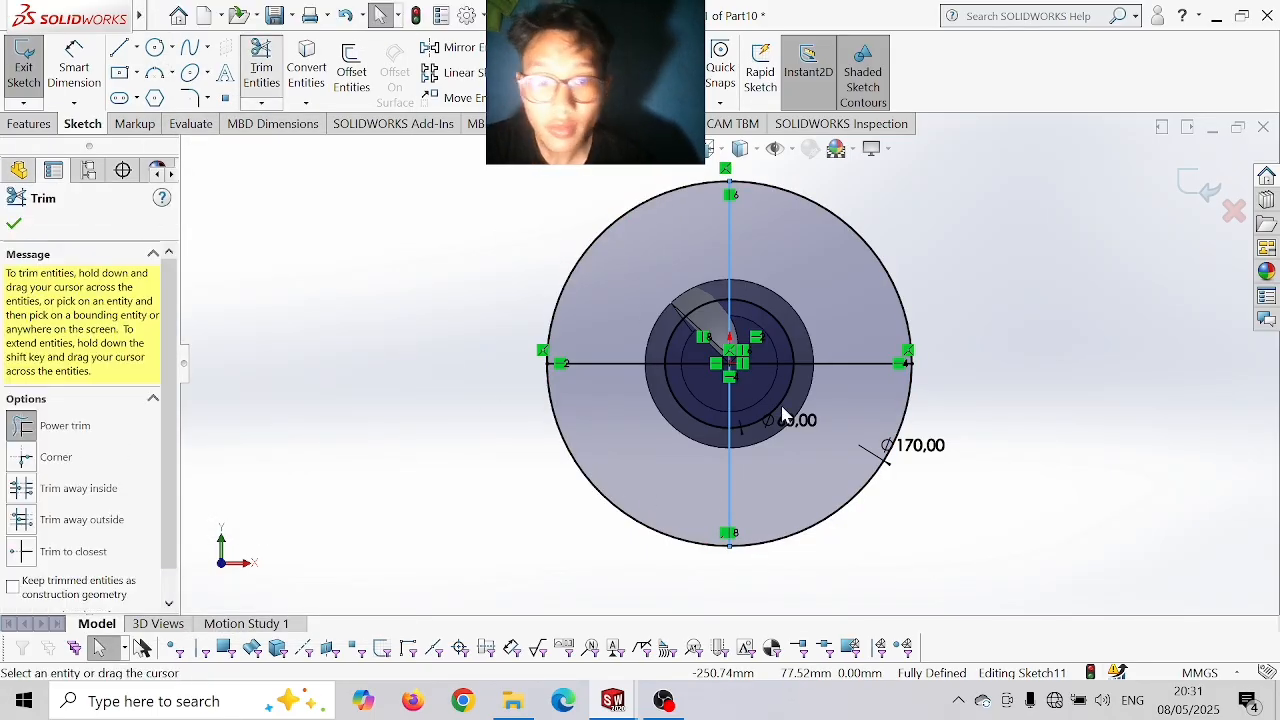
scroll(768, 388, down, 2)
scroll(704, 290, down, 2)
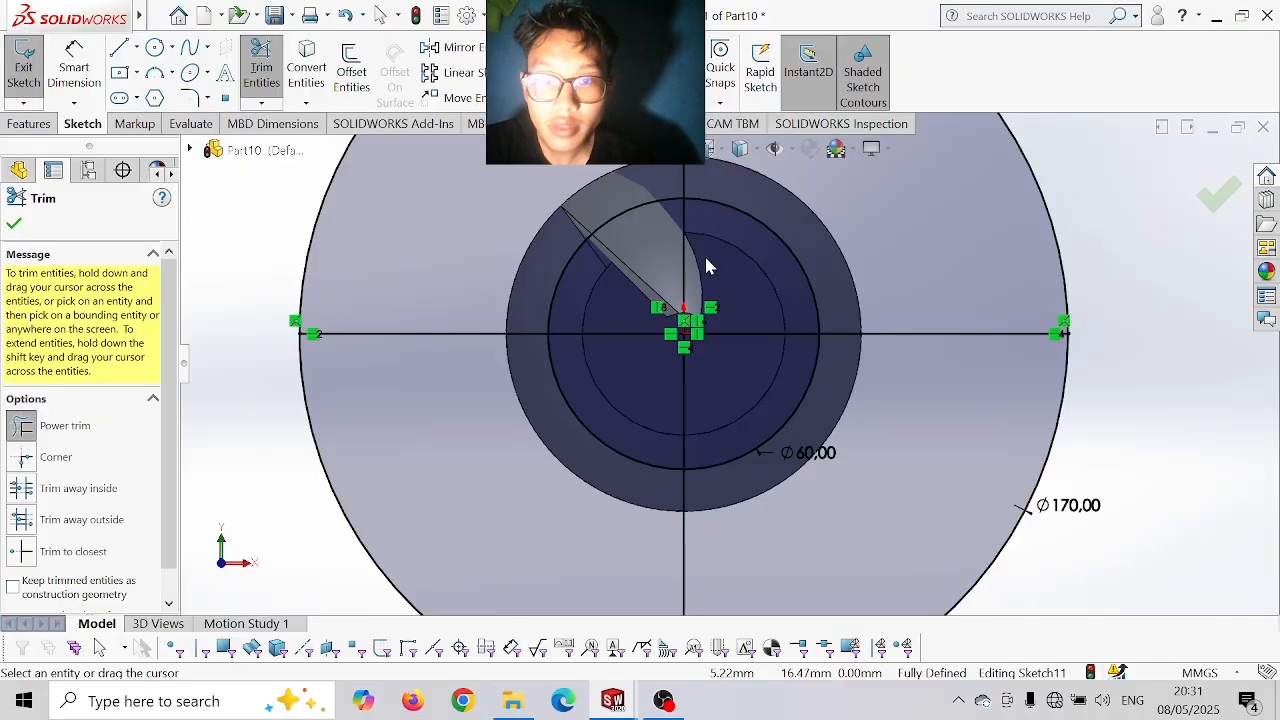
mouse_move(704, 253)
mouse_down()
mouse_move(660, 279)
mouse_move(640, 355)
mouse_up()
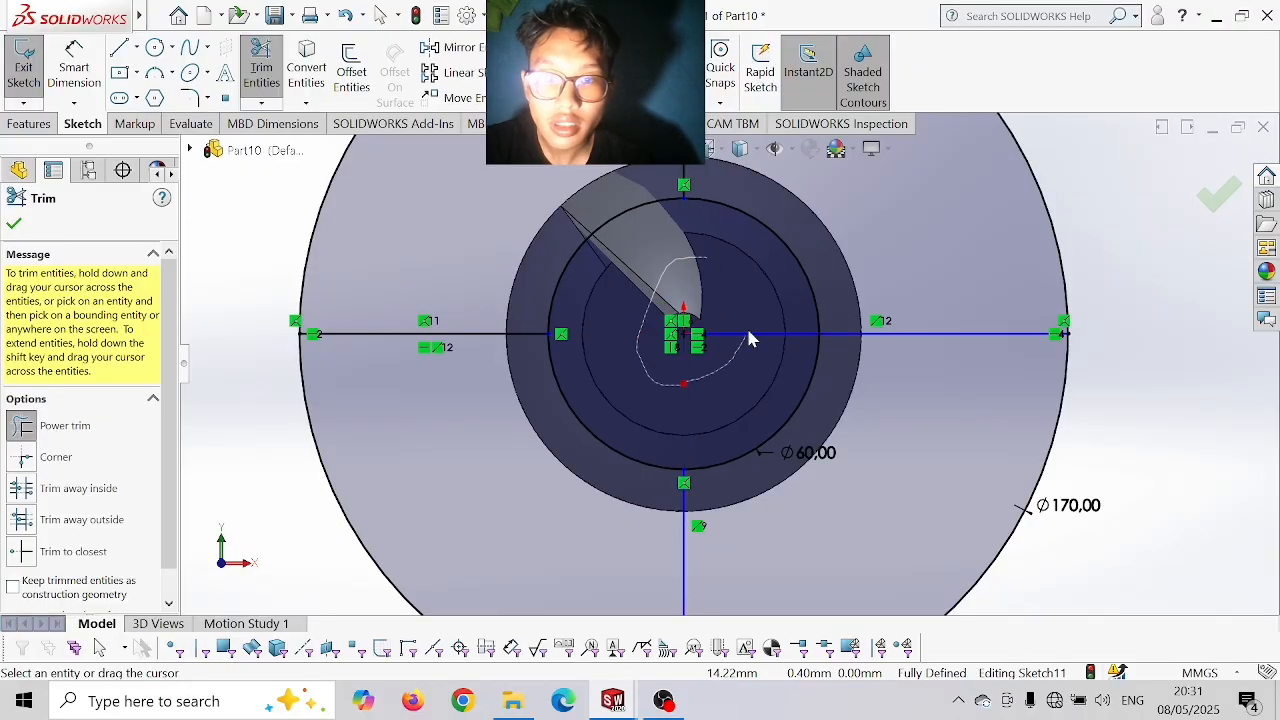
drag(750, 338, 751, 334)
scroll(752, 334, up, 2)
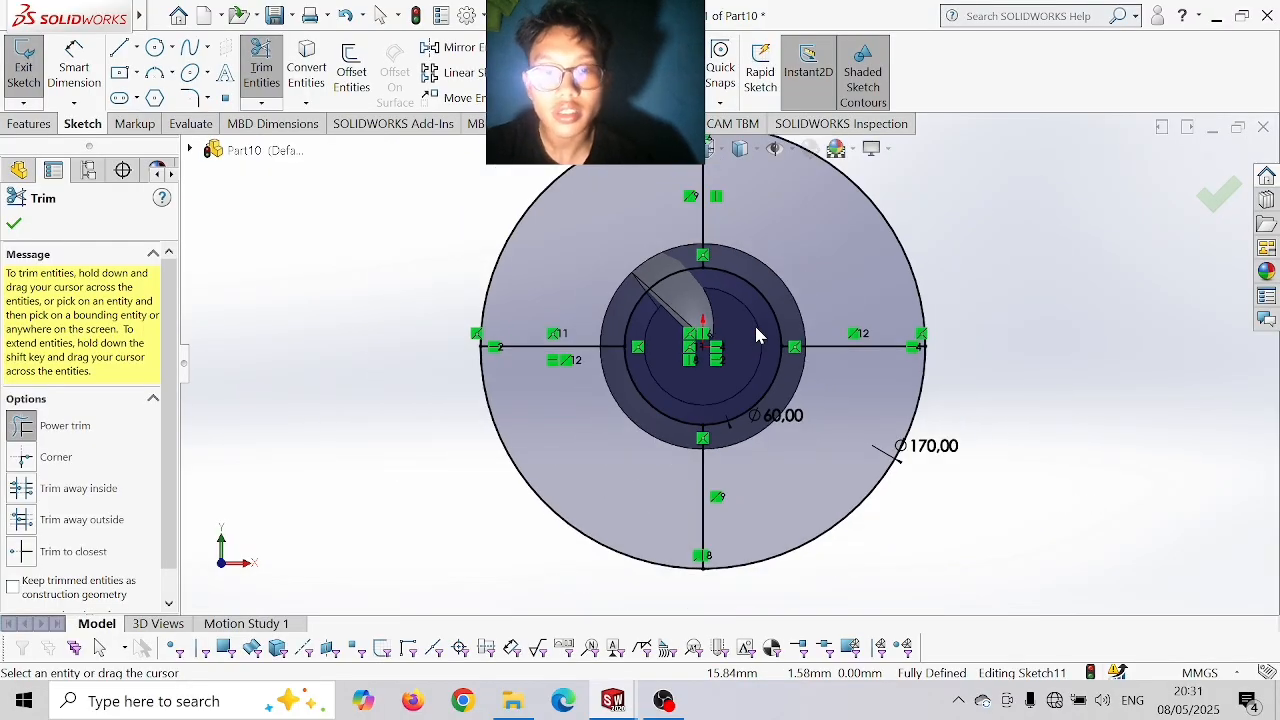
scroll(757, 335, up, 1)
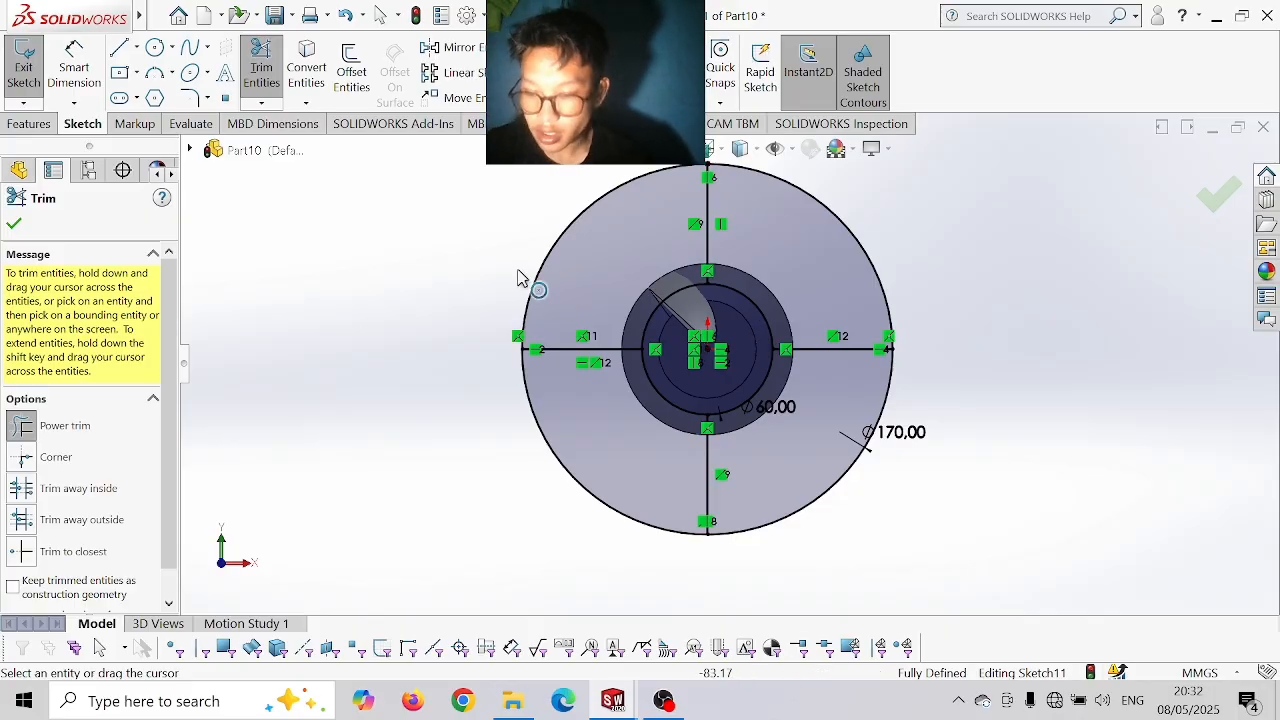
- Draw a 60 mm vertical guide line upward from the right-hand quadrant point of the 60 mm circle
mouse_move(44, 31)
click(120, 48)
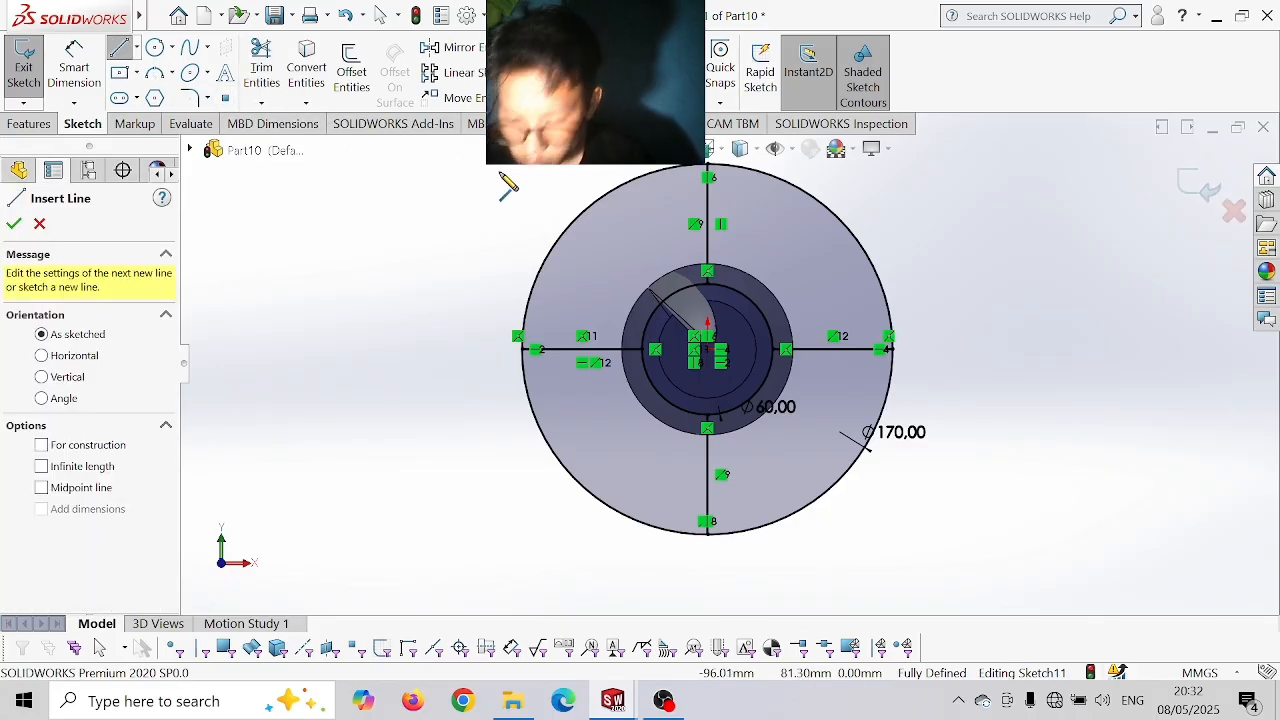
click(774, 349)
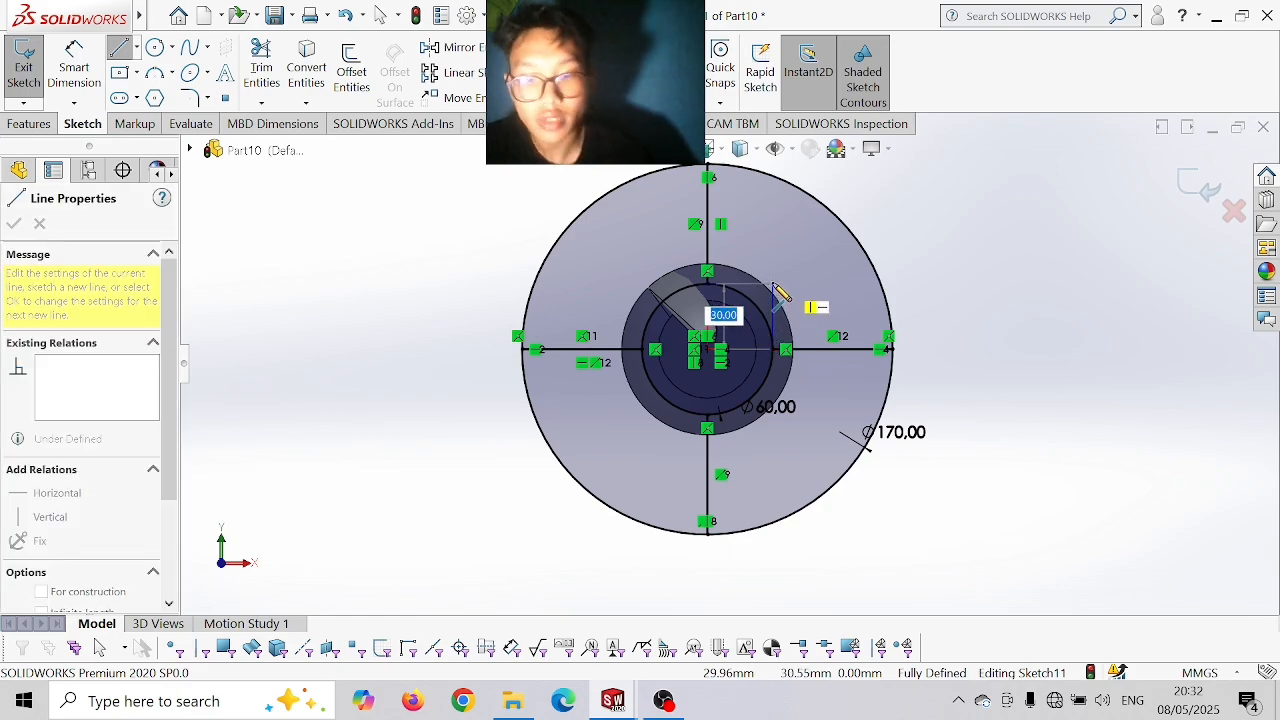
text(60)
key(Return)
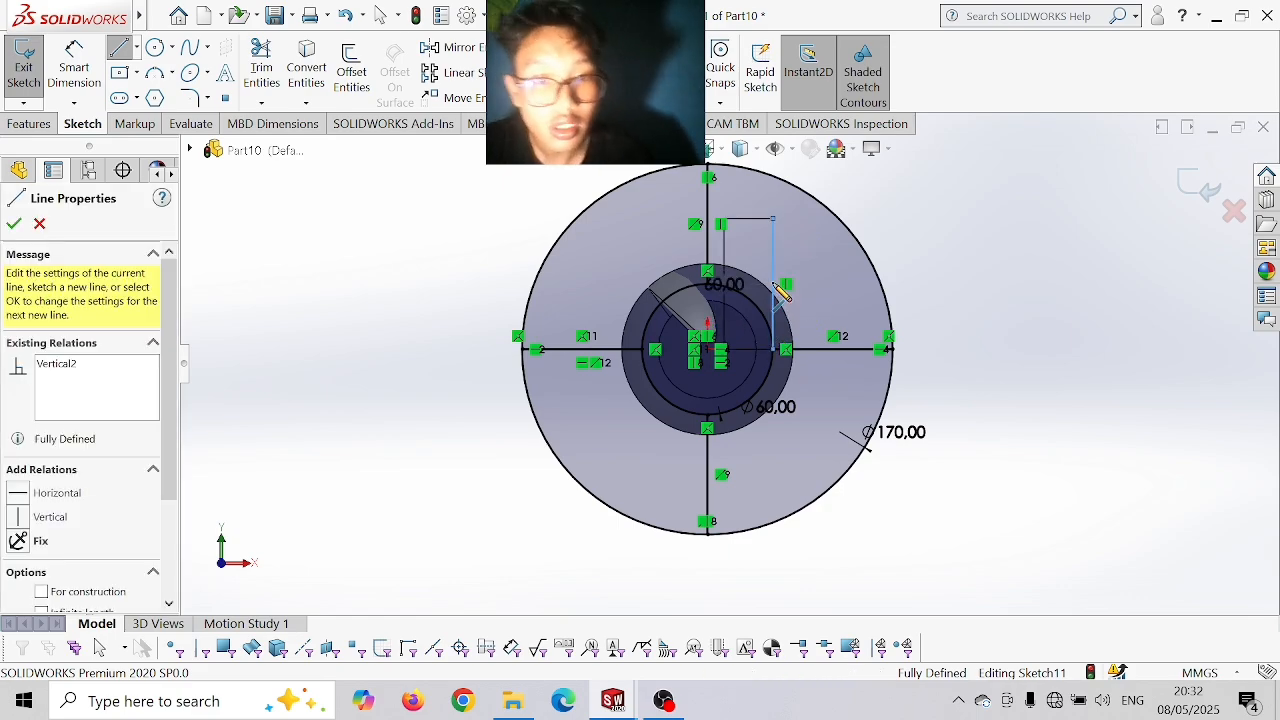
scroll(781, 290, up, 2)
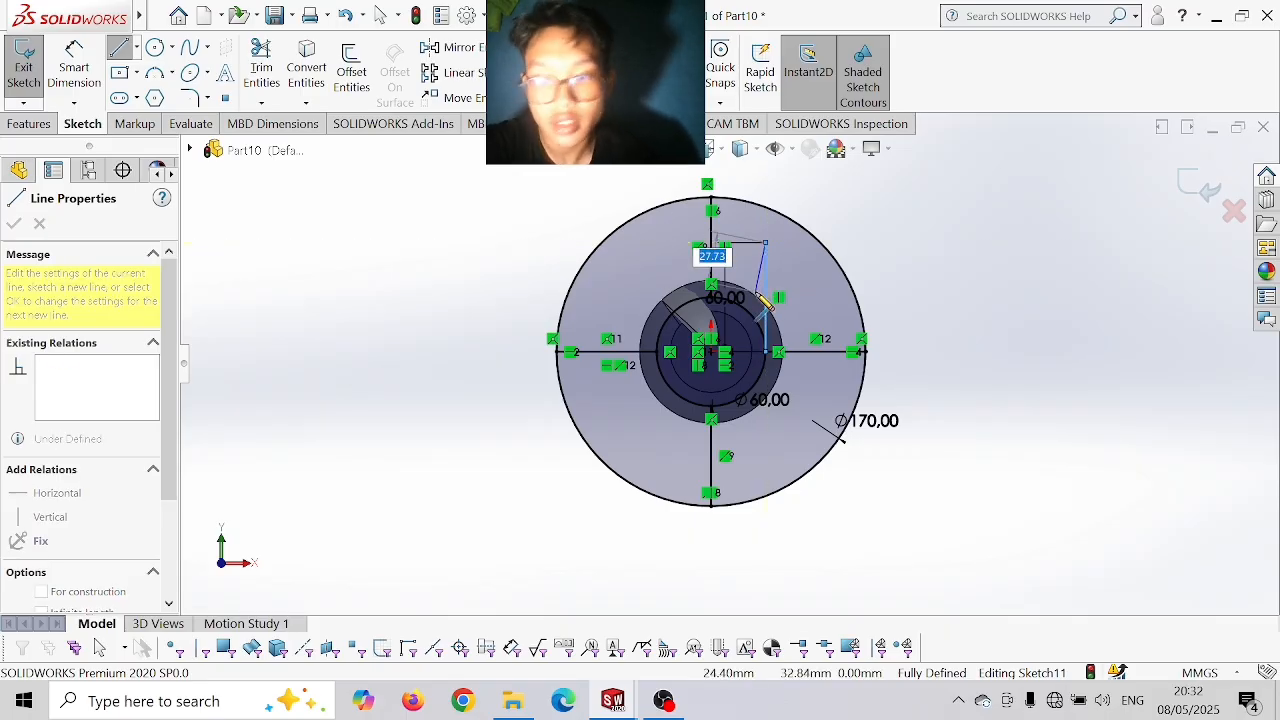
key(Escape)
key(Escape)
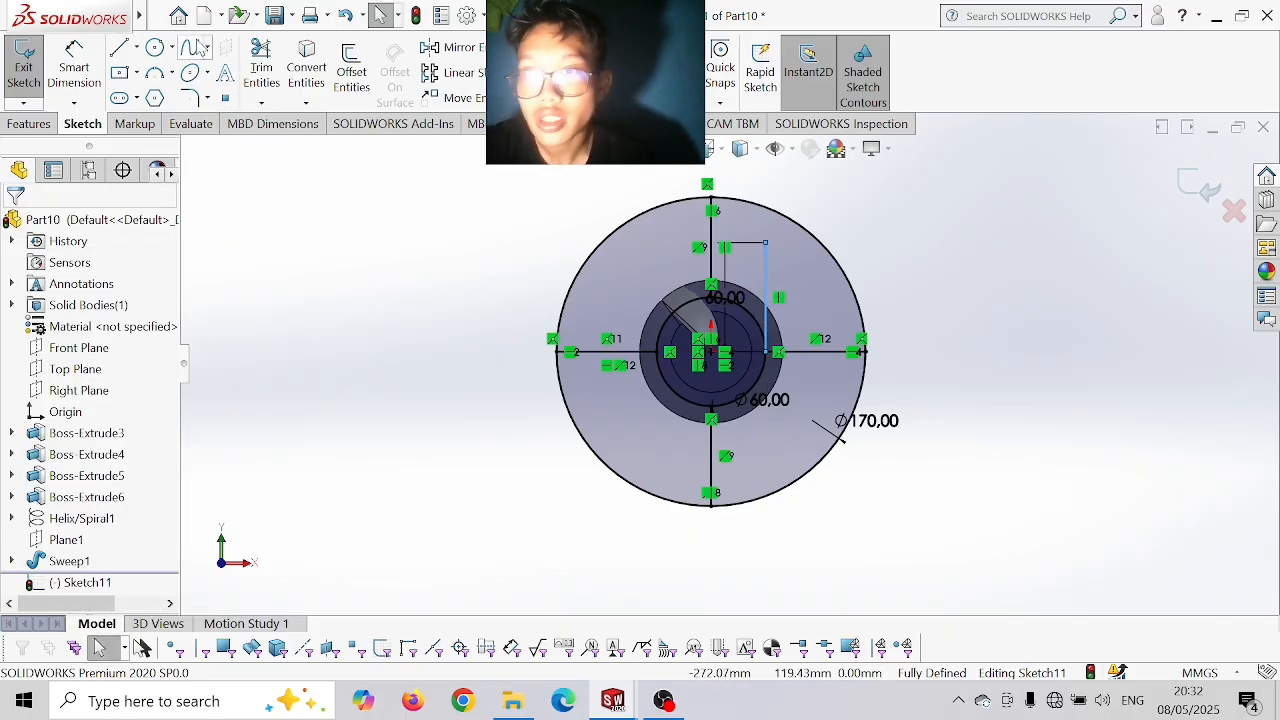
- Draw a spline from the guide line's lower end through its upper end to the top of the 170 mm circle, and delete the guide line
click(194, 47)
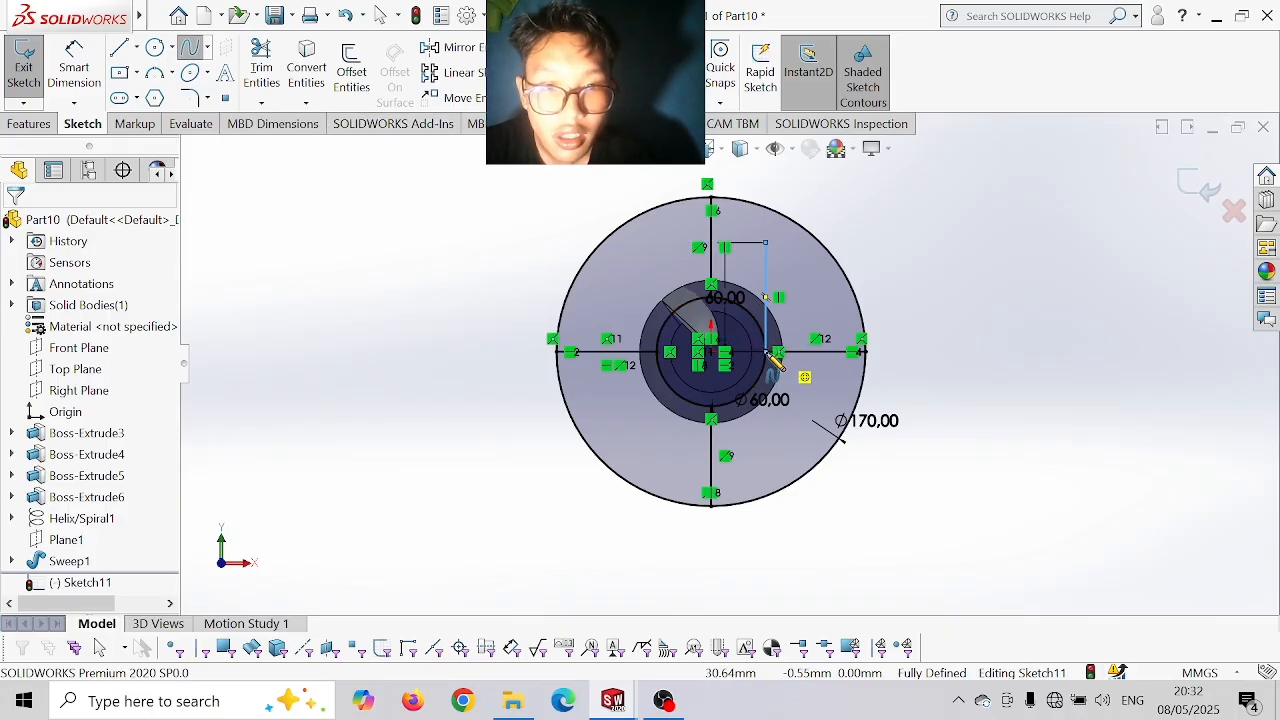
click(766, 352)
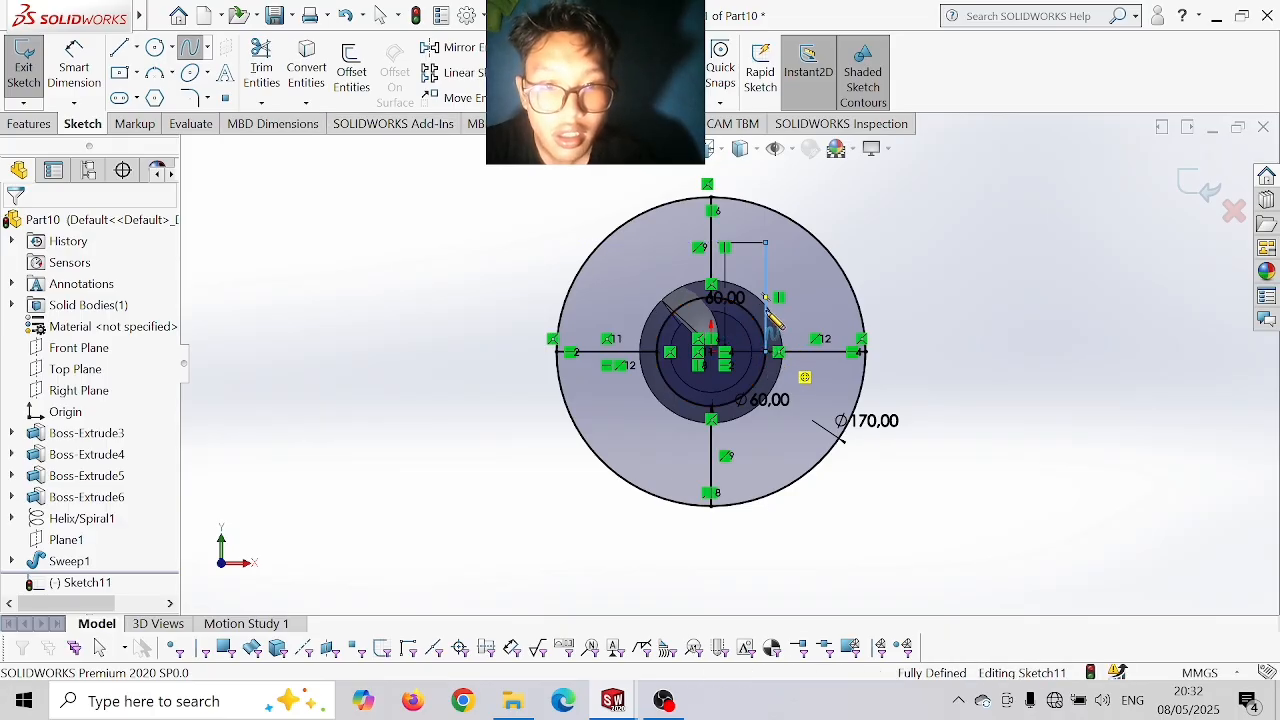
click(766, 243)
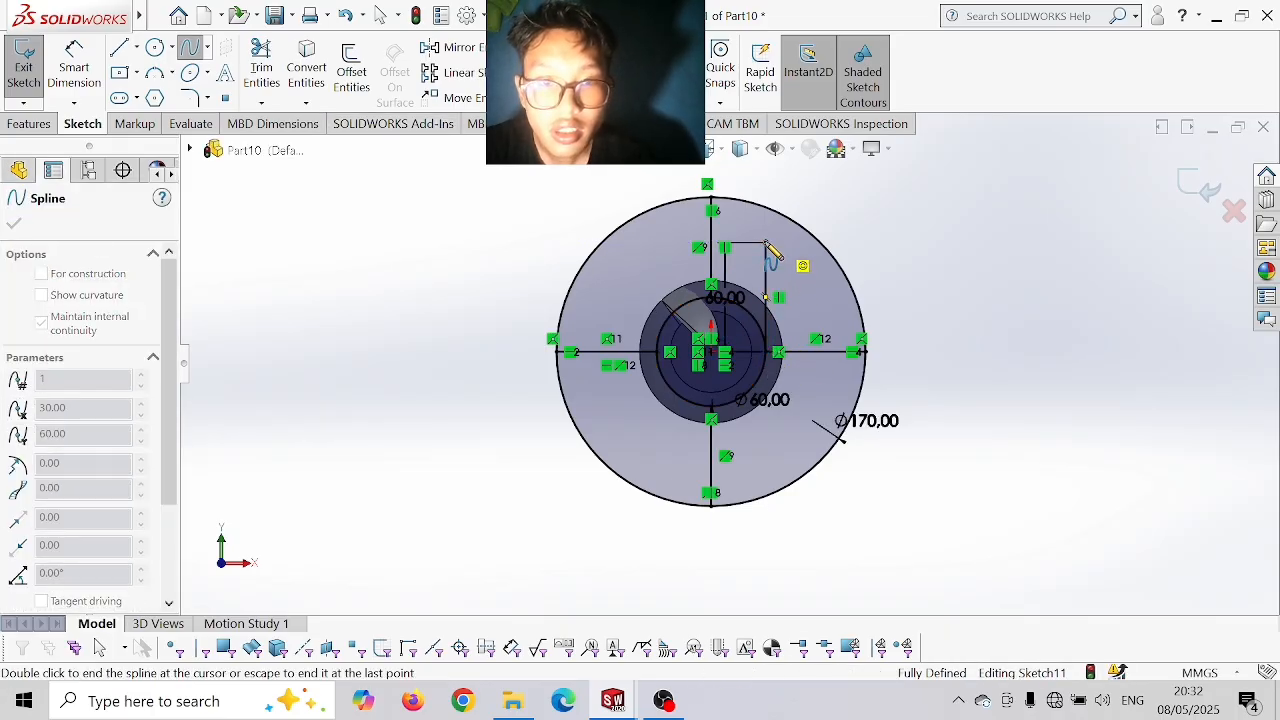
click(711, 199)
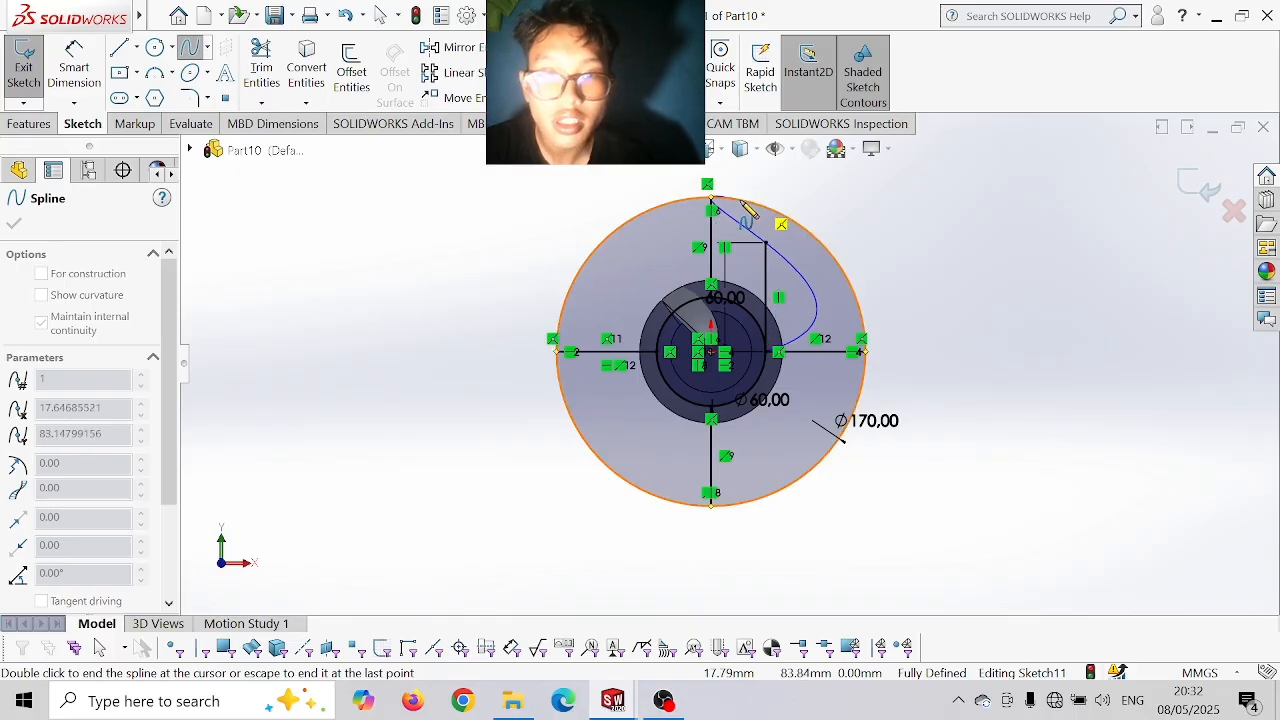
key(Escape)
key(Escape)
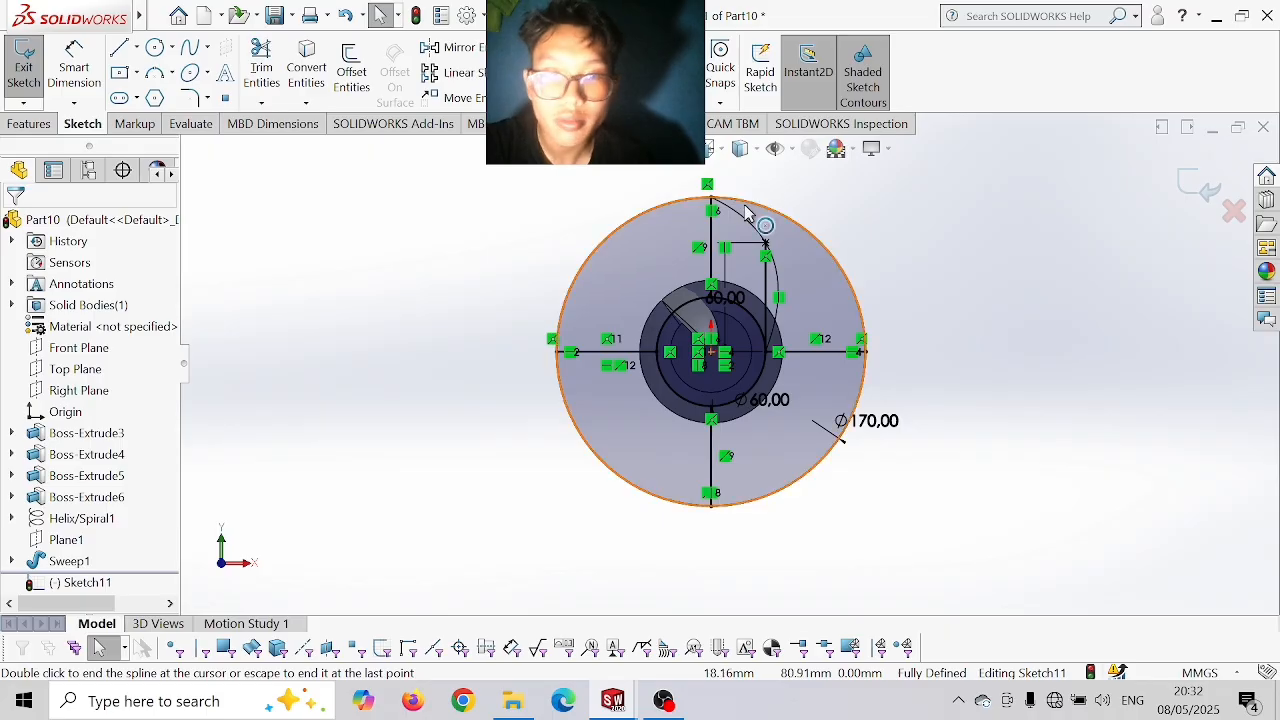
click(767, 300)
key(Delete)
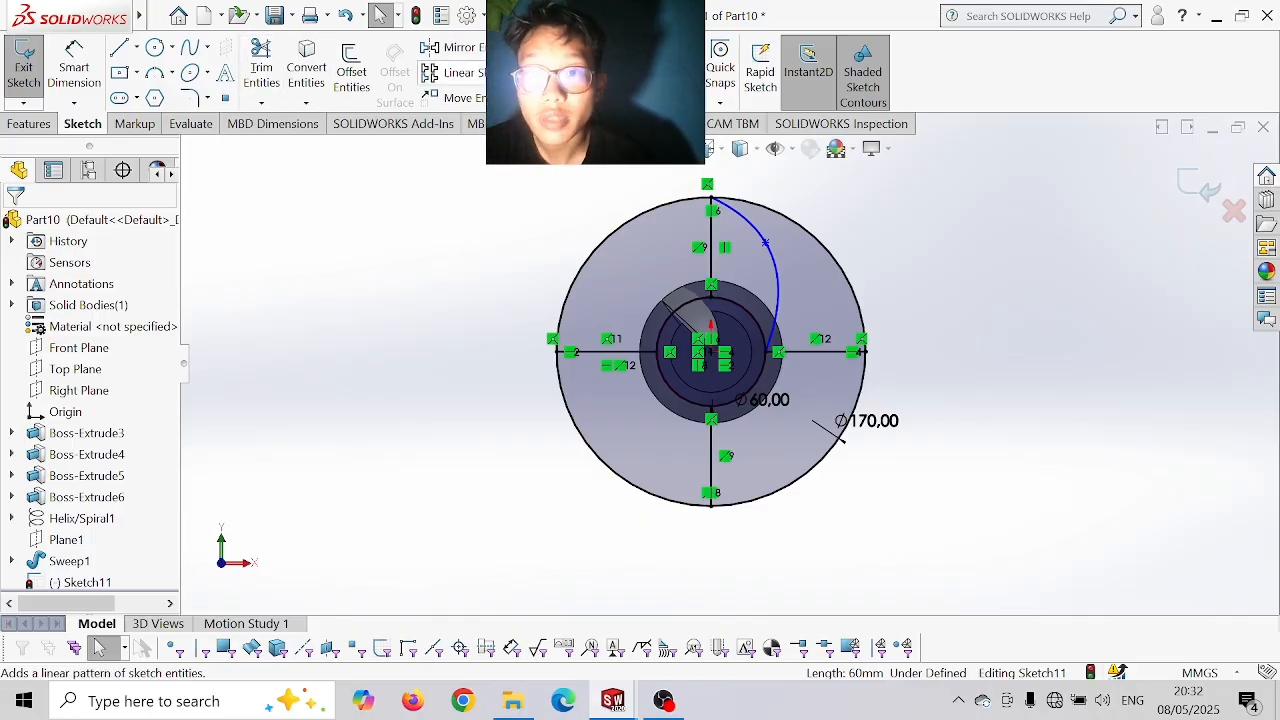
click(460, 72)
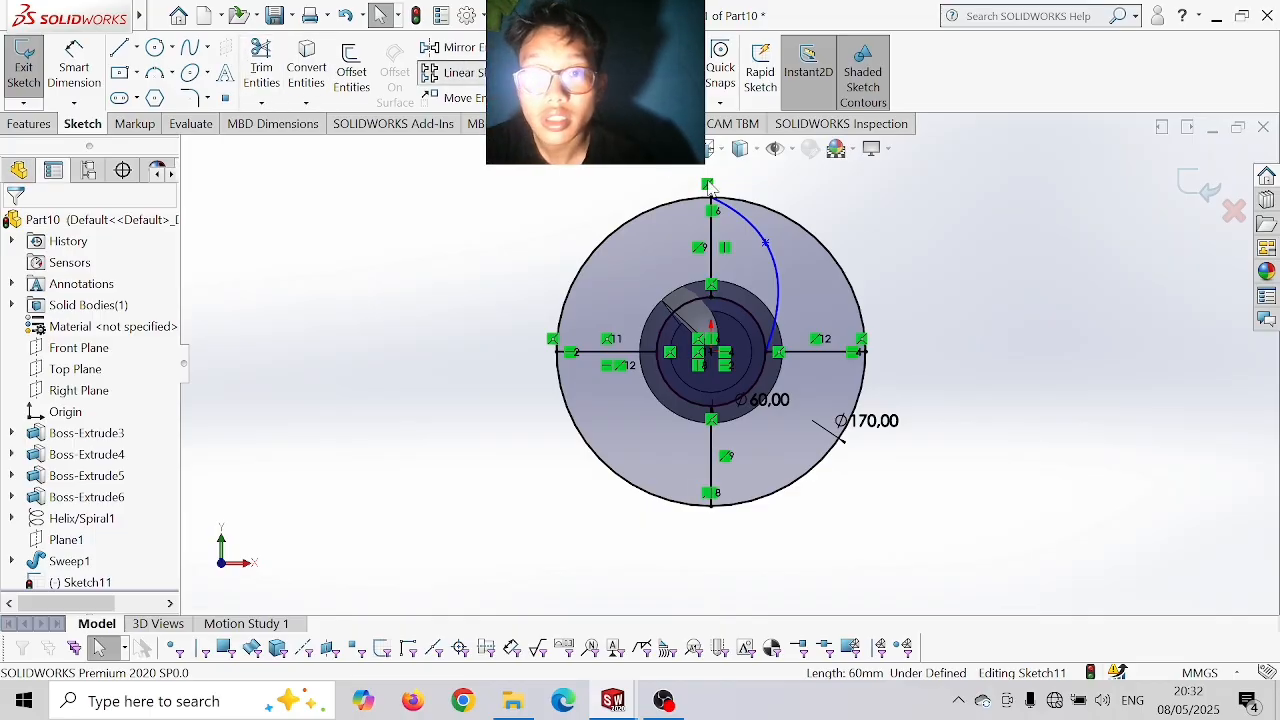
click(770, 250)
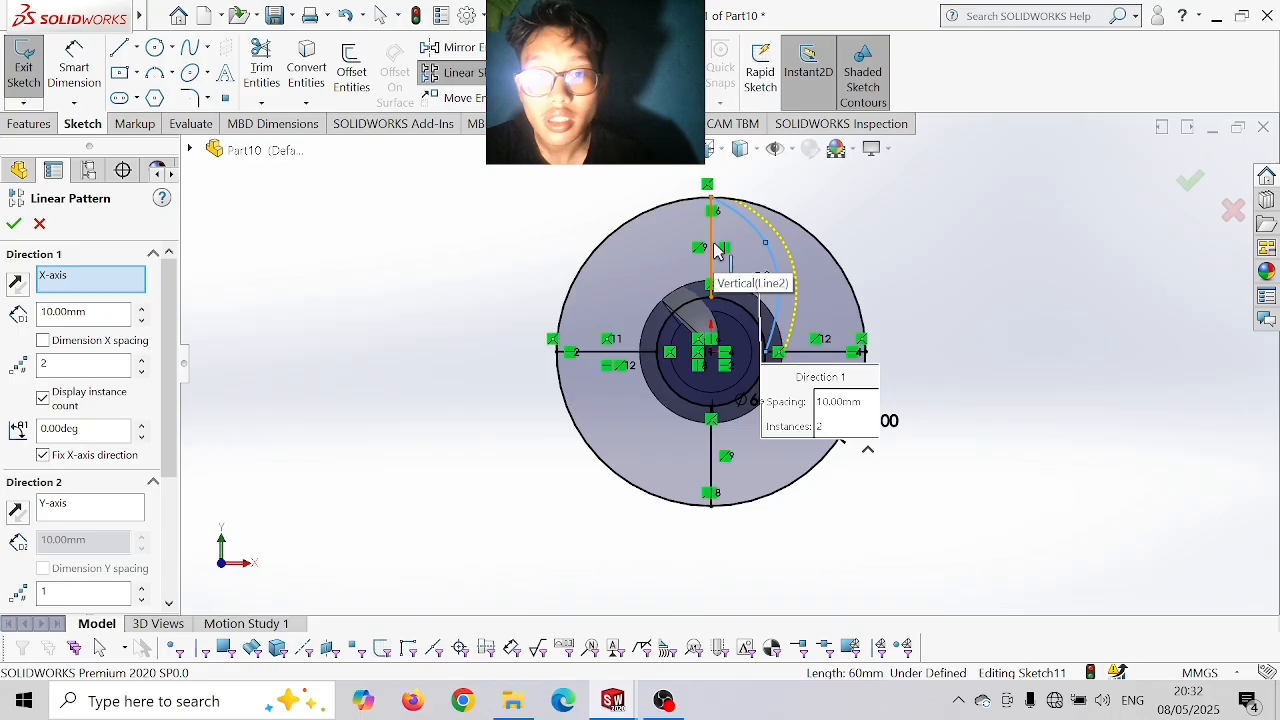
click(716, 250)
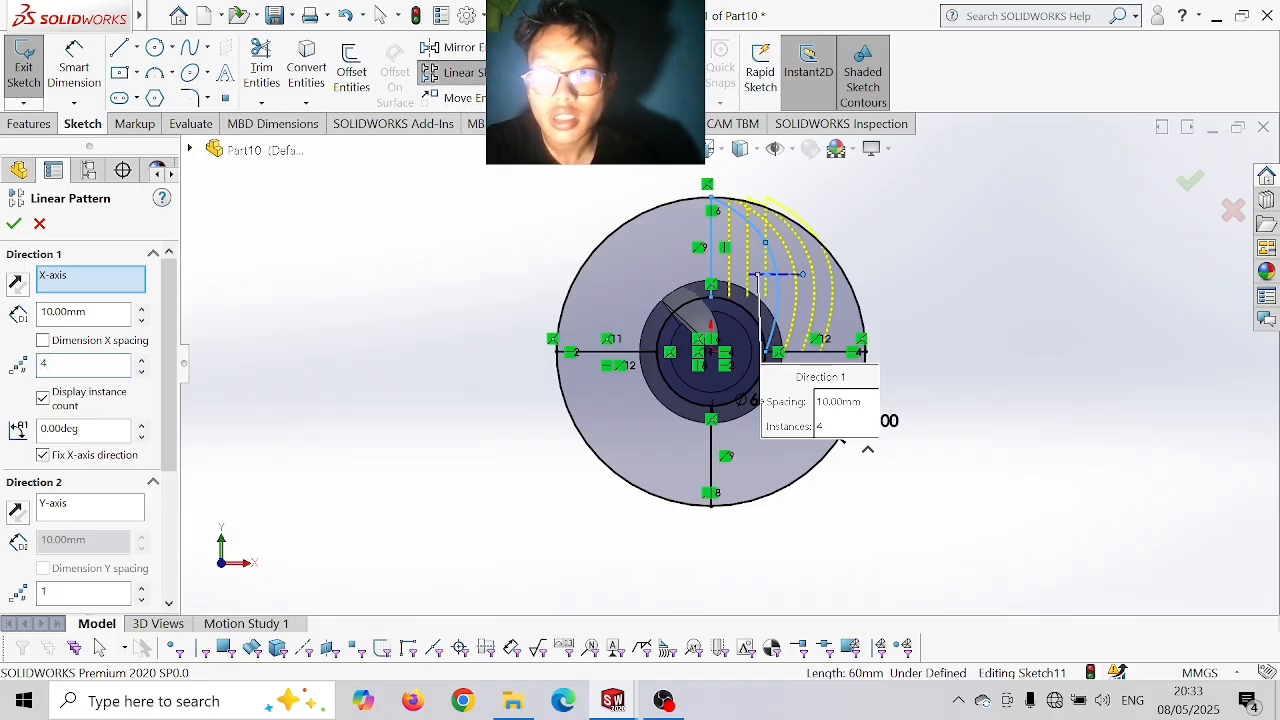
- Circular-pattern the spline around the origin with 4 equally spaced instances over 360 degrees
click(574, 73)
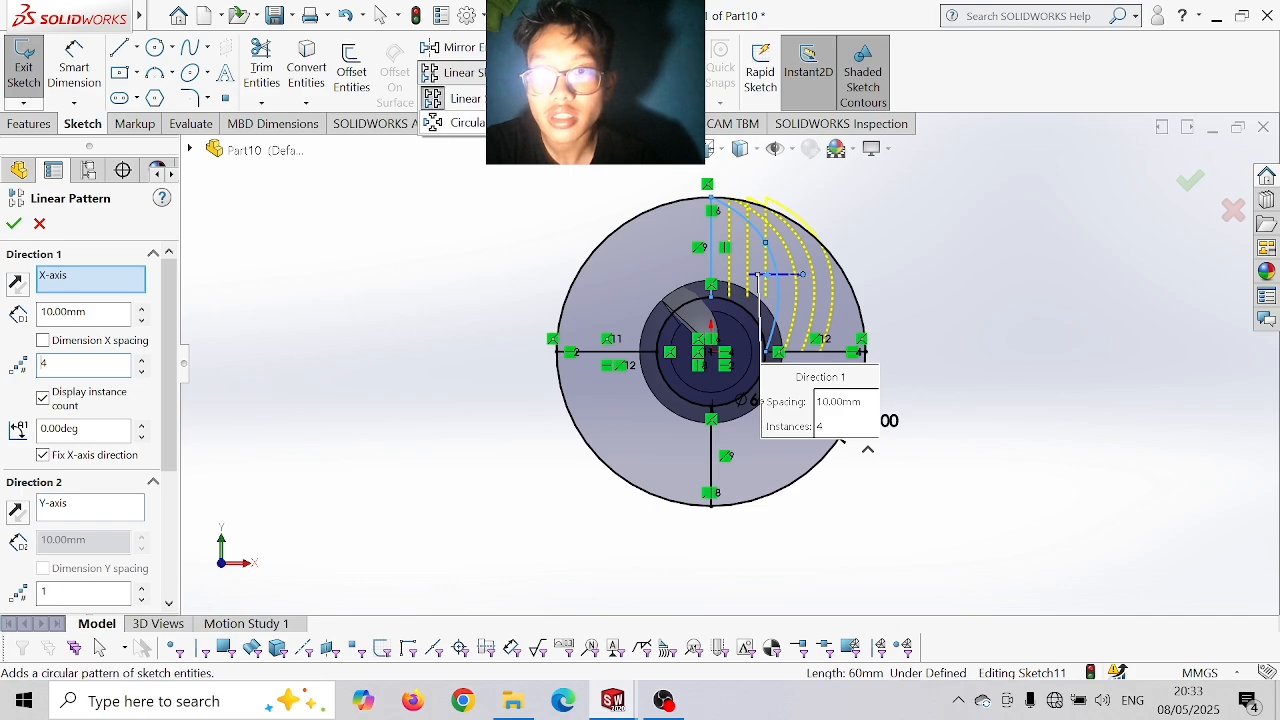
click(463, 122)
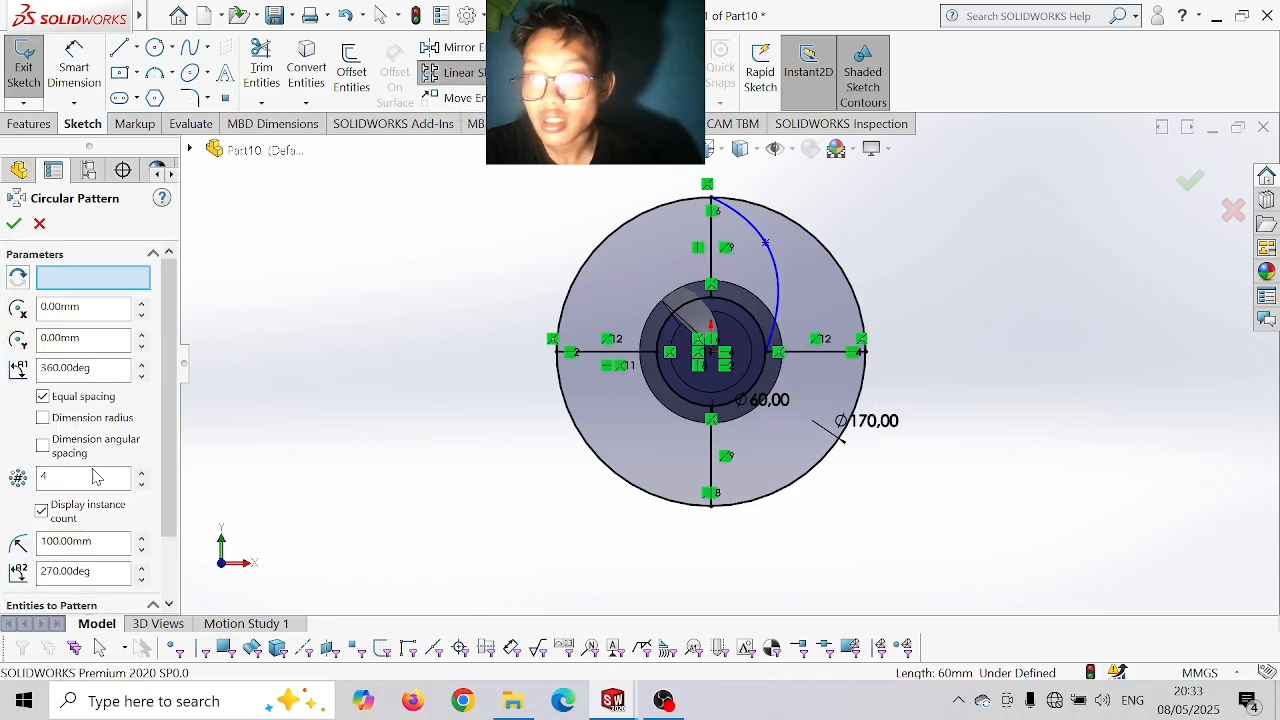
click(764, 243)
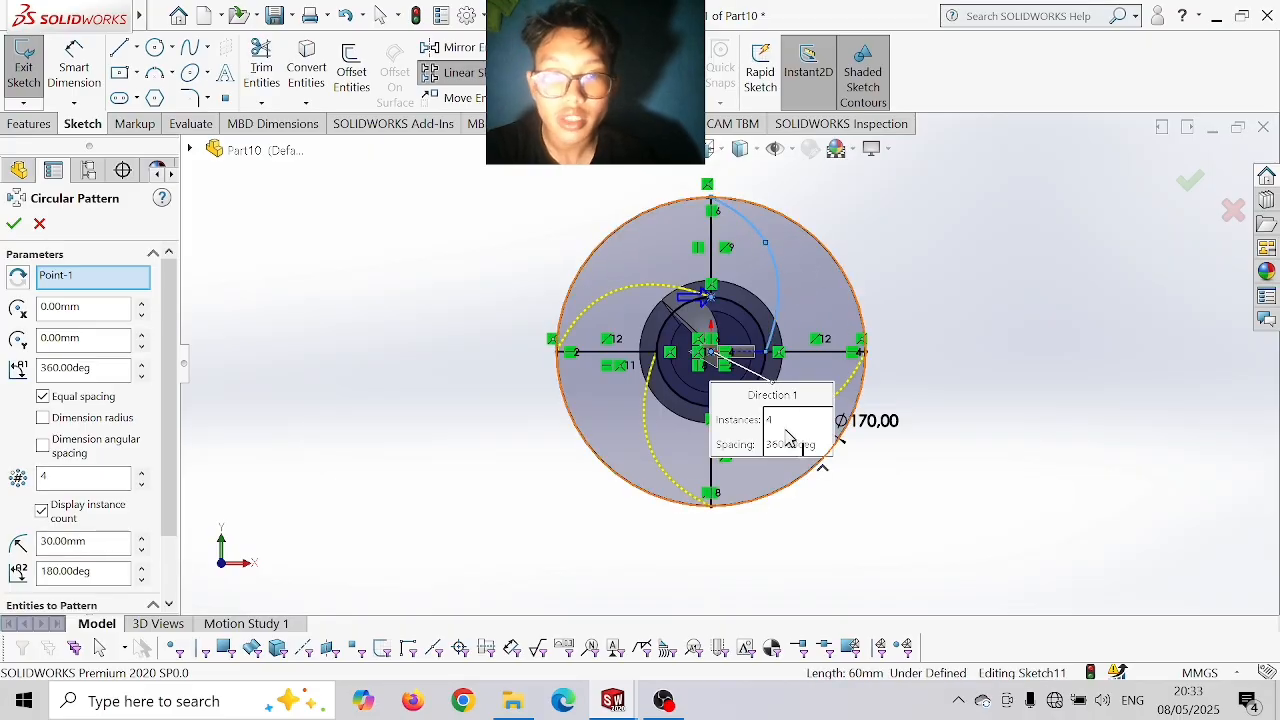
key(Return)
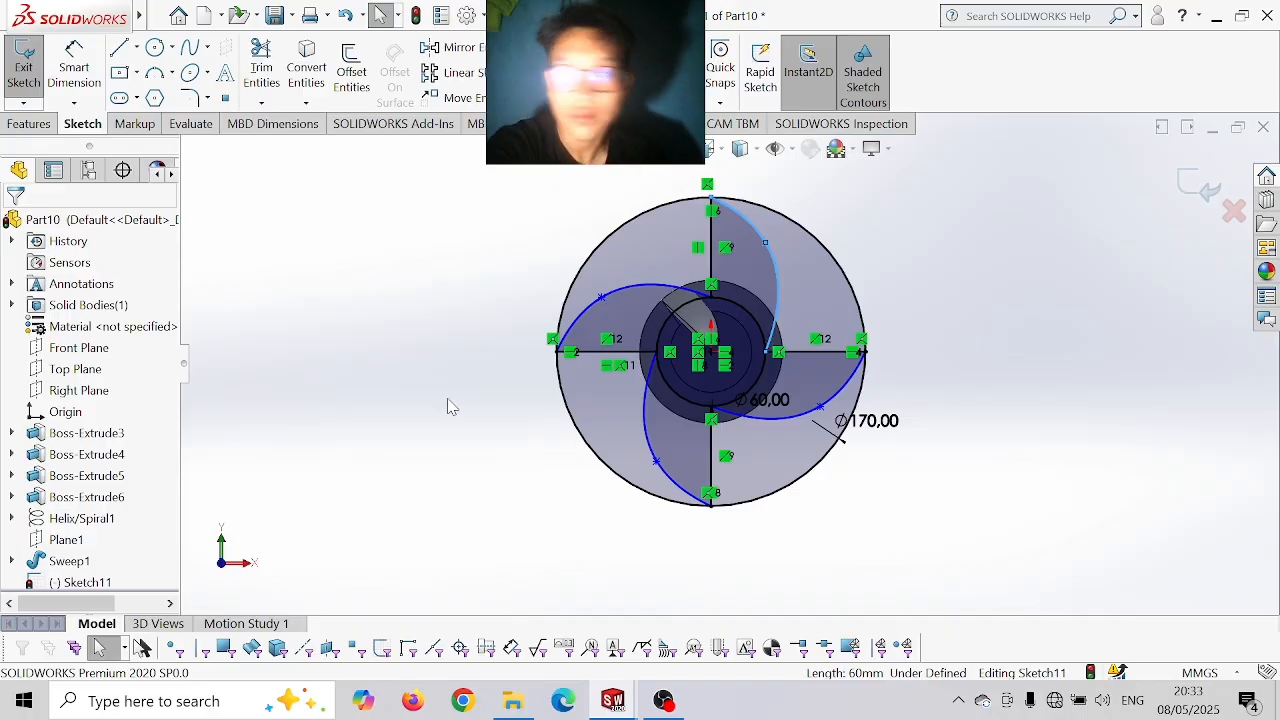
- Trim away all arcs of the 60 mm circle and delete the 170 mm circle, keeping the four blade outlines
click(261, 70)
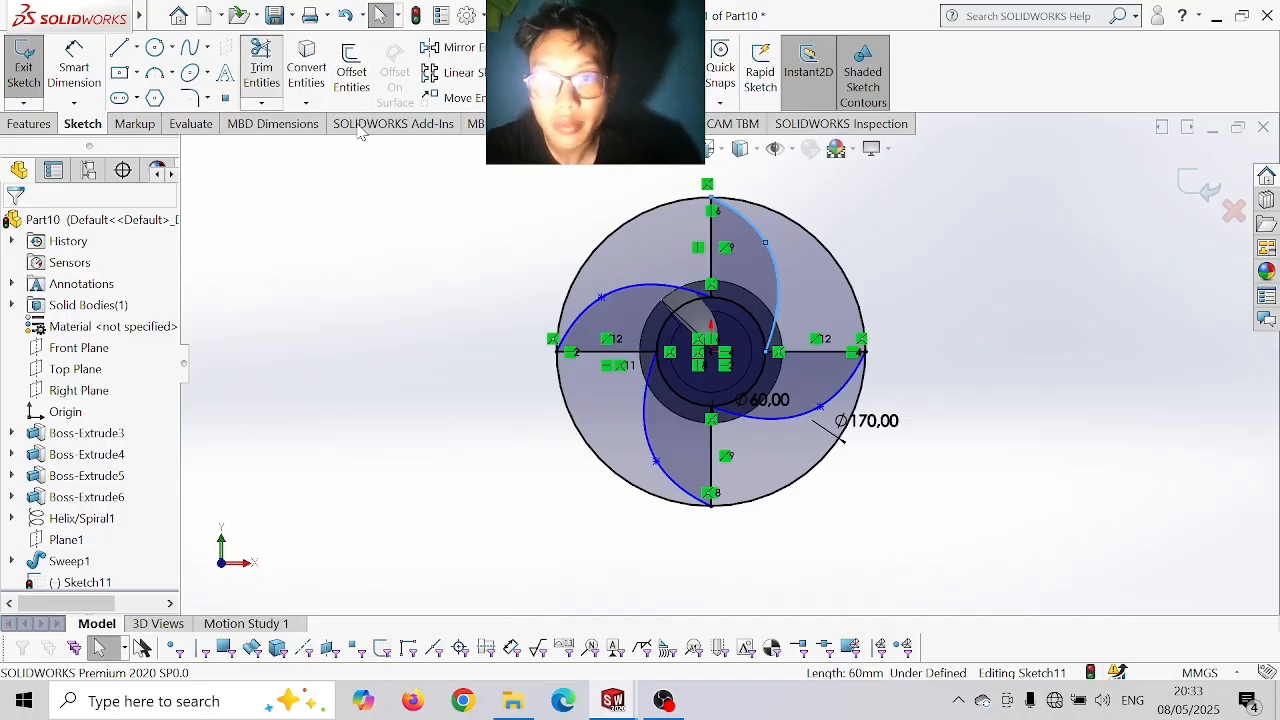
scroll(752, 306, down, 2)
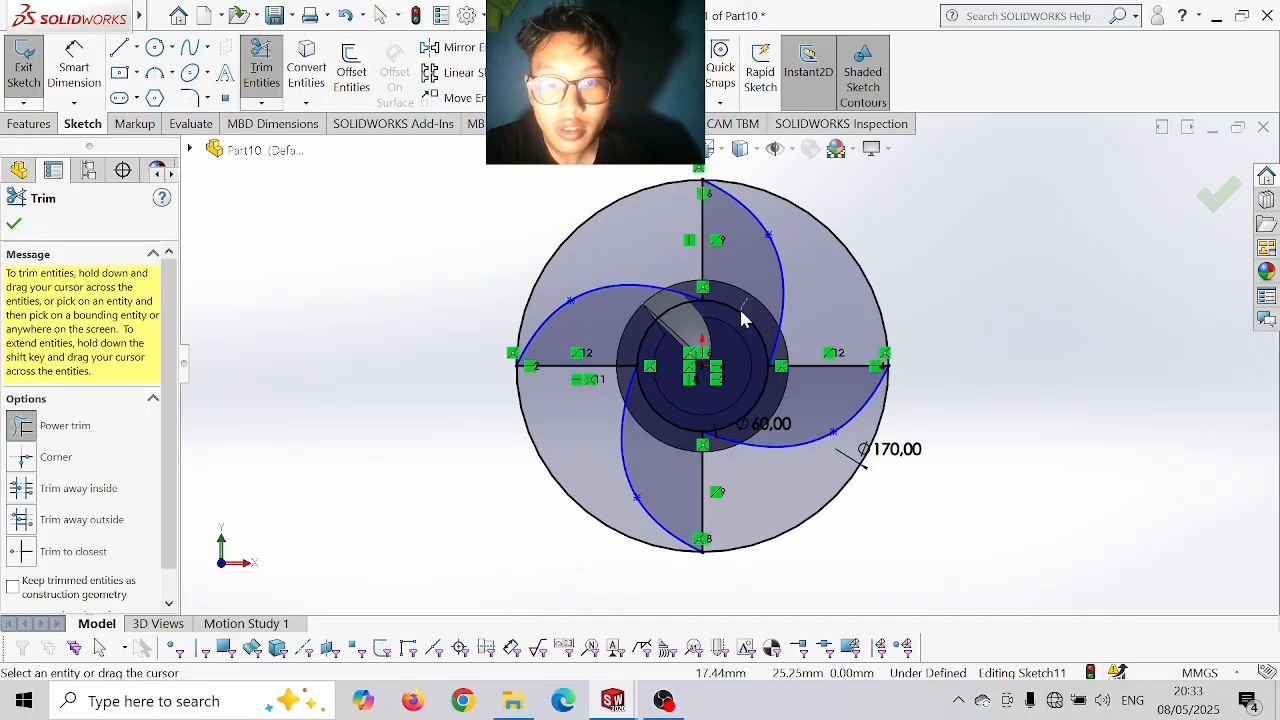
drag(748, 306, 740, 322)
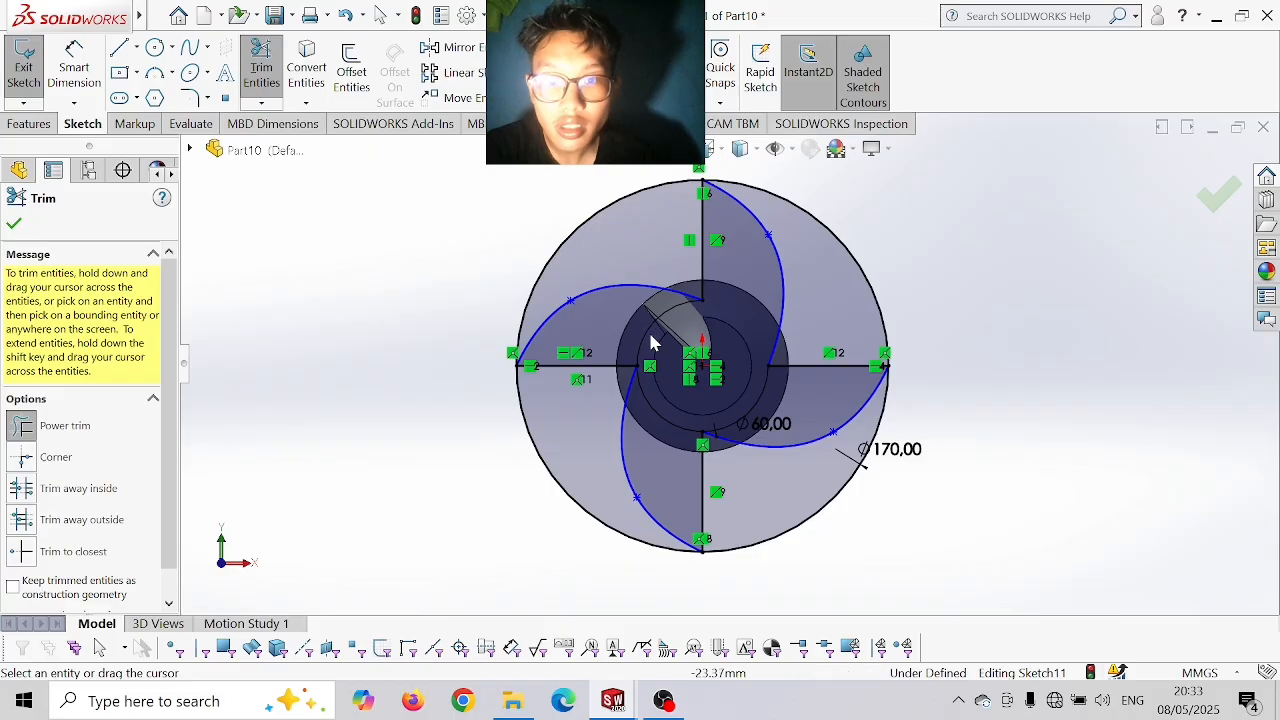
drag(626, 321, 660, 346)
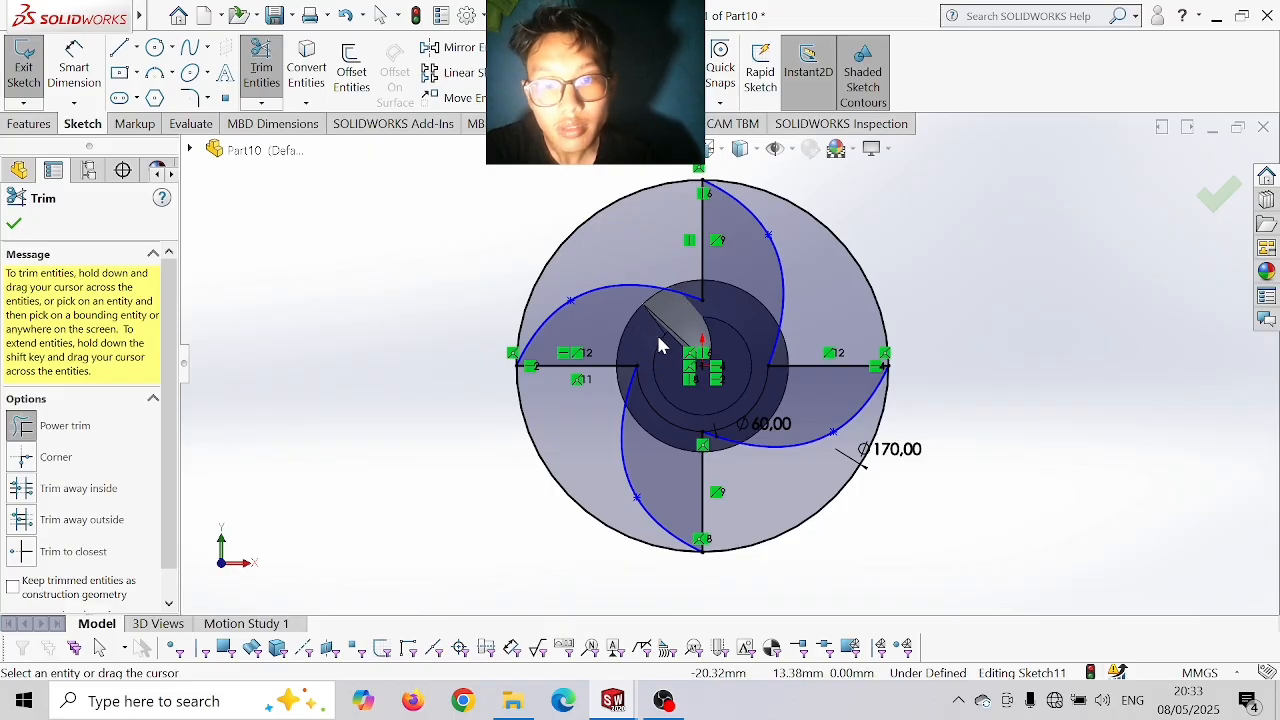
mouse_move(657, 407)
mouse_down()
mouse_move(675, 400)
mouse_move(665, 425)
mouse_move(714, 405)
mouse_move(754, 410)
mouse_up()
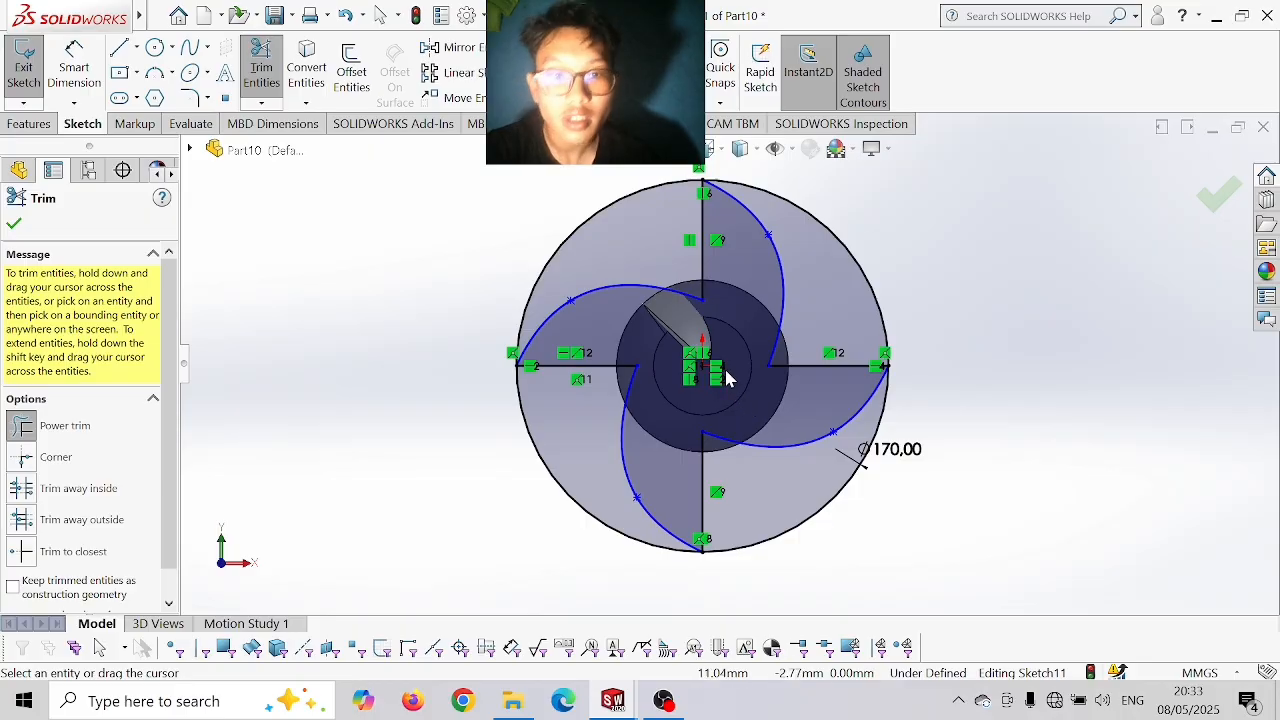
key(Escape)
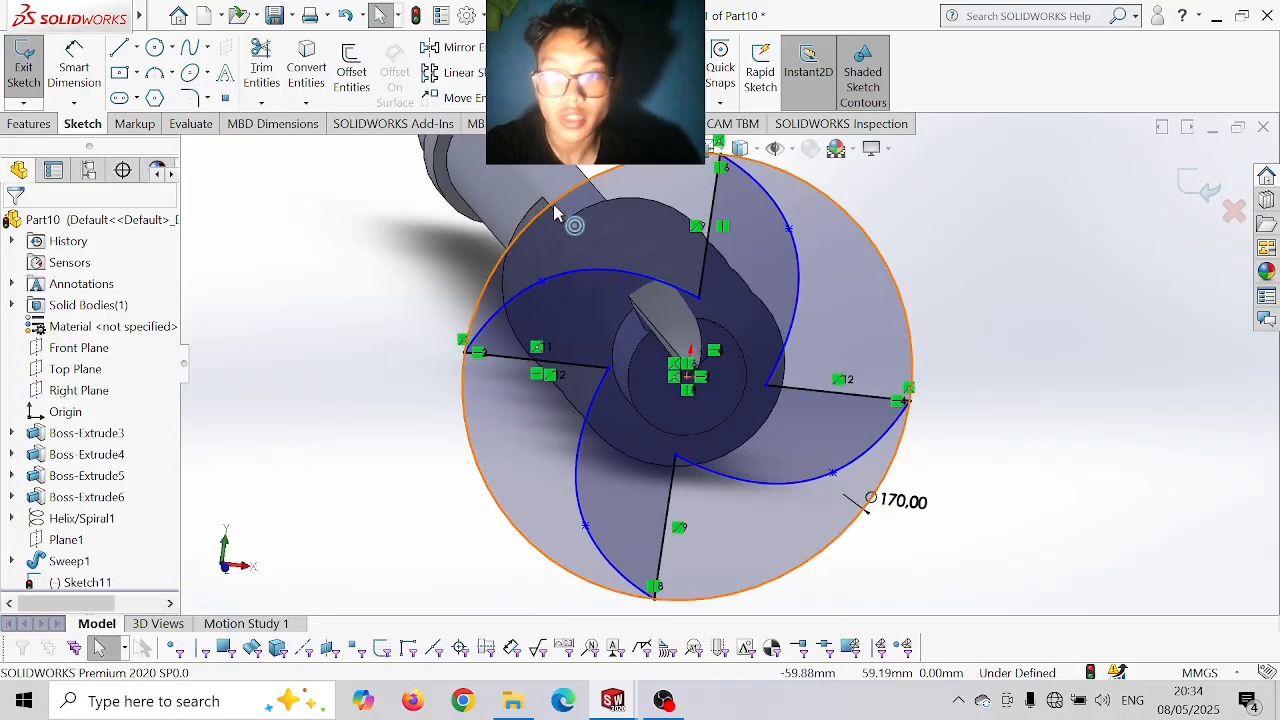
click(556, 213)
key(Delete)
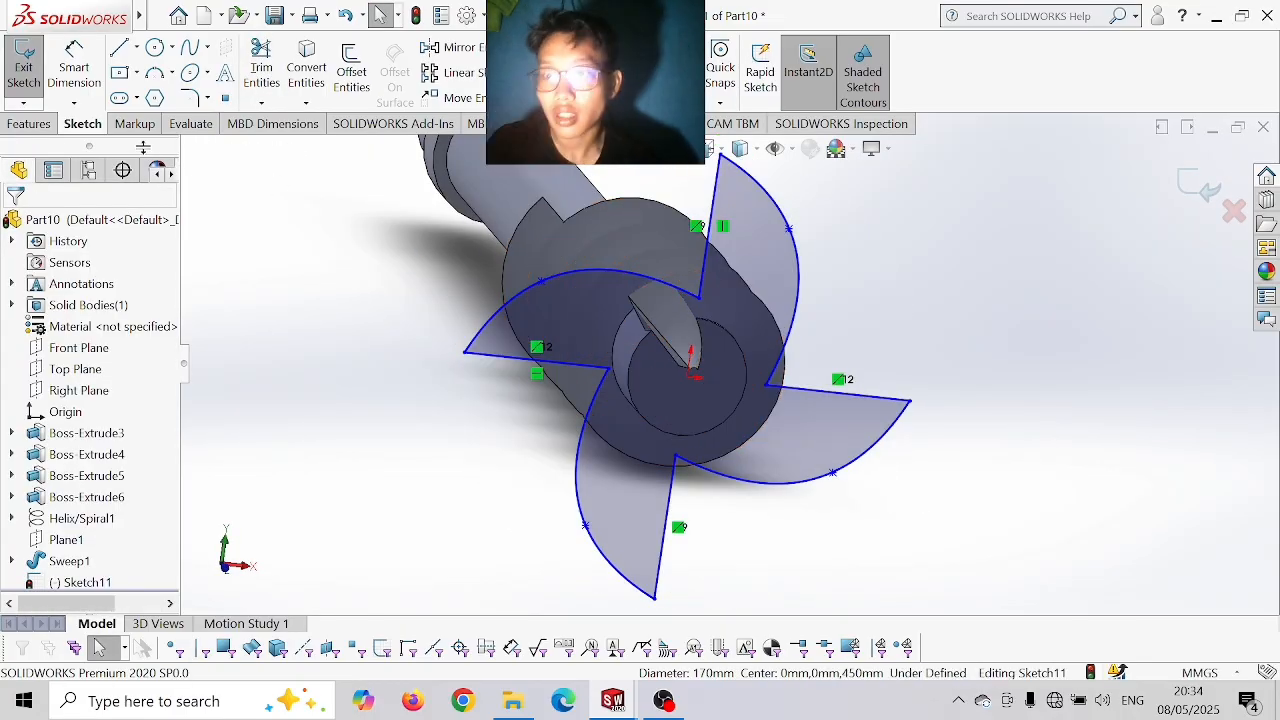
- Extrude the four-blade profile 15 mm from the shaft's end face, merging it with the existing body
click(29, 123)
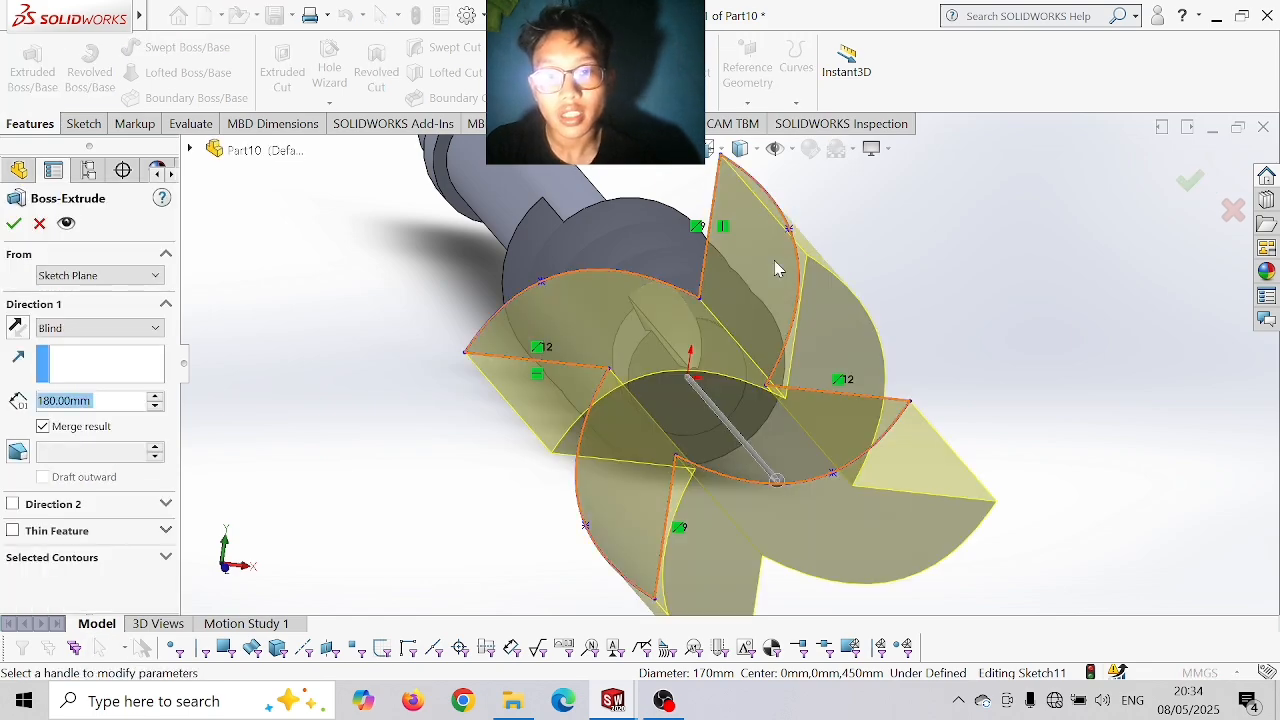
text(15)
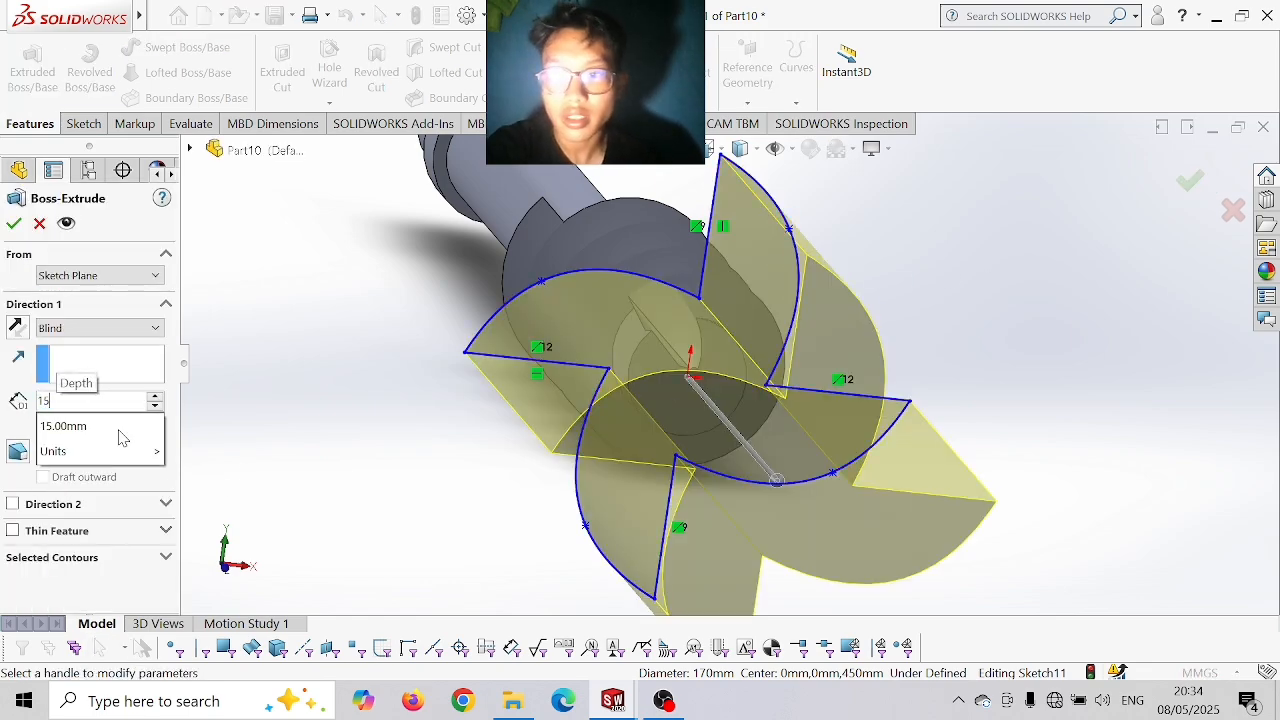
key(Return)
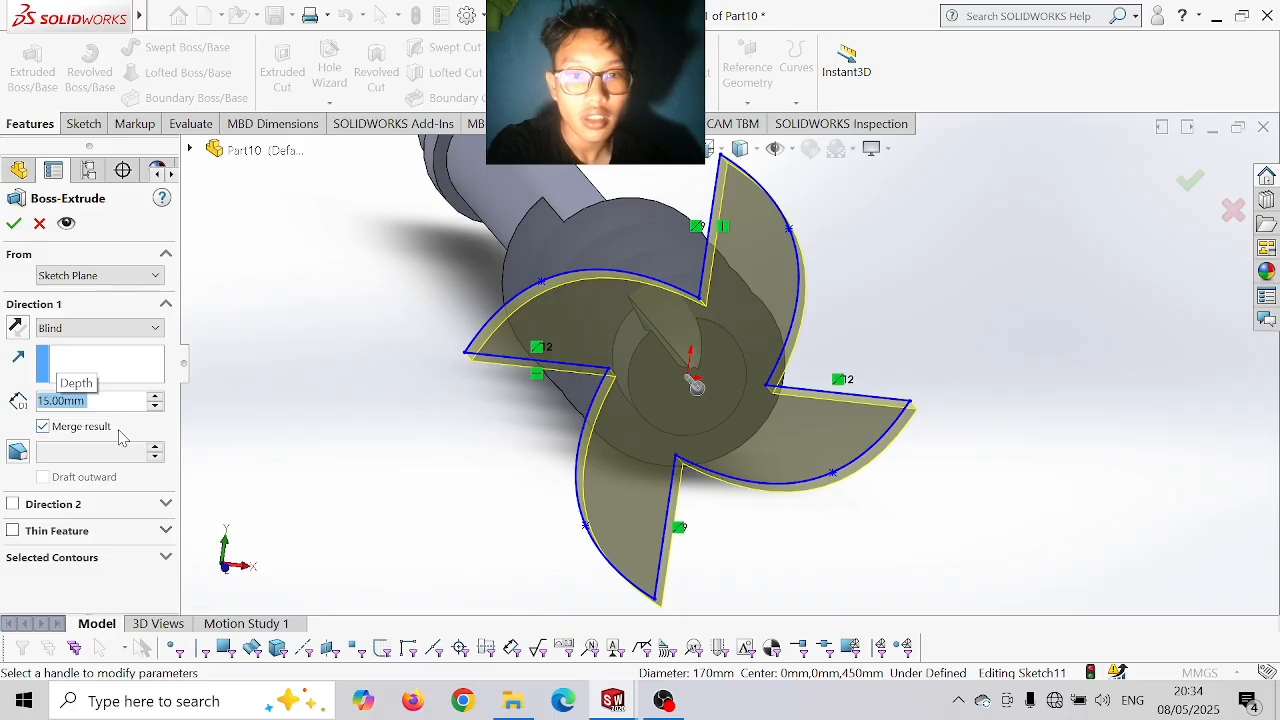
key(Return)
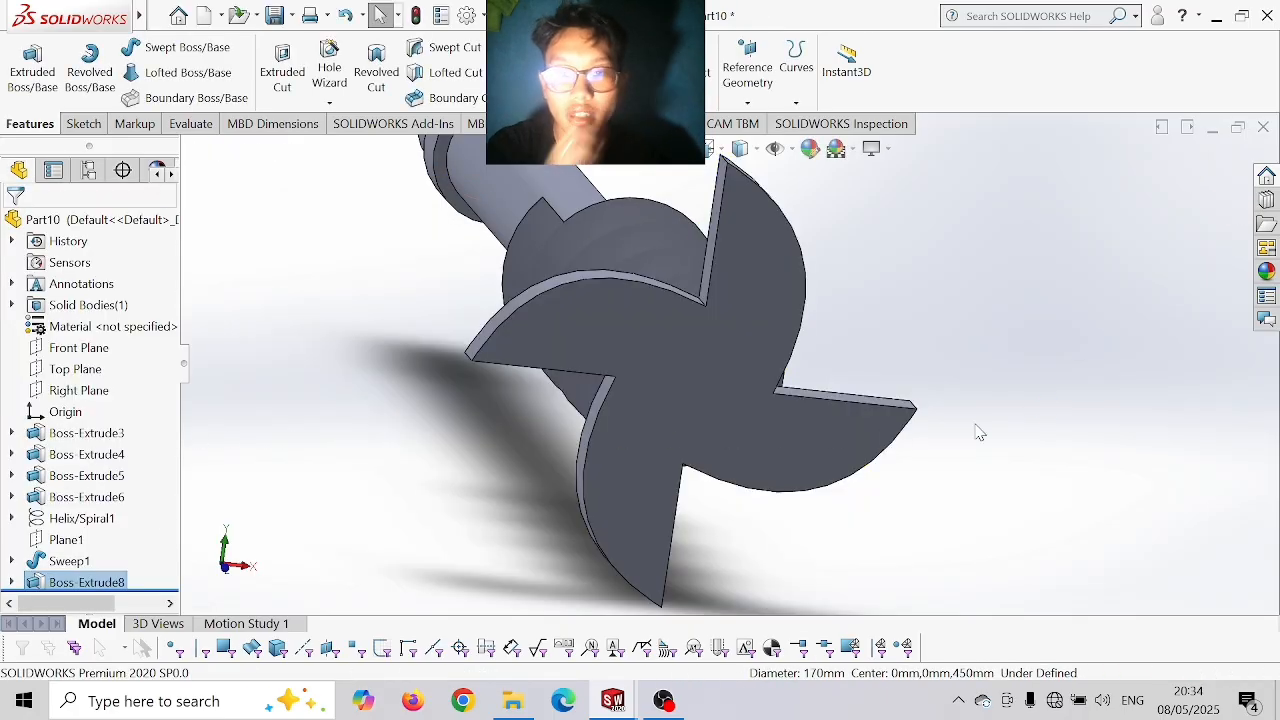
- Chamfer the curved front edges of all four blades with a 15 mm distance and a 45-degree angle
middle_drag(1051, 414, 973, 438)
scroll(973, 438, up, 2)
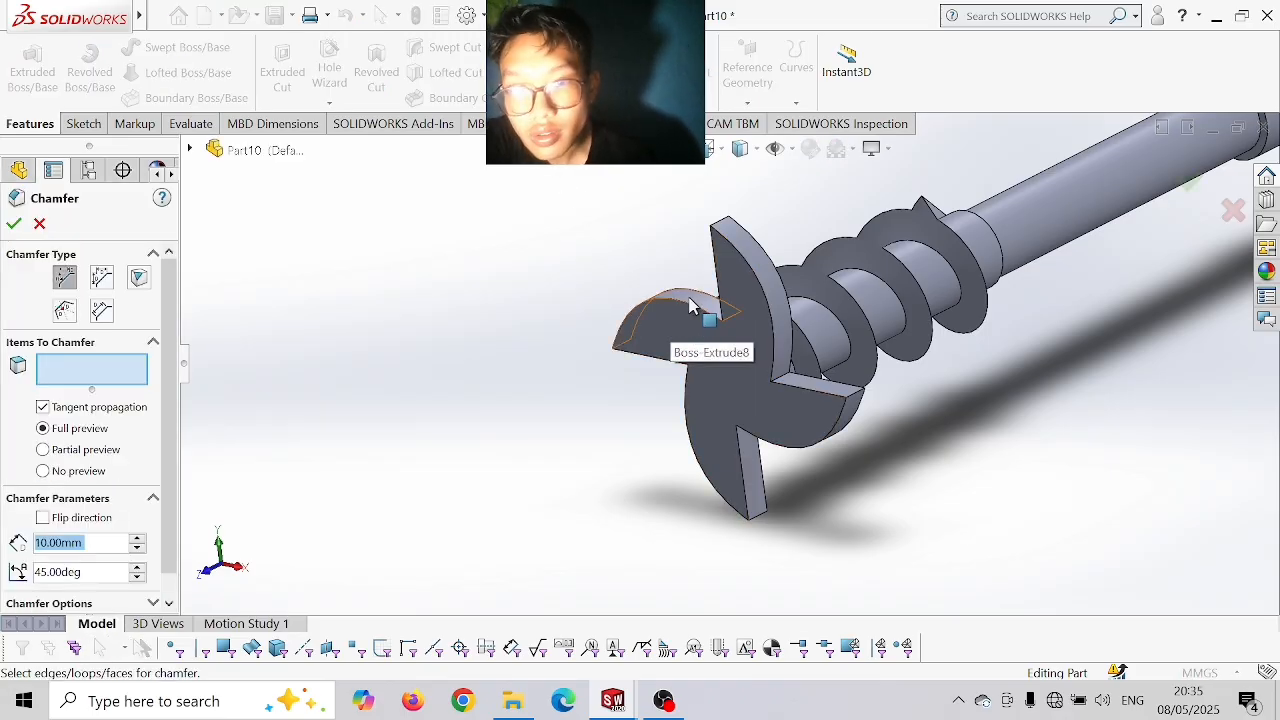
click(664, 294)
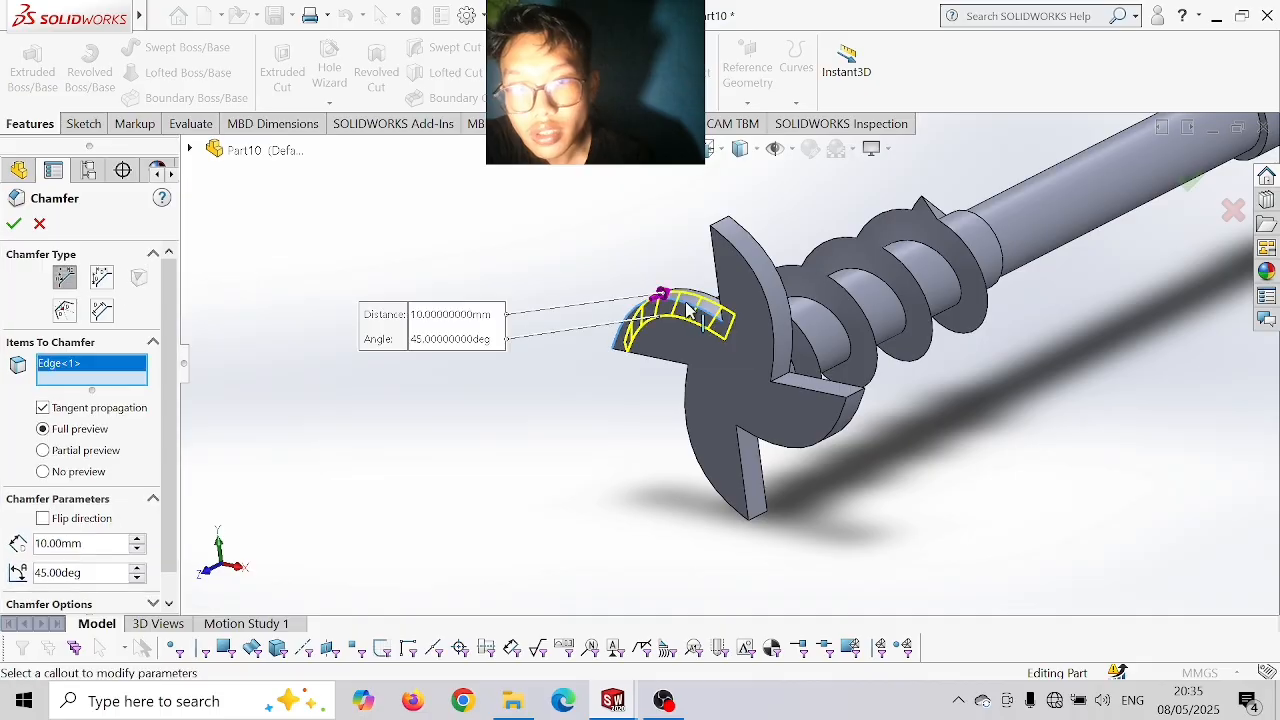
click(770, 312)
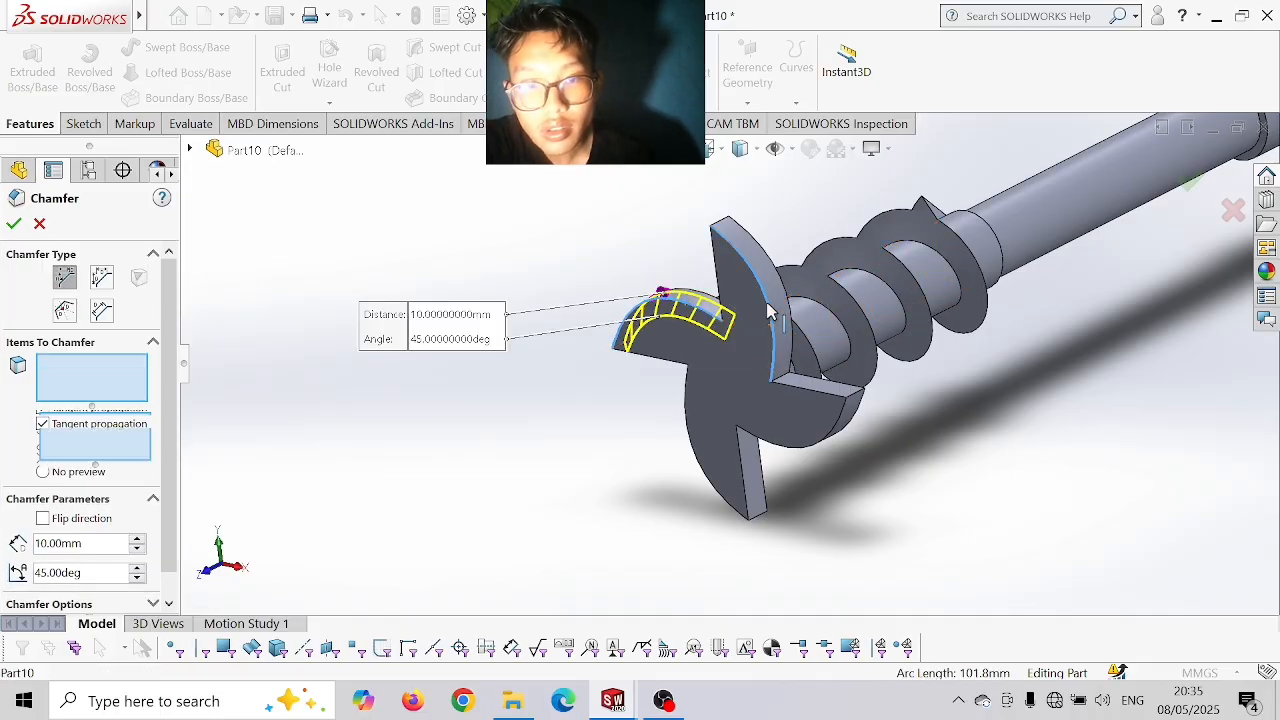
click(762, 447)
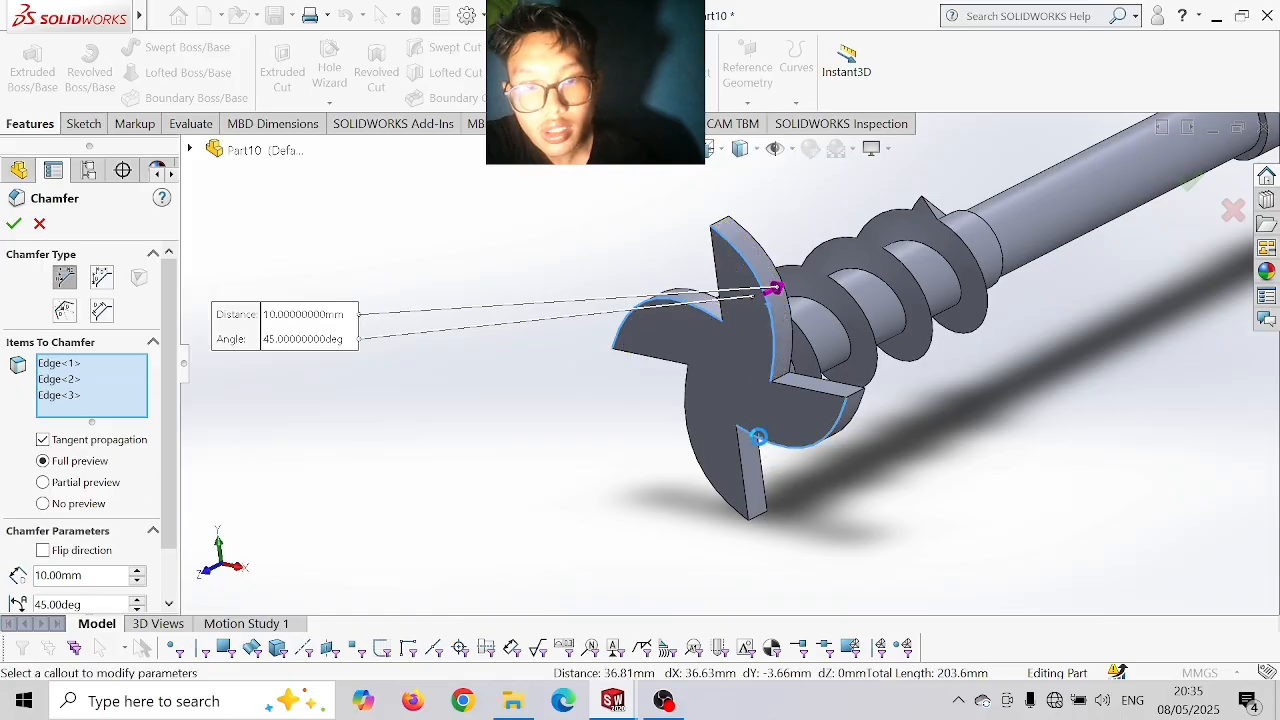
click(688, 432)
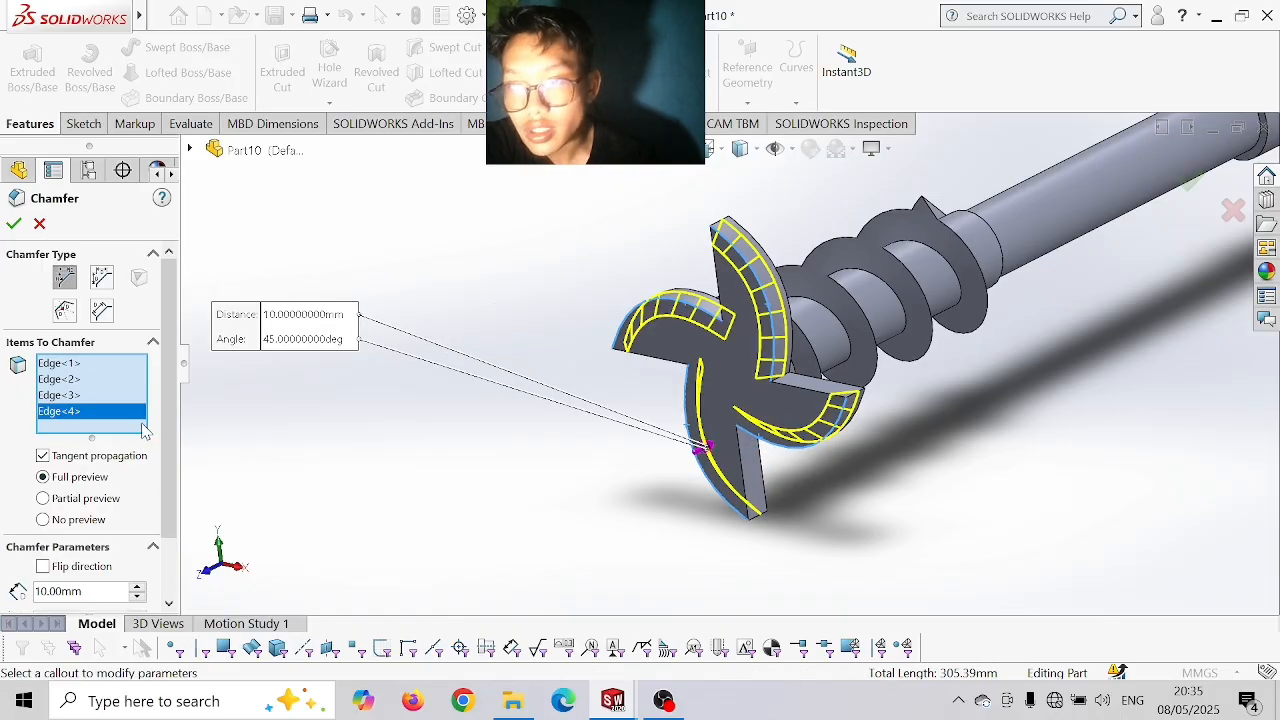
scroll(165, 412, down, 2)
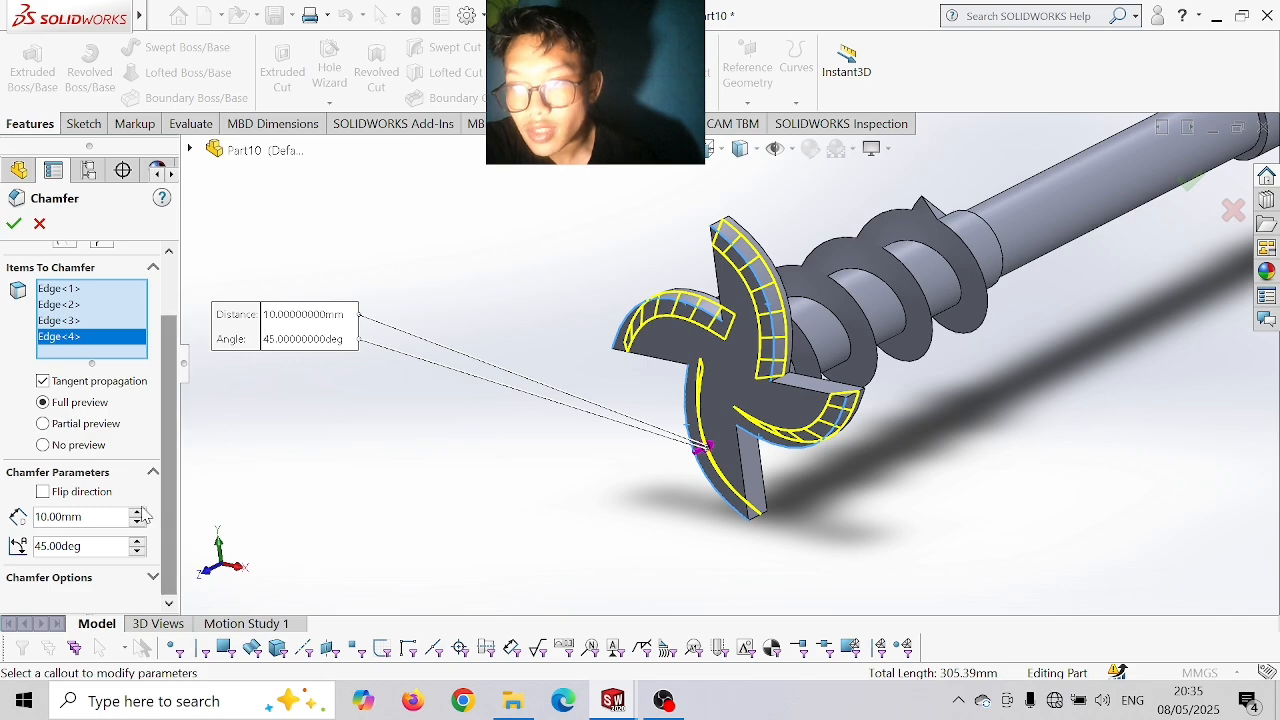
drag(88, 517, 57, 516)
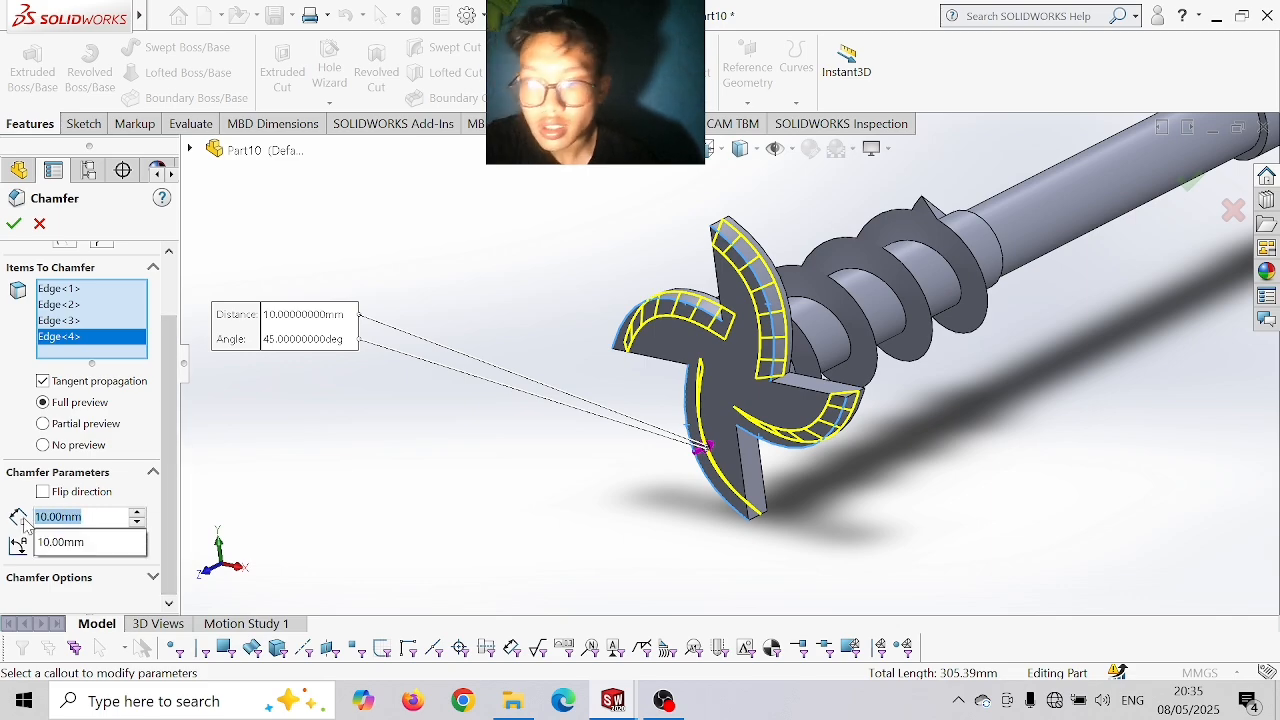
text(15)
key(Return)
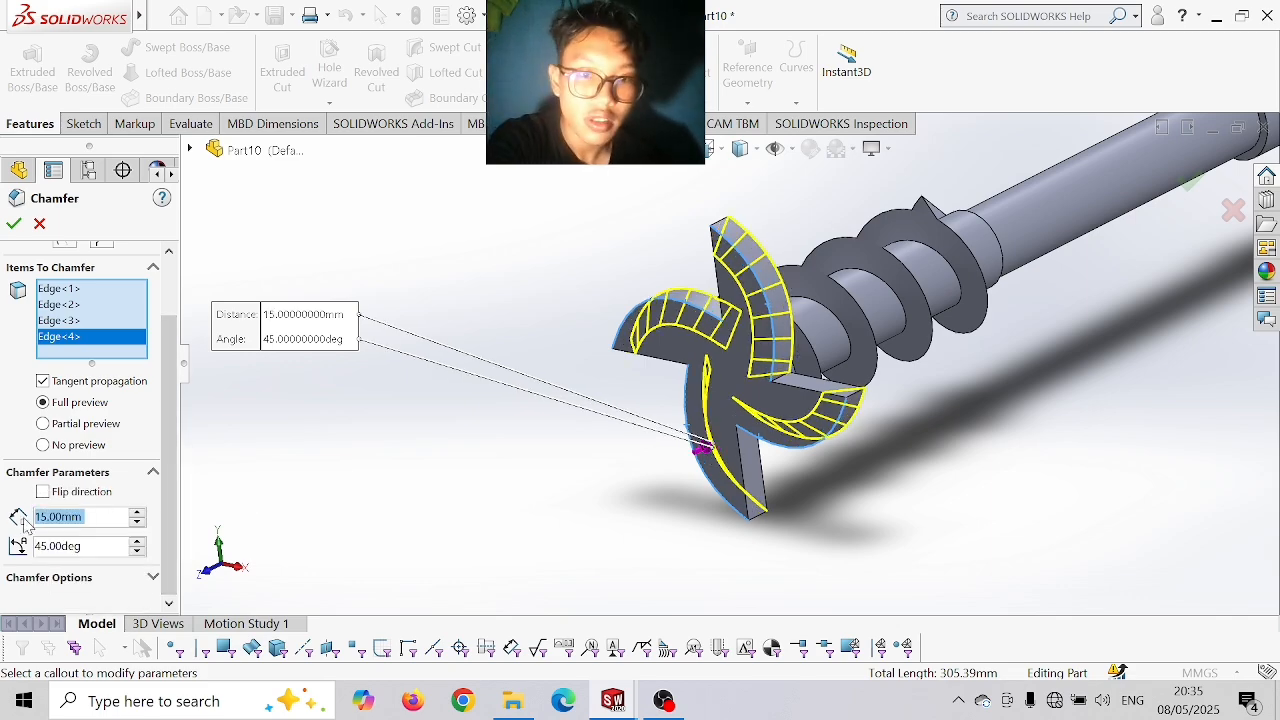
key(Return)
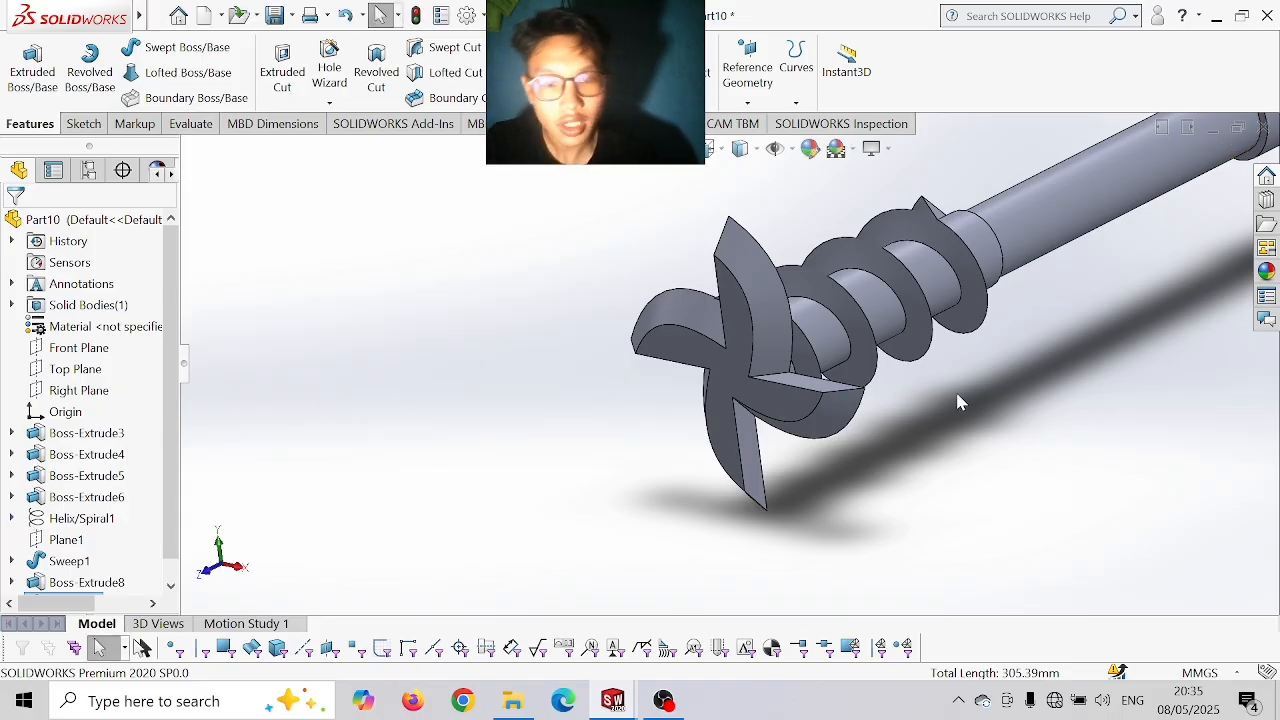
- Save the part under the new file name PART 7 PISAU in the UAS SOLIDWORK folder
middle_drag(957, 400, 1000, 276)
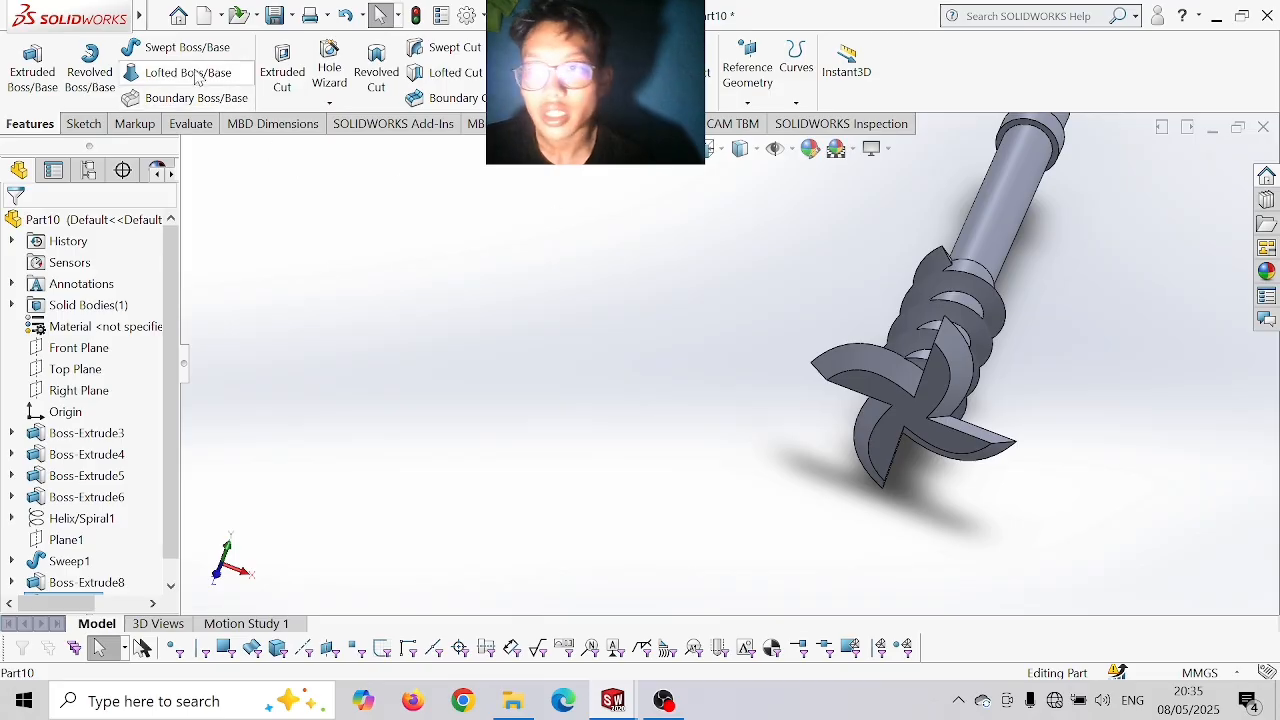
click(291, 16)
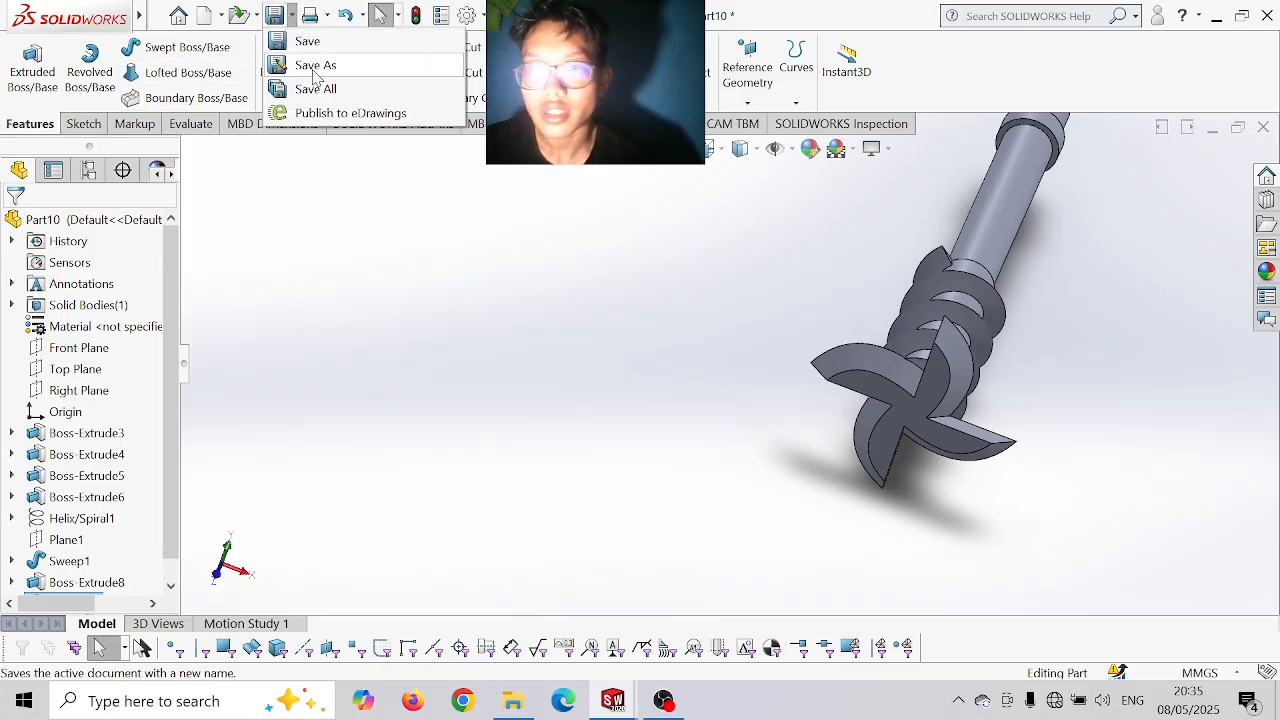
click(317, 72)
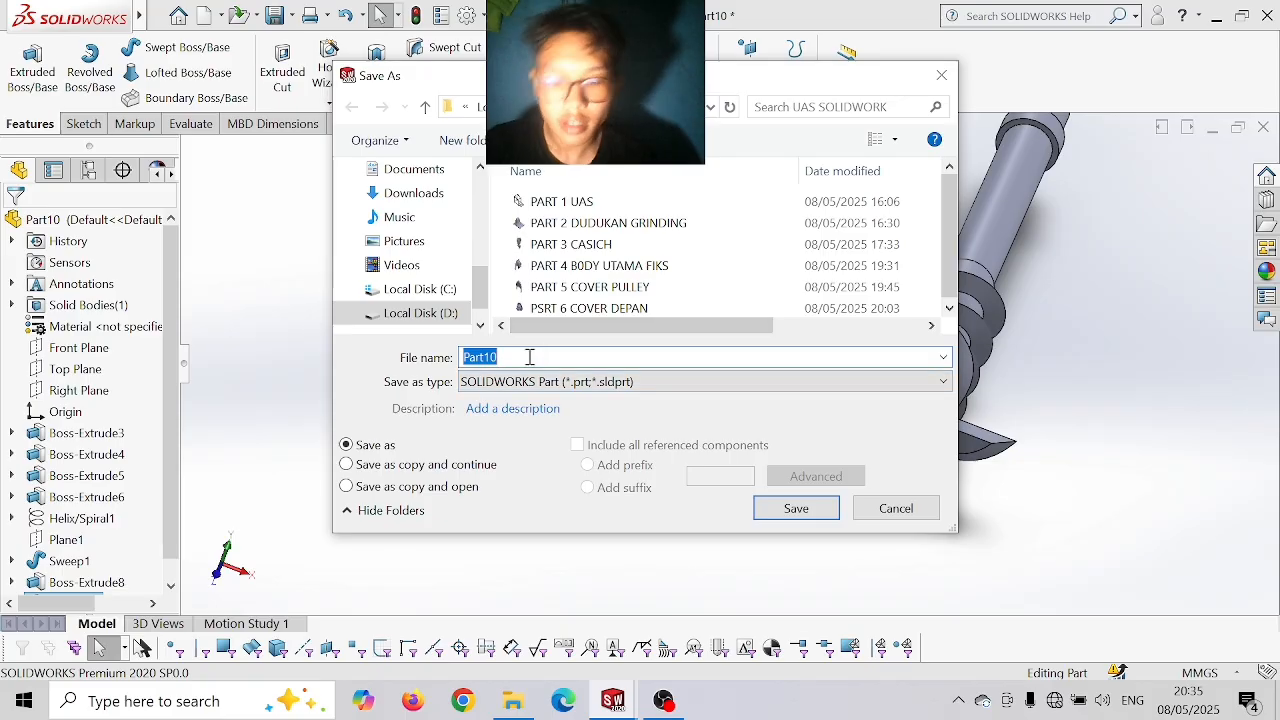
text(PART)
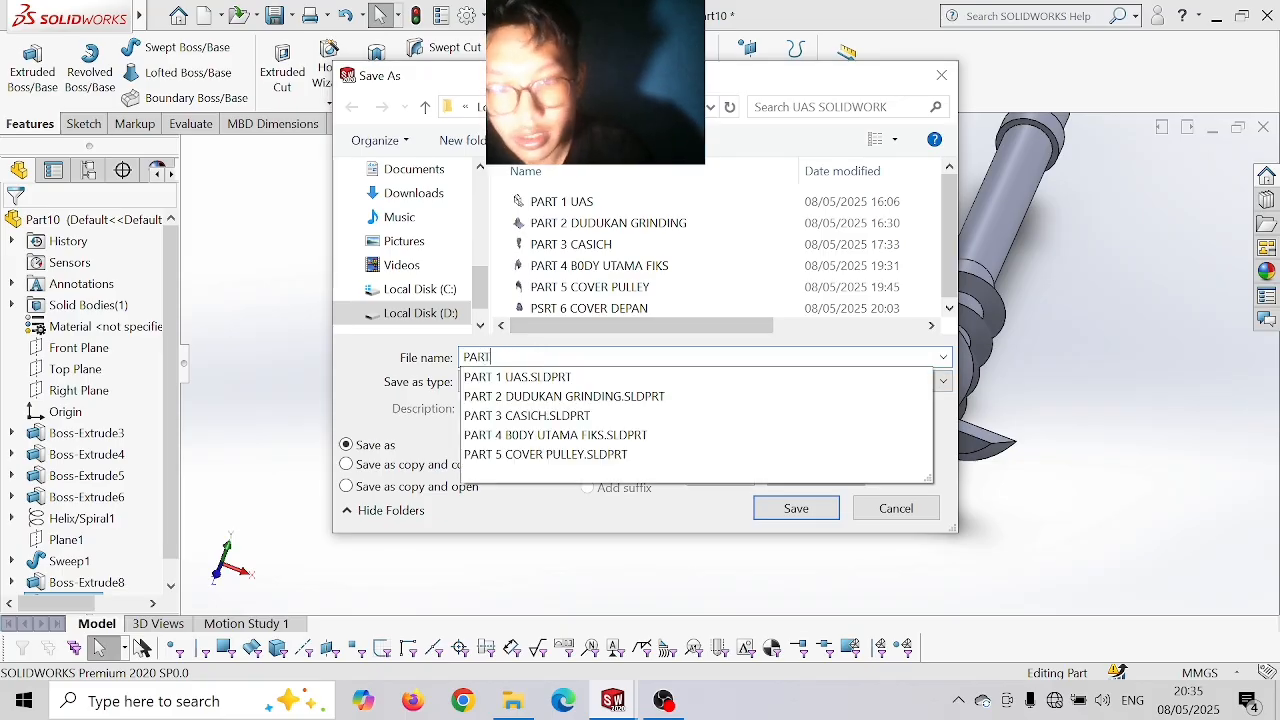
text( 7 PISAU)
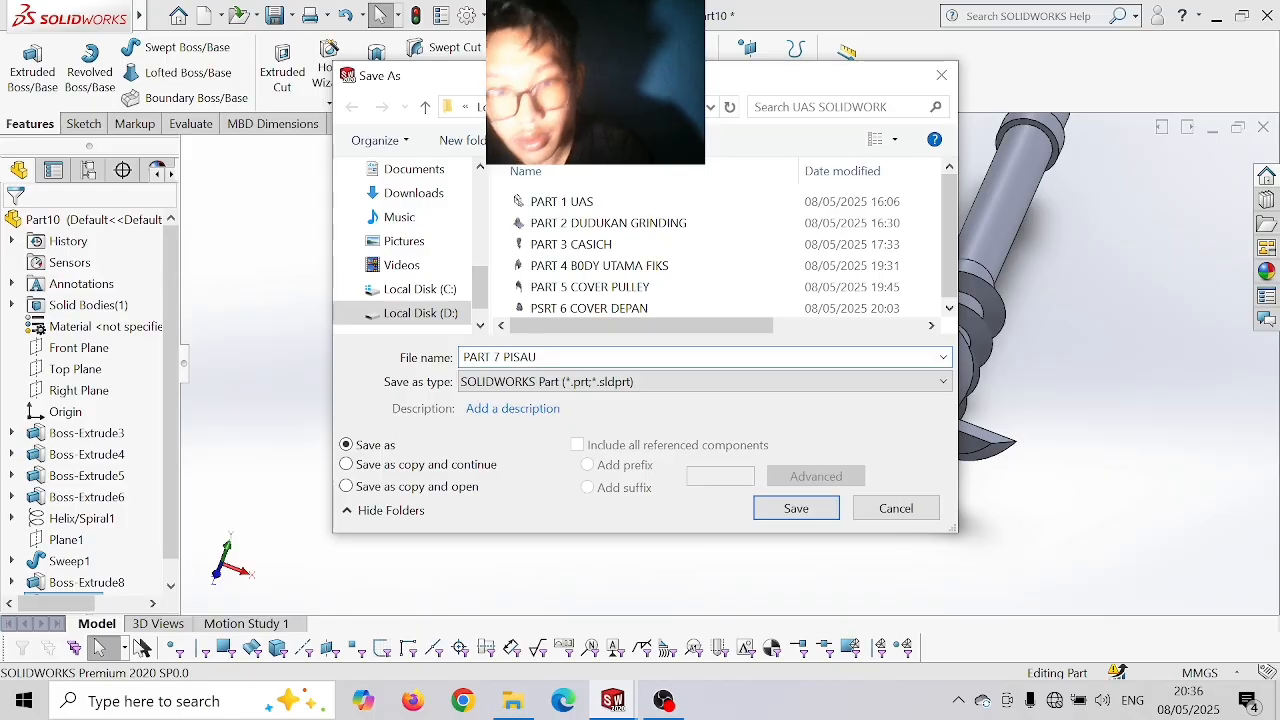
key(Return)
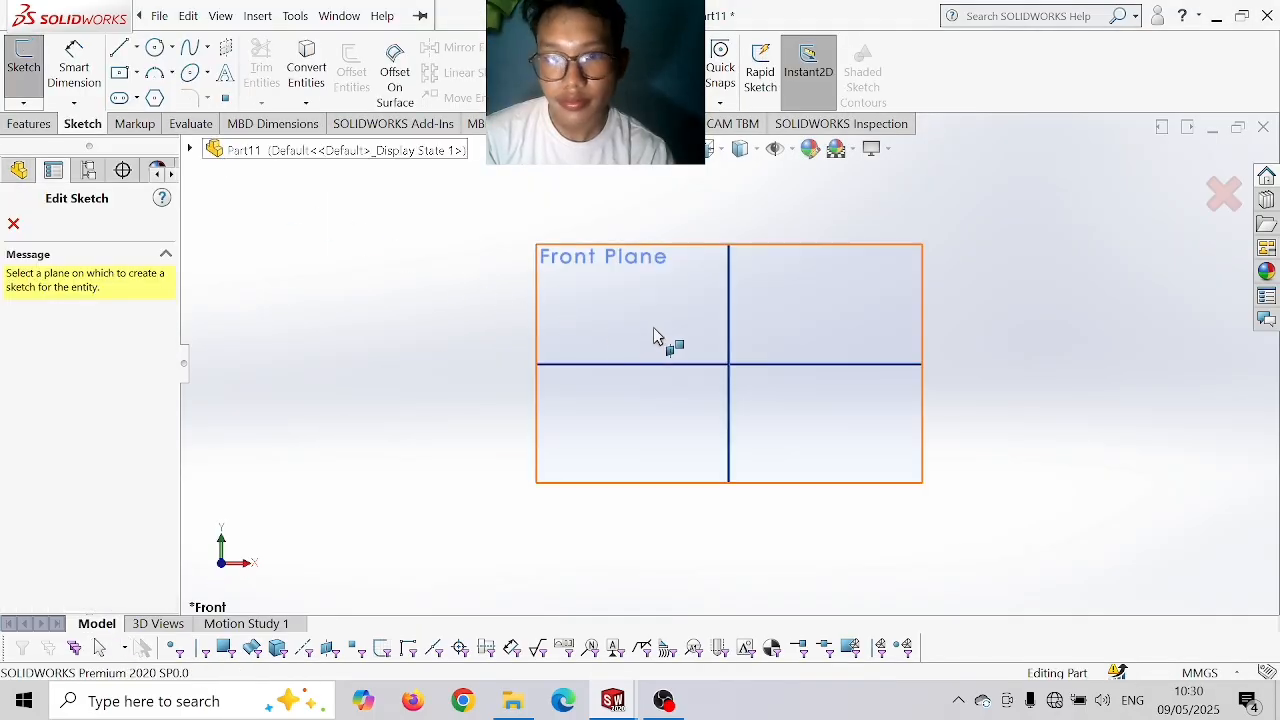
- Sketch a 50 mm diameter circle centred on the origin on the new part's Front Plane
click(653, 327)
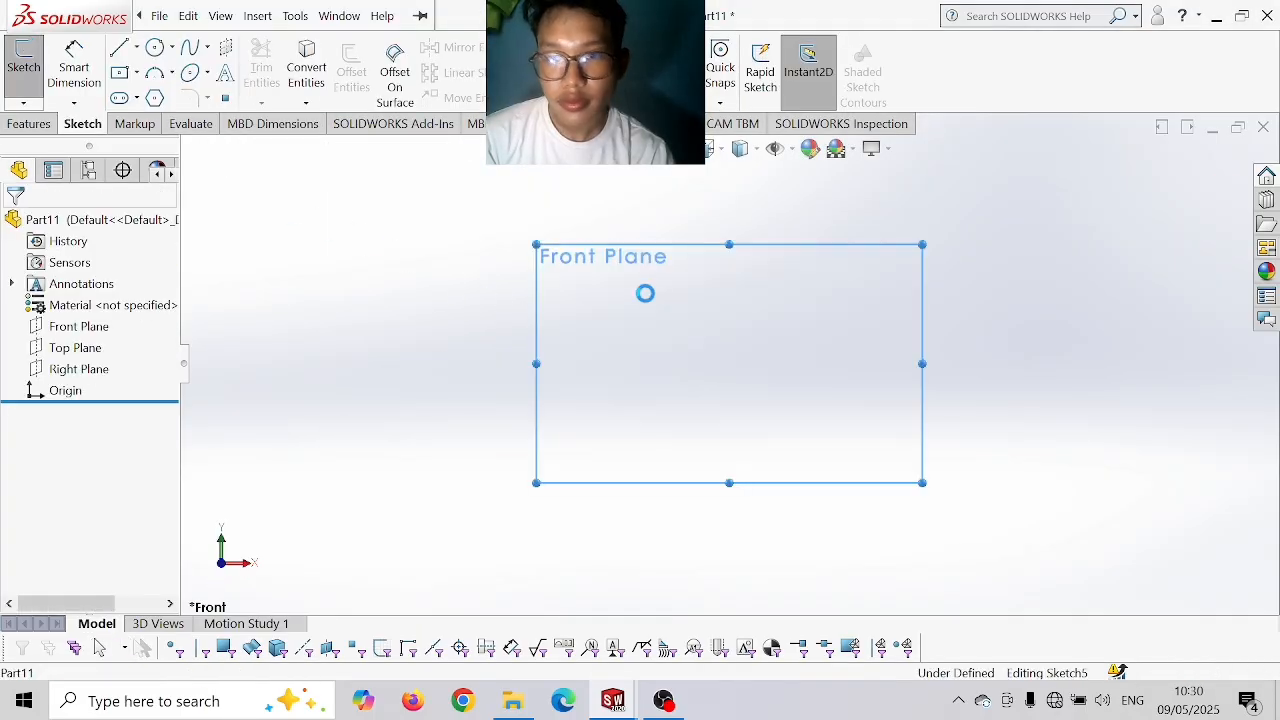
click(155, 47)
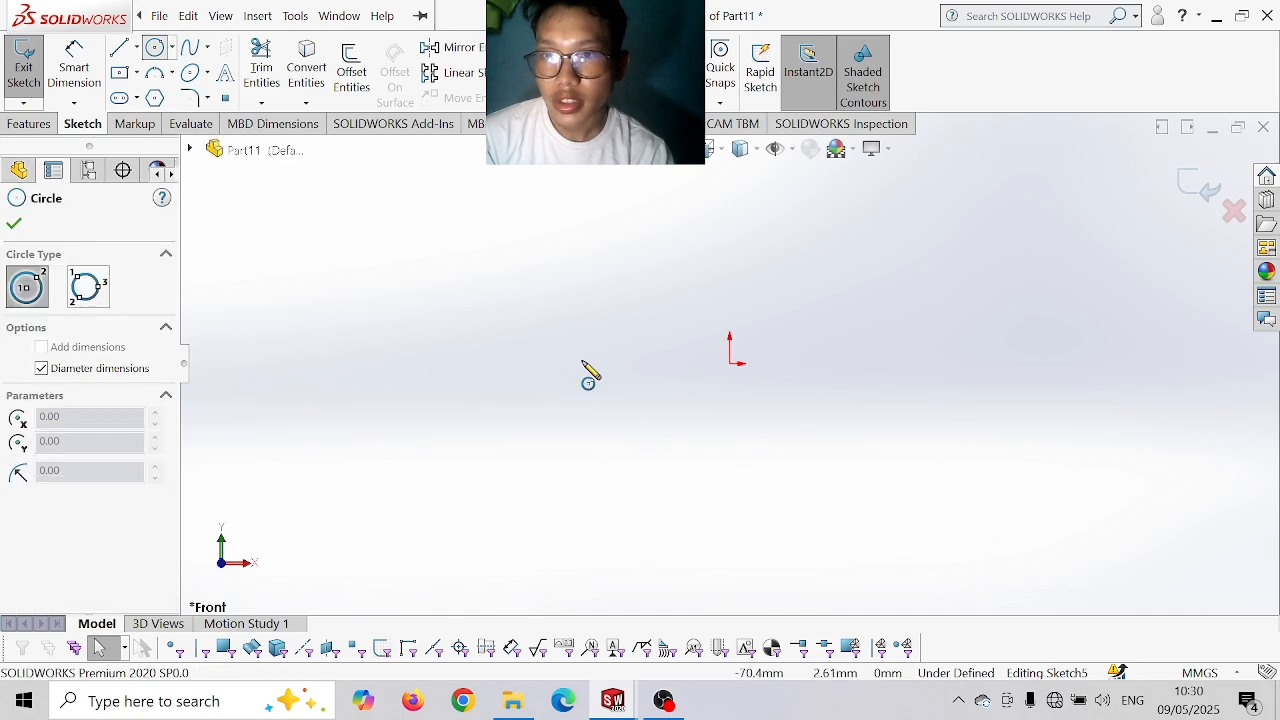
click(731, 364)
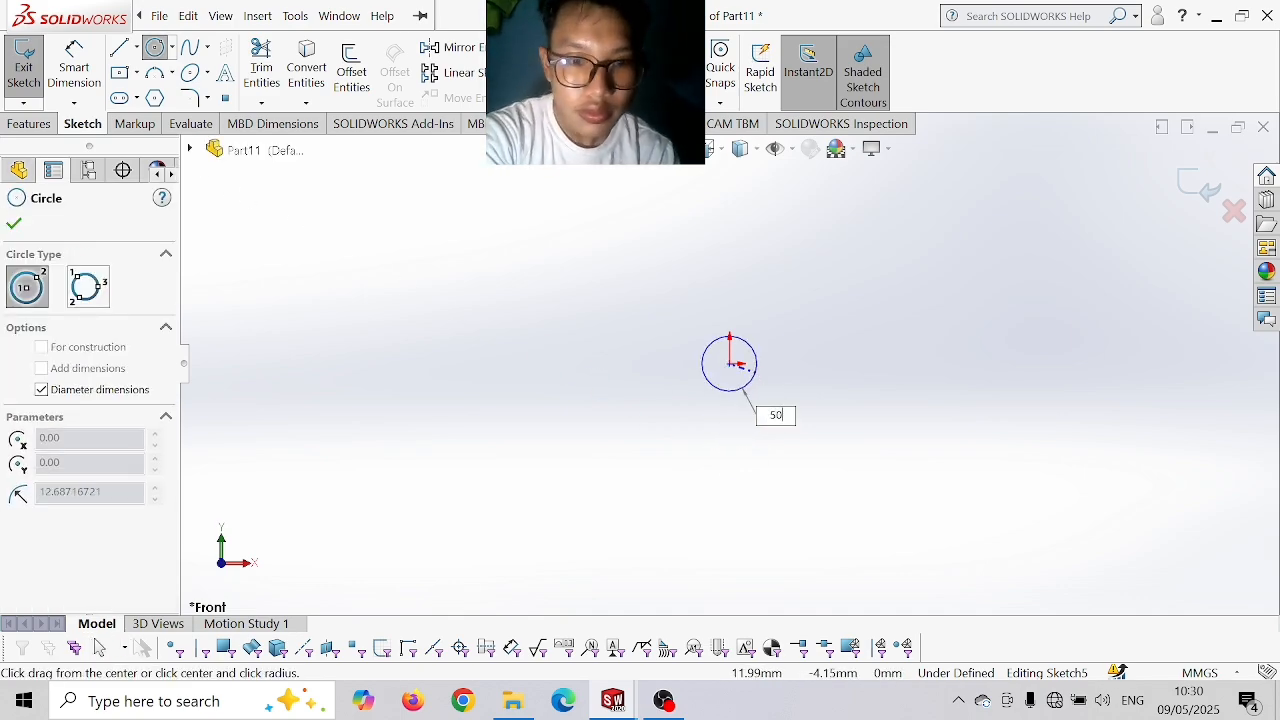
key(Return)
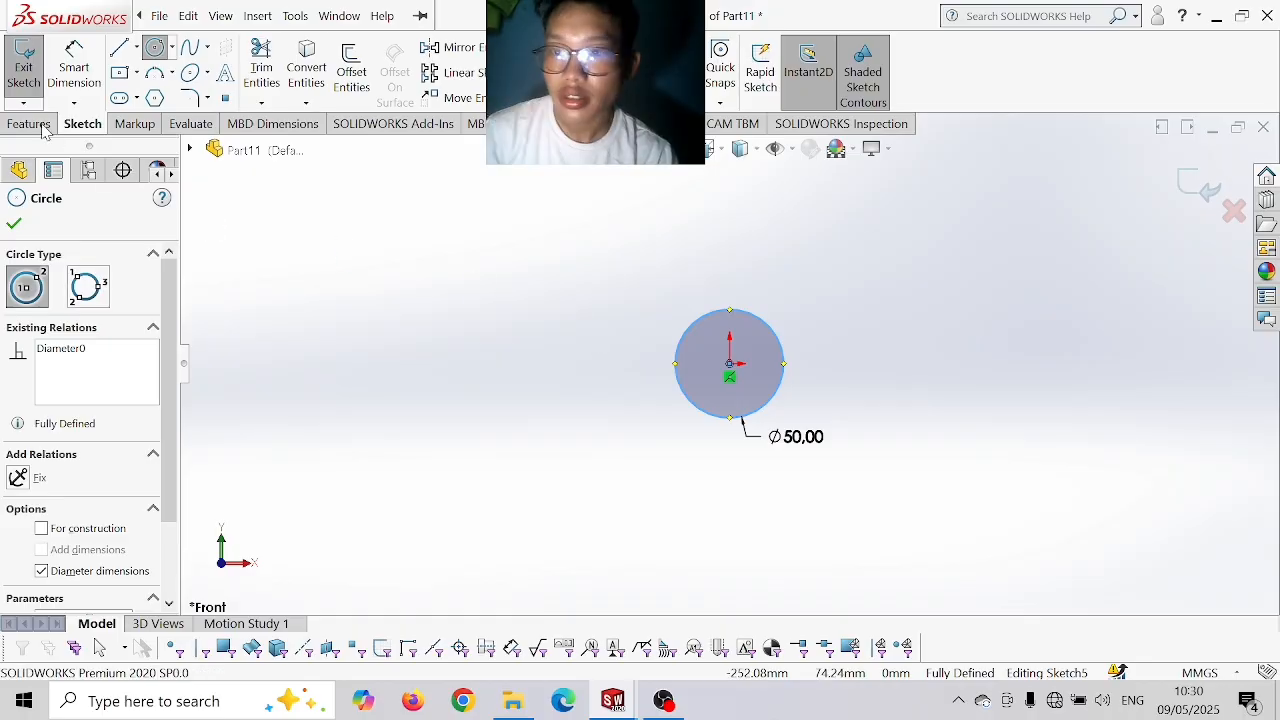
- Extrude the 50 mm circle 200 mm in total with the Mid Plane end condition
click(44, 128)
click(630, 300)
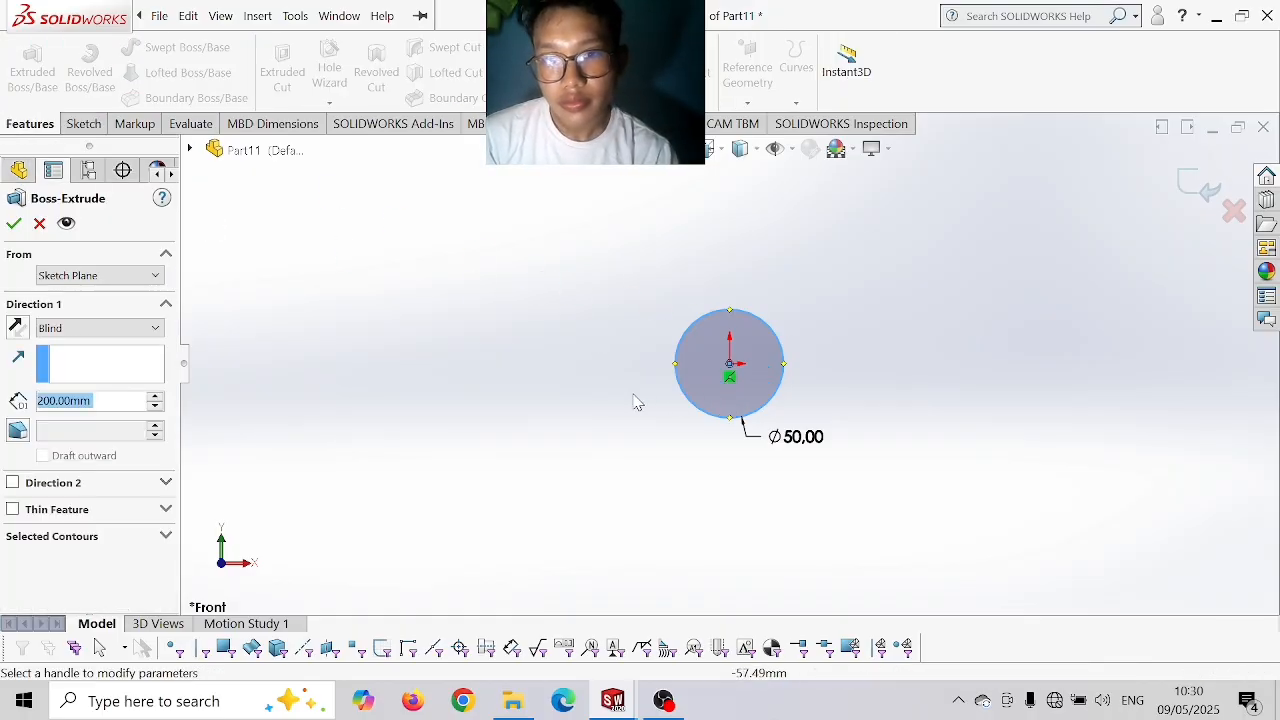
click(84, 328)
click(80, 414)
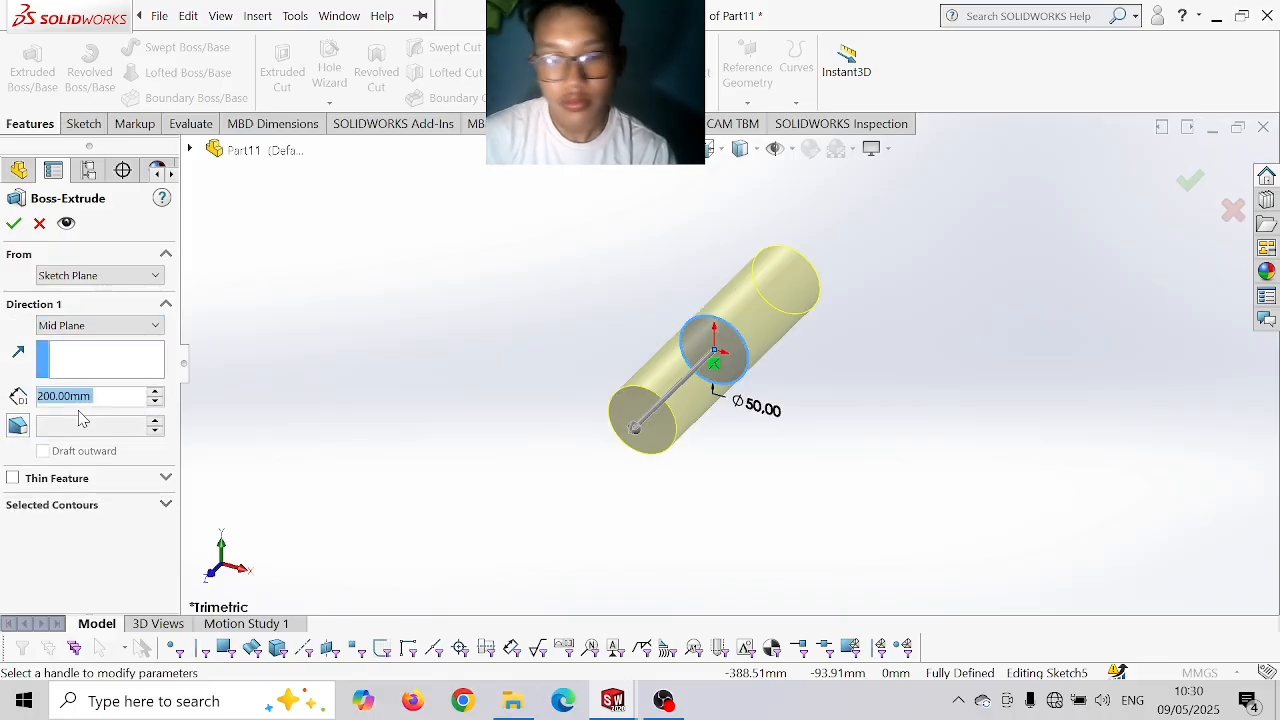
key(Return)
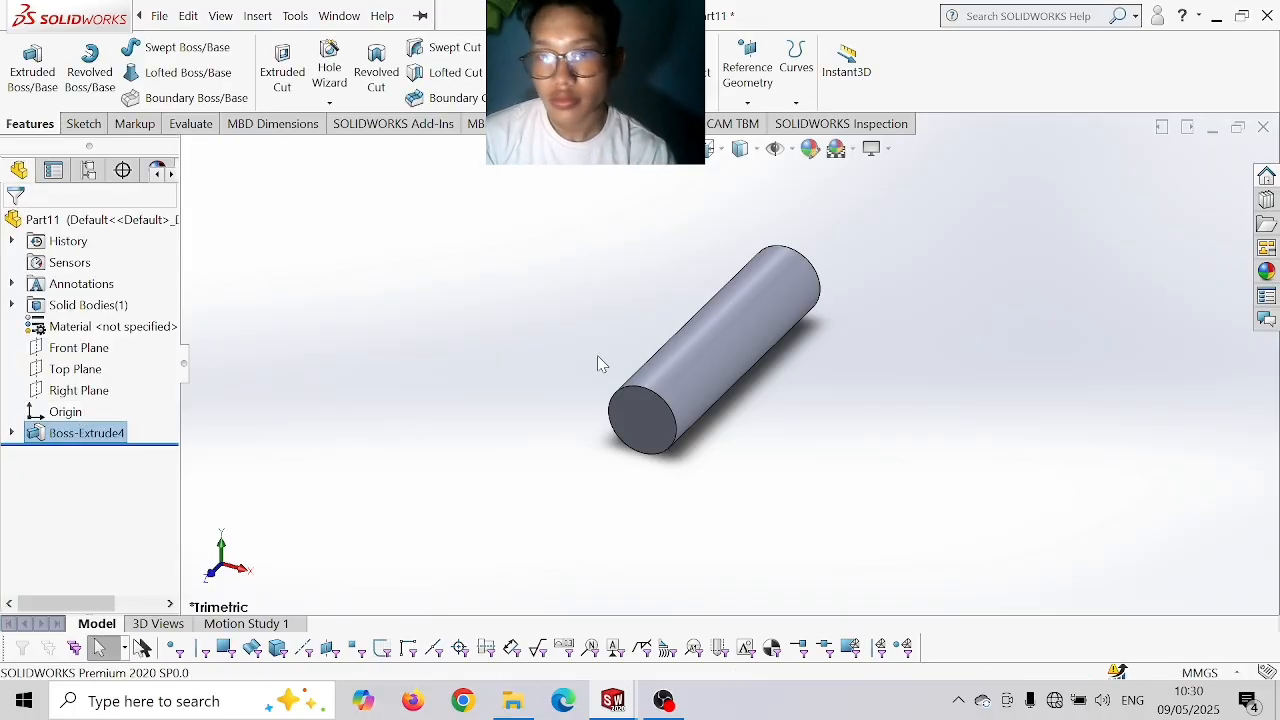
- Sketch a 90 mm diameter circle centred on the origin on the cylinder's front end face
click(642, 448)
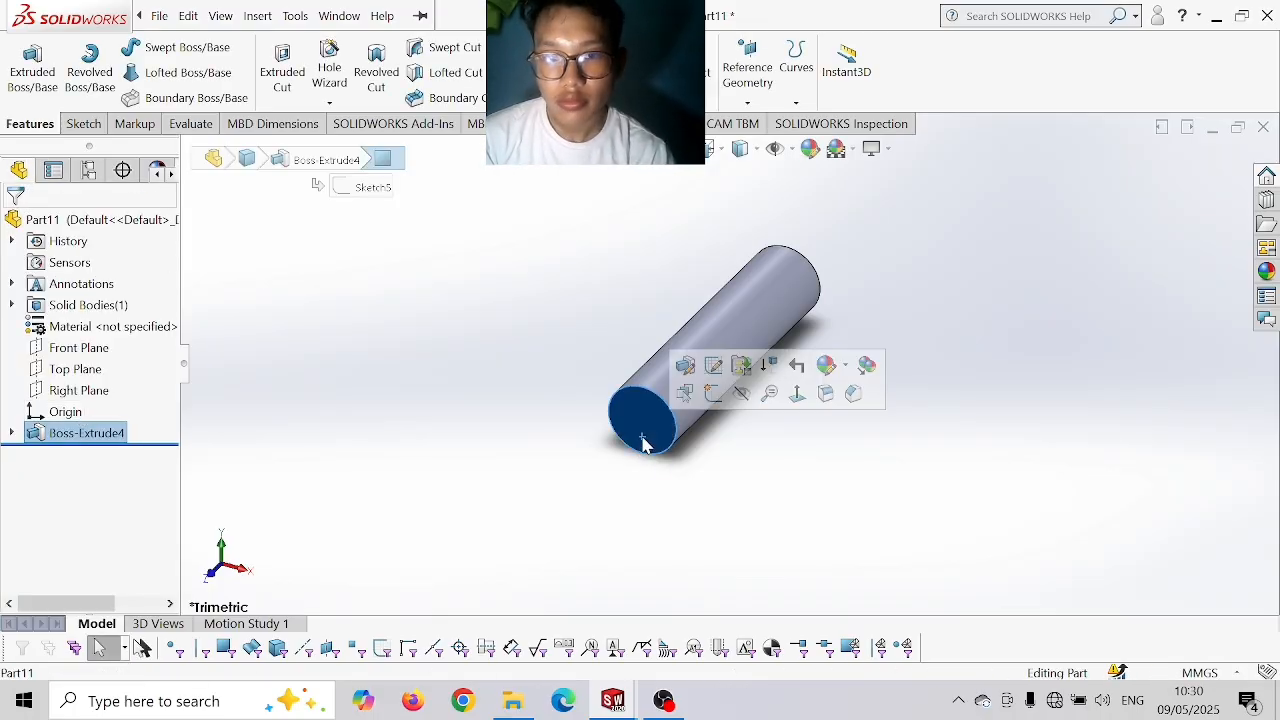
click(797, 391)
click(86, 125)
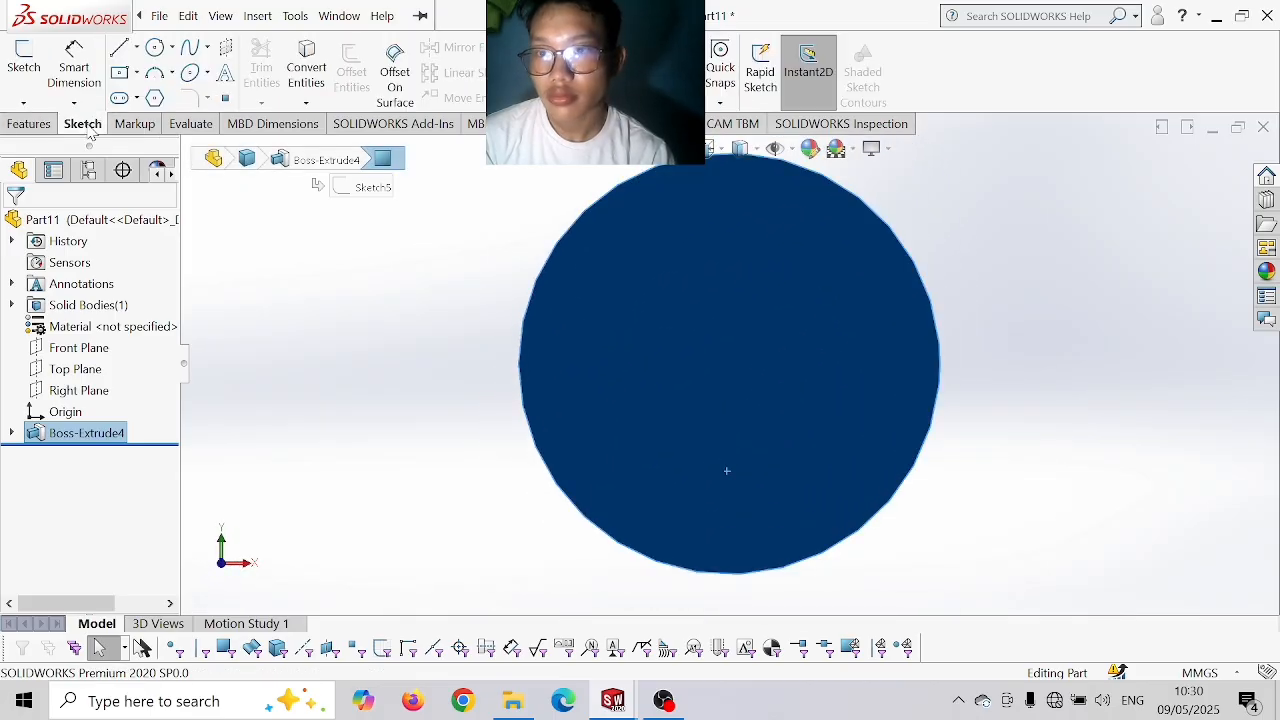
click(156, 50)
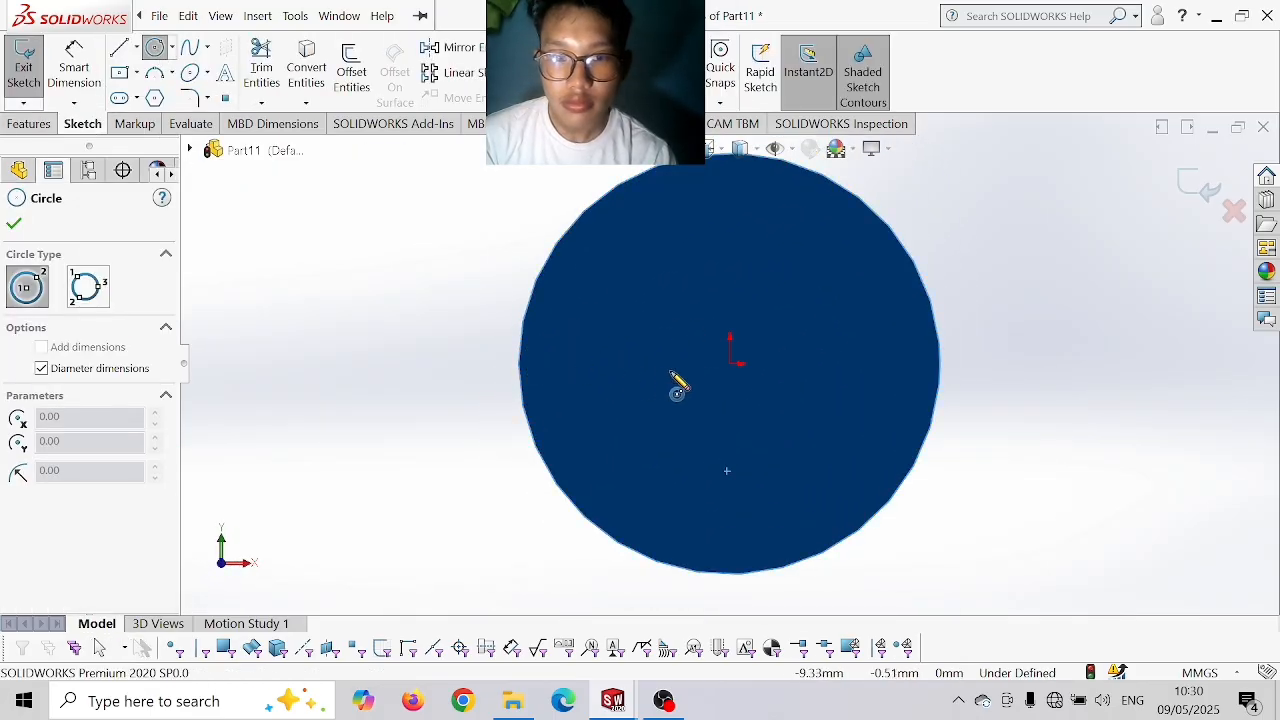
click(730, 363)
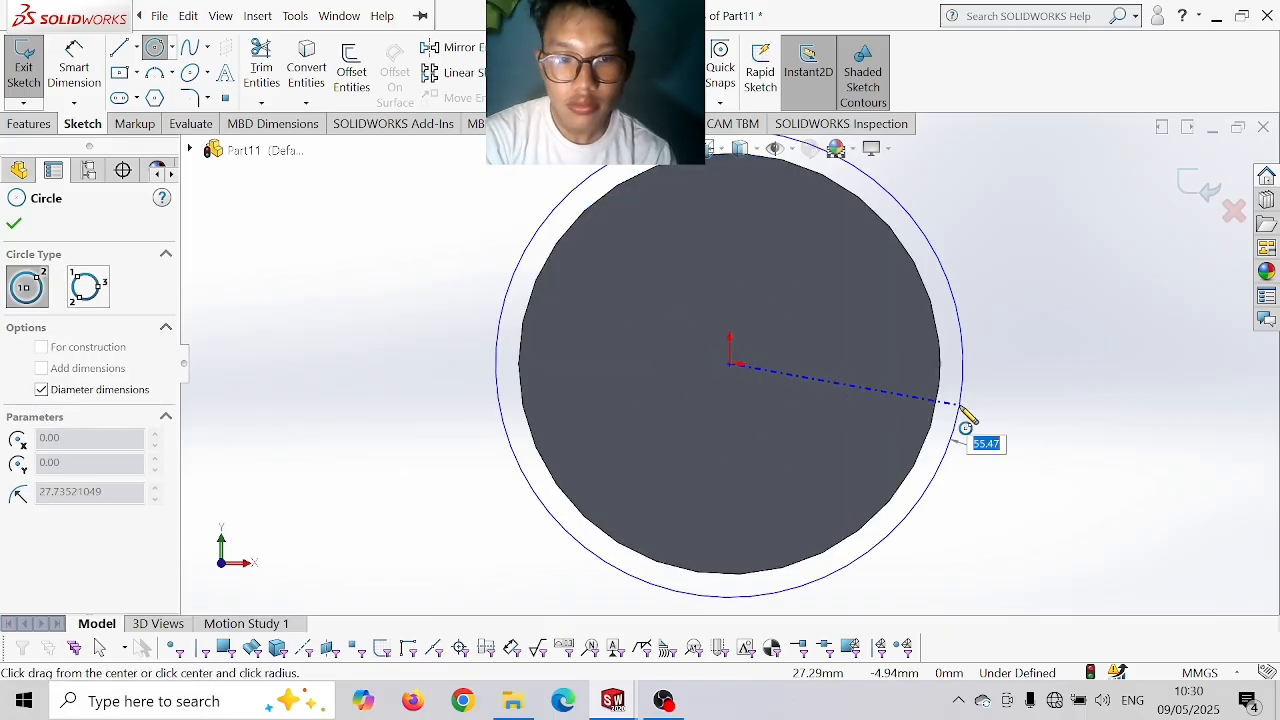
text(90)
key(Return)
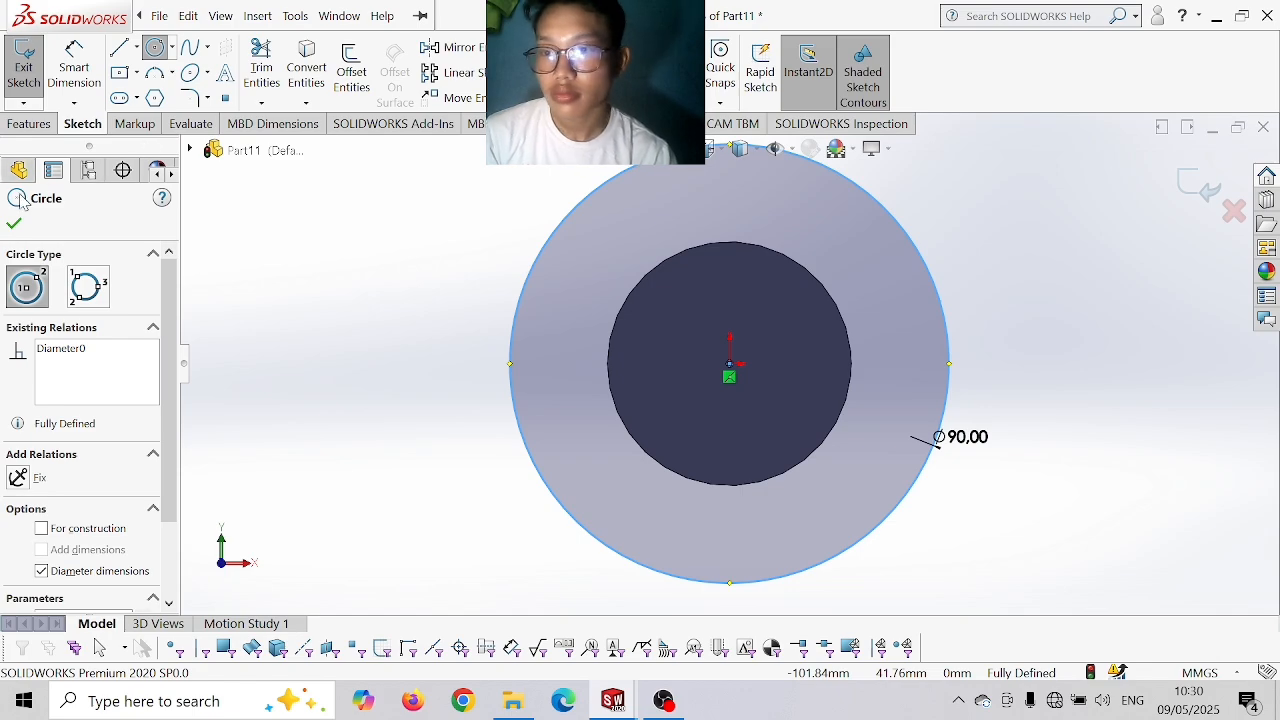
key(z)
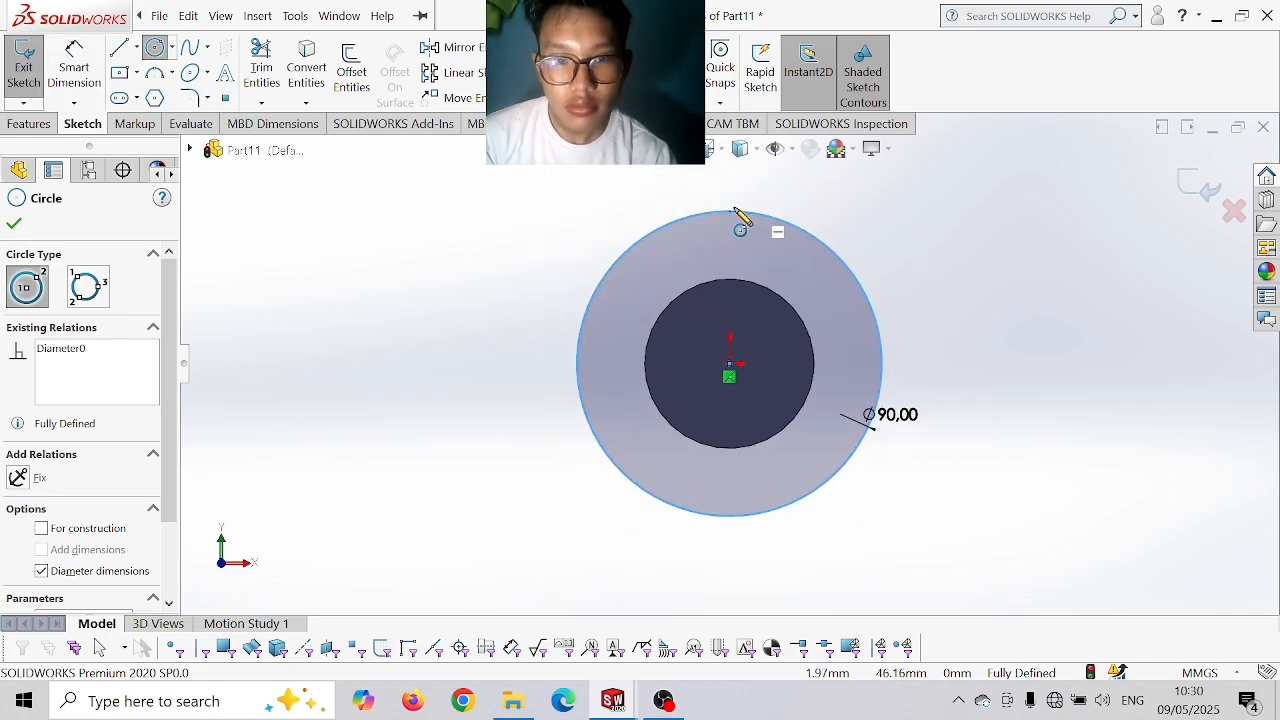
- Add a 15 mm diameter circle centred on the top quadrant point of the 90 mm circle
click(729, 213)
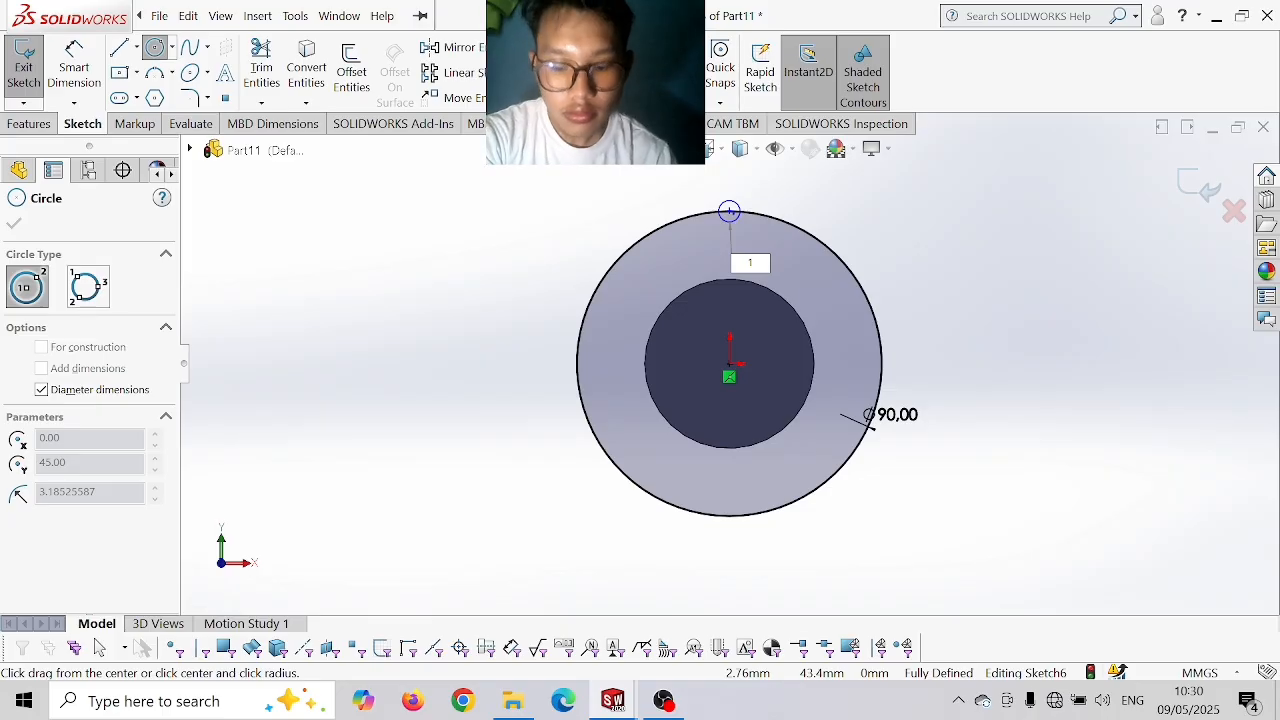
text(15)
key(Return)
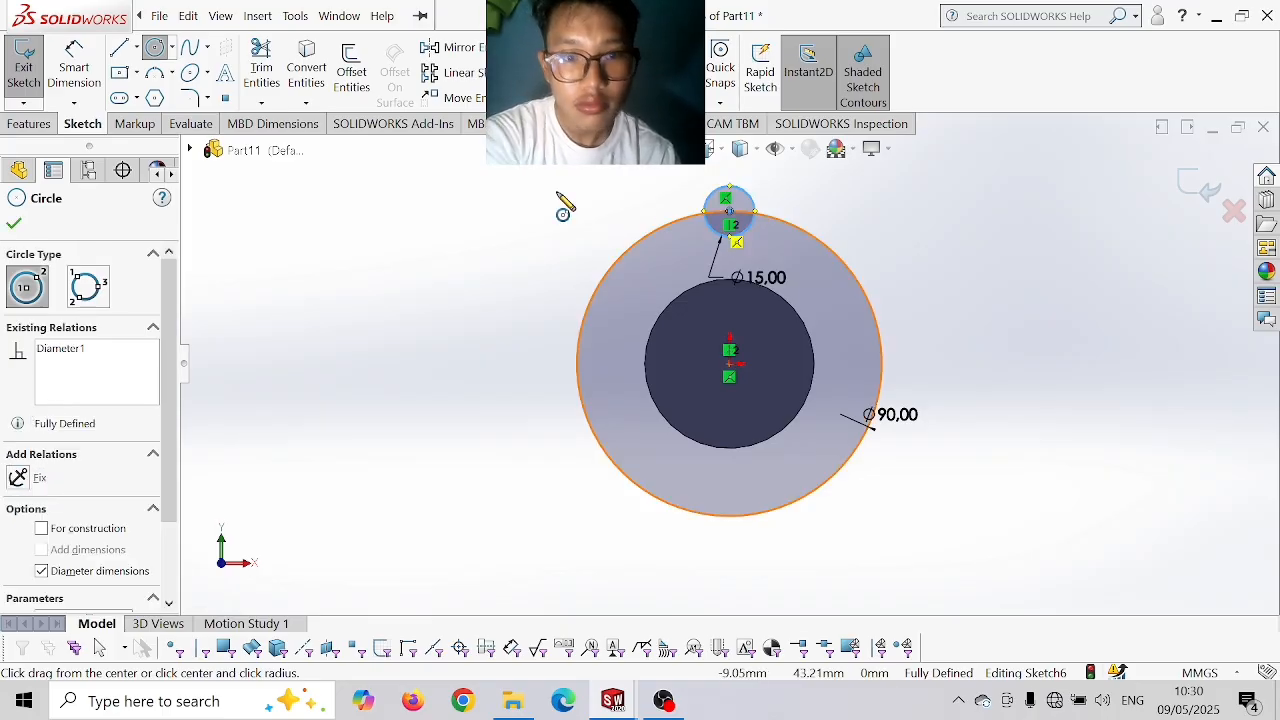
click(221, 16)
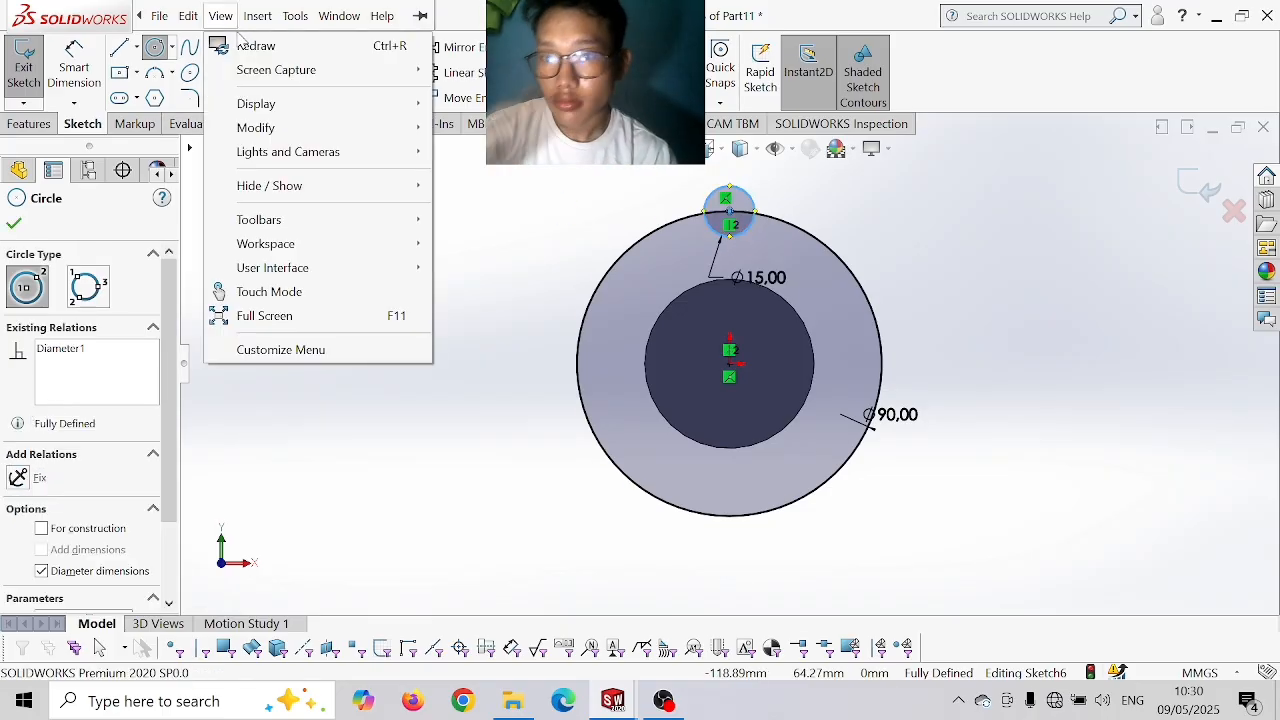
- Create a circular sketch pattern of the 15 mm circle around the origin with 12 equally spaced instances over 360 degrees
click(436, 314)
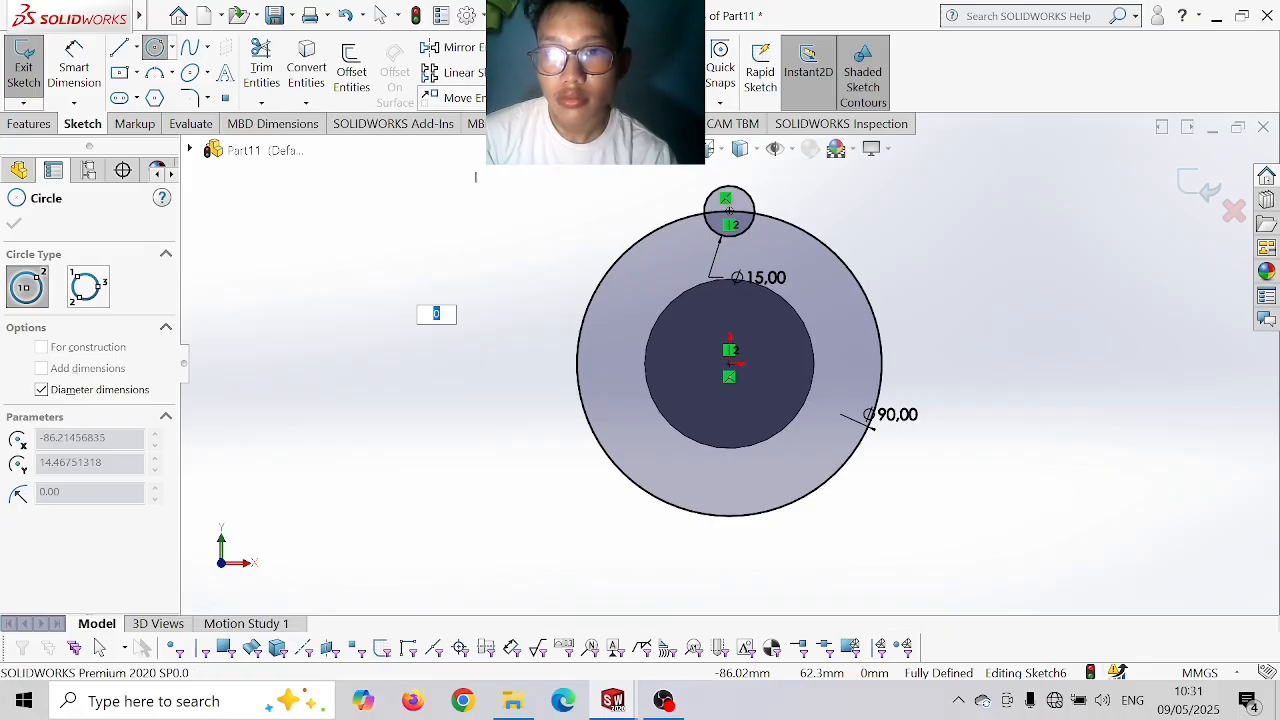
key(Escape)
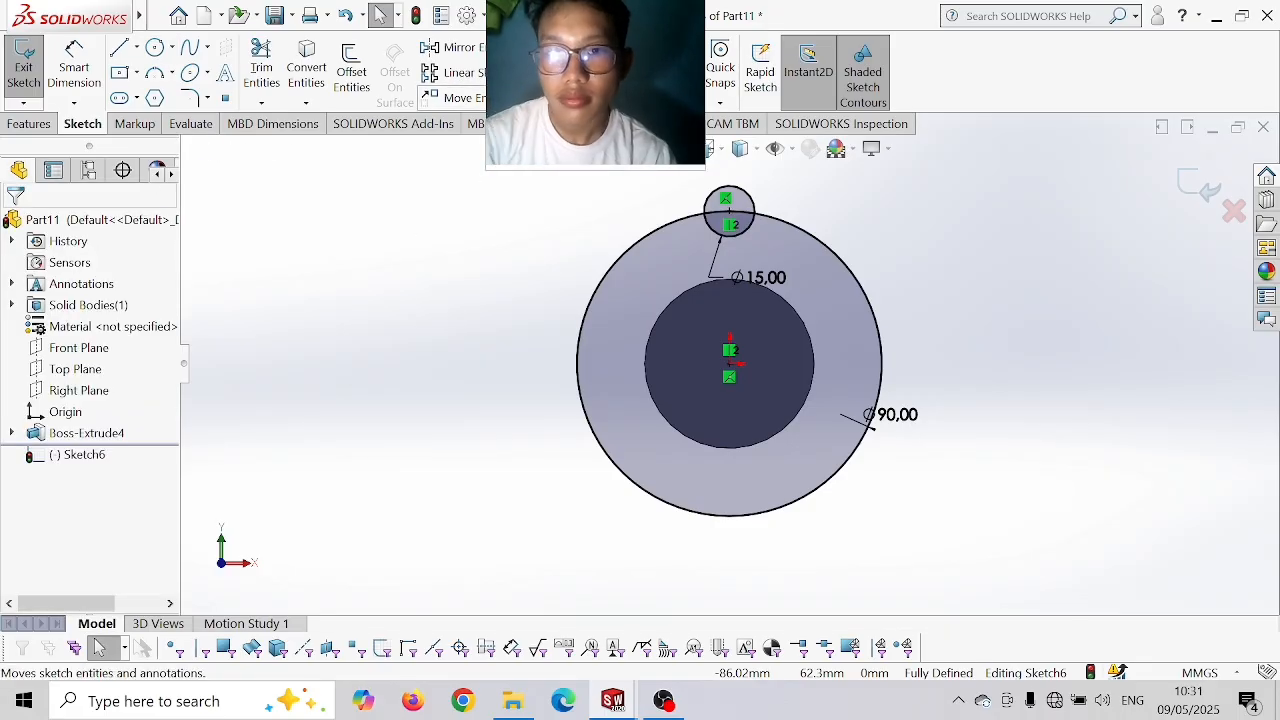
click(450, 97)
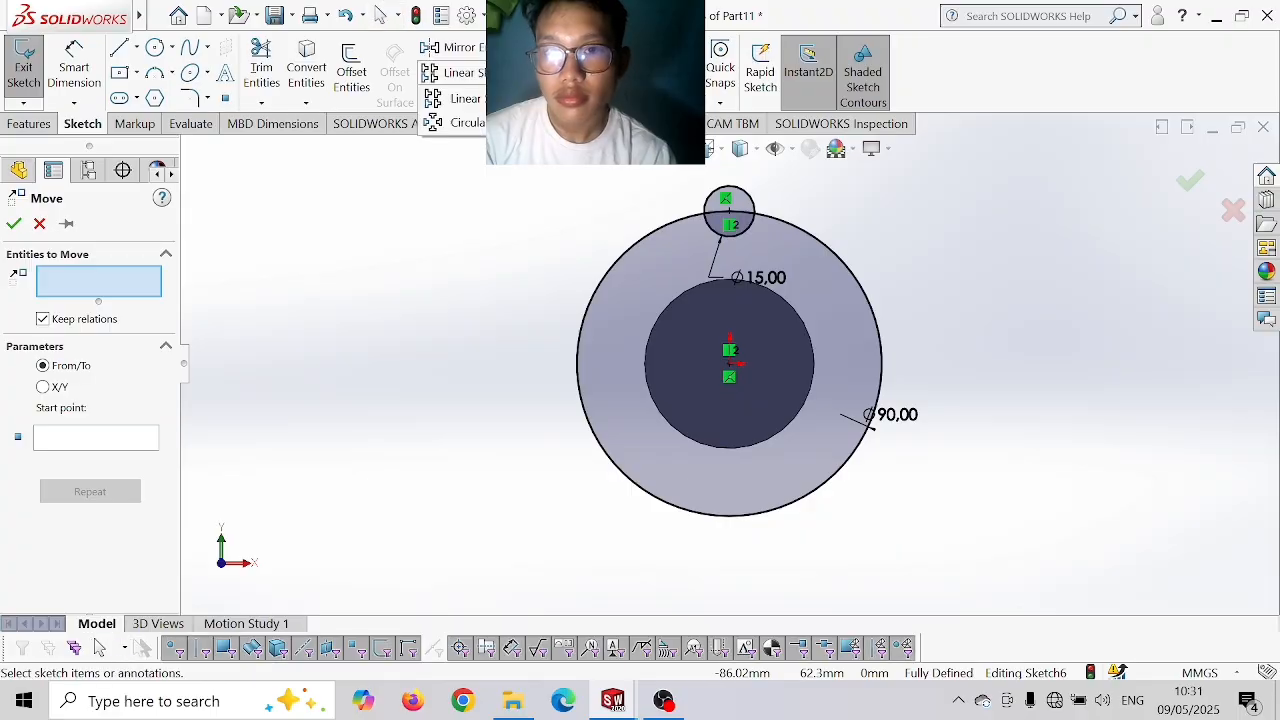
click(462, 122)
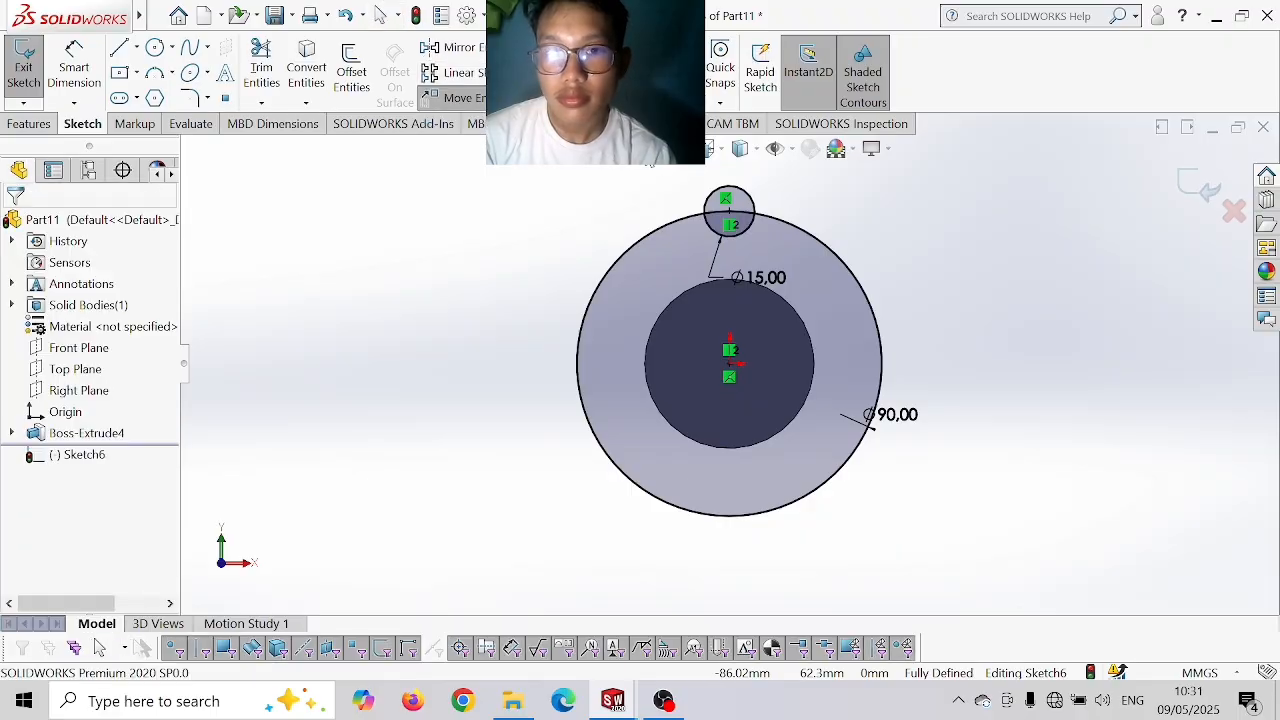
click(752, 210)
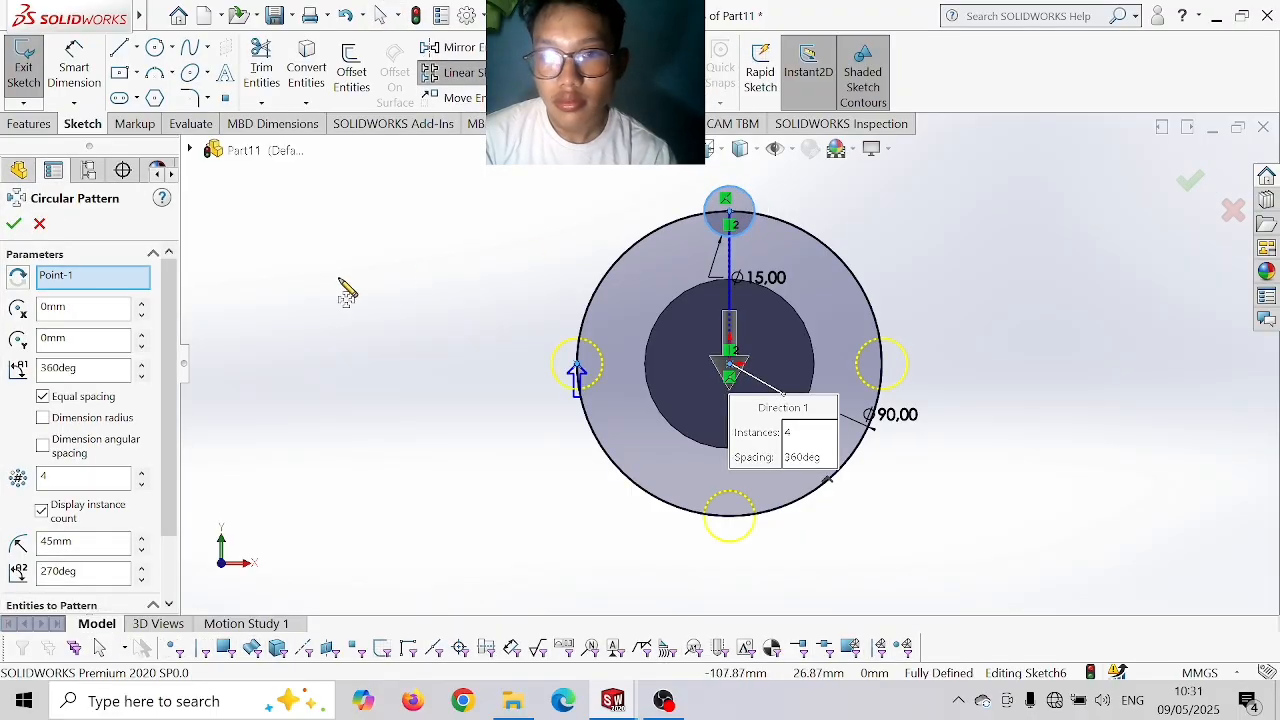
click(102, 475)
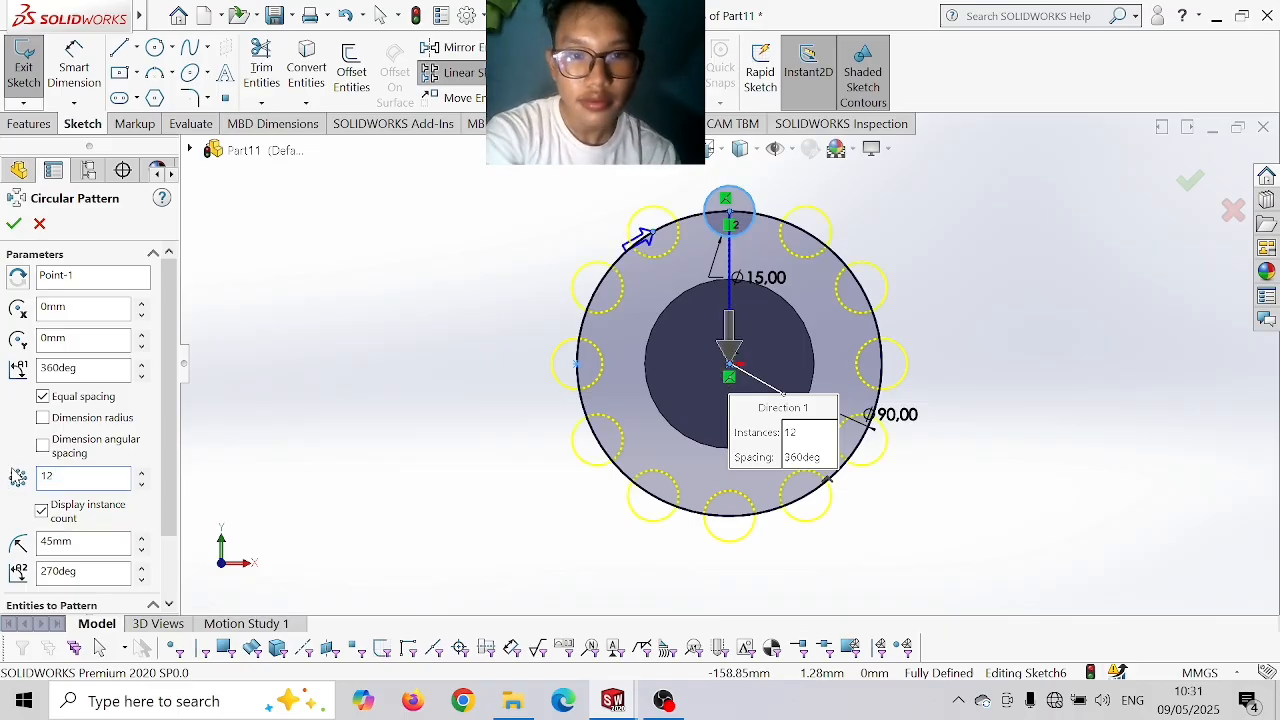
click(13, 224)
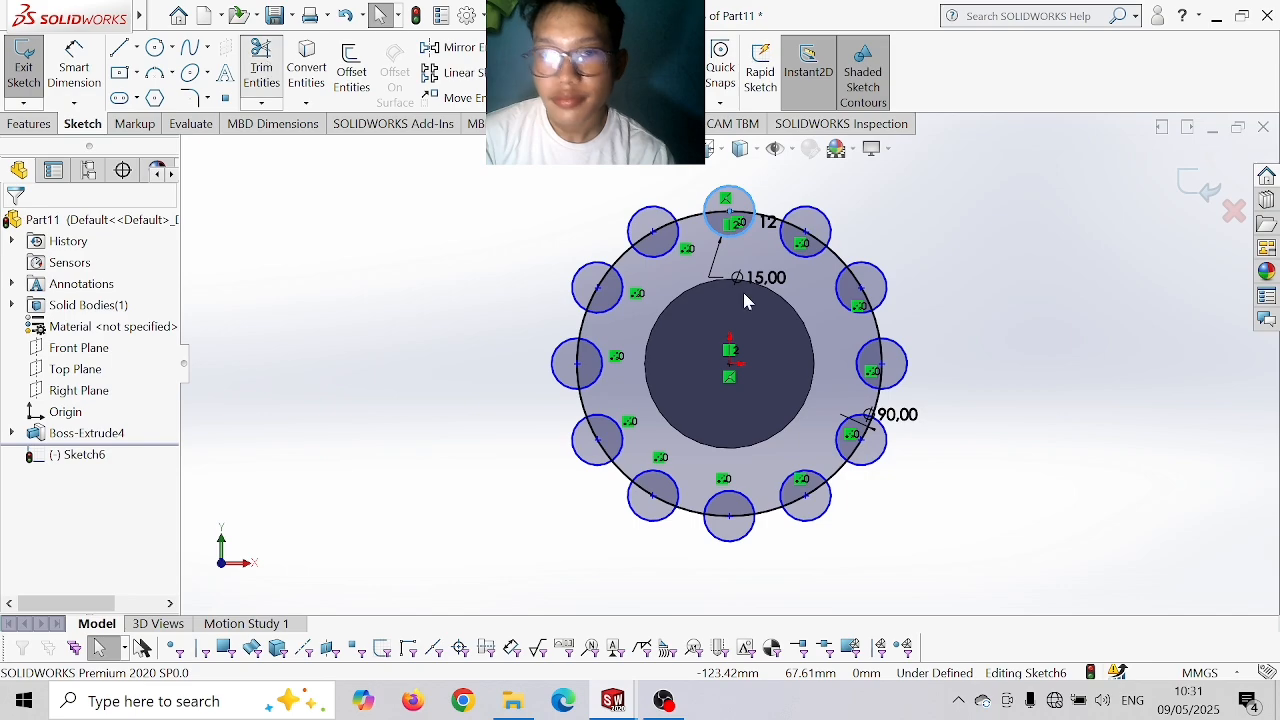
- Trim the inner arcs and enclosed 90 mm circle segments at the top circle, the five circles left of it and the three right of it
click(261, 70)
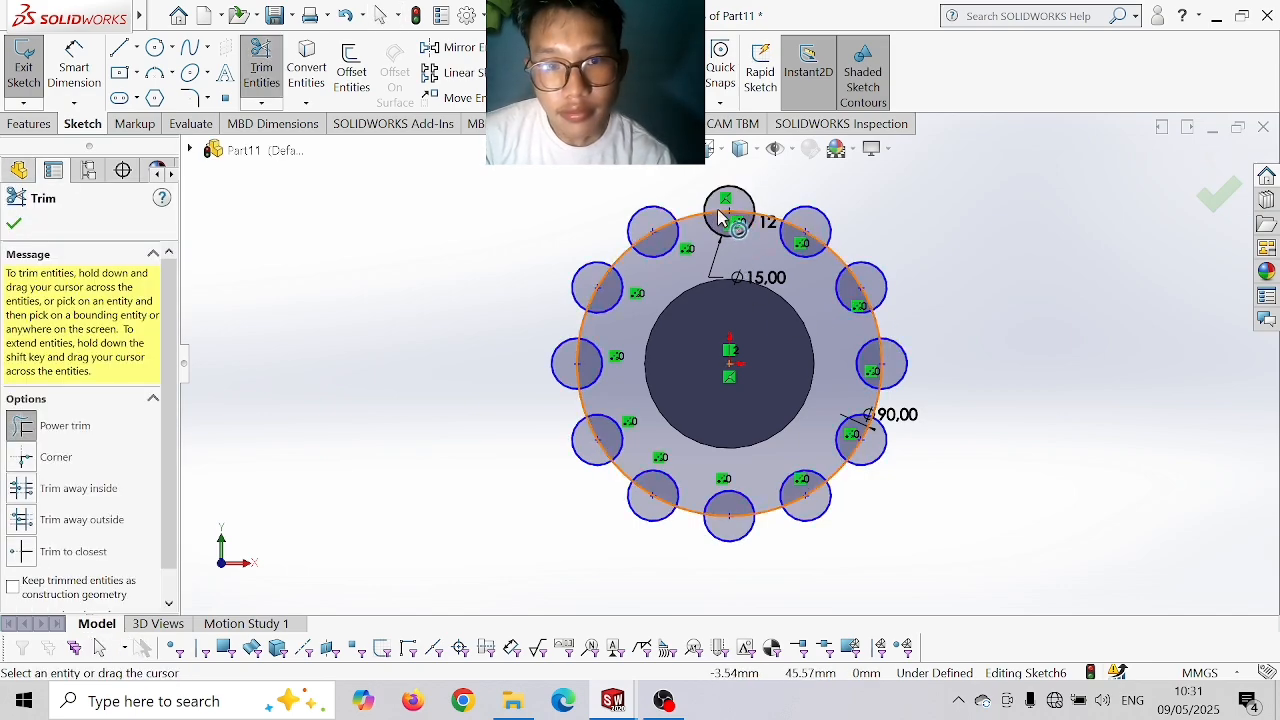
scroll(727, 240, down, 2)
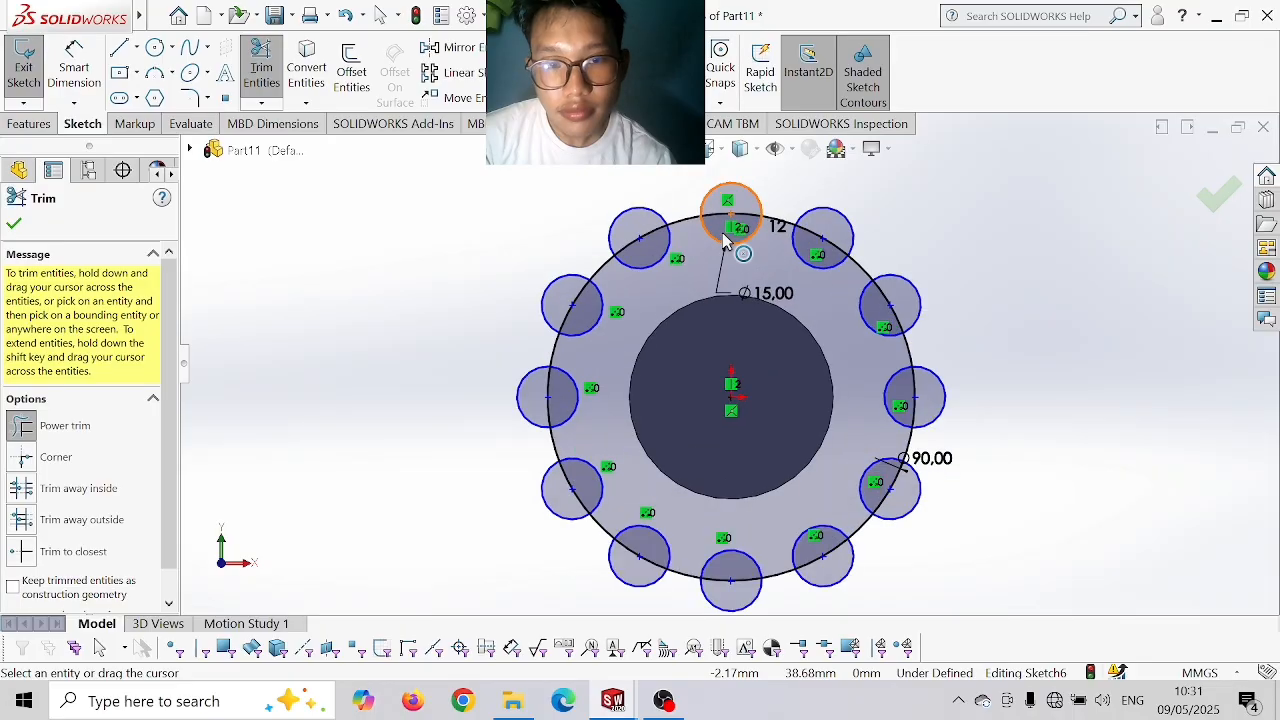
mouse_move(721, 207)
mouse_down()
mouse_move(713, 250)
mouse_move(648, 268)
mouse_move(573, 323)
mouse_up()
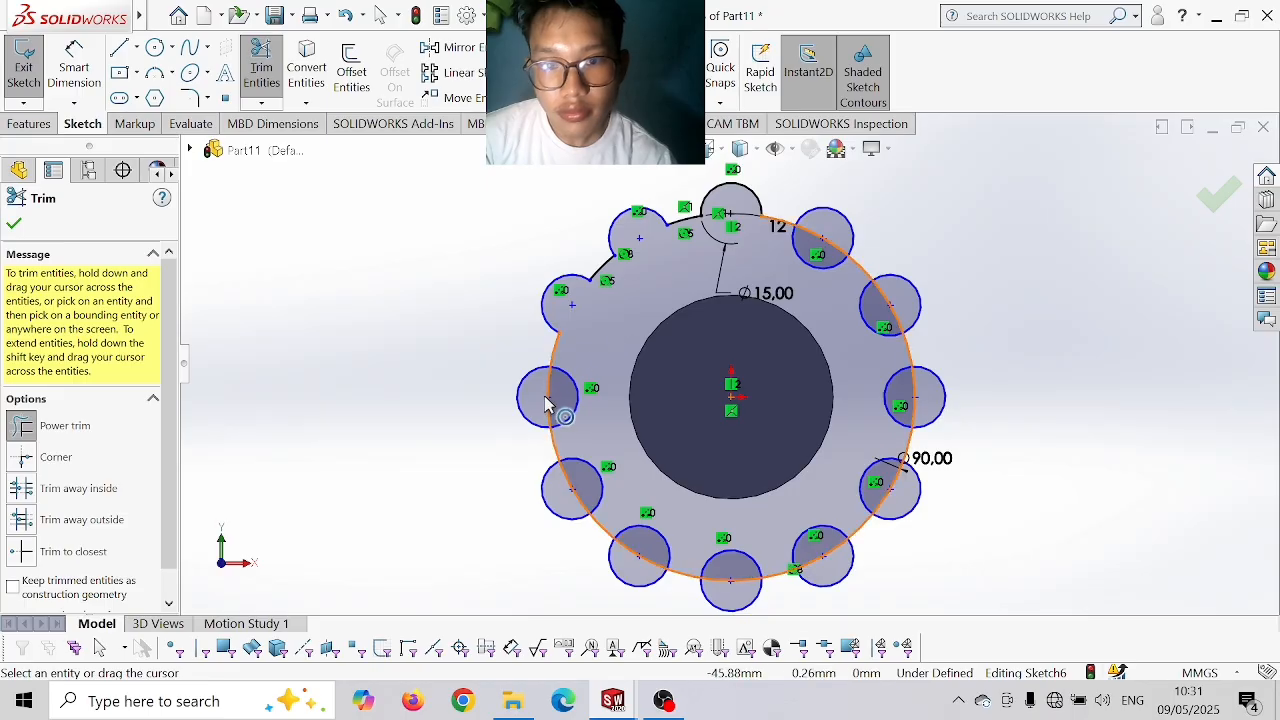
mouse_move(540, 400)
mouse_down()
mouse_move(543, 389)
mouse_move(588, 416)
mouse_move(575, 465)
mouse_move(640, 560)
mouse_move(728, 572)
mouse_move(735, 594)
mouse_up()
click(734, 582)
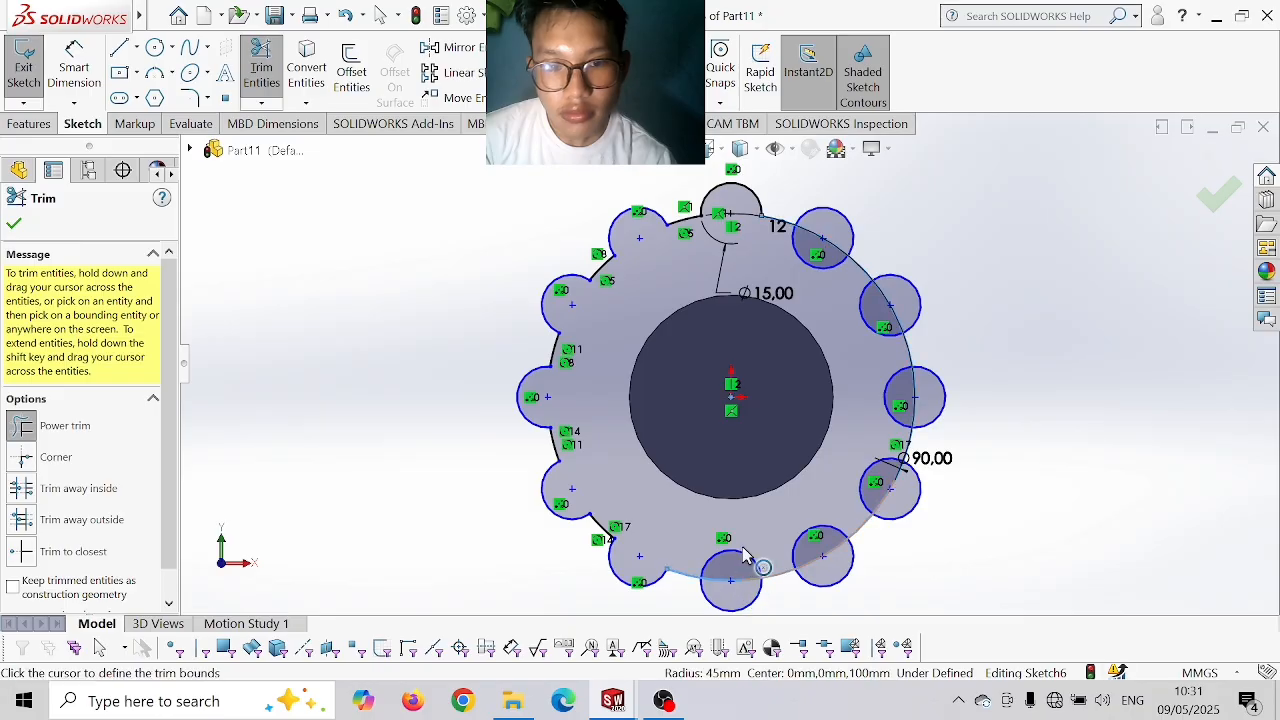
key(Escape)
key(Escape)
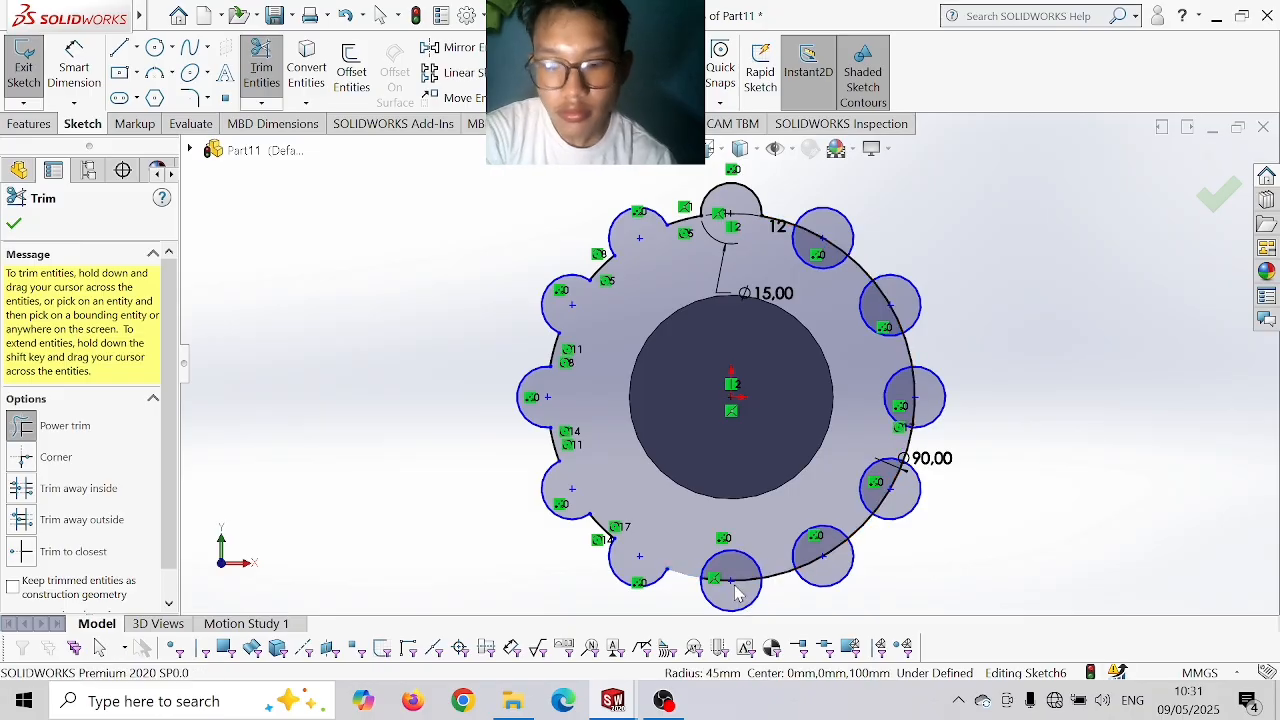
click(272, 60)
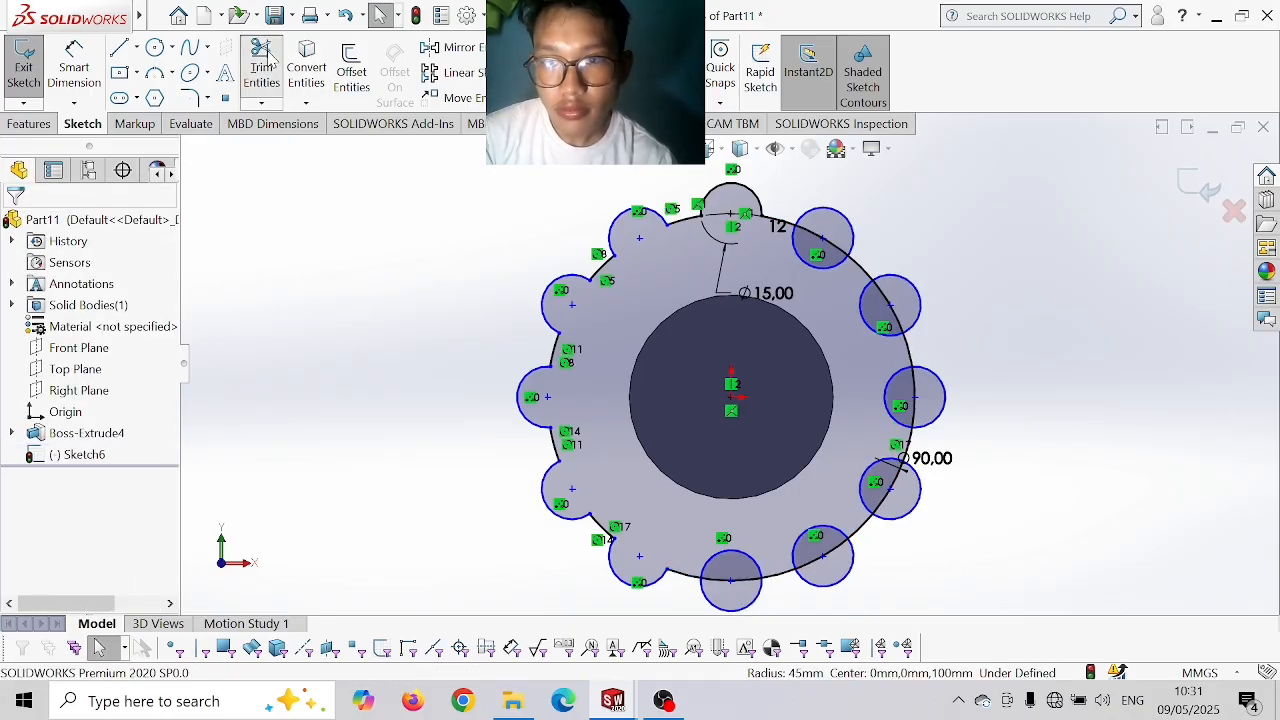
mouse_move(826, 252)
mouse_down()
mouse_move(814, 277)
mouse_move(898, 310)
mouse_move(920, 362)
mouse_move(924, 404)
mouse_move(891, 438)
mouse_up()
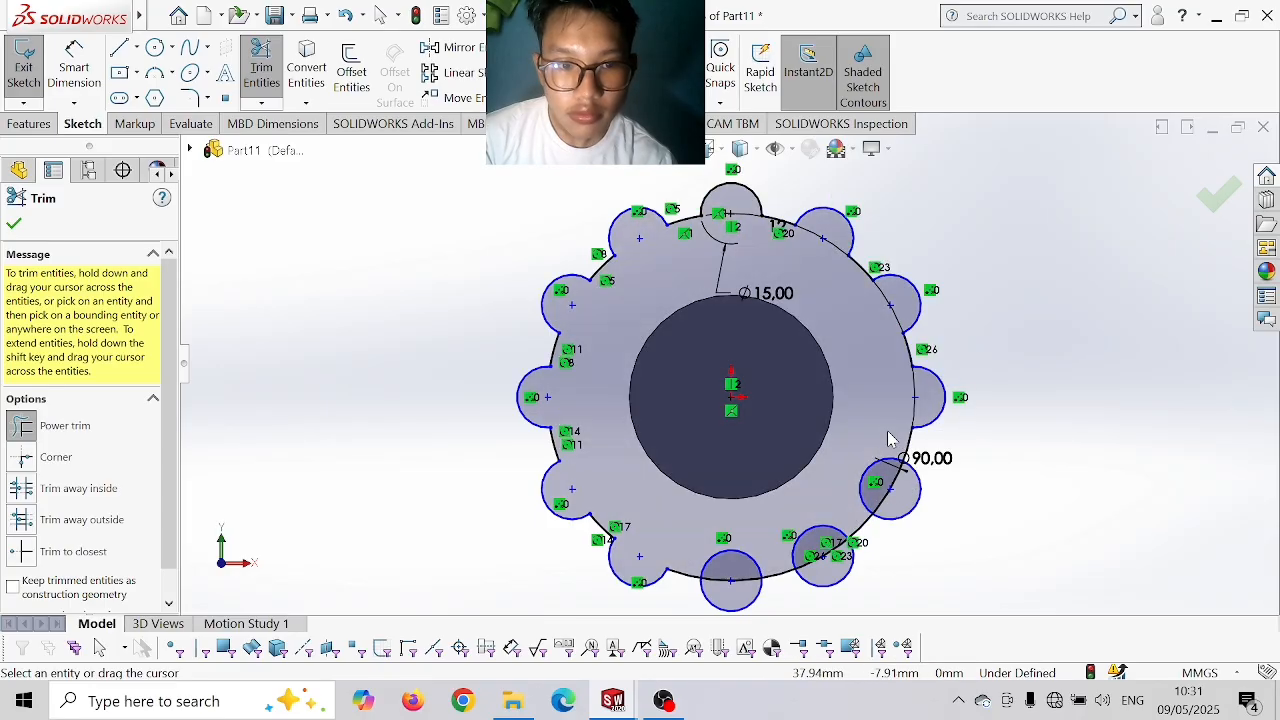
- Try to trim the overlap between the 90 mm circle and the patterned circle beside its diameter dimension, and undo the trims
click(894, 491)
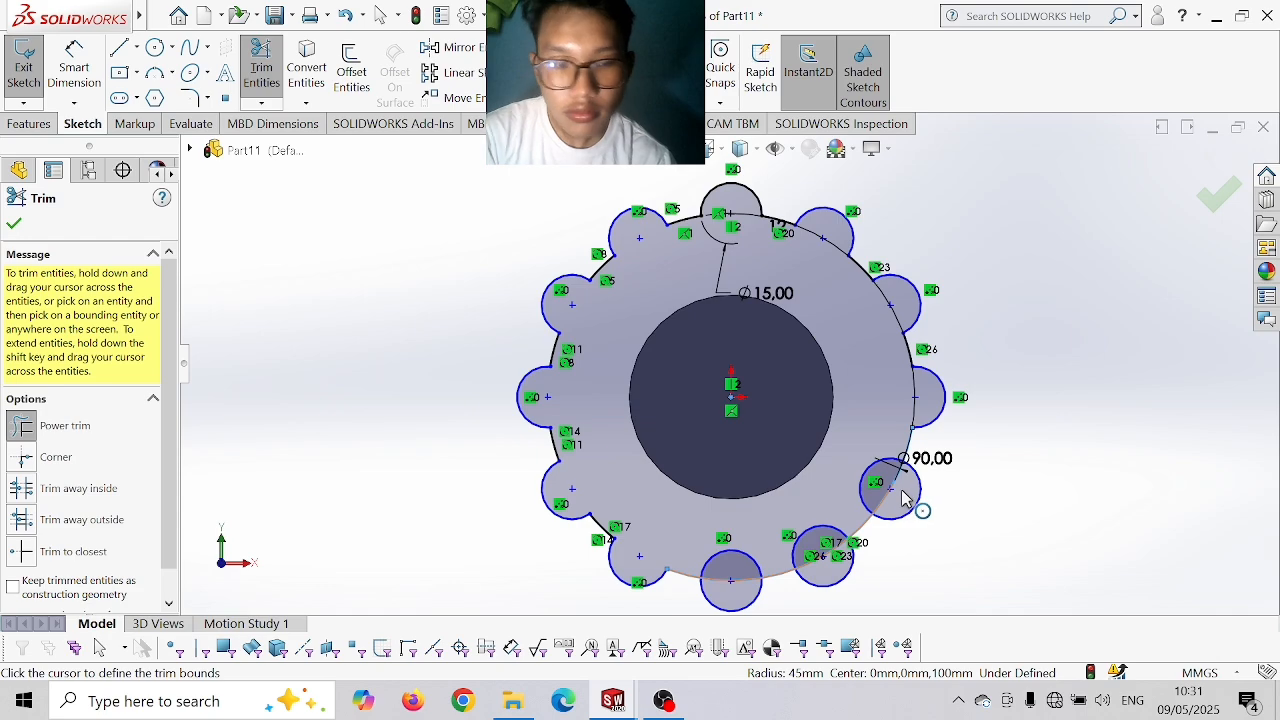
drag(905, 497, 866, 477)
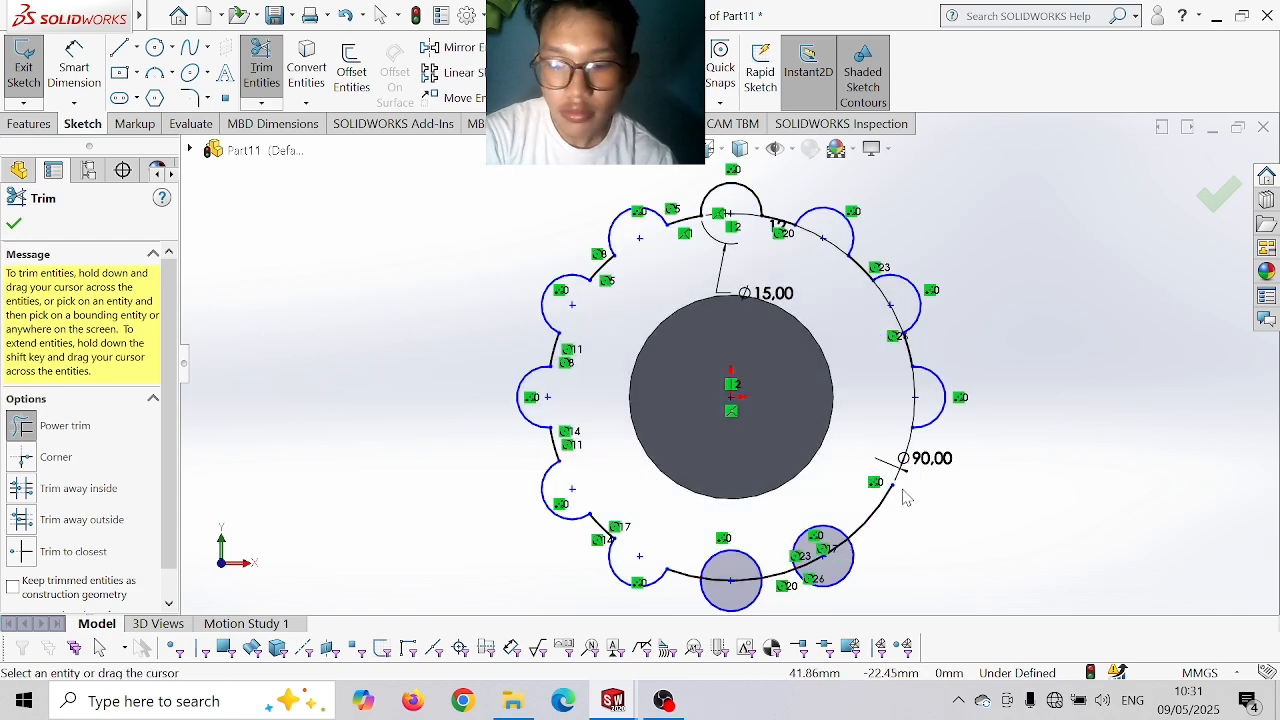
key(Escape)
key(ctrl+z)
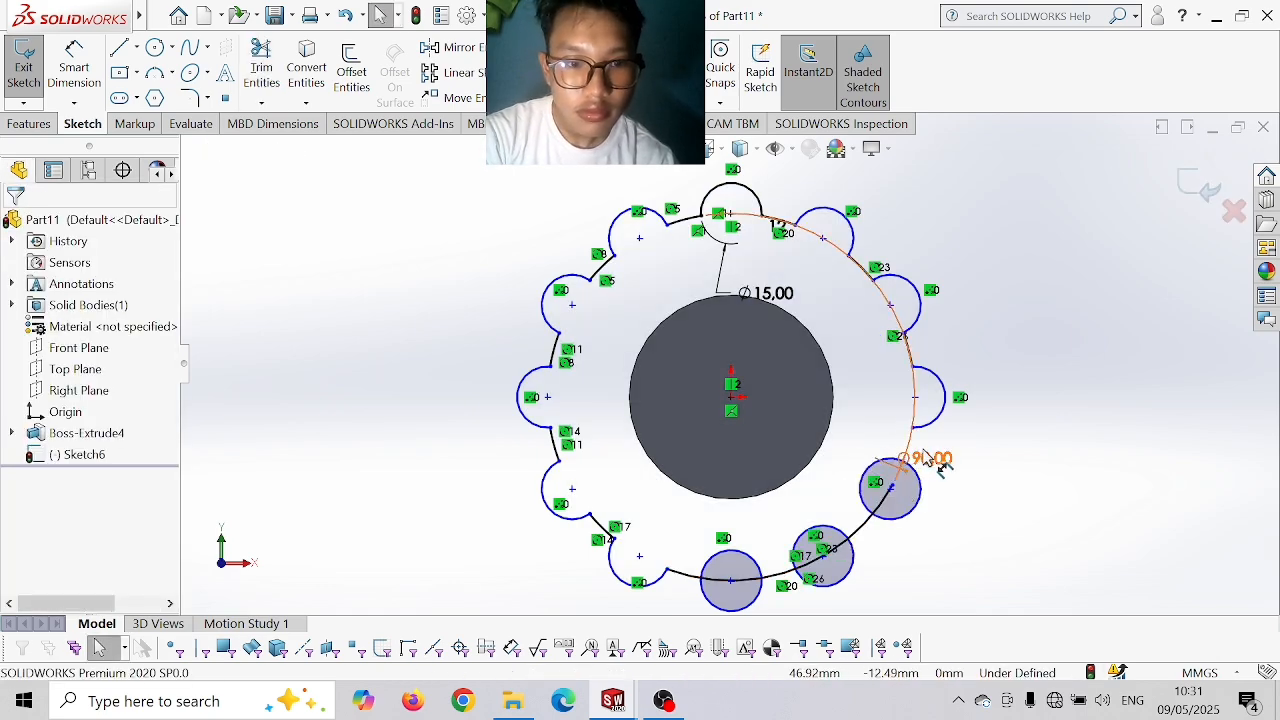
click(261, 72)
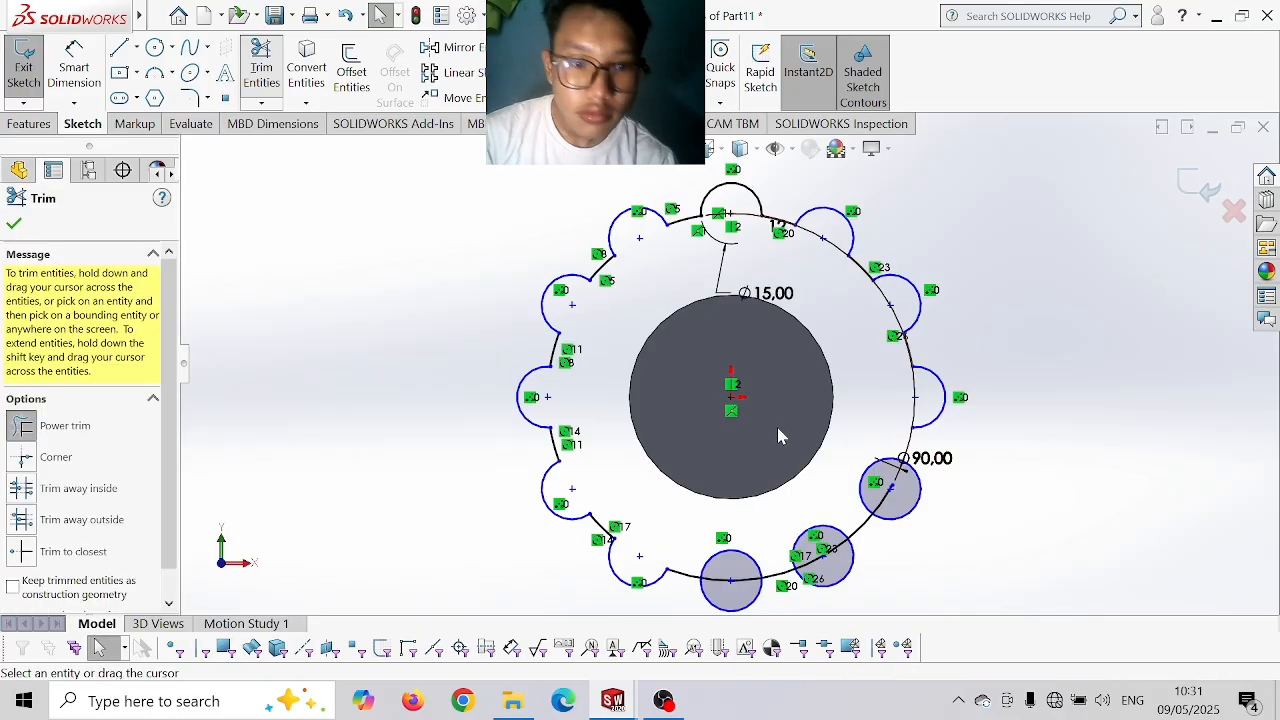
key(ctrl+z)
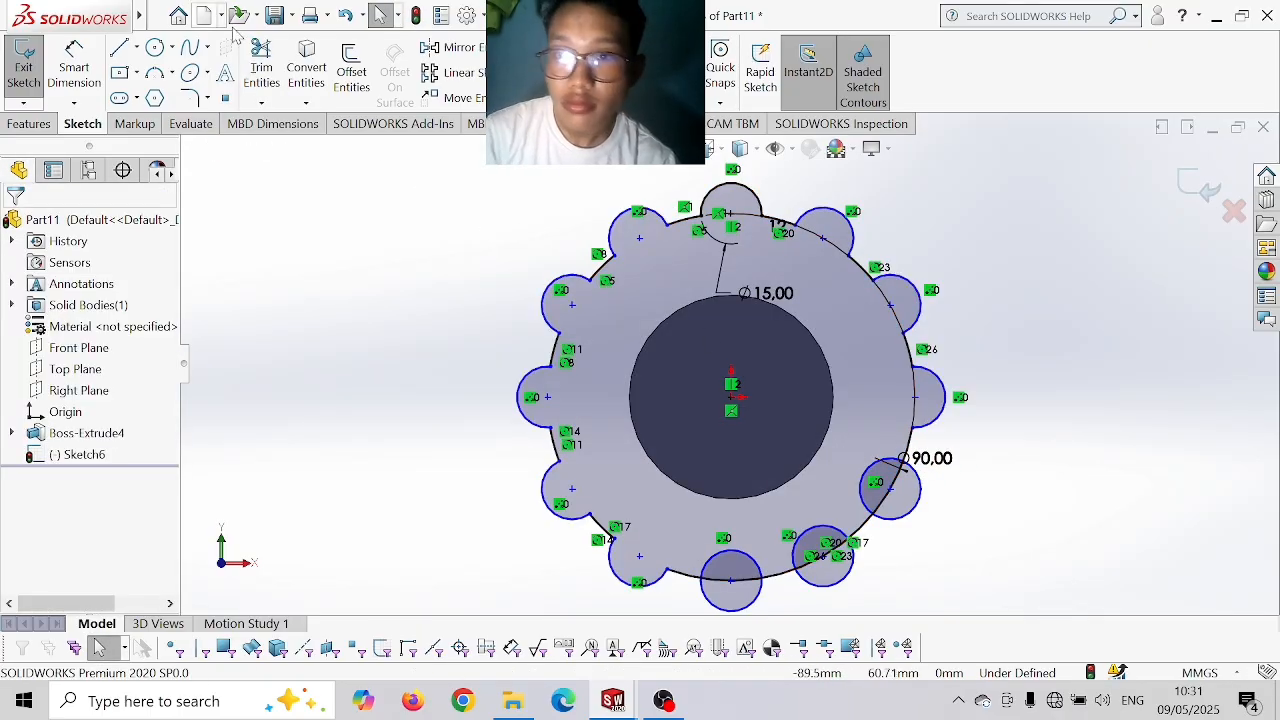
- Trim the overlaps between the 90 mm circle and the three remaining full circles at the profile's lower right
click(261, 72)
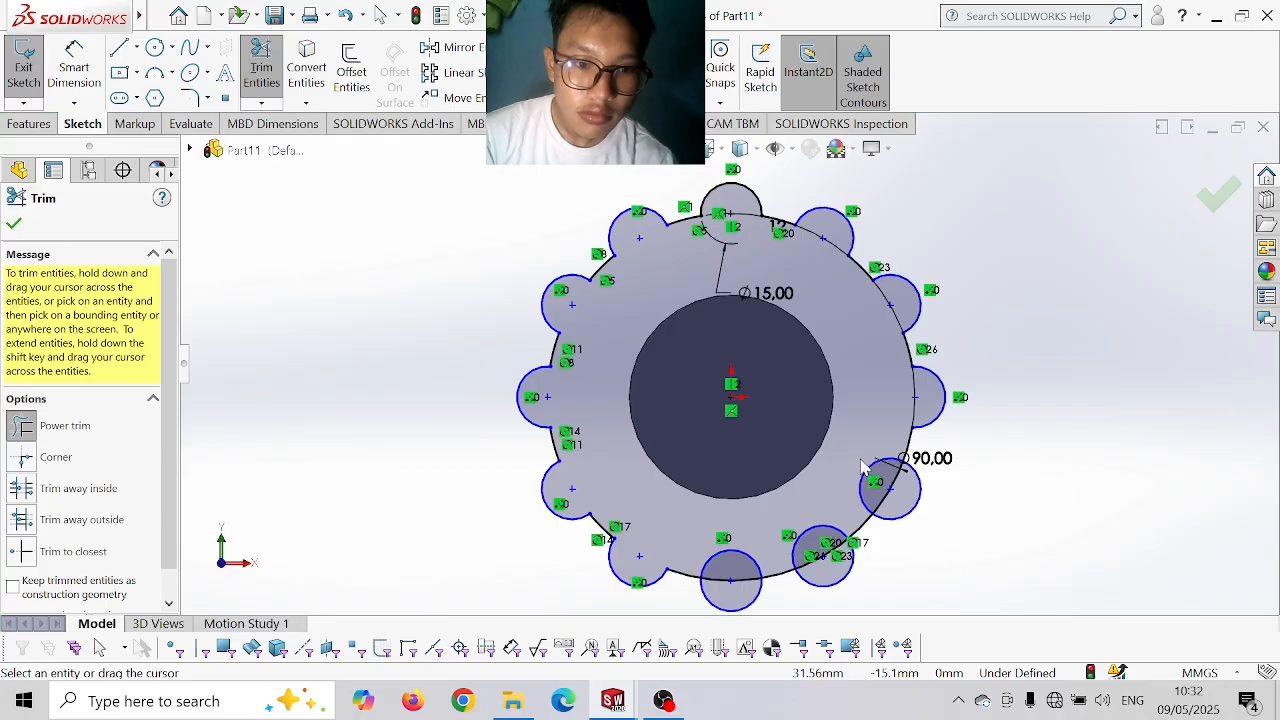
- Trim the inner arcs and crossing segments of the 90 mm circle at the three remaining untrimmed small circles
drag(863, 464, 898, 492)
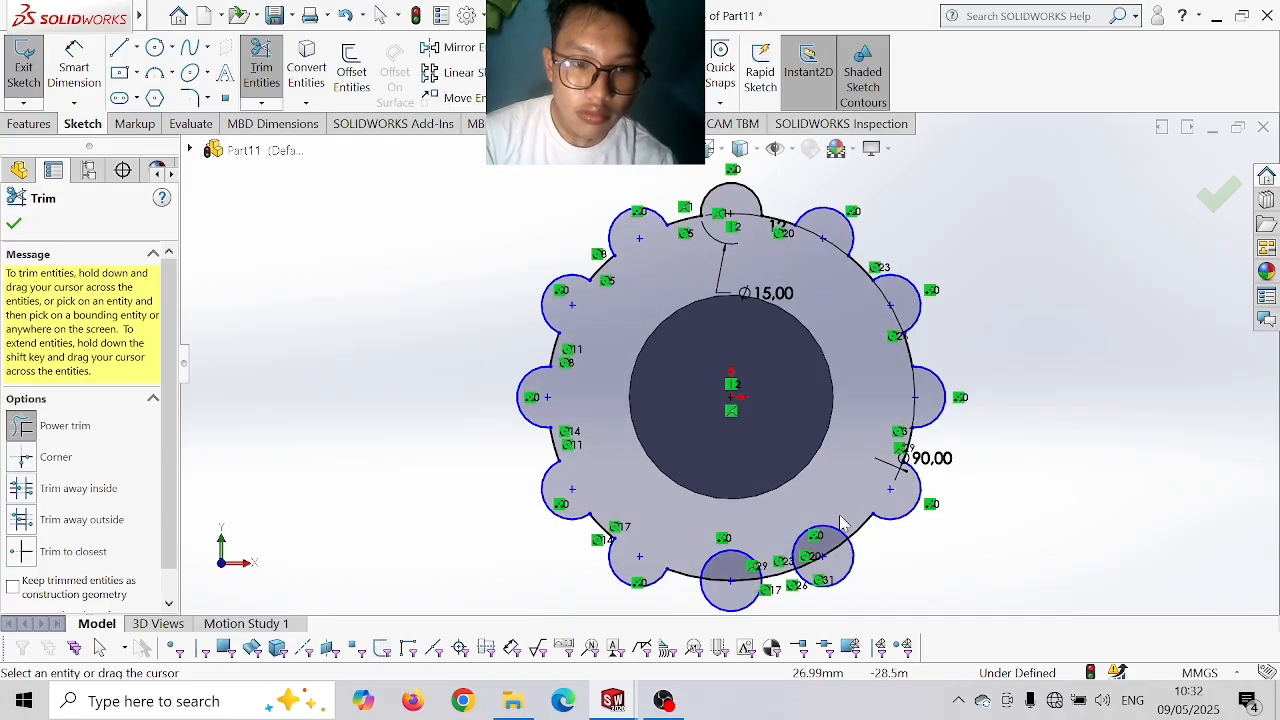
drag(805, 538, 828, 567)
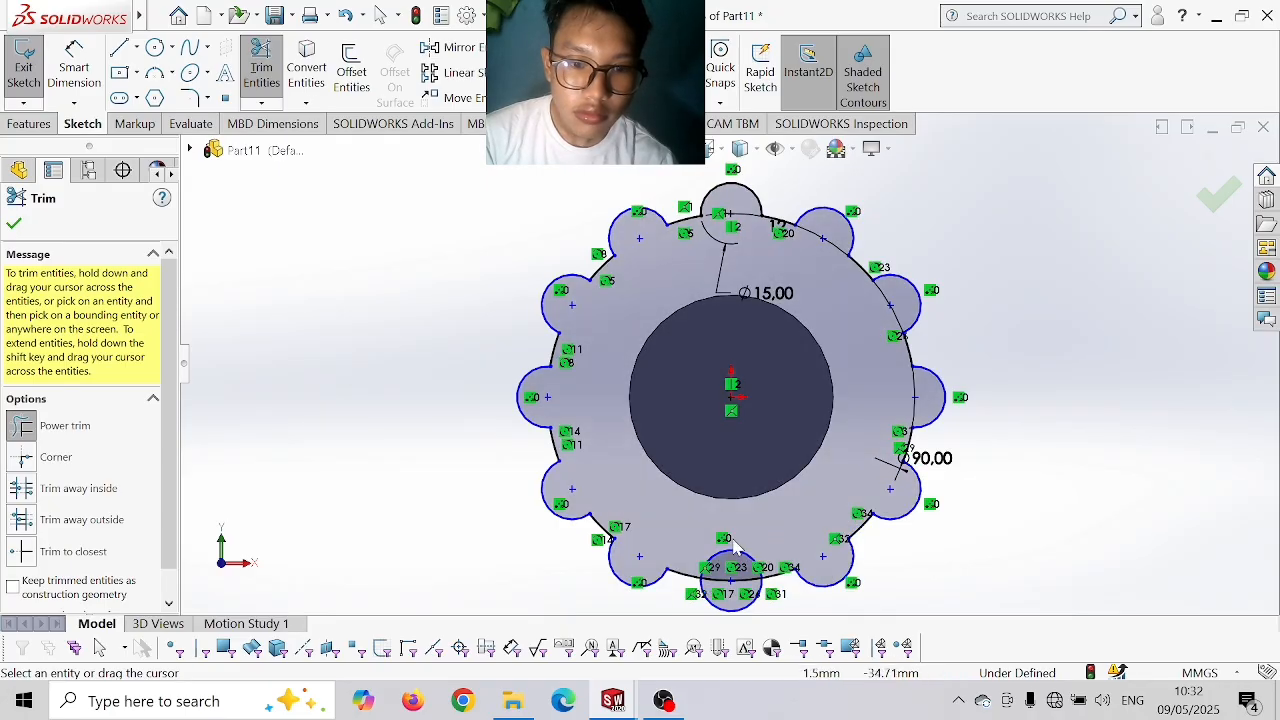
drag(733, 535, 734, 590)
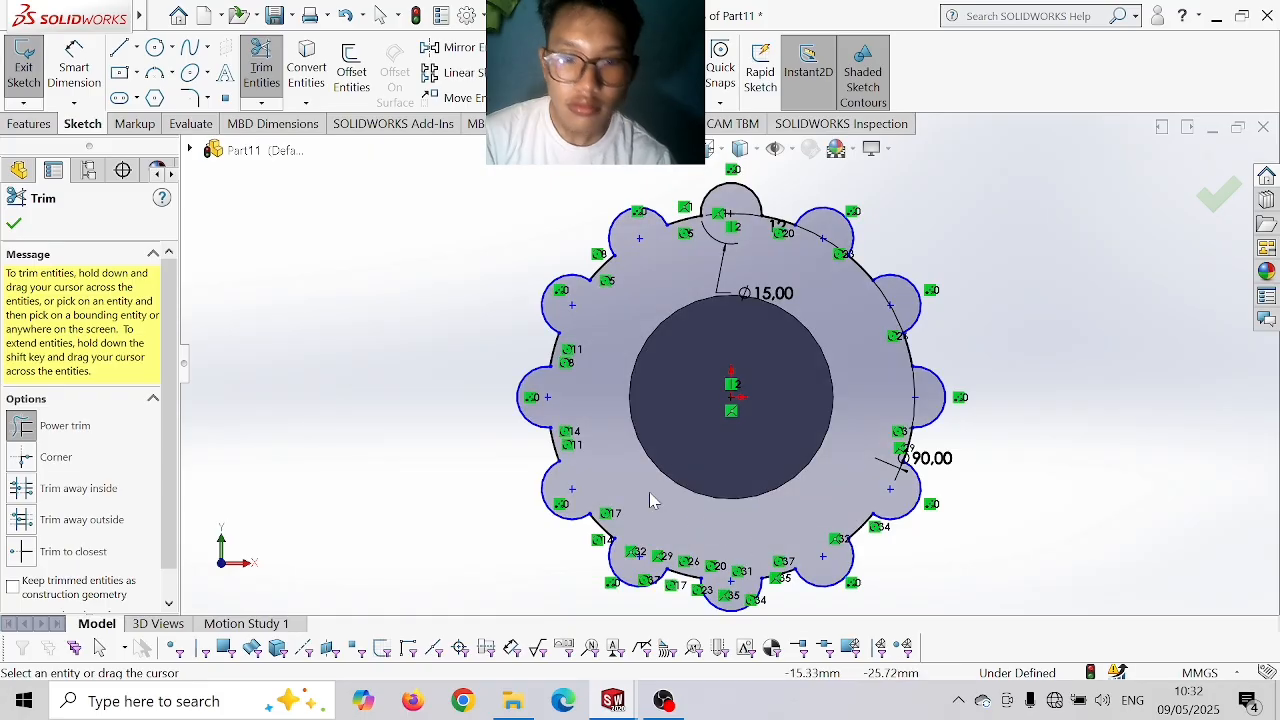
- Extrude the lobed profile 15 mm as a blind boss merged with the shaft
click(43, 126)
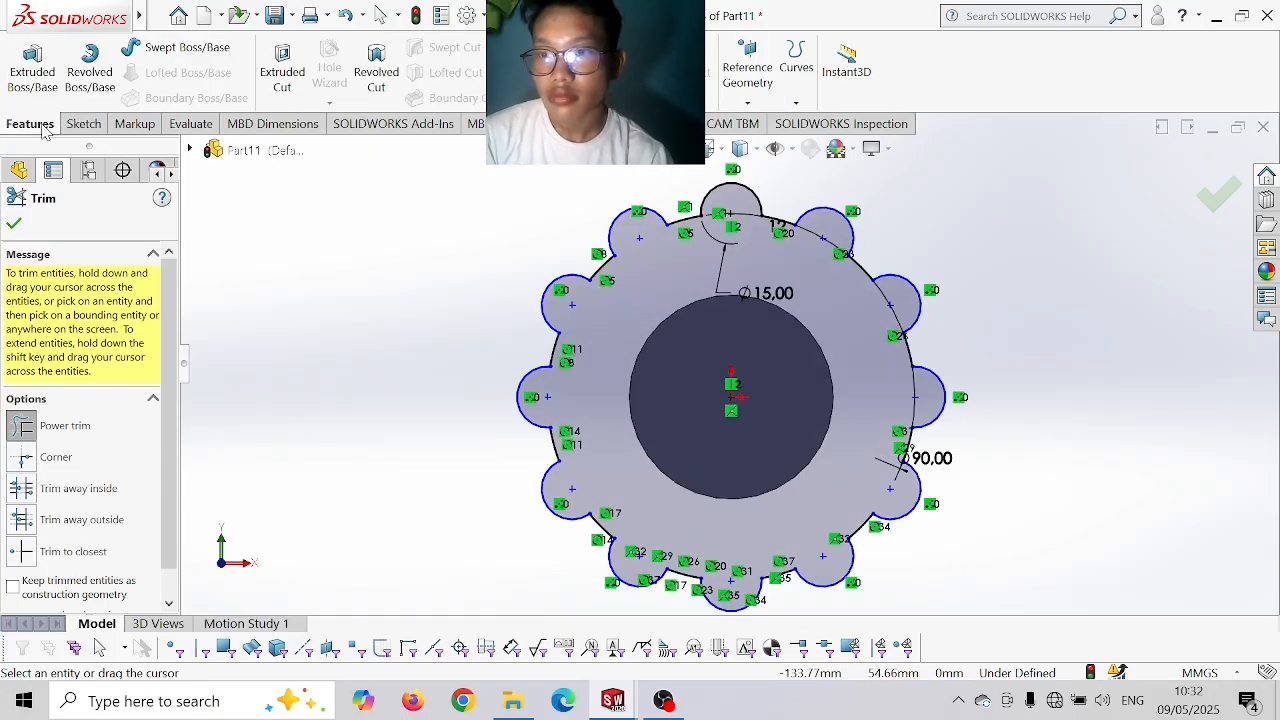
click(34, 68)
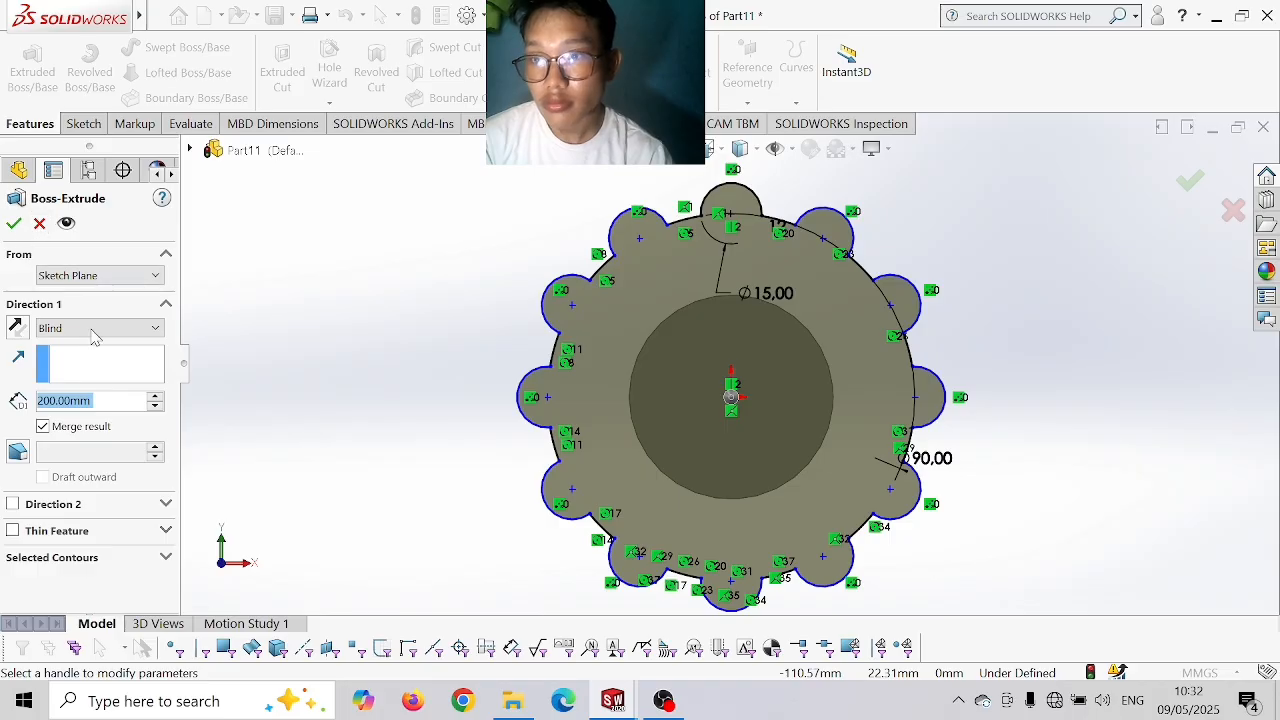
text(15)
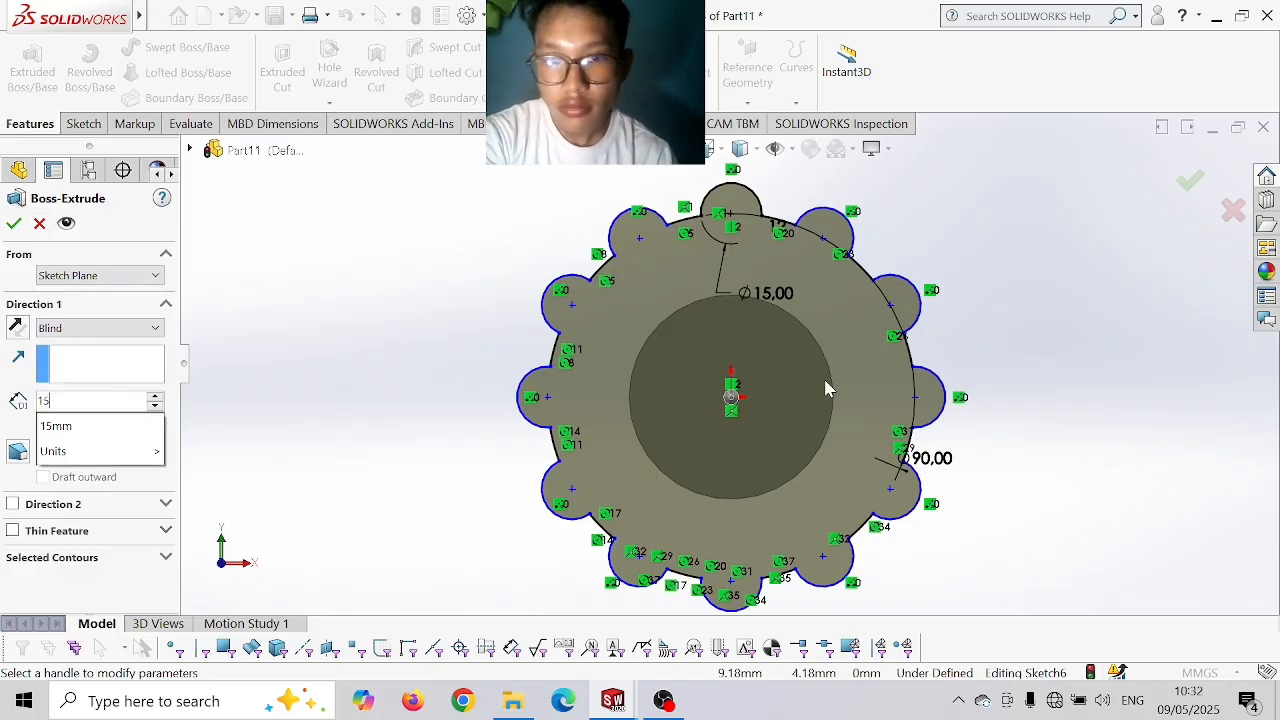
middle_drag(1070, 356, 1000, 394)
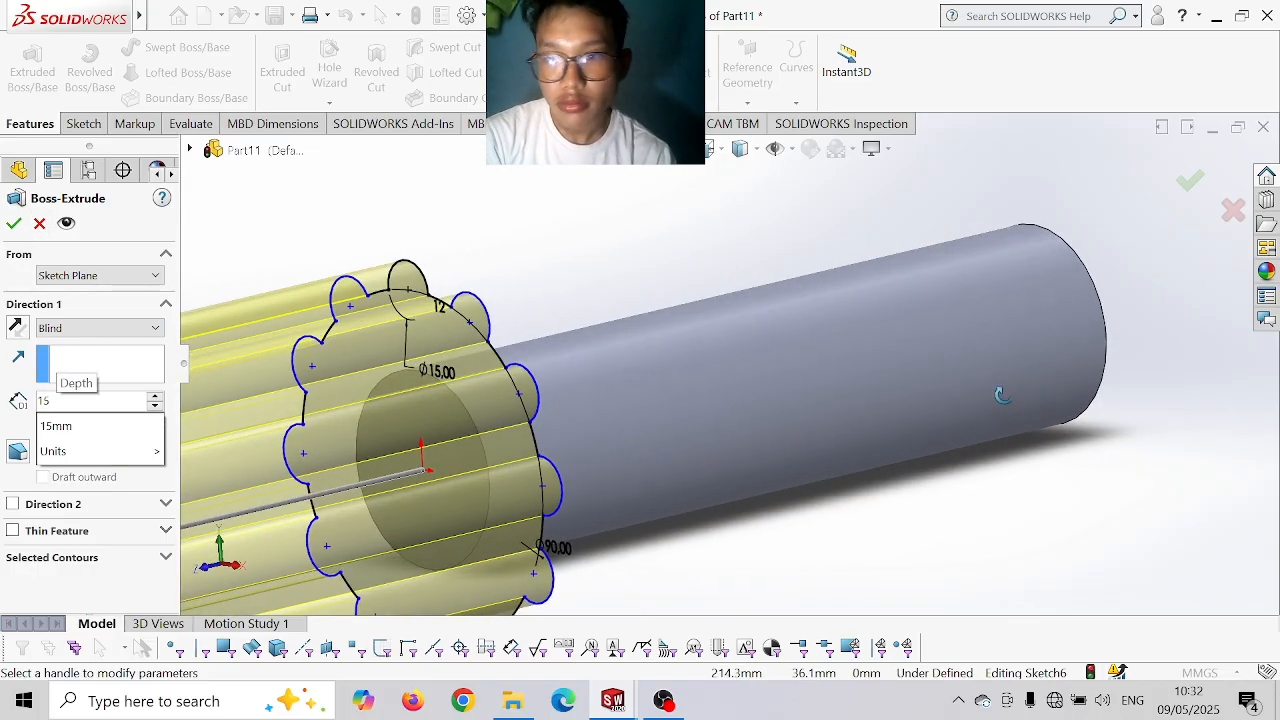
click(380, 374)
key(Return)
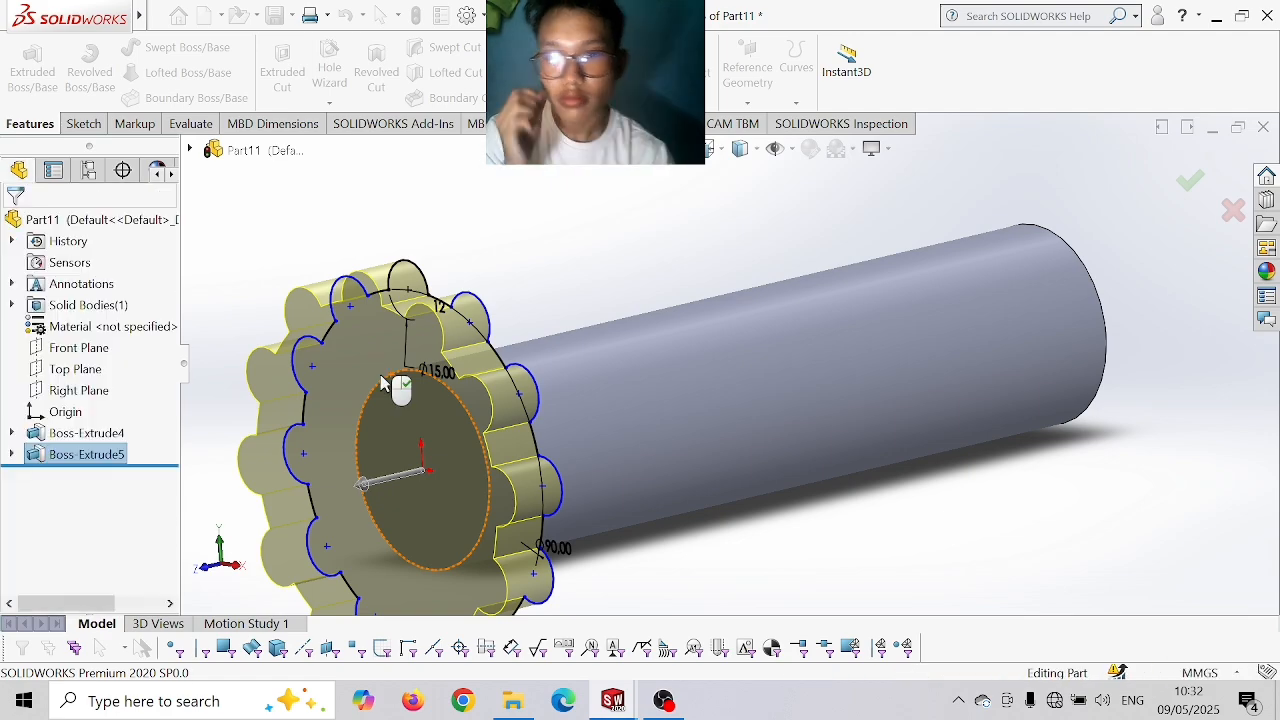
- Sketch a 75 mm diameter circle centred on the origin on the lobed head's outer face
click(349, 433)
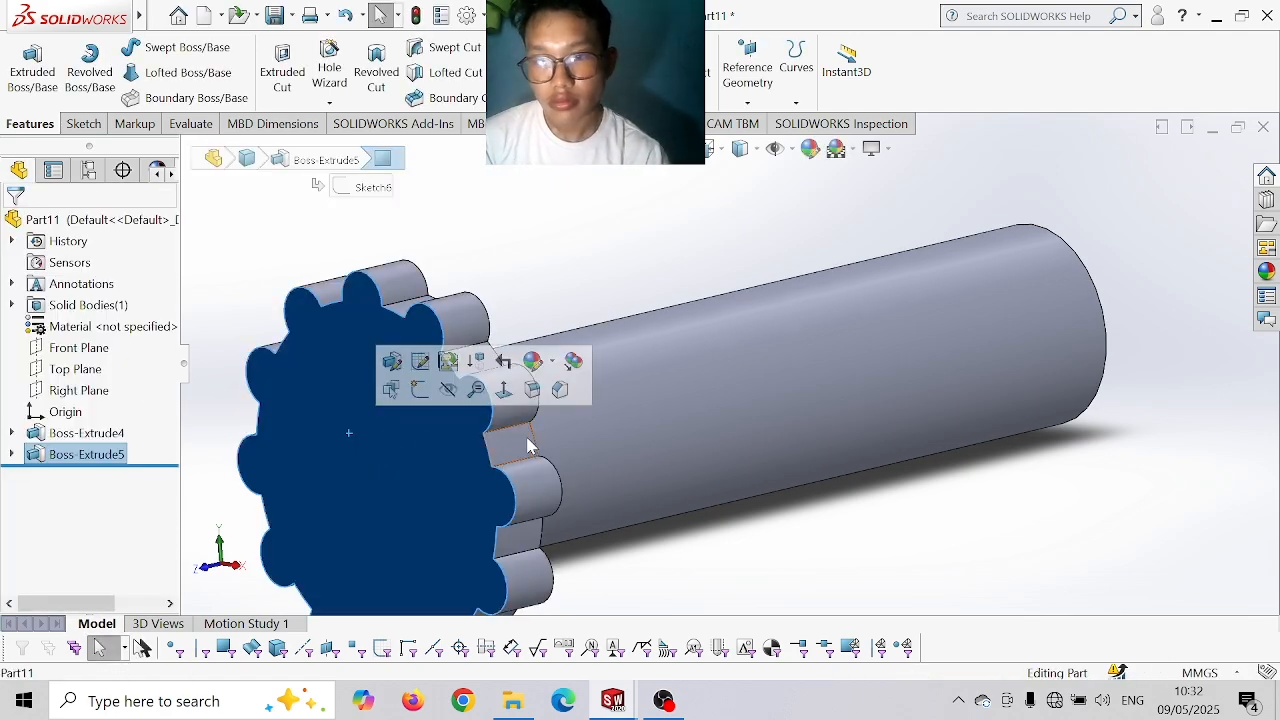
click(504, 390)
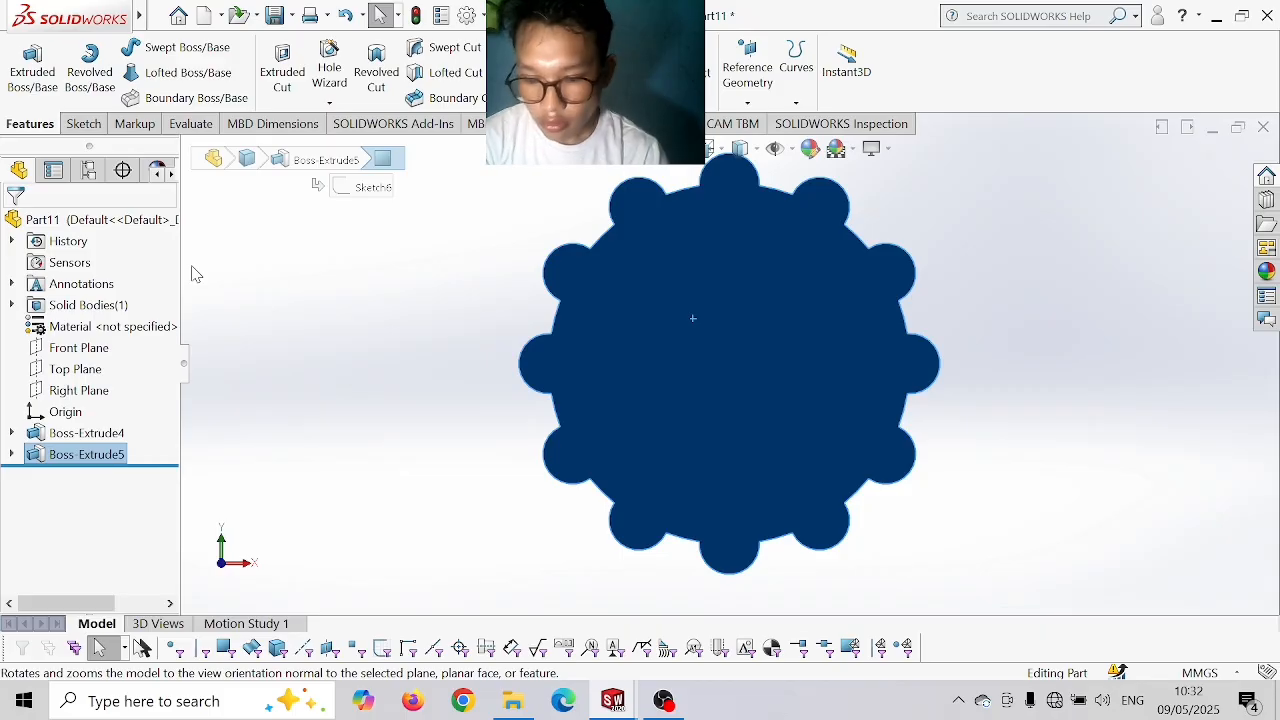
click(83, 123)
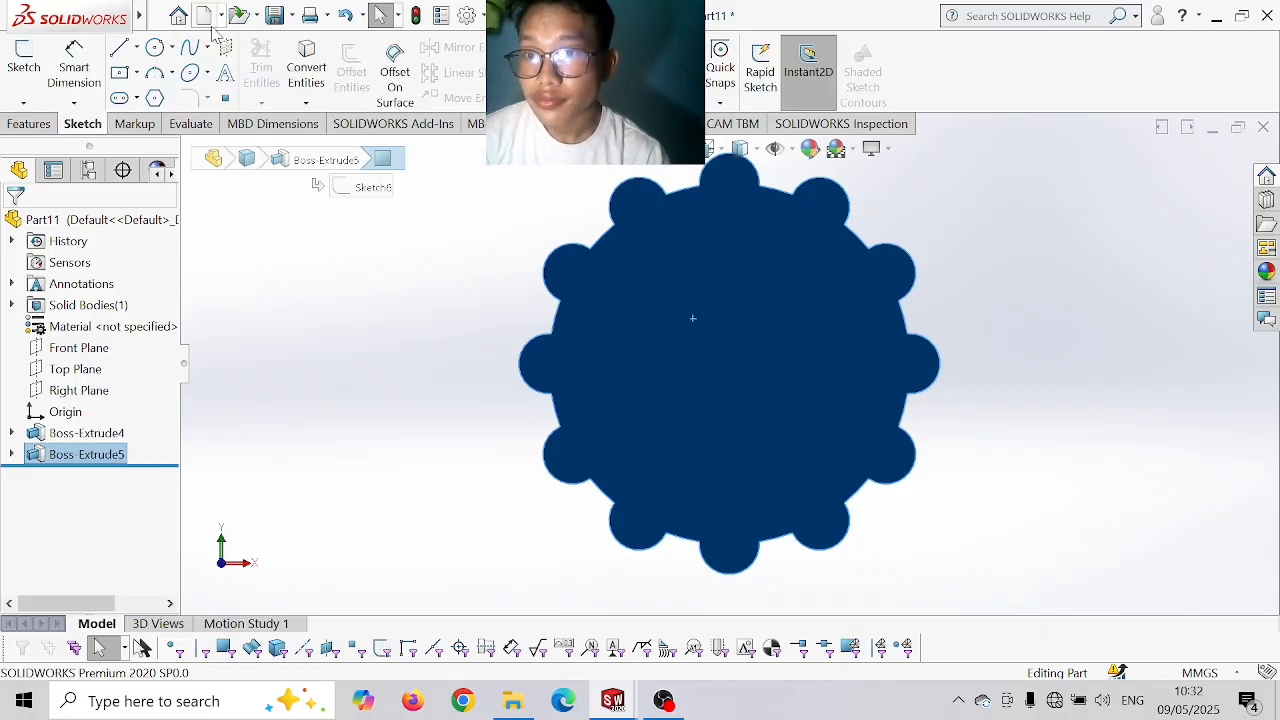
click(155, 48)
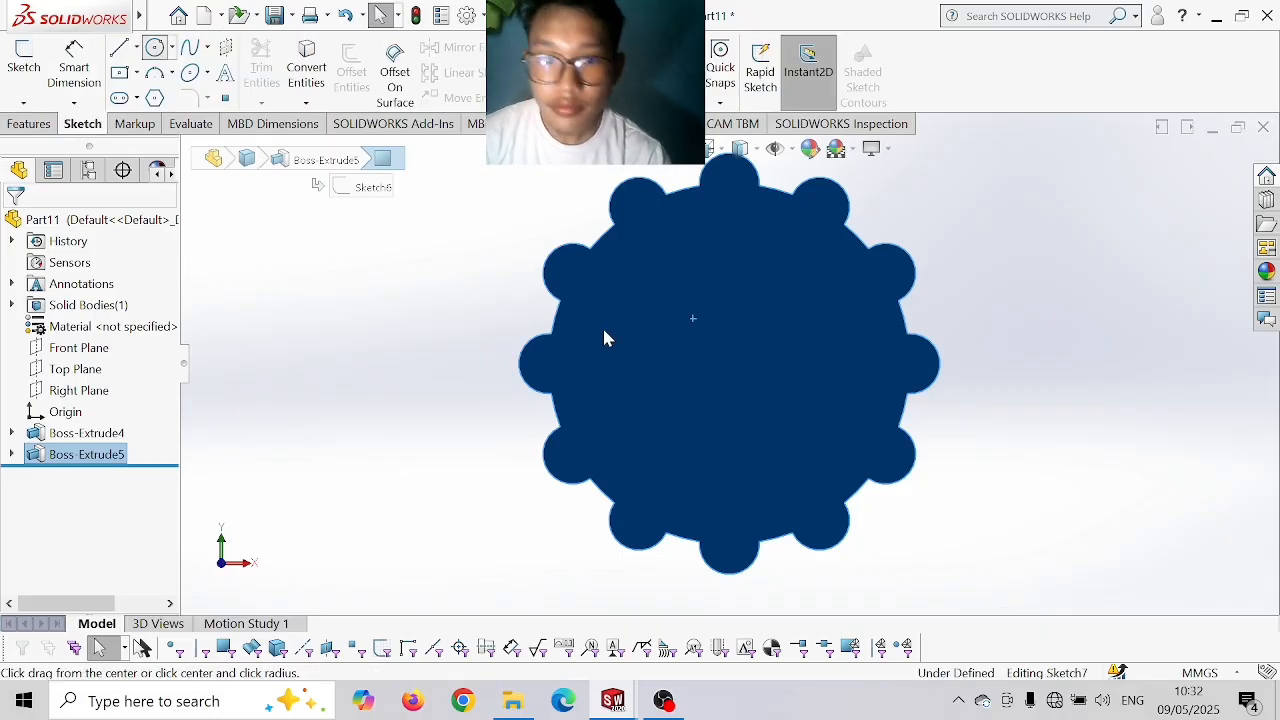
click(730, 364)
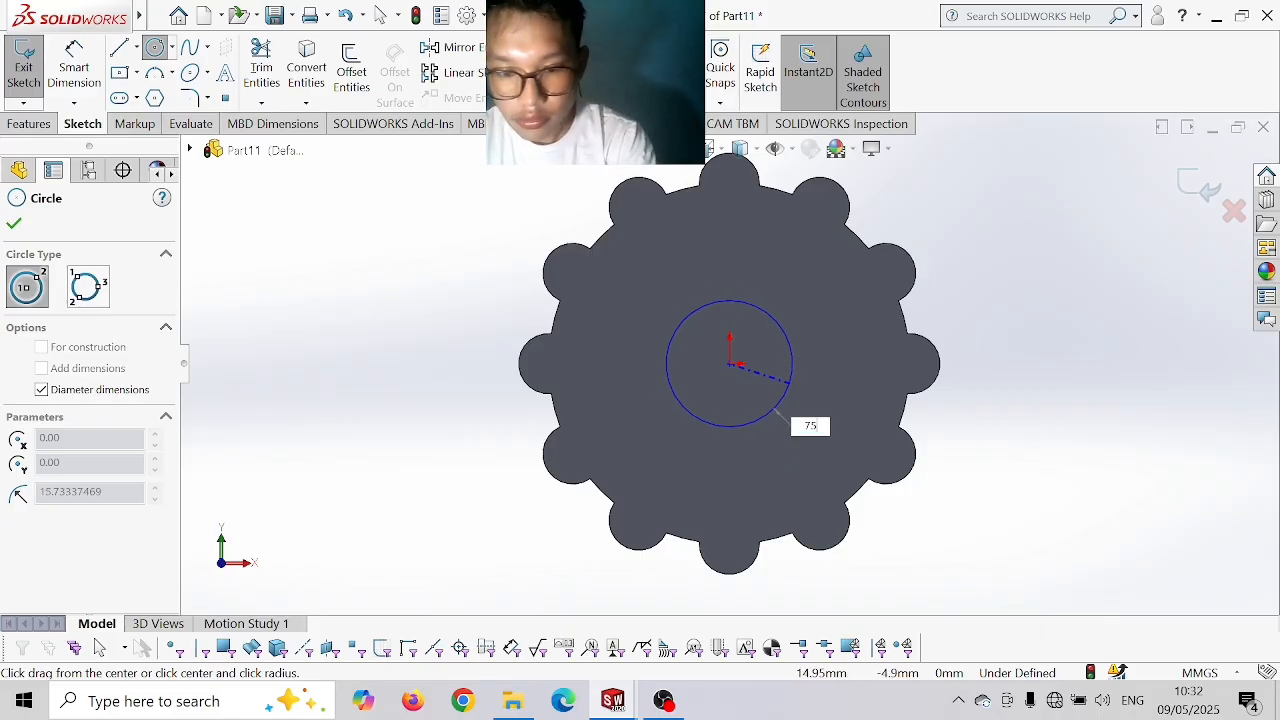
key(Return)
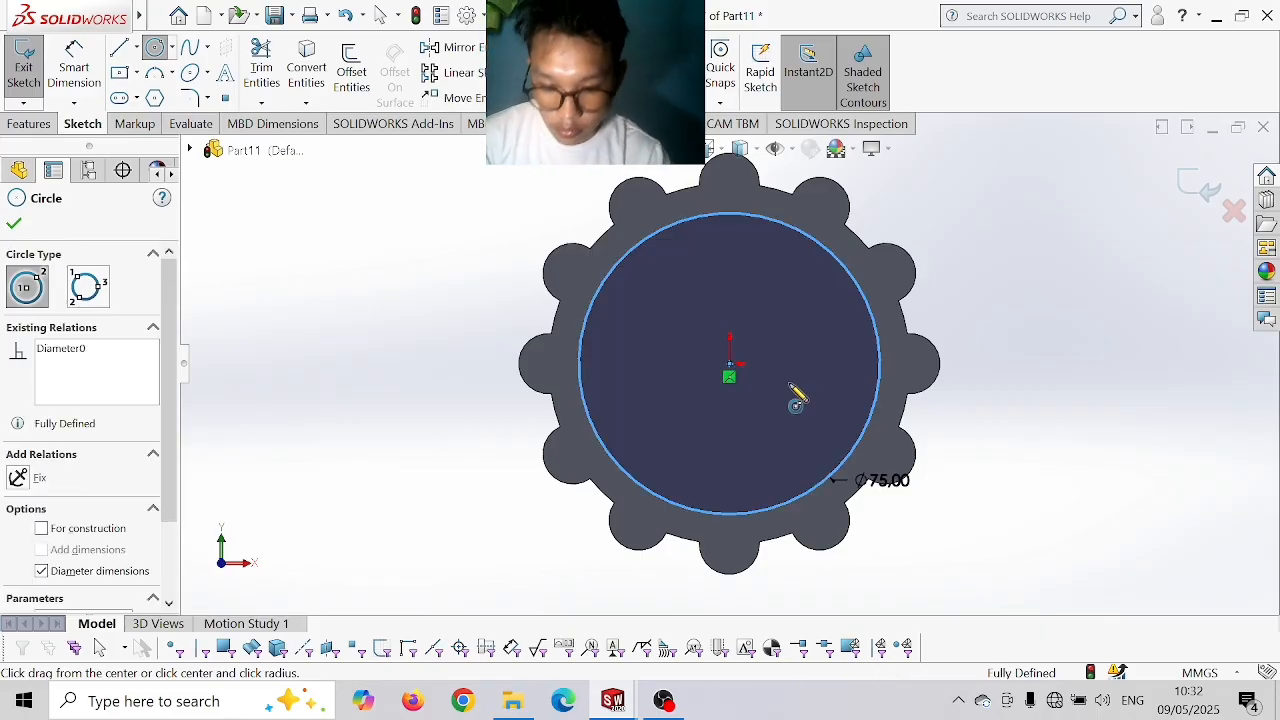
- Cut the 75 mm circle into the lobed head as a blind extruded cut 7.5 mm deep
click(29, 123)
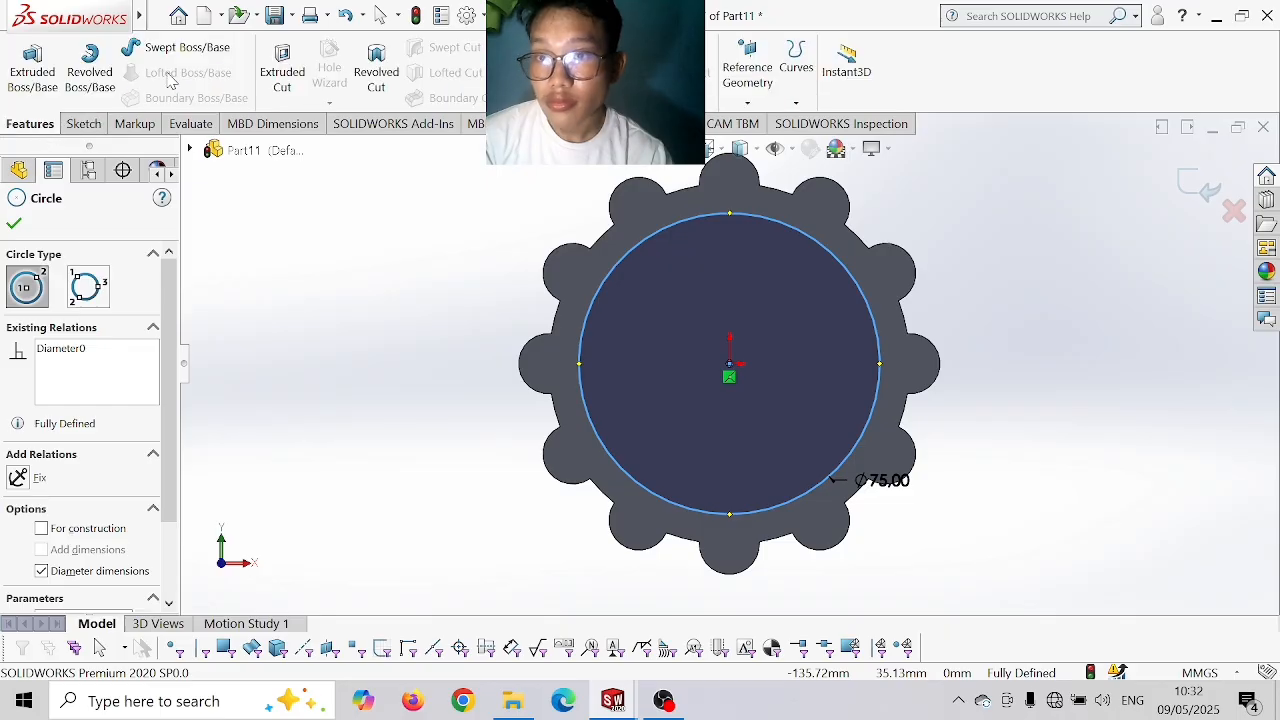
click(283, 72)
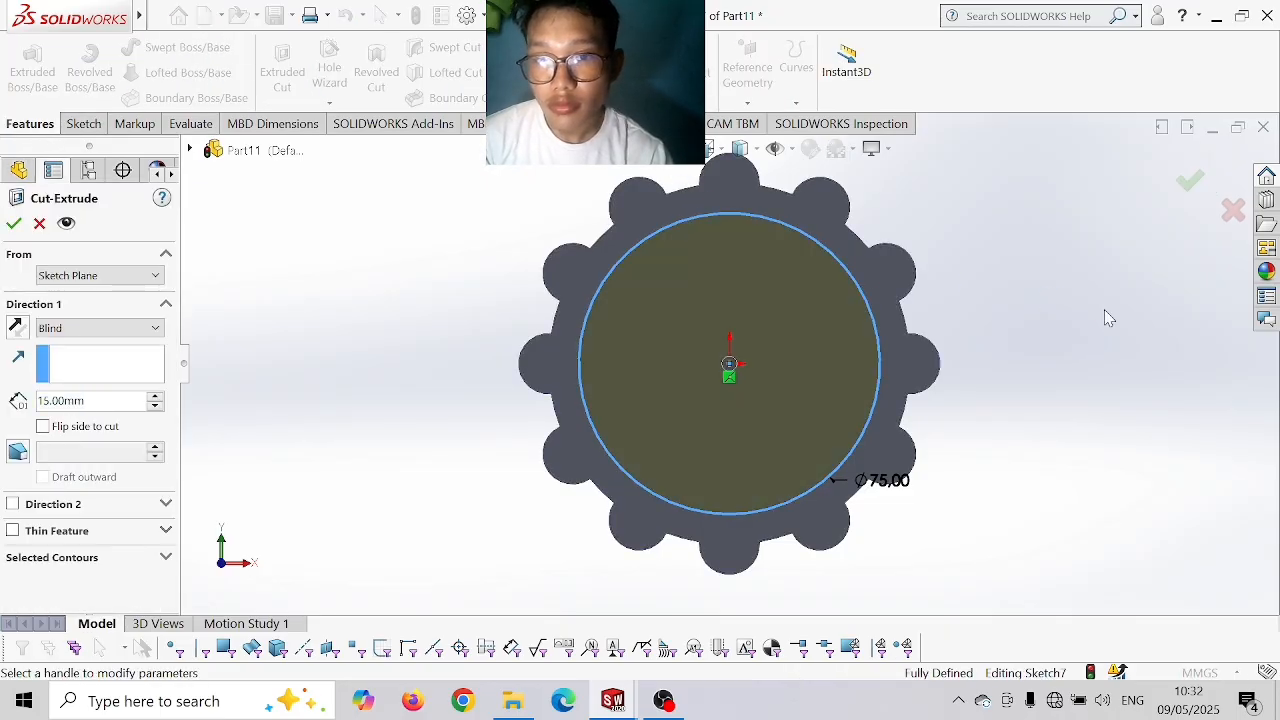
double_click(79, 398)
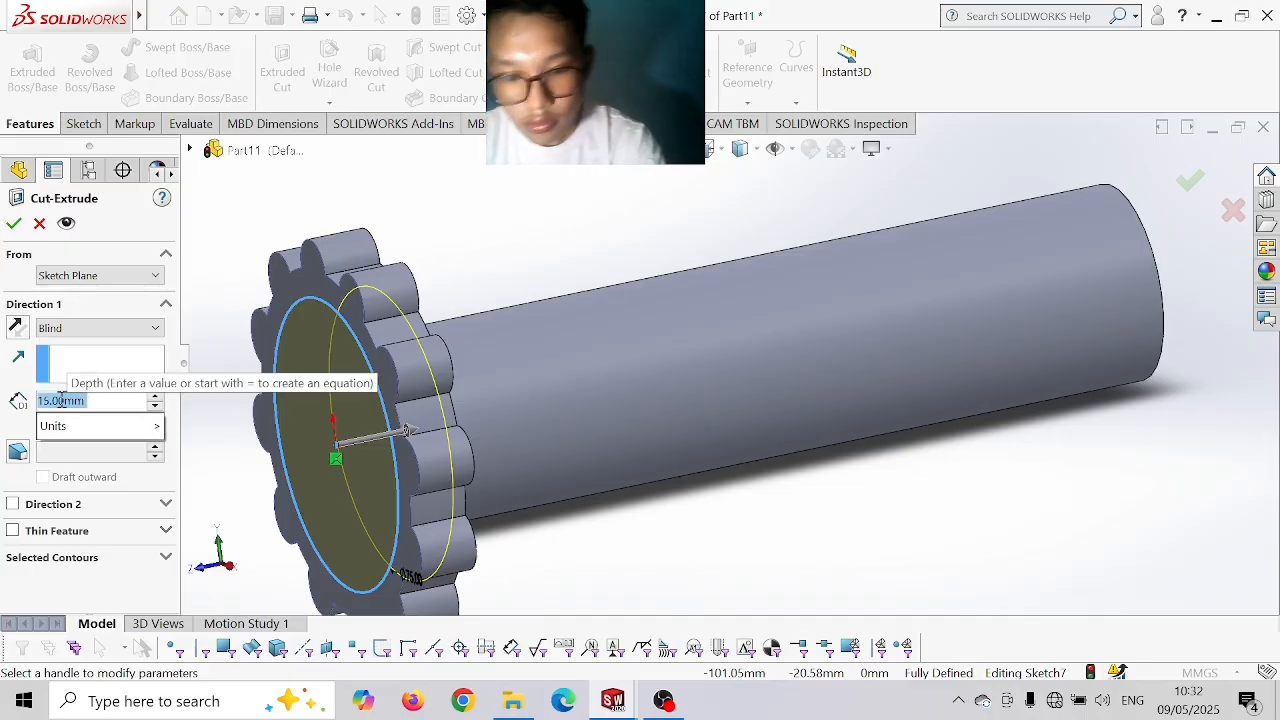
text(7.5)
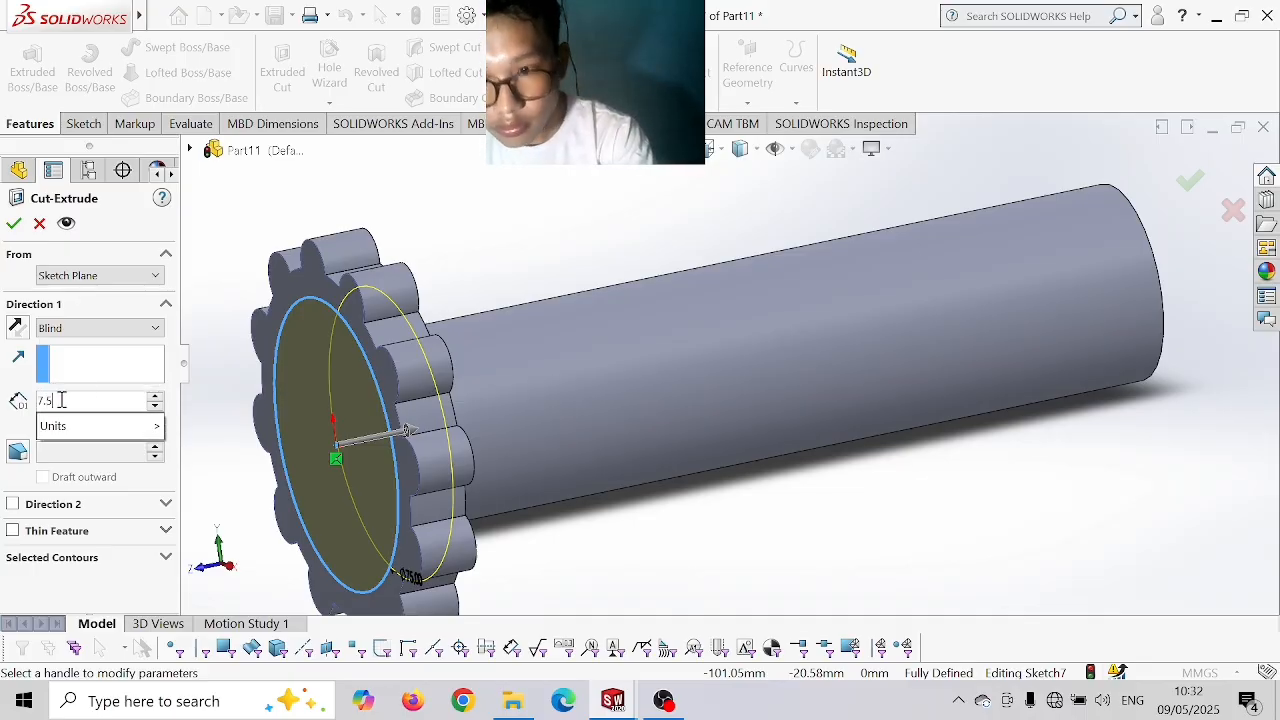
key(Return)
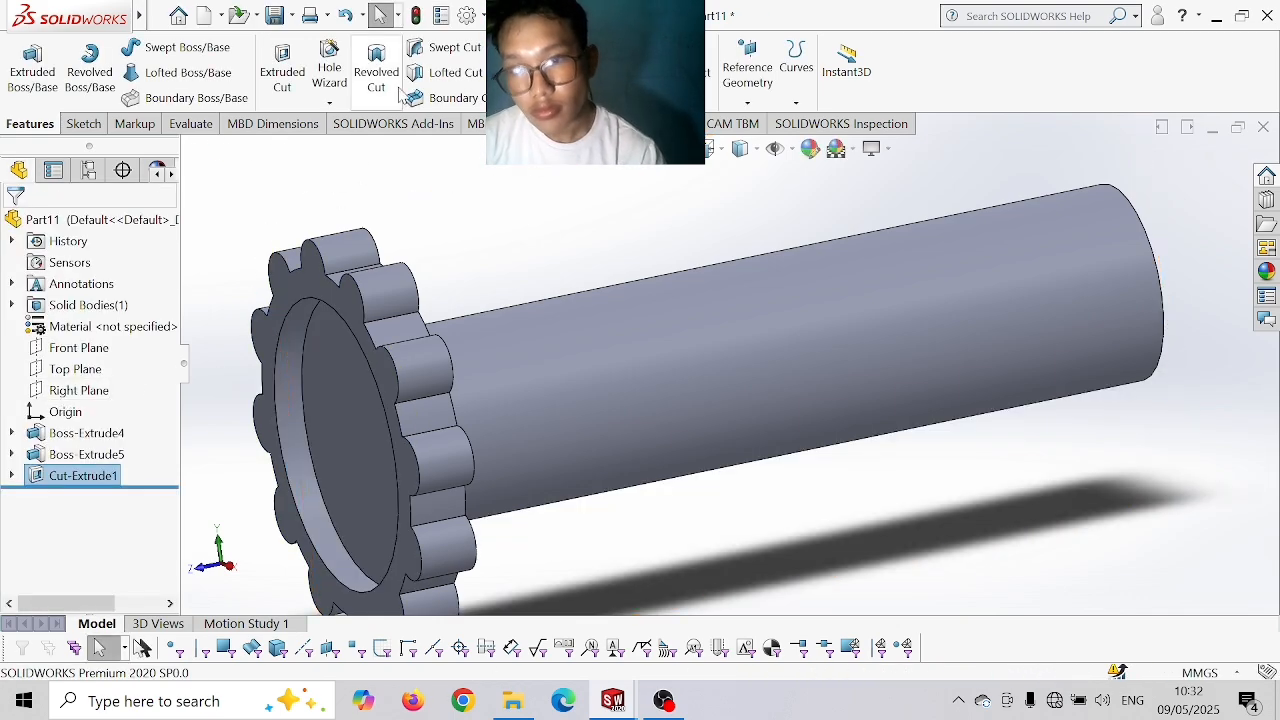
- Fillet the circular floor edge of the head's recess with a 7.5 mm radius
click(523, 62)
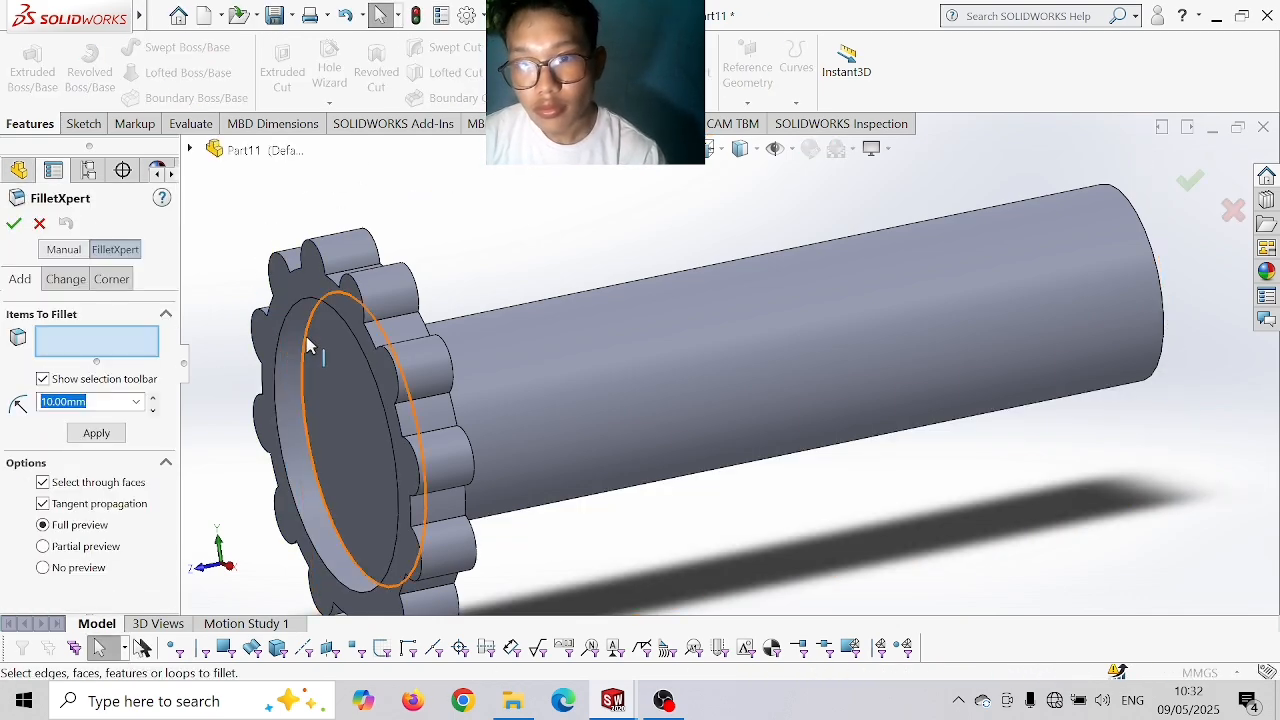
click(306, 341)
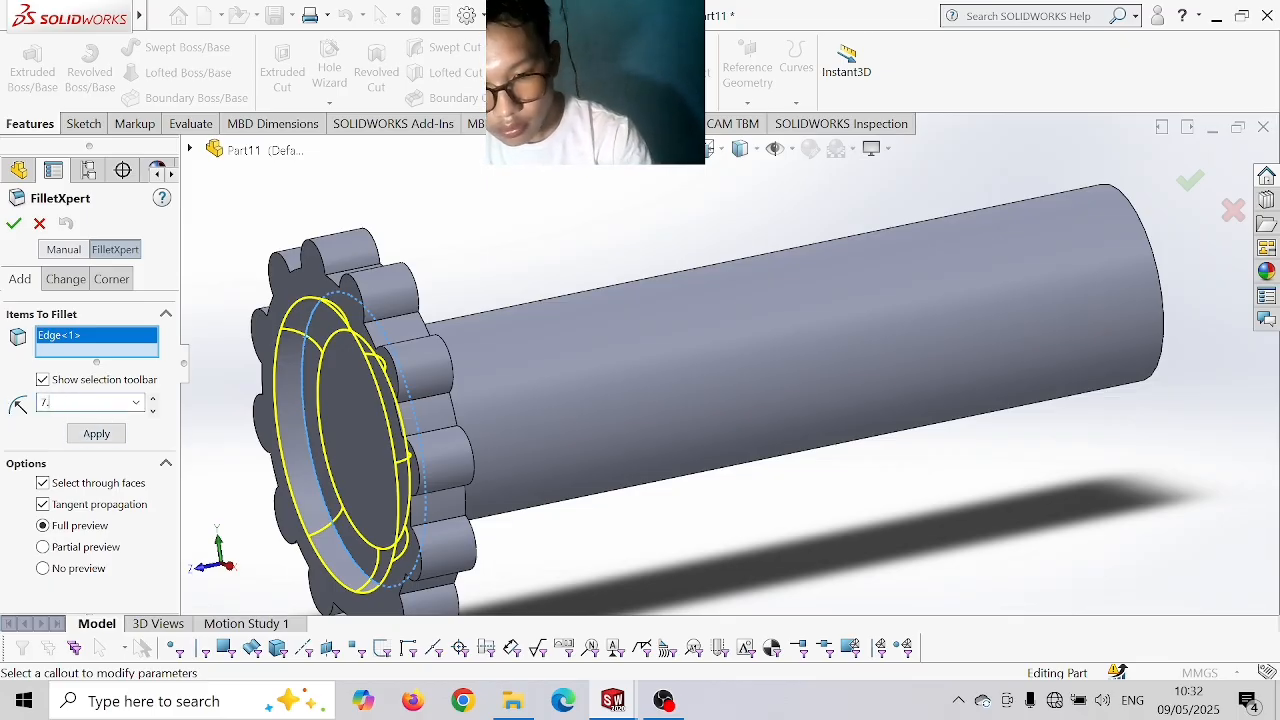
text(7.5)
key(Return)
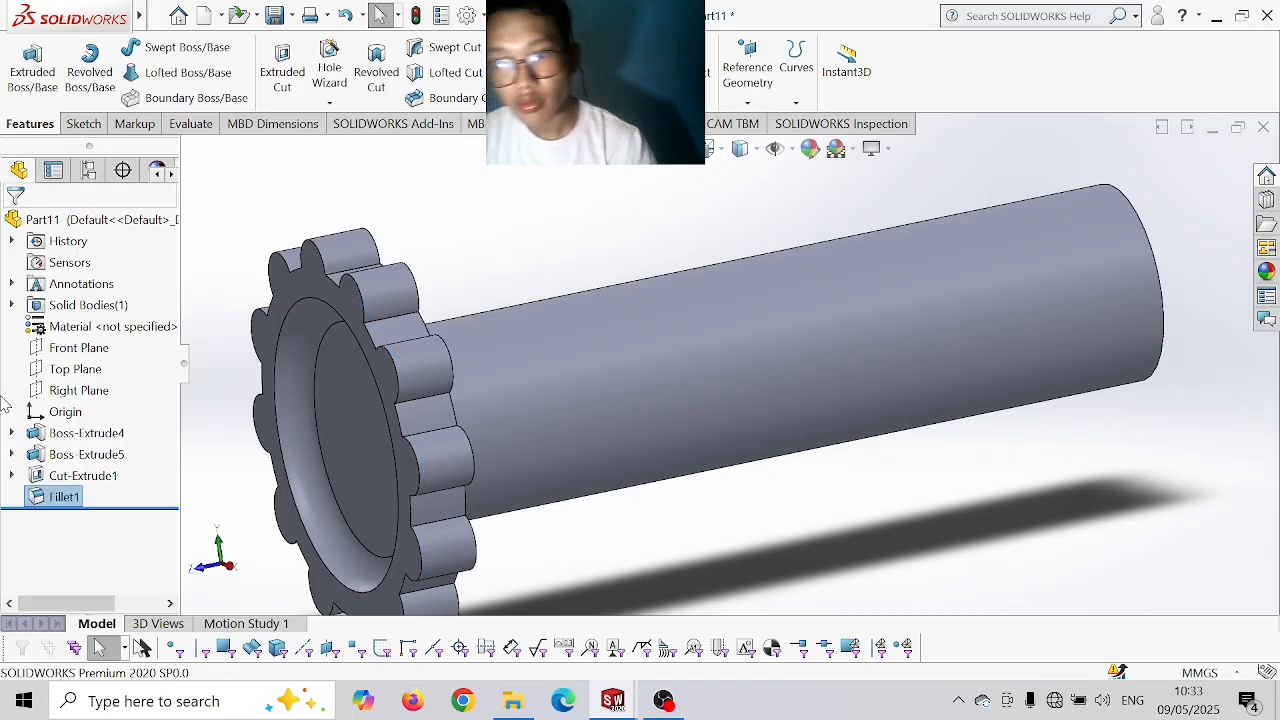
- Sketch a 175 mm diameter circle centred on the origin on the shaft's free end face
middle_drag(808, 223, 1040, 292)
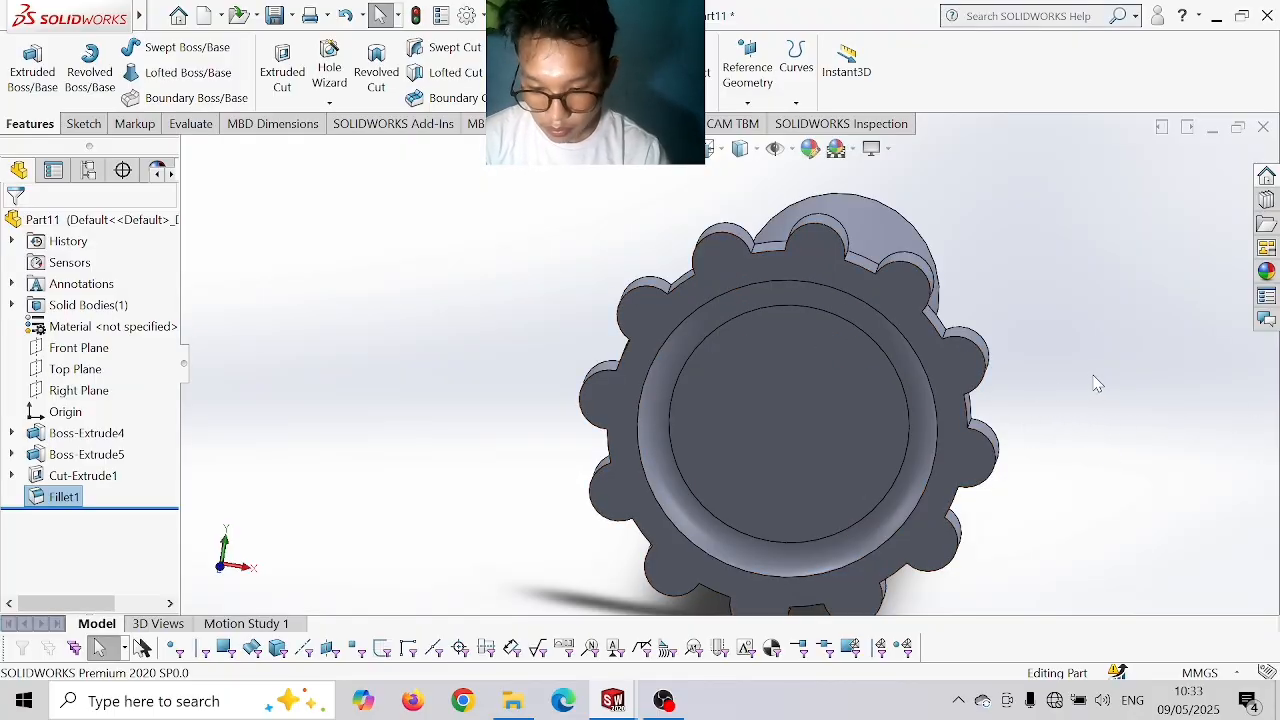
middle_drag(1097, 383, 908, 434)
click(979, 268)
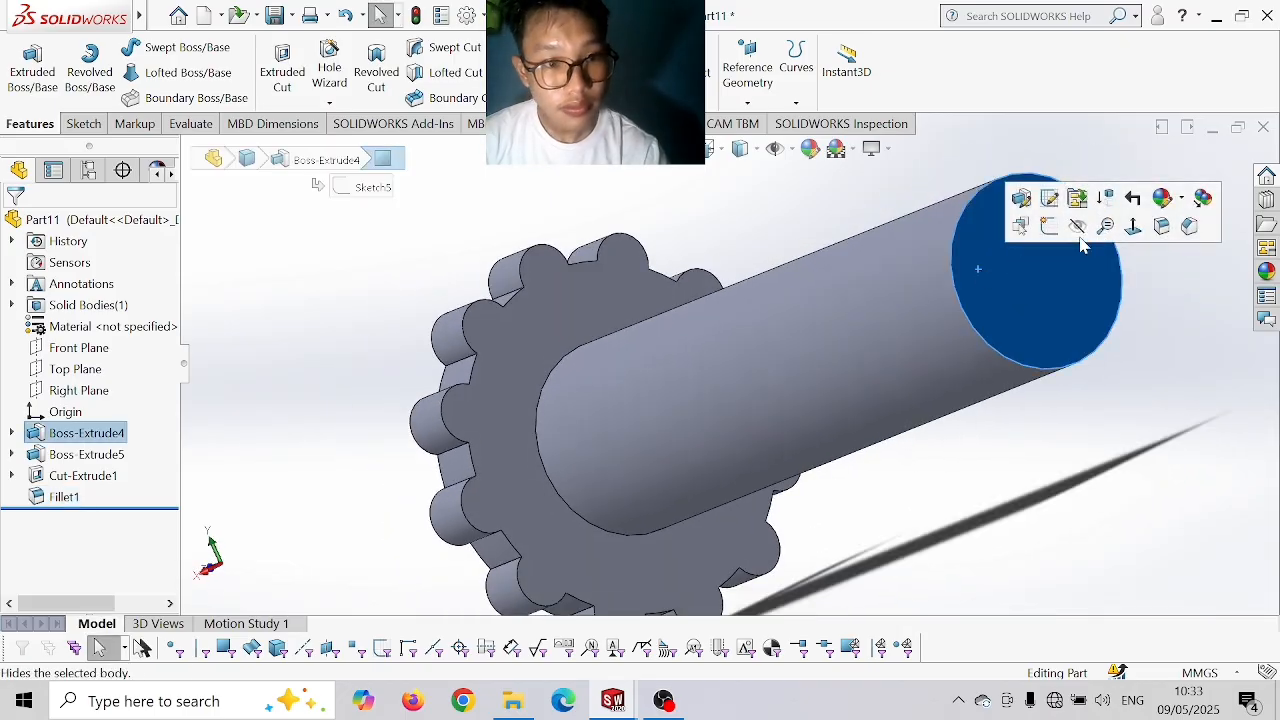
click(1132, 228)
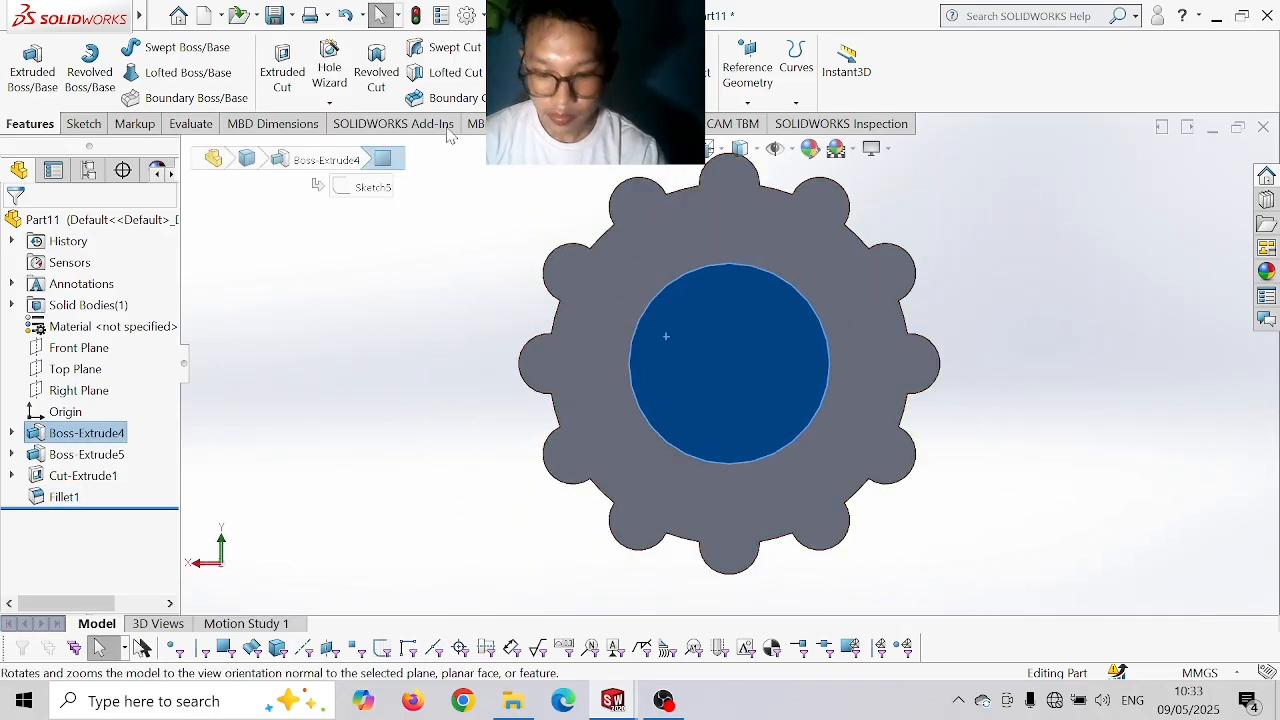
click(83, 124)
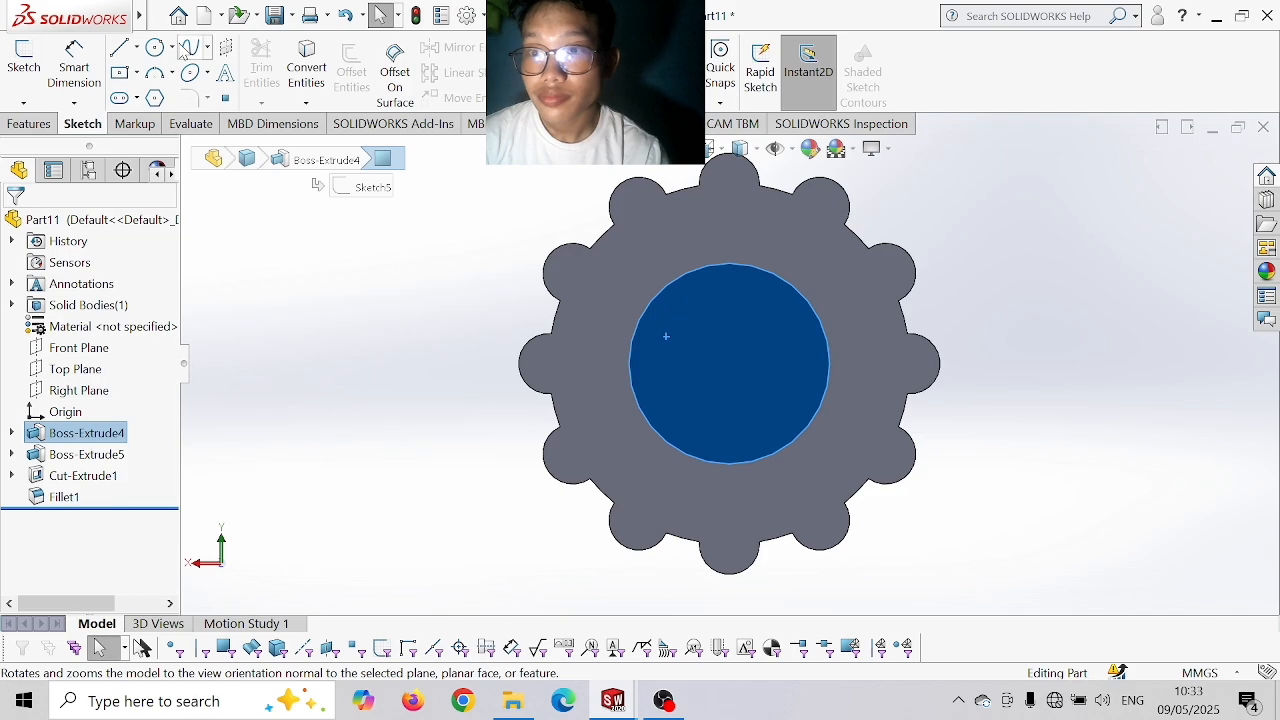
click(155, 50)
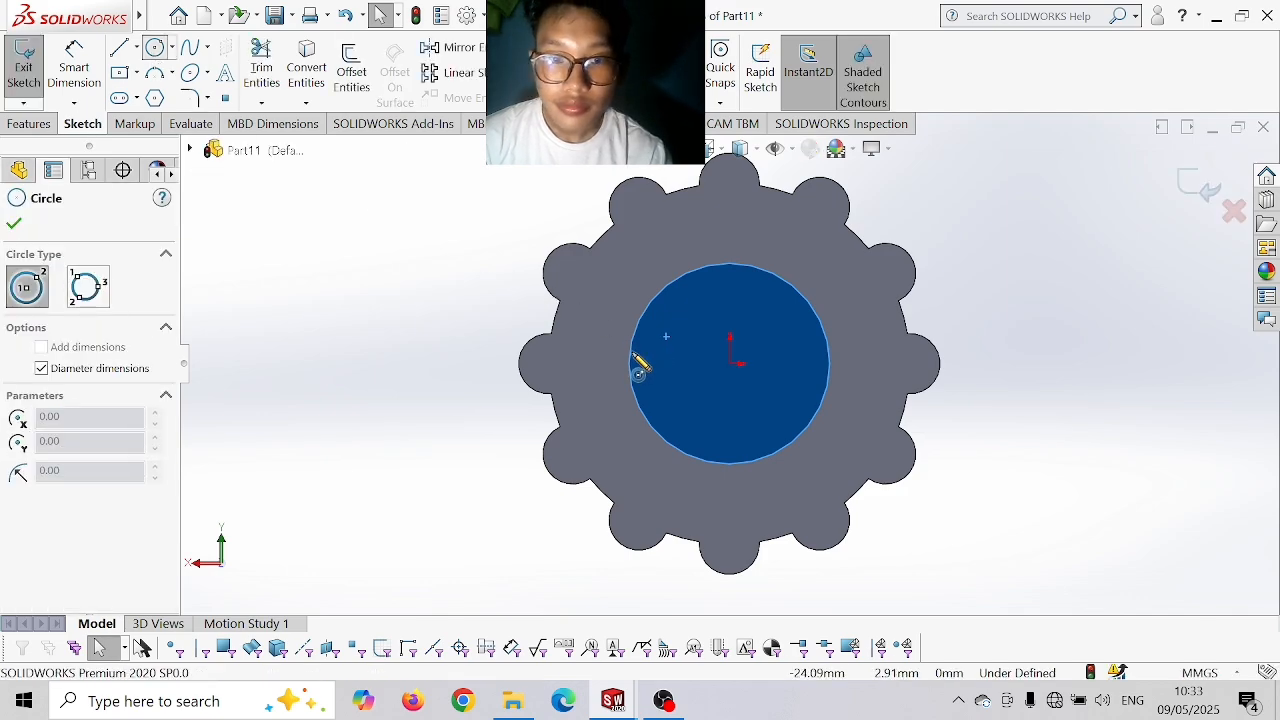
click(729, 363)
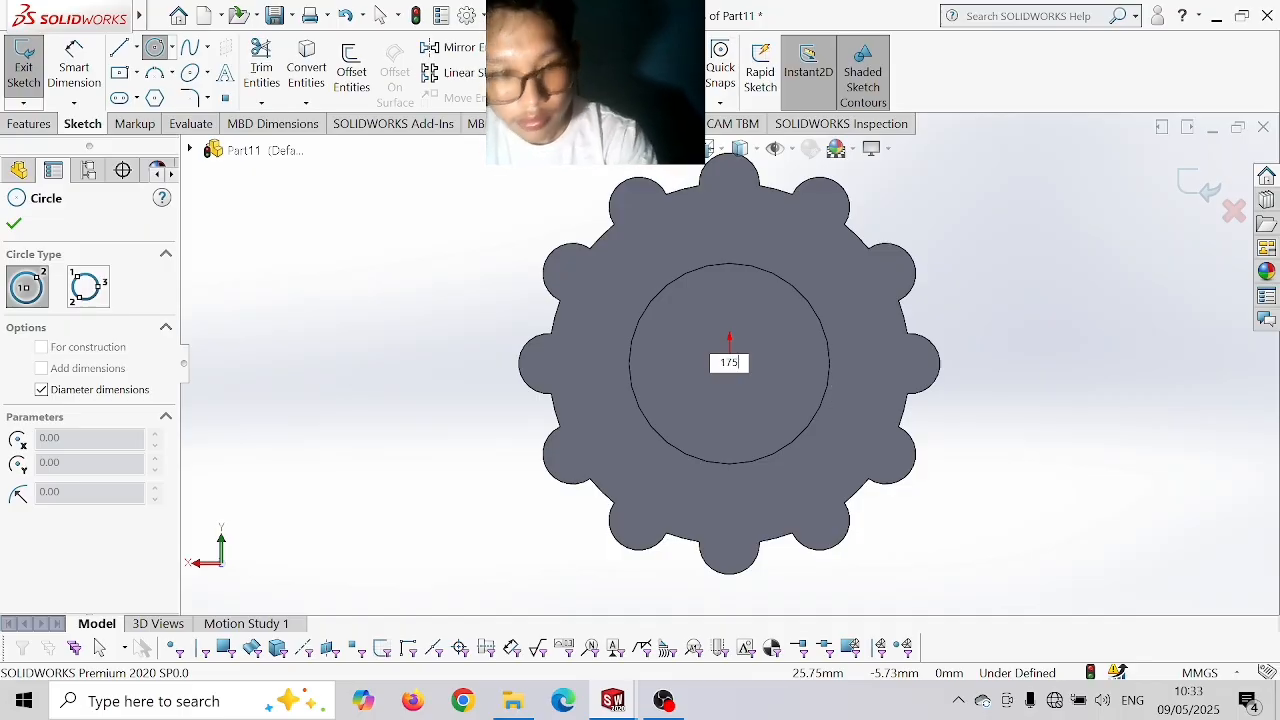
text(175)
key(Return)
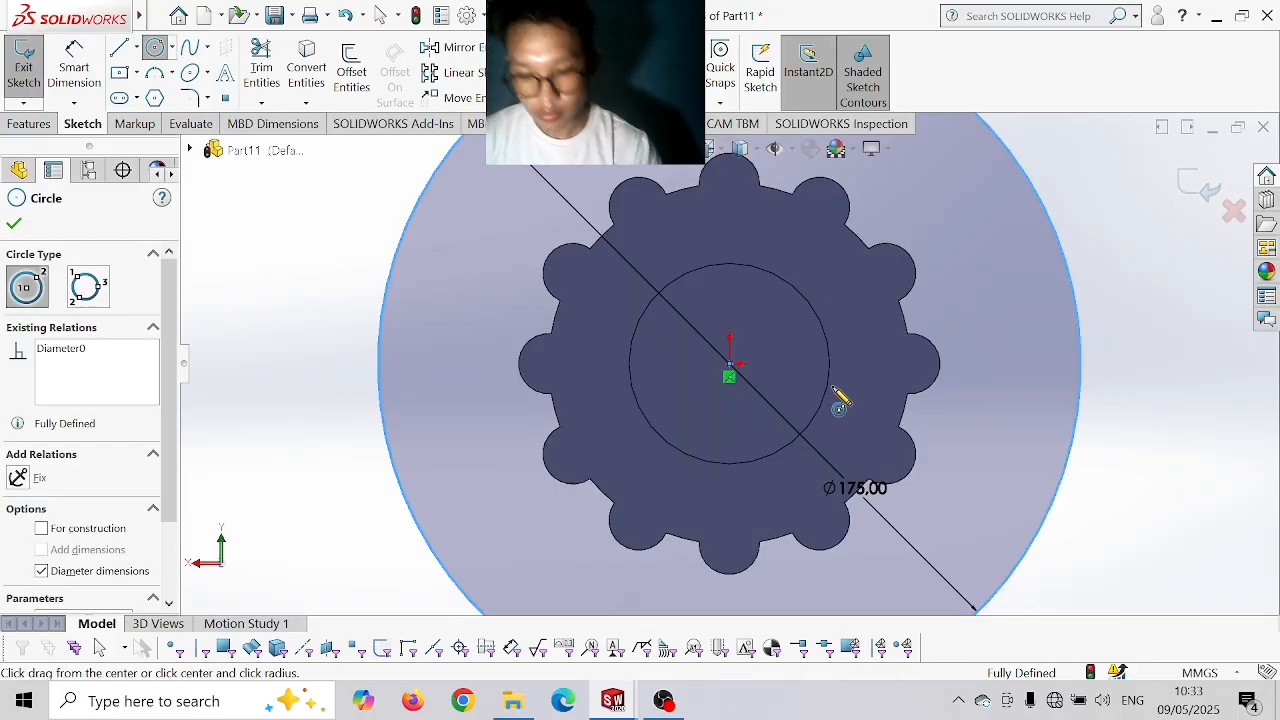
- Extrude the 175 mm circle 20 mm outward from the shaft end as a blind boss
click(29, 124)
click(28, 85)
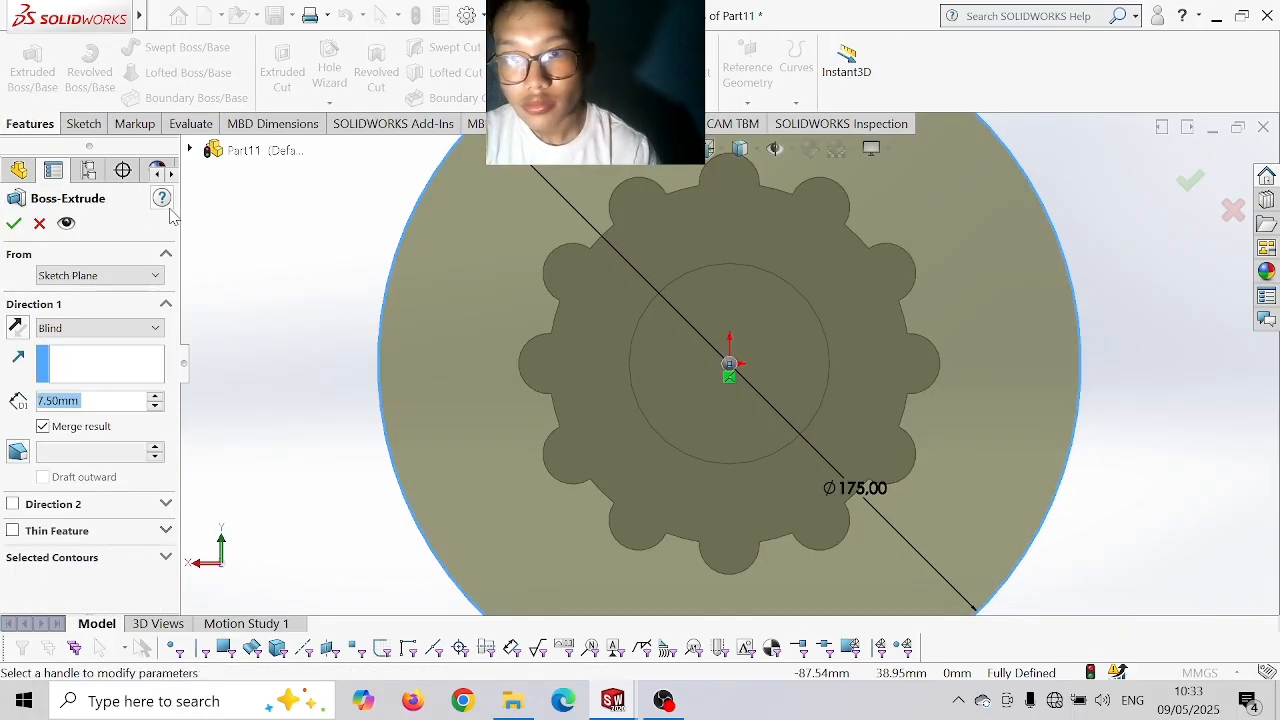
middle_drag(350, 294, 414, 323)
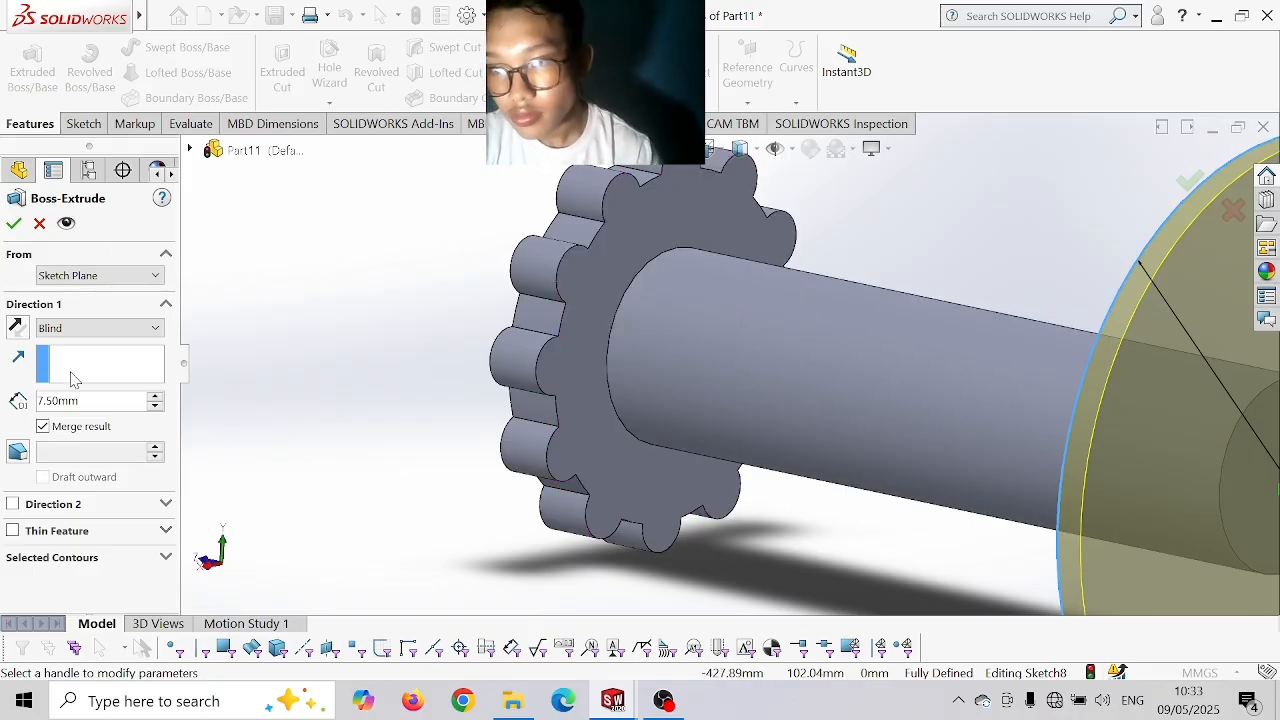
double_click(96, 404)
text(20)
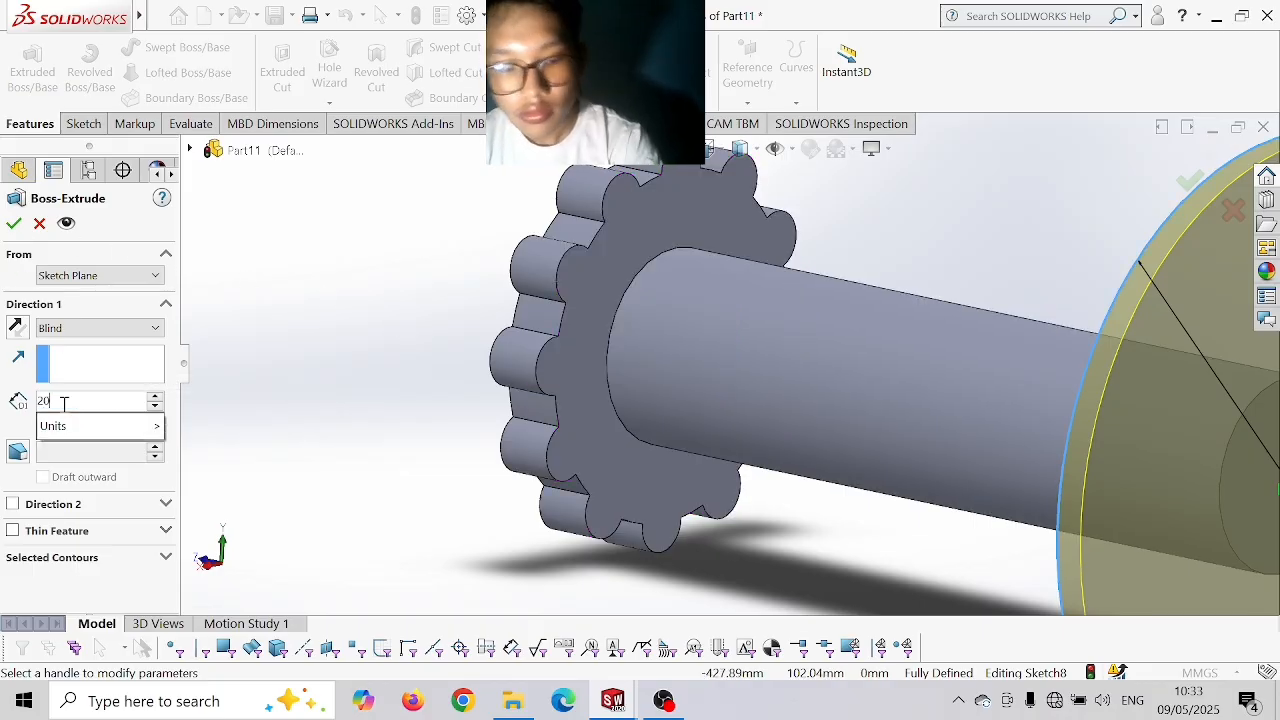
key(Return)
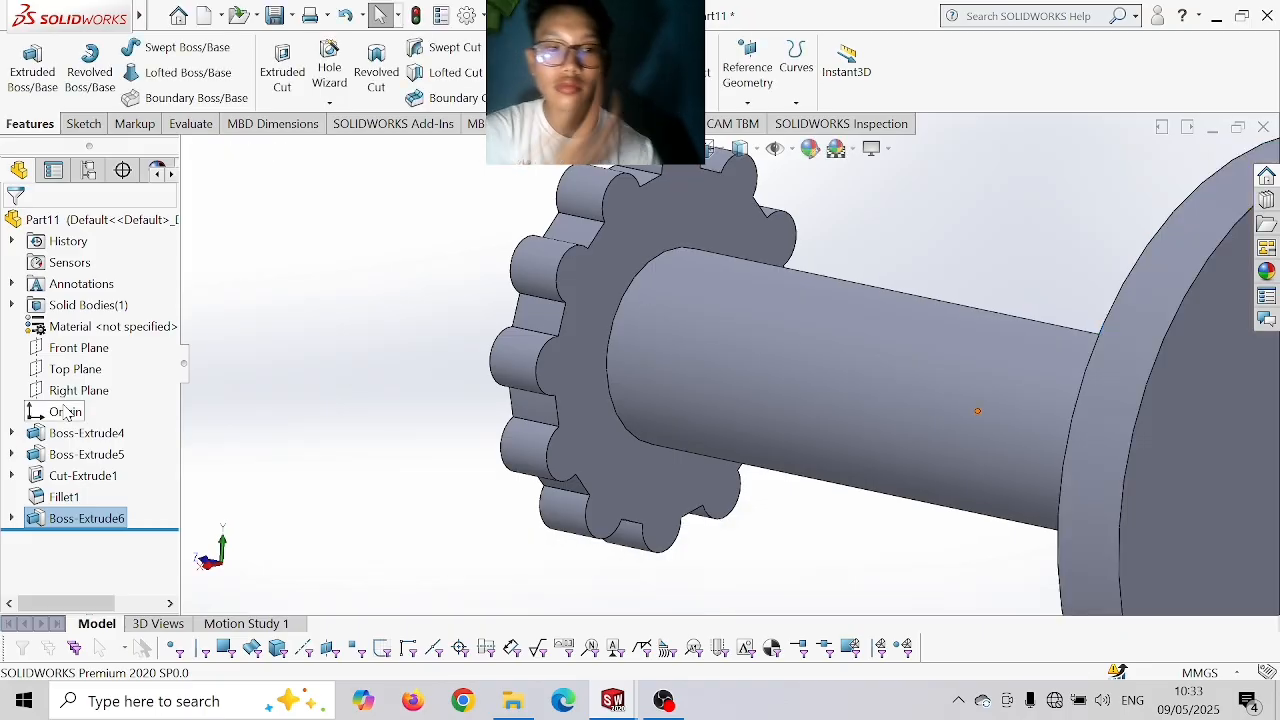
- Start a sketch on the large disc's outer ring face and draw a 171 mm diameter circle centred on the origin
scroll(406, 369, up, 5)
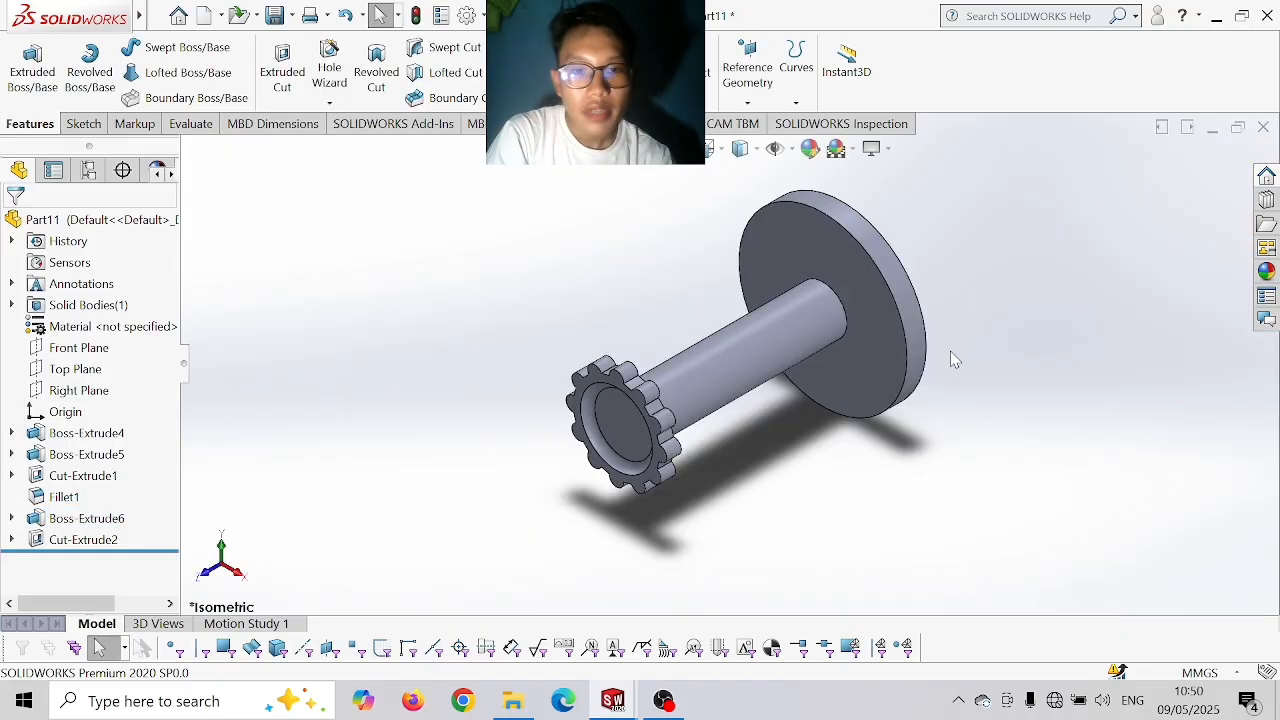
middle_drag(950, 351, 748, 298)
click(755, 301)
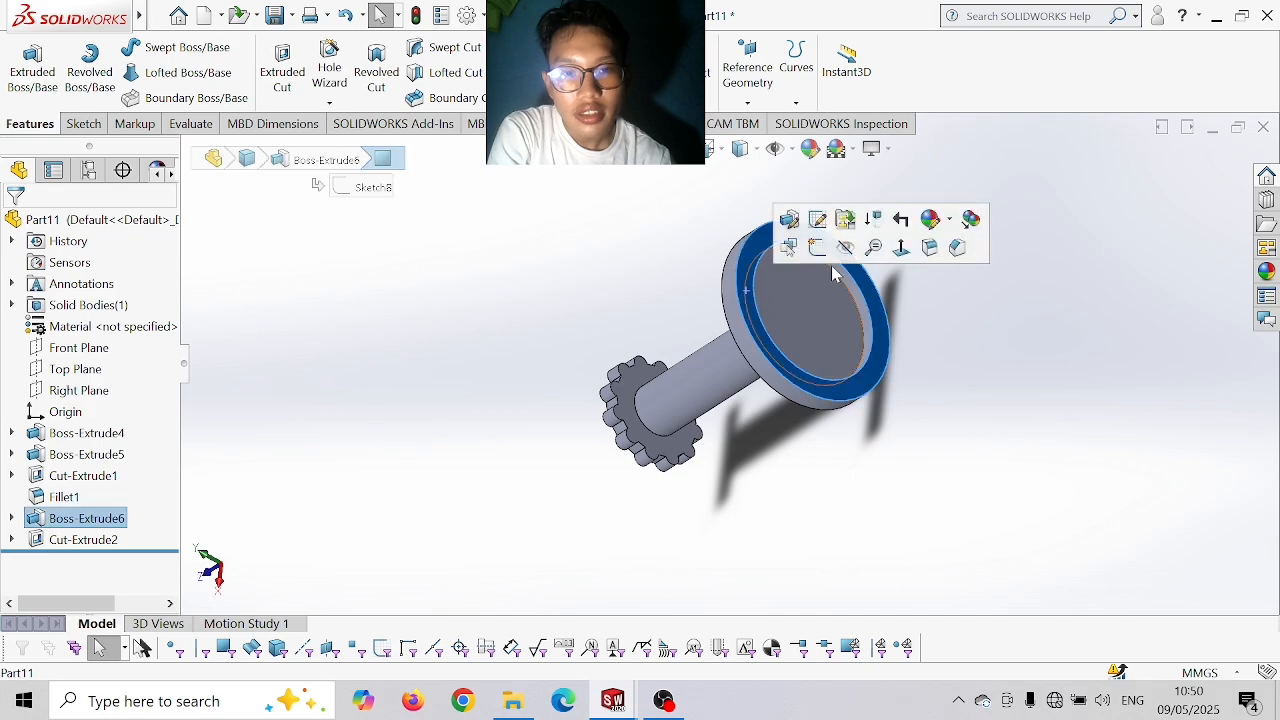
click(903, 248)
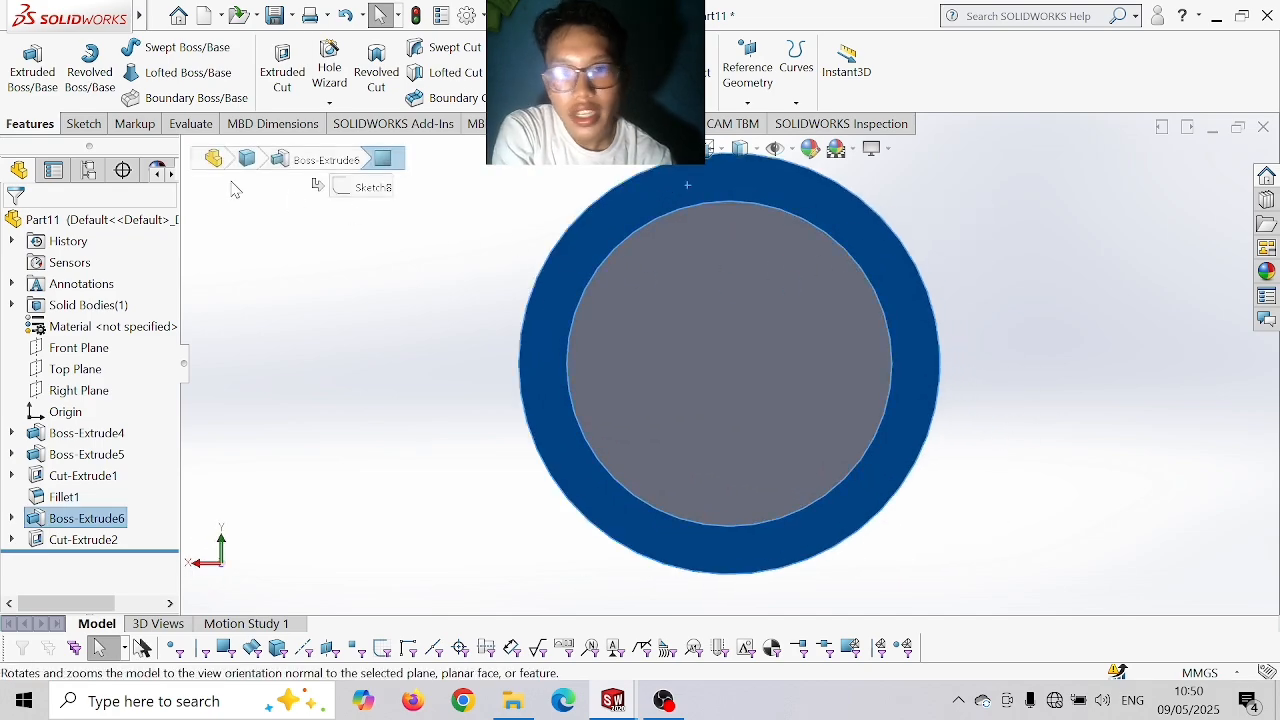
click(83, 123)
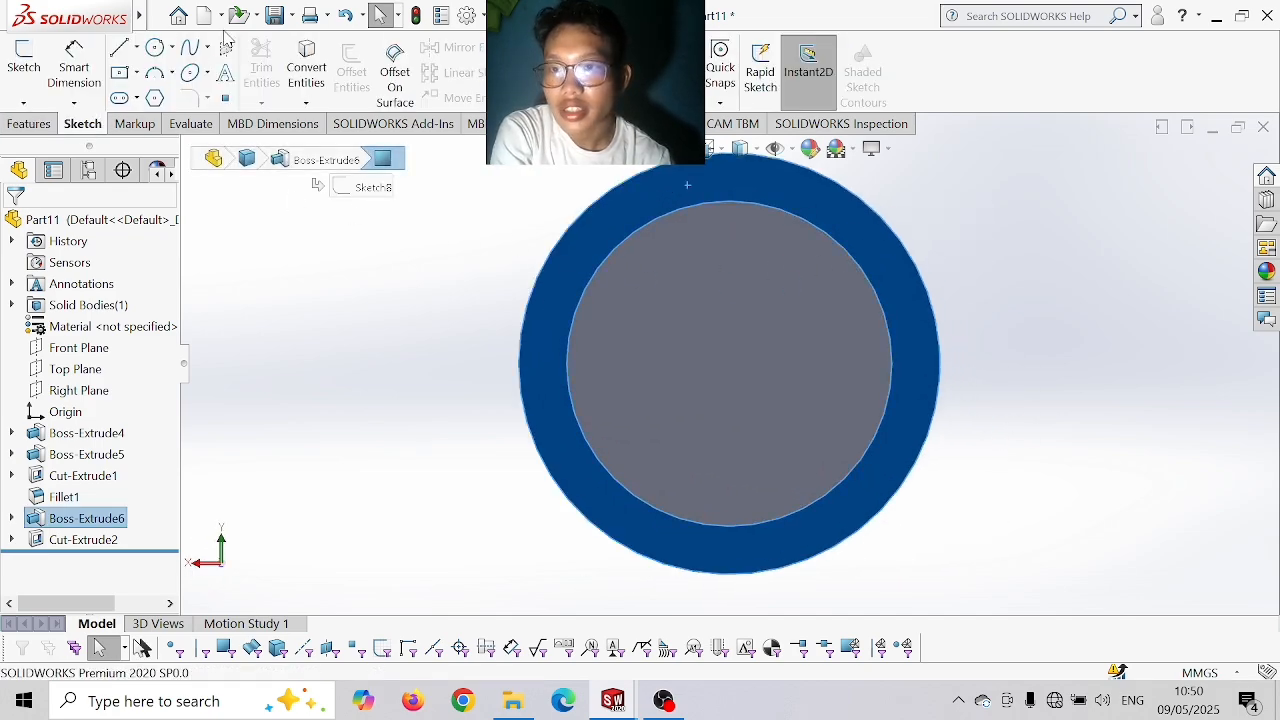
click(157, 48)
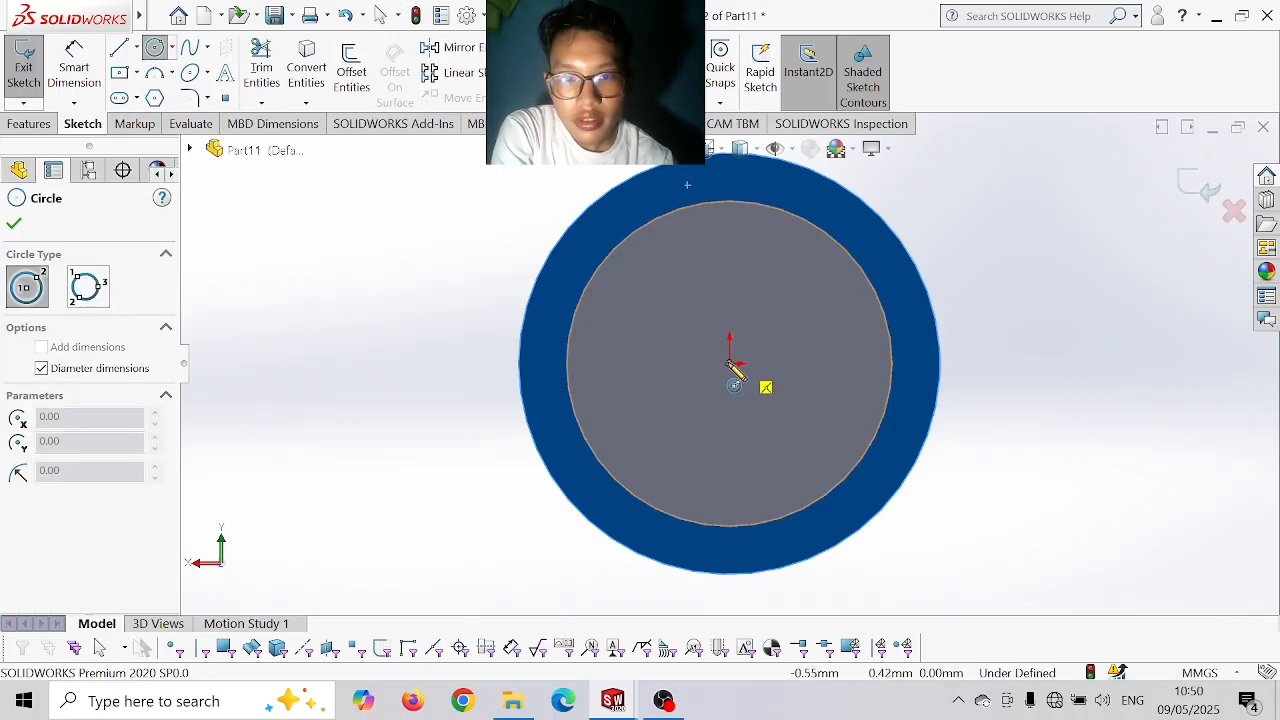
click(730, 363)
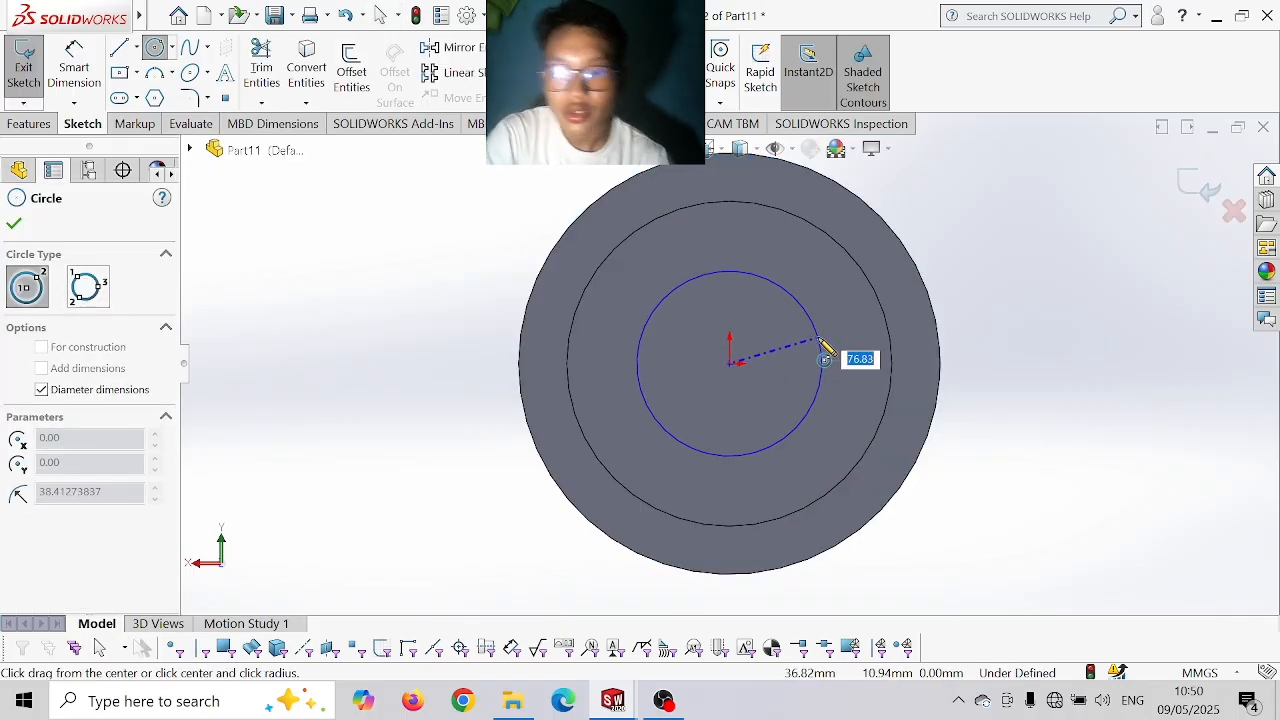
text(1)
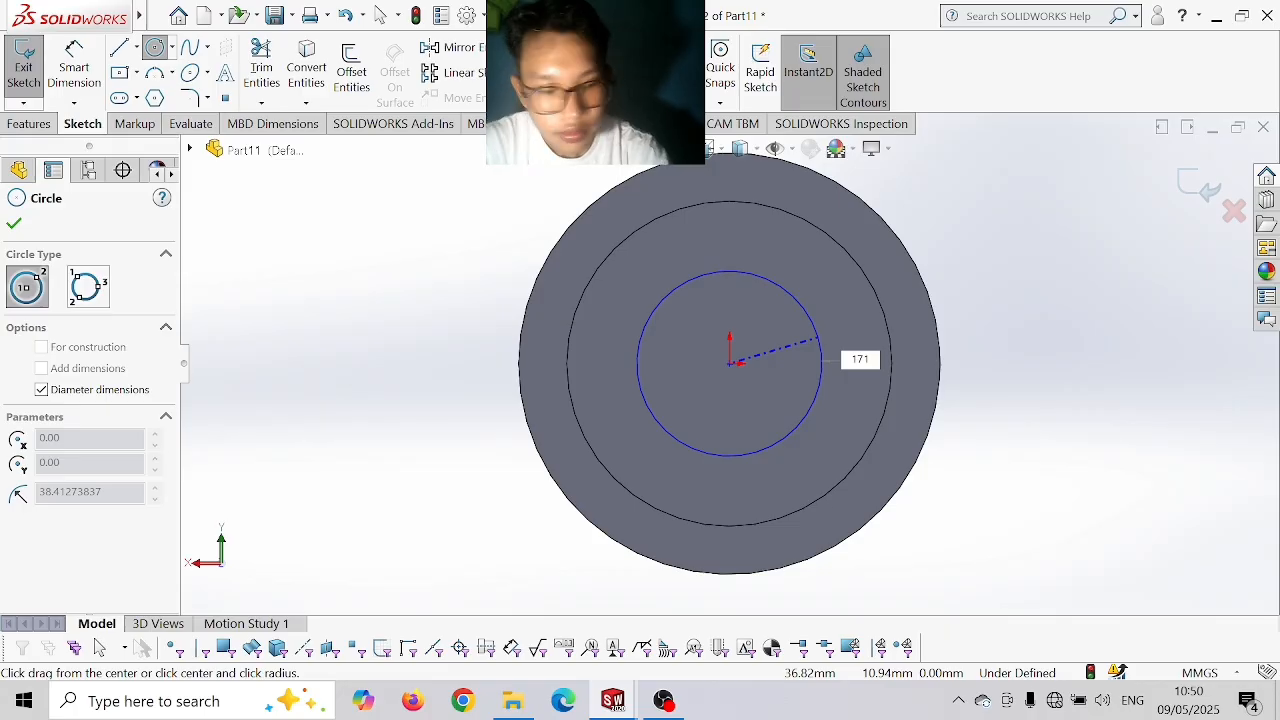
text(71)
key(Return)
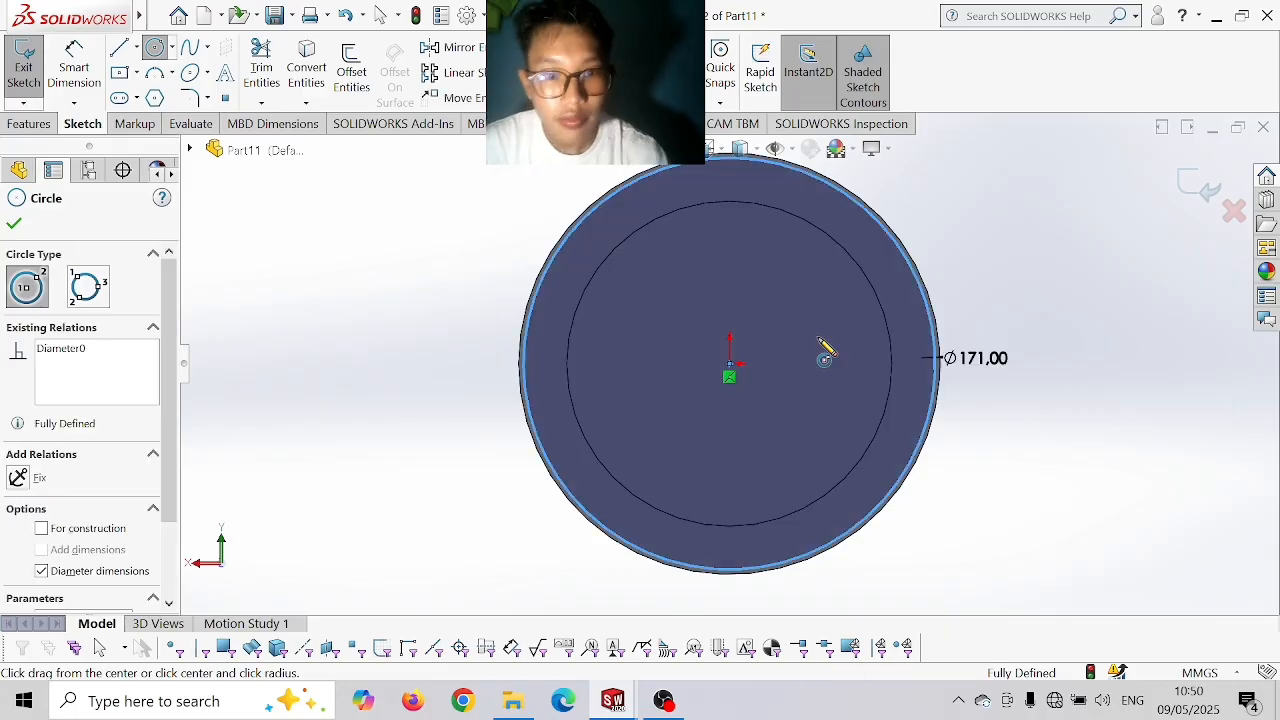
- Add a concentric 133 mm diameter circle centred on the origin
click(730, 364)
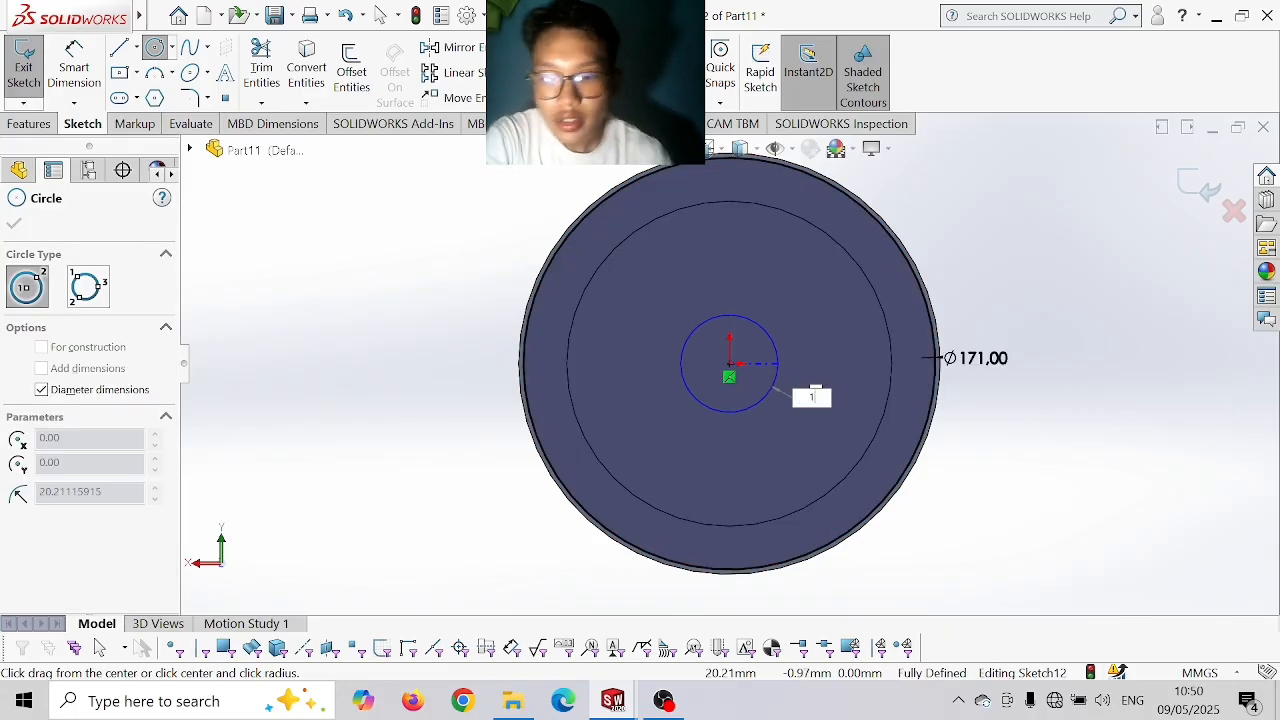
text(133)
key(Return)
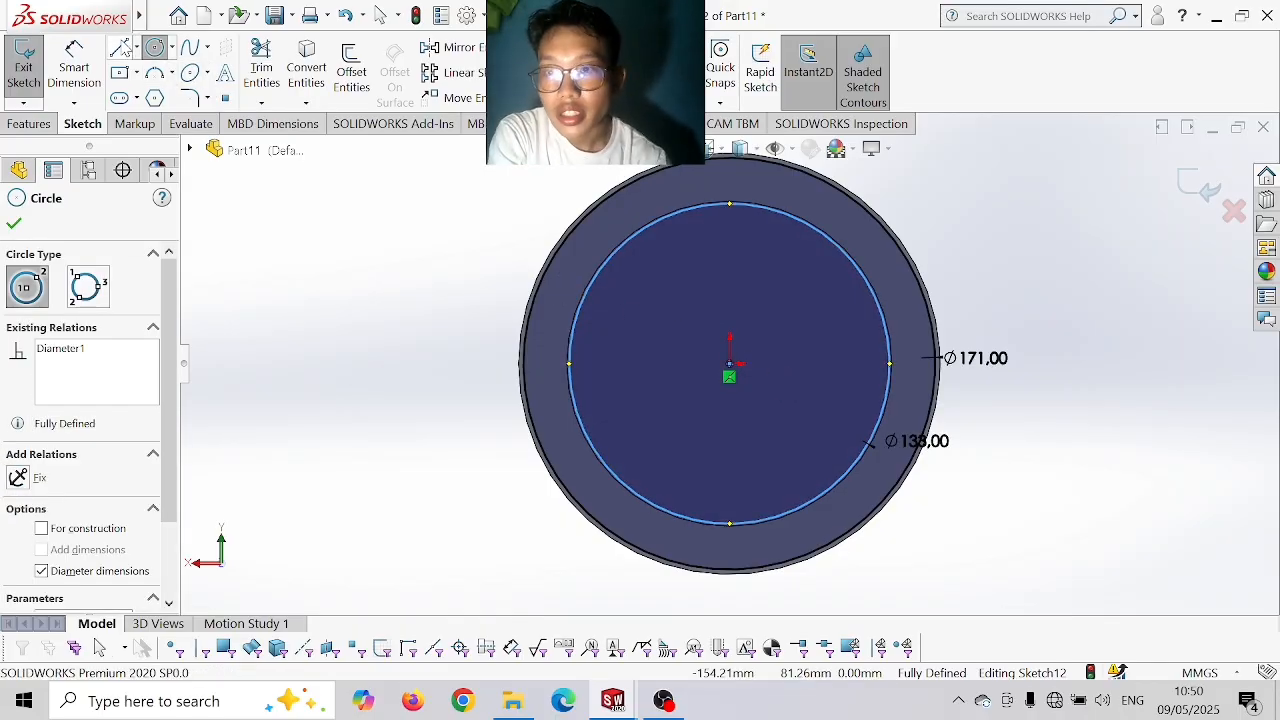
- Draw a vertical line from the origin up to the top of the 171 mm circle
click(120, 47)
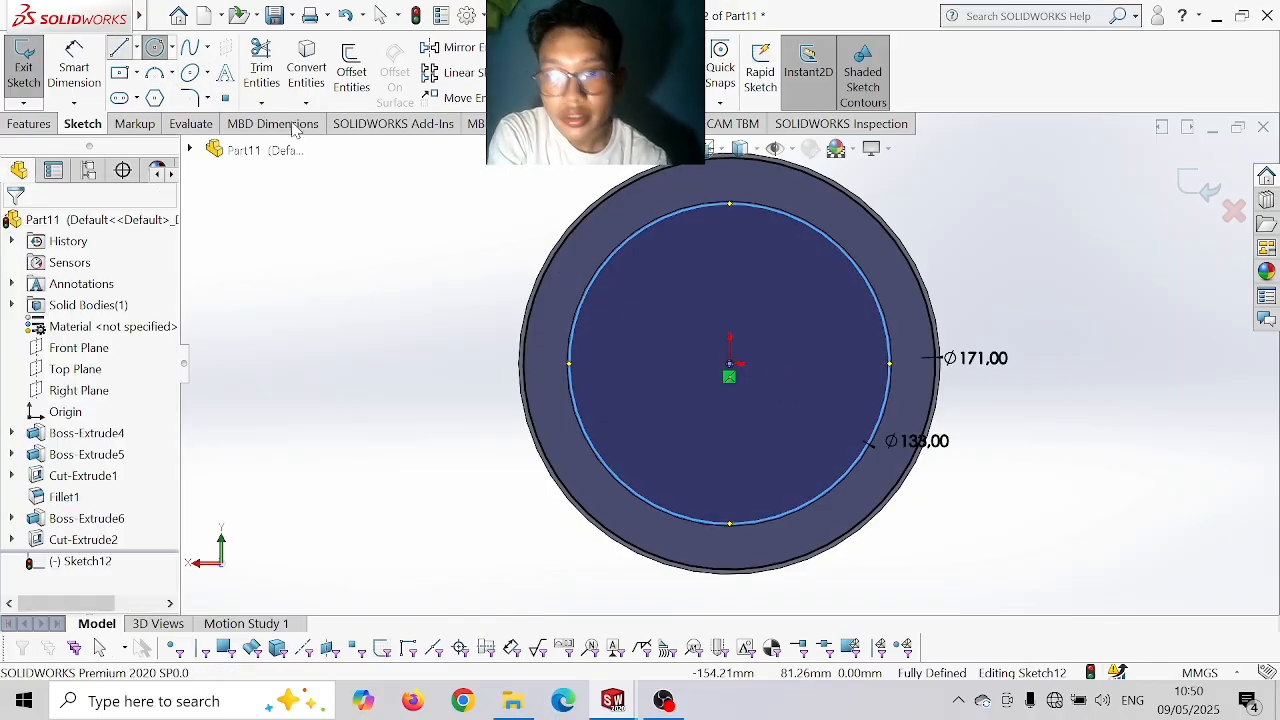
click(730, 365)
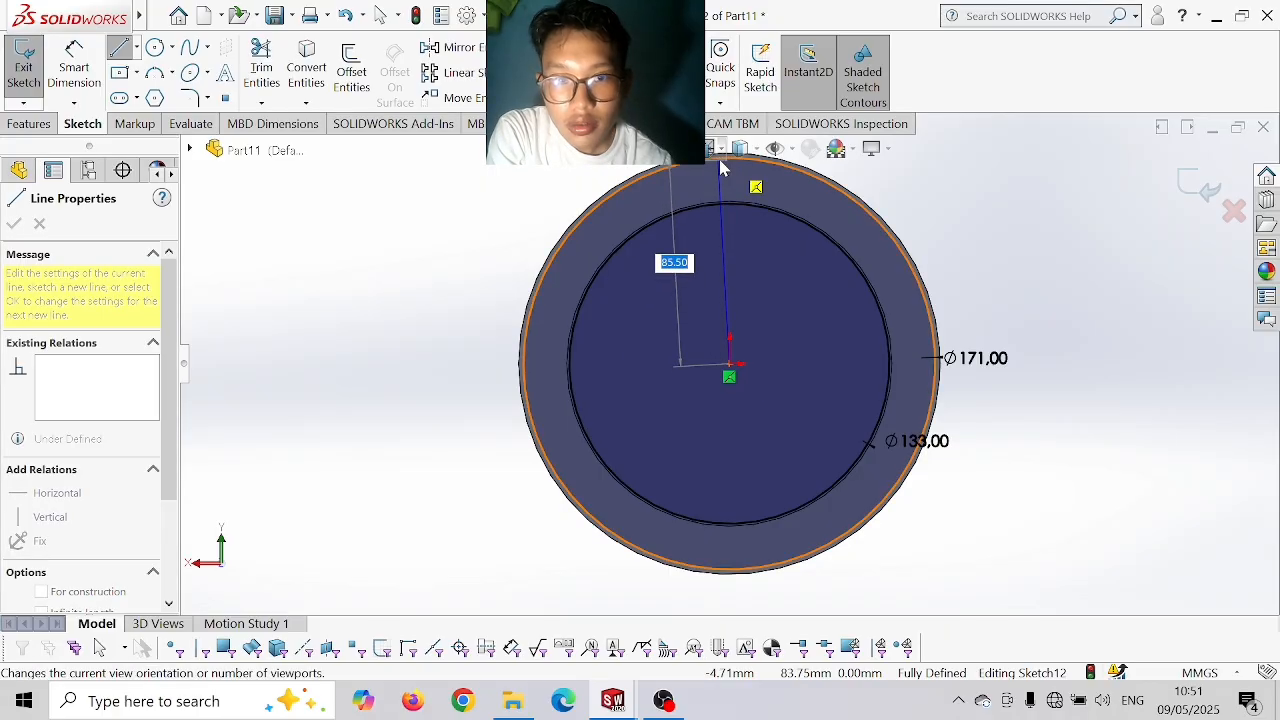
scroll(735, 186, up, 2)
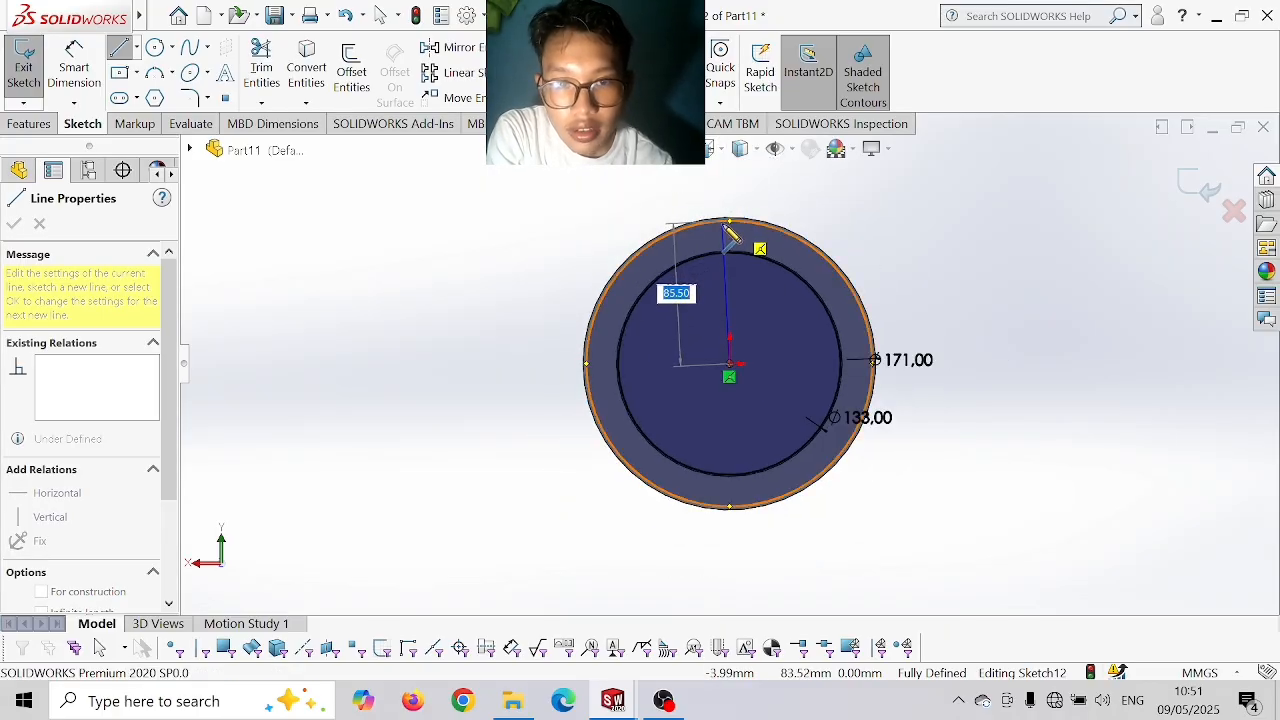
click(731, 228)
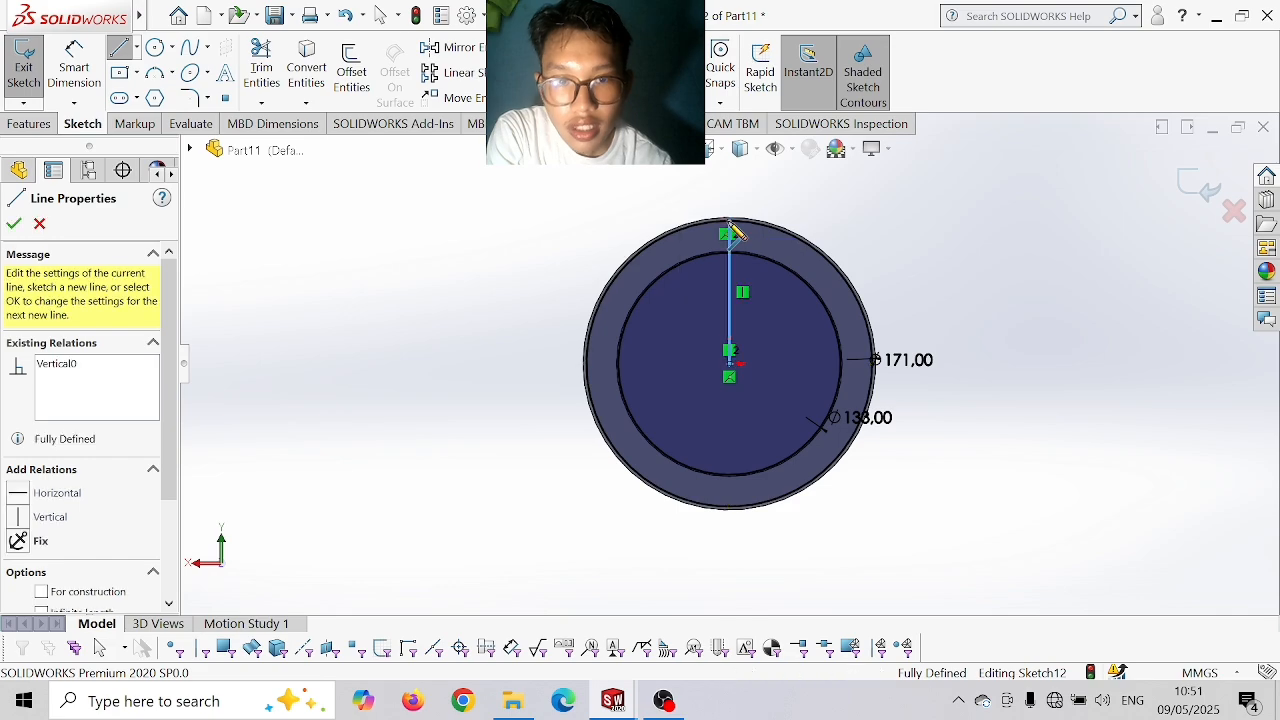
double_click(729, 228)
key(Escape)
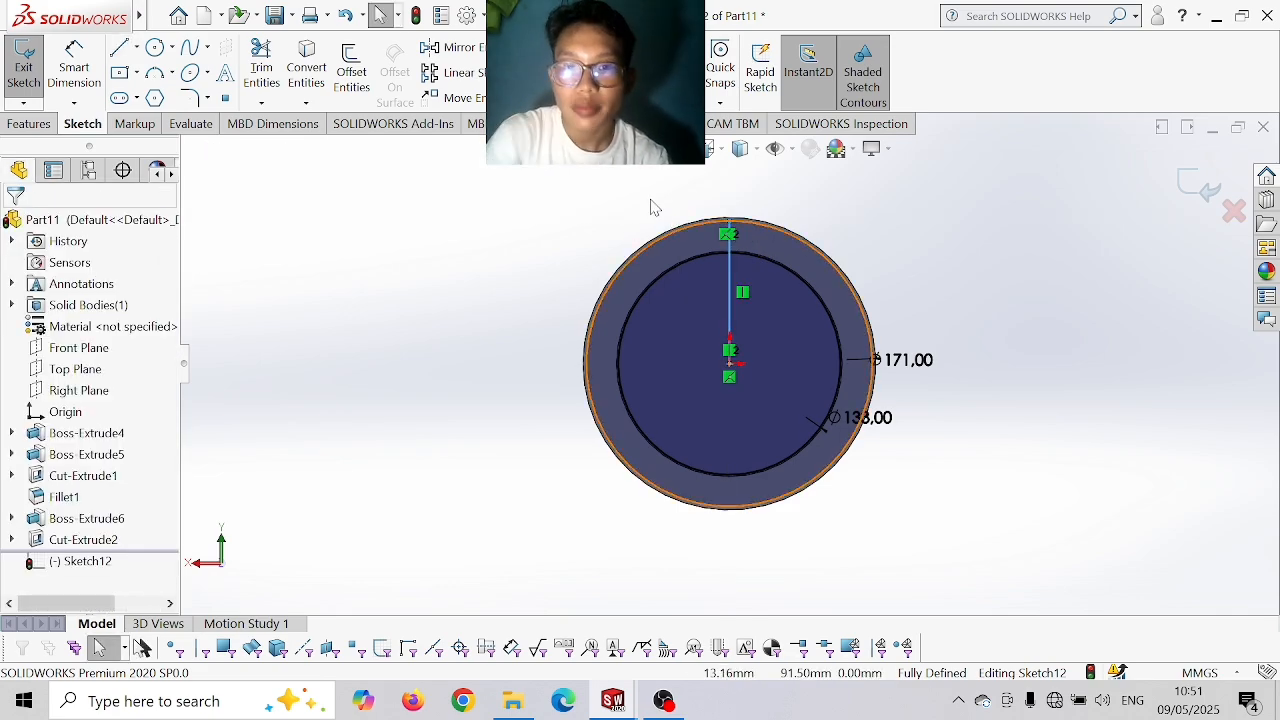
- Draw a left-bowed spline from the vertical line's upper end through the 133 mm circle, ending on the line about 56 mm above the origin
click(185, 50)
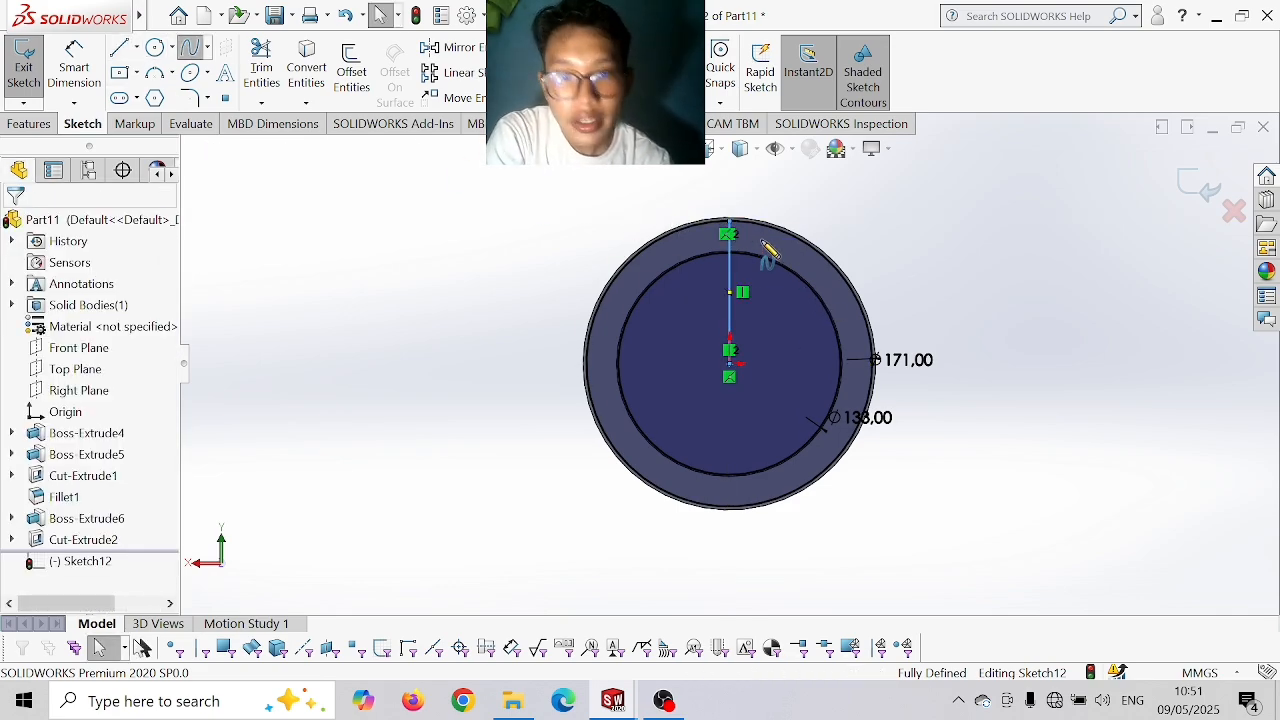
scroll(732, 223, down, 2)
scroll(732, 229, down, 1)
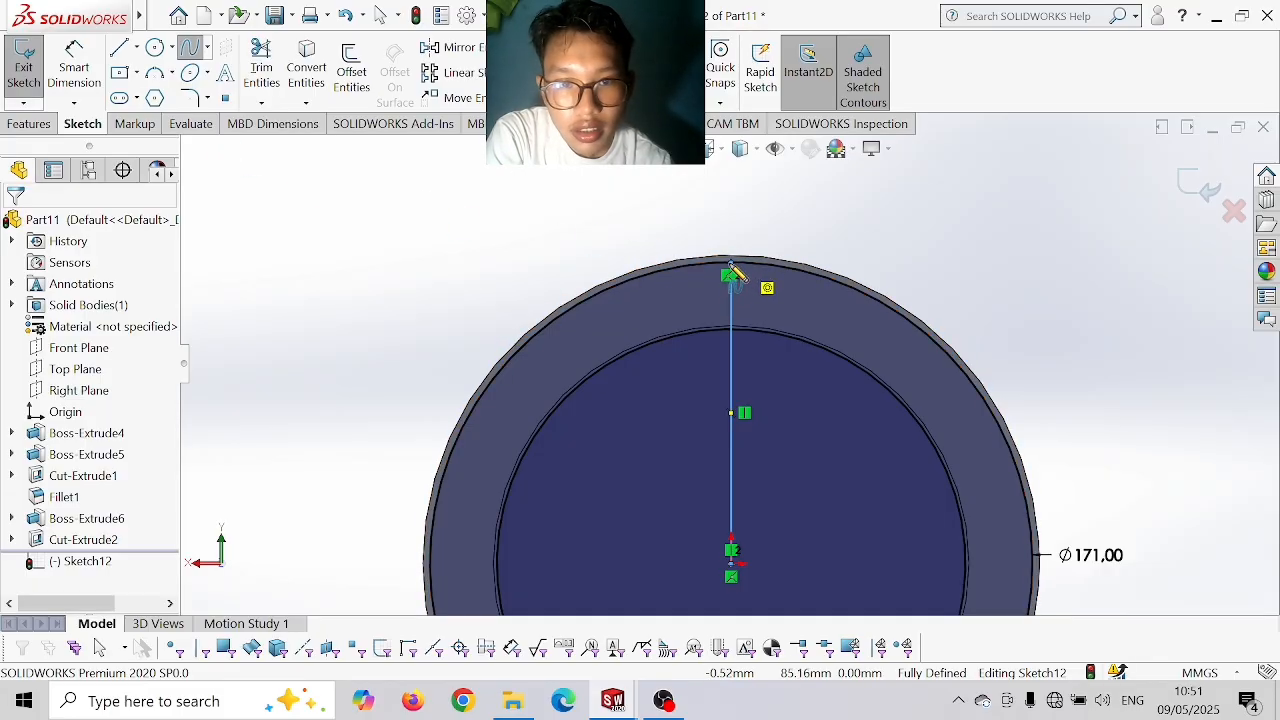
click(731, 263)
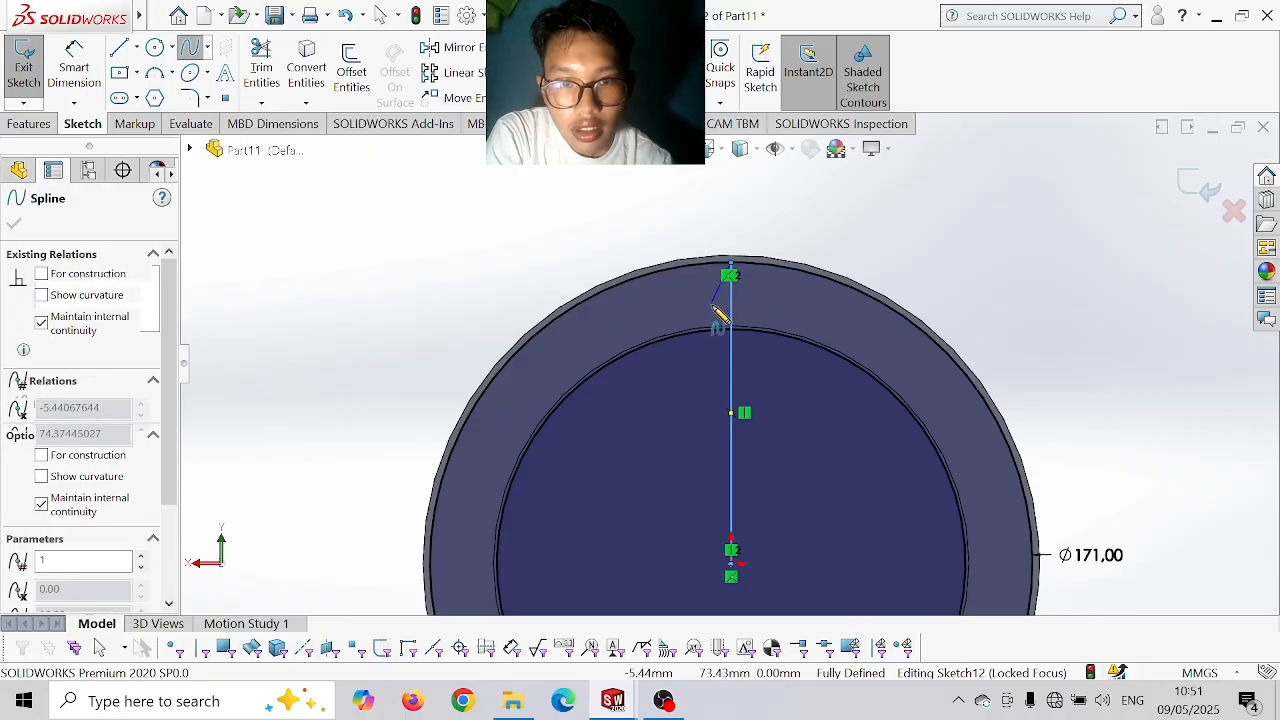
click(709, 336)
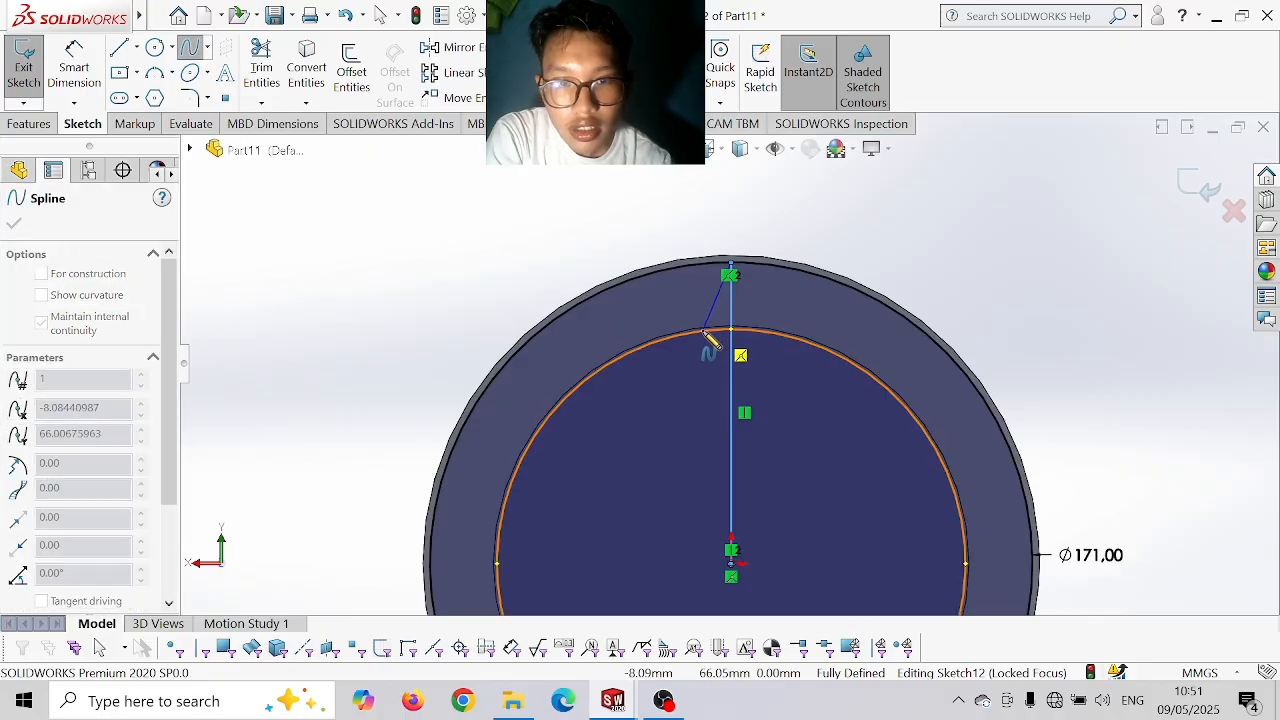
click(704, 332)
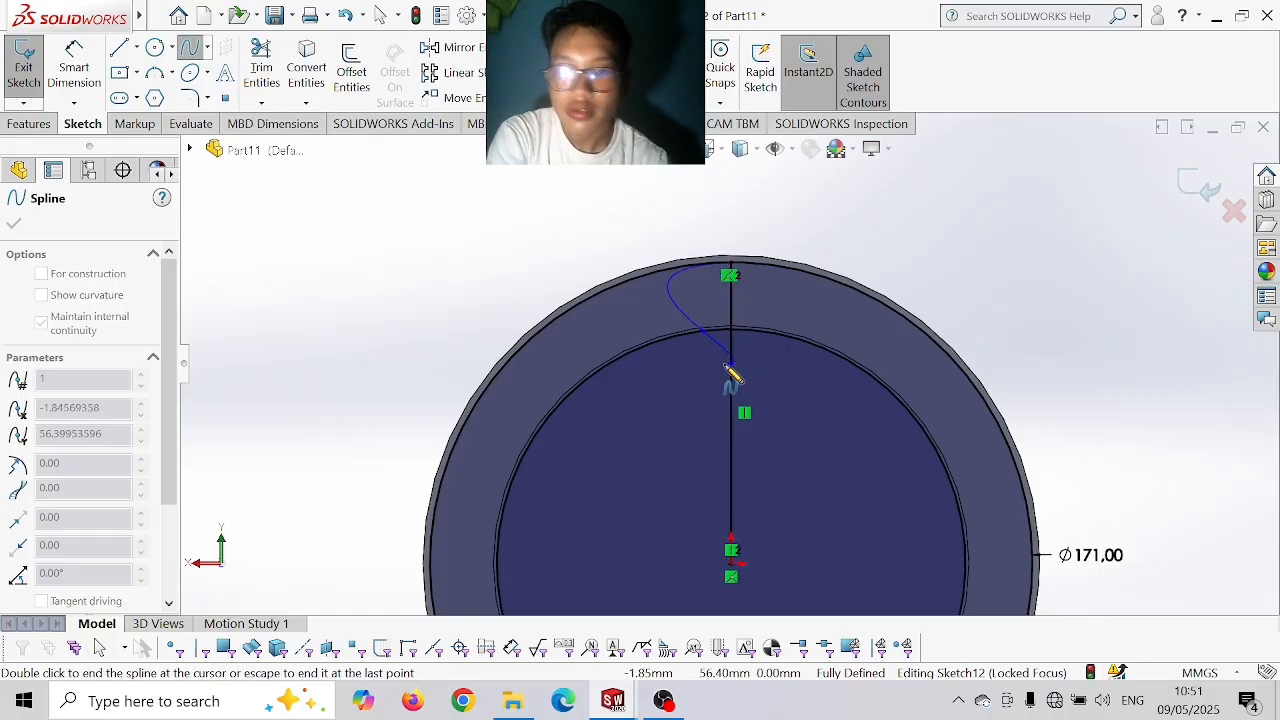
double_click(728, 369)
key(Escape)
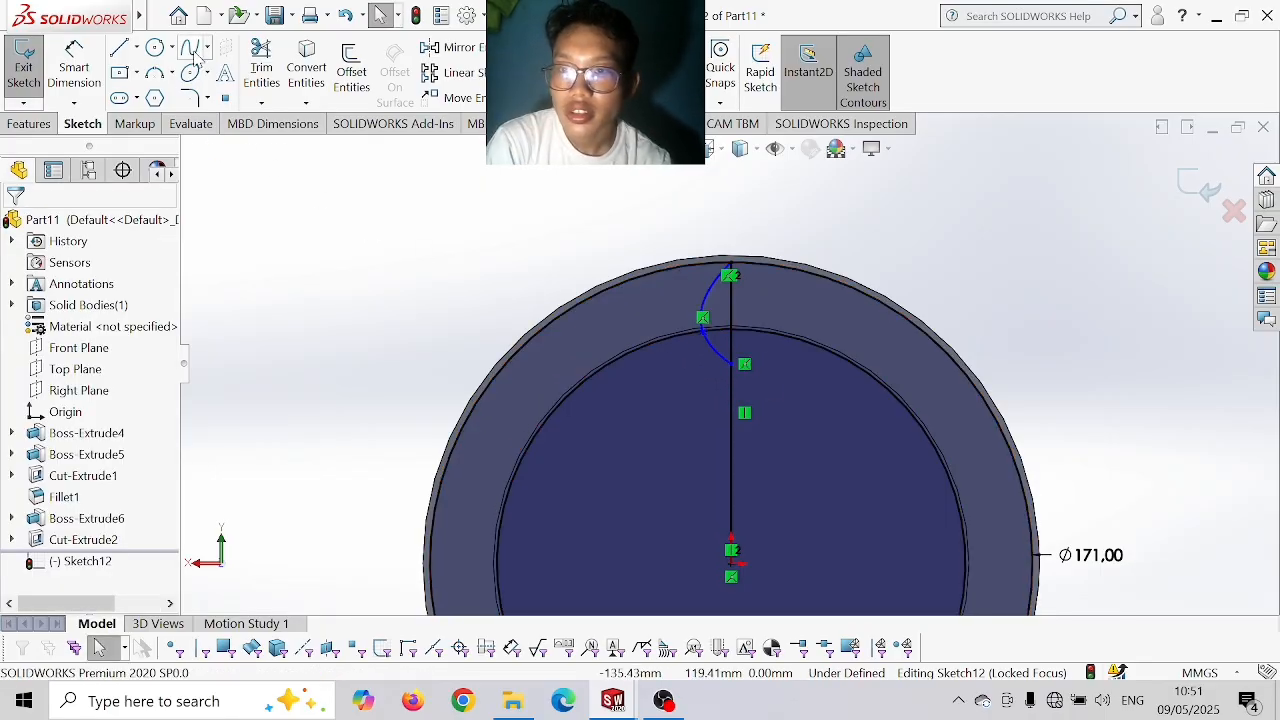
- Draw a second, shallower spline from the same upper point through the 133 mm circle, ending on the vertical line about 61 mm above the origin
click(192, 50)
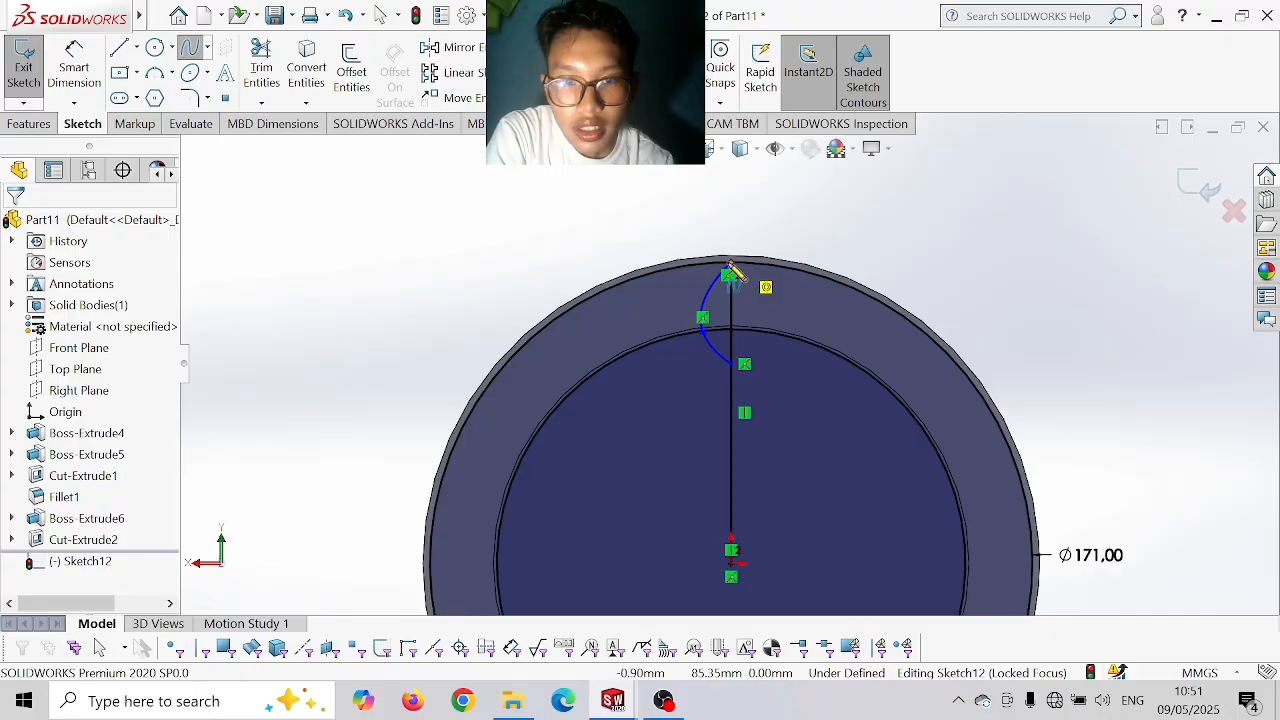
click(719, 337)
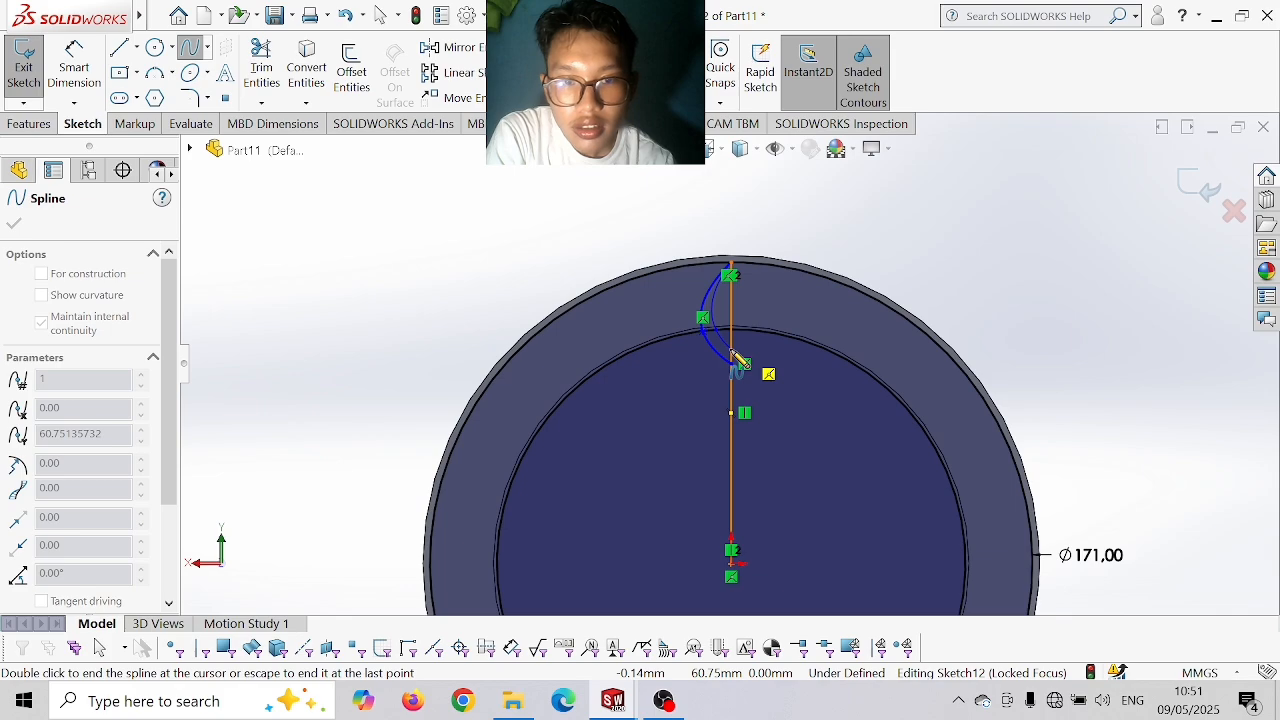
double_click(744, 362)
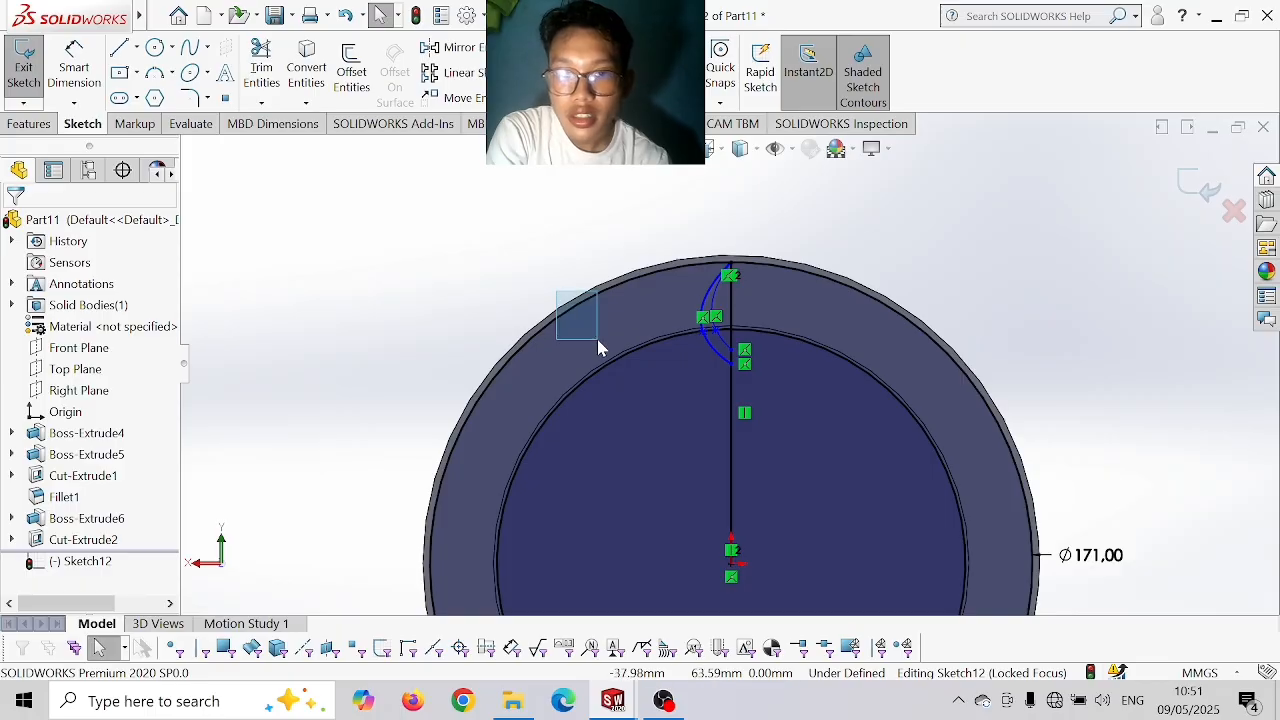
- Trim away the 171 mm circle, most of the 133 mm circle and the vertical line outside the two splines
click(261, 70)
mouse_move(571, 290)
mouse_down()
mouse_move(611, 340)
mouse_move(645, 443)
mouse_up()
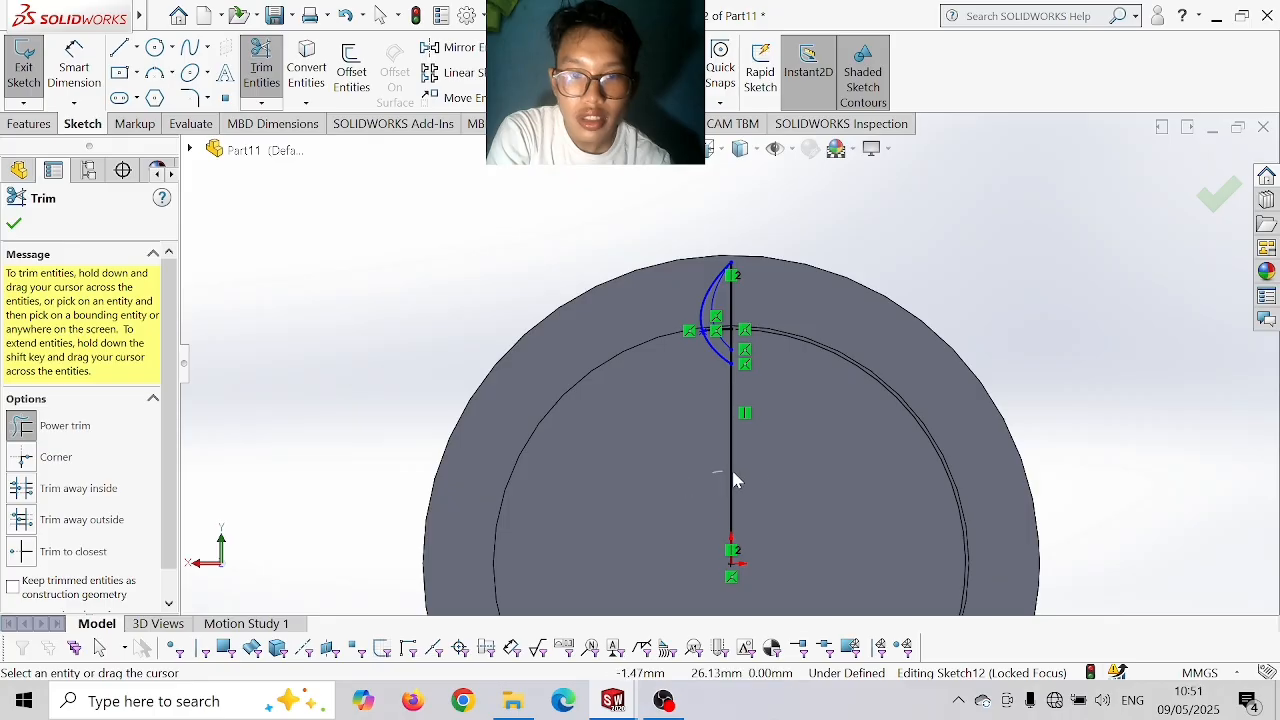
drag(733, 480, 740, 383)
drag(735, 312, 676, 349)
scroll(745, 355, down, 5)
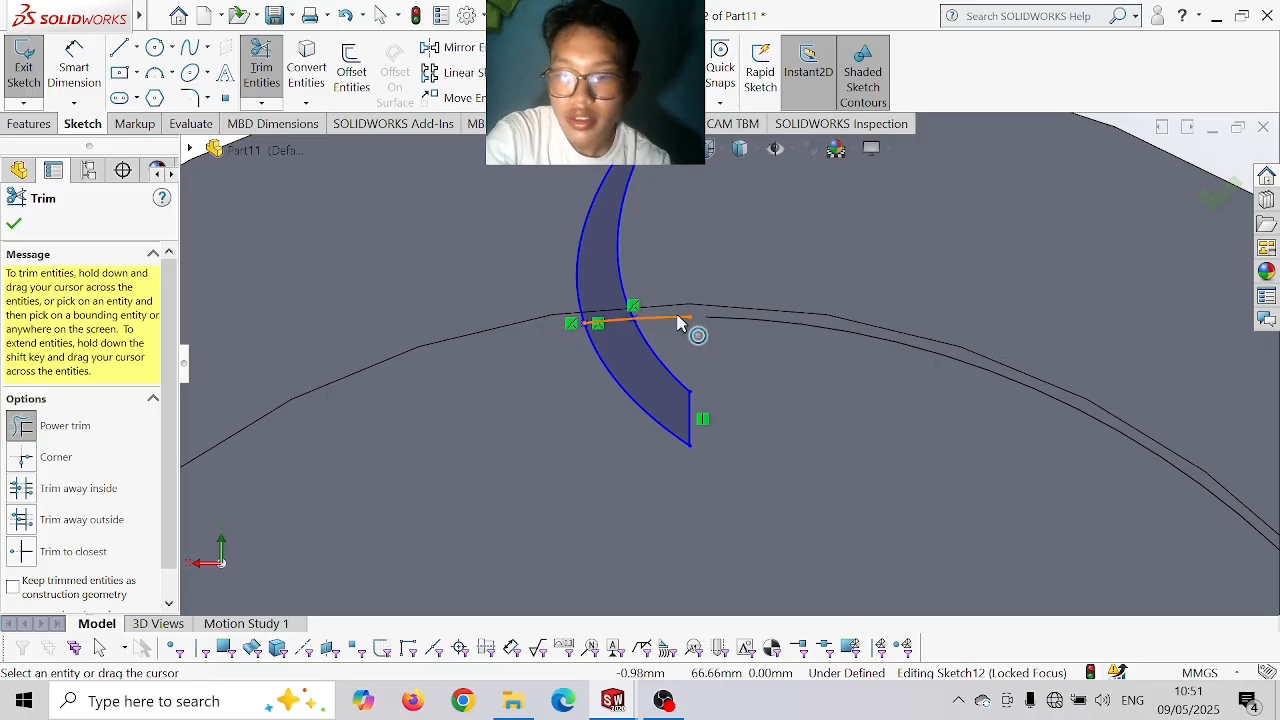
key(Escape)
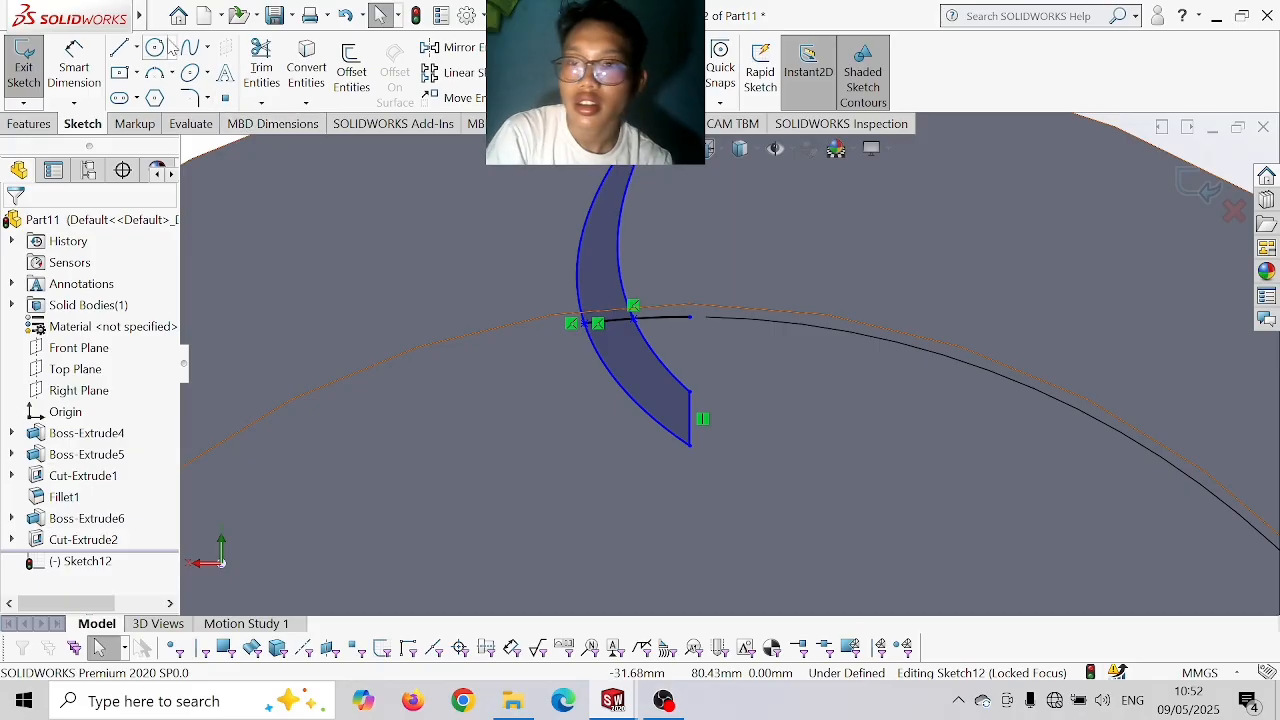
- Trim the spline tails and leftover segments inside the 133 mm circle to leave a closed curved blade profile
click(261, 62)
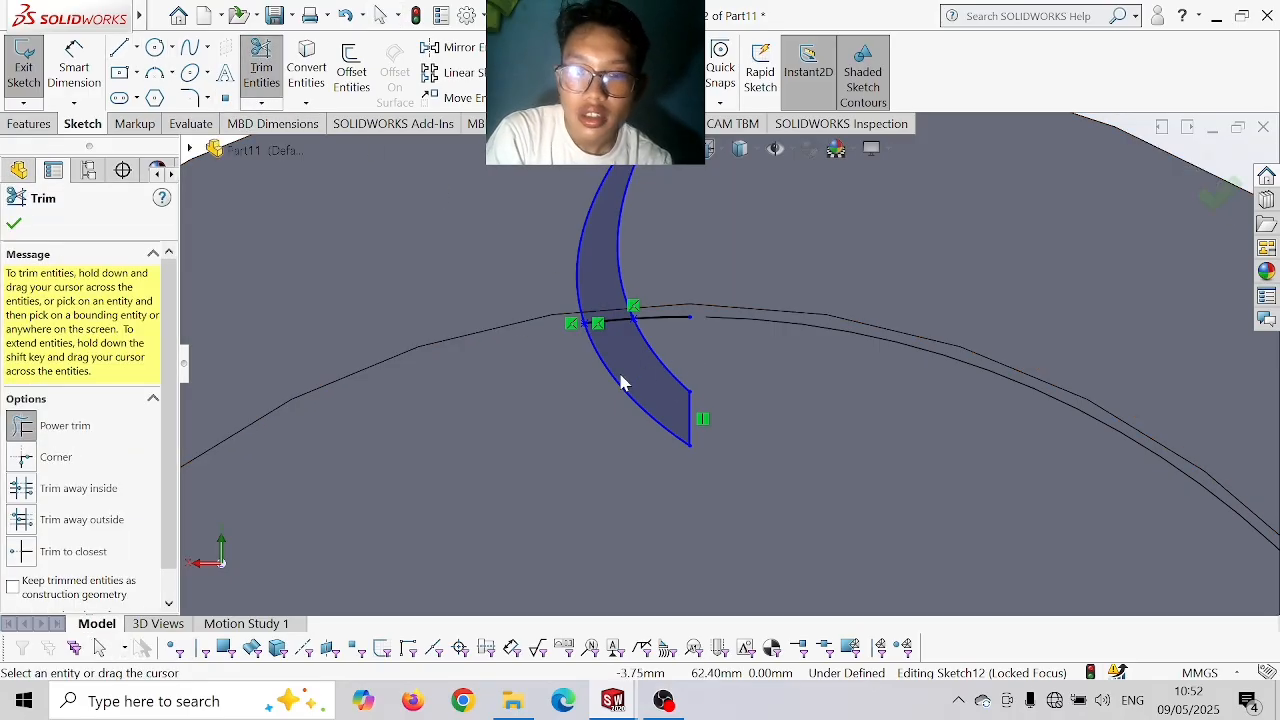
mouse_move(620, 383)
mouse_down()
mouse_move(586, 380)
mouse_move(713, 444)
mouse_up()
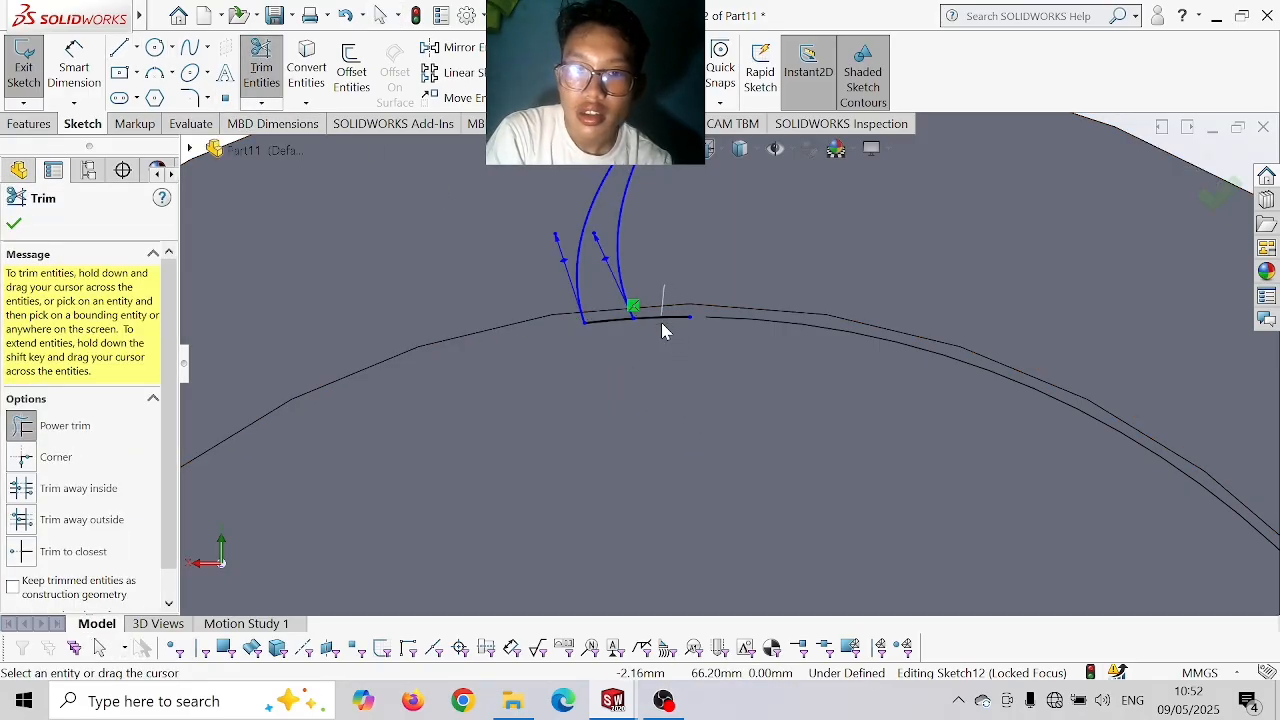
scroll(737, 317, up, 3)
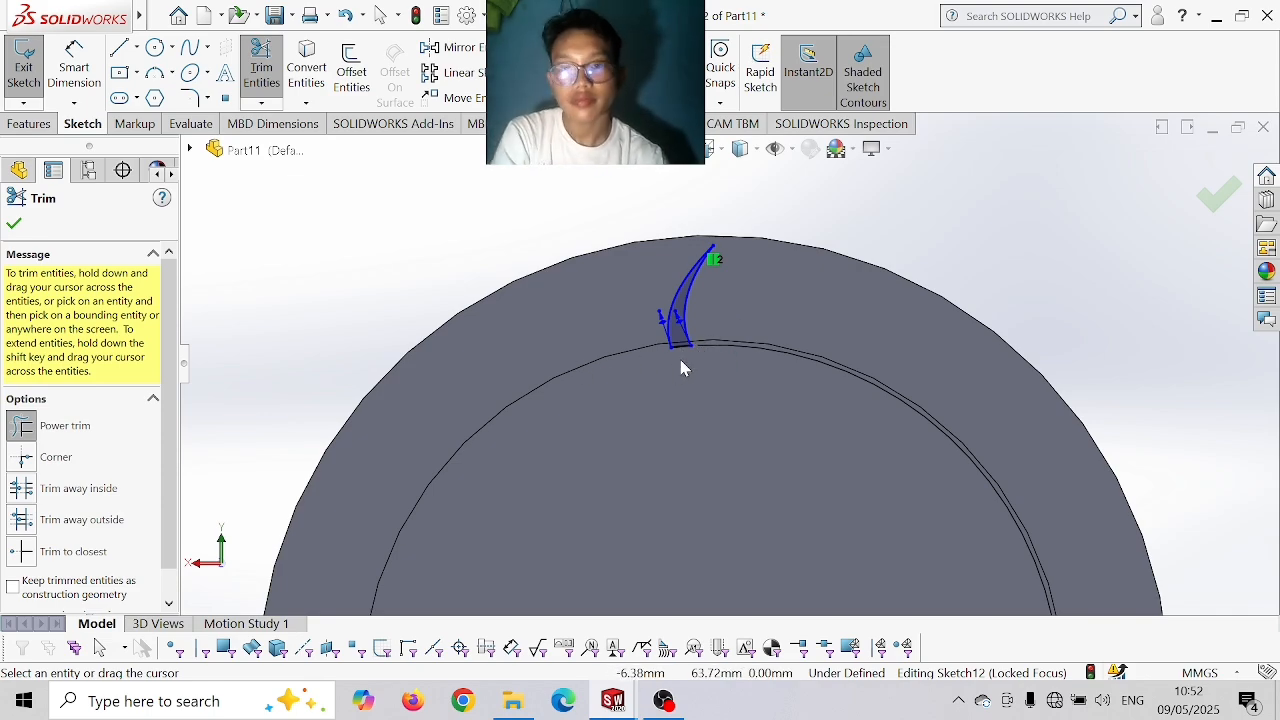
- Circularly pattern the closed curved blade profile about the origin with 65 equally spaced instances over 360°
click(30, 124)
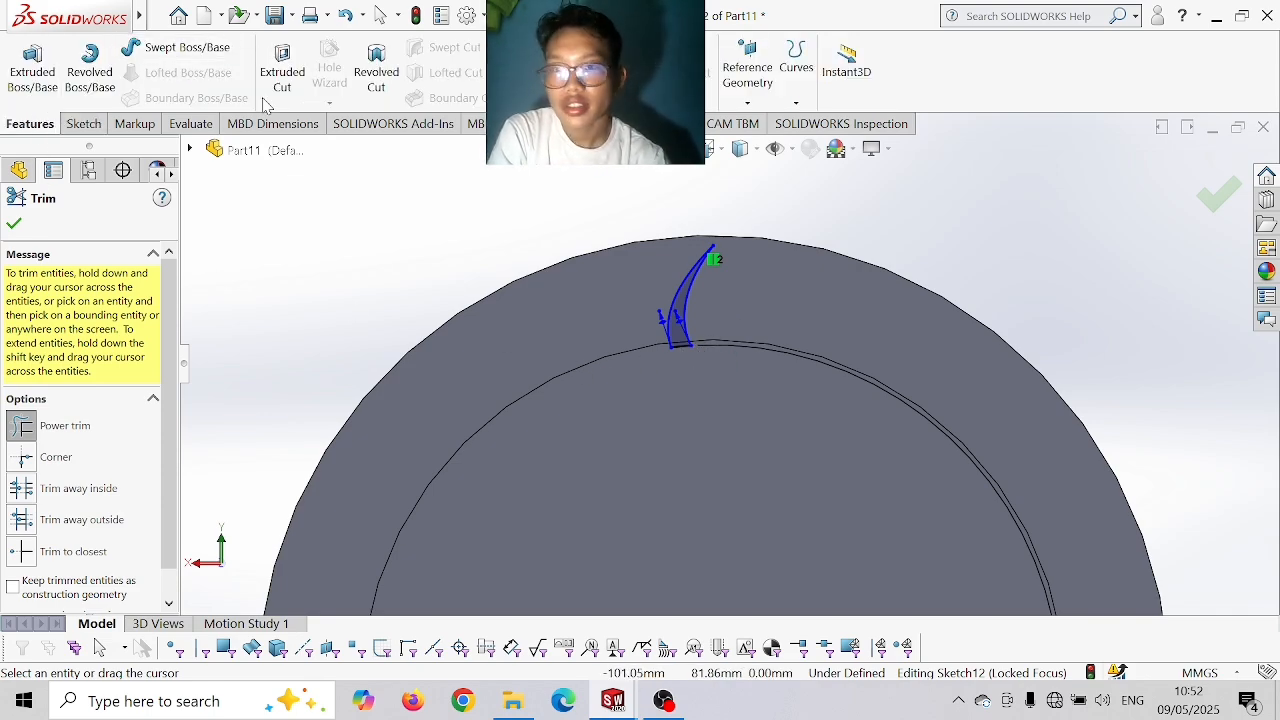
click(78, 123)
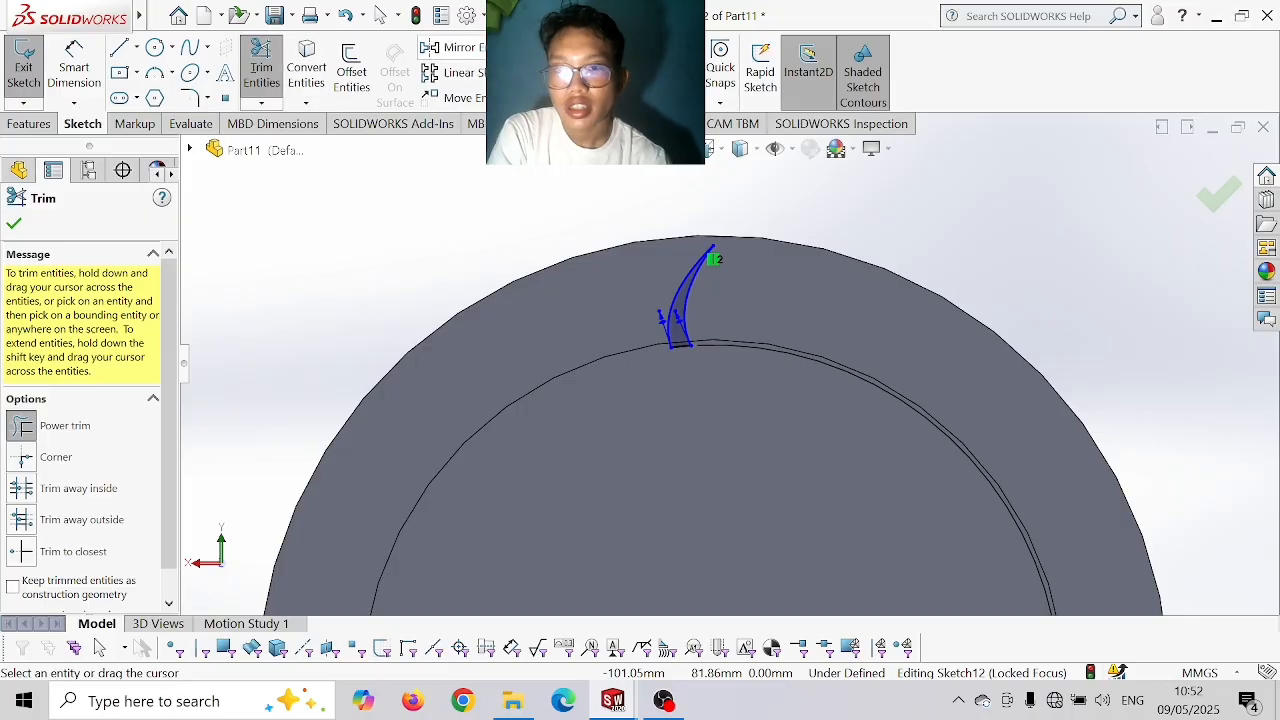
click(563, 73)
click(510, 122)
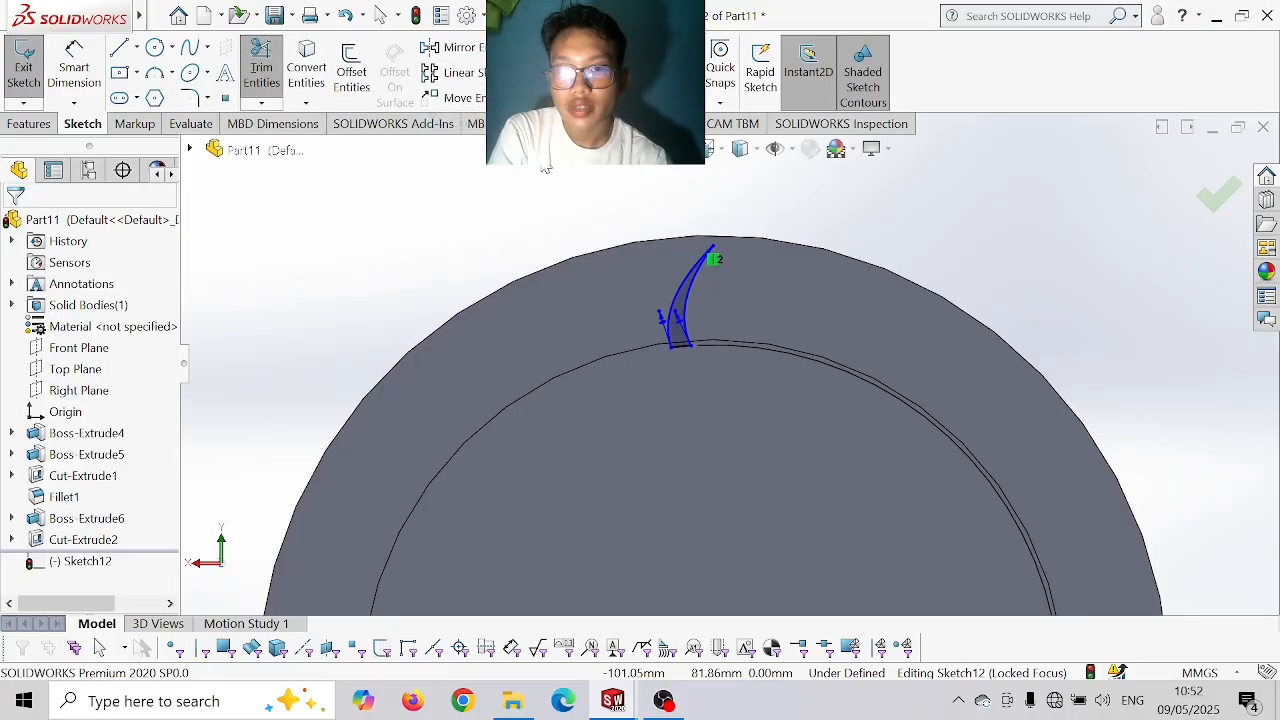
scroll(544, 432, down, 2)
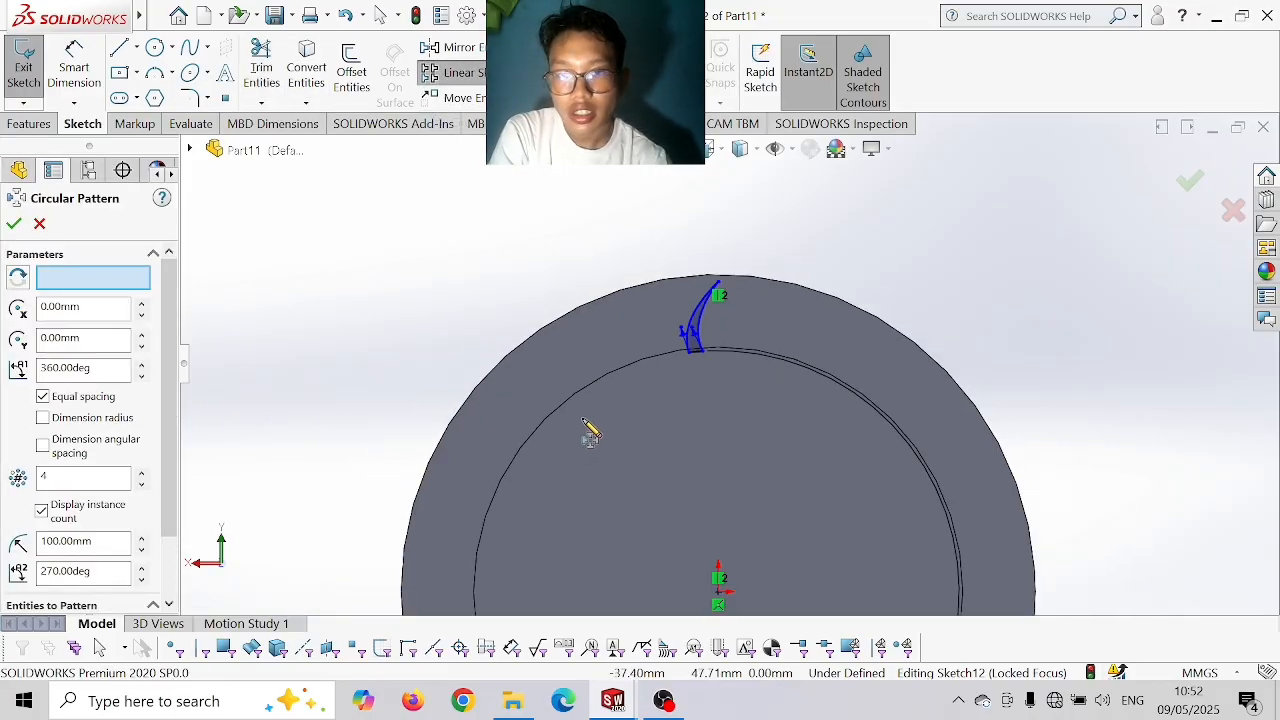
scroll(590, 430, up, 2)
click(768, 260)
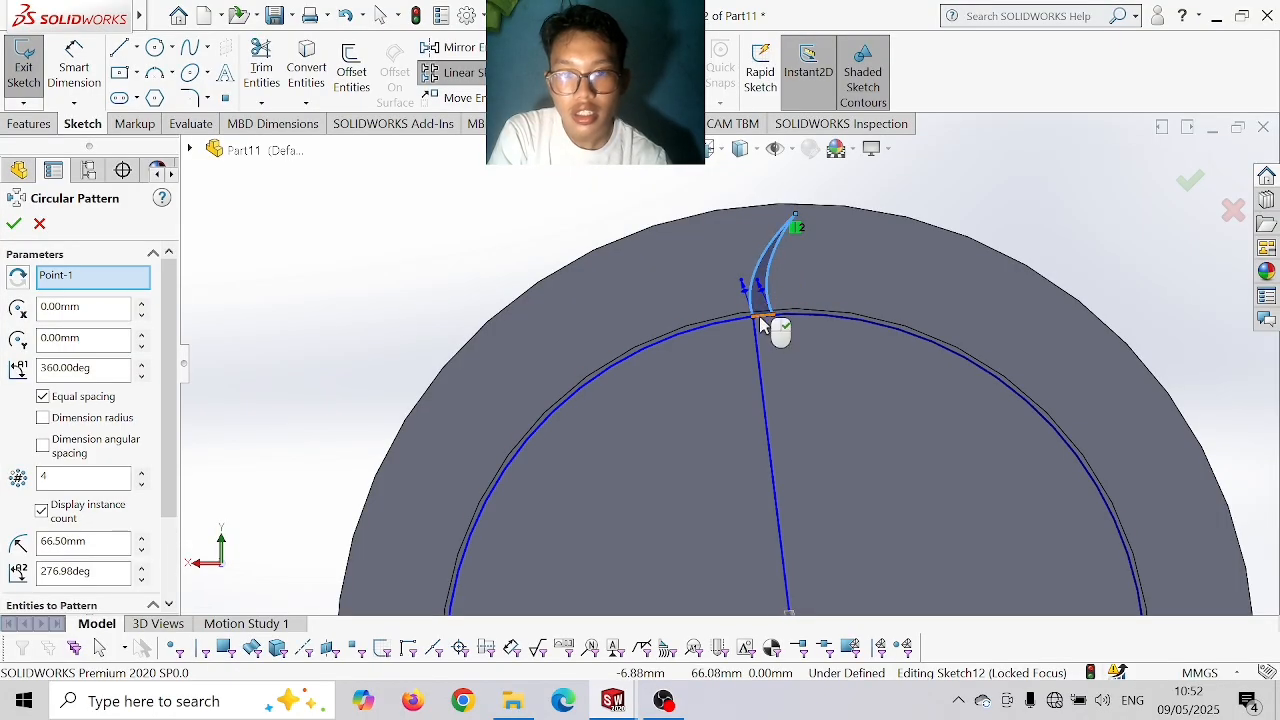
scroll(765, 325, down, 3)
drag(94, 488, 14, 500)
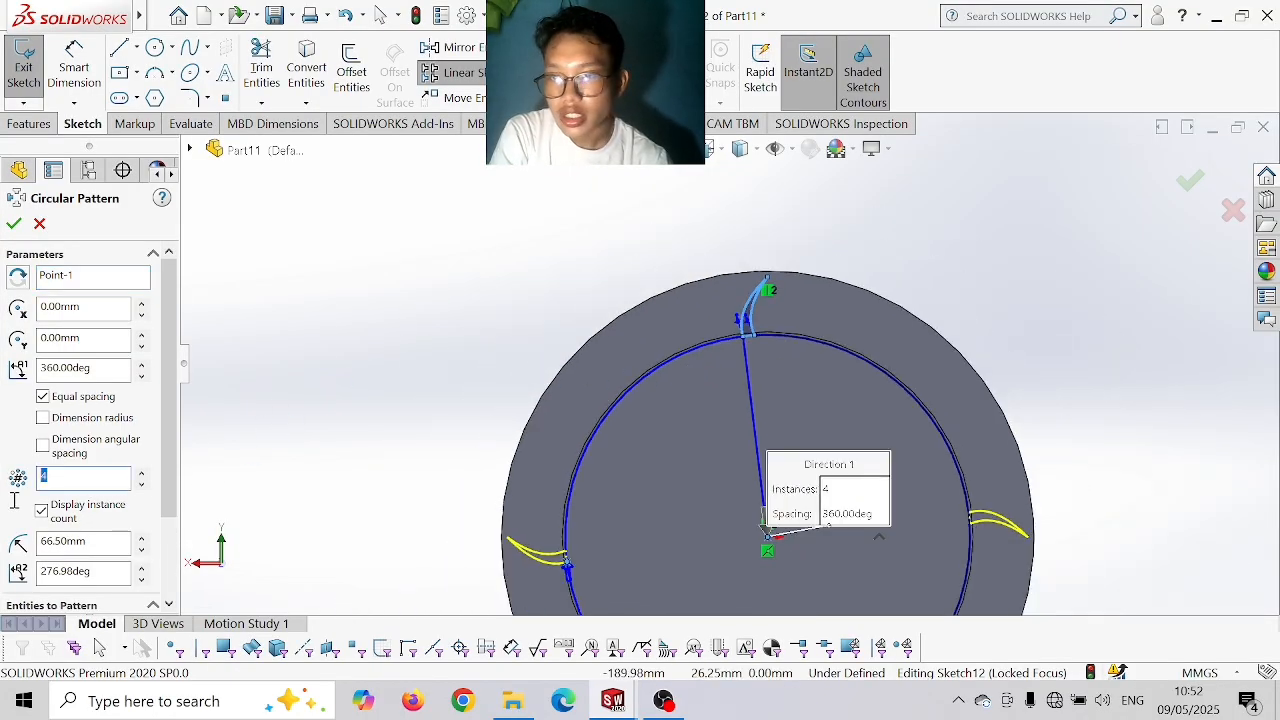
text(65)
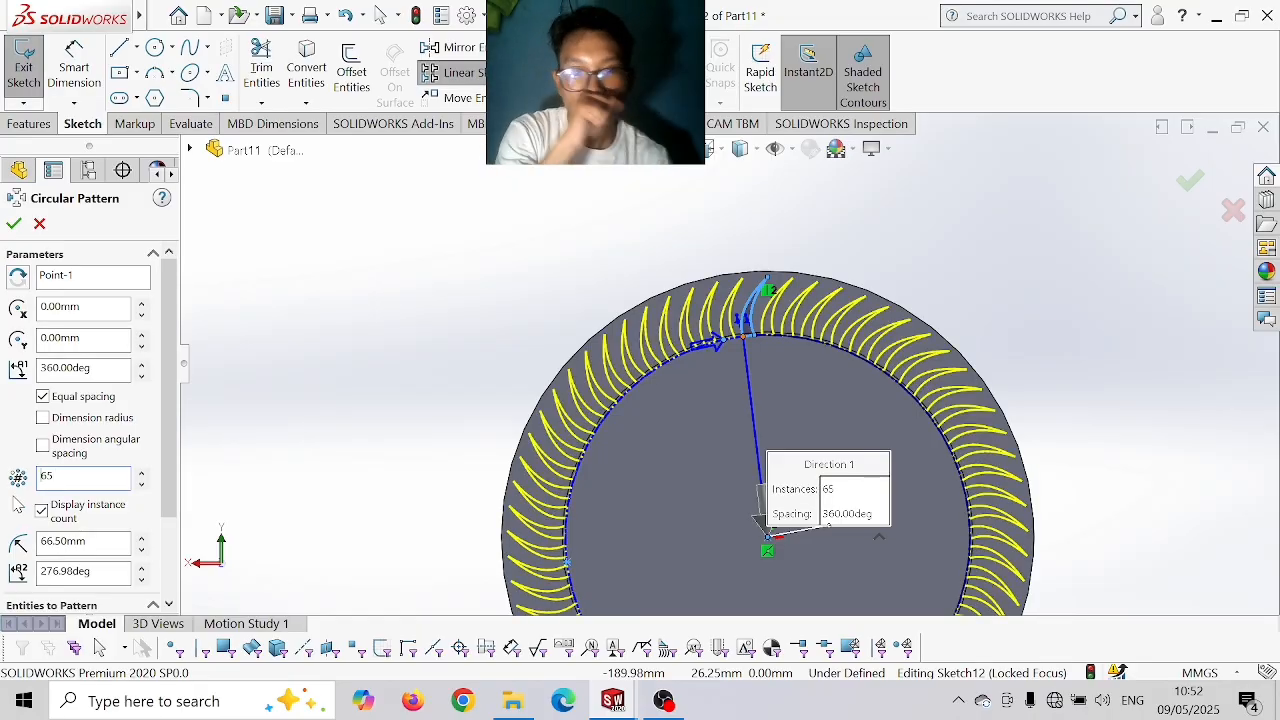
click(14, 225)
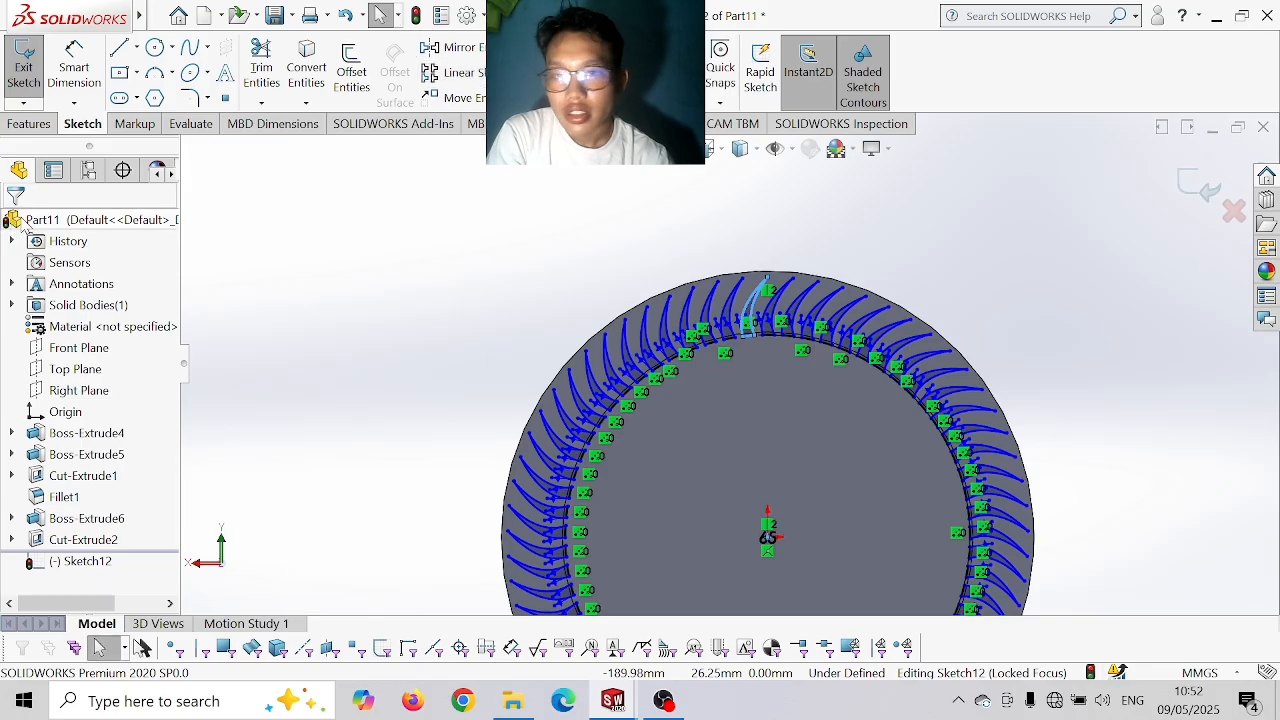
- Extrude-cut the patterned blade profiles into the disc to a blind depth of 16 mm with a 4° draft
click(29, 123)
click(286, 74)
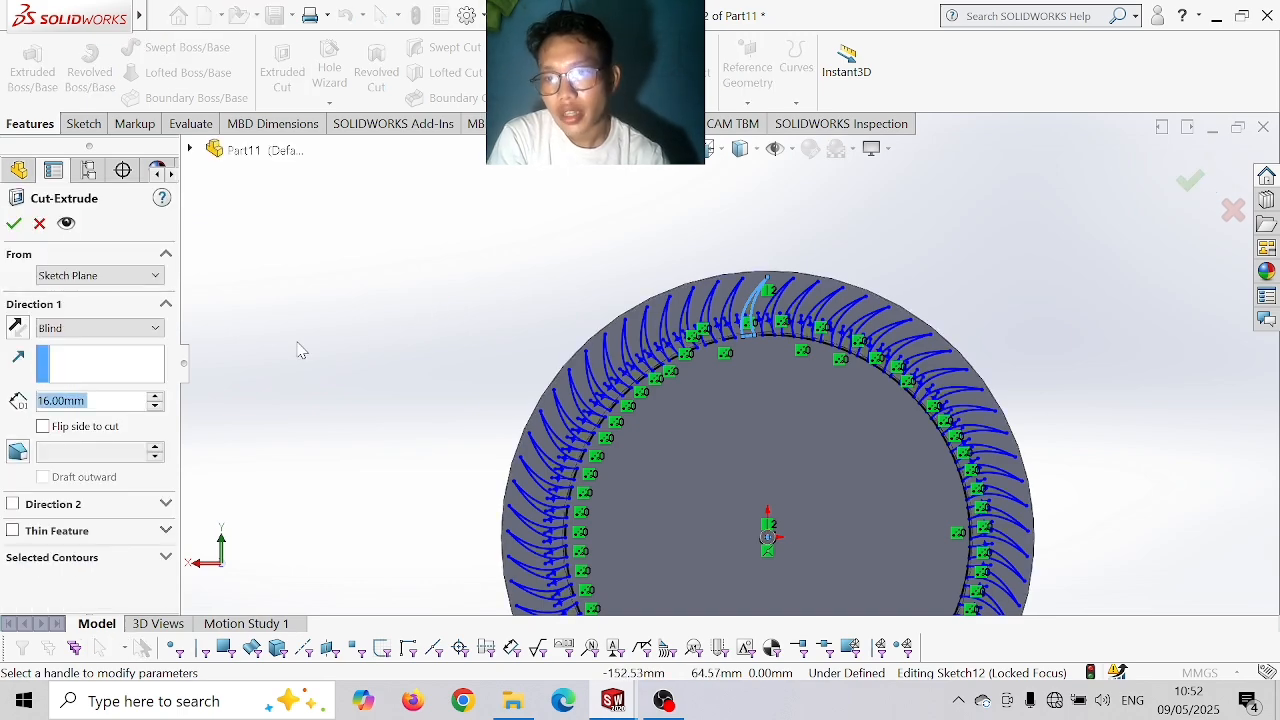
click(20, 452)
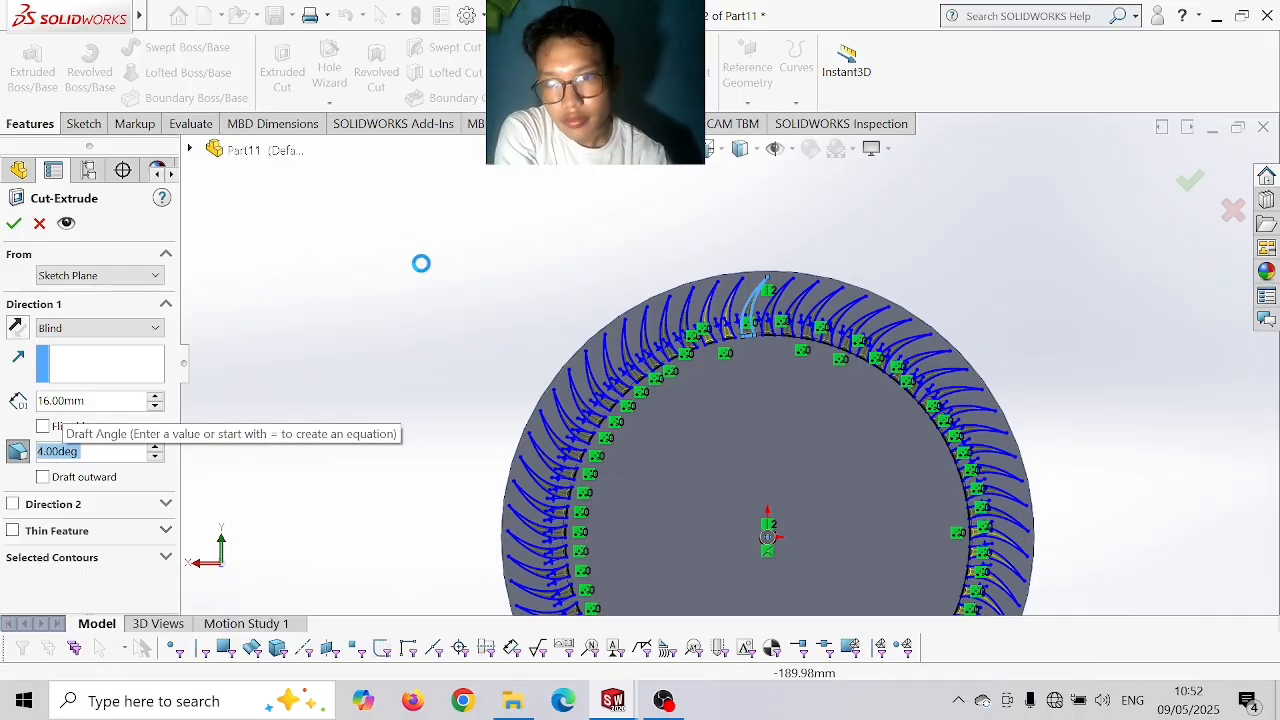
key(Return)
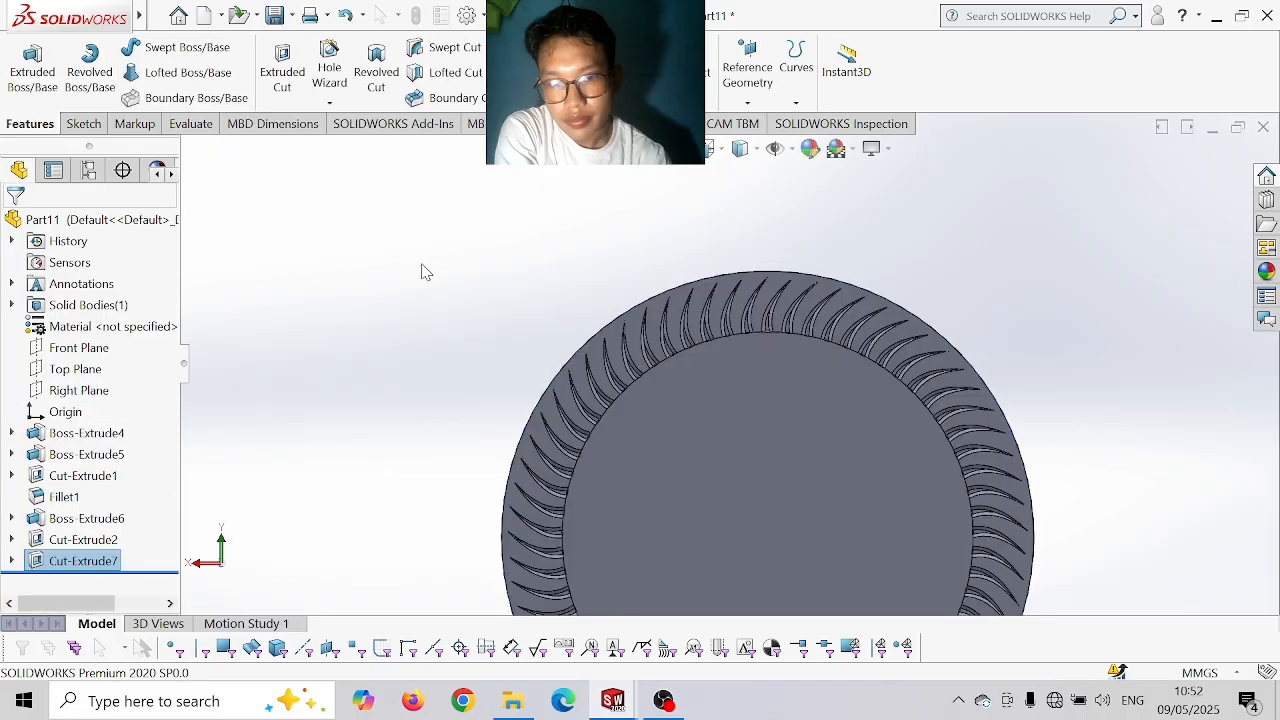
mouse_move(501, 300)
middle_down()
mouse_move(560, 334)
mouse_move(508, 309)
middle_up()
scroll(645, 345, down, 2)
scroll(688, 375, up, 3)
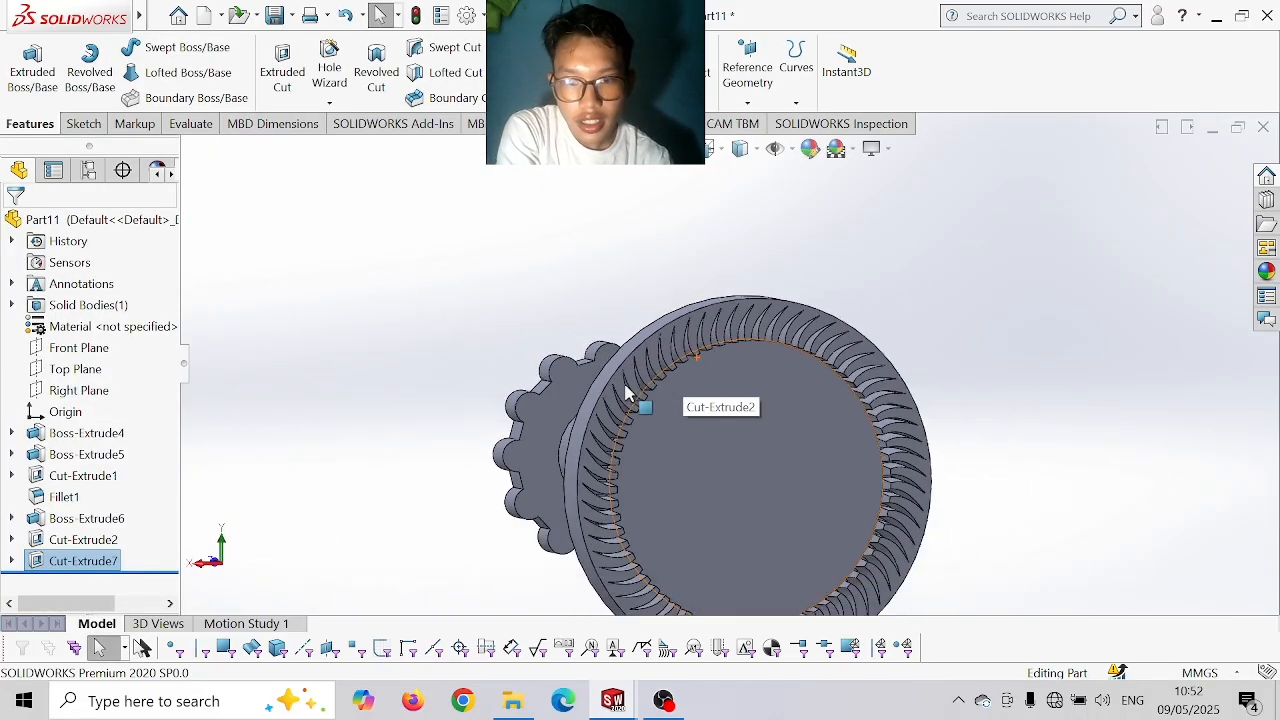
middle_drag(629, 391, 598, 392)
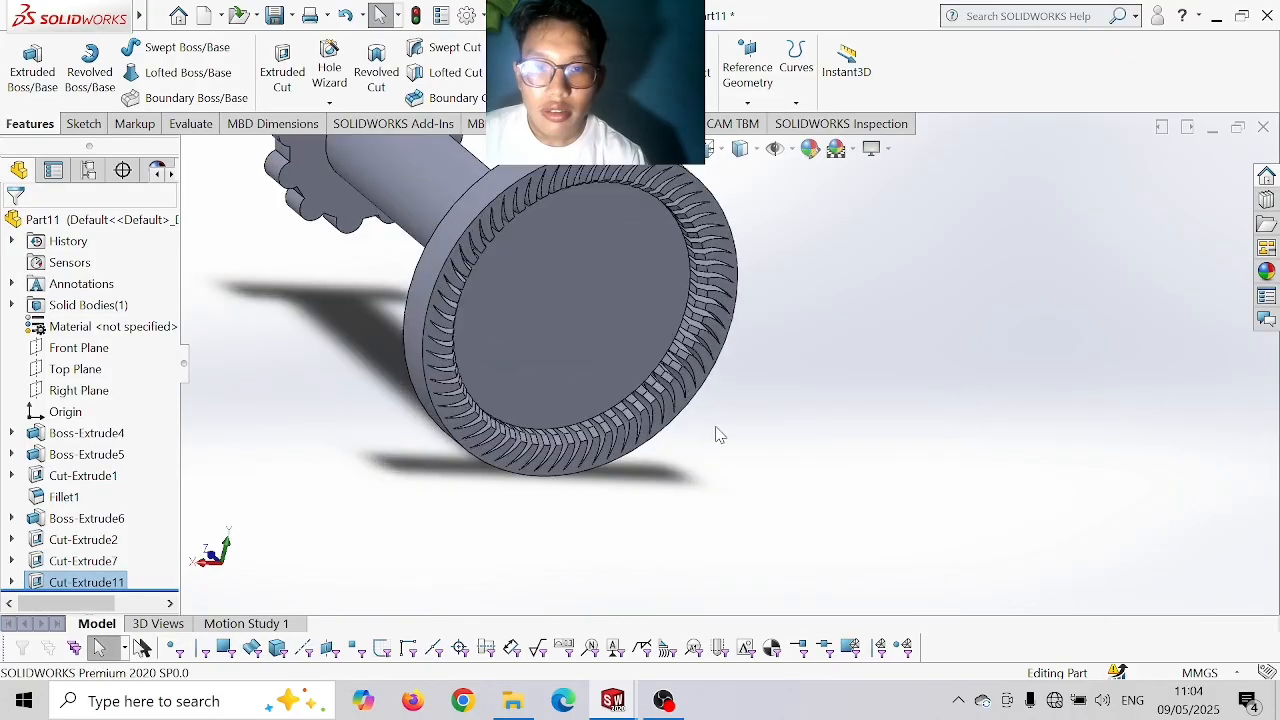
- Check the part's Detailing document properties, including the shaded cosmetic threads display option
scroll(714, 428, up, 3)
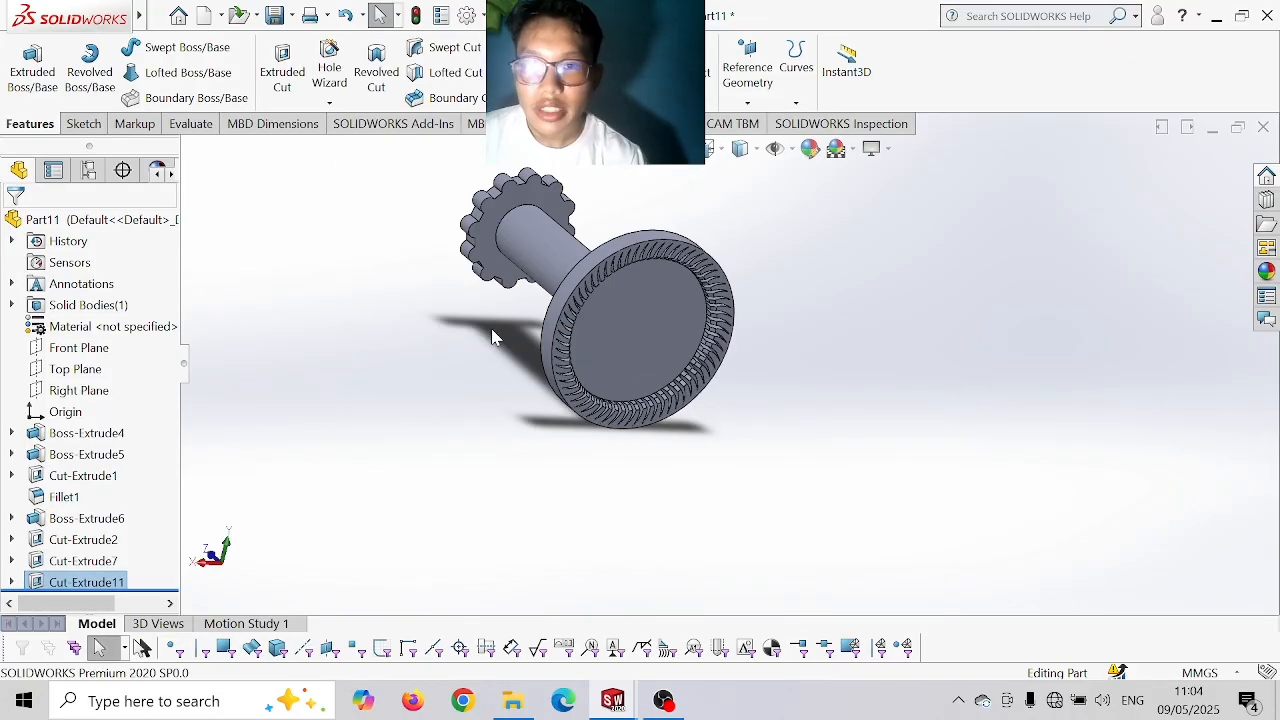
middle_drag(430, 348, 486, 372)
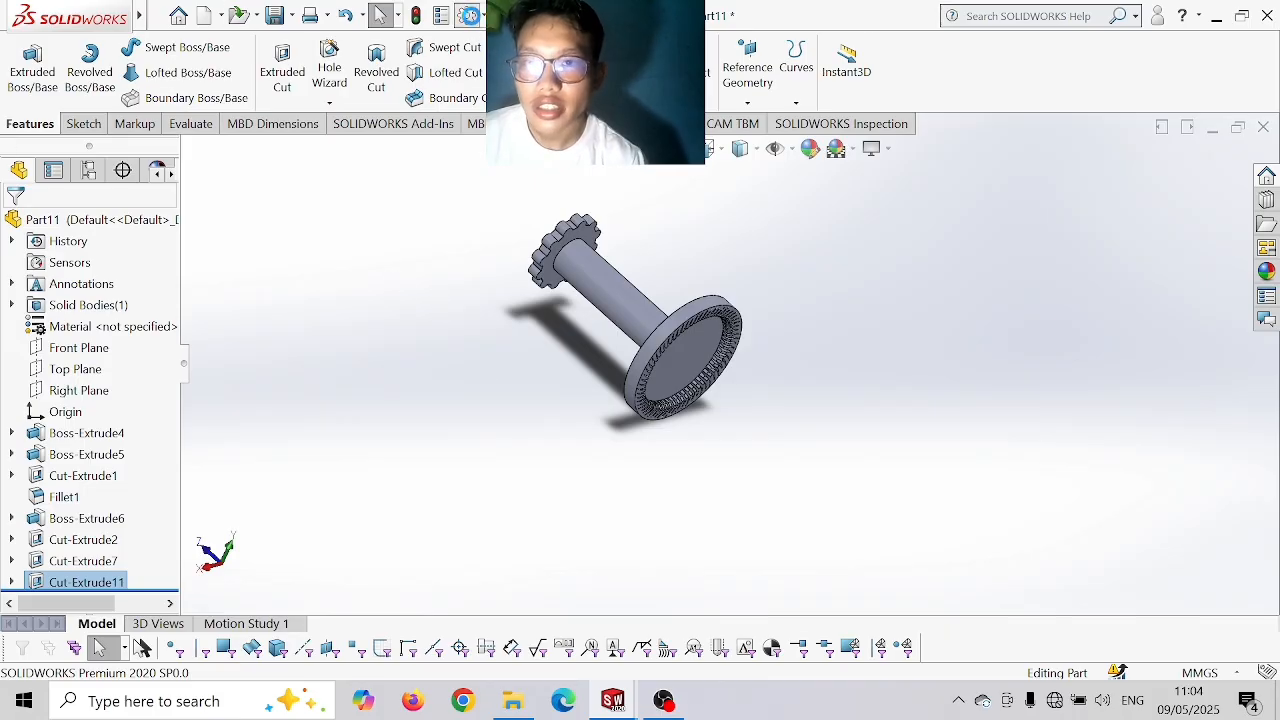
click(469, 15)
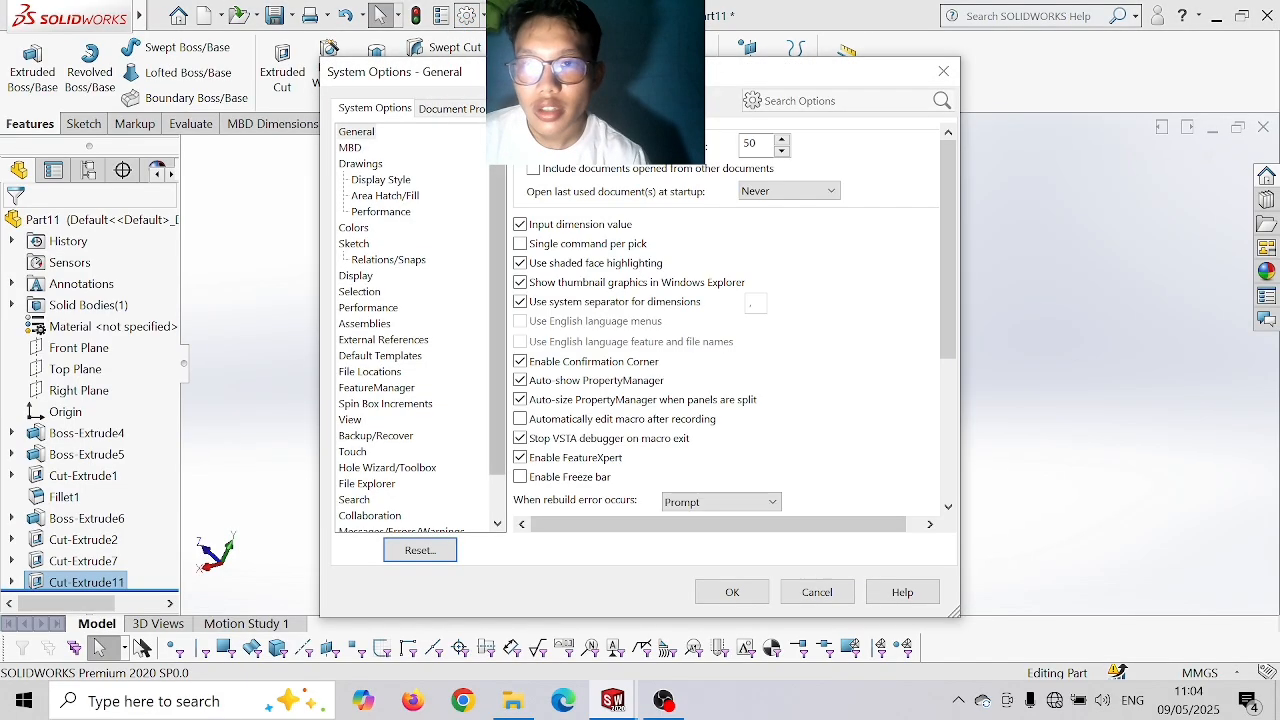
click(493, 108)
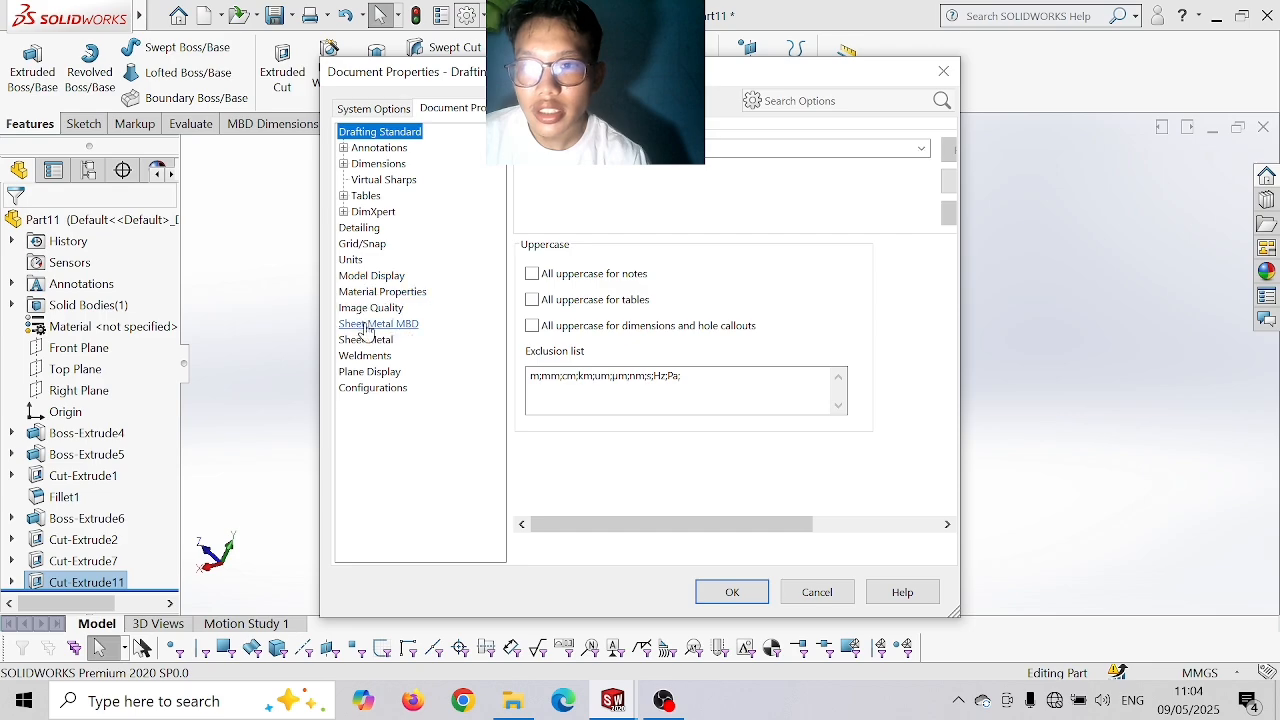
click(360, 230)
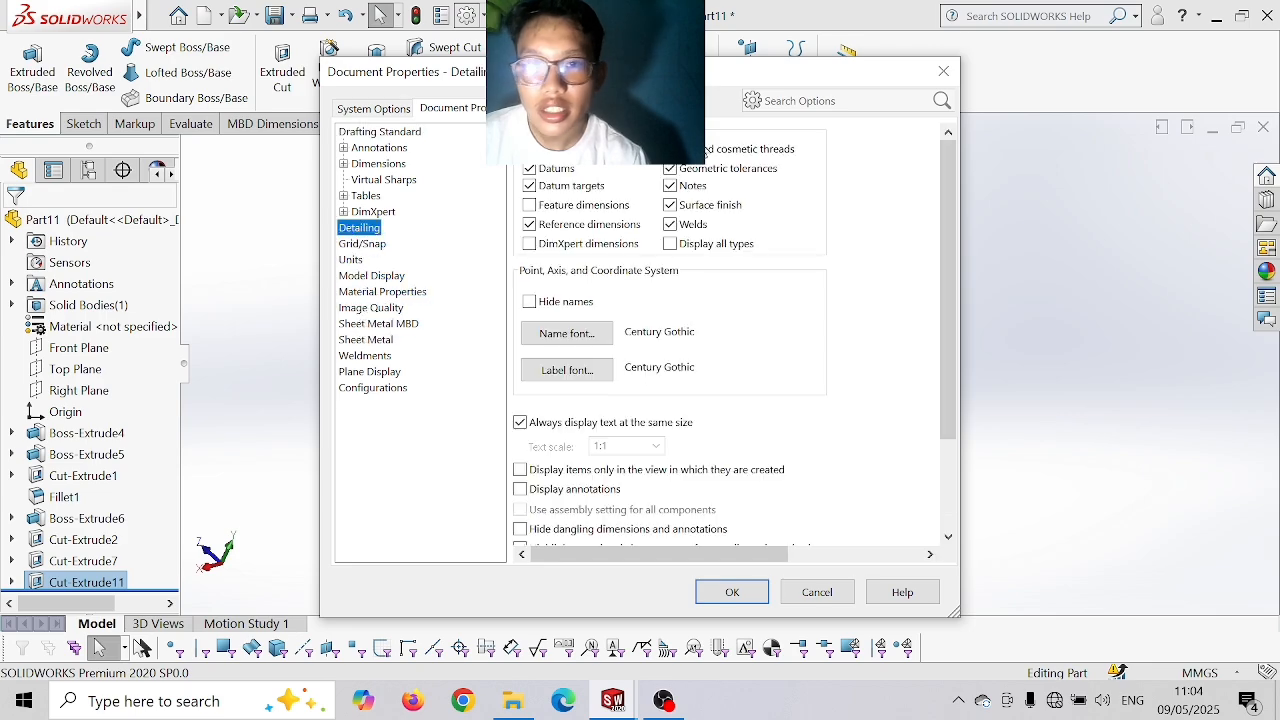
click(734, 593)
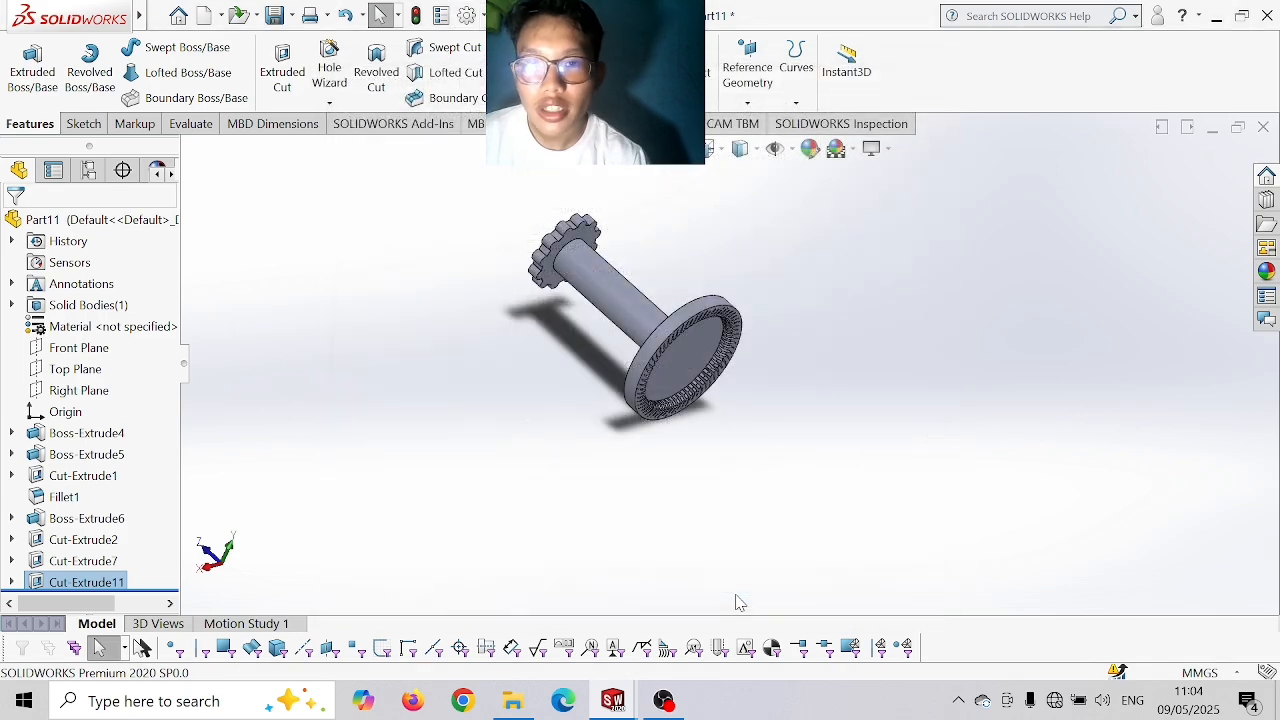
mouse_move(145, 22)
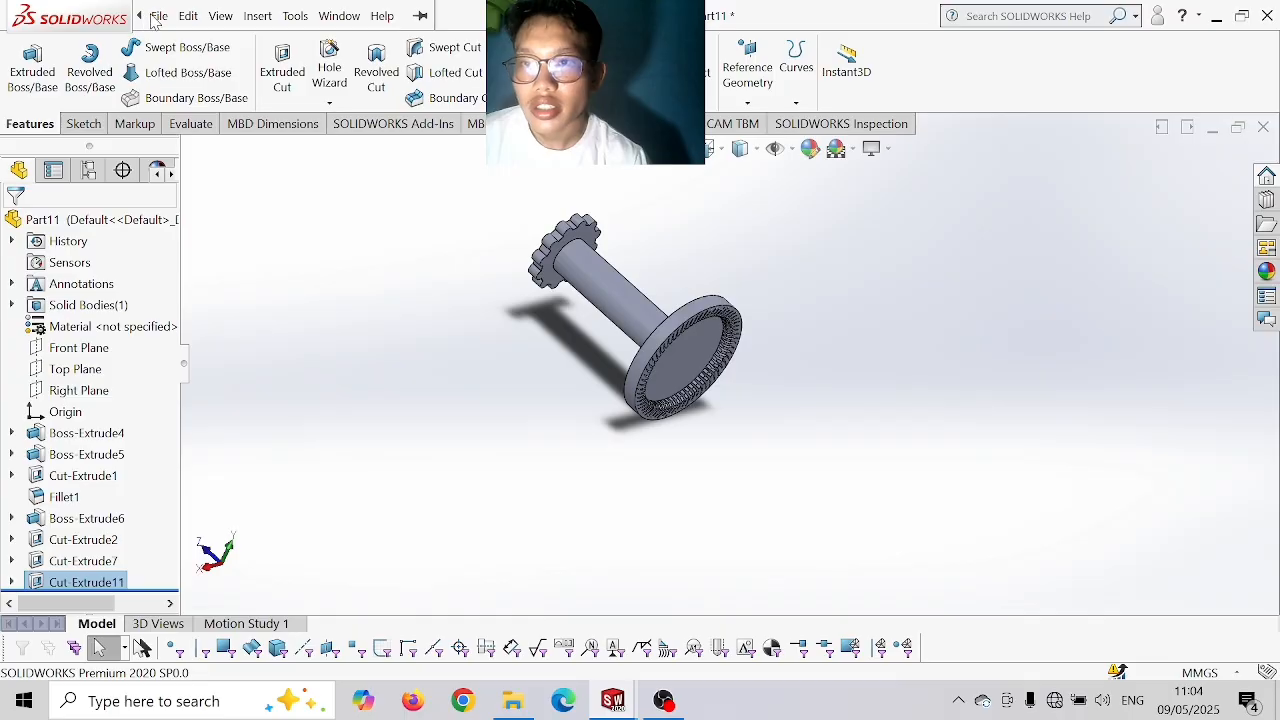
click(258, 16)
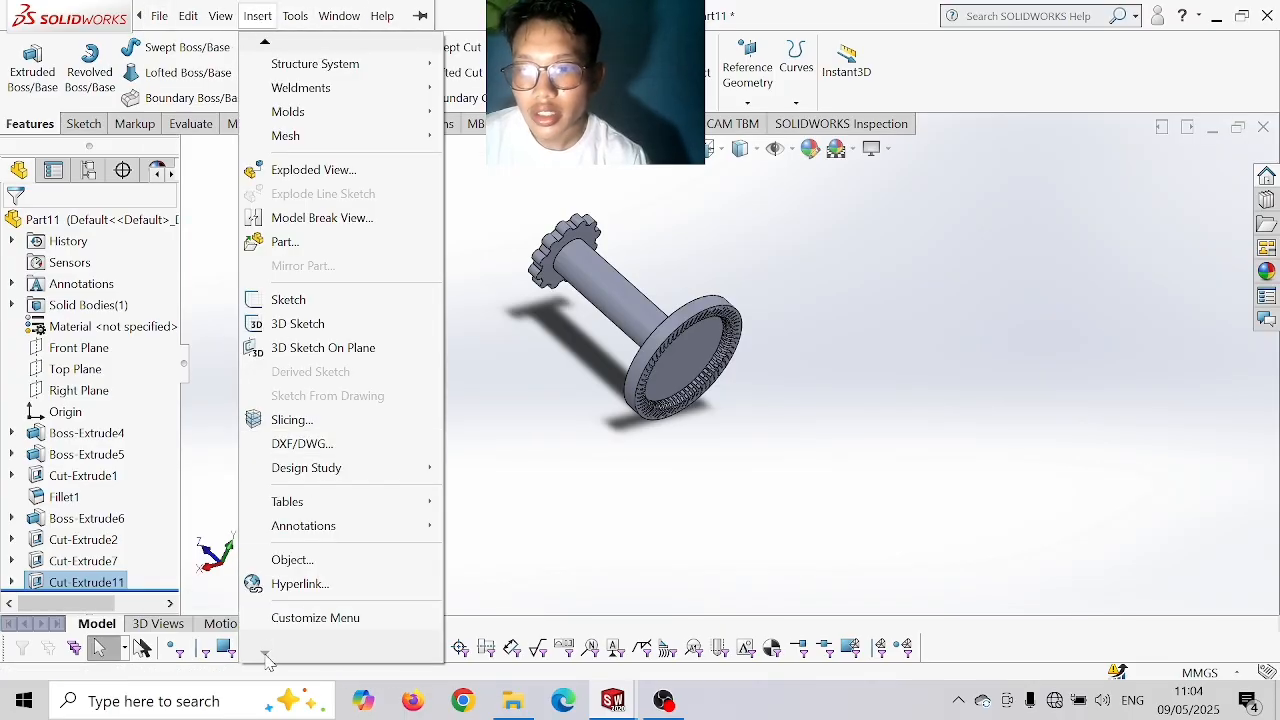
click(622, 398)
- Select the shaft's circular edge where it meets the back face of the disc
middle_drag(622, 398, 670, 372)
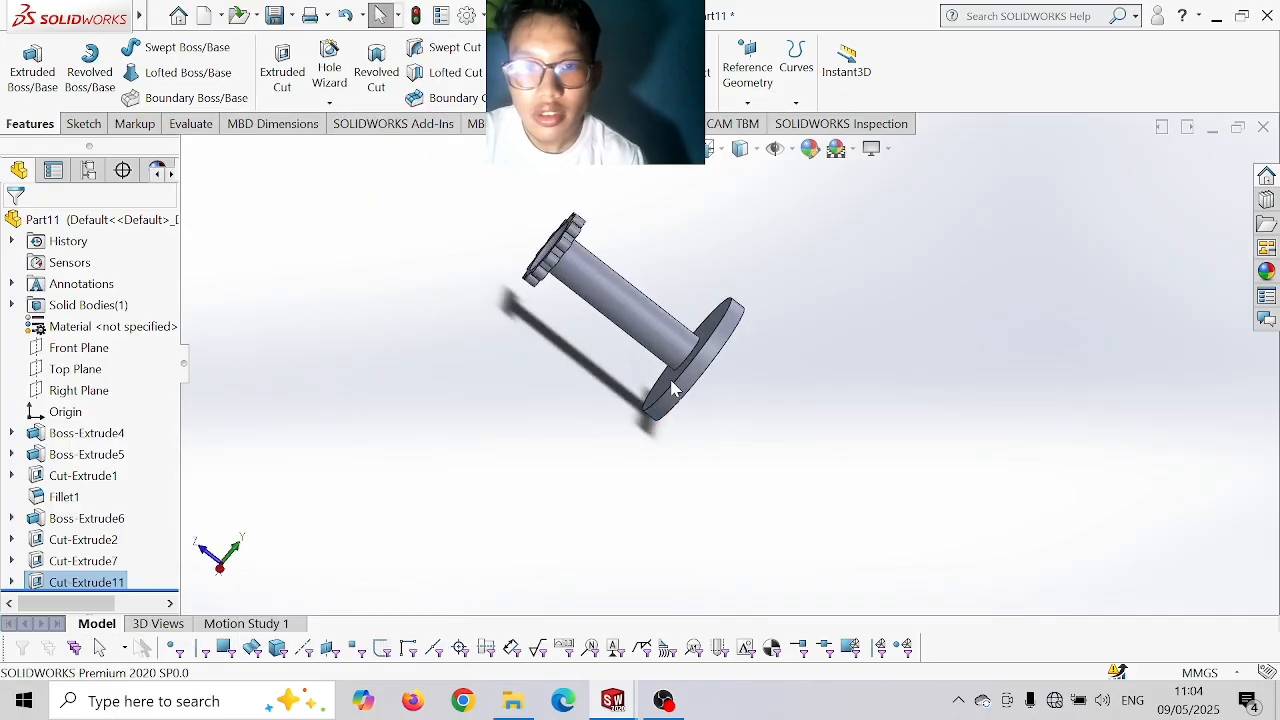
scroll(686, 355, down, 5)
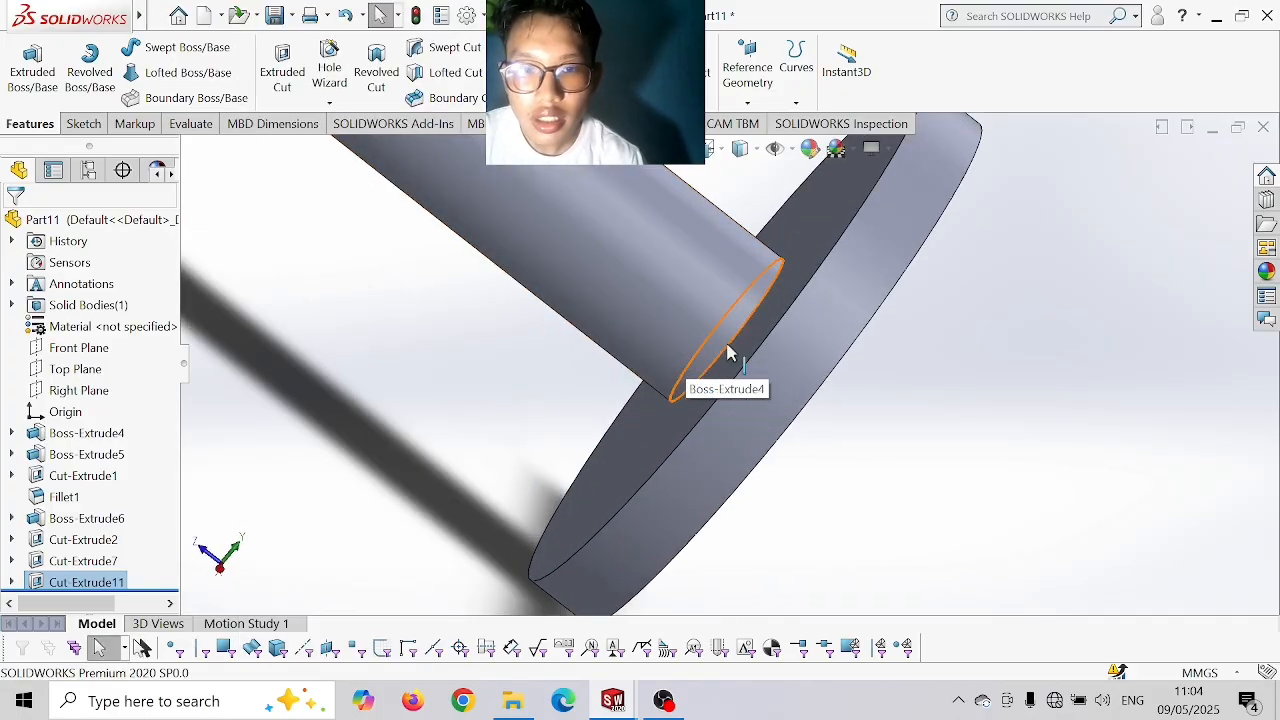
click(739, 330)
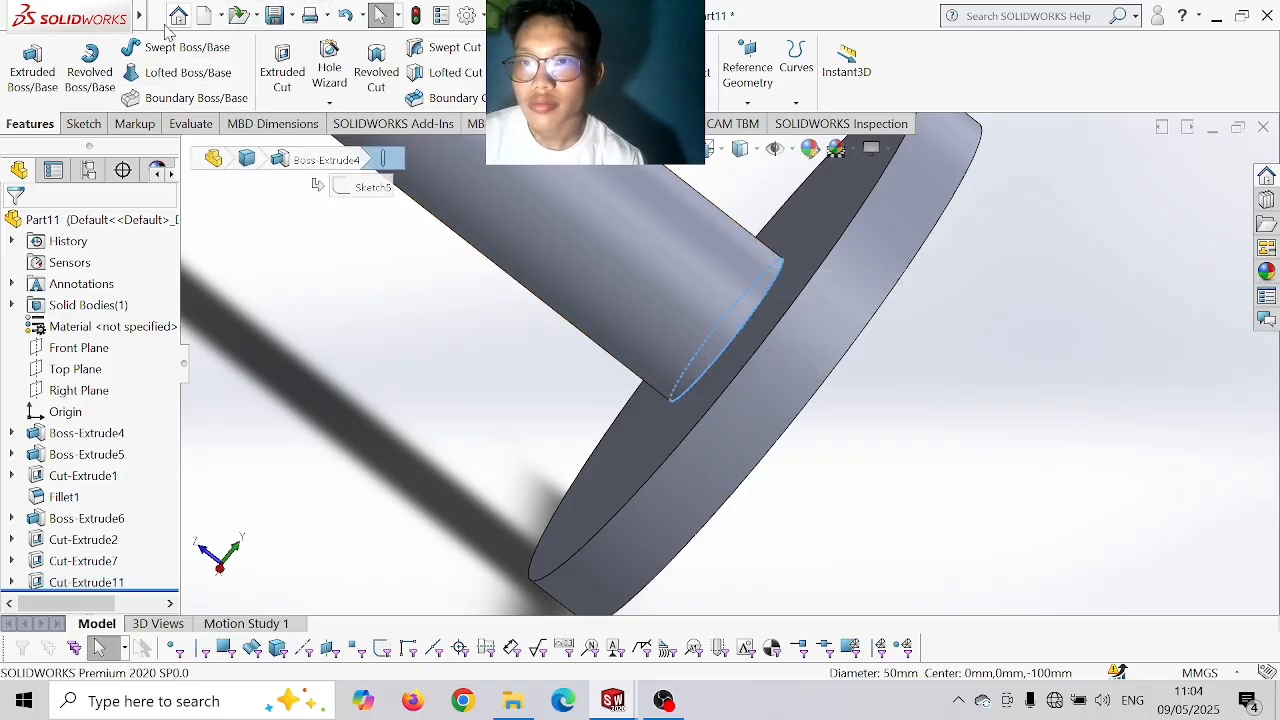
mouse_move(139, 15)
click(257, 16)
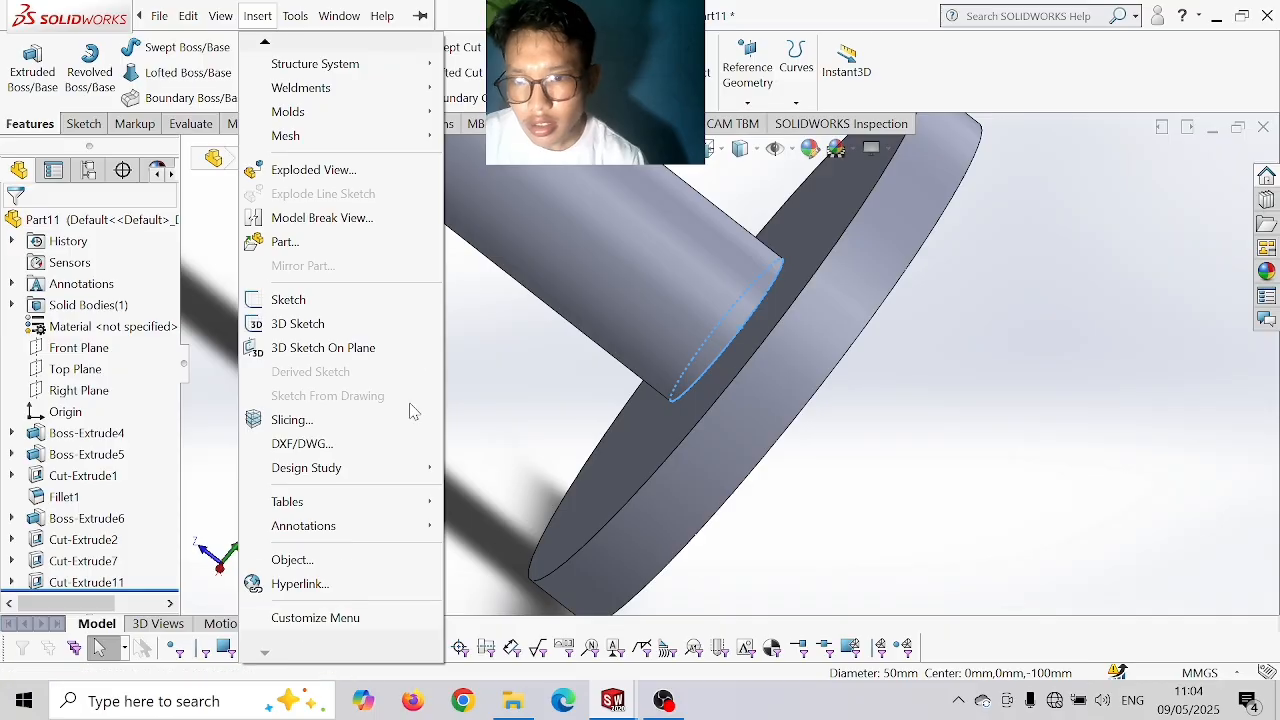
click(307, 618)
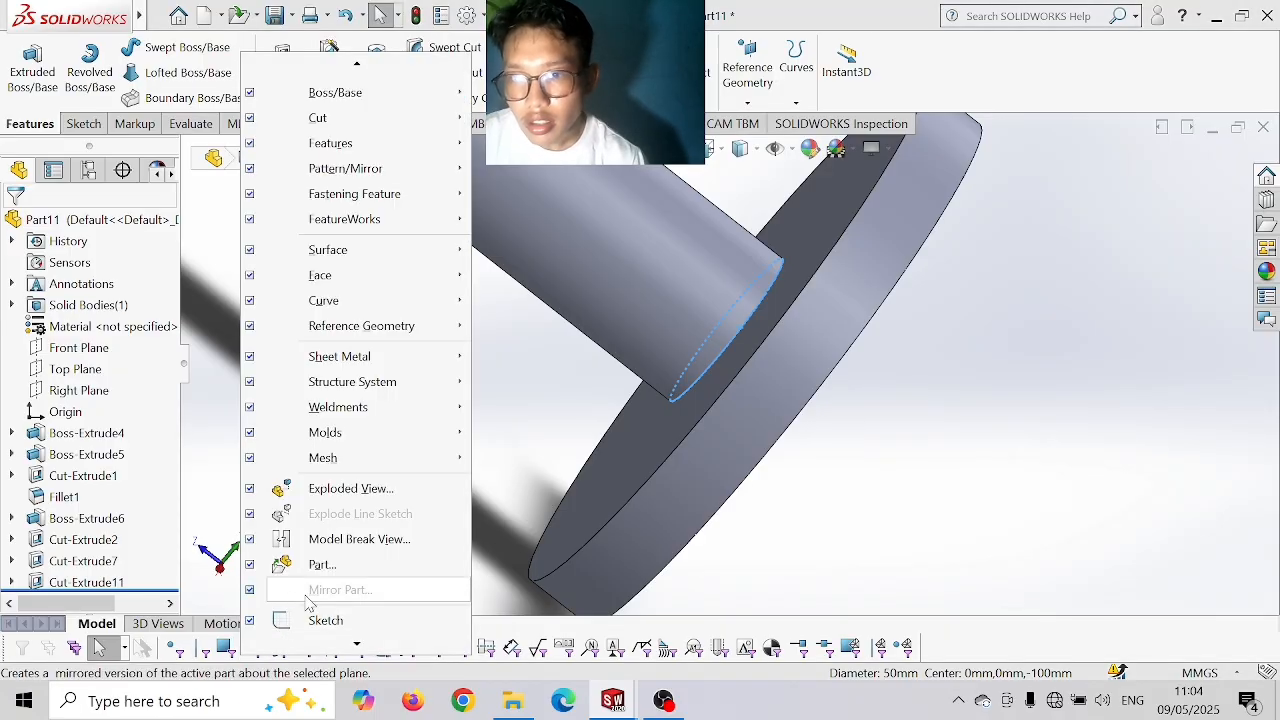
scroll(308, 598, down, 2)
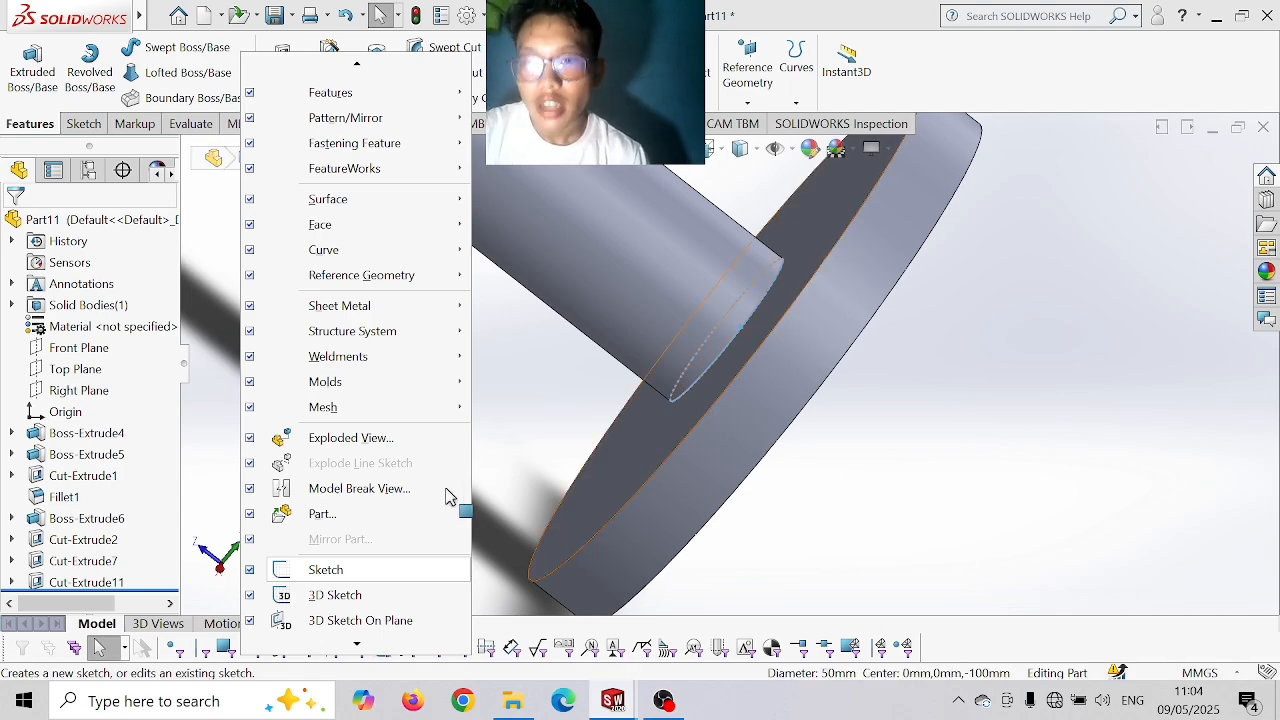
click(483, 376)
scroll(483, 376, up, 2)
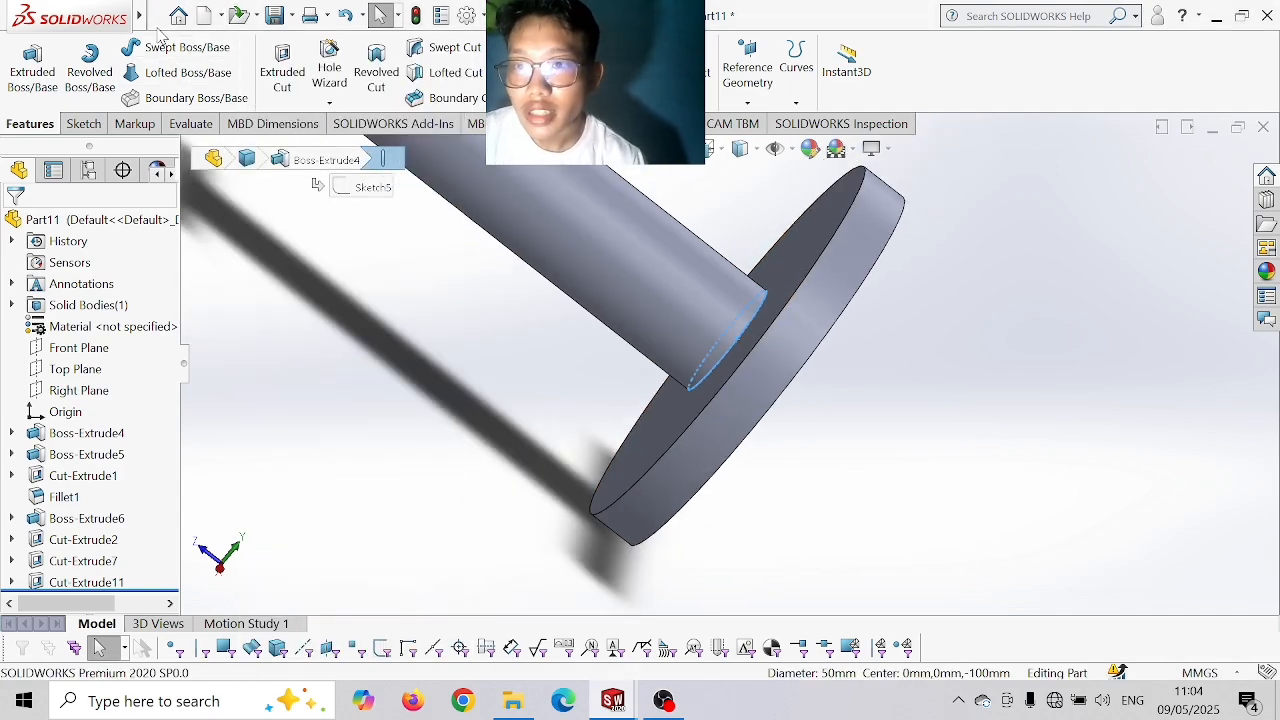
mouse_move(144, 22)
click(256, 16)
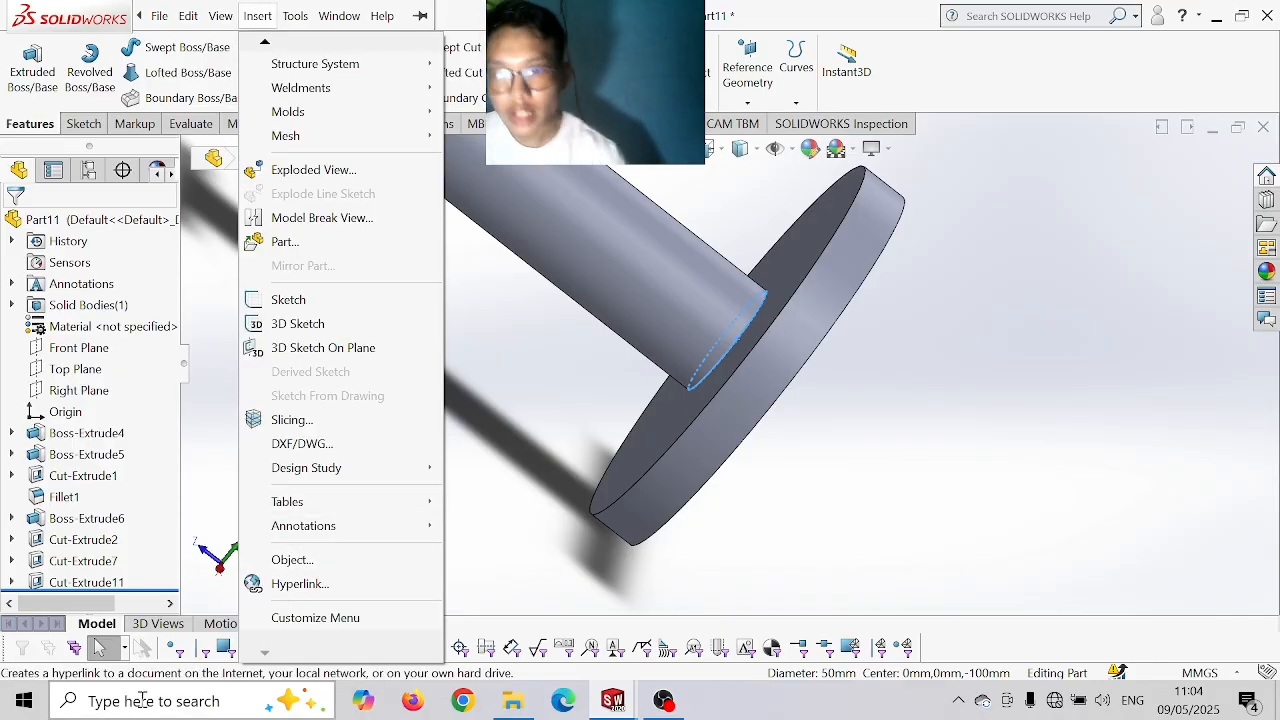
click(278, 563)
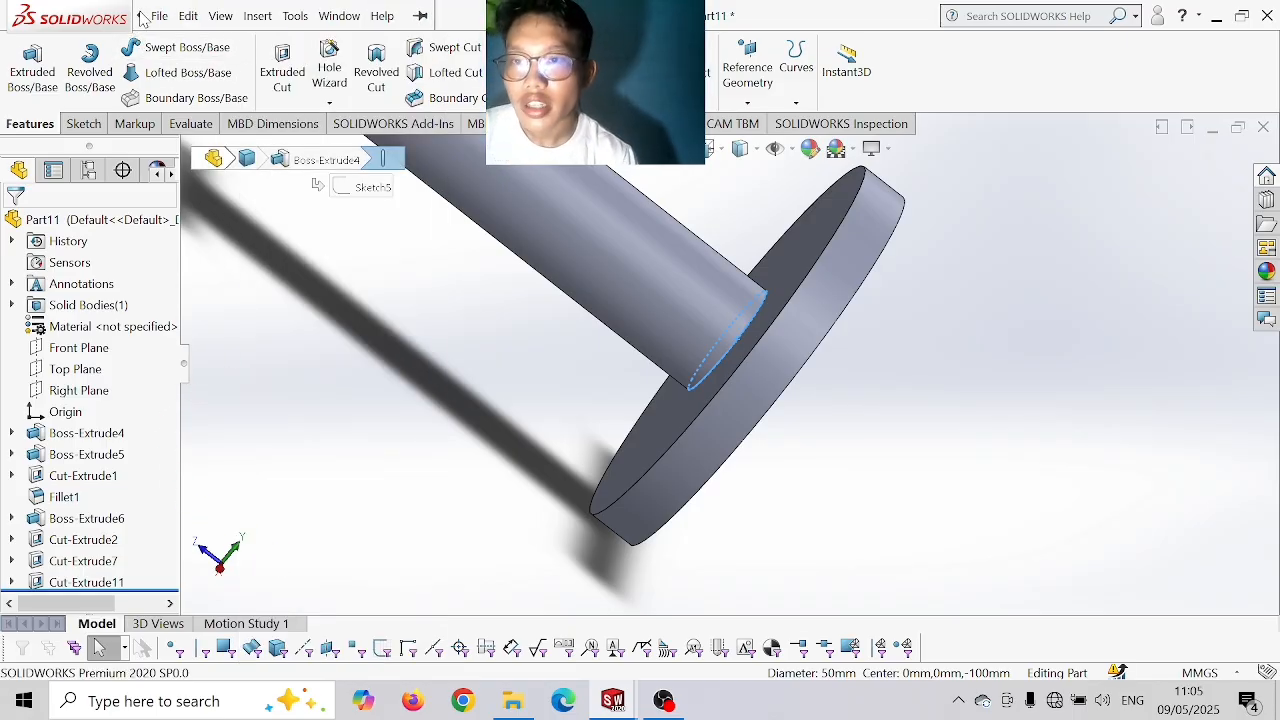
- Try to add an ISO G1-1/2 straight pipe cosmetic thread, 5 mm blind, at the shaft's circular edge against the disc
click(257, 16)
click(257, 16)
click(257, 16)
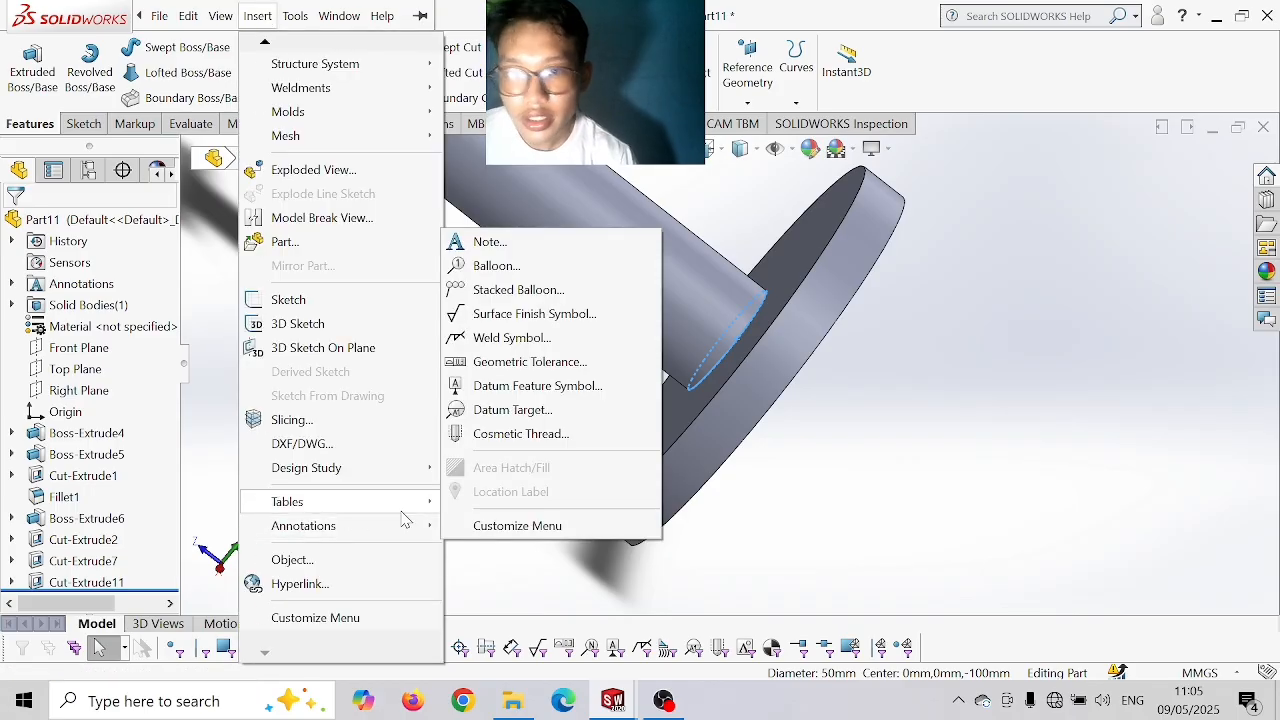
mouse_move(406, 510)
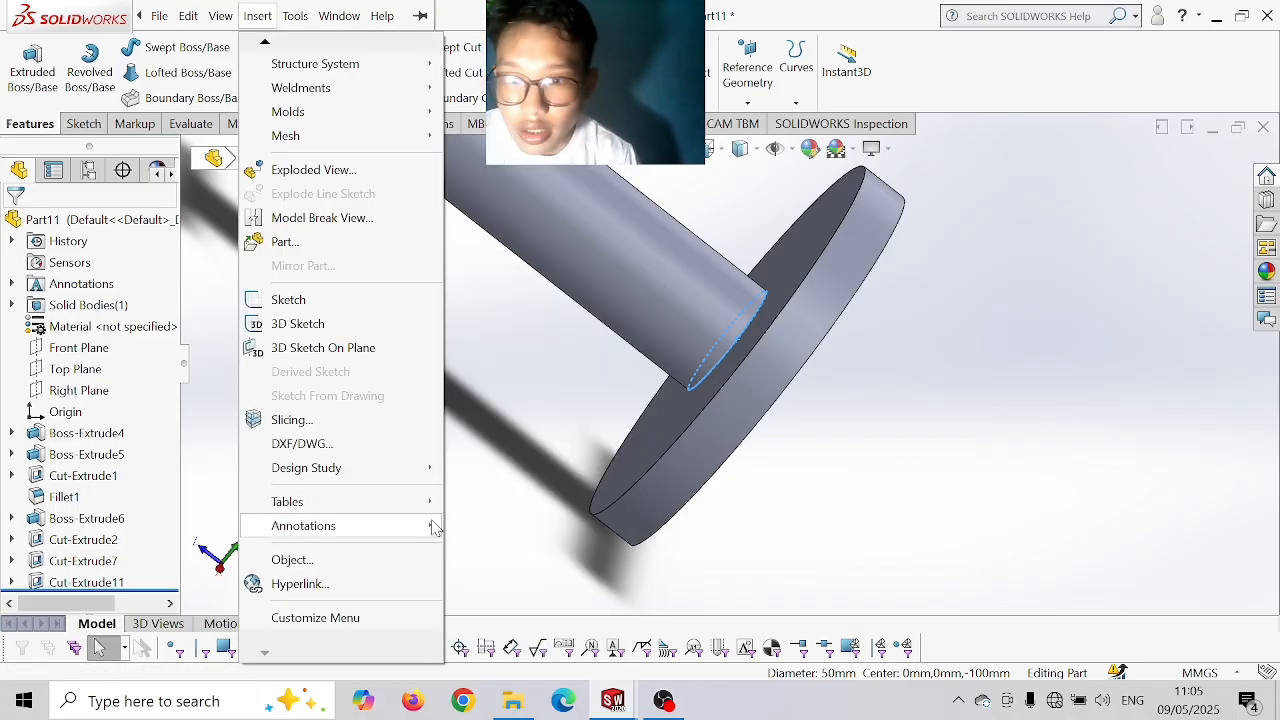
mouse_move(435, 527)
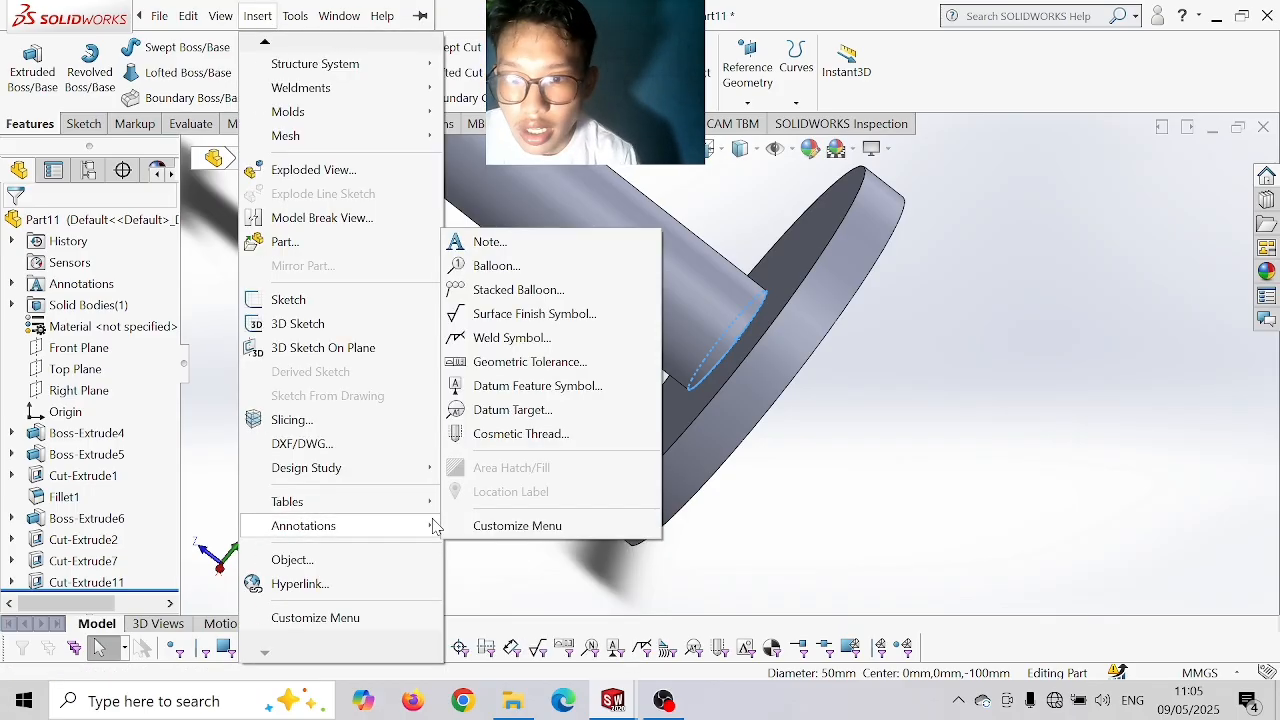
click(523, 437)
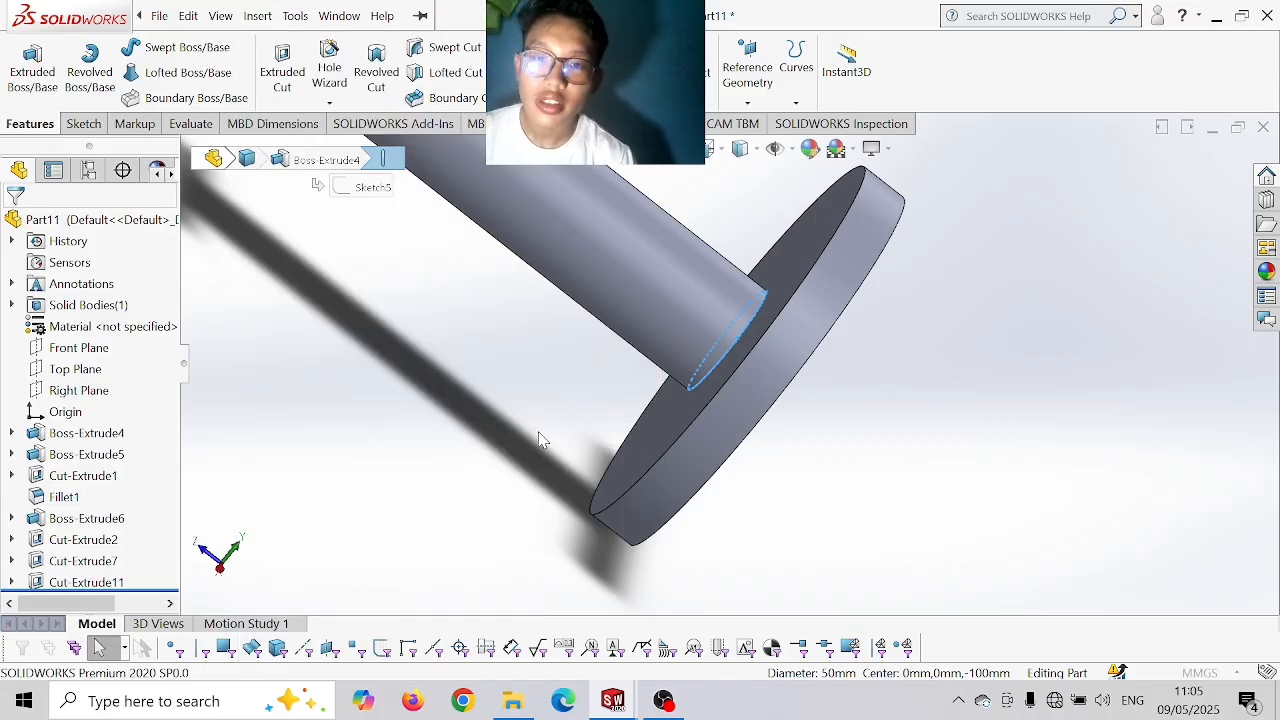
click(708, 366)
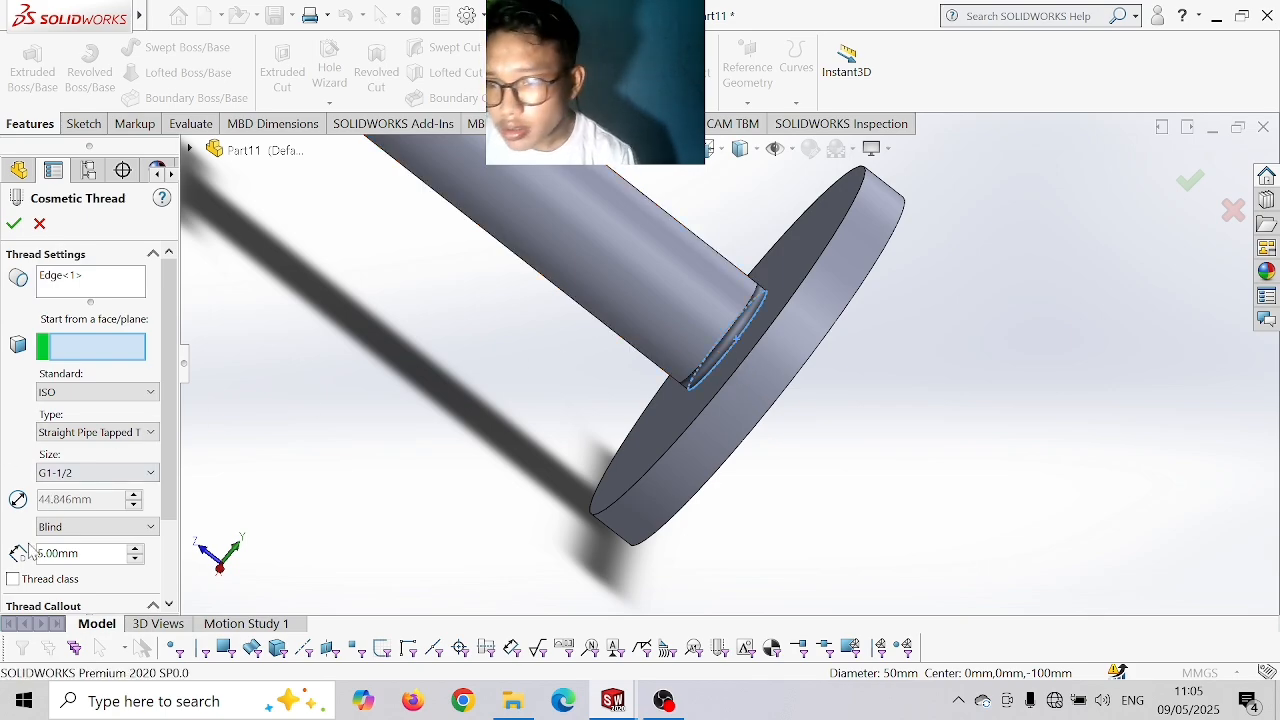
scroll(47, 549, down, 3)
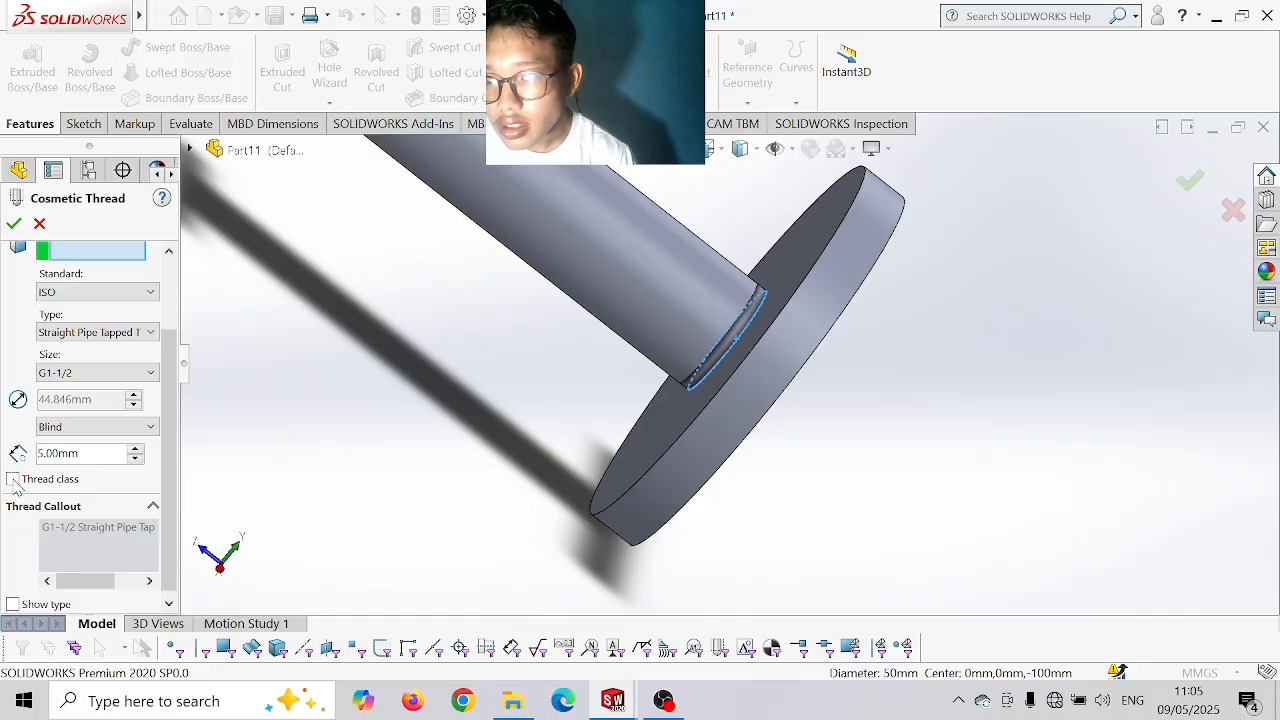
scroll(242, 451, up, 4)
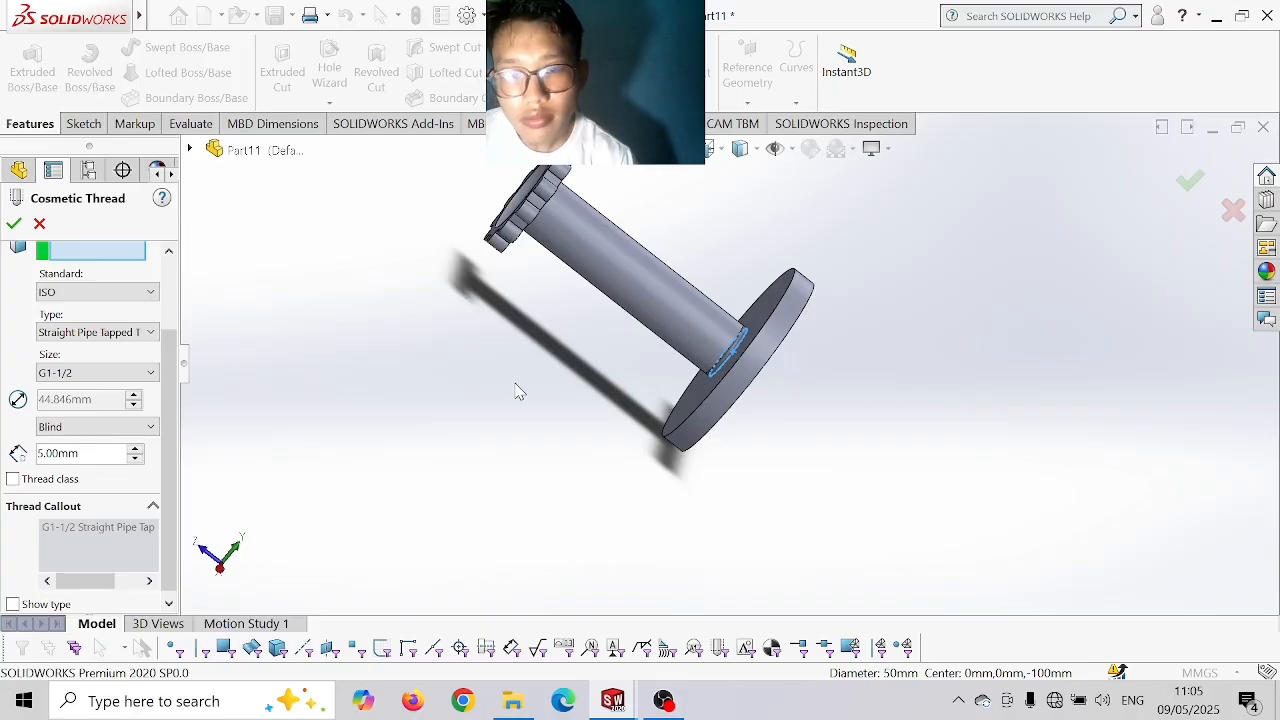
click(13, 224)
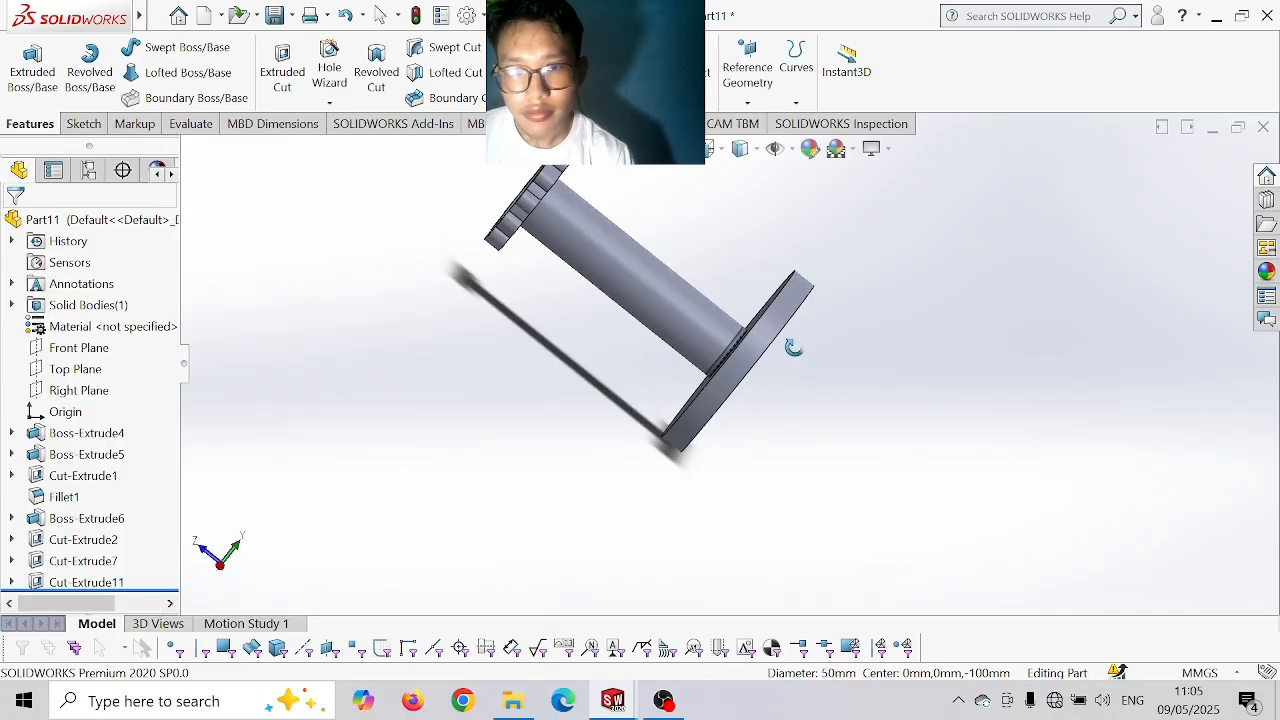
- Inspect the short thread at the disc end of the shaft and undo it
middle_drag(354, 246, 346, 437)
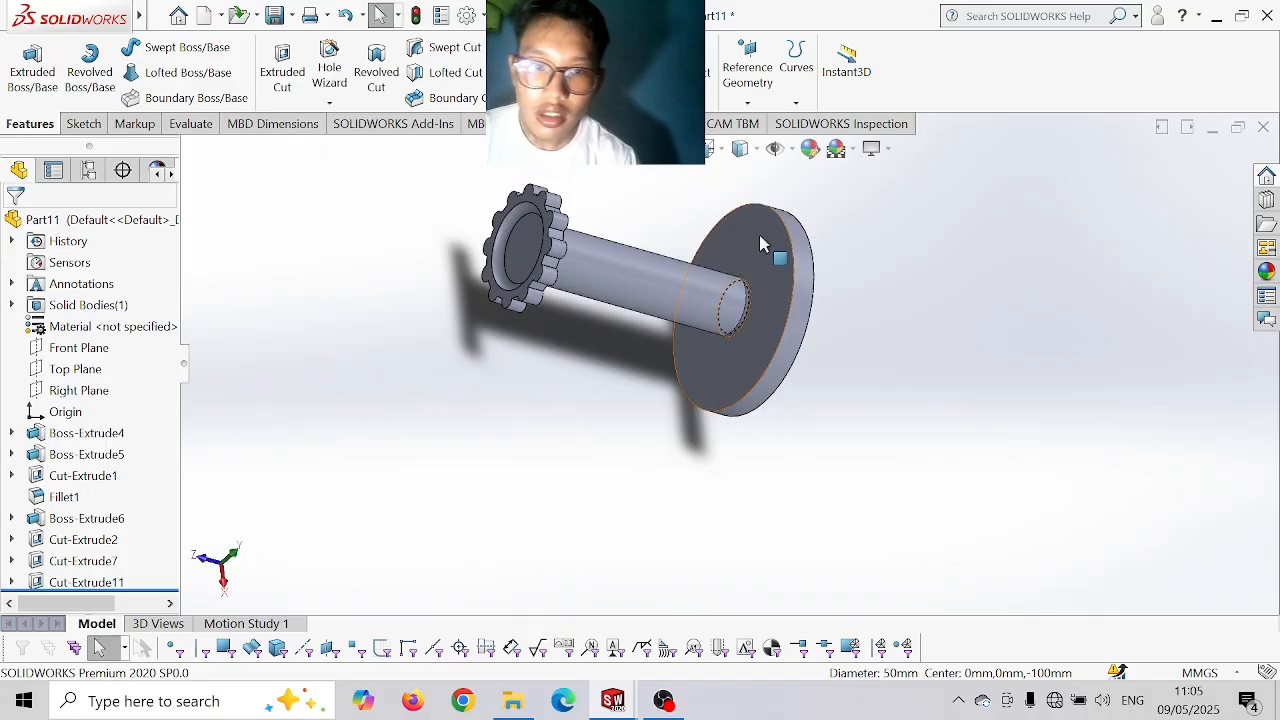
scroll(763, 354, down, 5)
scroll(722, 290, up, 6)
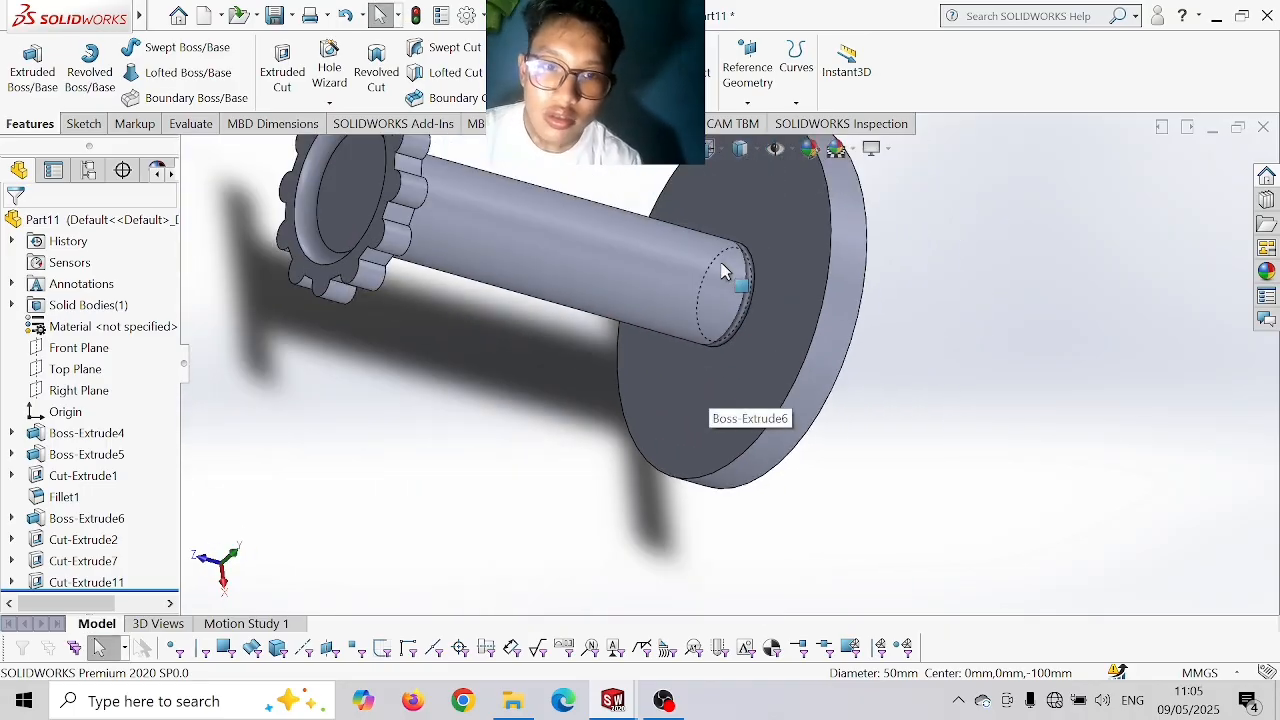
key(ctrl+z)
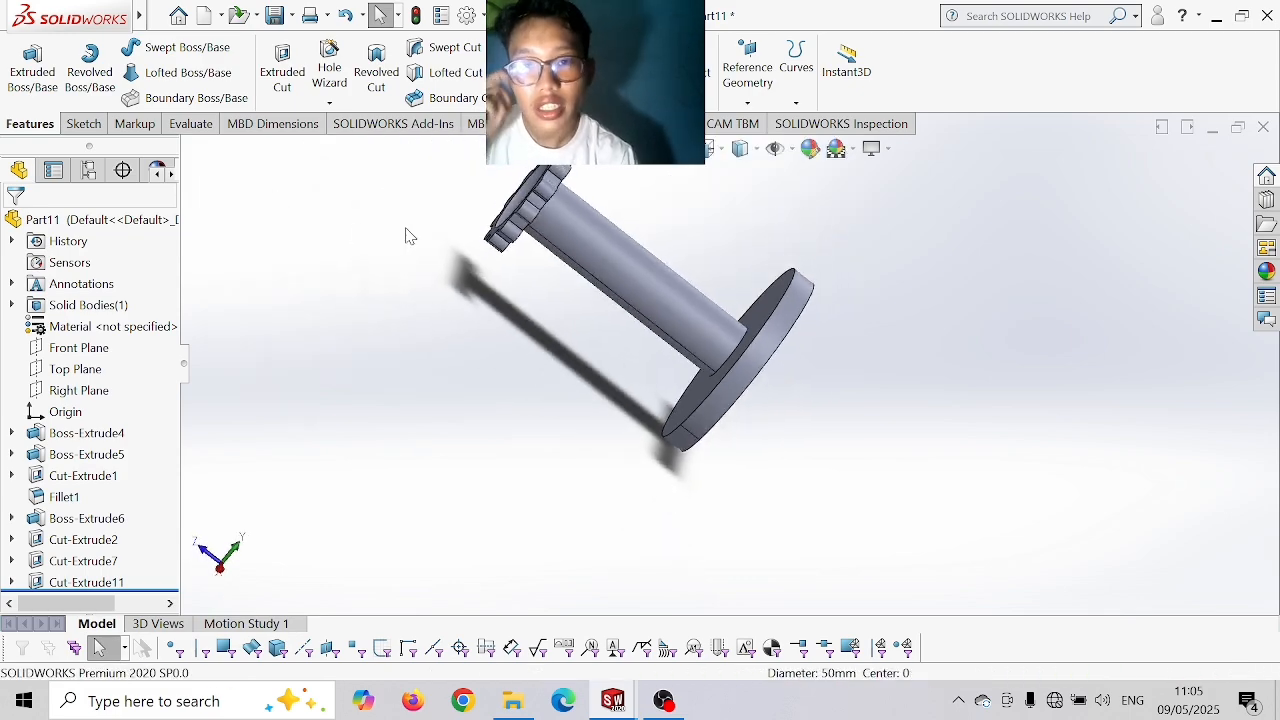
- Set up an ISO G1-1/2 straight pipe cosmetic thread on the shaft's circular edge at the disc with a blind depth of 75 mm
mouse_move(141, 16)
click(190, 18)
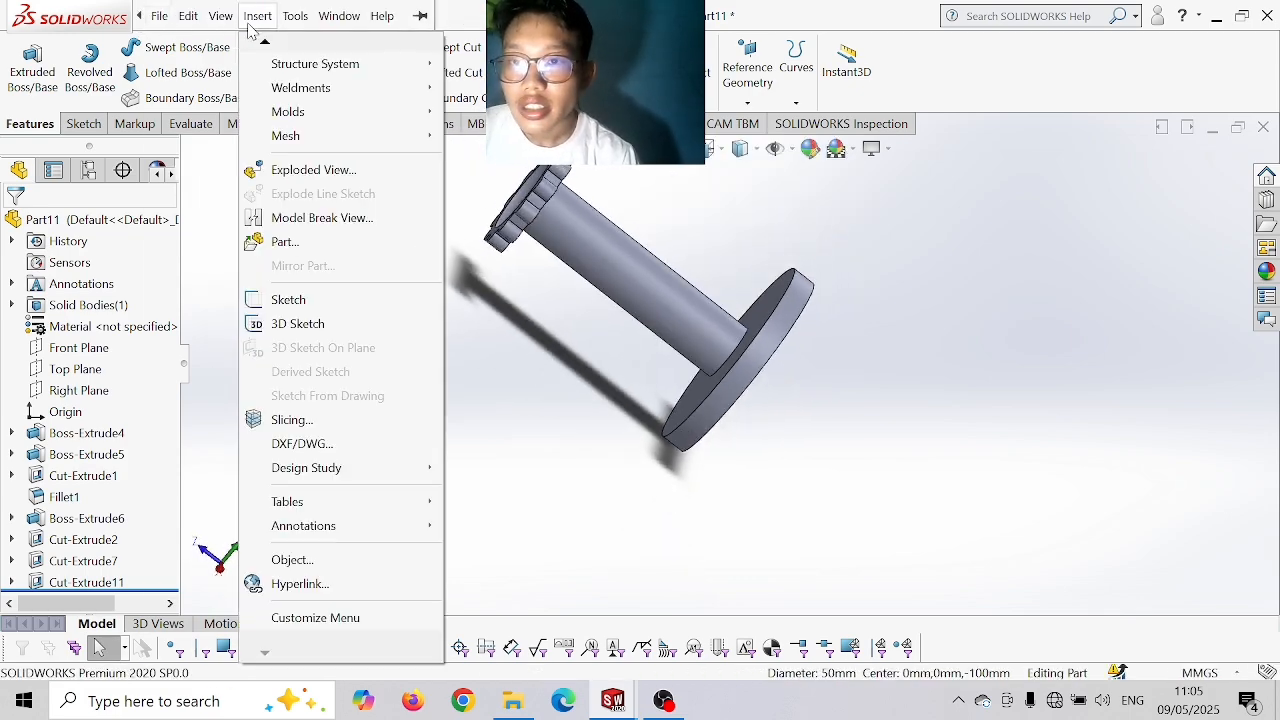
click(250, 23)
click(250, 23)
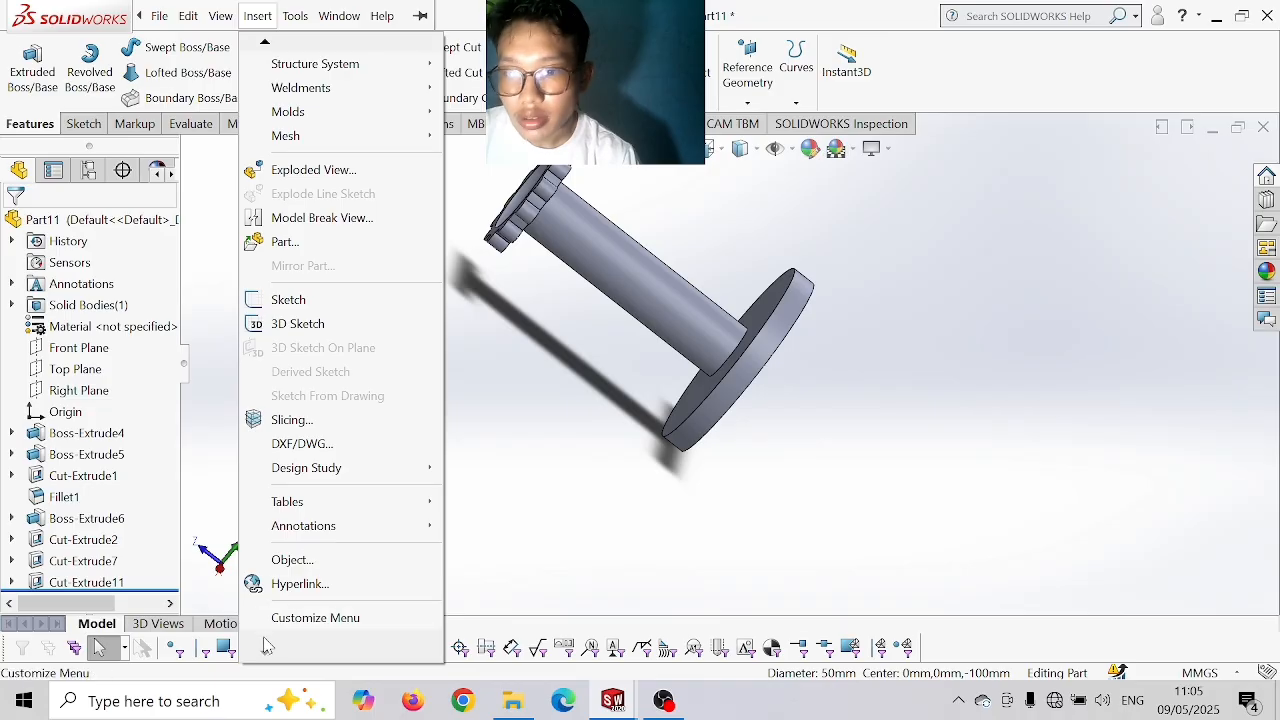
mouse_move(318, 535)
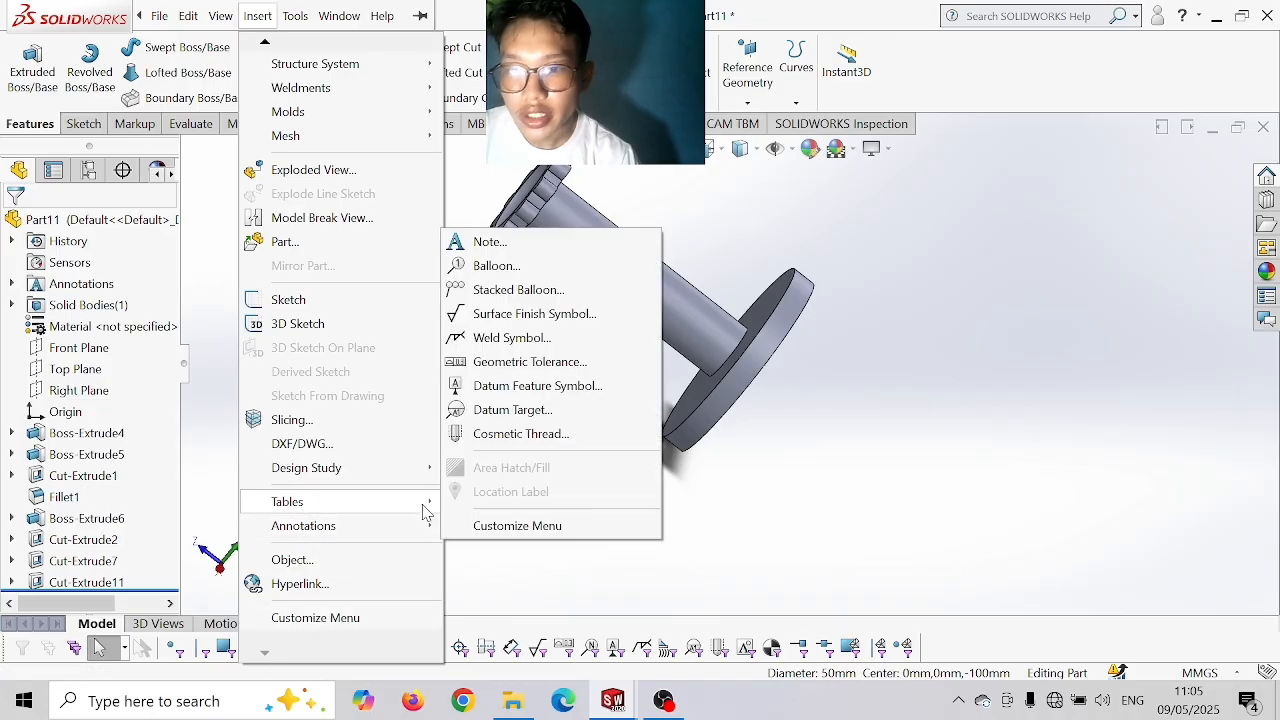
click(510, 434)
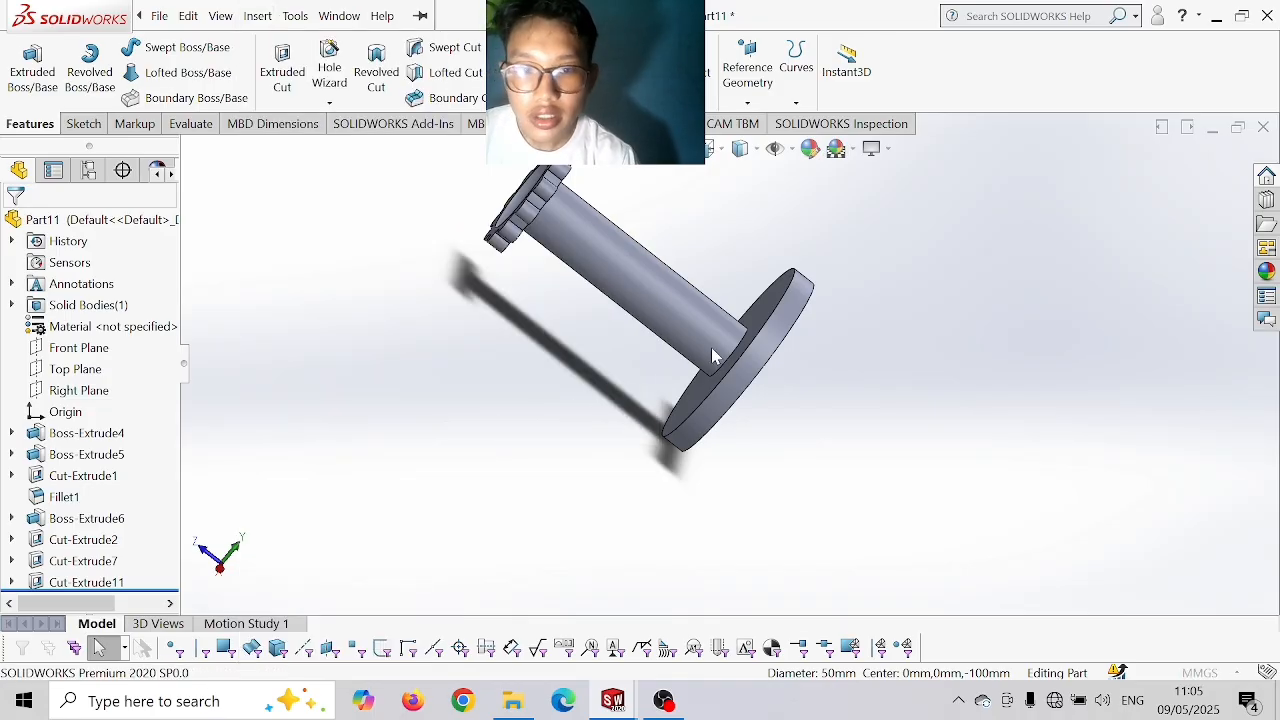
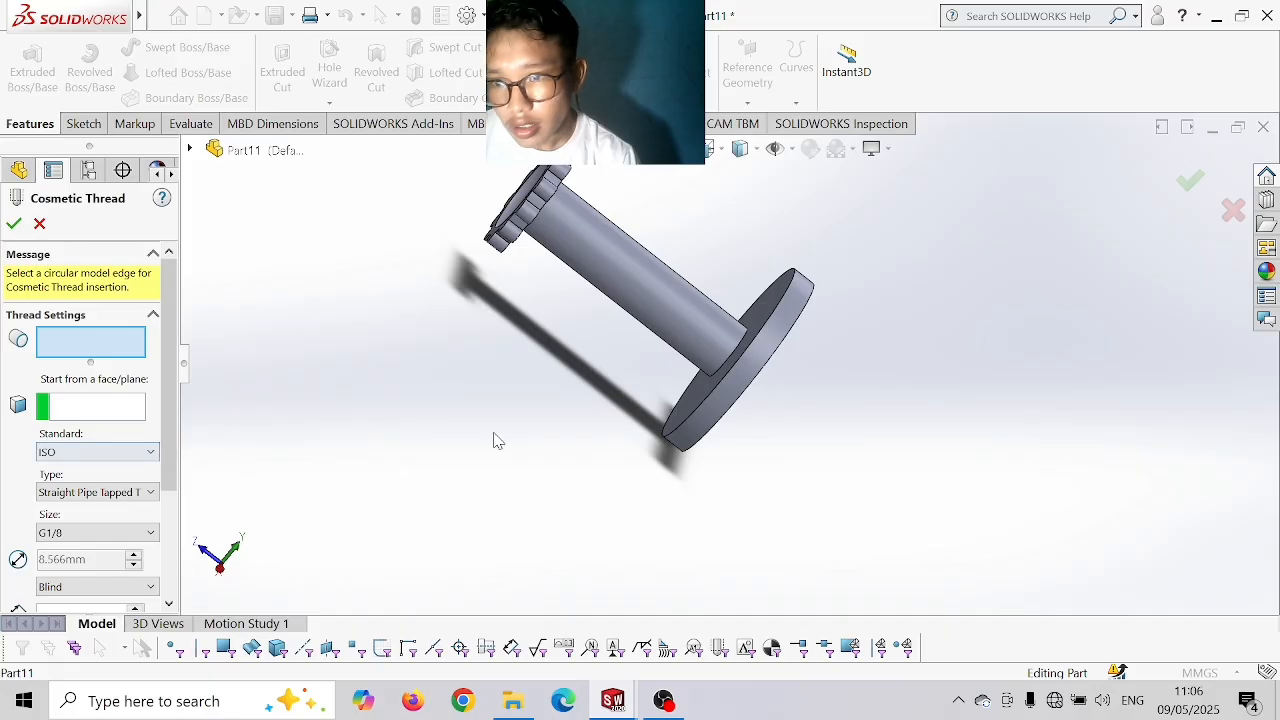
click(735, 362)
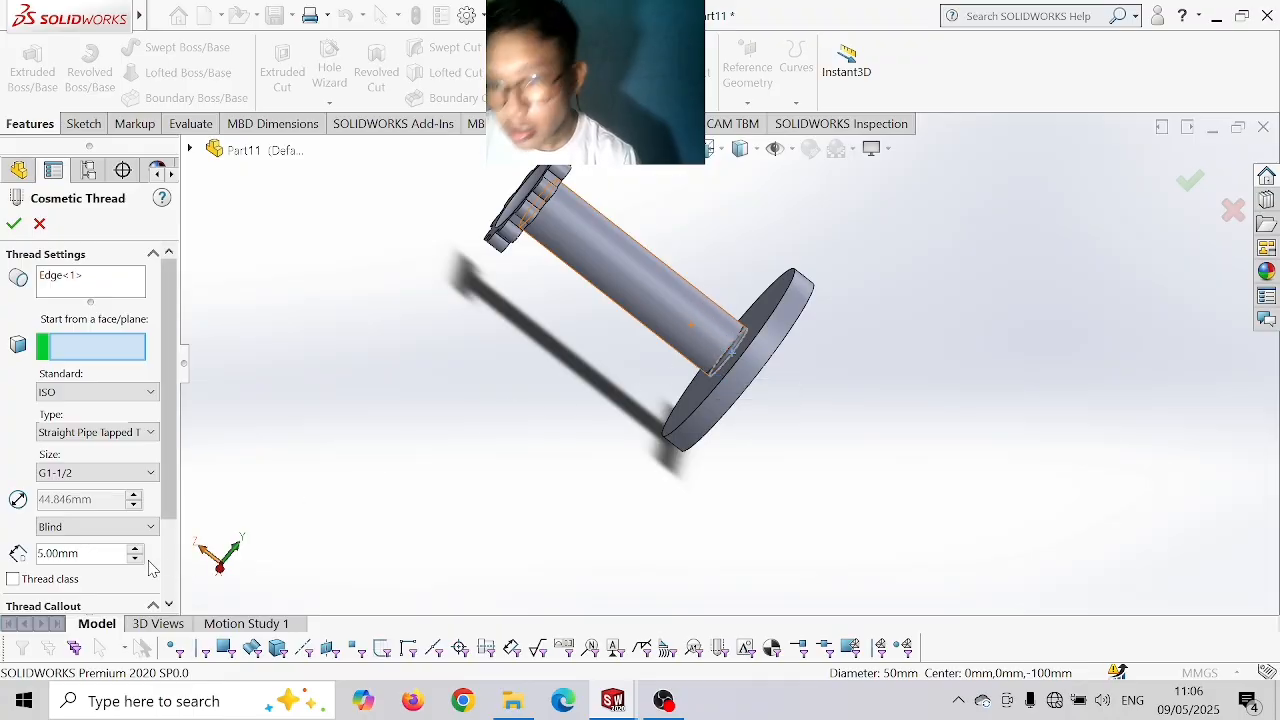
click(80, 553)
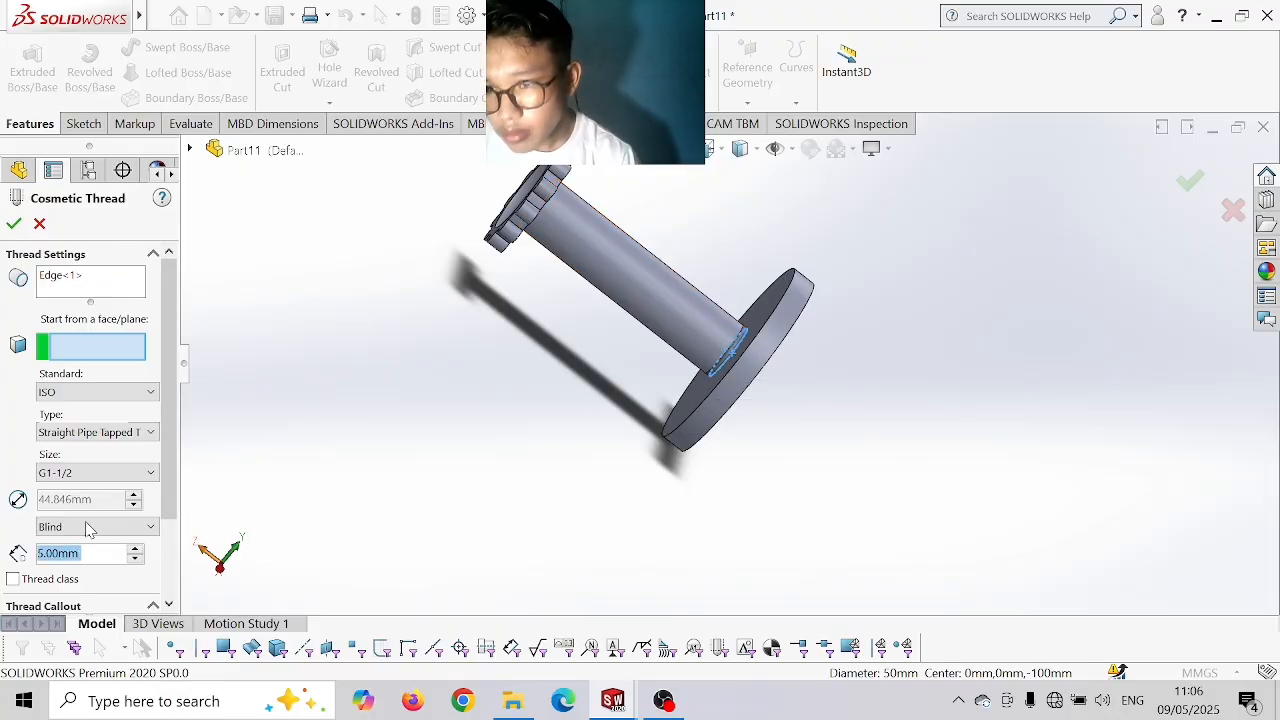
click(137, 549)
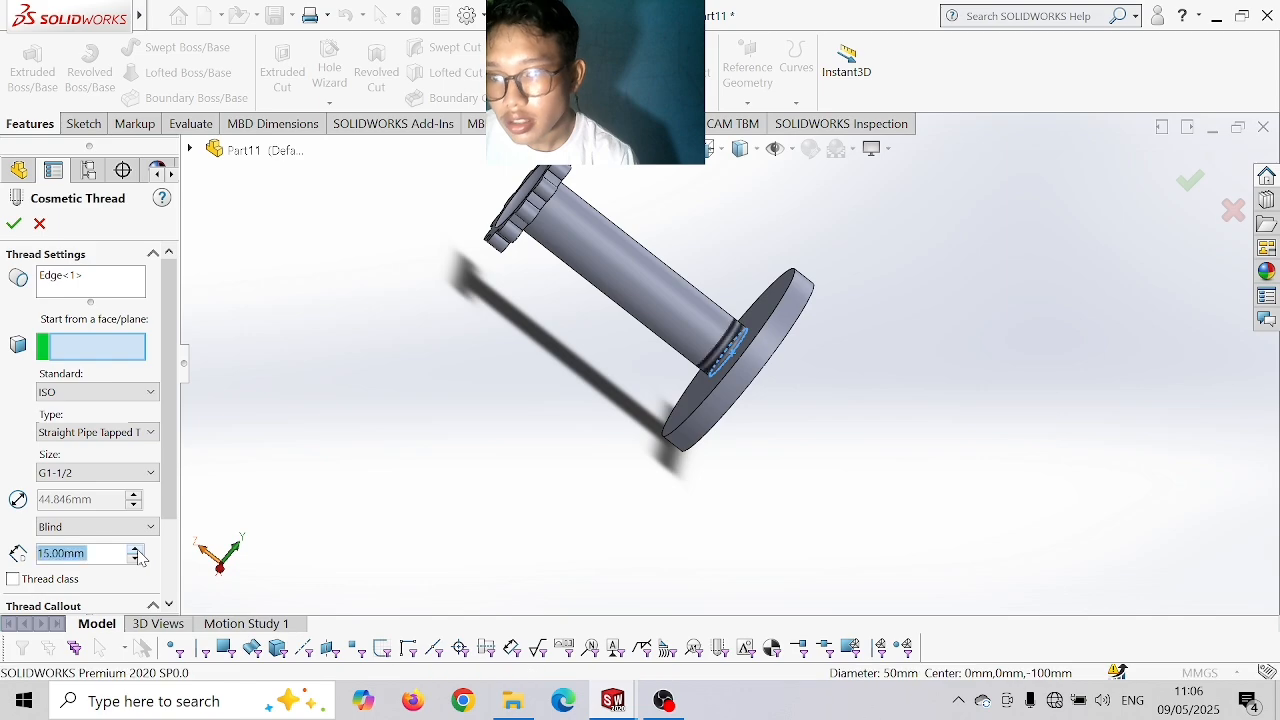
click(137, 549)
click(137, 549)
click(137, 549)
click(137, 549)
click(137, 549)
click(137, 549)
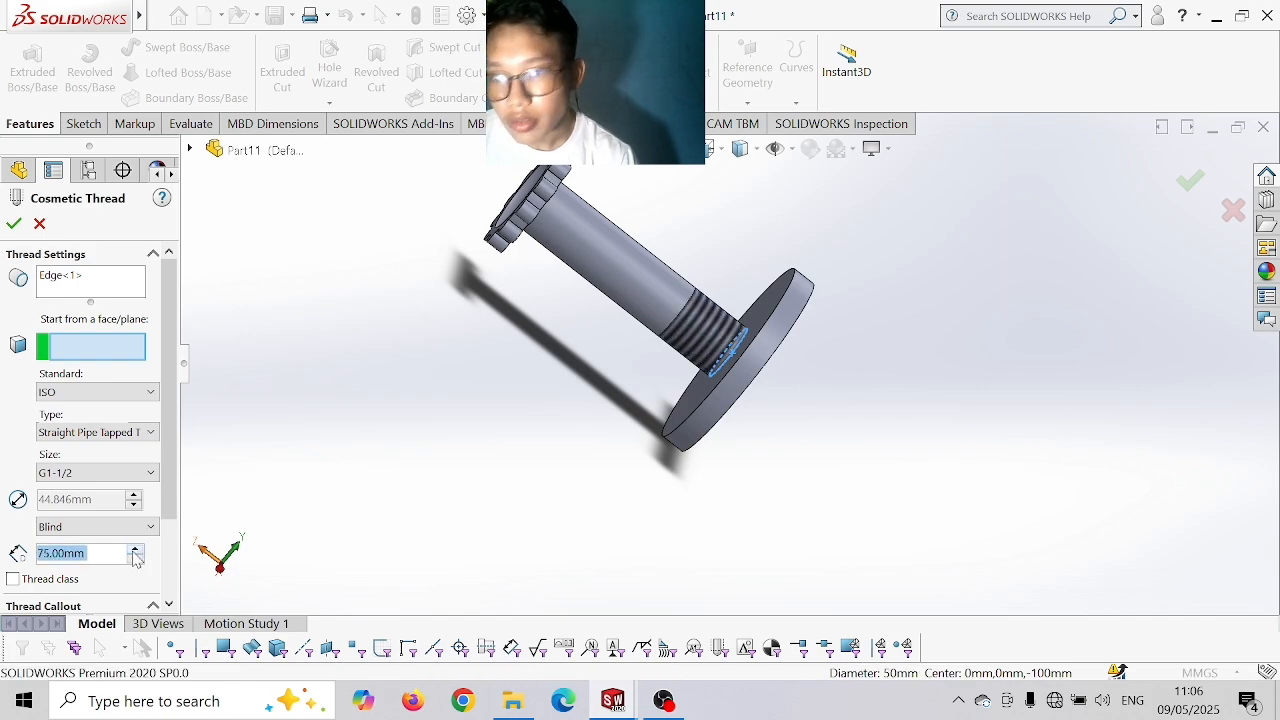
- Enable thread class 1A, extend the cosmetic thread's blind depth to 195 mm, and apply the thread to the shaft
click(13, 580)
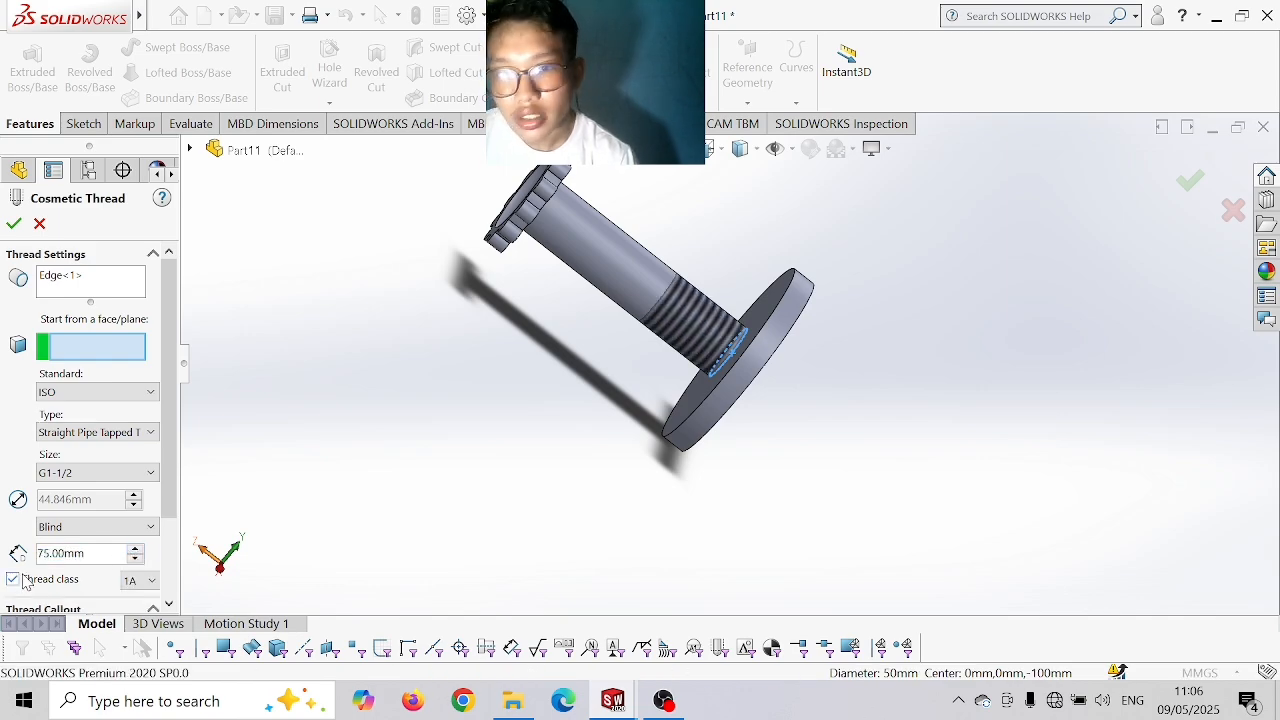
scroll(106, 559, down, 2)
scroll(107, 560, up, 6)
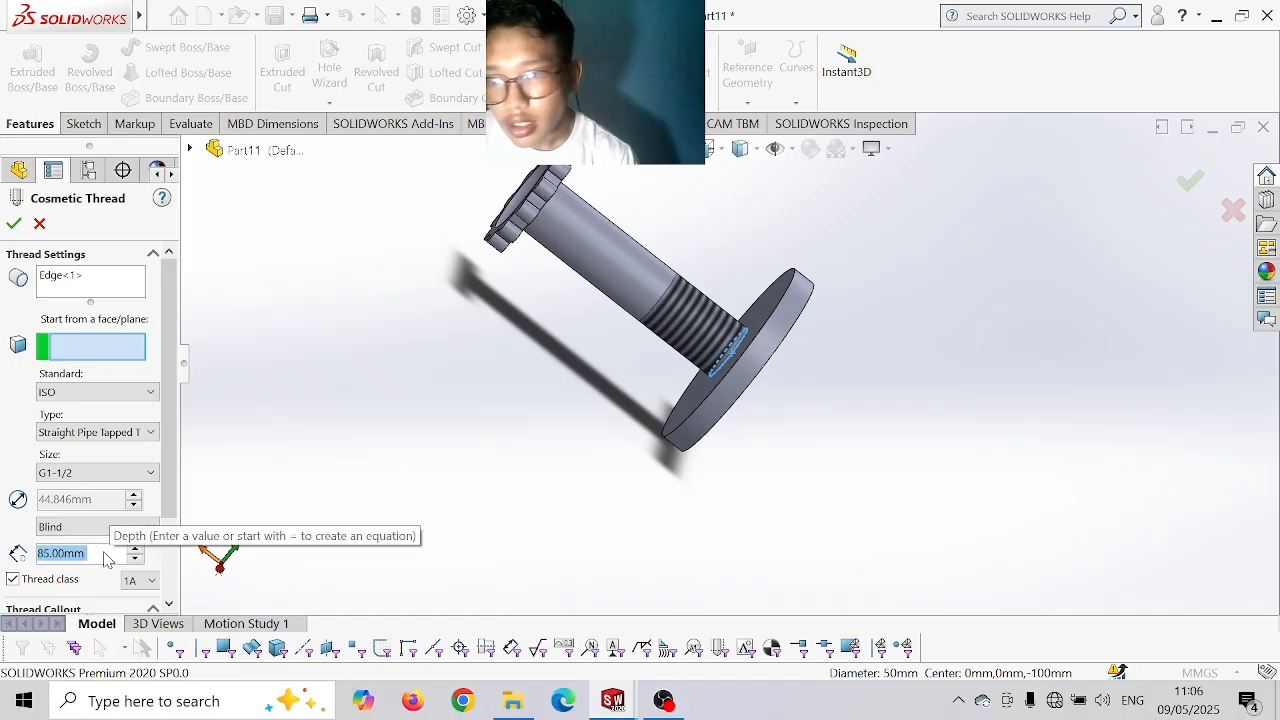
scroll(107, 559, up, 8)
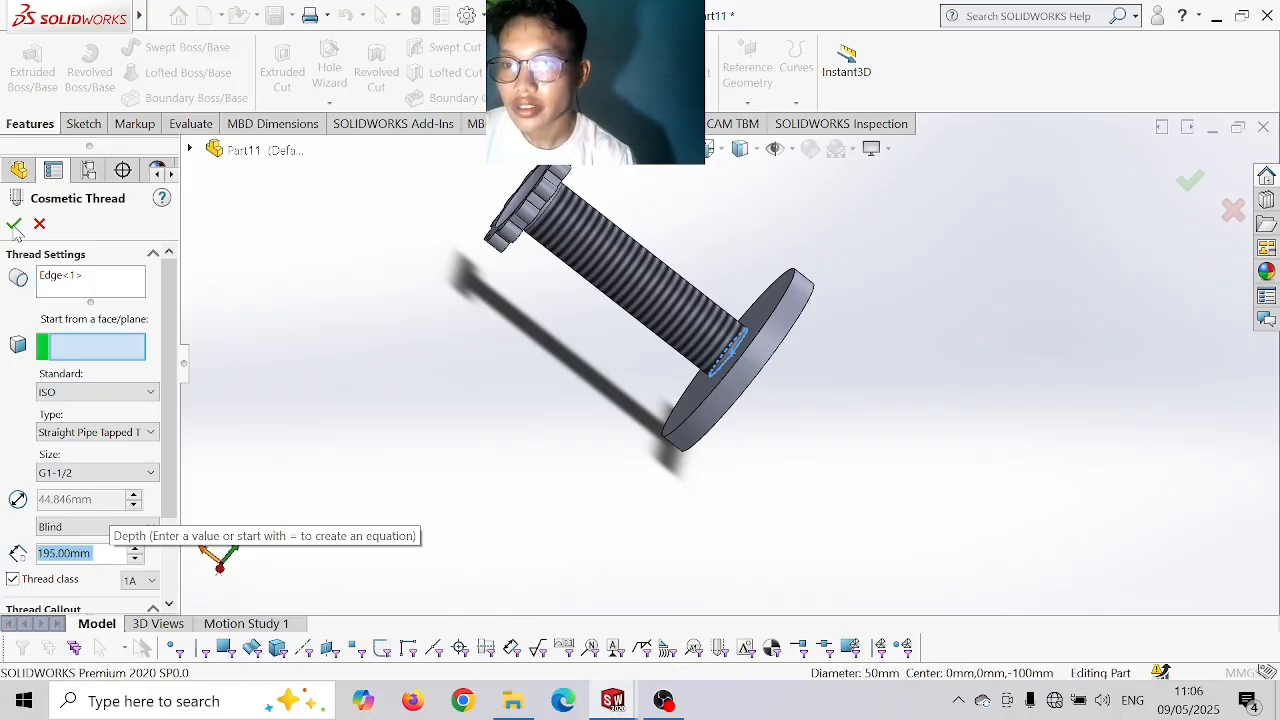
click(14, 225)
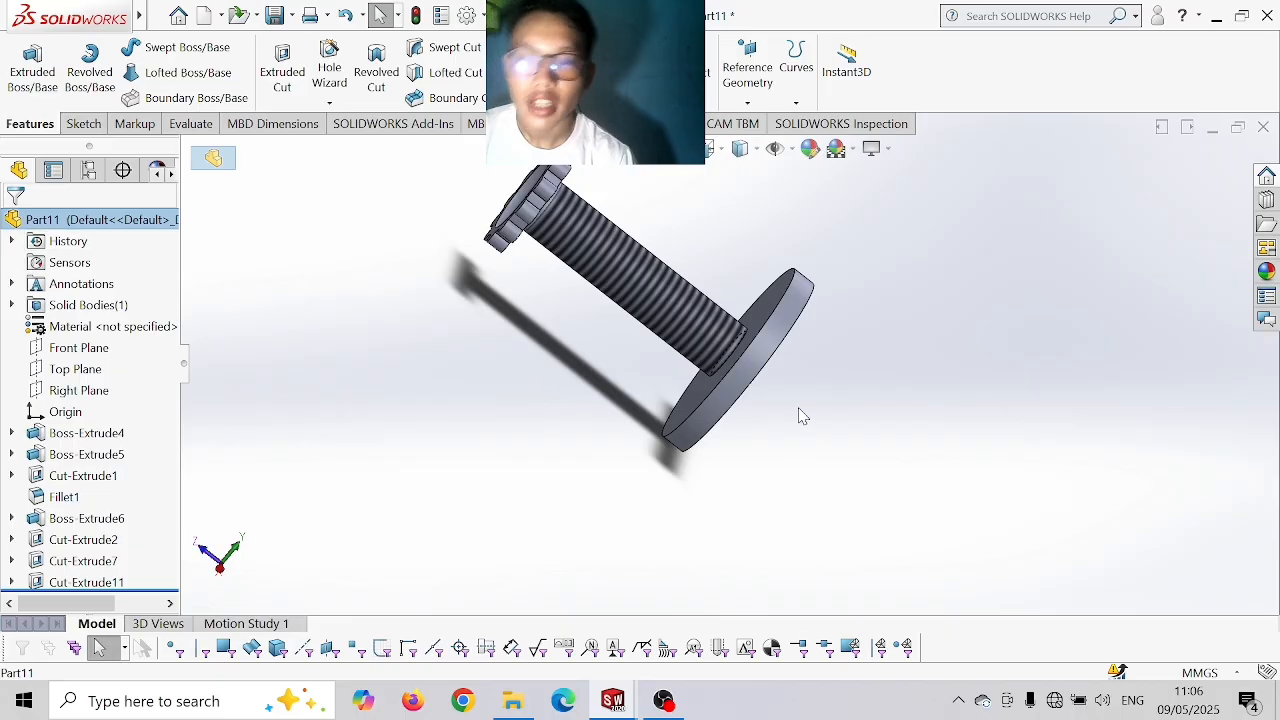
middle_drag(800, 415, 771, 486)
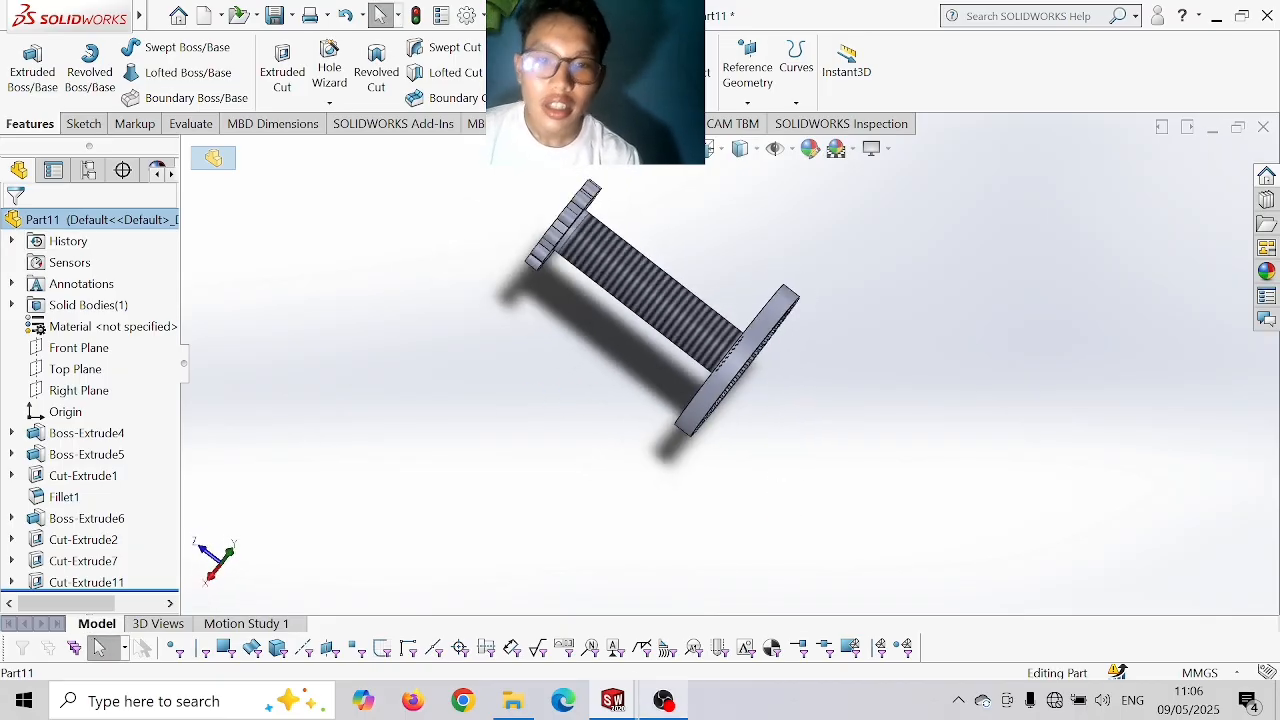
- Save the part as a new SOLIDWORKS part file named PART 8 PENGONTROL
mouse_move(100, 8)
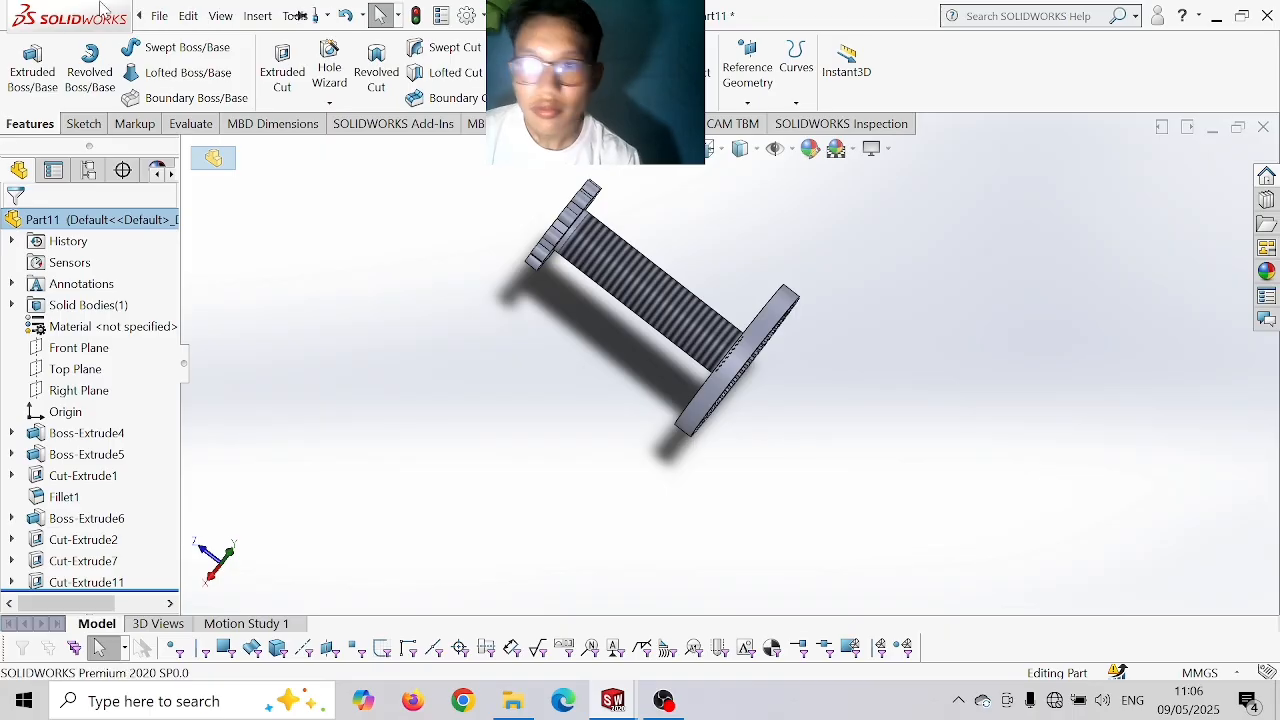
click(291, 15)
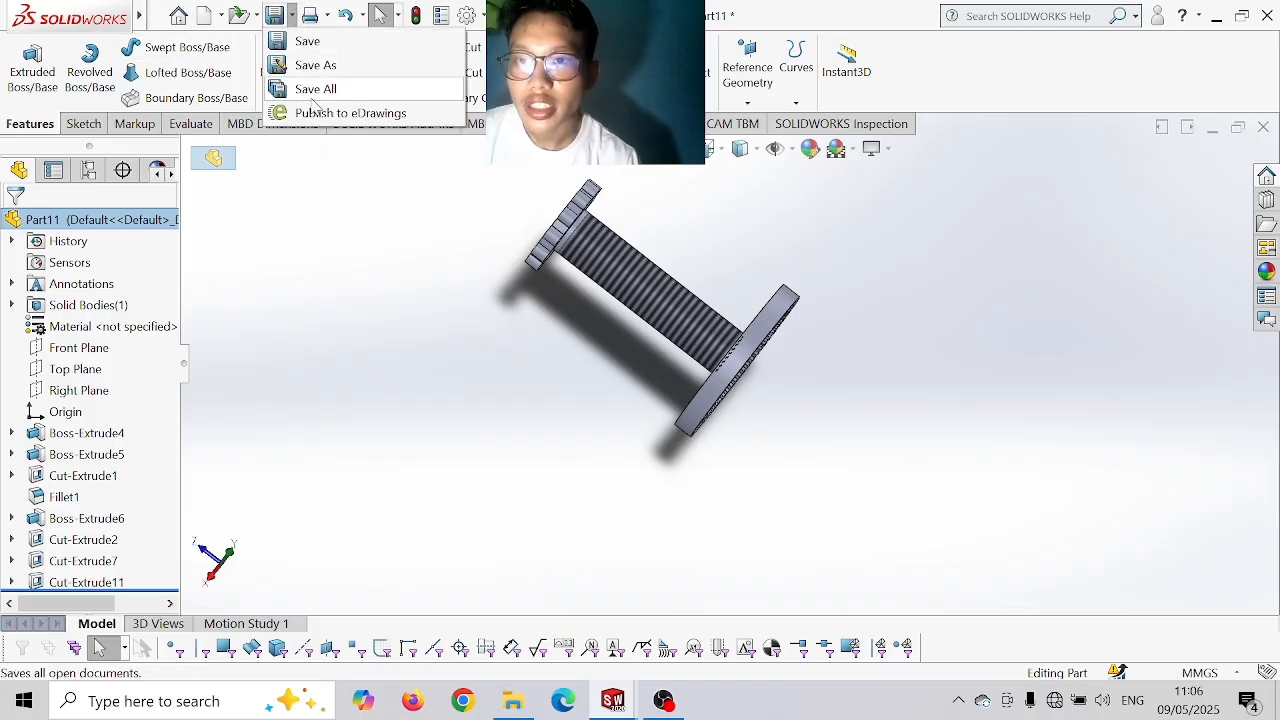
click(314, 66)
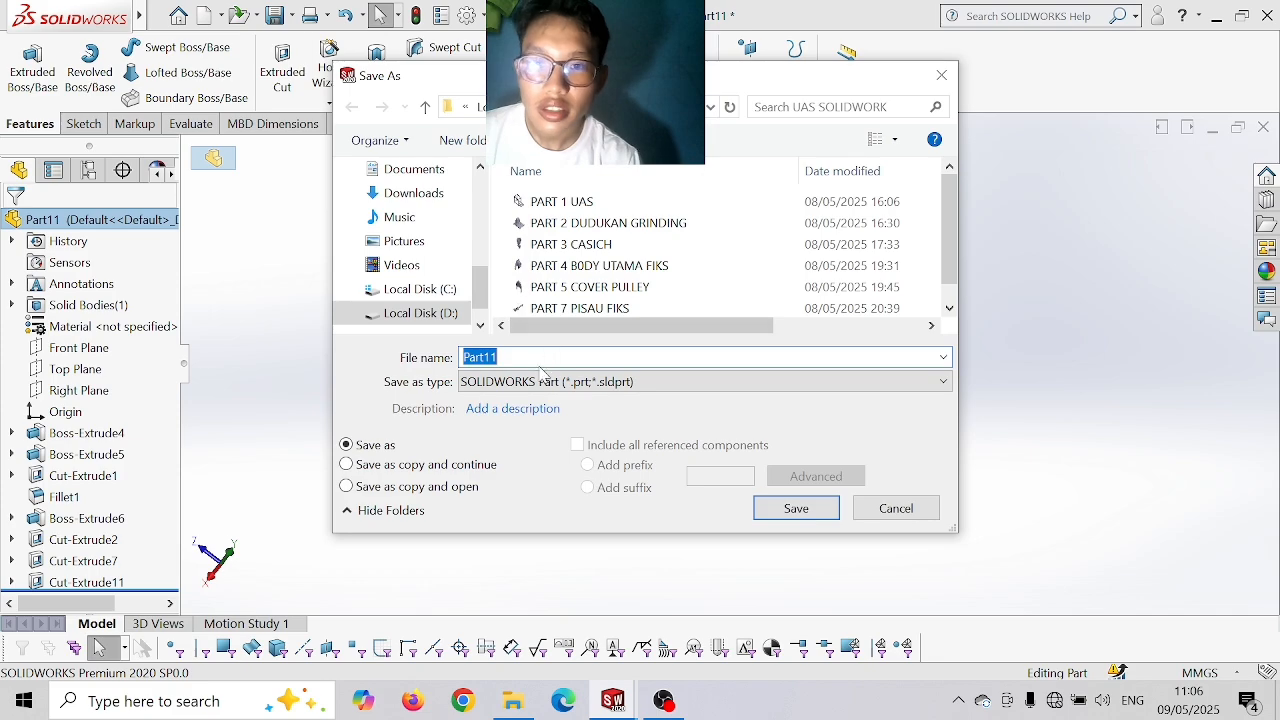
text(PA)
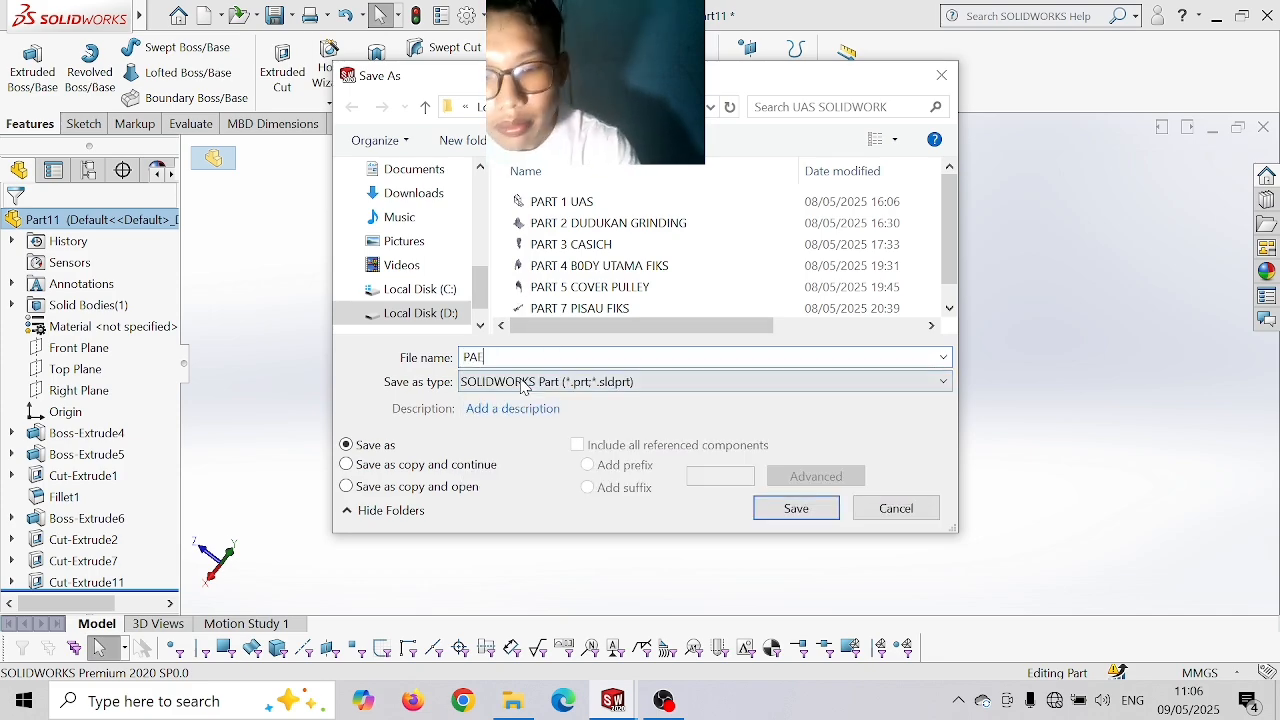
text(RT )
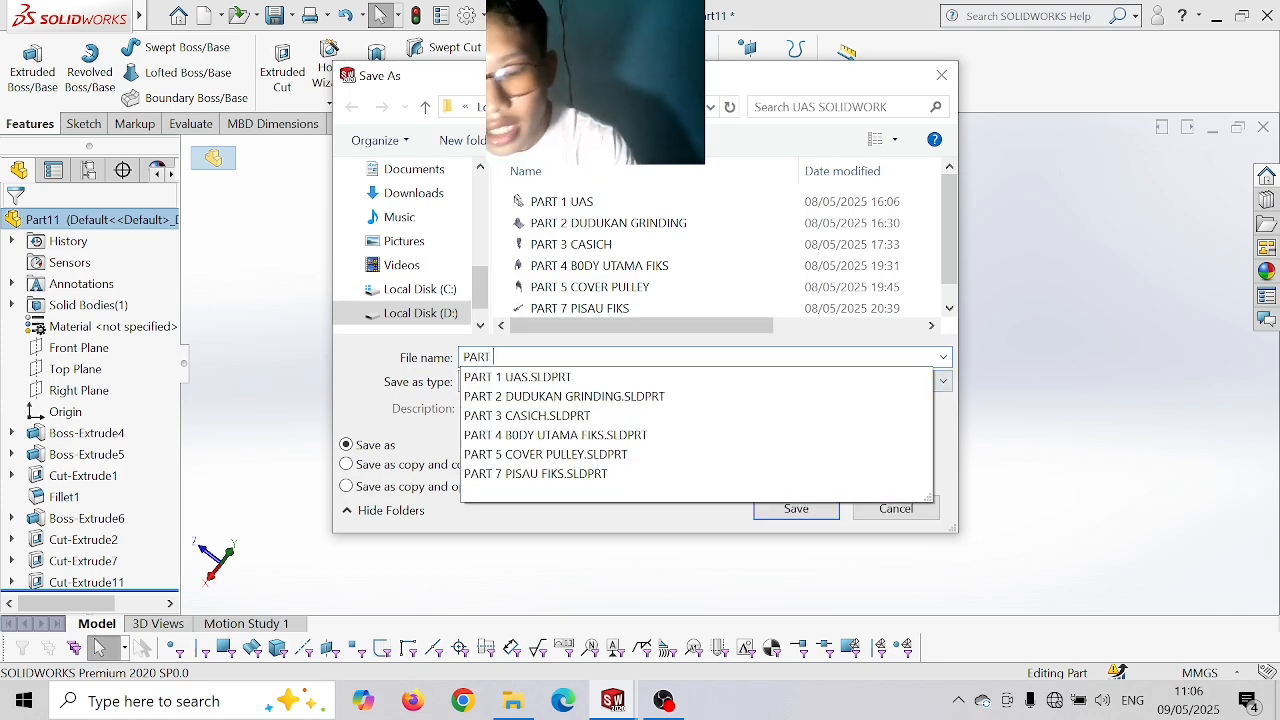
text(8)
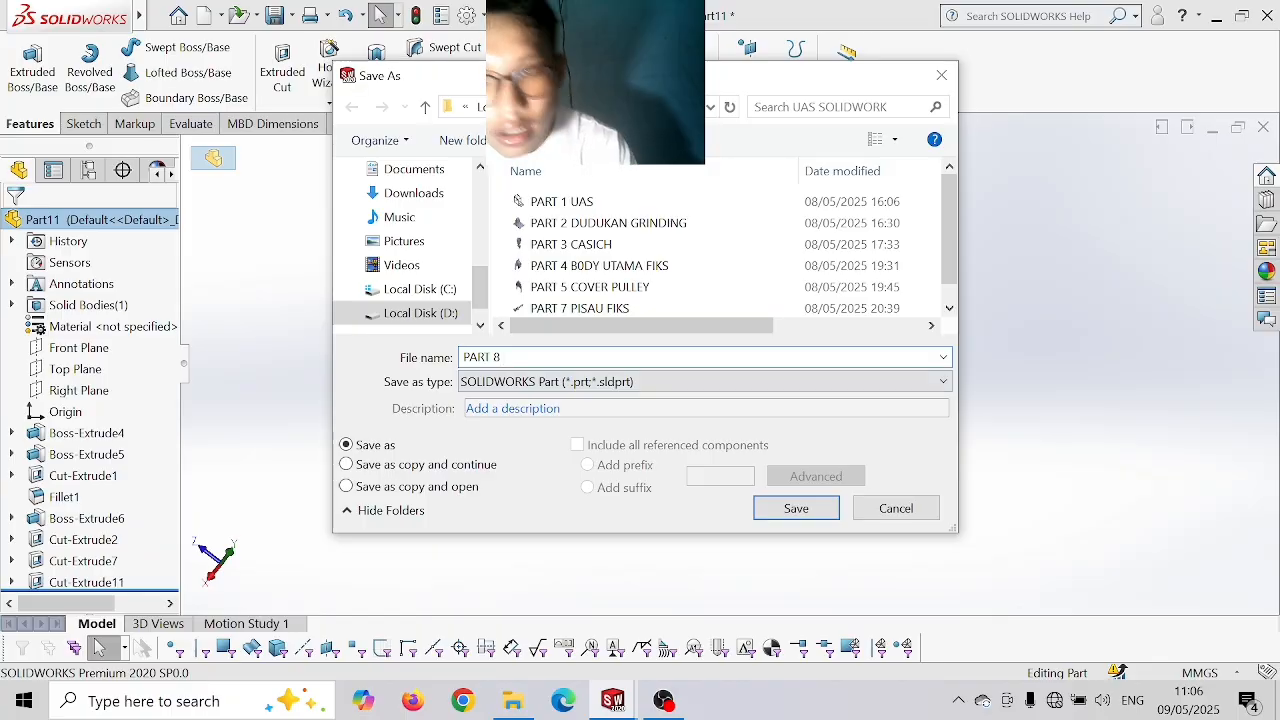
text( PENGONTROL)
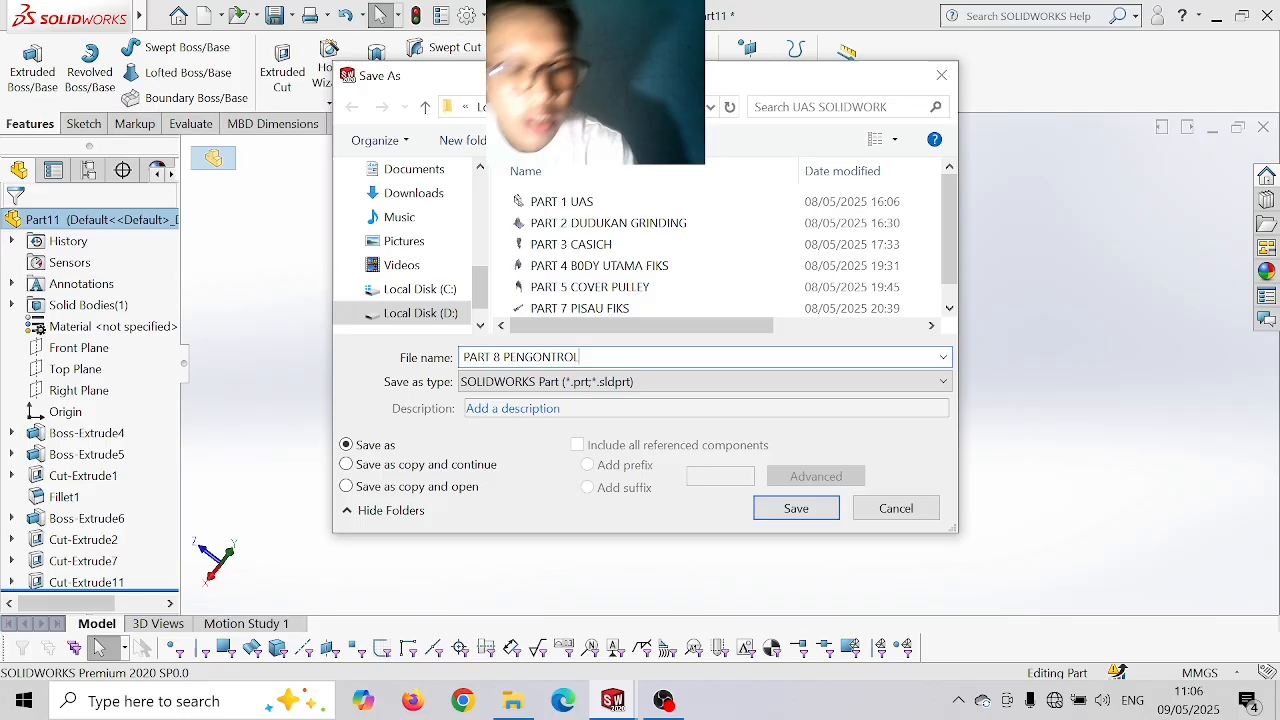
key(Return)
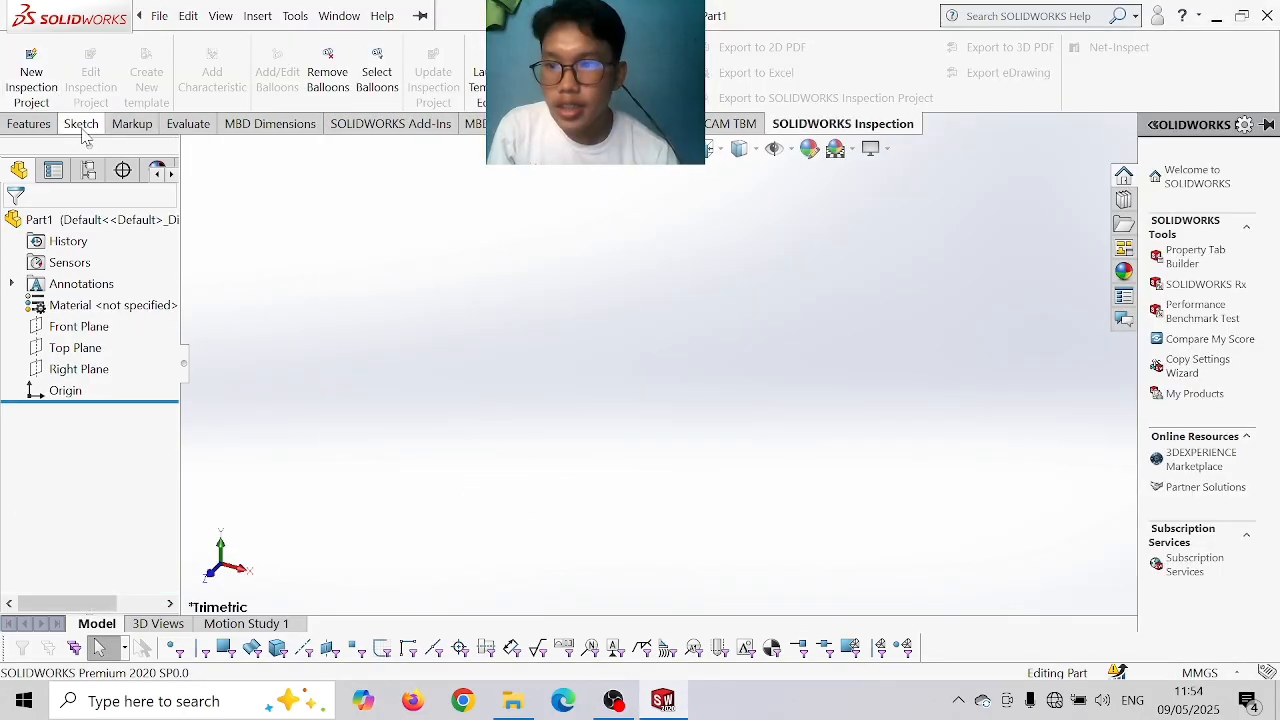
- Start a sketch on the Front Plane and draw a 50 mm diameter circle centred on the origin
click(84, 123)
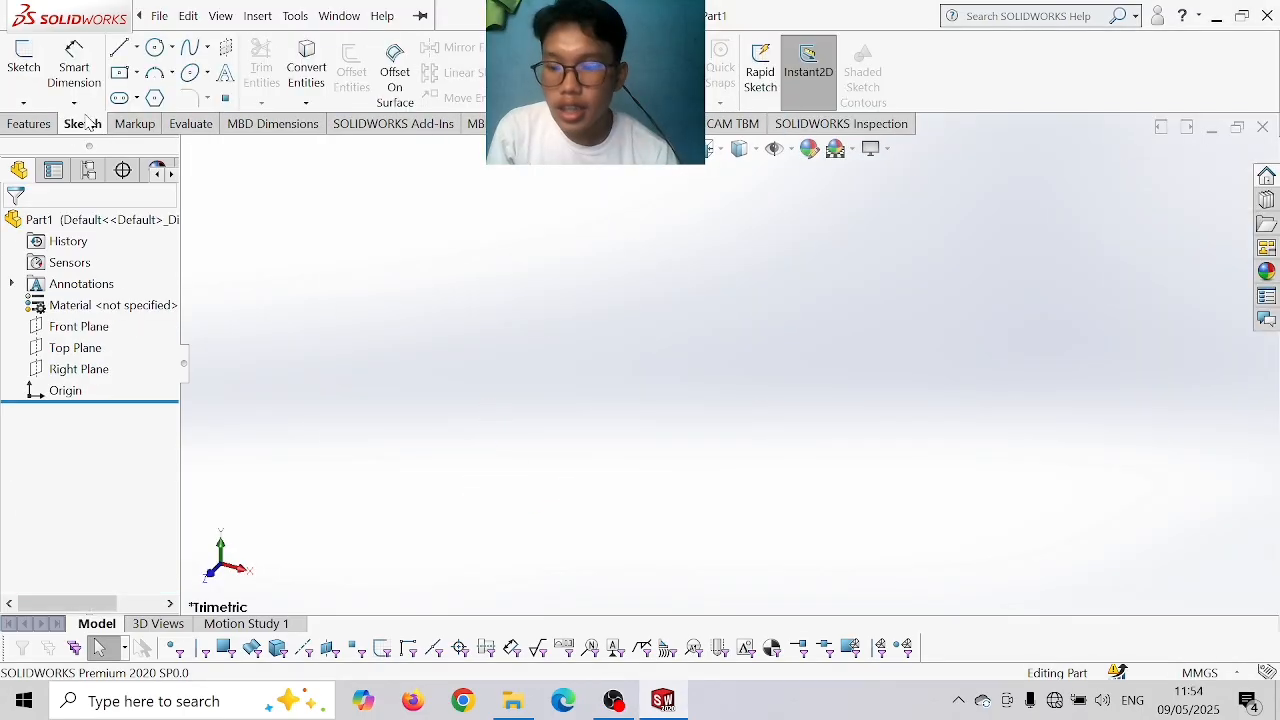
click(23, 60)
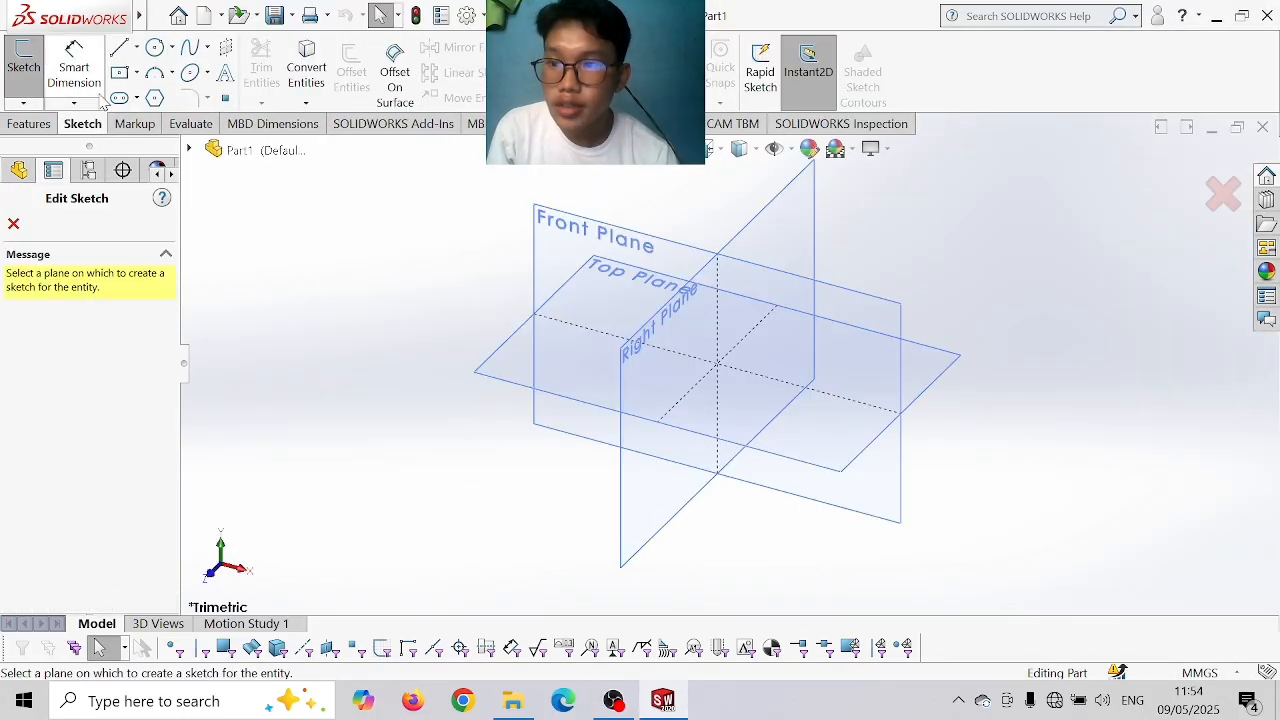
click(586, 250)
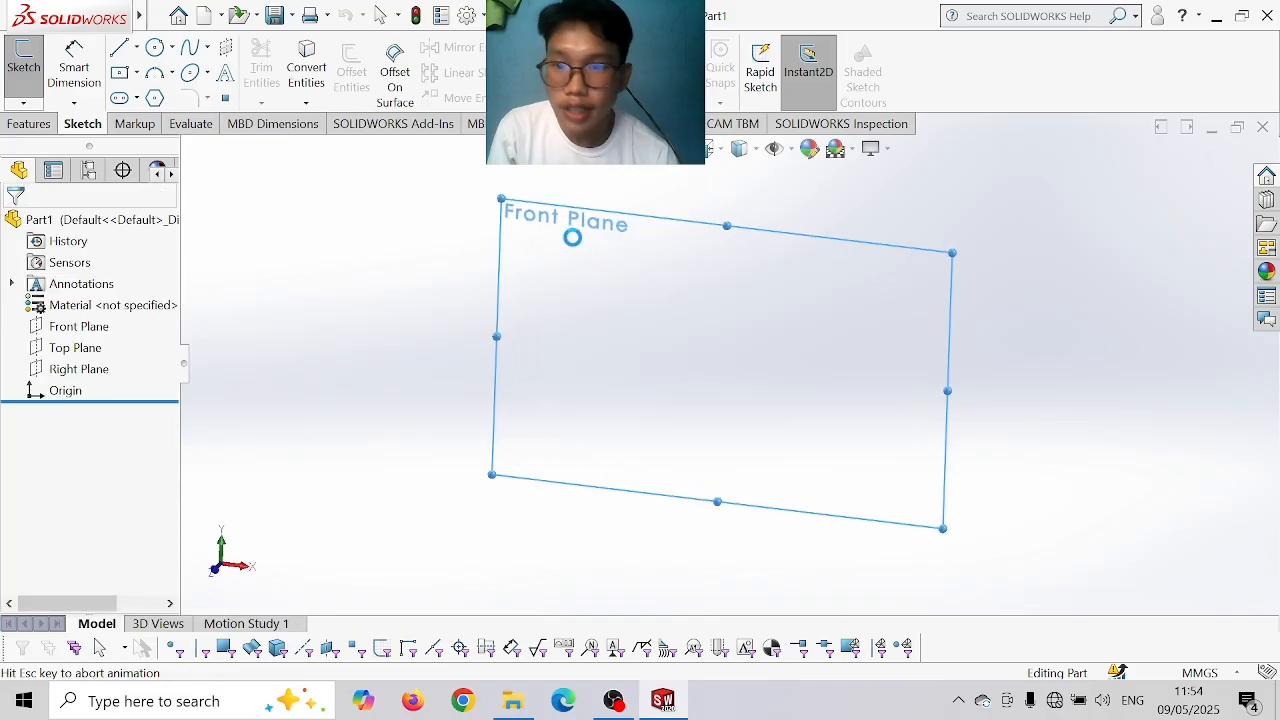
click(155, 47)
click(729, 365)
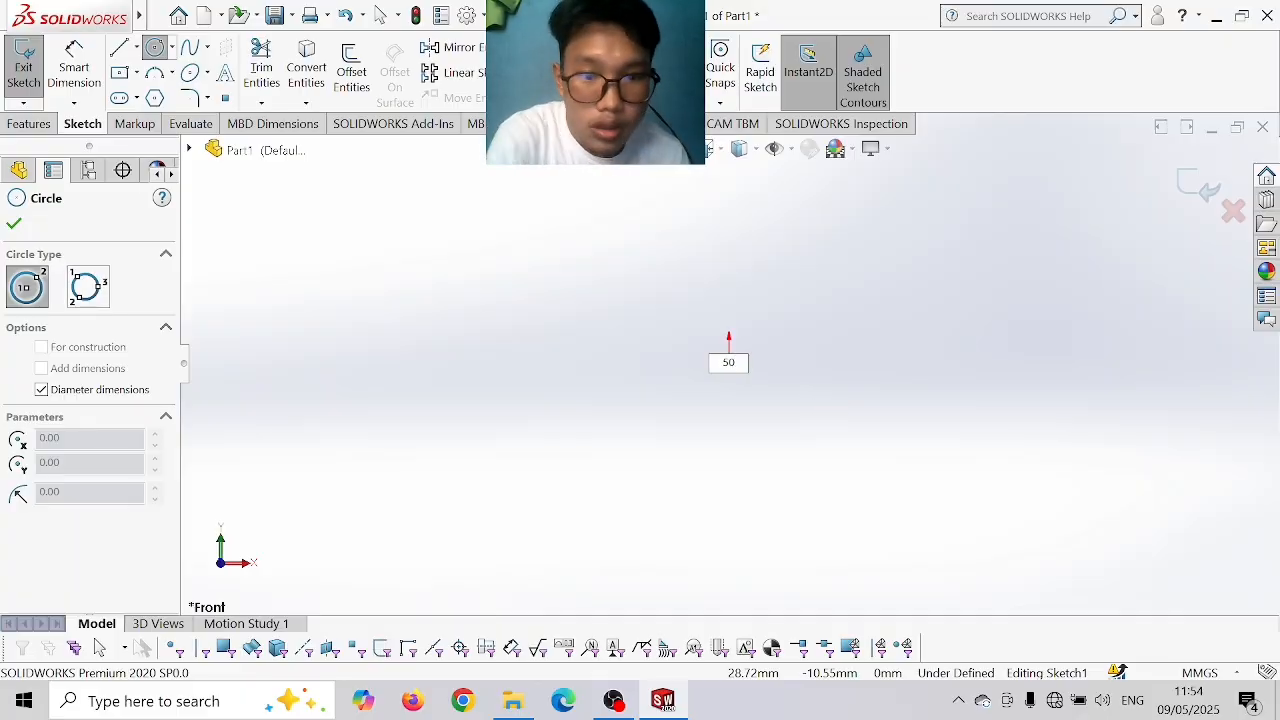
text(50)
key(Return)
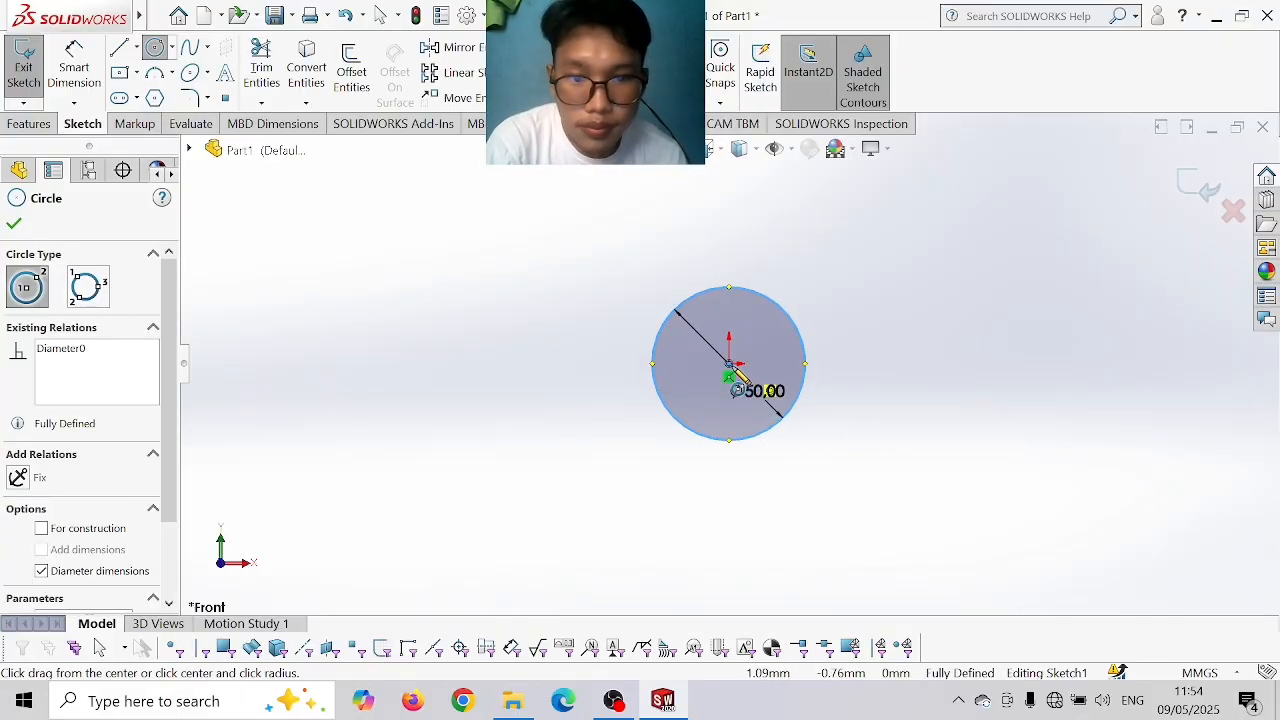
- Add a concentric 70 mm diameter circle around the 50 mm circle at the origin
click(731, 367)
text(7)
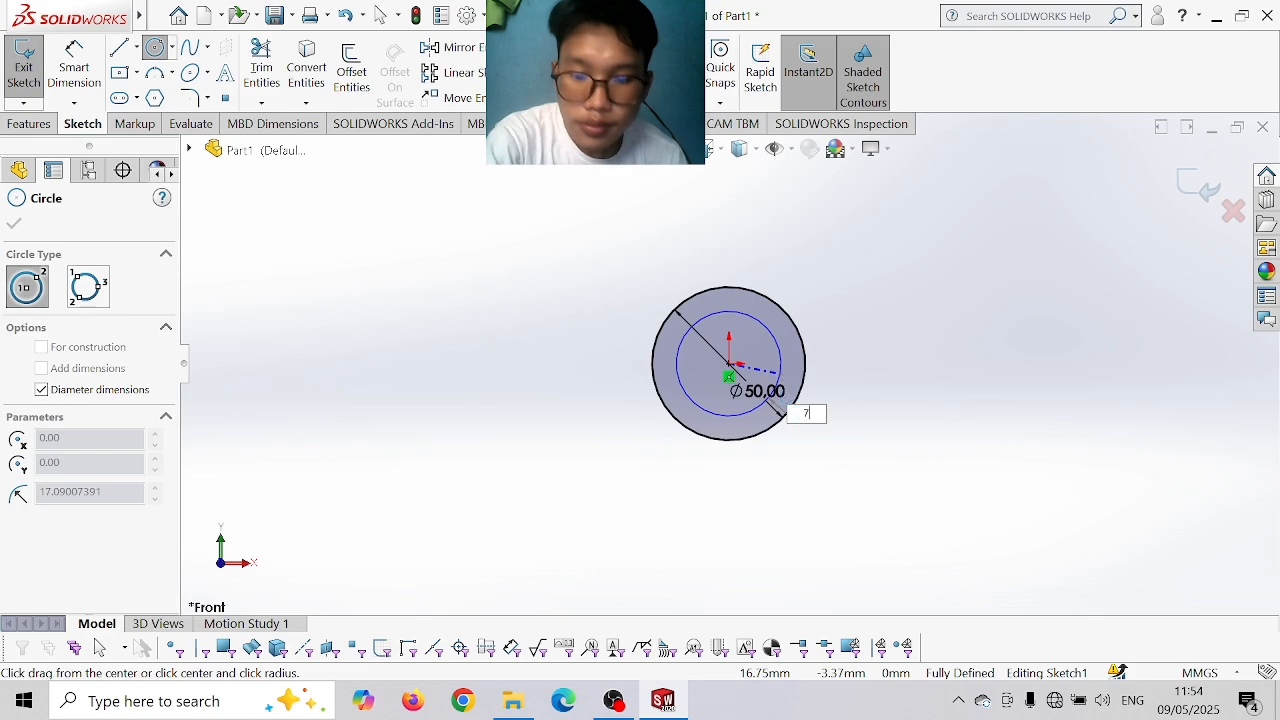
text(0)
key(Return)
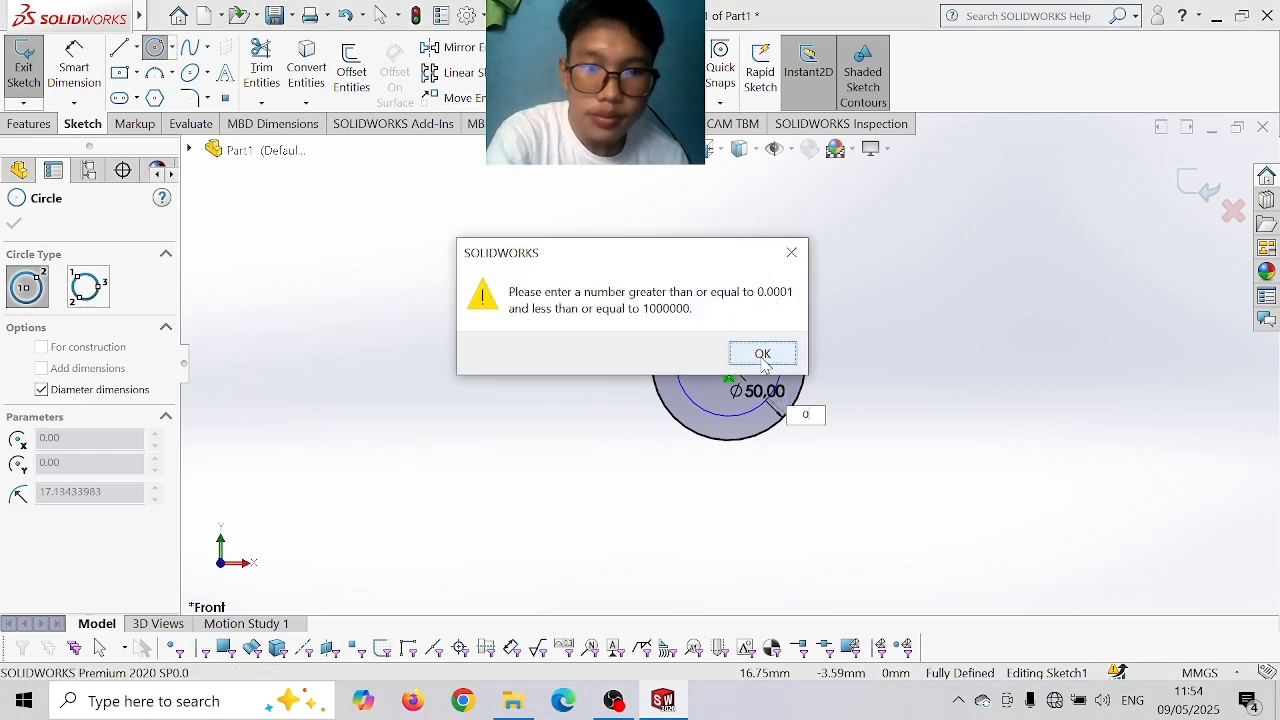
click(761, 358)
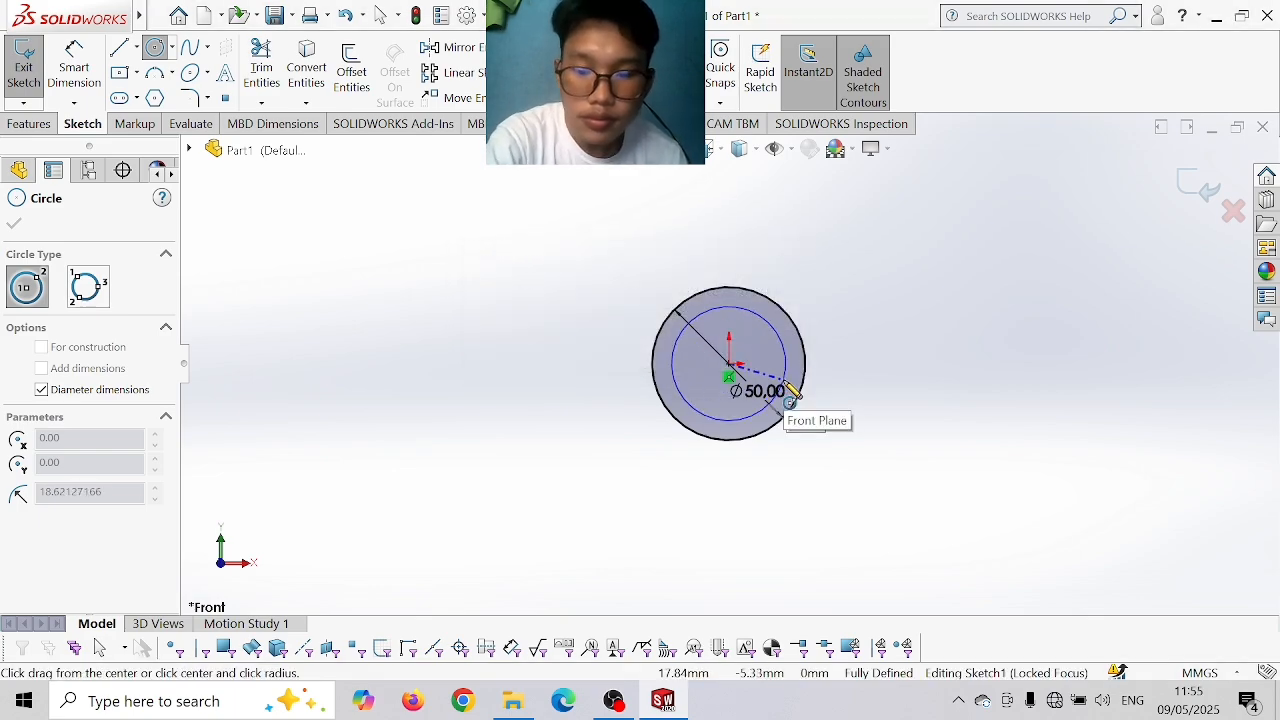
text(70)
key(Return)
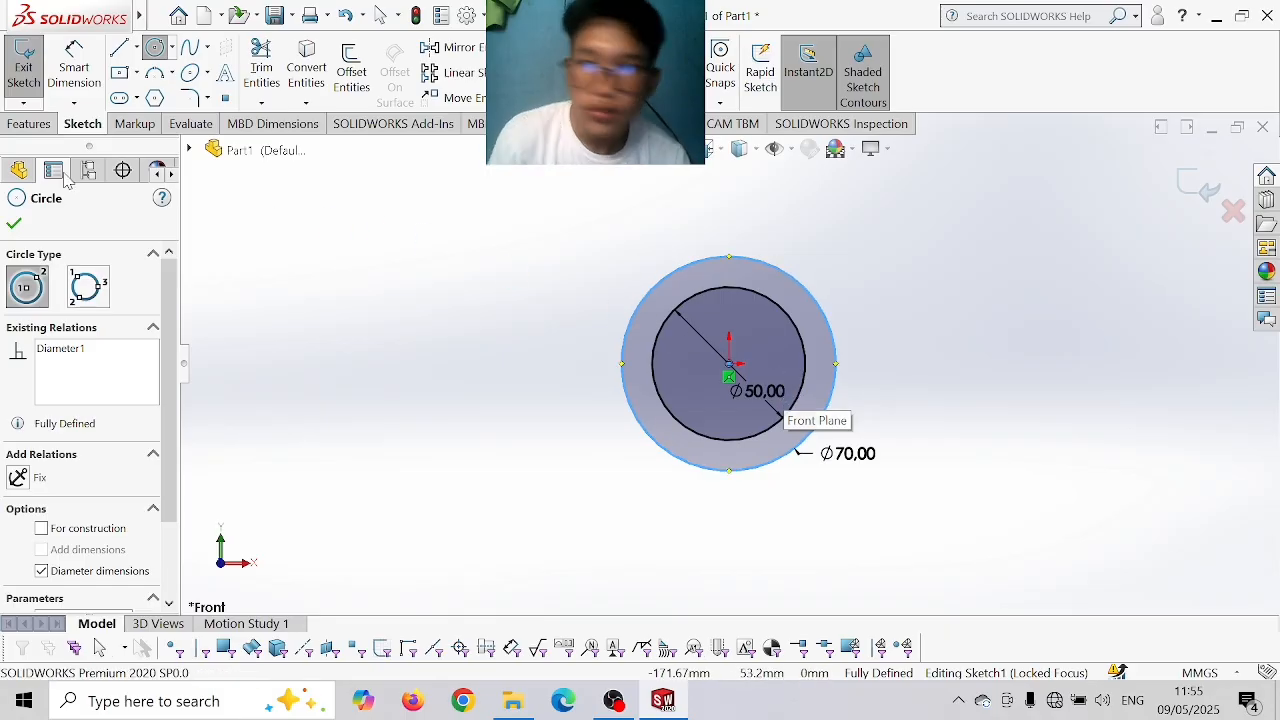
- Extrude the ring between the 50 mm and 70 mm circles 20 mm with the Mid Plane end condition
click(30, 124)
key(Escape)
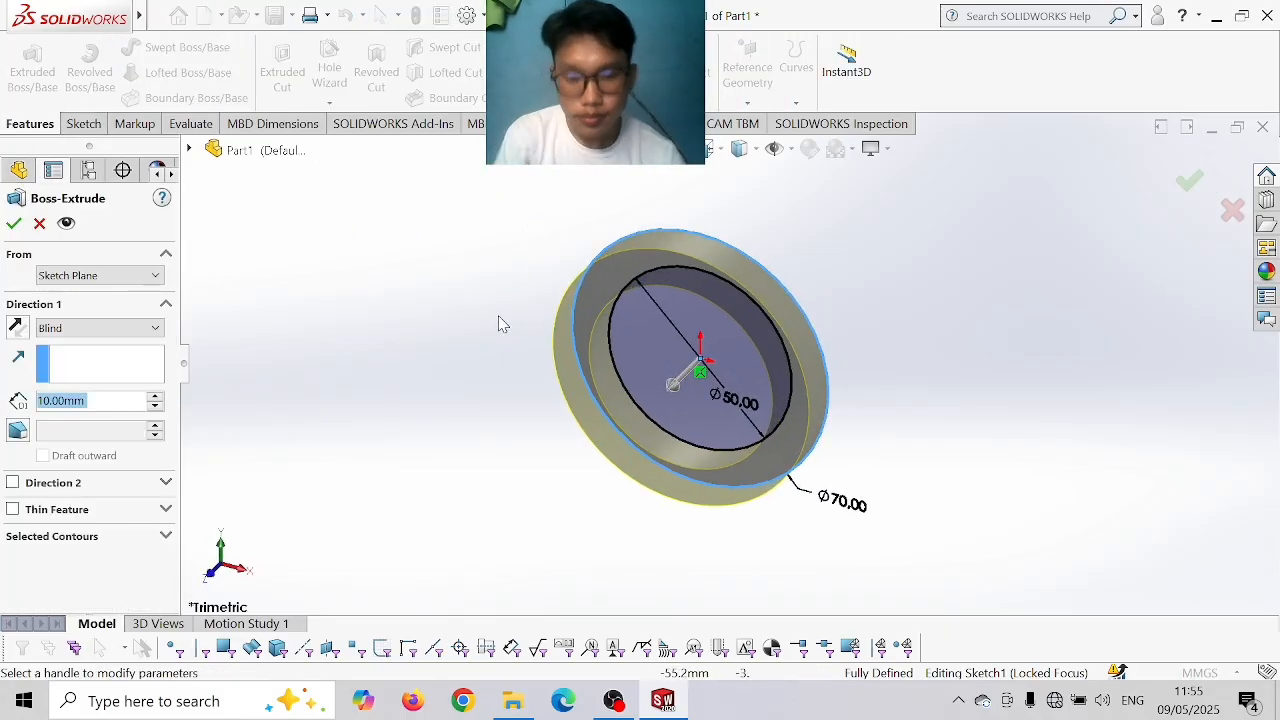
click(110, 330)
click(90, 413)
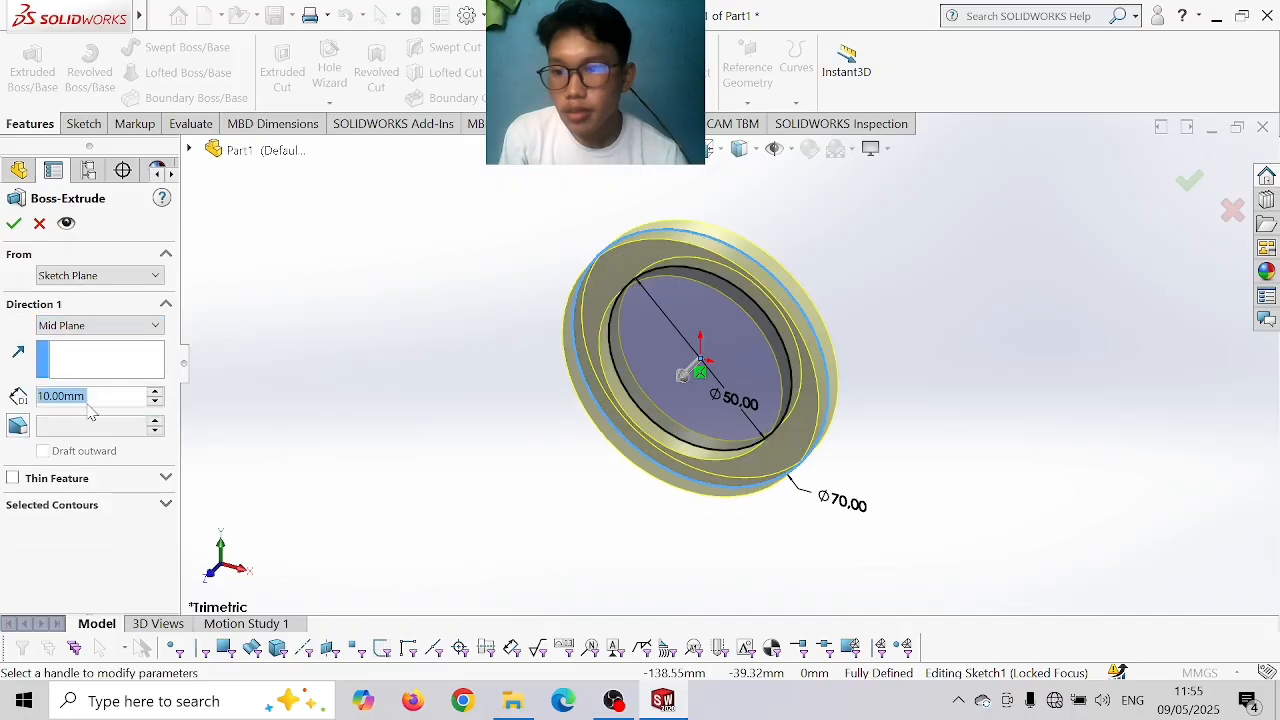
text(20)
key(Return)
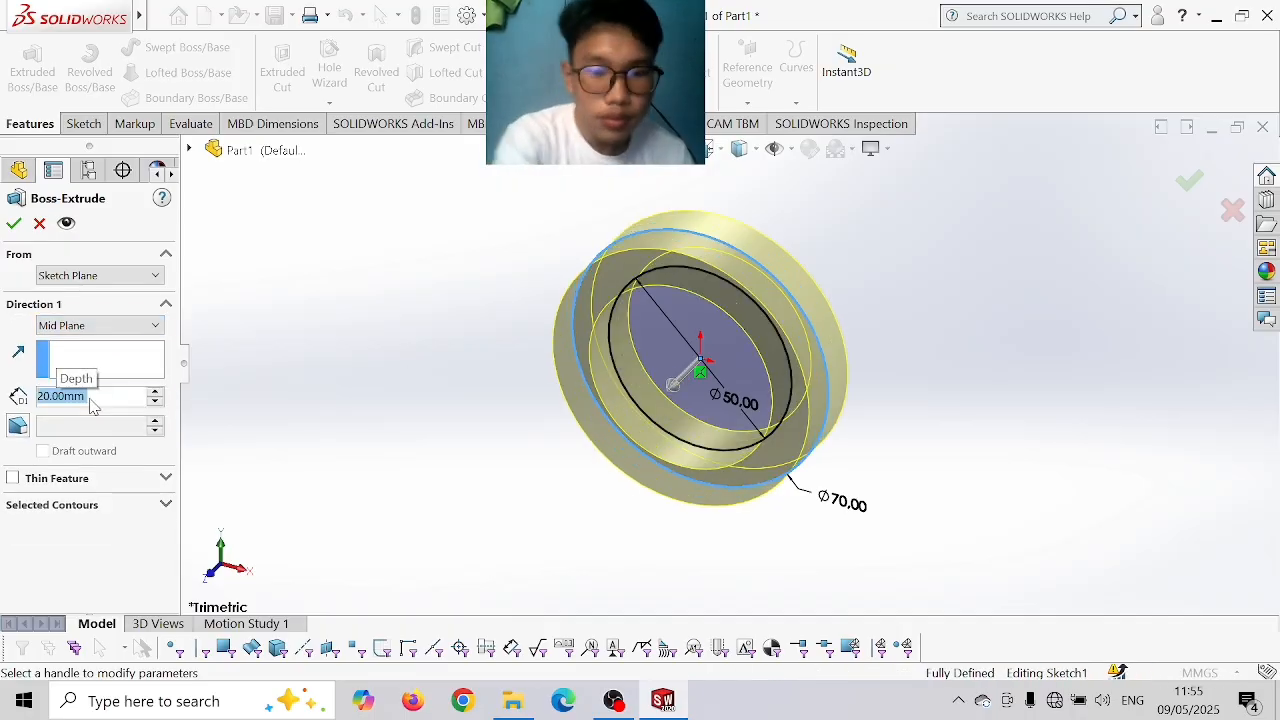
key(Return)
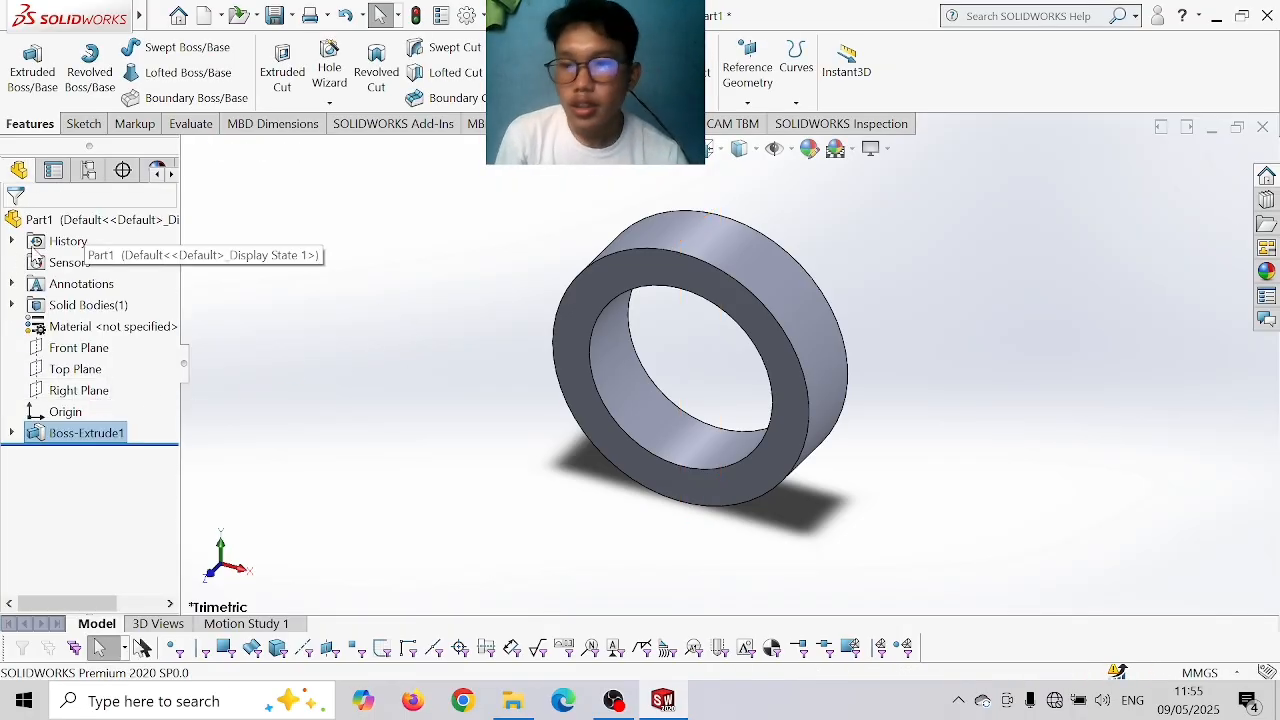
- Sketch two concentric circles of 150 mm and 160 mm diameter on the Front Plane, centred on the origin
click(79, 347)
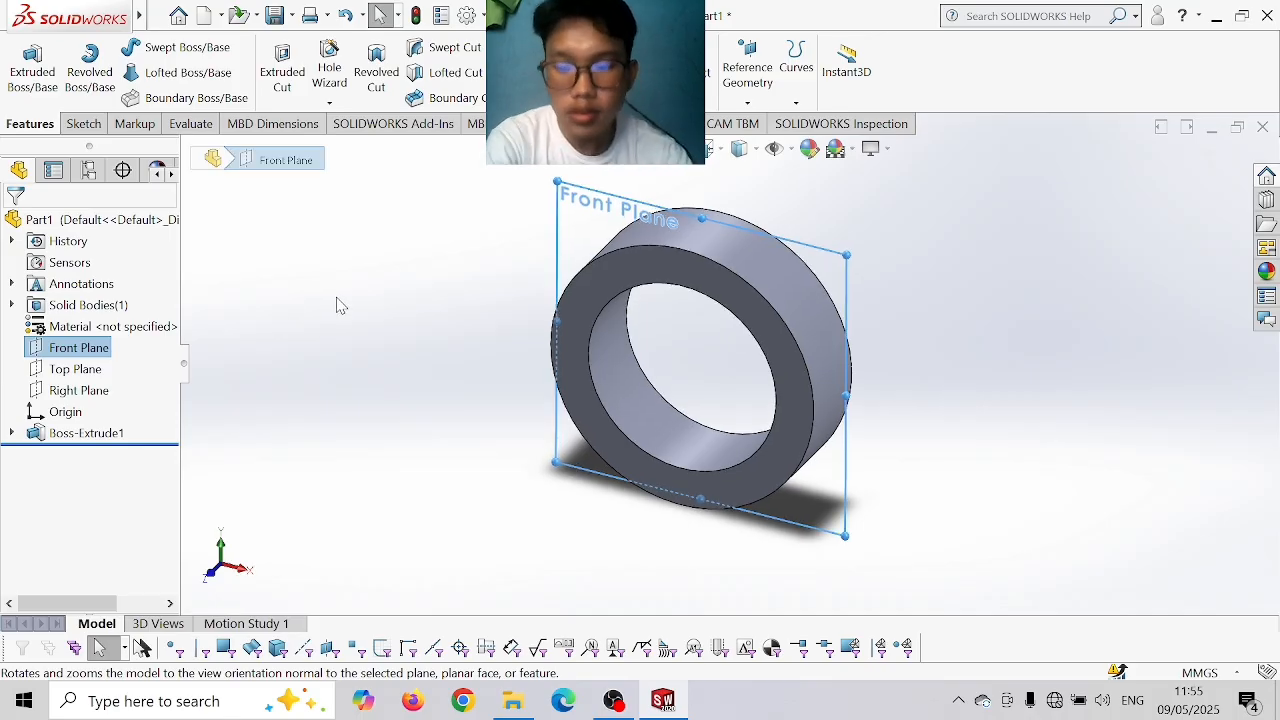
click(83, 123)
click(155, 47)
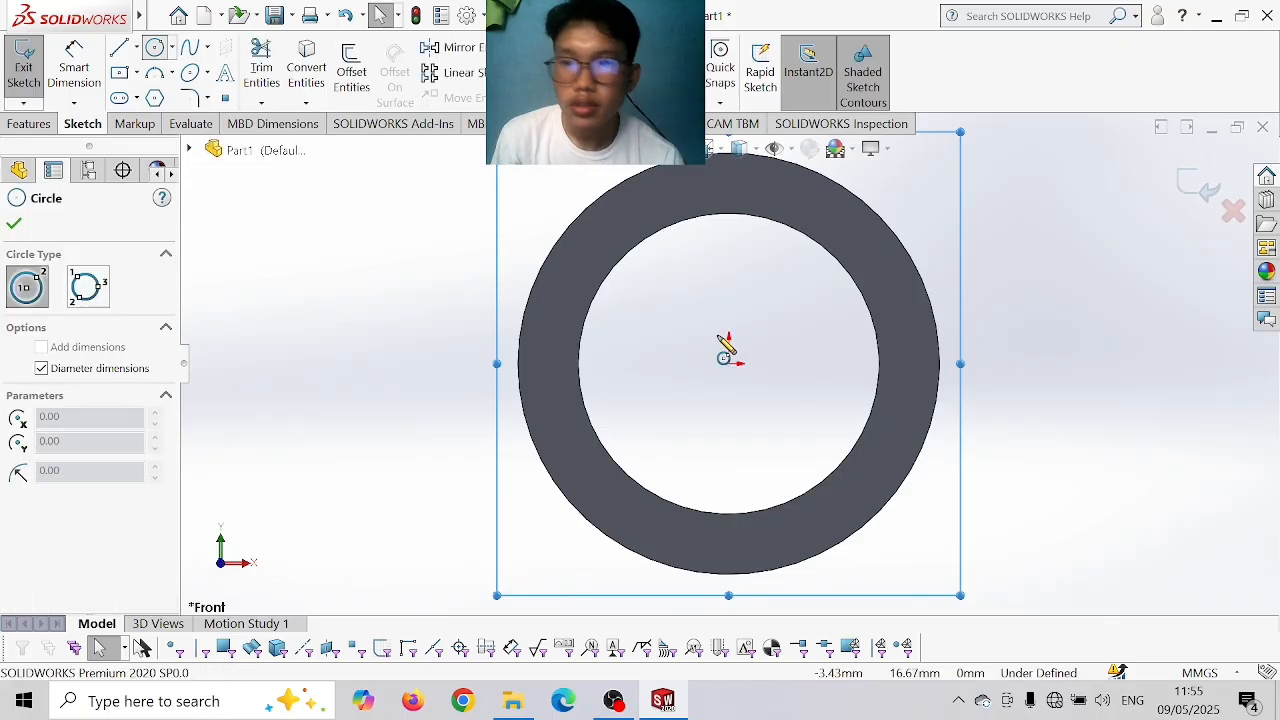
click(729, 364)
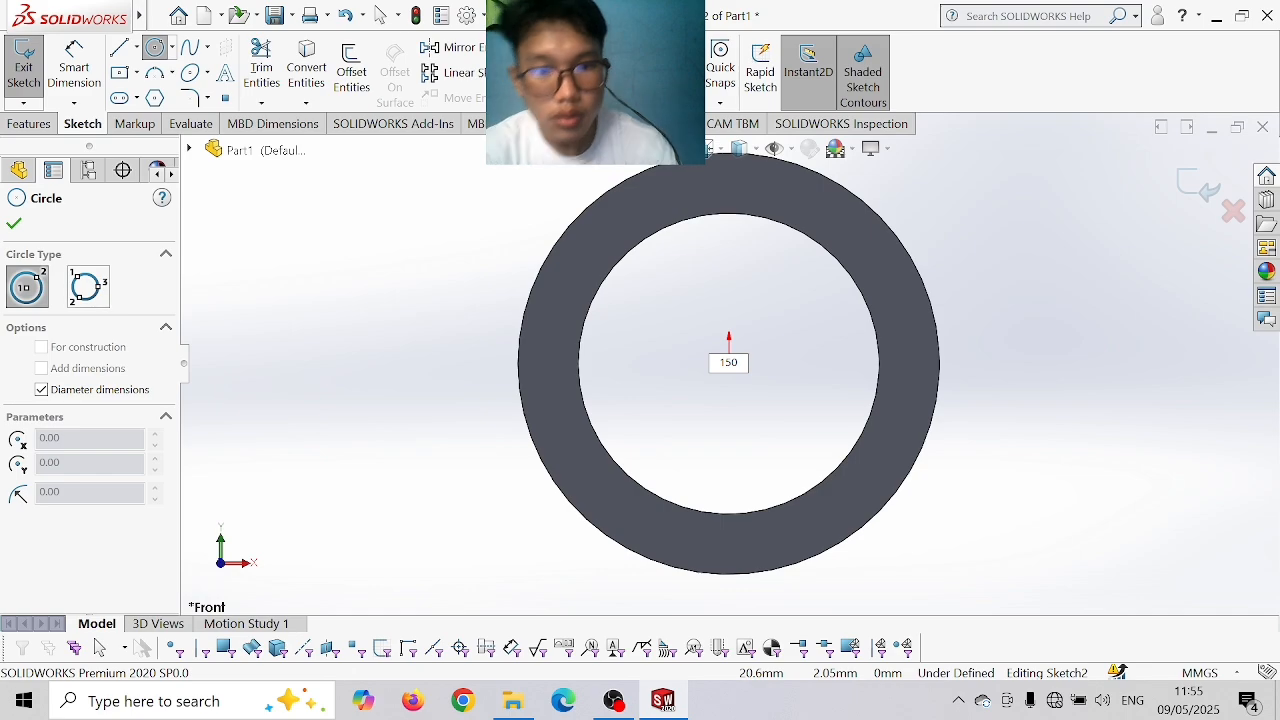
key(Return)
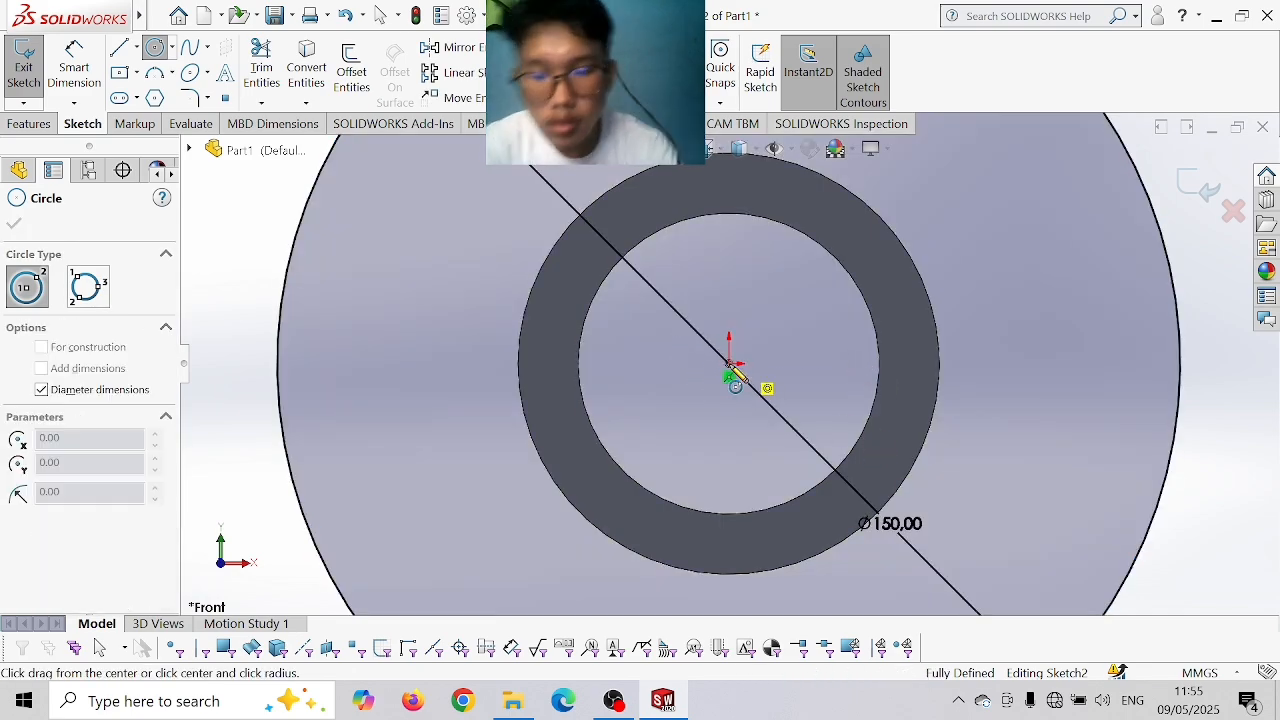
click(729, 364)
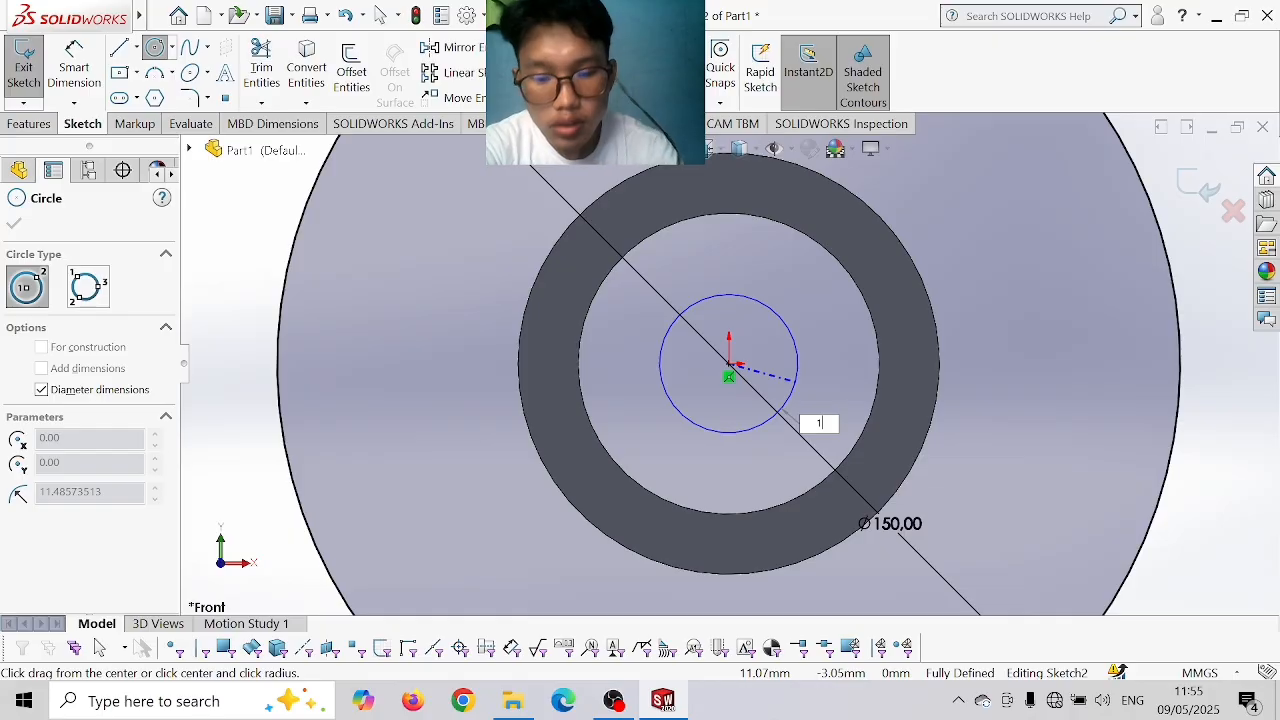
text(160)
key(Return)
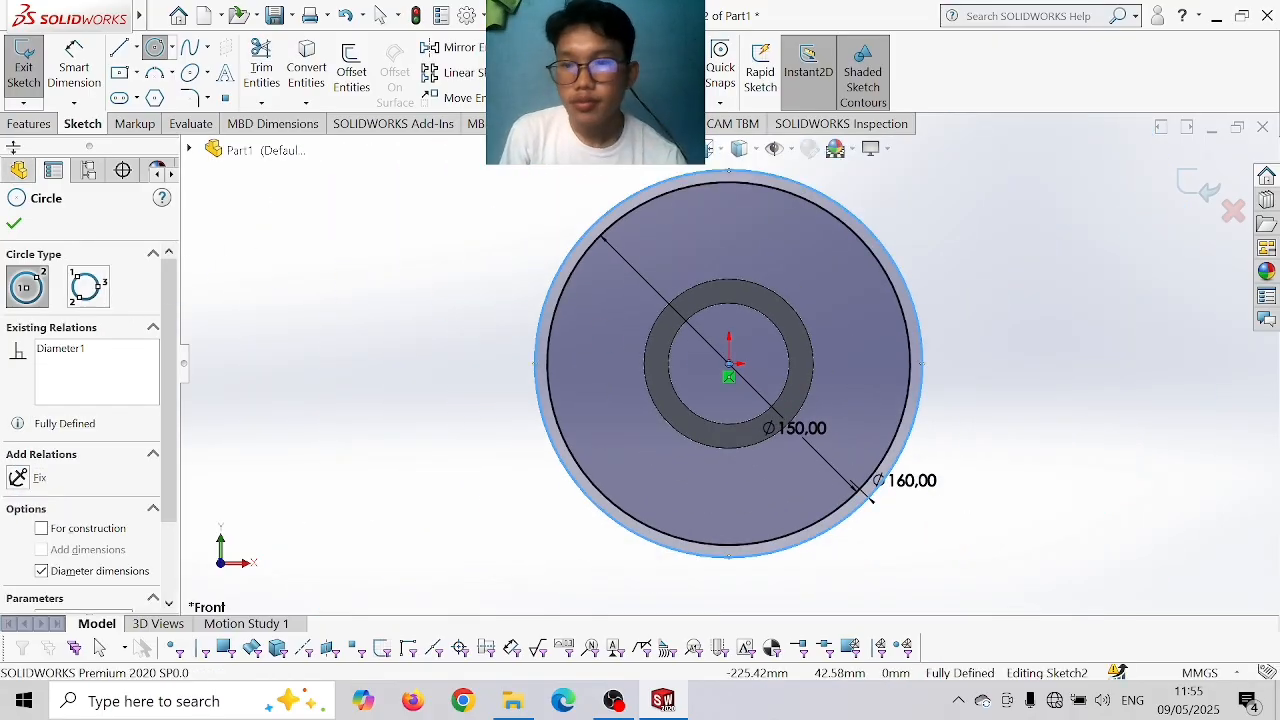
- Extrude the outer rim profile between the 150 mm and 160 mm circles 20 mm as Mid Plane
click(28, 123)
key(Escape)
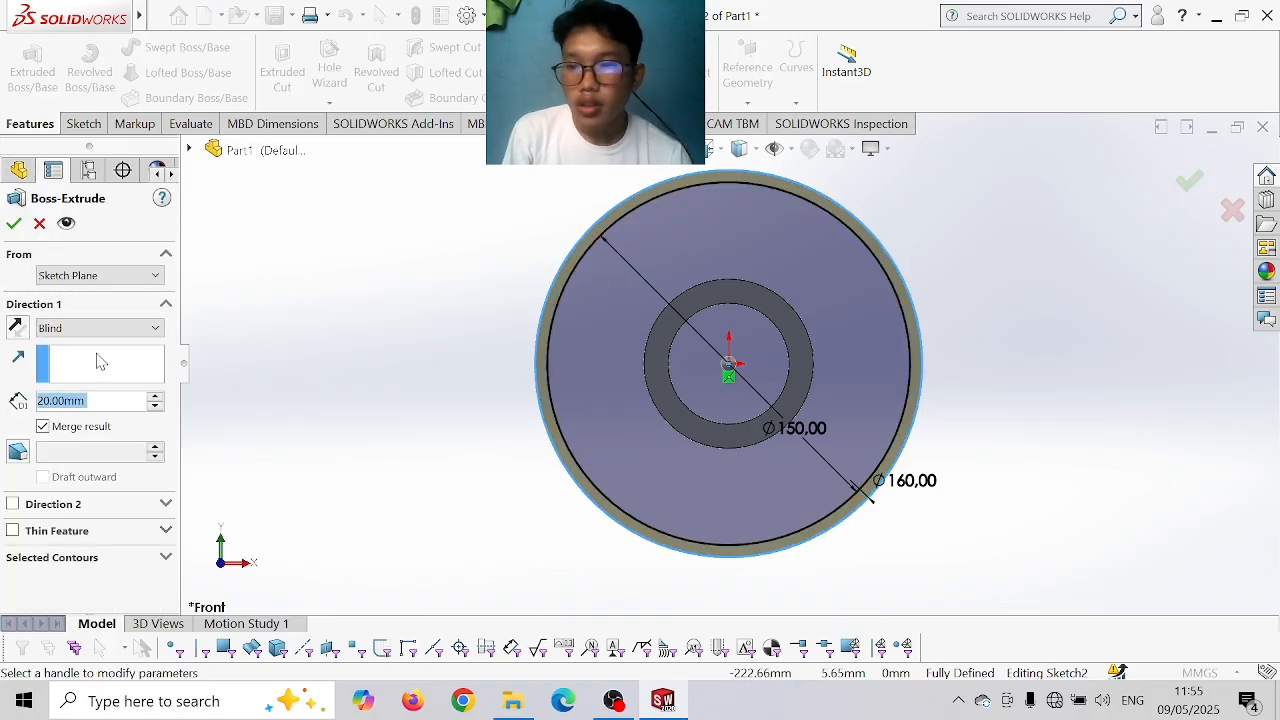
click(122, 327)
click(90, 432)
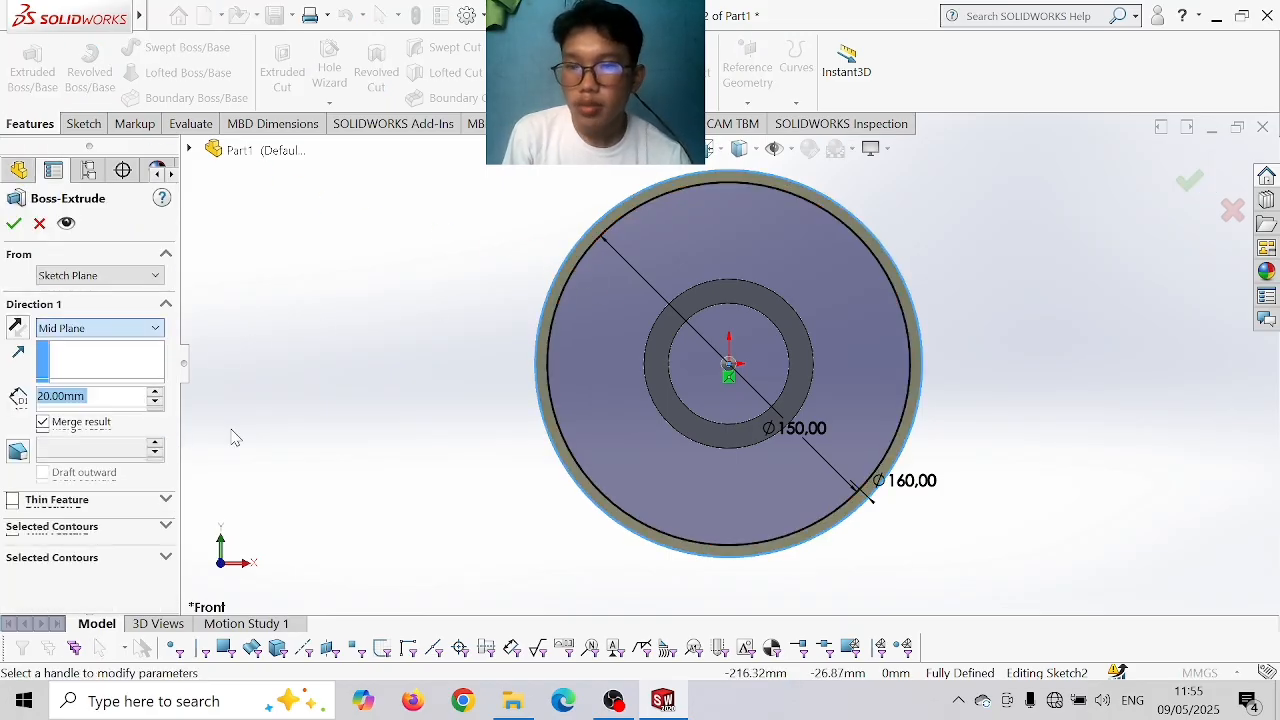
middle_drag(1040, 417, 937, 468)
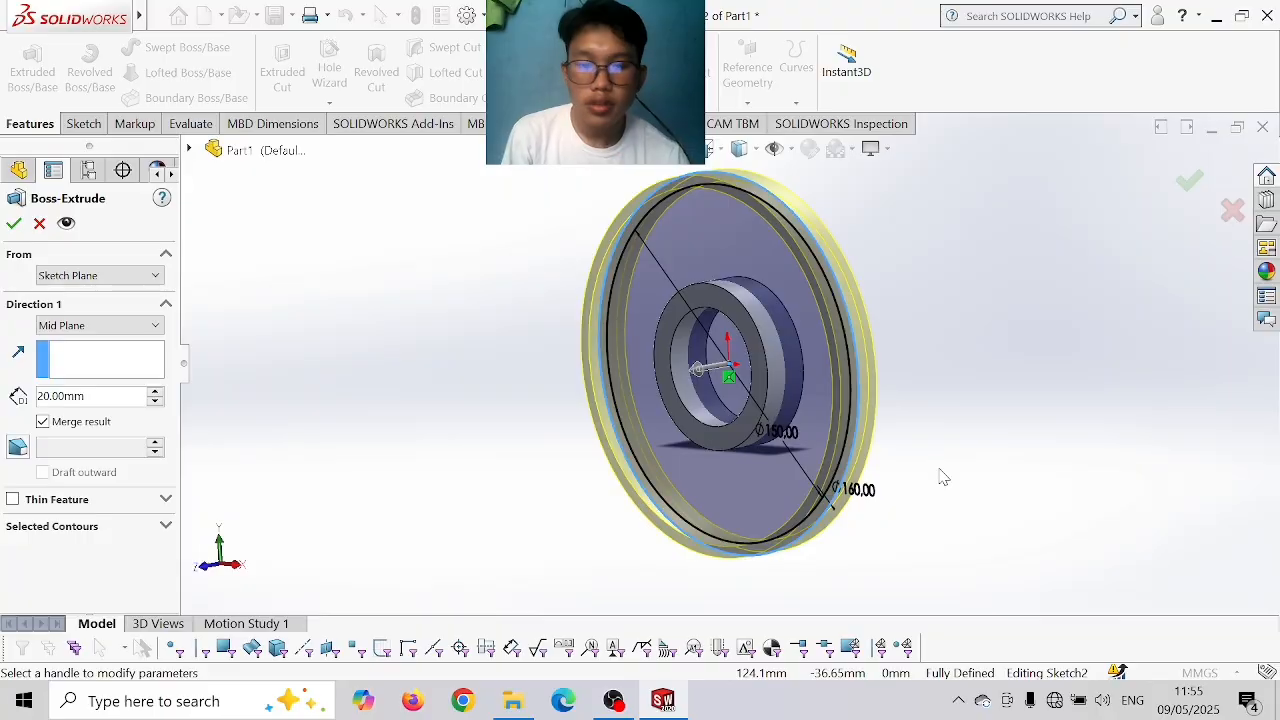
key(Return)
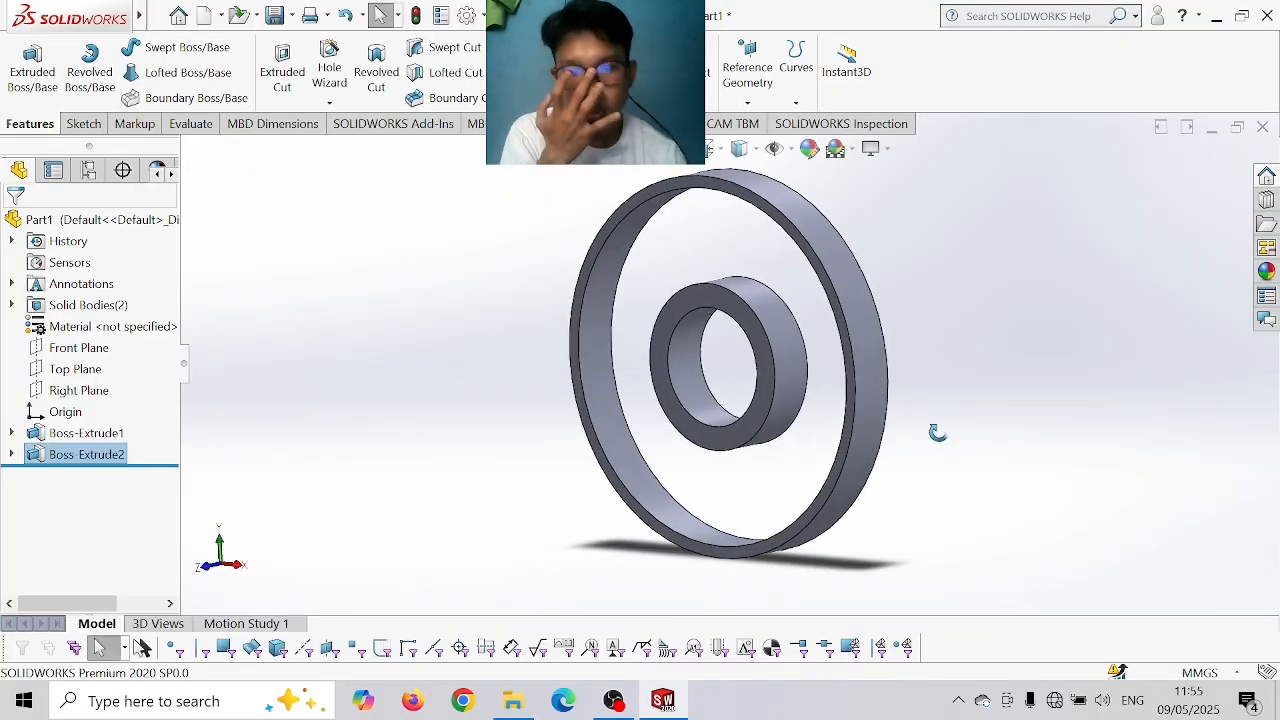
- Sketch concentric 150 mm and 70 mm diameter circles on the Front Plane, matching the rim's inner edge and the hub's outer edge
middle_drag(937, 432, 980, 431)
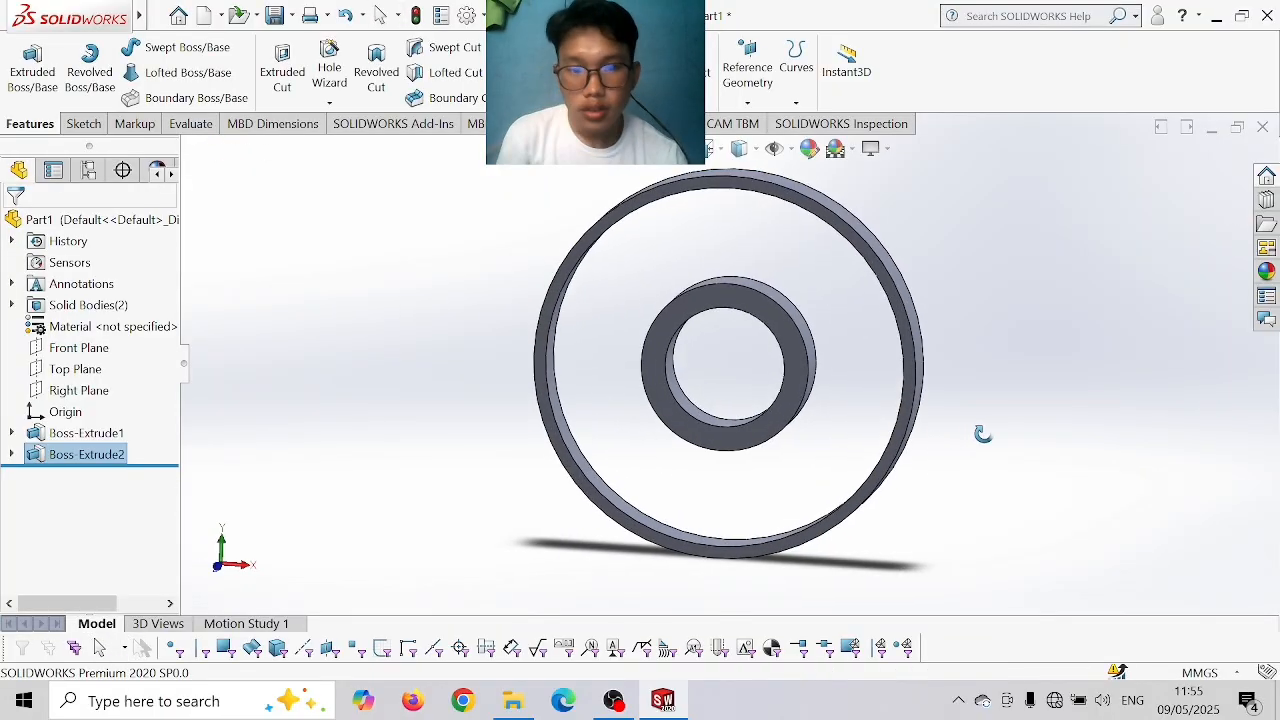
click(87, 347)
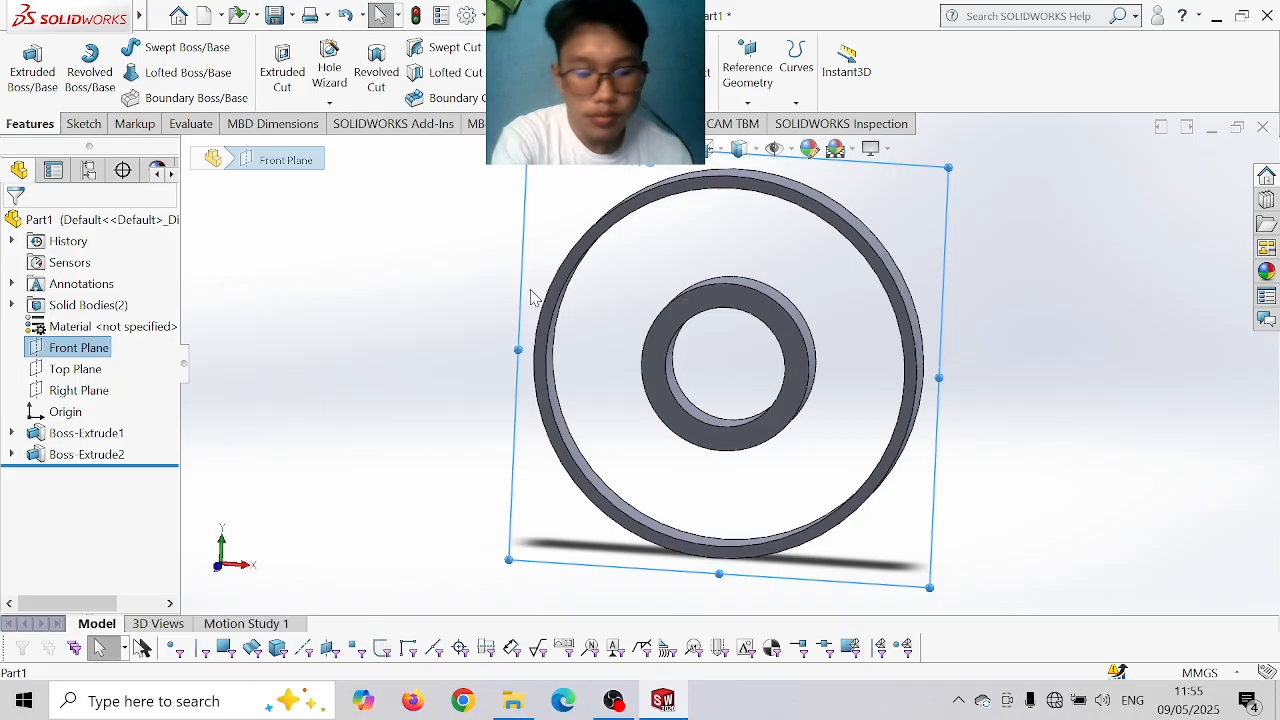
key(ctrl+8)
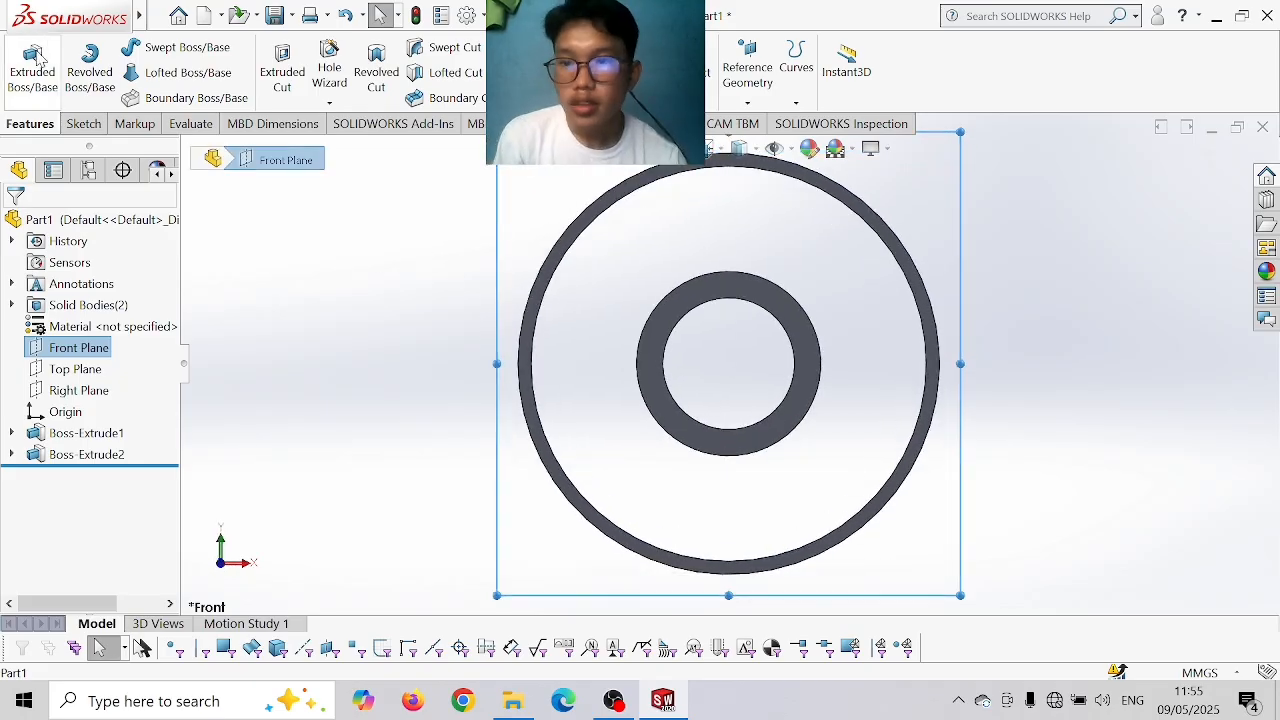
click(83, 124)
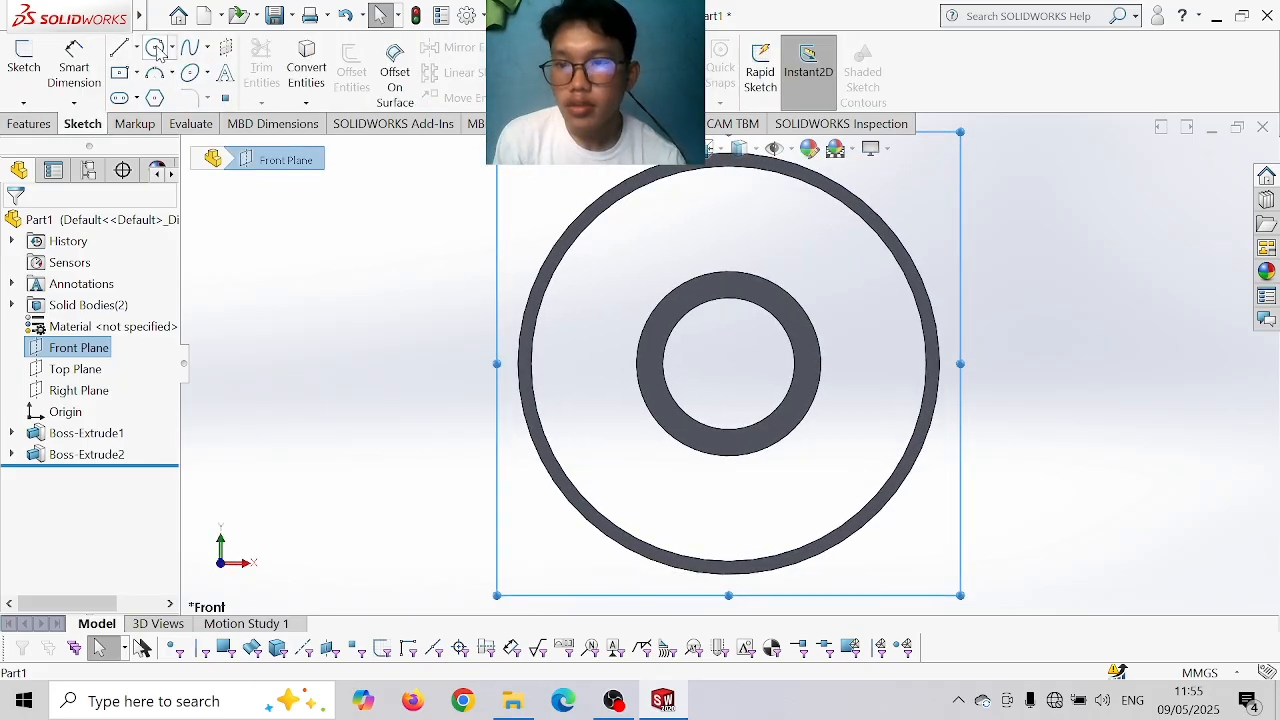
click(155, 49)
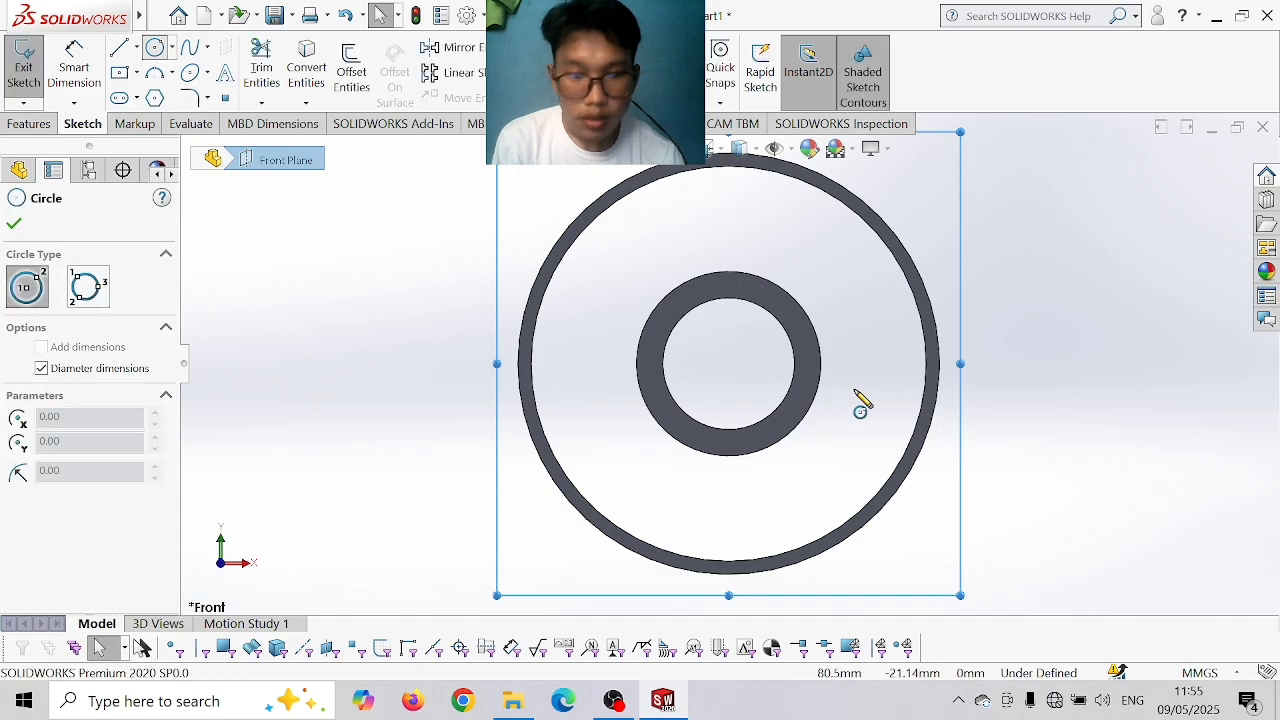
click(730, 364)
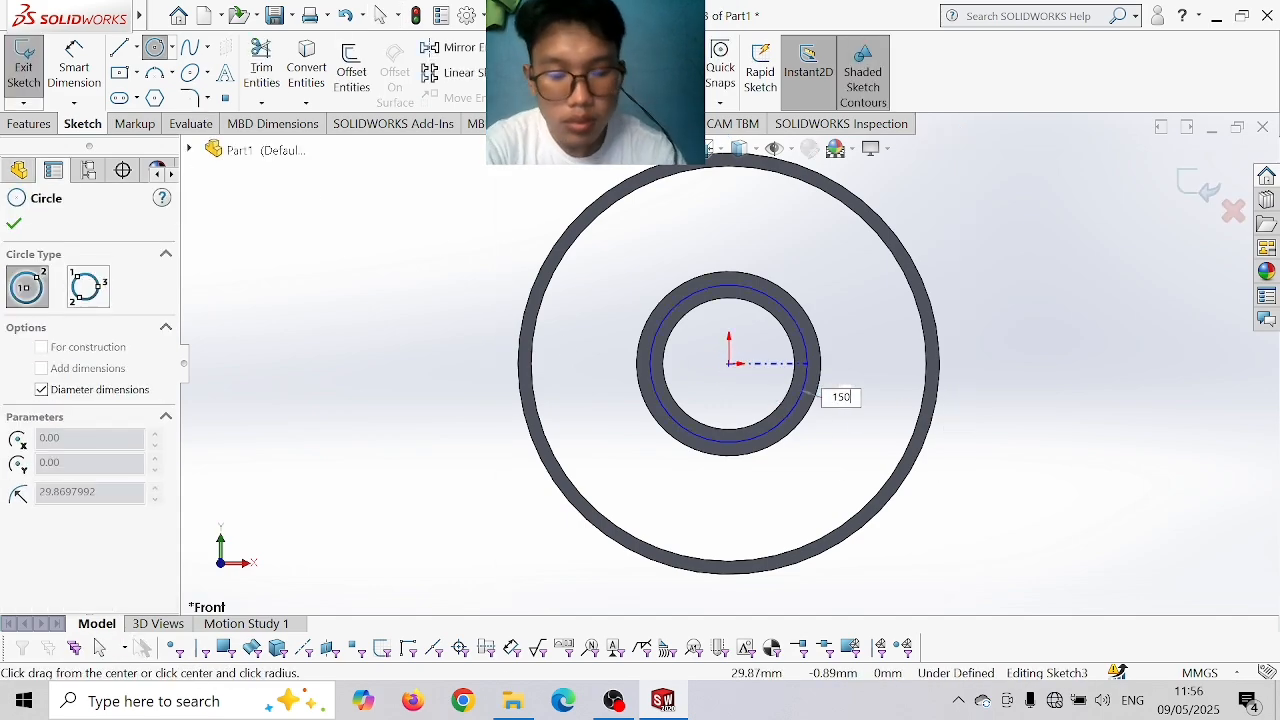
key(Return)
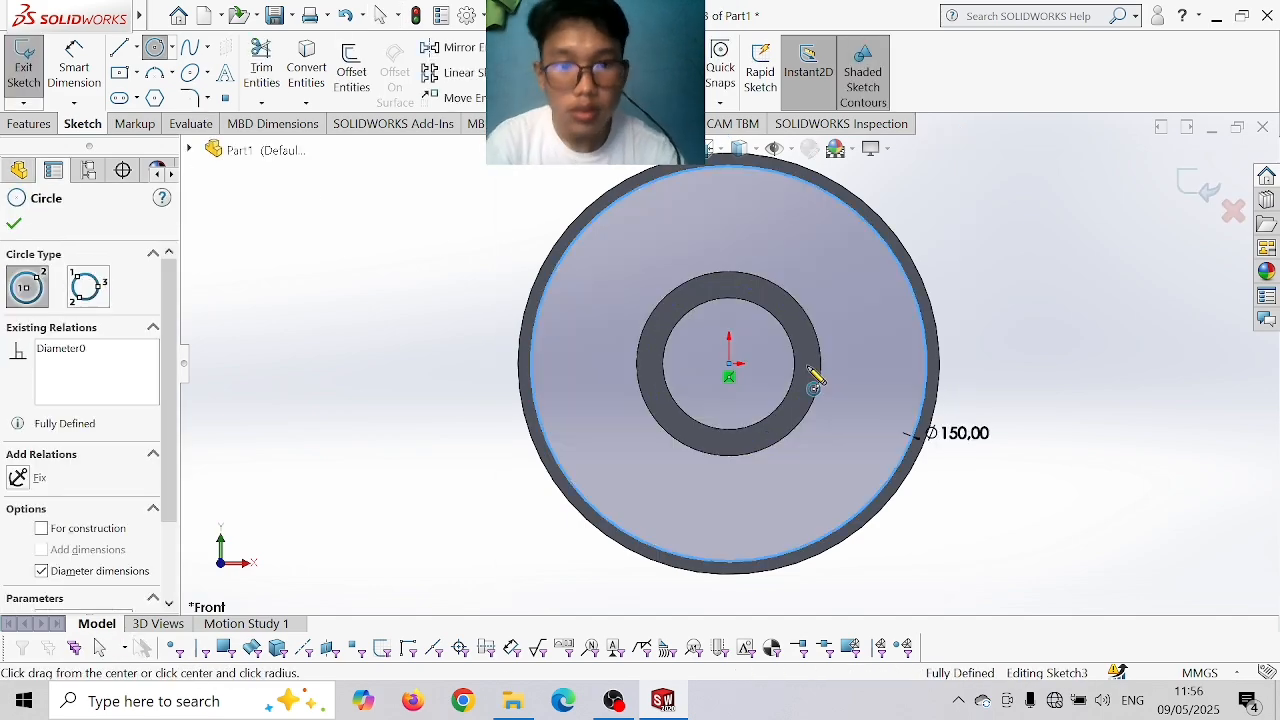
click(730, 366)
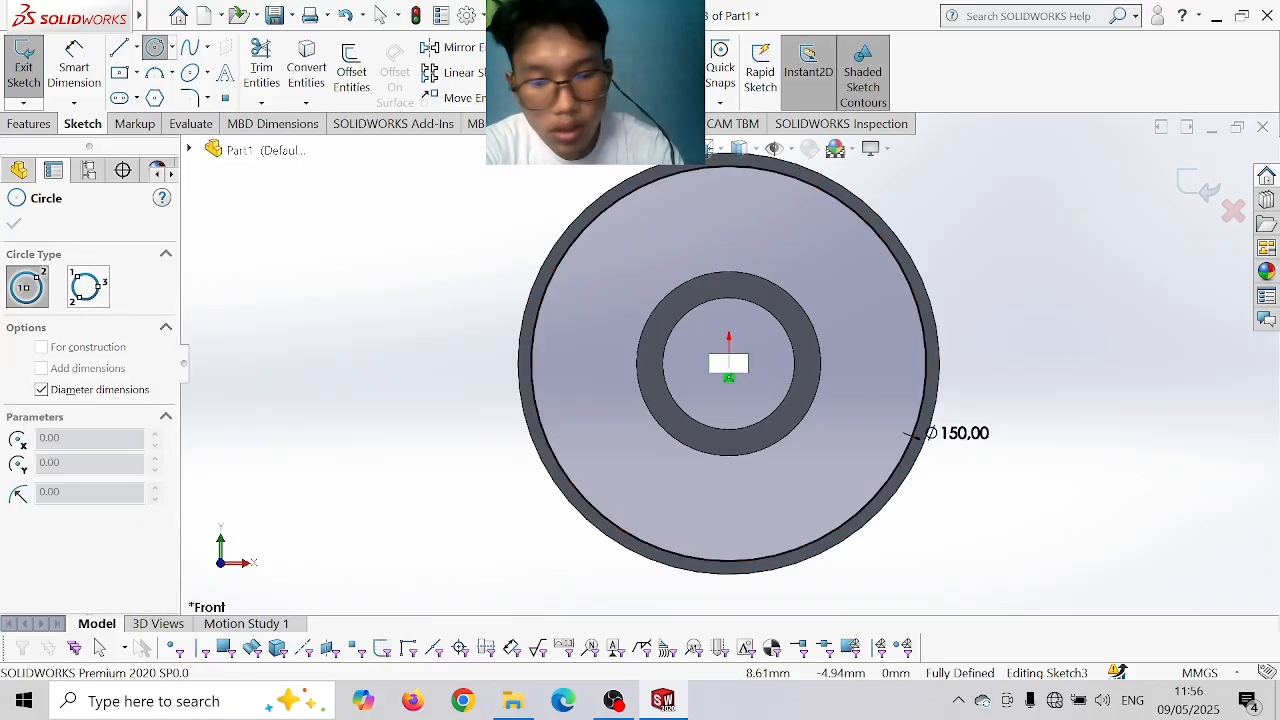
key(Return)
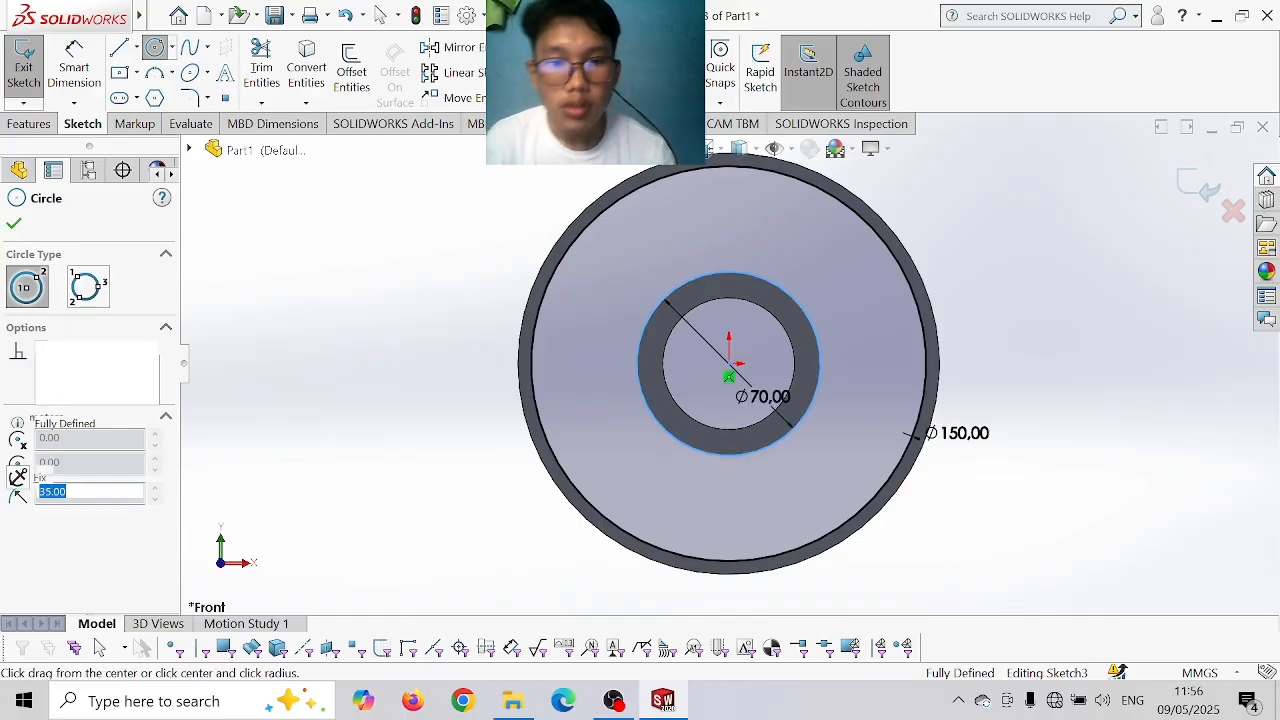
- Sketch a vertical line about 43 mm long from the top of the hub circle up to the rim
click(160, 16)
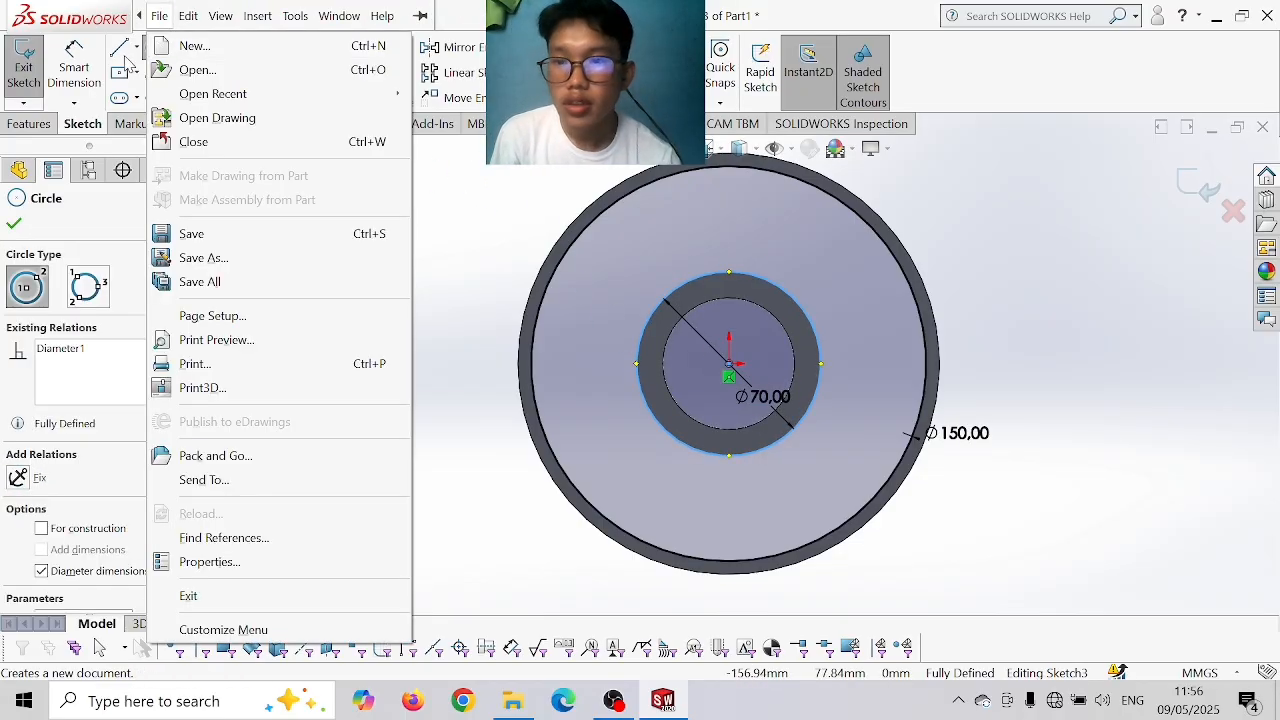
click(122, 50)
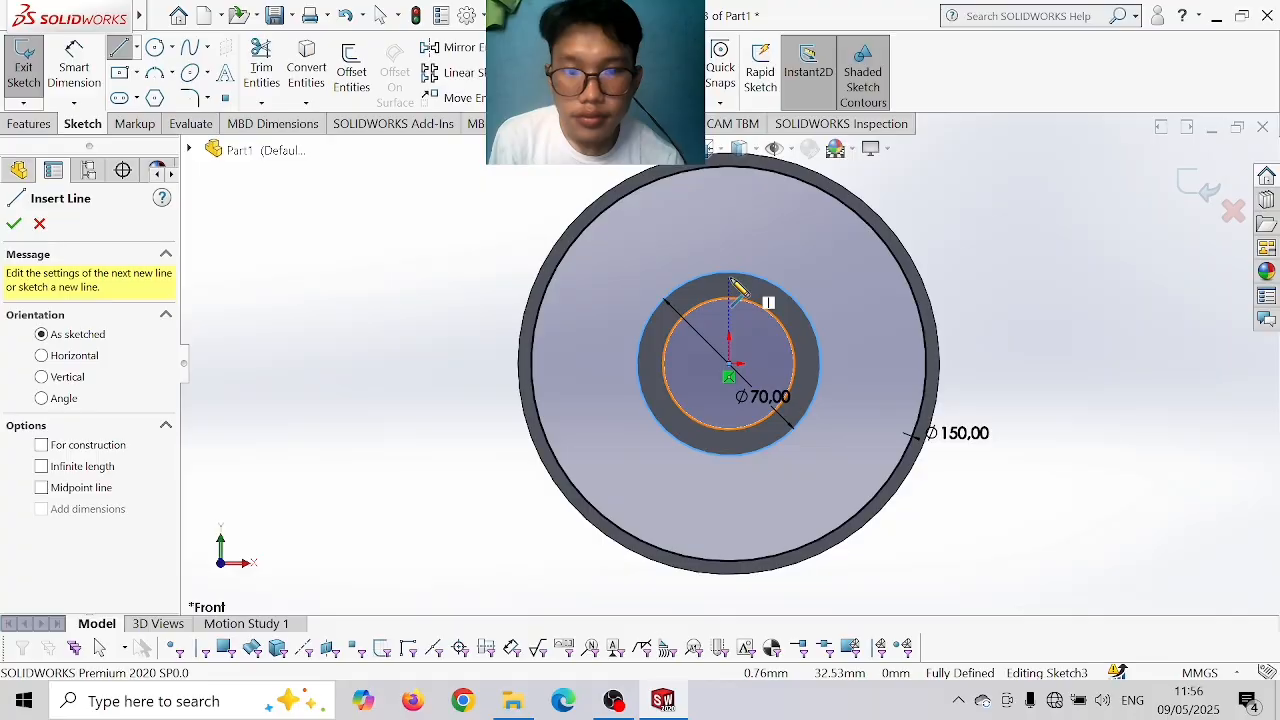
scroll(733, 283, down, 3)
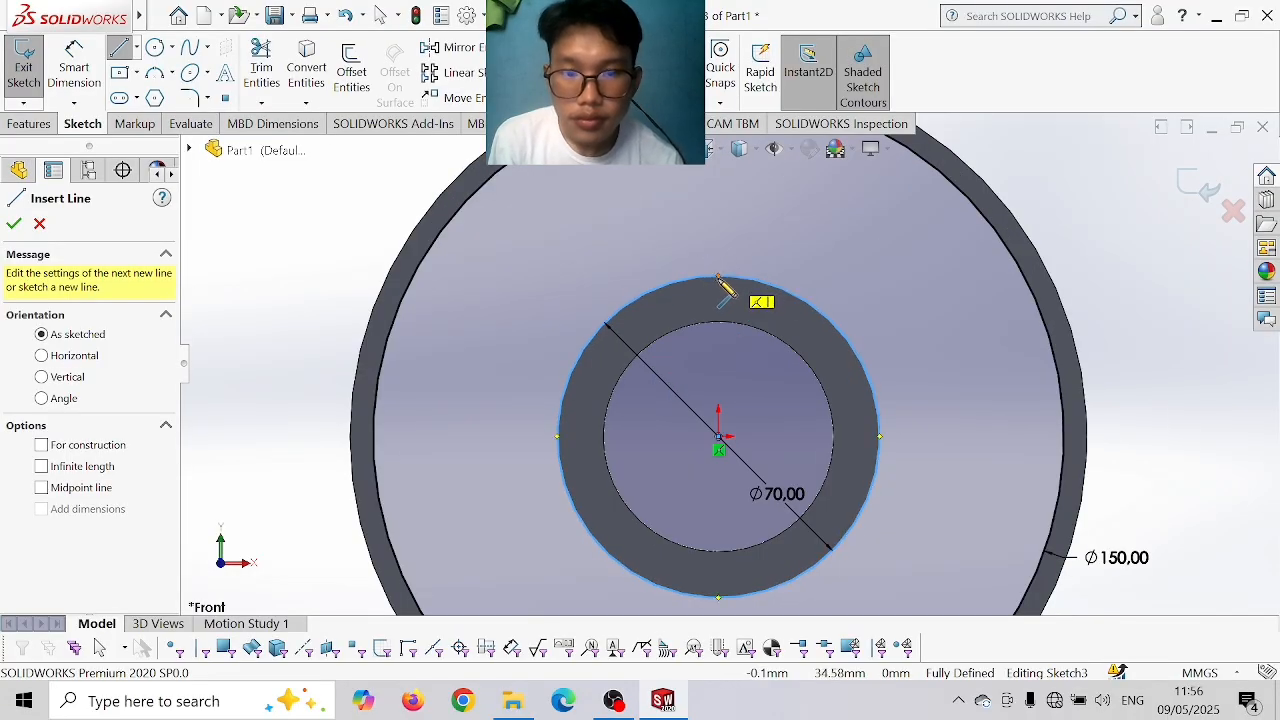
click(718, 278)
scroll(716, 203, up, 2)
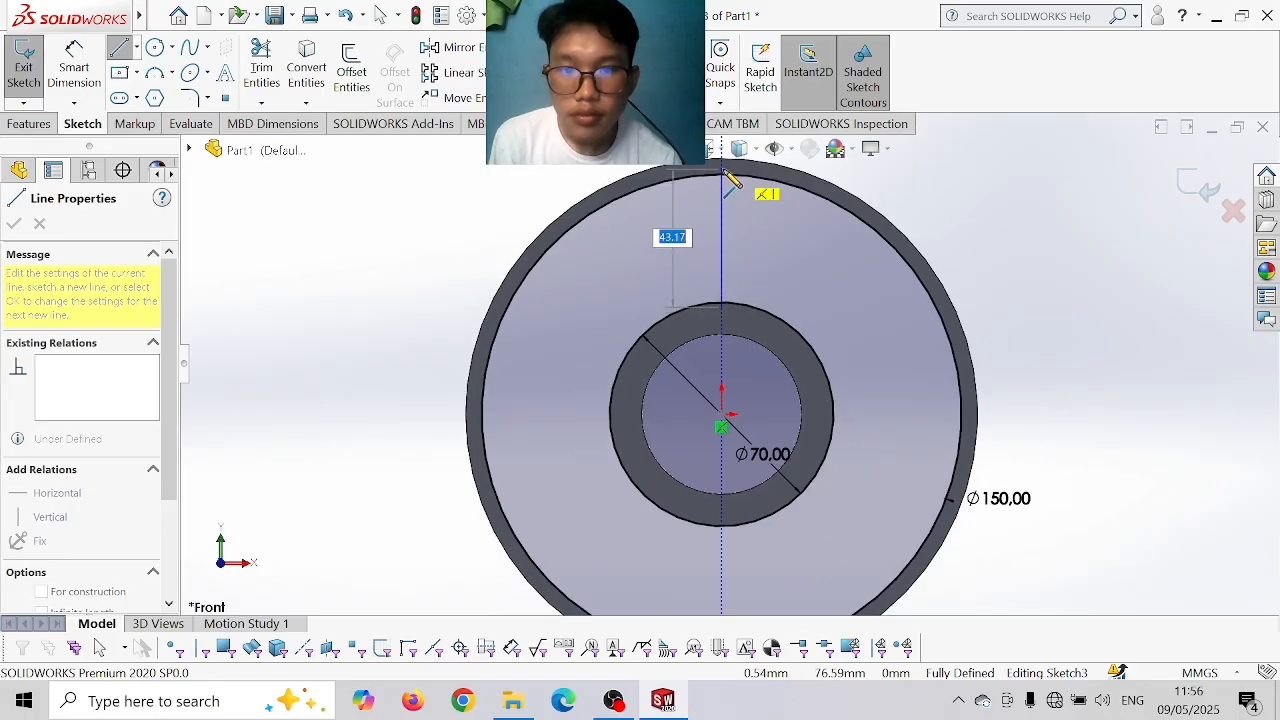
double_click(722, 172)
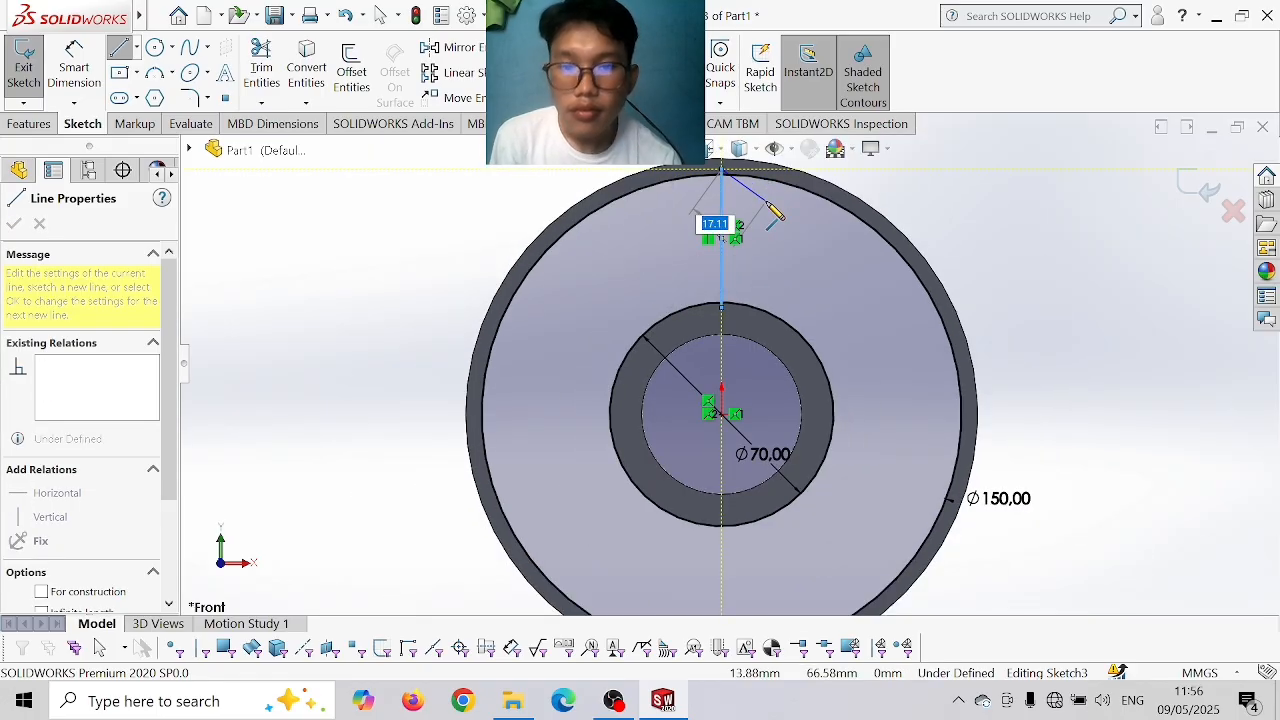
key(Escape)
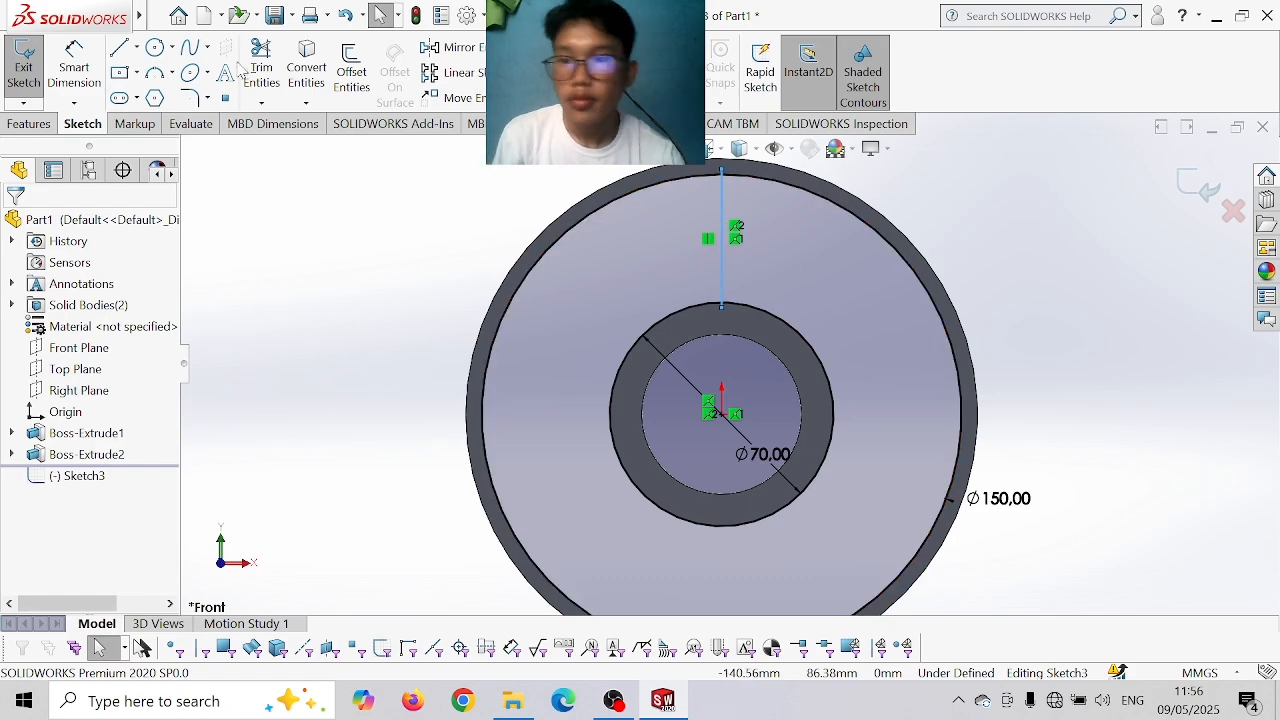
- Offset the vertical line 10 mm to each side and delete the original centre line
click(350, 66)
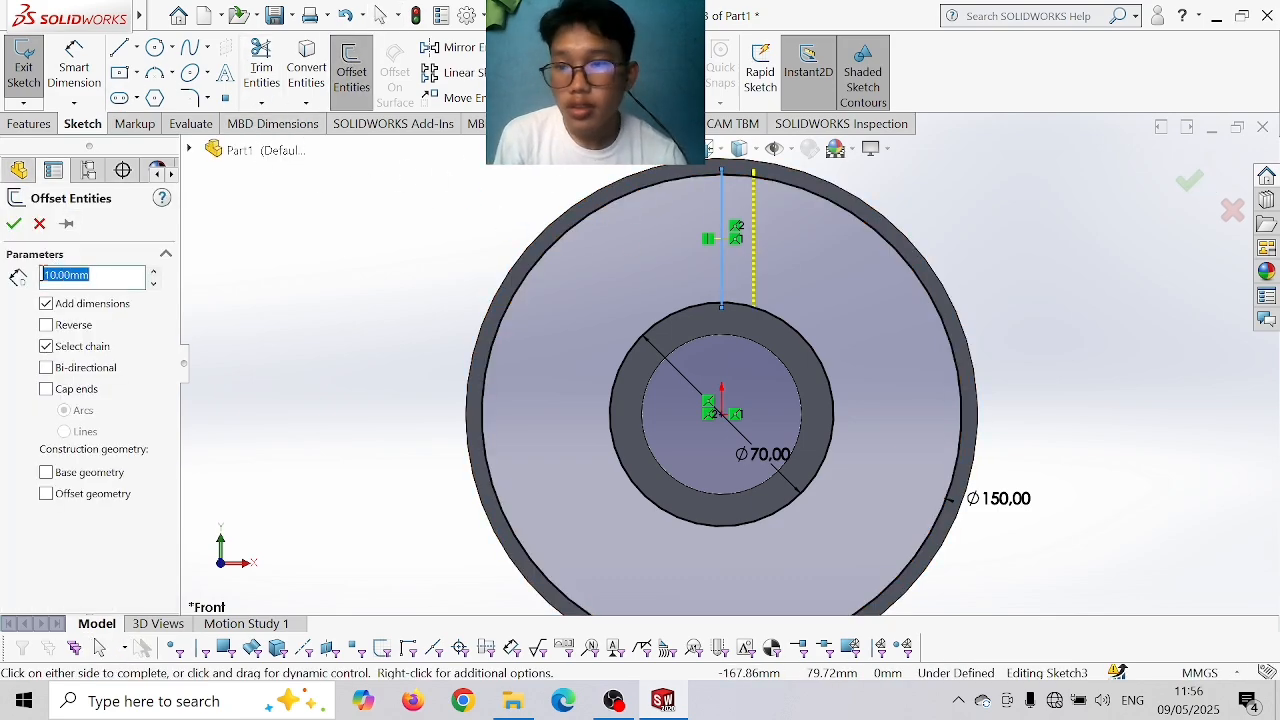
click(14, 225)
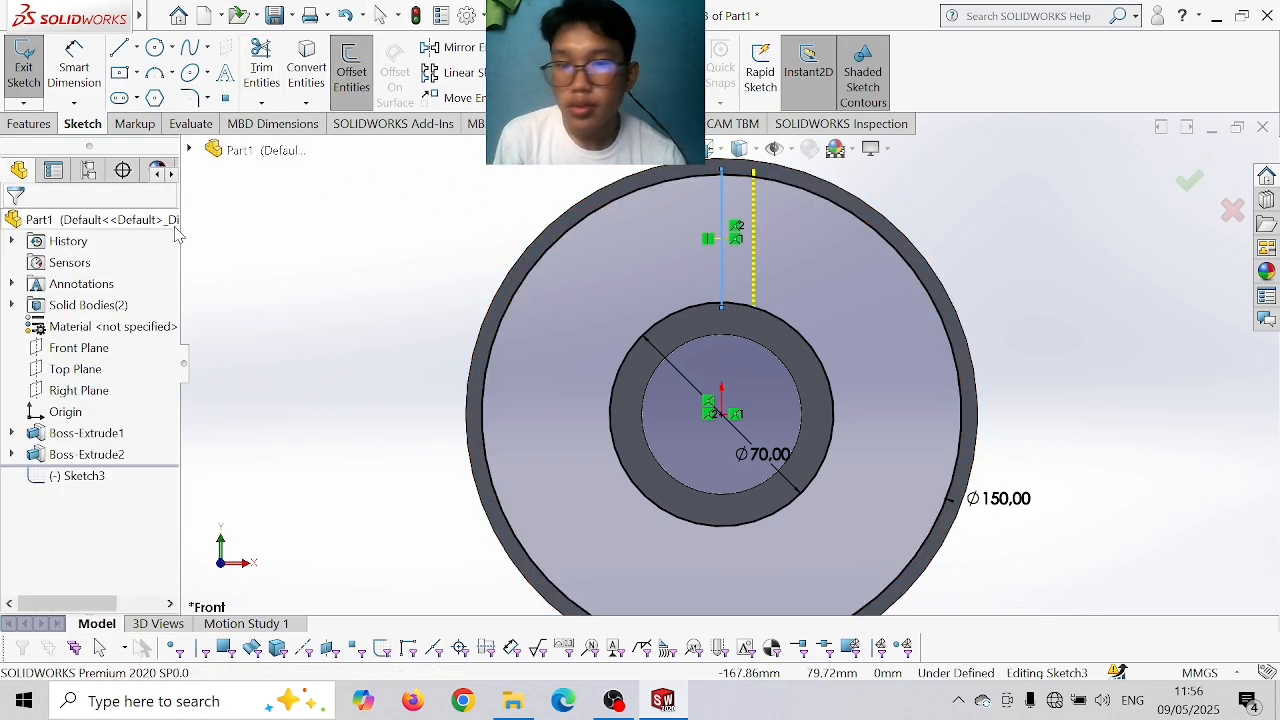
click(350, 66)
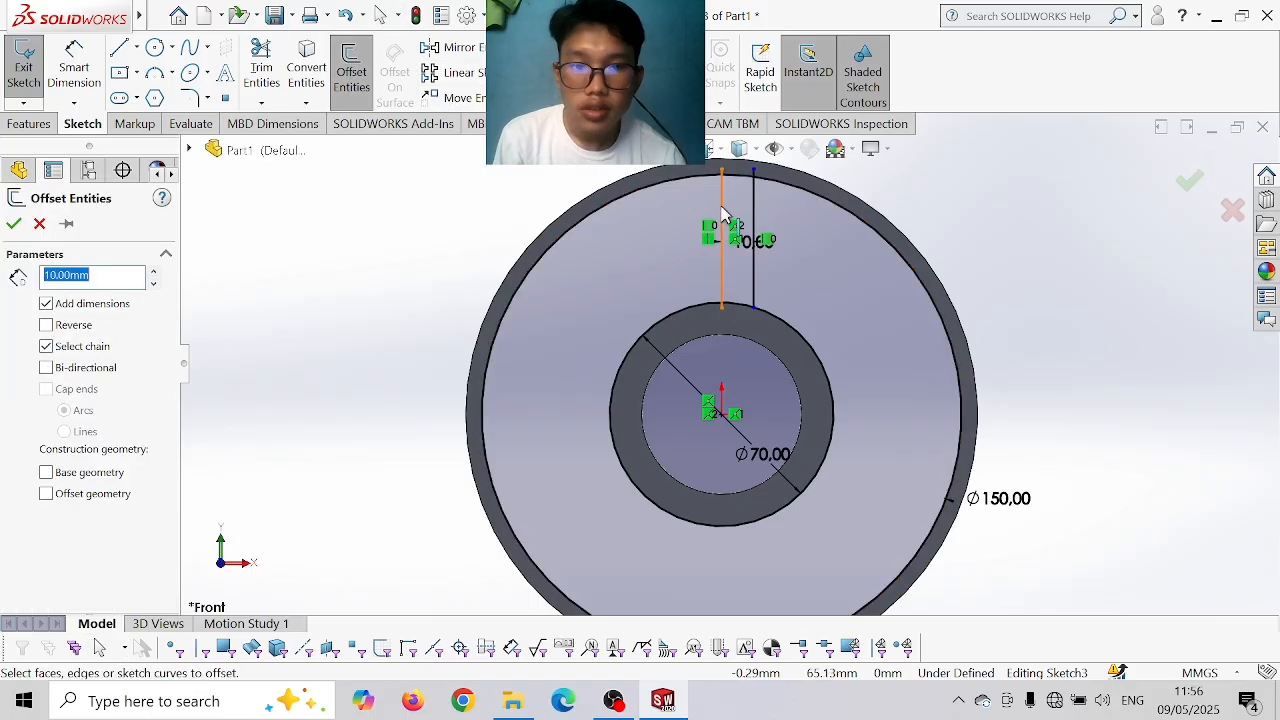
click(47, 325)
click(13, 224)
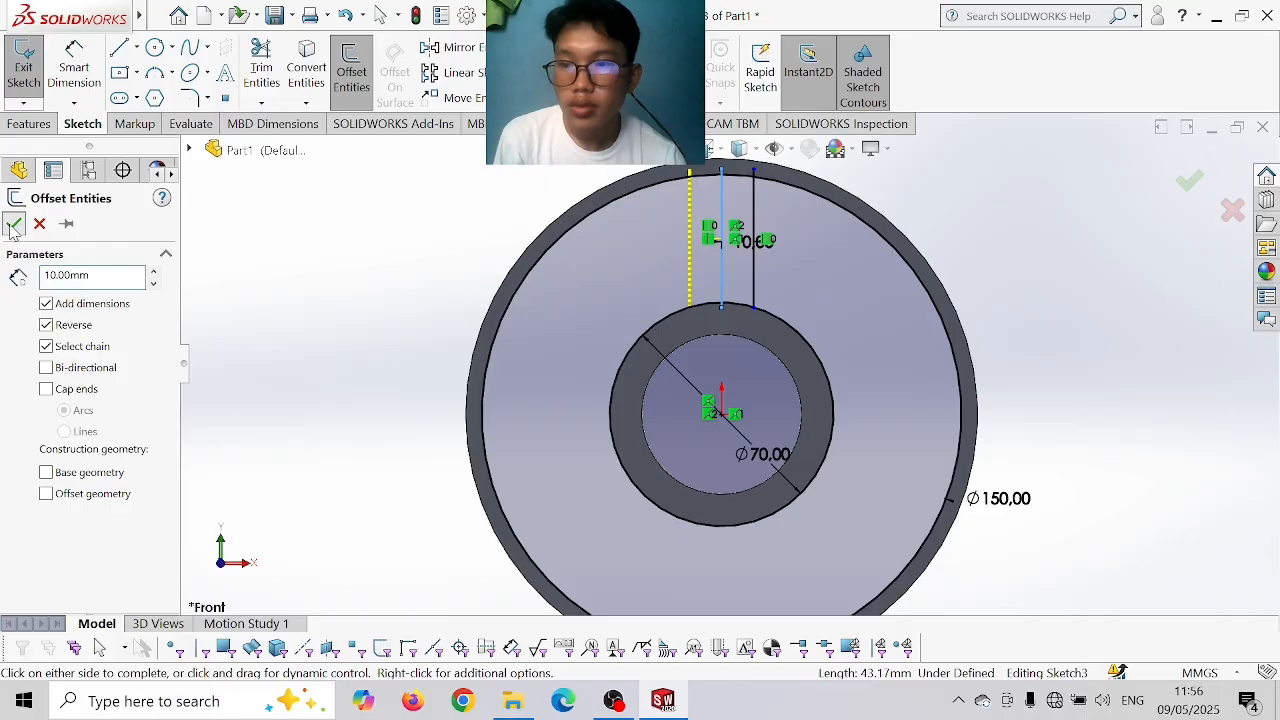
click(722, 255)
key(Delete)
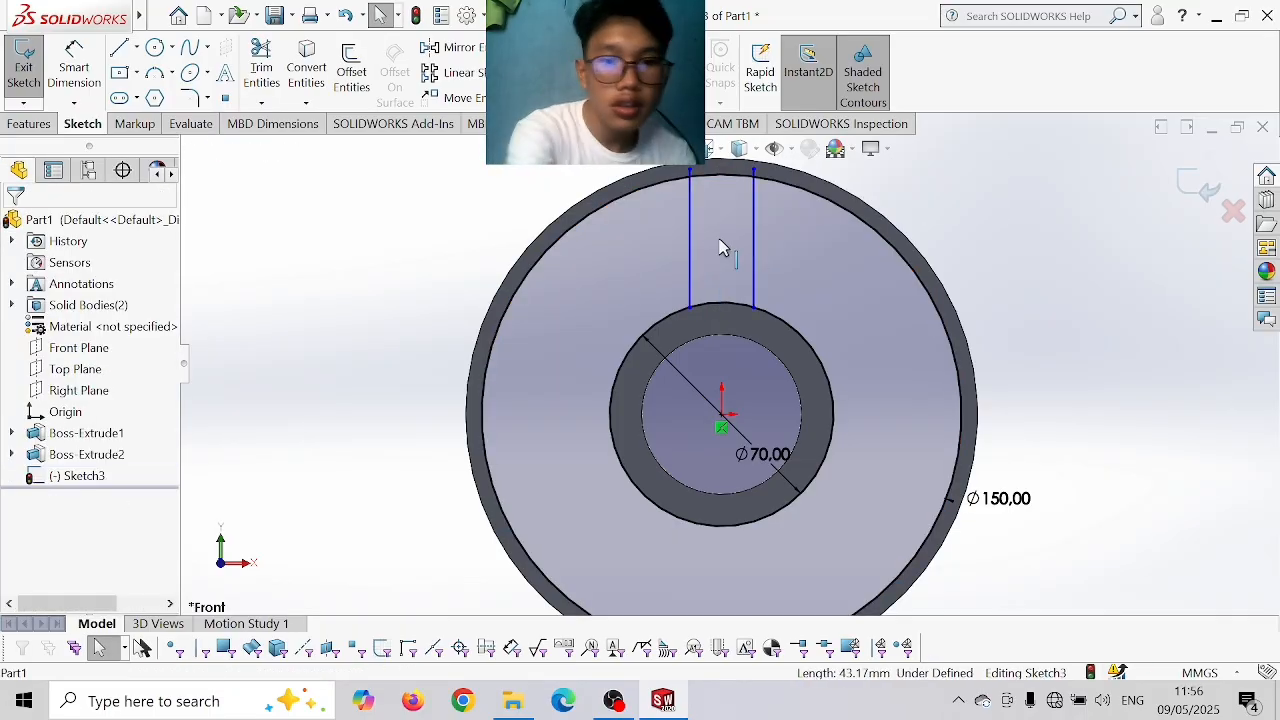
- Trim the two spoke lines to the rim and hub circles and remove the circle arcs between them
click(261, 66)
scroll(736, 235, down, 5)
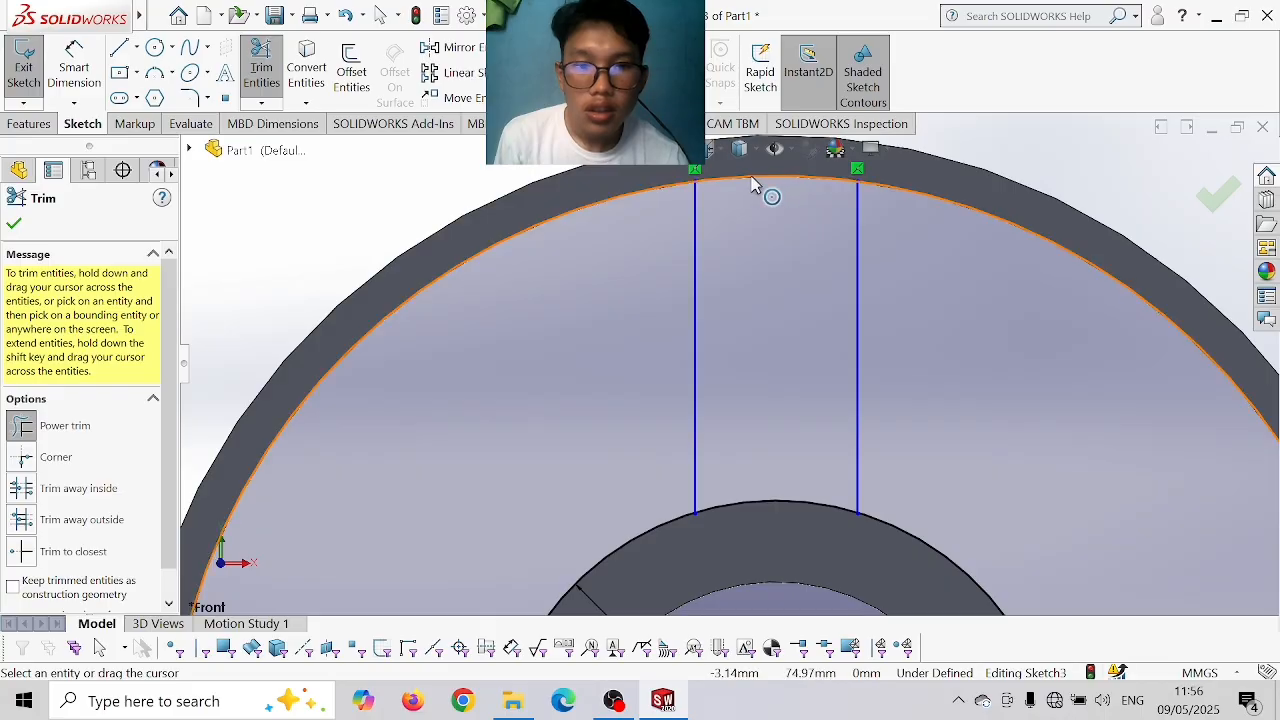
key(z)
drag(753, 222, 757, 250)
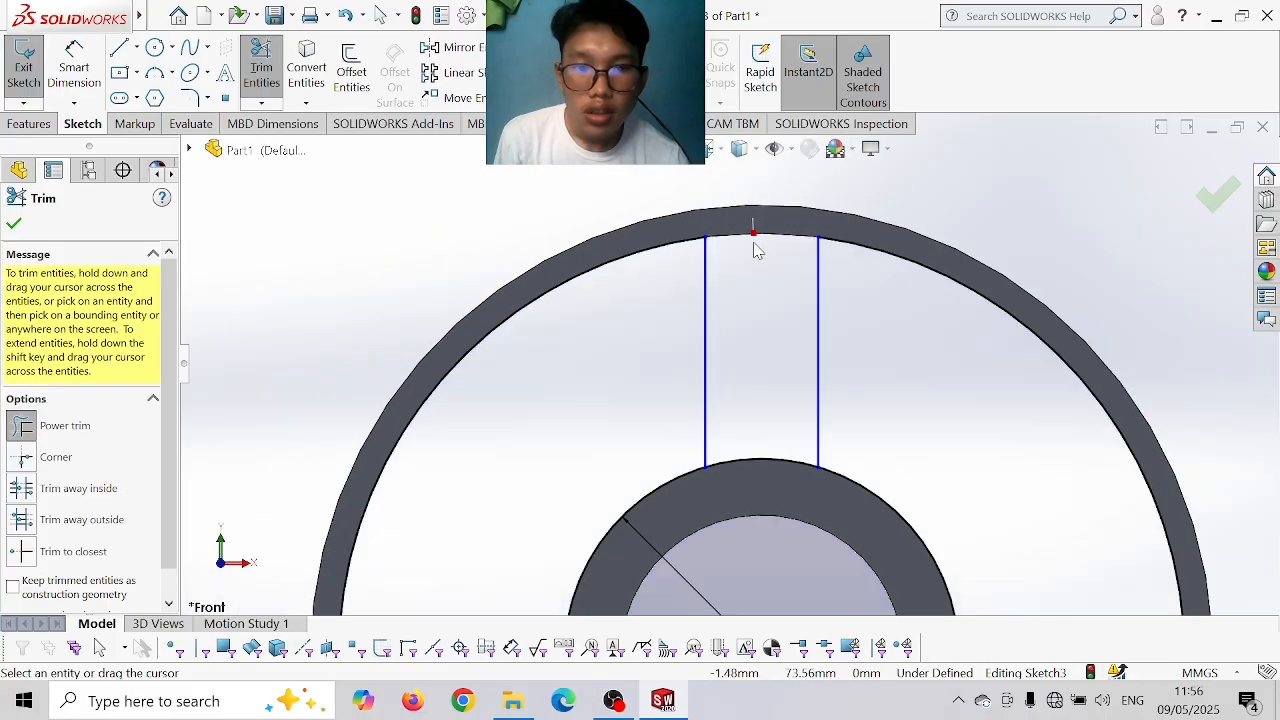
scroll(755, 455, down, 8)
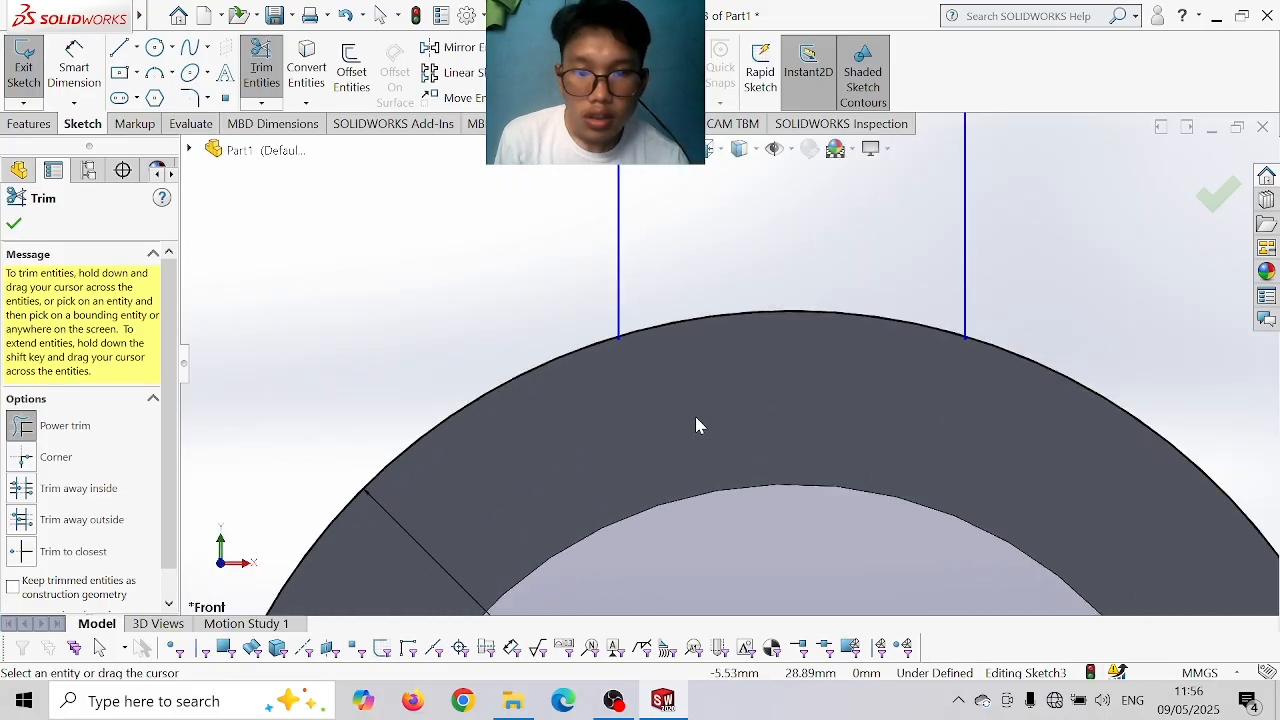
scroll(666, 306, down, 6)
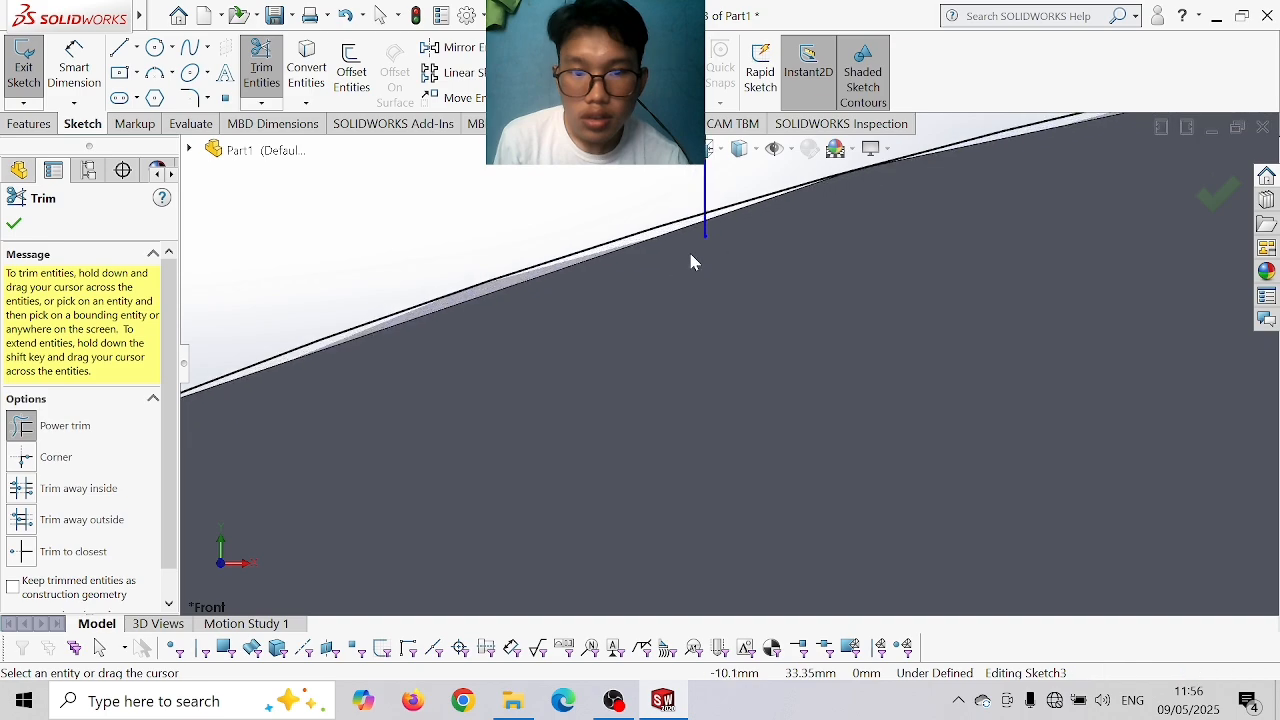
drag(734, 229, 718, 231)
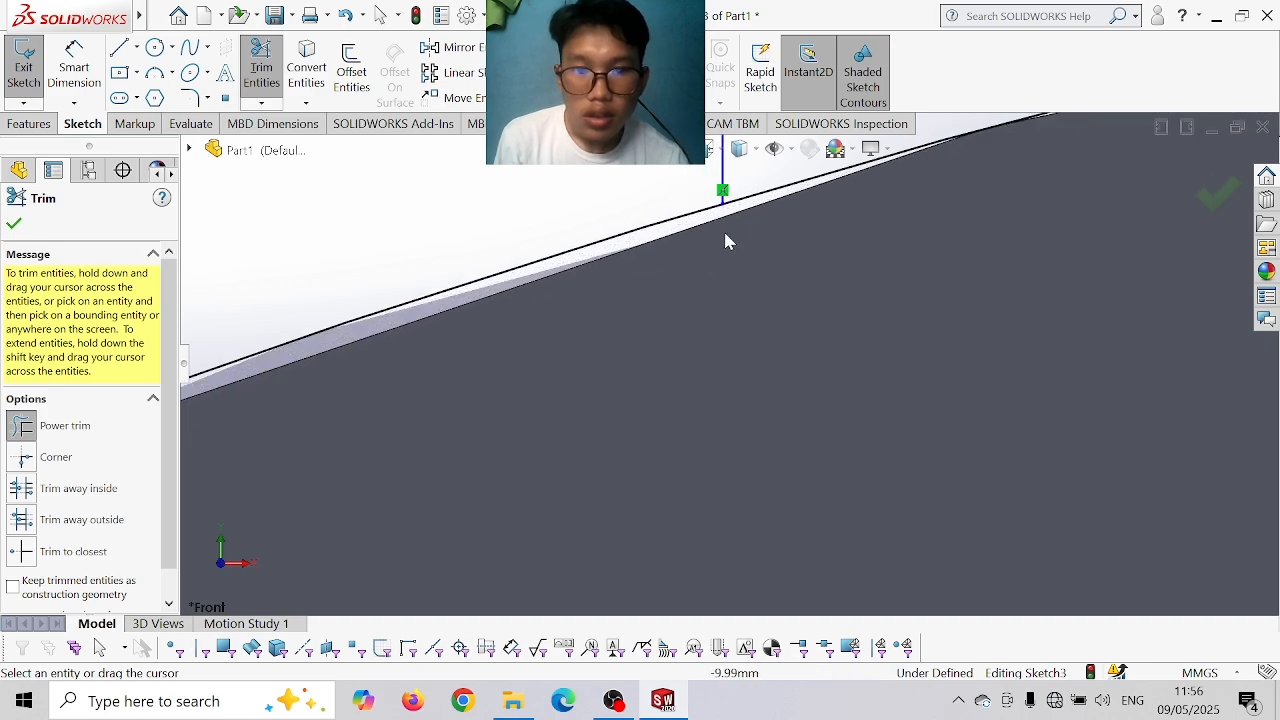
scroll(836, 243, up, 3)
scroll(1030, 305, up, 2)
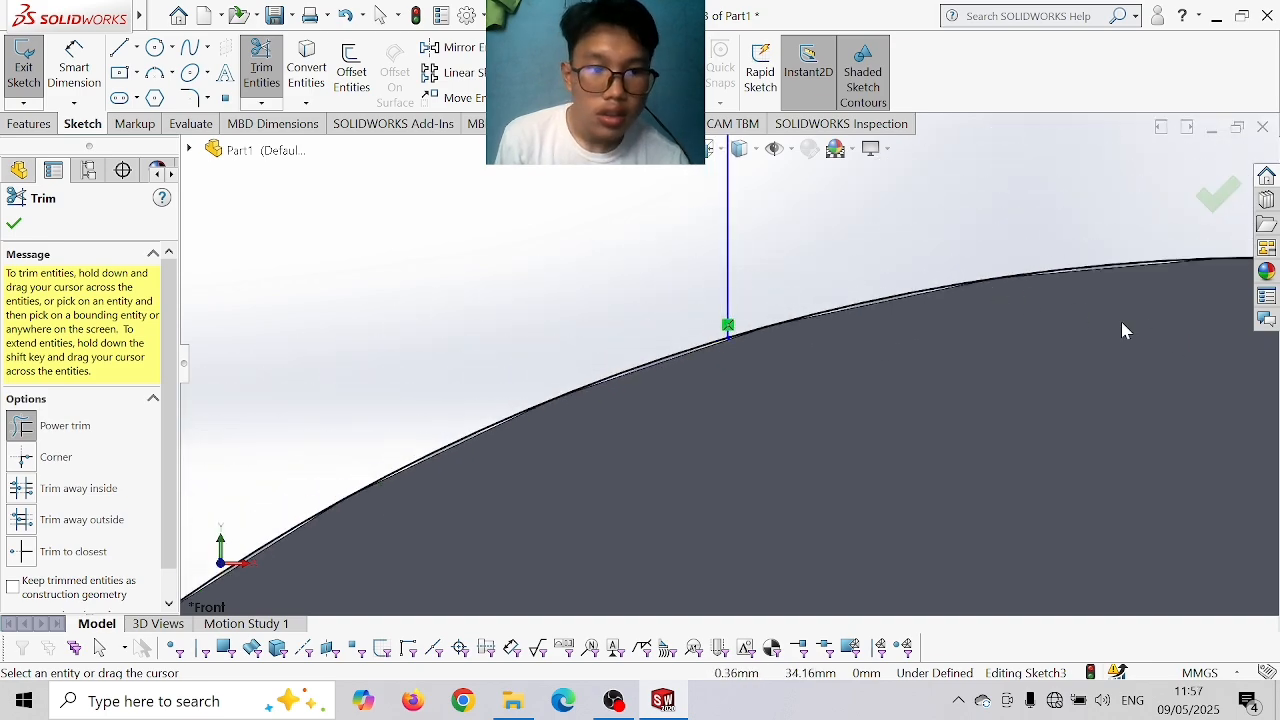
scroll(1121, 330, up, 3)
scroll(1040, 385, down, 3)
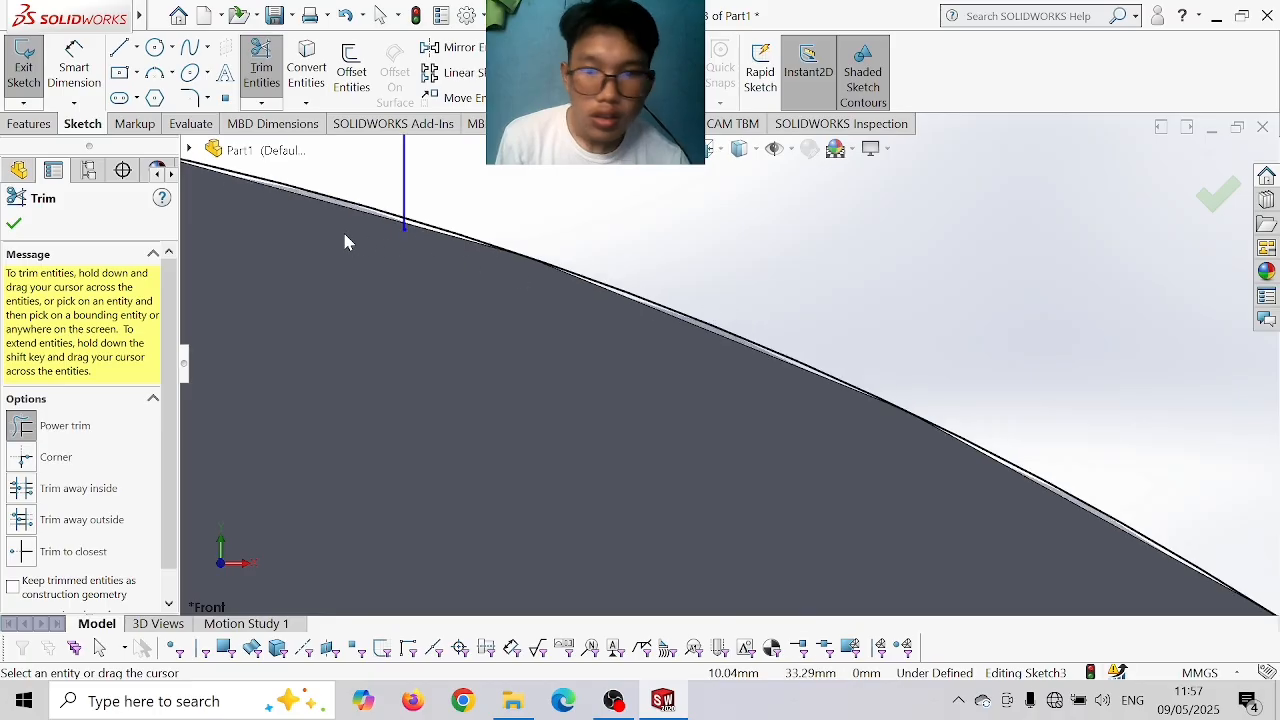
scroll(343, 226, down, 2)
scroll(386, 237, up, 4)
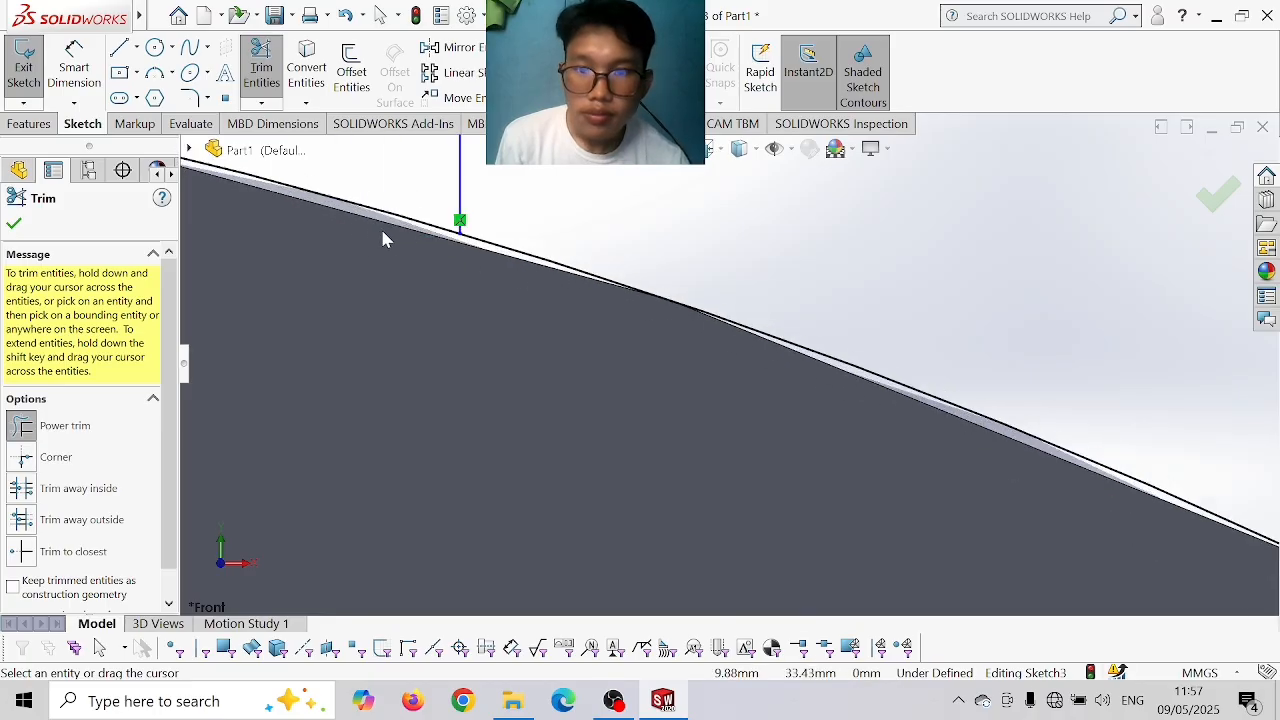
scroll(595, 323, up, 3)
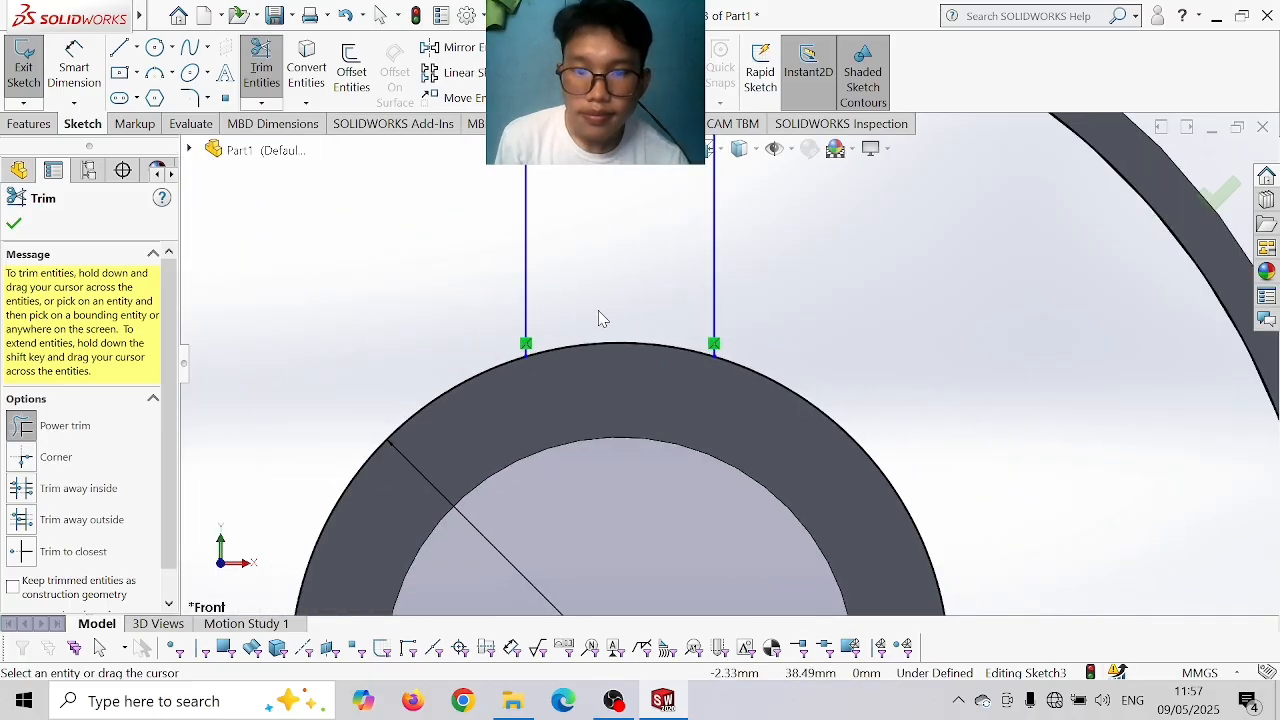
scroll(598, 357, up, 1)
scroll(592, 352, up, 1)
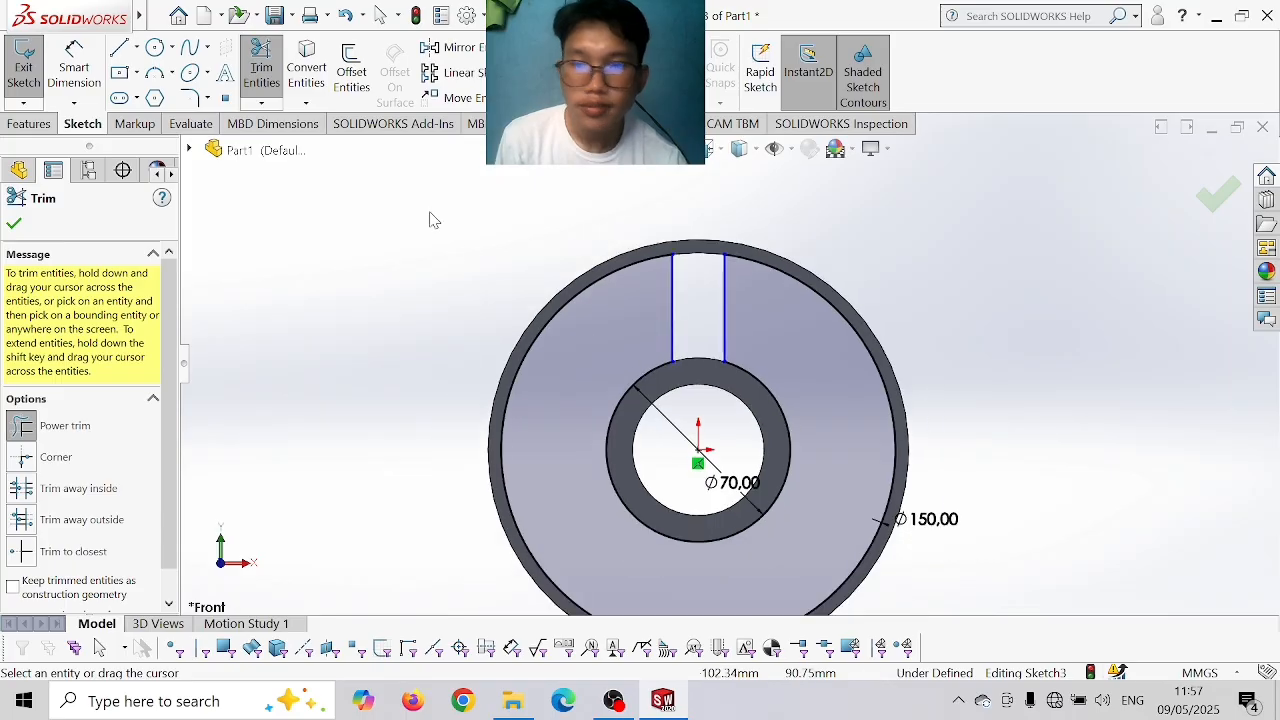
- Fillet the two corners where the spoke lines meet the 150 mm rim circle with a 5 mm radius
click(191, 97)
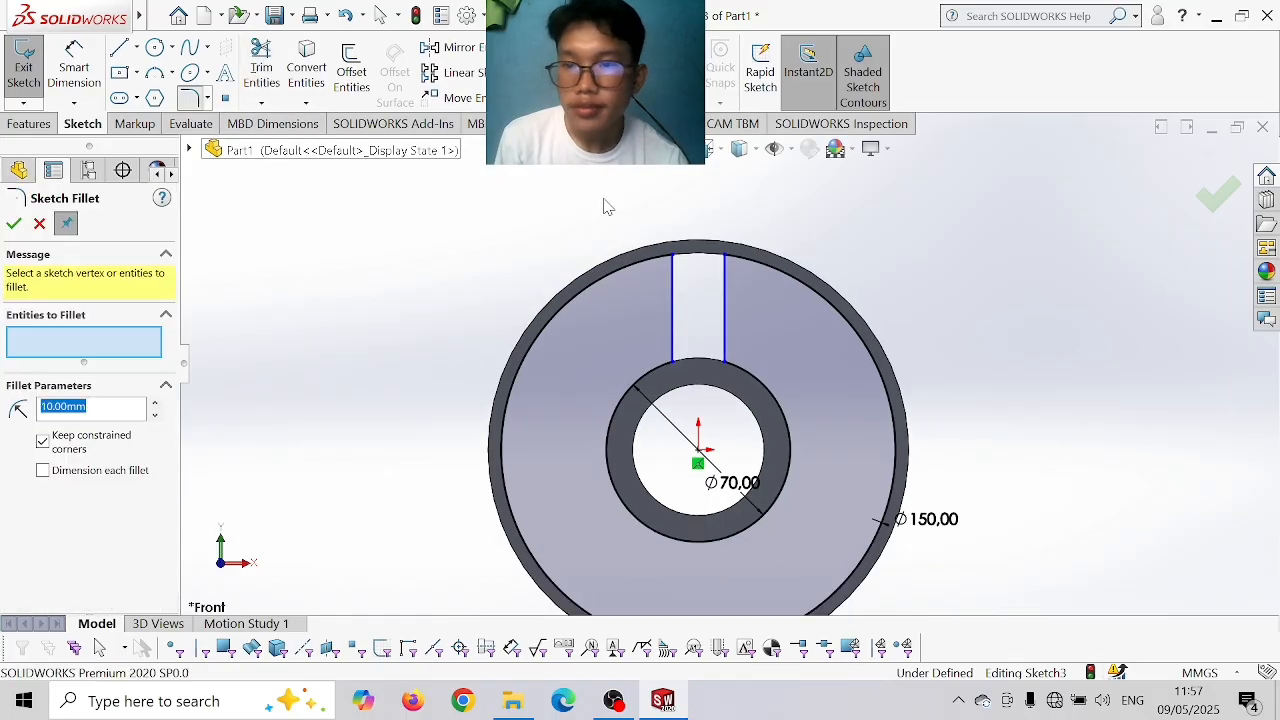
click(675, 262)
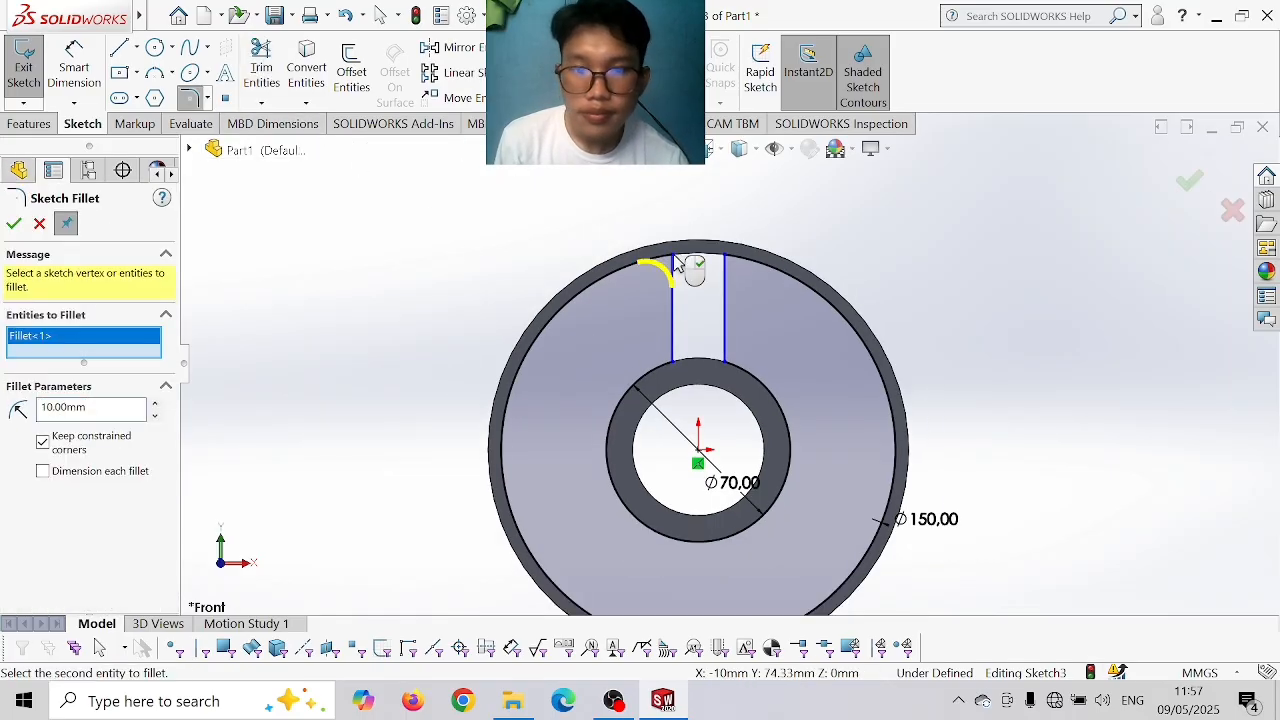
click(726, 259)
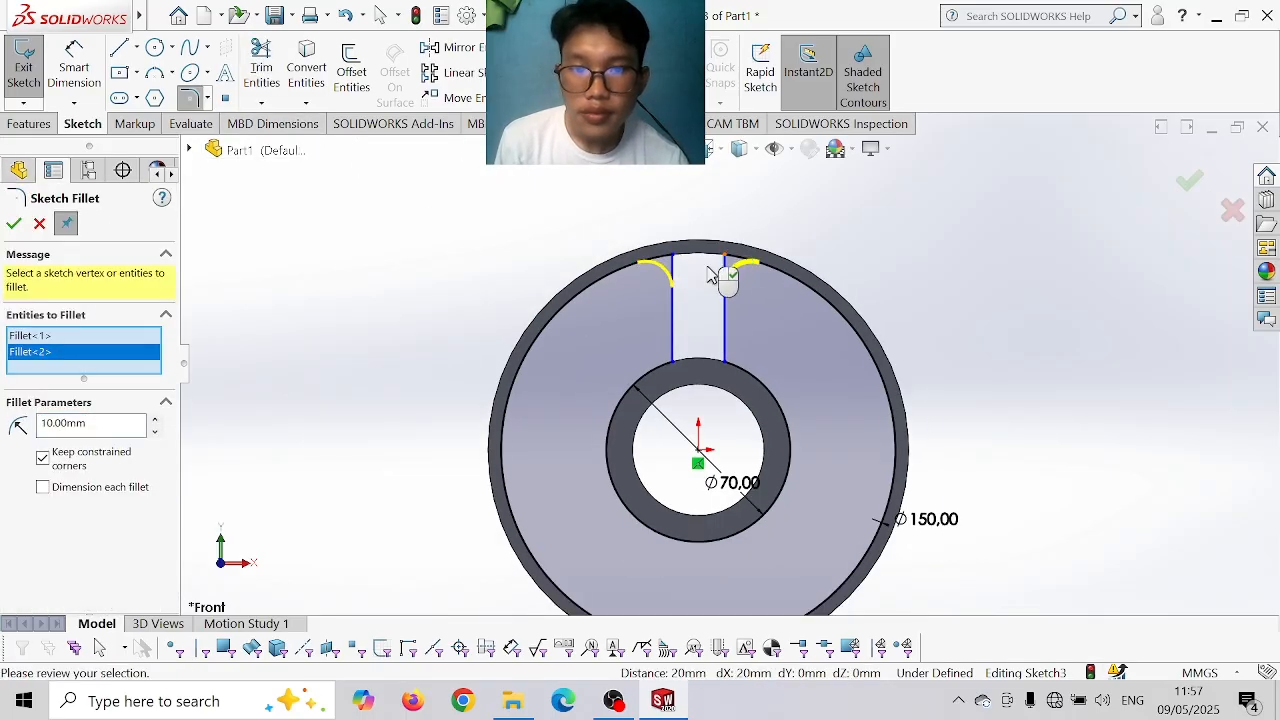
double_click(100, 428)
text(5)
key(Return)
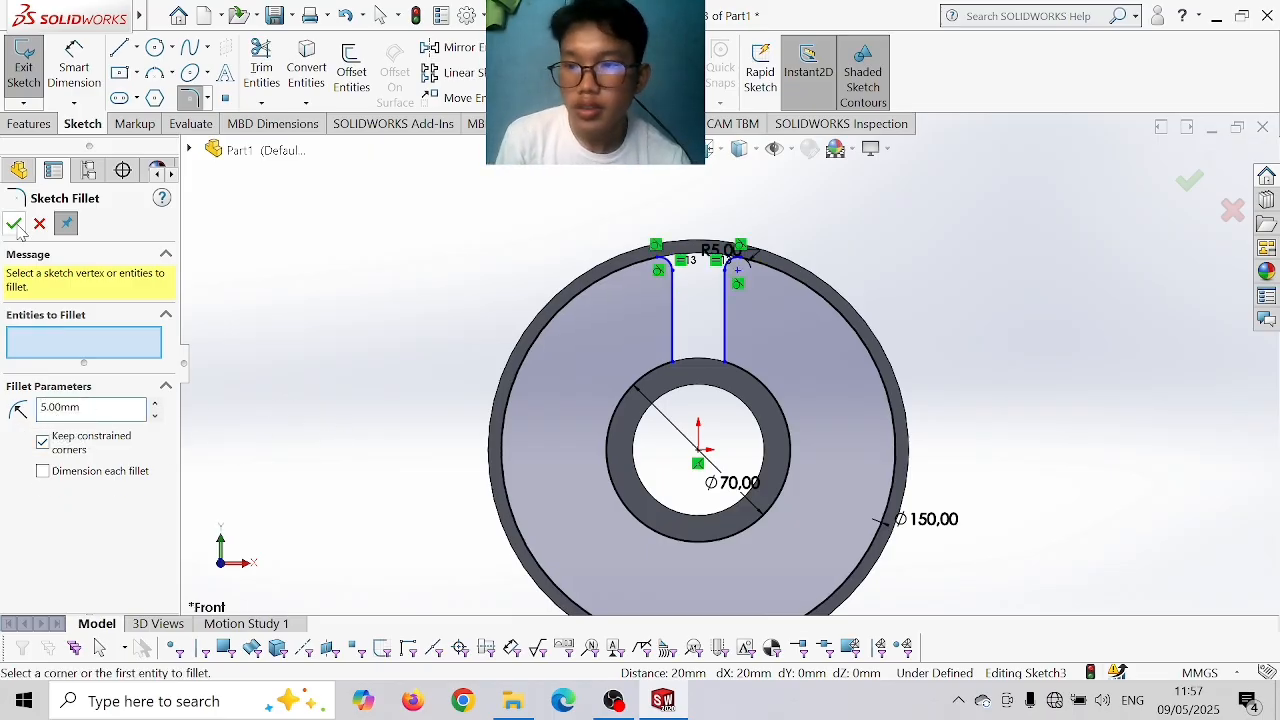
click(14, 224)
- Fillet the two corners where the spoke lines meet the 70 mm hub circle with a 10 mm radius
click(190, 98)
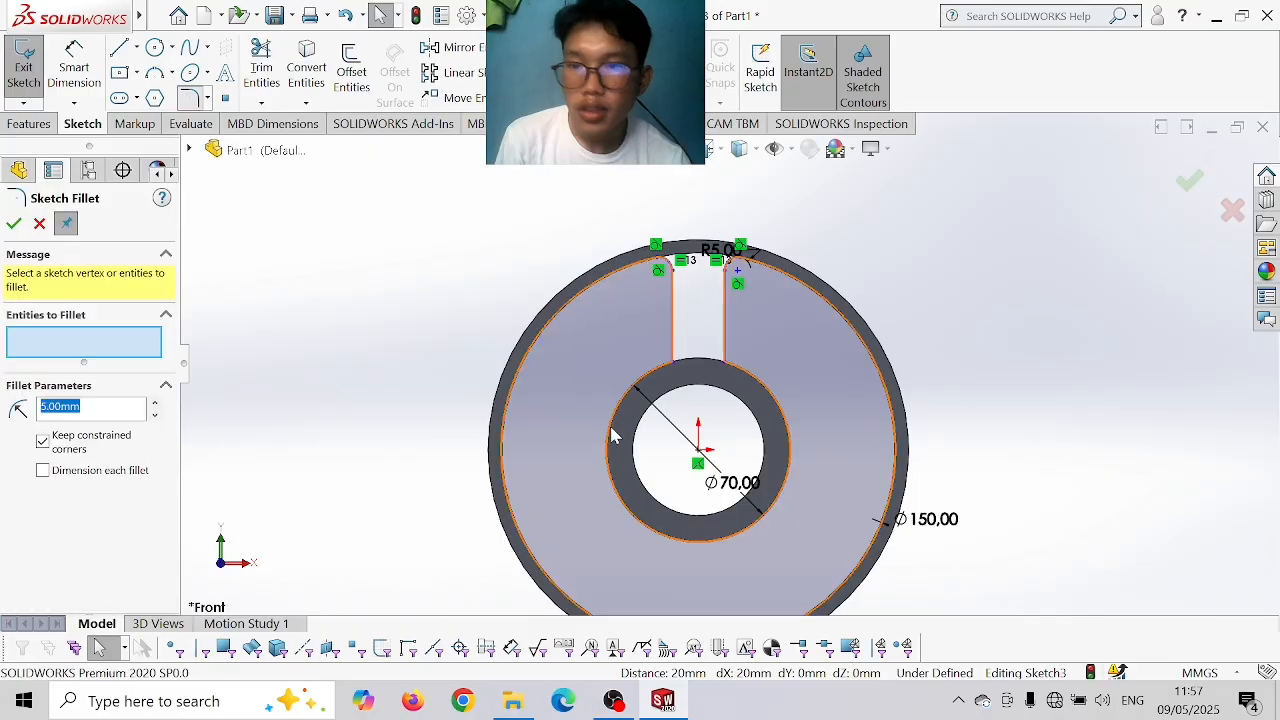
scroll(660, 405, down, 3)
click(678, 345)
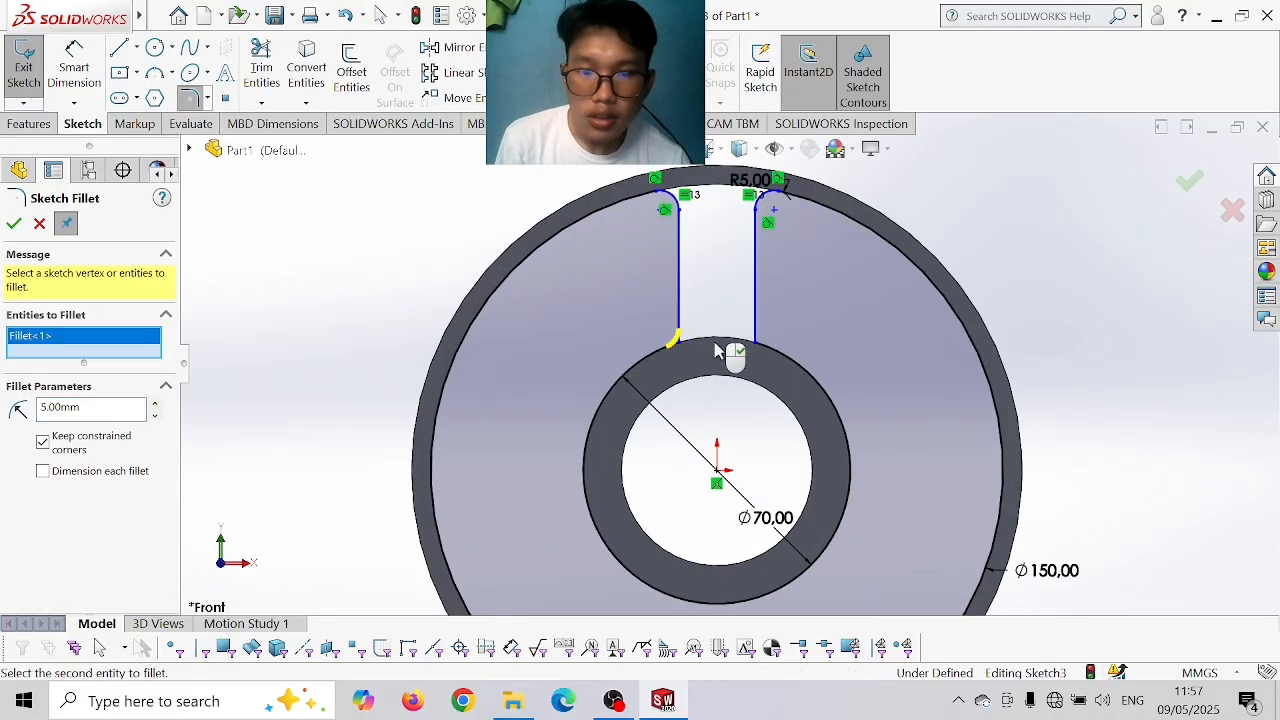
click(757, 347)
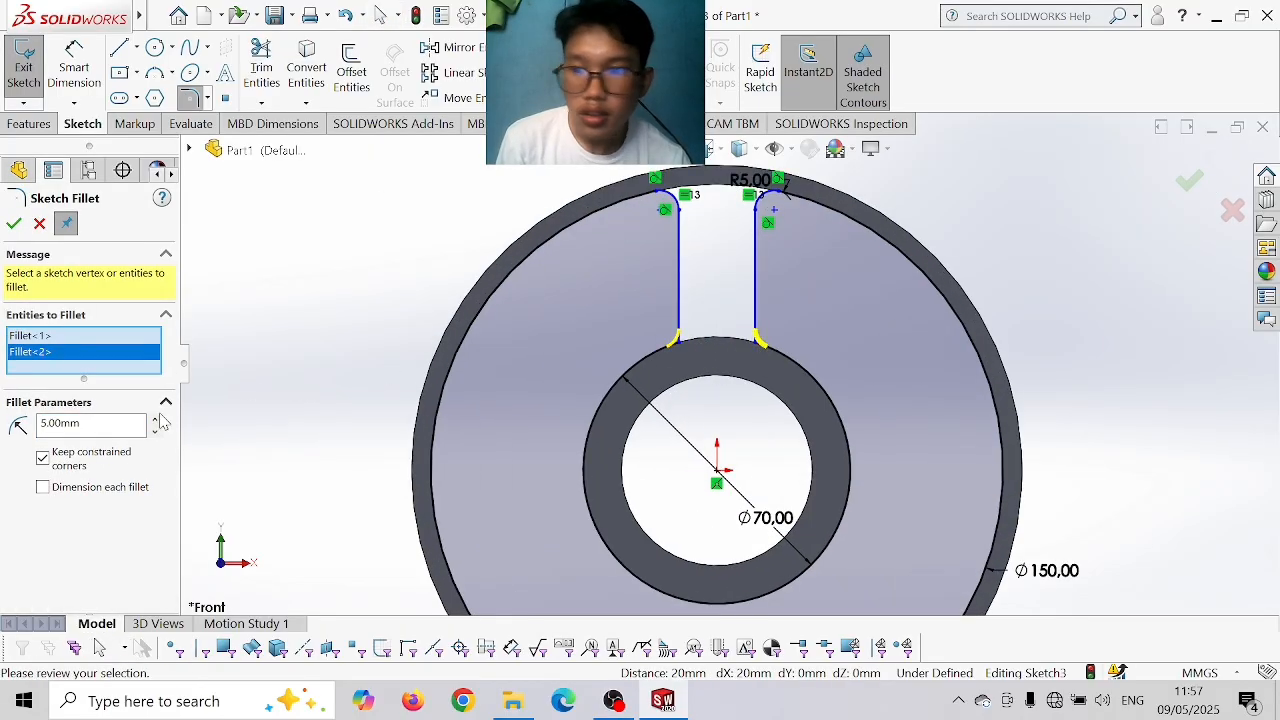
double_click(99, 428)
text(10)
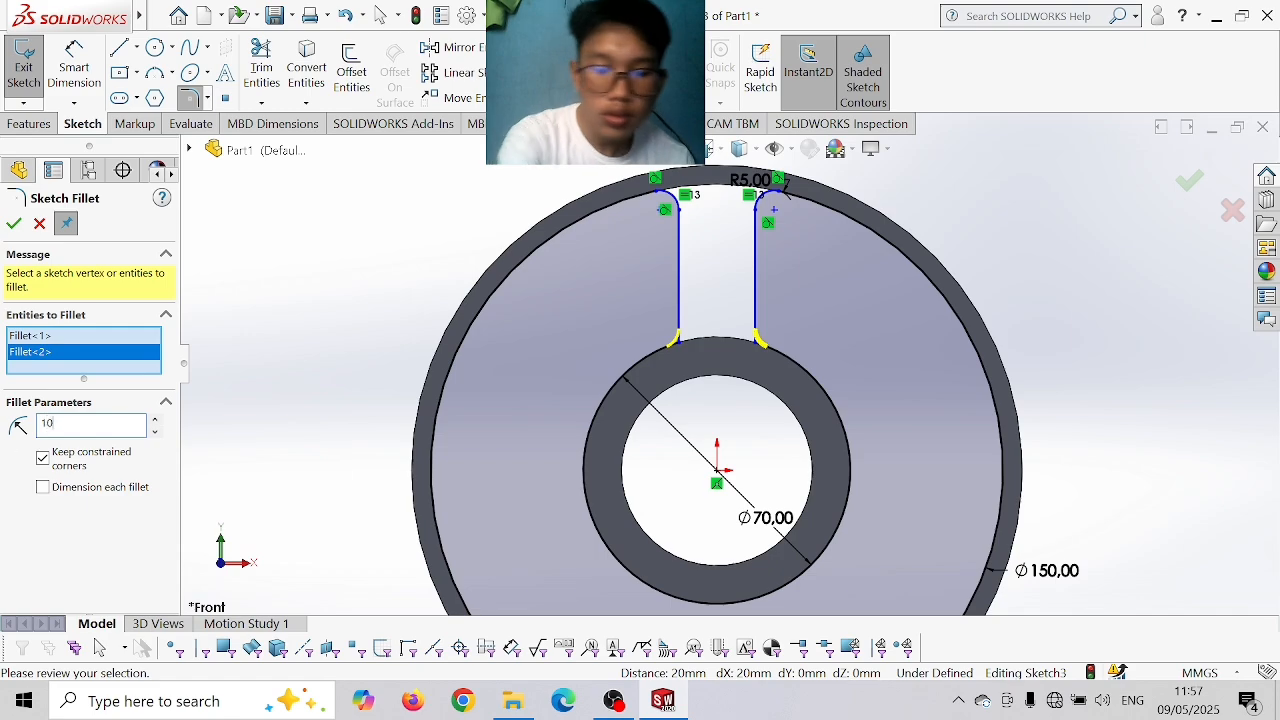
key(Return)
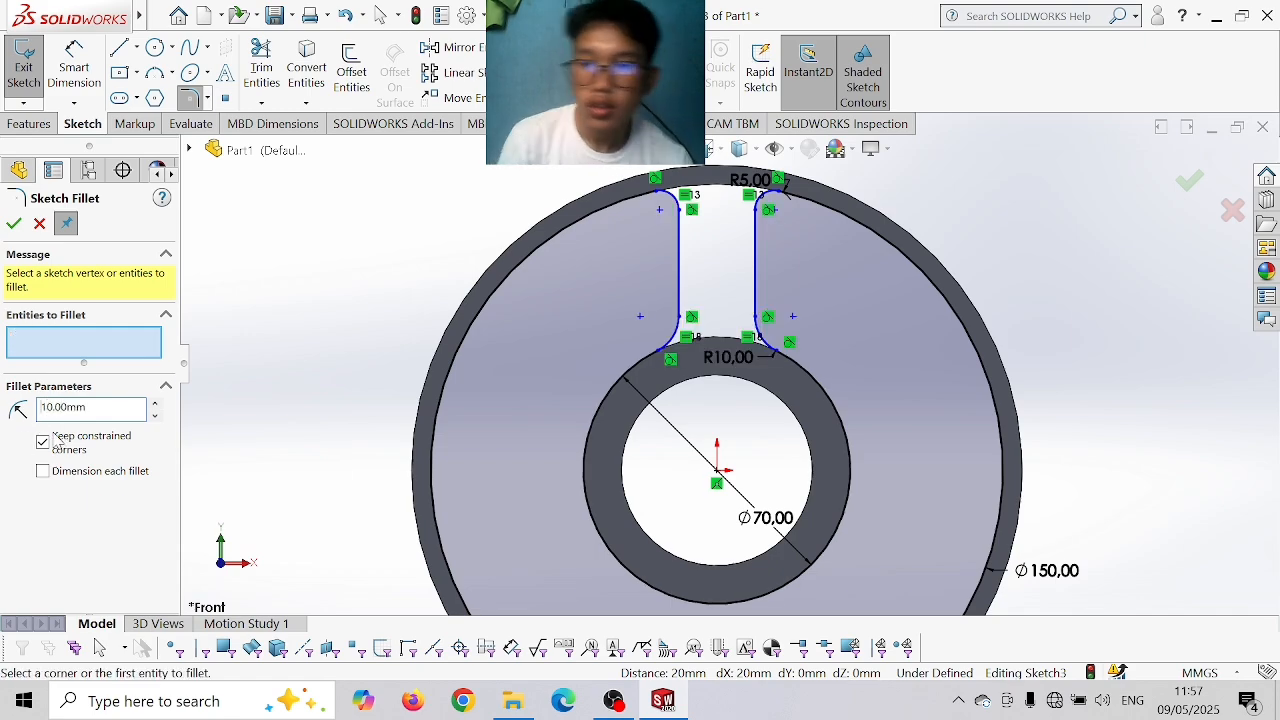
click(15, 226)
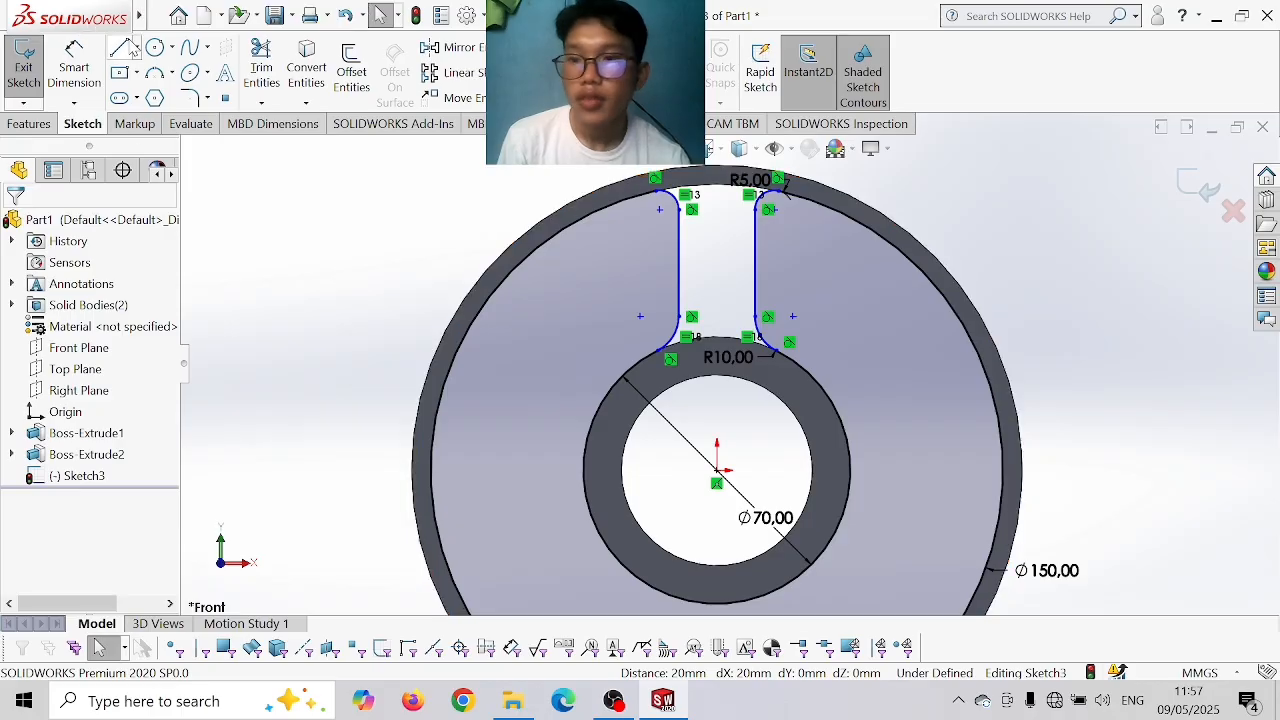
- Sketch a 70 mm diameter circle centred on the origin over the hub's outer edge
click(154, 48)
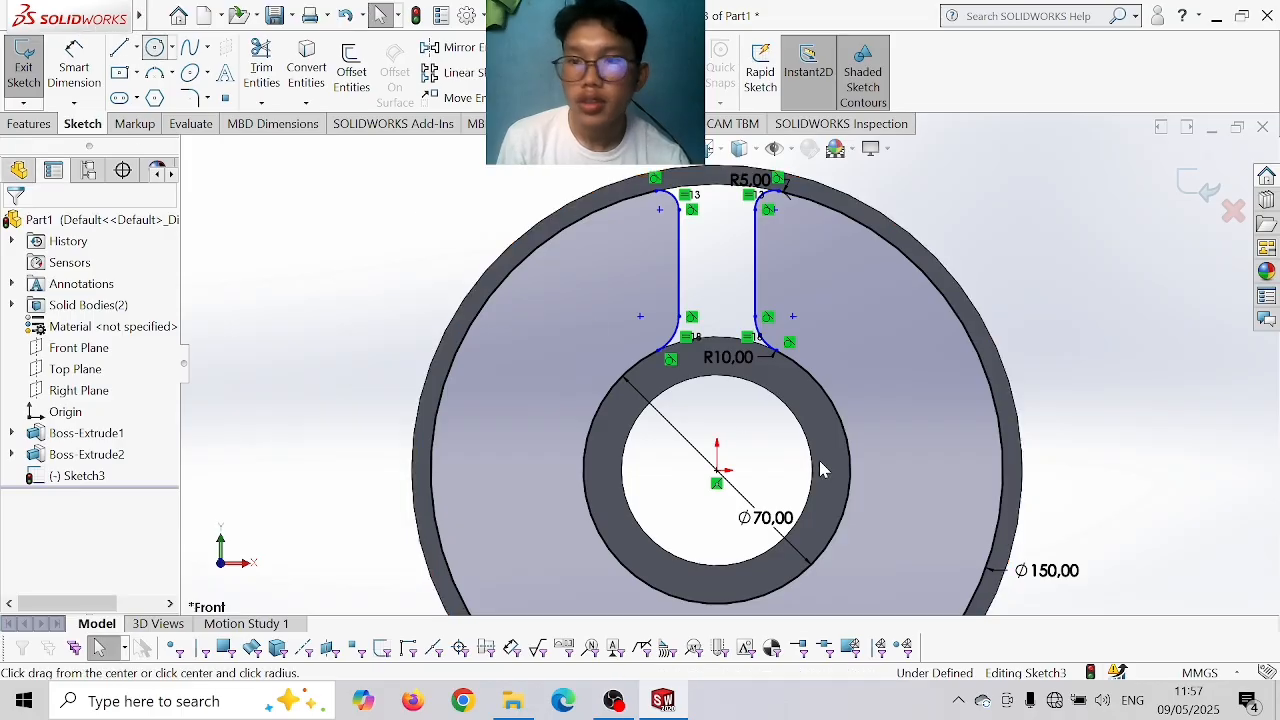
click(717, 471)
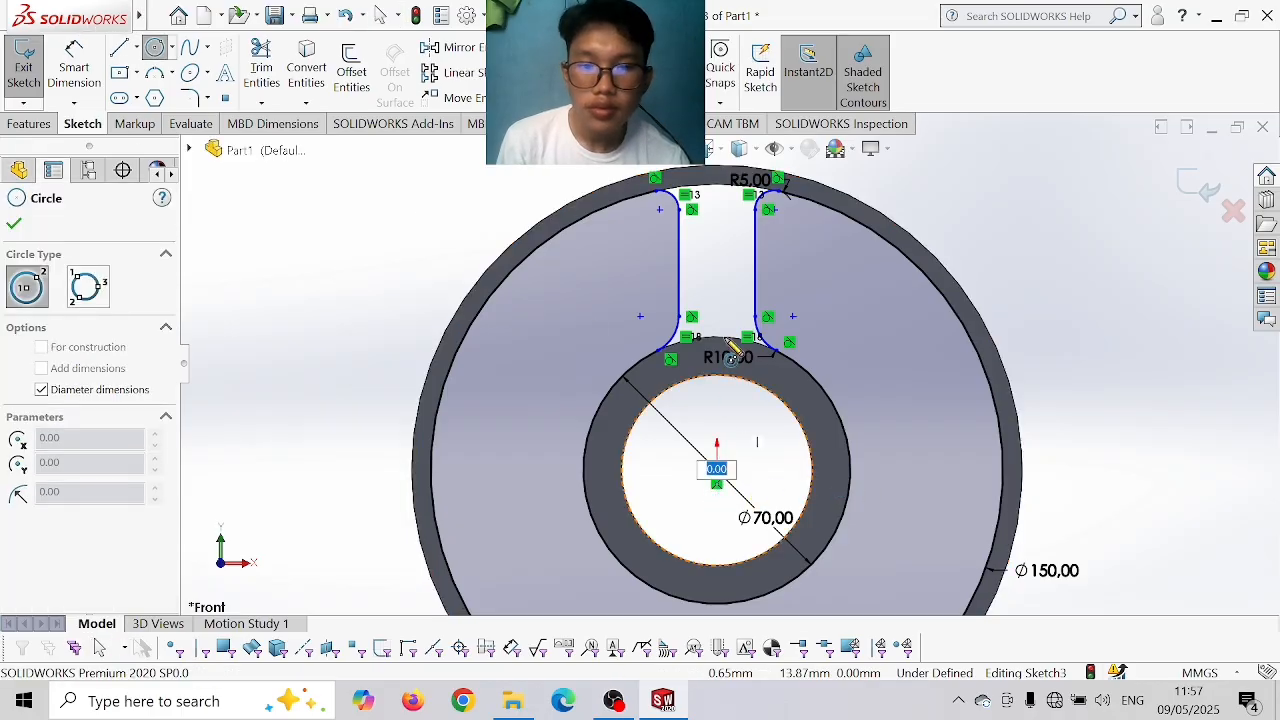
text(70)
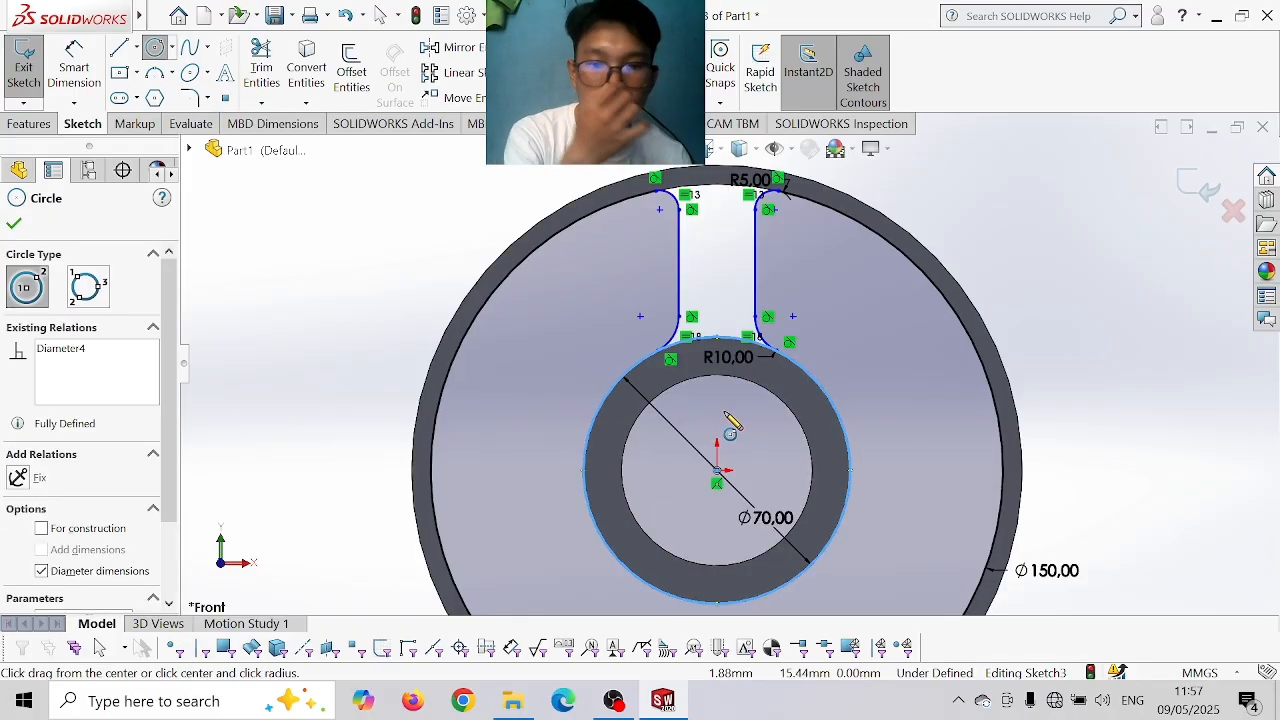
click(717, 472)
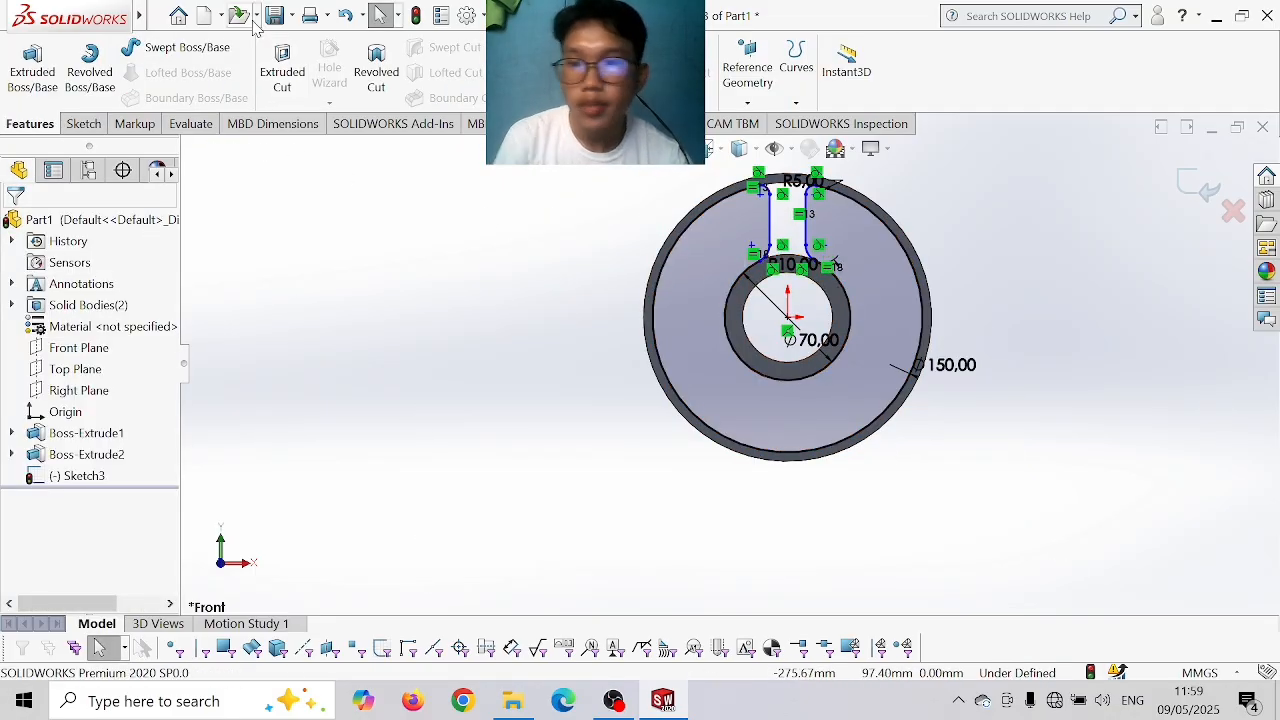
- Circular-pattern the spoke's two lines and four fillet arcs about the origin as 6 equally spaced instances over 360 degrees
click(86, 125)
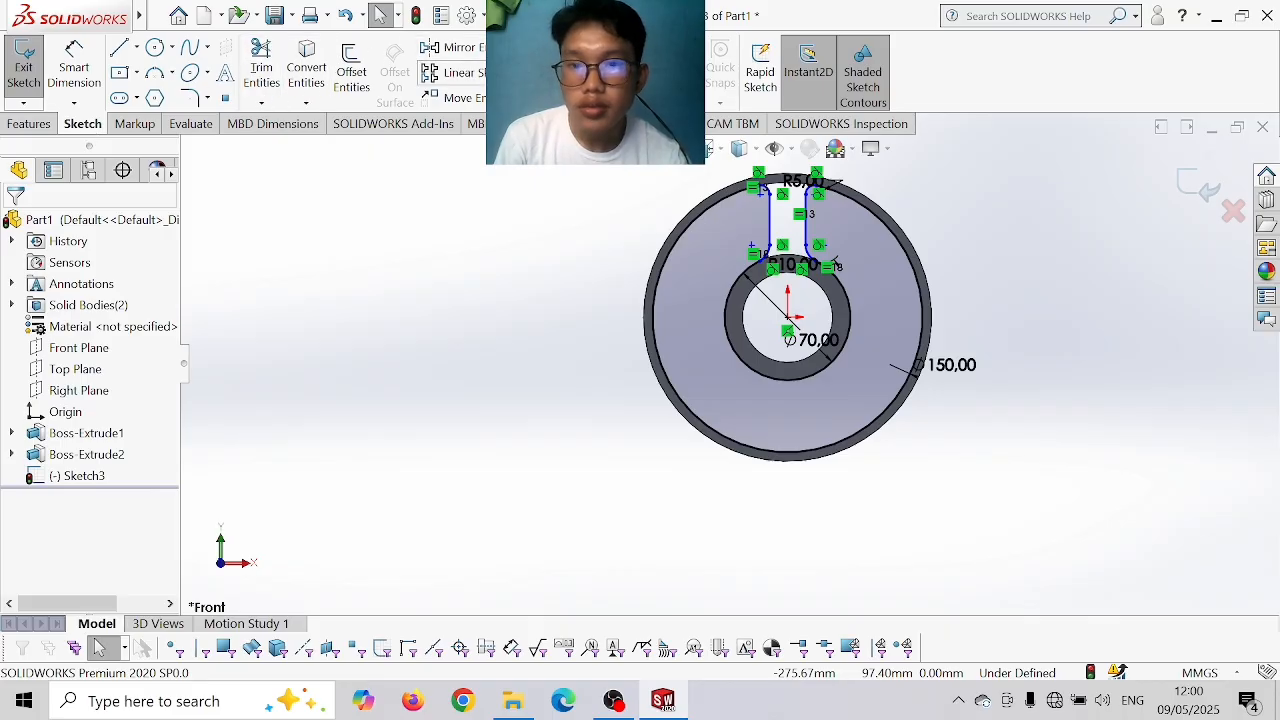
click(568, 73)
click(520, 123)
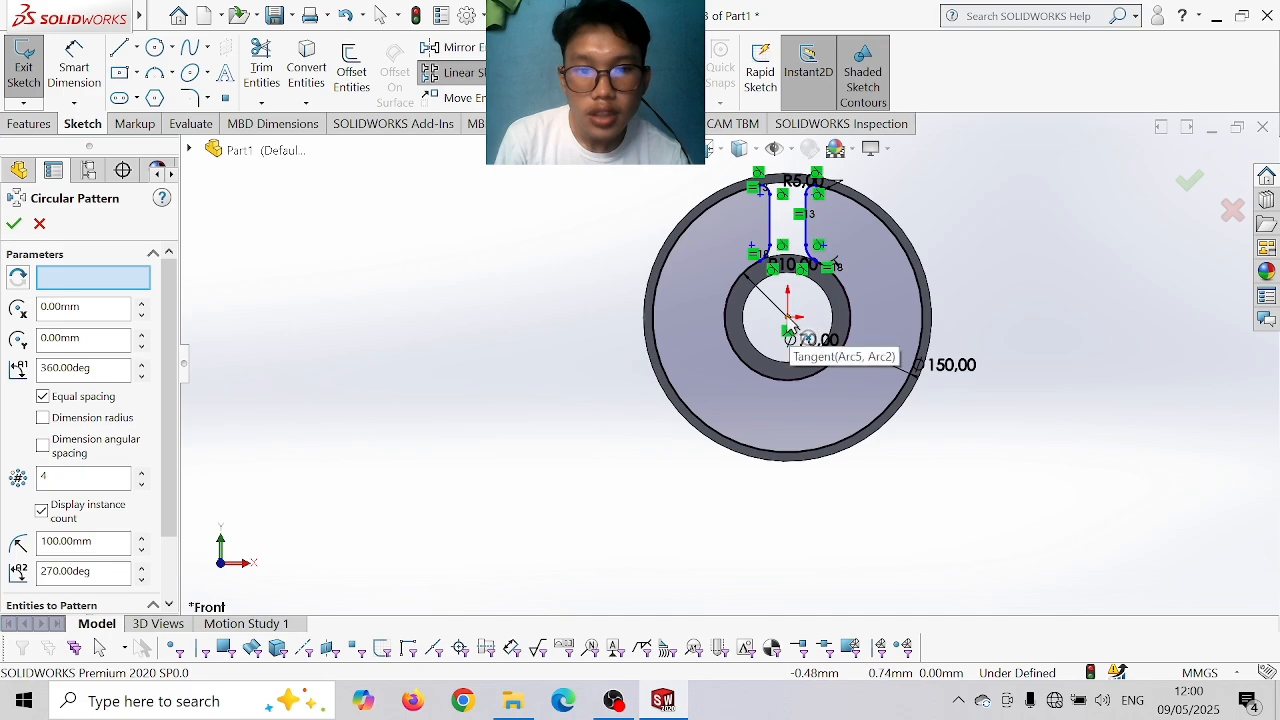
click(766, 244)
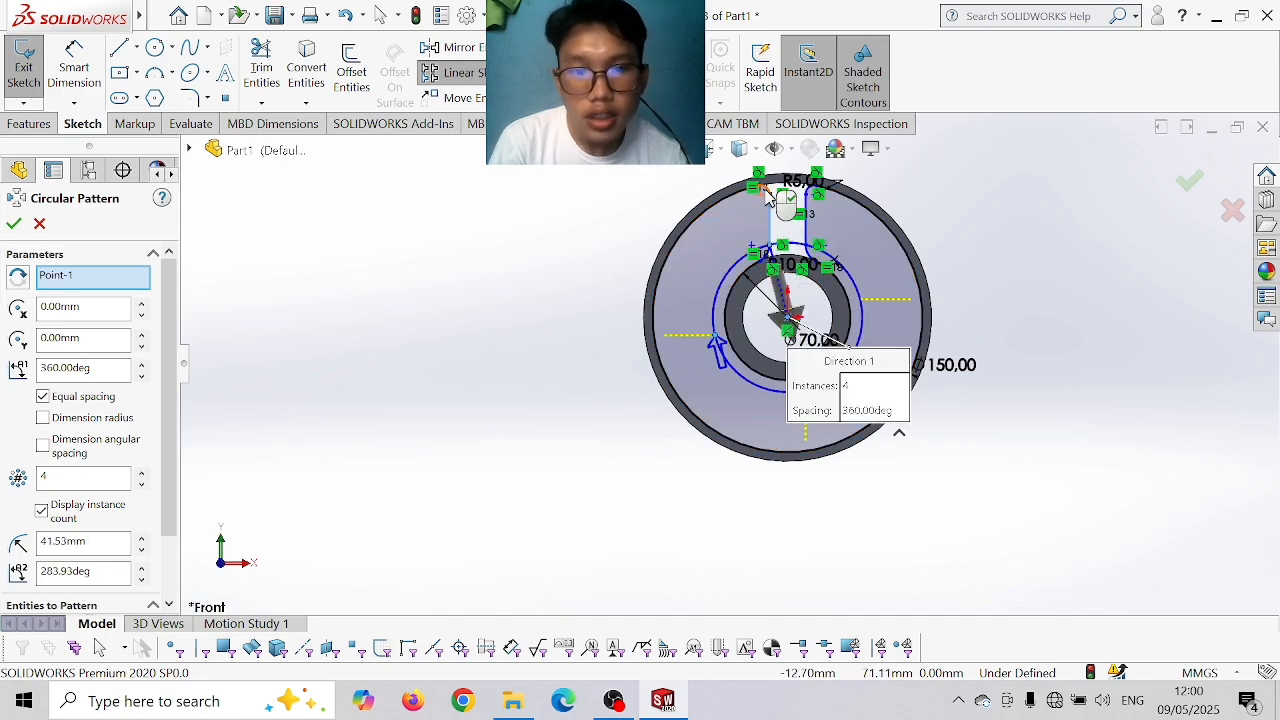
scroll(770, 195, down, 2)
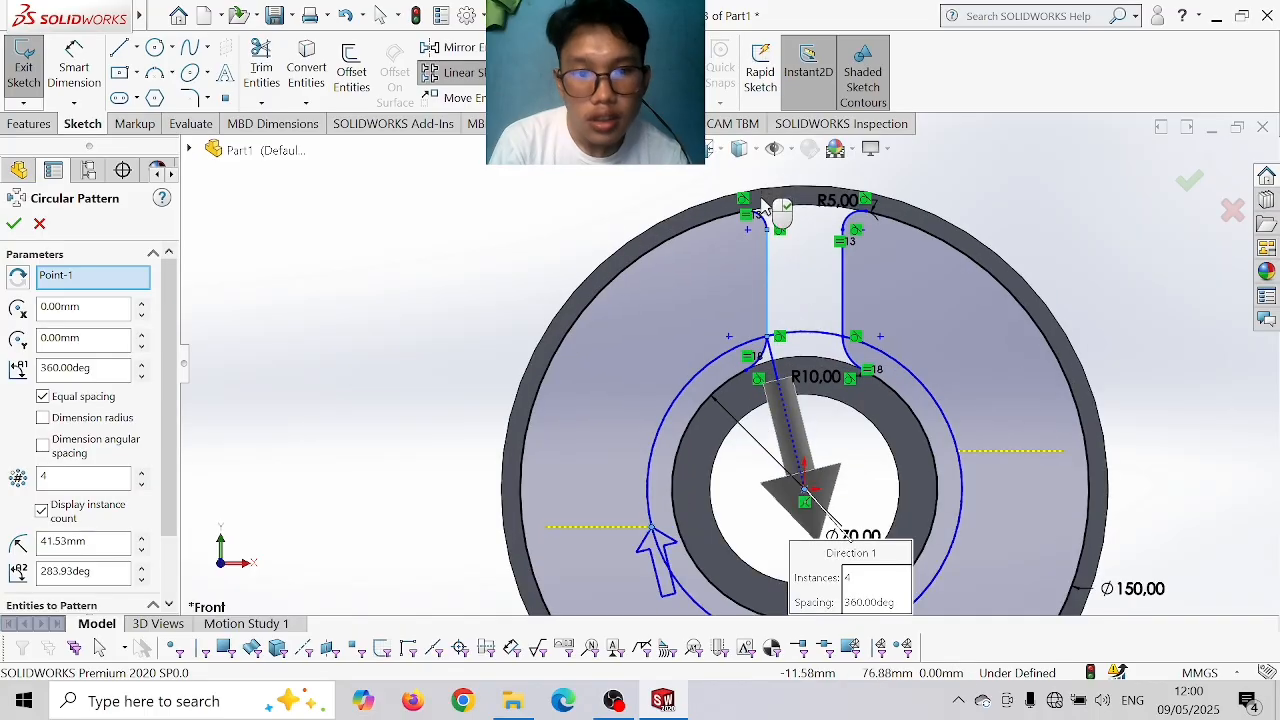
click(850, 225)
click(843, 300)
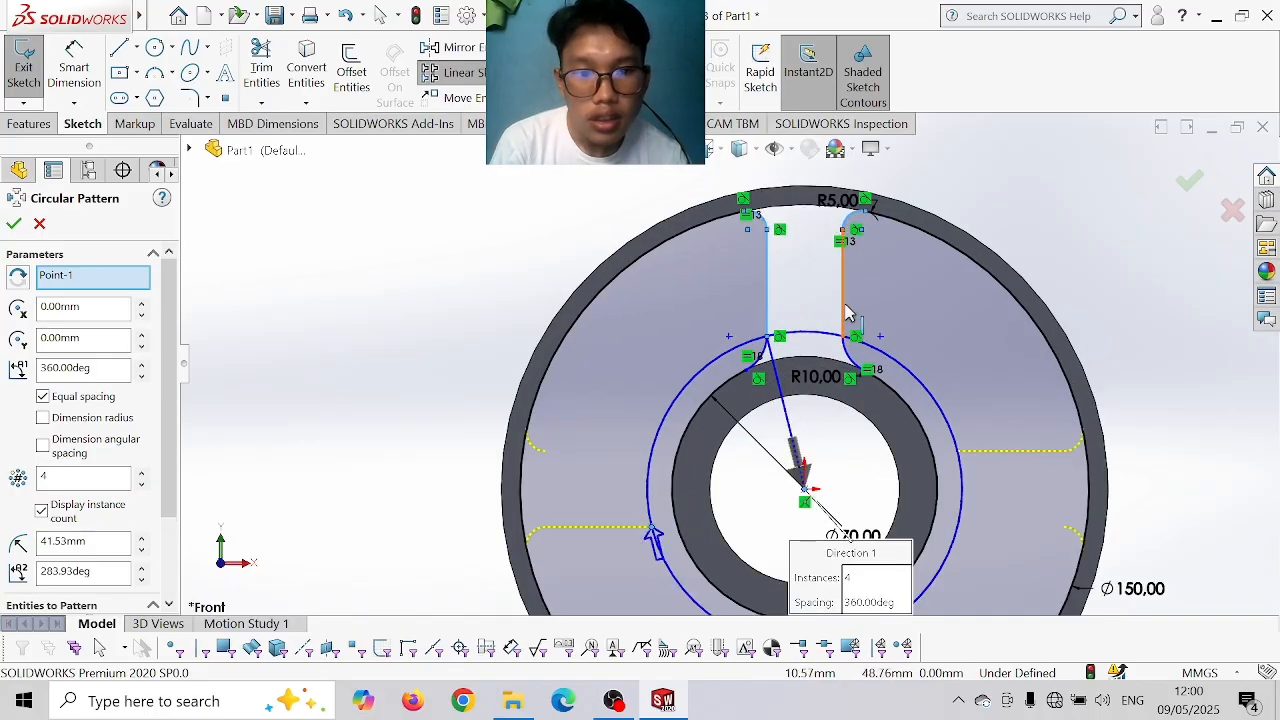
click(851, 365)
click(825, 360)
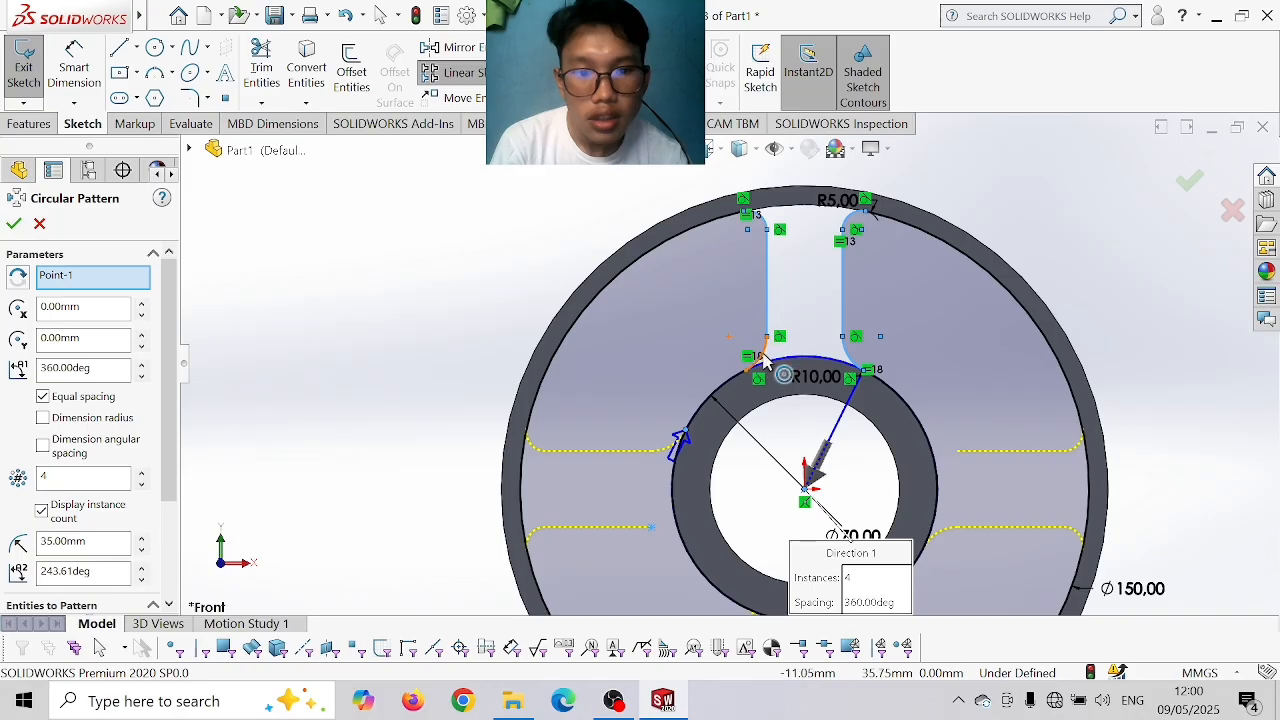
scroll(750, 368, up, 2)
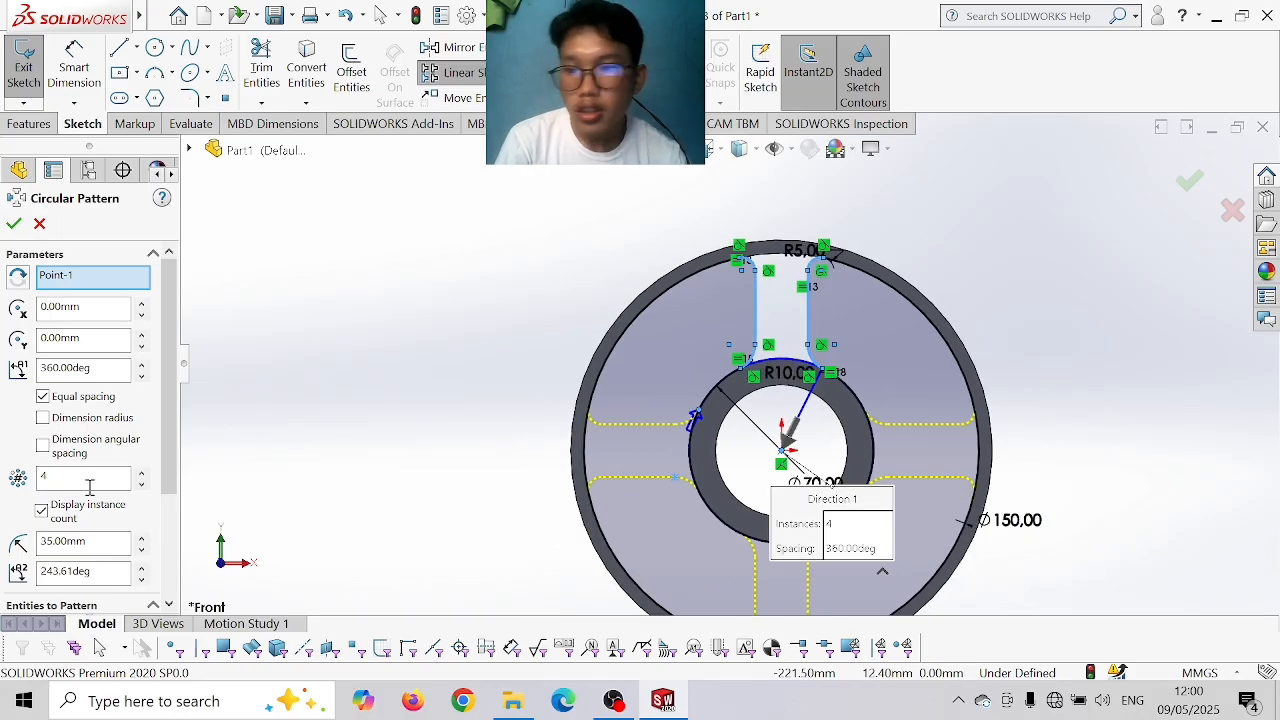
drag(86, 480, 5, 505)
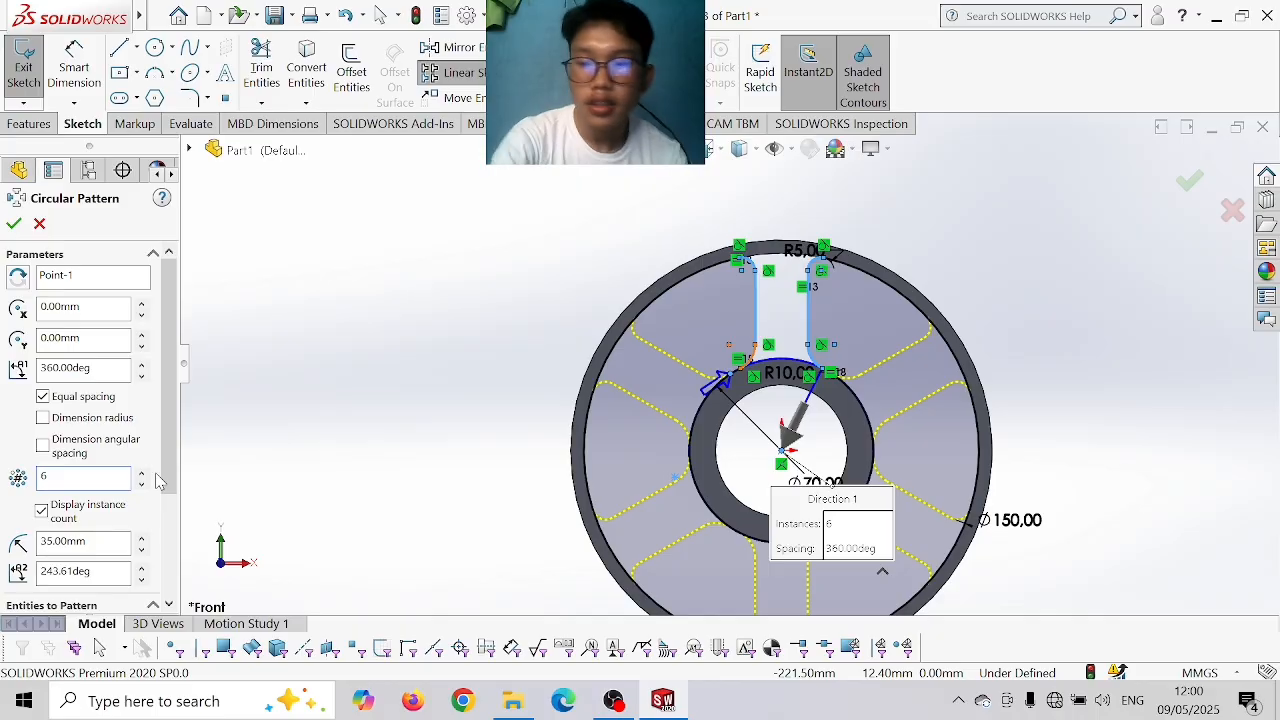
click(12, 224)
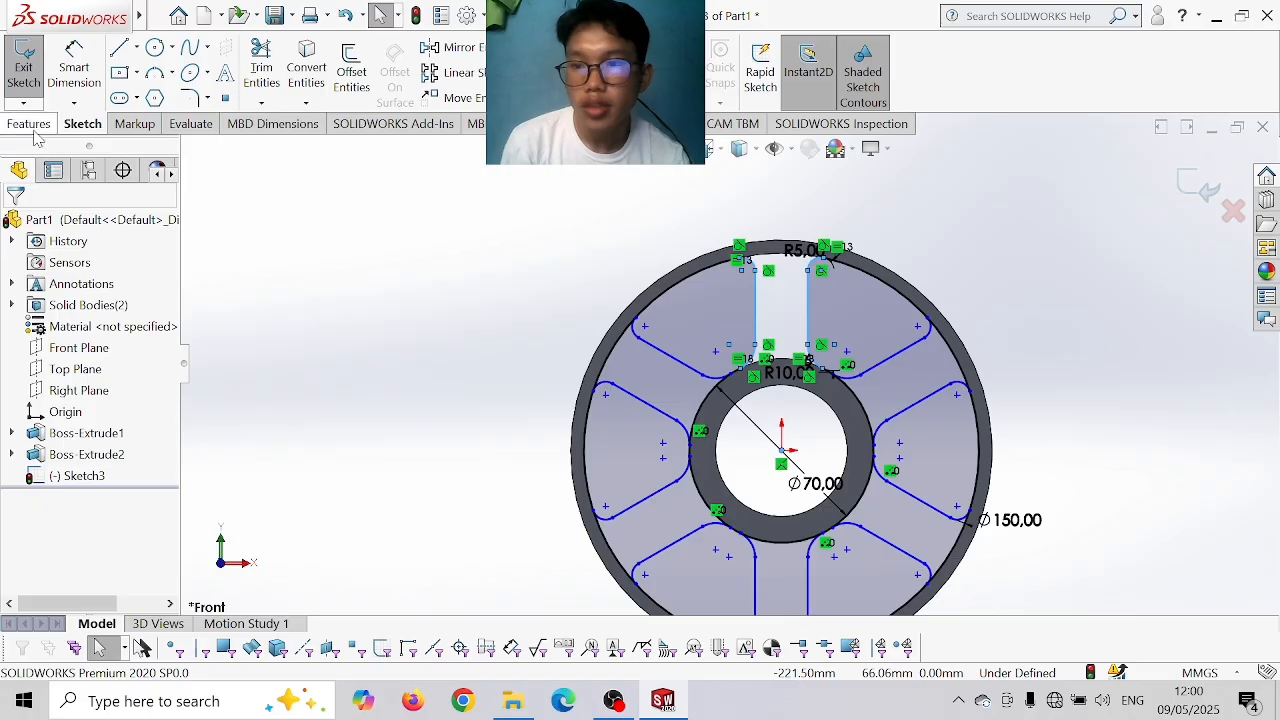
- Sketch a 70 mm diameter circle centred on the origin, closing the inner ends of the patterned spokes
mouse_move(108, 26)
click(156, 48)
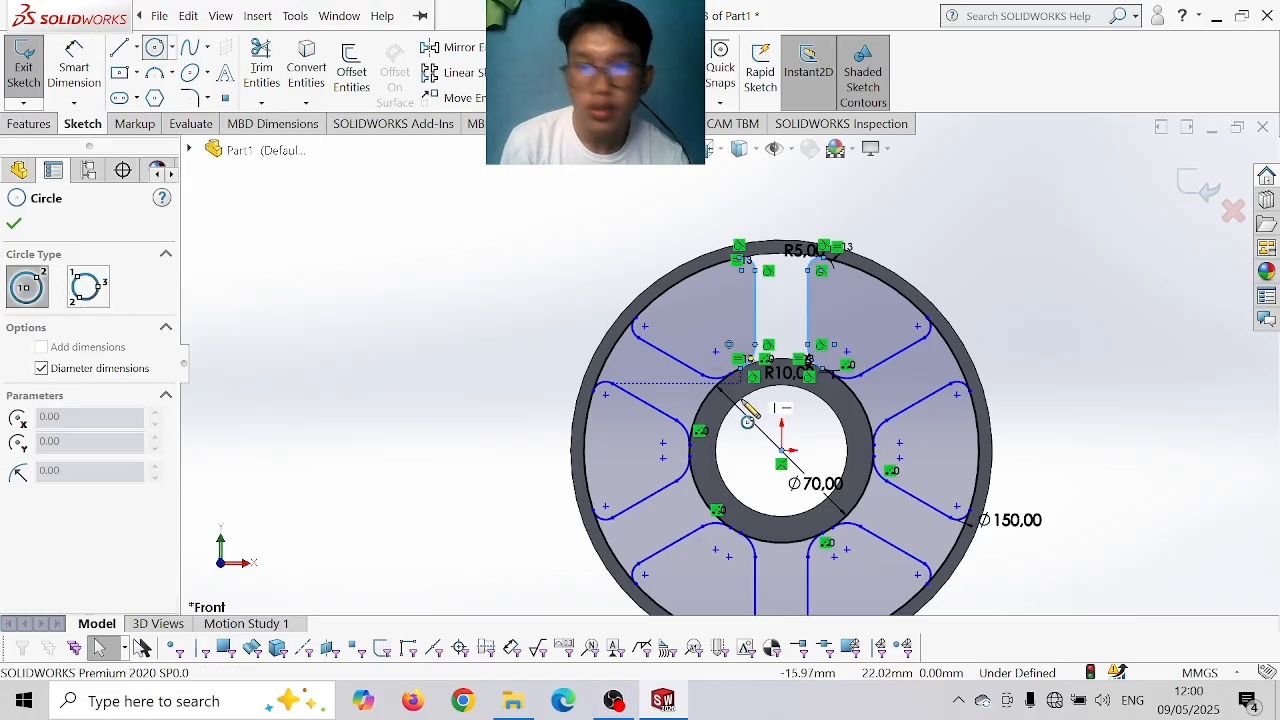
click(781, 451)
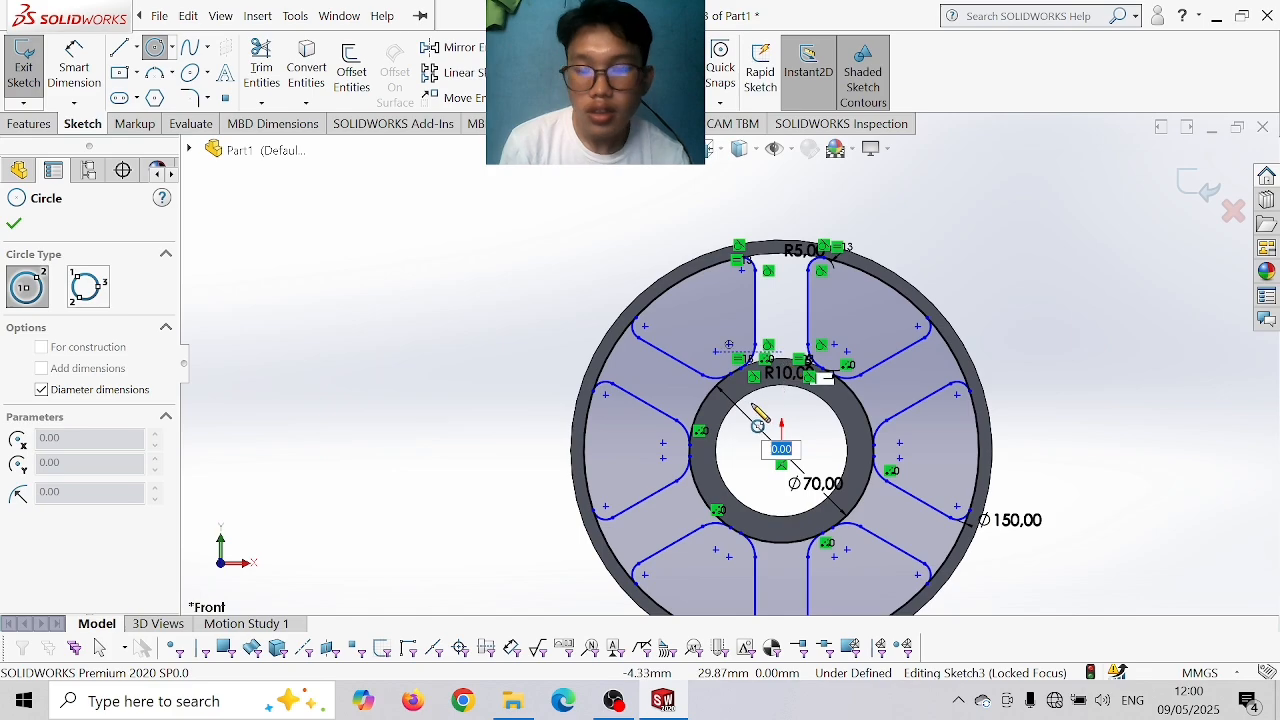
text(70)
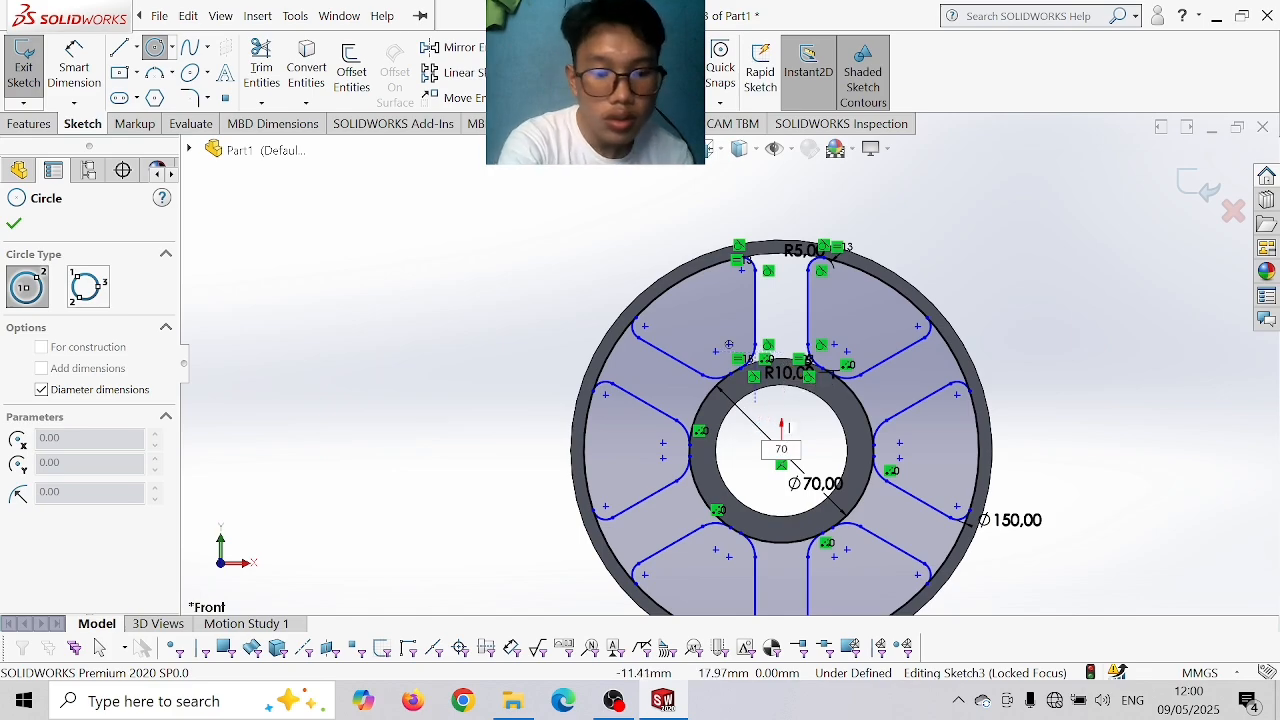
key(Return)
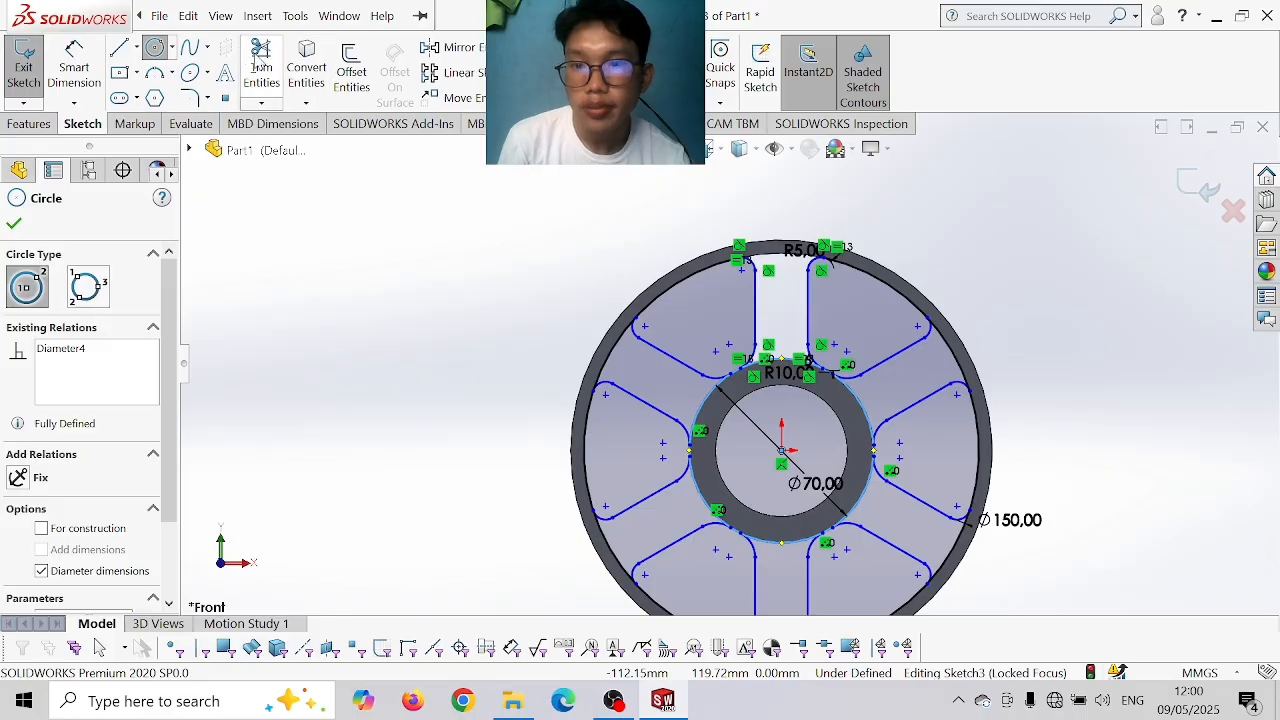
key(Escape)
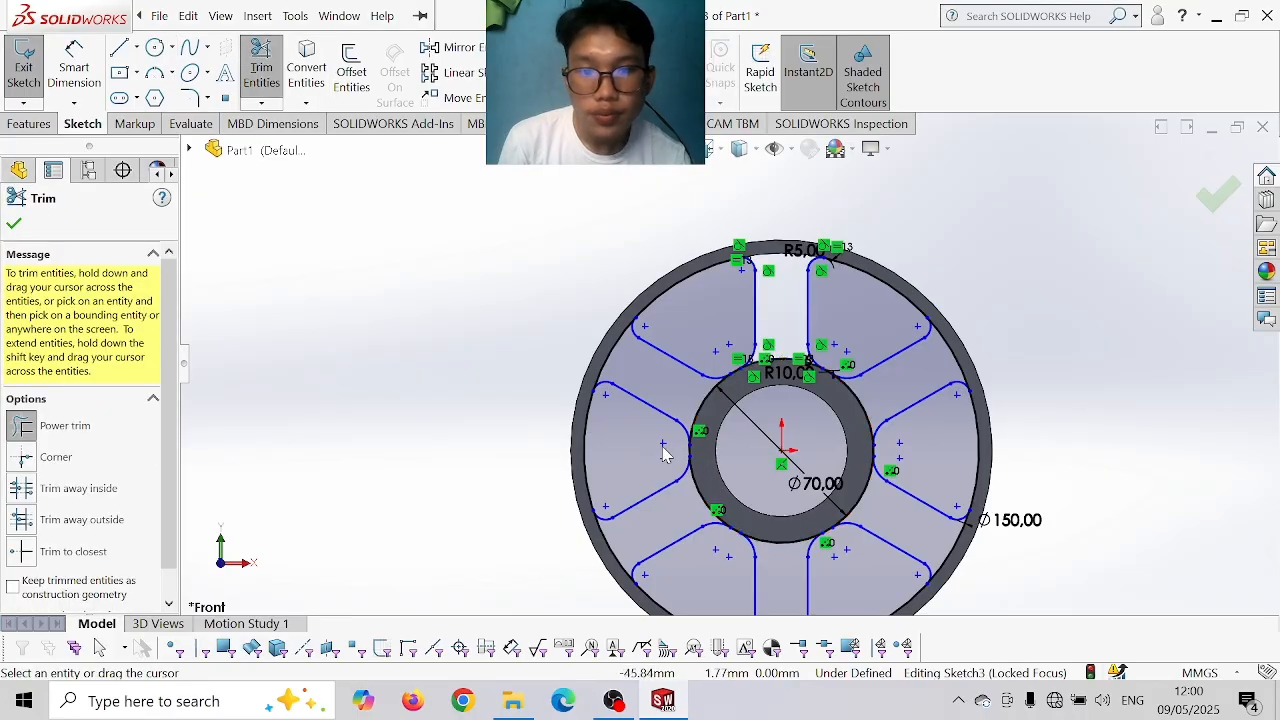
- Trim away the arcs of the 70 mm hub circle that lie between neighbouring spokes
scroll(663, 453, down, 3)
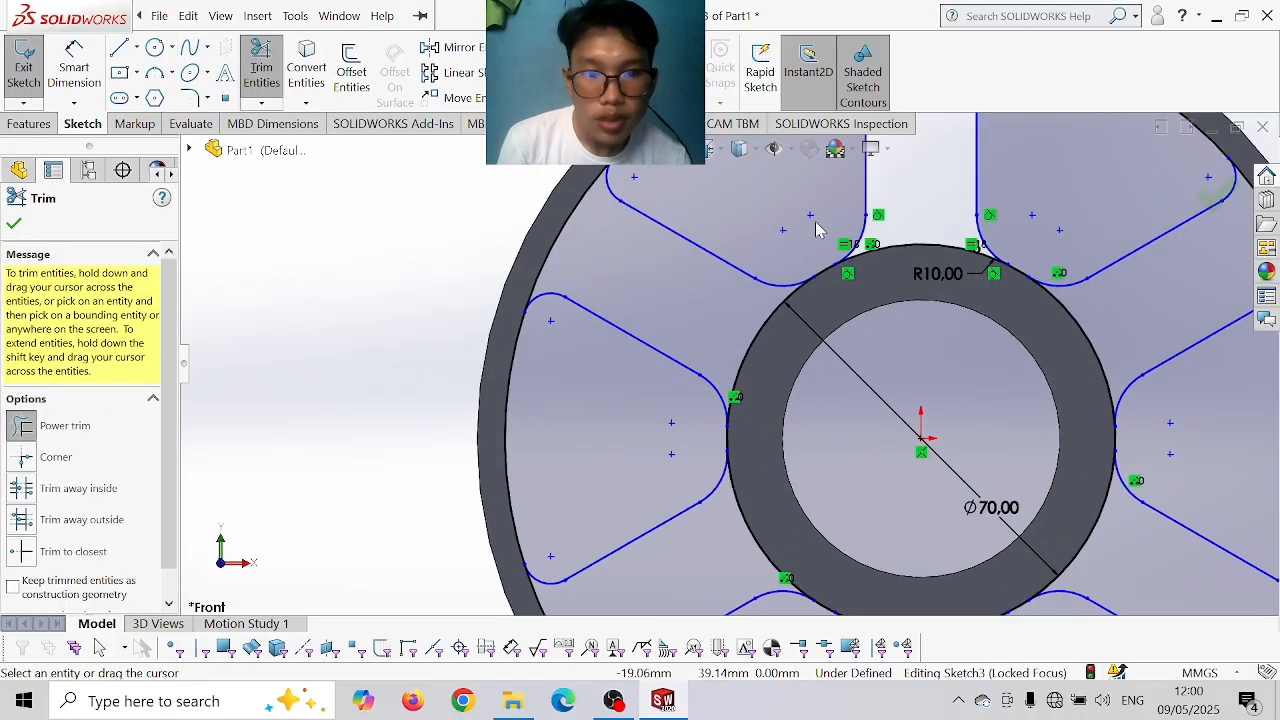
drag(824, 263, 831, 281)
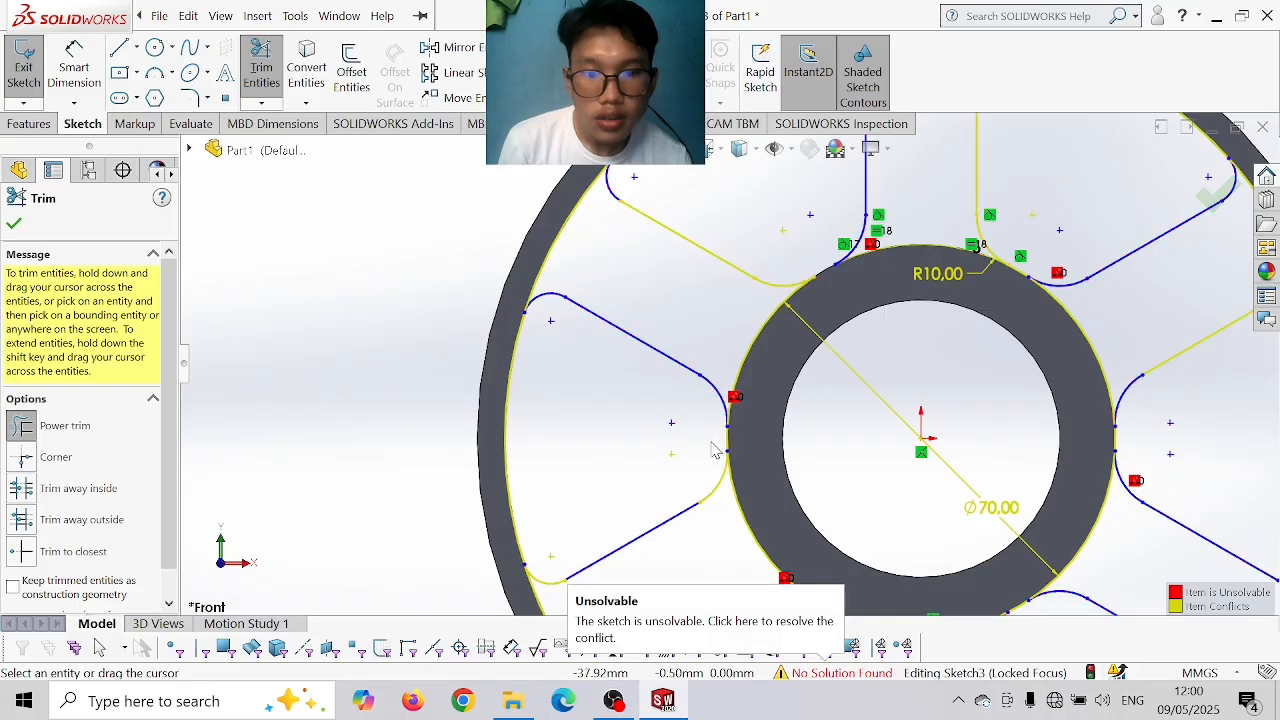
mouse_move(711, 442)
mouse_down()
mouse_move(751, 438)
mouse_move(743, 513)
mouse_up()
scroll(755, 445, up, 3)
scroll(818, 486, down, 3)
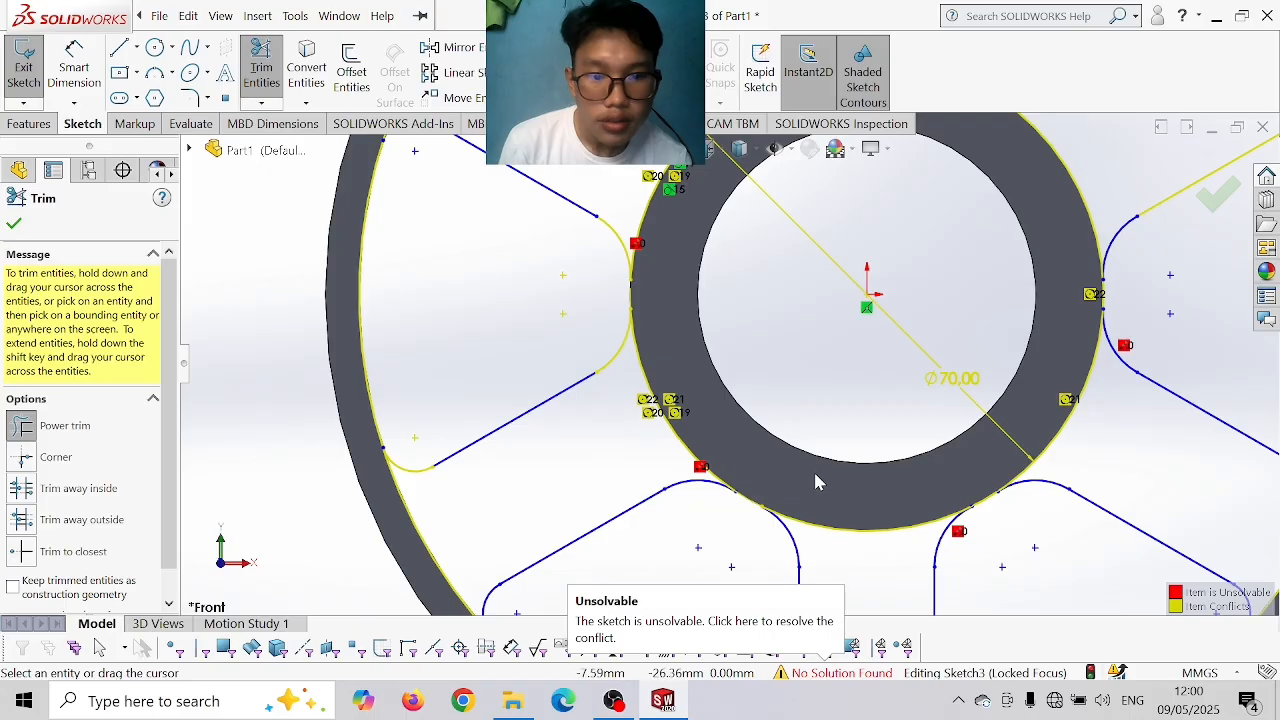
drag(985, 477, 994, 507)
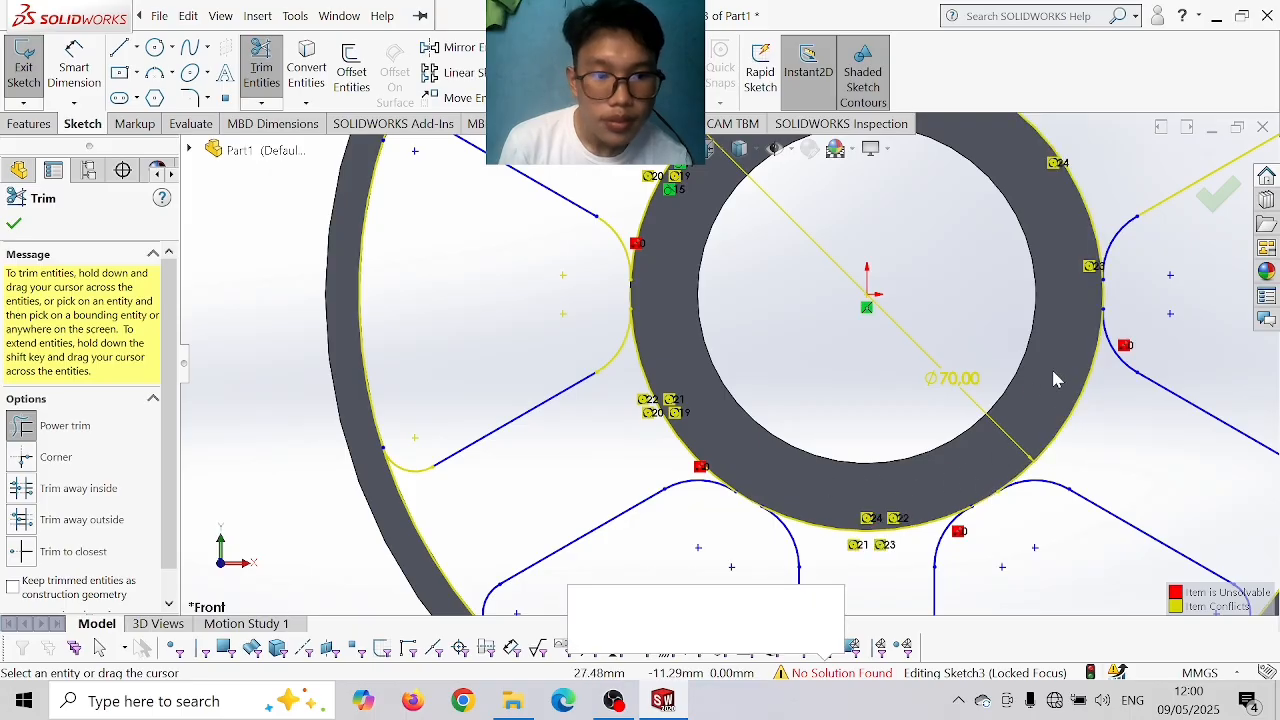
scroll(1063, 347, up, 1)
scroll(1063, 347, down, 1)
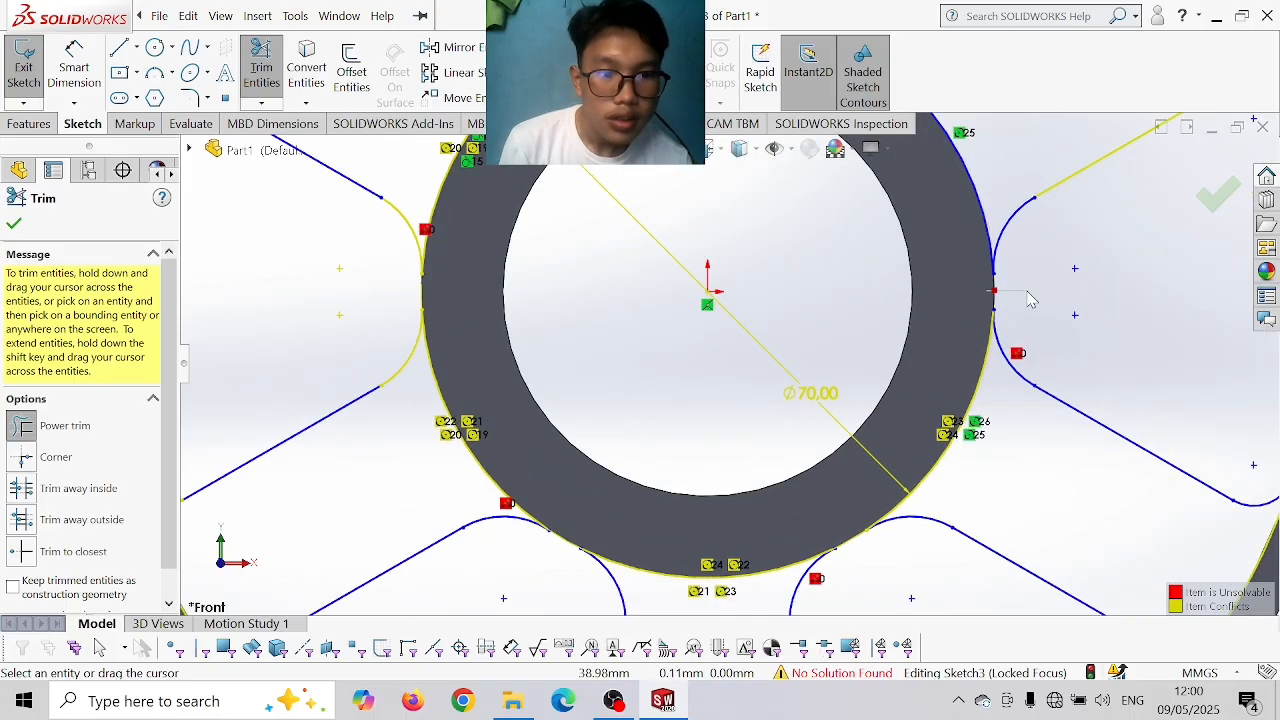
scroll(1030, 298, up, 2)
scroll(838, 228, down, 3)
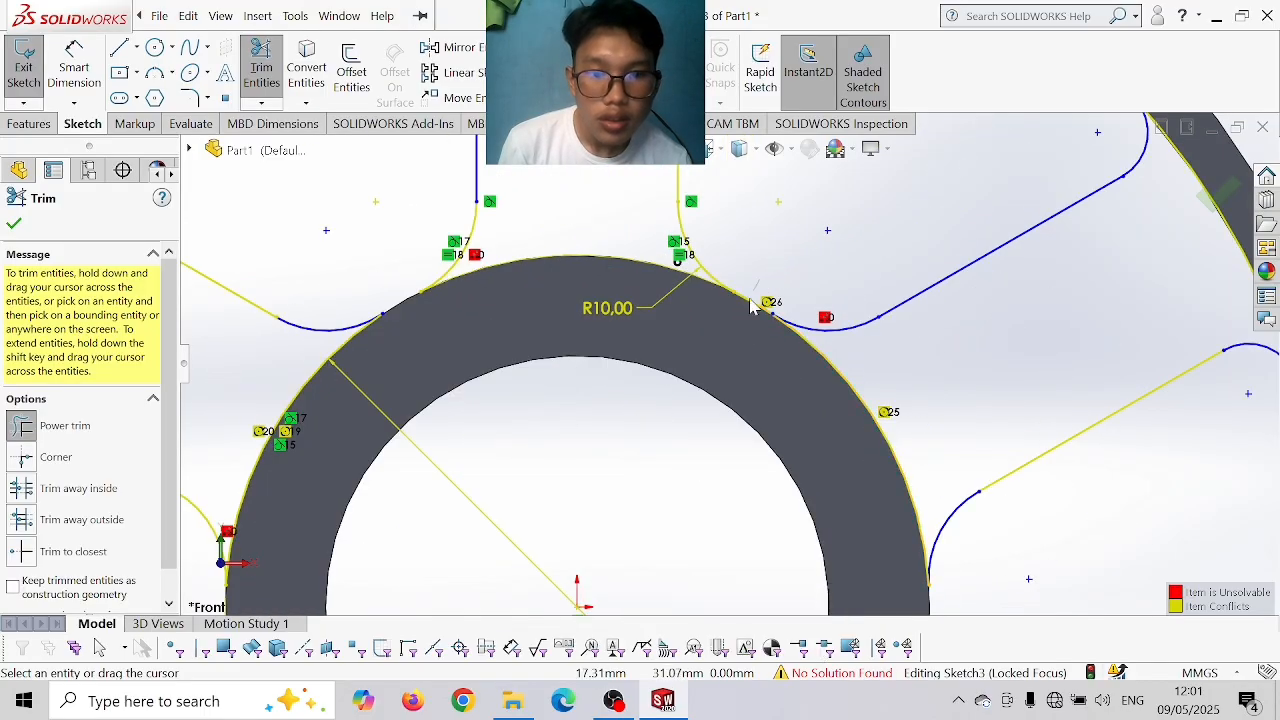
scroll(770, 310, up, 3)
scroll(838, 444, up, 2)
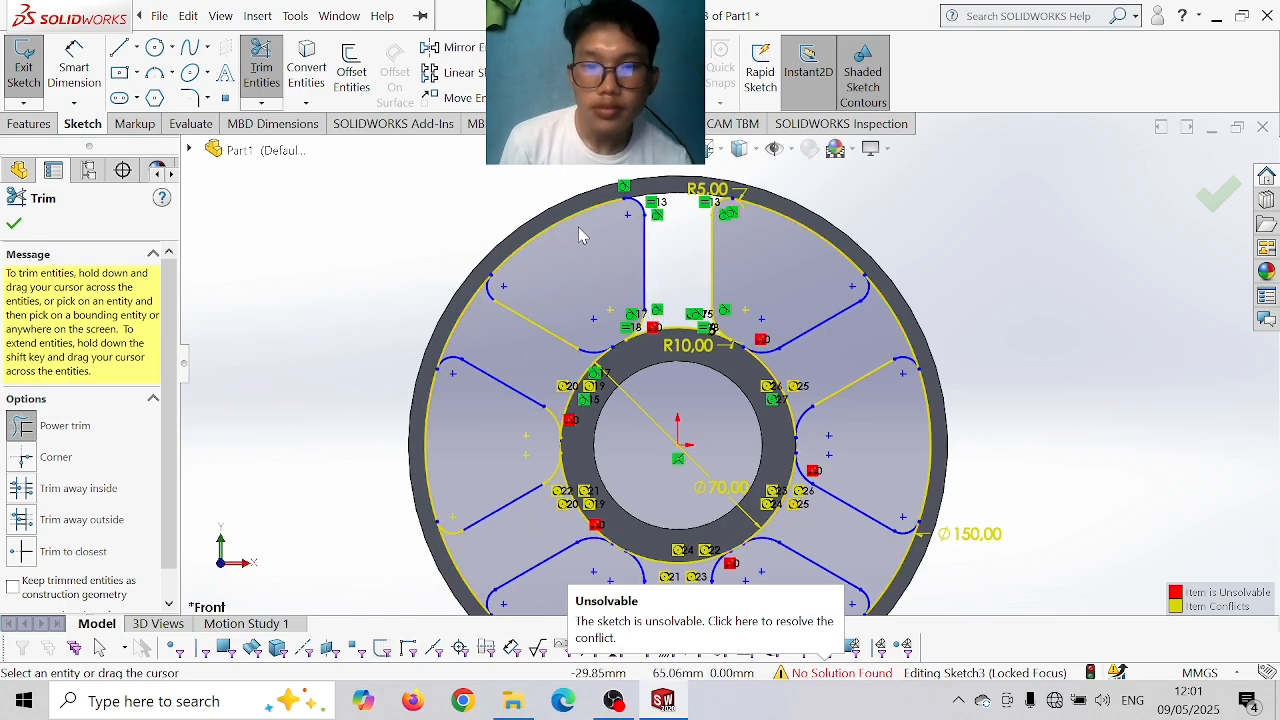
- Sketch a circle centred on the origin that coincides with the rim's 150 mm inner edge
click(156, 47)
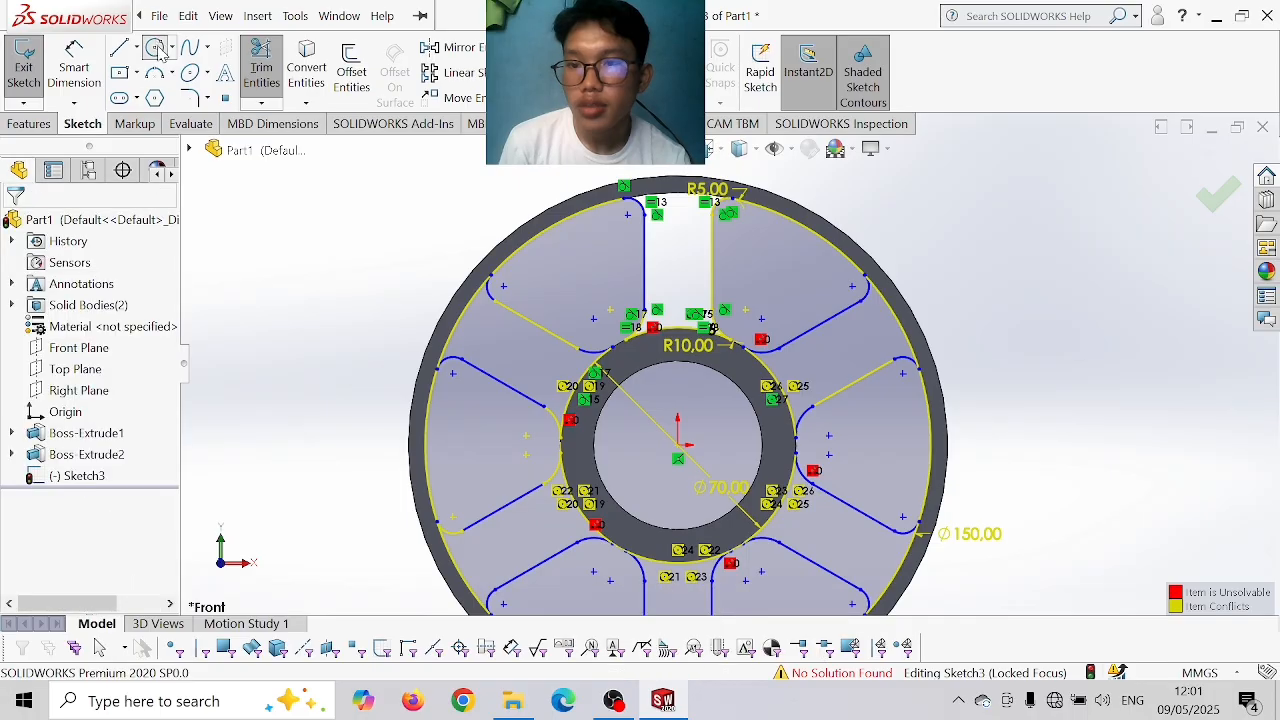
click(679, 445)
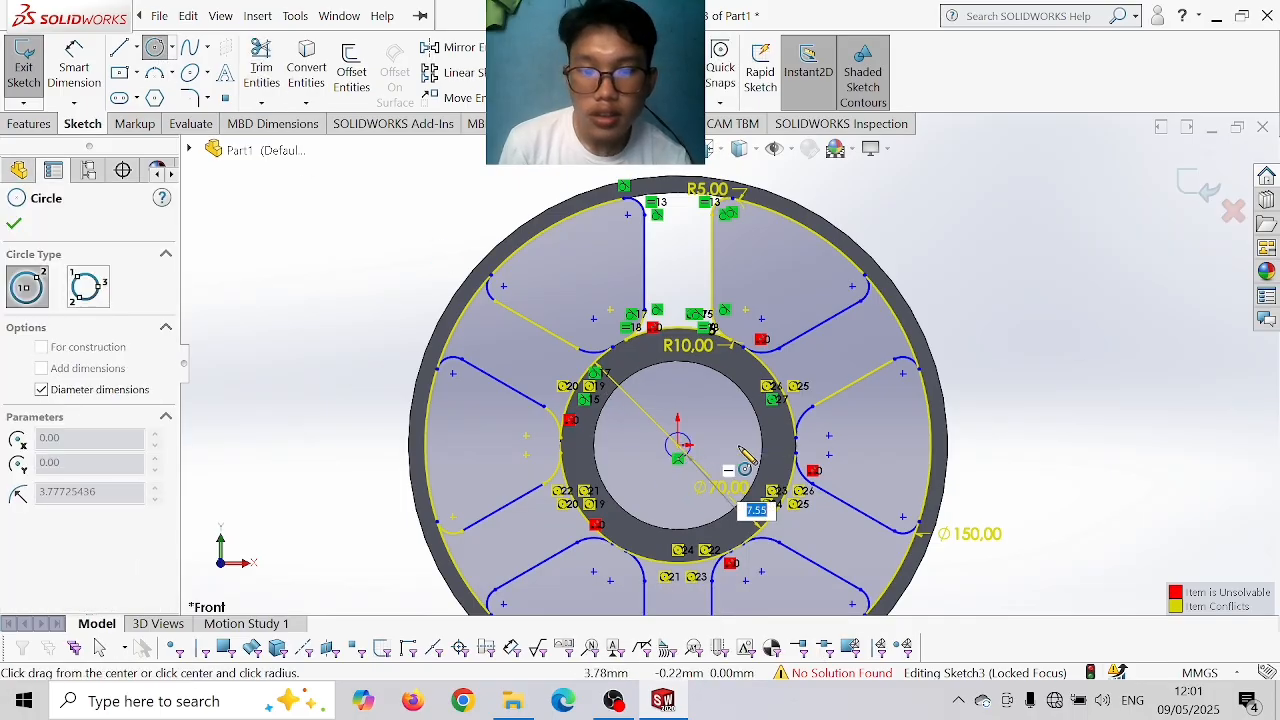
click(840, 255)
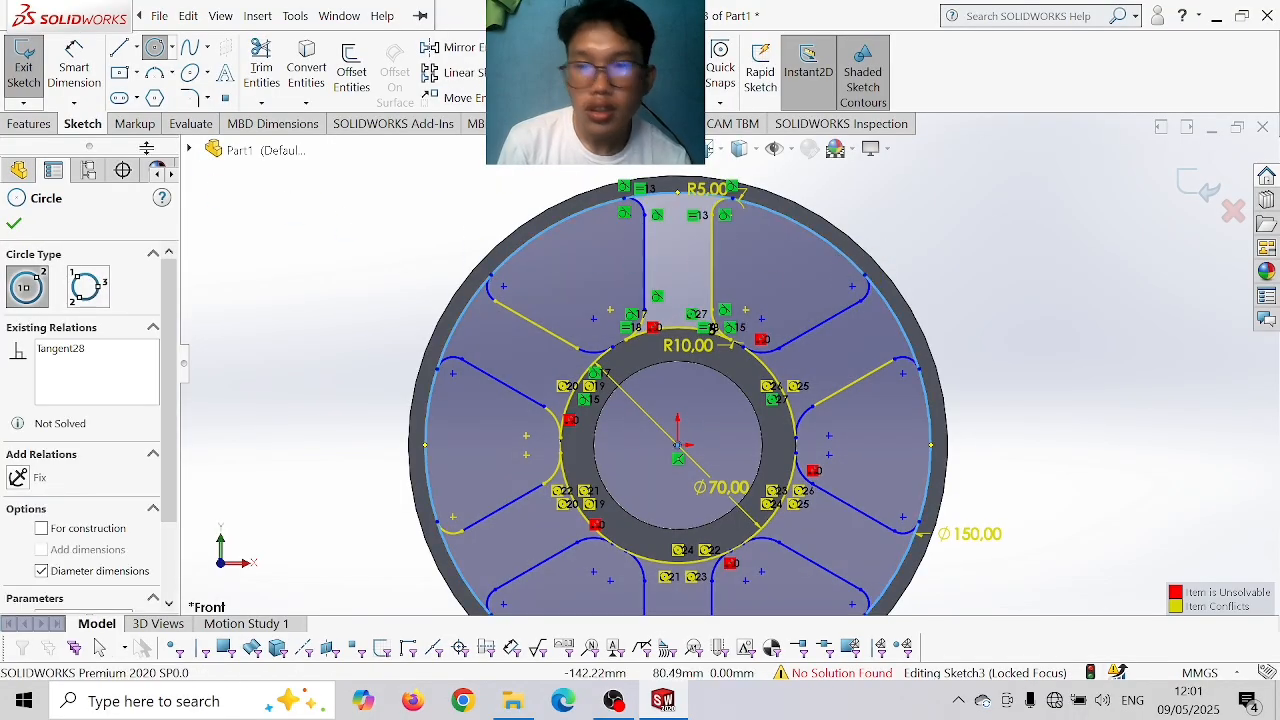
- Trim away the arcs of the outer circle along the rim between neighbouring spokes
click(261, 66)
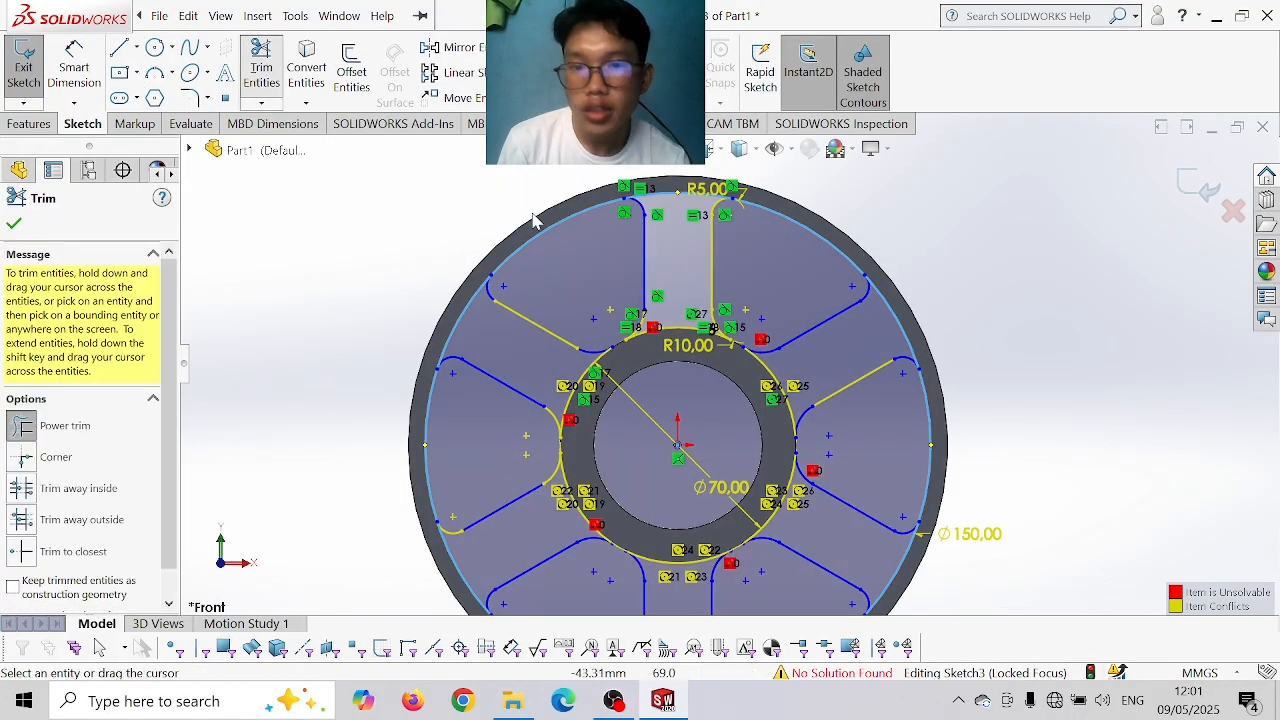
click(538, 220)
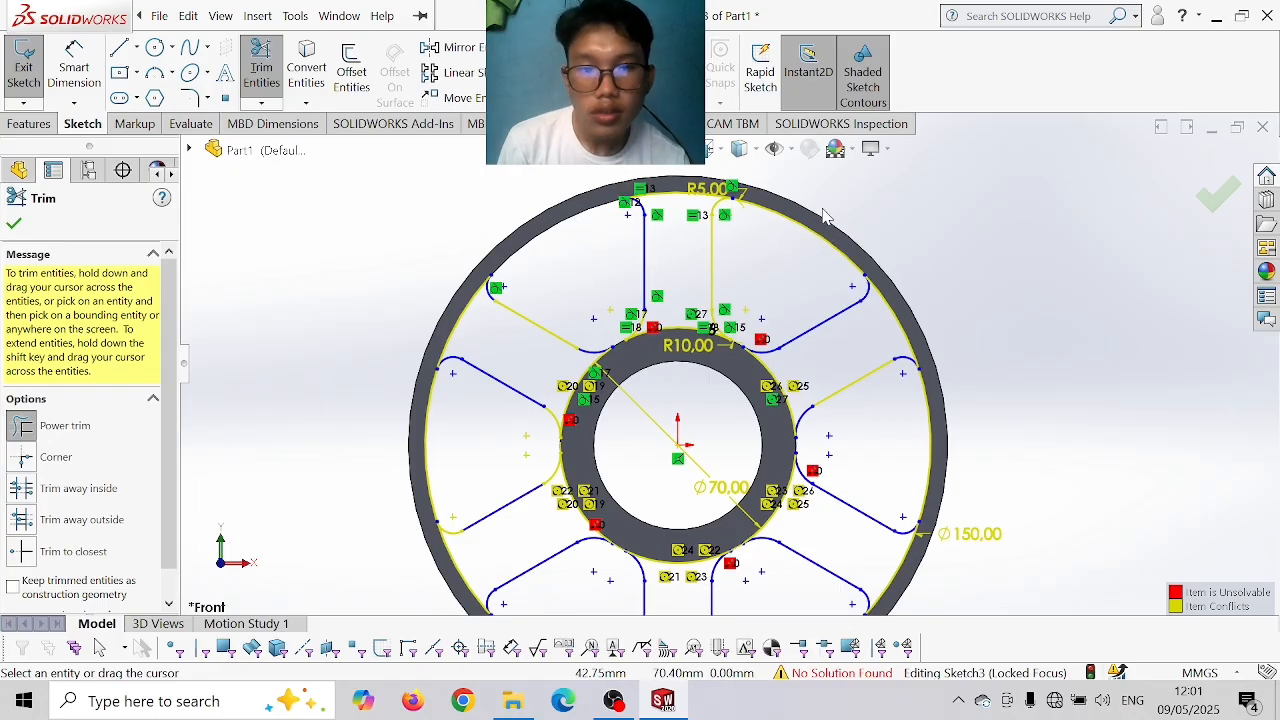
drag(816, 209, 774, 258)
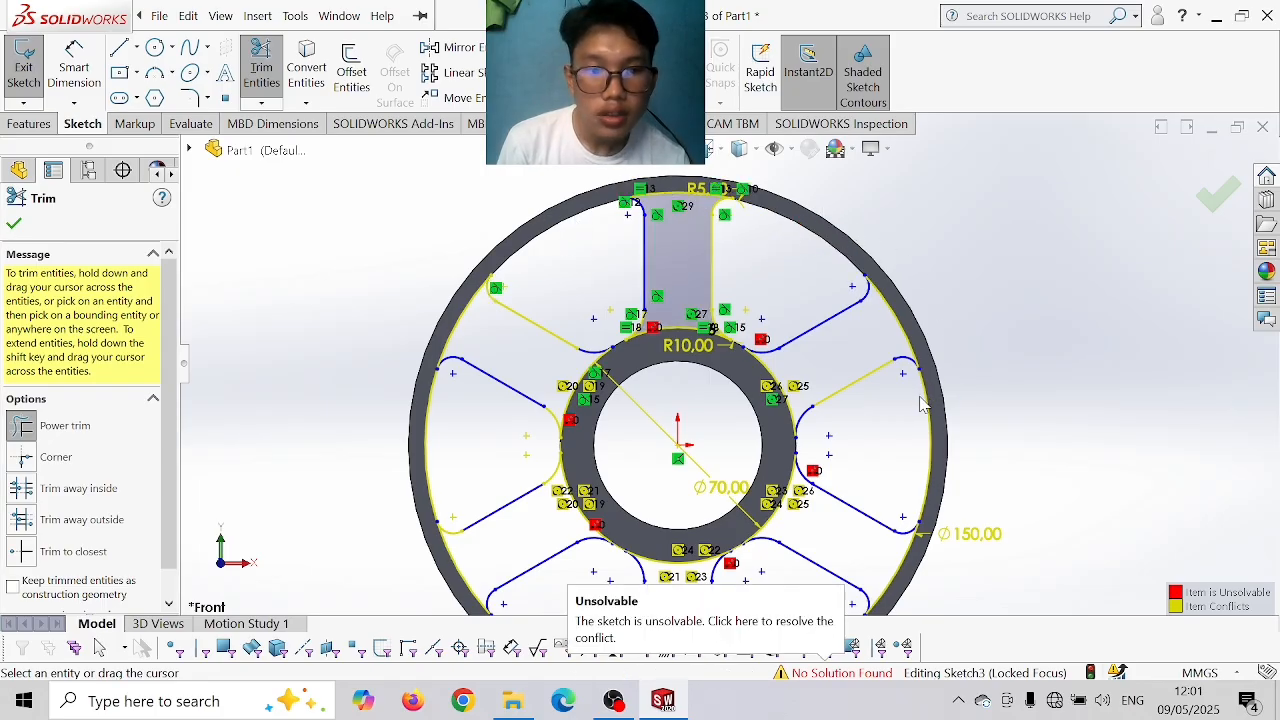
mouse_move(878, 444)
mouse_down()
mouse_move(957, 443)
mouse_move(928, 452)
mouse_up()
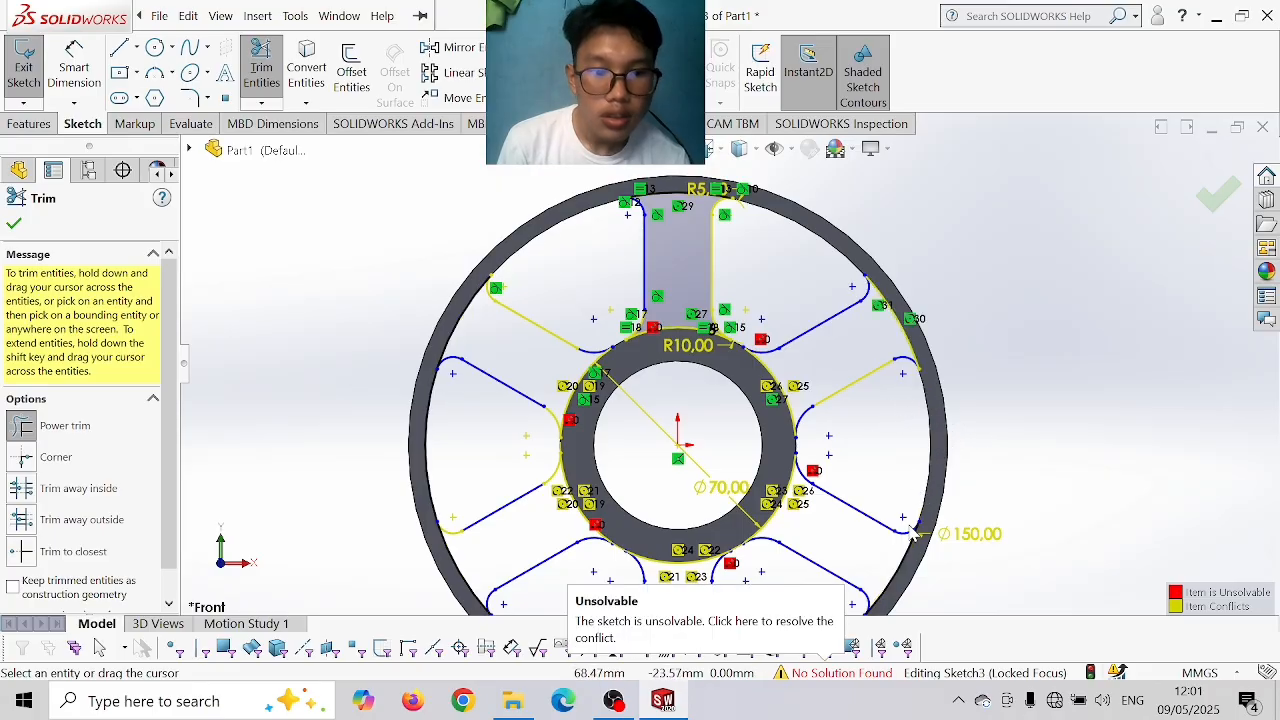
scroll(912, 533, up, 3)
mouse_move(788, 568)
mouse_down()
mouse_move(818, 600)
mouse_move(767, 586)
mouse_up()
drag(628, 547, 560, 597)
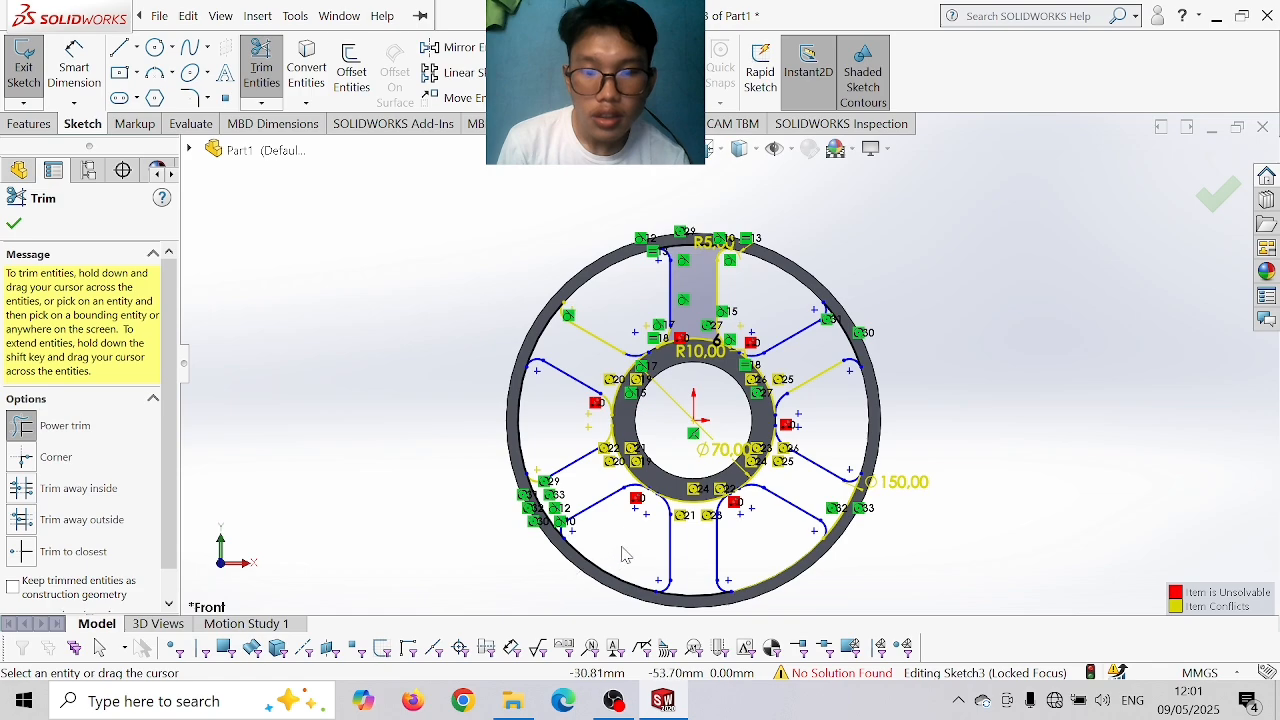
drag(622, 554, 560, 612)
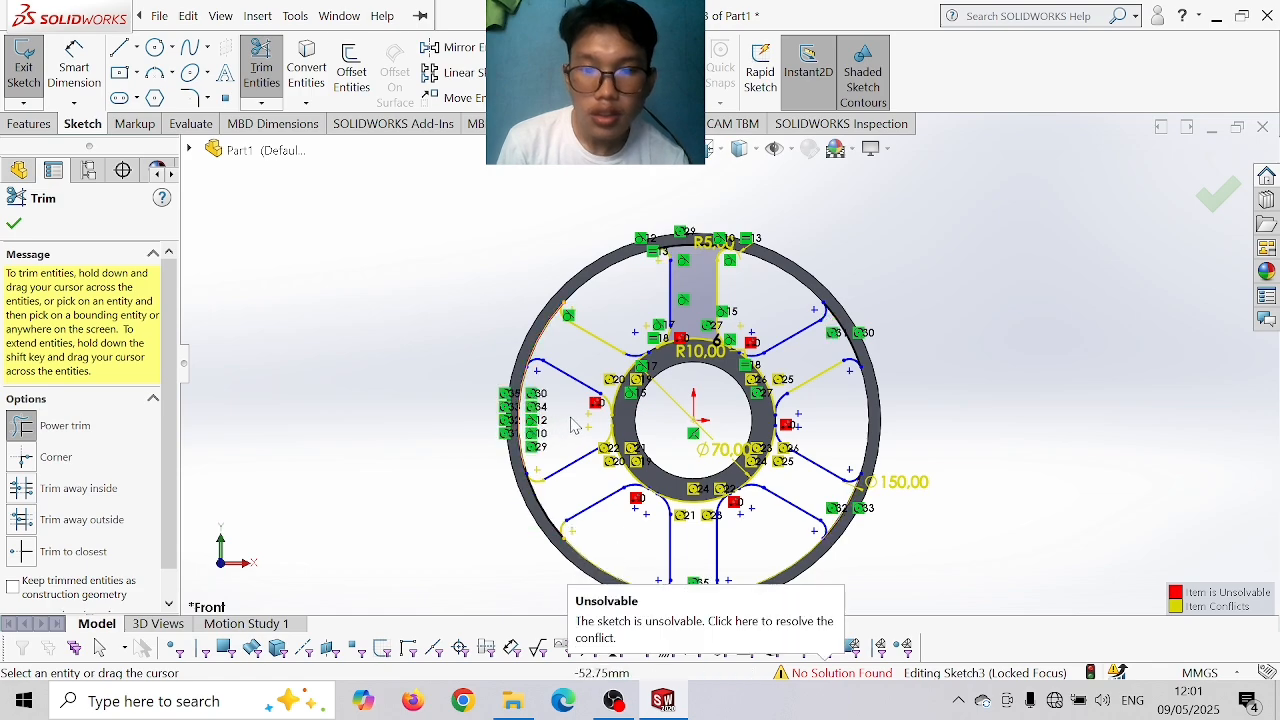
drag(571, 418, 430, 416)
drag(559, 418, 431, 413)
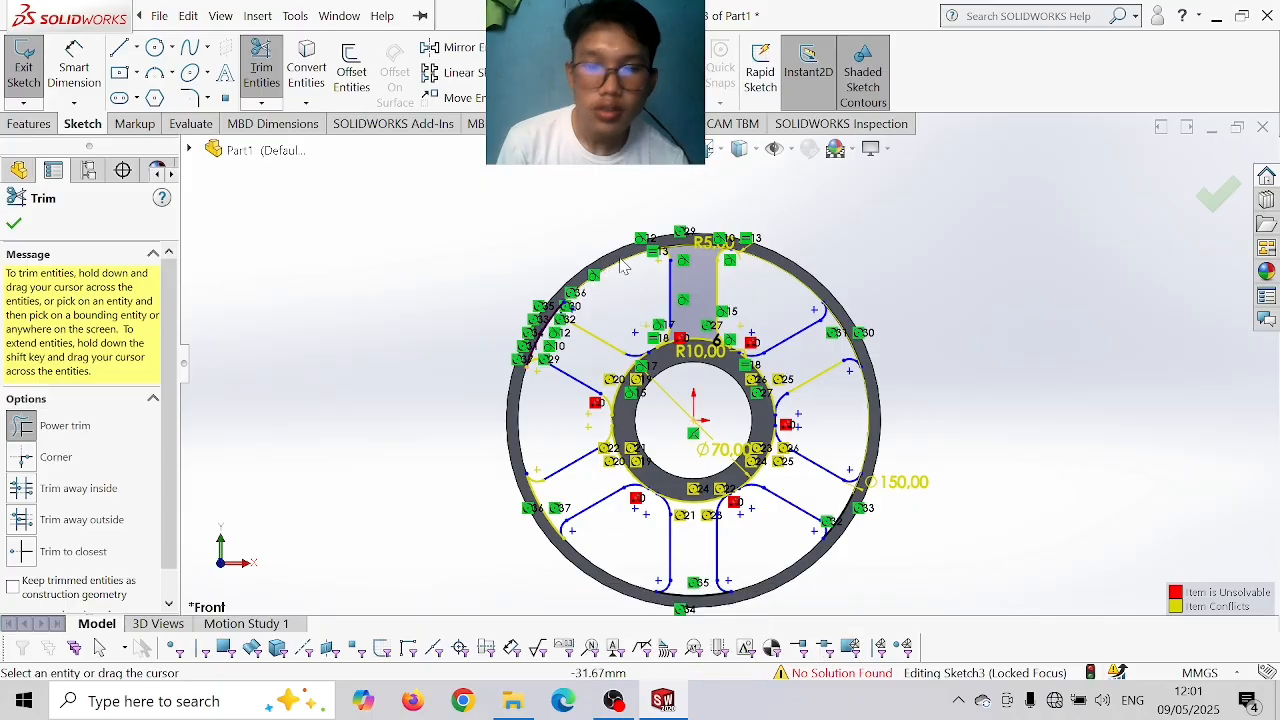
scroll(622, 266, up, 1)
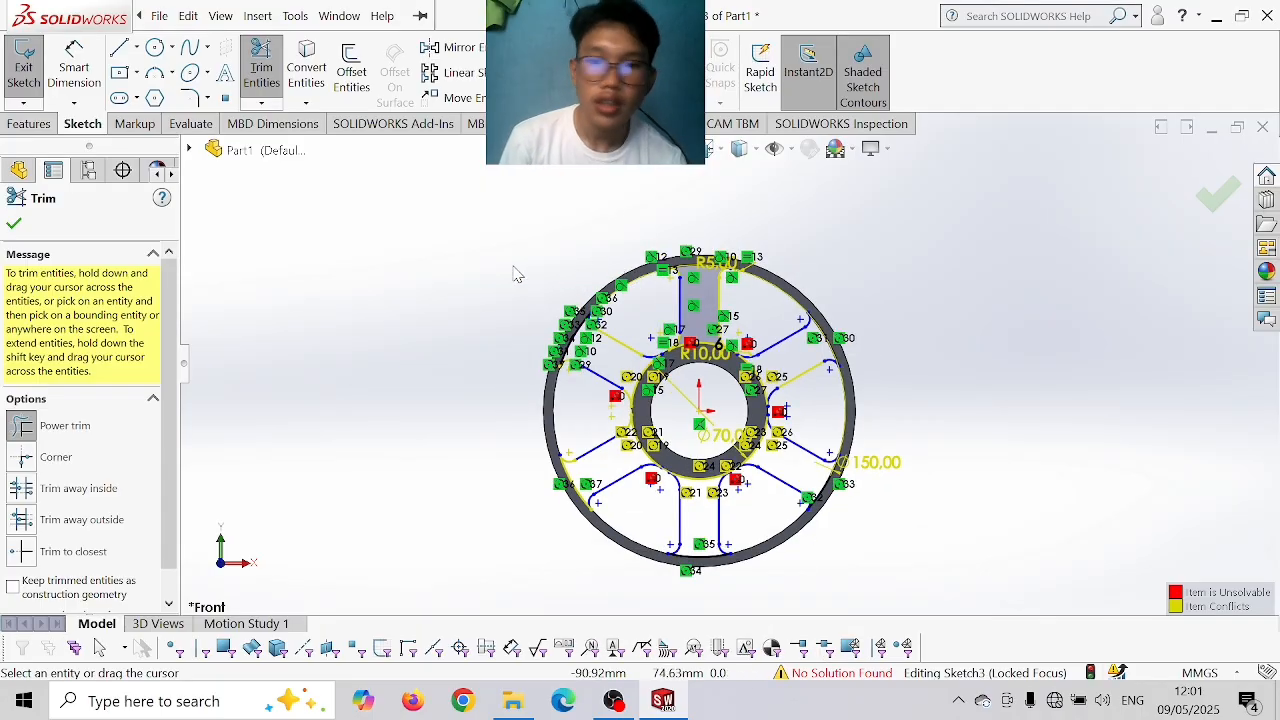
- Start a boss extrude of the spoke sketch and select all six spoke regions as its contours
click(23, 125)
click(32, 68)
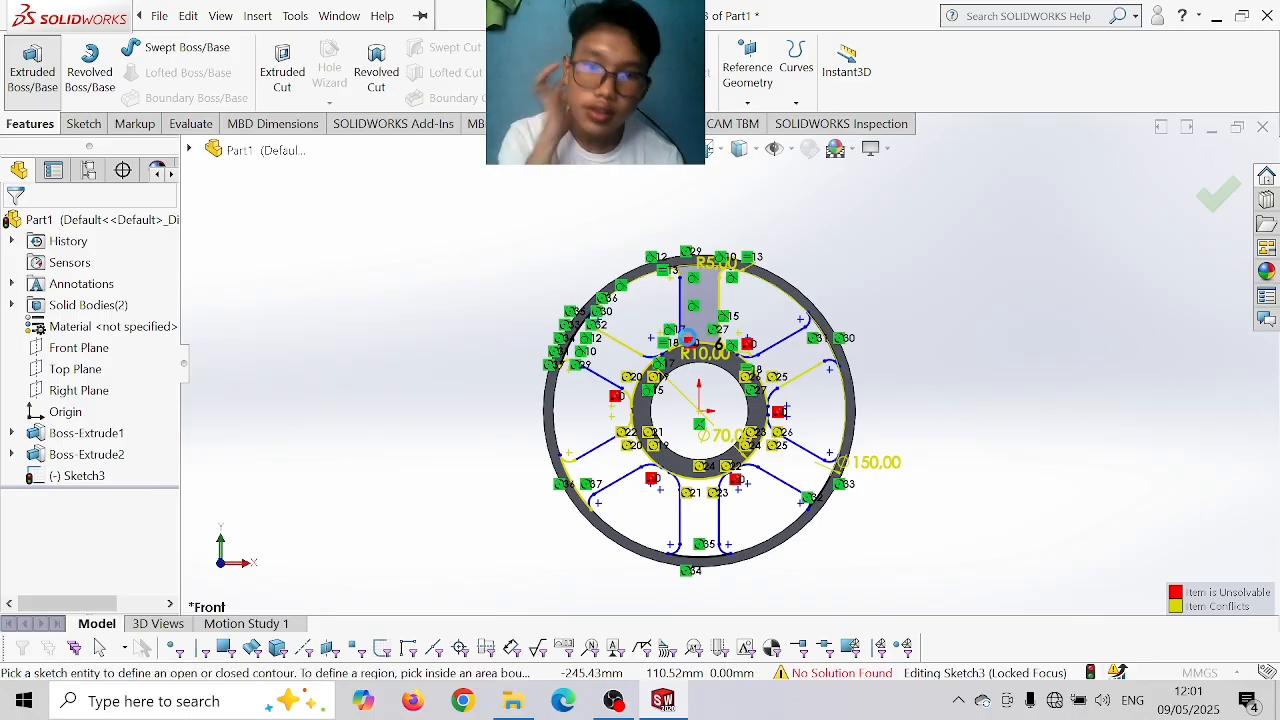
click(706, 320)
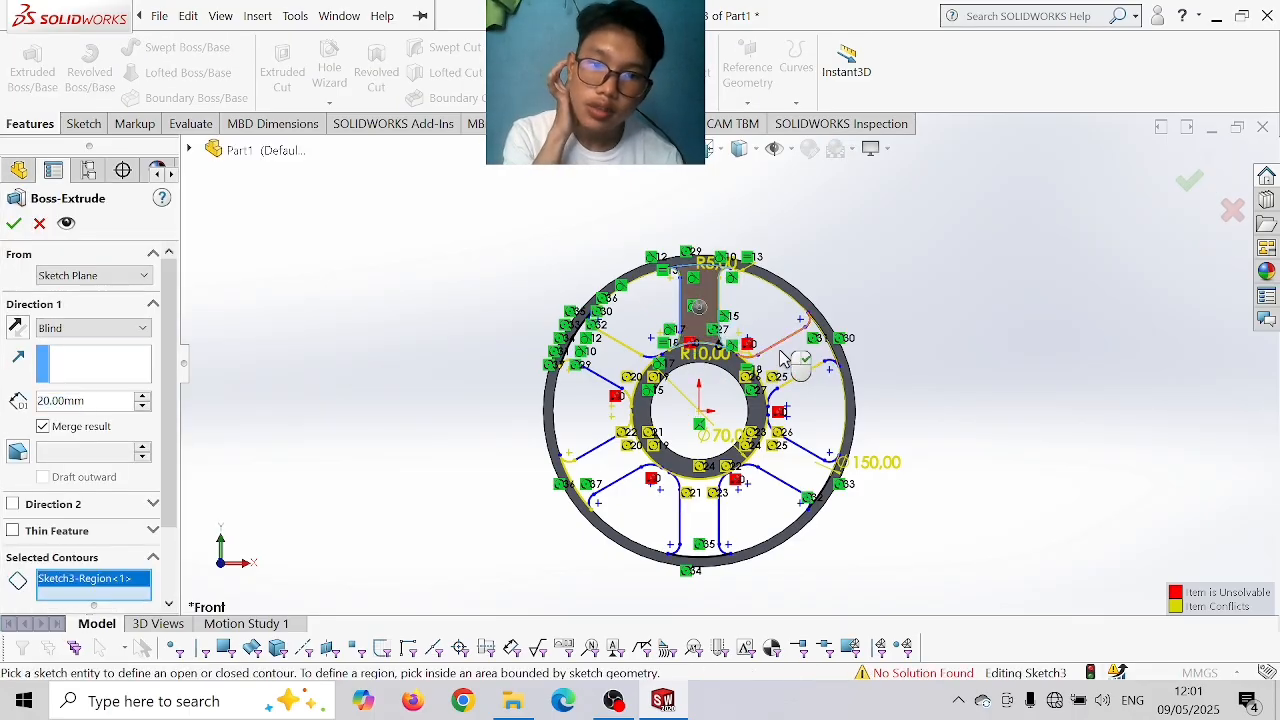
click(797, 368)
click(795, 470)
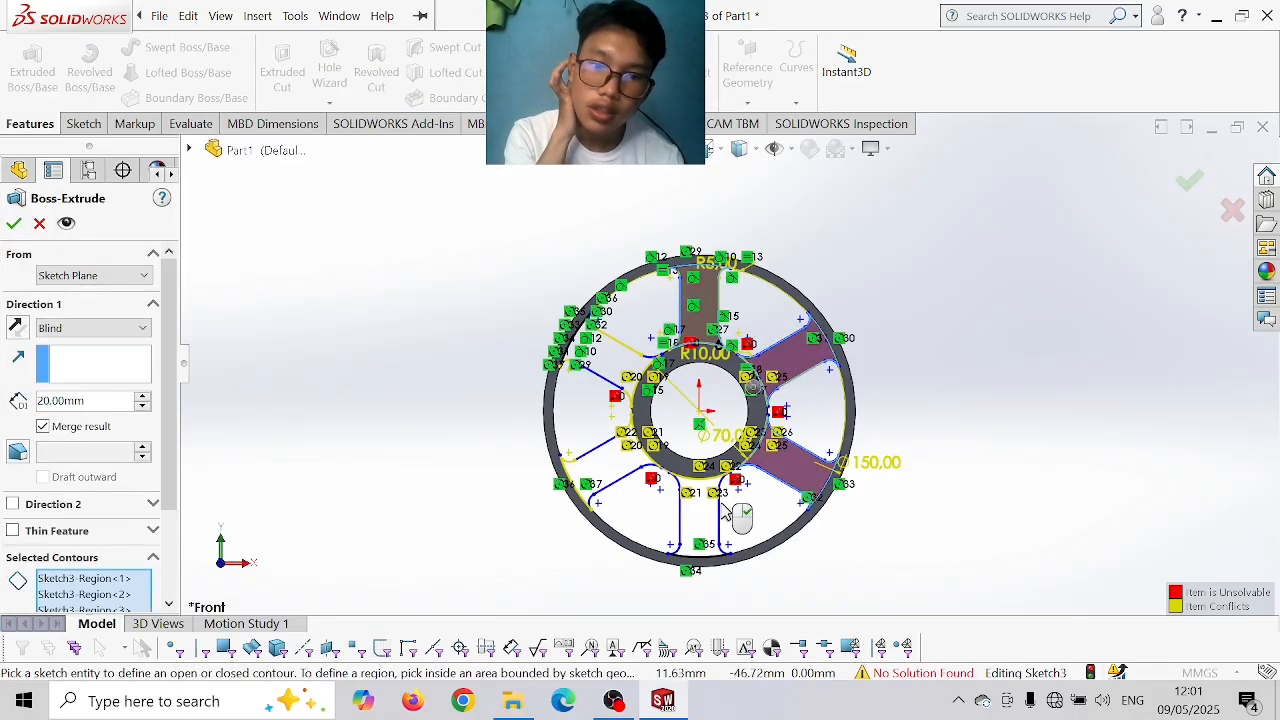
click(705, 518)
click(614, 466)
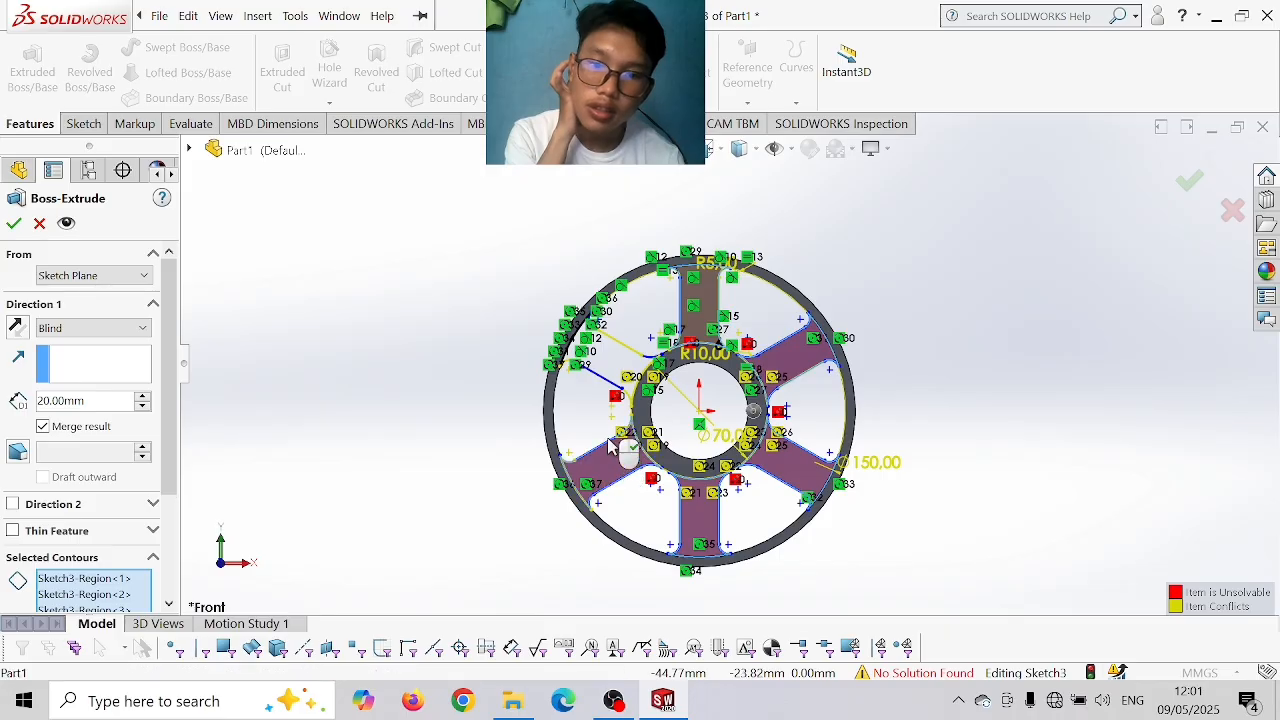
click(603, 358)
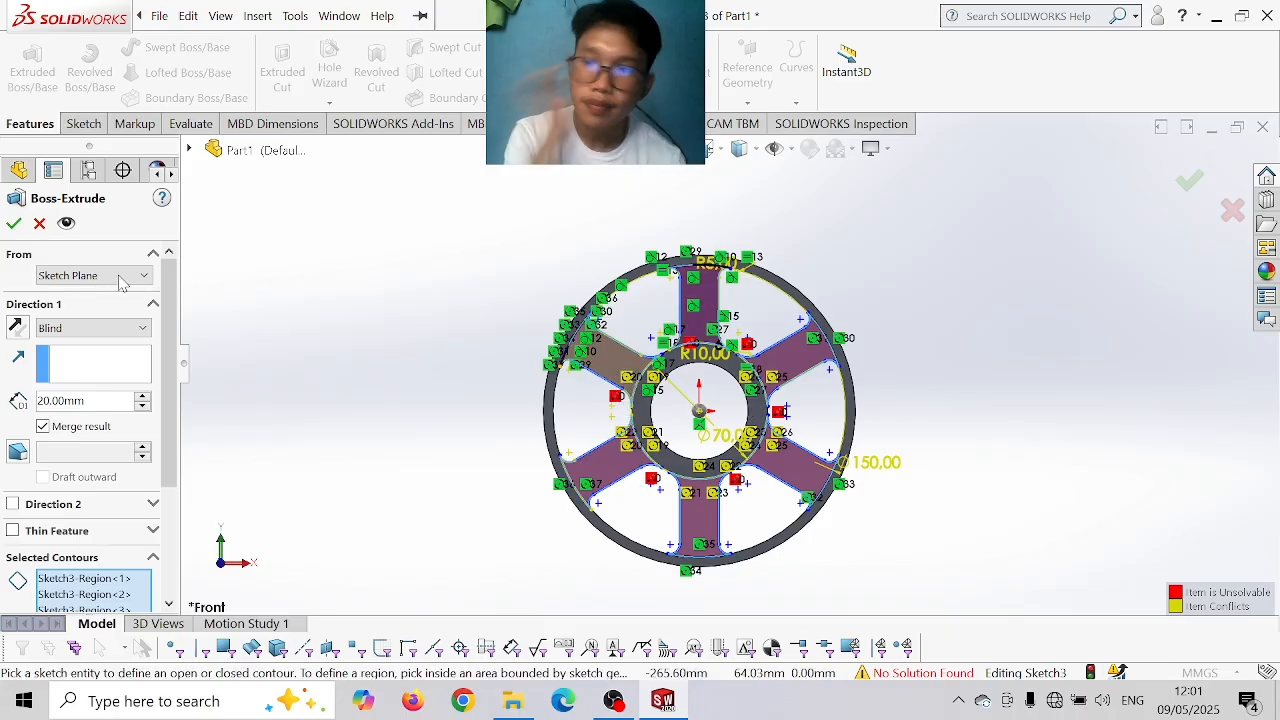
- Extrude the six selected spoke regions 15 mm with the Mid Plane end condition, merging the result
click(58, 334)
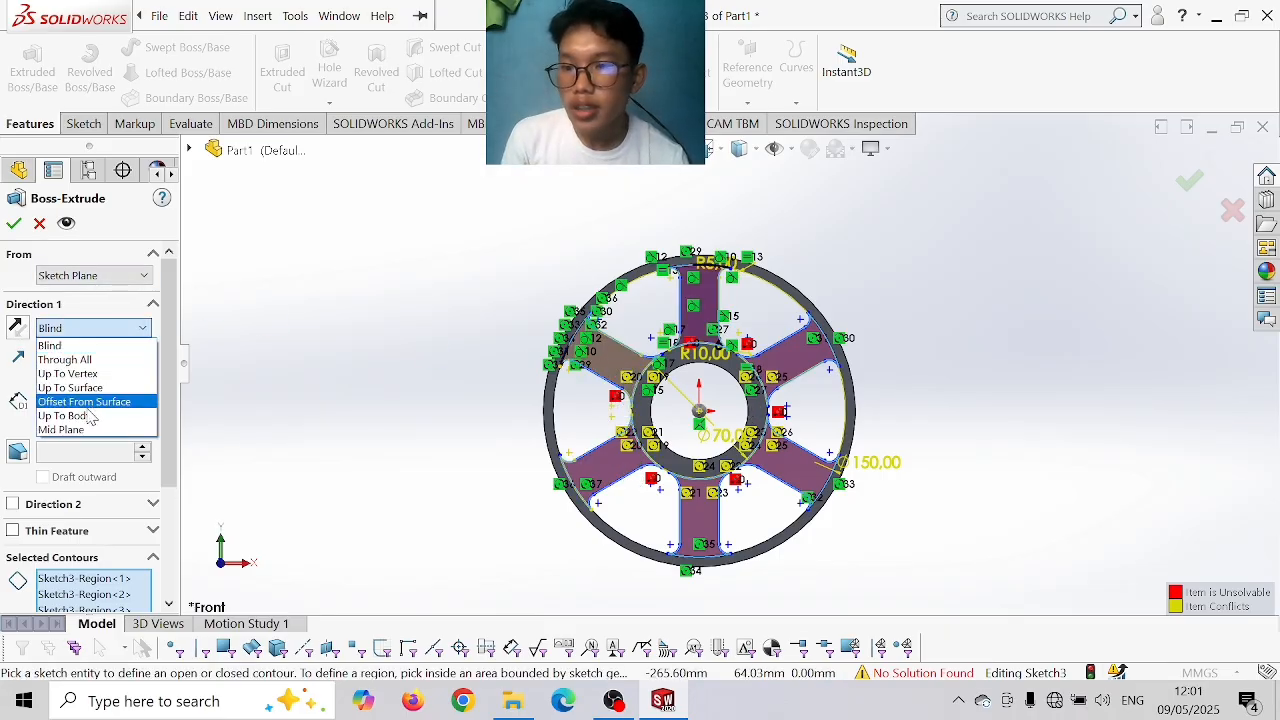
click(70, 428)
text(15)
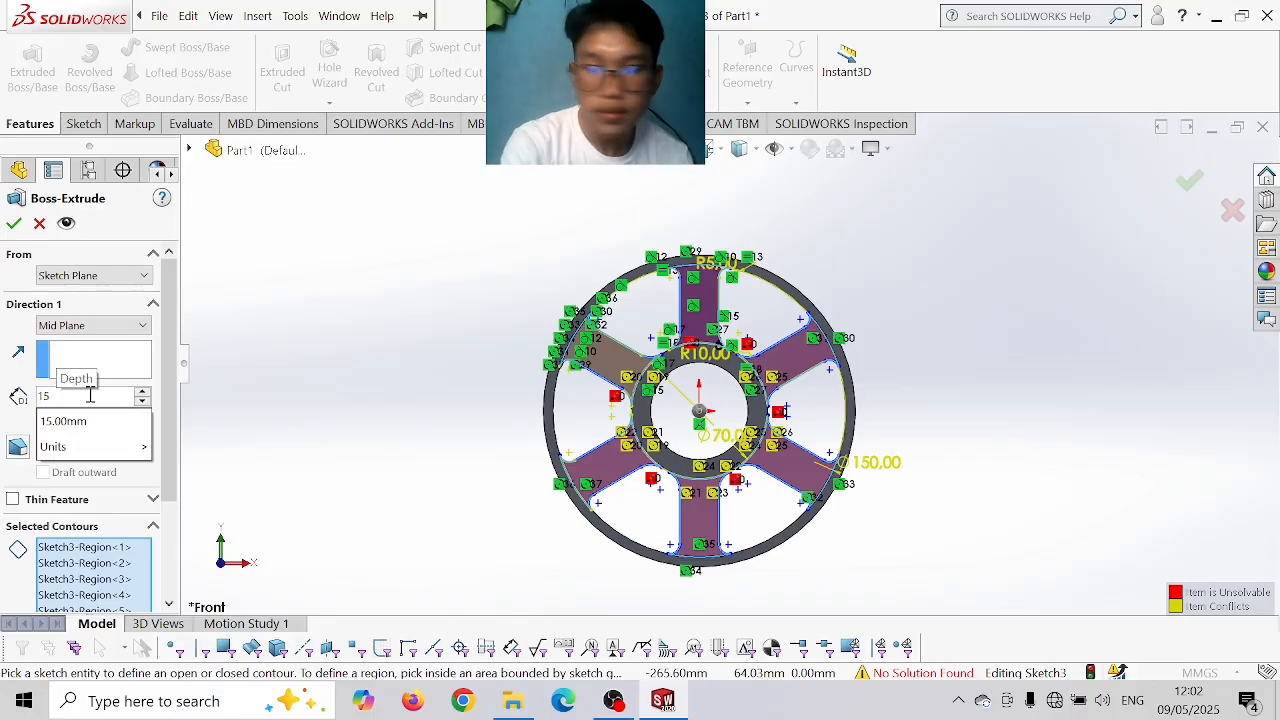
key(Return)
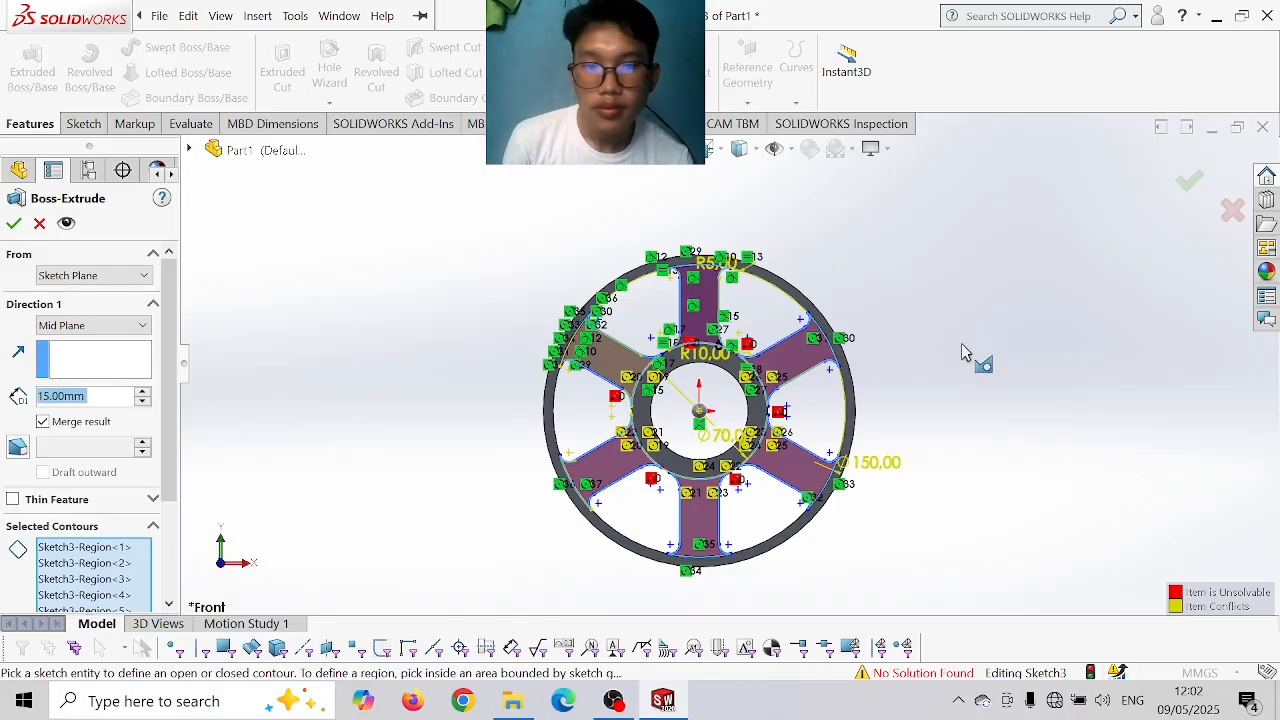
middle_drag(961, 343, 850, 385)
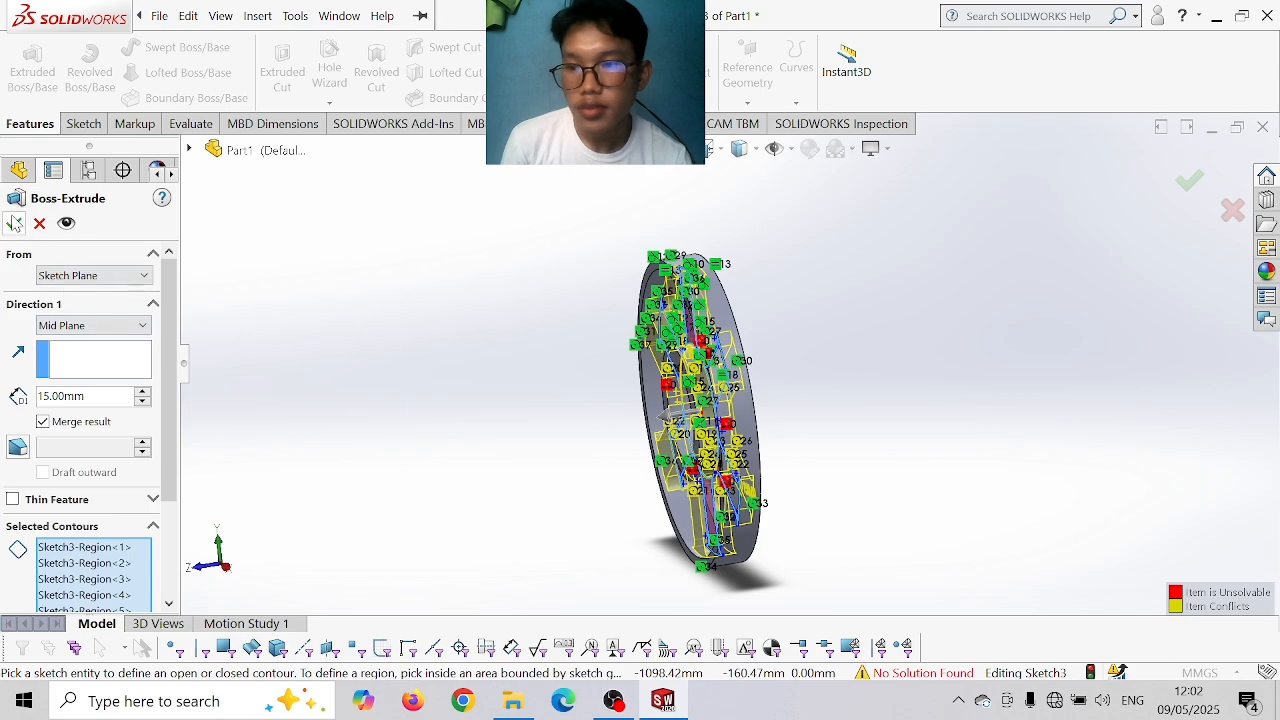
click(13, 224)
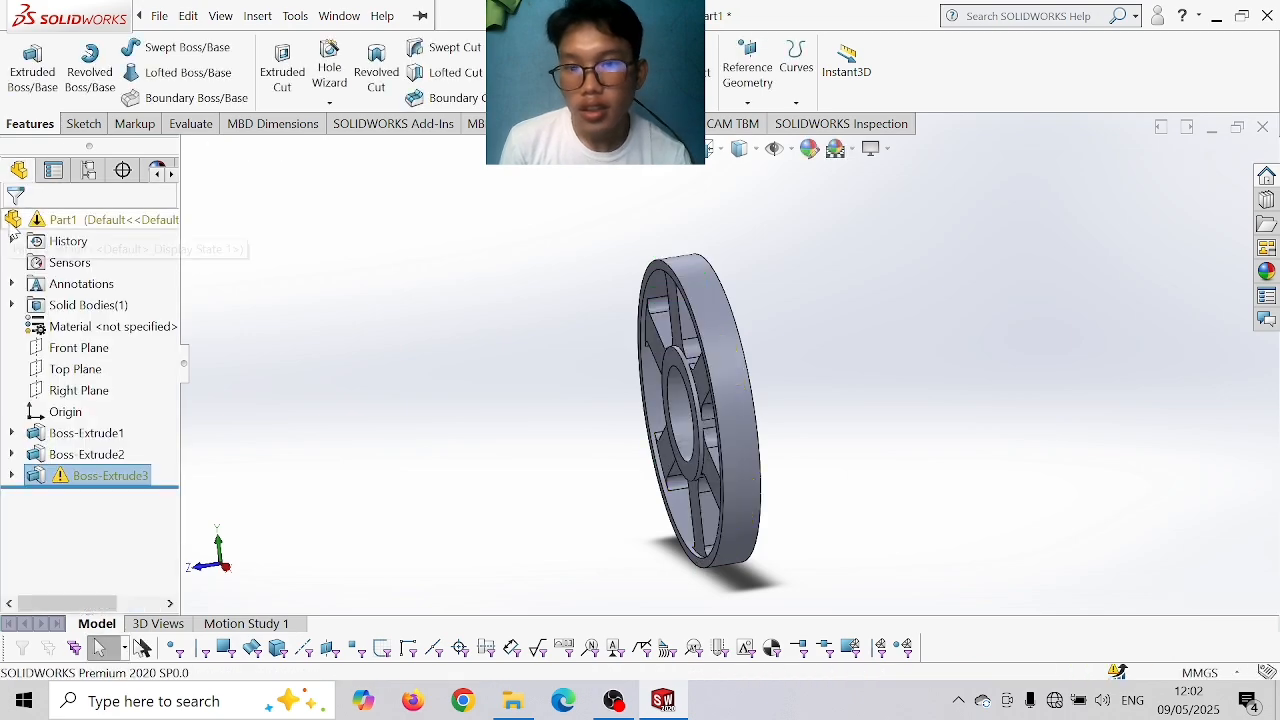
- Start a sketch on the outer rim's flat front face and draw a 160 mm origin-centred circle along the rim's outer edge
middle_drag(307, 318, 400, 320)
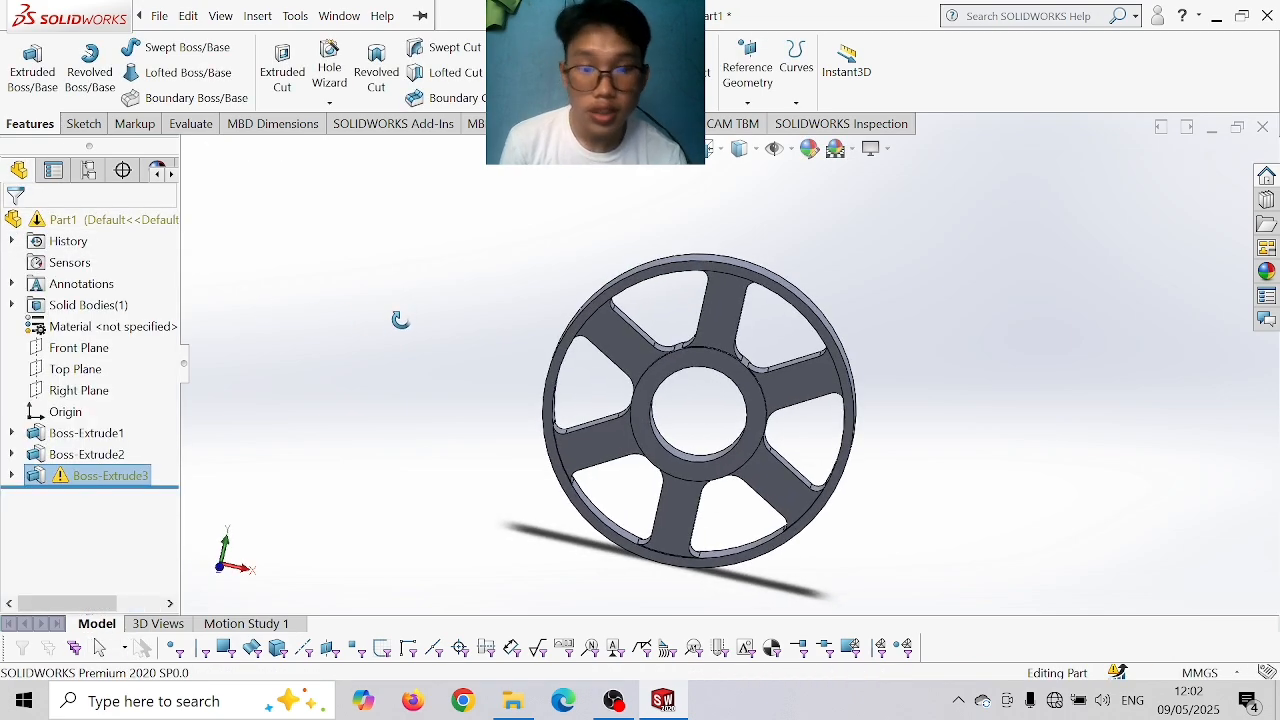
click(680, 272)
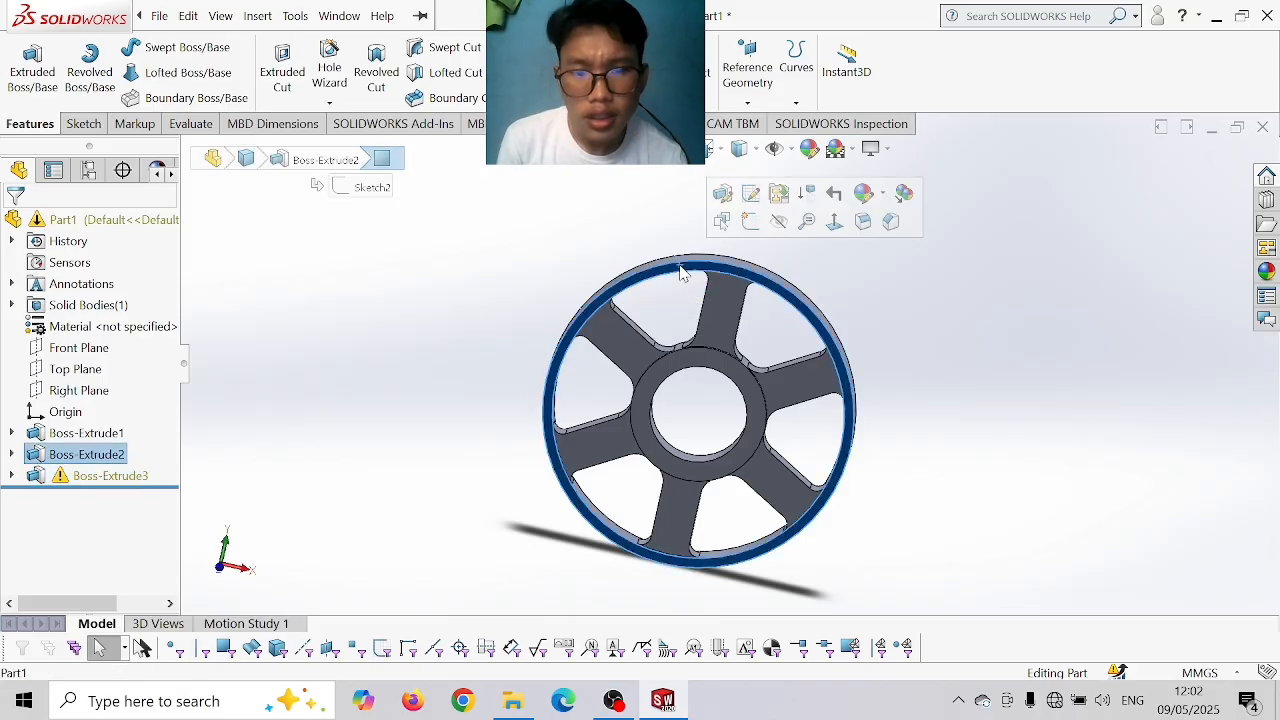
click(836, 229)
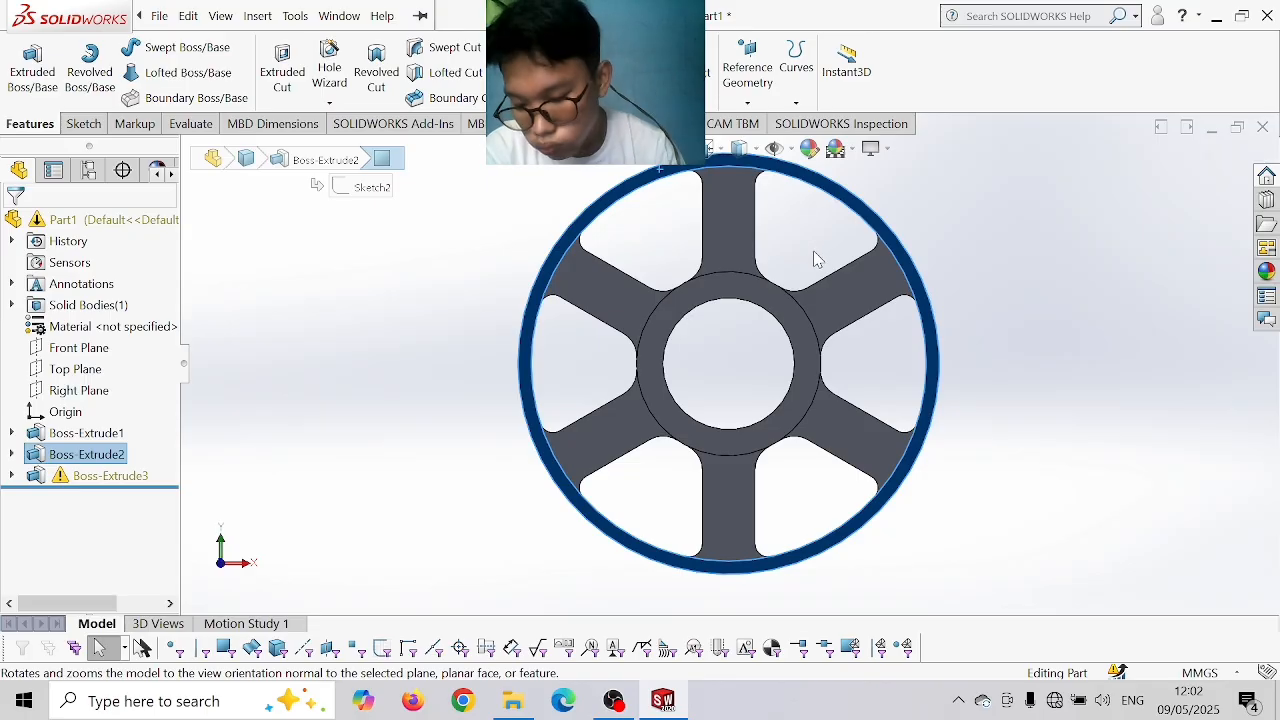
click(84, 123)
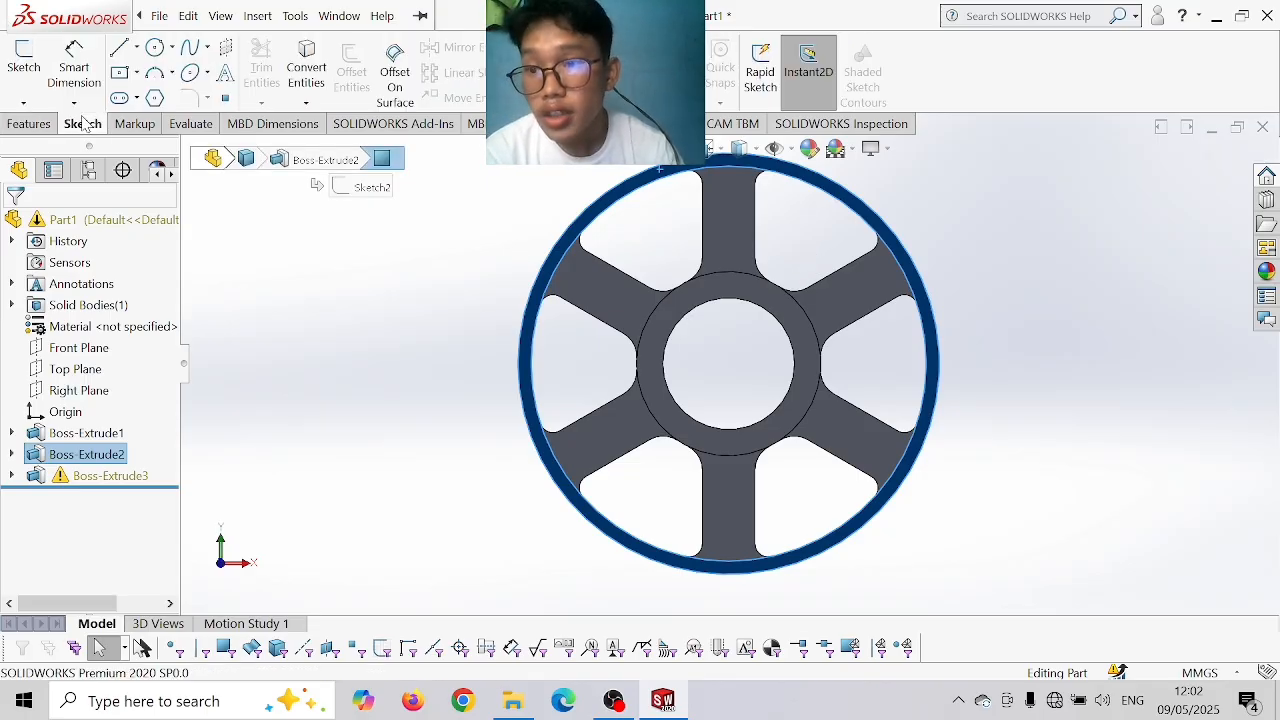
click(155, 48)
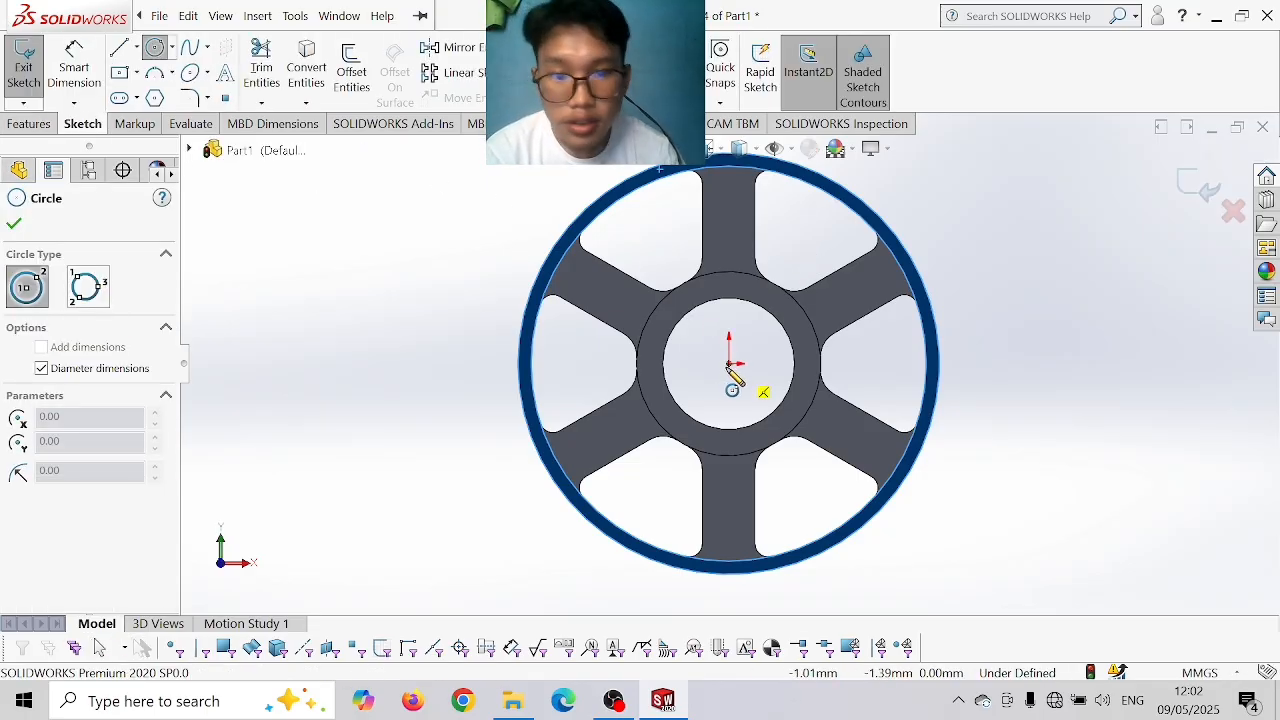
click(729, 363)
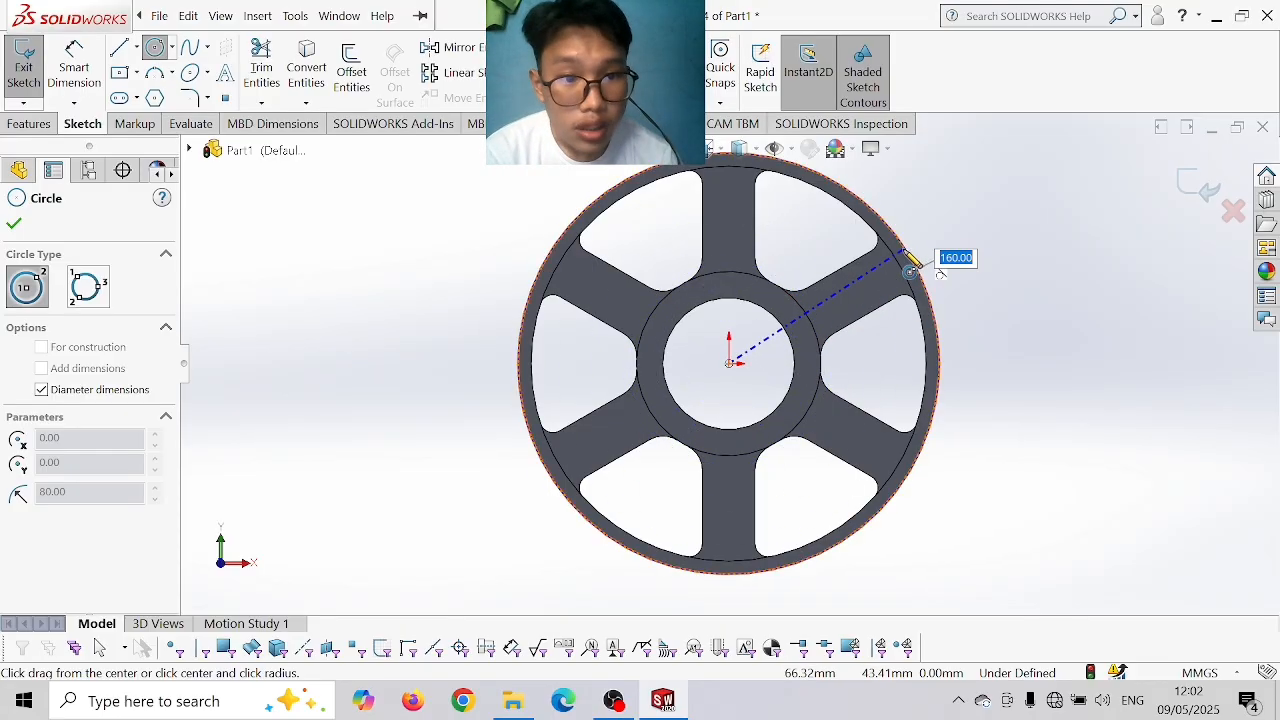
click(903, 255)
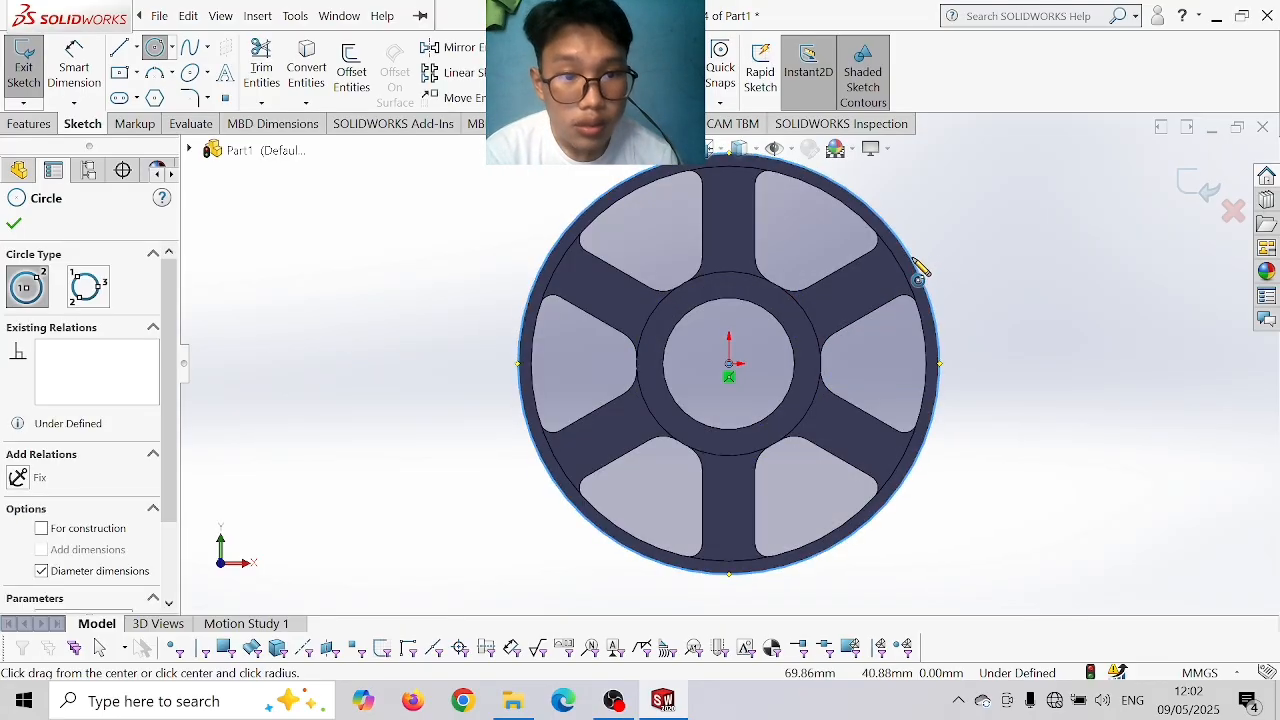
- Sketch a second circle about 380 mm in diameter, centred on the origin and surrounding the wheel
click(729, 364)
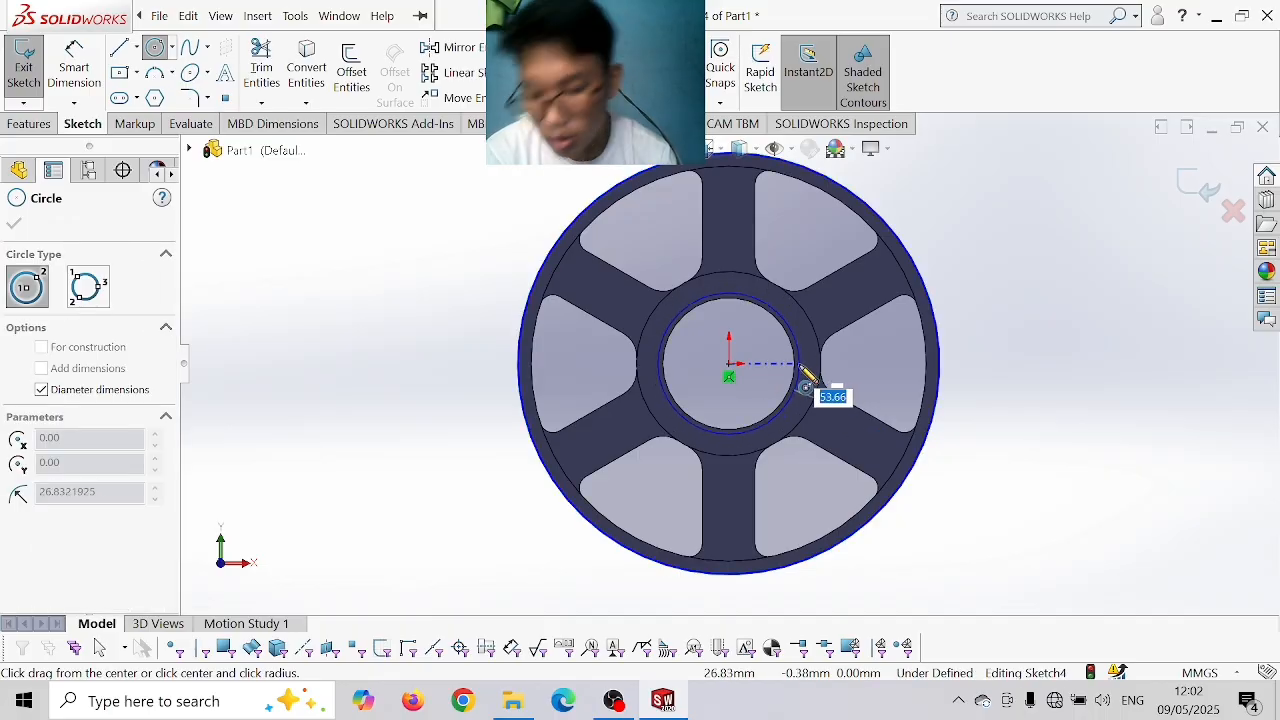
click(806, 376)
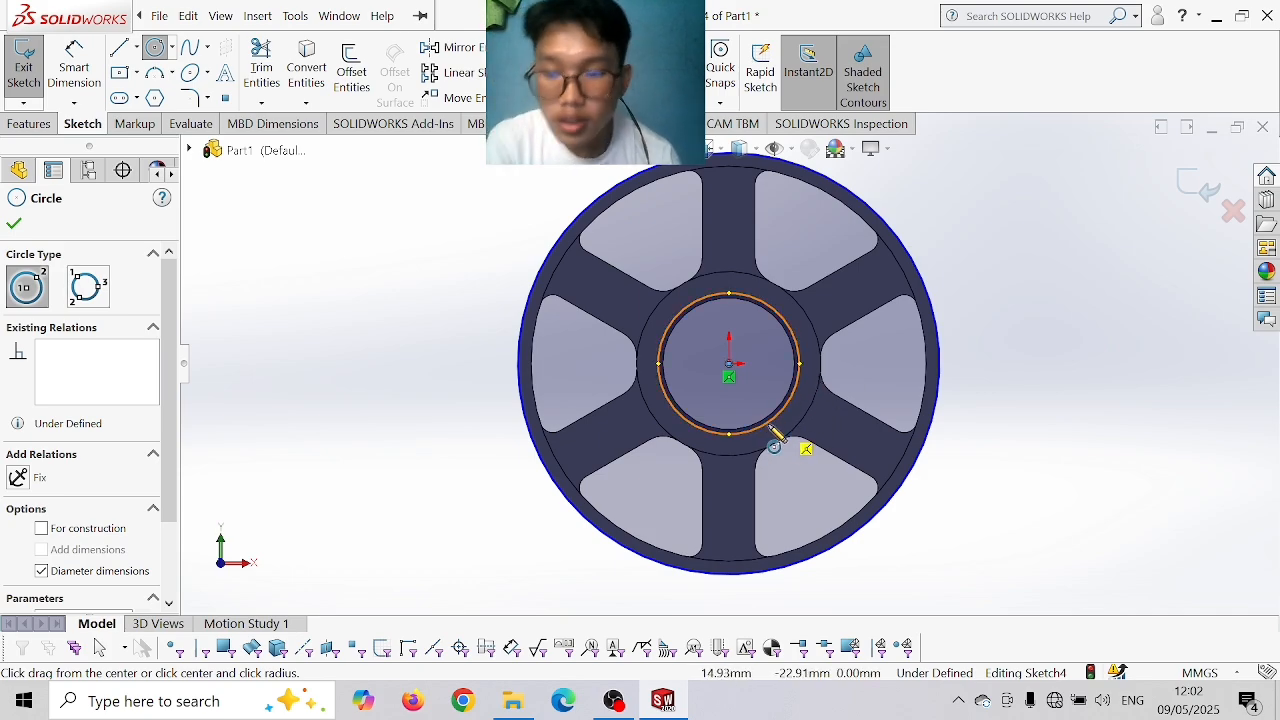
key(Escape)
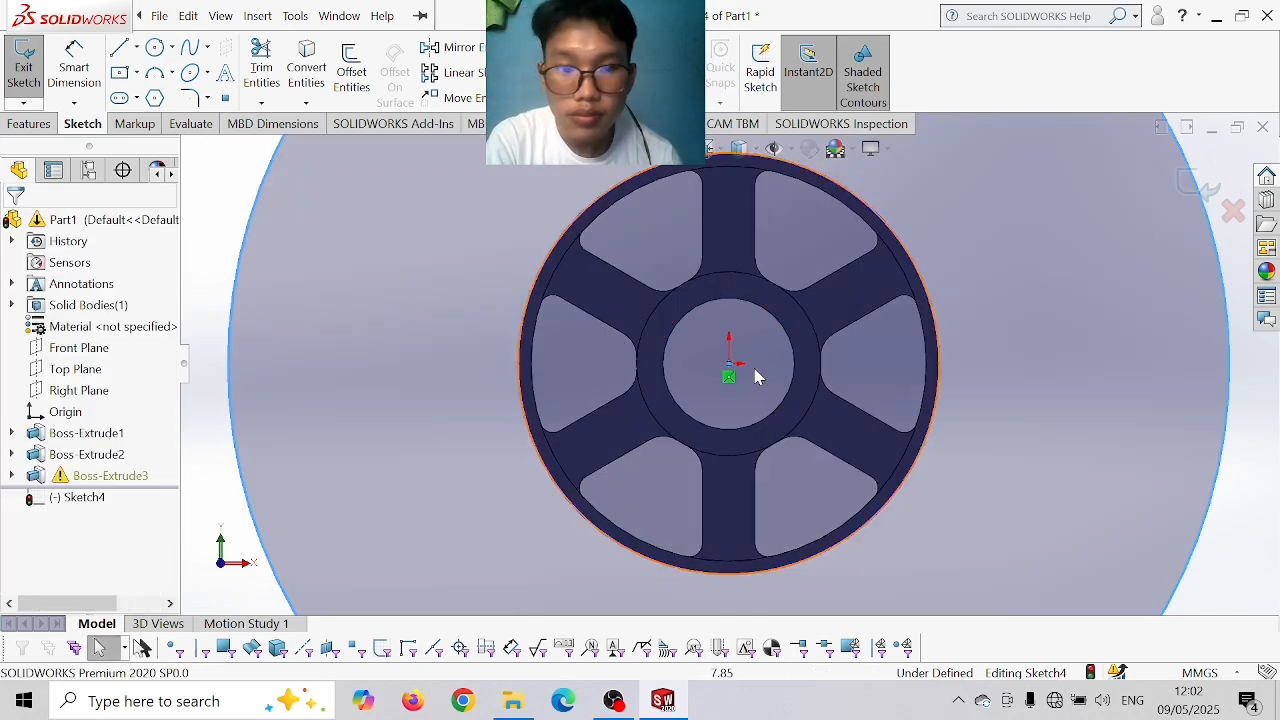
scroll(777, 349, up, 4)
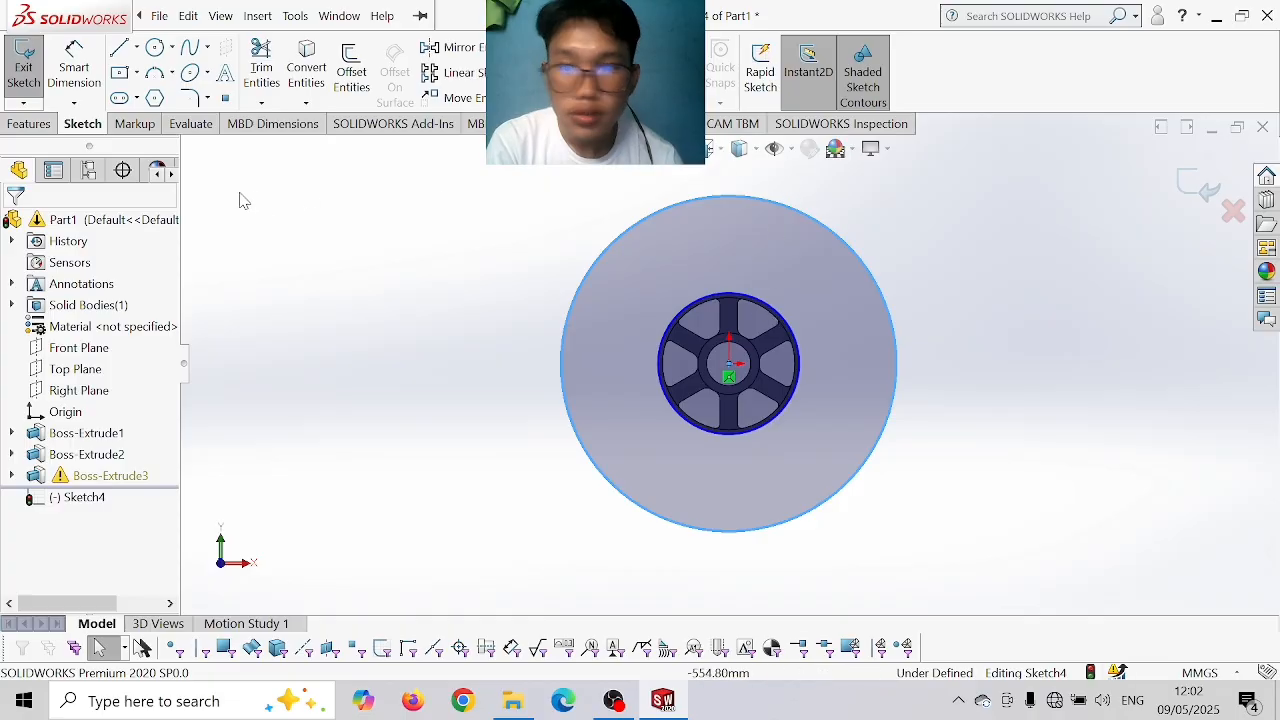
- Dimension the larger circle around the wheel with a diameter of 190 mm
click(80, 72)
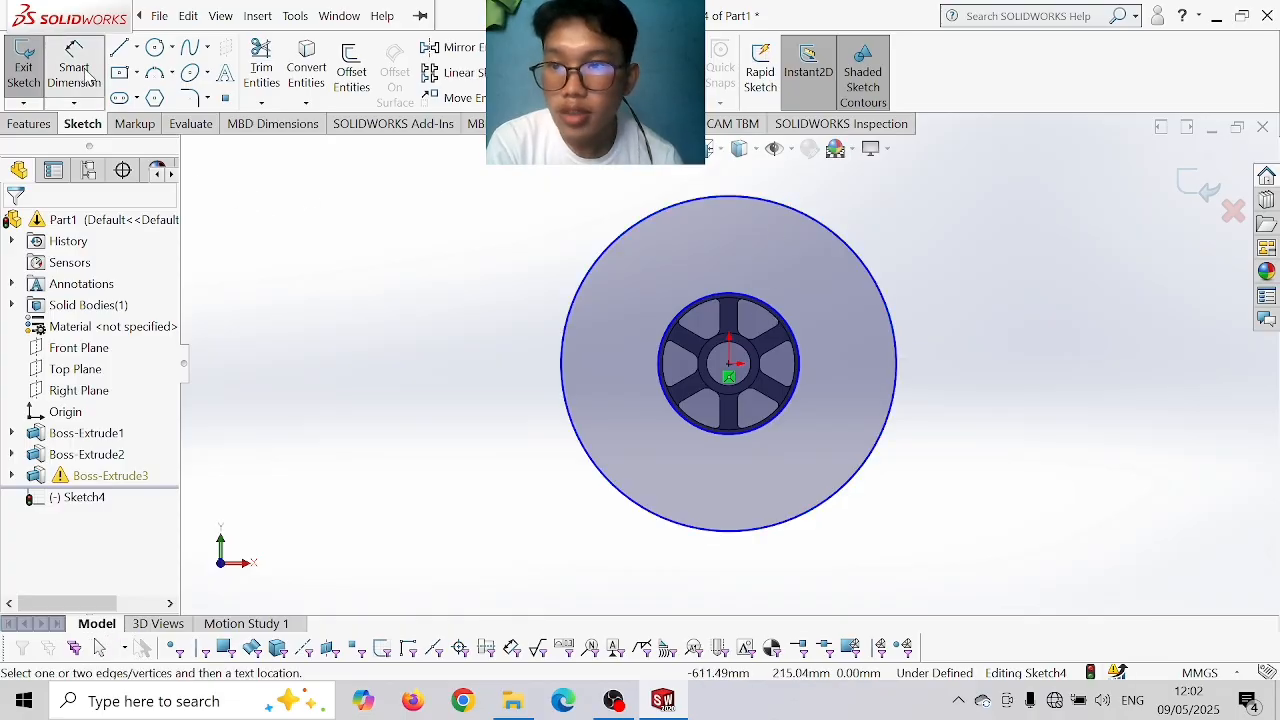
click(652, 226)
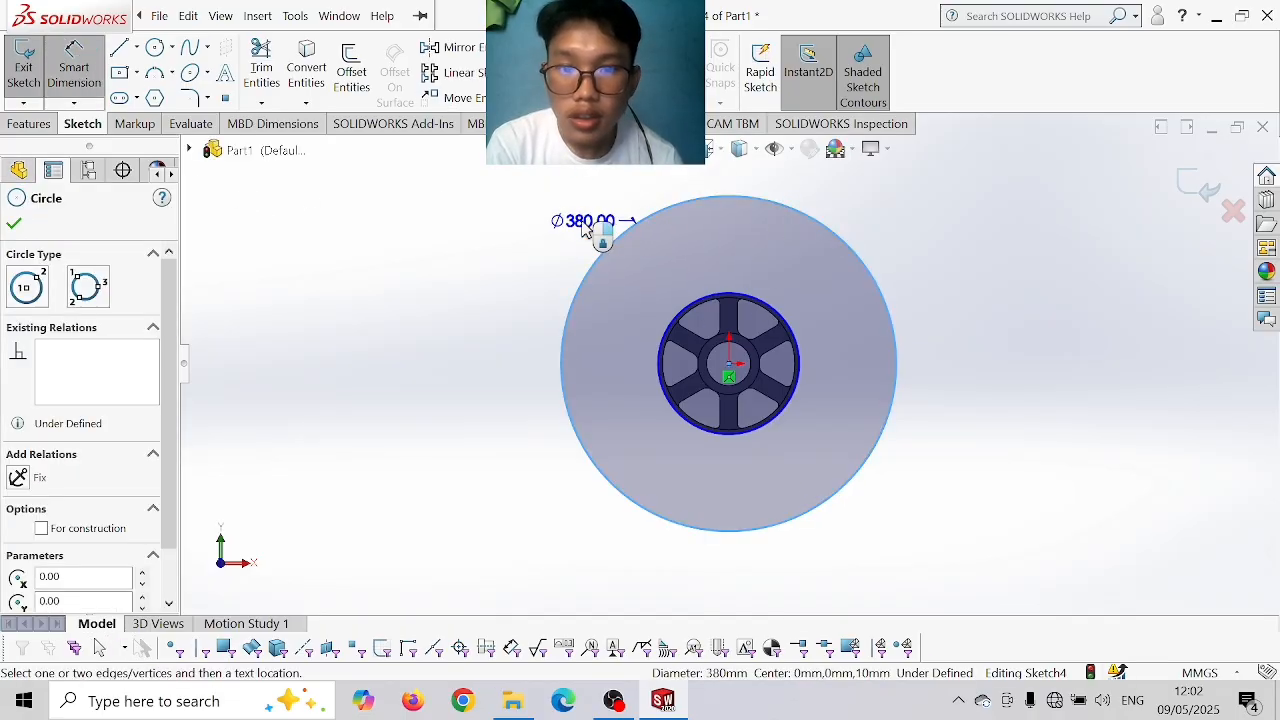
click(585, 228)
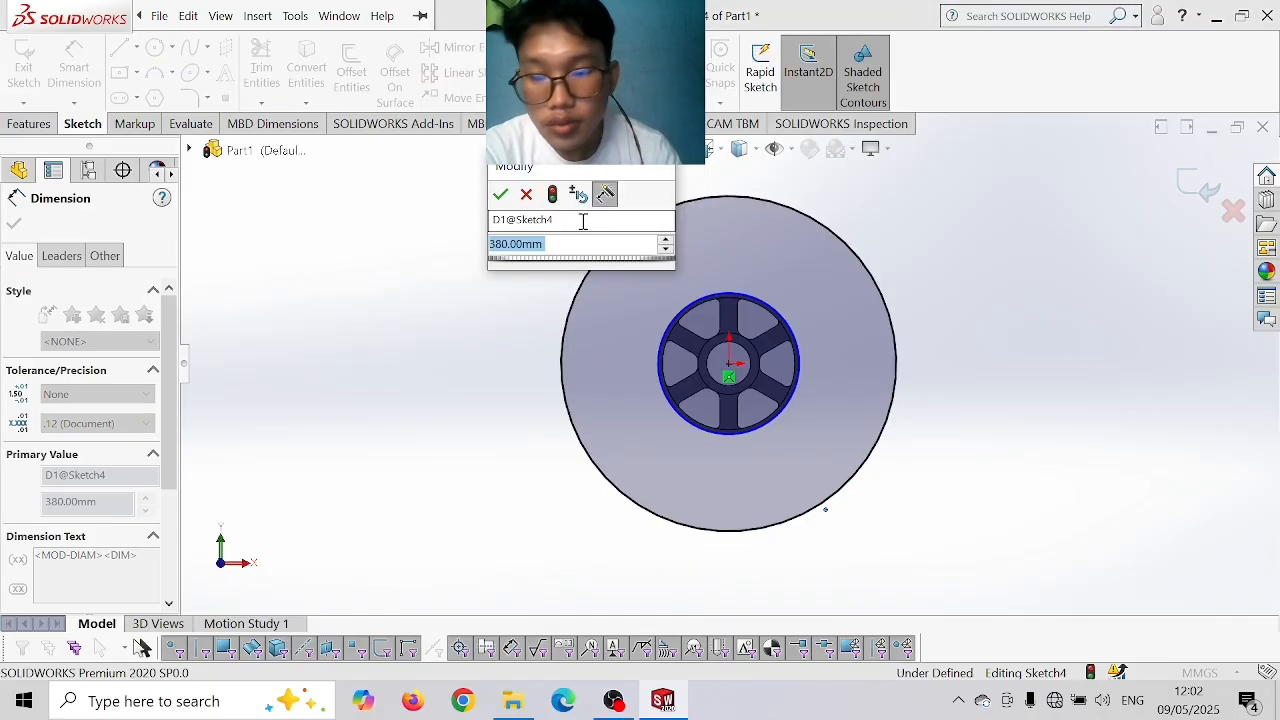
text(190)
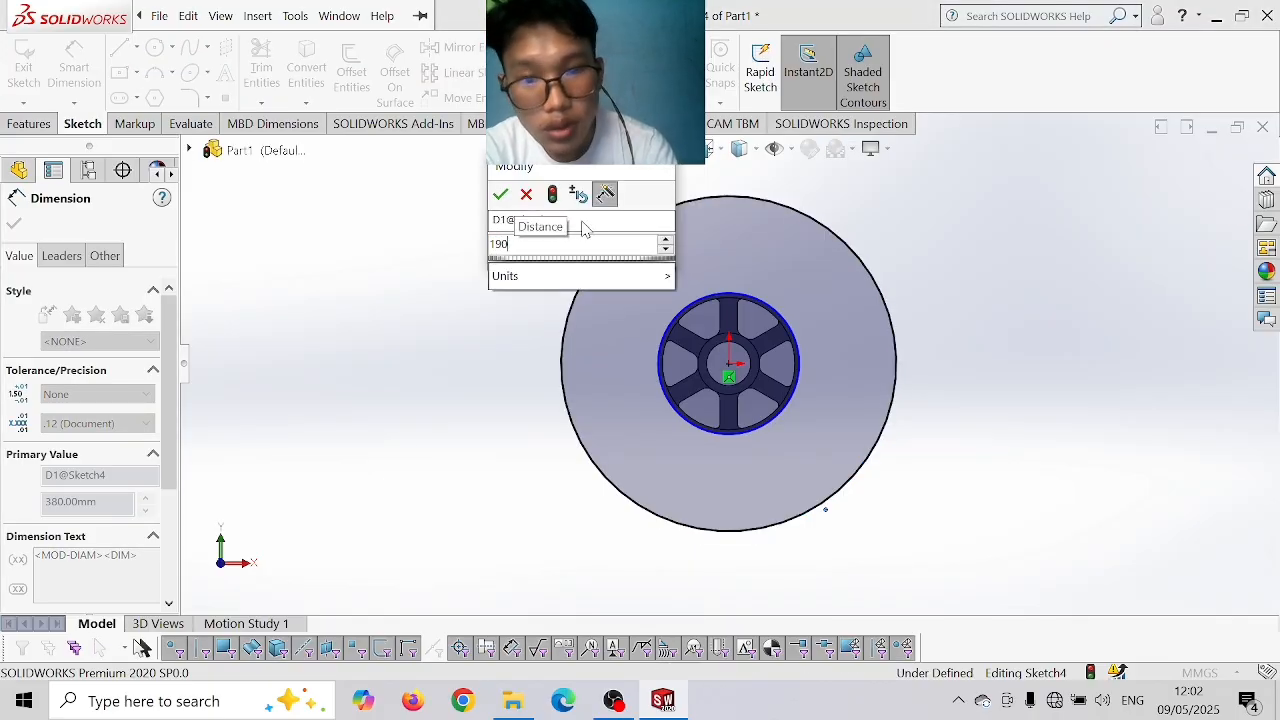
key(Return)
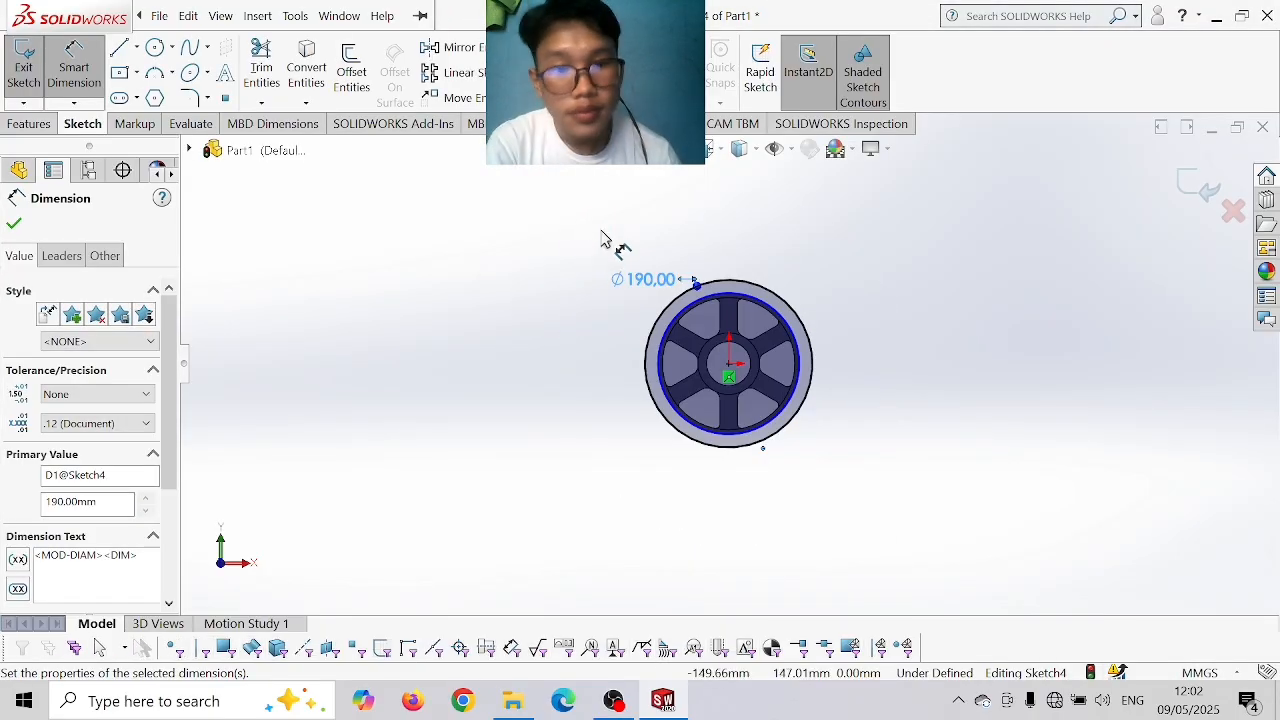
scroll(700, 312, down, 2)
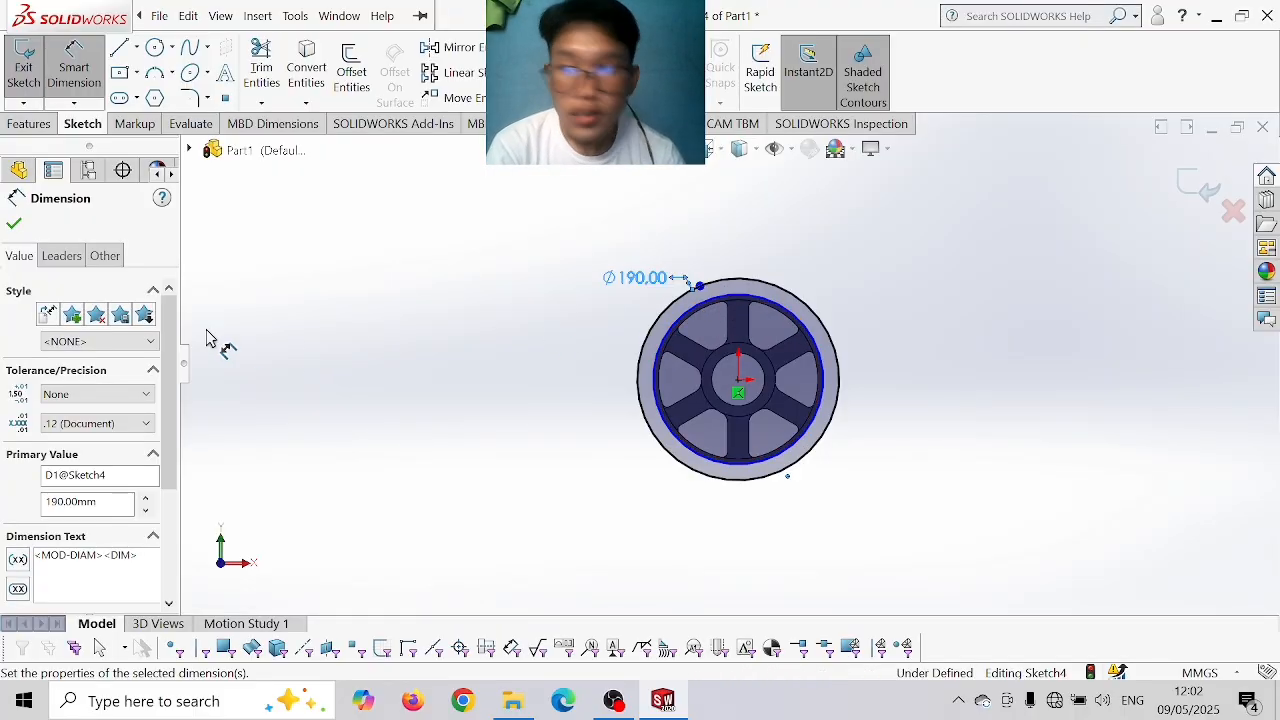
click(14, 224)
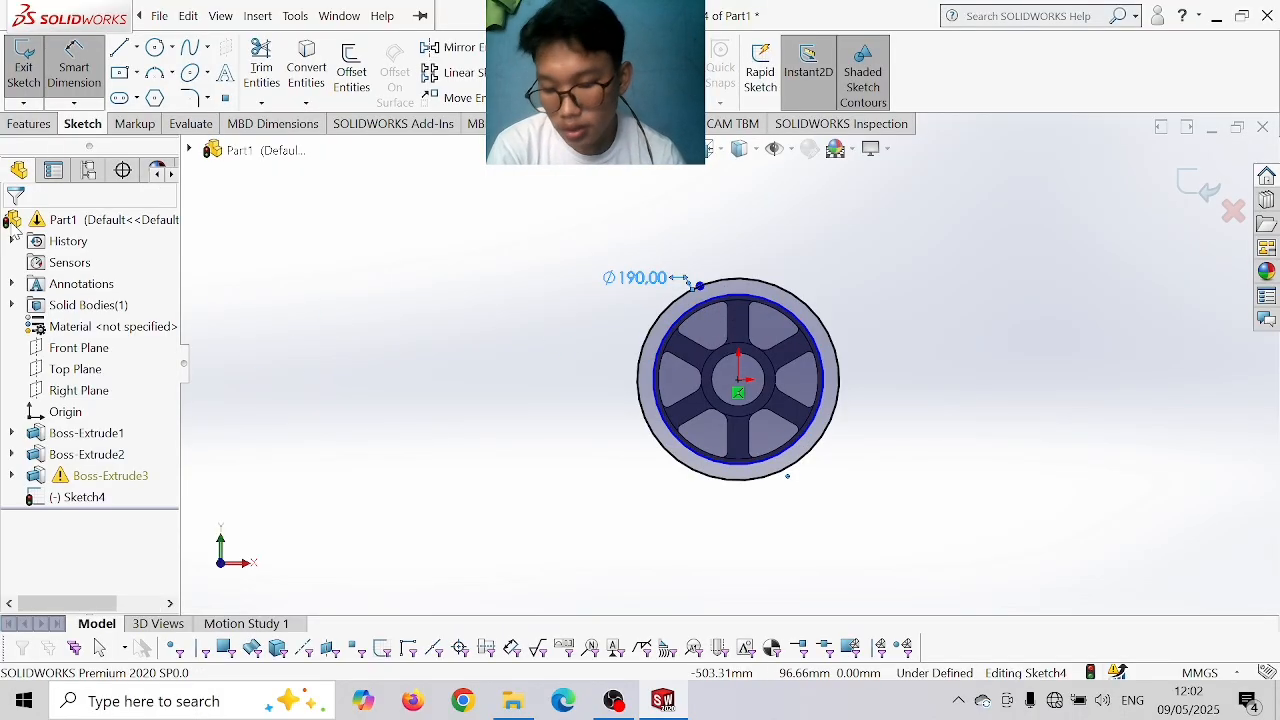
- Extrude the ring between the two circles 4 mm blind, reversed towards the rim, as a merged flange
click(34, 125)
click(32, 72)
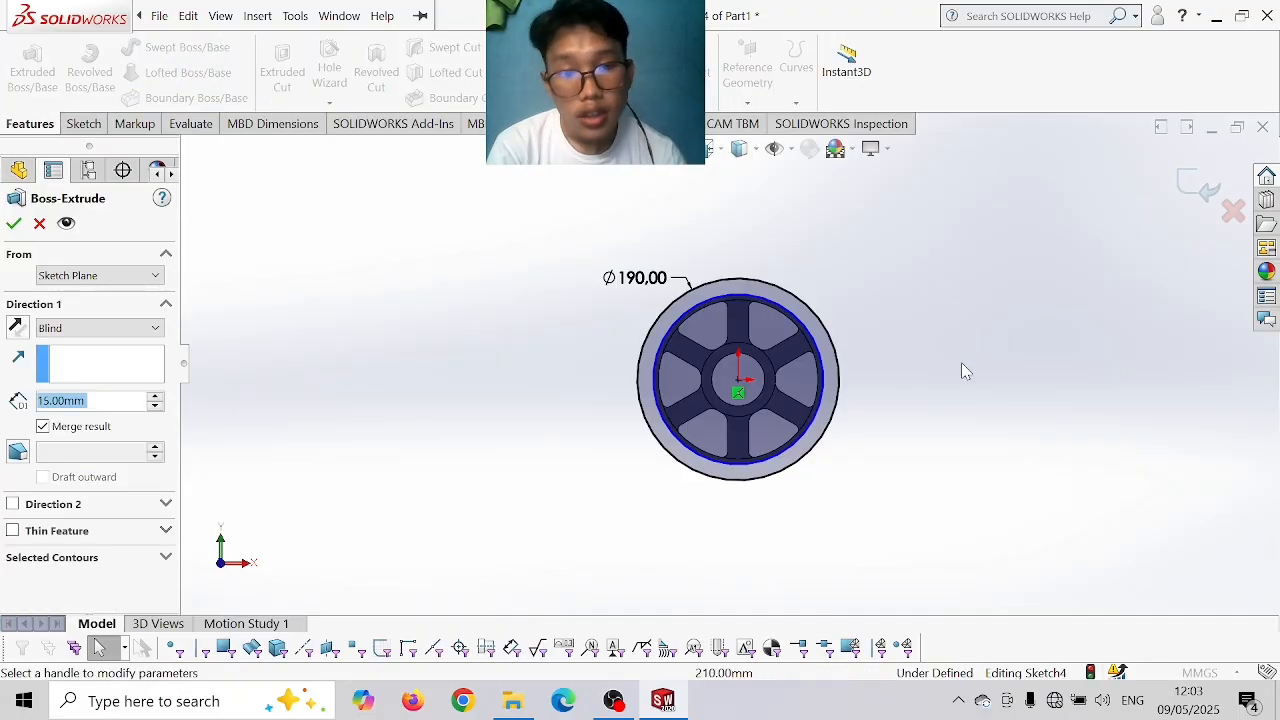
middle_drag(952, 376, 848, 432)
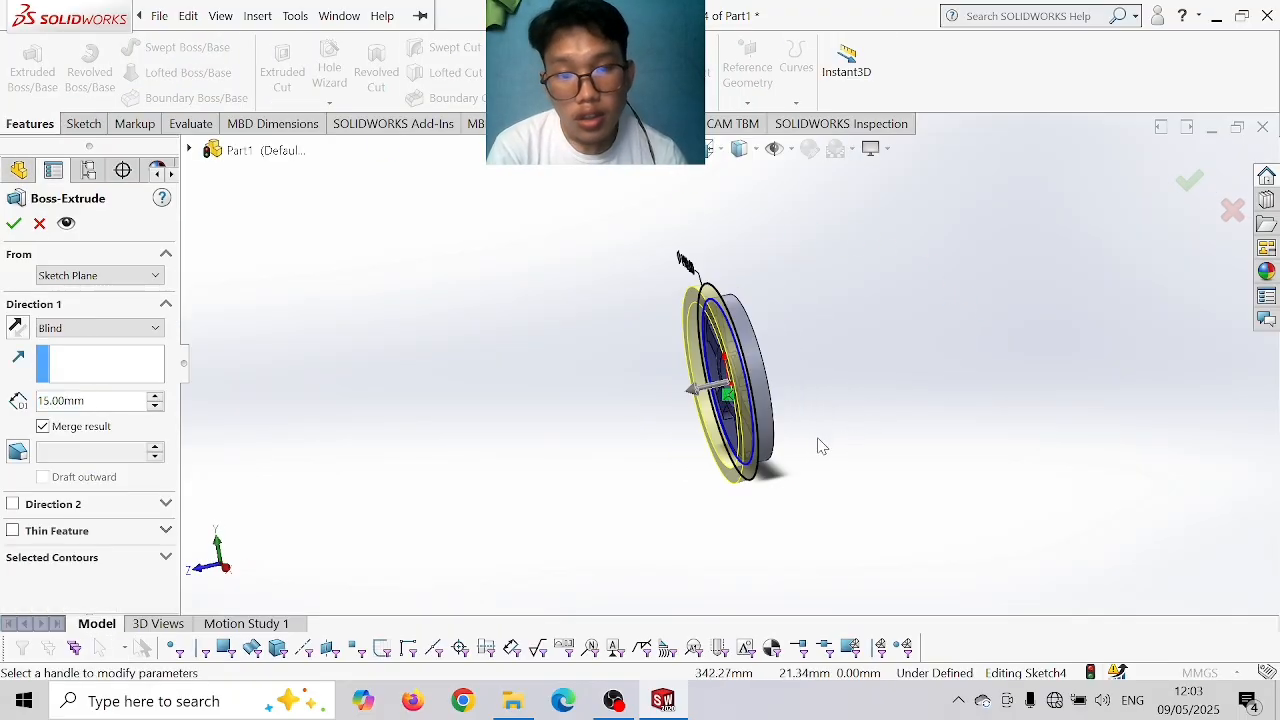
click(15, 330)
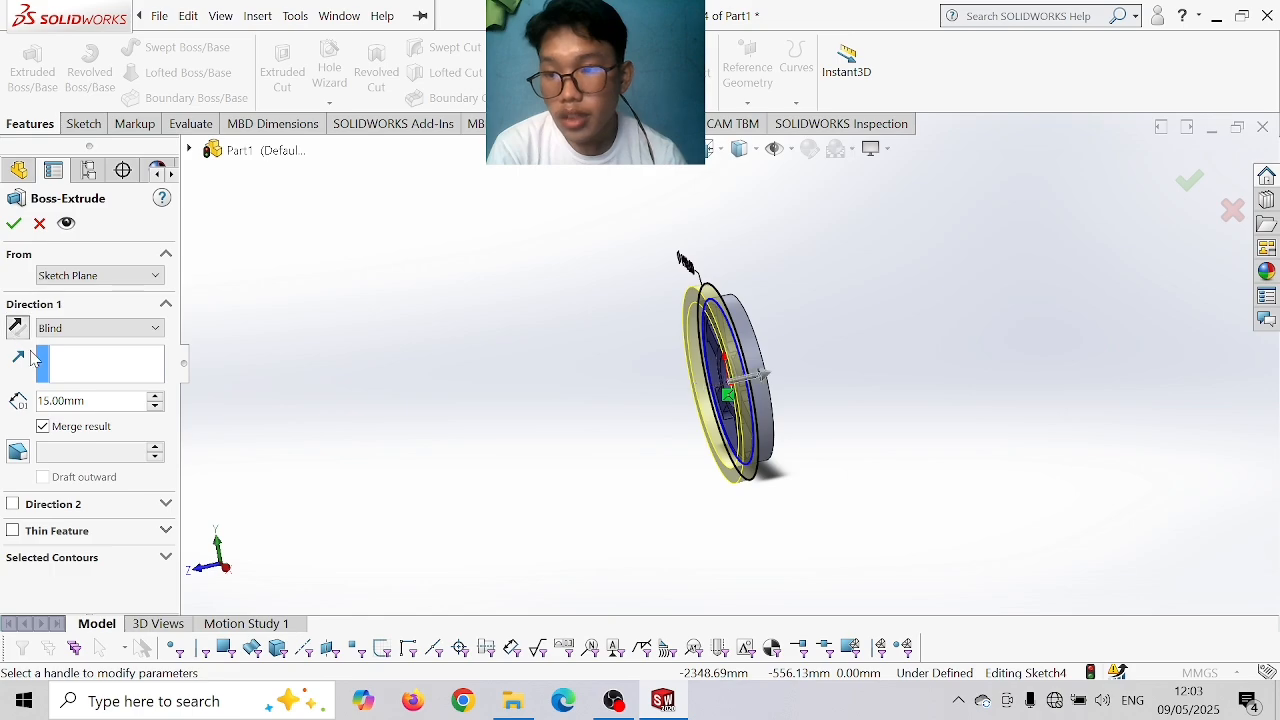
double_click(95, 408)
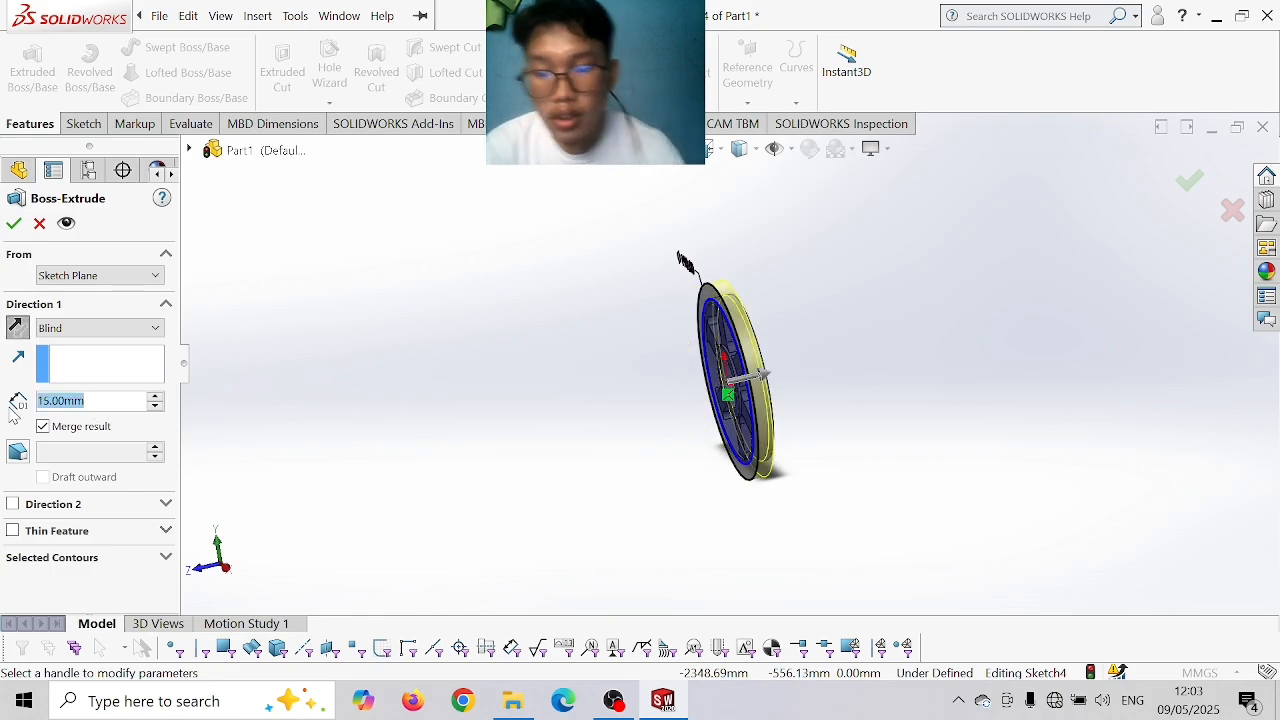
text(4)
key(Return)
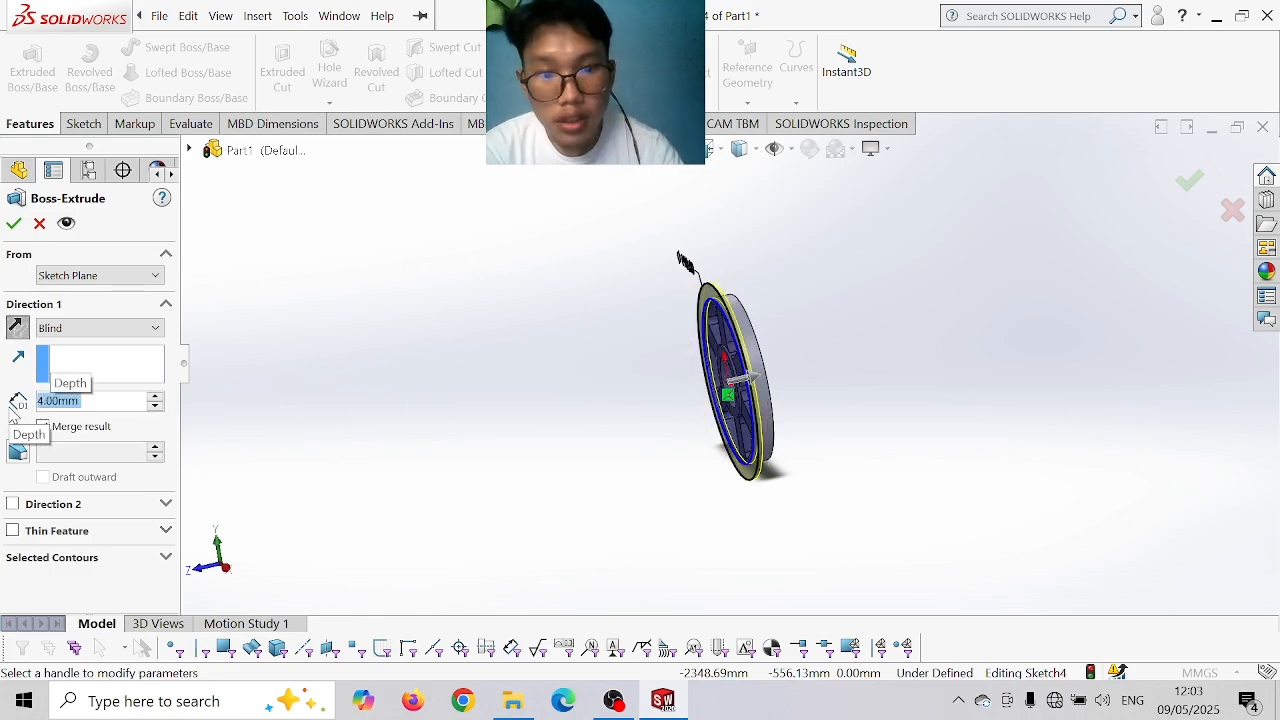
key(Return)
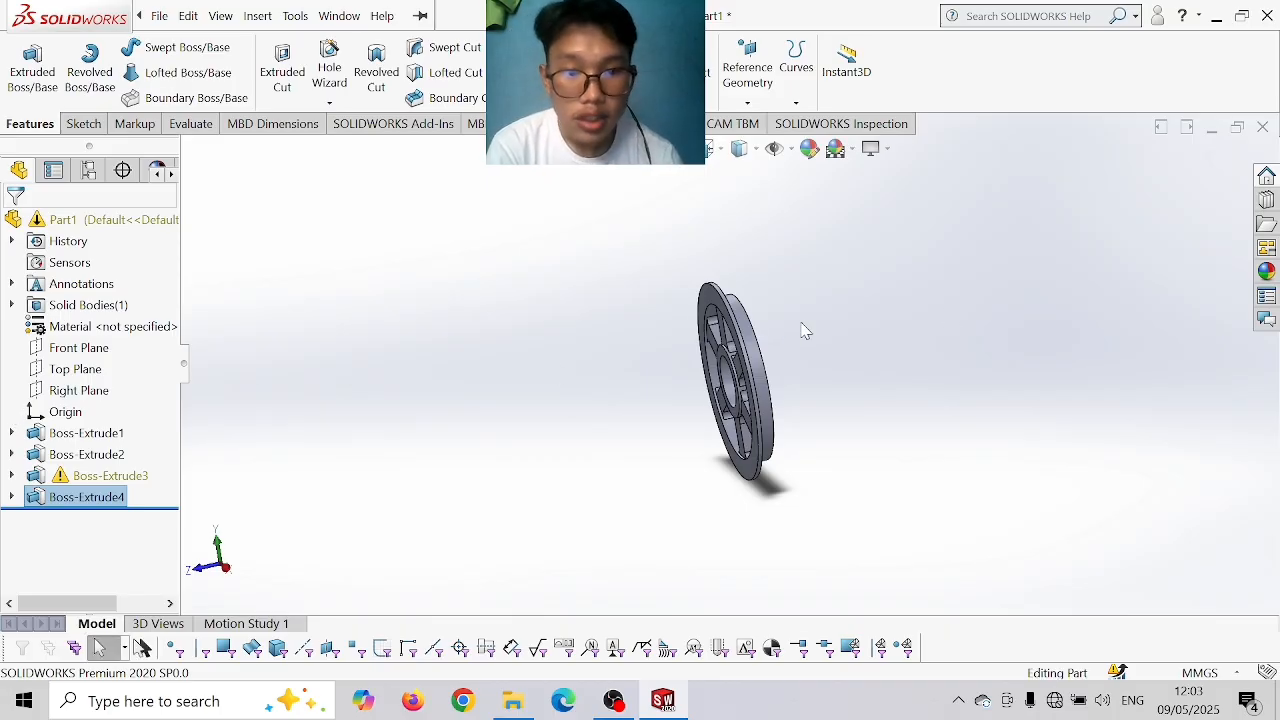
middle_drag(806, 330, 703, 343)
scroll(703, 343, down, 3)
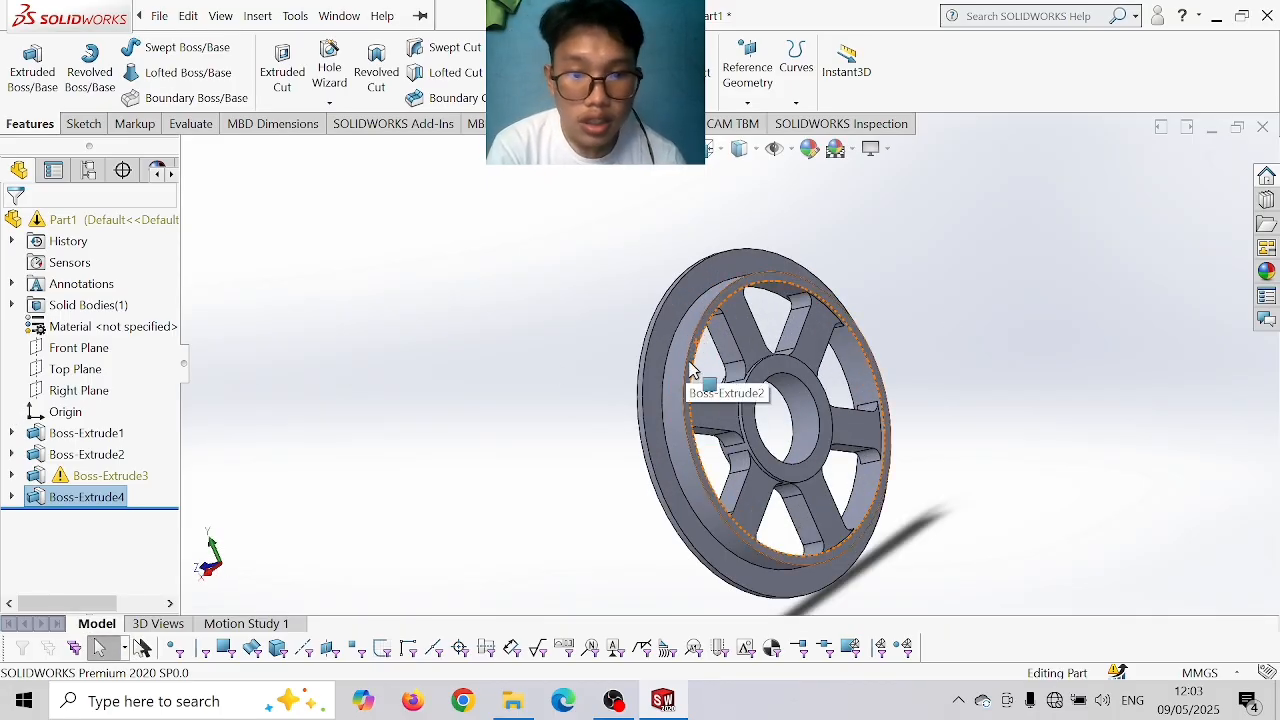
- Start a sketch on the outer rim's flat face opposite the existing flange and draw a 160 mm diameter circle centred on the origin
click(692, 370)
click(845, 320)
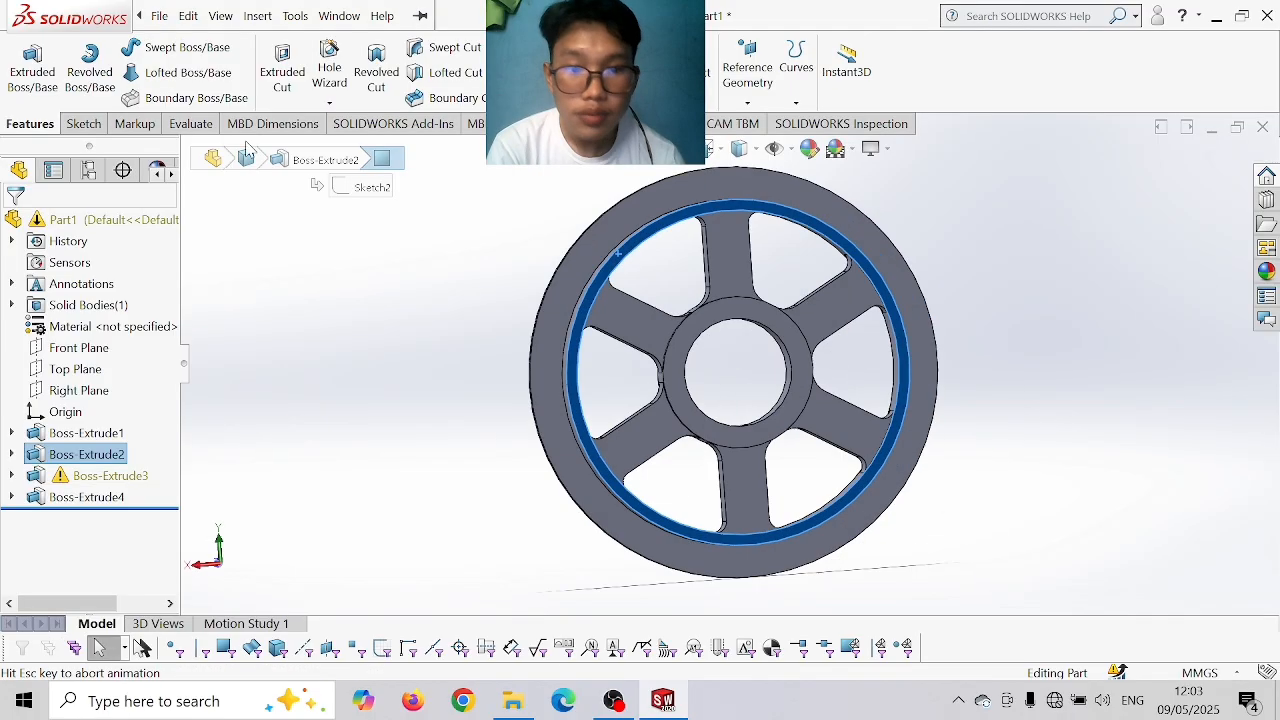
click(80, 124)
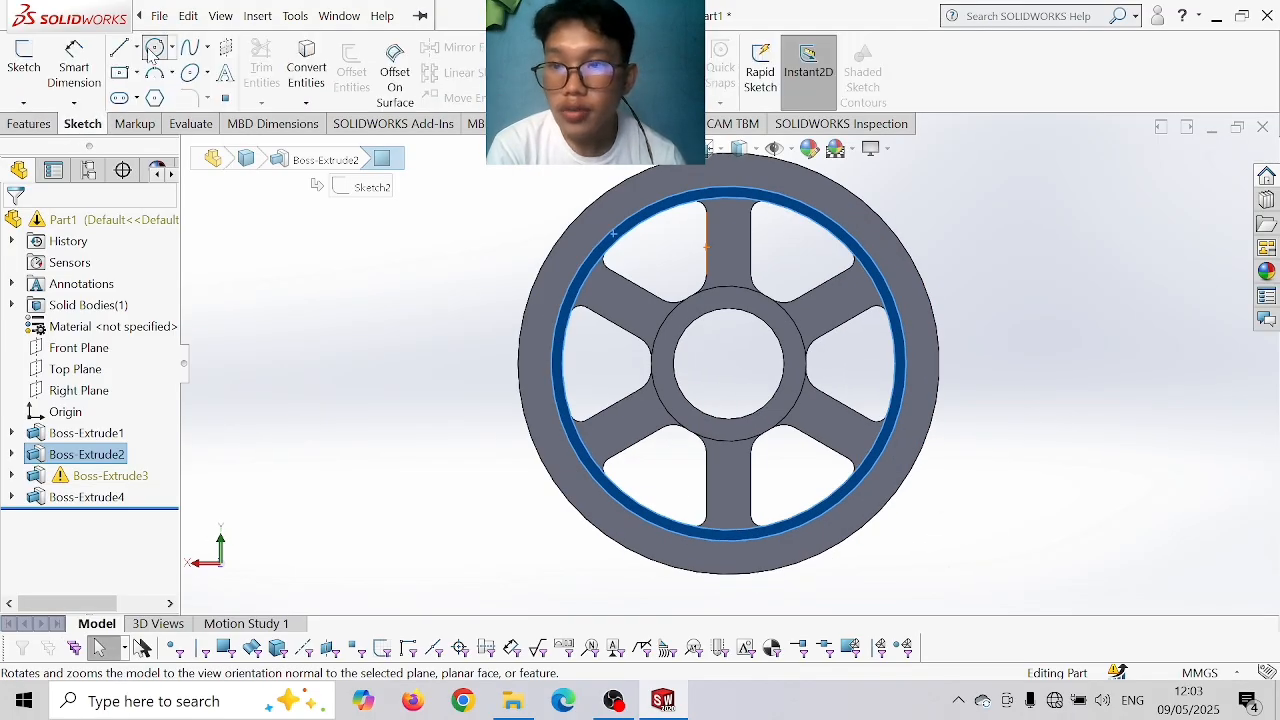
click(154, 48)
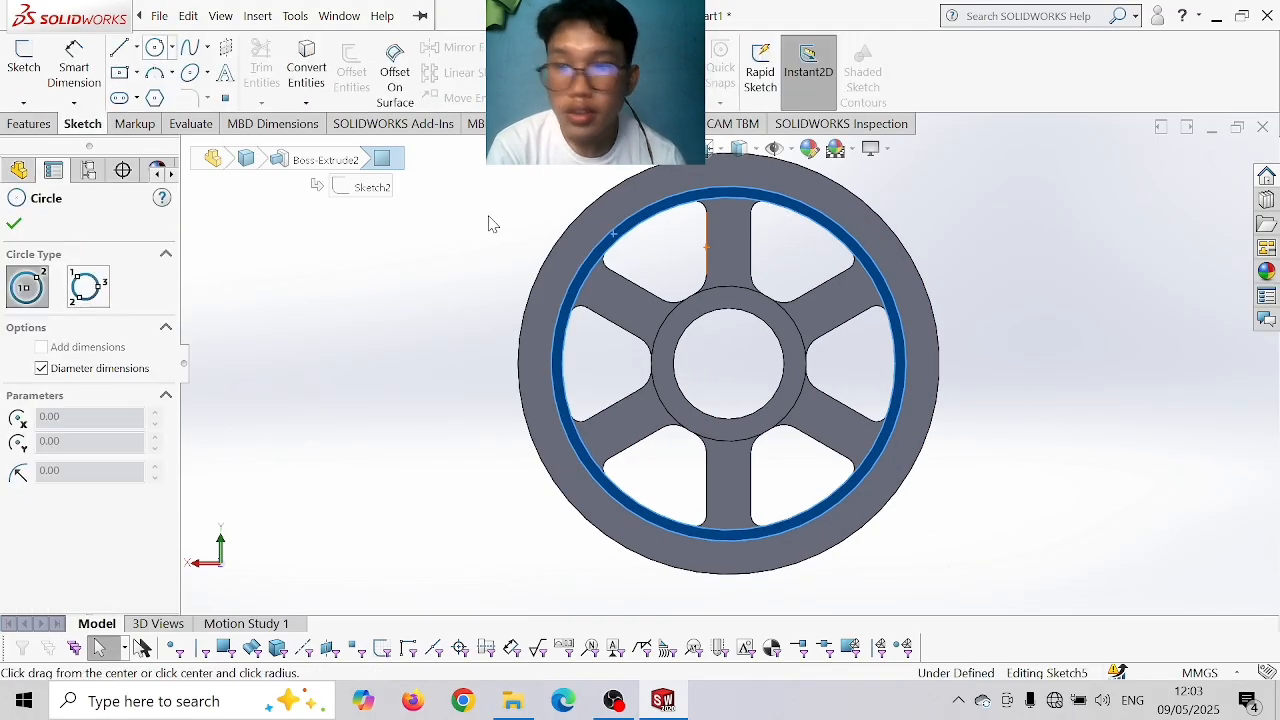
click(729, 363)
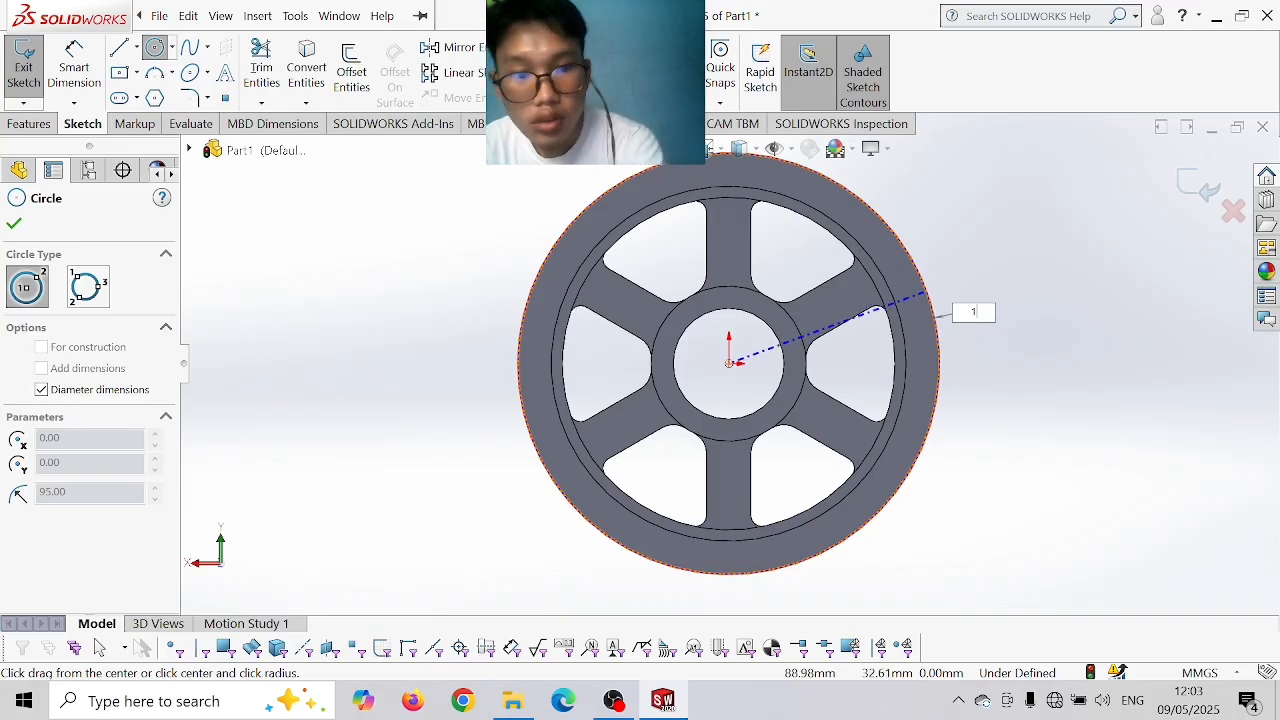
key(Return)
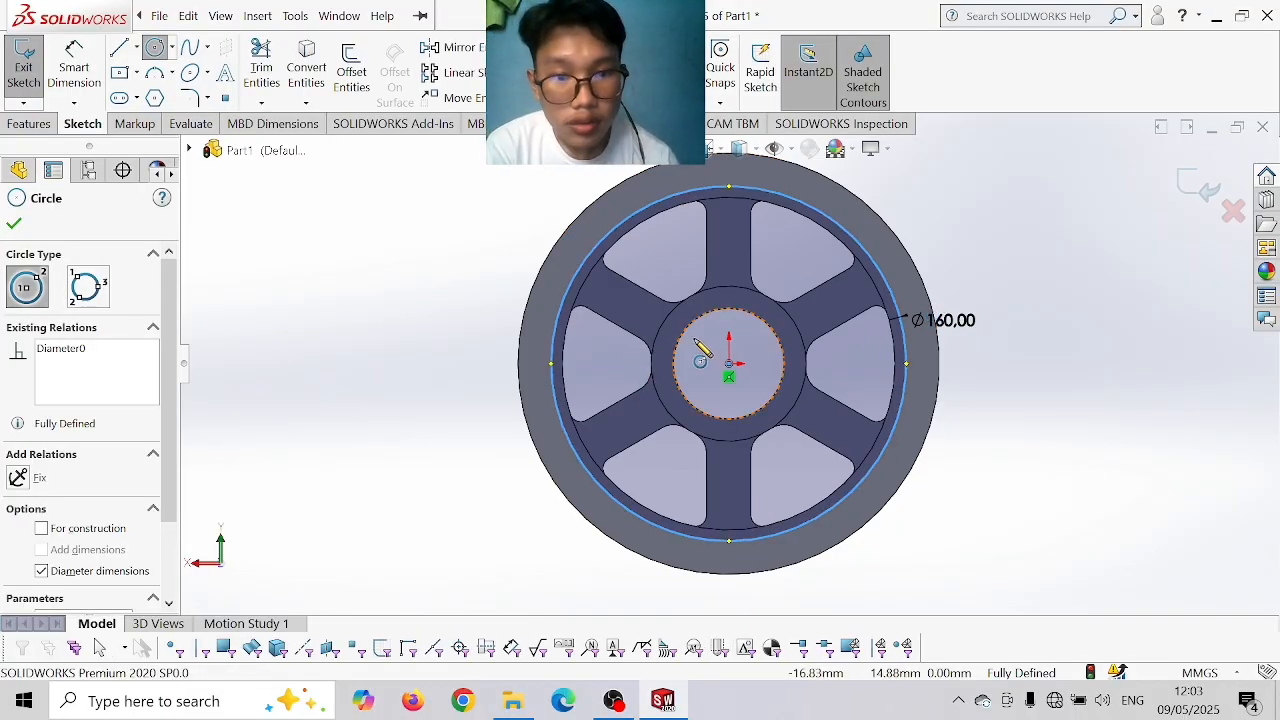
- Add a second origin-centred circle with a diameter of 190 mm around the 160 mm circle
click(729, 364)
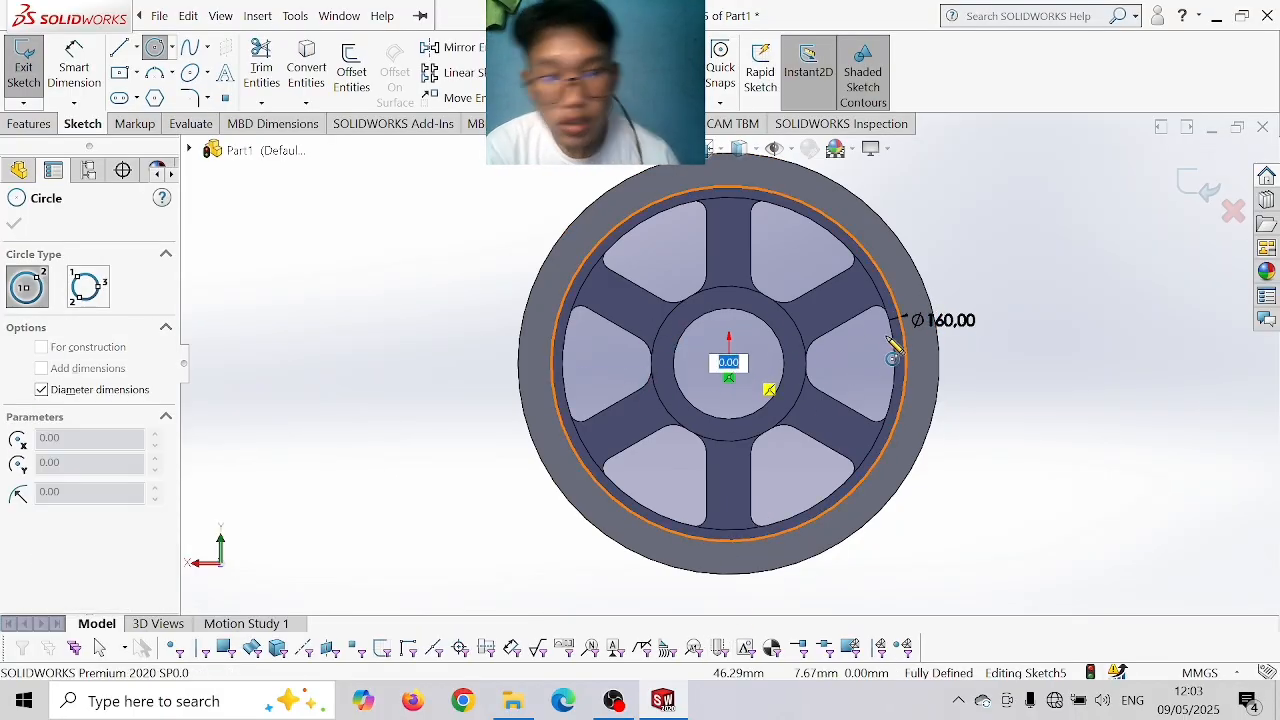
text(1)
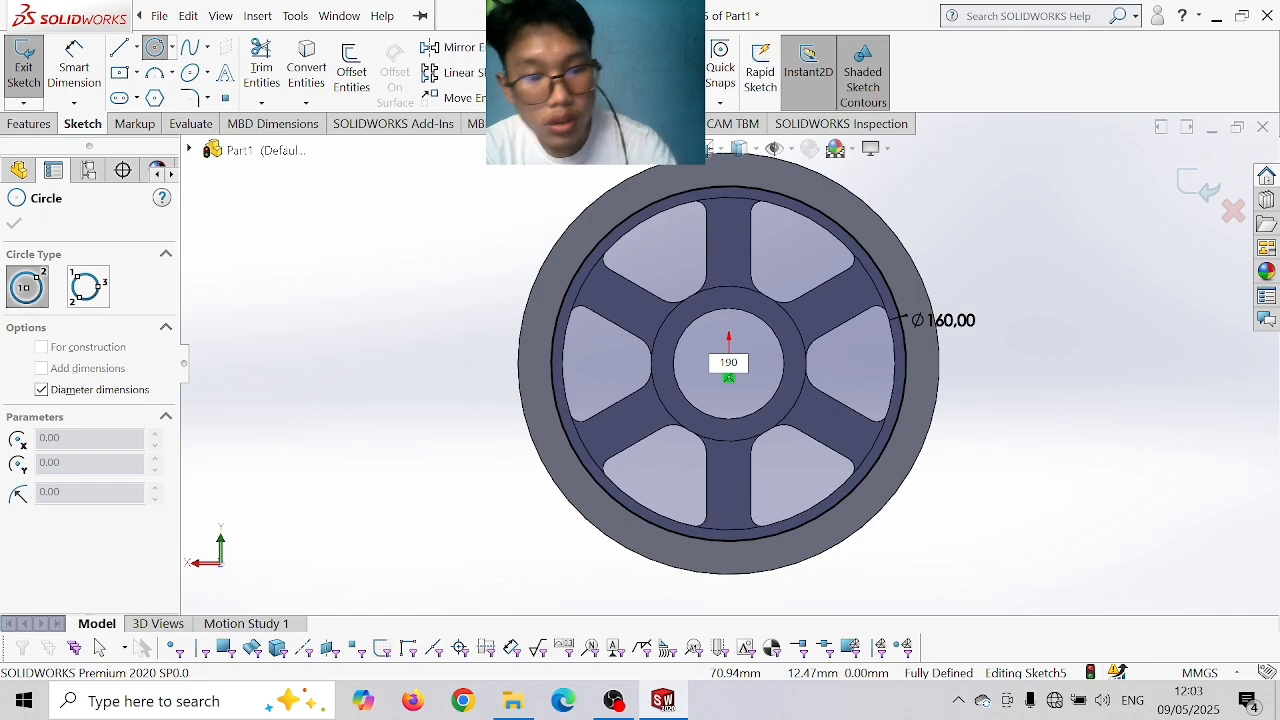
text(90)
key(Return)
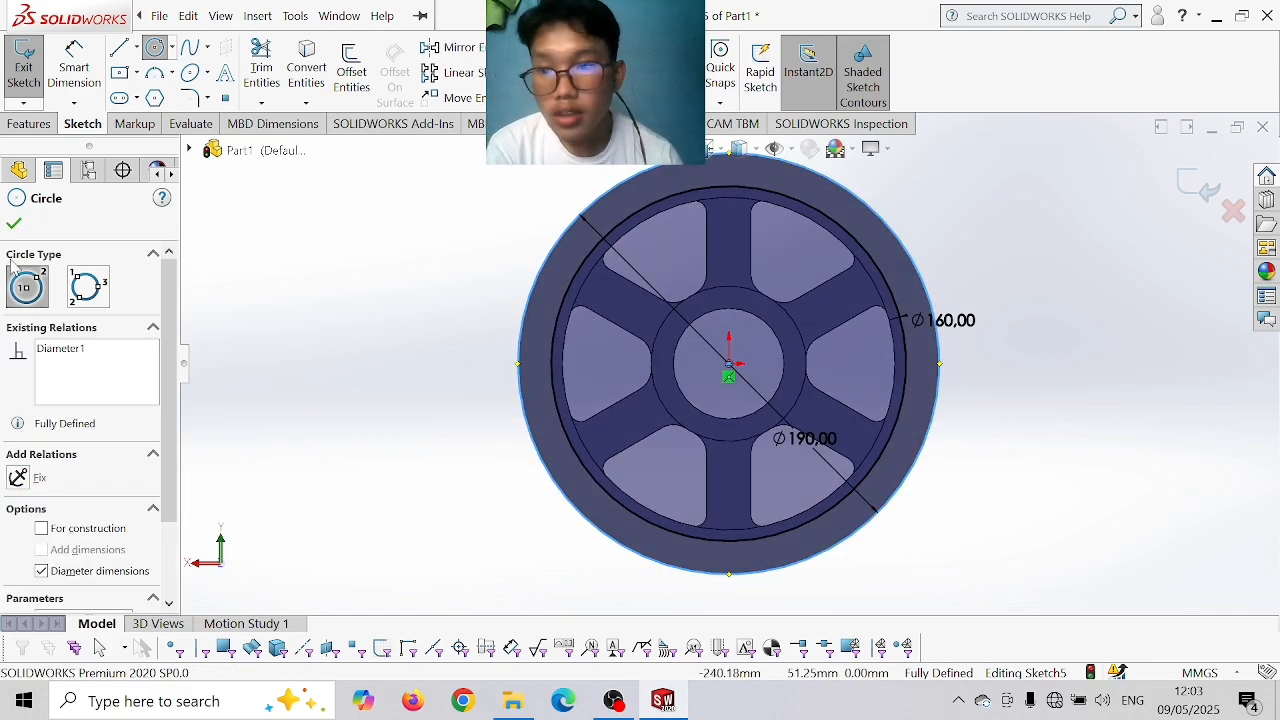
click(14, 225)
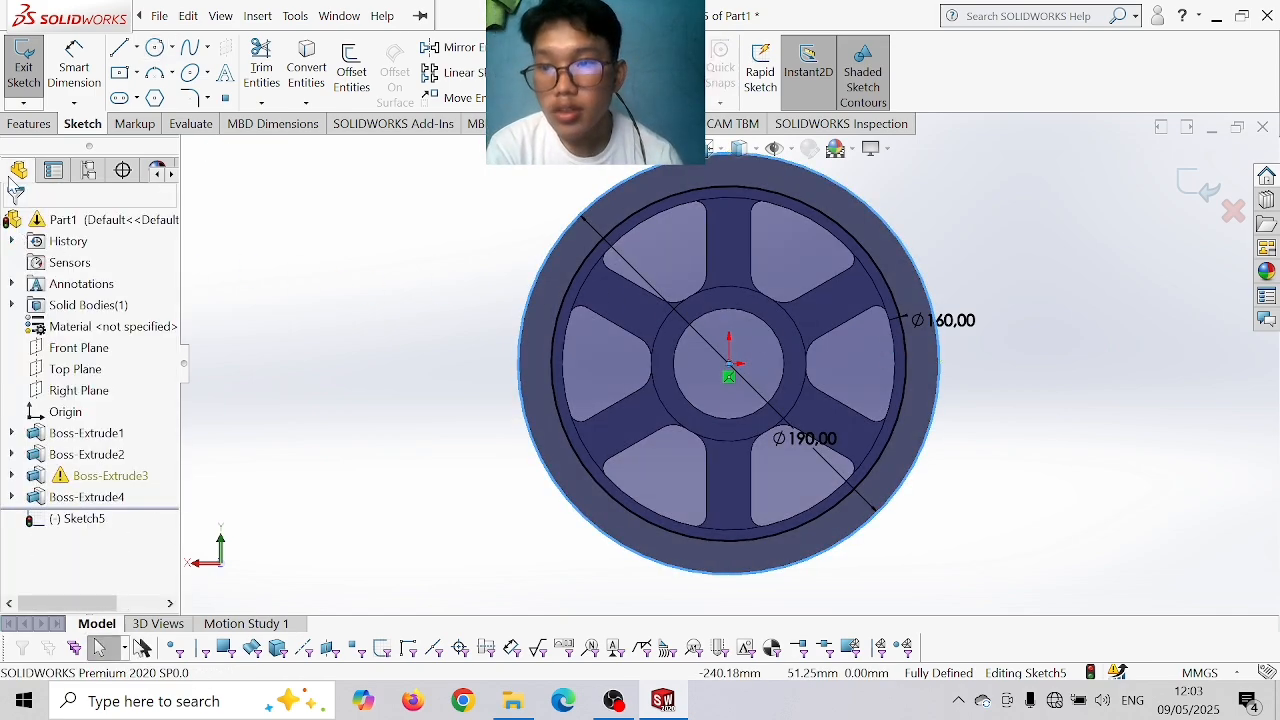
- Extrude the ring between the two circles 4 mm blind, reversed towards the rim, as a merged second flange
click(26, 124)
click(32, 78)
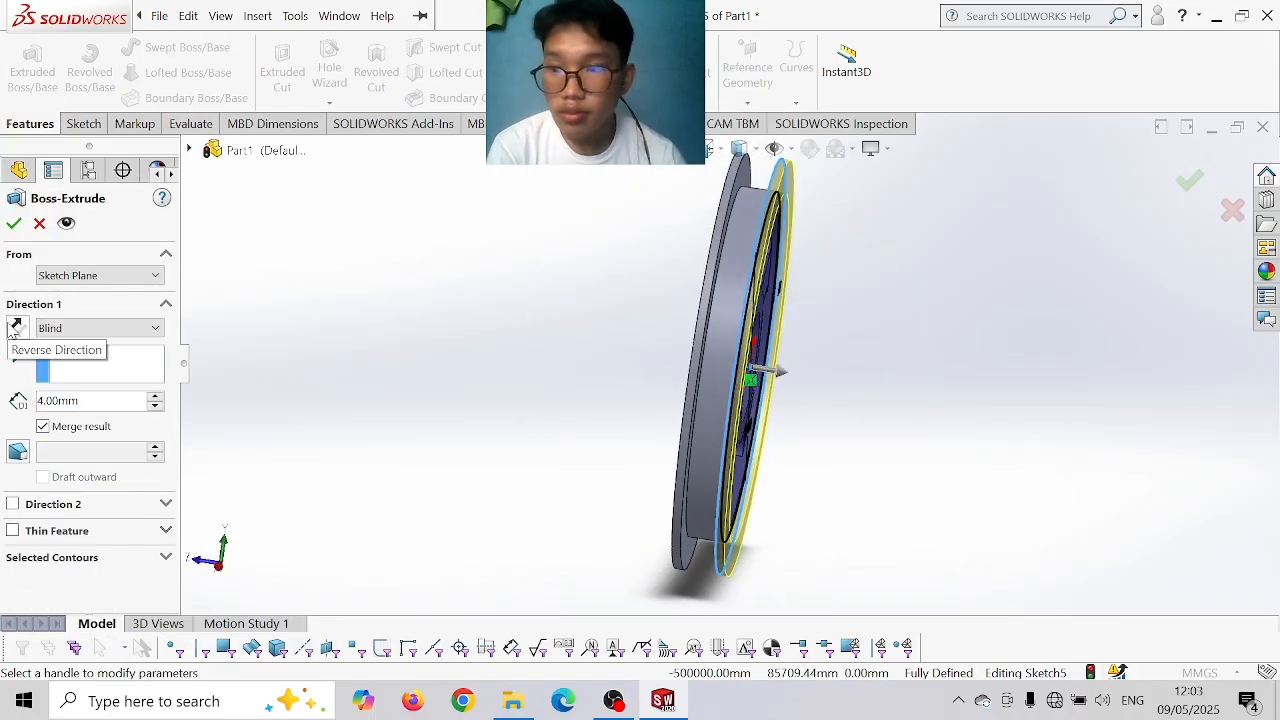
click(15, 329)
key(Return)
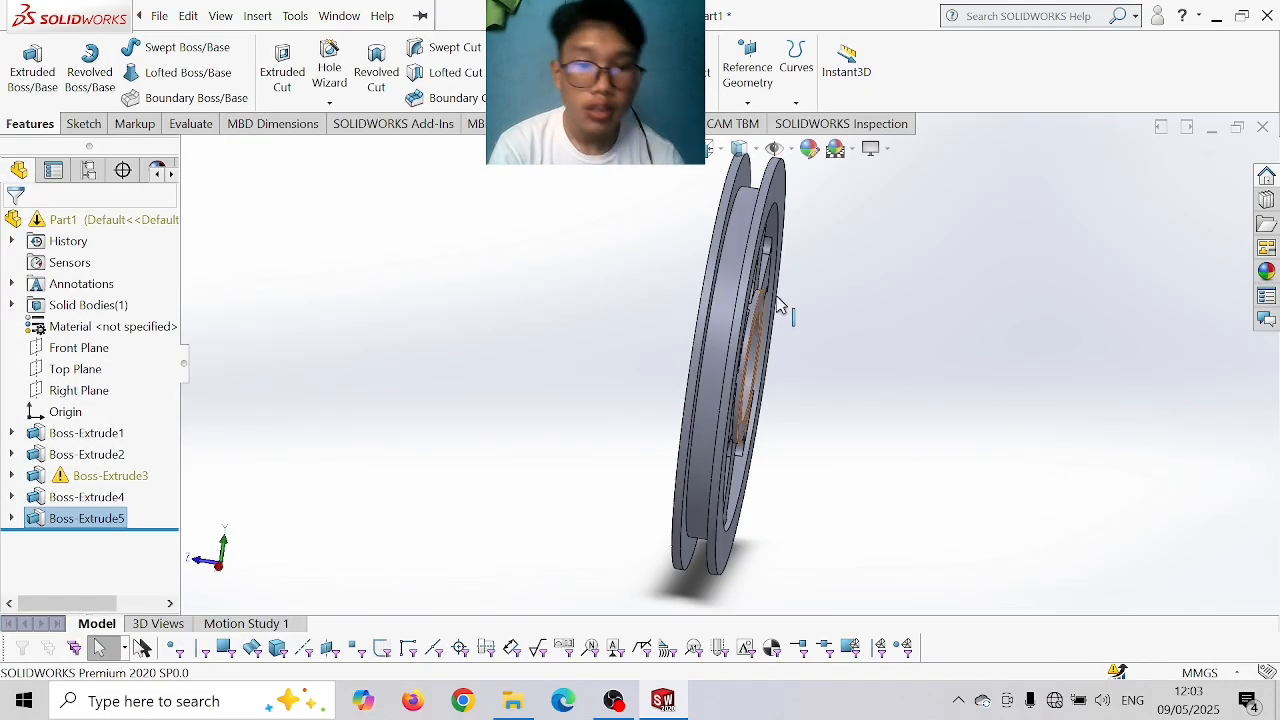
- Save the part in the UAS SOLIDWORK folder under the file name PART 10 PULLEY MATA PISAU
scroll(807, 307, up, 3)
middle_drag(849, 312, 776, 306)
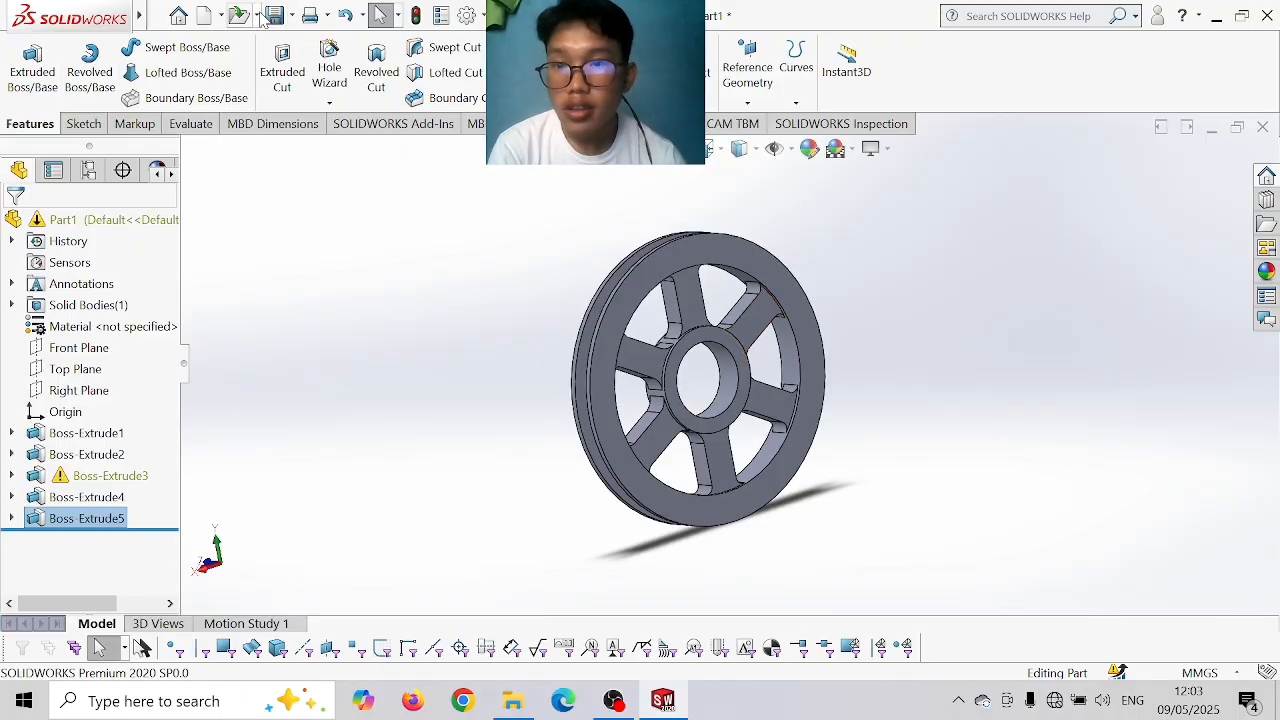
click(291, 15)
click(298, 64)
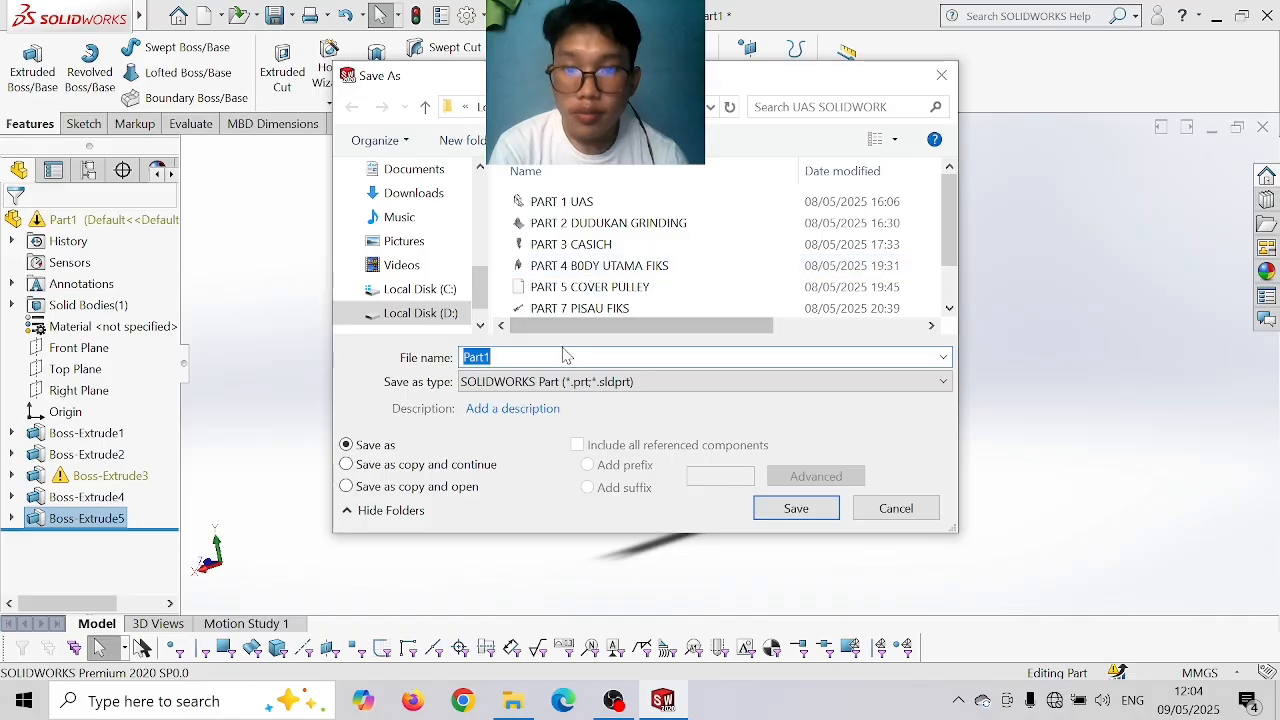
text(PA)
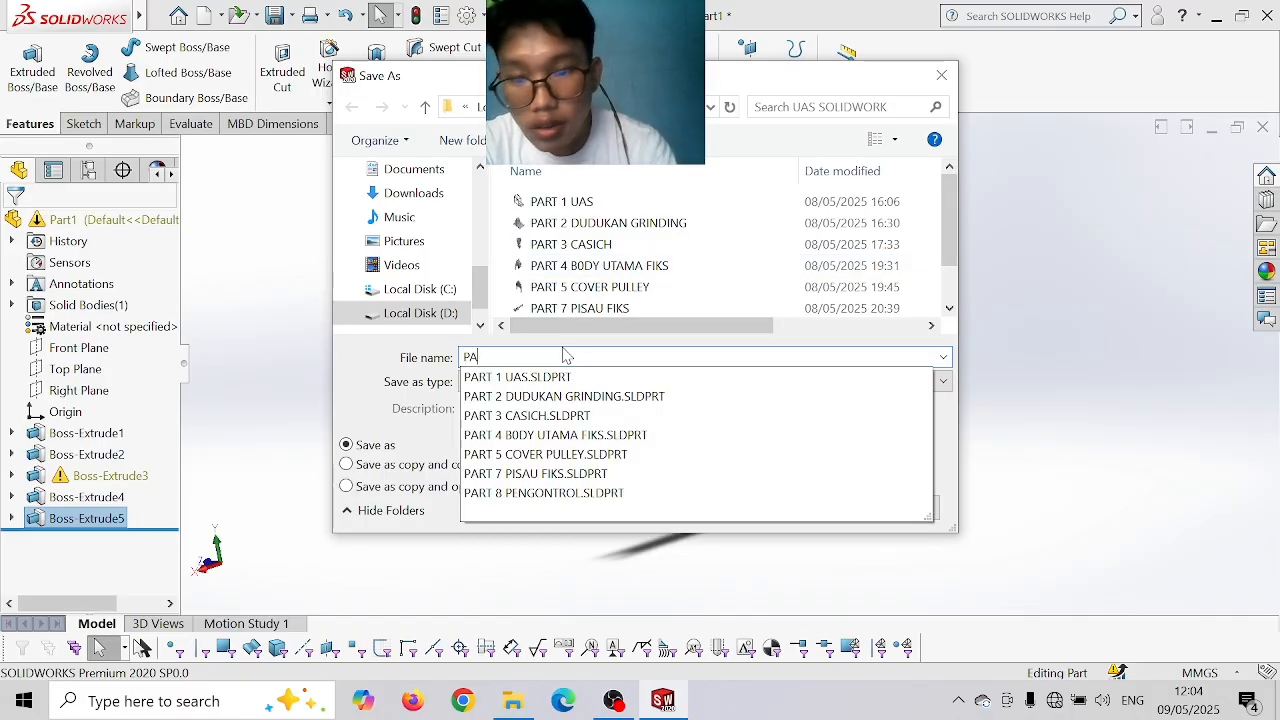
text(RT 10 PULLEY MATA PISAU)
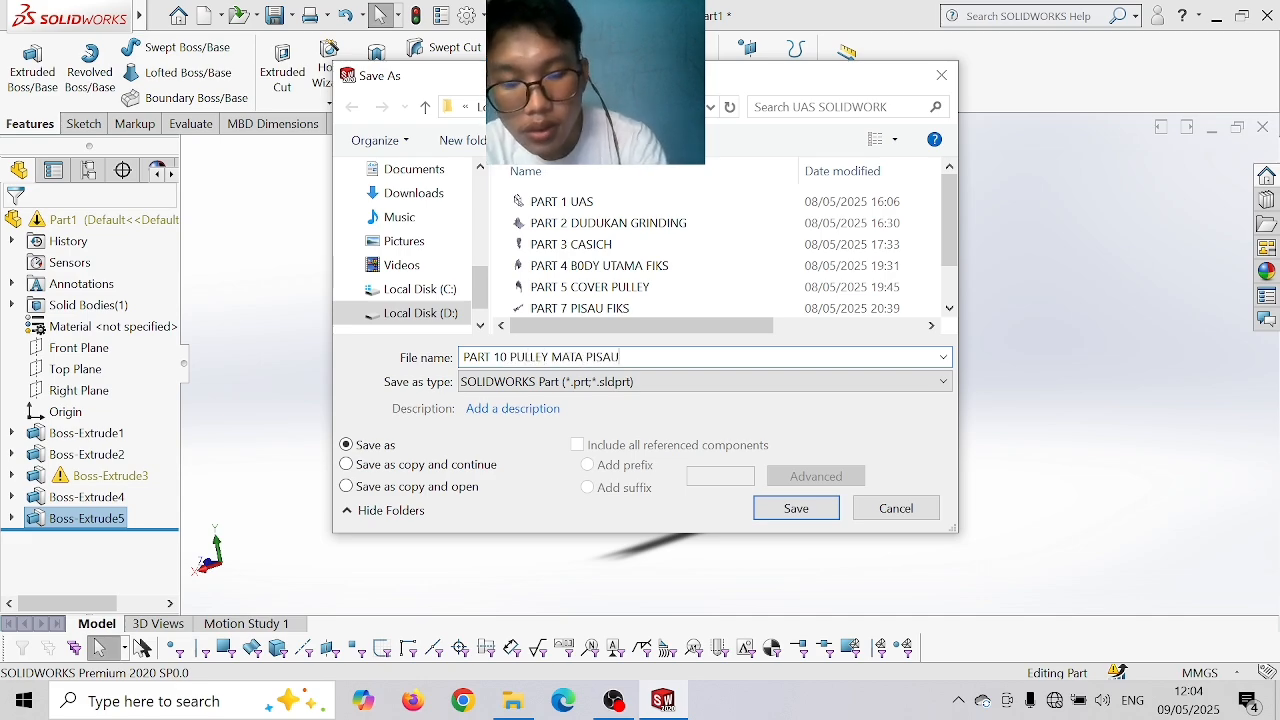
key(Return)
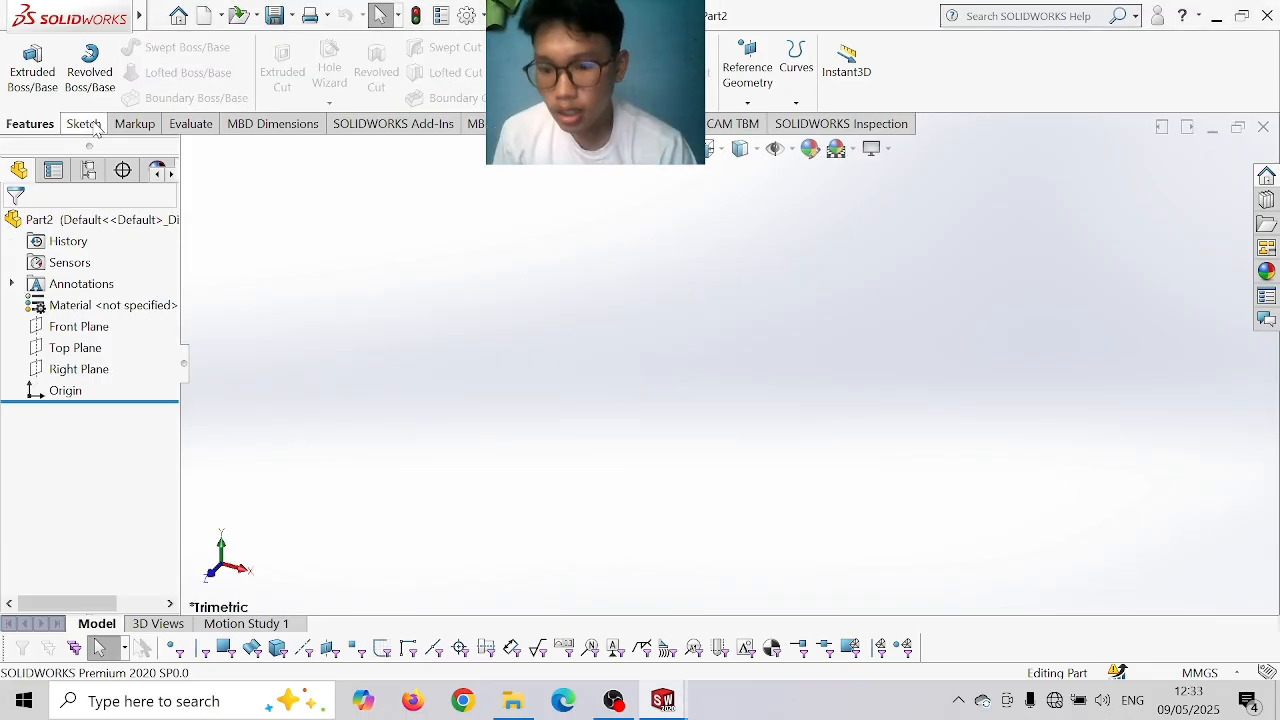
- Start a sketch on the Front Plane of the new part and draw a 28 mm diameter circle centred on the origin
click(90, 124)
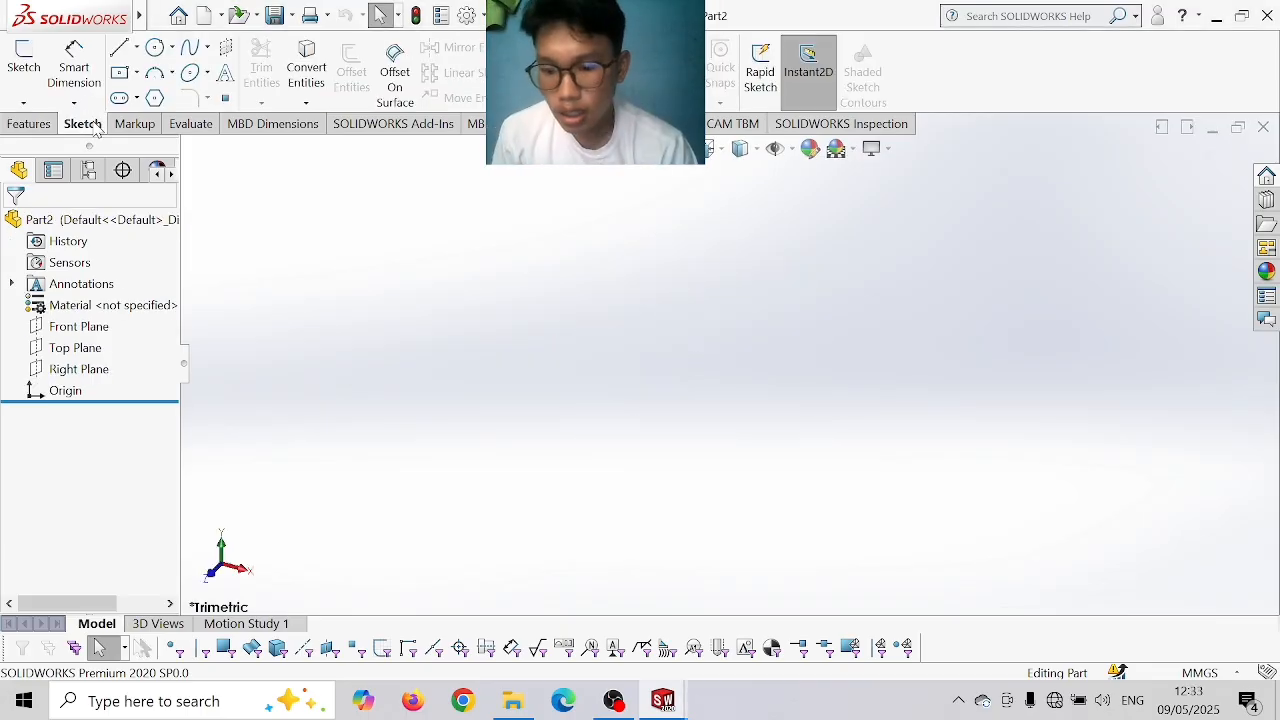
click(24, 58)
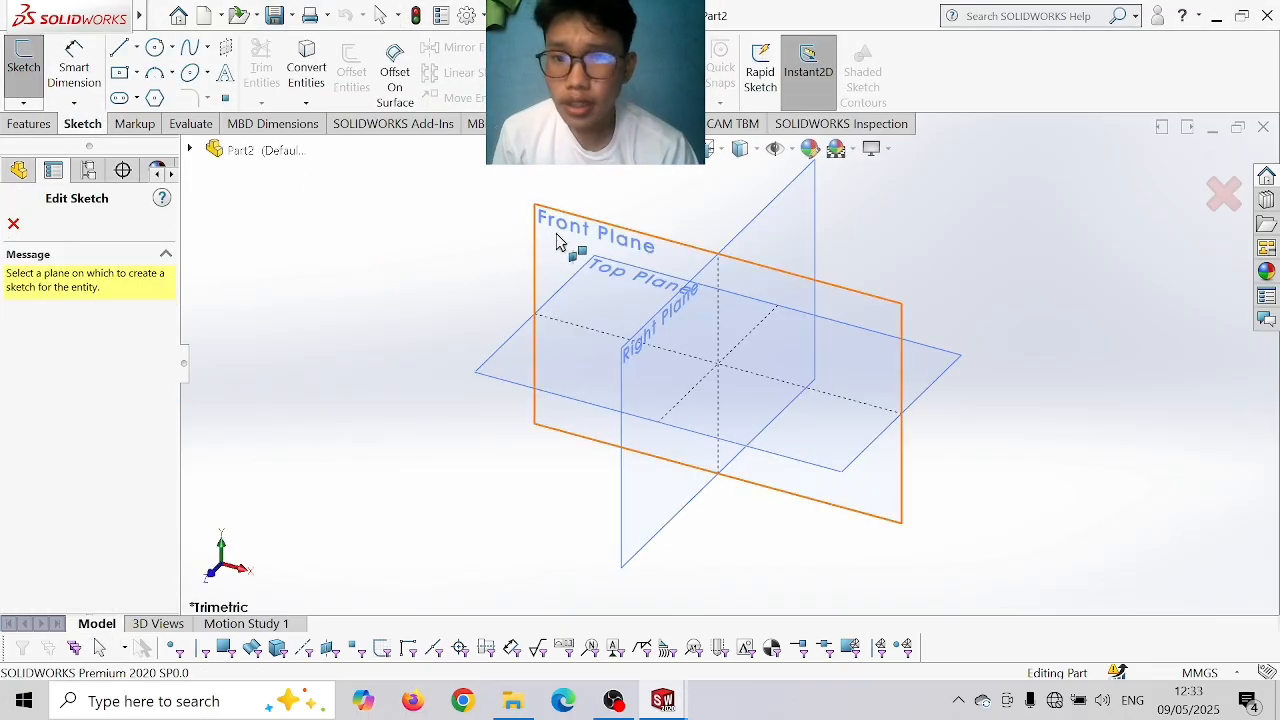
click(557, 241)
click(155, 47)
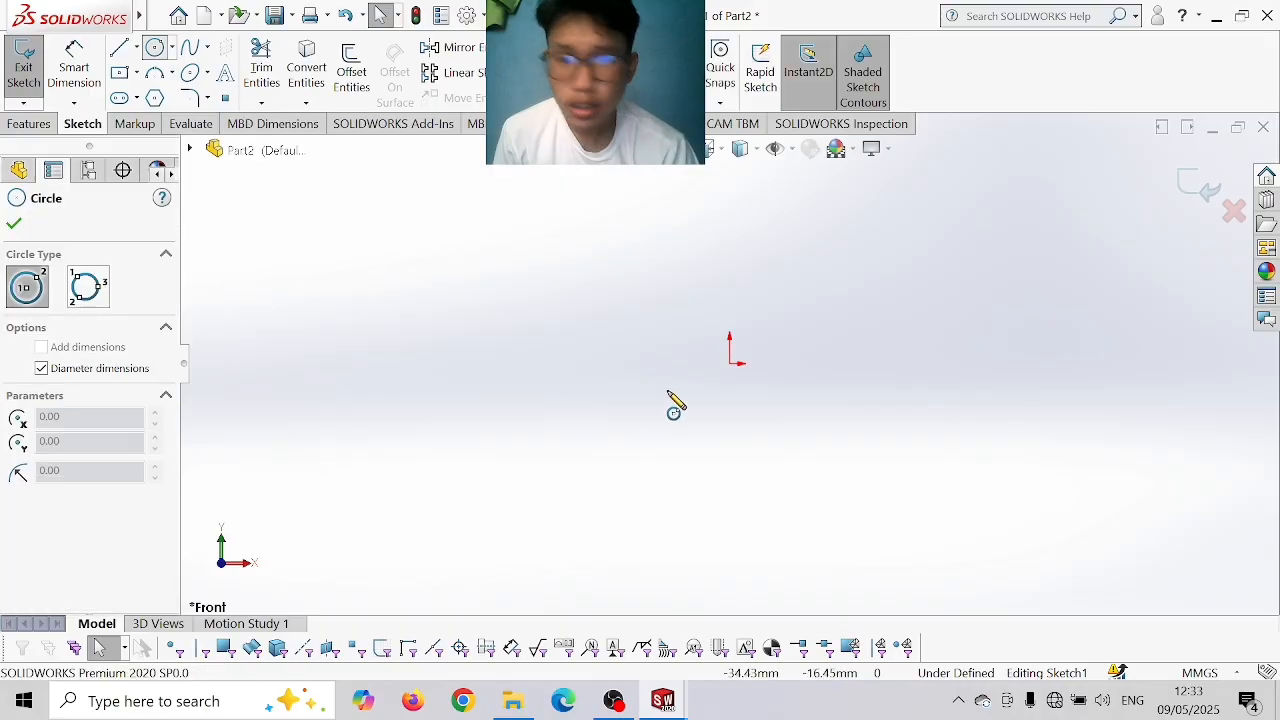
click(730, 362)
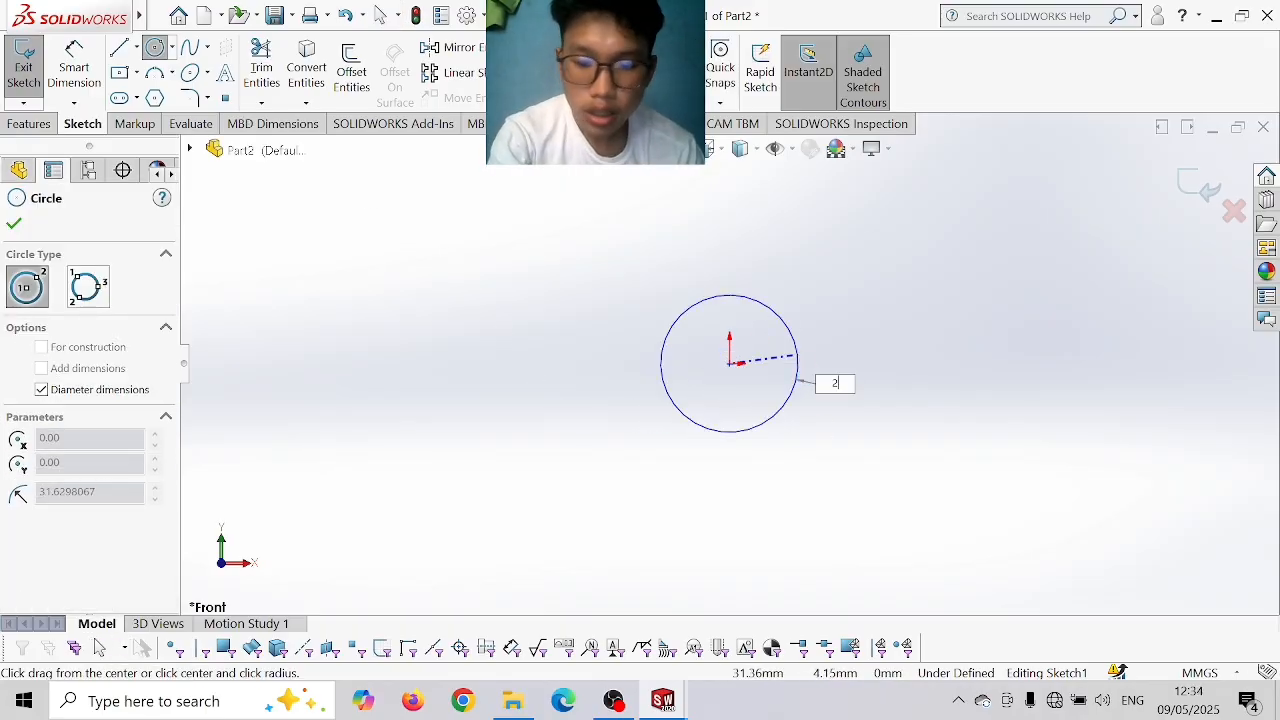
text(28)
key(Return)
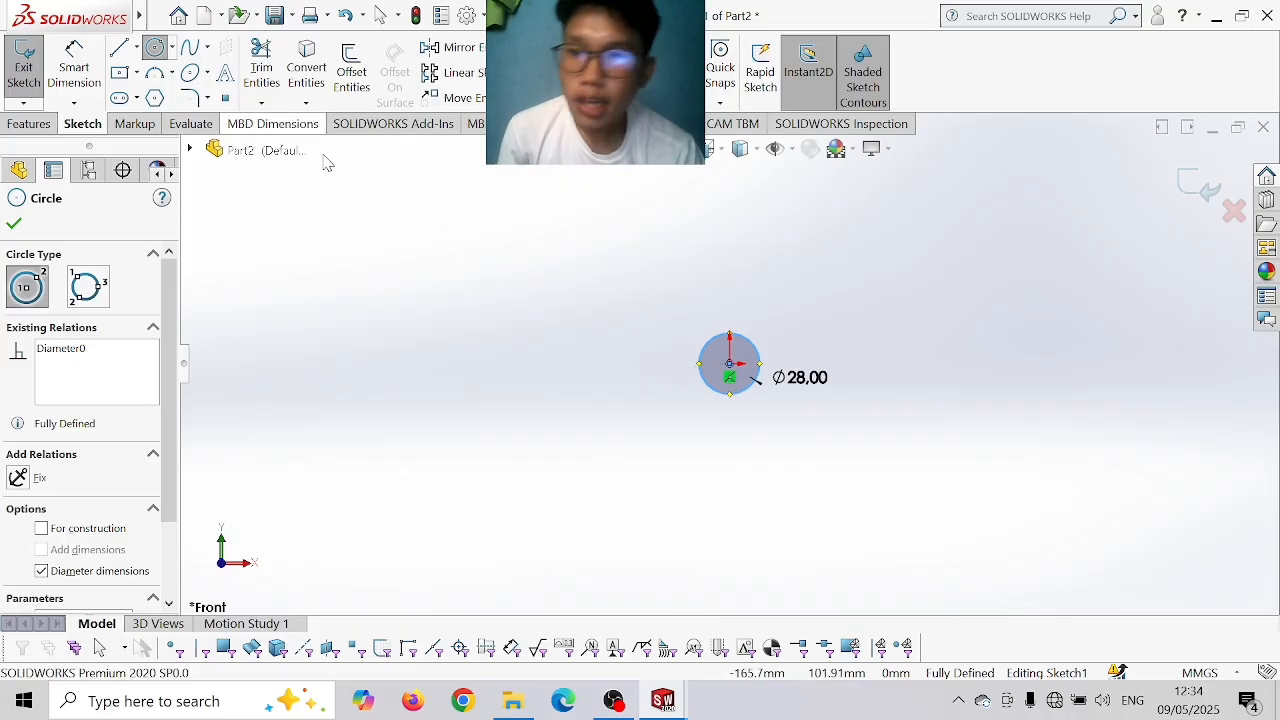
- Draw a concentric 48 mm diameter circle around the 28 mm circle, centred on the origin
scroll(712, 396, down, 2)
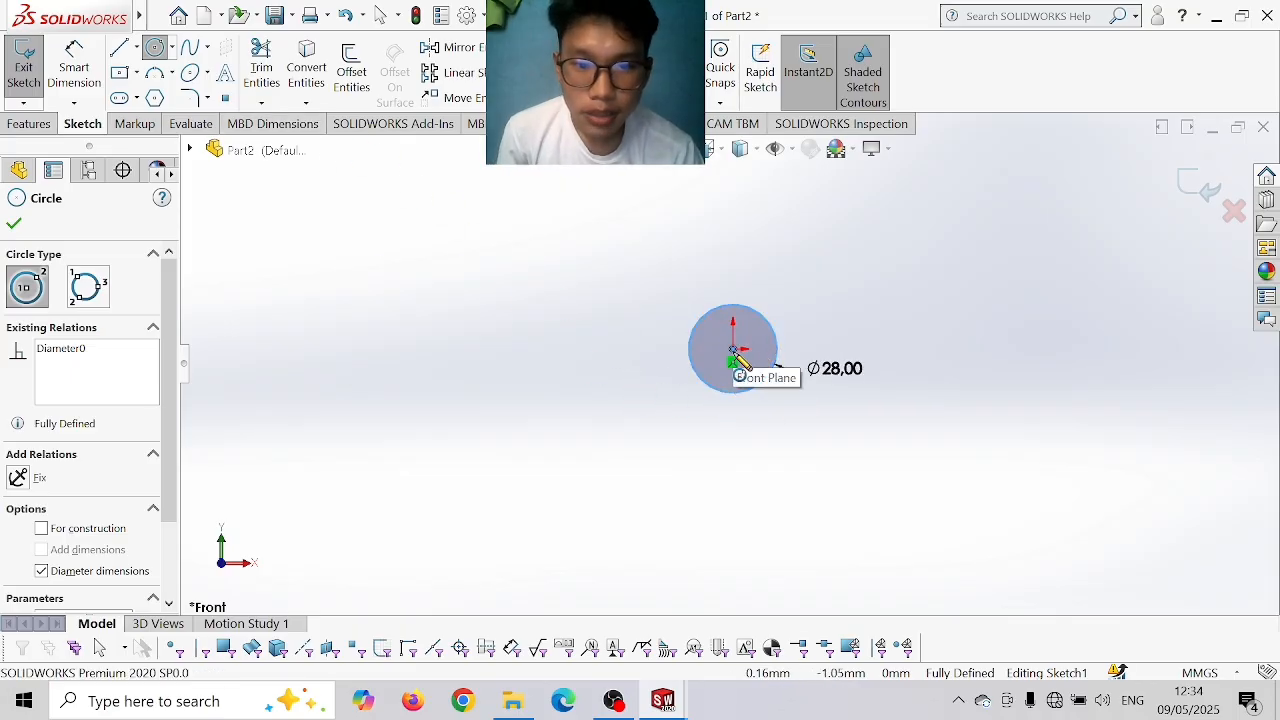
click(734, 362)
text(4)
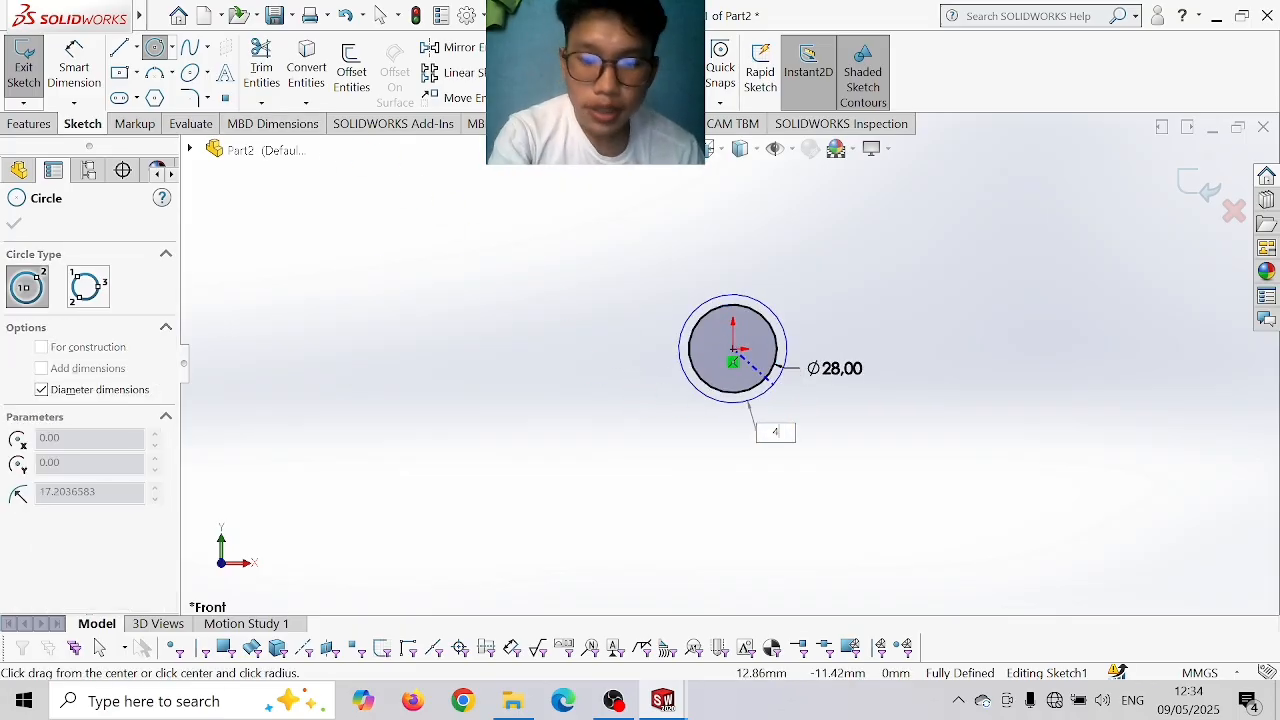
text(8)
key(Return)
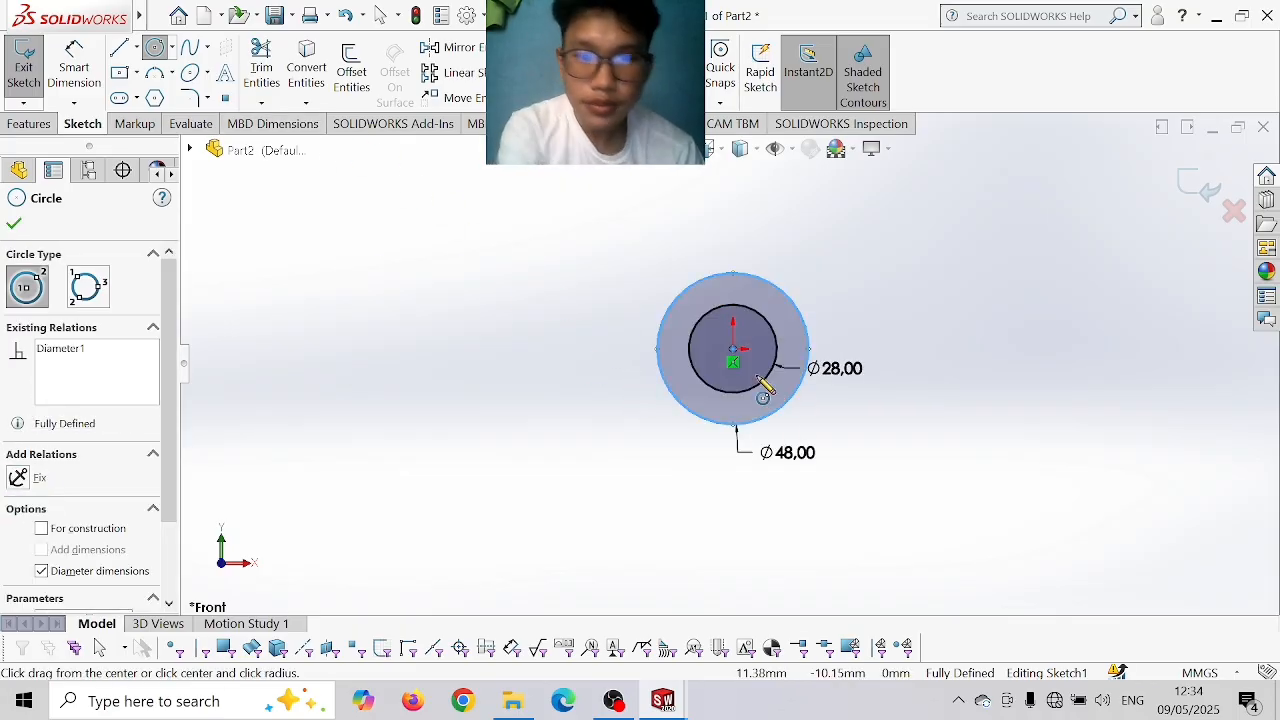
click(14, 226)
- Extrude the ring between the 28 mm and 48 mm circles 20 mm with the Mid Plane end condition
click(29, 123)
click(32, 68)
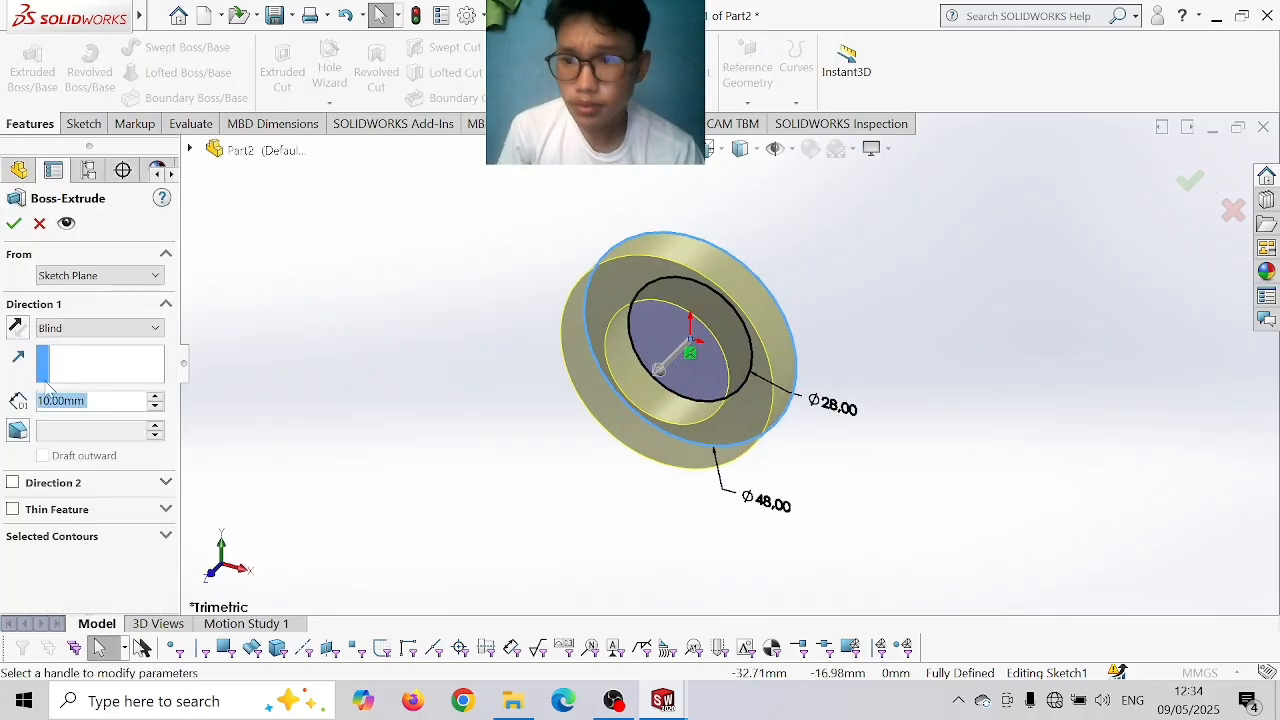
text(20)
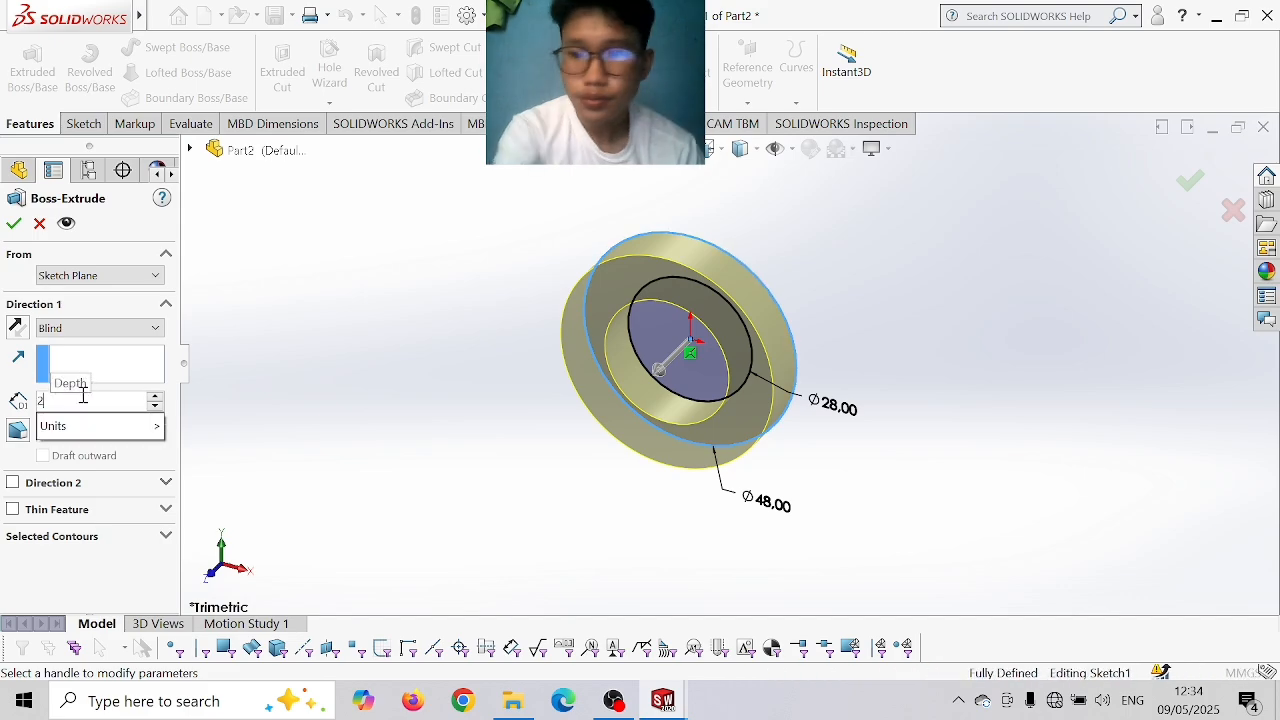
click(60, 328)
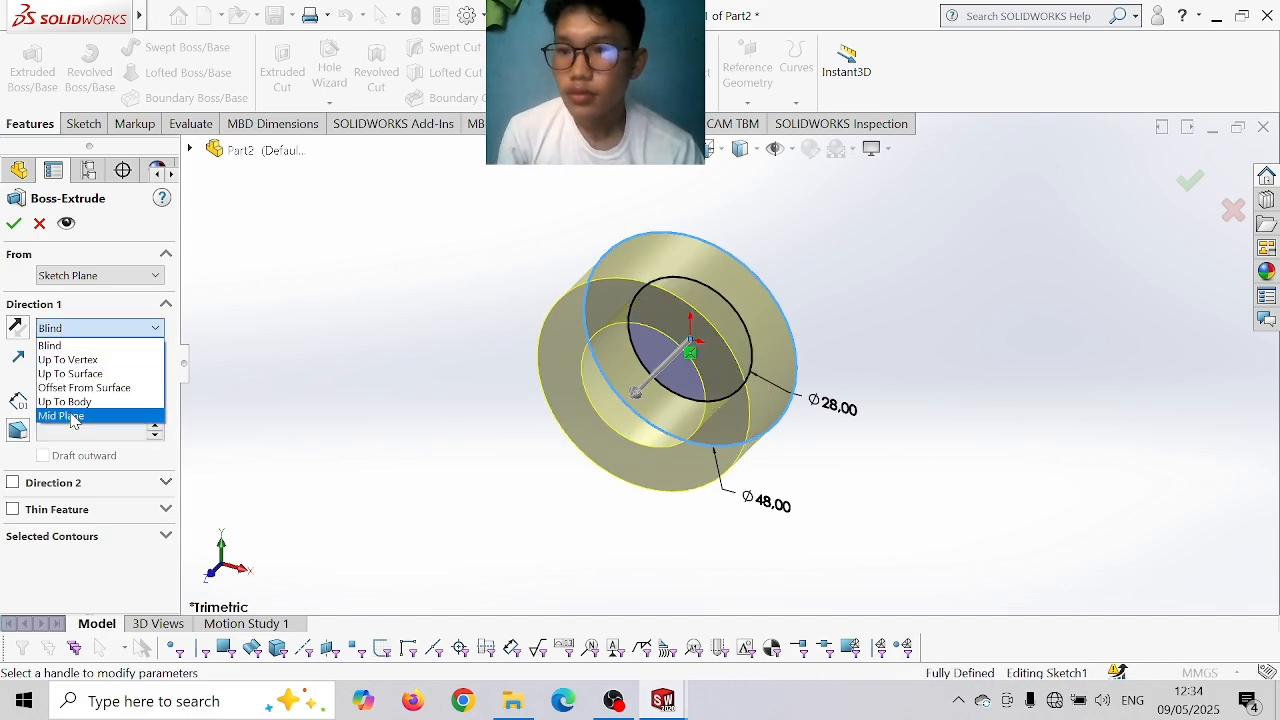
click(72, 416)
key(Return)
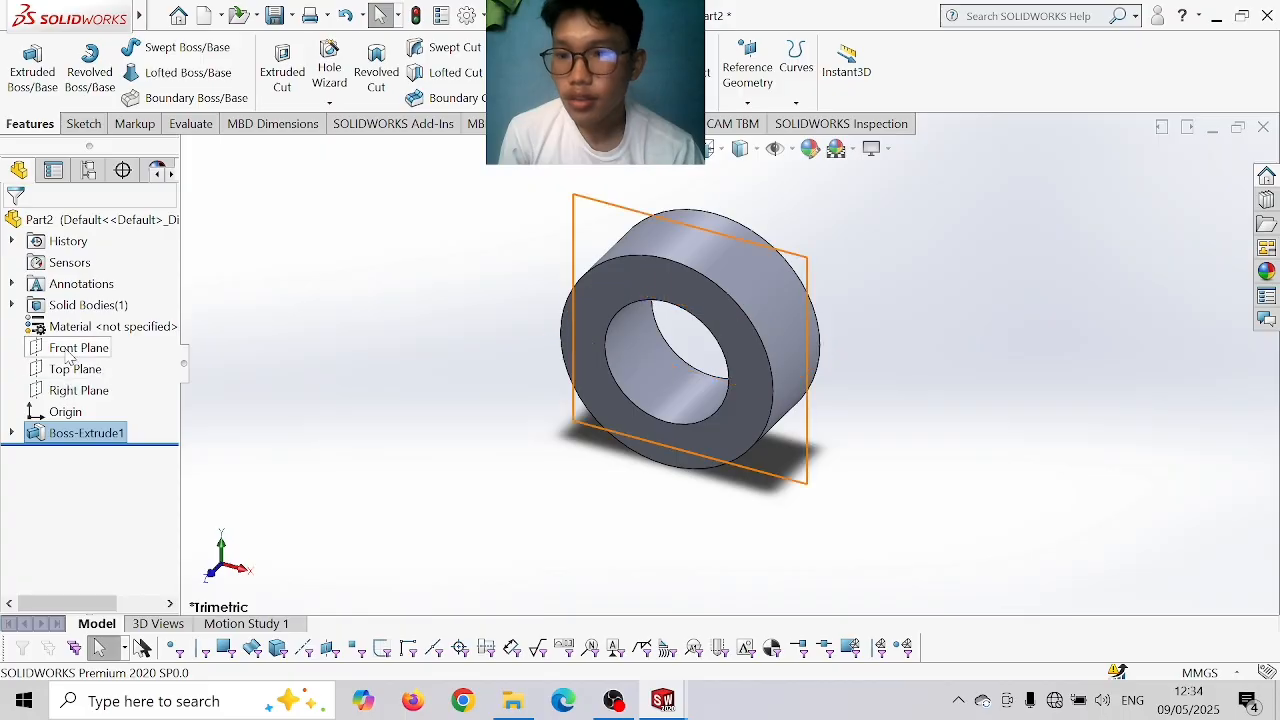
- Start a sketch on the Front Plane, viewed face-on, and draw a 150 mm diameter circle centred on the origin around the hub
click(78, 347)
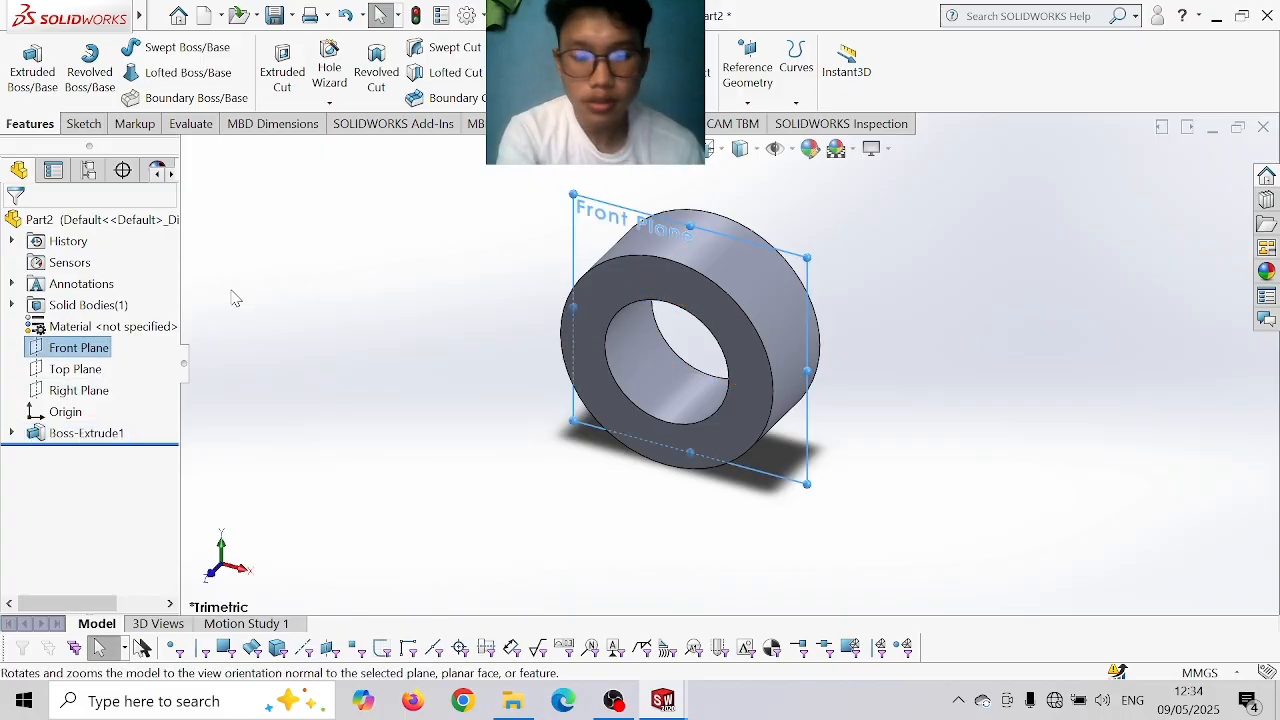
key(ctrl+8)
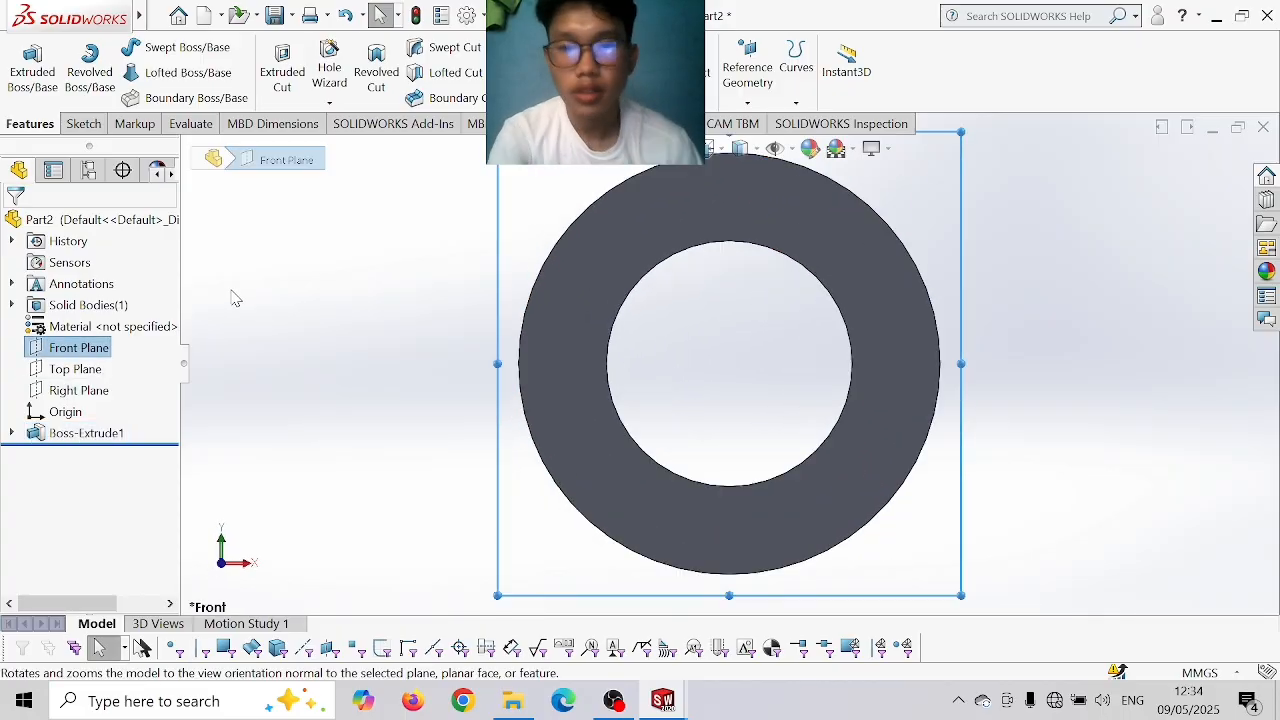
click(84, 124)
click(153, 48)
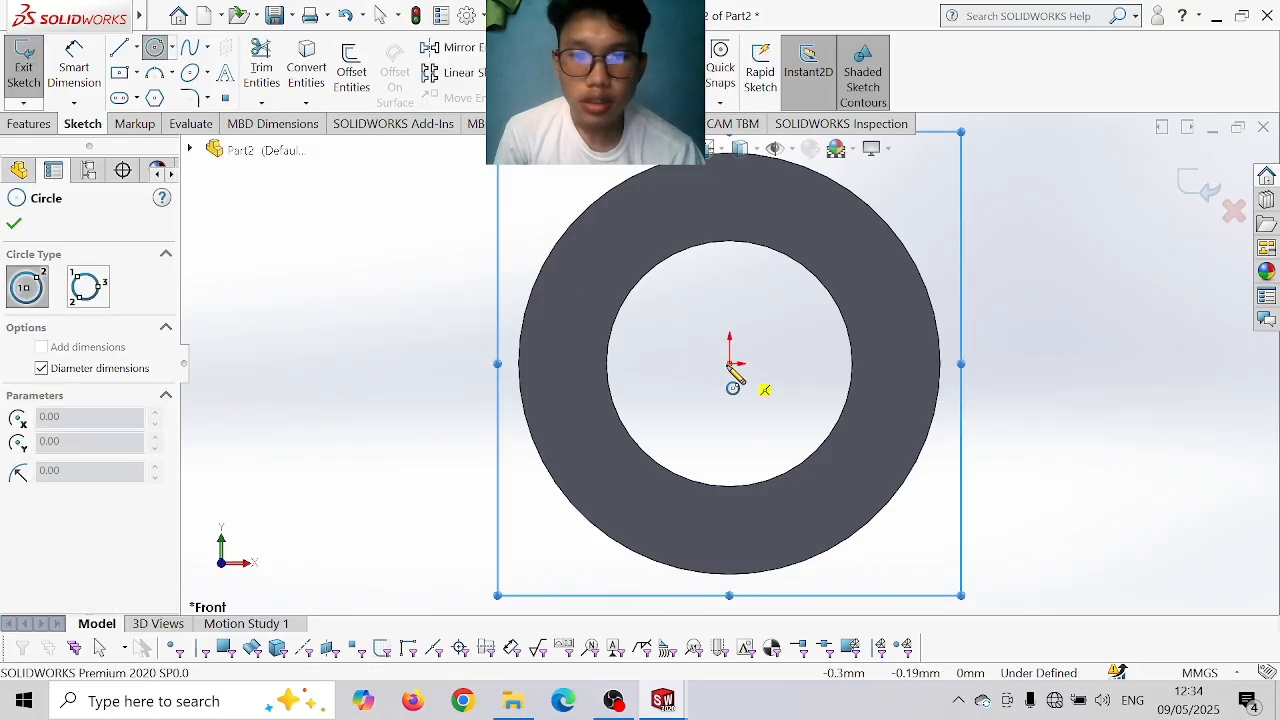
click(729, 364)
click(726, 418)
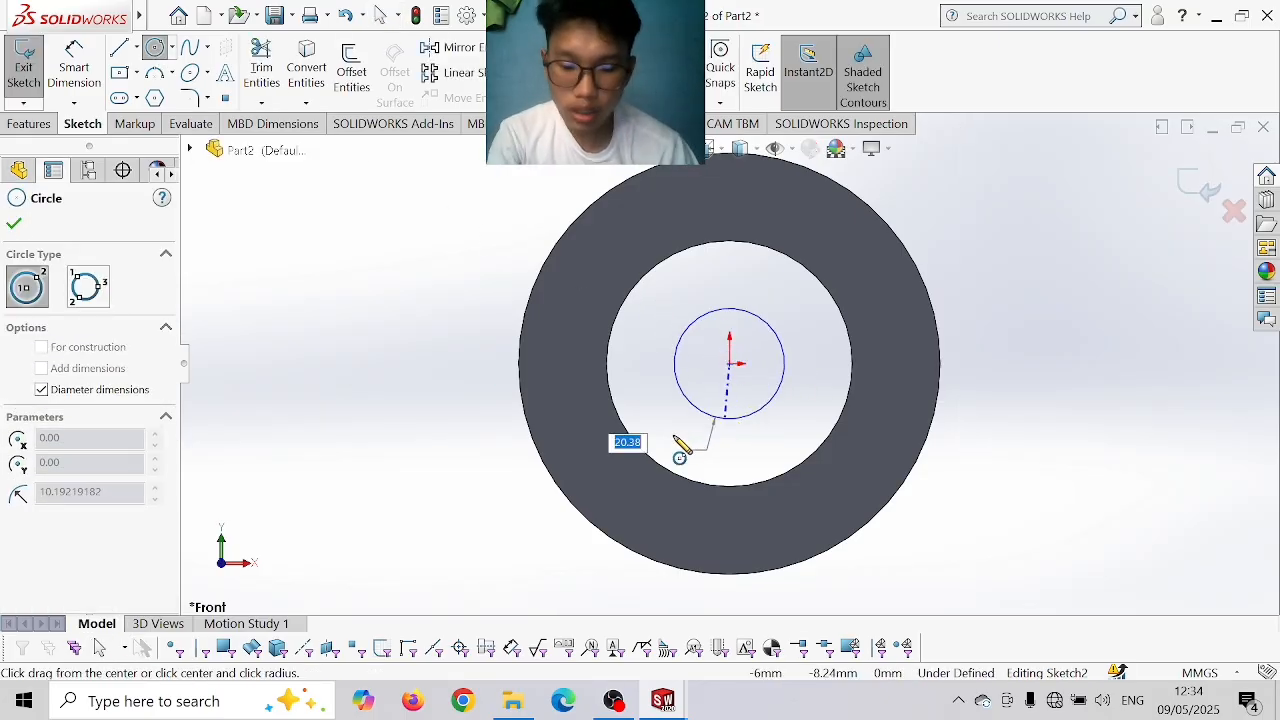
text(1)
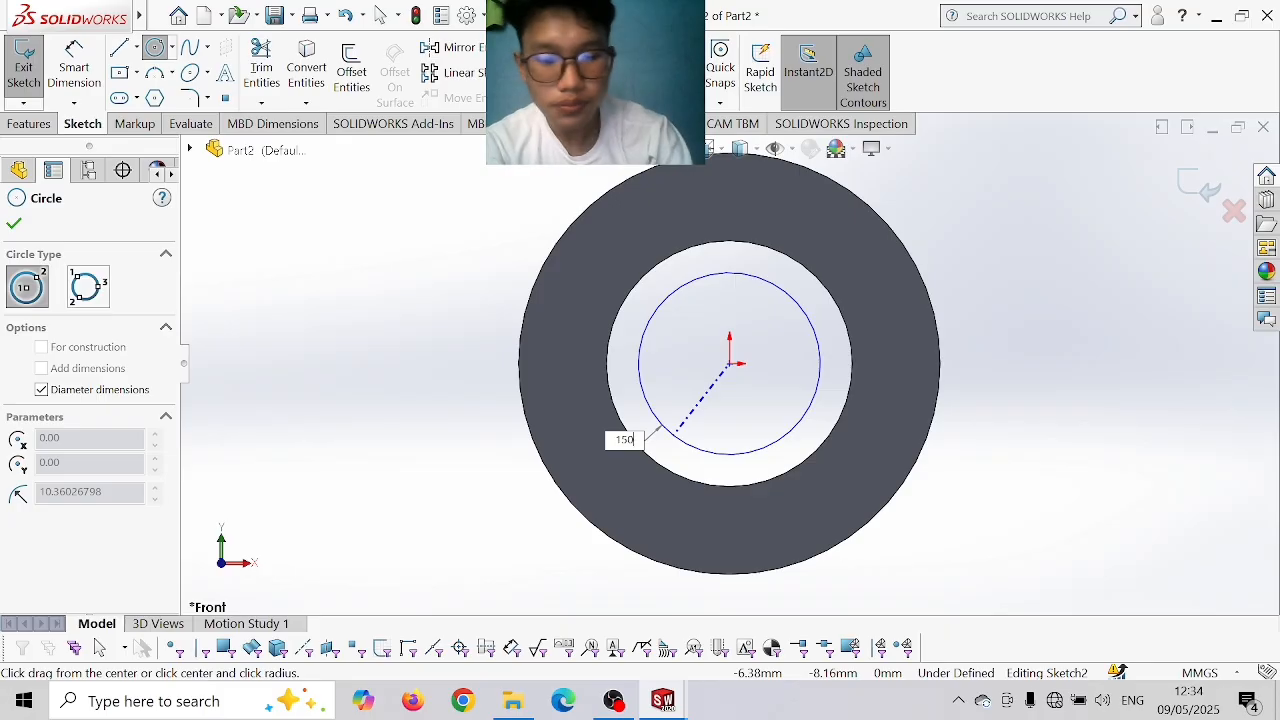
text(50)
key(Return)
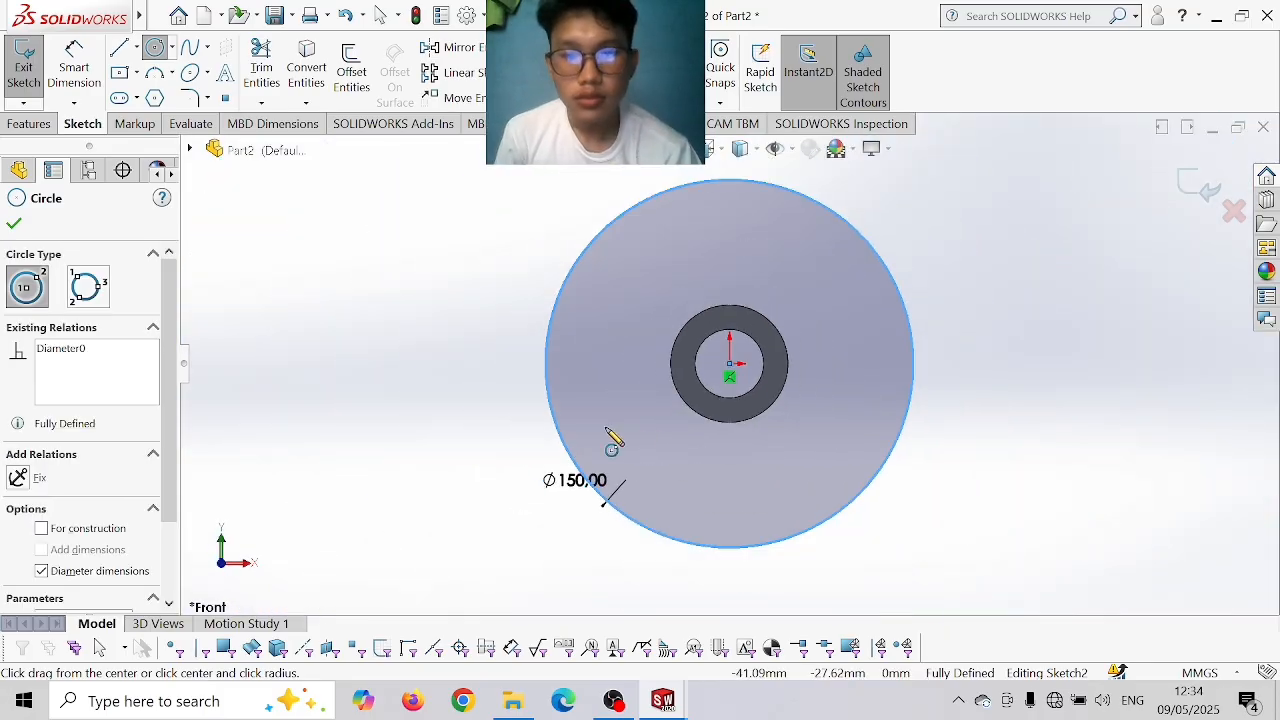
- Draw a 170 mm diameter circle centred on the origin around the 150 mm circle
click(731, 366)
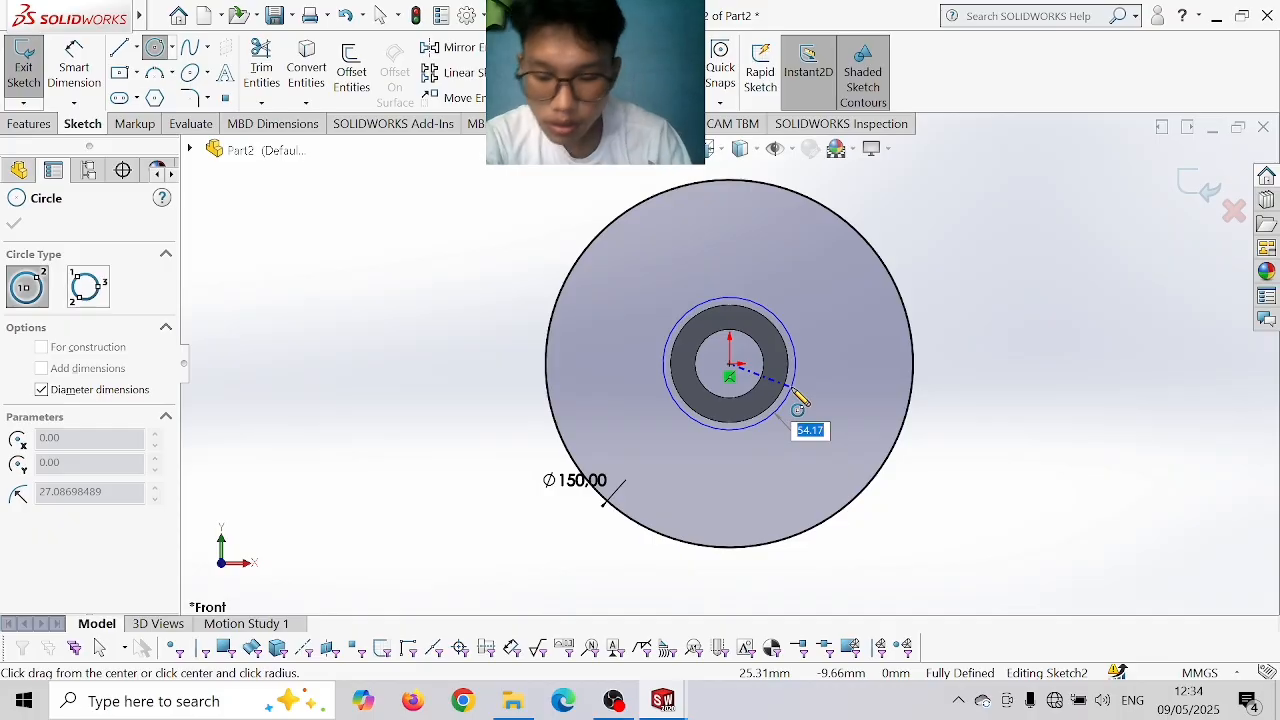
text(170)
key(Return)
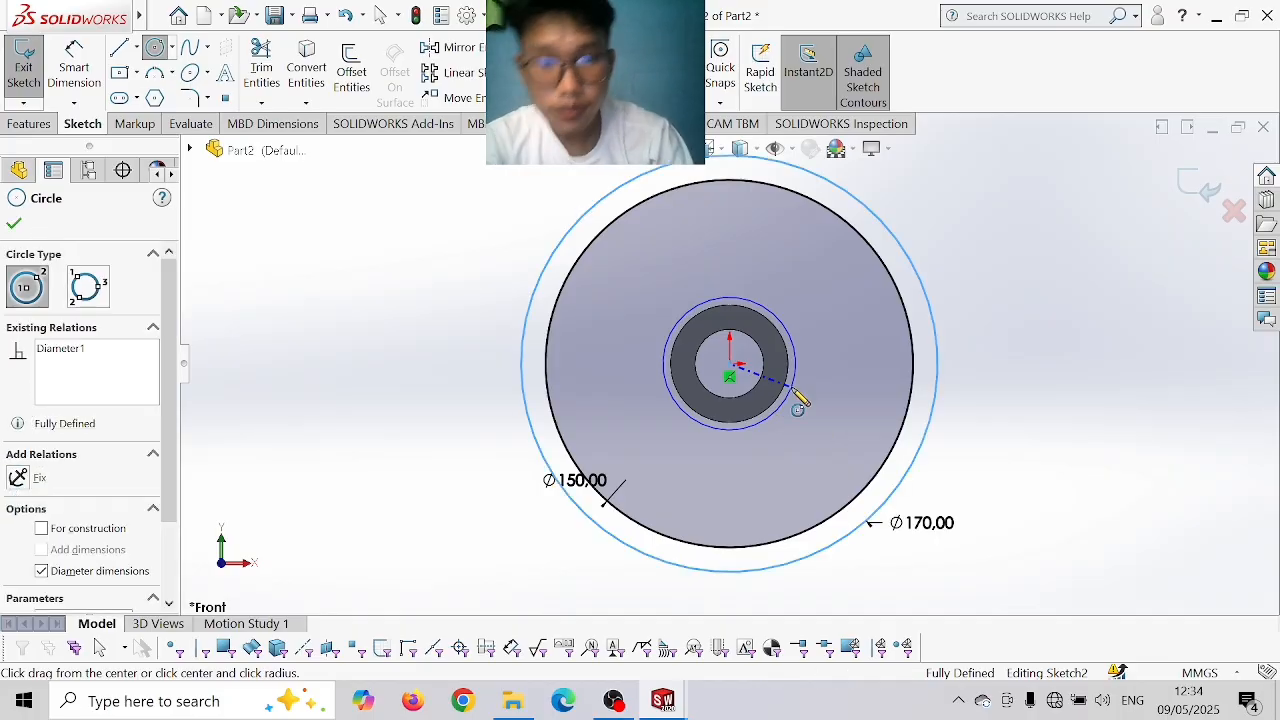
click(15, 226)
- Extrude the rim ring between the 150 mm and 170 mm circles 20 mm with the Mid Plane end condition
click(35, 123)
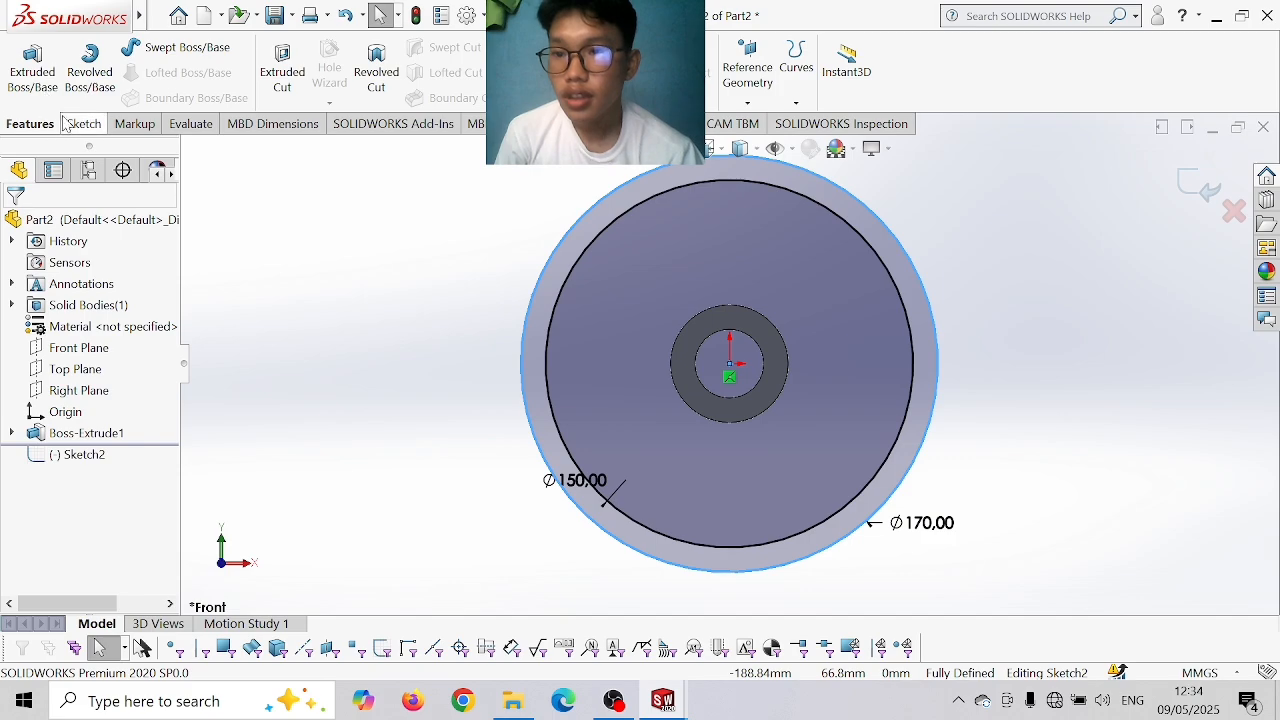
click(34, 92)
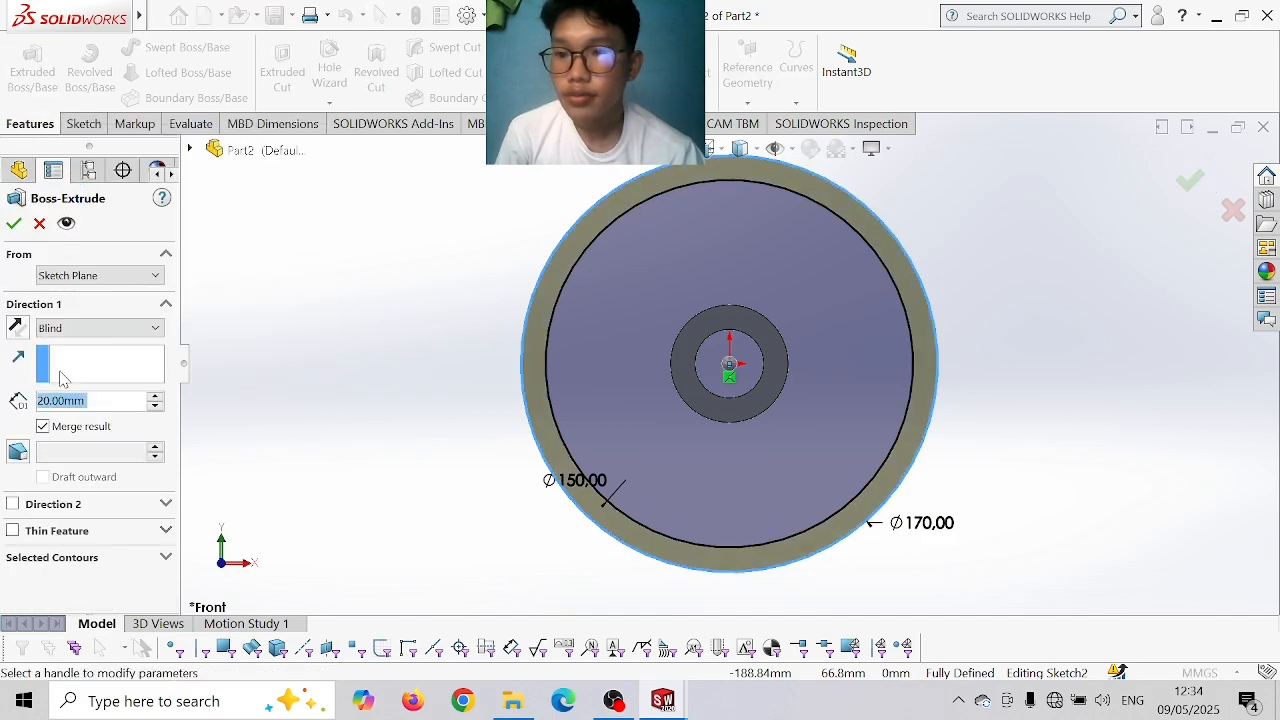
click(64, 330)
click(72, 430)
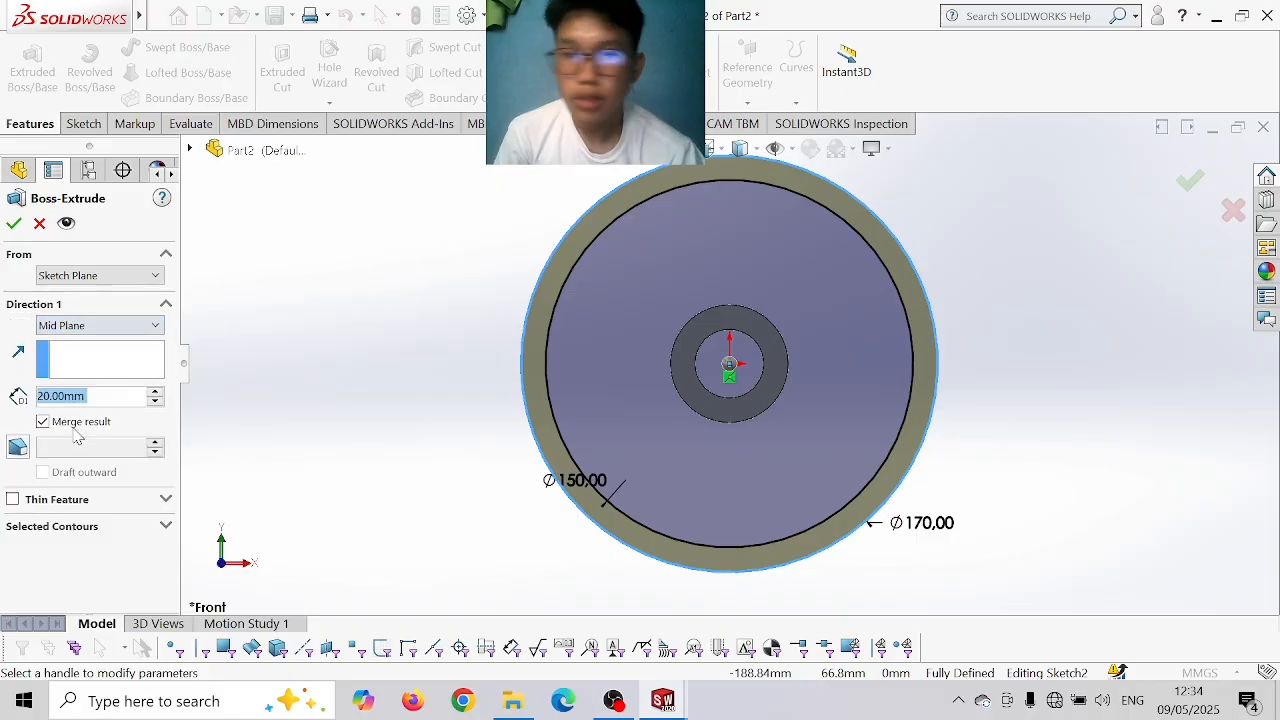
key(Return)
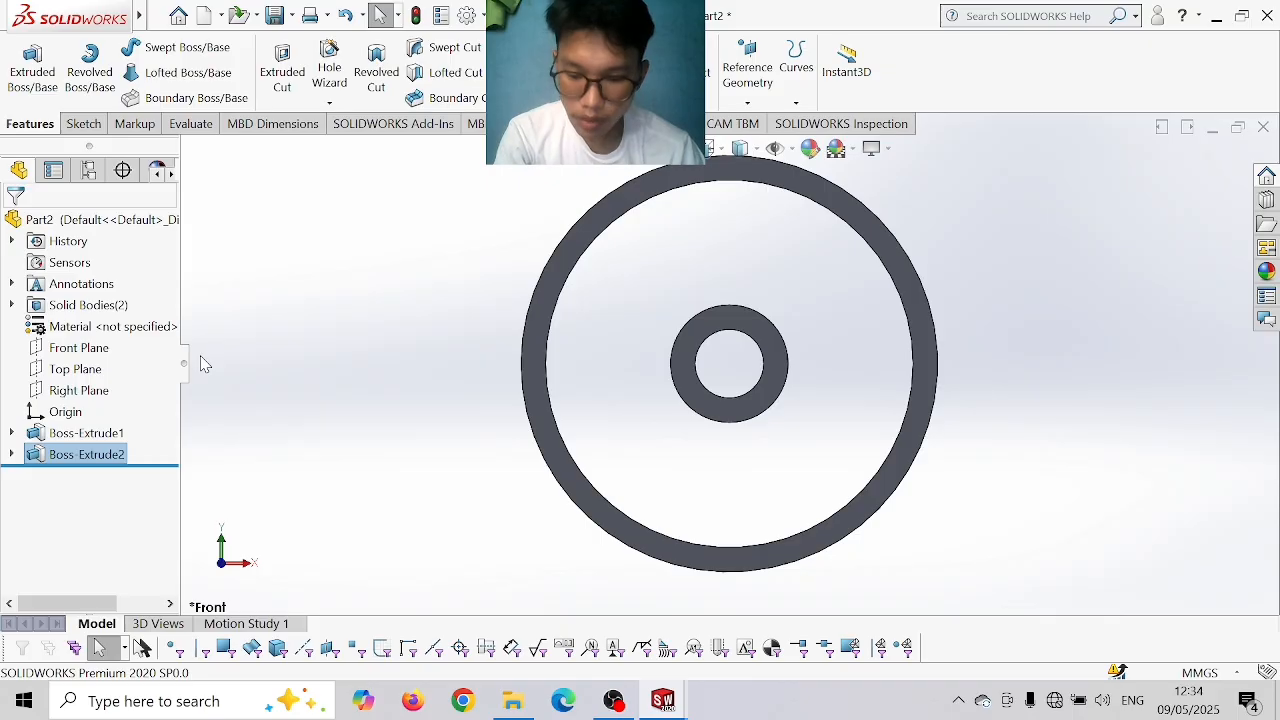
- Start a new sketch on the Front Plane and draw a 150 mm diameter circle centred on the origin along the rim's inner edge
click(70, 350)
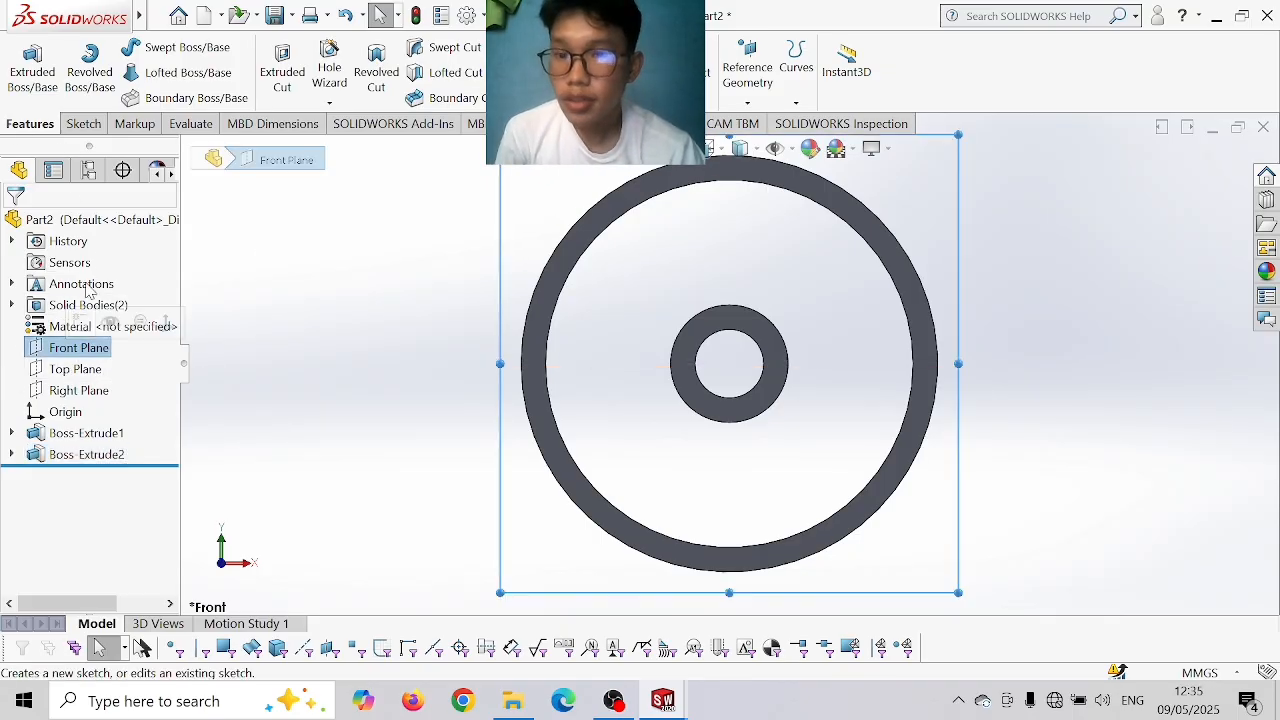
click(84, 124)
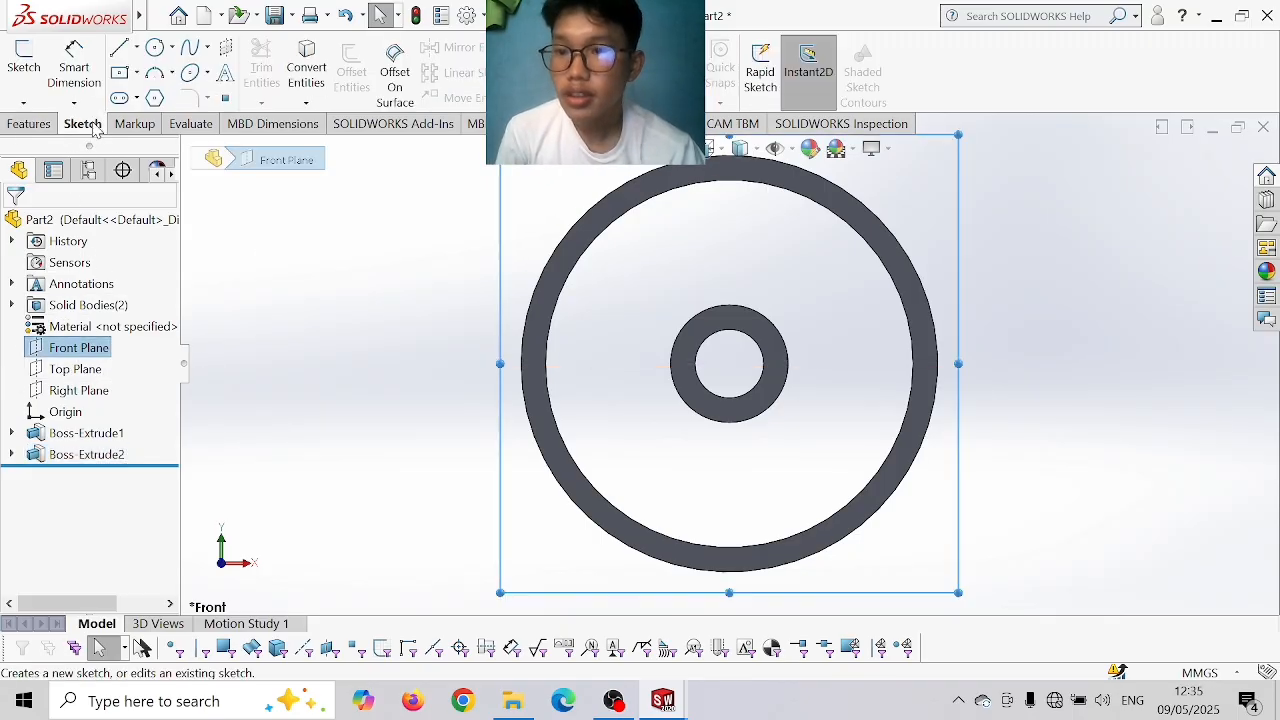
click(156, 48)
click(730, 363)
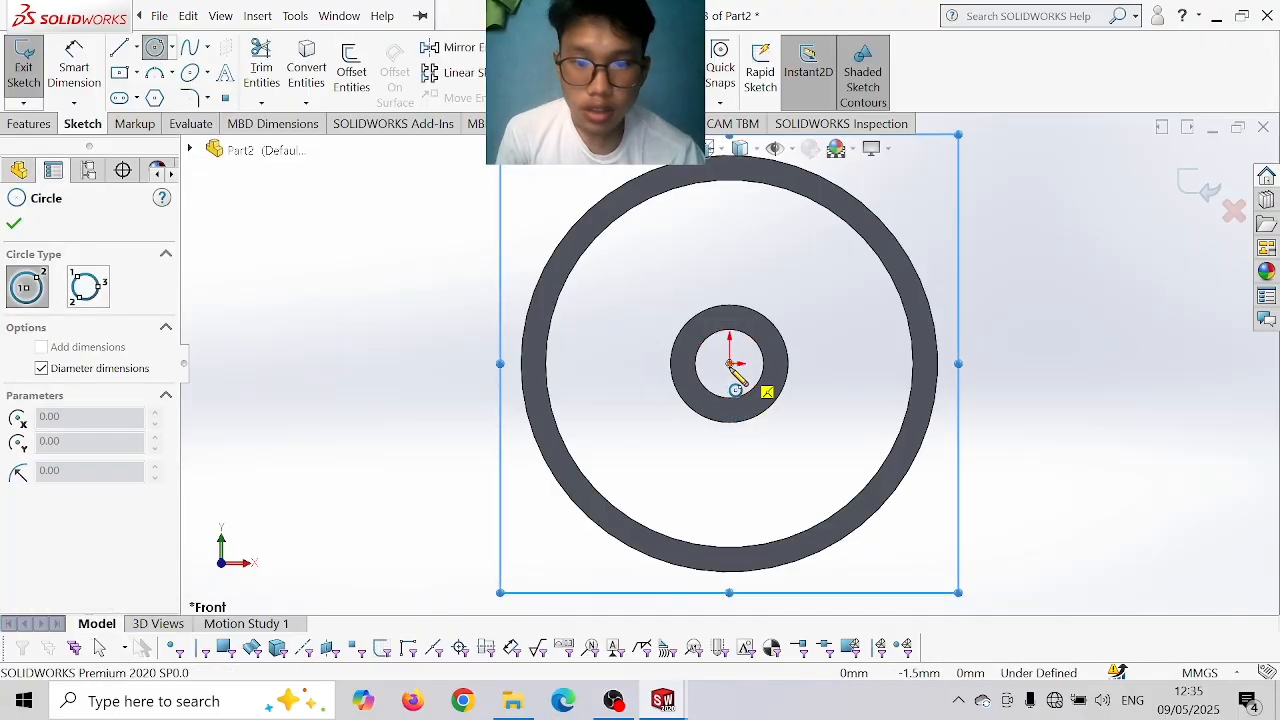
click(757, 386)
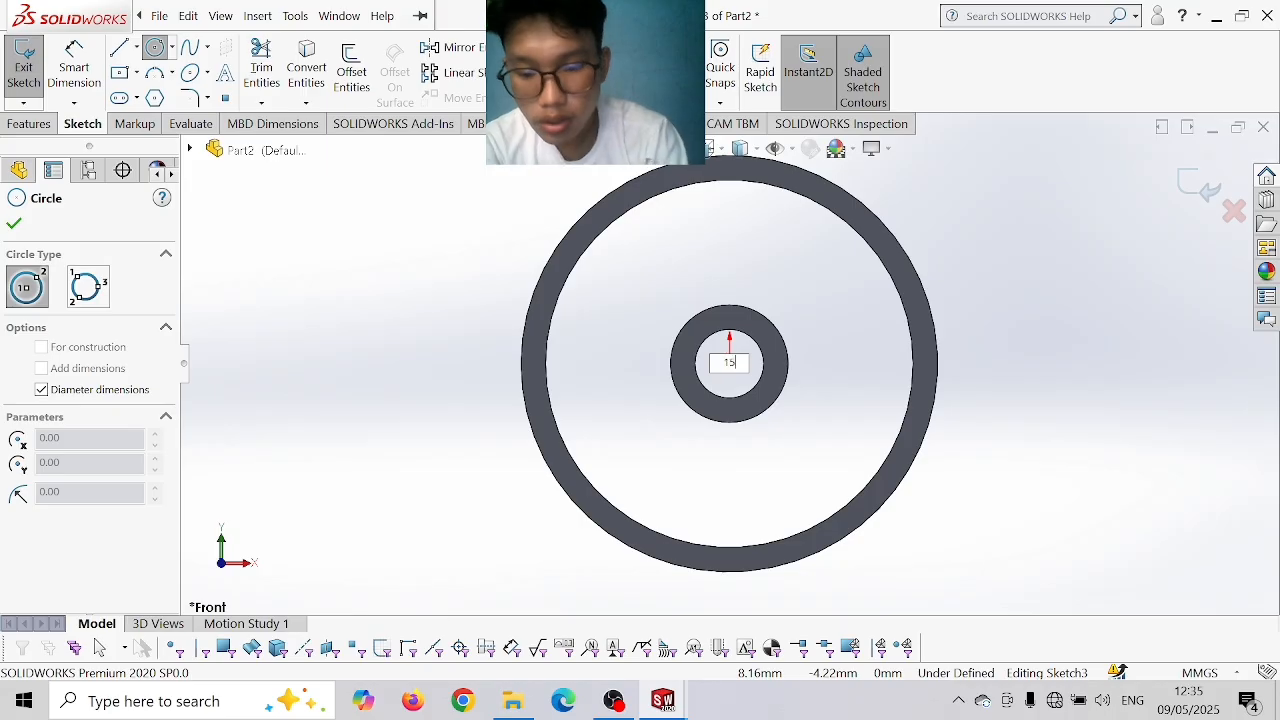
text(150)
key(Return)
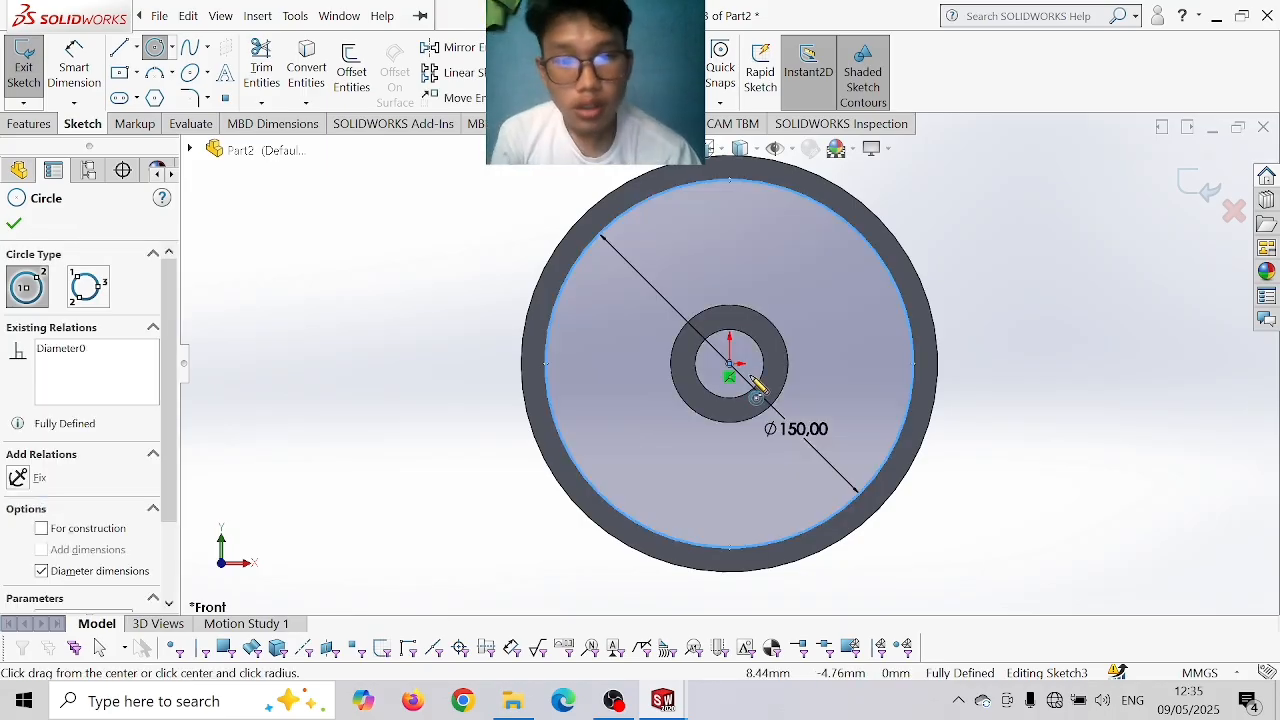
- Draw a concentric 48 mm diameter circle at the origin along the hub's outer edge
click(731, 363)
click(737, 366)
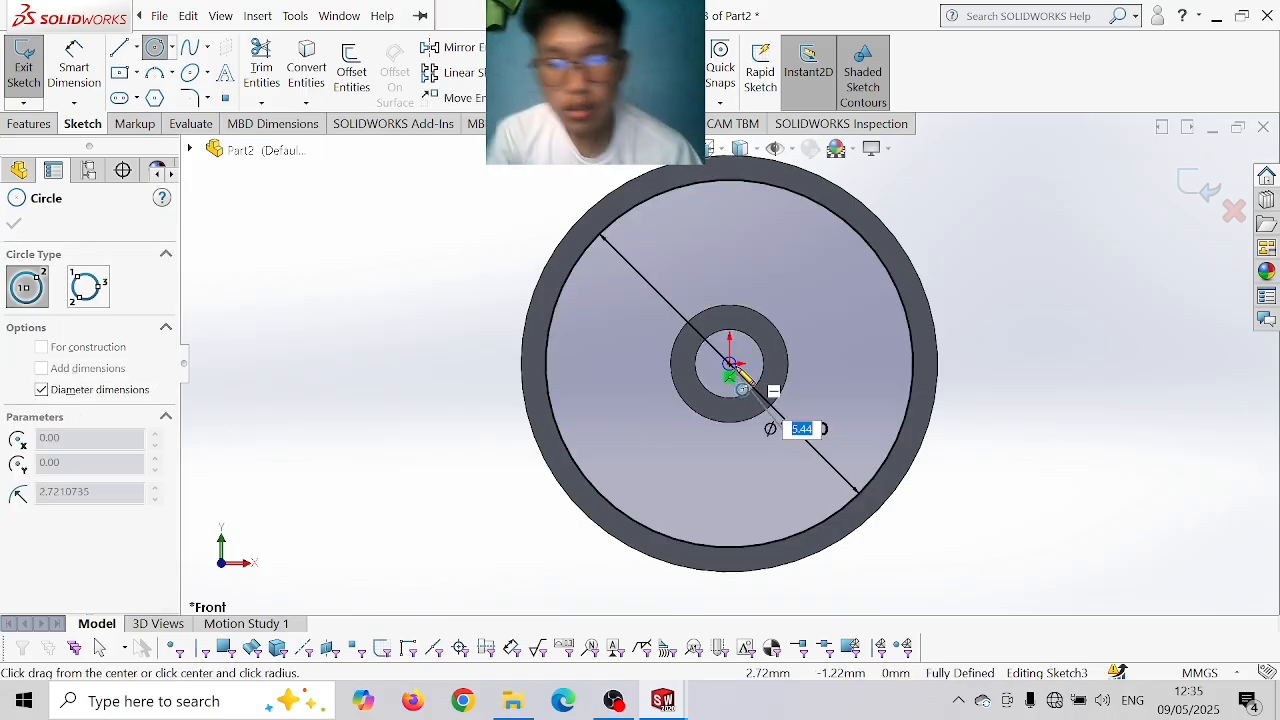
key(Return)
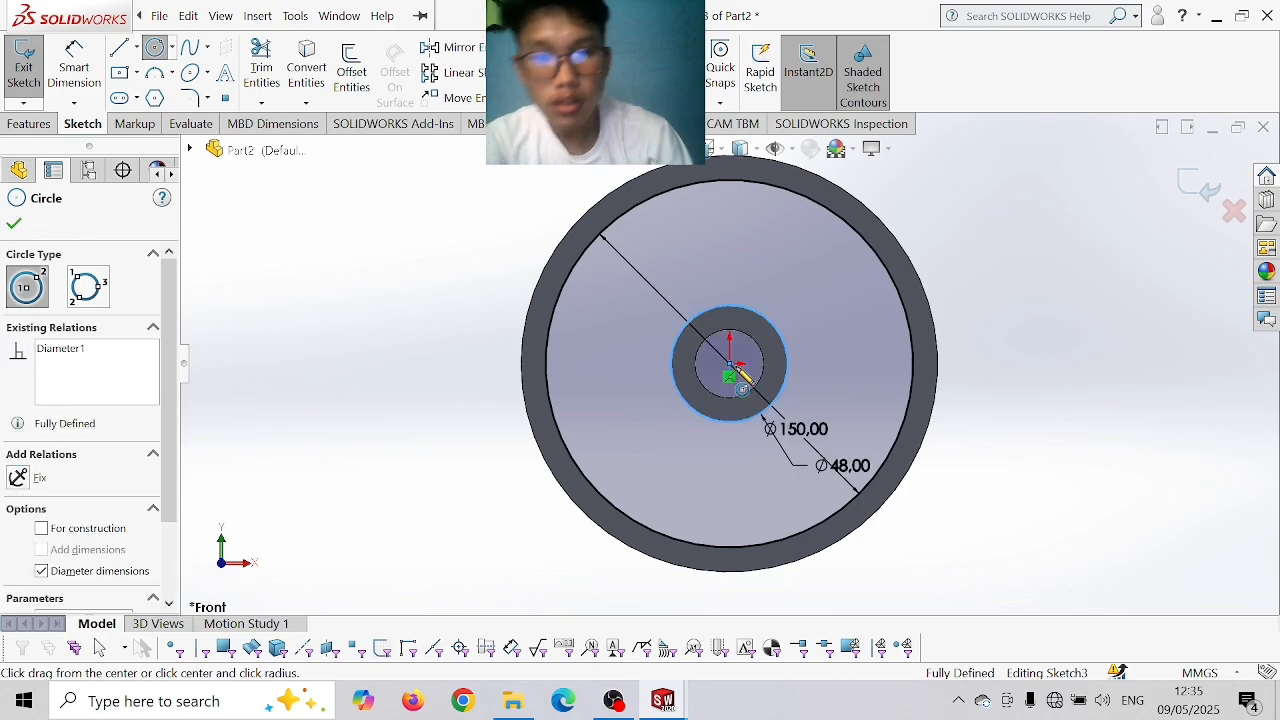
- Sketch a vertical line about 62 mm long above the origin, from within the hub ring up into the rim
click(119, 48)
scroll(735, 290, down, 2)
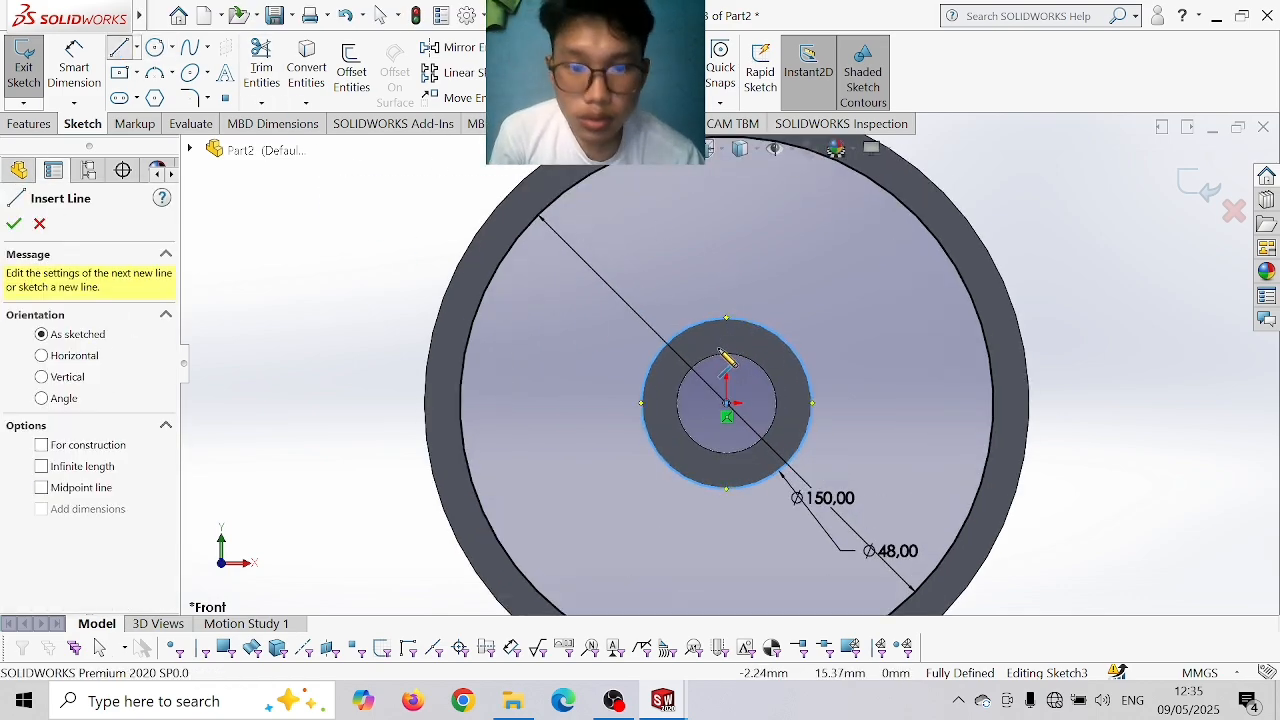
click(728, 343)
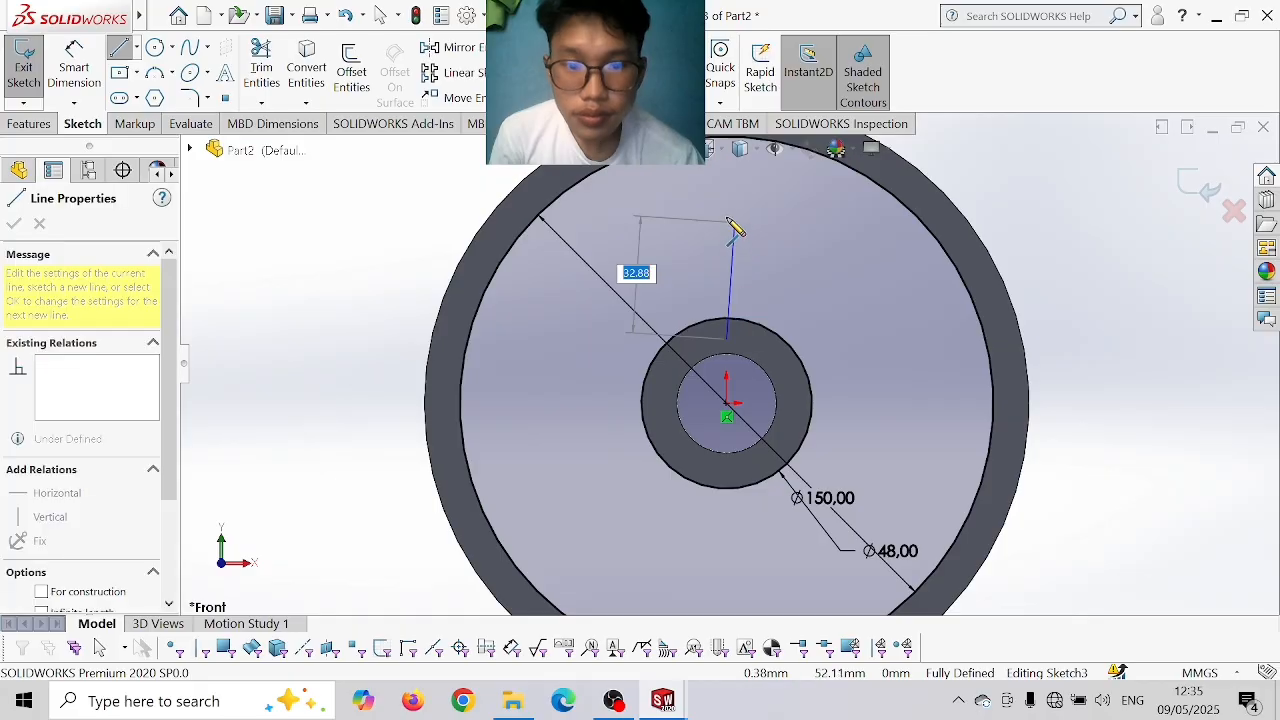
scroll(735, 222, up, 1)
scroll(730, 218, up, 1)
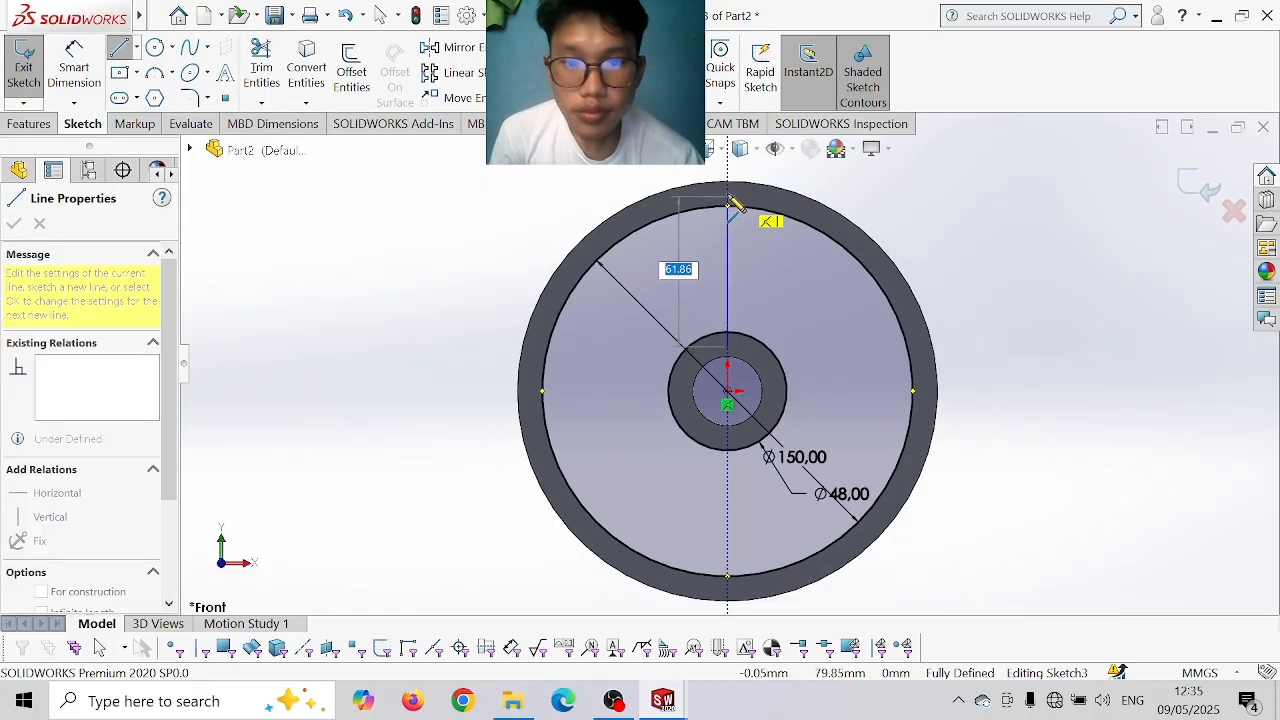
click(729, 192)
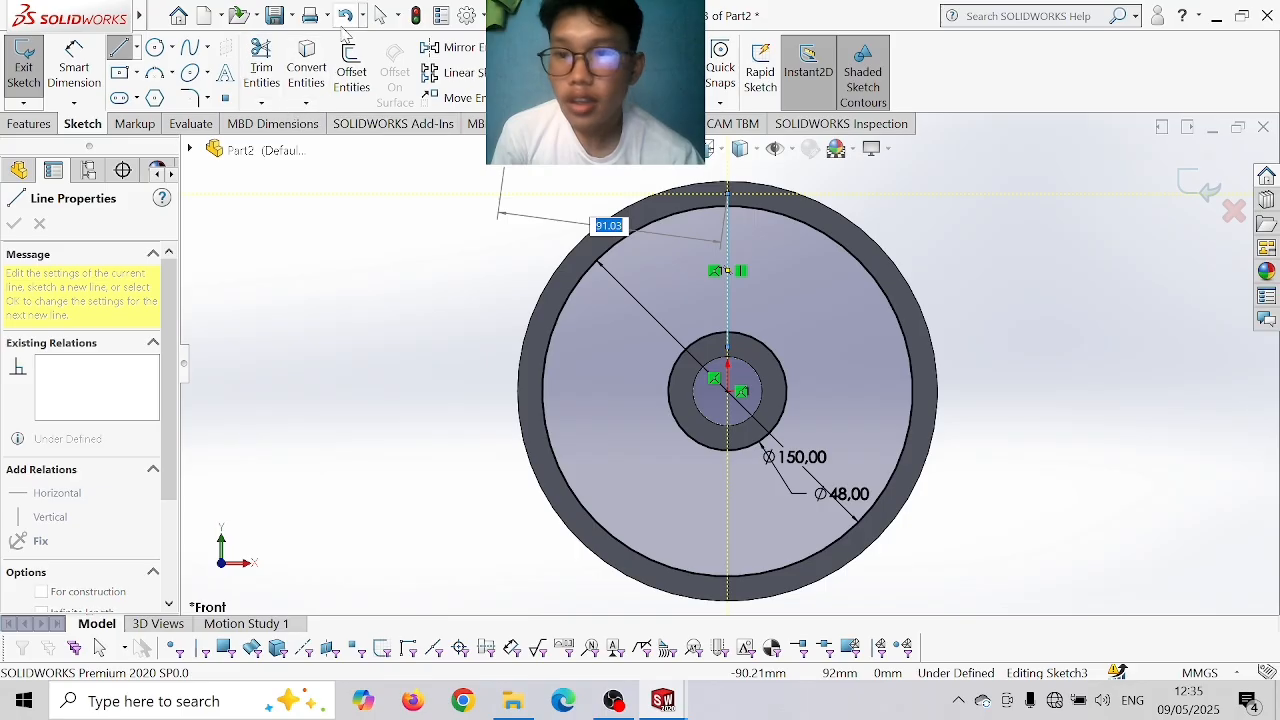
- Offset the vertical line 7 mm to each side and delete the original centre line
click(349, 62)
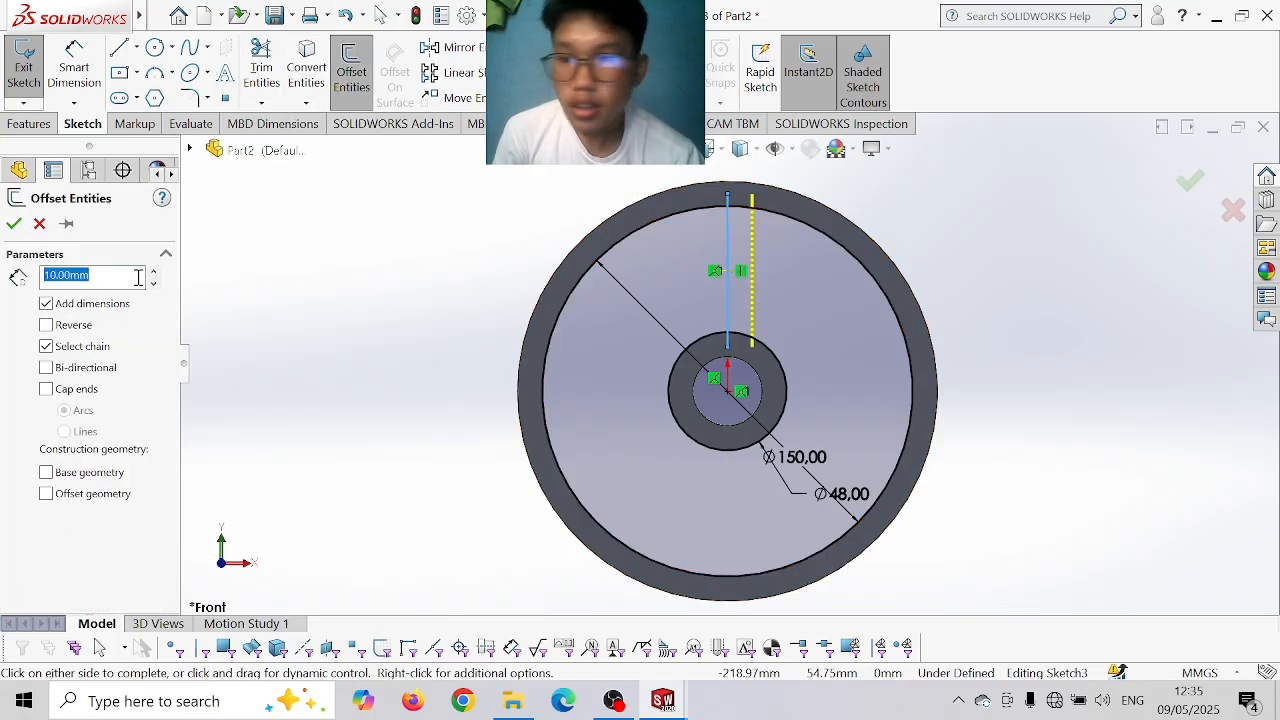
text(7)
key(Return)
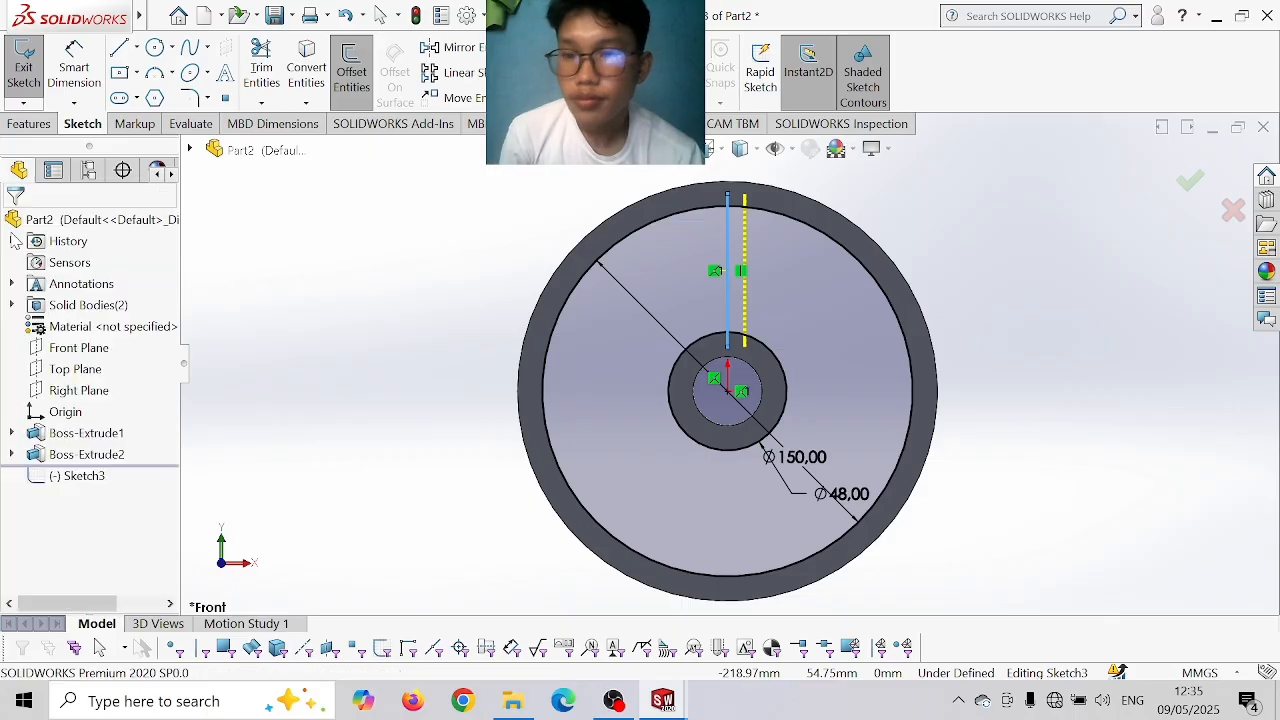
key(Return)
click(352, 68)
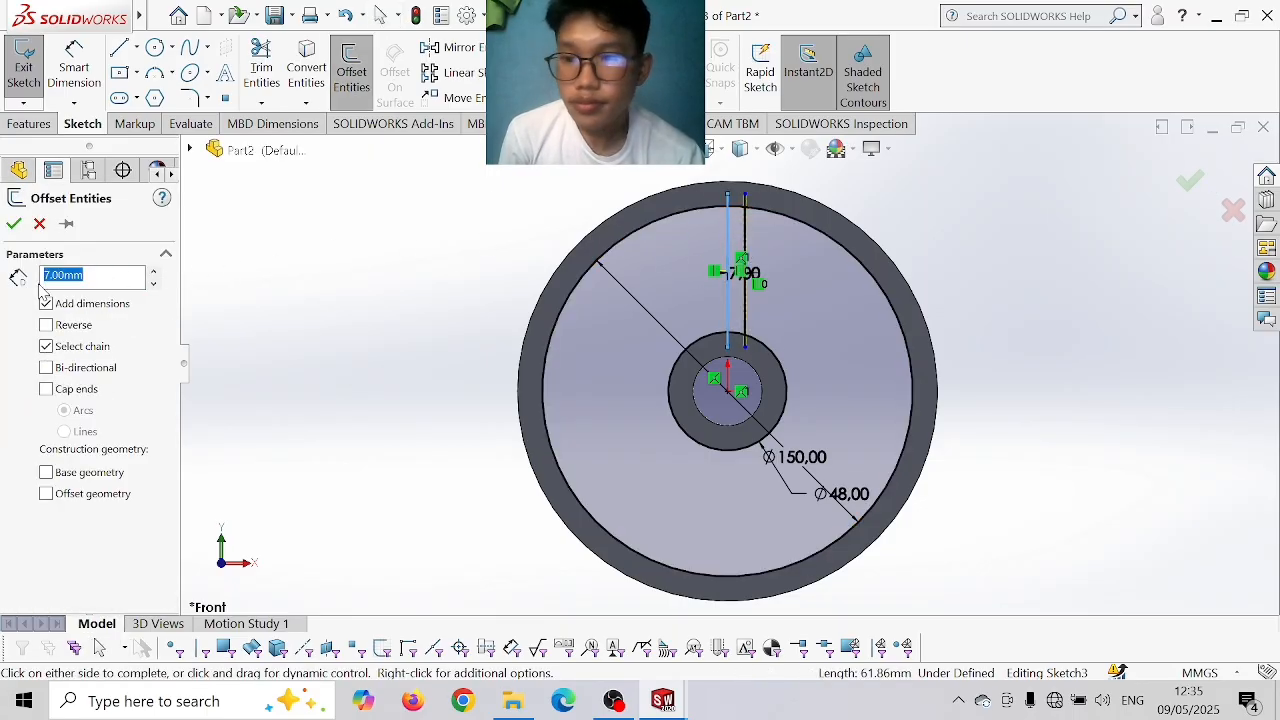
key(Return)
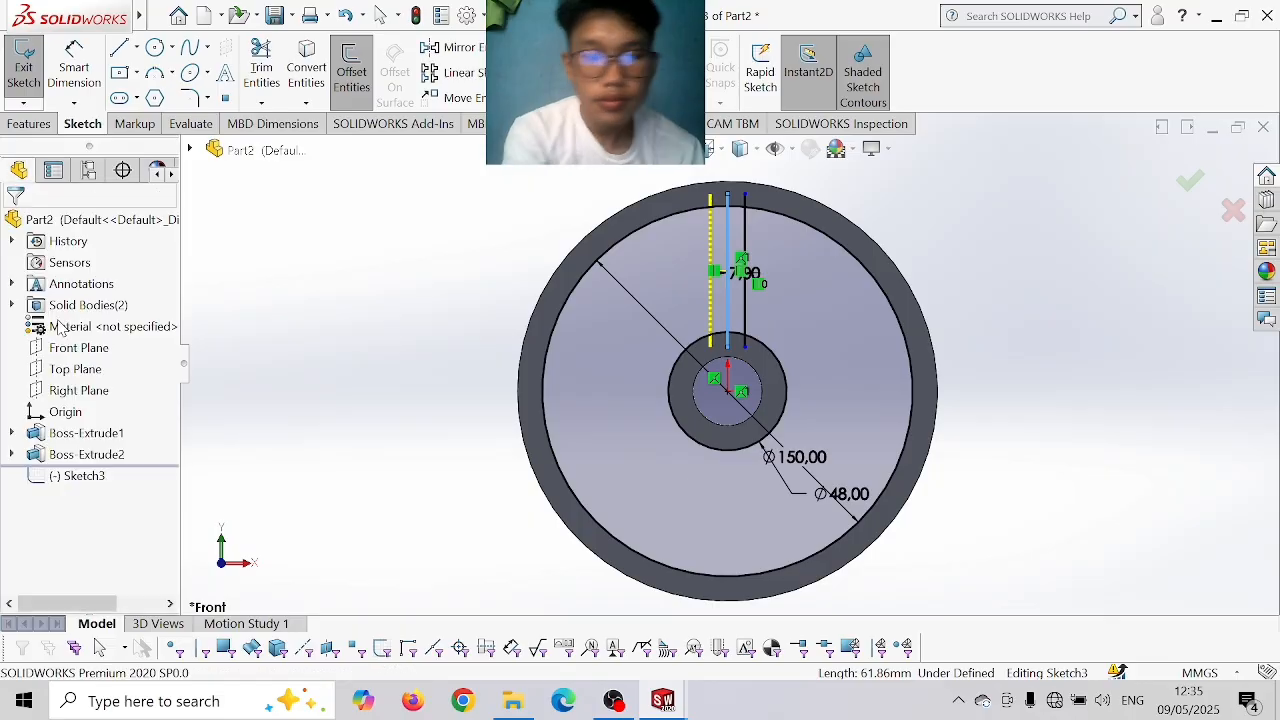
click(729, 236)
key(Delete)
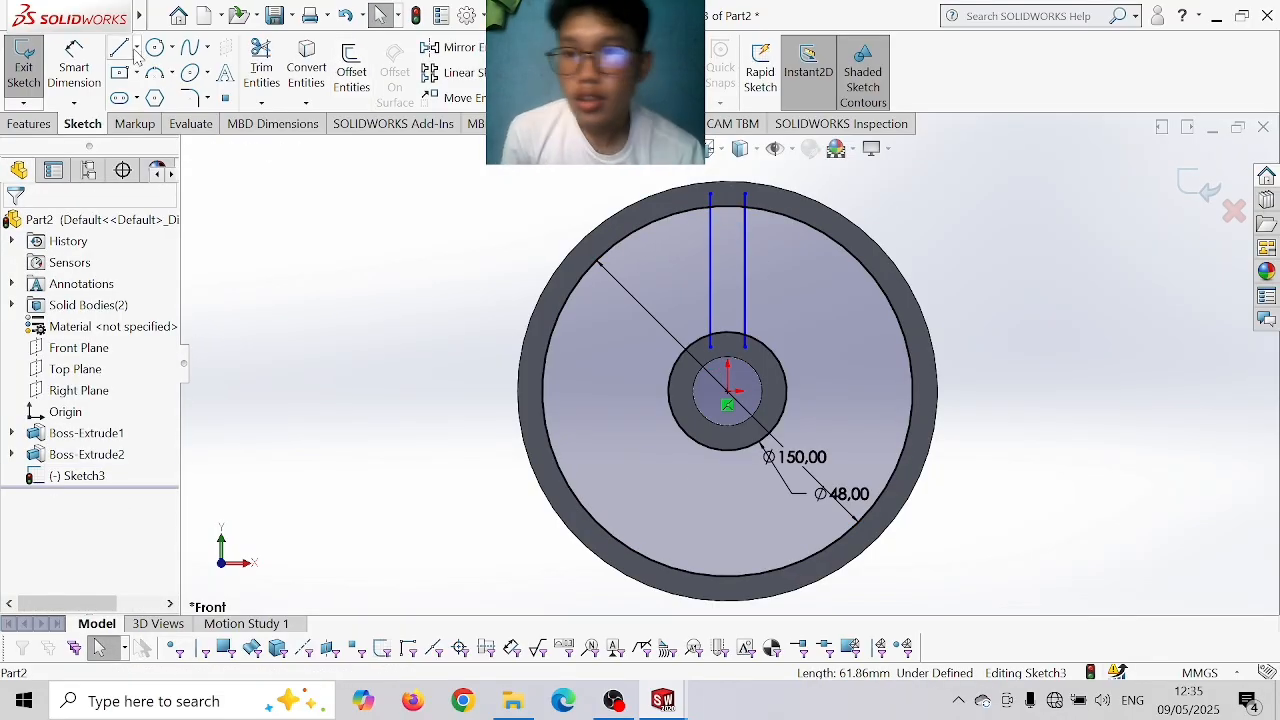
- Trim the spoke line ends that overrun into the rim and hub, and the circle arcs between the two lines
click(262, 72)
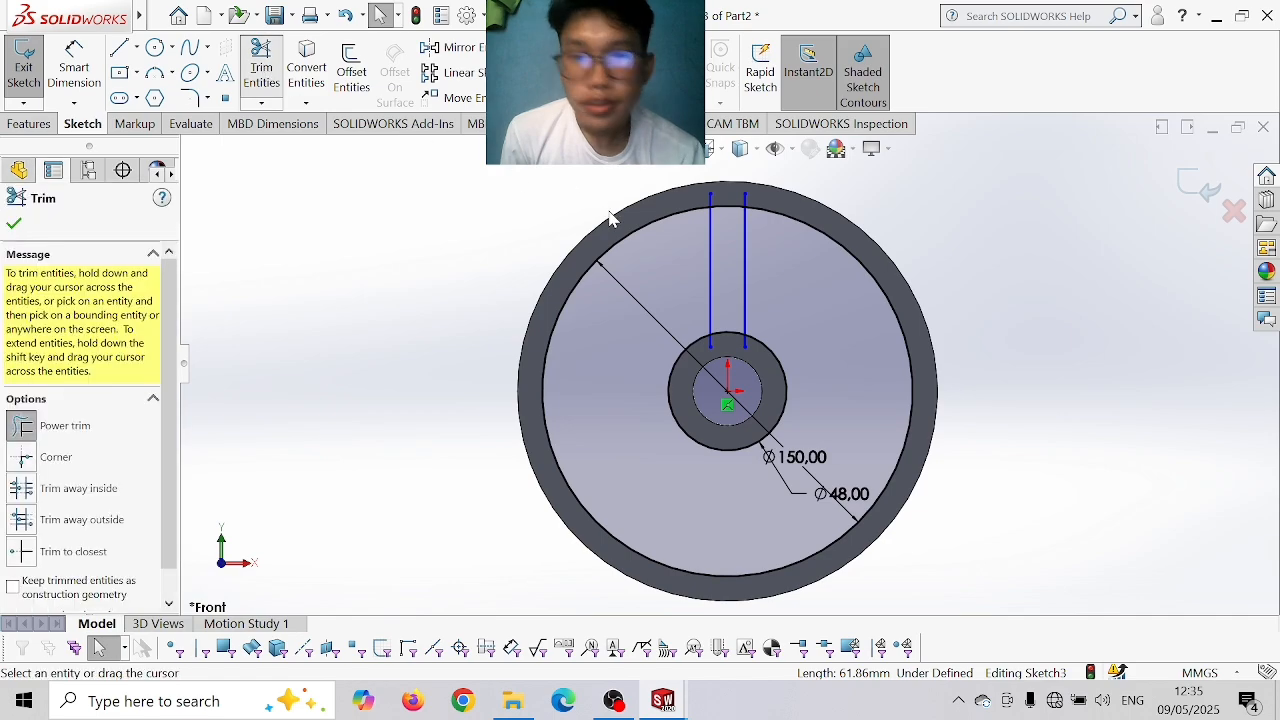
scroll(700, 198, down, 3)
mouse_move(697, 198)
mouse_down()
mouse_move(732, 209)
mouse_move(722, 258)
mouse_up()
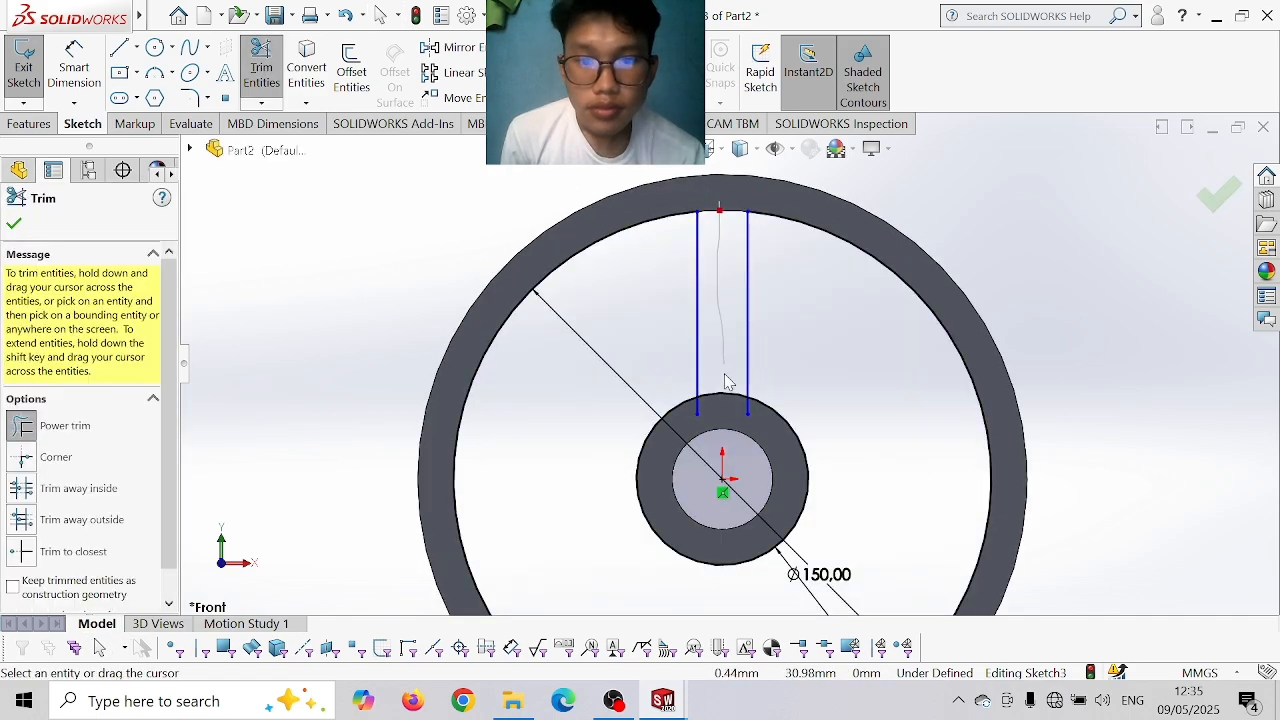
mouse_move(726, 408)
mouse_down()
mouse_move(697, 420)
mouse_move(766, 418)
mouse_up()
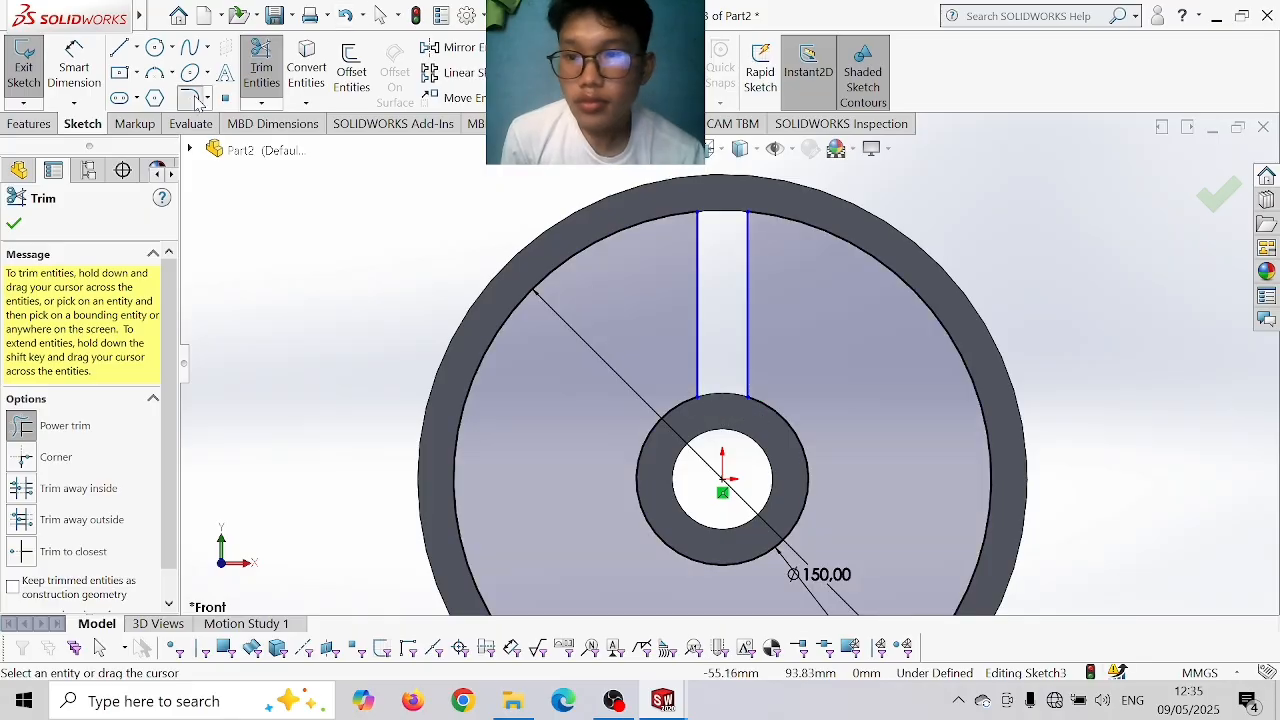
- Add 5 mm sketch fillets to the four corners where the spoke lines meet the 150 mm and 48 mm circles
click(191, 98)
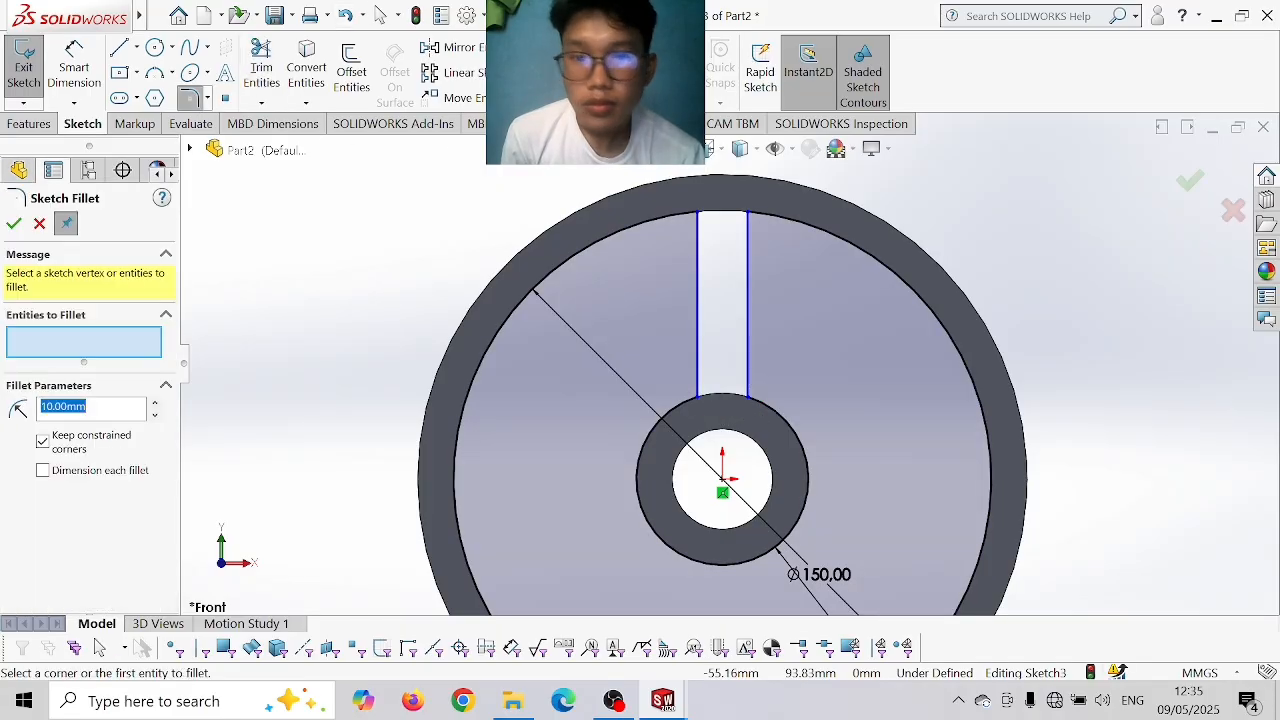
click(704, 218)
click(753, 220)
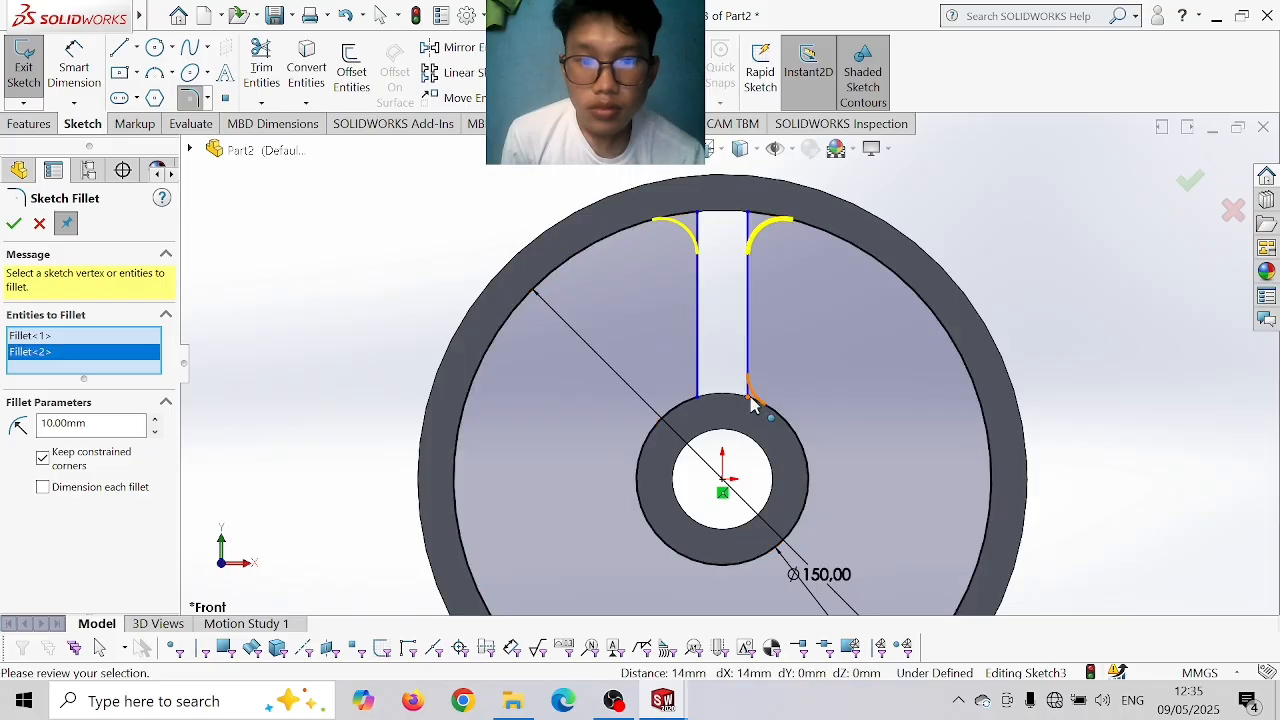
click(750, 400)
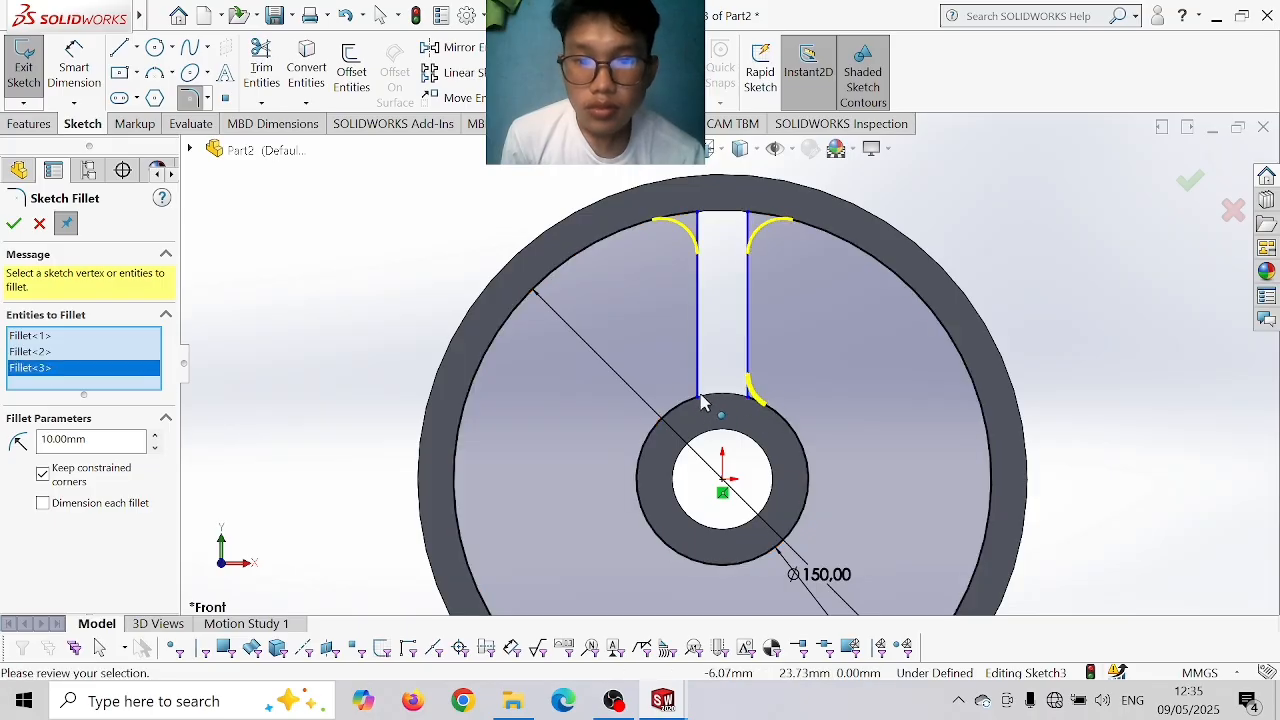
click(700, 402)
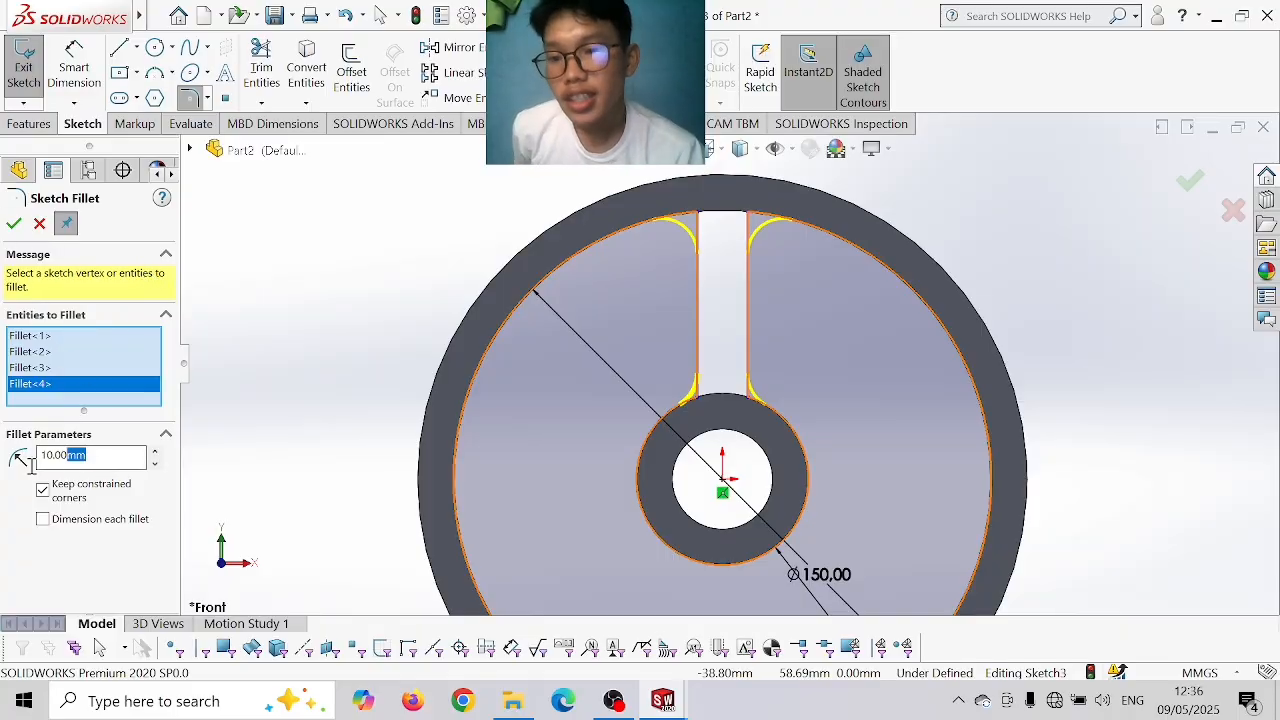
drag(32, 466, 4, 470)
text(5)
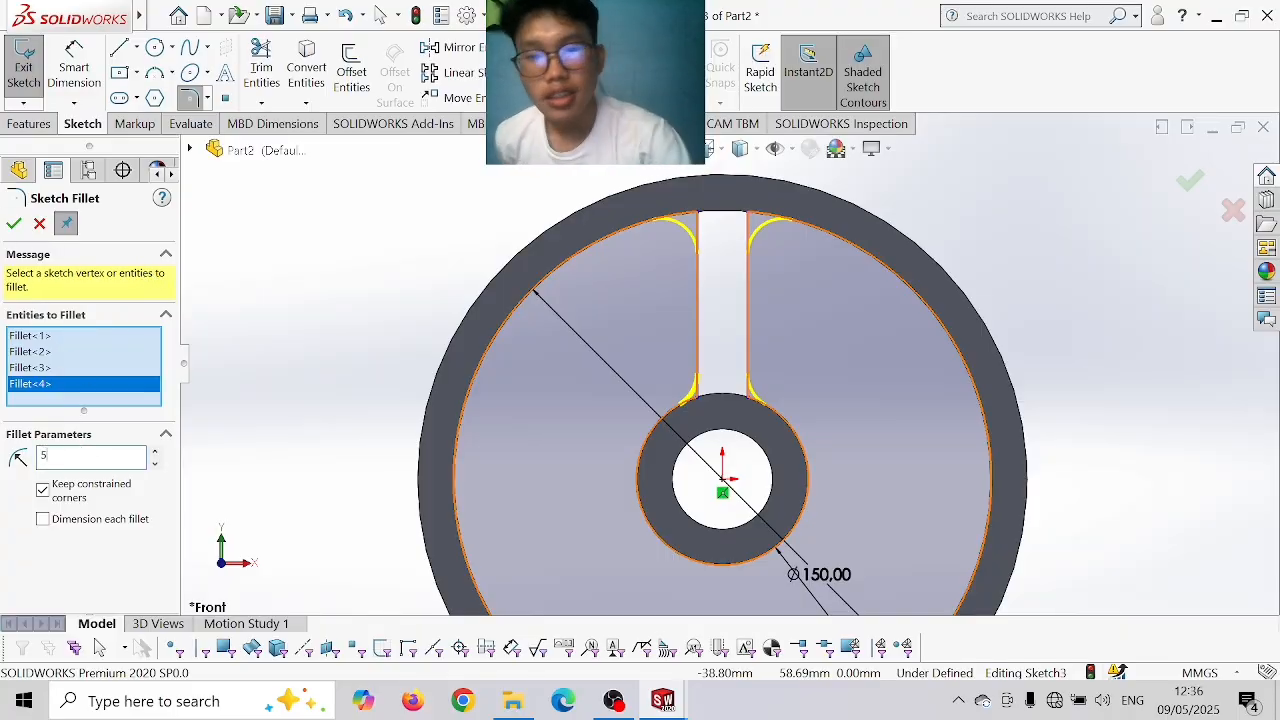
key(Return)
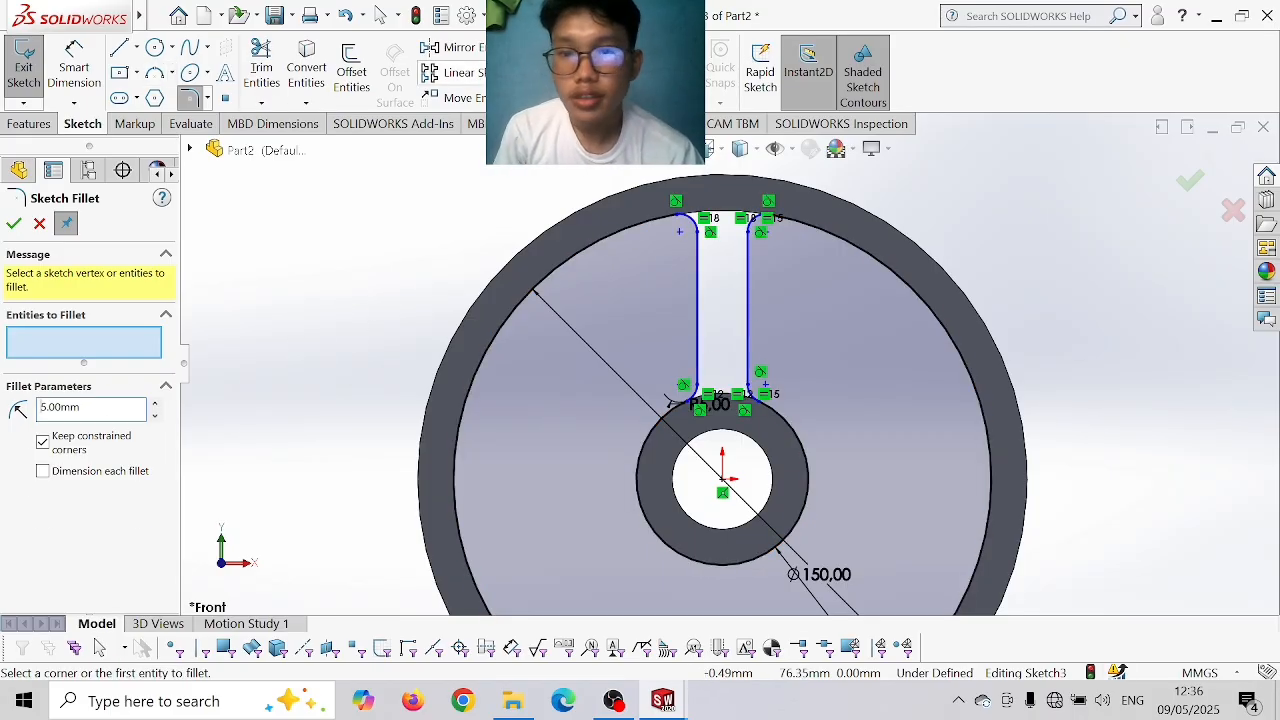
- Create a circular sketch pattern of the spoke's two lines and corner fillets around the origin with 6 equally spaced instances over 360°
click(440, 72)
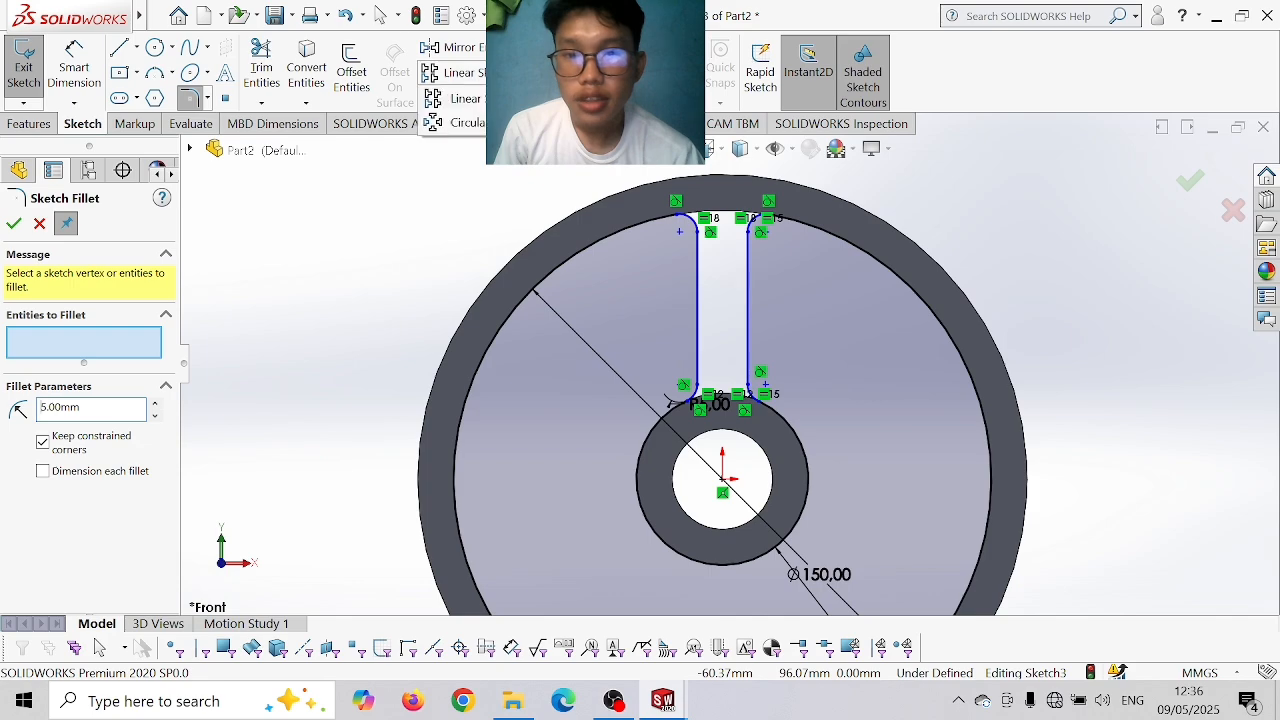
click(462, 122)
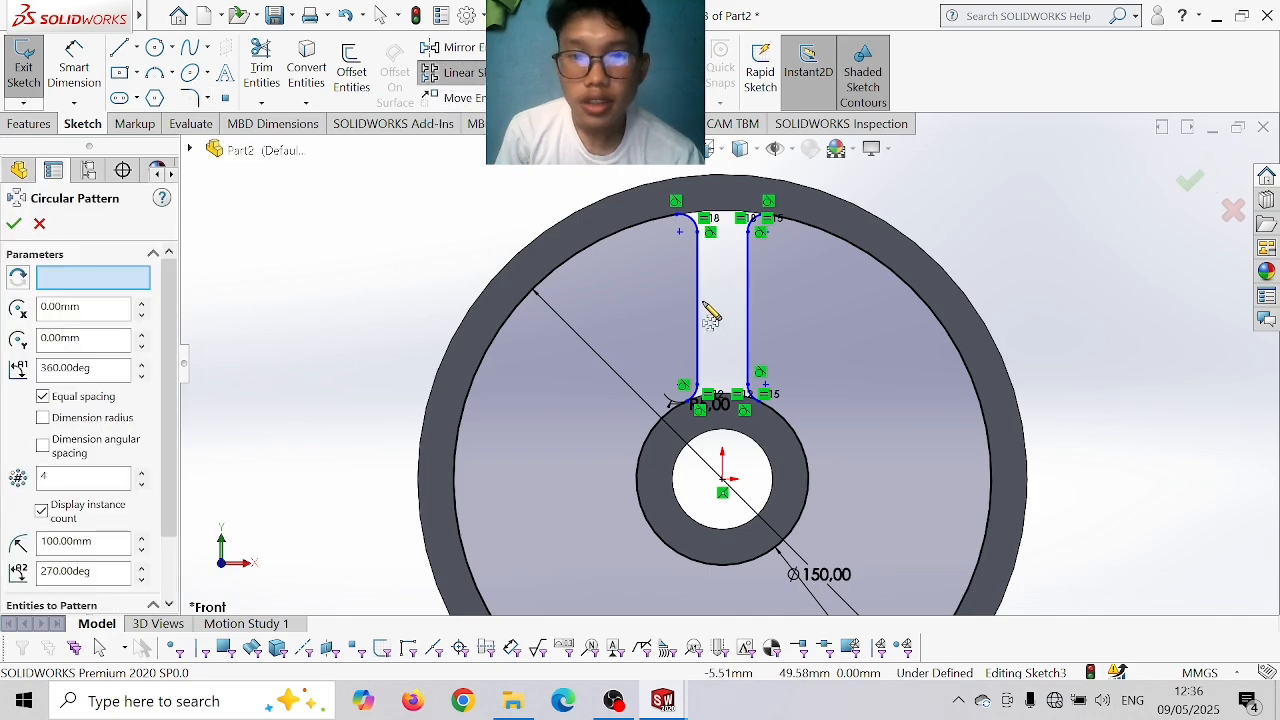
click(699, 312)
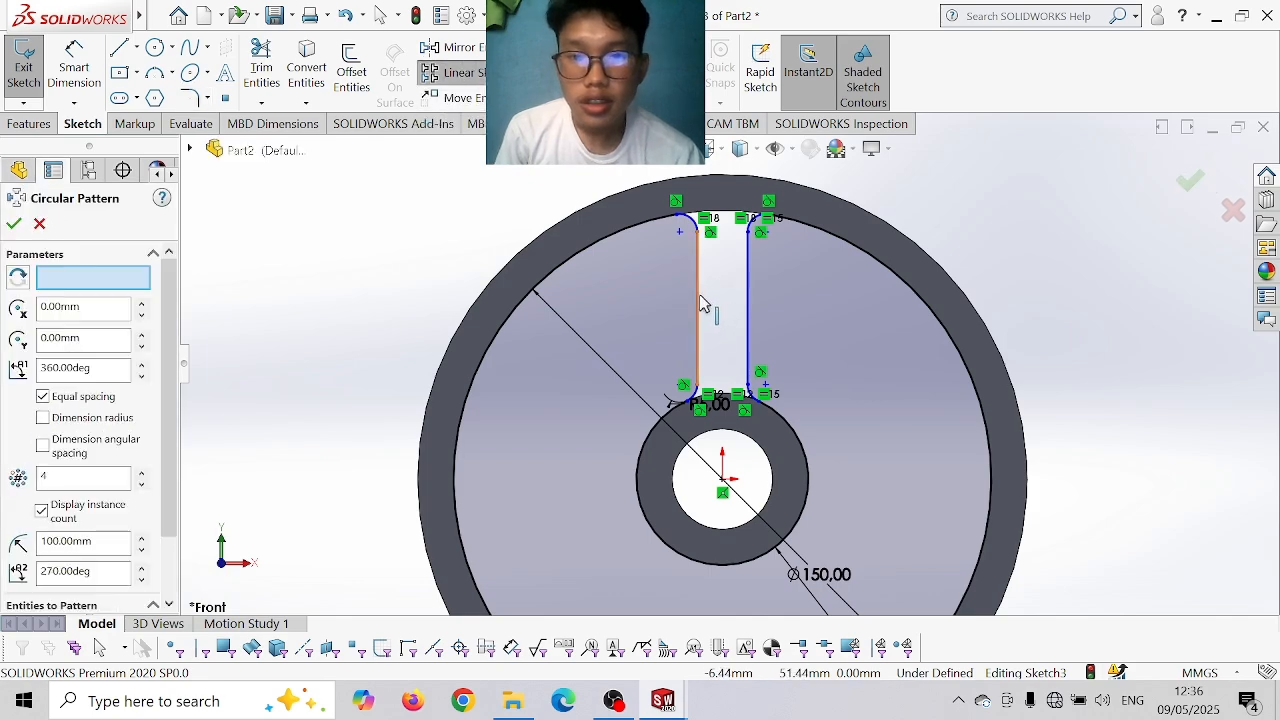
click(697, 226)
click(764, 218)
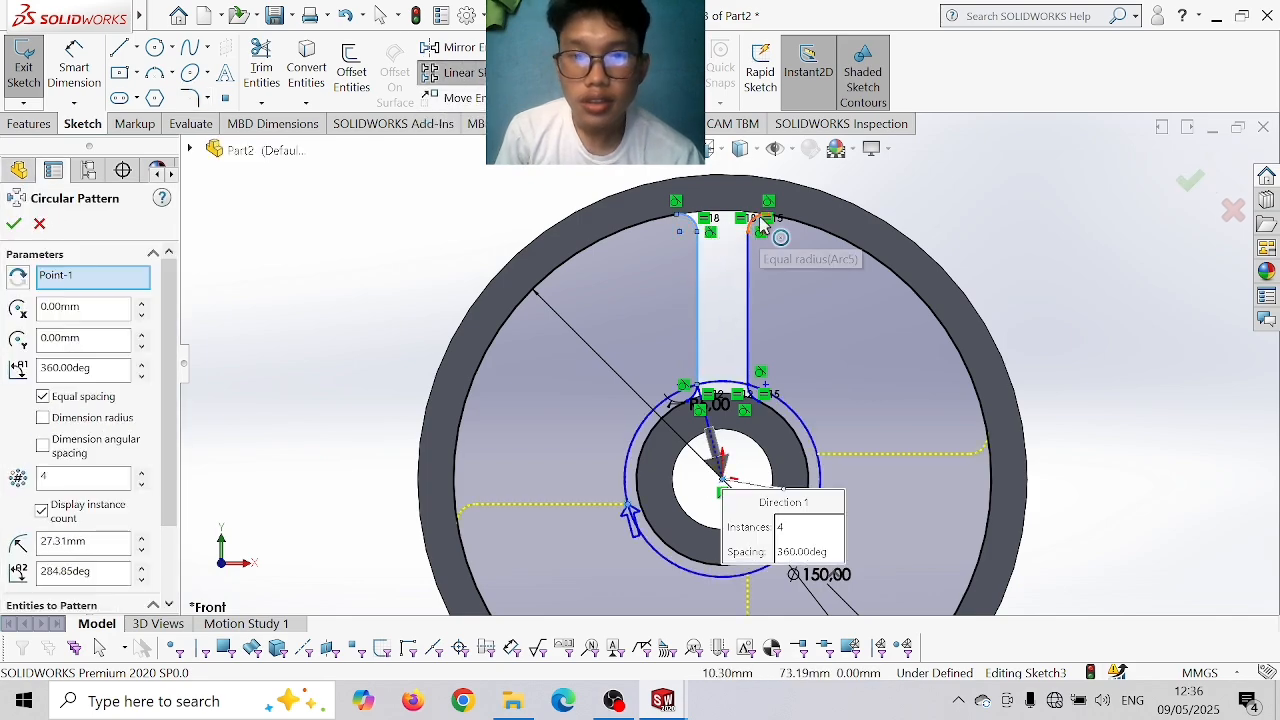
click(752, 289)
scroll(757, 400, down, 2)
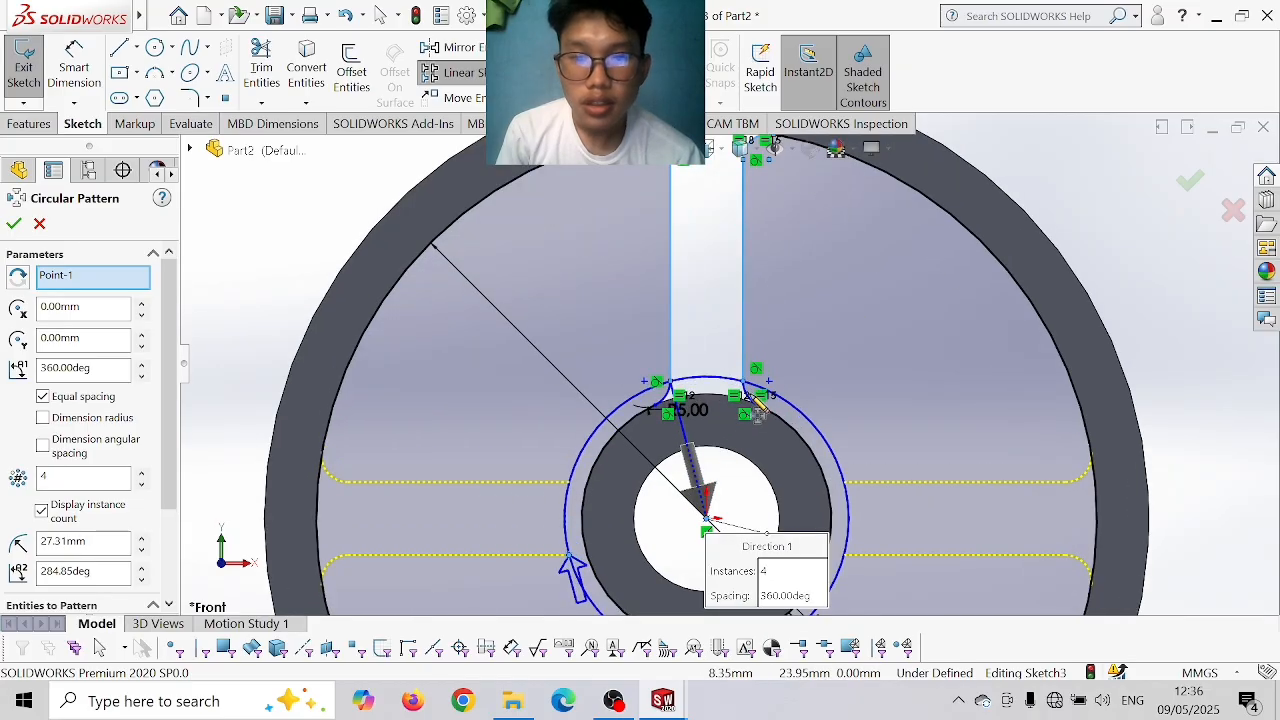
click(753, 399)
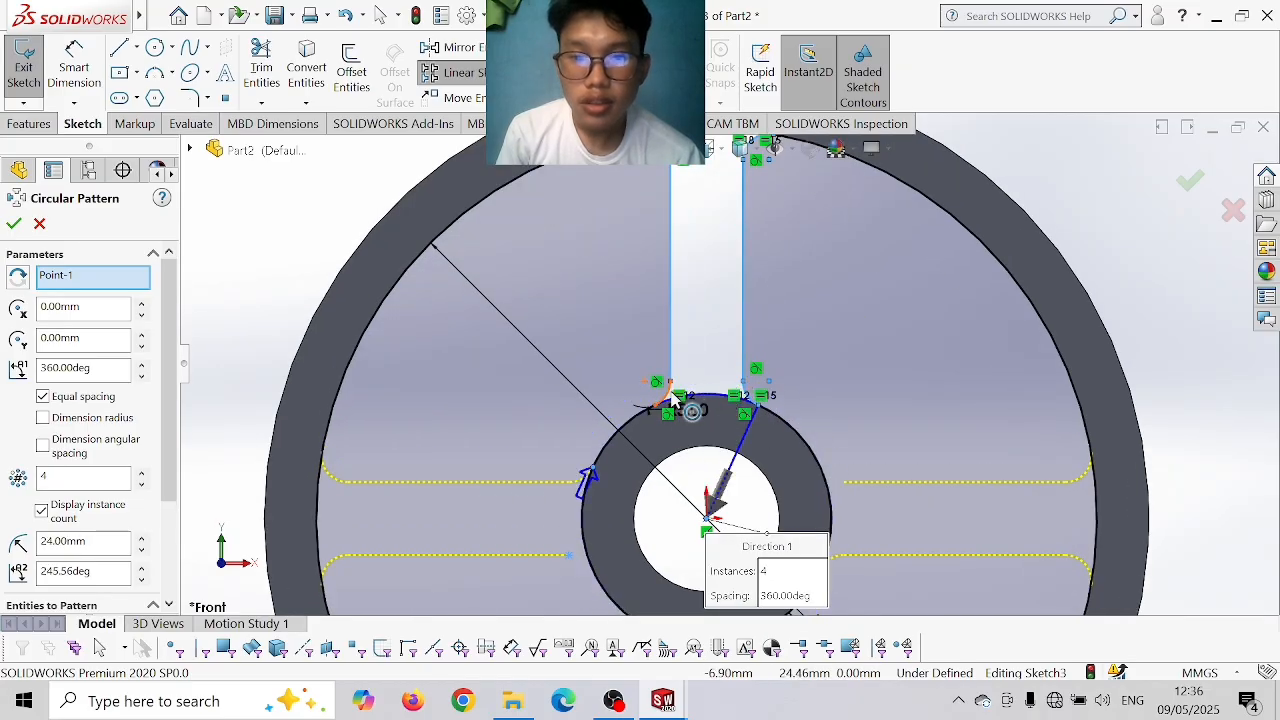
scroll(700, 420, up, 3)
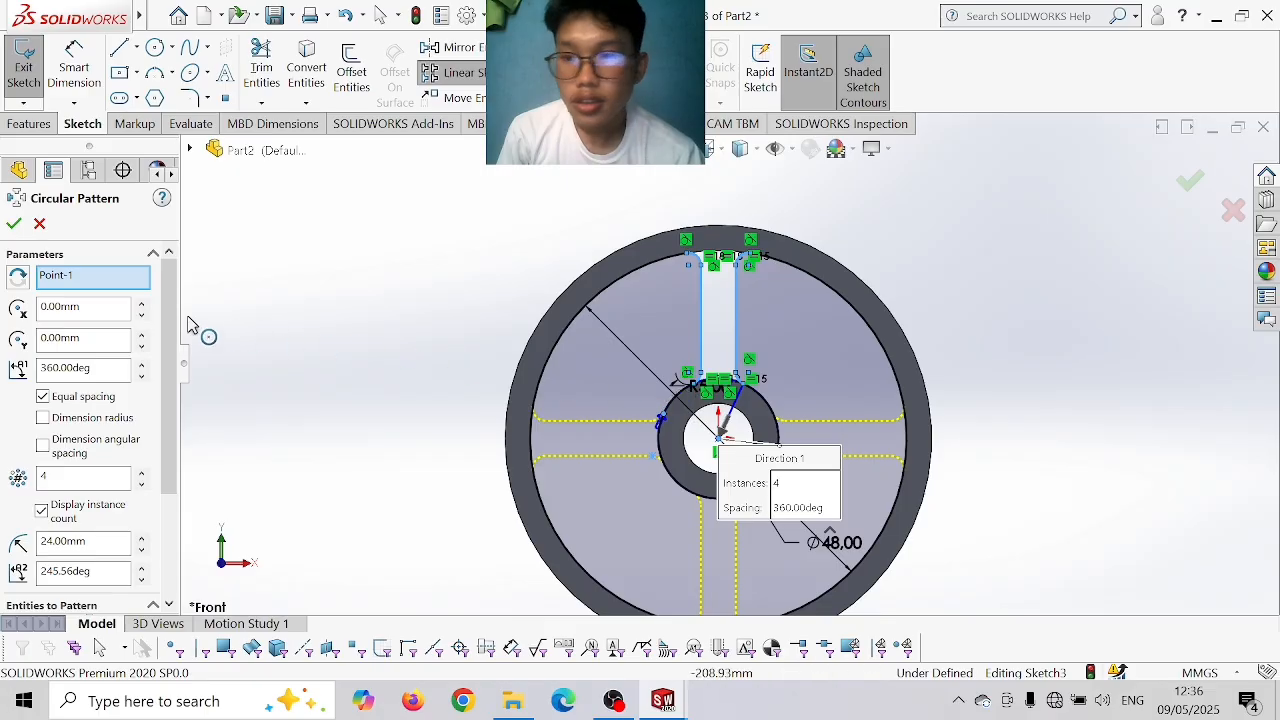
double_click(80, 481)
text(6)
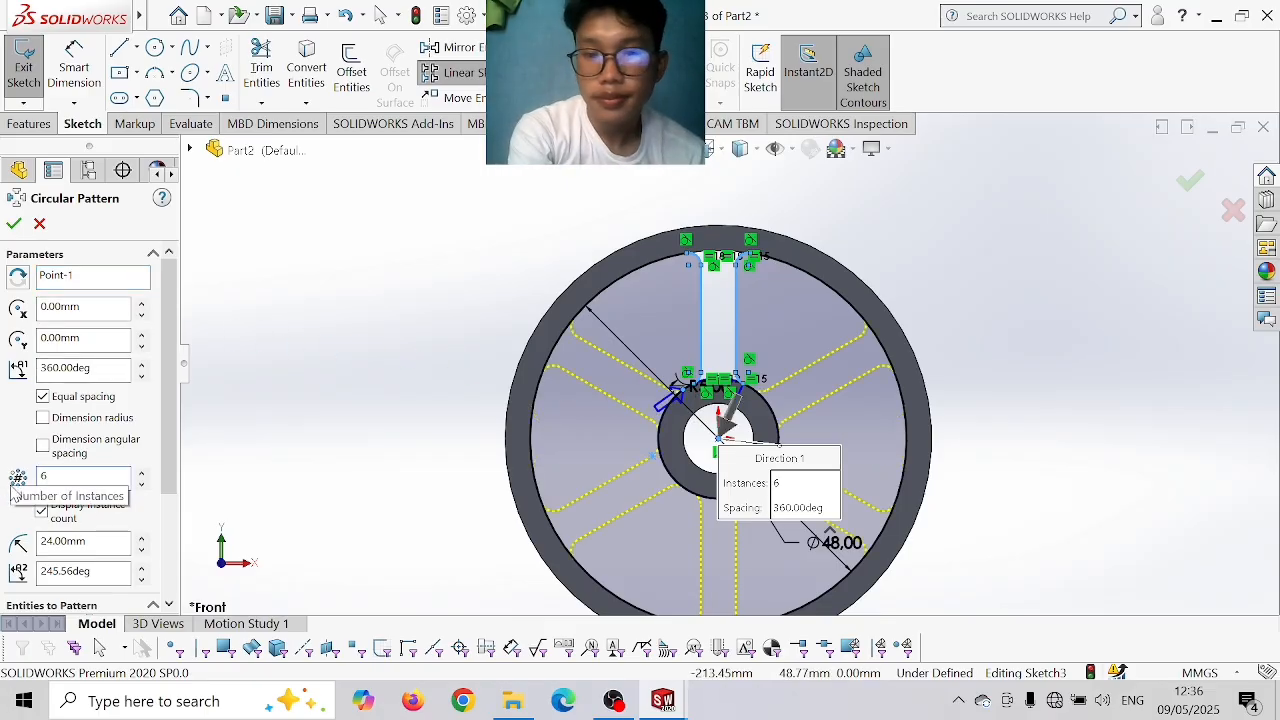
click(13, 223)
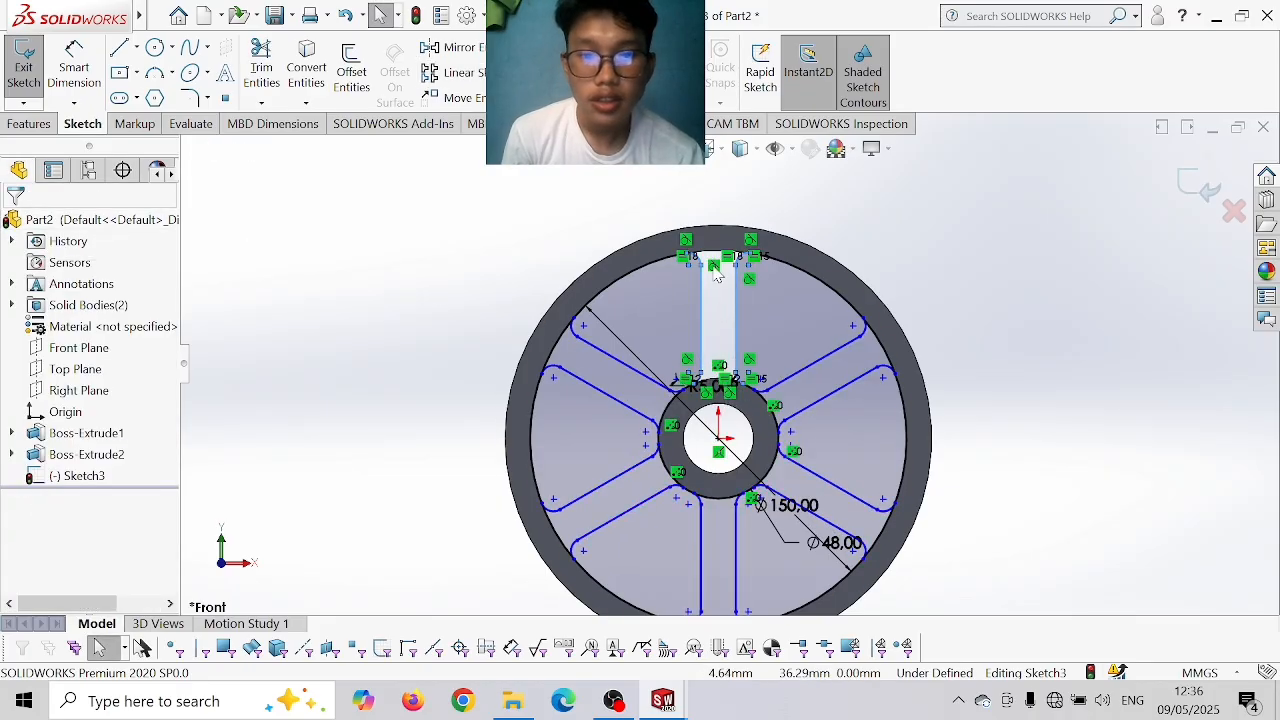
- Sketch two circles centred on the origin, 48 mm along the hub edge and 150 mm along the rim's inner edge
click(154, 49)
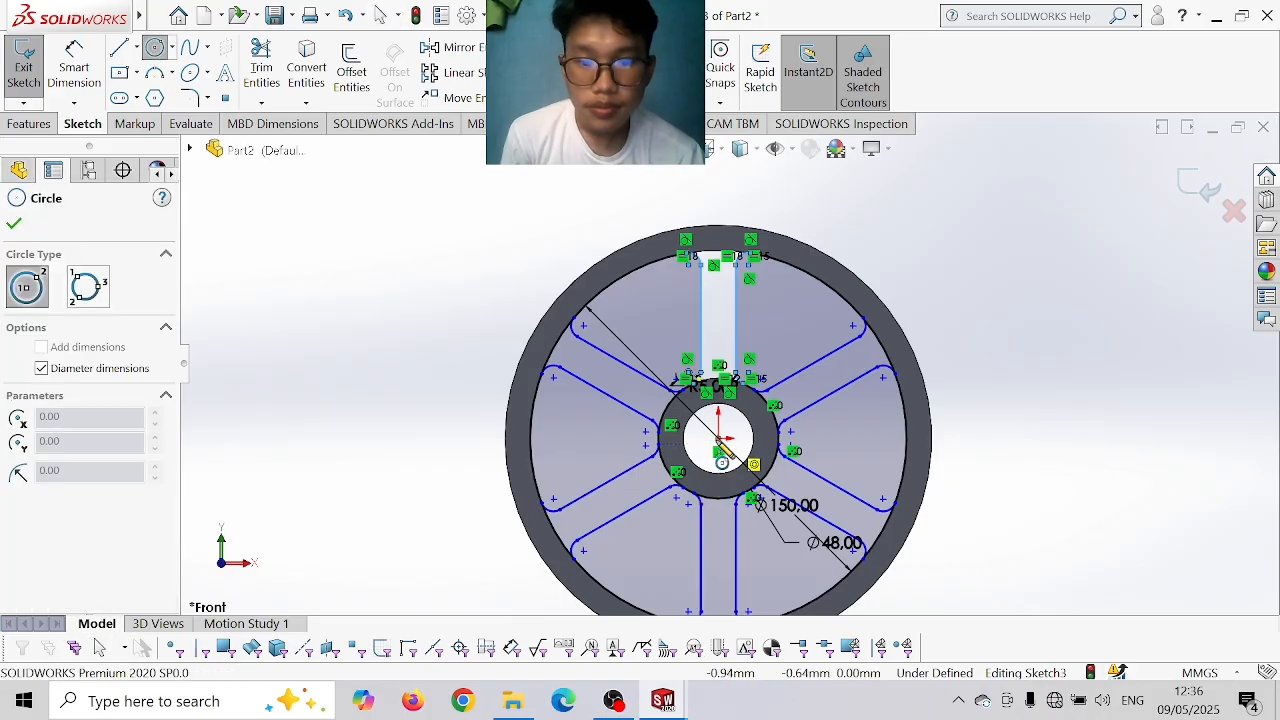
click(718, 438)
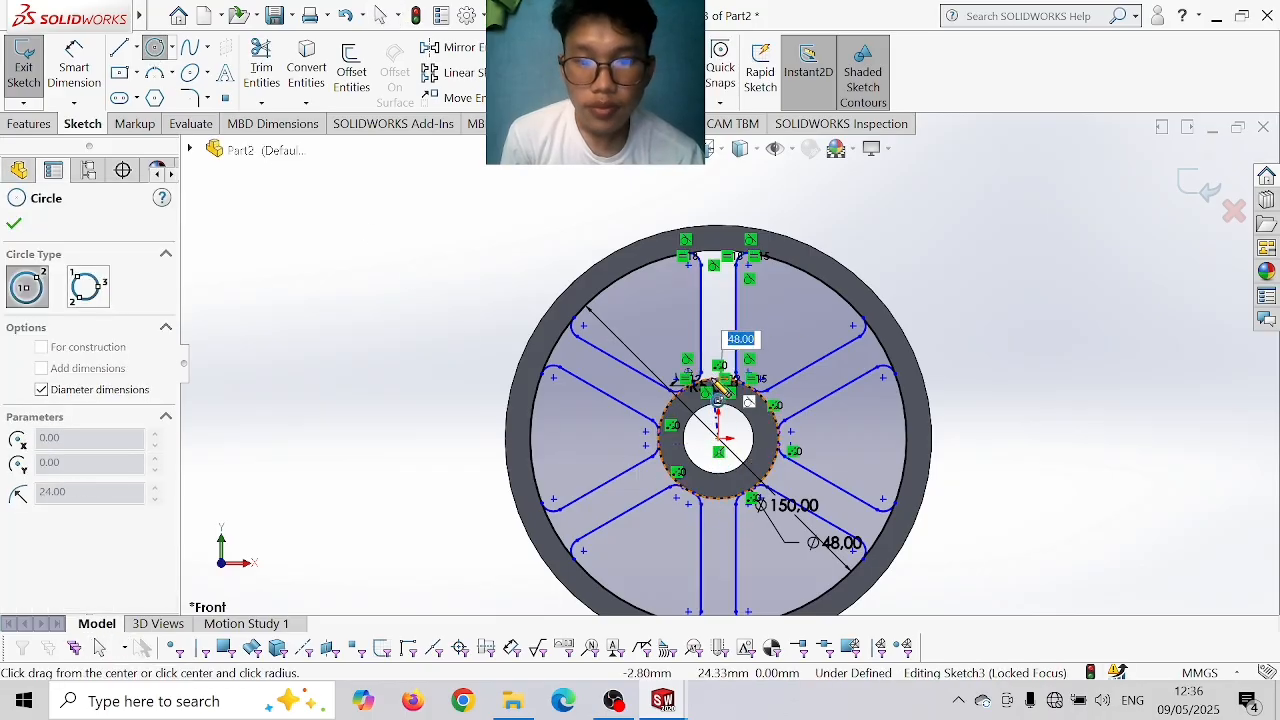
click(719, 388)
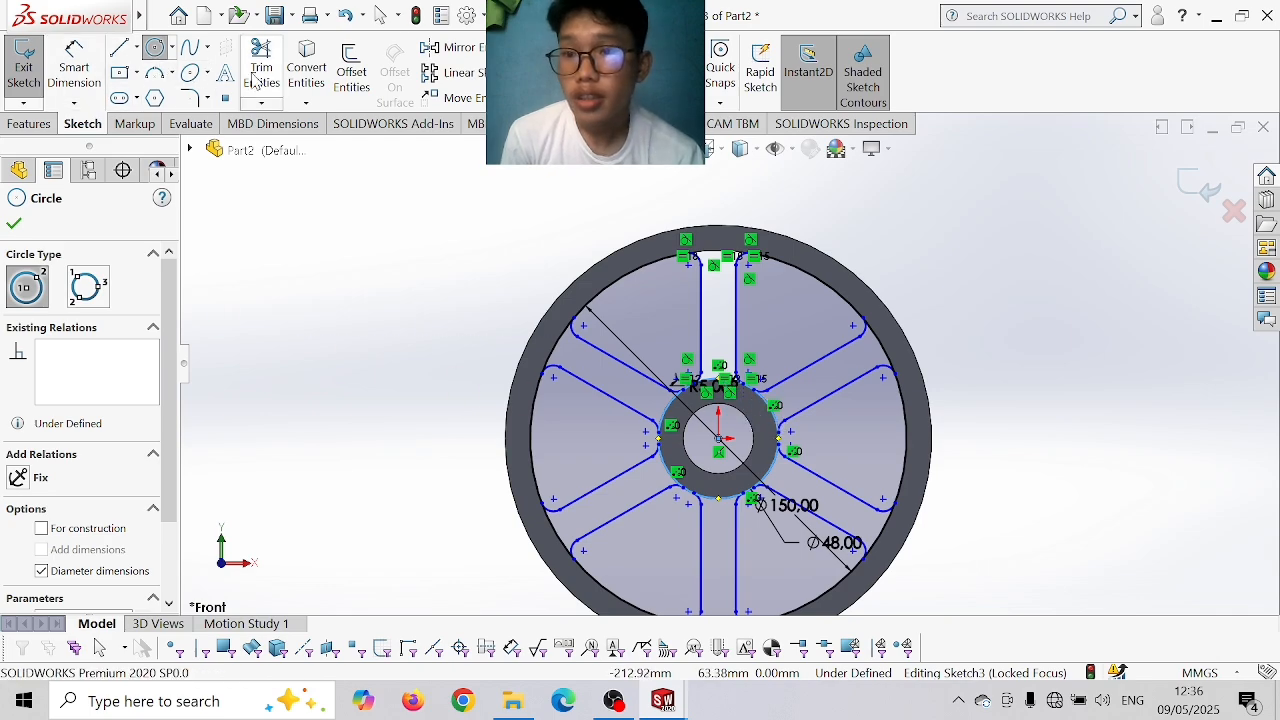
click(719, 438)
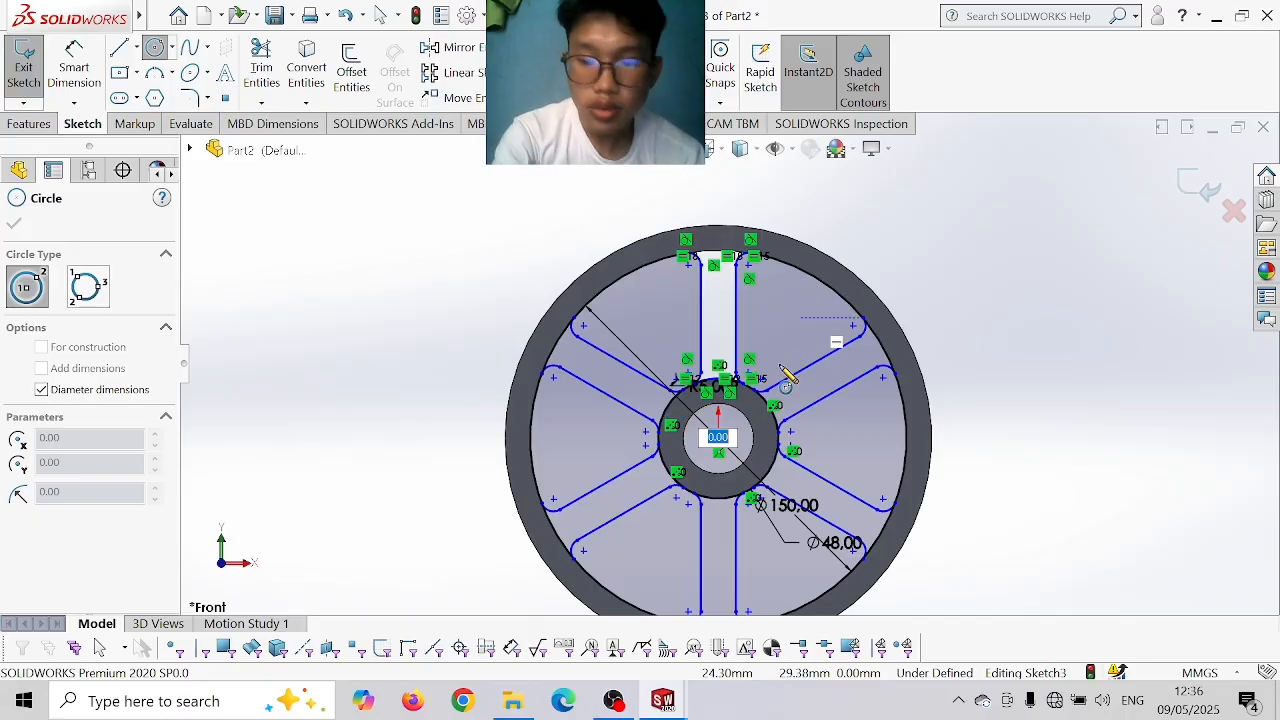
text(15)
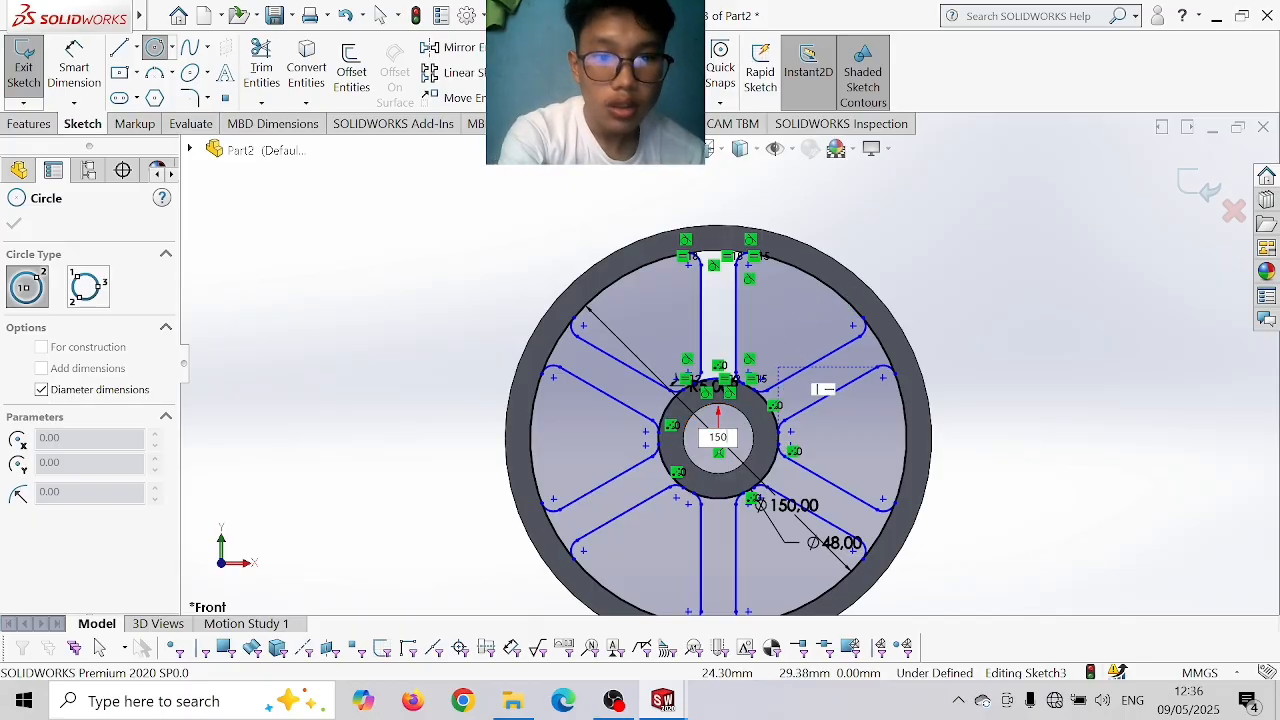
text(0)
key(Return)
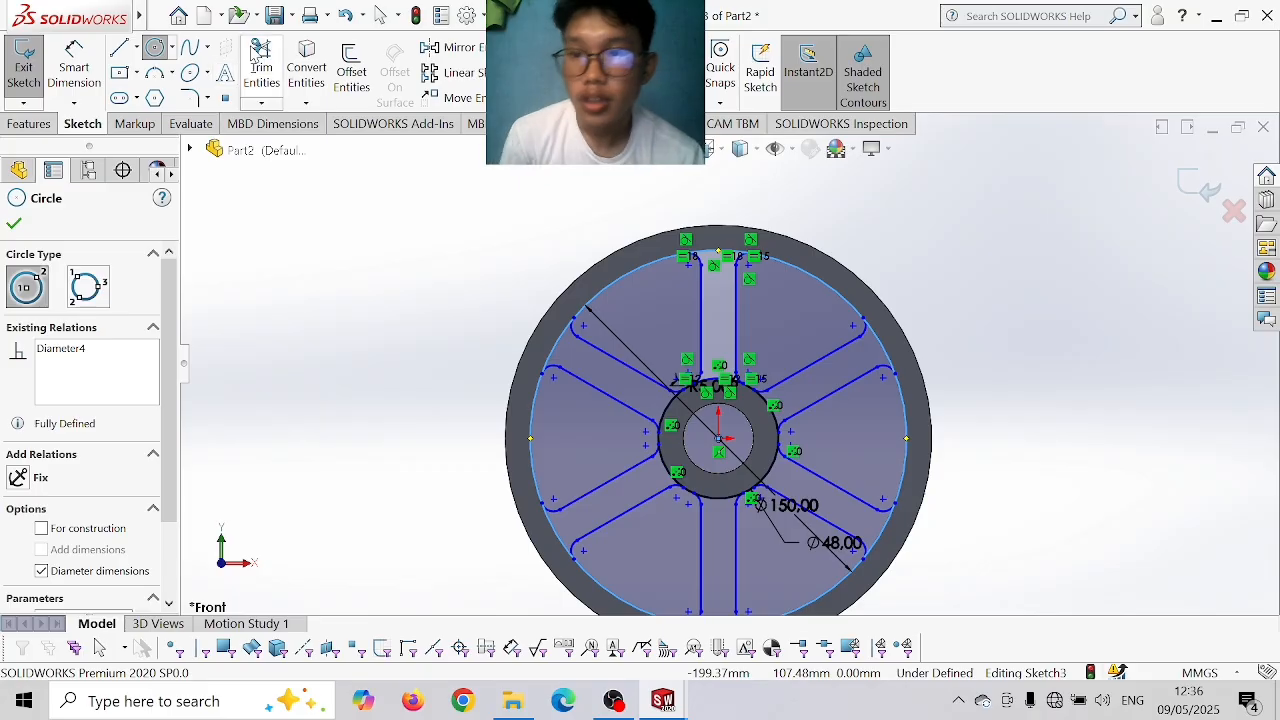
- Trim the 150 mm and 48 mm circle arcs in the upper-left and left gaps between the spokes
click(261, 66)
scroll(626, 288, down, 3)
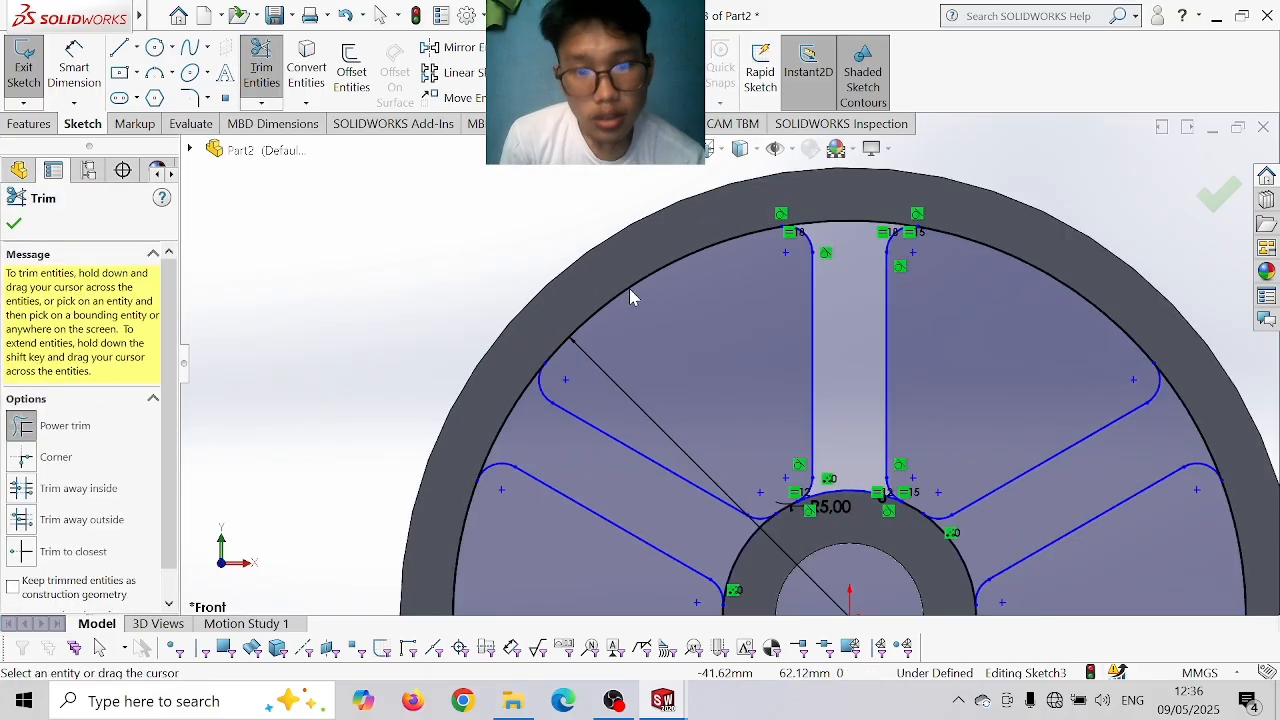
drag(651, 284, 724, 416)
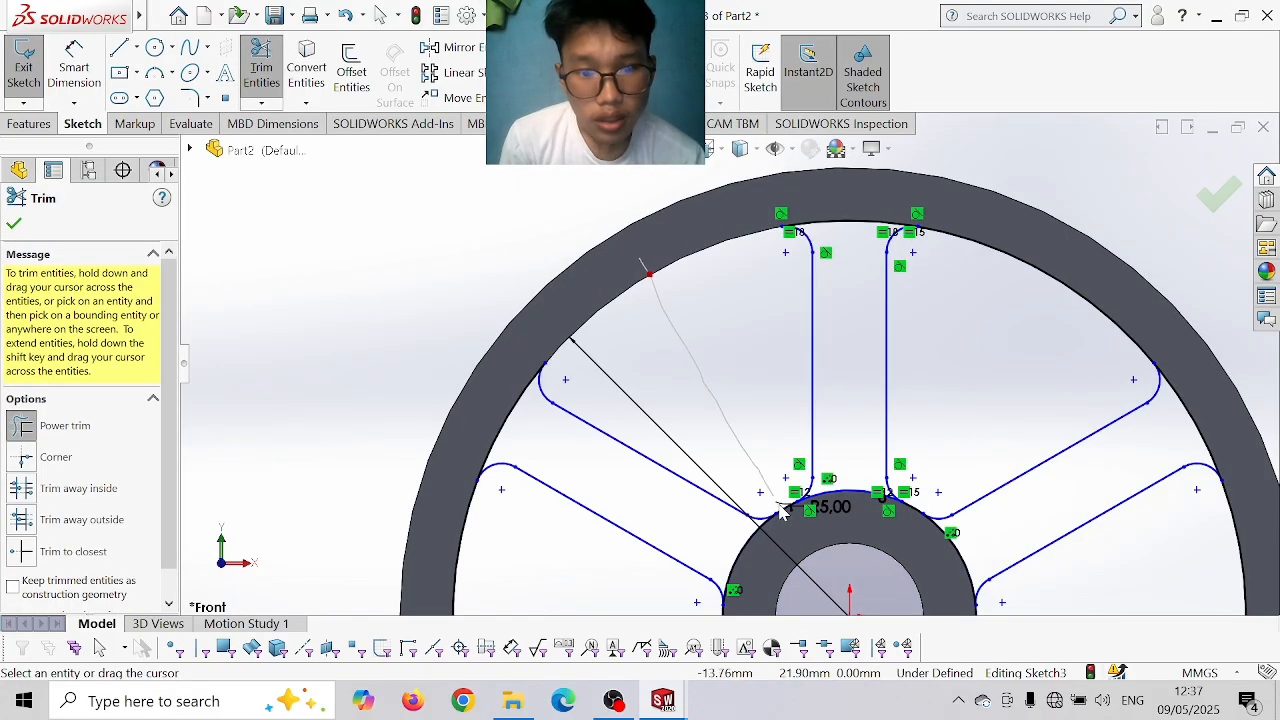
drag(783, 511, 792, 527)
scroll(552, 488, up, 3)
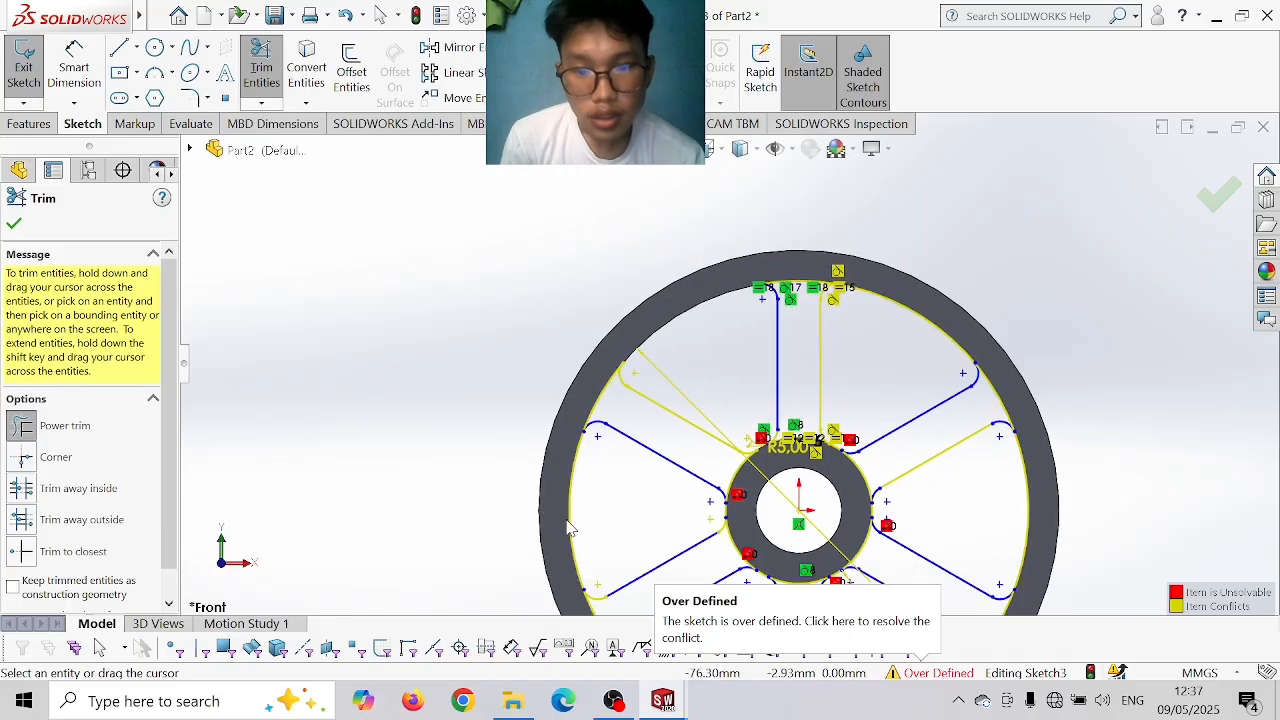
scroll(563, 520, down, 2)
drag(602, 513, 698, 518)
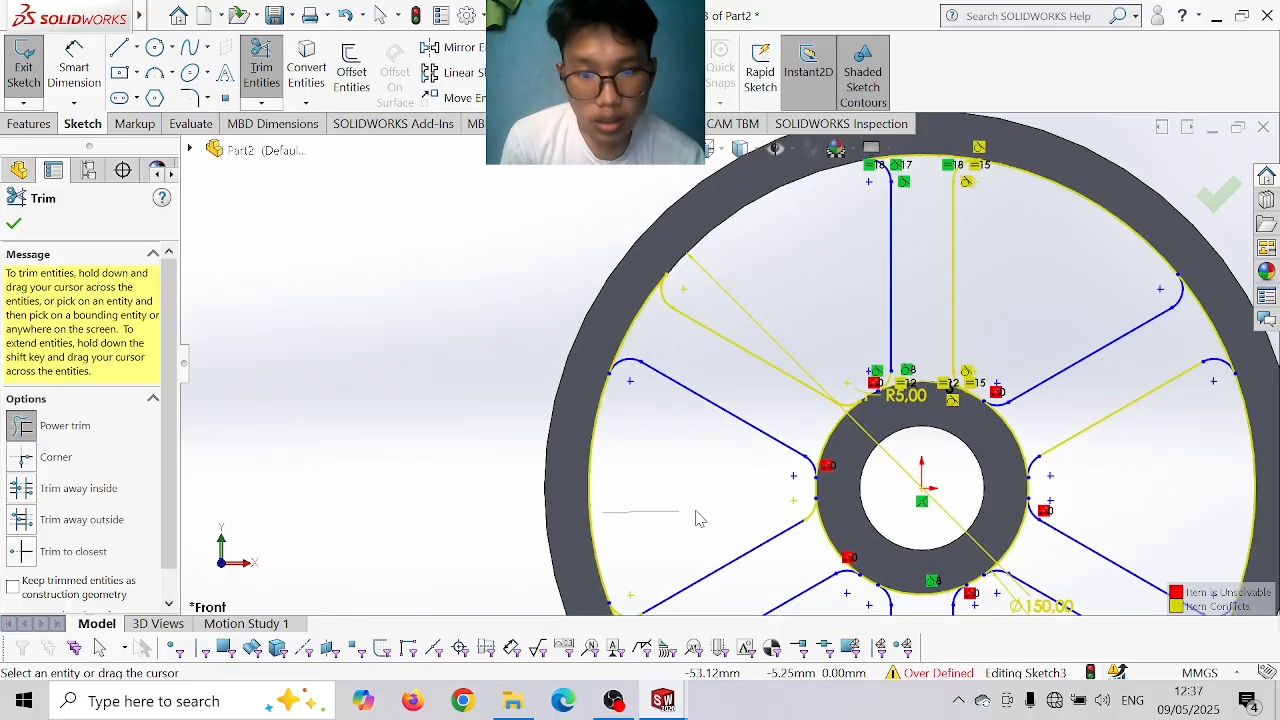
drag(563, 486, 770, 497)
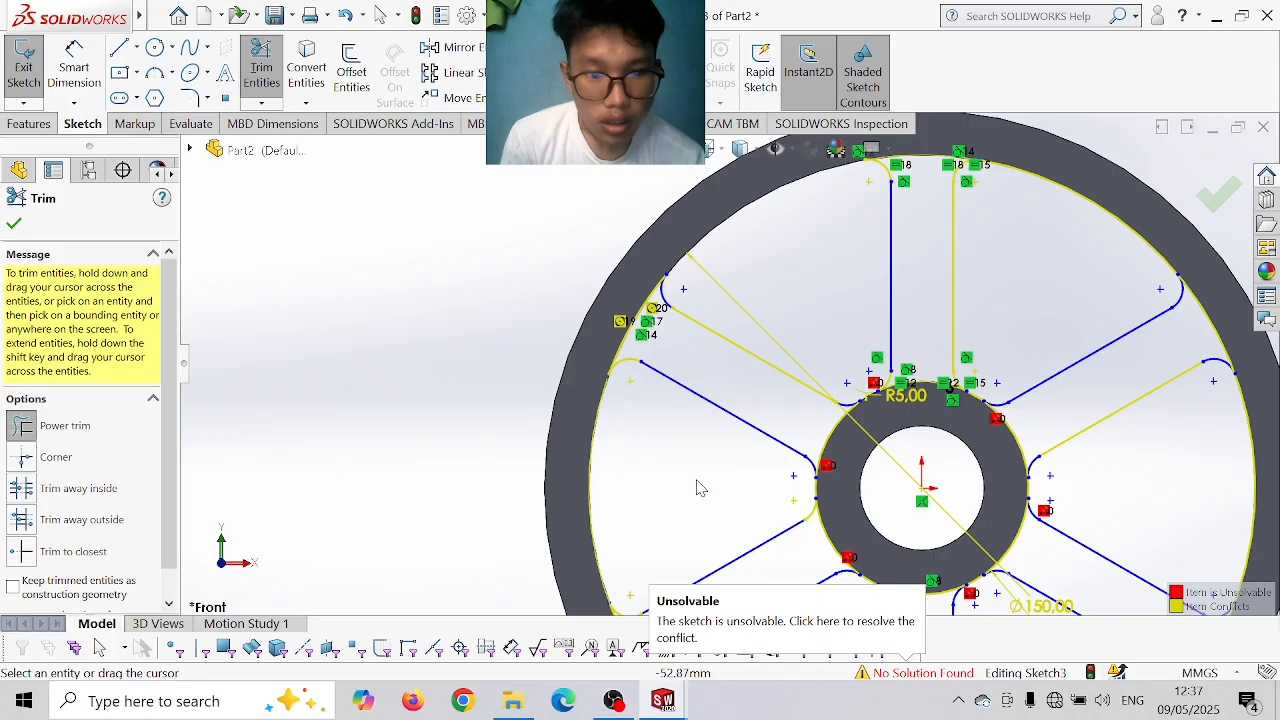
scroll(700, 488, down, 3)
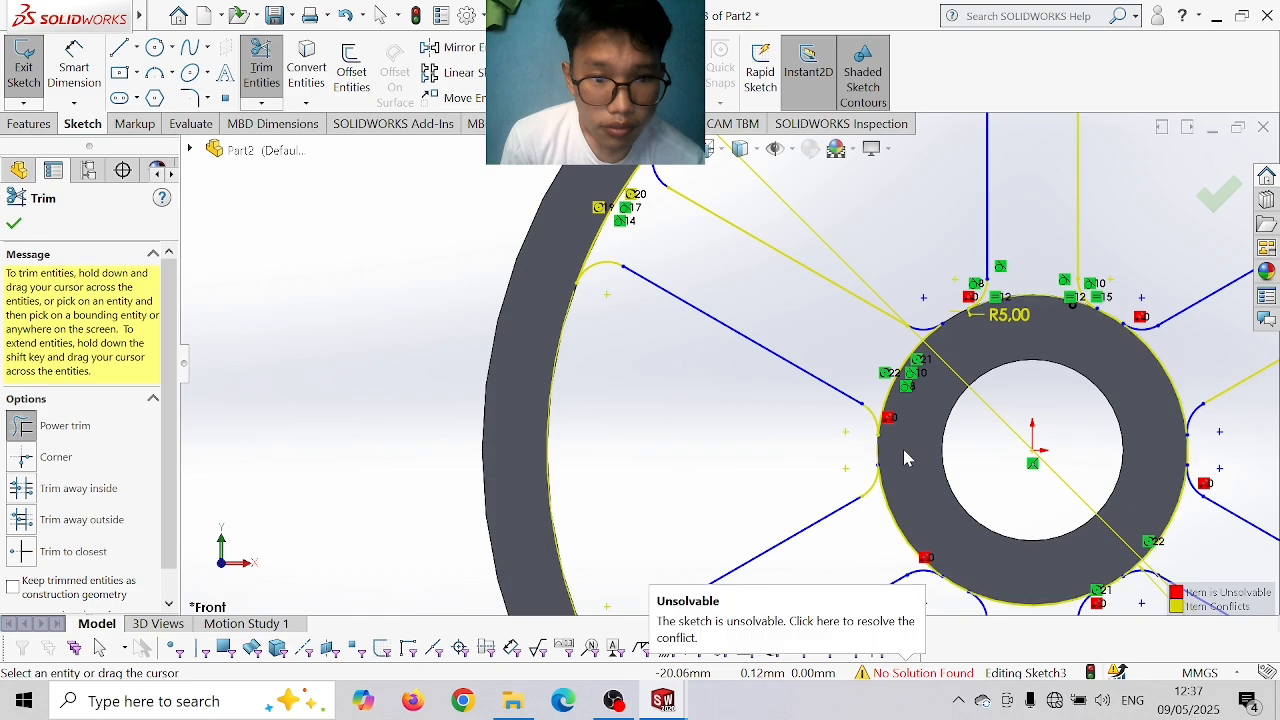
scroll(878, 482, up, 3)
scroll(880, 488, down, 3)
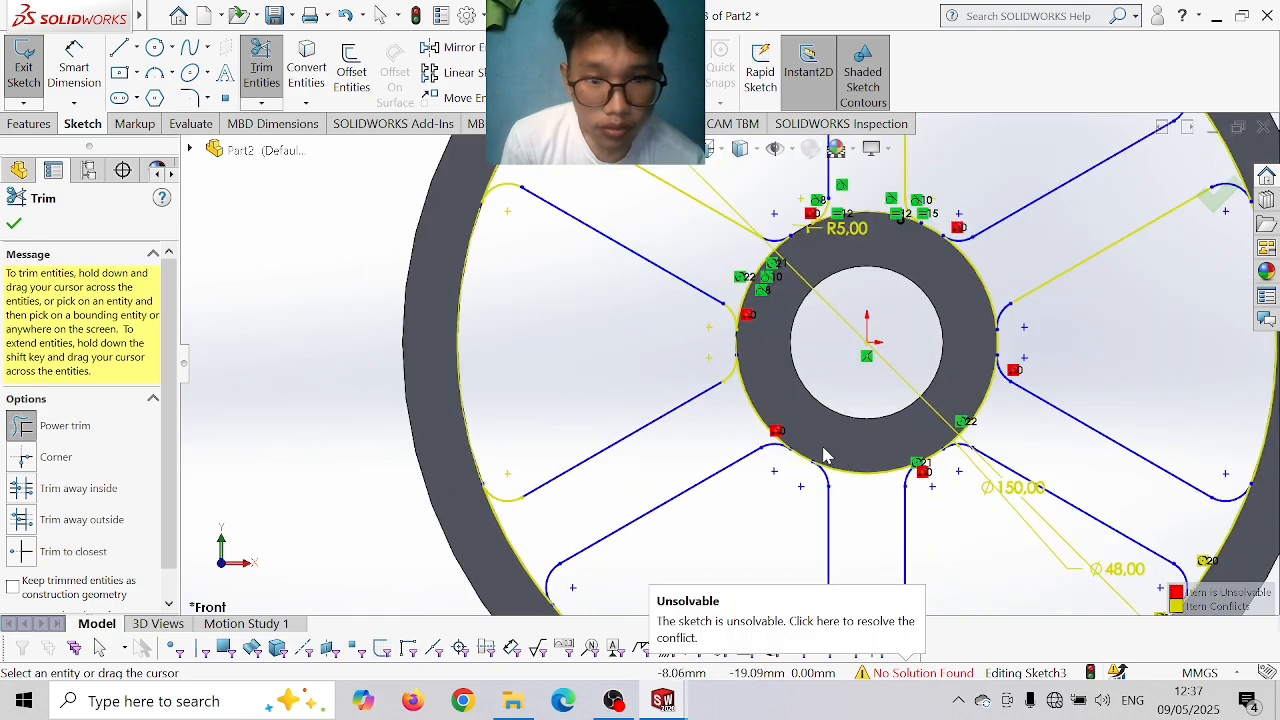
- Trim the hub and rim circle arcs in the lower-left gap between the spokes
drag(811, 438, 793, 462)
scroll(806, 464, up, 2)
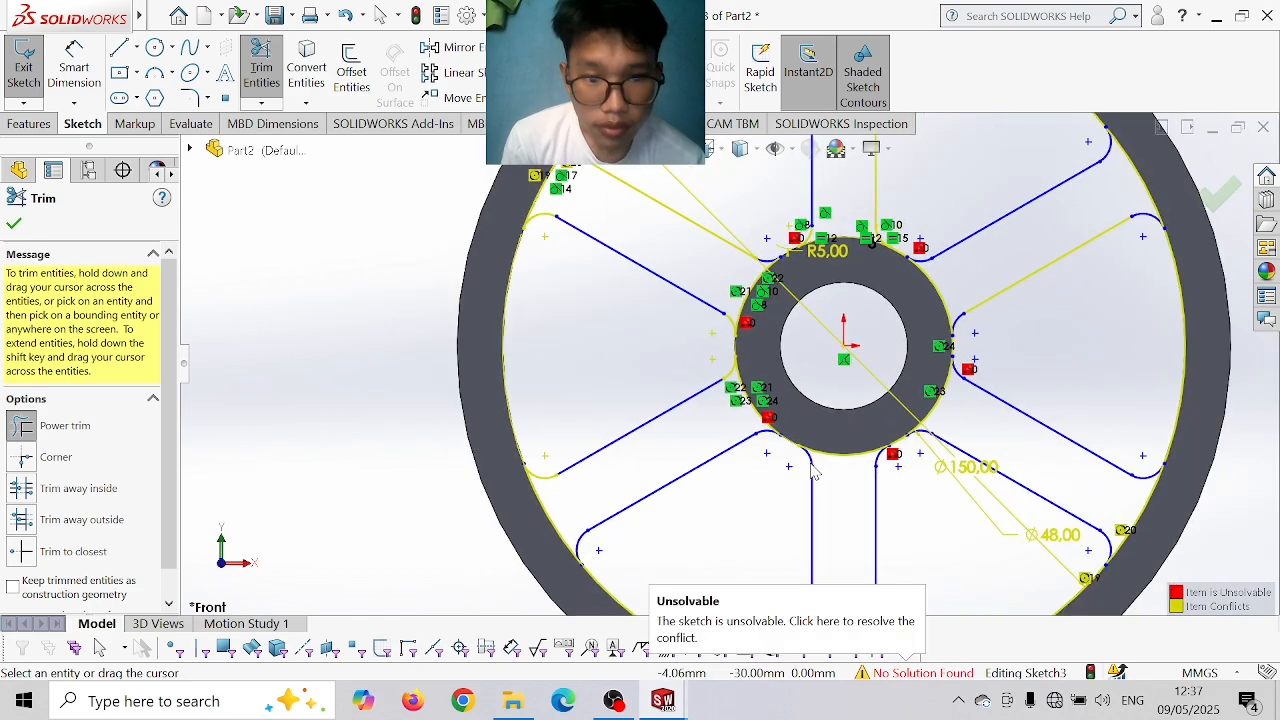
scroll(698, 550, down, 3)
scroll(715, 530, up, 3)
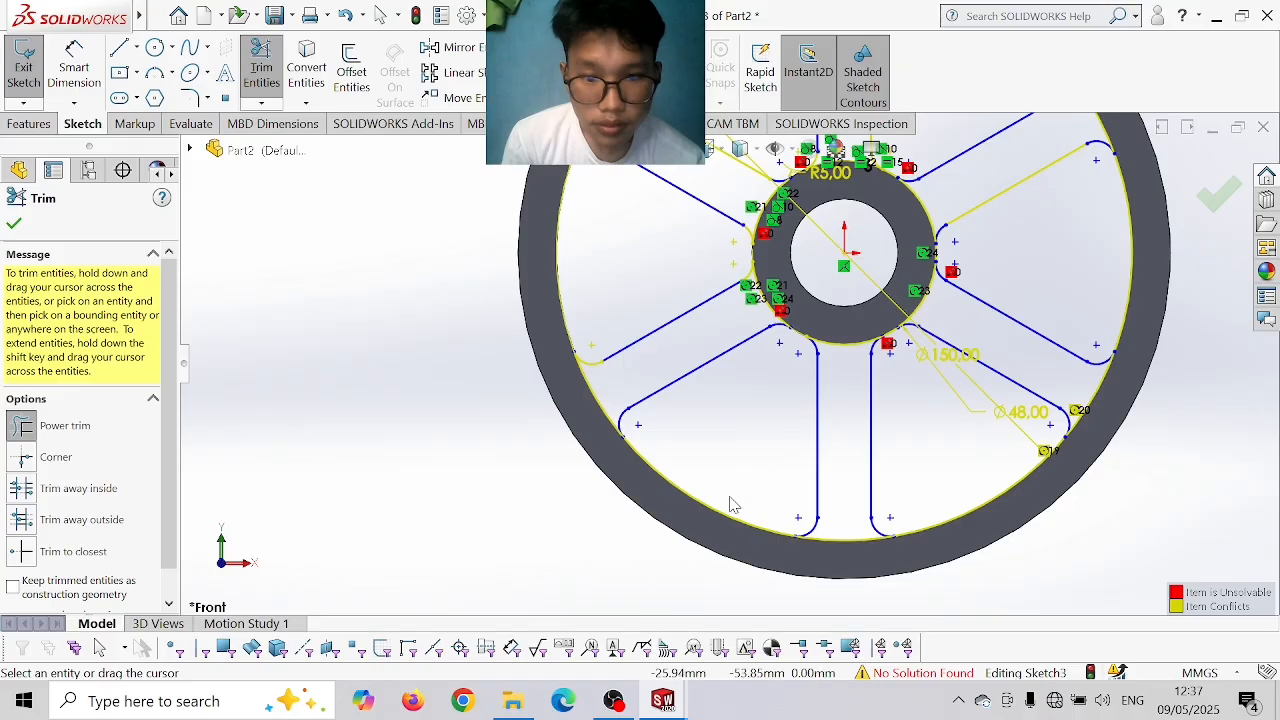
drag(726, 502, 717, 525)
scroll(905, 455, up, 3)
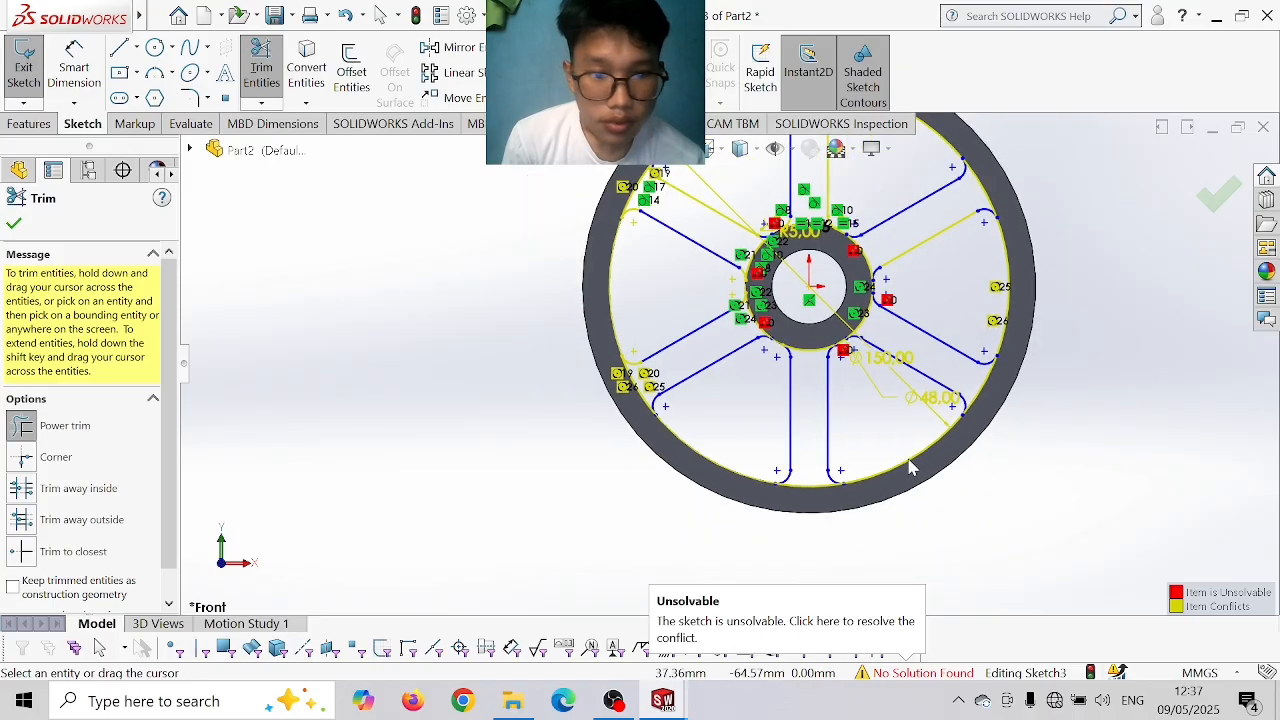
- Trim the rim and hub circle arcs in the lower-right gap between the spokes
scroll(896, 440, down, 2)
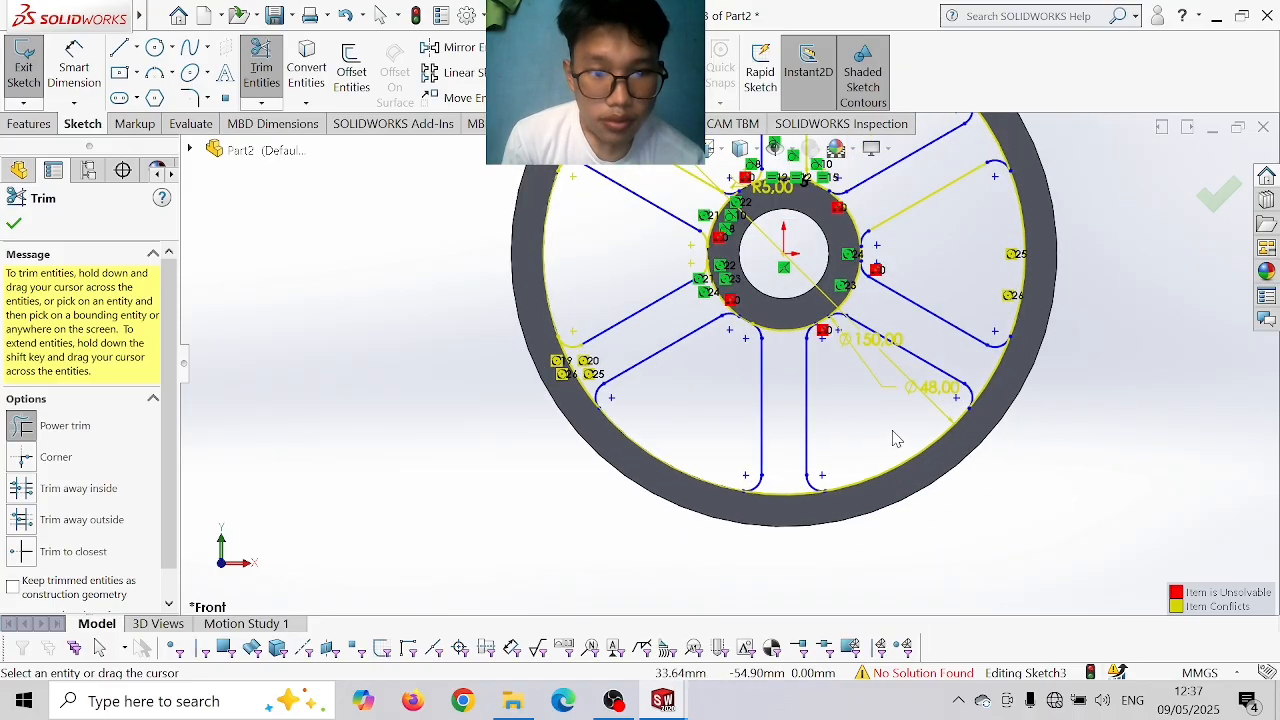
drag(935, 465, 942, 474)
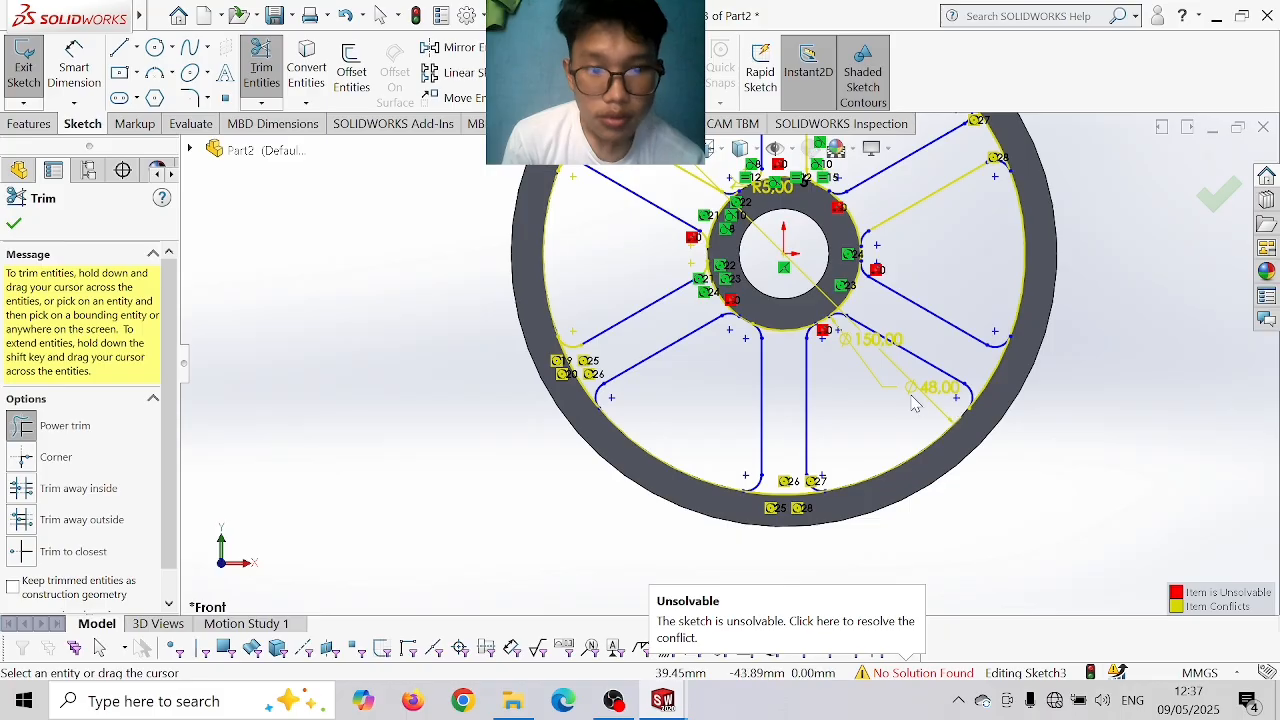
scroll(913, 405, down, 5)
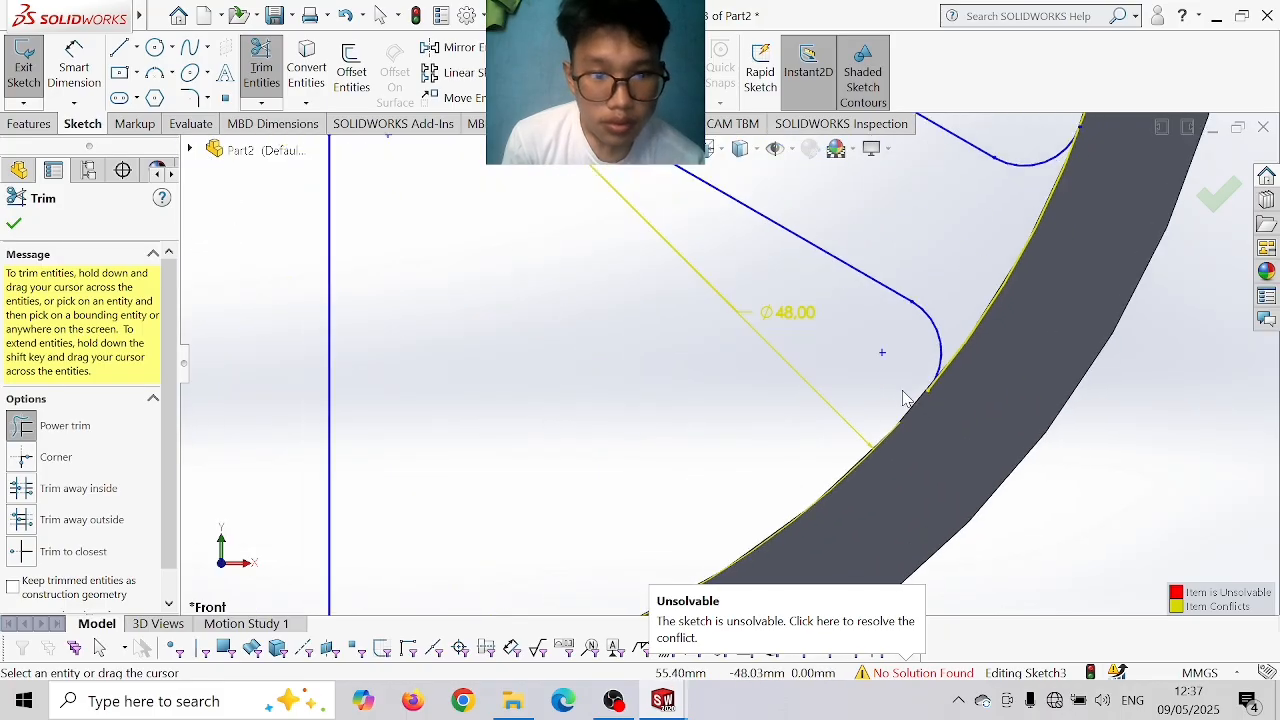
scroll(913, 406, up, 2)
scroll(580, 220, up, 2)
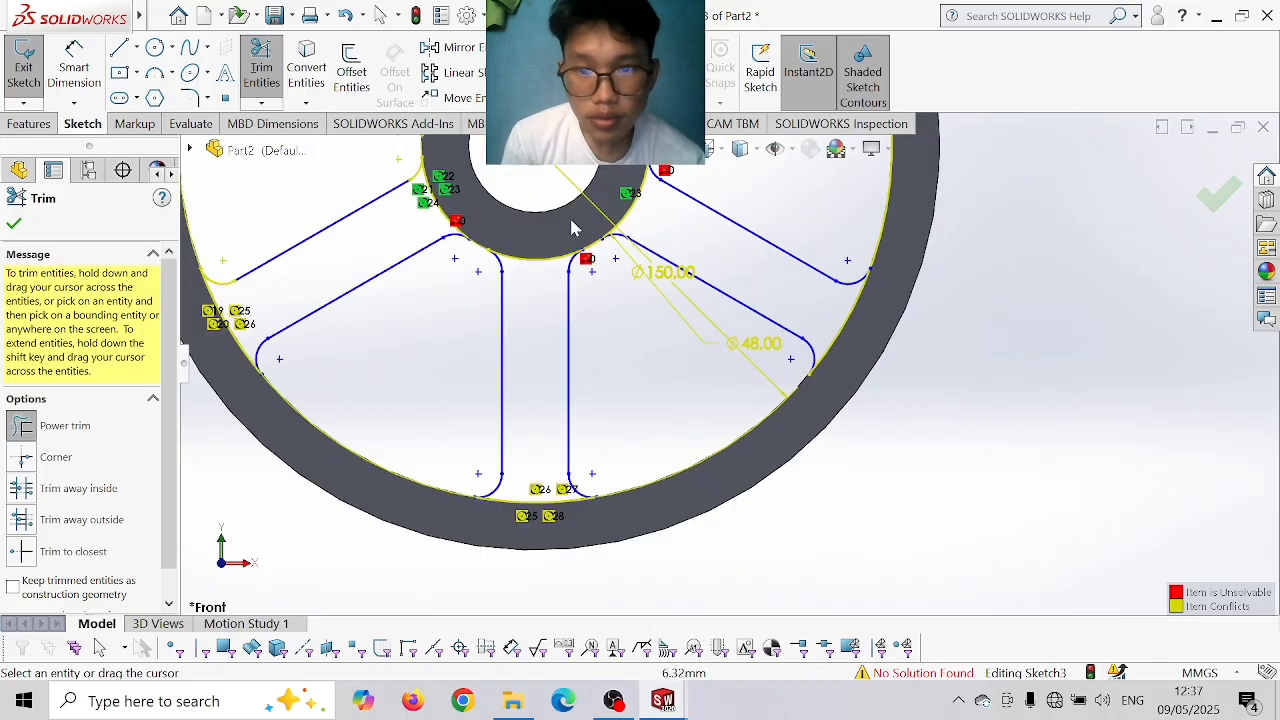
scroll(593, 256, down, 2)
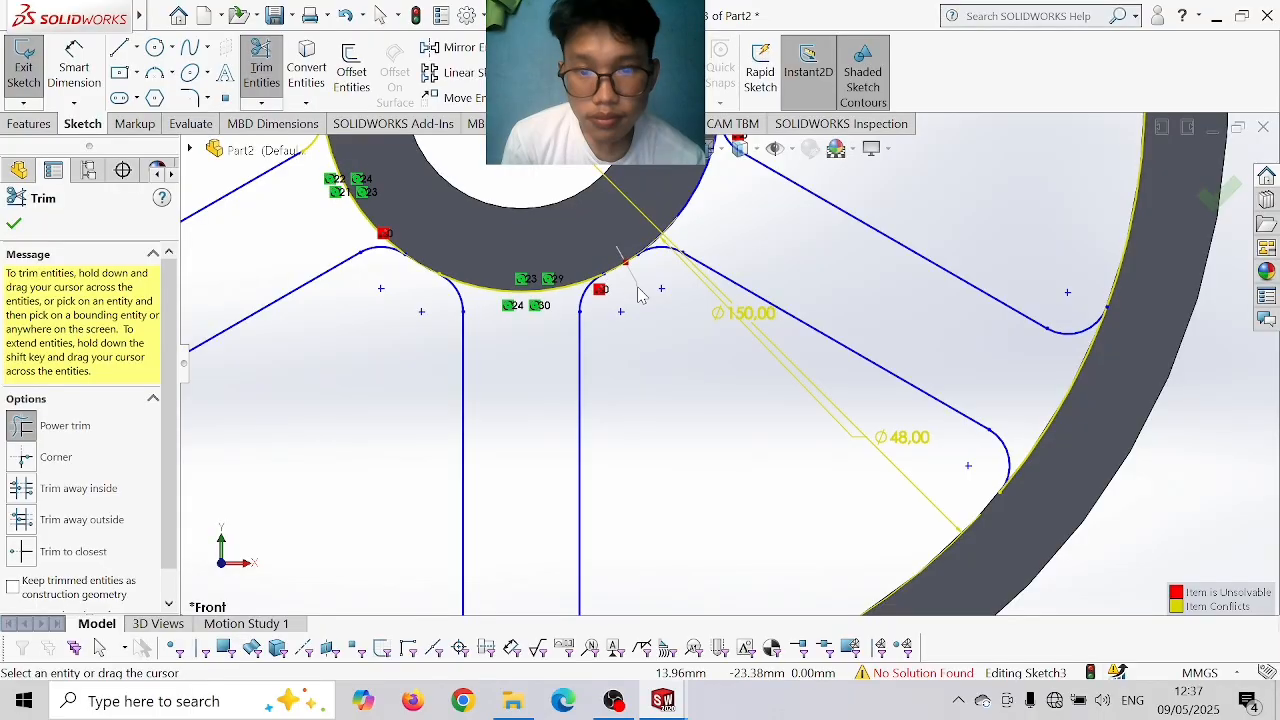
scroll(618, 255, up, 4)
scroll(724, 253, down, 3)
scroll(724, 253, down, 1)
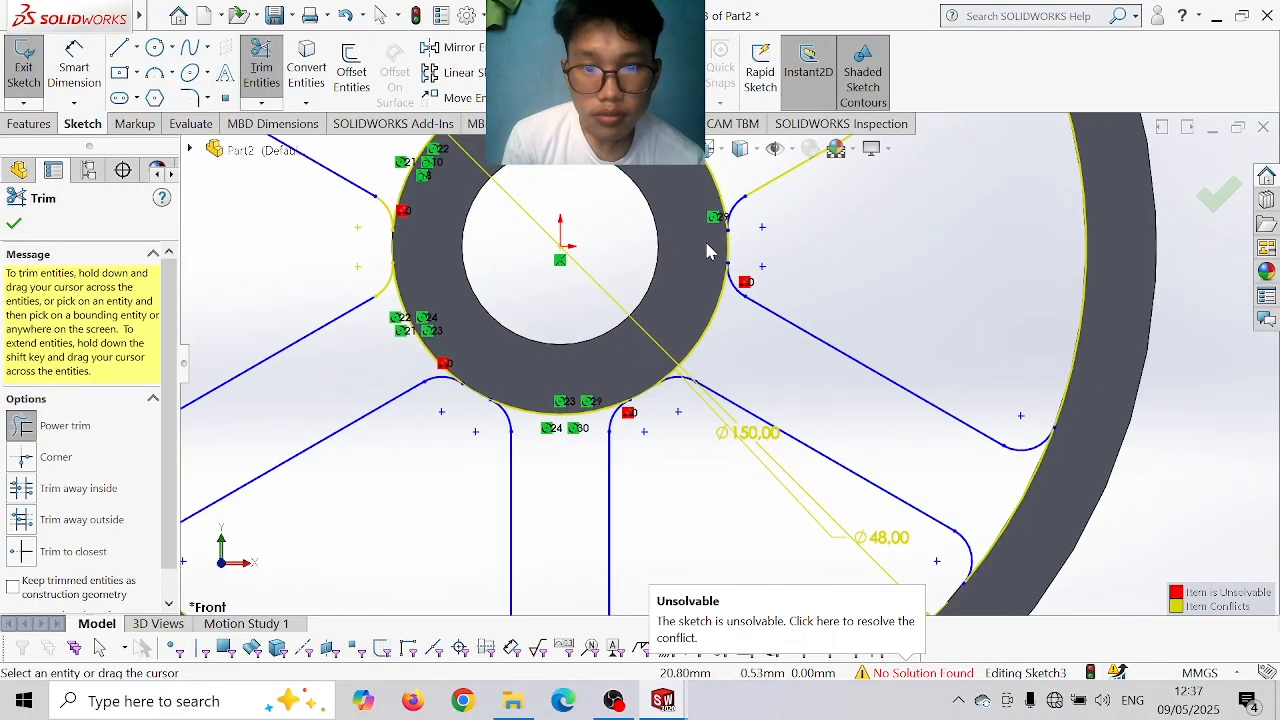
- Trim the remaining hub and rim circle arcs in the right and upper gaps between the spokes
scroll(884, 261, up, 2)
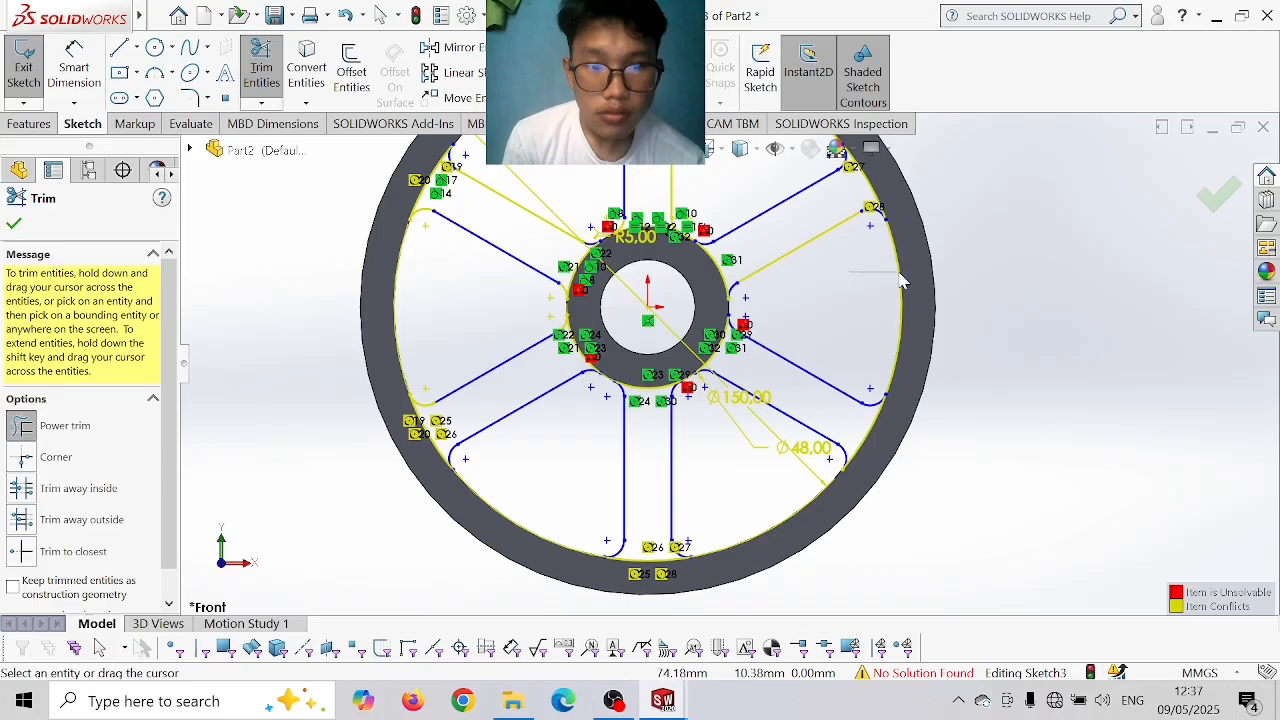
scroll(903, 272, up, 1)
scroll(768, 253, down, 4)
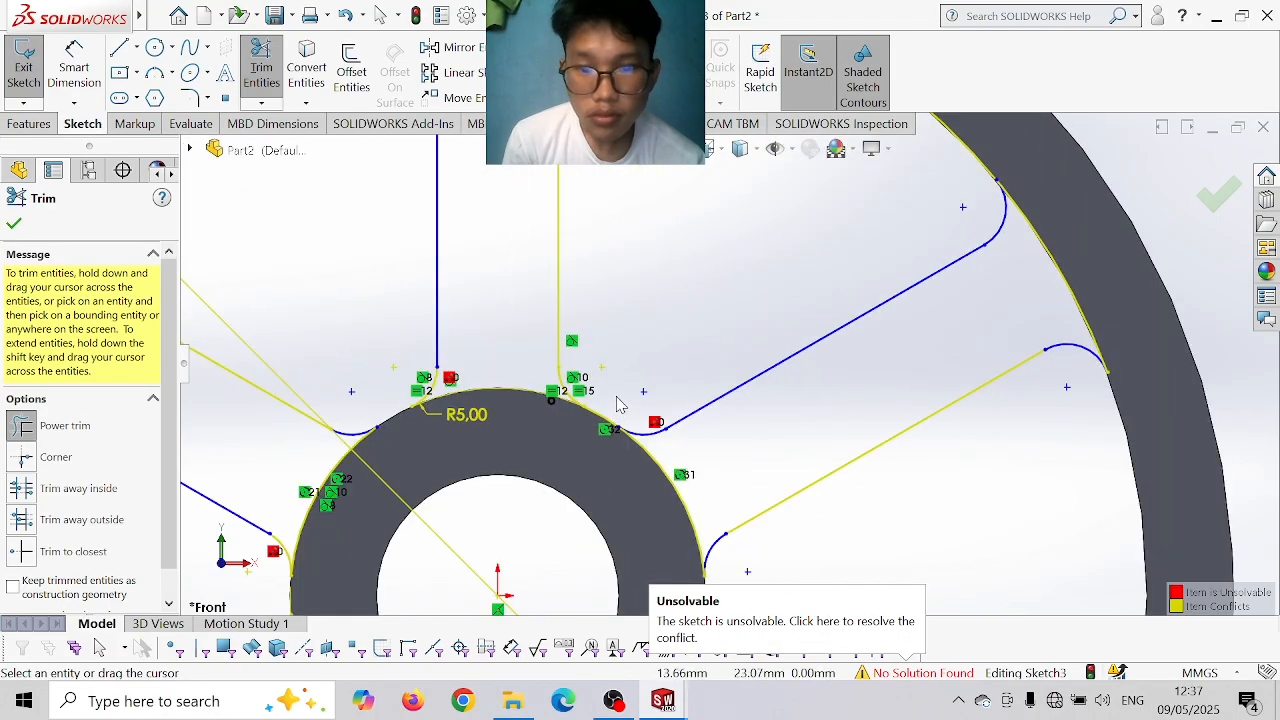
scroll(720, 360, up, 3)
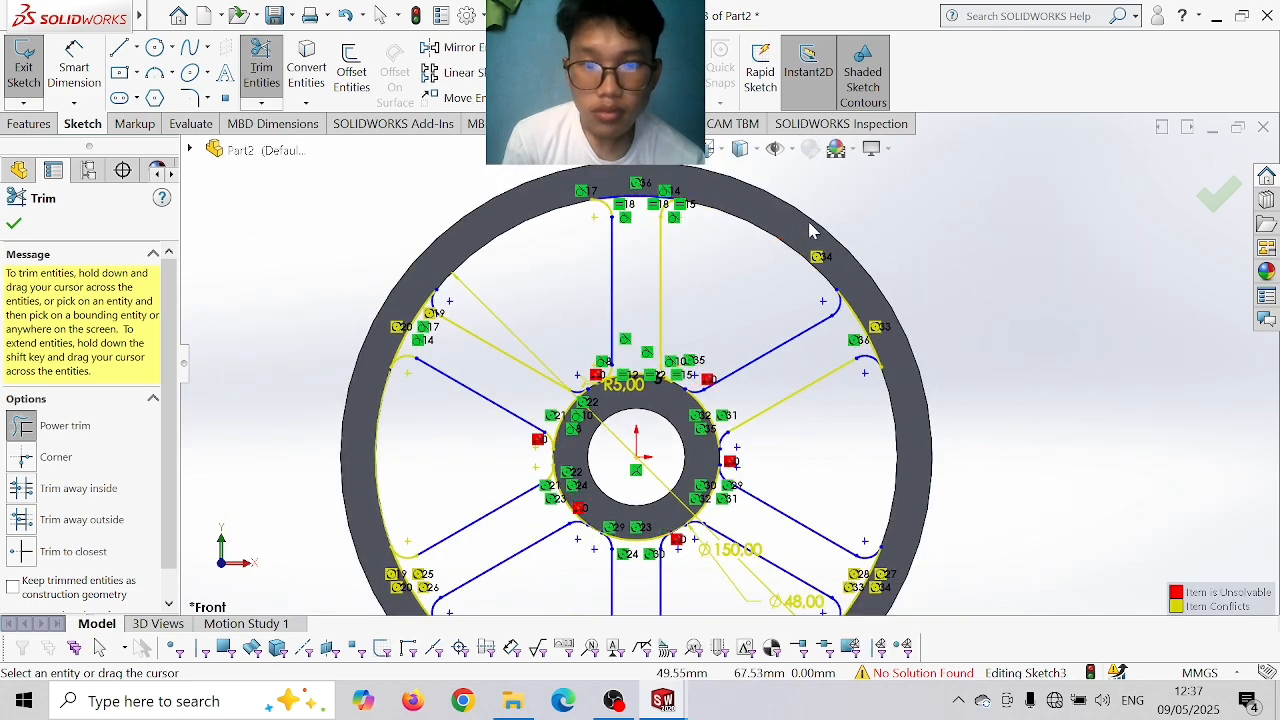
scroll(480, 300, down, 3)
scroll(672, 428, down, 2)
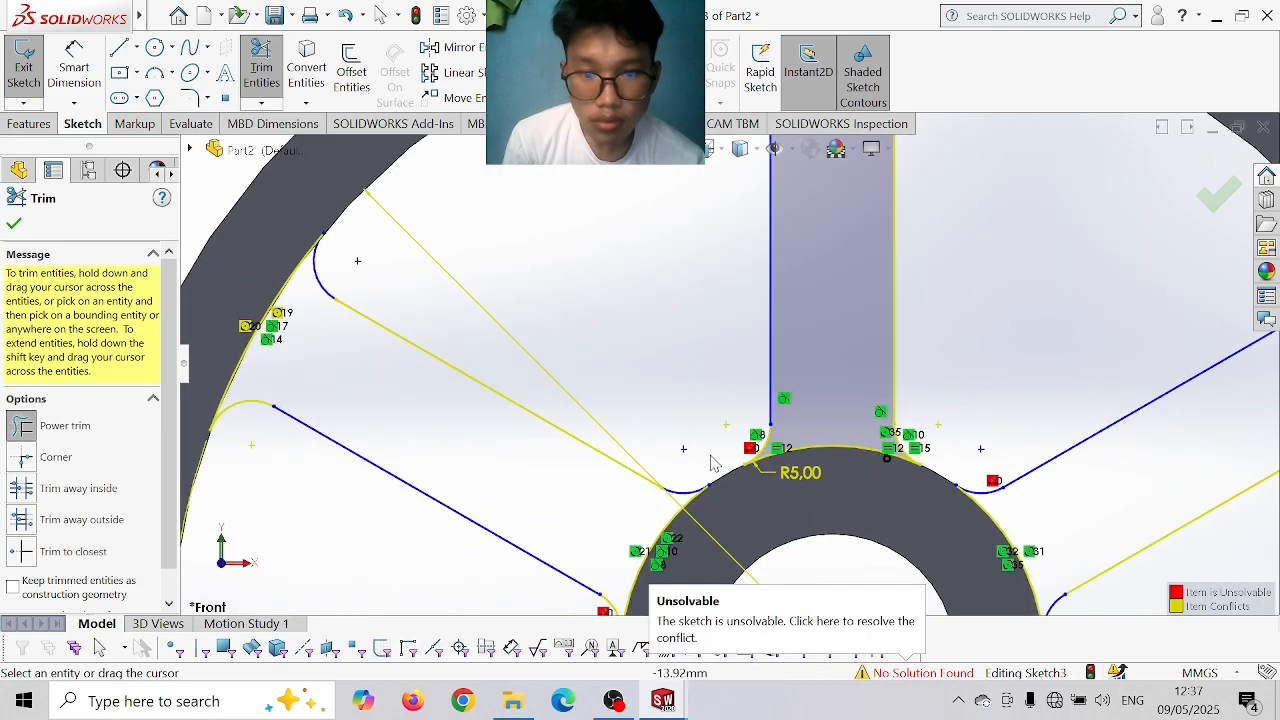
scroll(600, 270, up, 5)
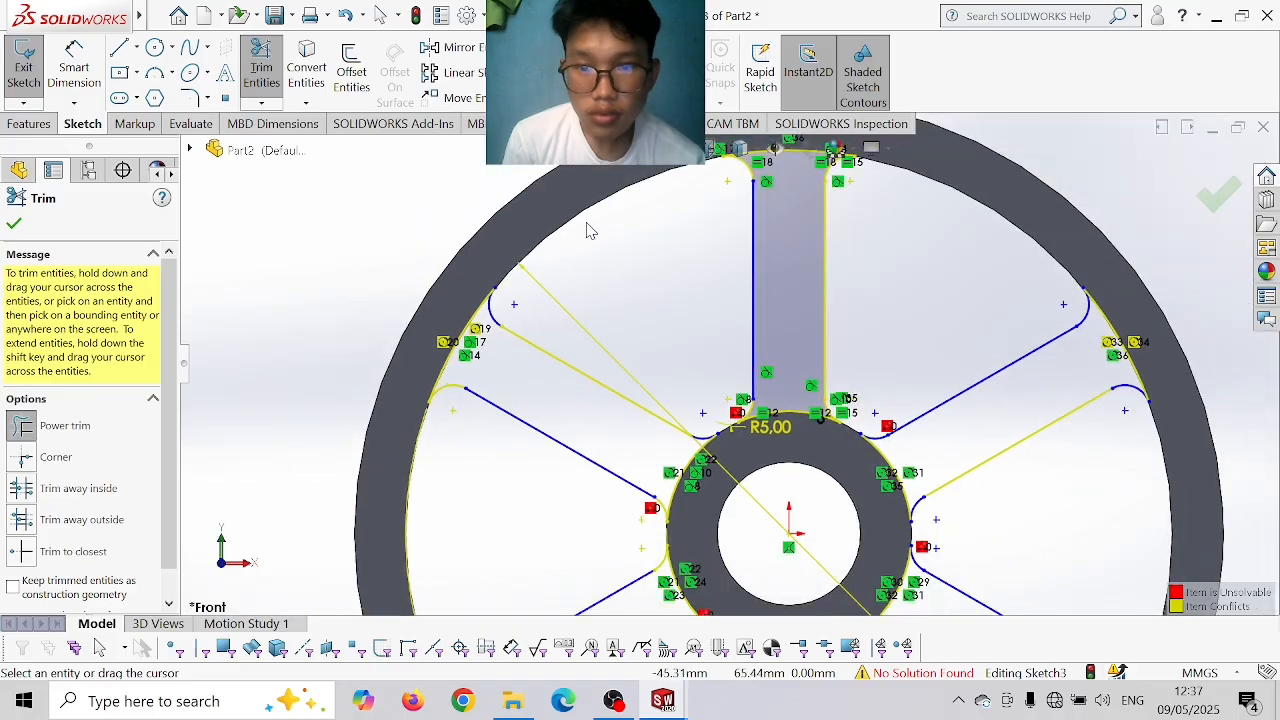
scroll(200, 220, up, 1)
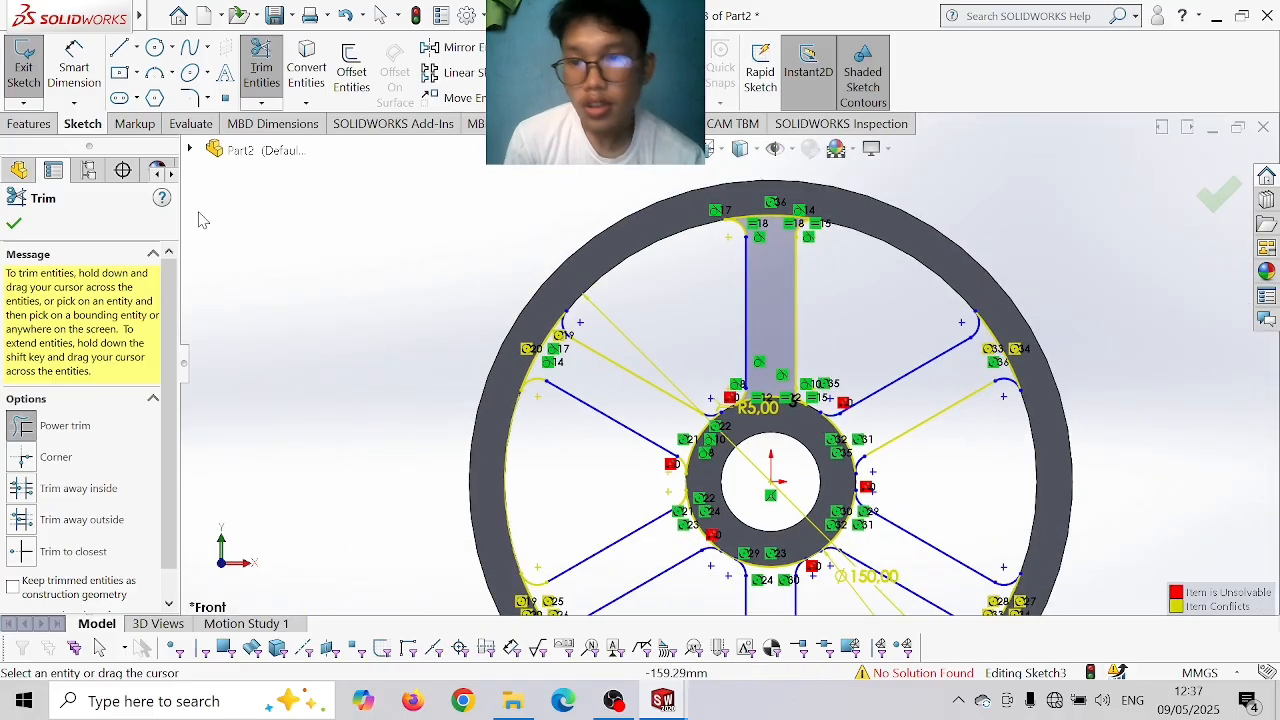
click(14, 226)
- Start an extruded boss from the spoke sketch with all six spoke regions as its contours
click(29, 123)
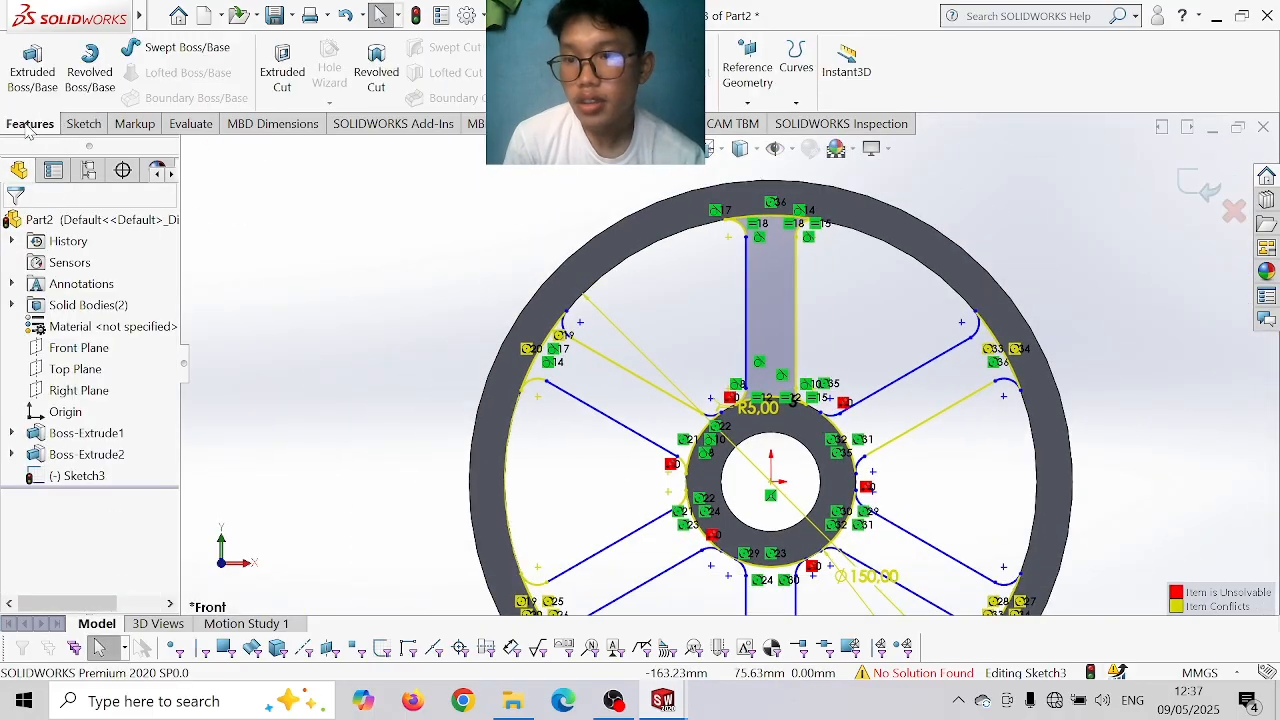
click(645, 391)
click(766, 366)
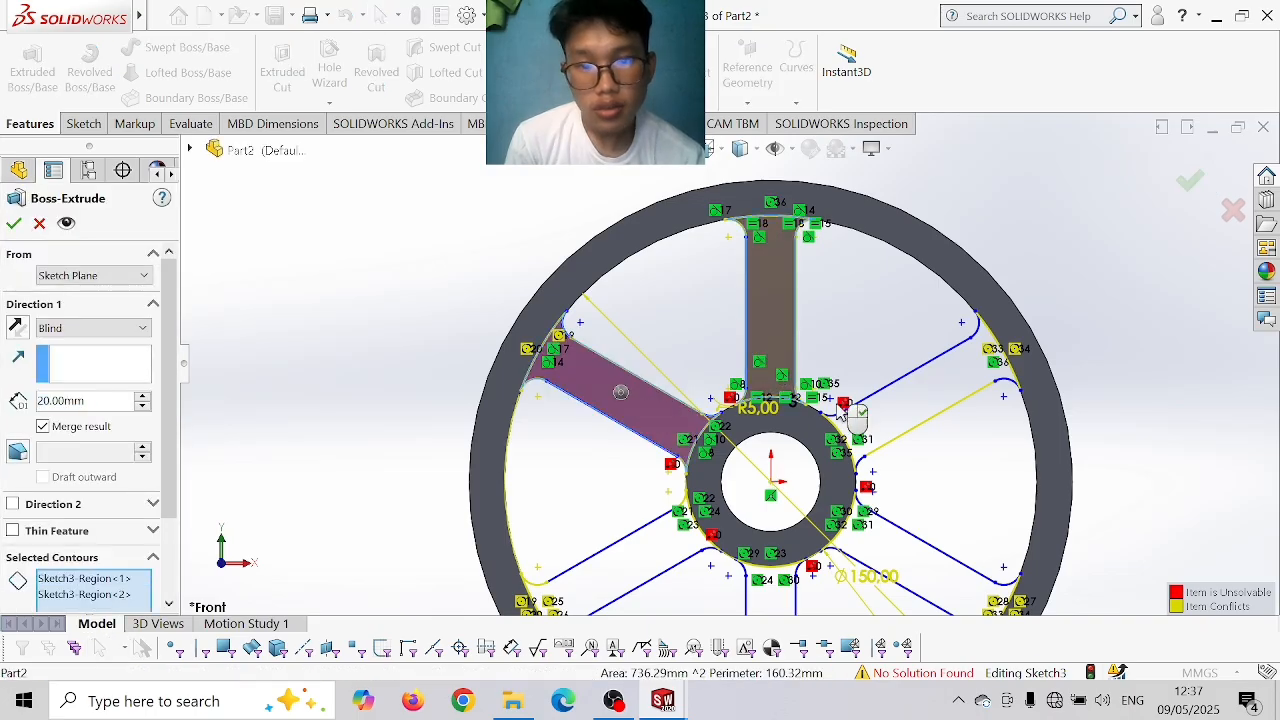
click(866, 425)
click(870, 552)
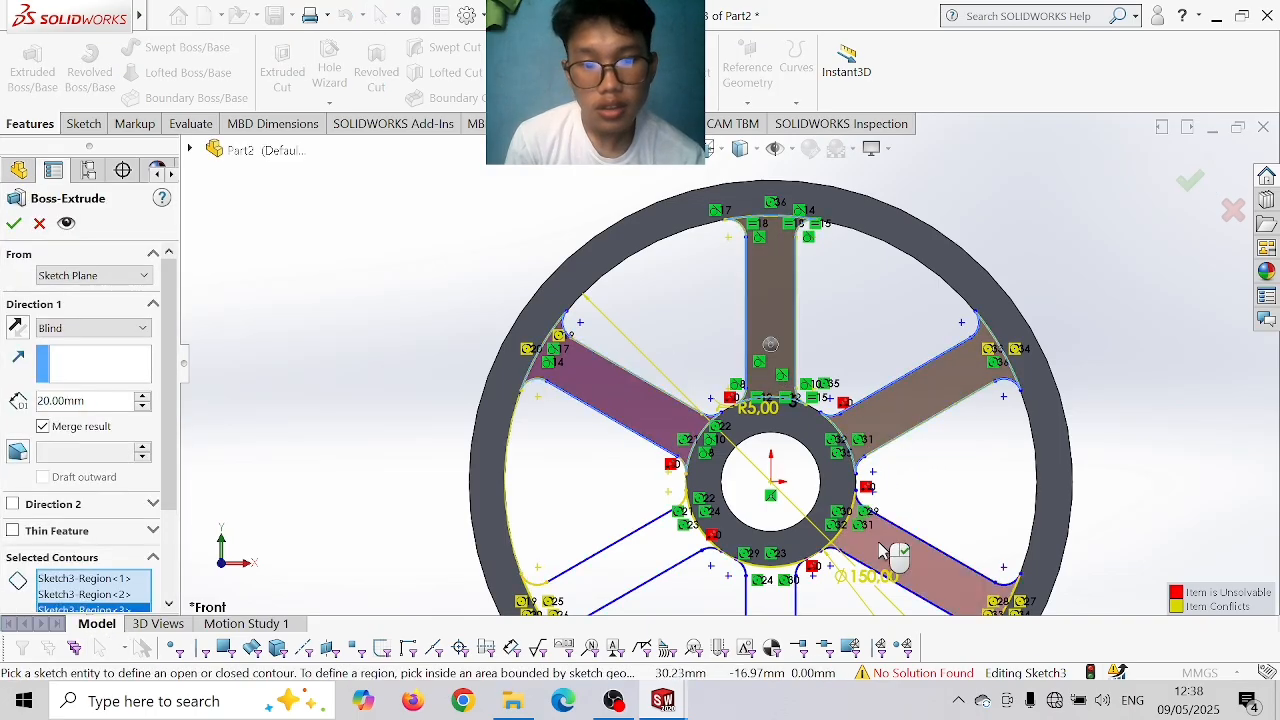
scroll(801, 566, up, 3)
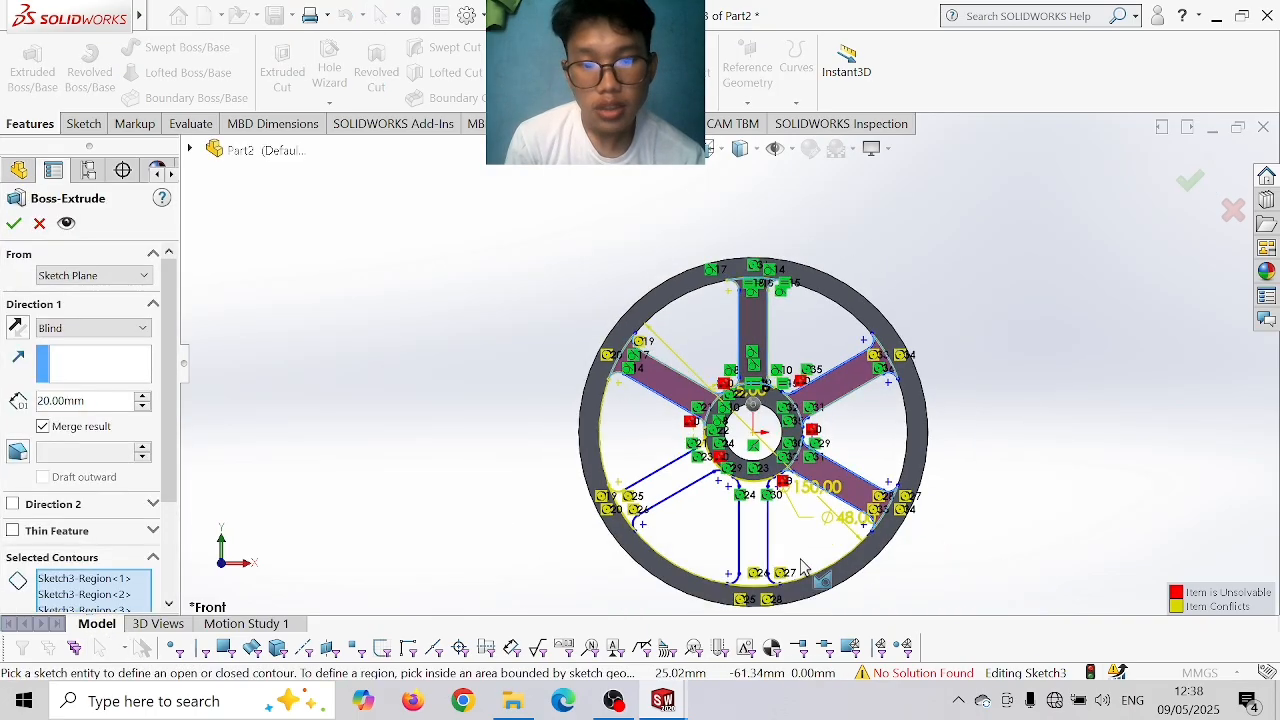
click(748, 543)
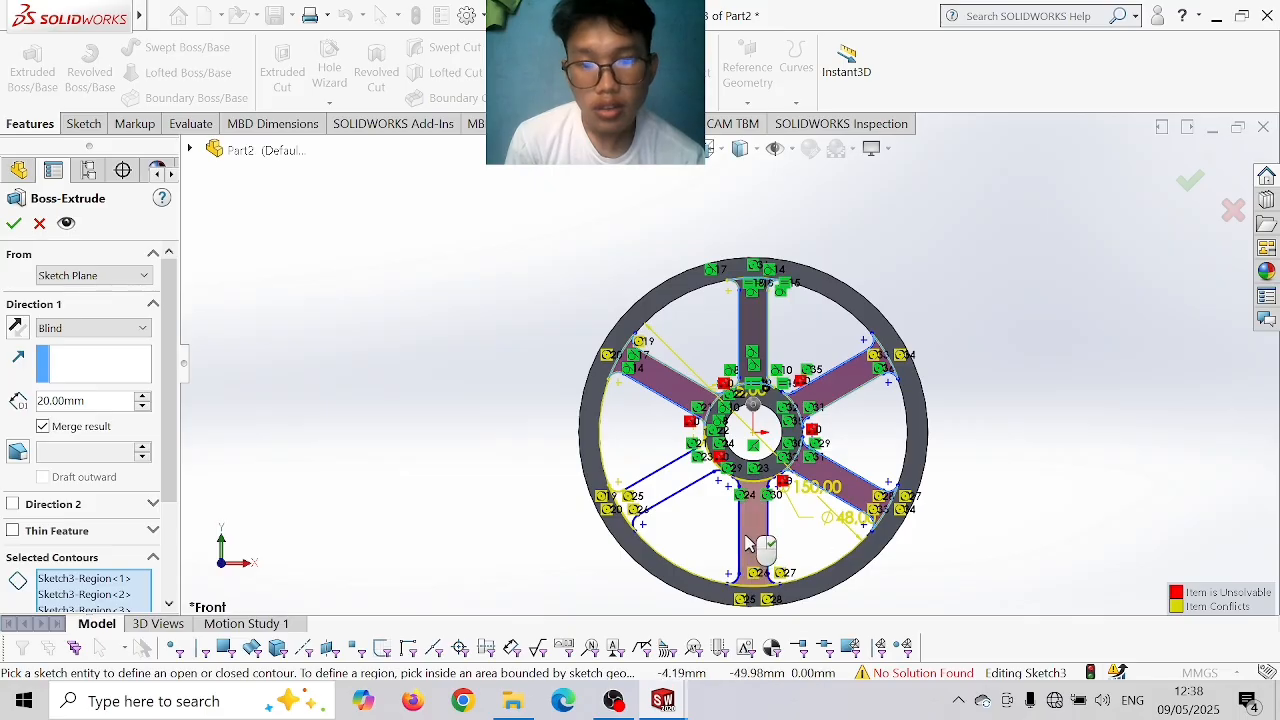
click(656, 500)
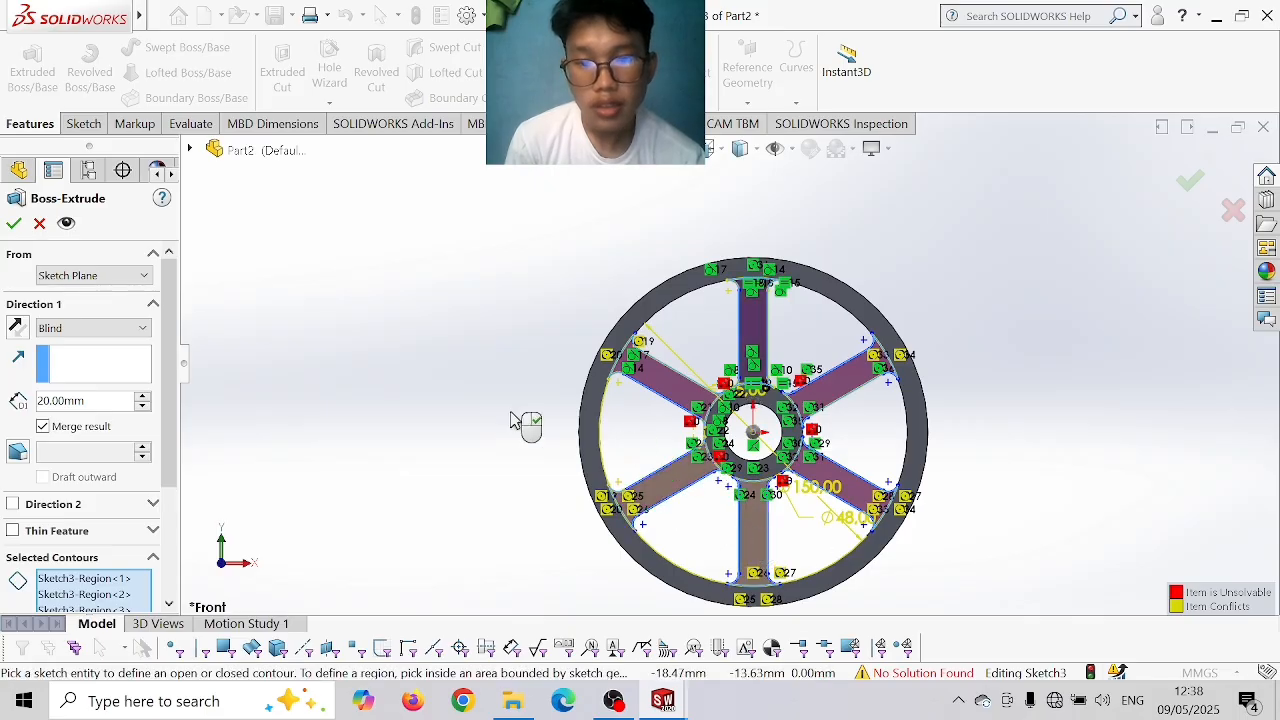
- Extrude the six spoke regions with a Mid Plane end condition and a 15 mm depth
click(90, 328)
click(66, 431)
double_click(90, 396)
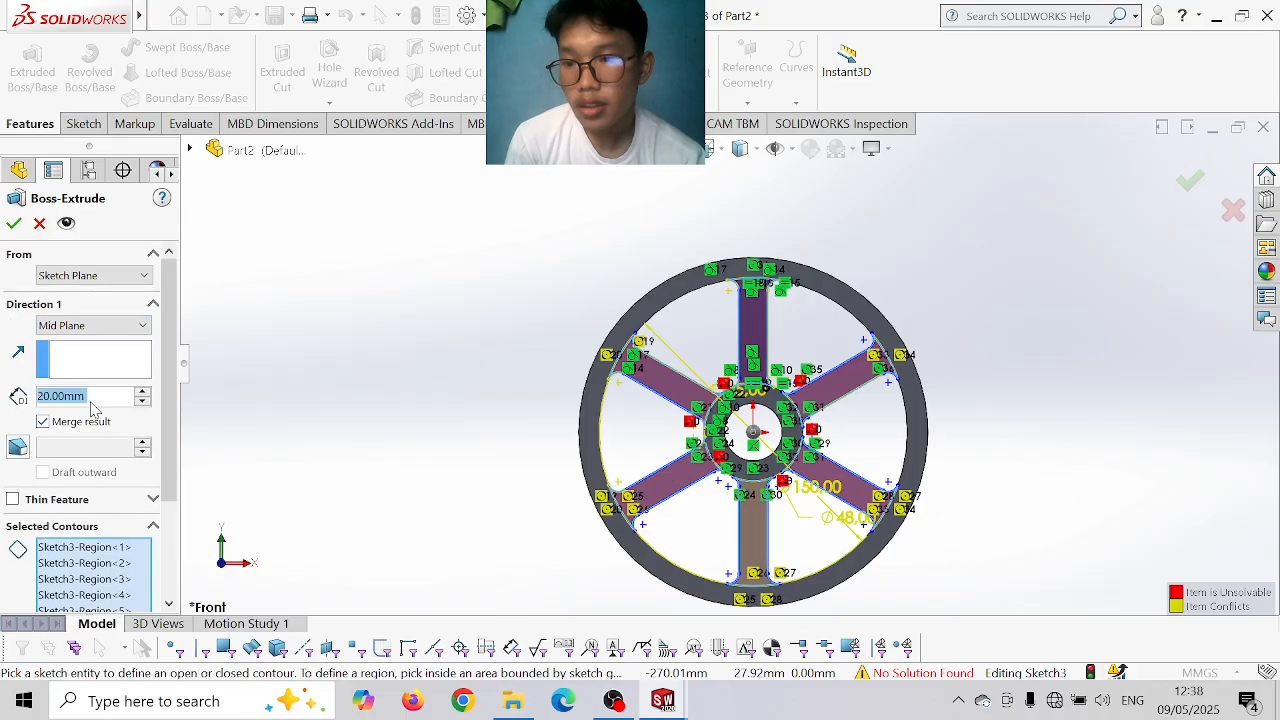
text(15)
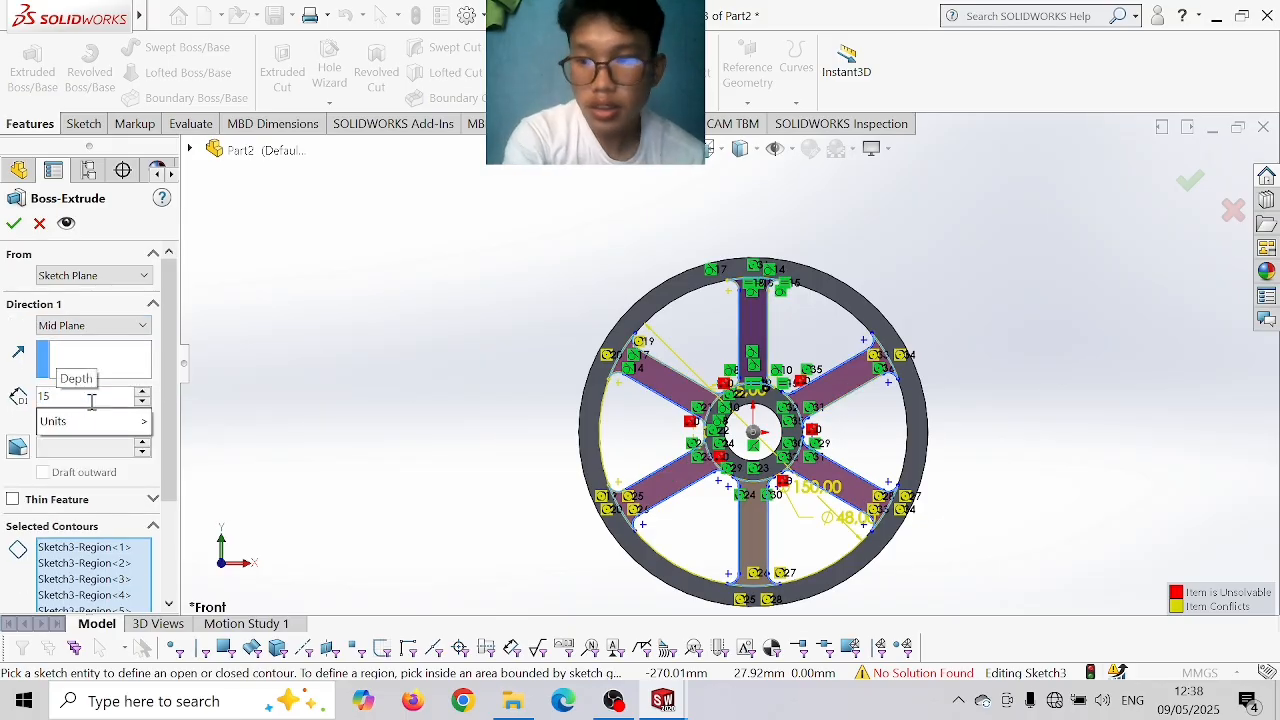
key(Return)
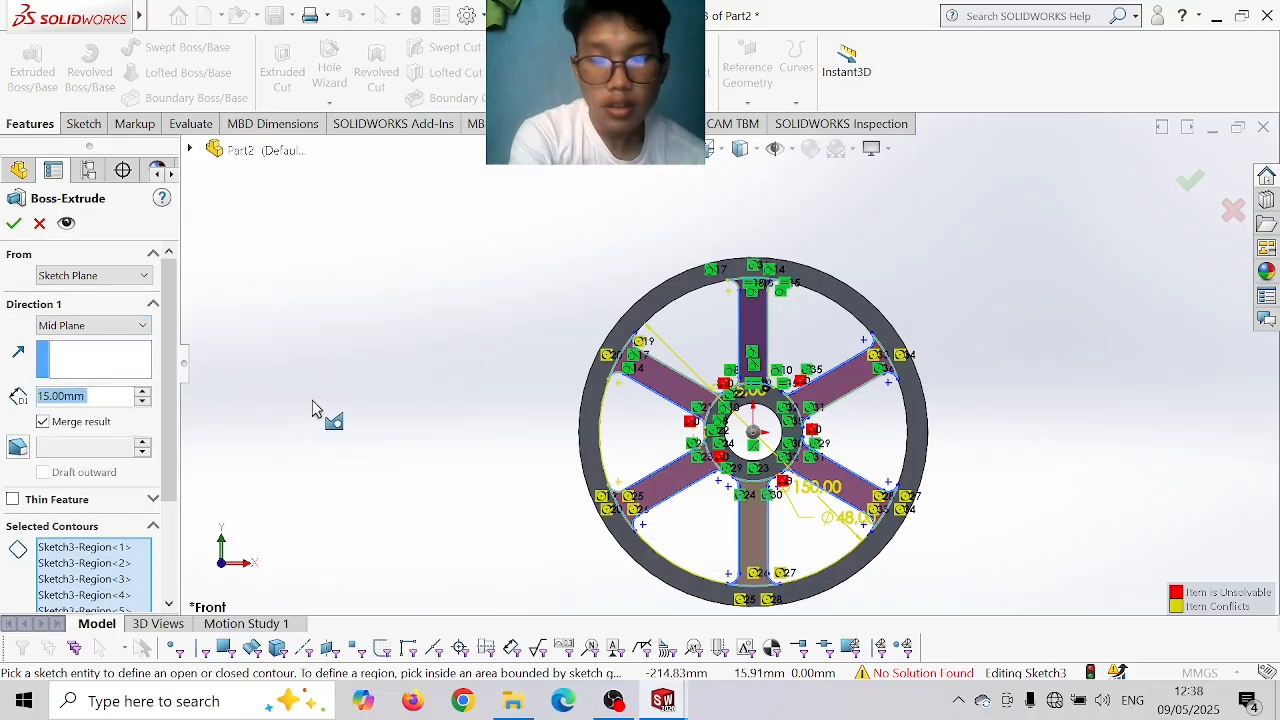
key(Return)
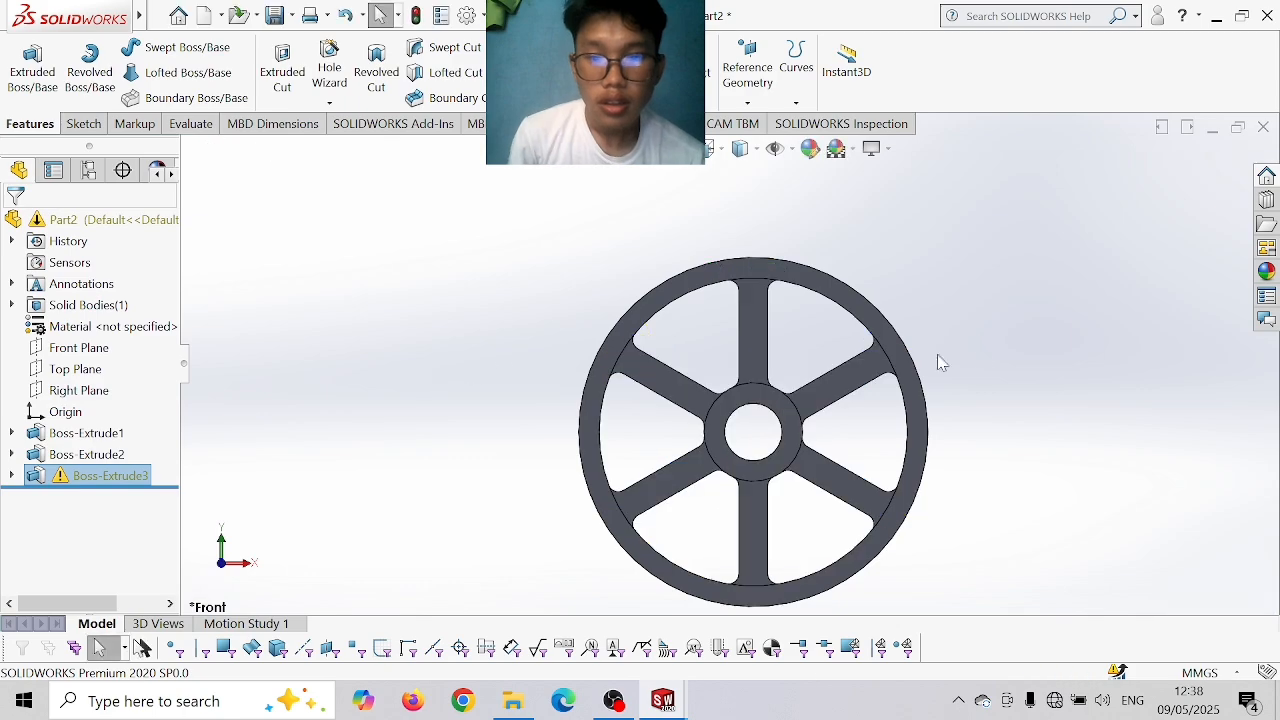
- Start a sketch on the rim's front face and draw an origin-centred circle along the rim's outer edge
middle_drag(985, 362, 895, 403)
click(855, 362)
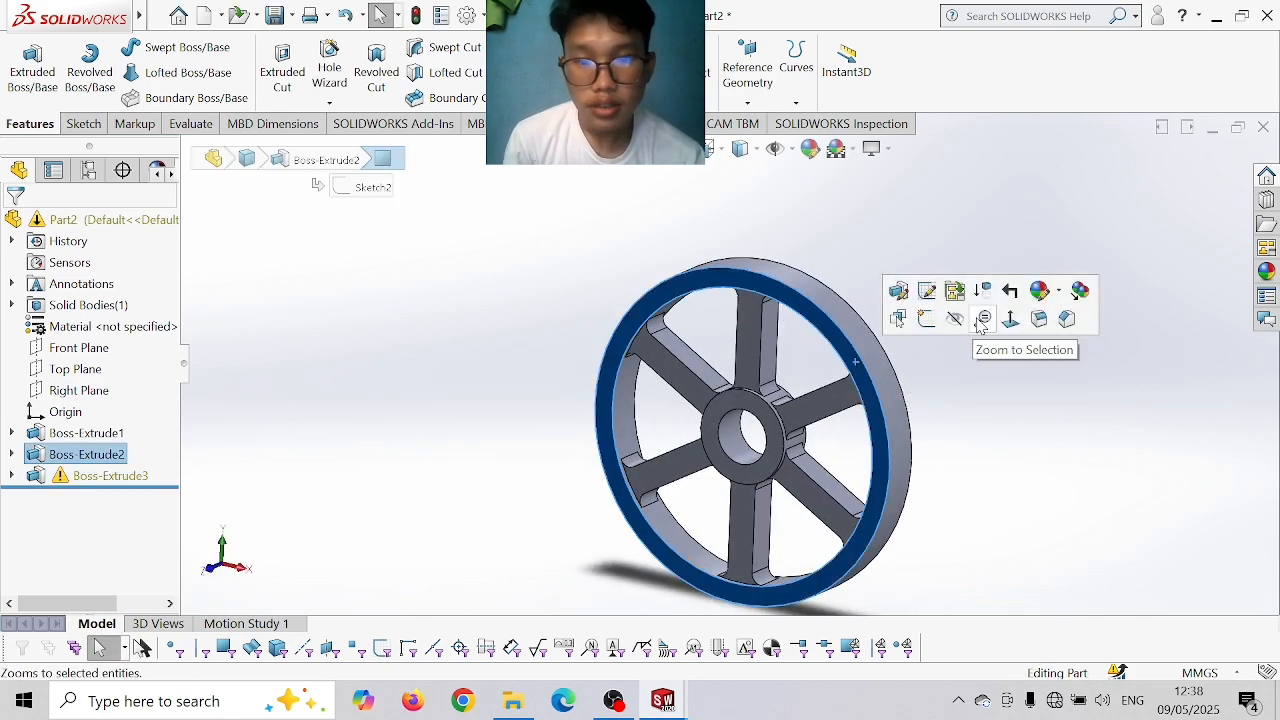
click(1012, 320)
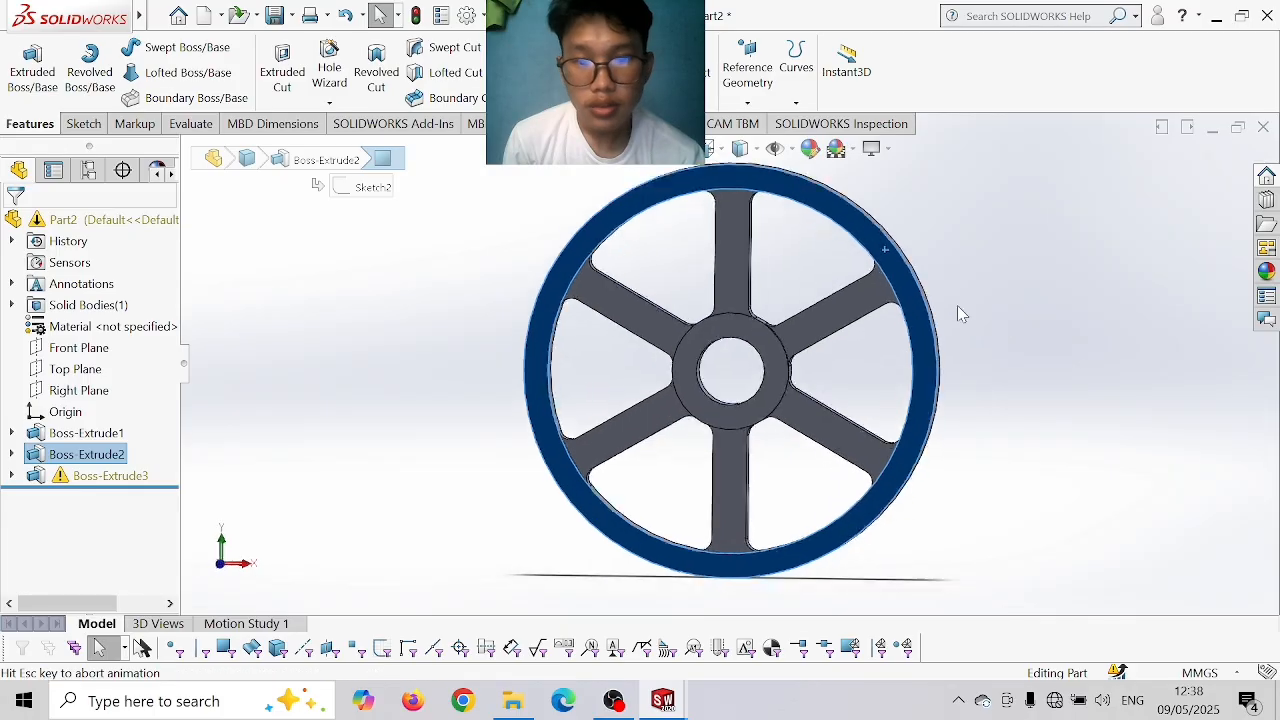
click(83, 123)
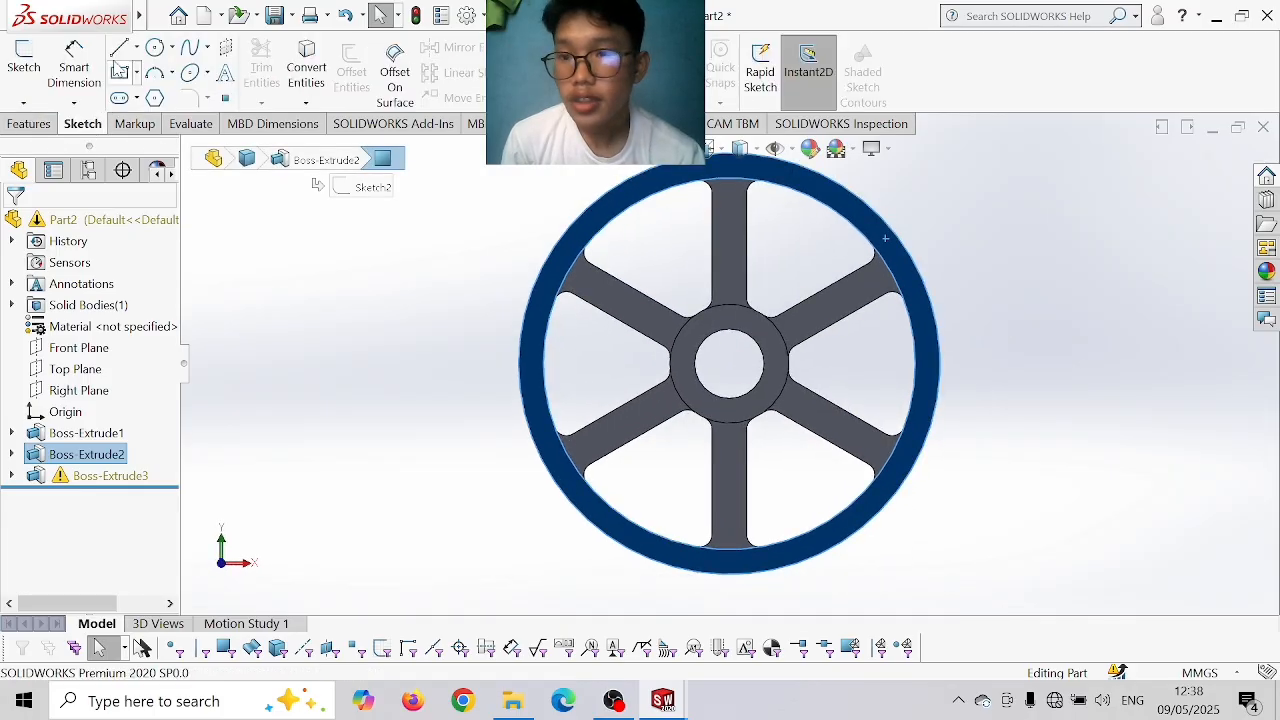
click(155, 49)
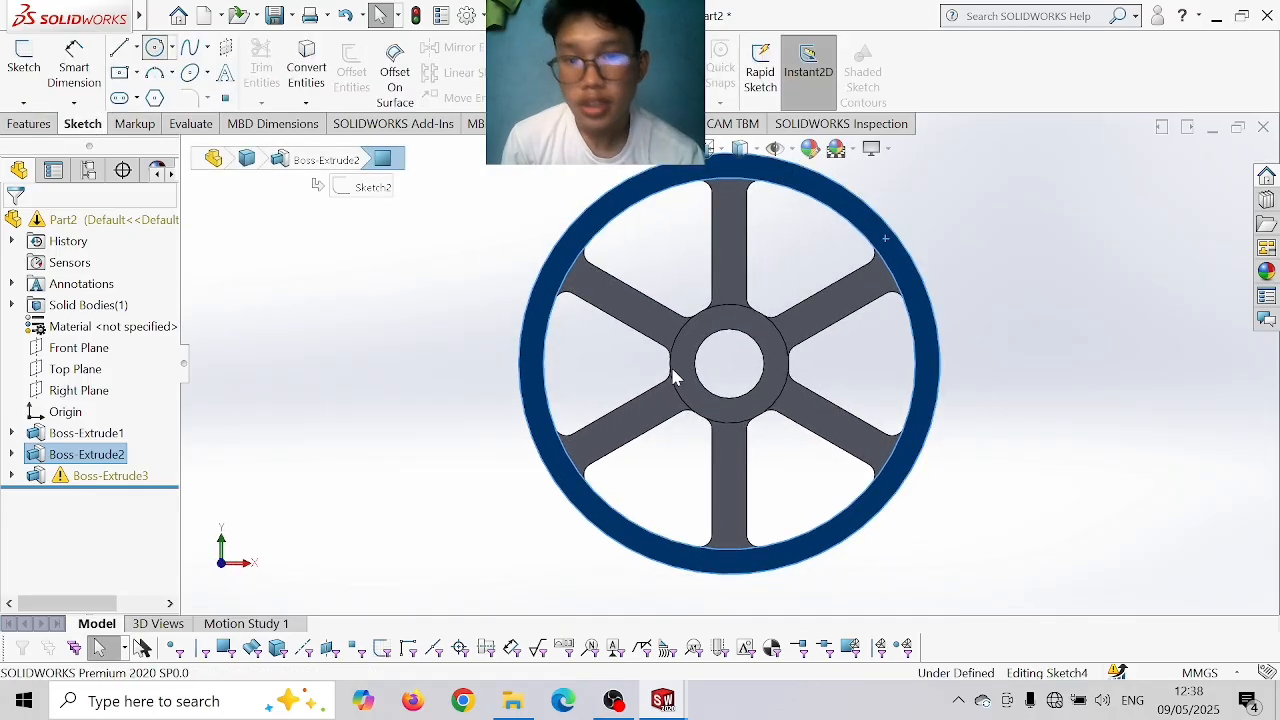
click(730, 362)
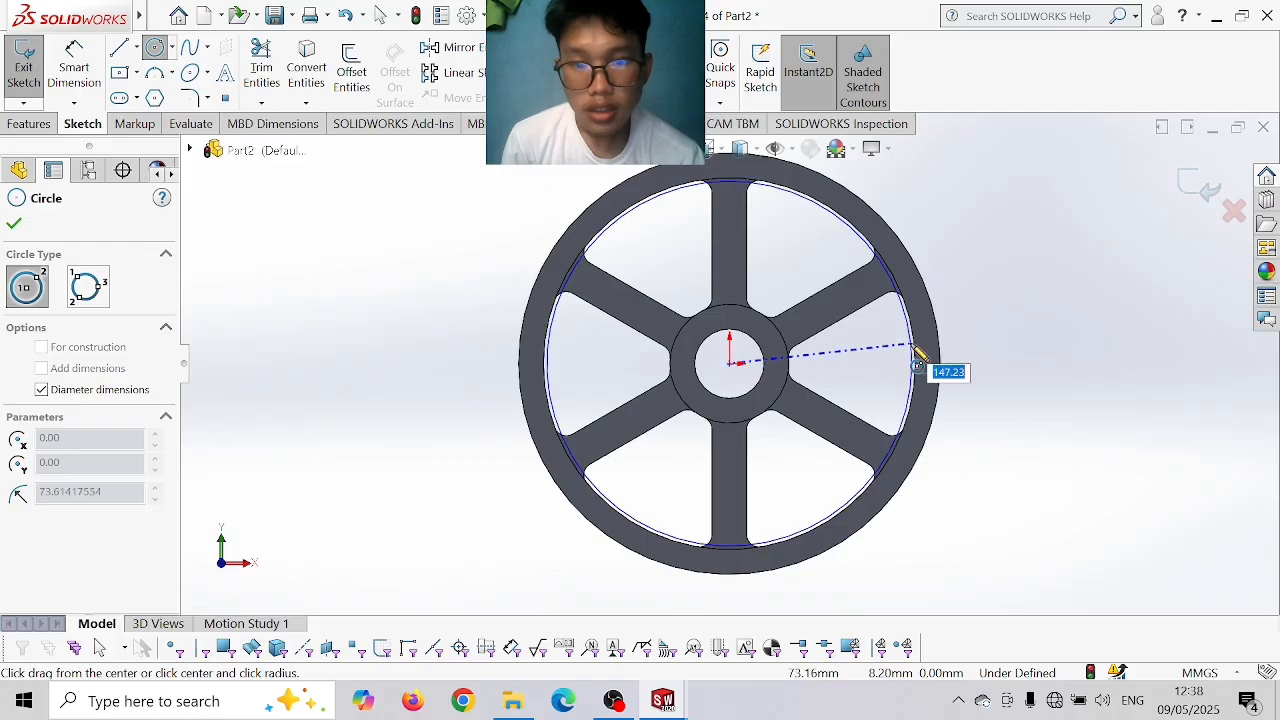
click(940, 407)
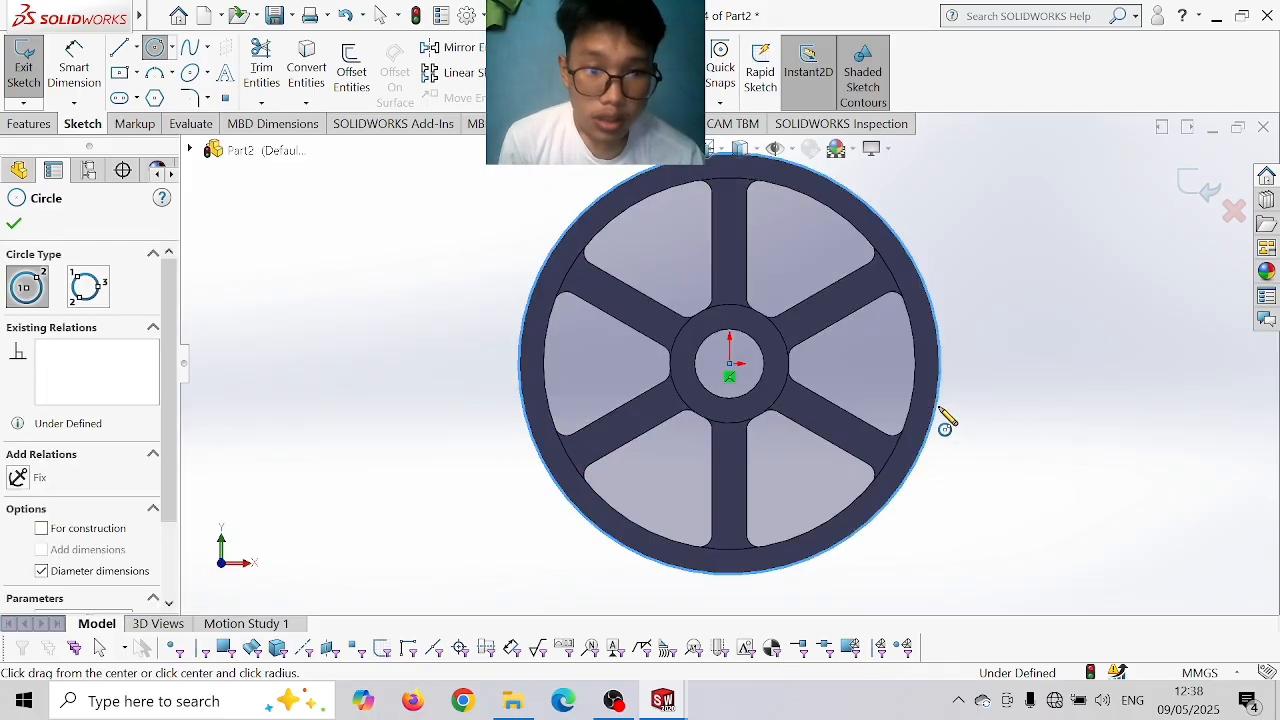
- Sketch a second circle centred on the origin with a 190 mm diameter
click(730, 363)
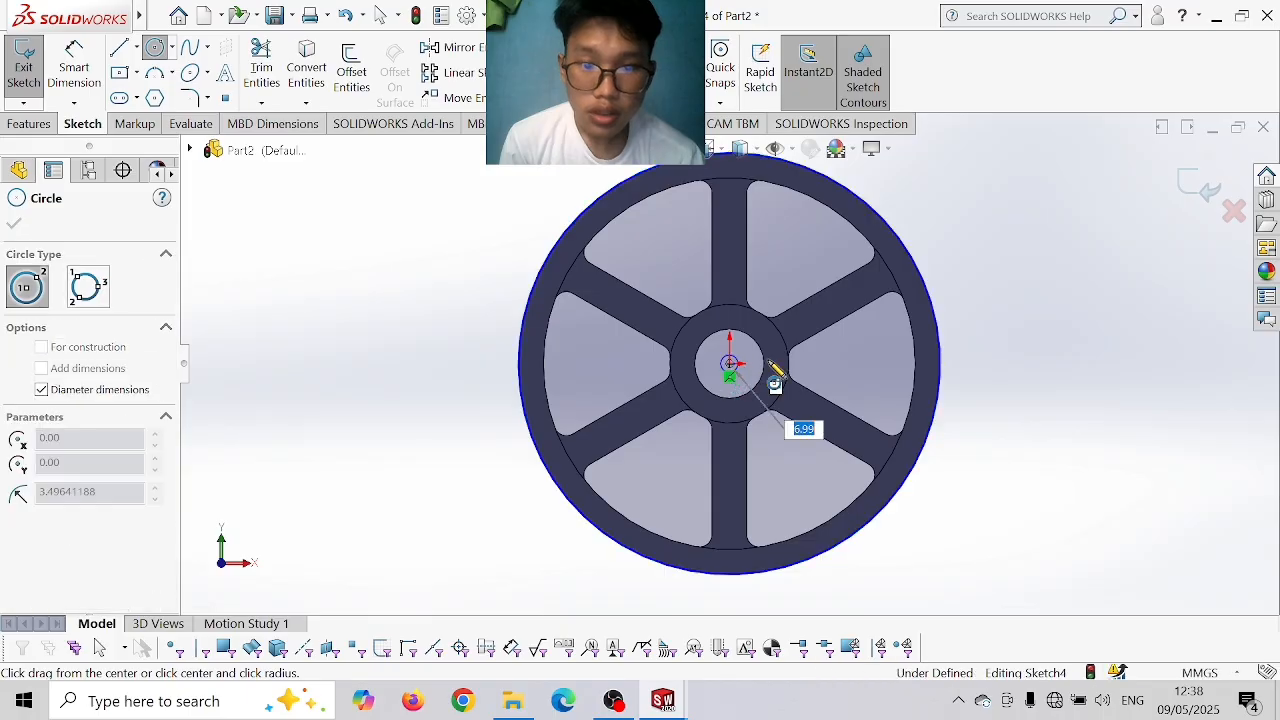
click(964, 353)
text(1)
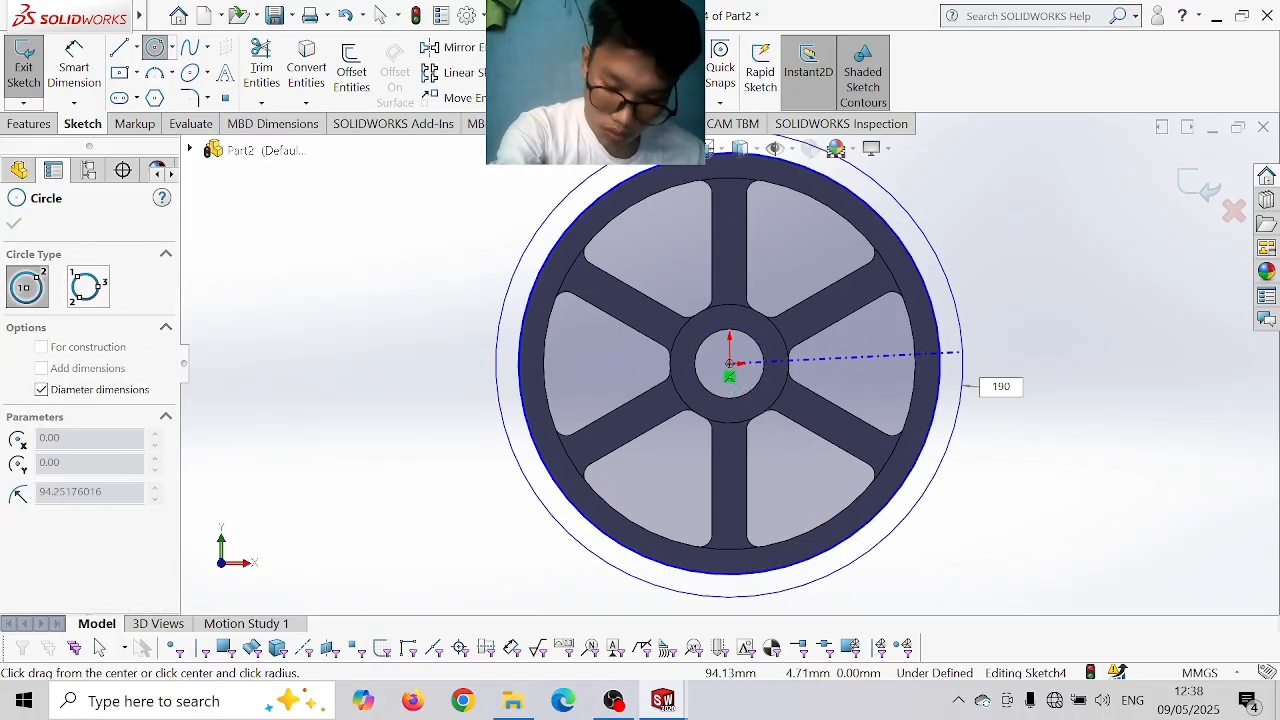
text(90)
key(Return)
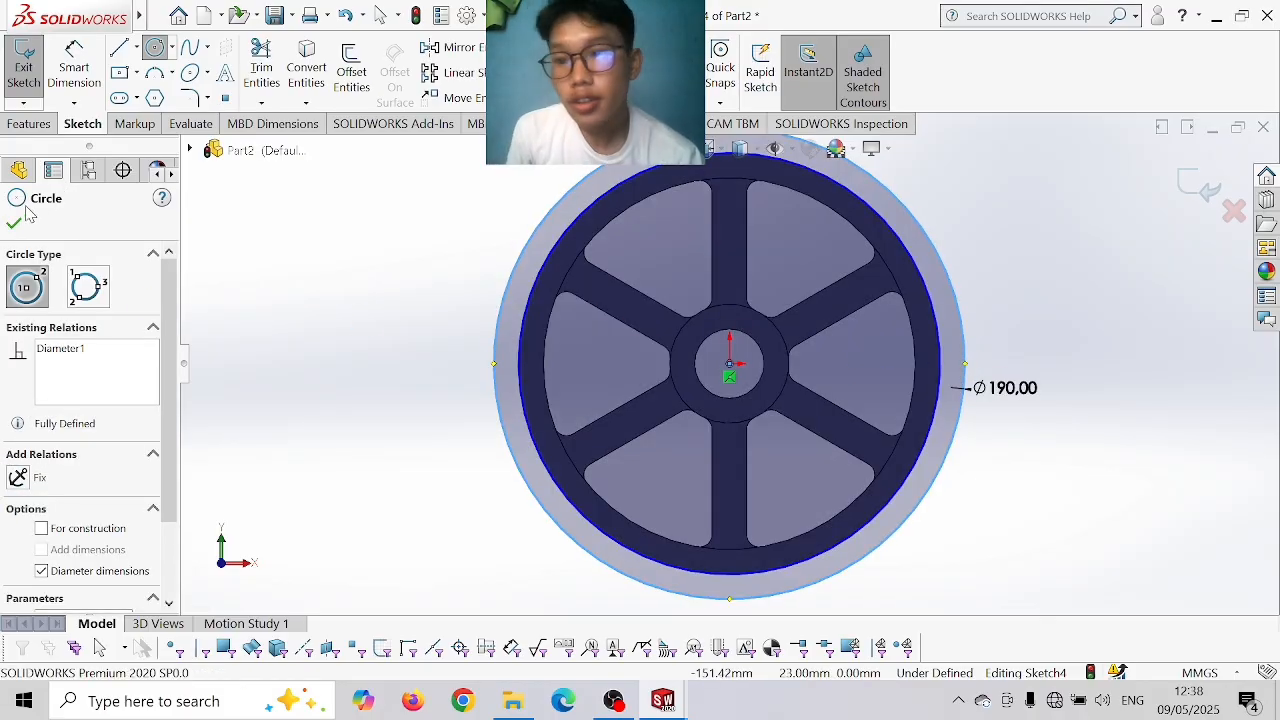
click(13, 225)
- Extrude the ring between the two circles as a 4 mm Blind boss, reversed back along the rim
click(30, 123)
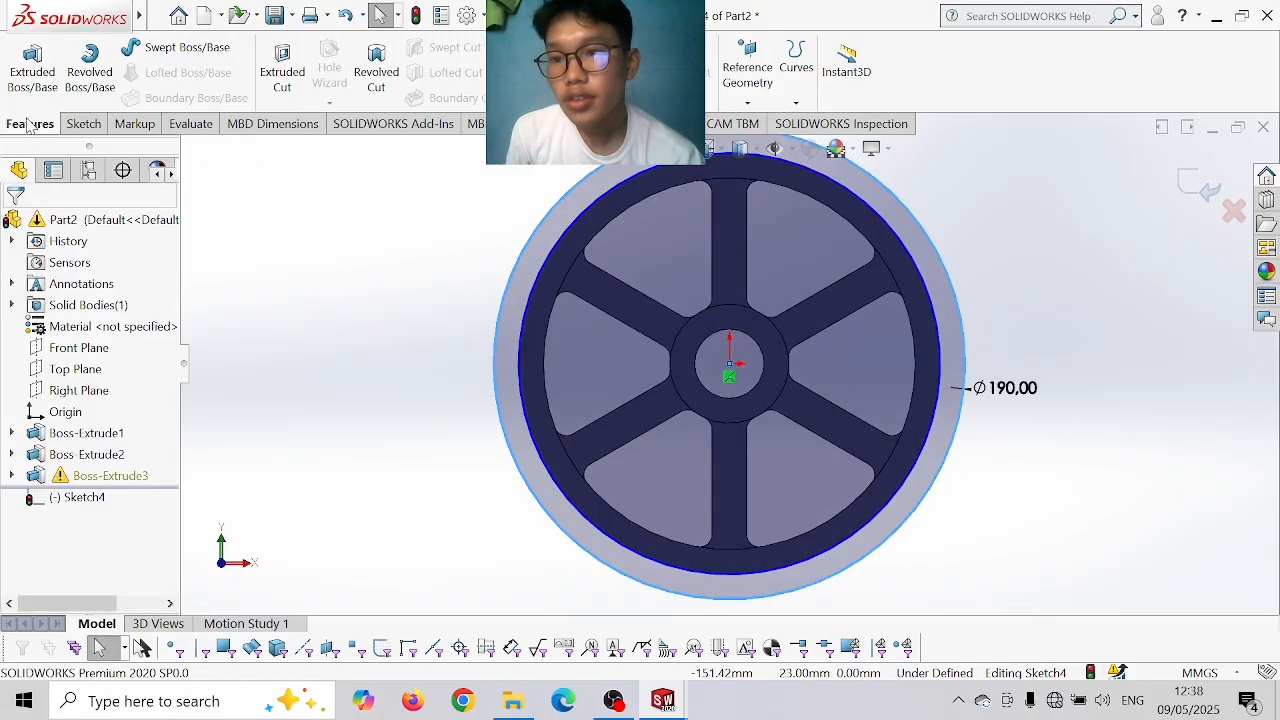
click(33, 92)
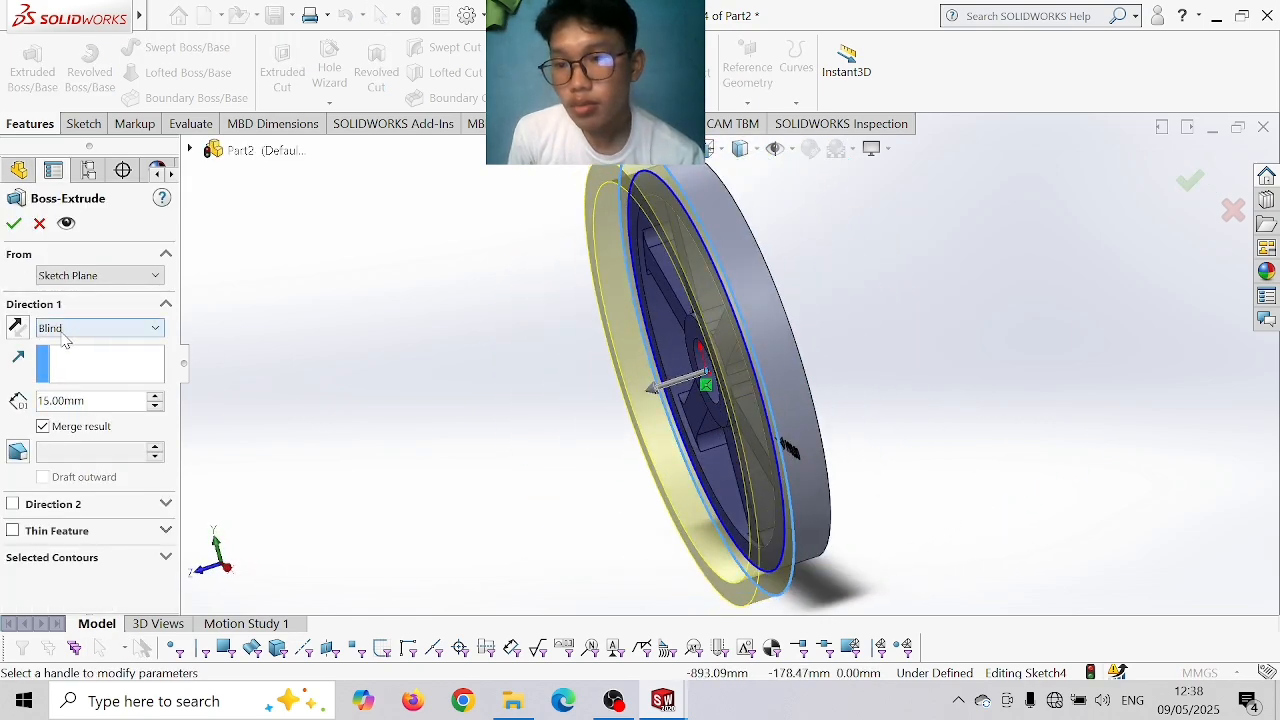
click(17, 328)
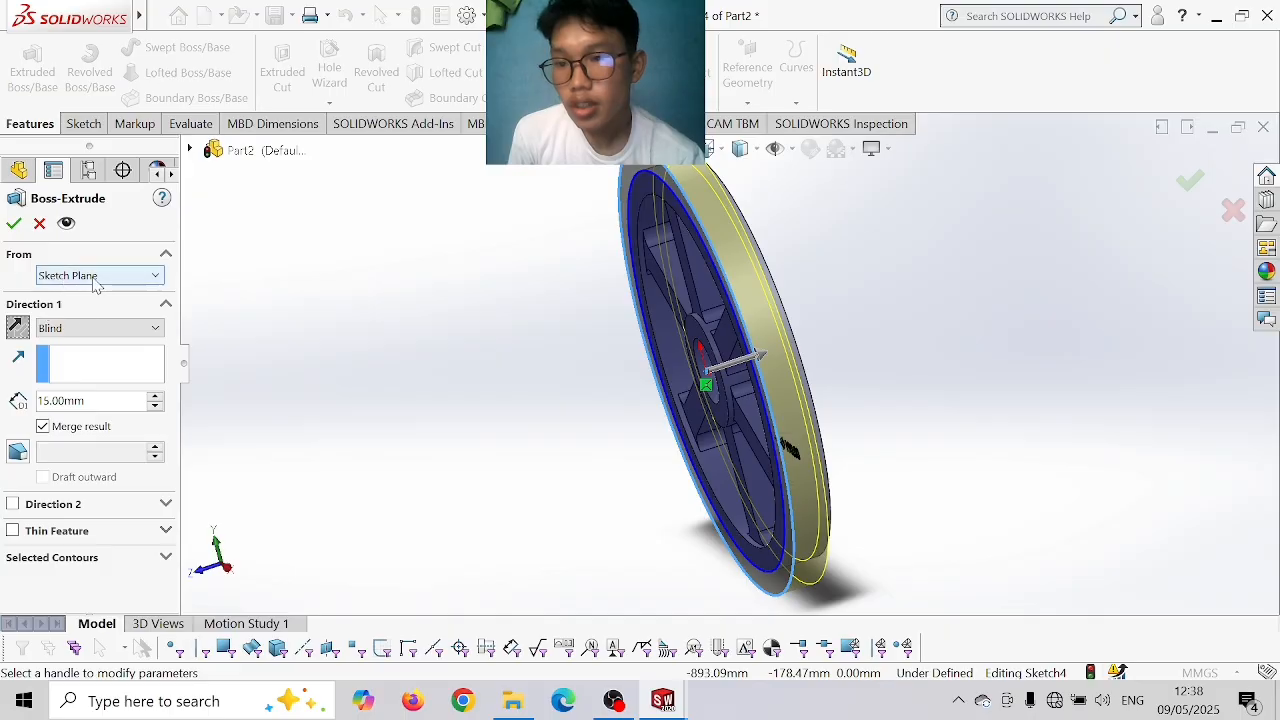
drag(88, 408, 55, 418)
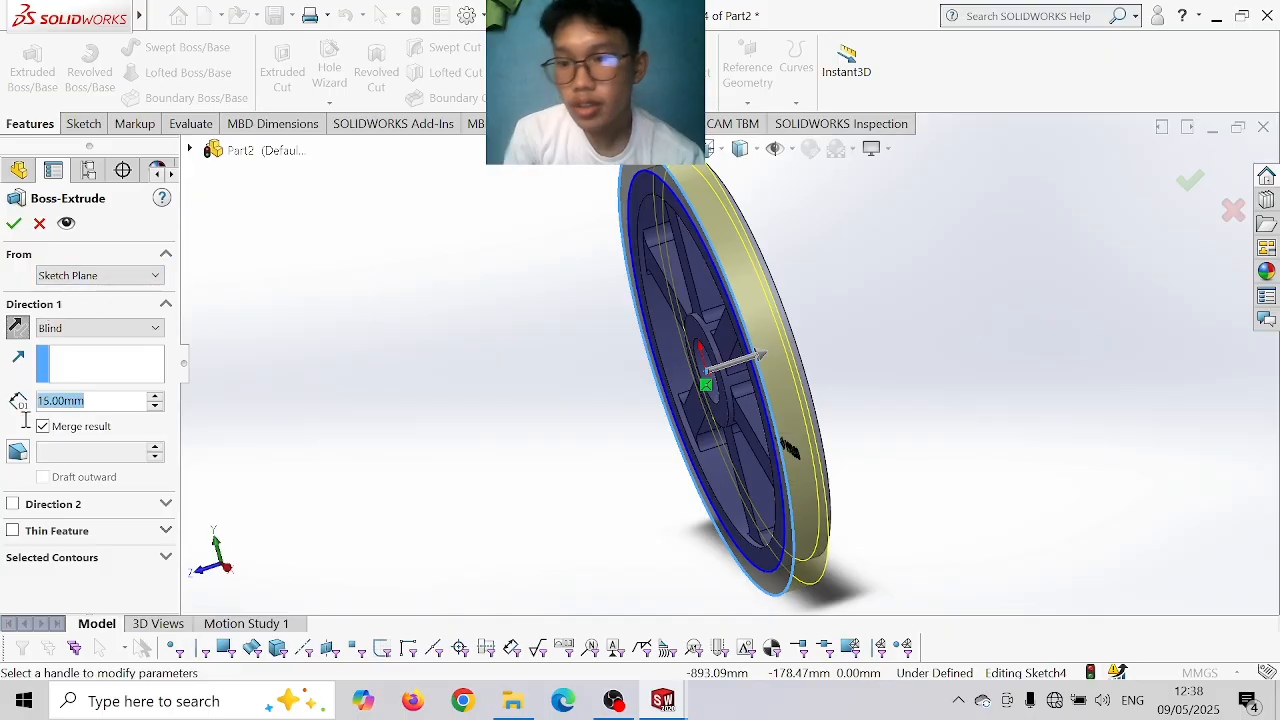
text(4)
key(Return)
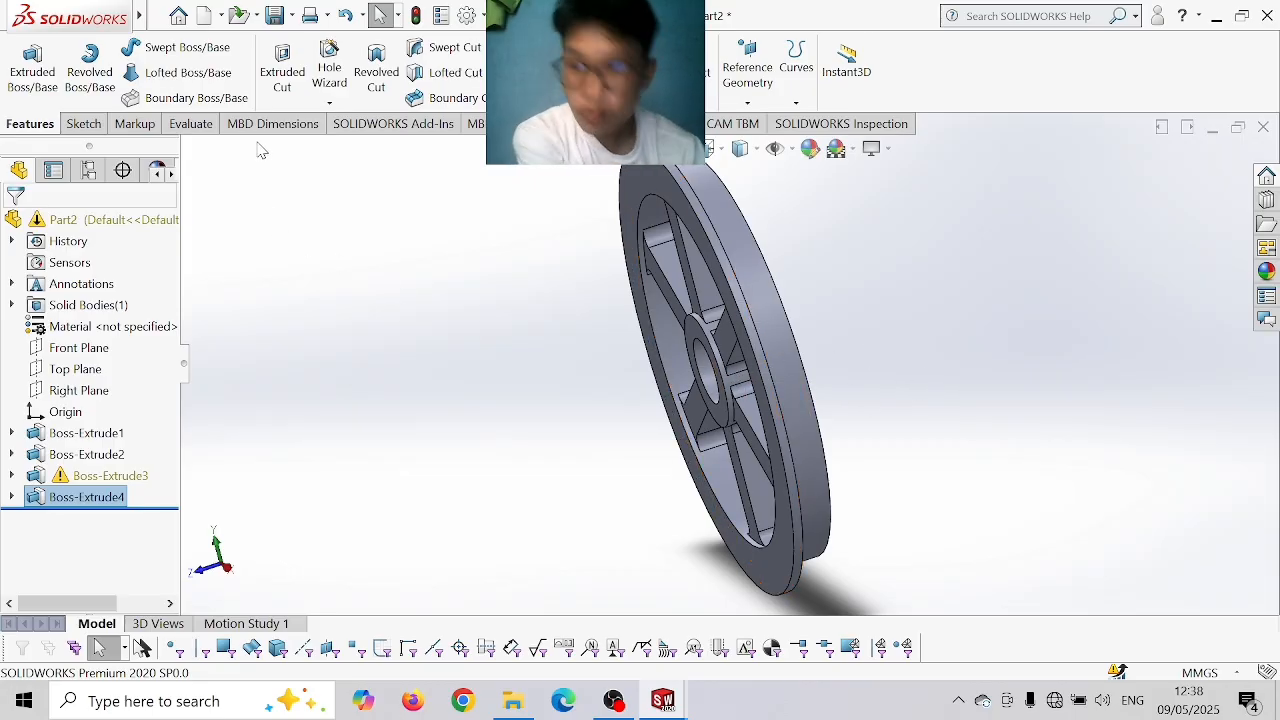
- Start a sketch on the flat ring face of the raised rim and convert the existing flange's two circular edges into it
click(85, 124)
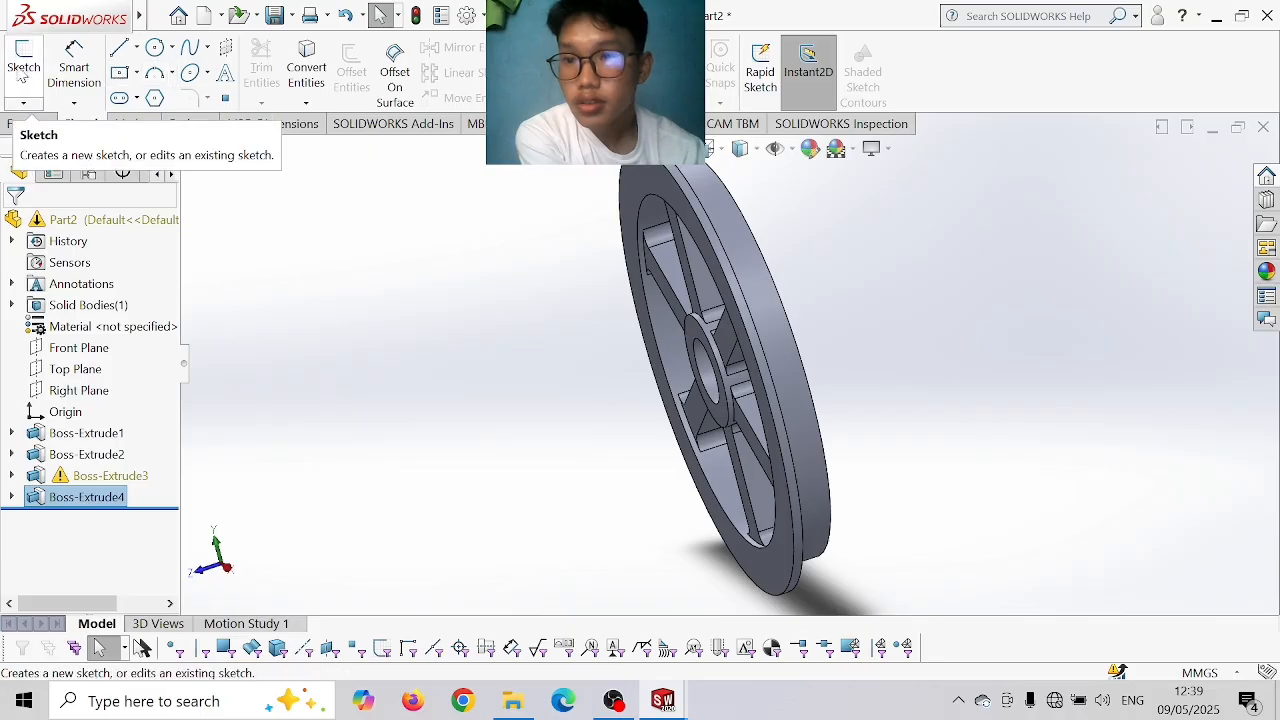
middle_drag(880, 269, 783, 315)
click(563, 285)
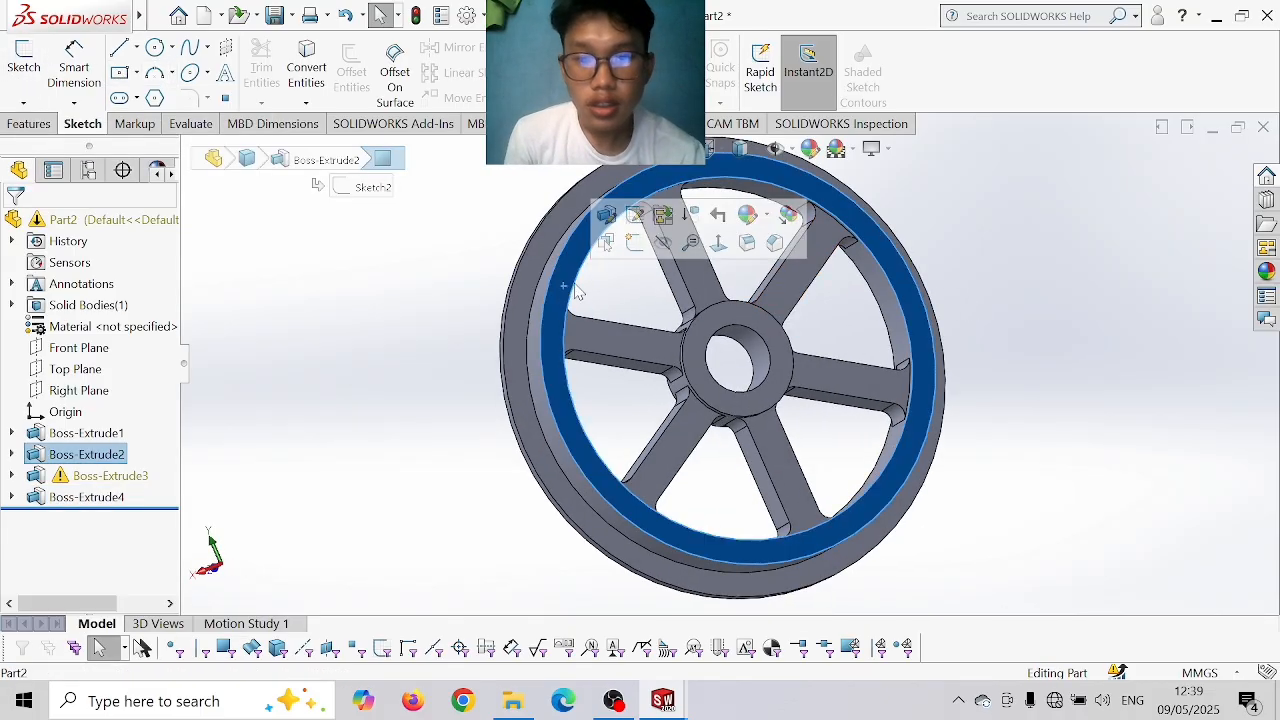
click(635, 250)
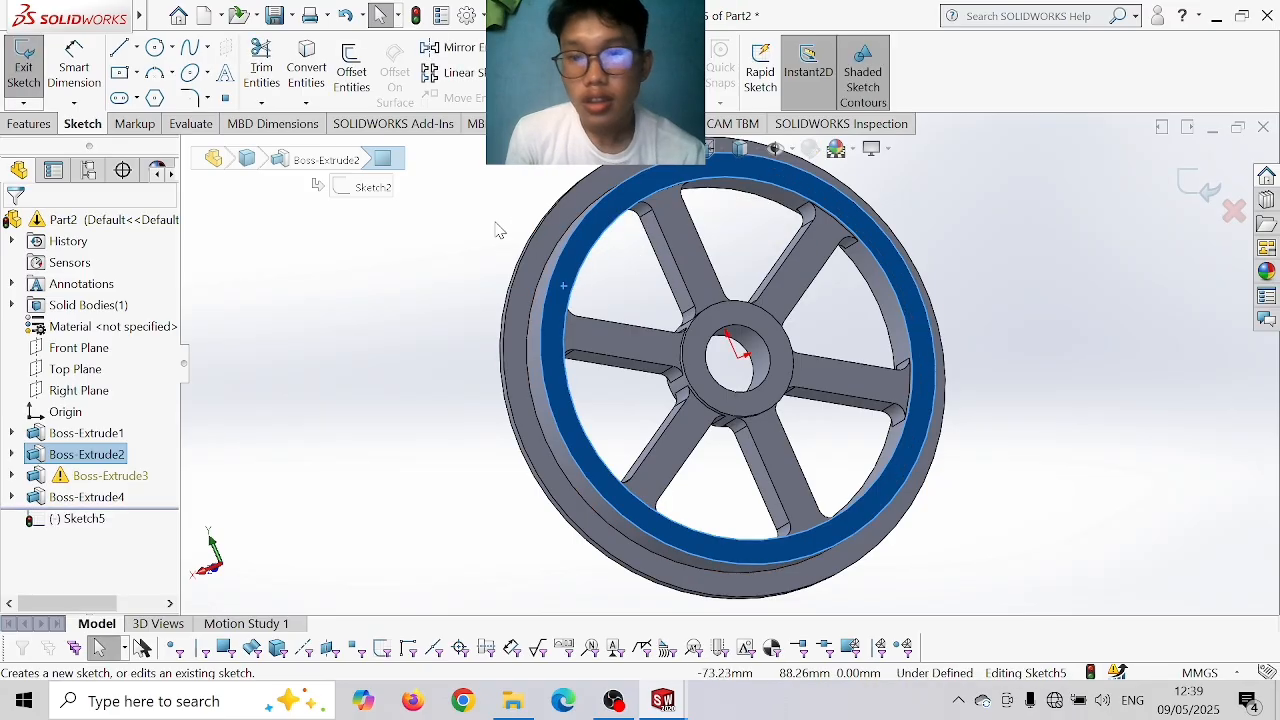
middle_drag(496, 228, 560, 270)
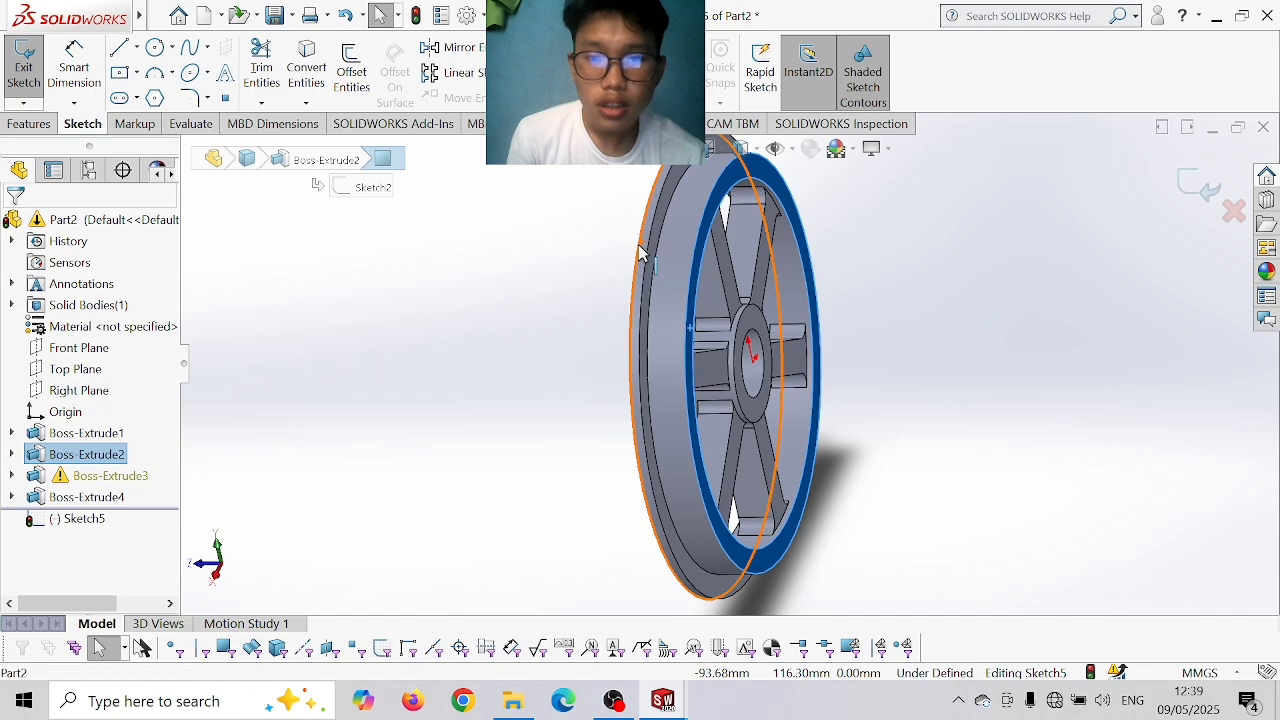
click(639, 246)
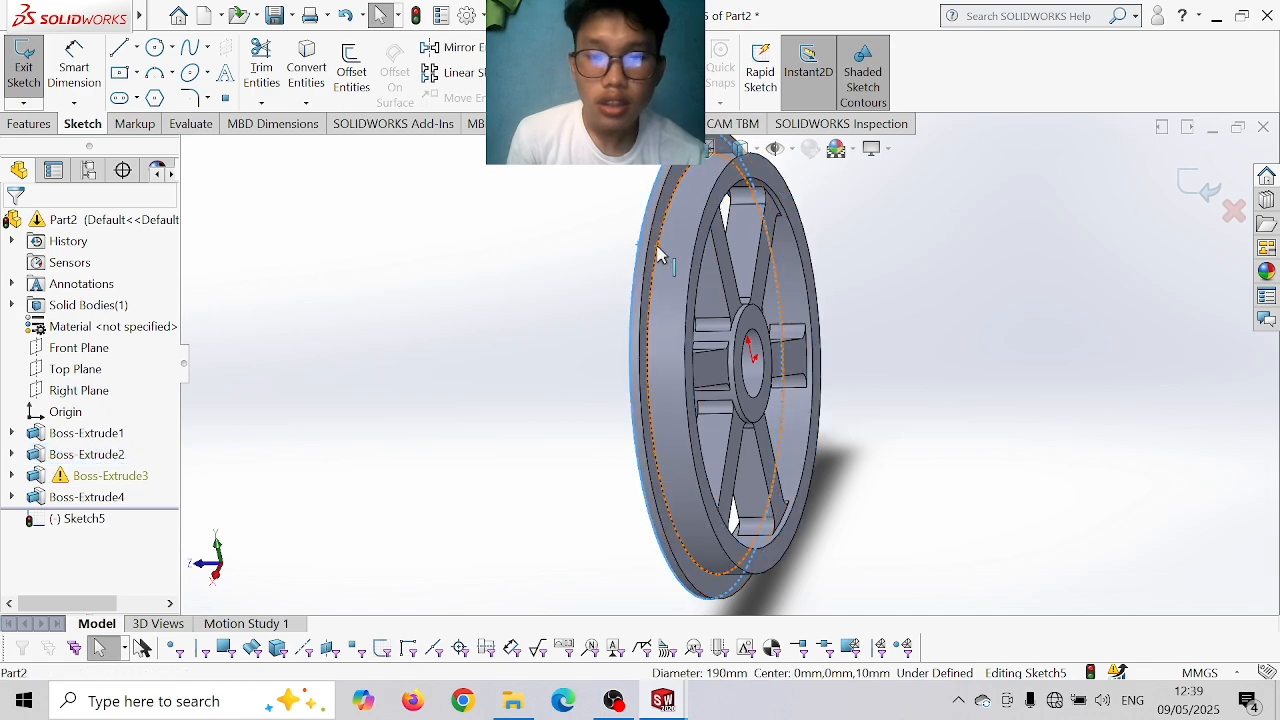
ctrl+click(658, 254)
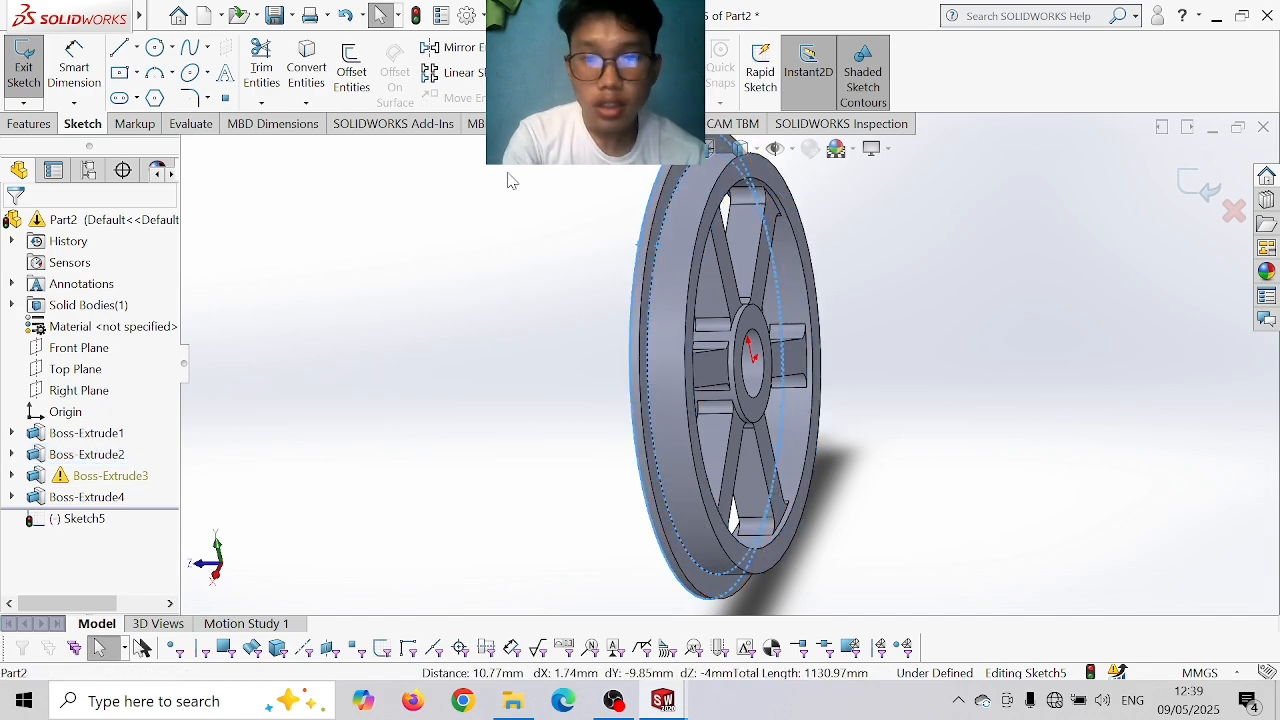
click(309, 68)
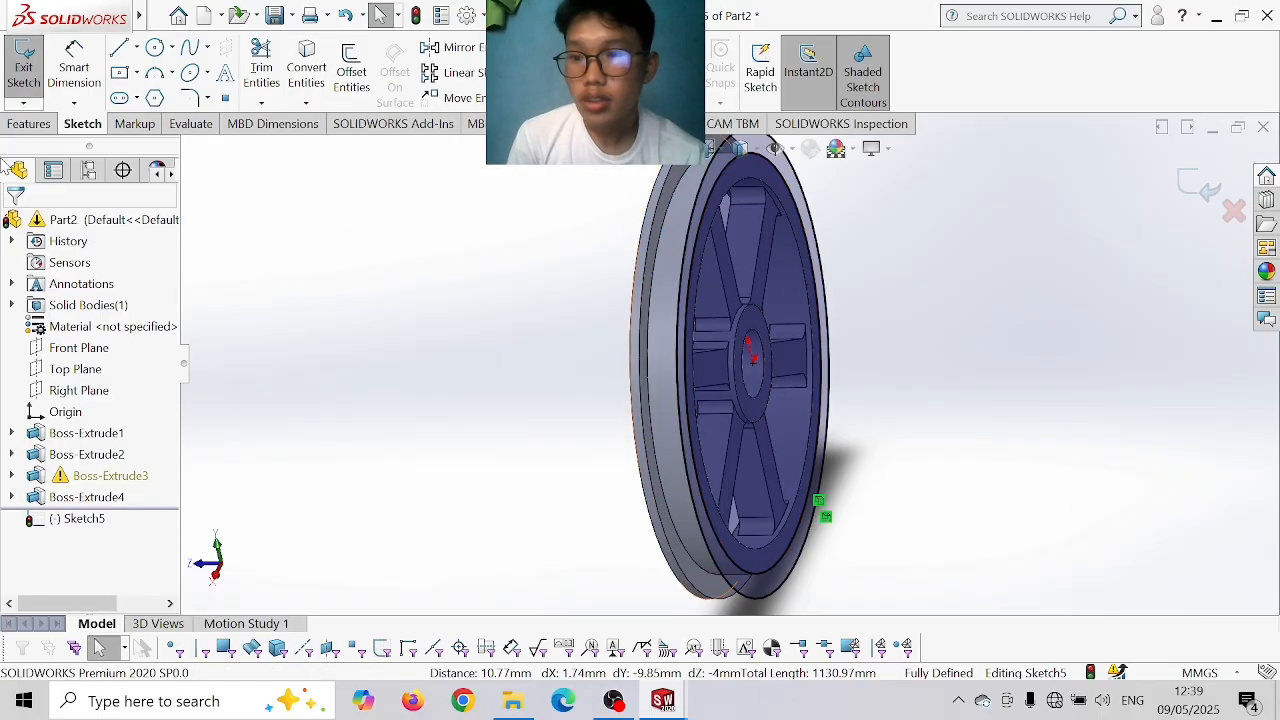
- Extrude the converted ring profile 4 mm with the direction reversed, back toward the existing flange, merging the result
click(45, 127)
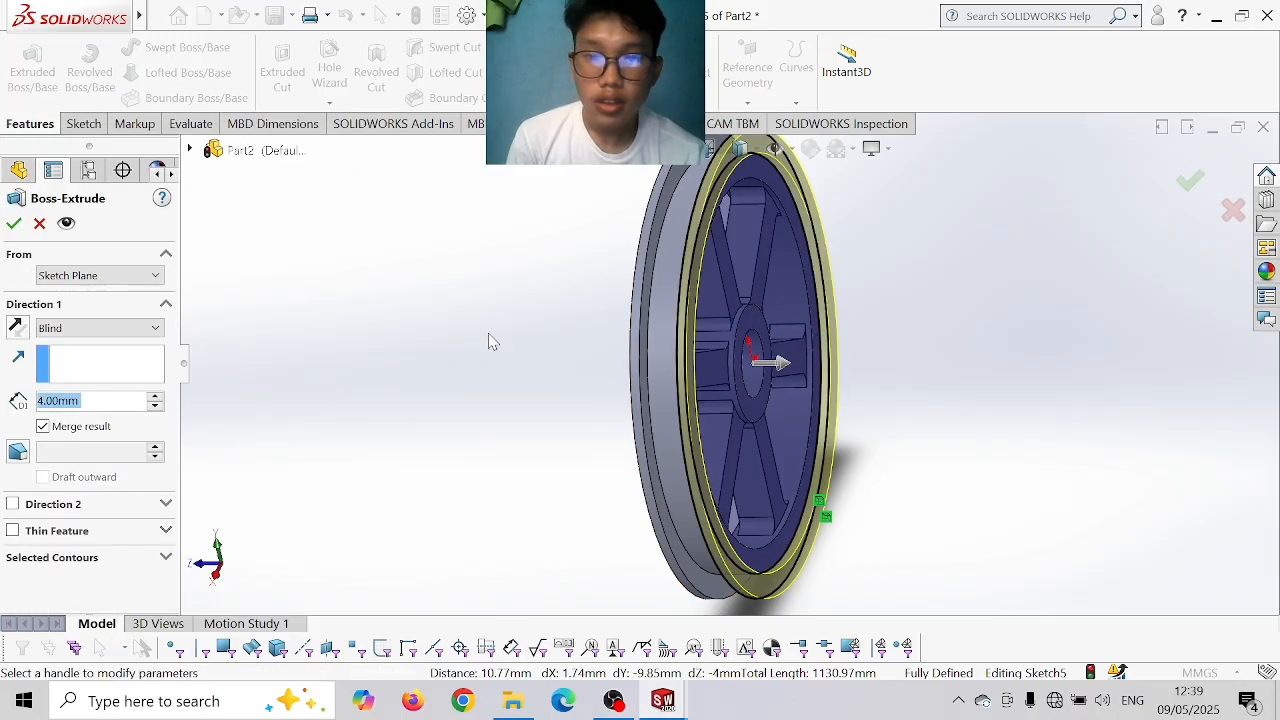
click(17, 328)
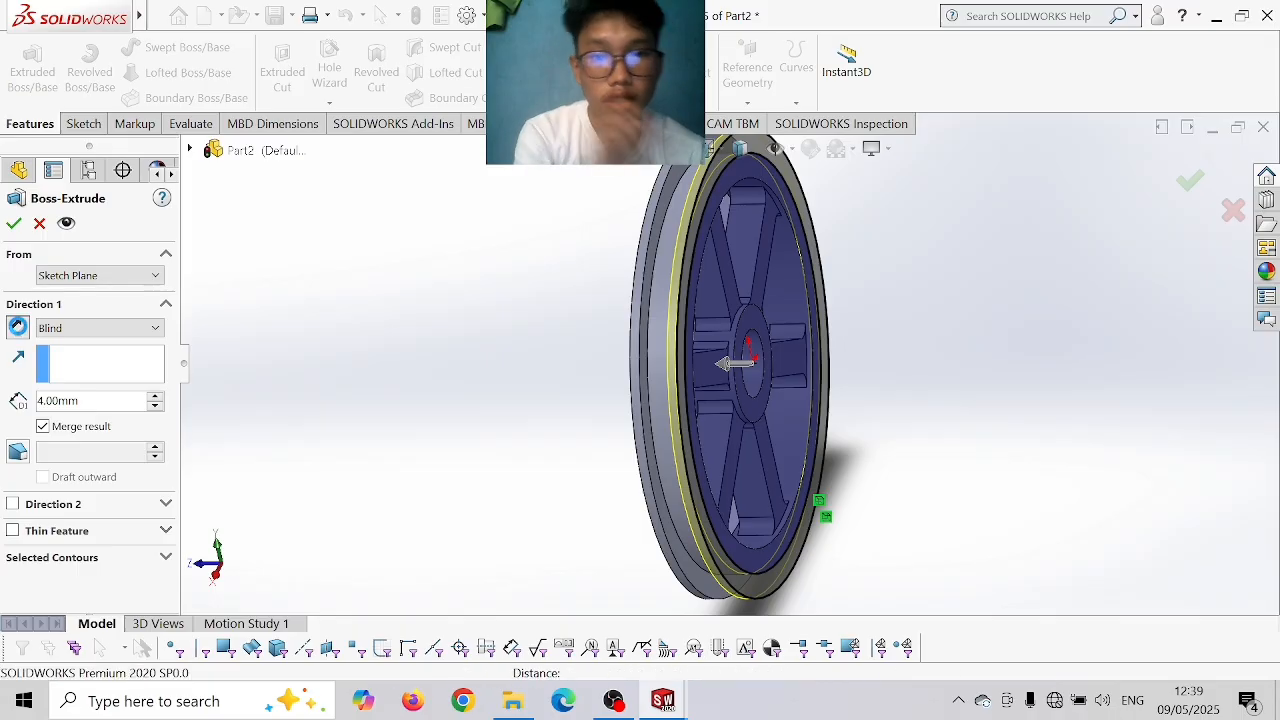
click(13, 223)
- Start a sketch on the hub's end face, viewed head-on, and draw a 17 mm vertical line up from the origin
middle_drag(1112, 391, 966, 423)
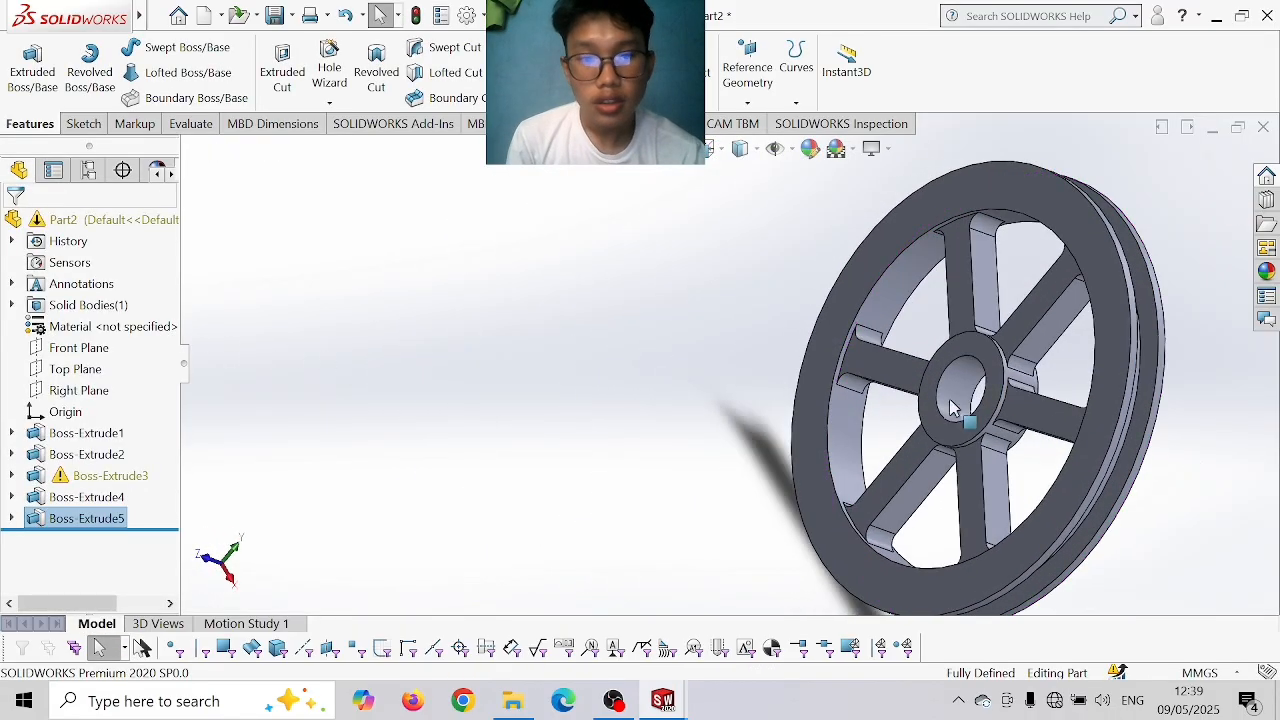
click(983, 352)
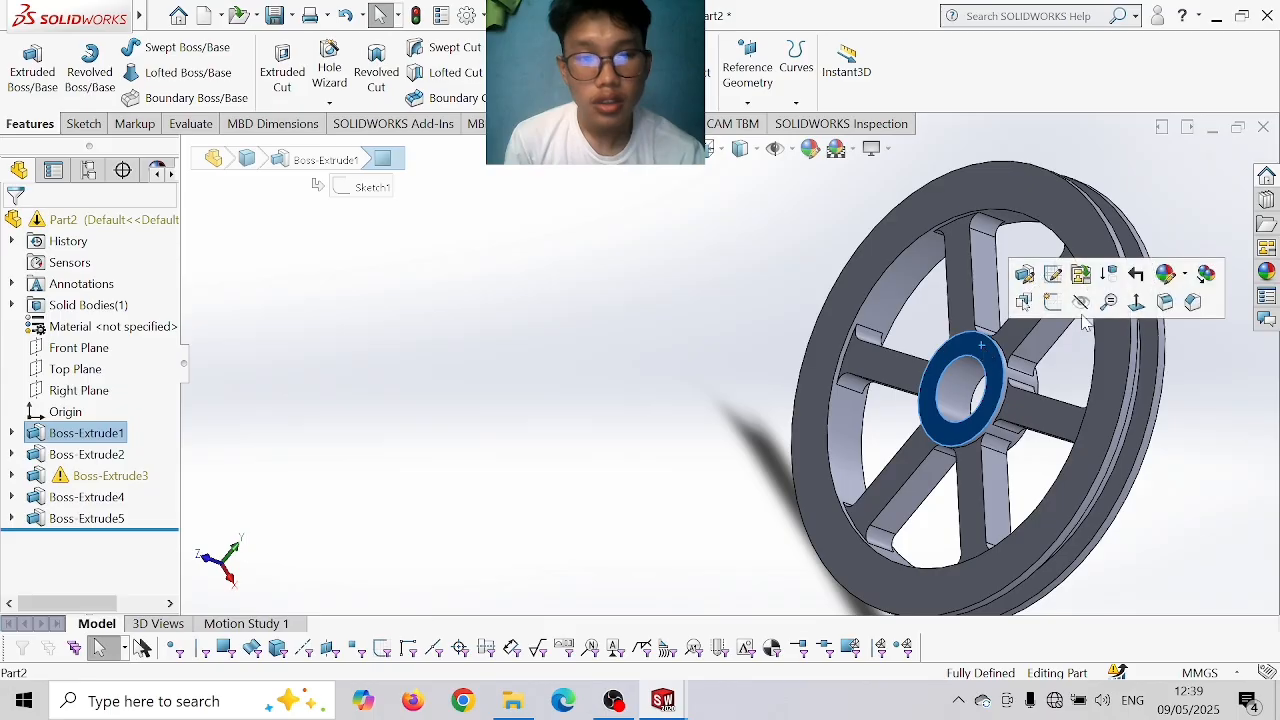
click(1134, 313)
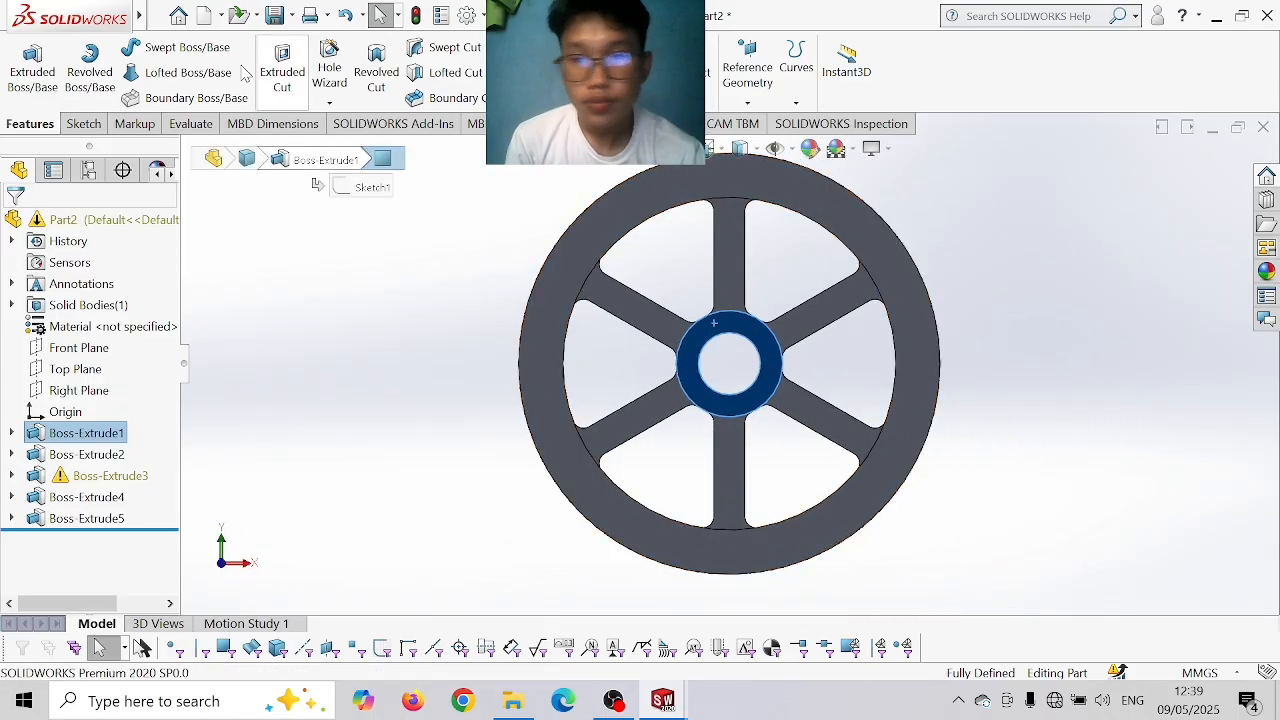
click(86, 123)
click(119, 48)
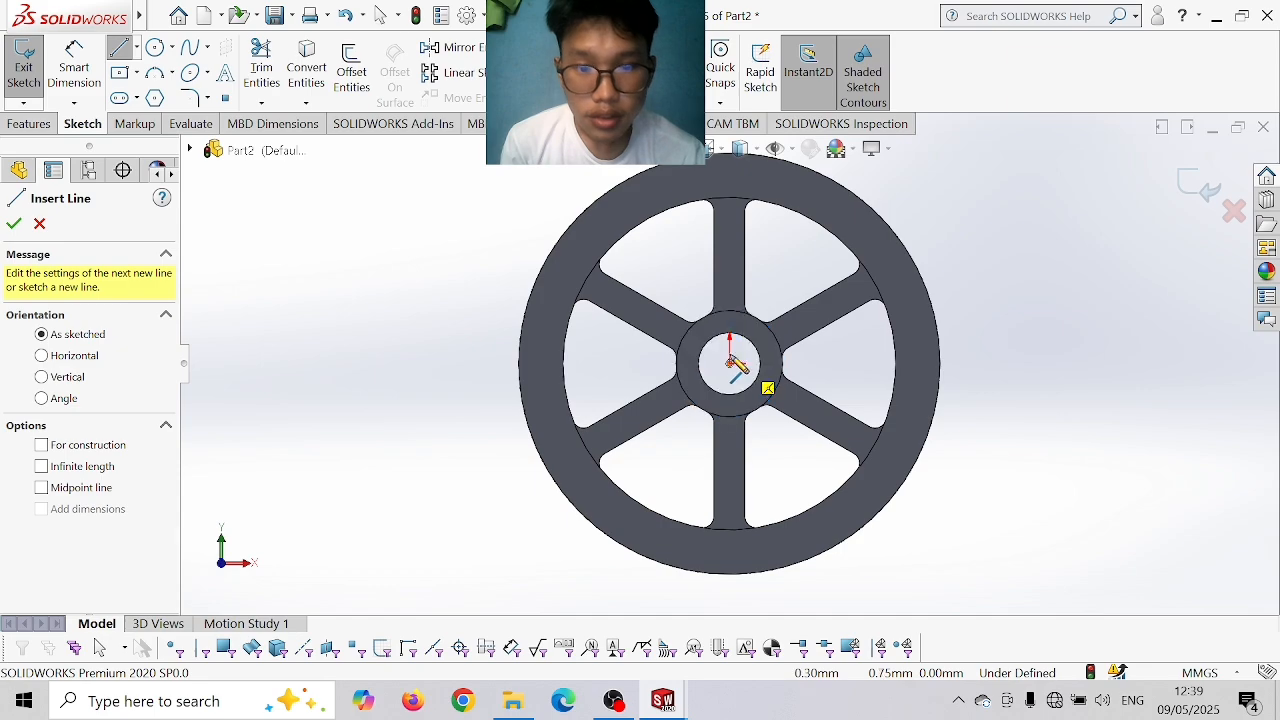
click(730, 362)
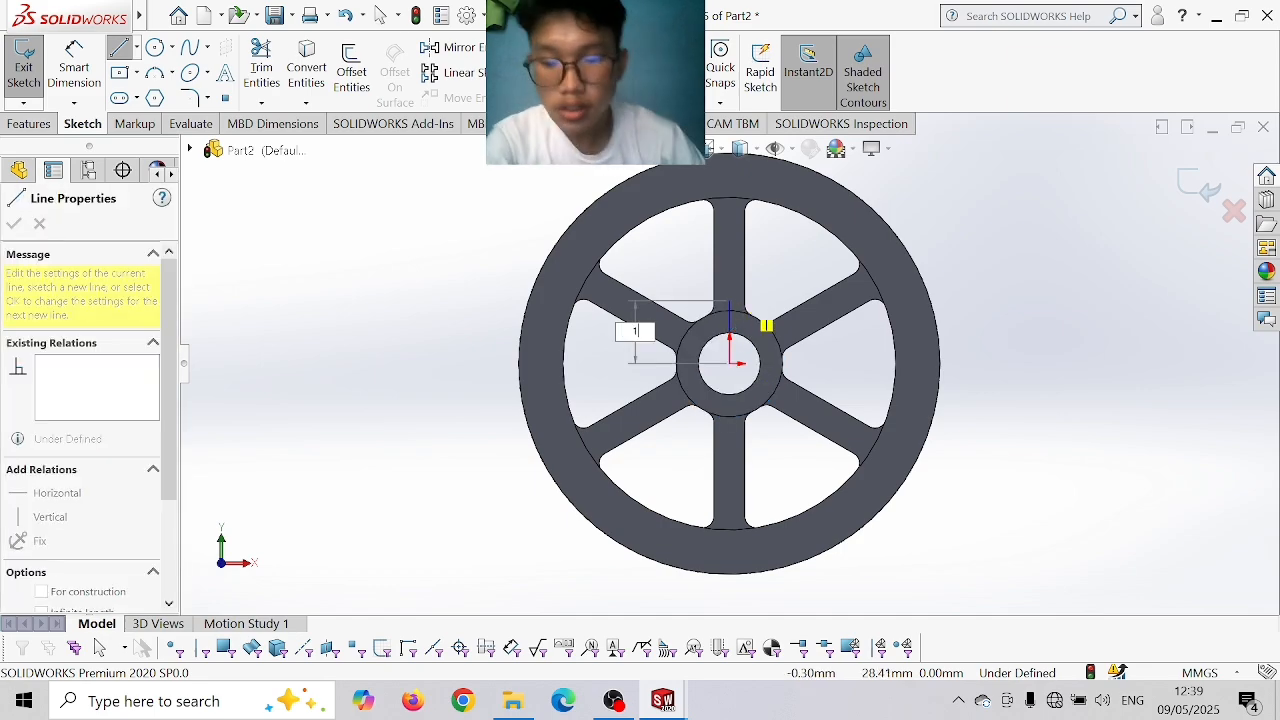
key(Return)
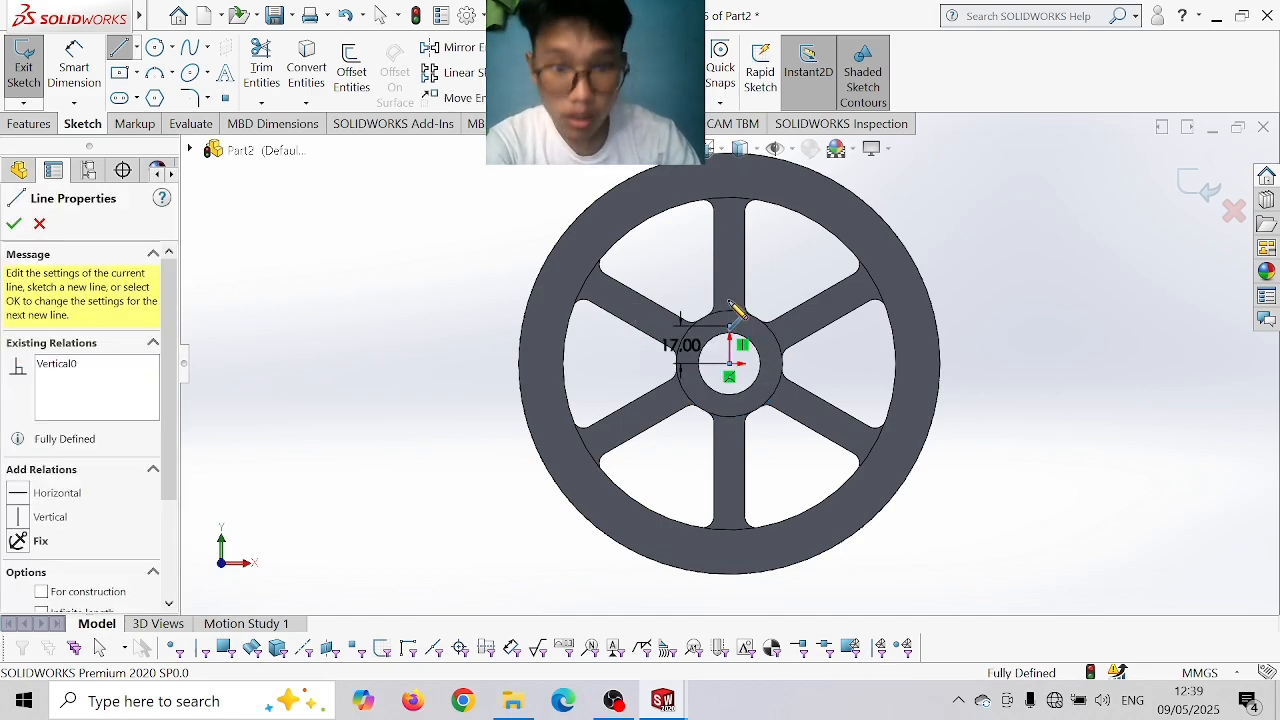
key(Escape)
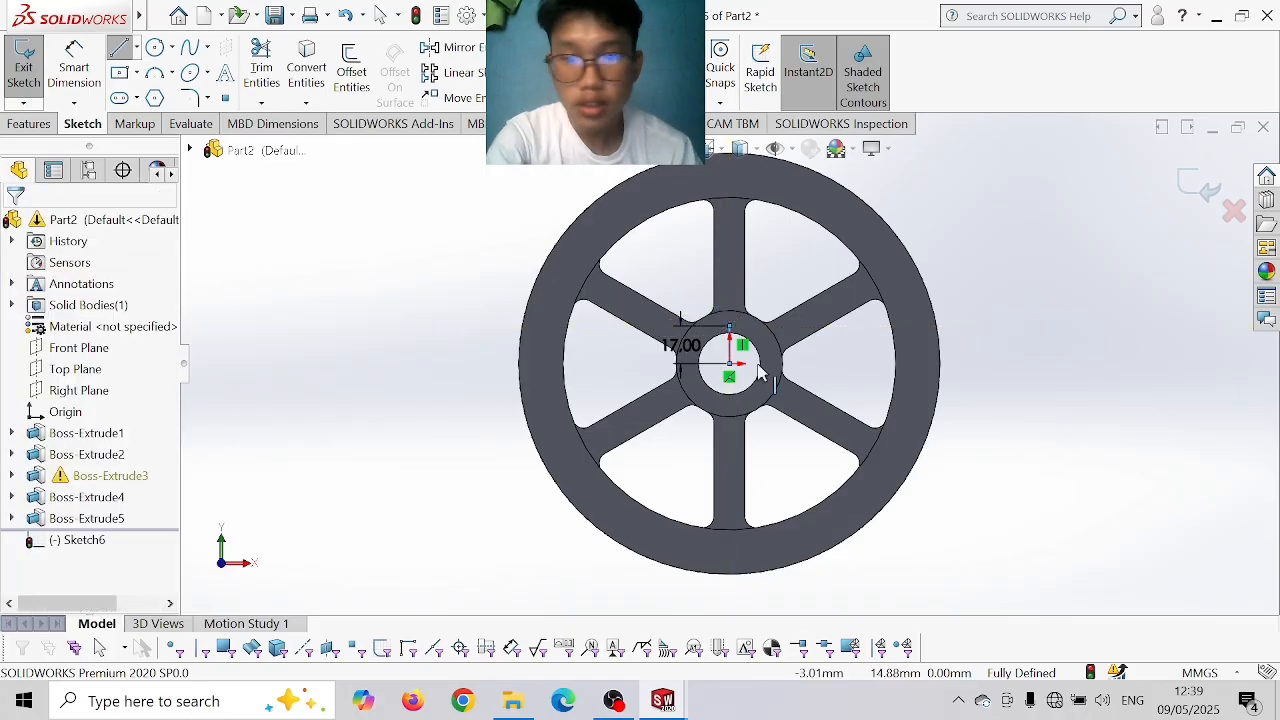
- Offset the vertical centre line by 4 mm to each side, with dimensions added
scroll(708, 365, down, 5)
click(708, 365)
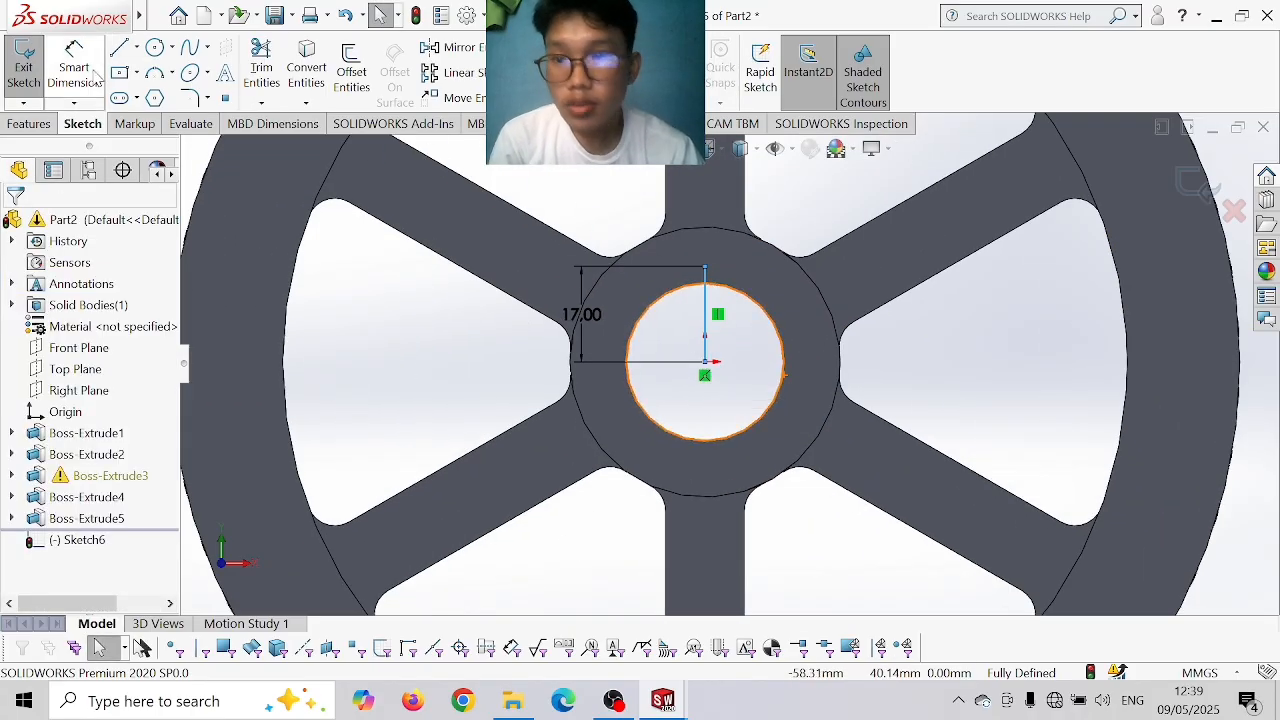
click(350, 77)
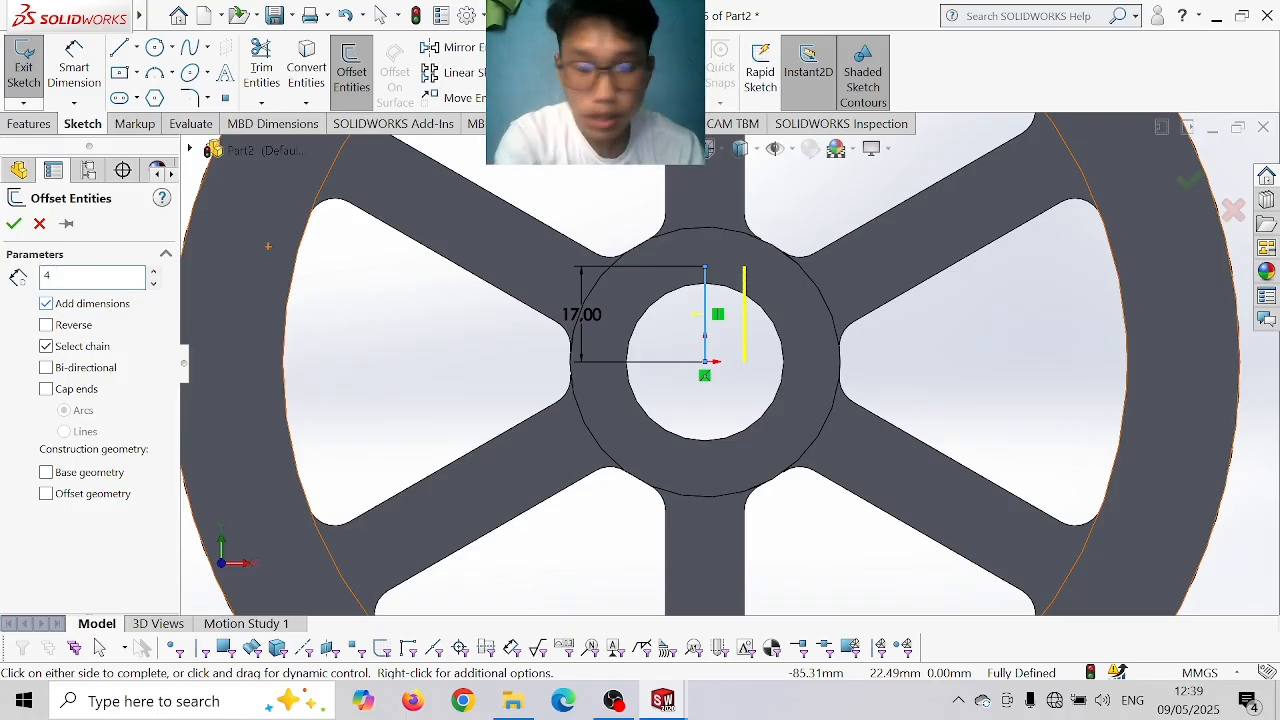
text(4)
key(Return)
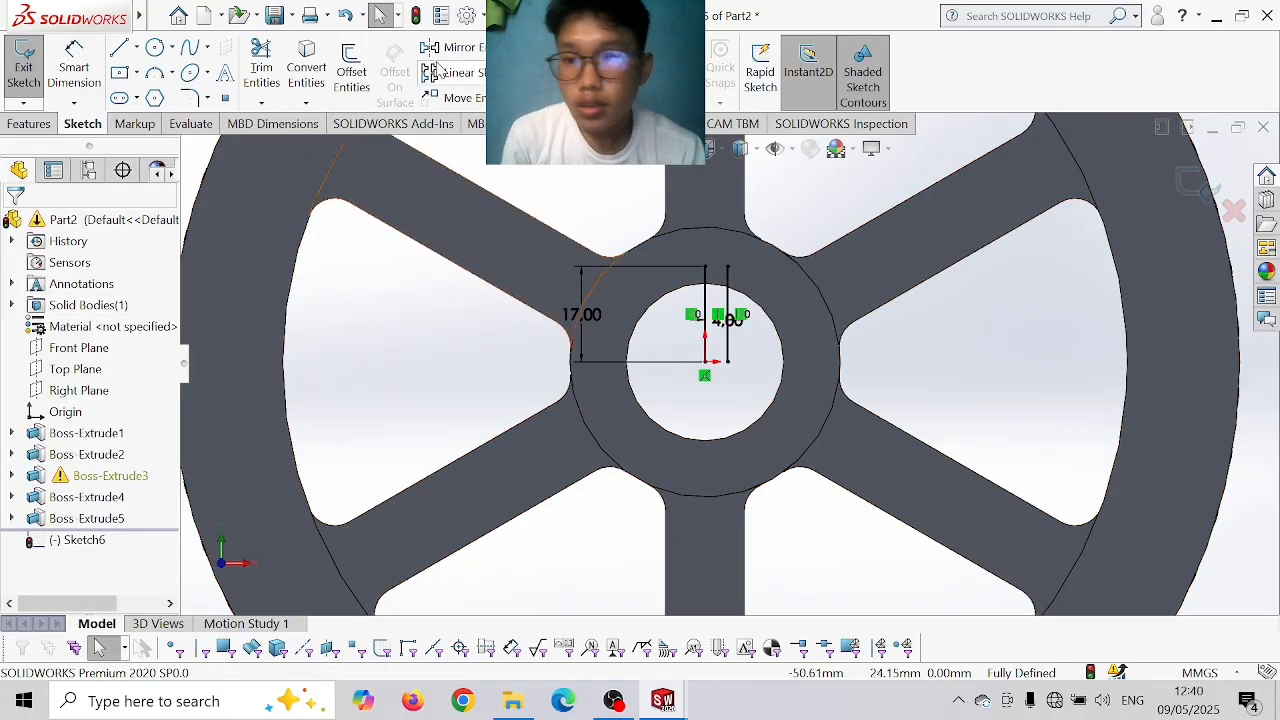
click(350, 72)
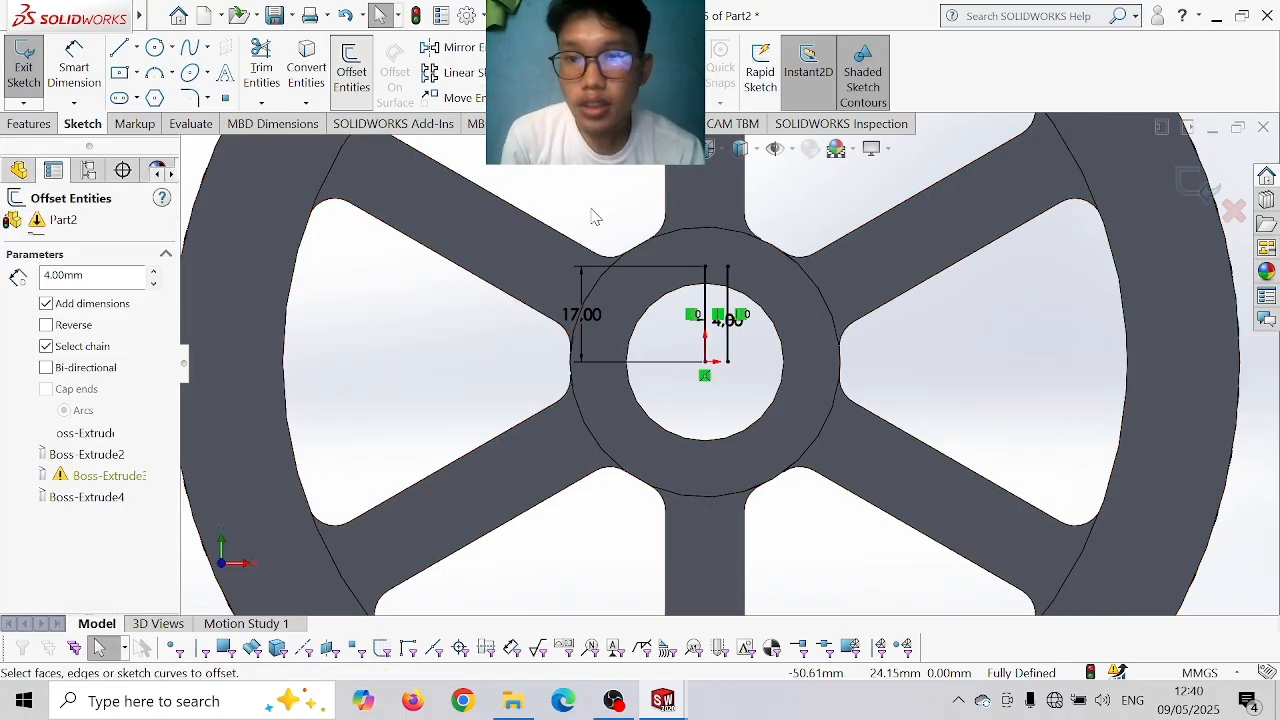
click(705, 320)
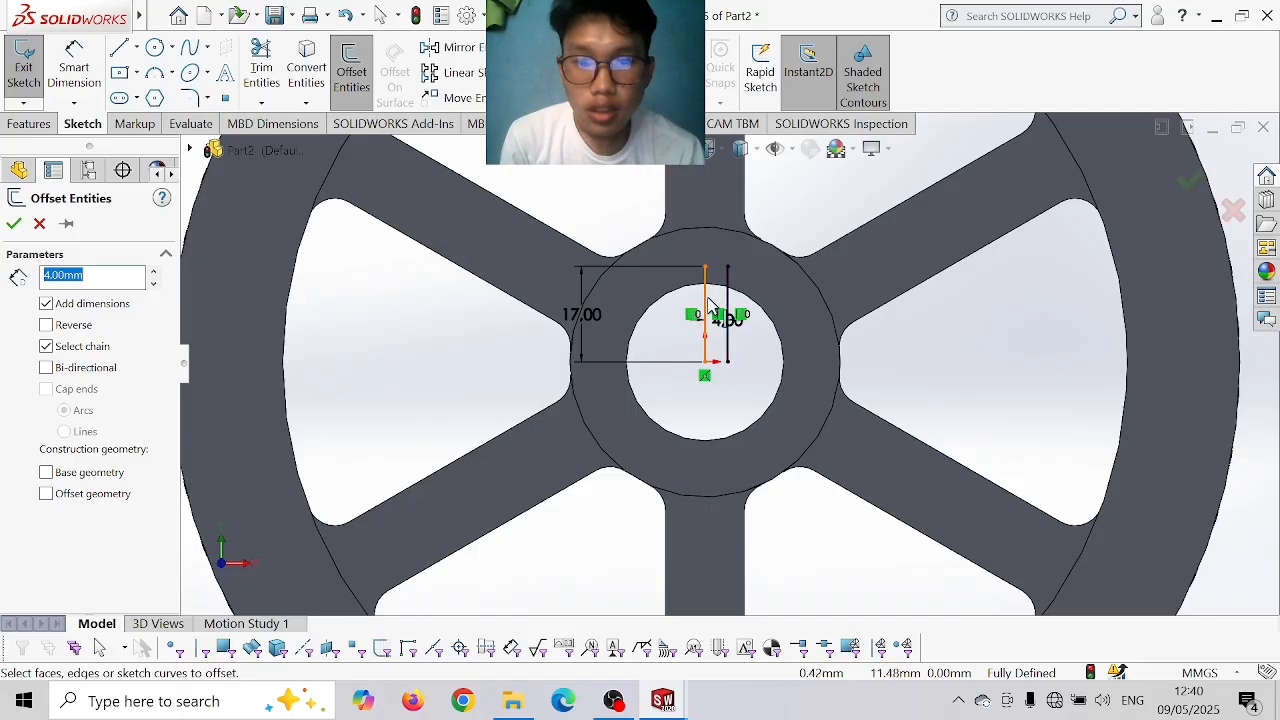
click(65, 333)
key(Return)
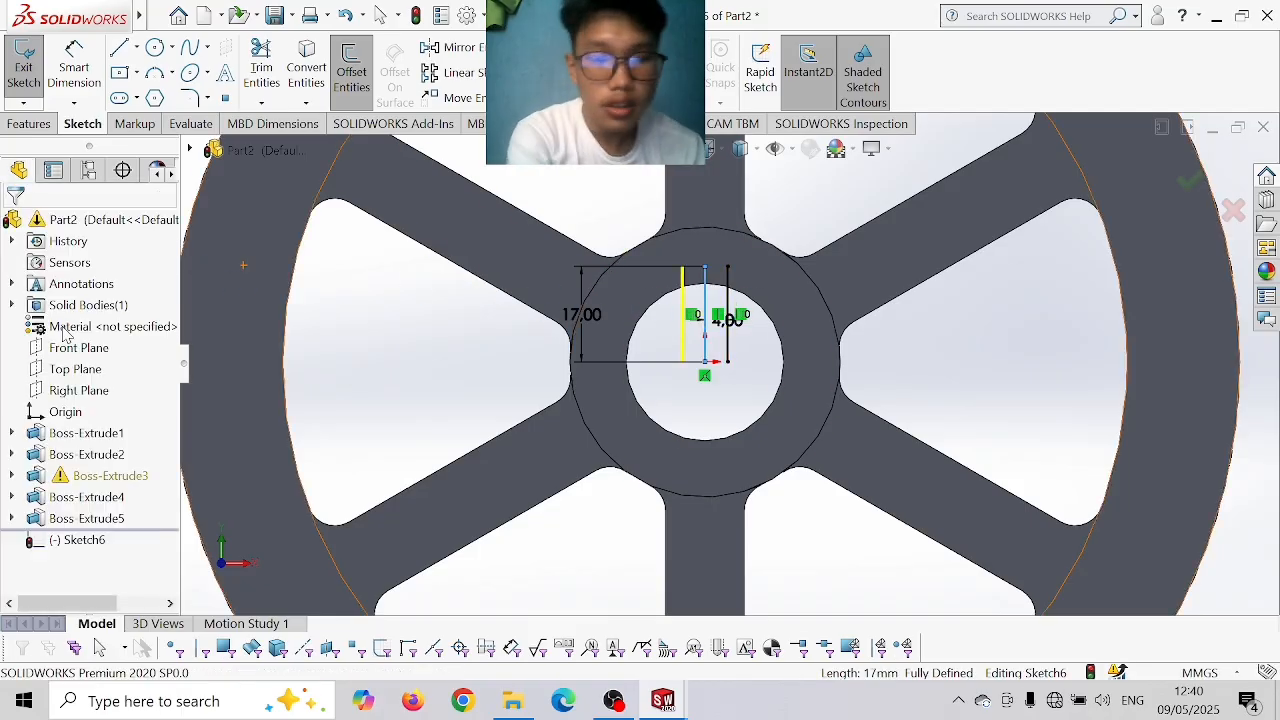
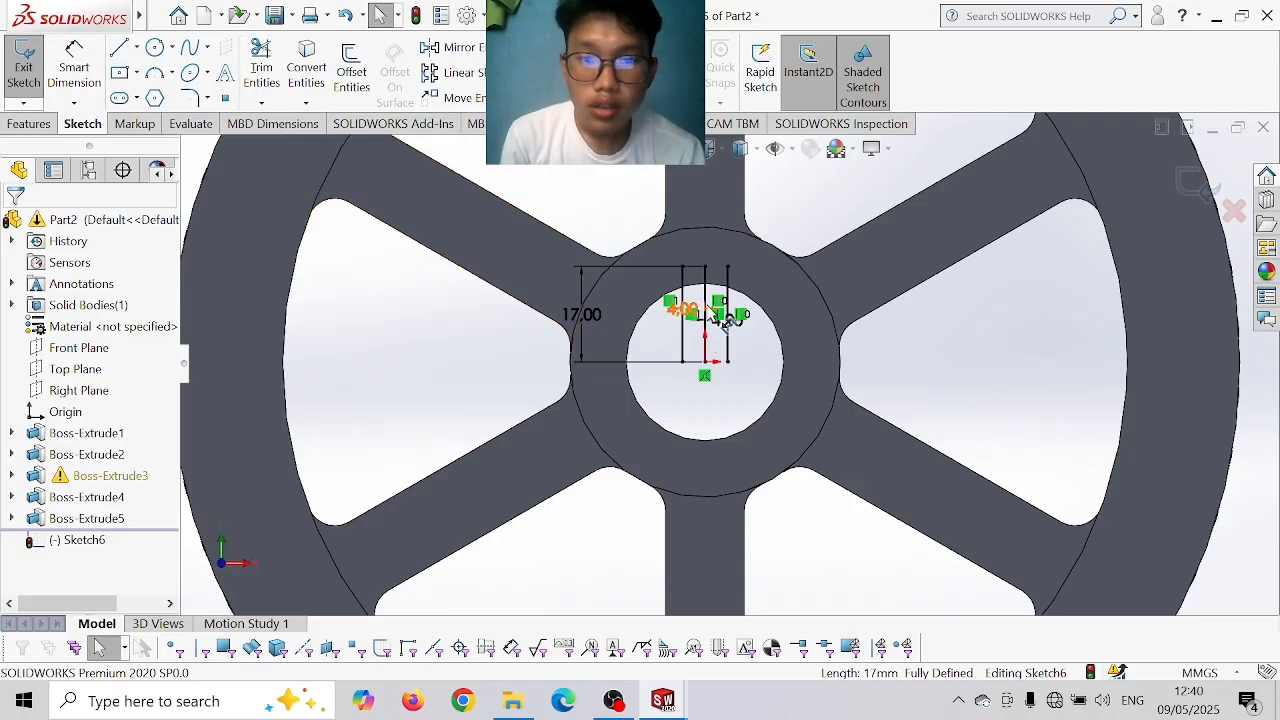
- Delete the vertical centre line and join the upper ends of the two offset lines with a horizontal line
click(710, 303)
key(Delete)
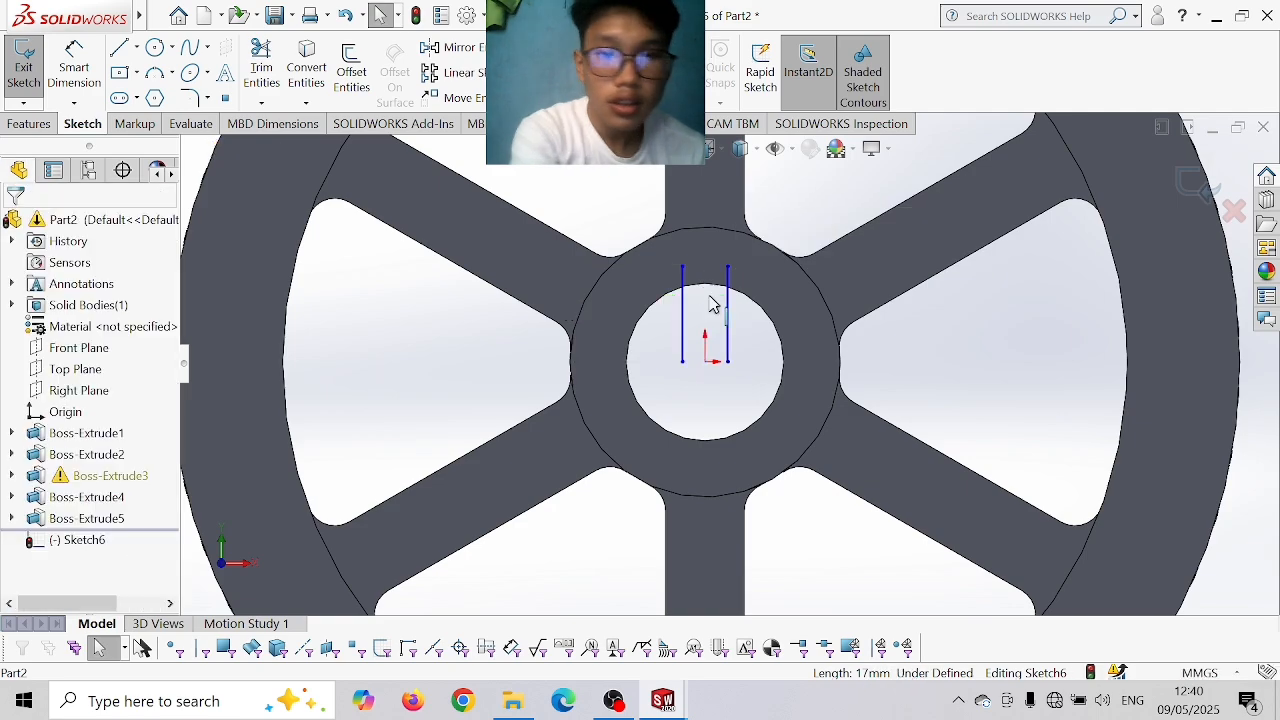
click(119, 50)
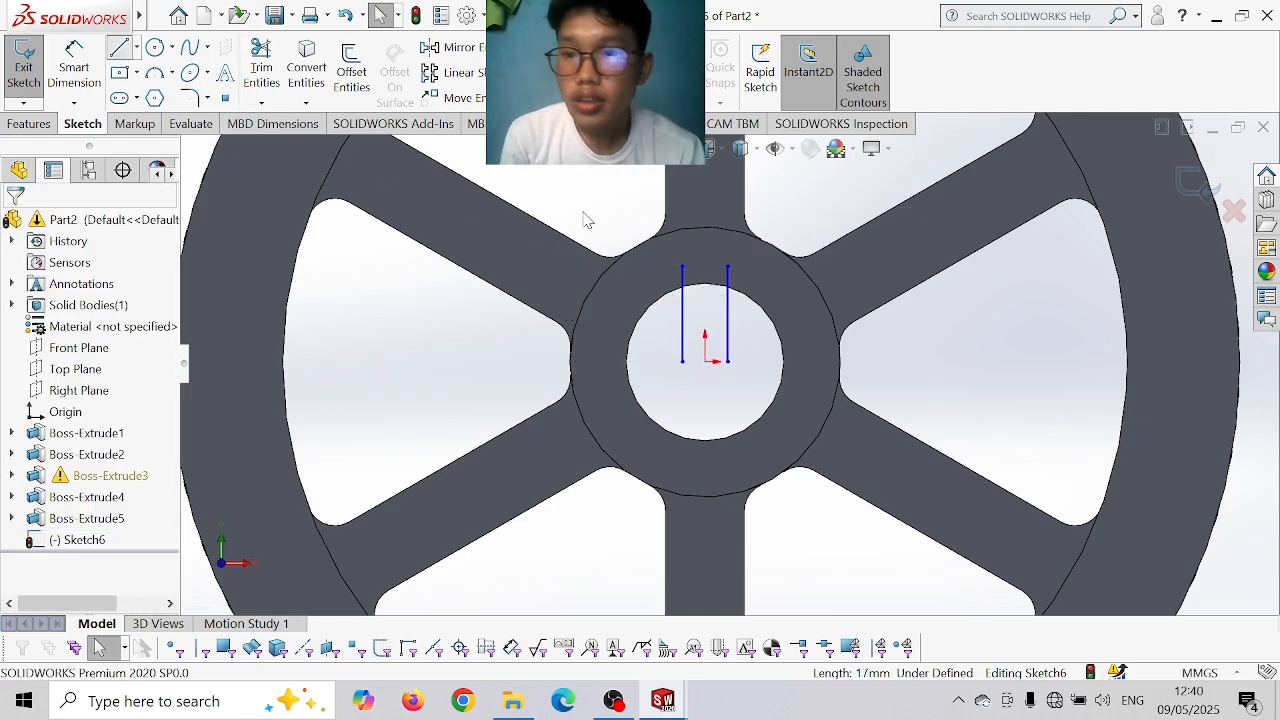
click(700, 266)
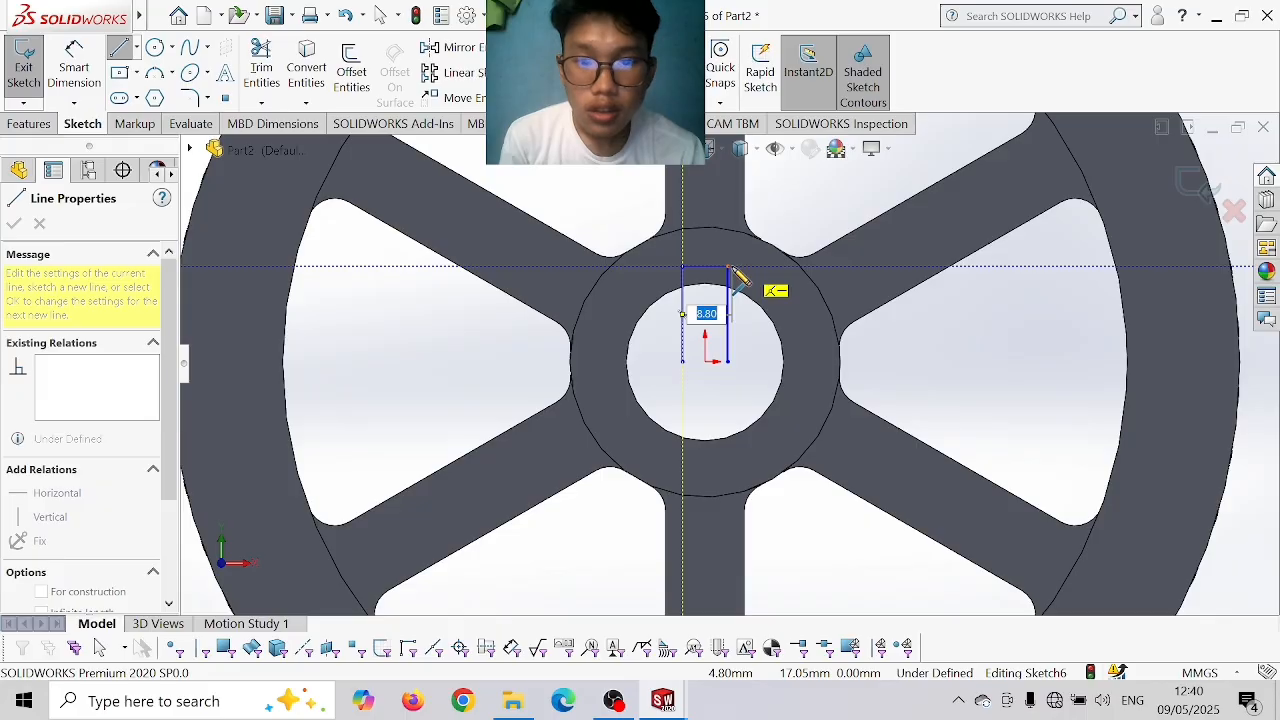
click(728, 266)
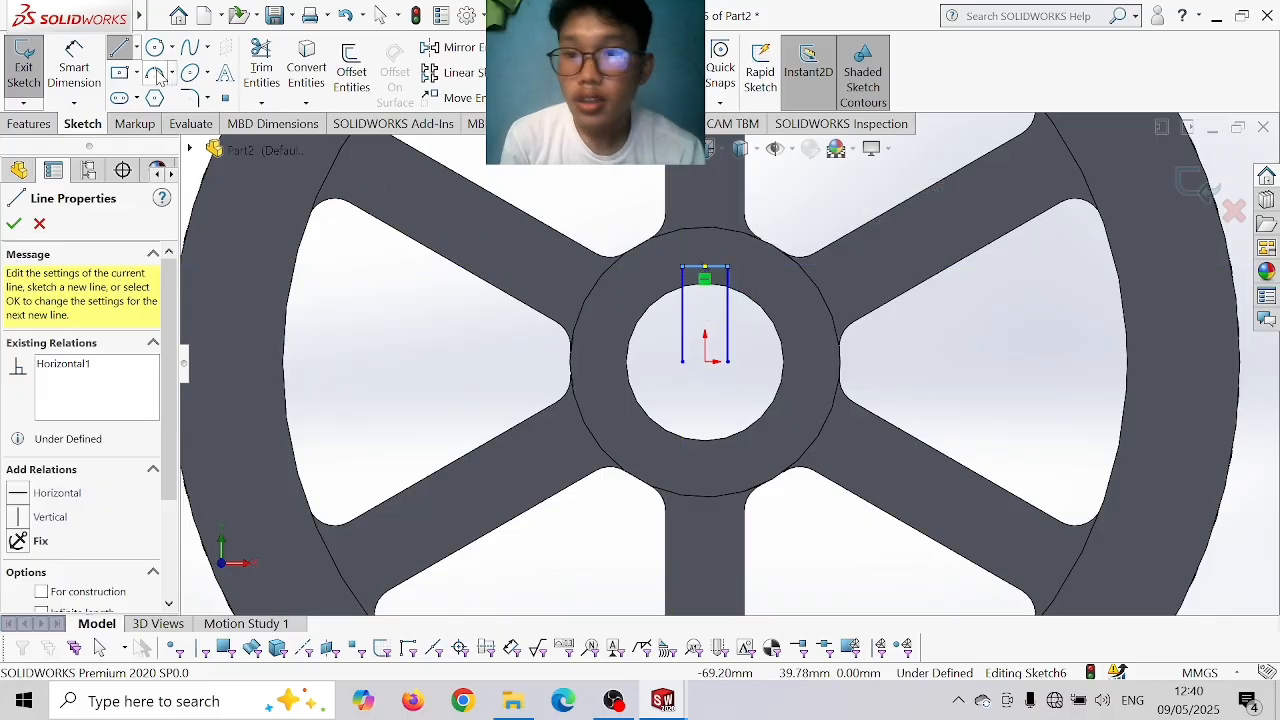
- Try to trim the parts of the two vertical keyway lines that lie inside the hub bore
click(261, 68)
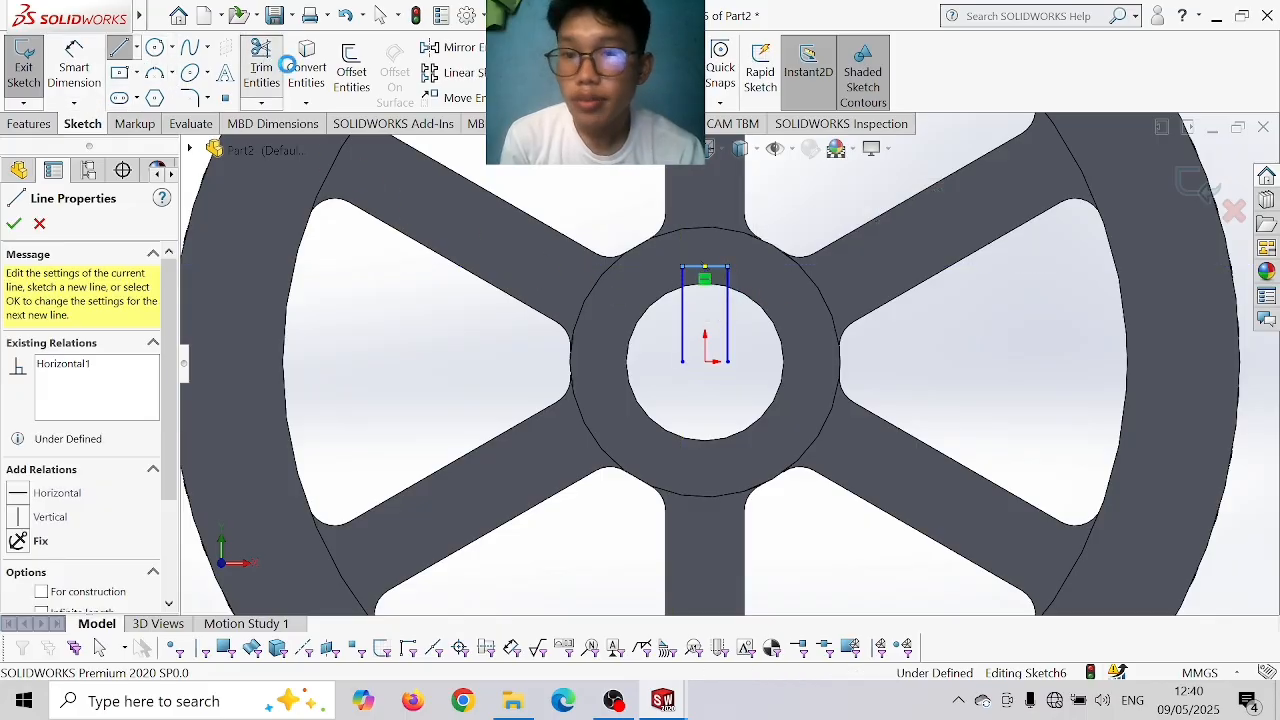
drag(664, 341, 731, 339)
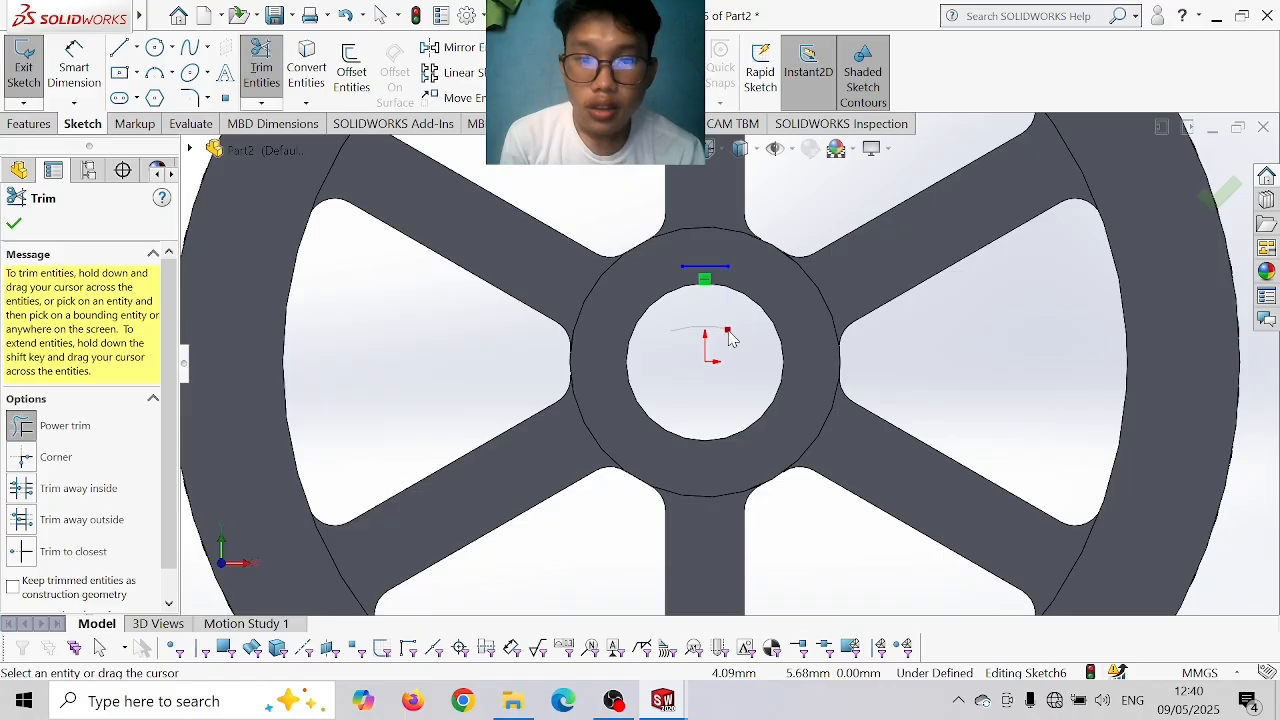
key(Escape)
key(ctrl+z)
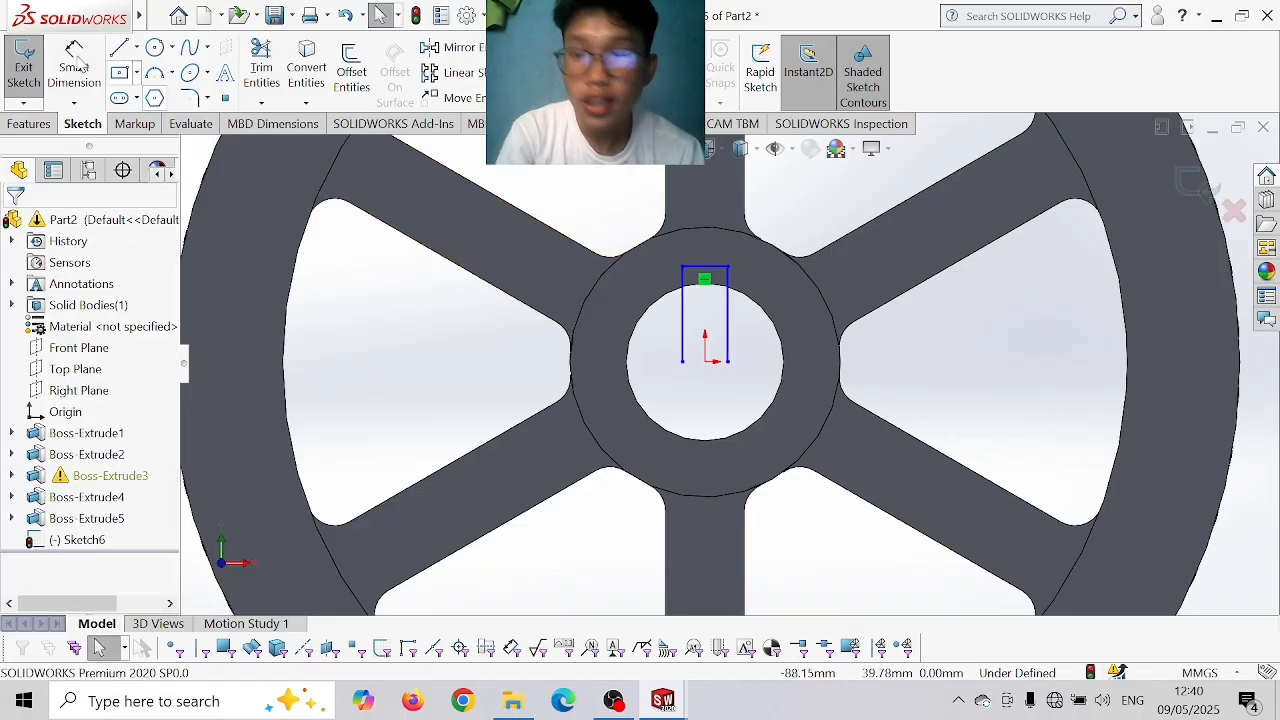
- Draw a 28 mm diameter circle from the origin over the bore edge and trim the vertical keyway lines inside it
click(155, 48)
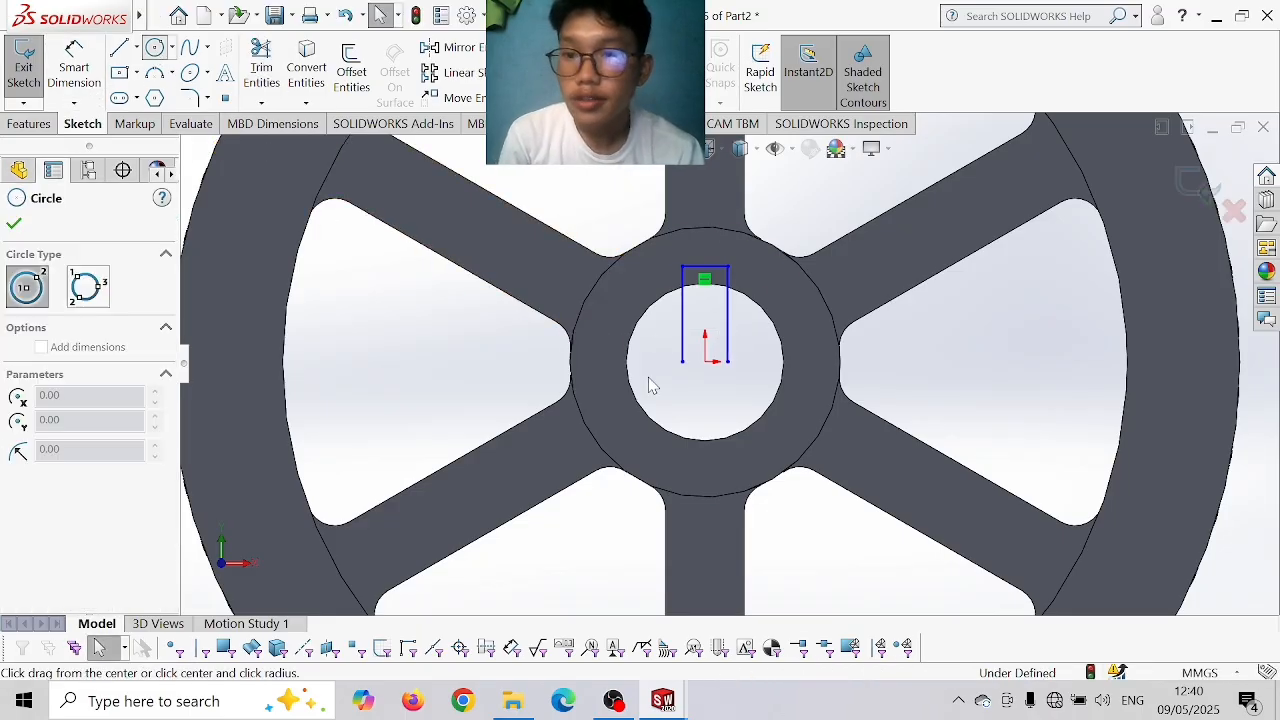
click(705, 361)
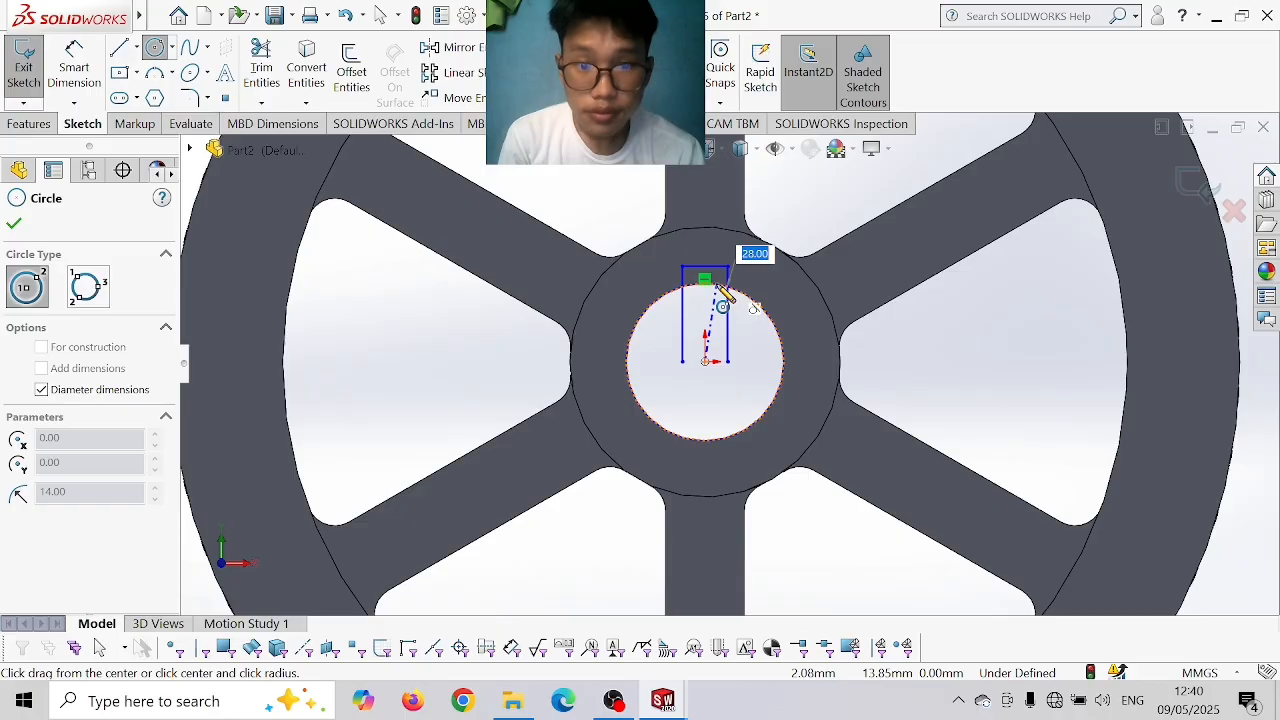
click(720, 289)
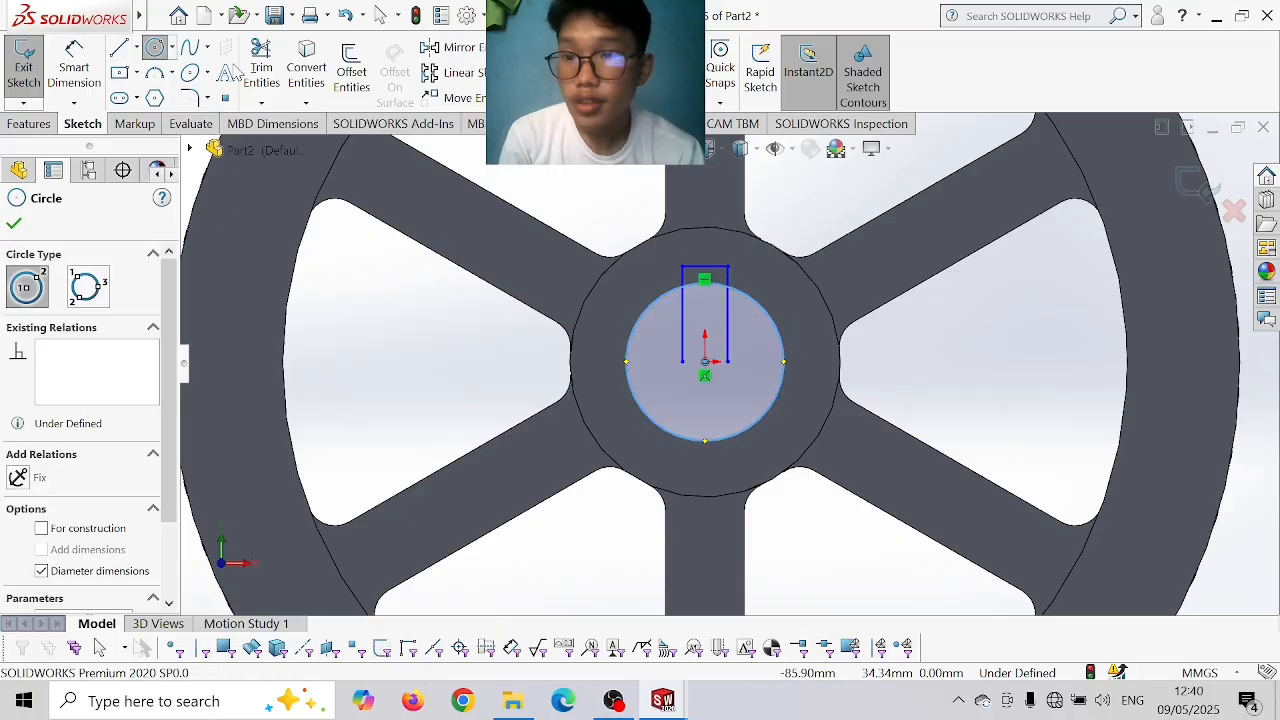
click(261, 62)
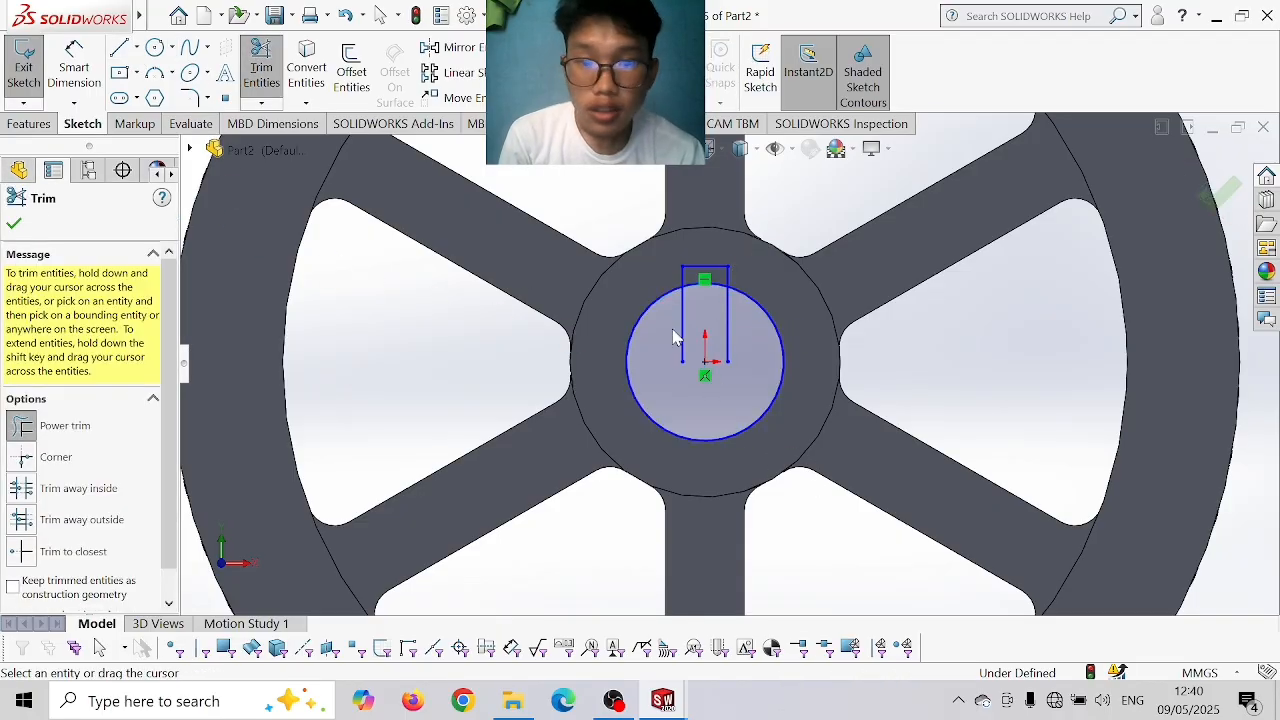
drag(674, 337, 743, 354)
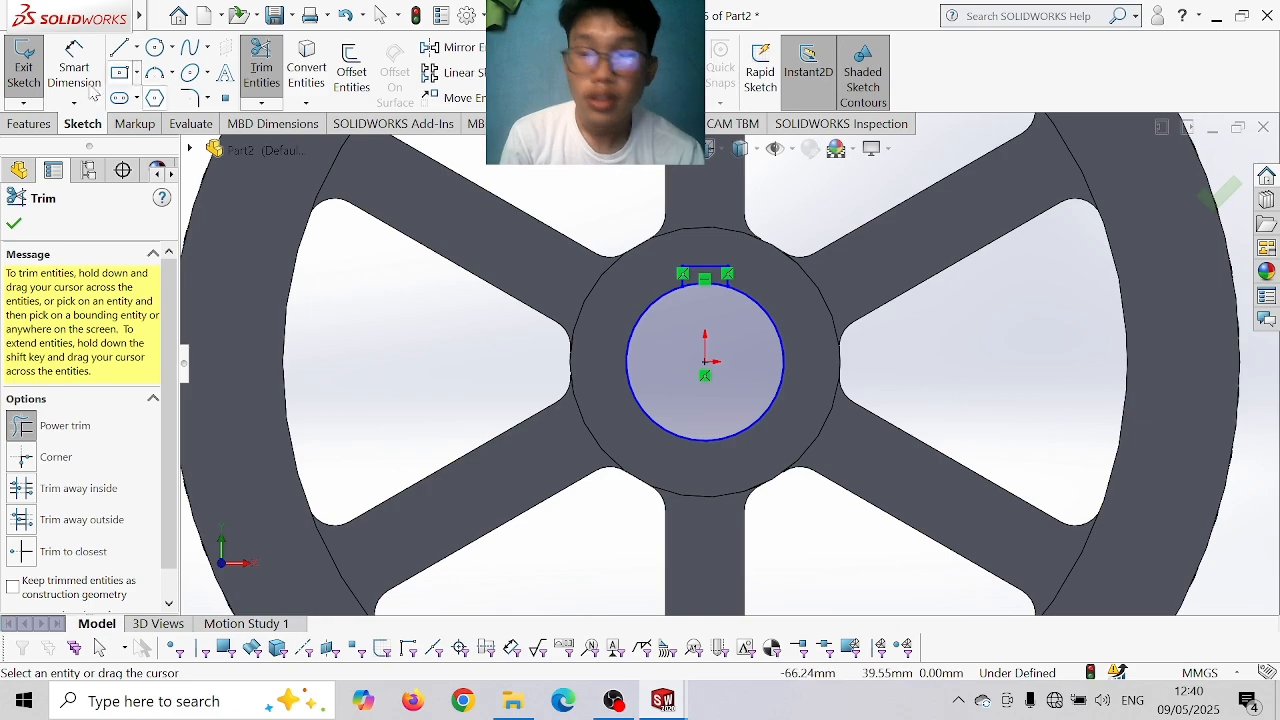
- Cut-extrude the keyway region above the hub bore through the full thickness of the wheel
click(29, 123)
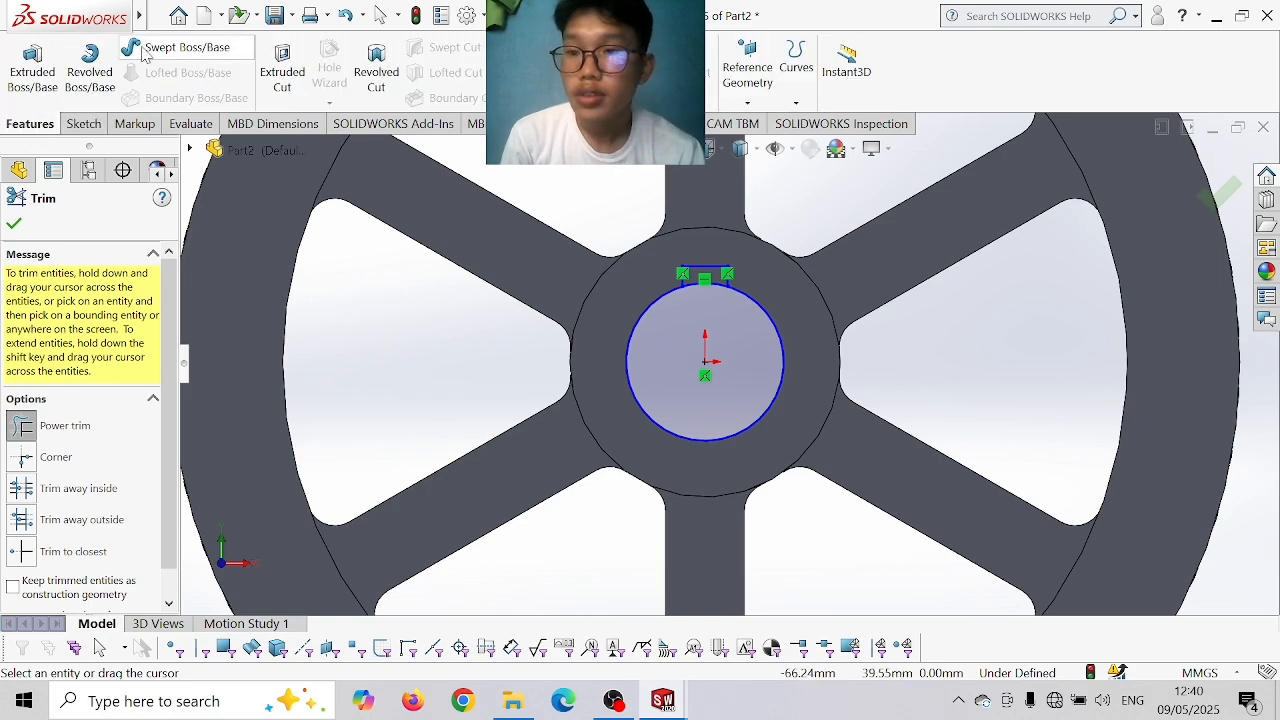
click(282, 65)
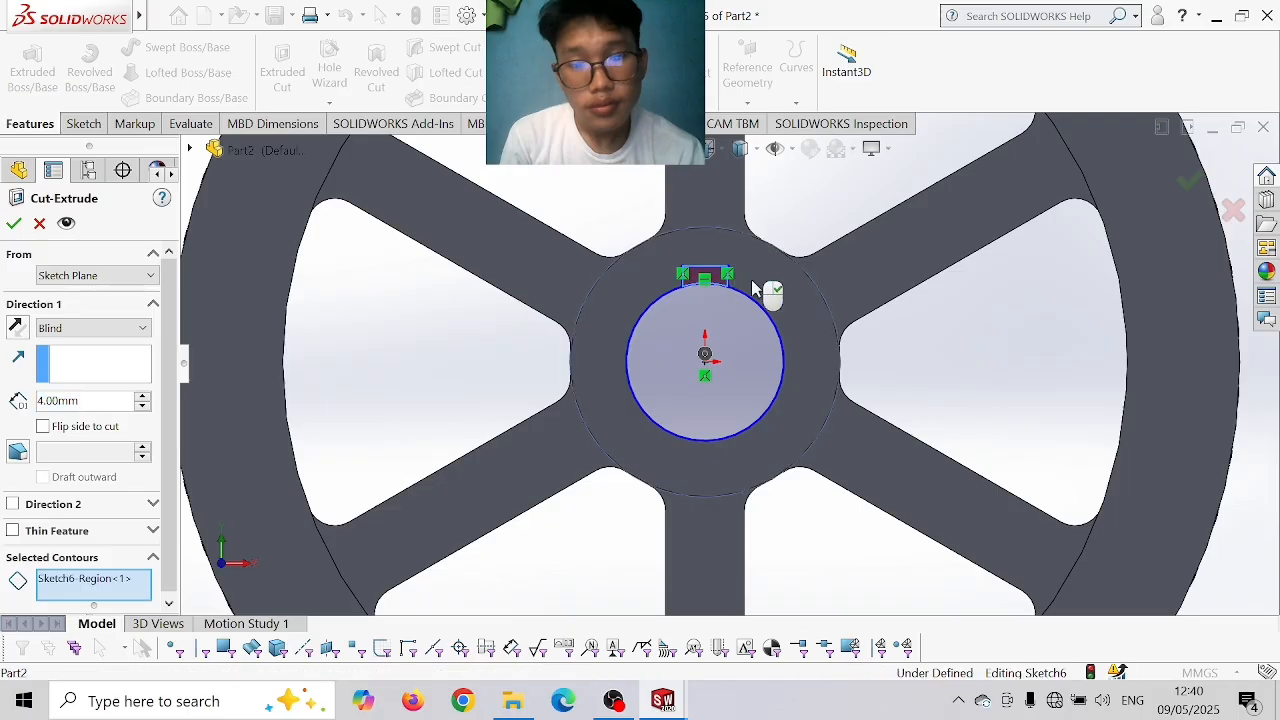
middle_drag(1265, 463, 1005, 432)
drag(690, 293, 890, 334)
key(Return)
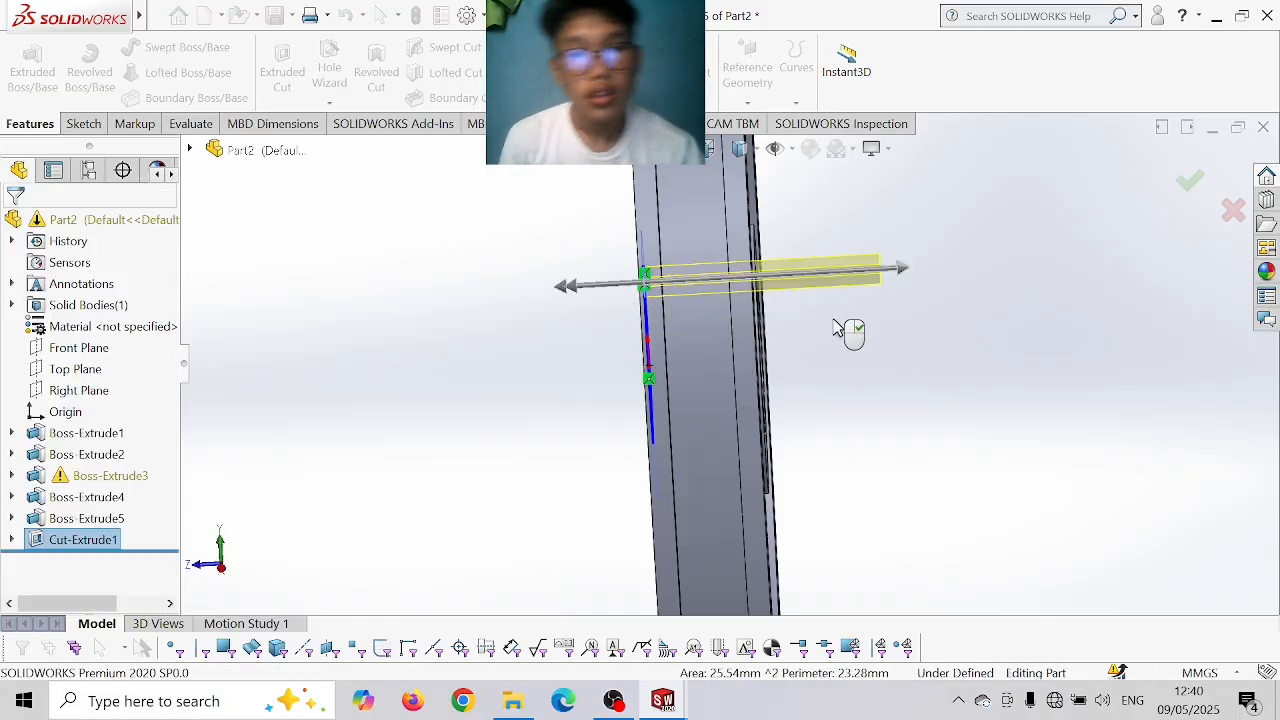
middle_drag(855, 335, 922, 313)
scroll(922, 313, up, 5)
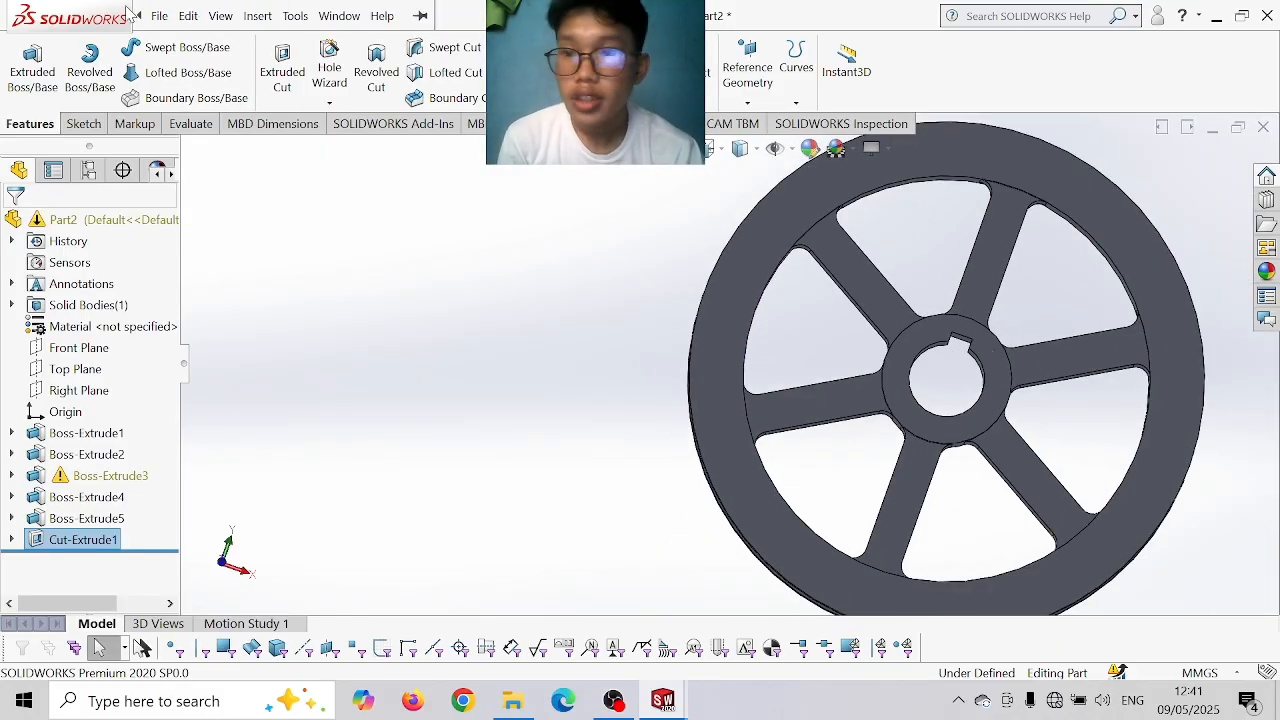
- Save the wheel part under the file name PART 9 PULLEY MOTOR
click(158, 17)
click(145, 15)
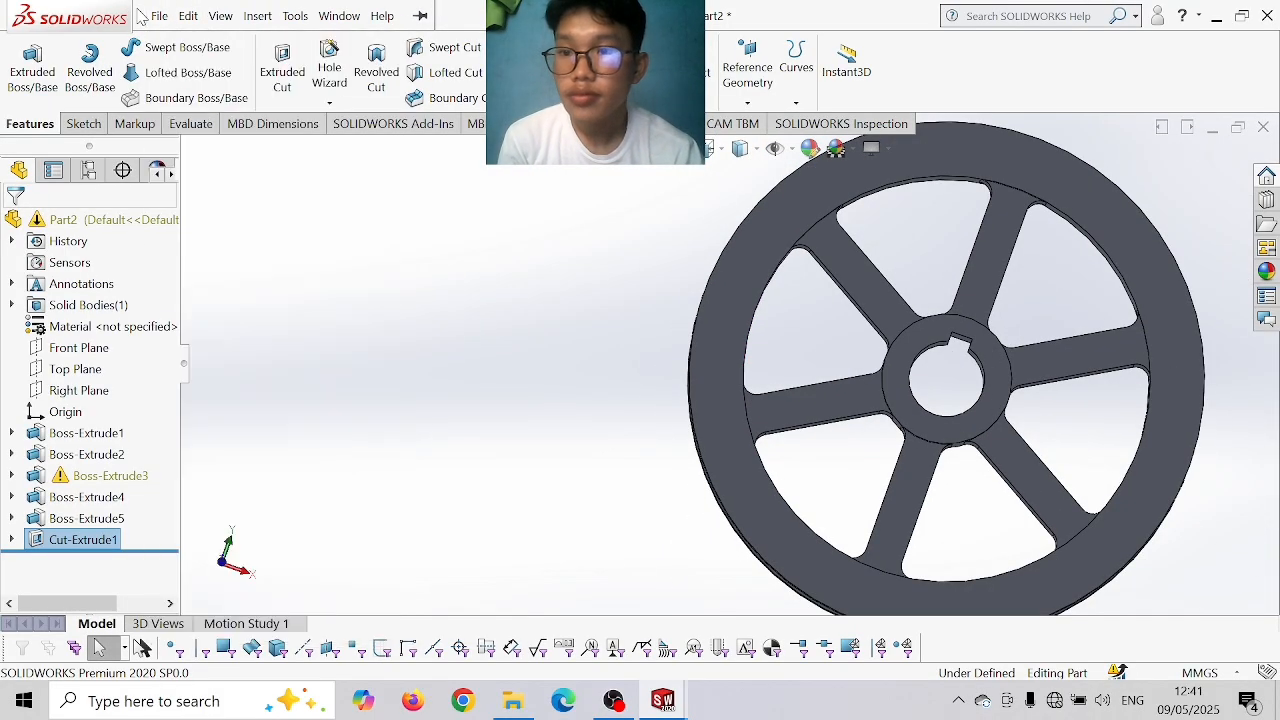
click(370, 285)
click(290, 16)
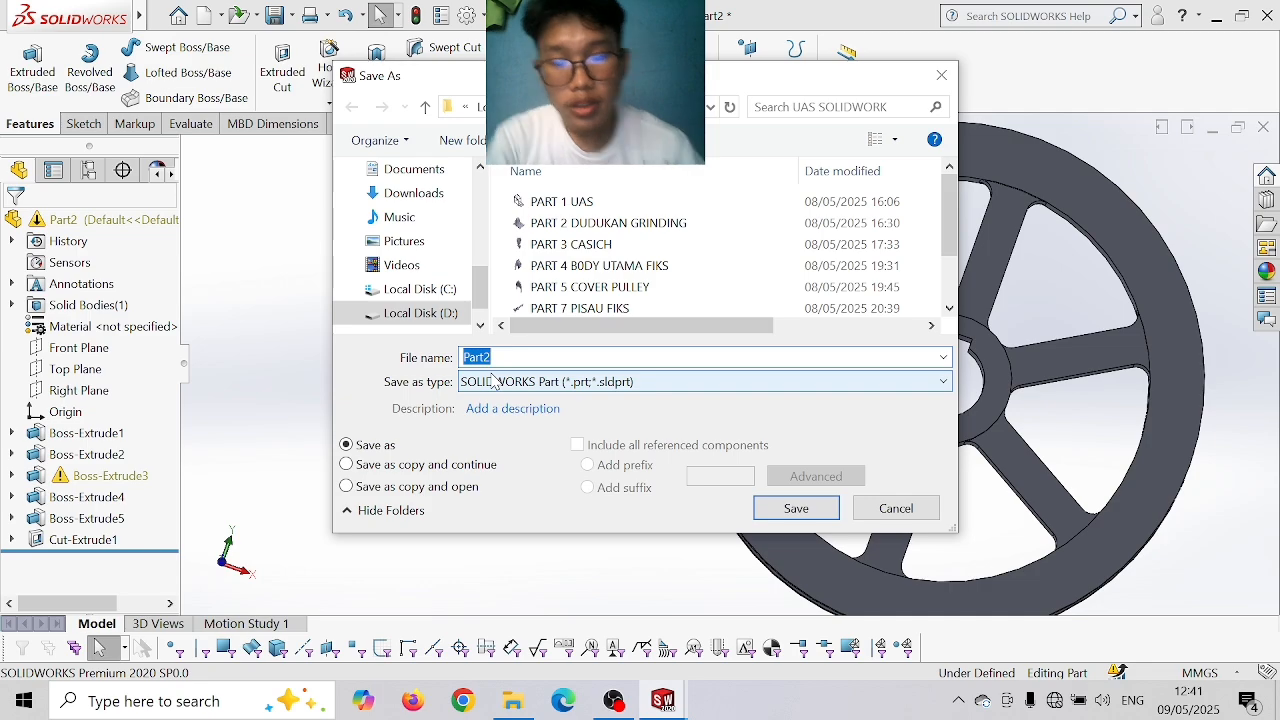
text(PART)
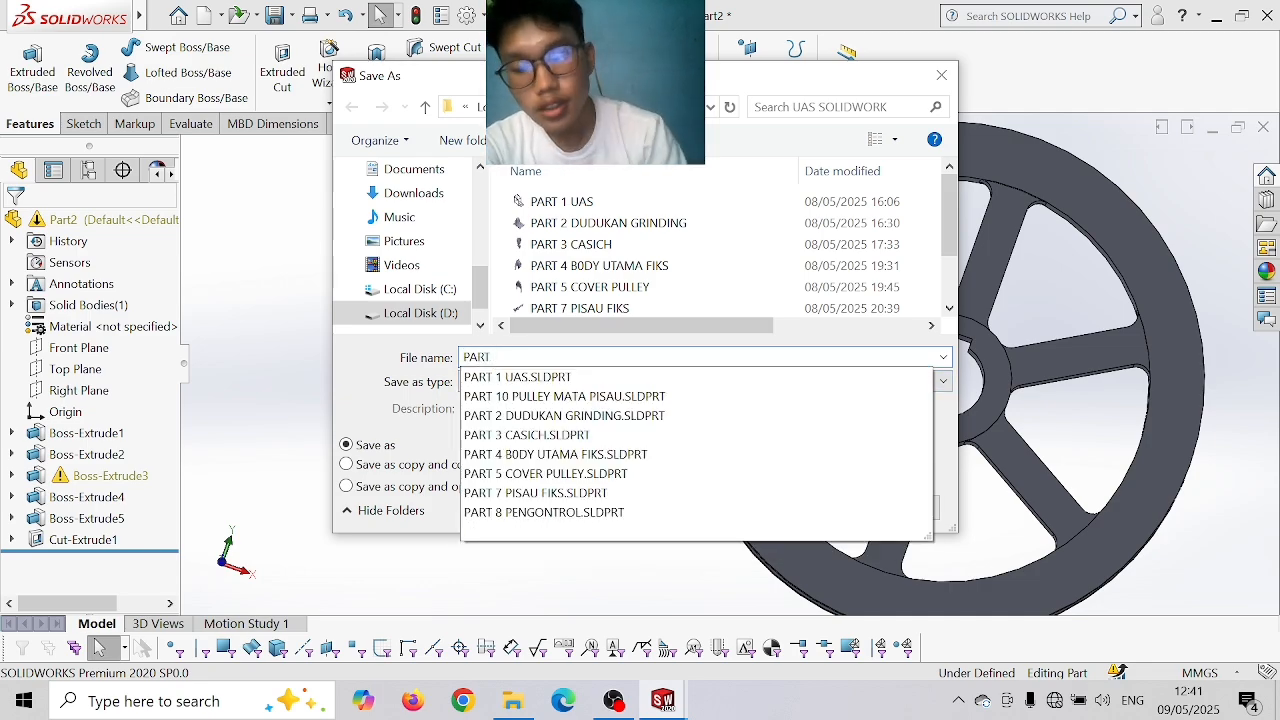
text( 9 PULLEY MOTOR)
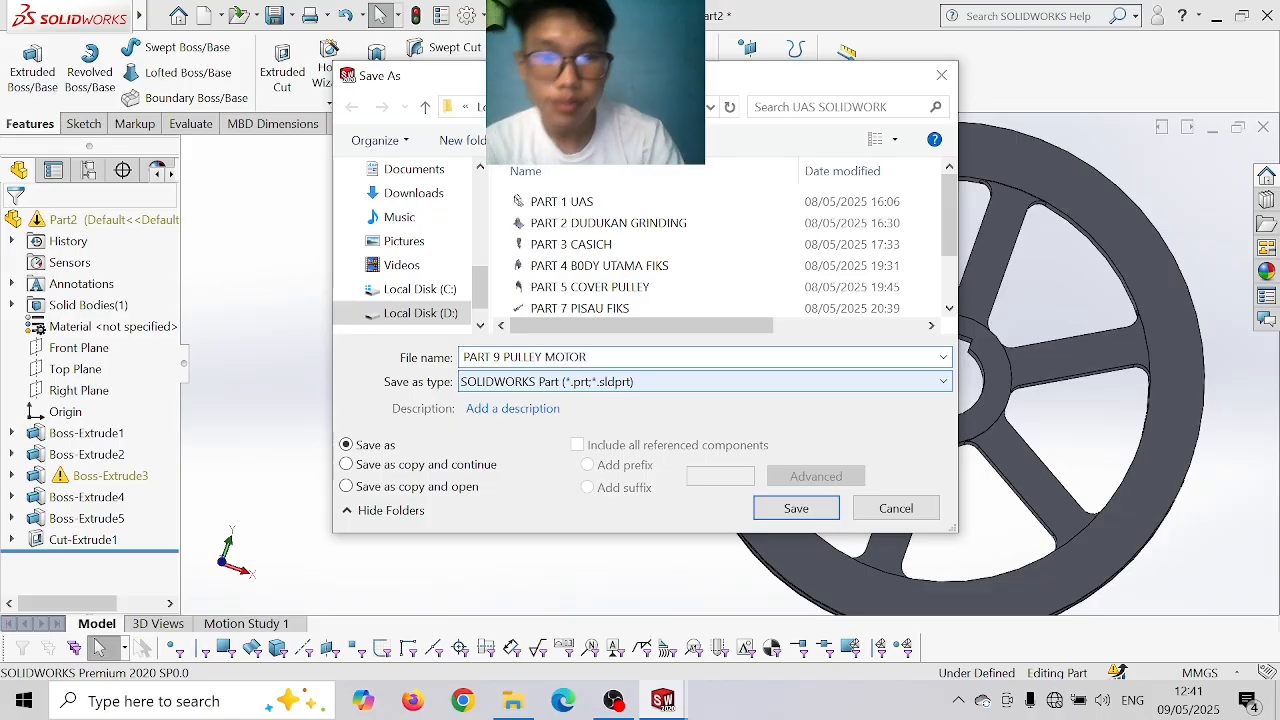
key(Return)
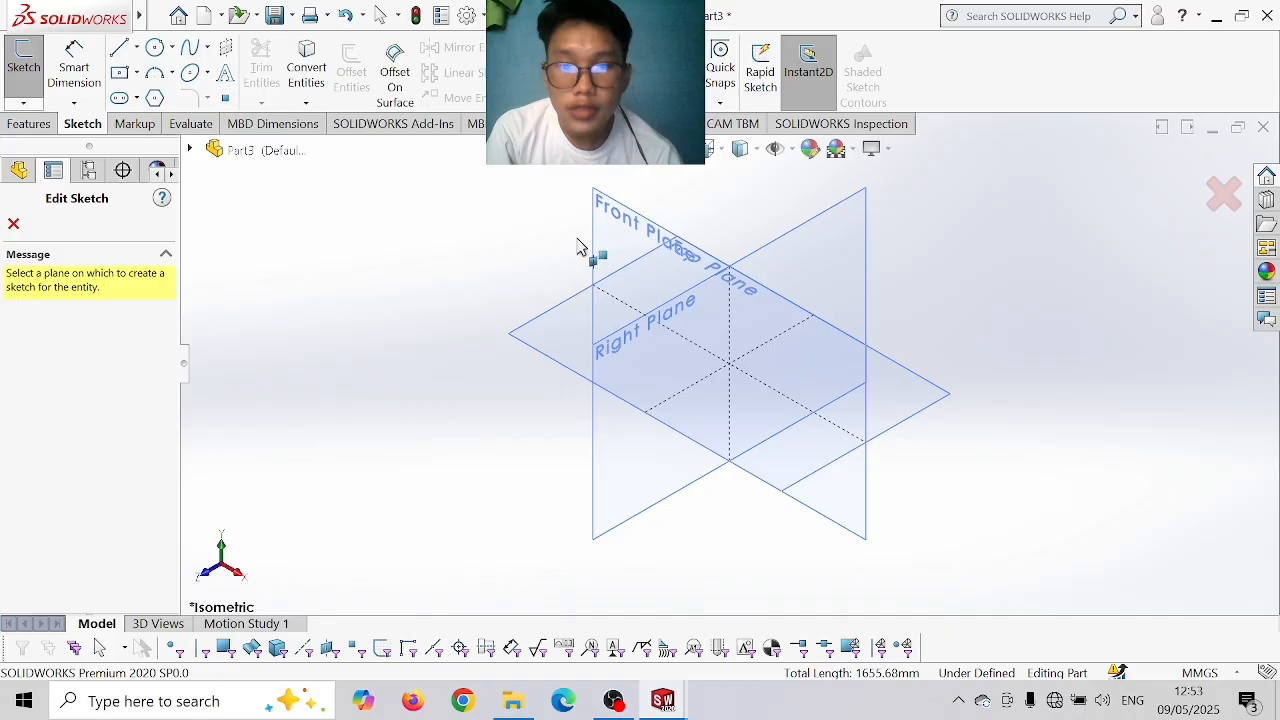
- Start a sketch on the Front Plane and draw a 160 mm diameter circle centred on the origin
click(586, 251)
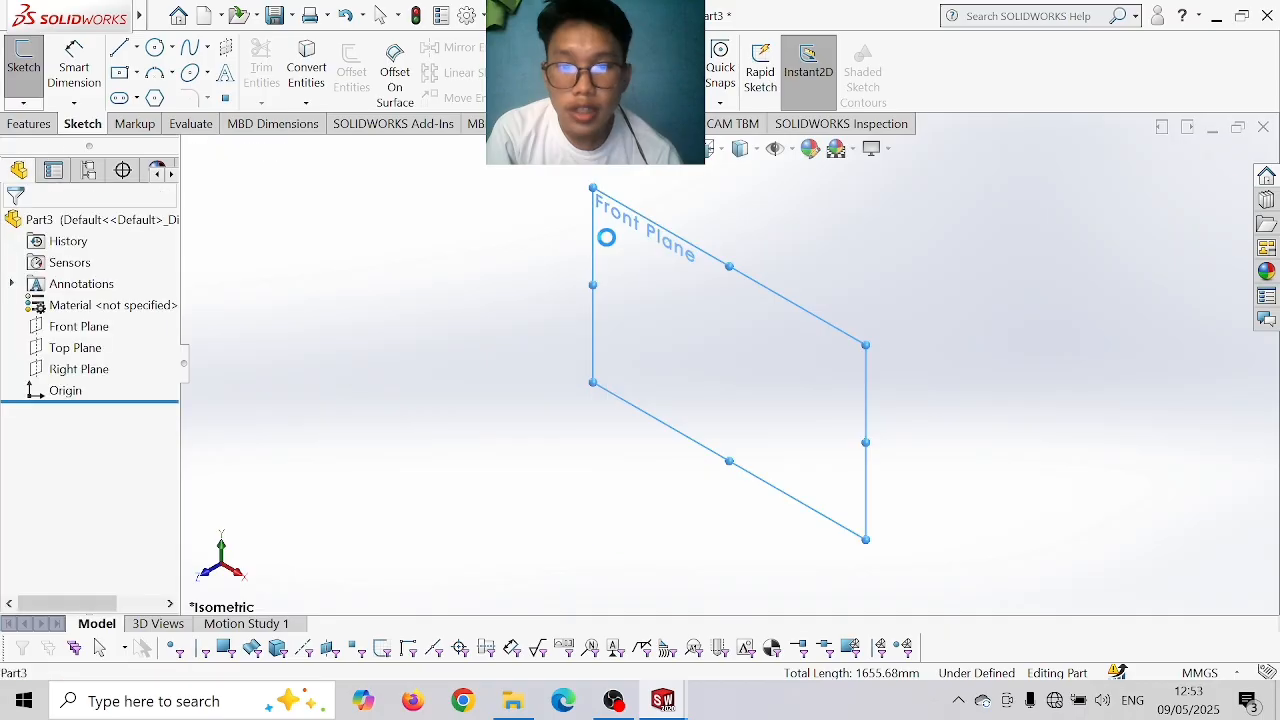
click(155, 47)
click(730, 363)
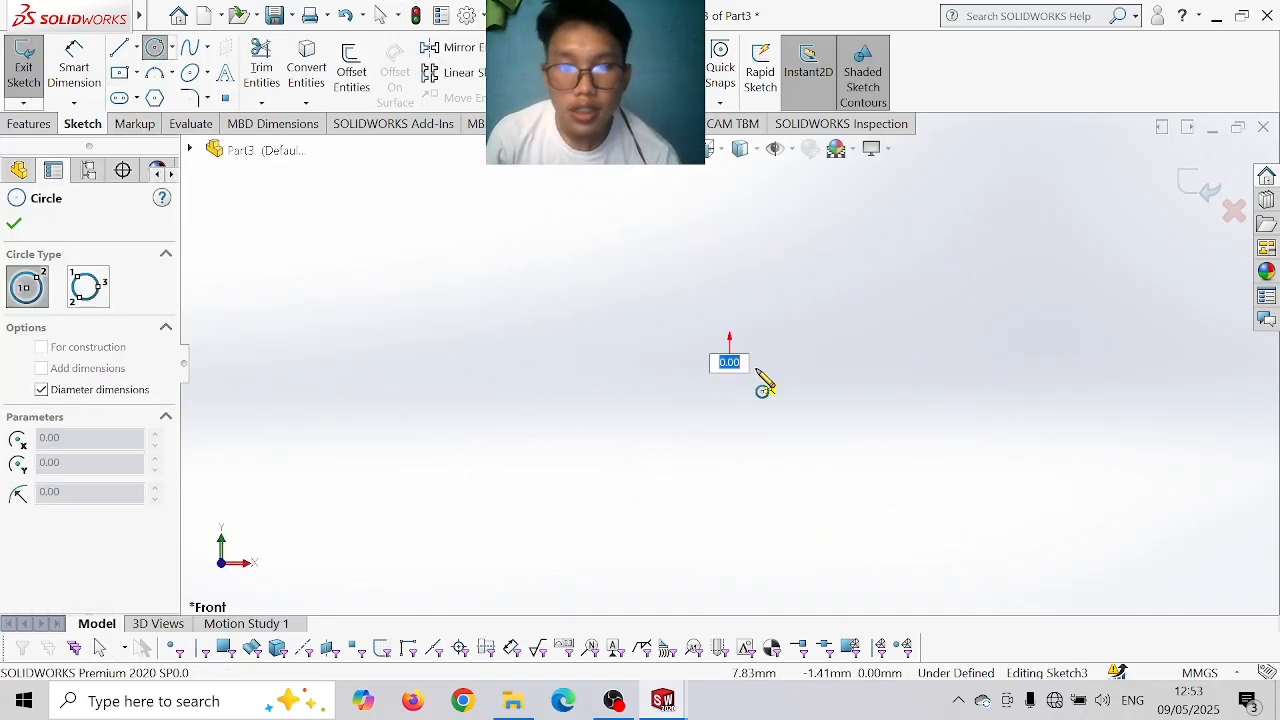
text(1)
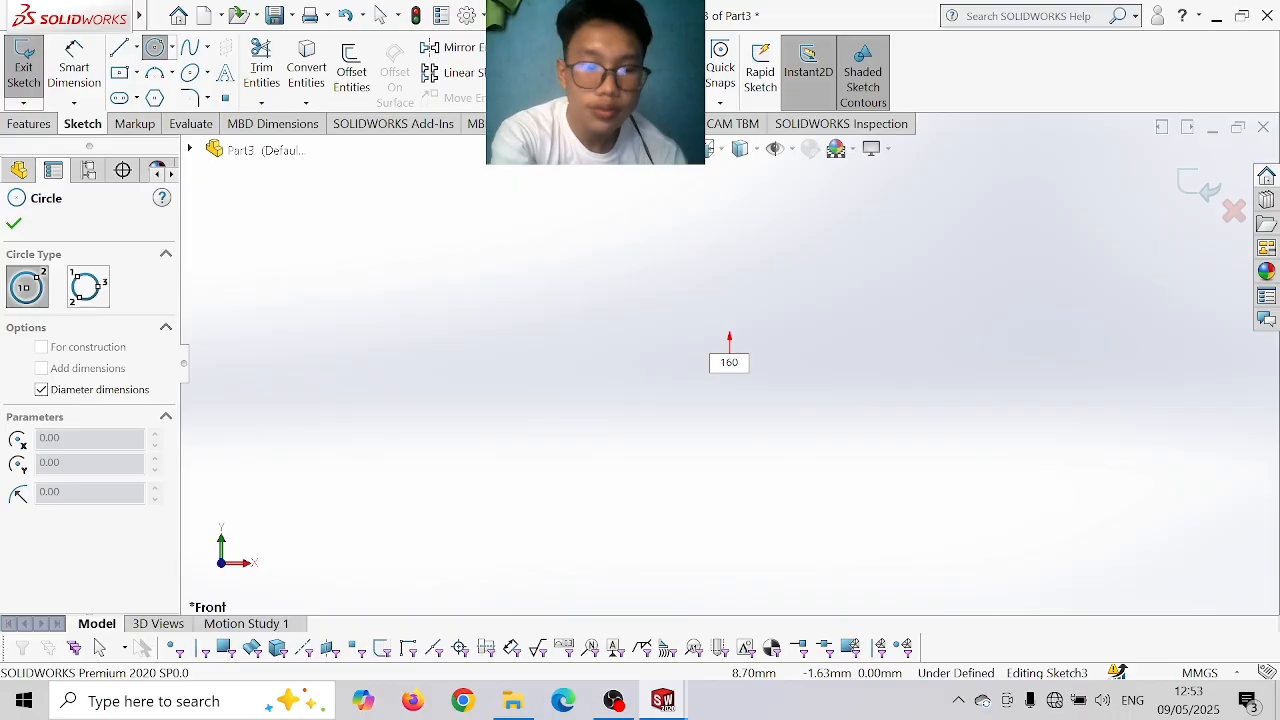
text(60)
key(Return)
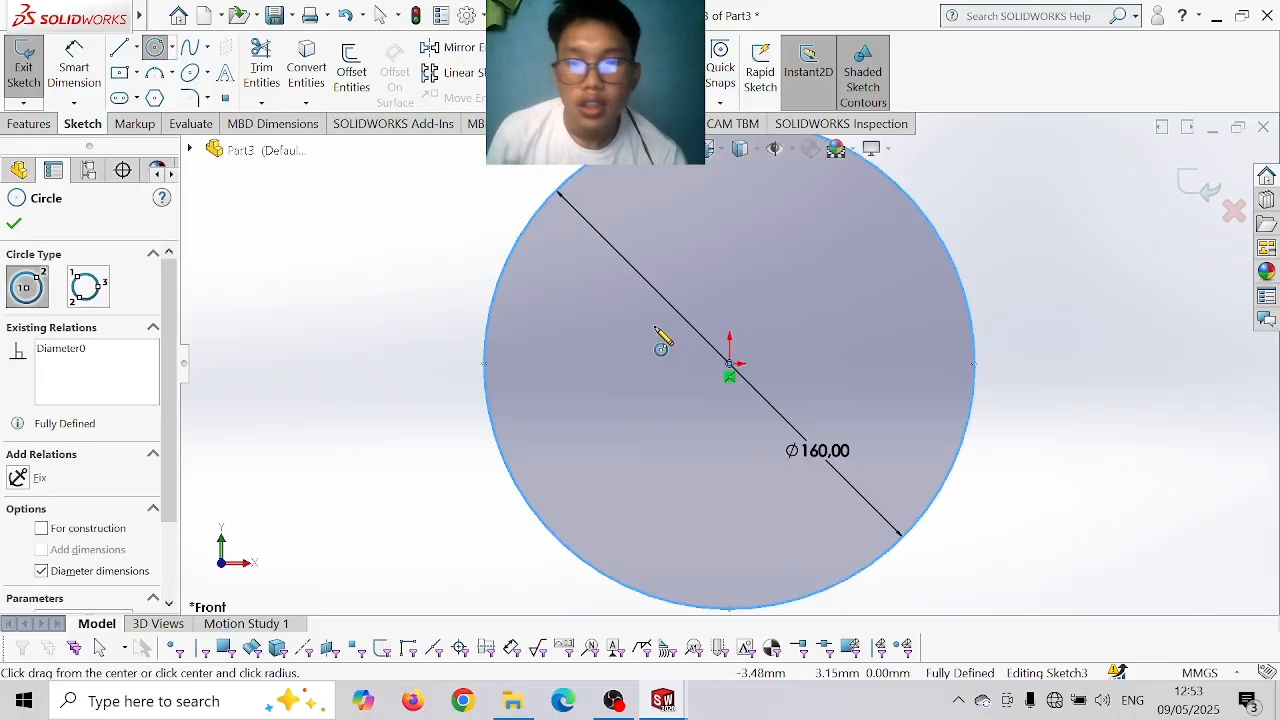
key(Escape)
- Draw a horizontal line 570.16 mm long from the origin out past the circle in the positive X direction
click(121, 48)
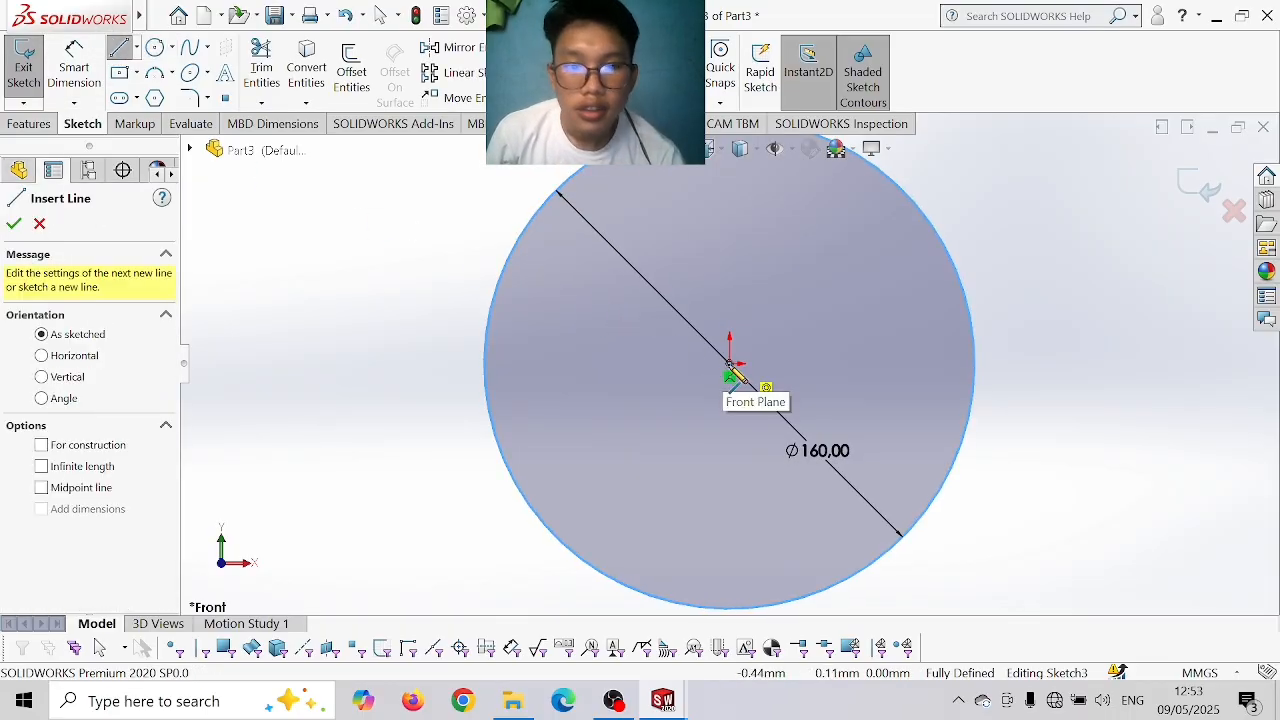
click(731, 364)
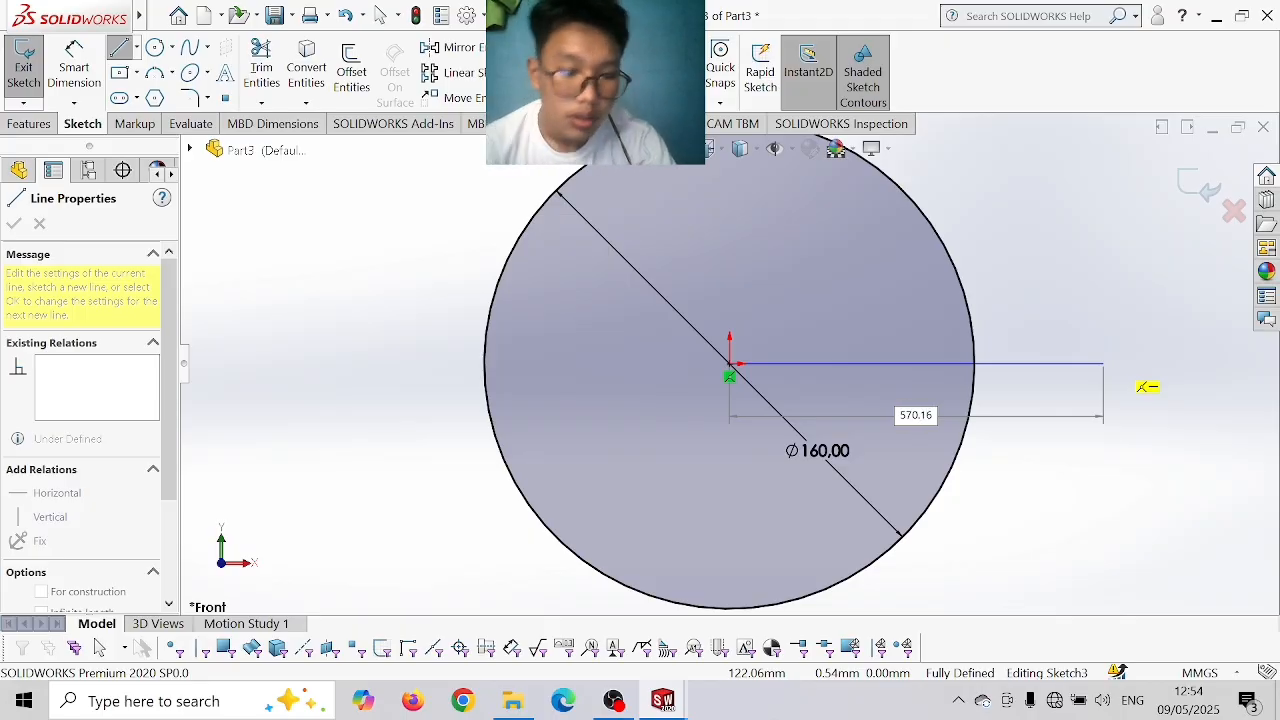
scroll(1105, 371, up, 5)
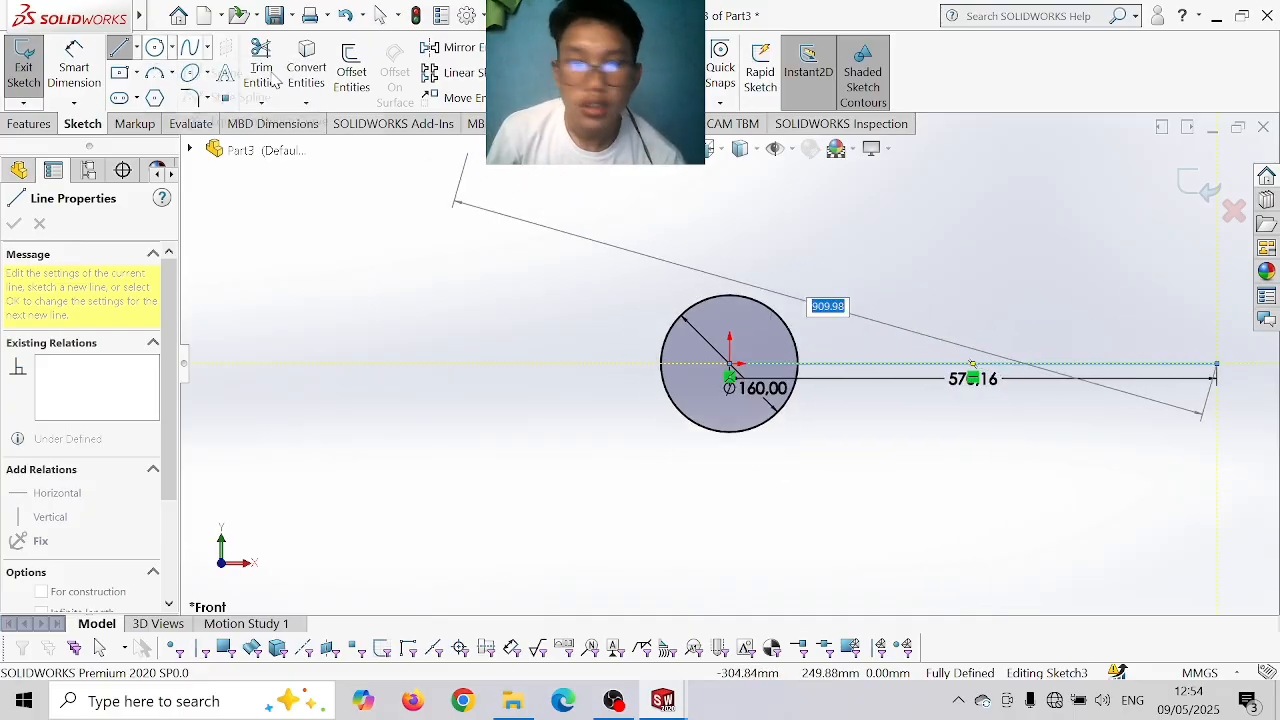
- Draw a 170 mm diameter circle centred on the far end of the horizontal line
click(155, 48)
scroll(1214, 405, down, 3)
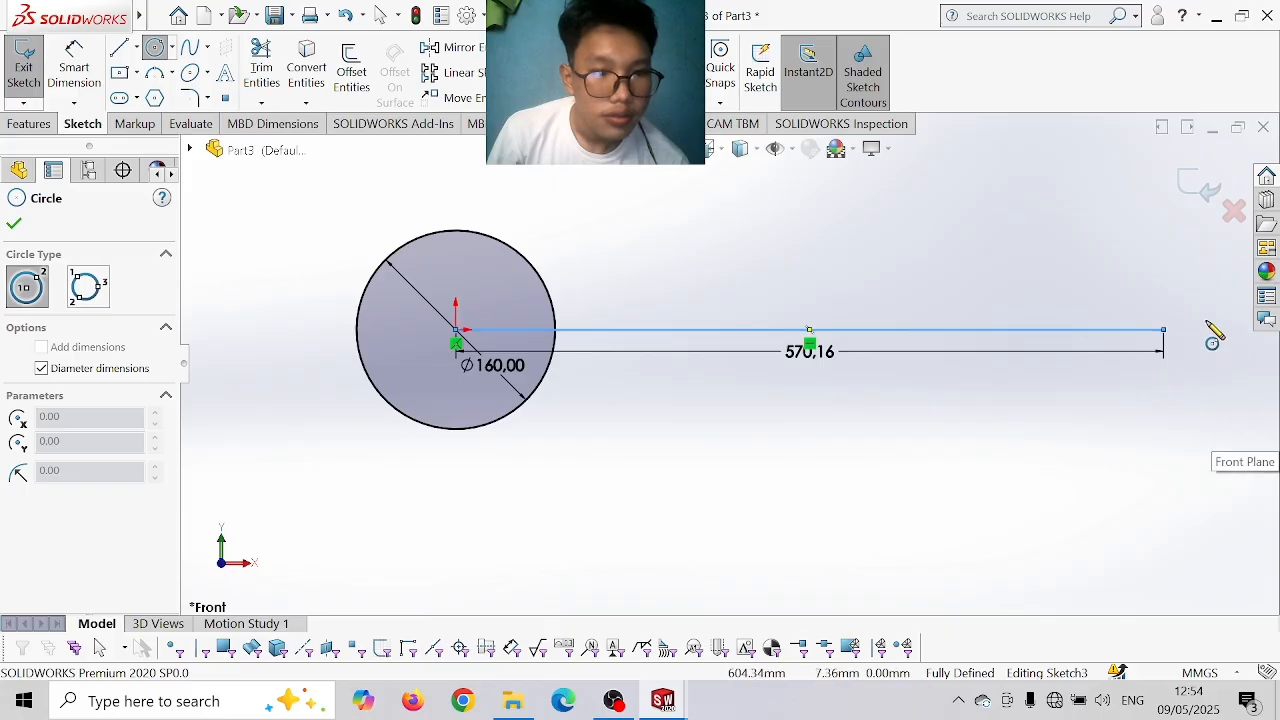
click(1165, 331)
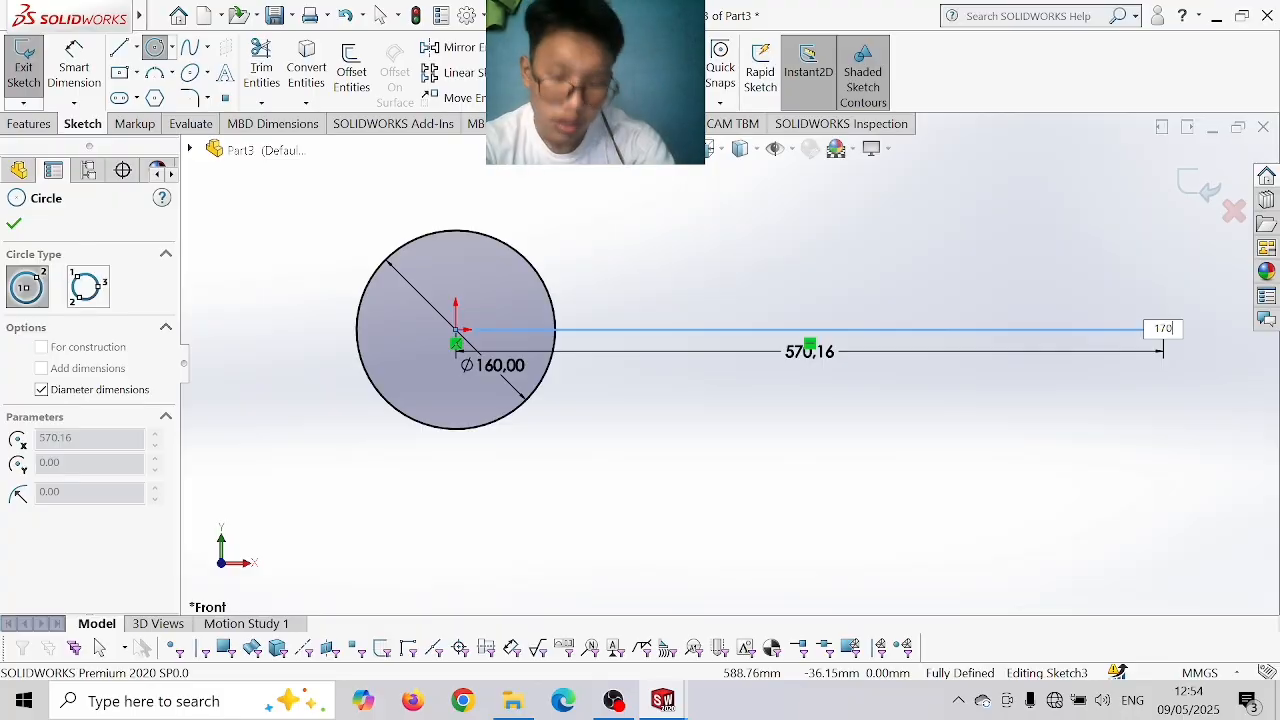
text(170)
key(Return)
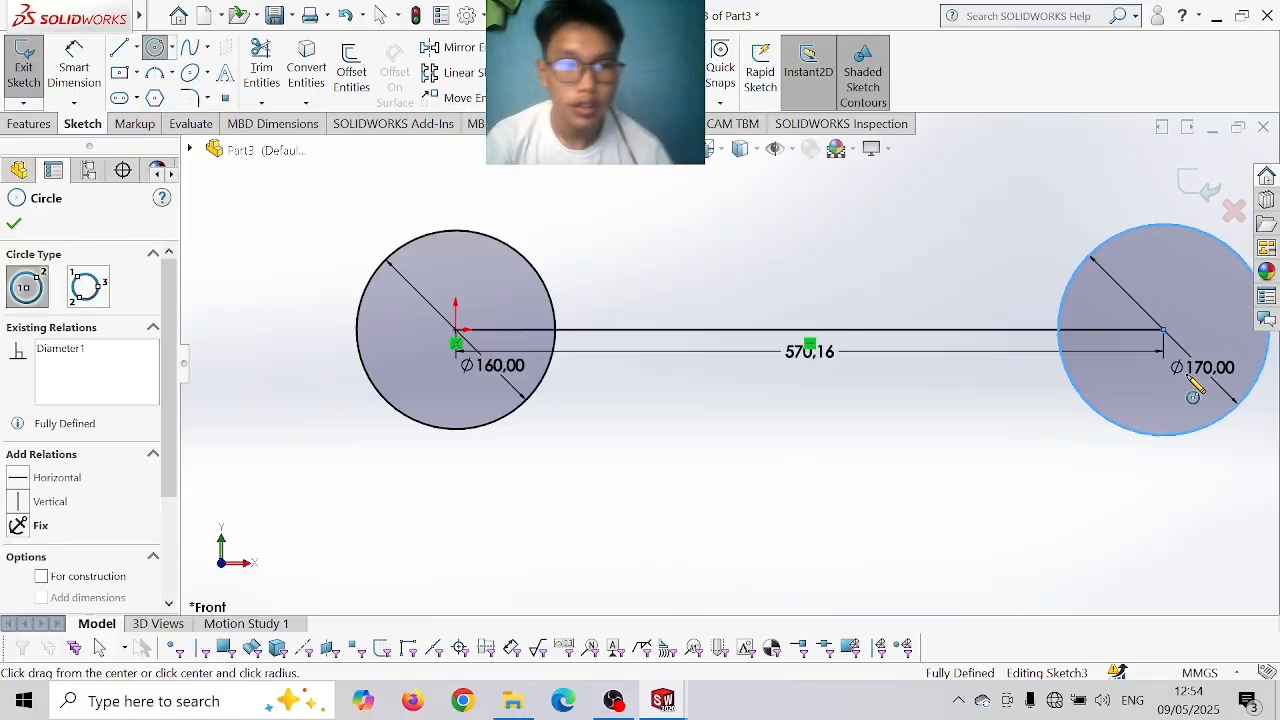
- Connect the two circles with one line between their top quadrant points and another between their bottom quadrant points
click(118, 50)
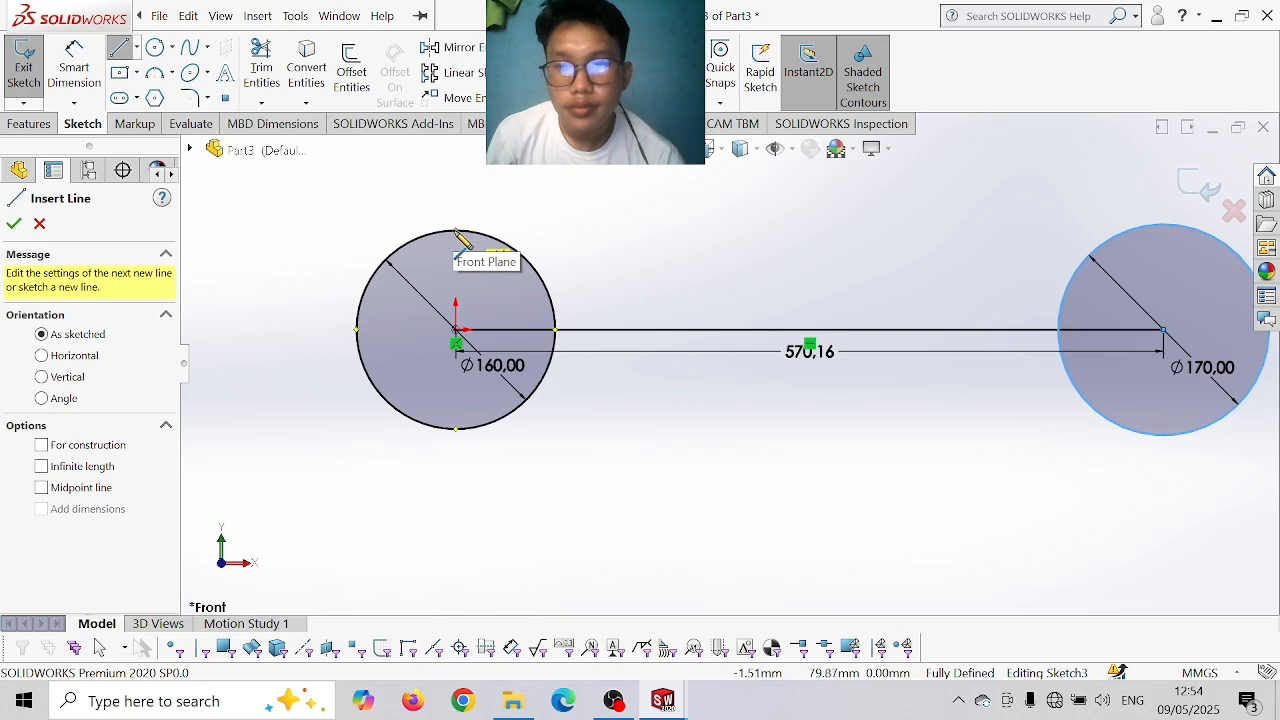
click(456, 231)
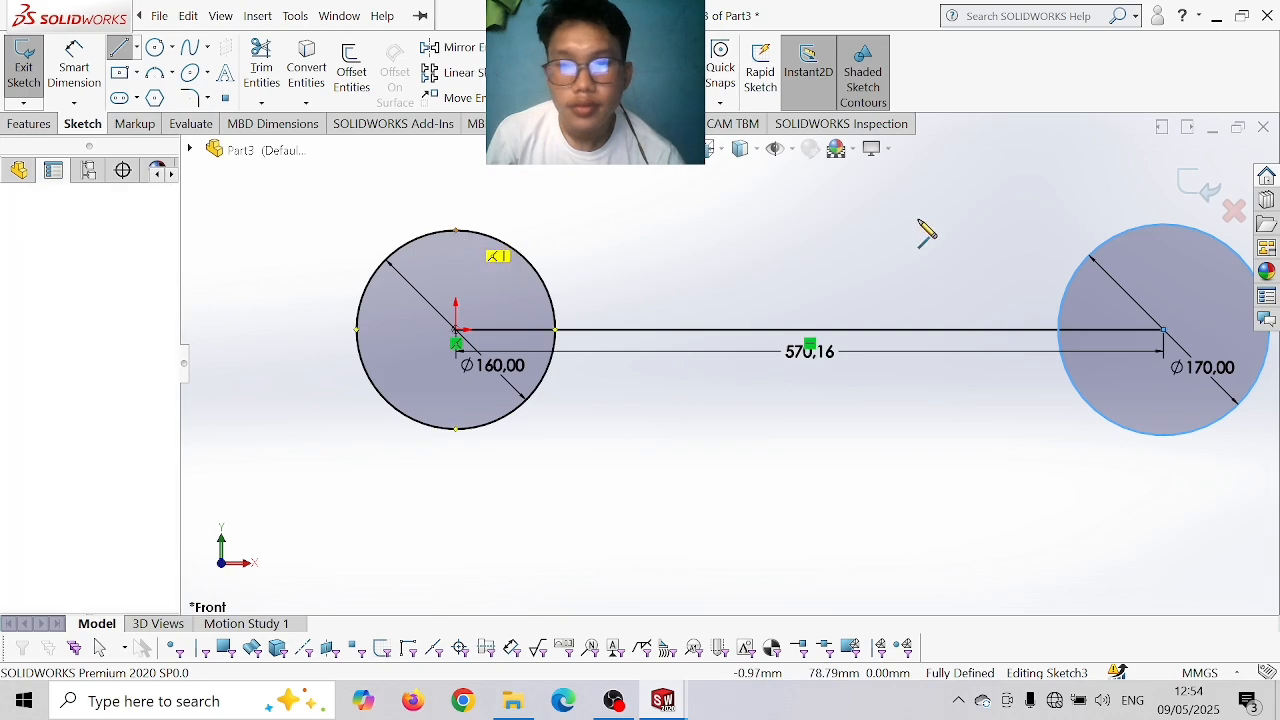
click(1164, 227)
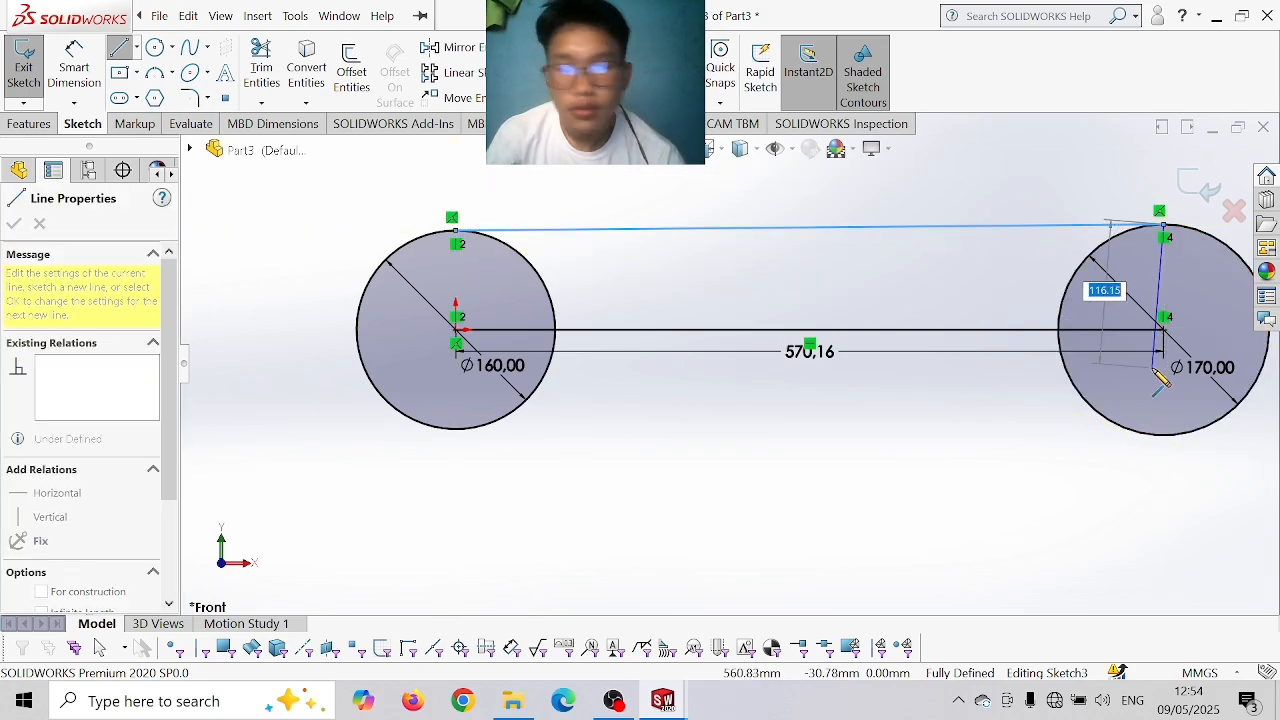
key(Escape)
key(l)
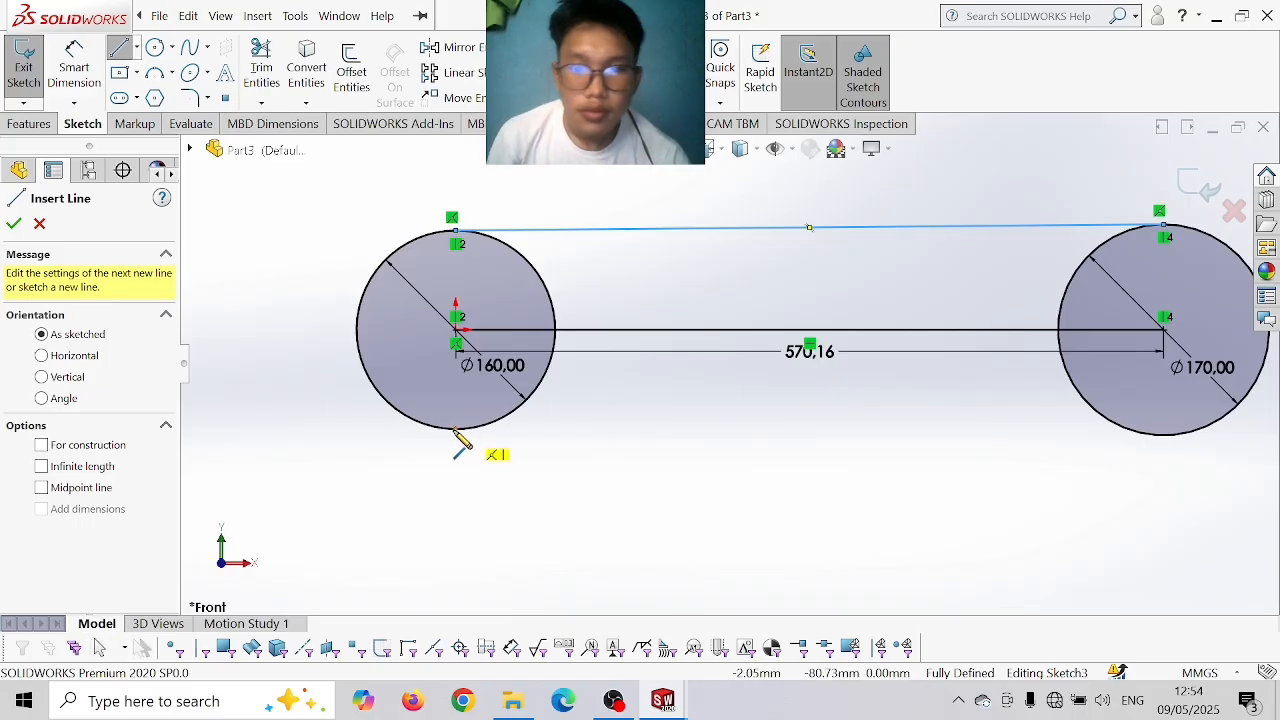
click(455, 429)
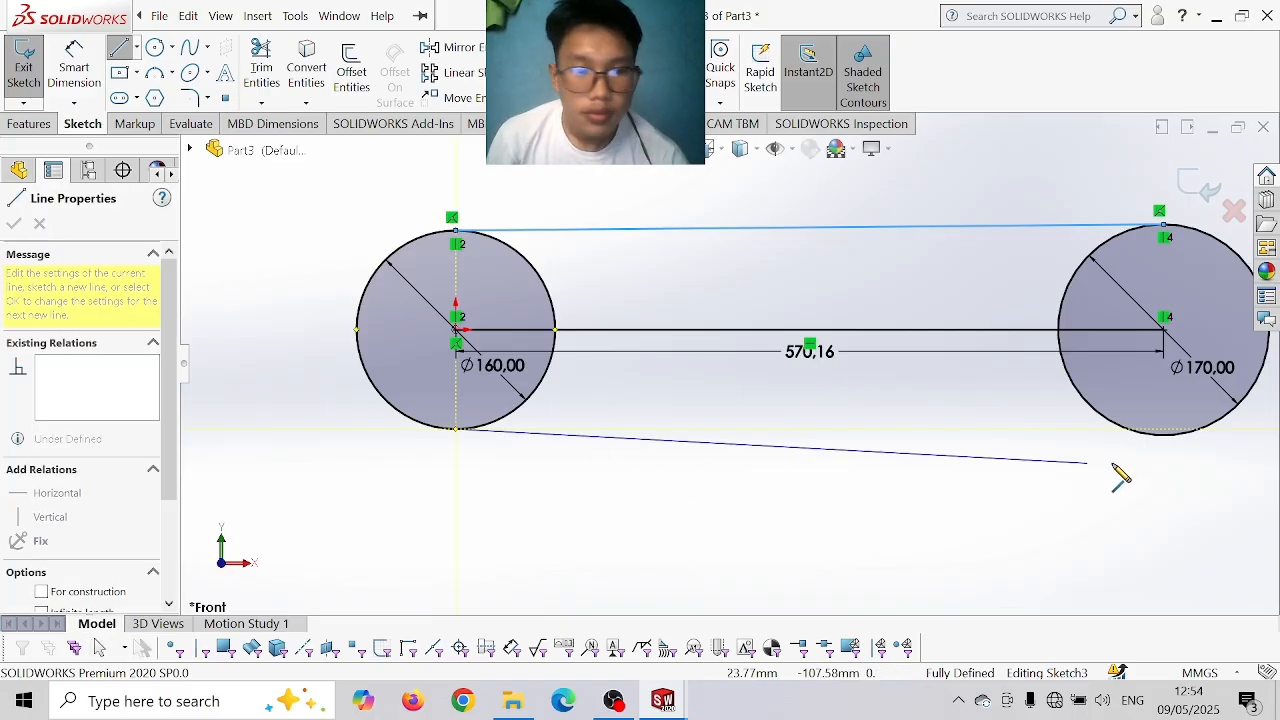
click(1165, 436)
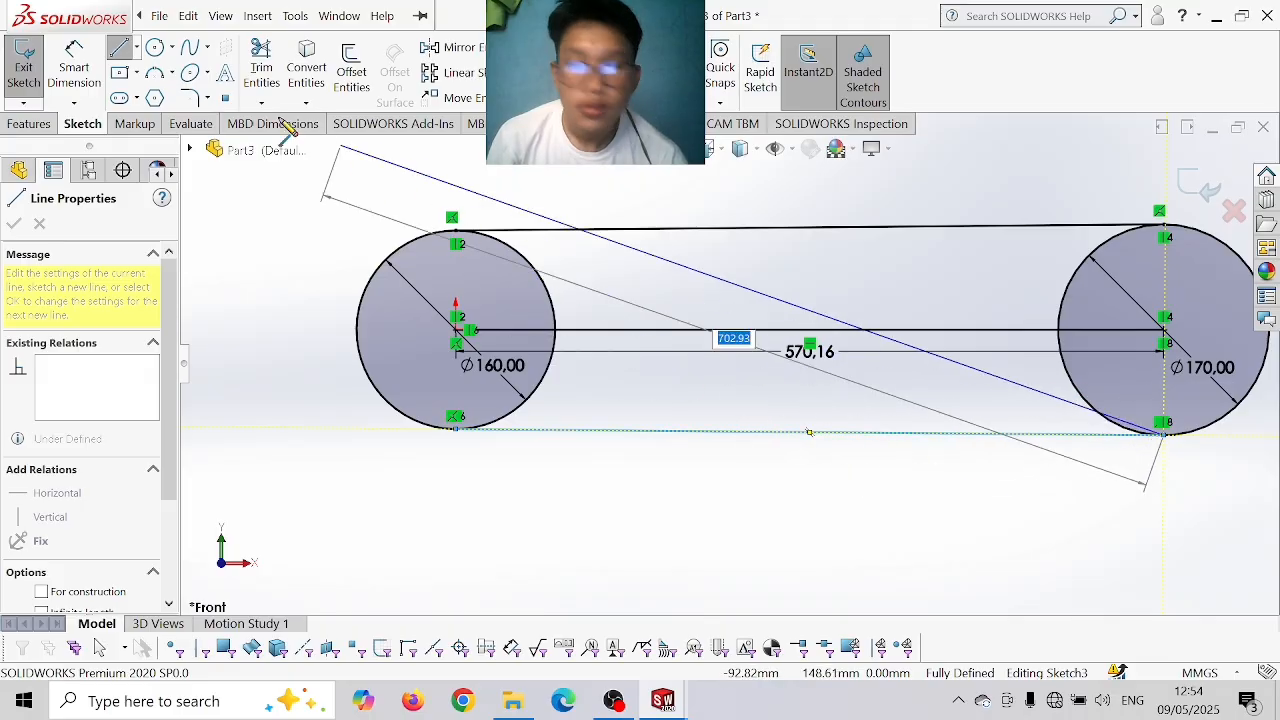
key(Escape)
key(Escape)
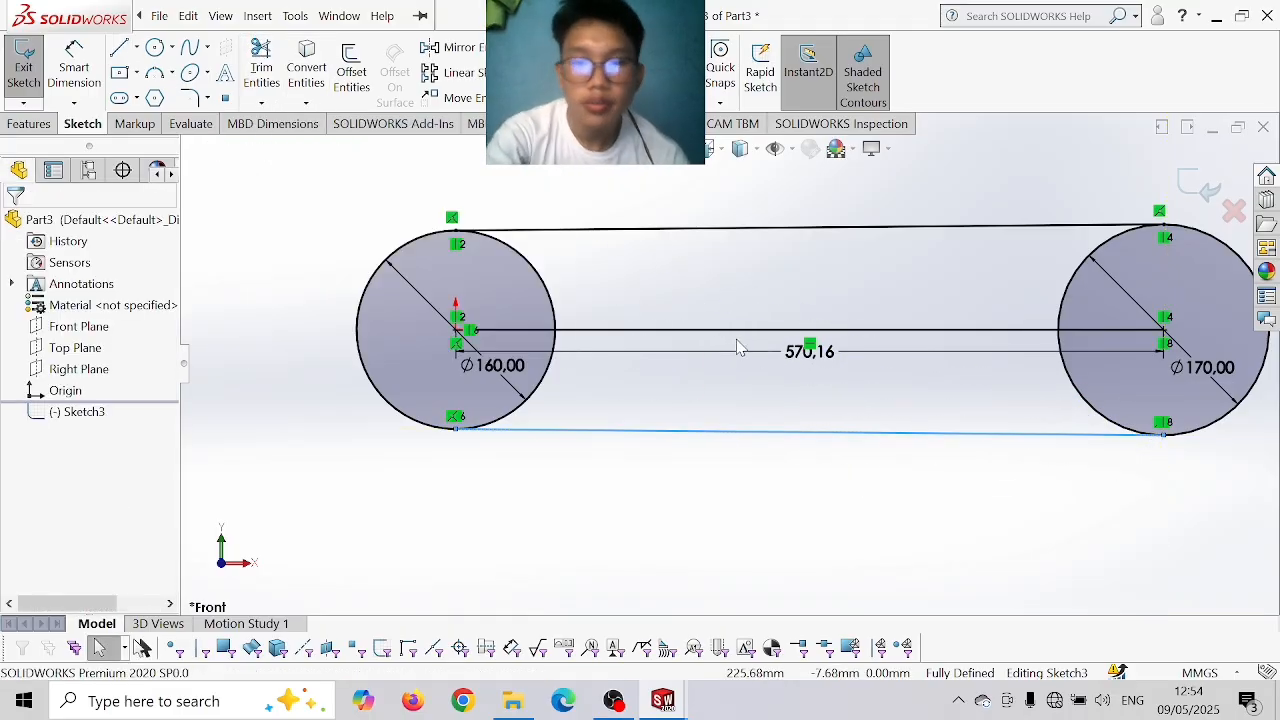
- Delete the horizontal centre line and trim the inner arcs of both circles facing each other
click(740, 331)
key(Delete)
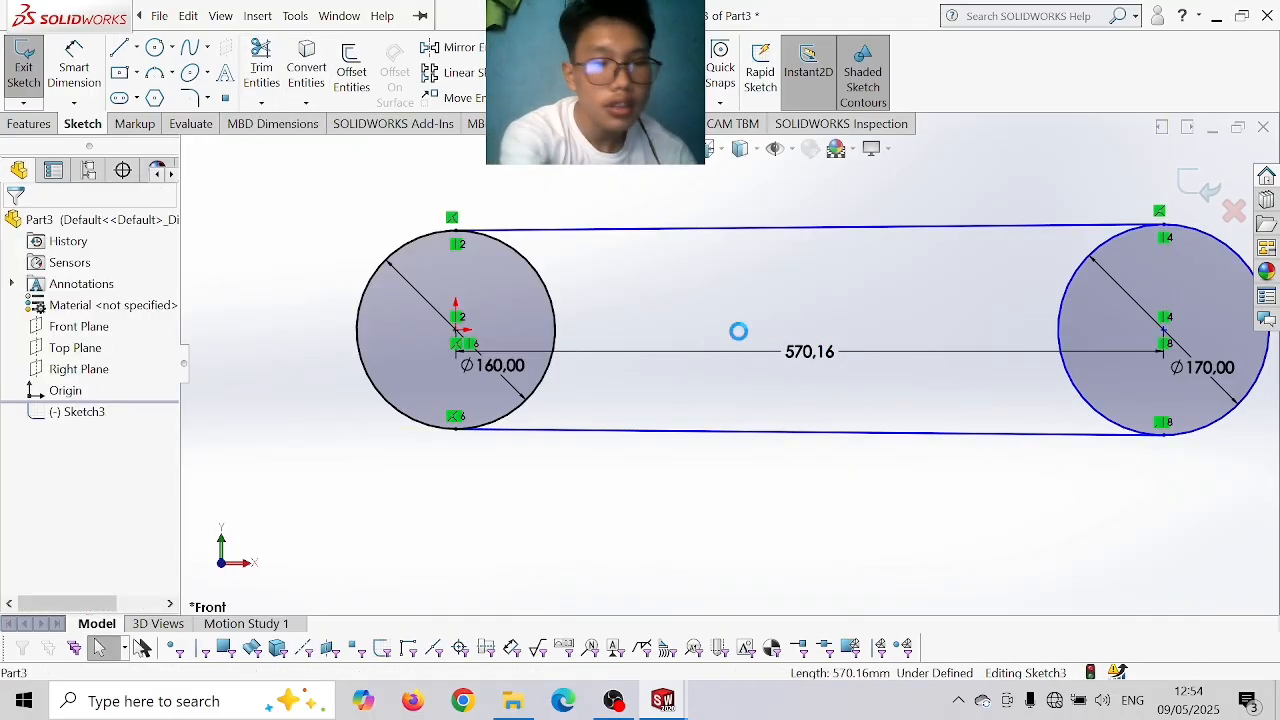
click(261, 70)
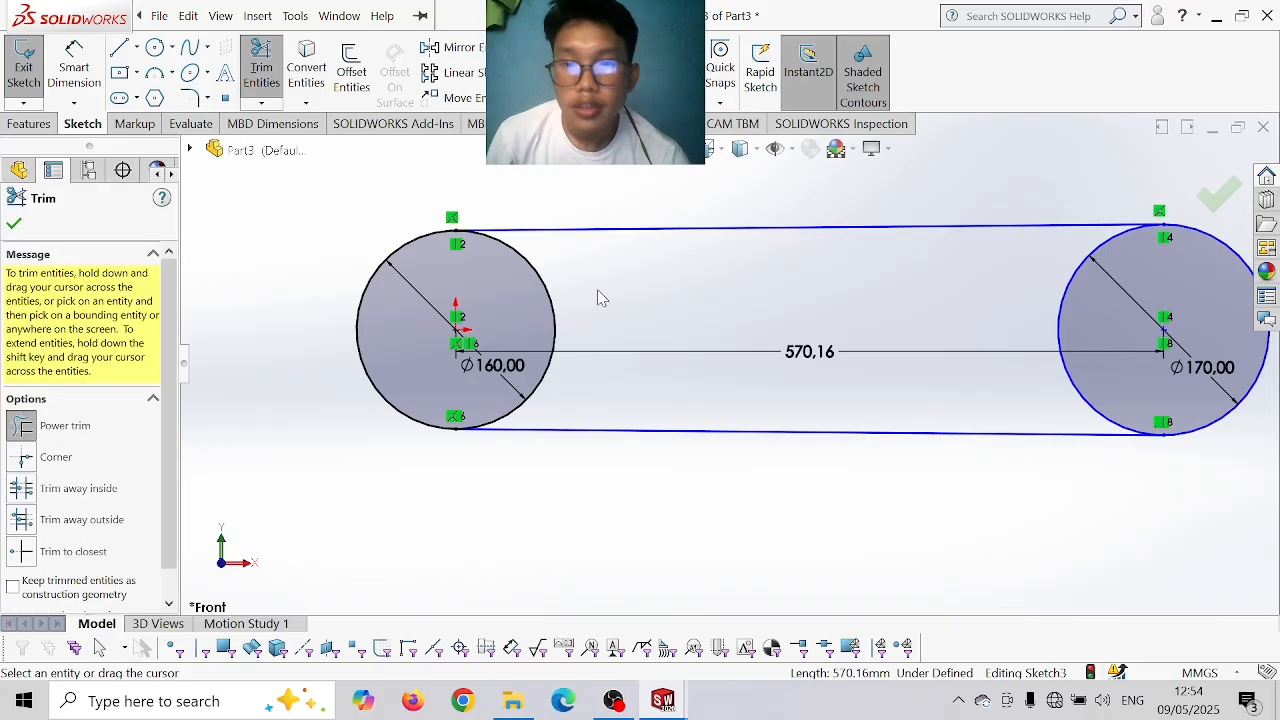
drag(592, 293, 515, 323)
drag(1043, 322, 1068, 352)
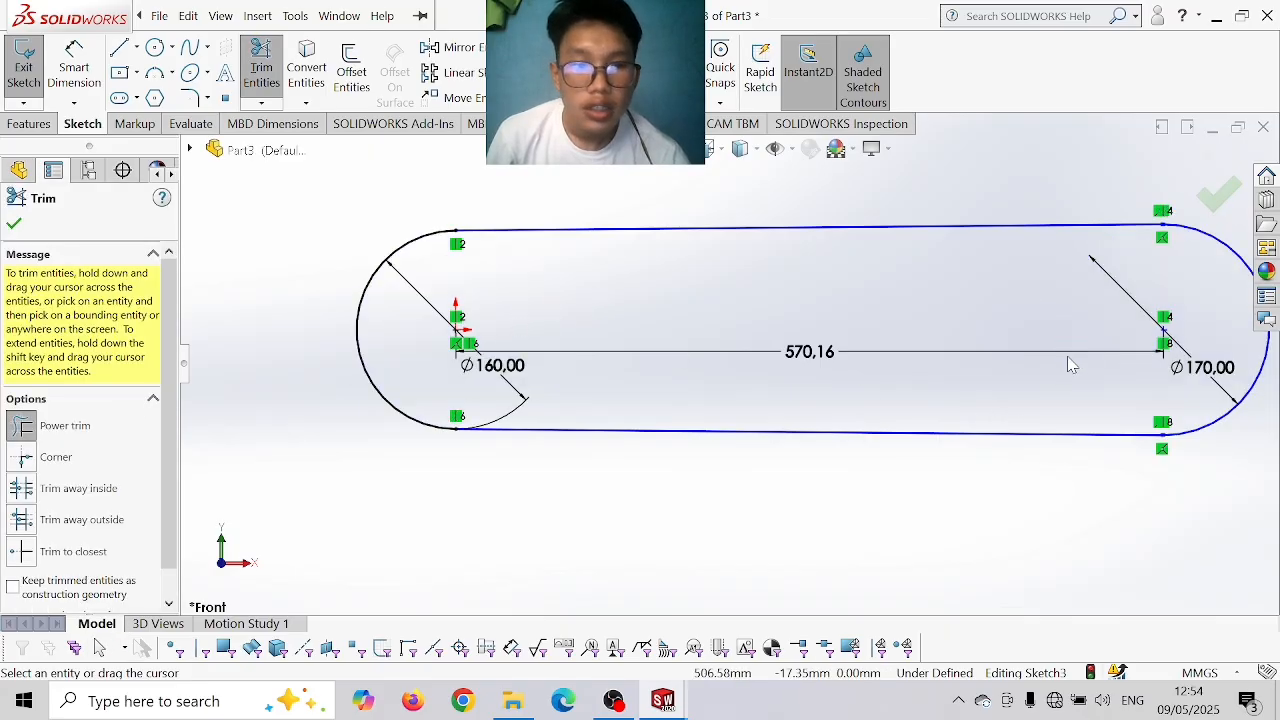
- Using Trim to closest, remove the short leftover segment where the upper line meets the 170 mm arc
scroll(104, 556, down, 1)
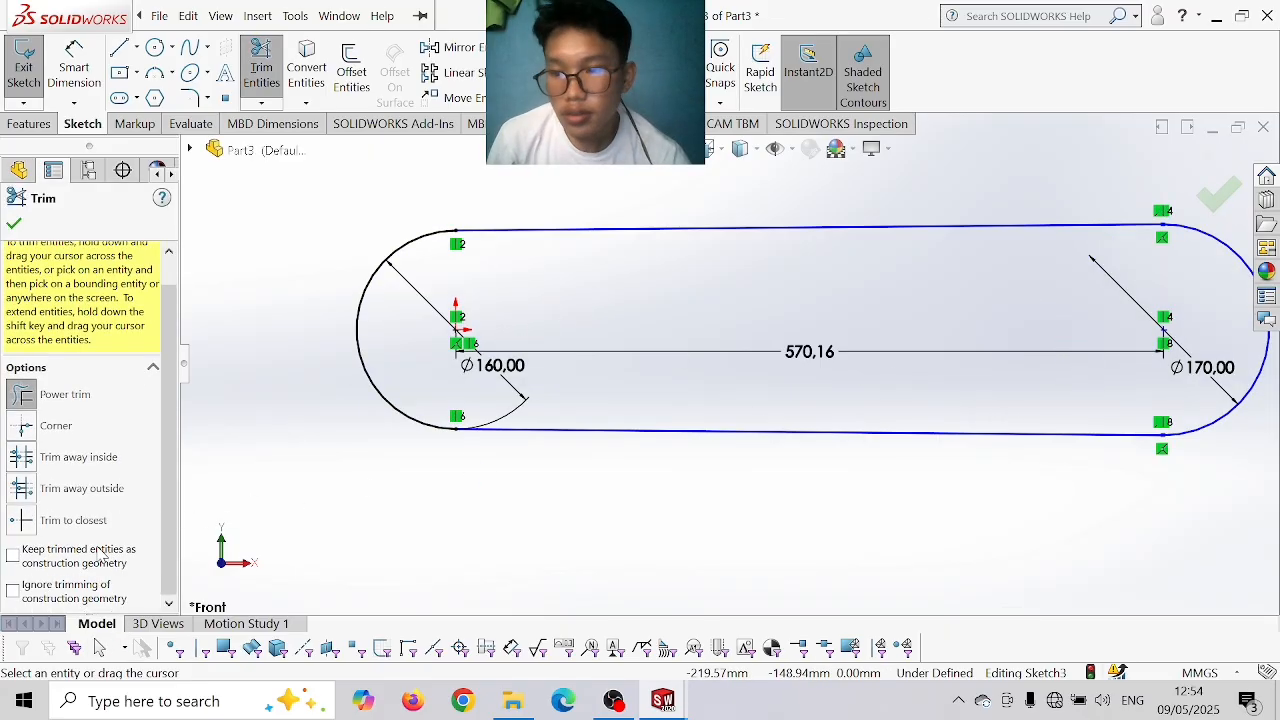
click(40, 522)
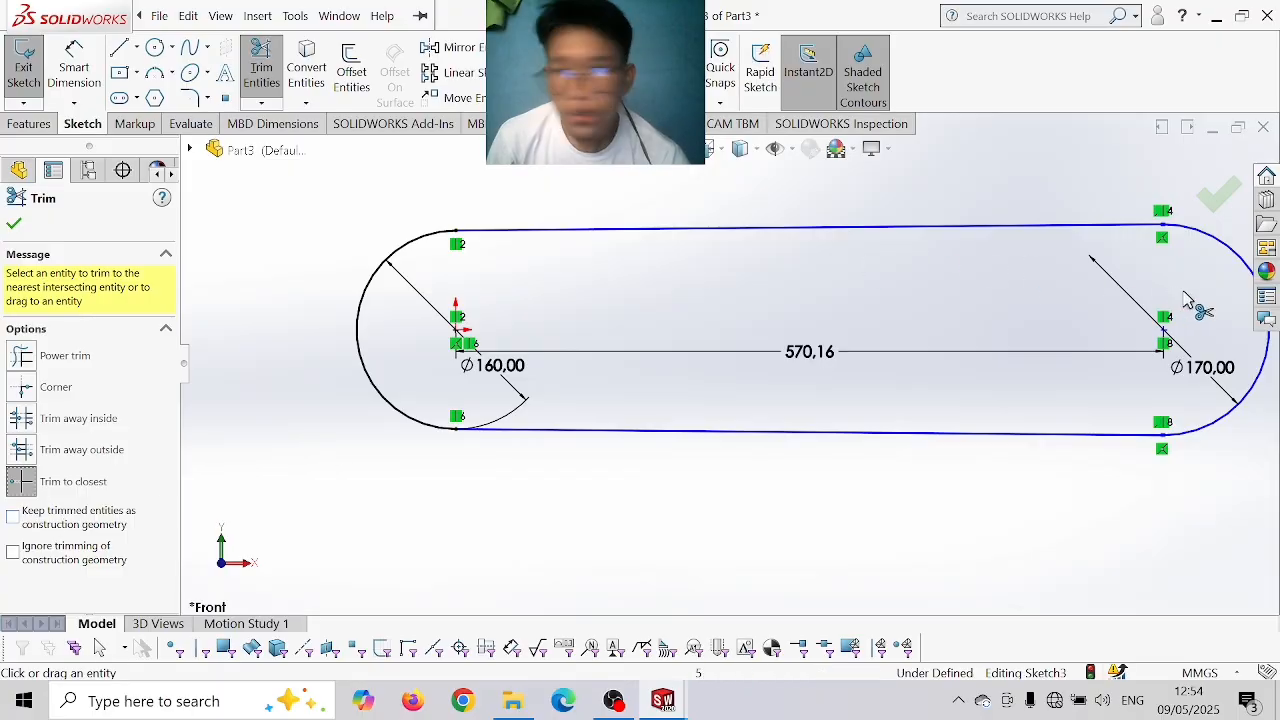
scroll(1117, 275, down, 2)
scroll(1014, 257, down, 3)
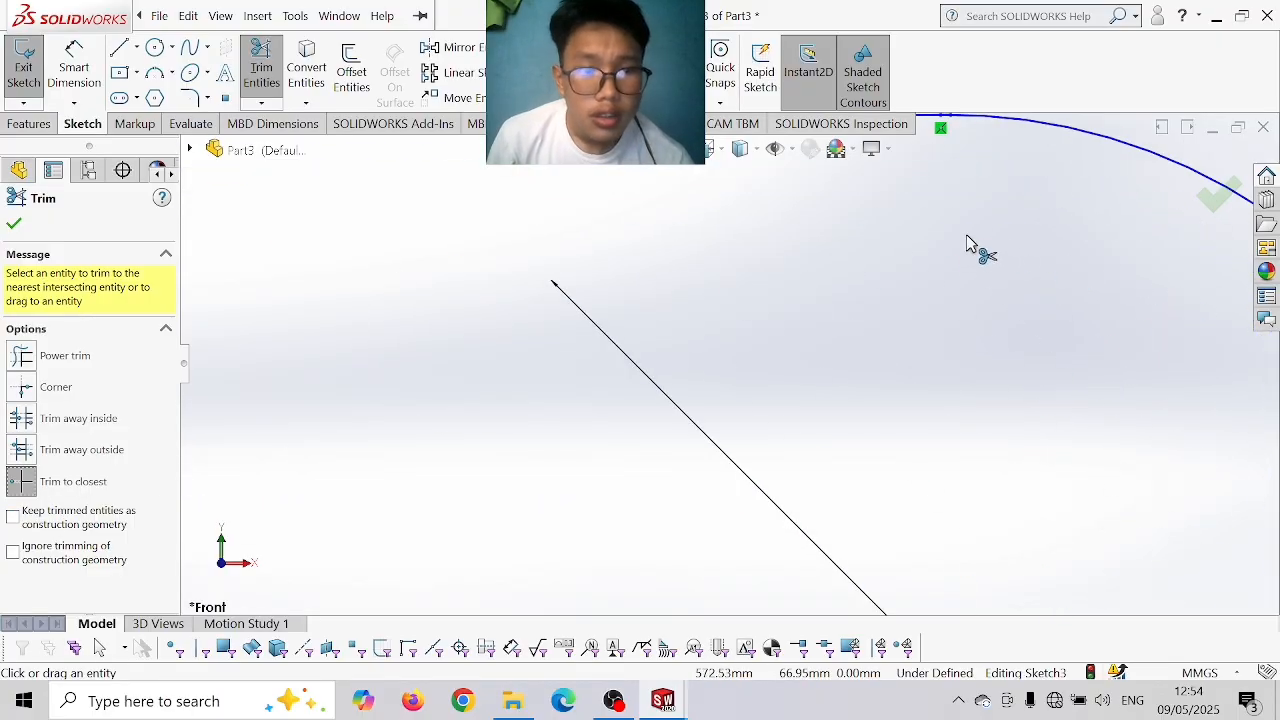
scroll(966, 250, up, 1)
scroll(941, 239, down, 1)
scroll(934, 238, up, 1)
scroll(926, 237, down, 1)
scroll(912, 230, up, 1)
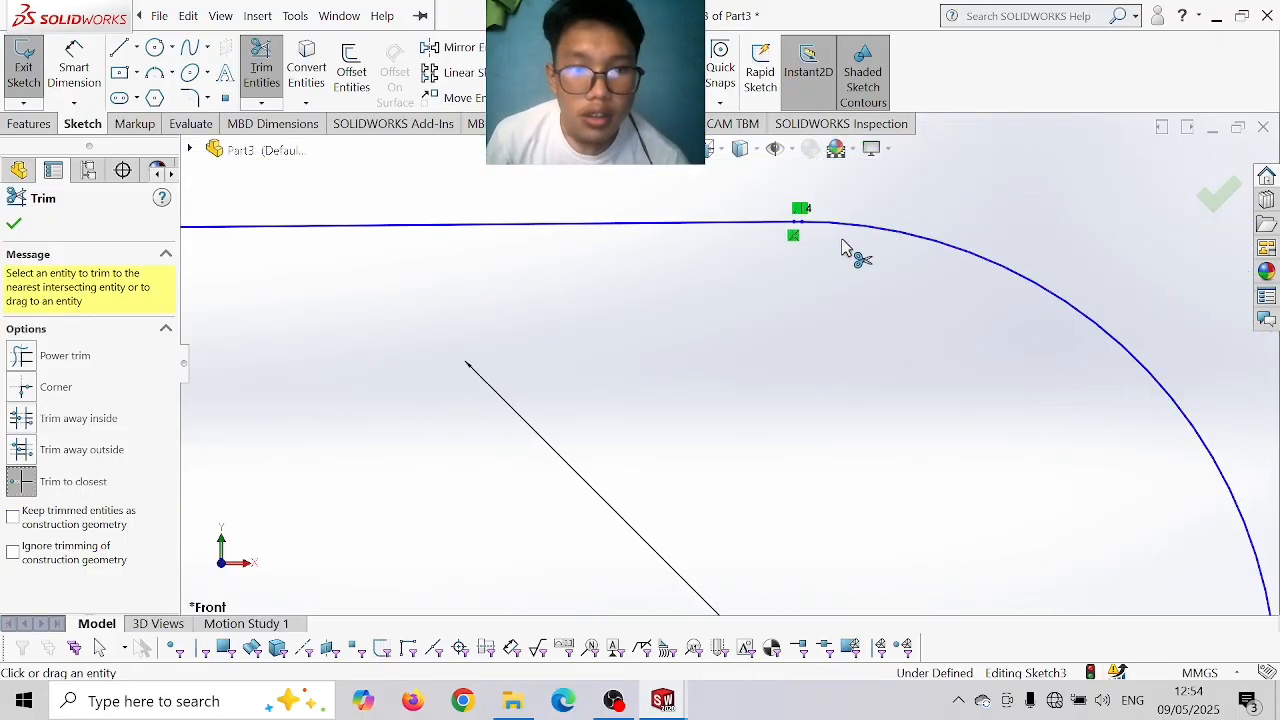
scroll(796, 250, down, 1)
scroll(800, 258, down, 3)
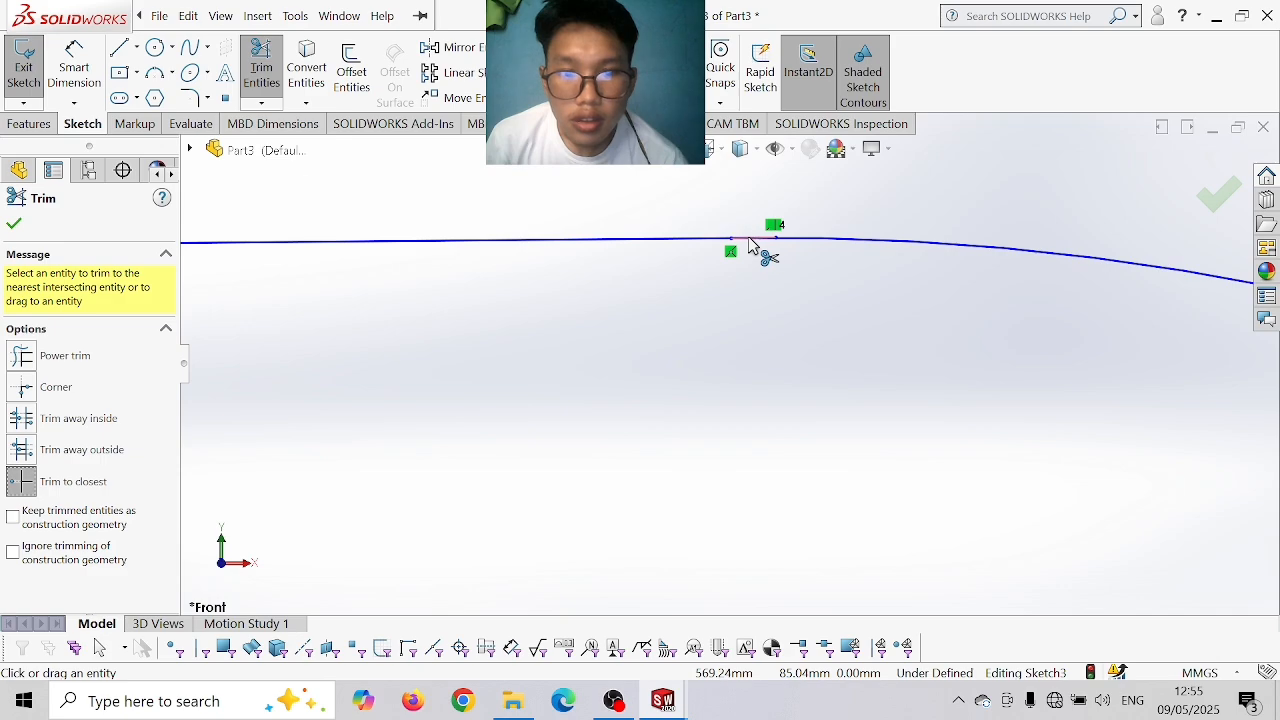
scroll(763, 295, up, 2)
scroll(748, 465, down, 1)
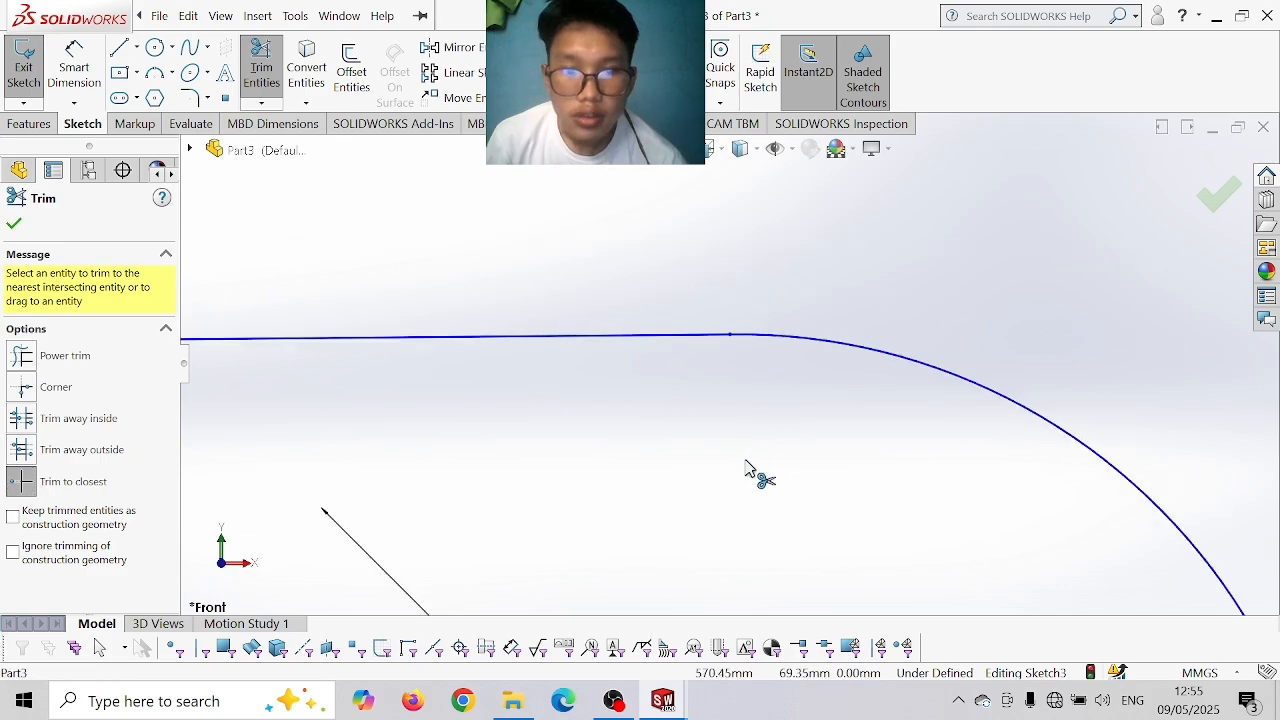
- Trim away the short leftover segment where the lower line meets the 170 mm arc
scroll(752, 470, up, 1)
scroll(757, 528, up, 1)
scroll(770, 565, down, 1)
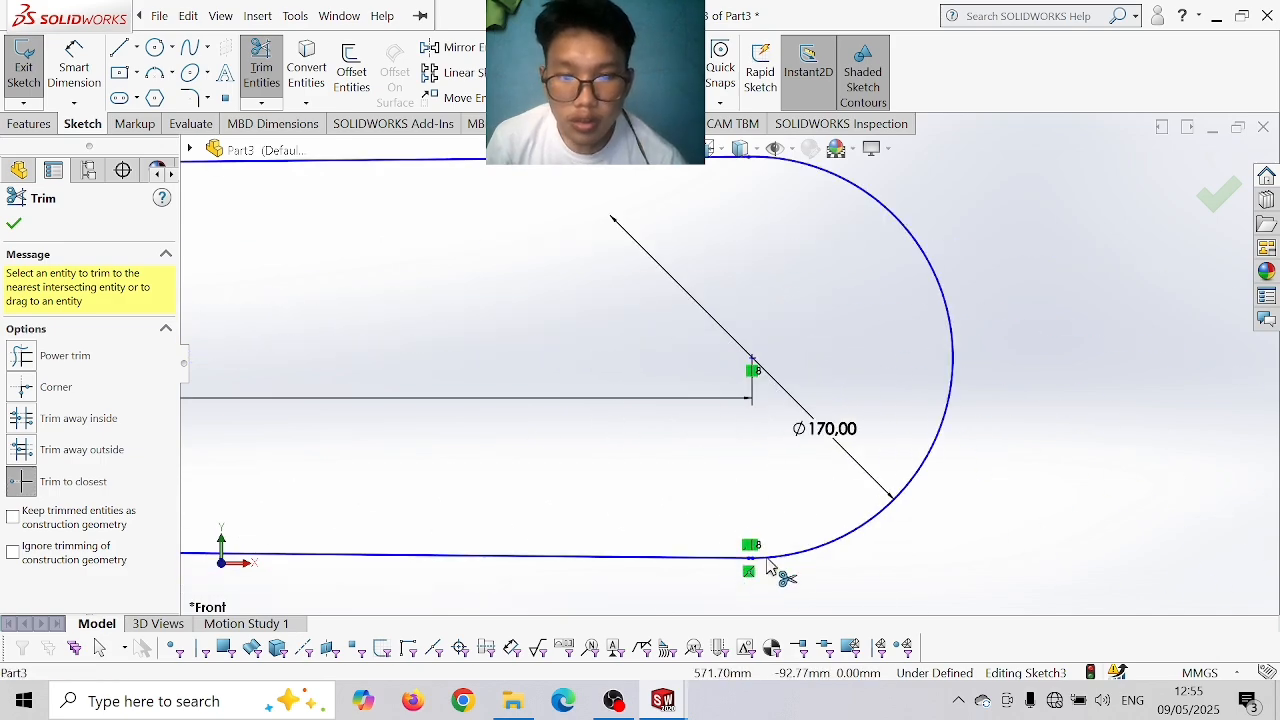
scroll(768, 563, down, 4)
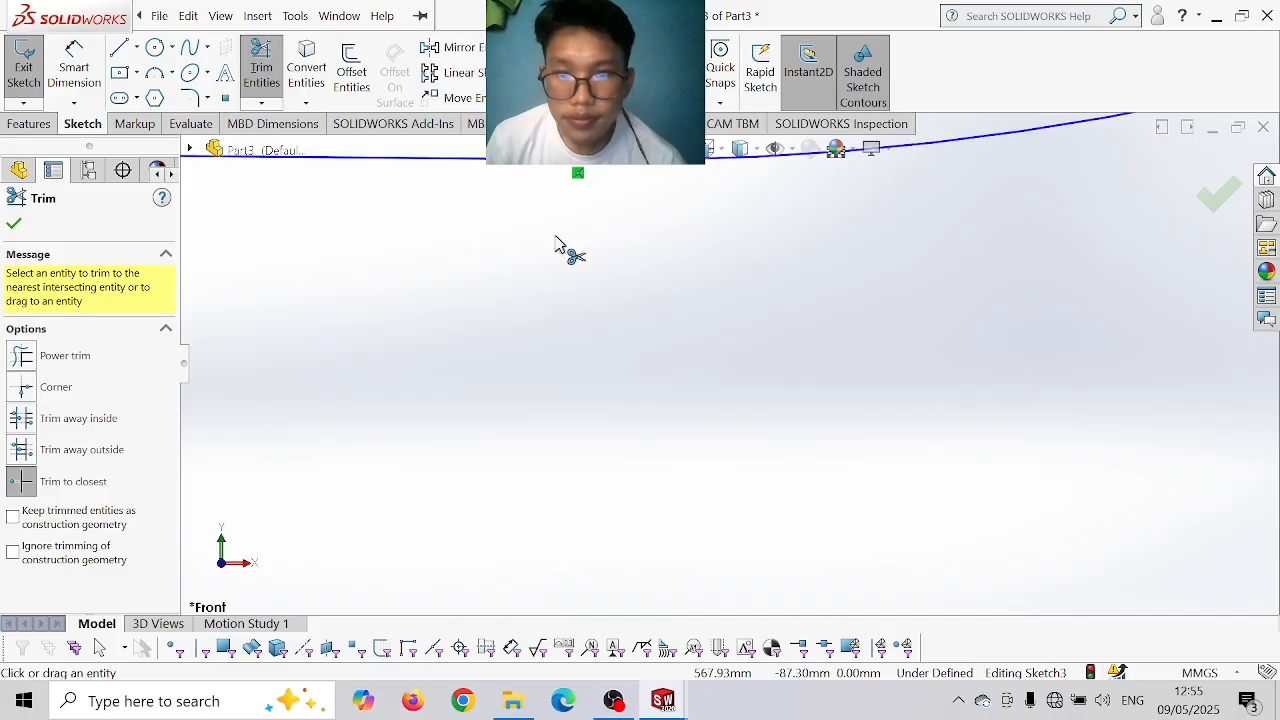
scroll(632, 272, up, 2)
scroll(631, 238, down, 4)
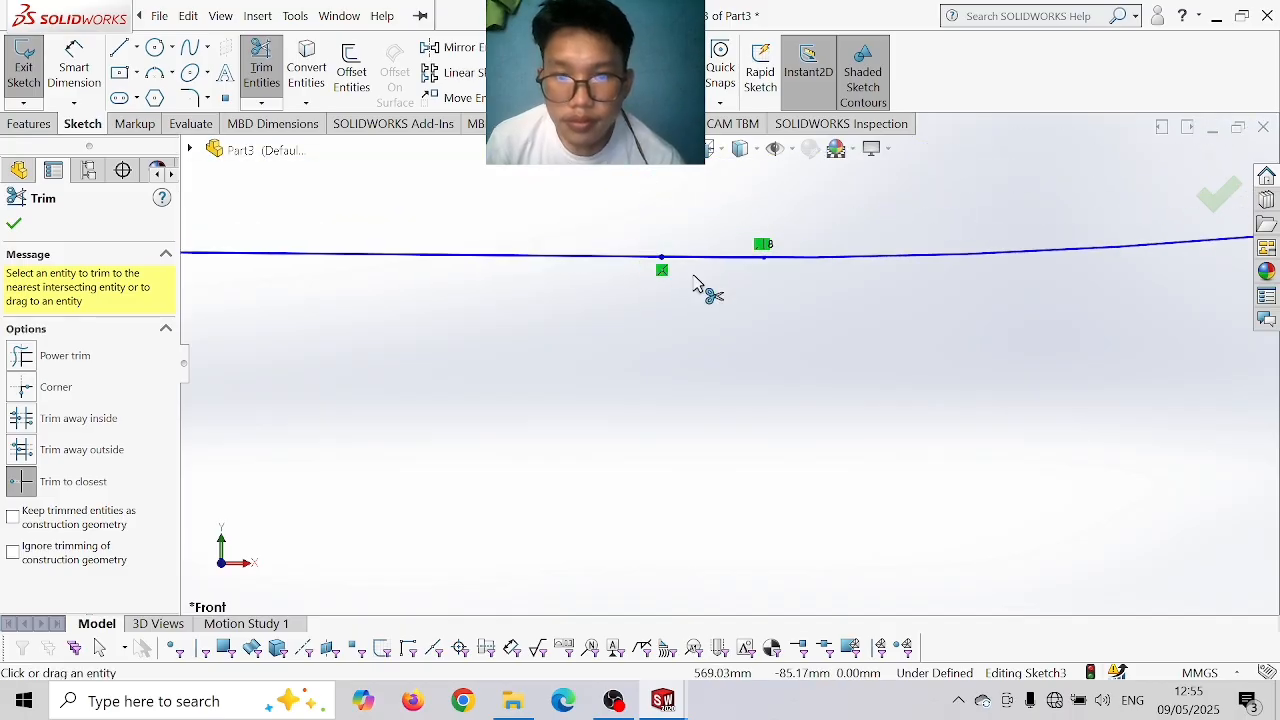
scroll(700, 282, down, 2)
click(702, 266)
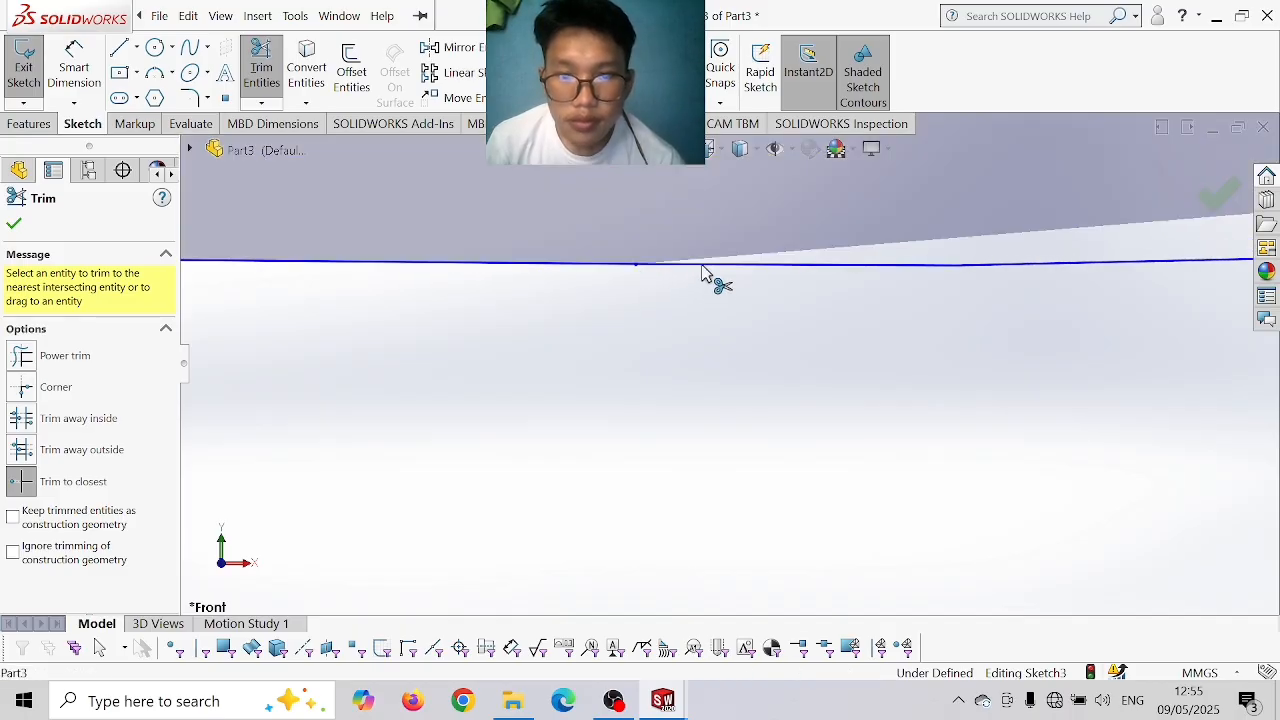
scroll(702, 270, up, 5)
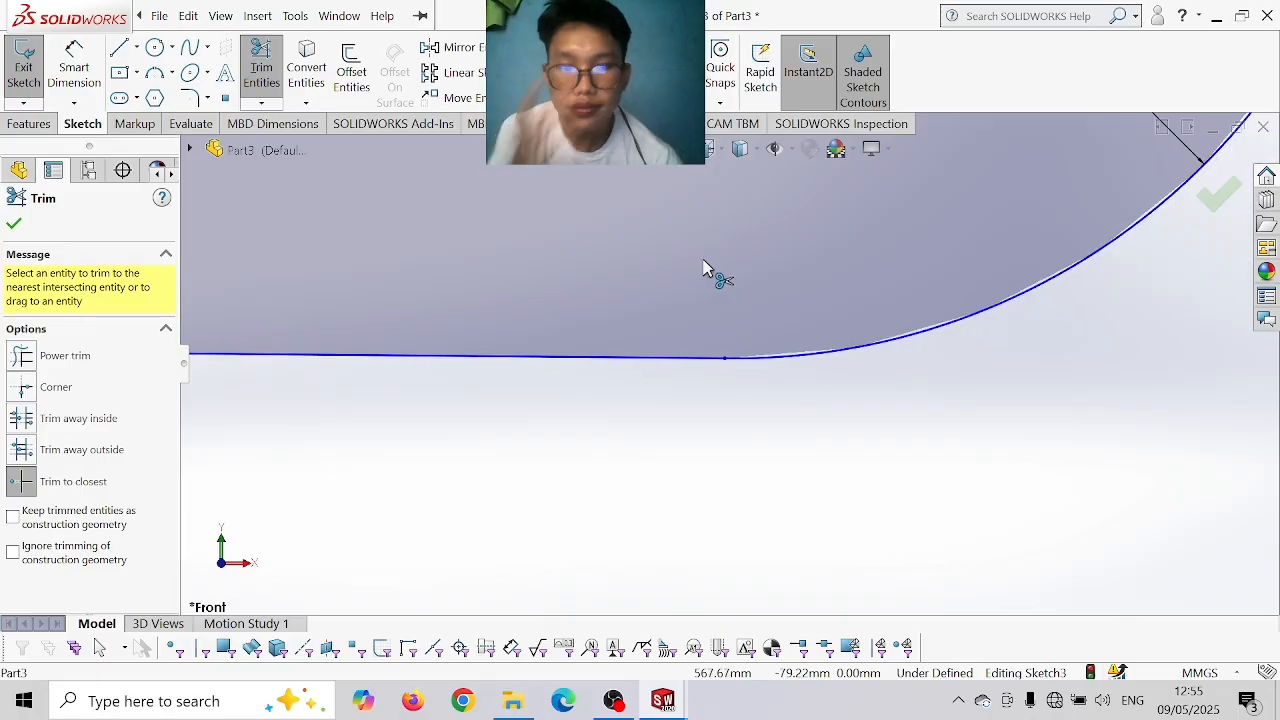
scroll(703, 265, up, 6)
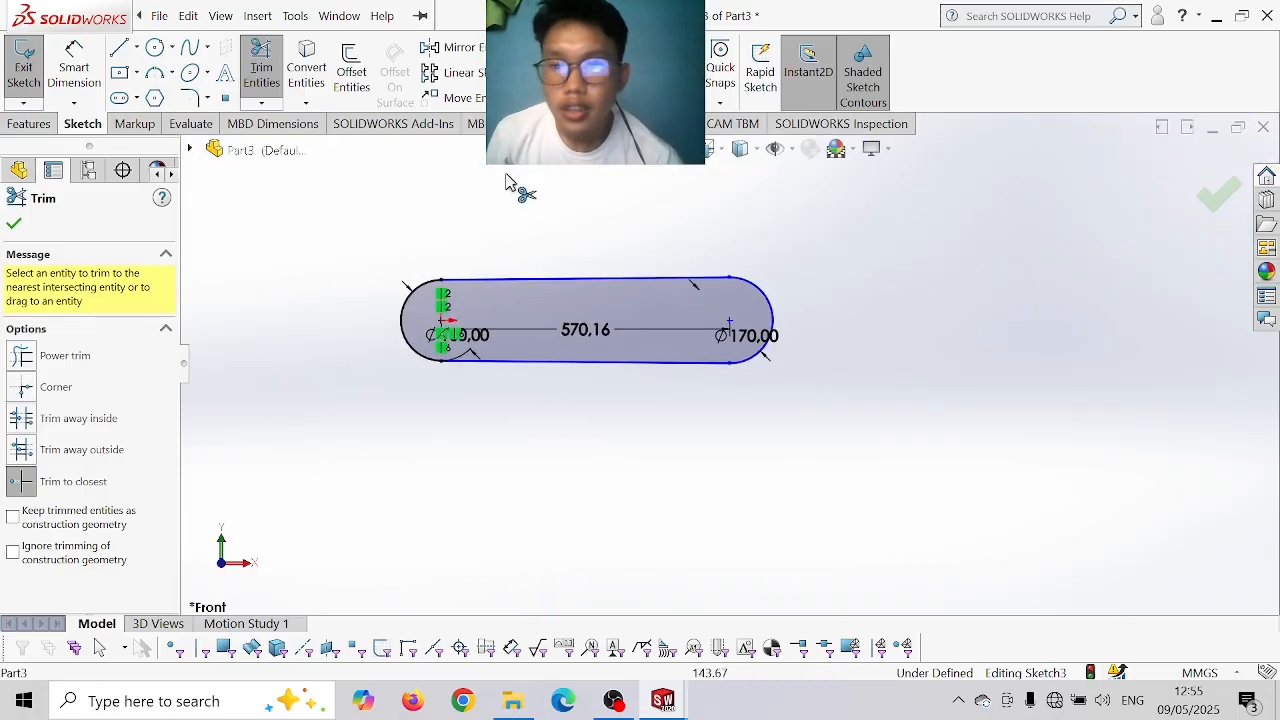
click(352, 70)
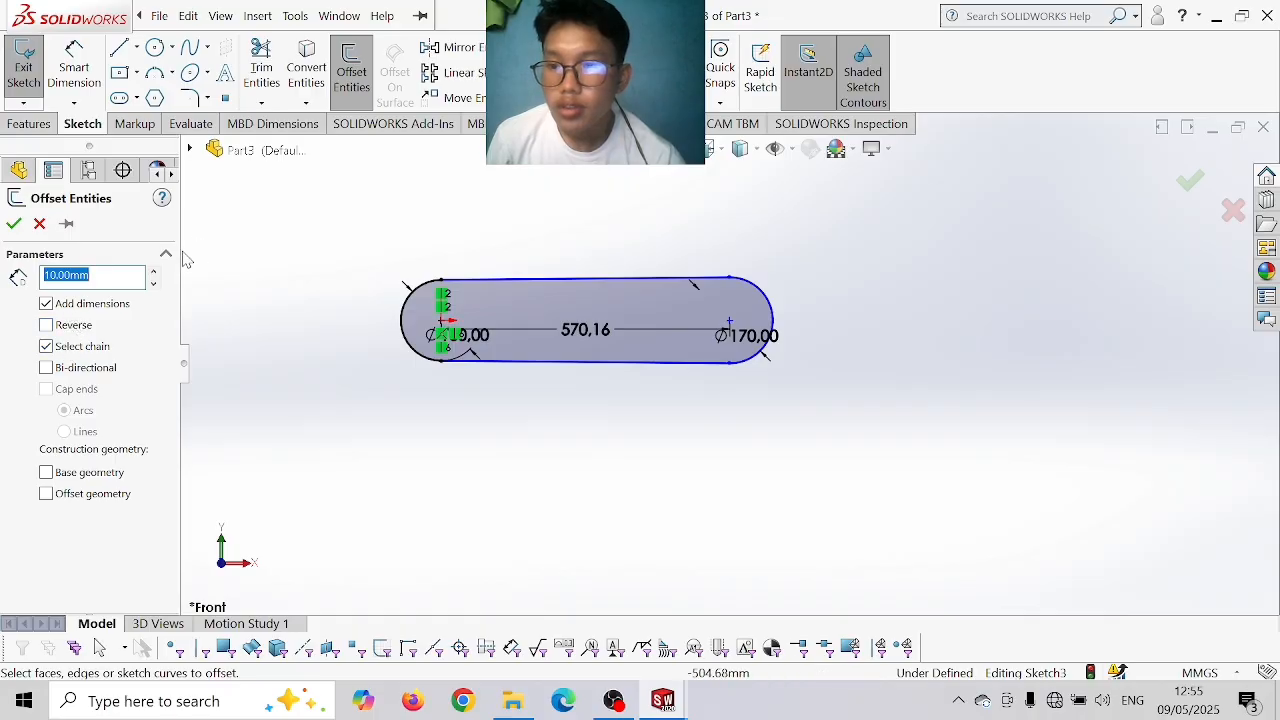
click(13, 226)
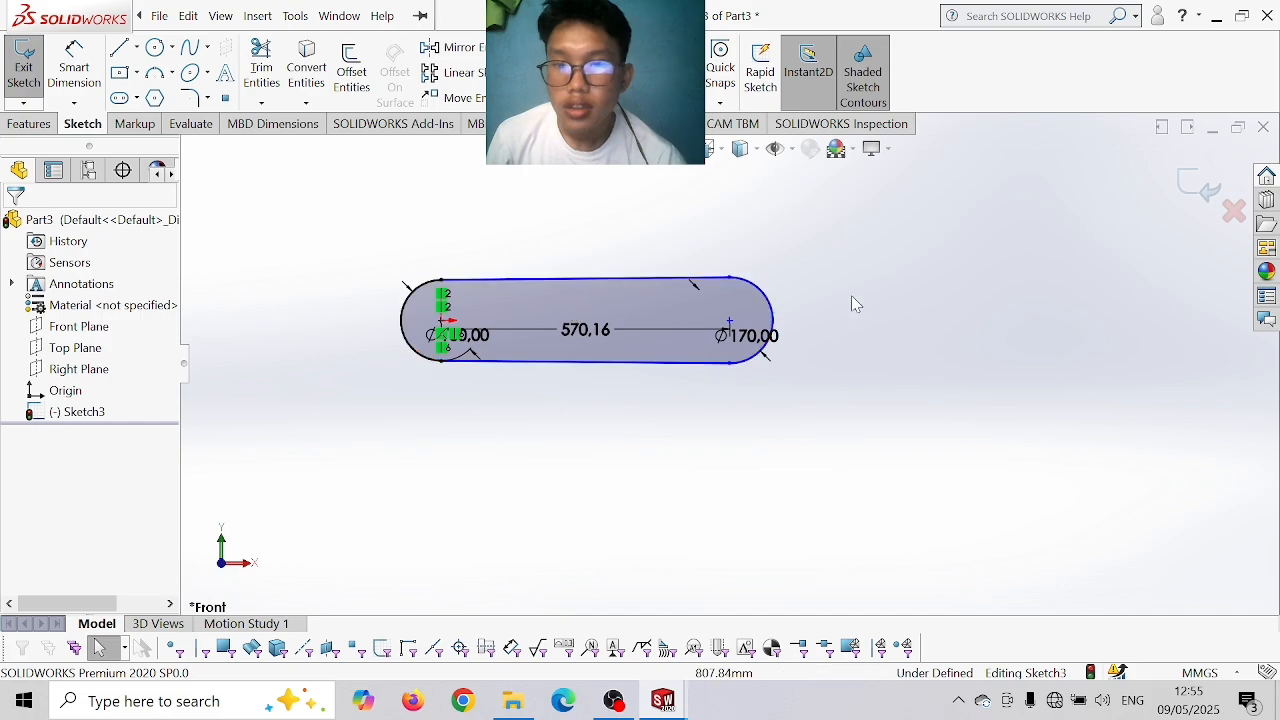
mouse_move(851, 295)
middle_down()
mouse_move(754, 363)
mouse_move(899, 342)
mouse_move(830, 365)
middle_up()
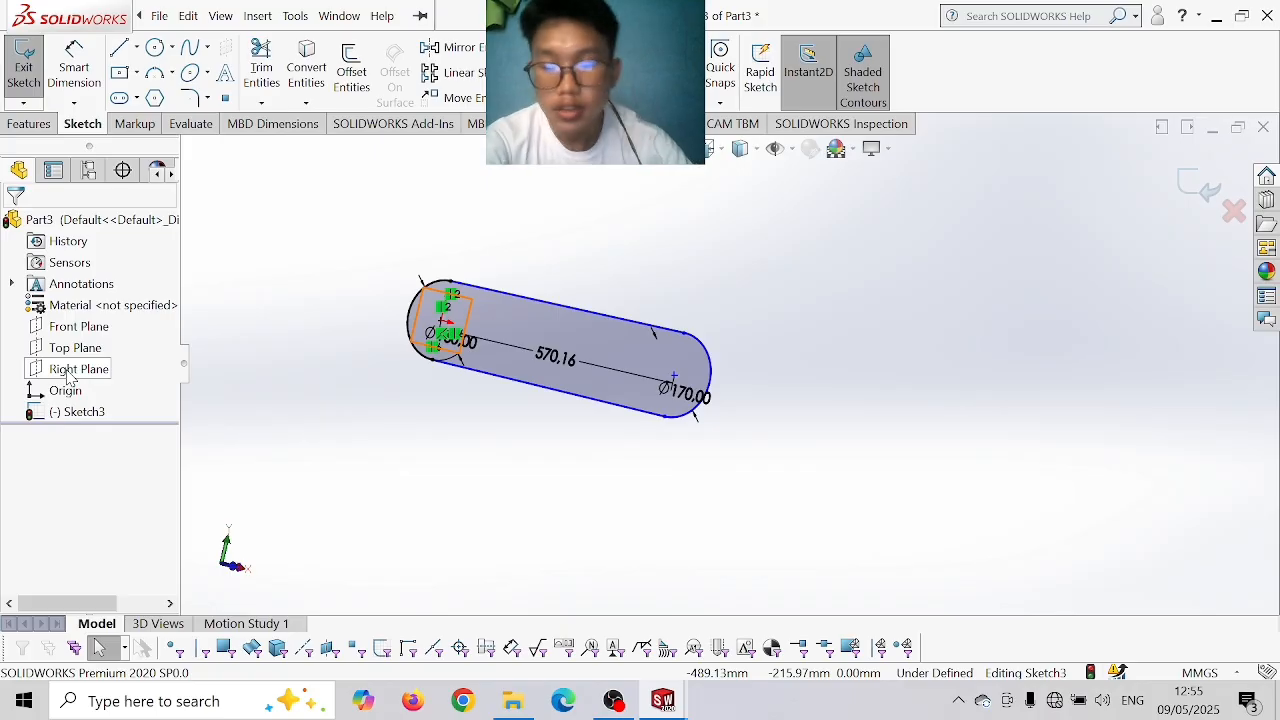
key(ctrl+1)
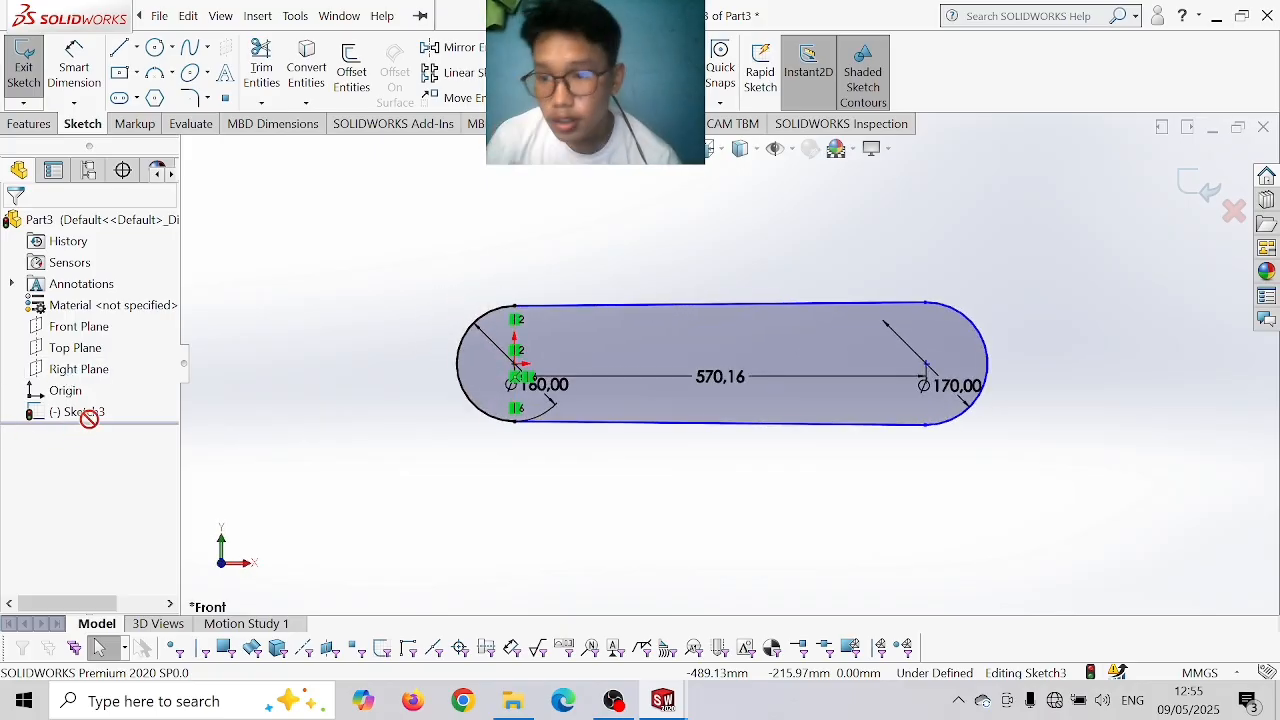
click(89, 415)
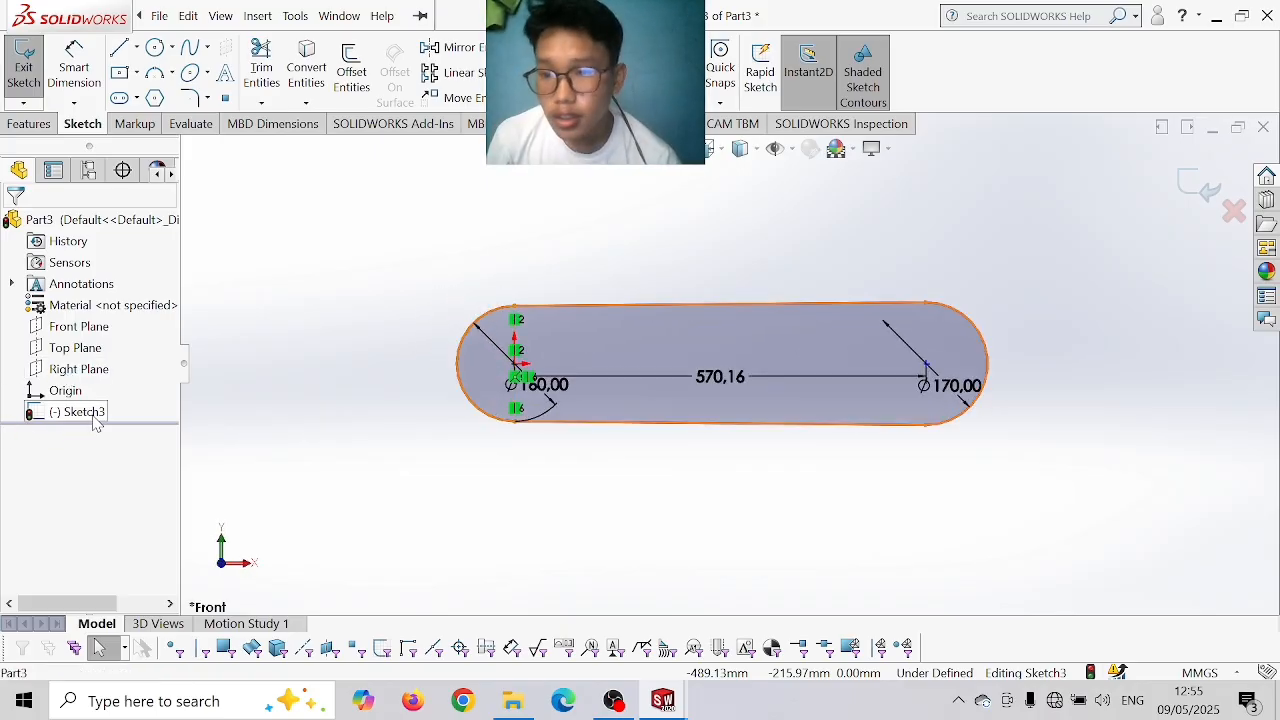
click(350, 72)
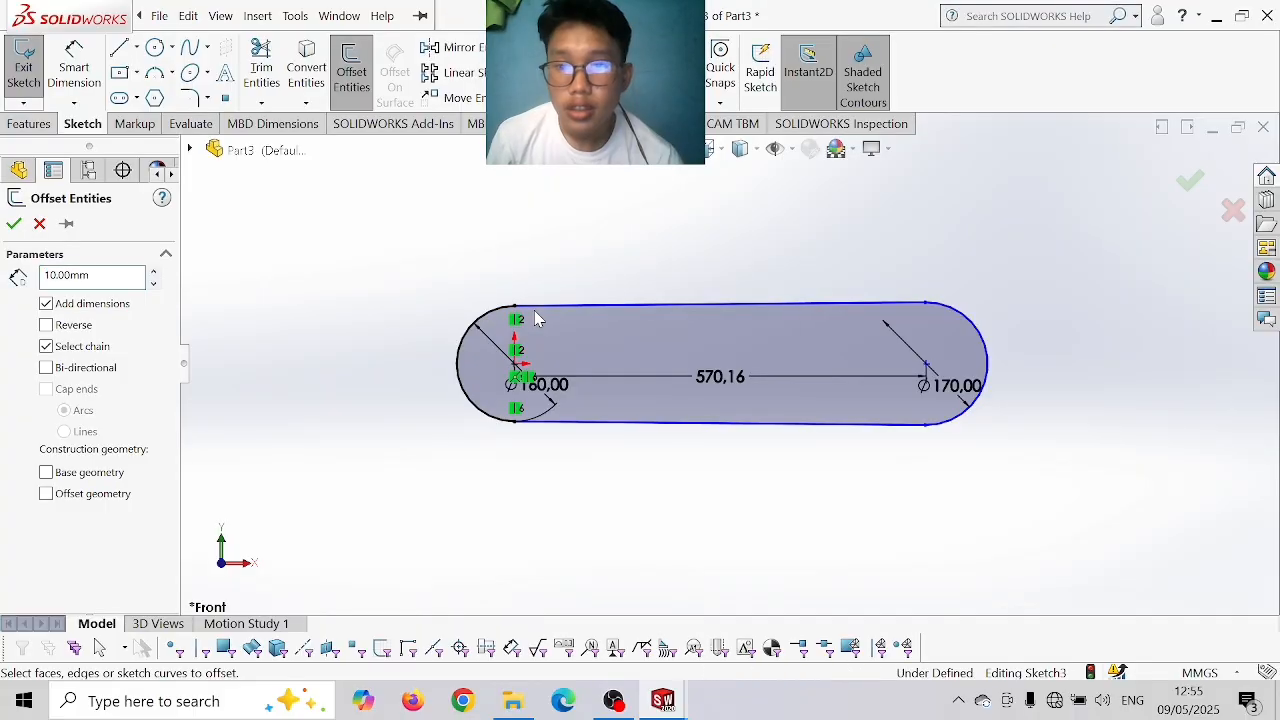
click(47, 304)
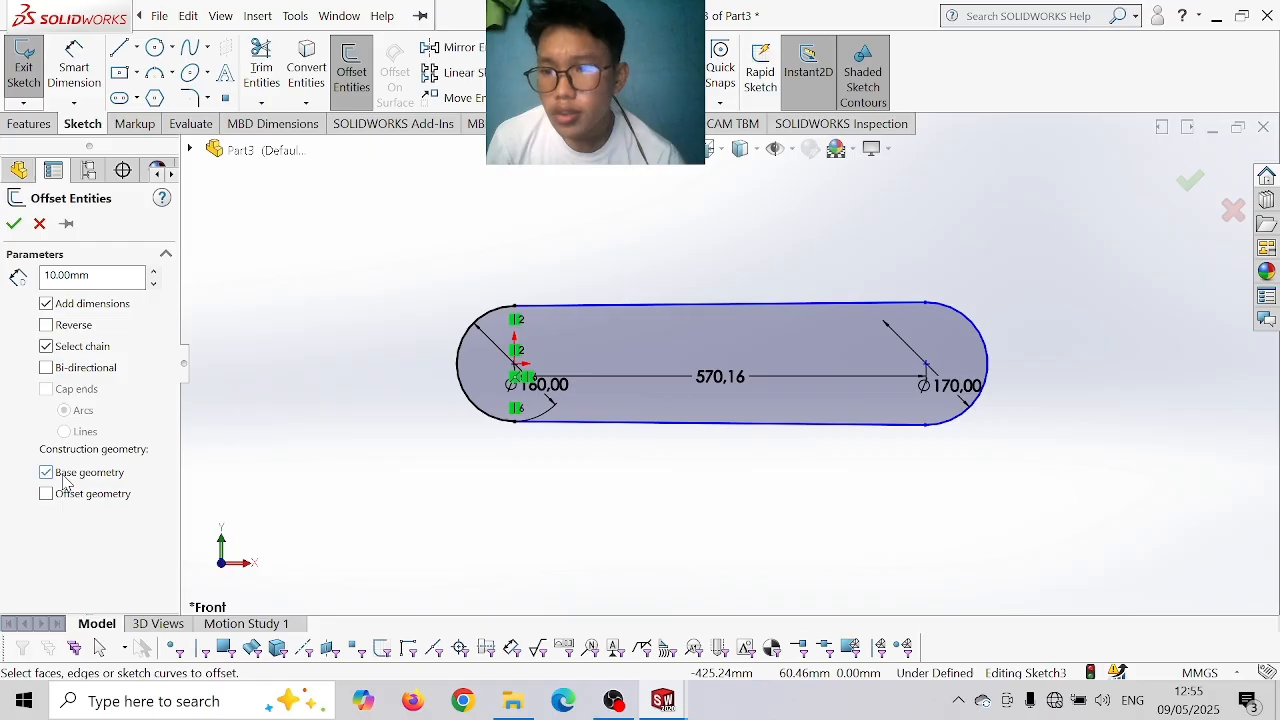
click(45, 327)
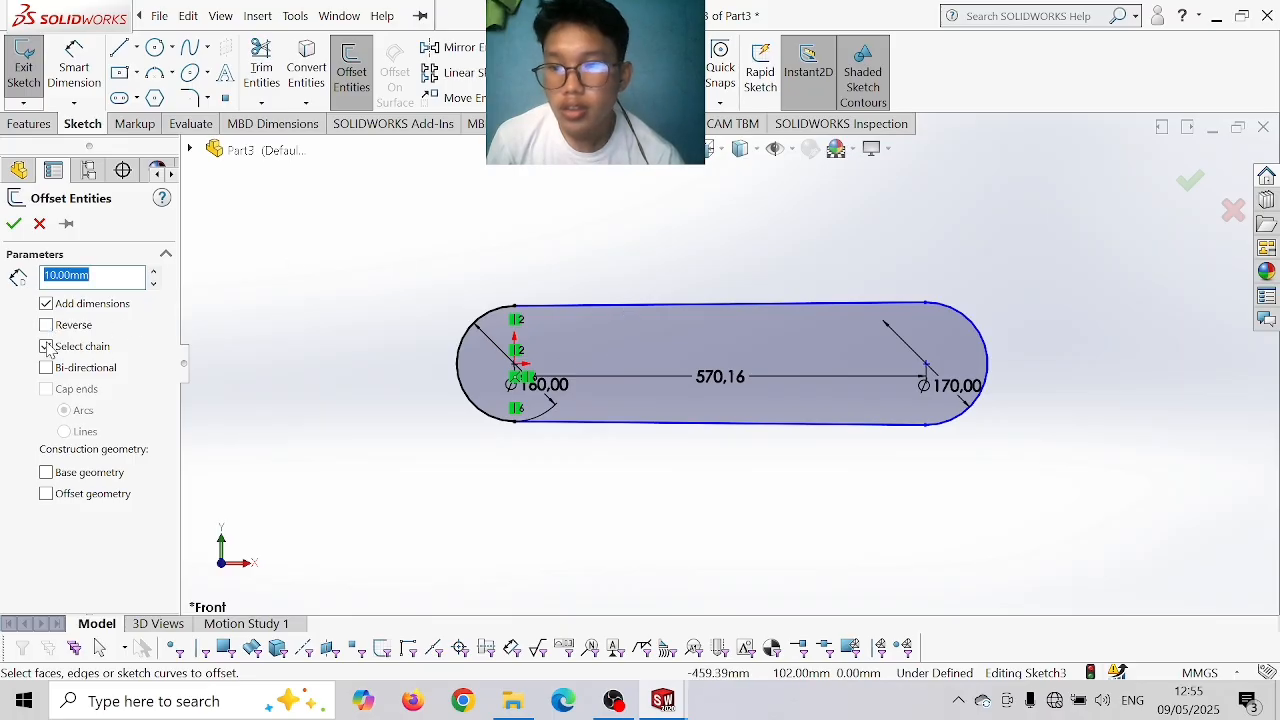
click(45, 303)
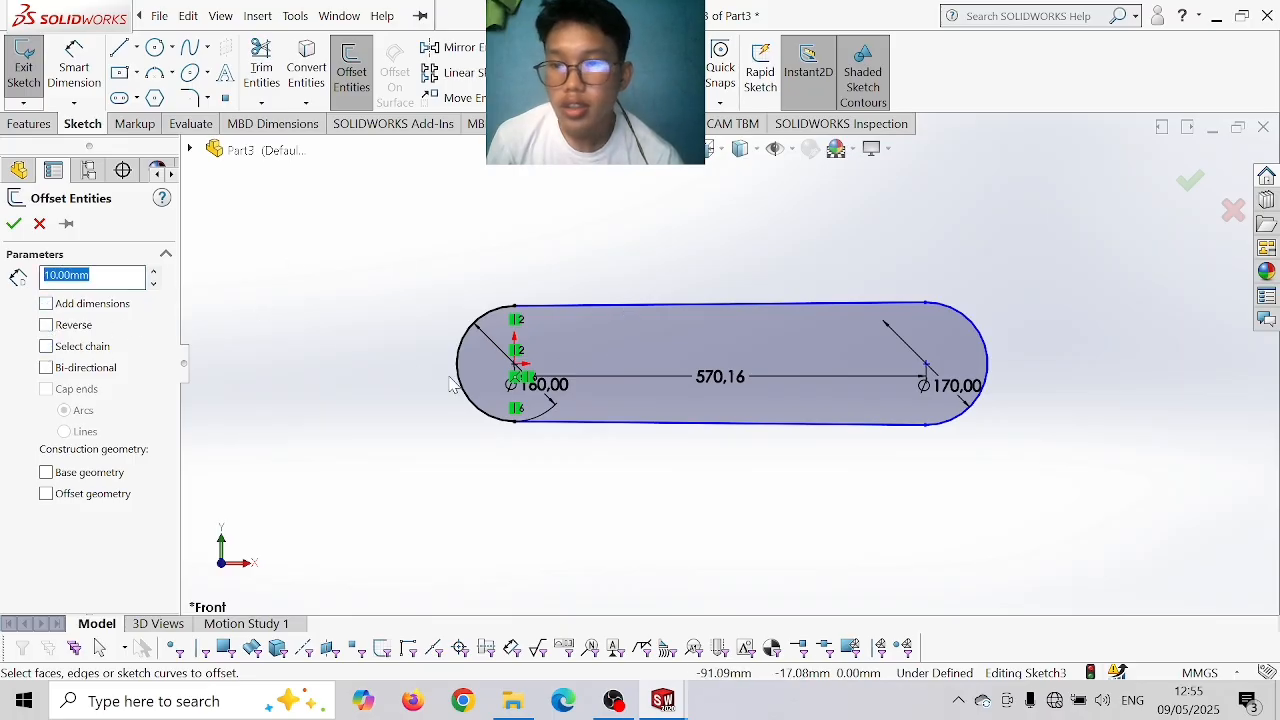
click(562, 301)
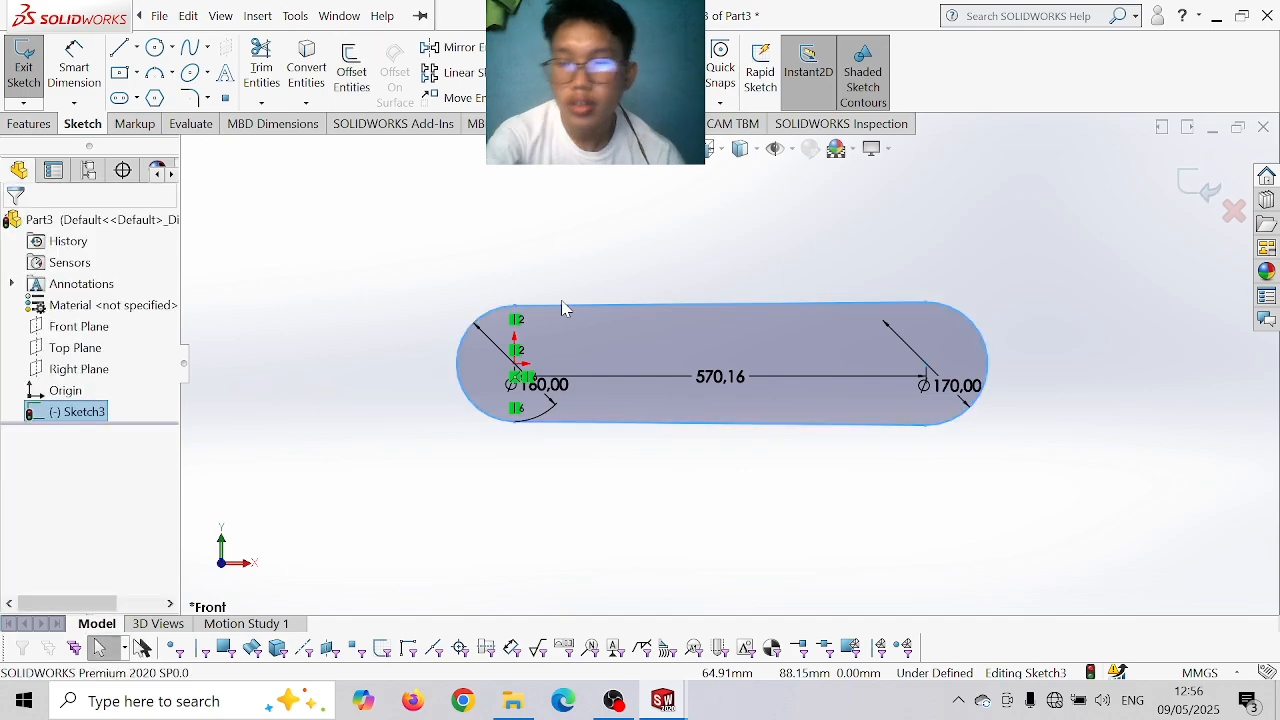
- Offset both lines and both arcs of the belt loop outward by 10 mm, with the offset dimension added
click(353, 98)
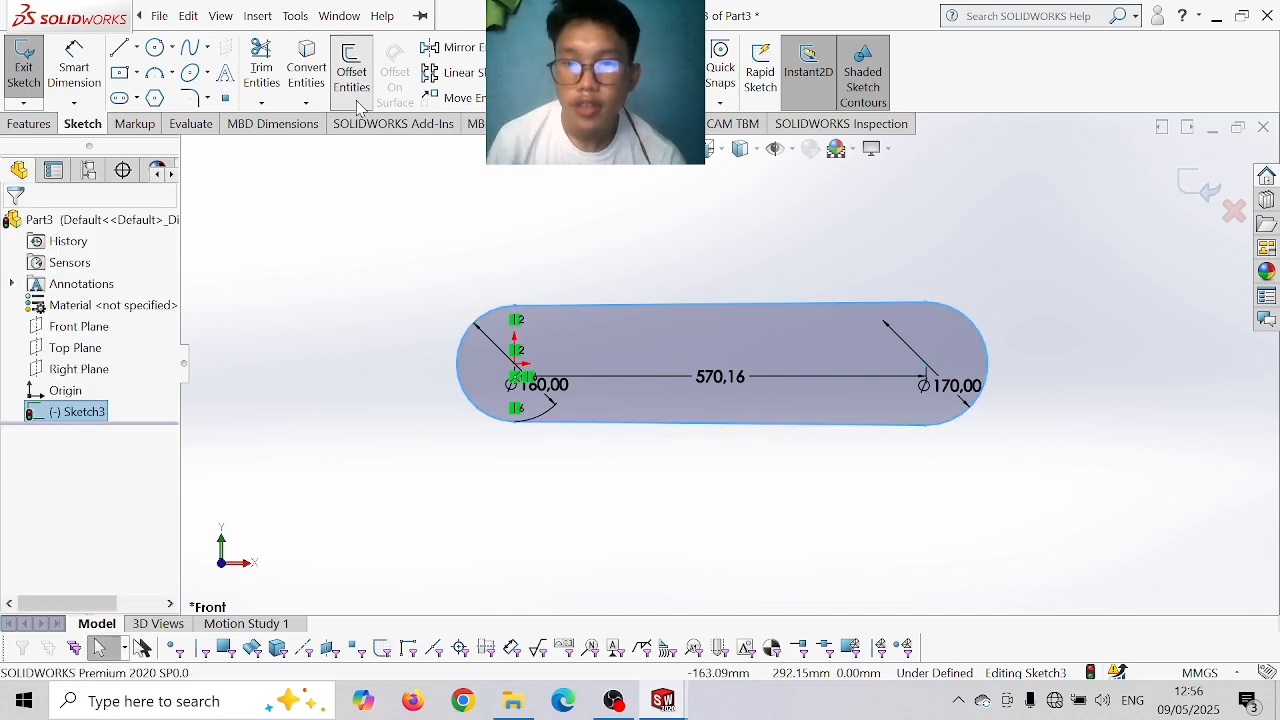
click(680, 306)
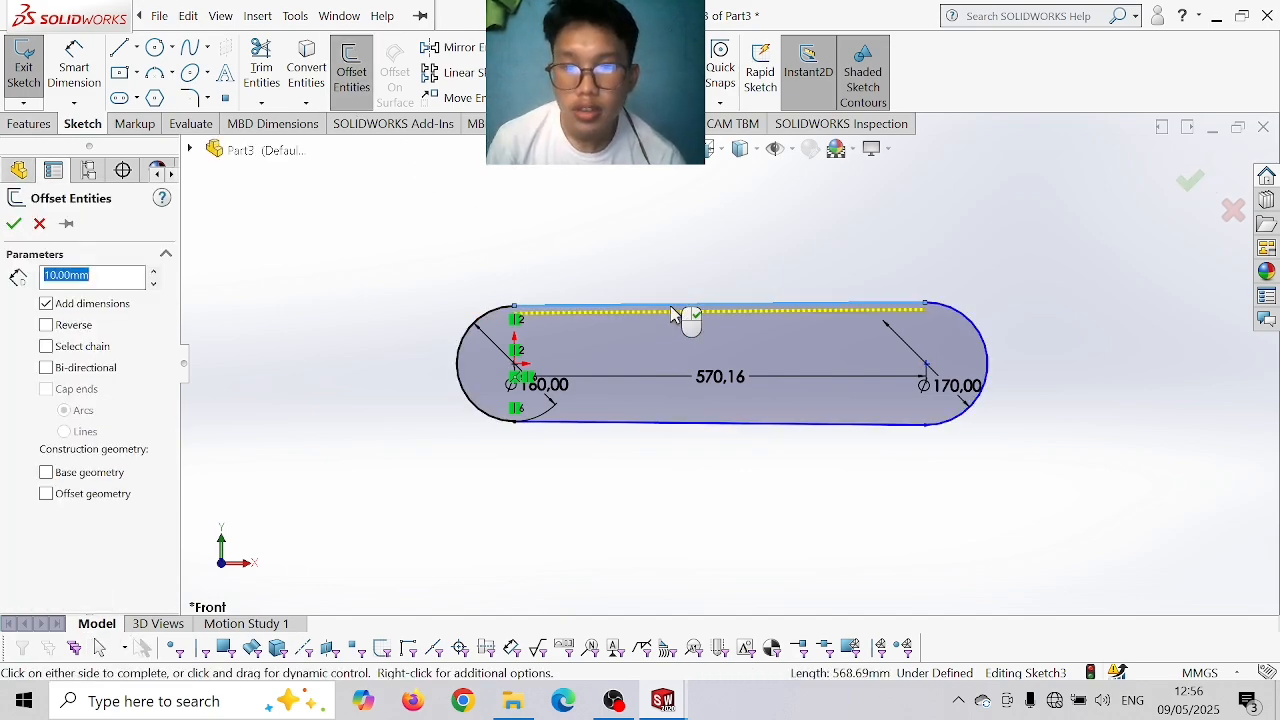
click(655, 426)
click(463, 393)
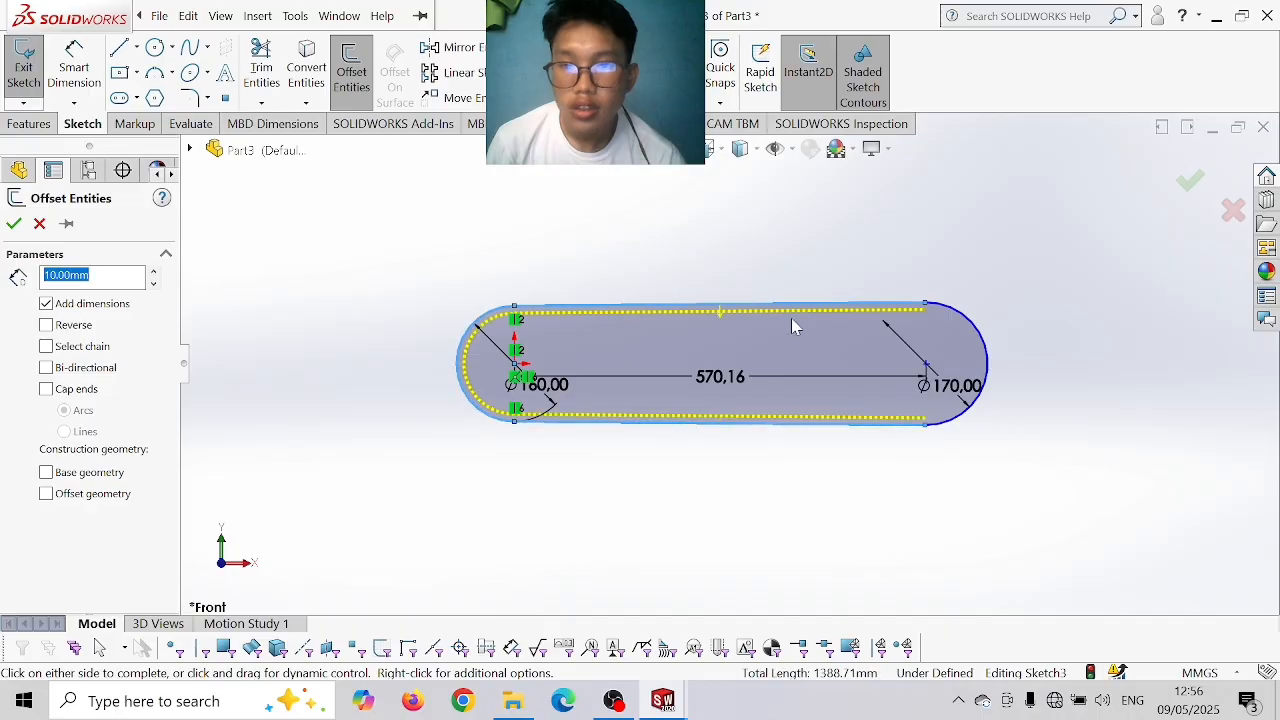
click(986, 368)
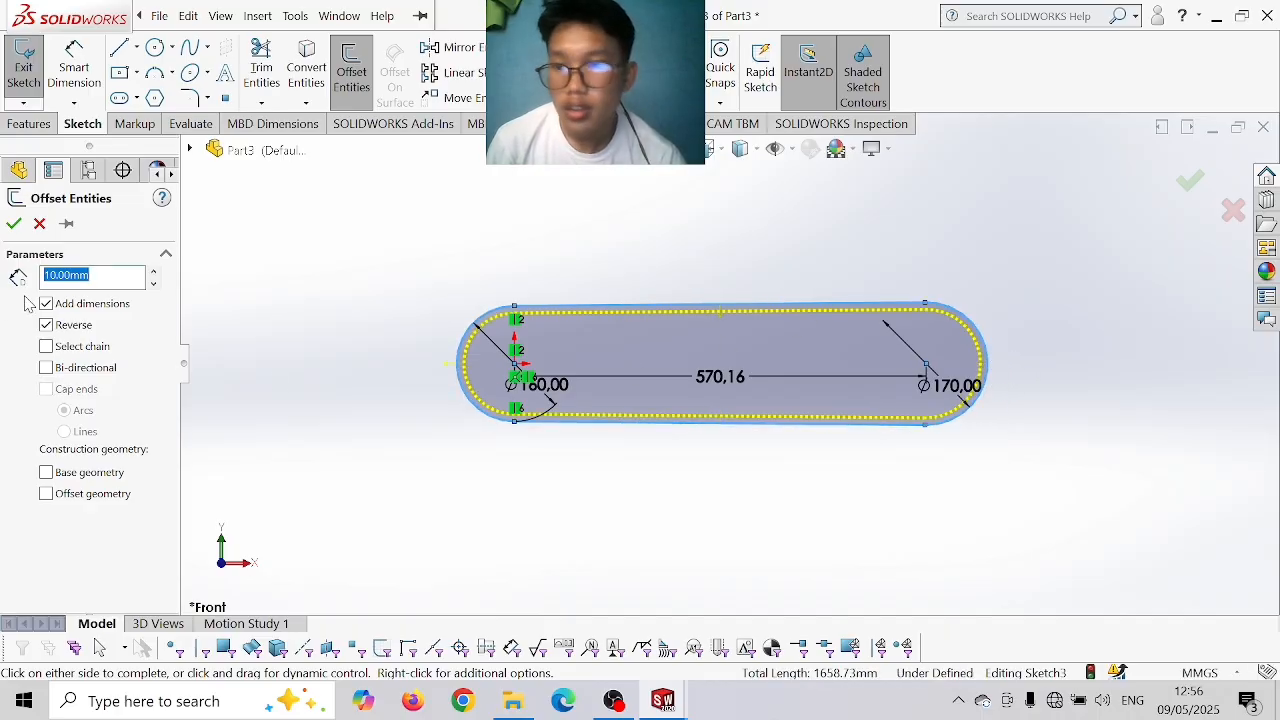
click(47, 327)
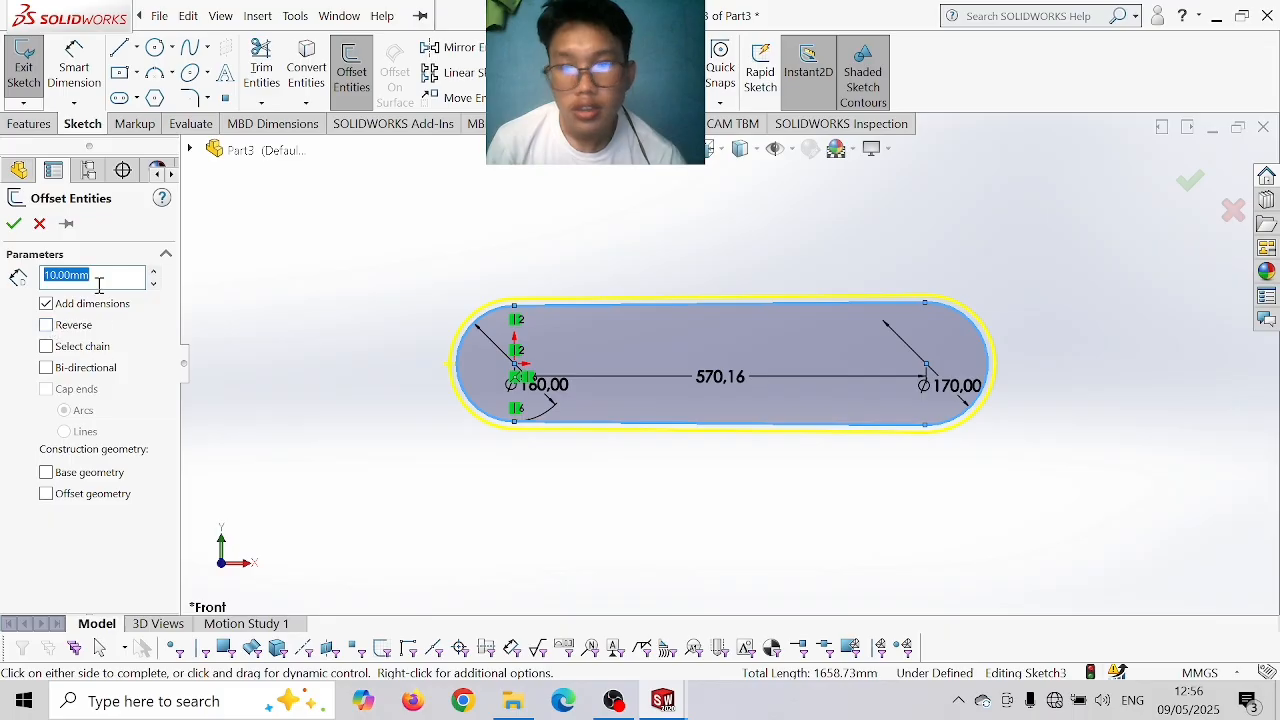
click(14, 224)
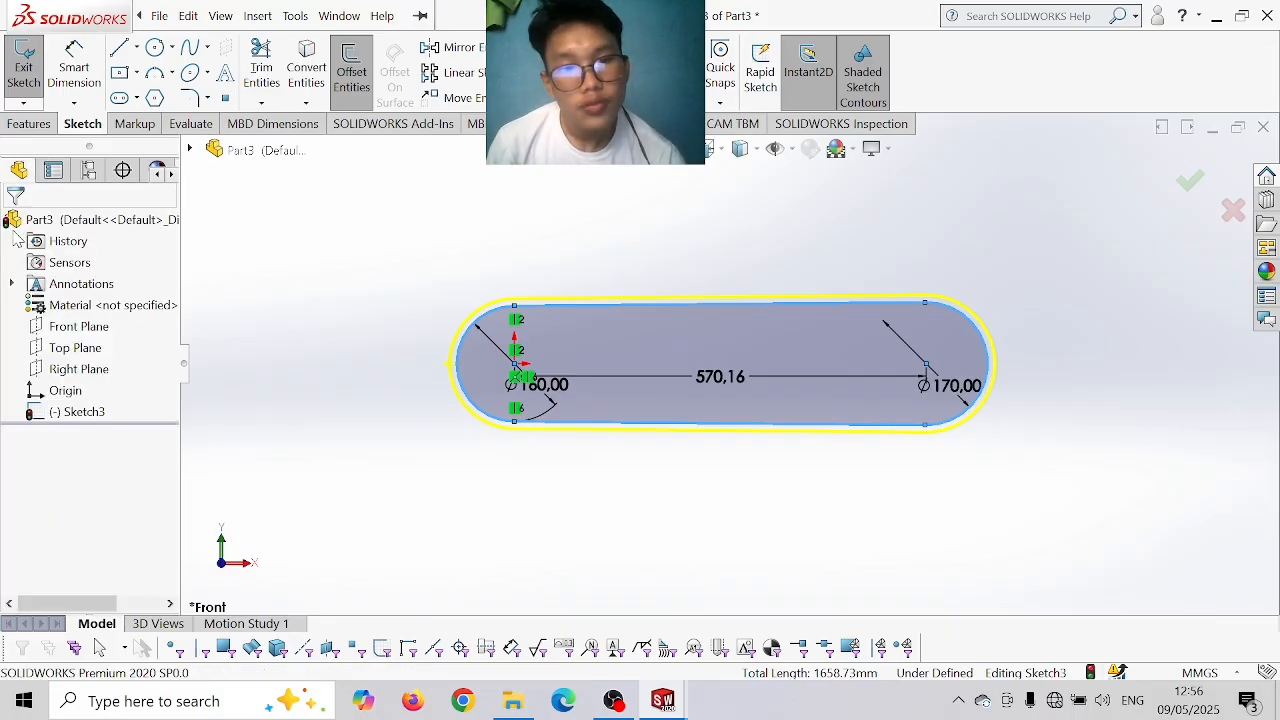
- Start a boss extrusion of the loop, cancel it, and undo the 10 mm offset
click(36, 124)
click(28, 62)
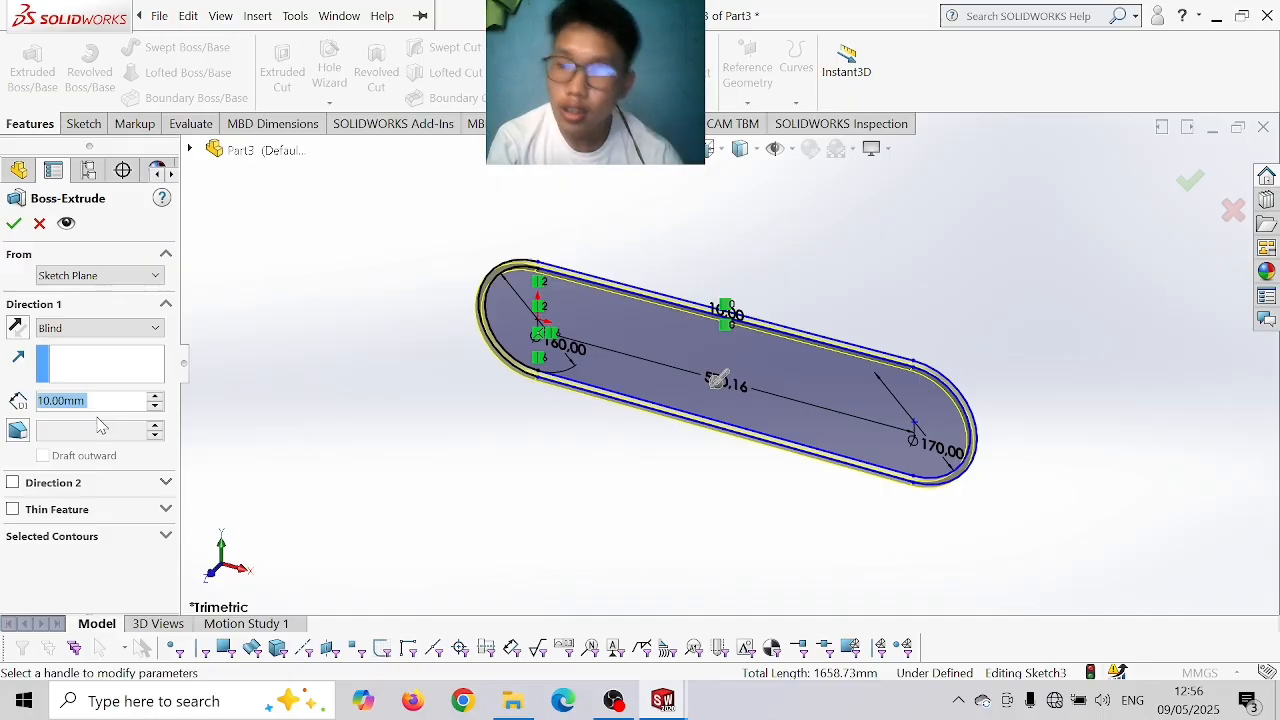
click(38, 224)
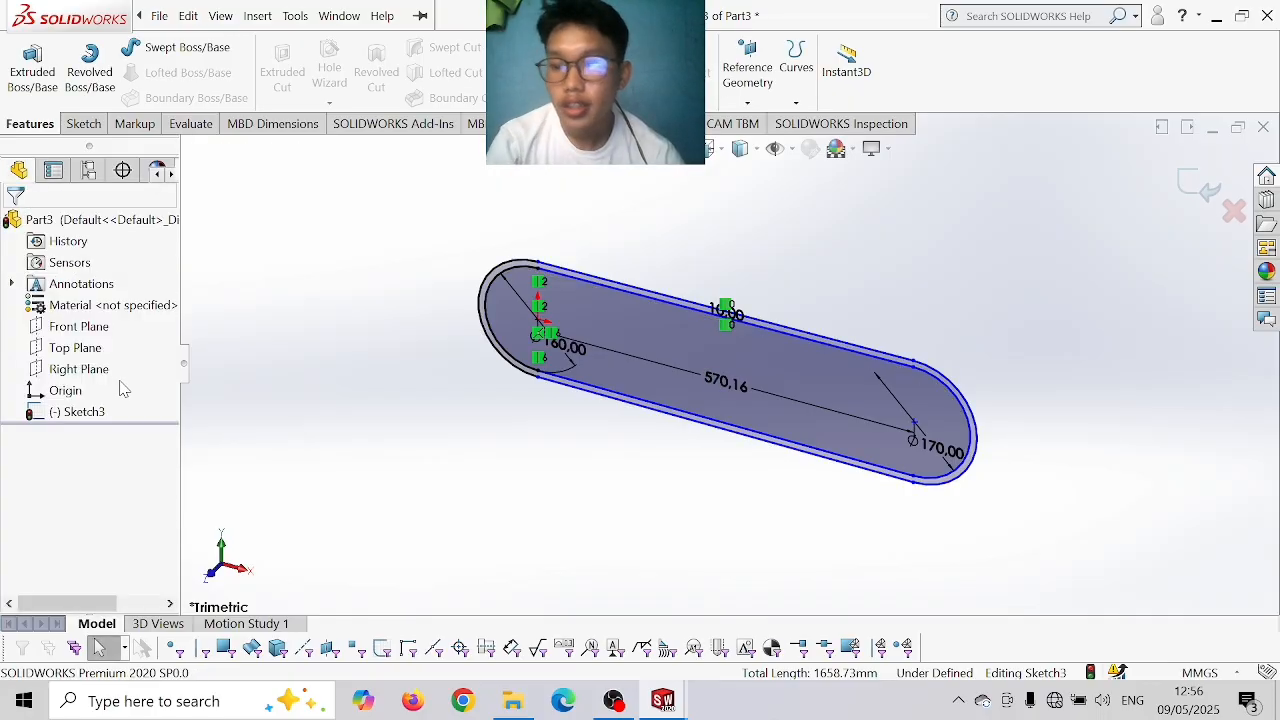
key(ctrl+z)
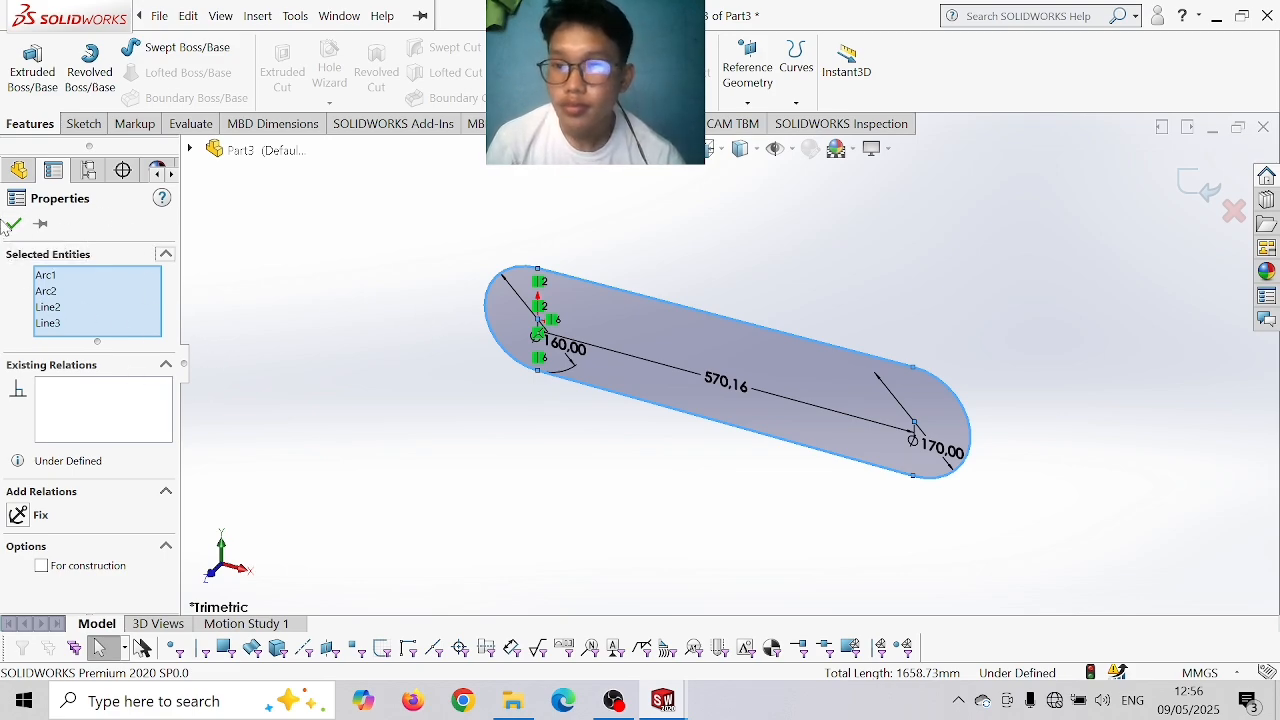
- Offset the two lines and two arcs of the belt loop outward by 7.5 mm
click(84, 123)
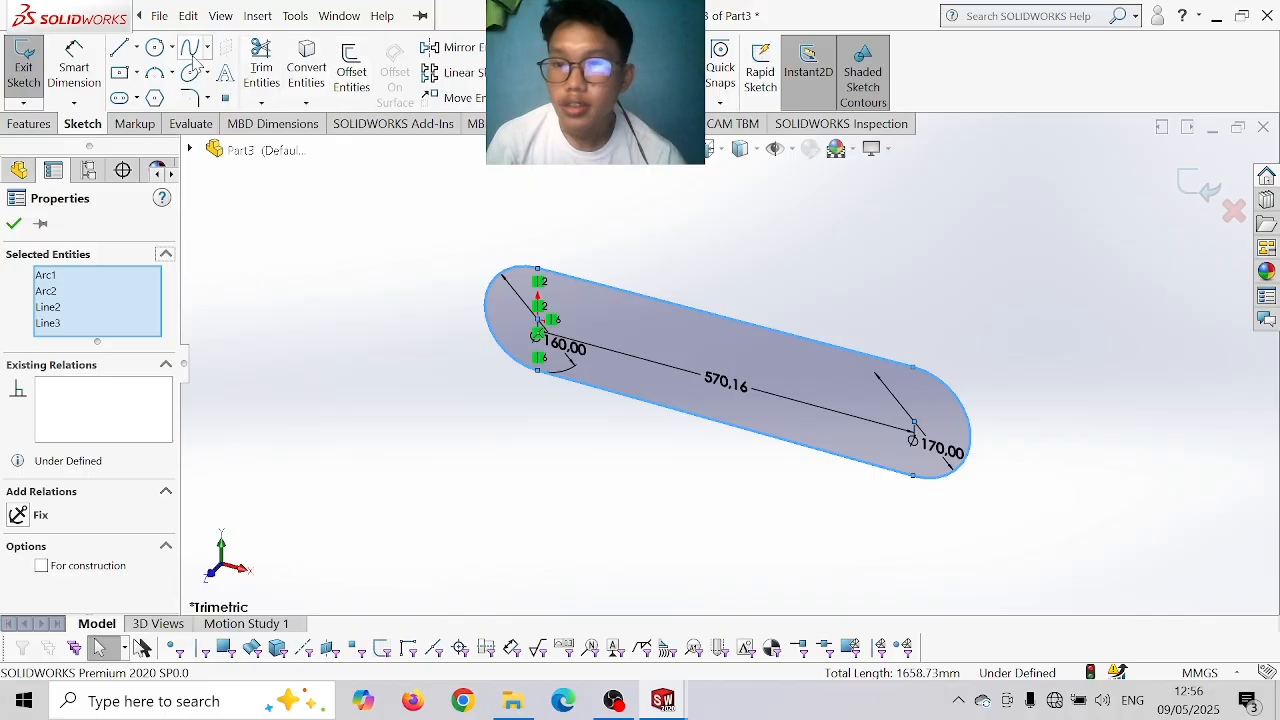
click(352, 68)
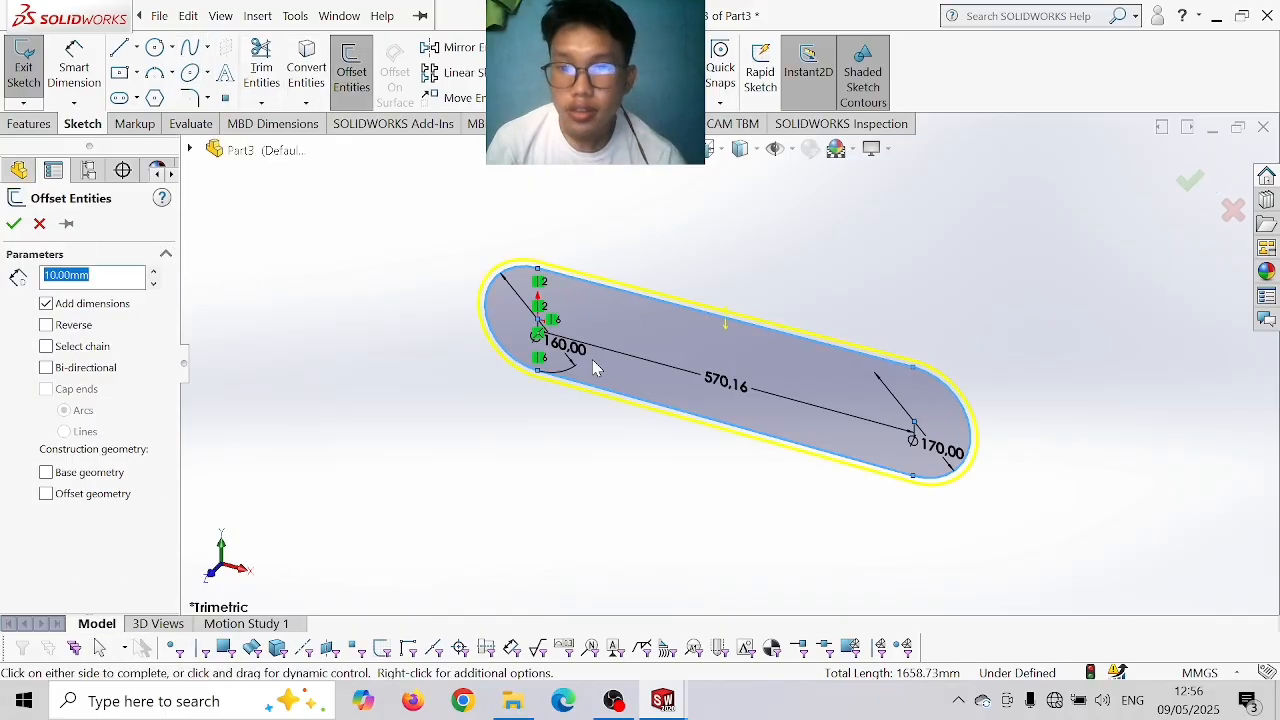
text(7)
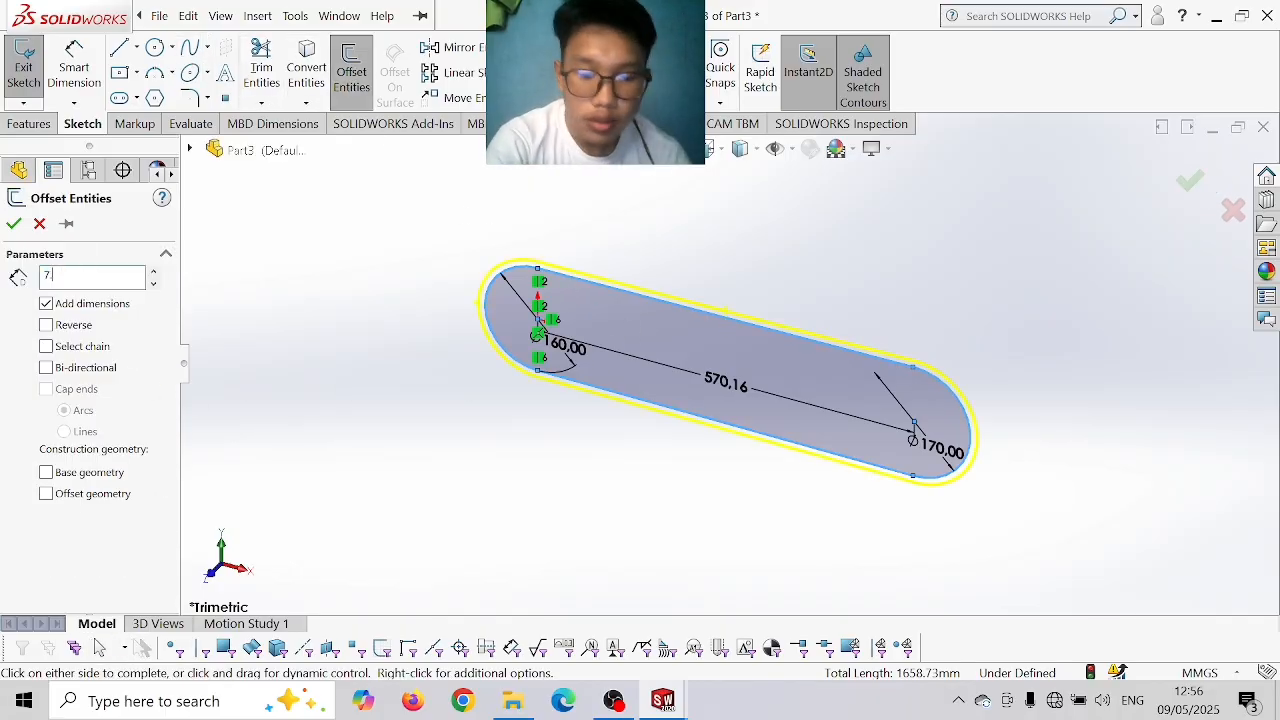
text(.5)
key(Return)
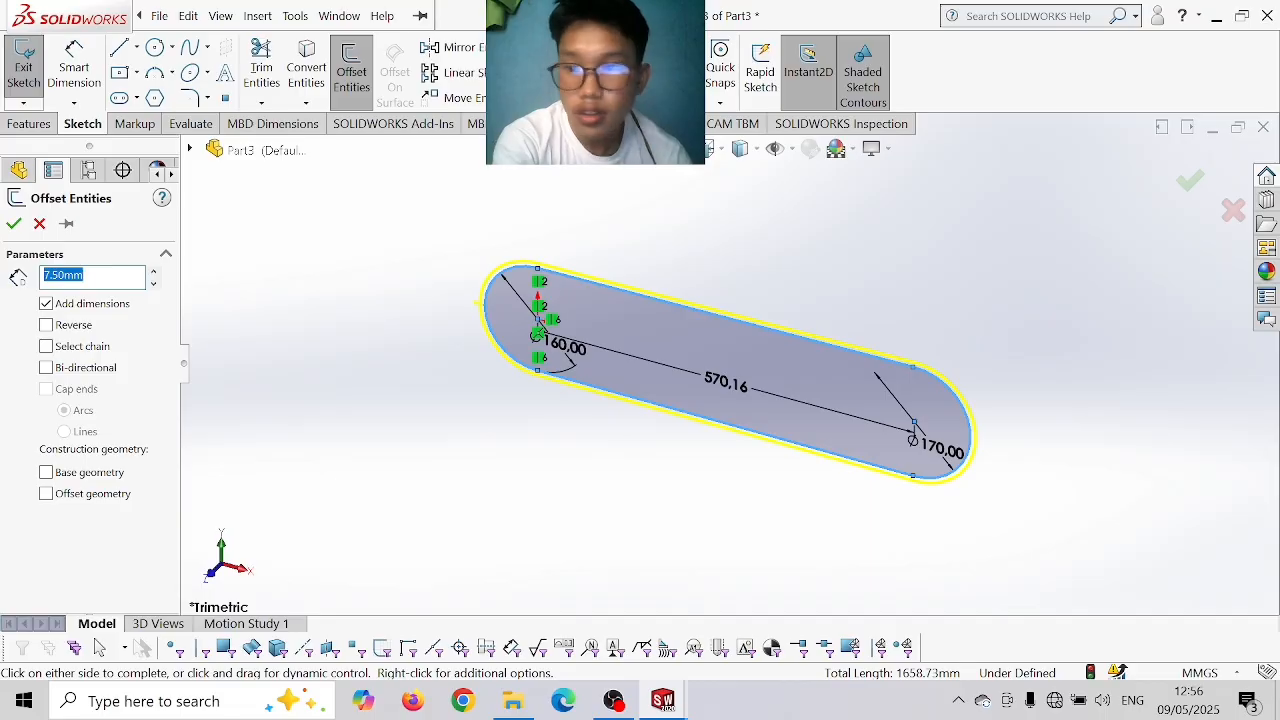
key(Return)
- Extrude the band between the loop and its offset as a boss with a blind depth of 12 mm
click(29, 123)
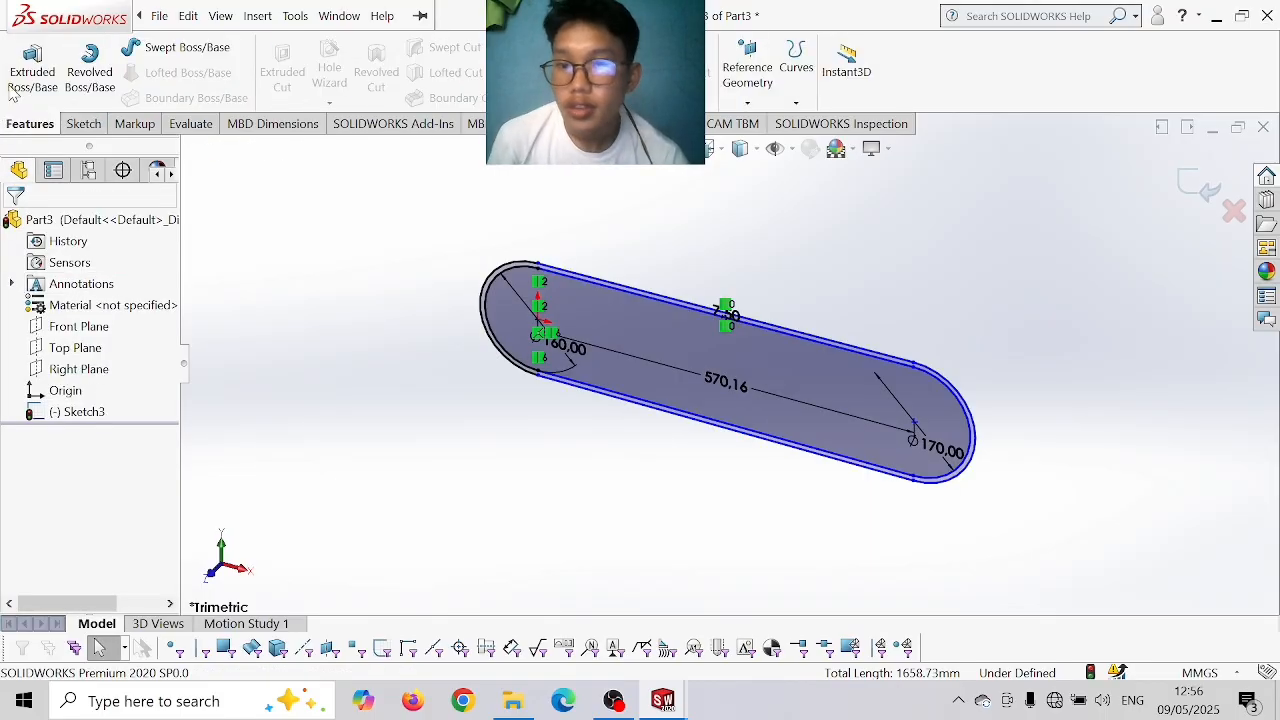
click(42, 52)
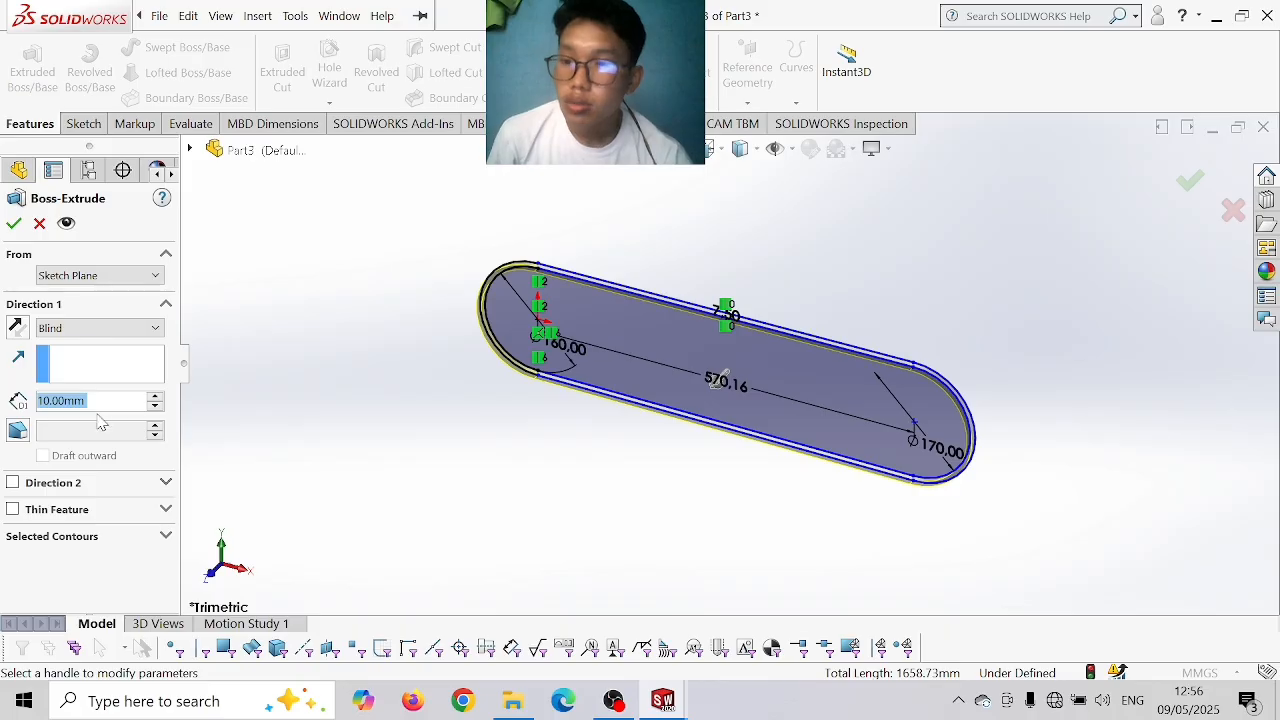
text(12)
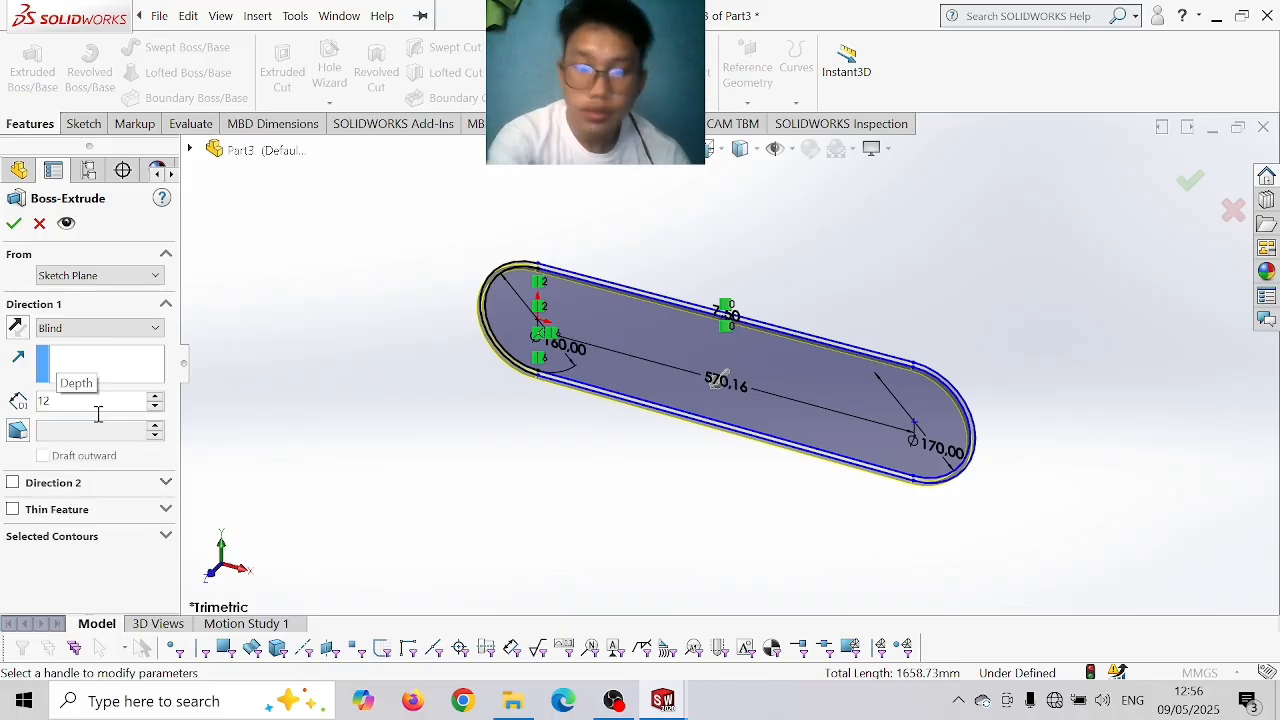
key(Return)
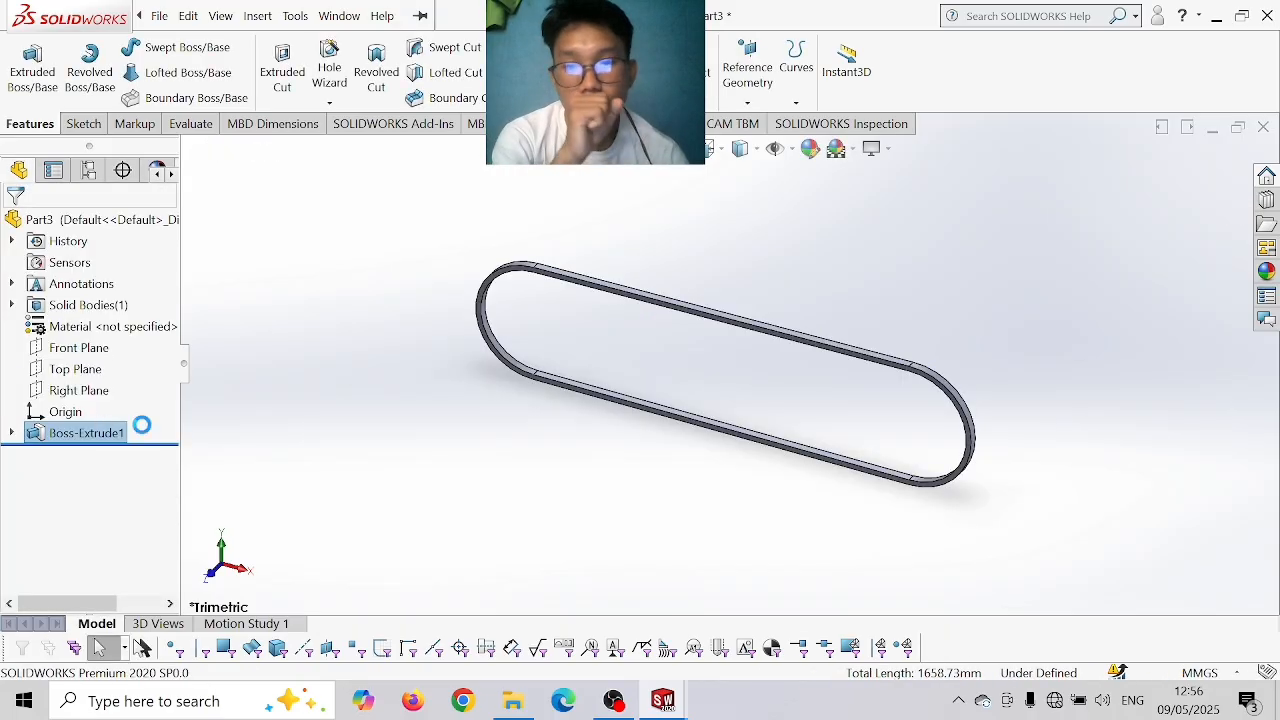
scroll(575, 383, up, 1)
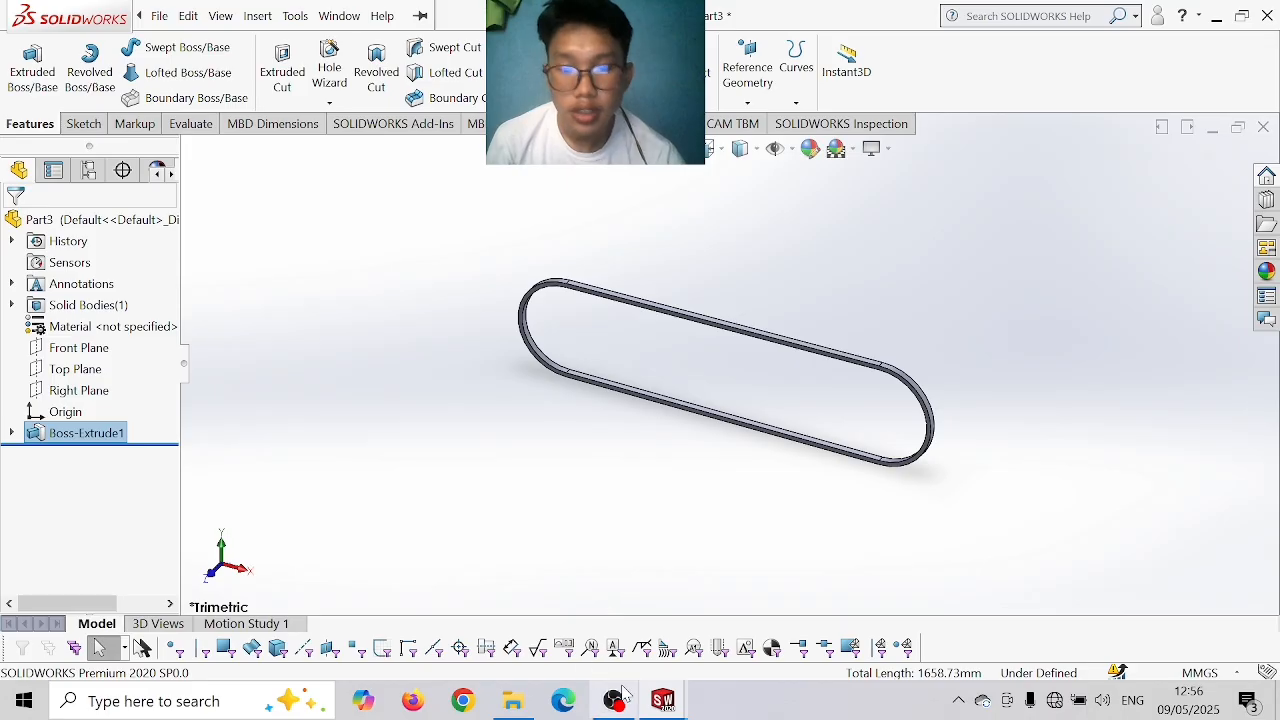
click(382, 16)
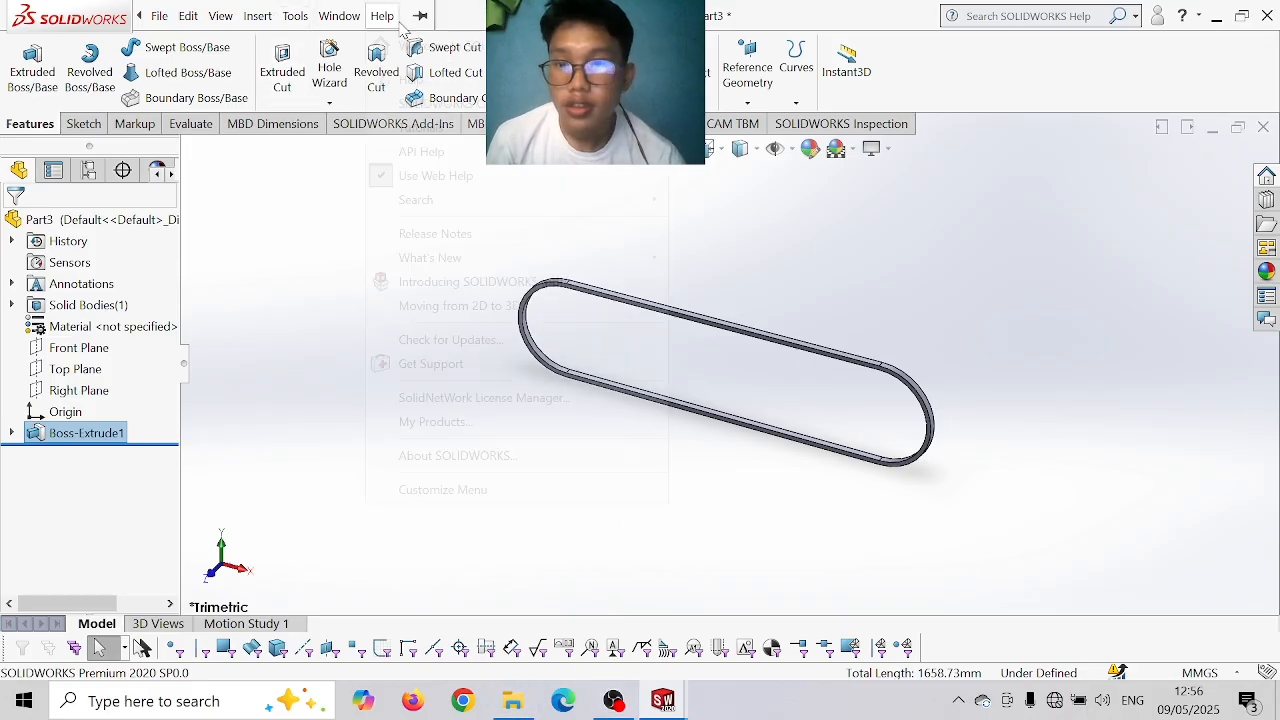
- Save the belt part as PART 11 SABUK in the UAS SOLIDWORK folder
click(295, 16)
click(222, 24)
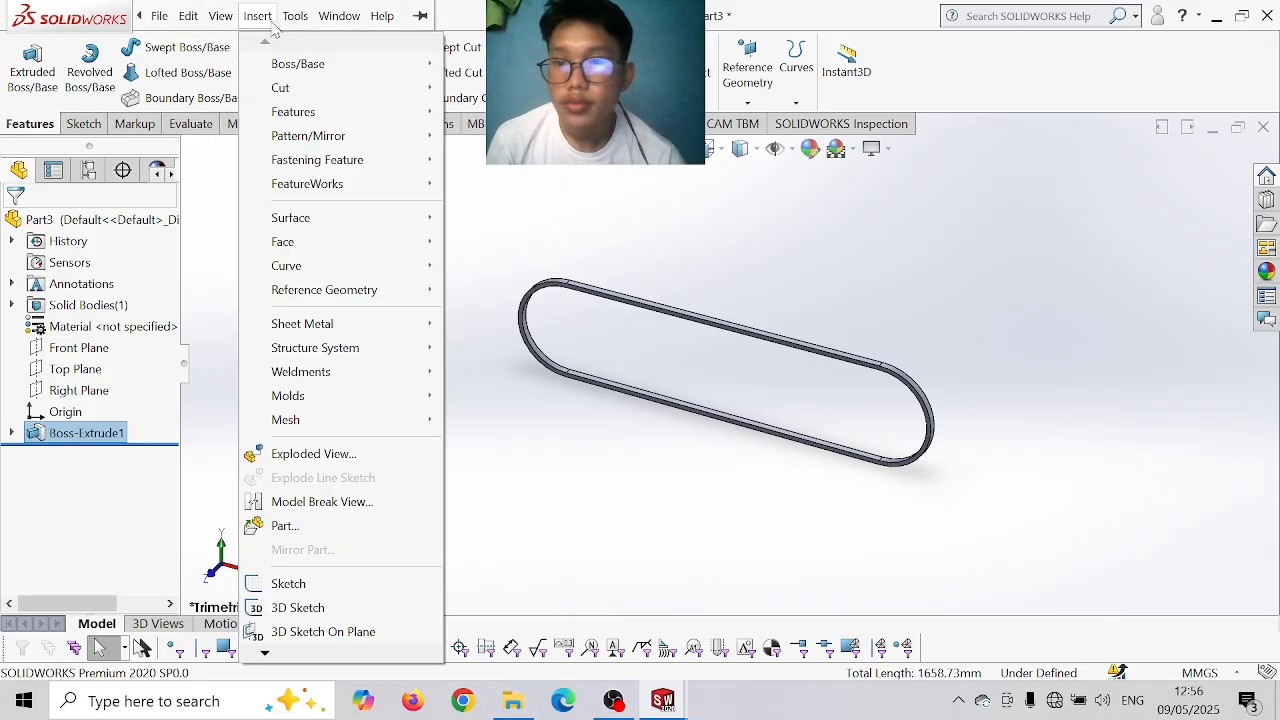
mouse_move(203, 27)
click(457, 286)
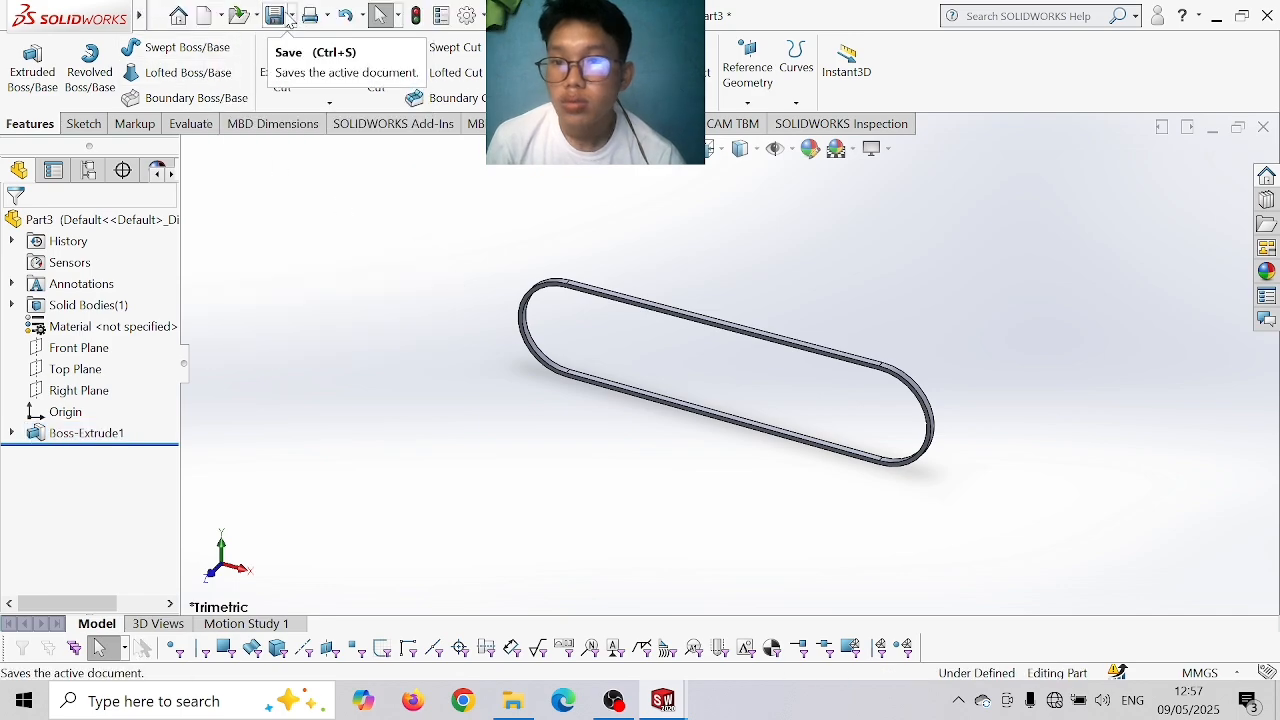
click(291, 16)
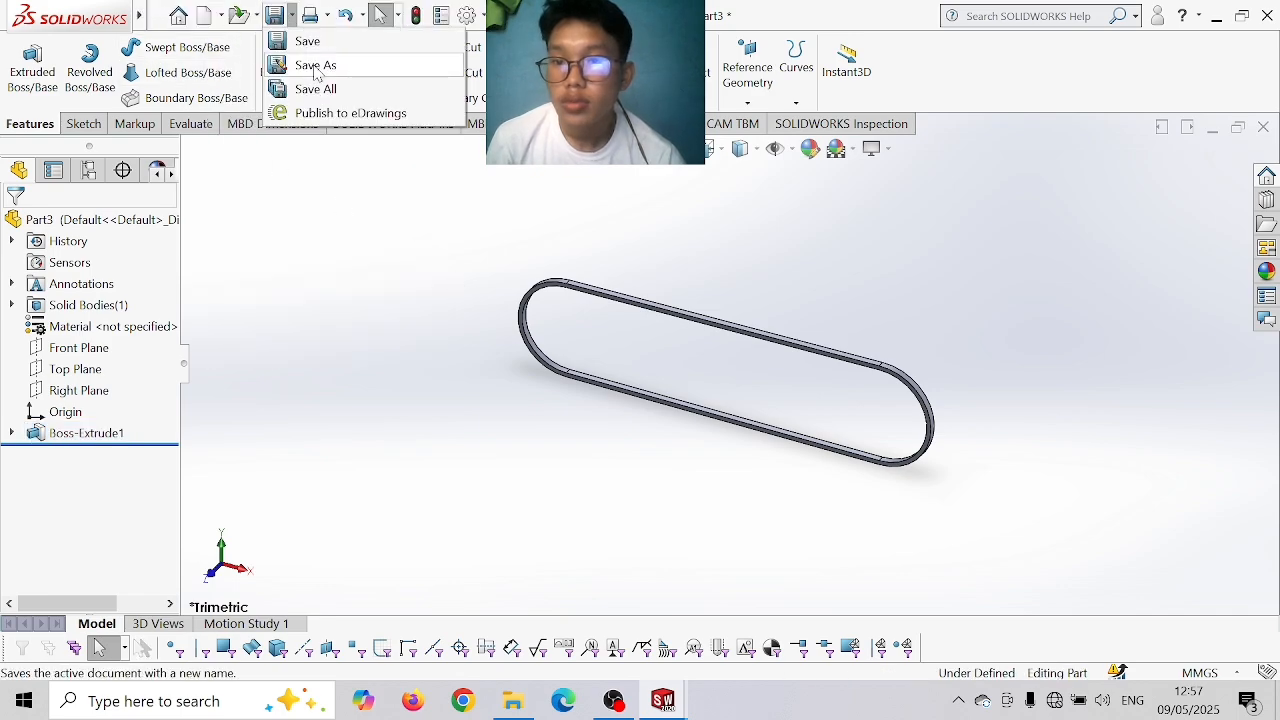
click(312, 65)
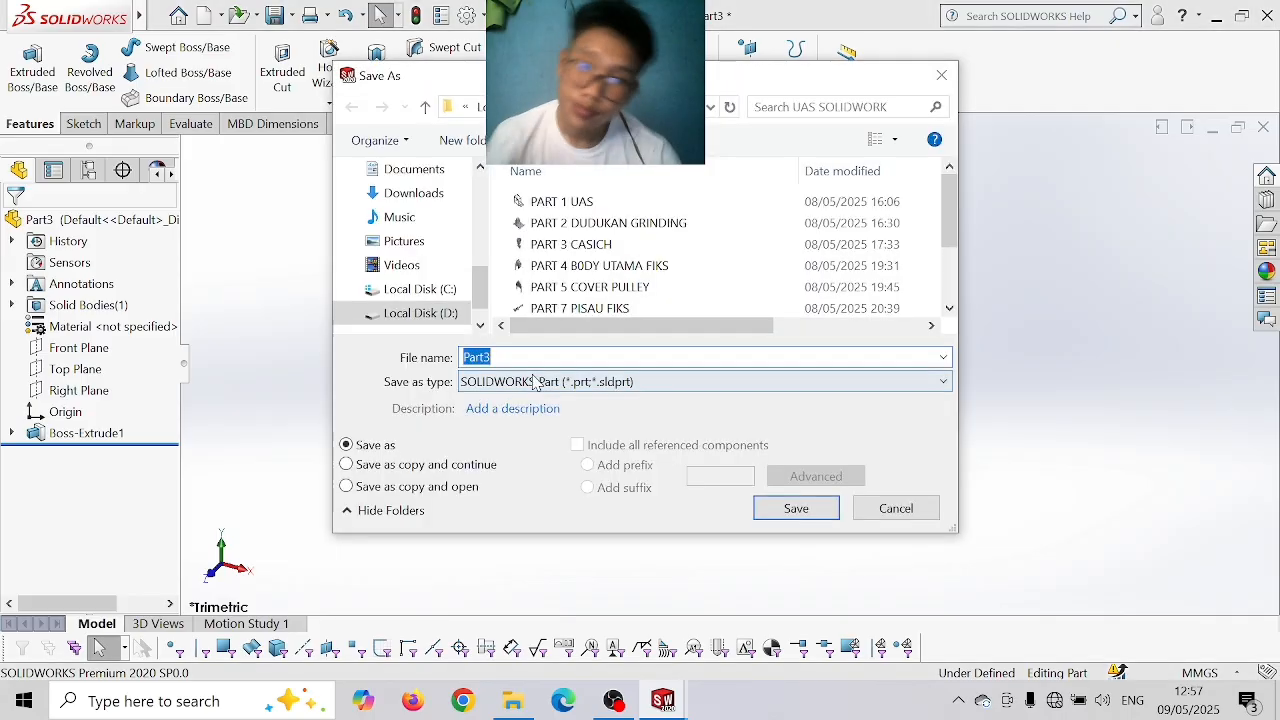
text(PART)
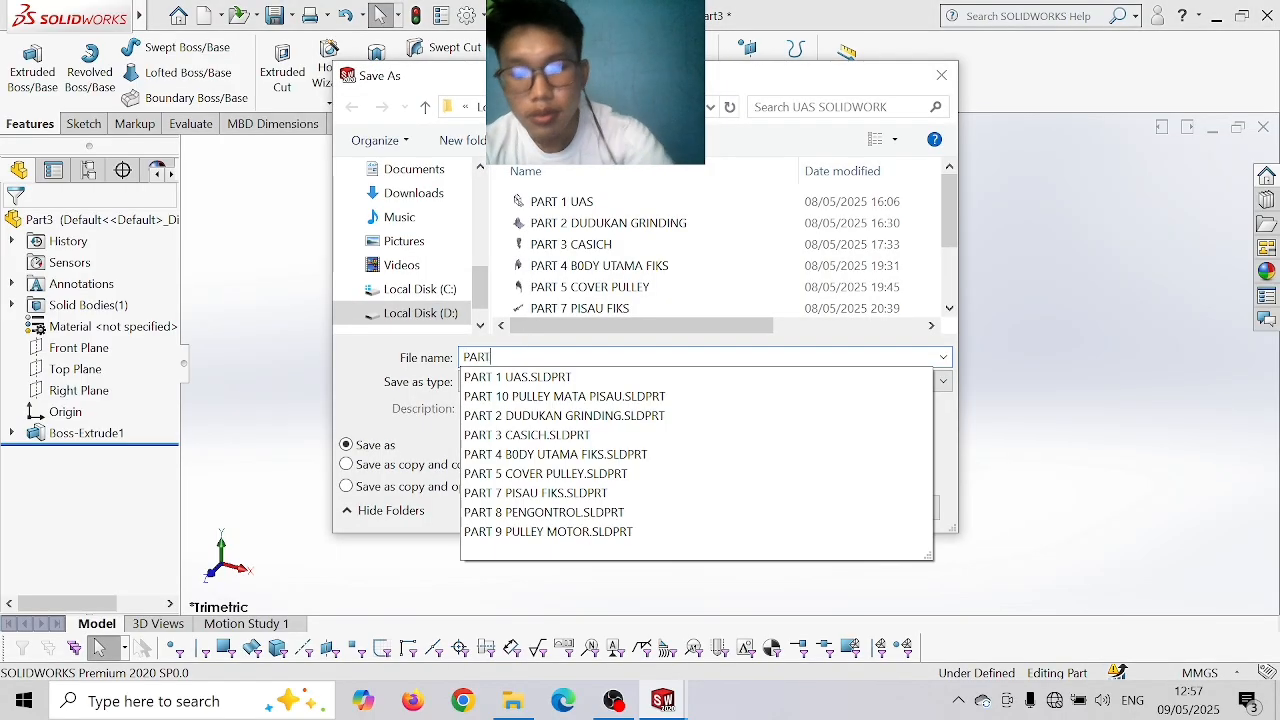
text( 11)
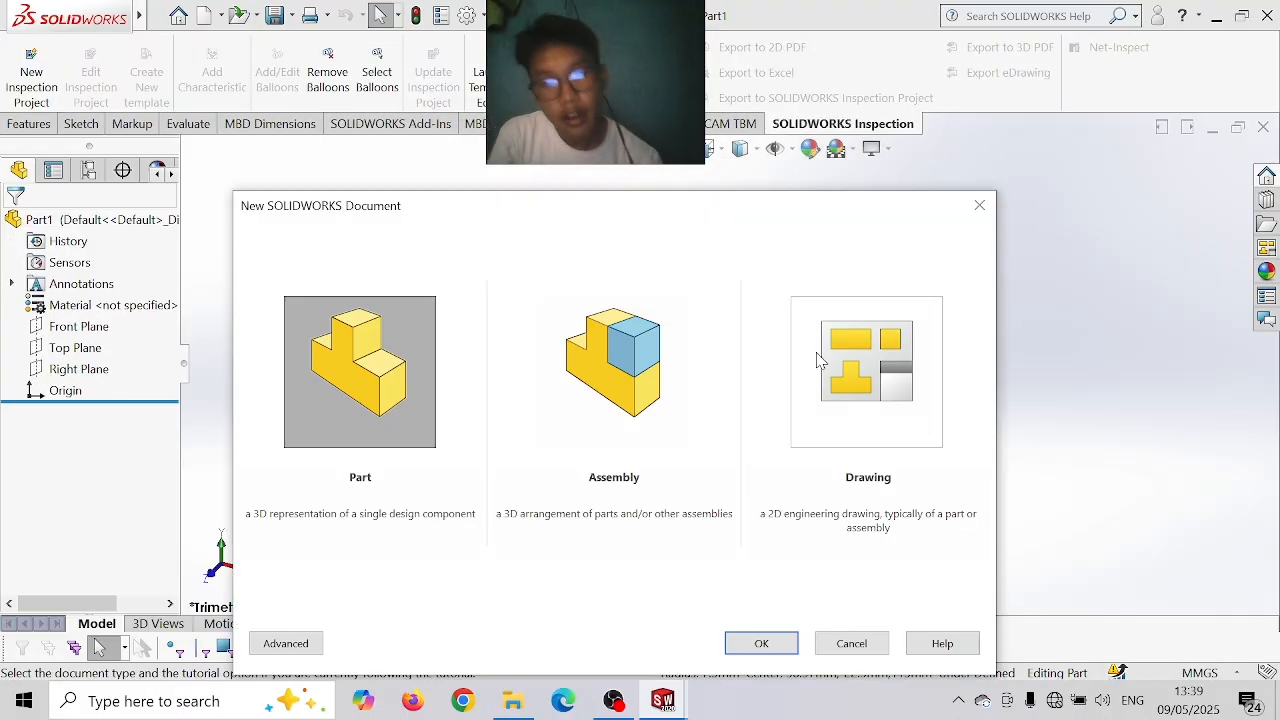
- Create a new assembly and place PART 1 UAS, the frame, as its first component
click(650, 420)
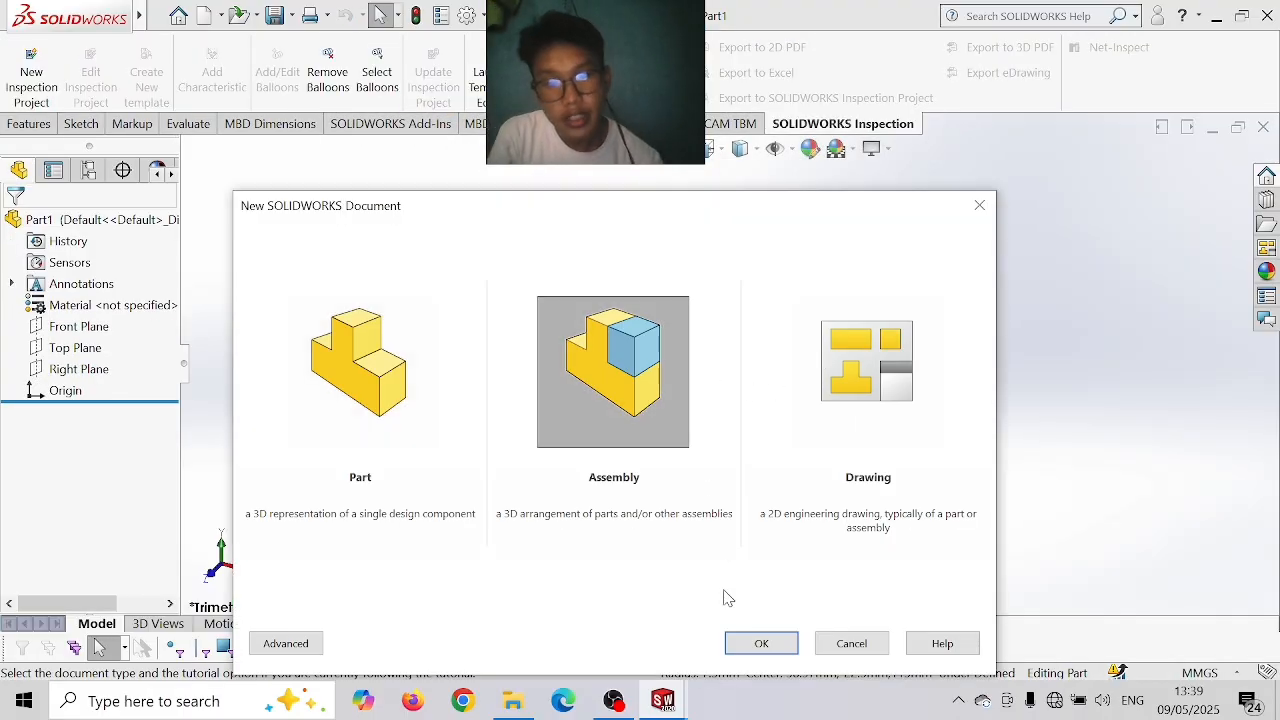
click(758, 643)
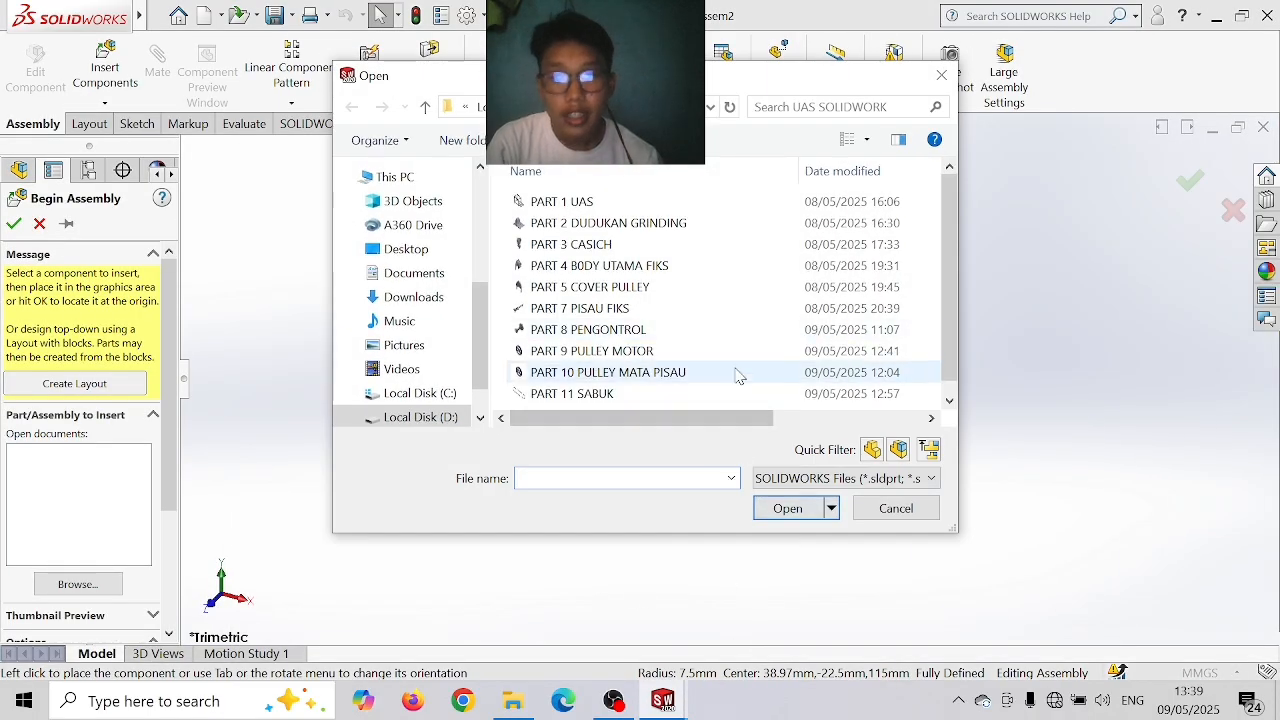
click(576, 203)
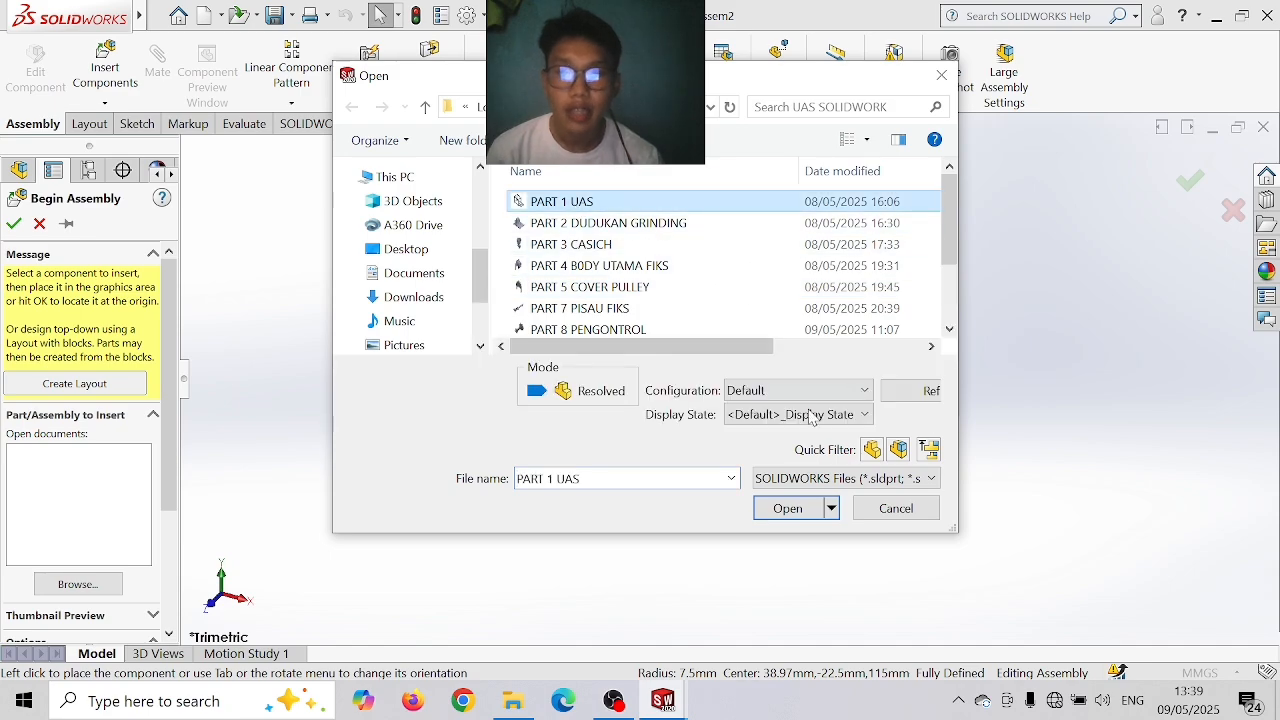
click(787, 508)
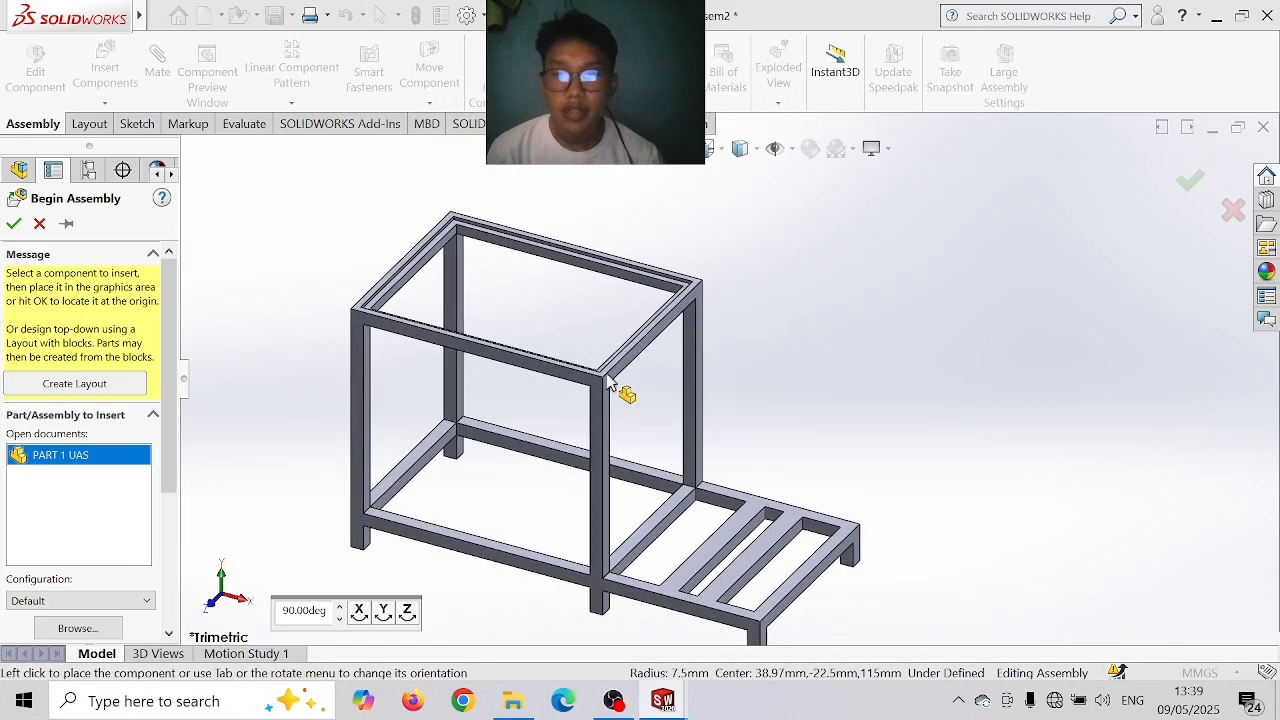
click(663, 382)
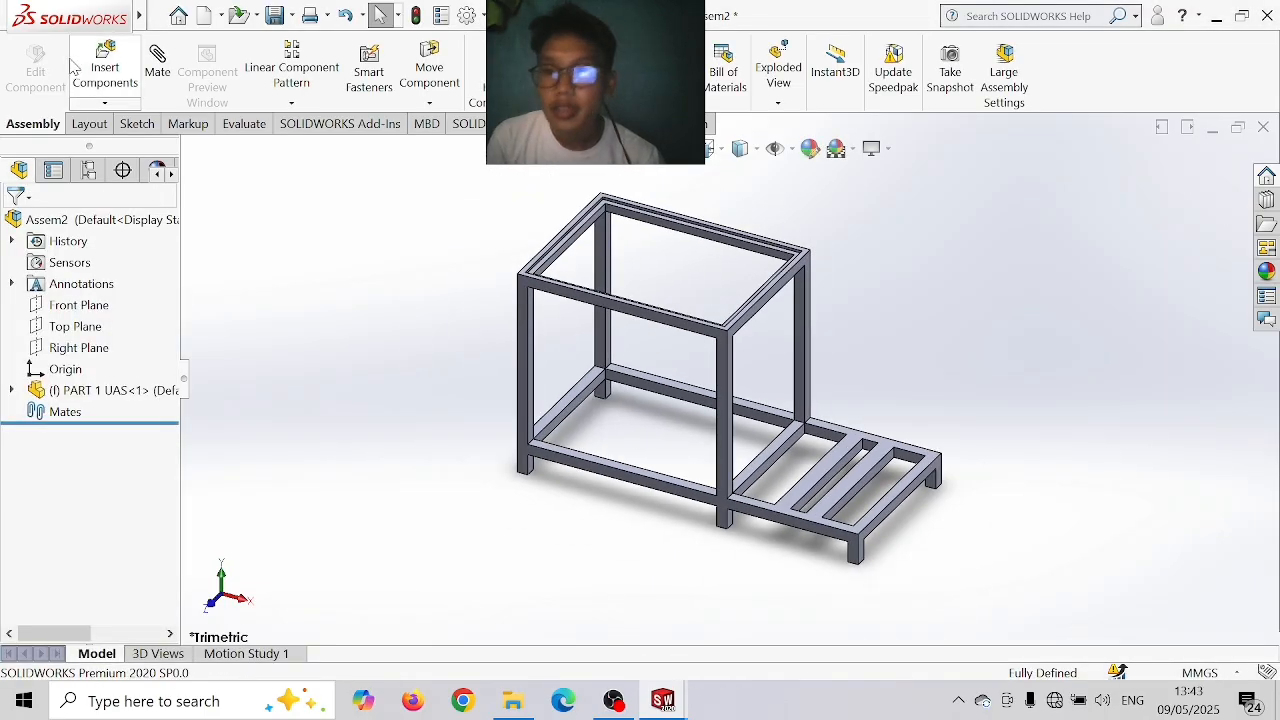
- Insert the component PART 2 DUDUKAN GRINDING and place it above the frame
click(94, 65)
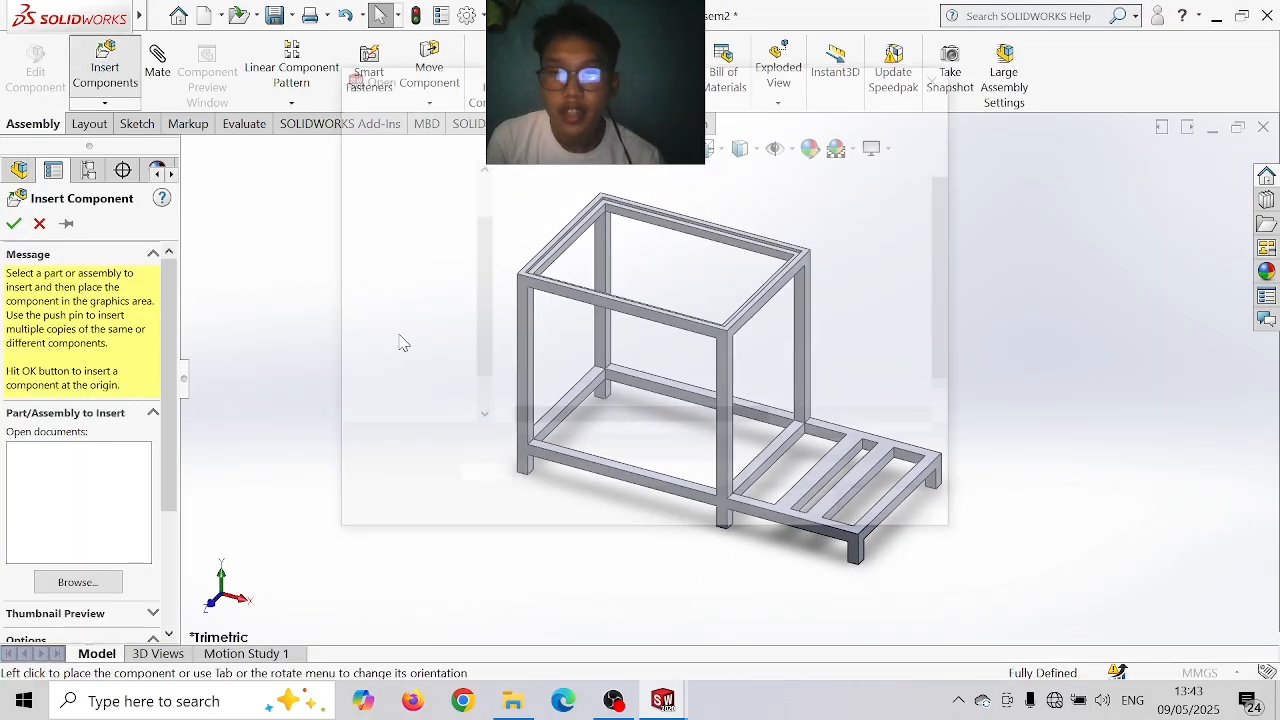
click(588, 233)
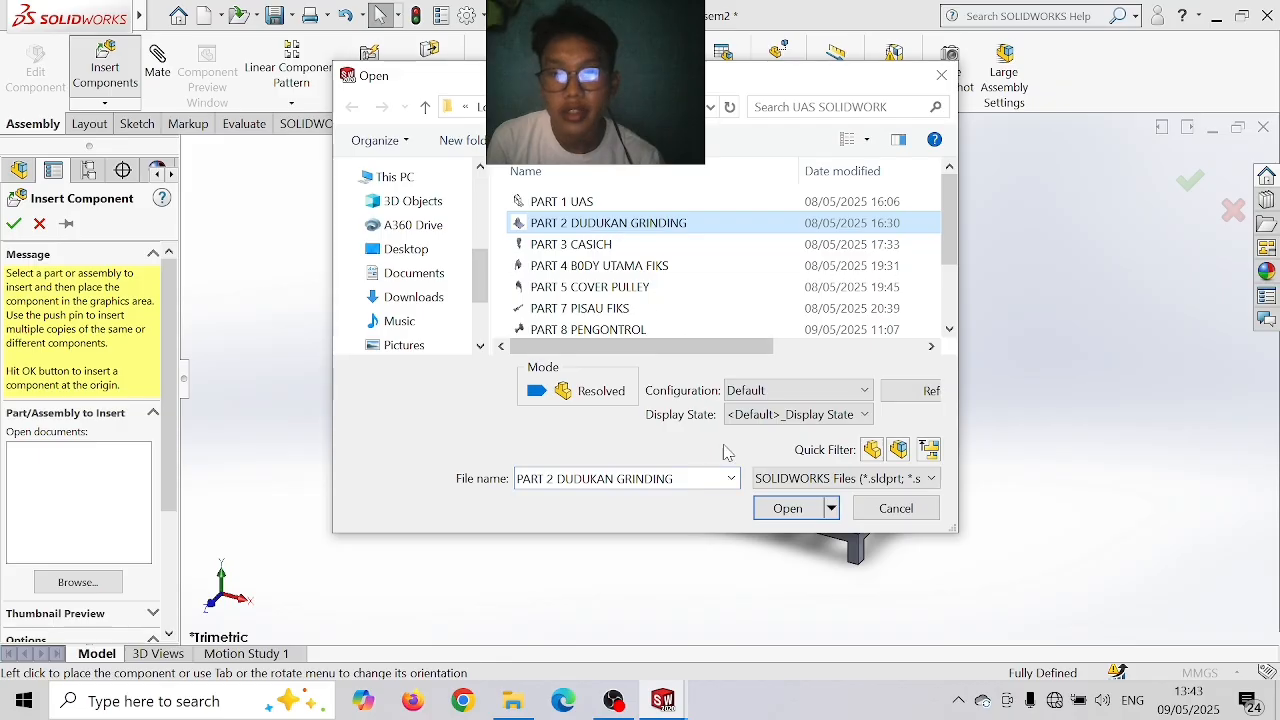
click(787, 508)
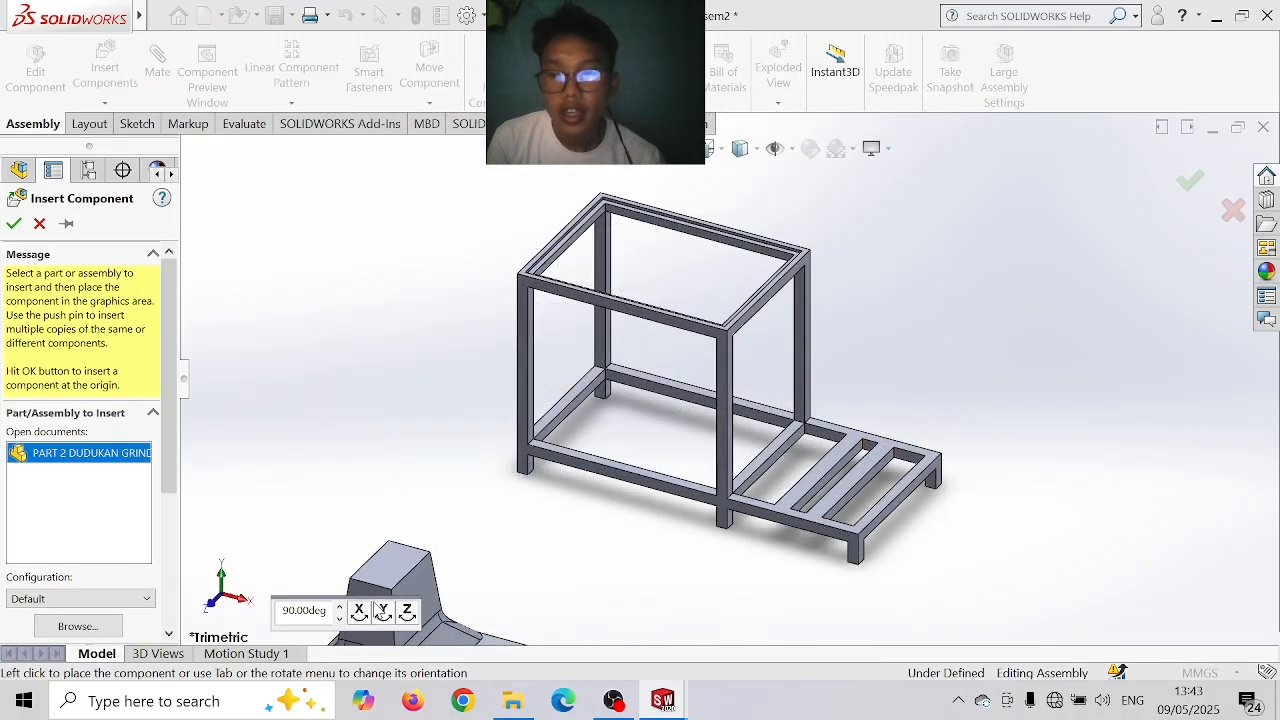
scroll(760, 212, up, 3)
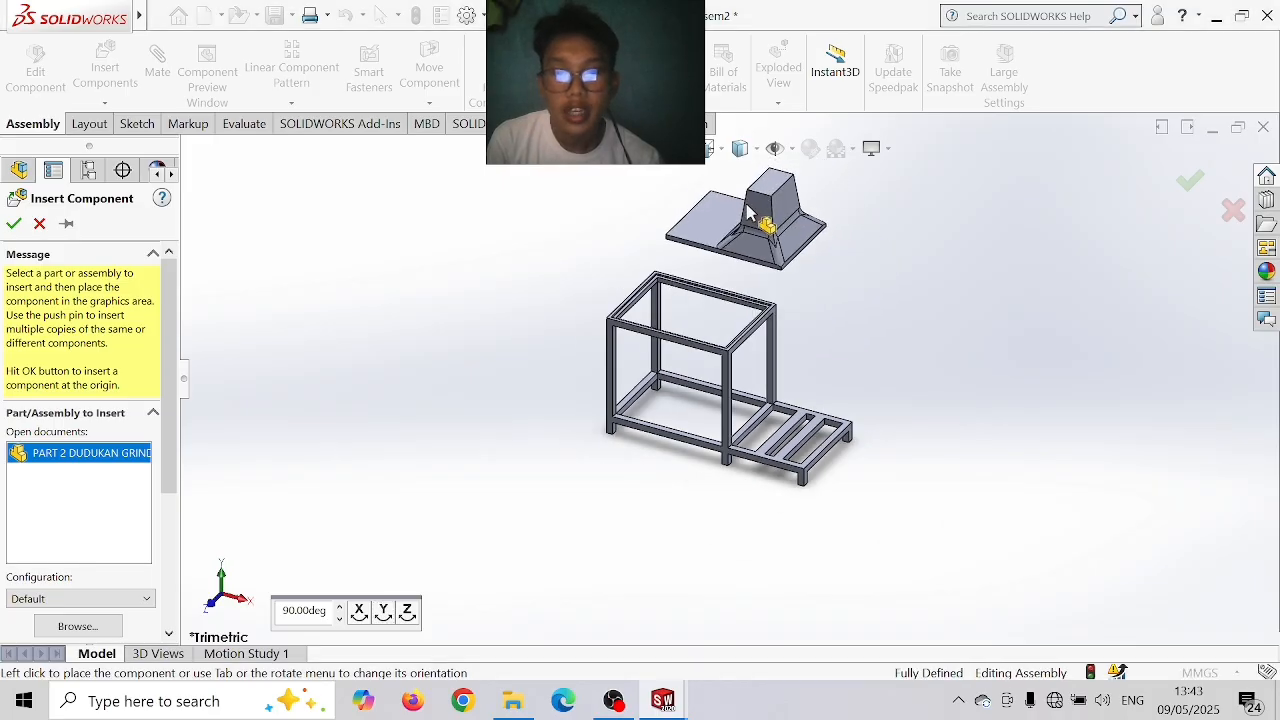
click(748, 212)
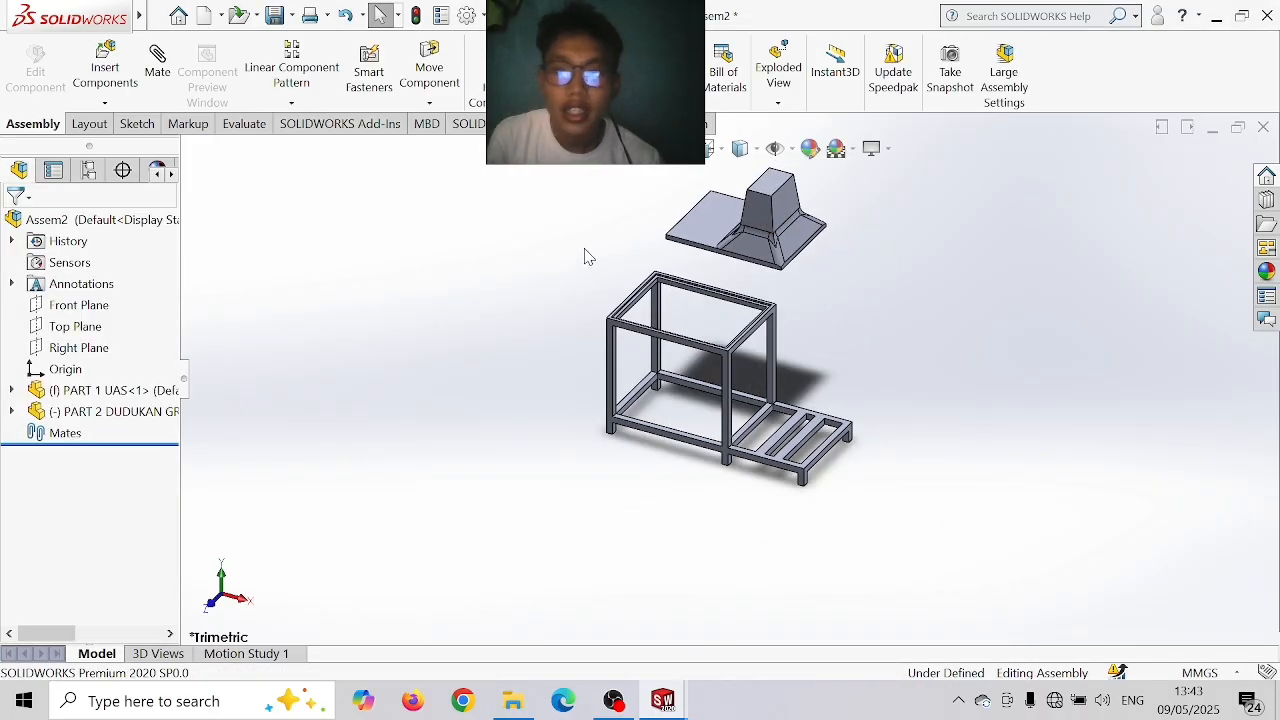
- Add a coincident mate between the grinding seat's lower 280 mm edge and the matching recess edge on top of the frame
middle_drag(585, 256, 649, 309)
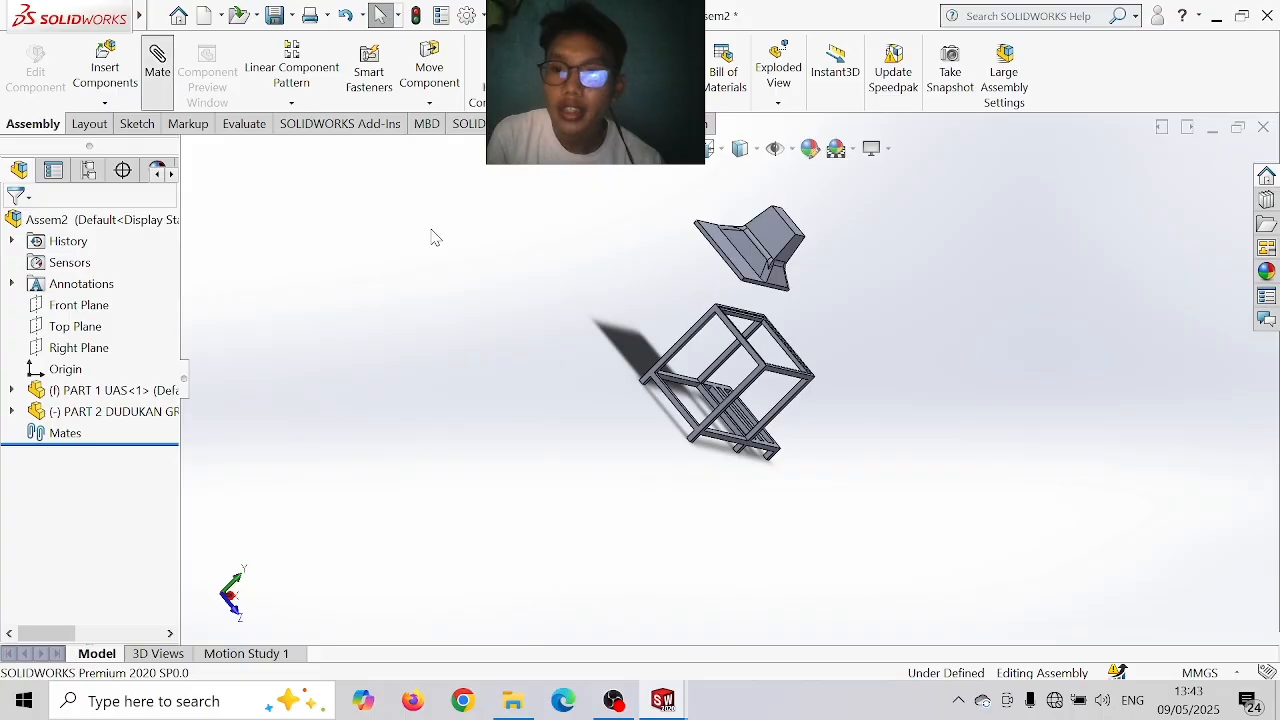
scroll(652, 265, down, 1)
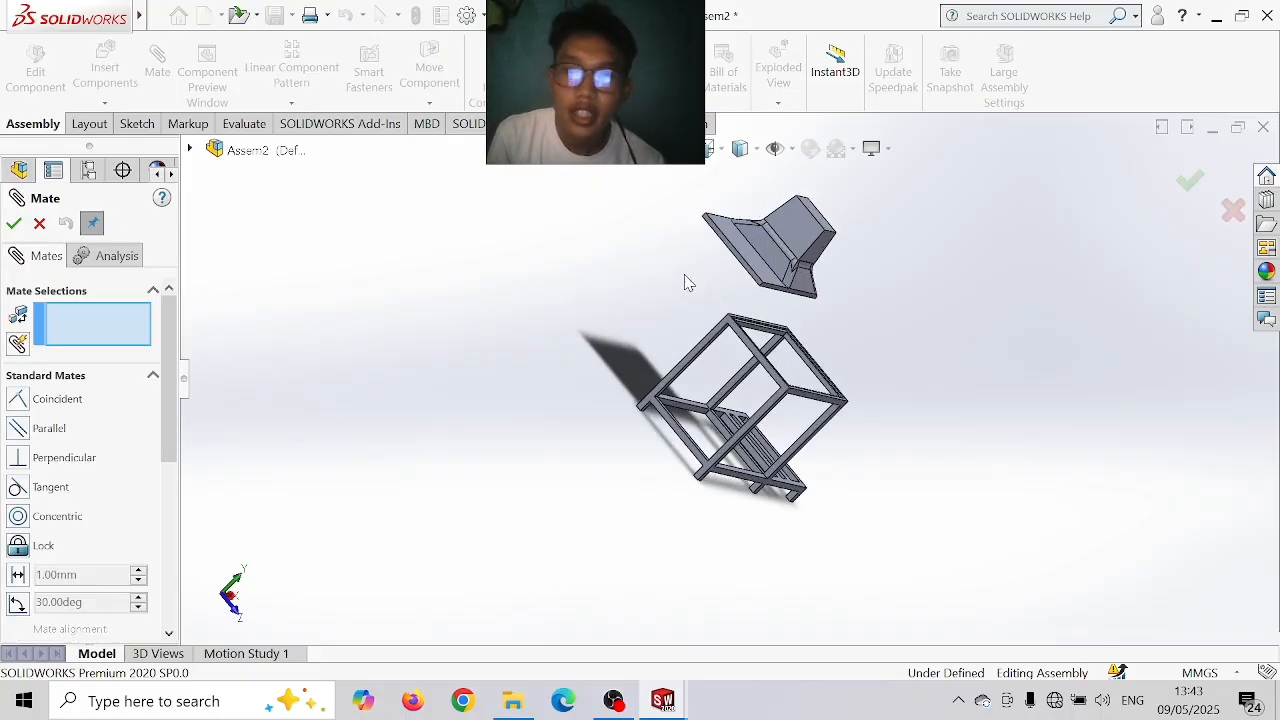
scroll(674, 314, down, 3)
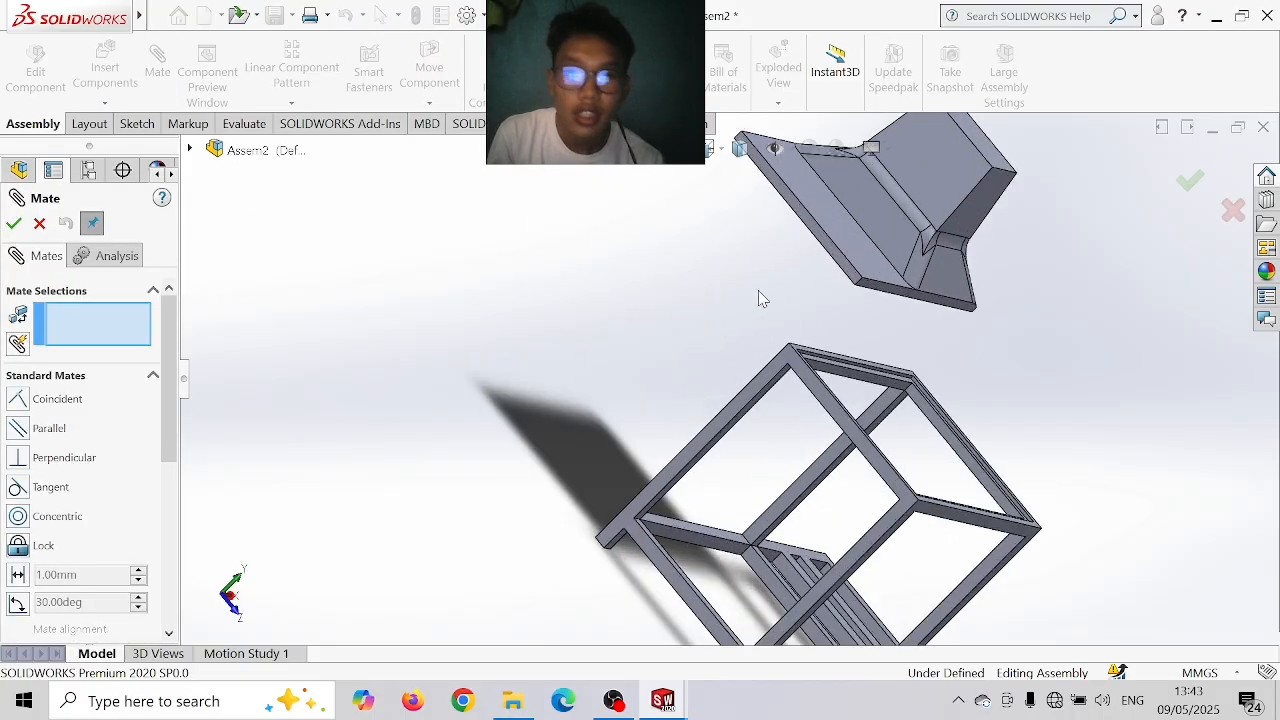
click(808, 229)
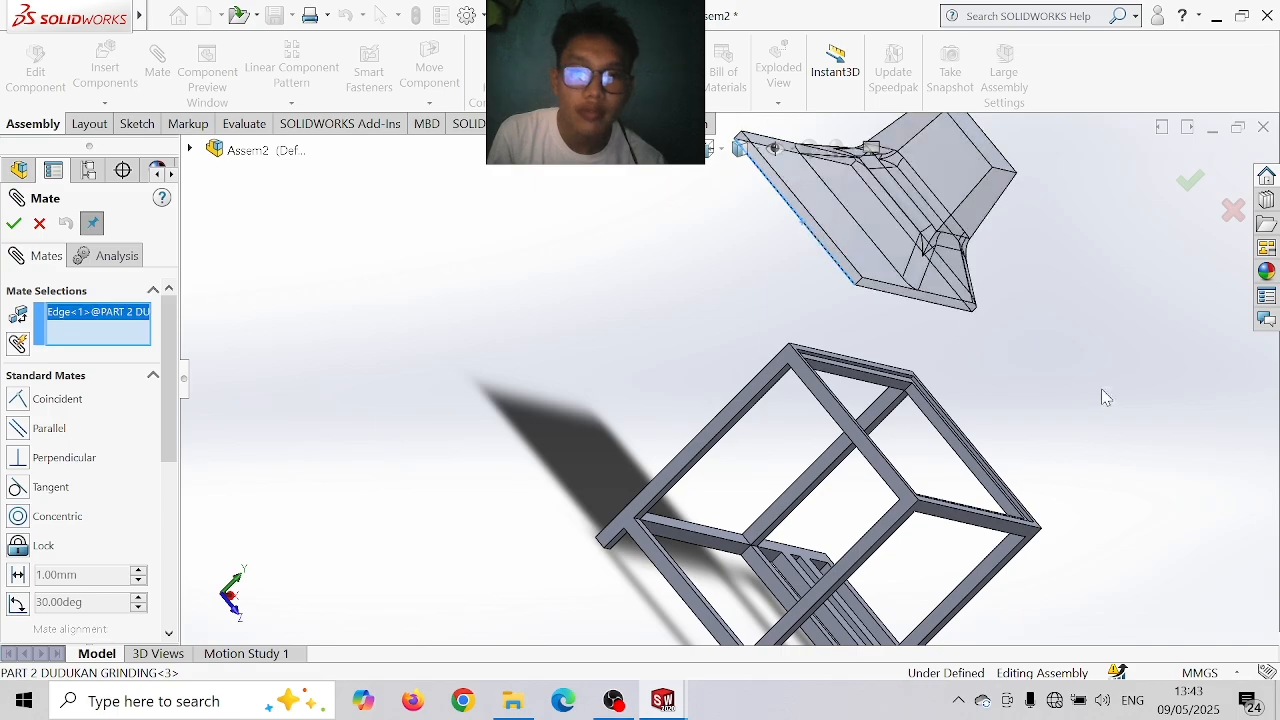
middle_drag(1091, 403, 961, 430)
scroll(820, 440, down, 6)
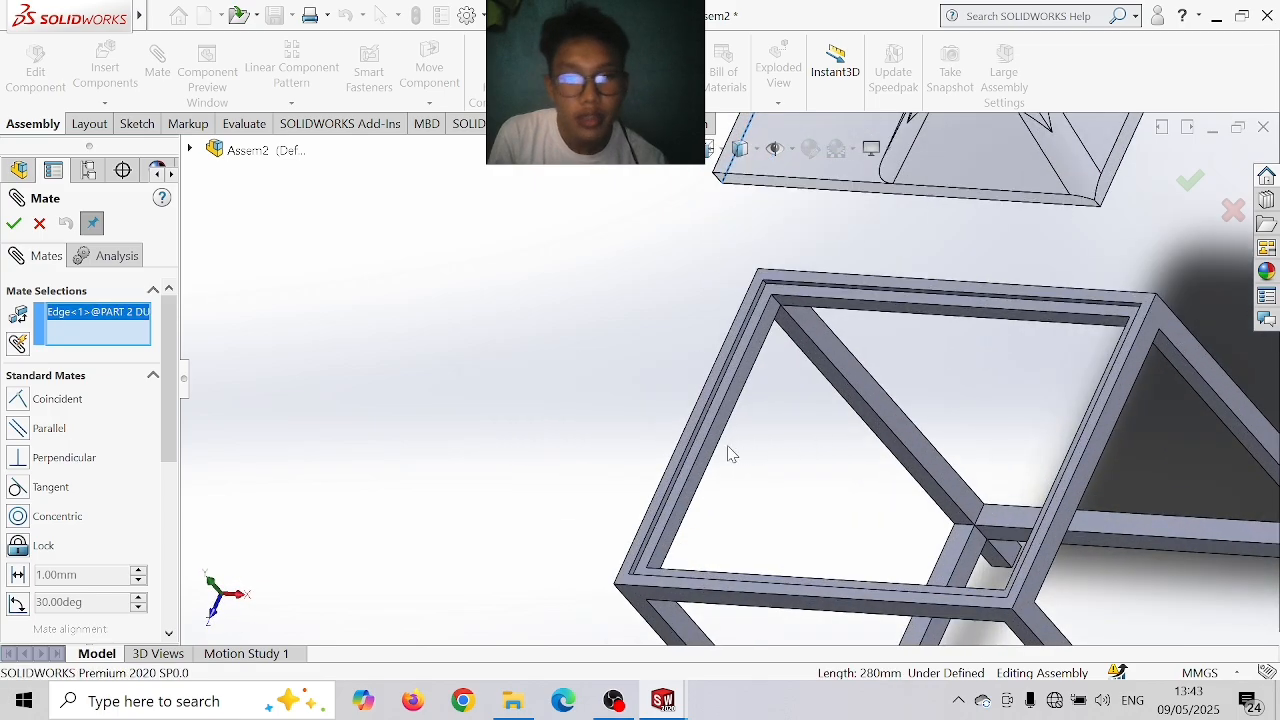
click(667, 439)
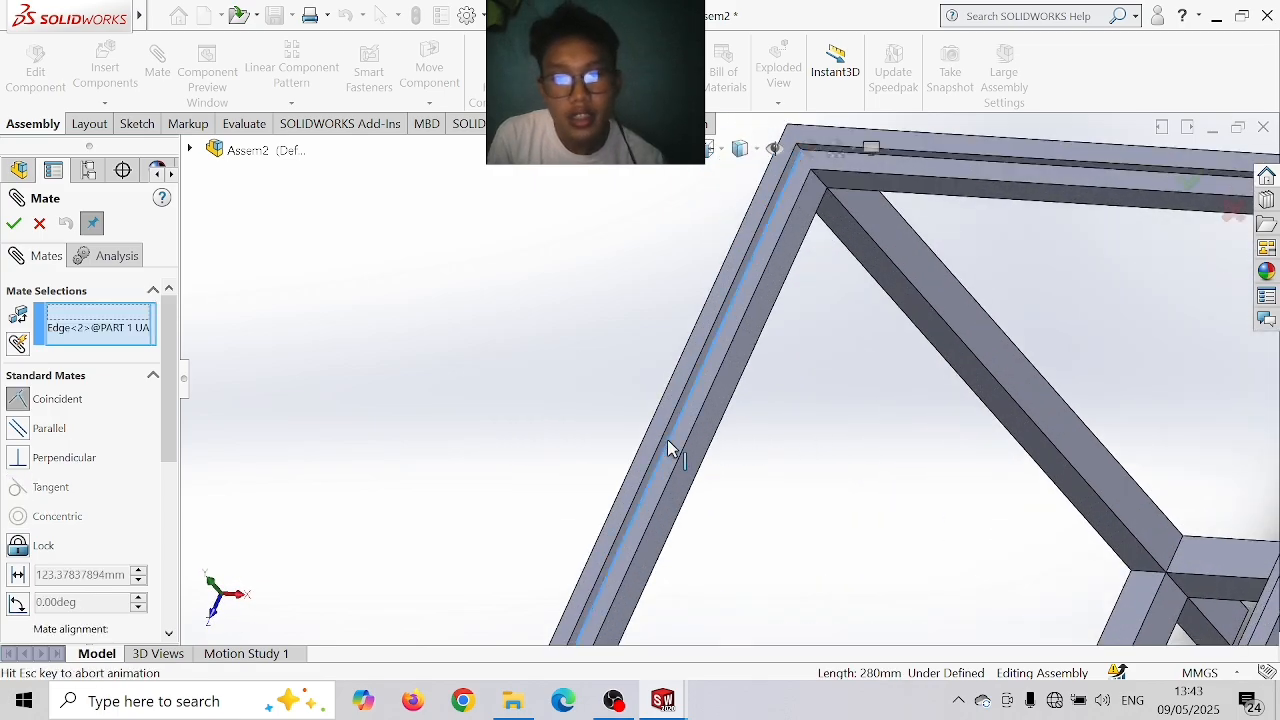
scroll(699, 427, up, 3)
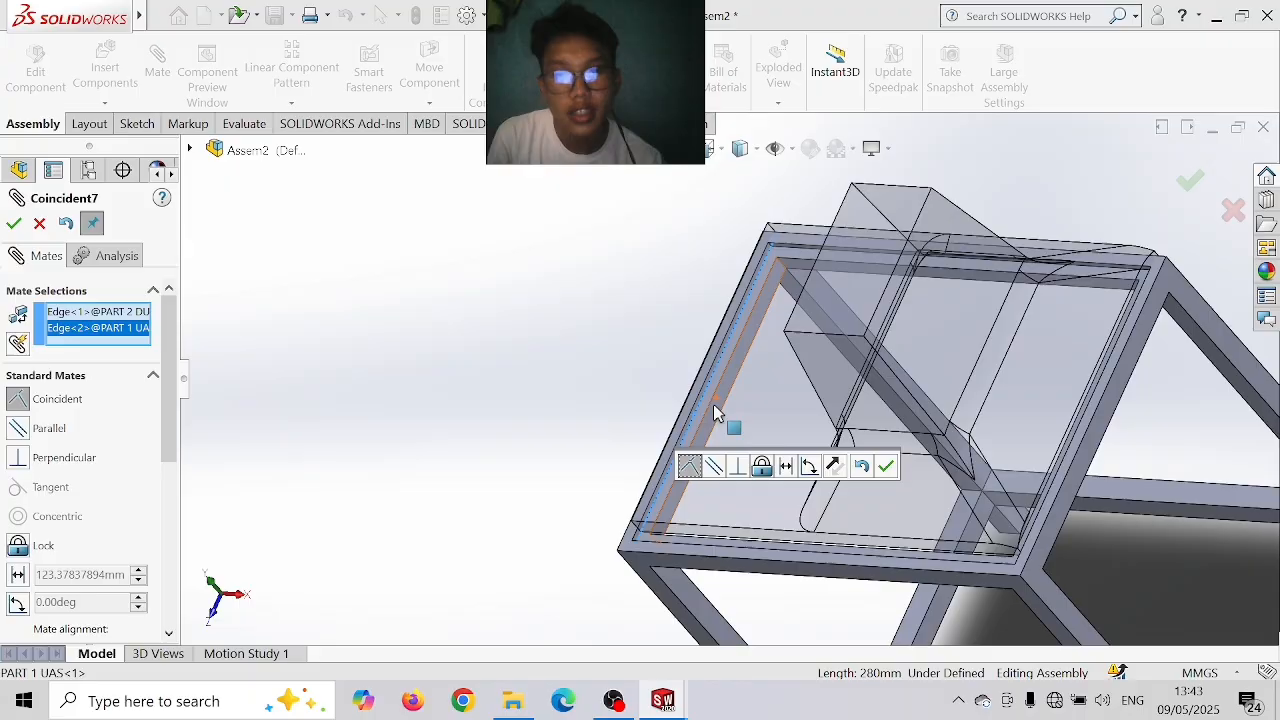
click(885, 467)
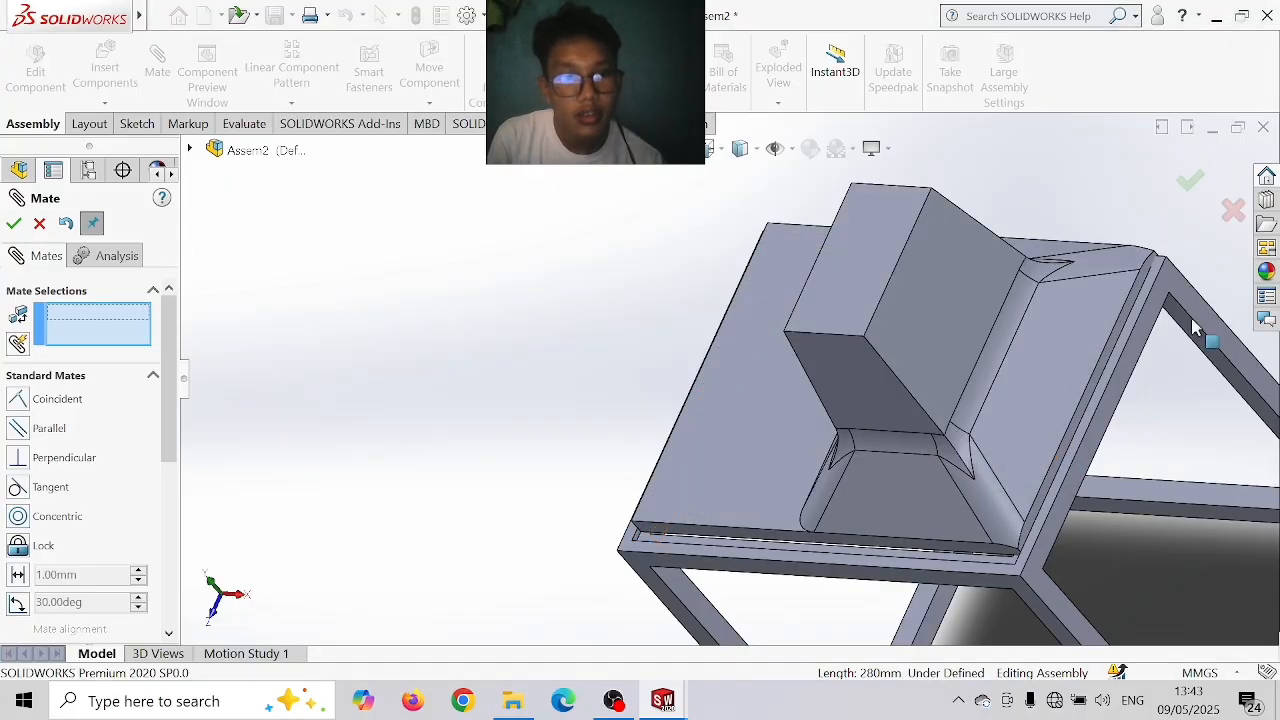
- Add a parallel mate between the grinding seat's lower 380 mm edge and the frame's adjacent recess edge
scroll(960, 560, down, 2)
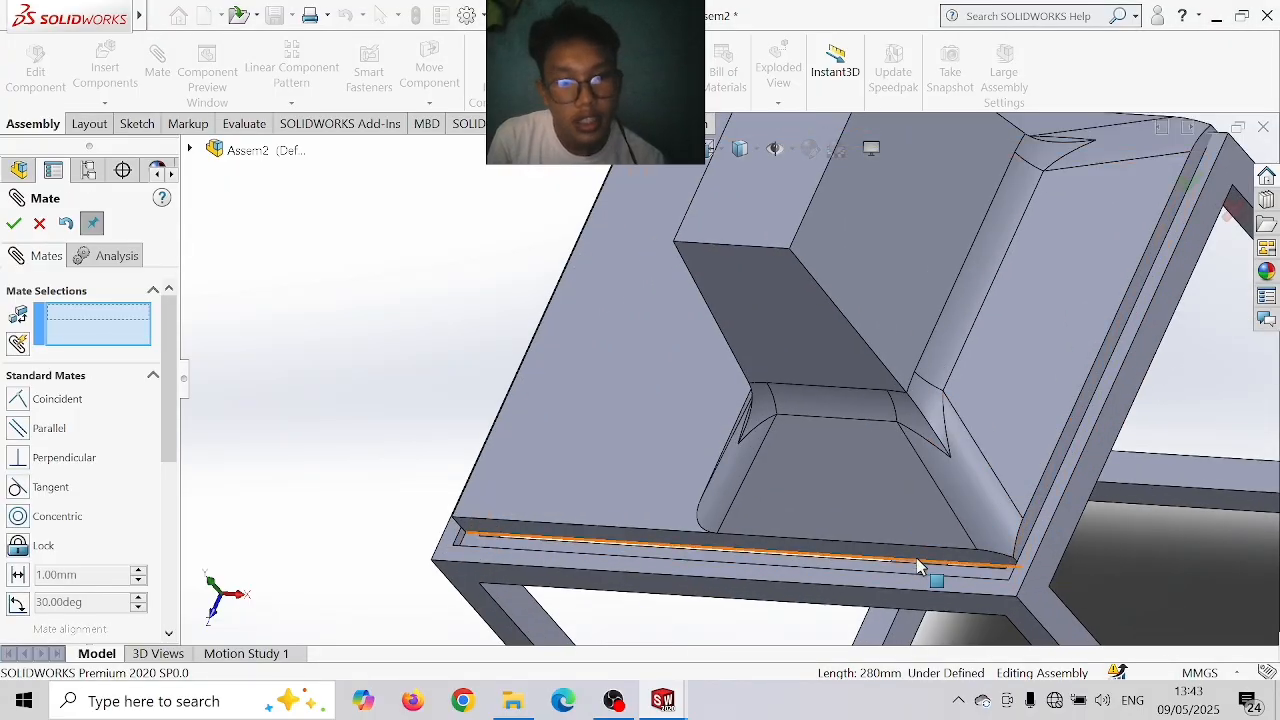
scroll(965, 570, down, 3)
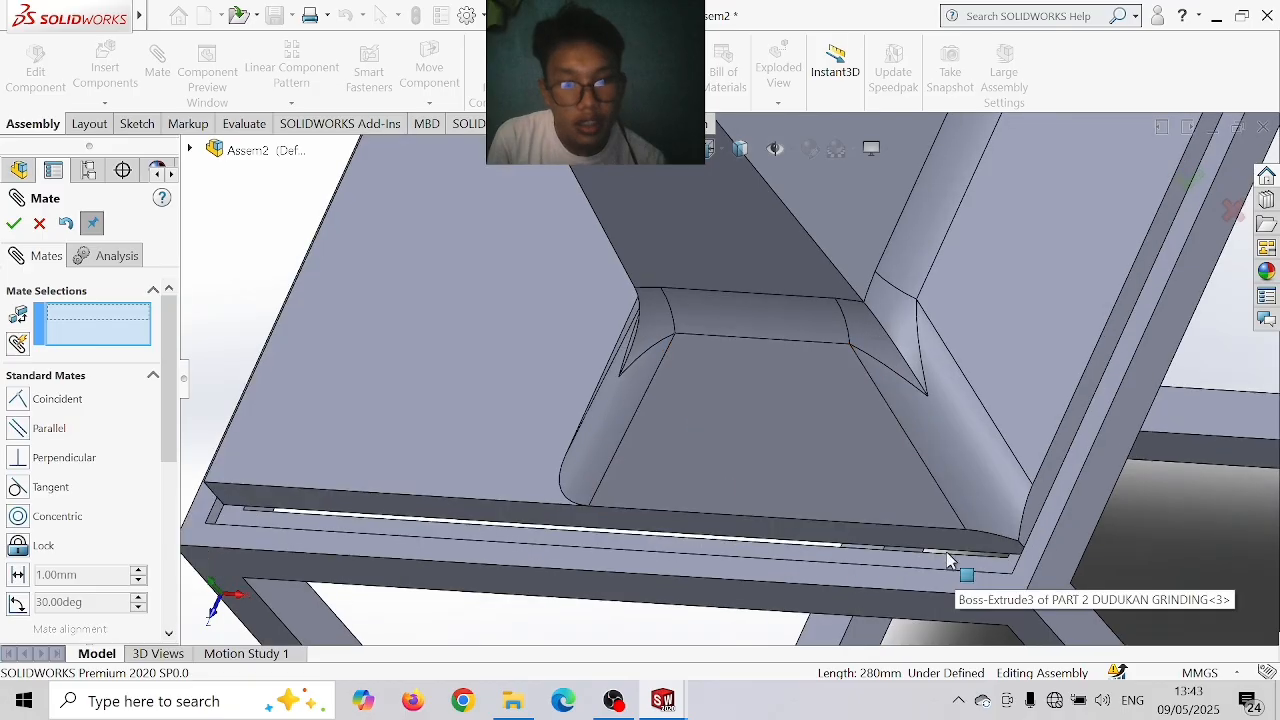
click(945, 558)
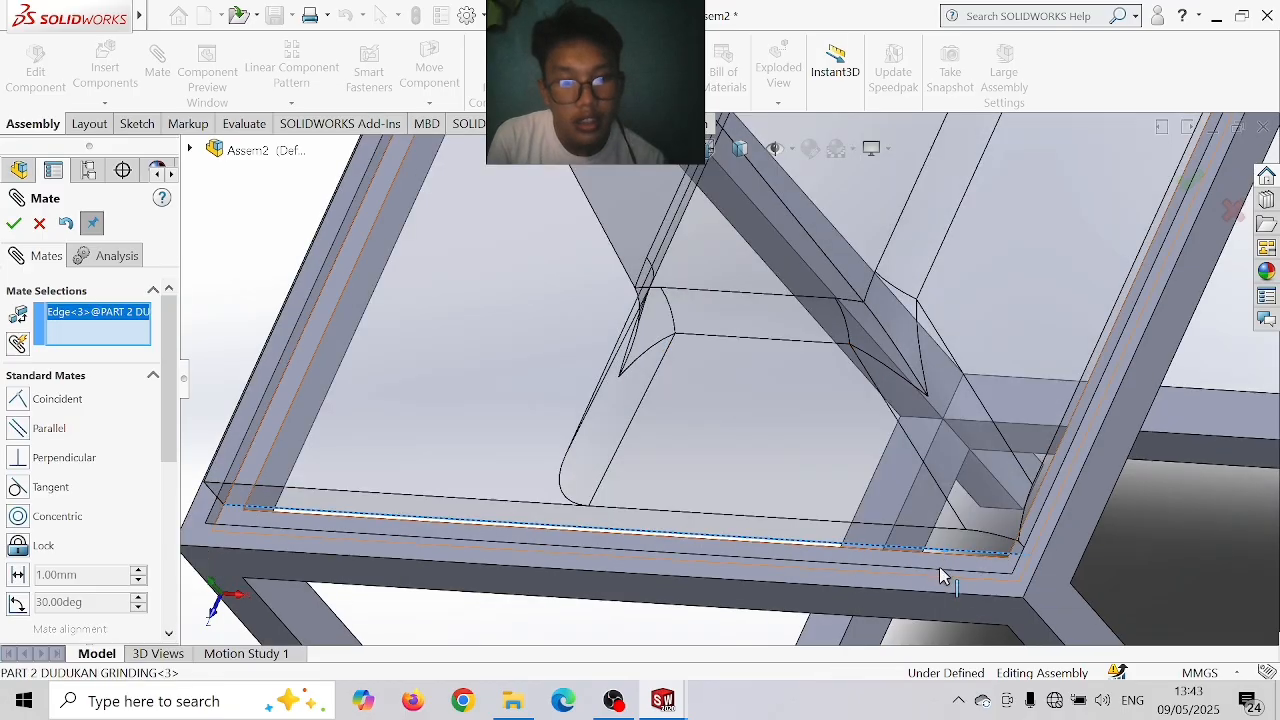
click(940, 578)
click(940, 578)
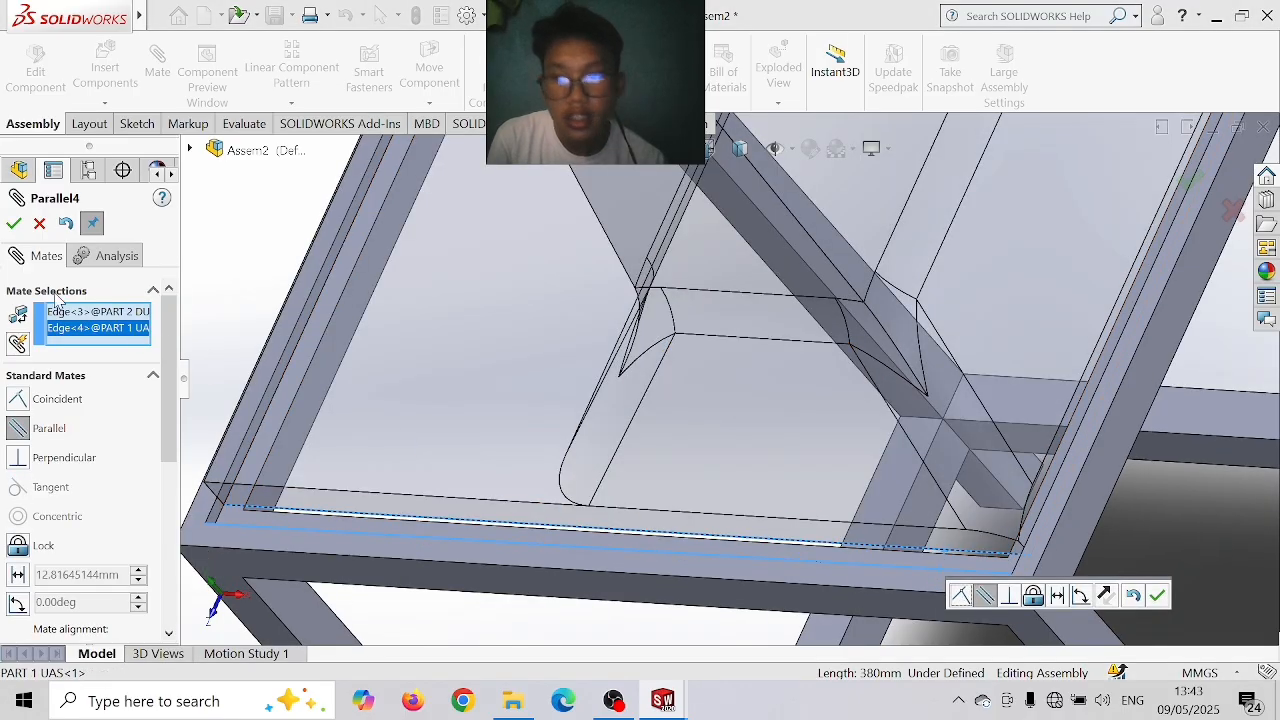
click(13, 223)
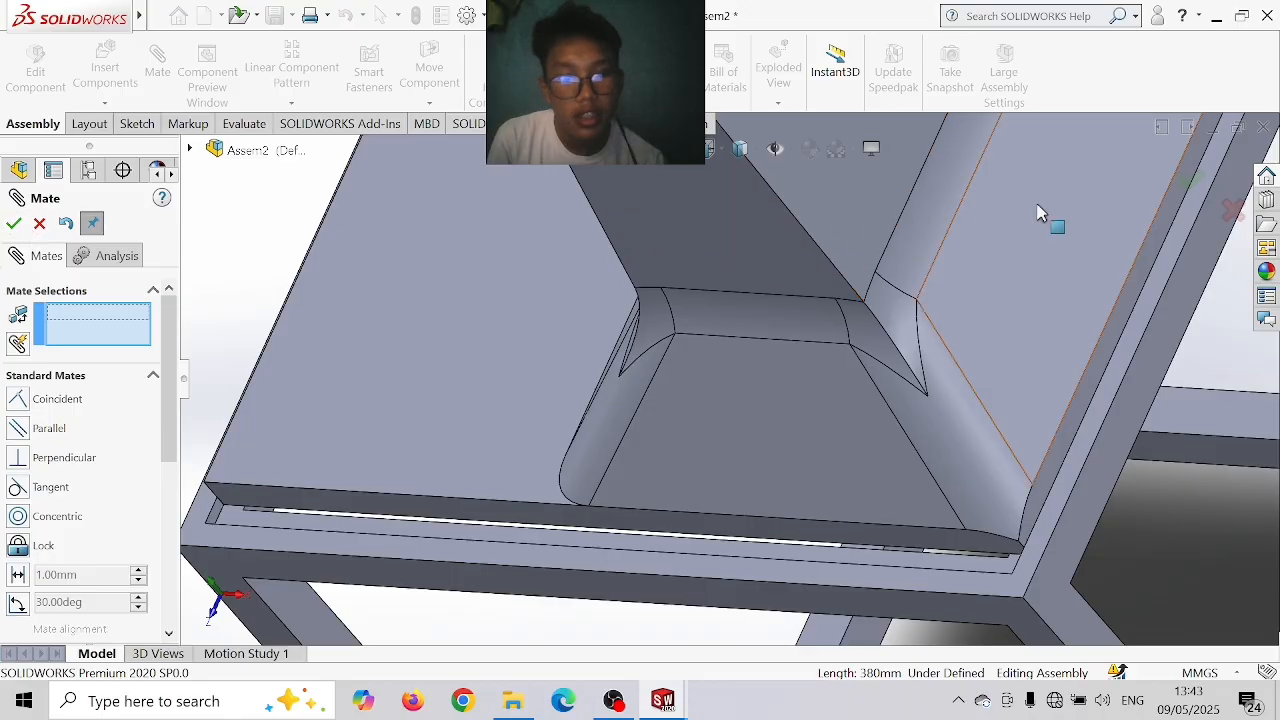
- Slide the grinding seat along the frame and mate its long side face coincident with a point on the frame's recess edge
middle_drag(1207, 258, 1008, 269)
drag(998, 281, 1018, 260)
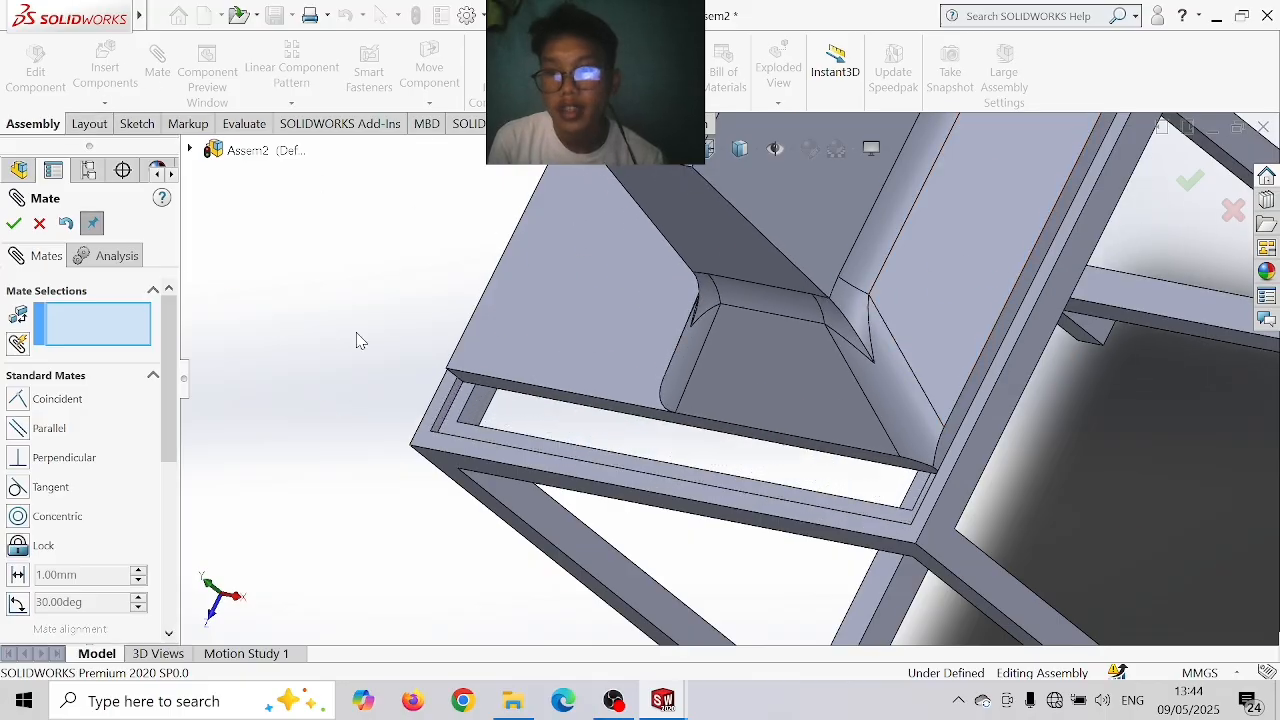
click(670, 425)
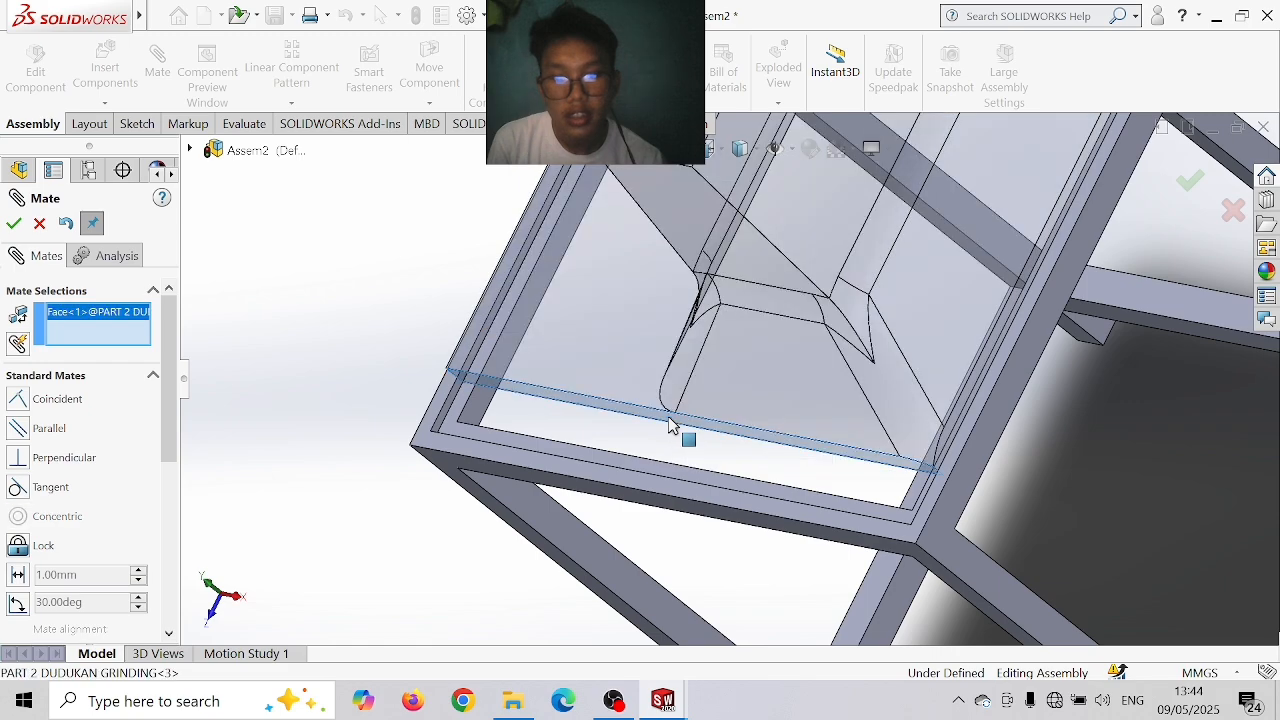
middle_drag(1145, 448, 838, 435)
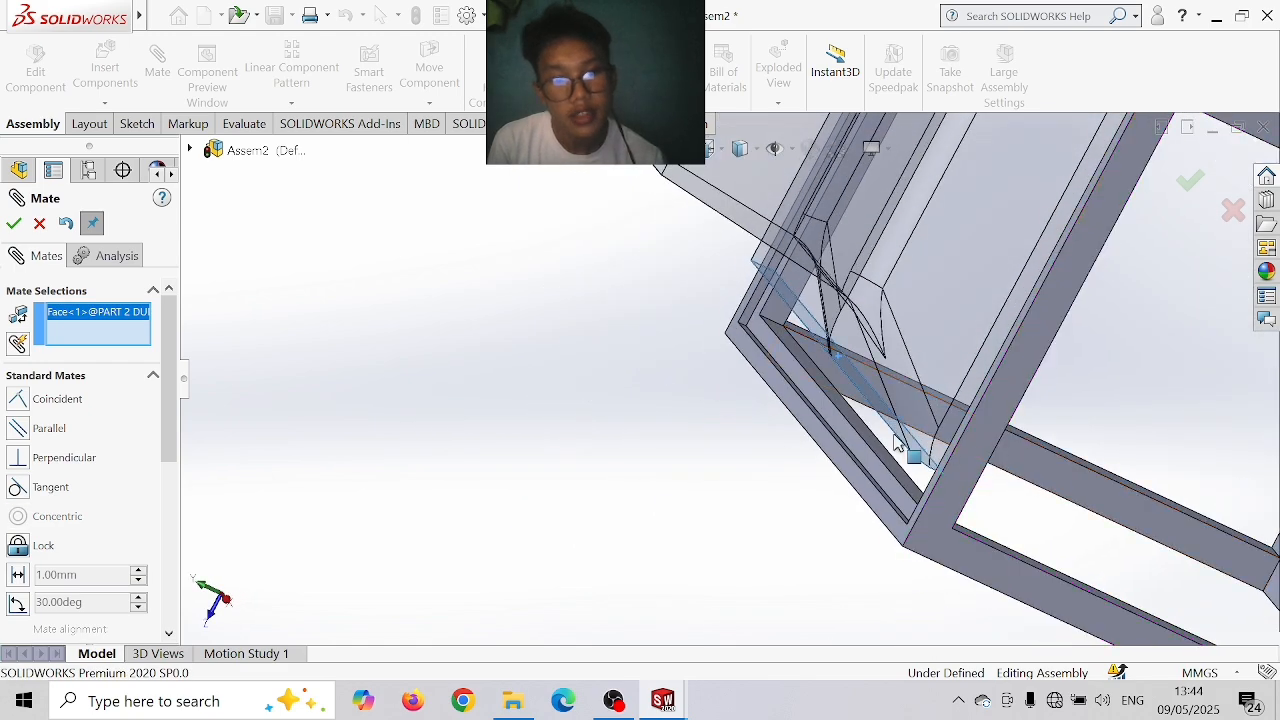
click(834, 433)
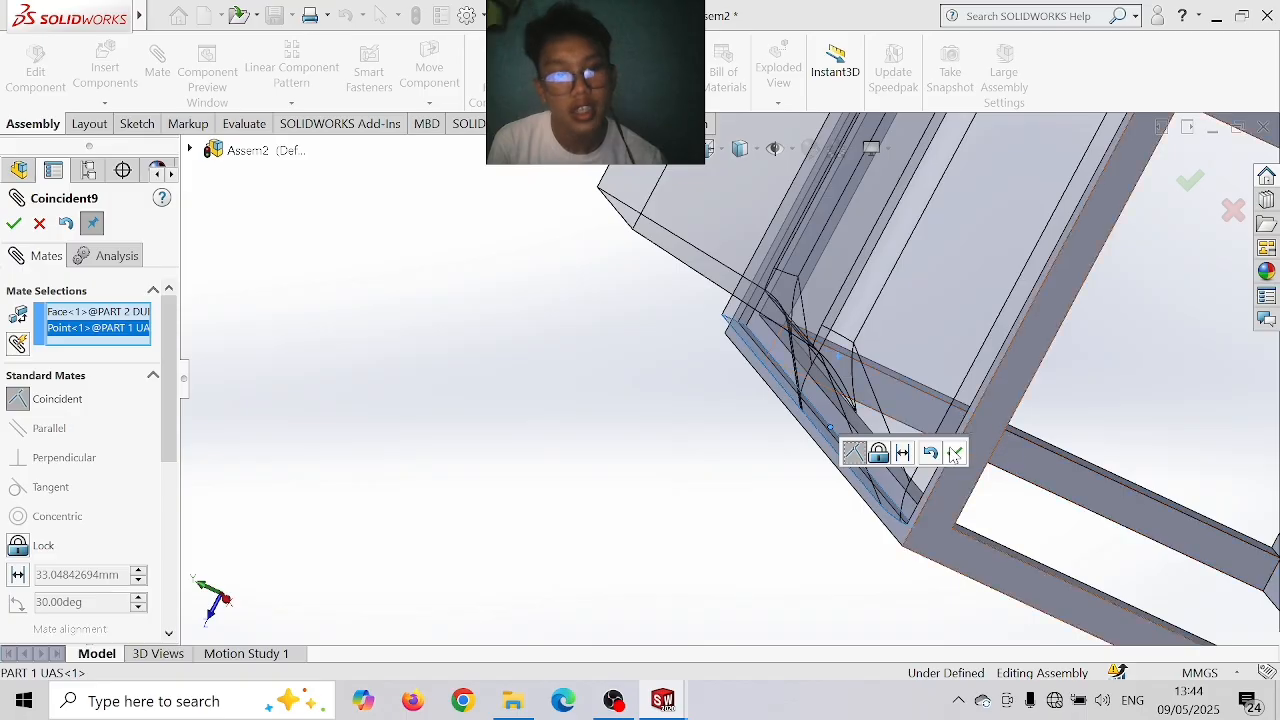
click(955, 454)
- Accept the grinding seat's face-to-point coincident mate, leave the Mate command, and return the assembly to a near-isometric view
scroll(1060, 358, down, 4)
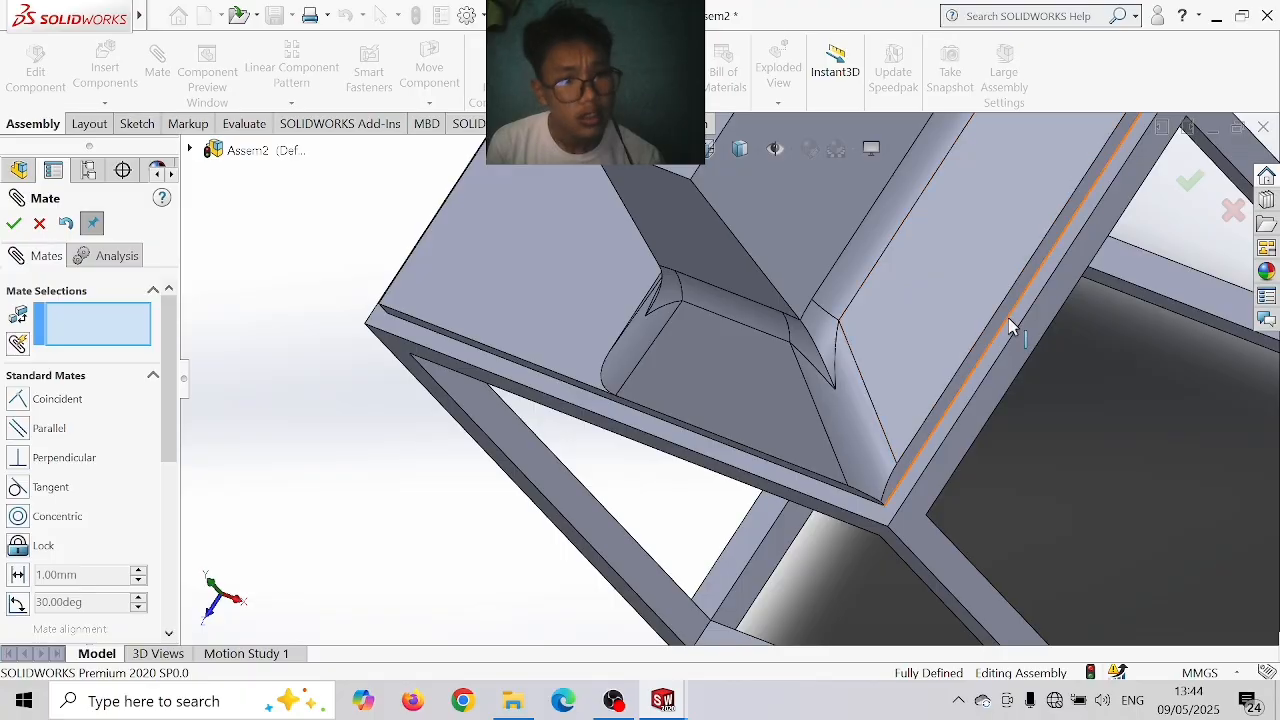
click(1010, 324)
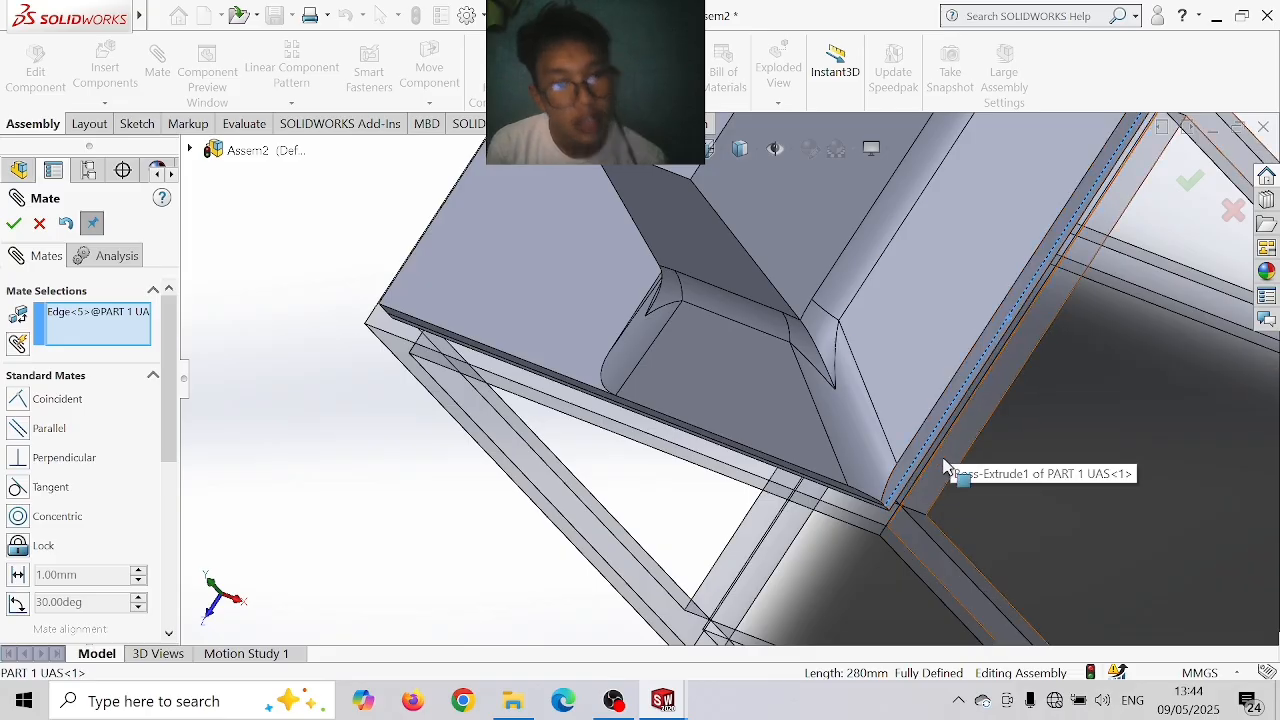
key(Escape)
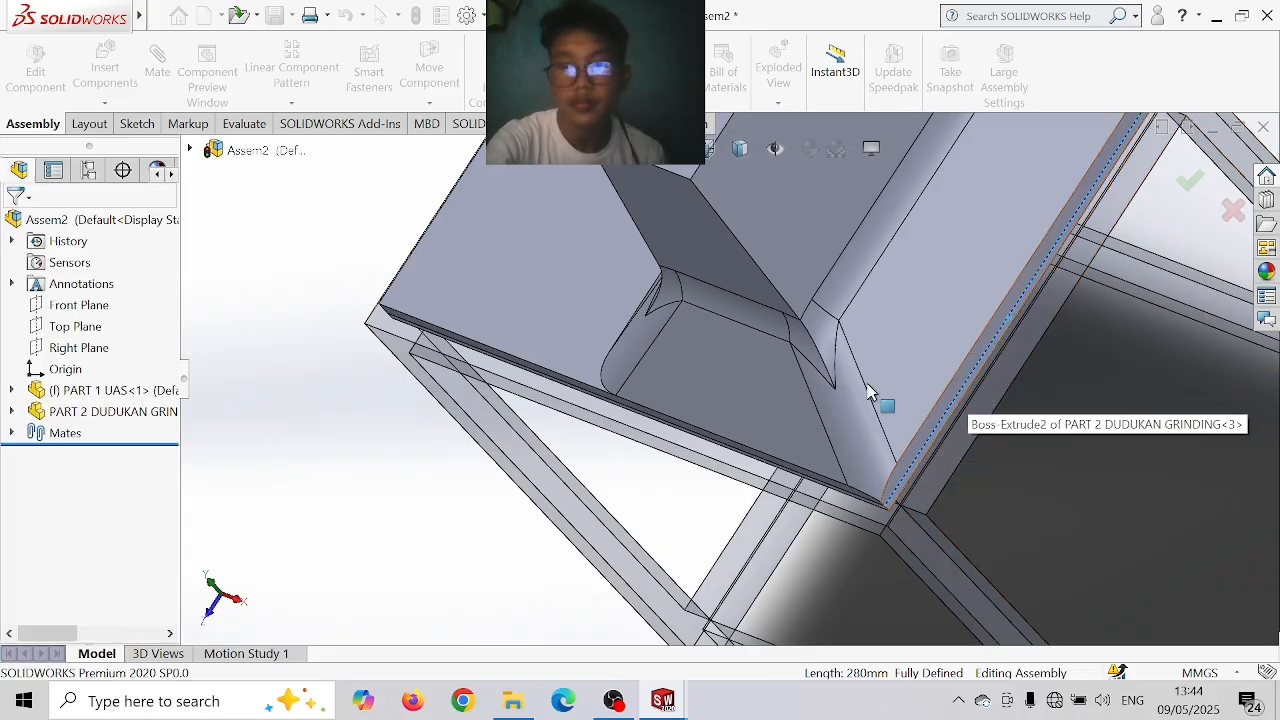
scroll(837, 274, up, 5)
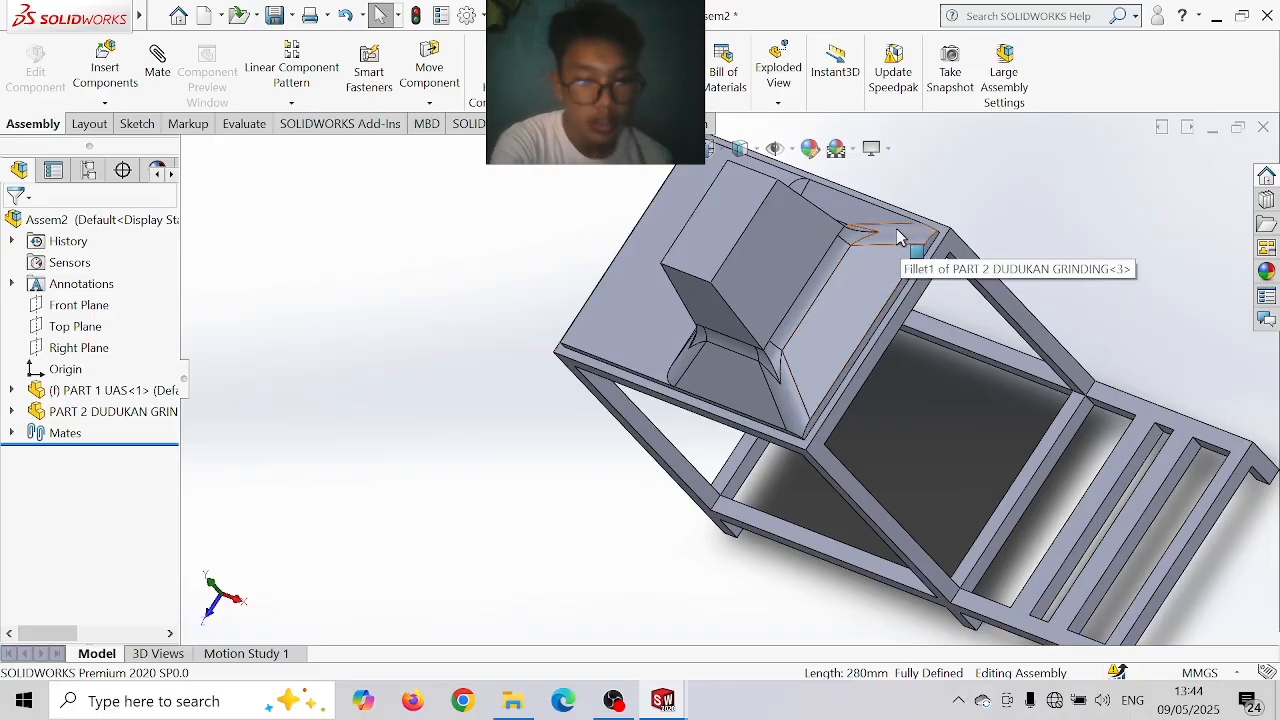
key(ctrl+7)
middle_drag(769, 267, 777, 337)
scroll(777, 337, down, 3)
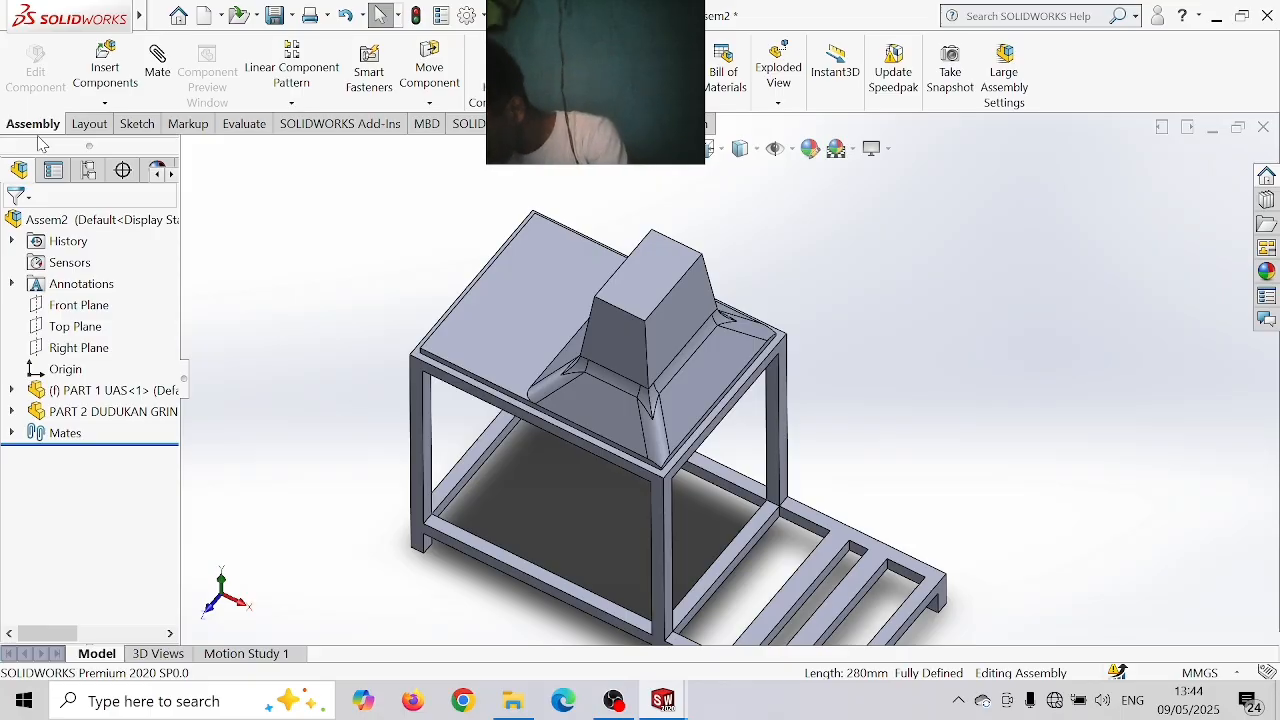
- Insert the component PART 4 B0DY UTAMA FIKS, rotate it 180 degrees about Y, and place it above the grinding seat
click(100, 126)
click(33, 123)
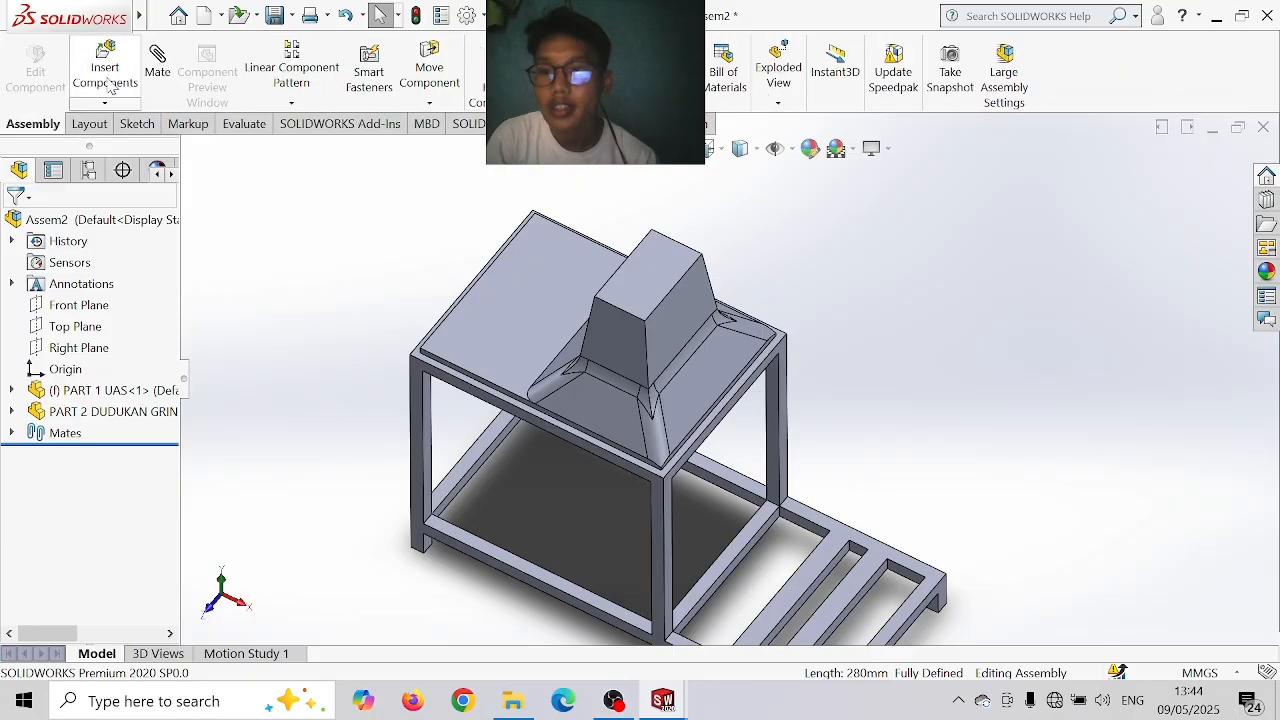
click(105, 66)
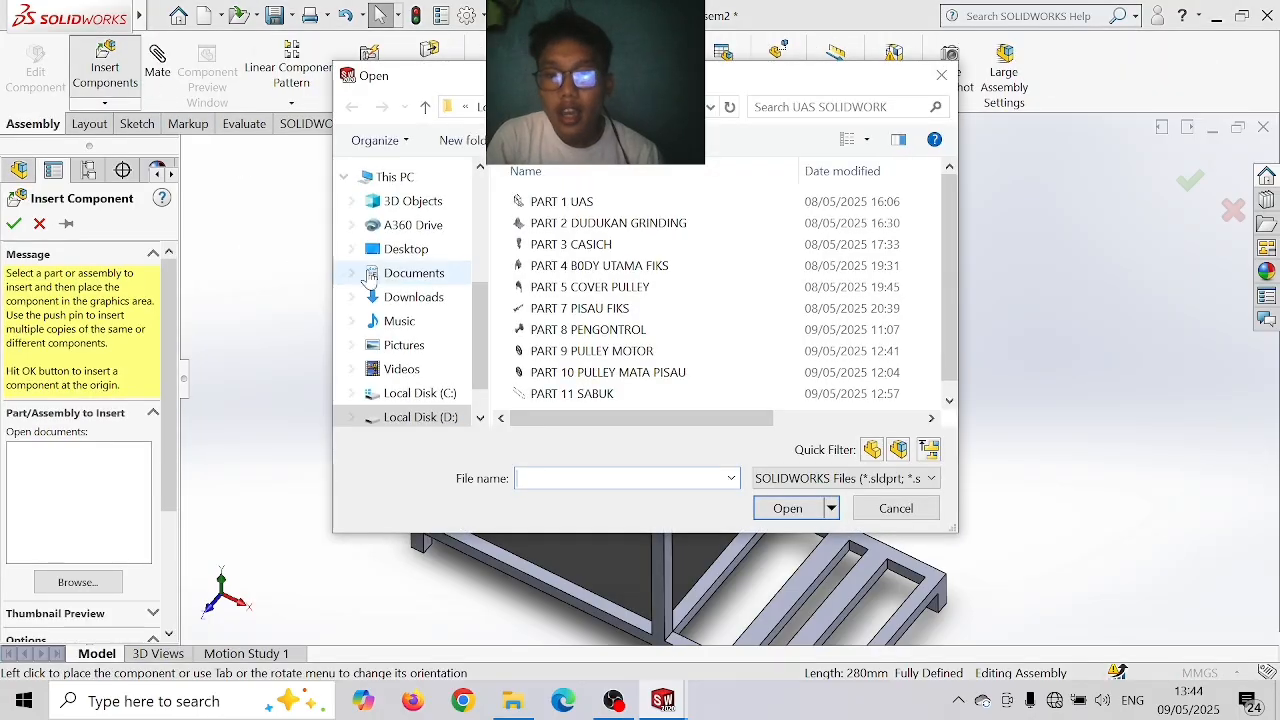
click(614, 274)
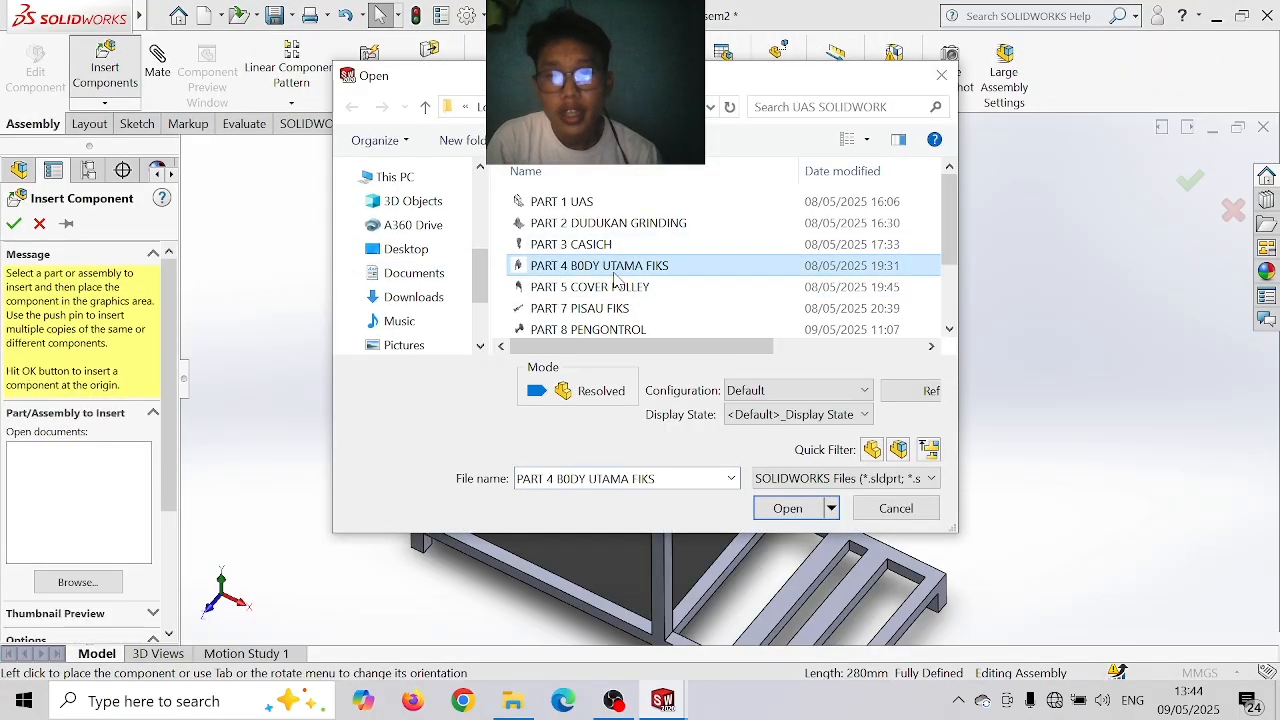
click(787, 508)
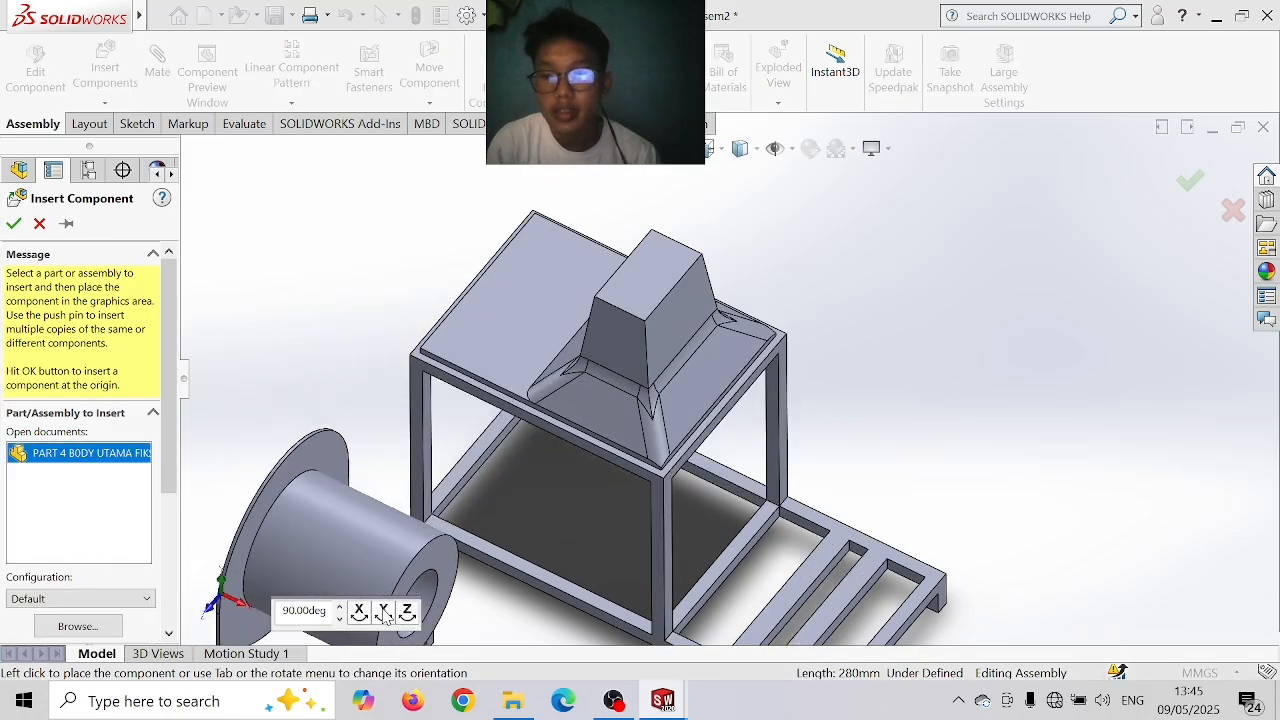
click(384, 613)
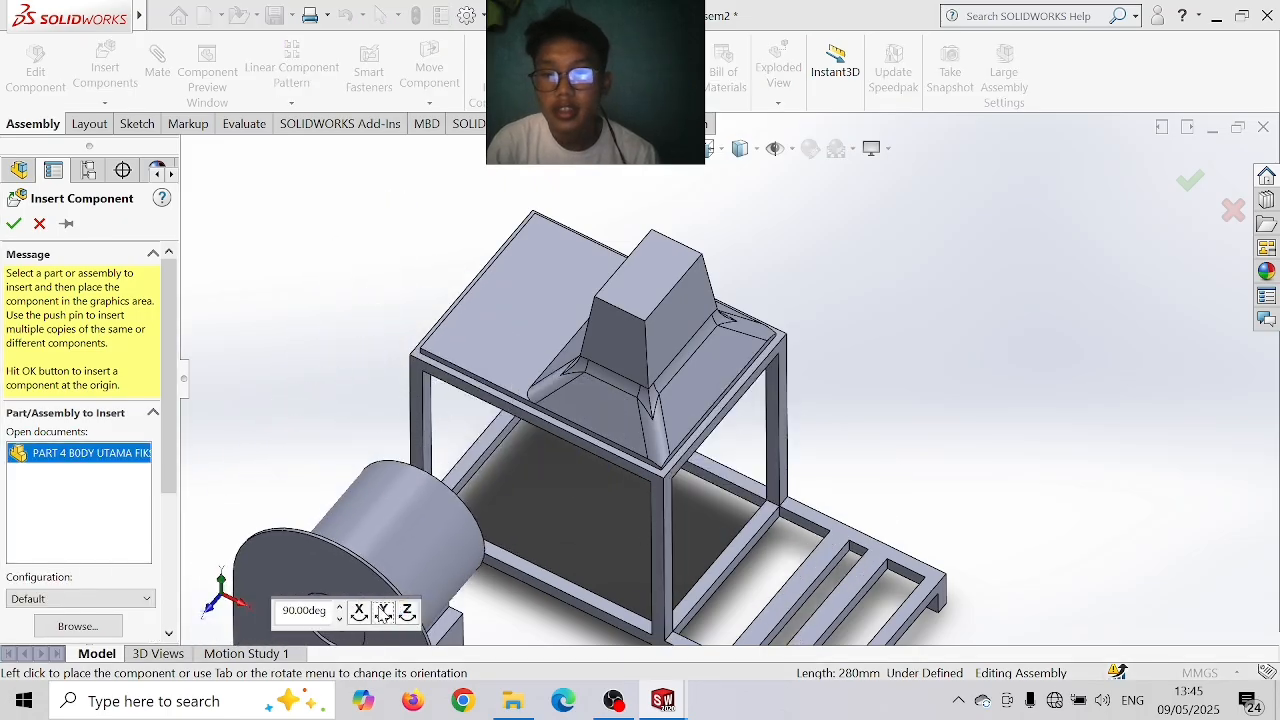
click(383, 613)
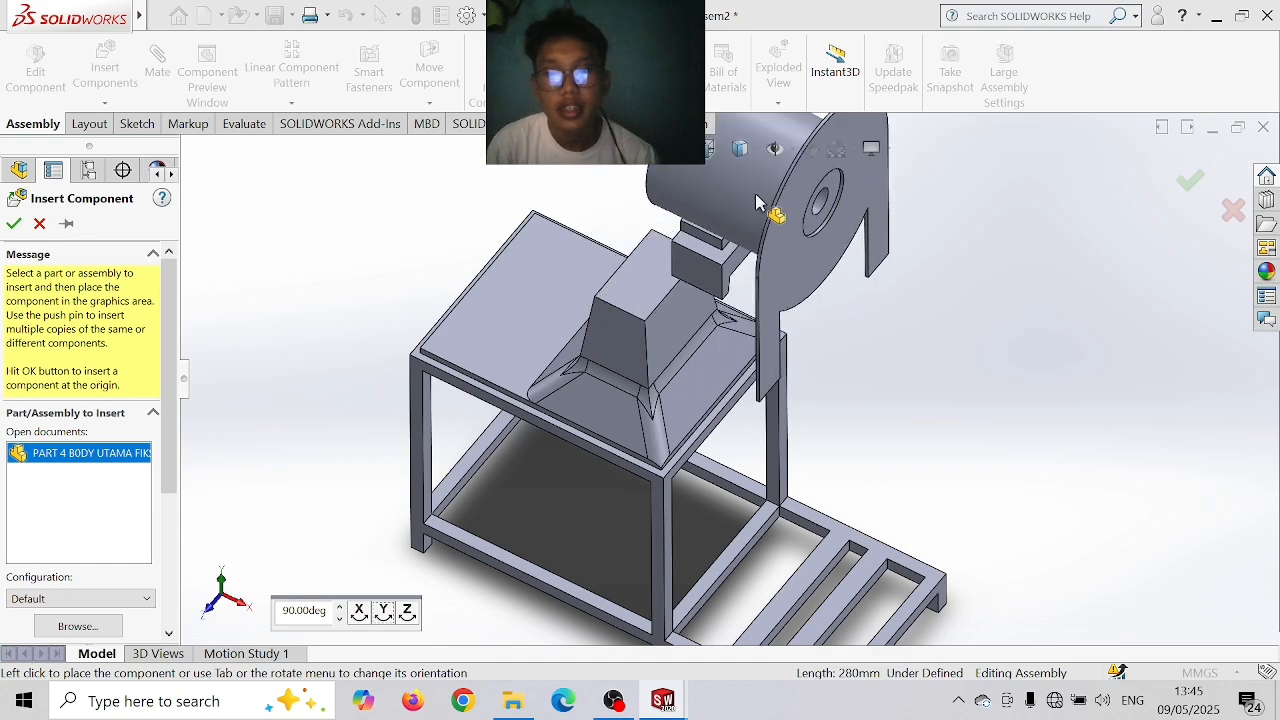
scroll(750, 225, up, 2)
click(746, 207)
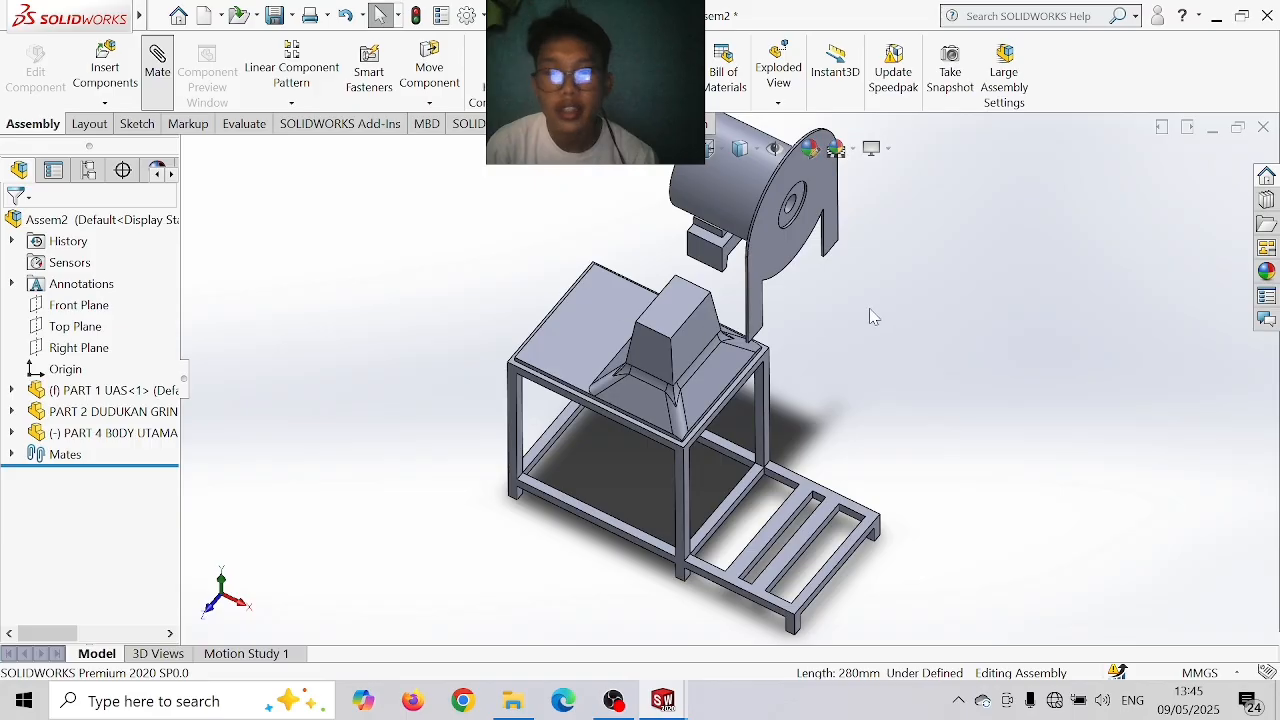
- Add a coincident mate between the recessed bottom face of the main body's bracket and the top face of the grinding seat
middle_drag(874, 289, 1010, 314)
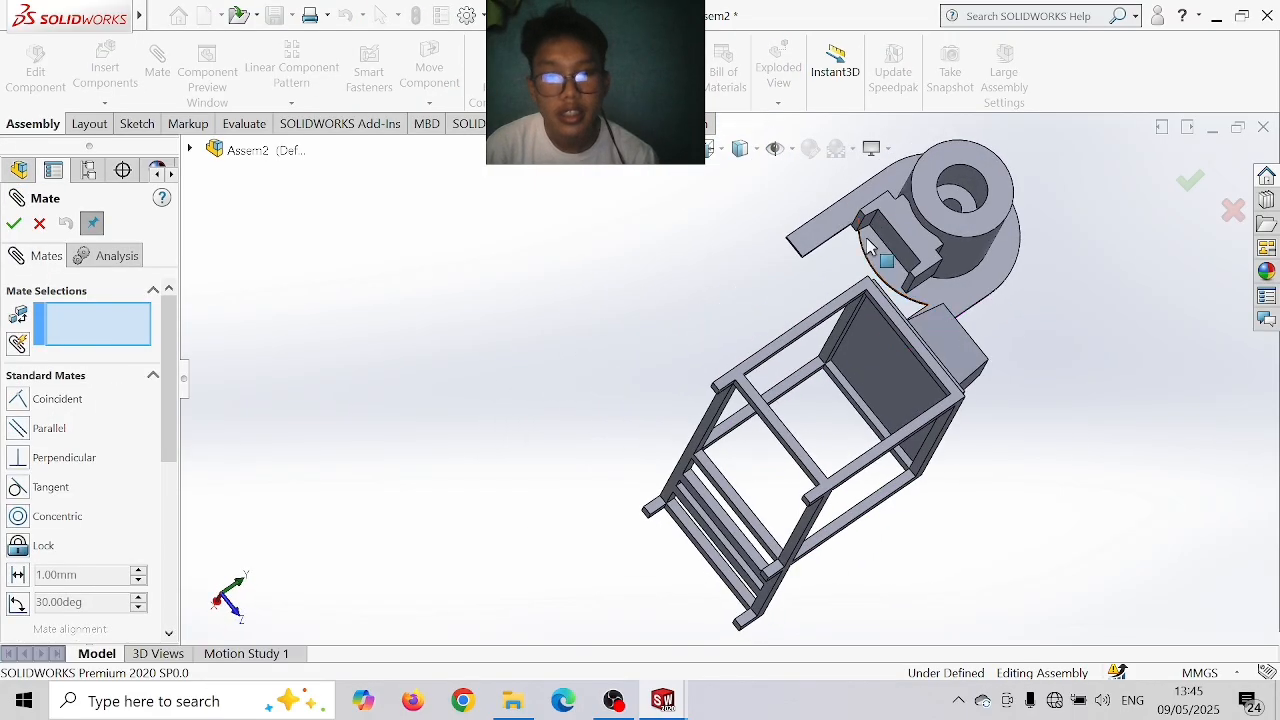
click(887, 245)
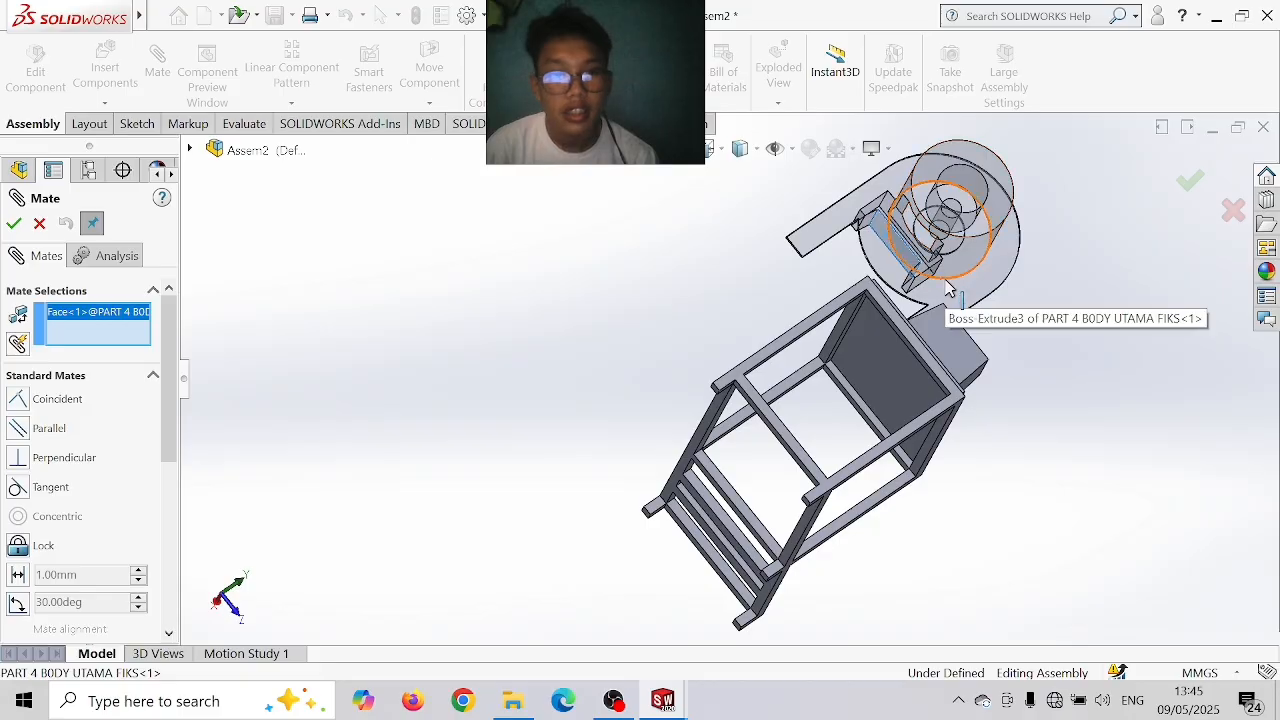
middle_drag(1112, 319, 938, 381)
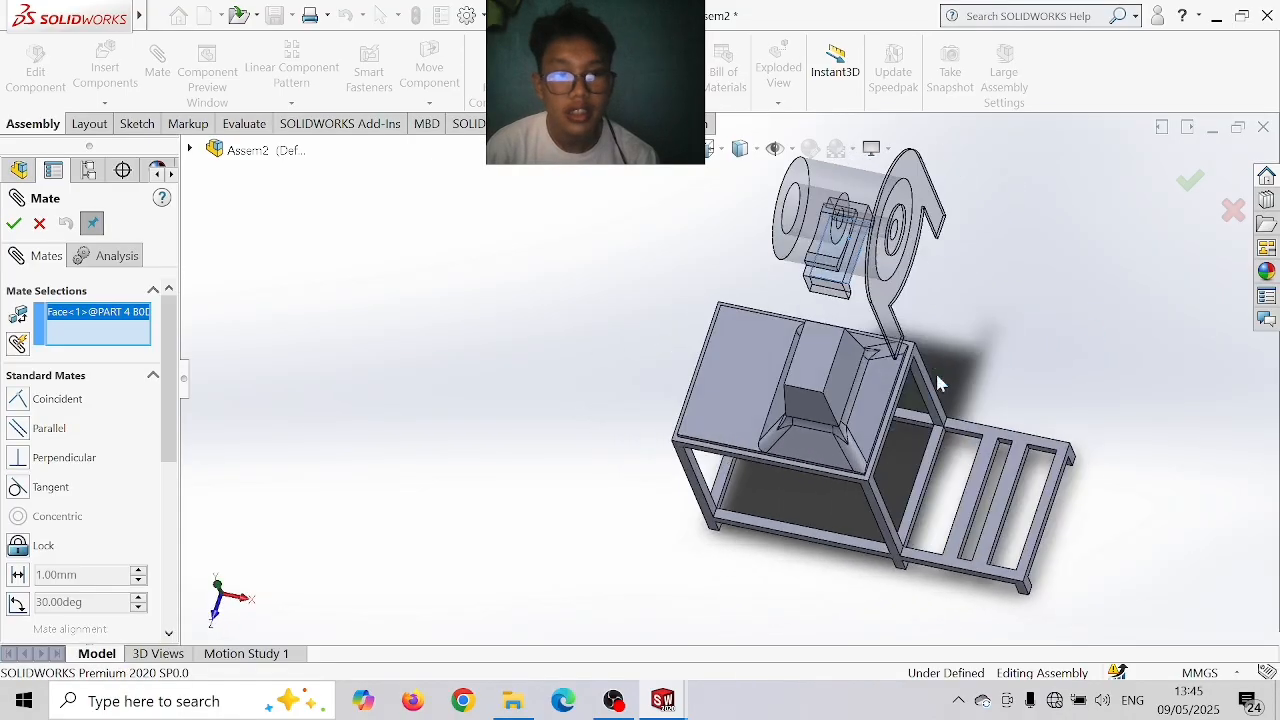
click(818, 363)
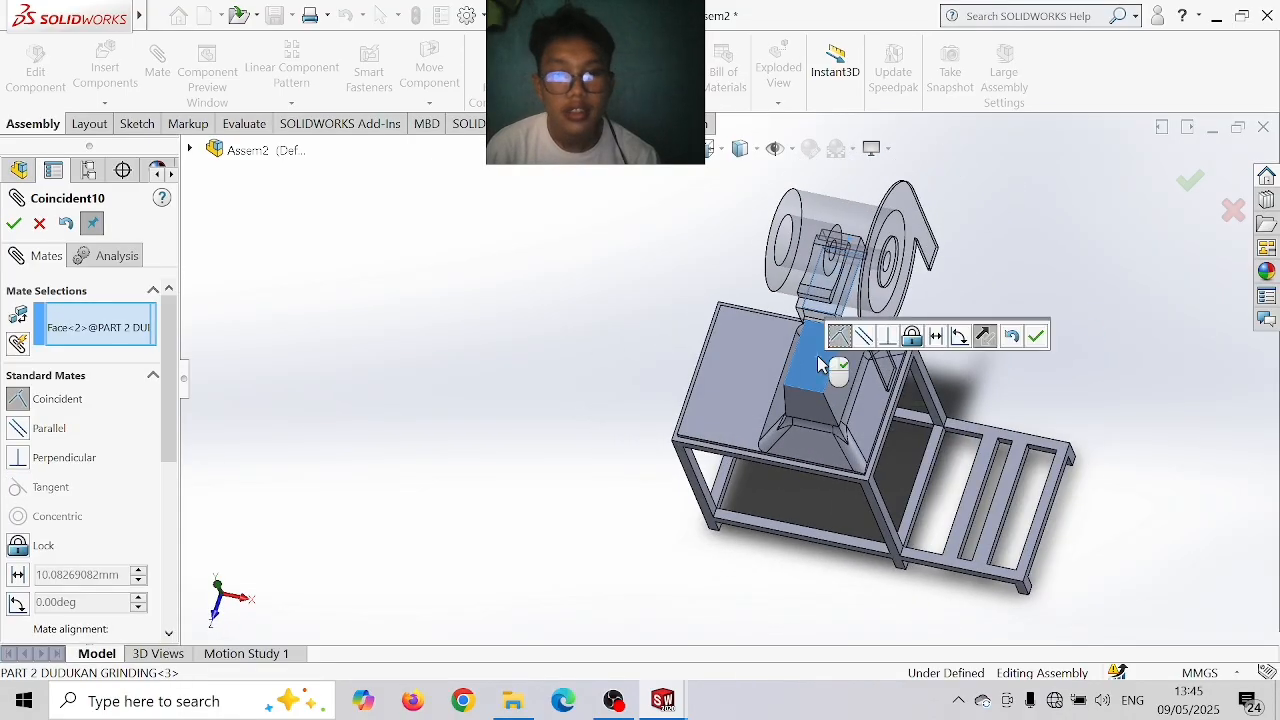
click(1036, 337)
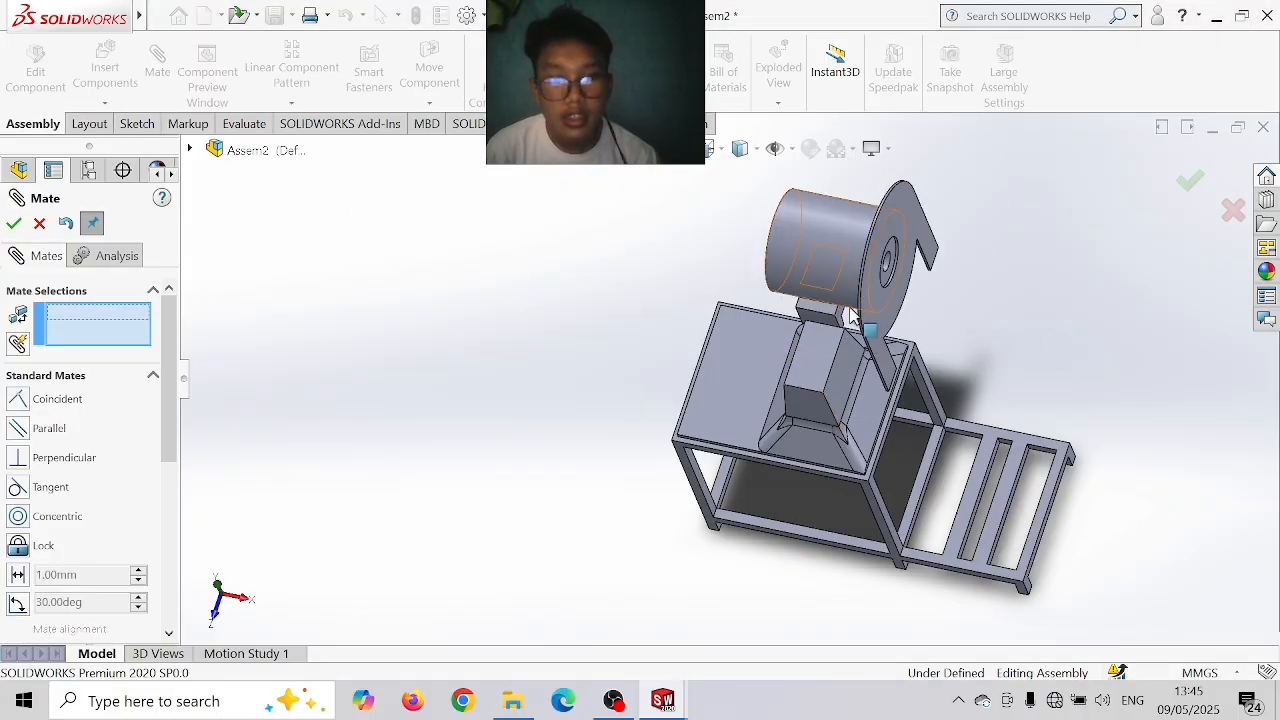
- Mate the long lower edge of the main body's bracket coincident with the grinding seat's long top edge on the same side
scroll(820, 332, down, 3)
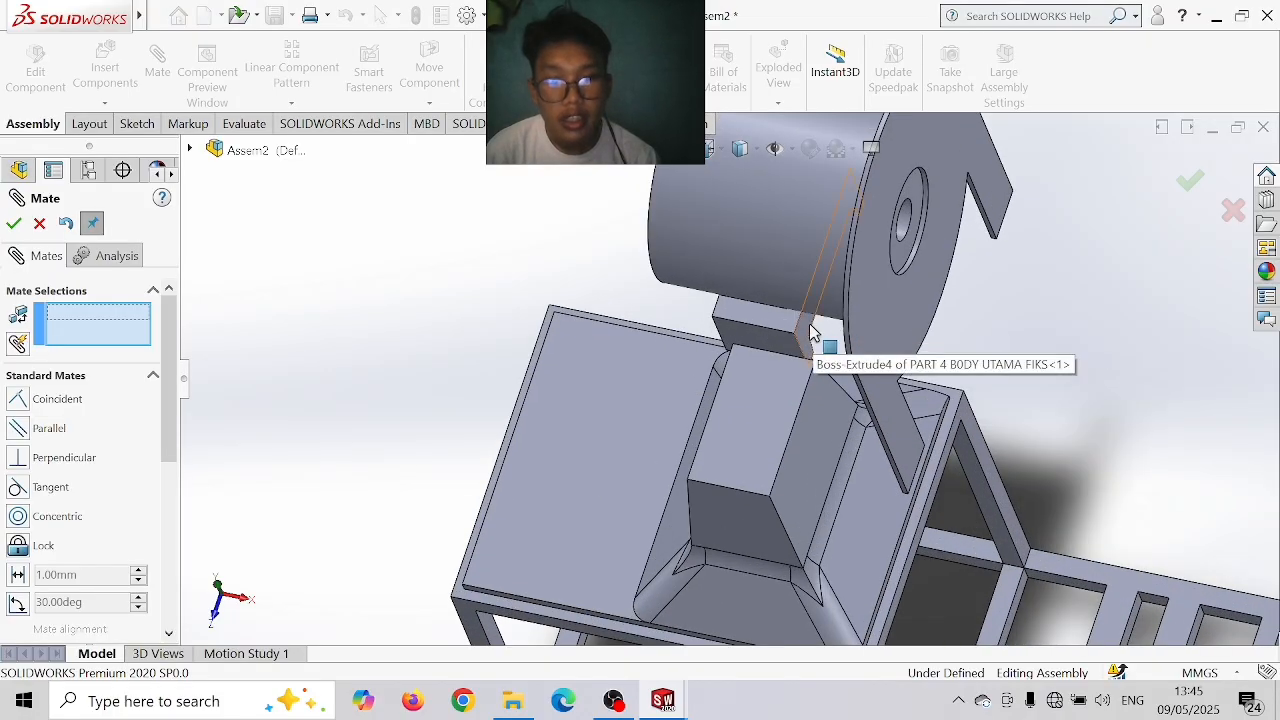
click(814, 332)
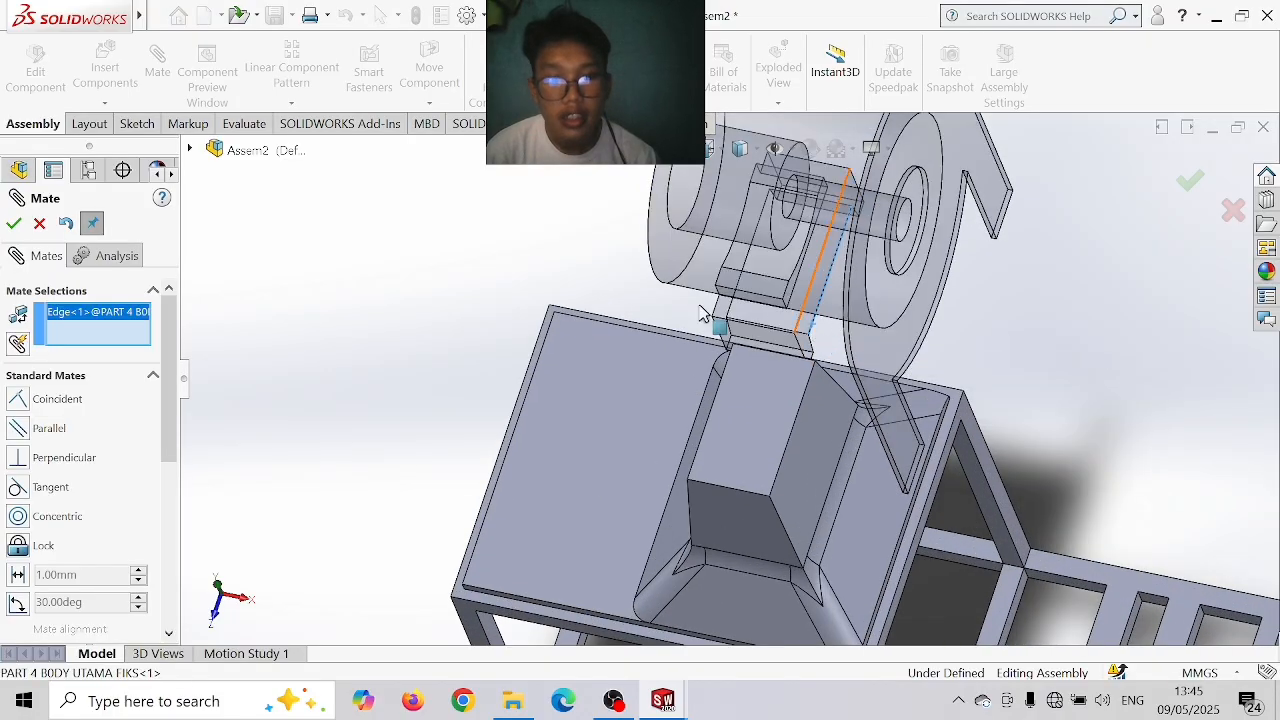
click(795, 428)
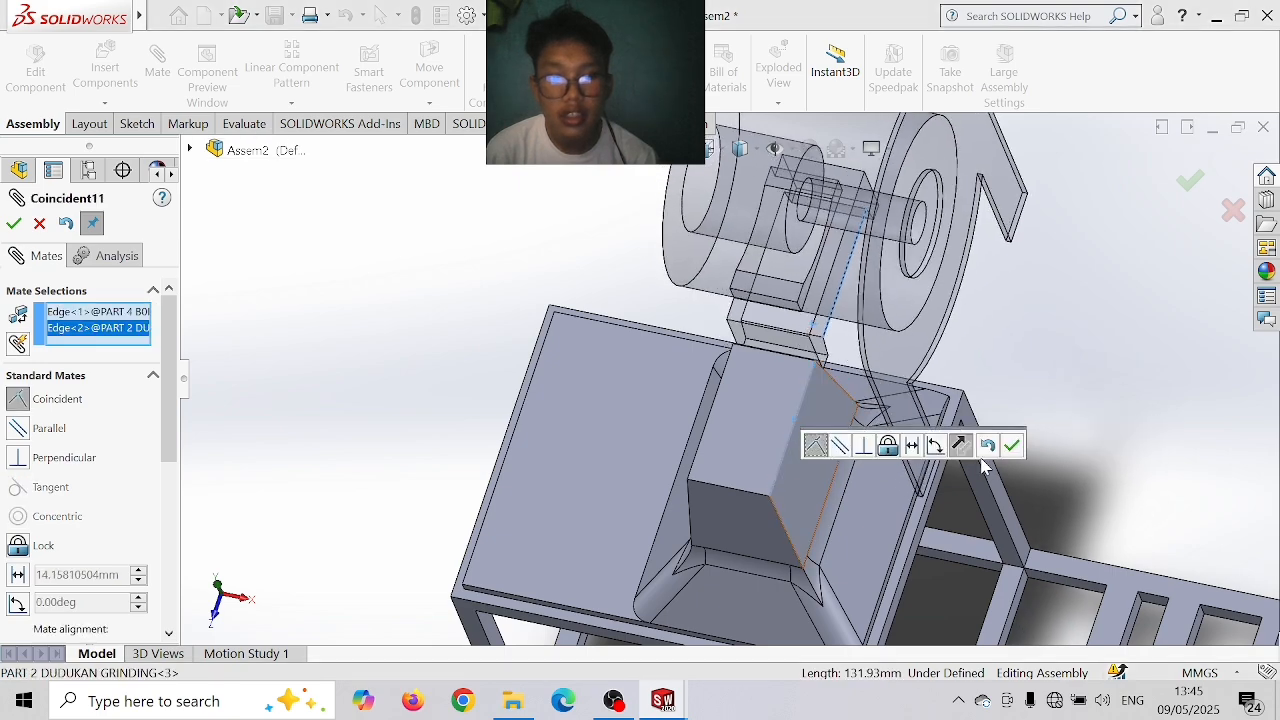
click(1012, 446)
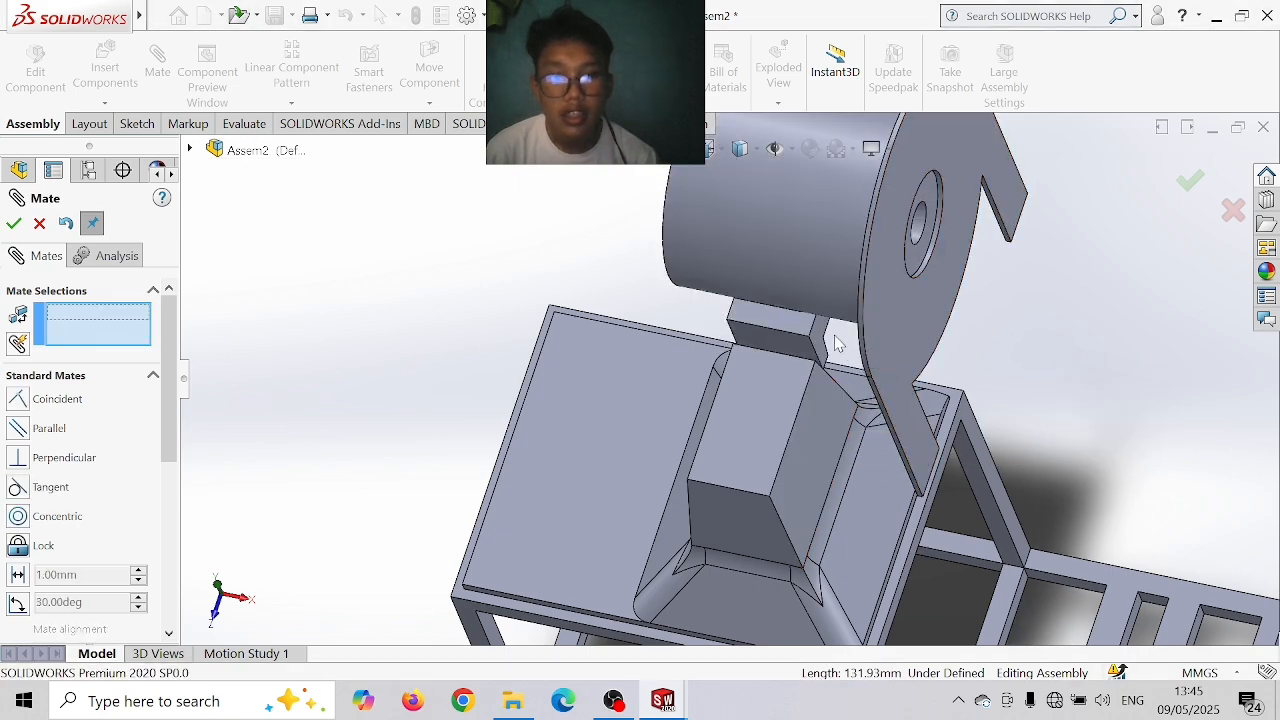
- Add a second coincident face mate between the underside of the main body's bracket and the grinding seat's top face
middle_drag(457, 430, 604, 272)
middle_drag(623, 206, 860, 365)
click(657, 209)
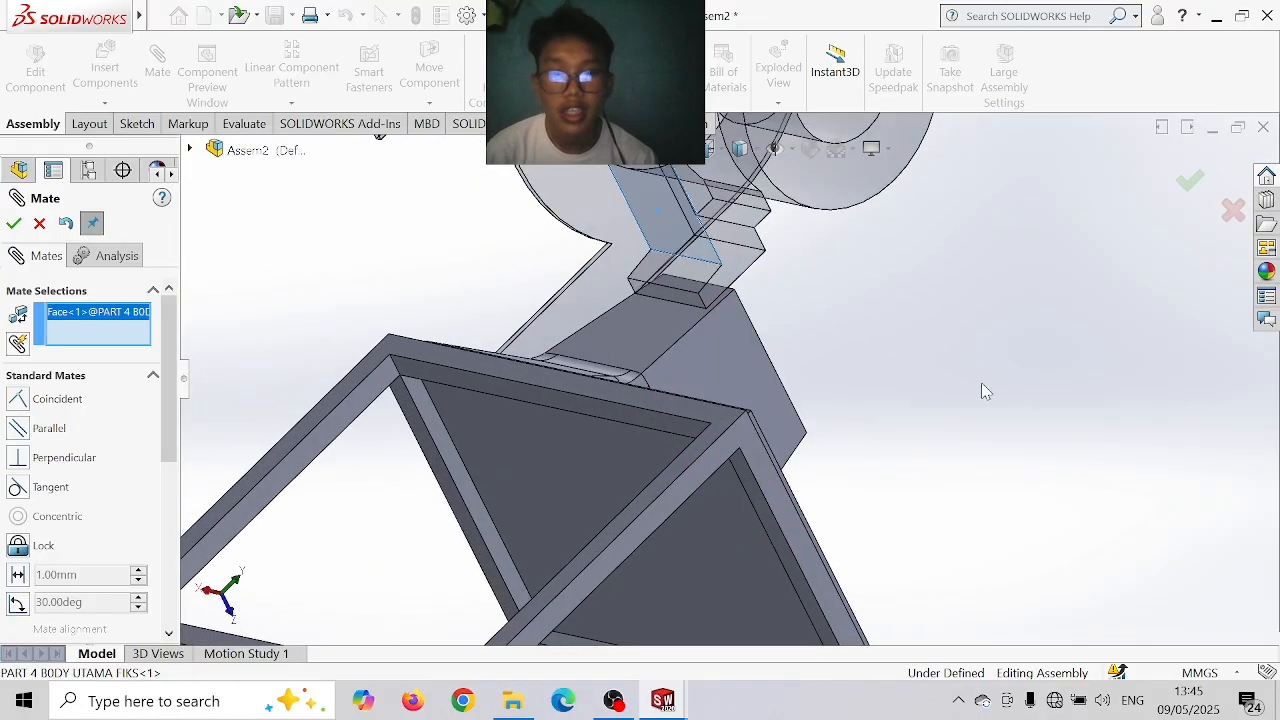
middle_drag(981, 382, 906, 369)
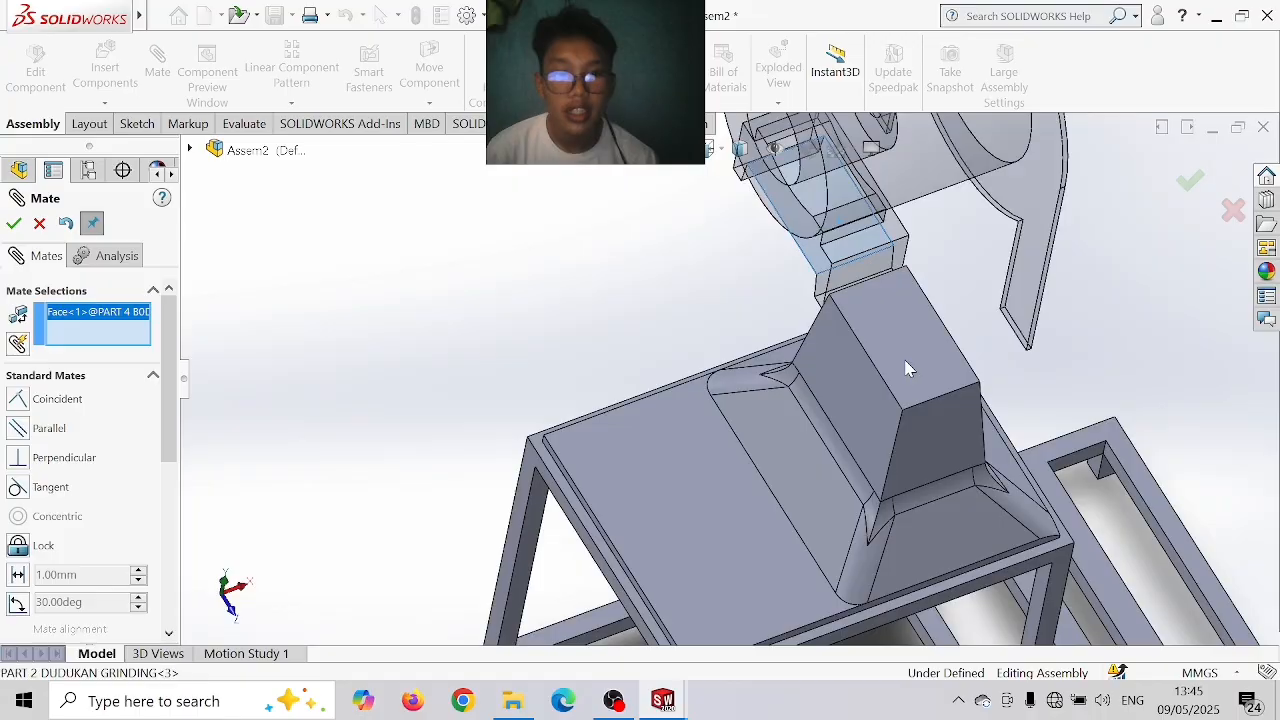
click(906, 369)
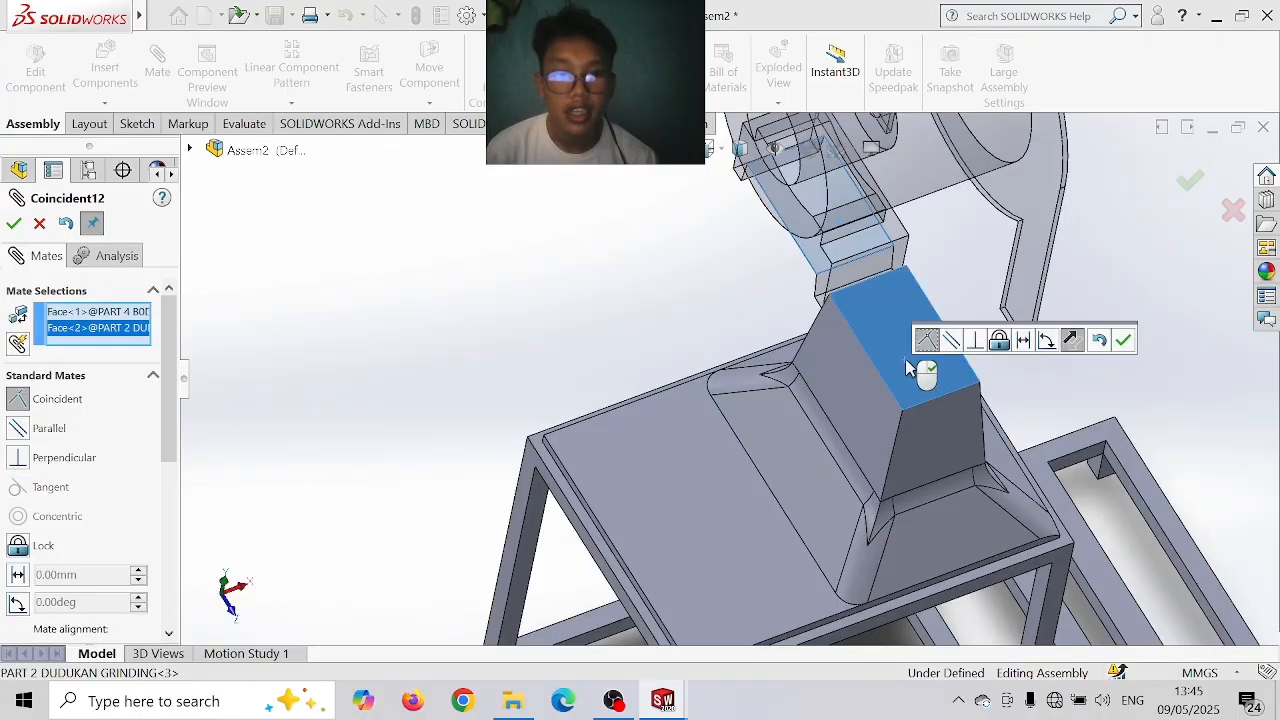
click(1124, 341)
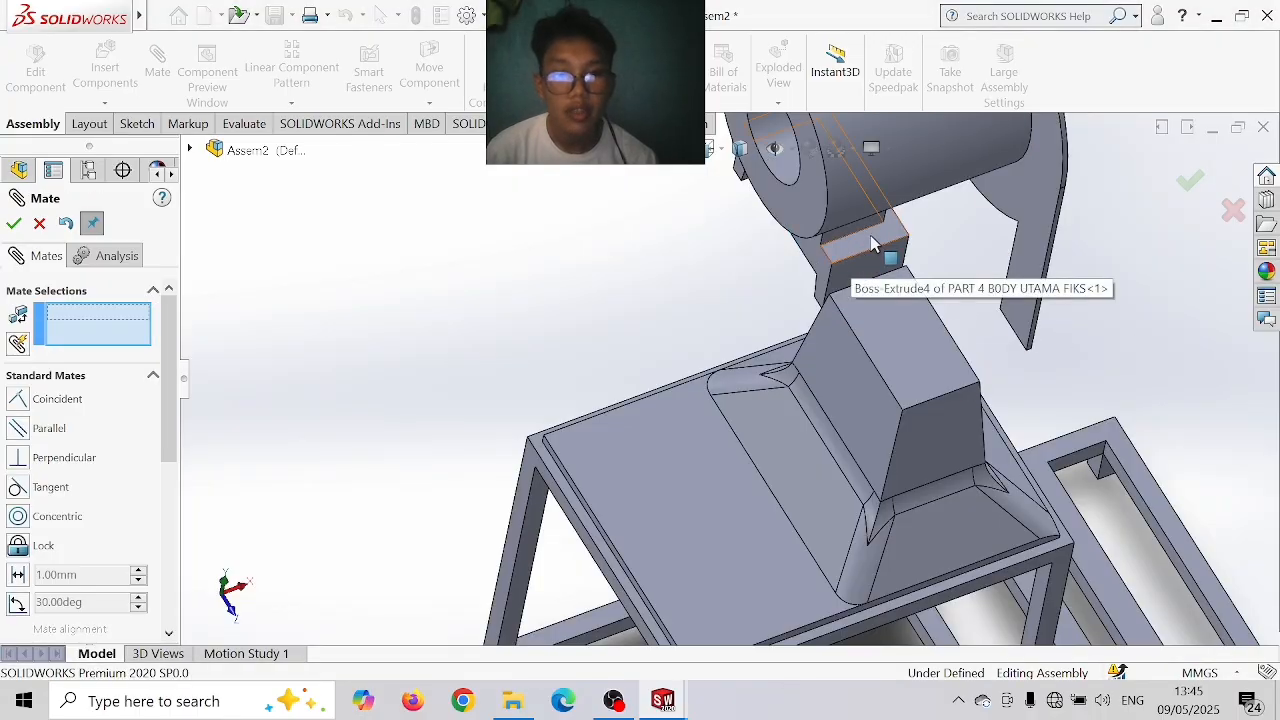
- Slide the main body along the grinding seat and mate its bracket's short 79.3 mm end edge coincident with the seat's short top edge
scroll(870, 236, up, 4)
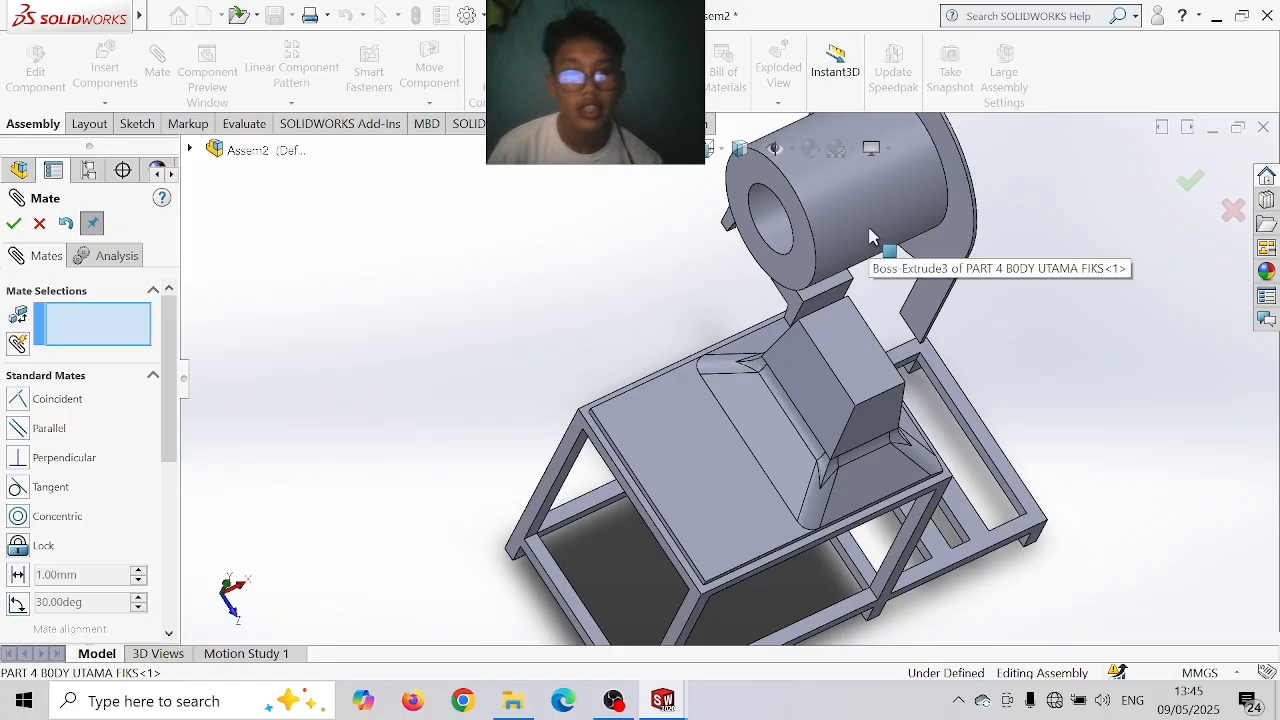
scroll(860, 230, up, 3)
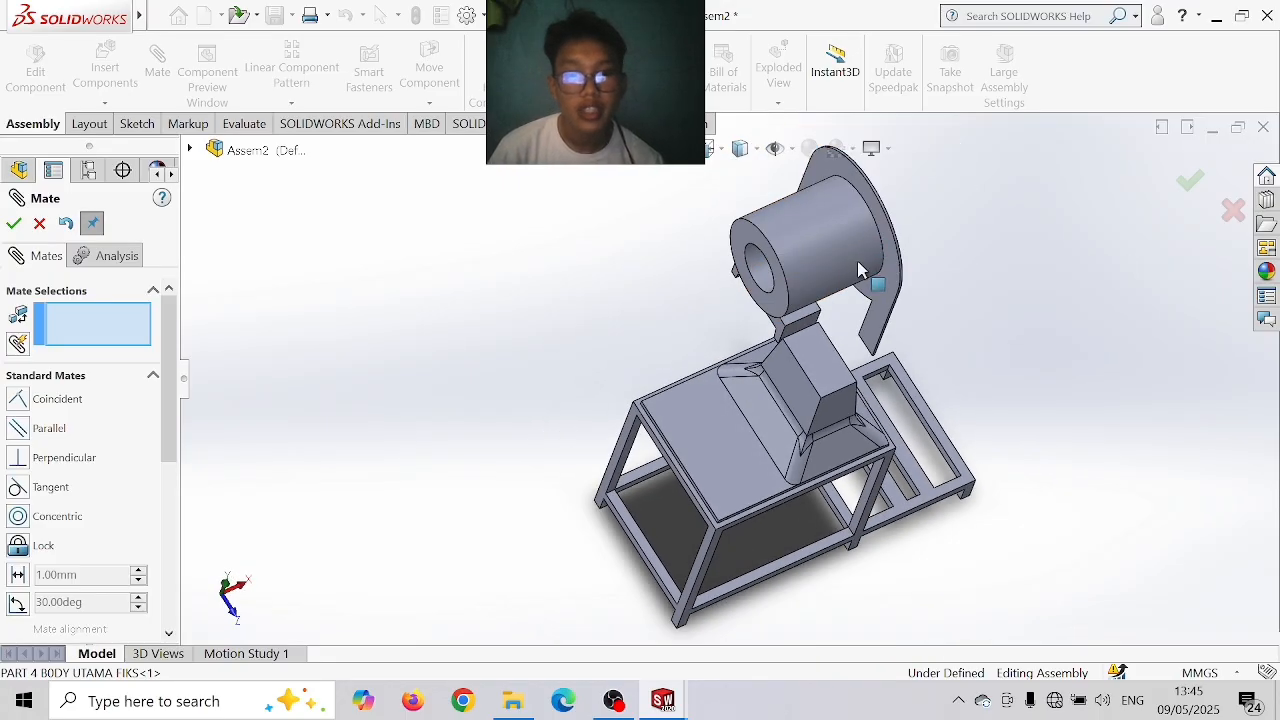
drag(858, 270, 885, 315)
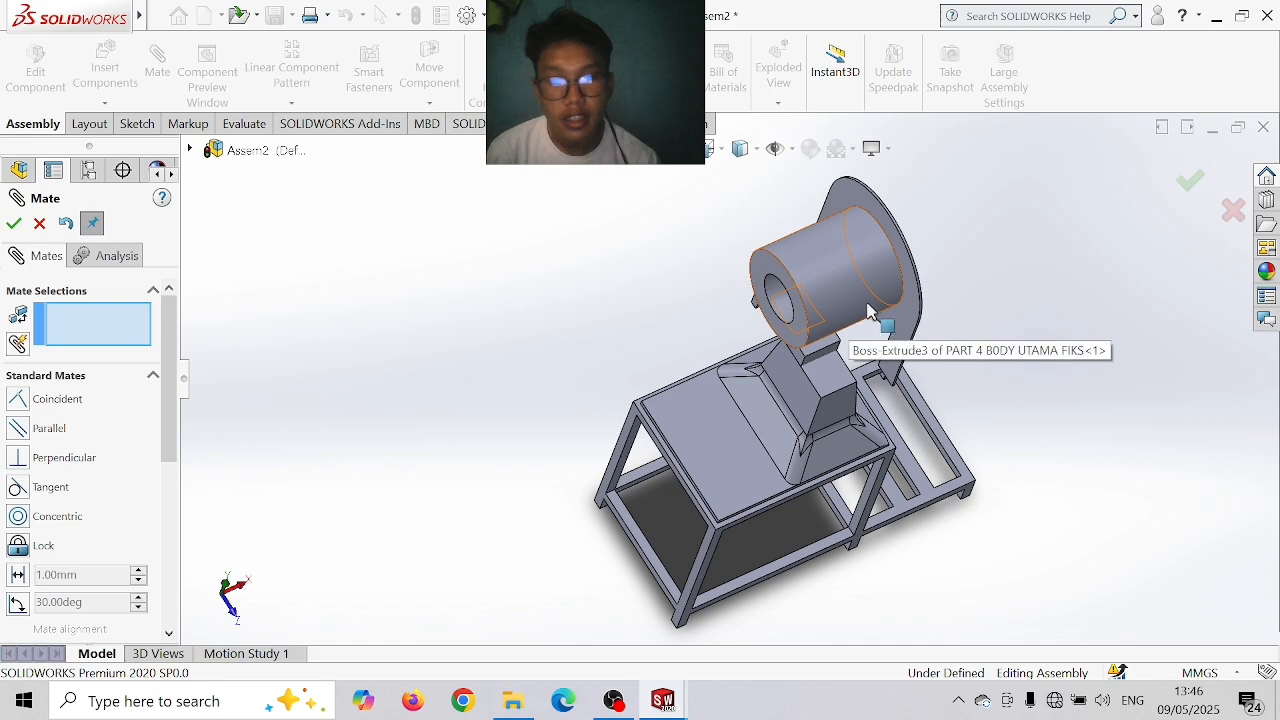
middle_drag(857, 306, 849, 286)
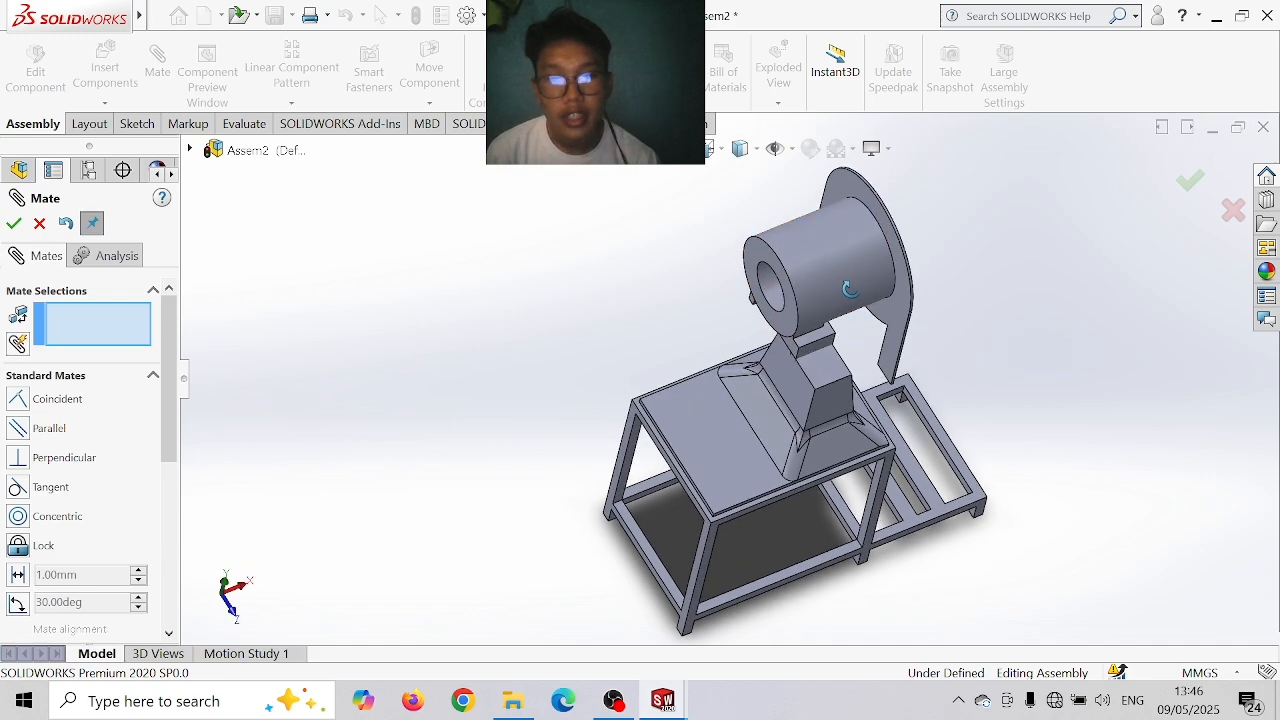
drag(850, 291, 829, 257)
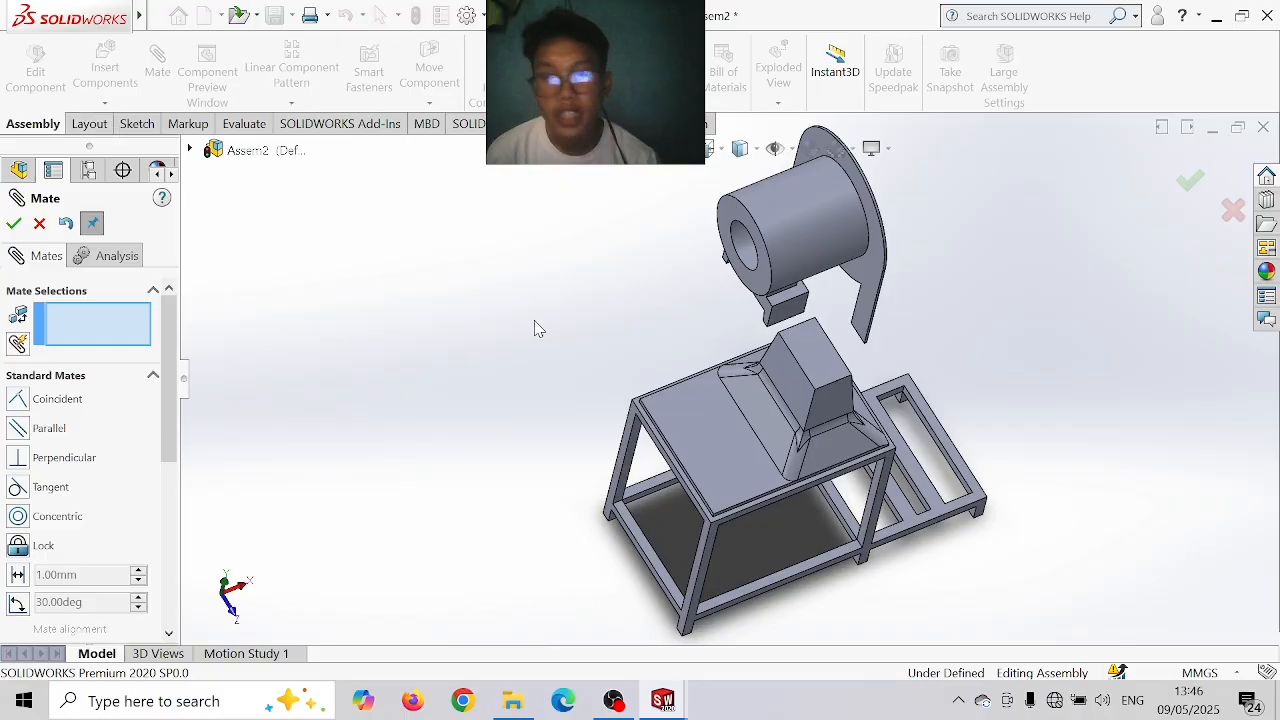
middle_drag(536, 329, 642, 343)
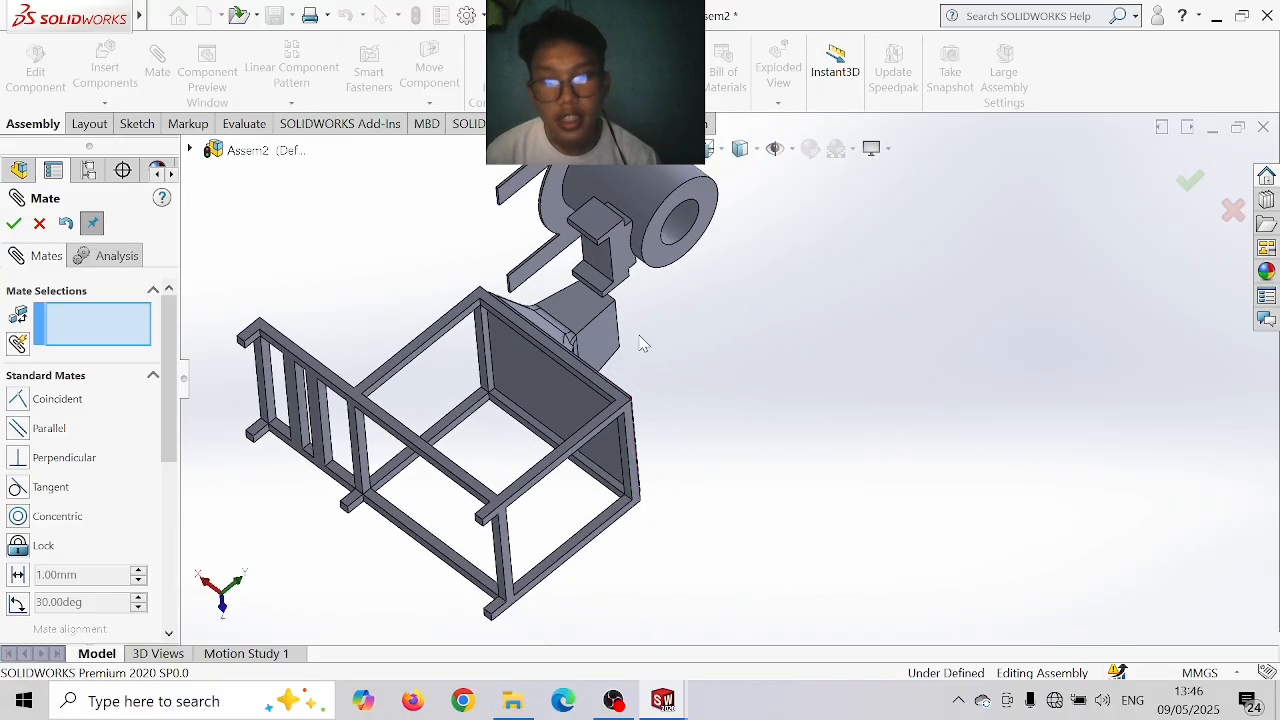
click(610, 283)
middle_drag(744, 336, 710, 336)
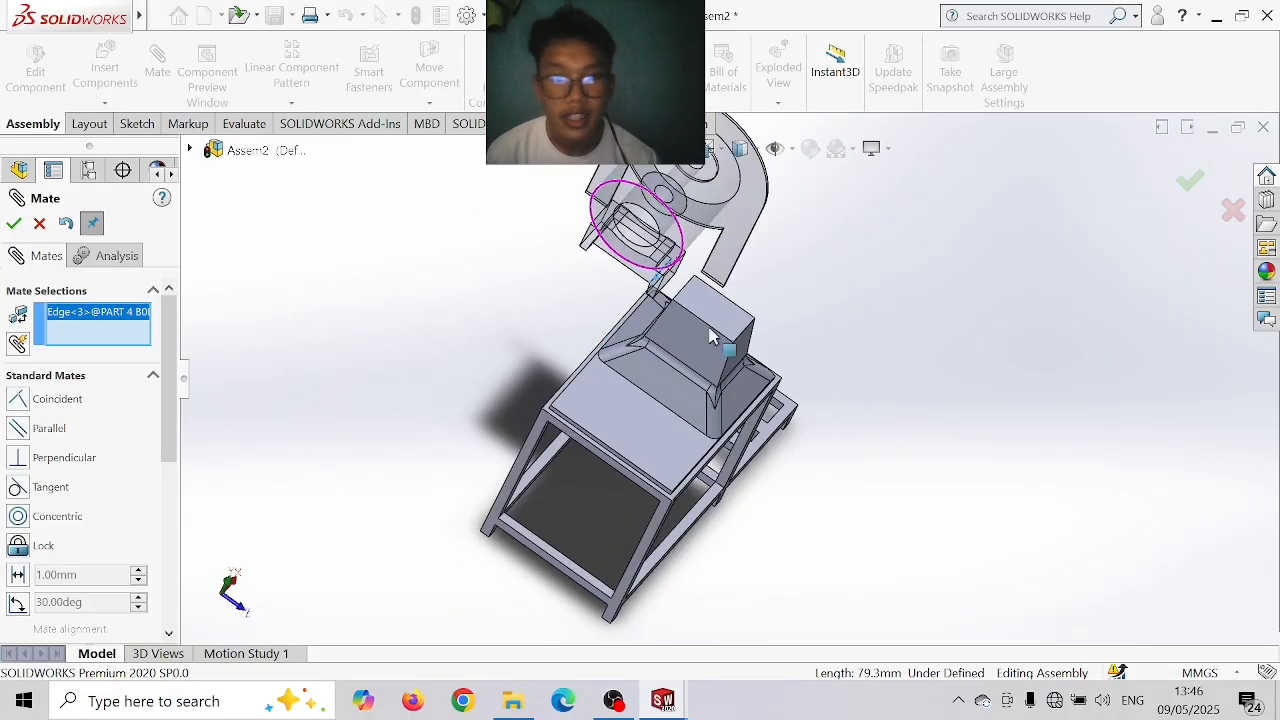
click(750, 337)
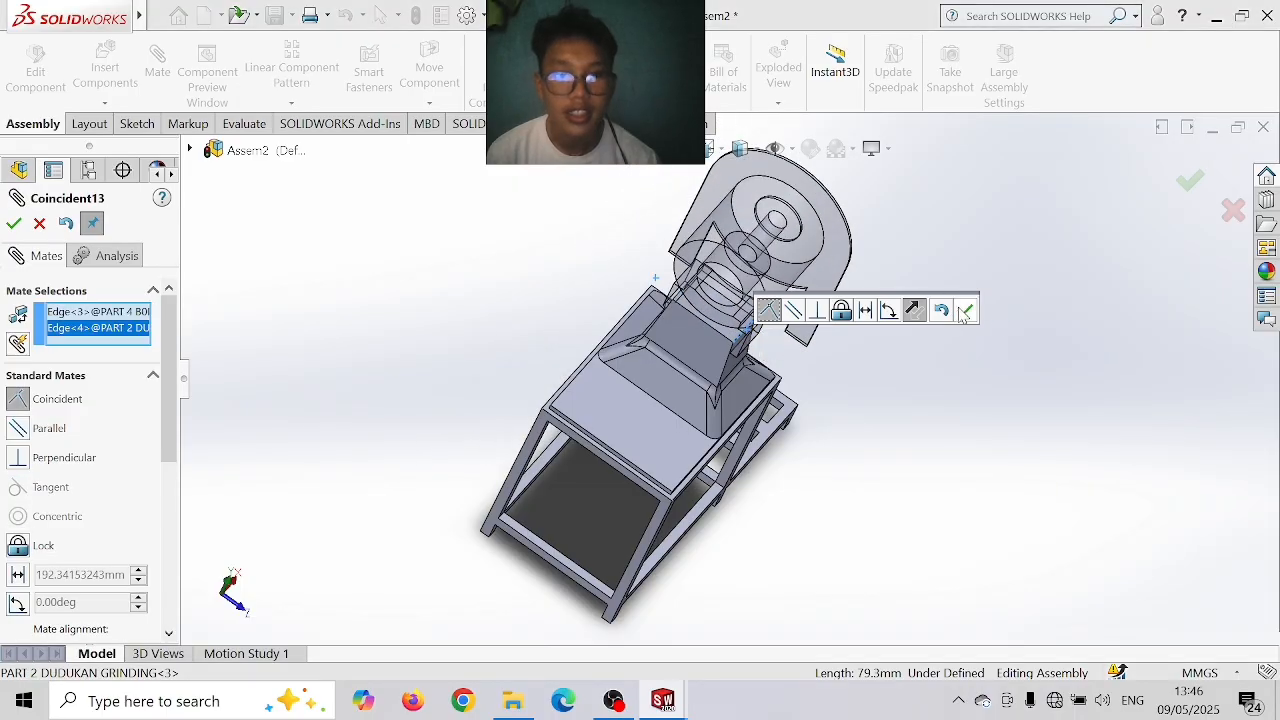
click(964, 311)
middle_drag(893, 338, 777, 358)
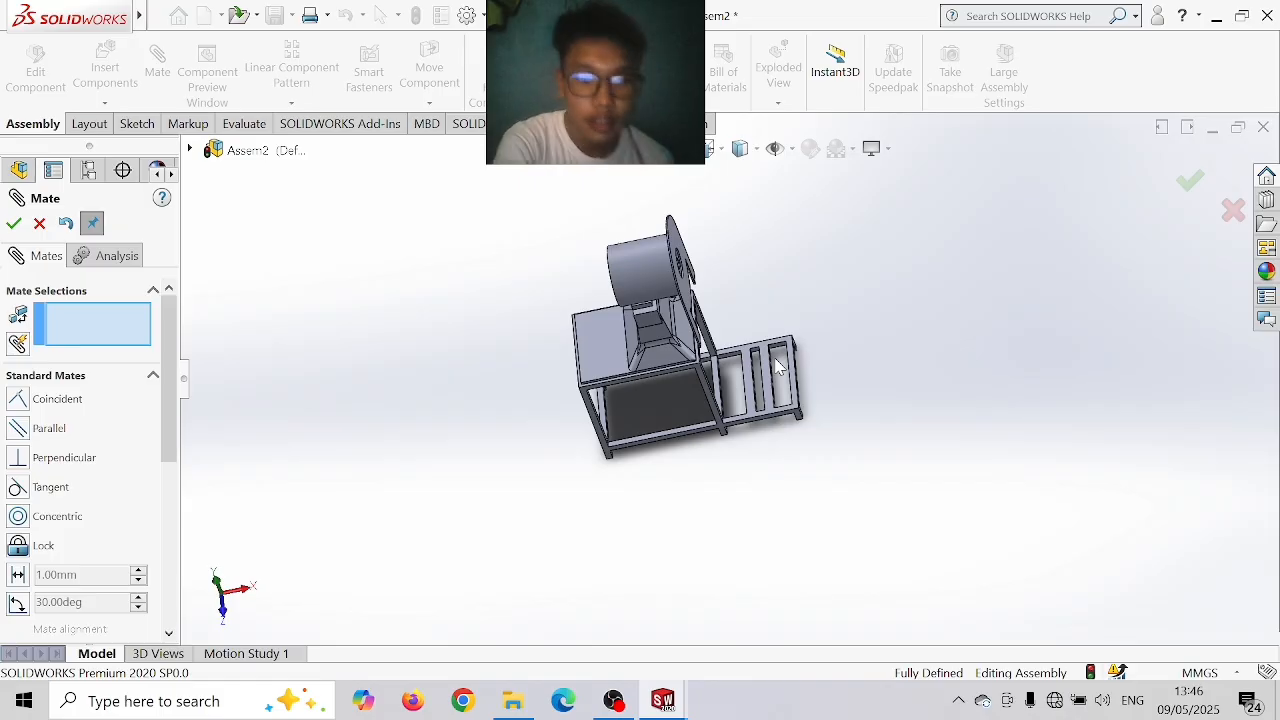
key(ctrl+7)
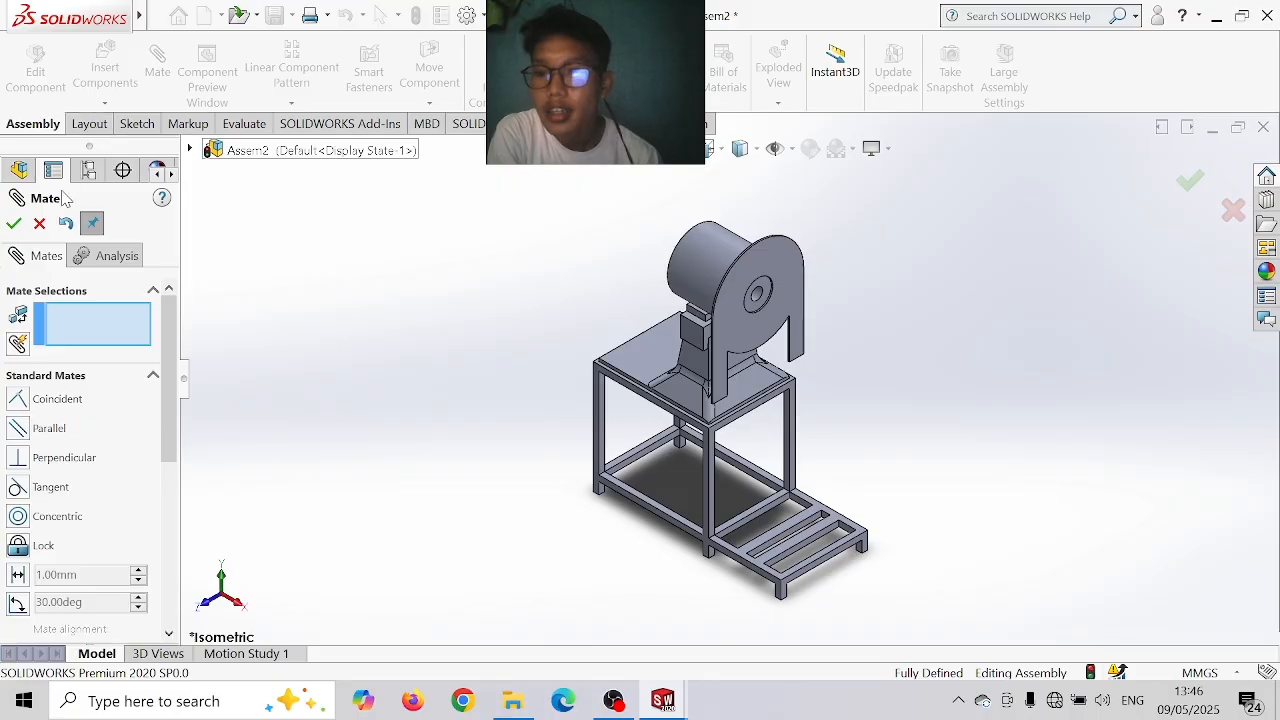
- Insert the PART 3 CASICH component rotated 90 degrees about Y and place it above the frame beside the main body
click(13, 225)
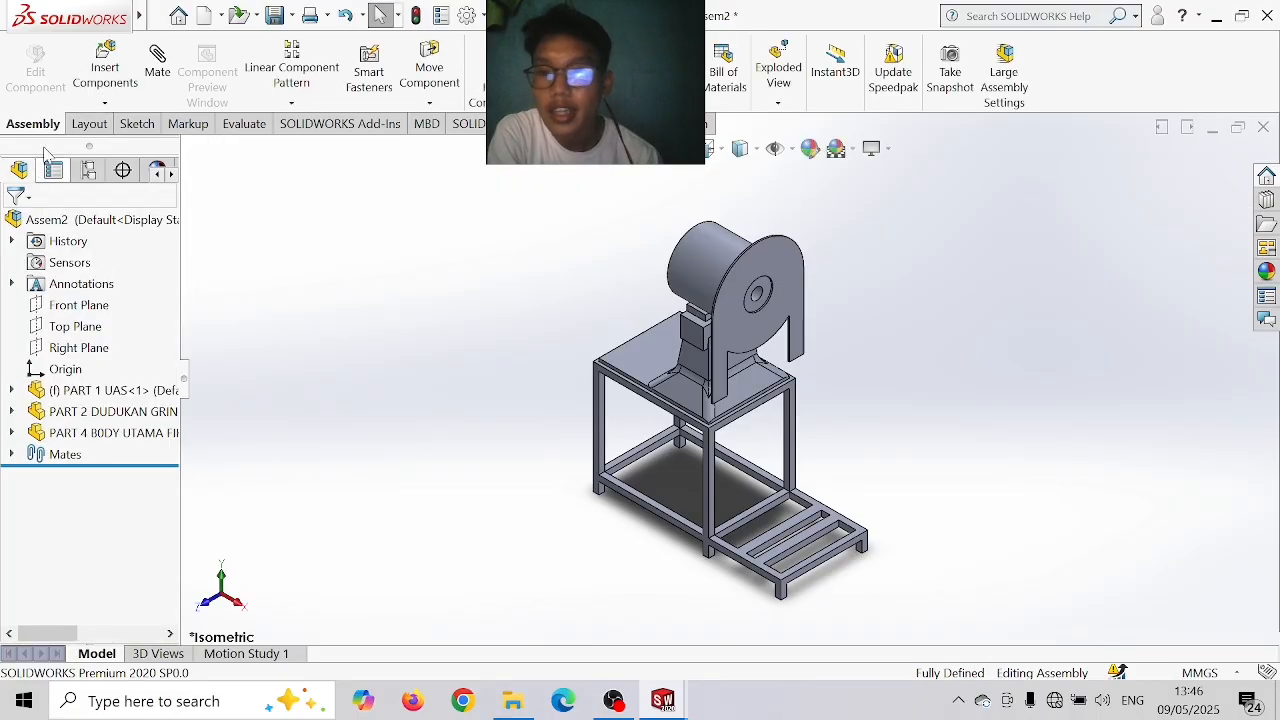
click(106, 80)
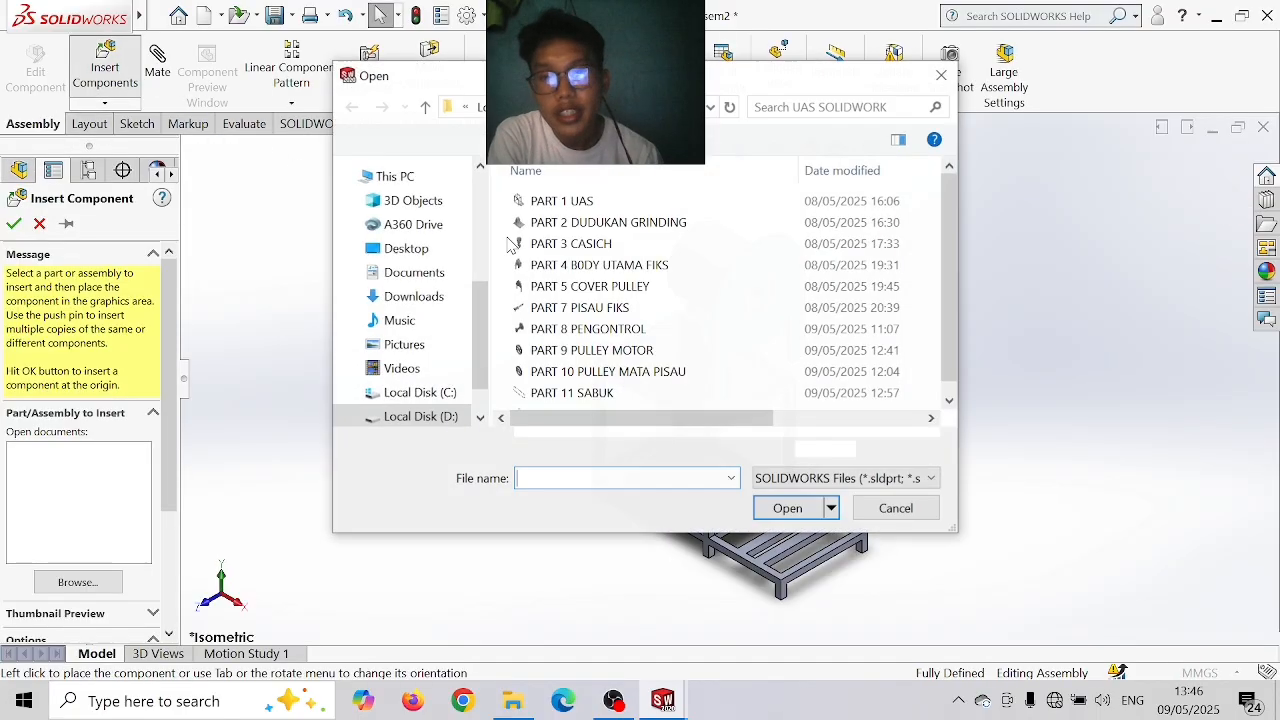
click(590, 246)
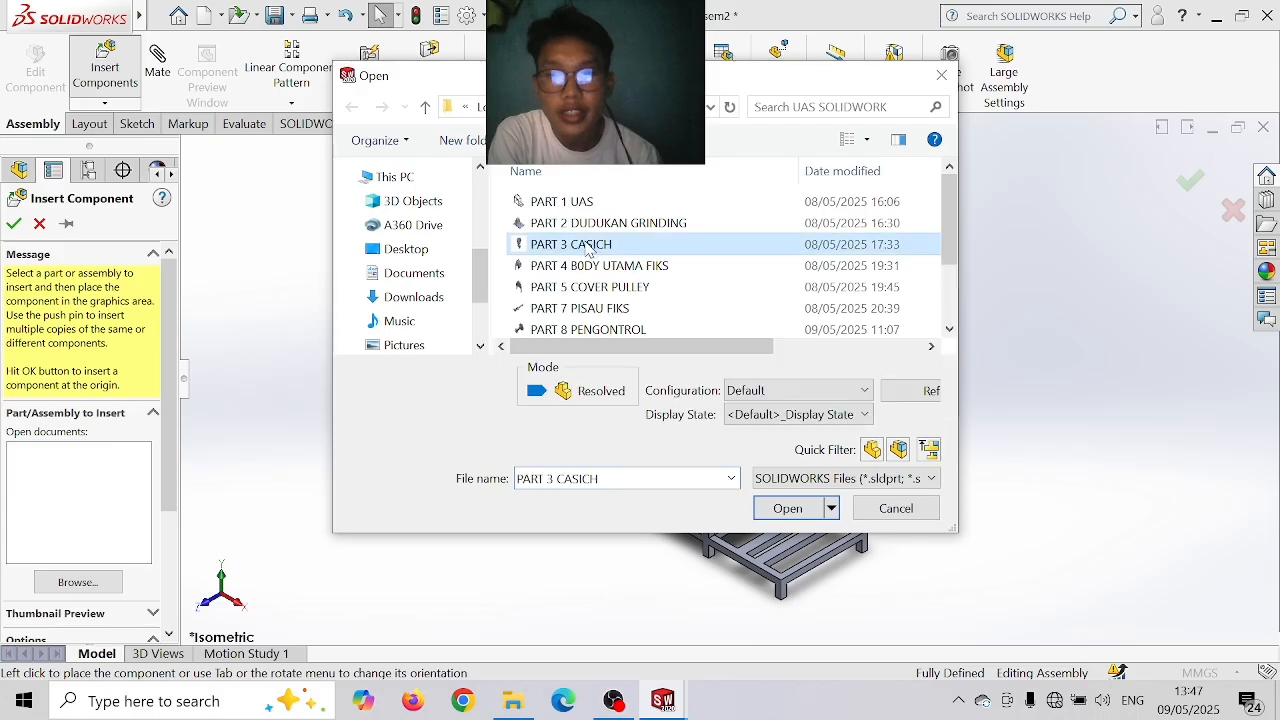
click(788, 508)
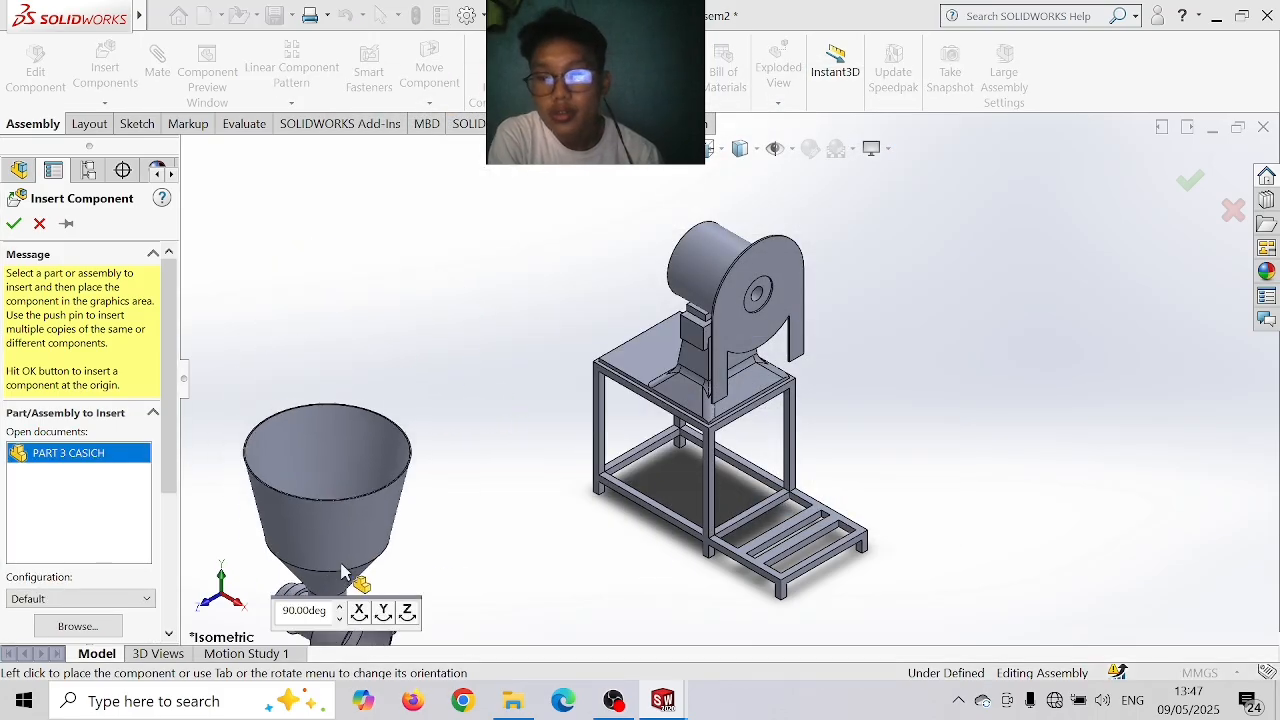
click(384, 613)
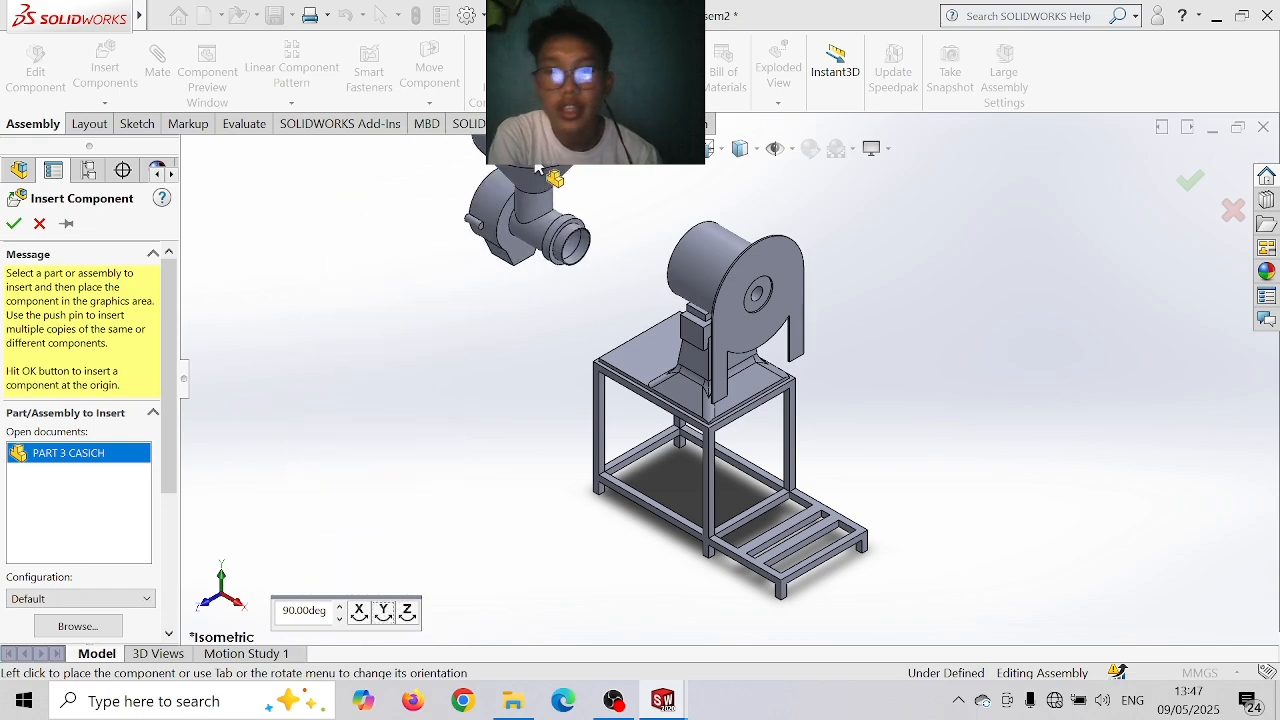
scroll(517, 170, up, 2)
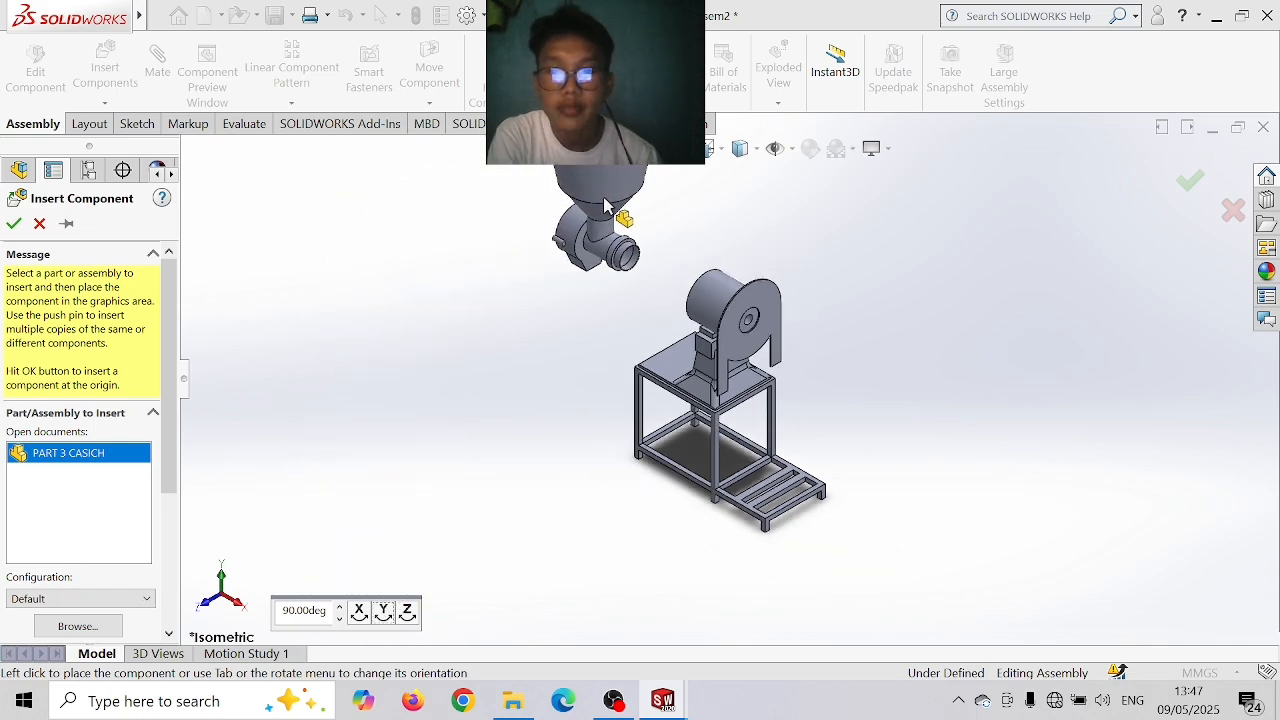
click(620, 212)
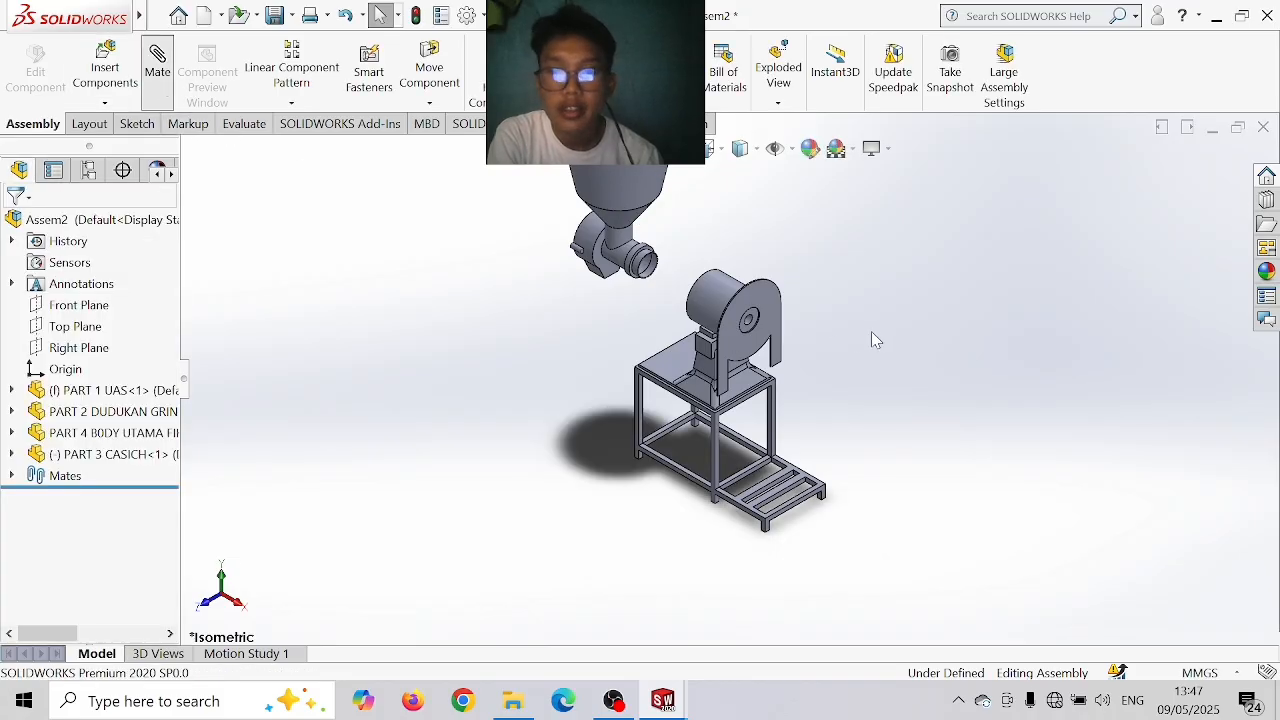
middle_drag(920, 378, 829, 392)
scroll(626, 300, down, 8)
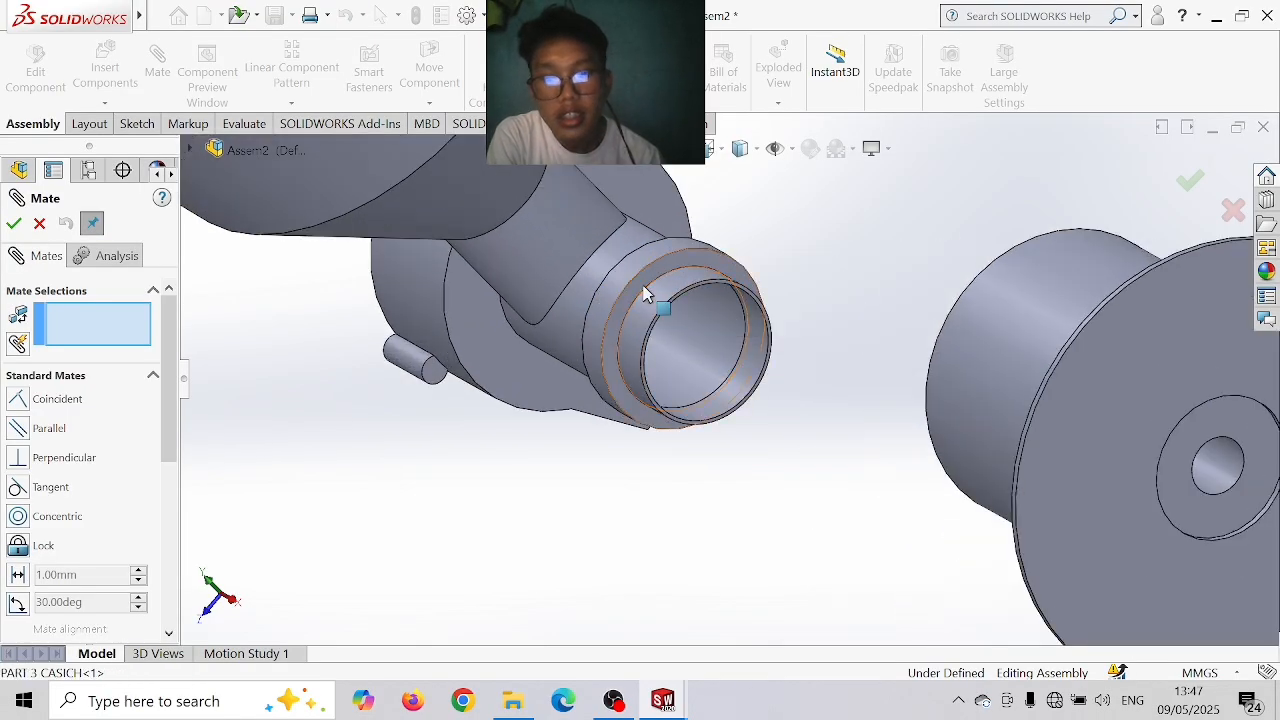
click(647, 292)
middle_drag(950, 312, 888, 322)
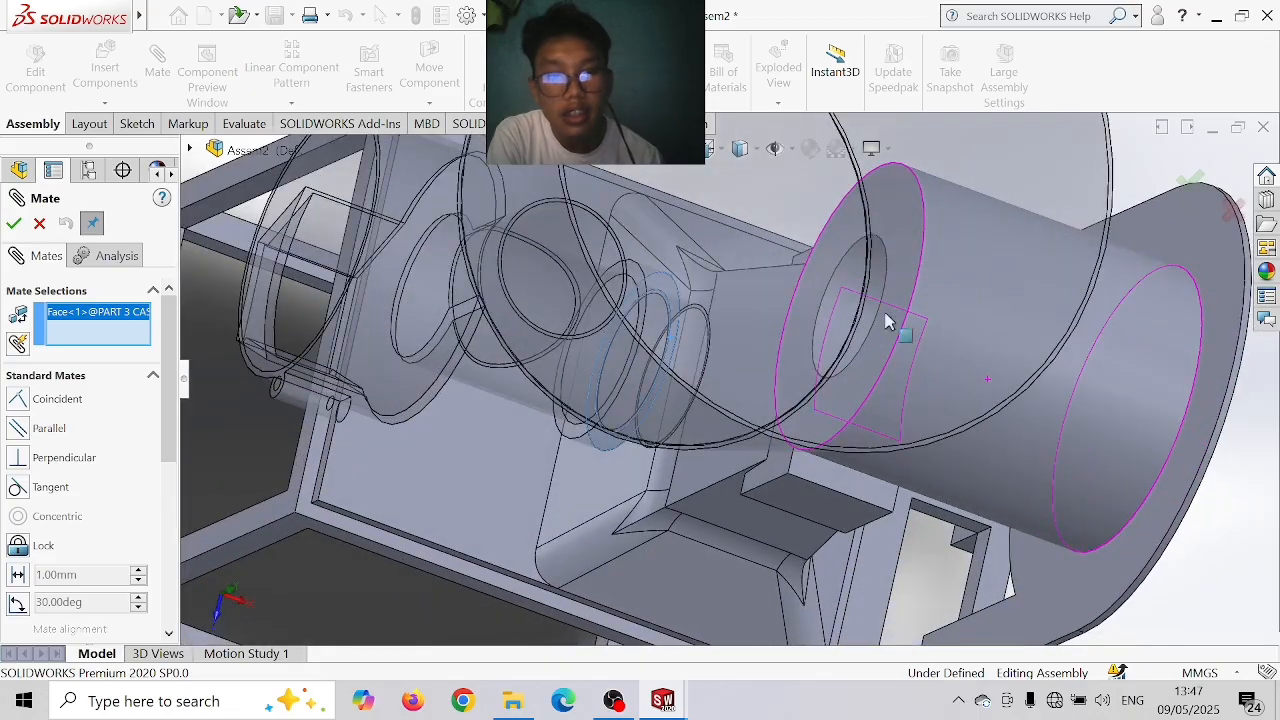
click(845, 292)
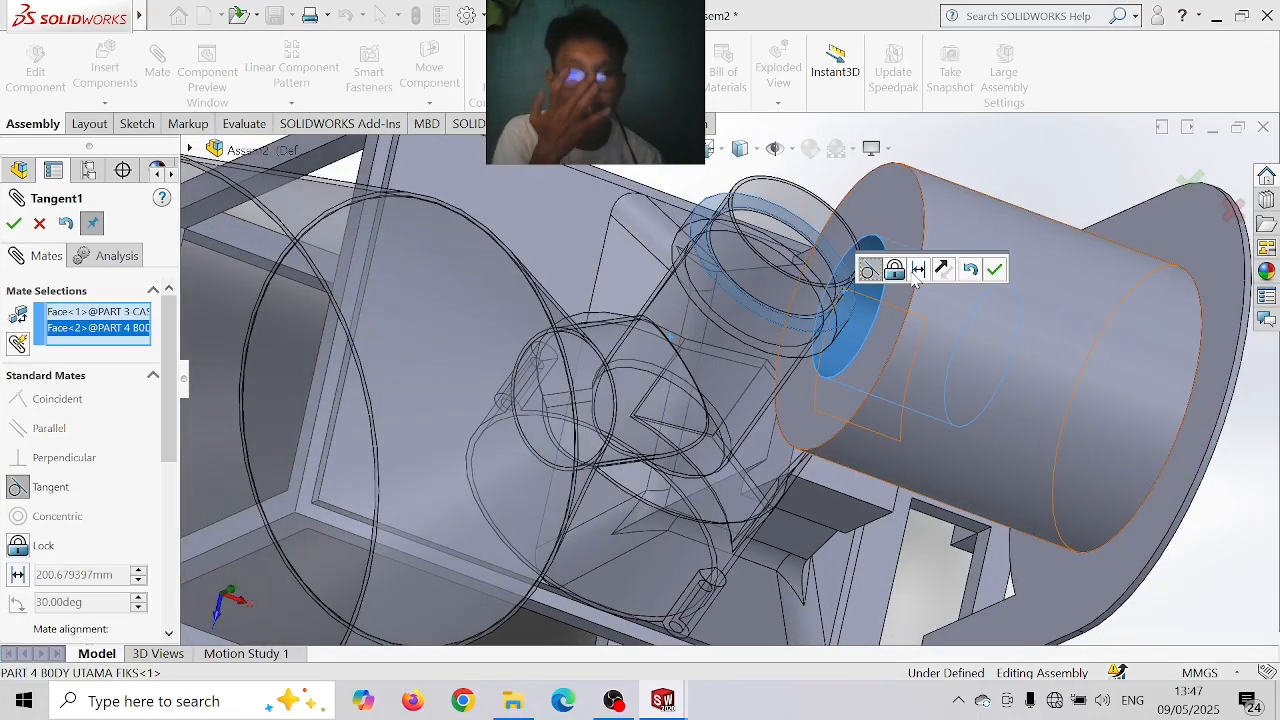
click(871, 278)
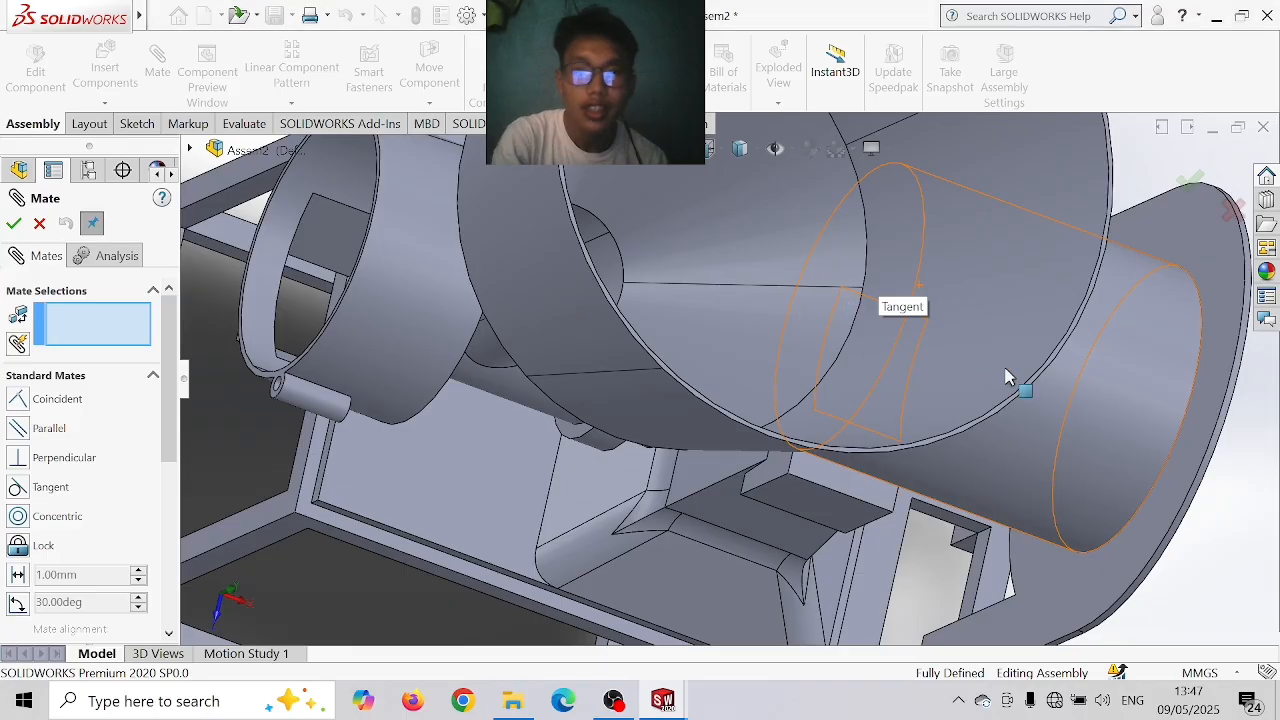
- Add a concentric mate between the cylindrical face of the casing's pipe end and the bore of the main body's cylinder
scroll(1108, 417, up, 1)
middle_drag(1221, 400, 1108, 372)
scroll(1108, 372, up, 3)
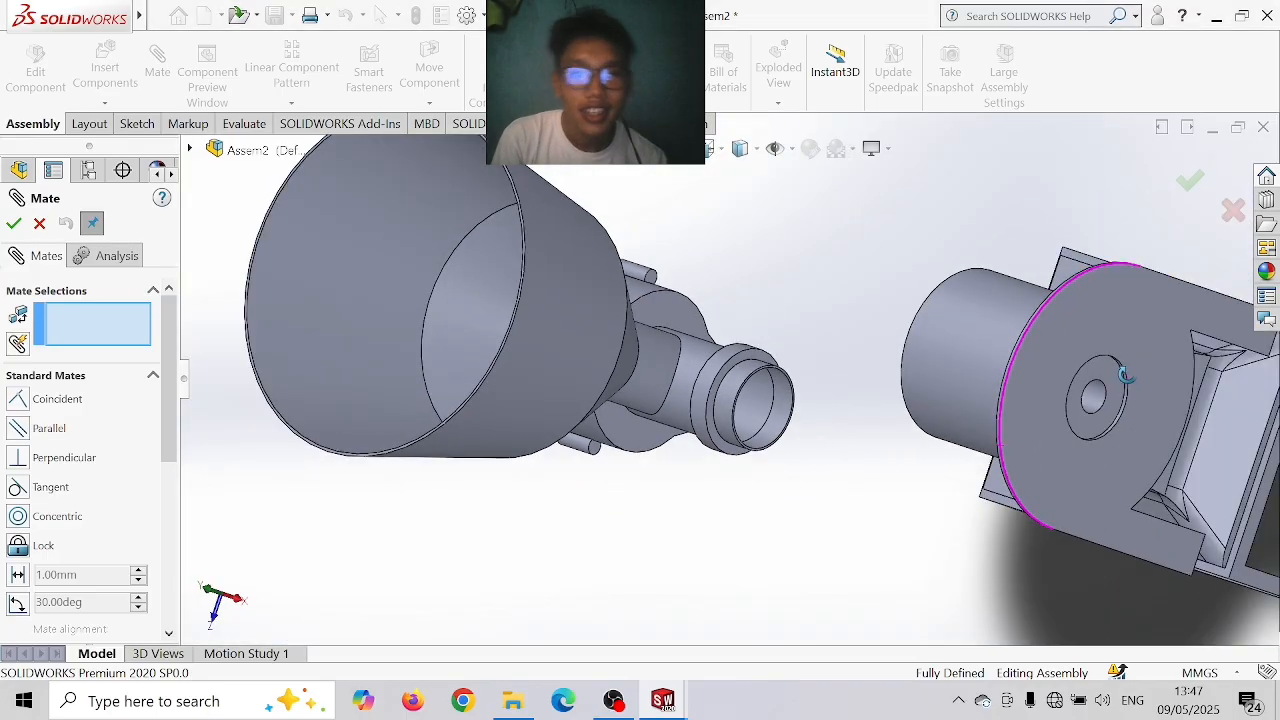
scroll(866, 432, down, 2)
scroll(797, 409, down, 2)
scroll(711, 377, down, 1)
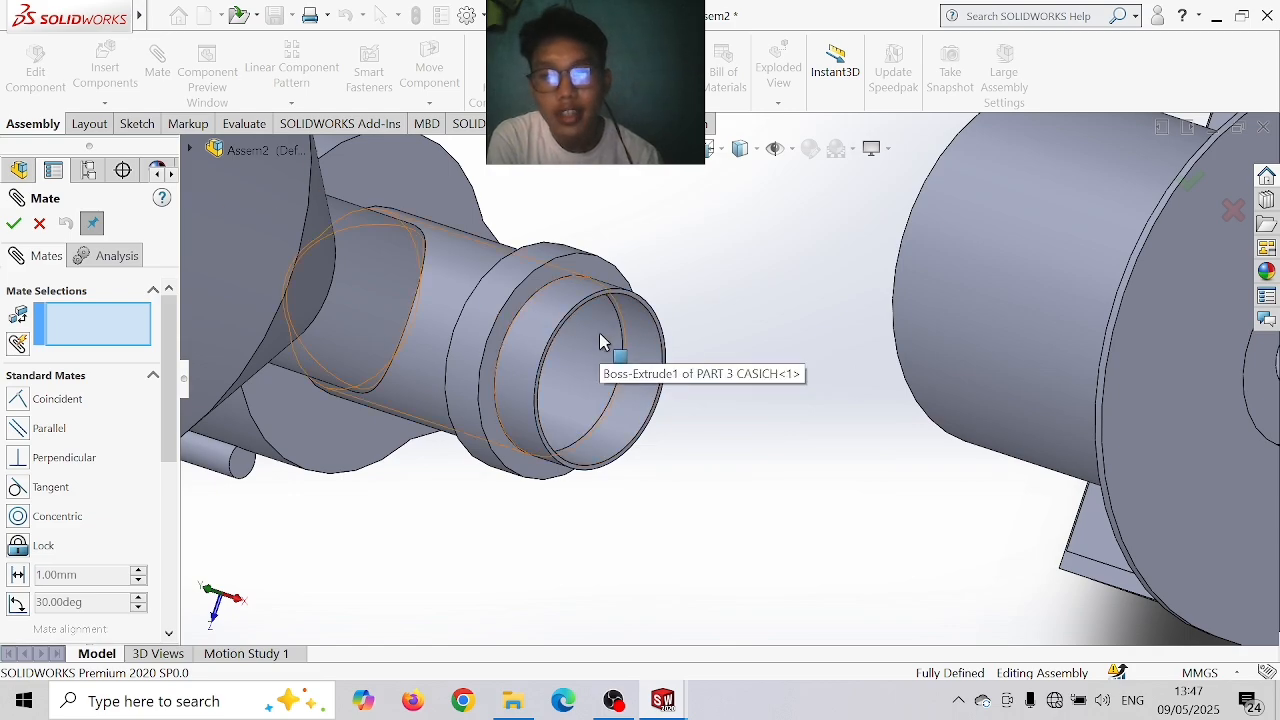
click(658, 331)
middle_drag(822, 295, 838, 237)
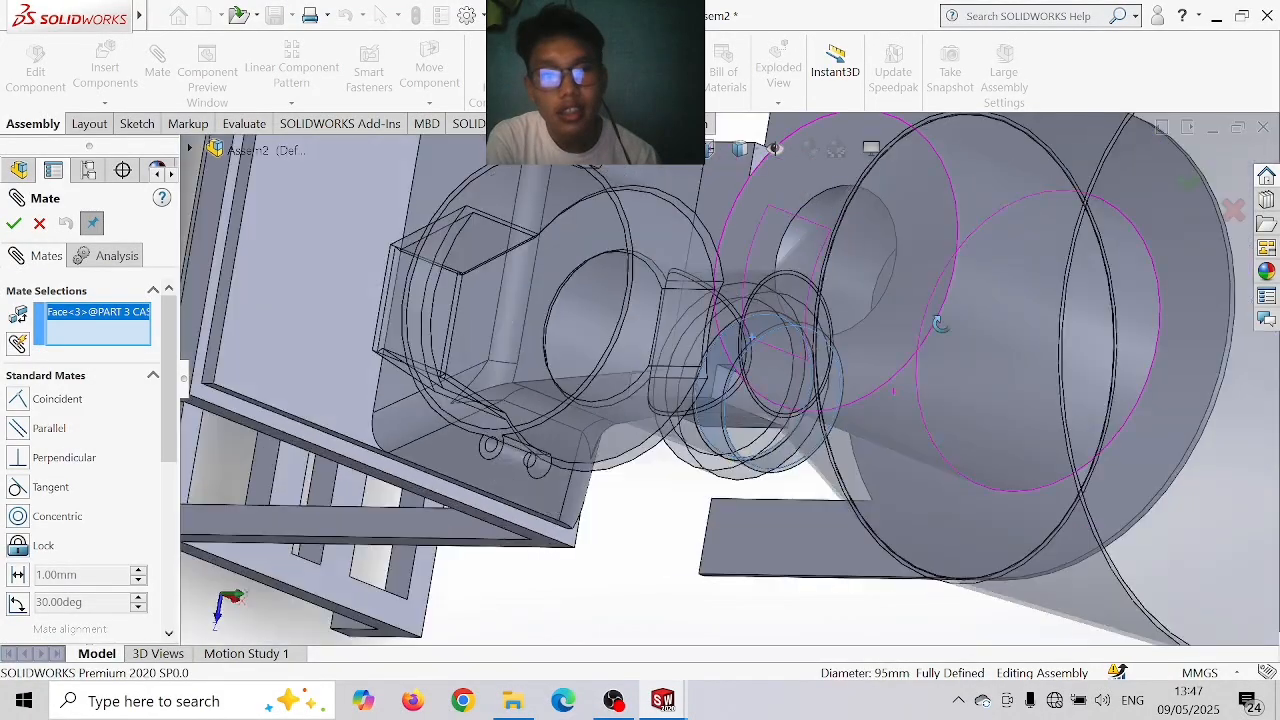
click(811, 207)
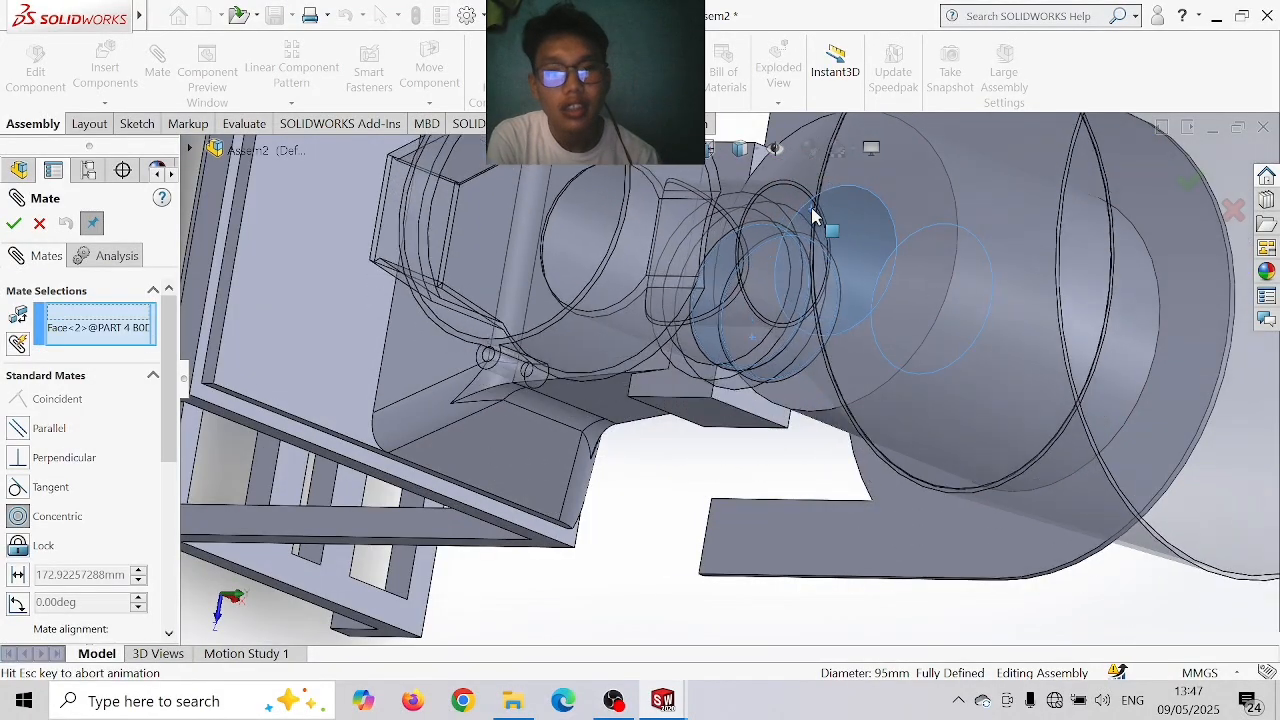
middle_drag(998, 504, 890, 438)
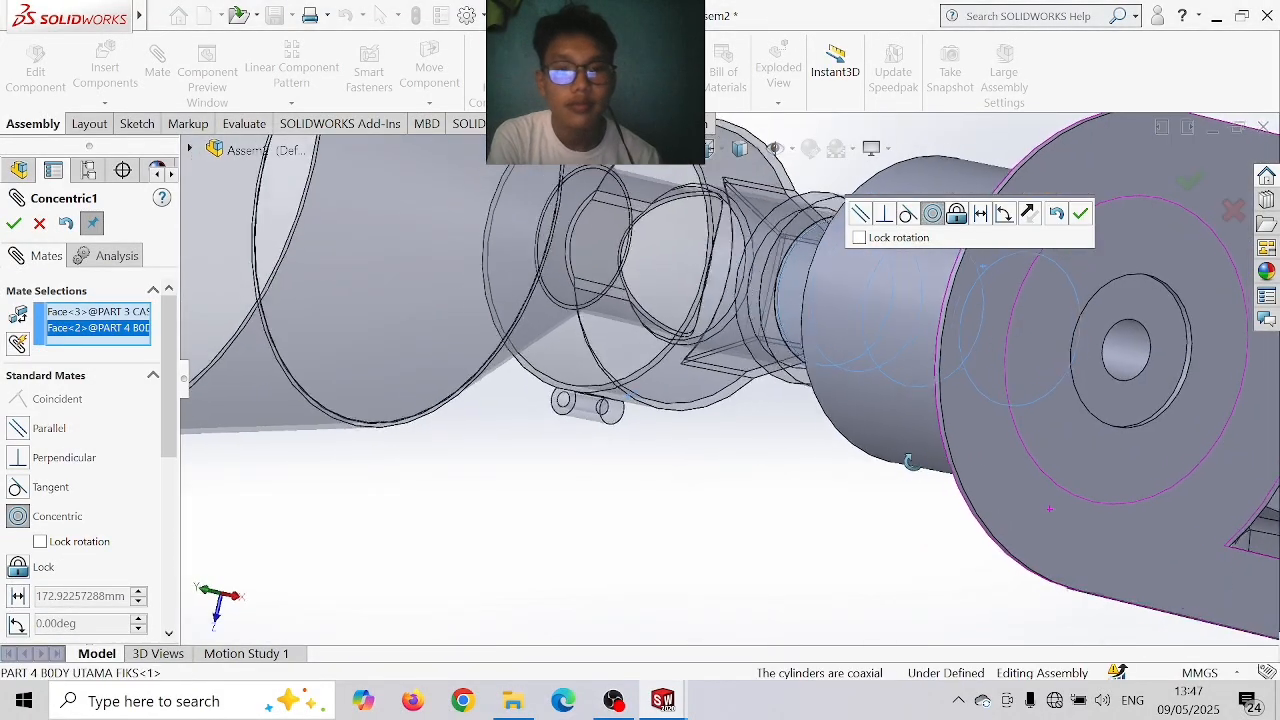
scroll(892, 436, up, 2)
click(1081, 213)
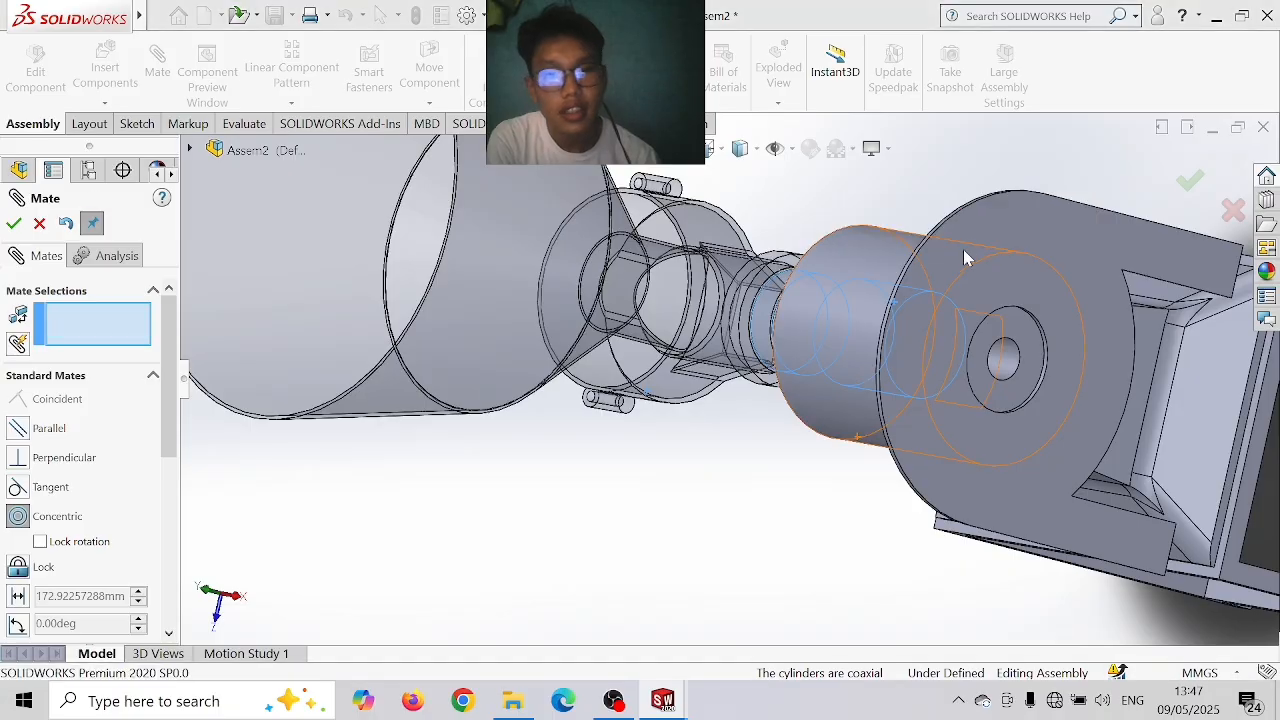
- Add a coincident mate between the flat face of the collar on the casing's pipe and the end face of the main body's cylinder
middle_drag(723, 457, 745, 410)
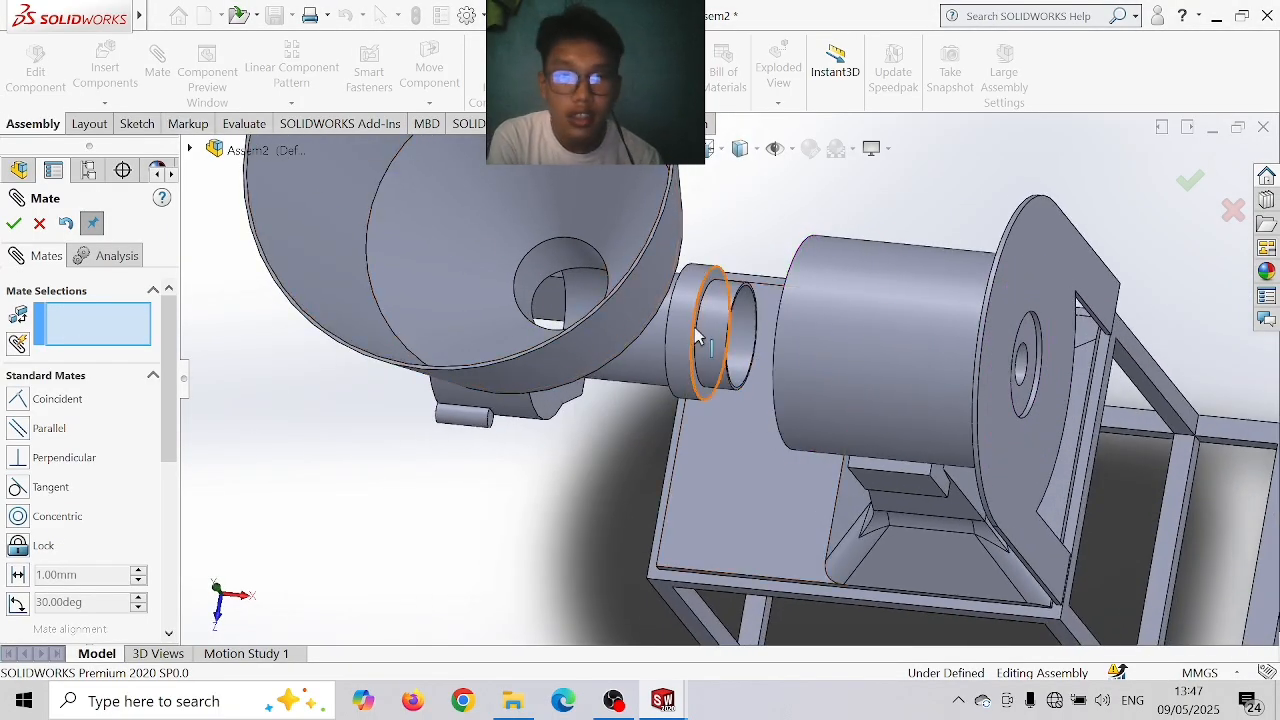
scroll(700, 335, down, 4)
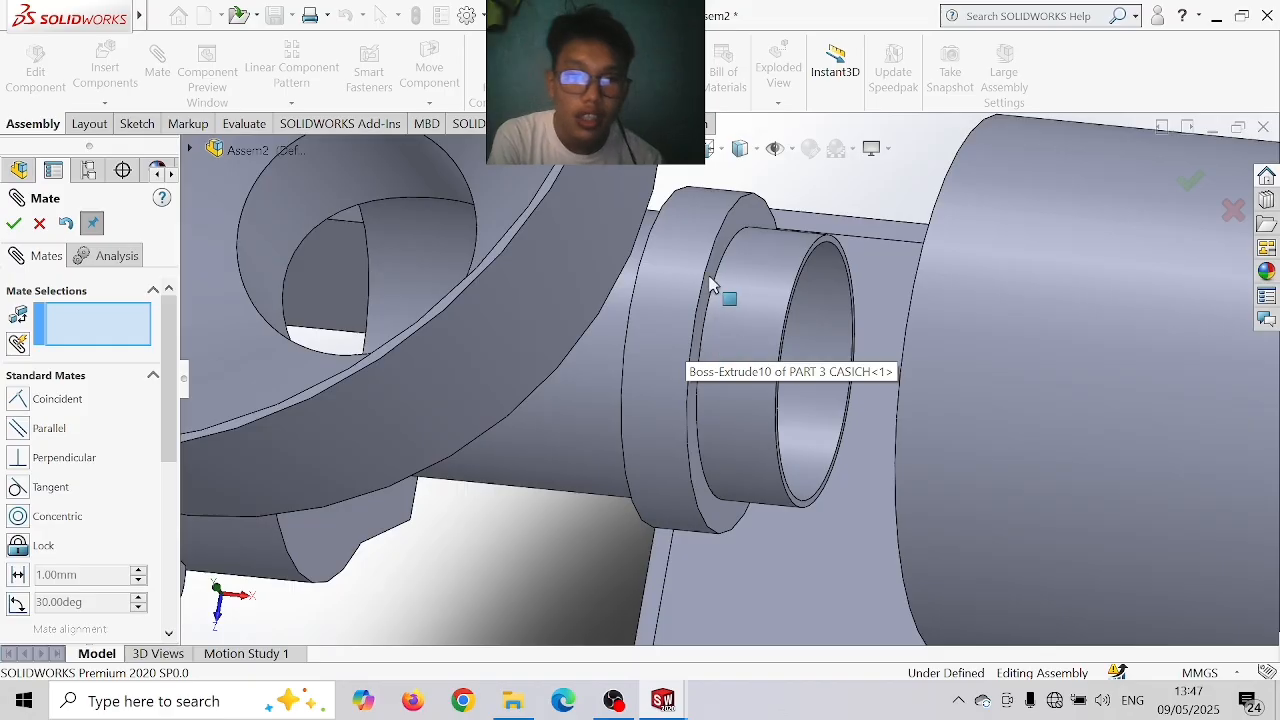
click(712, 287)
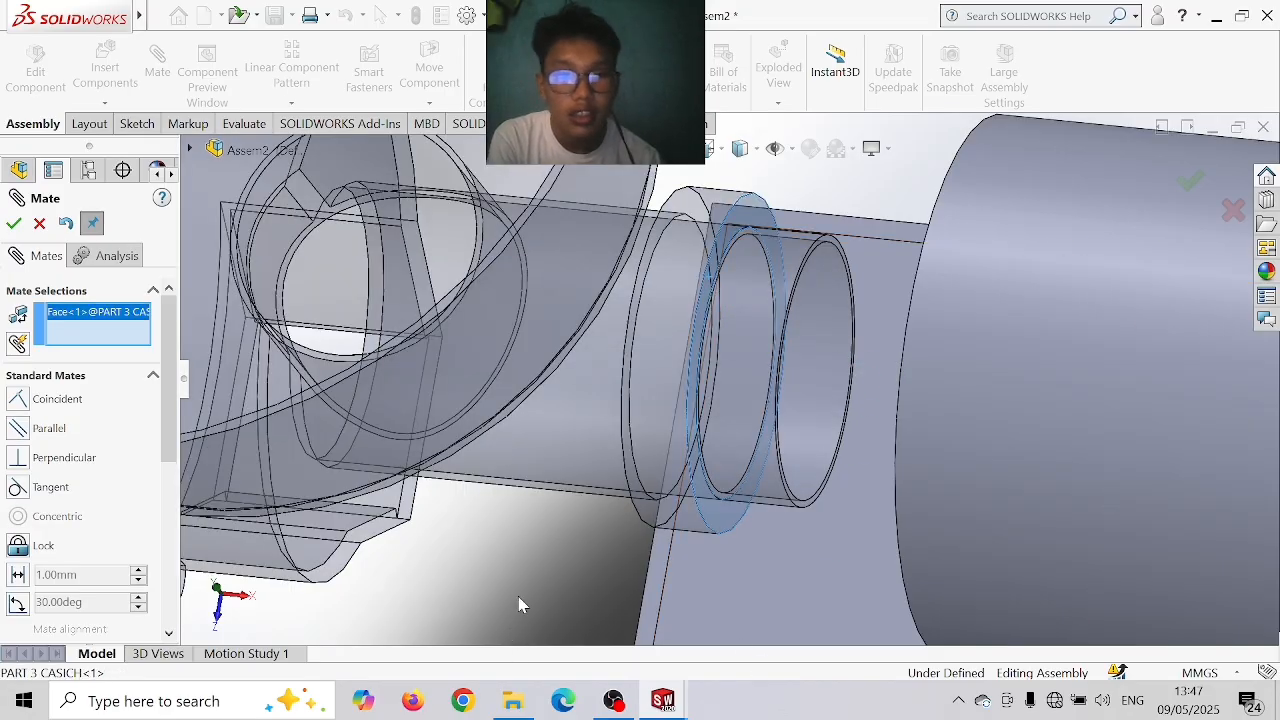
middle_drag(519, 597, 602, 584)
click(864, 560)
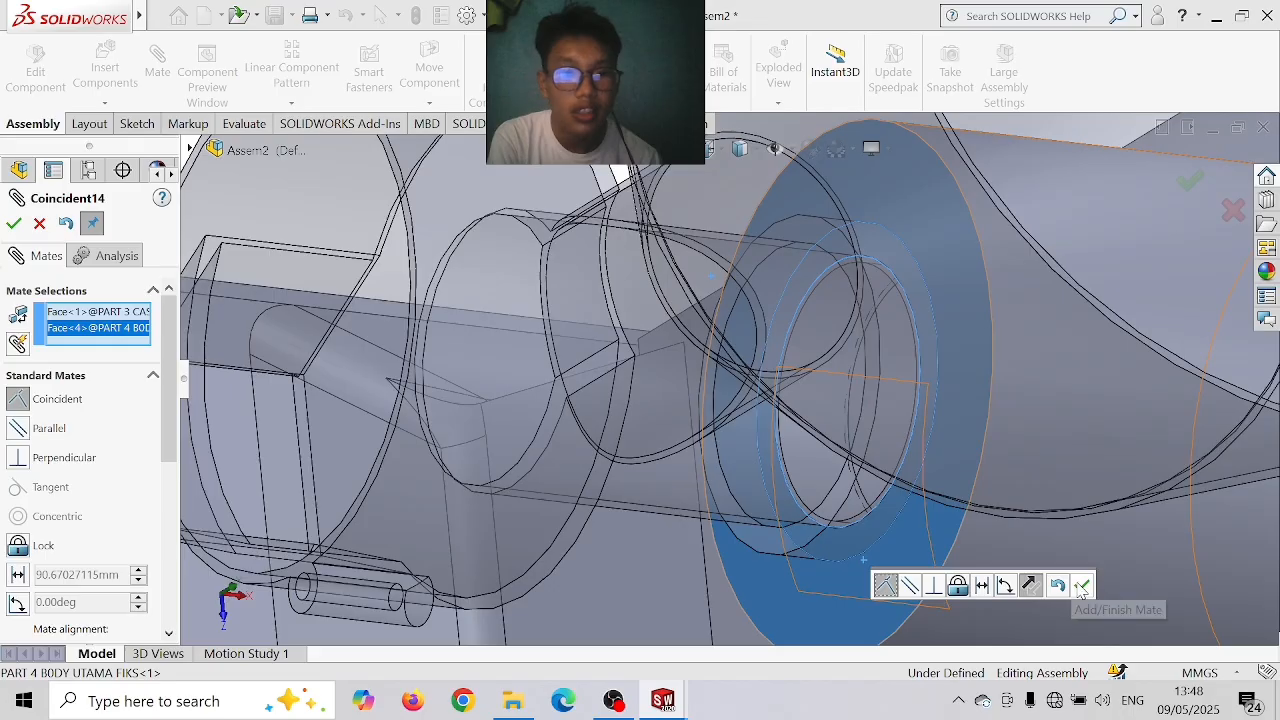
click(1081, 588)
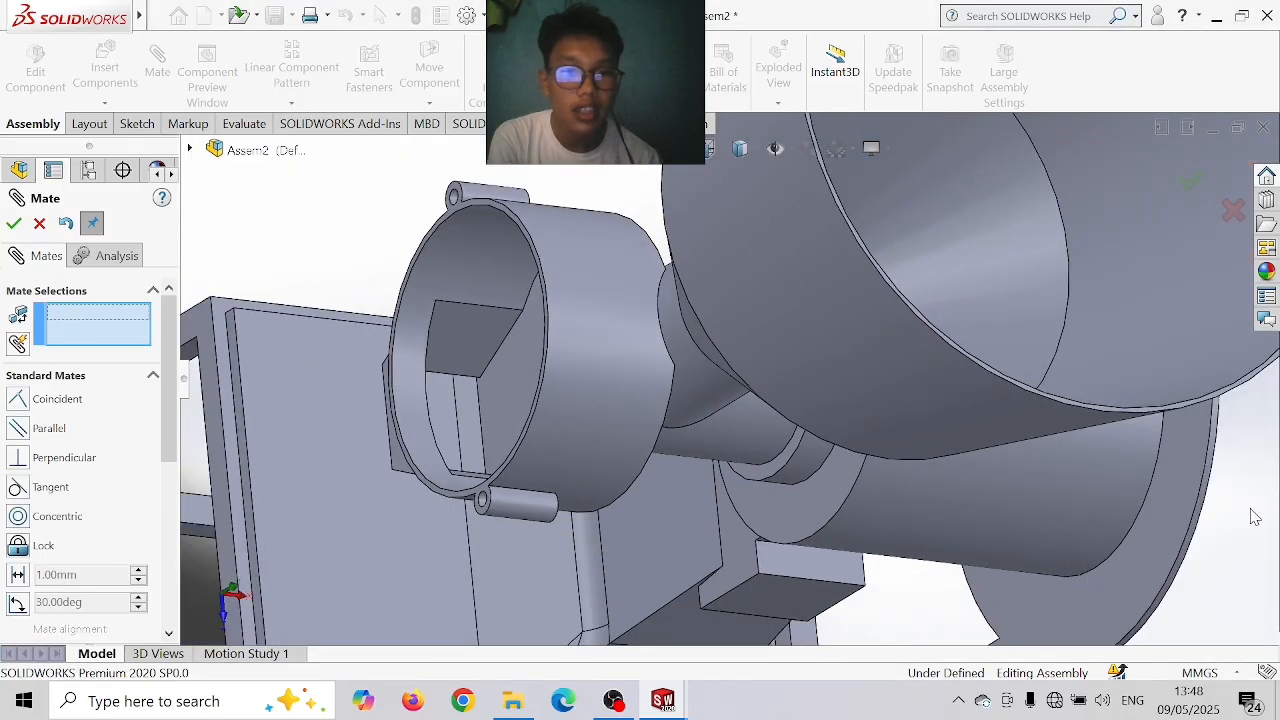
- Add a lock mate between the casing's drum and the main body's outer cylinder, keeping the hopper upright, and finish mating
key(f)
middle_drag(1170, 524, 1160, 386)
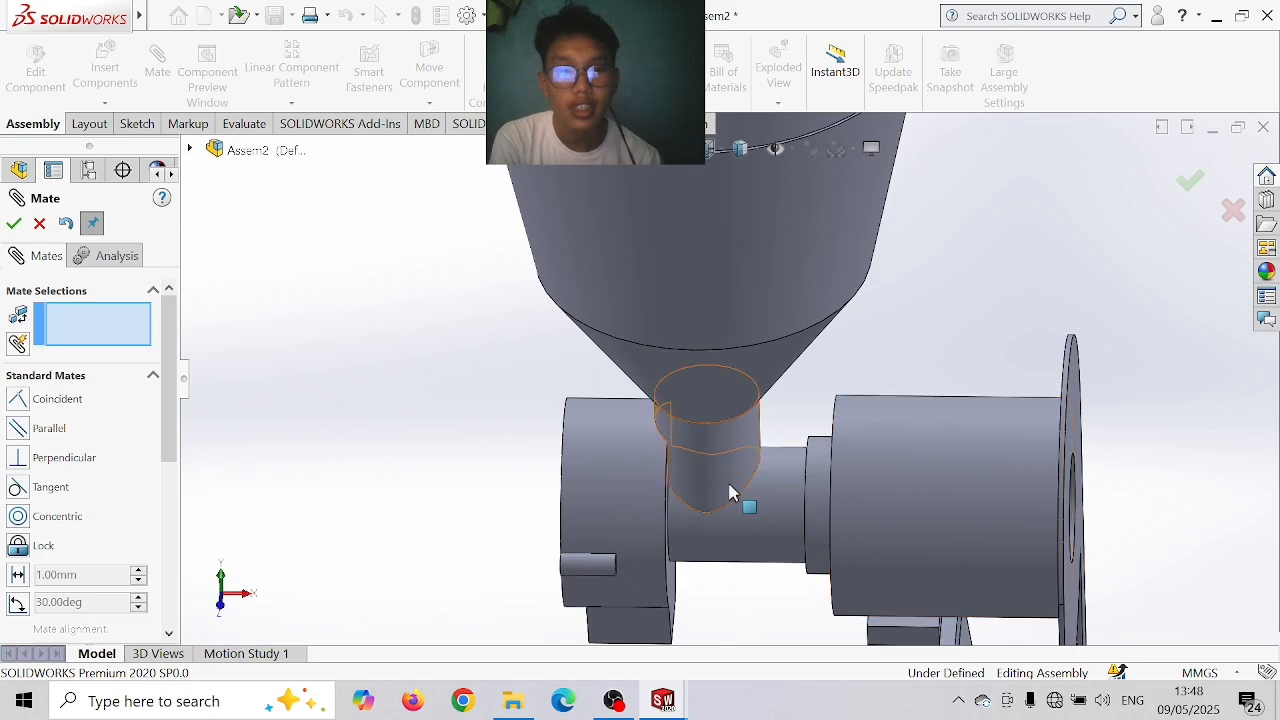
click(600, 520)
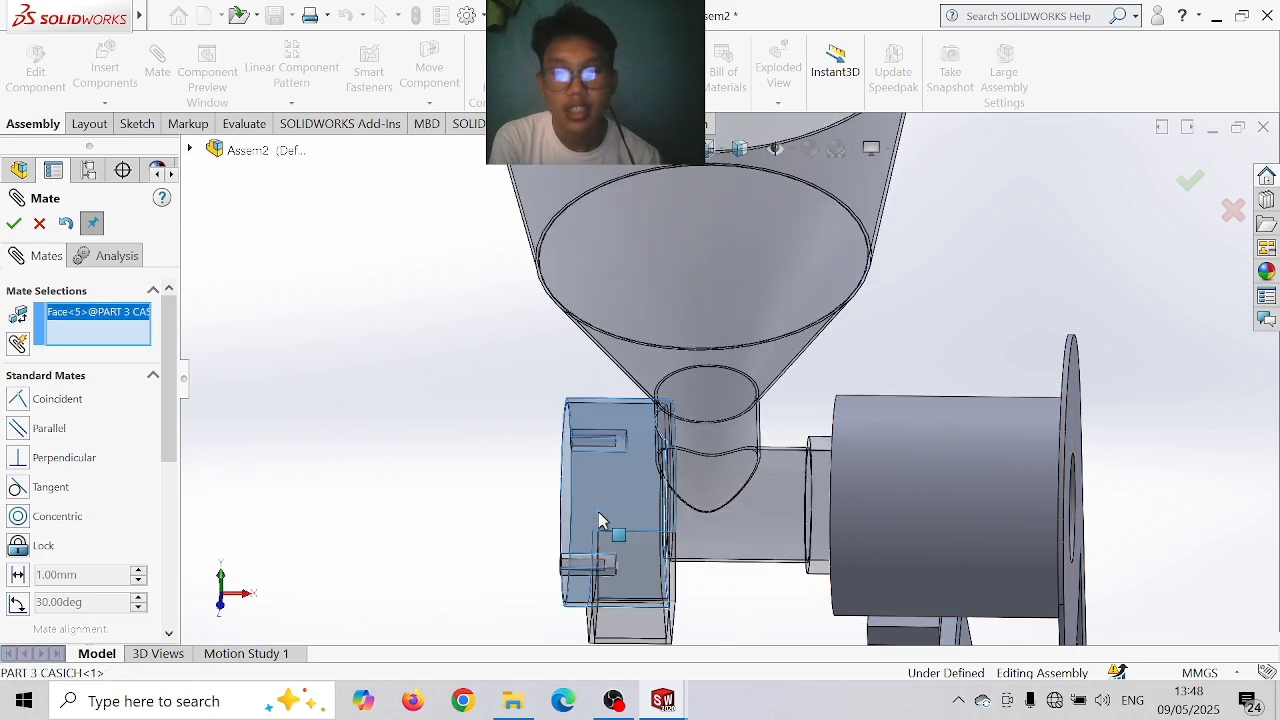
click(924, 481)
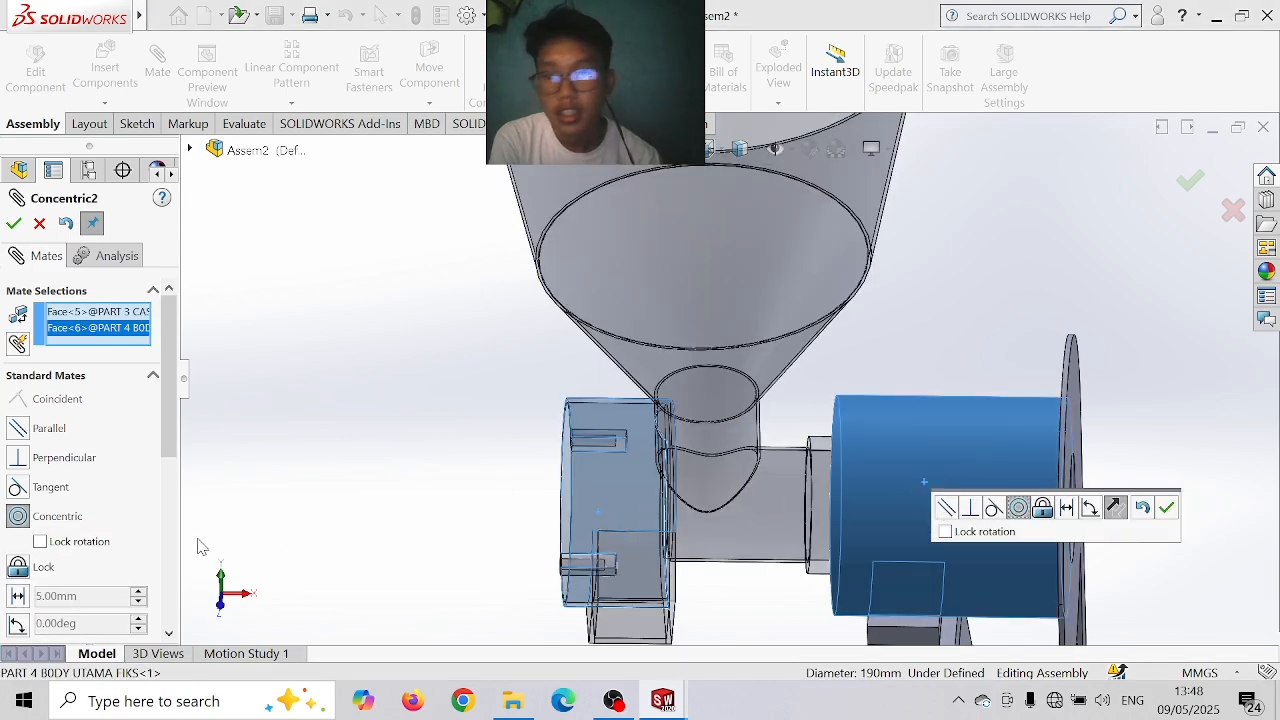
click(43, 568)
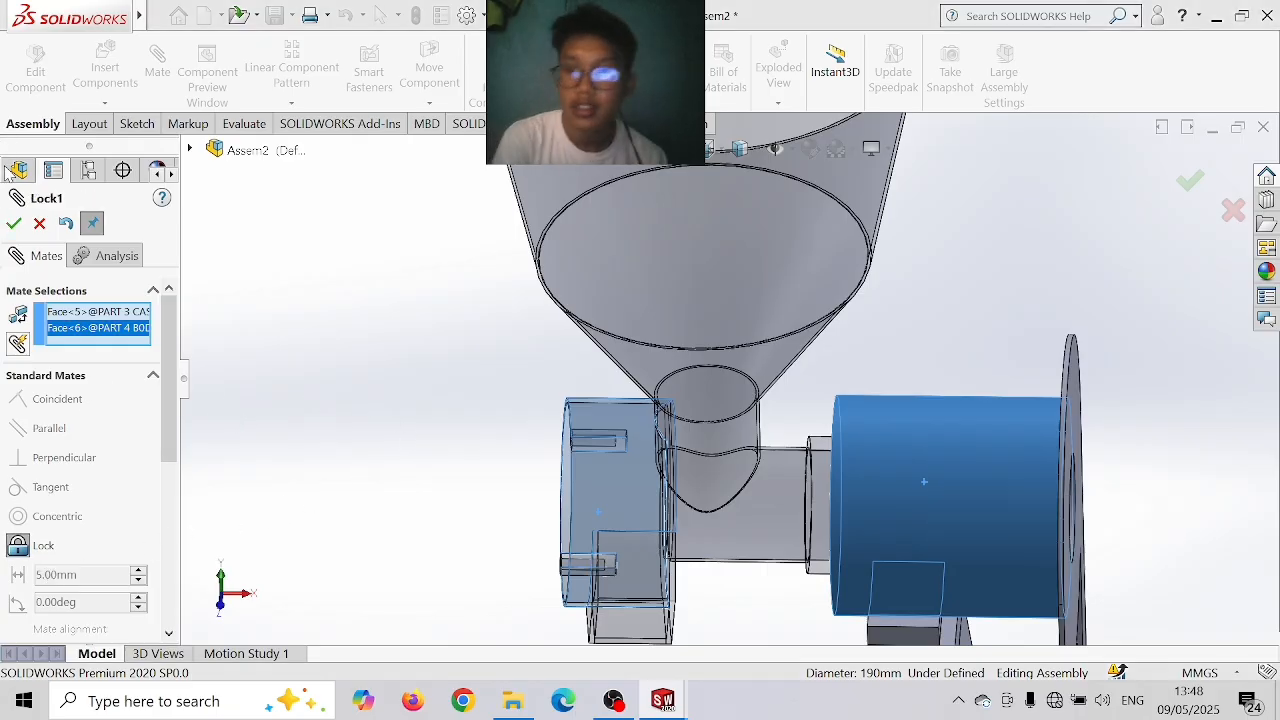
click(14, 224)
scroll(437, 277, up, 5)
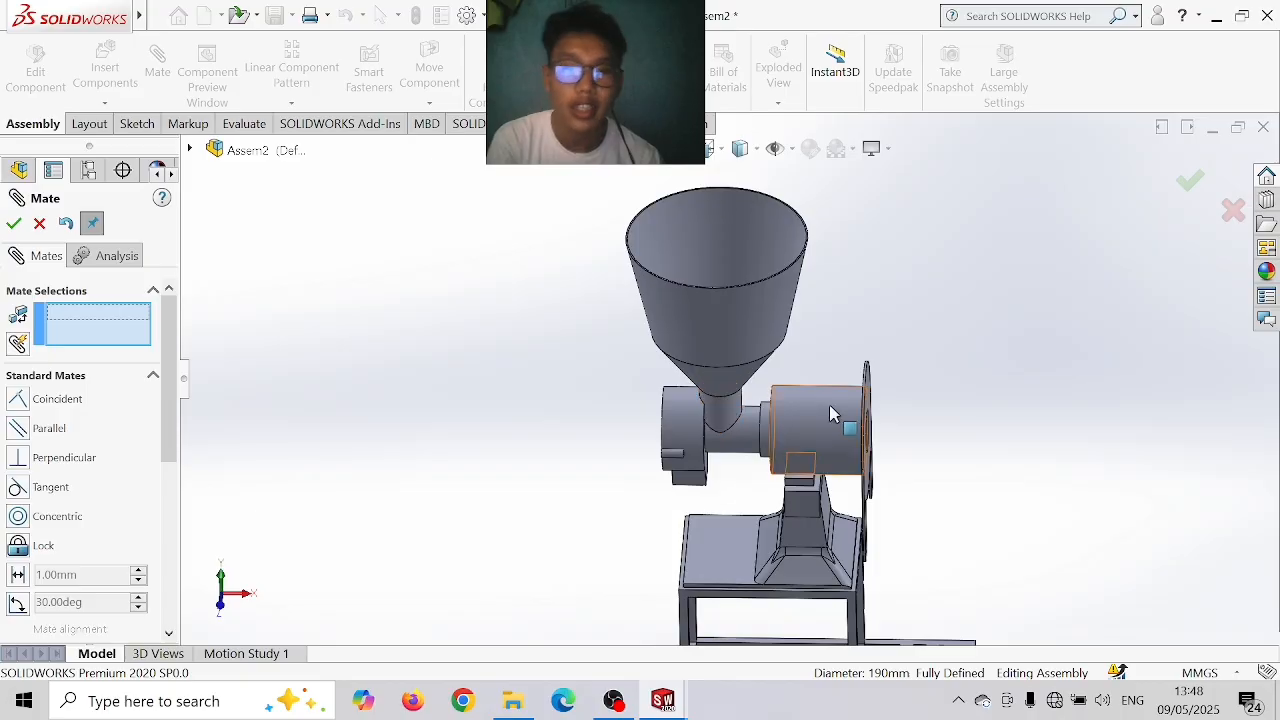
middle_drag(491, 414, 562, 368)
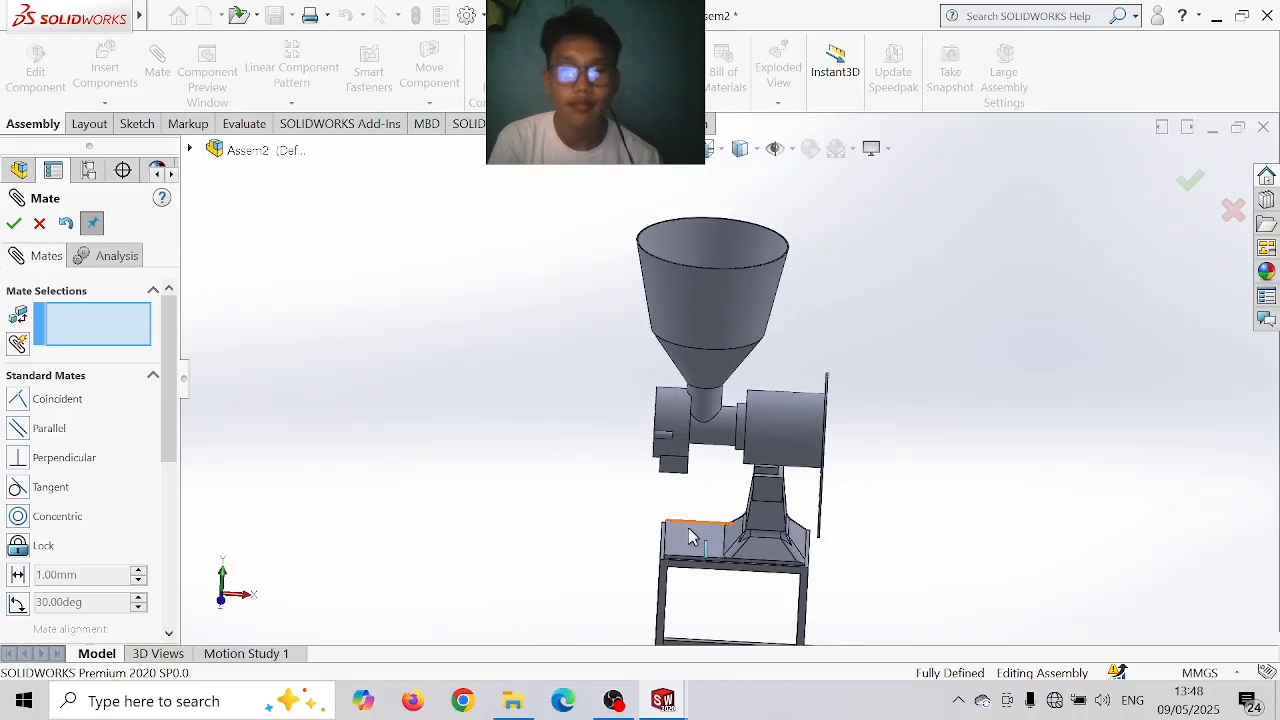
scroll(790, 461, down, 1)
key(ctrl+7)
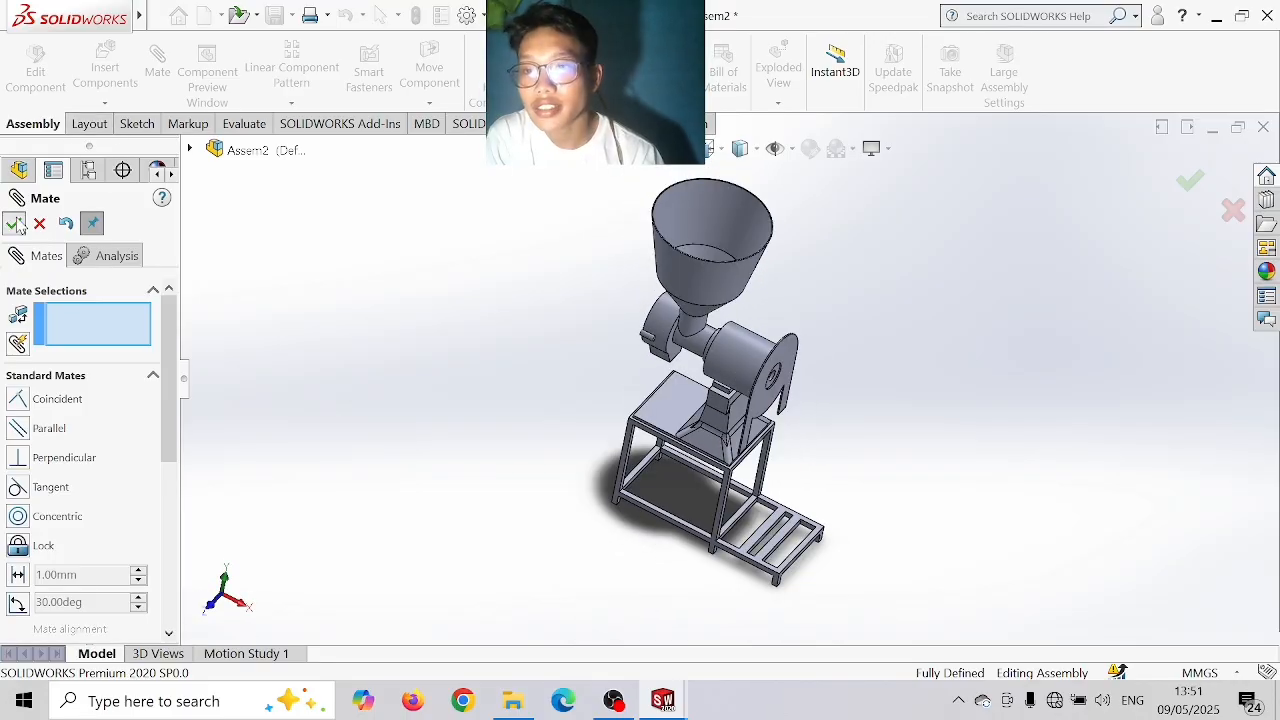
click(15, 223)
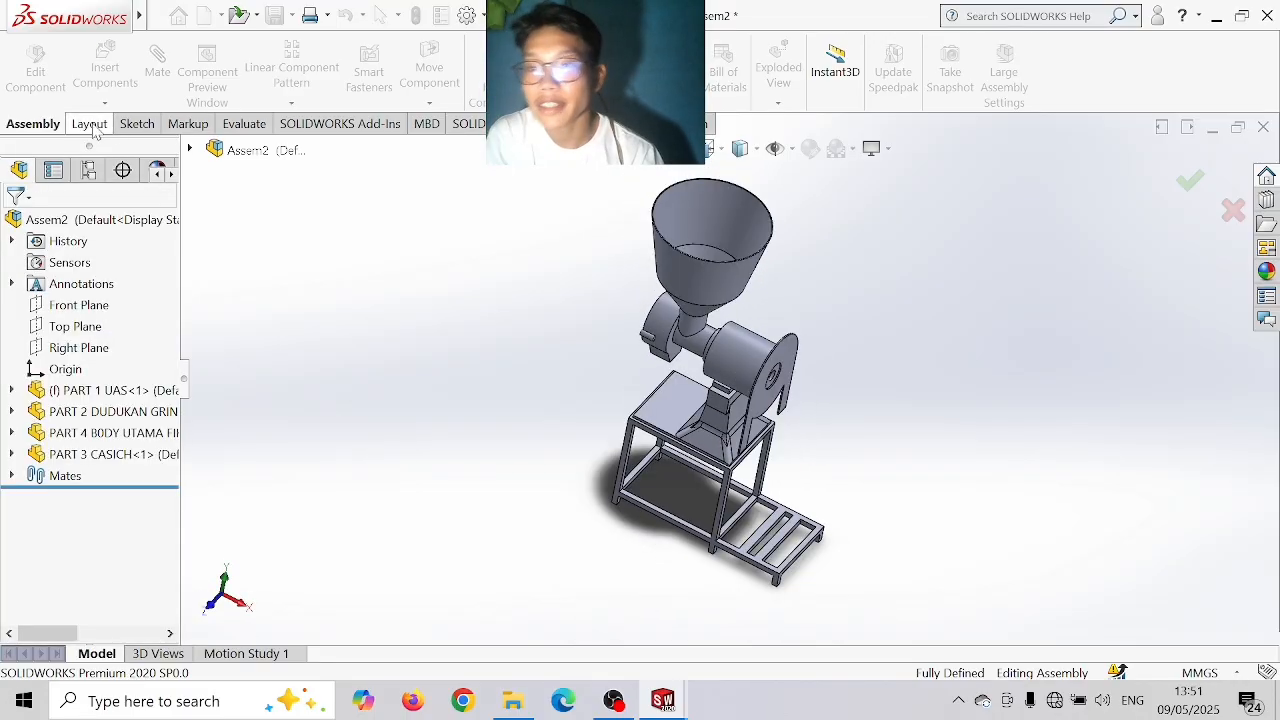
- Insert the PART 7 PISAU FIKS component, rotated about Y in 90-degree increments, and place it beside the hopper
click(104, 70)
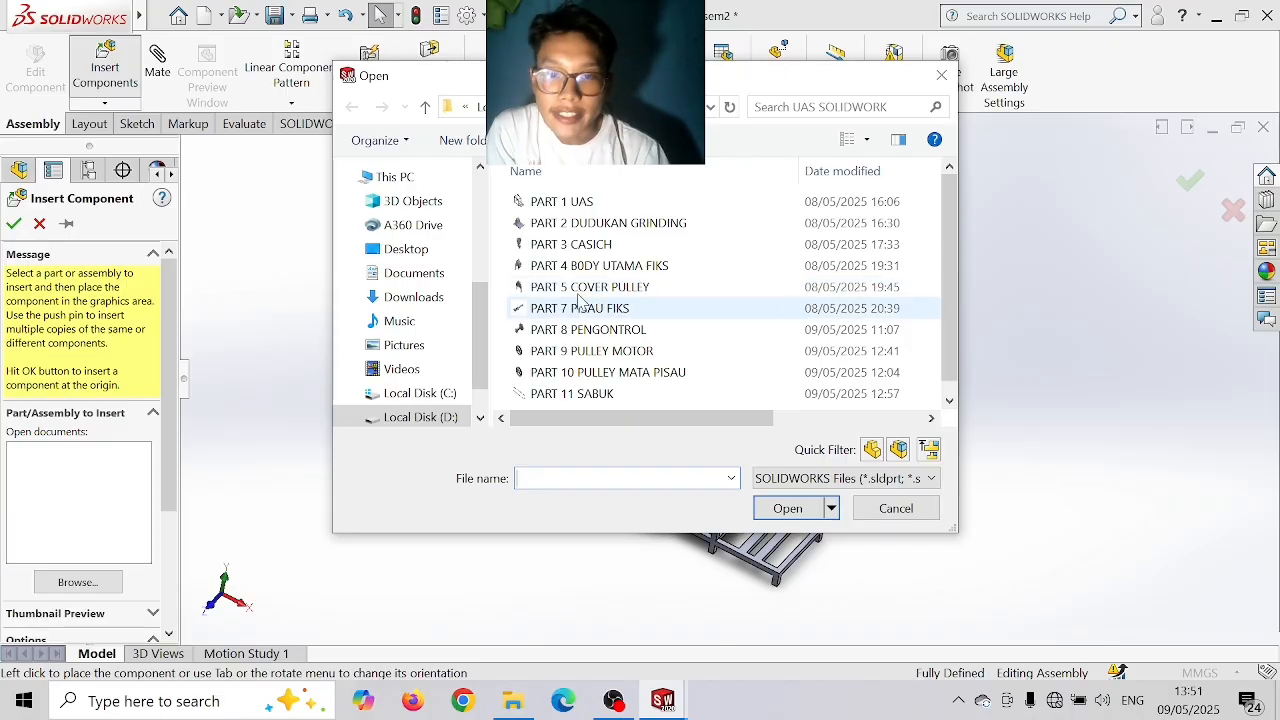
click(587, 310)
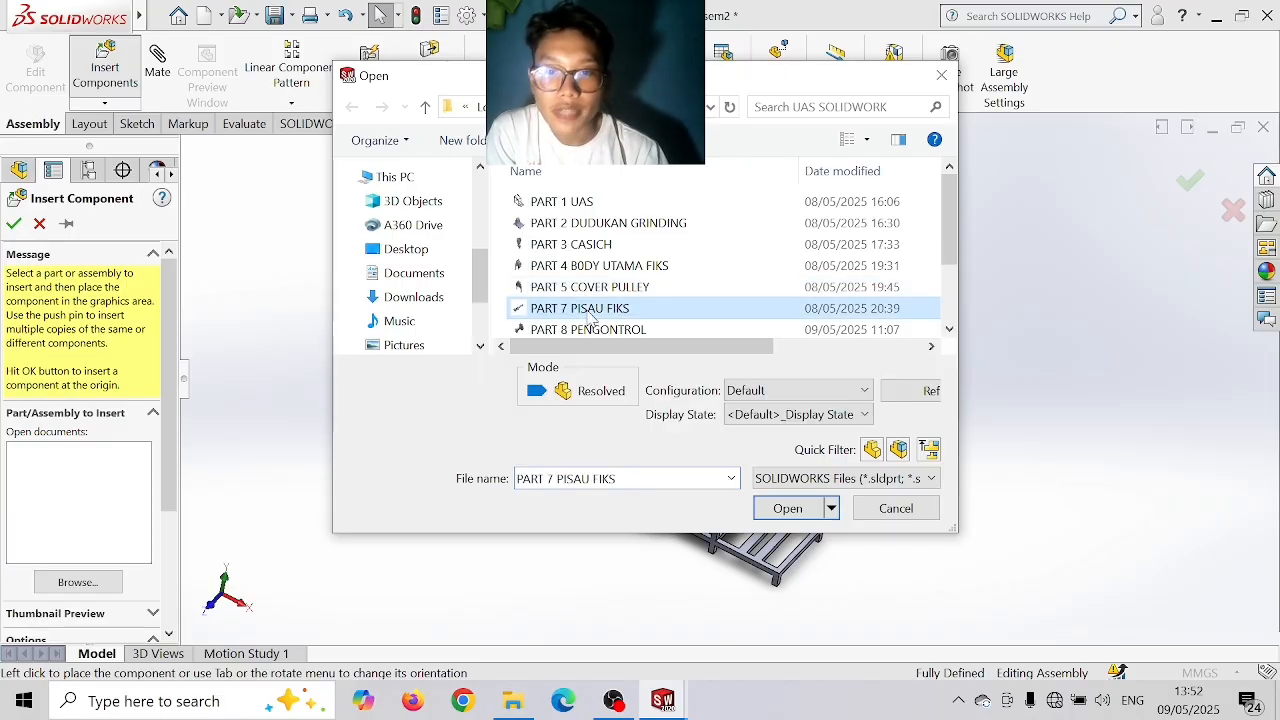
click(812, 509)
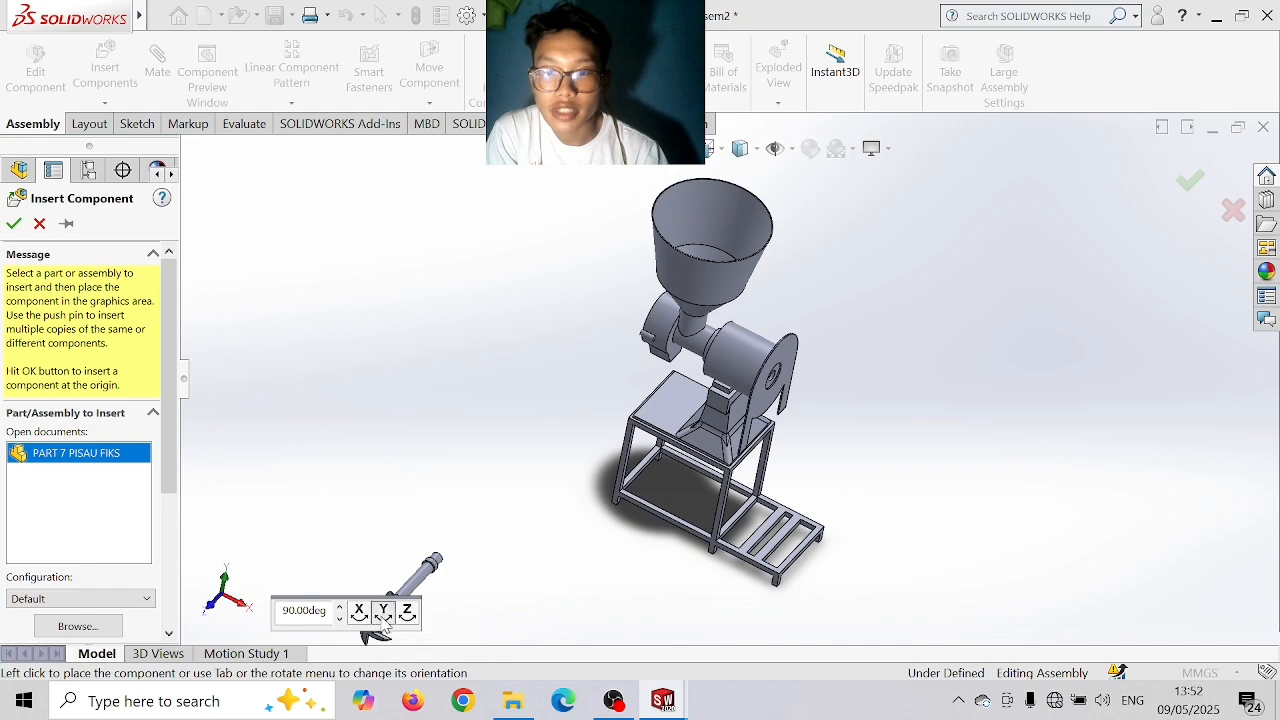
click(387, 618)
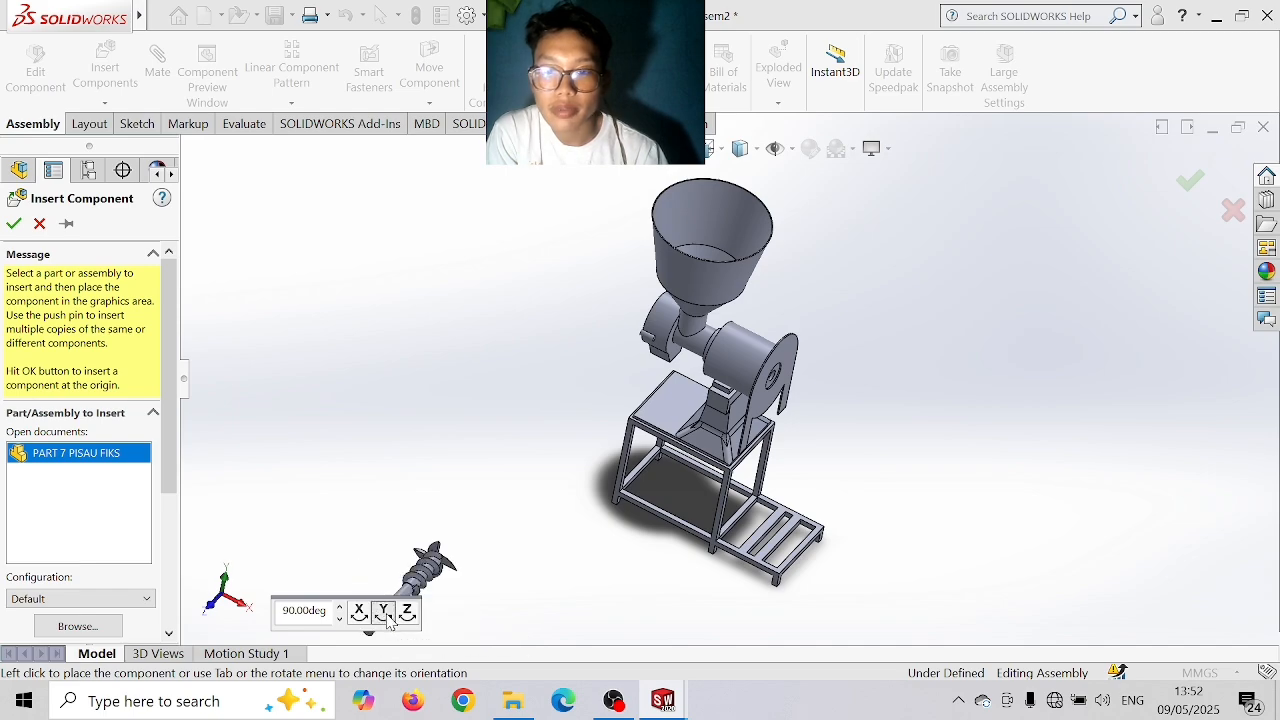
click(387, 618)
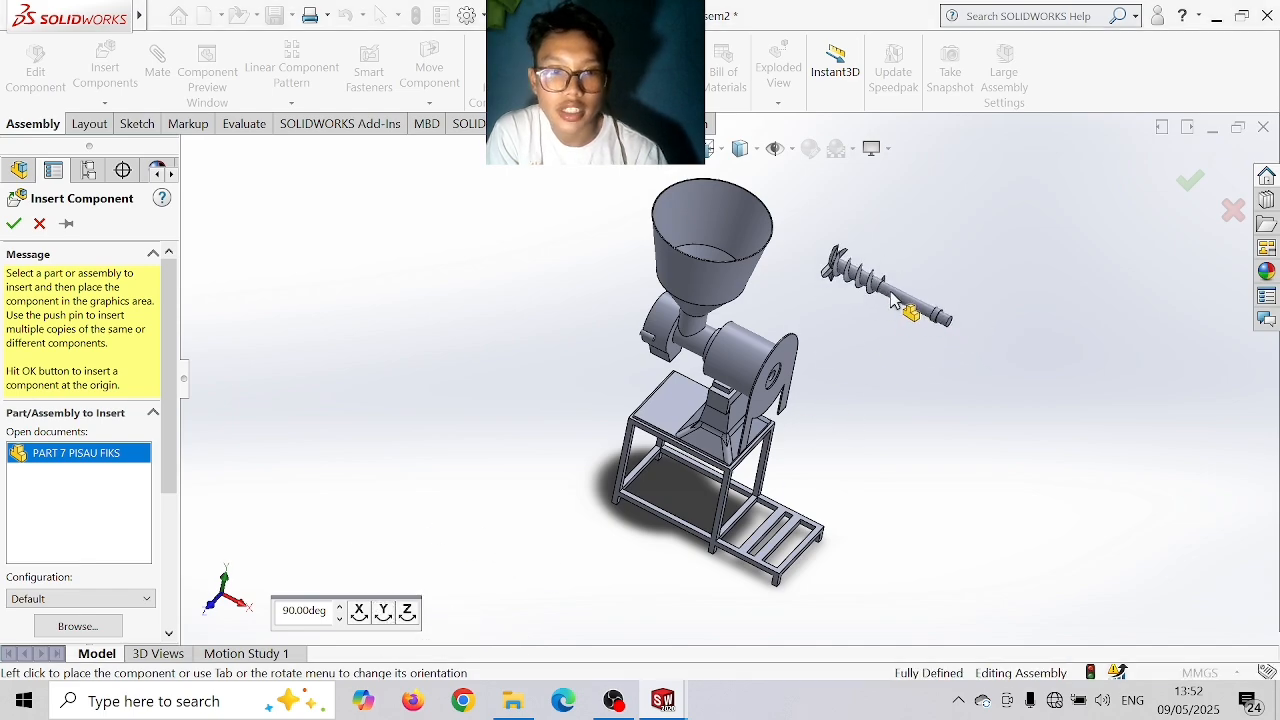
click(893, 300)
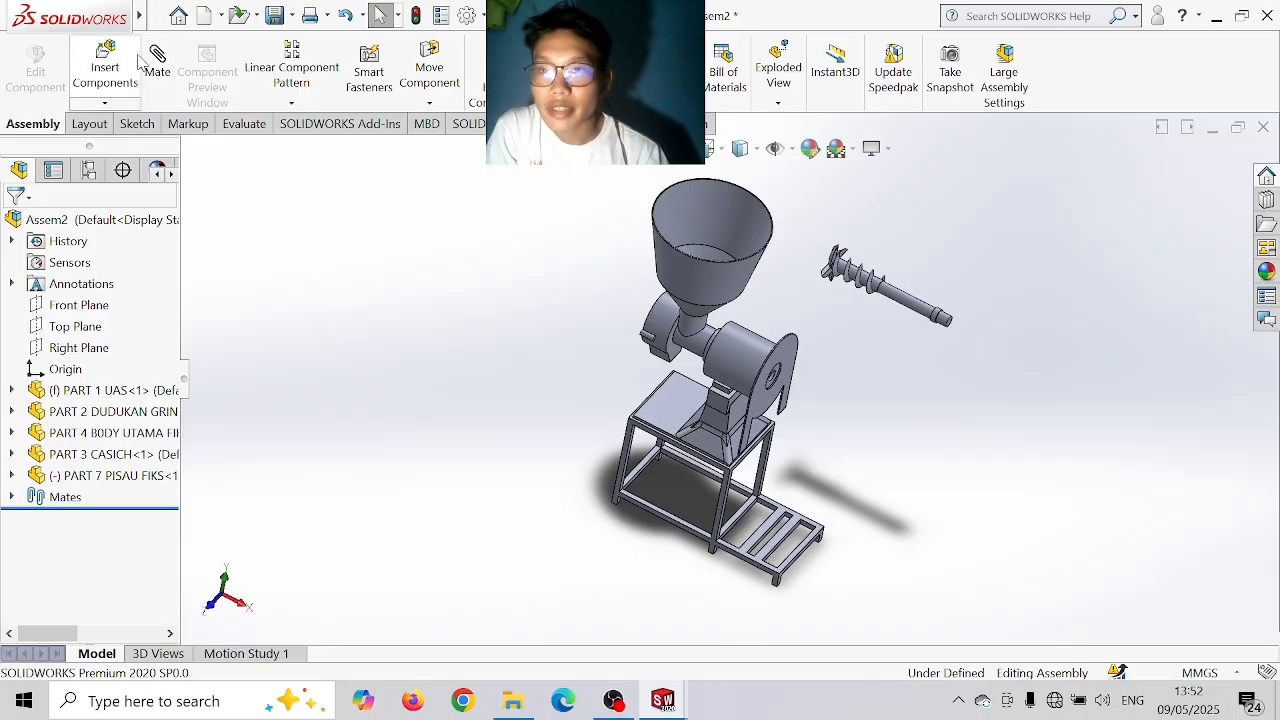
- Add a concentric mate between the blade screw's cylindrical shaft and the 40 mm bore in the main body's end
click(905, 311)
scroll(814, 423, down, 5)
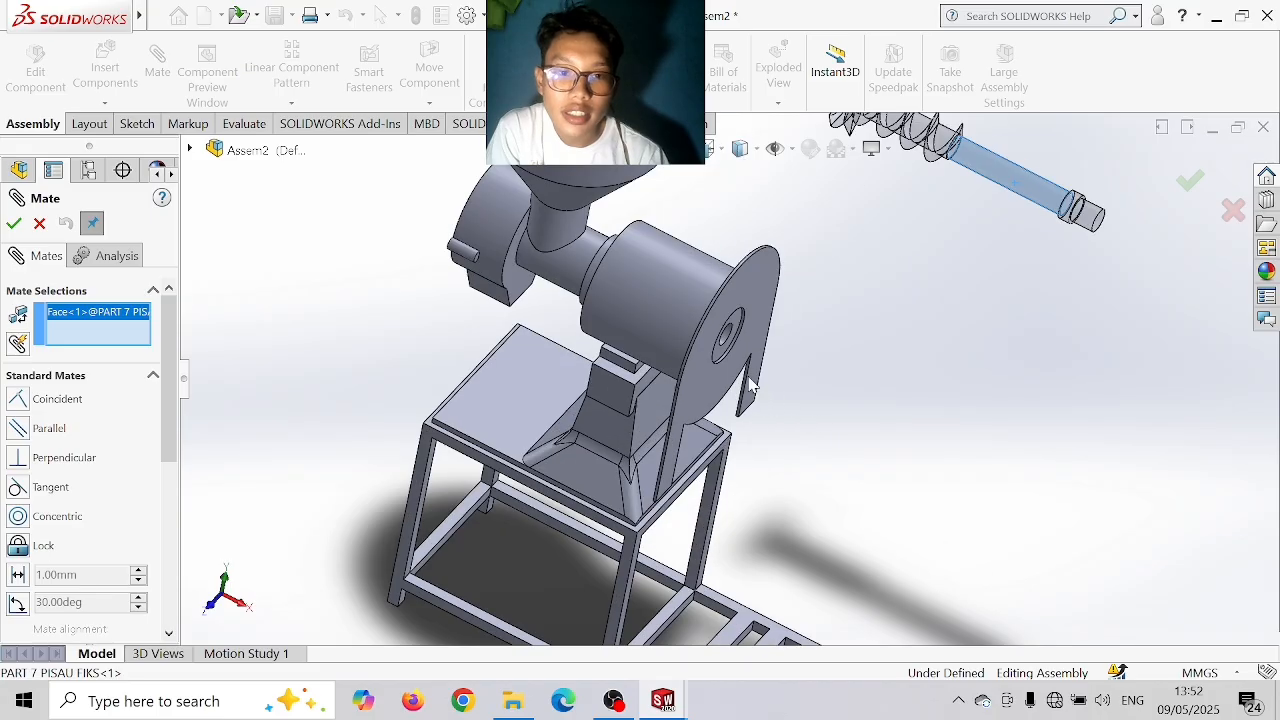
scroll(750, 385, down, 4)
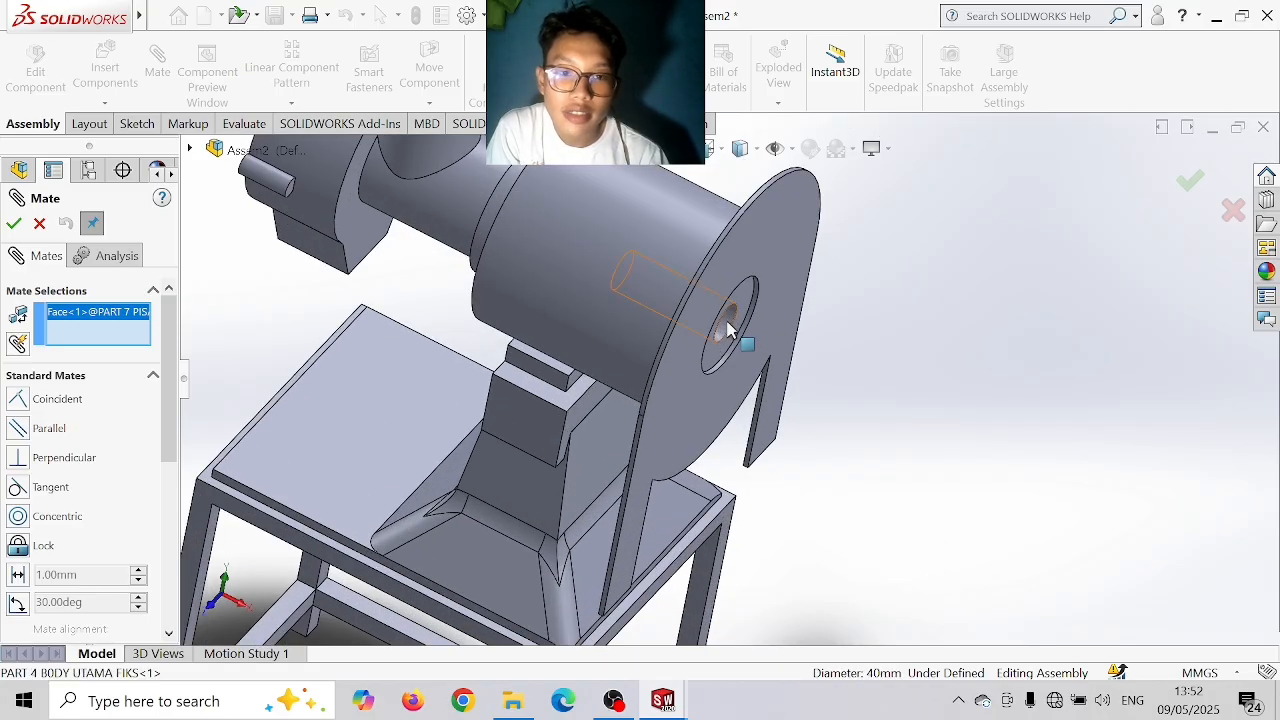
click(728, 330)
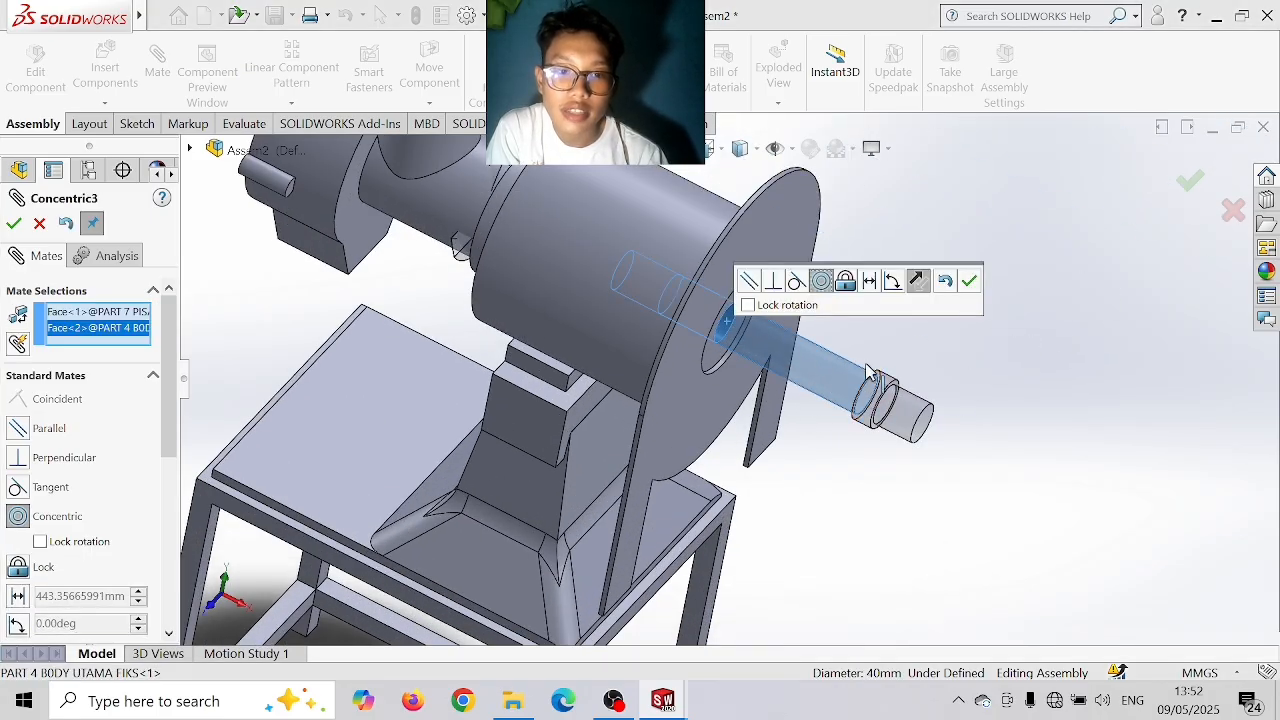
click(969, 283)
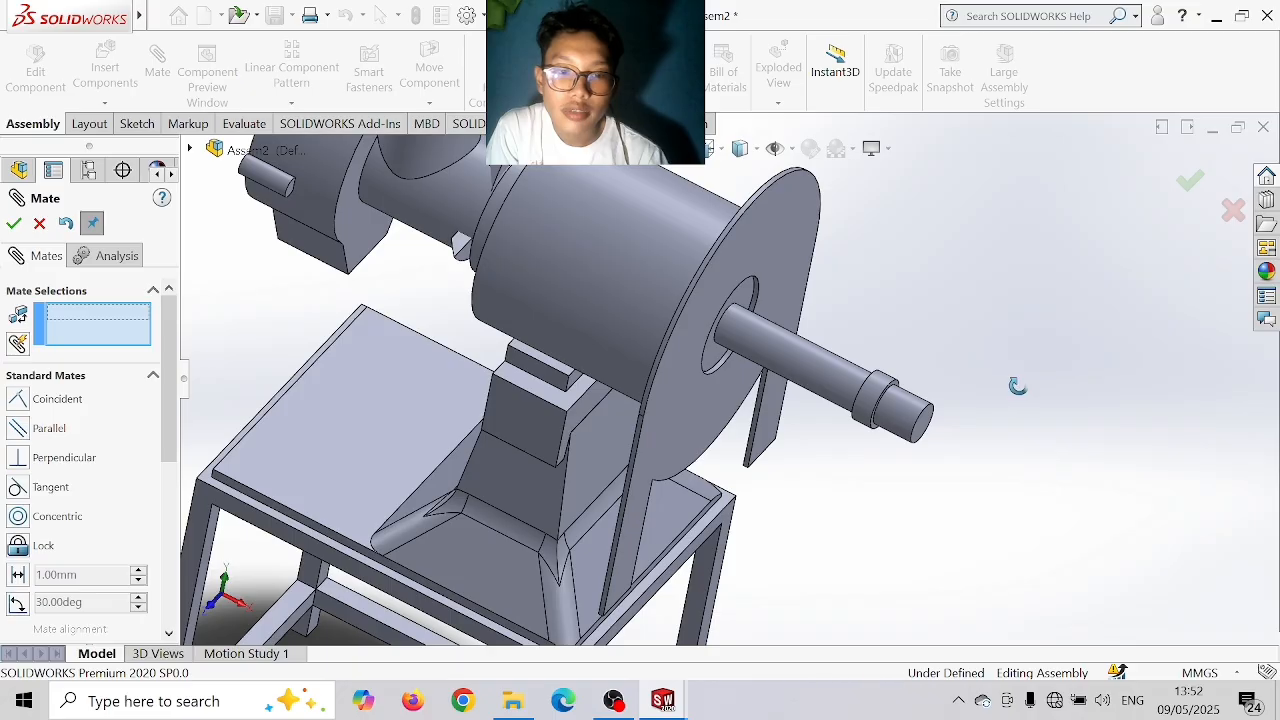
- Add a concentric mate between the inner circular edge of the shaft's collar and the circular edge of the main body's round recess
middle_drag(1017, 386, 1086, 414)
scroll(920, 405, down, 3)
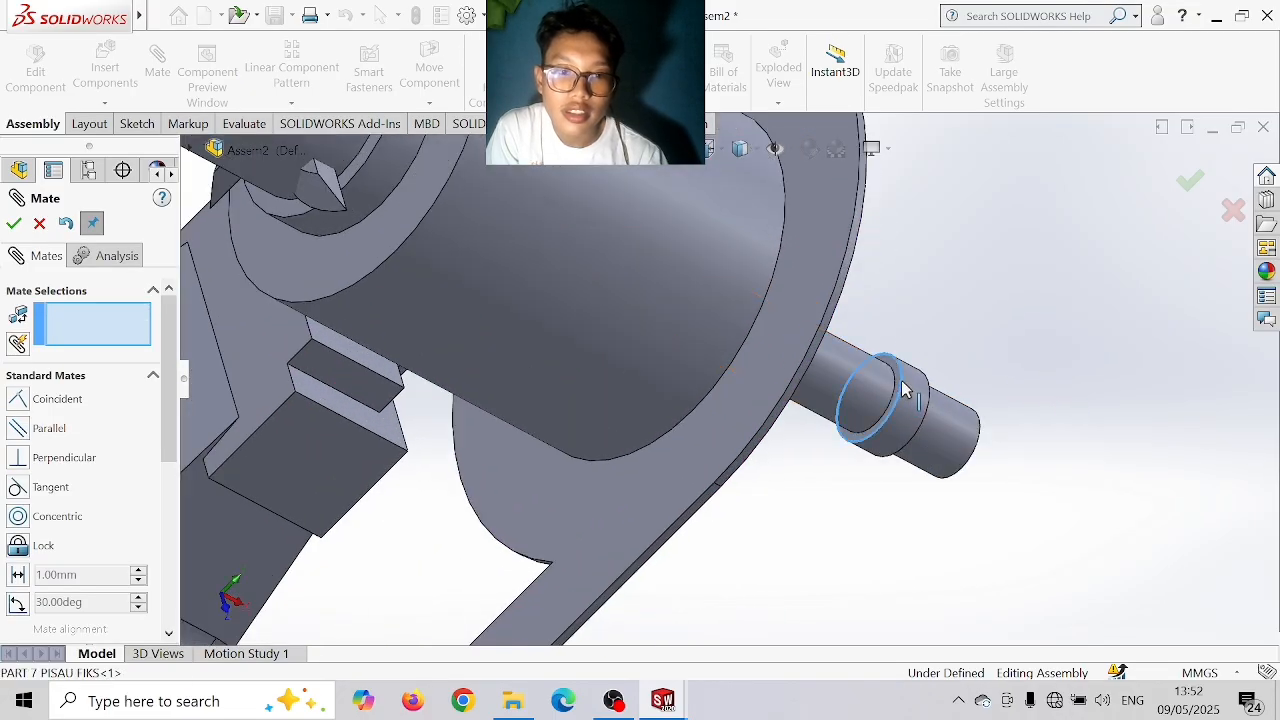
click(903, 389)
middle_drag(1066, 366, 931, 340)
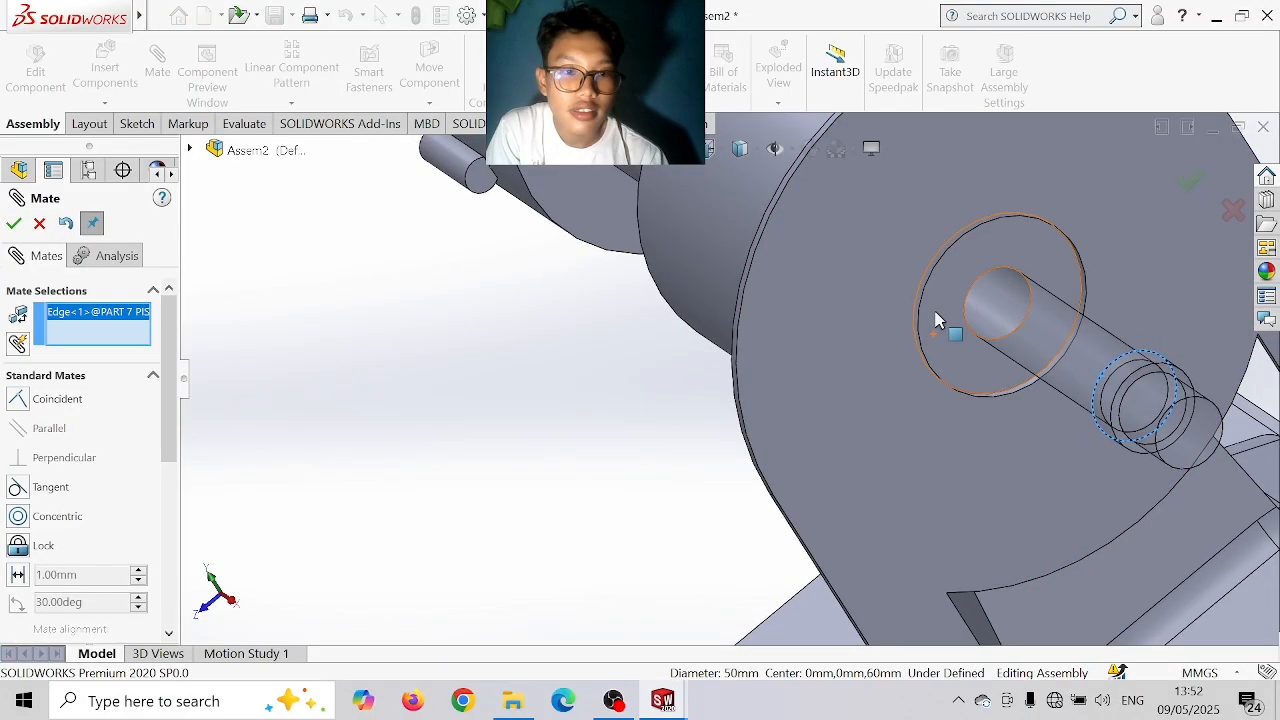
click(922, 298)
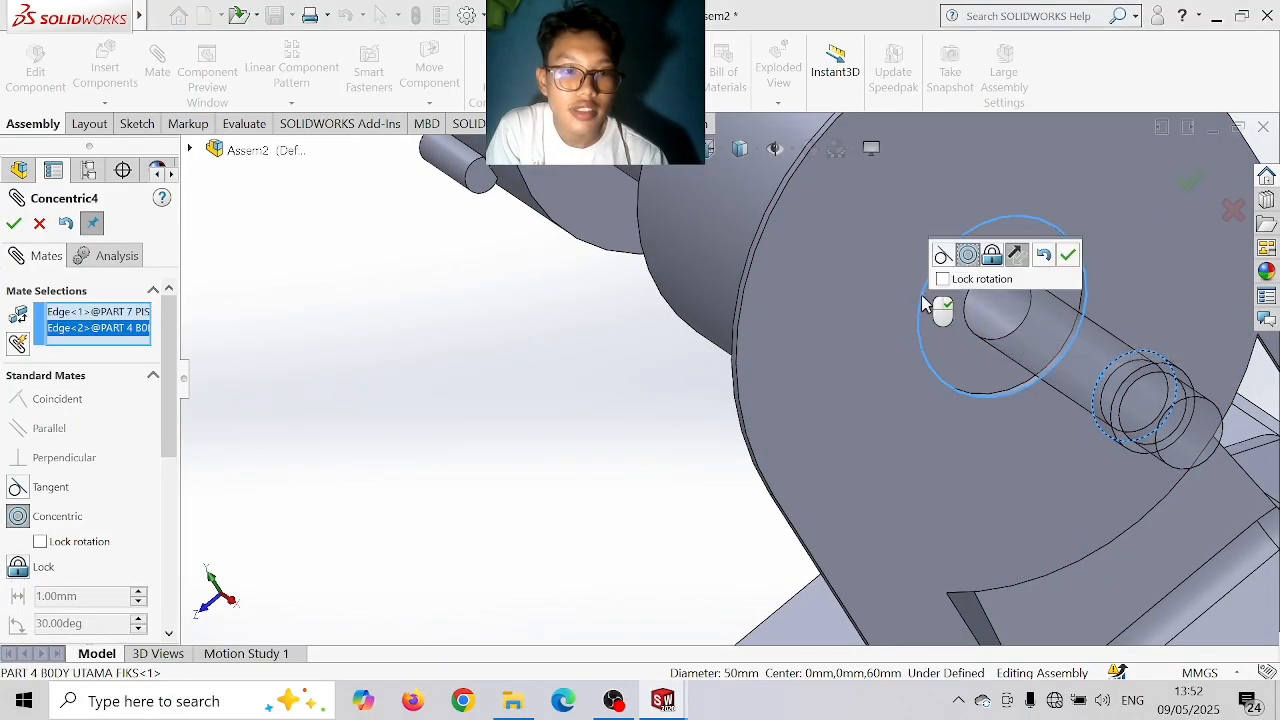
click(1068, 256)
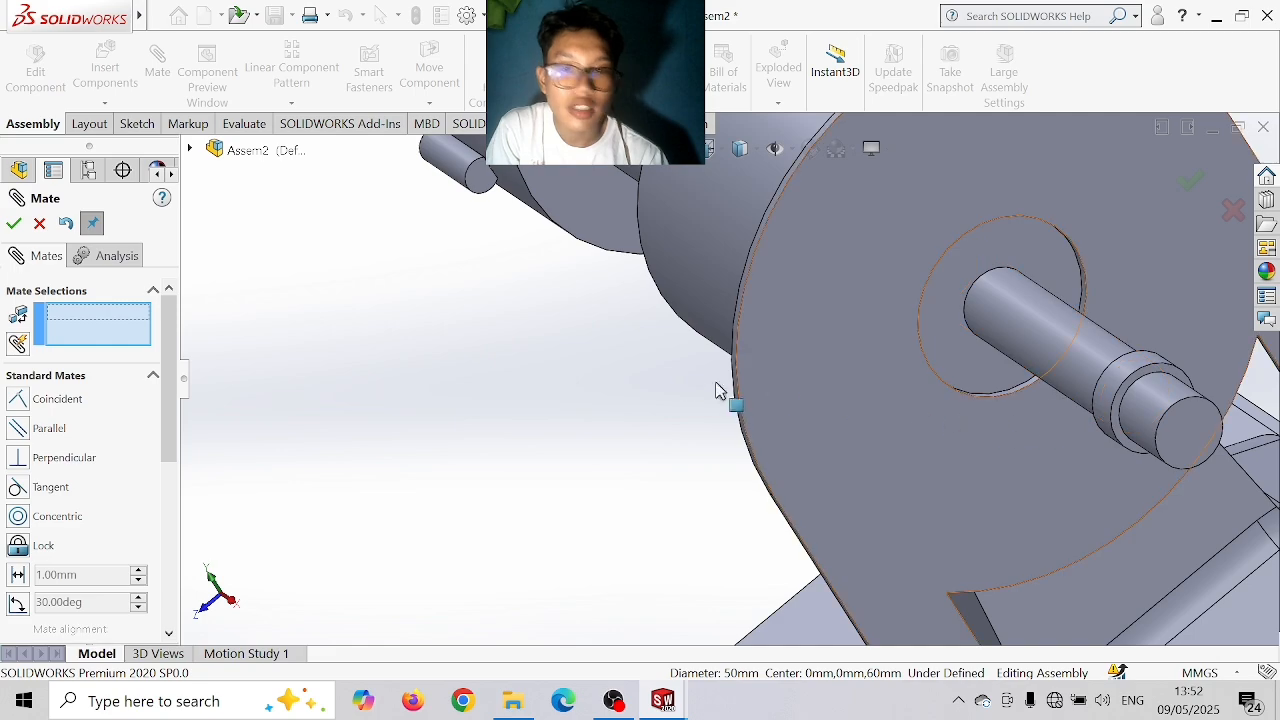
- Add a coincident mate between the shaft collar's inner edge and the flat face of the main body's recess, and finish mating
middle_drag(720, 391, 800, 398)
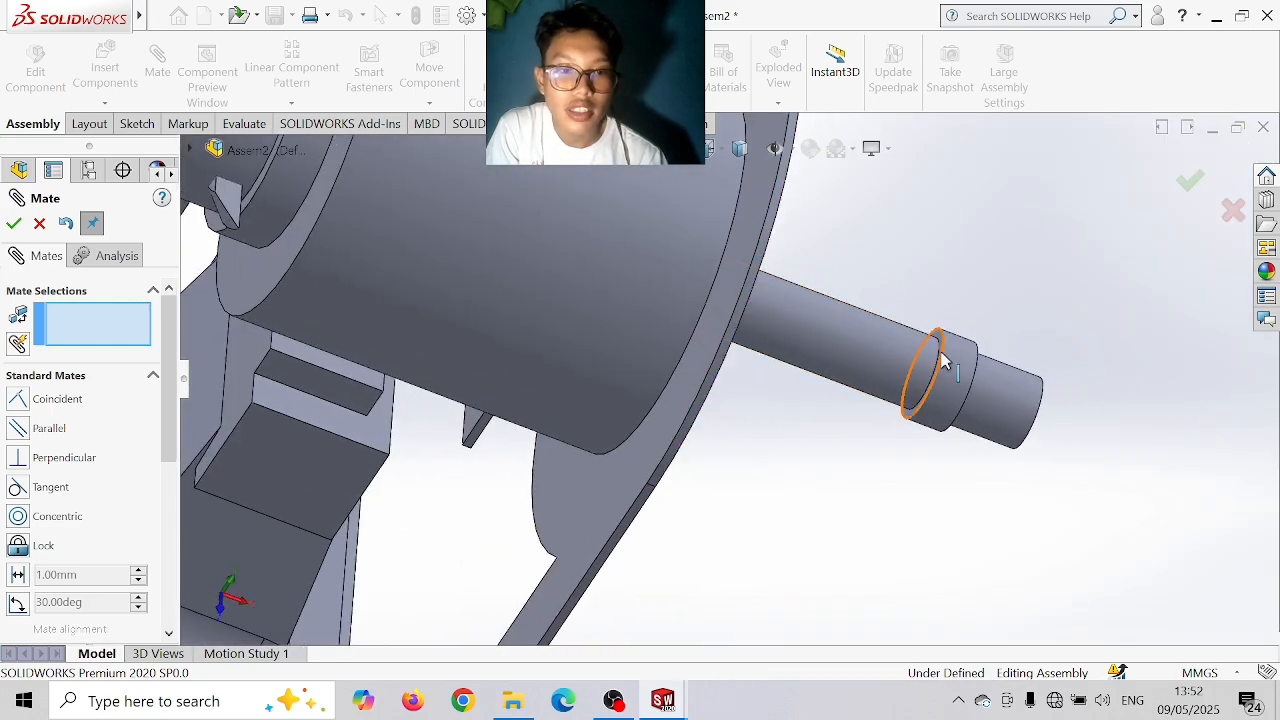
click(945, 357)
middle_drag(1094, 311, 1038, 322)
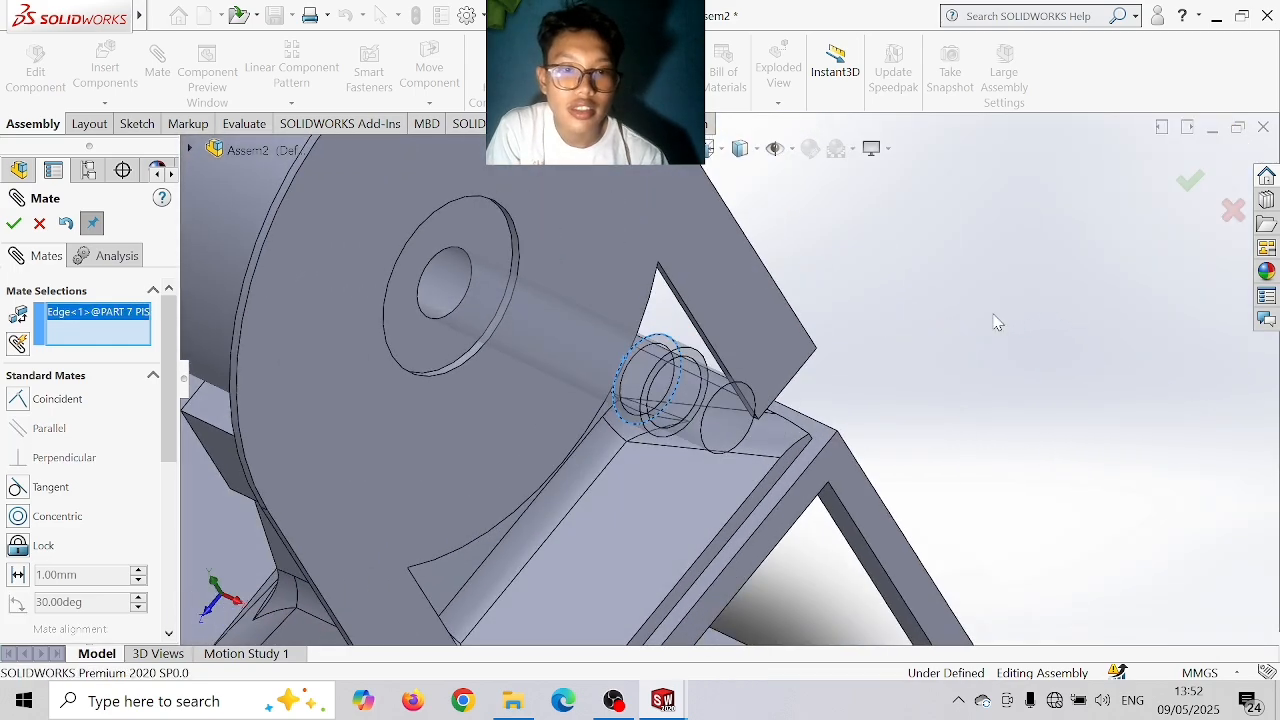
click(476, 238)
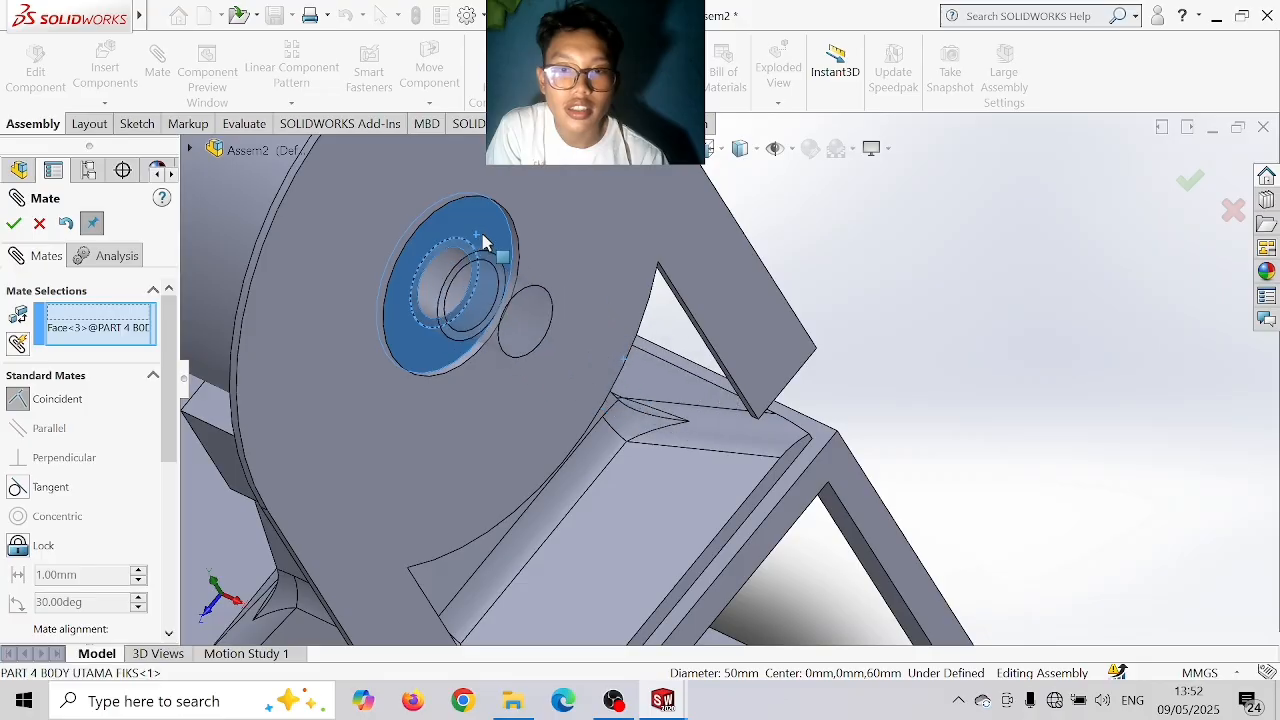
click(464, 195)
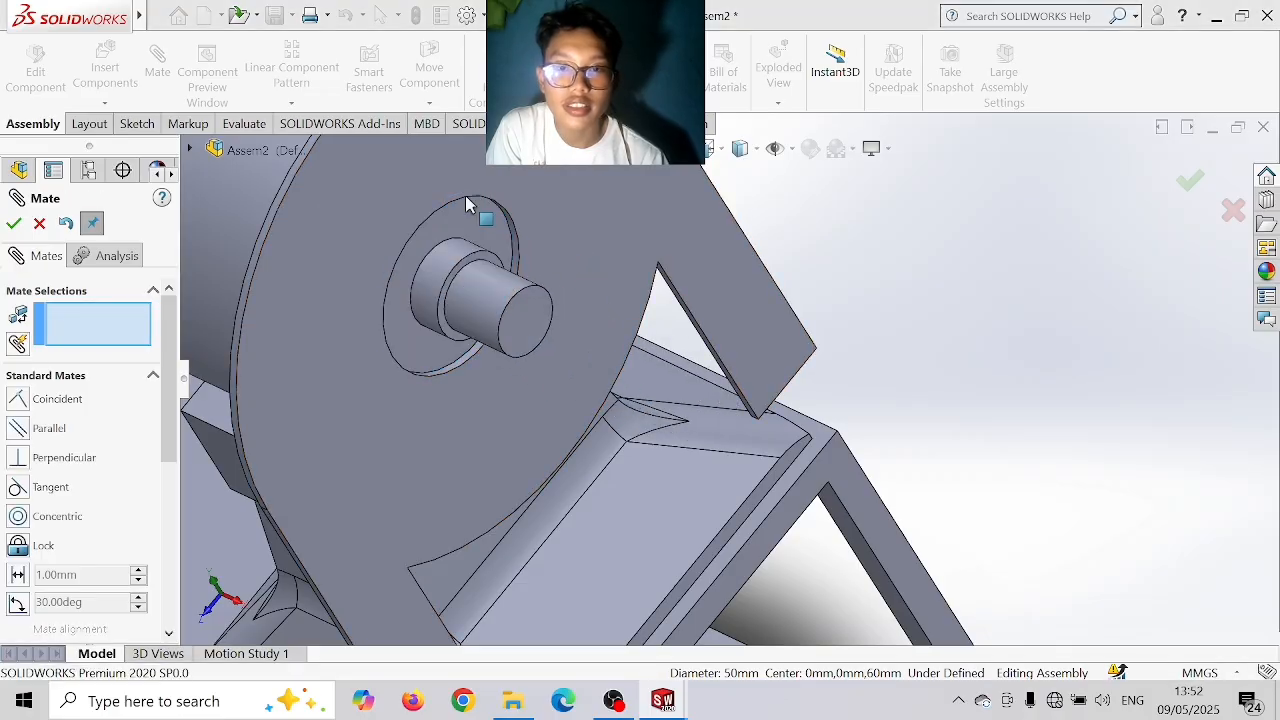
scroll(957, 337, up, 5)
scroll(1014, 323, up, 2)
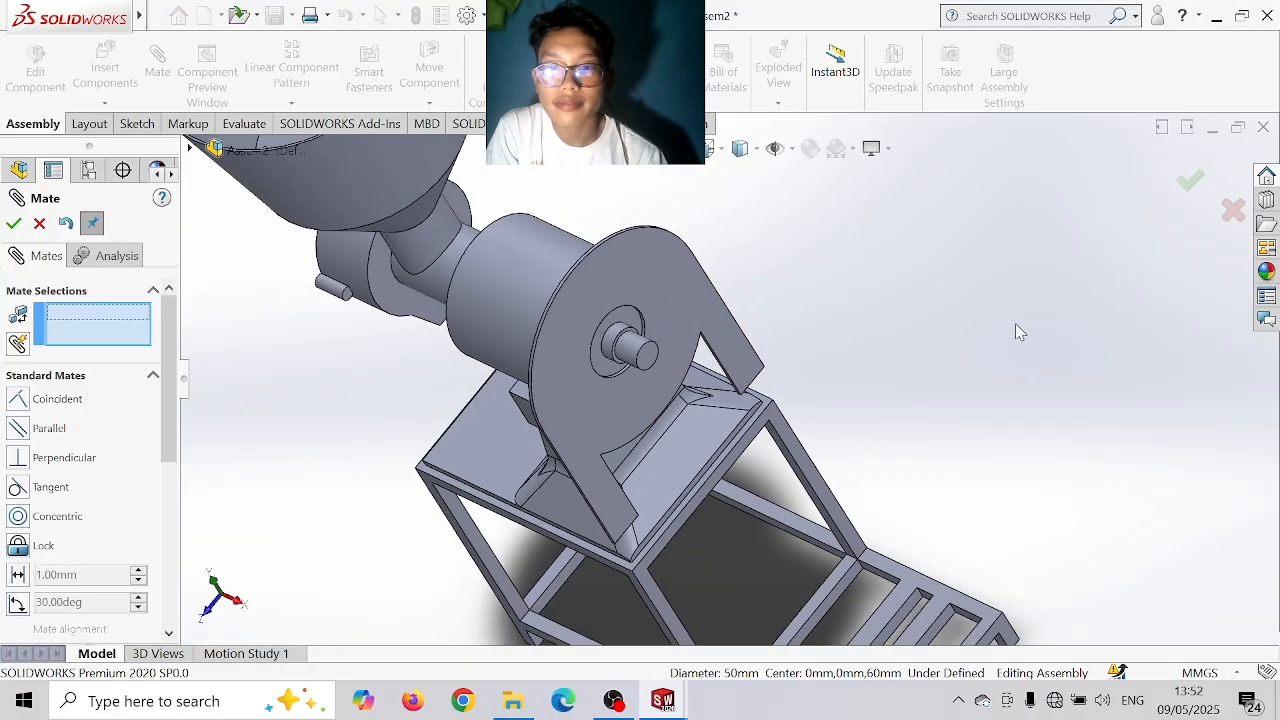
middle_drag(1015, 323, 997, 256)
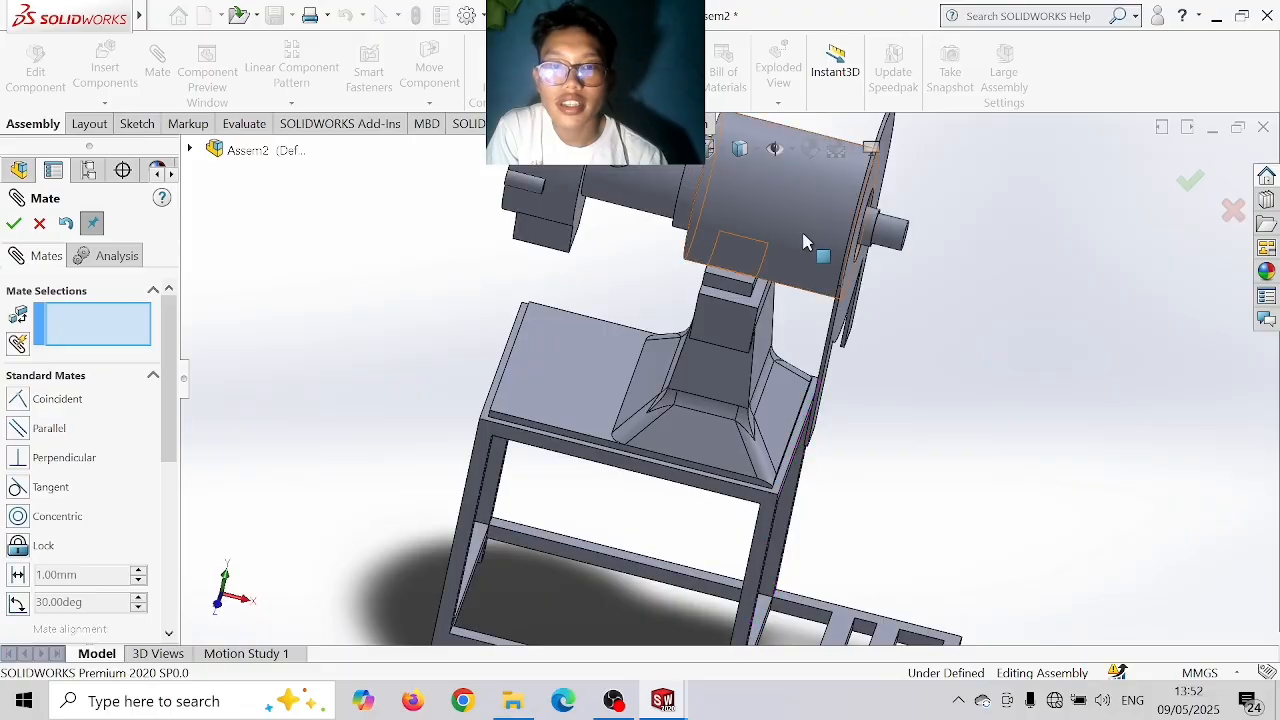
scroll(821, 248, up, 2)
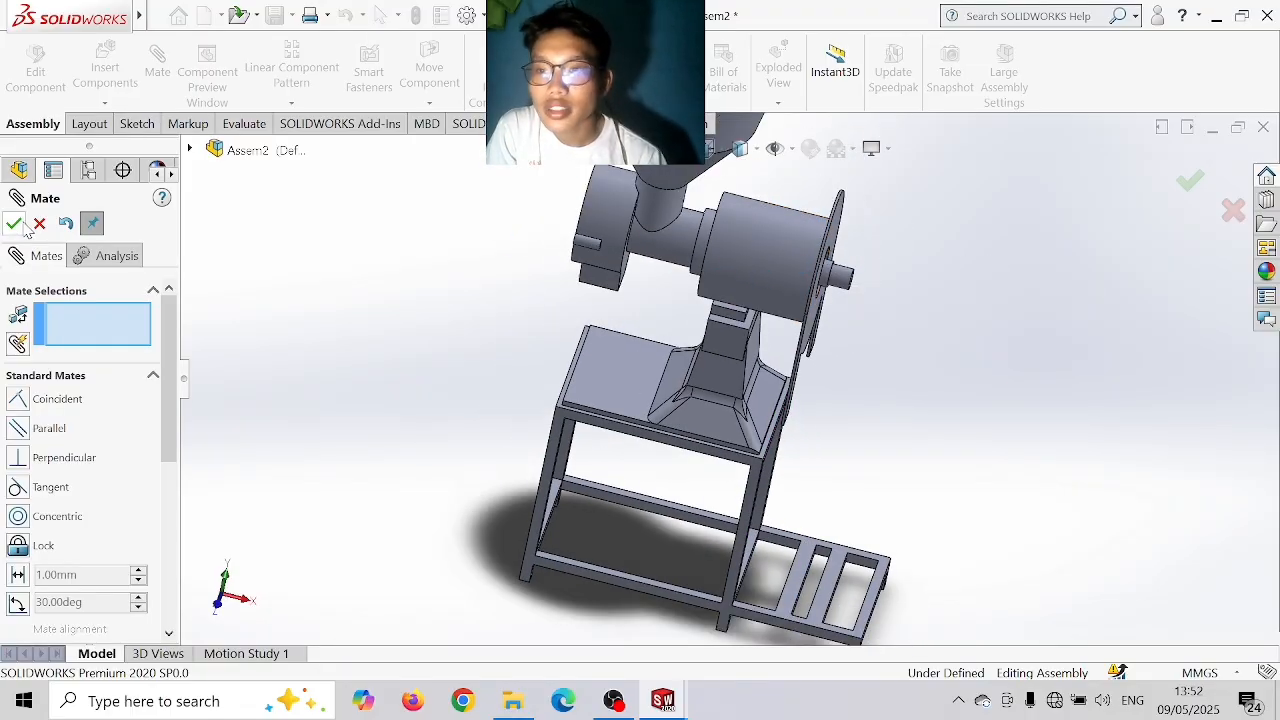
- Make the hopper casing and the main body transparent to expose the blade screw inside
click(761, 250)
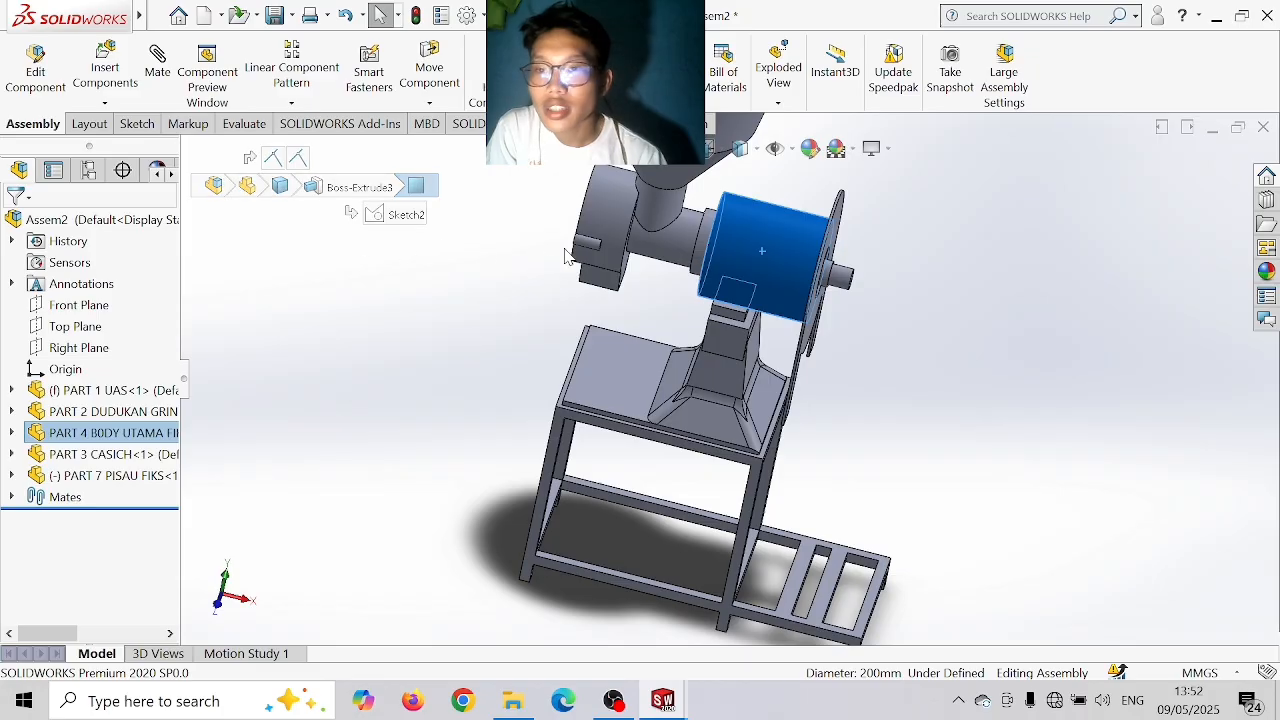
click(651, 230)
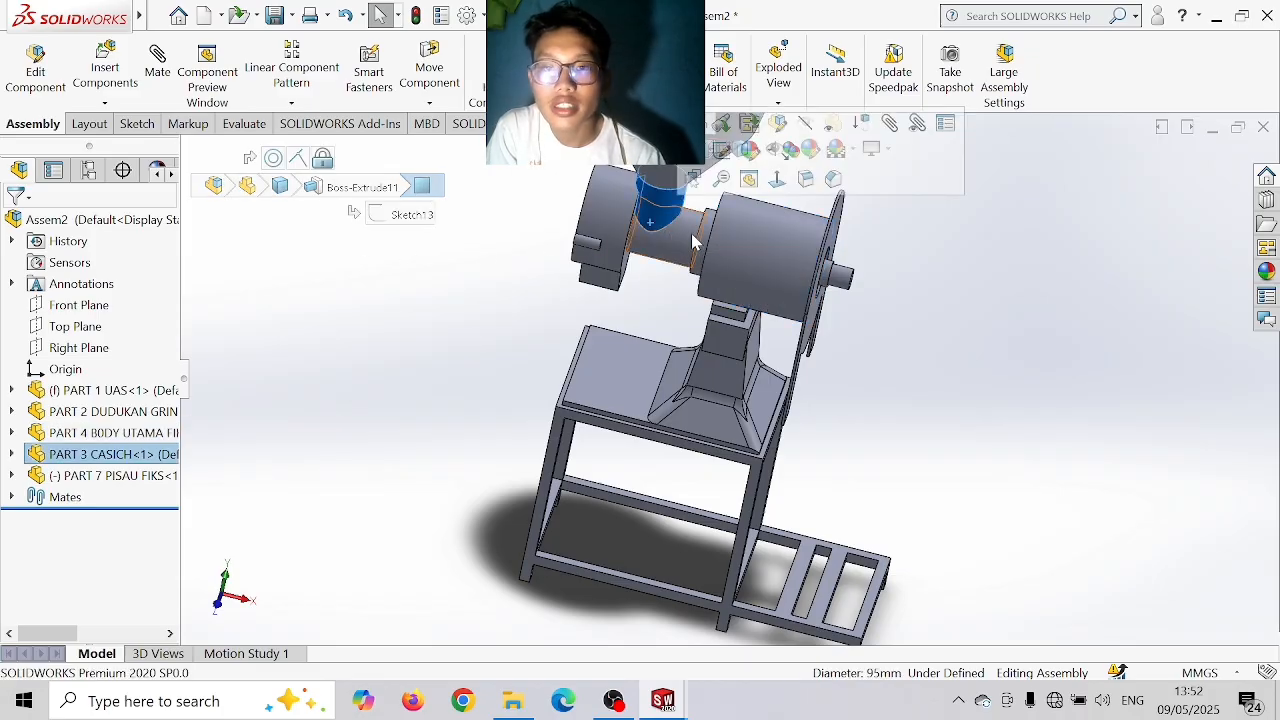
click(828, 124)
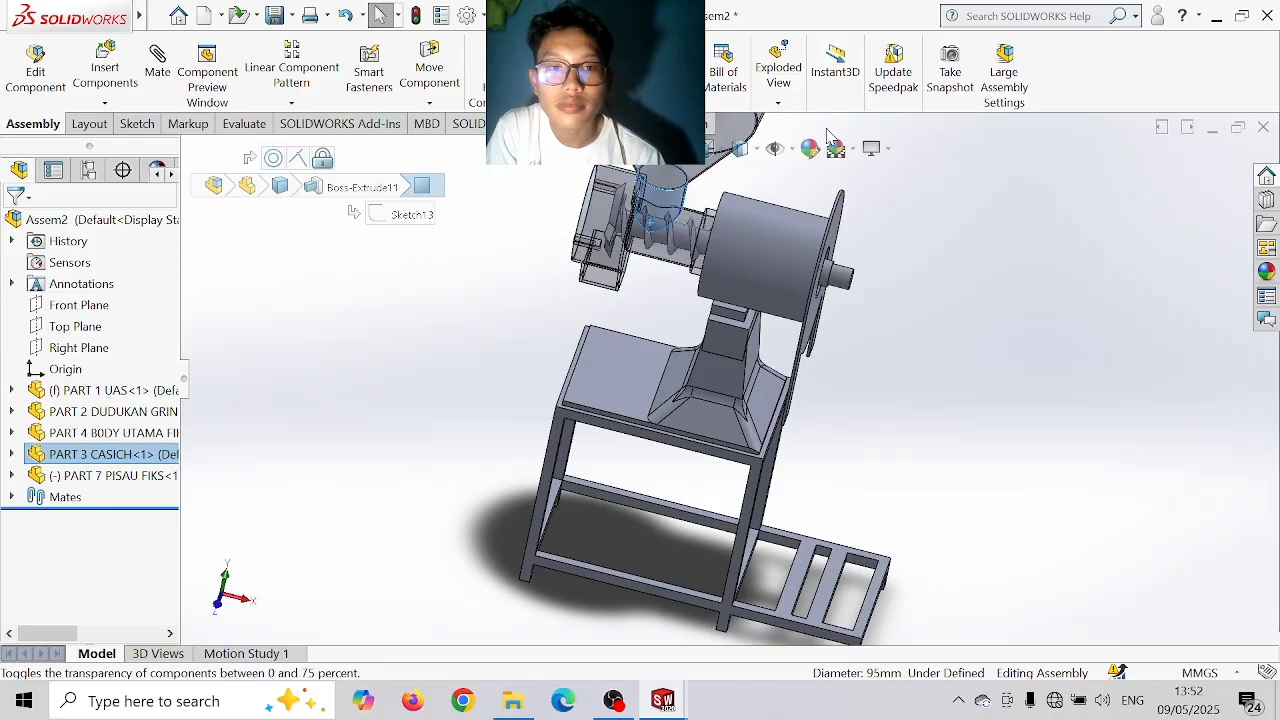
click(743, 256)
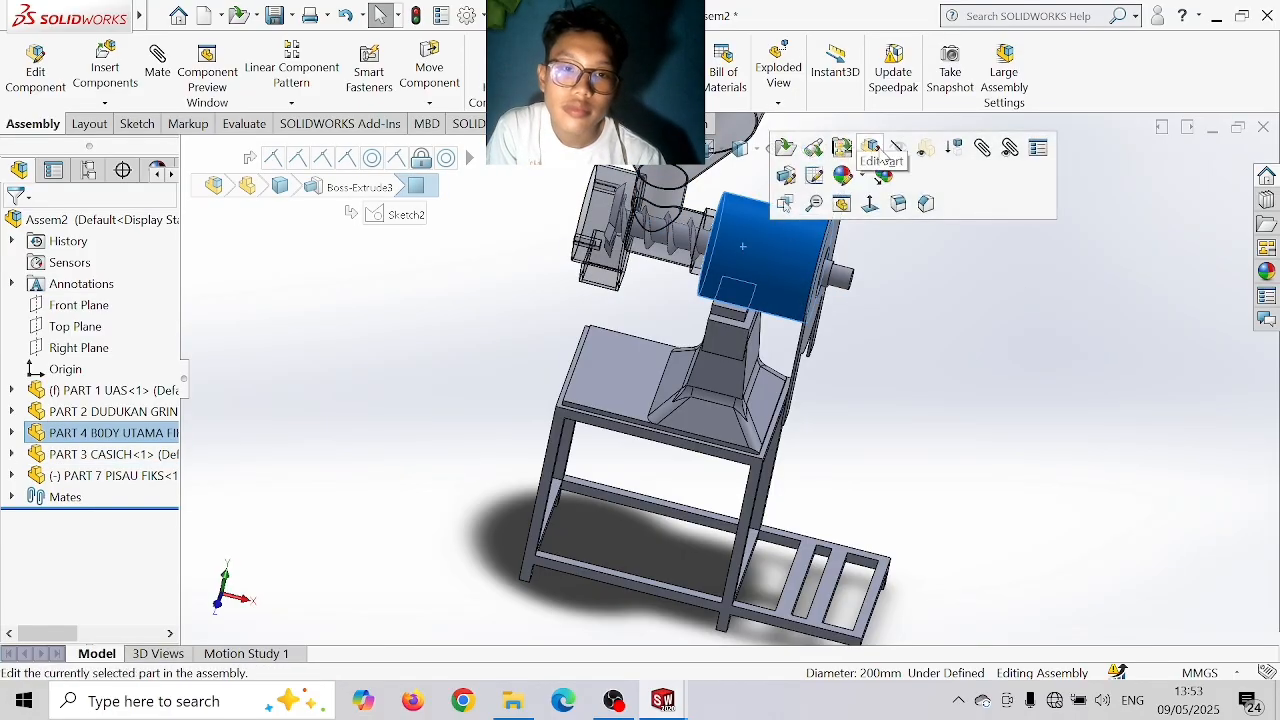
click(926, 152)
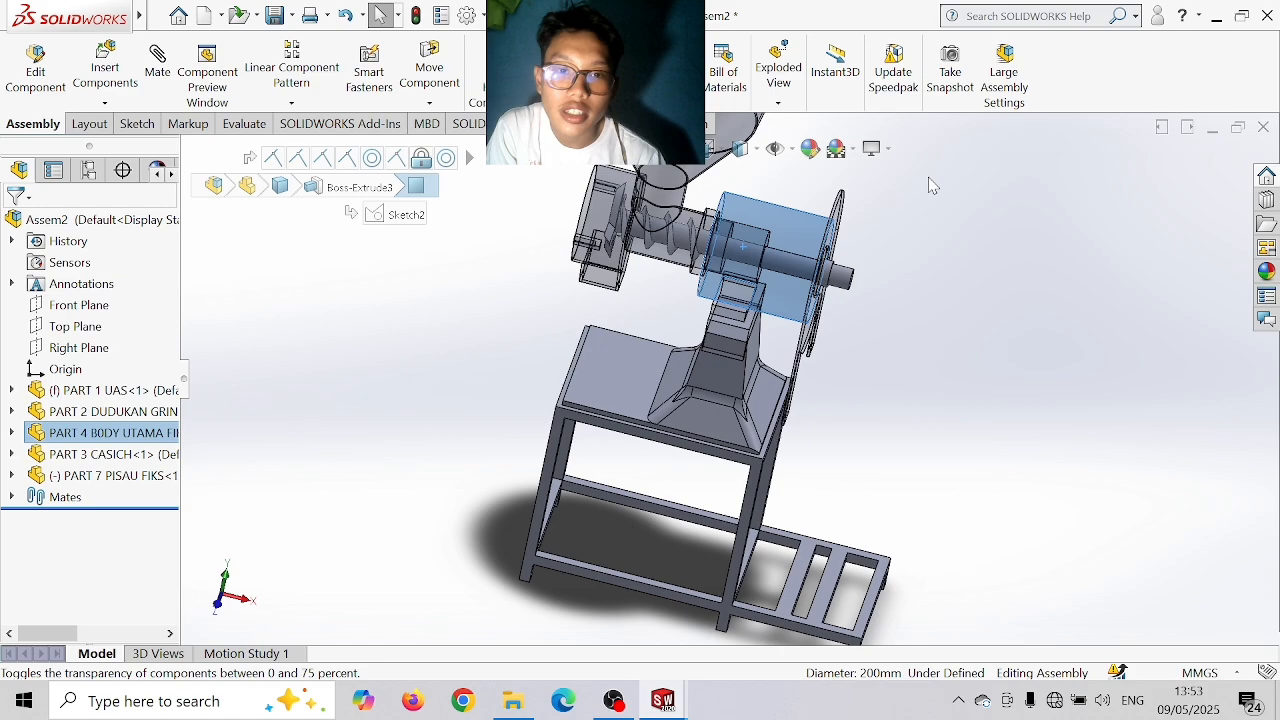
- Turn the blade screw by its protruding shaft end to check its rotation inside the casing and main body
click(841, 279)
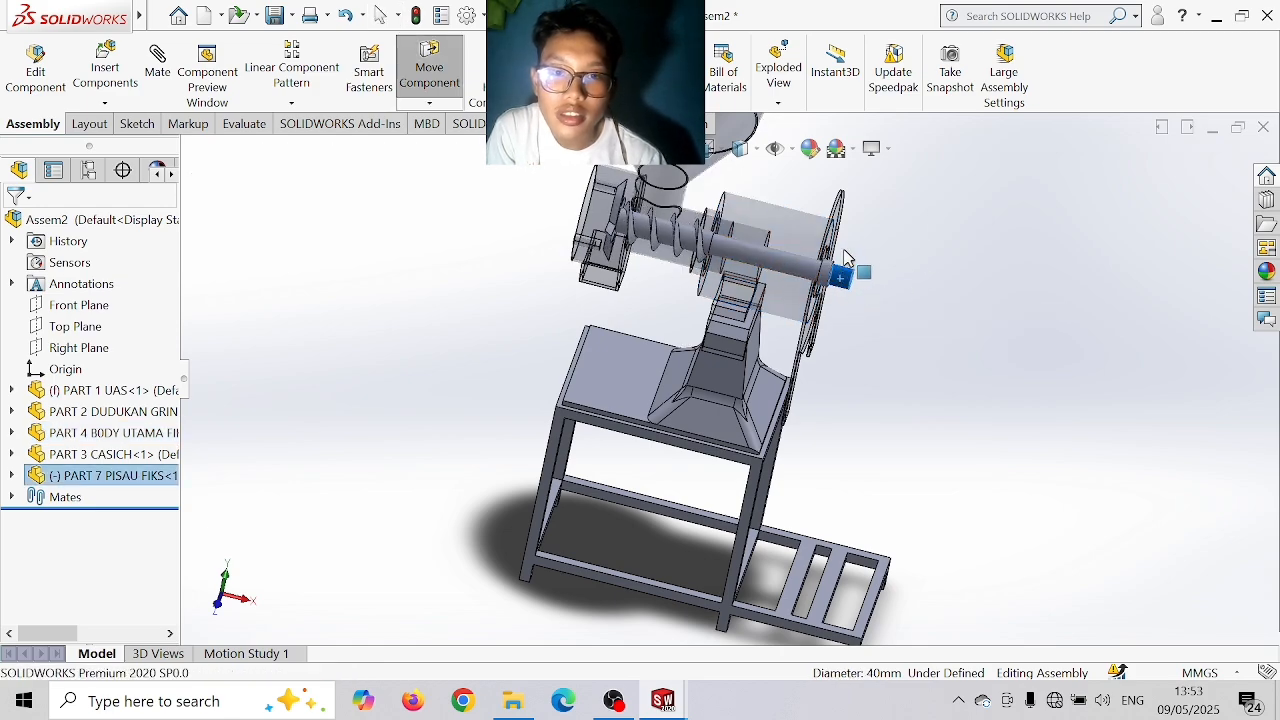
drag(847, 257, 846, 288)
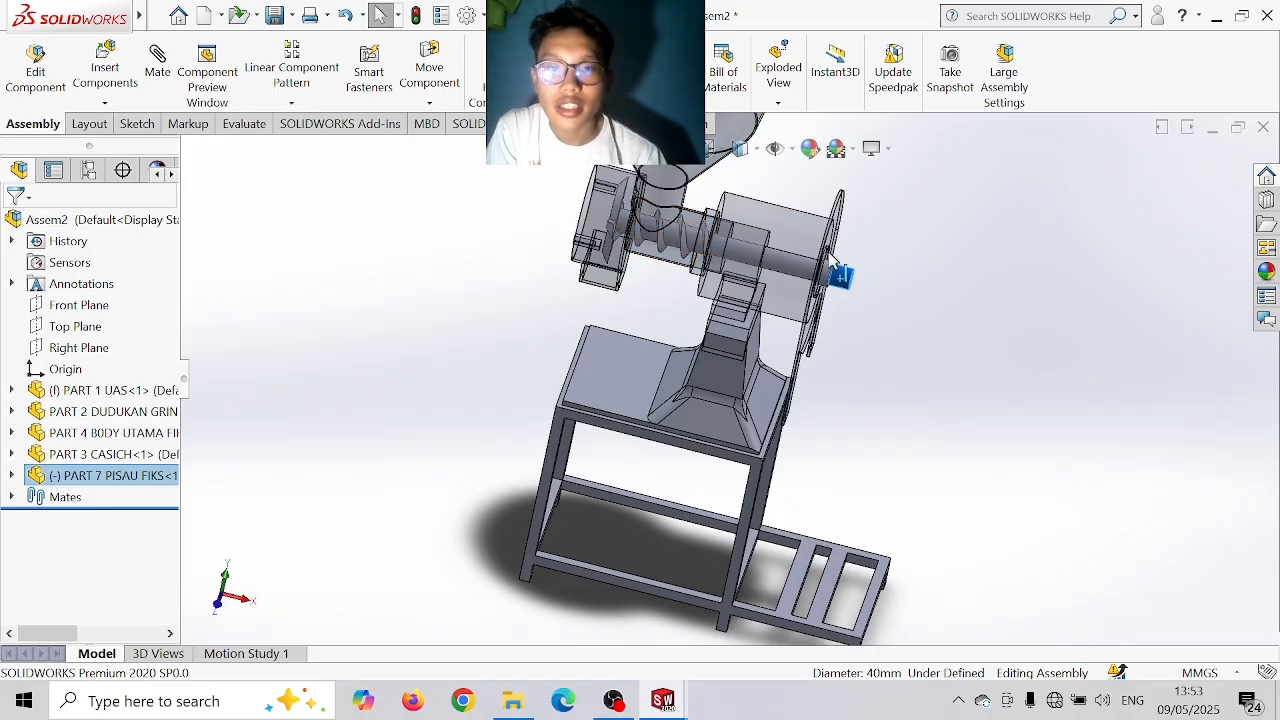
key(Escape)
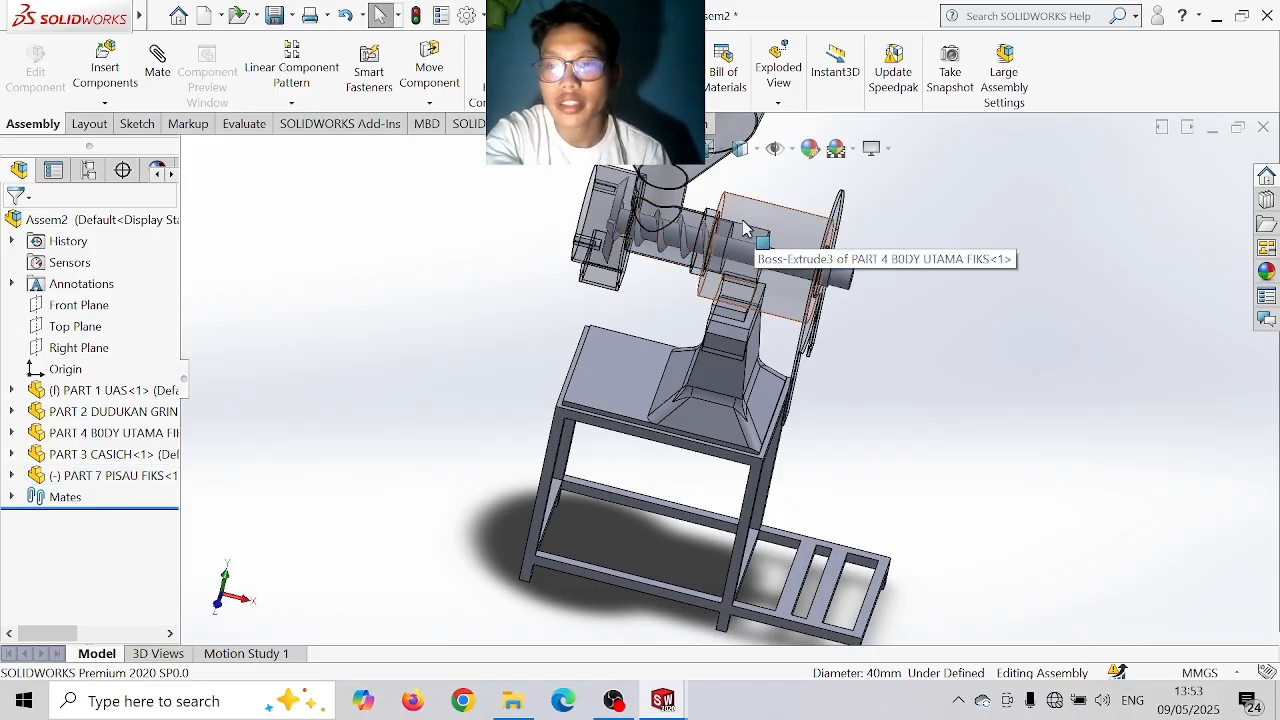
click(55, 500)
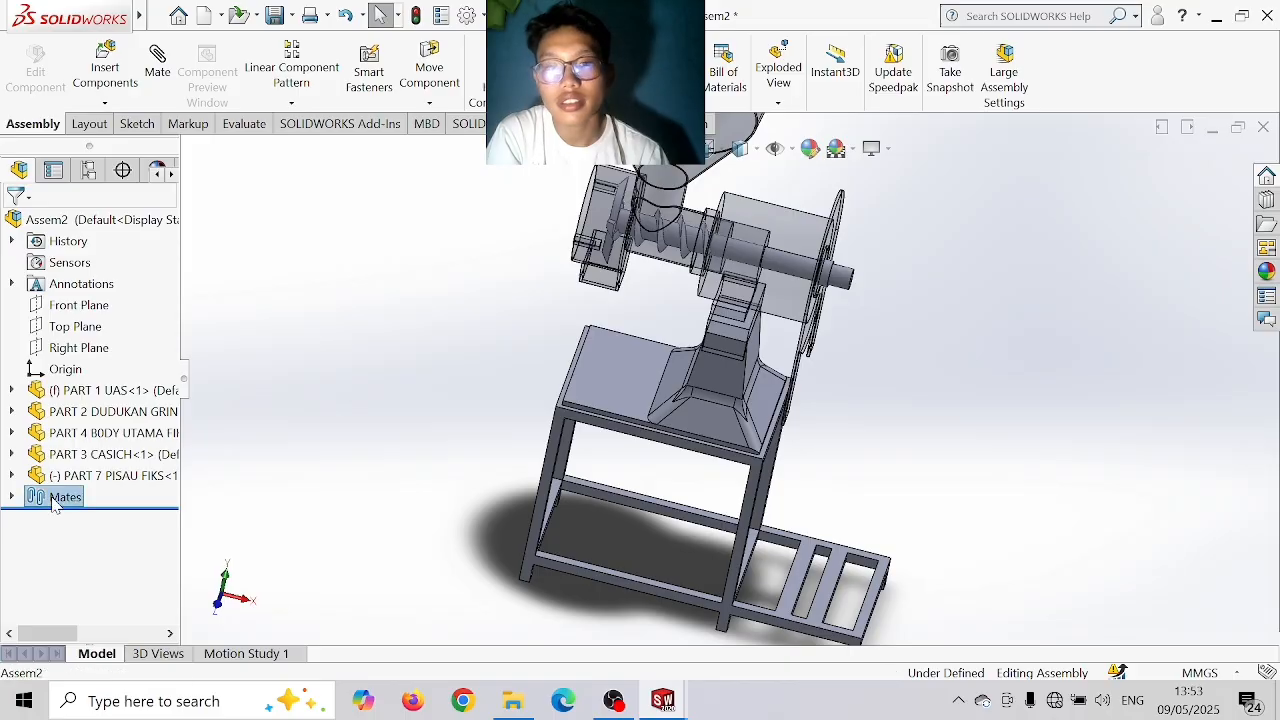
- Turn off the transparency of the main body and the hopper casing
click(778, 256)
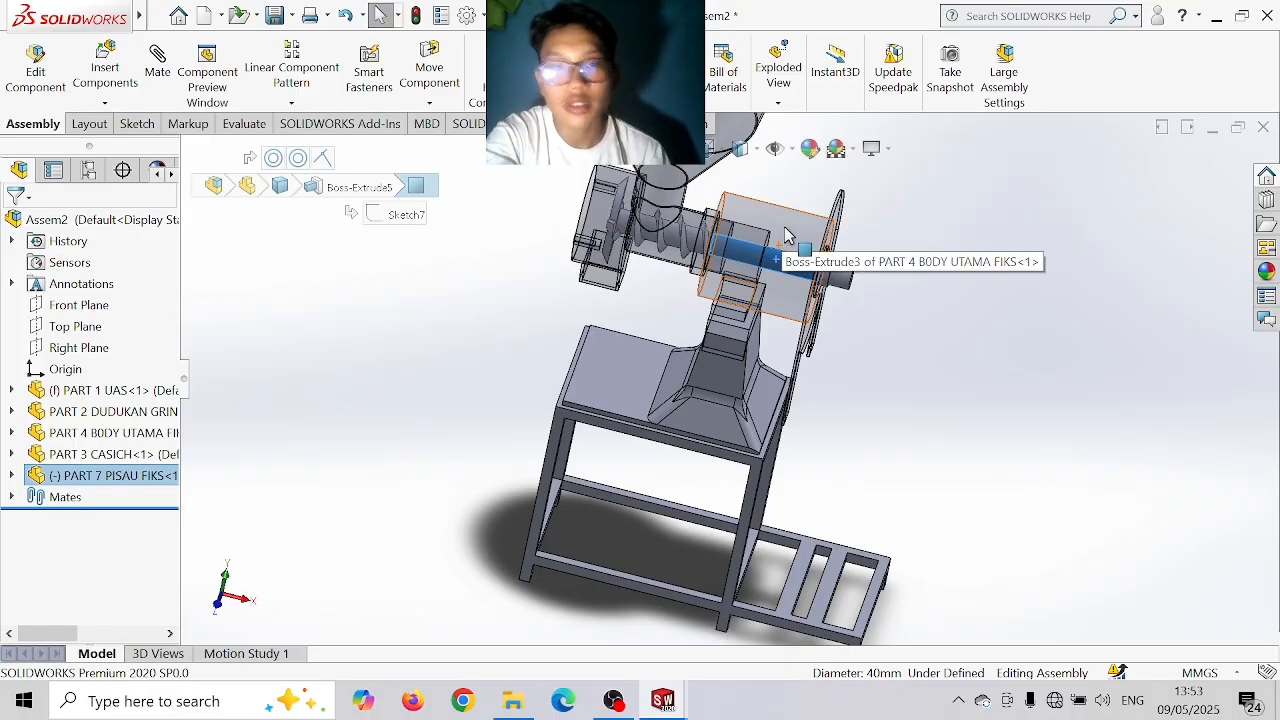
click(785, 237)
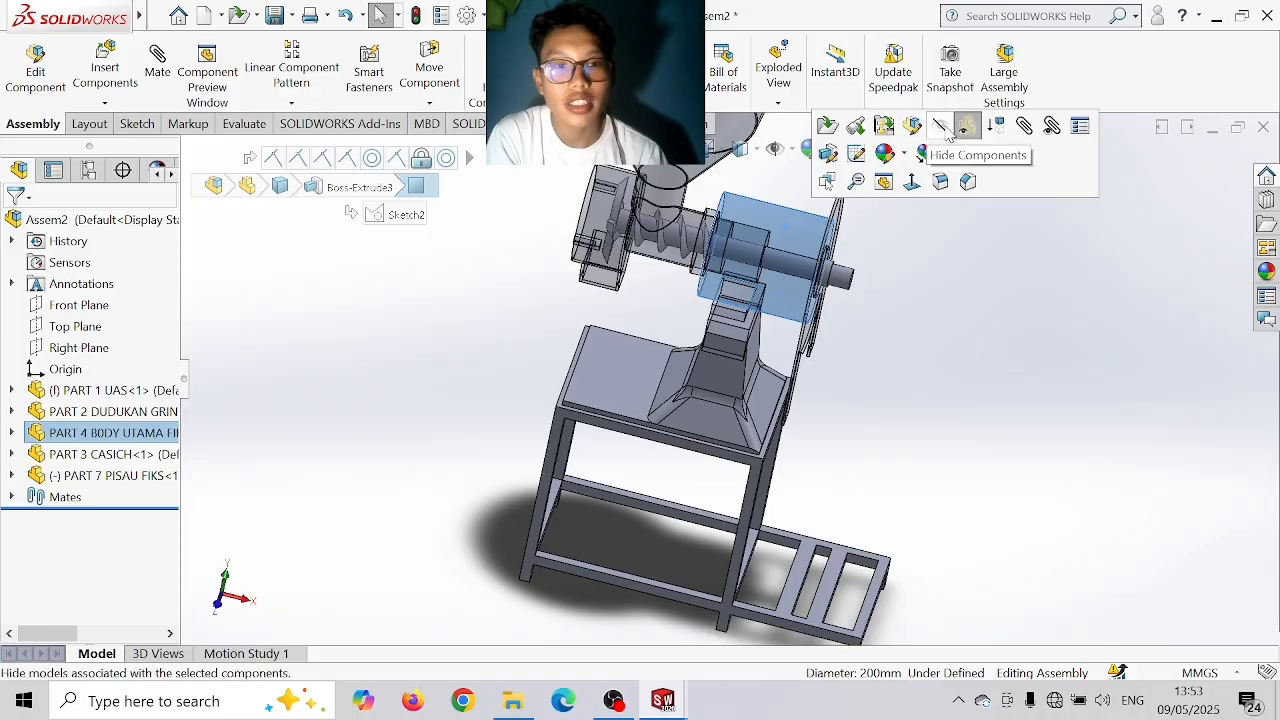
click(968, 125)
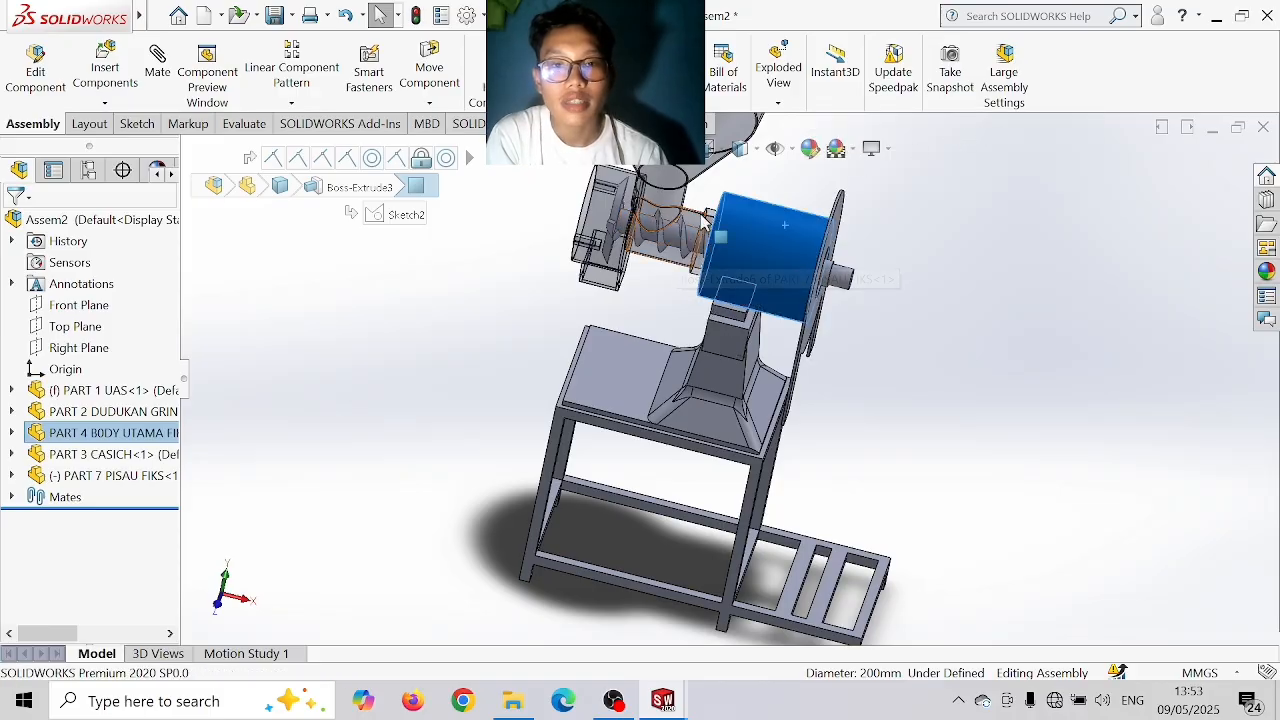
click(700, 245)
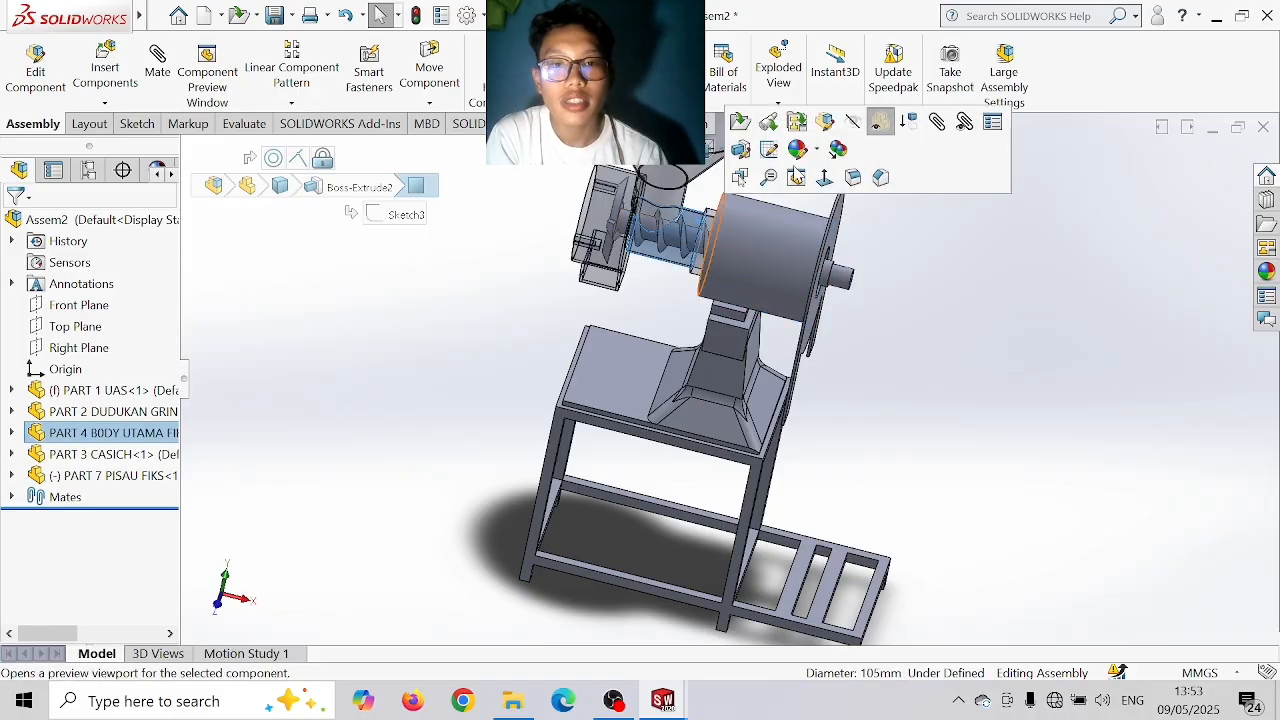
click(879, 122)
scroll(811, 252, up, 1)
click(874, 276)
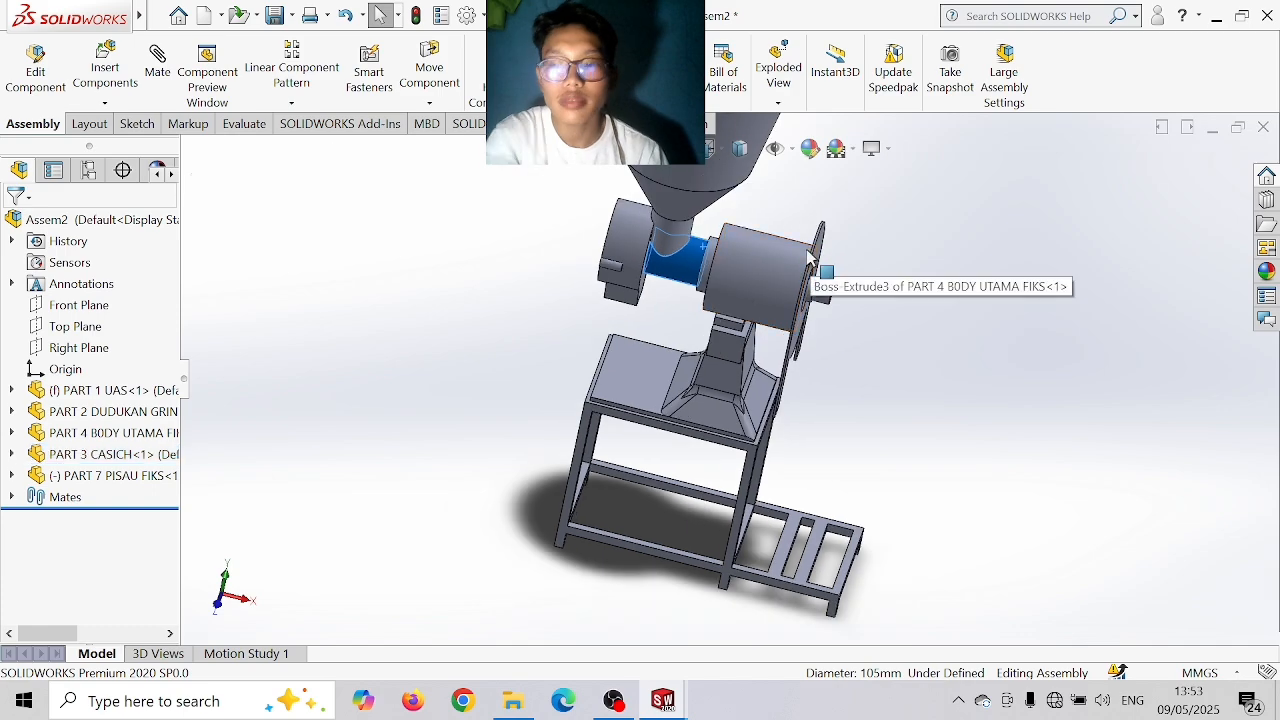
scroll(868, 283, up, 1)
middle_drag(838, 330, 860, 305)
scroll(868, 305, down, 5)
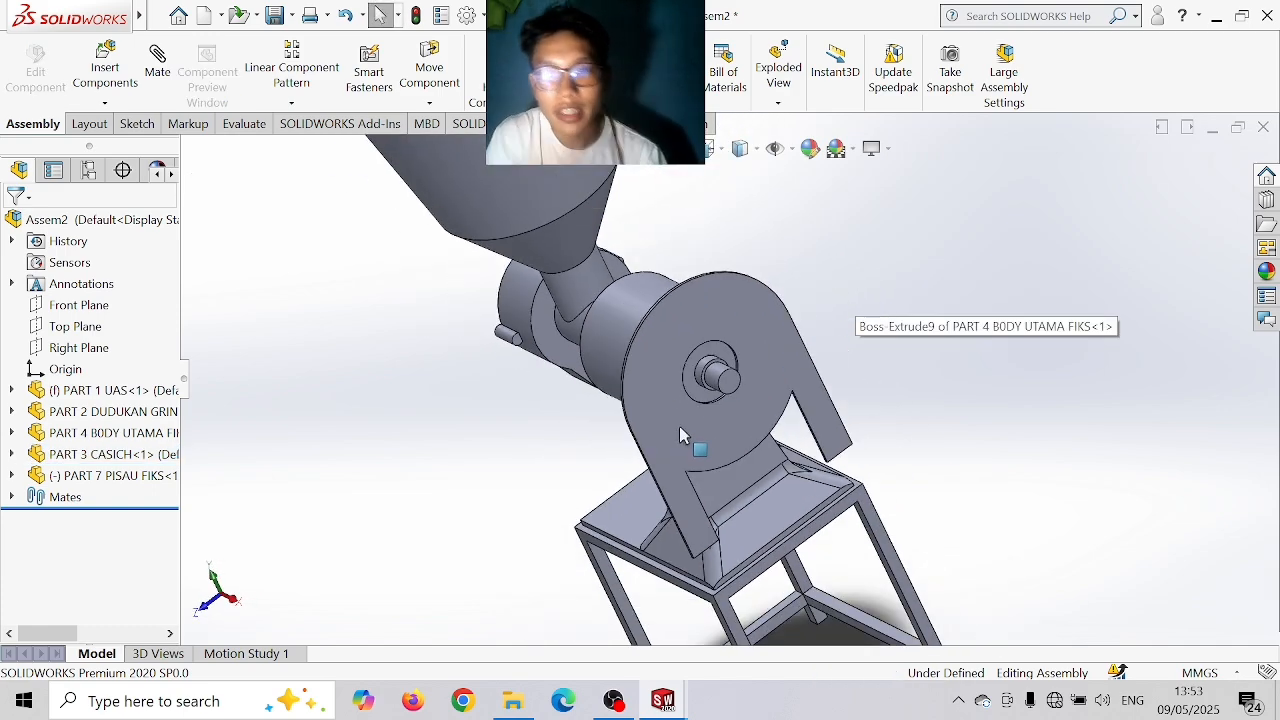
scroll(680, 436, up, 3)
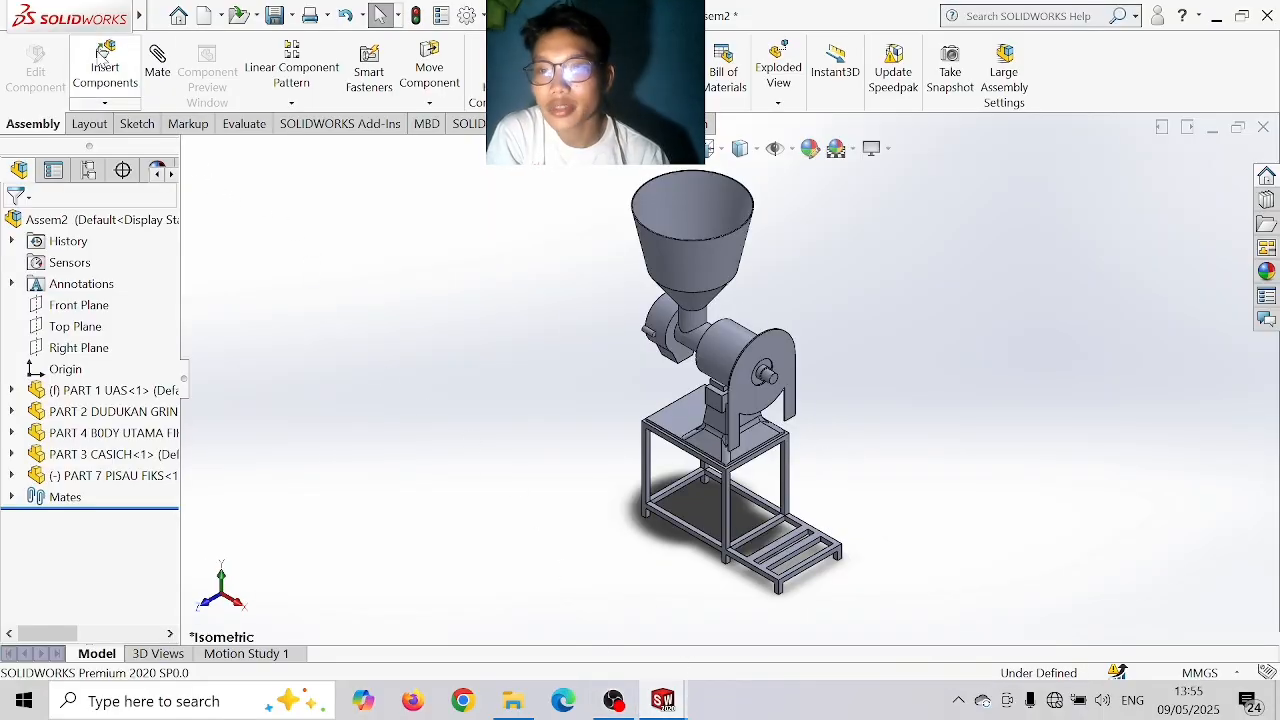
- Insert the PSRT 6 COVER DEPAN part and place it freely beside the hopper casing
click(104, 58)
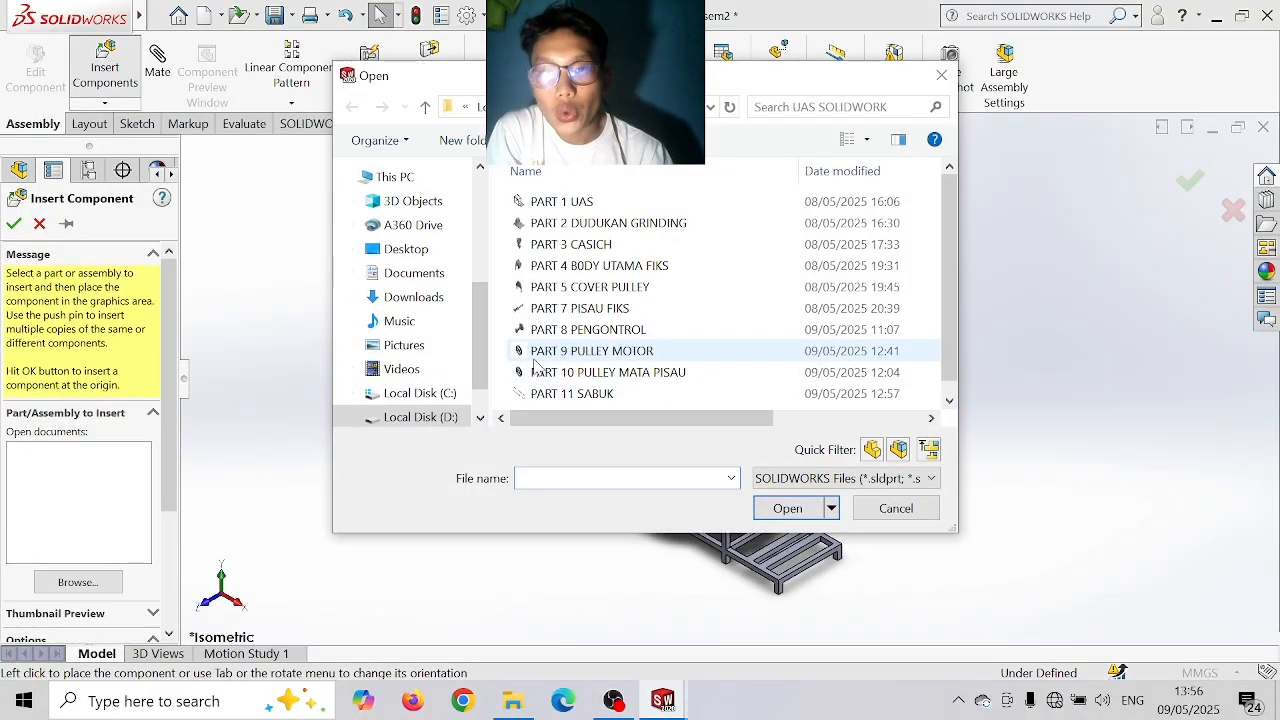
scroll(550, 390, down, 1)
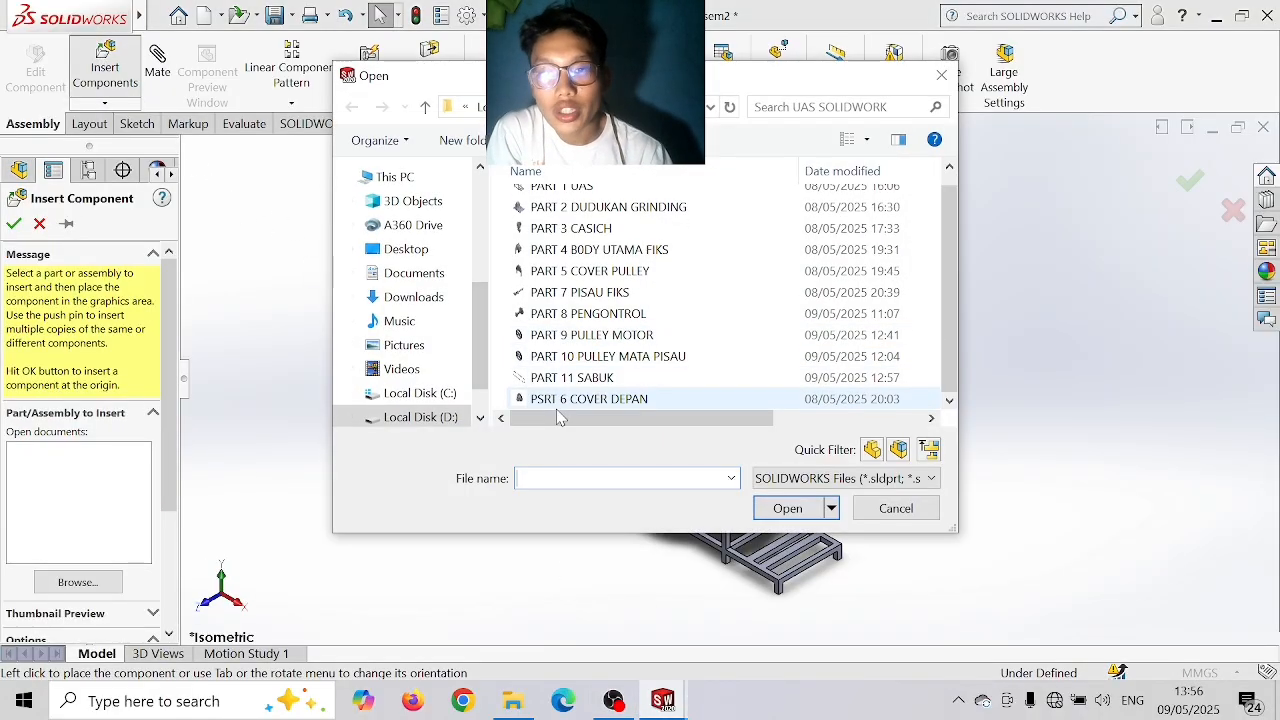
click(810, 511)
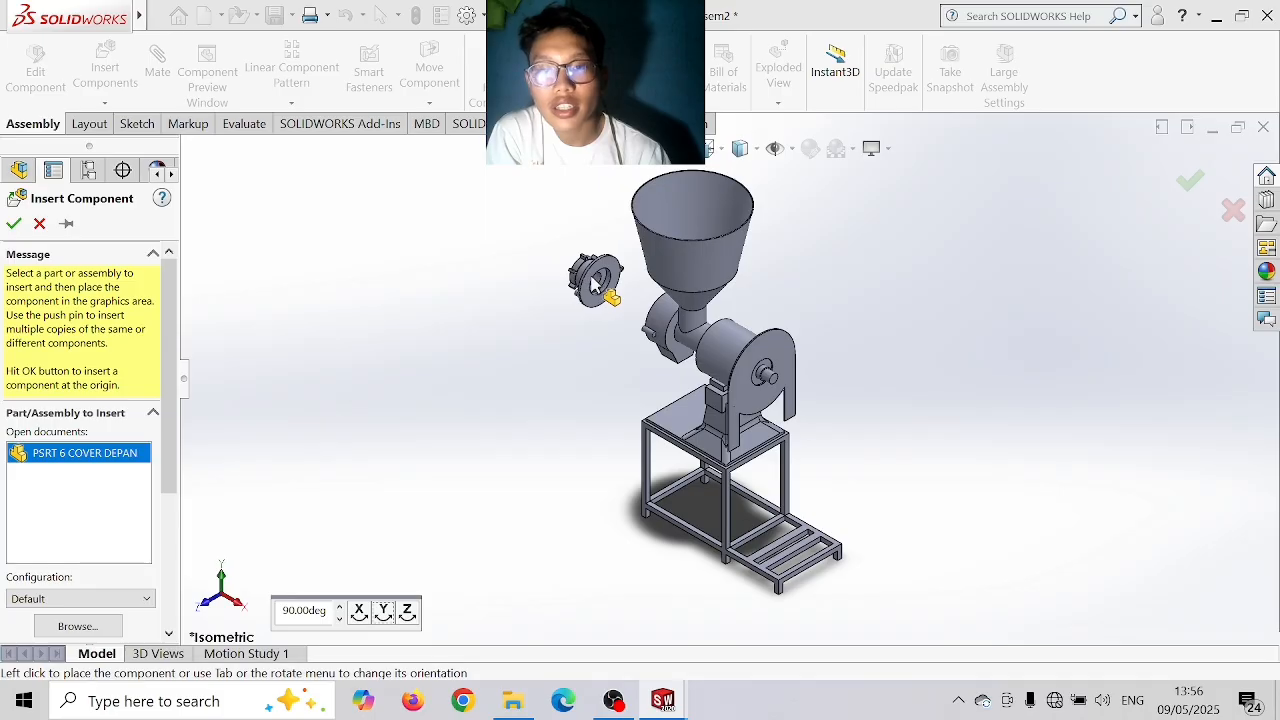
click(593, 284)
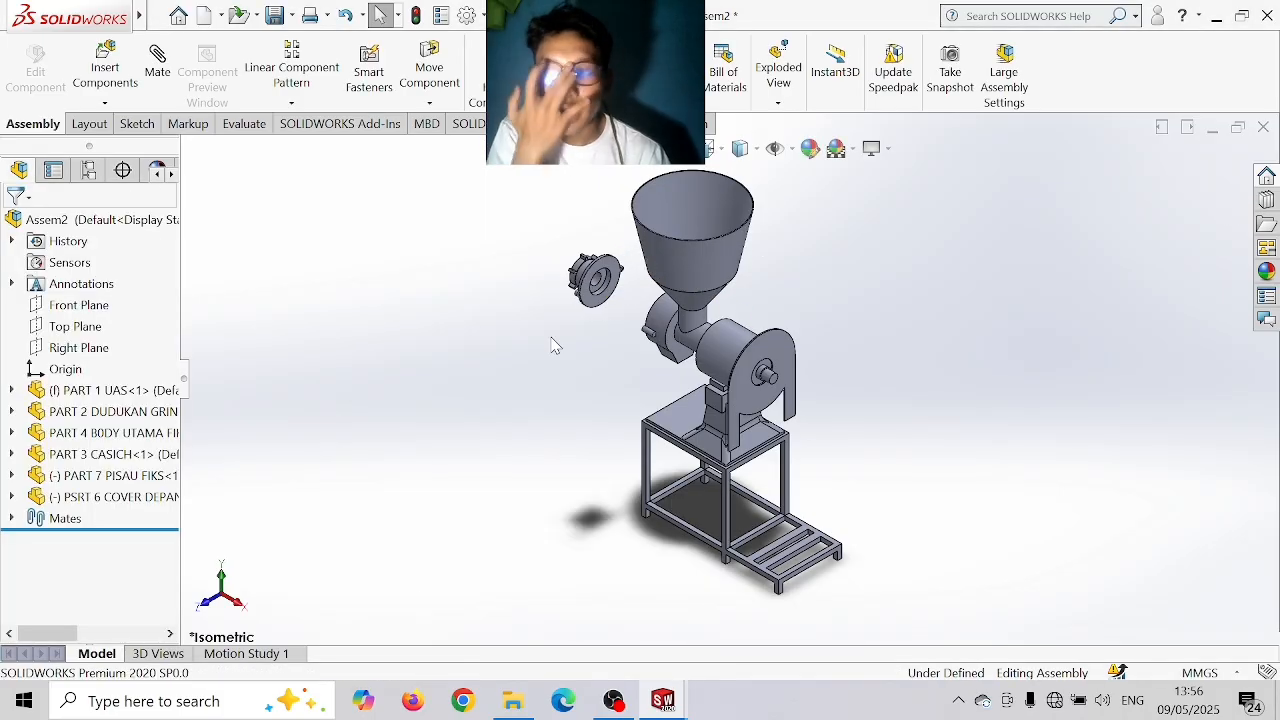
- Add a coincident mate between the hole edge of the front cover's small lug and the hole edge of the casing's side lug
scroll(520, 360, down, 5)
scroll(813, 318, down, 3)
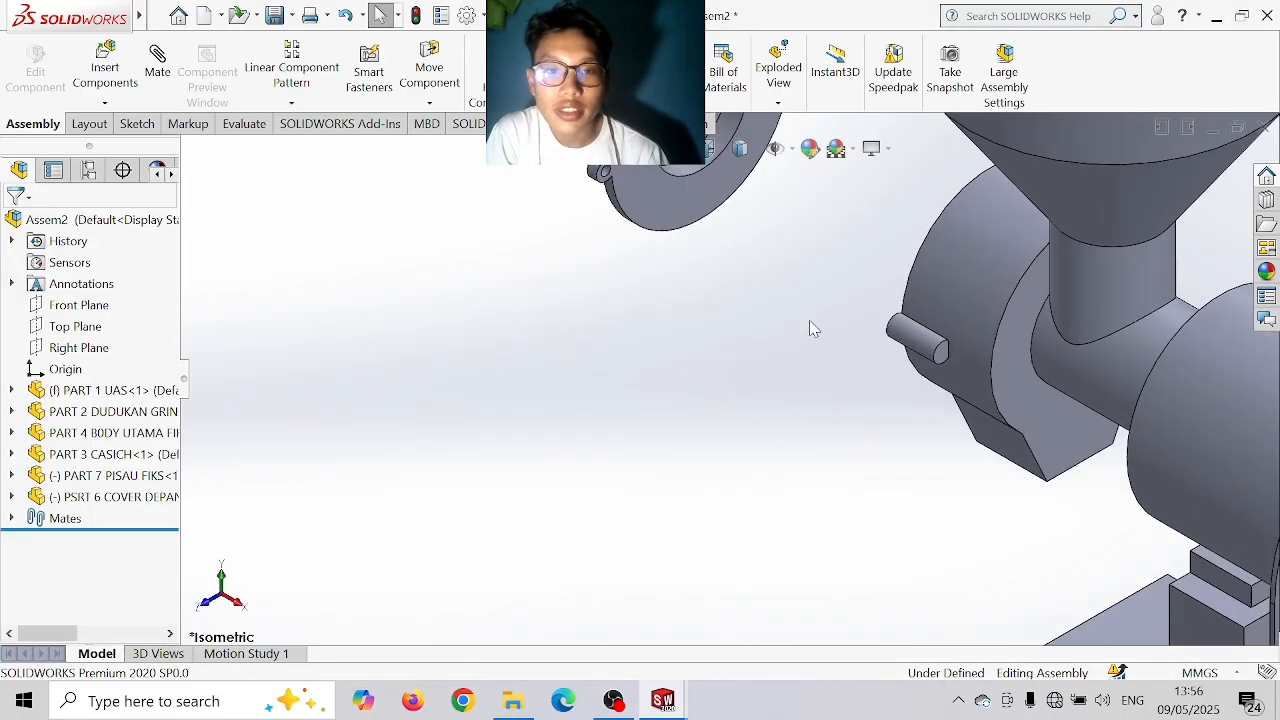
scroll(573, 273, up, 3)
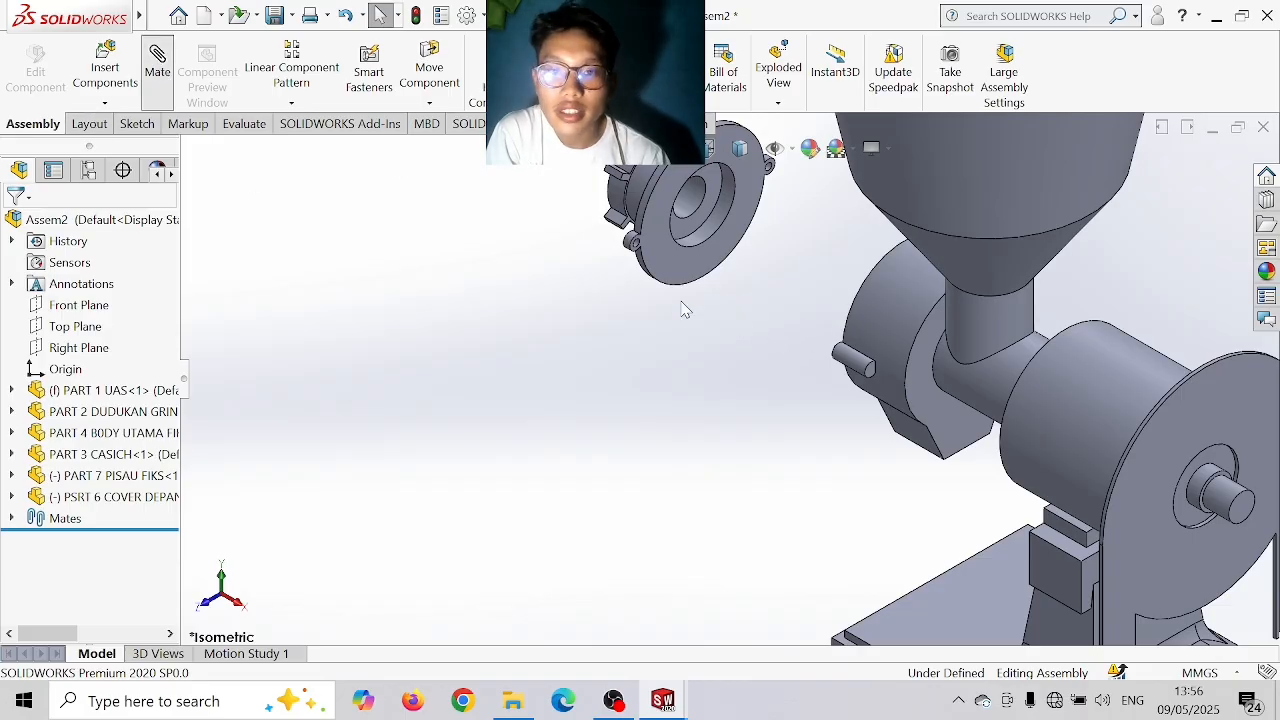
scroll(706, 318, down, 5)
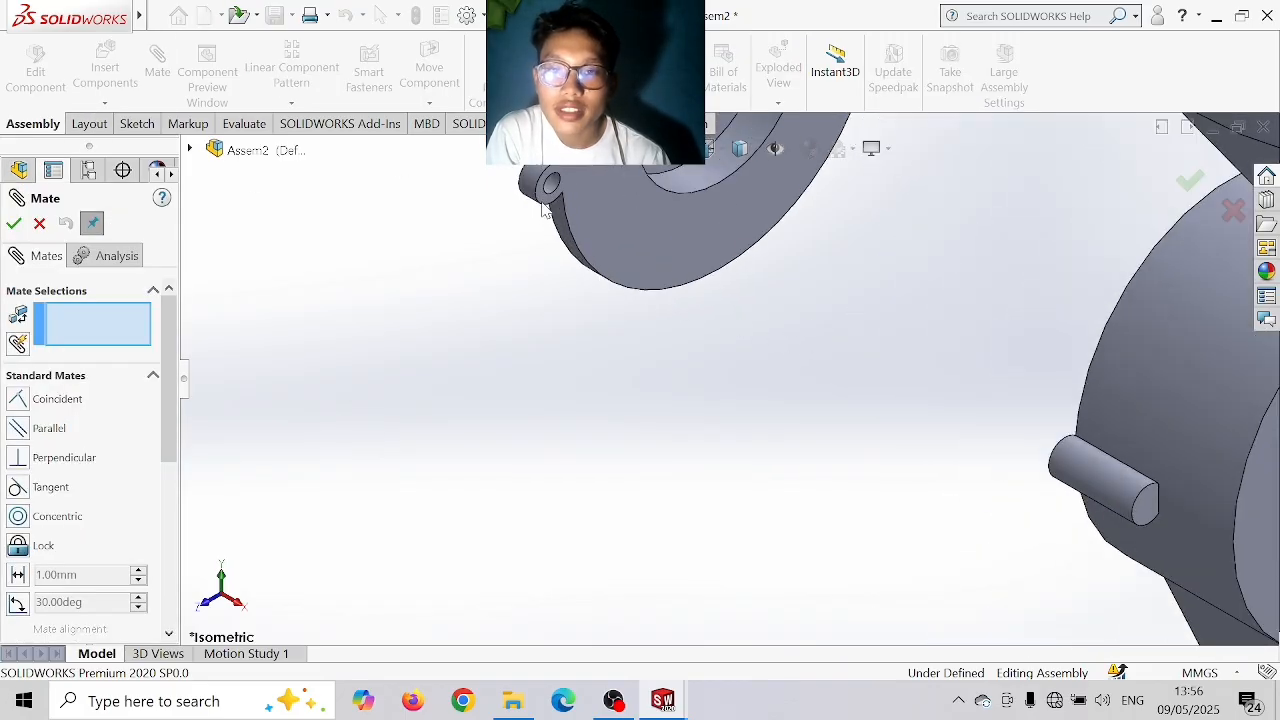
scroll(545, 202, down, 3)
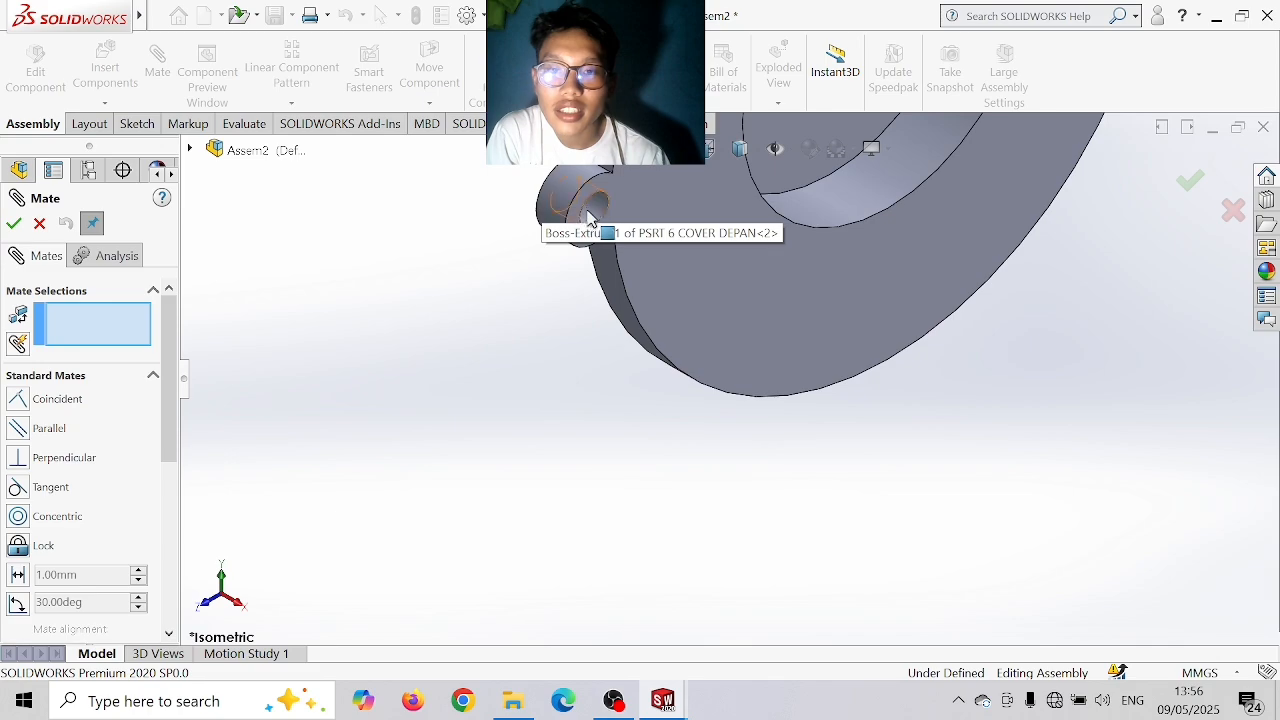
click(588, 212)
middle_drag(887, 512, 948, 525)
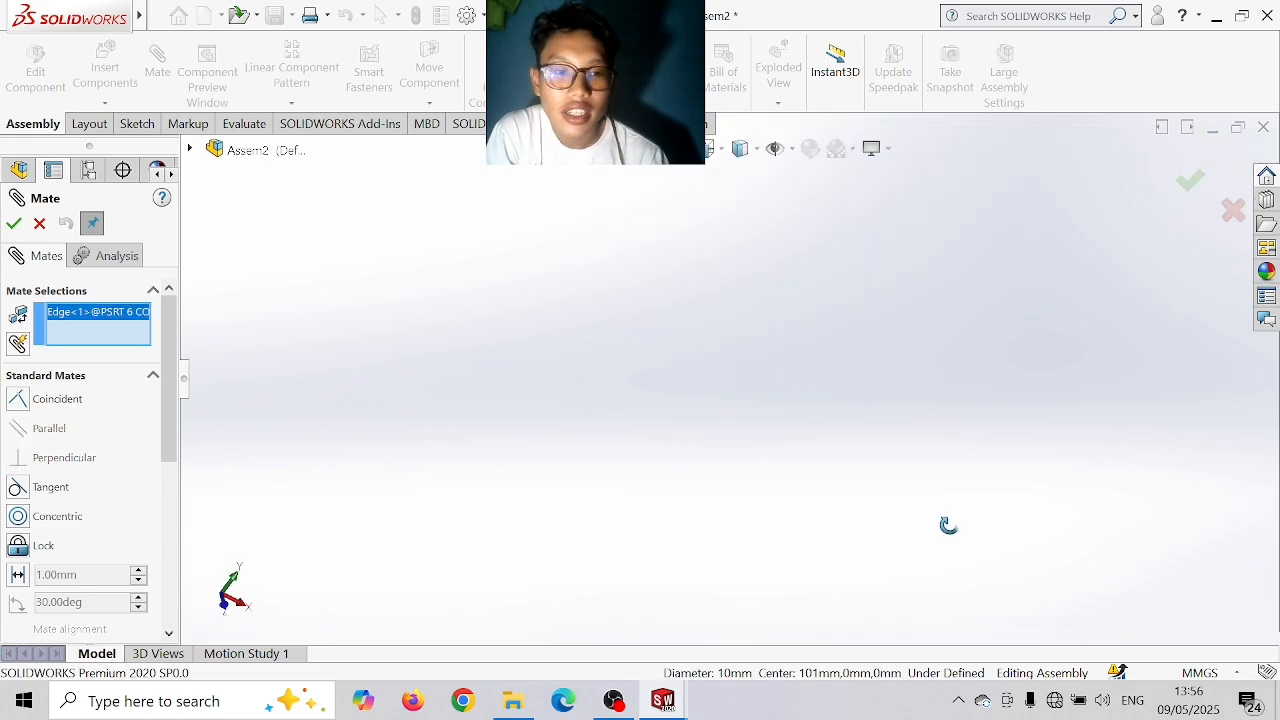
scroll(950, 521, up, 8)
scroll(932, 496, down, 3)
scroll(907, 485, down, 4)
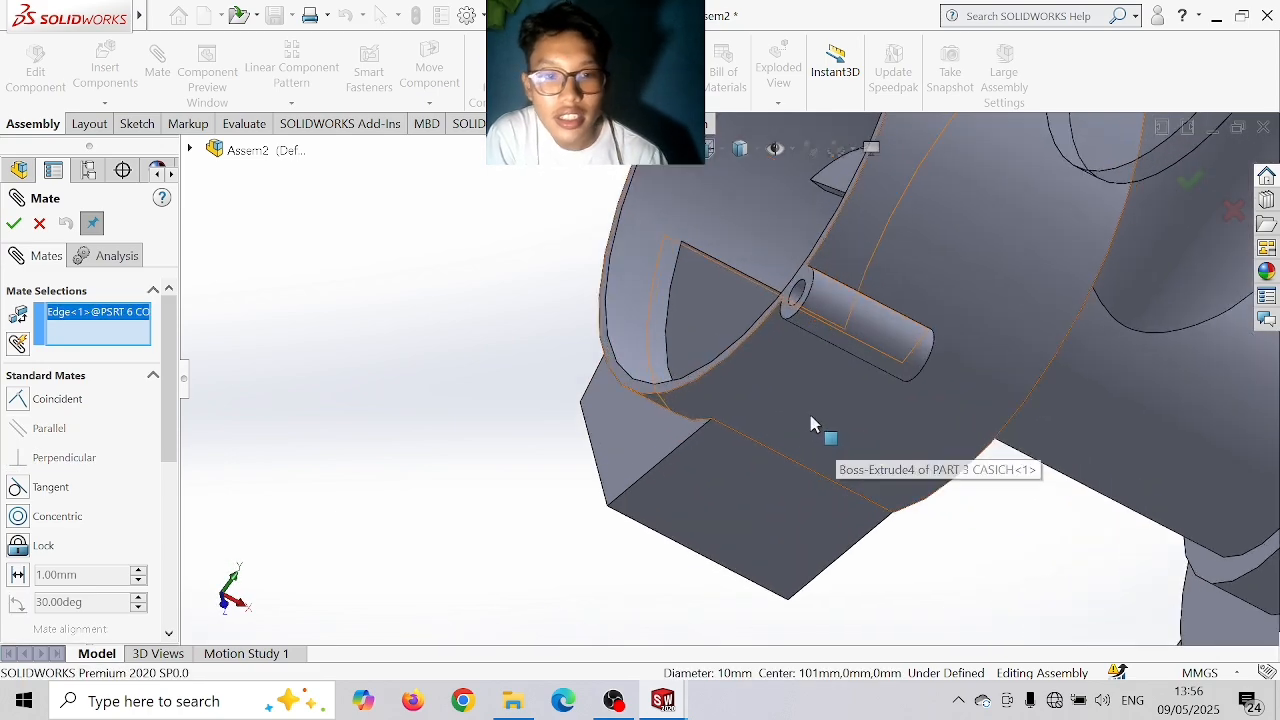
click(795, 295)
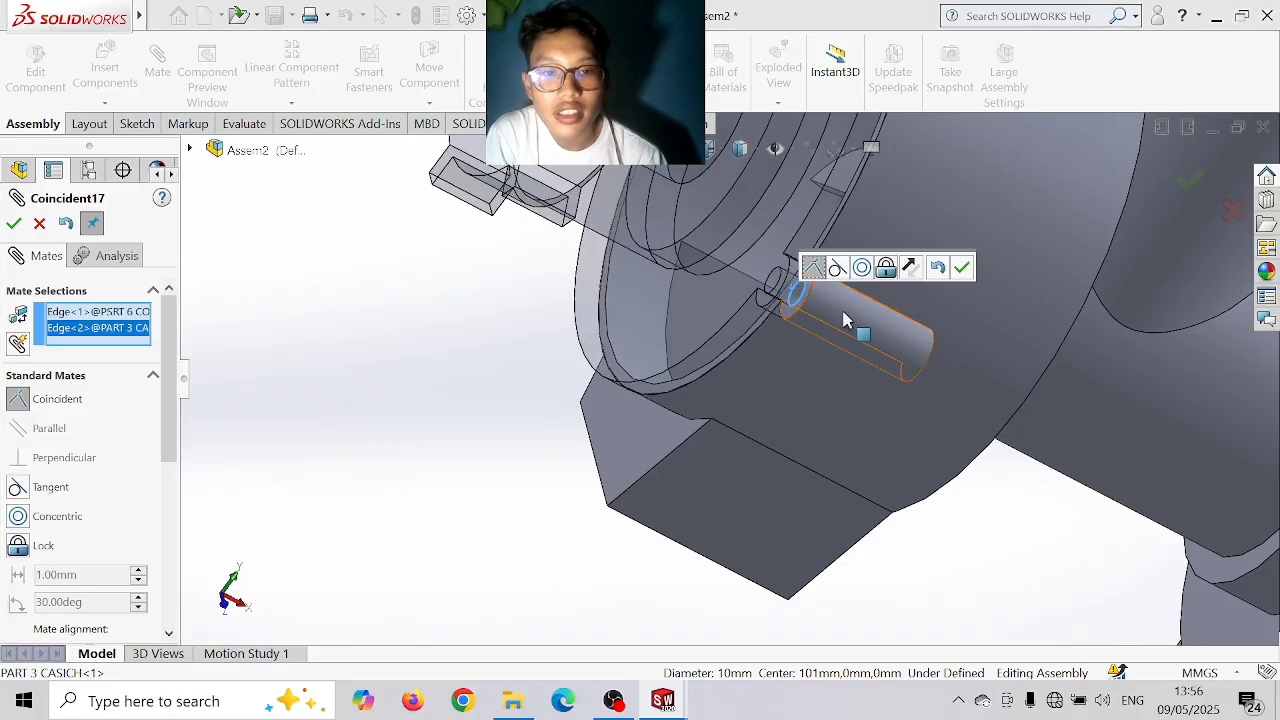
click(962, 268)
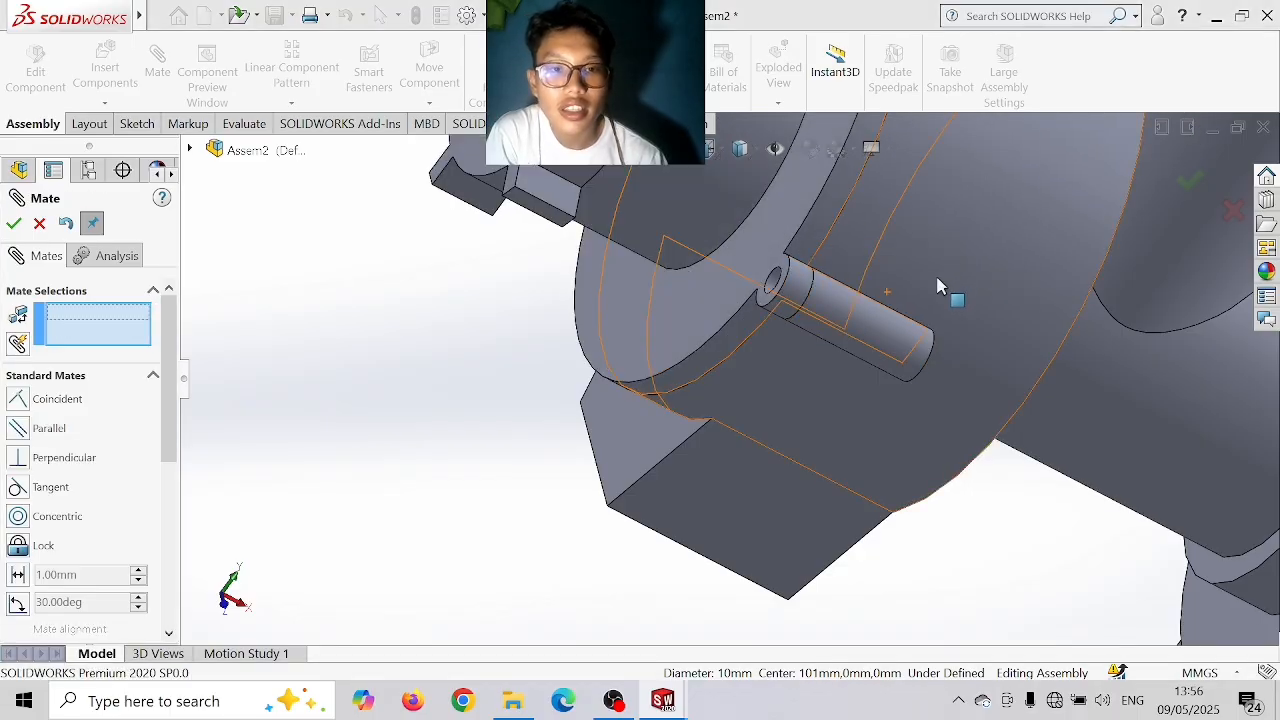
- Add a lock mate between the front cover's cylindrical hub face and the casing's outer cylindrical face
middle_drag(480, 374, 430, 348)
scroll(452, 348, up, 5)
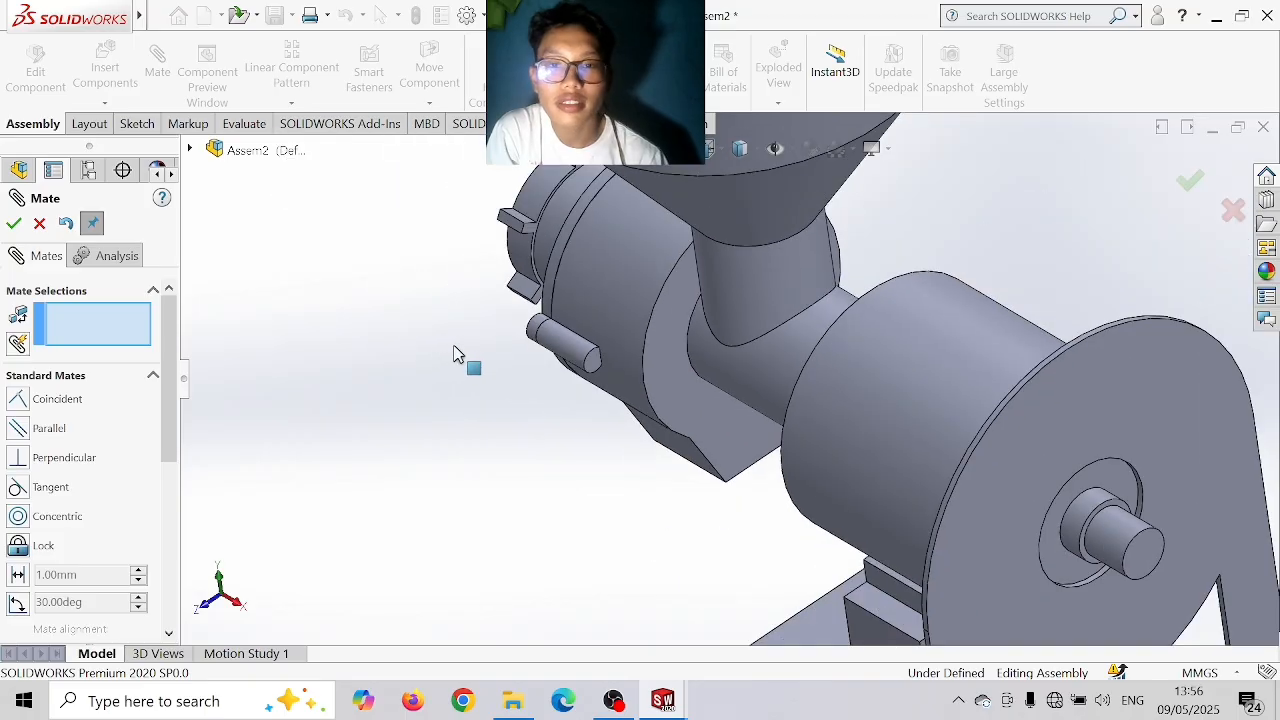
middle_drag(648, 487, 743, 523)
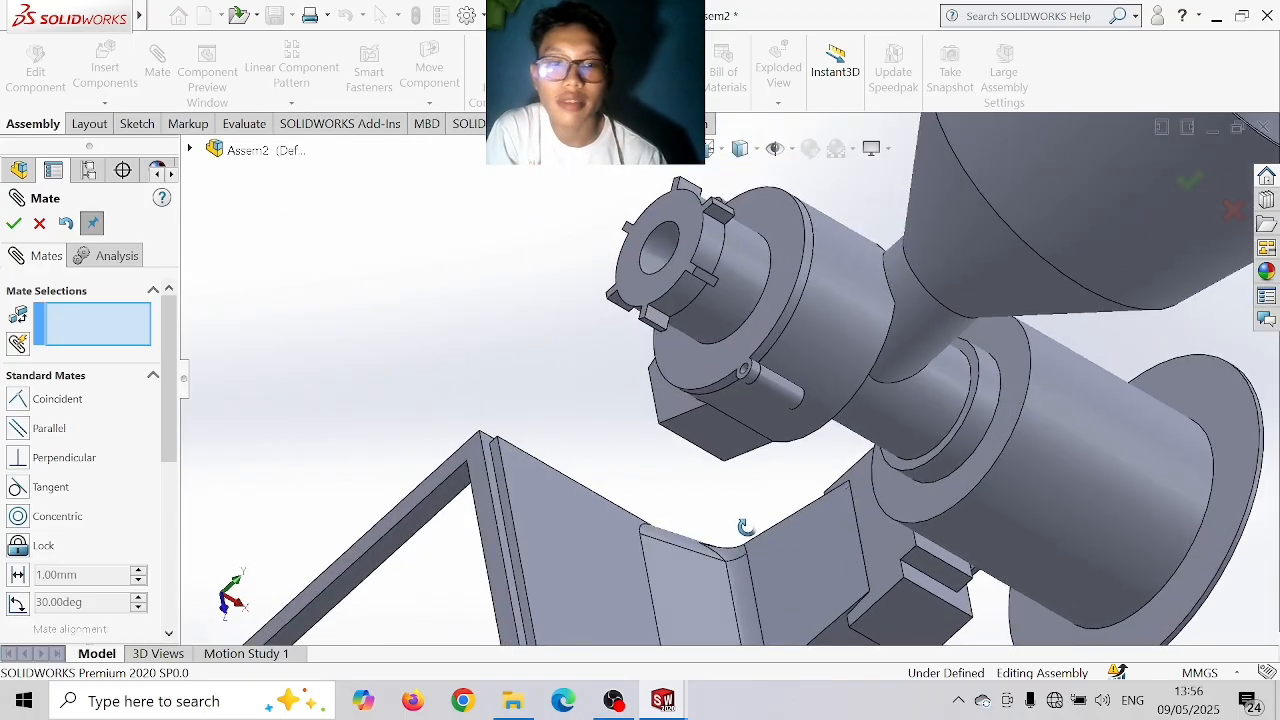
scroll(818, 423, down, 3)
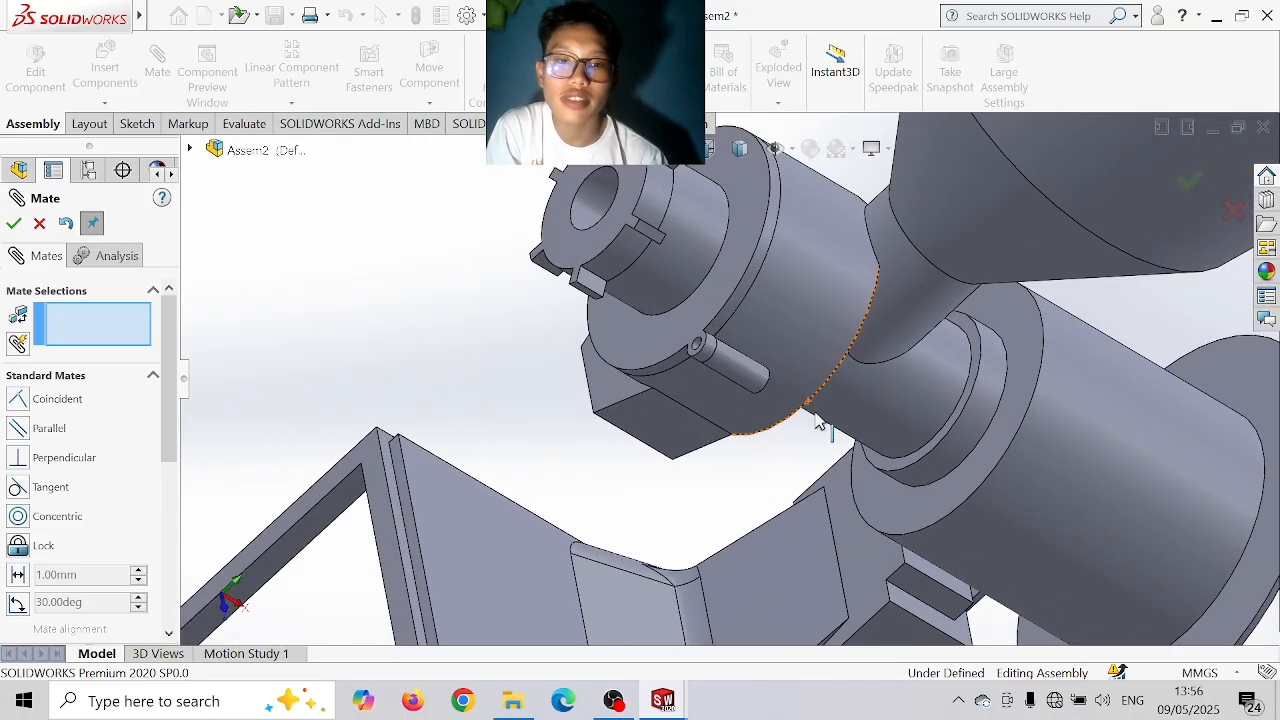
click(668, 288)
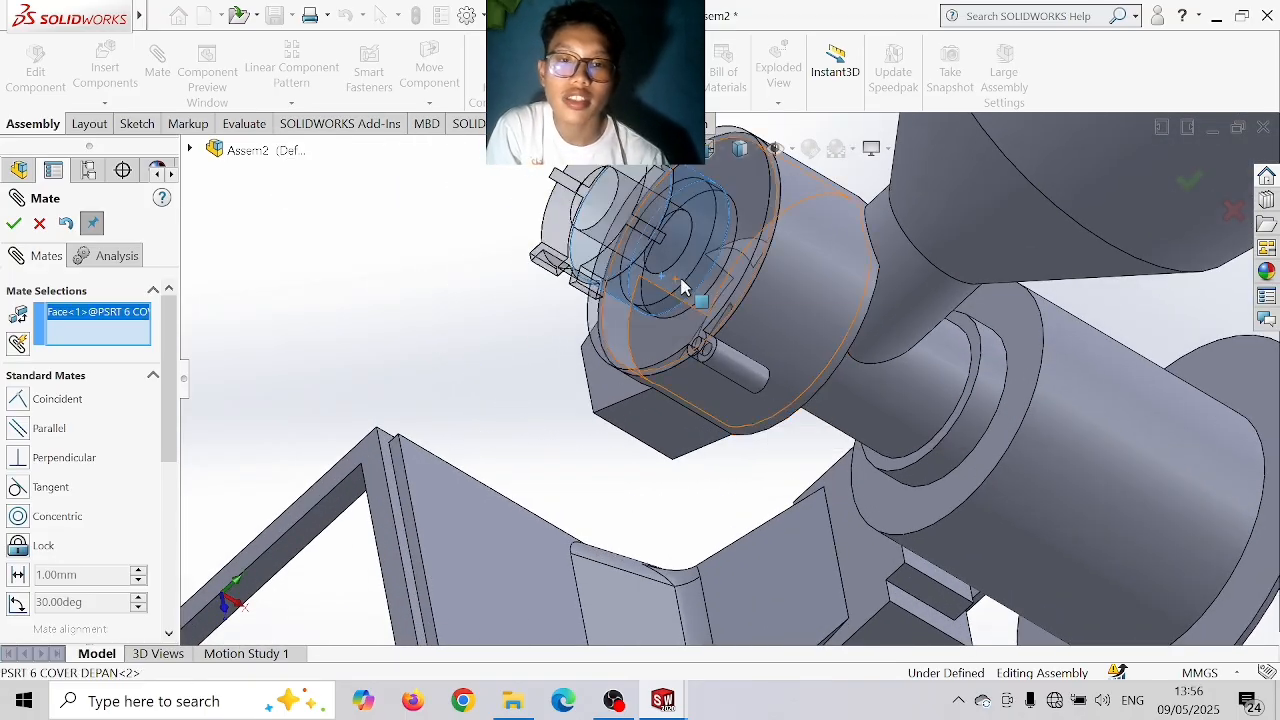
click(746, 352)
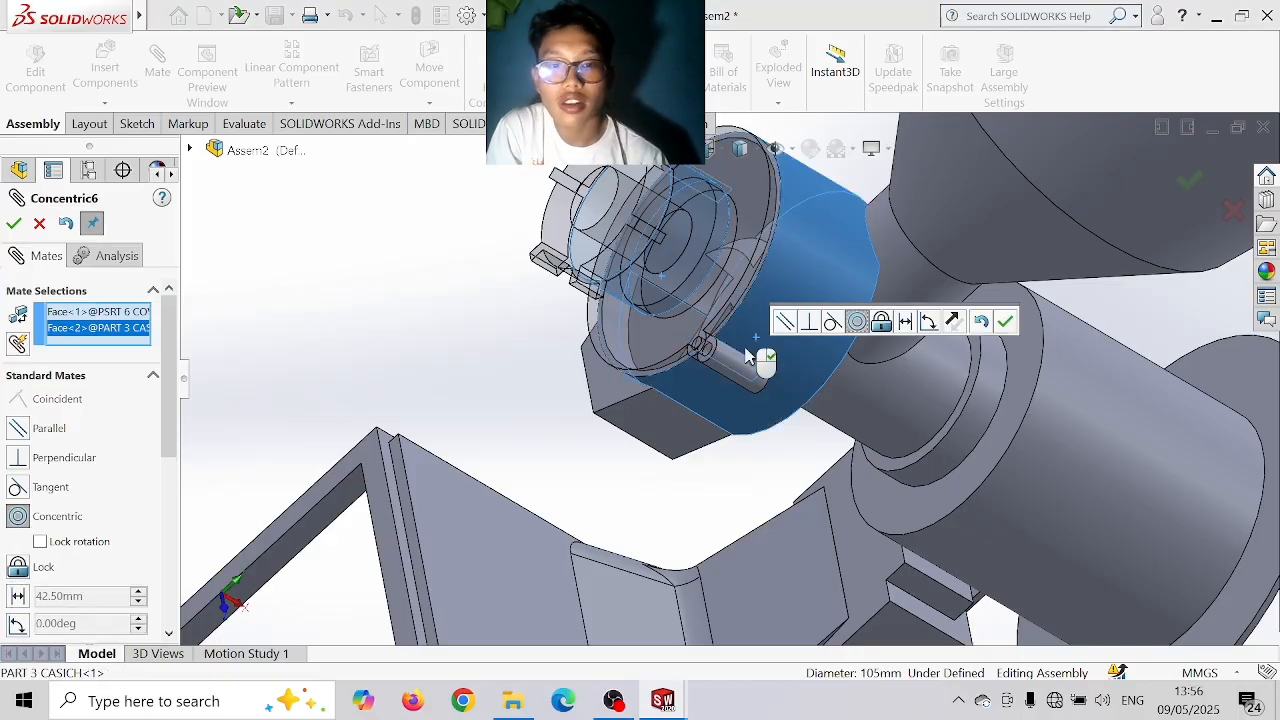
click(33, 568)
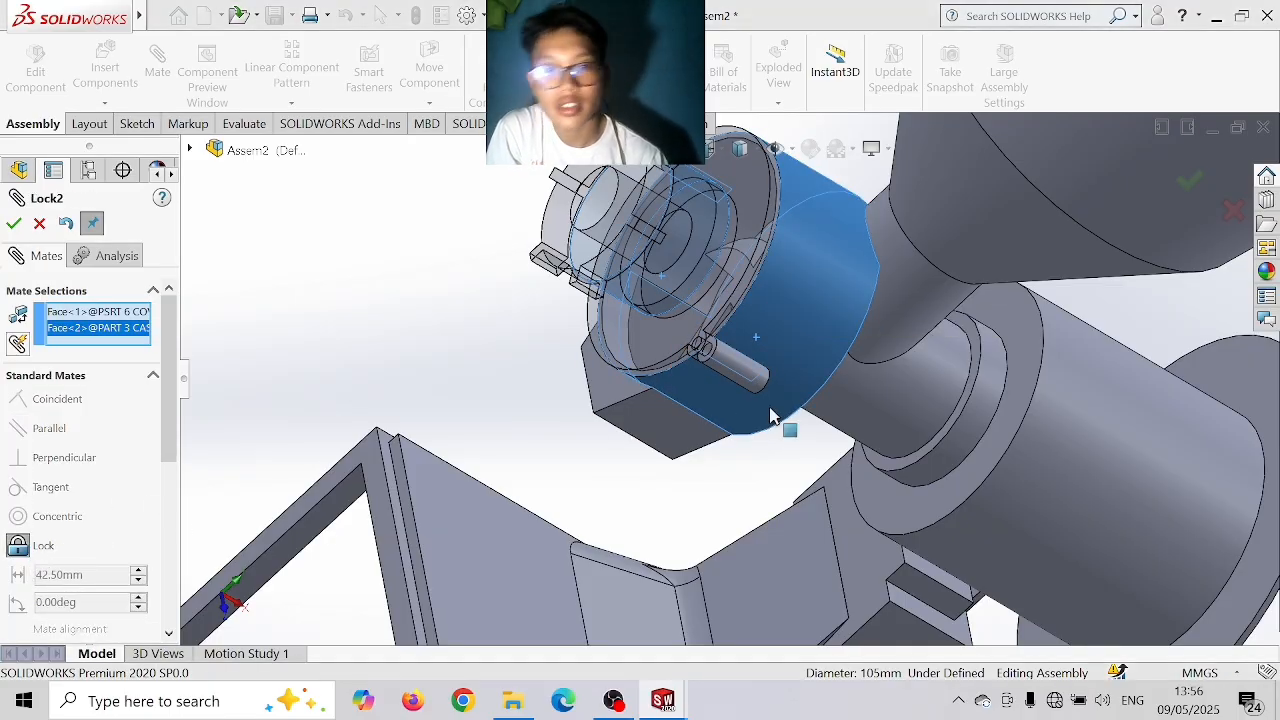
click(13, 224)
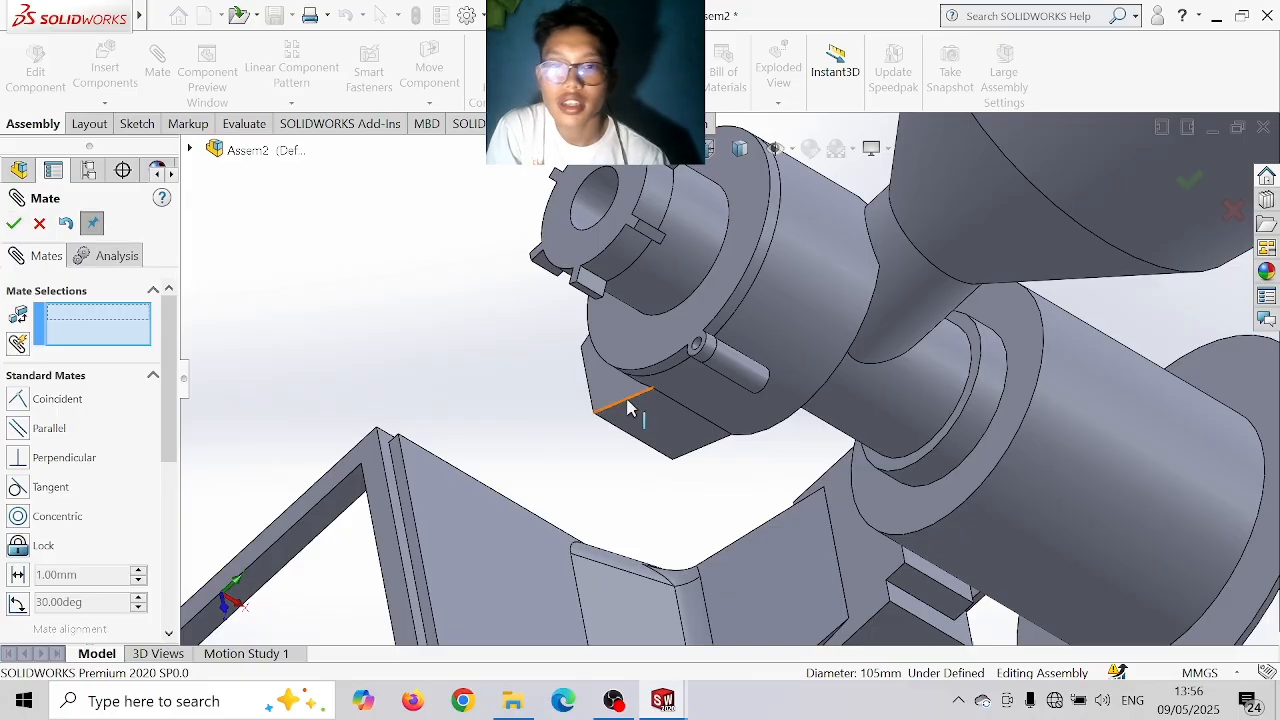
middle_drag(628, 407, 734, 391)
middle_drag(1208, 530, 1091, 509)
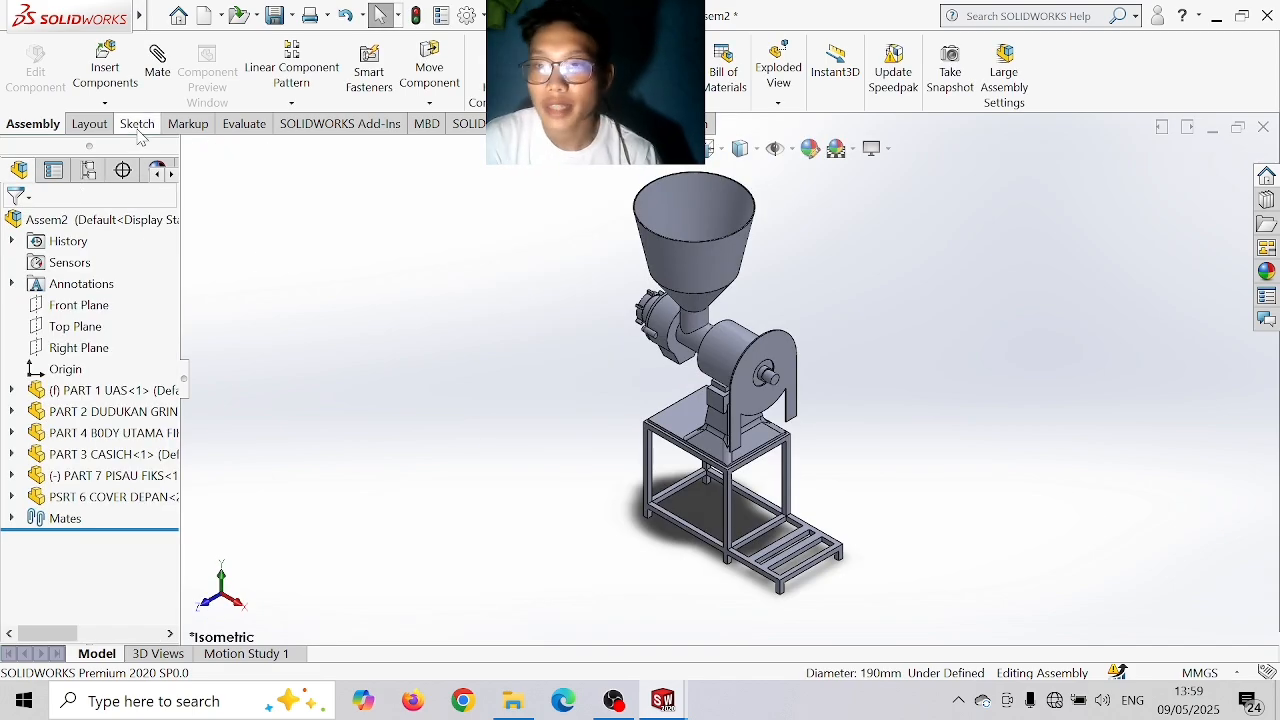
- Insert the PART 8 PENGONTROL part, rotate it twice by 90° about Y, and place it beside the front cover
click(105, 75)
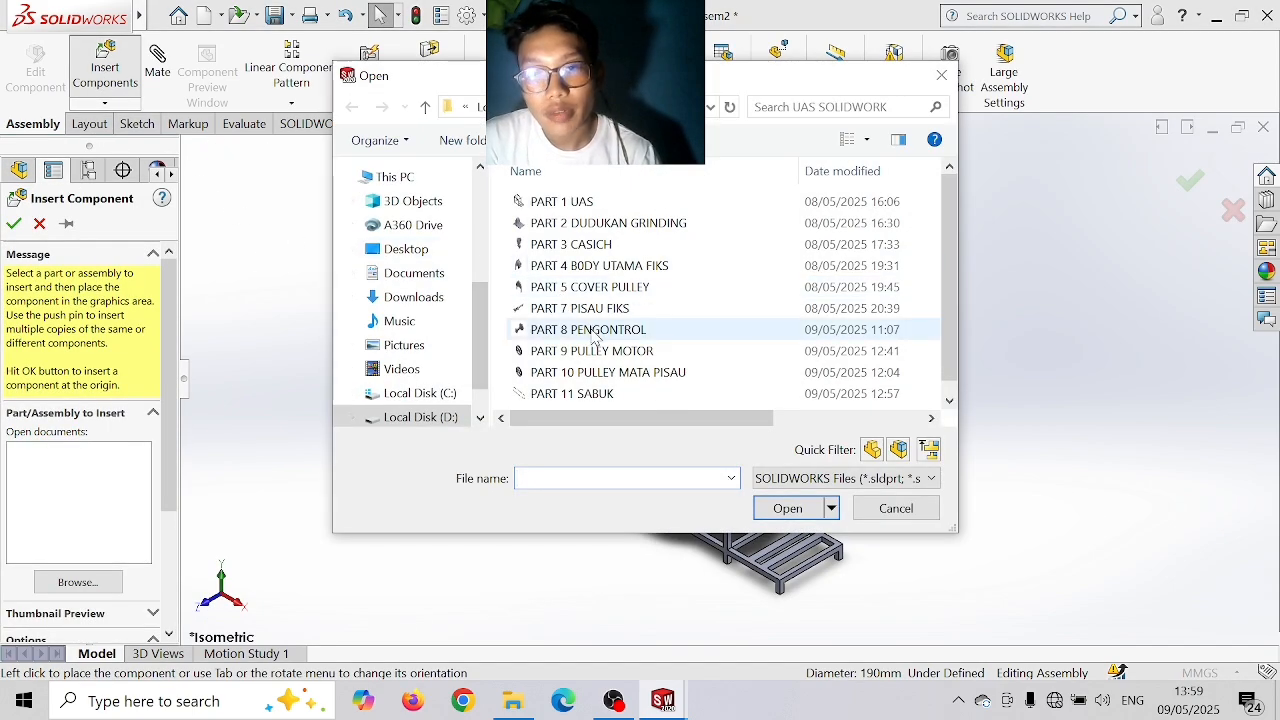
click(597, 337)
click(788, 508)
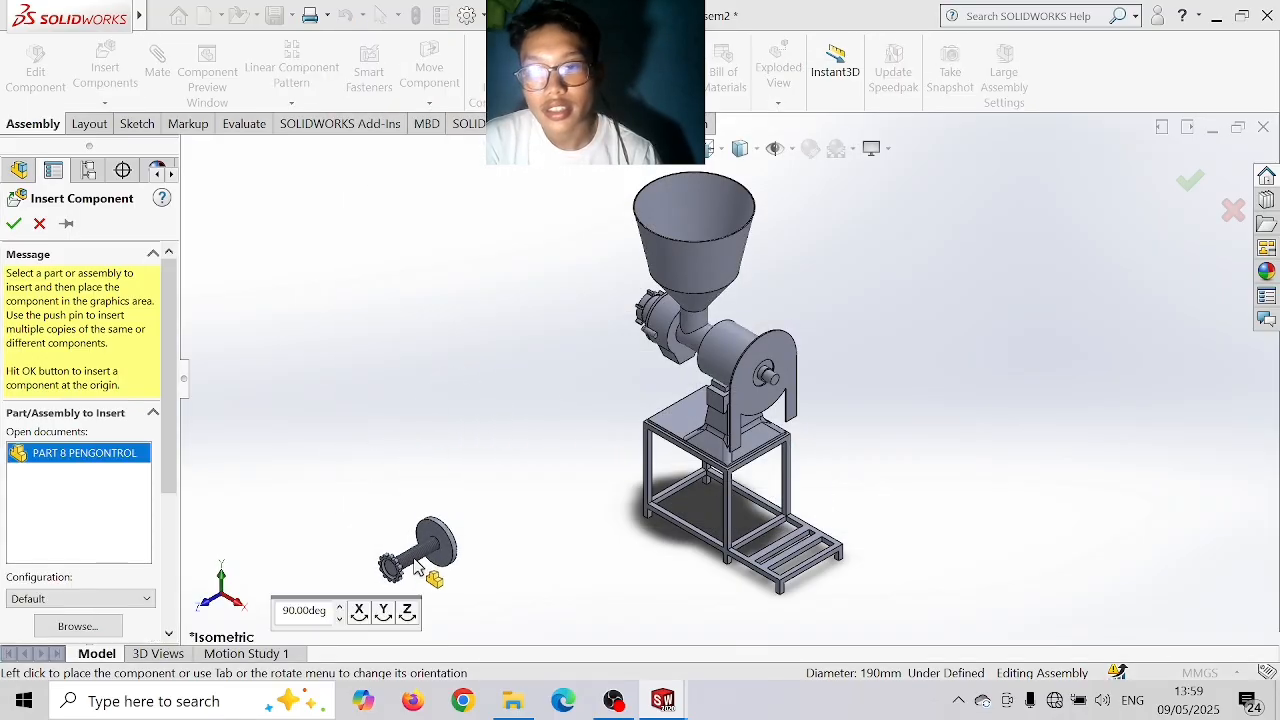
click(383, 612)
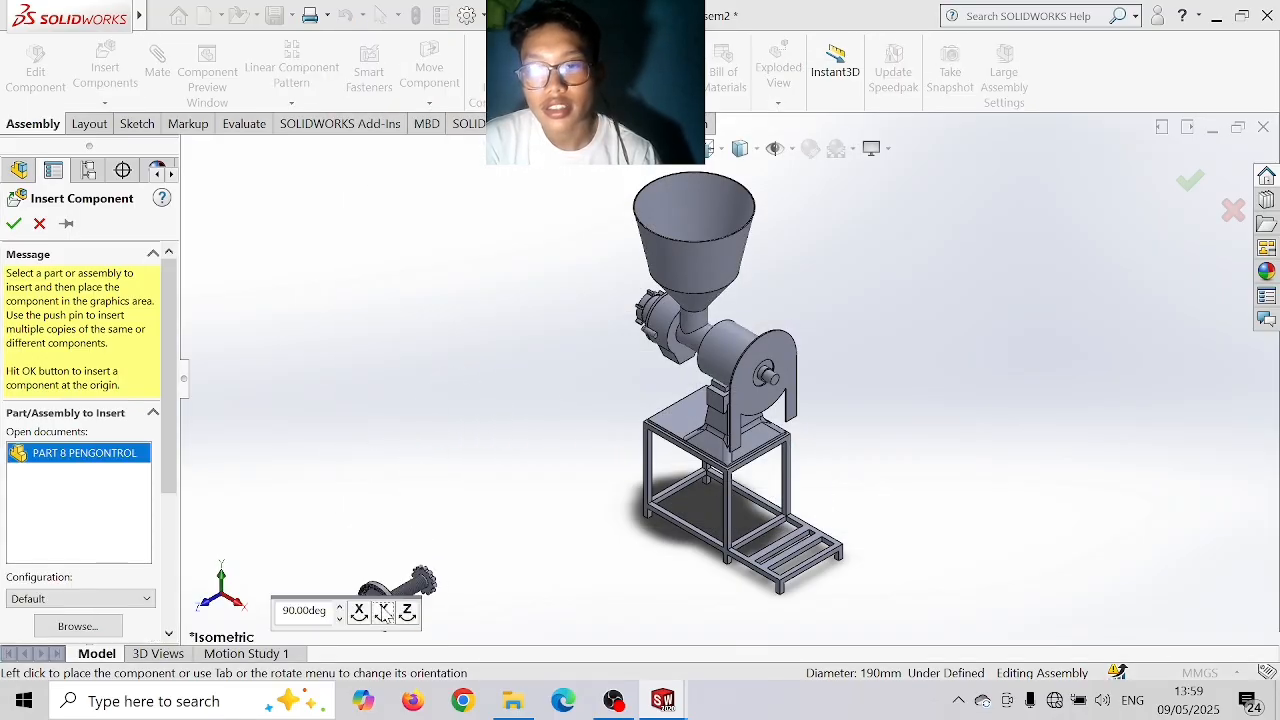
click(384, 613)
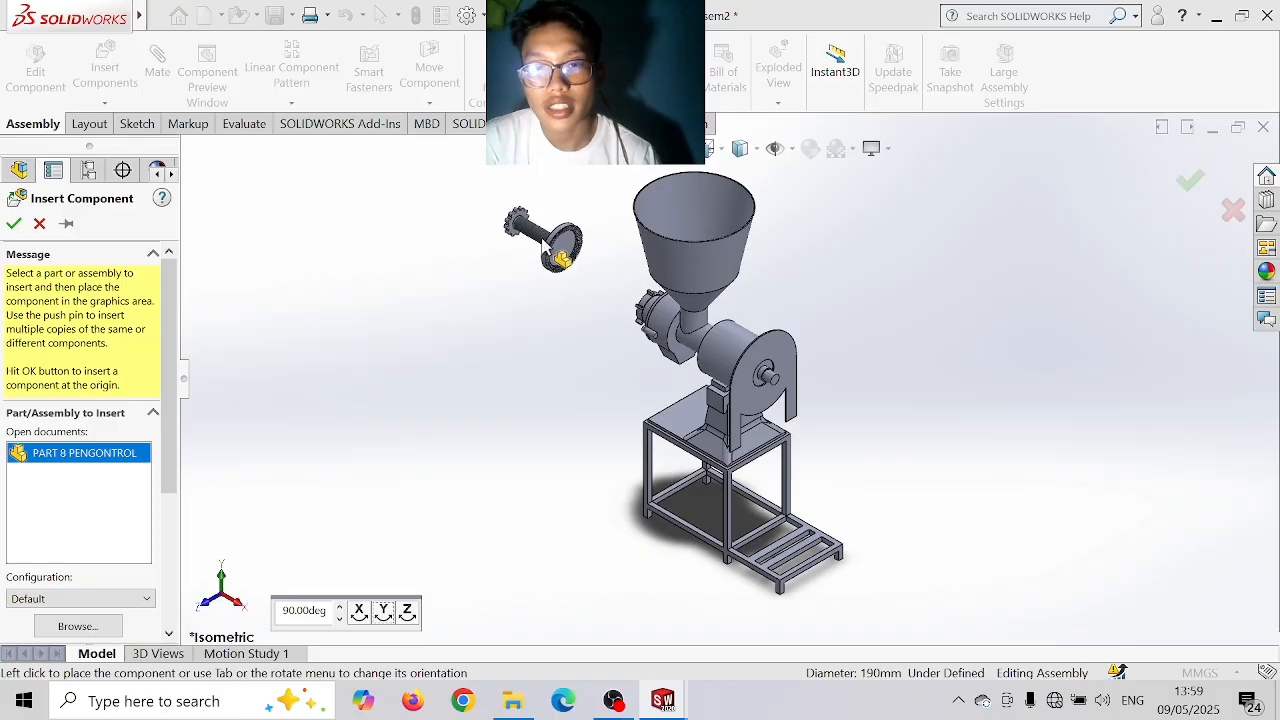
click(582, 283)
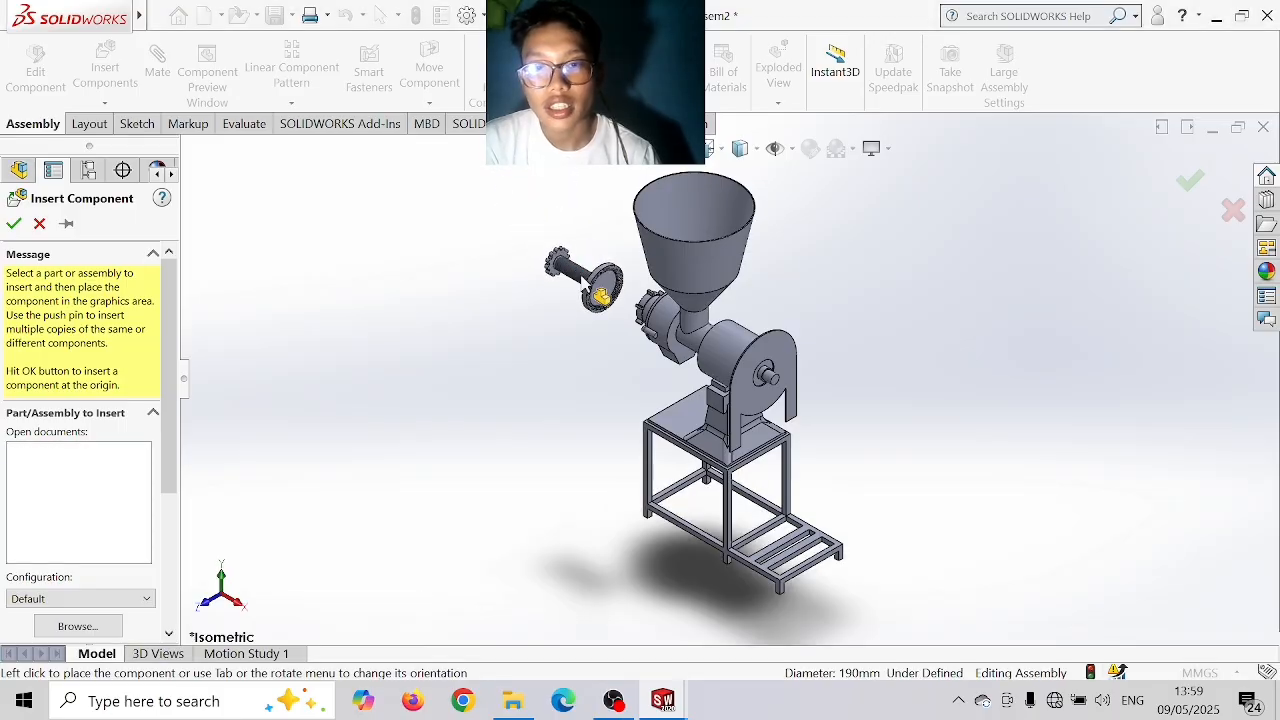
- Add a concentric mate between the PENGONTROL's threaded shaft and the front cover's bore, and test the shaft's movement
scroll(397, 241, down, 3)
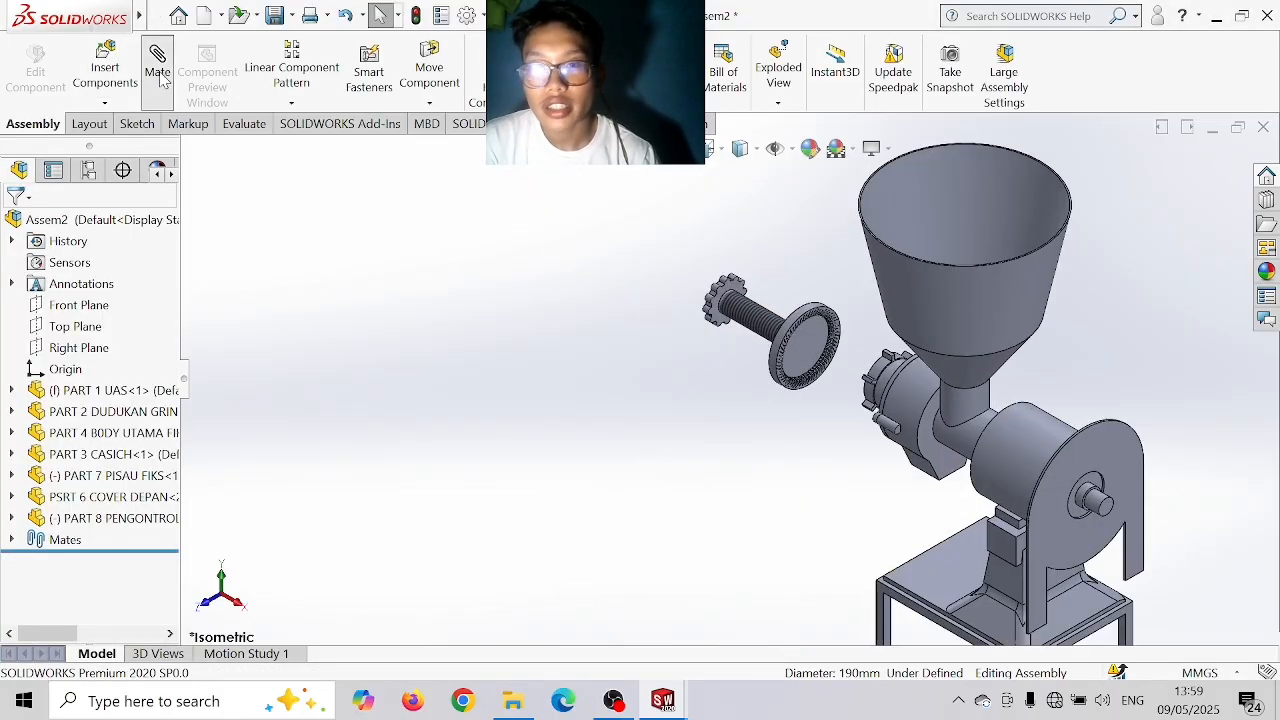
scroll(752, 334, down, 2)
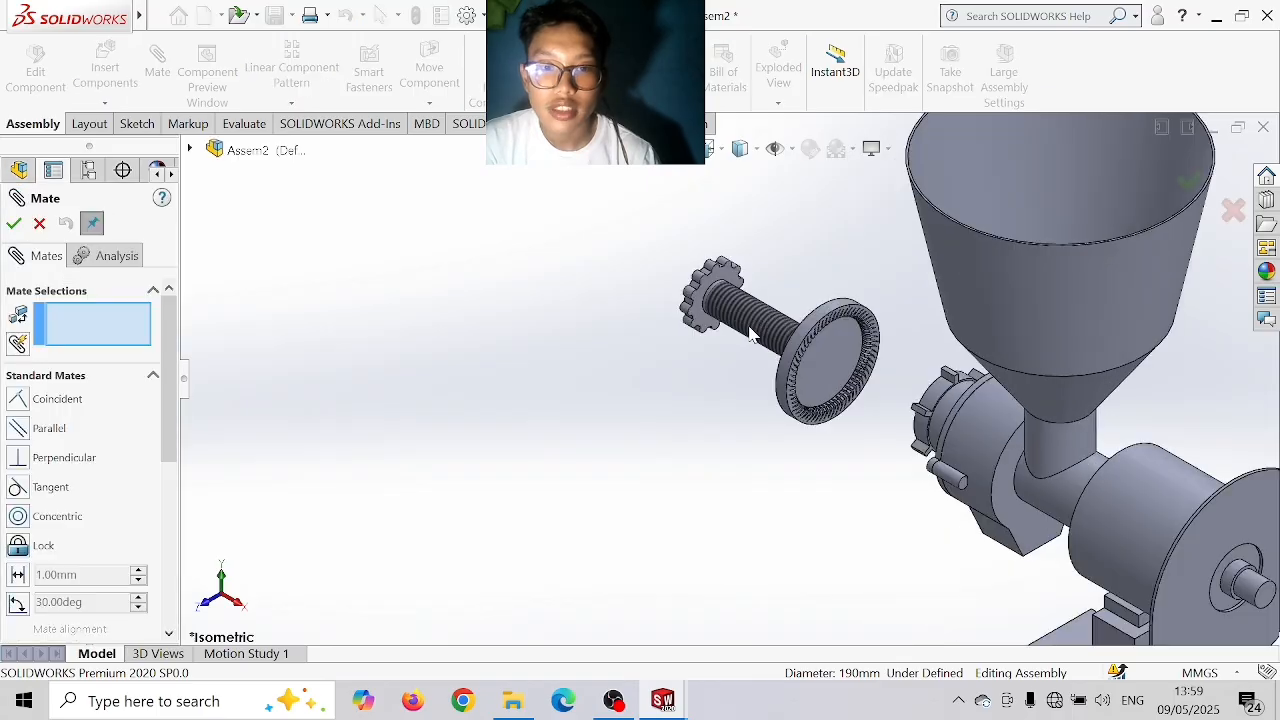
click(748, 331)
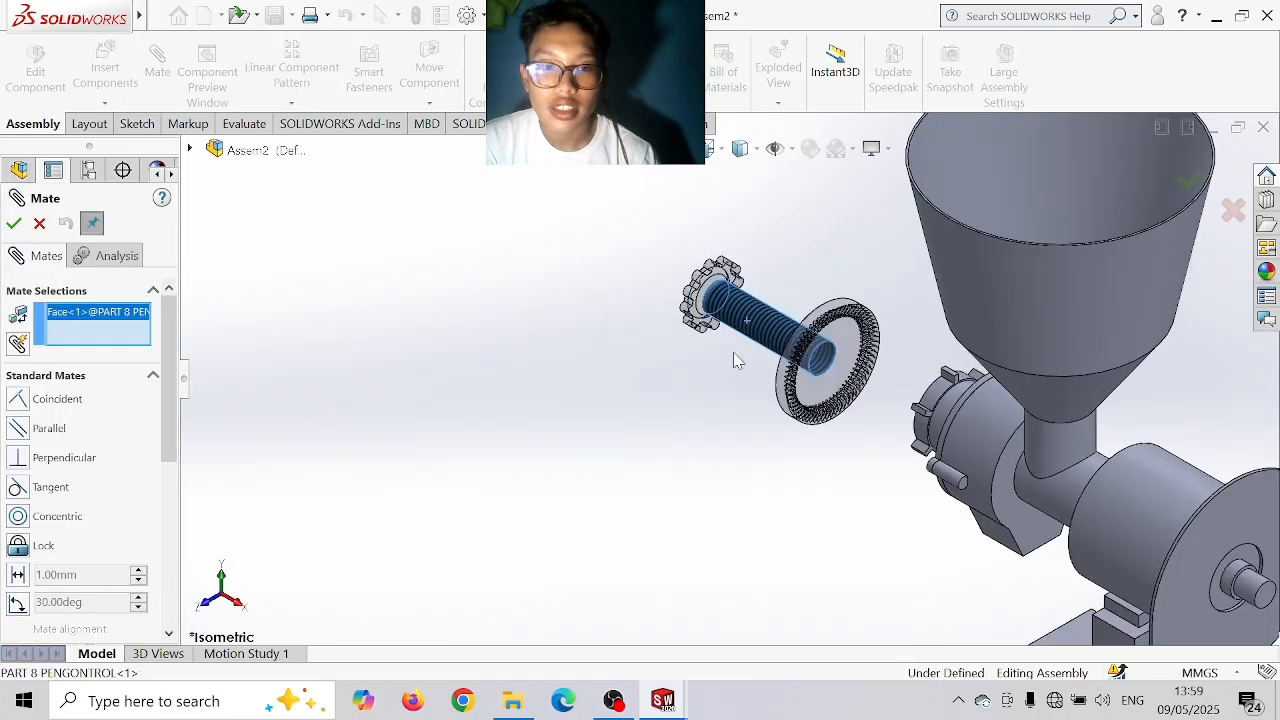
middle_drag(828, 459, 942, 418)
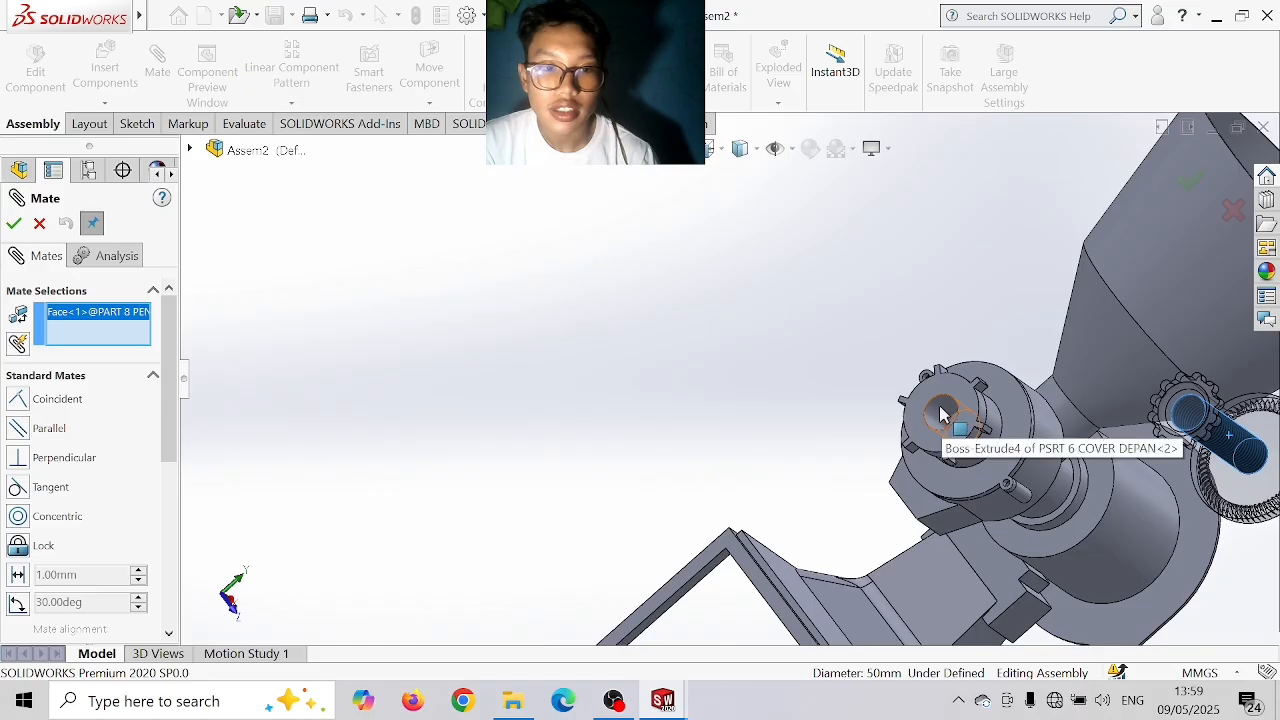
click(940, 410)
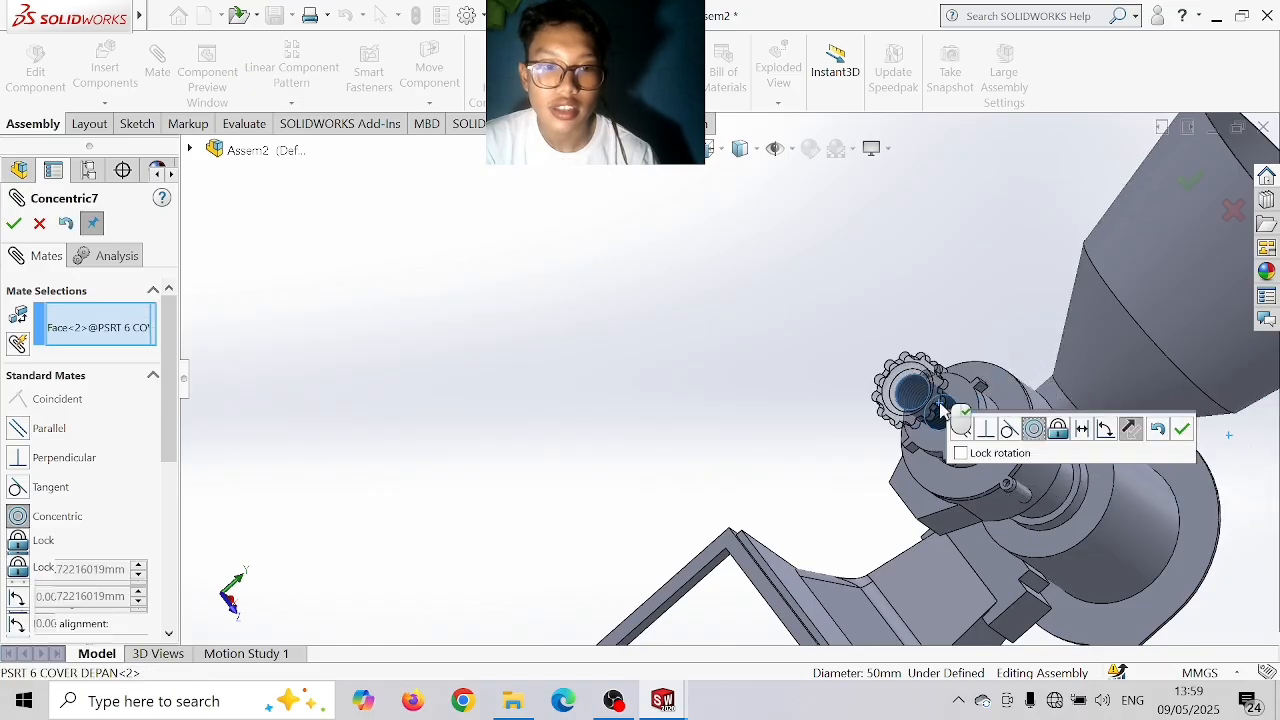
click(1182, 429)
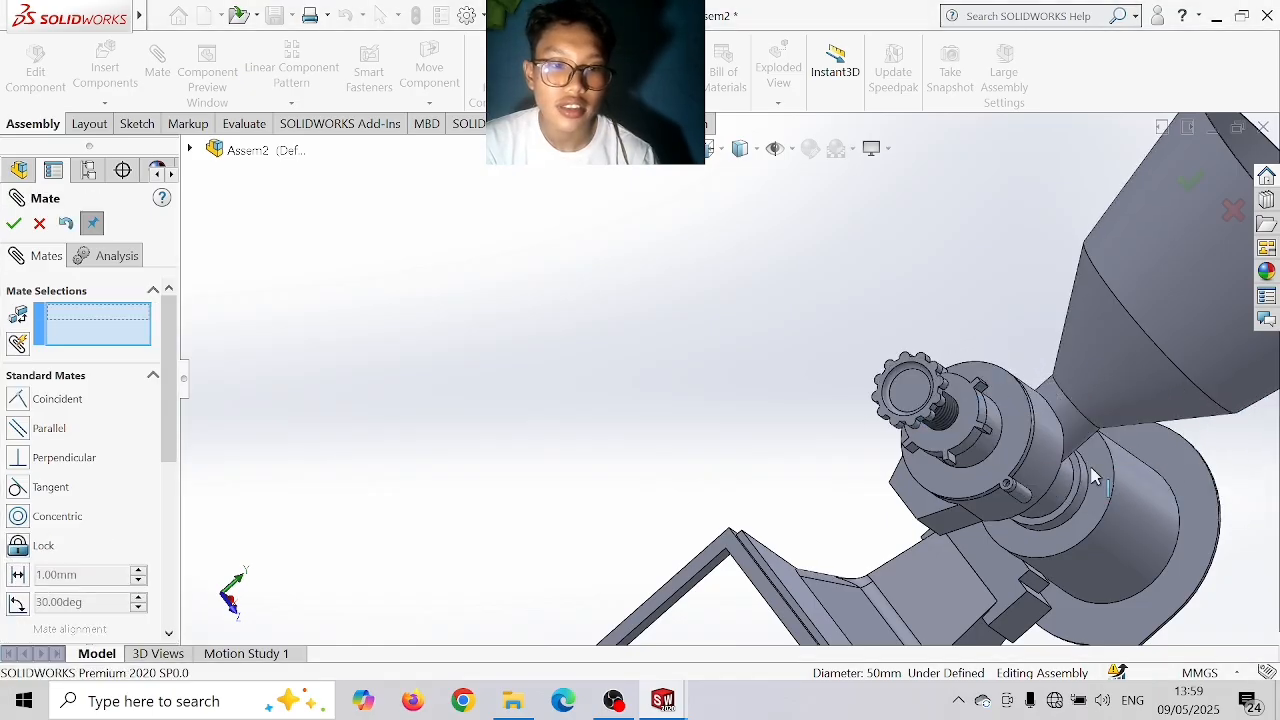
middle_drag(789, 482, 670, 378)
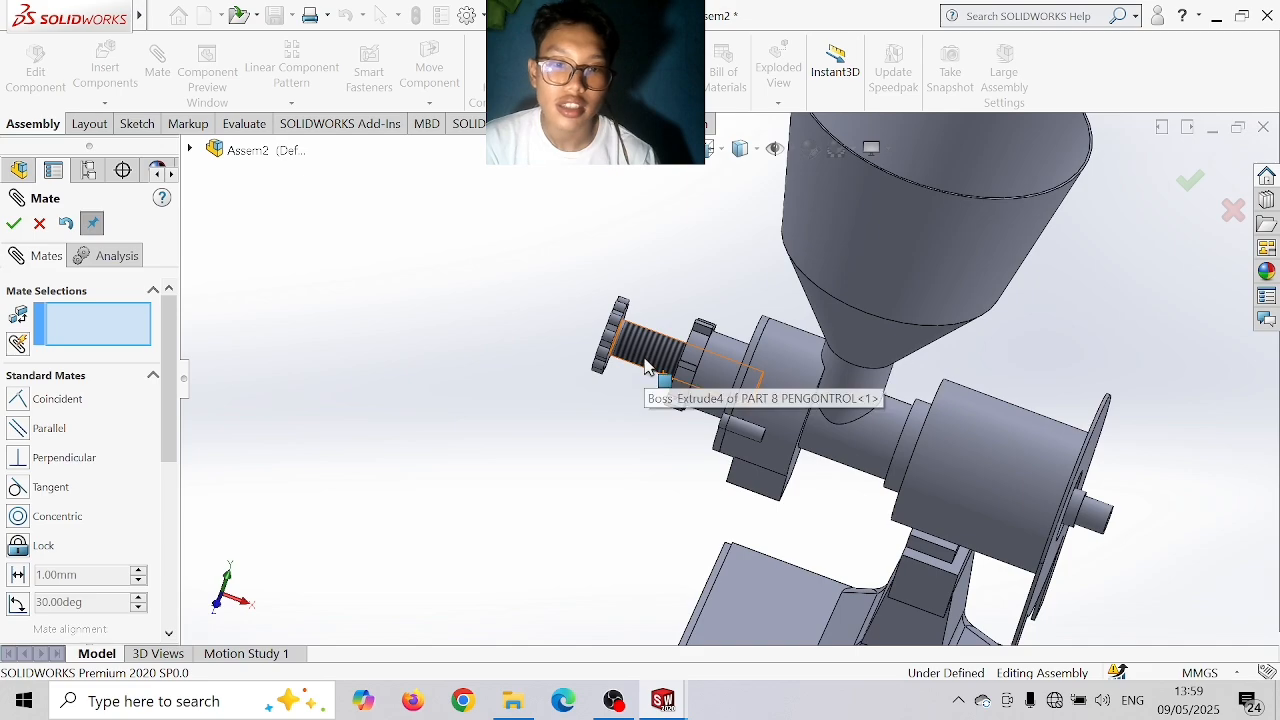
mouse_move(640, 363)
mouse_down()
mouse_move(625, 354)
mouse_move(672, 367)
mouse_move(632, 358)
mouse_up()
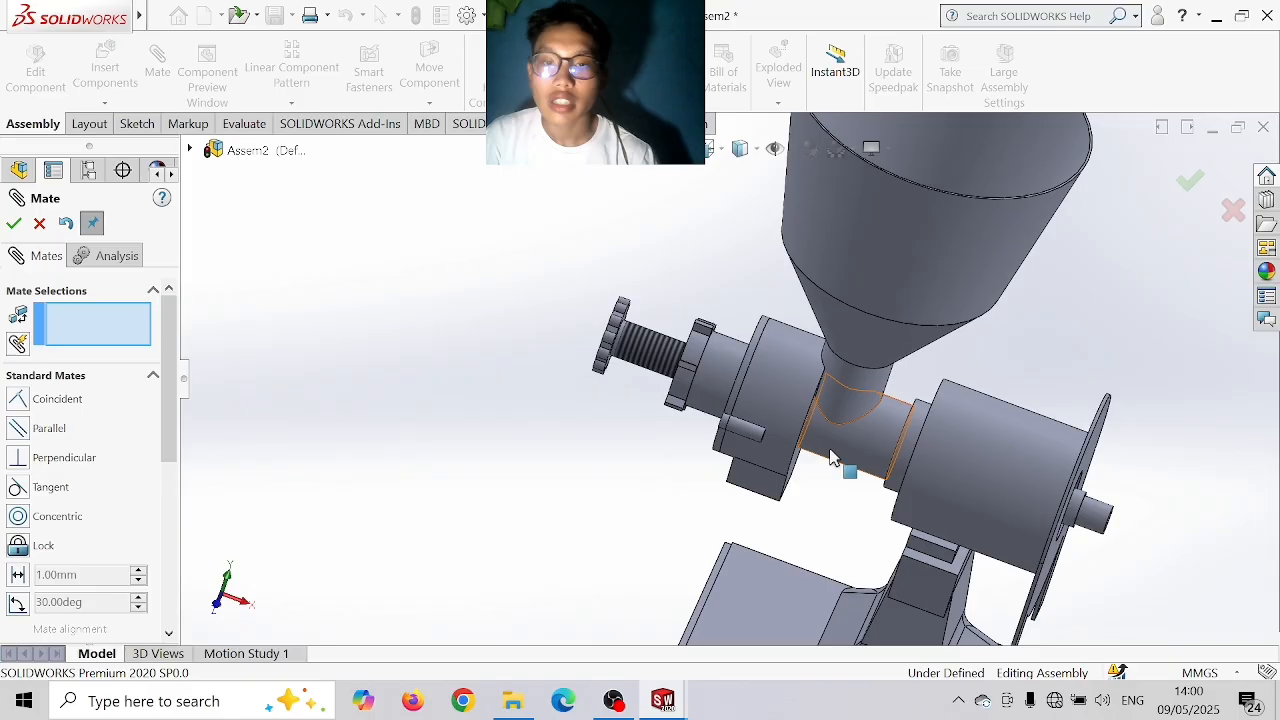
- Leave the Mate command, make the PART 3 CASICH casing transparent, and shift the control screw slightly within the front cover
click(757, 420)
key(Escape)
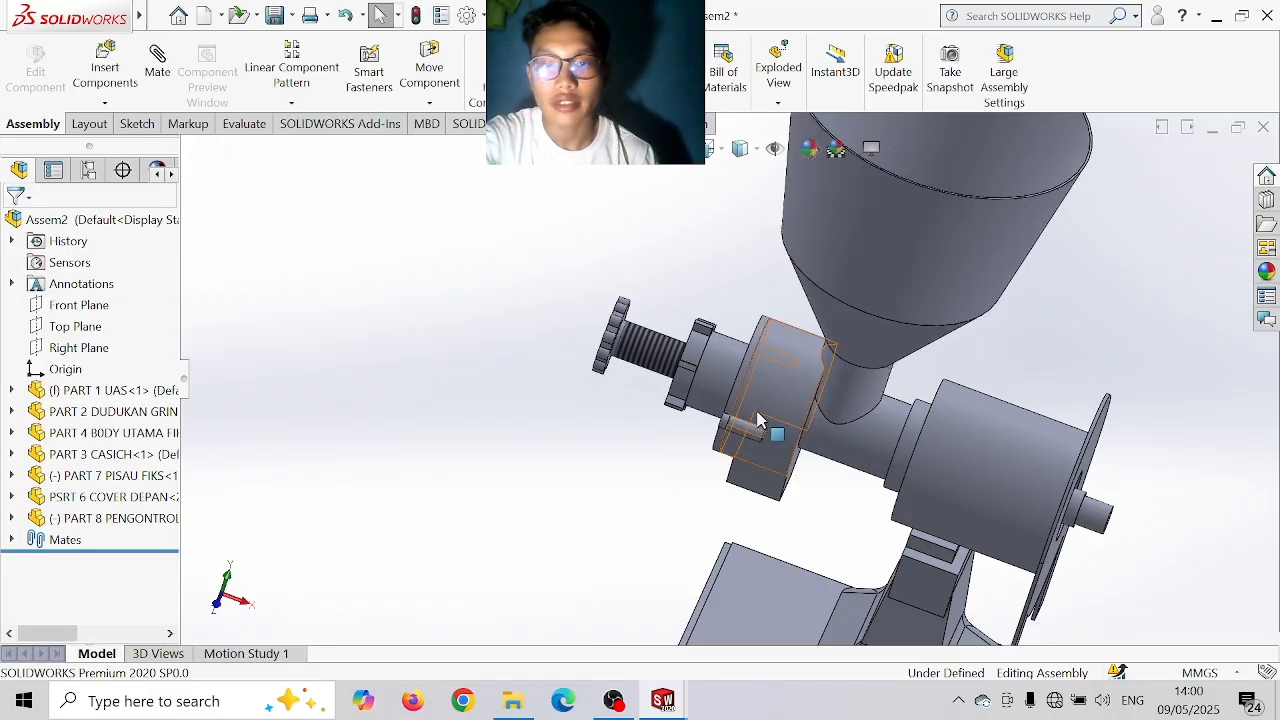
click(762, 398)
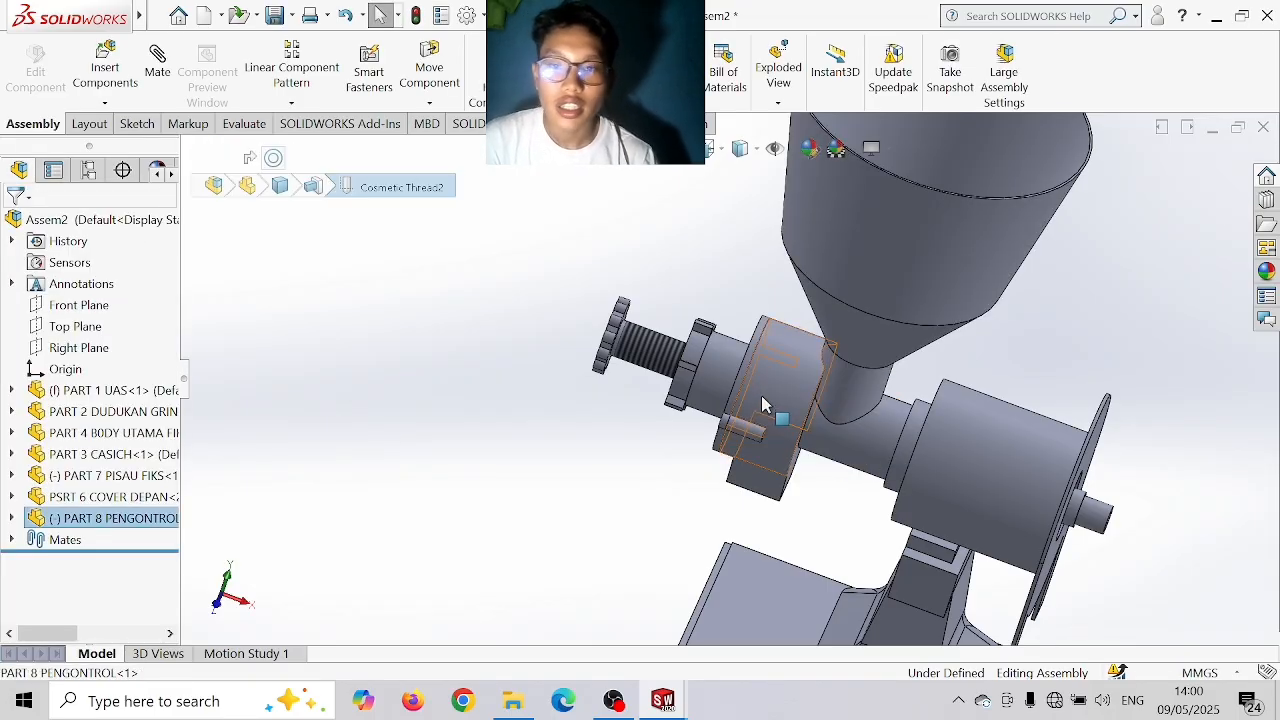
key(Escape)
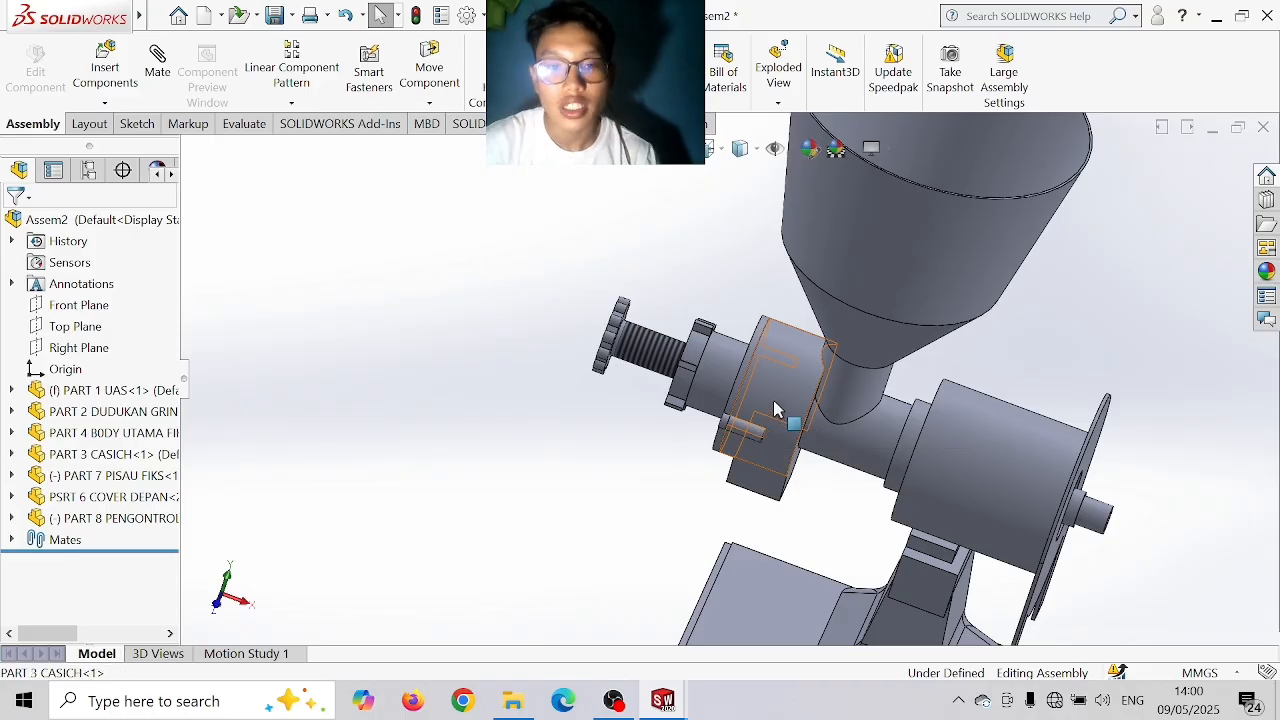
click(775, 410)
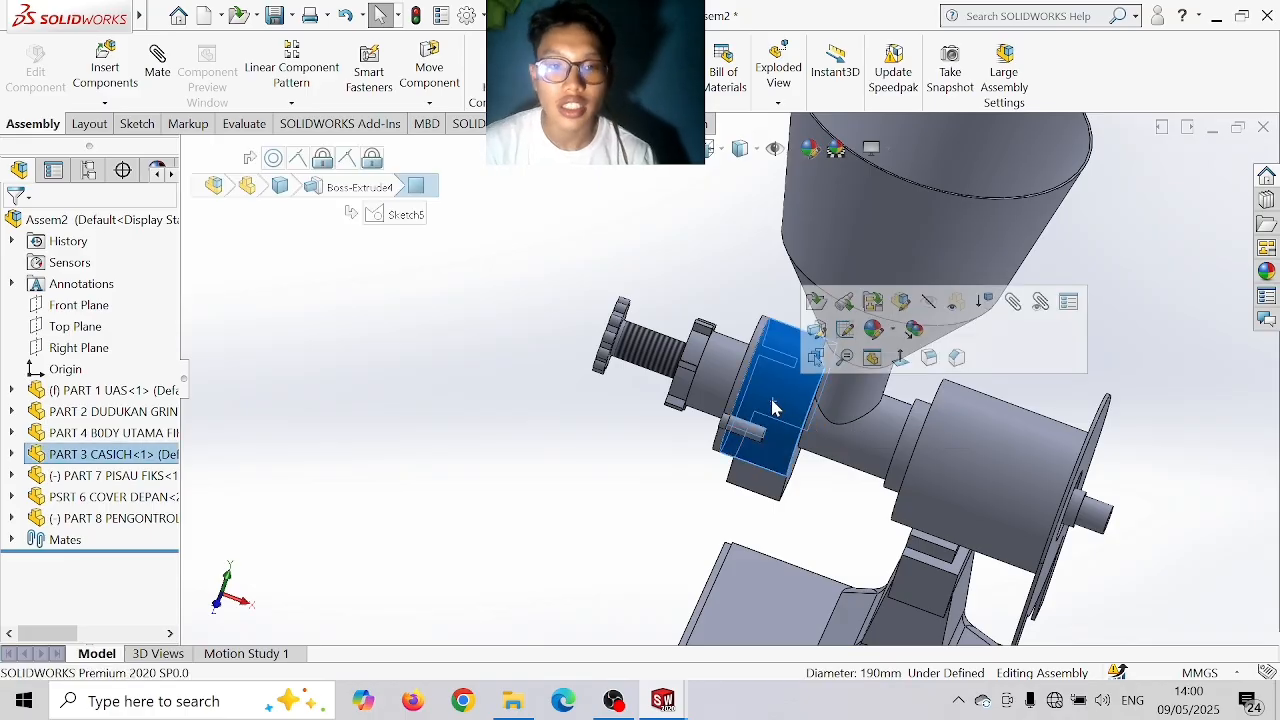
click(955, 304)
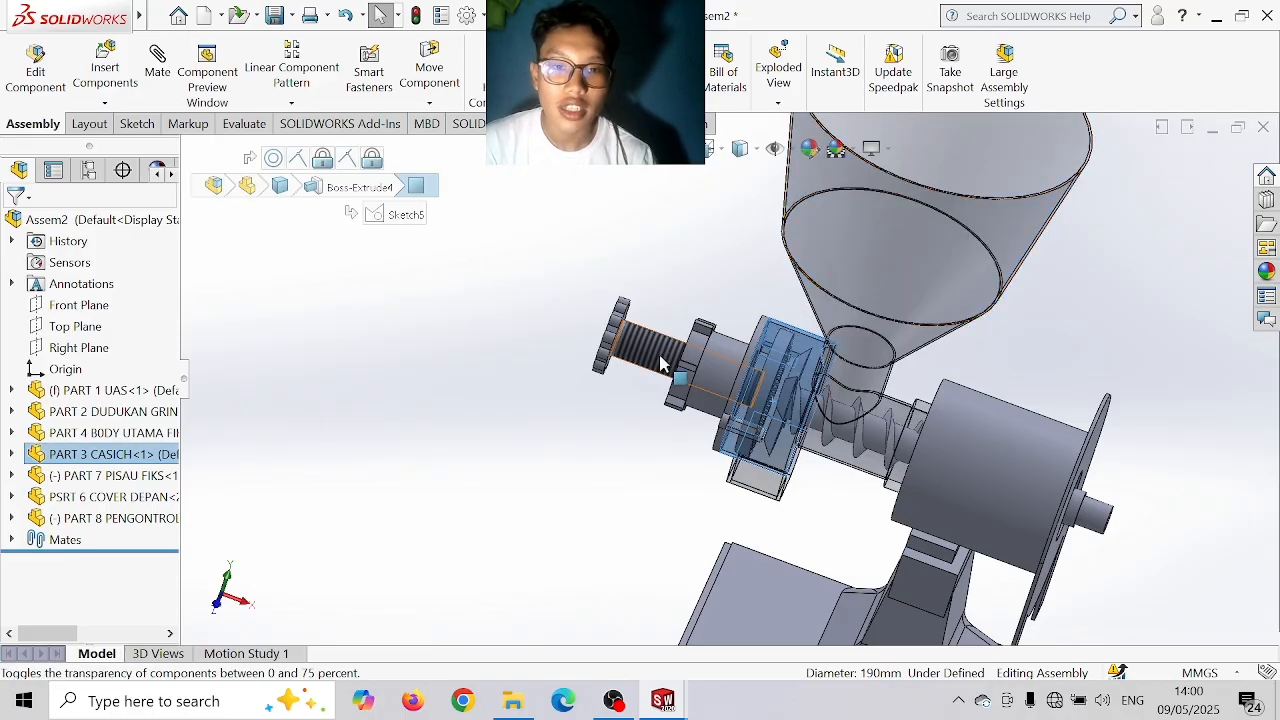
mouse_move(660, 363)
mouse_down()
mouse_move(682, 368)
mouse_move(645, 355)
mouse_move(680, 365)
mouse_move(654, 369)
mouse_up()
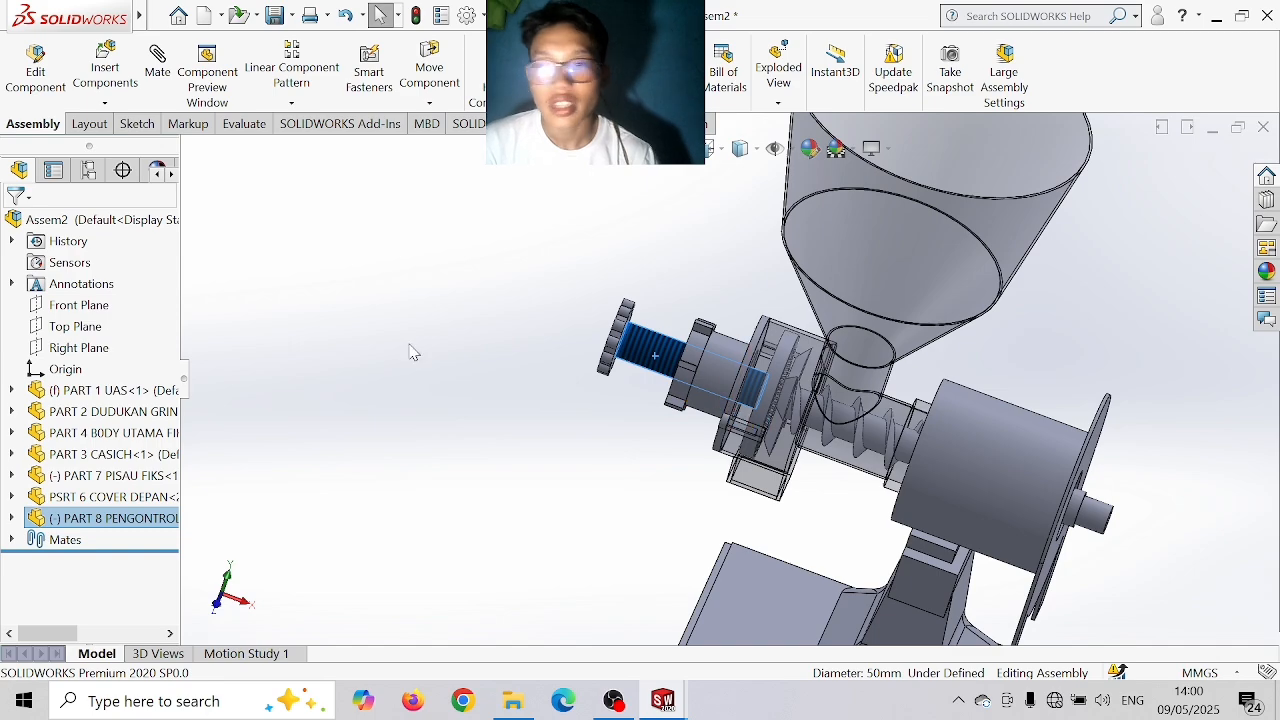
- Hide the casing to expose the blade screw inside, and show it again
click(762, 355)
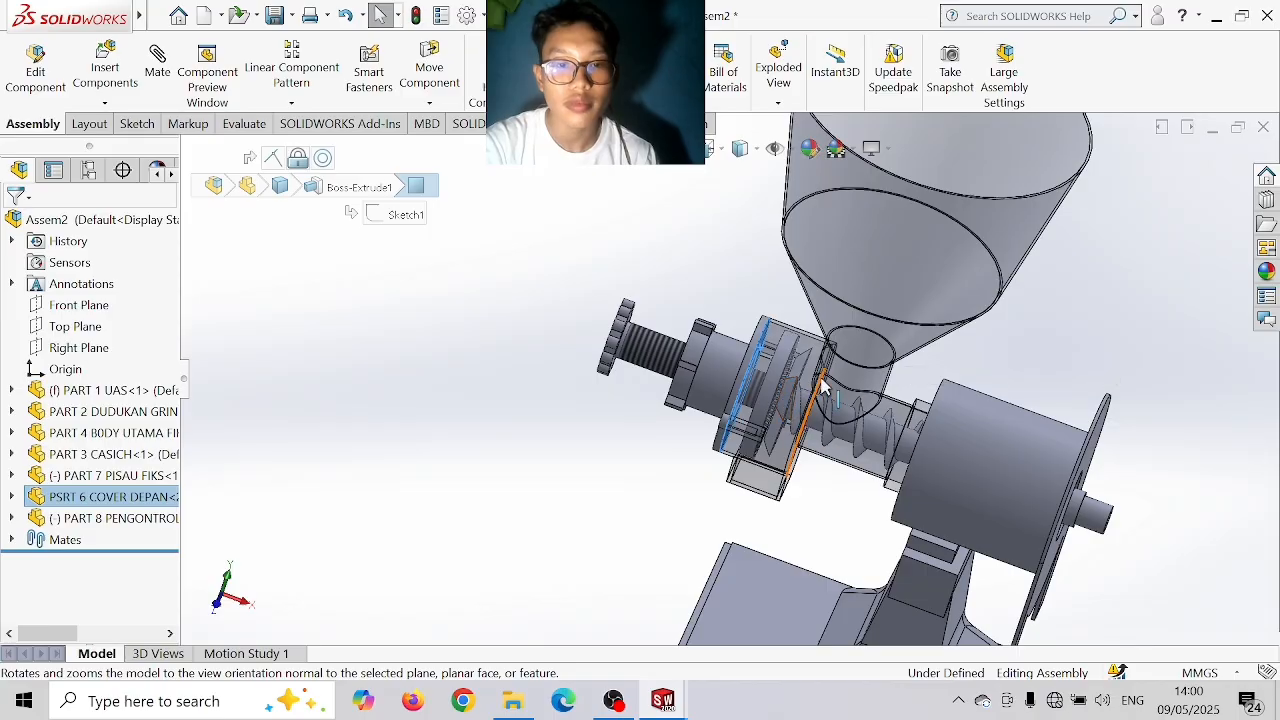
key(Escape)
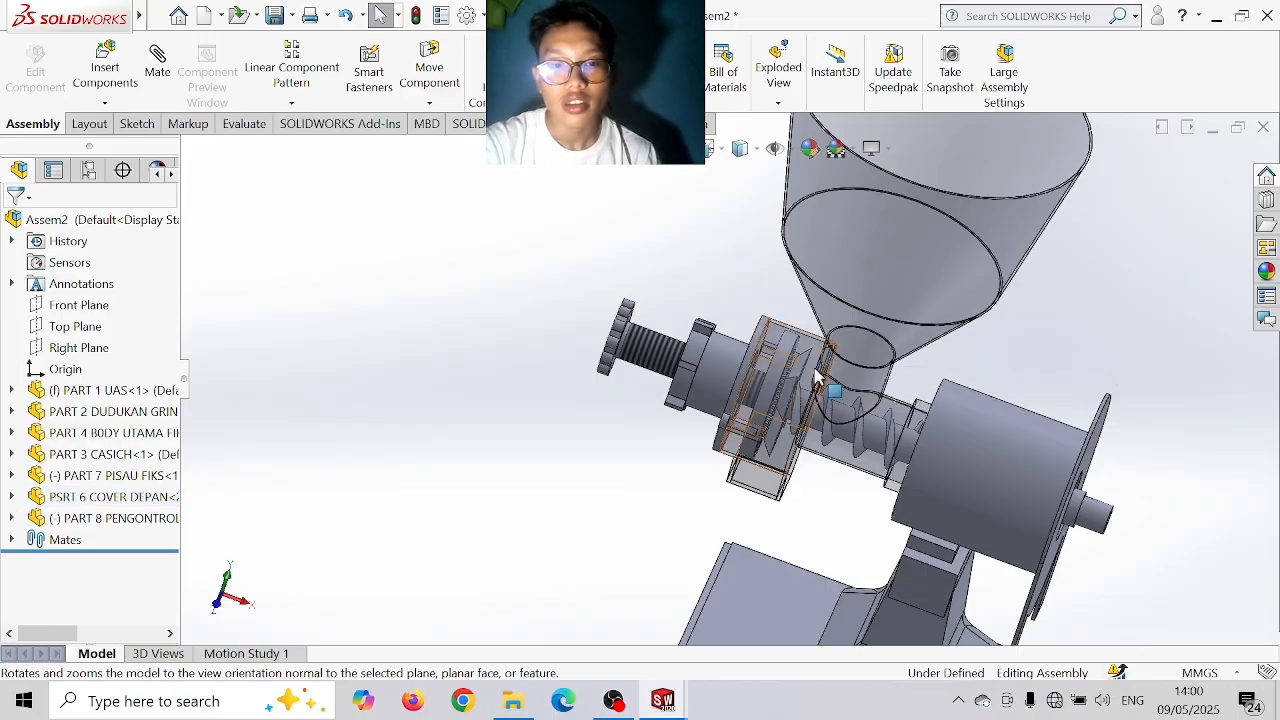
click(816, 378)
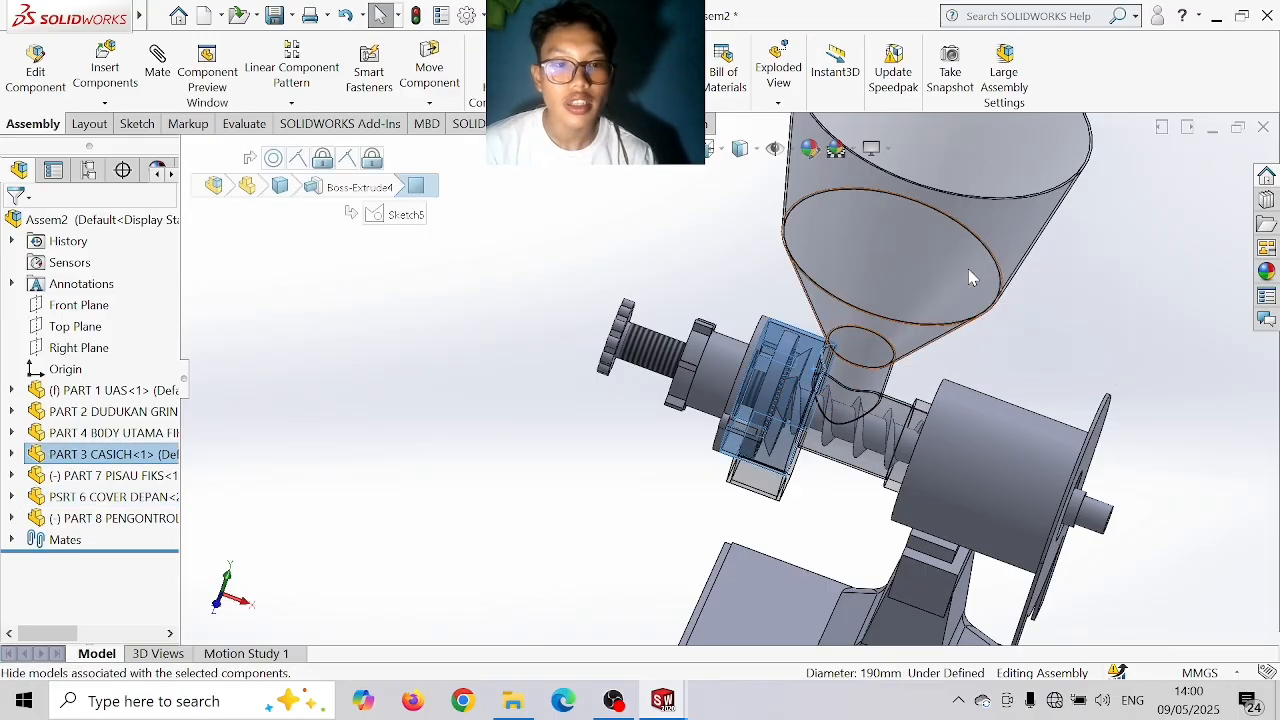
key(Tab)
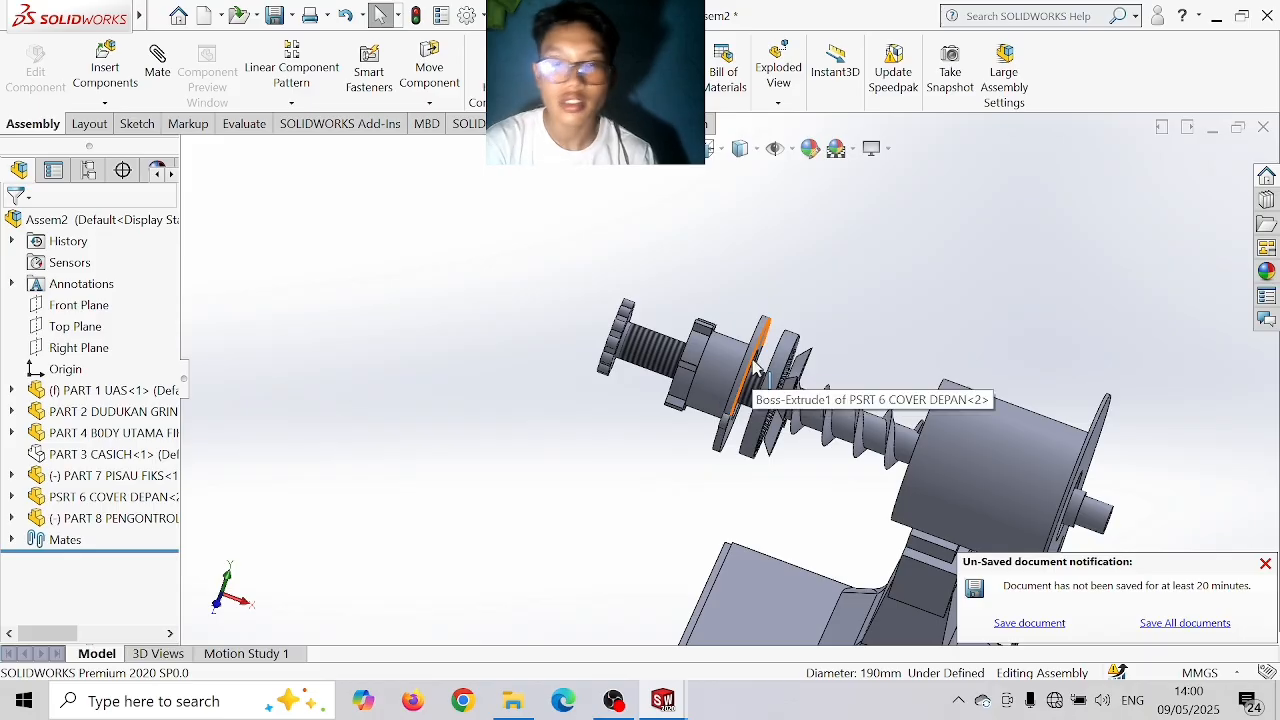
key(shift+Tab)
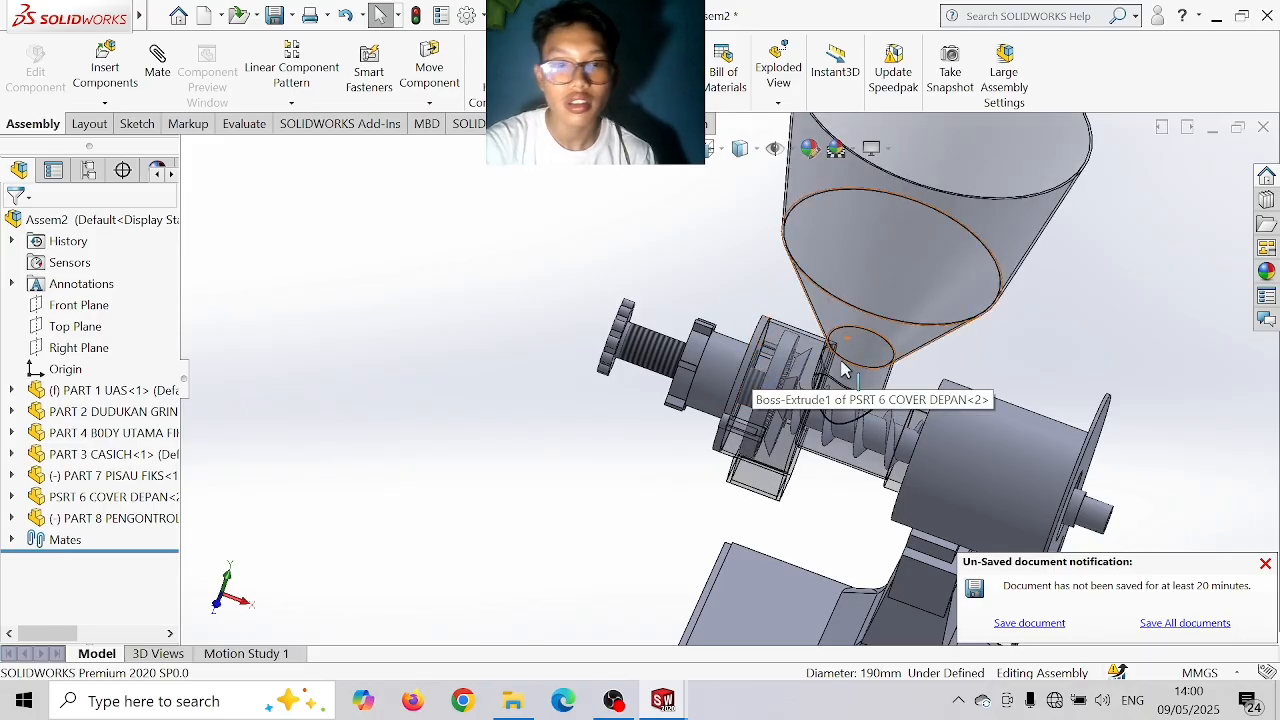
click(791, 374)
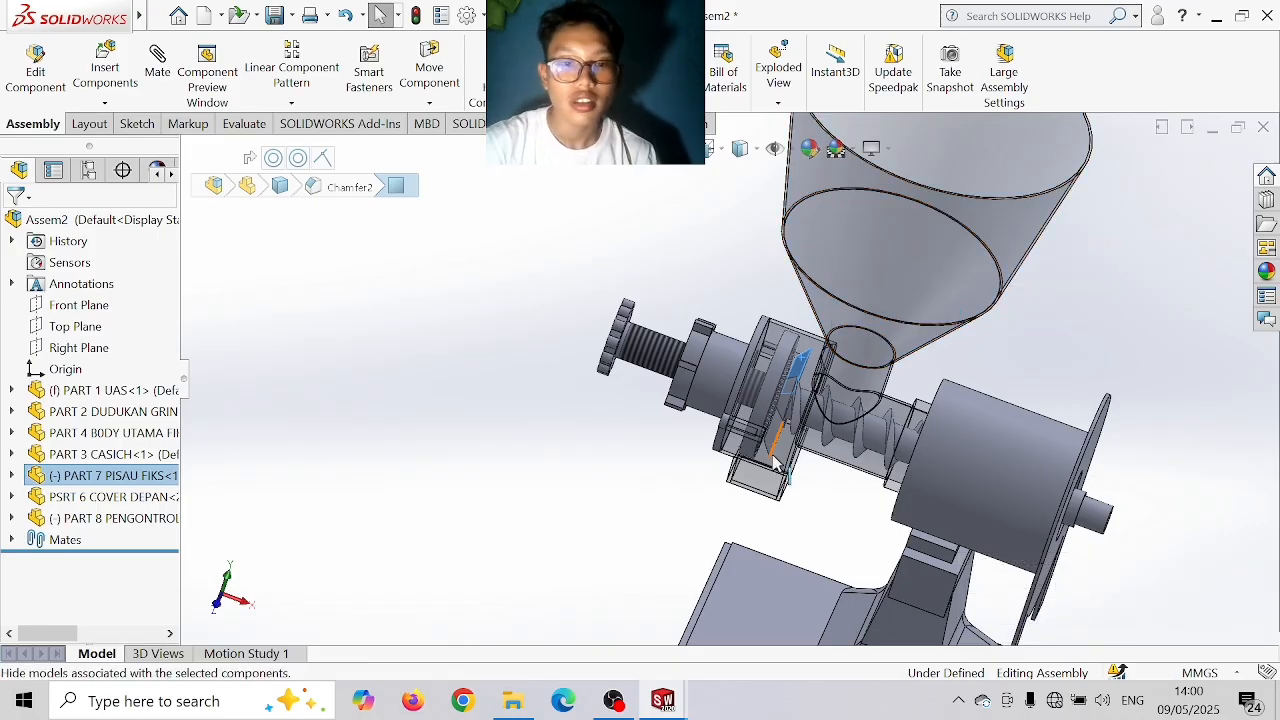
- Toggle the front cover's transparency on and off, and make the casing opaque again
click(717, 386)
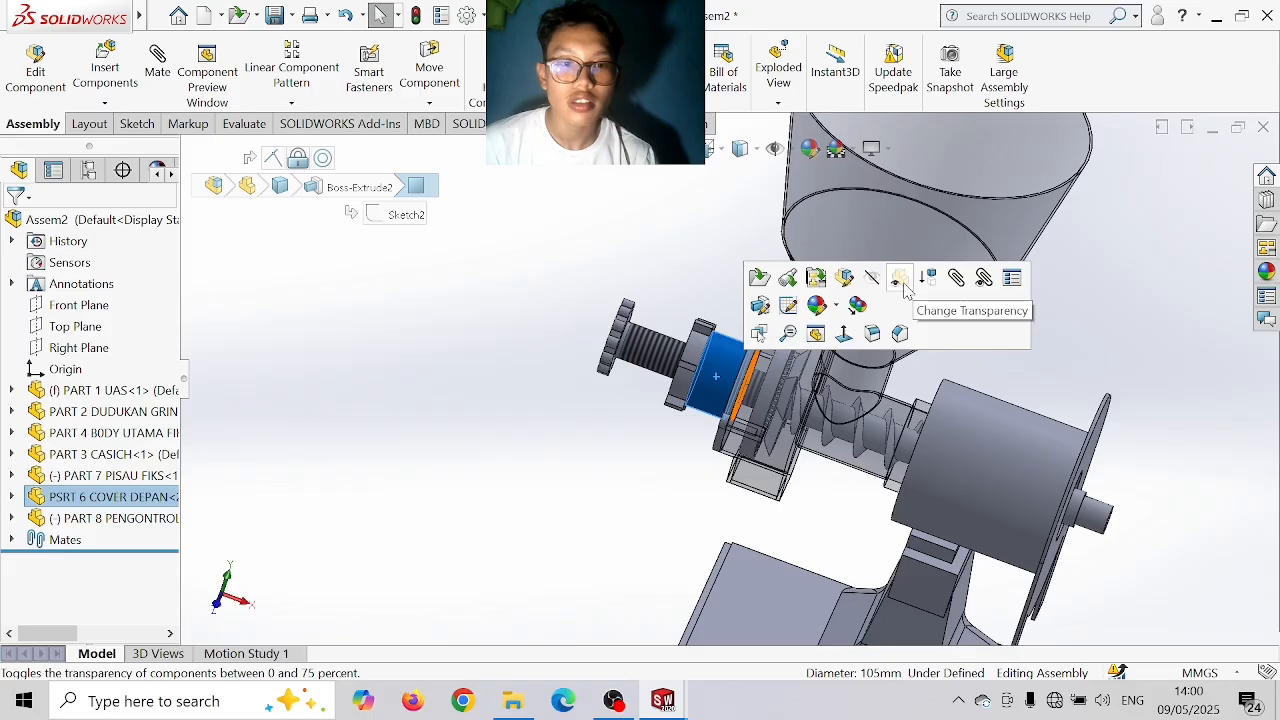
click(902, 284)
click(727, 368)
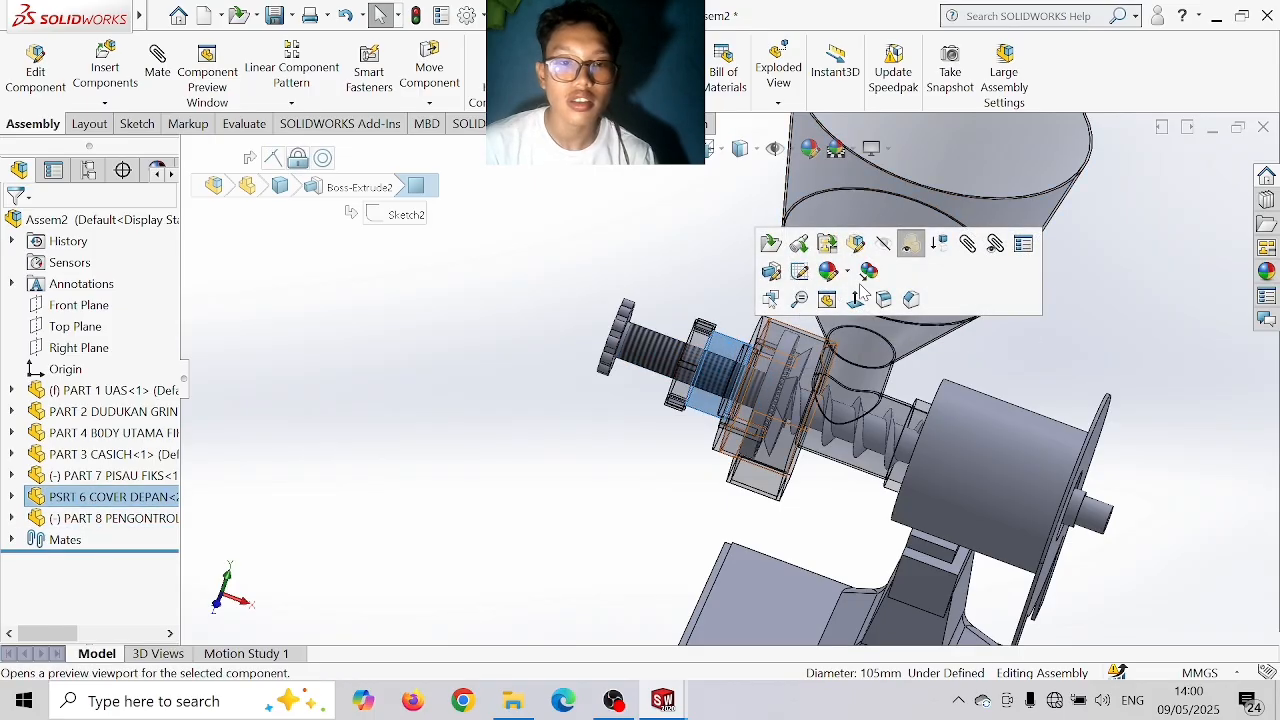
click(910, 258)
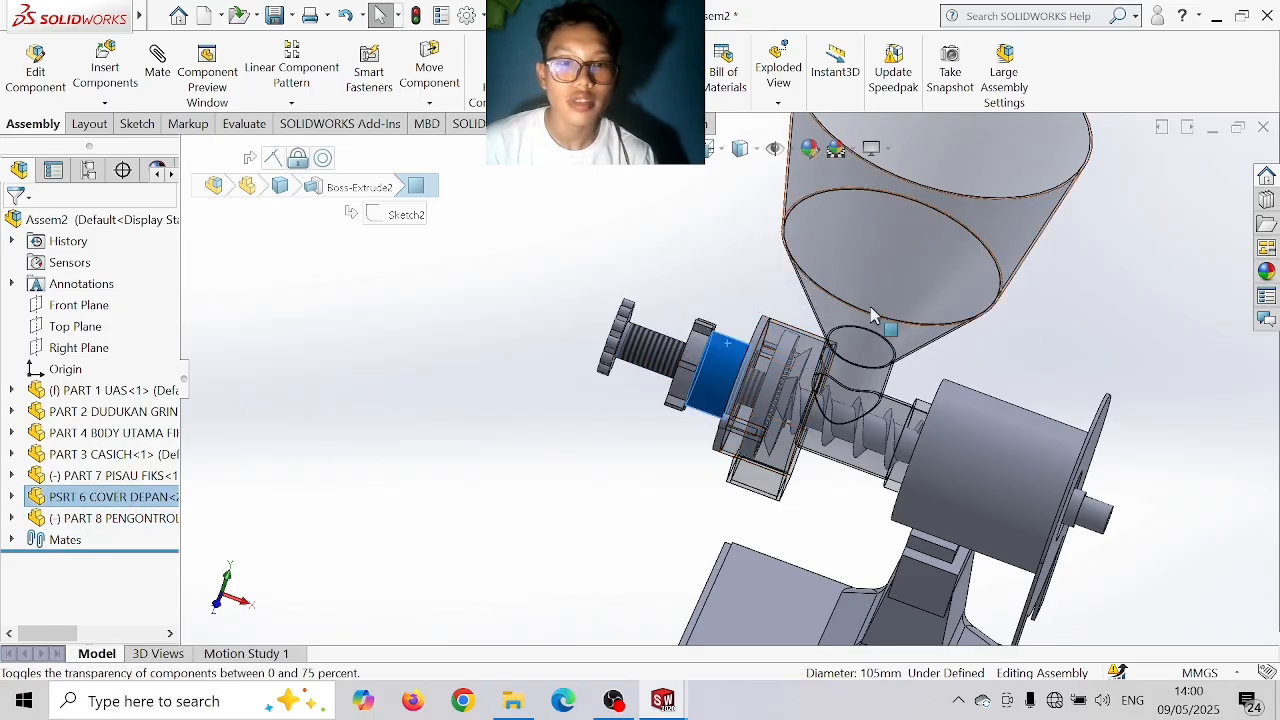
click(757, 481)
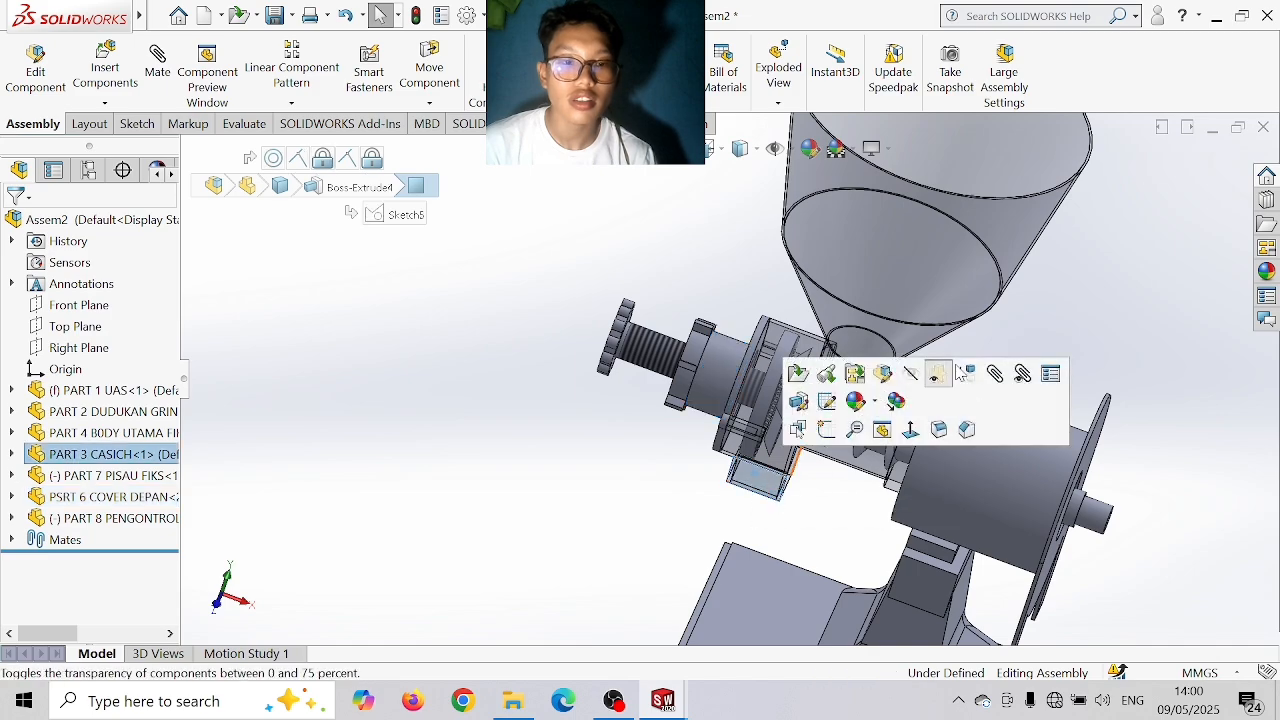
click(936, 377)
- Insert the PART 10 PULLEY MATA PISAU part and place it beside the blade shaft's protruding end, in isometric view
scroll(940, 383, down, 3)
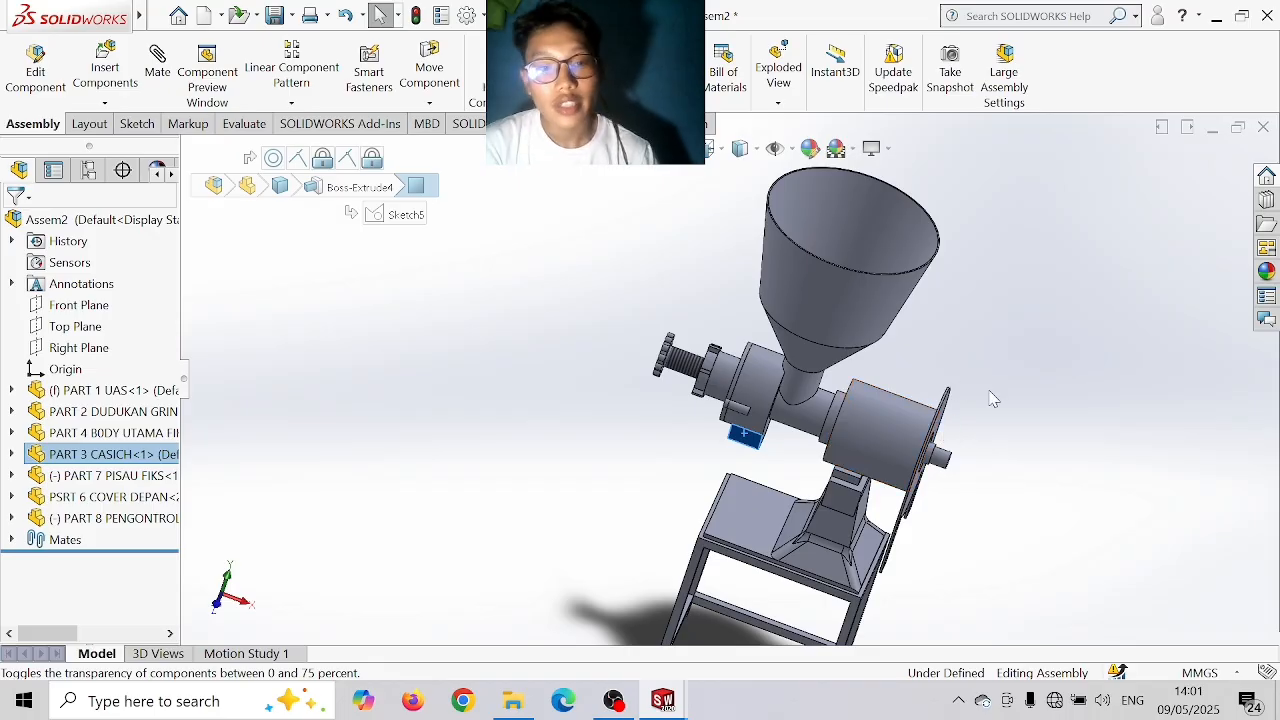
key(ctrl+7)
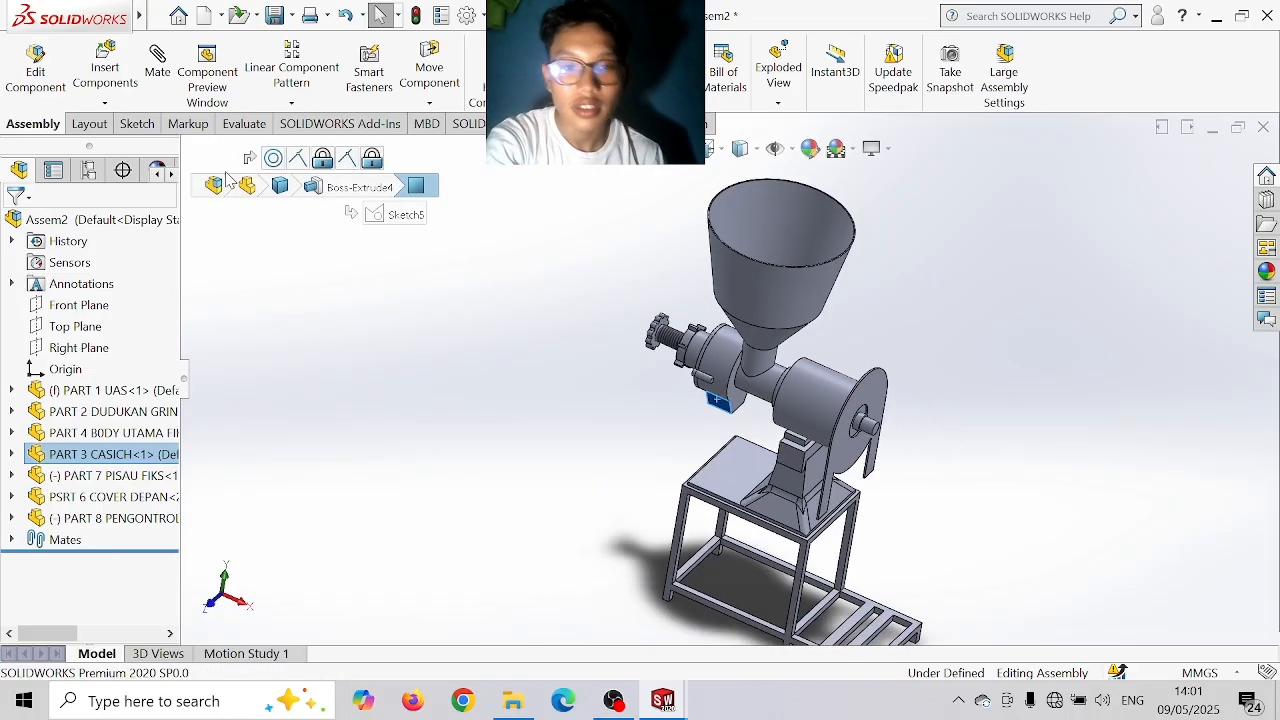
click(105, 68)
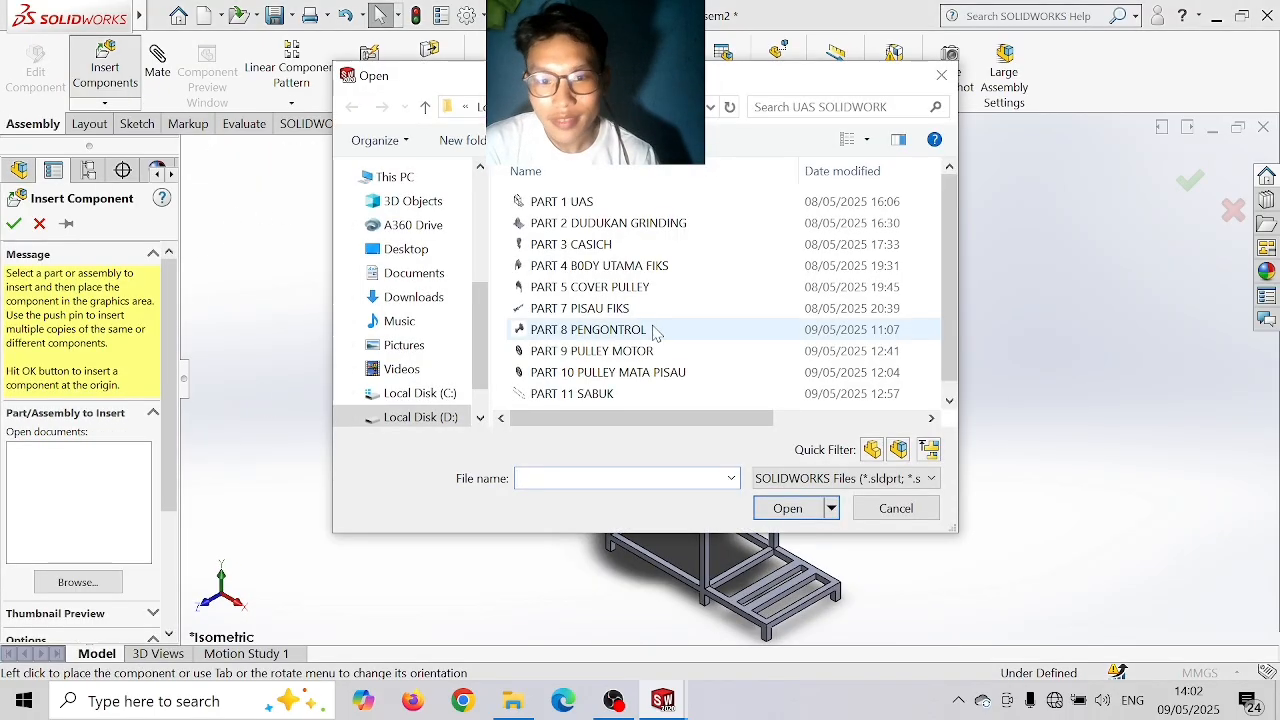
click(615, 372)
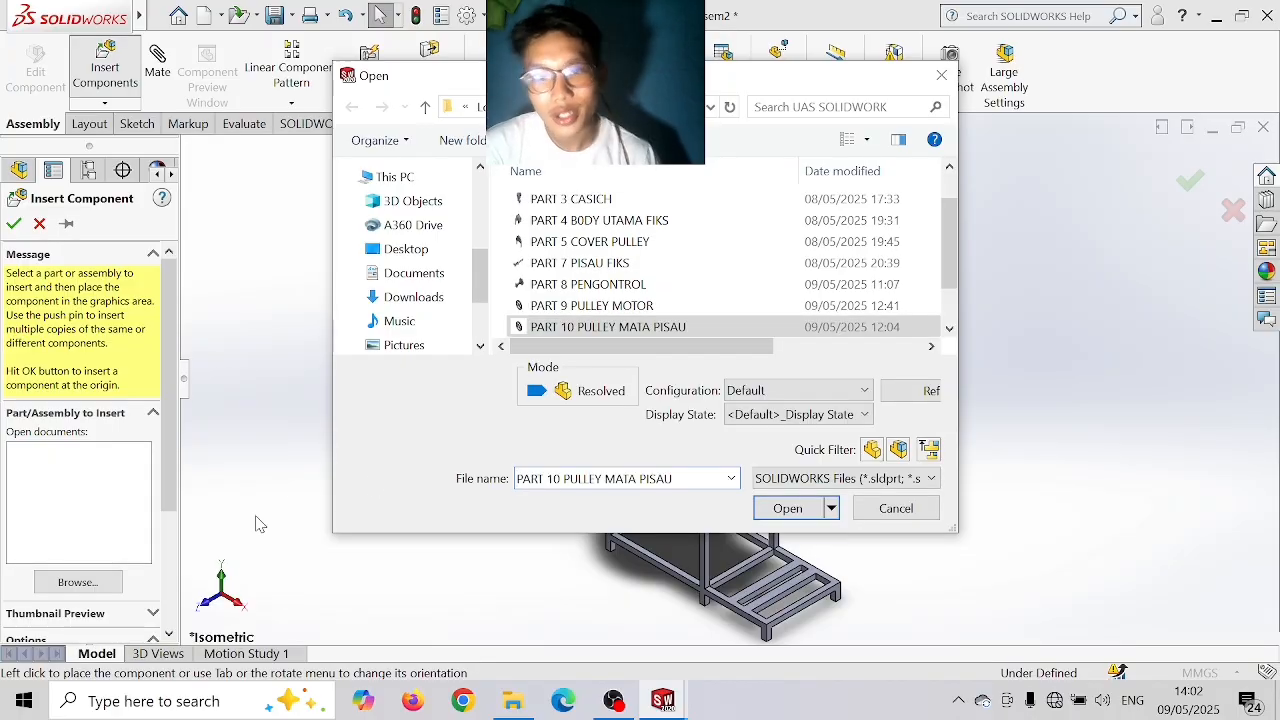
click(786, 508)
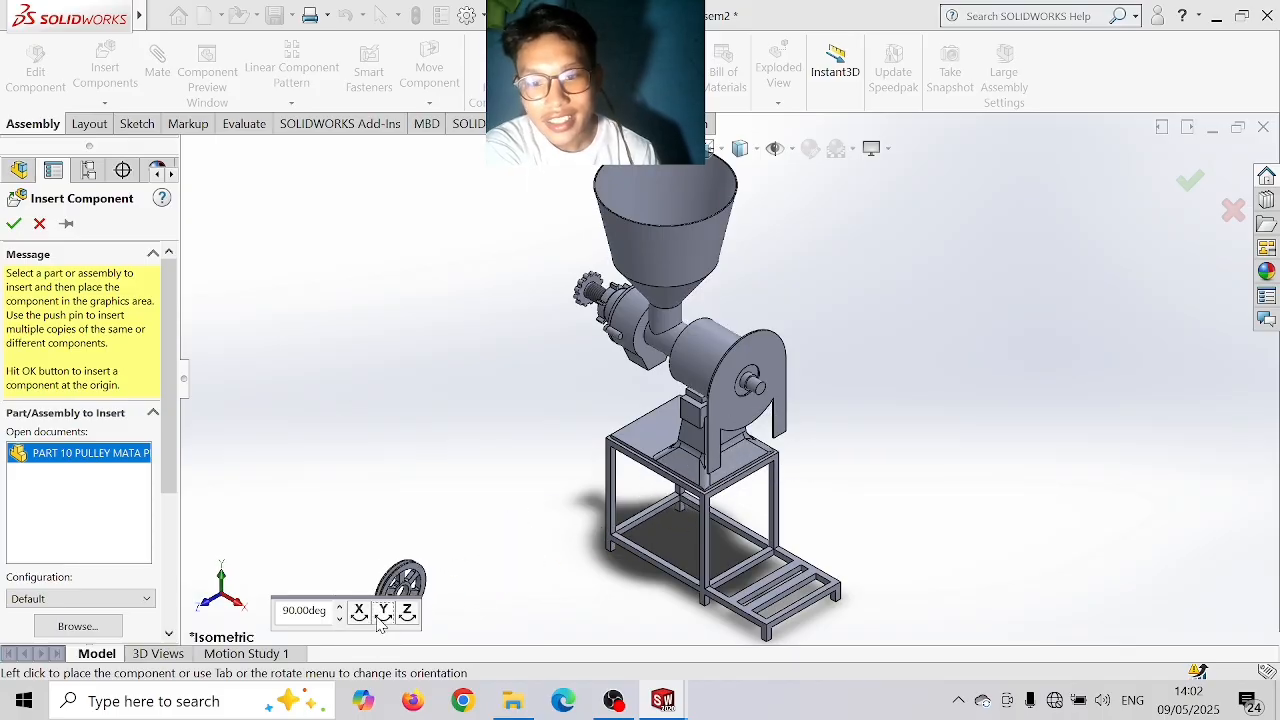
click(865, 400)
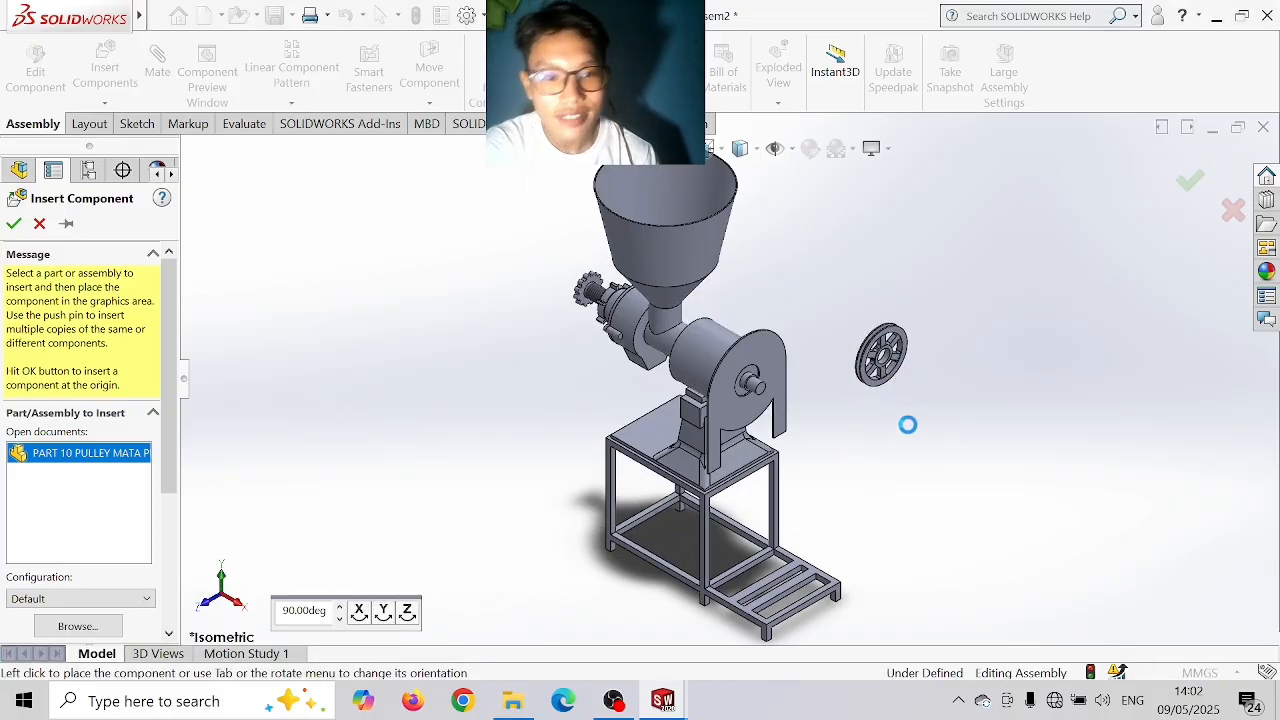
- Add a coincident mate between the pulley's hub end face and the ring-shaped shoulder face of the PART 7 PISAU shaft
middle_drag(908, 444, 946, 443)
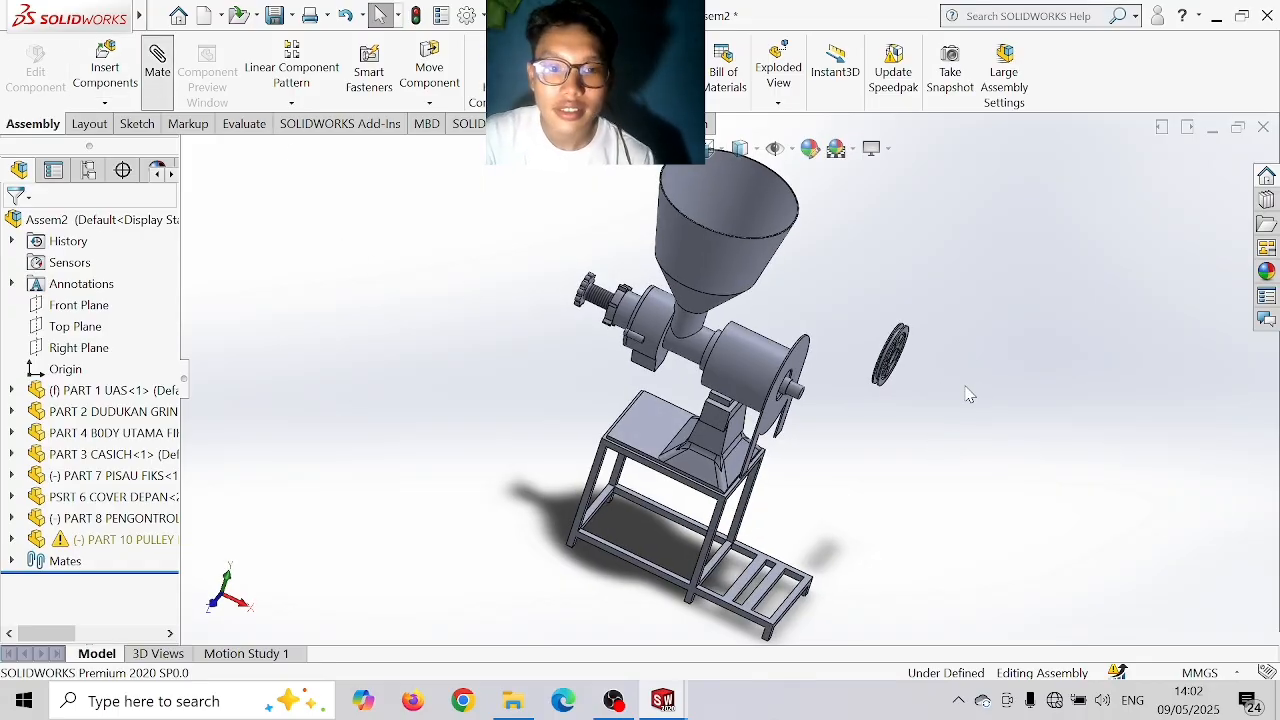
middle_drag(937, 386, 941, 540)
scroll(860, 385, down, 3)
scroll(740, 252, up, 2)
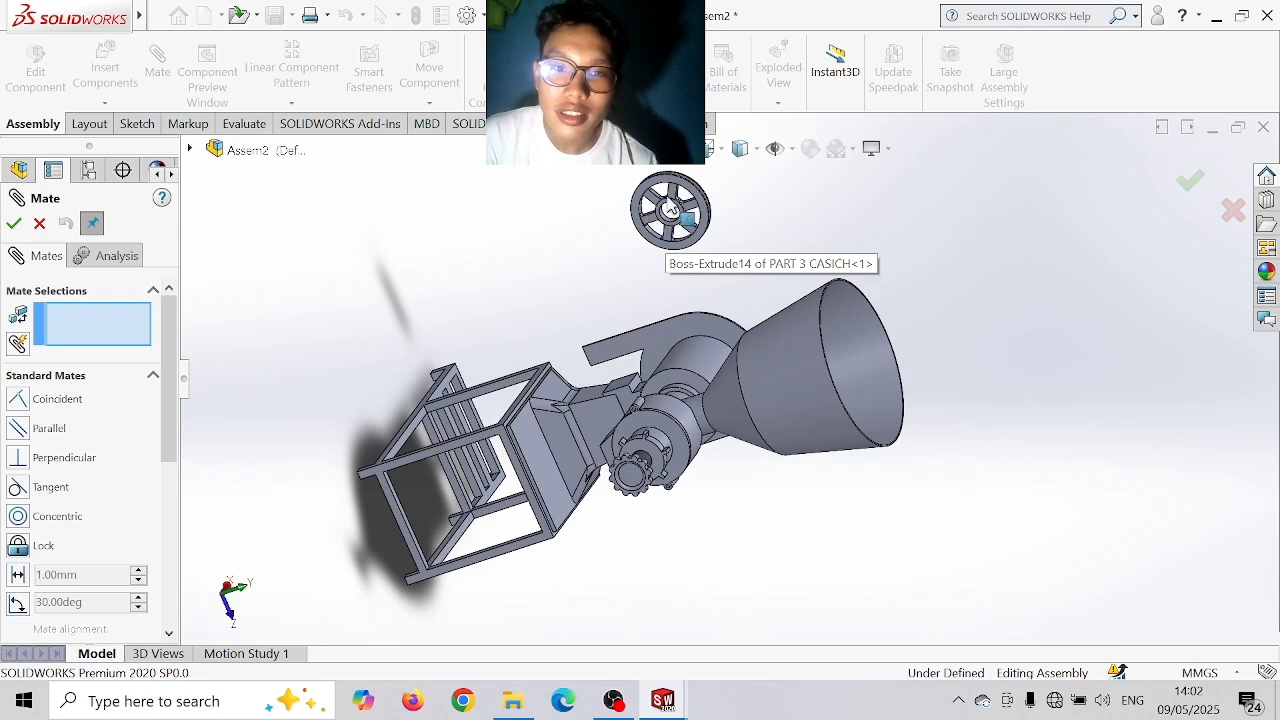
scroll(670, 210, down, 3)
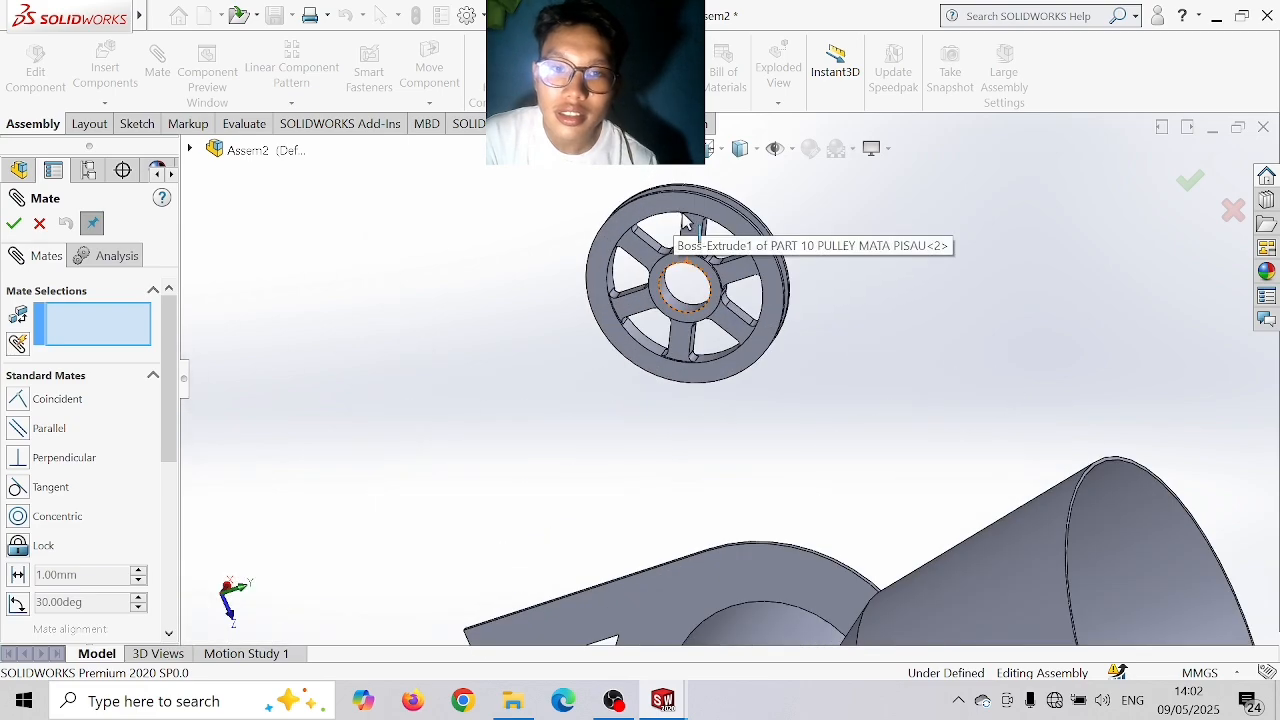
click(716, 289)
middle_drag(1134, 408, 992, 345)
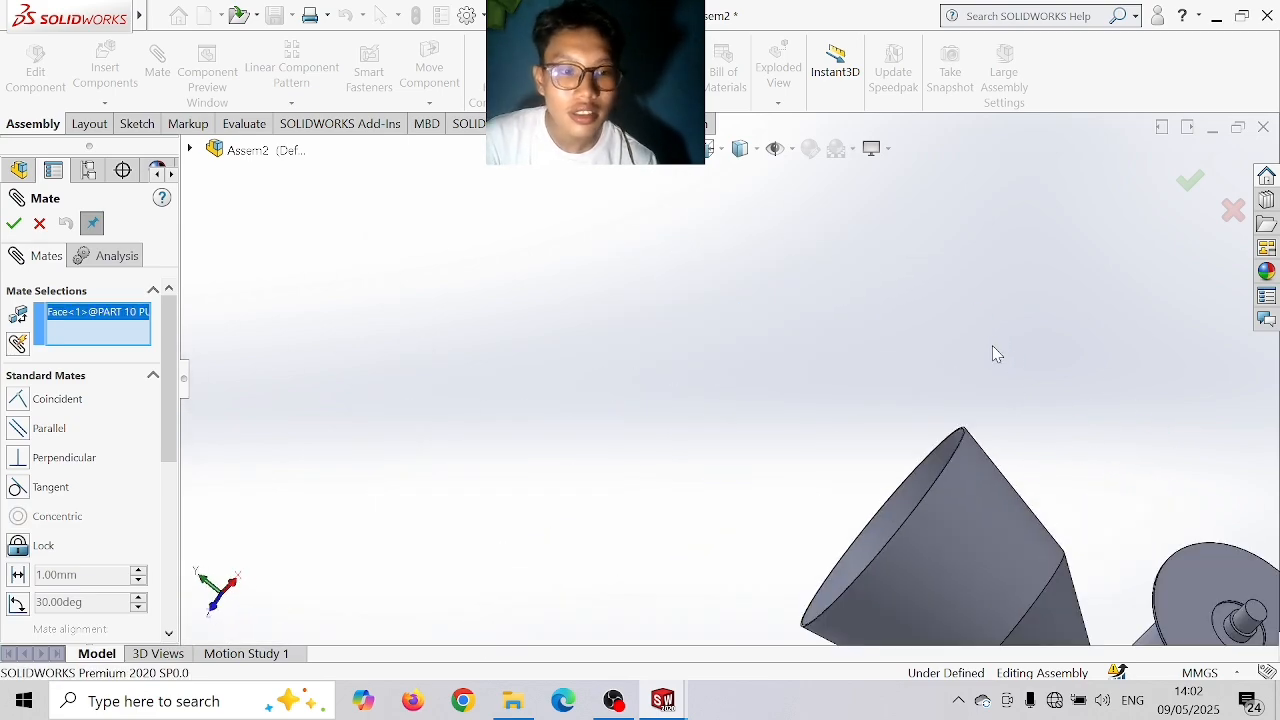
scroll(1215, 463, up, 3)
scroll(1242, 496, down, 4)
scroll(700, 482, down, 2)
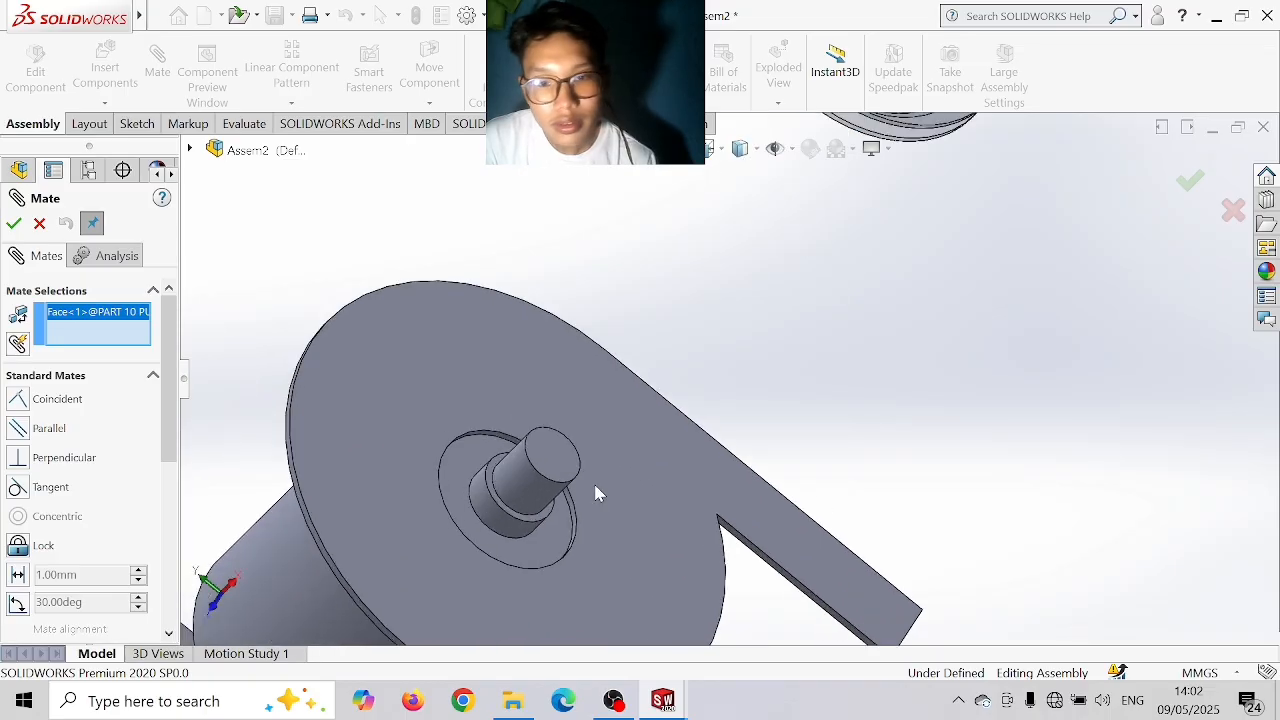
scroll(545, 500, down, 2)
scroll(477, 490, down, 3)
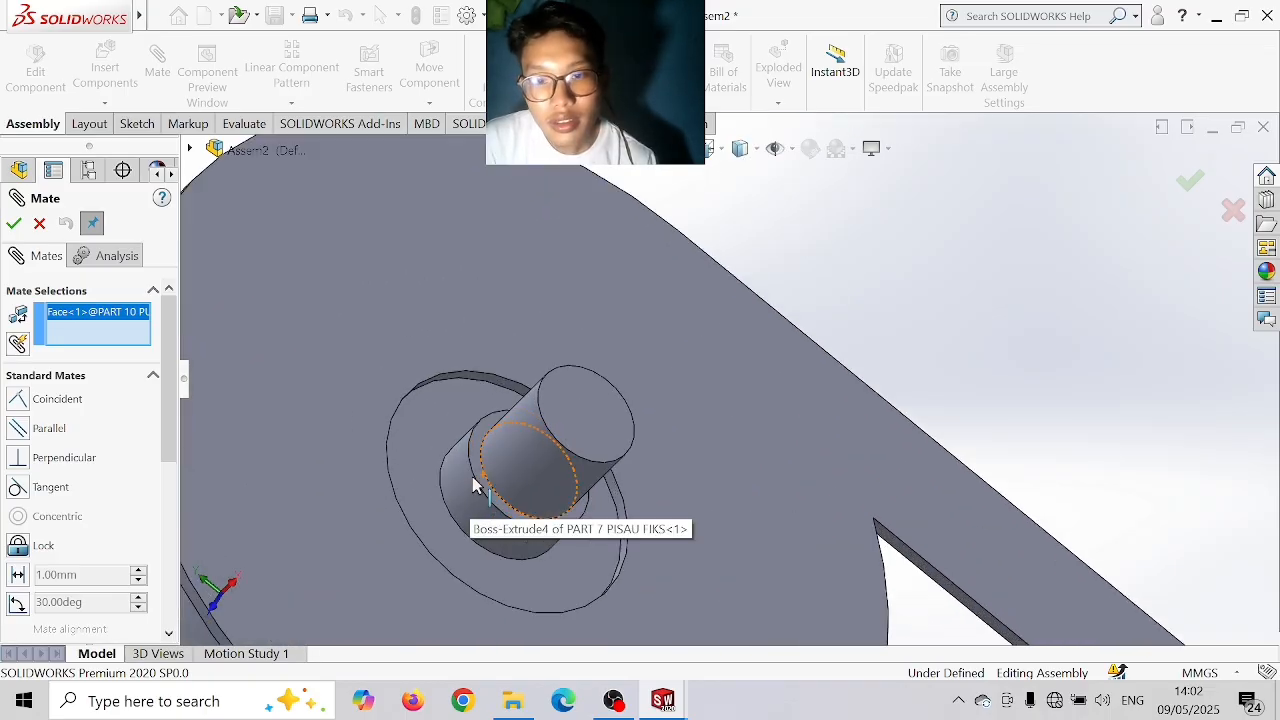
click(527, 419)
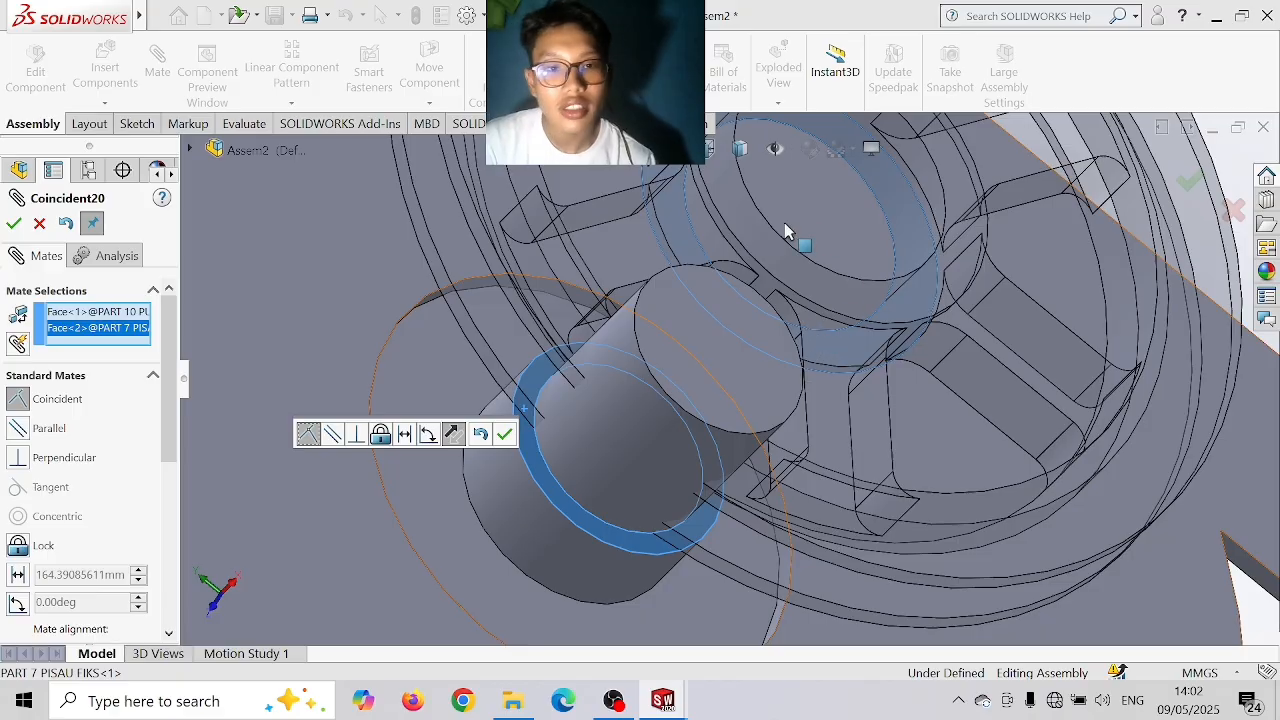
scroll(785, 230, up, 2)
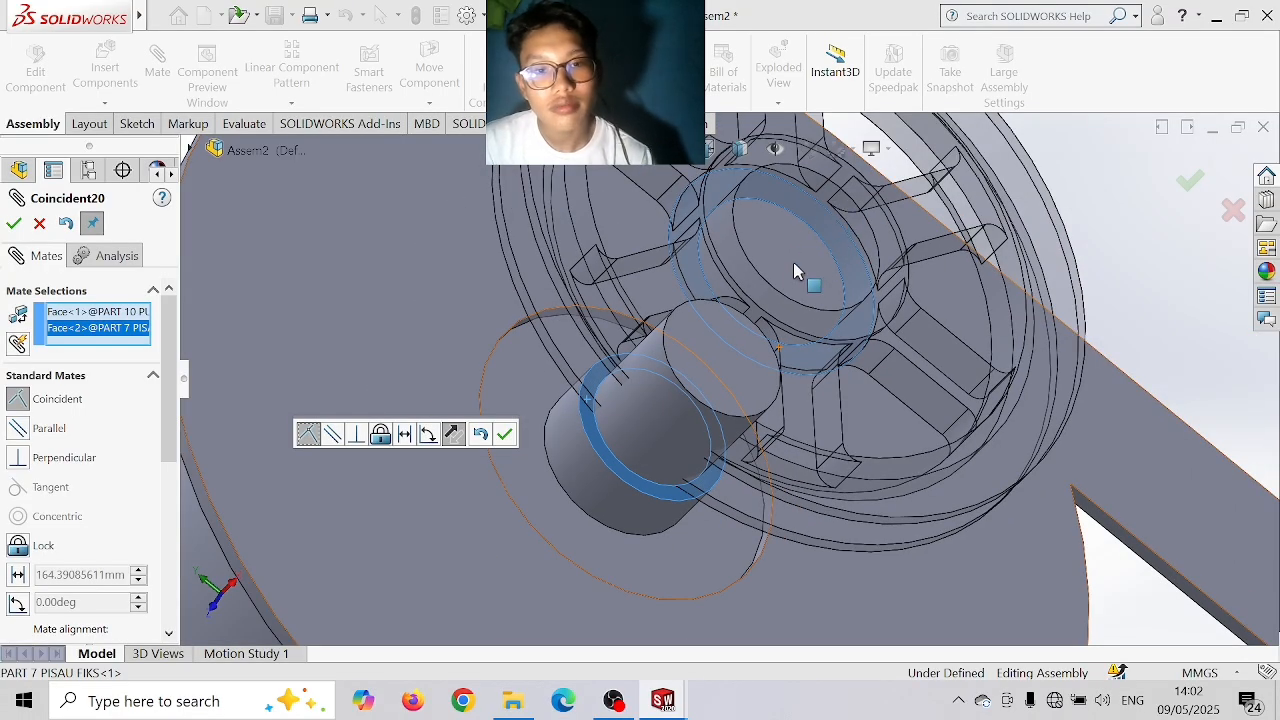
click(505, 441)
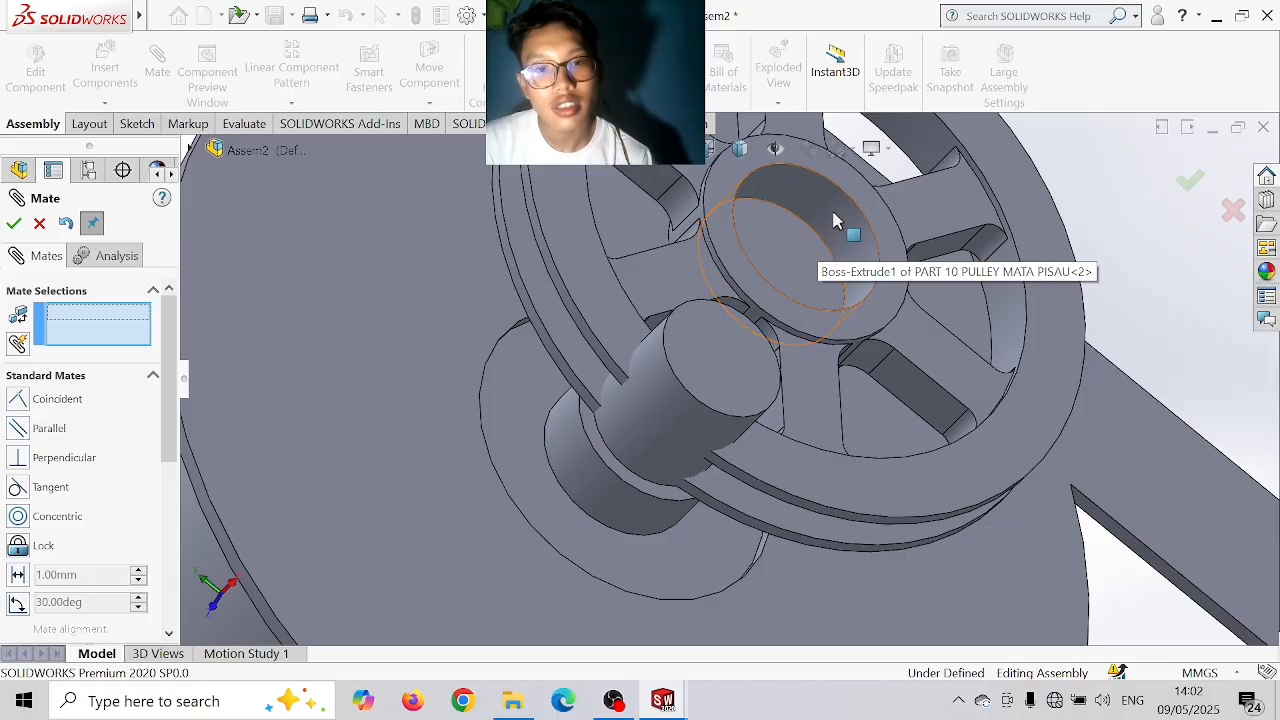
- Add a concentric mate between the pulley's bore and the blade shaft's cylindrical end, and inspect the pulley's fit
click(842, 221)
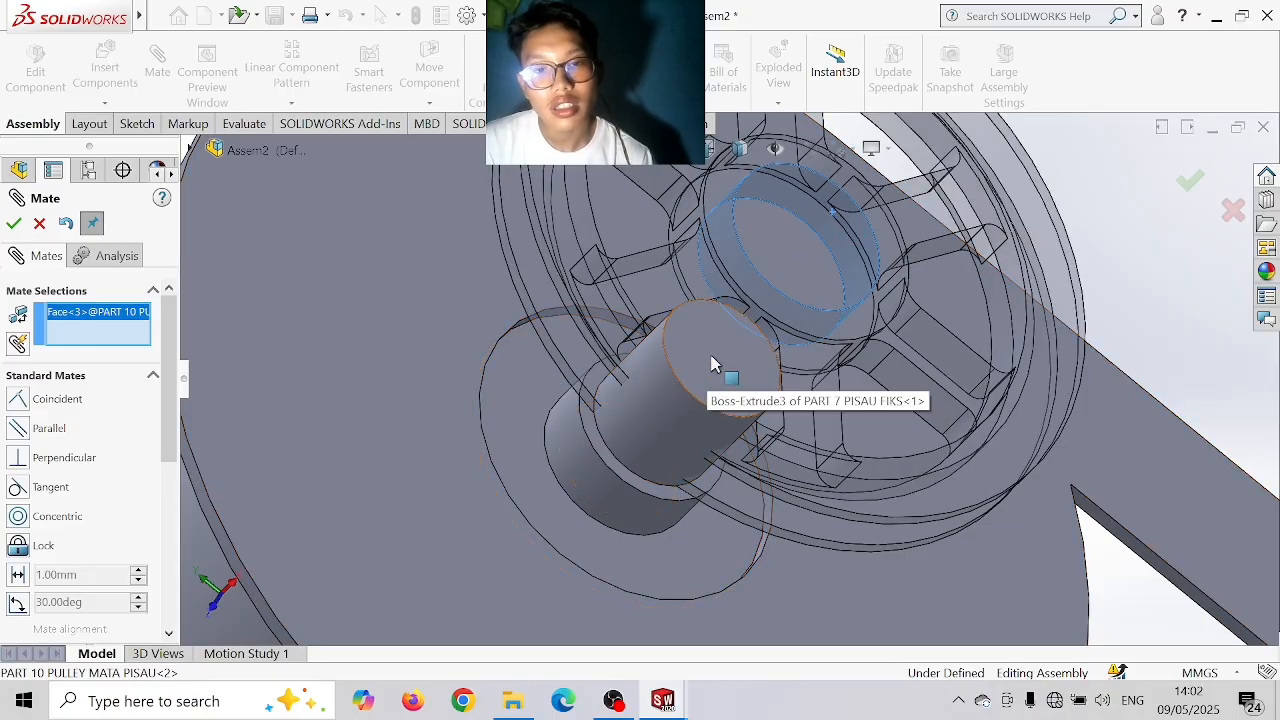
click(662, 409)
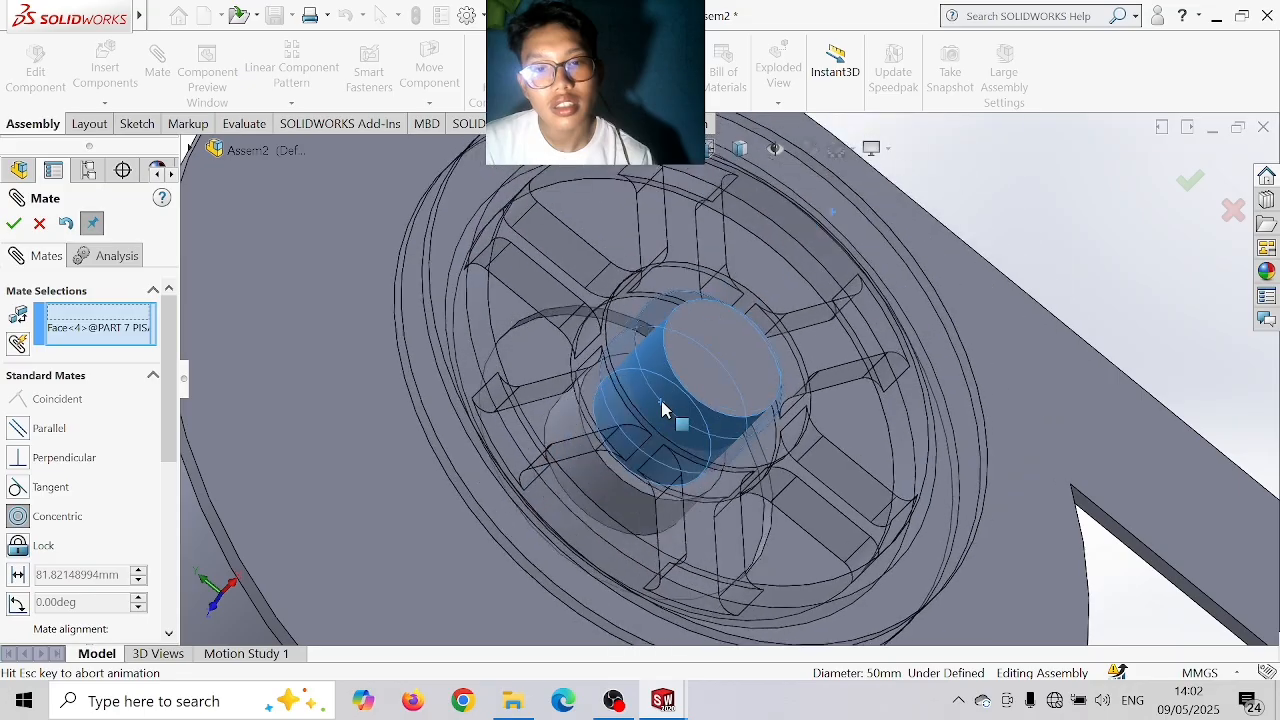
click(904, 428)
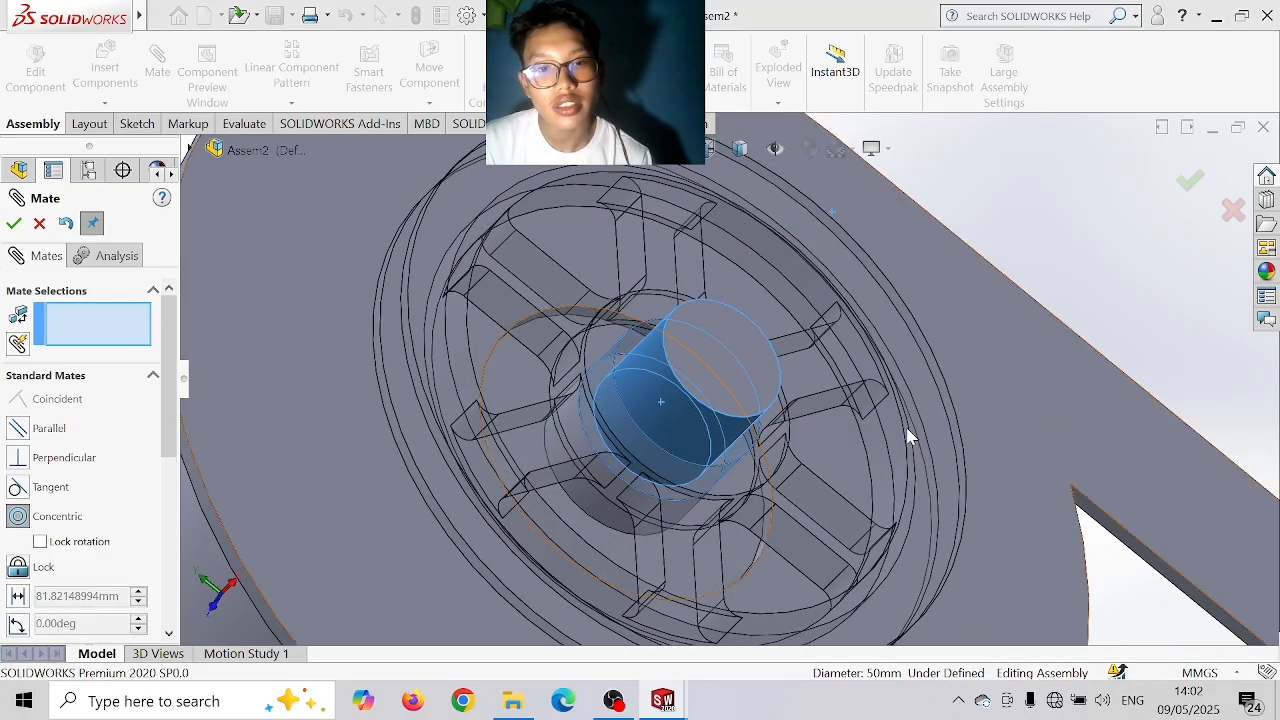
middle_drag(892, 314, 893, 344)
drag(893, 344, 960, 490)
scroll(1091, 398, up, 3)
middle_drag(965, 380, 972, 422)
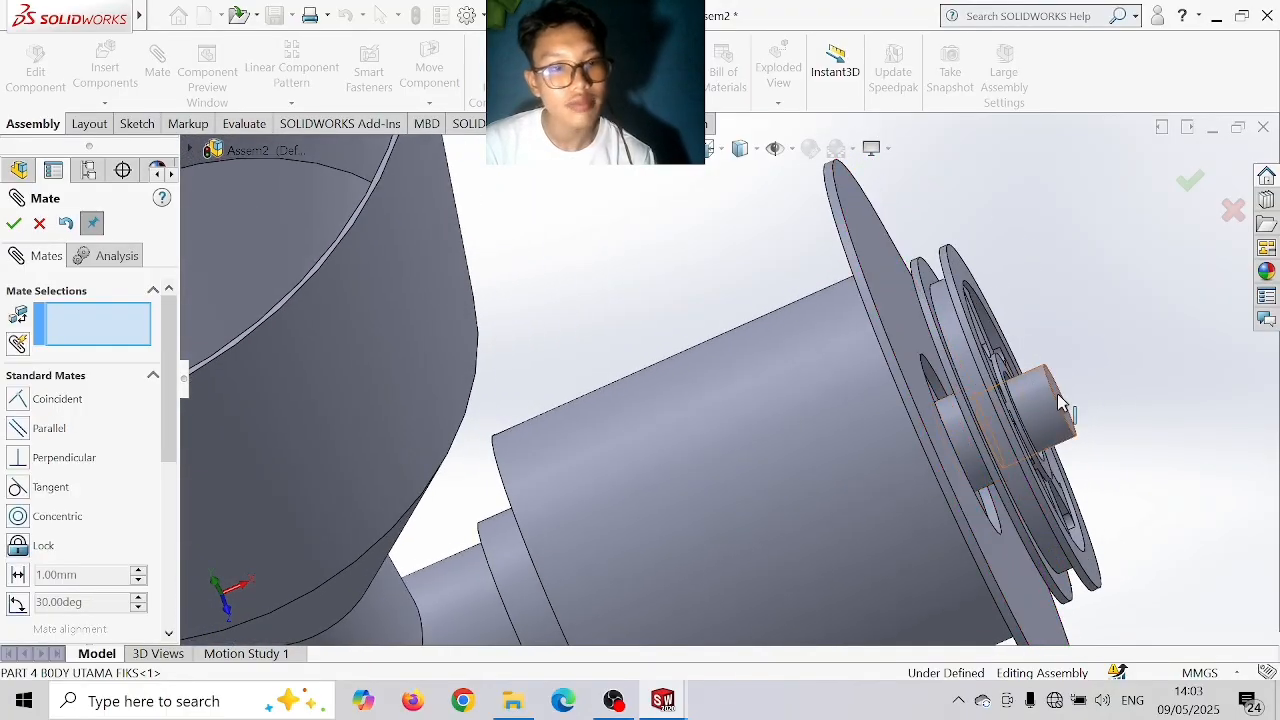
- Inspect the mated blade pulley from its outer face and try turning it on the blade shaft
scroll(1069, 392, up, 2)
scroll(1009, 423, up, 1)
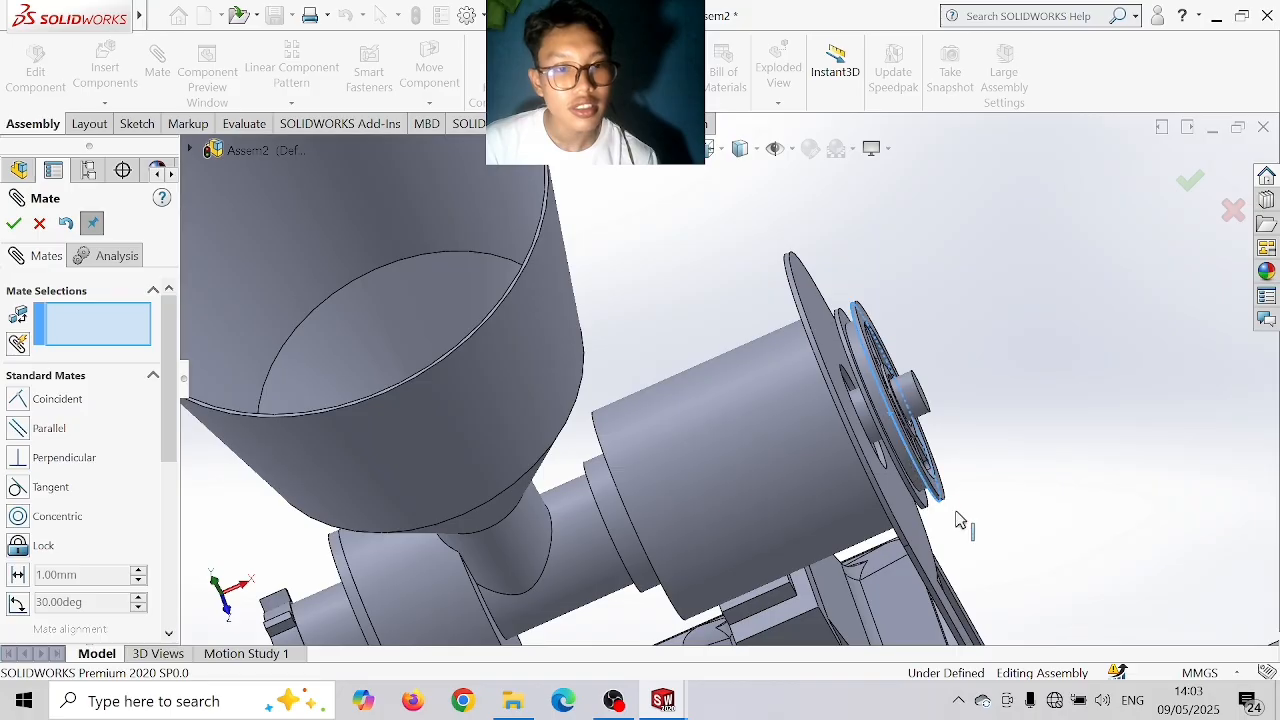
middle_drag(957, 519, 1078, 391)
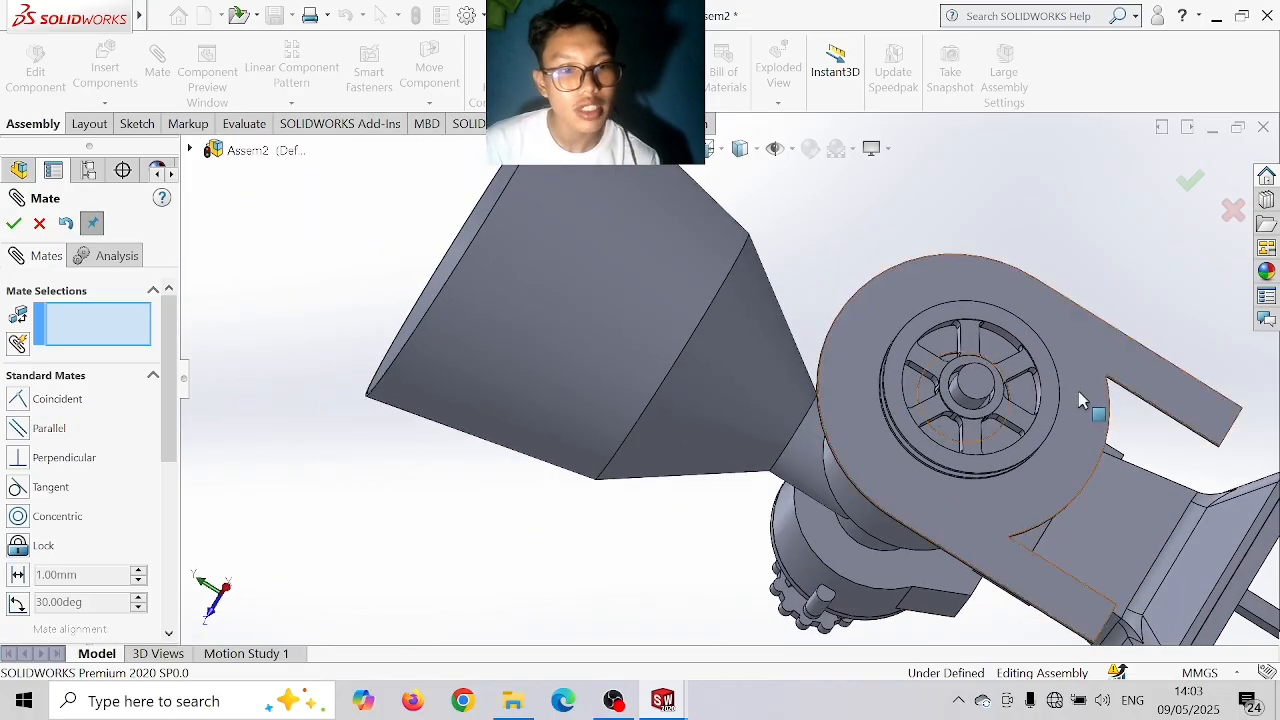
click(1048, 392)
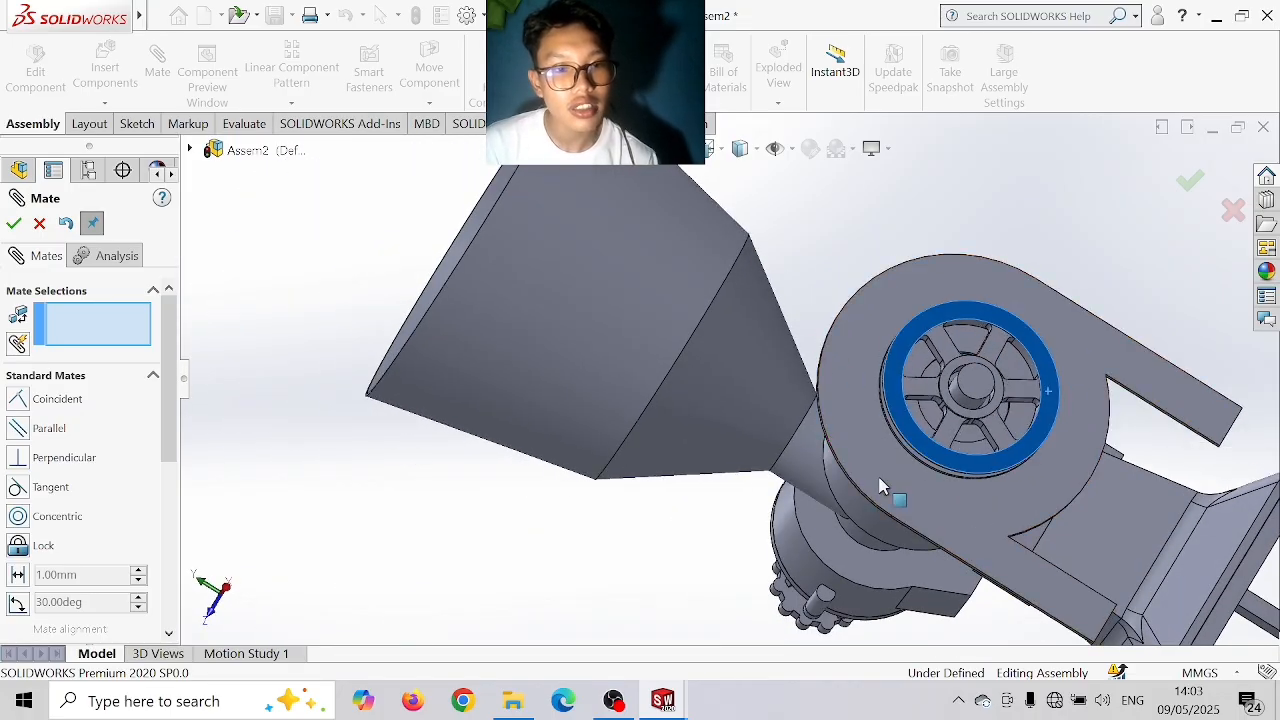
drag(879, 478, 1075, 425)
scroll(1076, 428, up, 2)
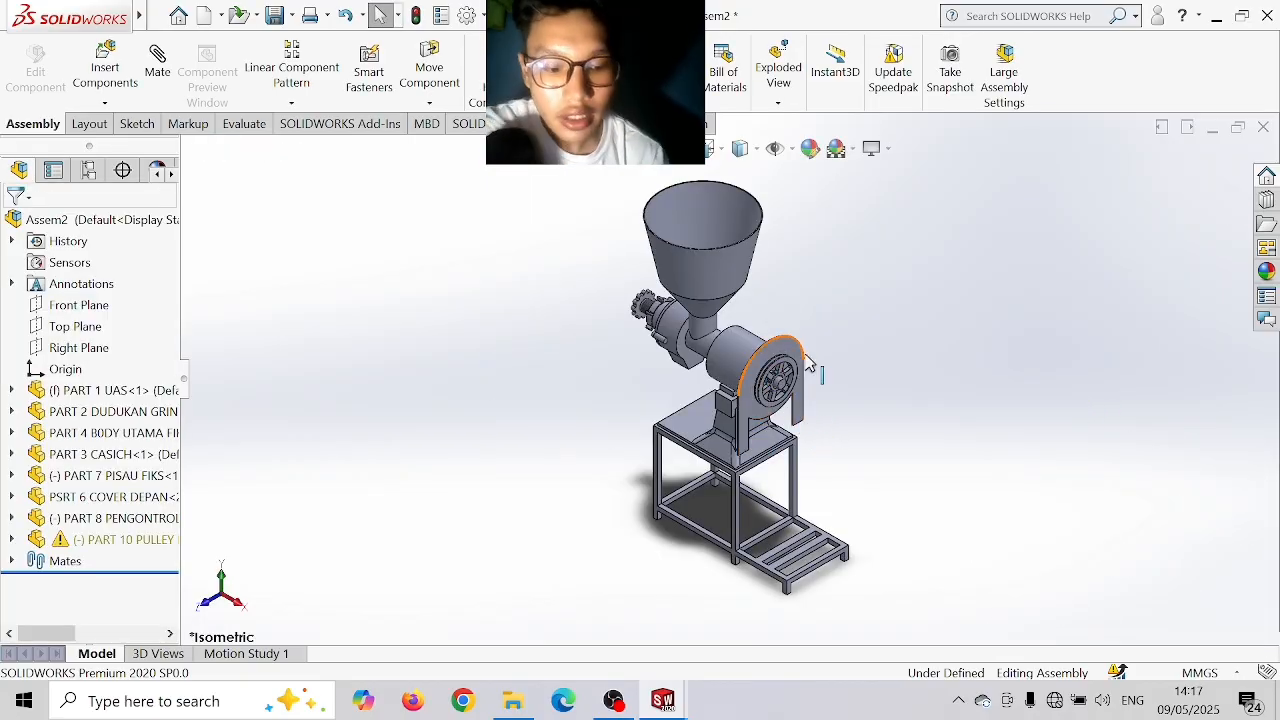
- Start a 3D sketch in the assembly with the machine shown in front view
key(ctrl+1)
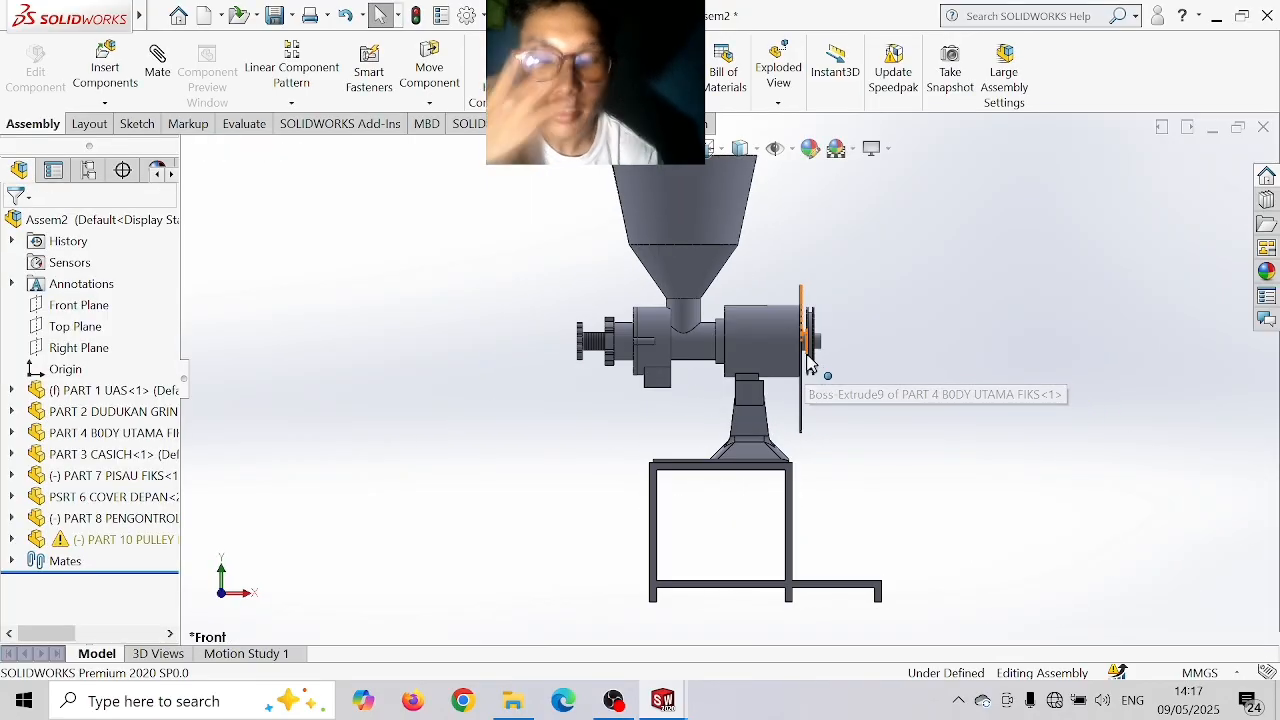
scroll(825, 359, down, 3)
click(86, 123)
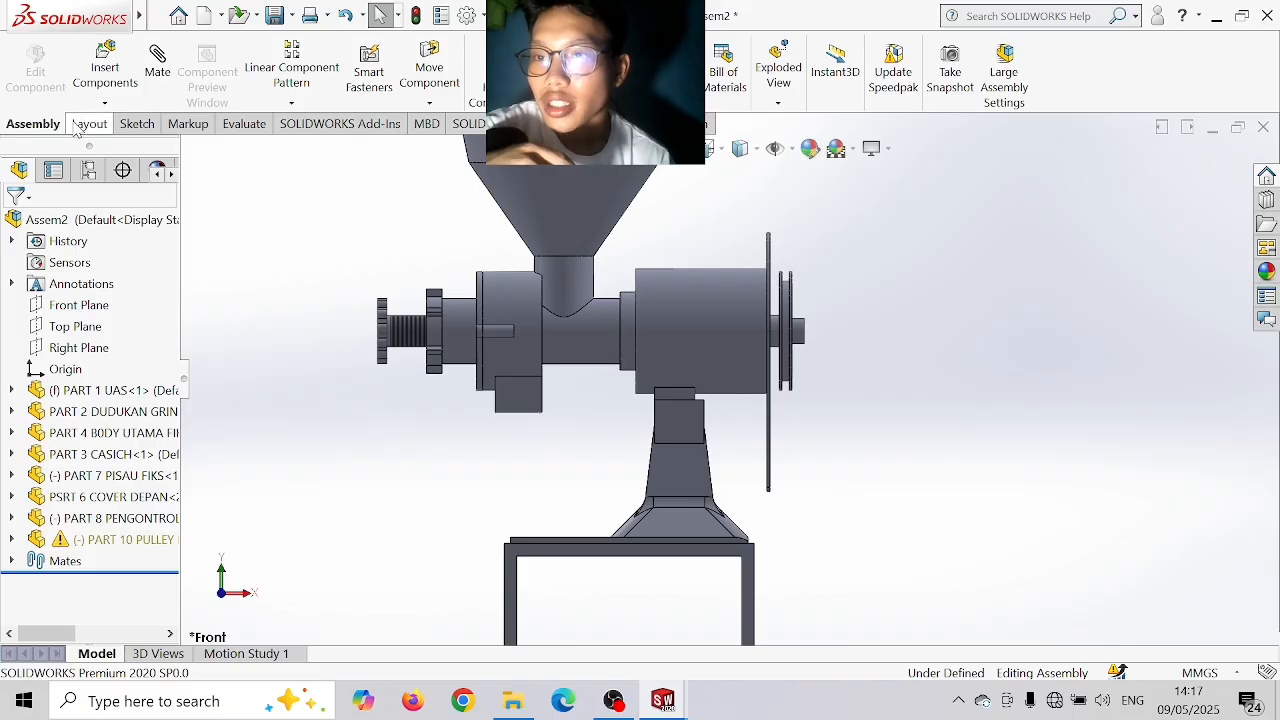
click(134, 126)
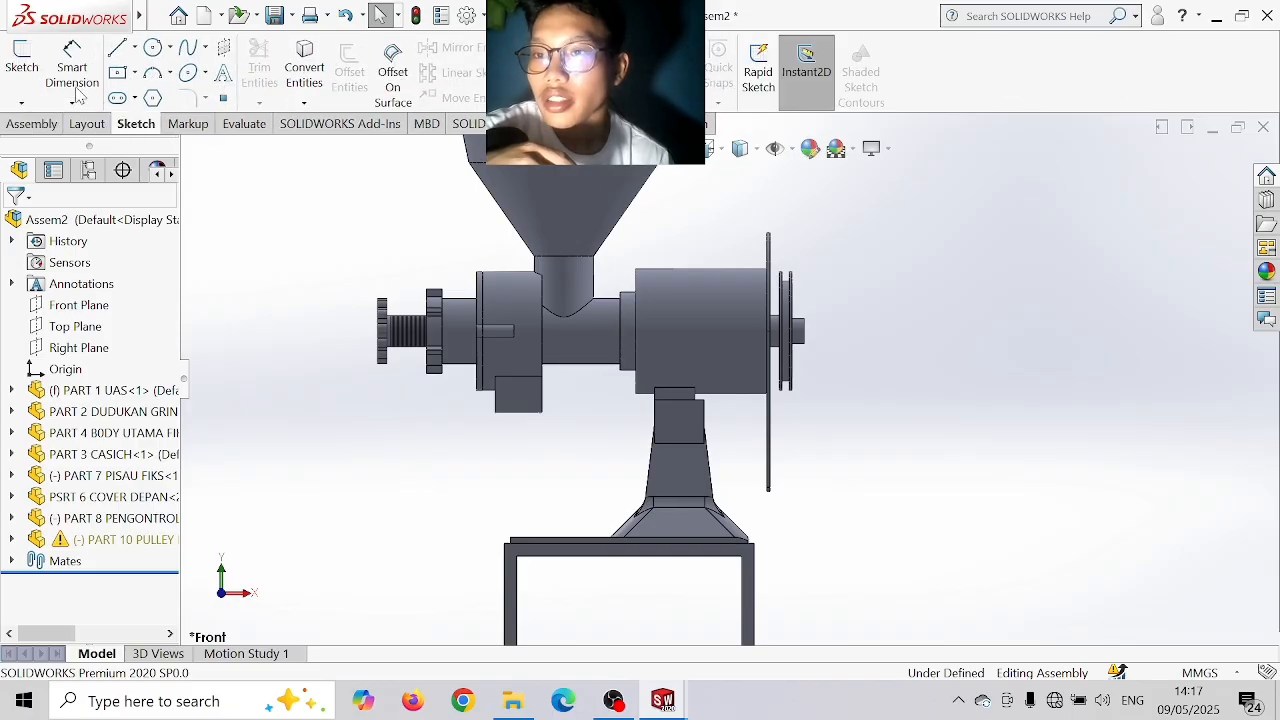
click(20, 88)
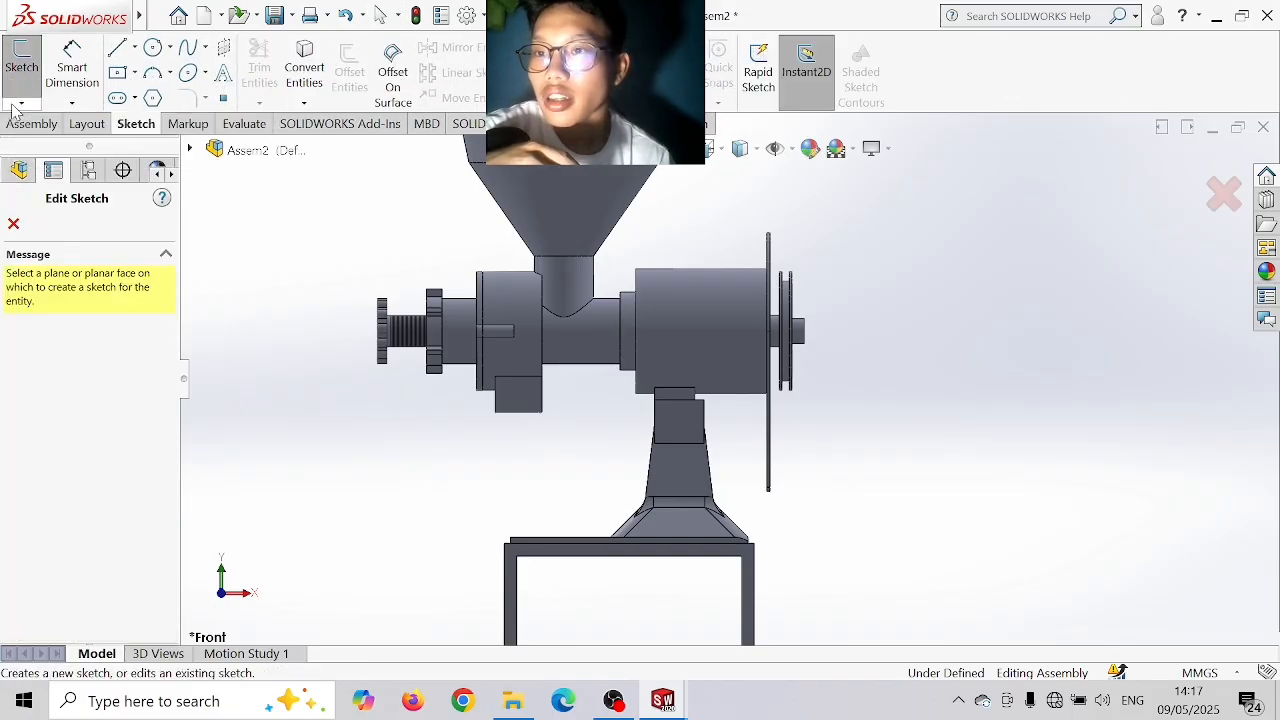
click(21, 102)
click(55, 148)
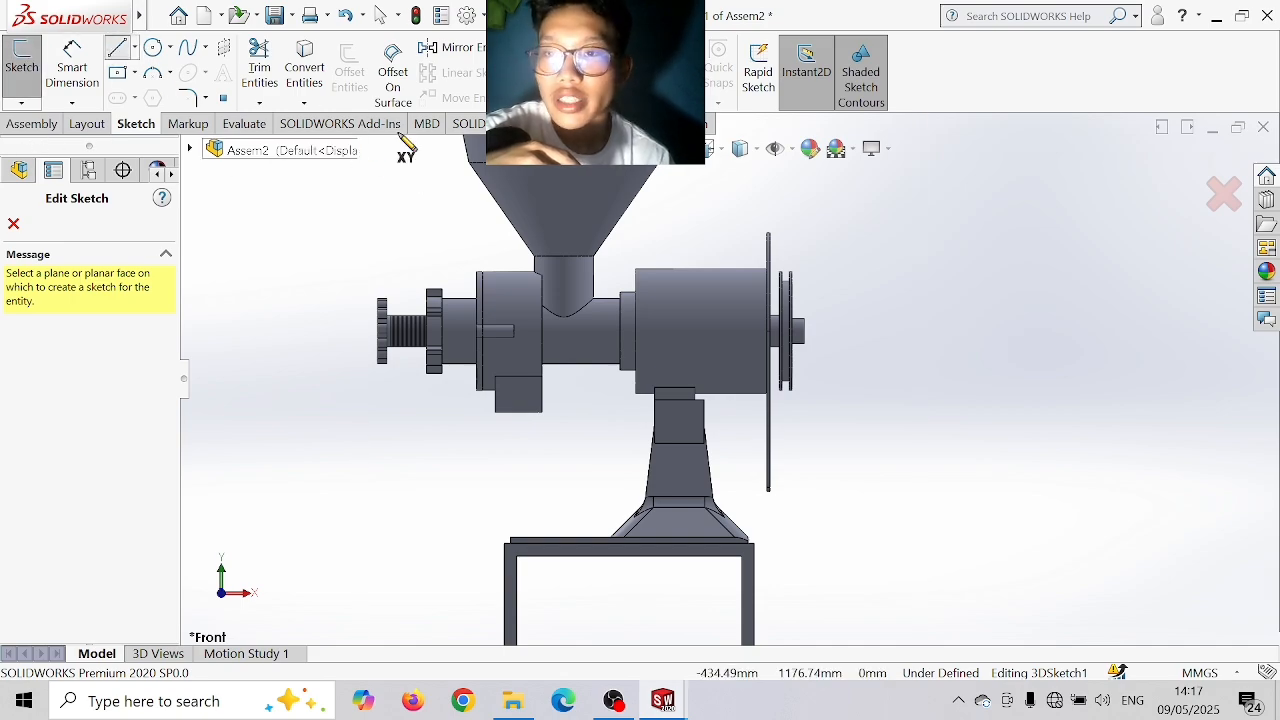
- Draw a vertical line 570.16 mm long downward from the middle of the blade pulley's inner flange edge
scroll(788, 341, down, 2)
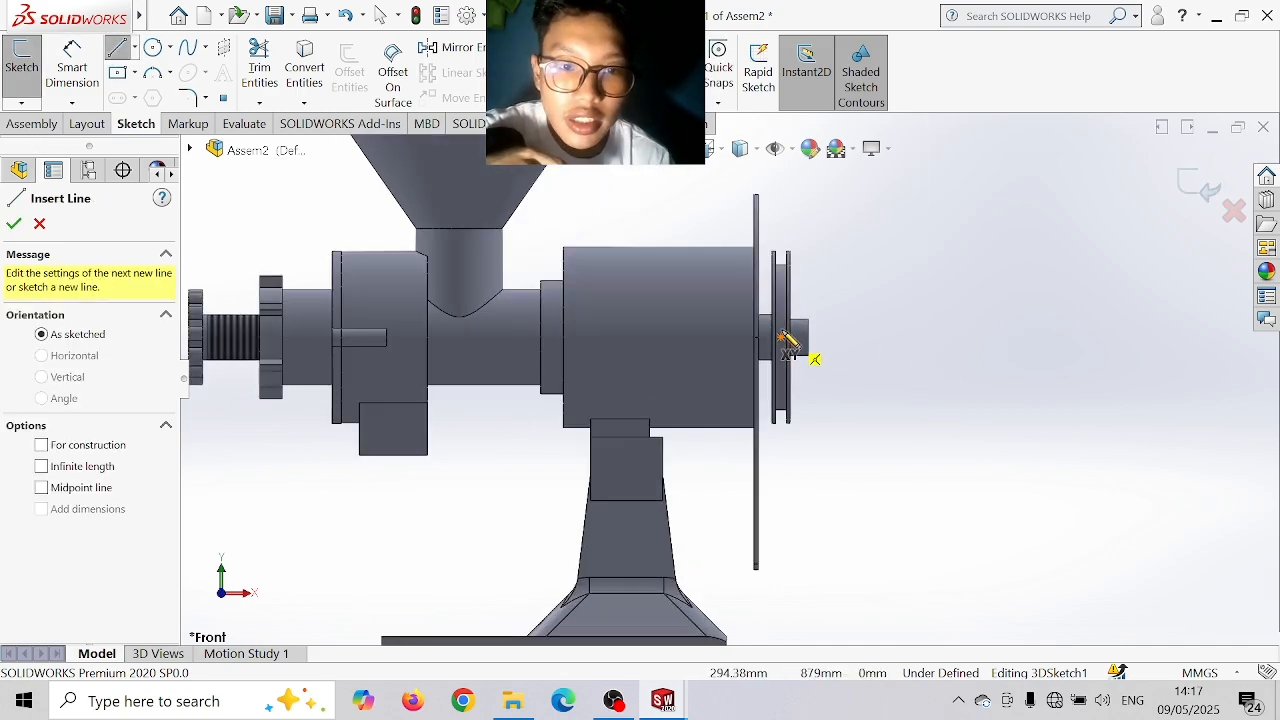
scroll(784, 350, down, 2)
scroll(760, 363, down, 3)
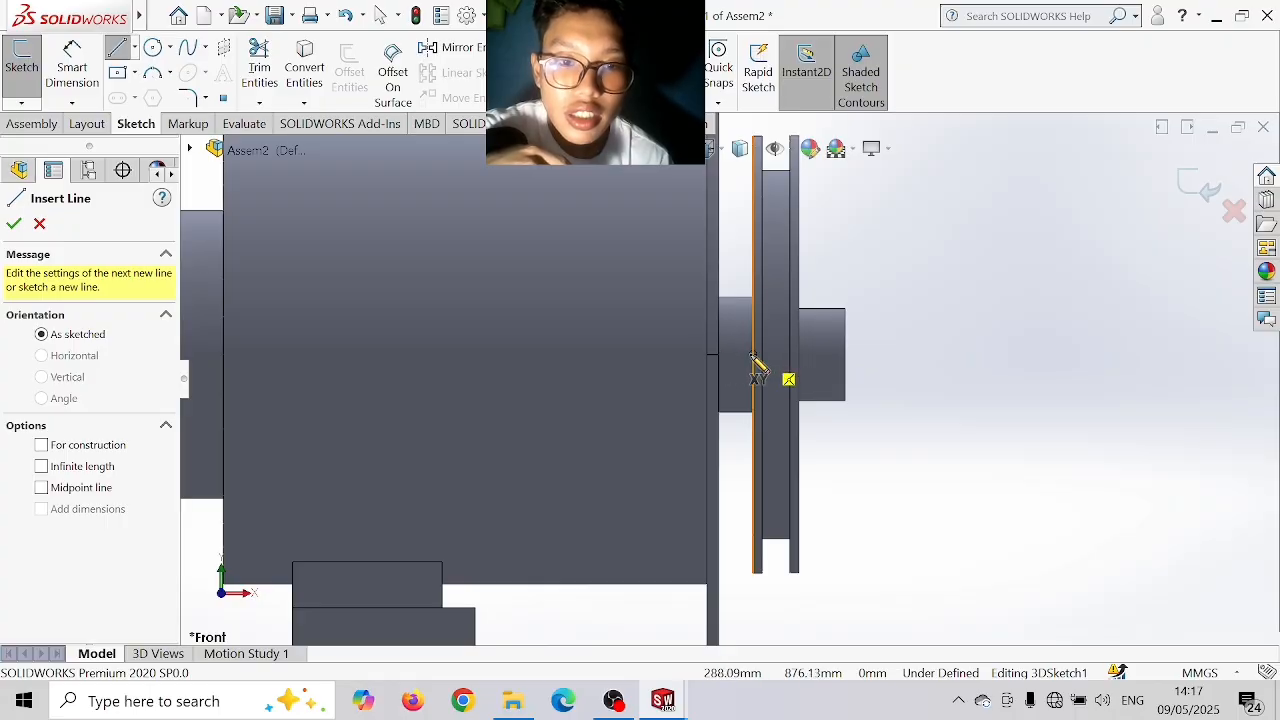
click(752, 355)
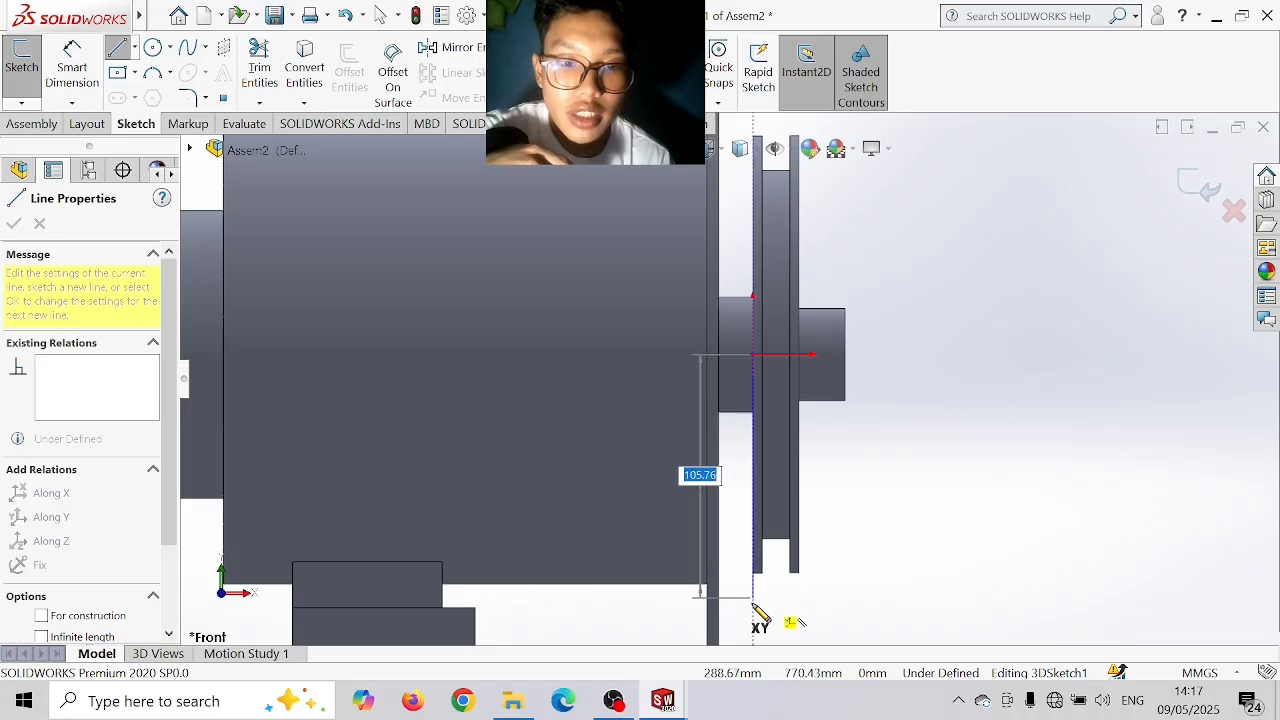
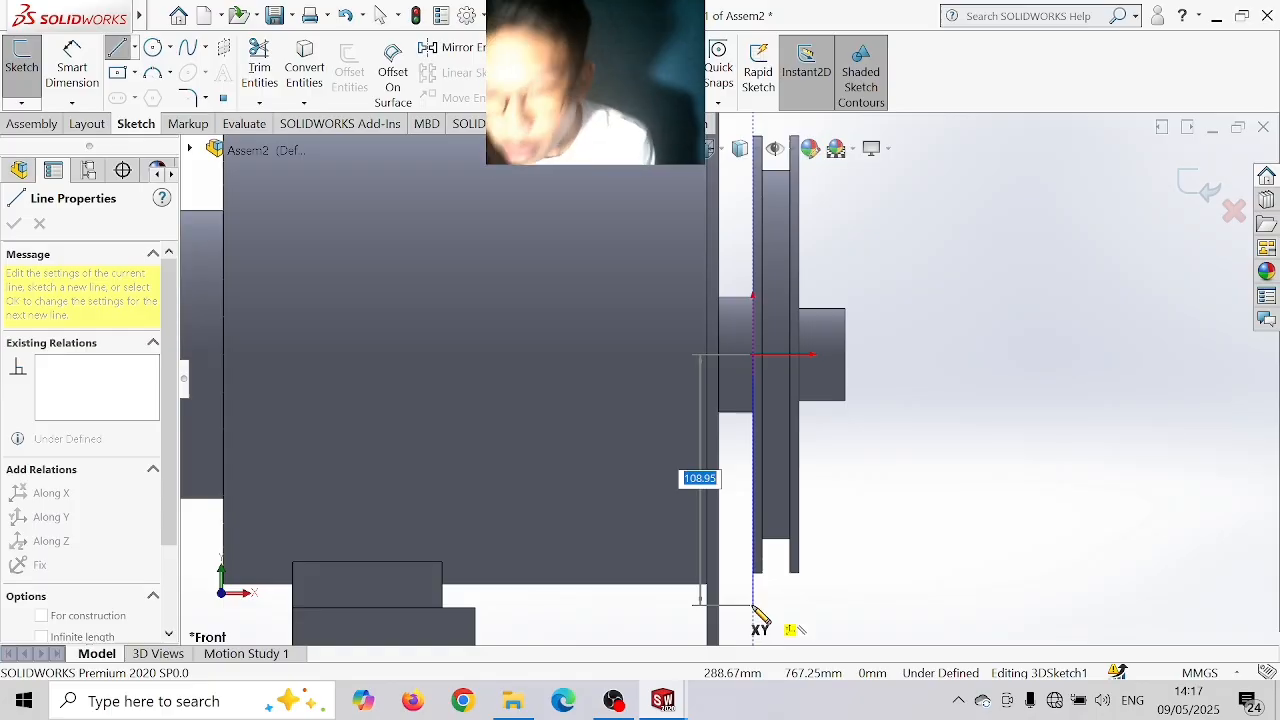
text(570.16)
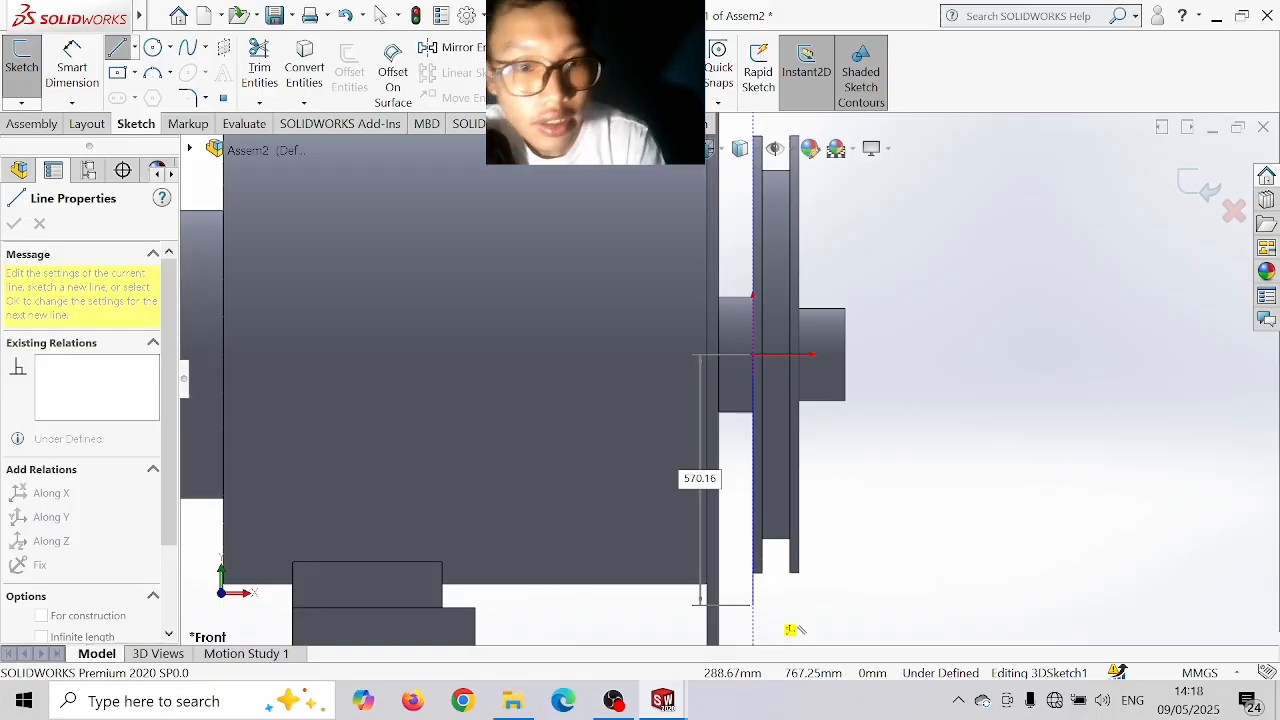
key(Return)
scroll(775, 595, up, 5)
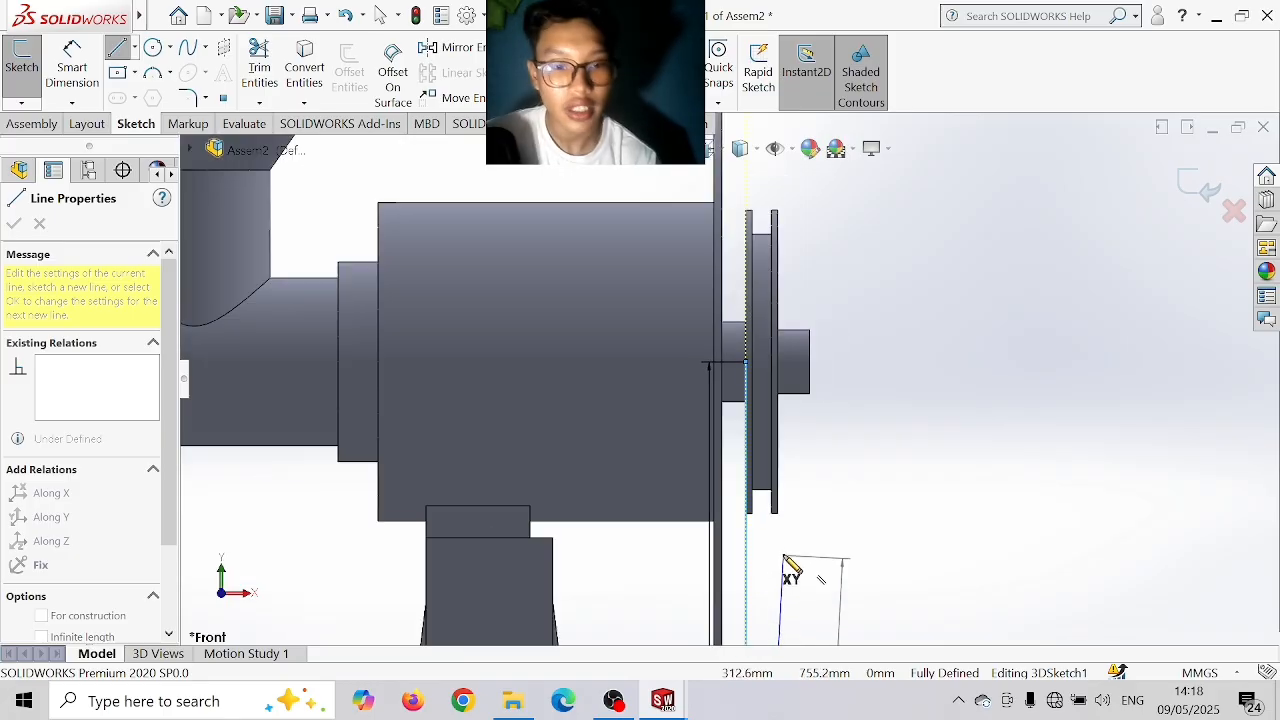
scroll(785, 600, up, 4)
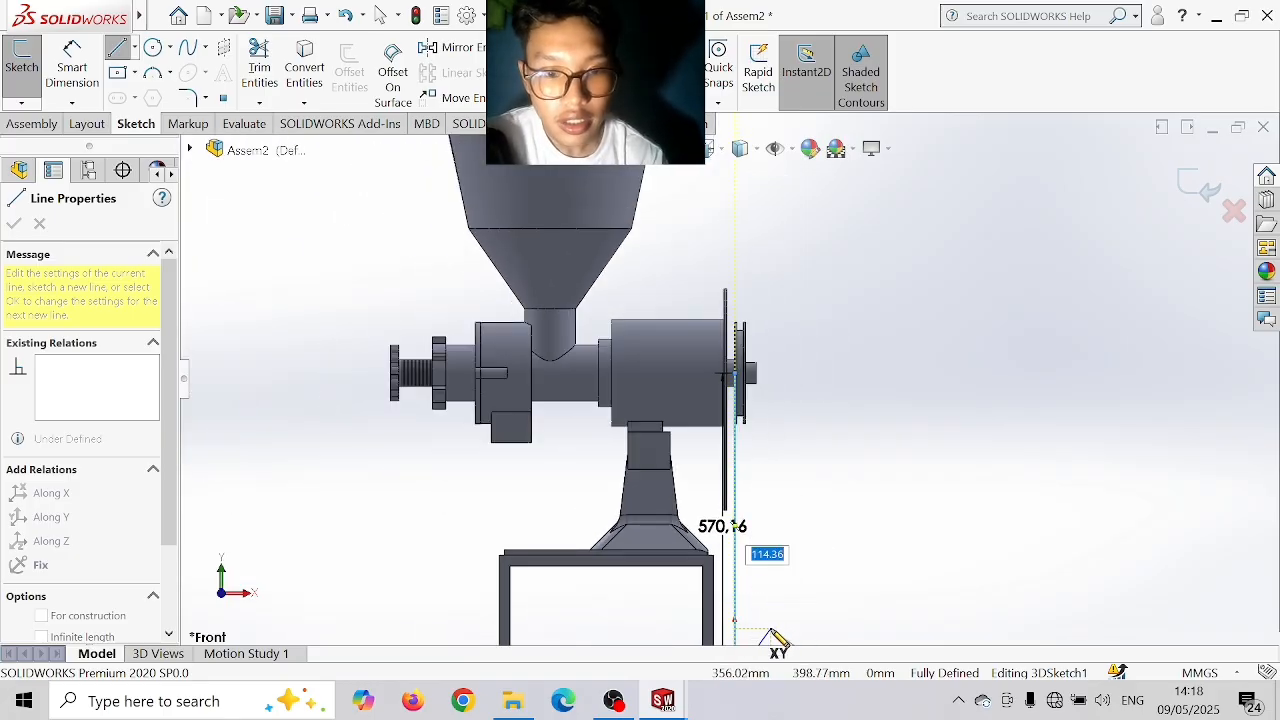
scroll(772, 580, up, 3)
key(Escape)
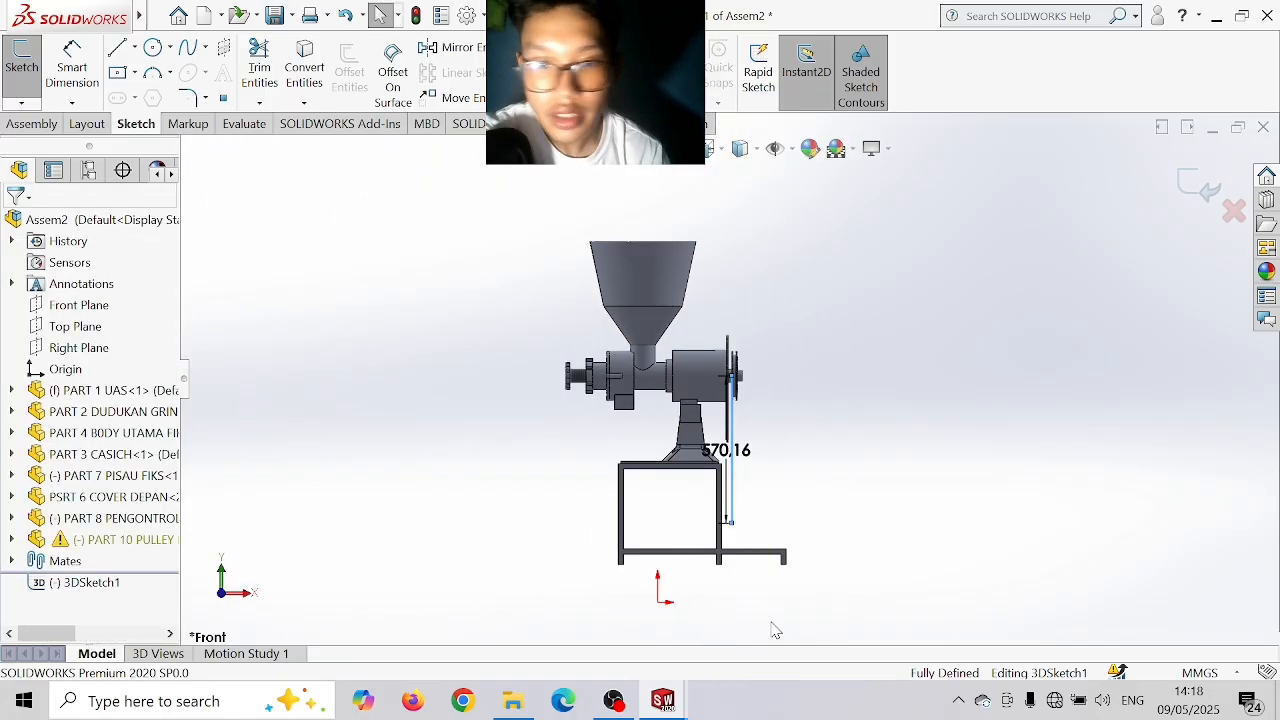
scroll(771, 526, down, 4)
scroll(670, 430, up, 2)
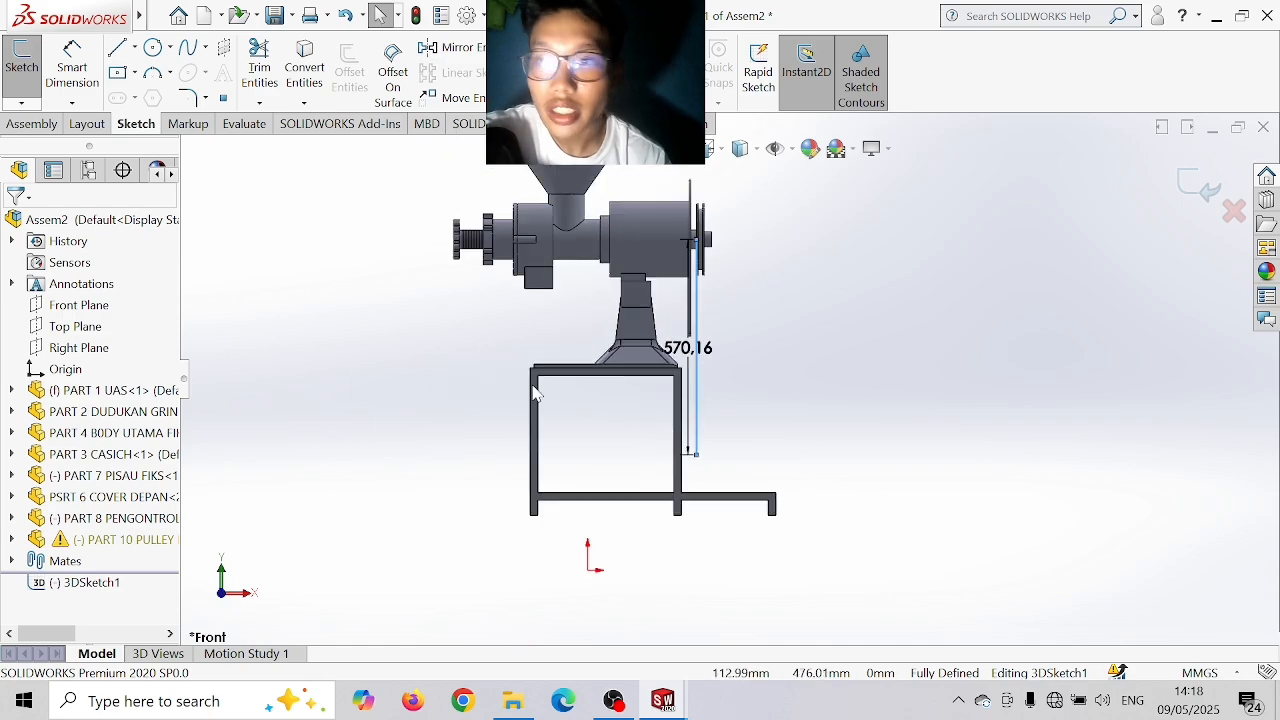
- Open 4707N22_Base-Mount AC Motor from the Downloads folder as a component to insert, with all file types listed
click(38, 125)
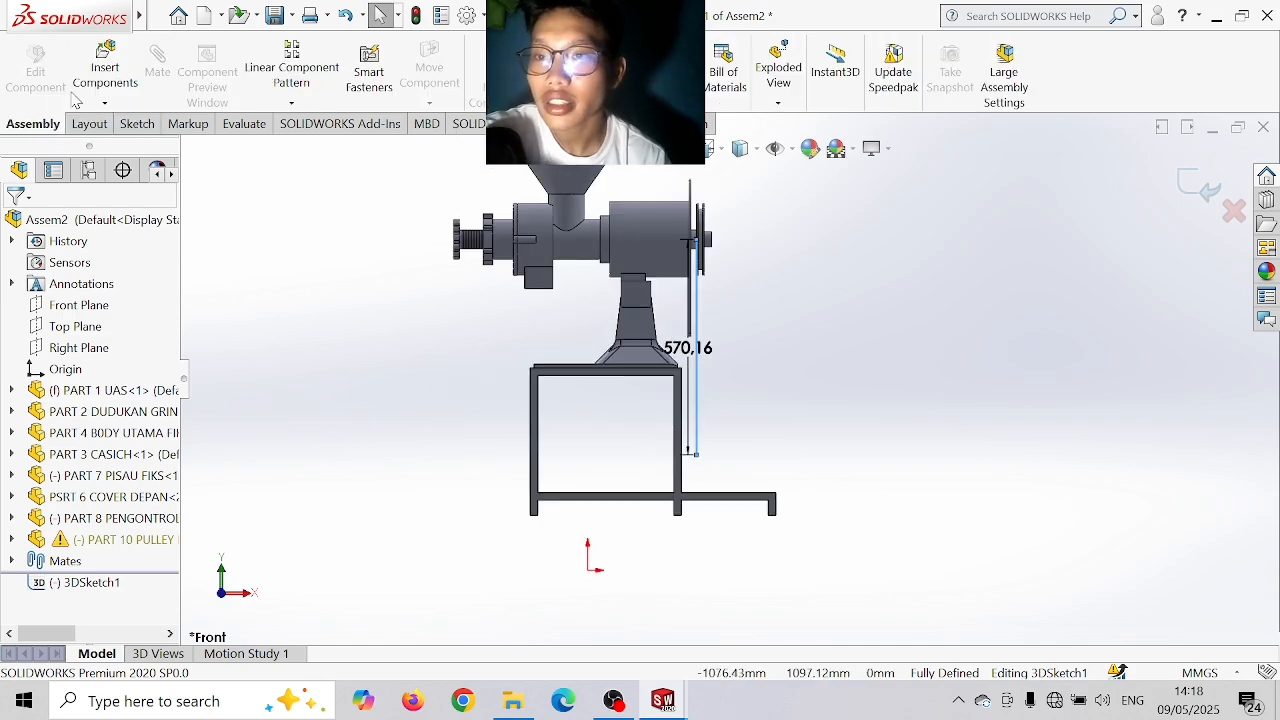
click(104, 90)
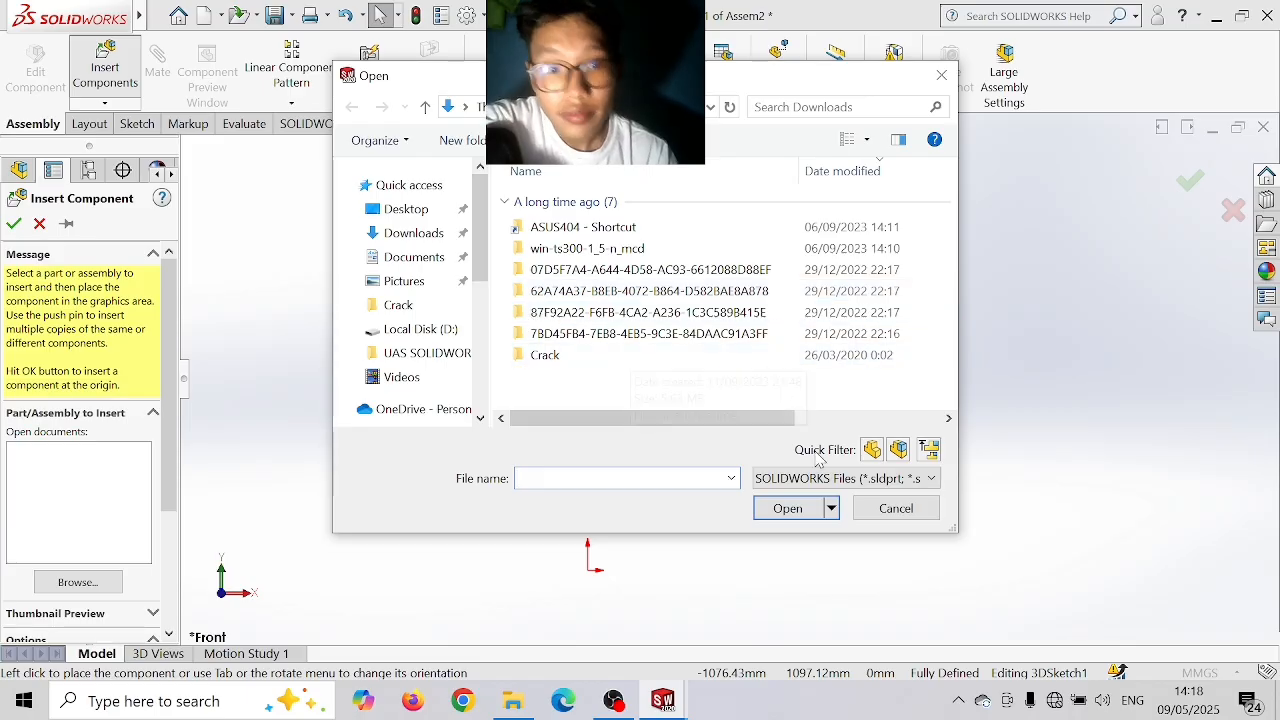
click(899, 488)
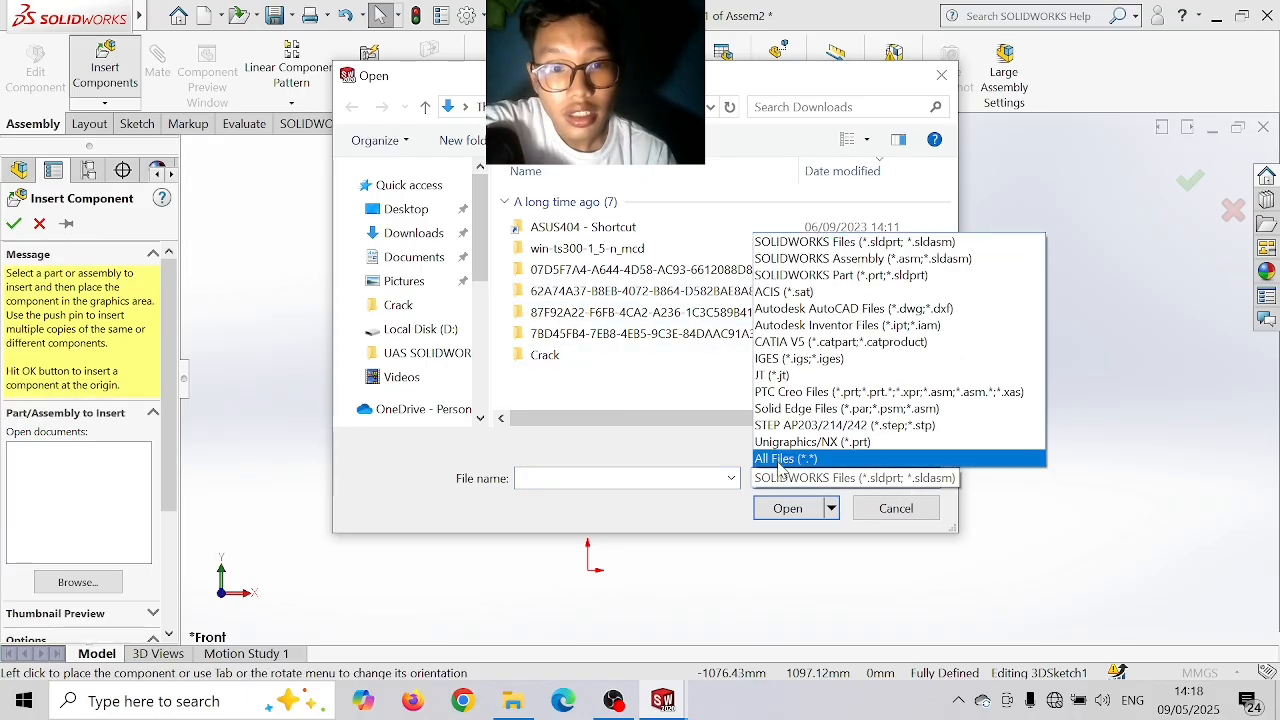
click(781, 460)
click(614, 227)
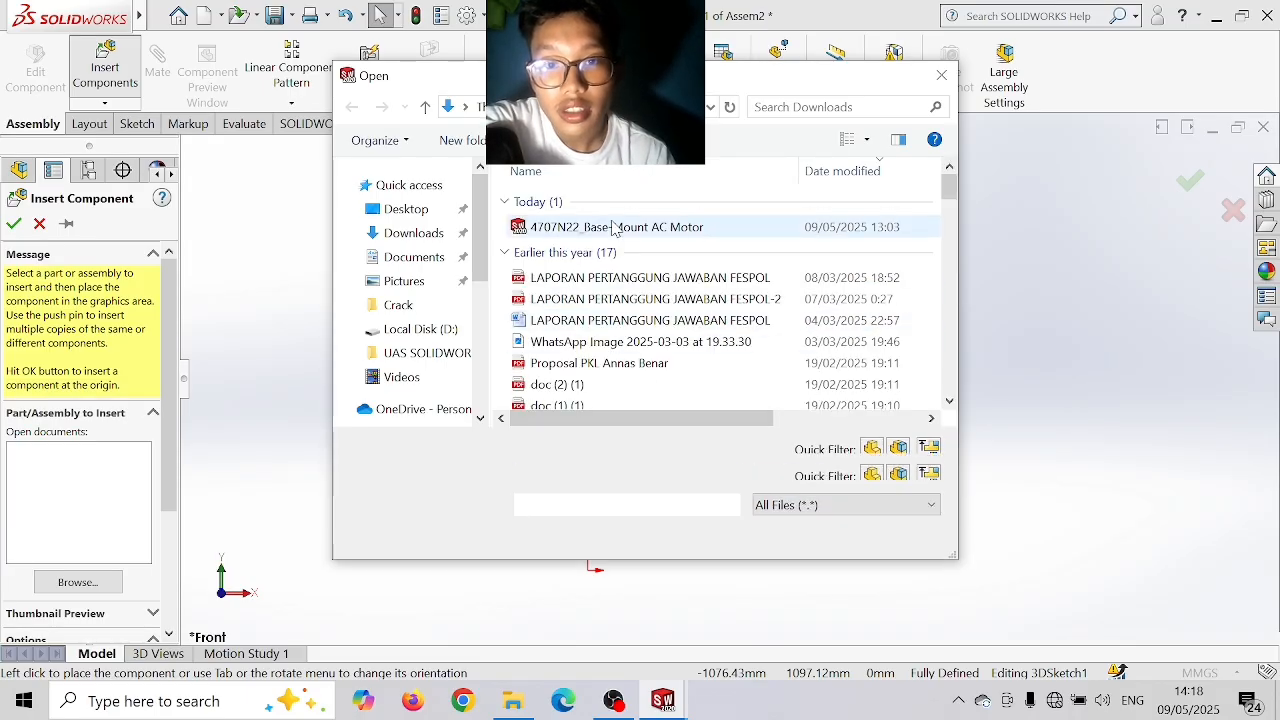
click(785, 542)
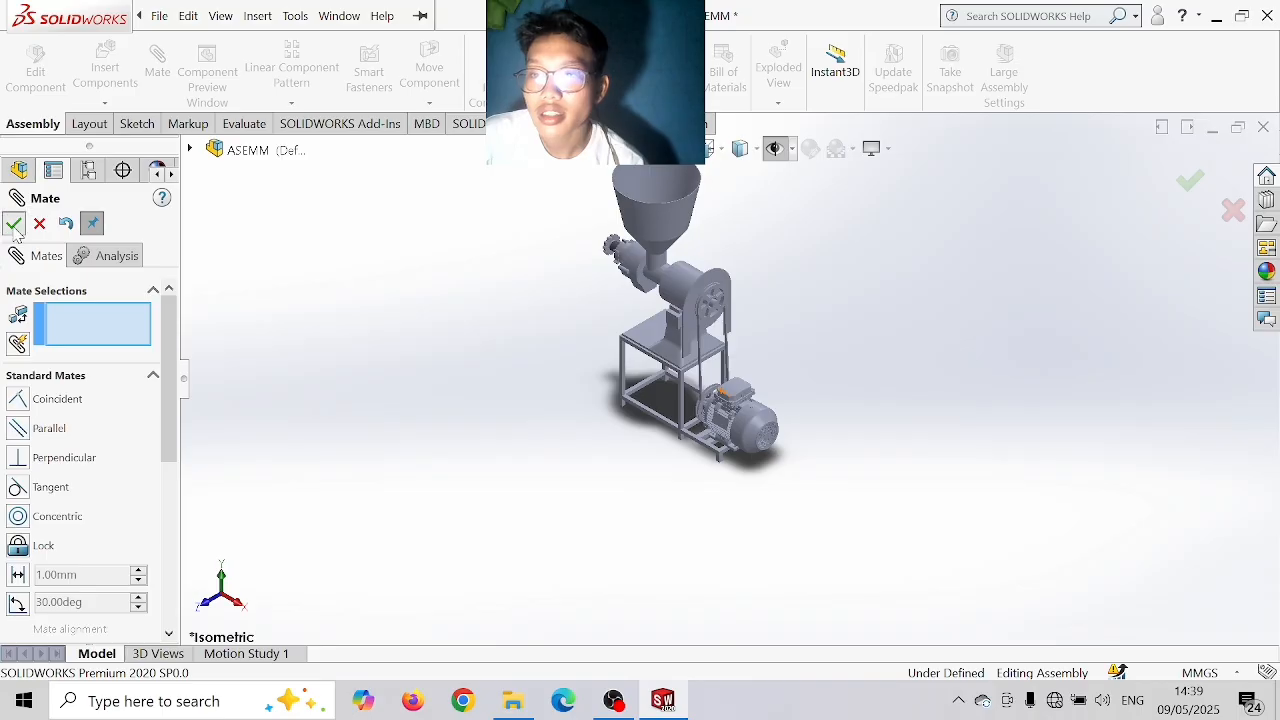
- Finish the current mates, insert the PART 5 COVER PULLEY part and place it beside the machine, level with the blade pulley
click(13, 225)
click(105, 68)
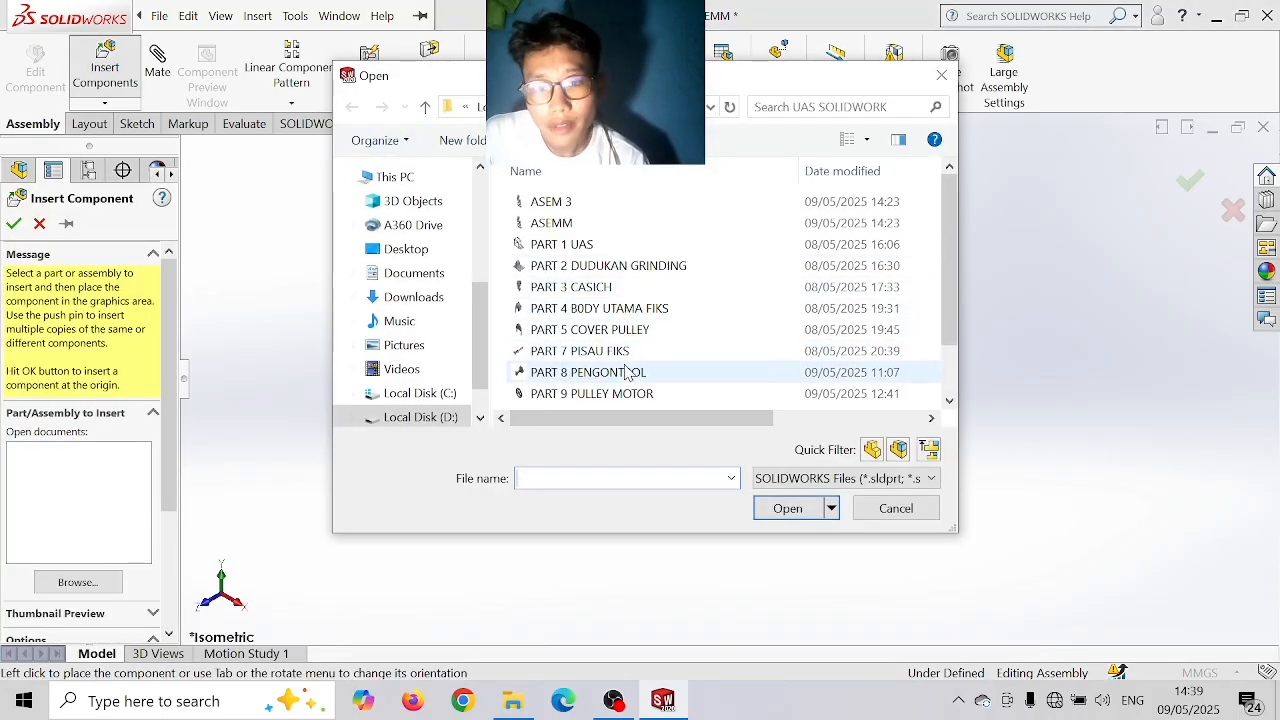
scroll(626, 374, down, 2)
click(623, 400)
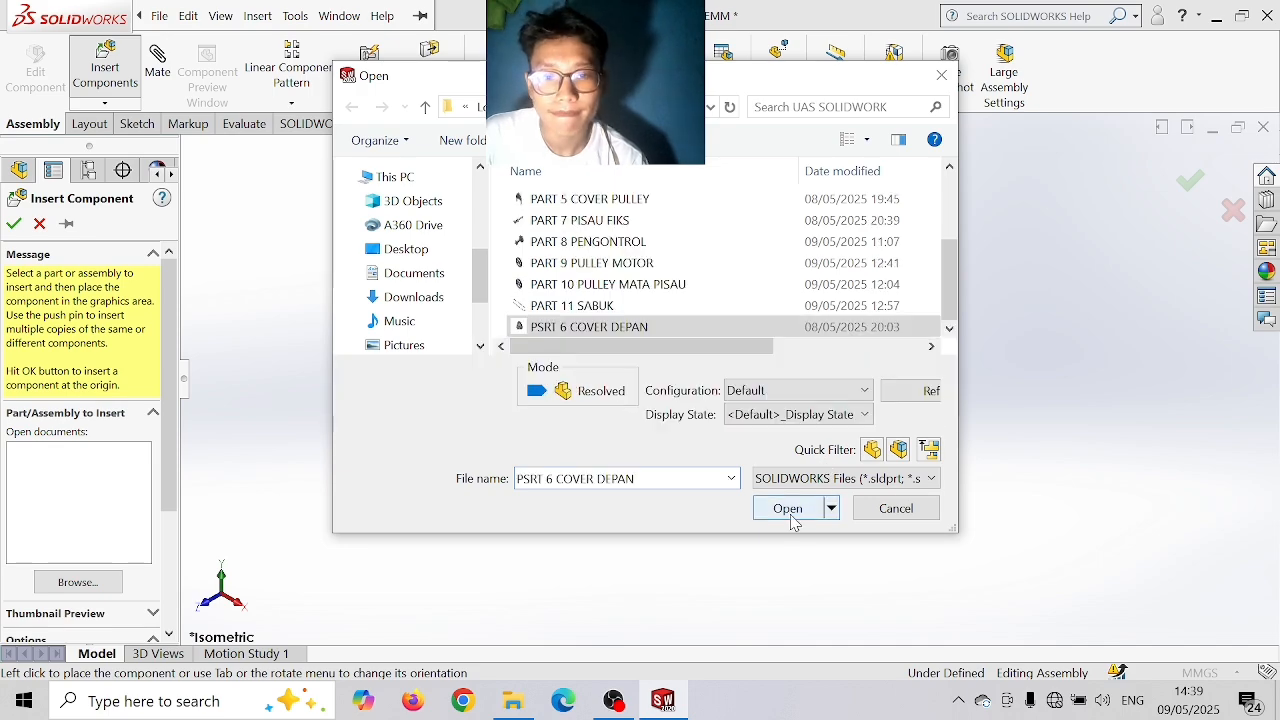
scroll(628, 272, up, 1)
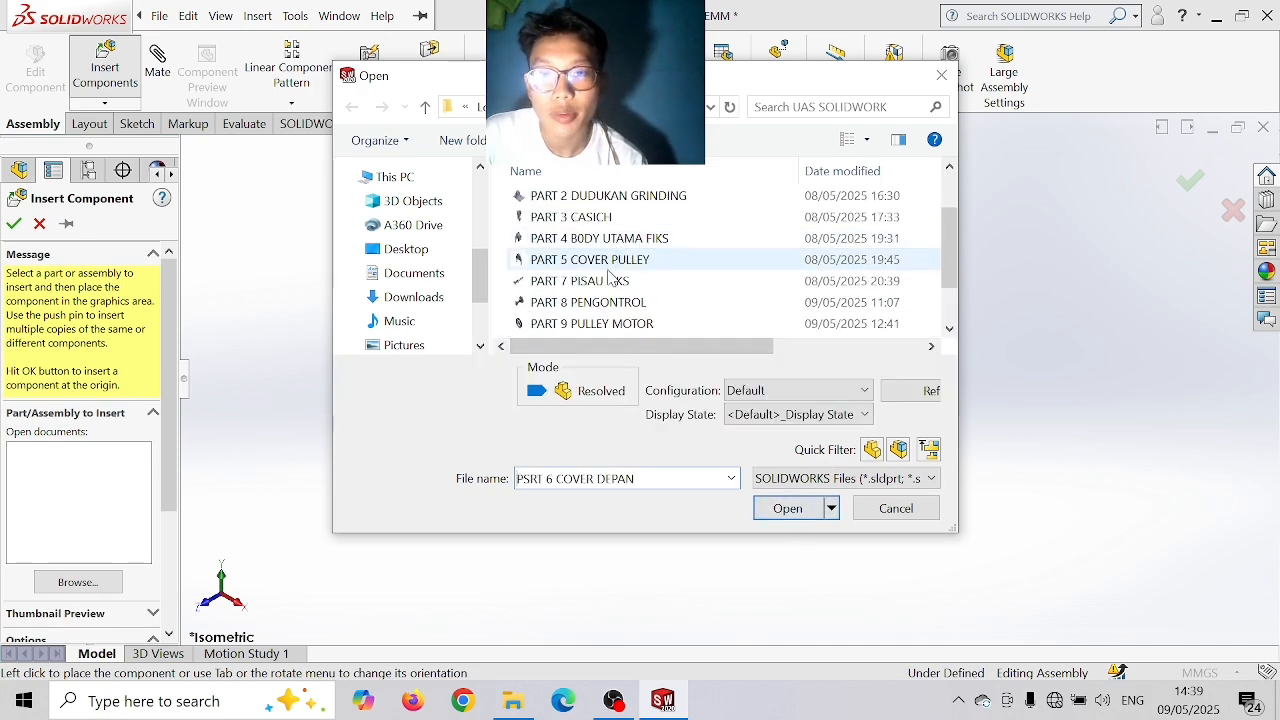
click(618, 259)
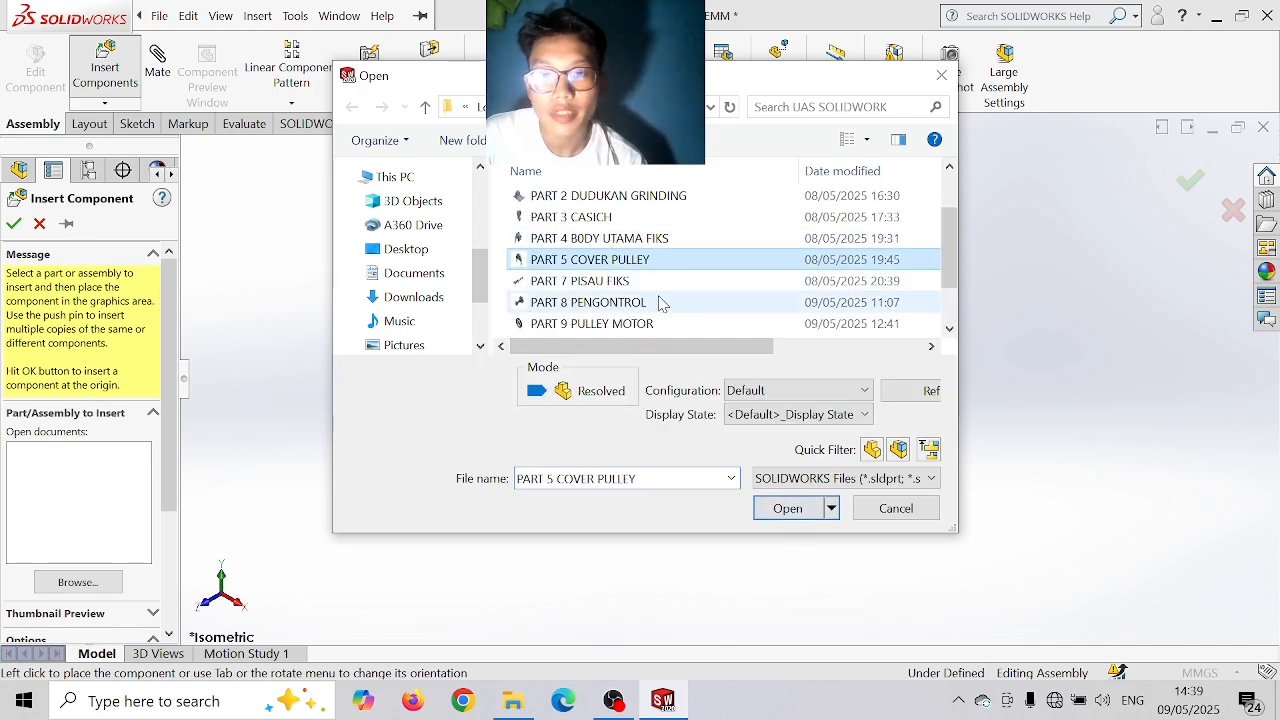
click(787, 508)
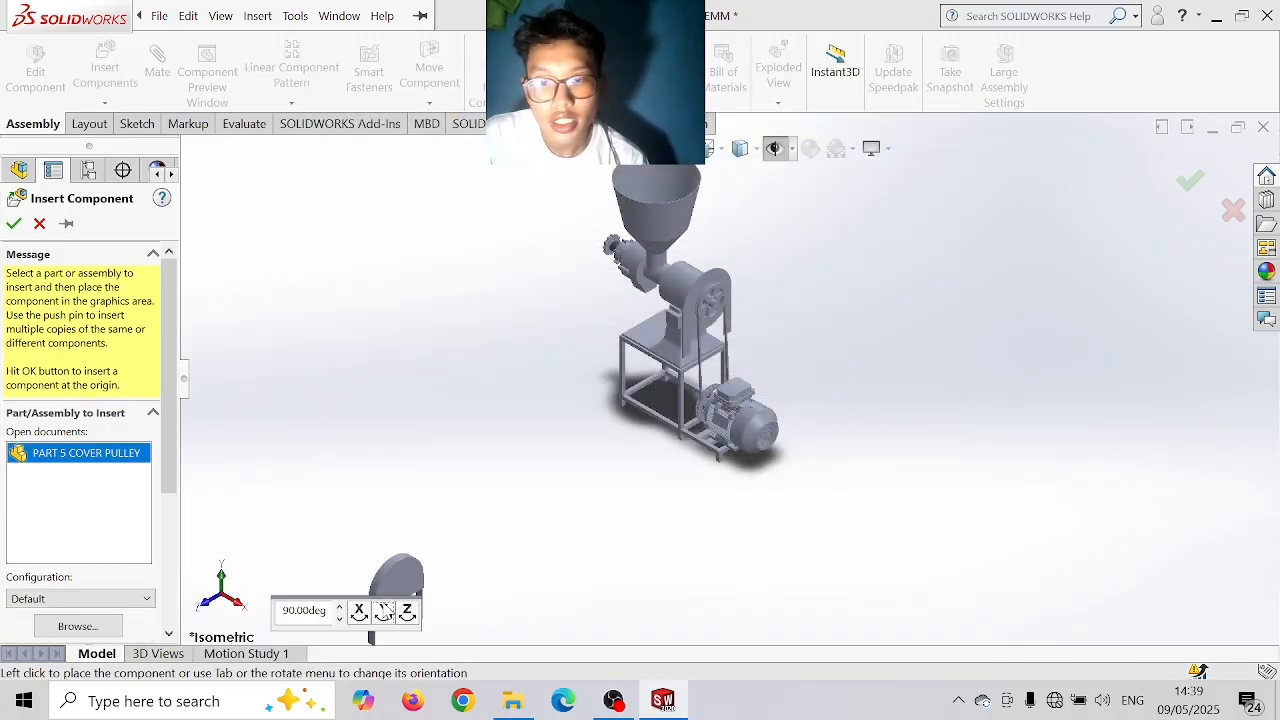
click(872, 278)
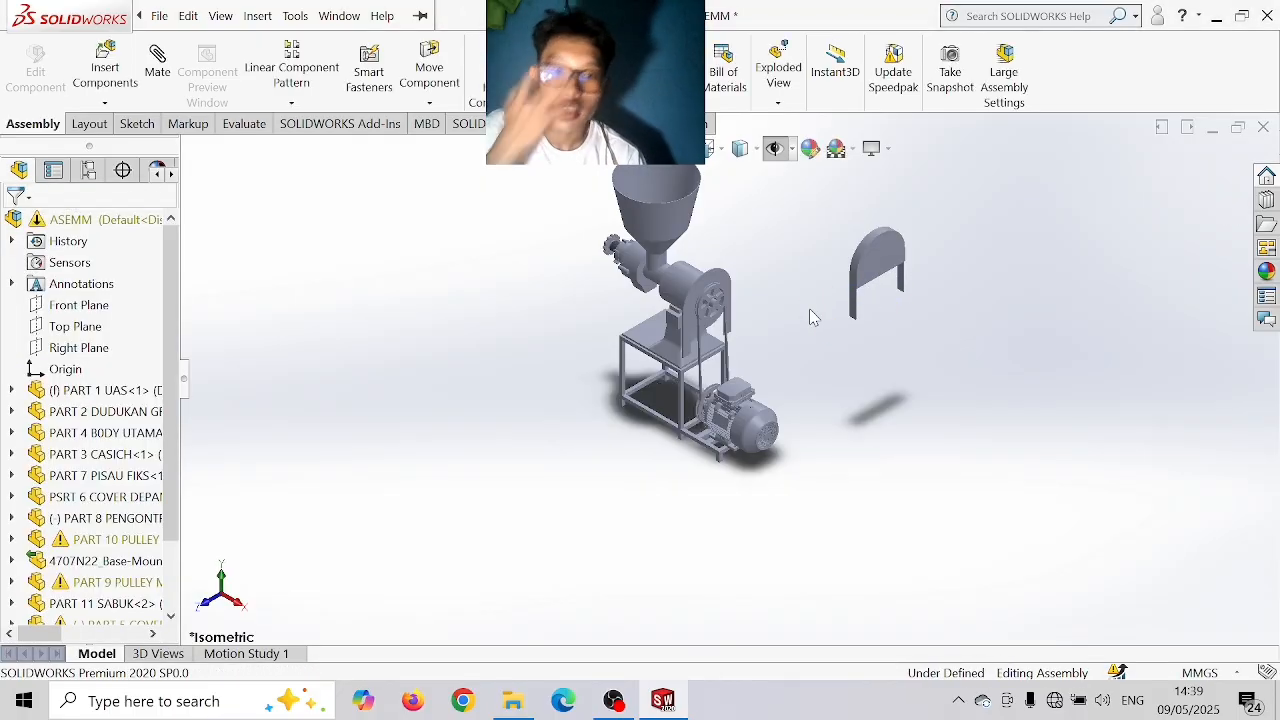
- Try a coincident mate between the pulley cover's rear outer arc edge and the arc edge of the main body's end plate
scroll(826, 322, down, 5)
scroll(872, 235, down, 2)
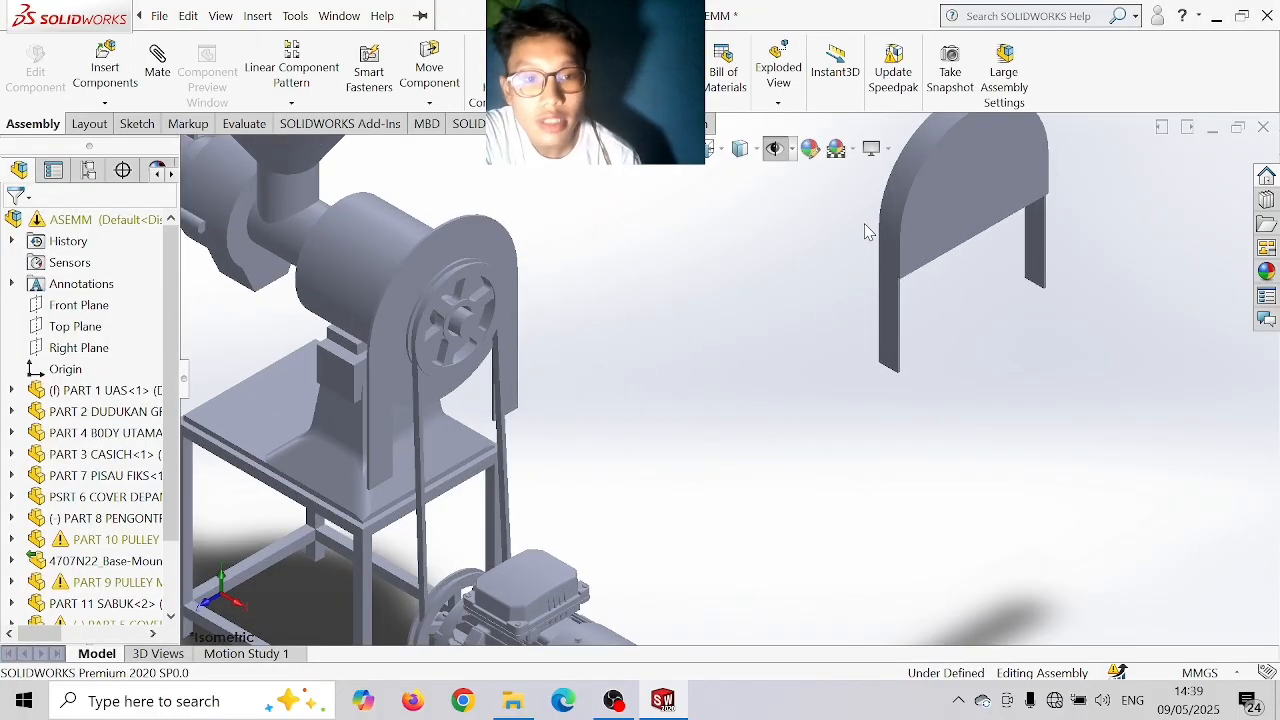
scroll(880, 228, down, 2)
scroll(860, 240, up, 2)
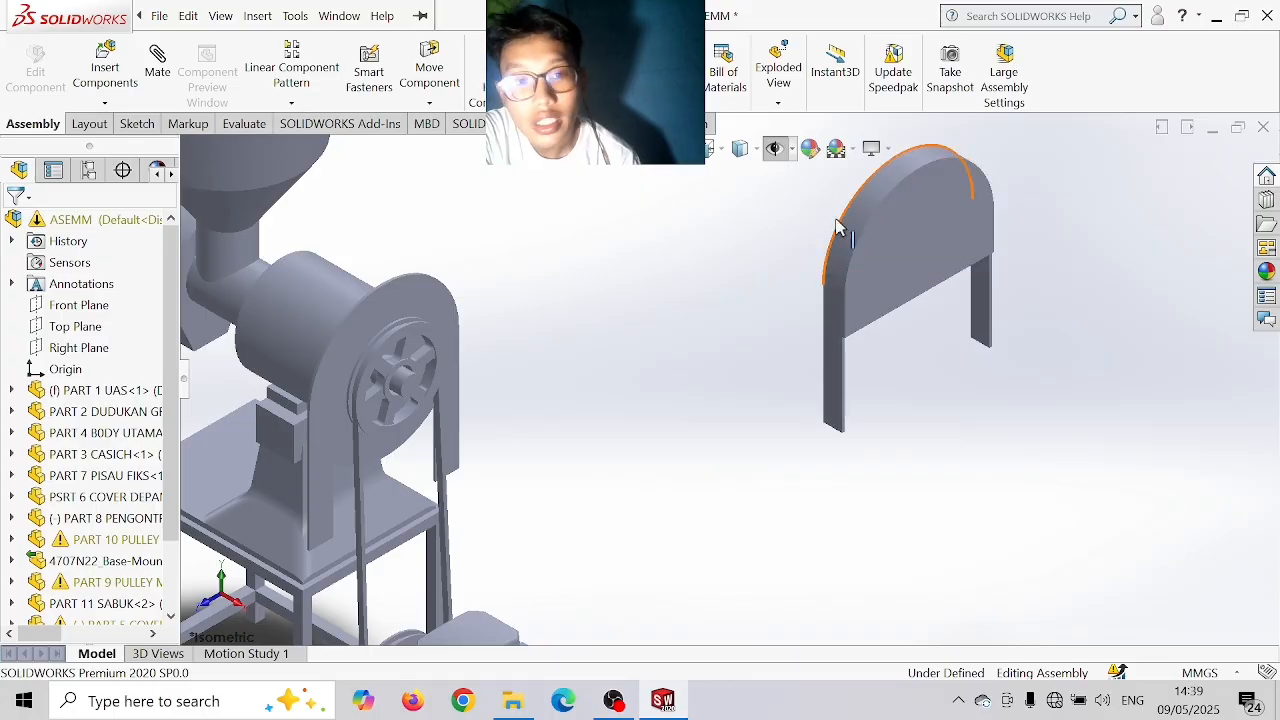
click(165, 78)
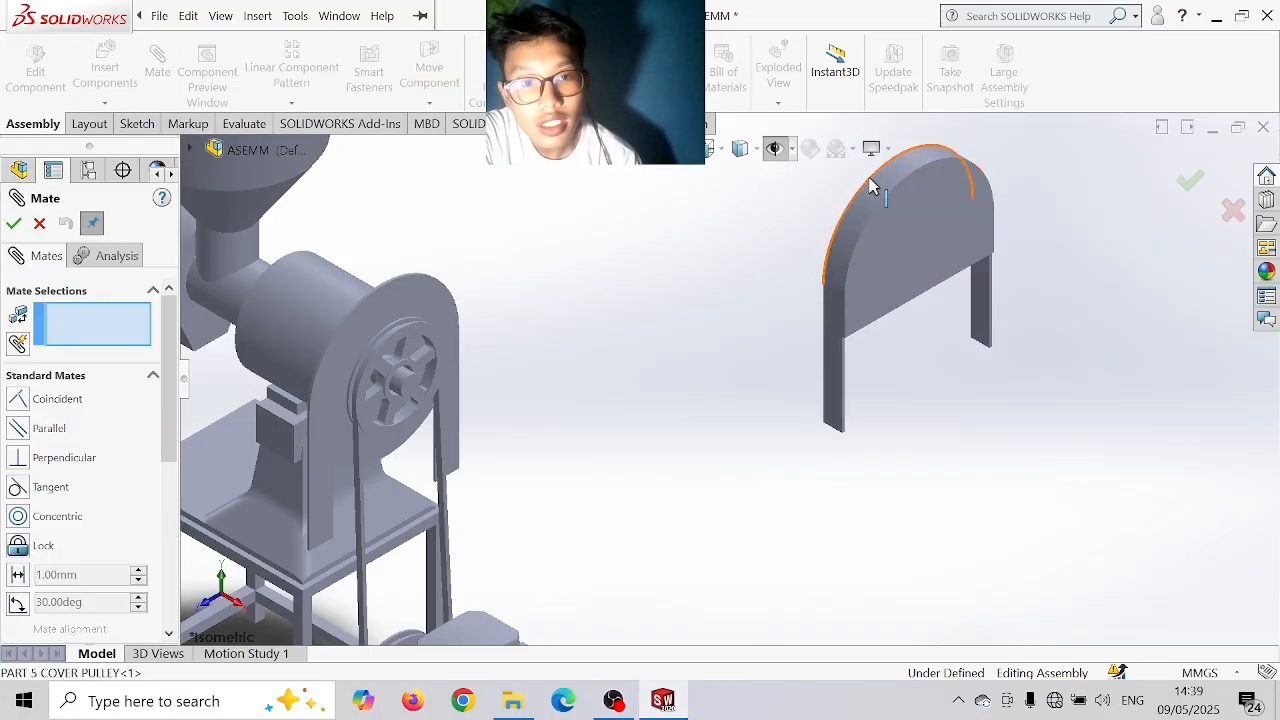
click(871, 181)
scroll(396, 305, down, 2)
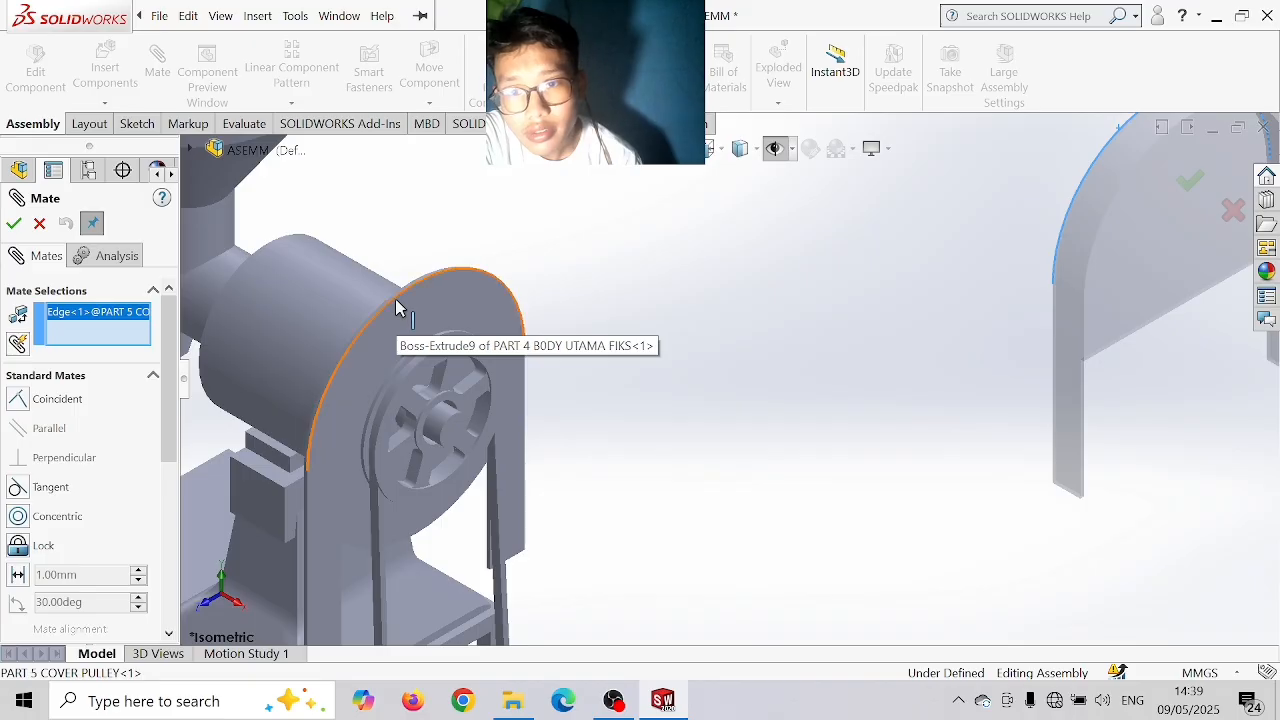
scroll(395, 298, down, 3)
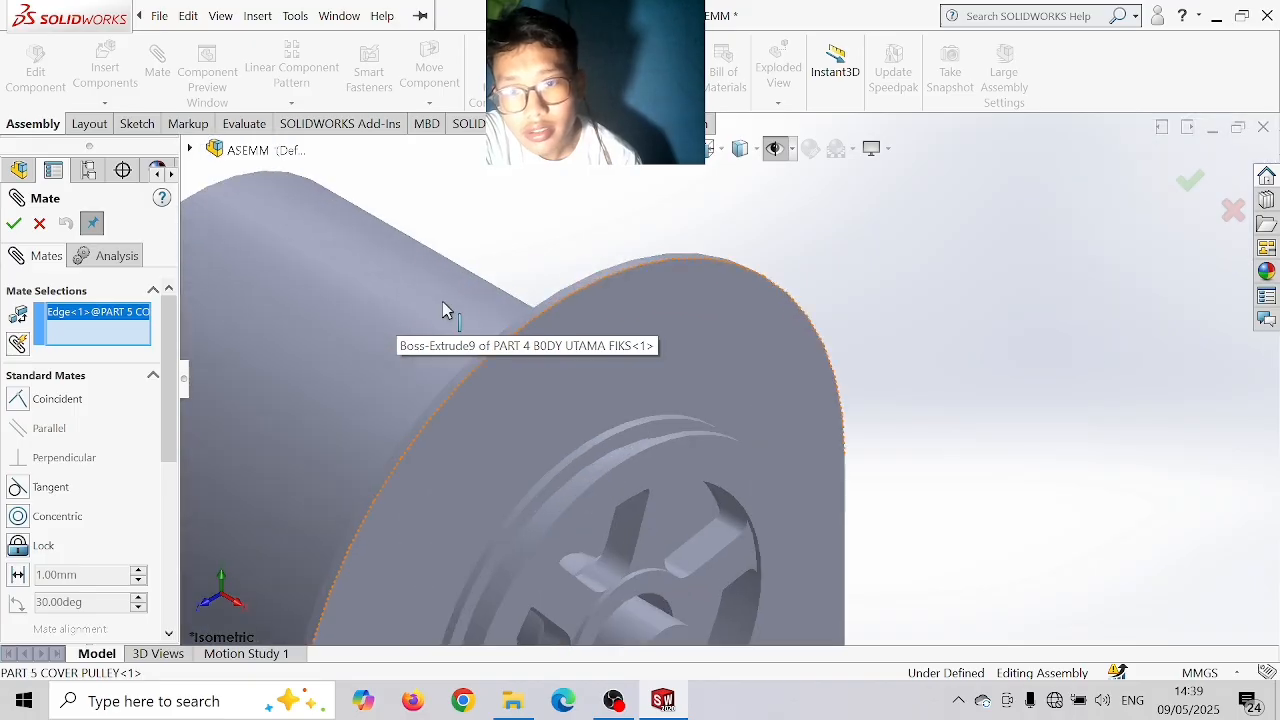
click(524, 317)
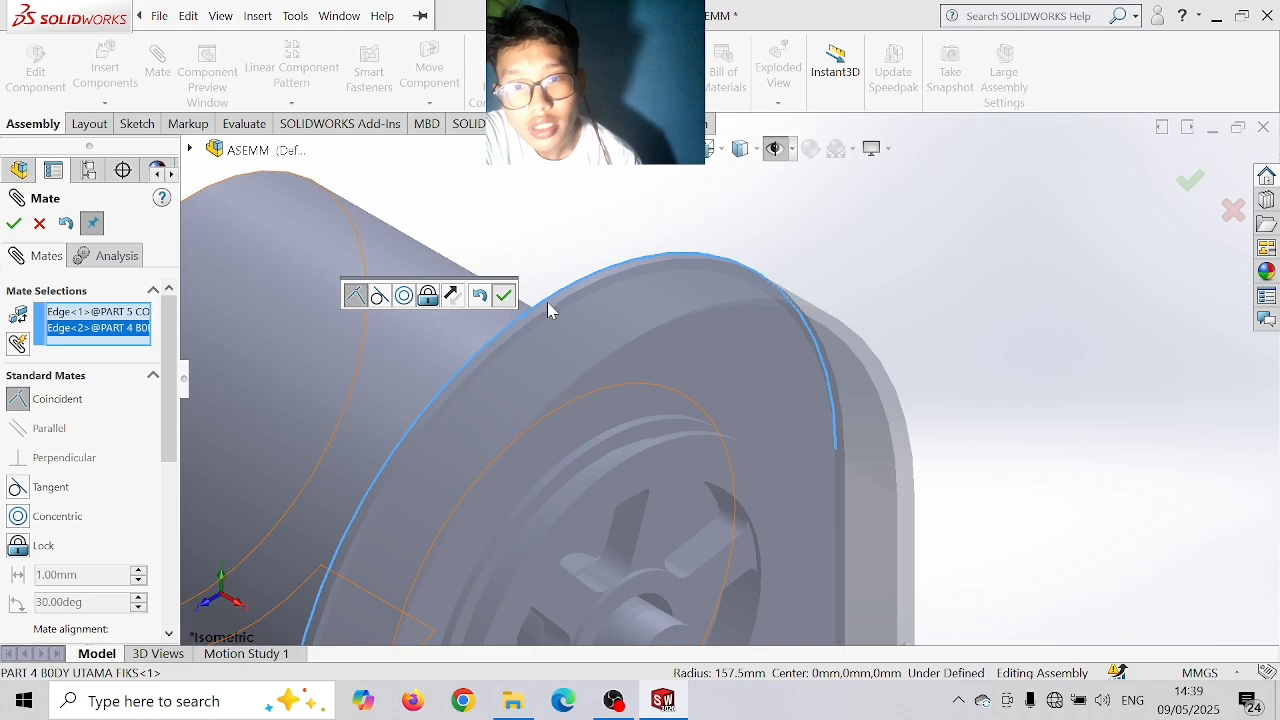
key(Return)
scroll(580, 309, up, 5)
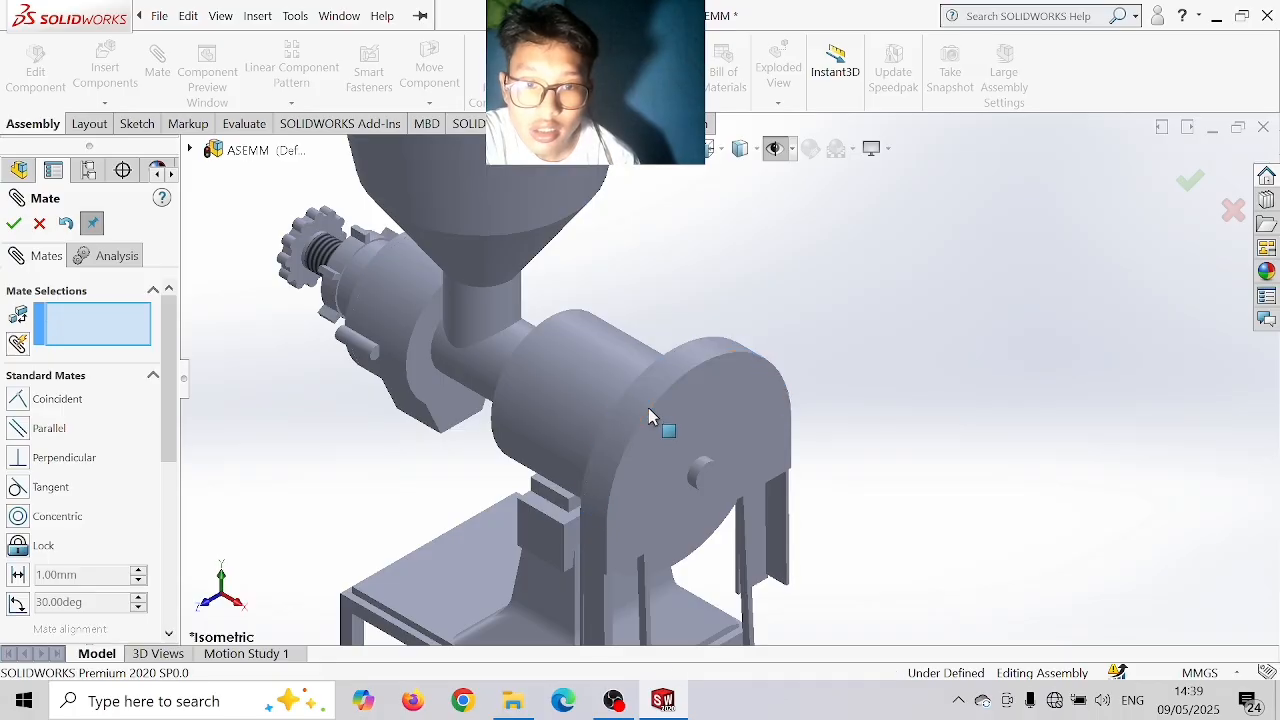
key(Escape)
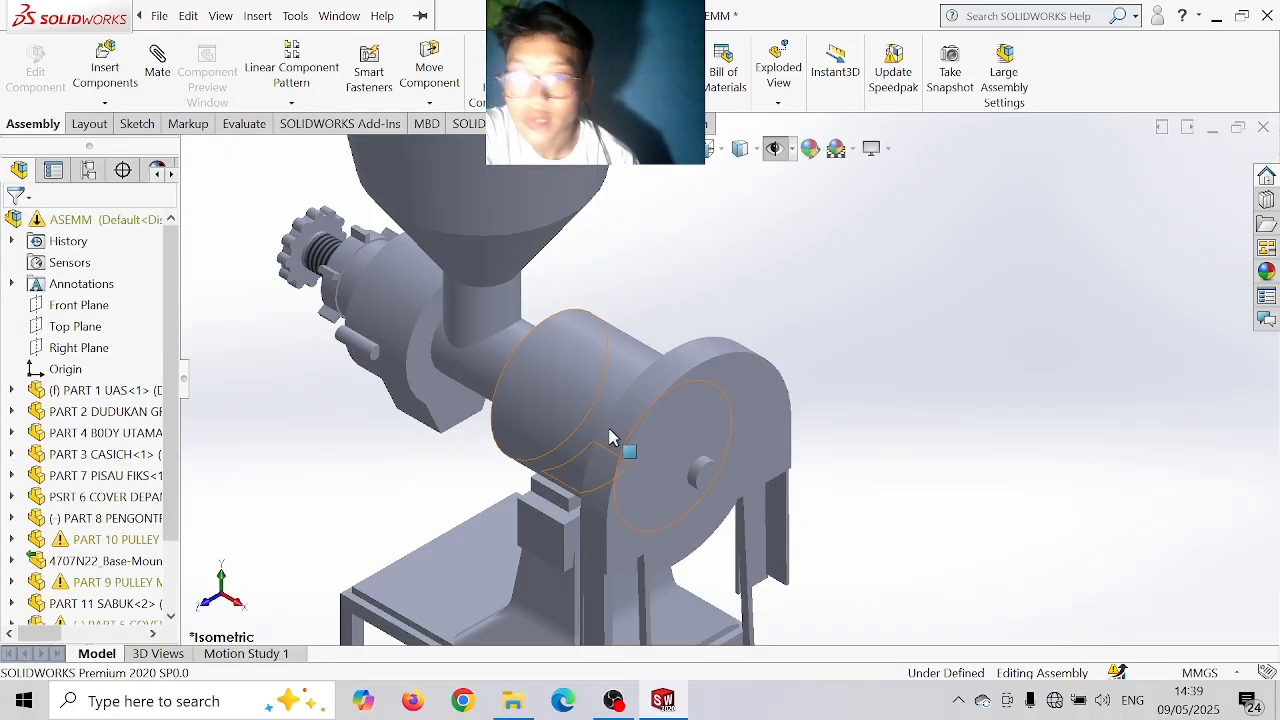
- Check the fit of the mated pulley cover against the body's end plate and undo its coincident mate
click(671, 427)
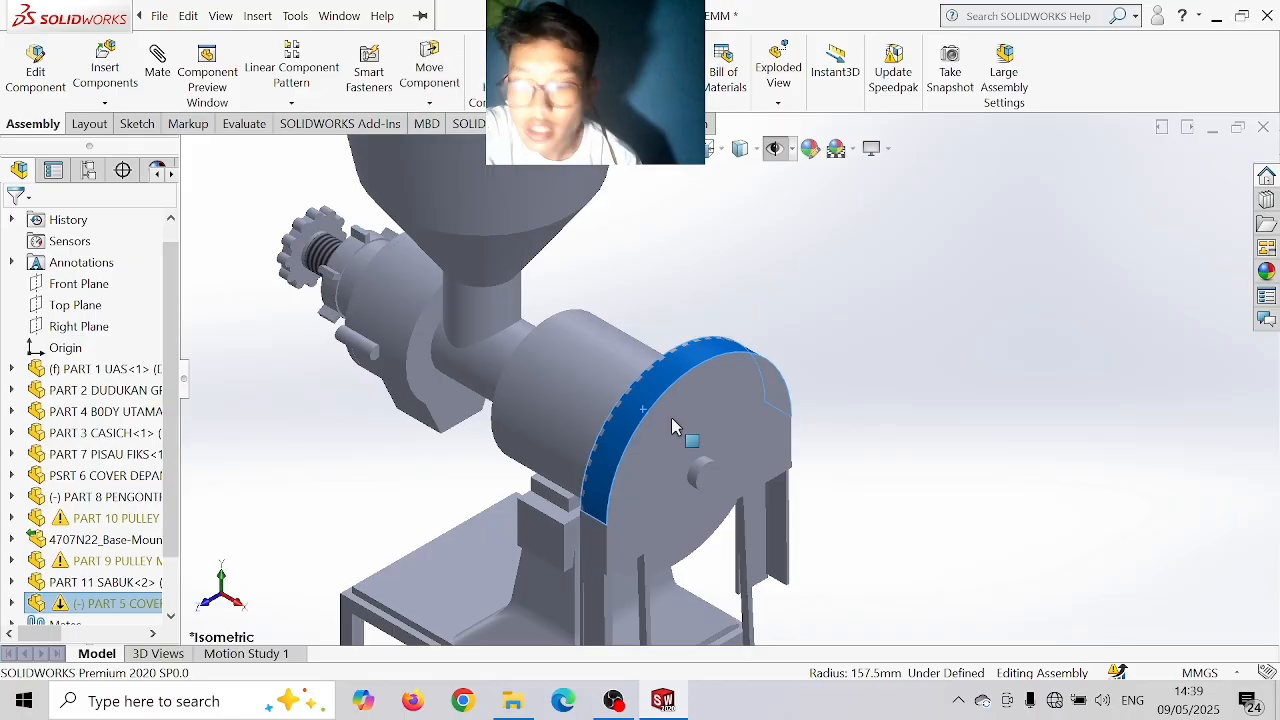
key(Escape)
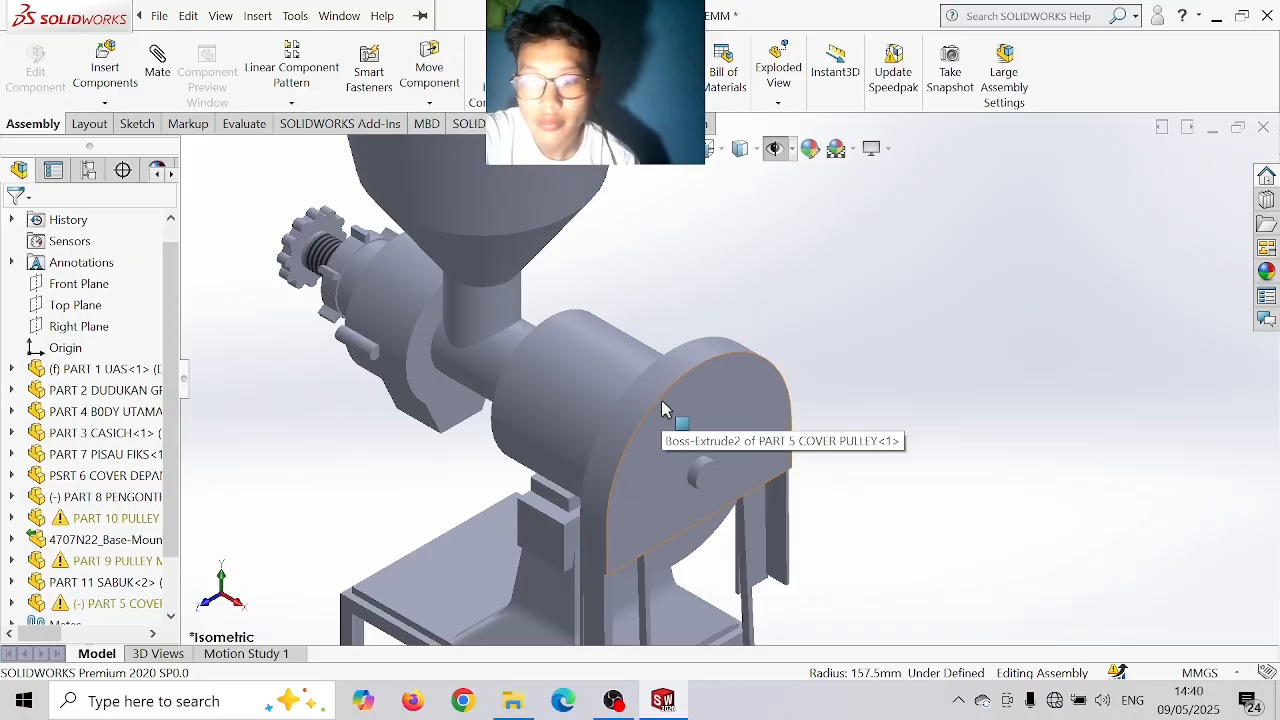
scroll(655, 412, down, 5)
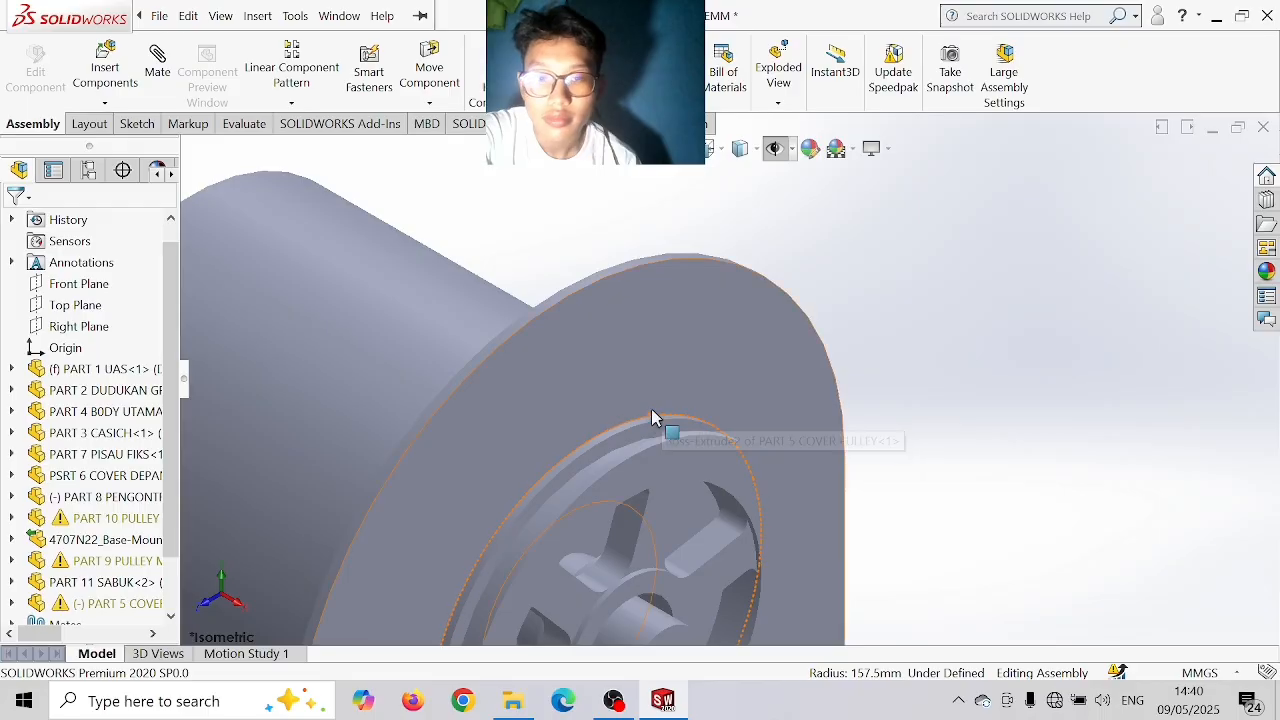
scroll(651, 408, up, 6)
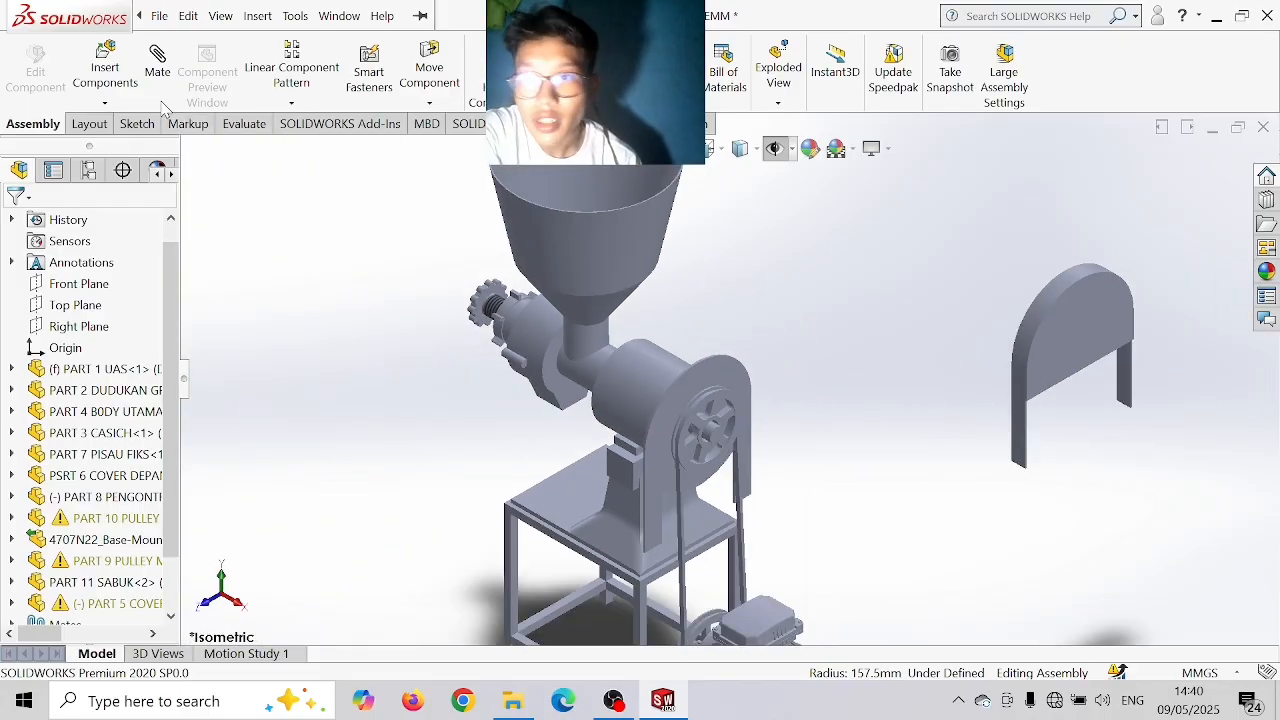
- Mate the pulley cover's rear arc edge coincident with the front arc edge of the main body's end plate
click(157, 65)
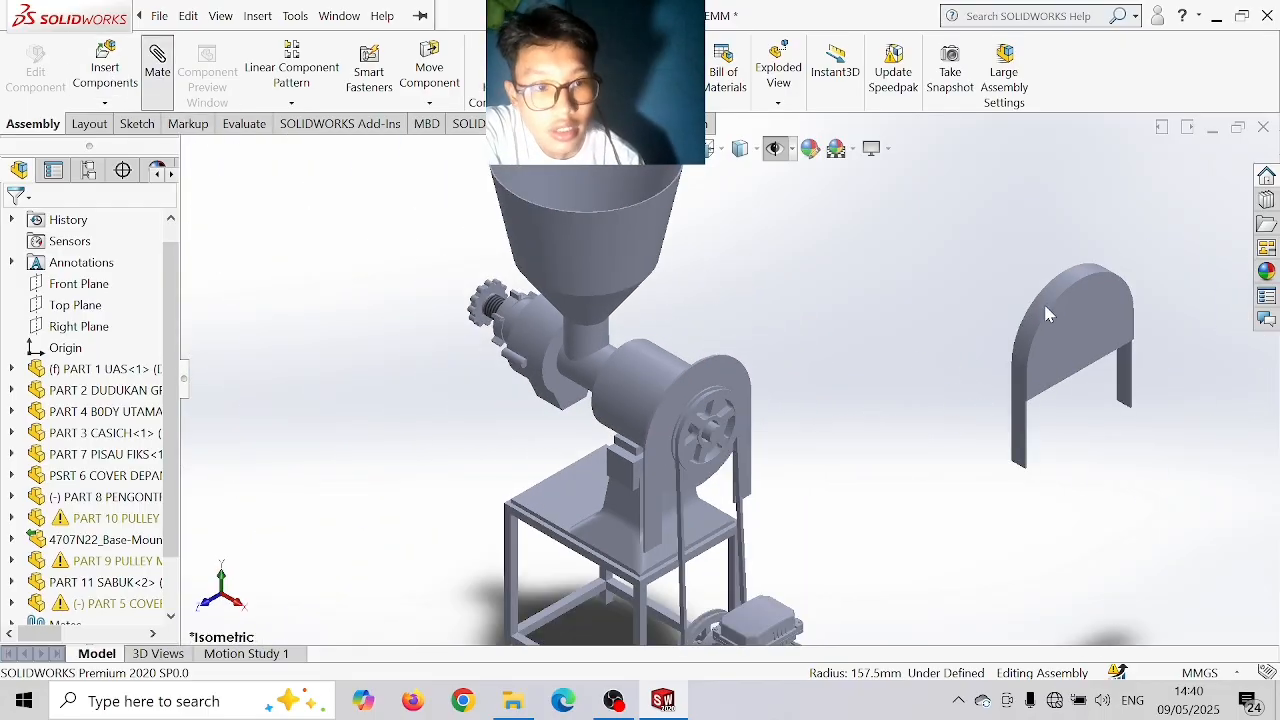
click(1031, 302)
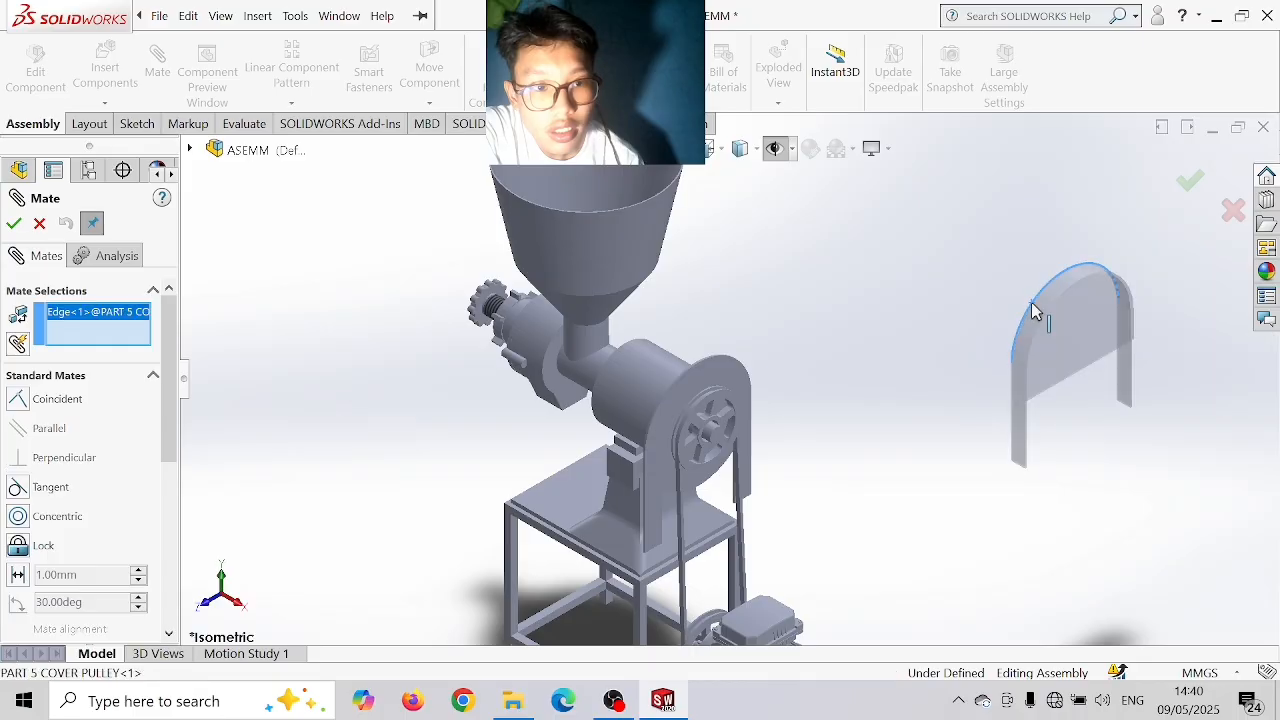
scroll(720, 420, down, 5)
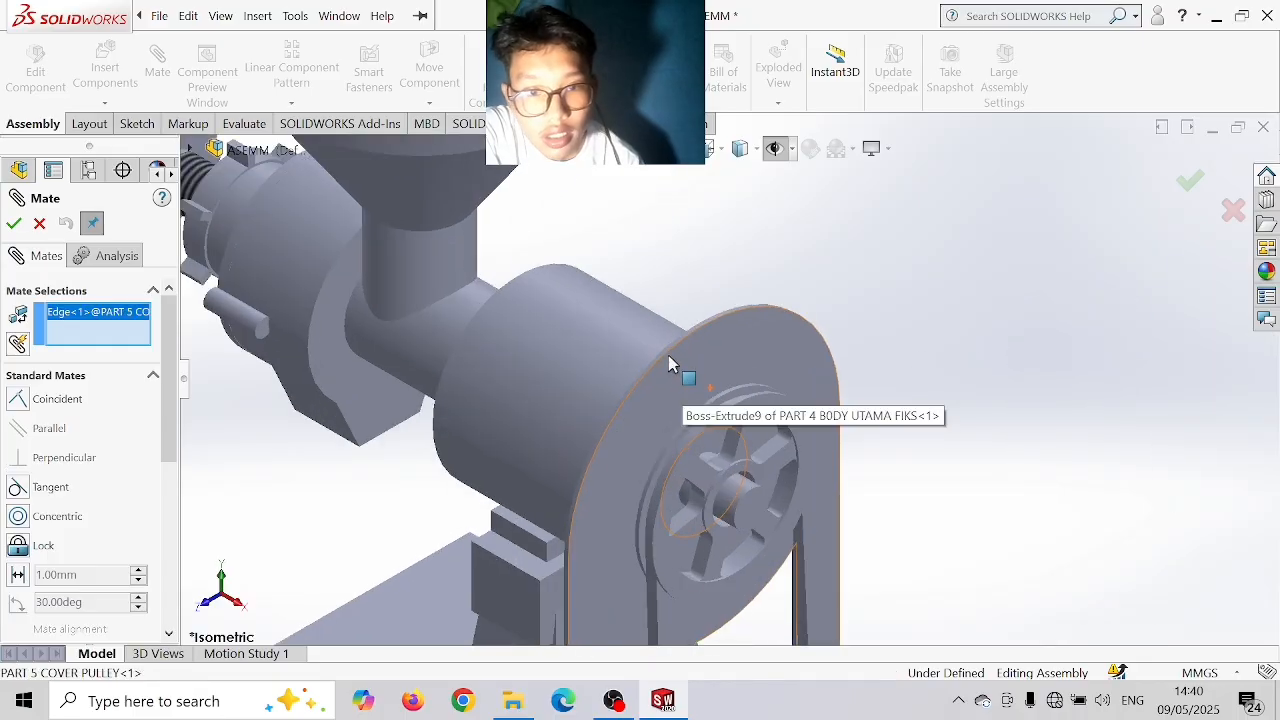
scroll(695, 346, down, 2)
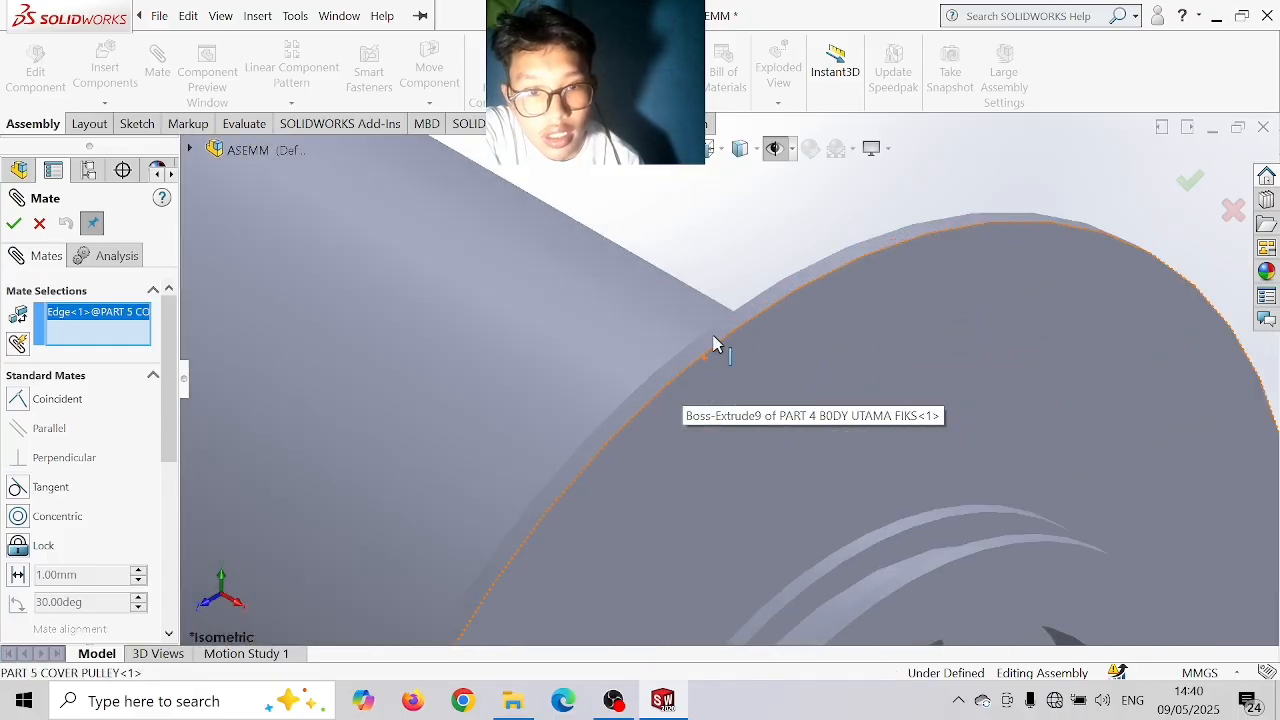
click(744, 326)
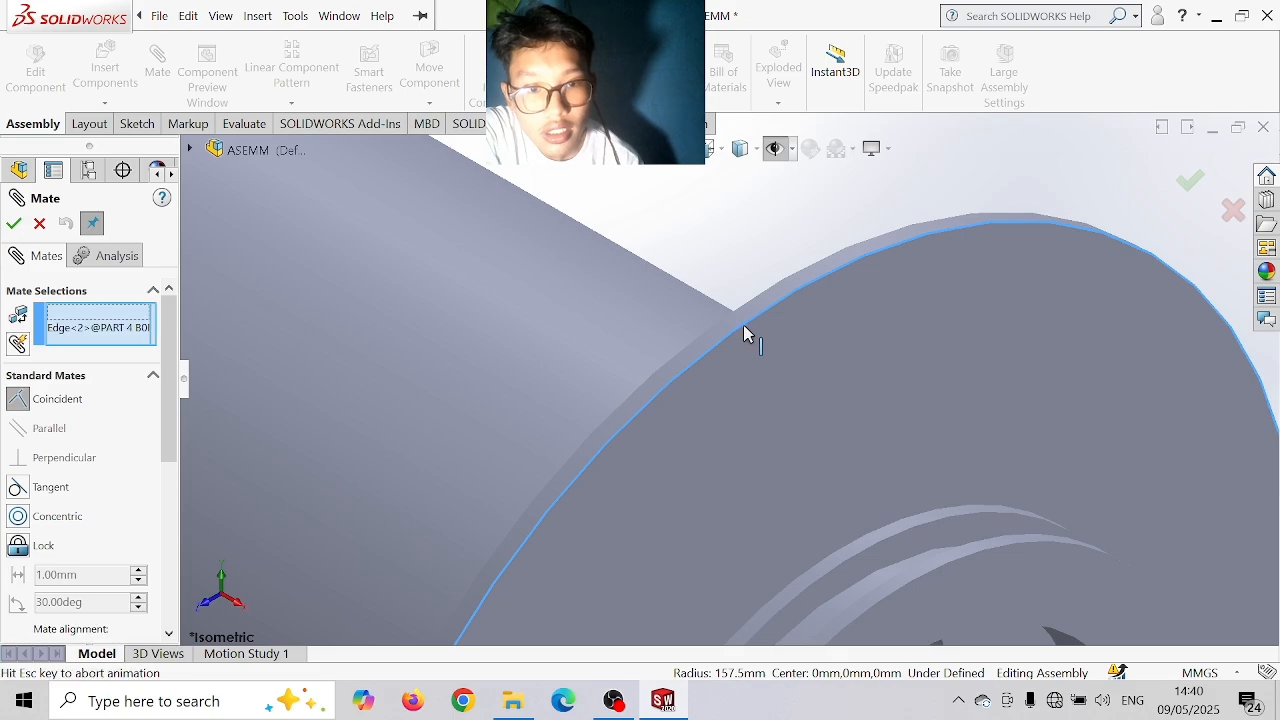
scroll(893, 336, up, 8)
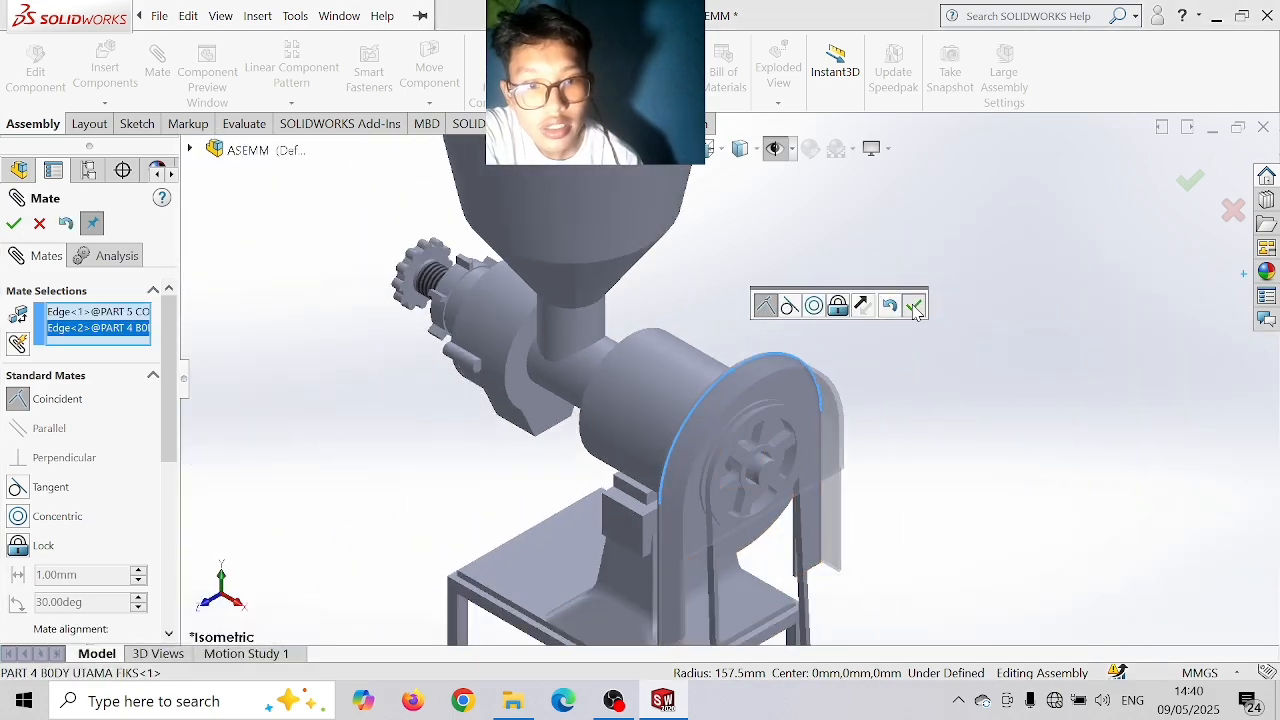
click(915, 307)
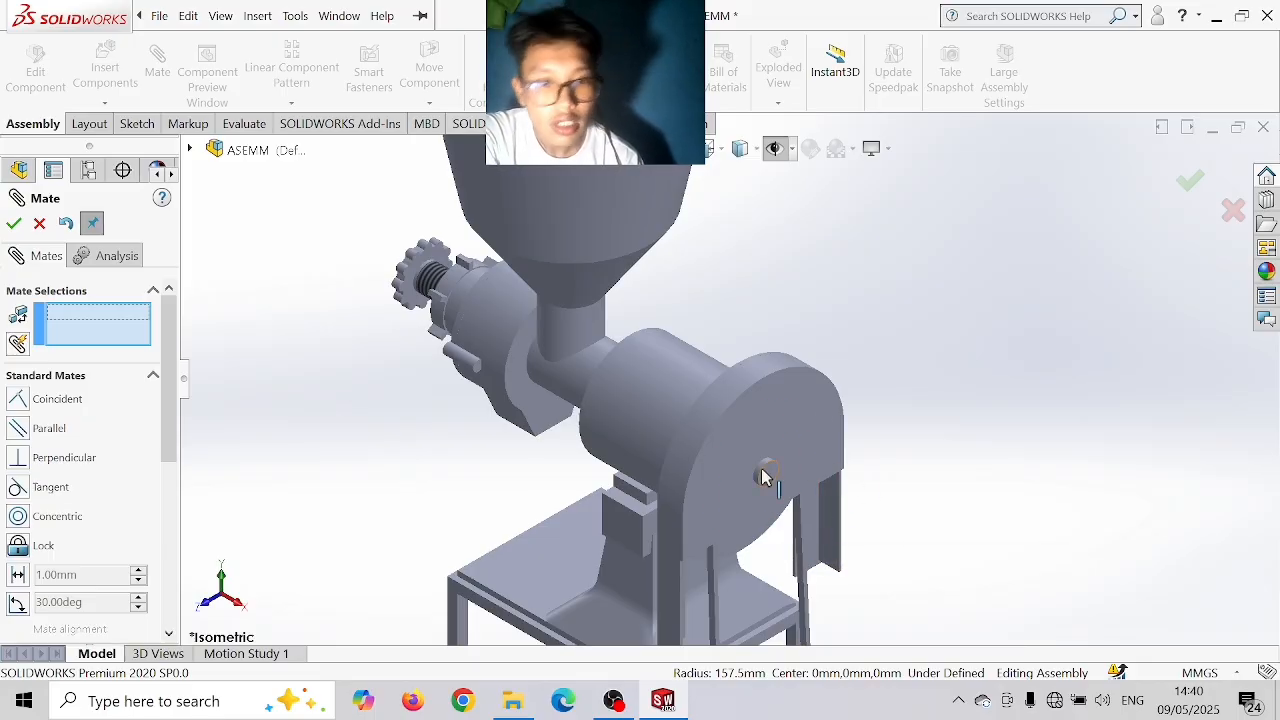
- Undo the latest coincident mate and examine the shape and legs of the detached pulley cover
scroll(765, 527, up, 3)
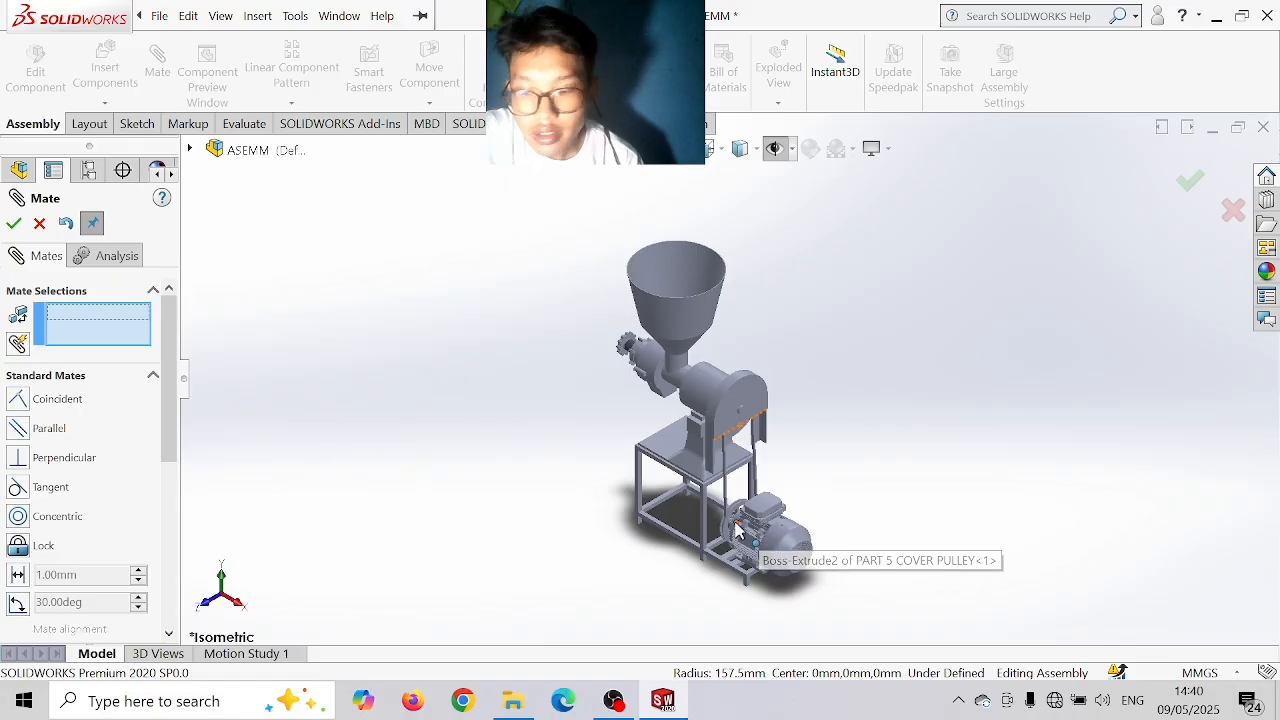
scroll(780, 520, down, 6)
scroll(850, 510, up, 10)
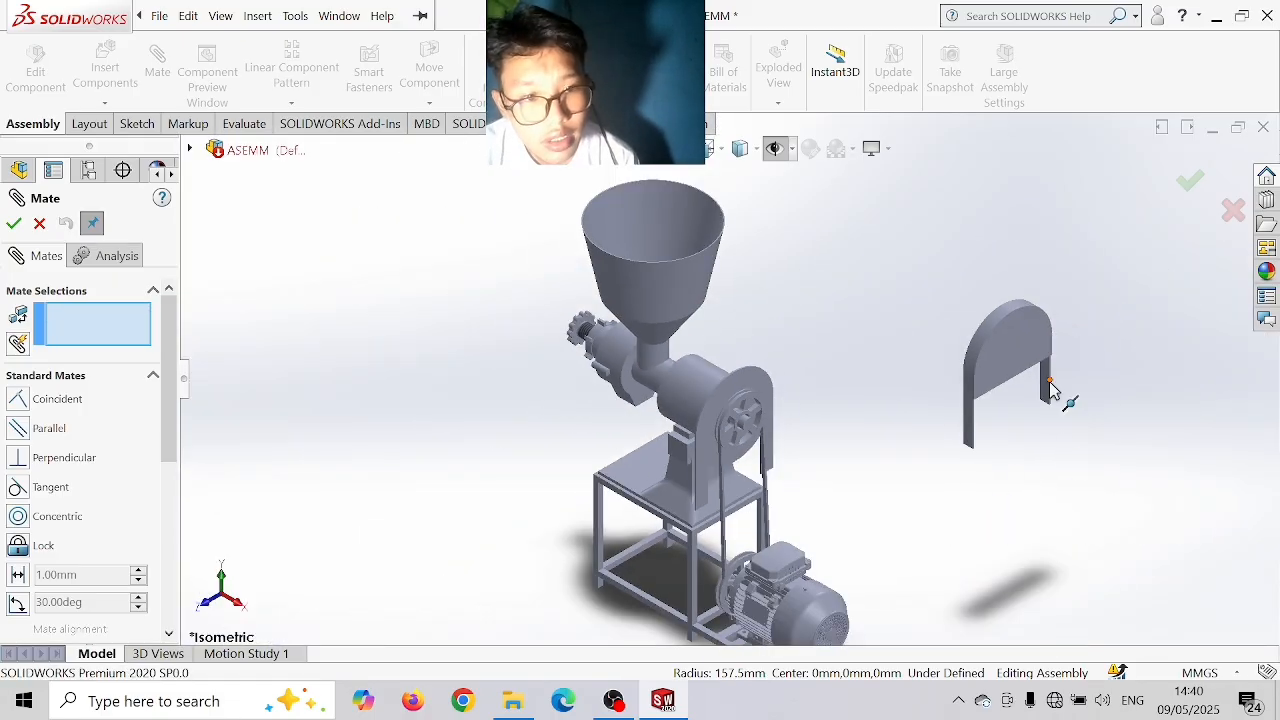
scroll(1060, 395, down, 5)
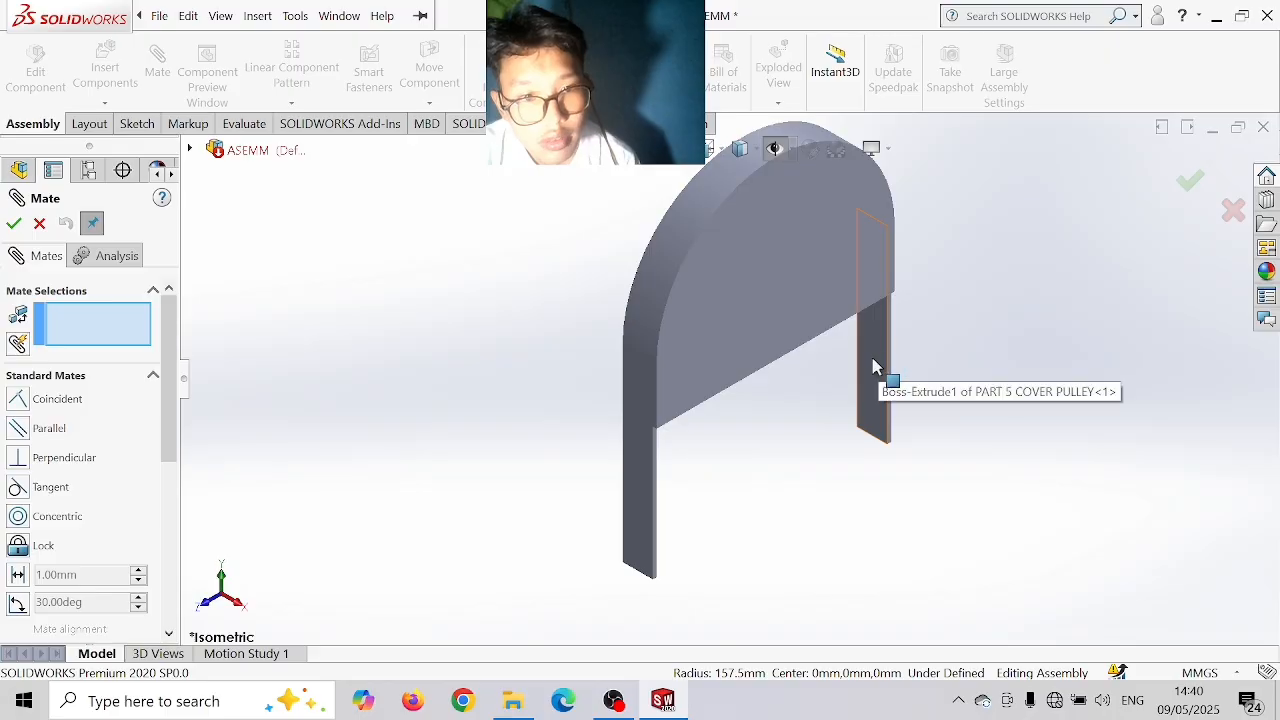
scroll(755, 462, up, 2)
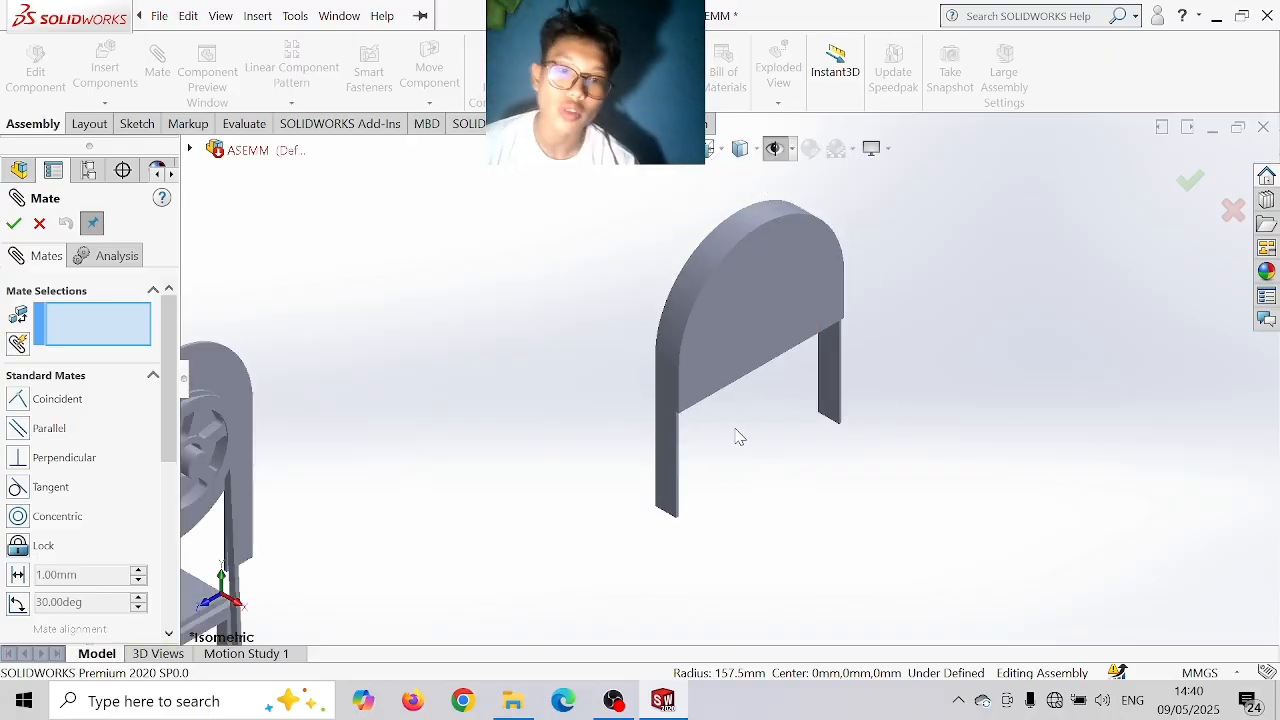
scroll(738, 437, up, 5)
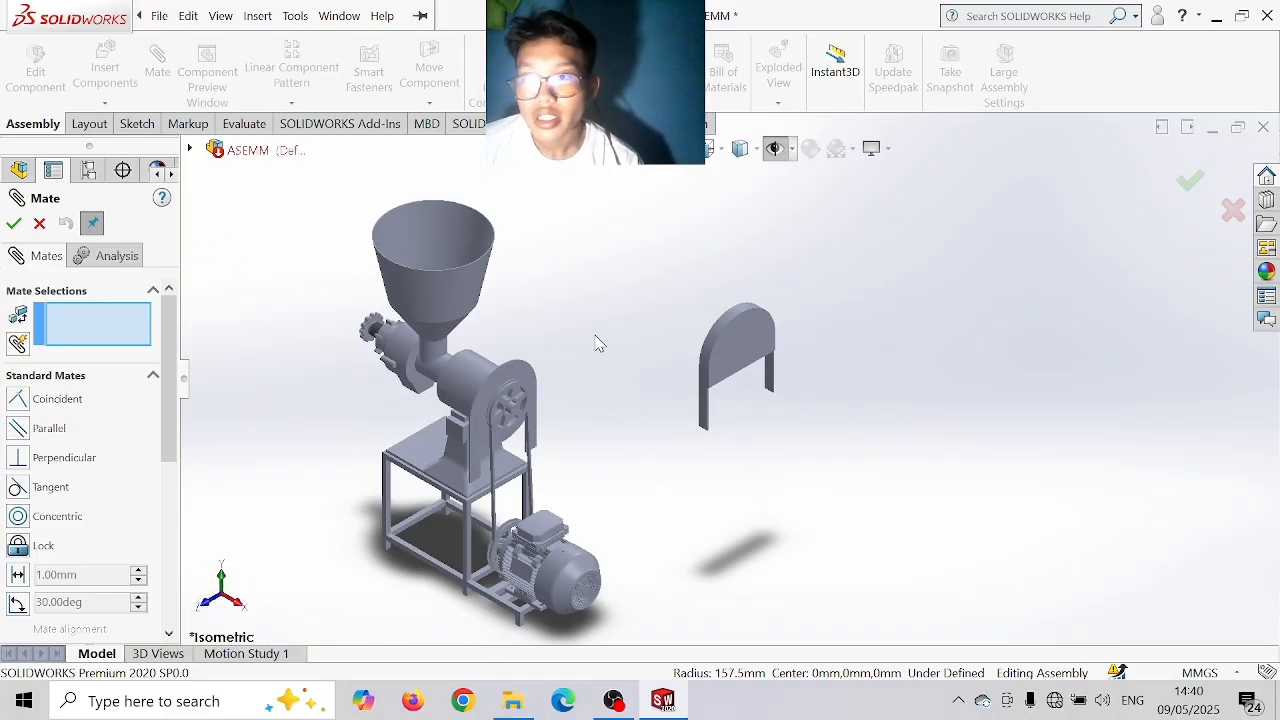
- Try a coincident mate between the pulley cover's narrow rear rim face and the arc edge of the main body's end plate
scroll(771, 351, down, 7)
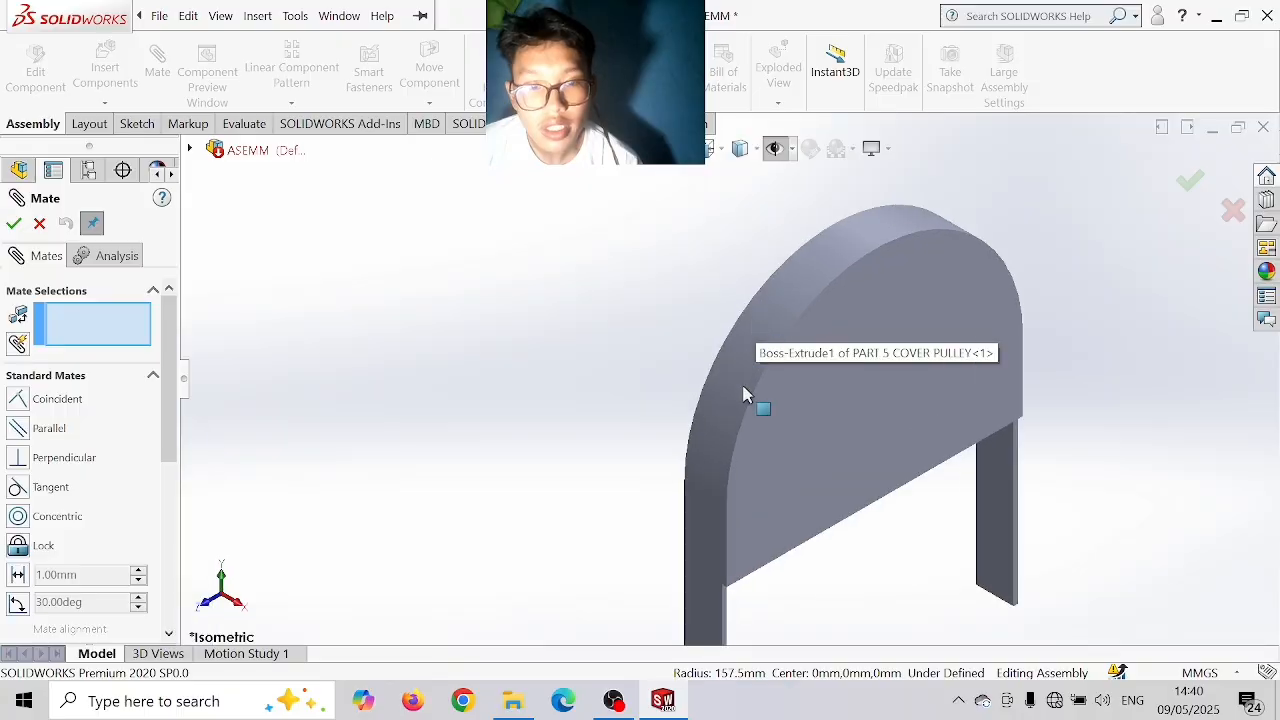
middle_drag(937, 480, 1006, 492)
scroll(1139, 314, down, 4)
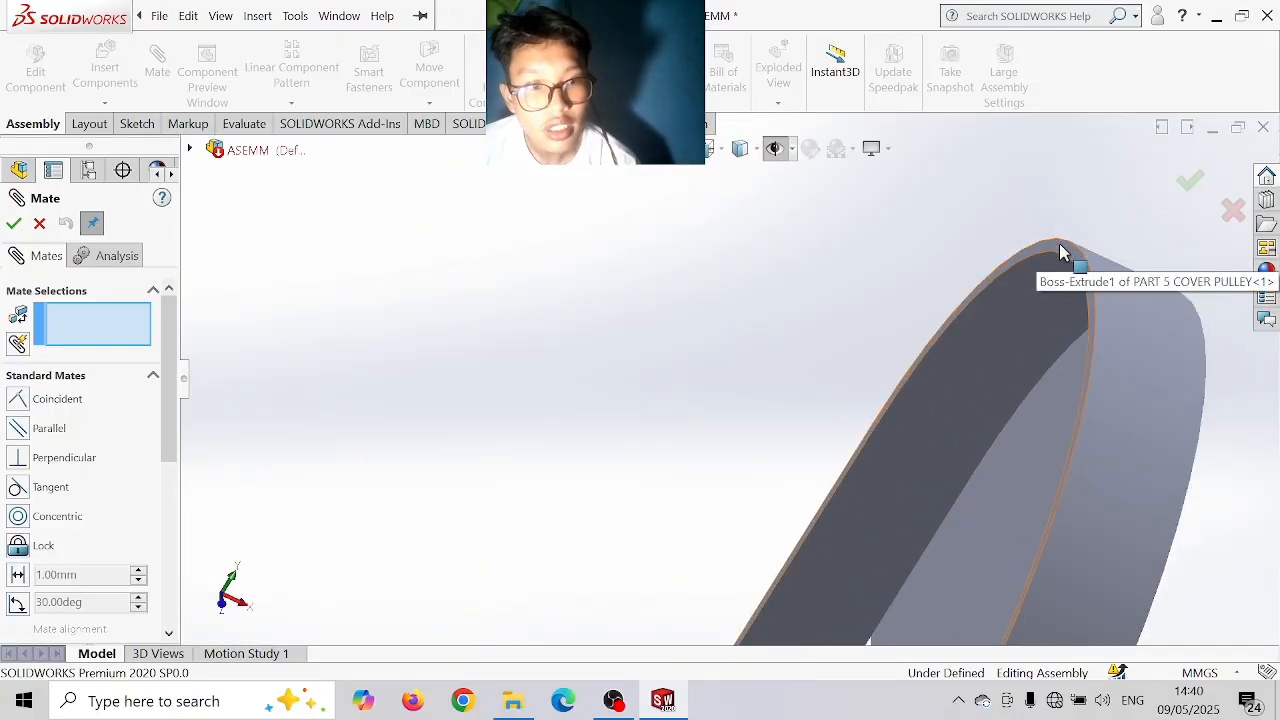
click(1060, 245)
scroll(1062, 250, up, 3)
scroll(820, 311, up, 5)
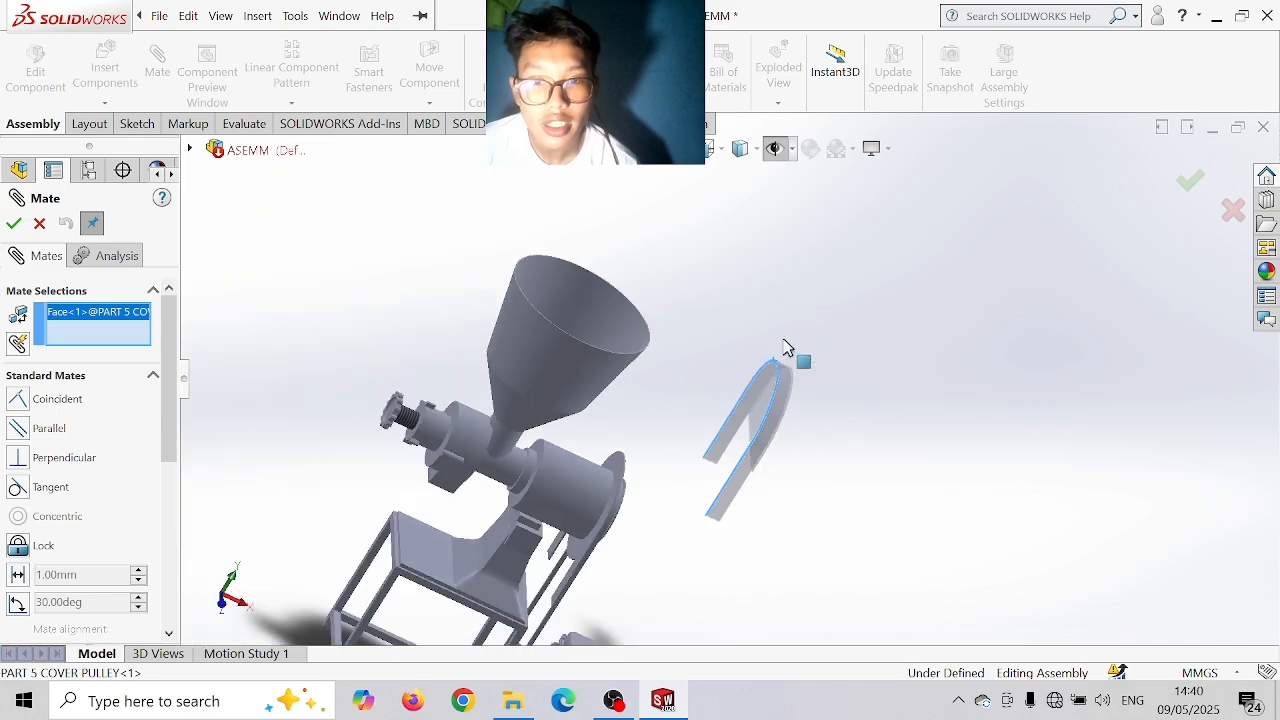
middle_drag(789, 349, 747, 438)
scroll(316, 340, down, 6)
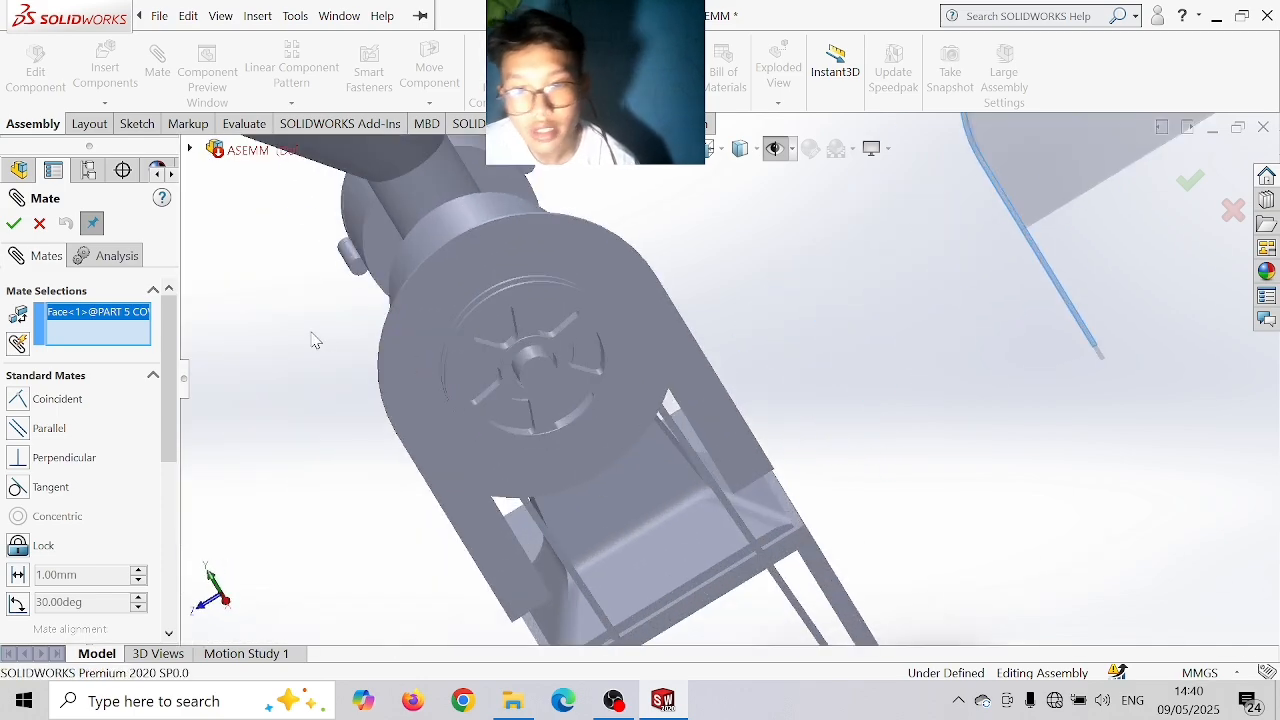
scroll(415, 340, down, 10)
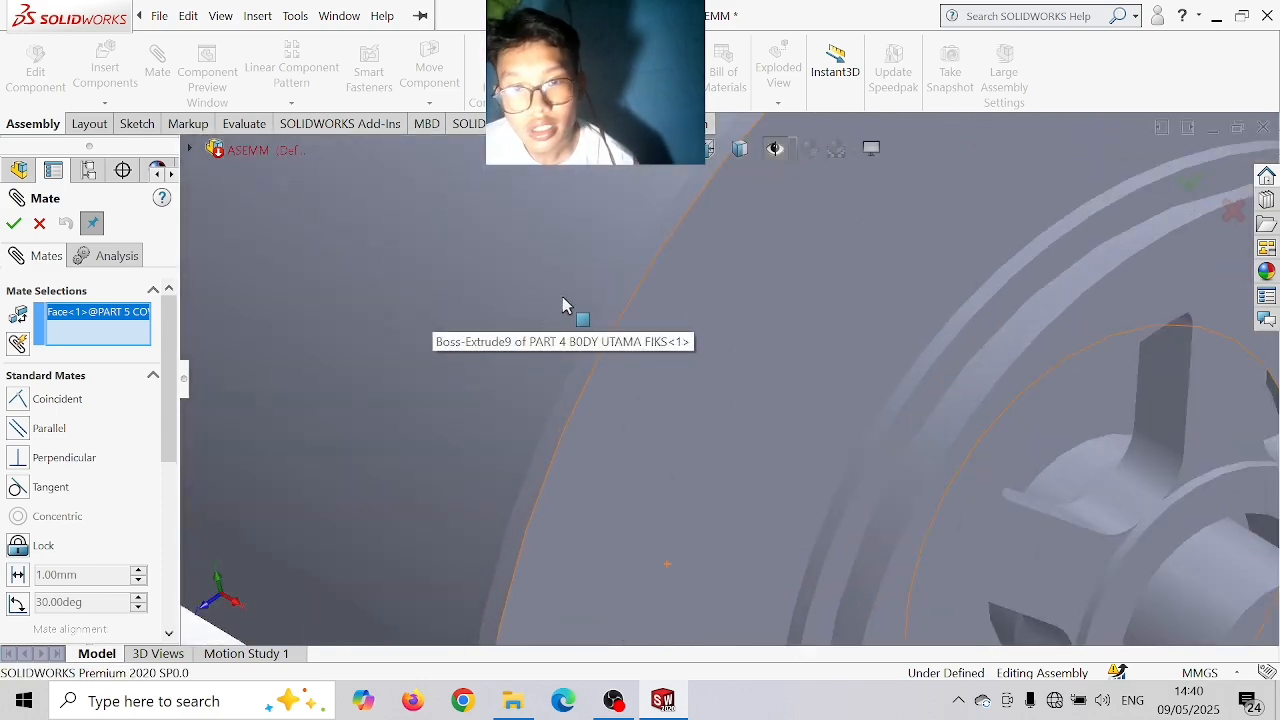
scroll(651, 282, up, 6)
scroll(860, 270, down, 5)
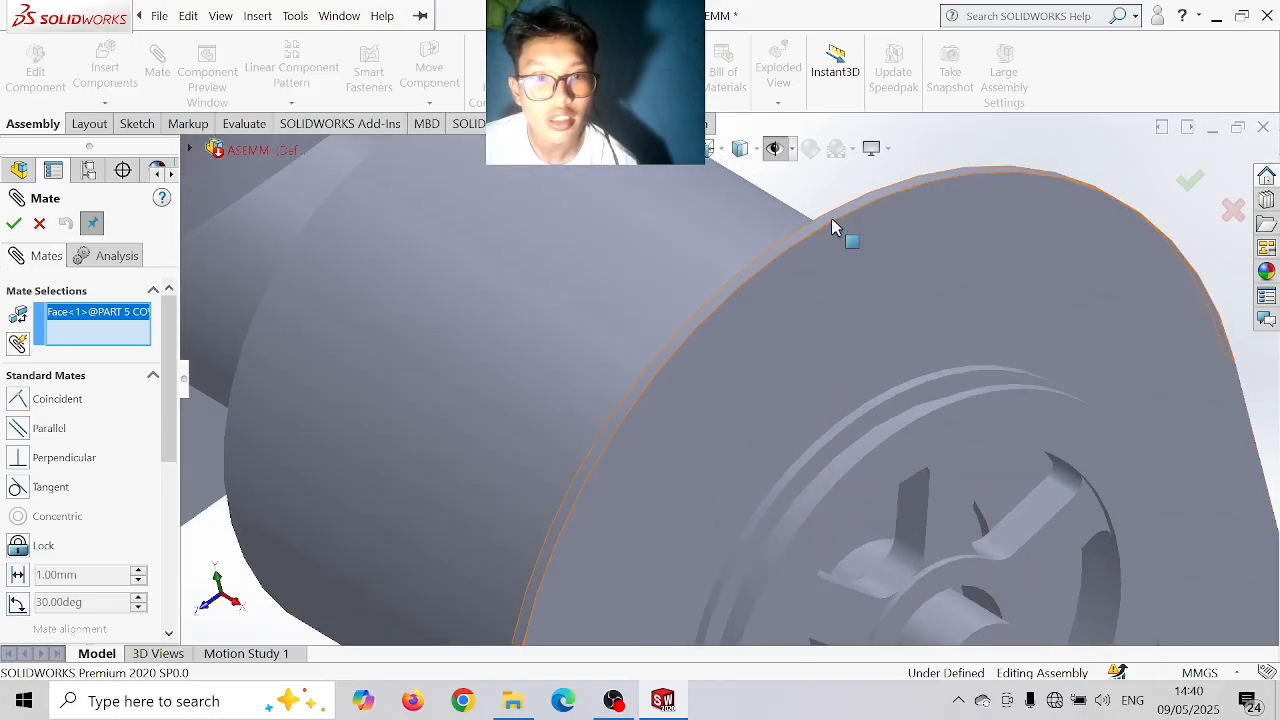
click(828, 224)
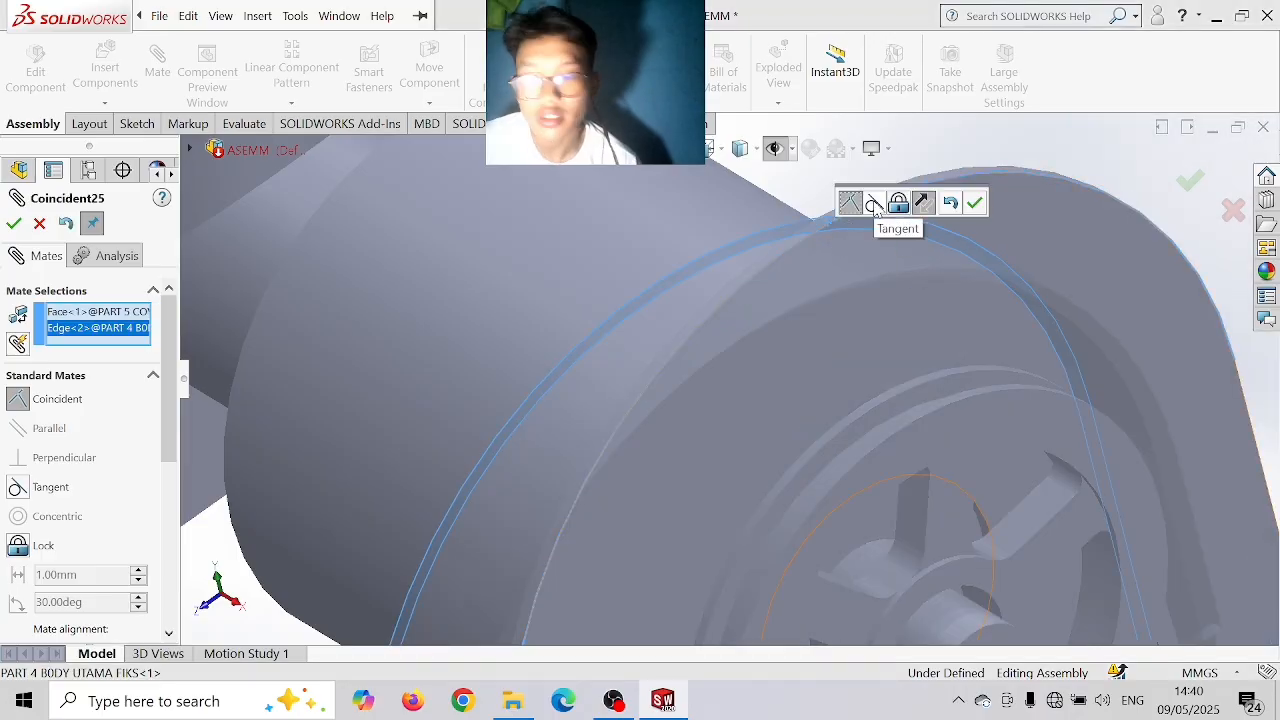
key(Escape)
key(Escape)
- Mate the pulley cover's rear arc edge coincident with the outer arc edge of the main body's end plate
scroll(980, 292, up, 4)
scroll(980, 292, up, 6)
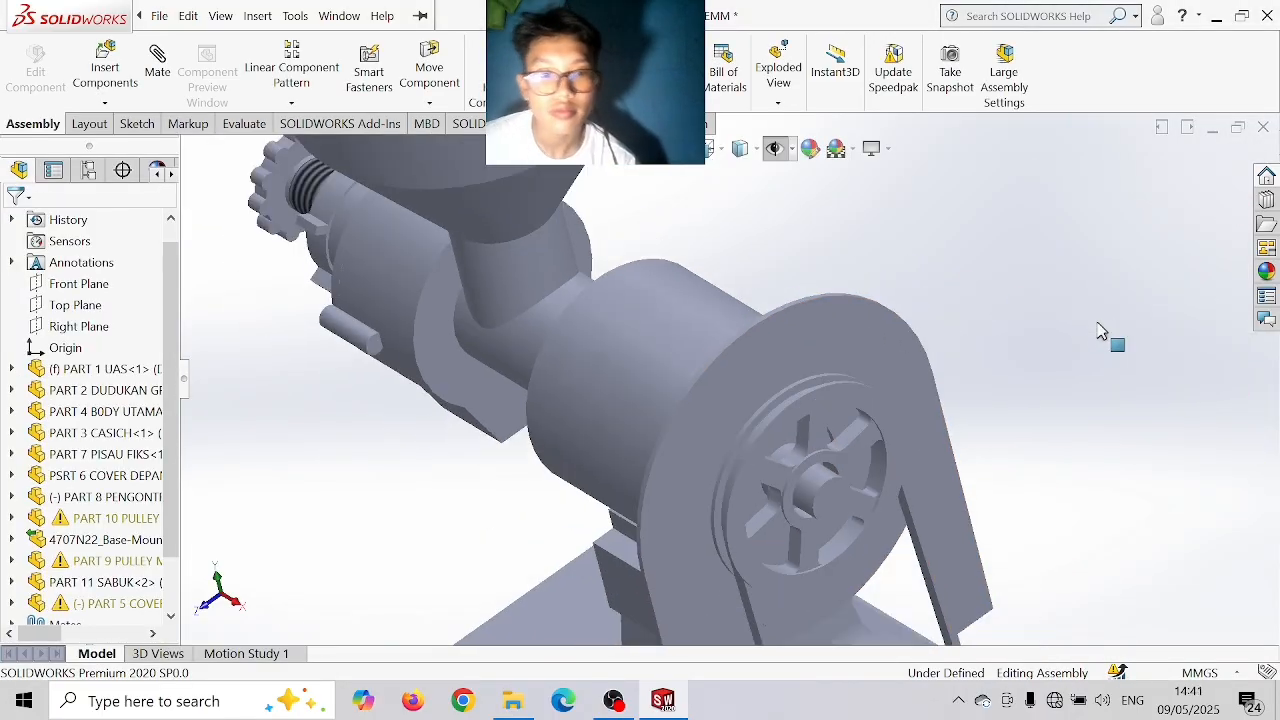
middle_drag(1055, 268, 1114, 277)
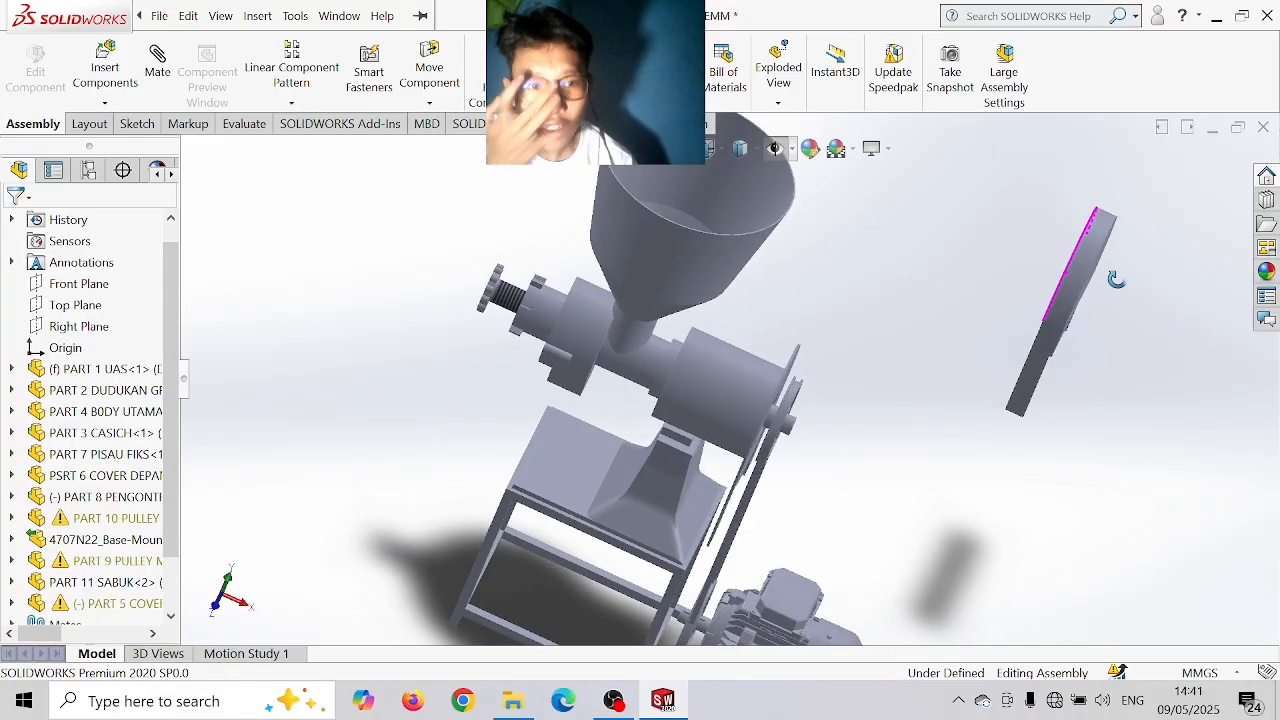
click(157, 80)
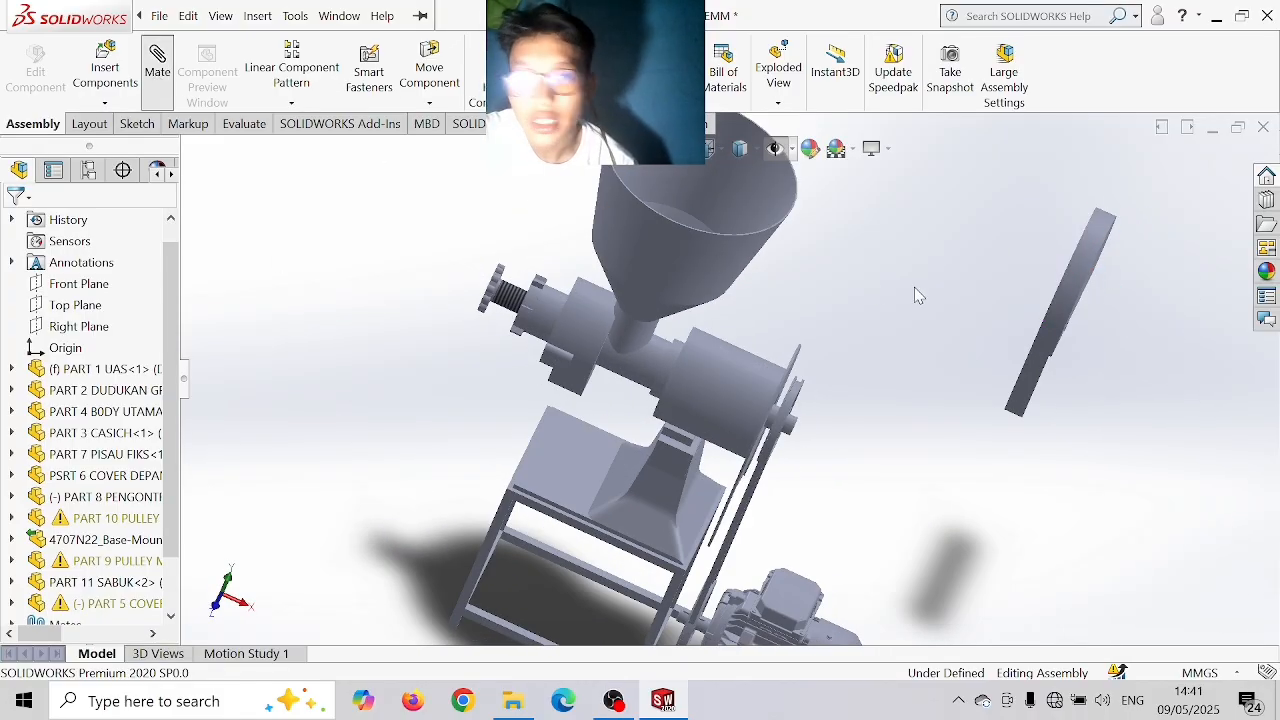
scroll(1074, 263, down, 6)
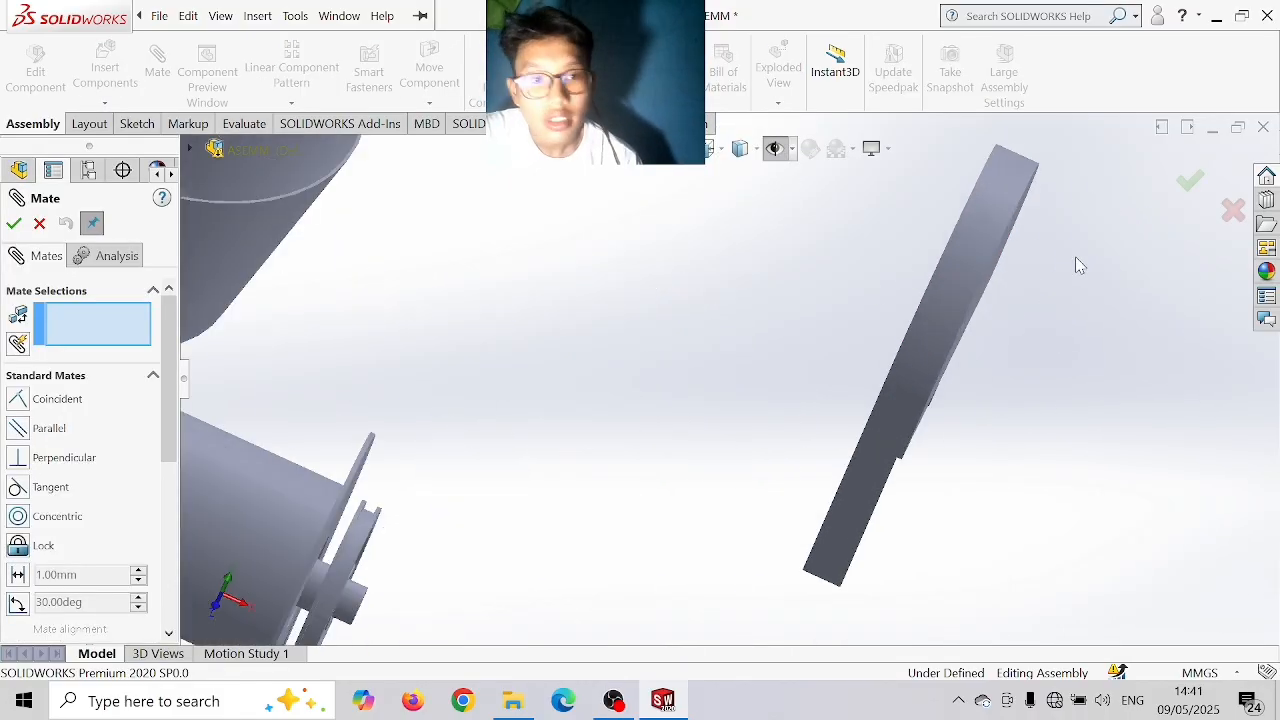
middle_drag(851, 229, 838, 273)
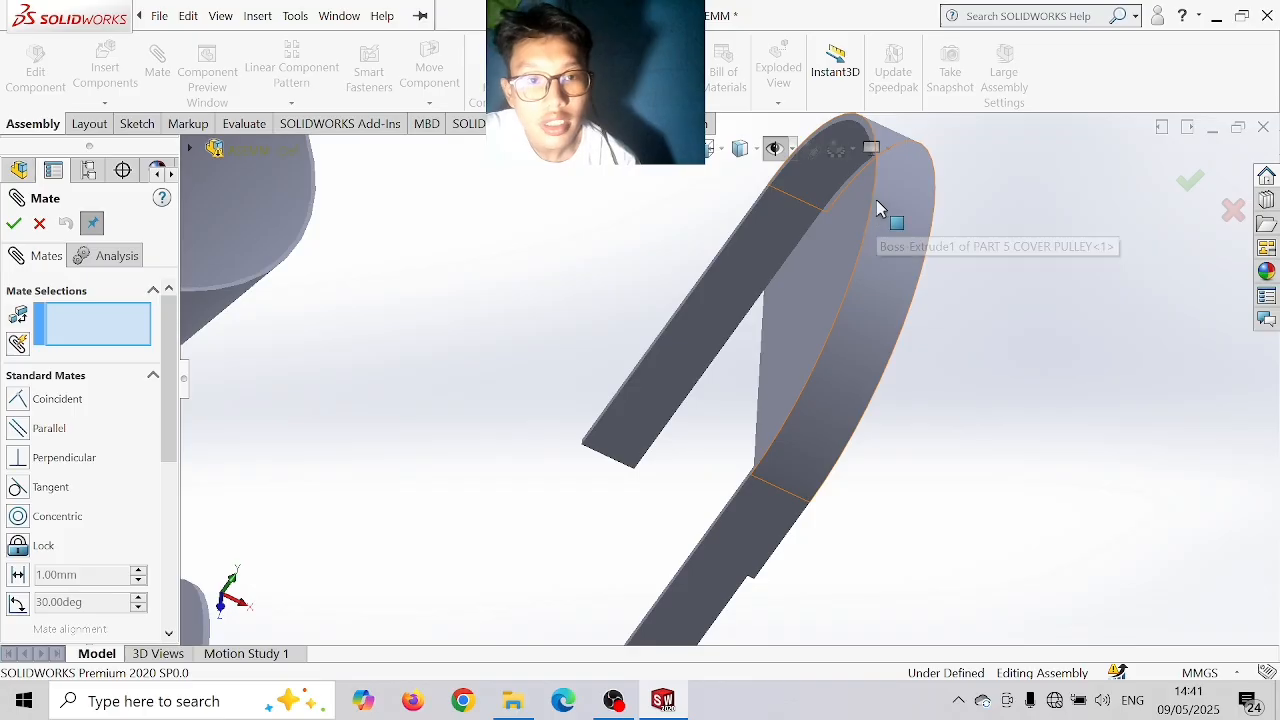
scroll(876, 196, down, 3)
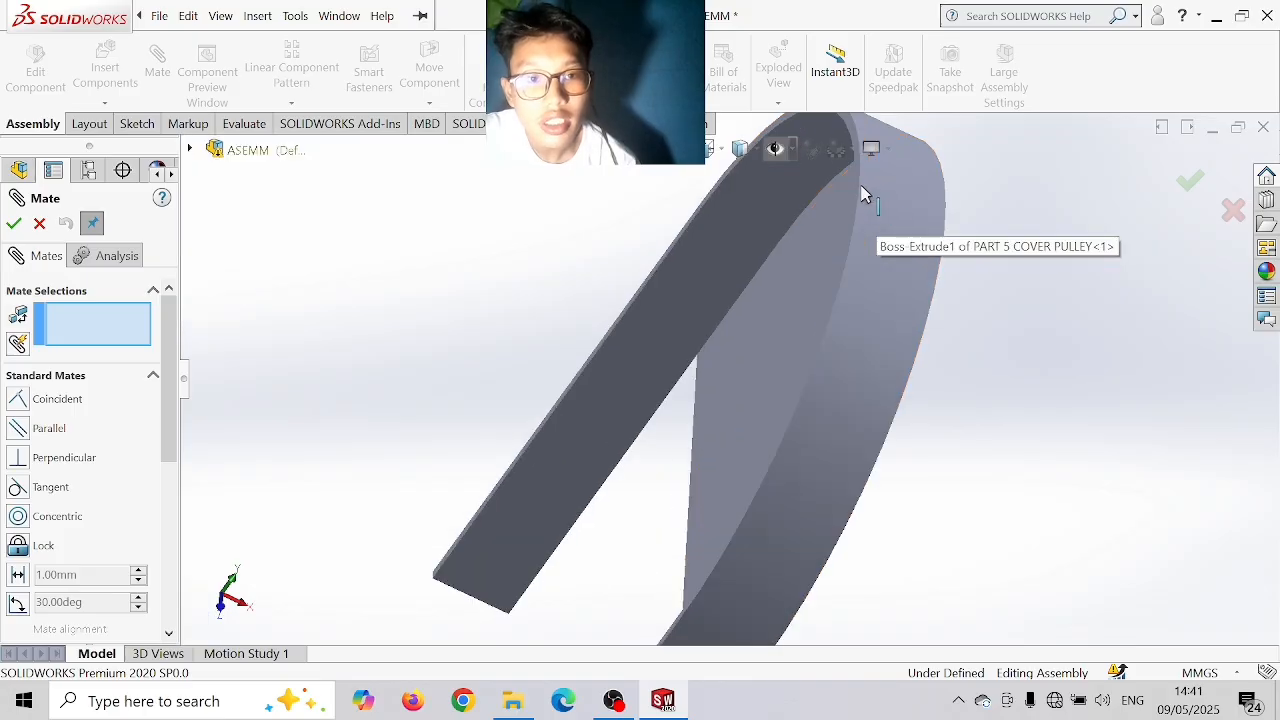
click(862, 188)
scroll(868, 192, up, 5)
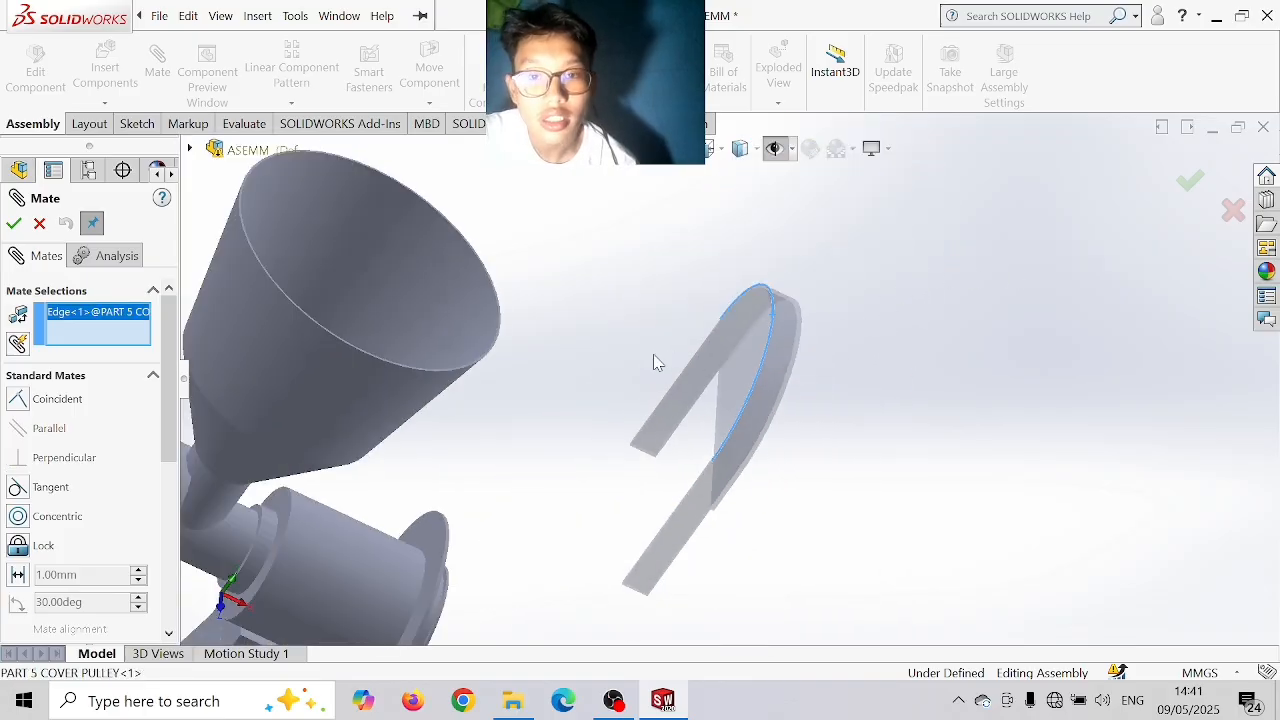
middle_drag(618, 369, 595, 525)
scroll(600, 441, down, 4)
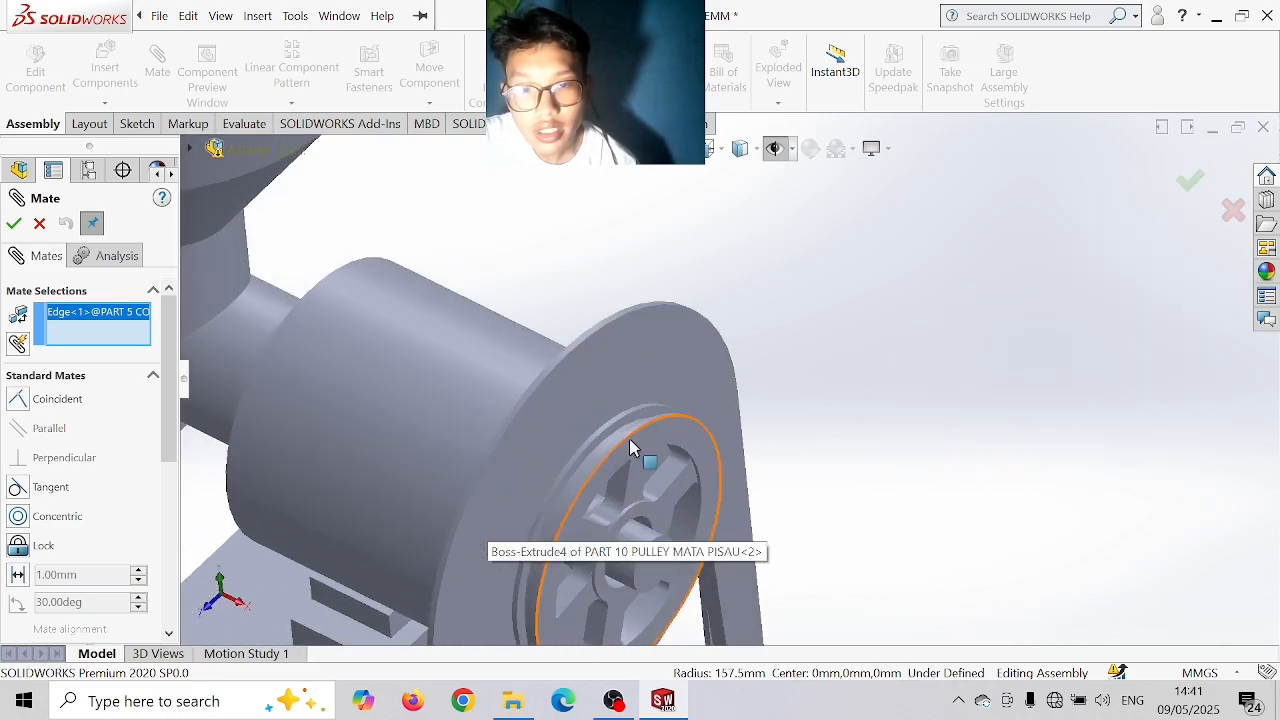
click(581, 352)
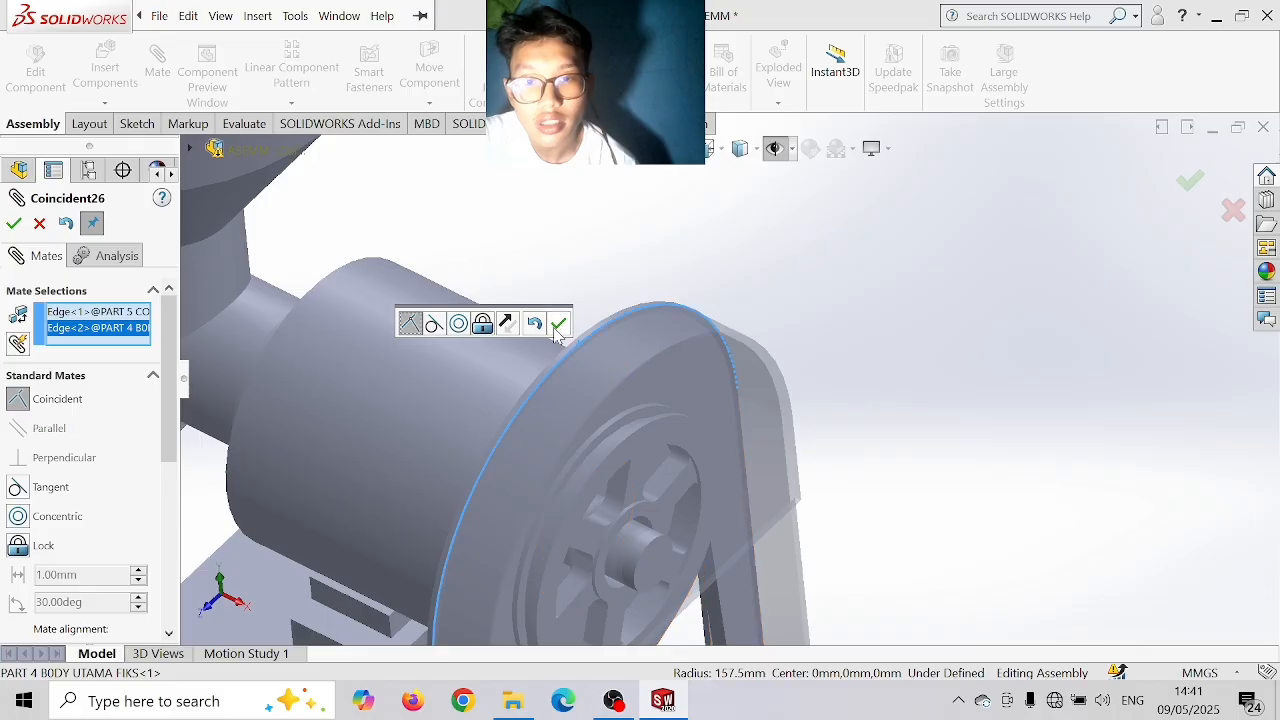
click(558, 326)
- Examine the pulley cover's fit around the belt and body, then review the whole machine from the side and in isometric view
scroll(843, 429, up, 6)
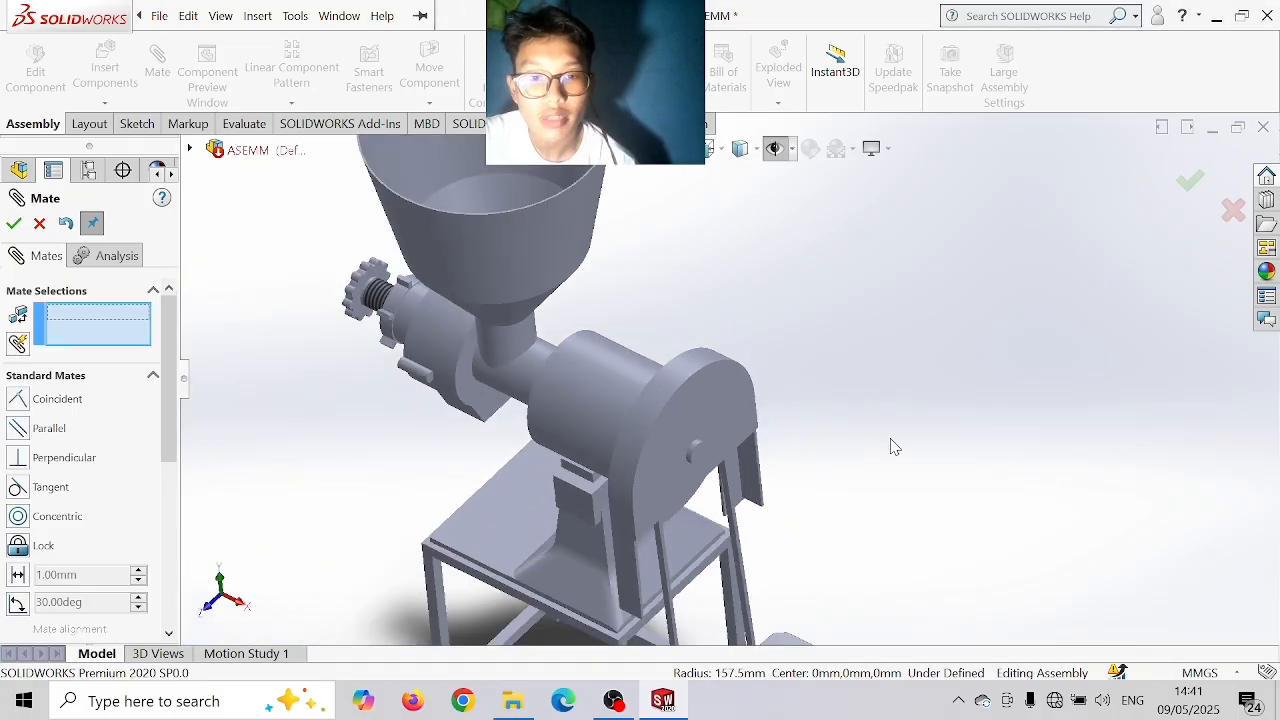
scroll(755, 557, up, 2)
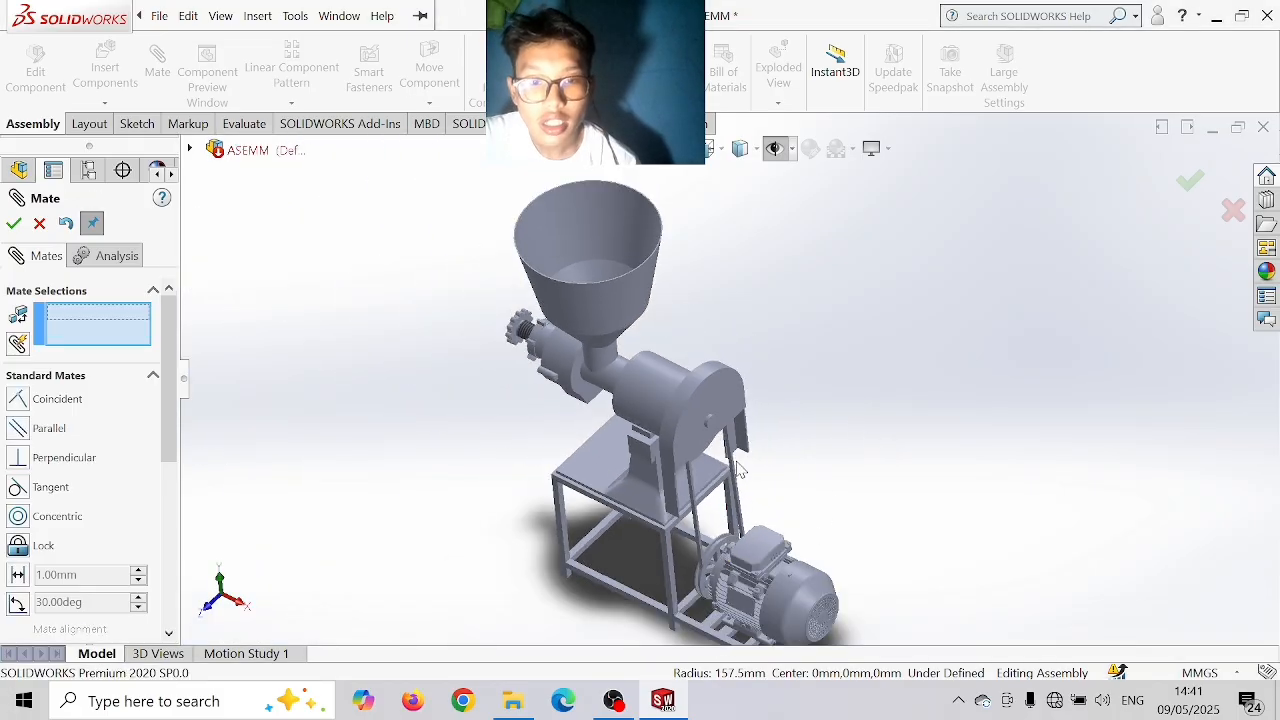
scroll(740, 470, down, 3)
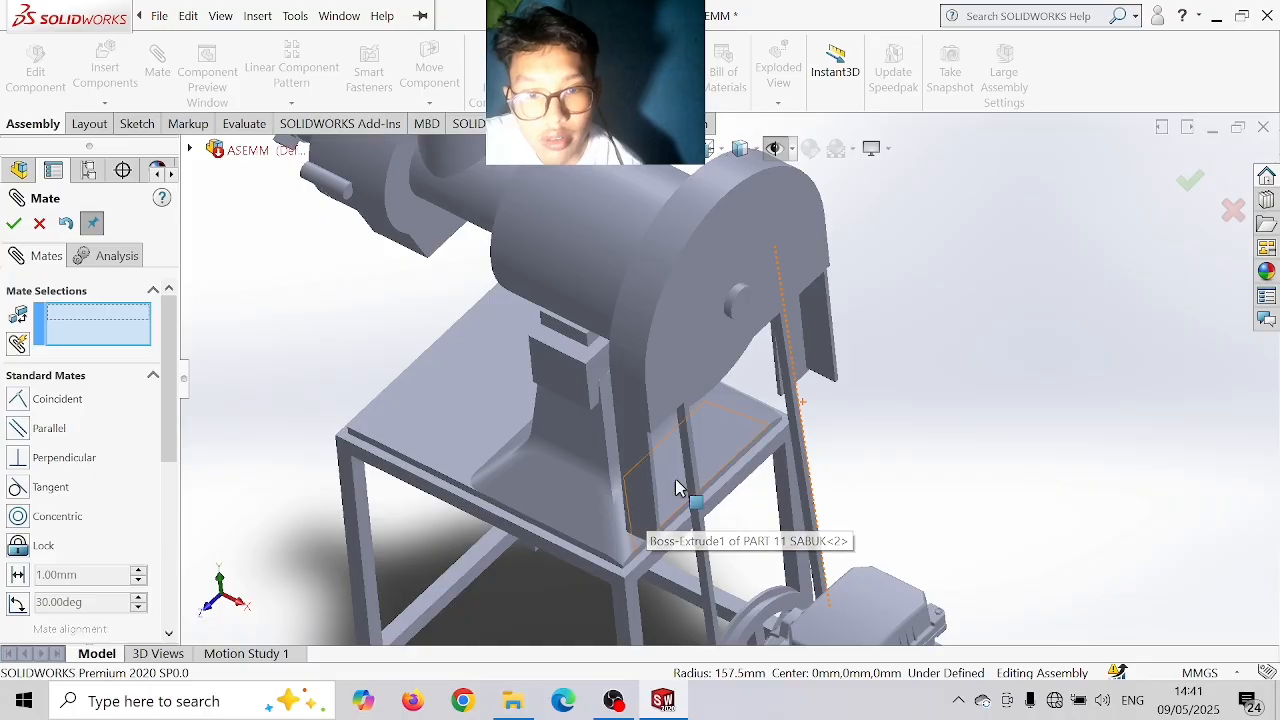
scroll(690, 480, up, 2)
scroll(720, 478, down, 1)
scroll(740, 482, up, 3)
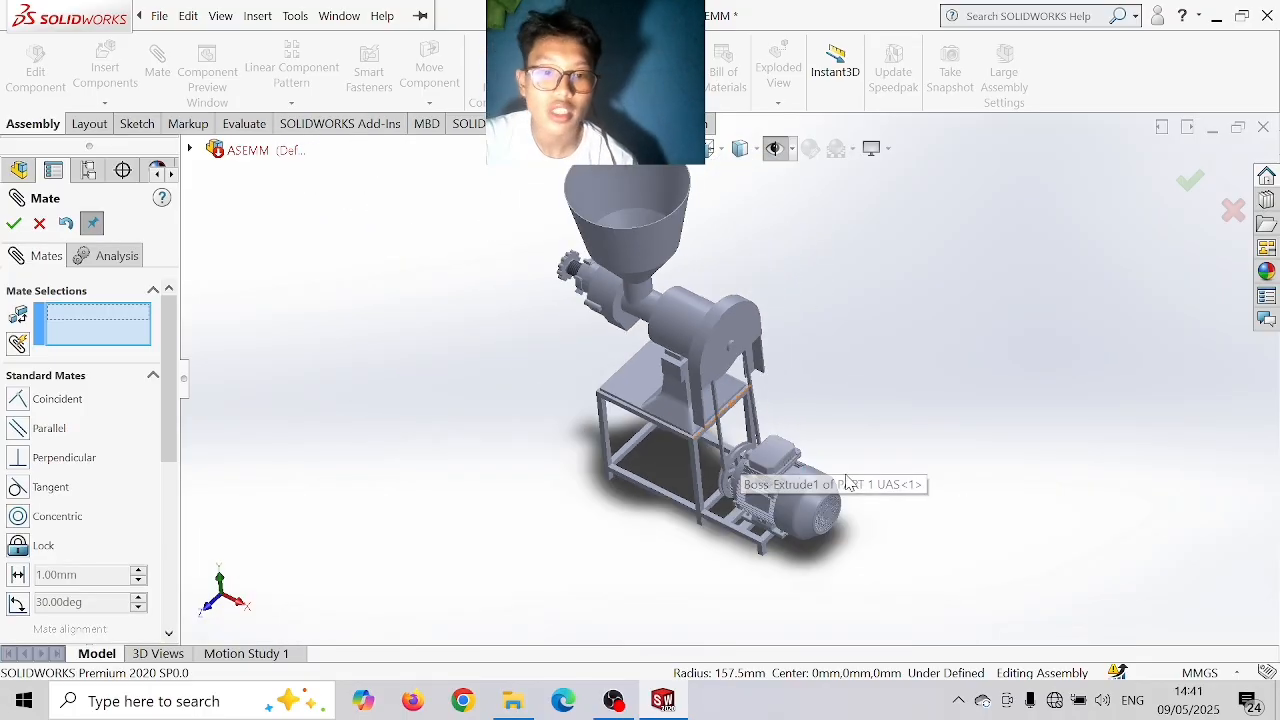
middle_drag(847, 484, 725, 435)
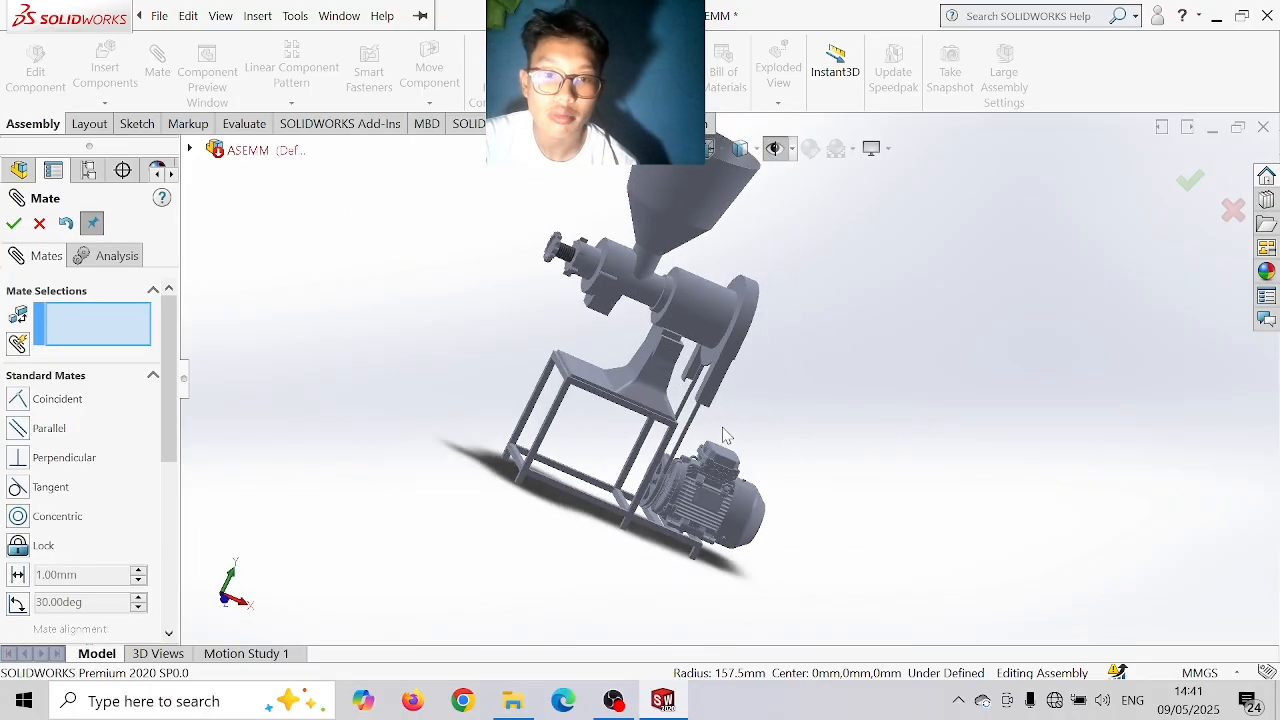
scroll(725, 435, up, 2)
scroll(760, 432, down, 2)
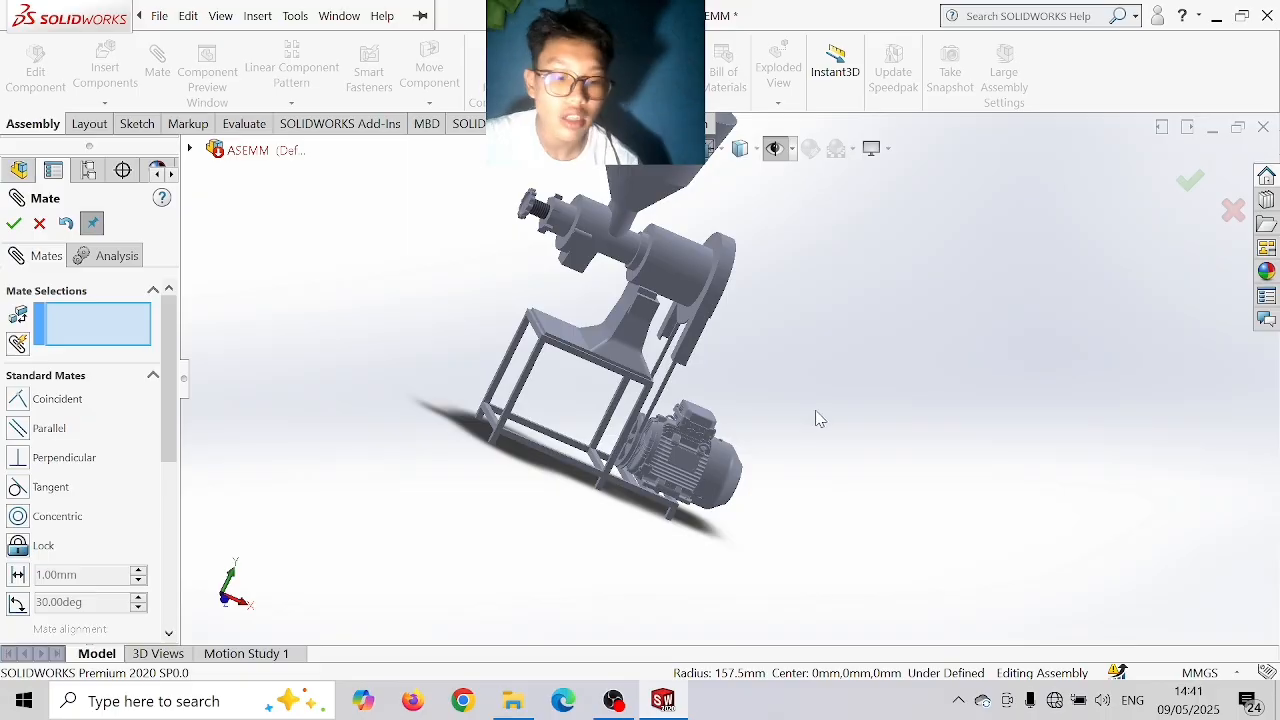
key(ctrl+7)
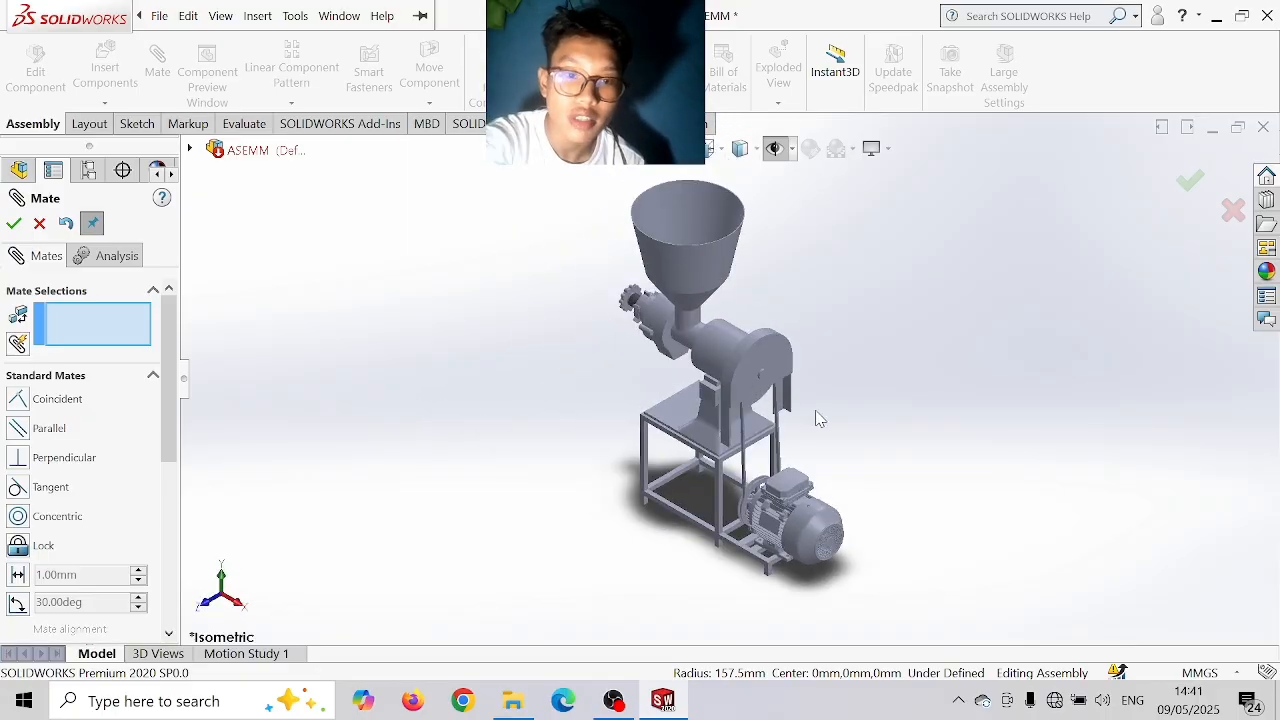
scroll(816, 418, up, 1)
scroll(774, 417, down, 1)
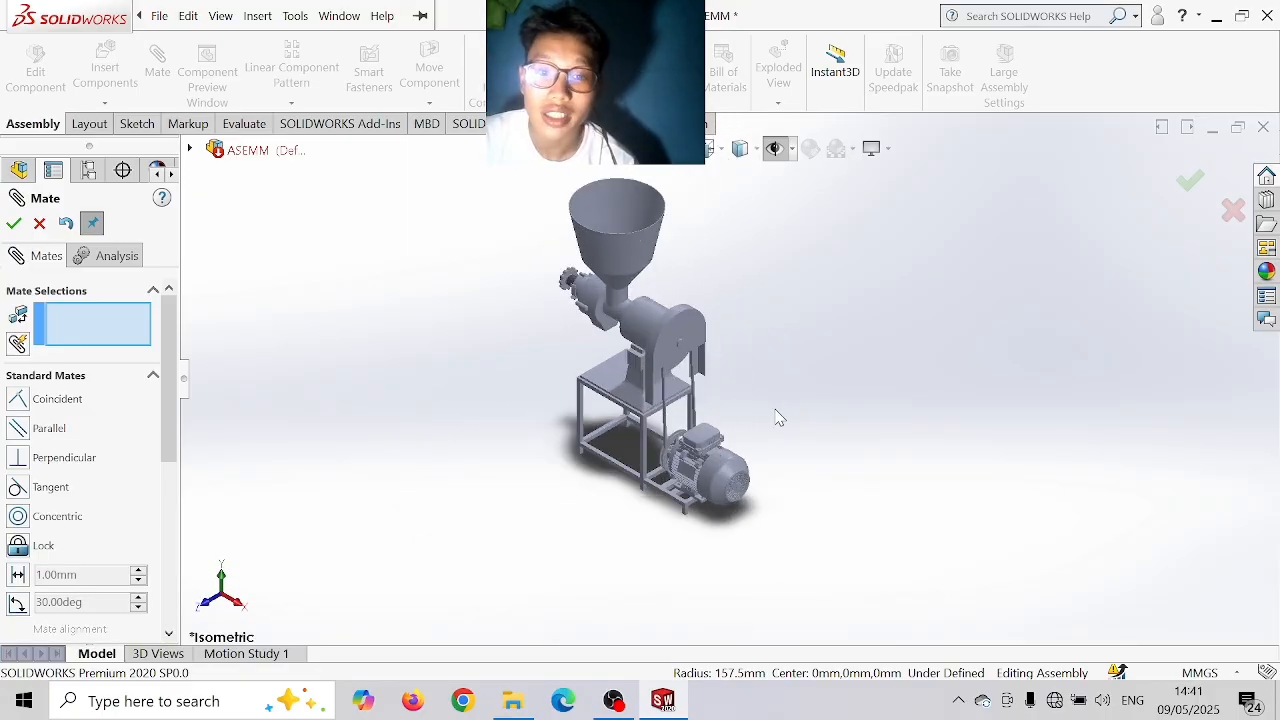
scroll(774, 417, up, 1)
scroll(712, 413, down, 2)
scroll(690, 405, up, 2)
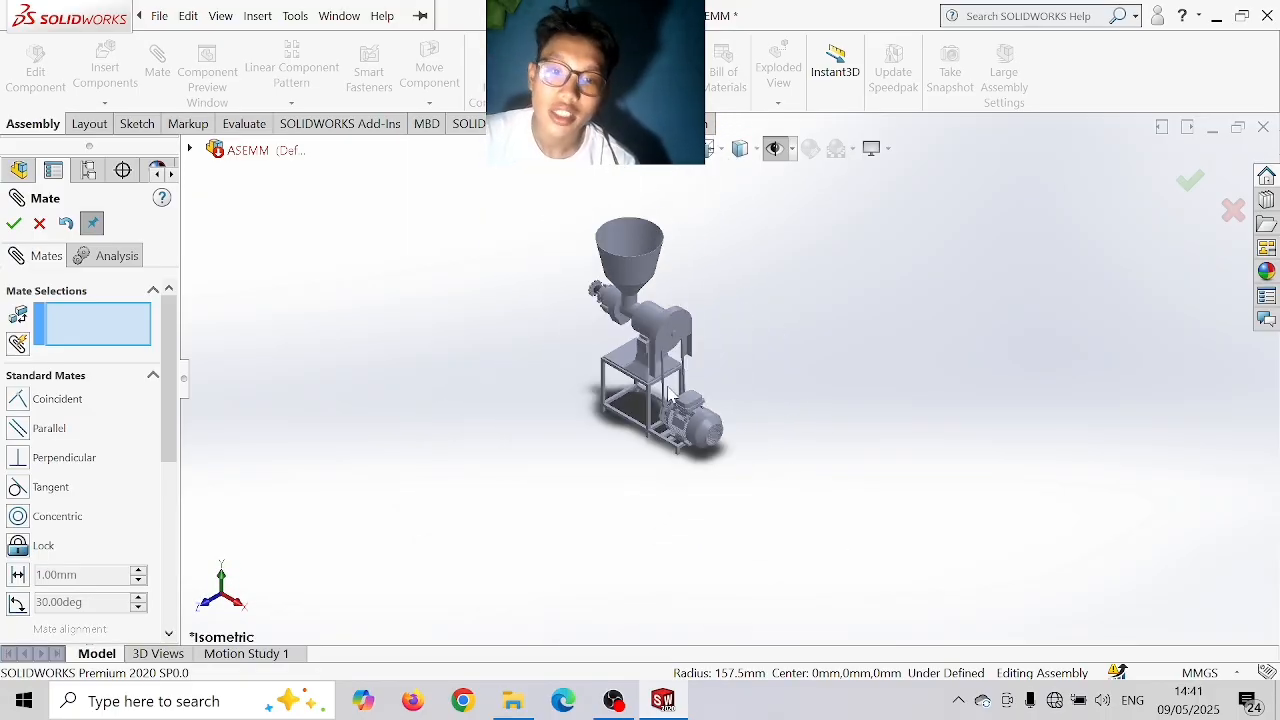